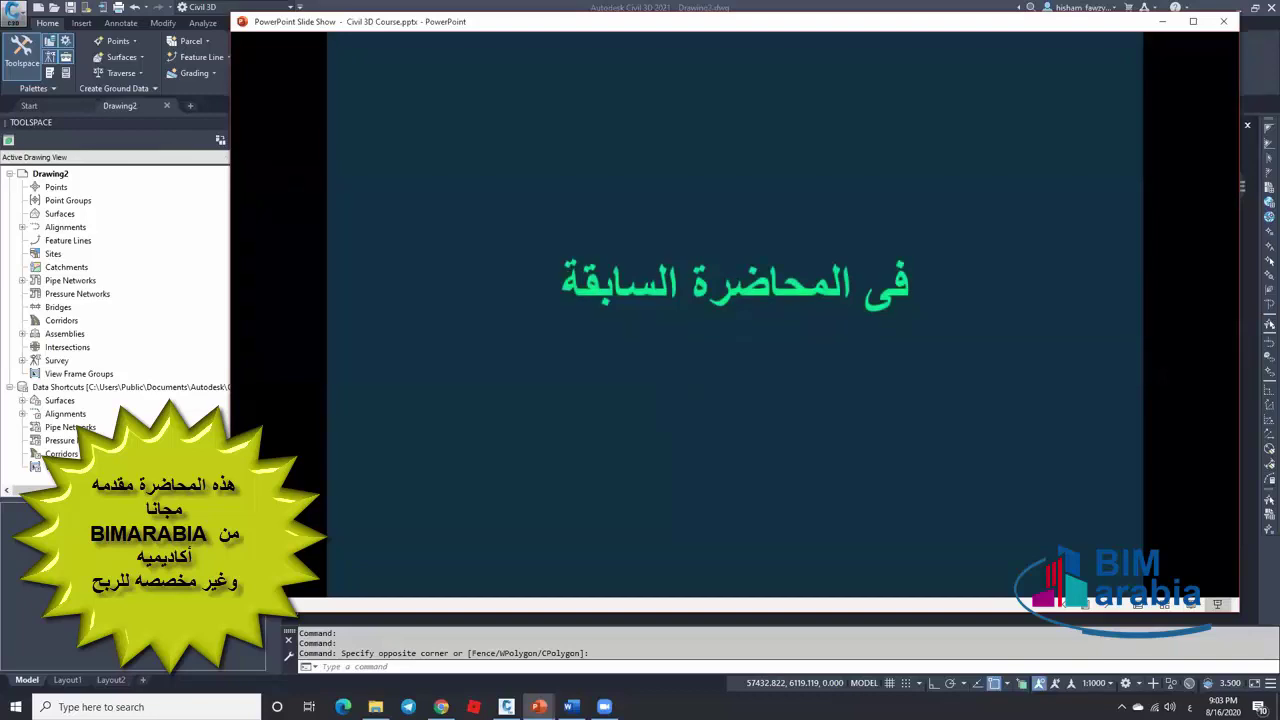
Advance the Civil 3D Course slide show to slide 6, revealing Lecture 1's five recap bullets
{"action": "key", "text": "Right"}
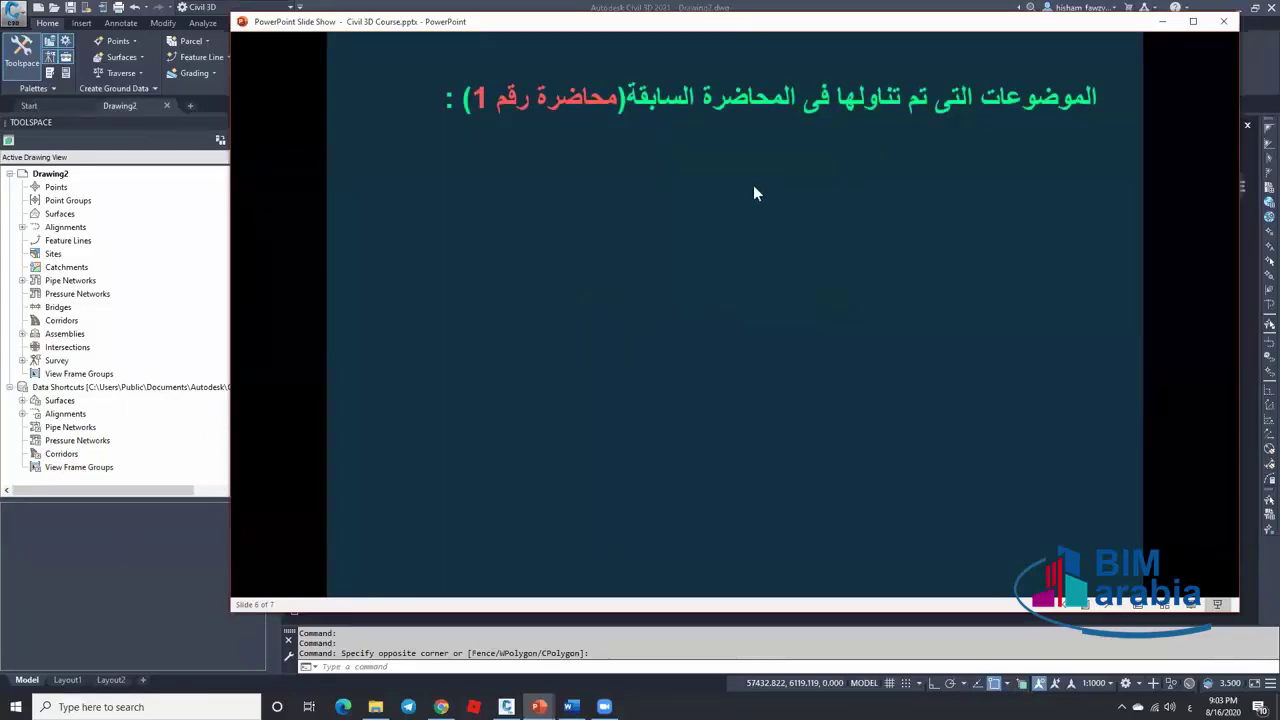
{"action": "left_click", "coordinate": [793, 179]}
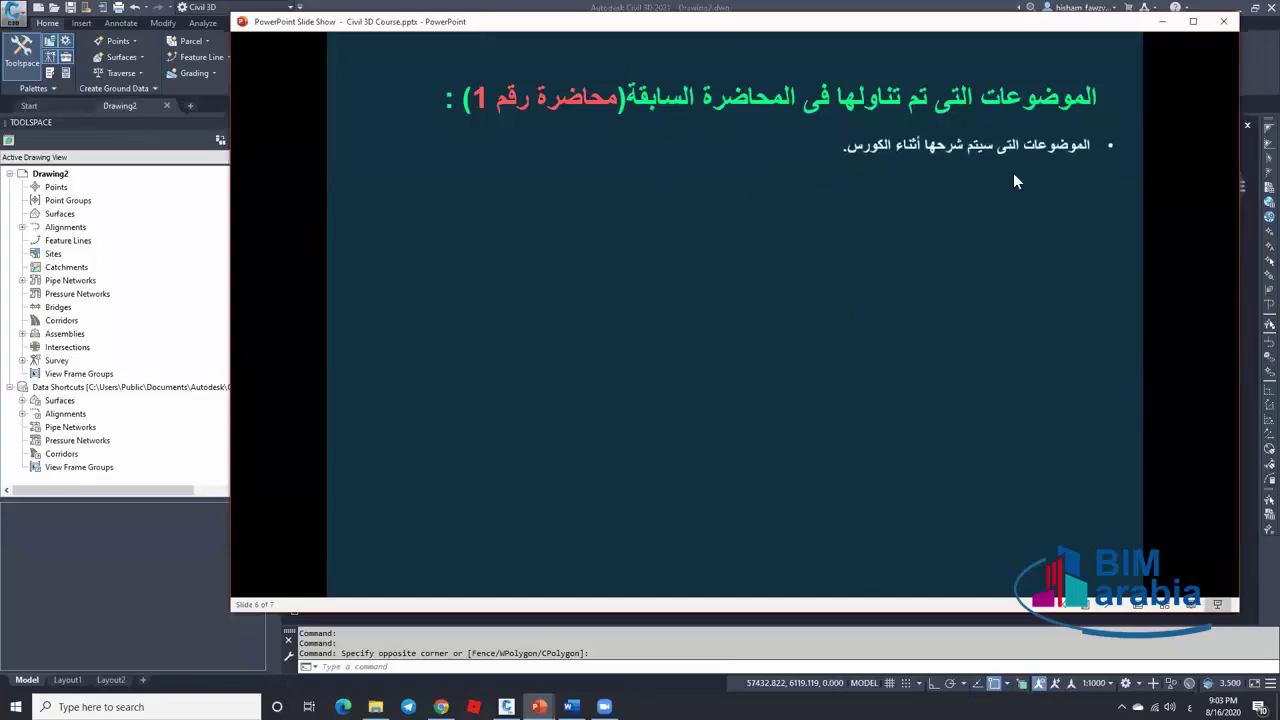
{"action": "left_click", "coordinate": [901, 165]}
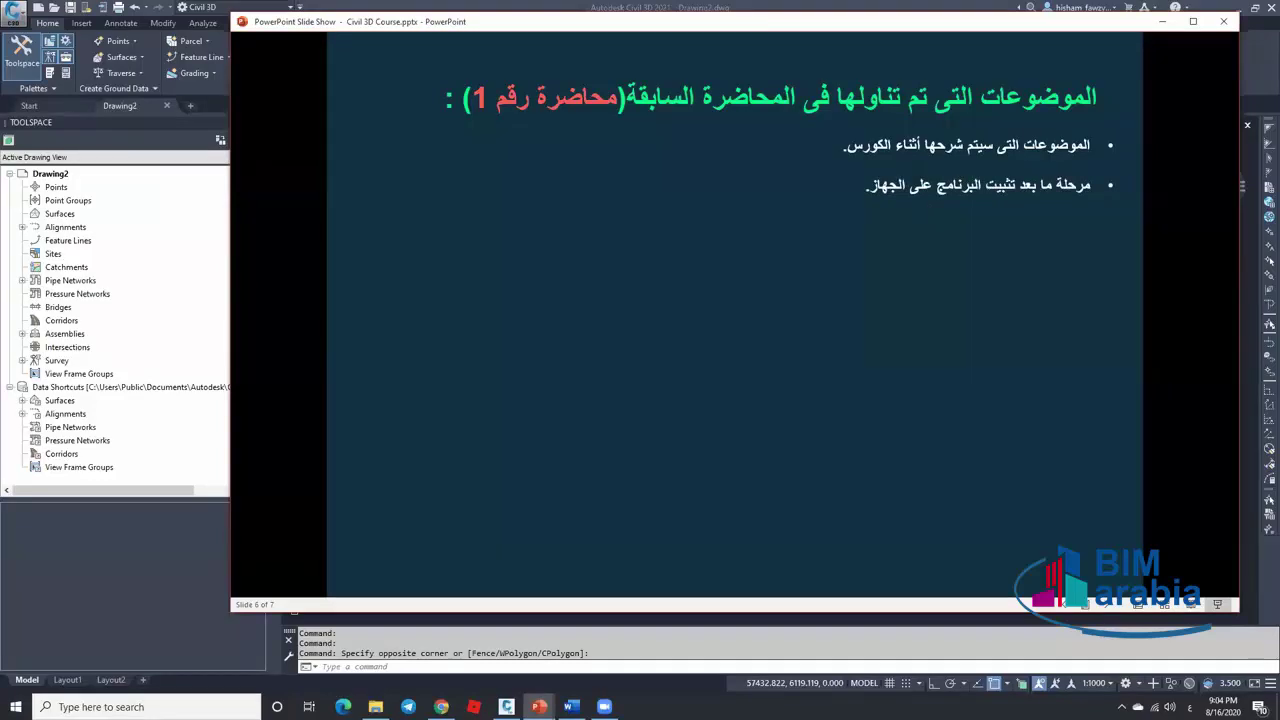
{"action": "key", "text": "space"}
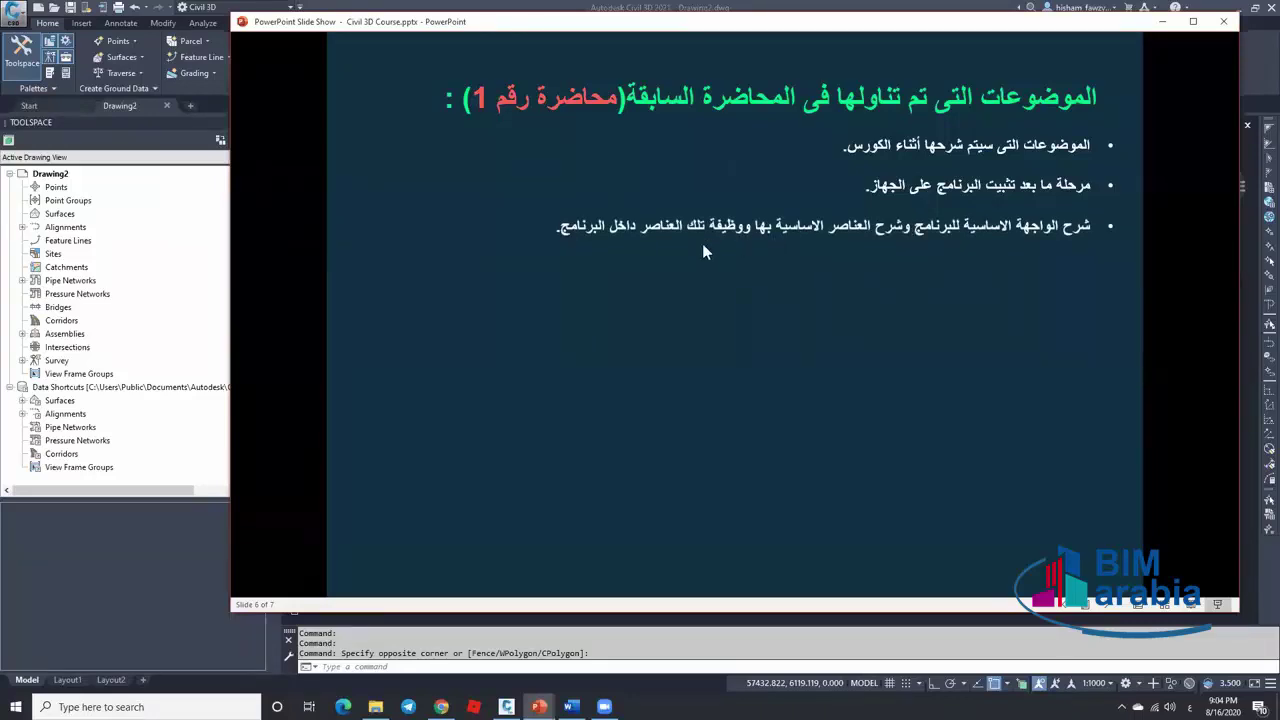
{"action": "key", "text": "space"}
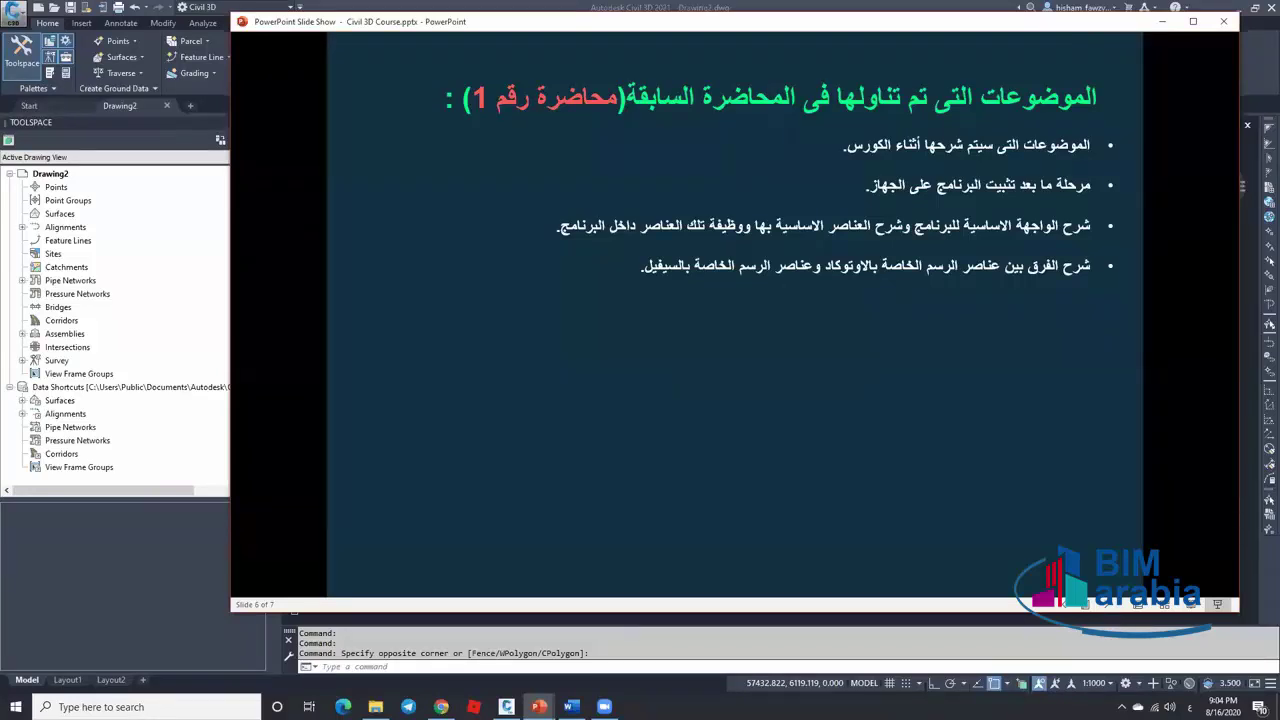
{"action": "key", "text": "Right"}
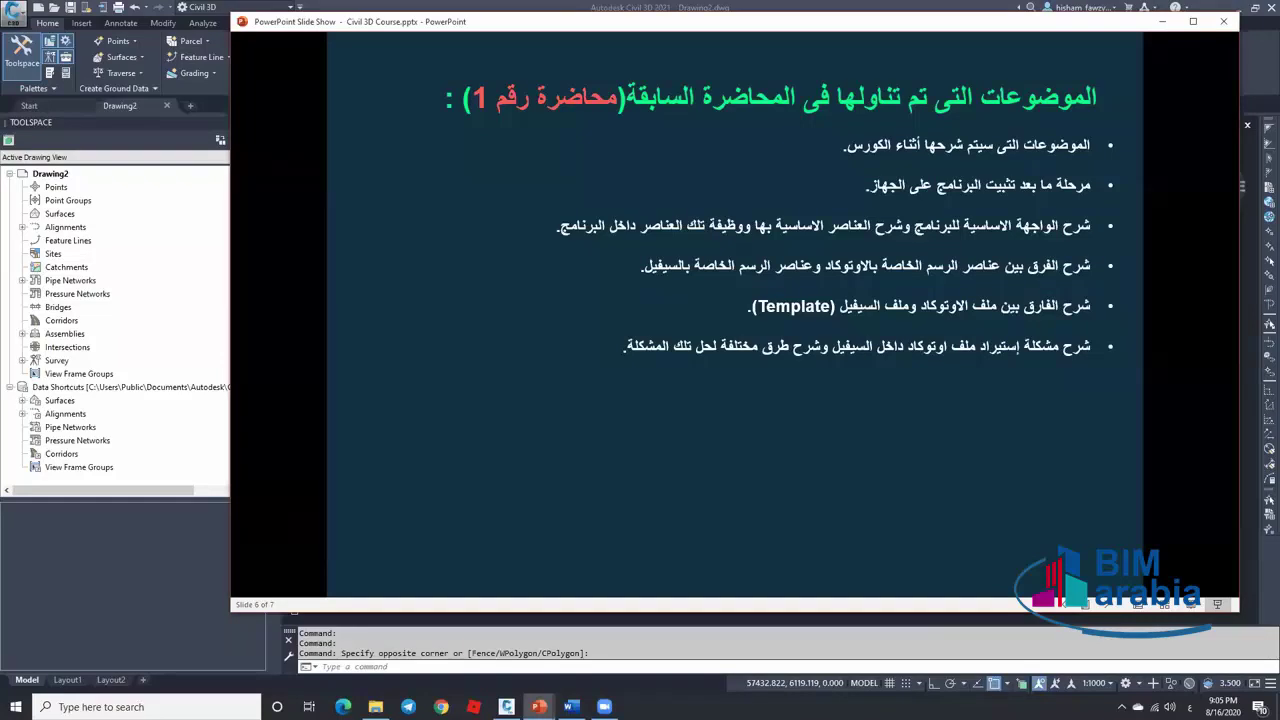
{"action": "key", "text": "Left"}
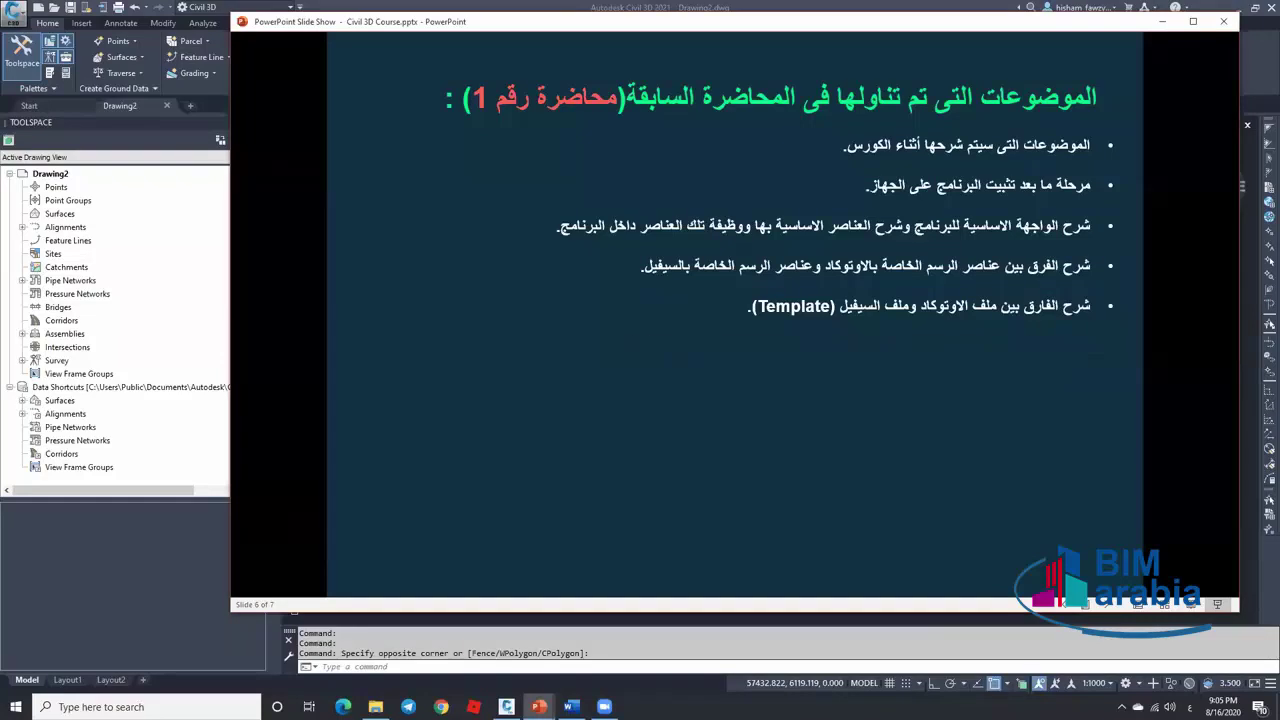
Minimize the slide show, page the National CAD Standard PDF to page 6 appendices, and dock it right
{"action": "left_click", "coordinate": [1163, 24]}
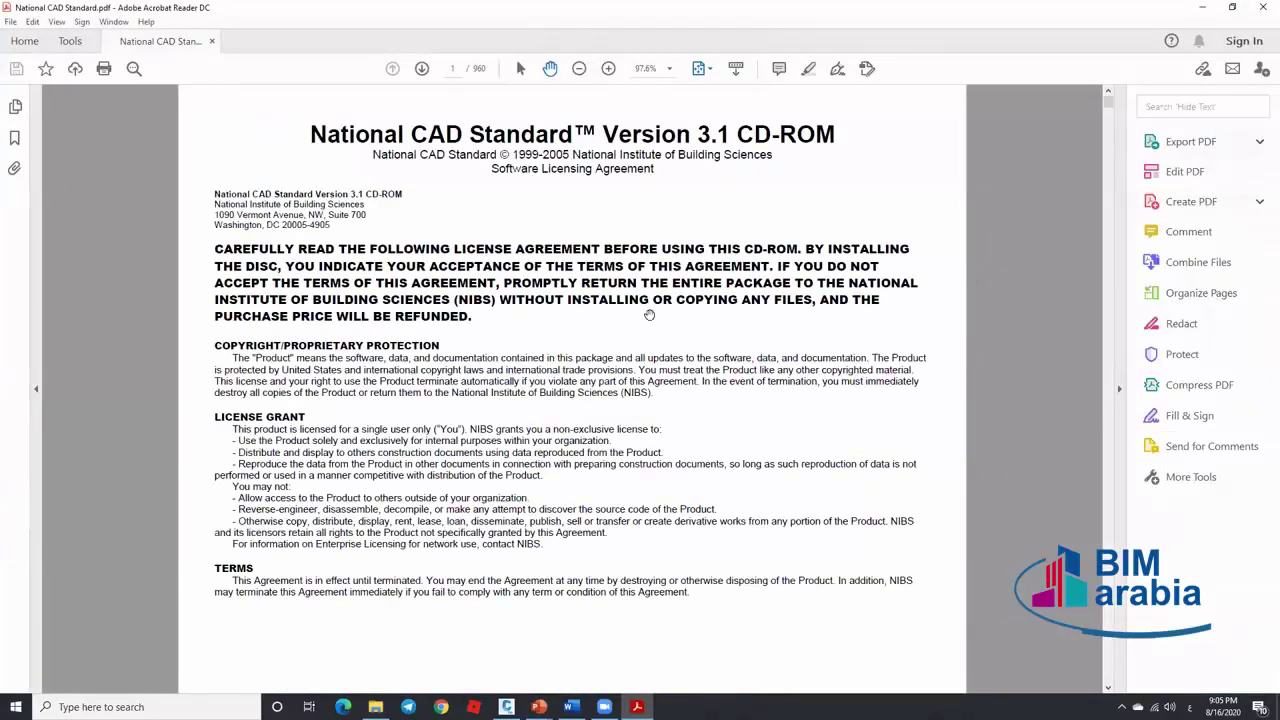
{"action": "key", "text": "Page_Down"}
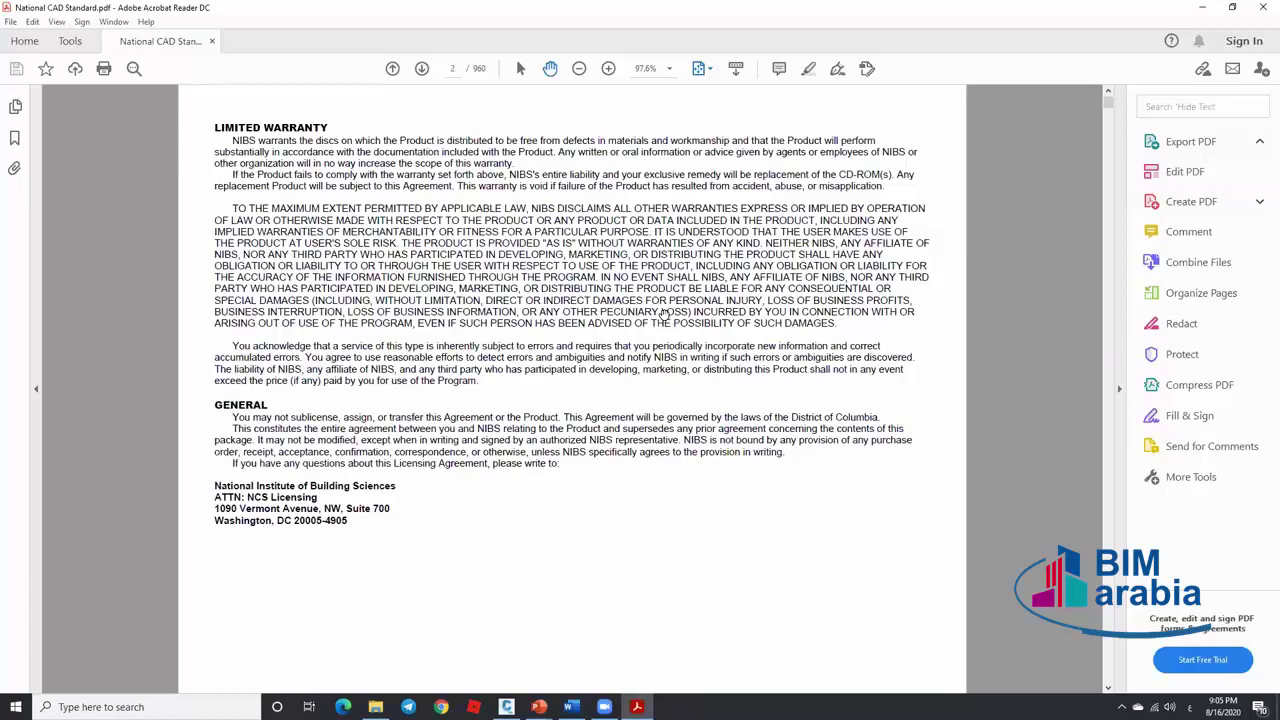
{"action": "key", "text": "Page_Down"}
{"action": "key", "text": "Page_Down"}
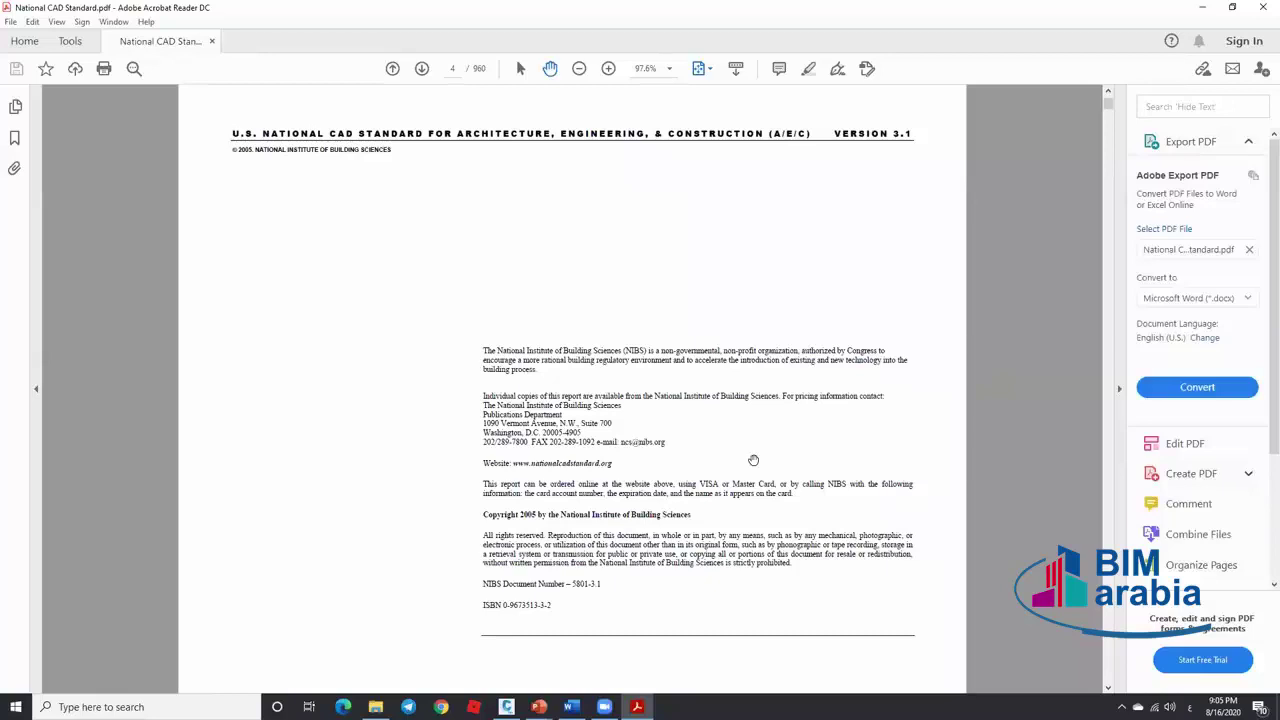
{"action": "key", "text": "Page_Down"}
{"action": "key", "text": "Page_Down"}
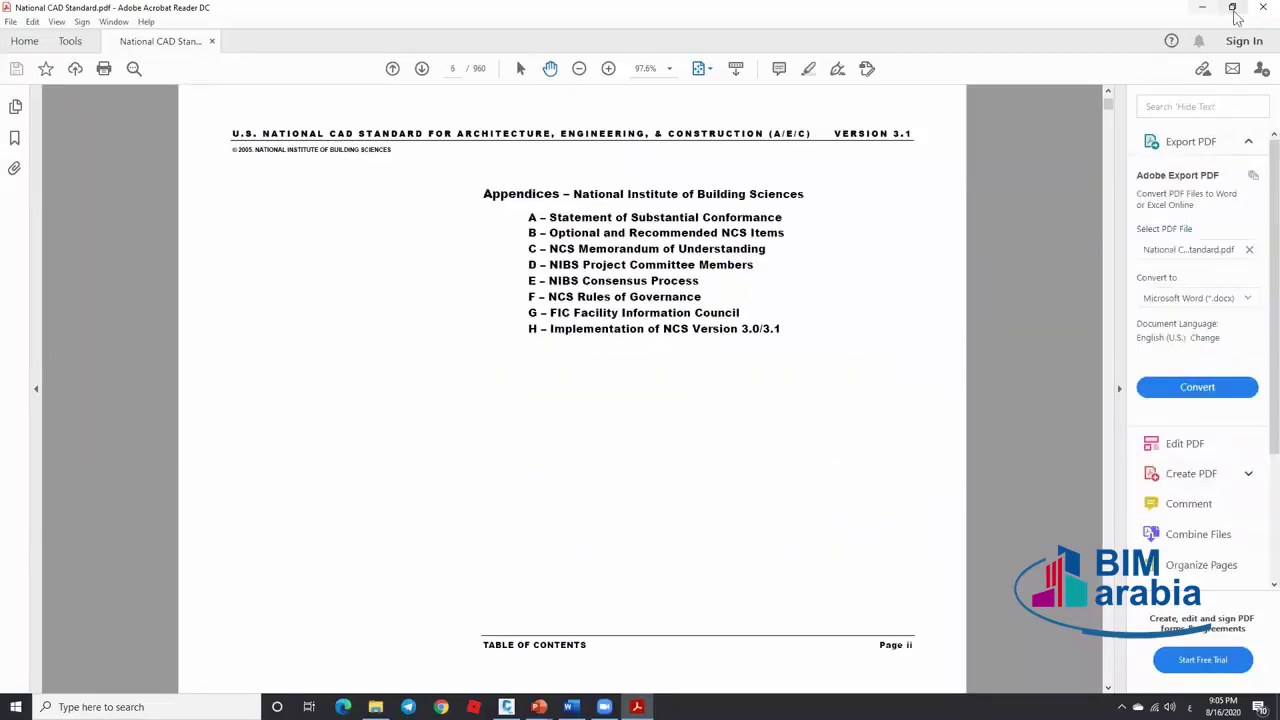
{"action": "left_click", "coordinate": [1232, 7]}
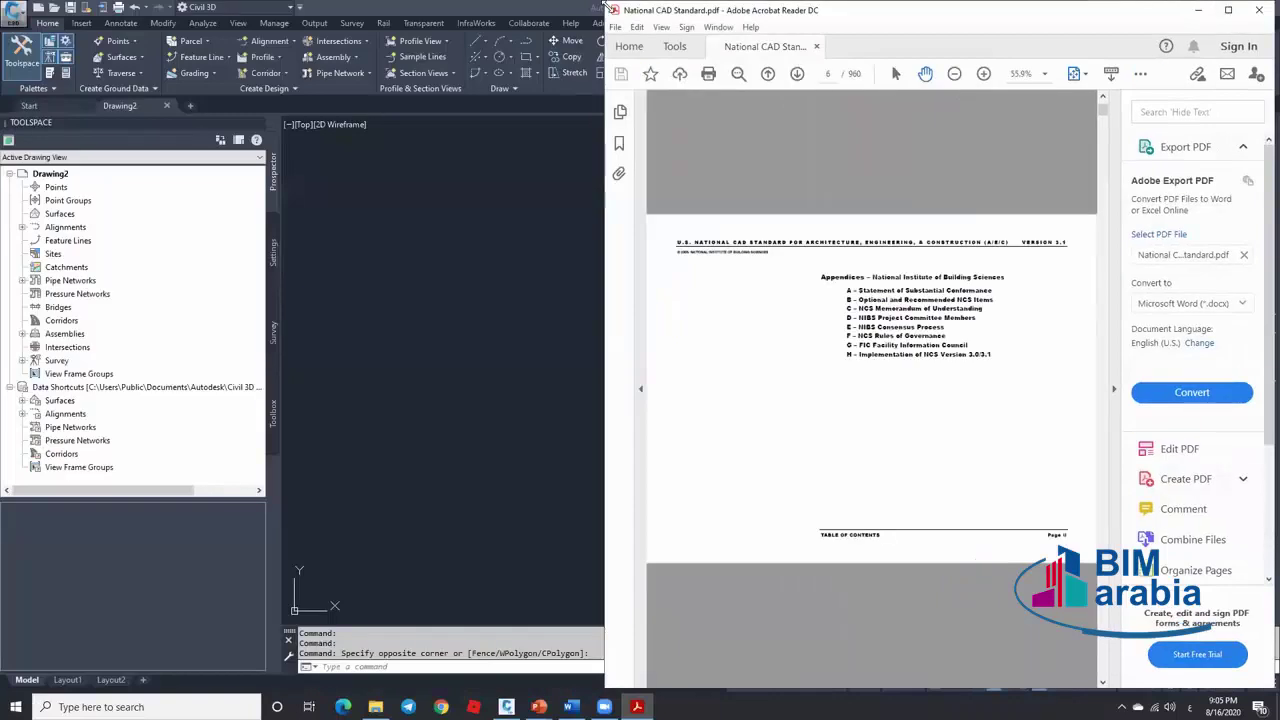
Restore Acrobat, check Civil 3D's existing layers in the Layer dropdown, then bring the PDF forward
{"action": "left_click_drag", "start_coordinate": [608, 8], "coordinate": [507, 115]}
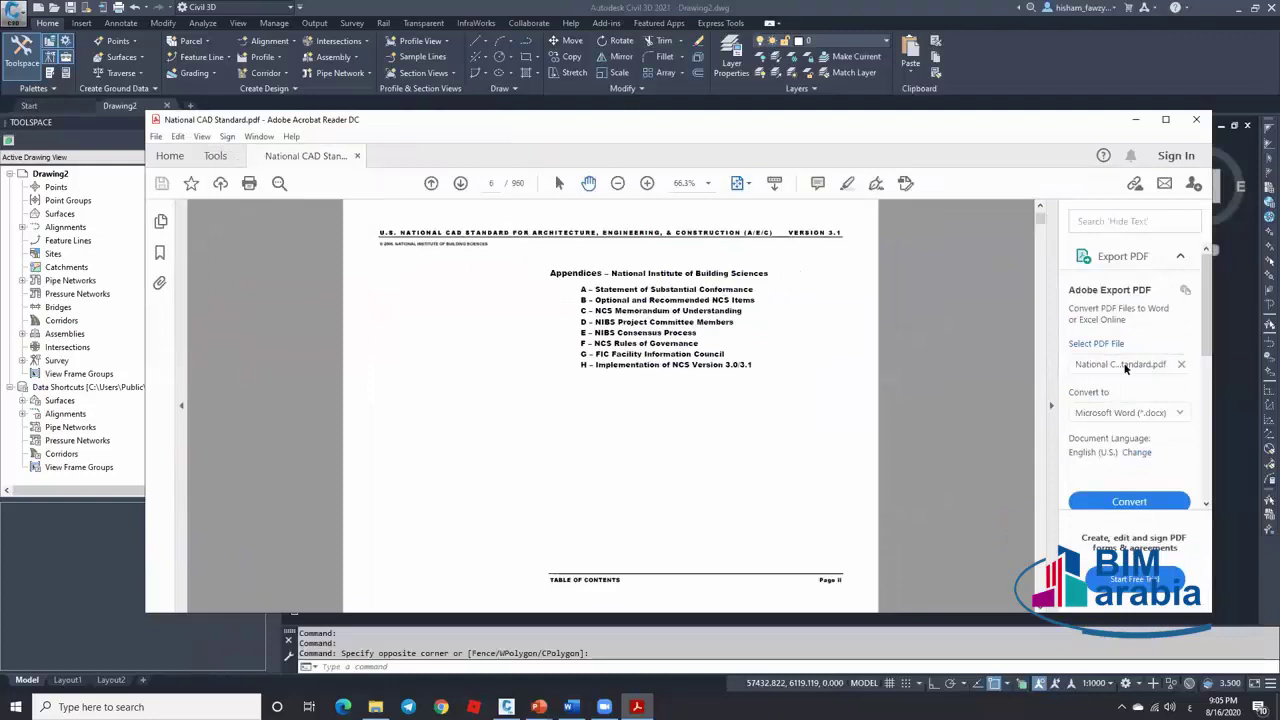
{"action": "left_click", "coordinate": [1228, 305]}
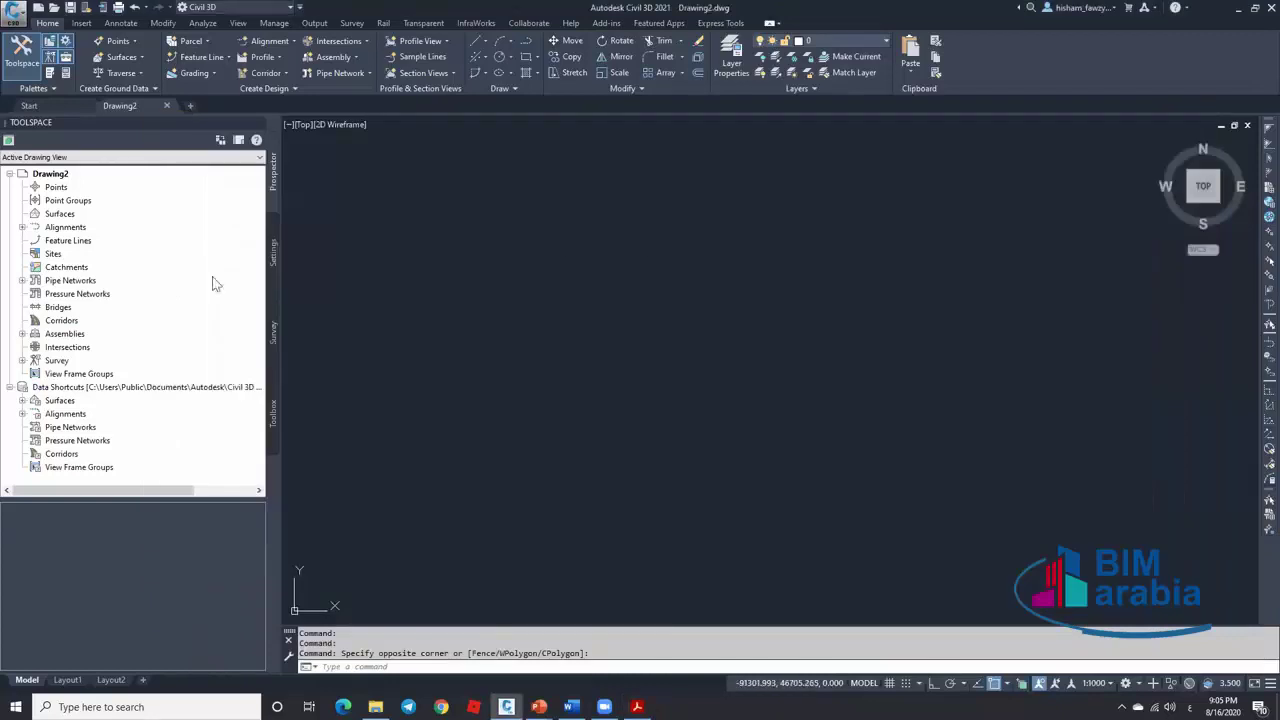
{"action": "left_click", "coordinate": [858, 41]}
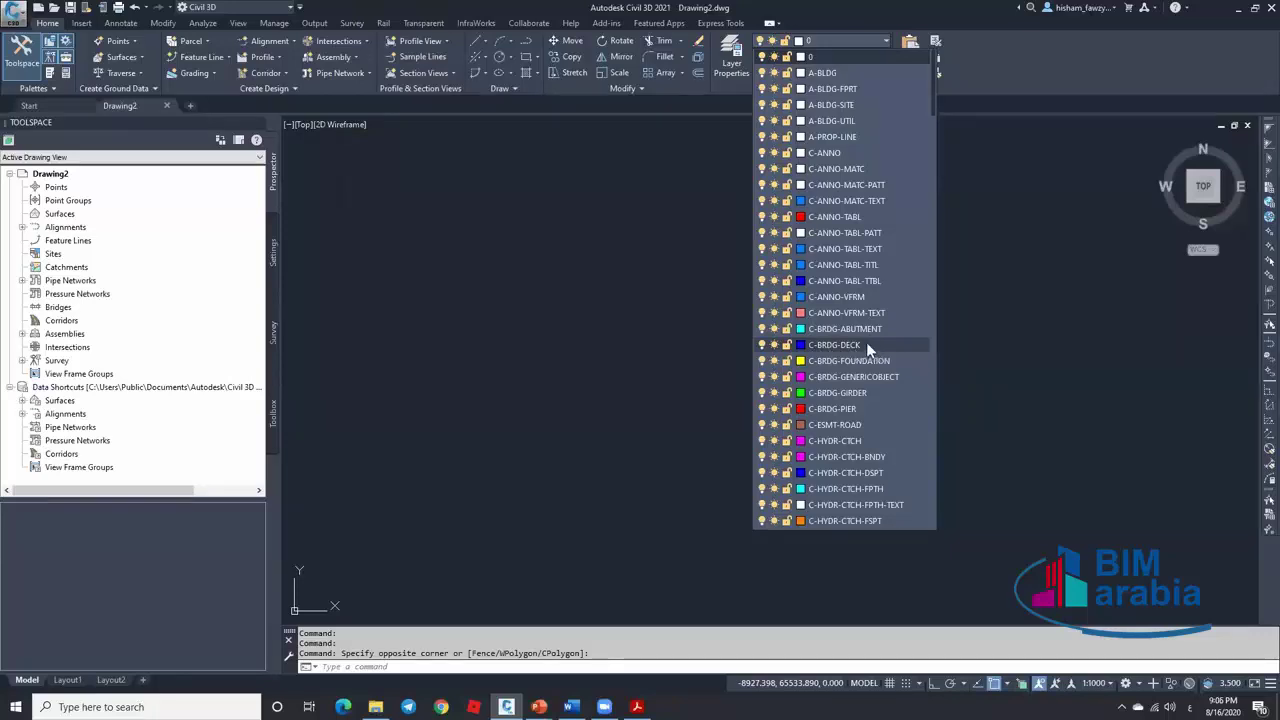
{"action": "left_click", "coordinate": [590, 432]}
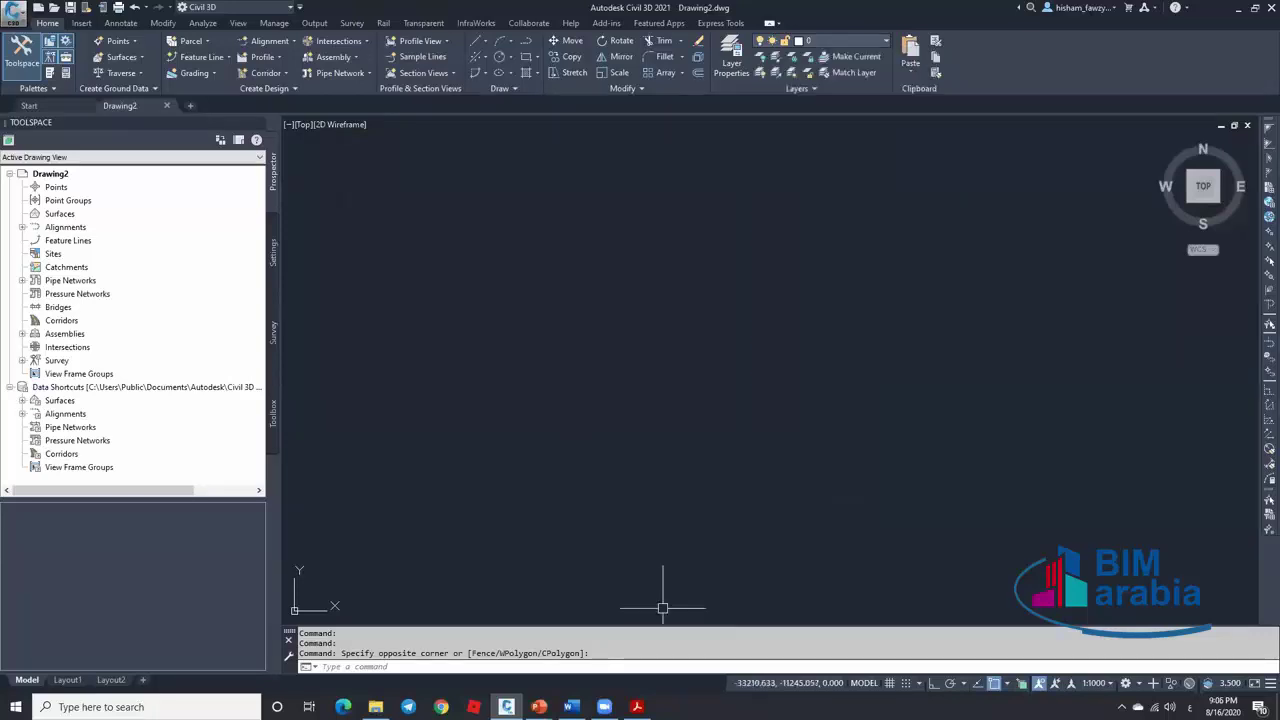
{"action": "left_click", "coordinate": [636, 707]}
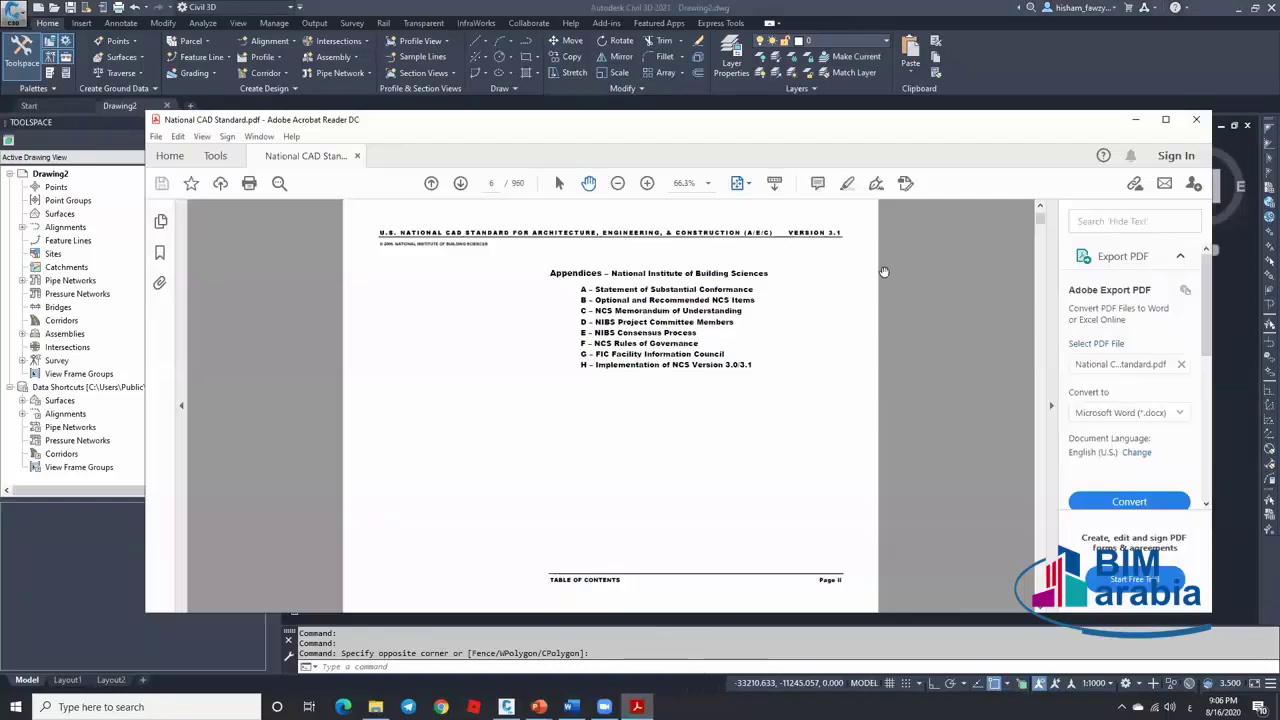
Scroll the PDF to page 41 Level 1 Discipline Designators, maximize it, and snap Civil 3D right
{"action": "scroll", "coordinate": [797, 306], "scroll_direction": "down", "scroll_amount": 11}
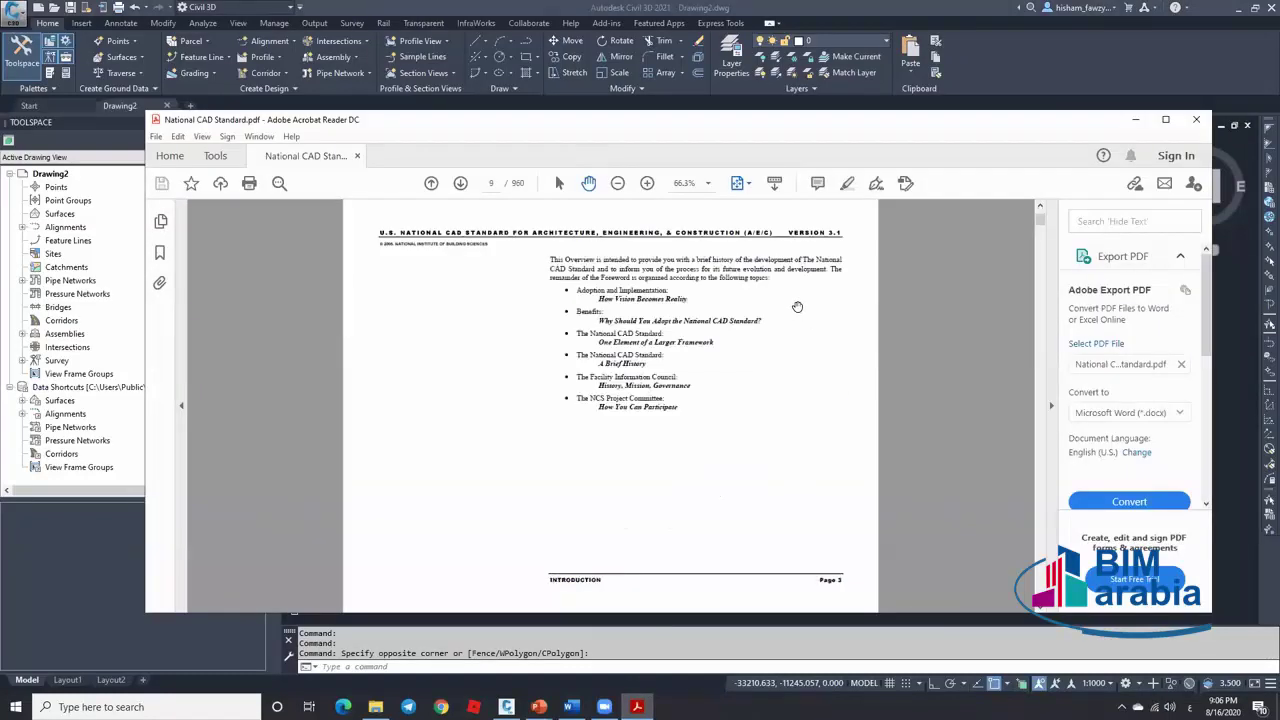
{"action": "scroll", "coordinate": [797, 306], "scroll_direction": "down", "scroll_amount": 20}
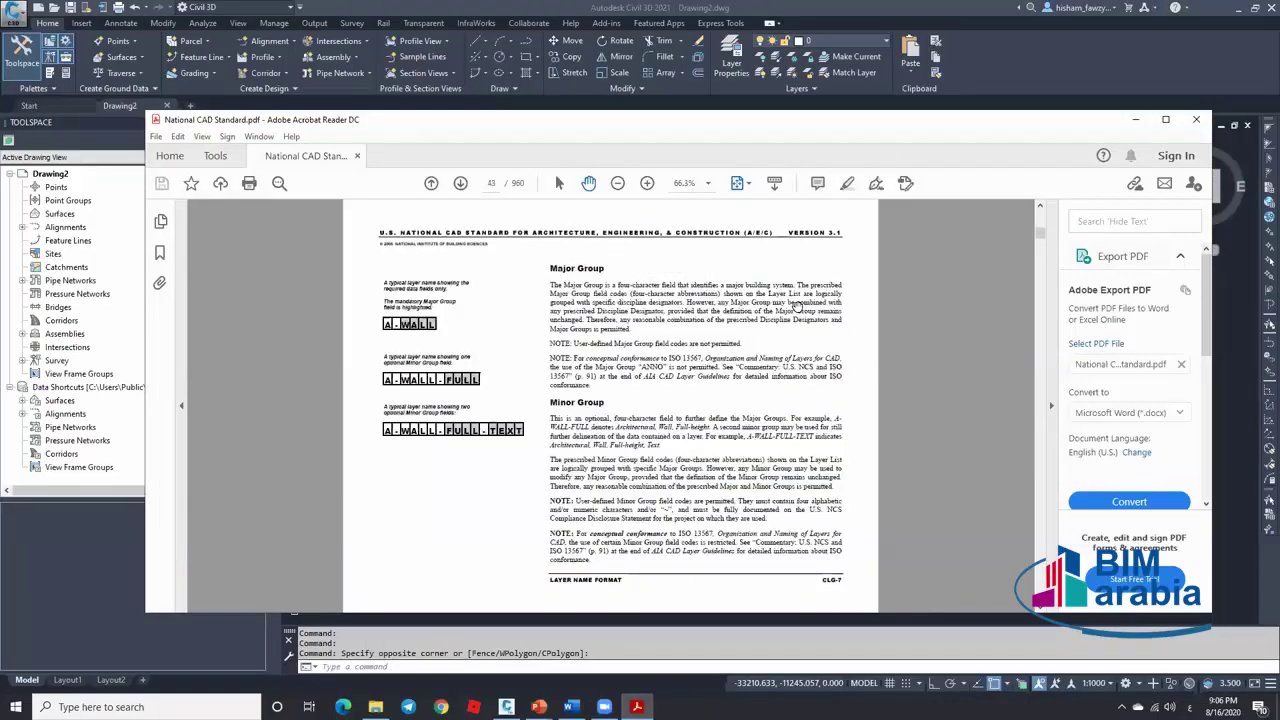
{"action": "scroll", "coordinate": [797, 306], "scroll_direction": "up", "scroll_amount": 1}
{"action": "scroll", "coordinate": [797, 306], "scroll_direction": "up", "scroll_amount": 2}
{"action": "scroll", "coordinate": [797, 306], "scroll_direction": "down", "scroll_amount": 1}
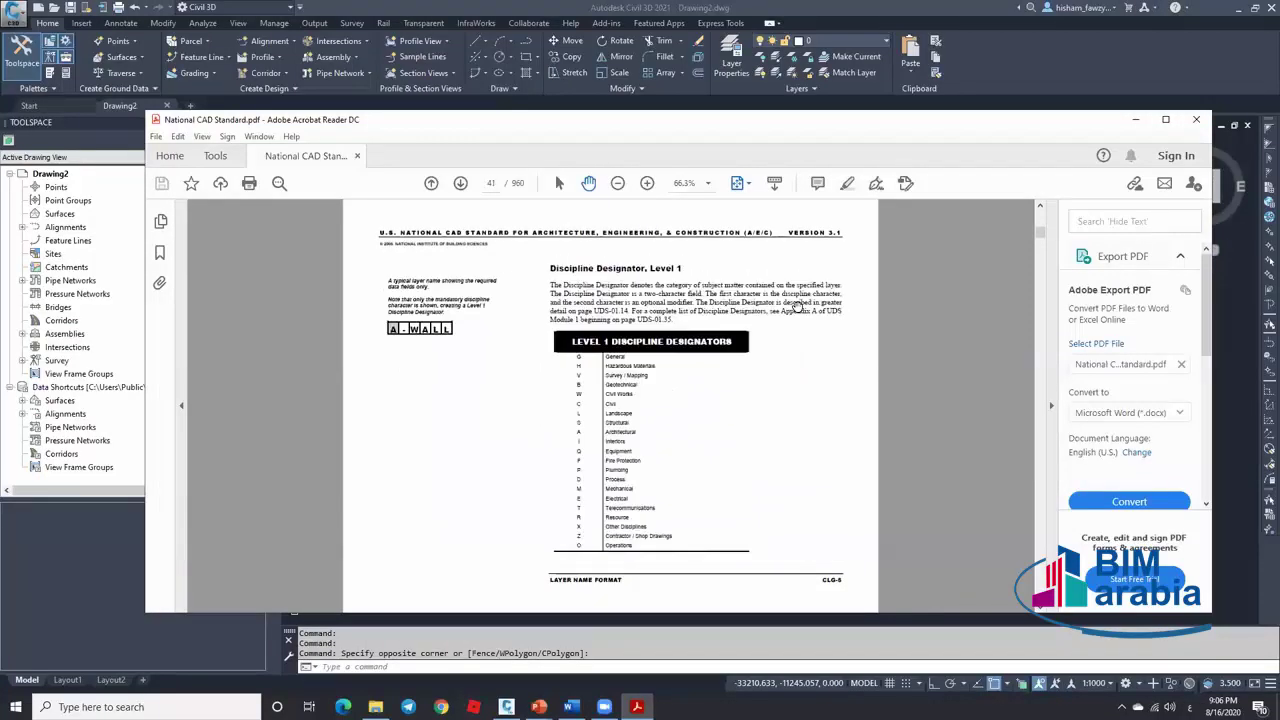
{"action": "left_click", "coordinate": [1167, 120]}
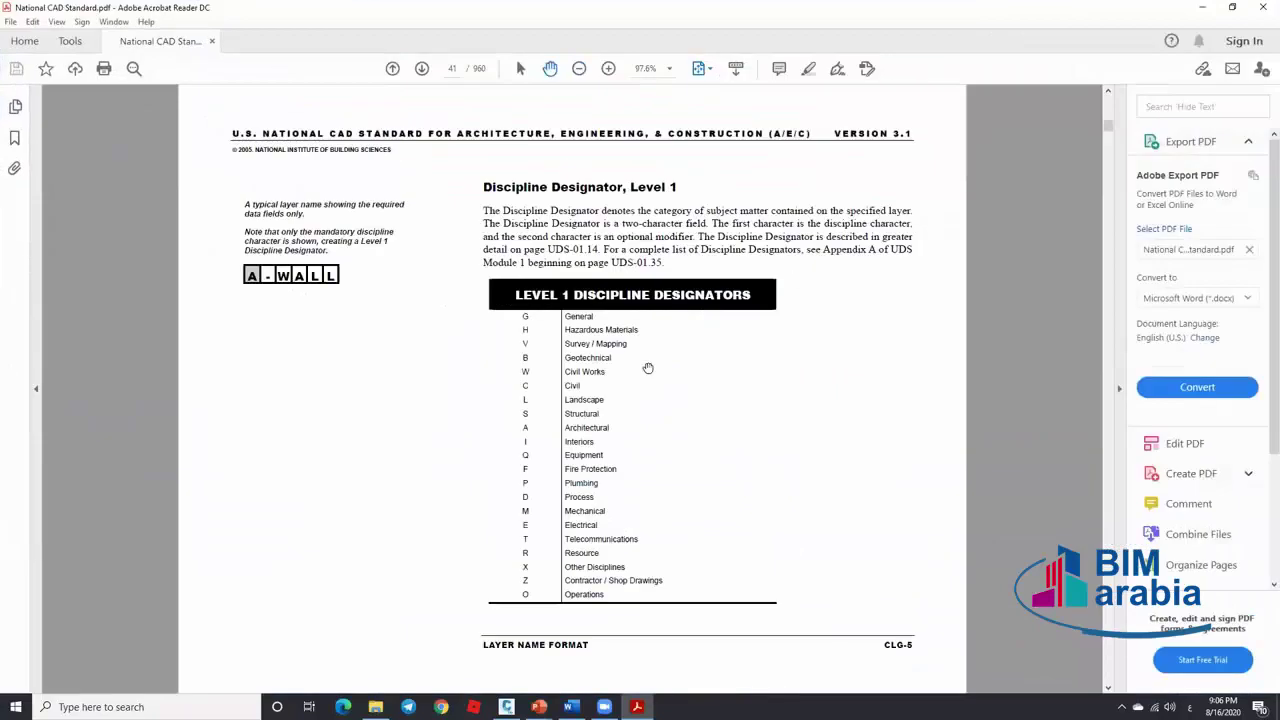
{"action": "key", "text": "alt+Tab"}
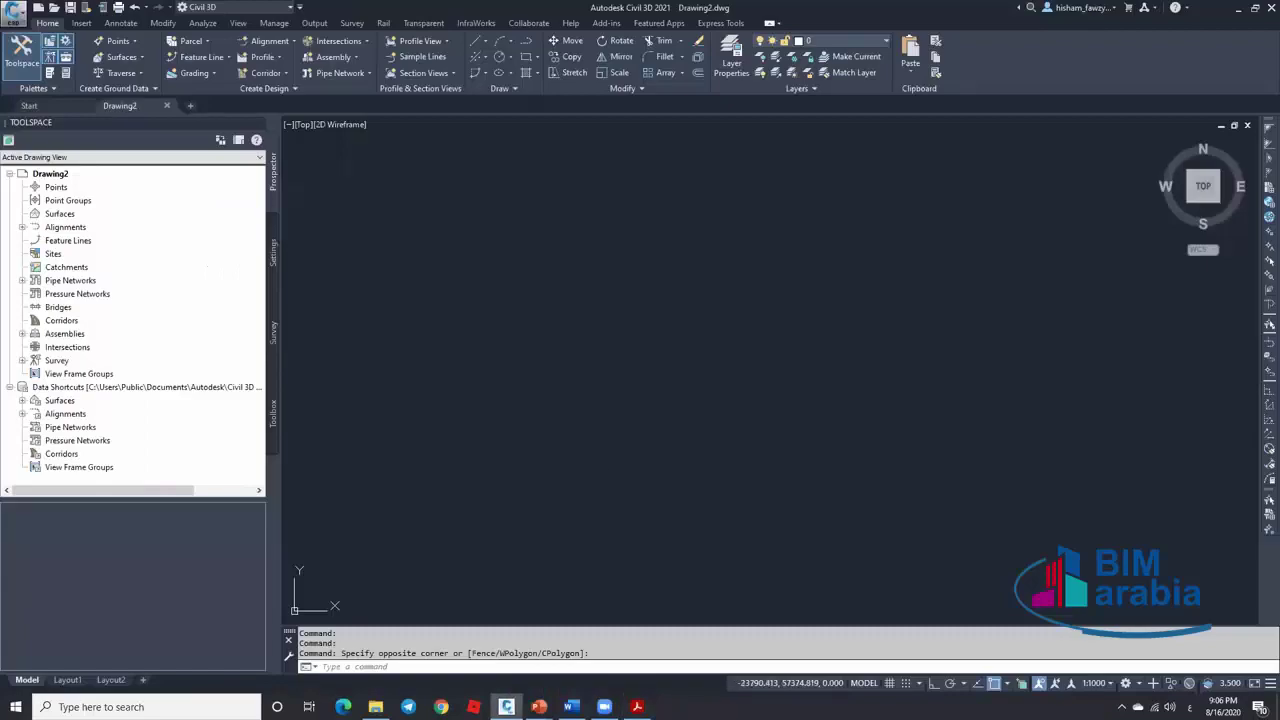
{"action": "key", "text": "super+Right"}
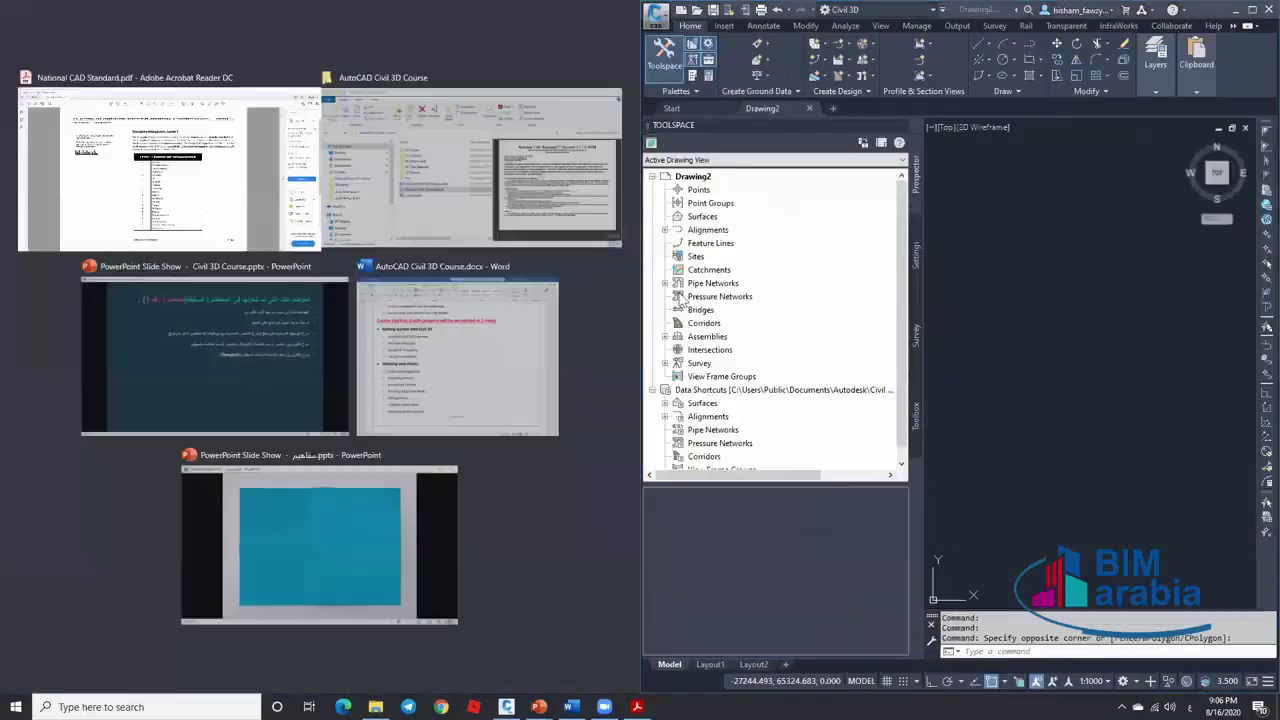
Place the PDF beside Civil 3D, collapse its tools pane, and check the drawing's layer list
{"action": "key", "text": "Return"}
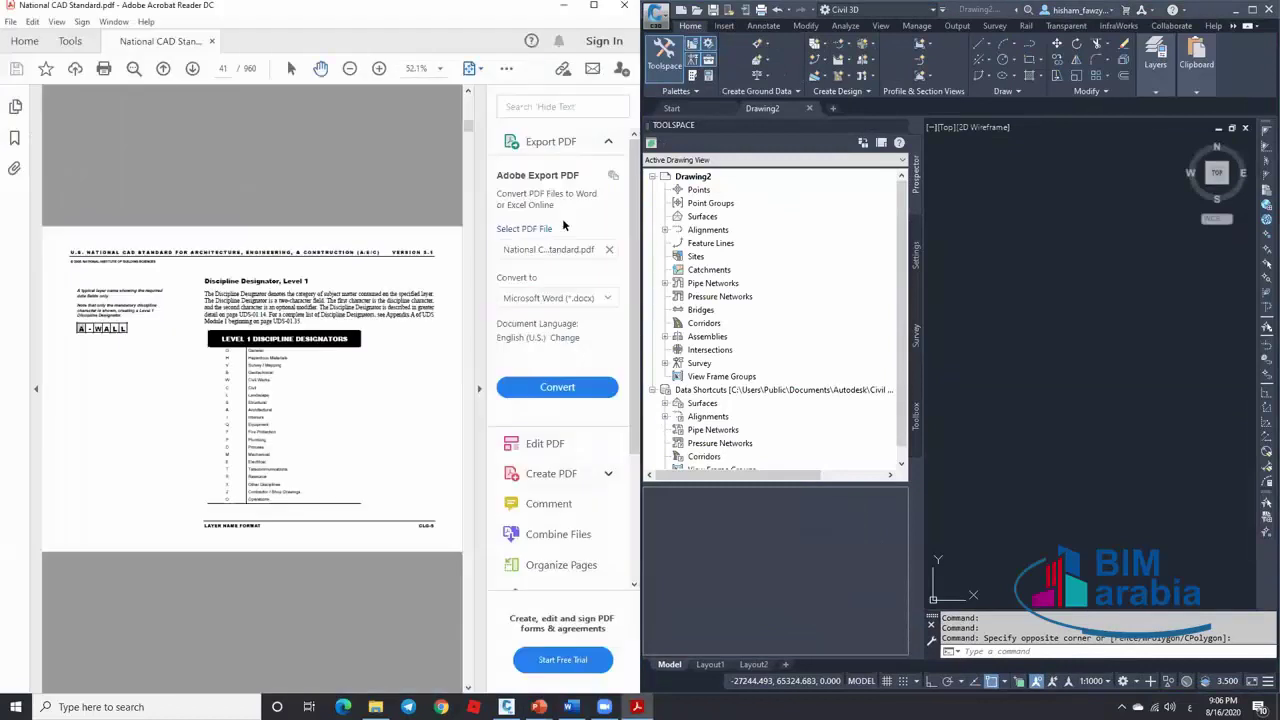
{"action": "left_click", "coordinate": [478, 389]}
{"action": "left_click", "coordinate": [1156, 84]}
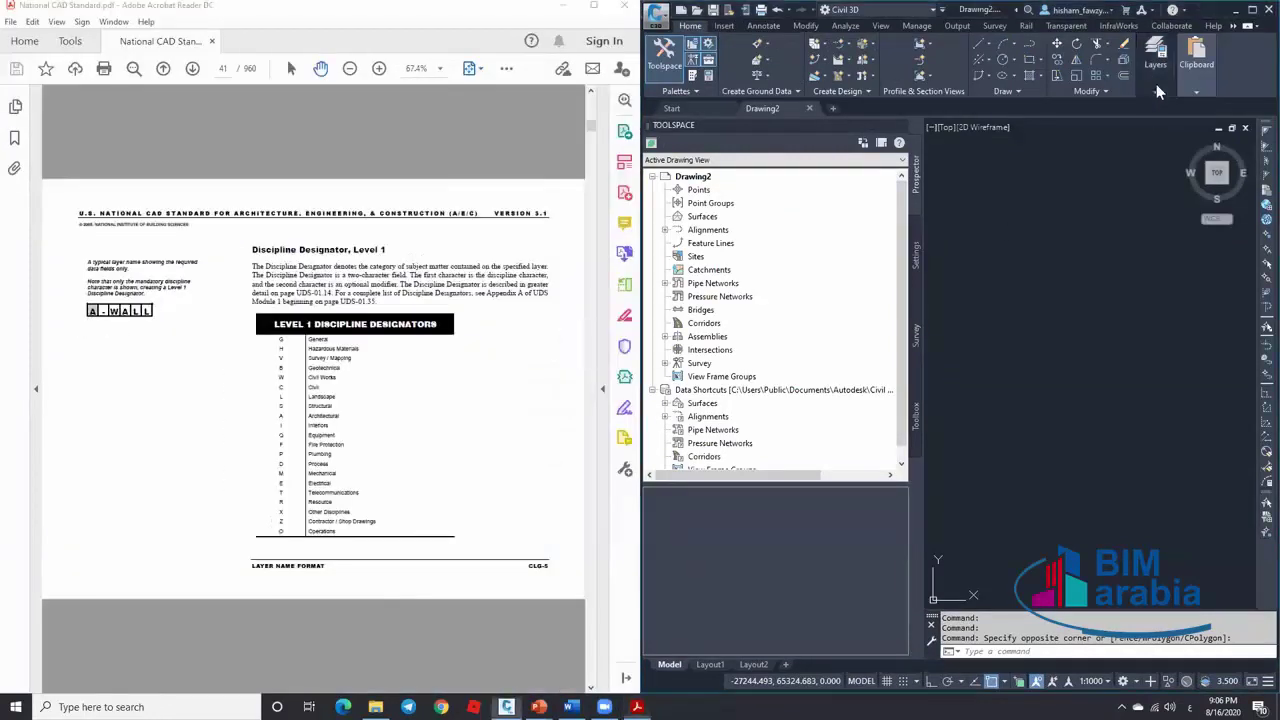
{"action": "mouse_move", "coordinate": [1156, 90]}
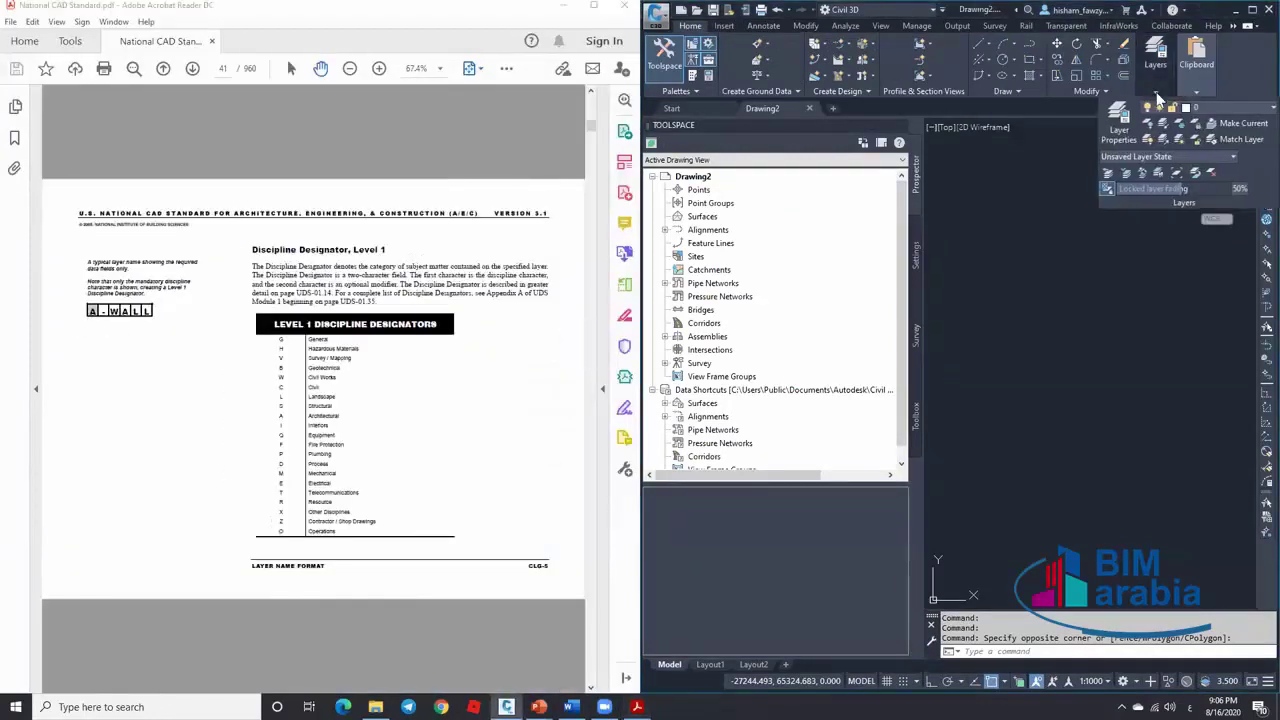
{"action": "left_click", "coordinate": [1216, 107]}
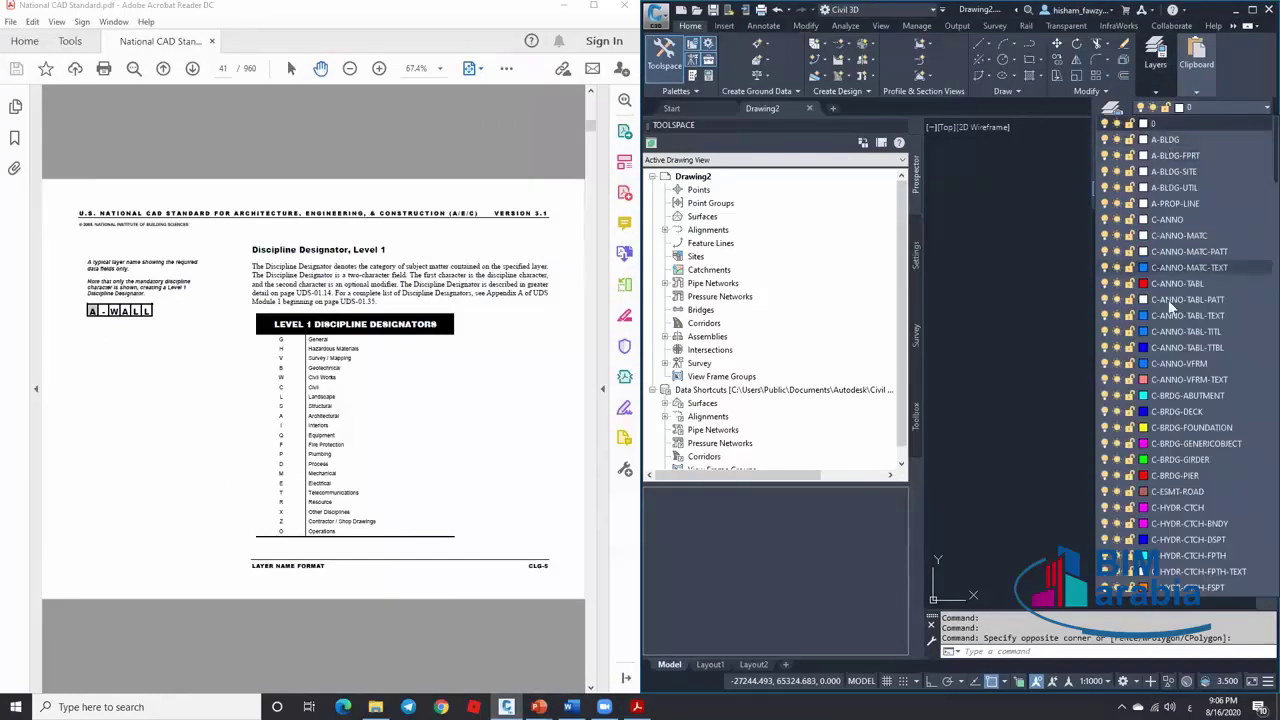
{"action": "left_click", "coordinate": [388, 401]}
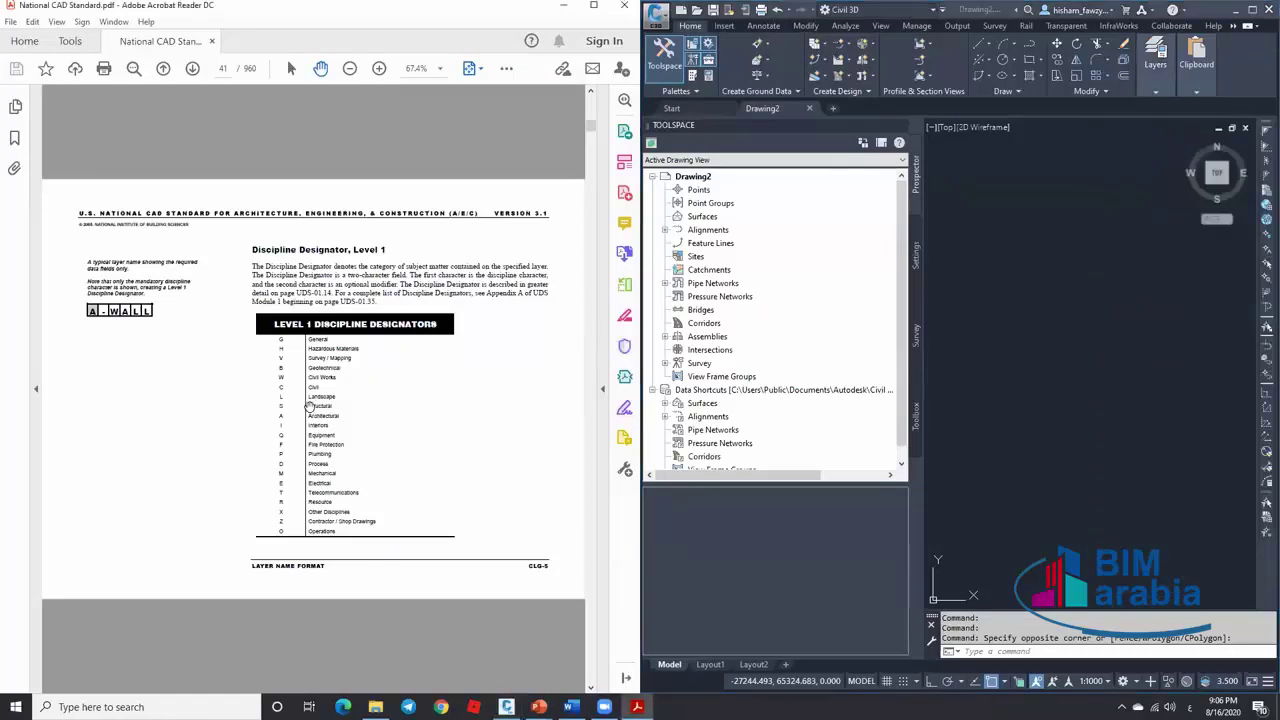
Scroll the PDF to page 42, Discipline Designator Level 2
{"action": "scroll", "coordinate": [316, 400], "scroll_direction": "up", "scroll_amount": 3, "text": "ctrl"}
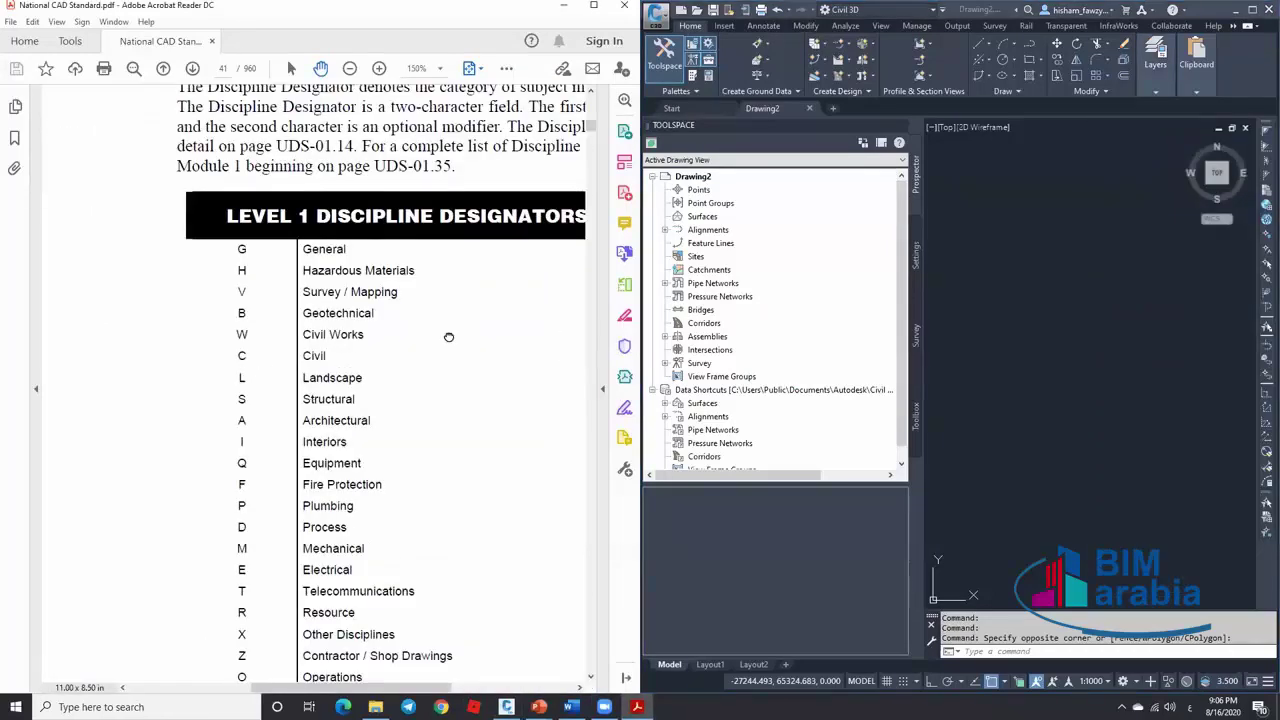
{"action": "scroll", "coordinate": [449, 337], "scroll_direction": "up", "scroll_amount": 1, "text": "ctrl"}
{"action": "scroll", "coordinate": [345, 280], "scroll_direction": "down", "scroll_amount": 1, "text": "ctrl"}
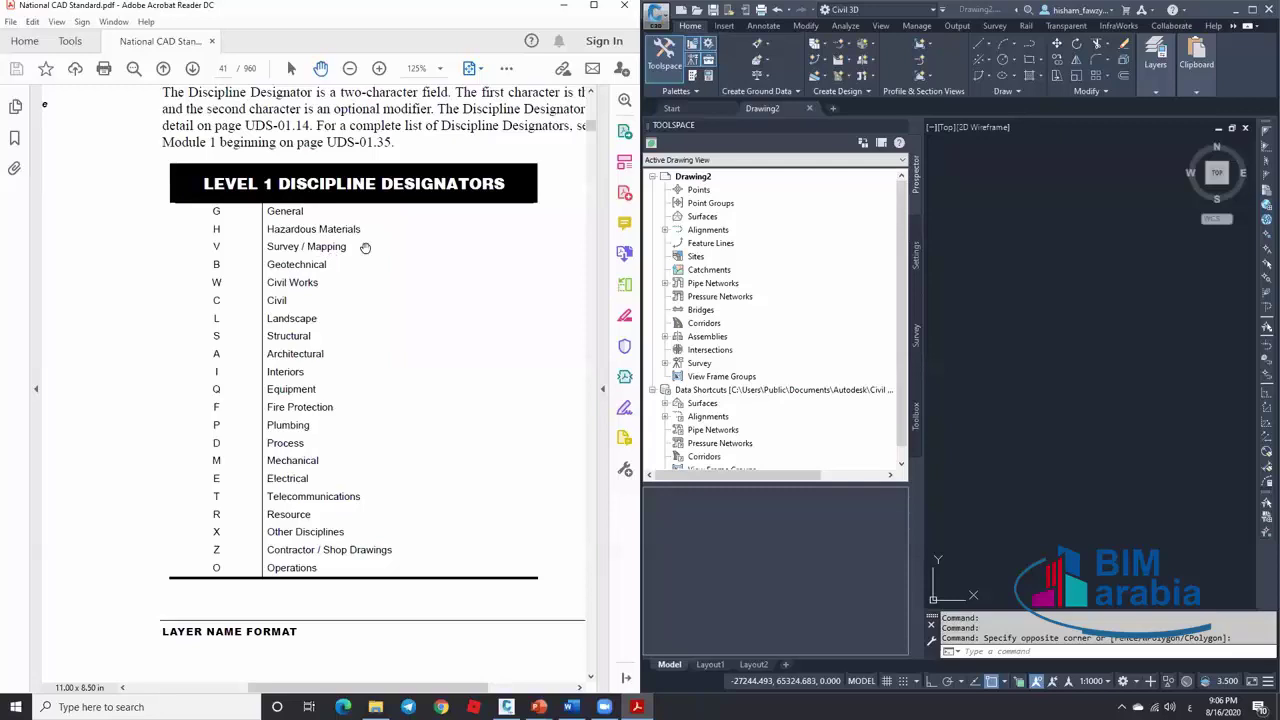
{"action": "scroll", "coordinate": [426, 245], "scroll_direction": "down", "scroll_amount": 1, "text": "ctrl"}
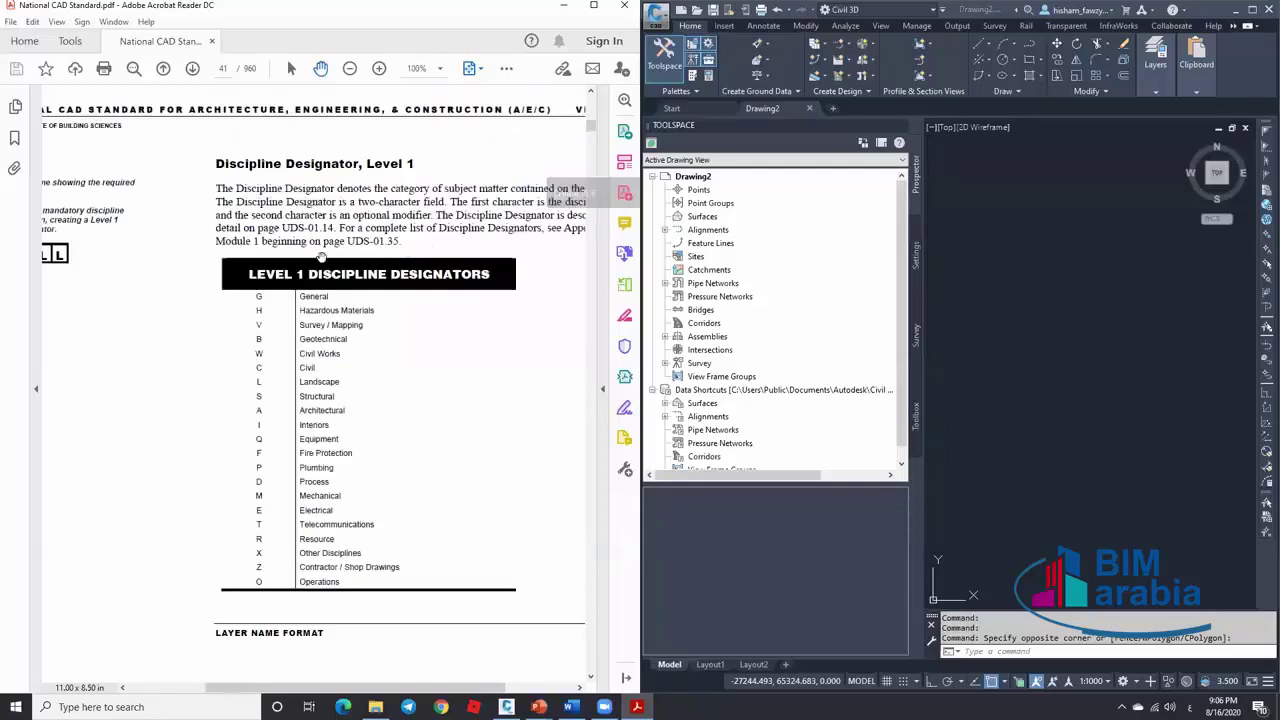
{"action": "scroll", "coordinate": [390, 247], "scroll_direction": "down", "scroll_amount": 1, "text": "ctrl"}
{"action": "scroll", "coordinate": [338, 247], "scroll_direction": "down", "scroll_amount": 2}
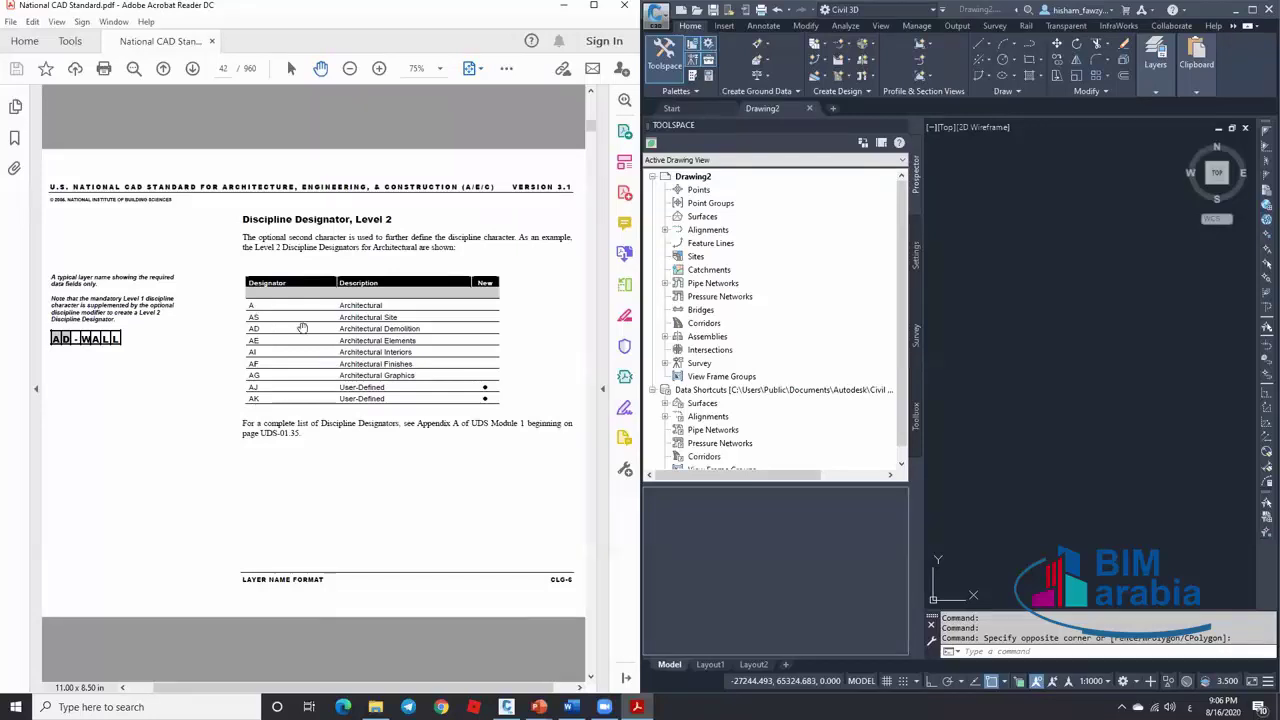
Scroll to the Civil Layer List on page 63 and fit the whole page in view
{"action": "scroll", "coordinate": [302, 328], "scroll_direction": "down", "scroll_amount": 2}
{"action": "scroll", "coordinate": [302, 328], "scroll_direction": "down", "scroll_amount": 4}
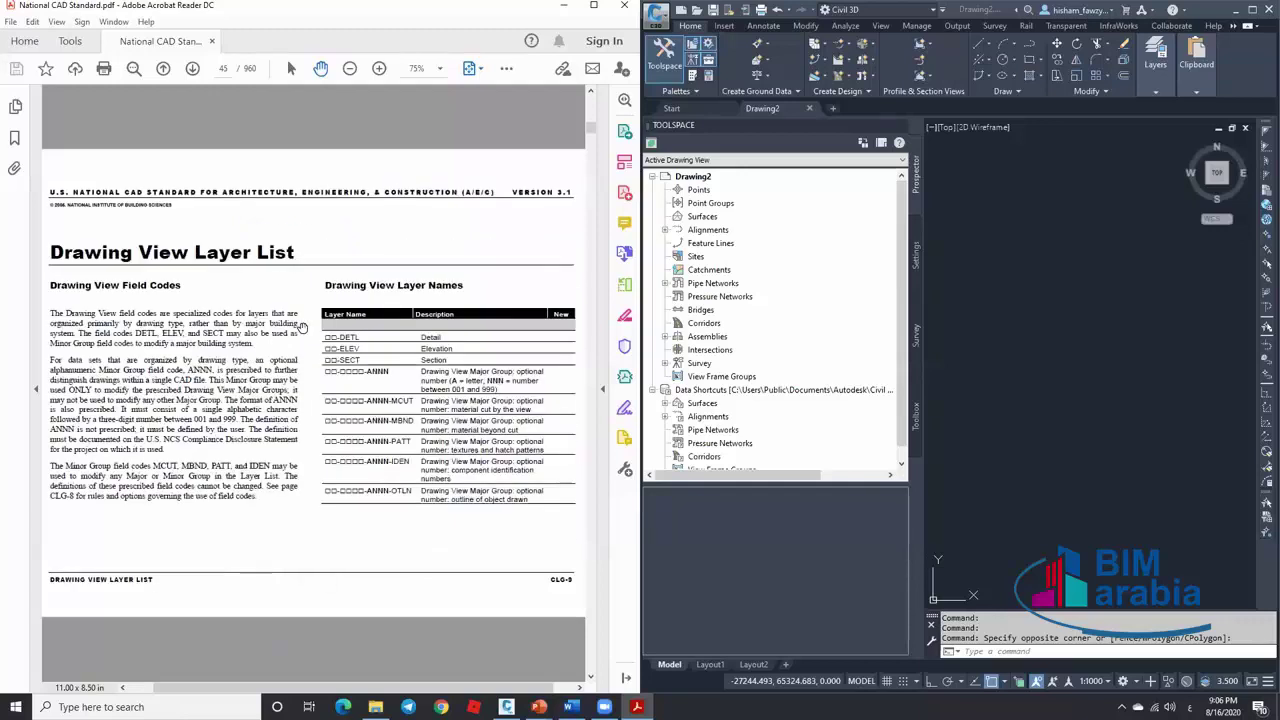
{"action": "scroll", "coordinate": [302, 328], "scroll_direction": "down", "scroll_amount": 2}
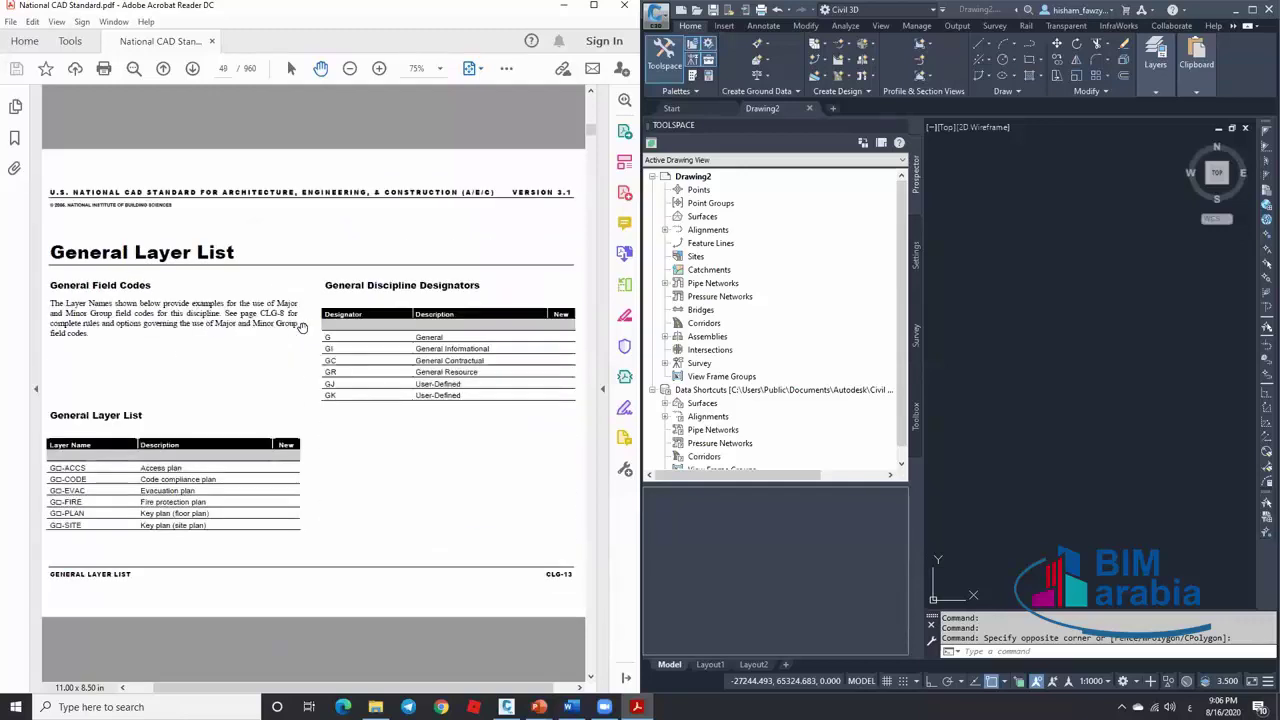
{"action": "scroll", "coordinate": [302, 328], "scroll_direction": "down", "scroll_amount": 4}
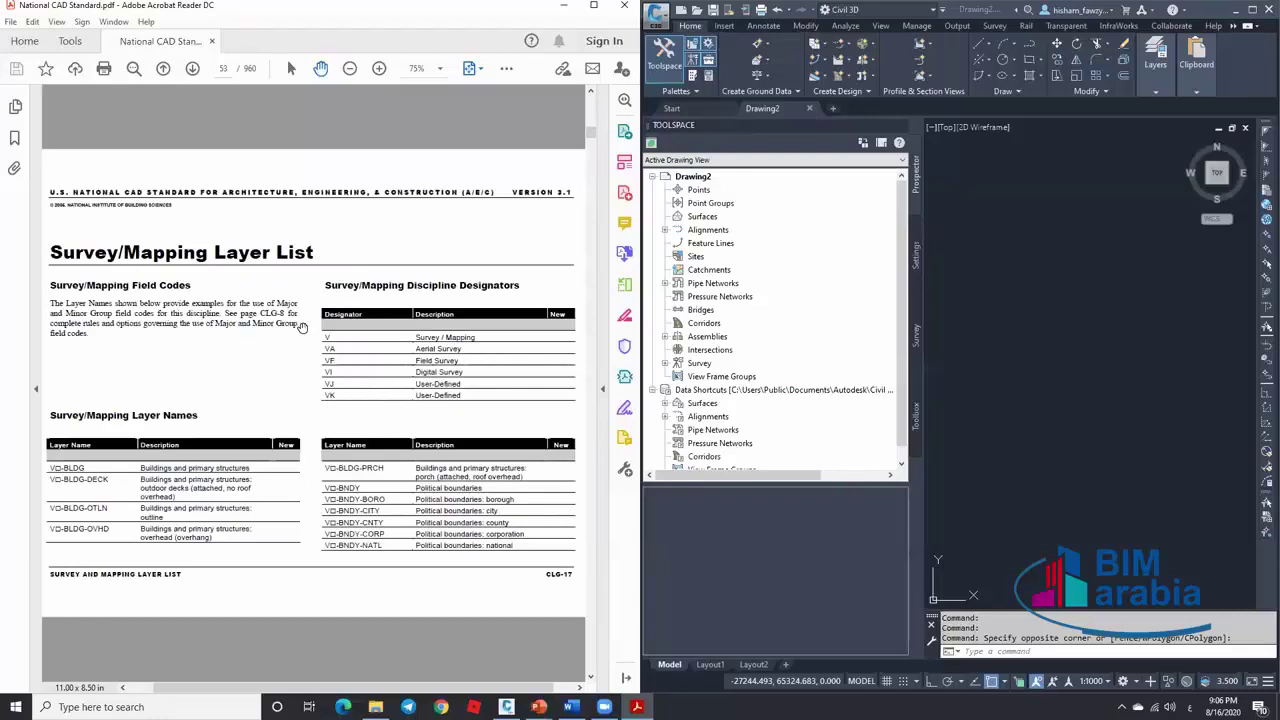
{"action": "scroll", "coordinate": [302, 328], "scroll_direction": "down", "scroll_amount": 5}
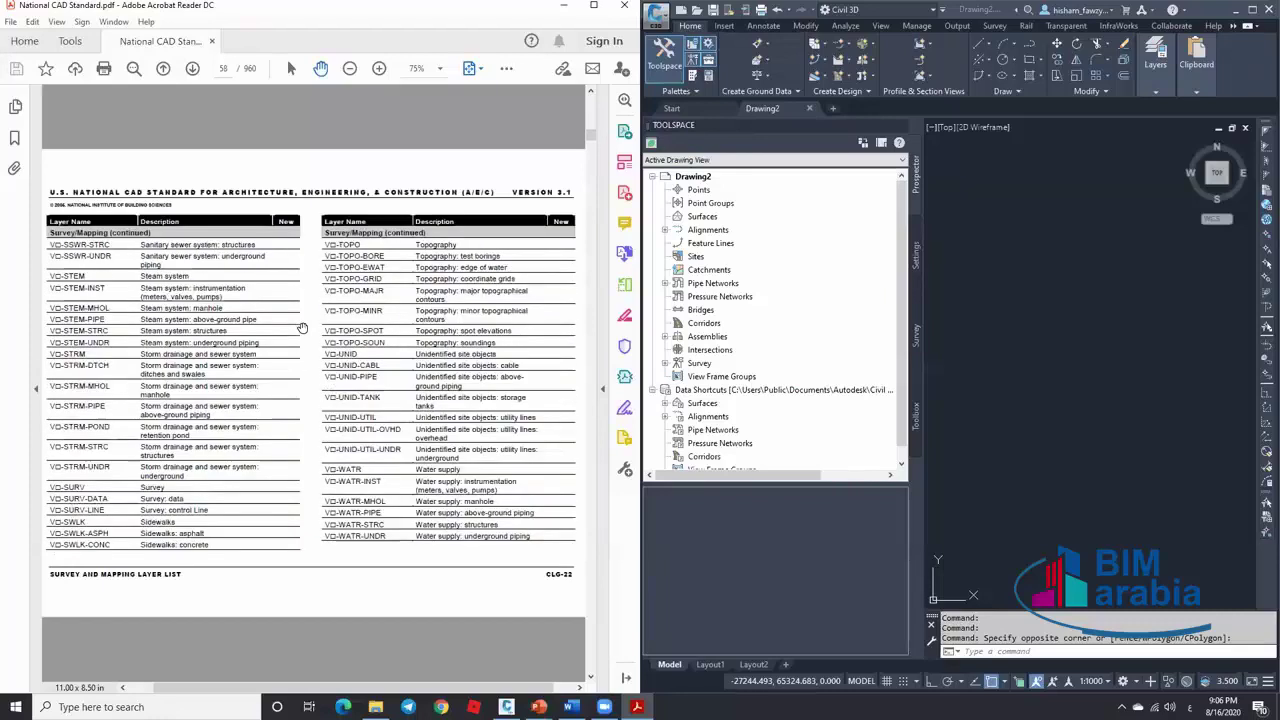
{"action": "scroll", "coordinate": [302, 328], "scroll_direction": "down", "scroll_amount": 5}
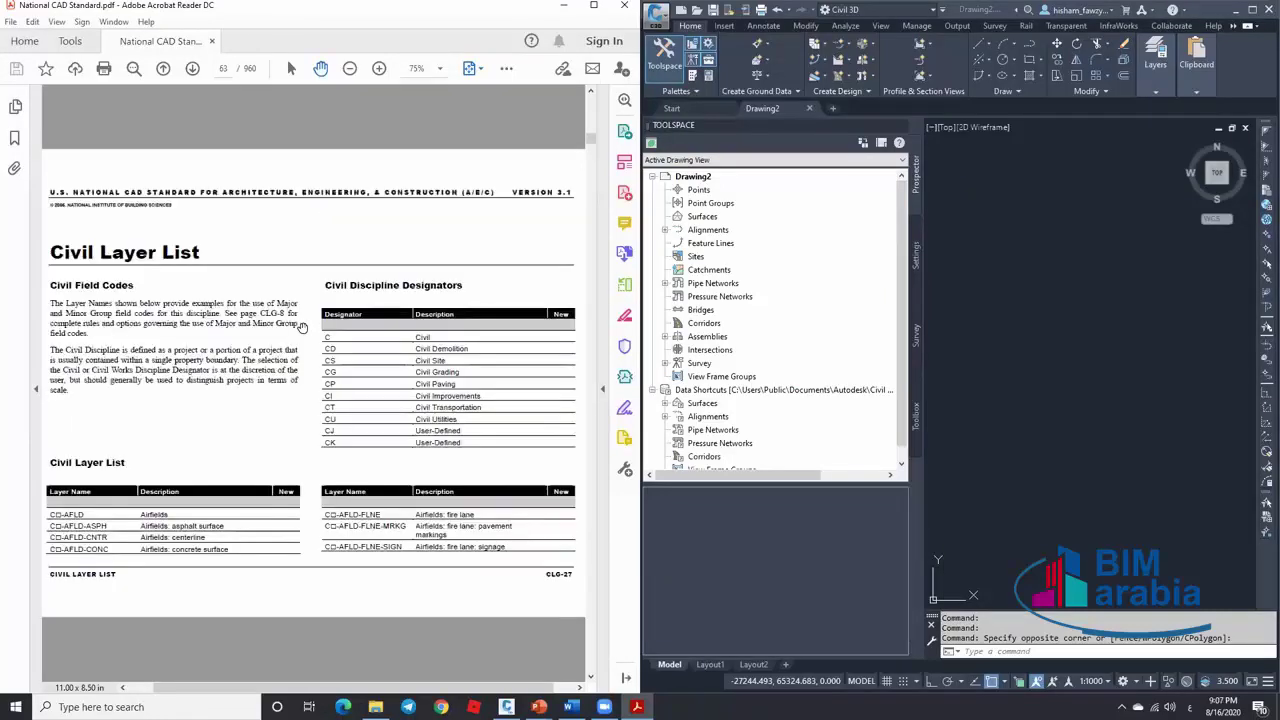
{"action": "scroll", "coordinate": [302, 328], "scroll_direction": "down", "scroll_amount": 1}
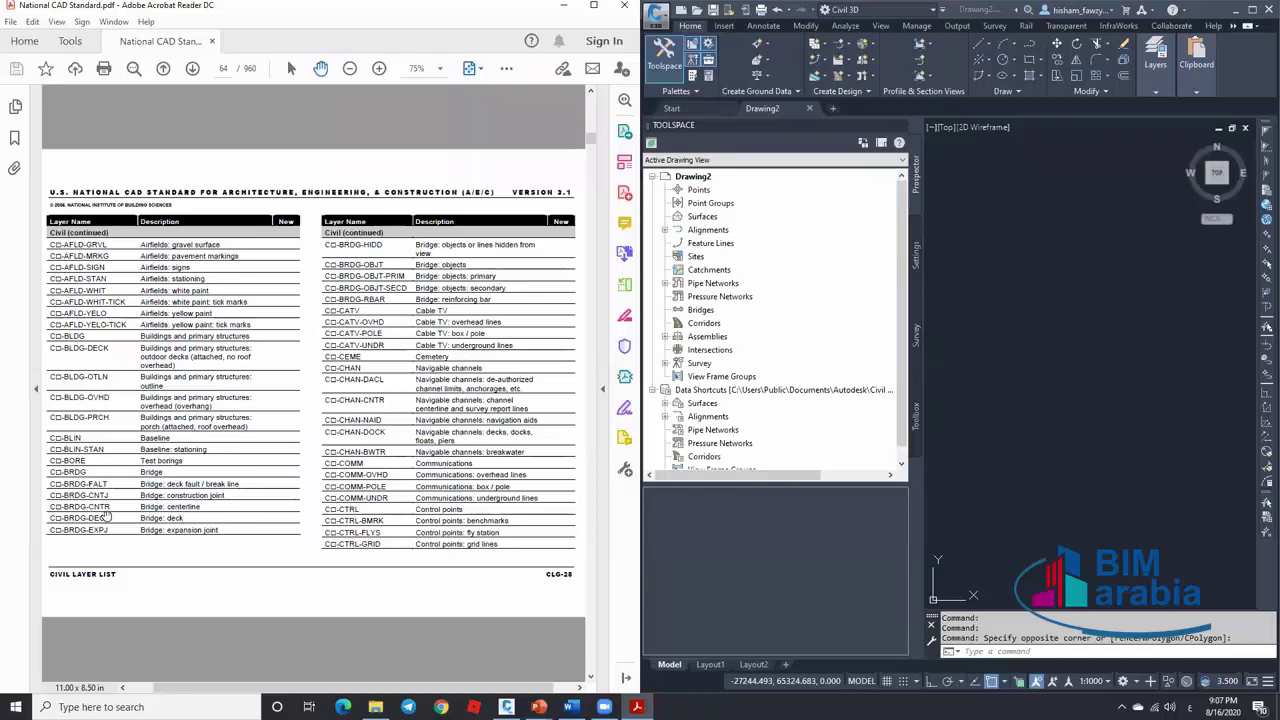
{"action": "scroll", "coordinate": [107, 515], "scroll_direction": "up", "scroll_amount": 2, "text": "ctrl"}
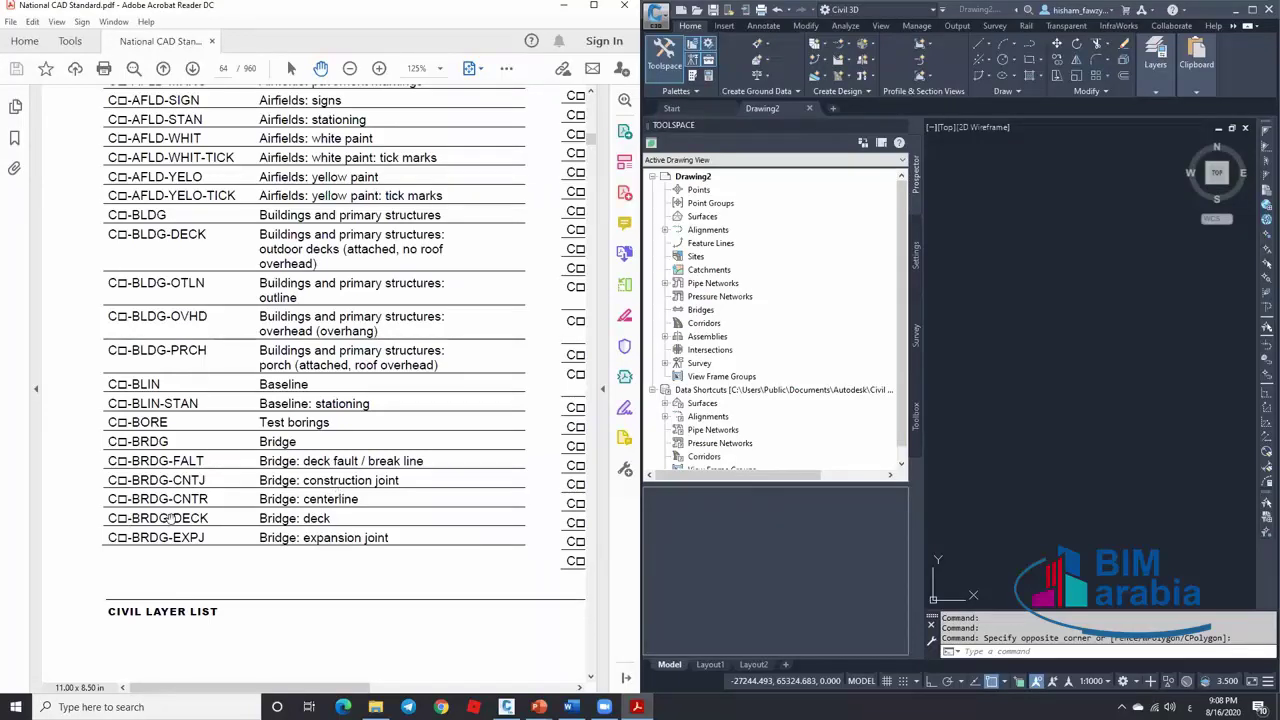
{"action": "scroll", "coordinate": [426, 274], "scroll_direction": "up", "scroll_amount": 1}
{"action": "scroll", "coordinate": [426, 274], "scroll_direction": "right", "scroll_amount": 1}
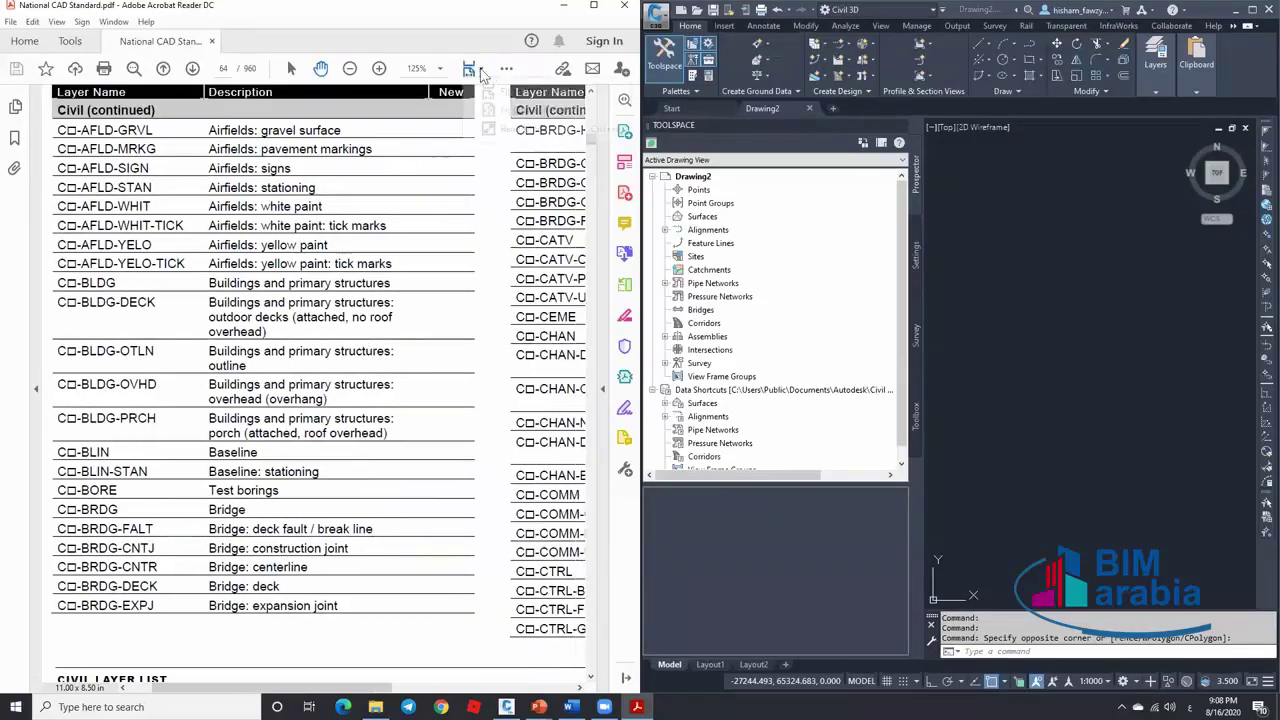
{"action": "left_click", "coordinate": [484, 70]}
{"action": "left_click", "coordinate": [520, 110]}
Scroll the PDF back up to the Survey/Mapping layer names on page 54
{"action": "scroll", "coordinate": [386, 245], "scroll_direction": "up", "scroll_amount": 5}
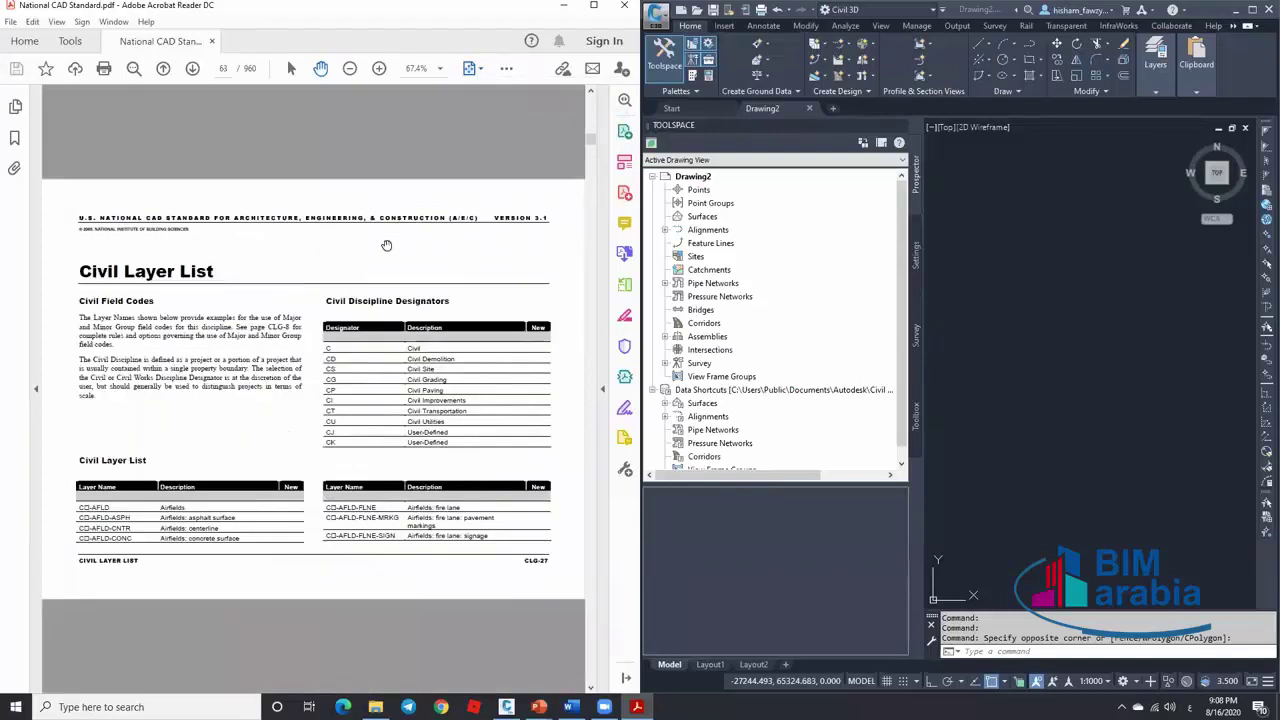
{"action": "scroll", "coordinate": [386, 245], "scroll_direction": "up", "scroll_amount": 5}
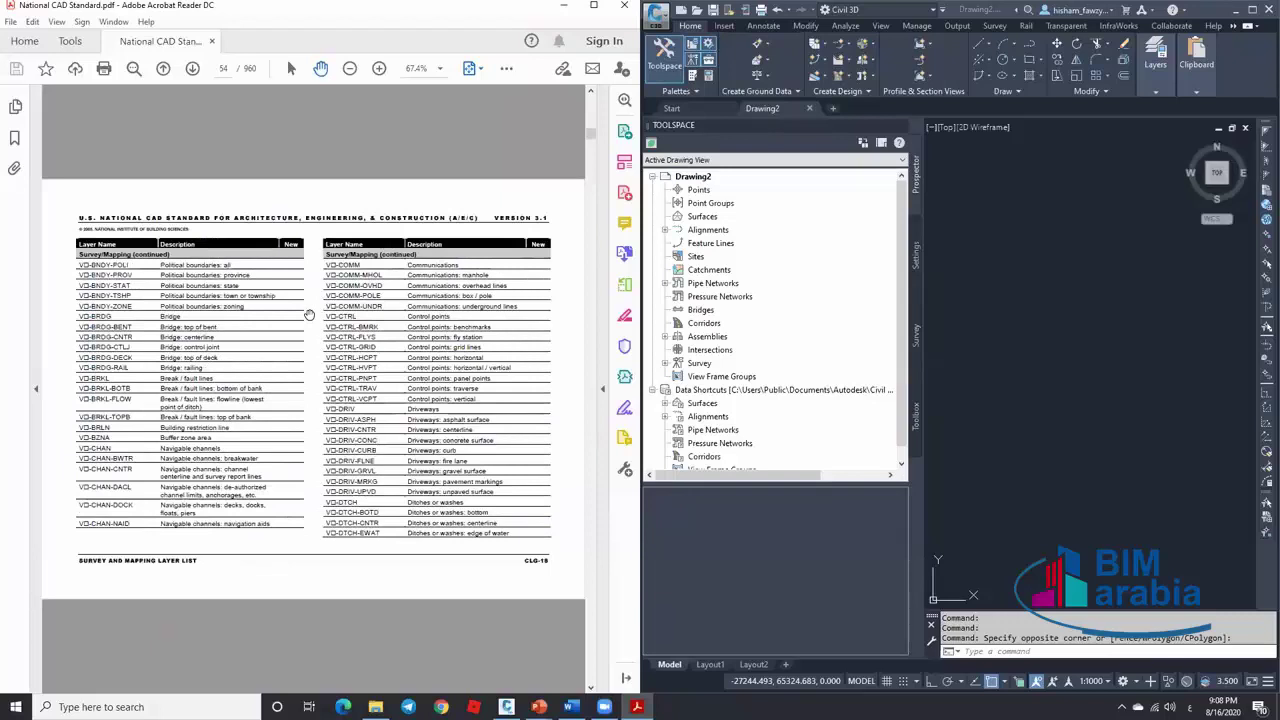
{"action": "scroll", "coordinate": [150, 368], "scroll_direction": "up", "scroll_amount": 1, "text": "ctrl"}
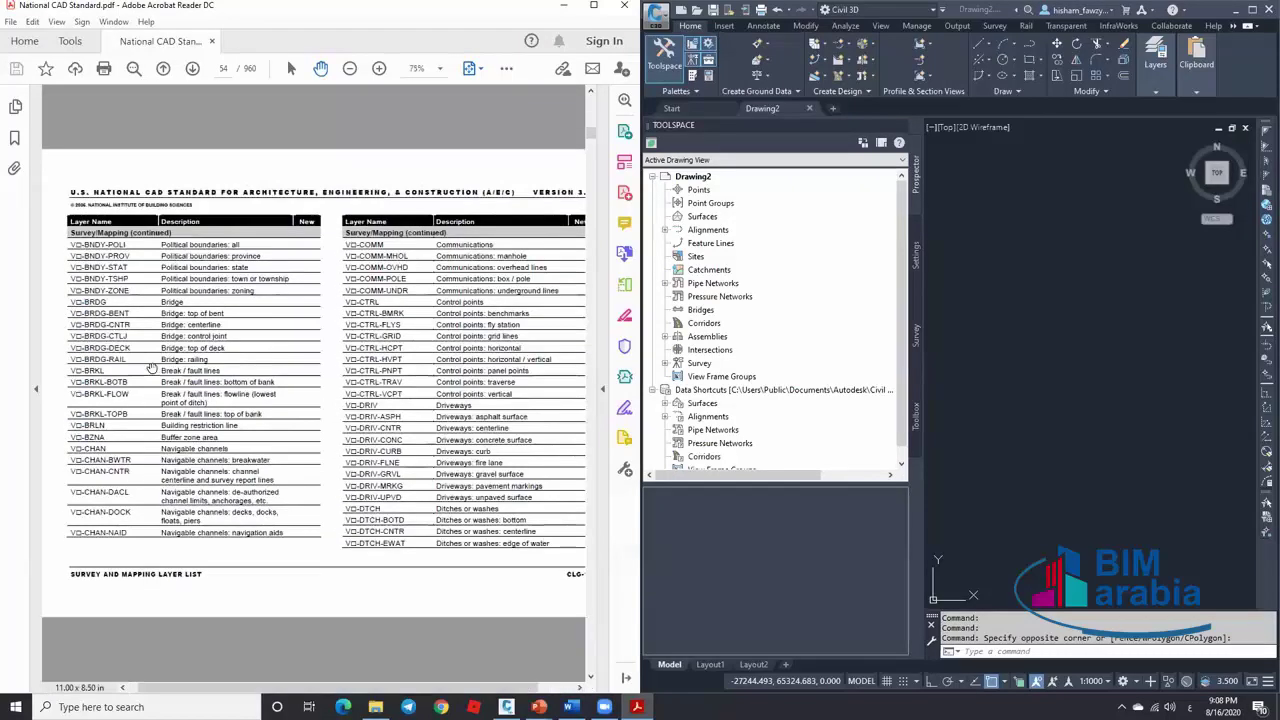
{"action": "scroll", "coordinate": [150, 368], "scroll_direction": "up", "scroll_amount": 3, "text": "ctrl"}
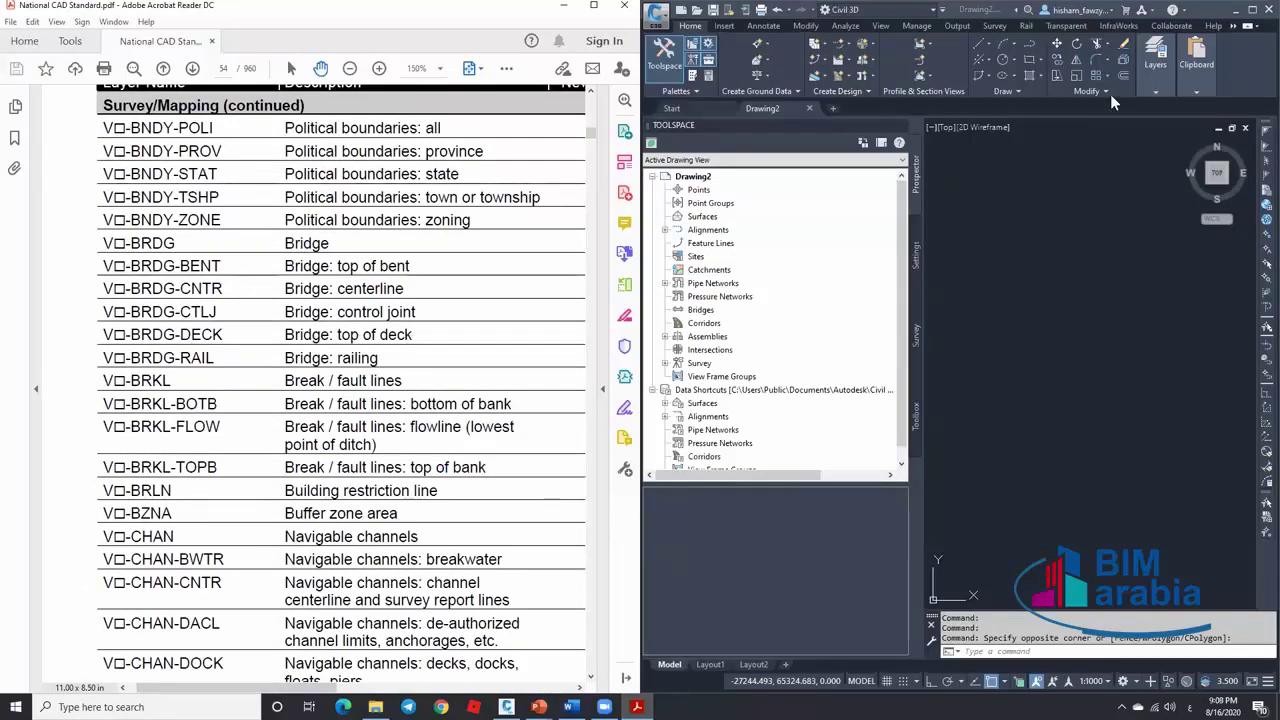
Compare them with Civil 3D's layer list, then close the CAD standard PDF
{"action": "left_click", "coordinate": [1163, 78]}
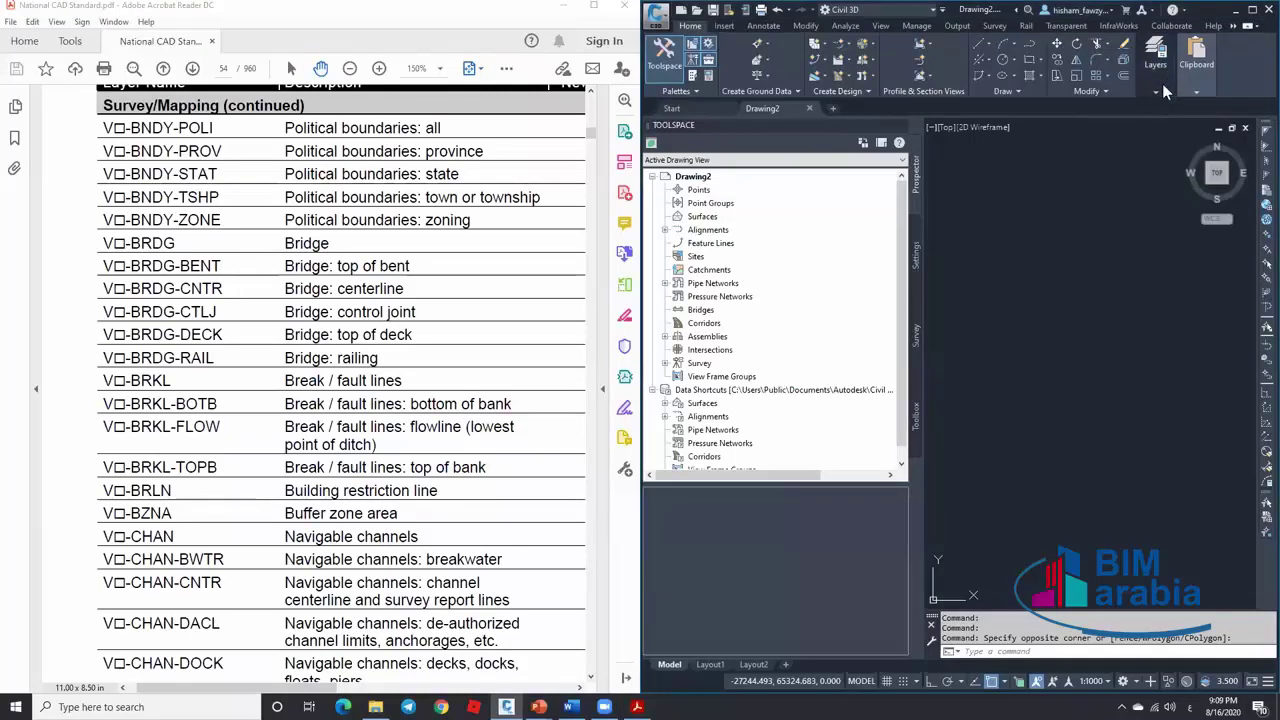
{"action": "left_click", "coordinate": [1157, 91]}
{"action": "left_click", "coordinate": [1200, 108]}
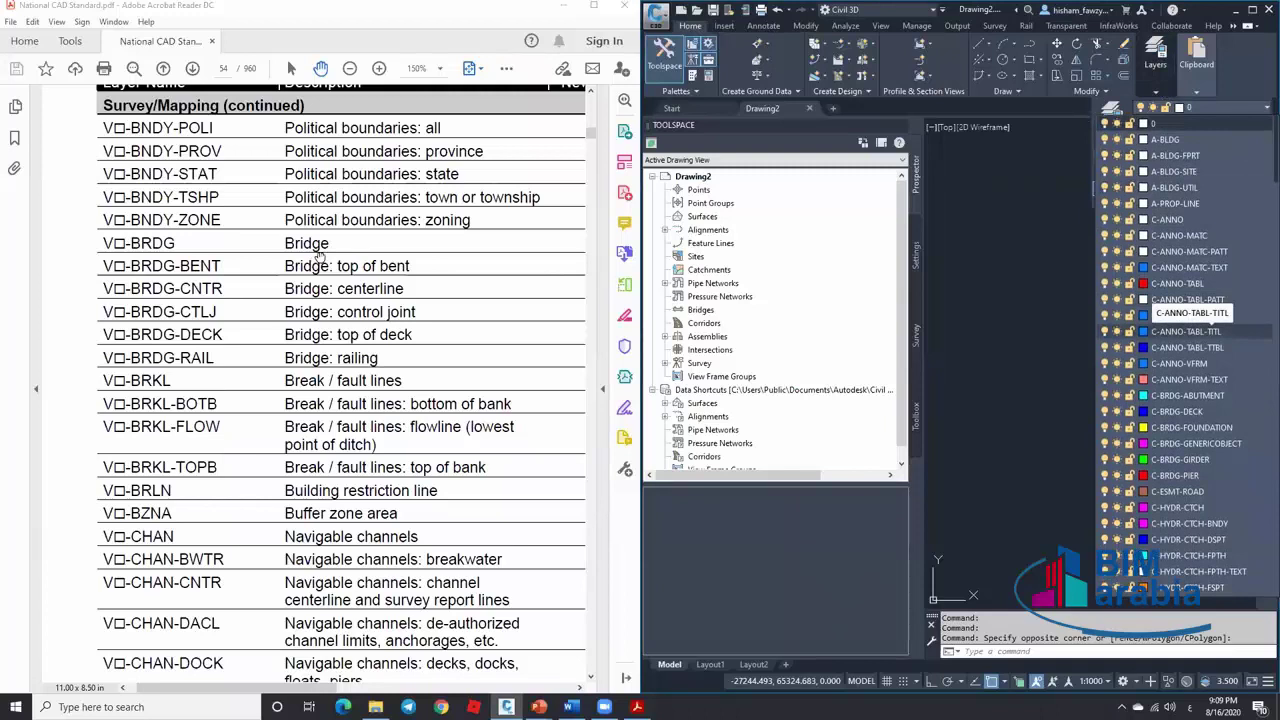
{"action": "left_click", "coordinate": [414, 263]}
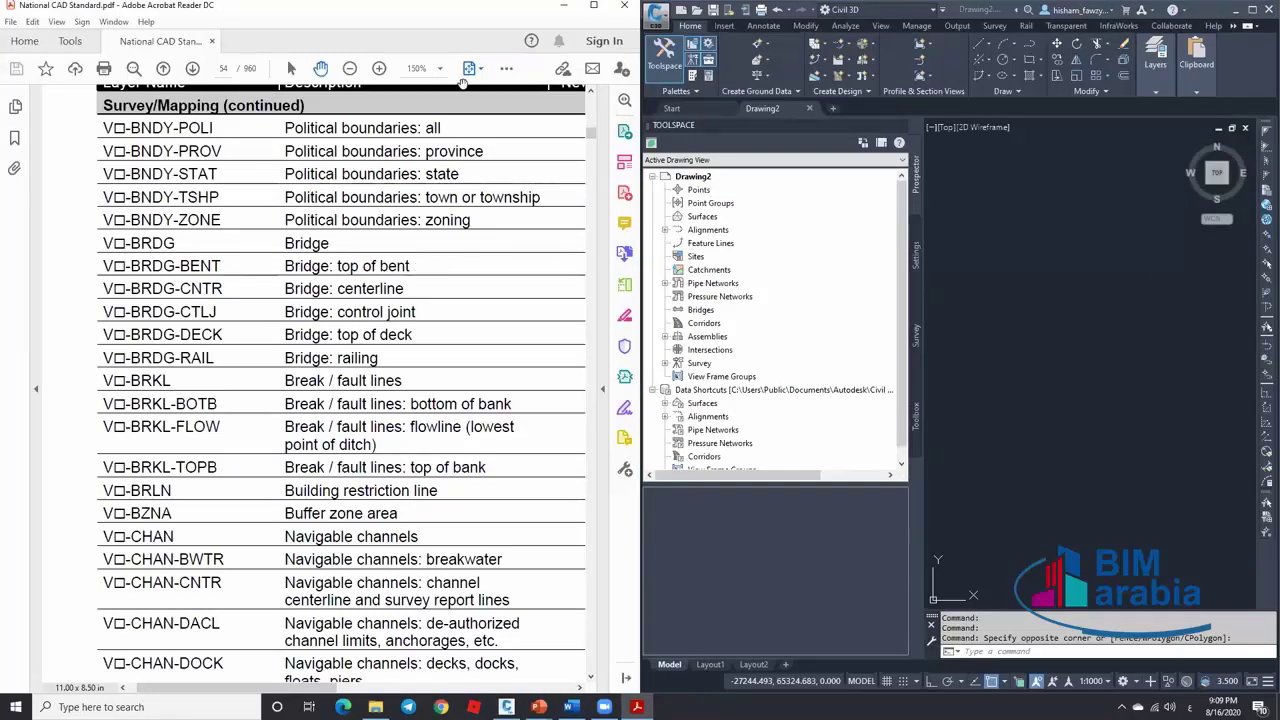
{"action": "left_click", "coordinate": [621, 6]}
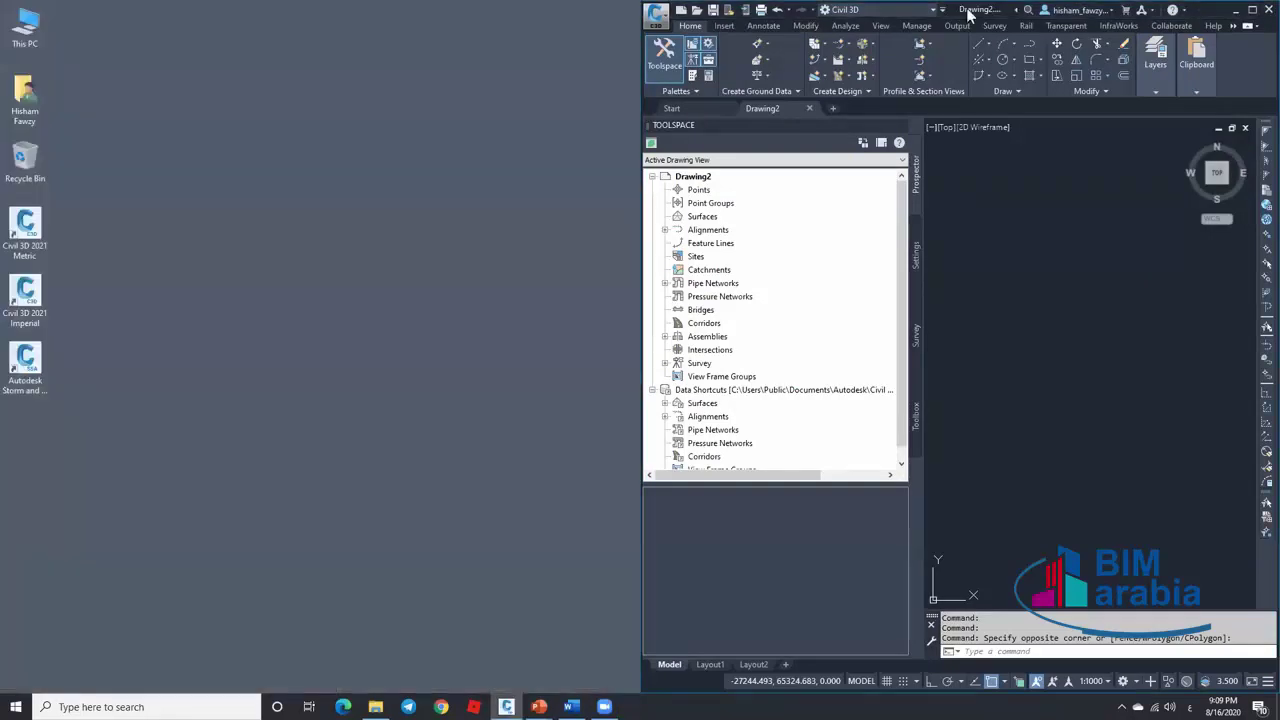
Maximize Civil 3D and bring the PowerPoint slide show back to the front
{"action": "double_click", "coordinate": [880, 10]}
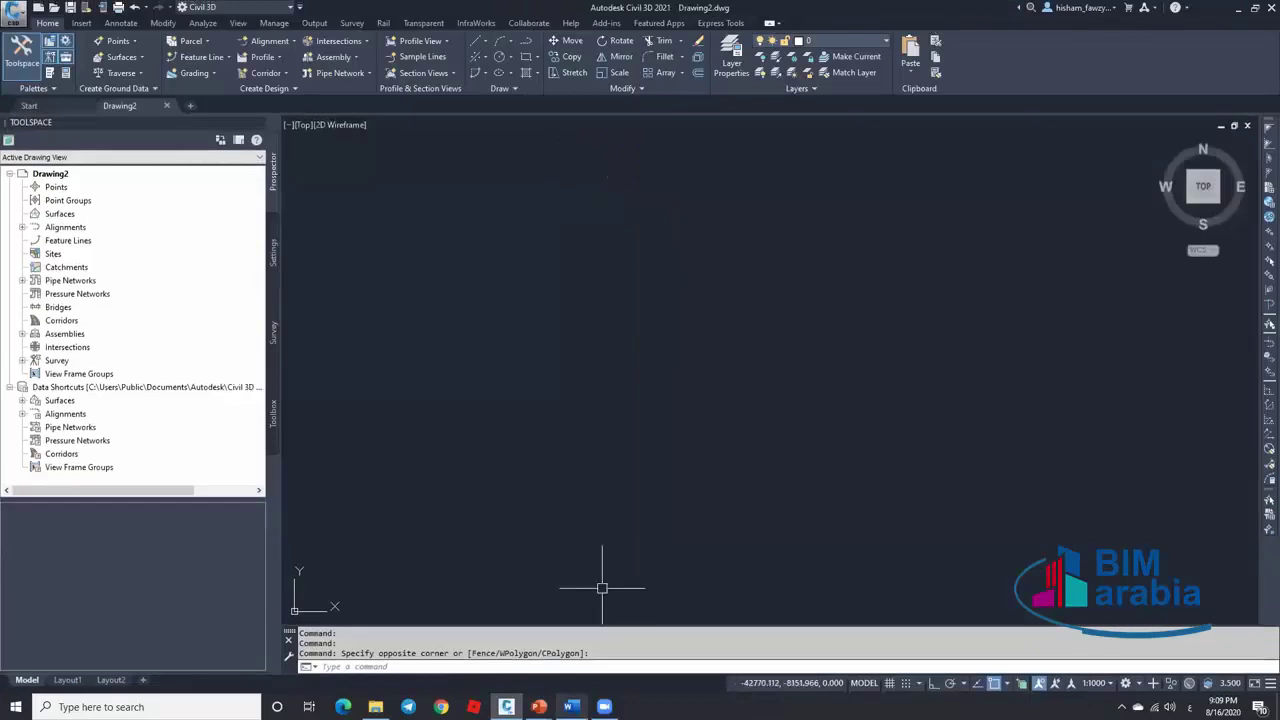
{"action": "left_click", "coordinate": [571, 707]}
{"action": "left_click", "coordinate": [571, 707]}
{"action": "mouse_move", "coordinate": [539, 707]}
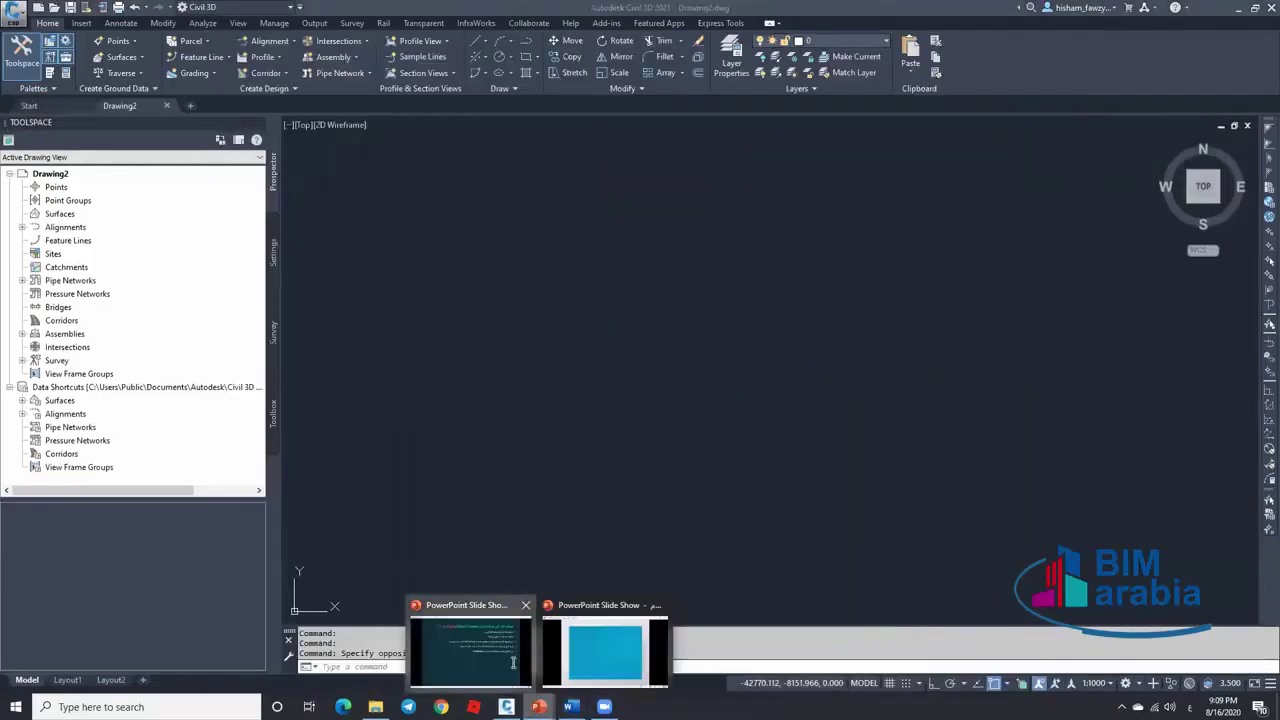
{"action": "left_click", "coordinate": [471, 645]}
Reveal the remaining recap bullets through Point File Format and questions, then minimize the show
{"action": "left_click", "coordinate": [817, 421]}
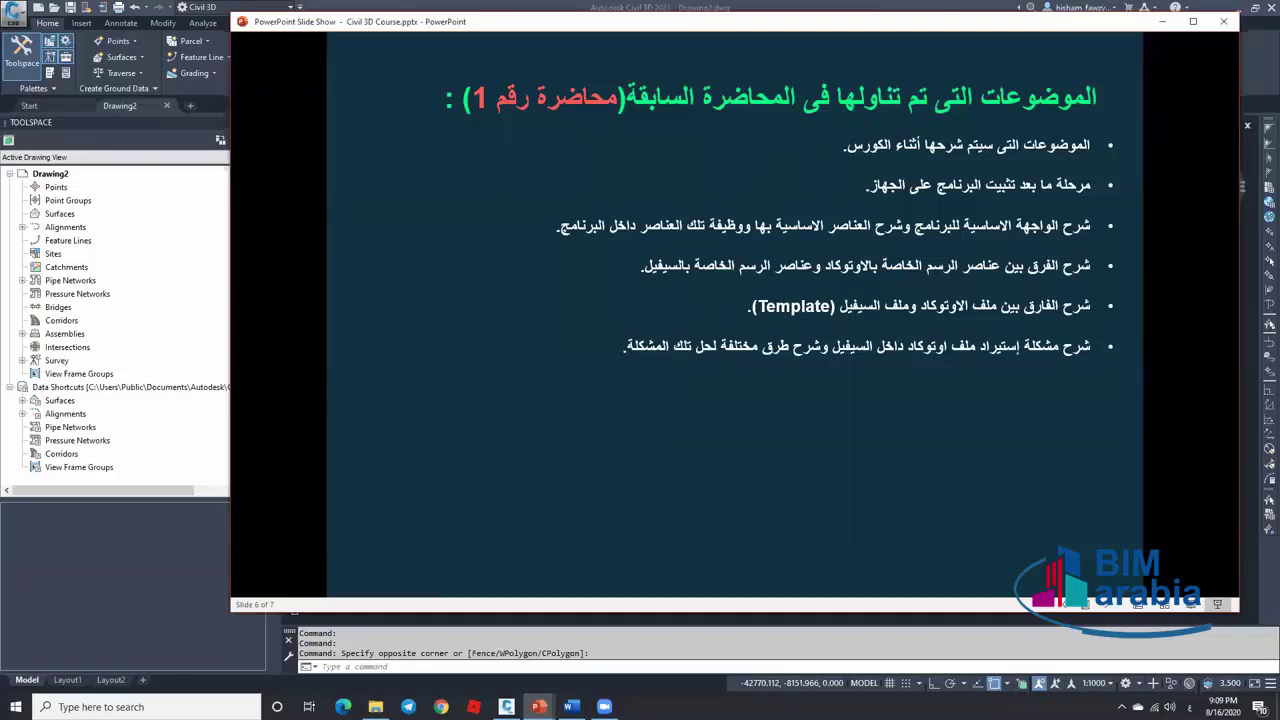
{"action": "left_click", "coordinate": [776, 369]}
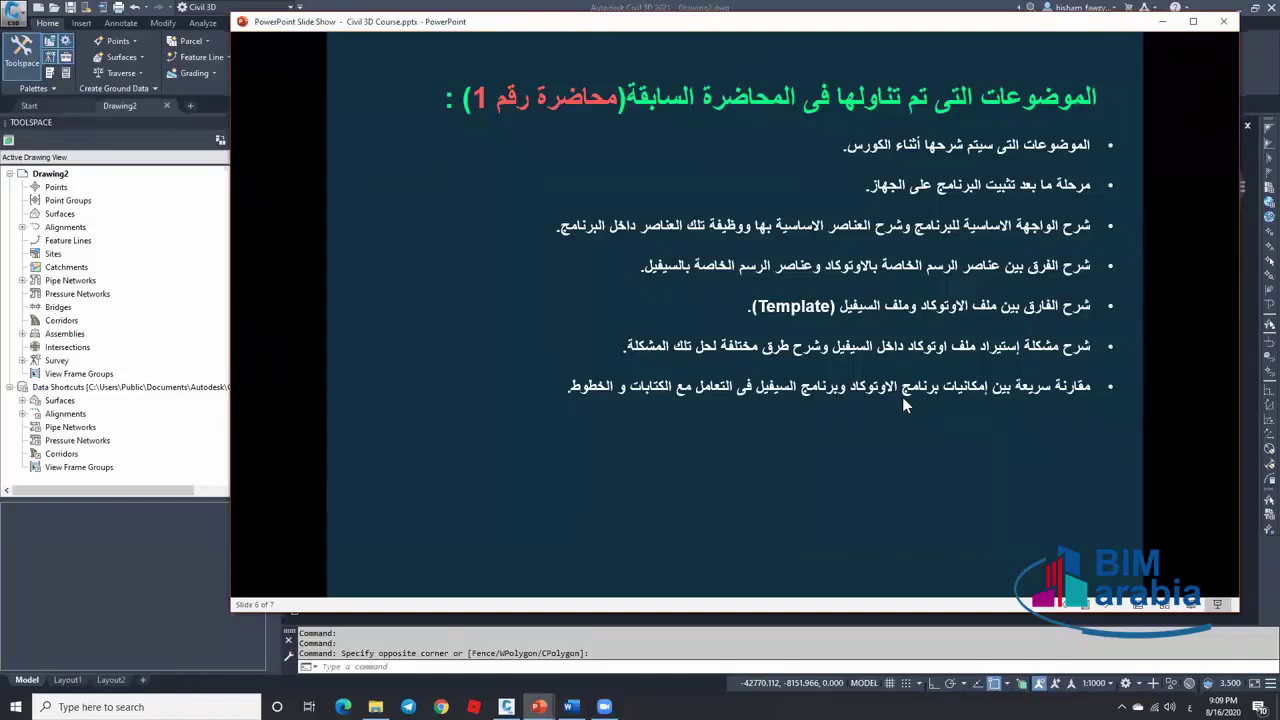
{"action": "left_click", "coordinate": [846, 399]}
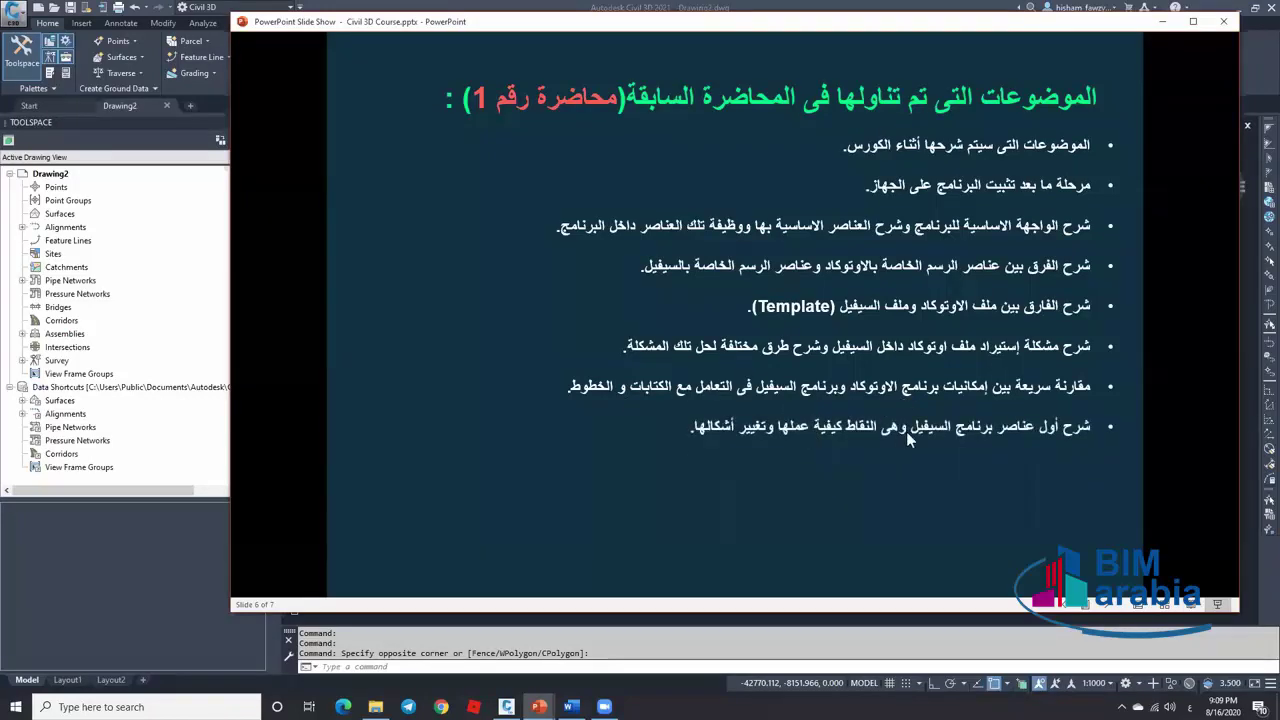
{"action": "left_click", "coordinate": [846, 443]}
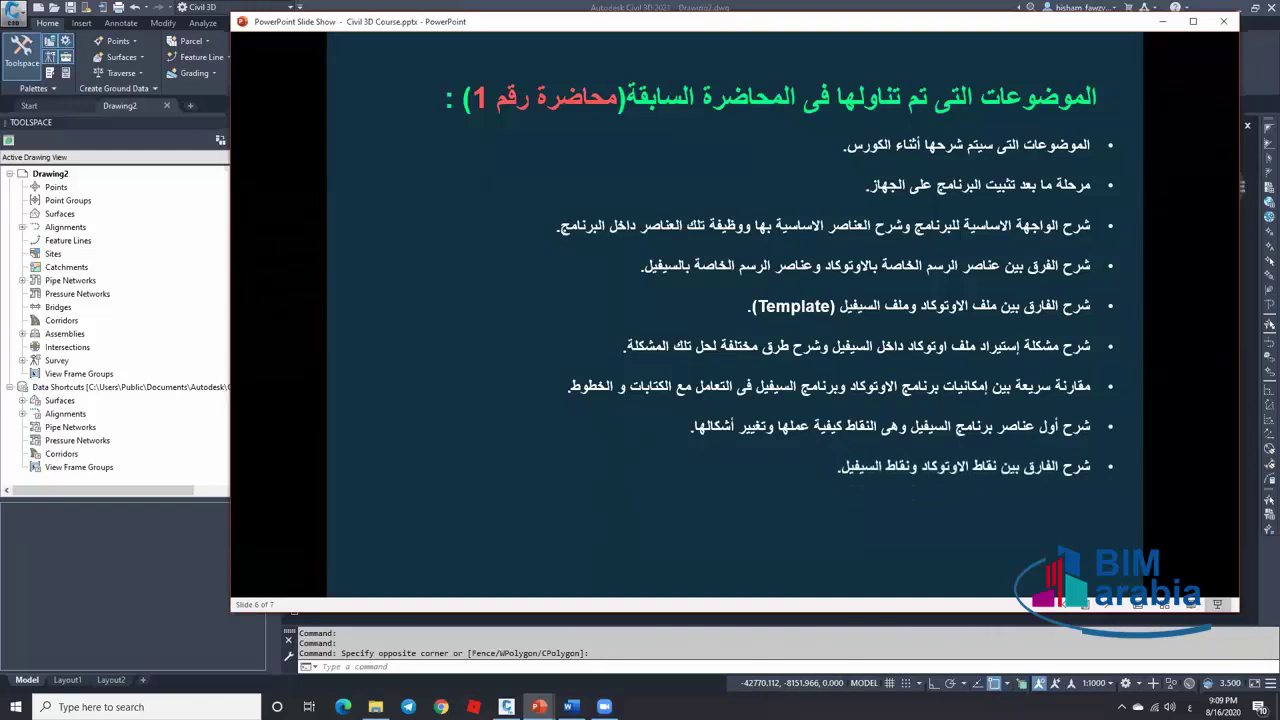
{"action": "key", "text": "Right"}
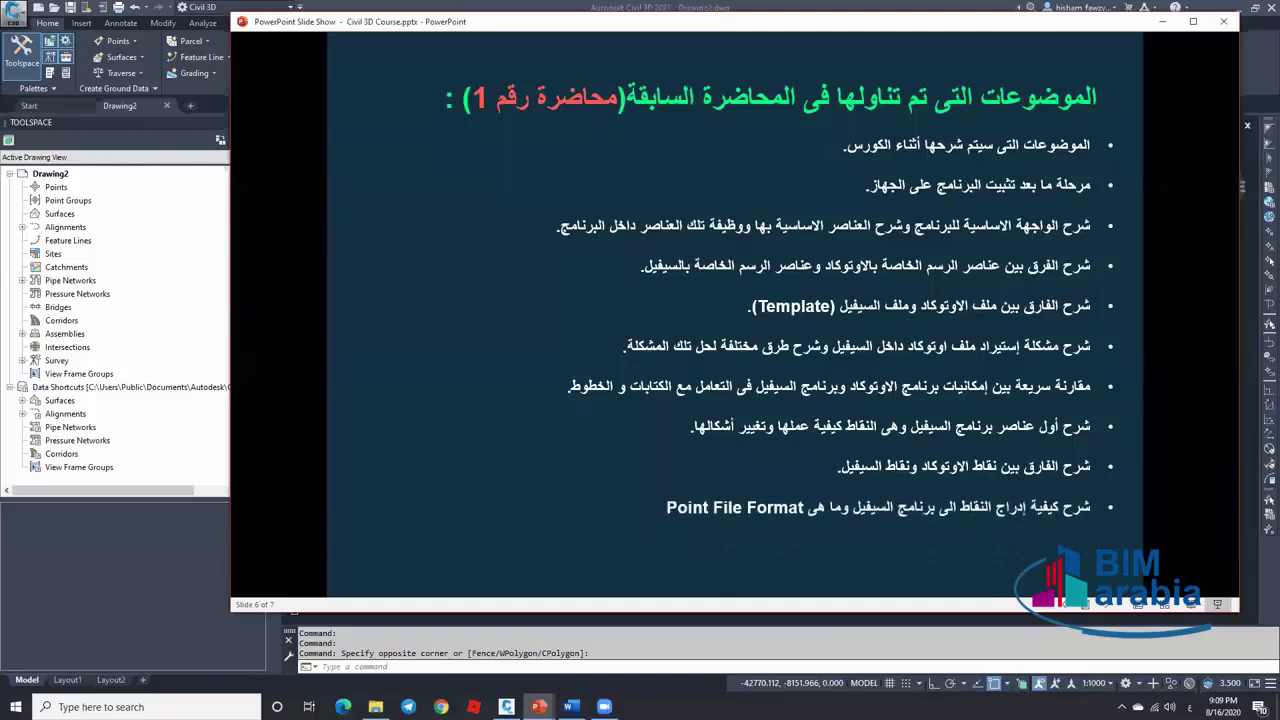
{"action": "key", "text": "Right"}
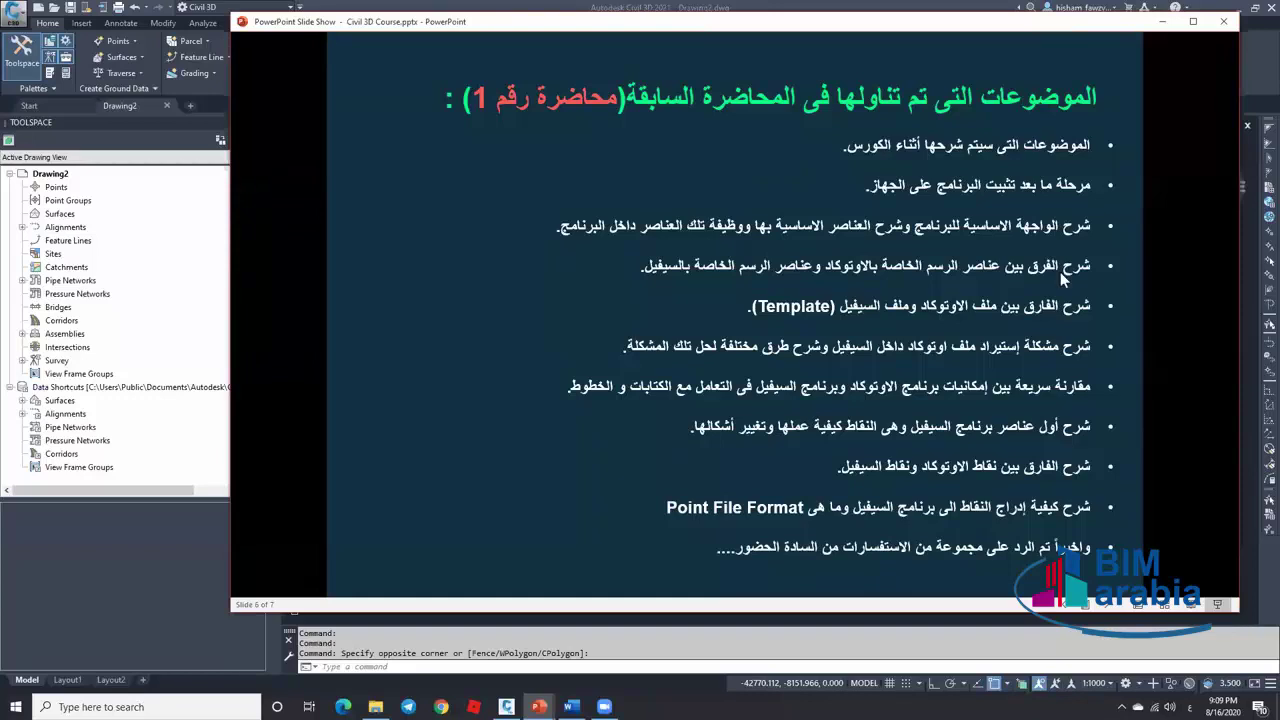
{"action": "left_click", "coordinate": [1166, 21]}
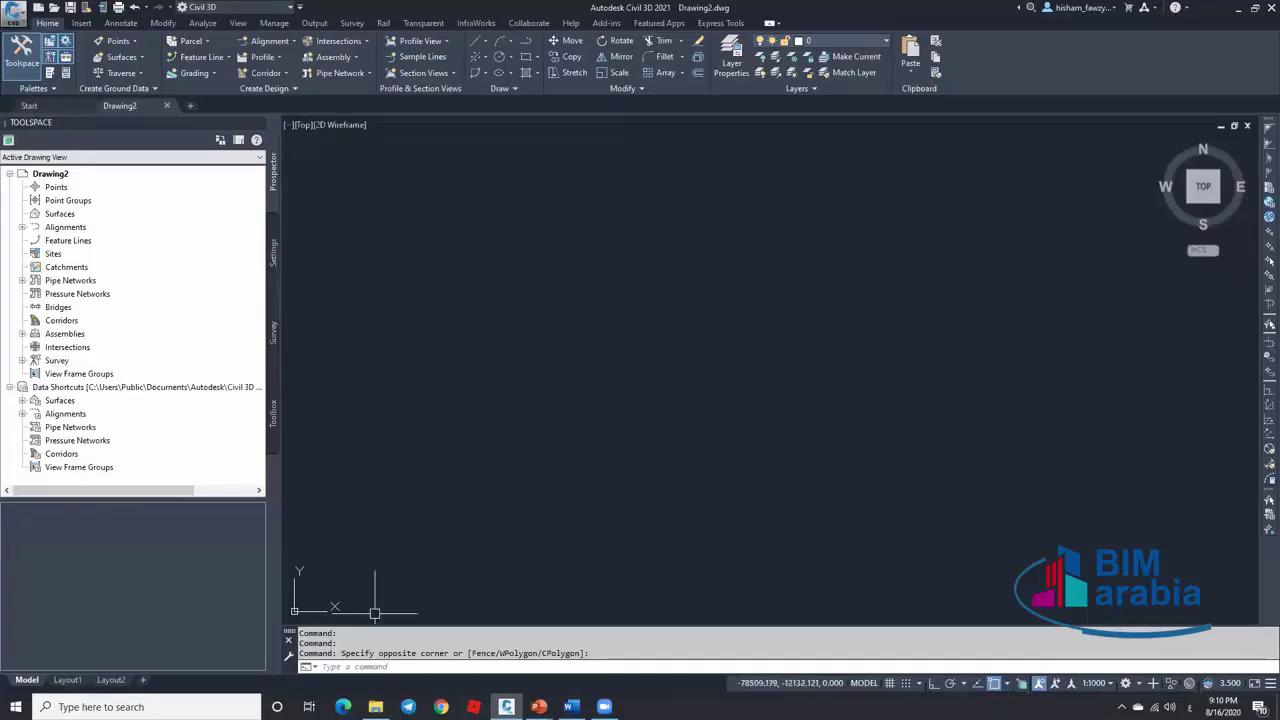
Enter EG in cell E2 and fill it down the whole of column E
{"action": "left_click", "coordinate": [375, 706]}
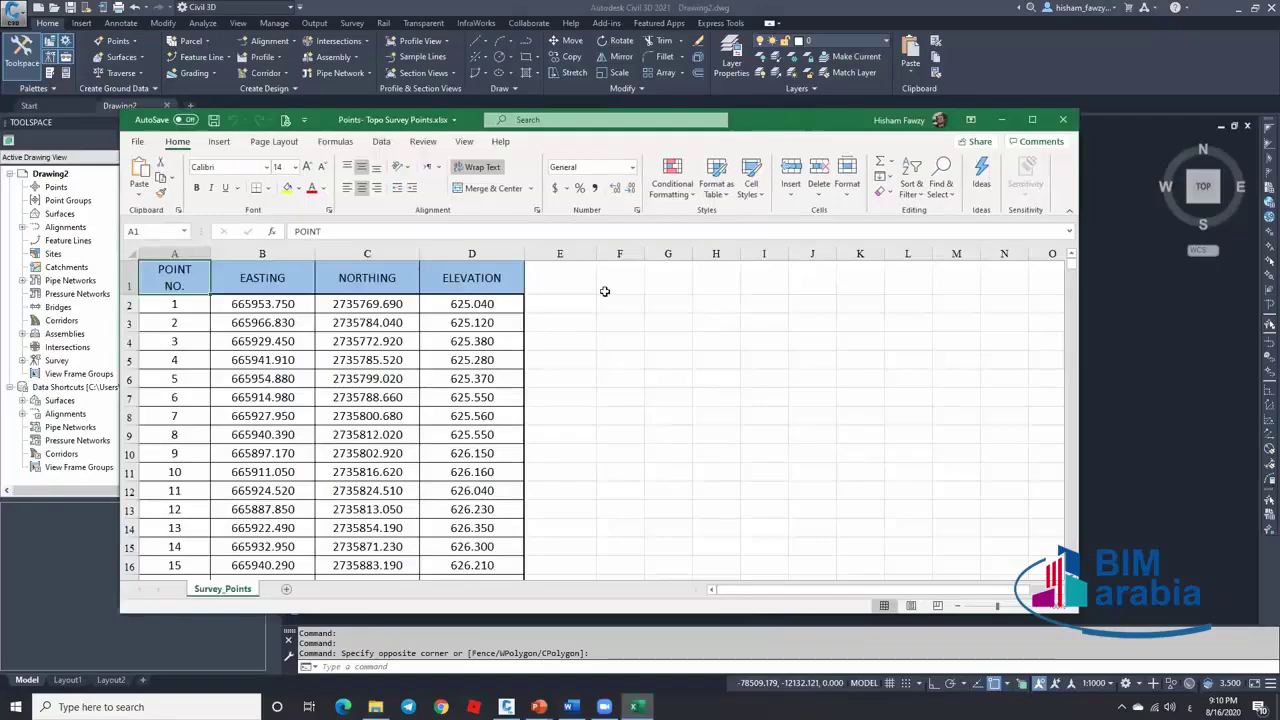
{"action": "left_click", "coordinate": [647, 339]}
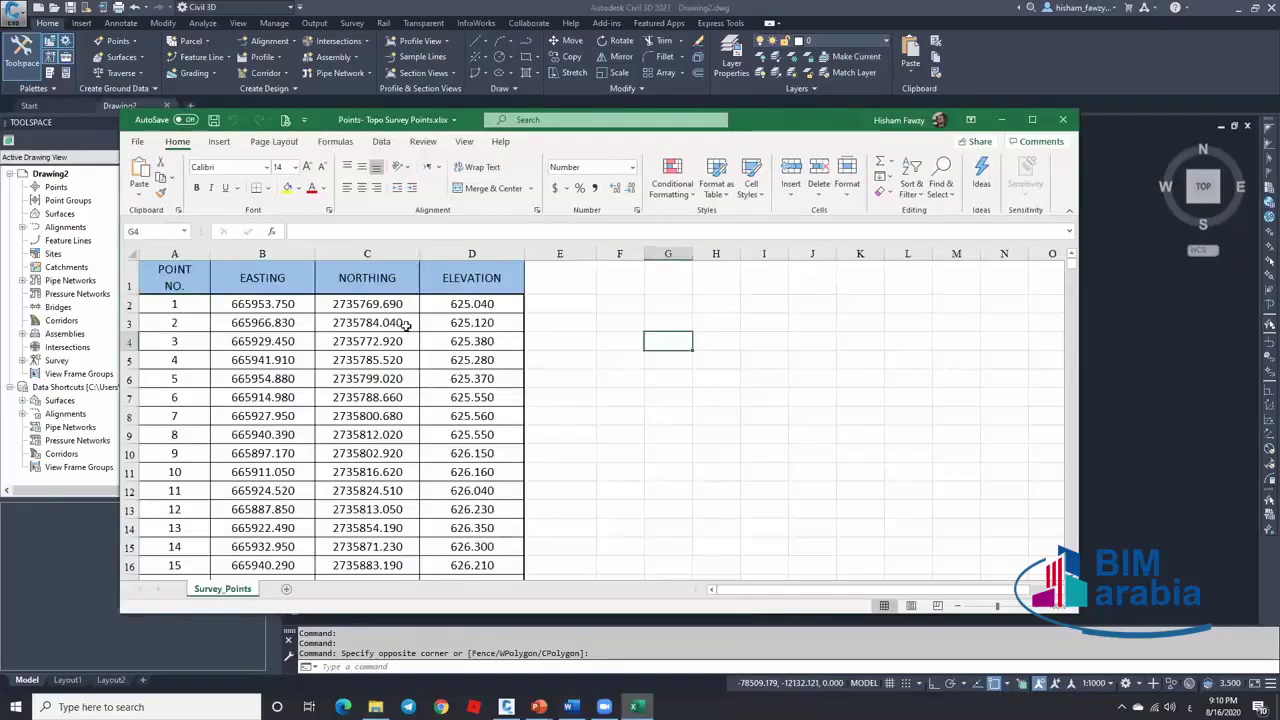
{"action": "left_click", "coordinate": [586, 302]}
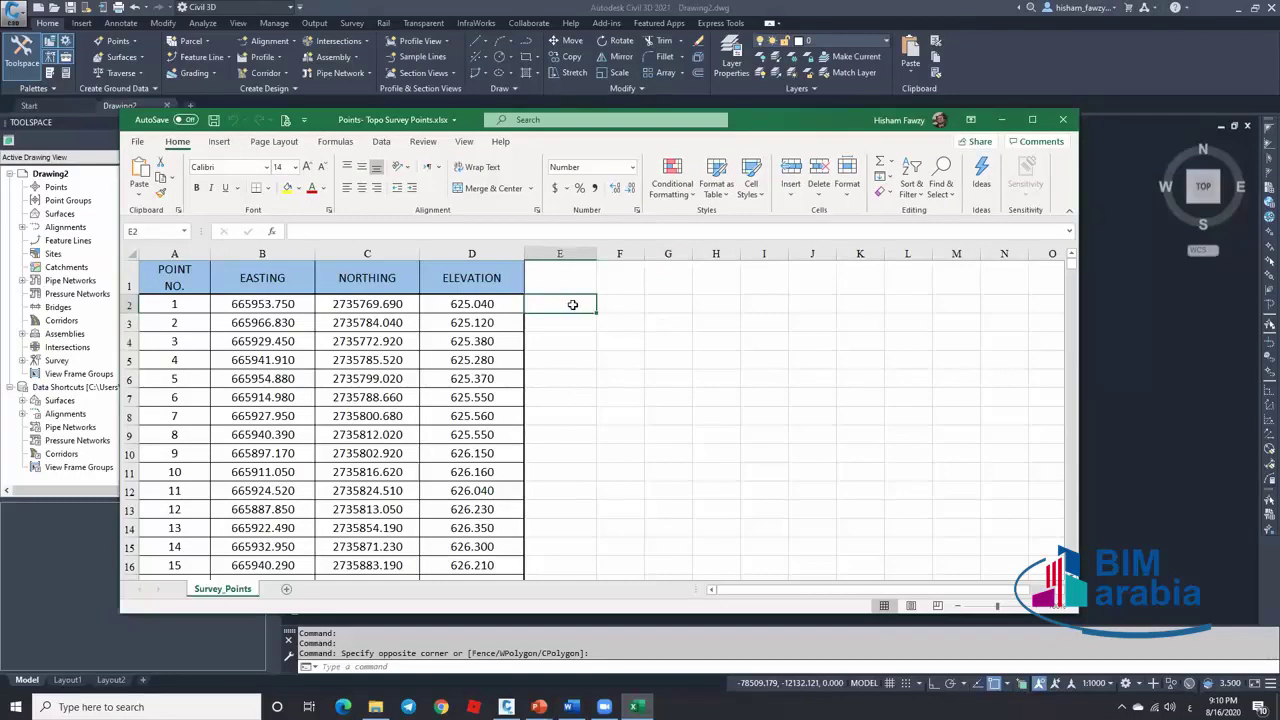
{"action": "type", "text": "لا"}
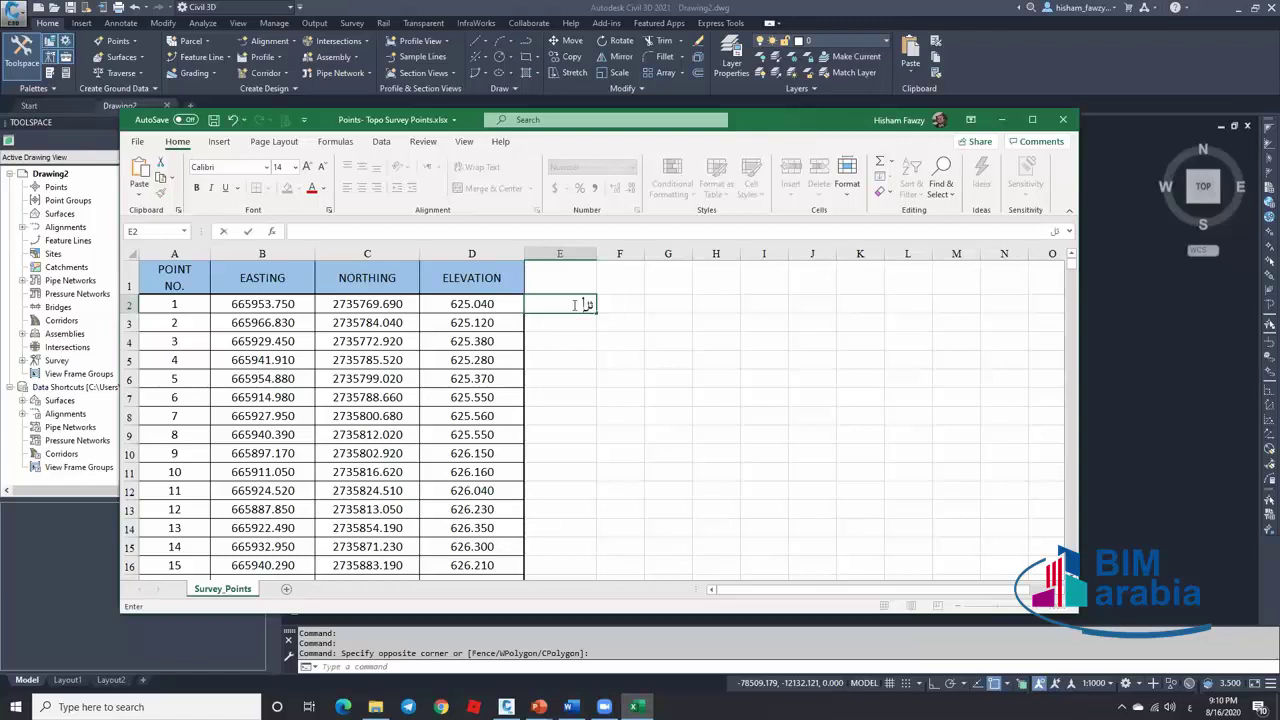
{"action": "key", "text": "BackSpace"}
{"action": "type", "text": "ط"}
{"action": "key", "text": "BackSpace"}
{"action": "type", "text": "EG"}
{"action": "key", "text": "Return"}
{"action": "left_click", "coordinate": [580, 304]}
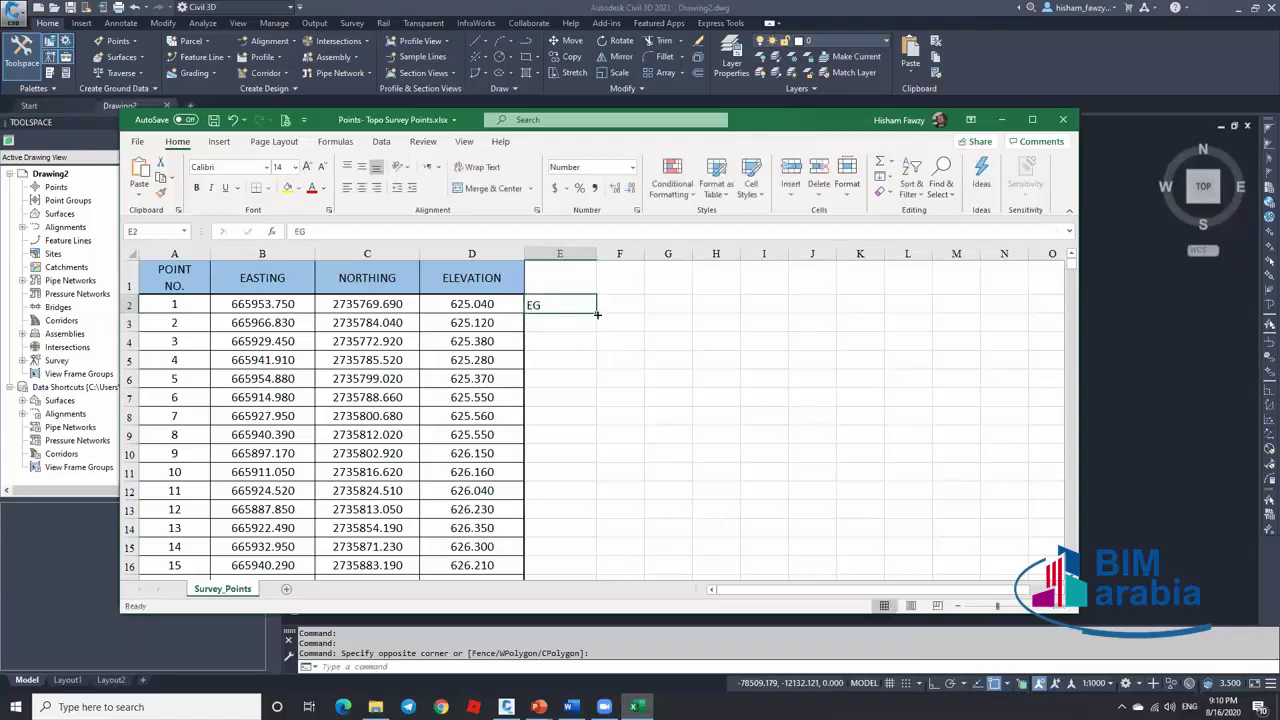
{"action": "double_click", "coordinate": [590, 312]}
Start a CONCATENATE formula in F2 and bring up its Function Arguments
{"action": "left_click", "coordinate": [622, 304]}
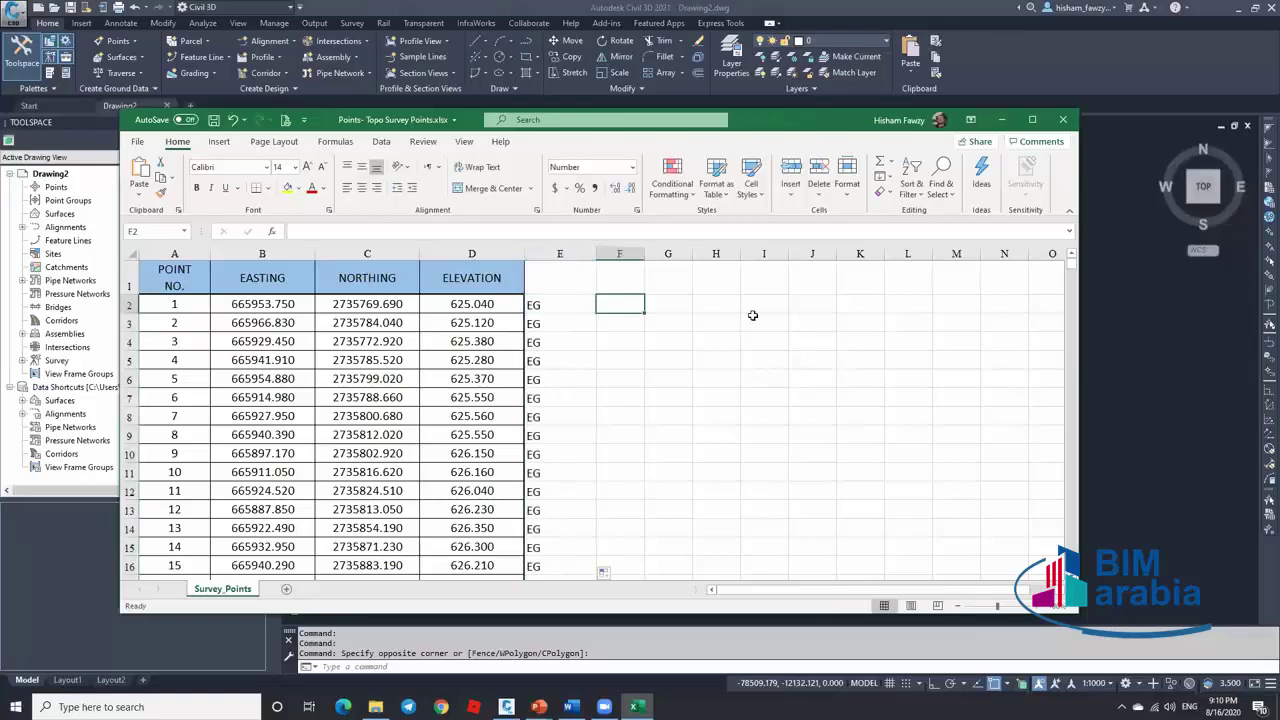
{"action": "type", "text": "=CONC"}
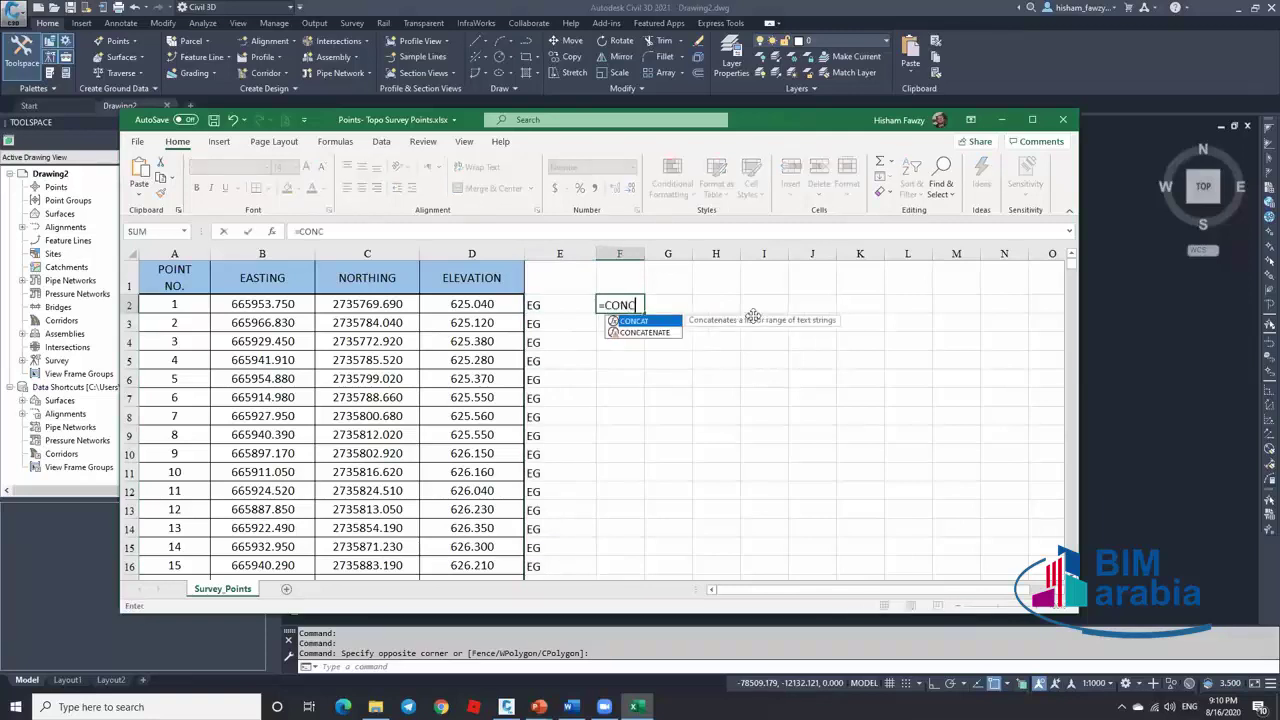
{"action": "left_click", "coordinate": [641, 334]}
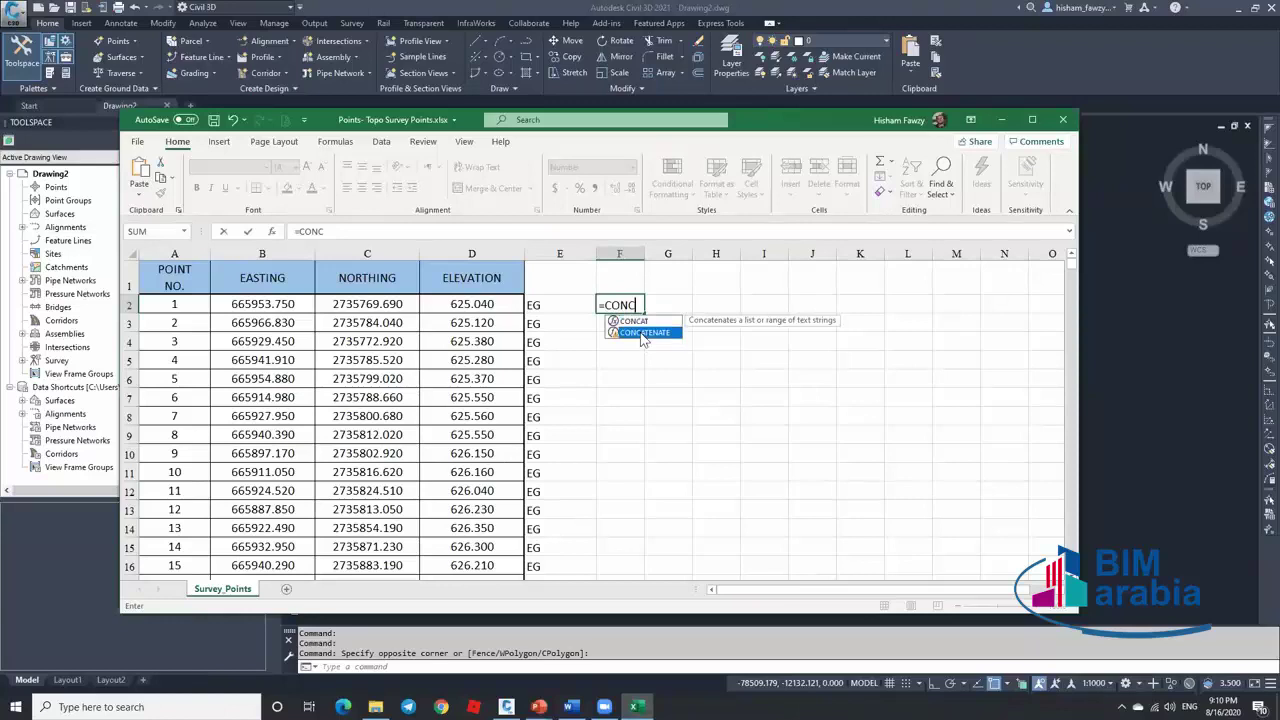
{"action": "left_click", "coordinate": [271, 231]}
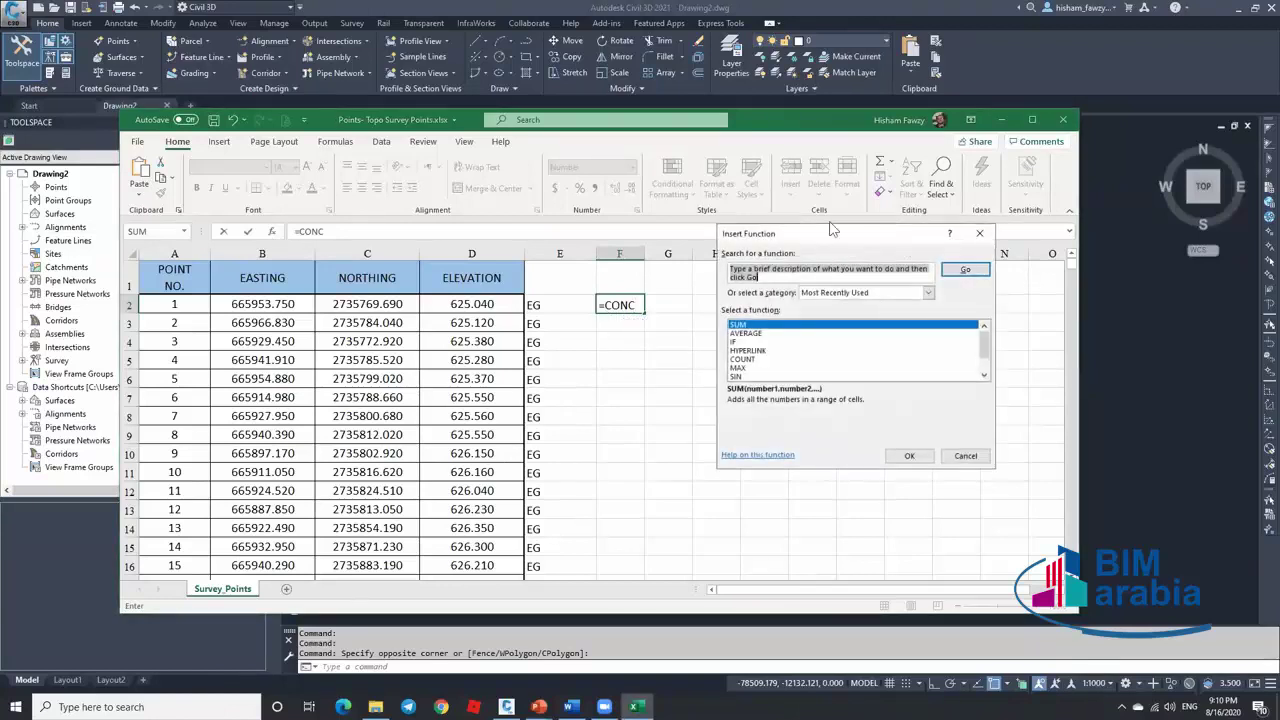
{"action": "left_click_drag", "start_coordinate": [830, 233], "coordinate": [769, 192]}
{"action": "left_click", "coordinate": [906, 414]}
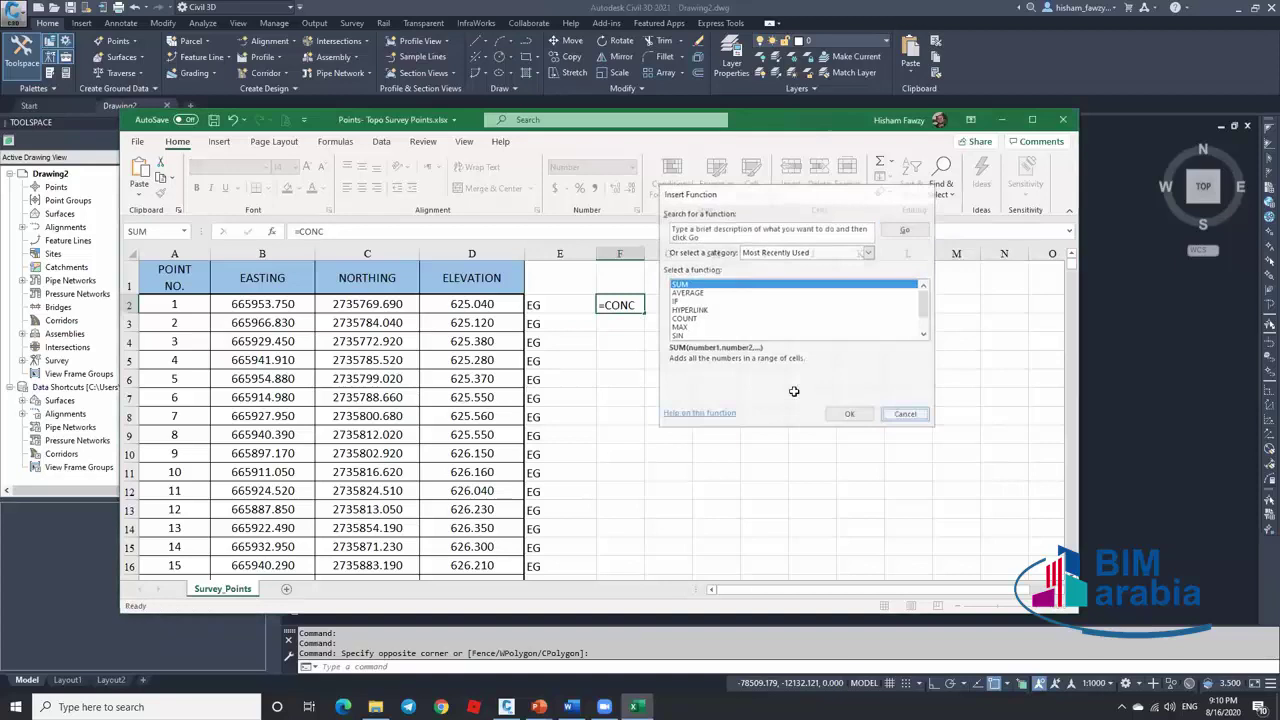
{"action": "type", "text": "=CONC"}
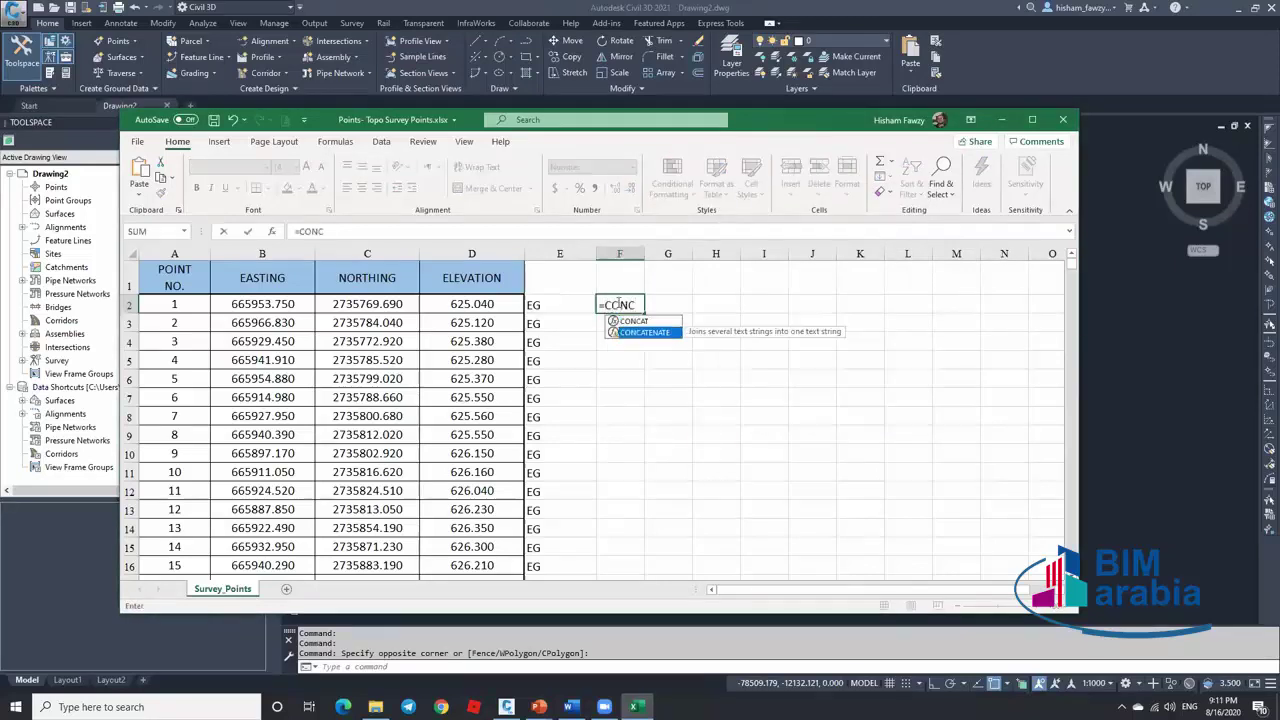
{"action": "key", "text": "Tab"}
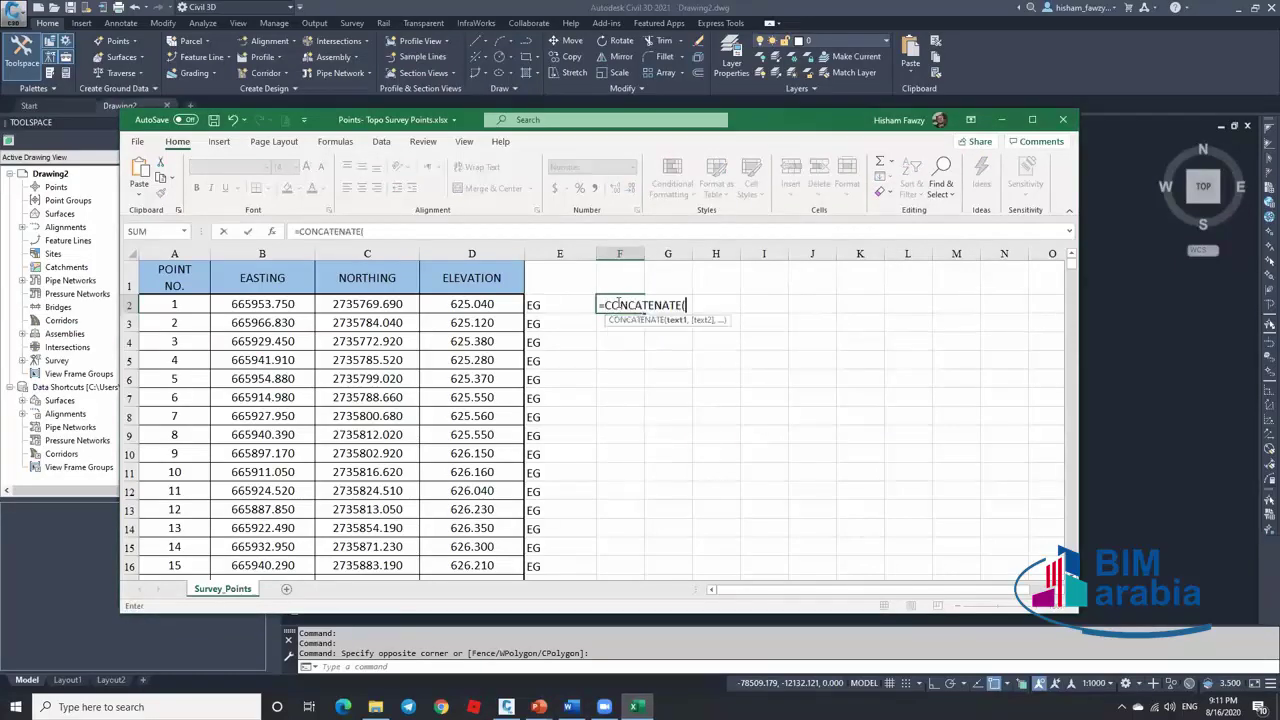
{"action": "left_click", "coordinate": [278, 232]}
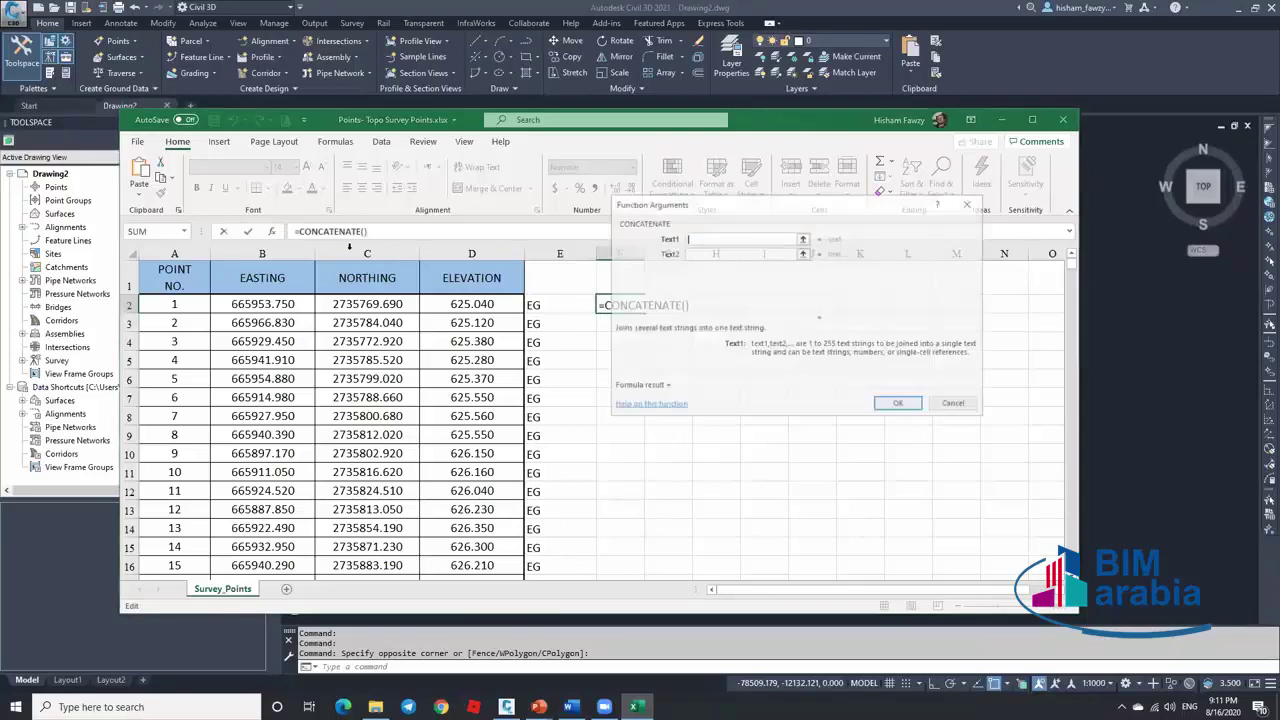
Enter A2, comma, B2, comma as the first CONCATENATE arguments
{"action": "left_click", "coordinate": [176, 306]}
{"action": "key", "text": "Tab"}
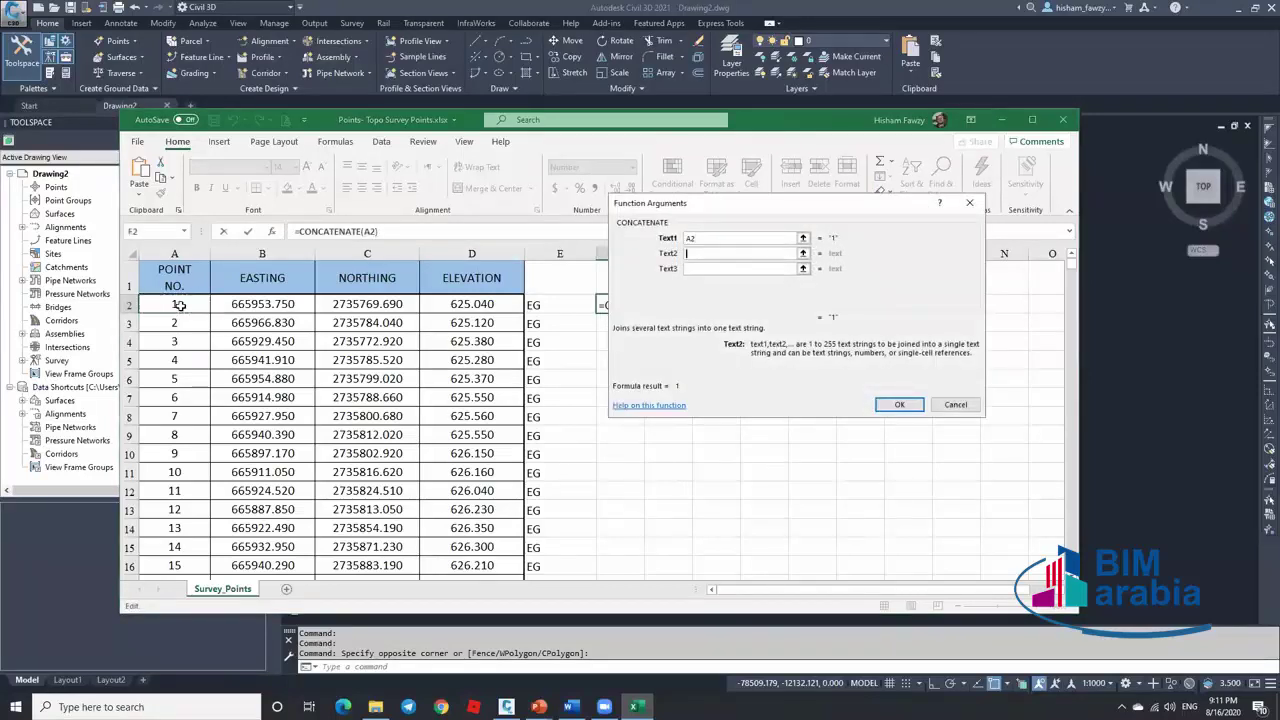
{"action": "type", "text": ","}
{"action": "key", "text": "Tab"}
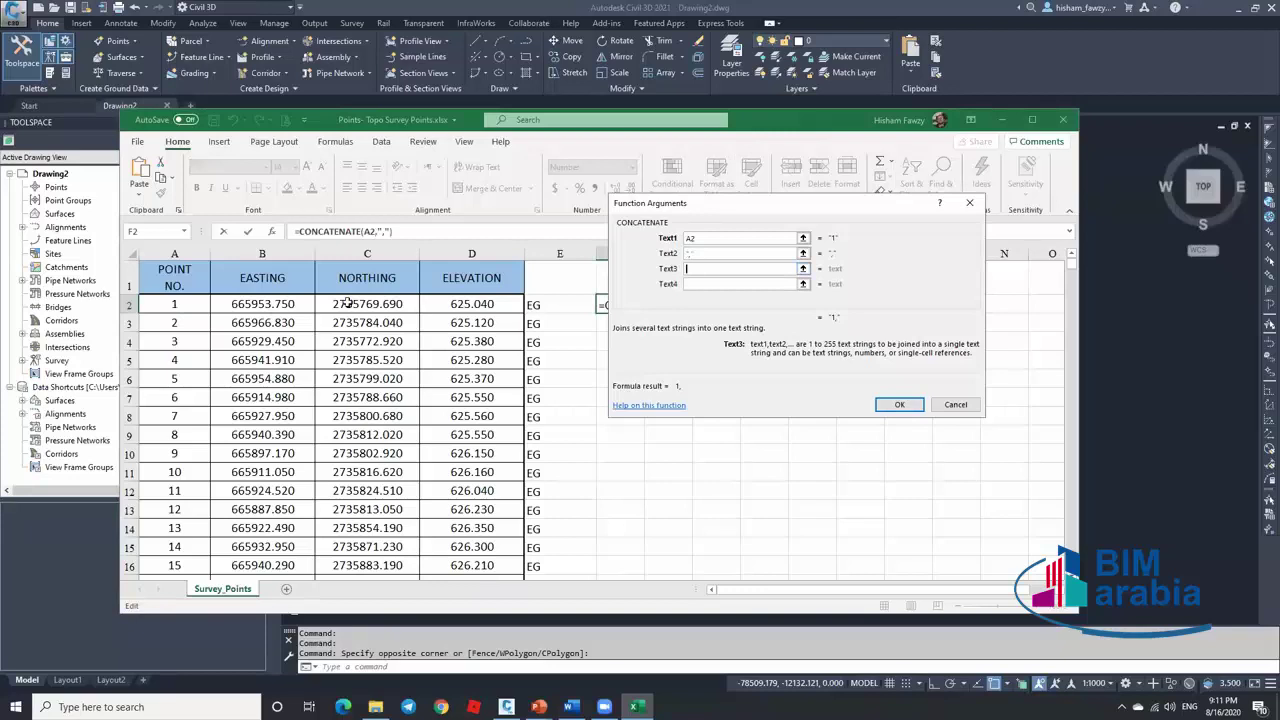
{"action": "left_click", "coordinate": [273, 305]}
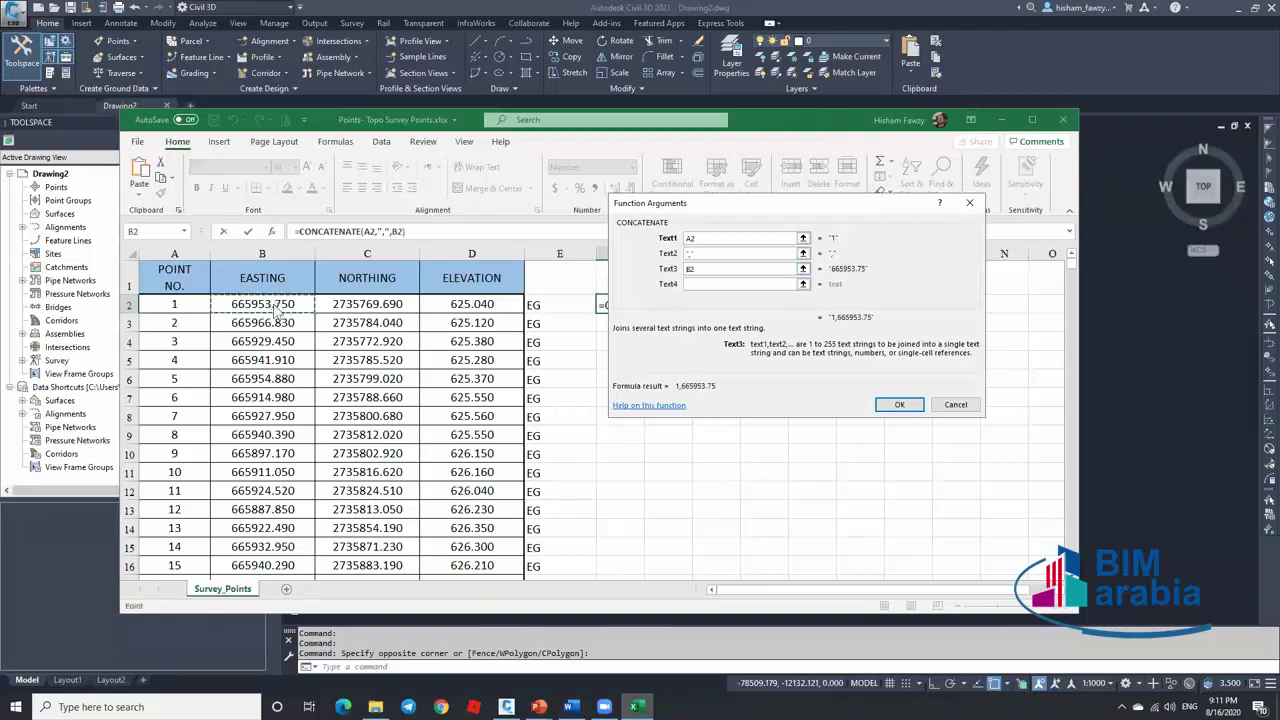
{"action": "key", "text": "Tab"}
{"action": "type", "text": ","}
{"action": "key", "text": "Tab"}
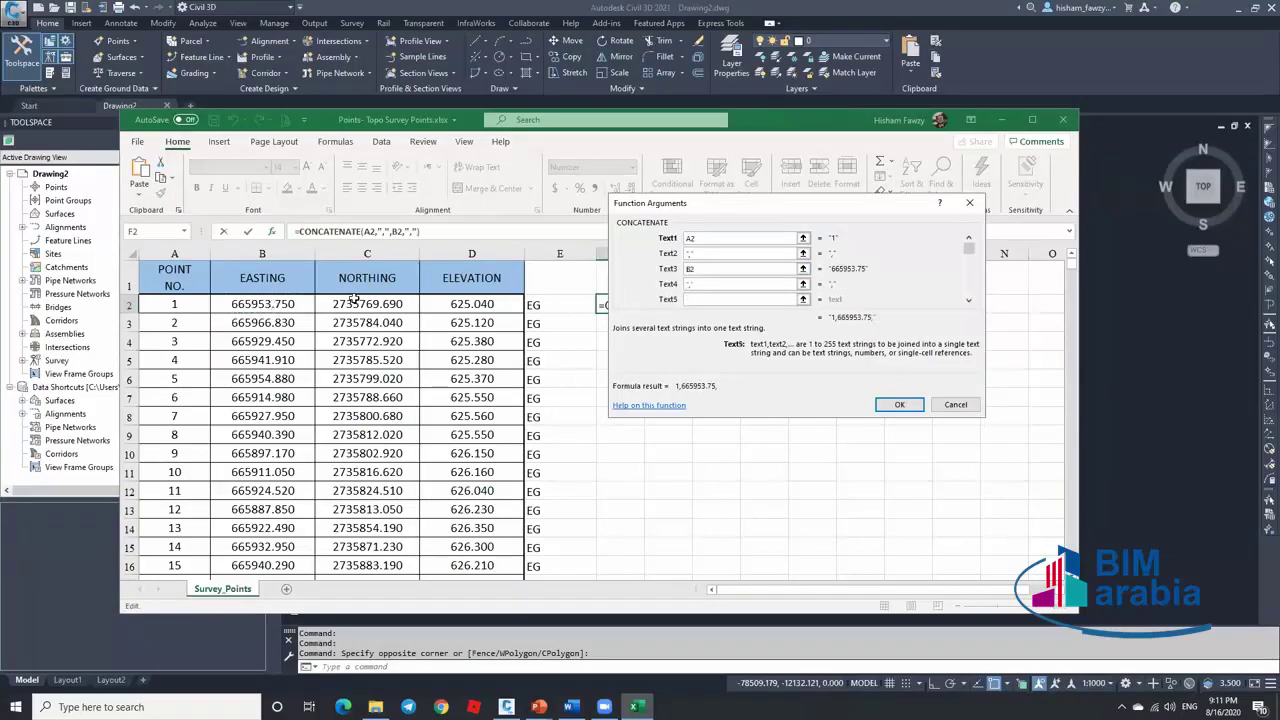
Add C2, comma, D2, comma, E2 and confirm the joining formula in F2
{"action": "left_click", "coordinate": [353, 303]}
{"action": "key", "text": "Tab"}
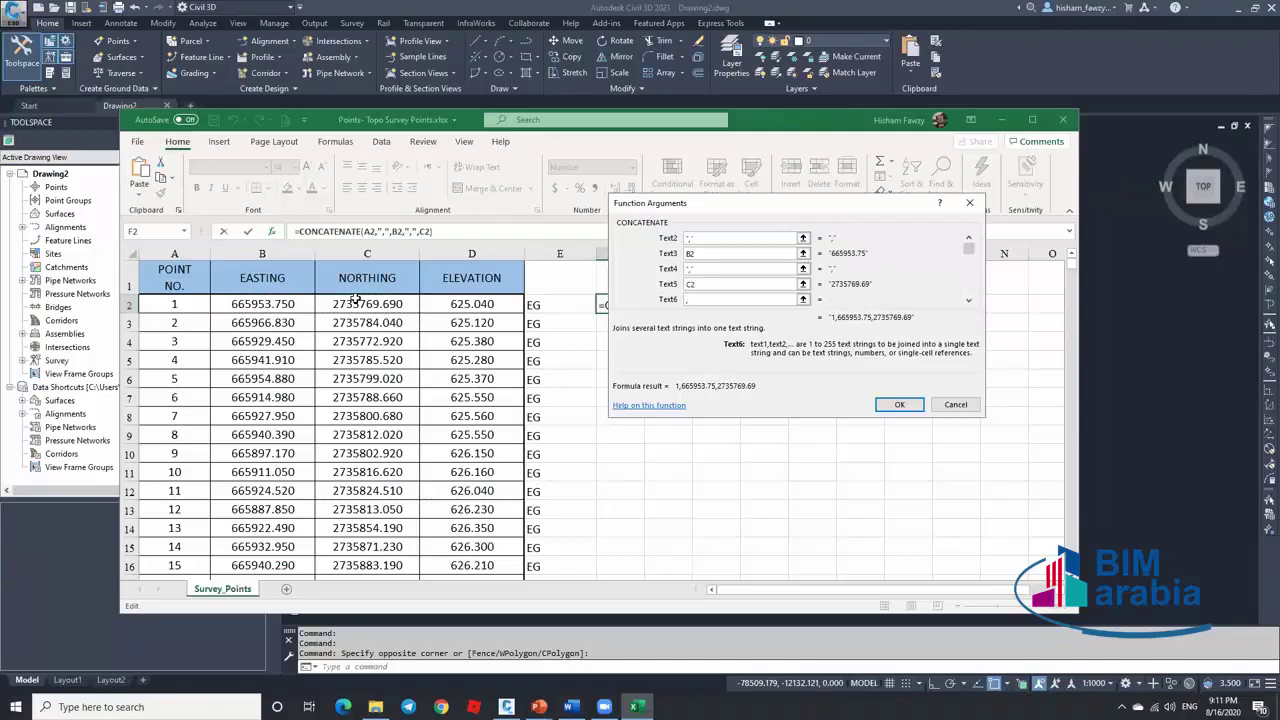
{"action": "type", "text": ","}
{"action": "key", "text": "Tab"}
{"action": "left_click", "coordinate": [469, 304]}
{"action": "key", "text": "Tab"}
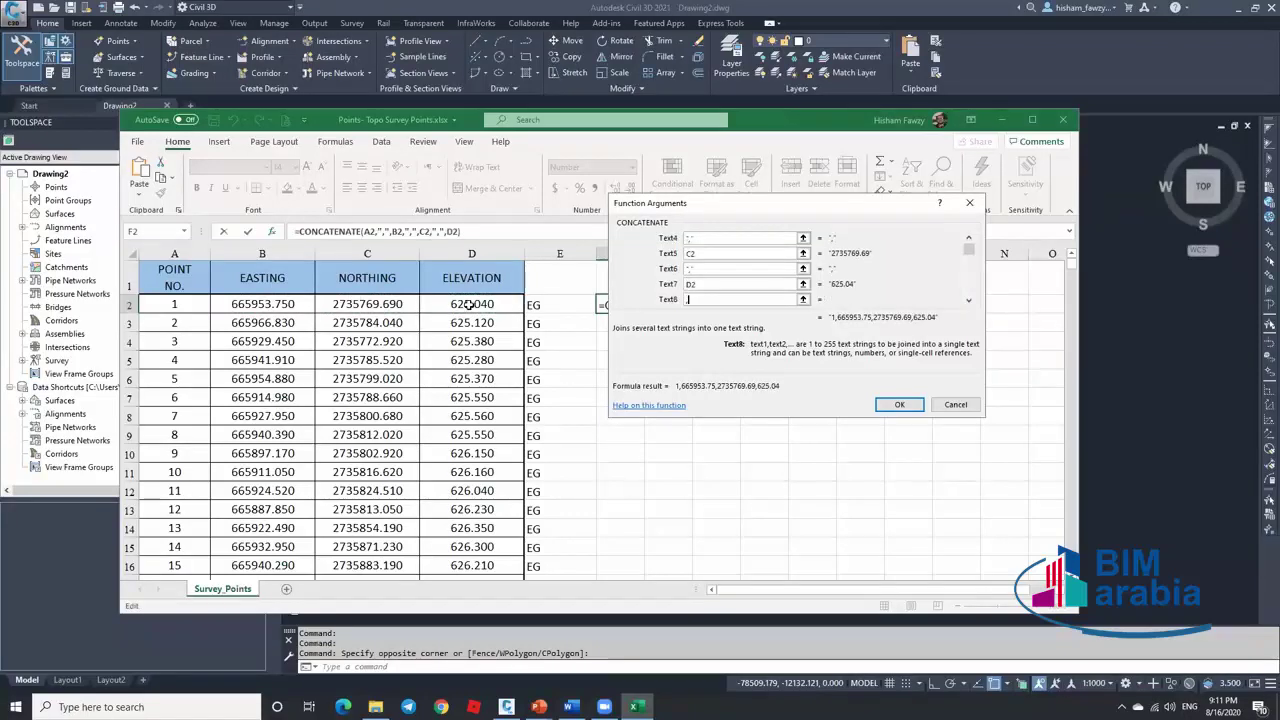
{"action": "type", "text": ","}
{"action": "key", "text": "Tab"}
{"action": "left_click", "coordinate": [545, 305]}
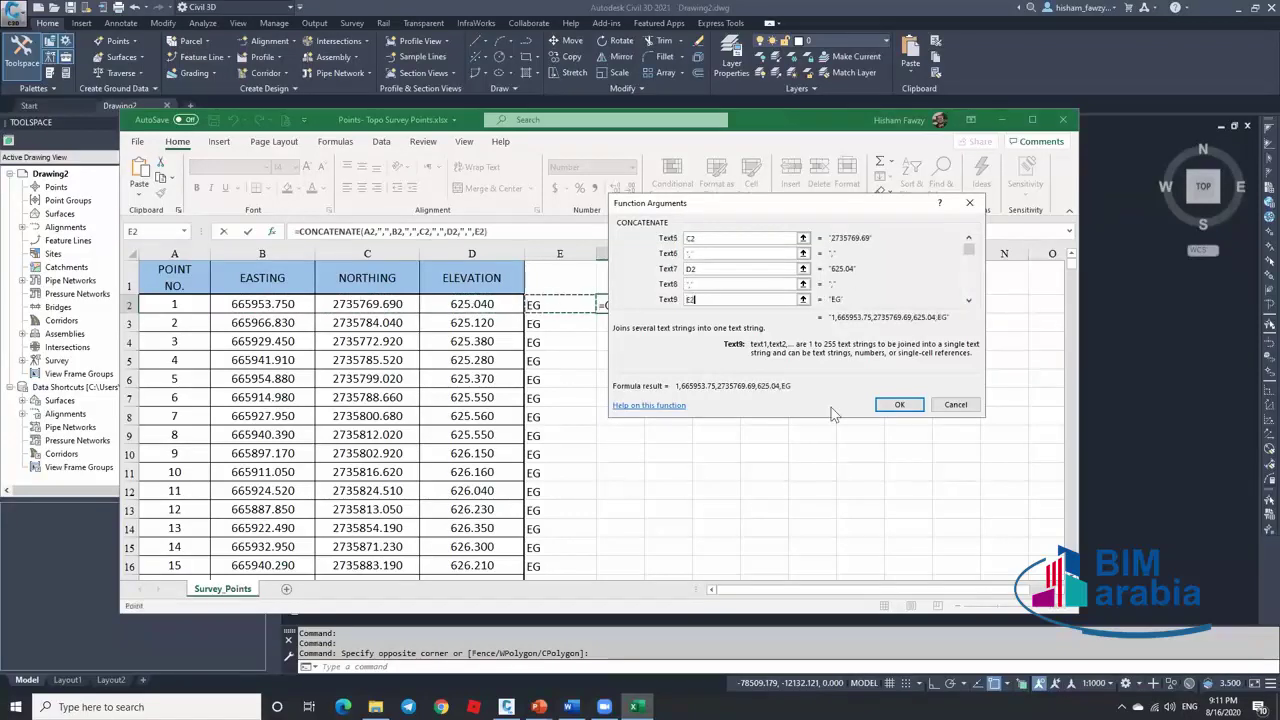
{"action": "left_click", "coordinate": [881, 410]}
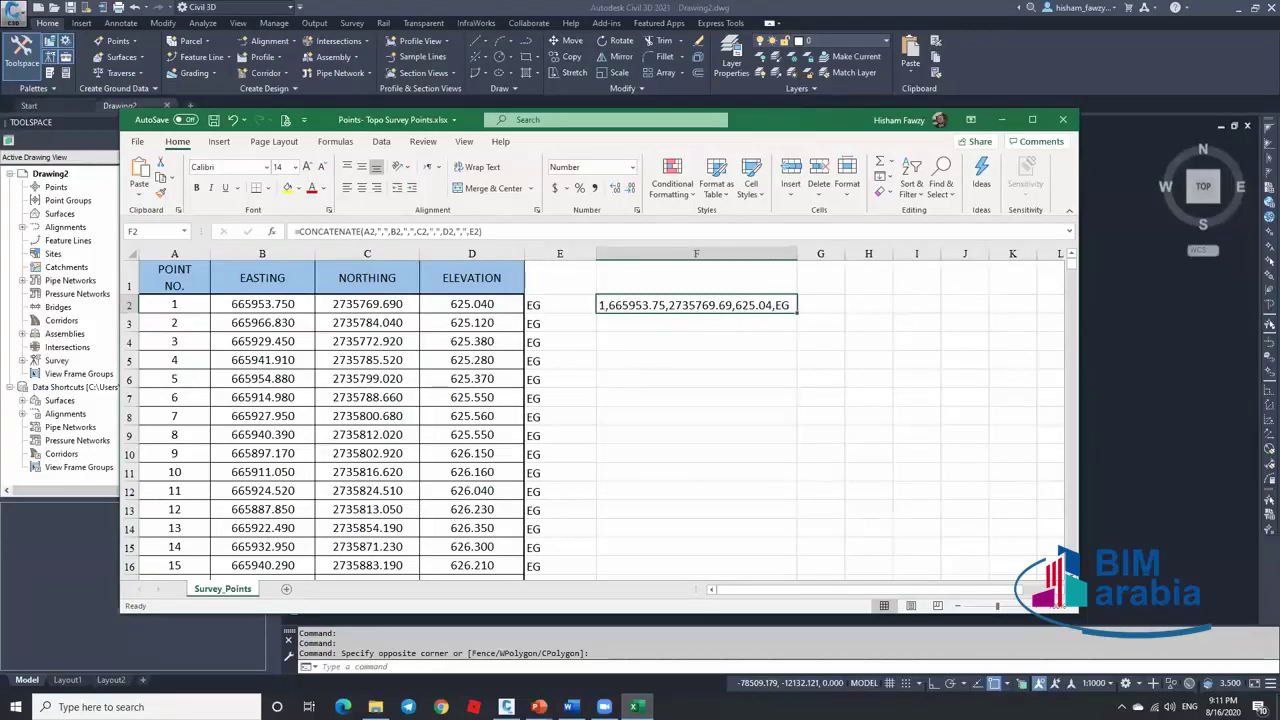
Fill the formula down column F, copy the joined strings, and minimize Excel
{"action": "double_click", "coordinate": [798, 313]}
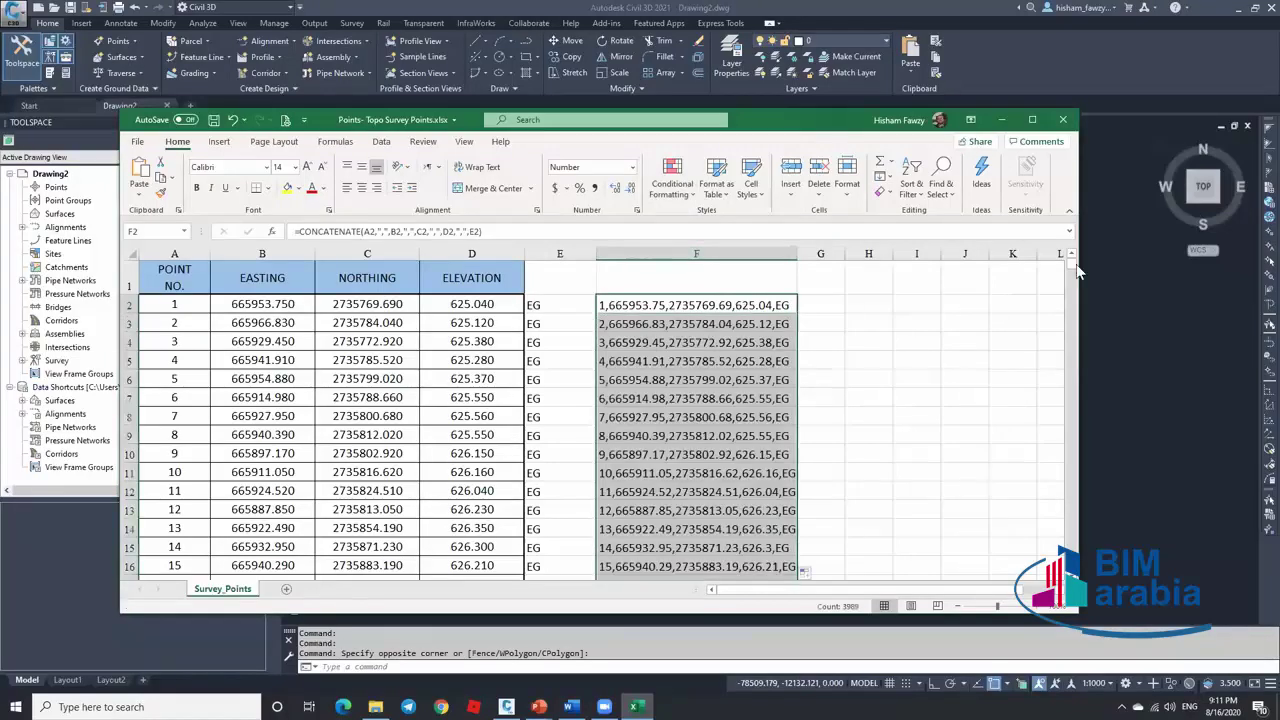
{"action": "left_click_drag", "start_coordinate": [1070, 268], "coordinate": [1070, 570]}
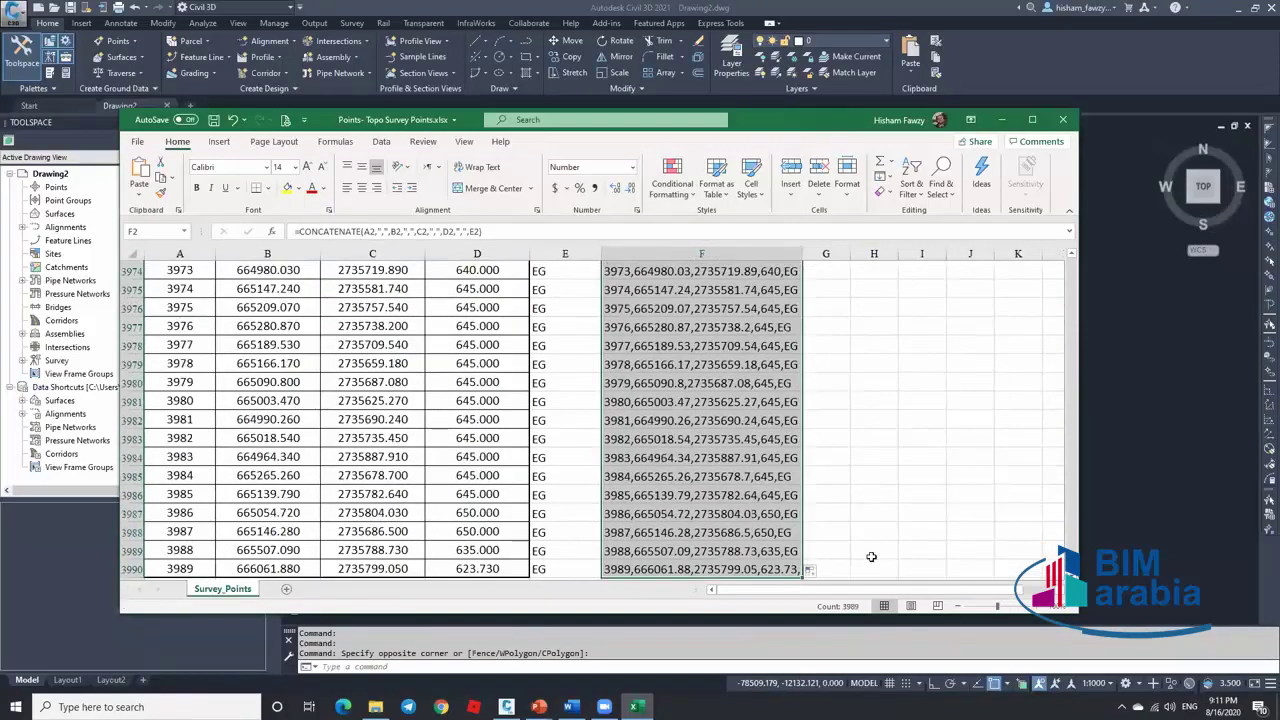
{"action": "right_click", "coordinate": [770, 567]}
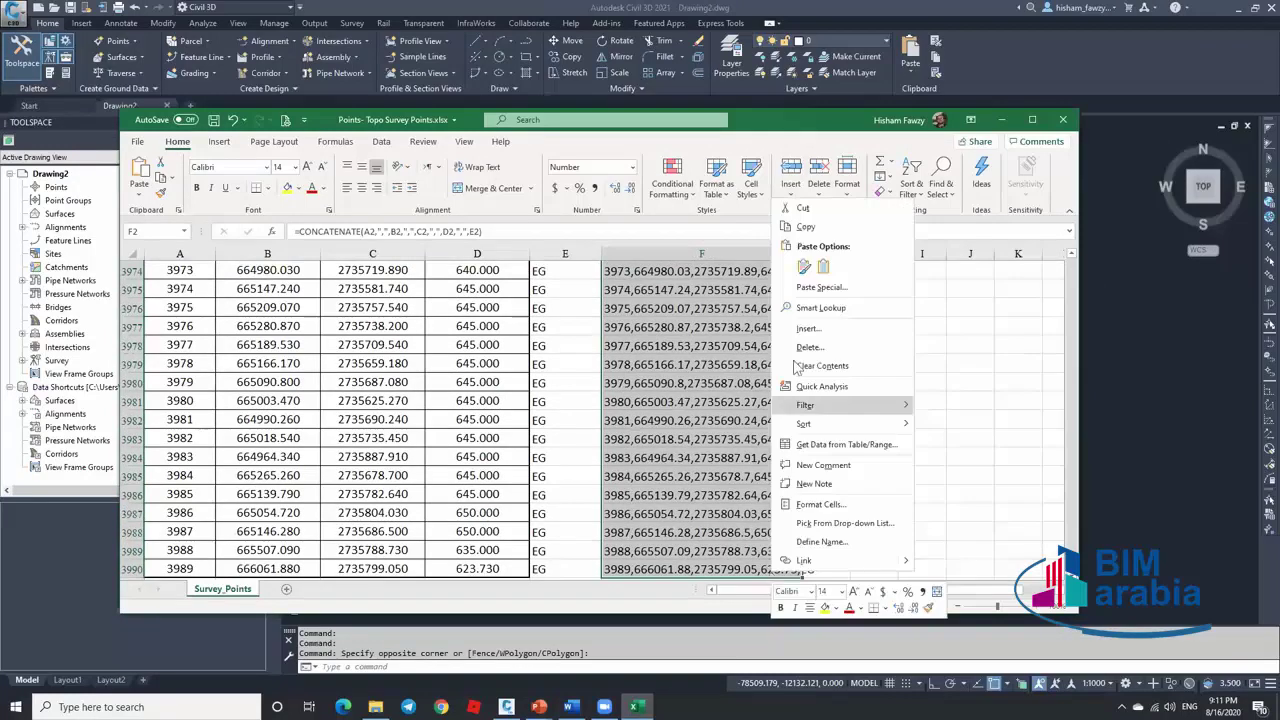
{"action": "left_click", "coordinate": [805, 226]}
{"action": "key", "text": "ctrl+BackSpace"}
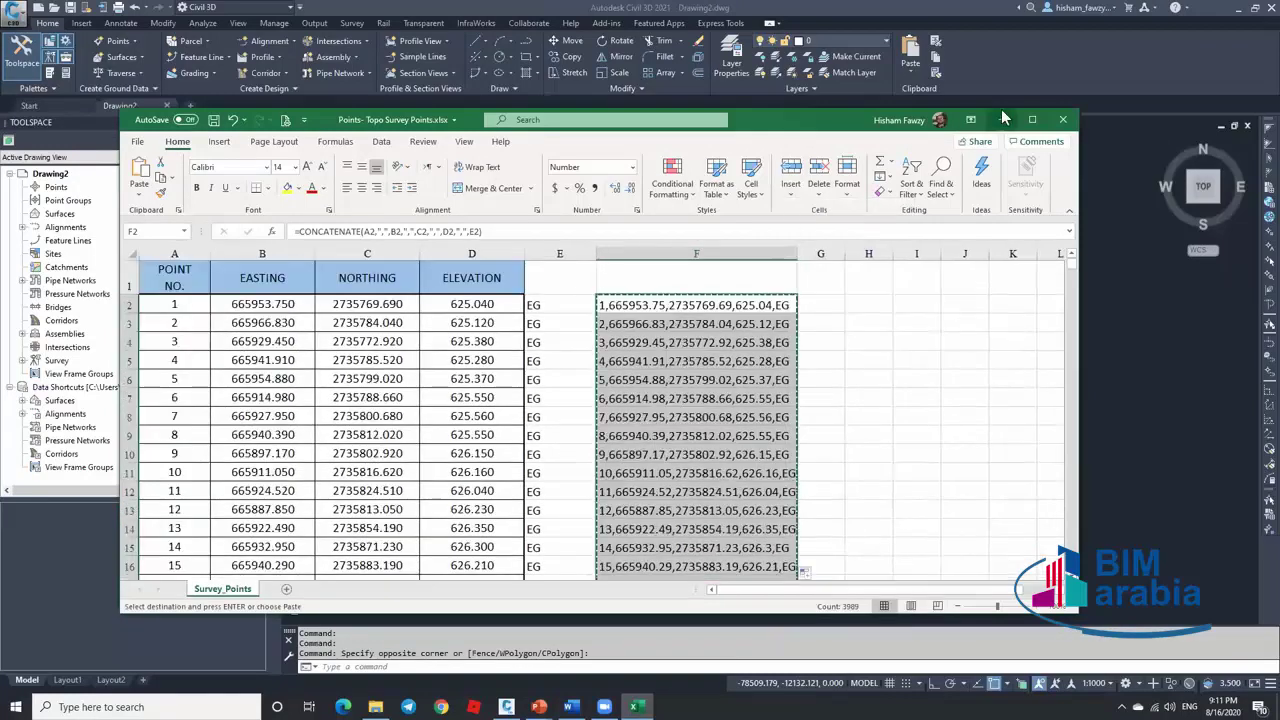
{"action": "left_click", "coordinate": [1002, 119]}
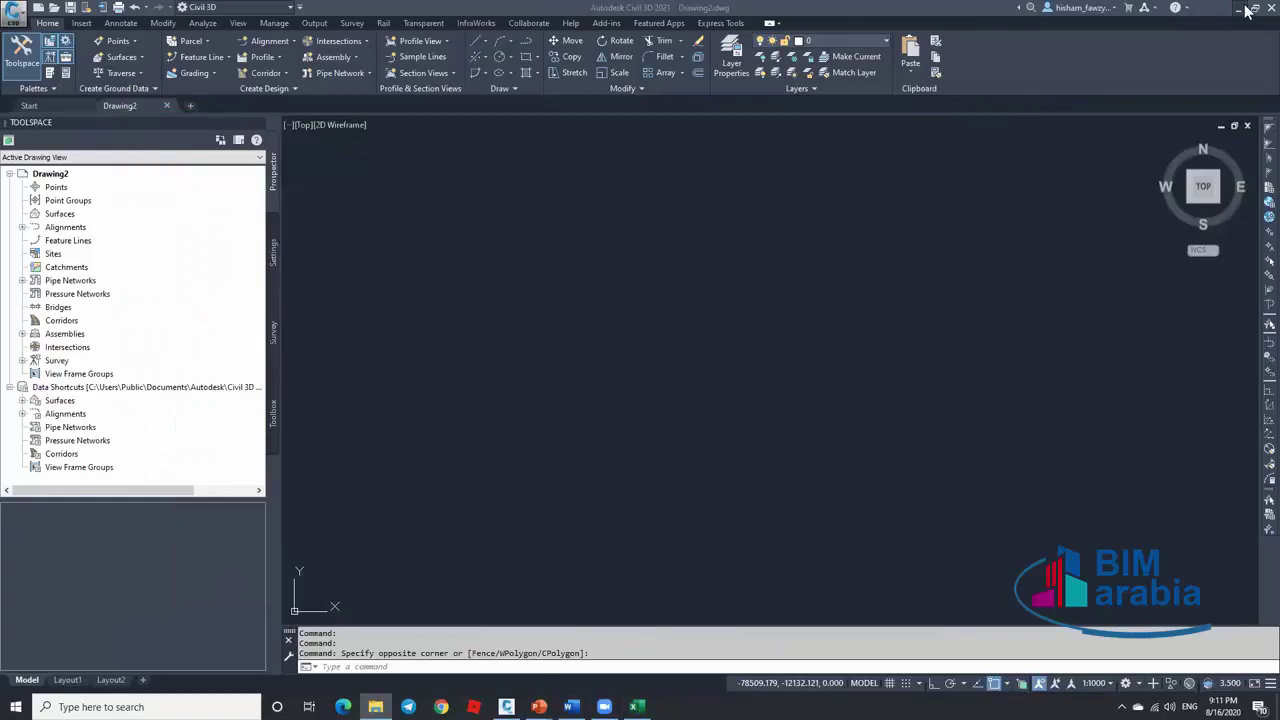
Create a new blank text file named NGL.txt on the desktop
{"action": "left_click", "coordinate": [1240, 8]}
{"action": "right_click", "coordinate": [865, 215]}
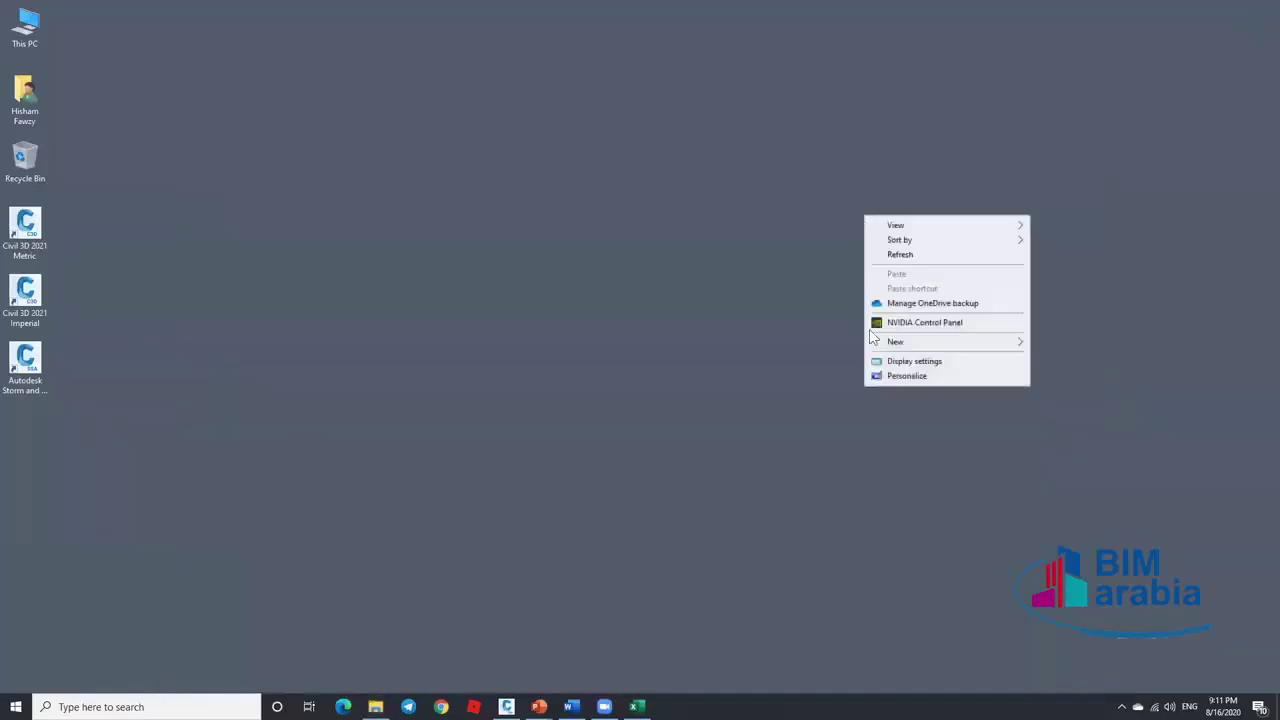
{"action": "mouse_move", "coordinate": [997, 342]}
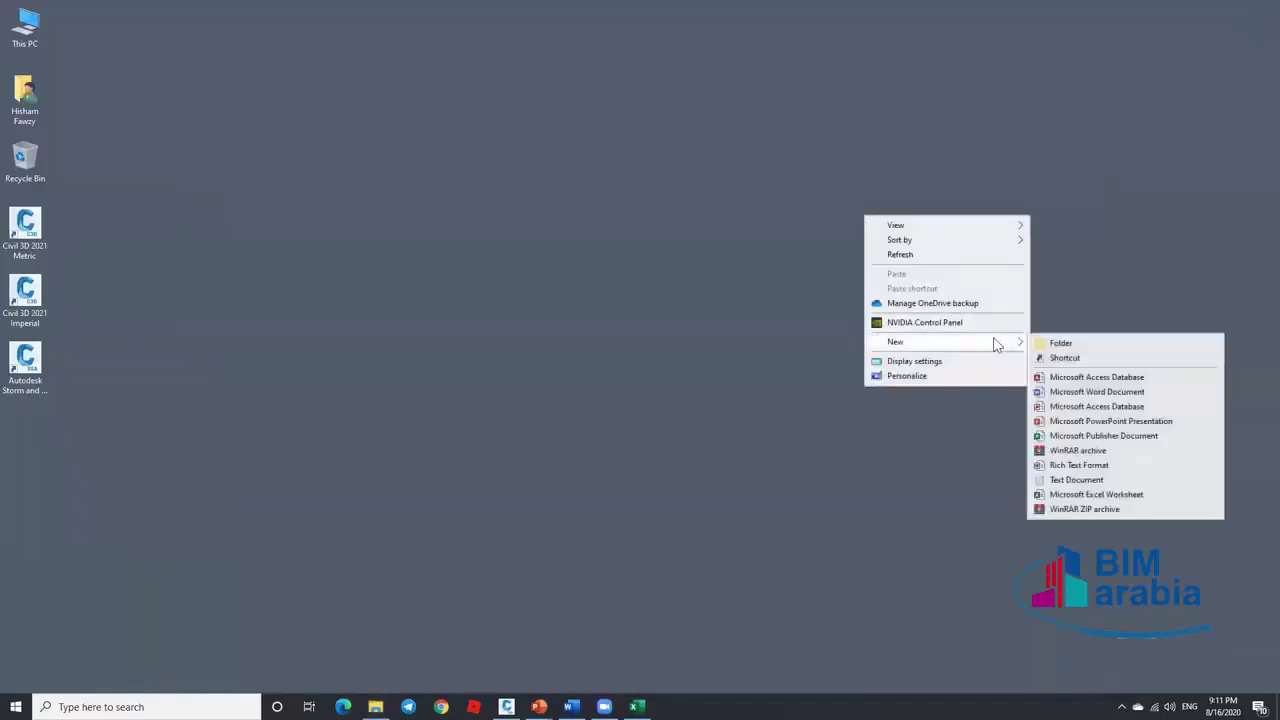
{"action": "left_click", "coordinate": [1077, 480]}
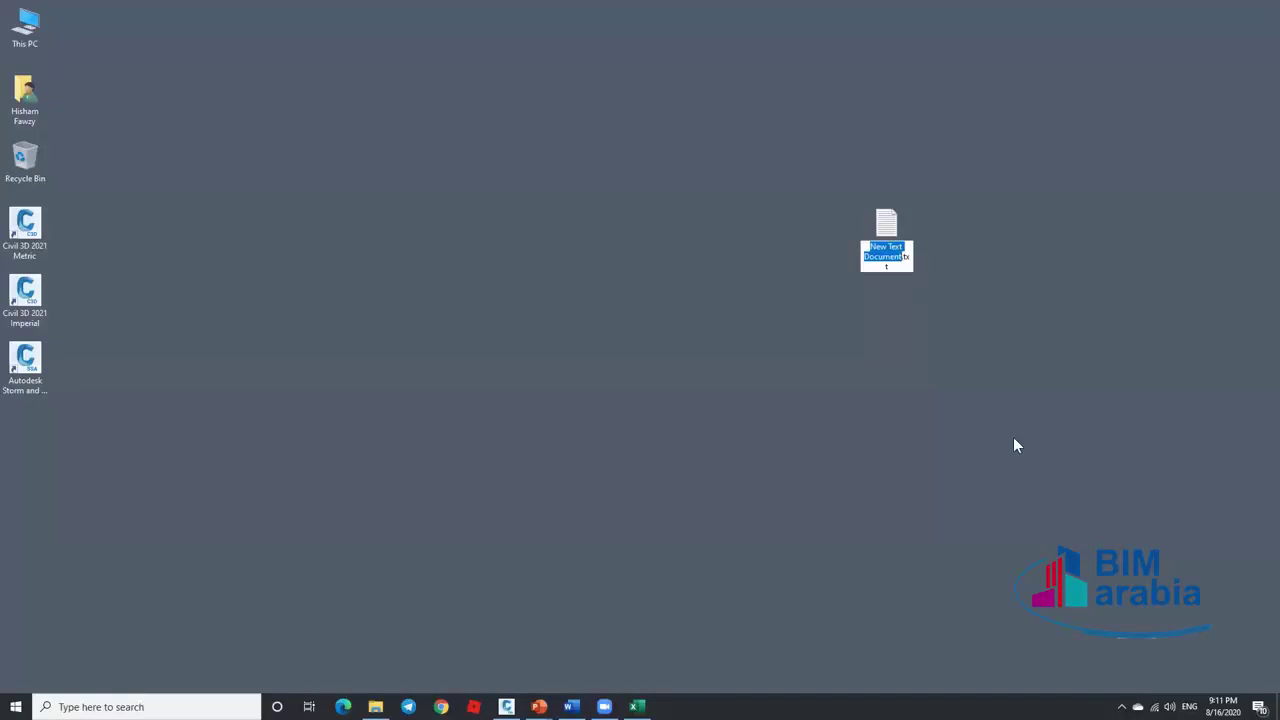
{"action": "type", "text": "NGL"}
{"action": "key", "text": "Return"}
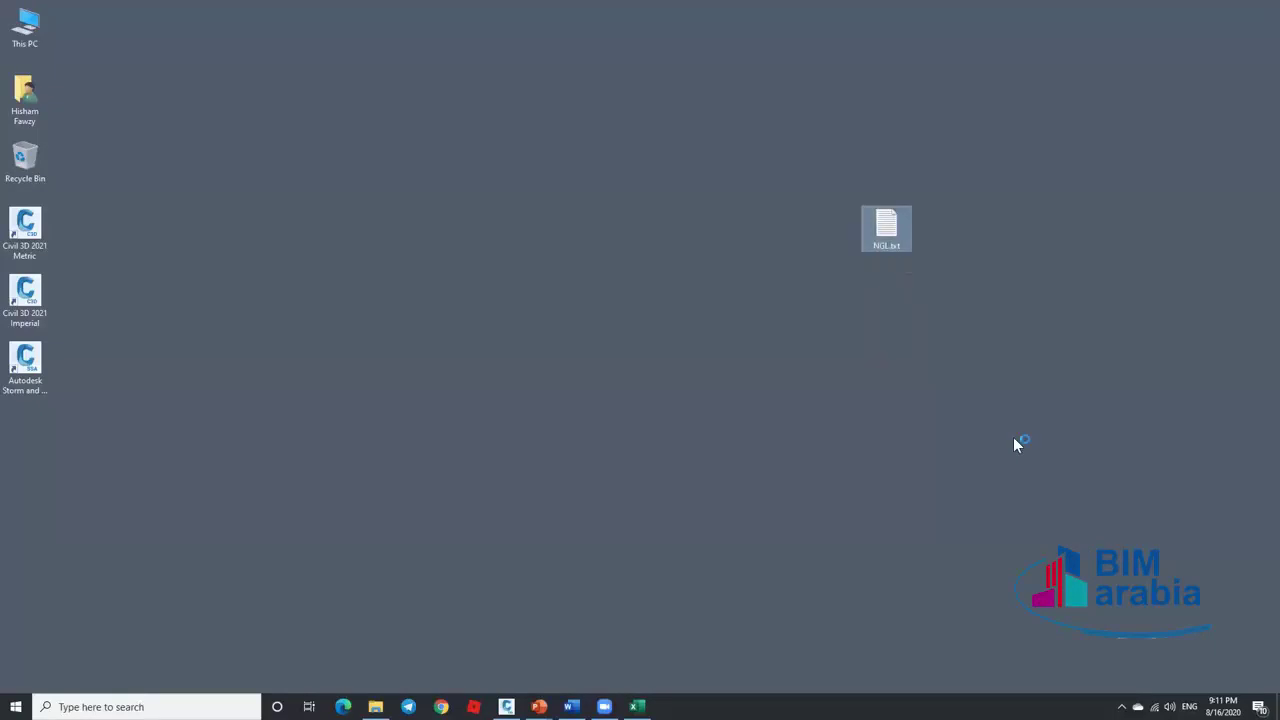
Paste the copied point lines into NGL.txt and save it on closing Notepad
{"action": "key", "text": "Return"}
{"action": "right_click", "coordinate": [728, 223]}
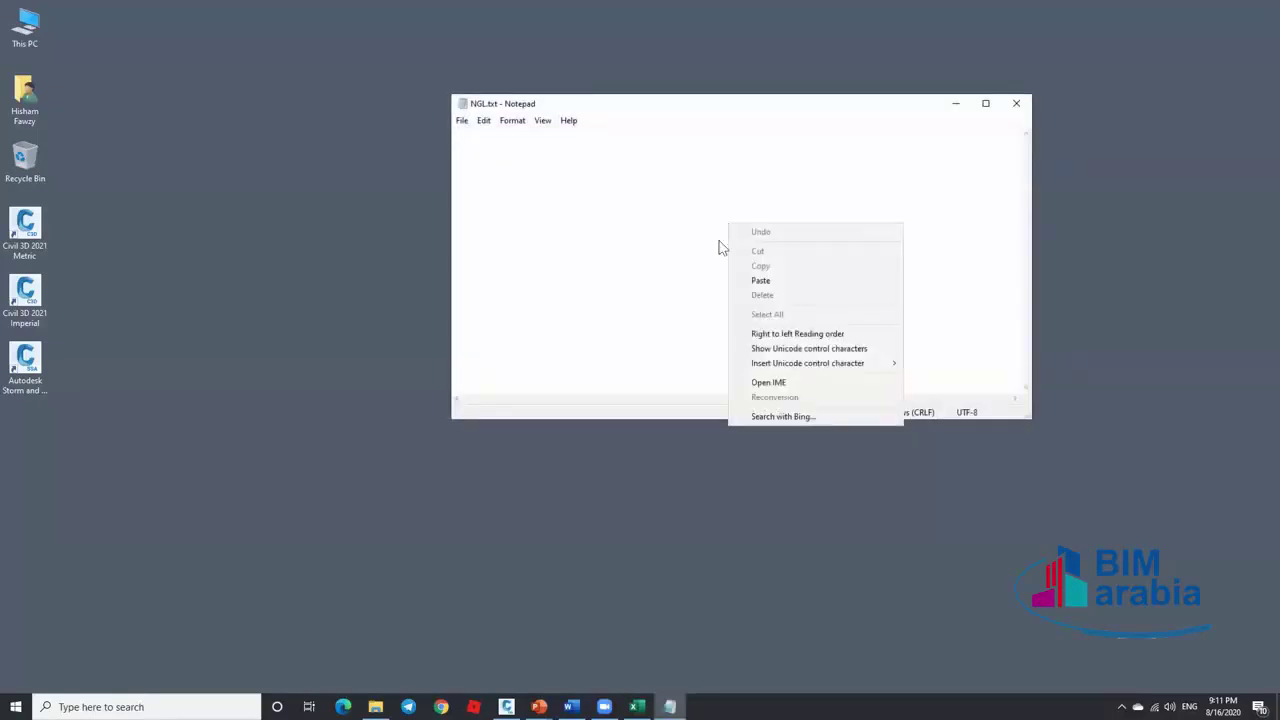
{"action": "left_click", "coordinate": [761, 280]}
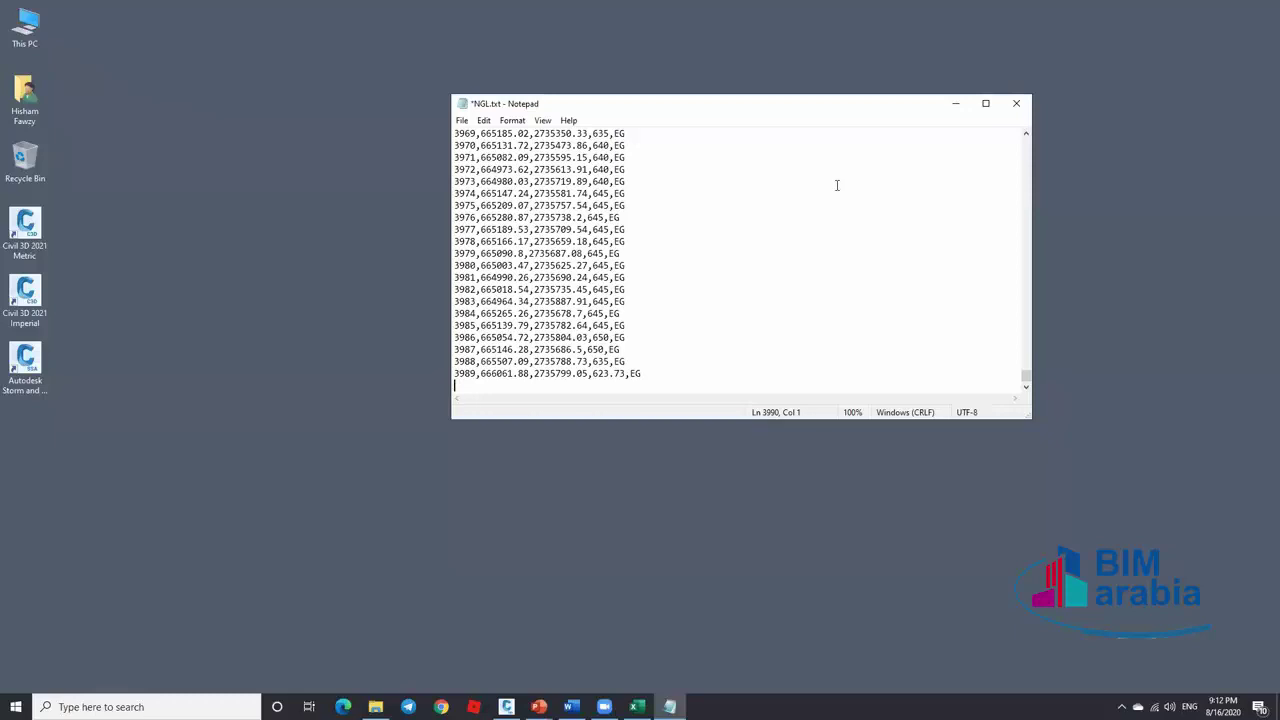
{"action": "left_click", "coordinate": [1016, 108]}
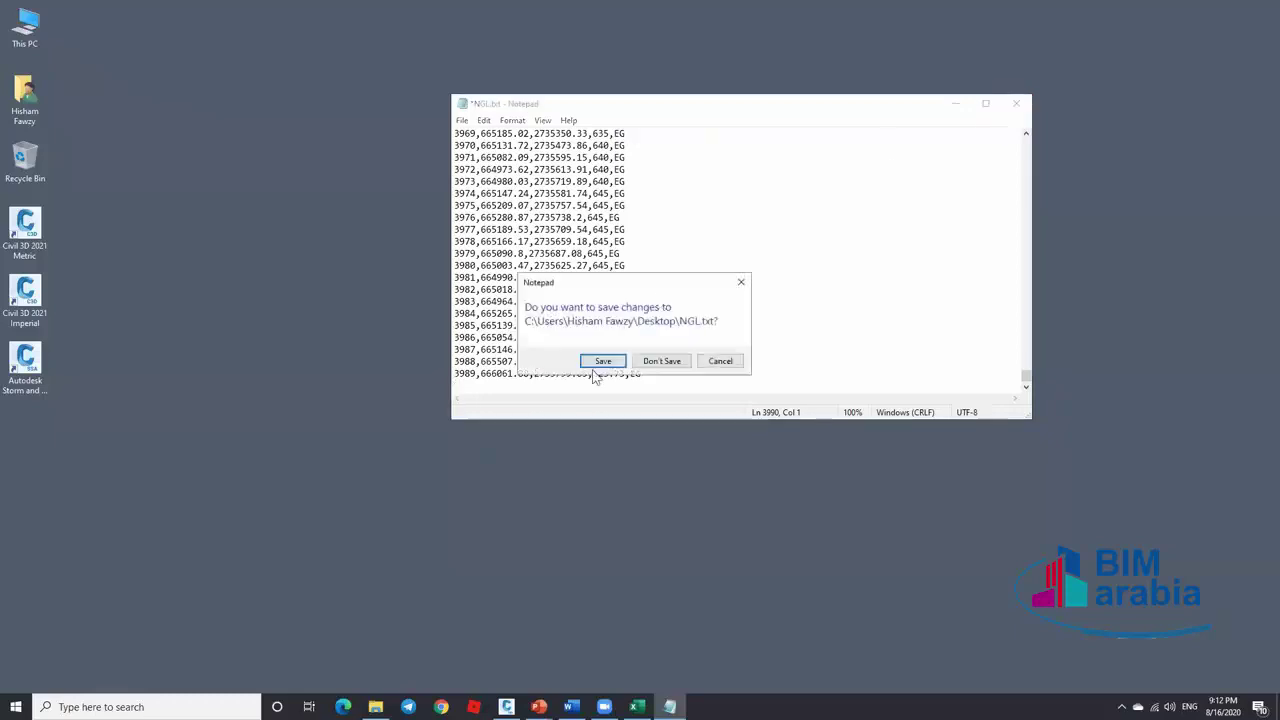
{"action": "left_click", "coordinate": [597, 362]}
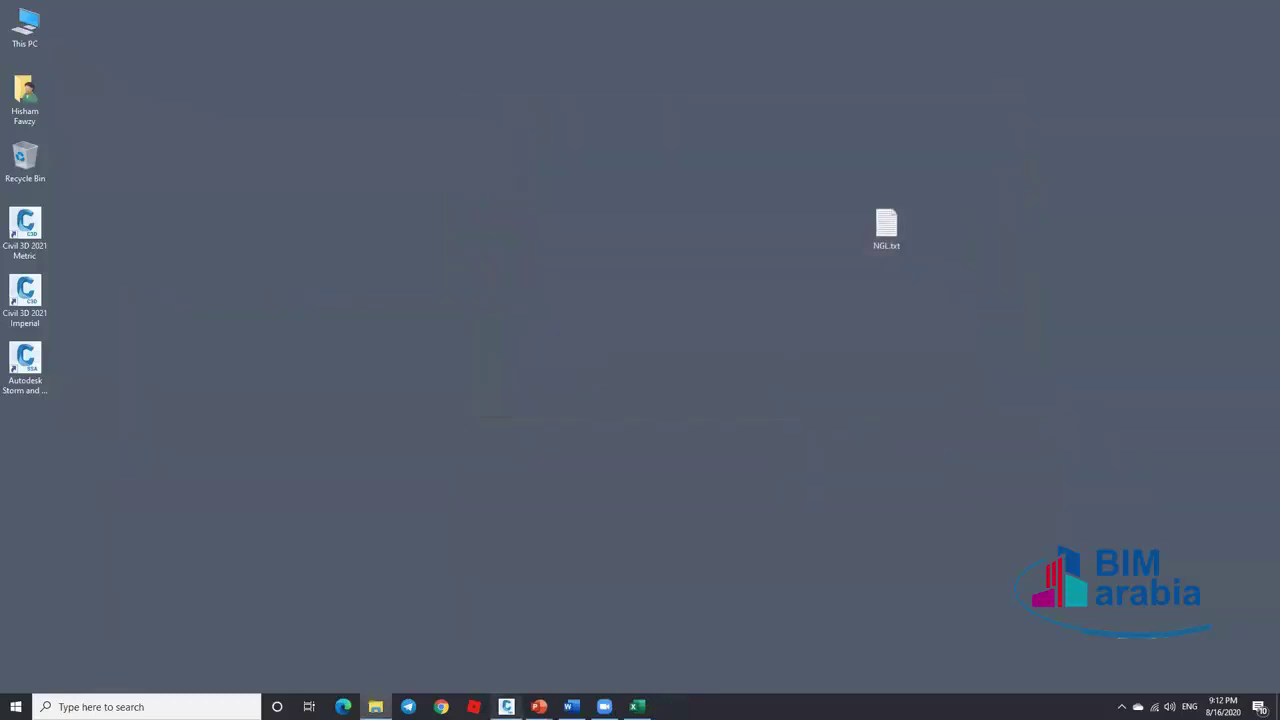
Start Points from File and add NGL.txt from the desktop as the source file
{"action": "left_click", "coordinate": [506, 706]}
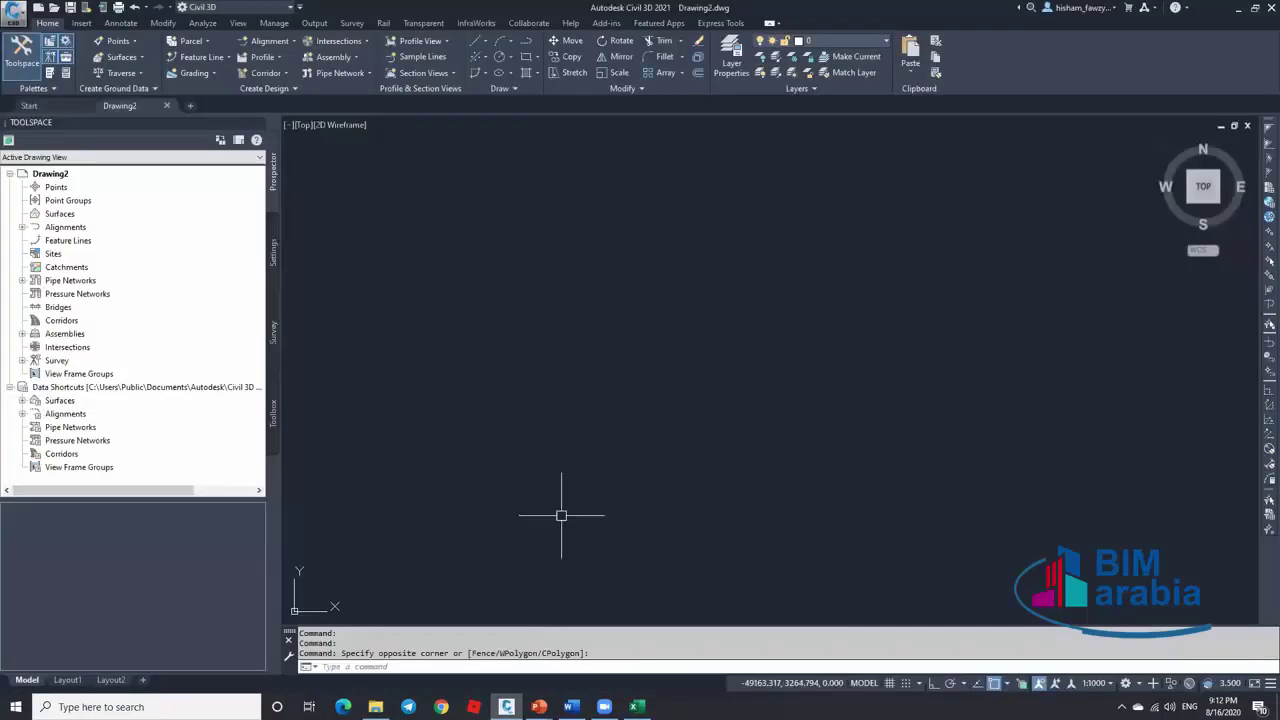
{"action": "left_click", "coordinate": [81, 22]}
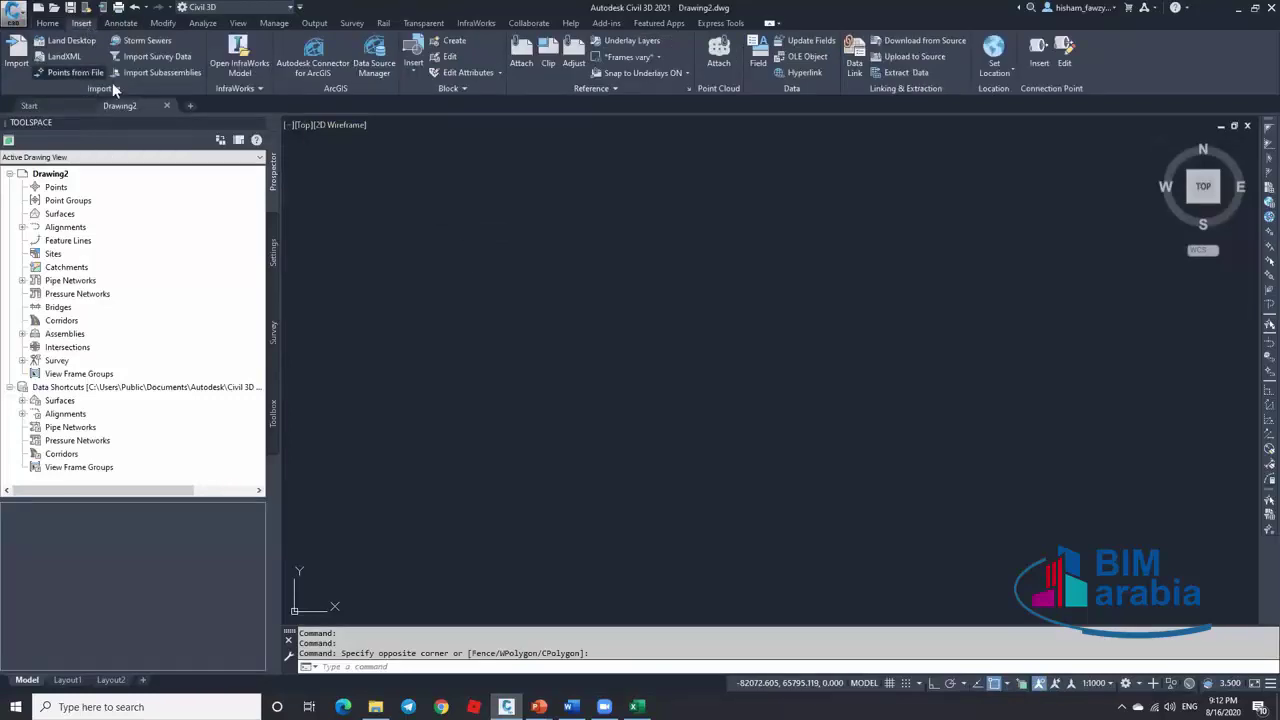
{"action": "left_click", "coordinate": [85, 71]}
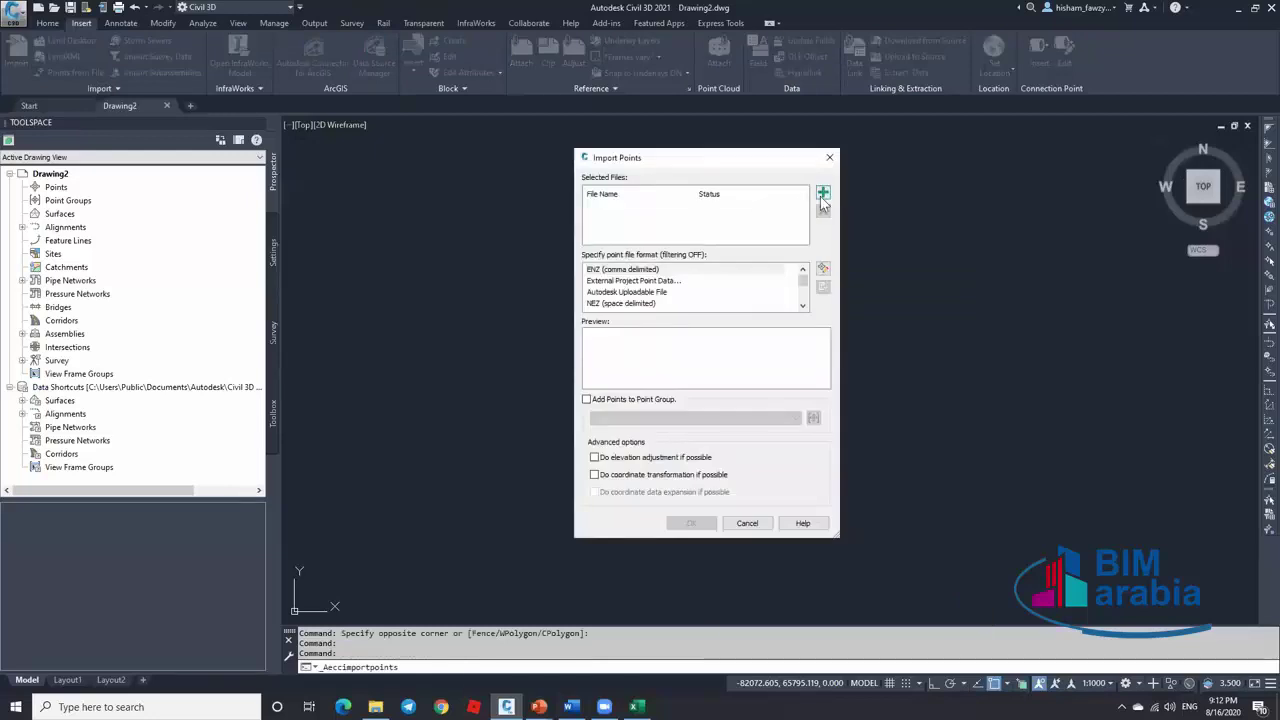
{"action": "left_click", "coordinate": [822, 194]}
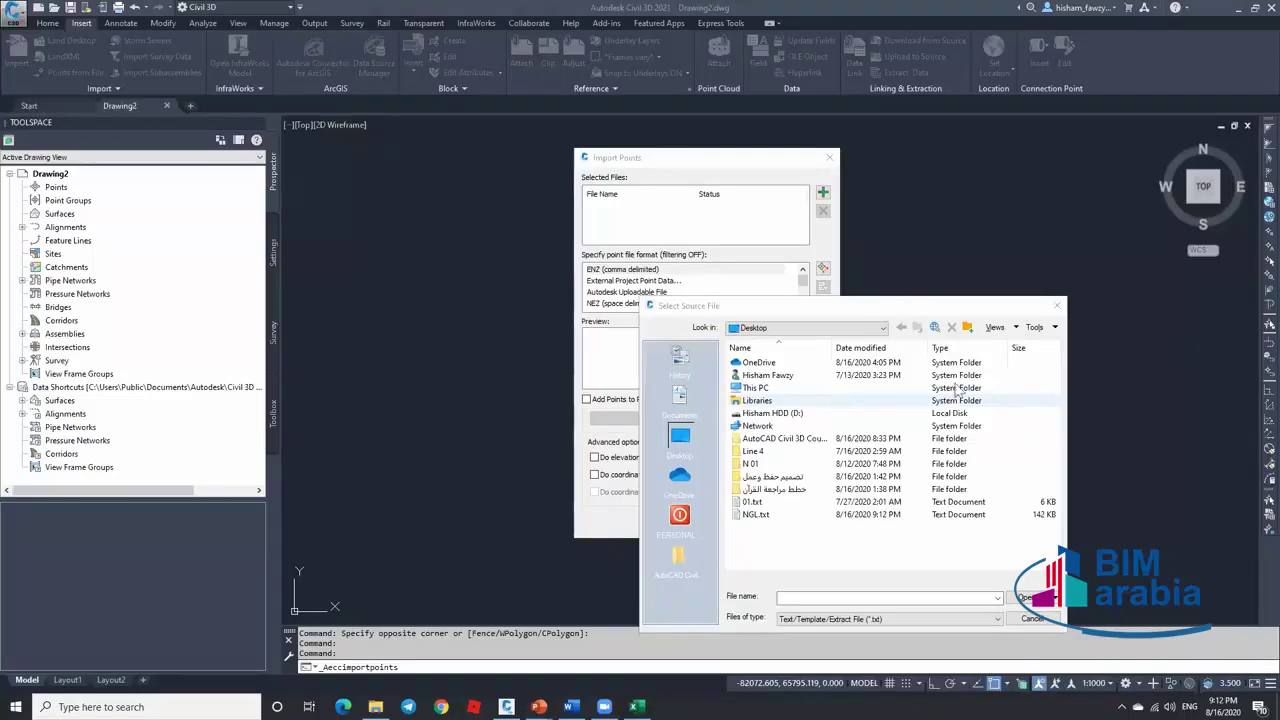
{"action": "left_click", "coordinate": [893, 305]}
{"action": "left_click_drag", "start_coordinate": [908, 296], "coordinate": [967, 222]}
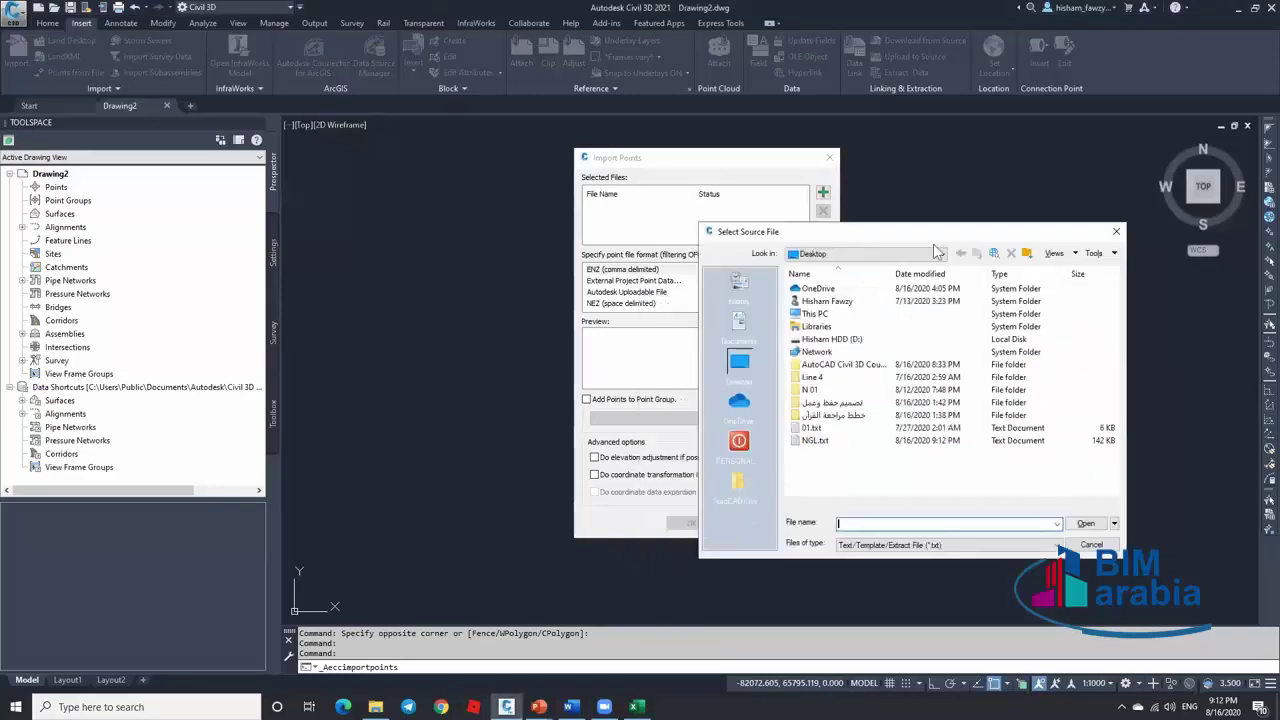
{"action": "left_click", "coordinate": [820, 443]}
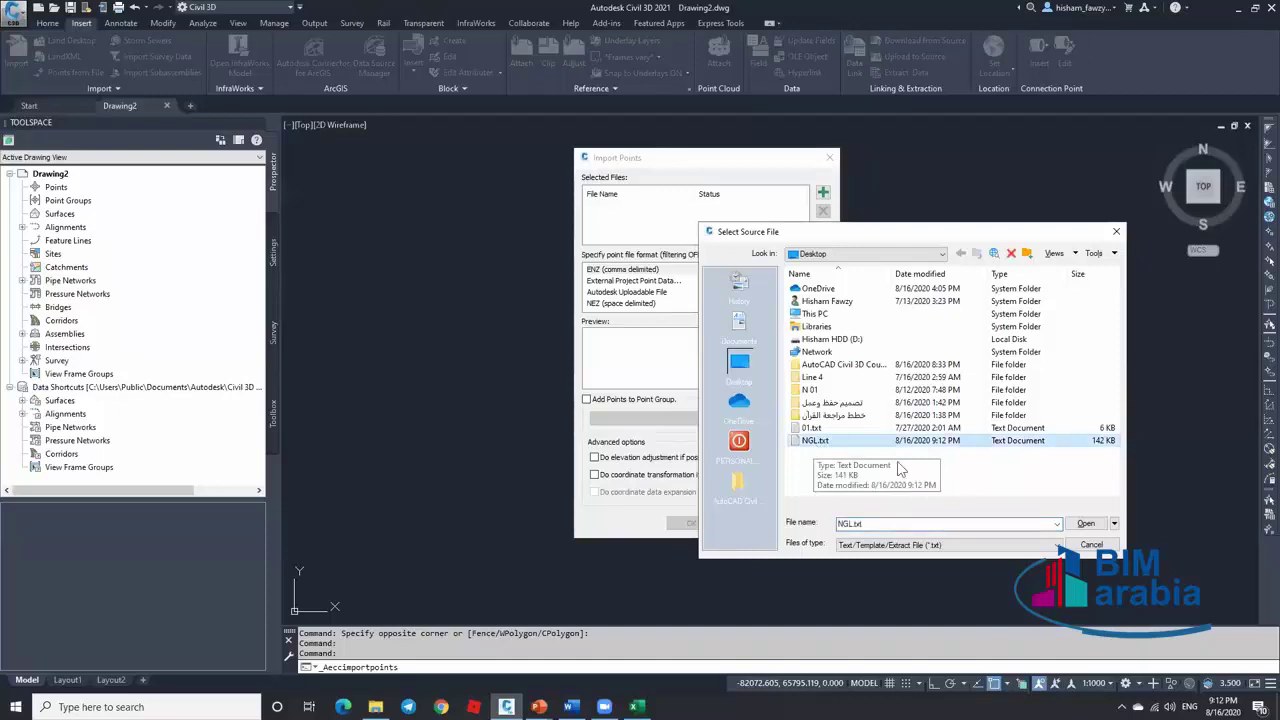
{"action": "left_click", "coordinate": [1085, 523]}
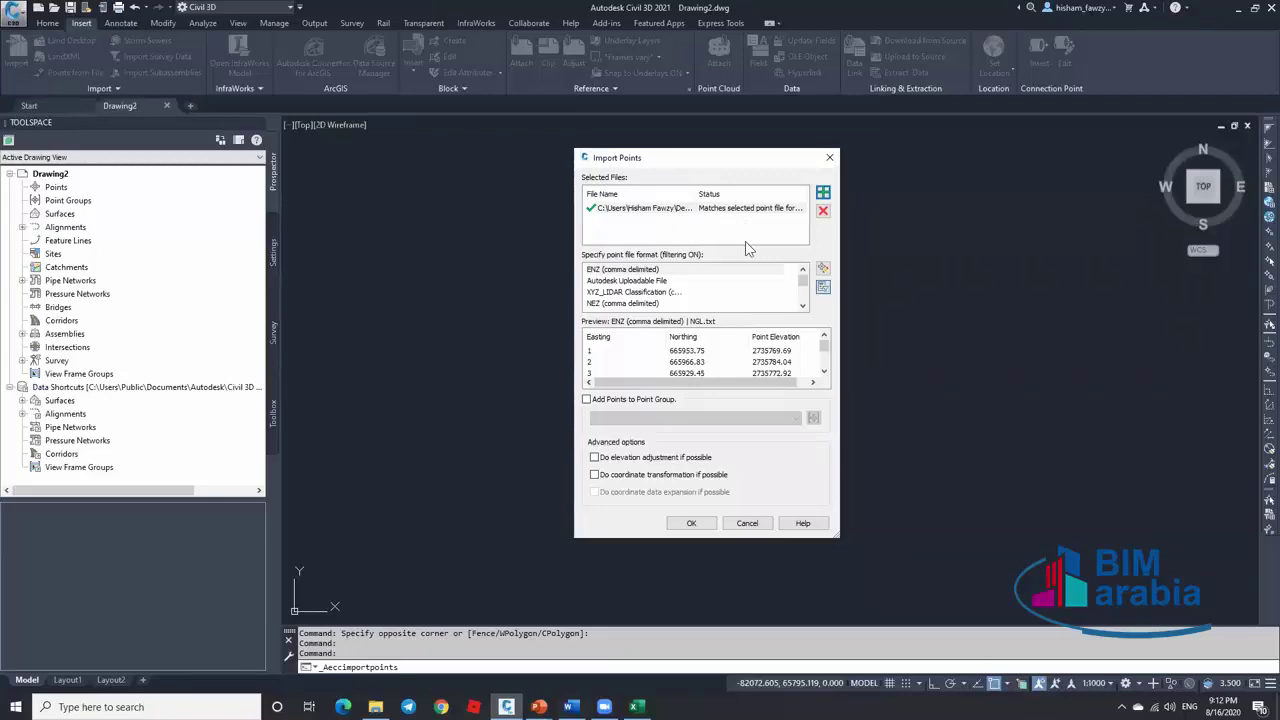
Compare the Excel EASTING and EG description columns, then pick the PENZD (comma delimited) format
{"action": "left_click", "coordinate": [636, 706]}
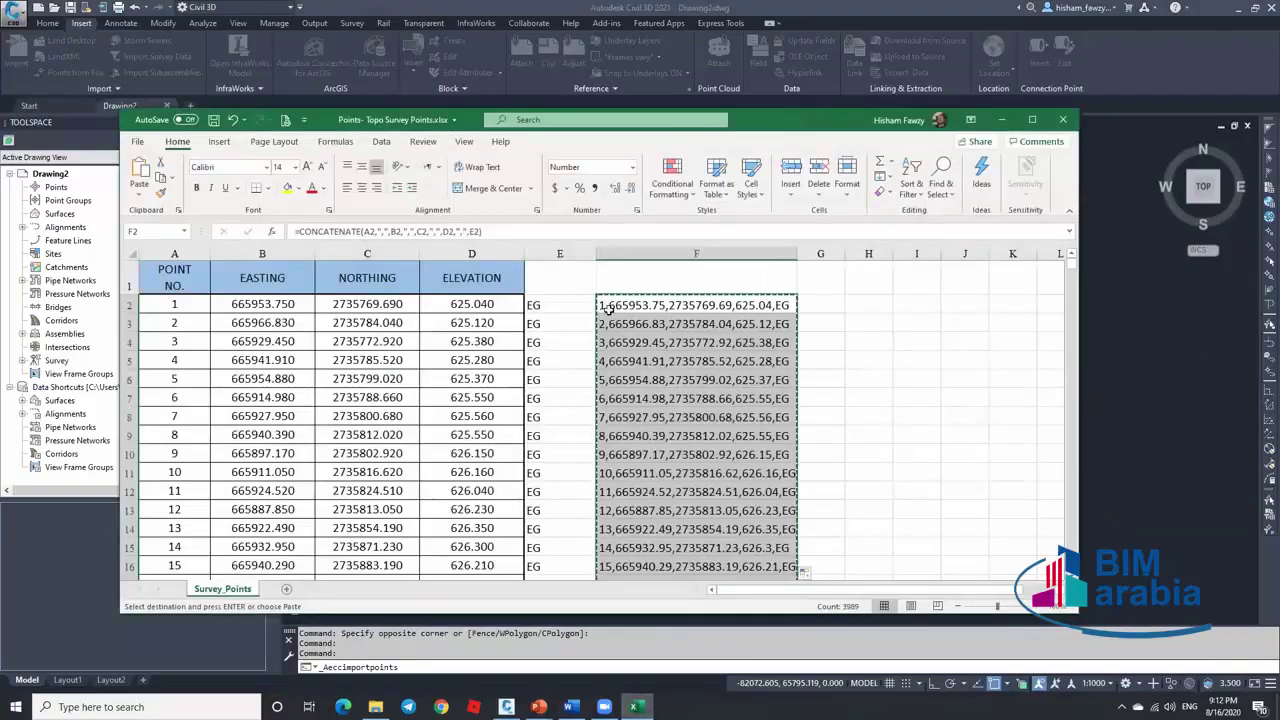
{"action": "left_click", "coordinate": [1001, 119]}
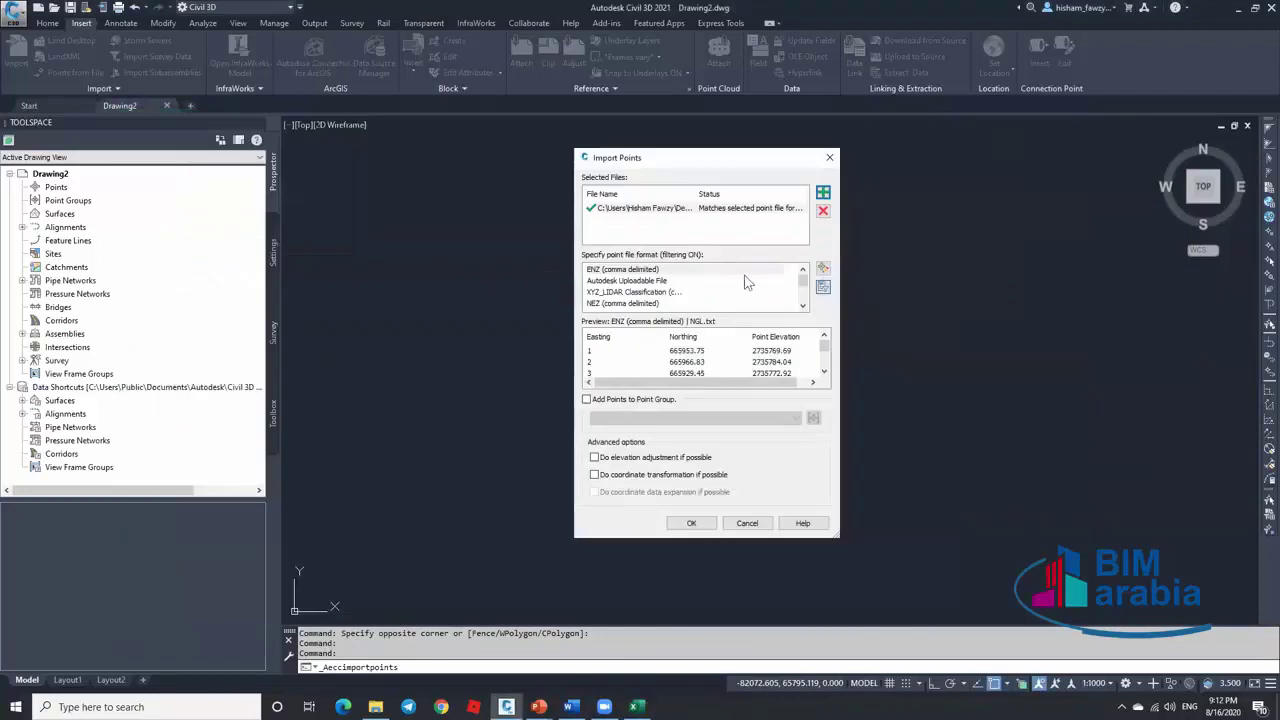
{"action": "scroll", "coordinate": [800, 290], "scroll_direction": "down", "scroll_amount": 3}
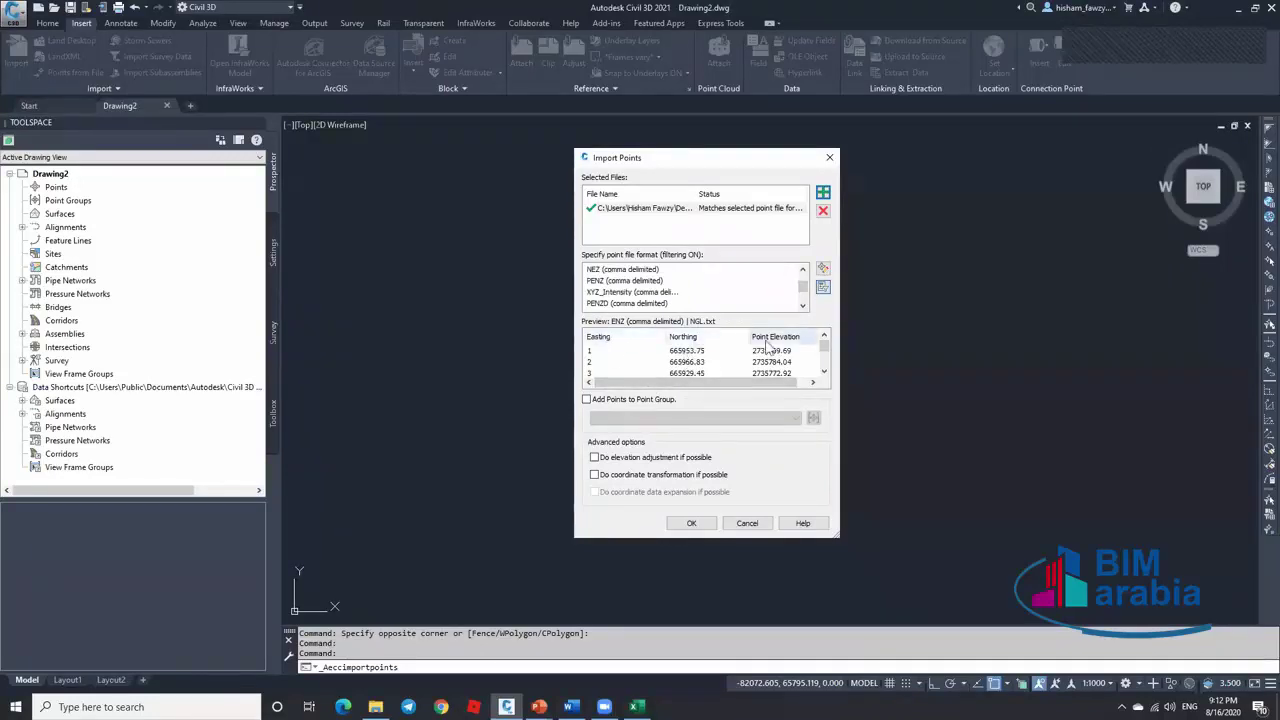
{"action": "left_click", "coordinate": [635, 707]}
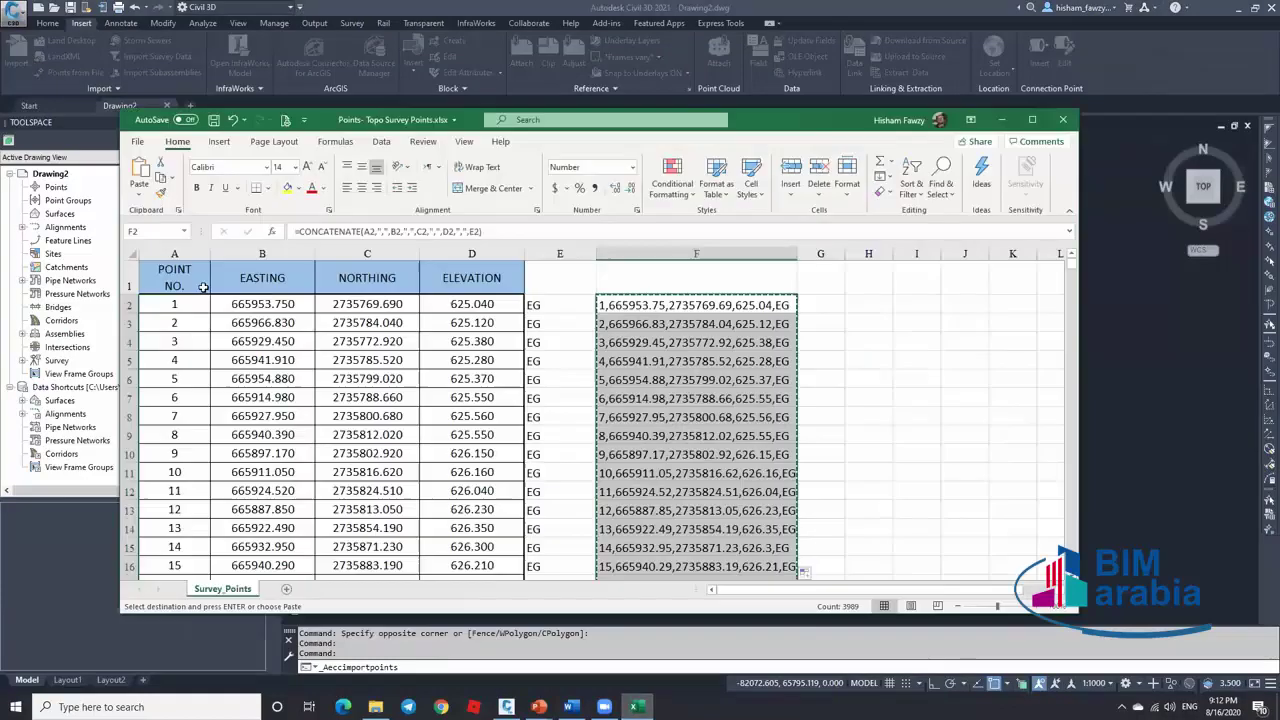
{"action": "left_click", "coordinate": [262, 283]}
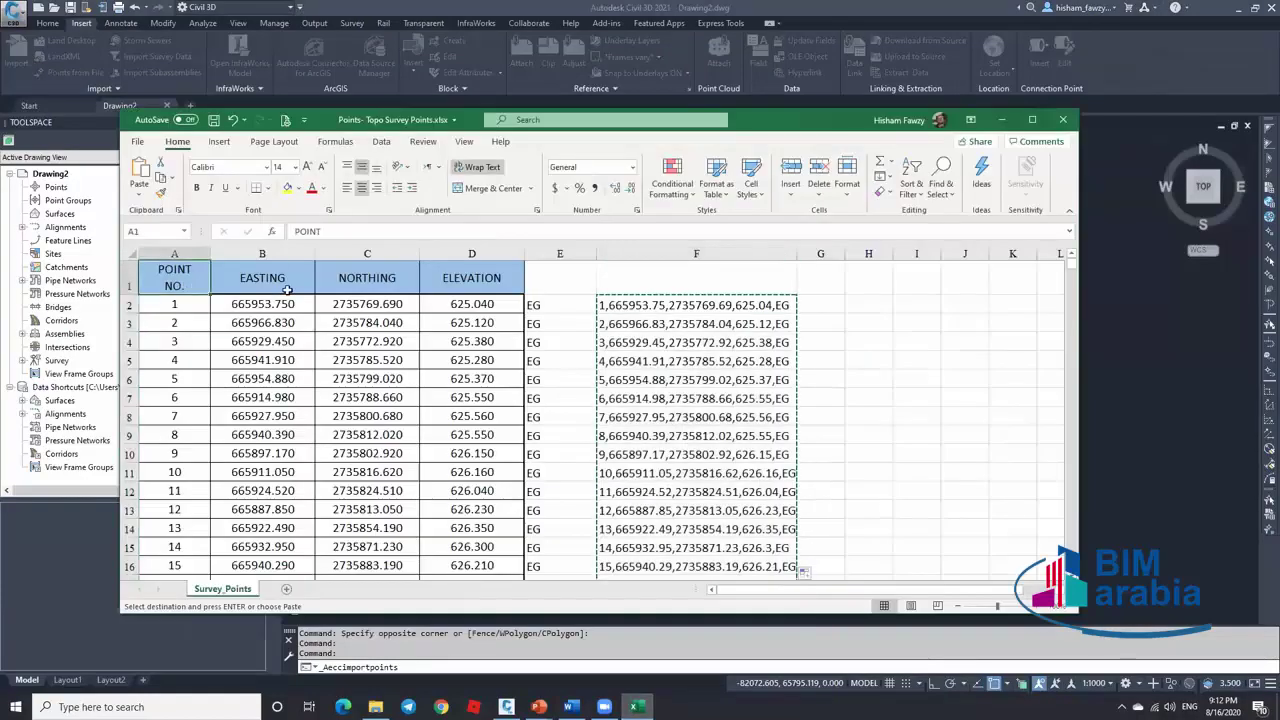
{"action": "left_click", "coordinate": [556, 277]}
{"action": "left_click", "coordinate": [1002, 121]}
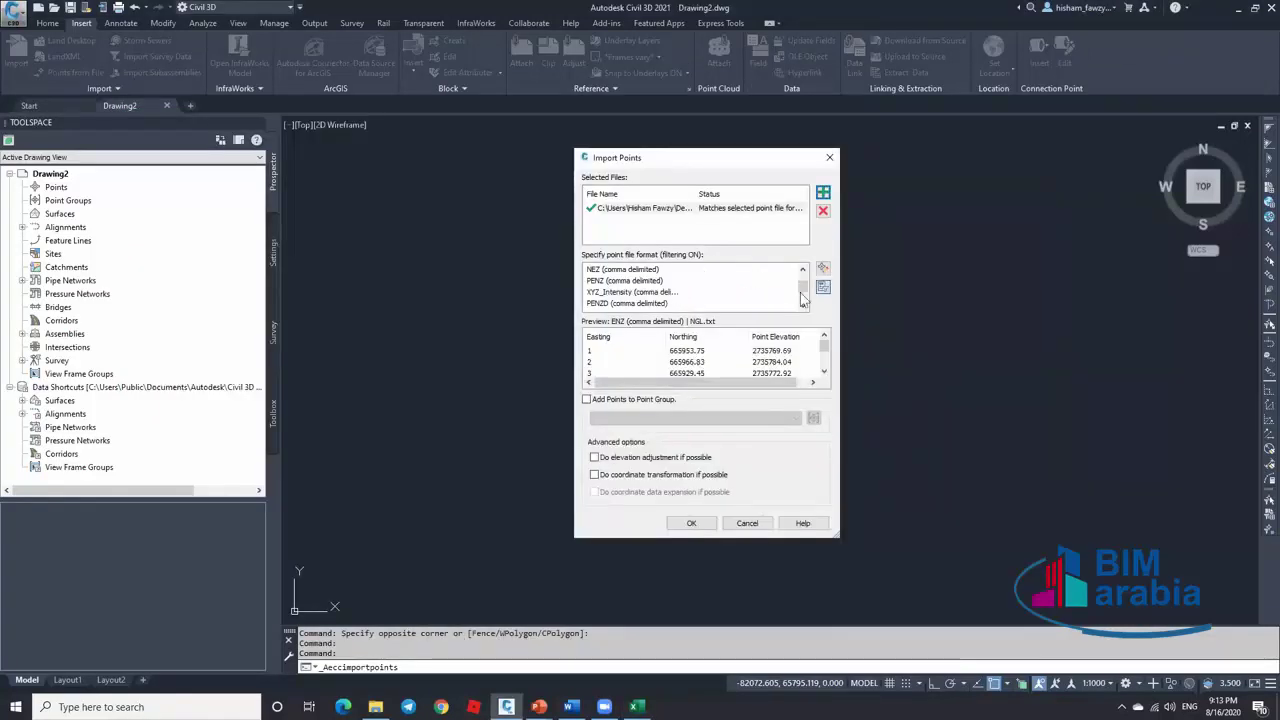
{"action": "scroll", "coordinate": [803, 283], "scroll_direction": "up", "scroll_amount": 1}
{"action": "scroll", "coordinate": [803, 283], "scroll_direction": "down", "scroll_amount": 2}
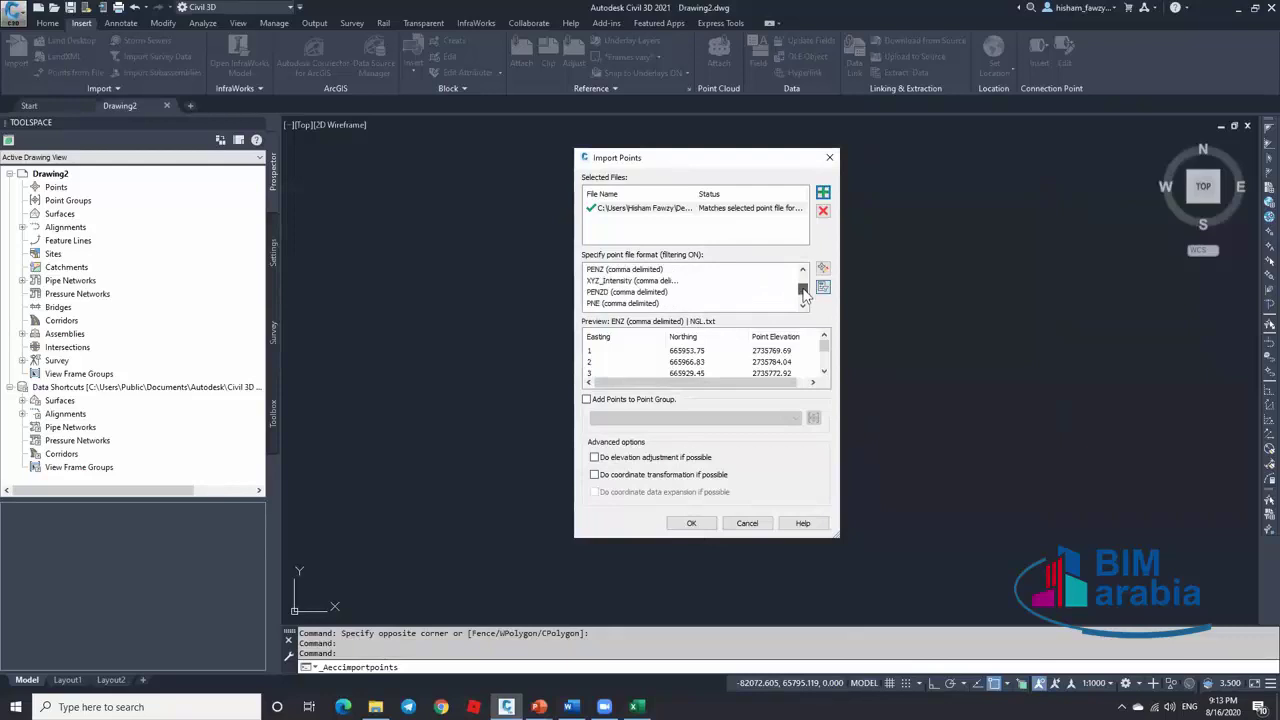
{"action": "left_click", "coordinate": [640, 294]}
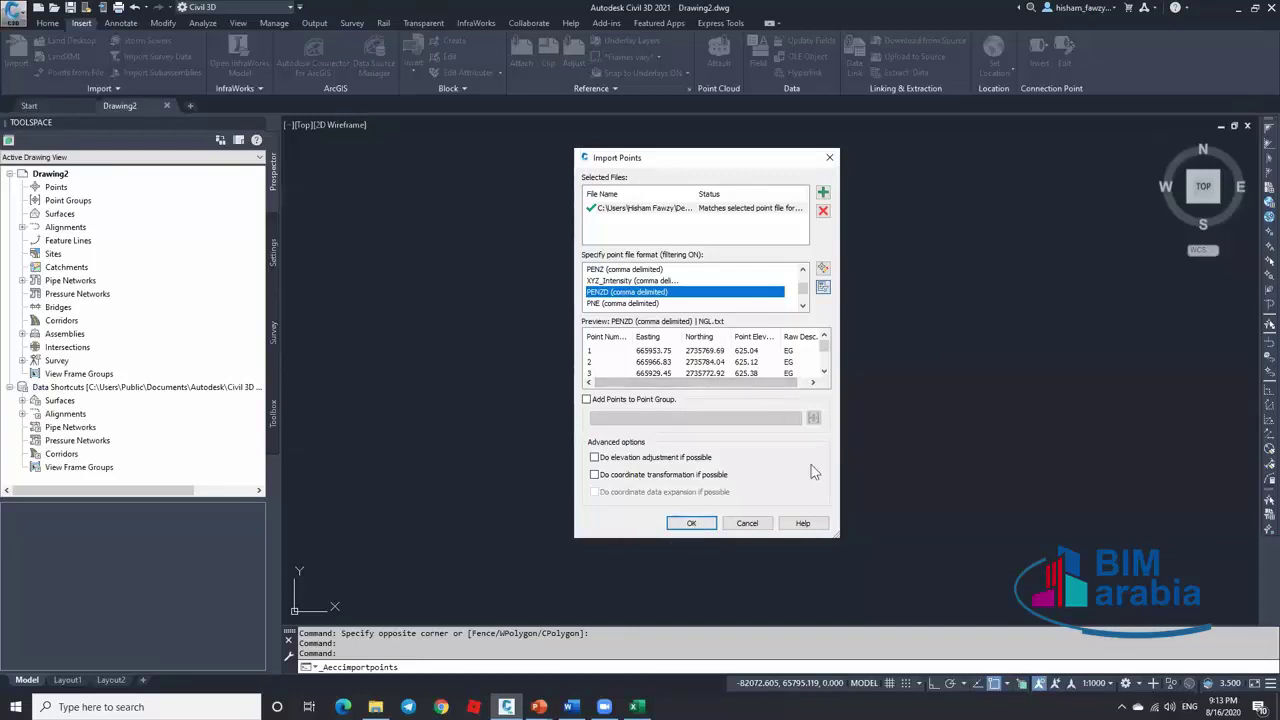
Enlarge Import Points, check the NGL.txt preview rows, and confirm the import with OK
{"action": "left_click_drag", "start_coordinate": [836, 533], "coordinate": [851, 585]}
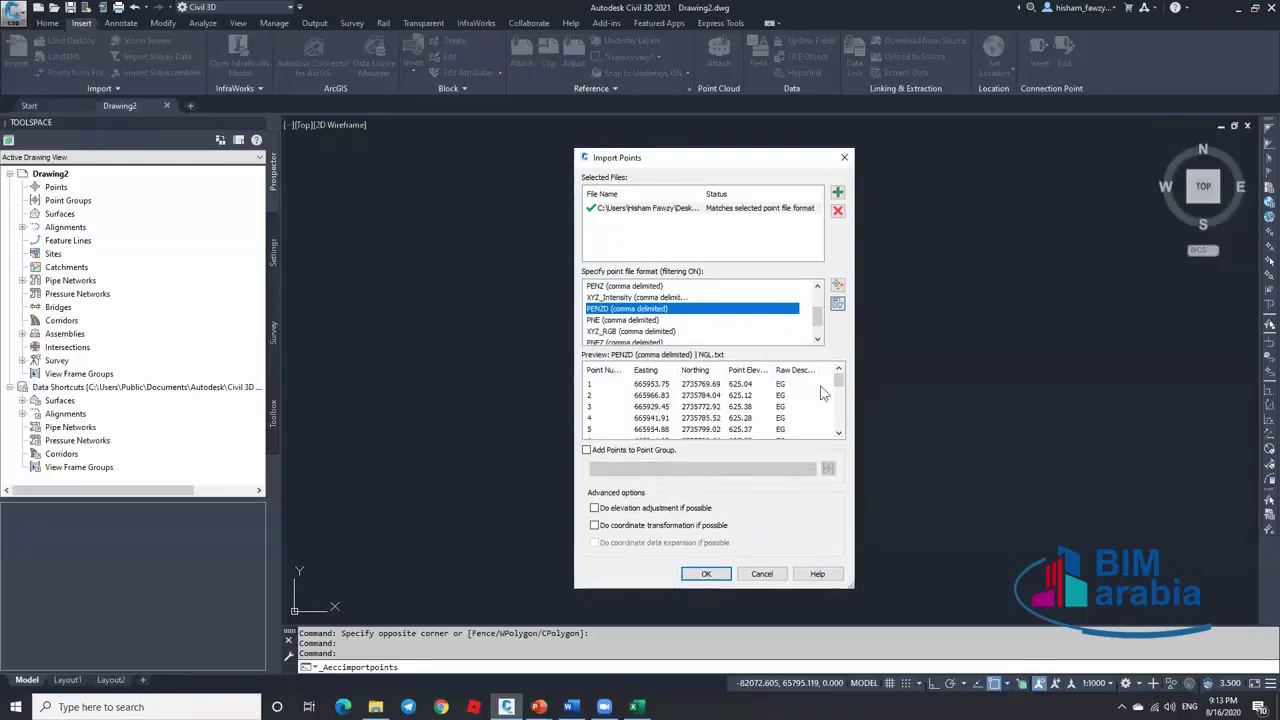
{"action": "left_click_drag", "start_coordinate": [839, 385], "coordinate": [840, 435]}
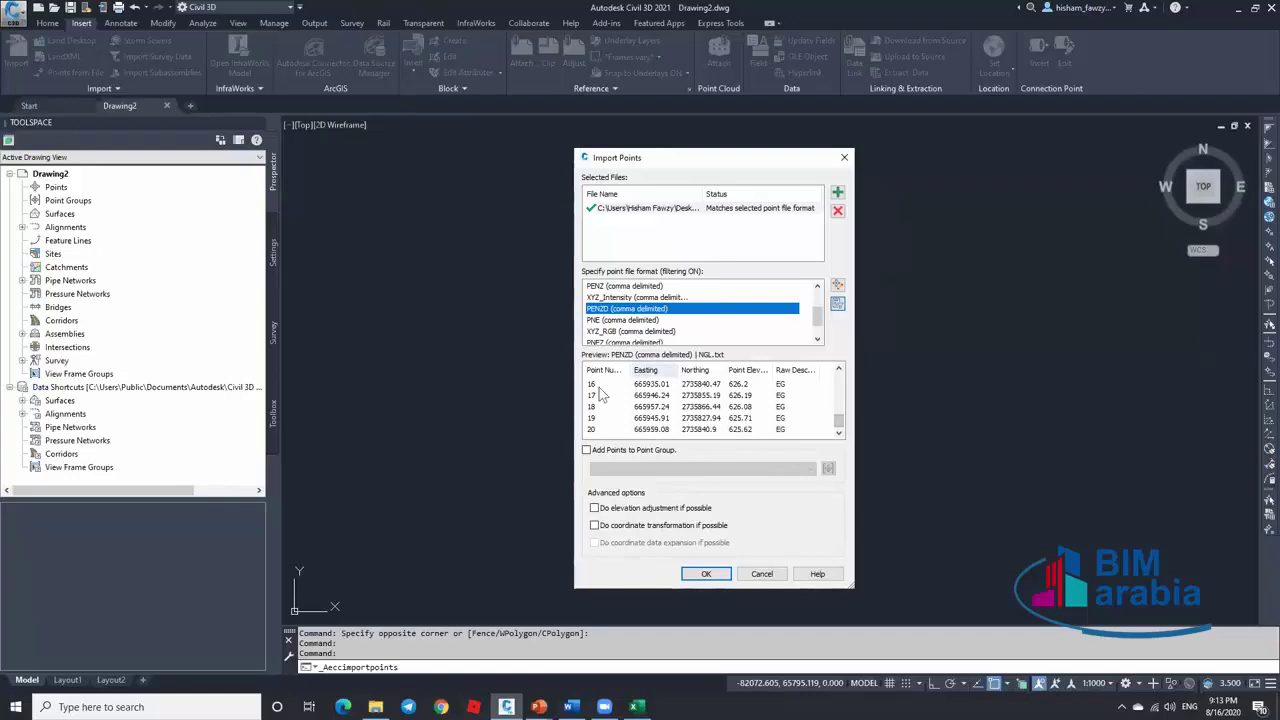
{"action": "left_click_drag", "start_coordinate": [840, 423], "coordinate": [840, 372]}
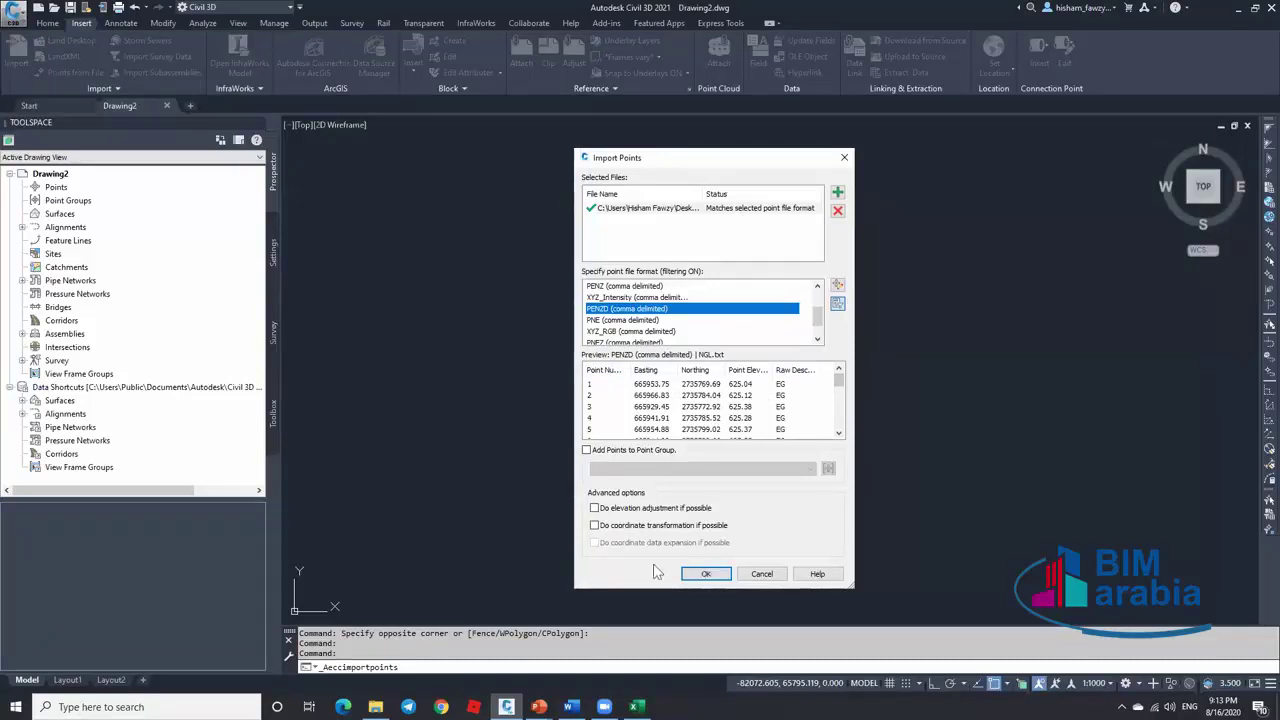
{"action": "left_click", "coordinate": [705, 573]}
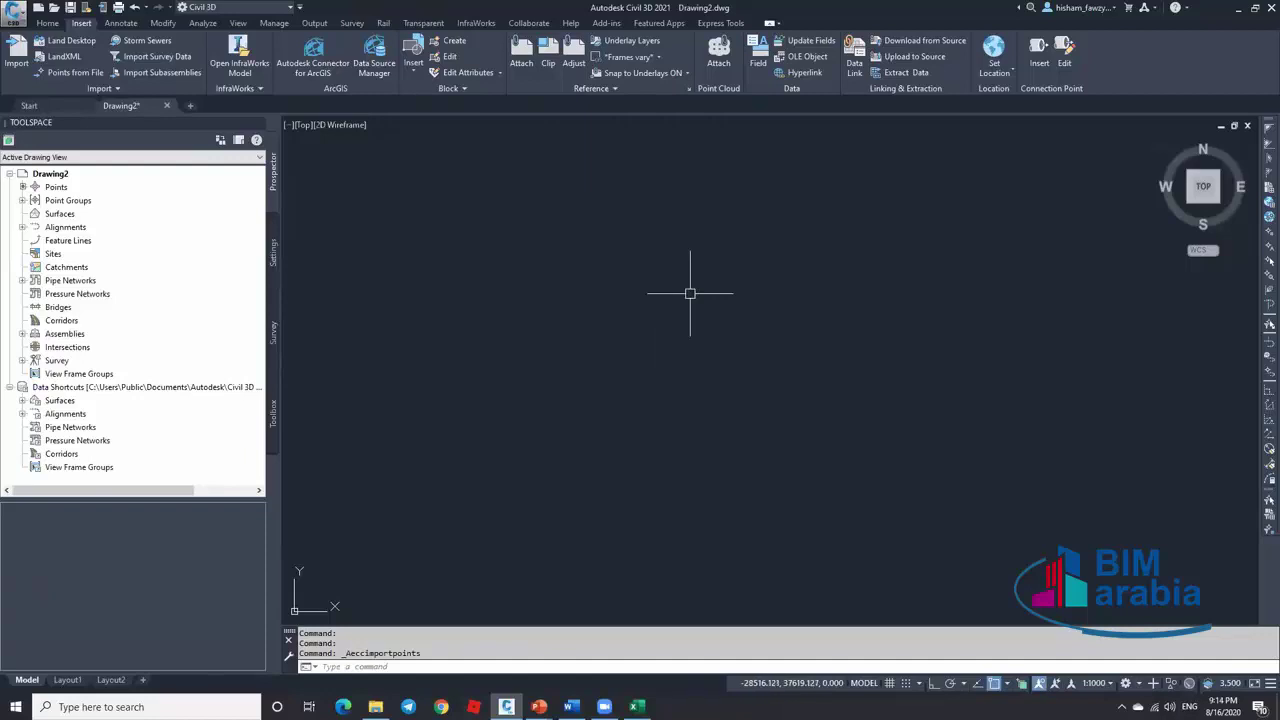
Zoom to extents (Z, E) to show every imported point
{"action": "type", "text": "z"}
{"action": "key", "text": "Return"}
{"action": "type", "text": "E"}
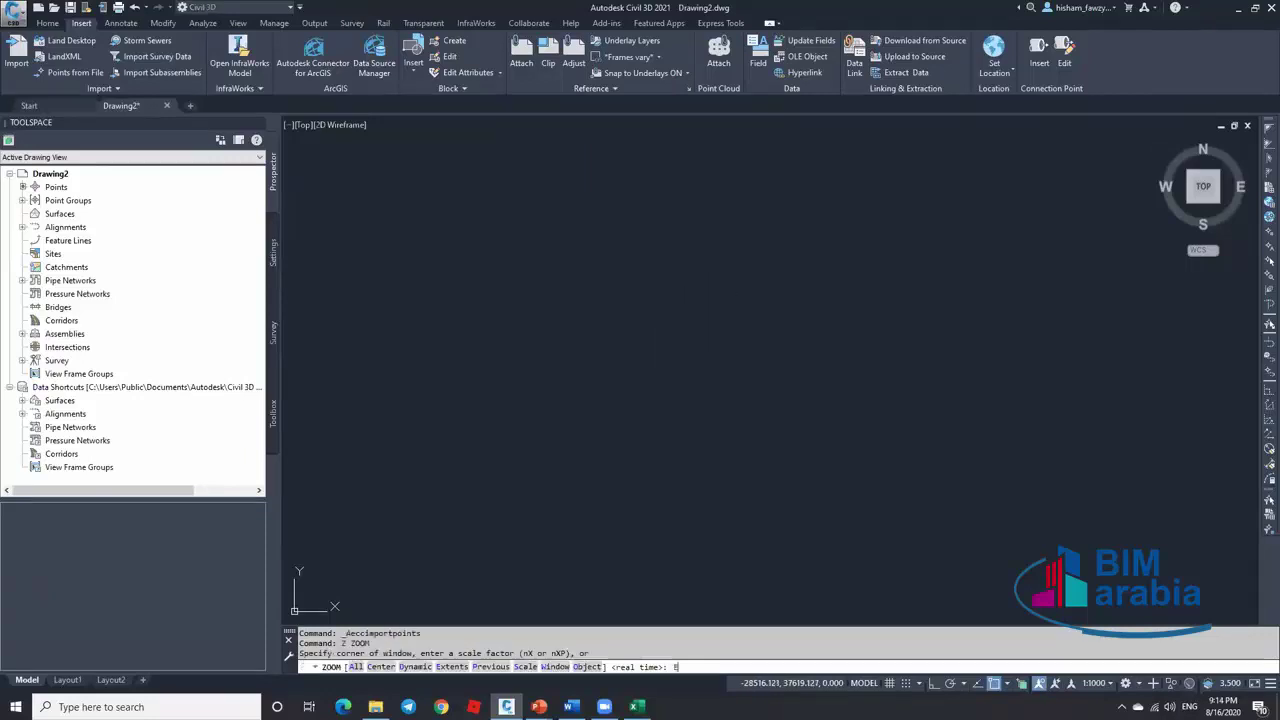
{"action": "key", "text": "Return"}
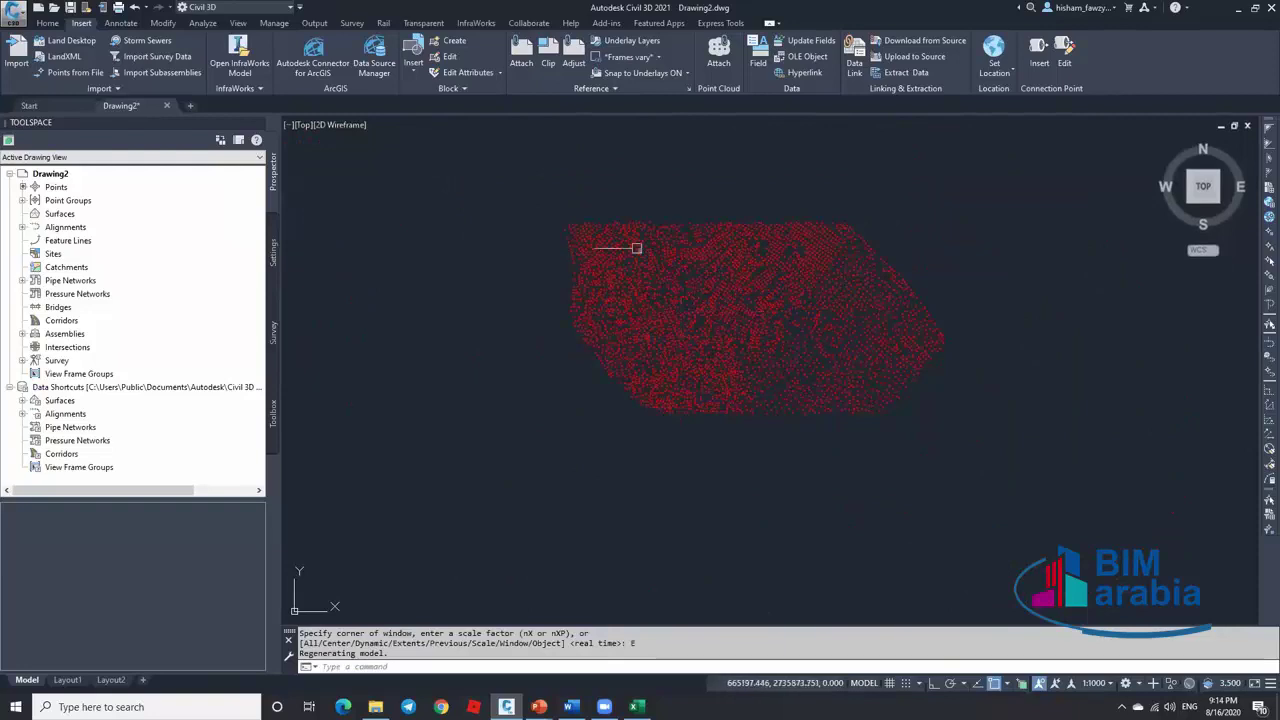
{"action": "scroll", "coordinate": [563, 209], "scroll_direction": "up", "scroll_amount": 5}
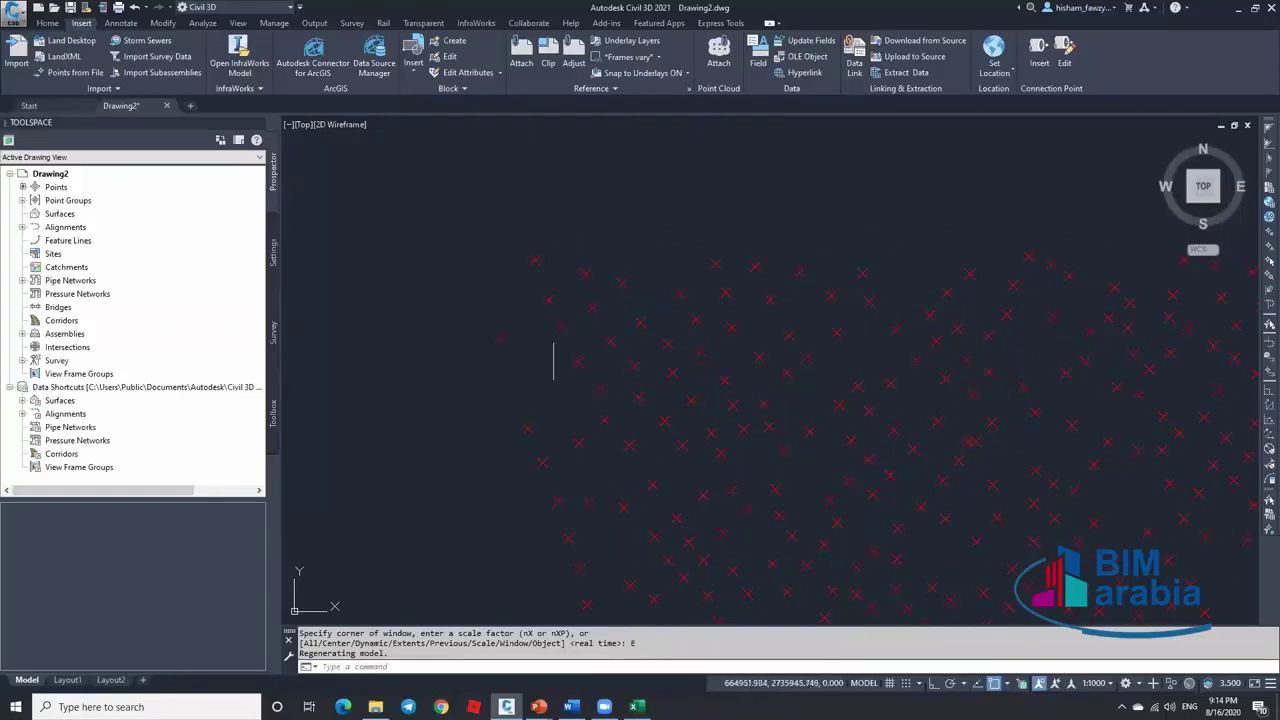
List the imported points under Point Groups > _All Points, then show the Settings tree
{"action": "left_click", "coordinate": [22, 201]}
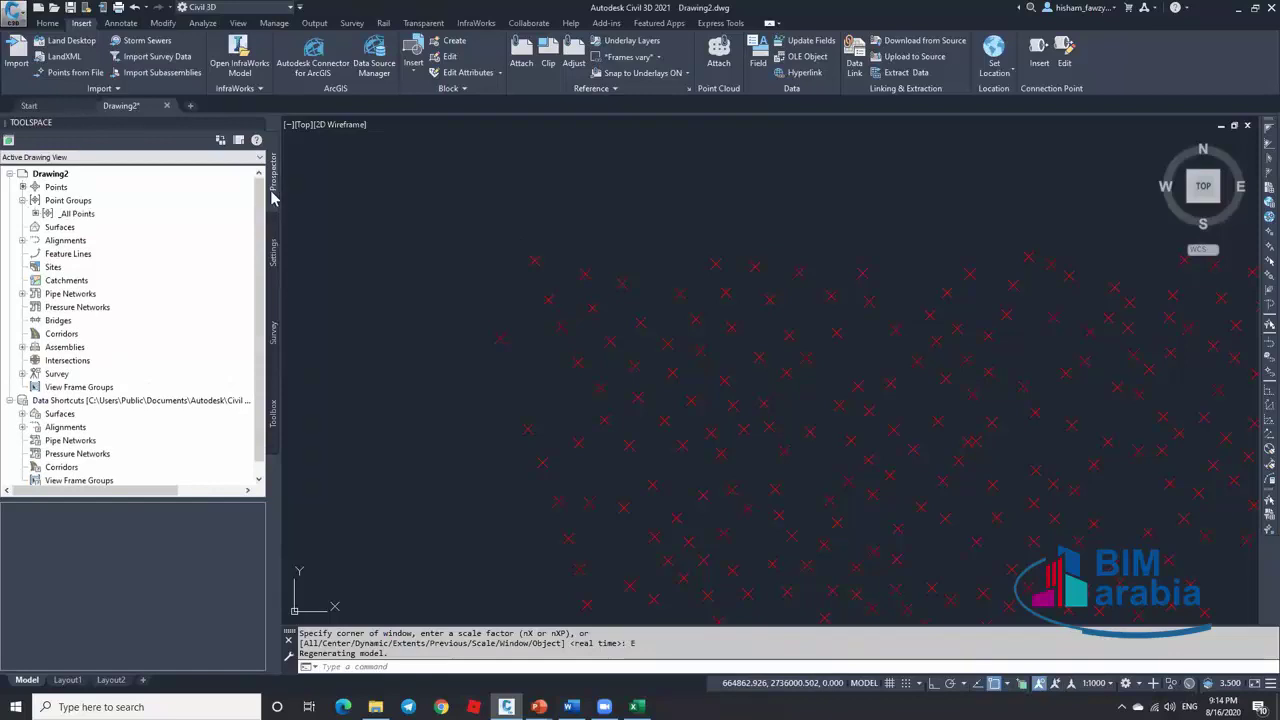
{"action": "left_click", "coordinate": [47, 22]}
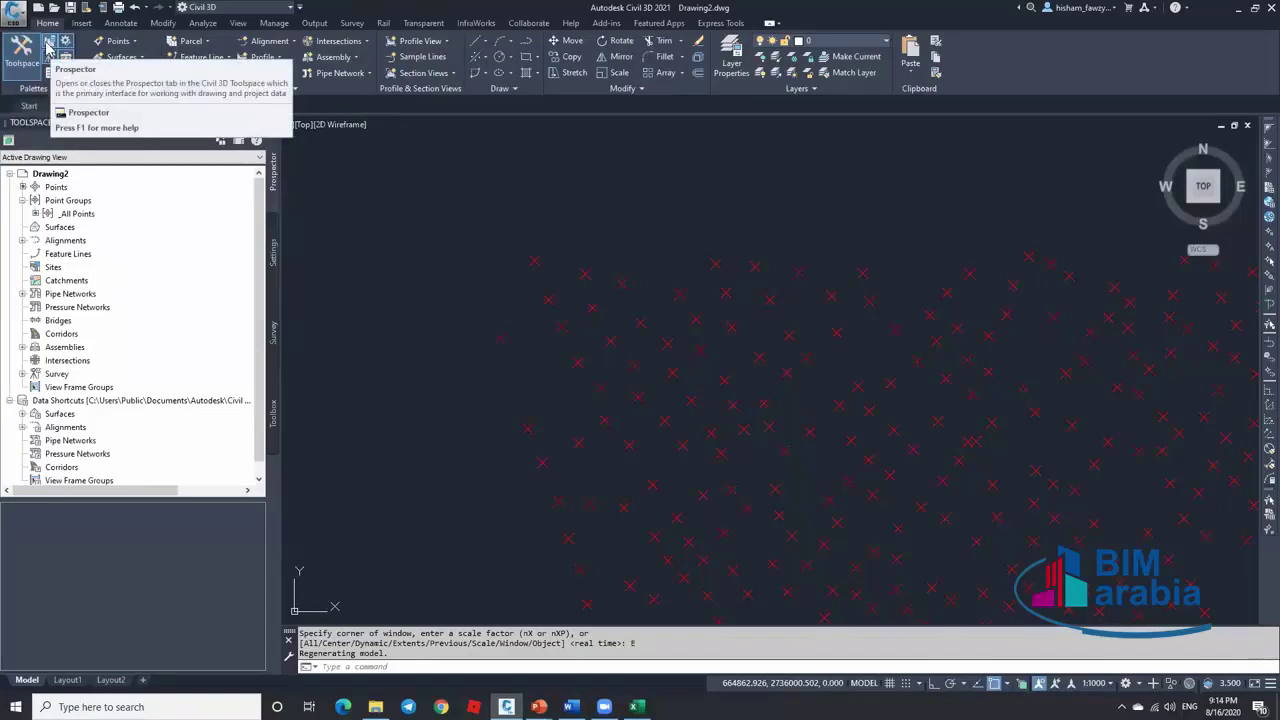
{"action": "left_click", "coordinate": [80, 214]}
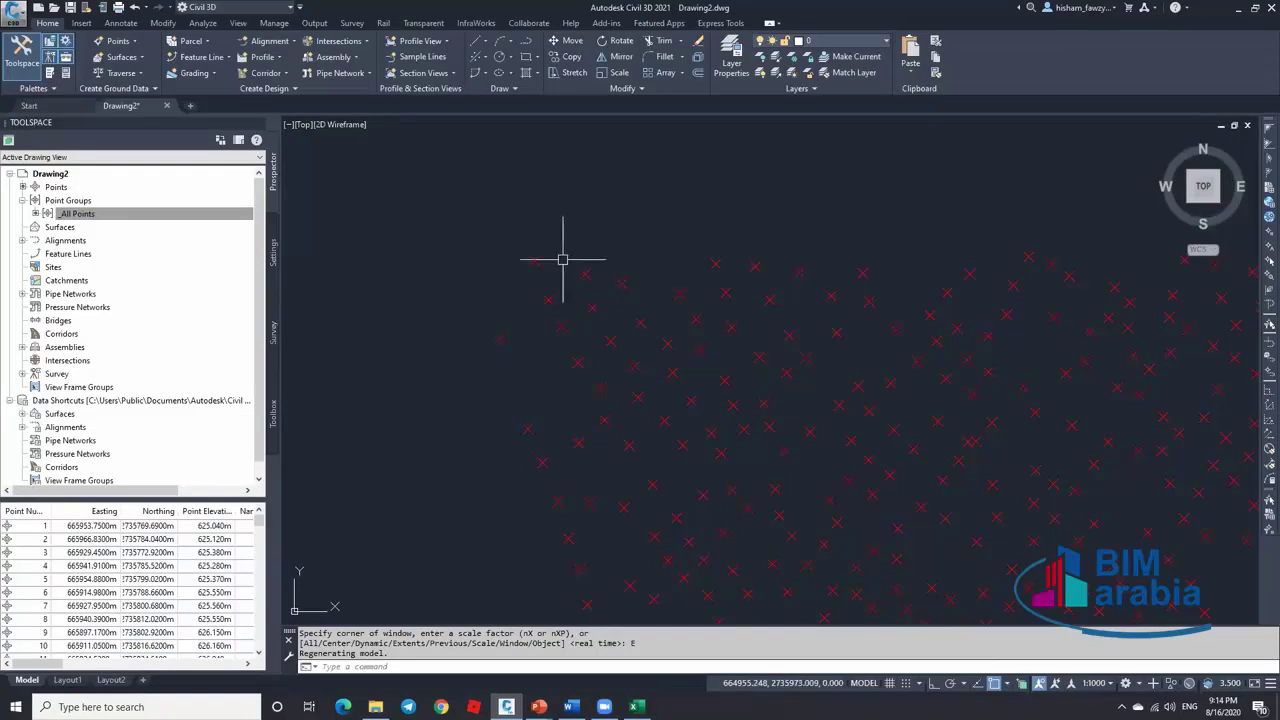
{"action": "left_click", "coordinate": [155, 216]}
{"action": "right_click", "coordinate": [155, 220]}
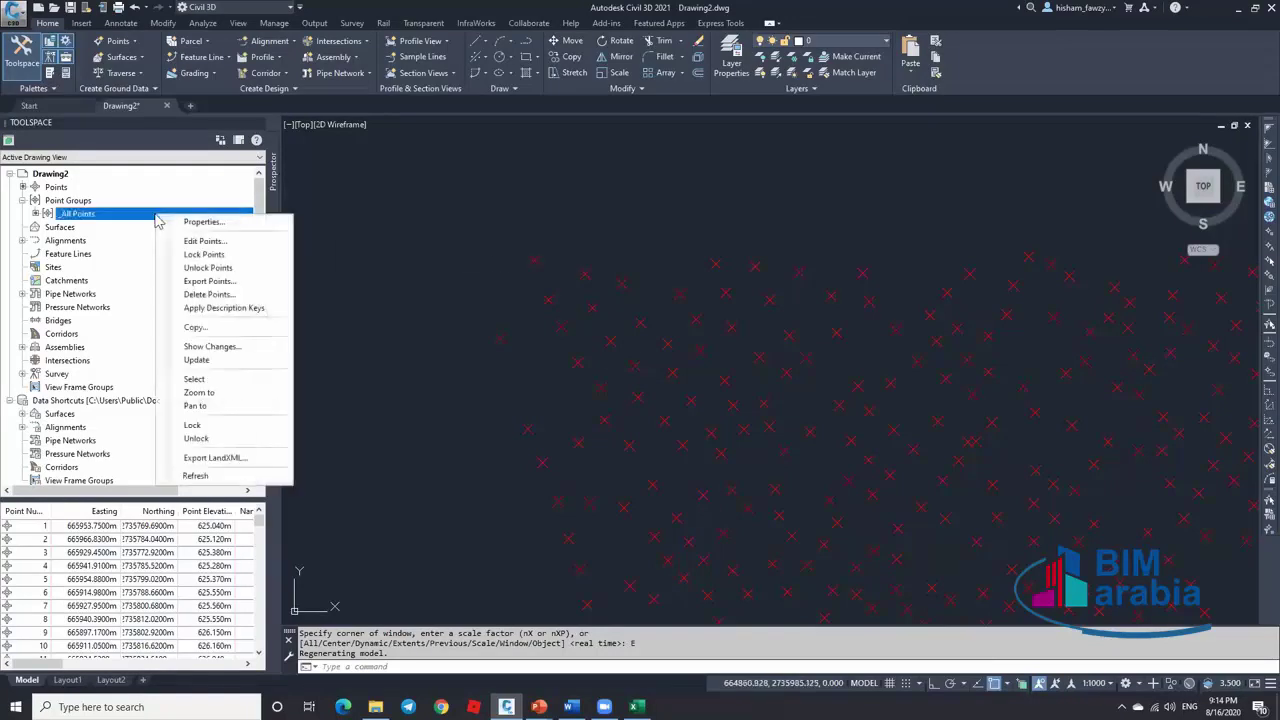
{"action": "left_click", "coordinate": [562, 236]}
{"action": "left_click", "coordinate": [563, 268]}
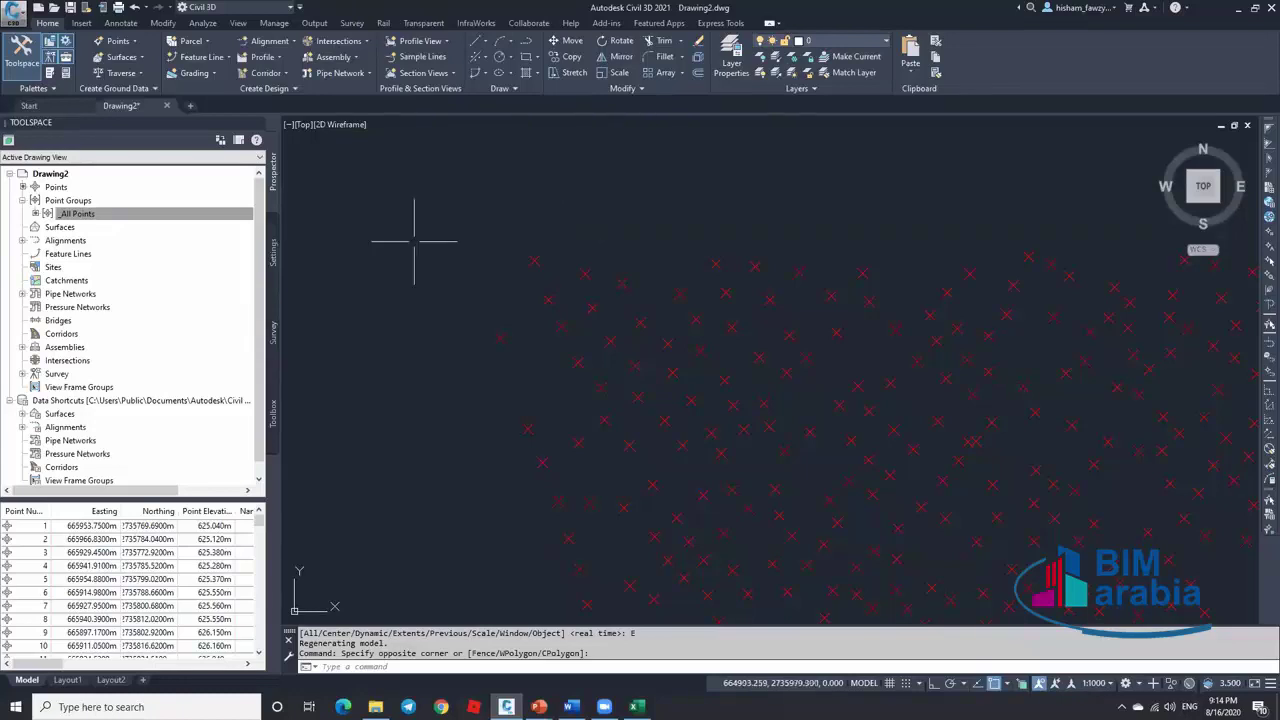
{"action": "left_click", "coordinate": [273, 256]}
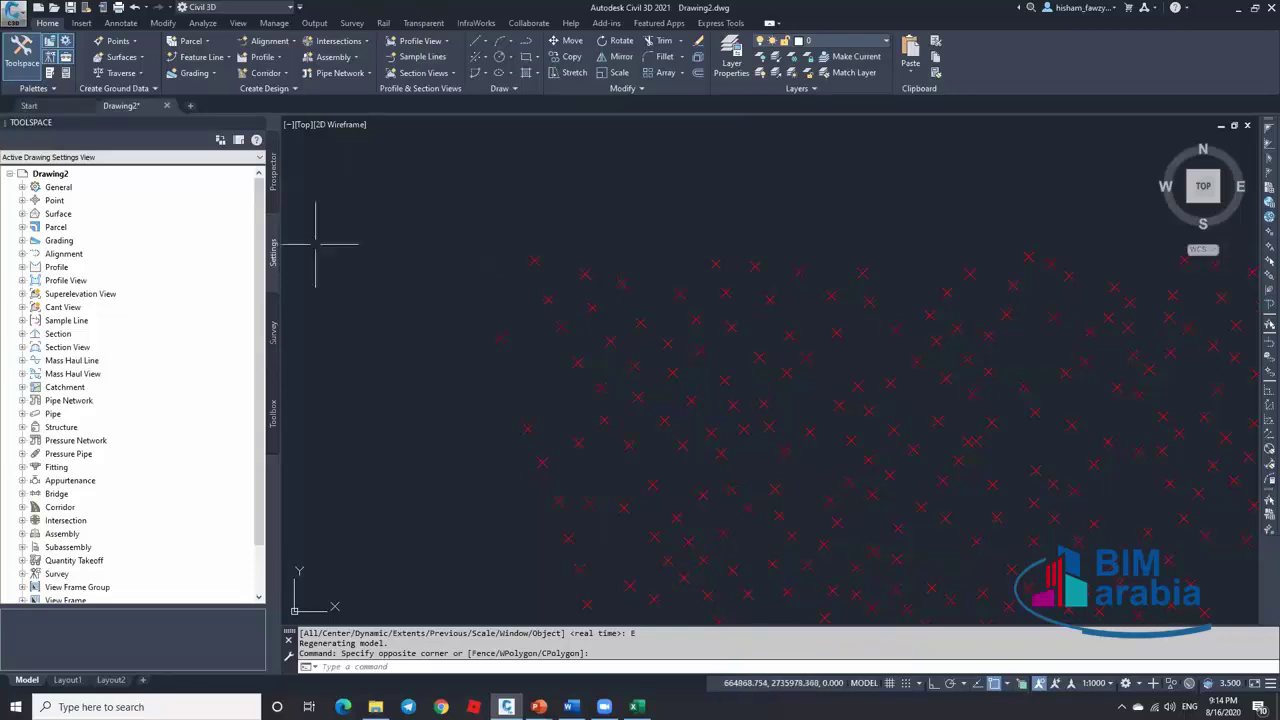
Open Edit Command Settings for ShowPointGroupProperties under Point > Commands
{"action": "left_click", "coordinate": [22, 200]}
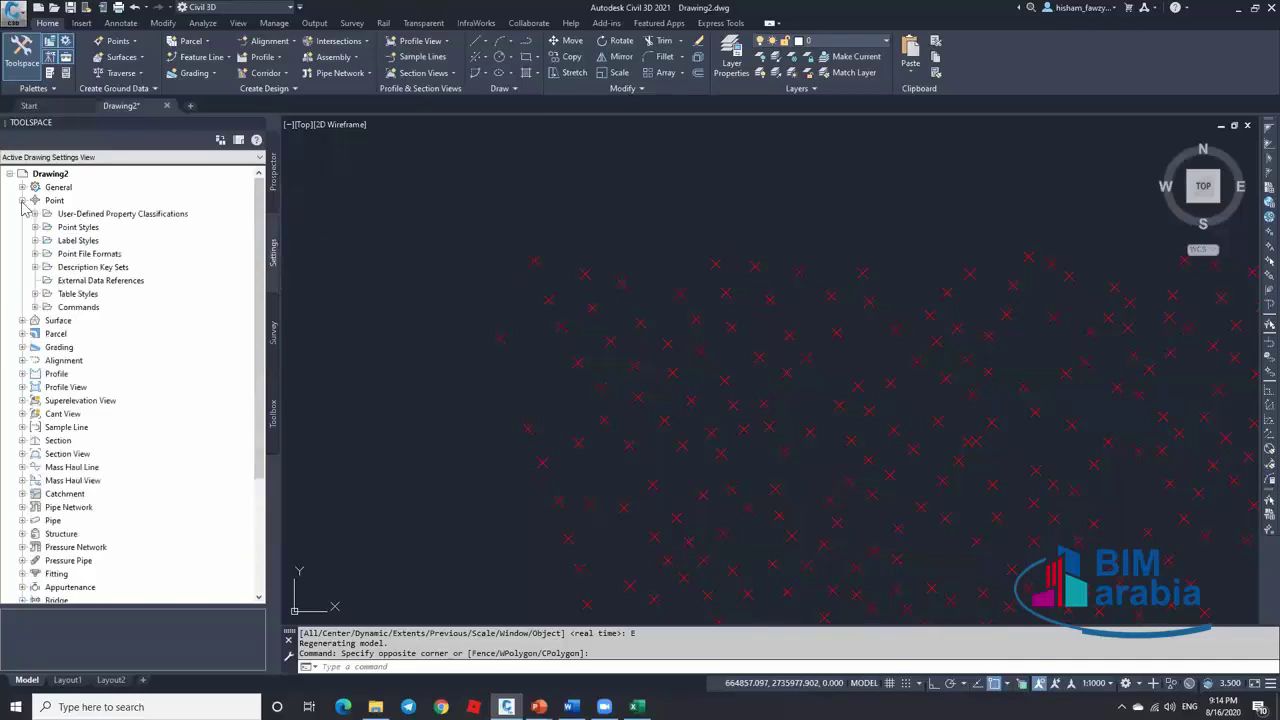
{"action": "left_click", "coordinate": [34, 307]}
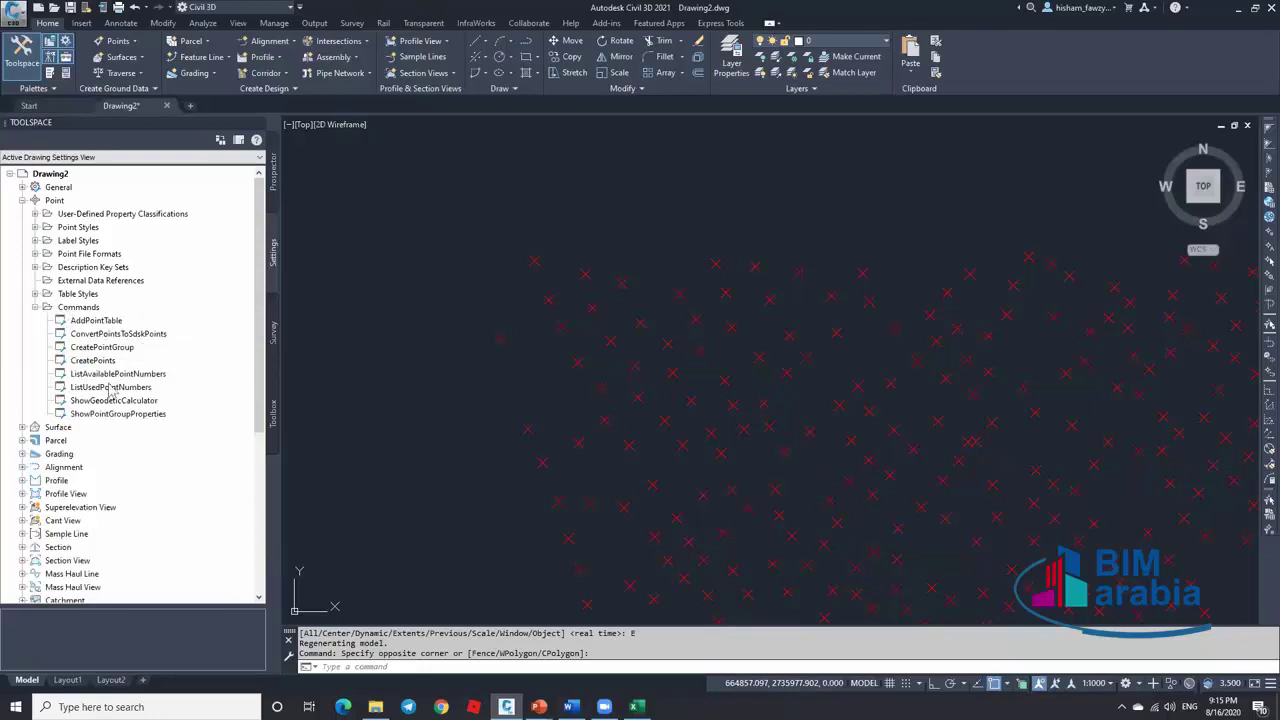
{"action": "right_click", "coordinate": [155, 414]}
{"action": "left_click", "coordinate": [220, 422]}
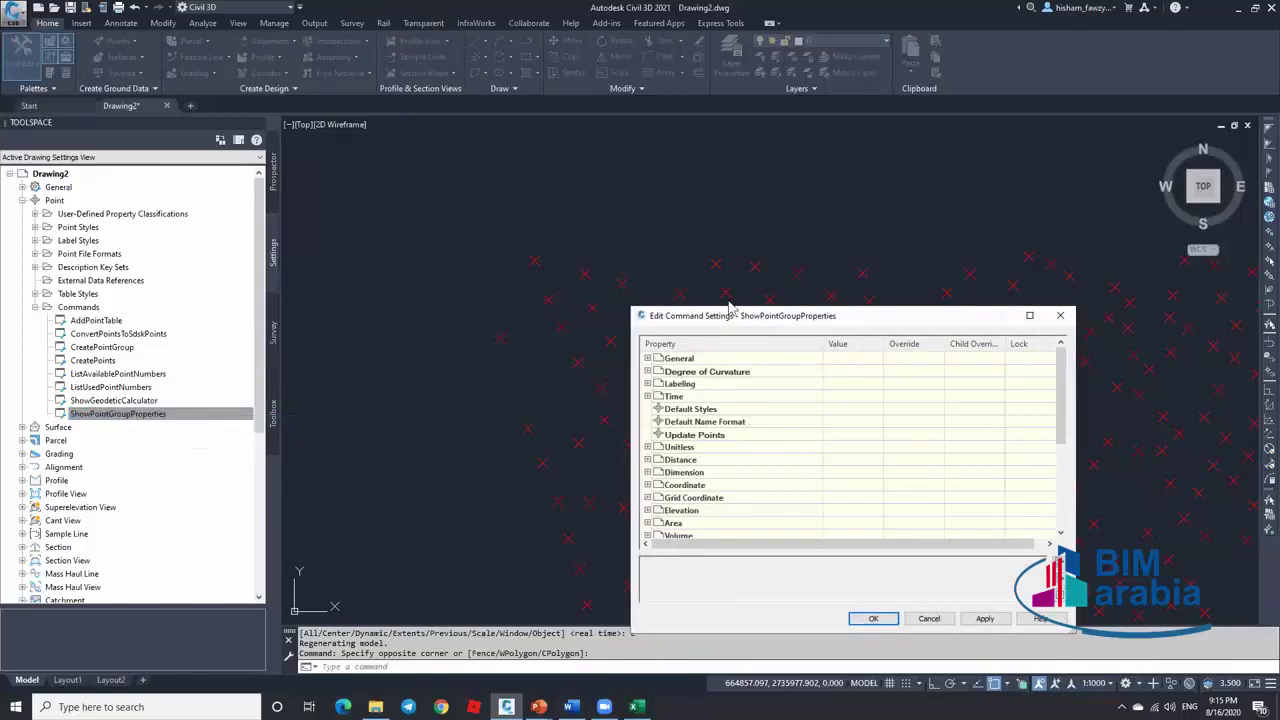
{"action": "left_click_drag", "start_coordinate": [735, 315], "coordinate": [543, 155]}
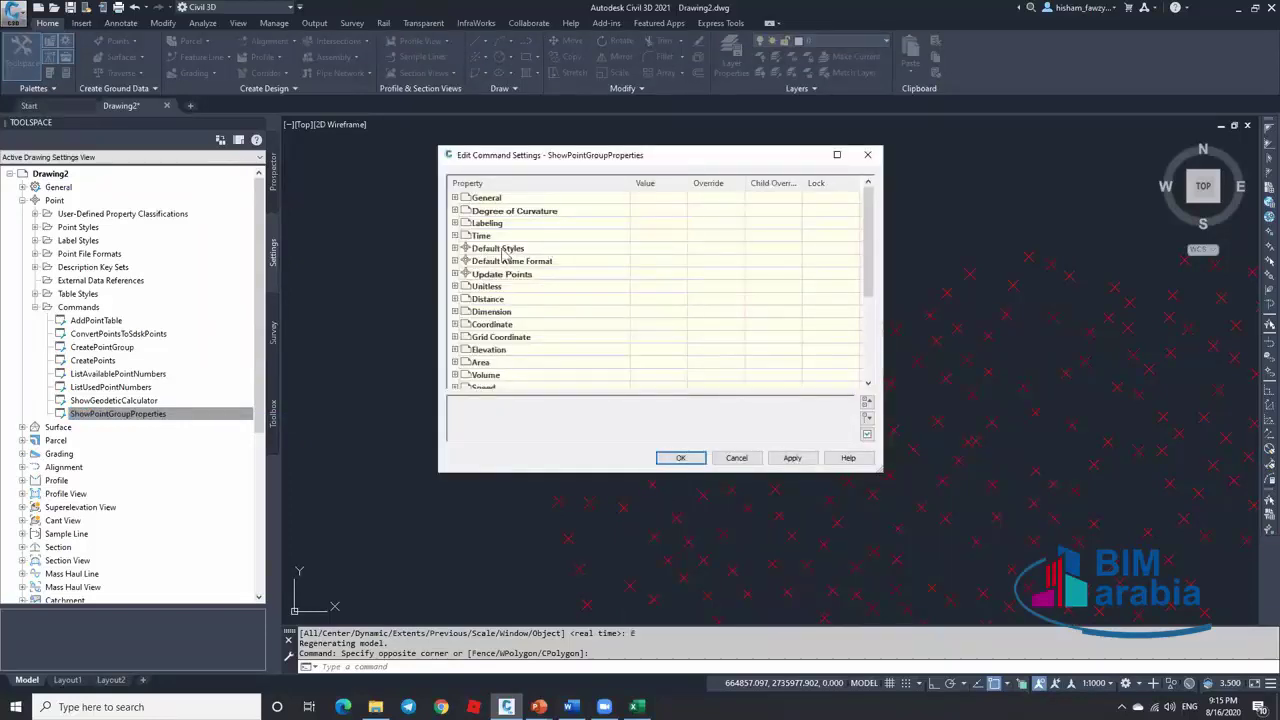
Set Default Styles > Point Style to Benchmark and confirm
{"action": "left_click", "coordinate": [454, 248]}
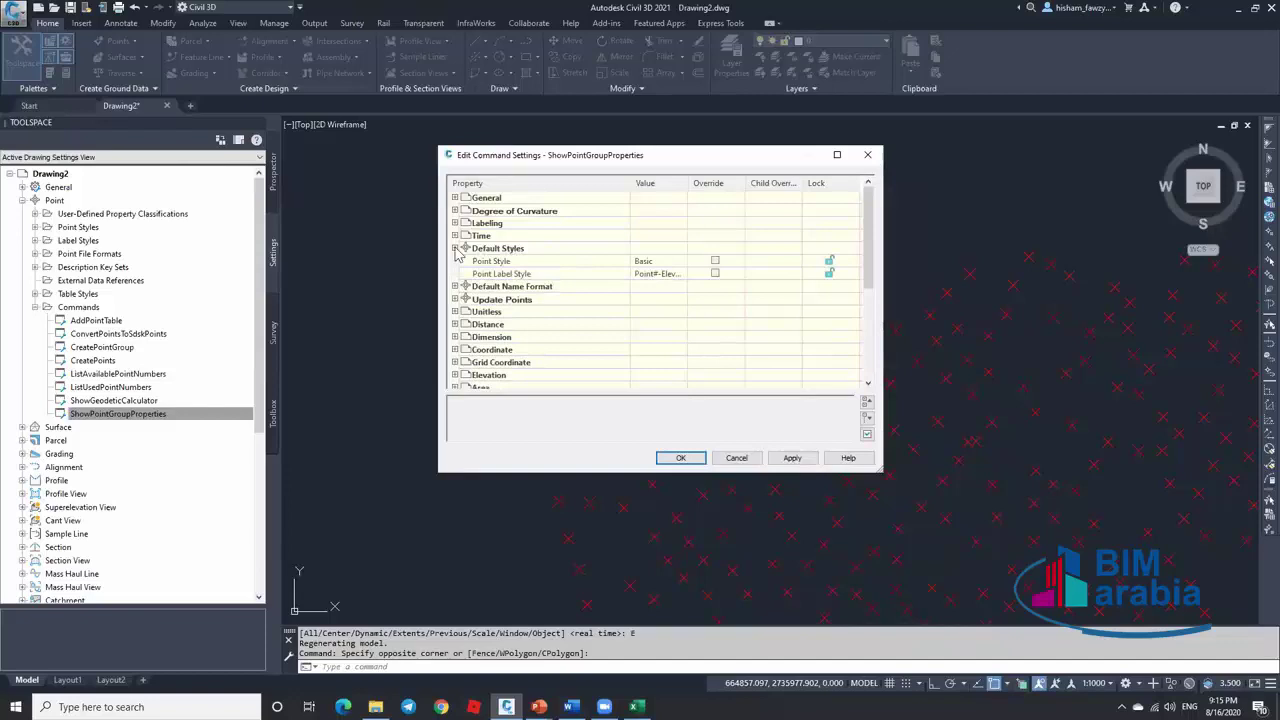
{"action": "left_click", "coordinate": [653, 263]}
{"action": "left_click", "coordinate": [681, 261]}
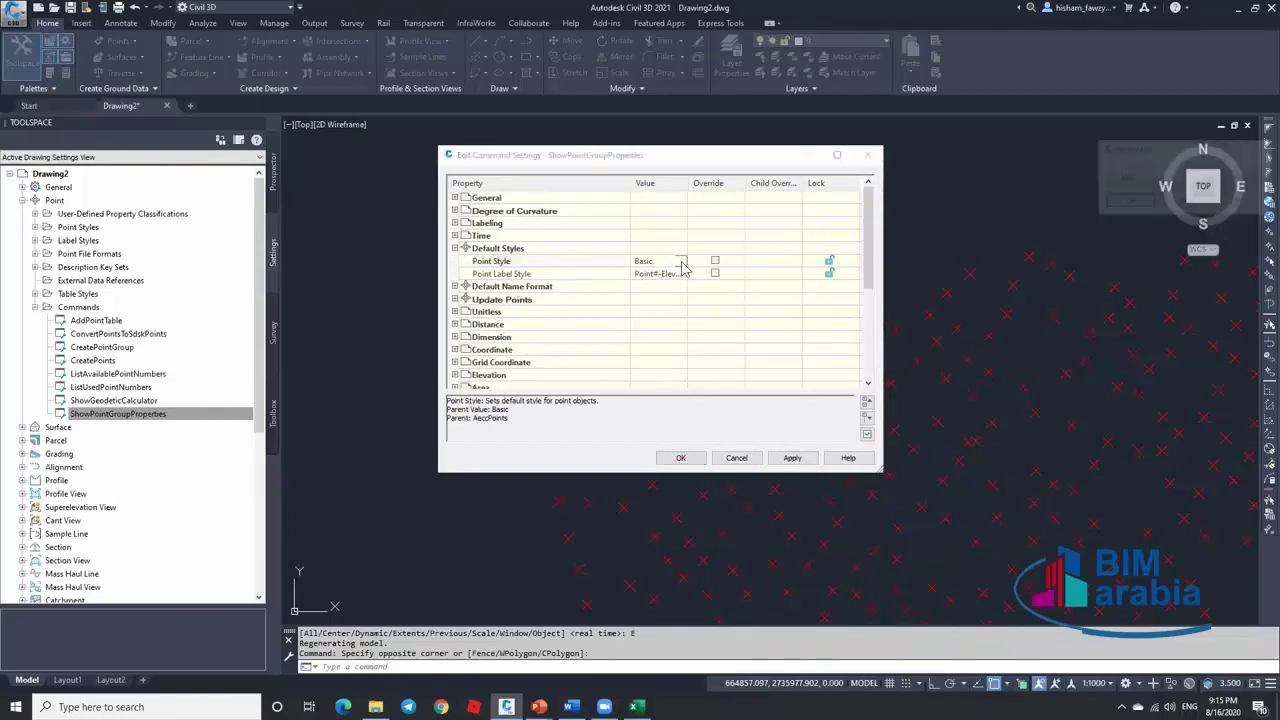
{"action": "left_click", "coordinate": [1162, 178]}
{"action": "left_click", "coordinate": [1155, 158]}
{"action": "left_click_drag", "start_coordinate": [1155, 158], "coordinate": [518, 194]}
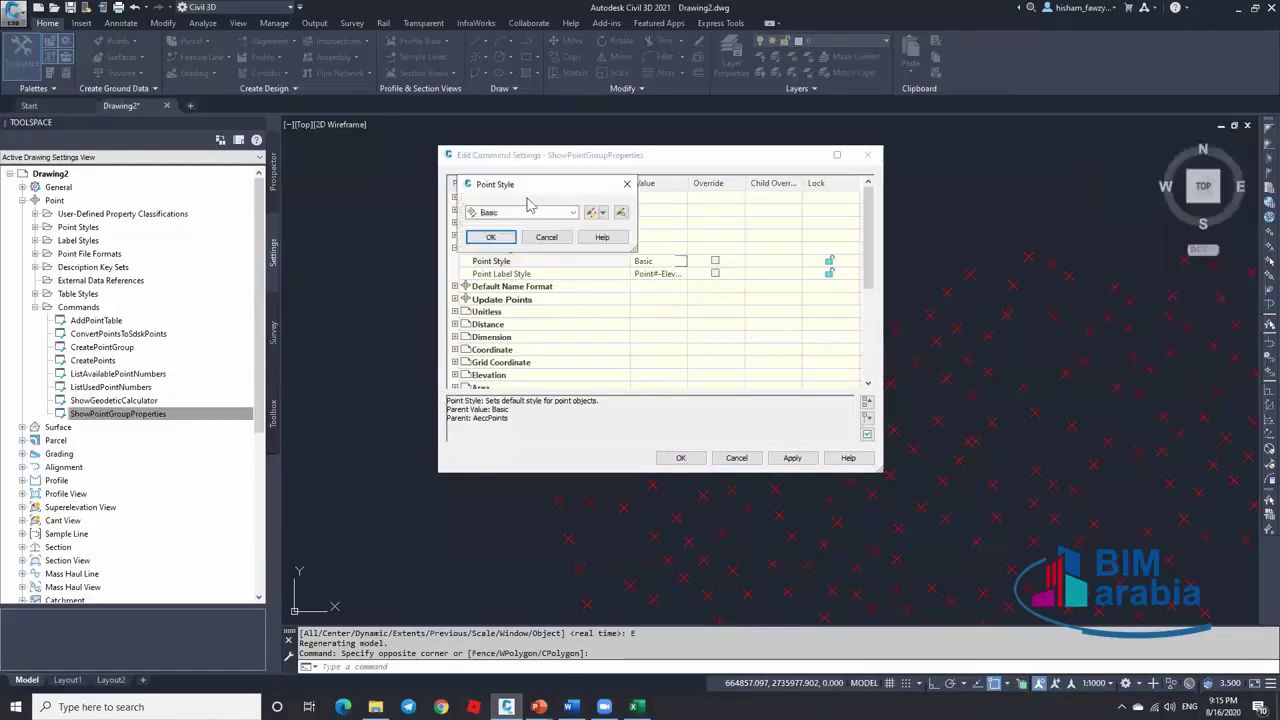
{"action": "left_click", "coordinate": [530, 212]}
{"action": "left_click", "coordinate": [500, 235]}
{"action": "left_click", "coordinate": [500, 238]}
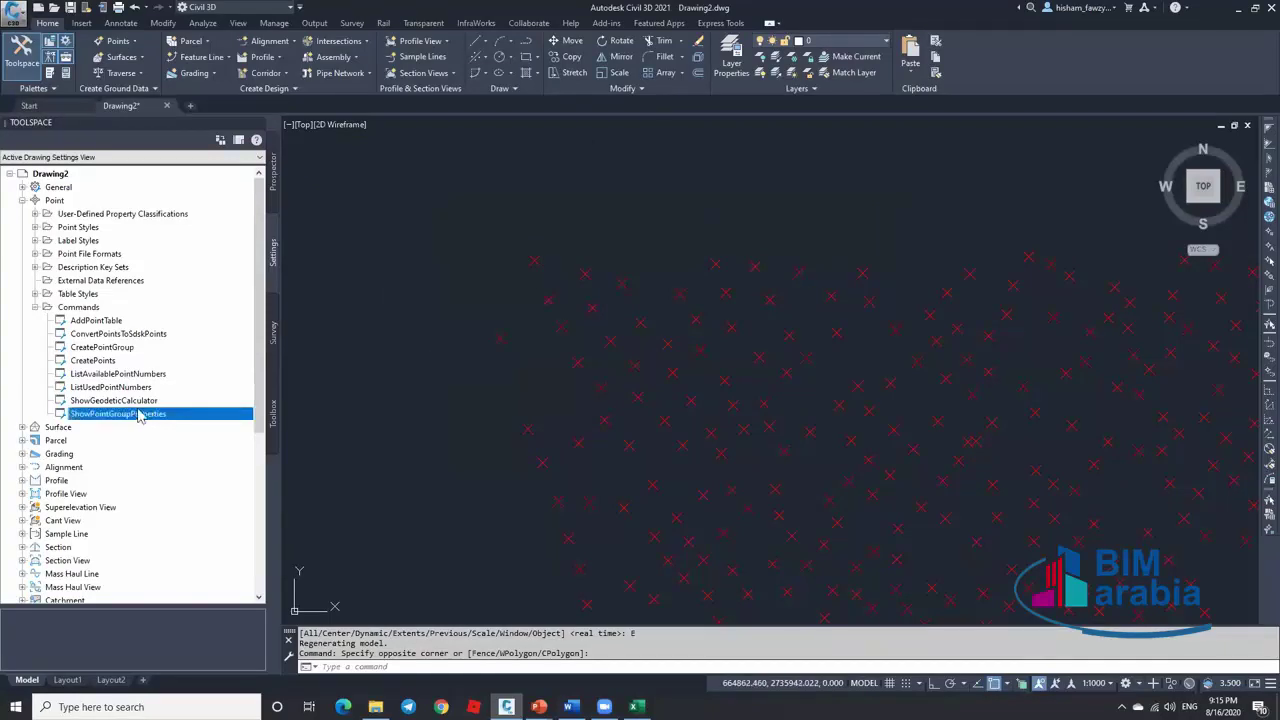
{"action": "left_click", "coordinate": [34, 307]}
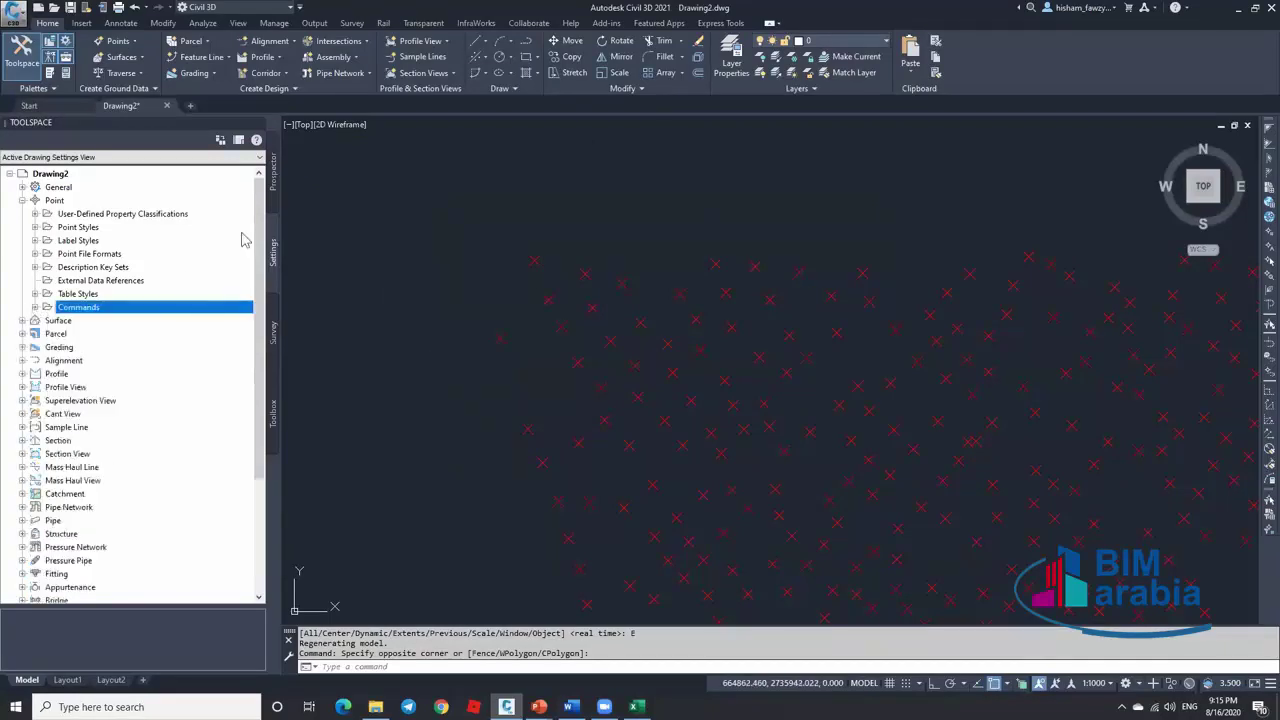
Show the _All Points list in Prospector, then Alt+Tab to the MORE THAN POINTS workbook
{"action": "left_click", "coordinate": [275, 192]}
{"action": "scroll", "coordinate": [429, 271], "scroll_direction": "down", "scroll_amount": 5}
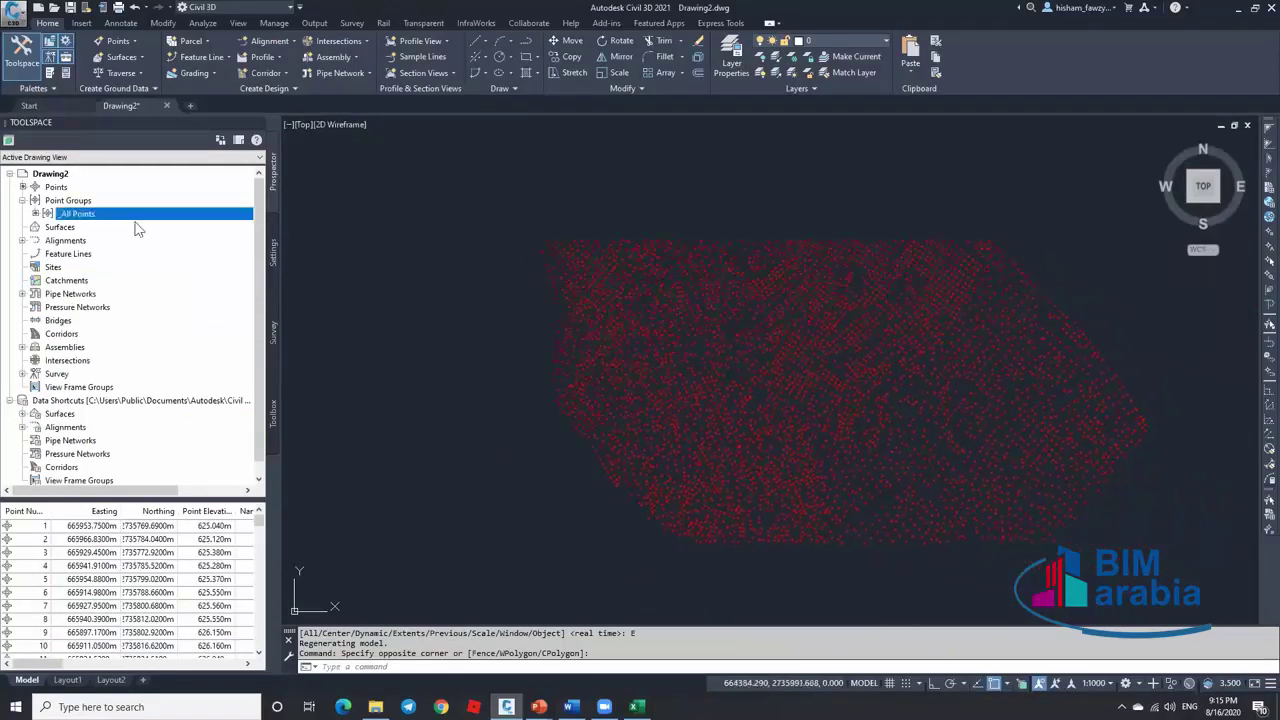
{"action": "middle_click_drag", "start_coordinate": [870, 264], "coordinate": [800, 237]}
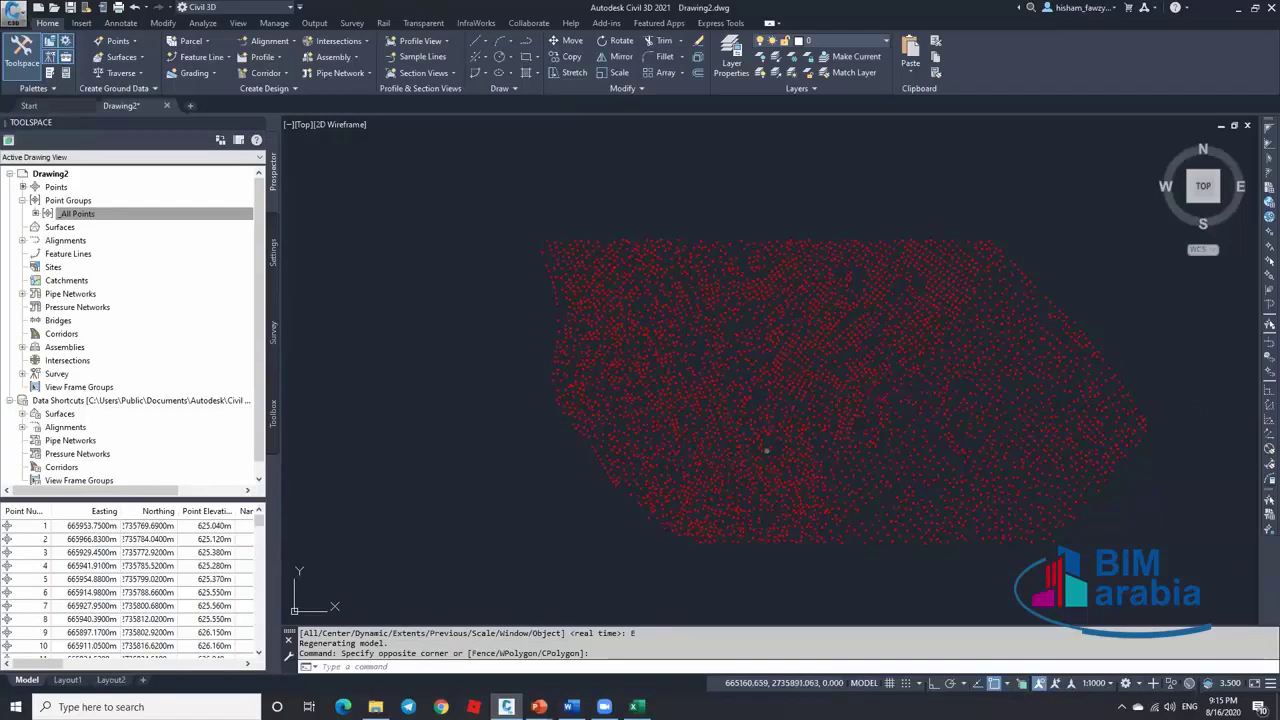
{"action": "left_click", "coordinate": [118, 215]}
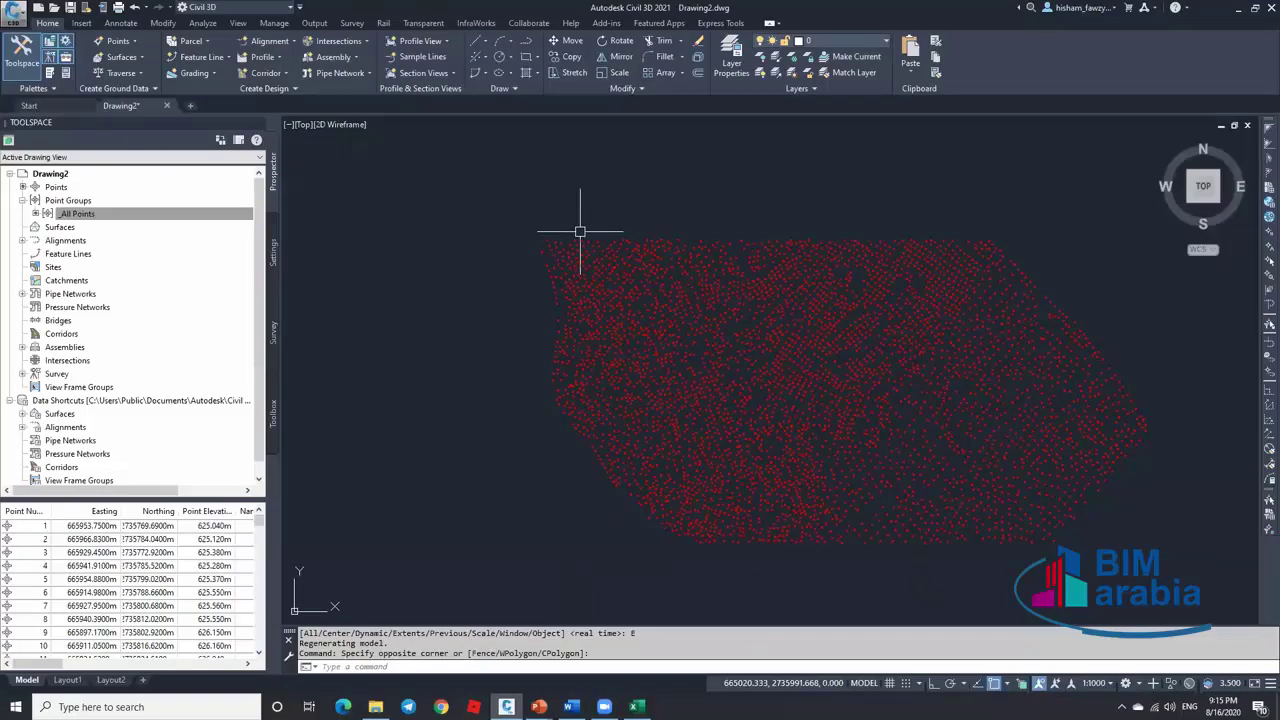
{"action": "key", "text": "alt+Tab"}
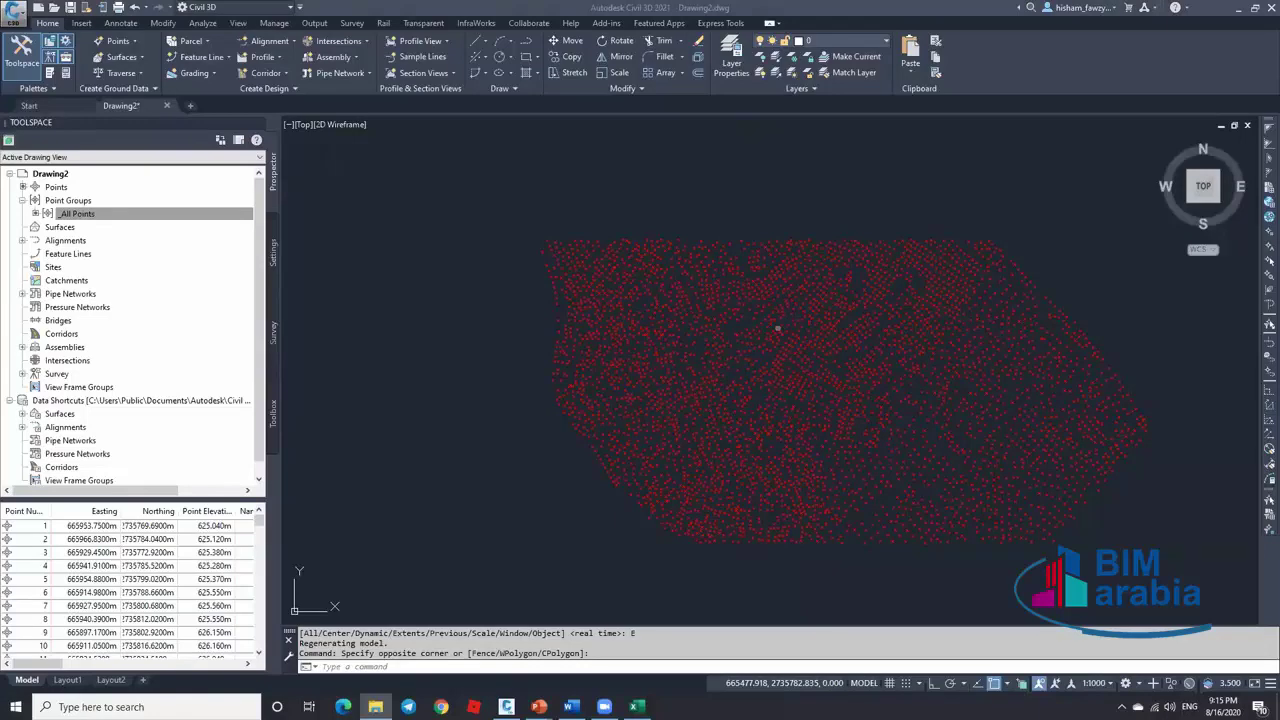
{"action": "key", "text": "alt+Tab"}
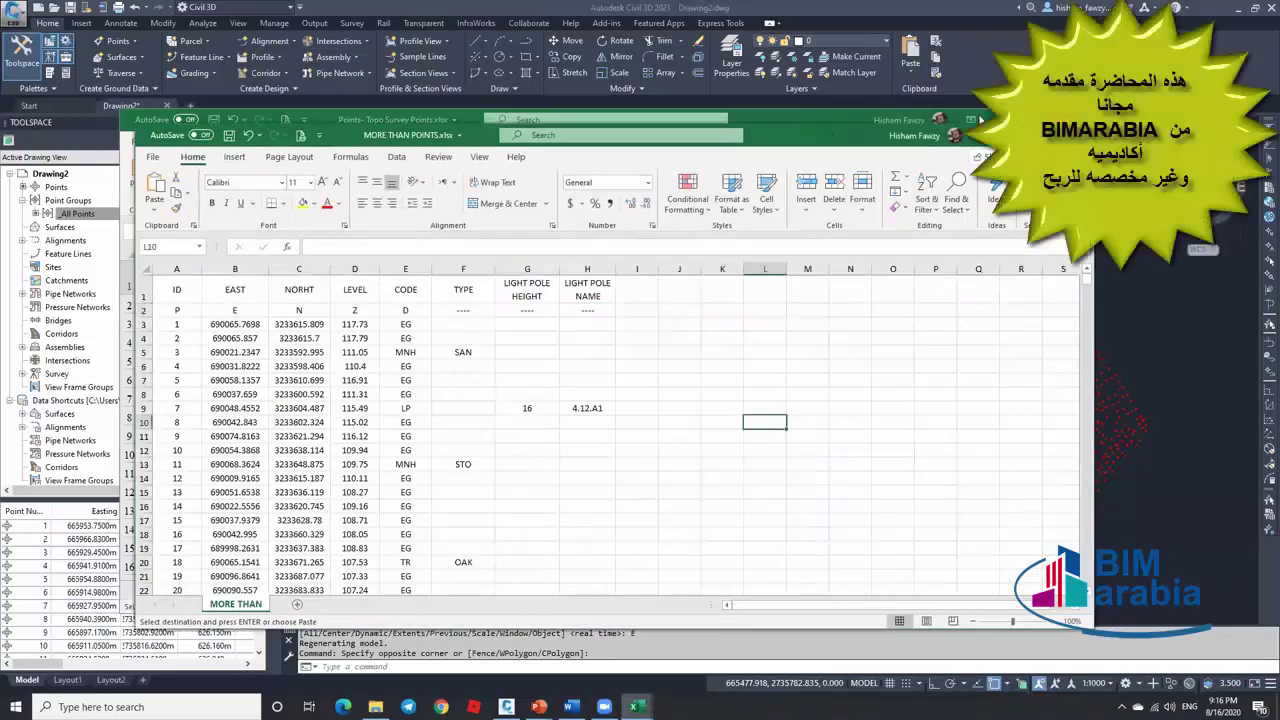
Close the topo survey workbook without saving and enlarge the MORE THAN POINTS window
{"action": "key", "text": "ctrl+w"}
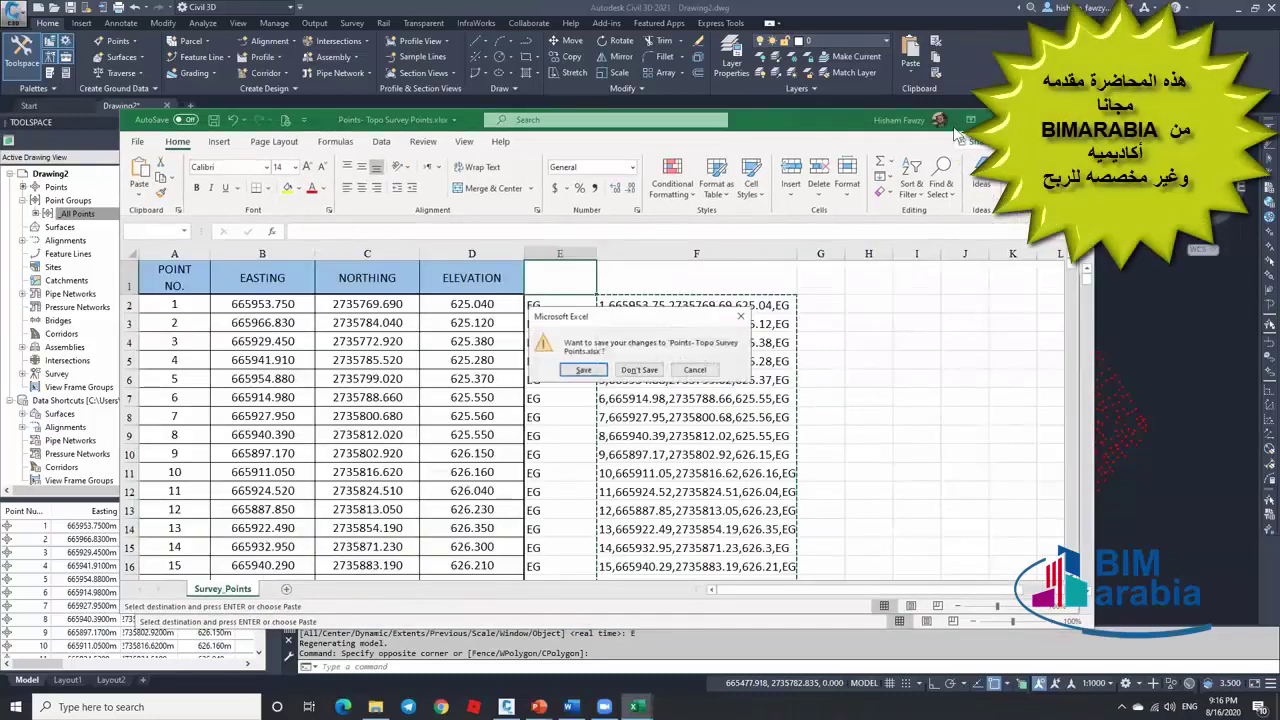
{"action": "left_click", "coordinate": [646, 397]}
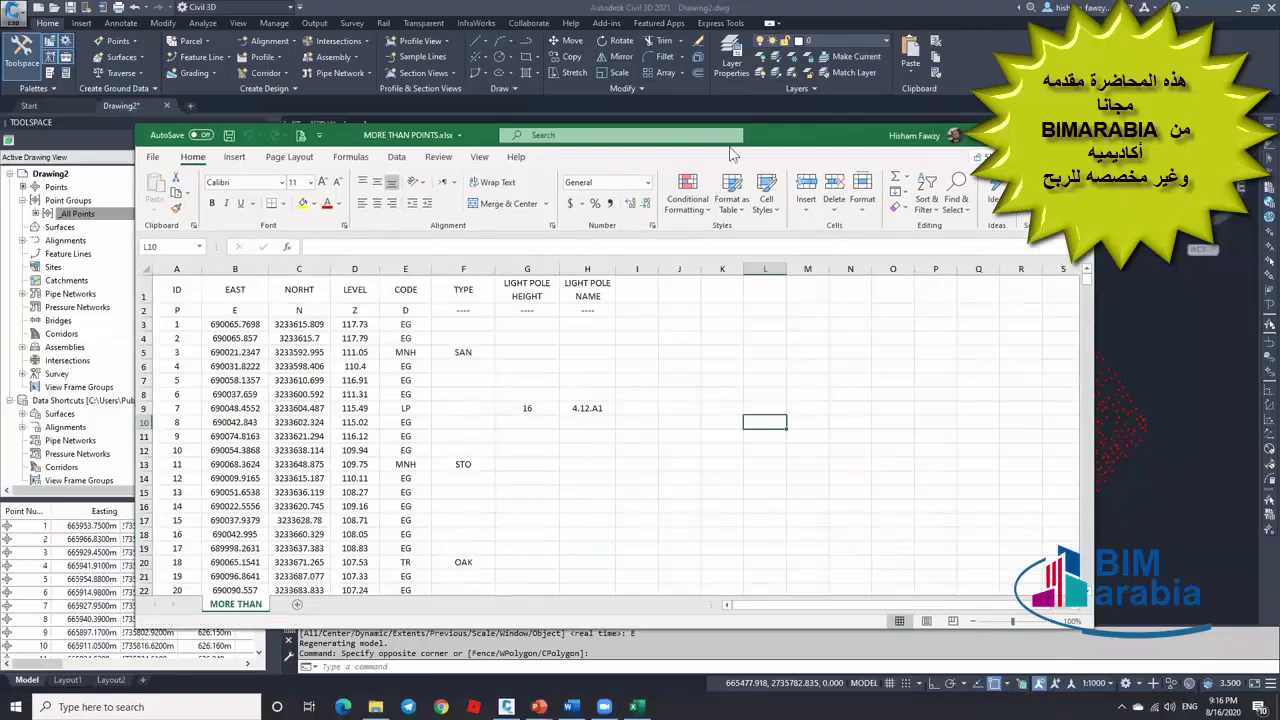
{"action": "left_click_drag", "start_coordinate": [797, 140], "coordinate": [822, 70]}
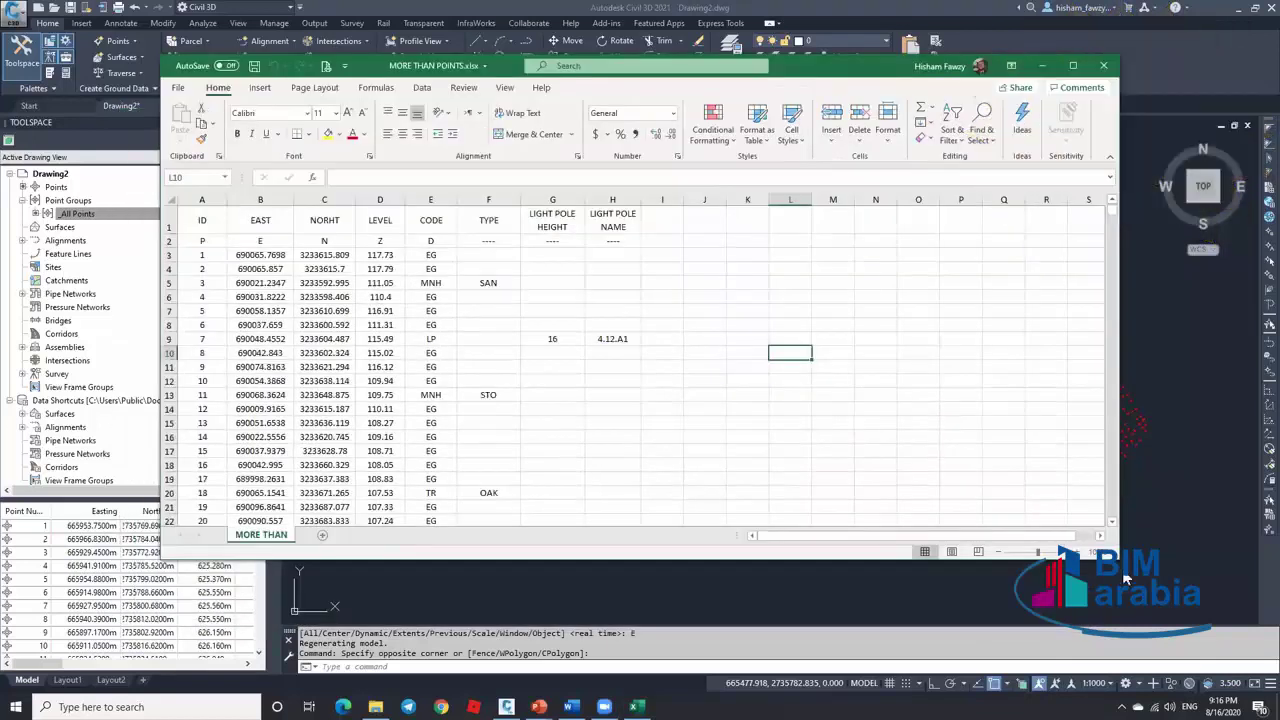
{"action": "left_click_drag", "start_coordinate": [1118, 559], "coordinate": [1167, 622]}
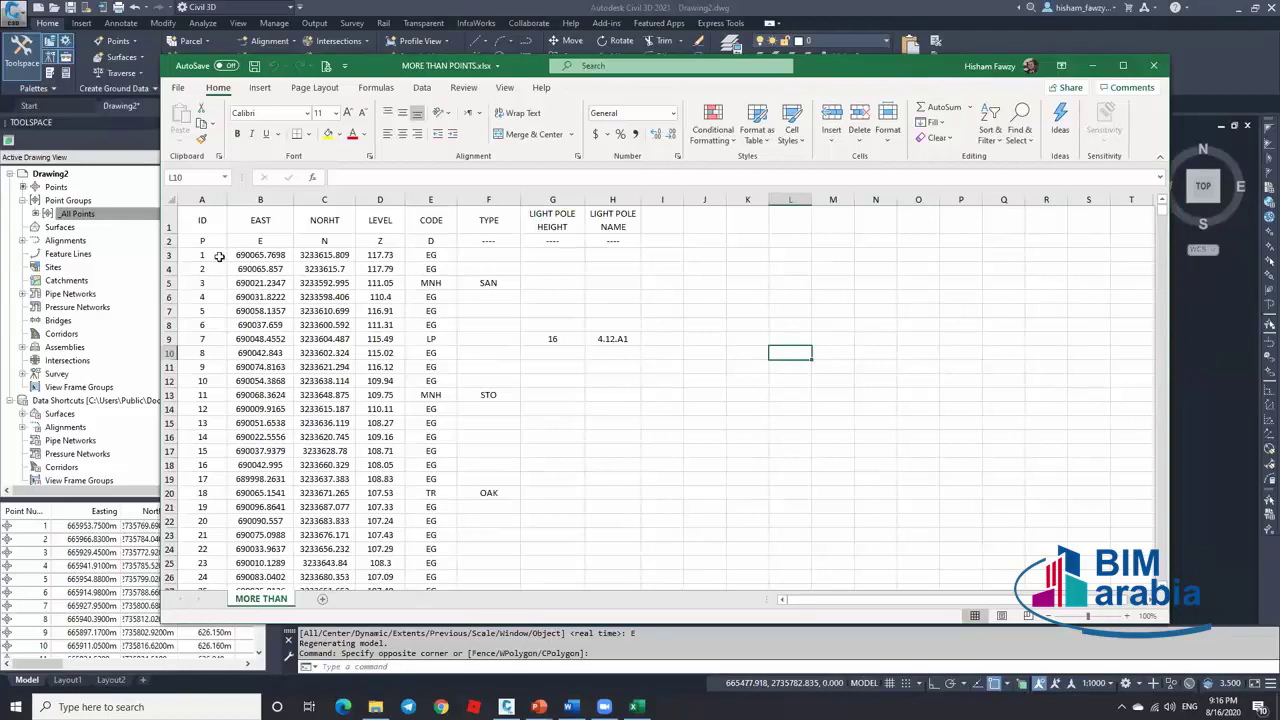
Review the point codes and types: MNH/SAN, STO, TR/OAK, LP and EG
{"action": "left_click", "coordinate": [219, 256]}
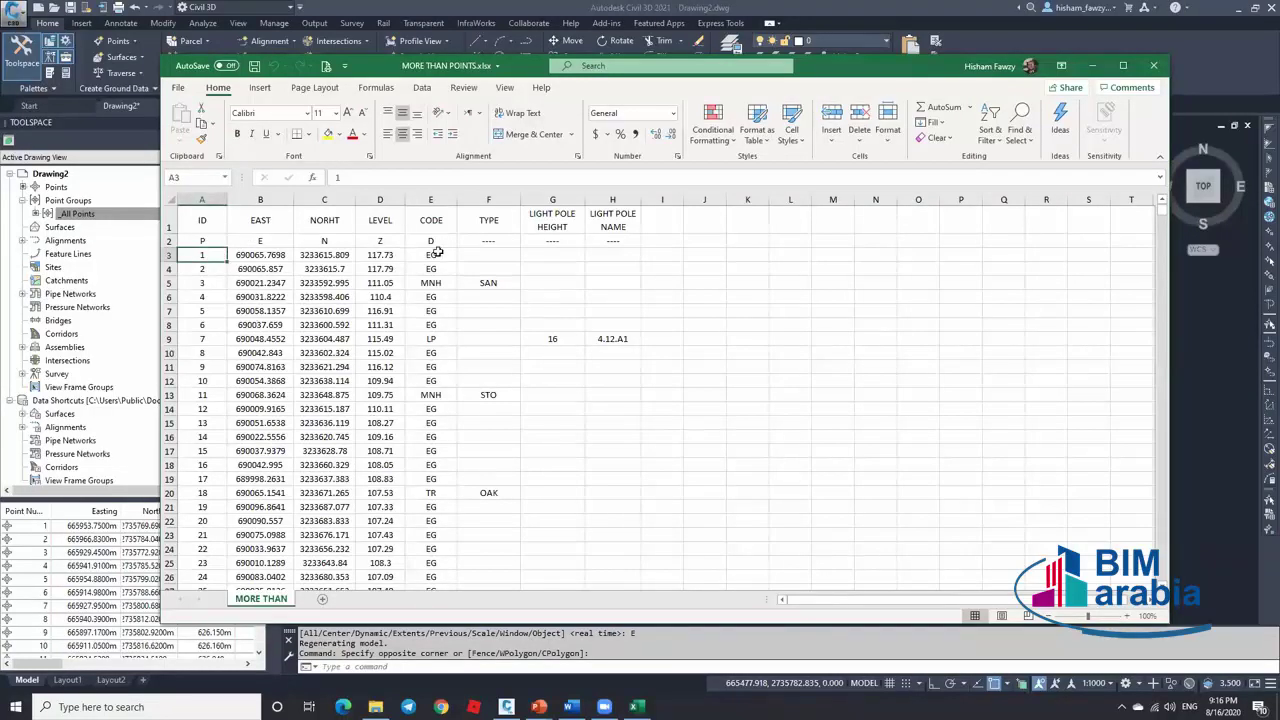
{"action": "left_click", "coordinate": [491, 232]}
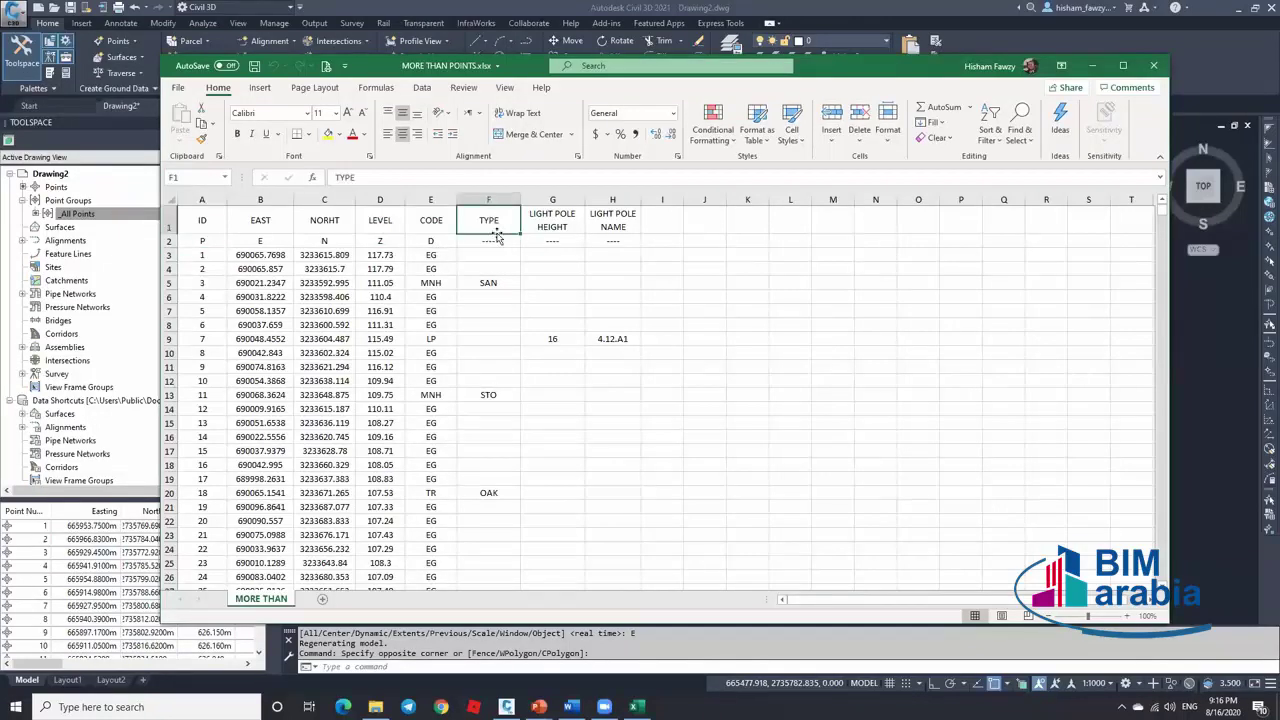
{"action": "left_click", "coordinate": [432, 284]}
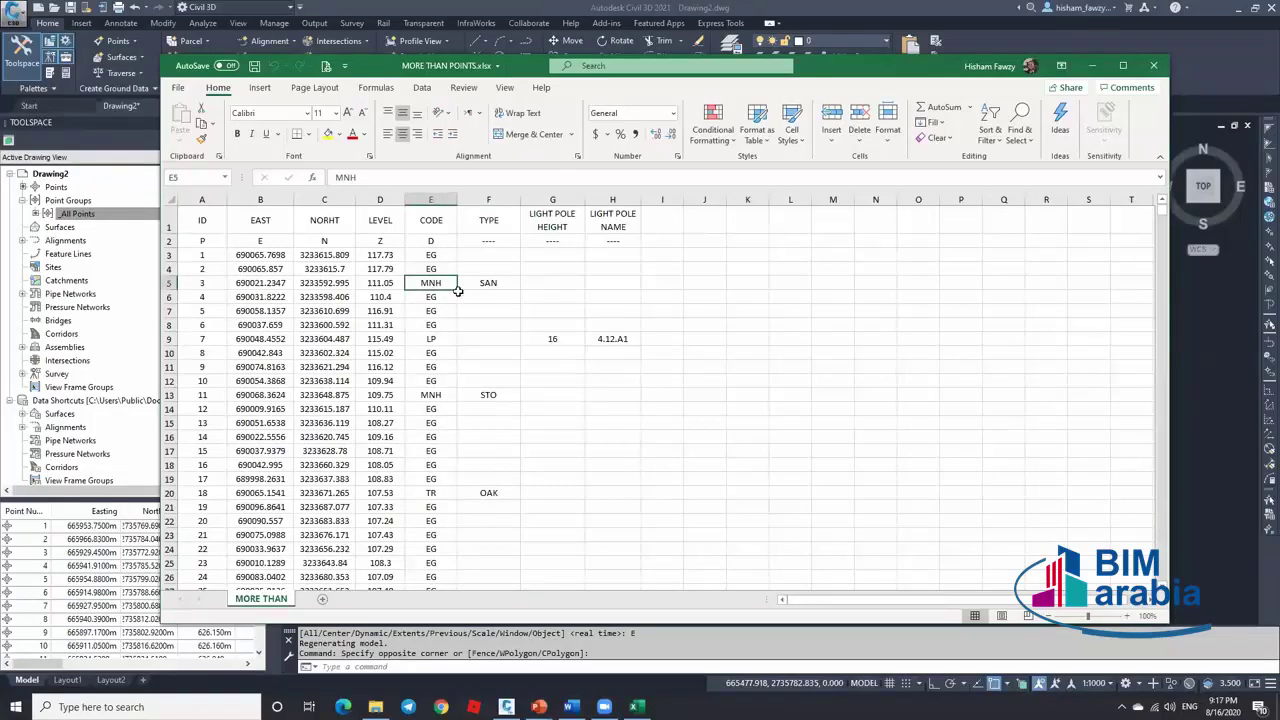
{"action": "left_click", "coordinate": [491, 286]}
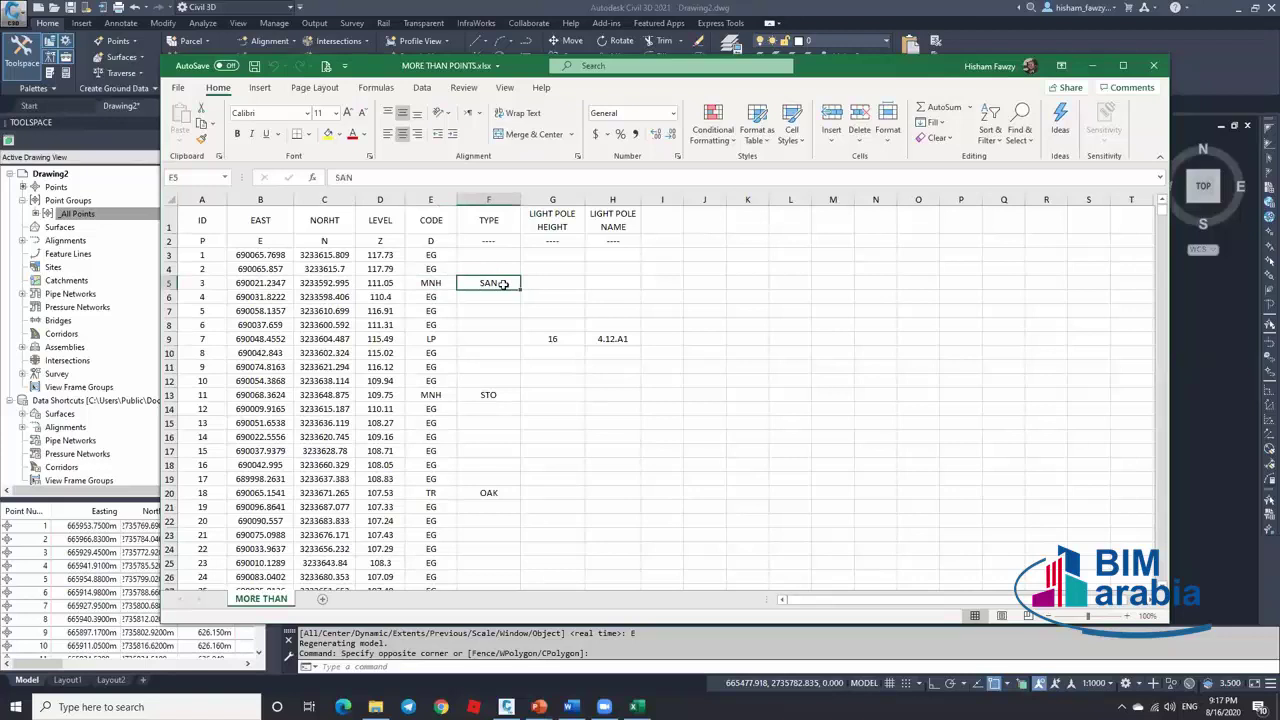
{"action": "left_click", "coordinate": [506, 394]}
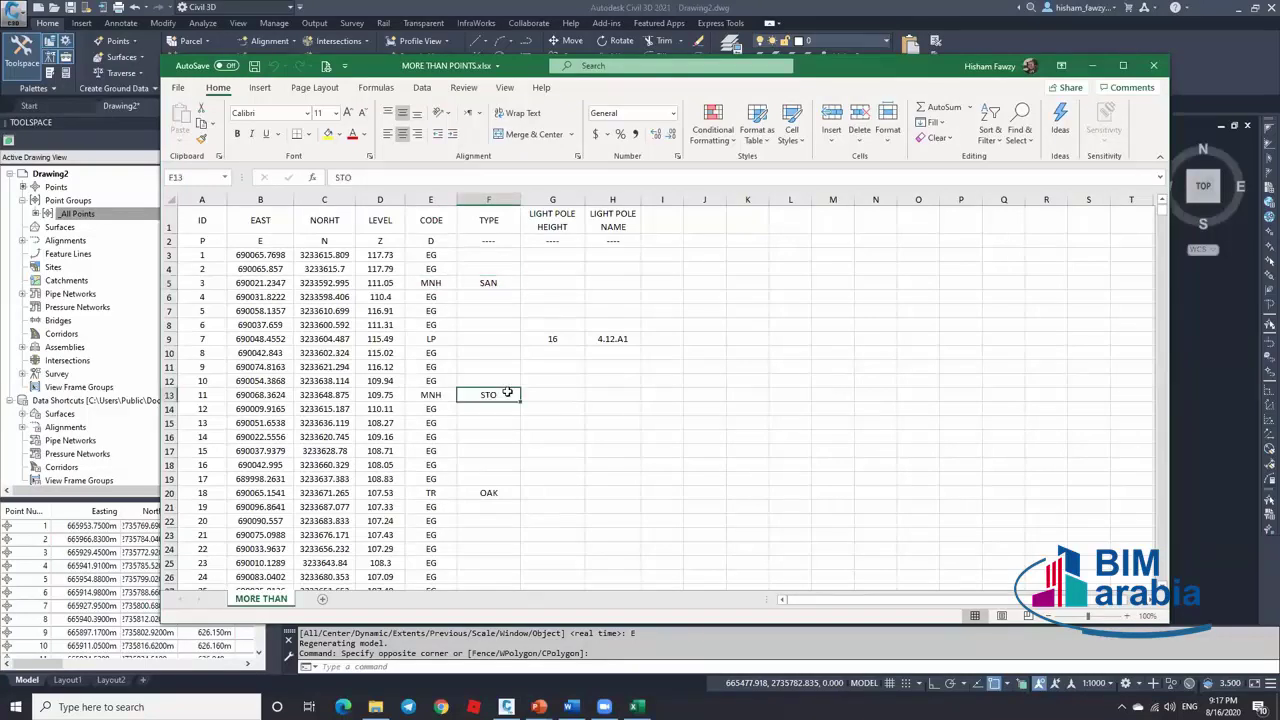
{"action": "left_click", "coordinate": [430, 494]}
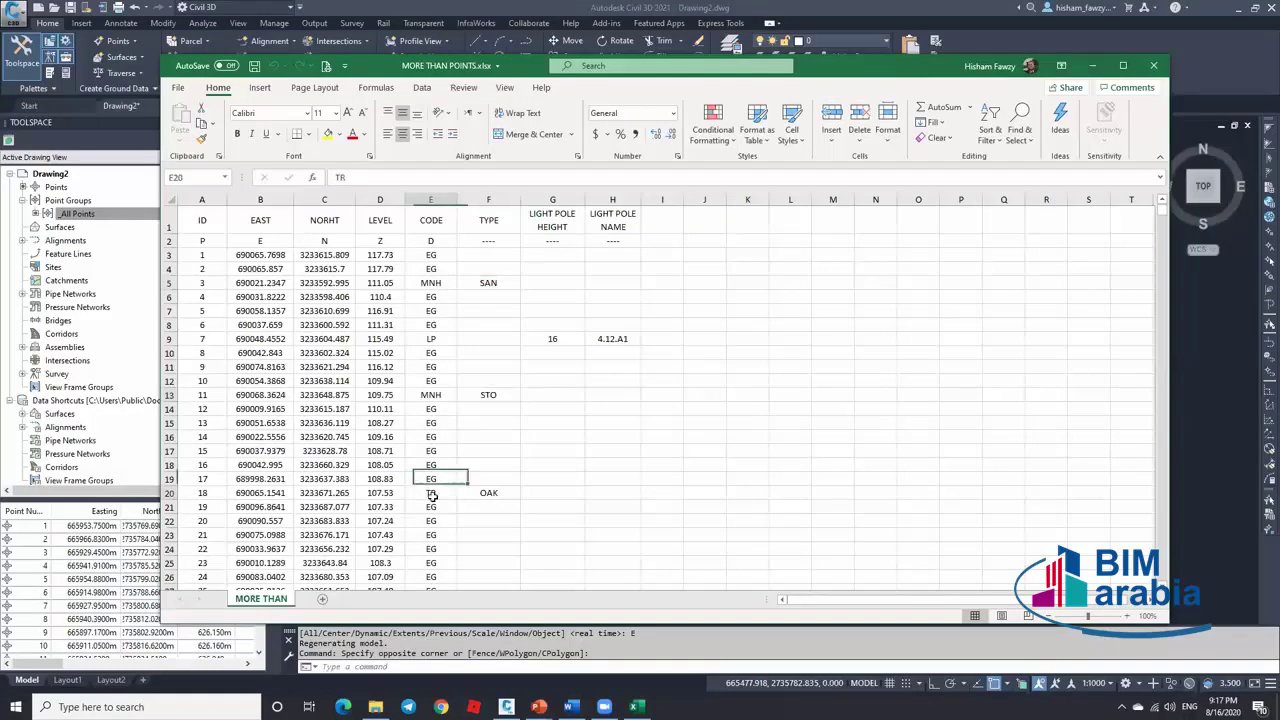
{"action": "left_click", "coordinate": [505, 493]}
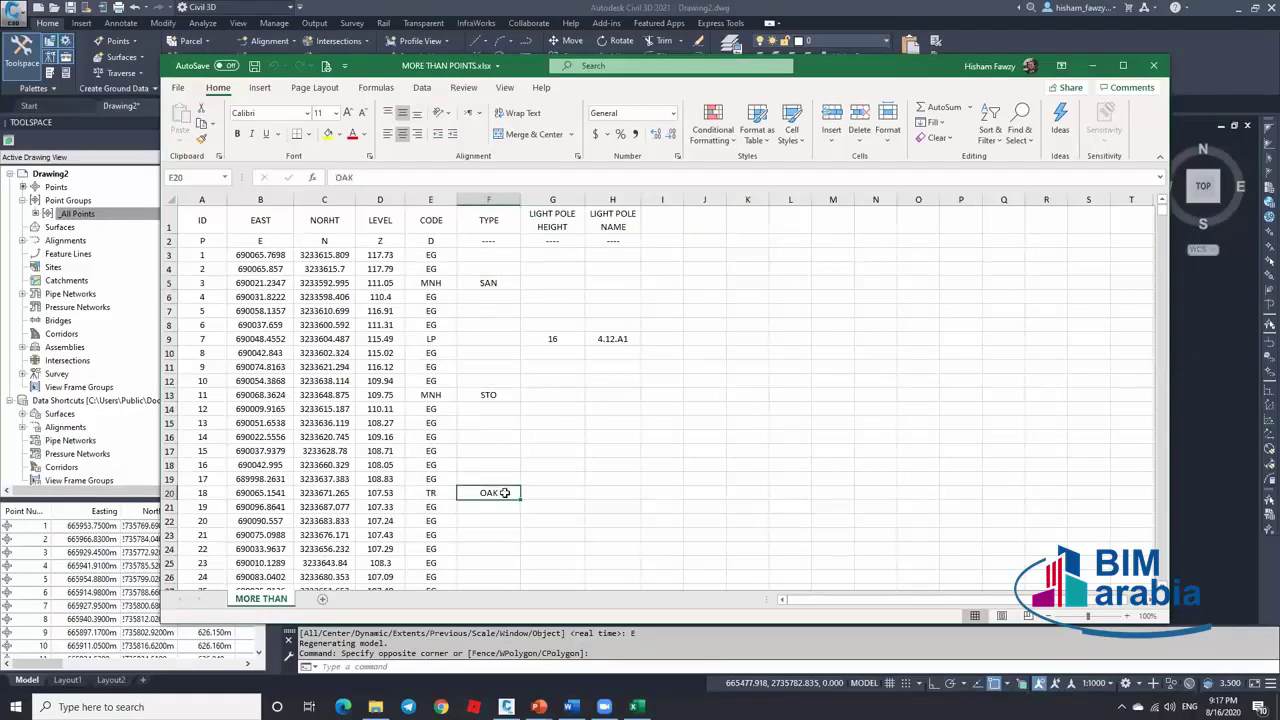
{"action": "left_click", "coordinate": [446, 338]}
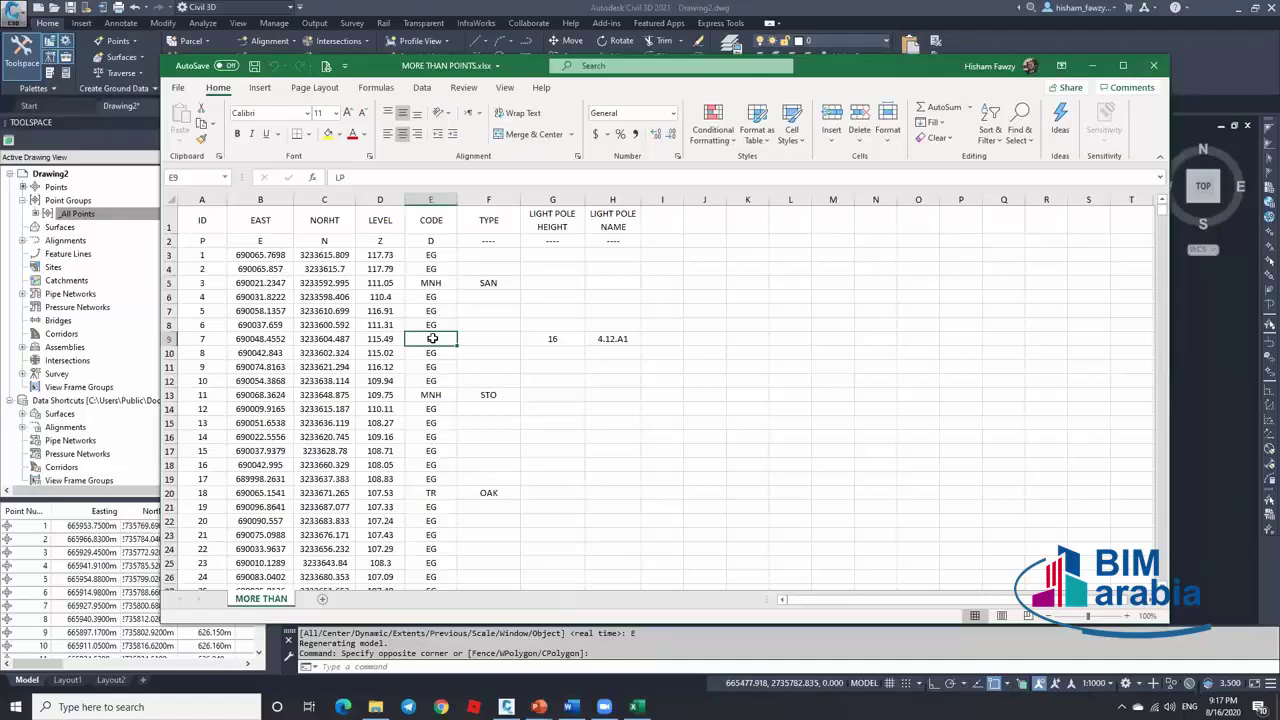
{"action": "left_click", "coordinate": [437, 256]}
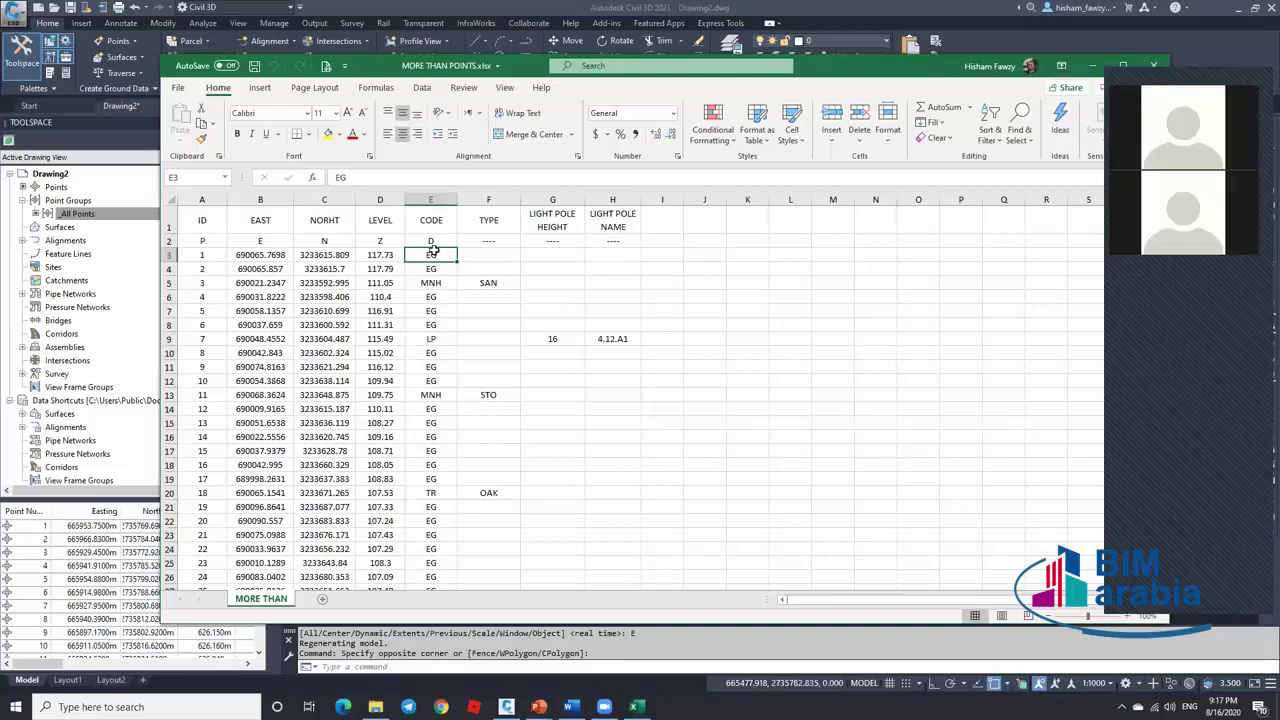
Check point 7's LP attributes (height 16, name 4.12.A1) and the TYPE–LIGHT POLE NAME headers
{"action": "left_click", "coordinate": [435, 339]}
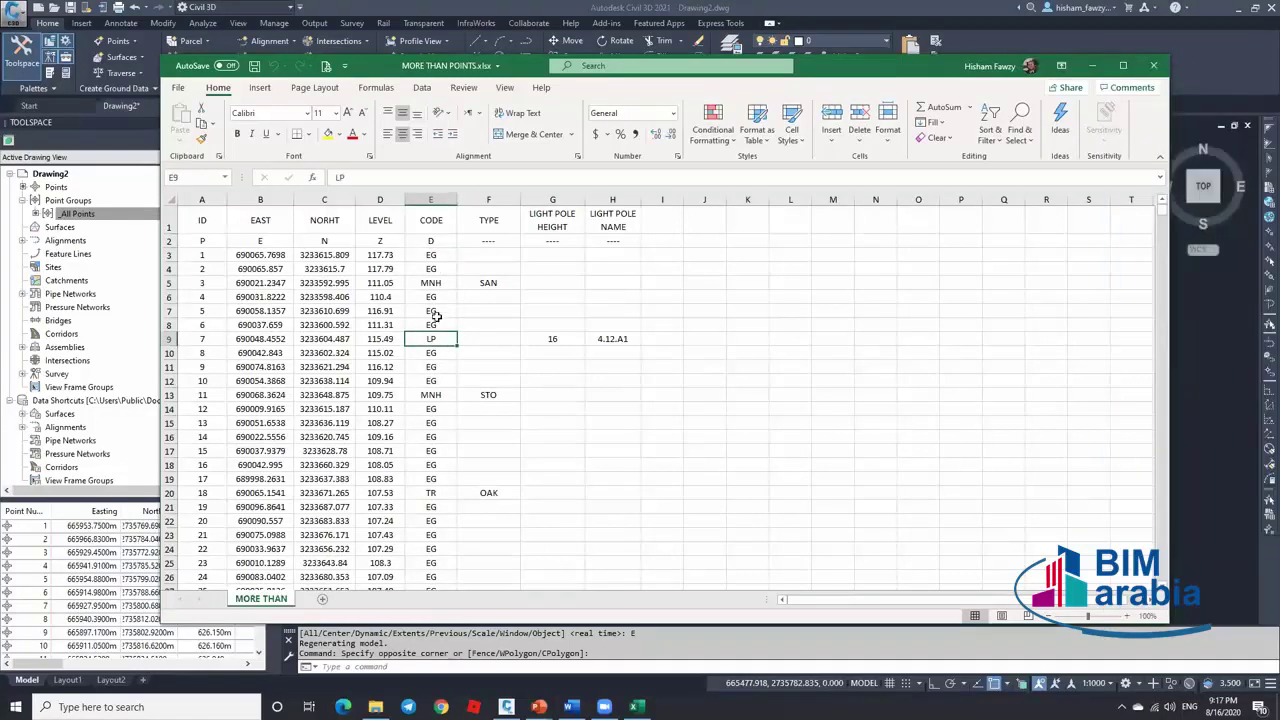
{"action": "left_click", "coordinate": [197, 341]}
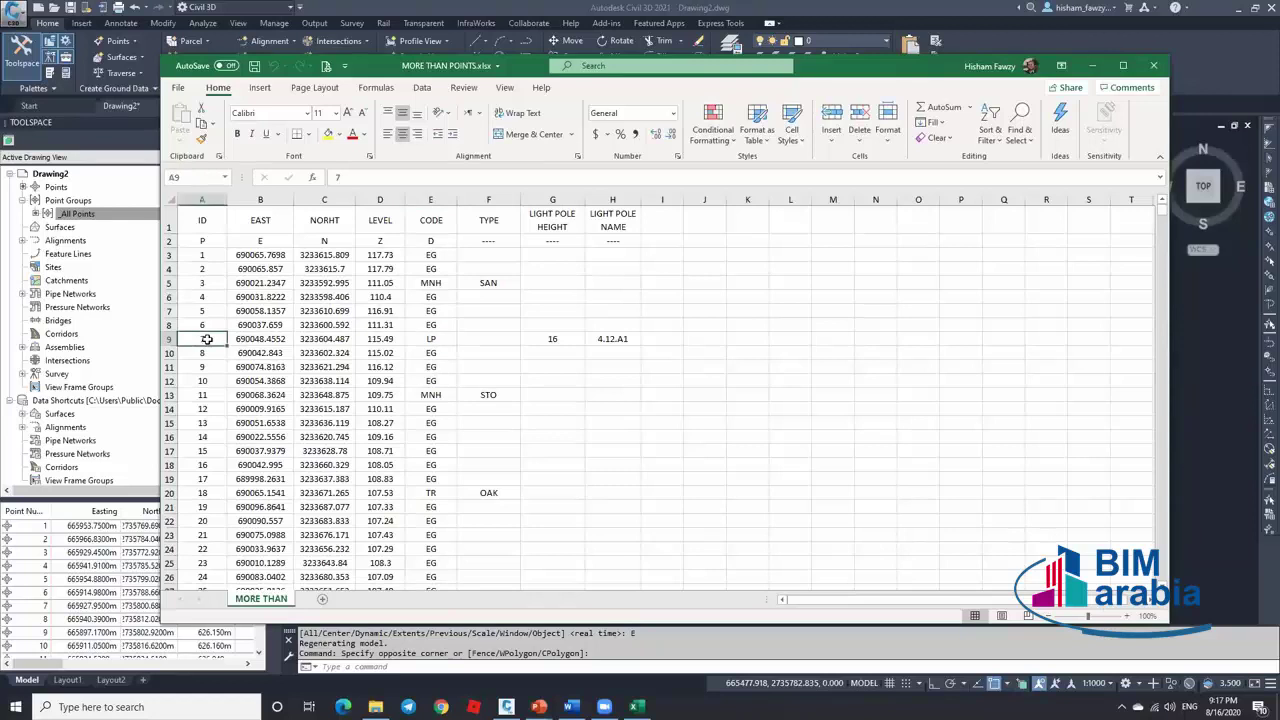
{"action": "left_click", "coordinate": [432, 339]}
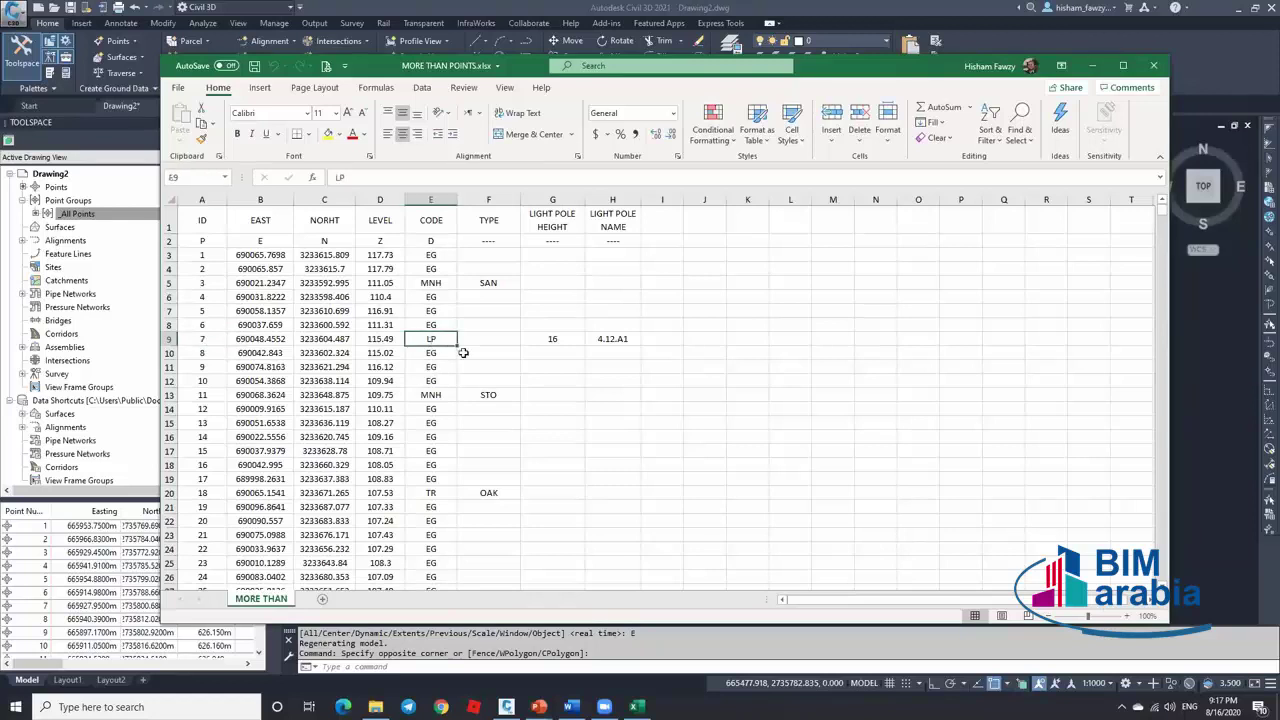
{"action": "left_click", "coordinate": [558, 340]}
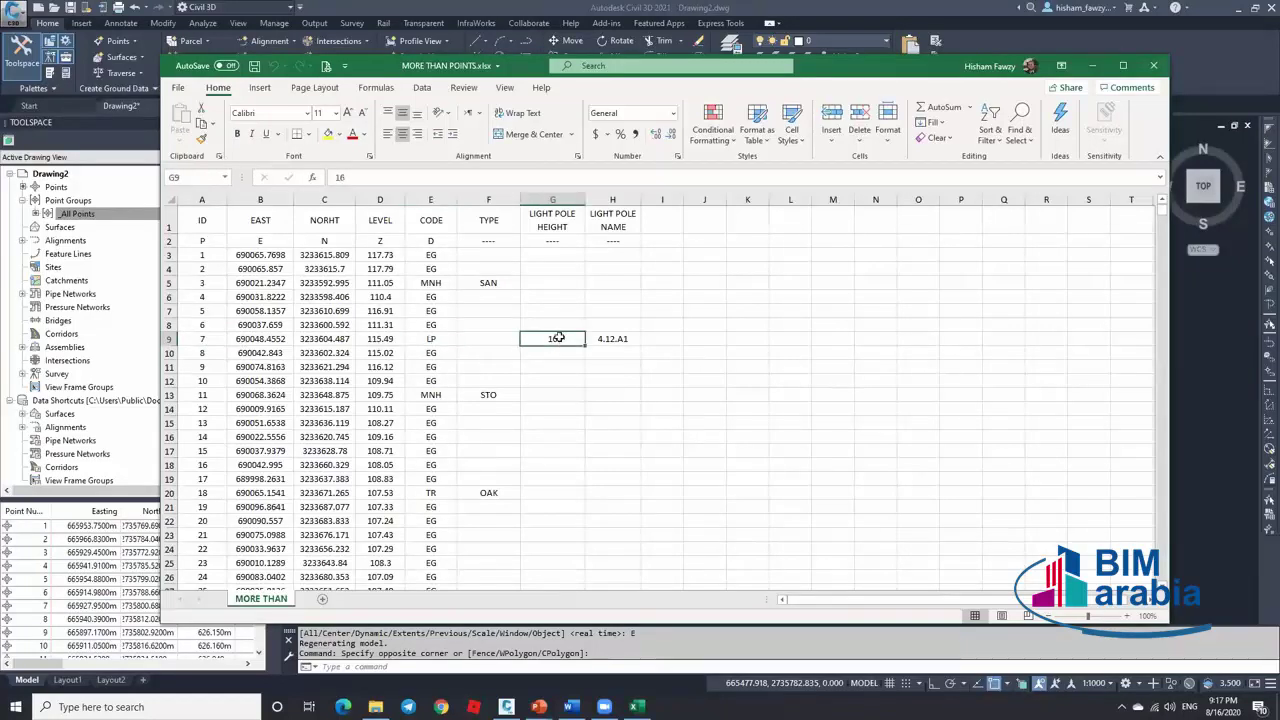
{"action": "left_click", "coordinate": [616, 339]}
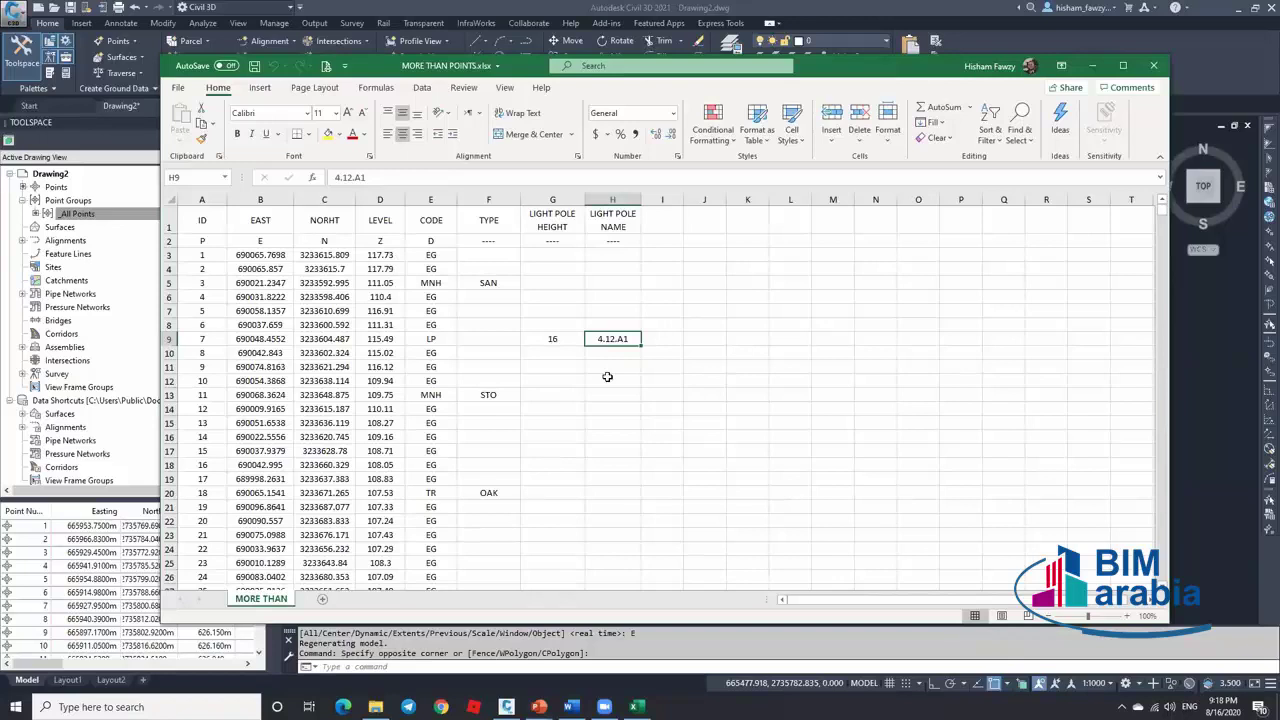
{"action": "left_click", "coordinate": [491, 225]}
{"action": "left_click", "coordinate": [546, 225]}
{"action": "left_click", "coordinate": [609, 222]}
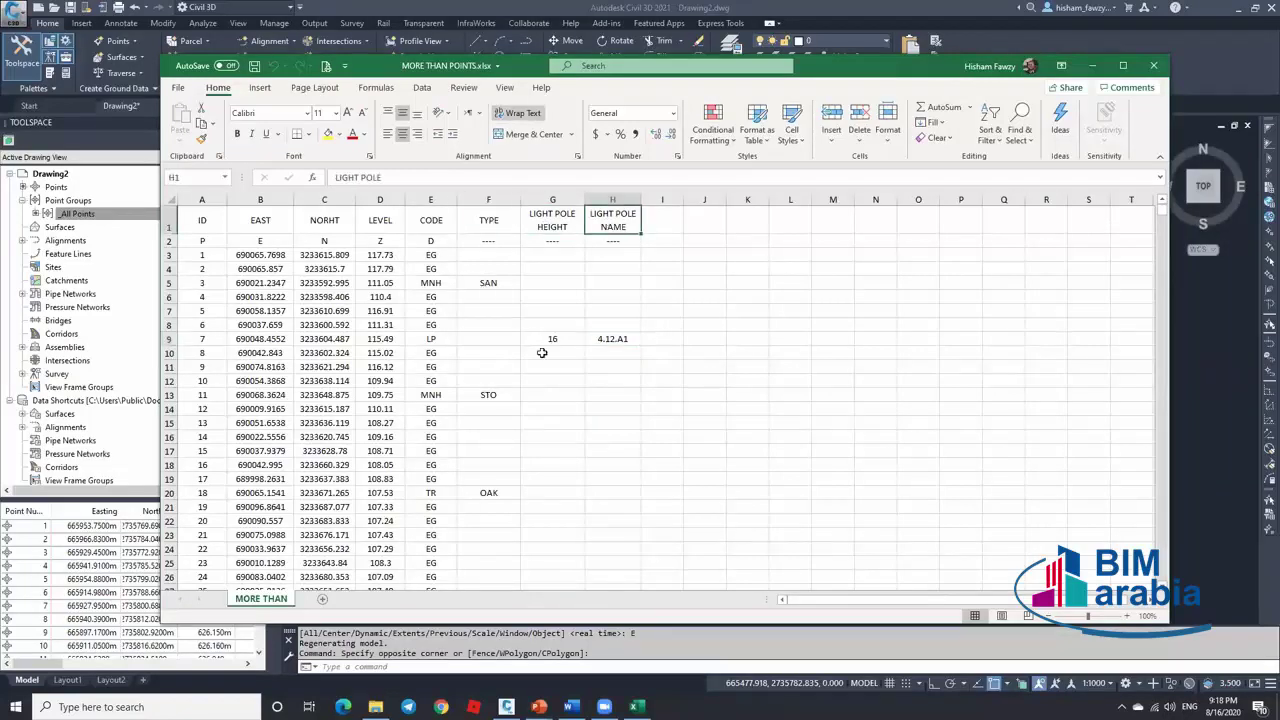
{"action": "left_click", "coordinate": [498, 222]}
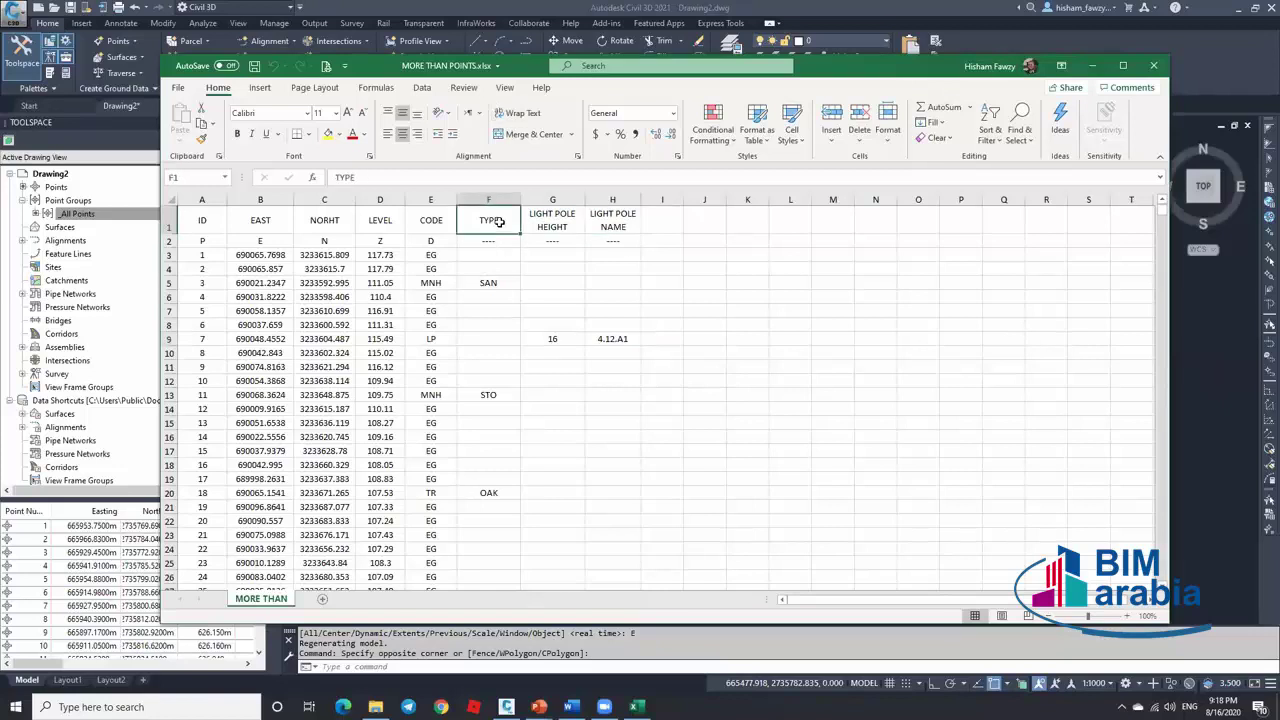
{"action": "left_click", "coordinate": [566, 222]}
{"action": "left_click", "coordinate": [609, 223]}
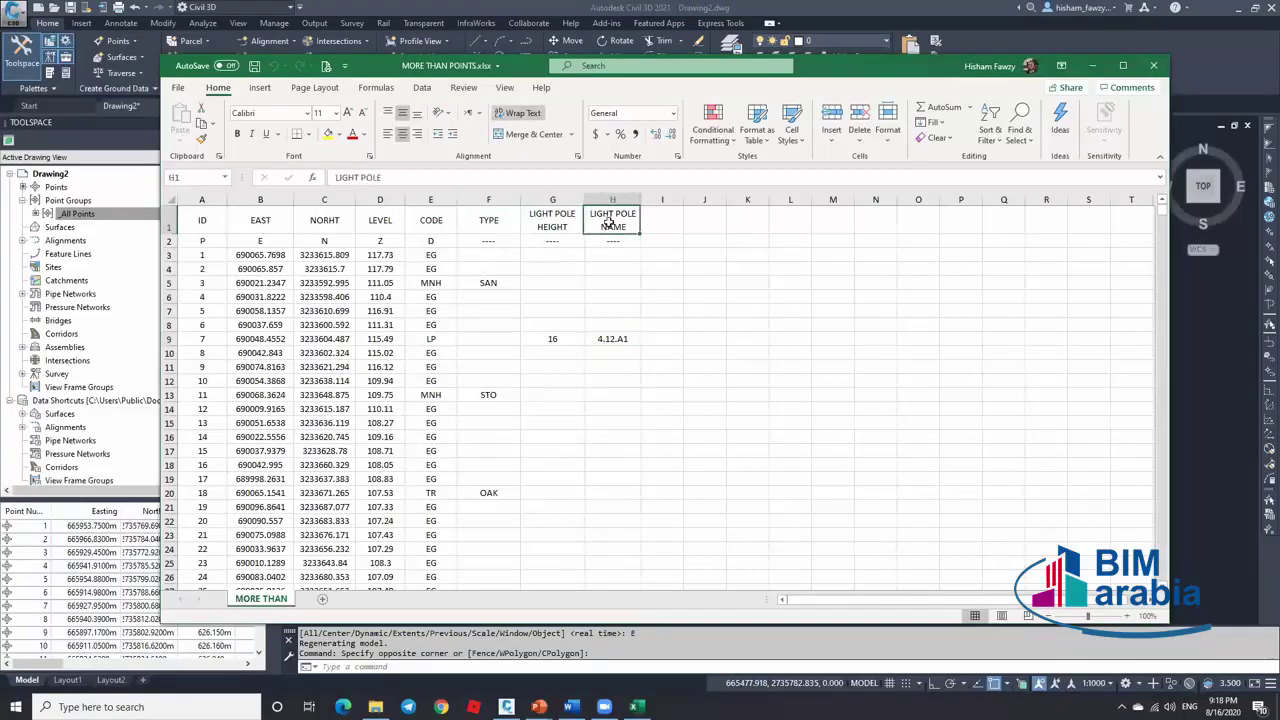
Minimize Excel and start a new empty drawing in Civil 3D
{"action": "left_click", "coordinate": [1092, 65]}
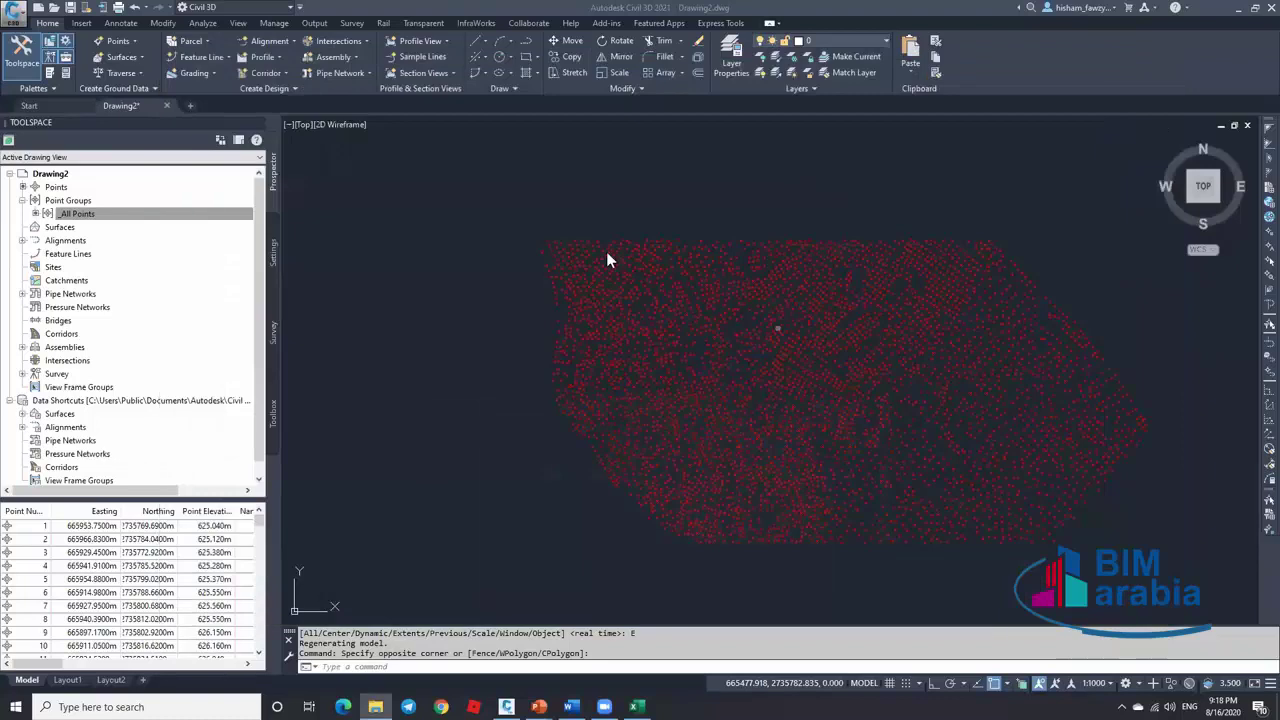
{"action": "left_click", "coordinate": [196, 117]}
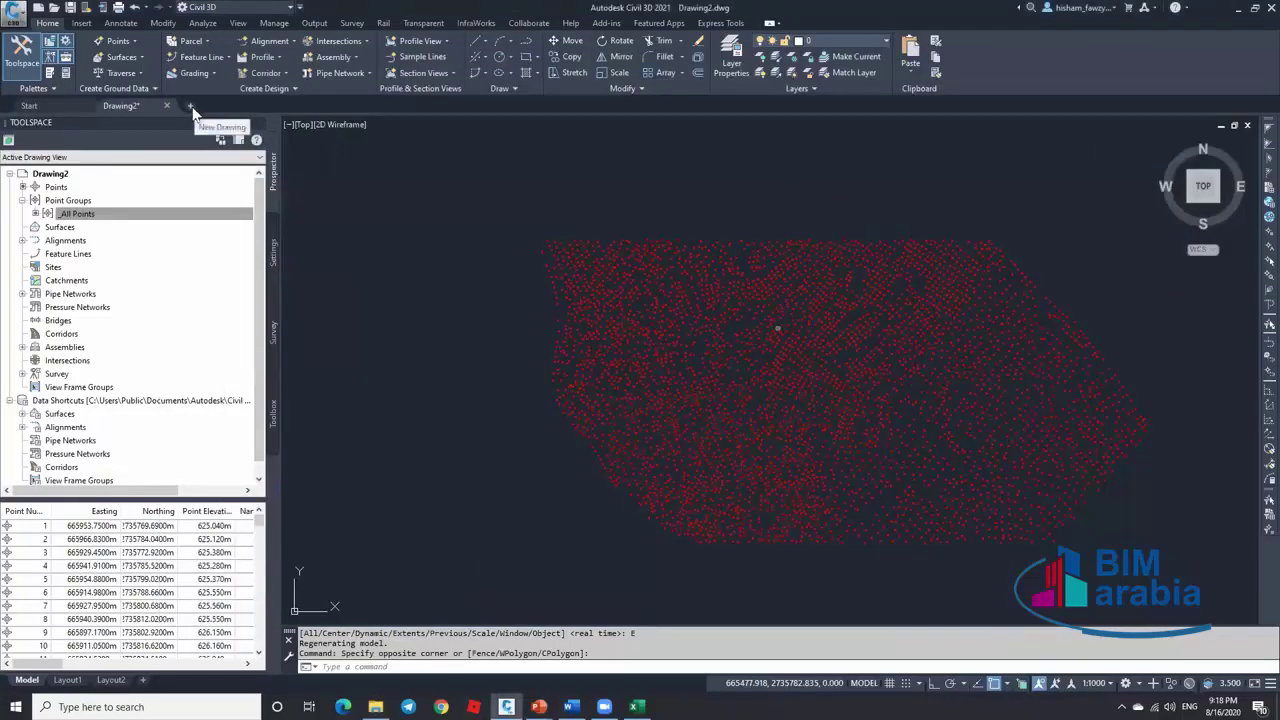
{"action": "left_click", "coordinate": [191, 106]}
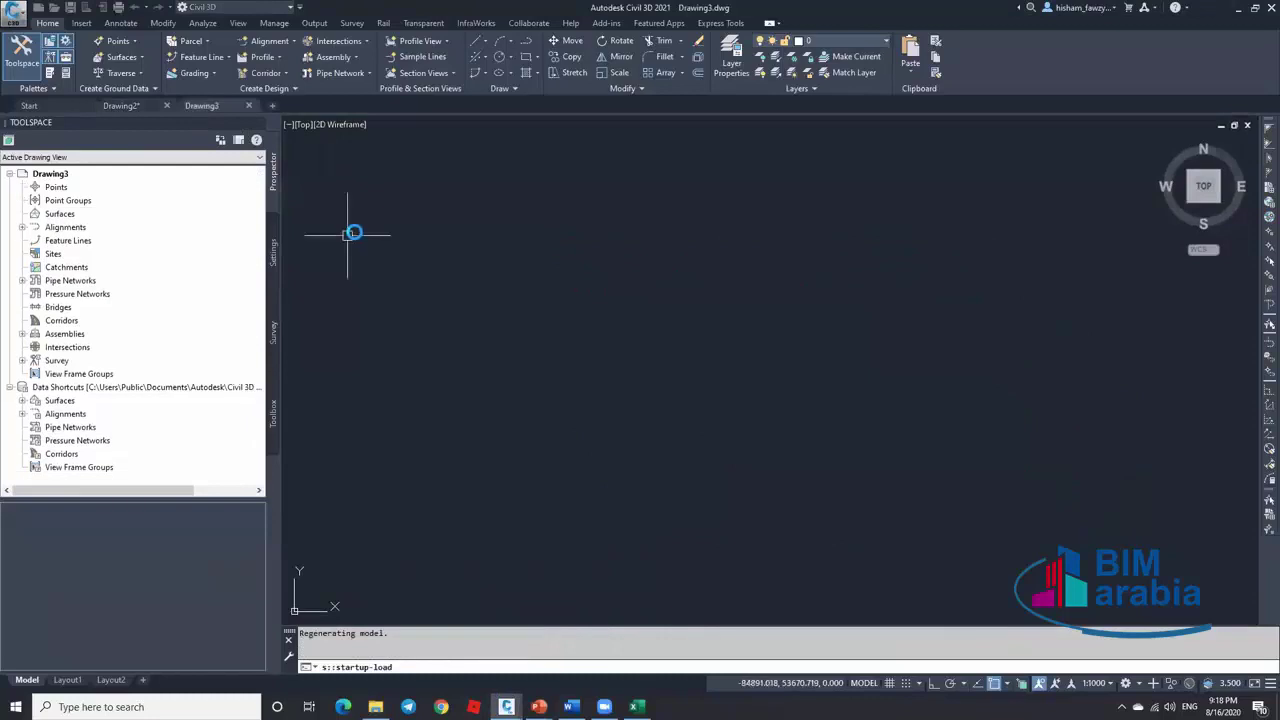
Expand Settings > Point > Point File Formats and right-click PENZD (comma delimited)
{"action": "left_click", "coordinate": [275, 250]}
{"action": "left_click", "coordinate": [22, 201]}
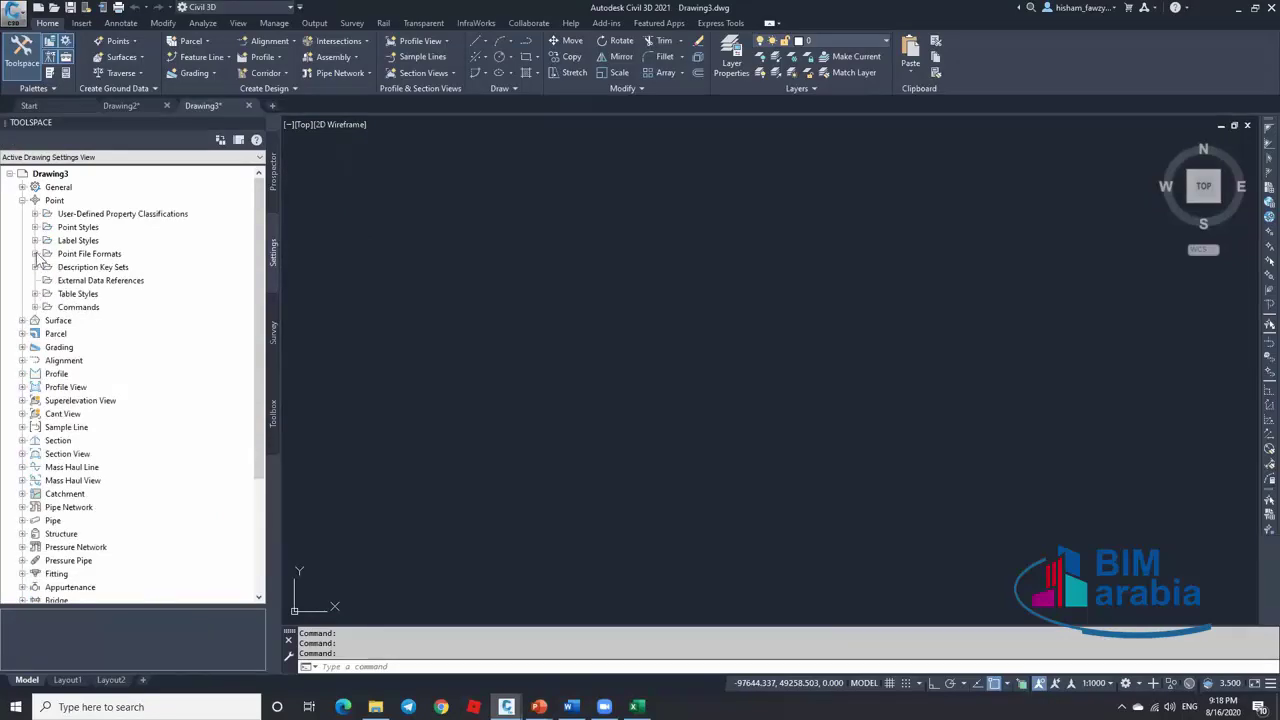
{"action": "left_click", "coordinate": [35, 254]}
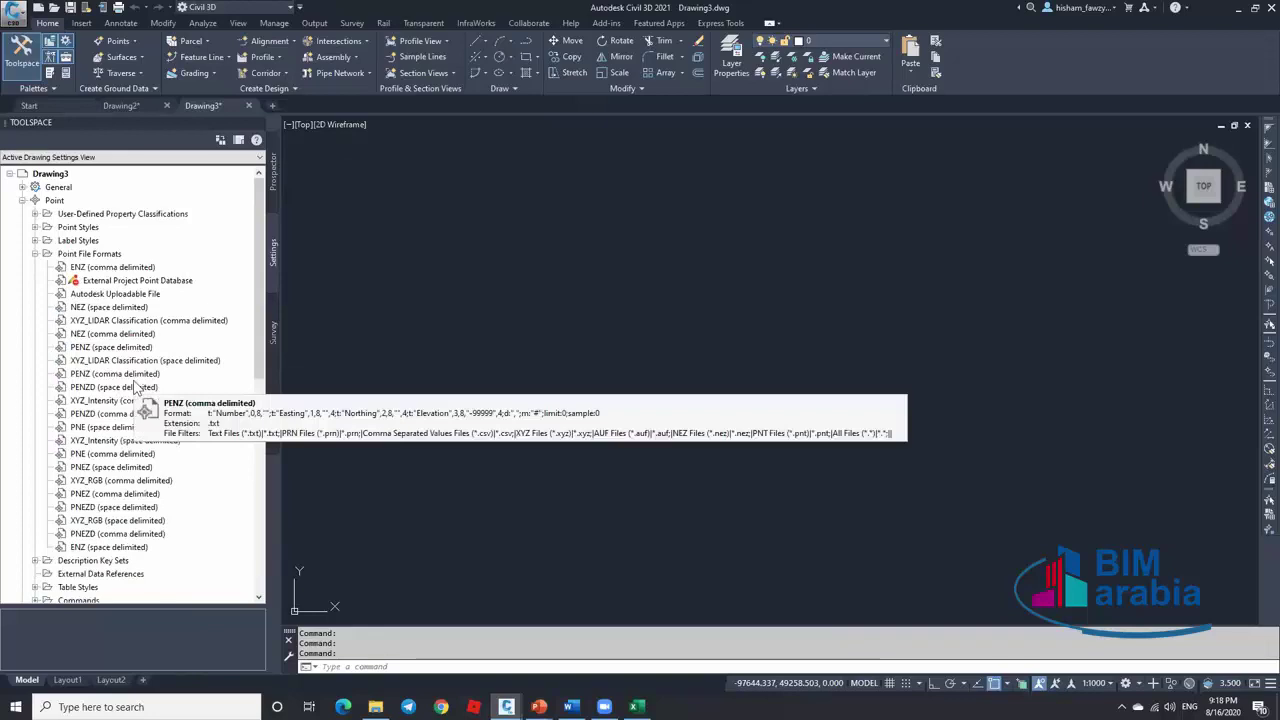
{"action": "right_click", "coordinate": [158, 414]}
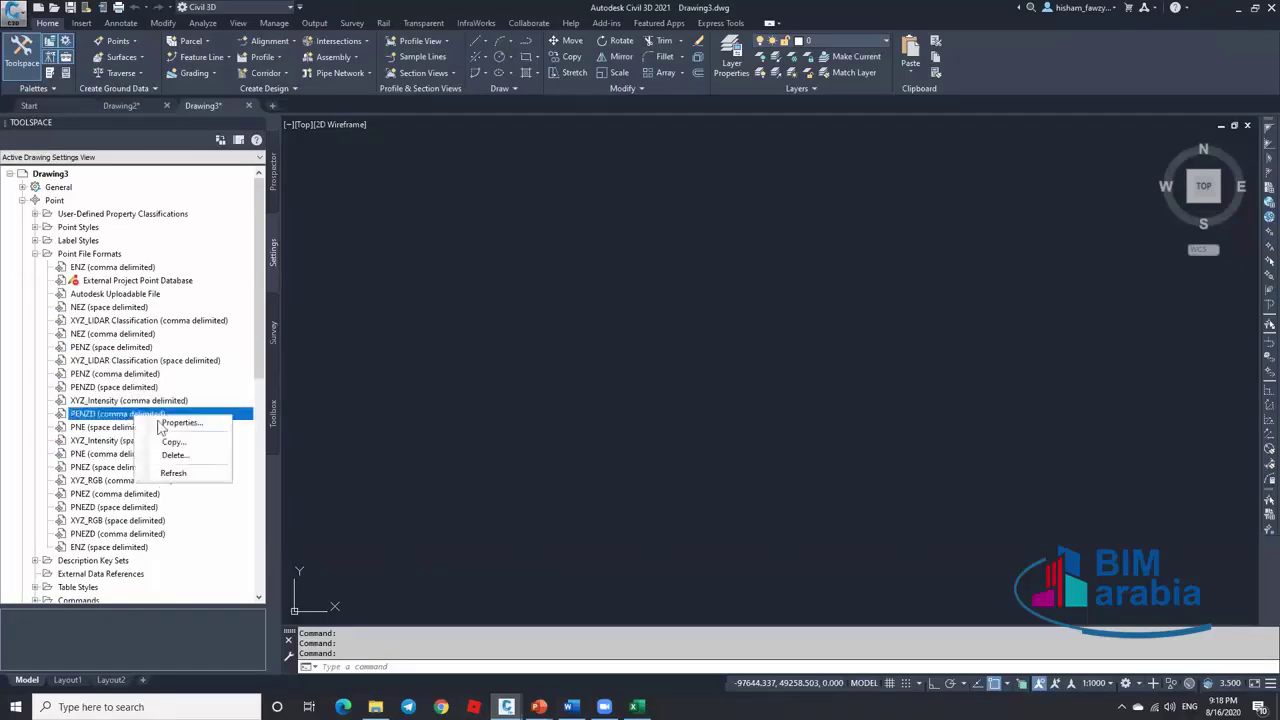
Copy PENZD into a new format named HISHAM and compare its unused column with the spreadsheet
{"action": "left_click", "coordinate": [172, 442]}
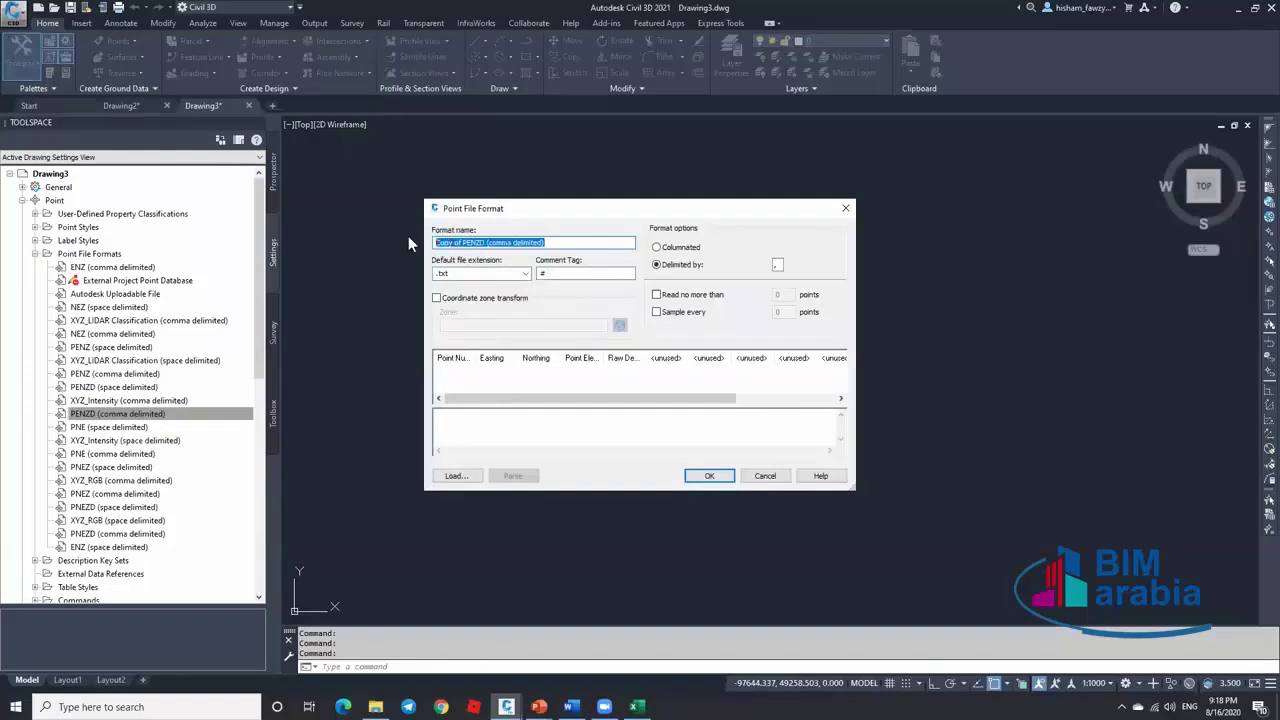
{"action": "type", "text": "HISHAM"}
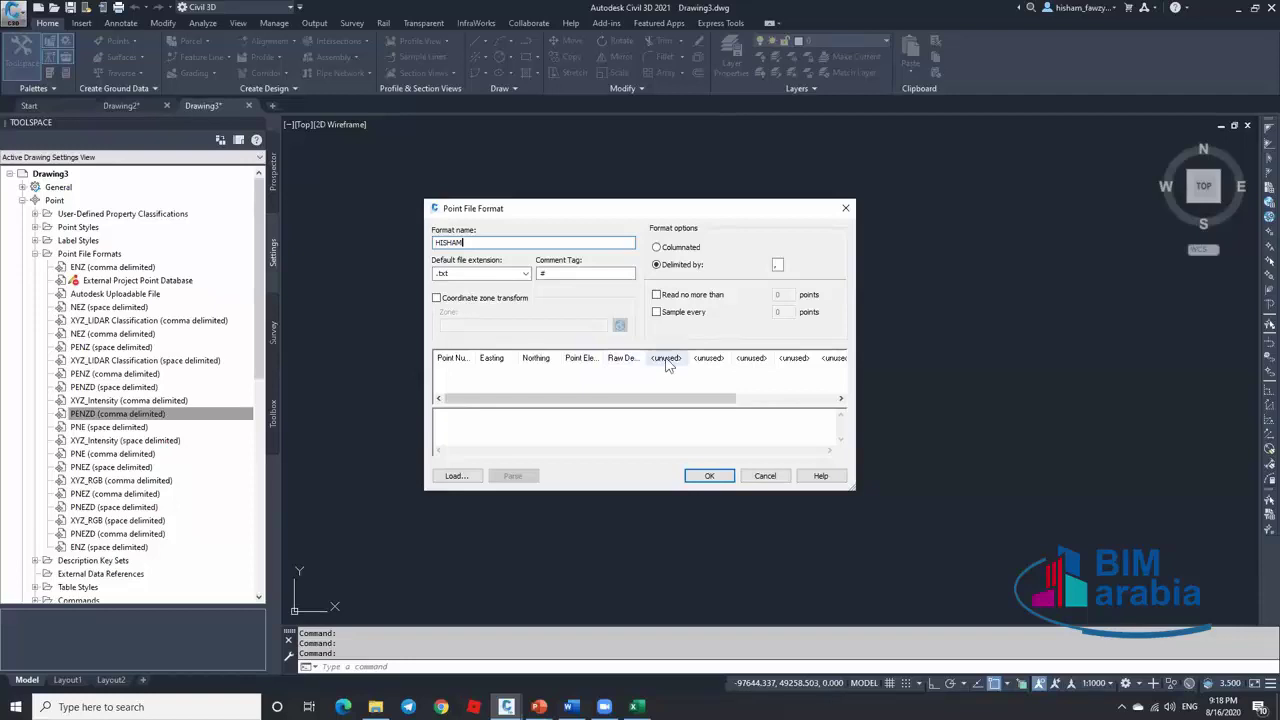
{"action": "left_click", "coordinate": [634, 707]}
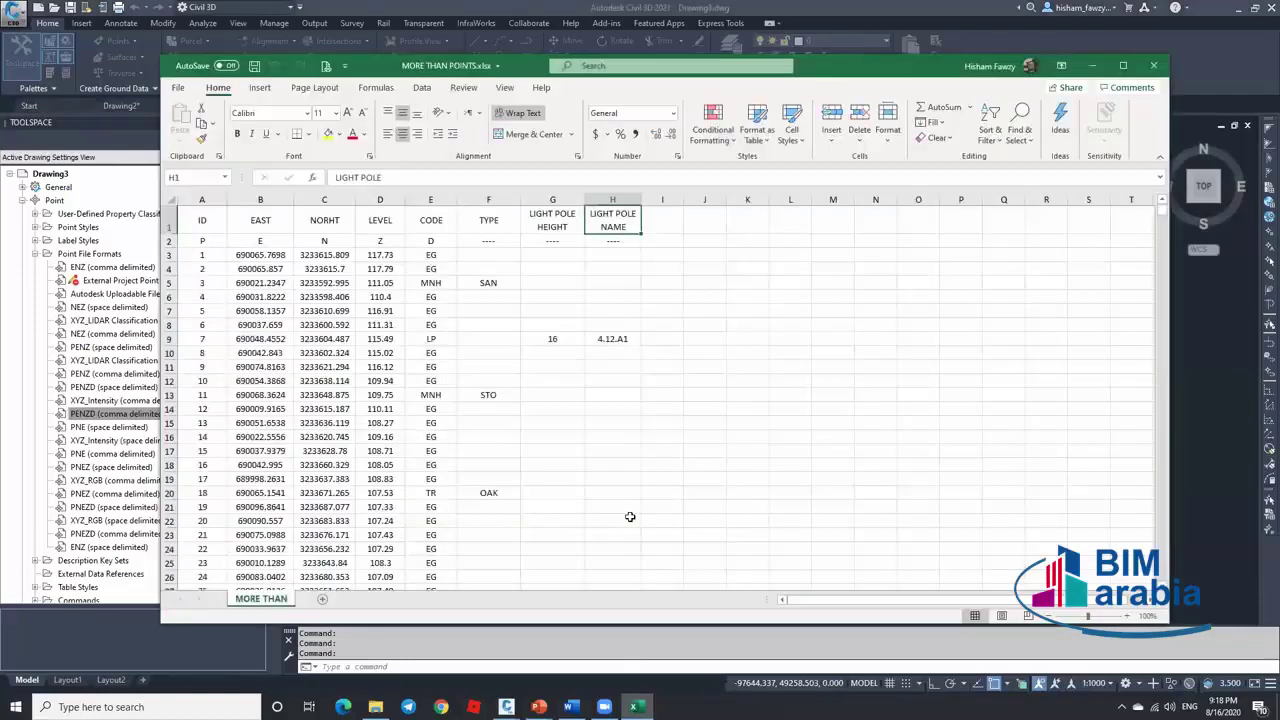
{"action": "left_click", "coordinate": [1092, 65]}
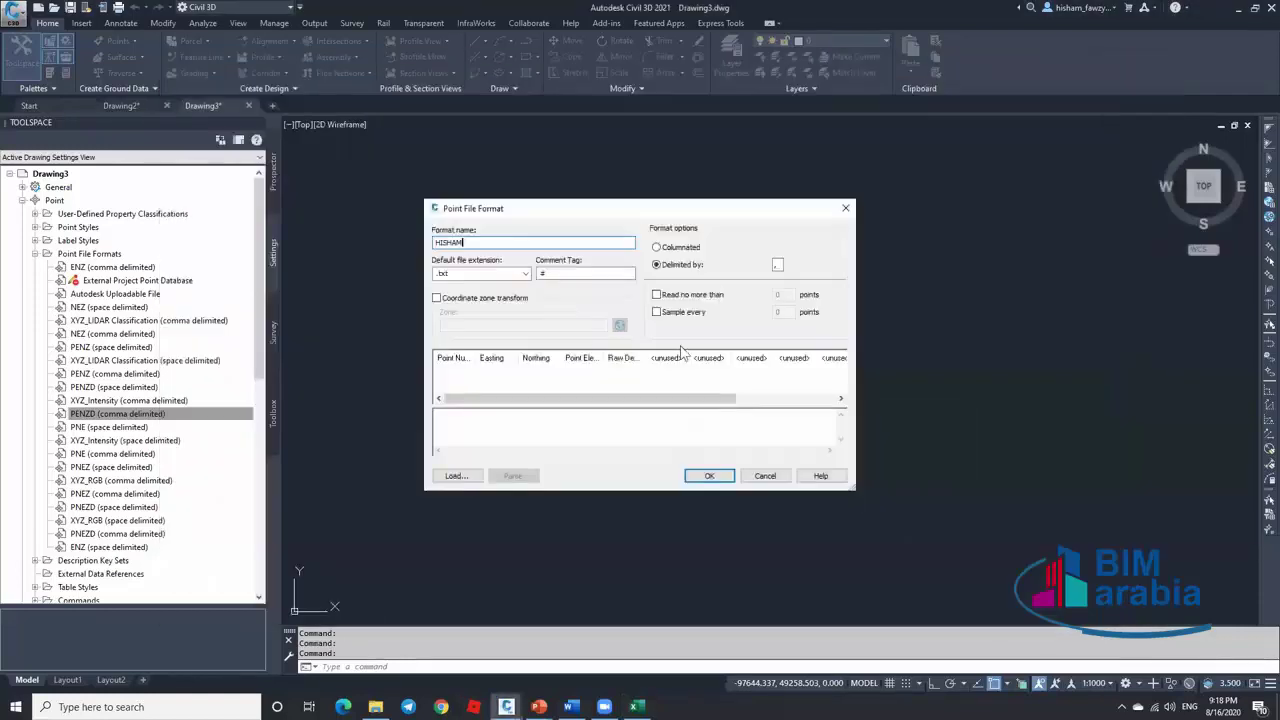
{"action": "left_click", "coordinate": [679, 358]}
{"action": "left_click", "coordinate": [725, 336]}
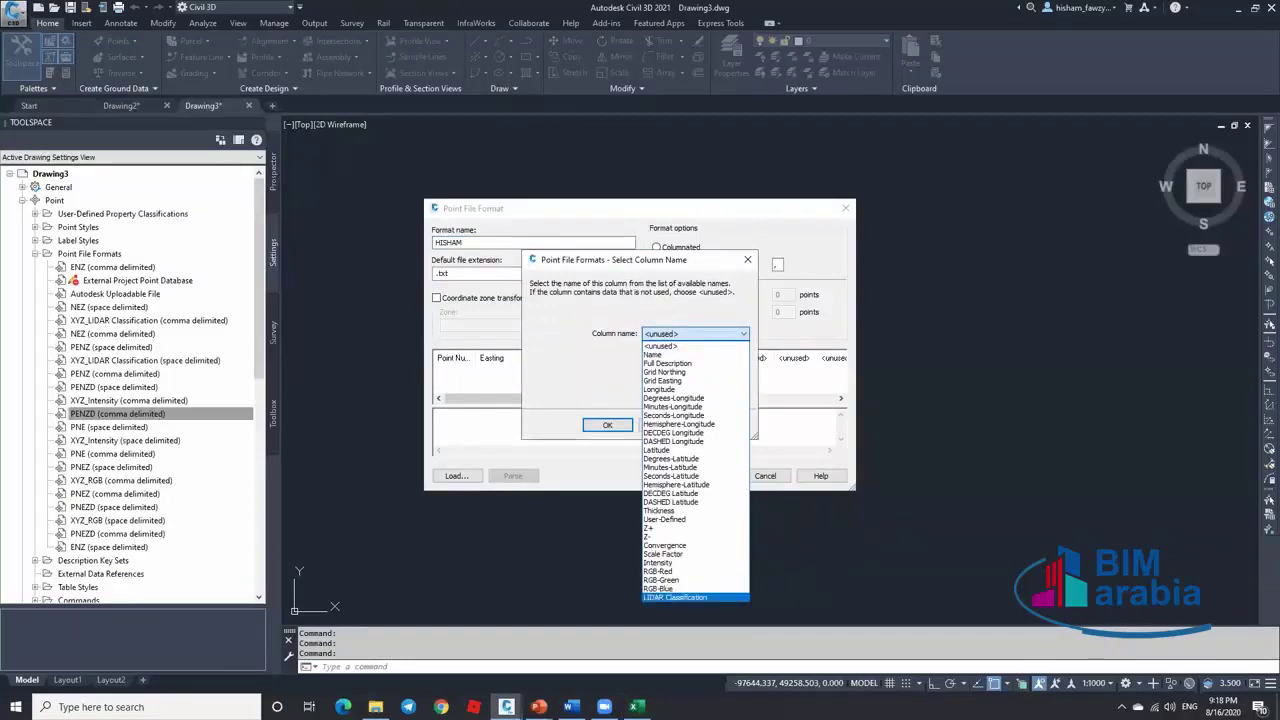
Leave the extra column unused and save the HISHAM point file format
{"action": "left_click", "coordinate": [634, 707]}
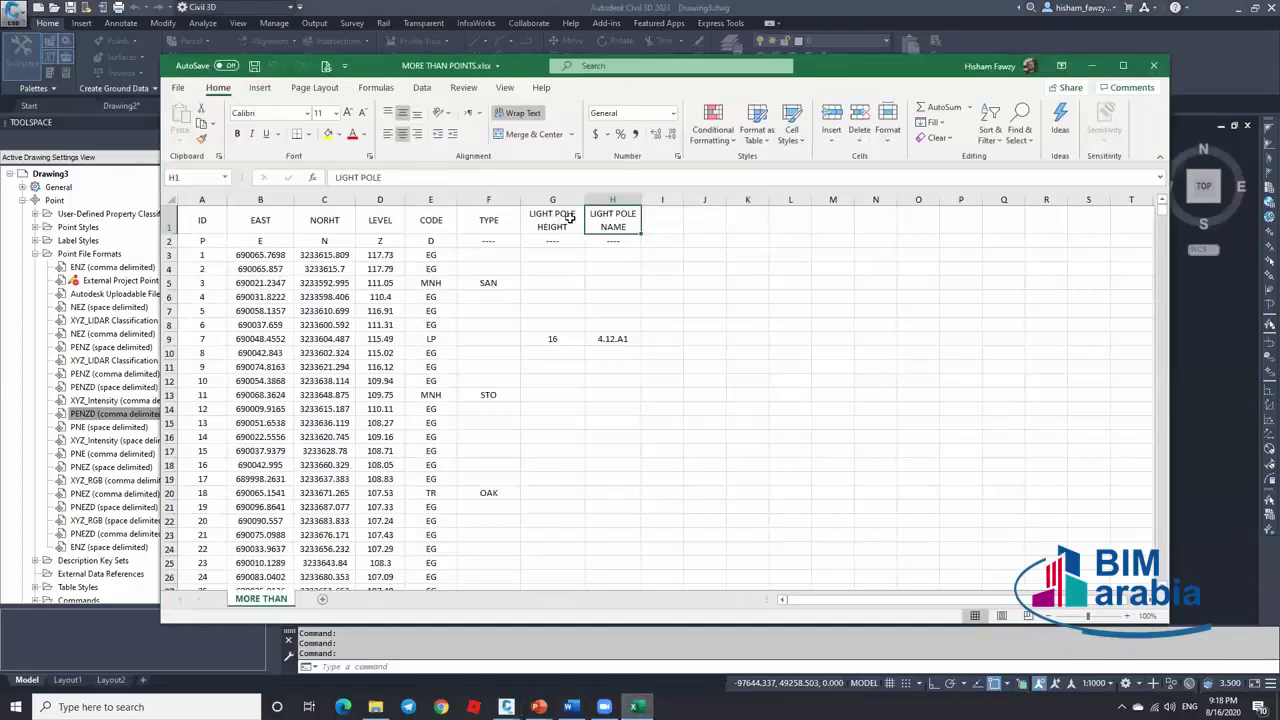
{"action": "left_click", "coordinate": [1092, 65]}
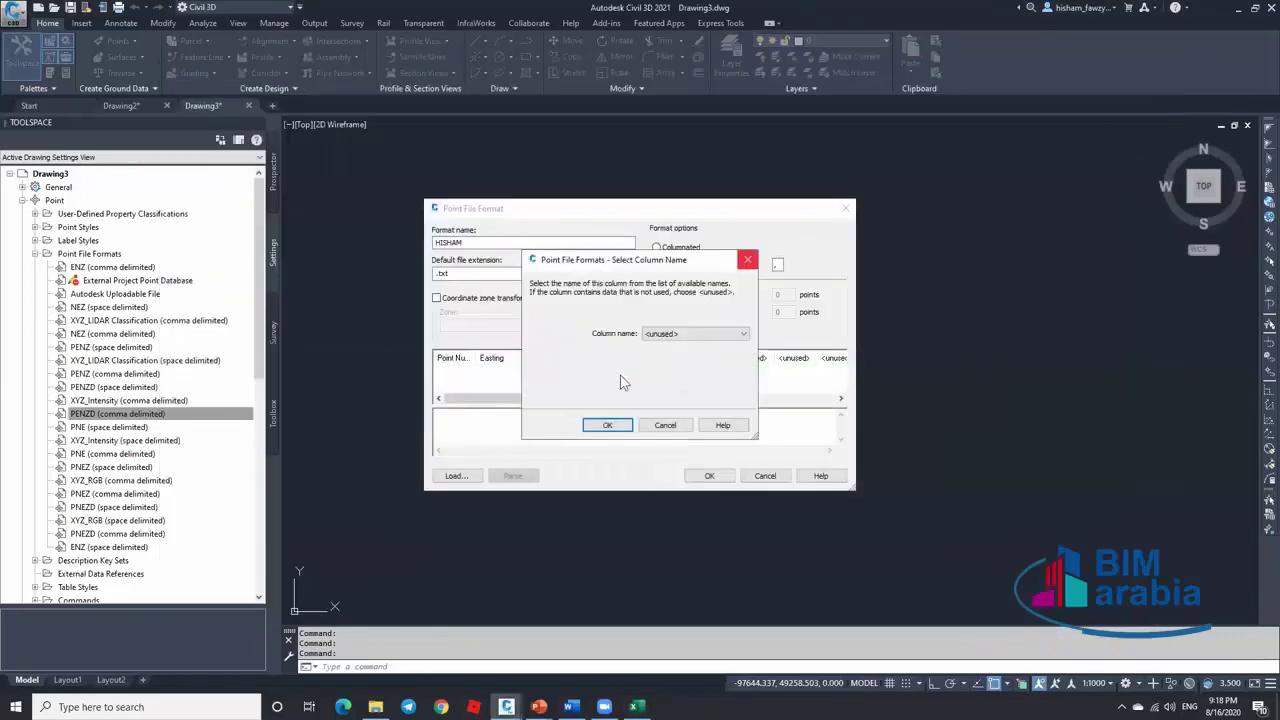
{"action": "left_click", "coordinate": [661, 336]}
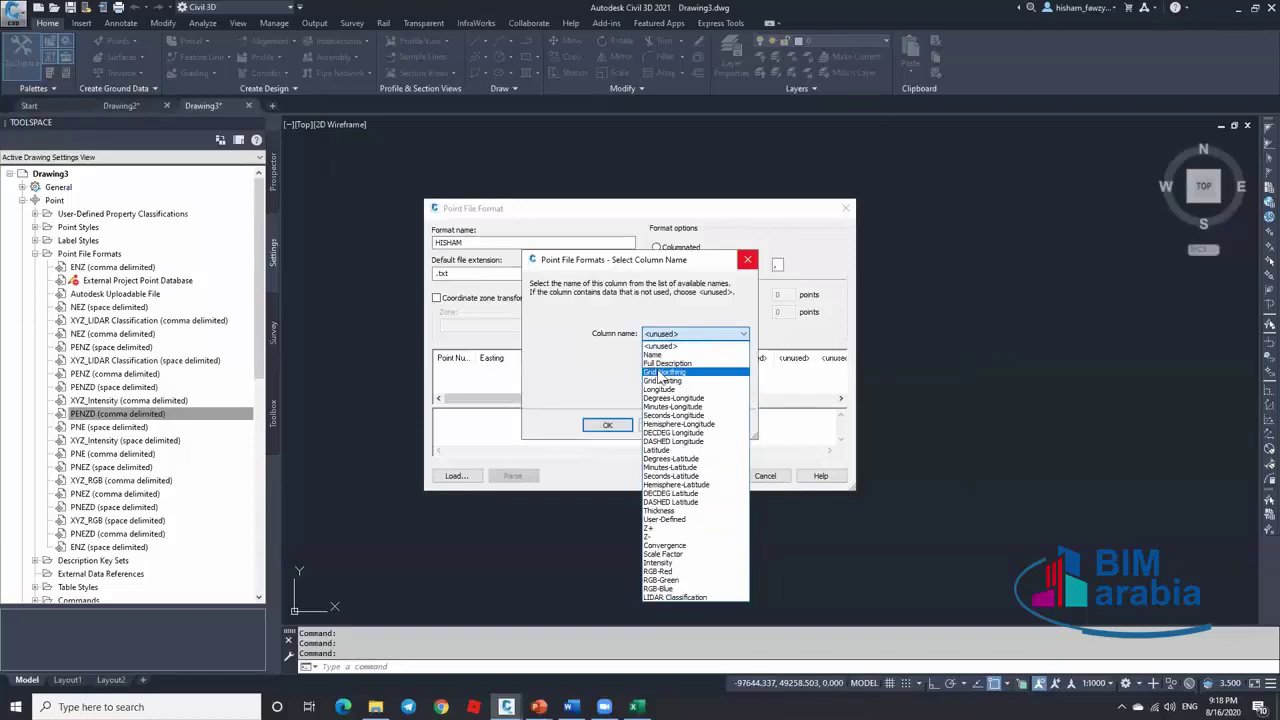
{"action": "left_click", "coordinate": [605, 350]}
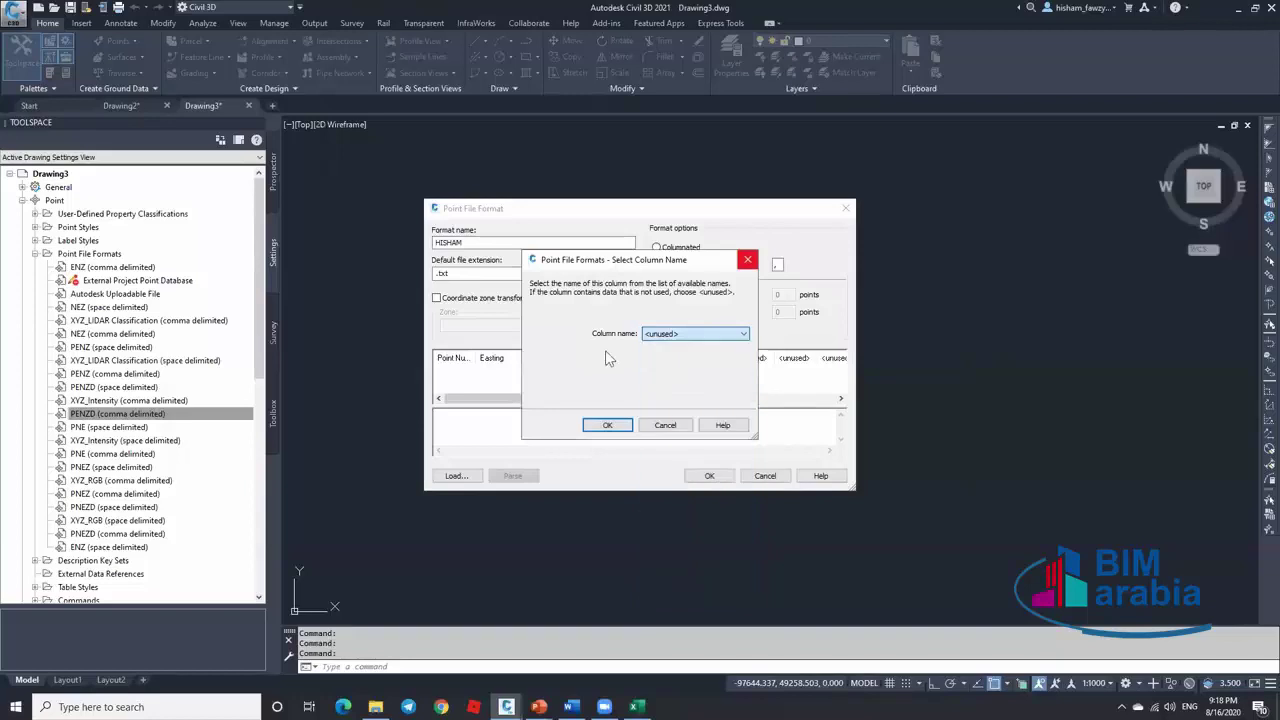
{"action": "left_click", "coordinate": [671, 338]}
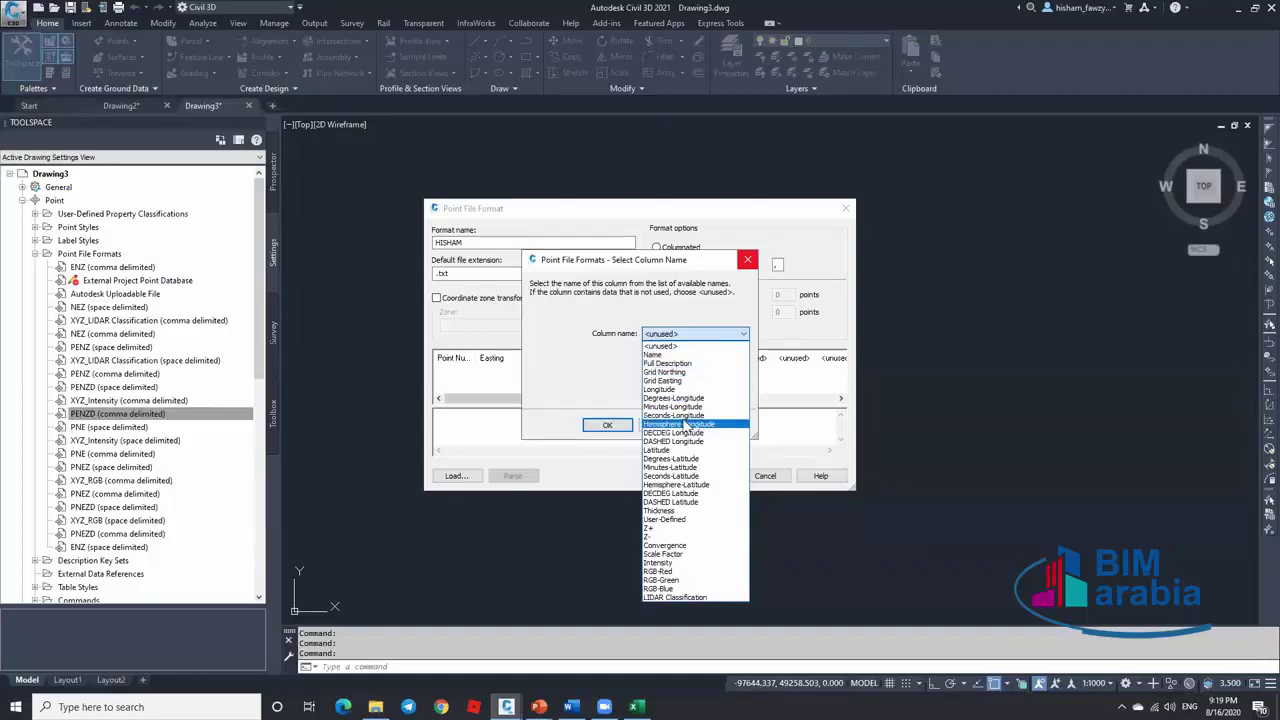
{"action": "left_click", "coordinate": [626, 402]}
{"action": "left_click", "coordinate": [607, 425]}
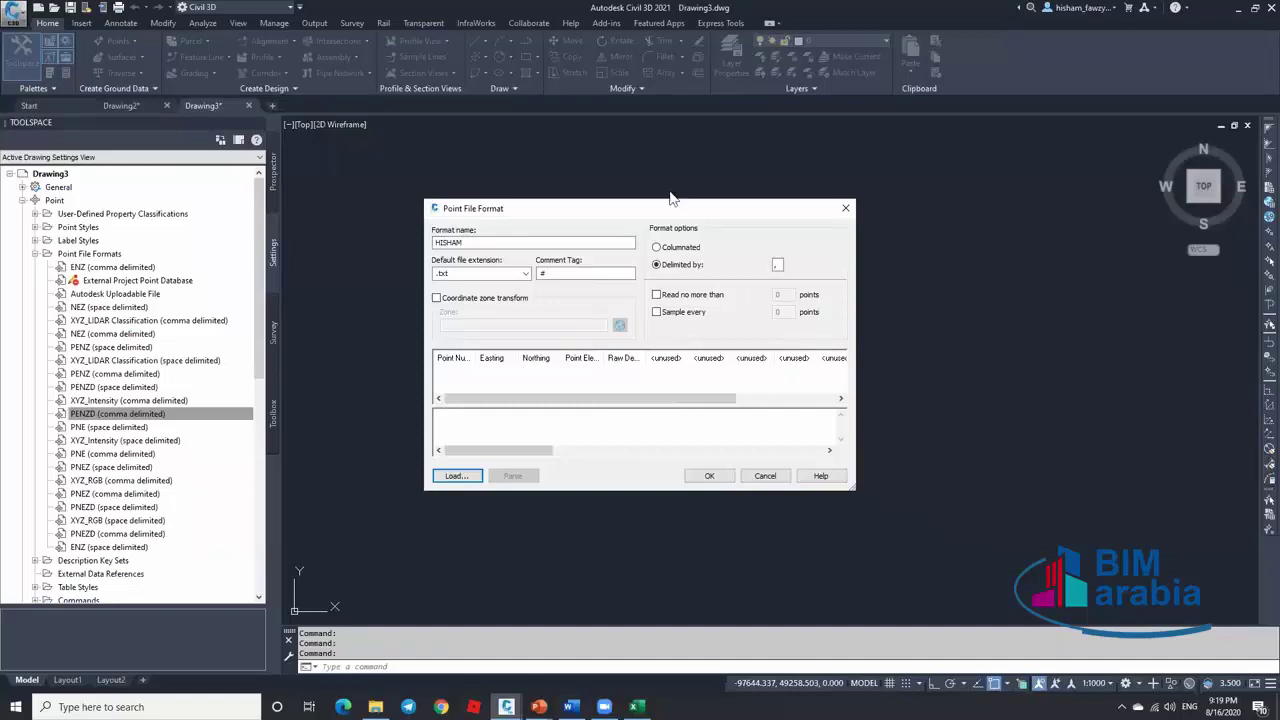
{"action": "left_click", "coordinate": [716, 478]}
{"action": "left_click", "coordinate": [76, 481]}
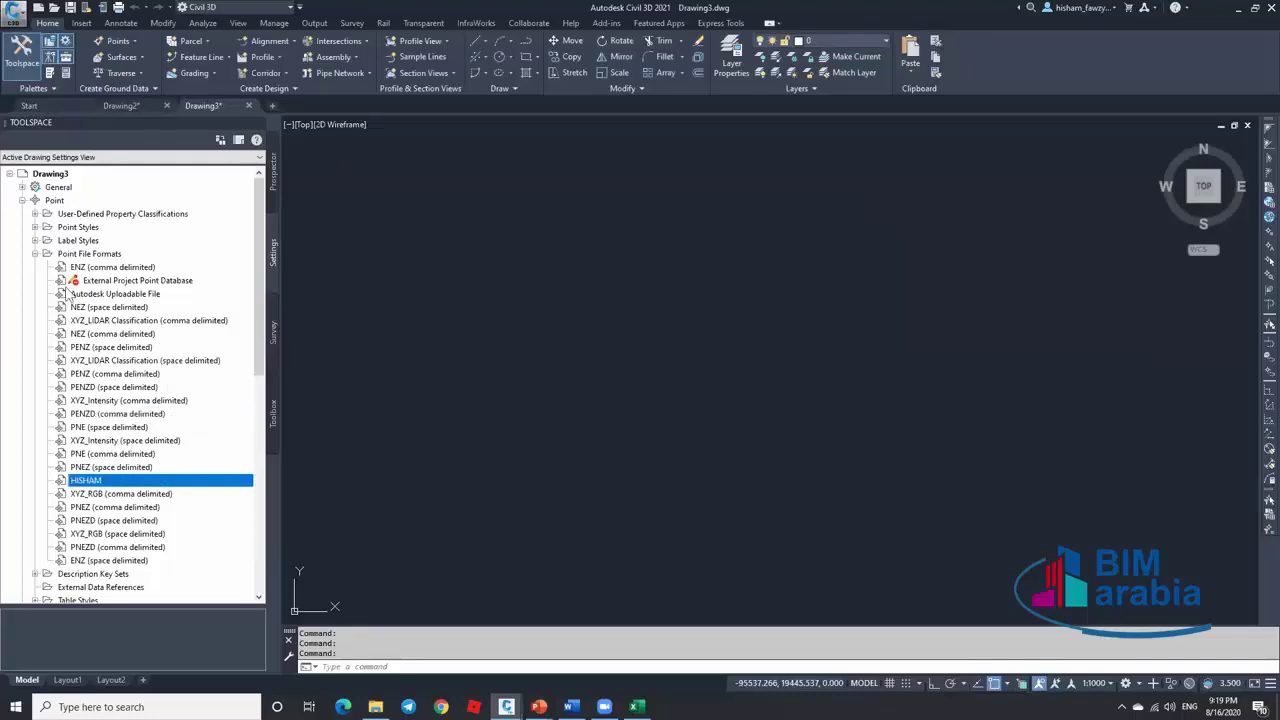
Create a String user-defined property named Type under Unclassified, with its default value enabled
{"action": "left_click", "coordinate": [35, 254]}
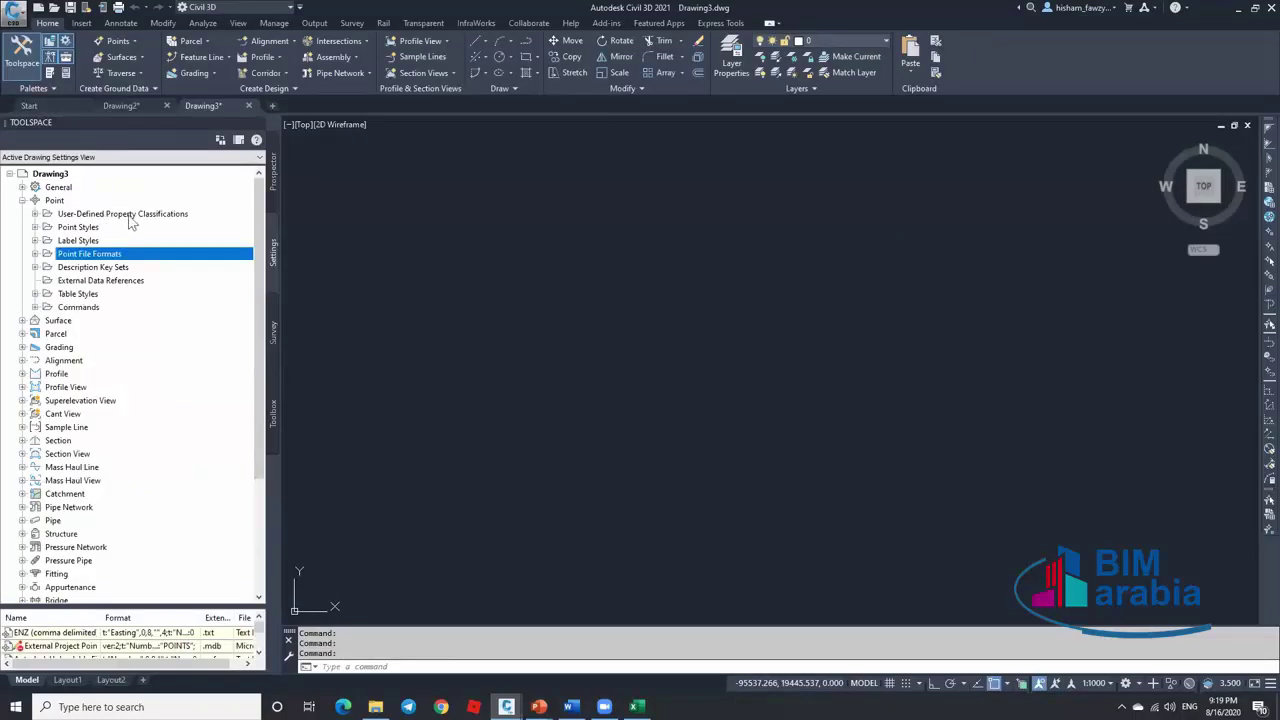
{"action": "left_click", "coordinate": [35, 214]}
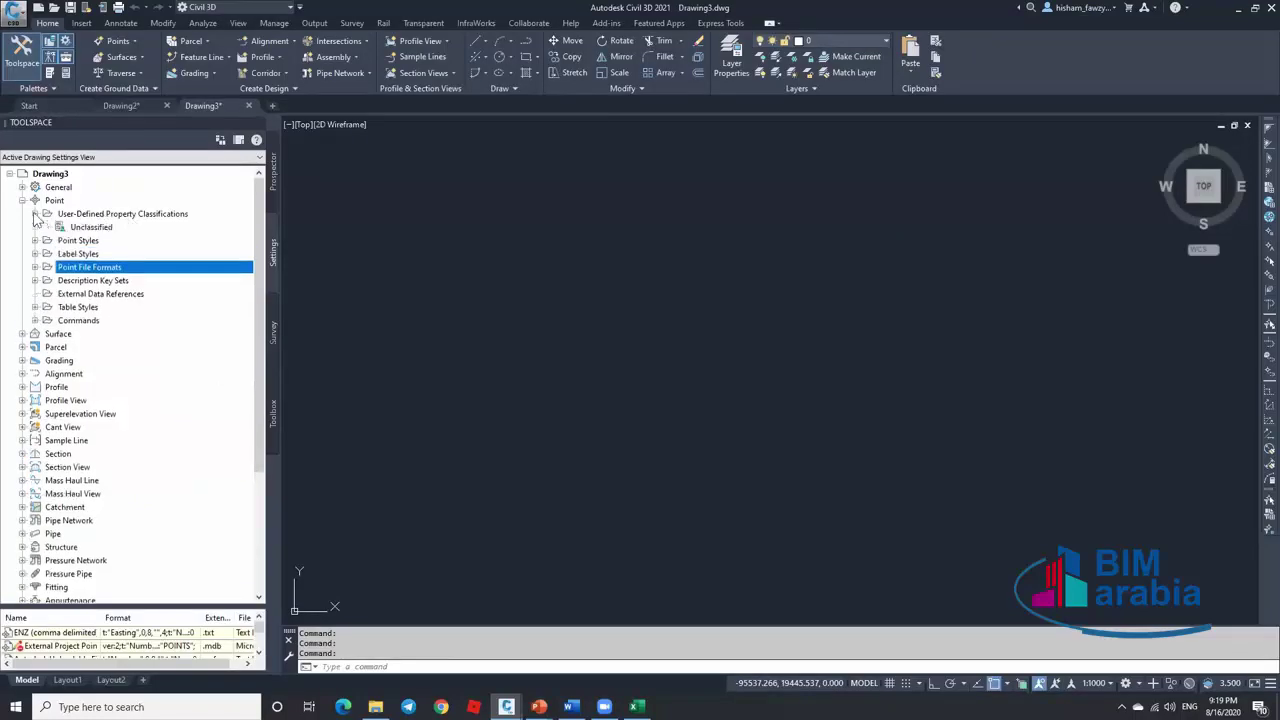
{"action": "right_click", "coordinate": [121, 229]}
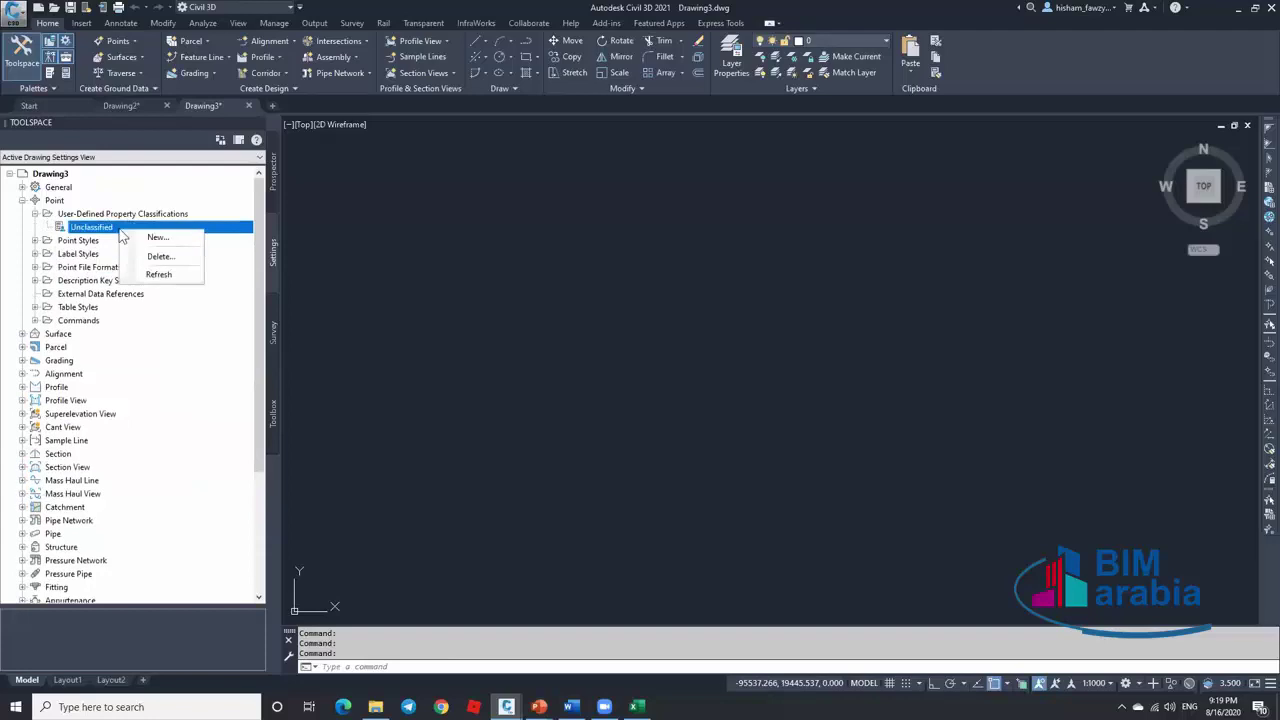
{"action": "left_click", "coordinate": [177, 239]}
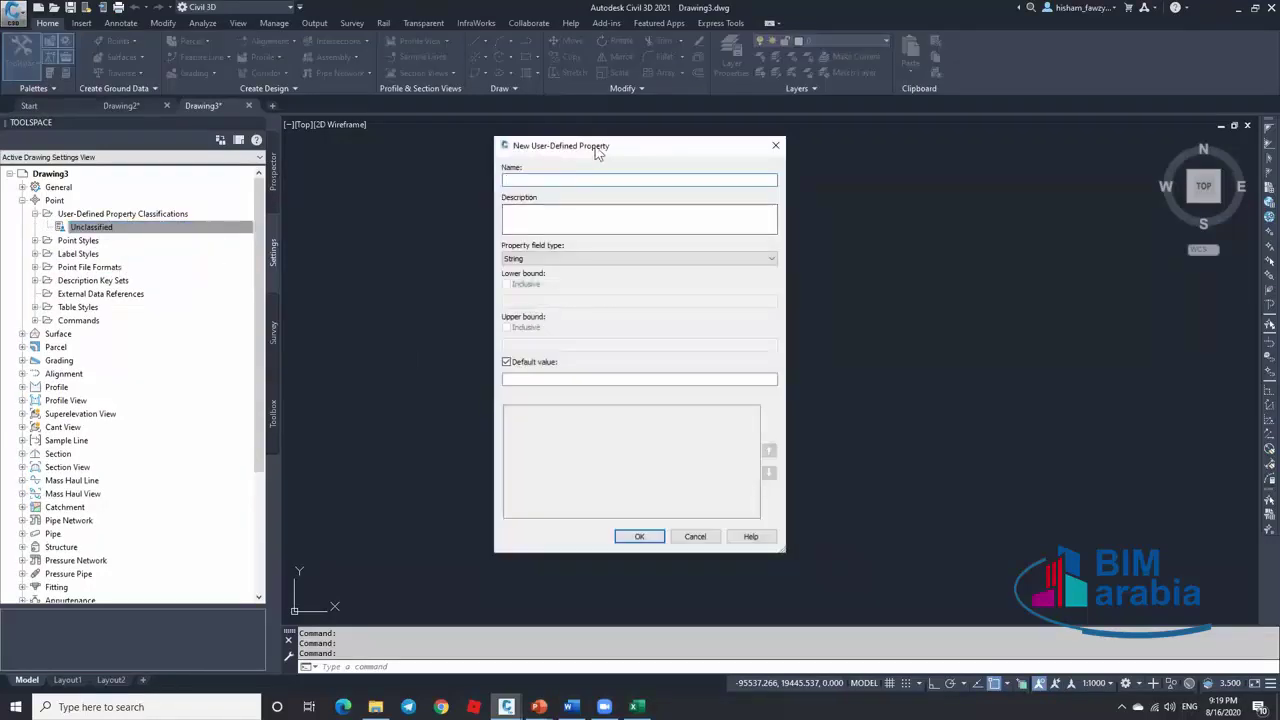
{"action": "left_click_drag", "start_coordinate": [597, 150], "coordinate": [571, 165]}
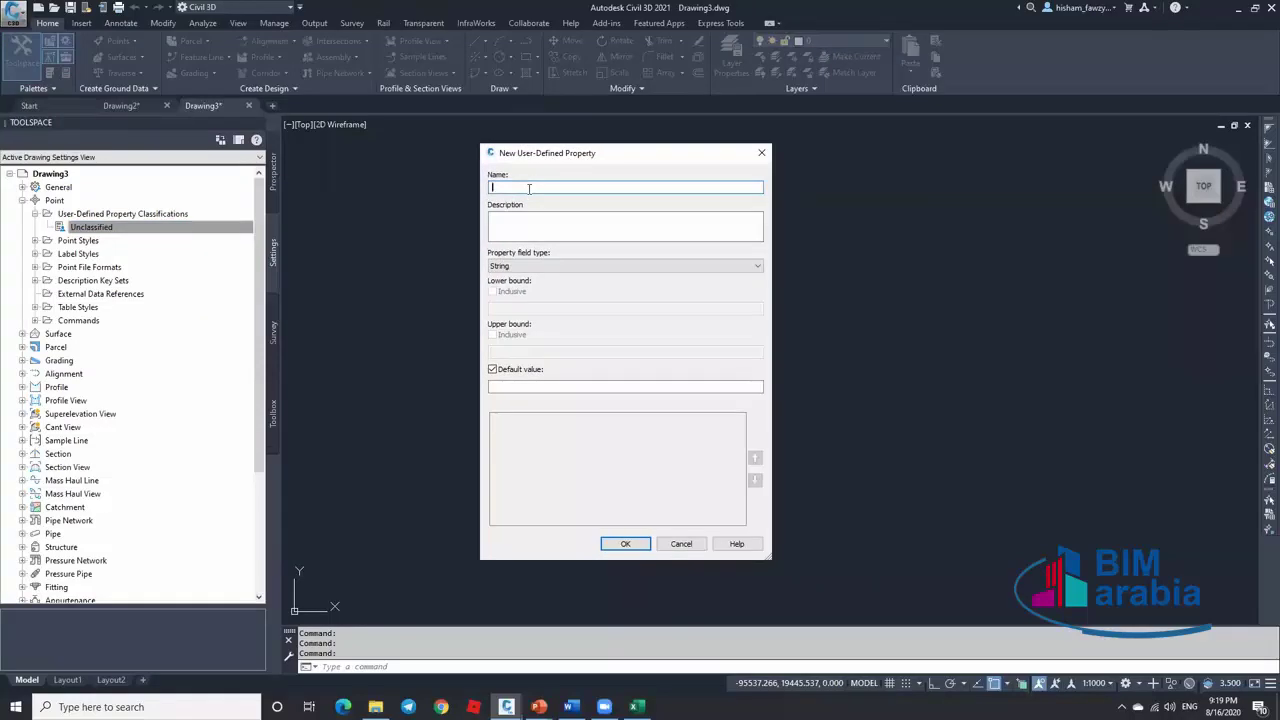
{"action": "left_click", "coordinate": [572, 266]}
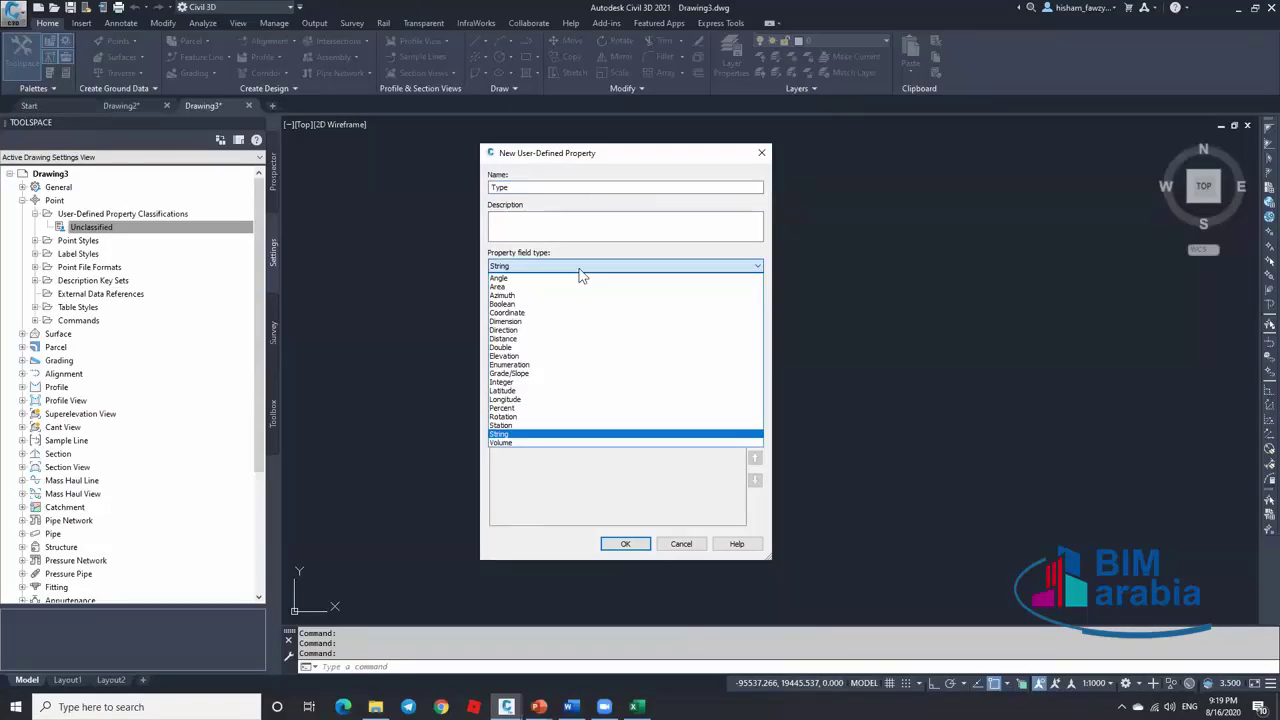
{"action": "left_click", "coordinate": [510, 436]}
{"action": "left_click", "coordinate": [493, 370]}
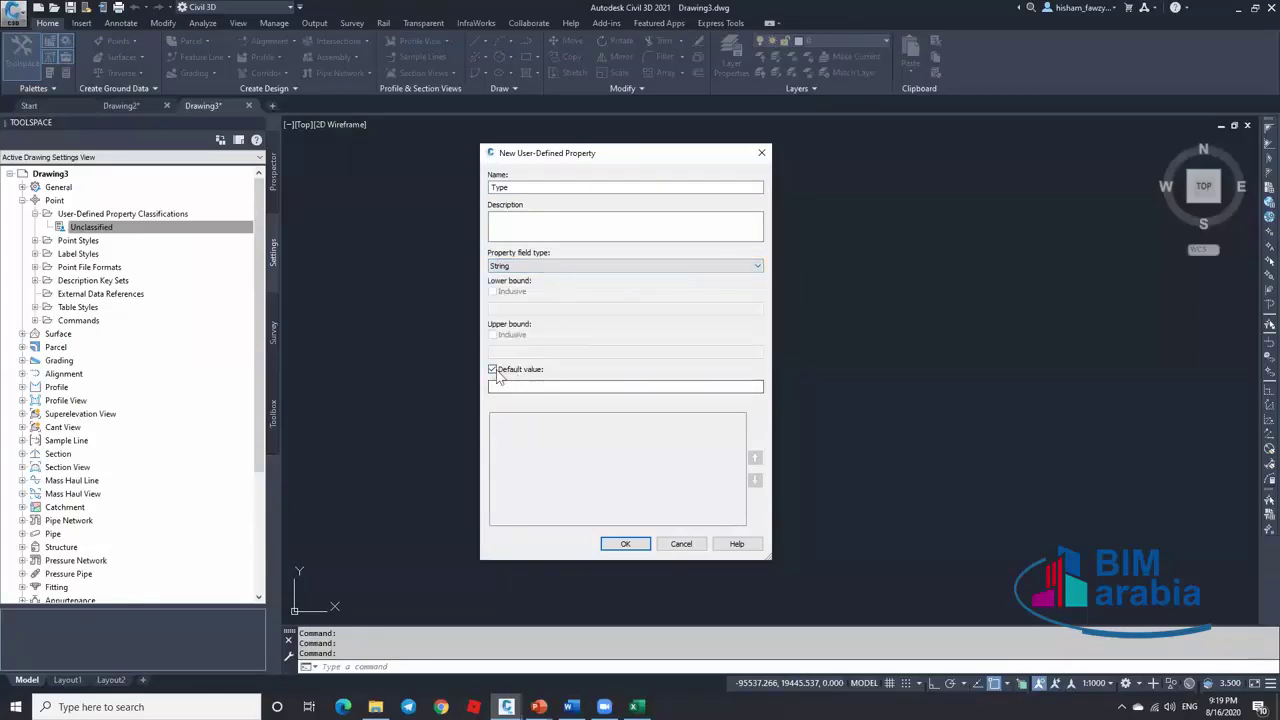
{"action": "left_click", "coordinate": [493, 370]}
{"action": "left_click", "coordinate": [493, 371]}
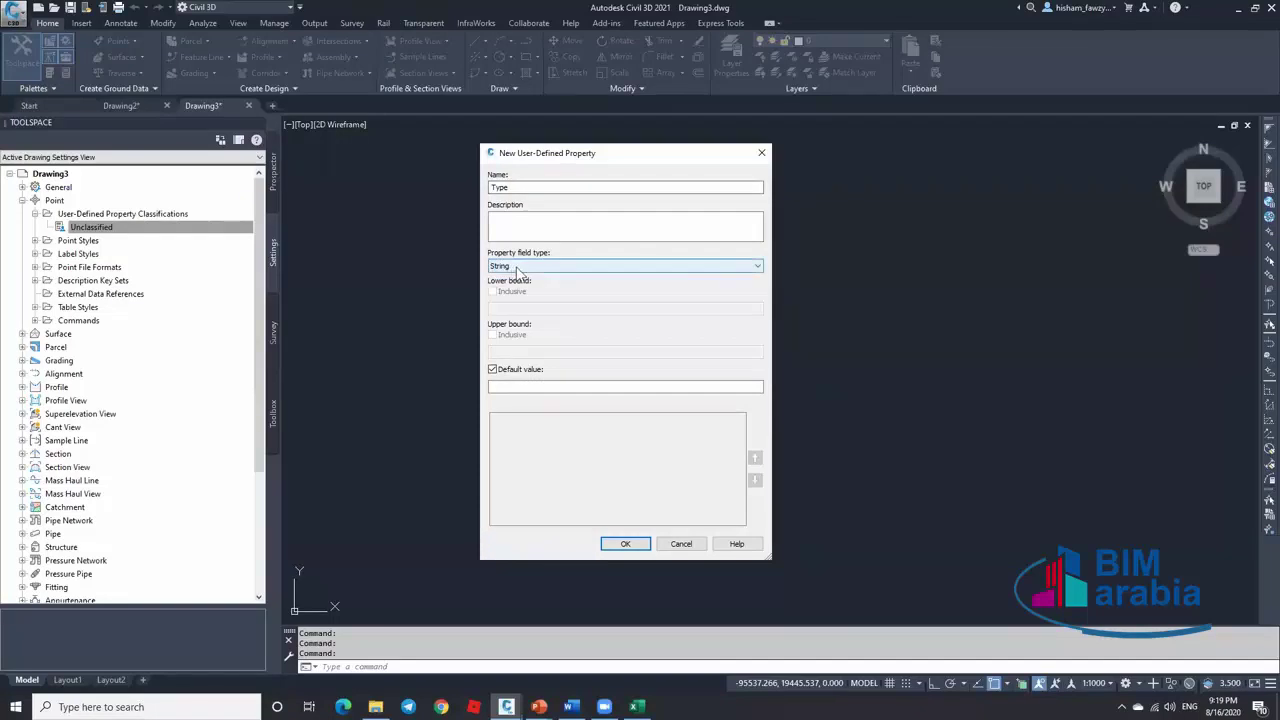
{"action": "left_click", "coordinate": [625, 545]}
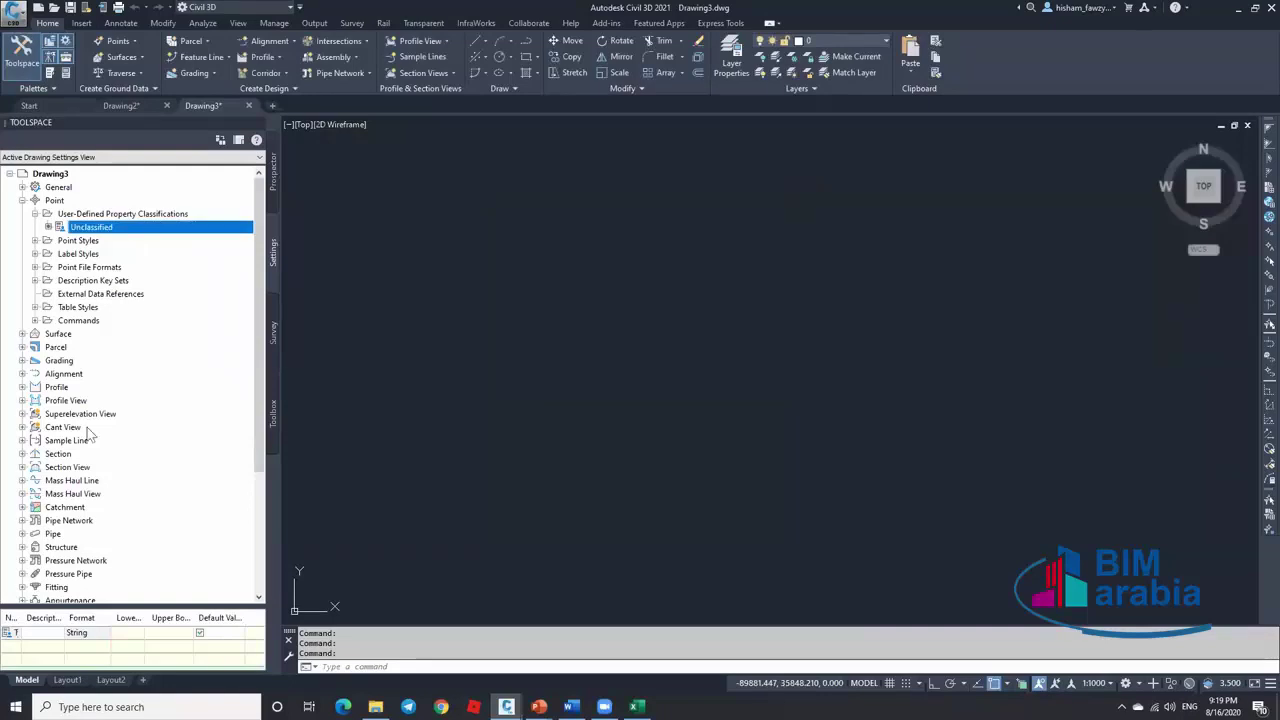
Create the LP Height user-defined property with String as its field type under Unclassified
{"action": "right_click", "coordinate": [128, 229]}
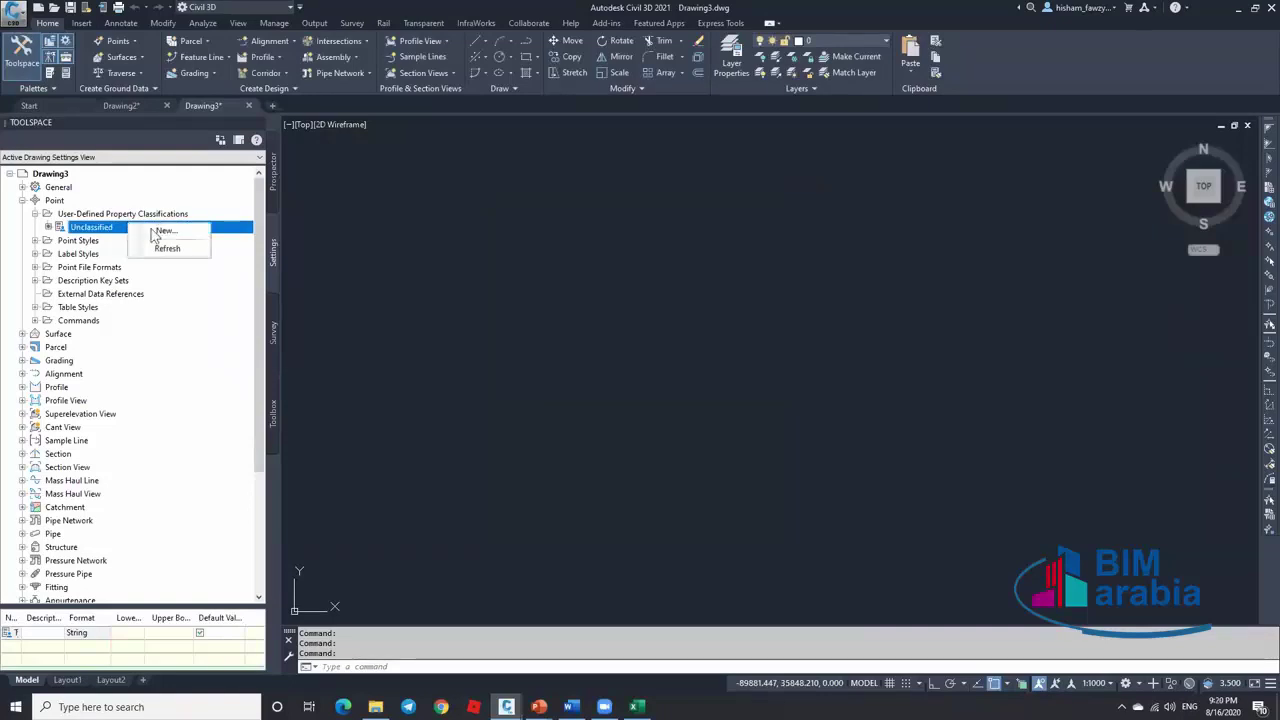
{"action": "left_click", "coordinate": [150, 233]}
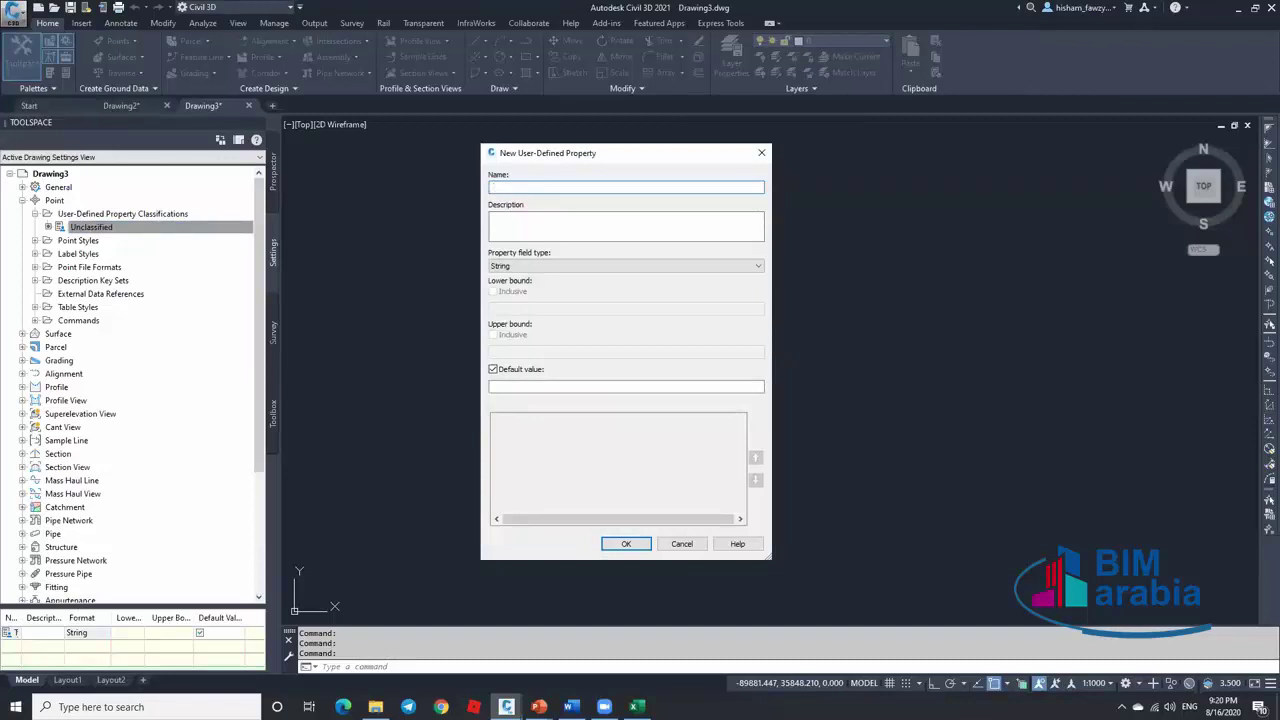
{"action": "type", "text": "LP Height"}
{"action": "left_click", "coordinate": [586, 264]}
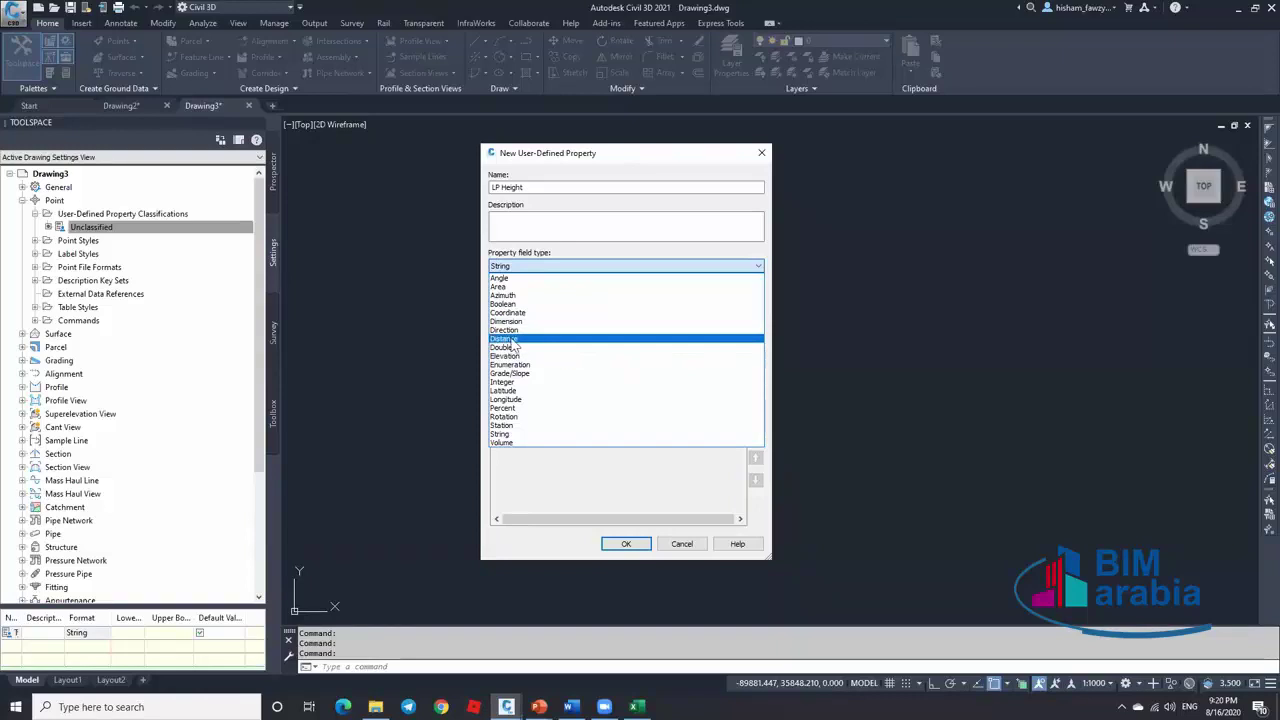
{"action": "left_click", "coordinate": [517, 437]}
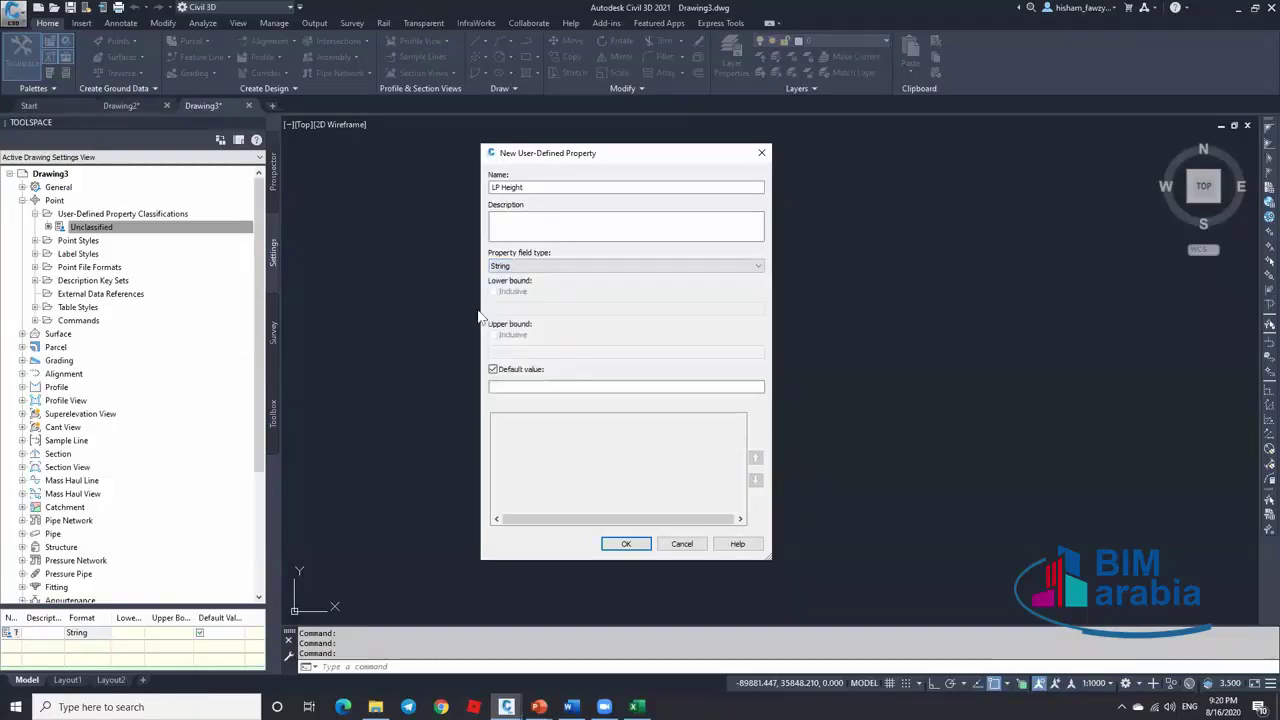
{"action": "left_click", "coordinate": [623, 543]}
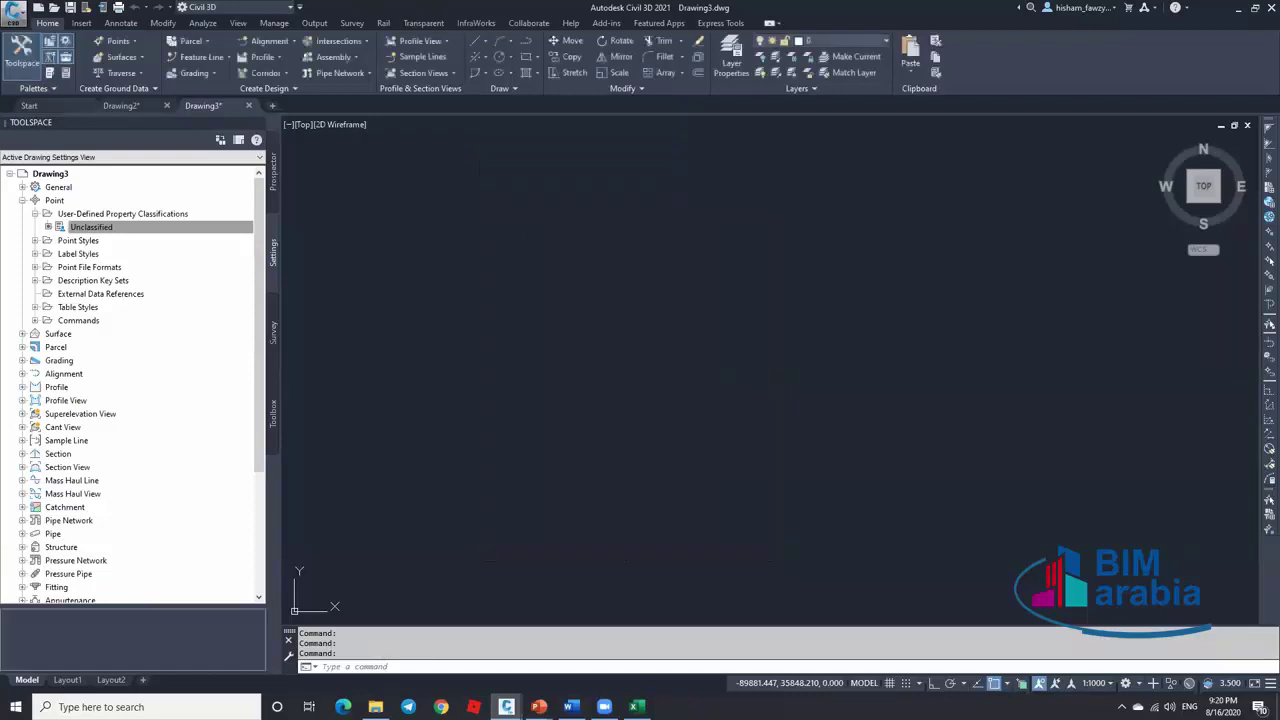
Check the LIGHT POLE HEIGHT column in Excel, then set HISHAM's first unused column to Type
{"action": "key", "text": "alt+Tab"}
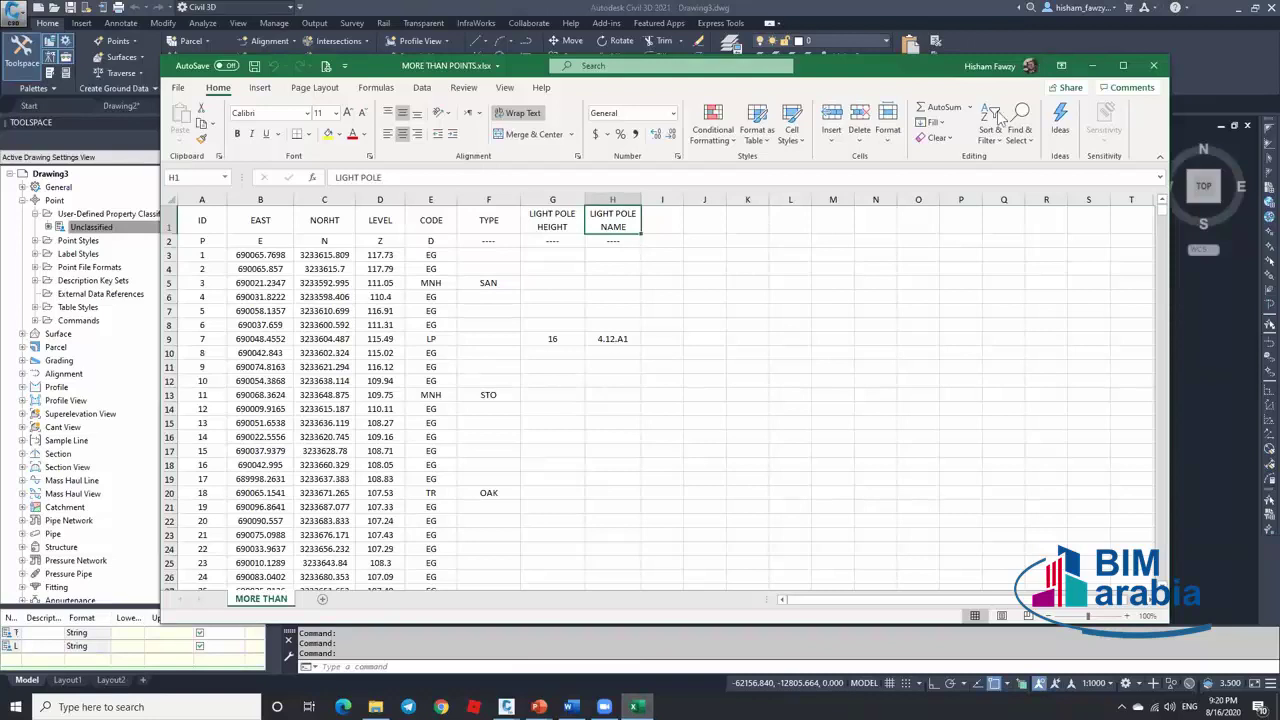
{"action": "left_click", "coordinate": [552, 199]}
{"action": "left_click", "coordinate": [1094, 67]}
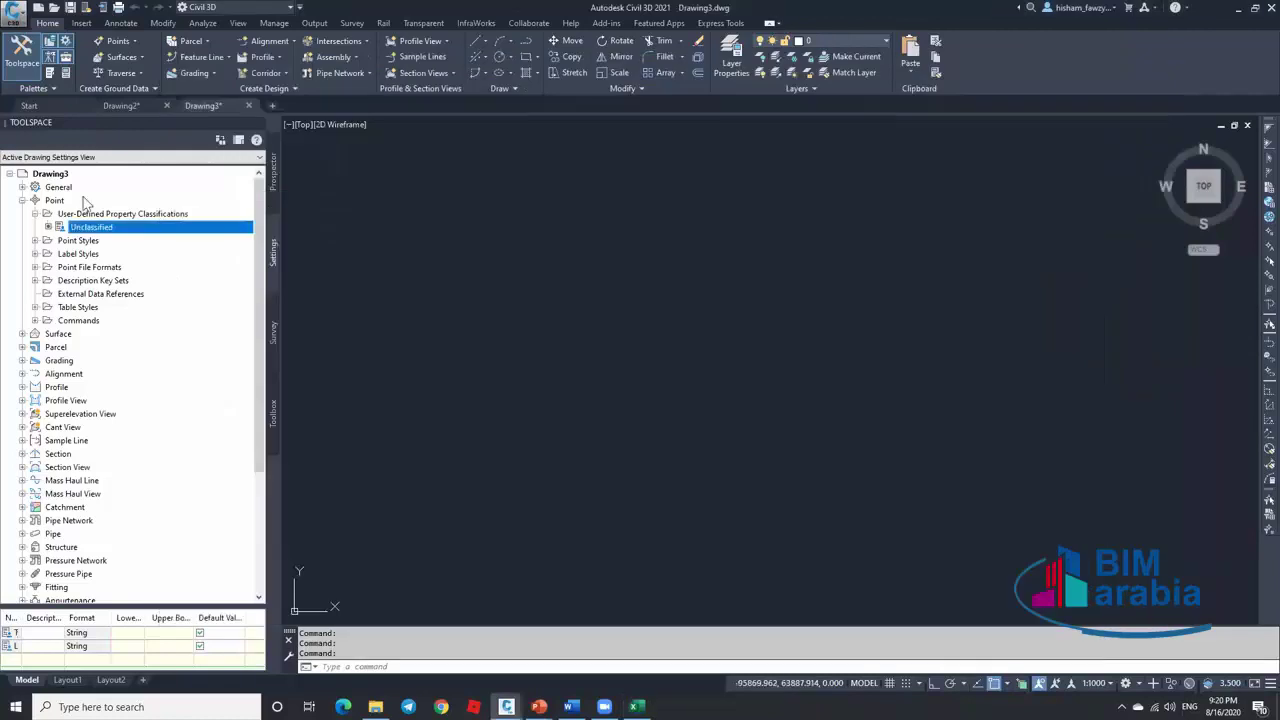
{"action": "left_click", "coordinate": [35, 267]}
{"action": "right_click", "coordinate": [86, 494]}
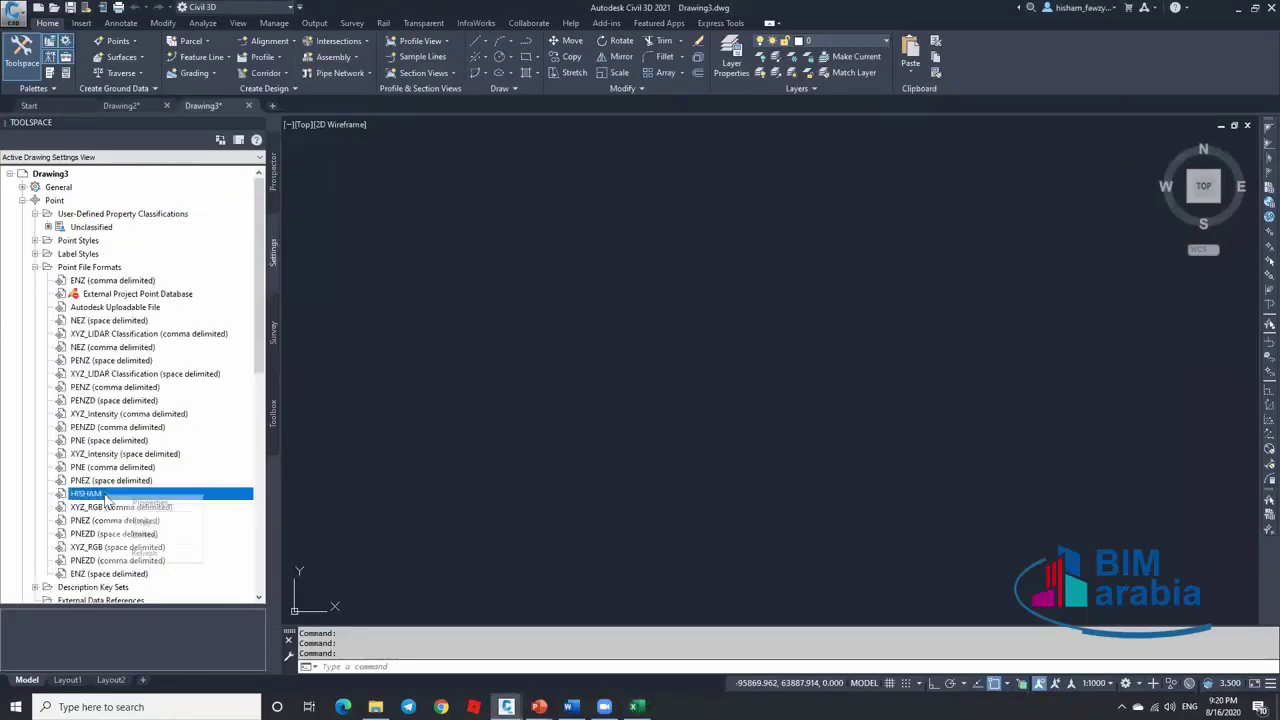
{"action": "left_click", "coordinate": [150, 502]}
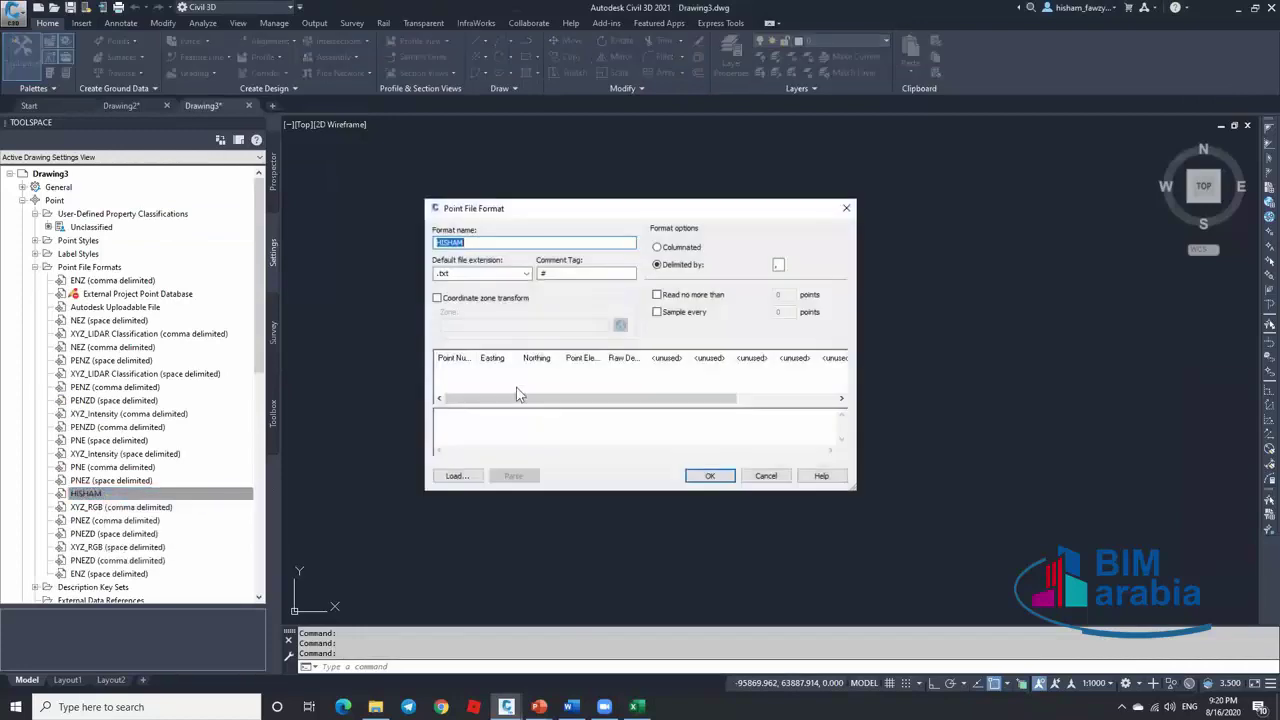
{"action": "left_click", "coordinate": [668, 360]}
{"action": "left_click", "coordinate": [695, 333]}
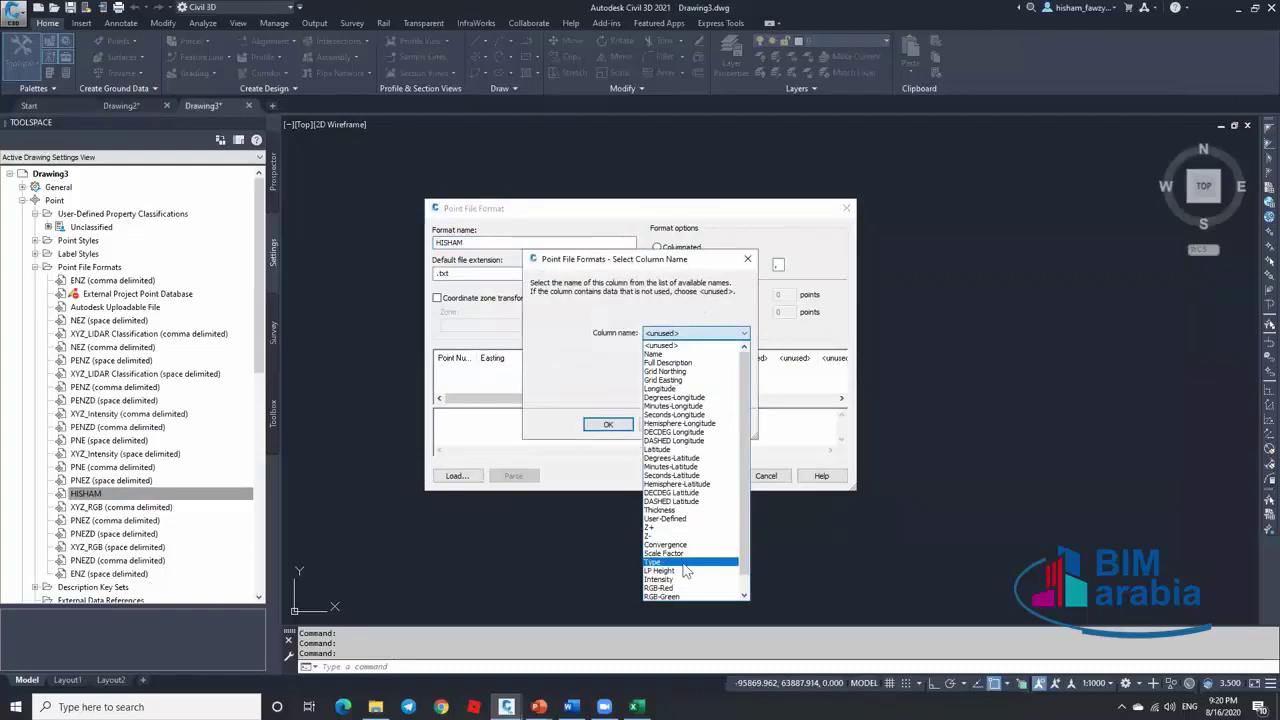
{"action": "left_click", "coordinate": [654, 564]}
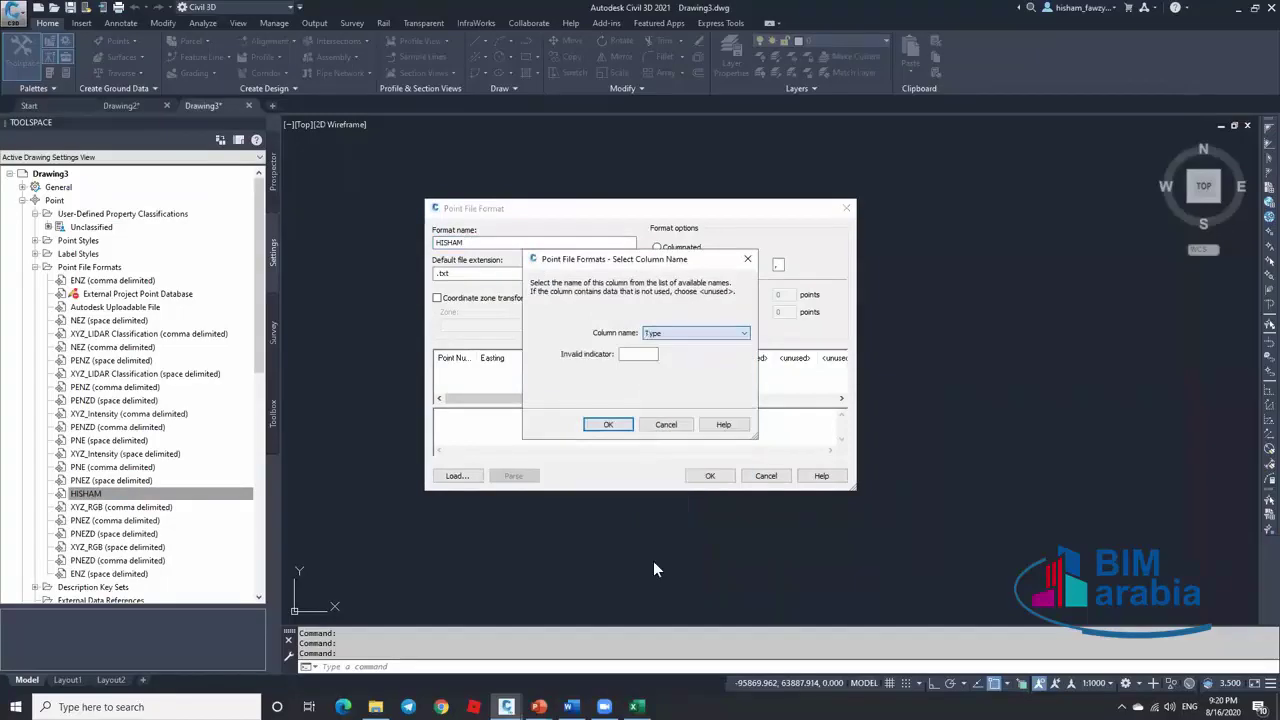
{"action": "left_click", "coordinate": [608, 425]}
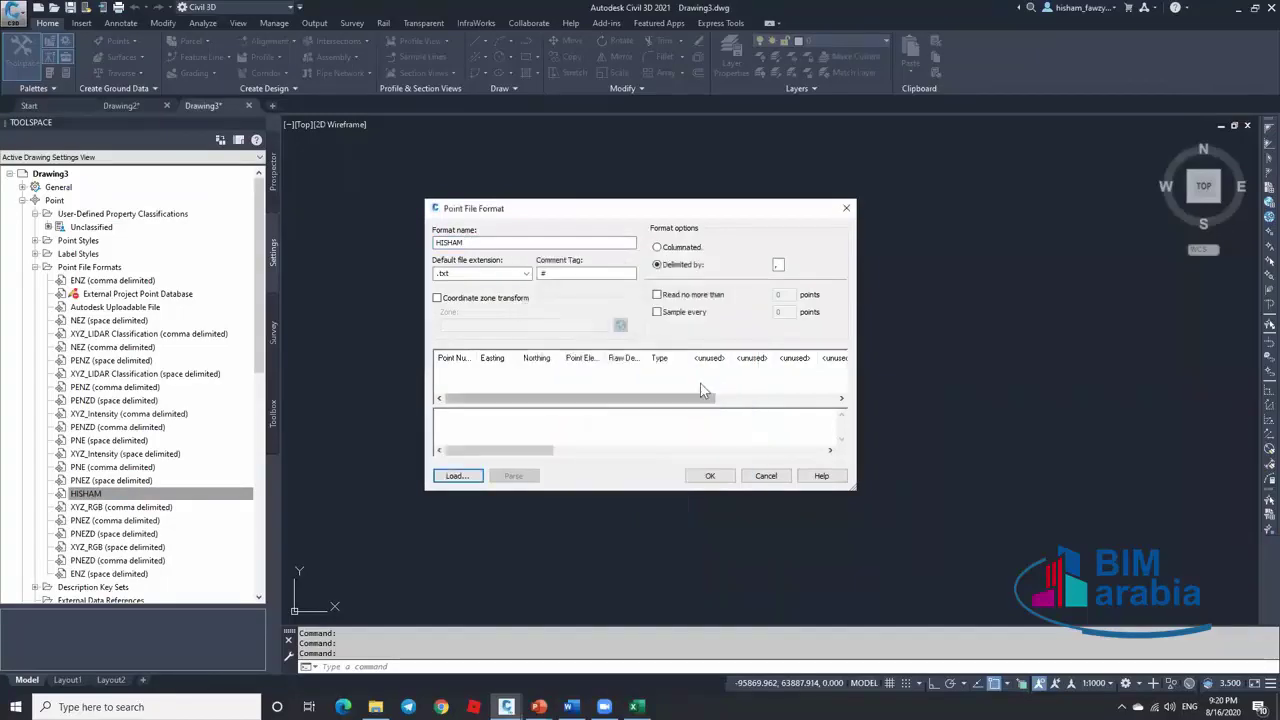
Set the next unused HISHAM column to LP Height and save the format
{"action": "left_click", "coordinate": [712, 360]}
{"action": "left_click", "coordinate": [697, 339]}
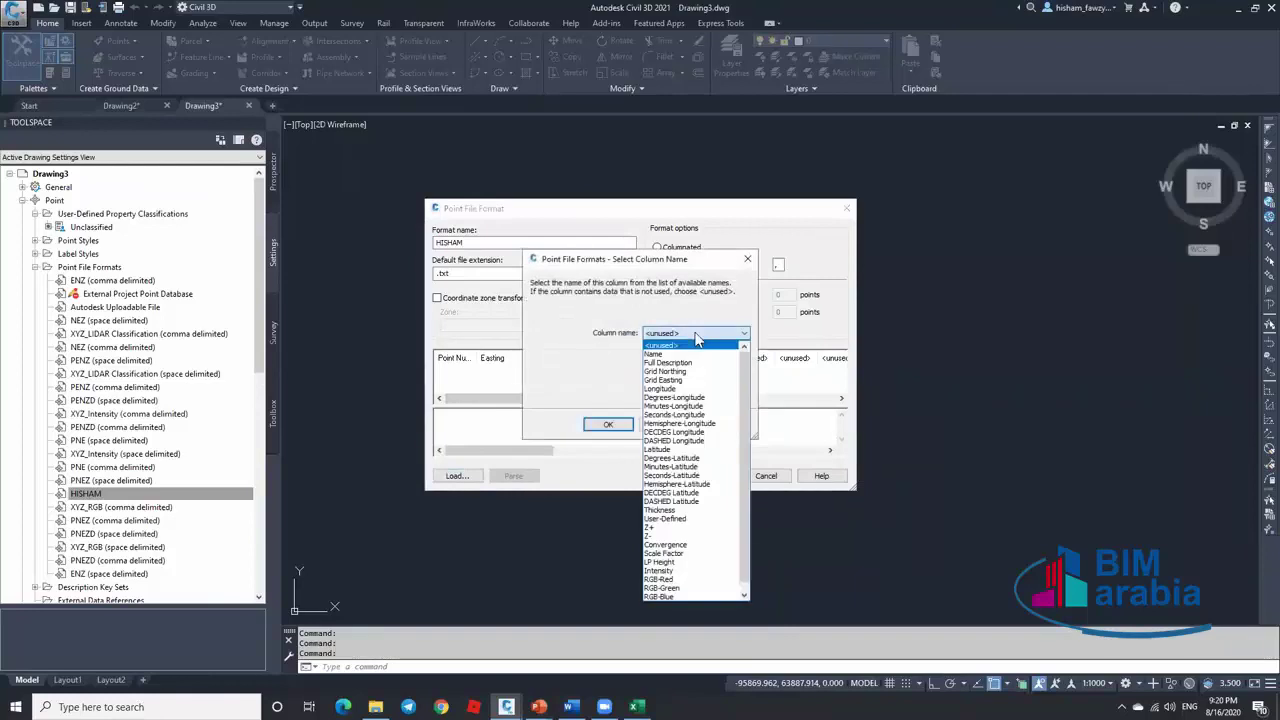
{"action": "left_click", "coordinate": [668, 563]}
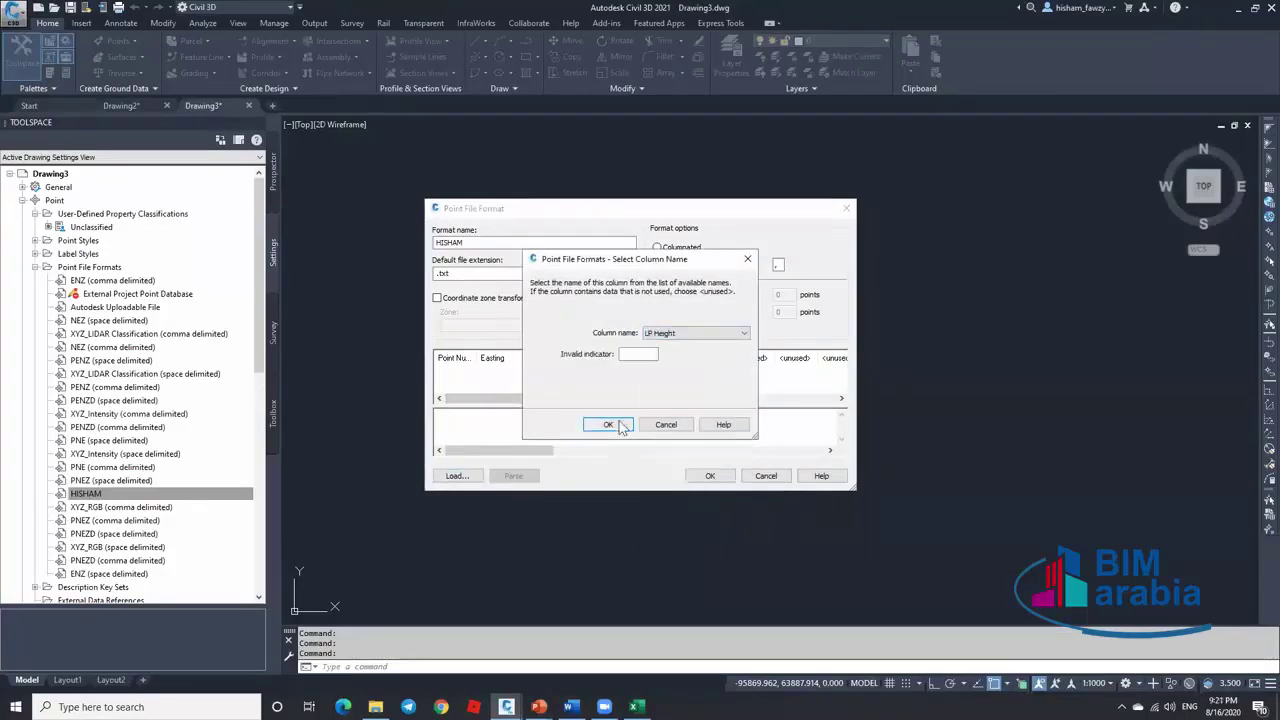
{"action": "left_click", "coordinate": [608, 425]}
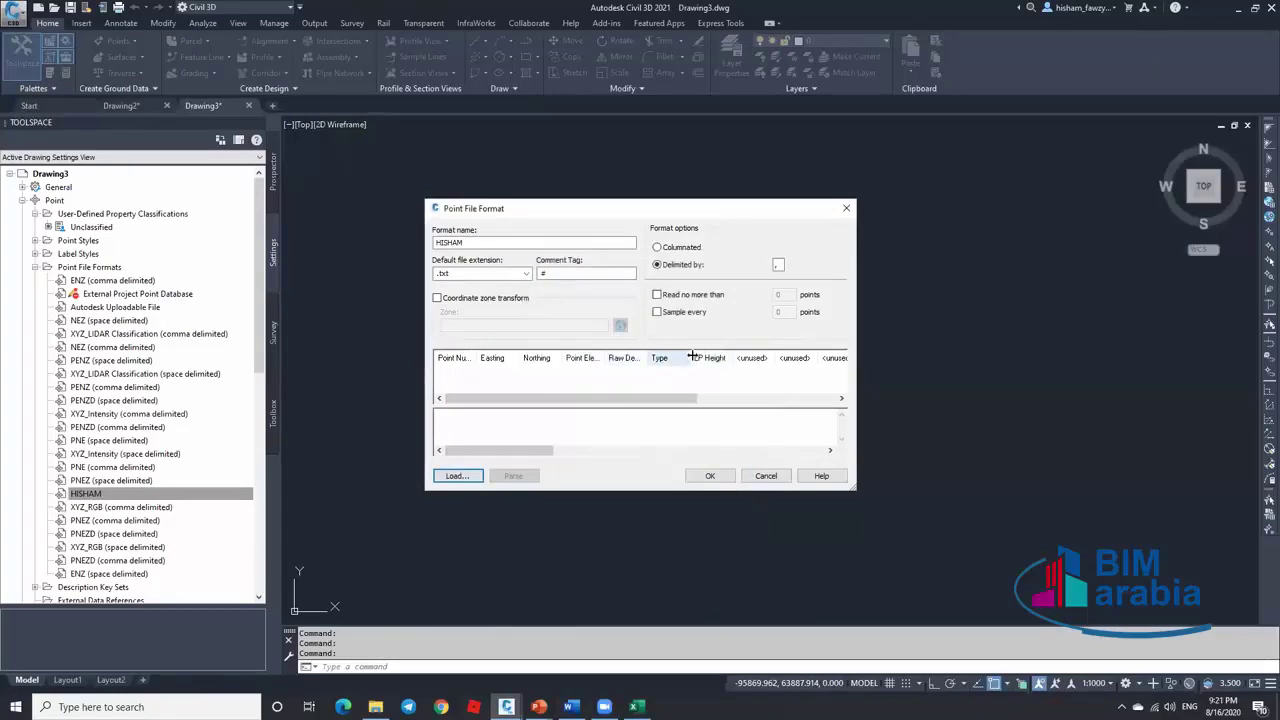
{"action": "left_click", "coordinate": [712, 476]}
{"action": "left_click", "coordinate": [637, 706]}
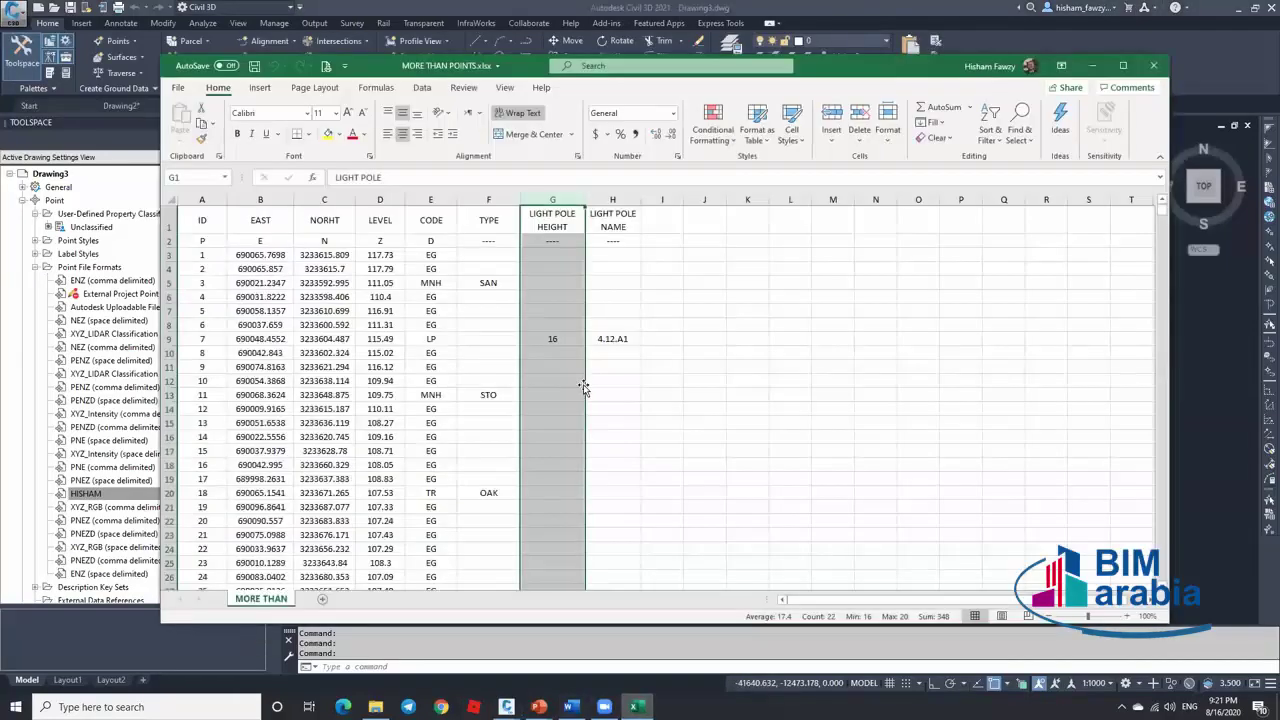
Start a CONCATENATE formula in I3 joining A3, B3 and C3 with commas
{"action": "left_click", "coordinate": [660, 256]}
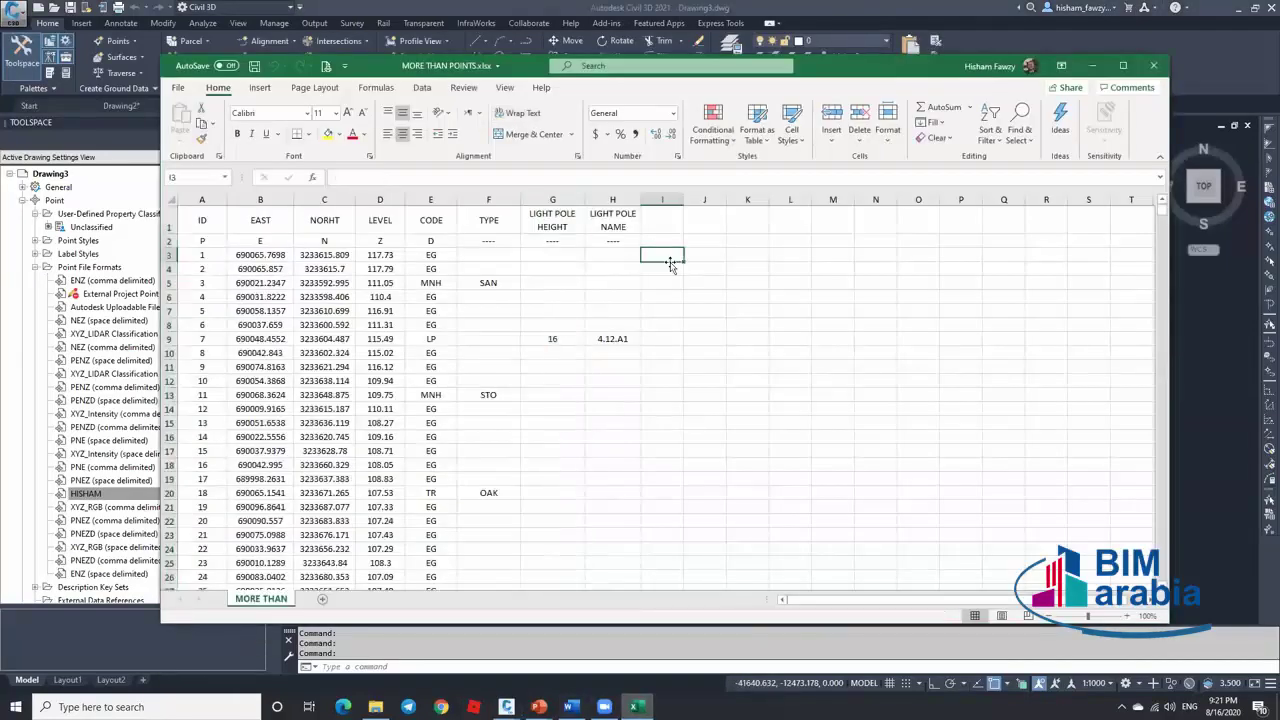
{"action": "type", "text": "=CONCATENATE("}
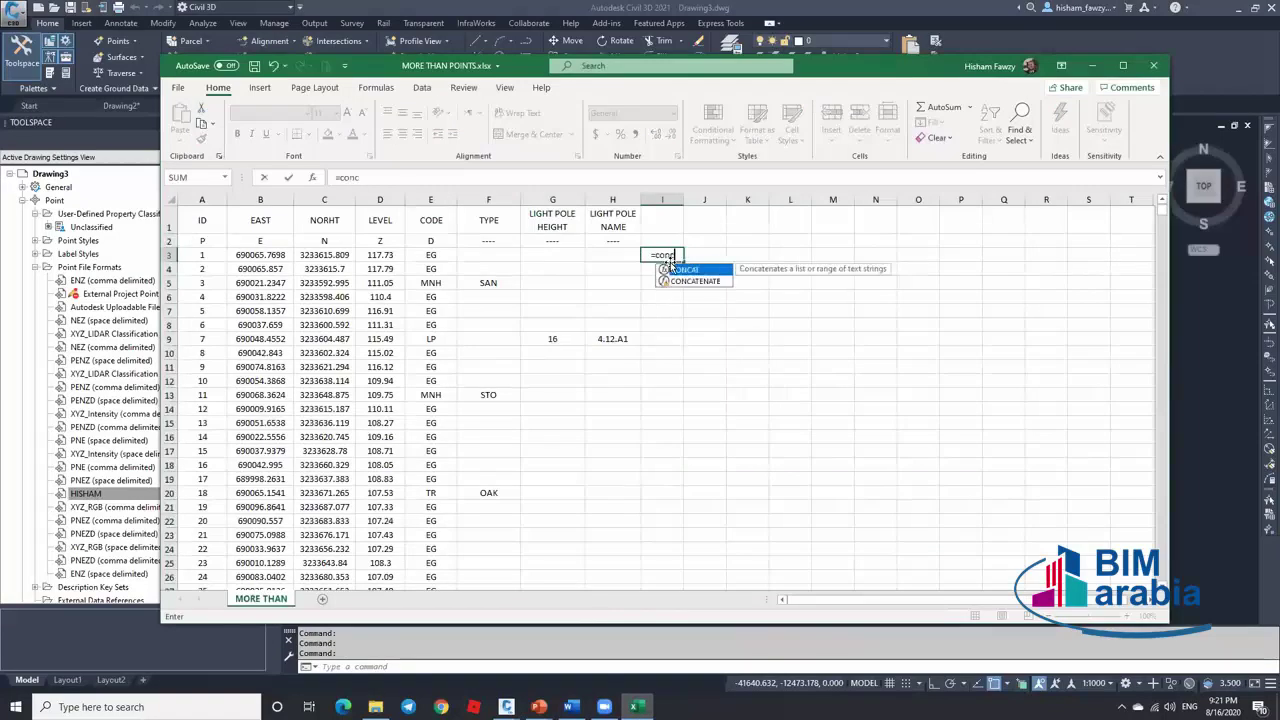
{"action": "left_click", "coordinate": [312, 177]}
{"action": "left_click", "coordinate": [210, 255]}
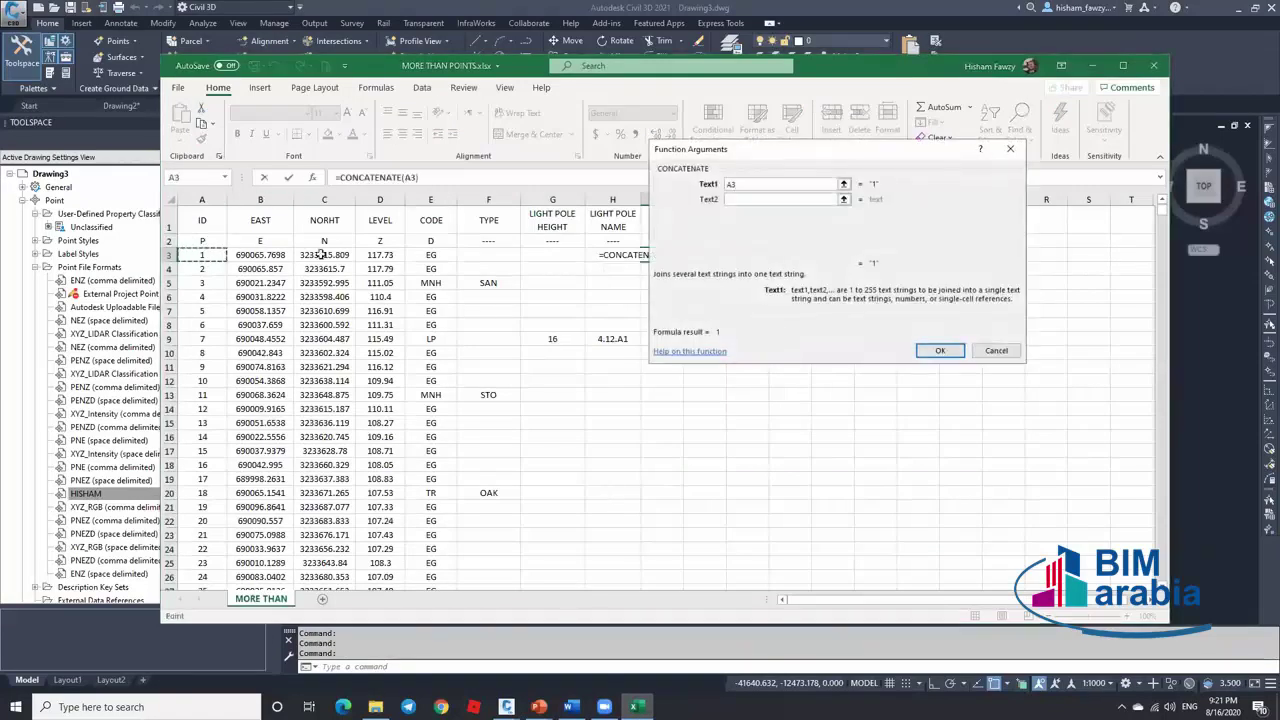
{"action": "key", "text": "Tab"}
{"action": "type", "text": ","}
{"action": "key", "text": "Tab"}
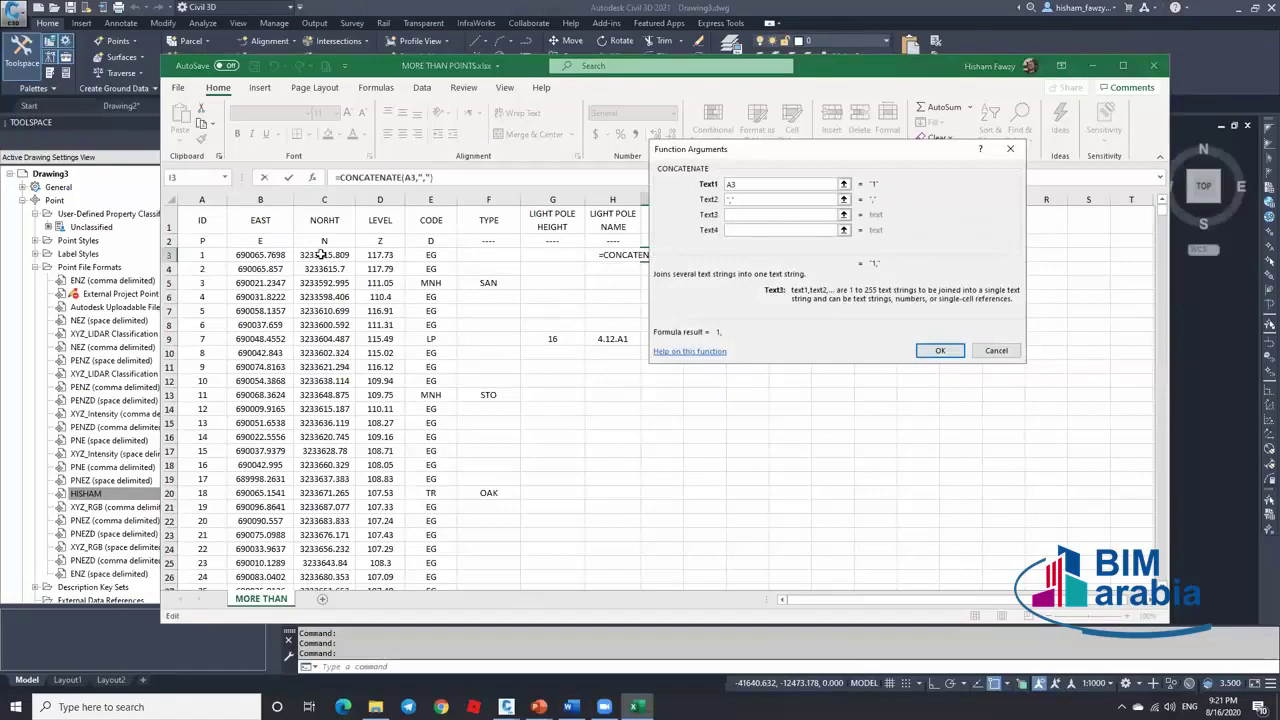
{"action": "left_click", "coordinate": [286, 256]}
{"action": "key", "text": "Tab"}
{"action": "type", "text": ","}
Append D3, E3, F3 and G3 with comma separators and confirm the formula
{"action": "key", "text": "Tab"}
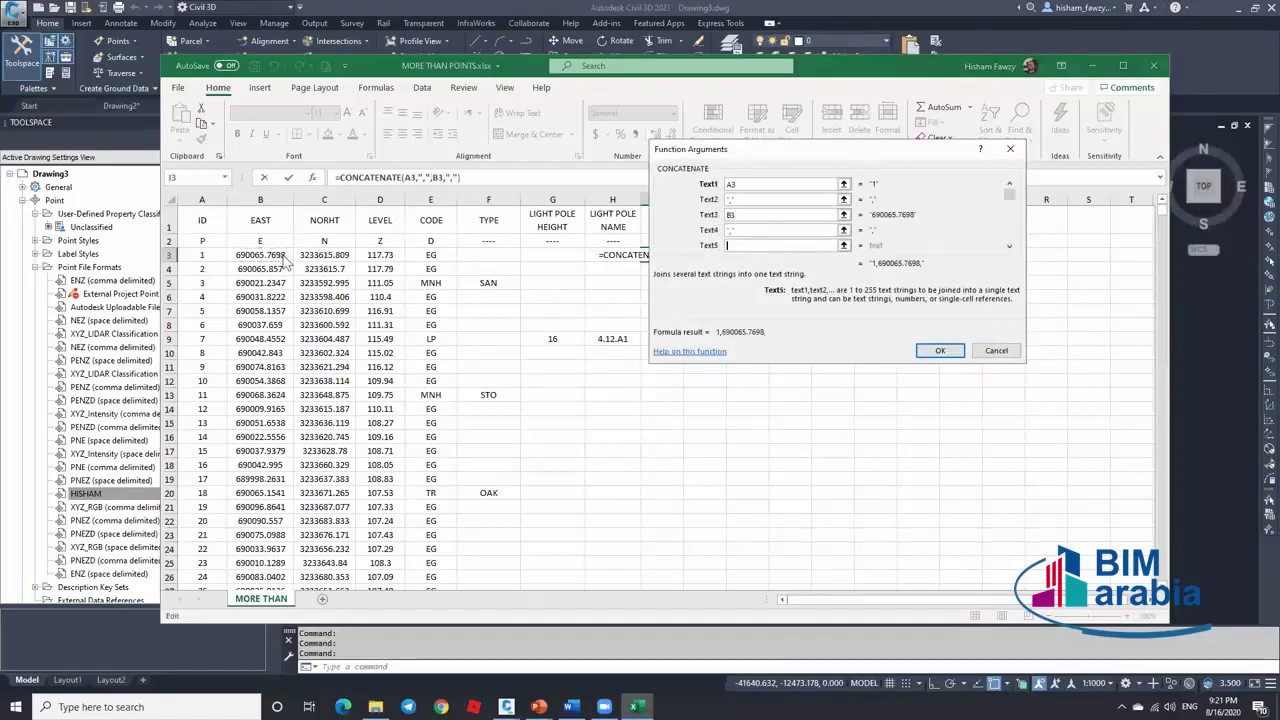
{"action": "left_click", "coordinate": [312, 256]}
{"action": "key", "text": "Tab"}
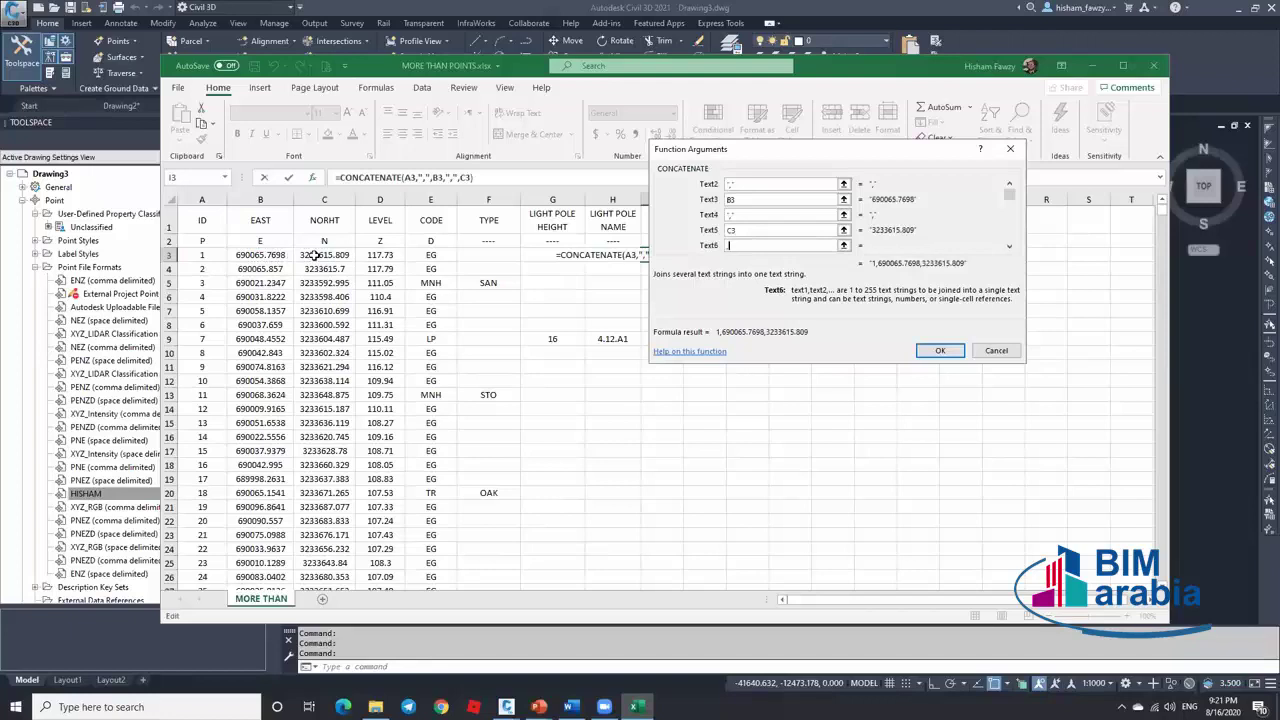
{"action": "type", "text": ","}
{"action": "key", "text": "Tab"}
{"action": "left_click", "coordinate": [370, 256]}
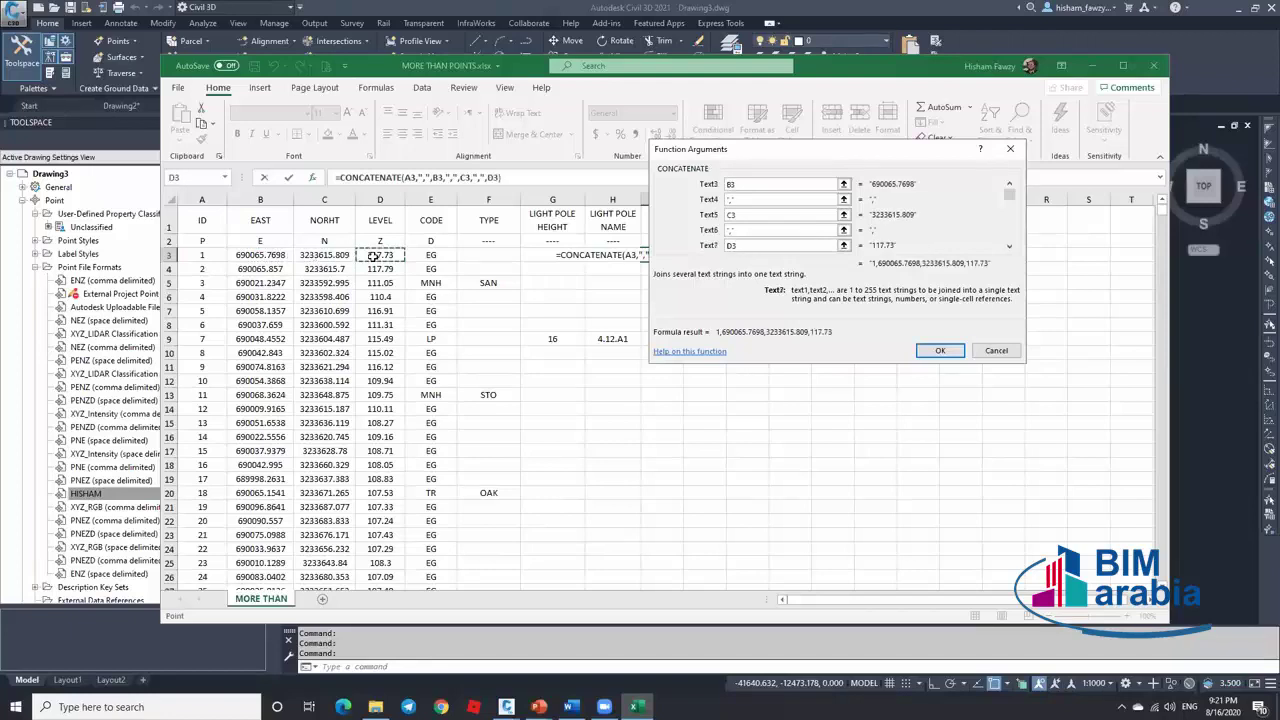
{"action": "key", "text": "Tab"}
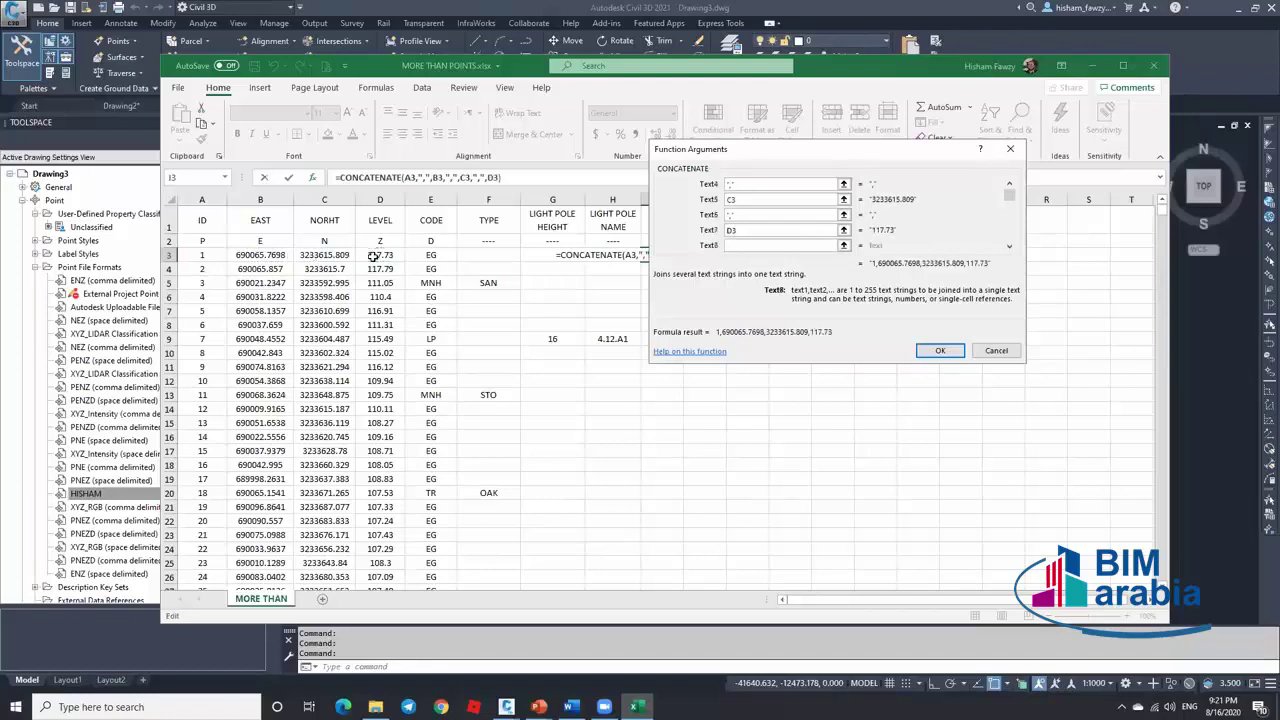
{"action": "type", "text": ","}
{"action": "key", "text": "Tab"}
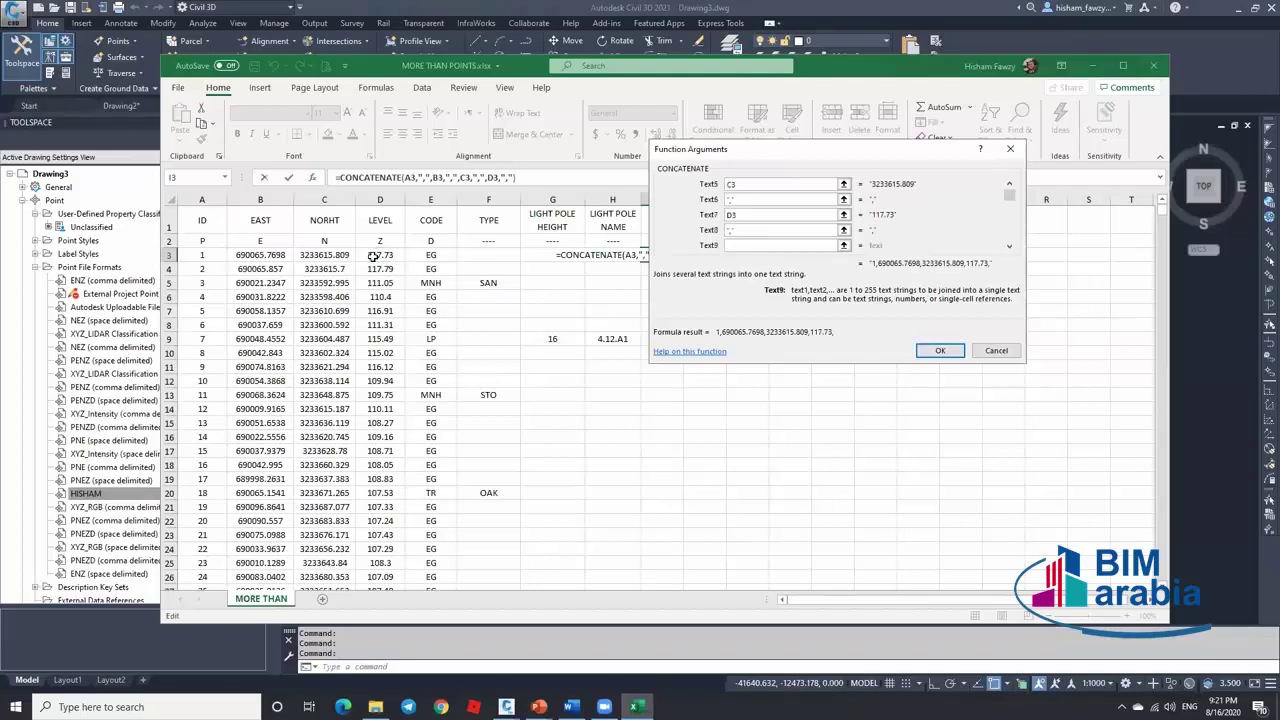
{"action": "left_click", "coordinate": [431, 255]}
{"action": "key", "text": "Tab"}
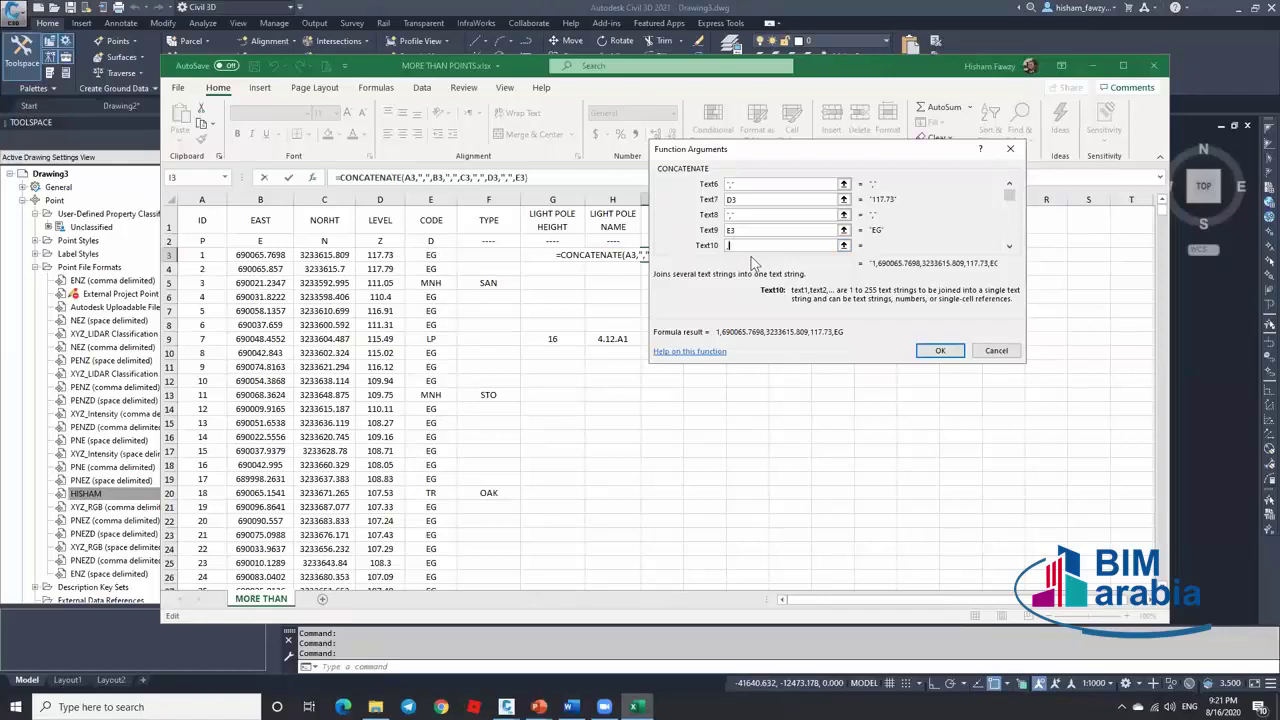
{"action": "key", "text": "Tab"}
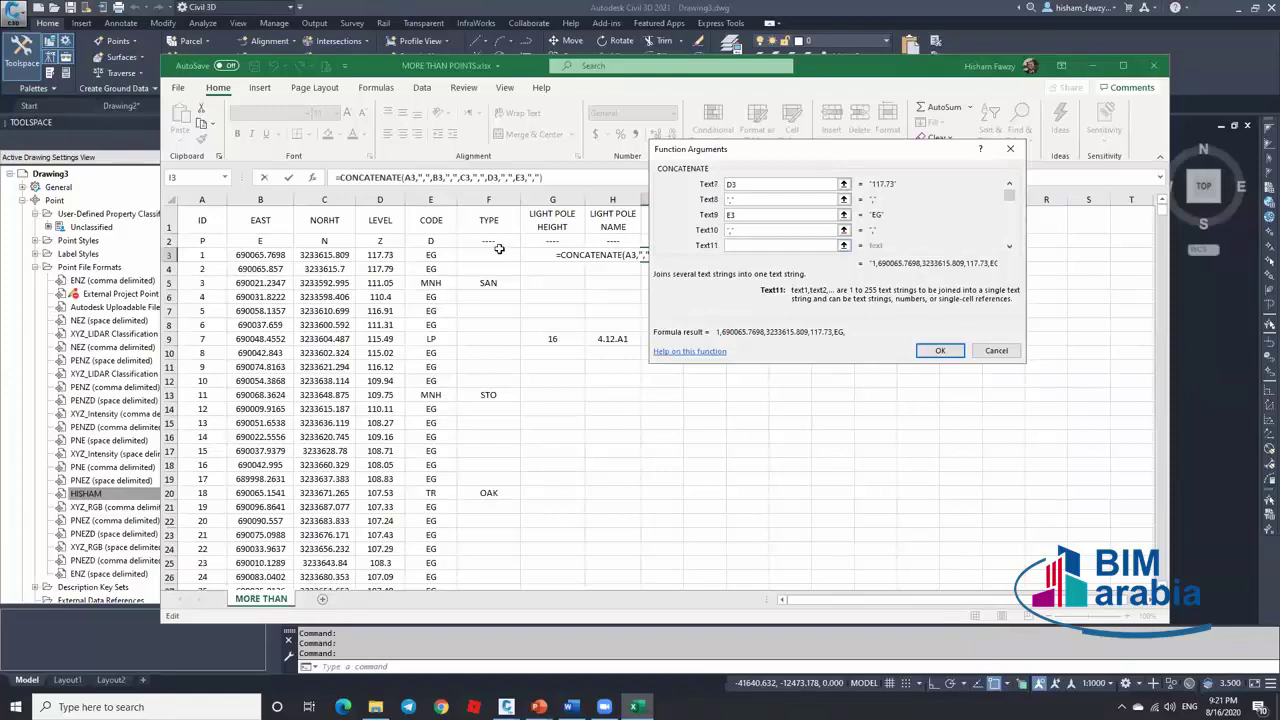
{"action": "left_click", "coordinate": [487, 254]}
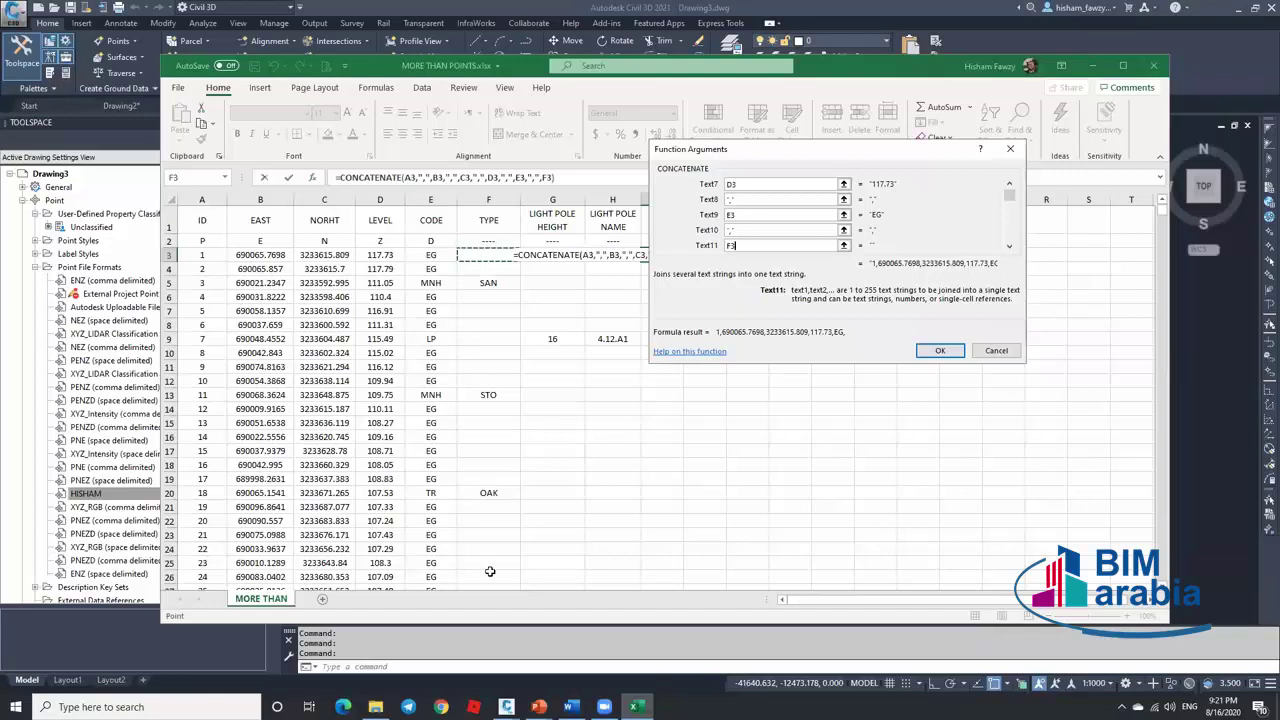
{"action": "key", "text": "Tab"}
{"action": "type", "text": ","}
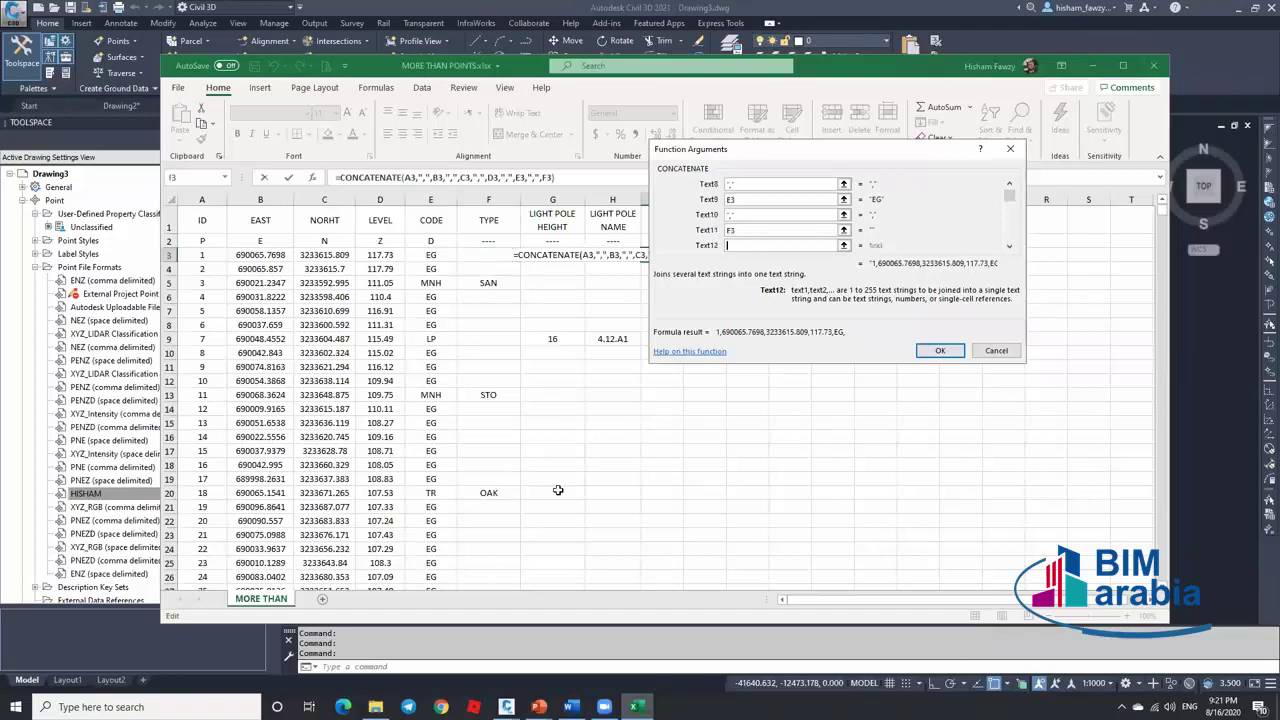
{"action": "key", "text": "Tab"}
{"action": "left_click", "coordinate": [552, 256]}
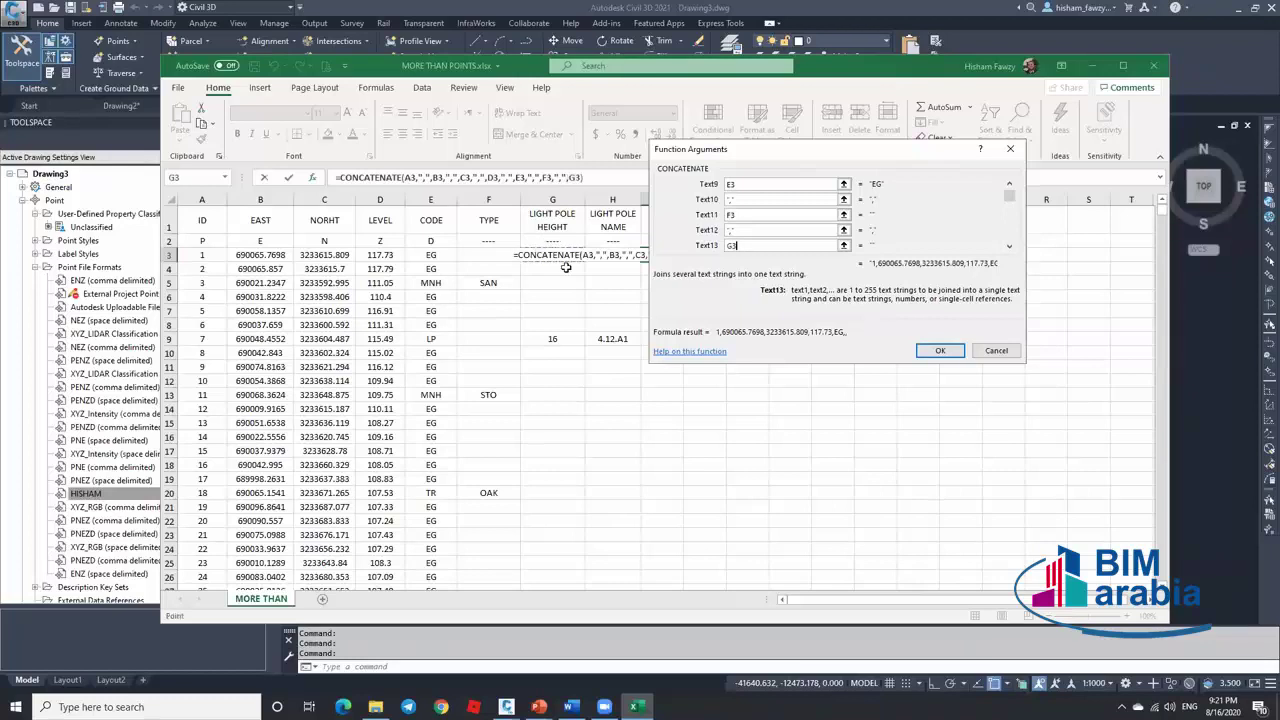
{"action": "left_click", "coordinate": [940, 350]}
Autofit column I and fill the I3 joining formula down to row 1002 for all points
{"action": "double_click", "coordinate": [683, 200]}
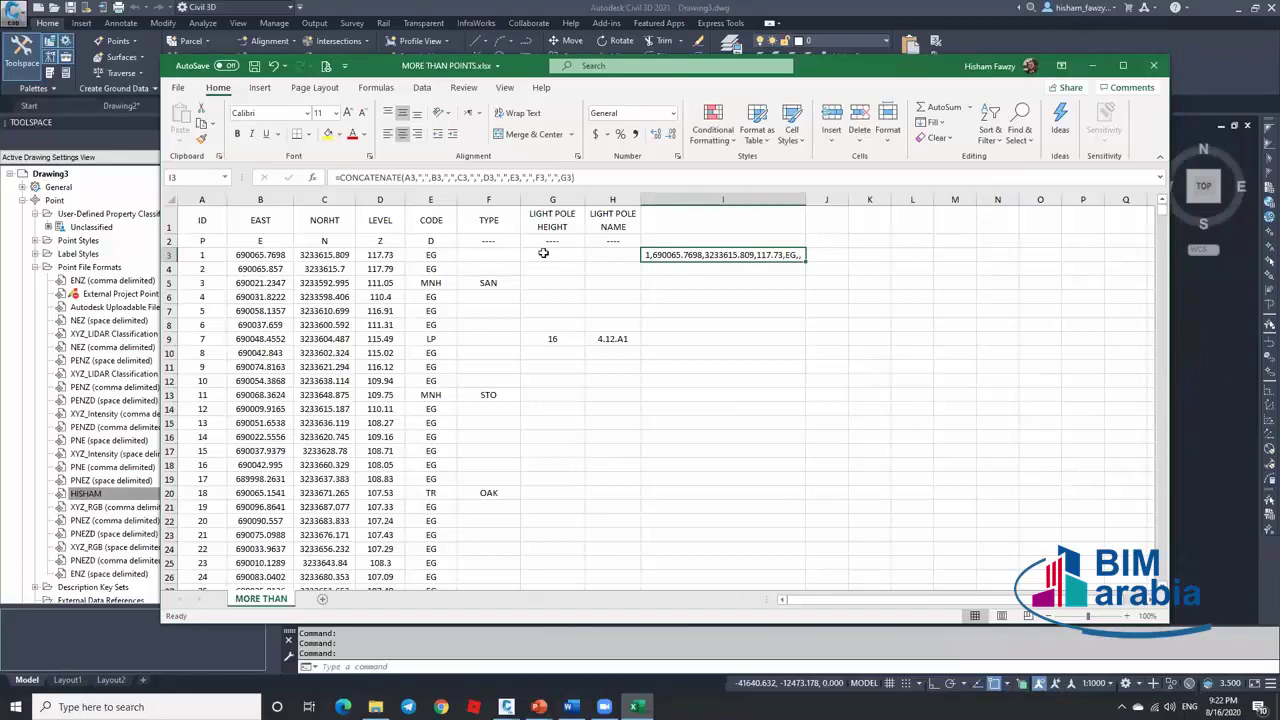
{"action": "left_click", "coordinate": [614, 199]}
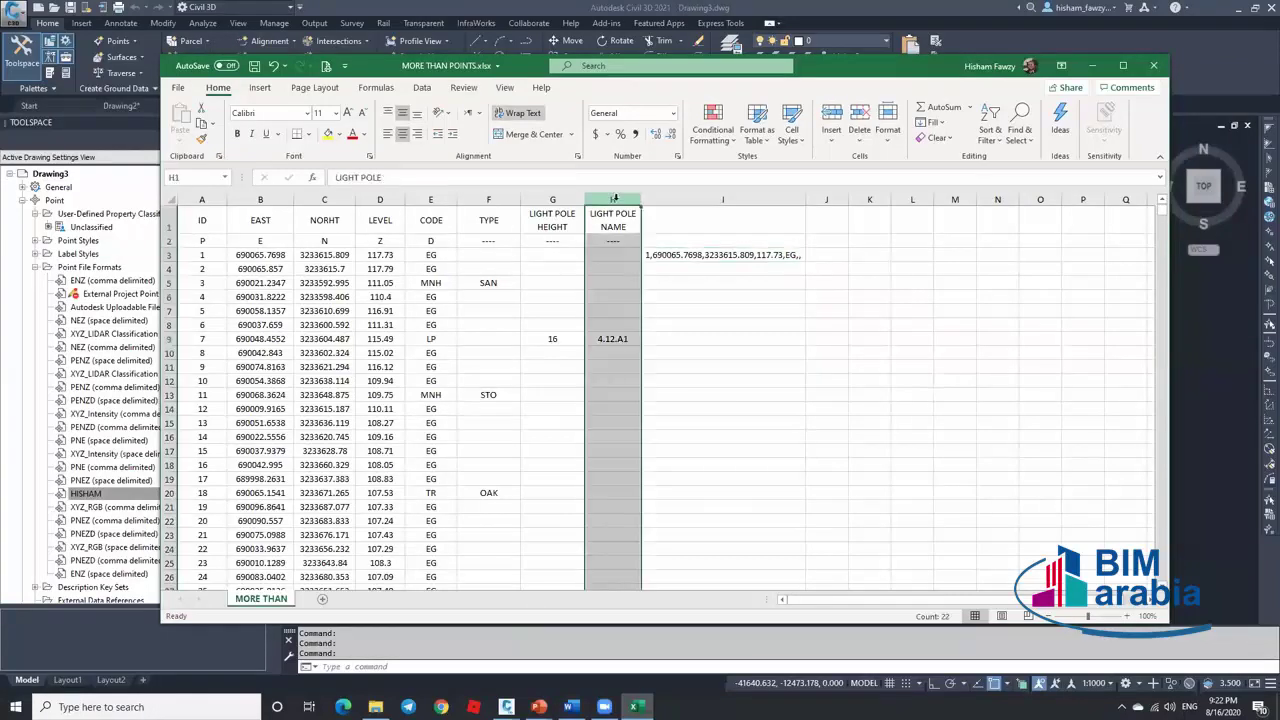
{"action": "left_click_drag", "start_coordinate": [690, 262], "coordinate": [790, 563]}
{"action": "left_click", "coordinate": [808, 258]}
{"action": "left_click", "coordinate": [797, 256]}
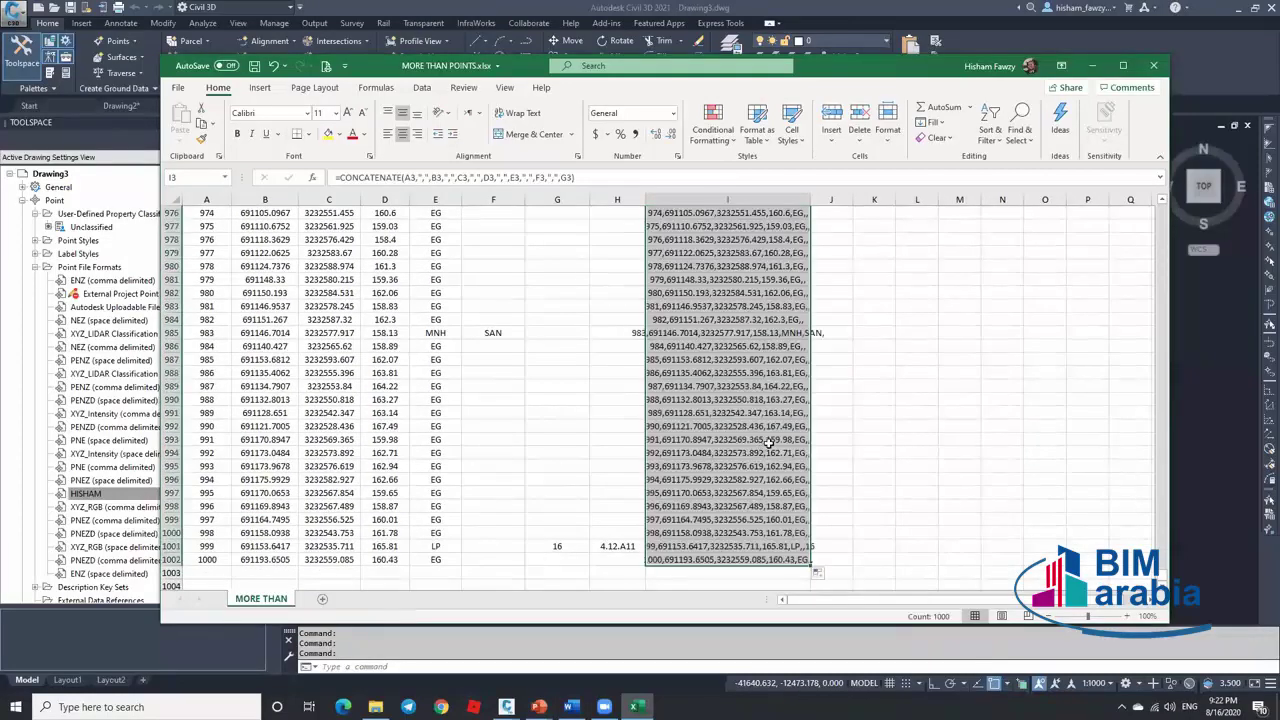
{"action": "left_click", "coordinate": [1093, 65]}
{"action": "left_click", "coordinate": [1240, 8]}
Overwrite NGL.txt with the pasted comma-joined point lines, save it and close Notepad
{"action": "double_click", "coordinate": [886, 223]}
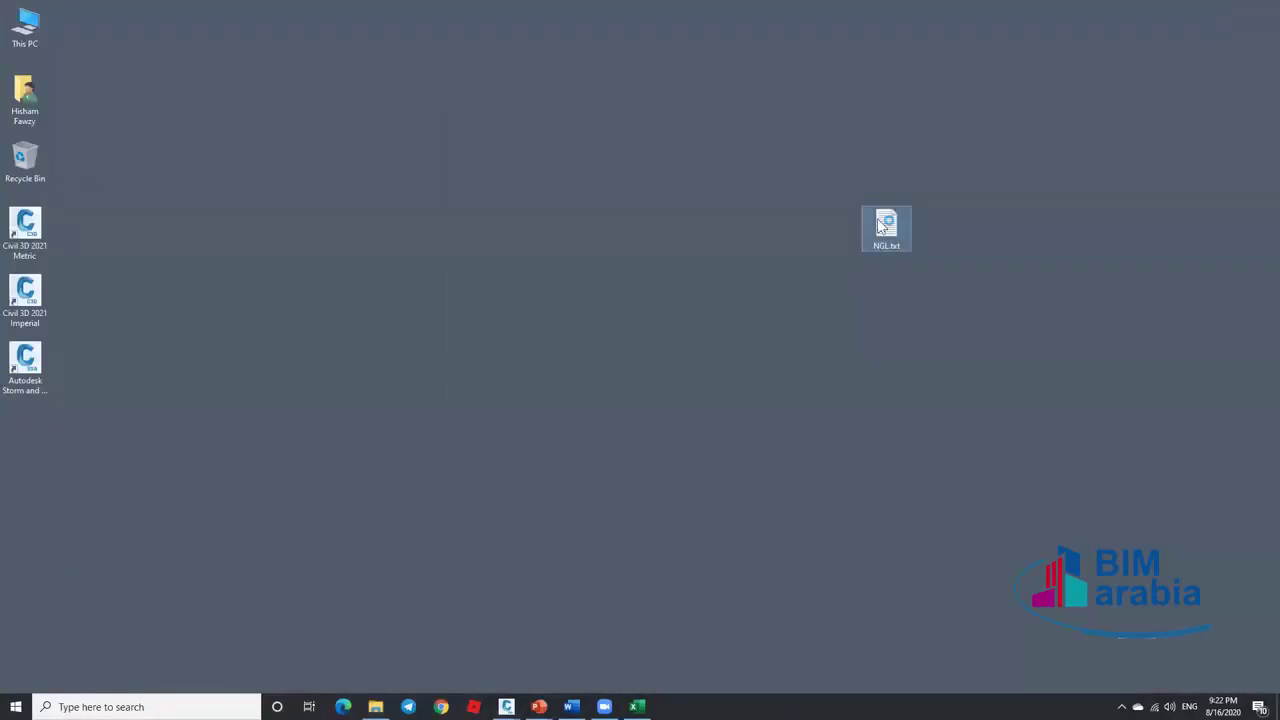
{"action": "key", "text": "ctrl+a"}
{"action": "key", "text": "ctrl+v"}
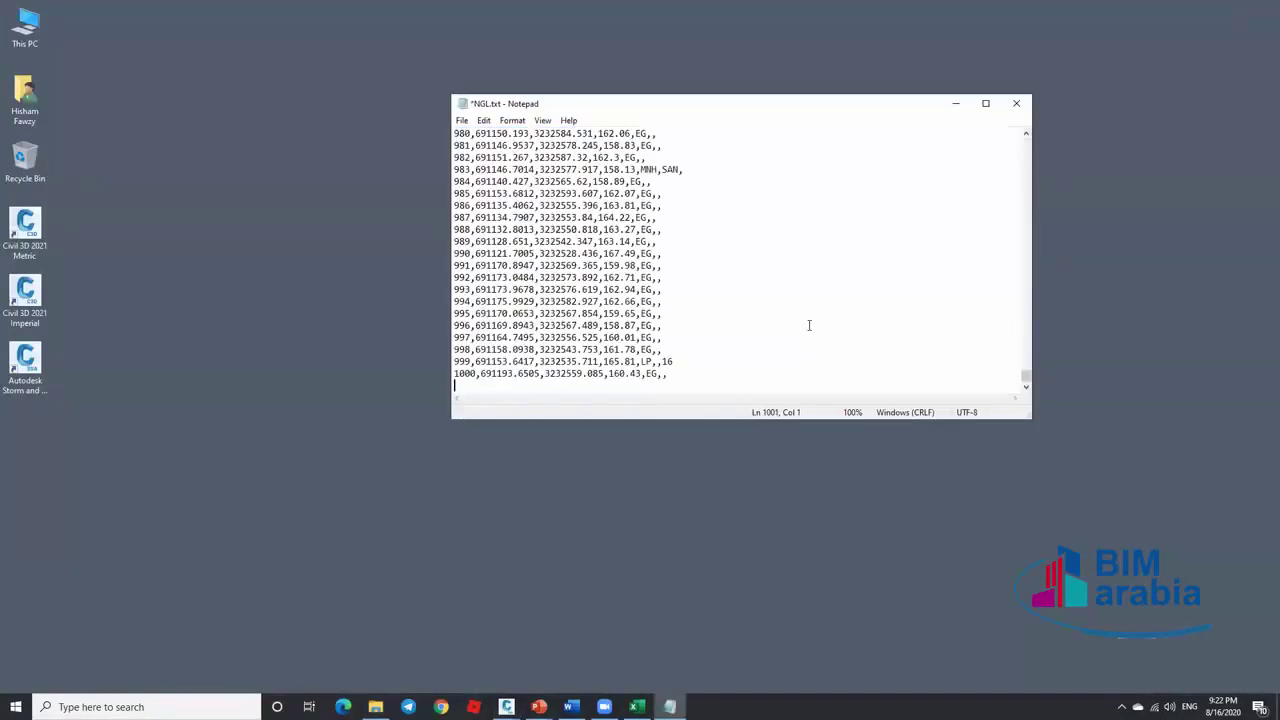
{"action": "left_click", "coordinate": [462, 120]}
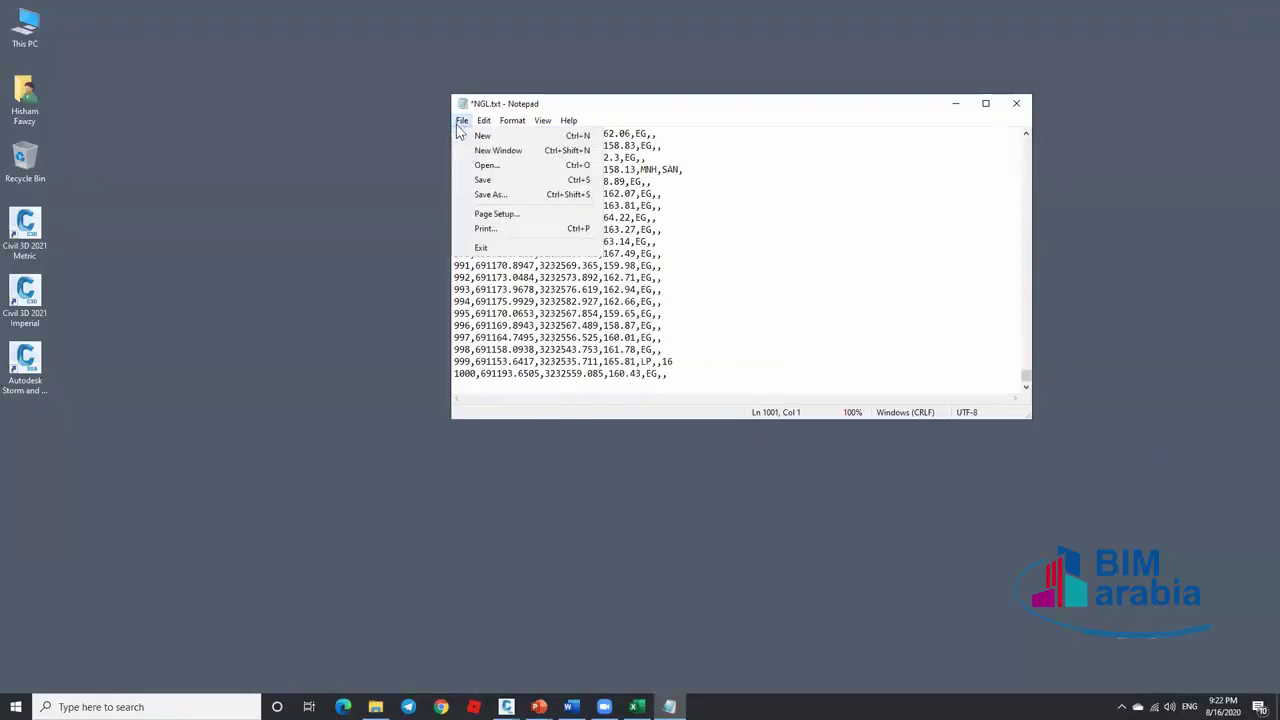
{"action": "left_click", "coordinate": [482, 180]}
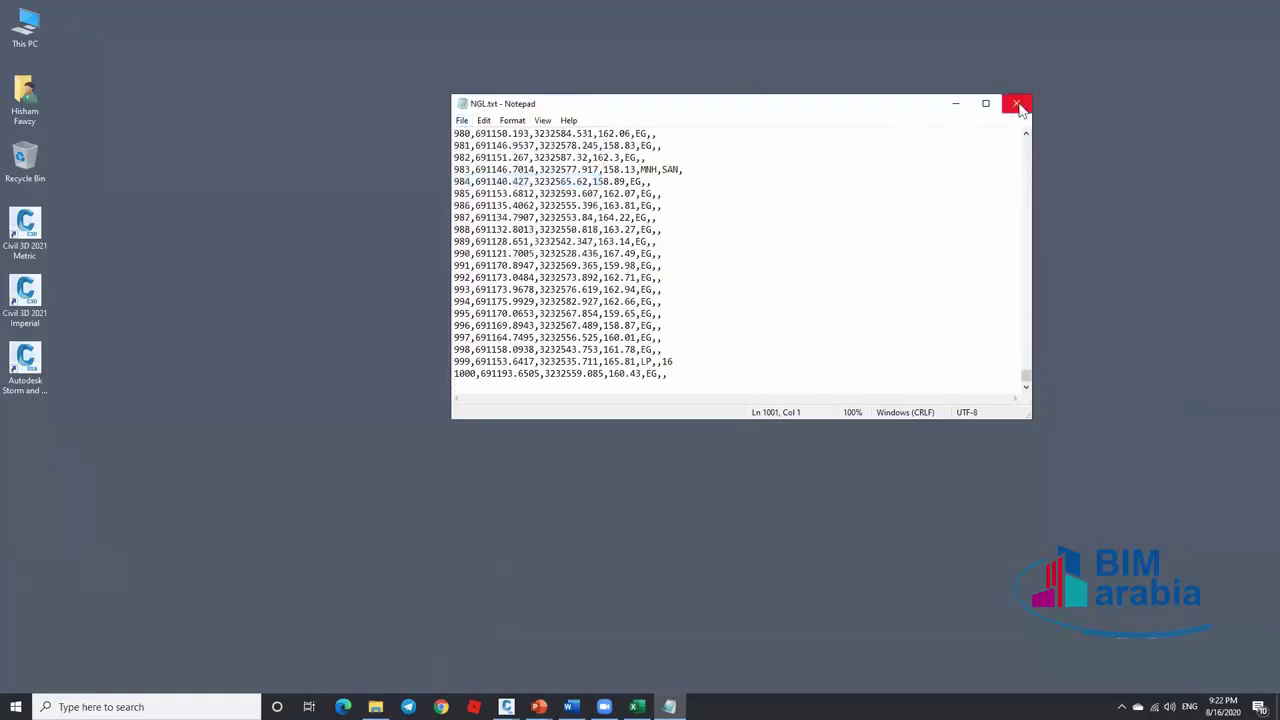
{"action": "left_click", "coordinate": [1018, 105]}
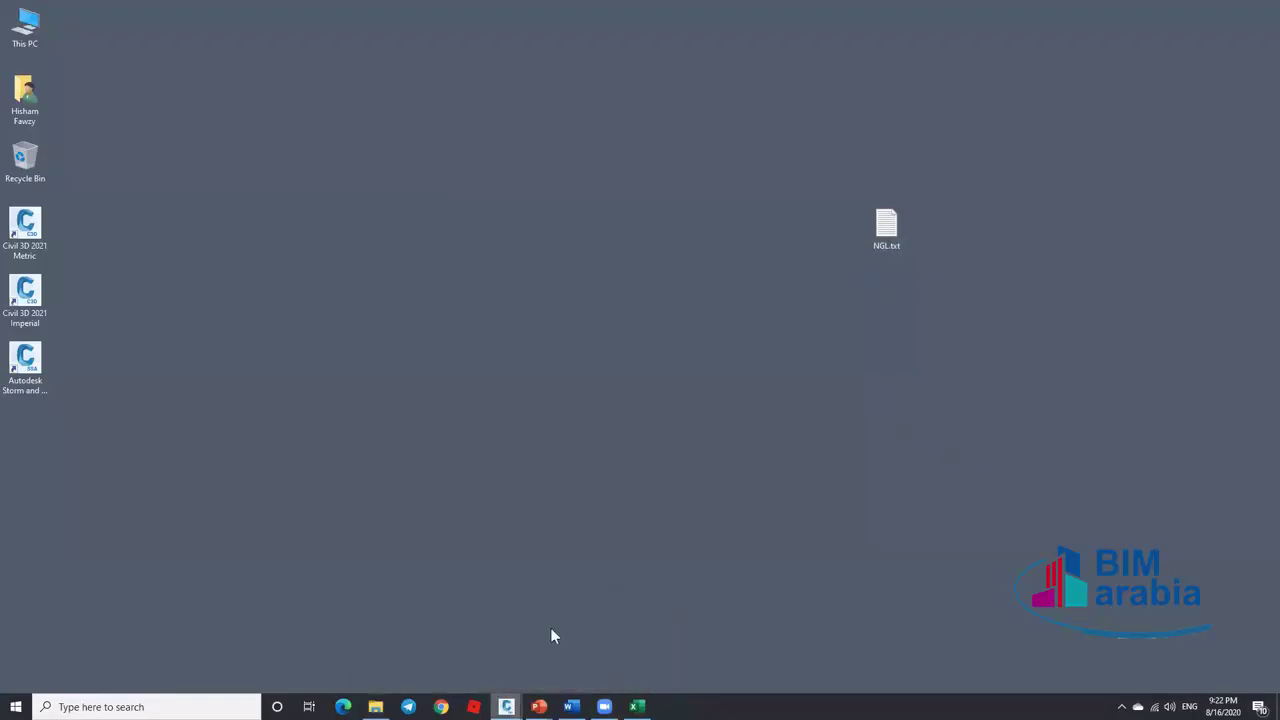
{"action": "left_click", "coordinate": [506, 707]}
{"action": "left_click", "coordinate": [834, 18]}
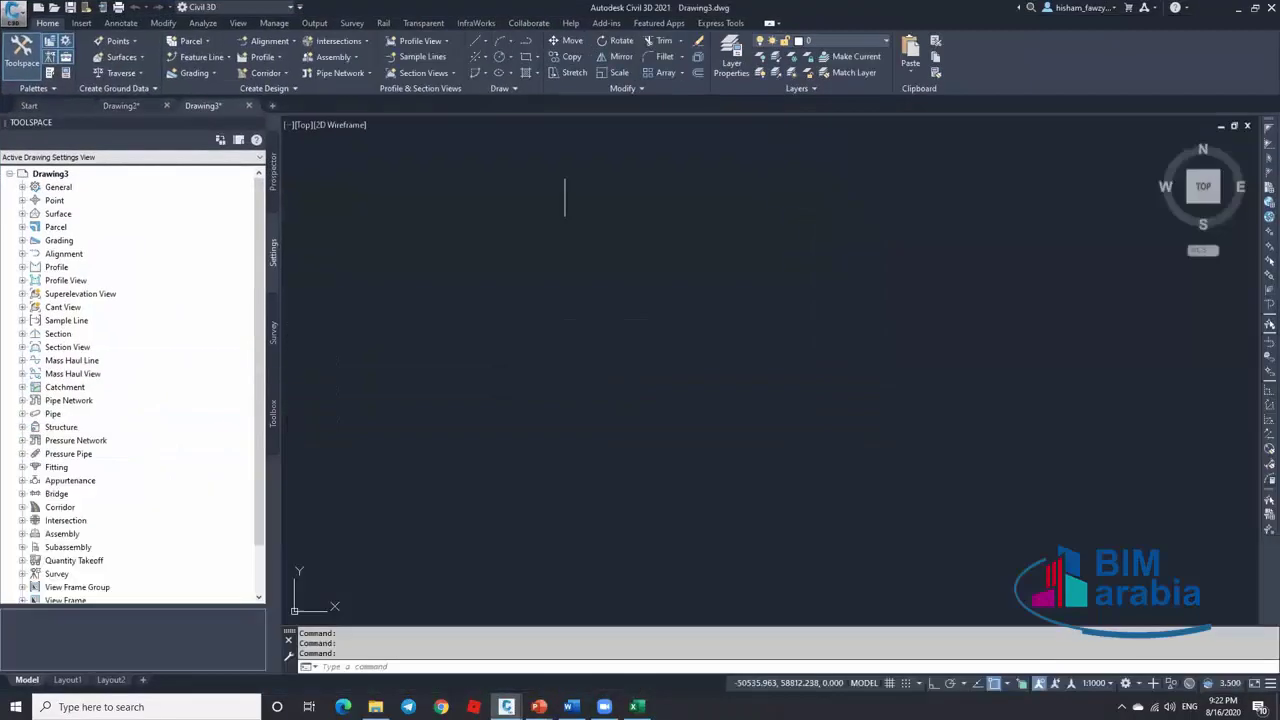
Import NGL.txt through Points from File using the HISHAM point file format
{"action": "left_click", "coordinate": [81, 22]}
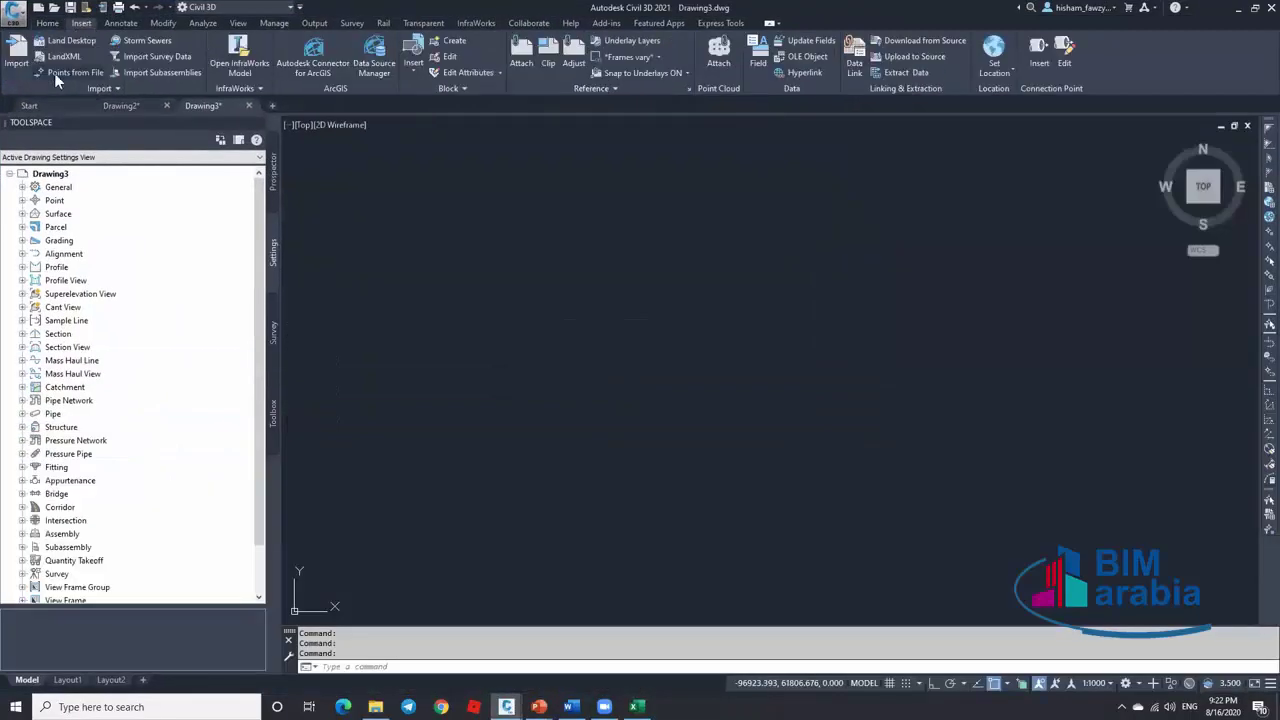
{"action": "left_click", "coordinate": [84, 72]}
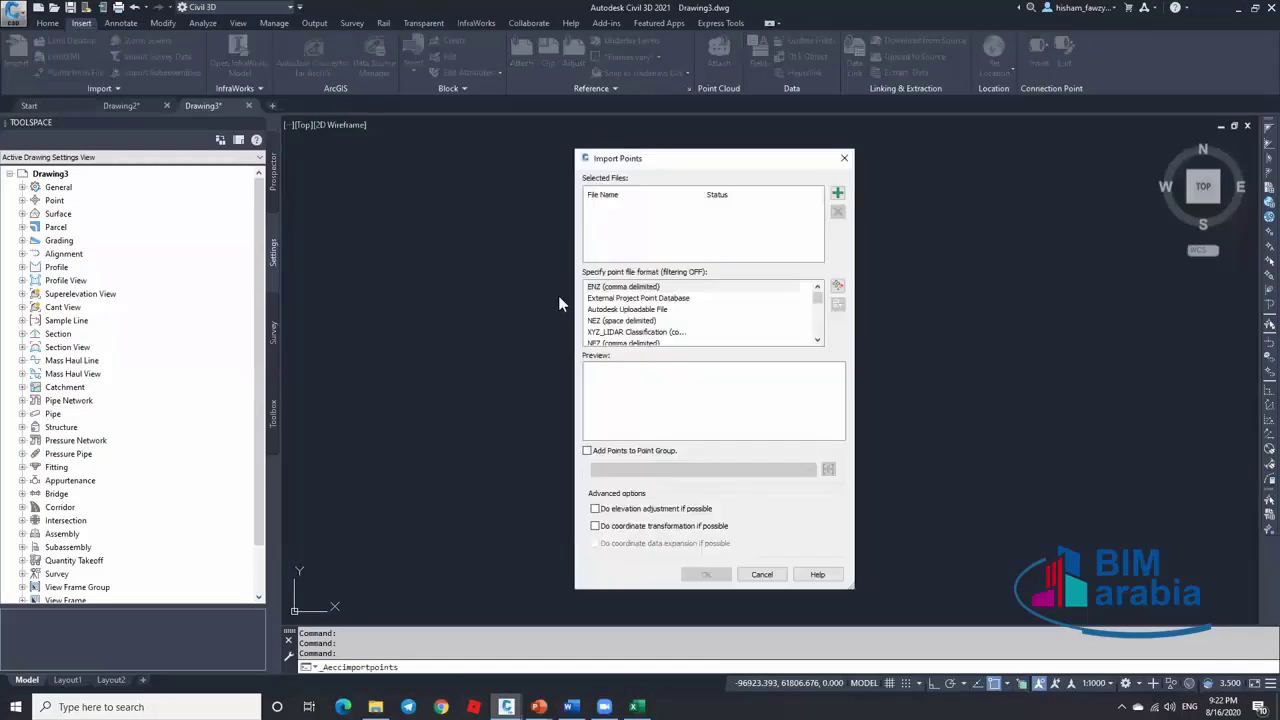
{"action": "left_click", "coordinate": [837, 193]}
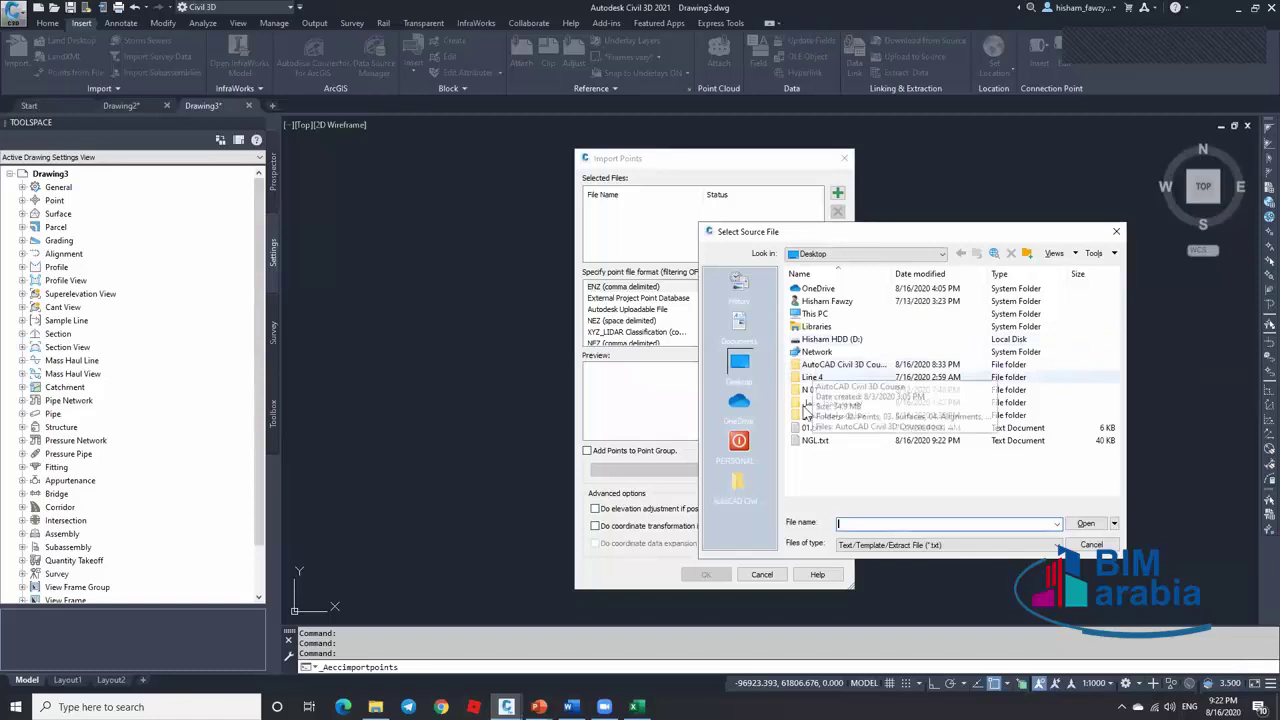
{"action": "left_click", "coordinate": [814, 442]}
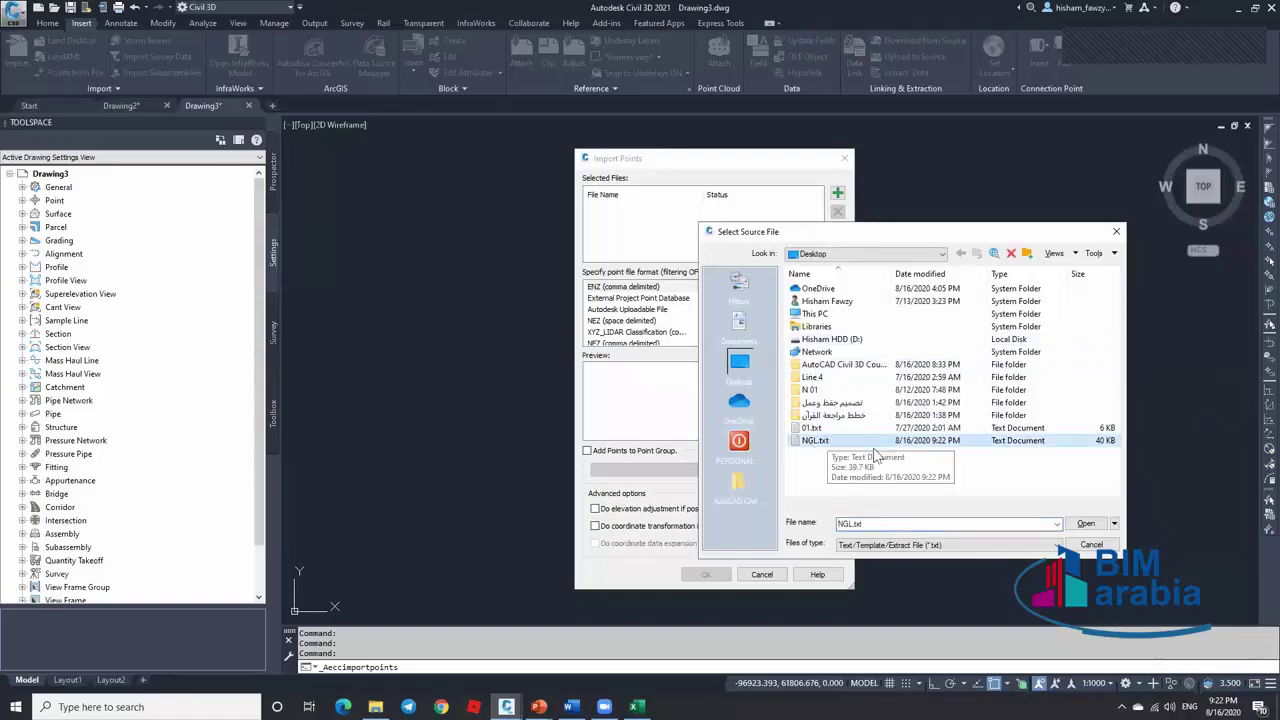
{"action": "left_click", "coordinate": [1084, 524]}
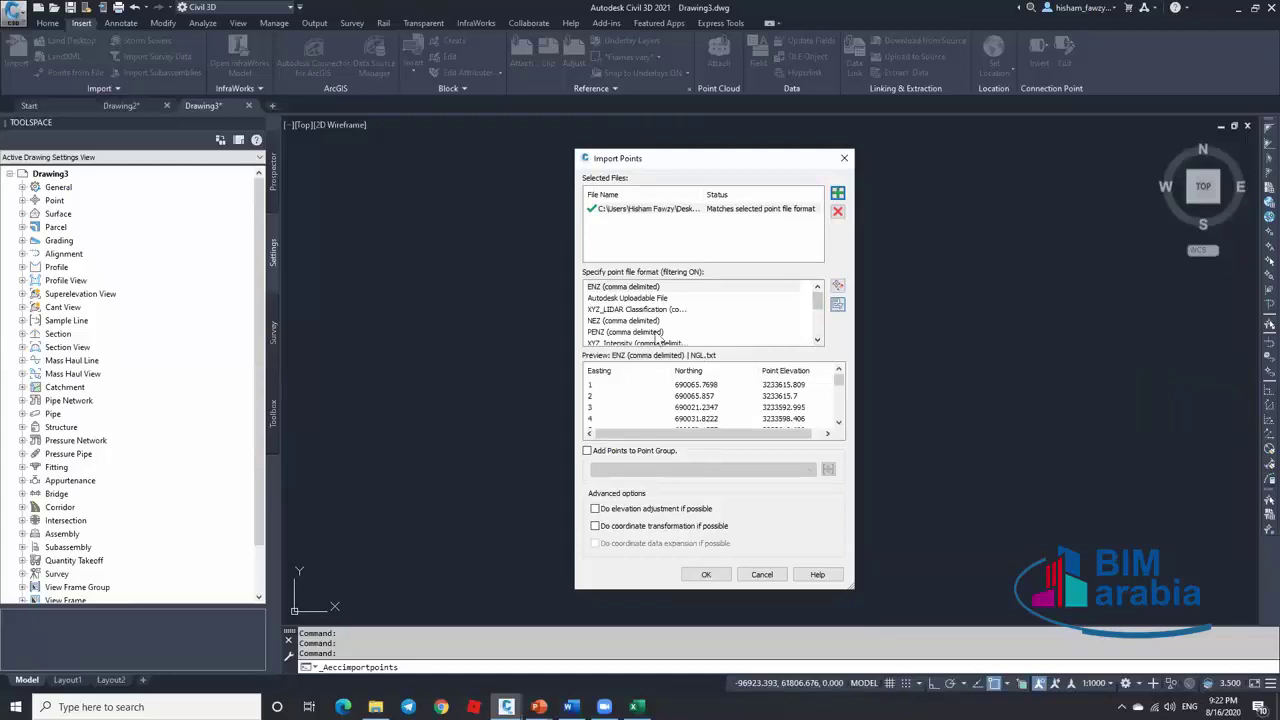
{"action": "left_click_drag", "start_coordinate": [818, 304], "coordinate": [818, 322]}
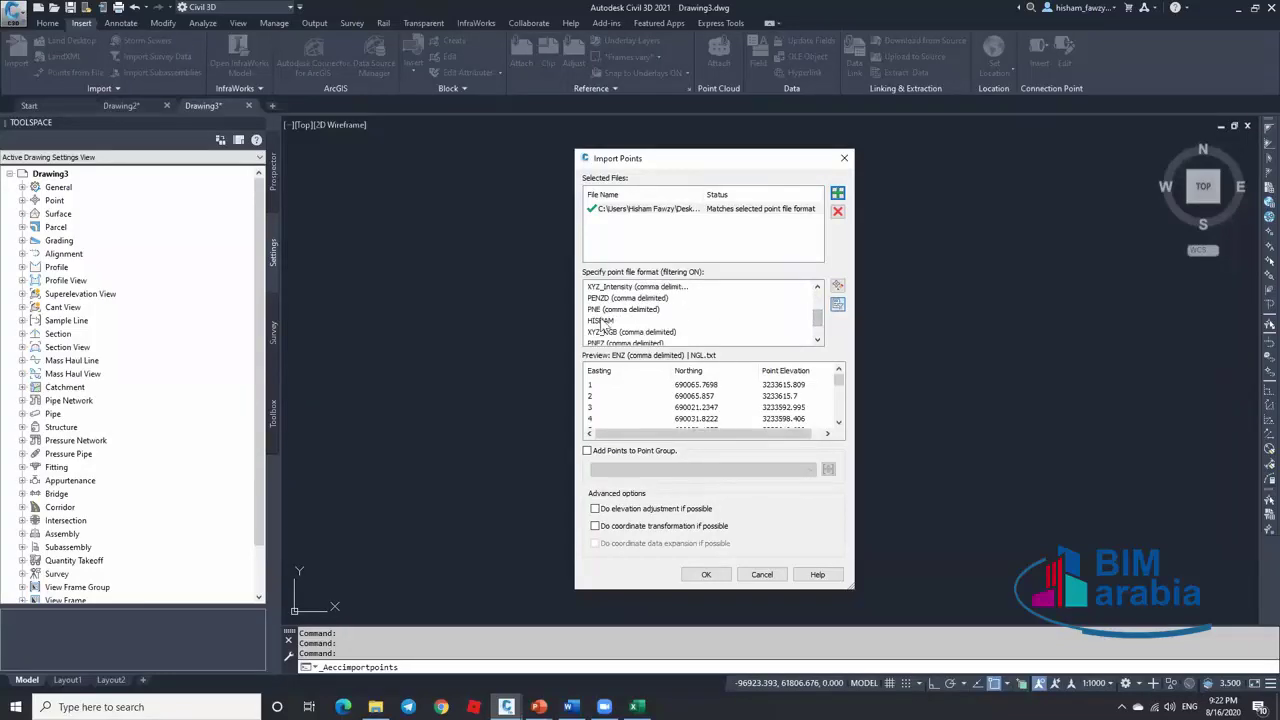
{"action": "left_click", "coordinate": [645, 321]}
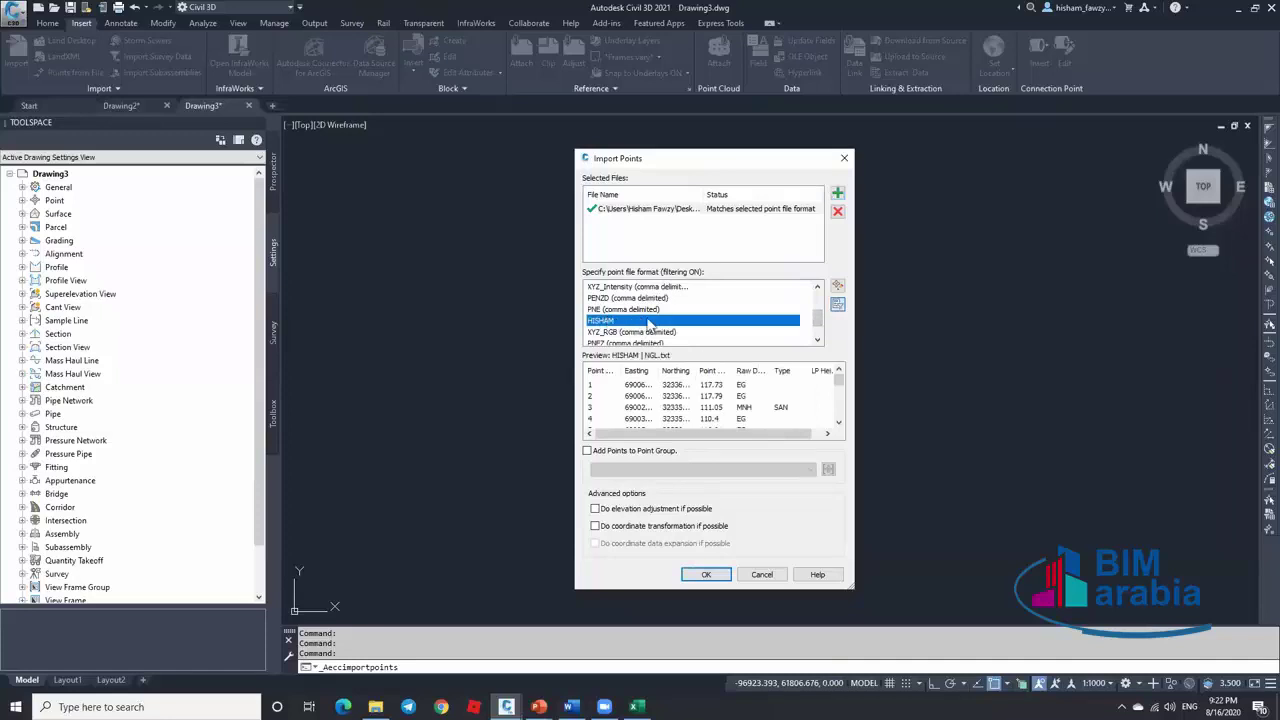
{"action": "left_click", "coordinate": [706, 574]}
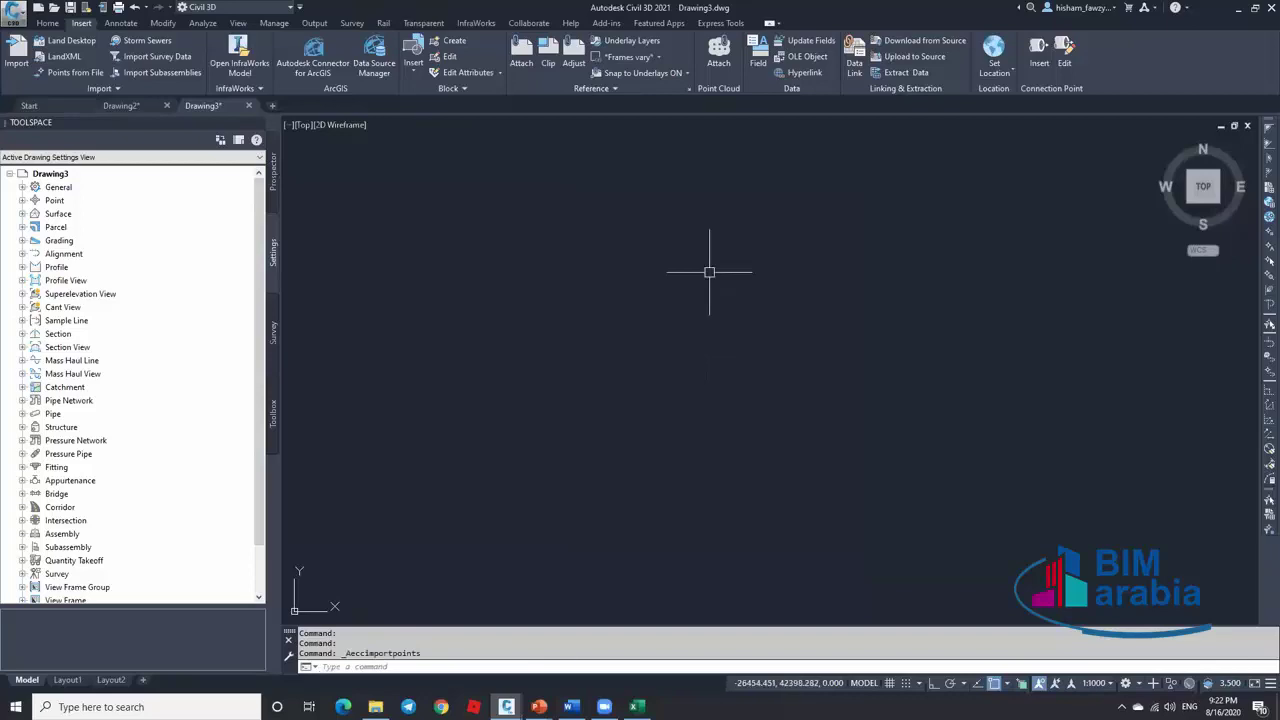
Zoom to extents, then zoom in to check labels such as point 38 showing 109.78 and TR
{"action": "left_click", "coordinate": [438, 667]}
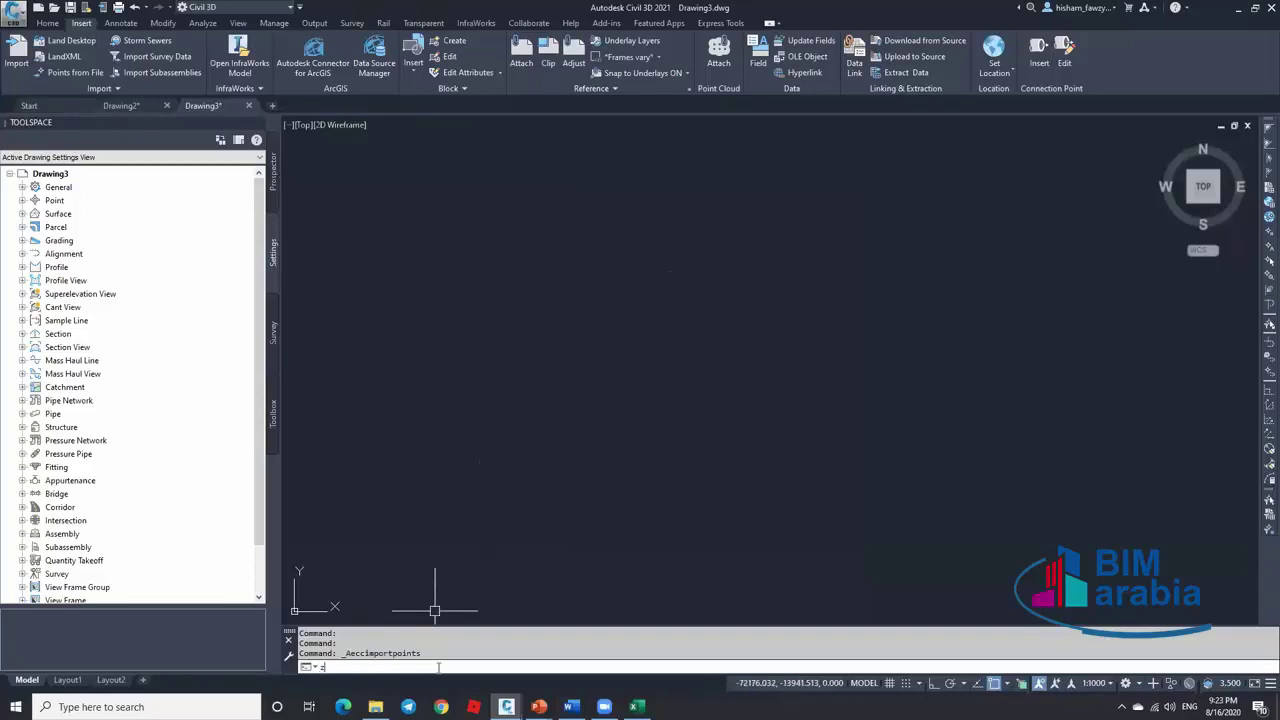
{"action": "key", "text": "Return"}
{"action": "type", "text": "e"}
{"action": "key", "text": "Return"}
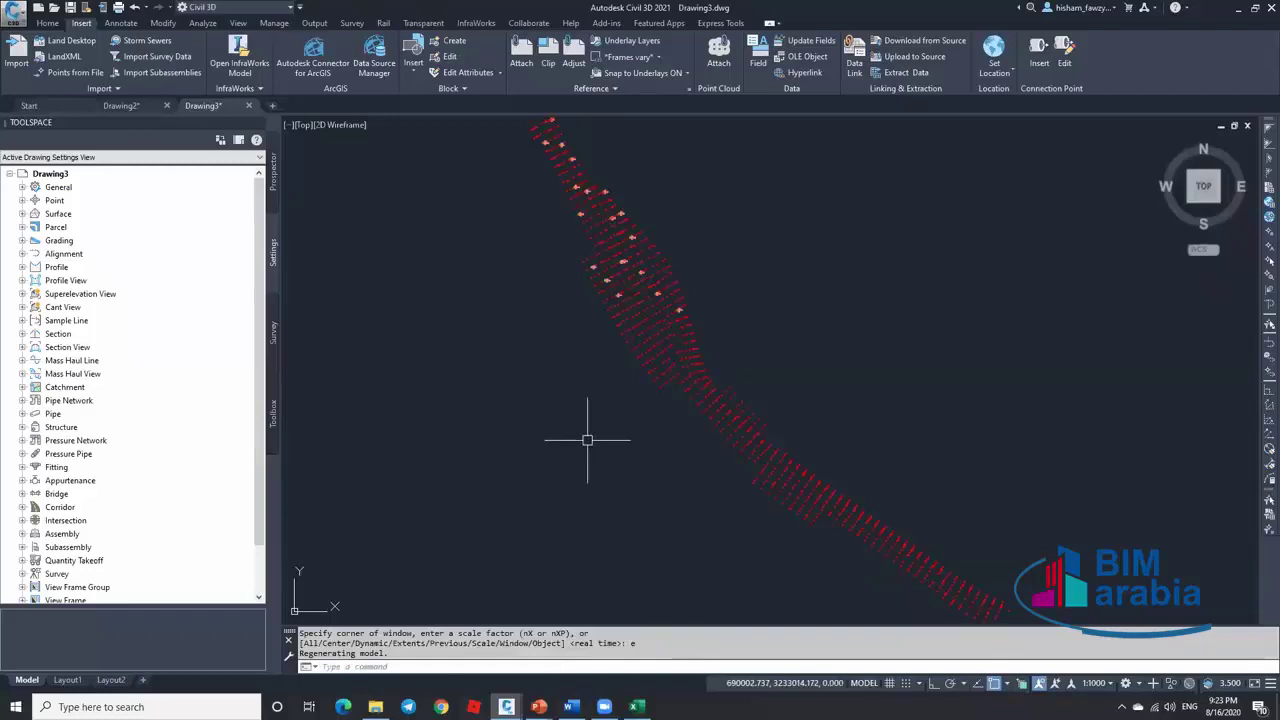
{"action": "scroll", "coordinate": [611, 299], "scroll_direction": "up", "scroll_amount": 5}
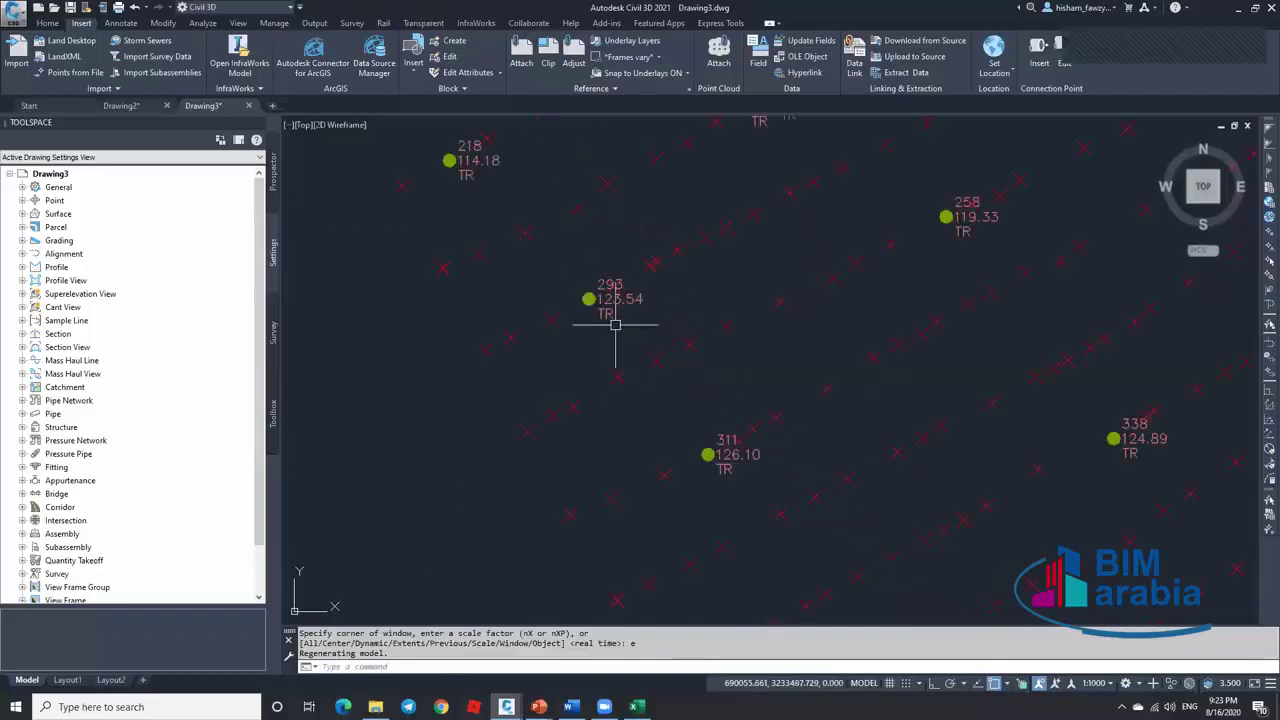
{"action": "scroll", "coordinate": [596, 300], "scroll_direction": "up", "scroll_amount": 2}
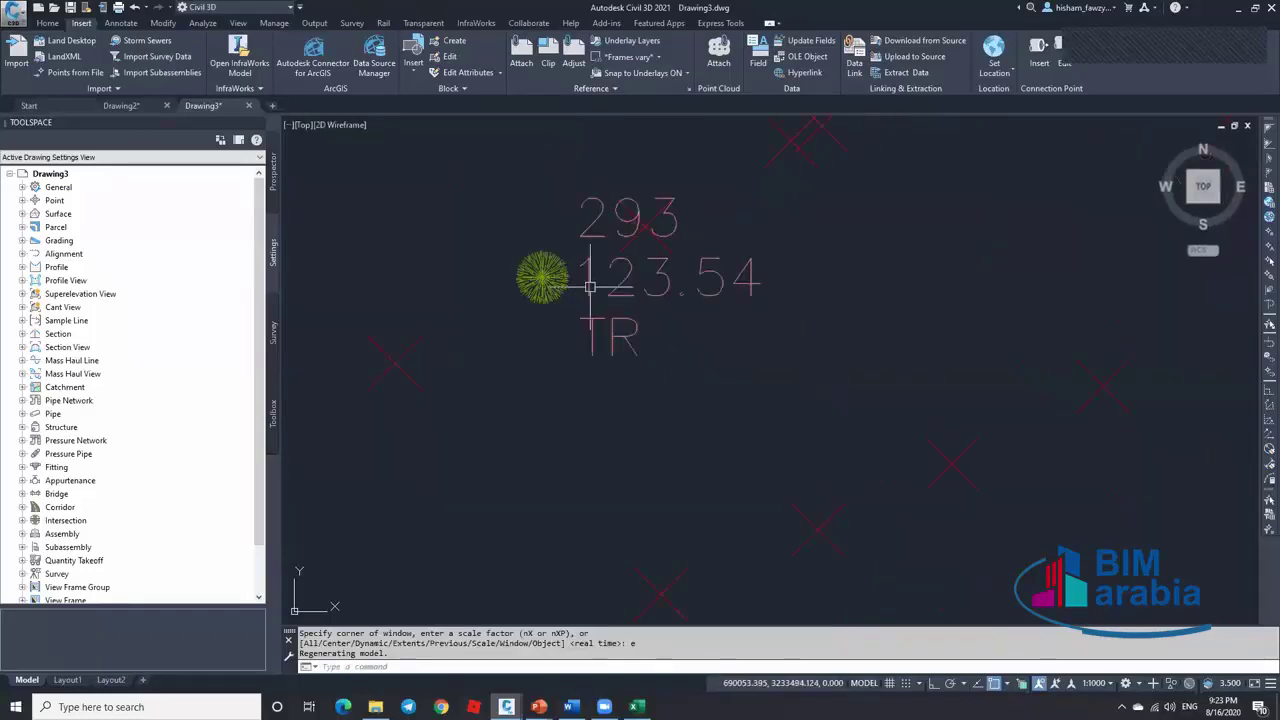
{"action": "scroll", "coordinate": [597, 300], "scroll_direction": "down", "scroll_amount": 4}
{"action": "scroll", "coordinate": [596, 300], "scroll_direction": "down", "scroll_amount": 5}
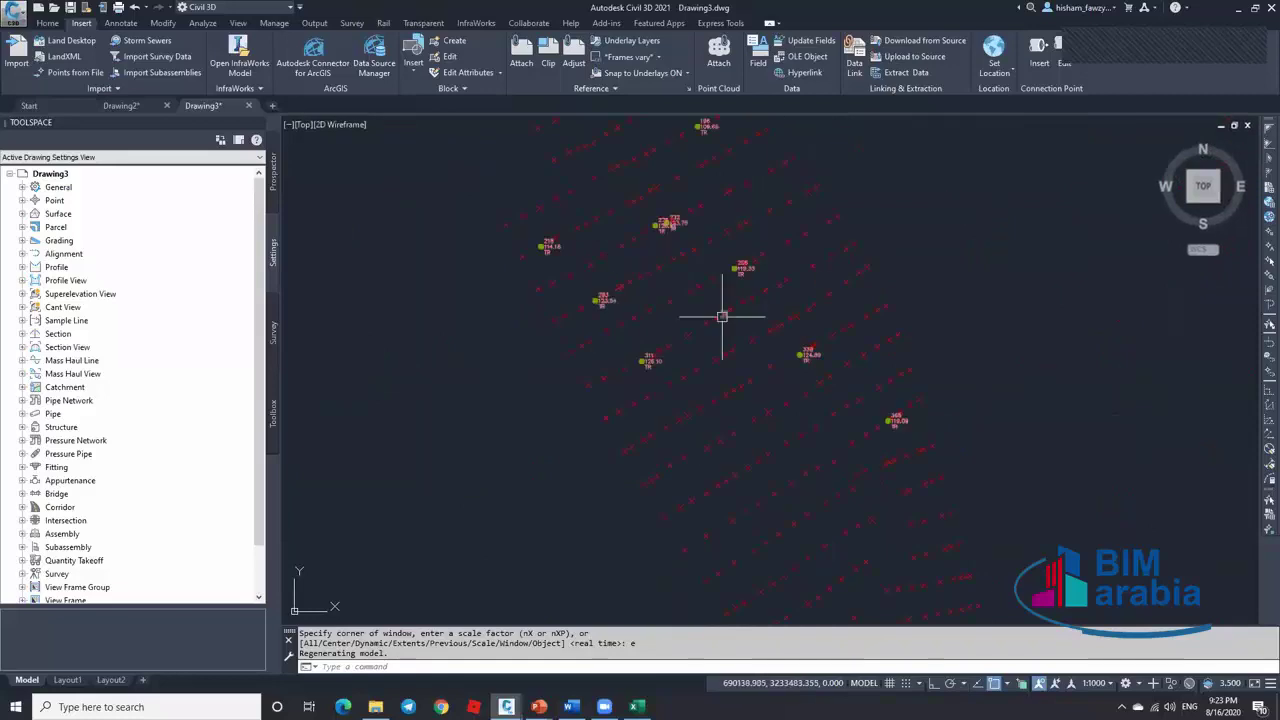
{"action": "scroll", "coordinate": [700, 192], "scroll_direction": "down", "scroll_amount": 2}
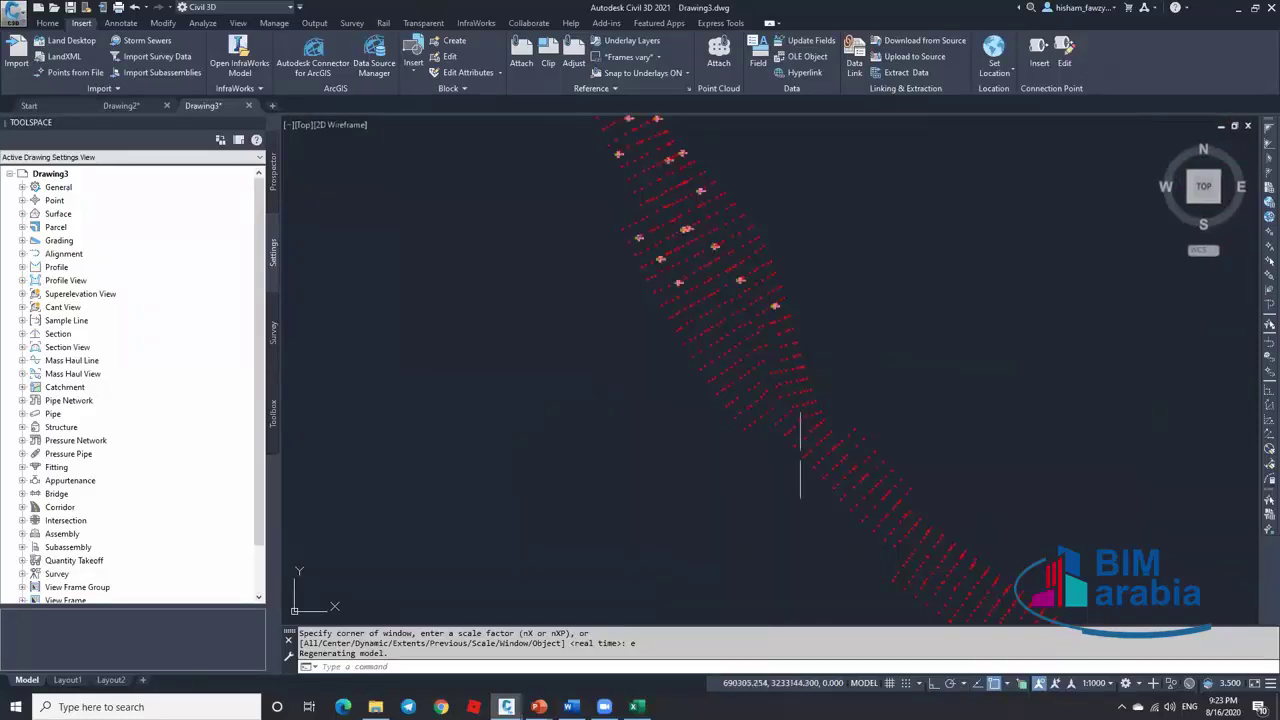
{"action": "scroll", "coordinate": [614, 157], "scroll_direction": "up", "scroll_amount": 7}
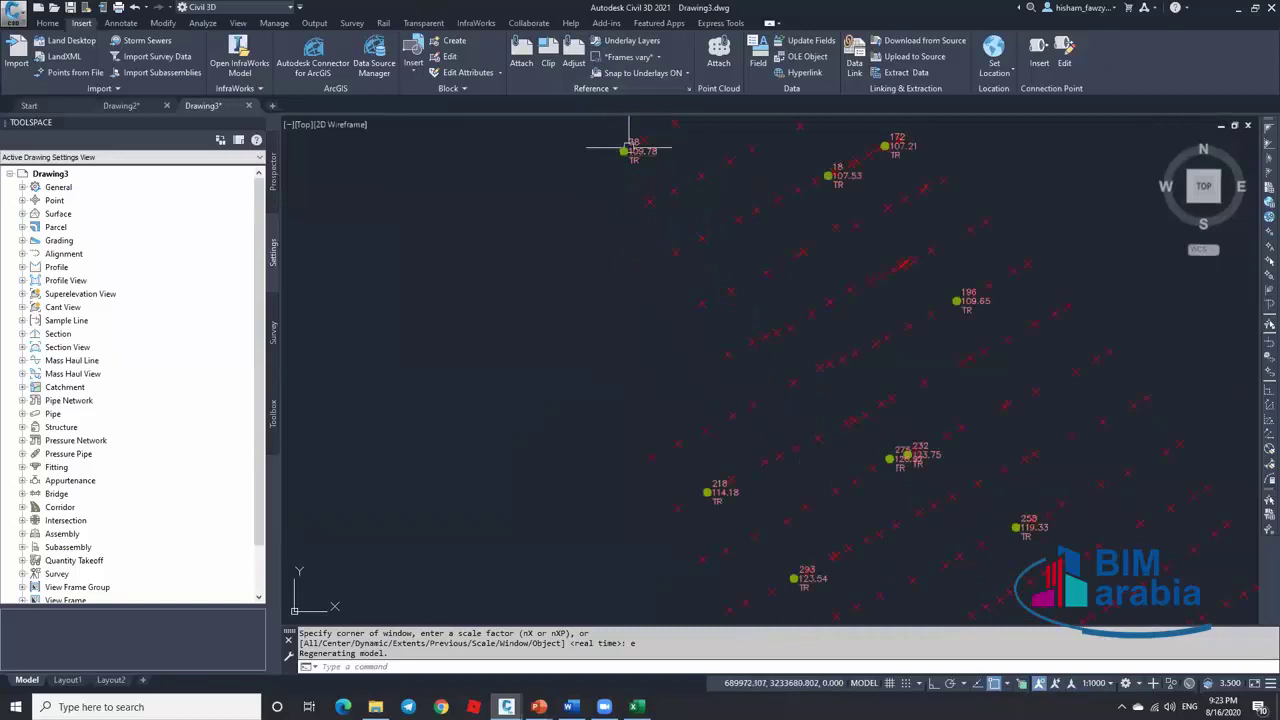
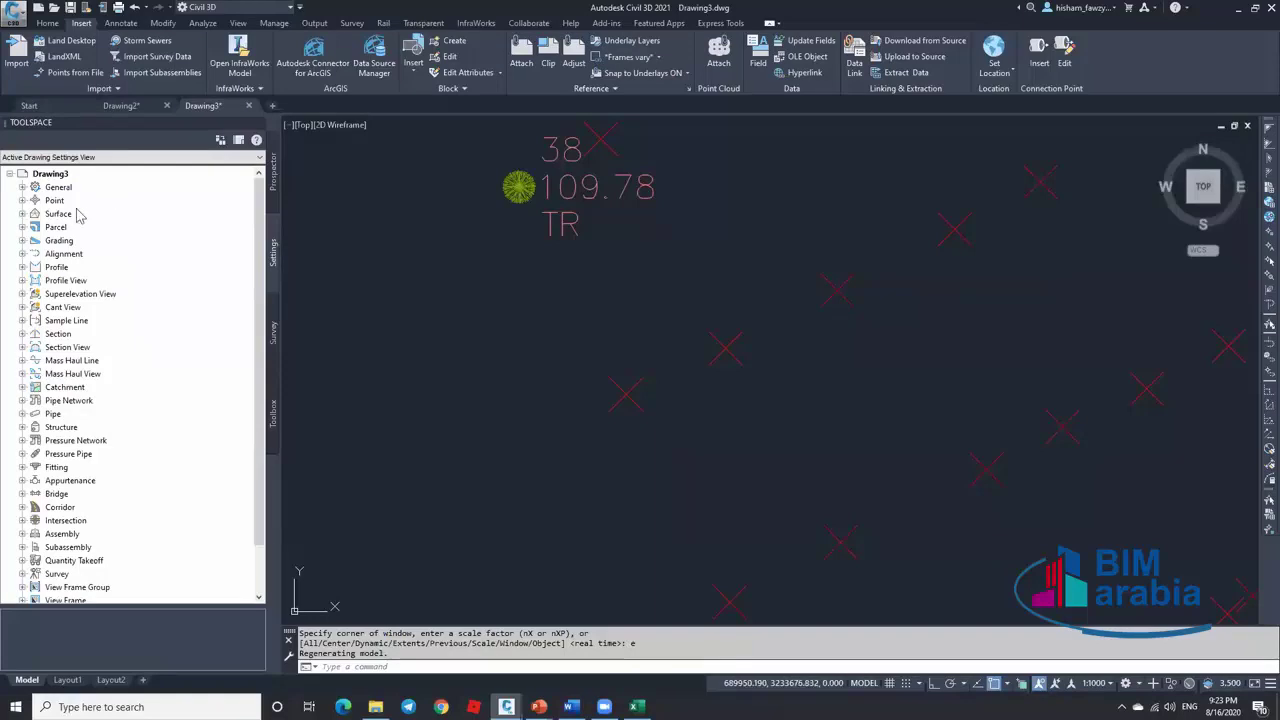
Open the Civil 3D description key set in the key editor from Point > Description Key Sets
{"action": "left_click", "coordinate": [22, 200]}
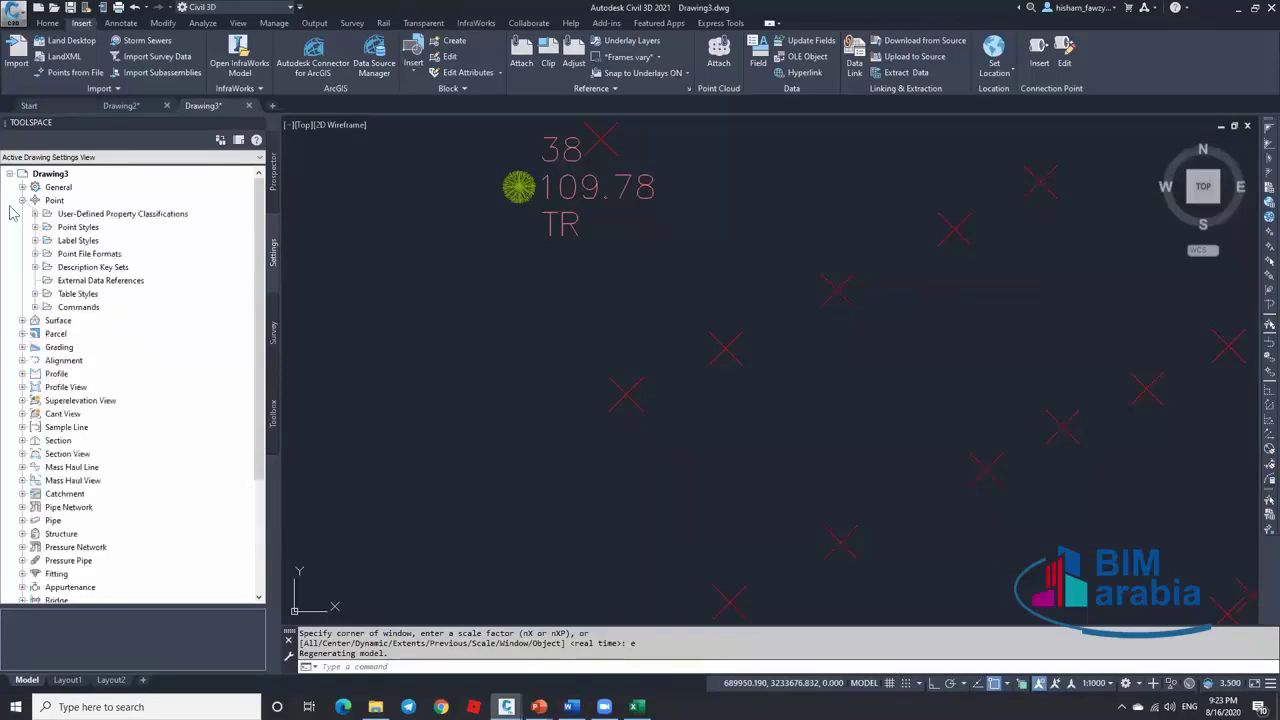
{"action": "left_click", "coordinate": [35, 267]}
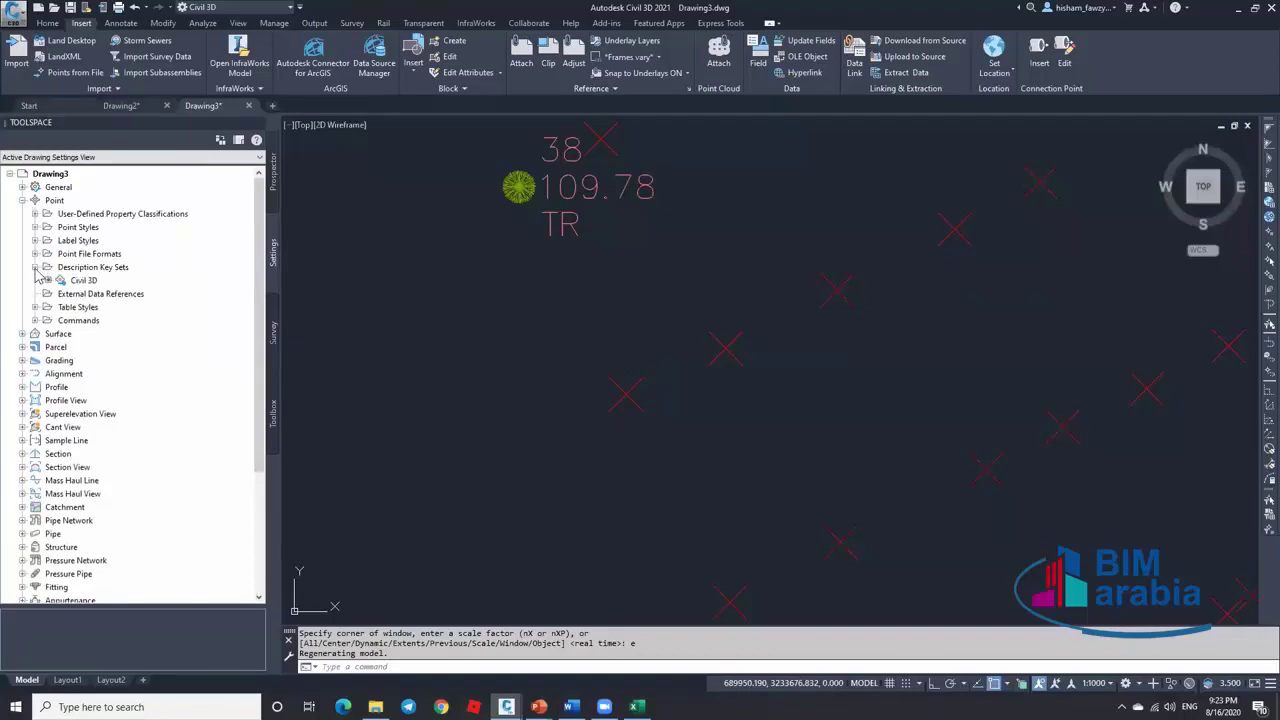
{"action": "left_click", "coordinate": [95, 280]}
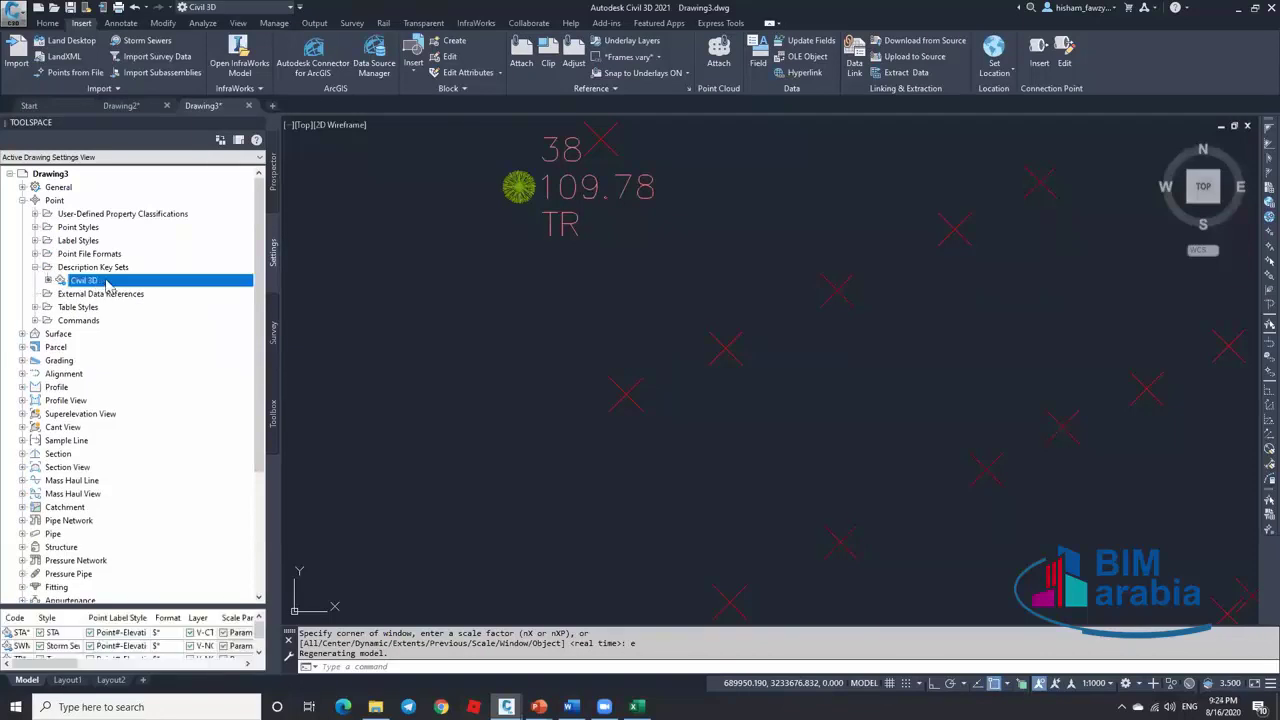
{"action": "right_click", "coordinate": [107, 285]}
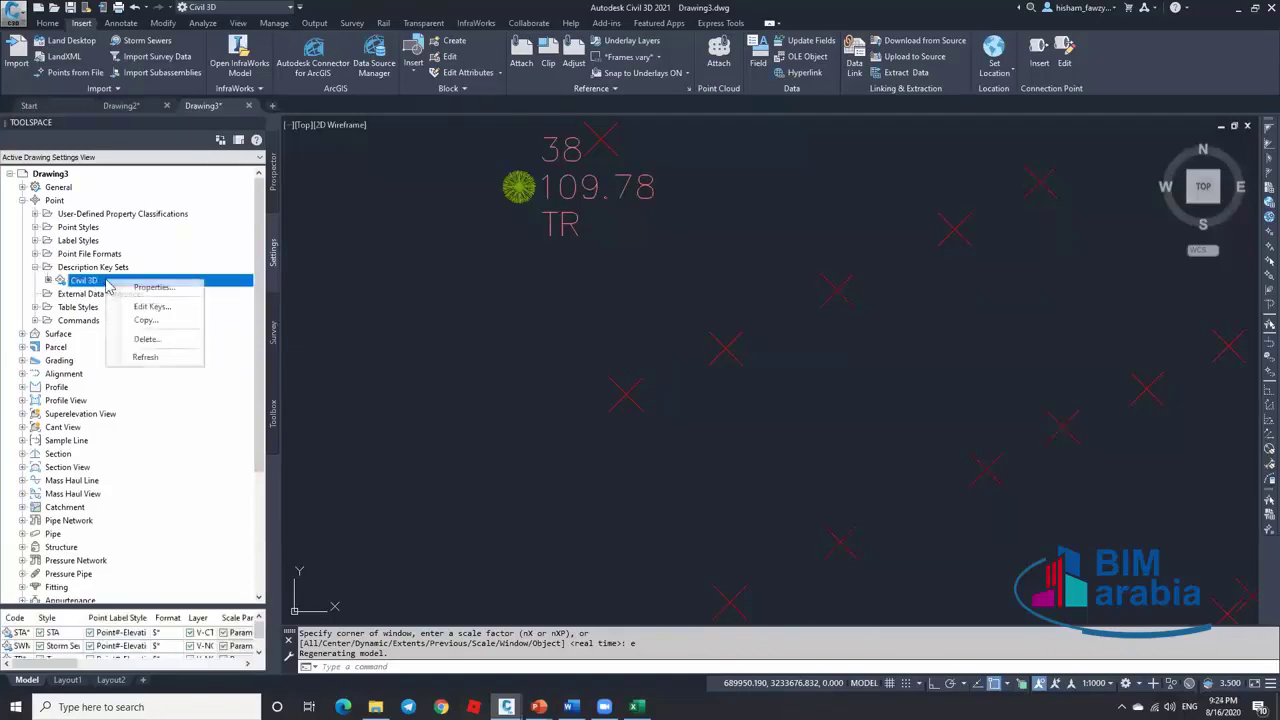
{"action": "left_click", "coordinate": [152, 306]}
Reposition the key editor and widen the Point Label Style column to show full names
{"action": "left_click_drag", "start_coordinate": [574, 183], "coordinate": [631, 188]}
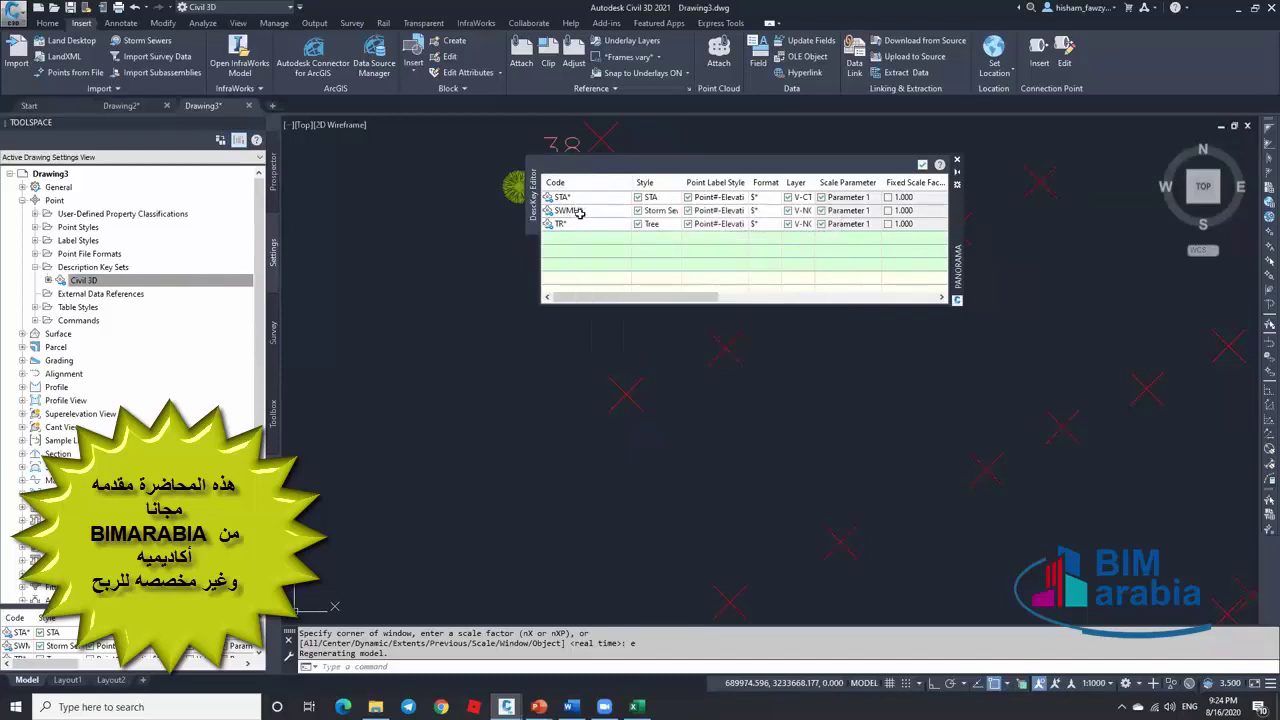
{"action": "mouse_move", "coordinate": [566, 225]}
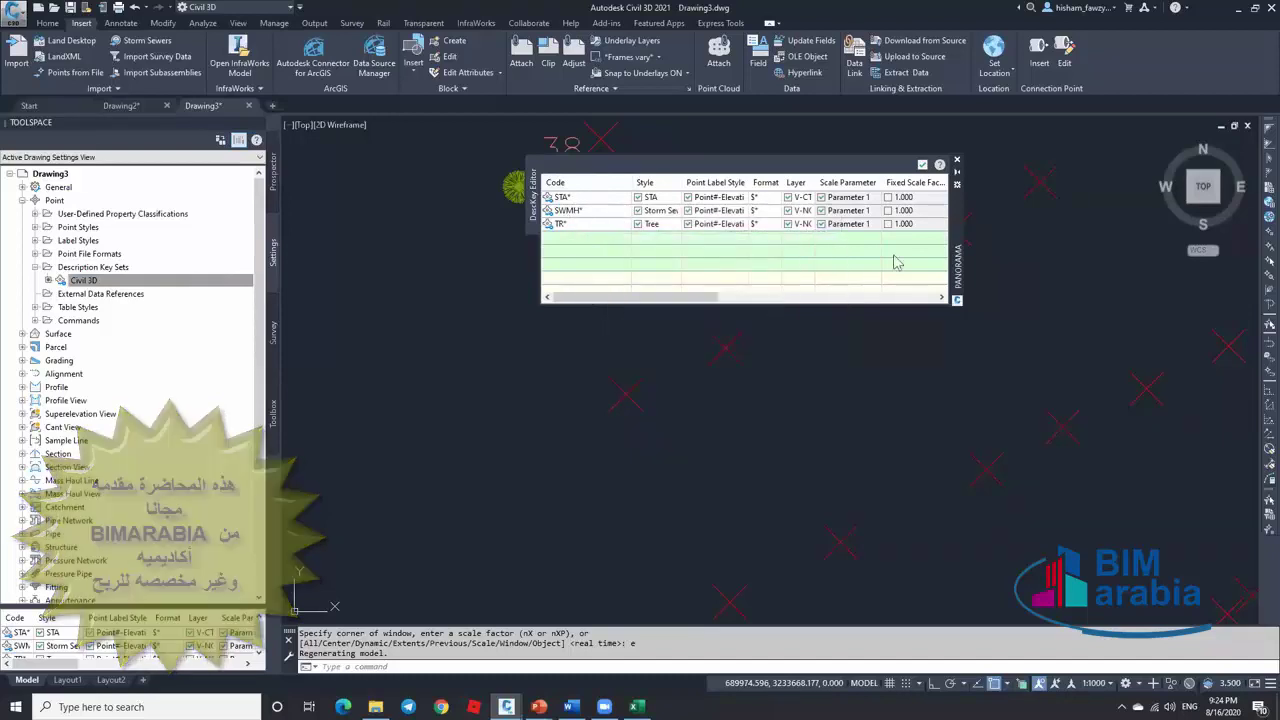
{"action": "left_click_drag", "start_coordinate": [956, 240], "coordinate": [1070, 334]}
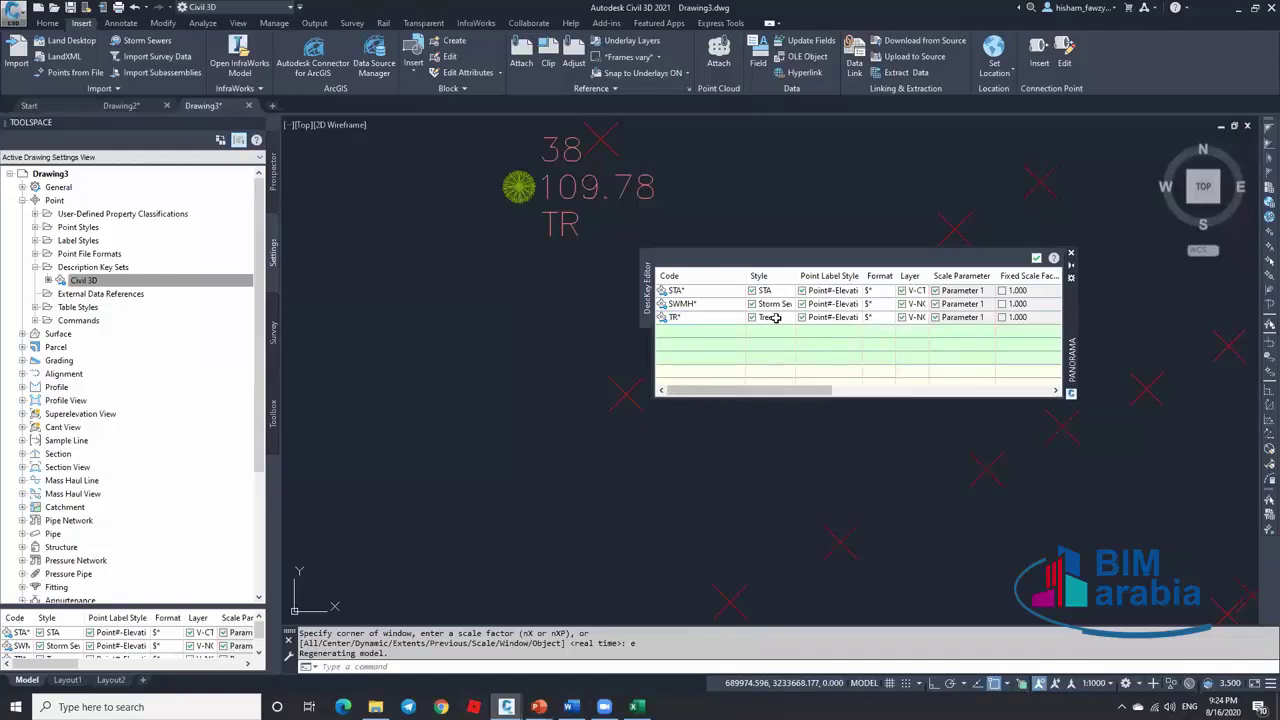
{"action": "double_click", "coordinate": [862, 276]}
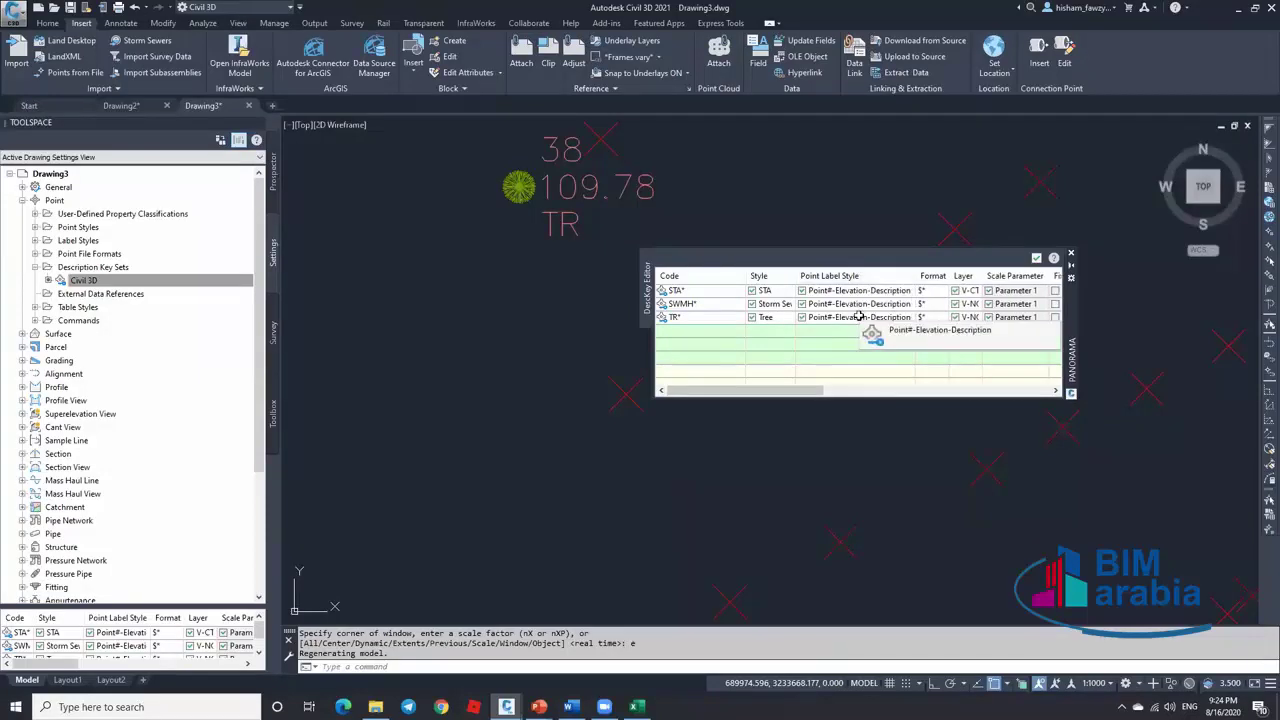
Add a new description key row below TR* and name its code LP
{"action": "right_click", "coordinate": [705, 320]}
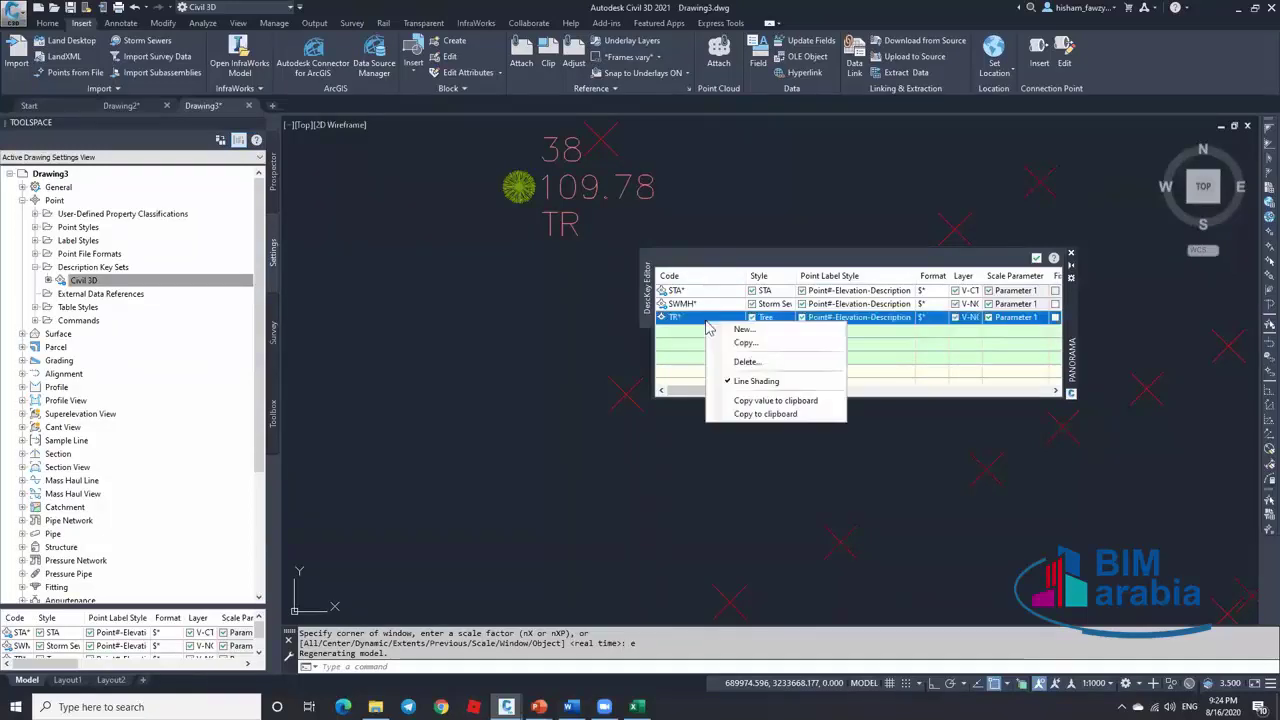
{"action": "left_click", "coordinate": [741, 329]}
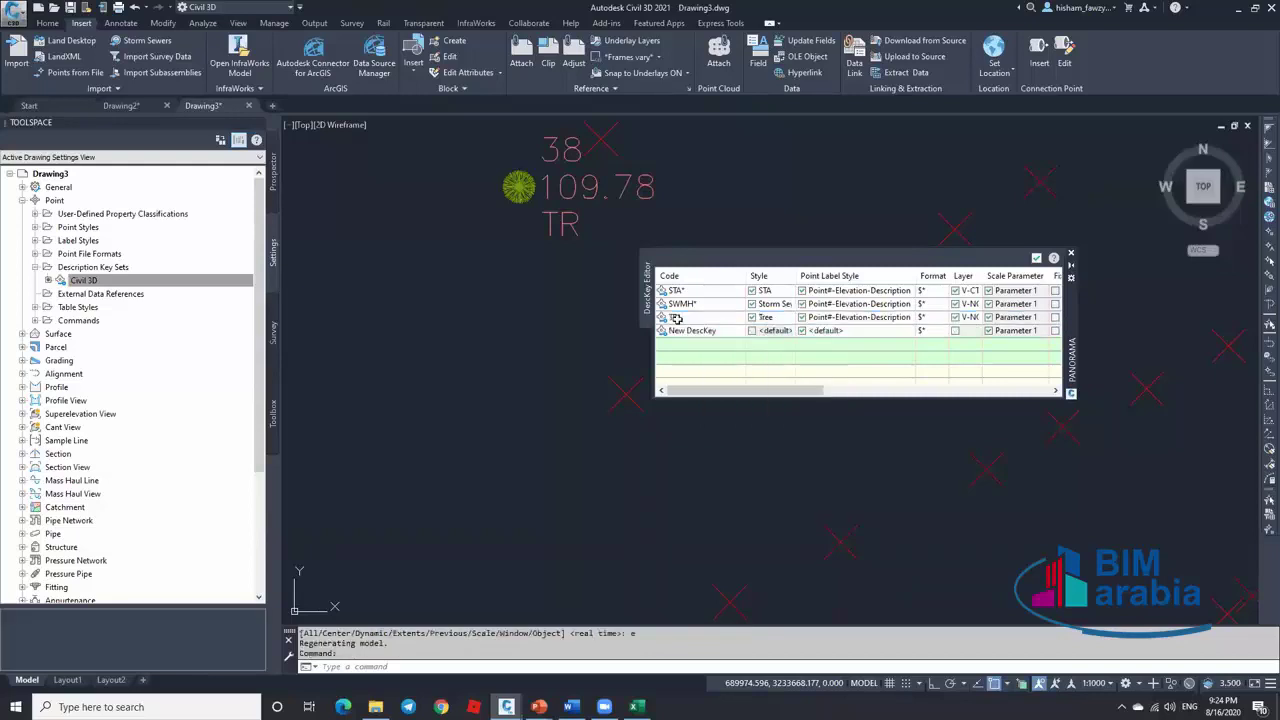
{"action": "left_click", "coordinate": [716, 330]}
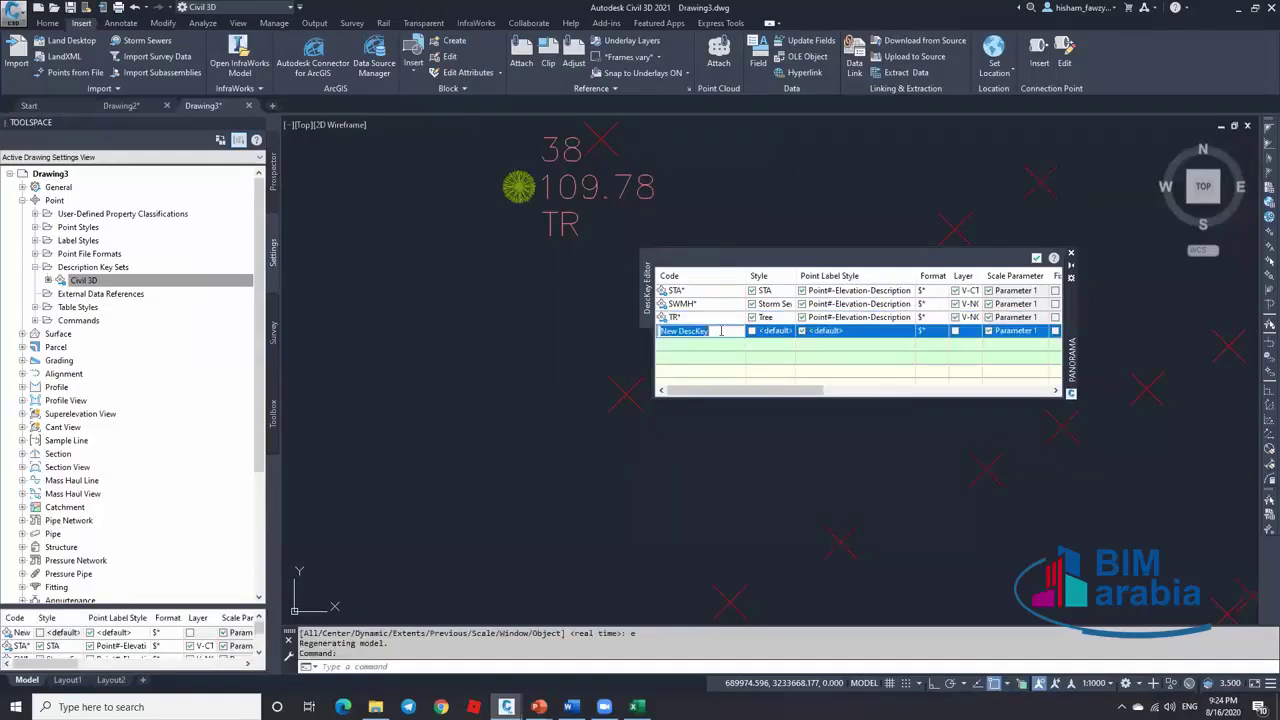
{"action": "key", "text": "BackSpace"}
{"action": "type", "text": "LP"}
{"action": "left_click", "coordinate": [777, 333]}
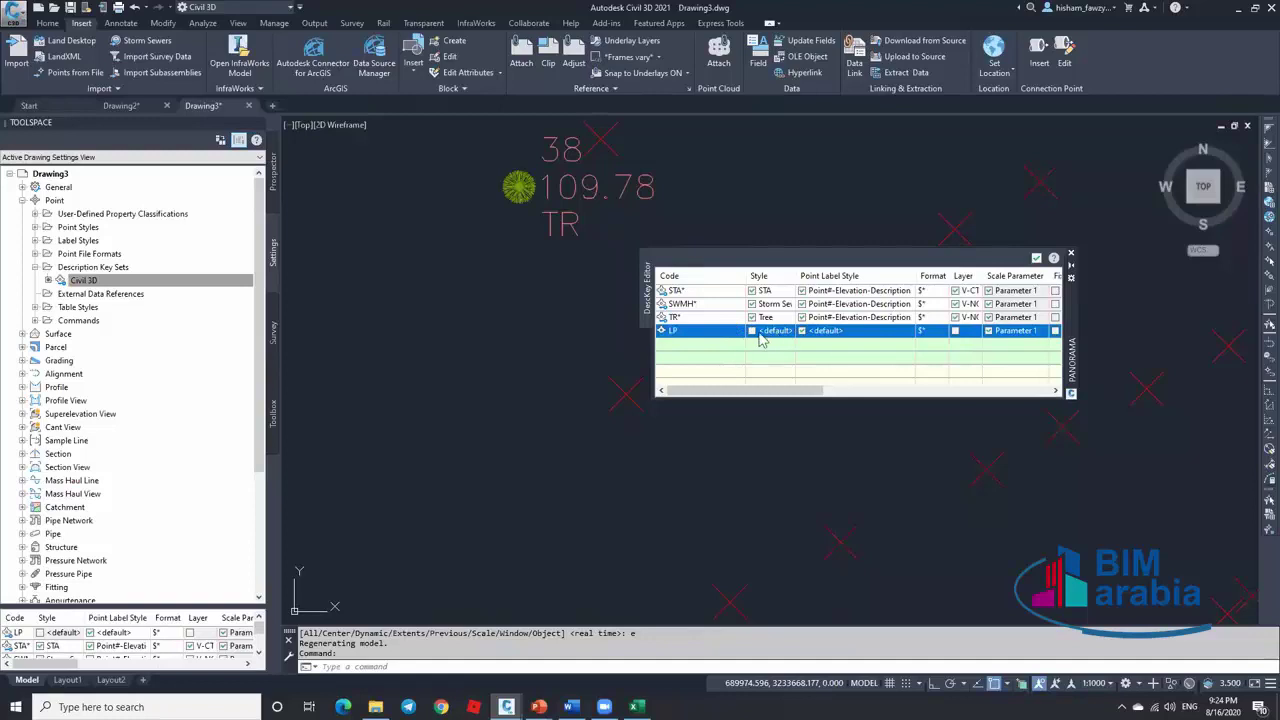
Give LP the Iron Pin point style and Elevation and Description labels, then close the editor
{"action": "left_click", "coordinate": [767, 331]}
{"action": "left_click", "coordinate": [540, 212]}
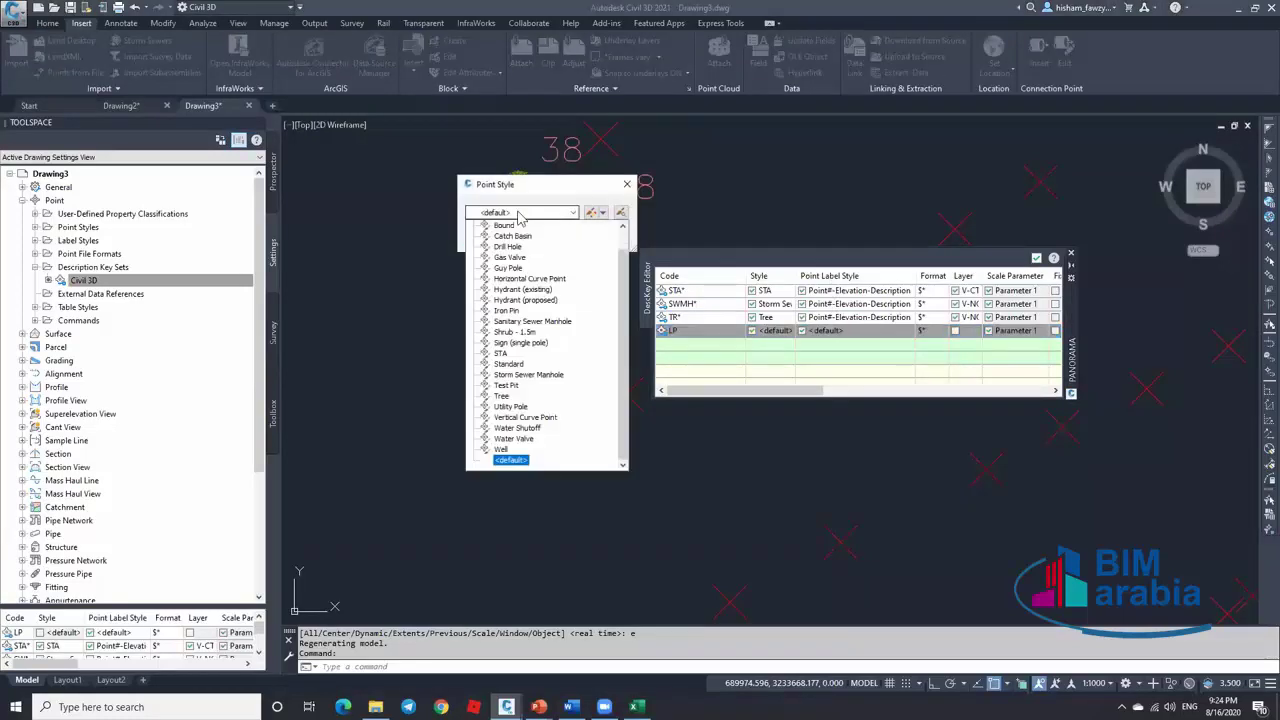
{"action": "left_click", "coordinate": [510, 310]}
{"action": "left_click", "coordinate": [490, 238]}
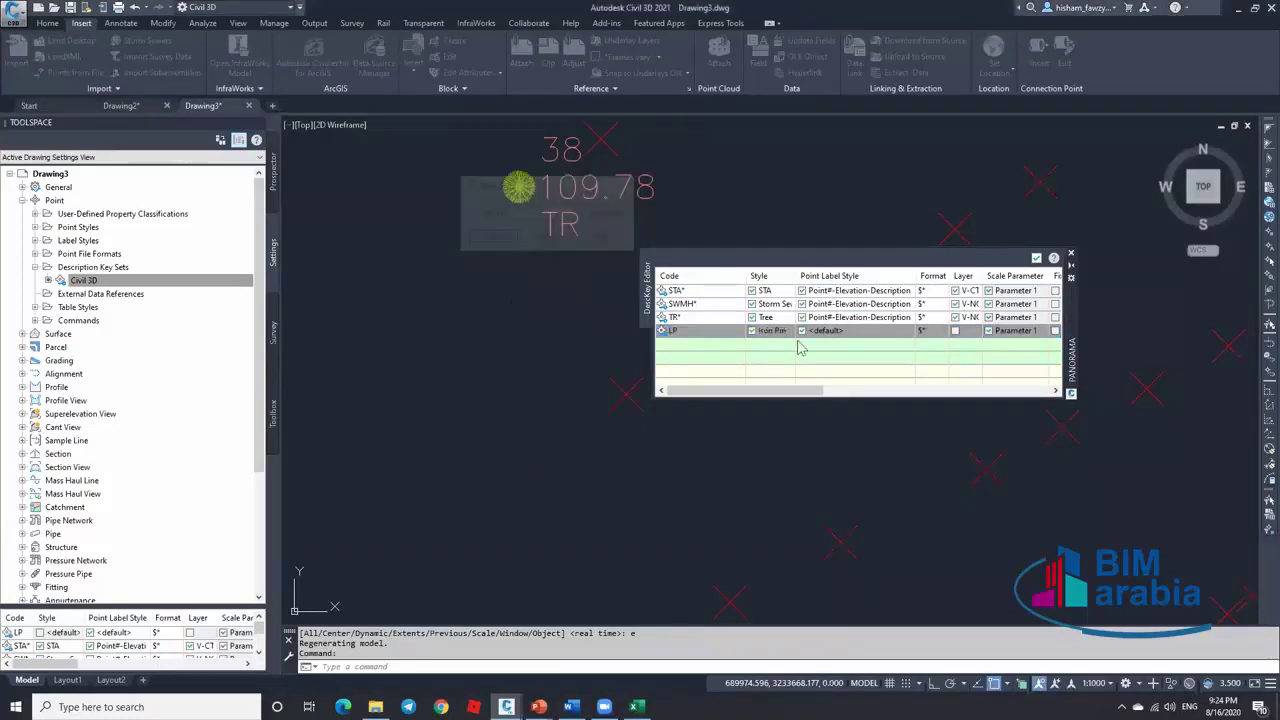
{"action": "left_click", "coordinate": [830, 331]}
{"action": "left_click", "coordinate": [520, 213]}
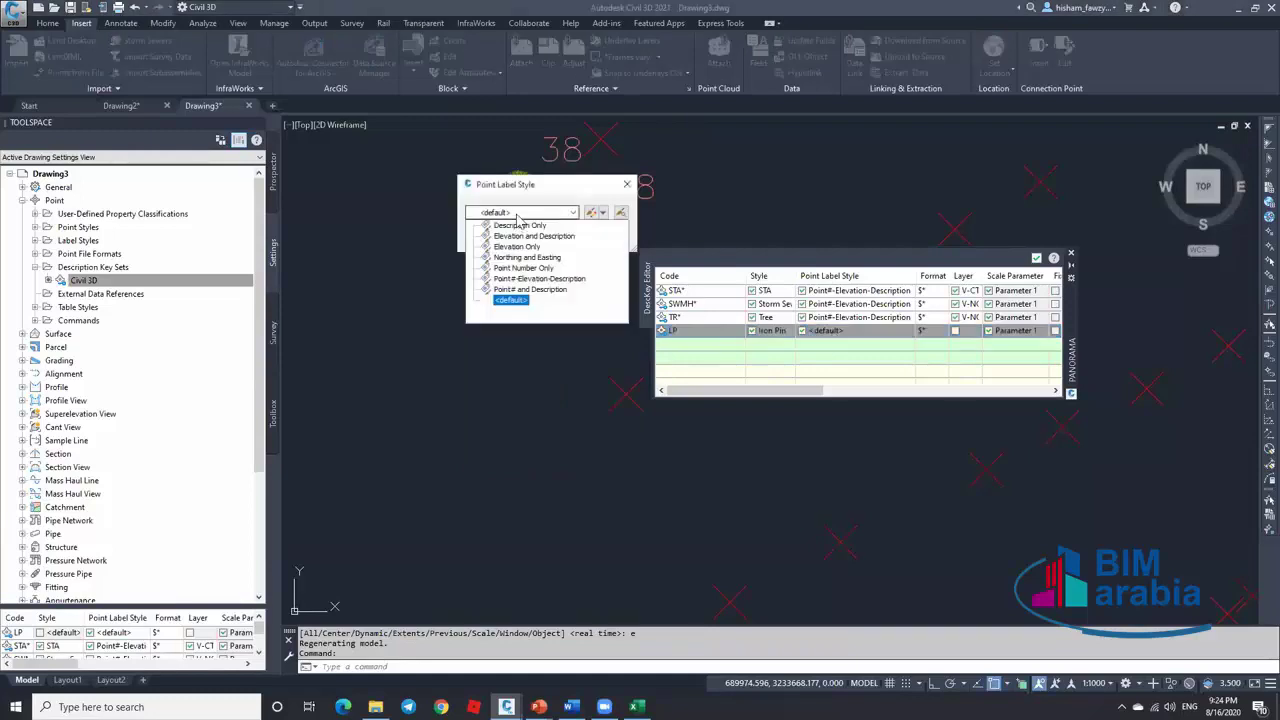
{"action": "left_click", "coordinate": [527, 237]}
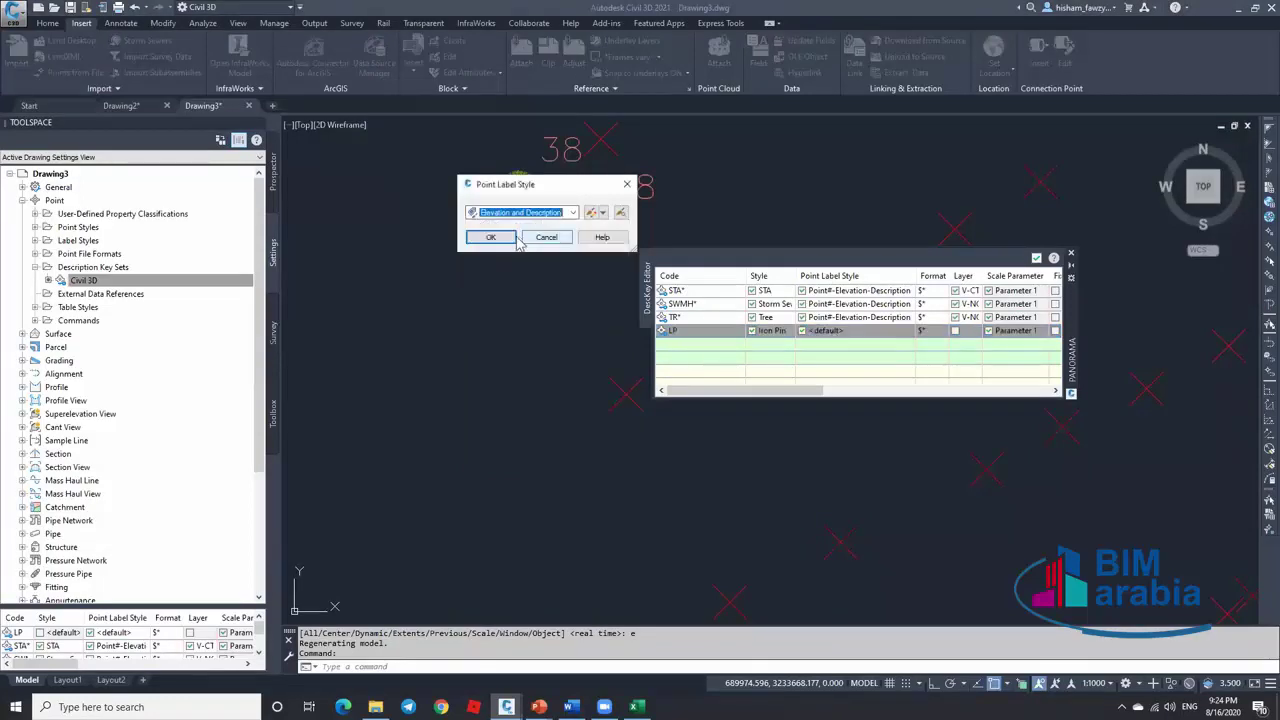
{"action": "left_click", "coordinate": [491, 237]}
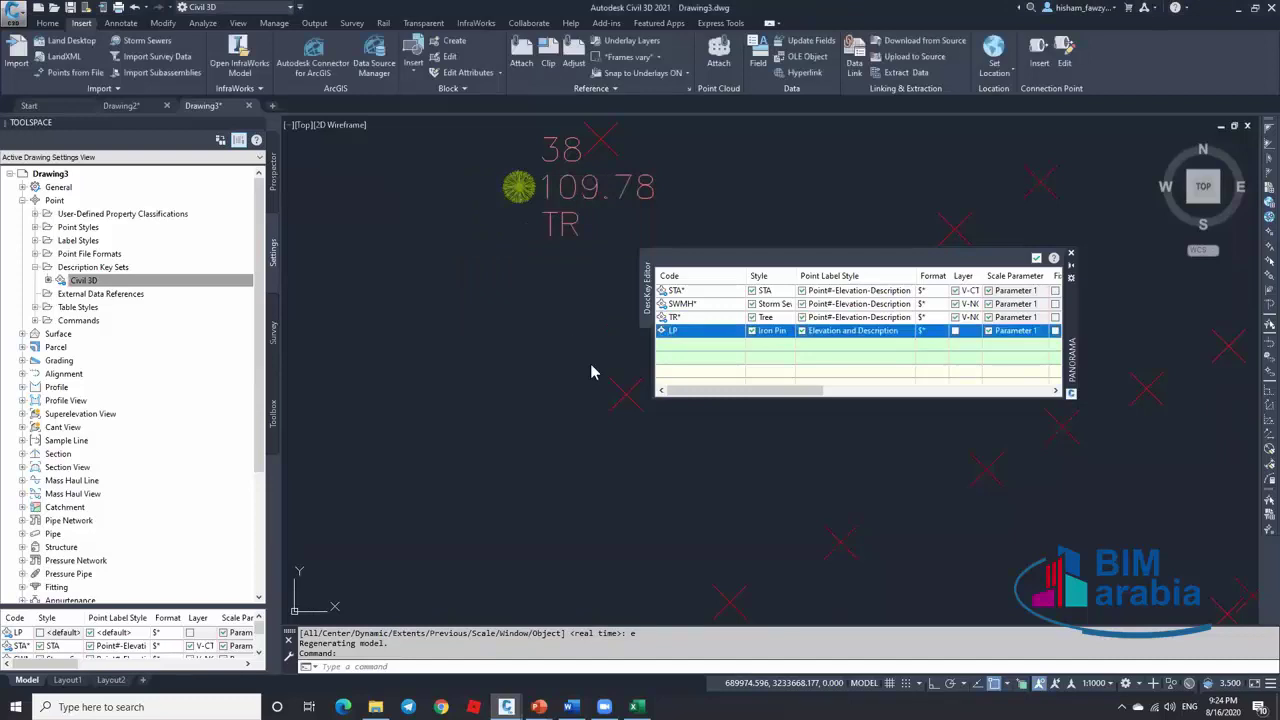
{"action": "left_click", "coordinate": [1036, 259]}
Apply the description keys to the _All Points group from Prospector
{"action": "scroll", "coordinate": [700, 385], "scroll_direction": "down", "scroll_amount": 5}
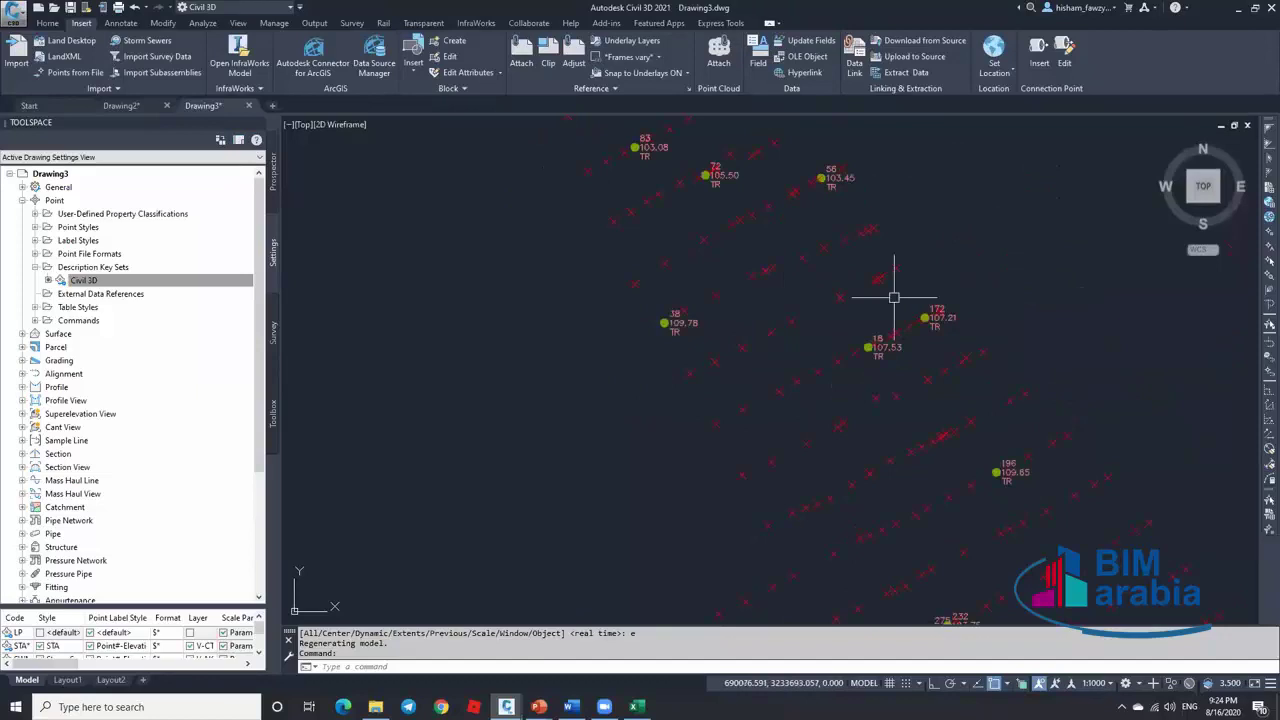
{"action": "left_click", "coordinate": [274, 170]}
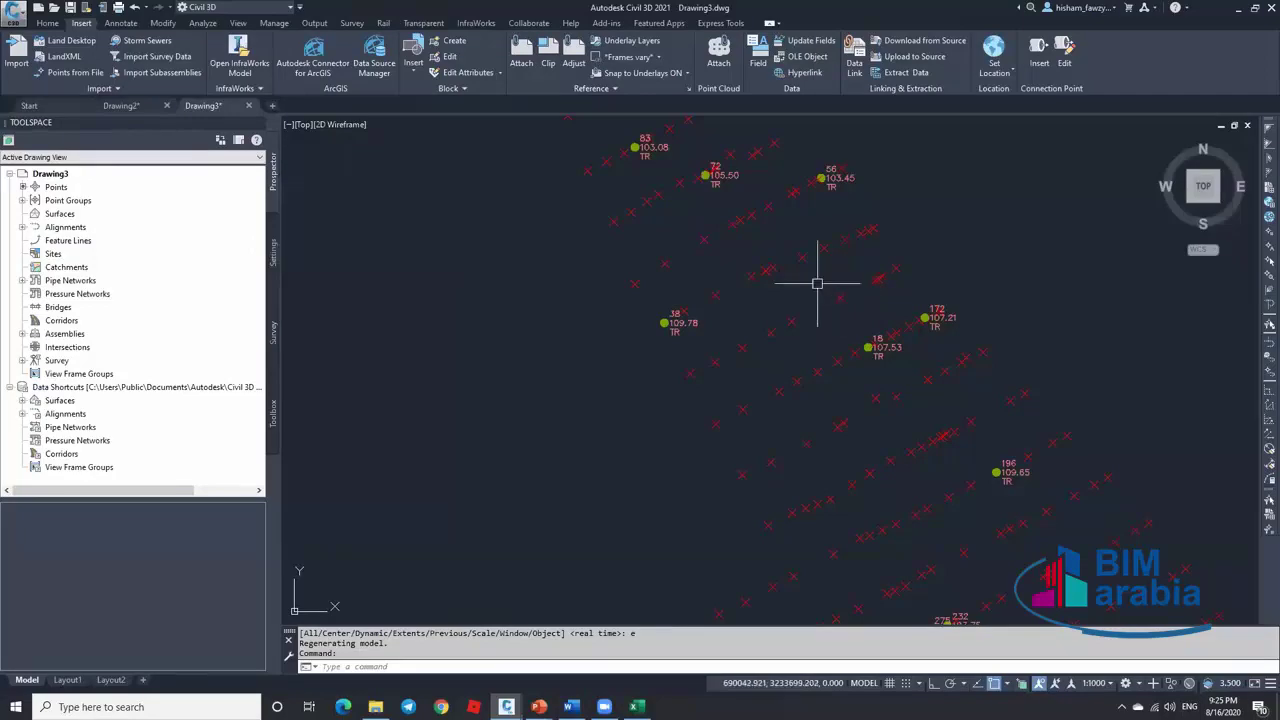
{"action": "left_click", "coordinate": [22, 200]}
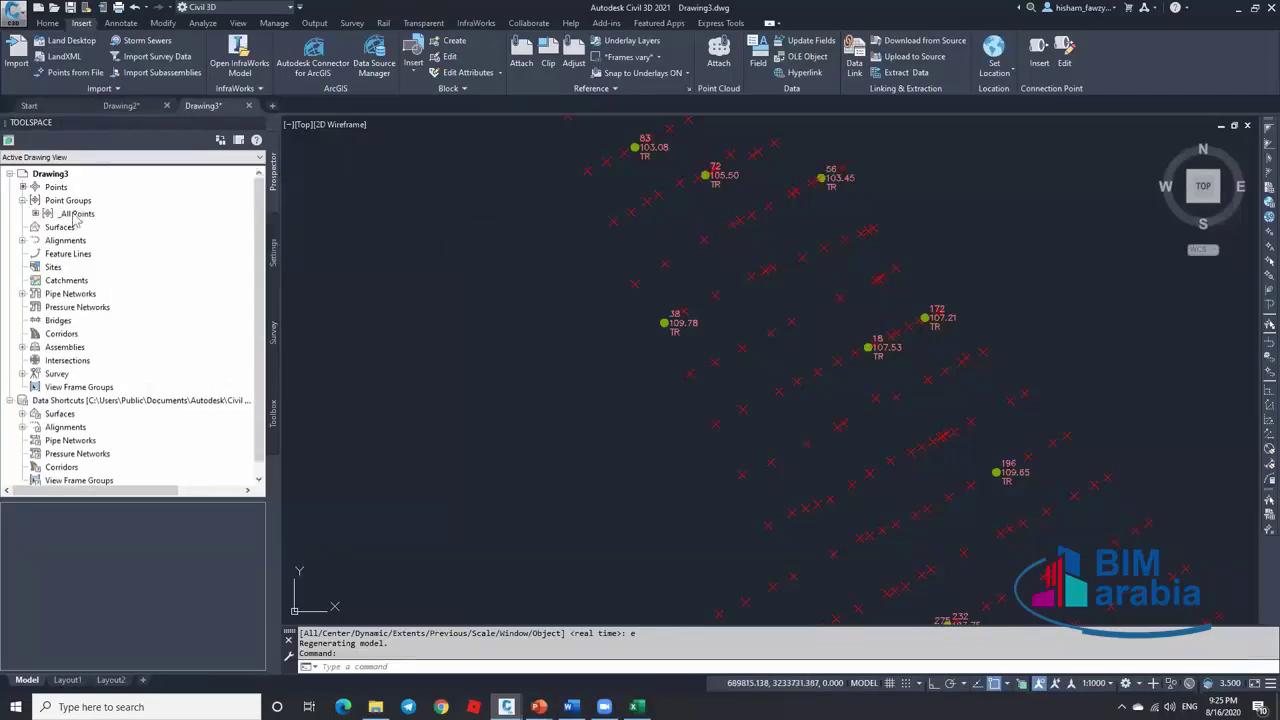
{"action": "right_click", "coordinate": [130, 213]}
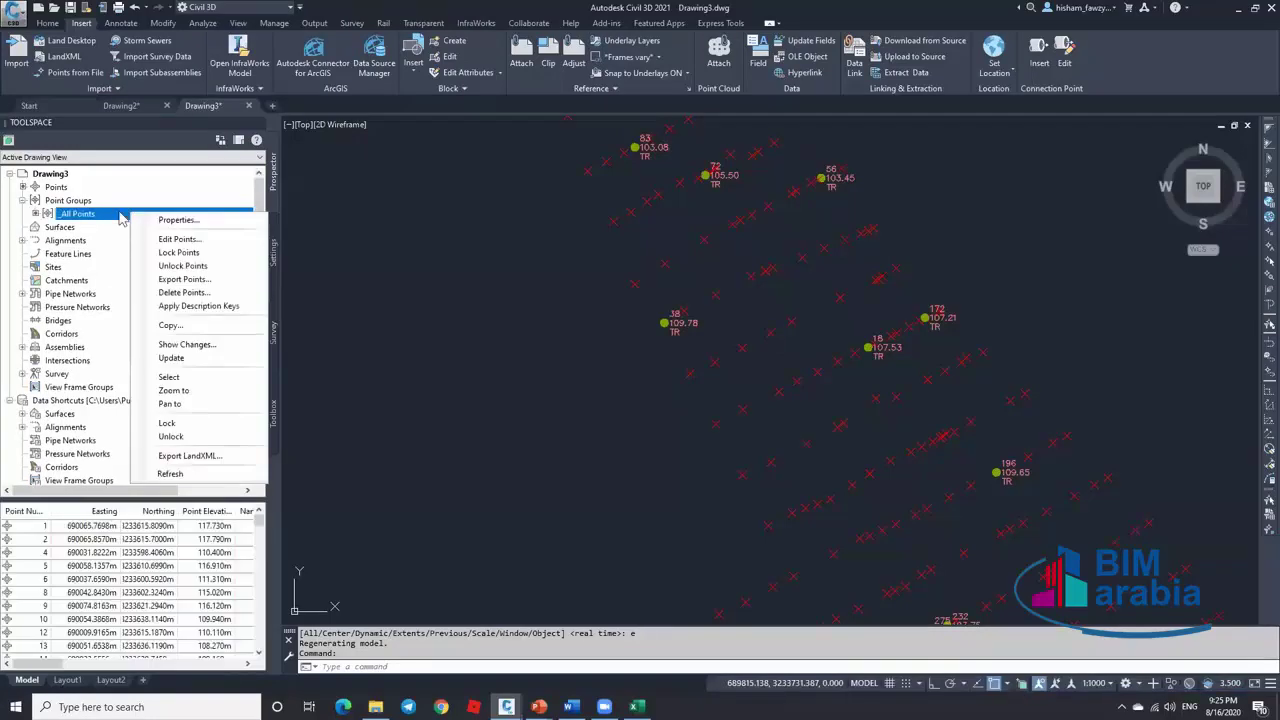
{"action": "left_click", "coordinate": [212, 308]}
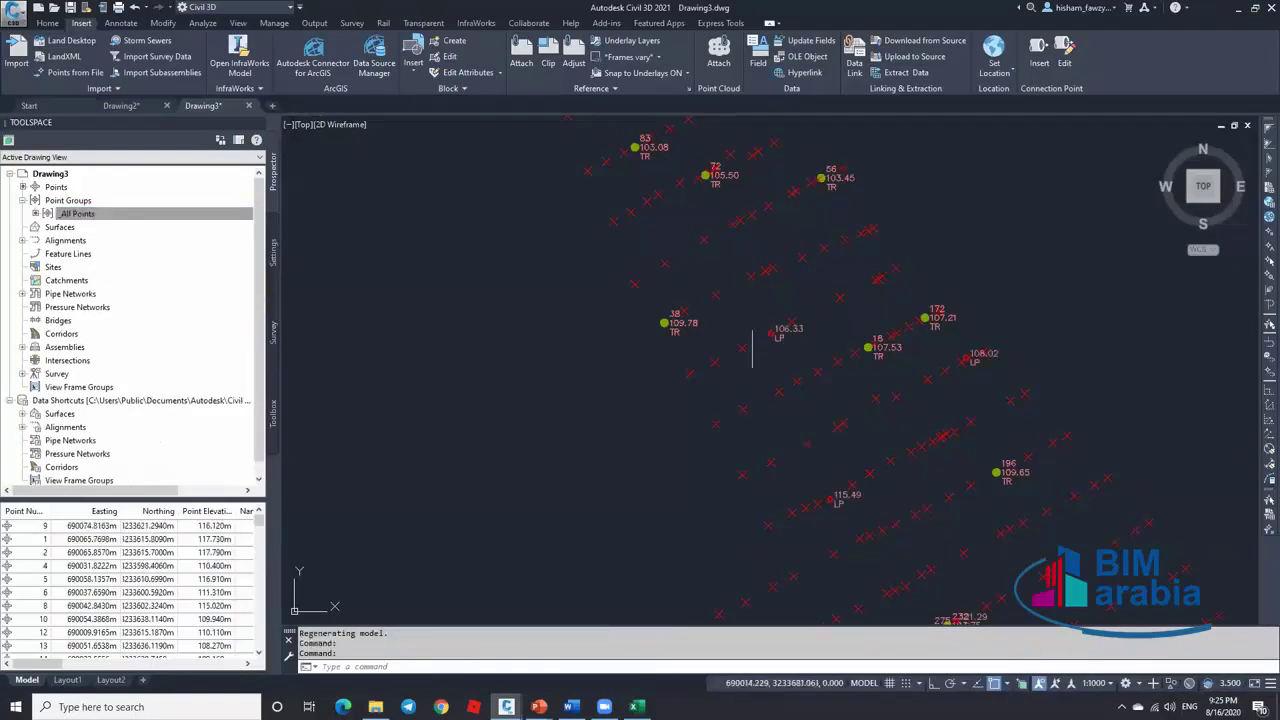
Zoom around the drawing to check LP points labeled like 120.60 LP
{"action": "scroll", "coordinate": [760, 340], "scroll_direction": "up", "scroll_amount": 6}
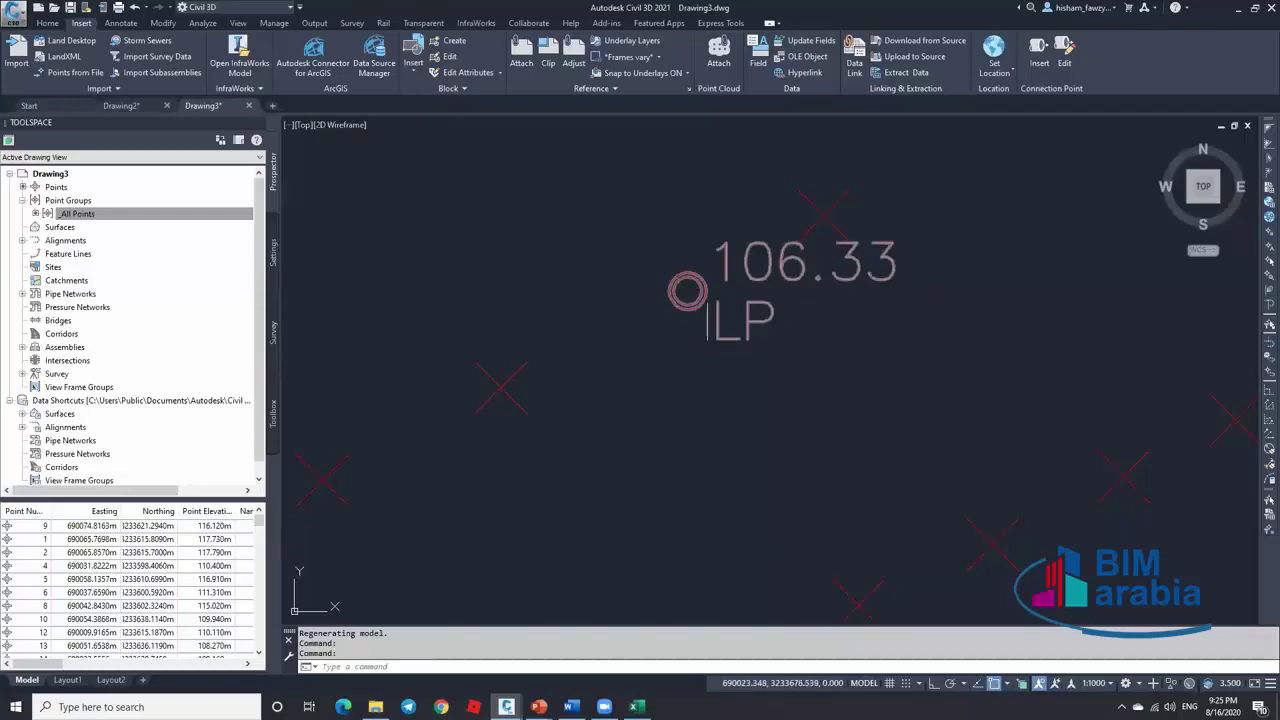
{"action": "scroll", "coordinate": [682, 287], "scroll_direction": "down", "scroll_amount": 5}
{"action": "scroll", "coordinate": [737, 331], "scroll_direction": "down", "scroll_amount": 2}
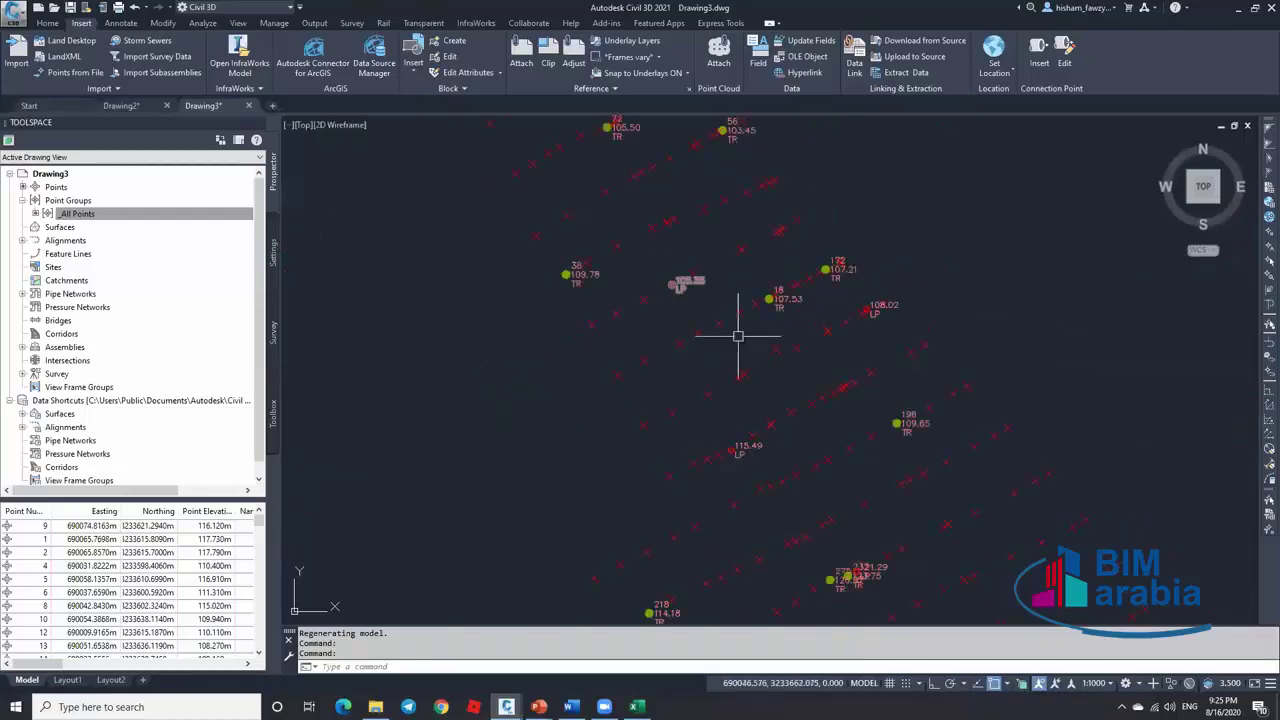
{"action": "scroll", "coordinate": [737, 466], "scroll_direction": "up", "scroll_amount": 5}
{"action": "scroll", "coordinate": [725, 262], "scroll_direction": "down", "scroll_amount": 5}
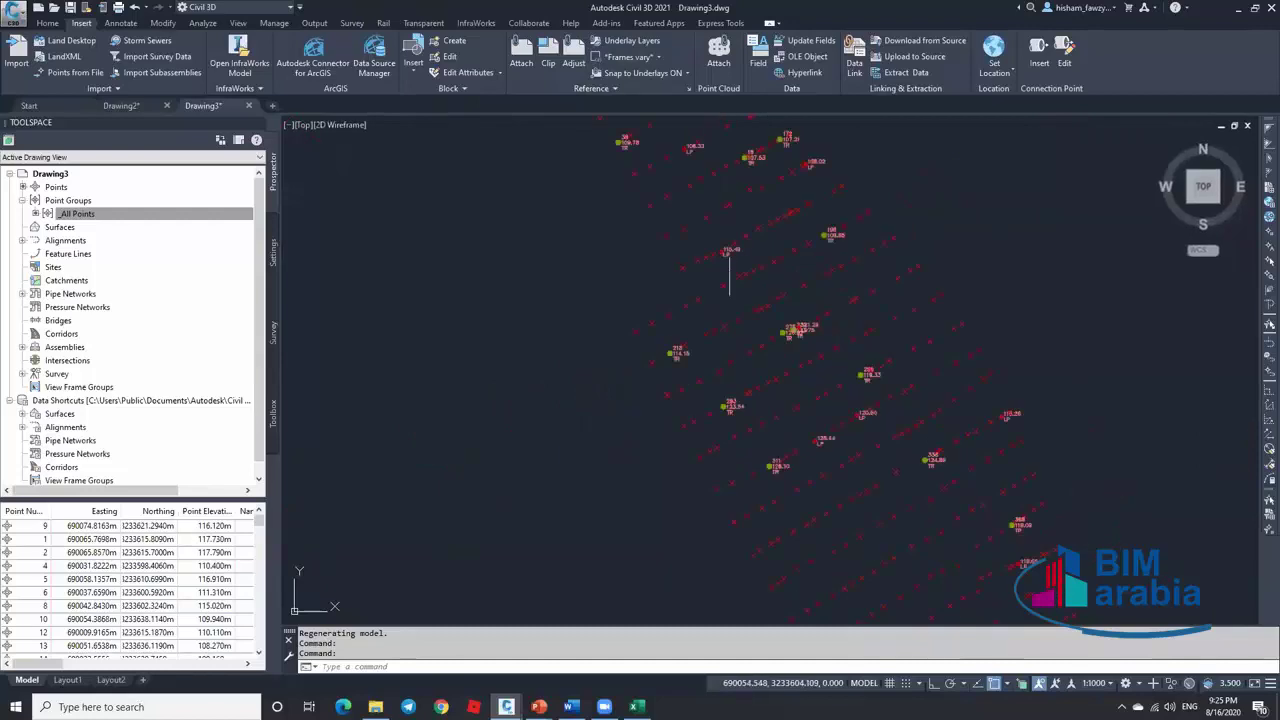
{"action": "scroll", "coordinate": [820, 360], "scroll_direction": "up", "scroll_amount": 4}
{"action": "scroll", "coordinate": [774, 297], "scroll_direction": "down", "scroll_amount": 5}
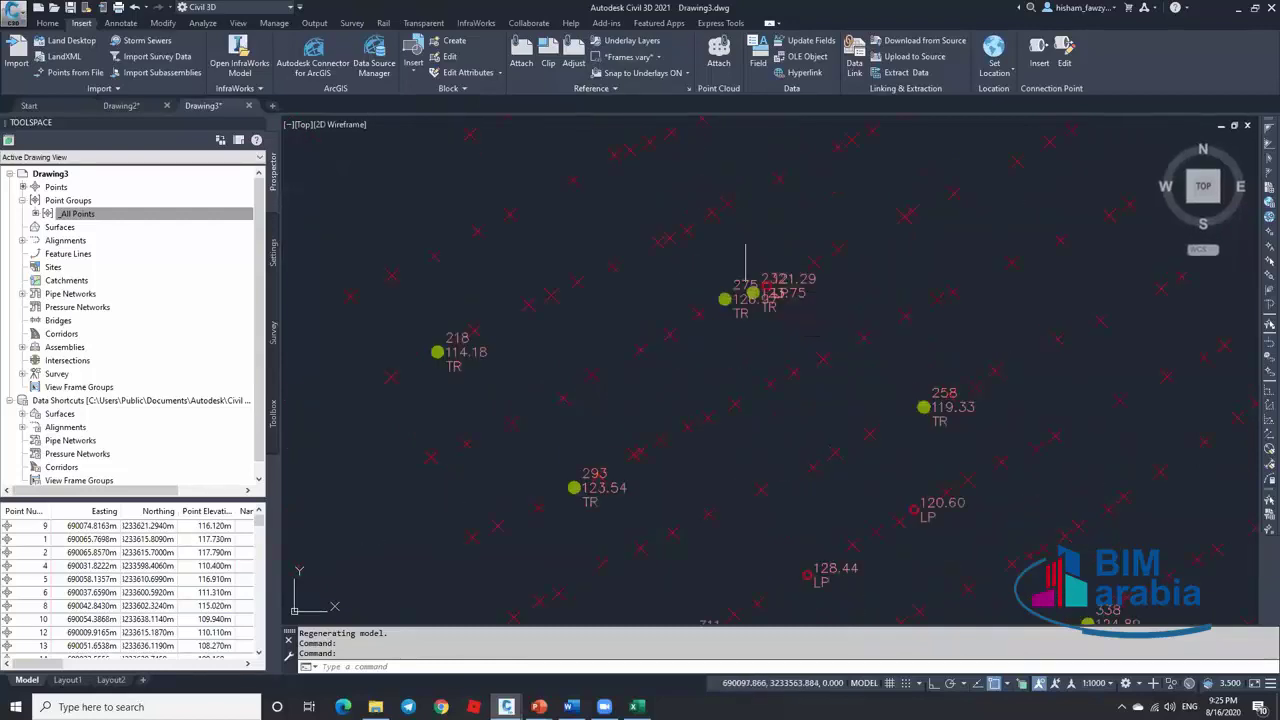
Collapse the point settings, return to Prospector, and switch to the MORE THAN POINTS.xlsx spreadsheet
{"action": "left_click", "coordinate": [273, 252]}
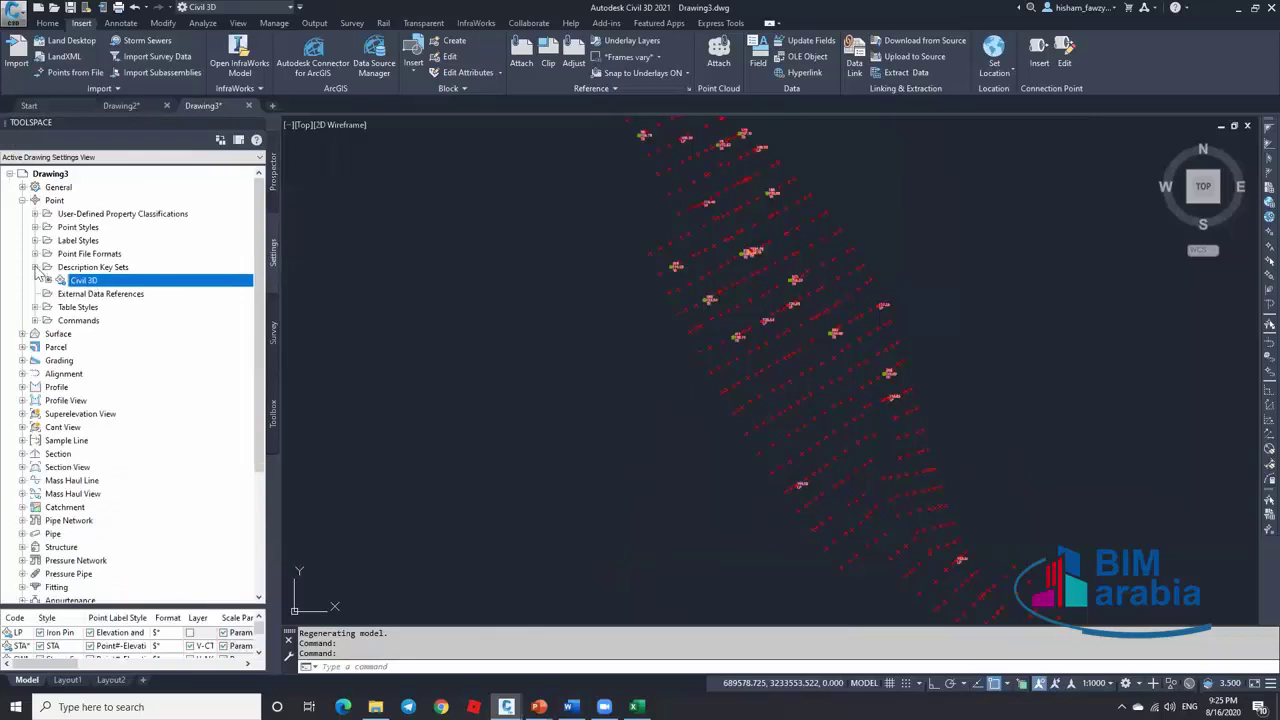
{"action": "left_click", "coordinate": [35, 267]}
{"action": "left_click", "coordinate": [22, 200]}
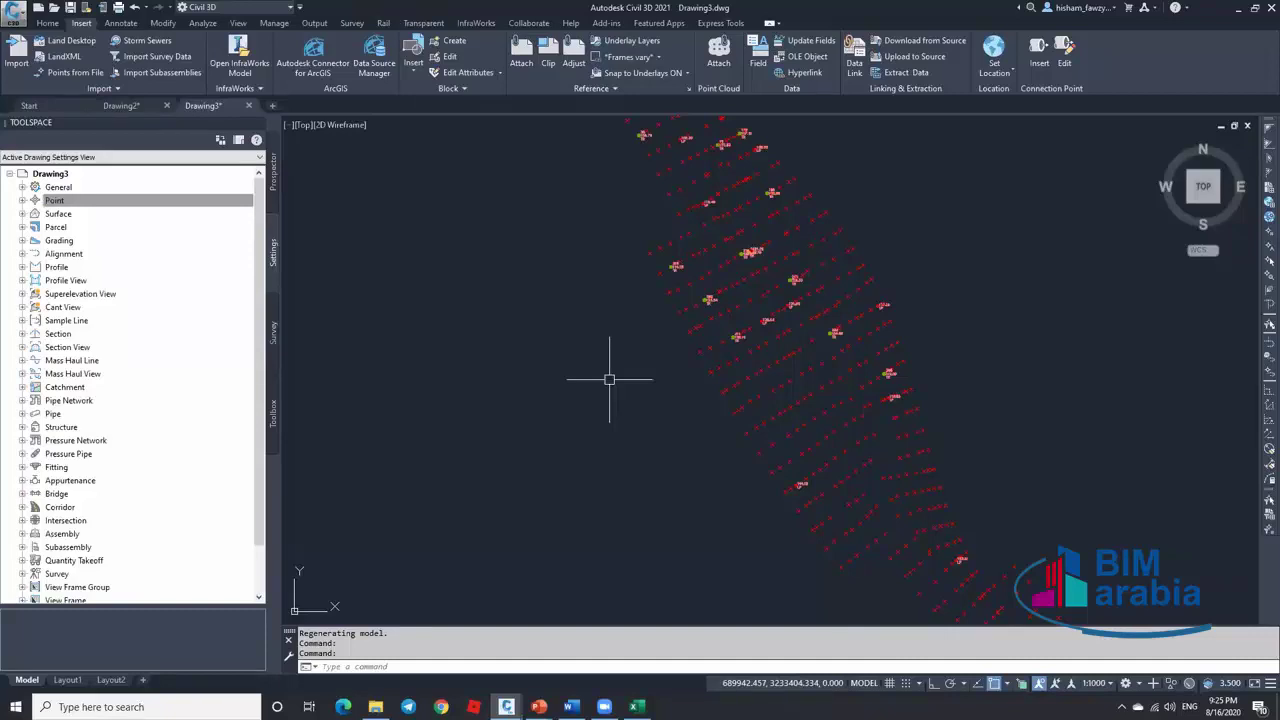
{"action": "left_click", "coordinate": [276, 190]}
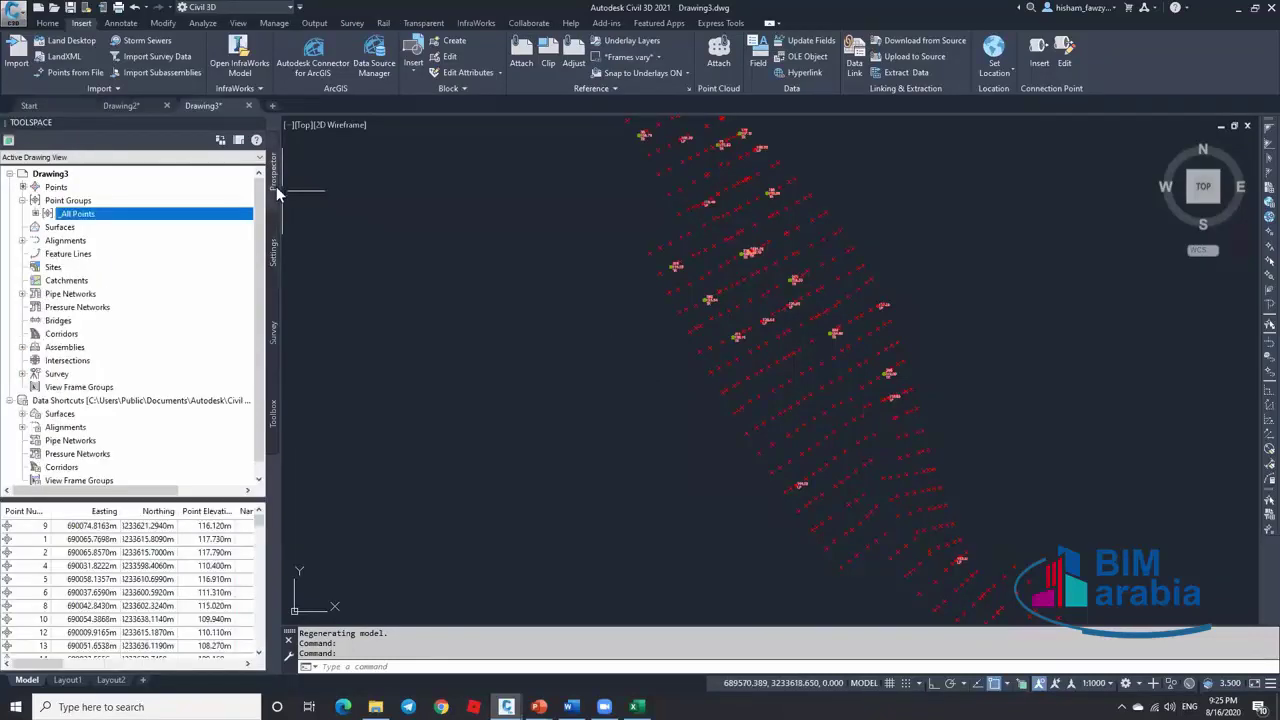
{"action": "scroll", "coordinate": [766, 318], "scroll_direction": "down", "scroll_amount": 1}
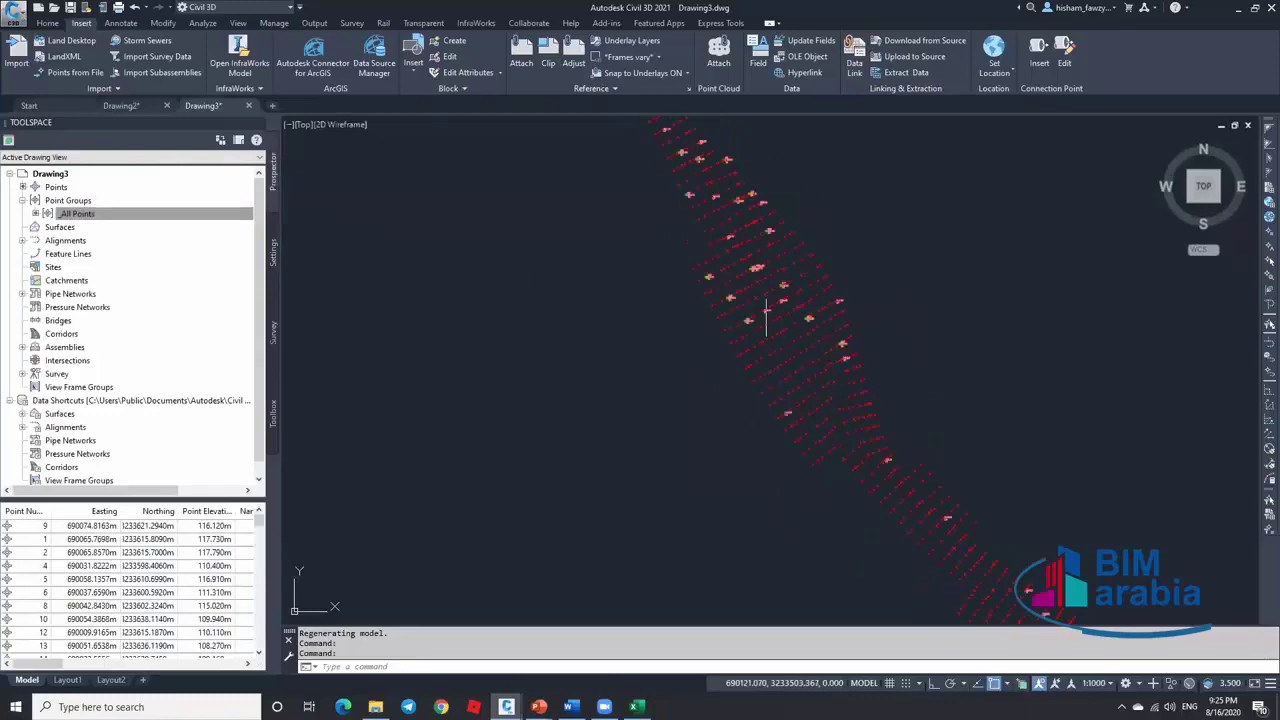
{"action": "scroll", "coordinate": [766, 318], "scroll_direction": "down", "scroll_amount": 2}
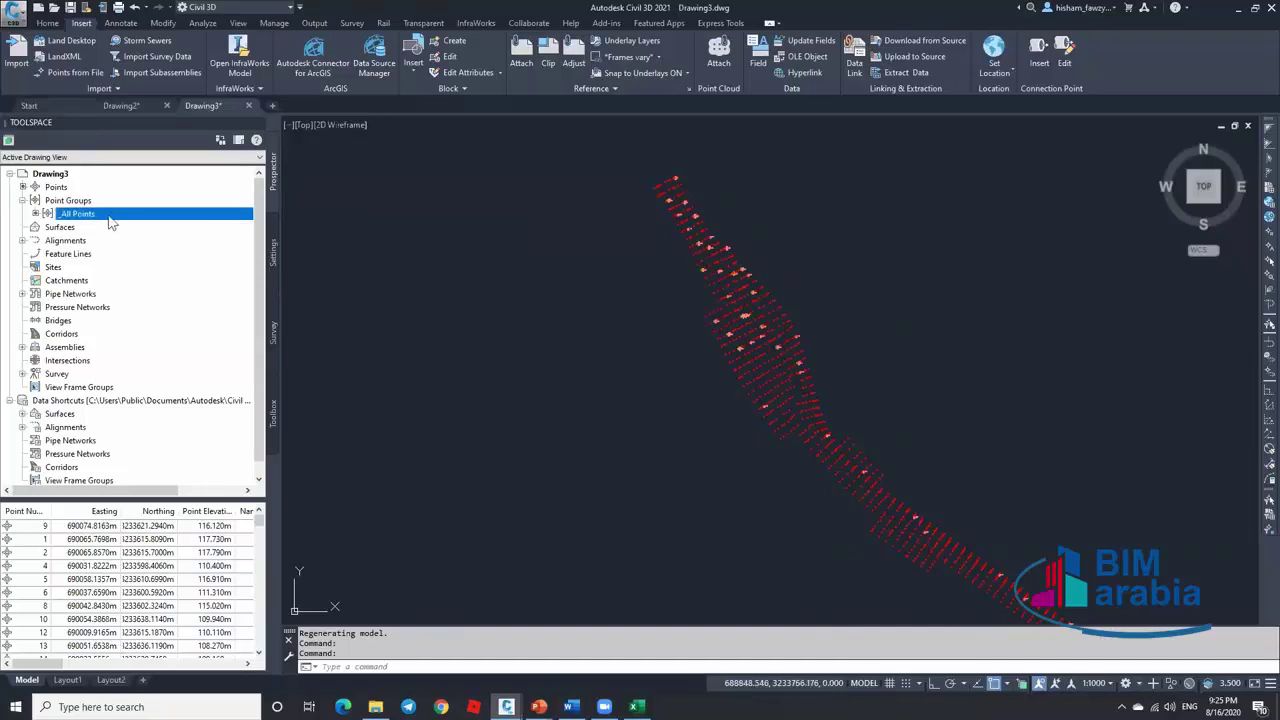
{"action": "mouse_move", "coordinate": [136, 218]}
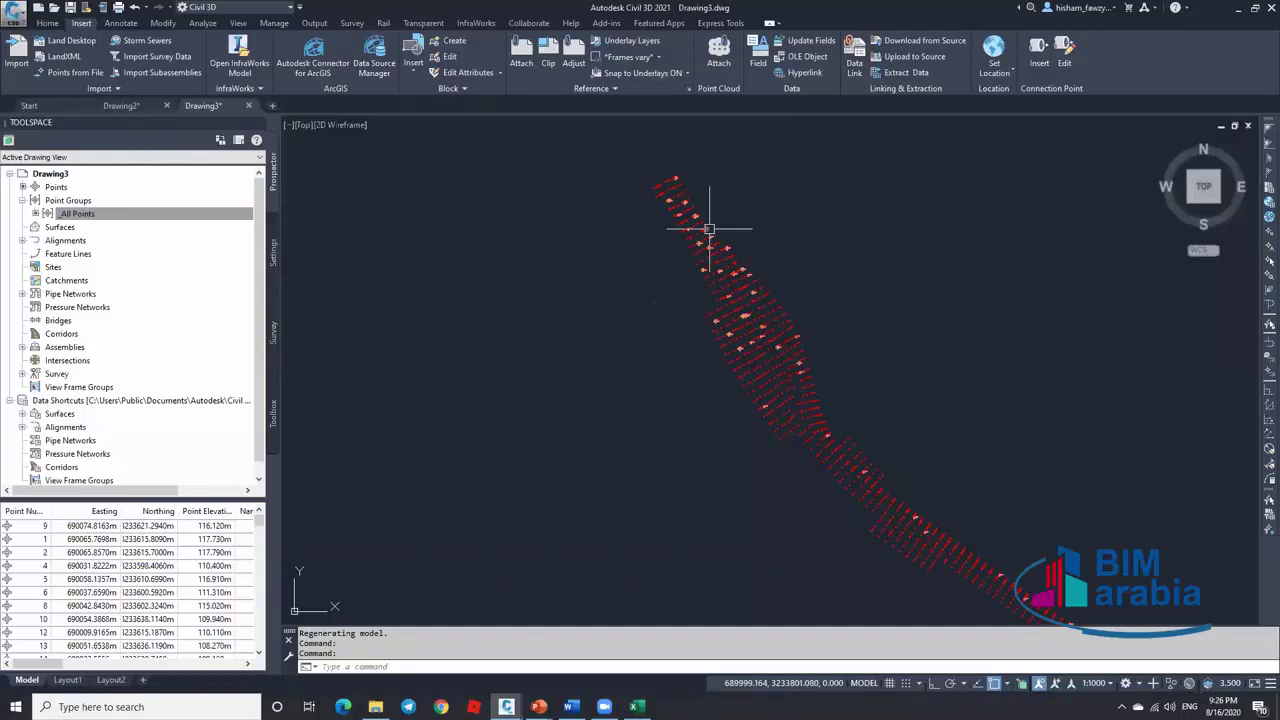
{"action": "key", "text": "alt+Tab"}
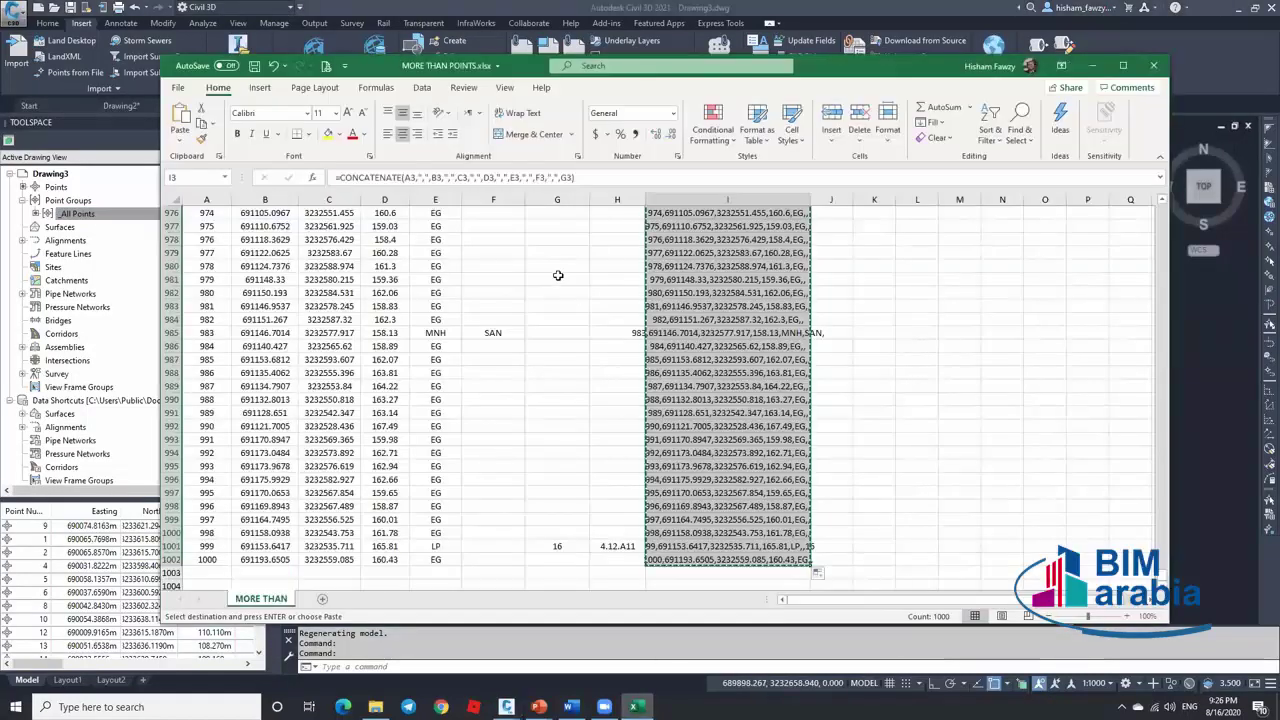
Select the CODE column and inspect its codes, such as MNH in cell E5 and E21
{"action": "left_click", "coordinate": [558, 275]}
{"action": "key", "text": "Escape"}
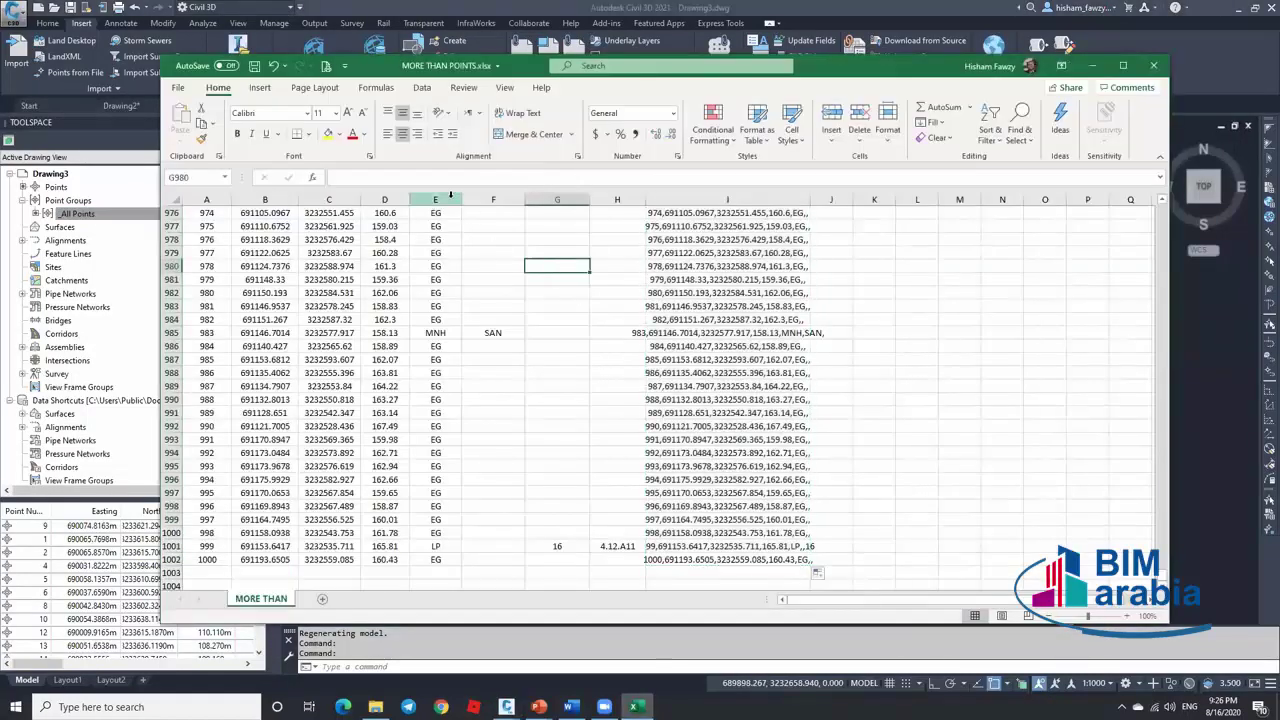
{"action": "left_click", "coordinate": [440, 200]}
{"action": "left_click_drag", "start_coordinate": [1165, 575], "coordinate": [1106, 224]}
{"action": "left_click", "coordinate": [430, 255]}
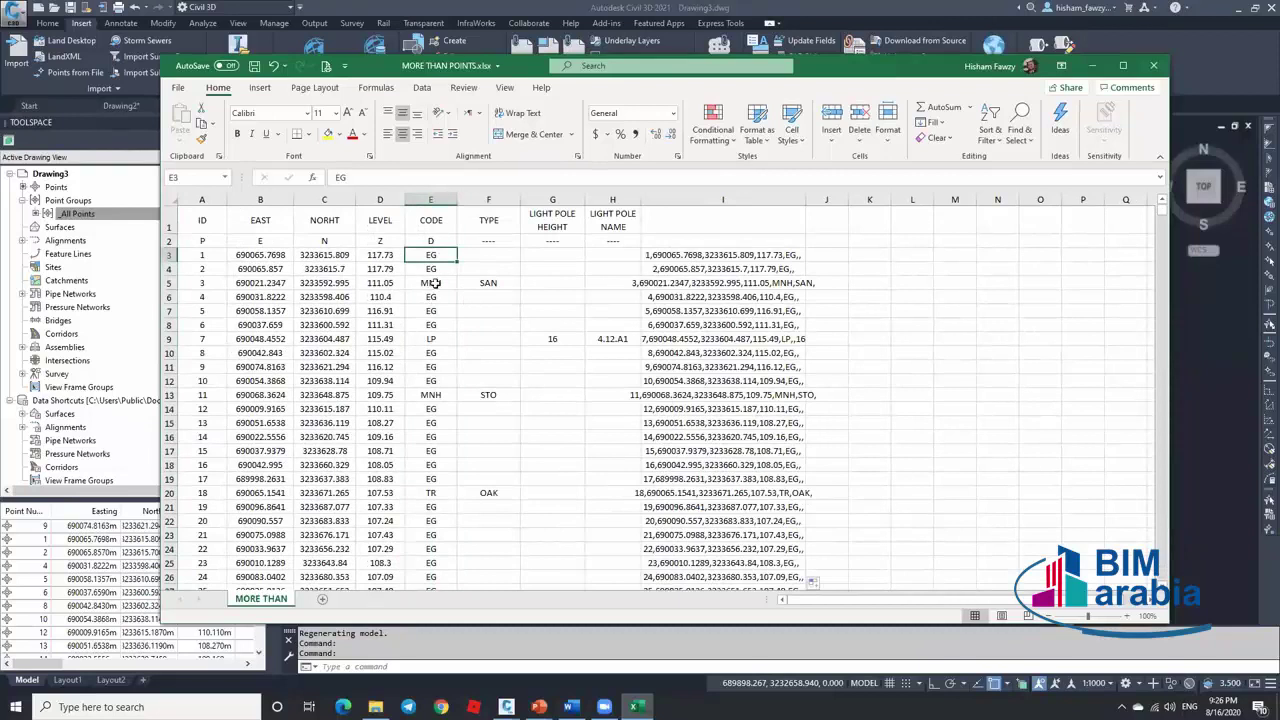
{"action": "left_click", "coordinate": [436, 283]}
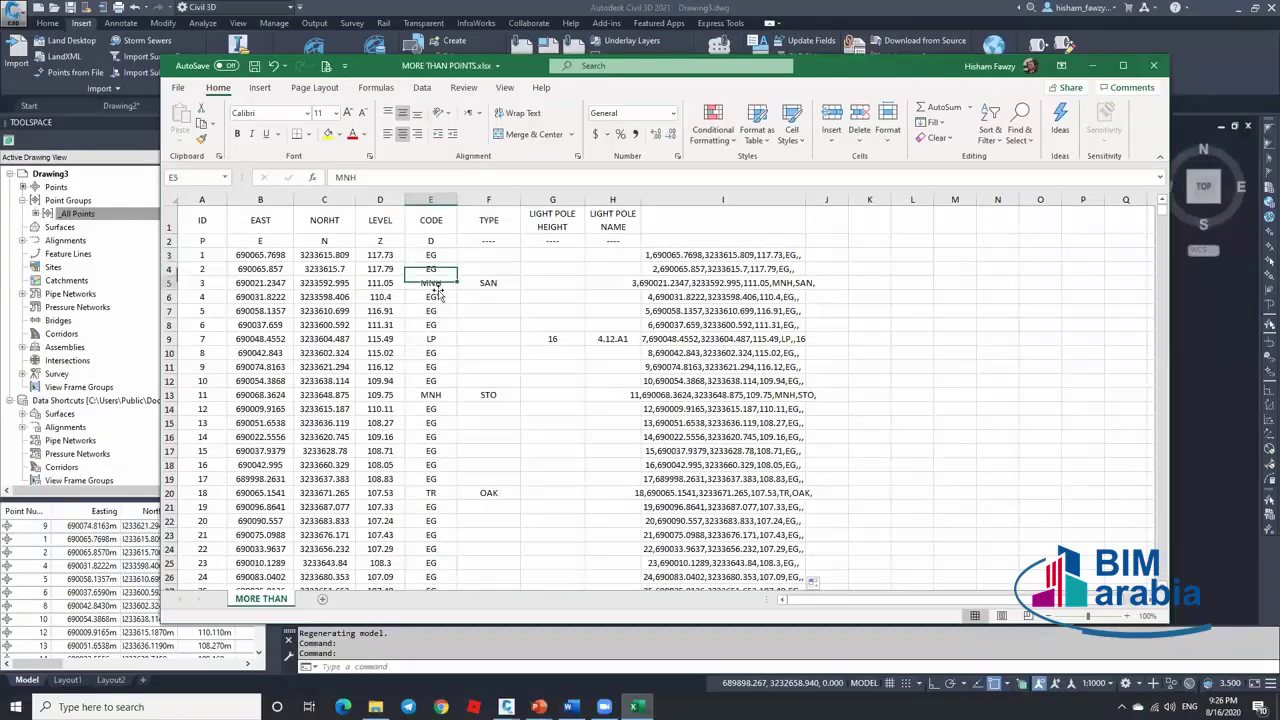
{"action": "scroll", "coordinate": [438, 422], "scroll_direction": "down", "scroll_amount": 2}
{"action": "left_click", "coordinate": [438, 451]}
{"action": "scroll", "coordinate": [438, 451], "scroll_direction": "down", "scroll_amount": 2}
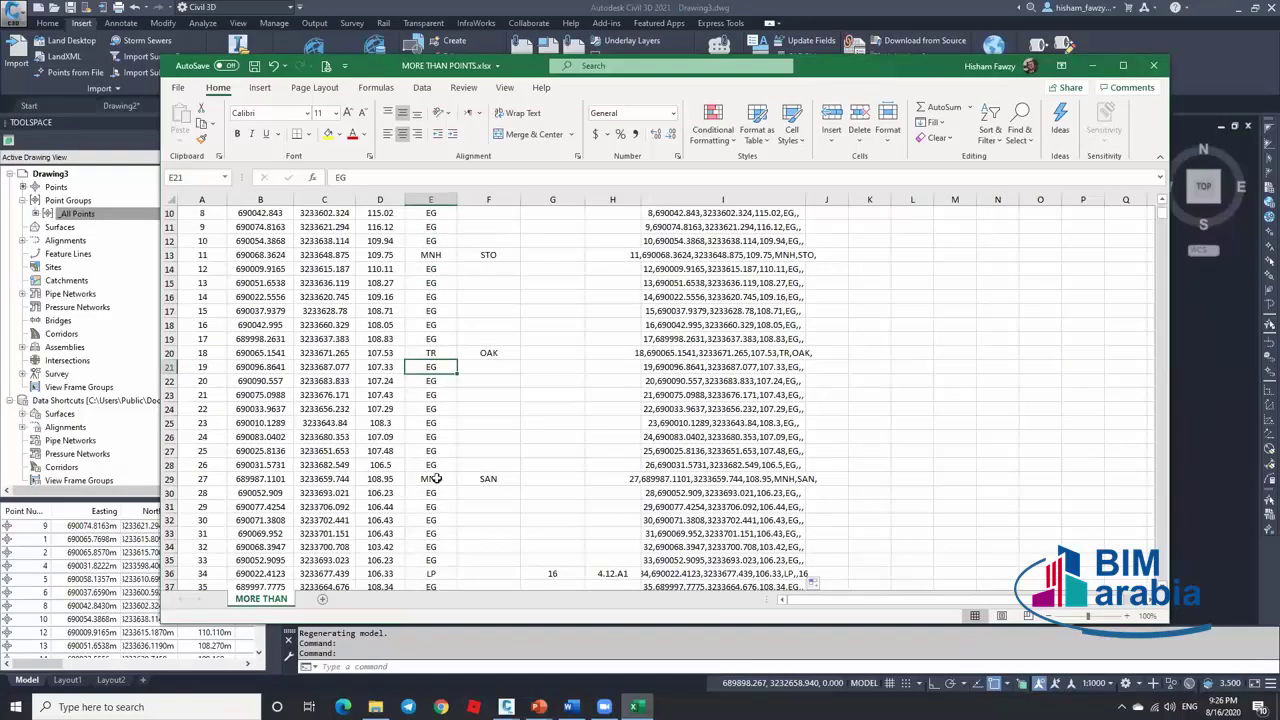
Turn on filtering for the CODE column, review its D, EG, LP, MNH, TR values, and minimize Excel
{"action": "left_click", "coordinate": [443, 200]}
{"action": "scroll", "coordinate": [443, 200], "scroll_direction": "up", "scroll_amount": 3}
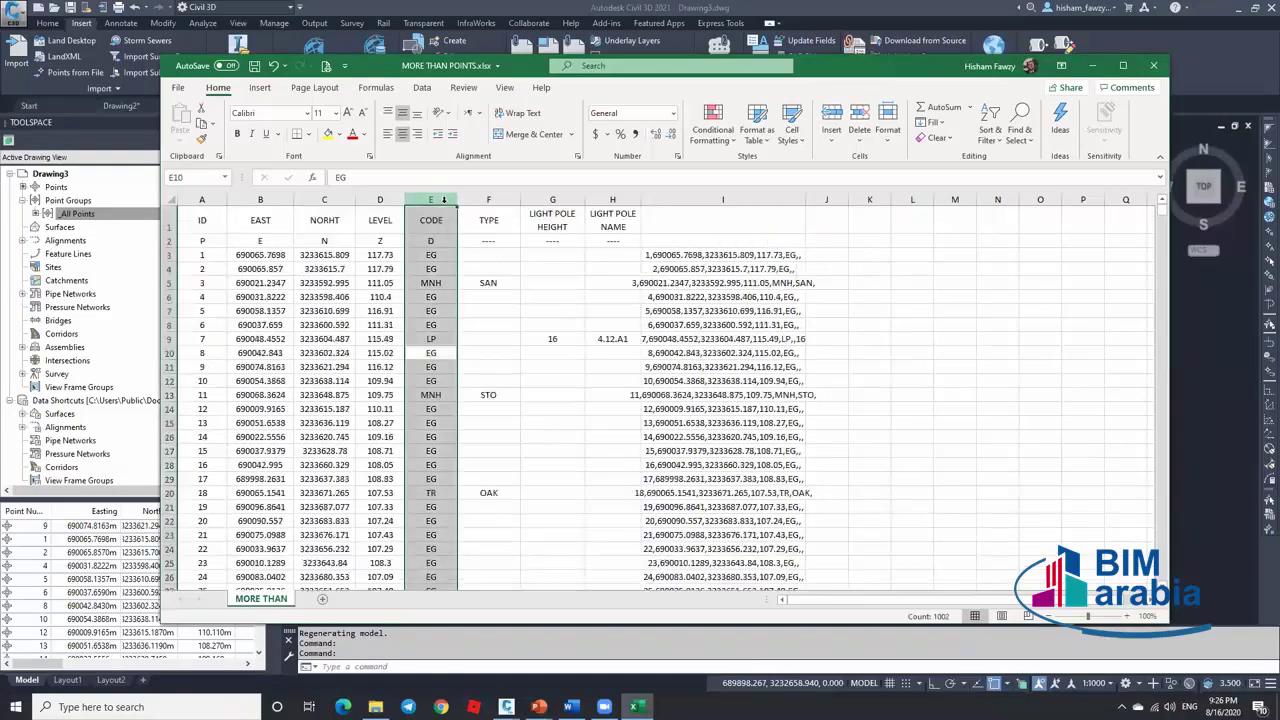
{"action": "left_click", "coordinate": [995, 135]}
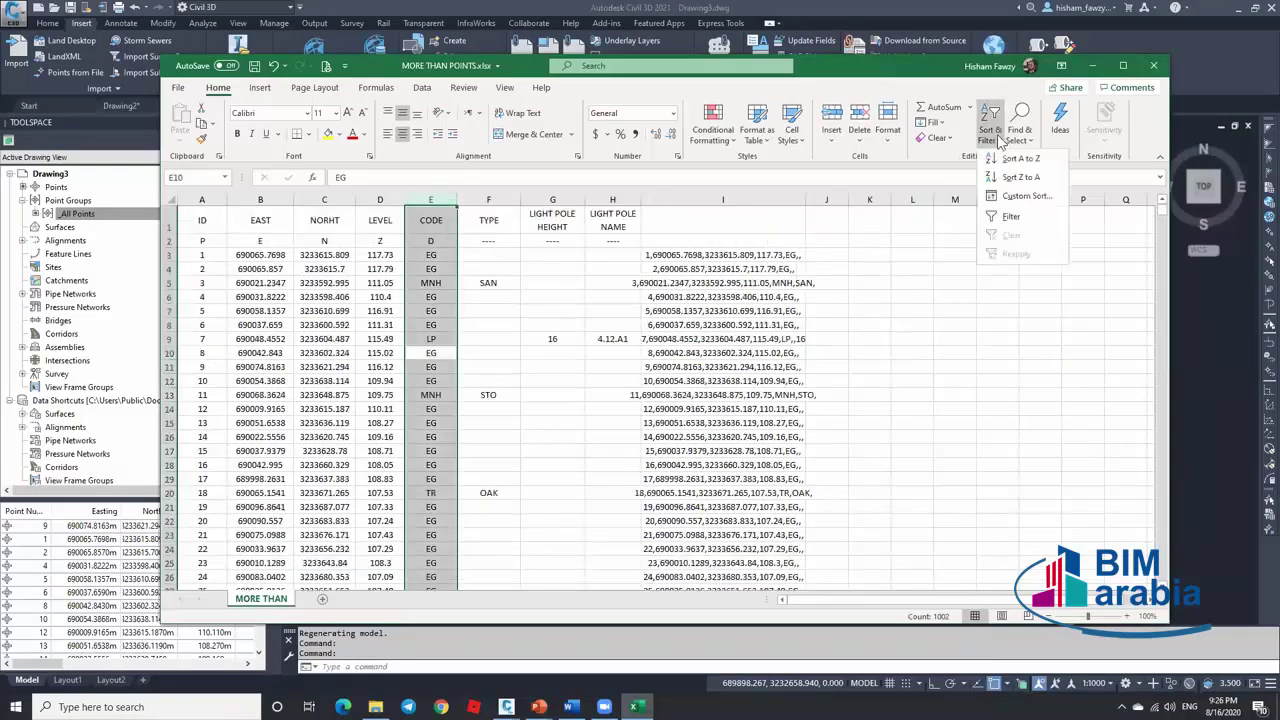
{"action": "left_click", "coordinate": [1012, 222]}
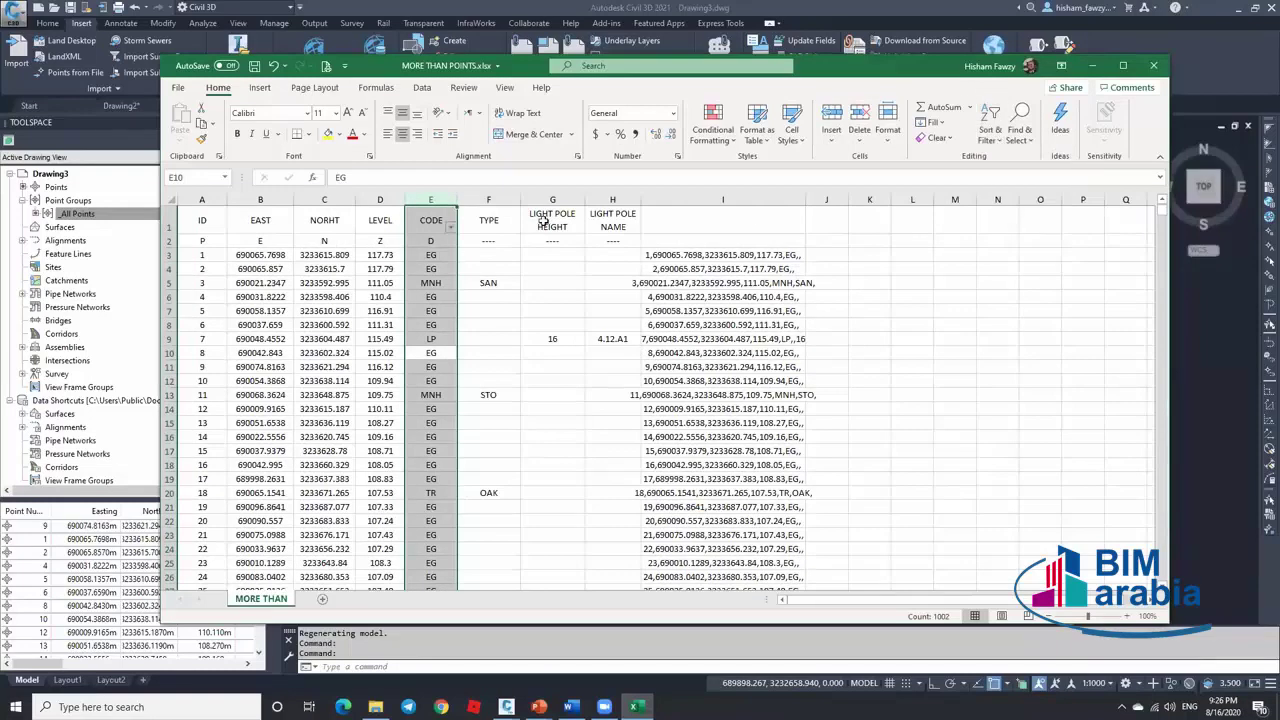
{"action": "left_click", "coordinate": [452, 227]}
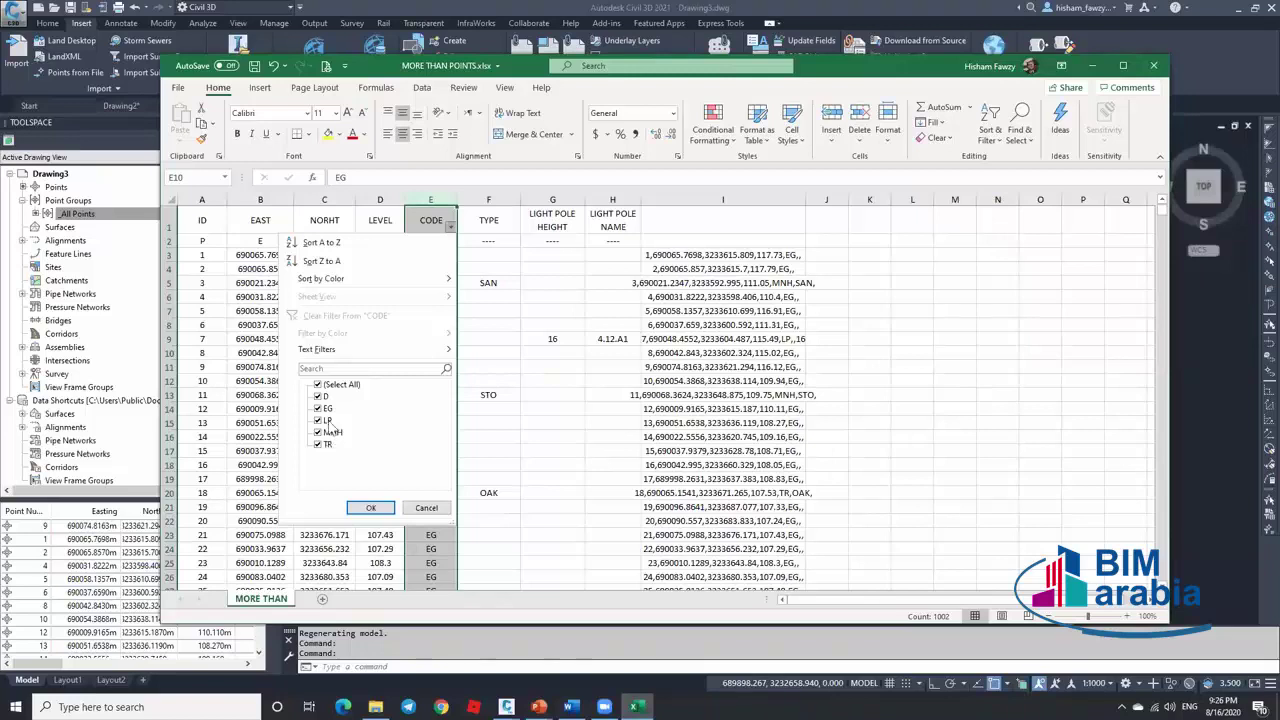
{"action": "left_click", "coordinate": [417, 507]}
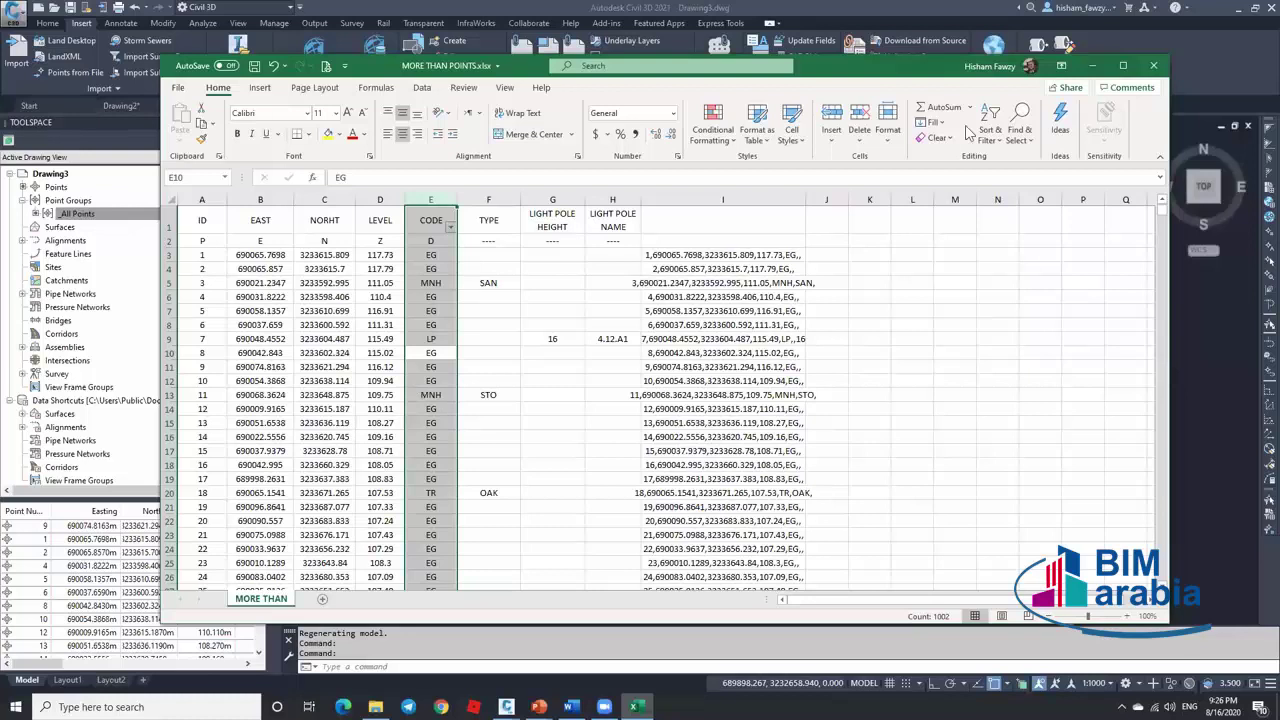
{"action": "left_click", "coordinate": [1096, 66]}
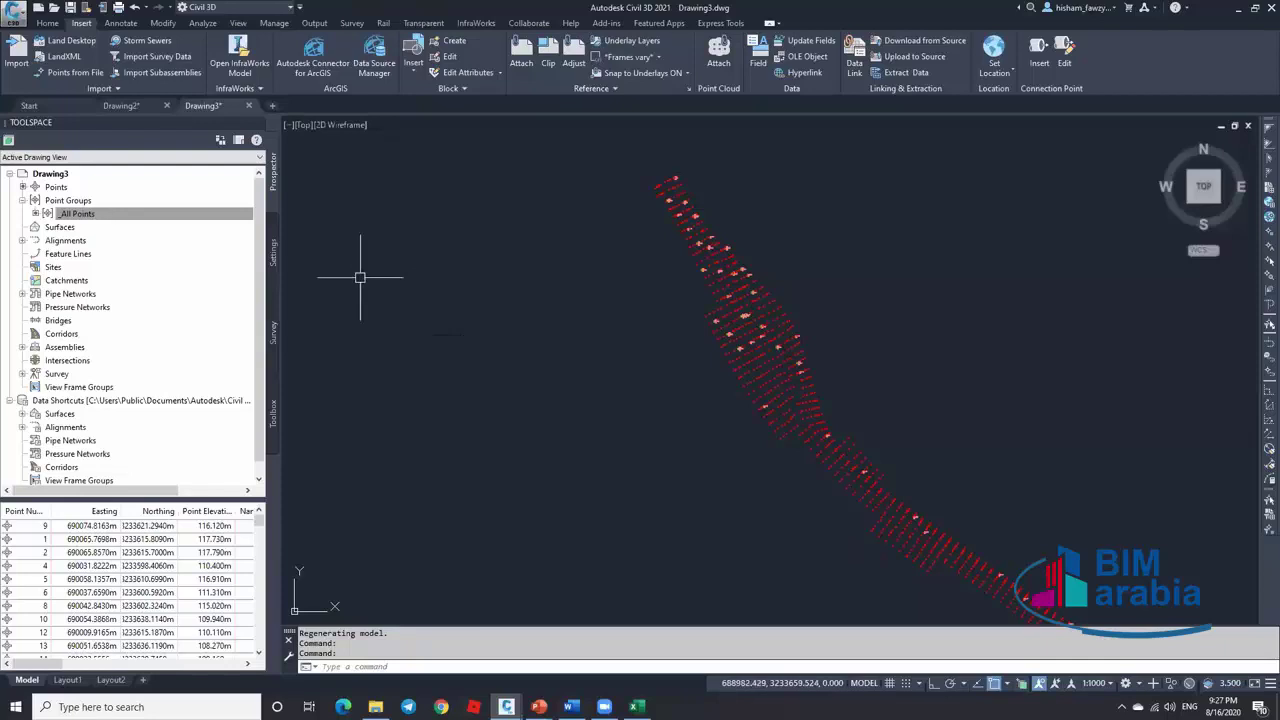
Start a new point group and name it EG
{"action": "left_click", "coordinate": [100, 213]}
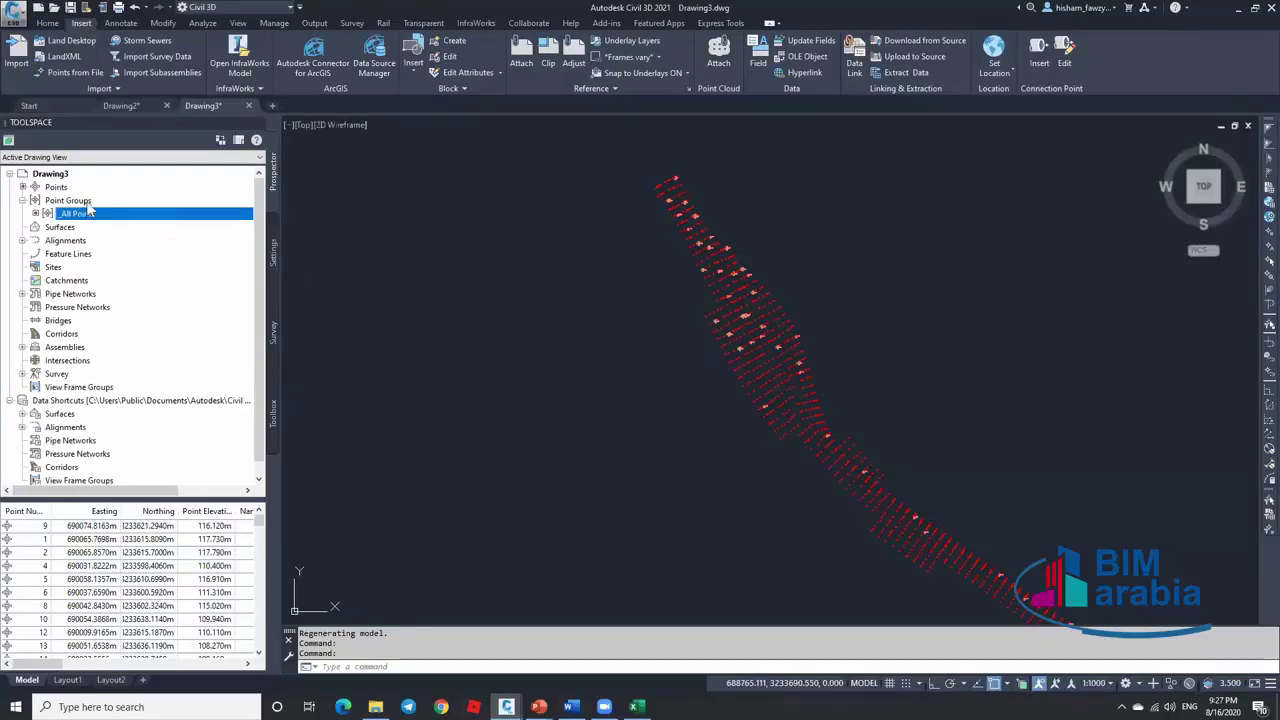
{"action": "left_click", "coordinate": [88, 202]}
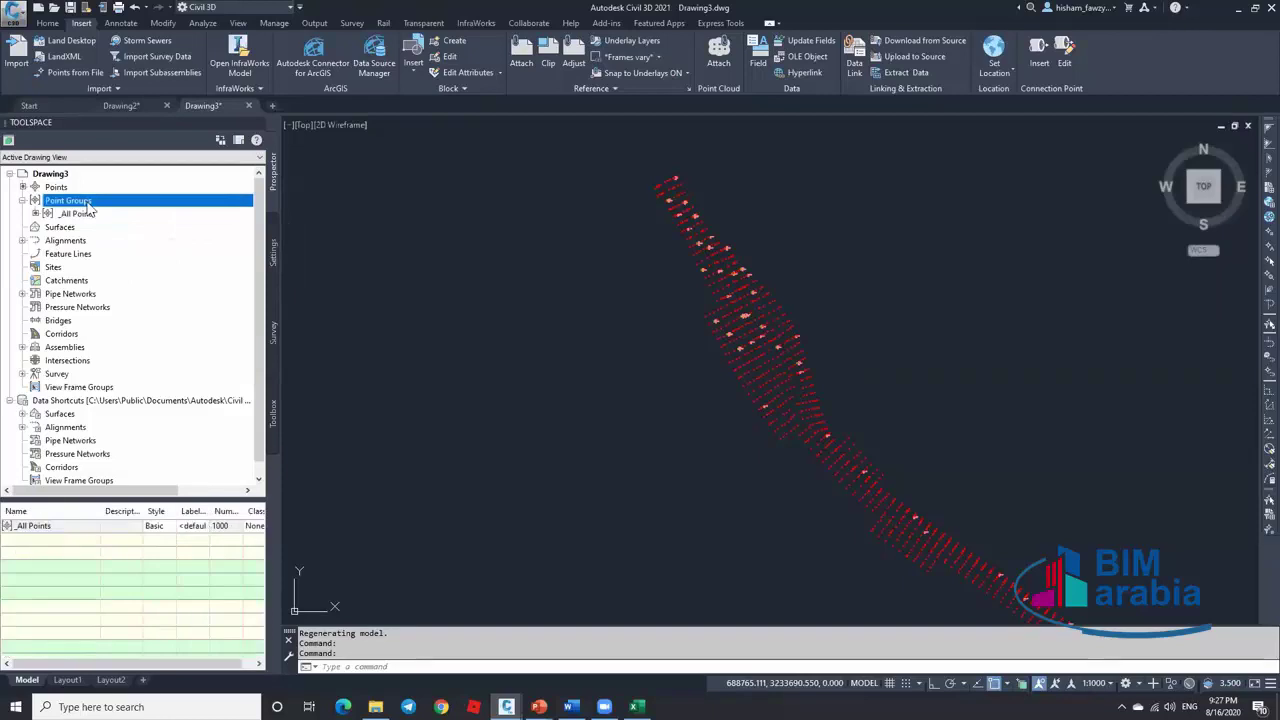
{"action": "right_click", "coordinate": [88, 204]}
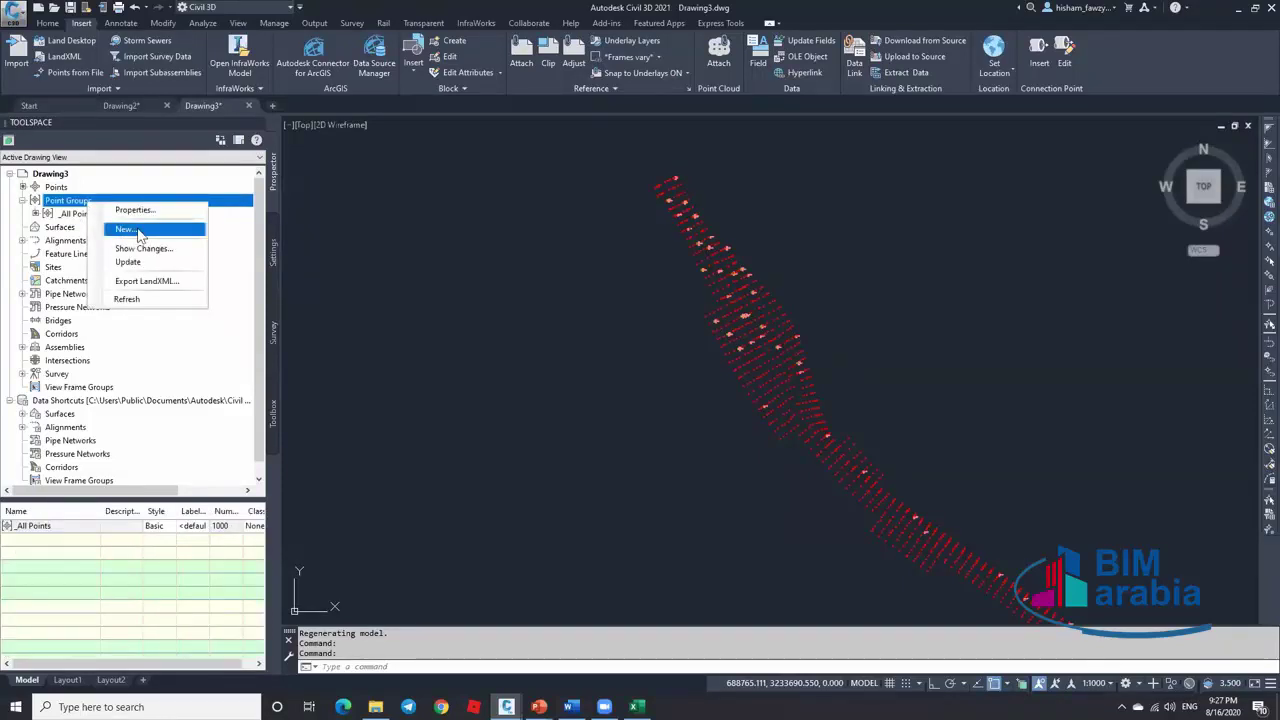
{"action": "left_click", "coordinate": [140, 230]}
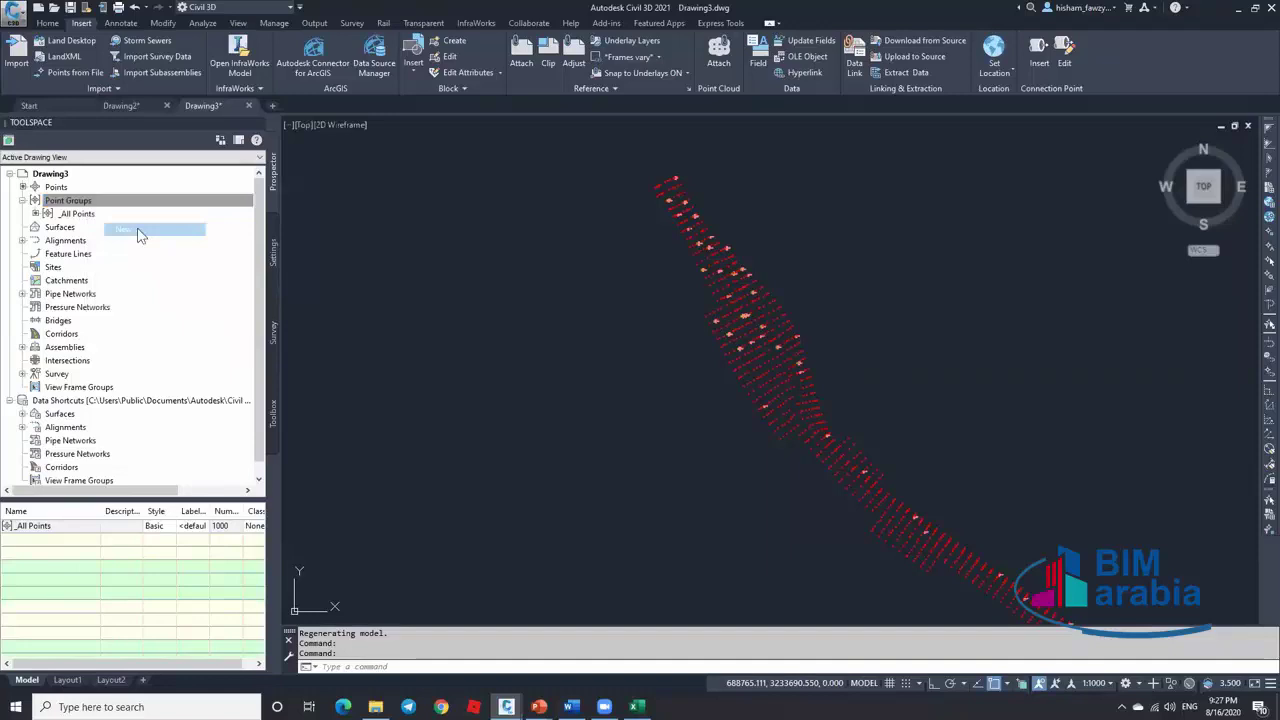
{"action": "left_click_drag", "start_coordinate": [963, 262], "coordinate": [815, 209]}
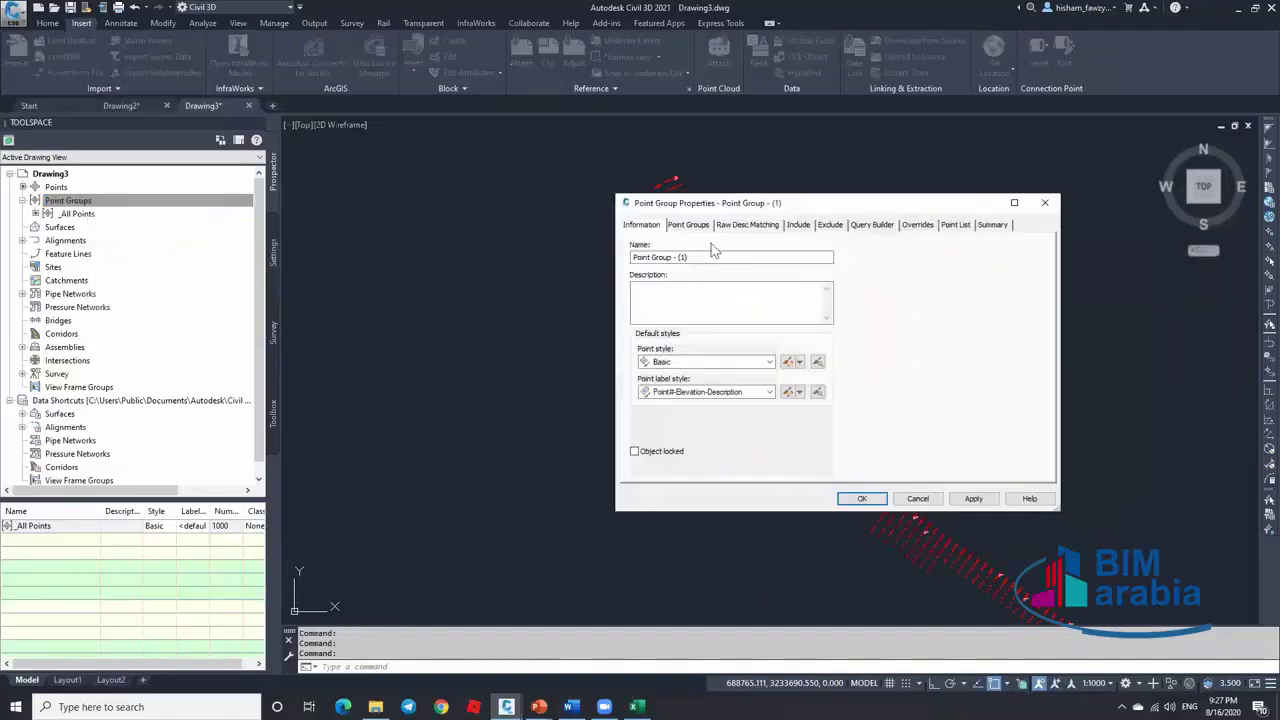
{"action": "left_click_drag", "start_coordinate": [692, 257], "coordinate": [640, 258]}
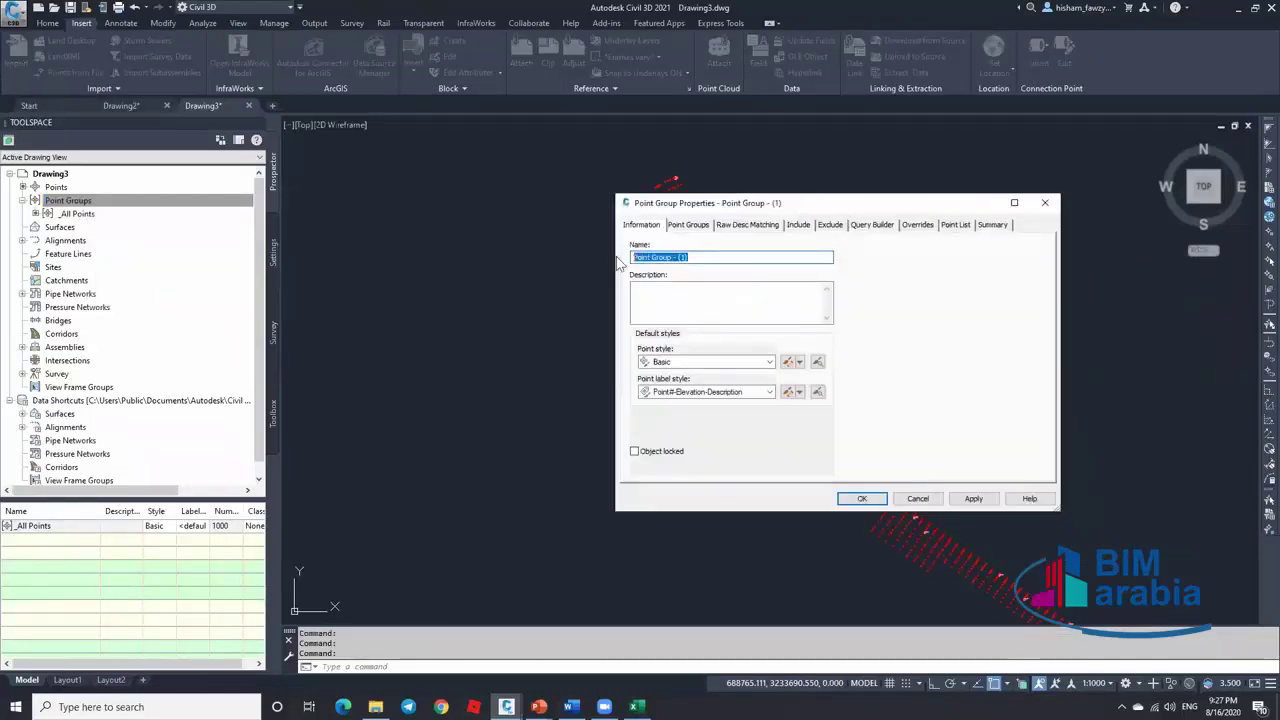
{"action": "type", "text": "EG"}
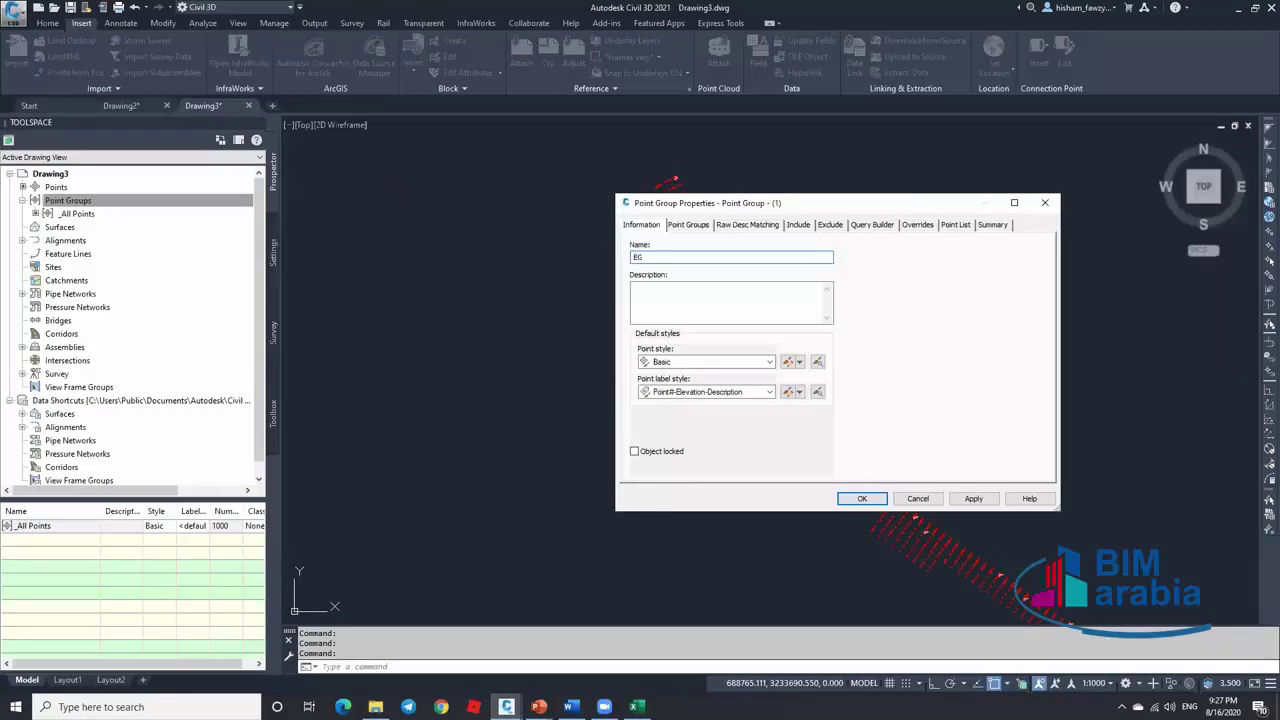
Set the EG group's point style to Benchmark and label style to <none>, then create it
{"action": "left_click", "coordinate": [693, 362]}
{"action": "left_click", "coordinate": [693, 362]}
{"action": "left_click", "coordinate": [708, 392]}
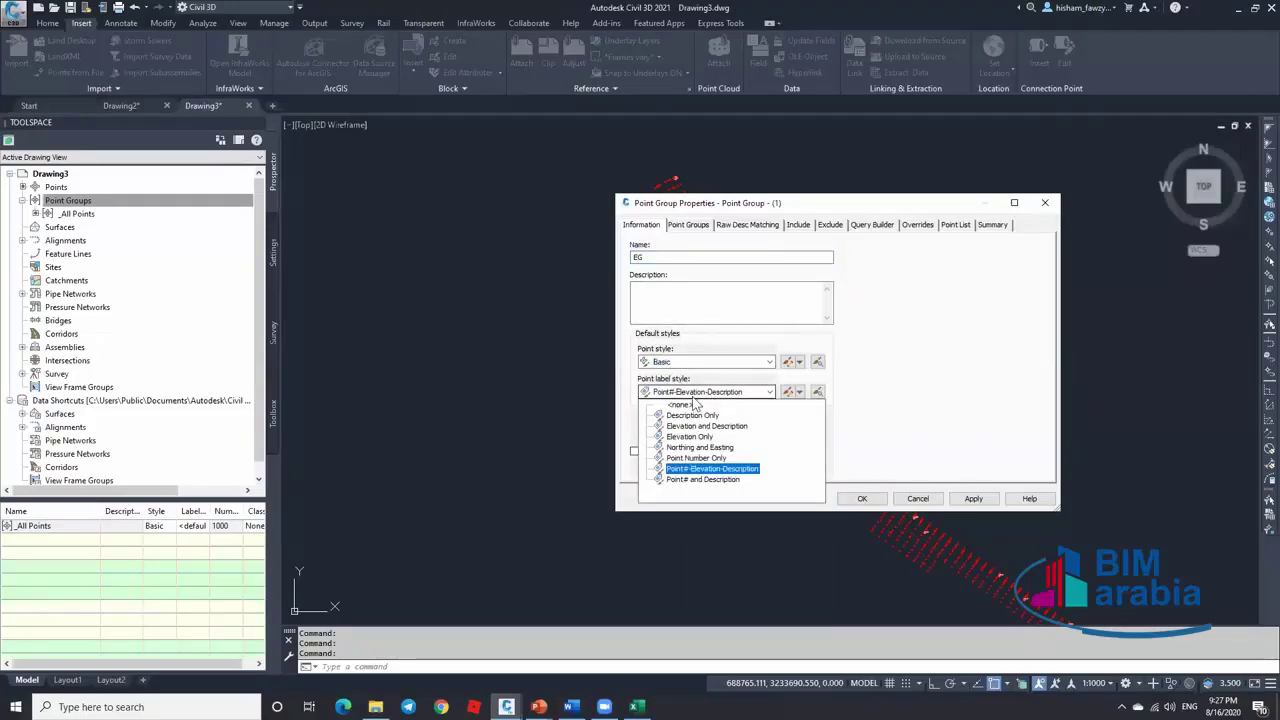
{"action": "left_click", "coordinate": [694, 404]}
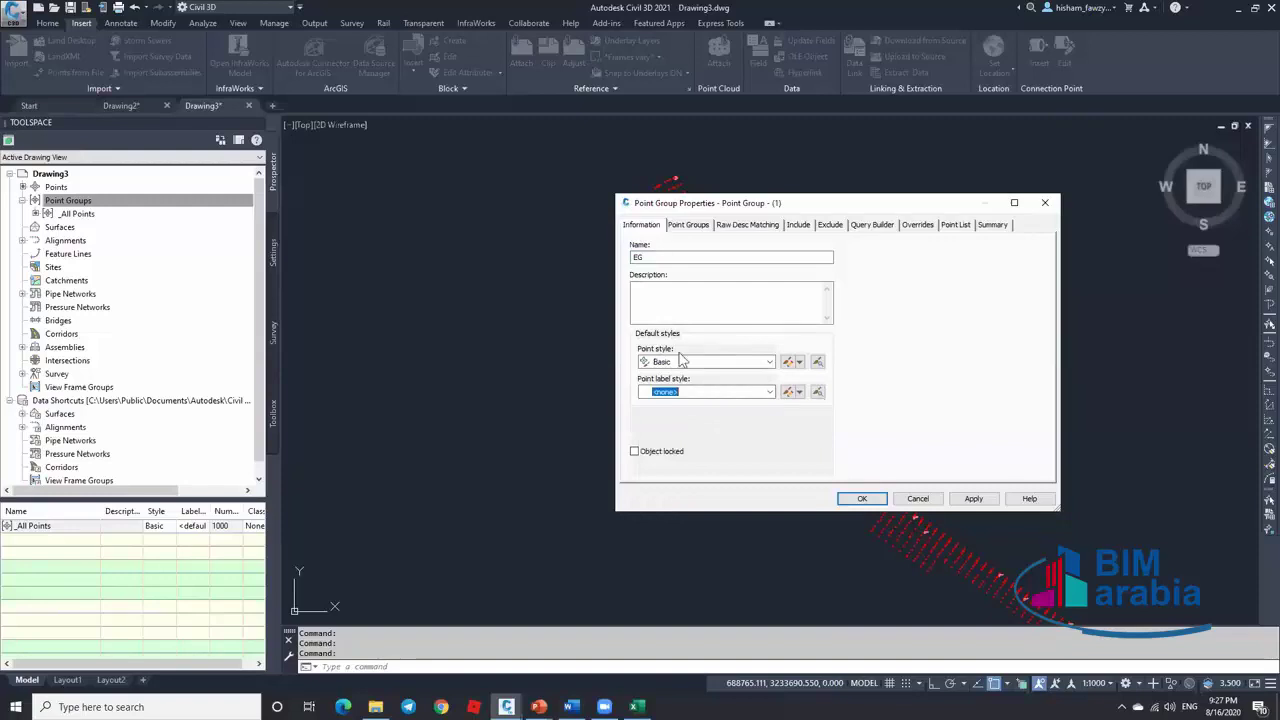
{"action": "left_click", "coordinate": [678, 362]}
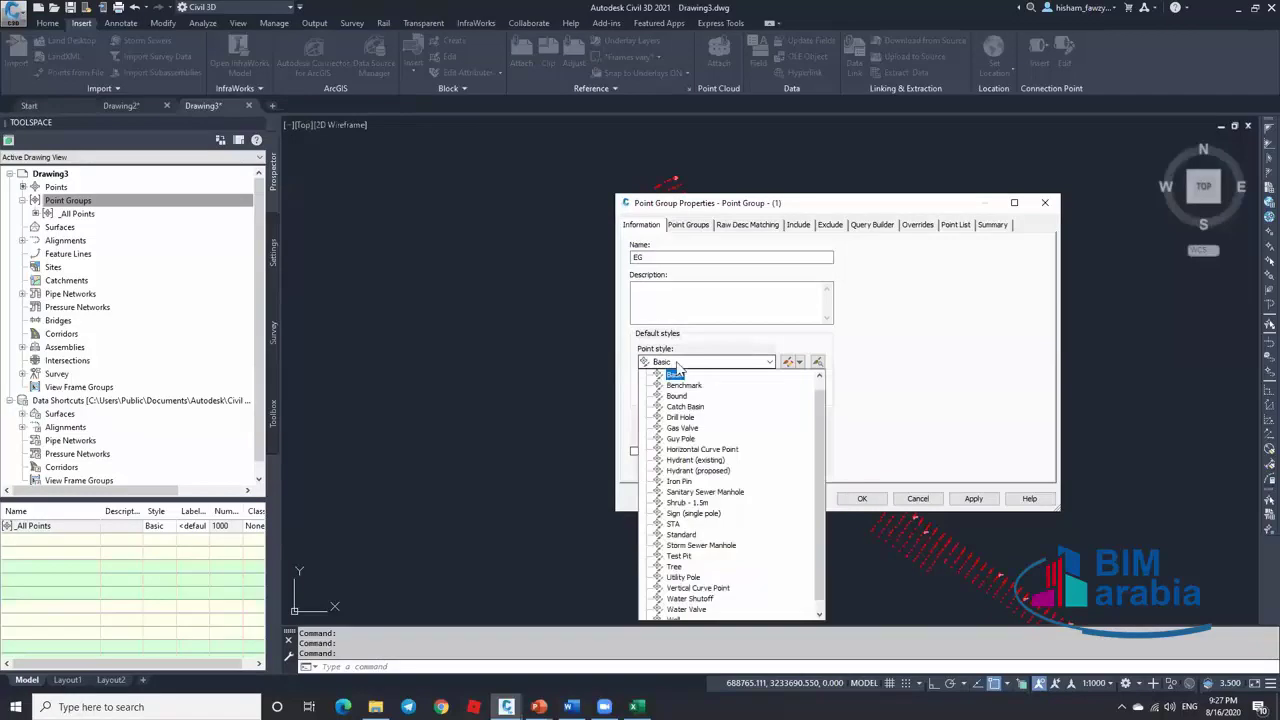
{"action": "left_click", "coordinate": [686, 386]}
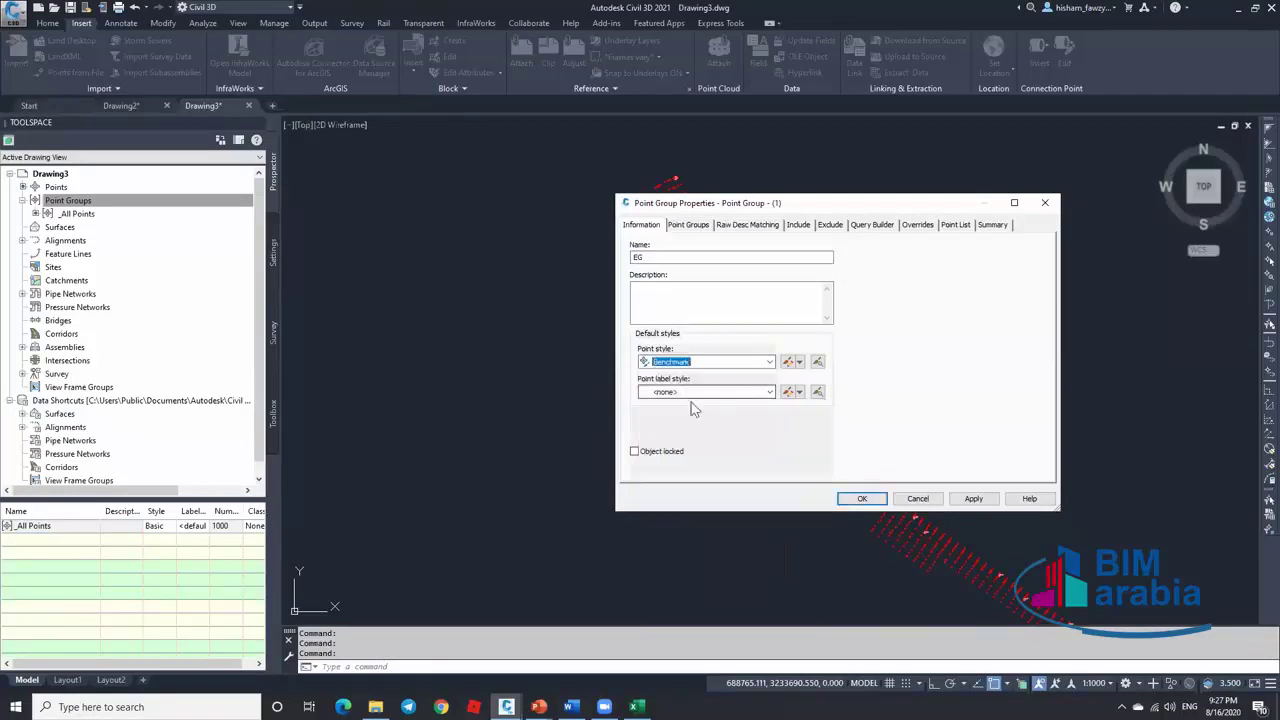
{"action": "left_click", "coordinate": [877, 502]}
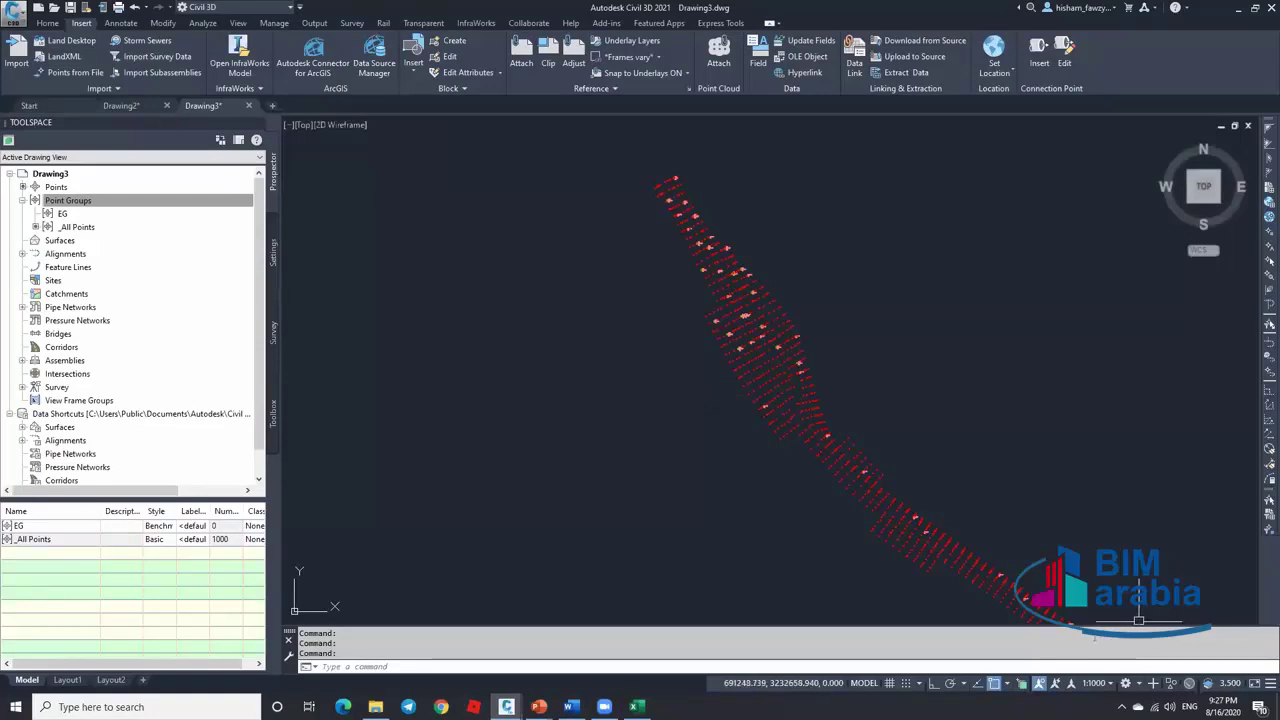
Select the EG point group and briefly check the points spreadsheet
{"action": "left_click", "coordinate": [85, 201]}
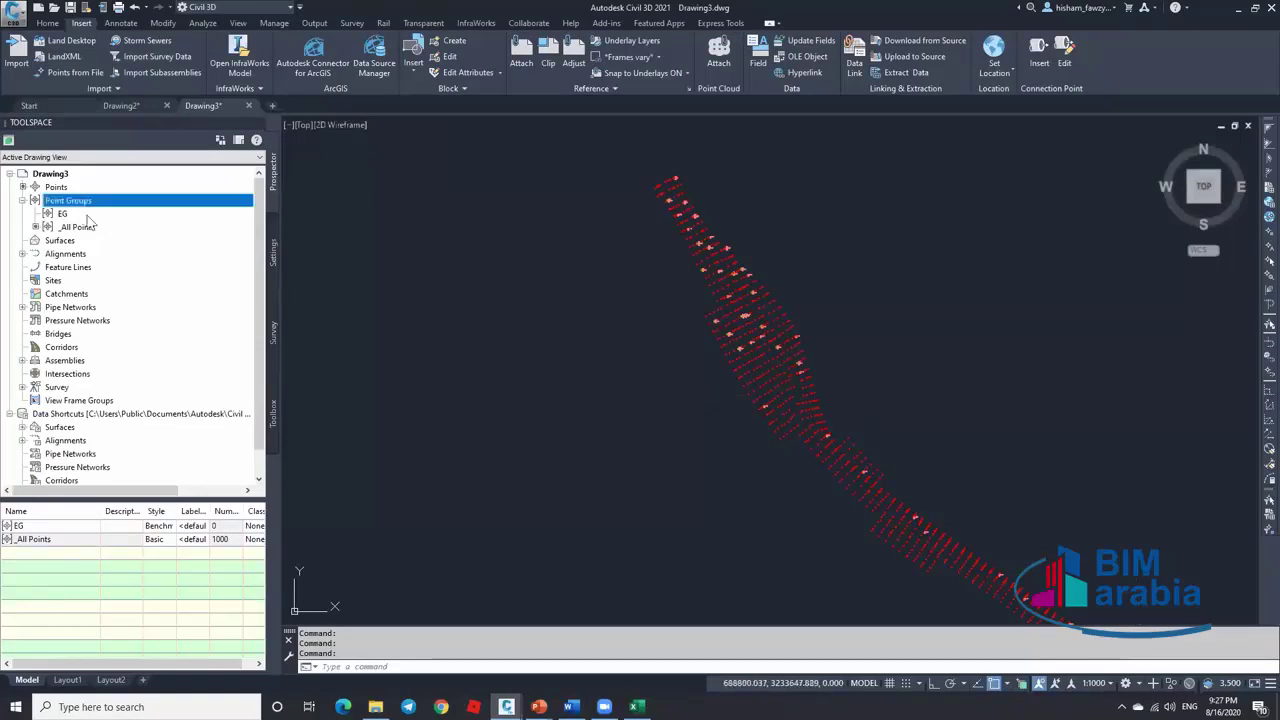
{"action": "left_click", "coordinate": [84, 214]}
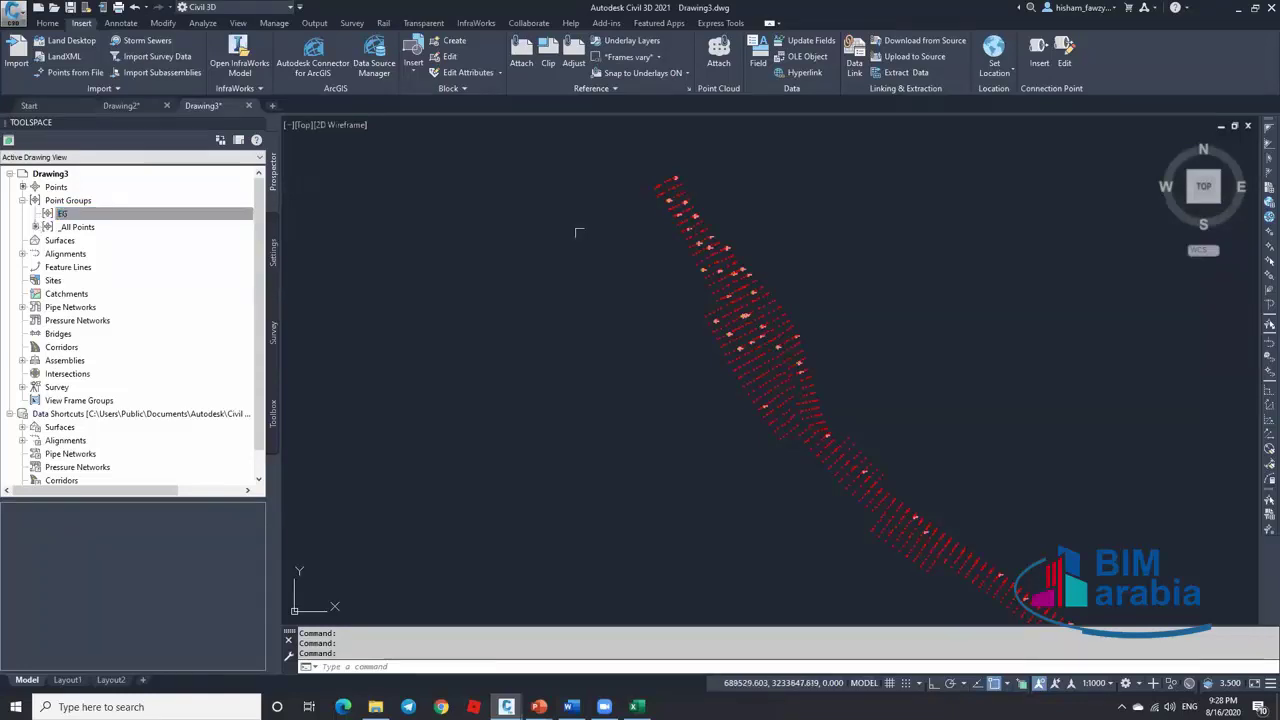
{"action": "scroll", "coordinate": [672, 232], "scroll_direction": "up", "scroll_amount": 3}
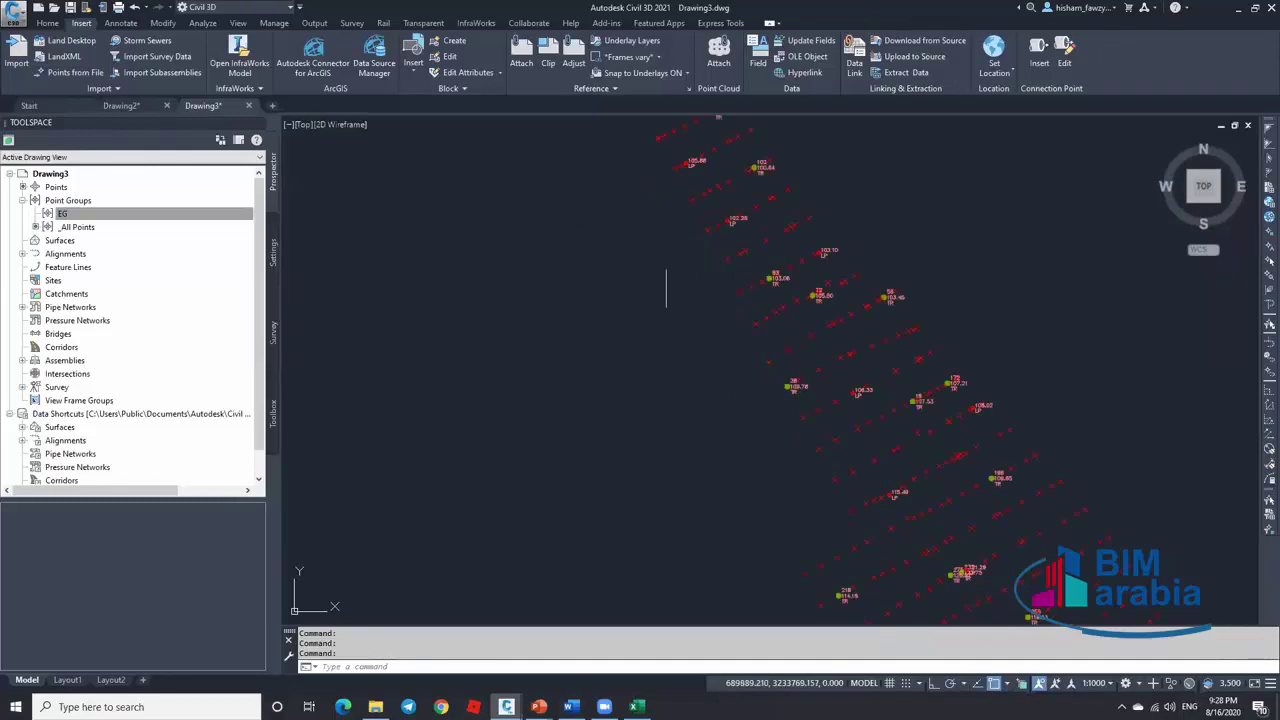
{"action": "left_click", "coordinate": [636, 706]}
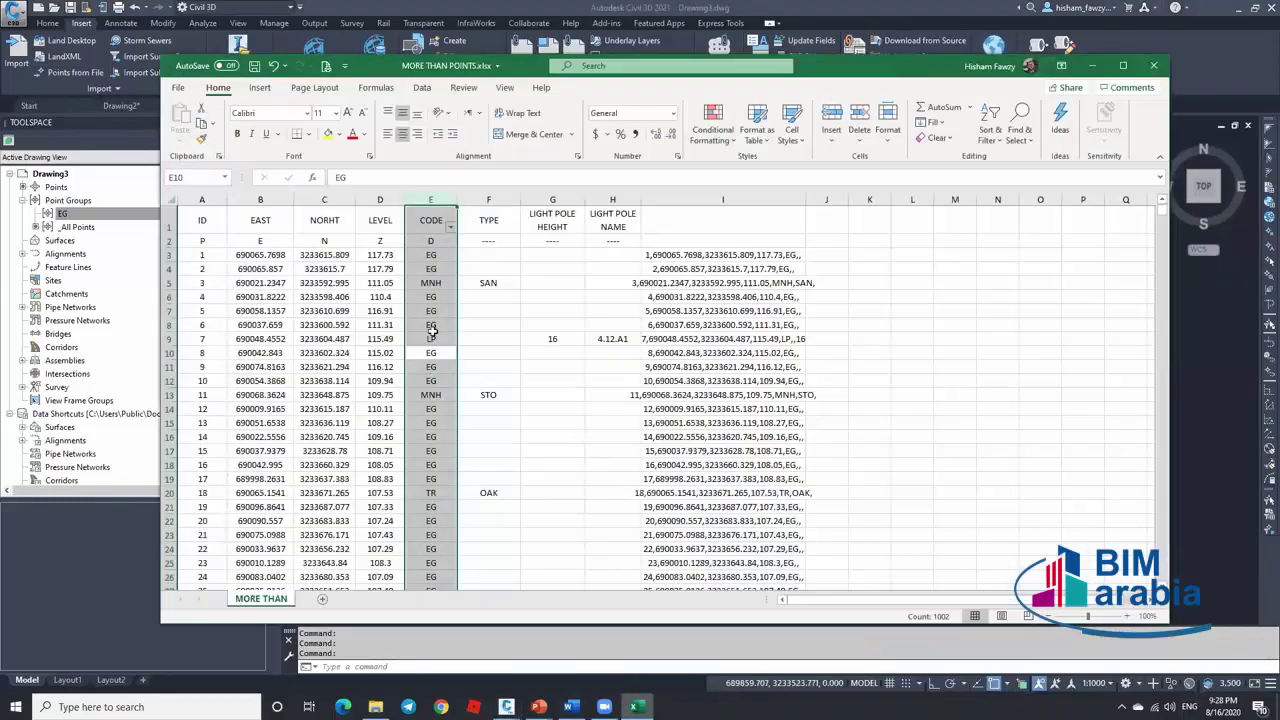
{"action": "left_click", "coordinate": [1092, 65]}
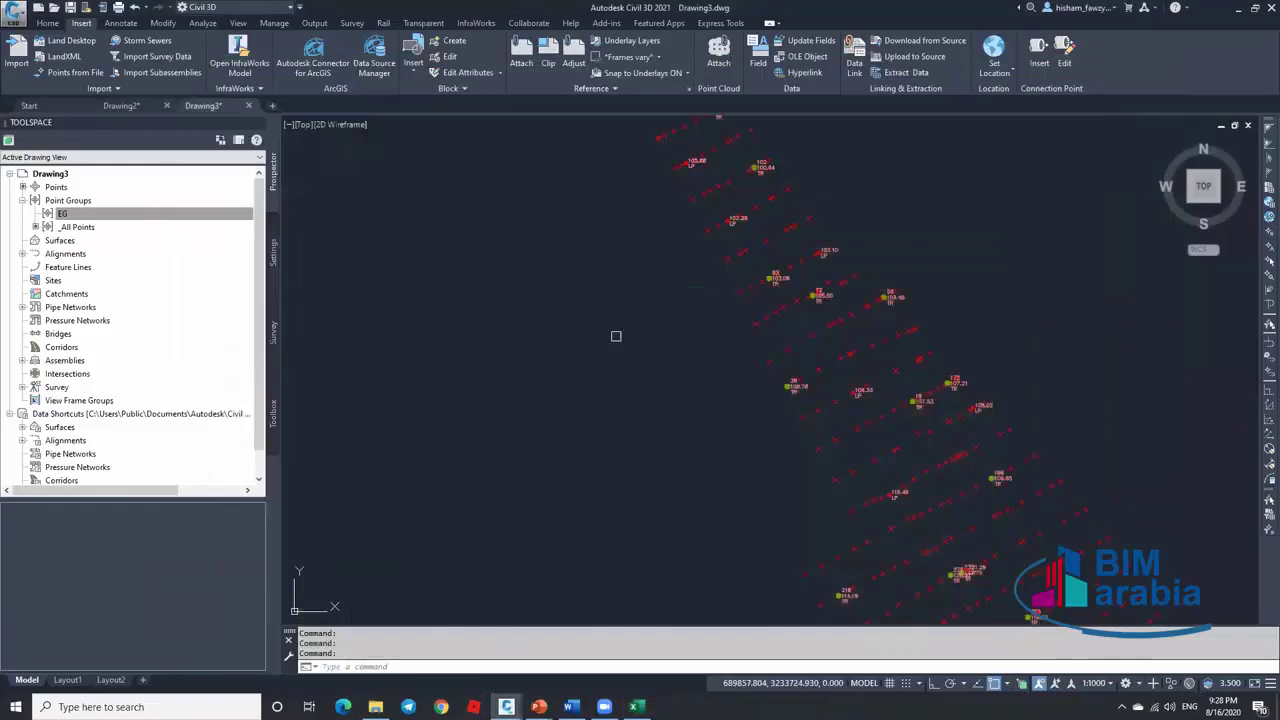
Open the EG group's properties on the Include tab
{"action": "left_click", "coordinate": [108, 215]}
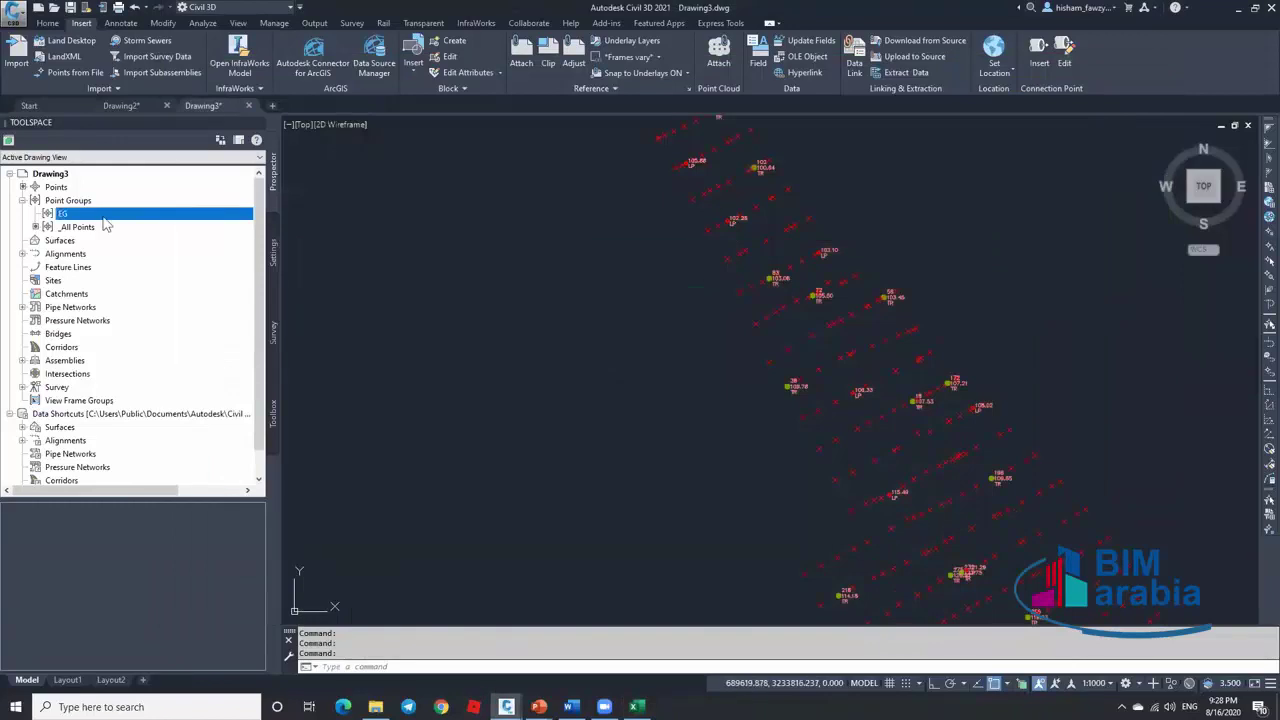
{"action": "right_click", "coordinate": [105, 222]}
{"action": "left_click", "coordinate": [160, 221]}
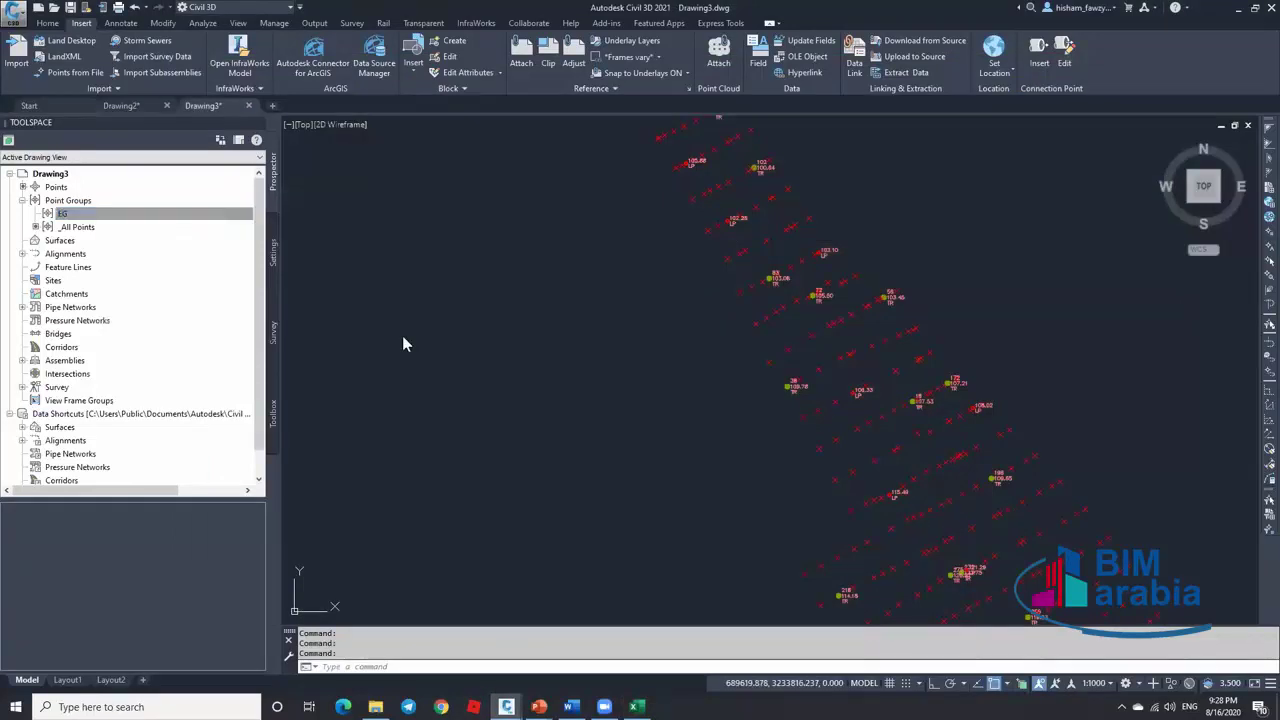
{"action": "left_click", "coordinate": [798, 226]}
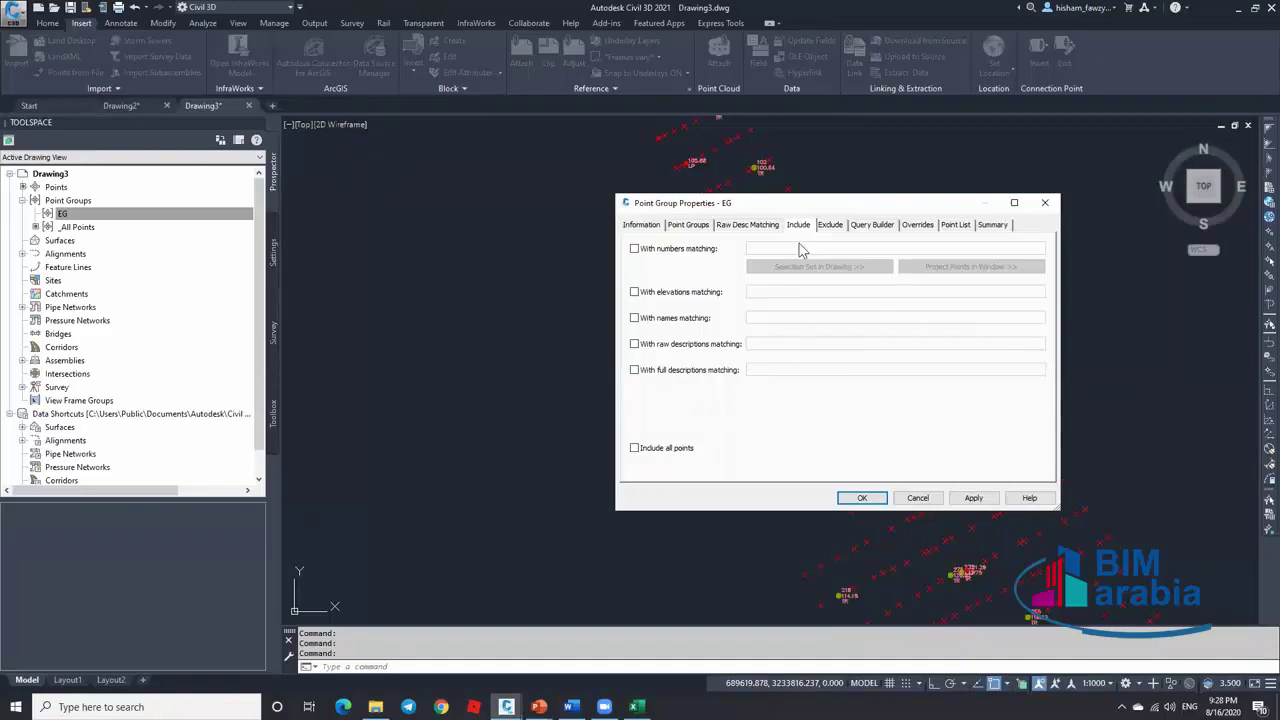
Drop number and elevation matching and enable raw description matching with EG for the group
{"action": "left_click", "coordinate": [840, 226]}
{"action": "left_click", "coordinate": [798, 226]}
{"action": "left_click", "coordinate": [692, 252]}
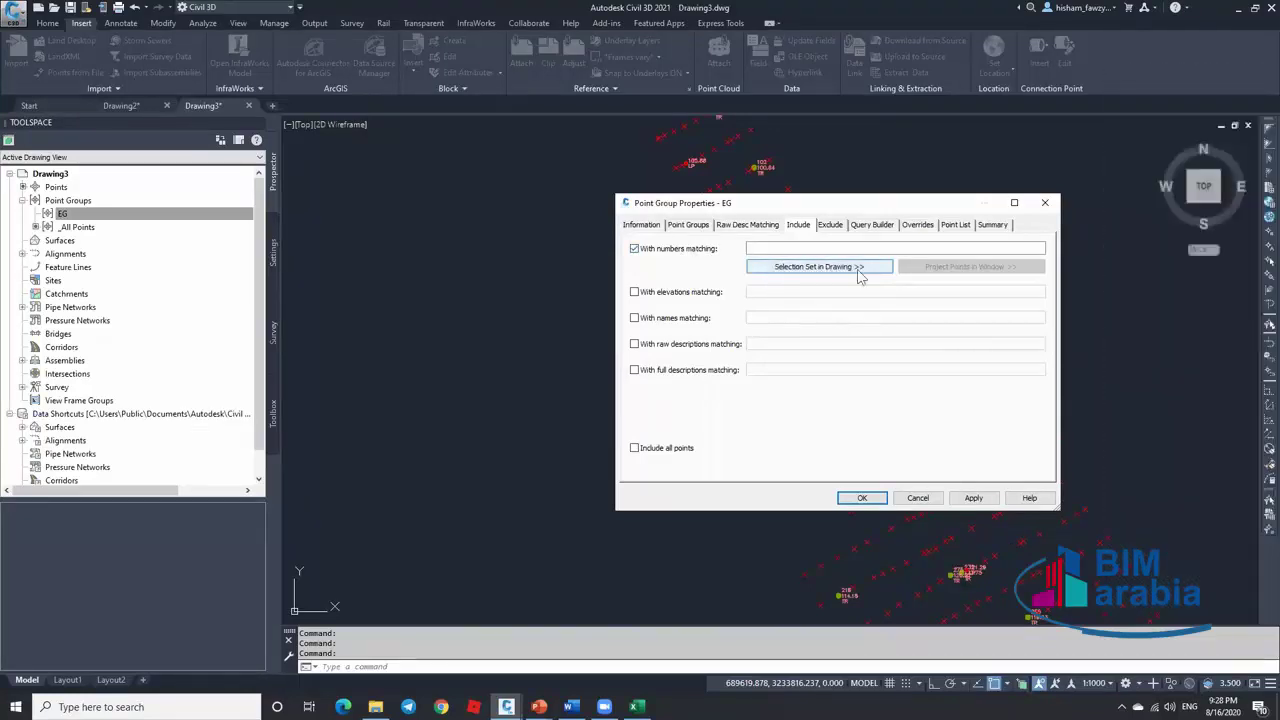
{"action": "left_click", "coordinate": [703, 251]}
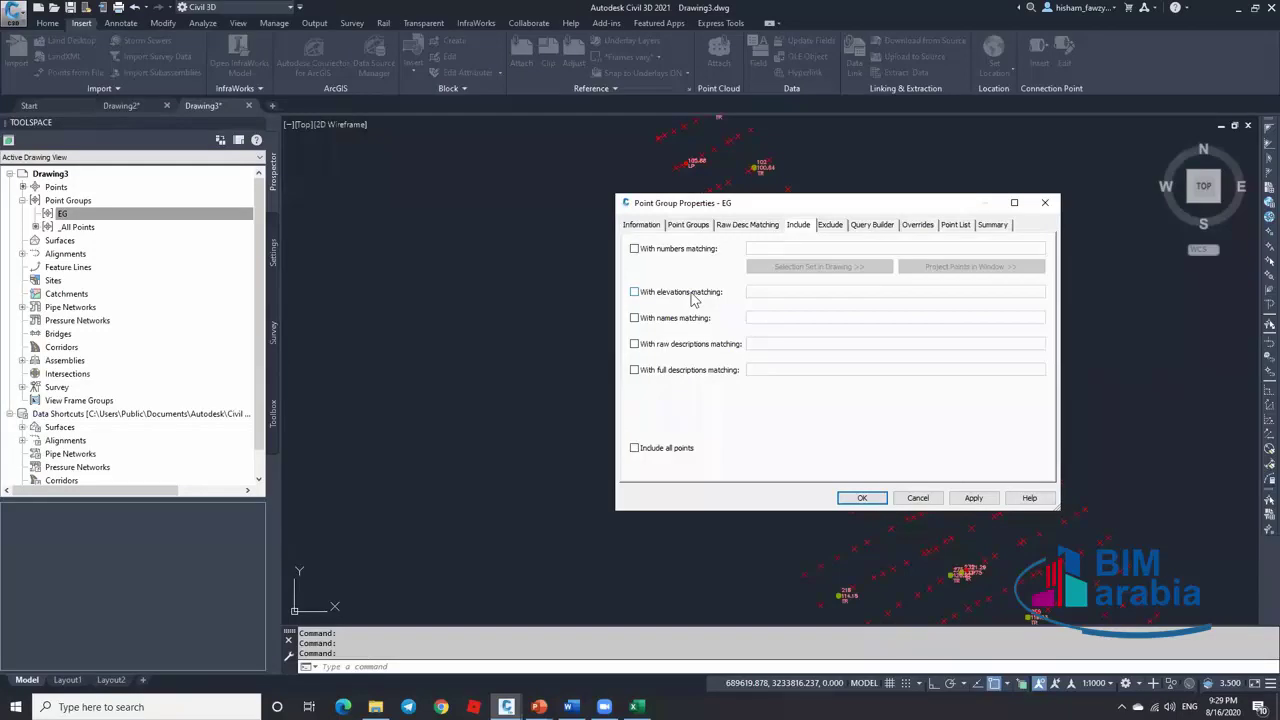
{"action": "left_click", "coordinate": [693, 295]}
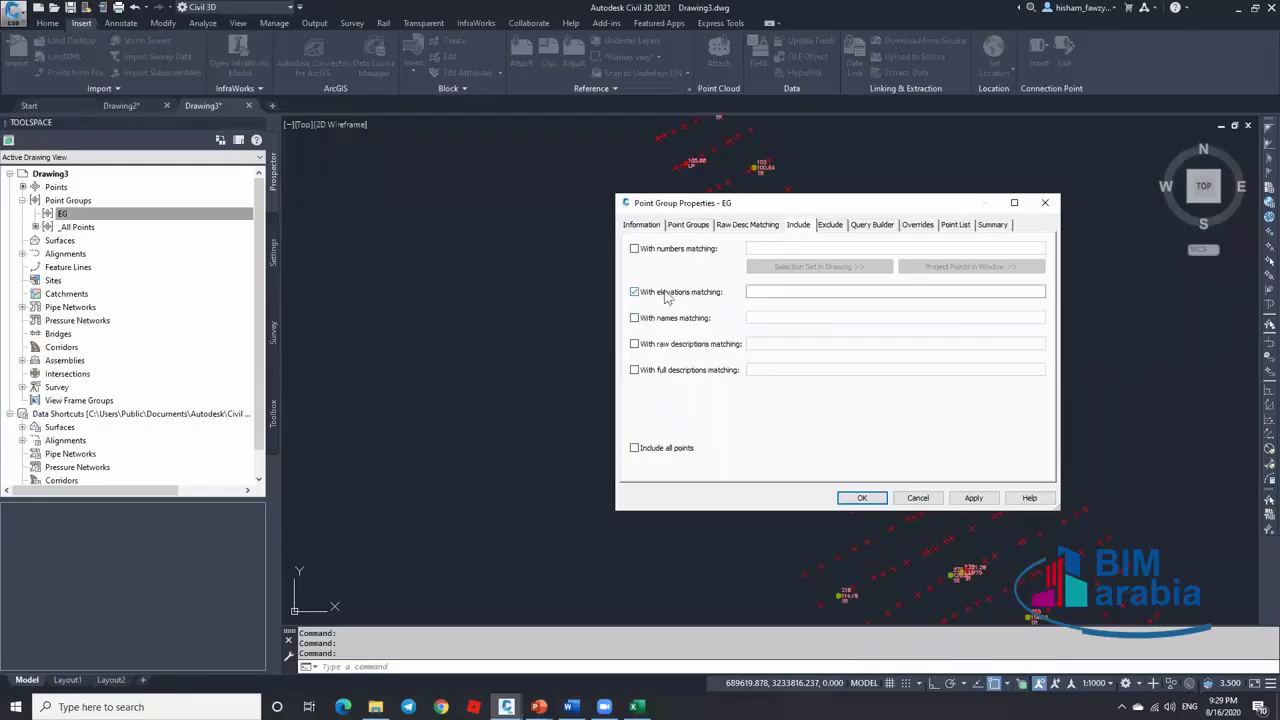
{"action": "left_click", "coordinate": [762, 291]}
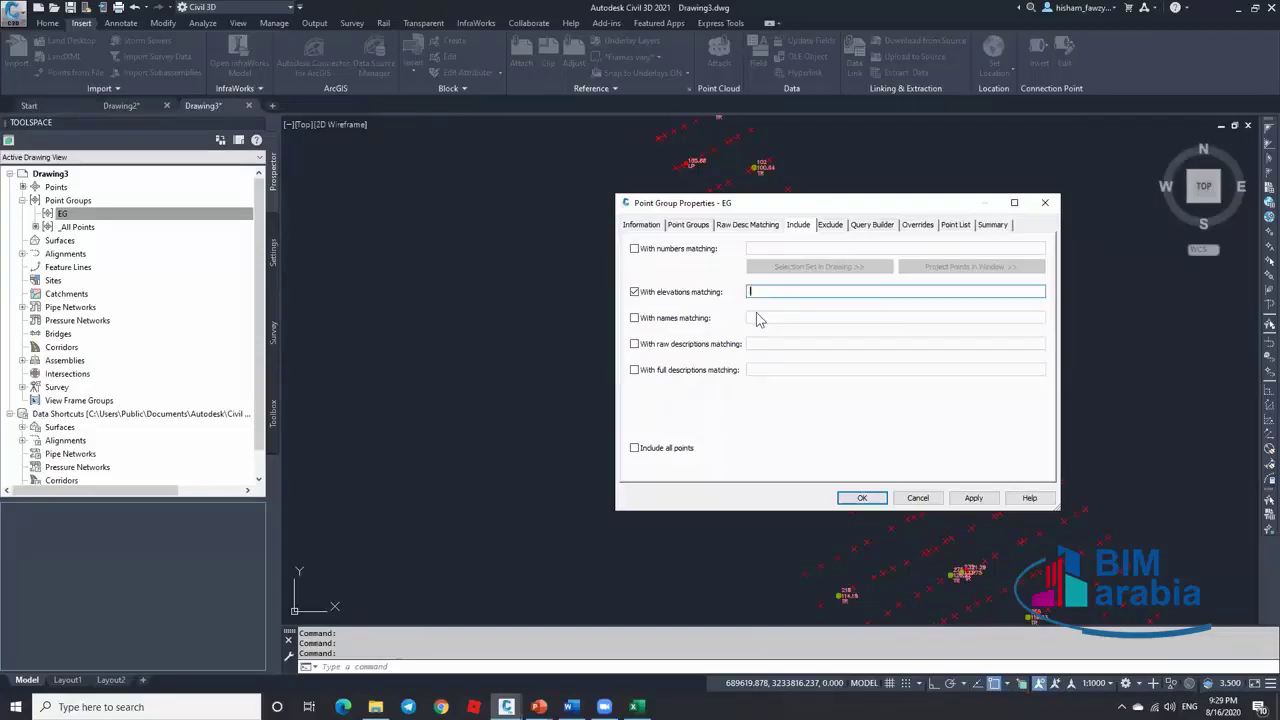
{"action": "left_click", "coordinate": [675, 293]}
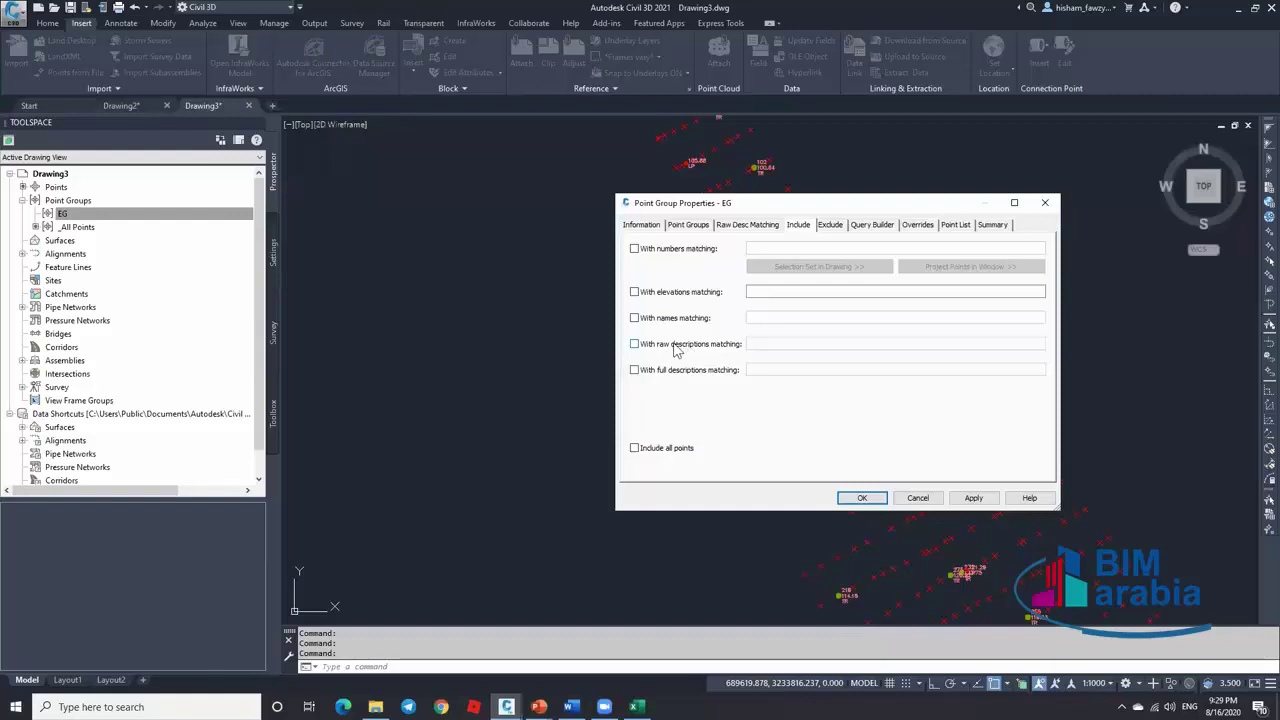
{"action": "left_click", "coordinate": [676, 345]}
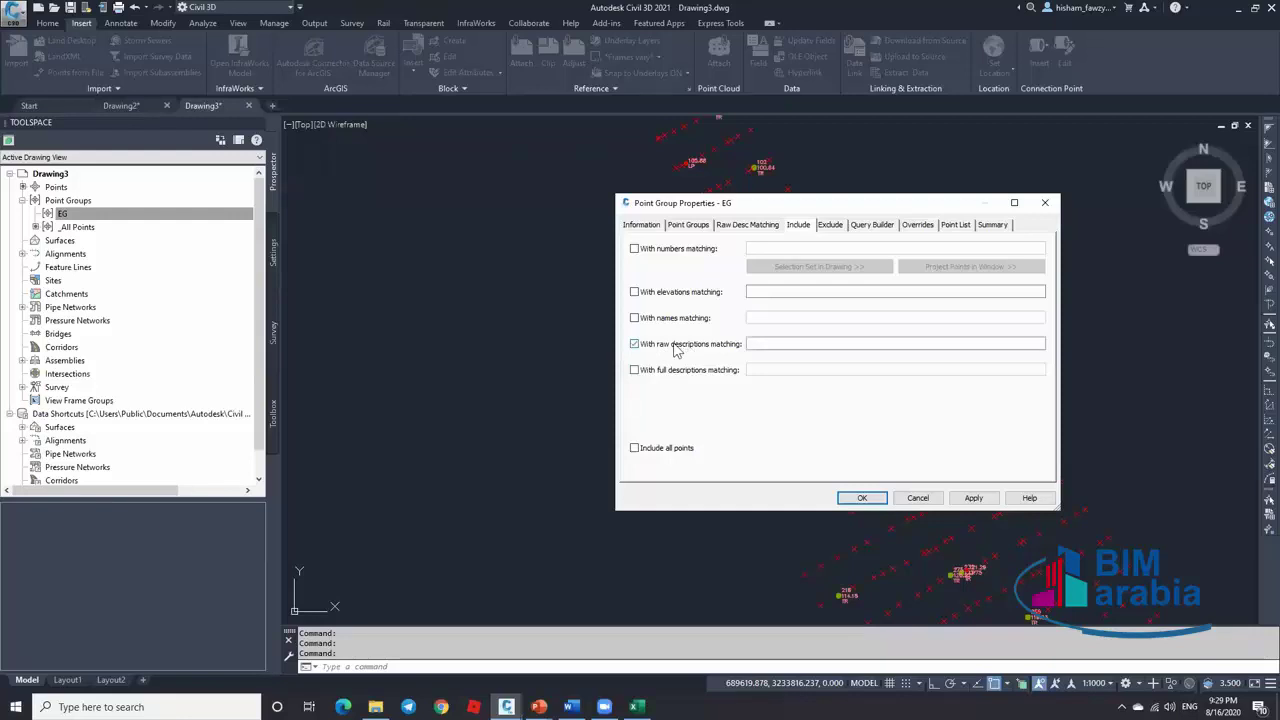
{"action": "left_click", "coordinate": [770, 345]}
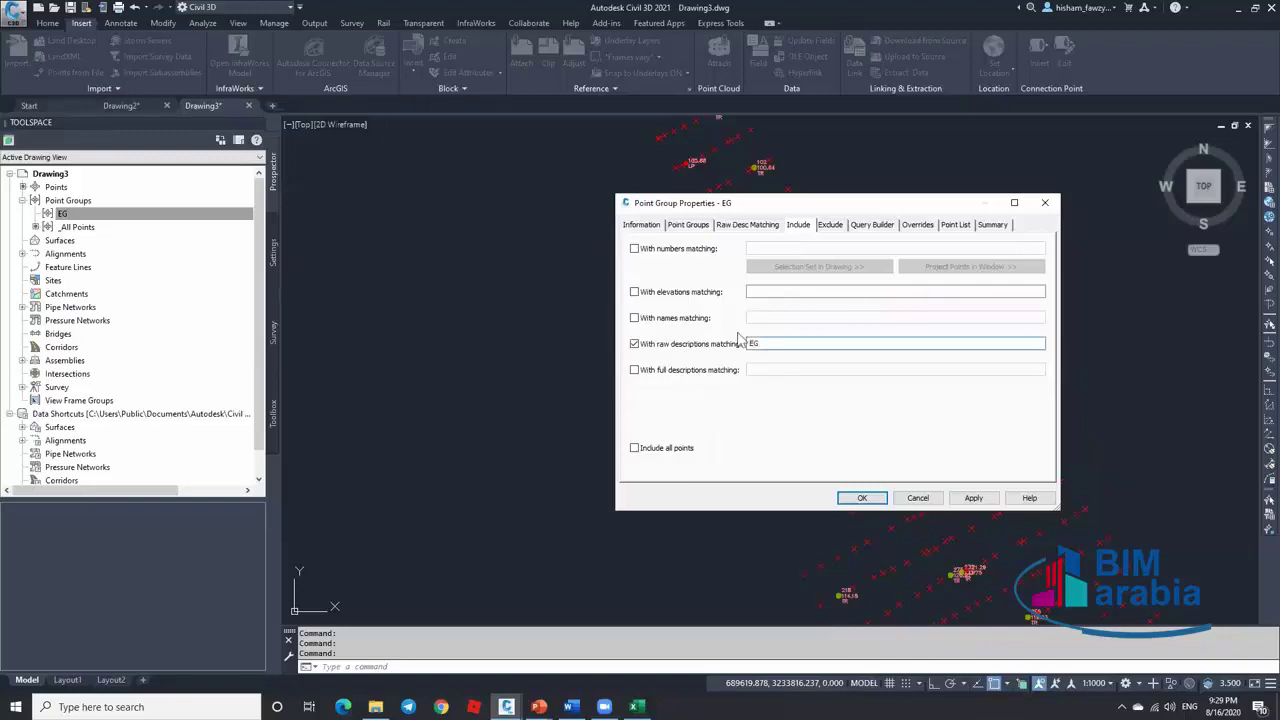
Compare the EG group's Point List against the spreadsheet, noting point 3 is an MNH point
{"action": "left_click", "coordinate": [955, 226]}
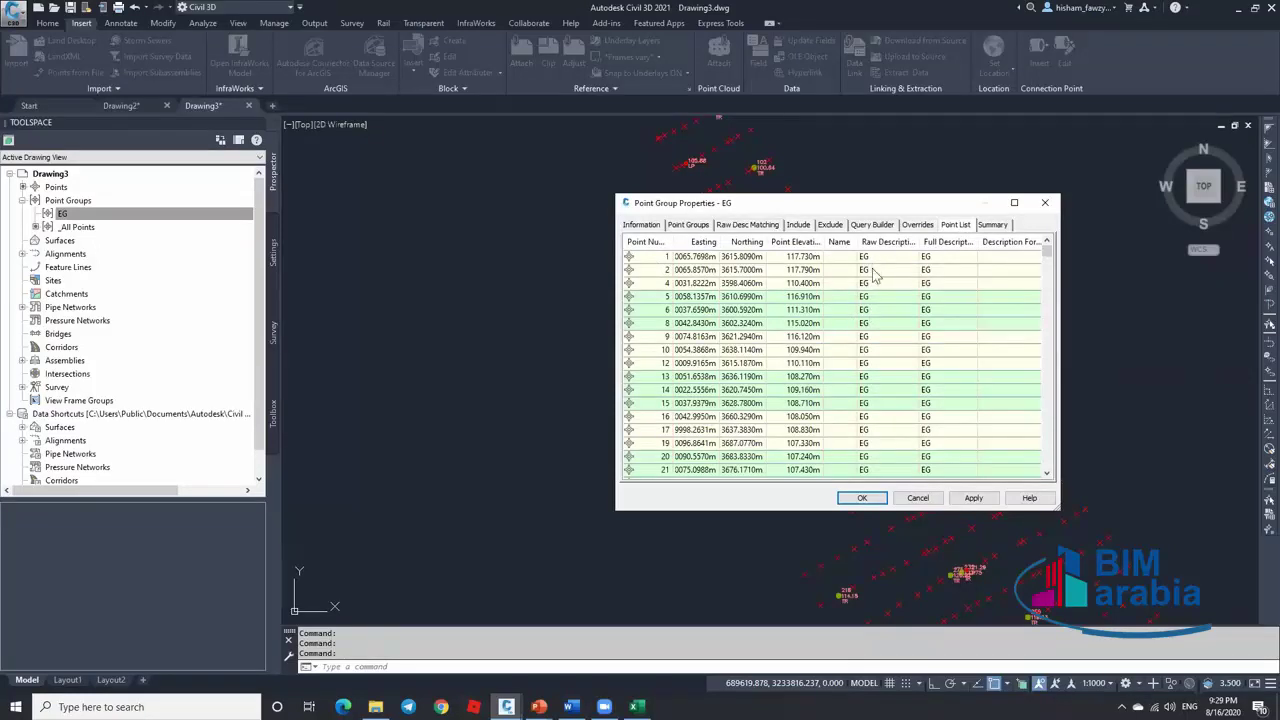
{"action": "double_click", "coordinate": [677, 235]}
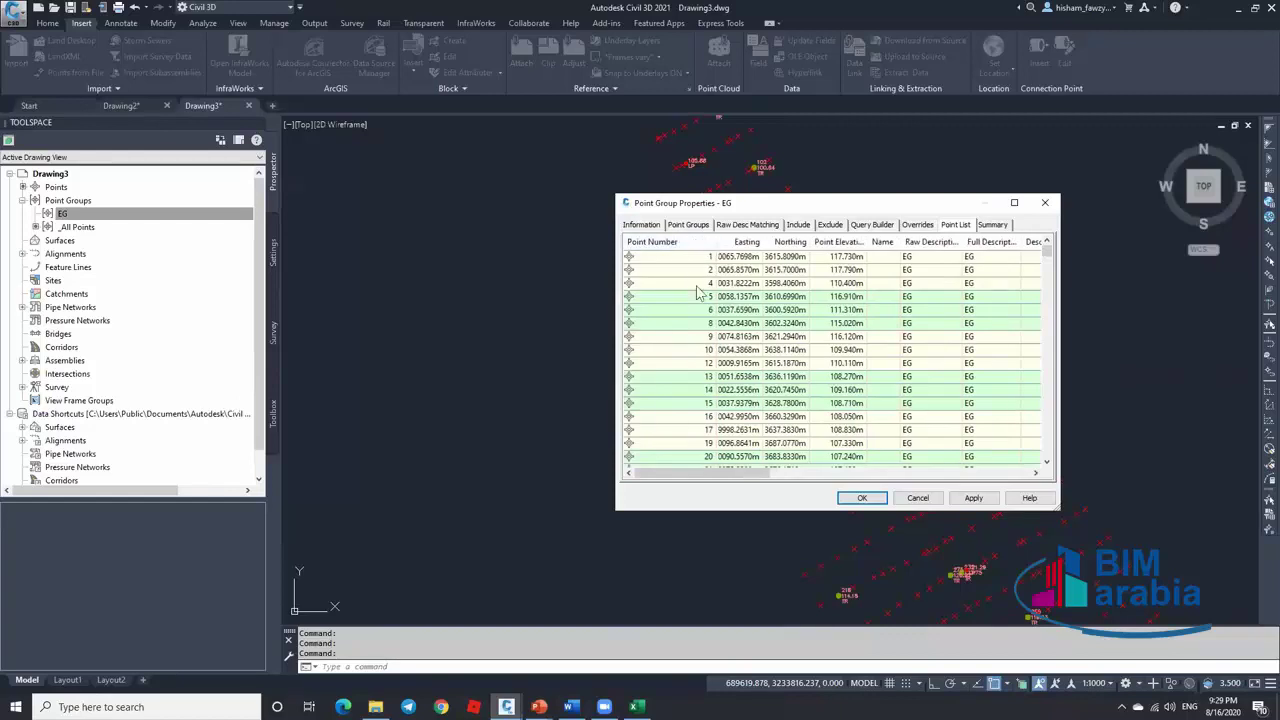
{"action": "mouse_move", "coordinate": [688, 283]}
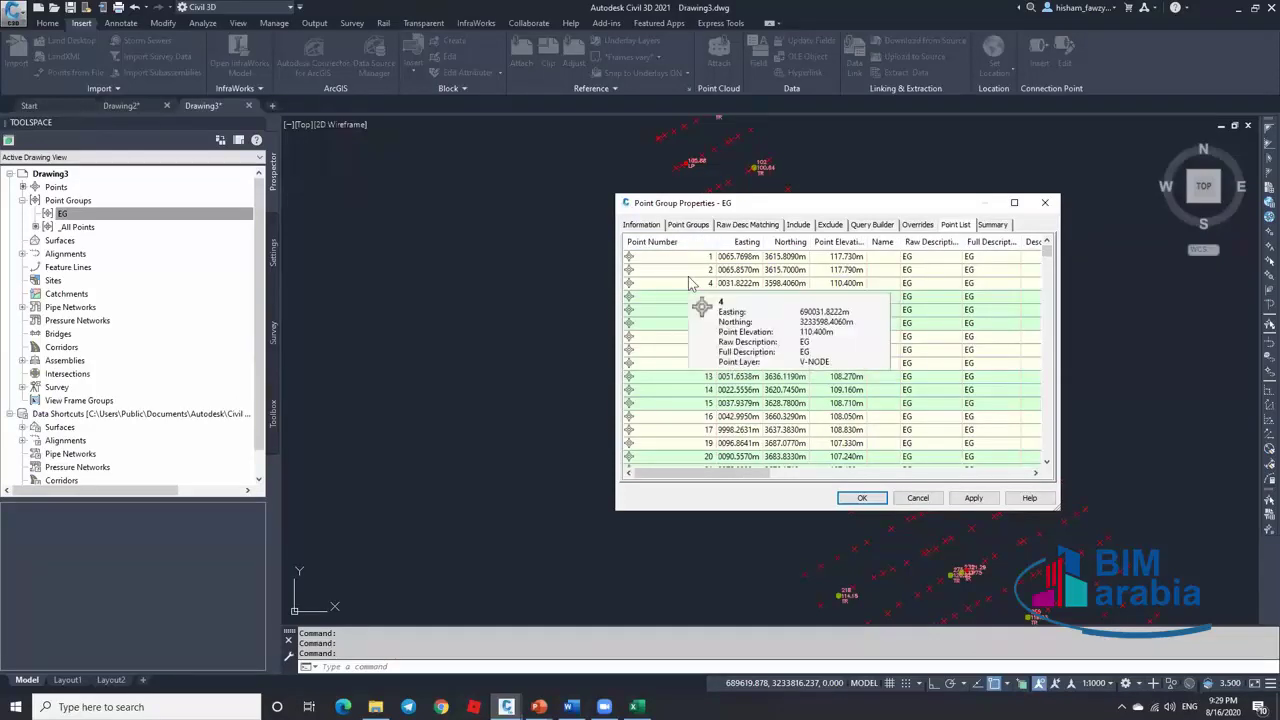
{"action": "left_click", "coordinate": [636, 706]}
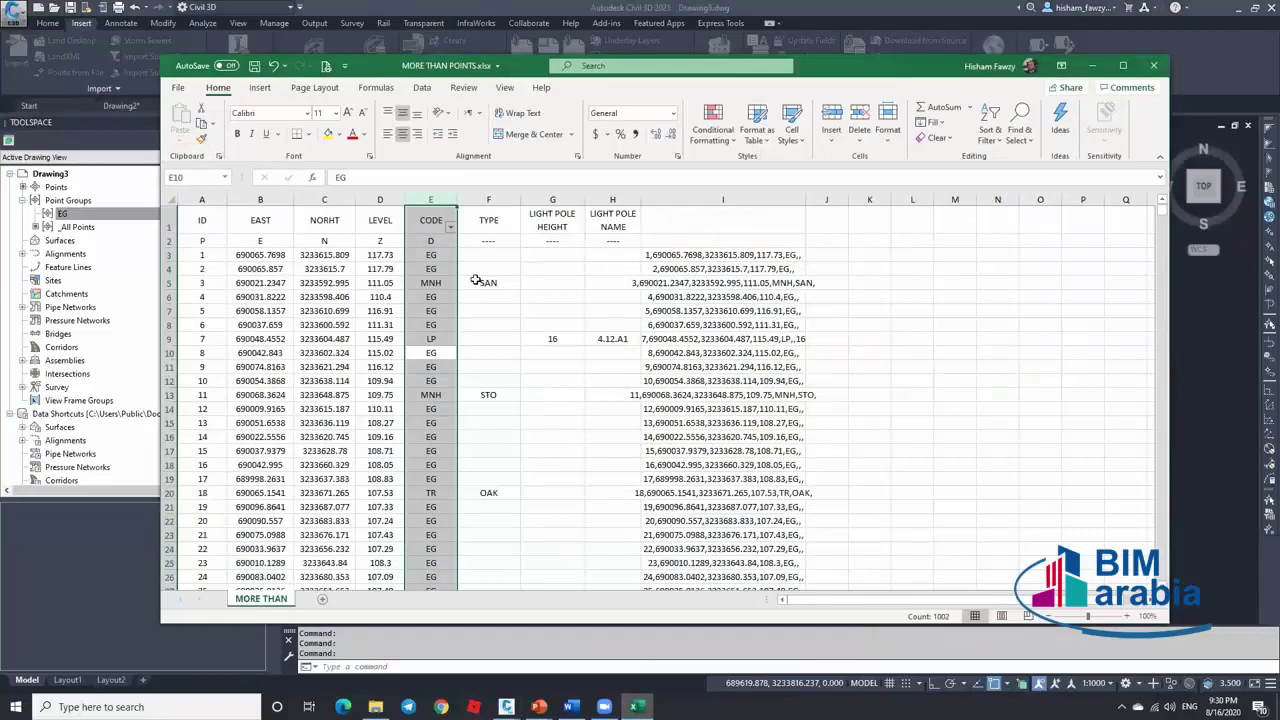
{"action": "left_click_drag", "start_coordinate": [191, 283], "coordinate": [575, 283]}
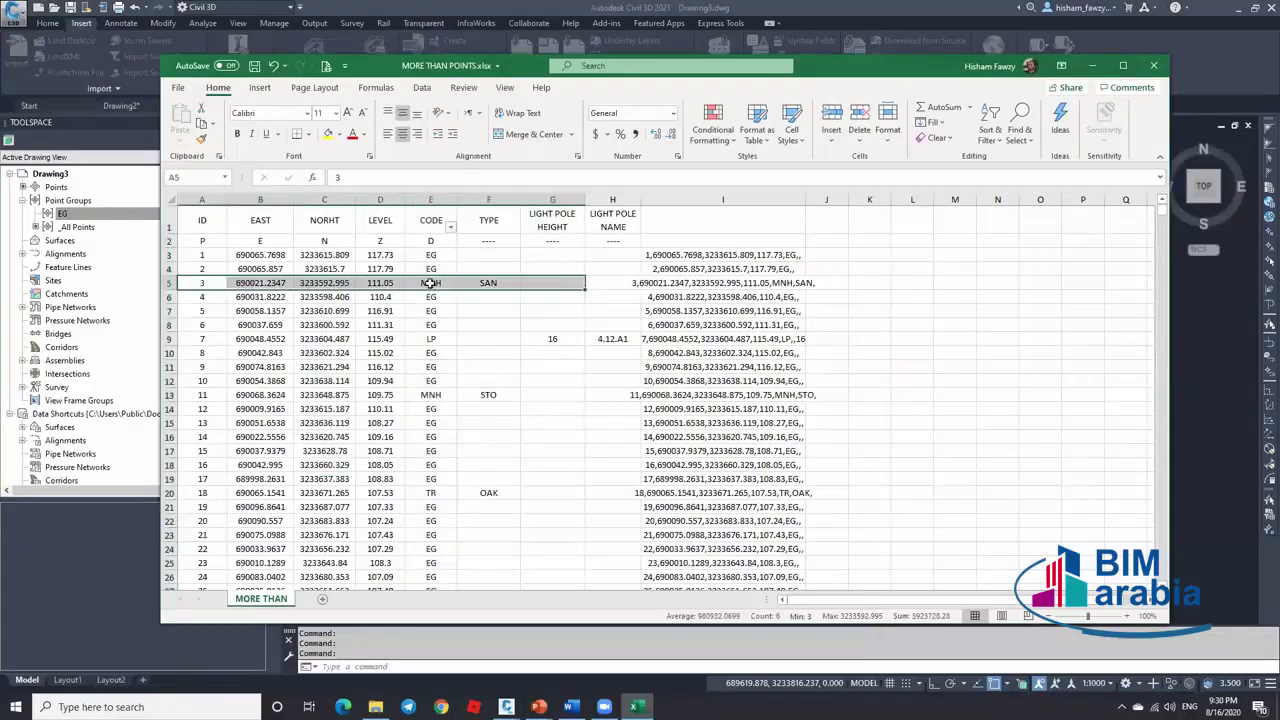
{"action": "left_click", "coordinate": [1093, 65]}
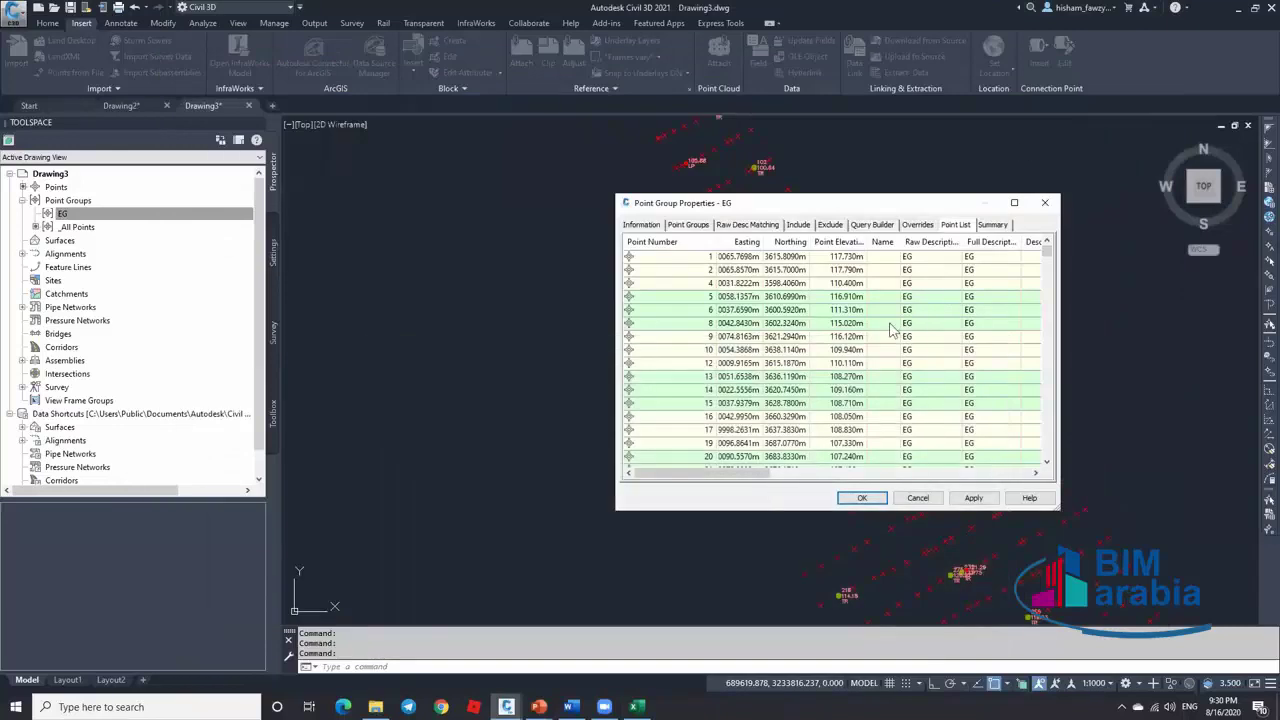
Return to the Include tab and accept the EG point group settings
{"action": "left_click", "coordinate": [766, 228]}
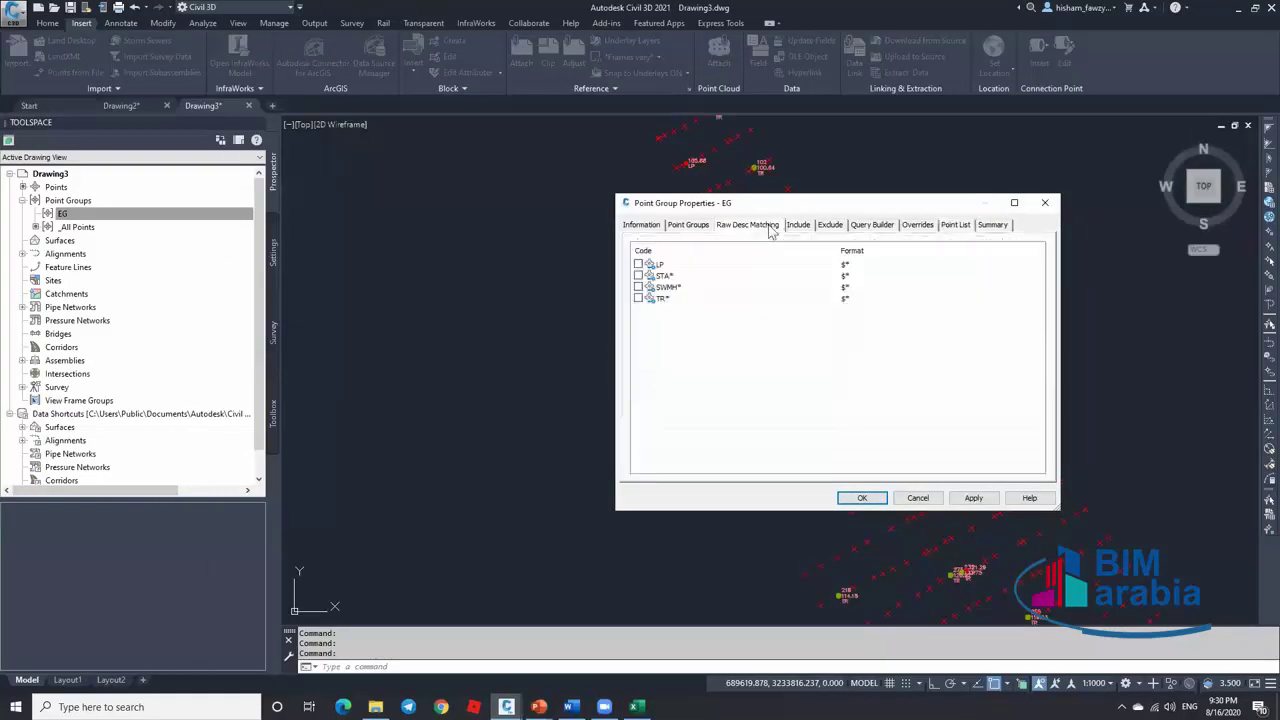
{"action": "left_click", "coordinate": [800, 228]}
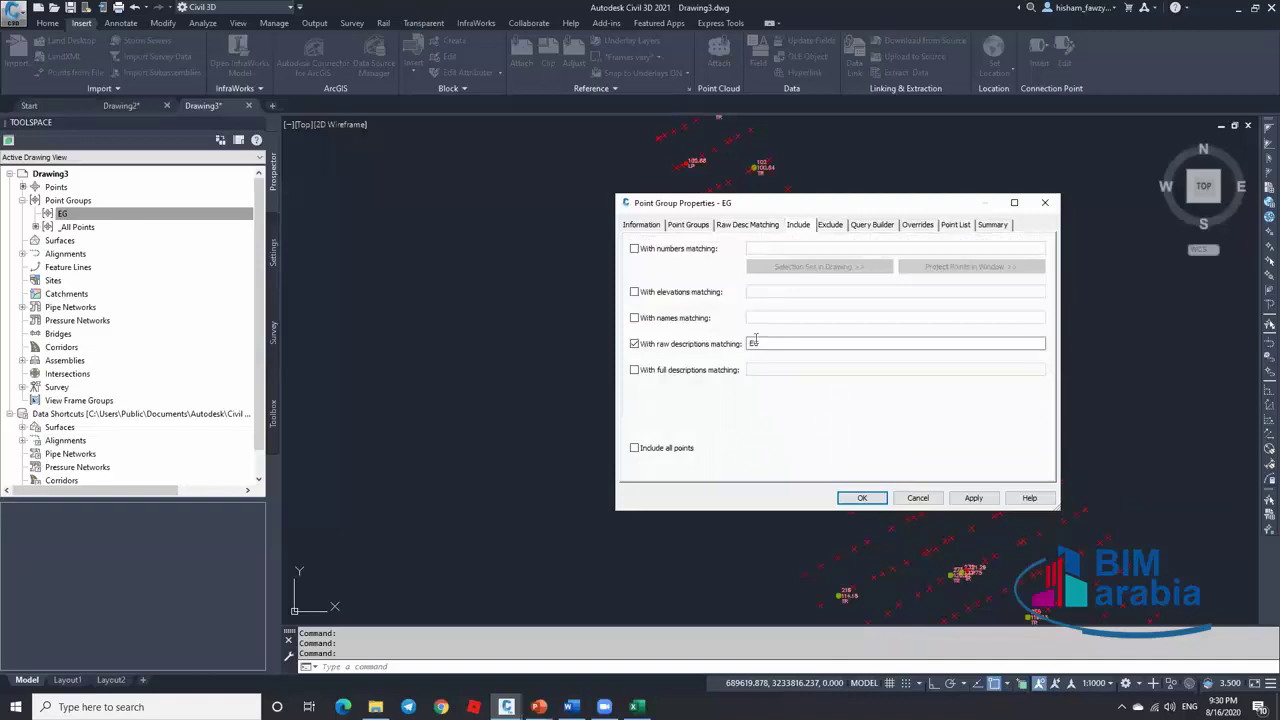
{"action": "left_click", "coordinate": [866, 500]}
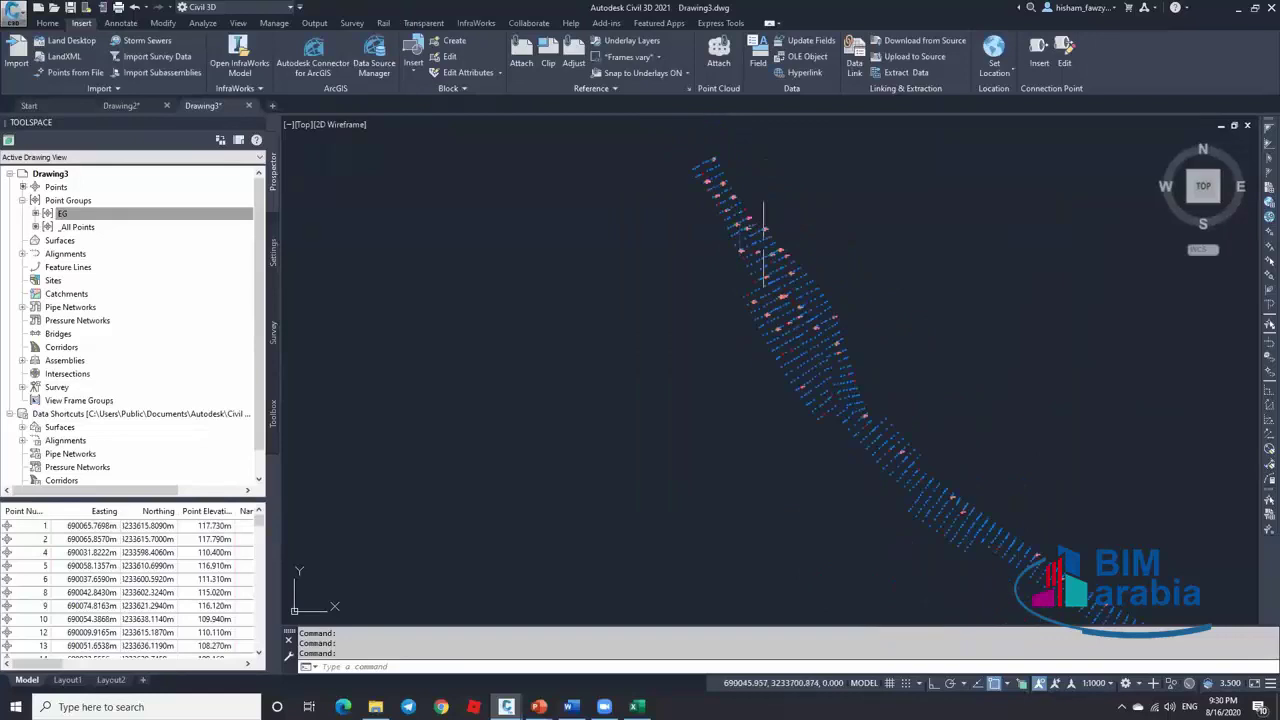
Set the EG group's point label style to Elevation Only, showing elevations like 122.23 and 123.18
{"action": "scroll", "coordinate": [866, 429], "scroll_direction": "up", "scroll_amount": 4}
{"action": "scroll", "coordinate": [858, 421], "scroll_direction": "up", "scroll_amount": 5}
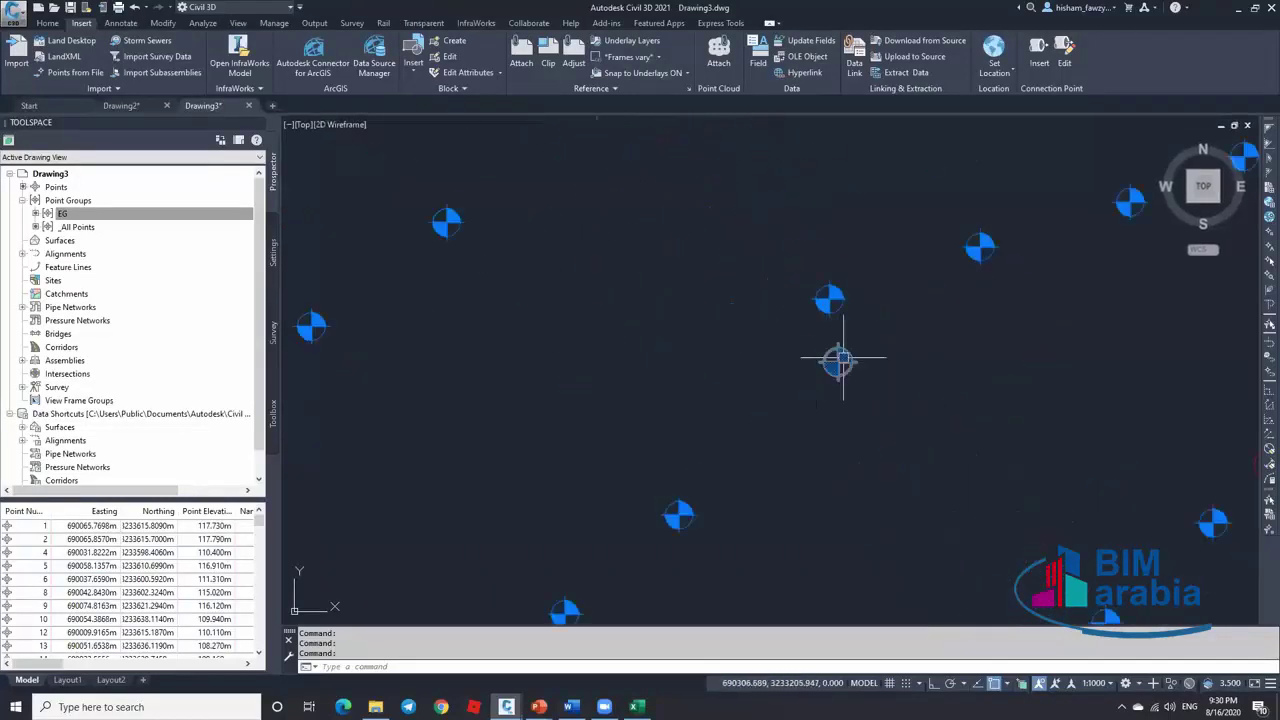
{"action": "scroll", "coordinate": [838, 362], "scroll_direction": "down", "scroll_amount": 8}
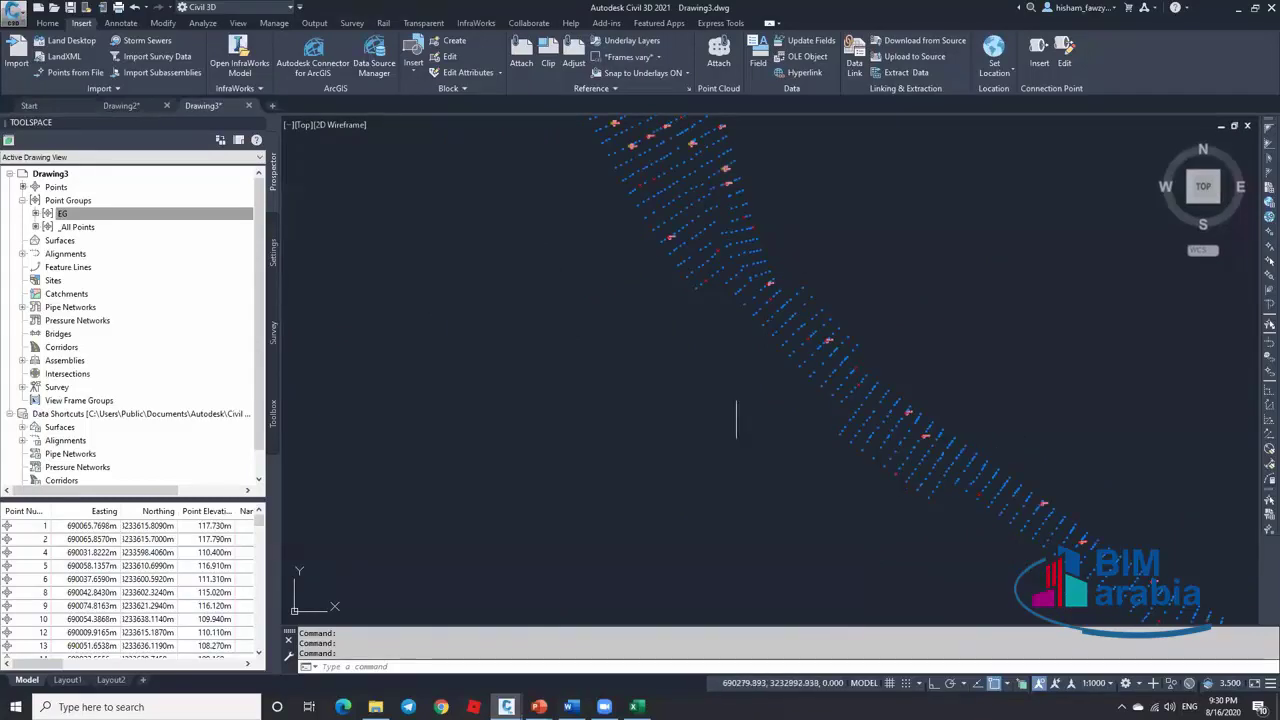
{"action": "right_click", "coordinate": [151, 218]}
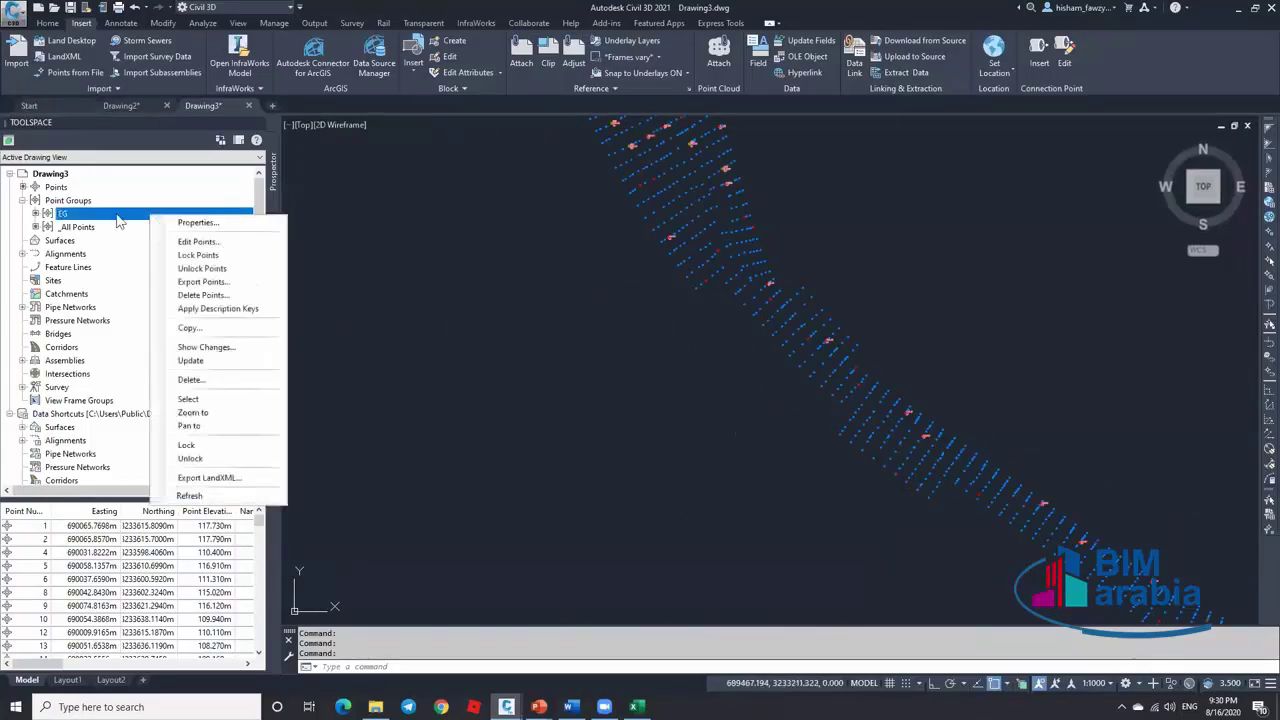
{"action": "left_click", "coordinate": [199, 222]}
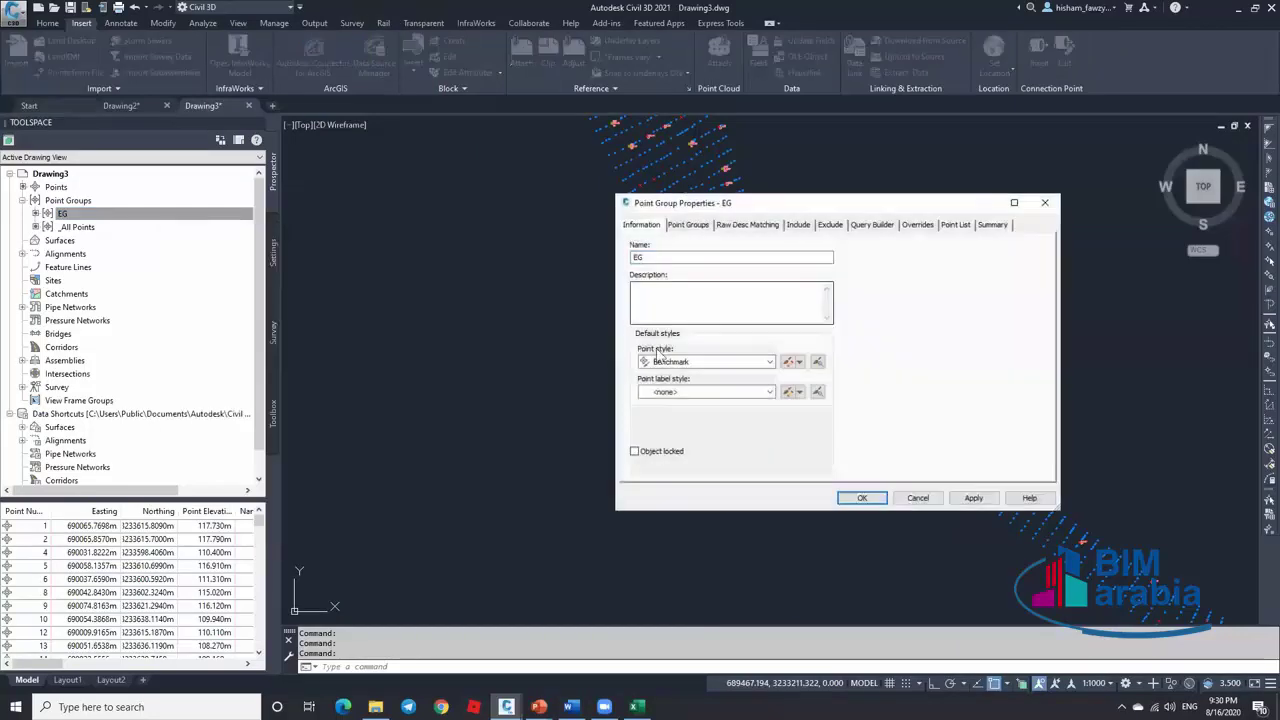
{"action": "left_click", "coordinate": [705, 391]}
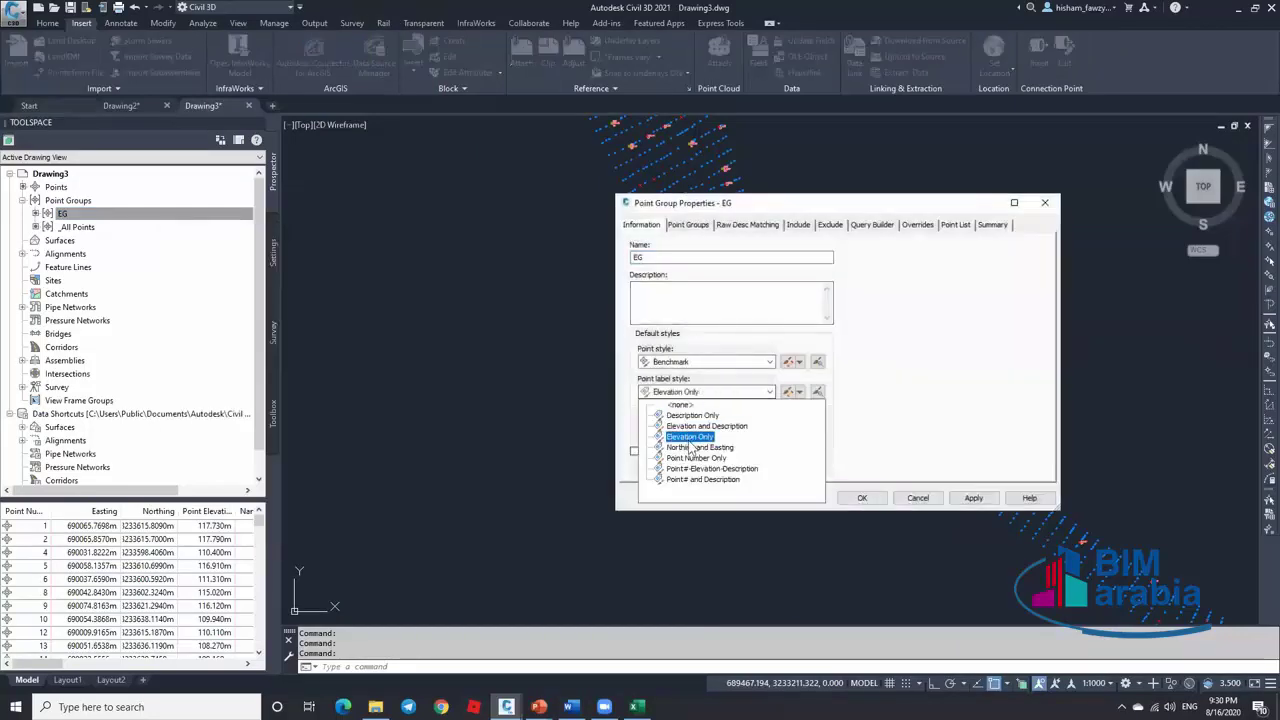
{"action": "left_click", "coordinate": [686, 439]}
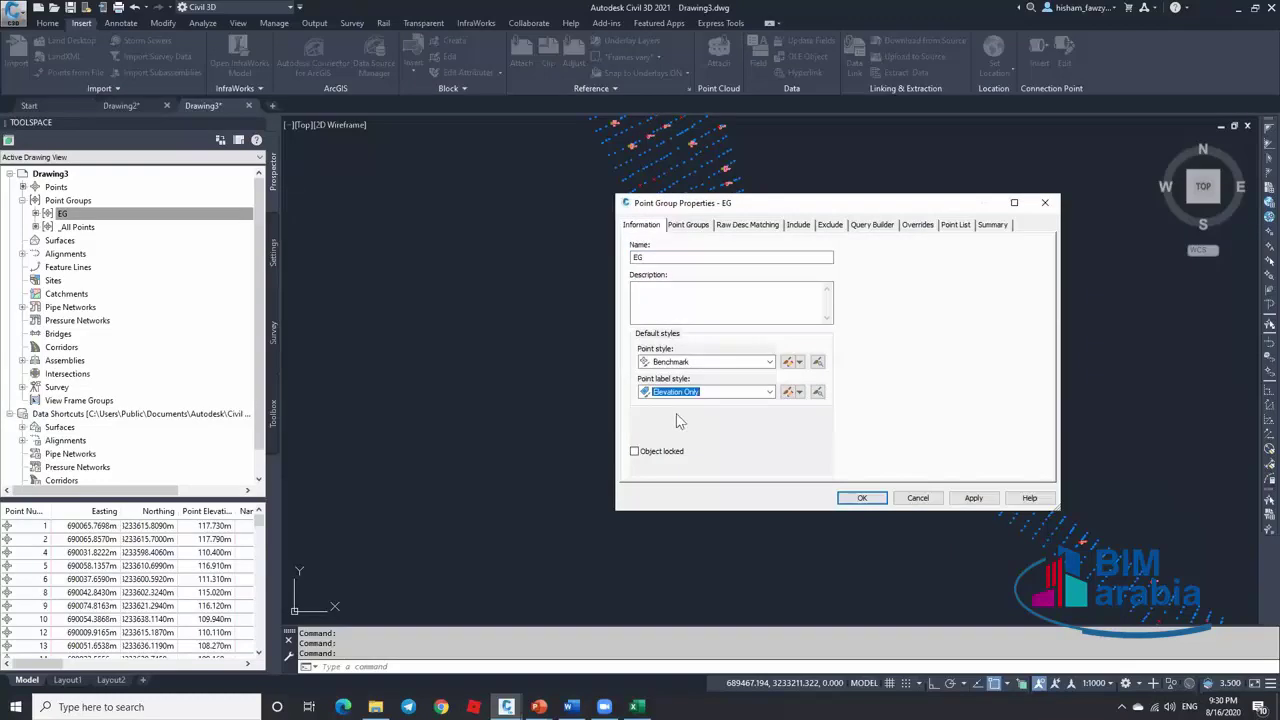
{"action": "left_click", "coordinate": [858, 498]}
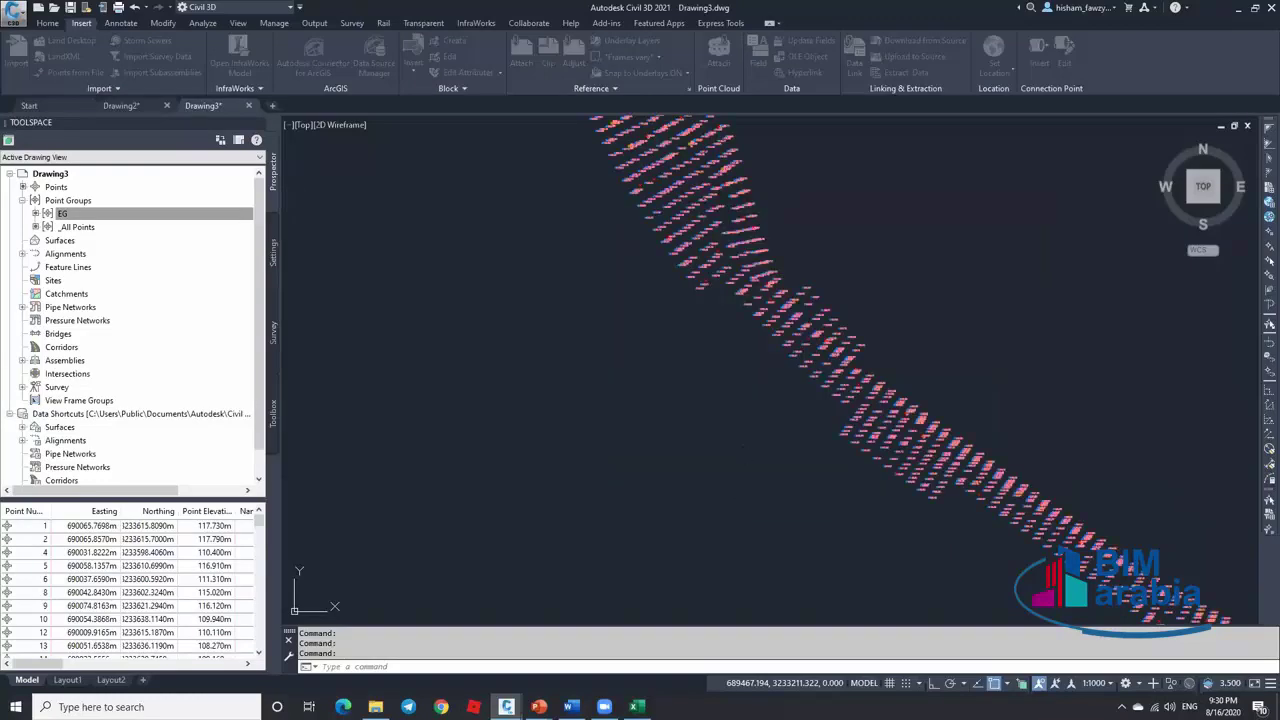
{"action": "scroll", "coordinate": [752, 274], "scroll_direction": "up", "scroll_amount": 6}
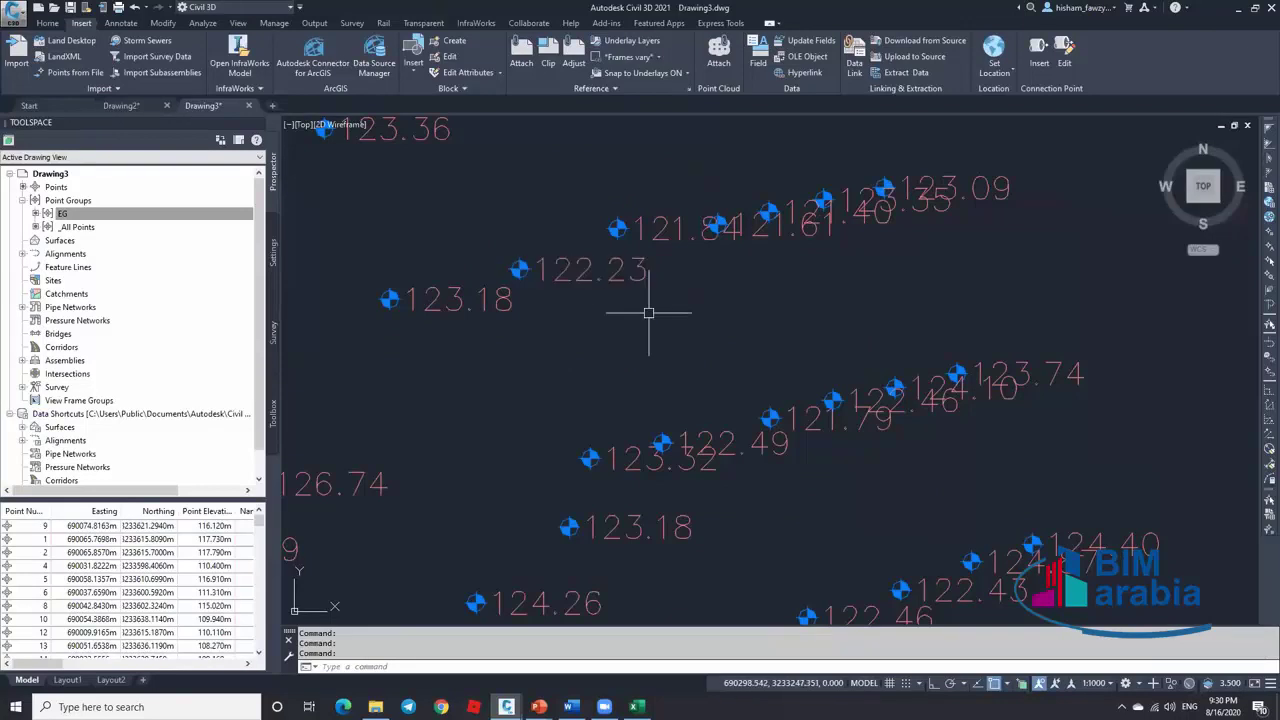
Switch the drawing annotation scale to 1:500 to shrink the EG elevation labels
{"action": "left_click", "coordinate": [1105, 686]}
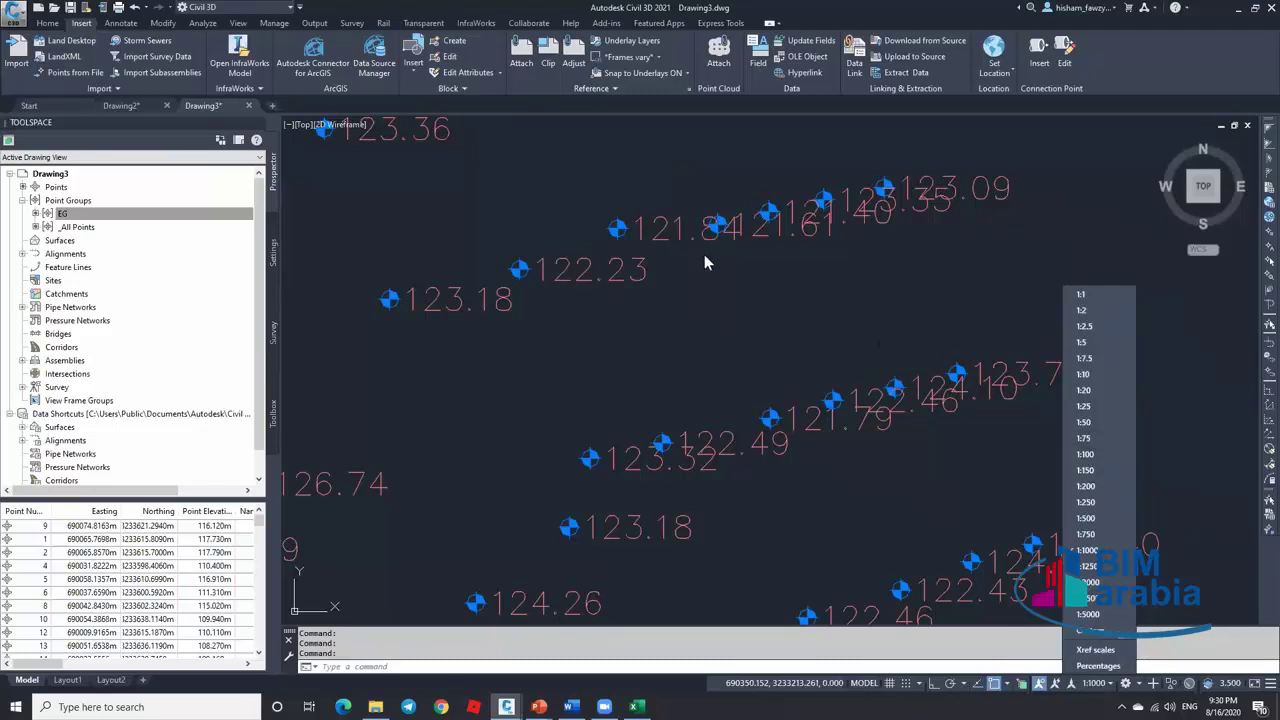
{"action": "left_click", "coordinate": [1095, 520]}
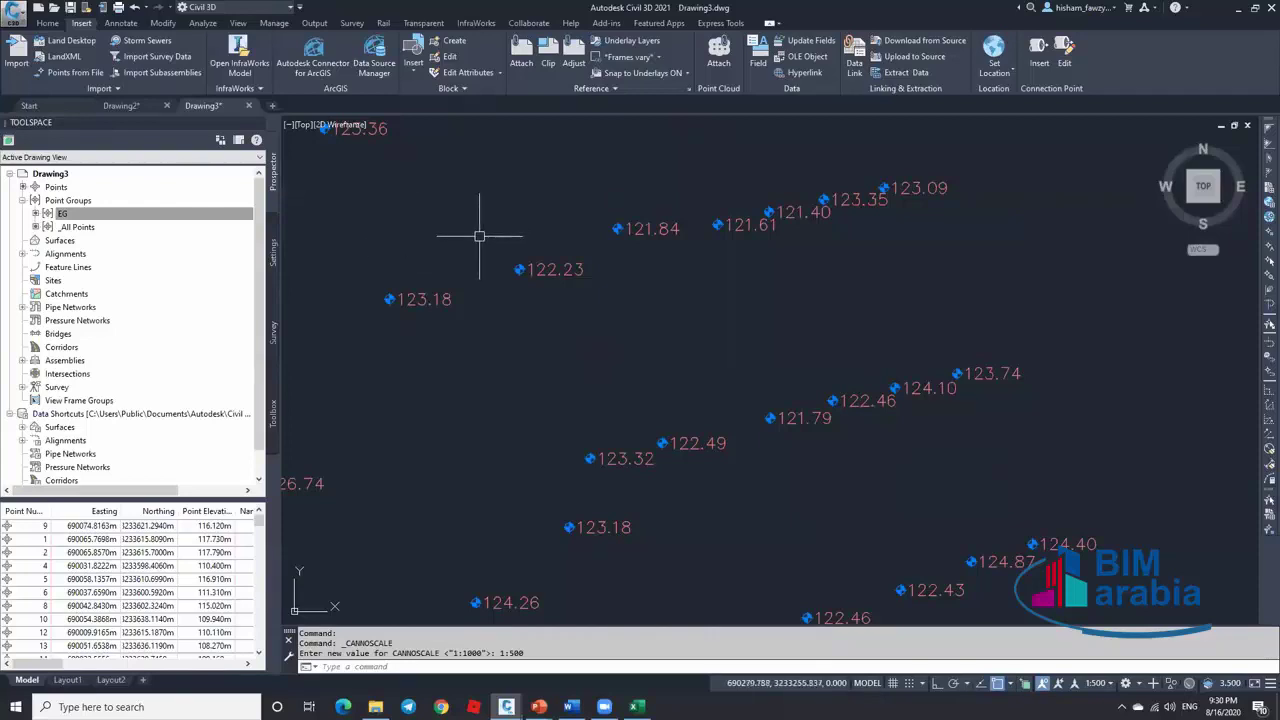
{"action": "scroll", "coordinate": [640, 235], "scroll_direction": "down", "scroll_amount": 2}
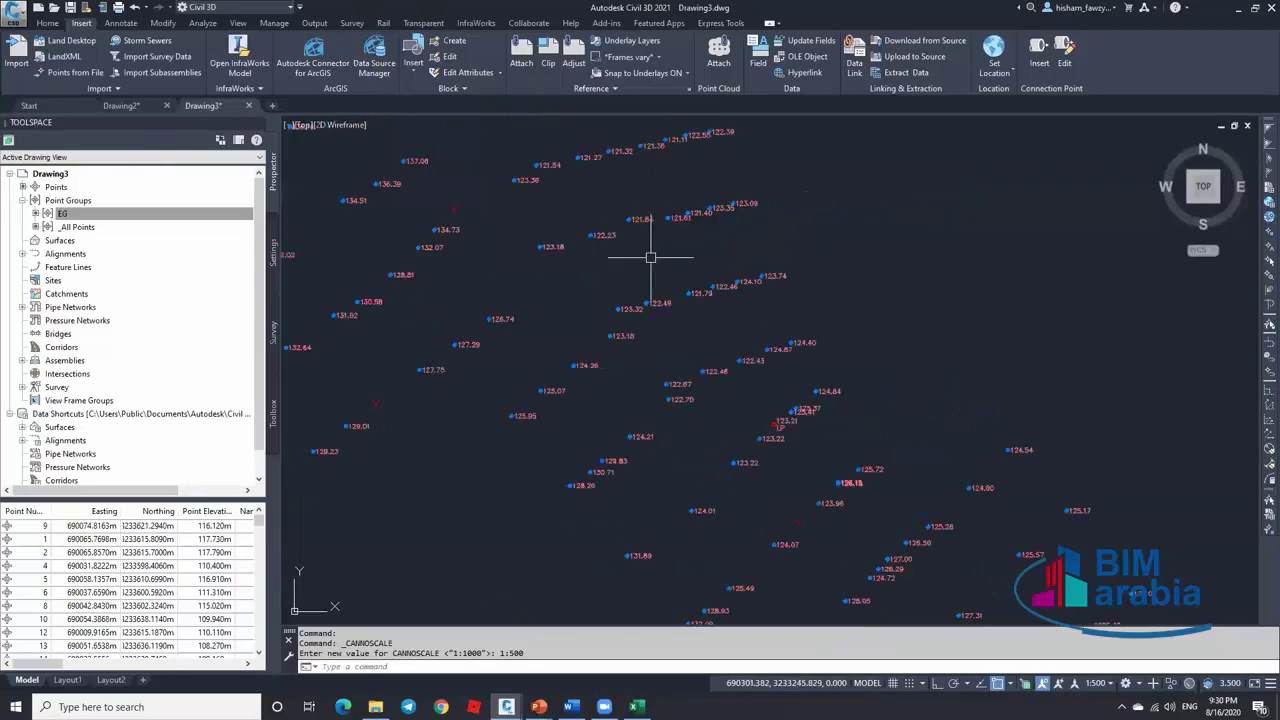
{"action": "scroll", "coordinate": [650, 257], "scroll_direction": "down", "scroll_amount": 3}
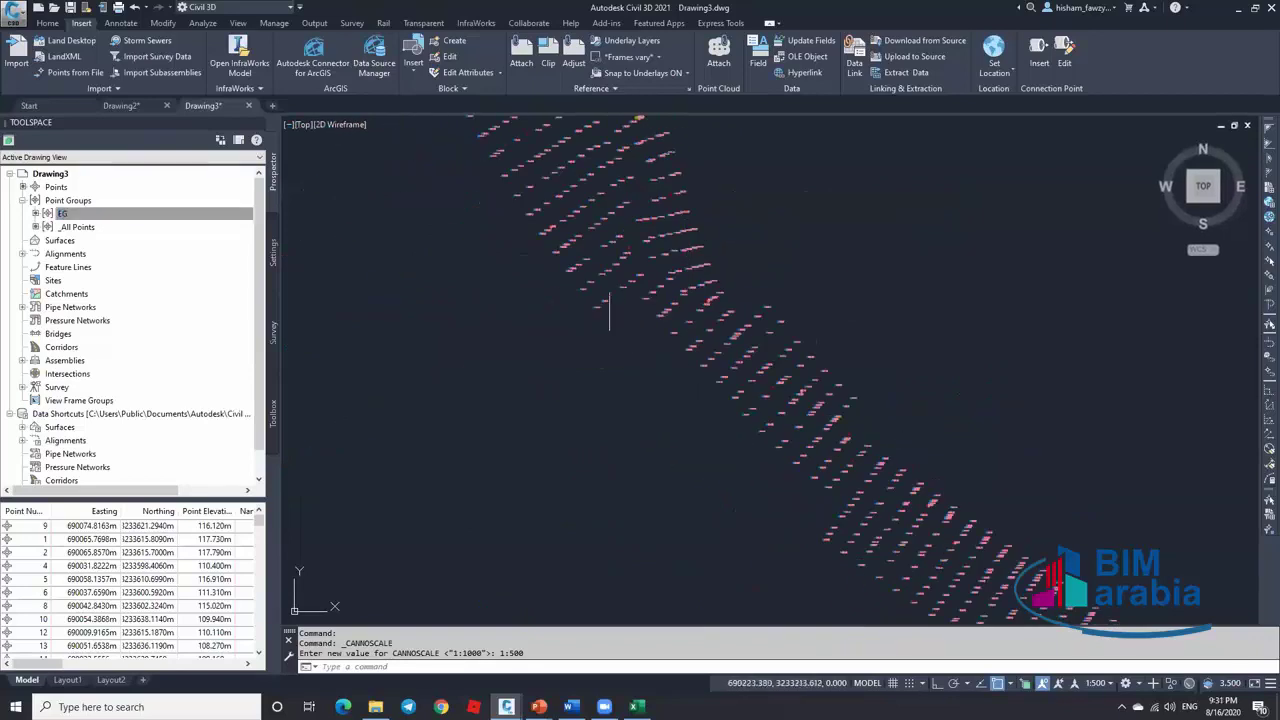
Set the EG point group's point label style to <none>
{"action": "right_click", "coordinate": [203, 220]}
{"action": "key", "text": "Escape"}
{"action": "left_click", "coordinate": [690, 392]}
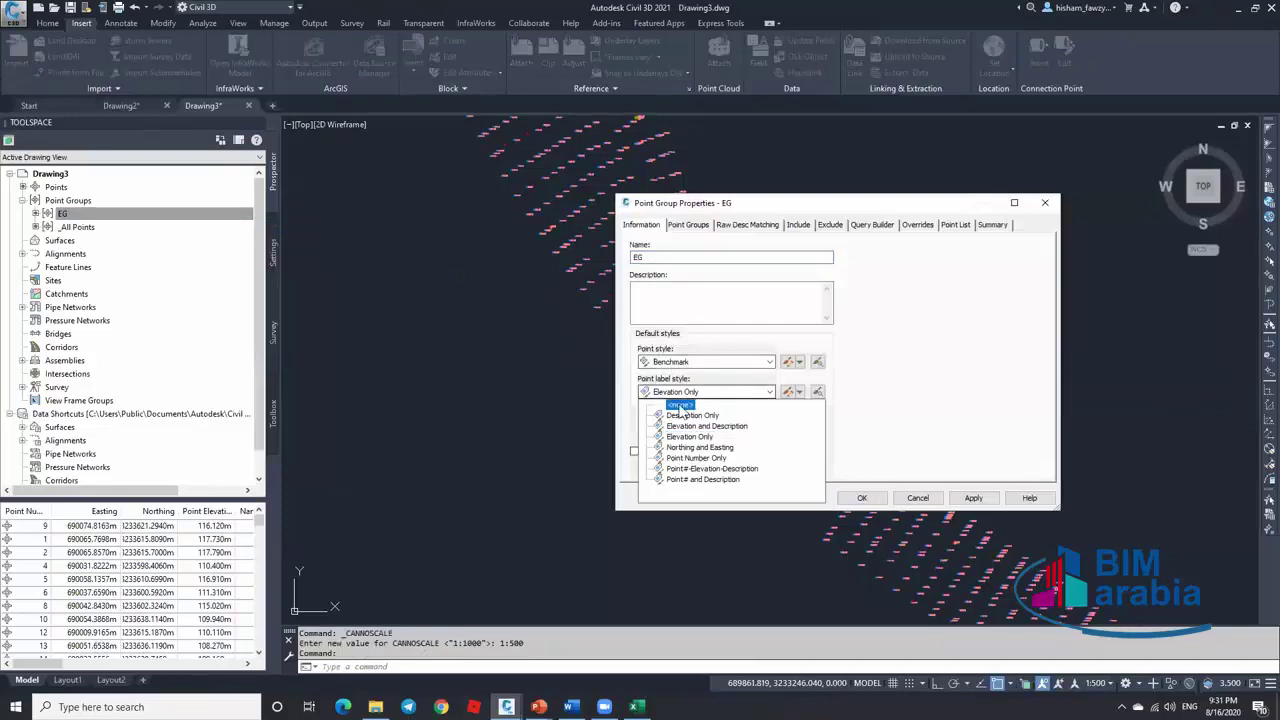
{"action": "left_click", "coordinate": [680, 405]}
{"action": "left_click", "coordinate": [862, 497]}
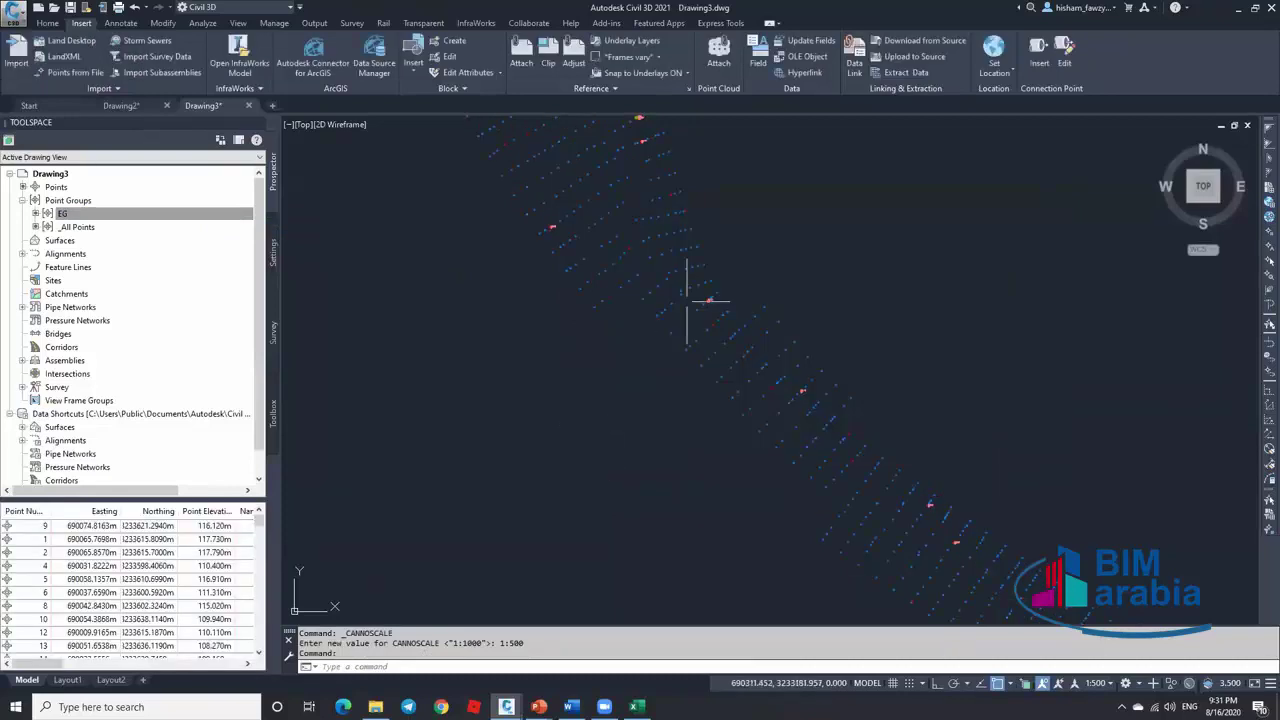
Zoom out from the 129.42 LP label to show the whole diagonal strip of points
{"action": "mouse_move", "coordinate": [636, 706]}
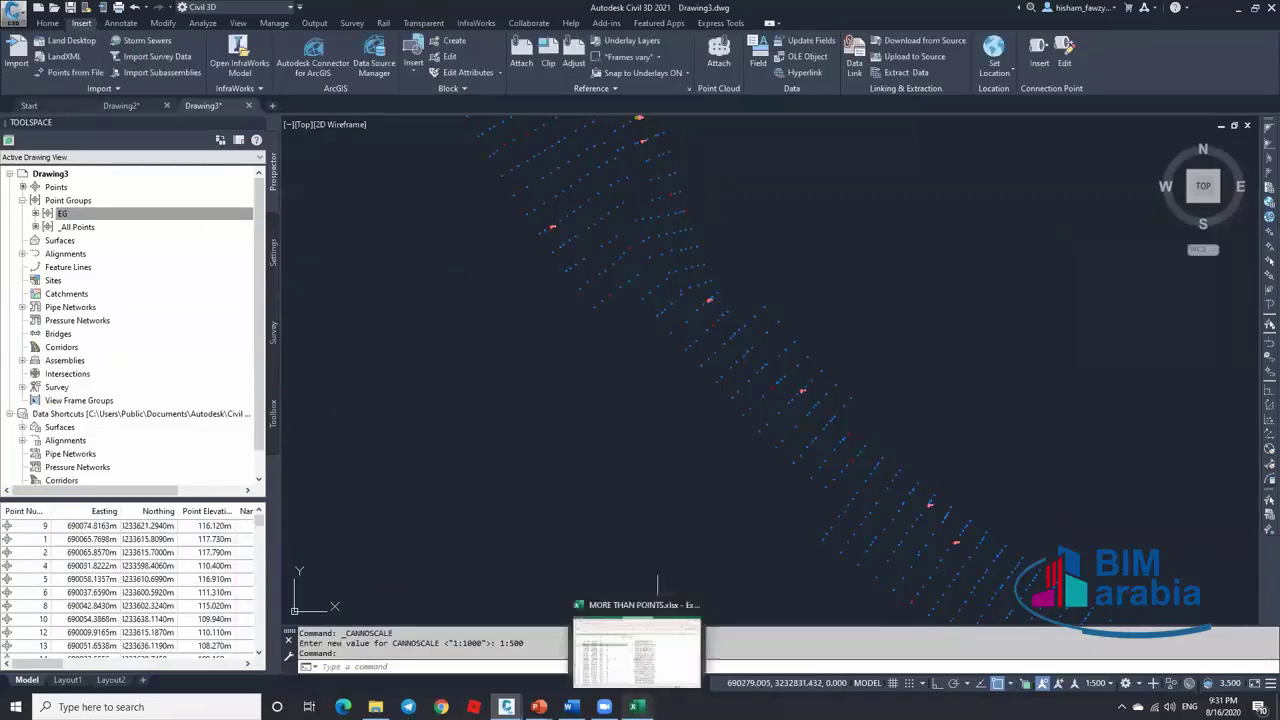
{"action": "scroll", "coordinate": [834, 430], "scroll_direction": "up", "scroll_amount": 5}
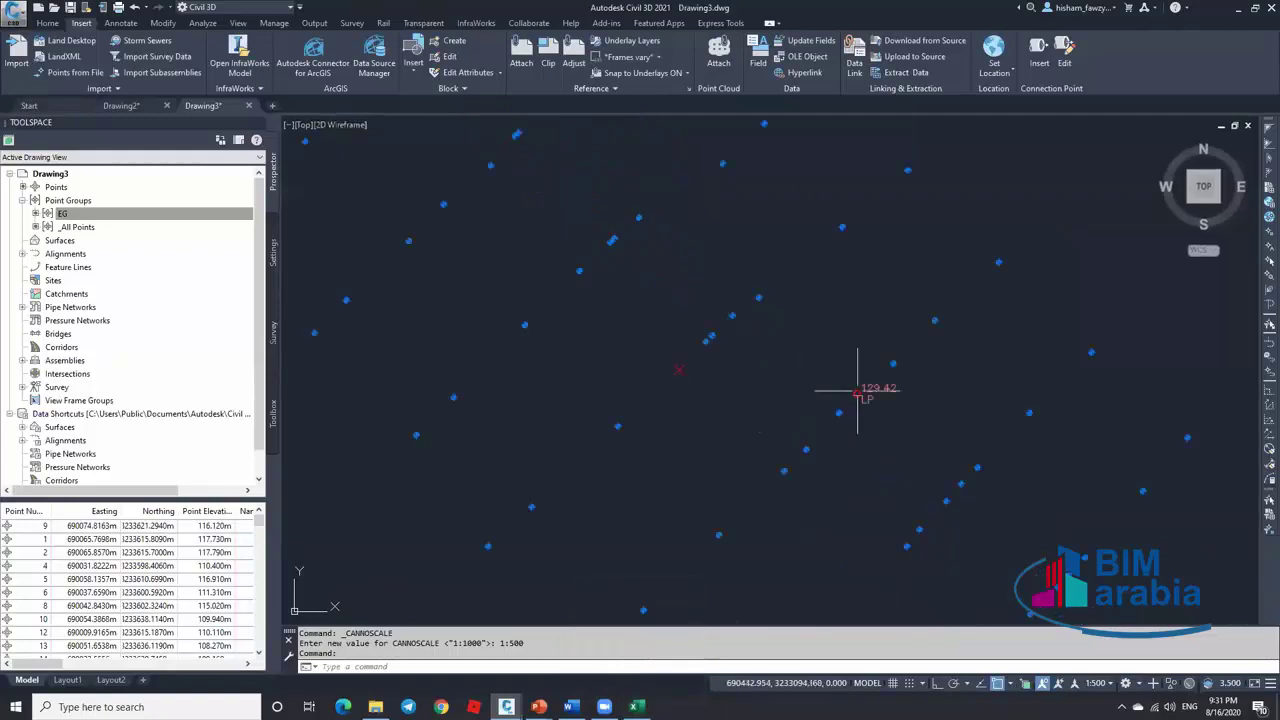
{"action": "scroll", "coordinate": [857, 390], "scroll_direction": "up", "scroll_amount": 5}
{"action": "scroll", "coordinate": [777, 337], "scroll_direction": "down", "scroll_amount": 4}
{"action": "scroll", "coordinate": [777, 337], "scroll_direction": "up", "scroll_amount": 4}
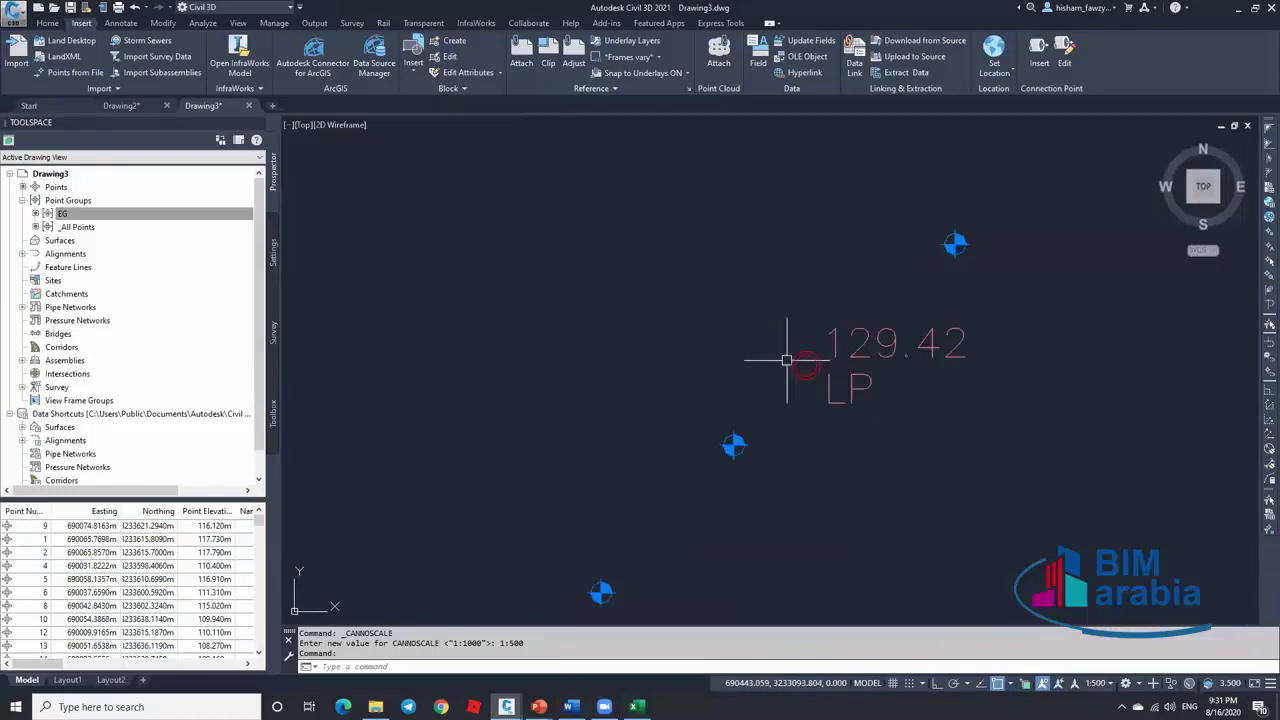
{"action": "scroll", "coordinate": [763, 356], "scroll_direction": "down", "scroll_amount": 3}
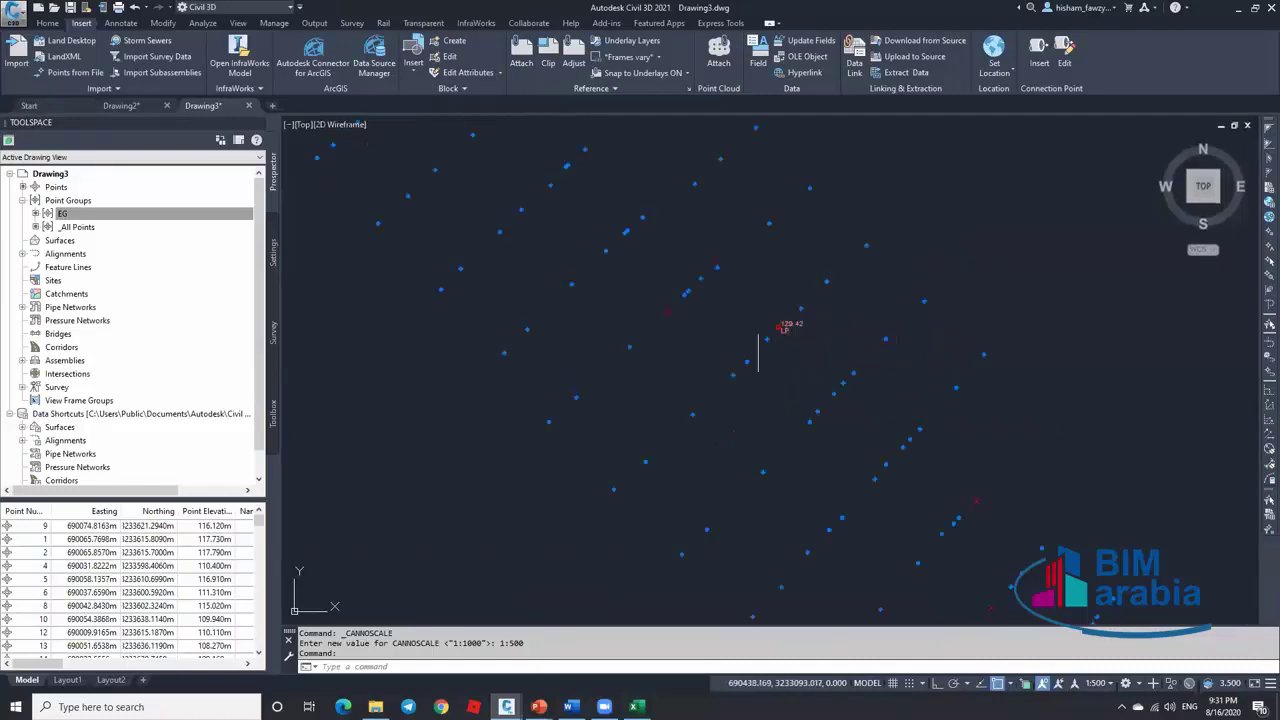
{"action": "scroll", "coordinate": [629, 291], "scroll_direction": "down", "scroll_amount": 4}
{"action": "left_click", "coordinate": [100, 201]}
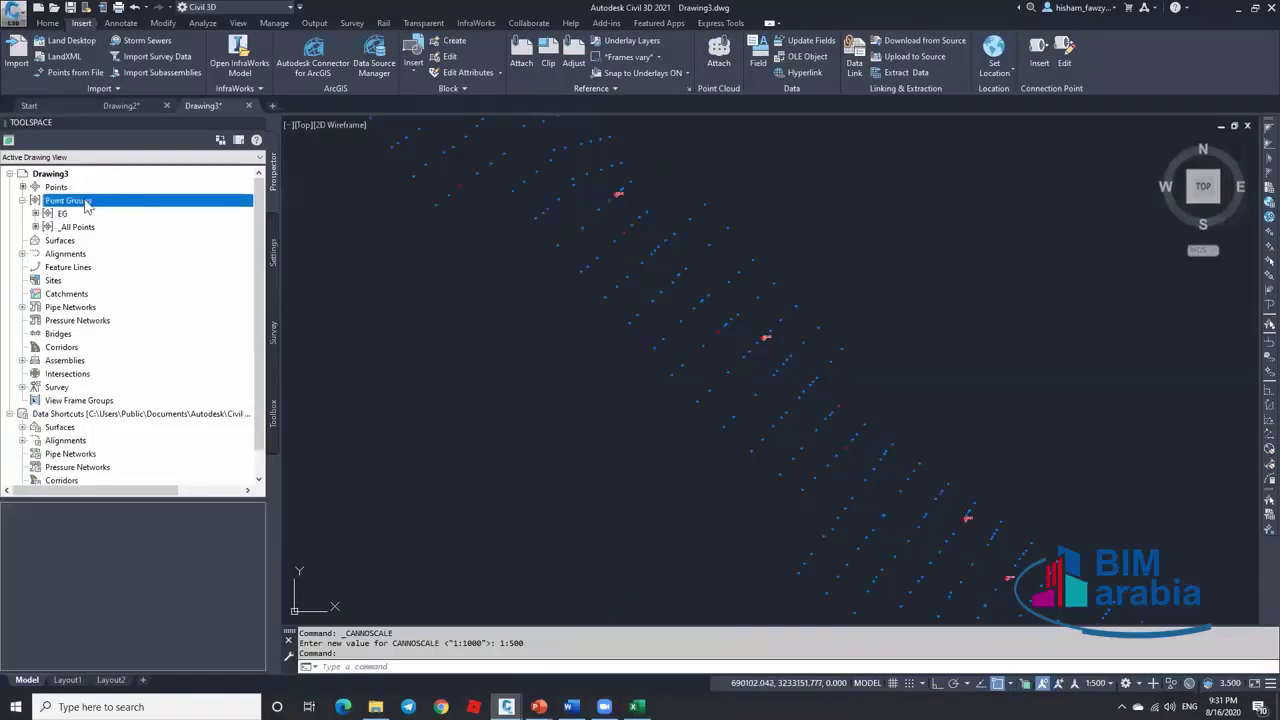
Start a new point group named LIGHT POLE with Drill Hole style and Description Only labels
{"action": "right_click", "coordinate": [100, 201]}
{"action": "left_click", "coordinate": [125, 228]}
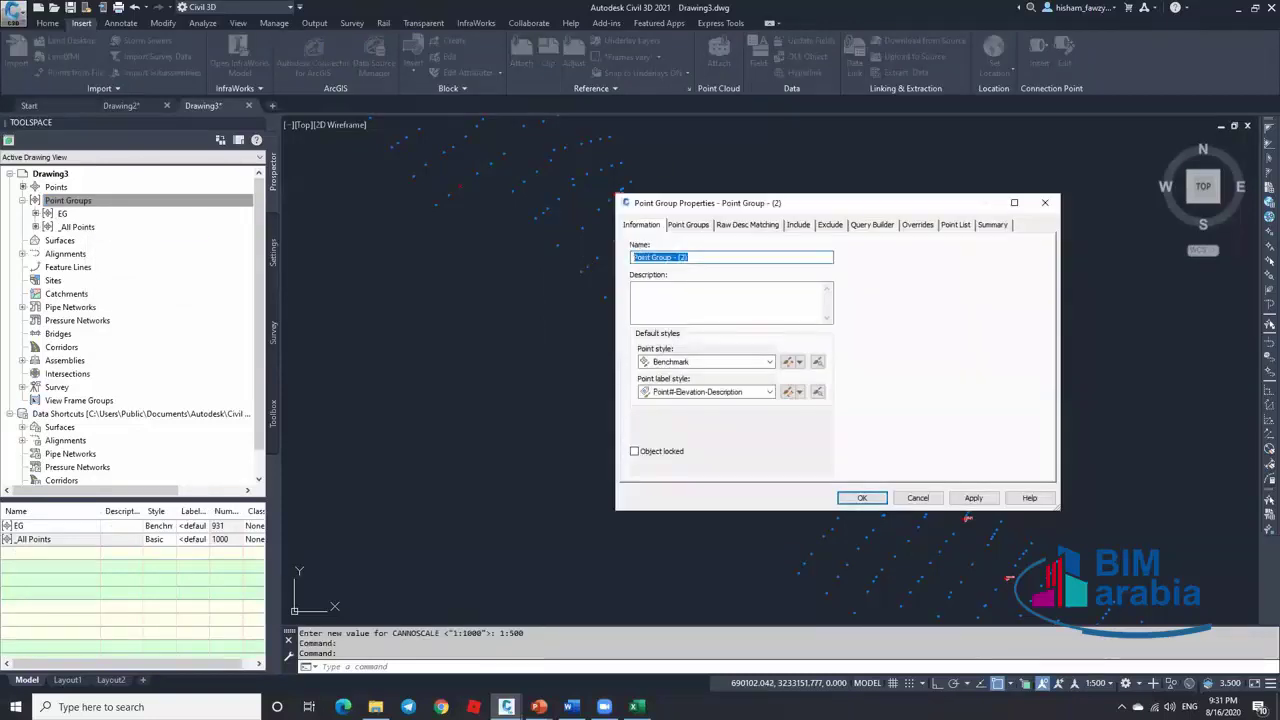
{"action": "type", "text": "LIGHT POLE"}
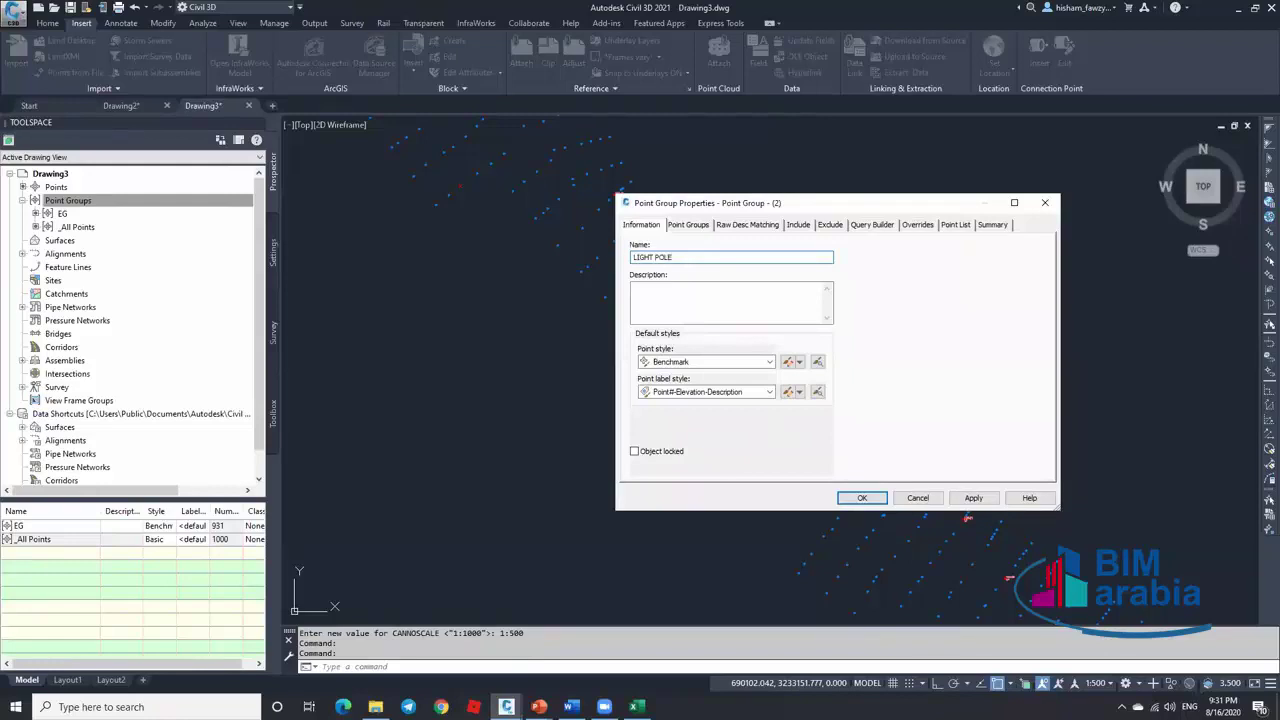
{"action": "left_click", "coordinate": [700, 362]}
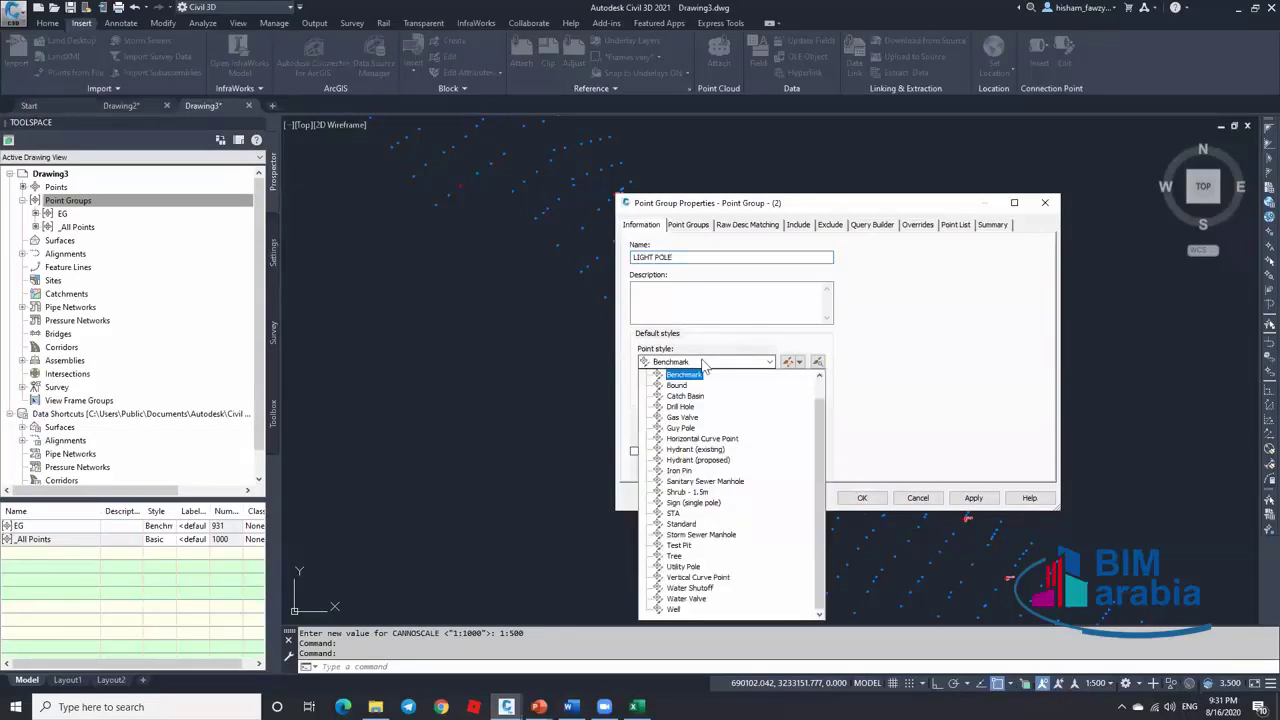
{"action": "left_click", "coordinate": [687, 409]}
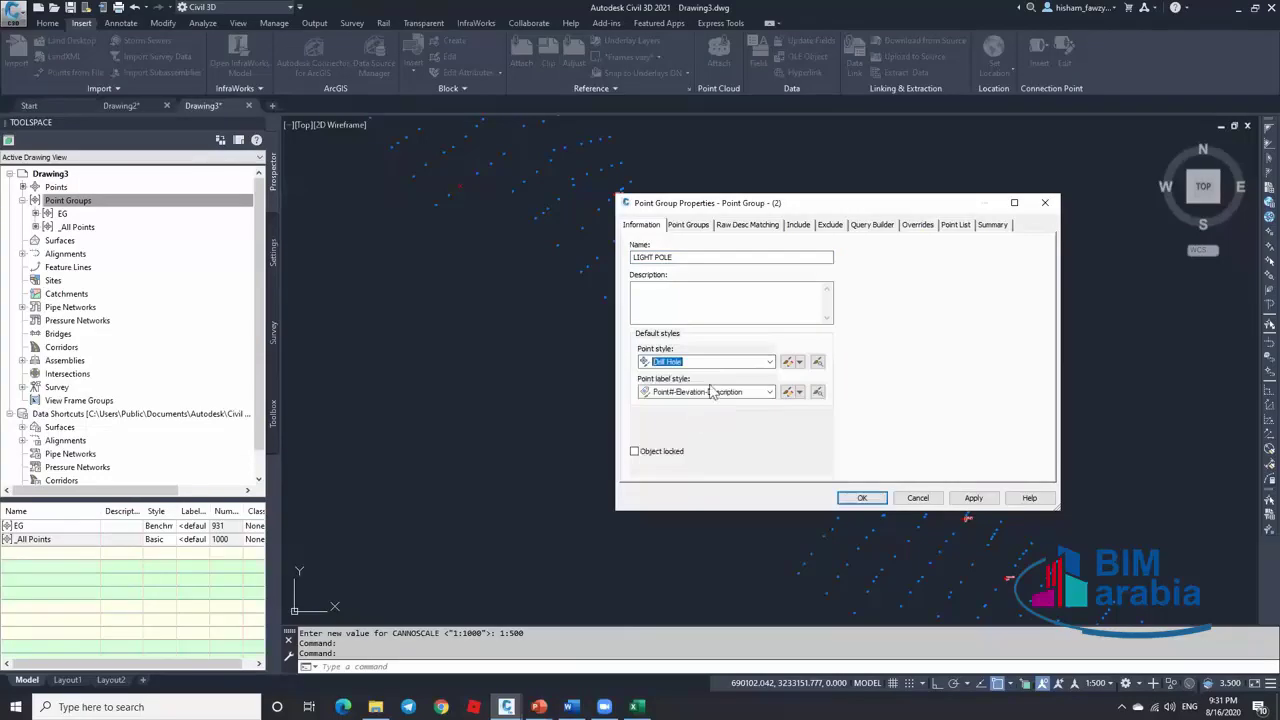
{"action": "left_click", "coordinate": [712, 392]}
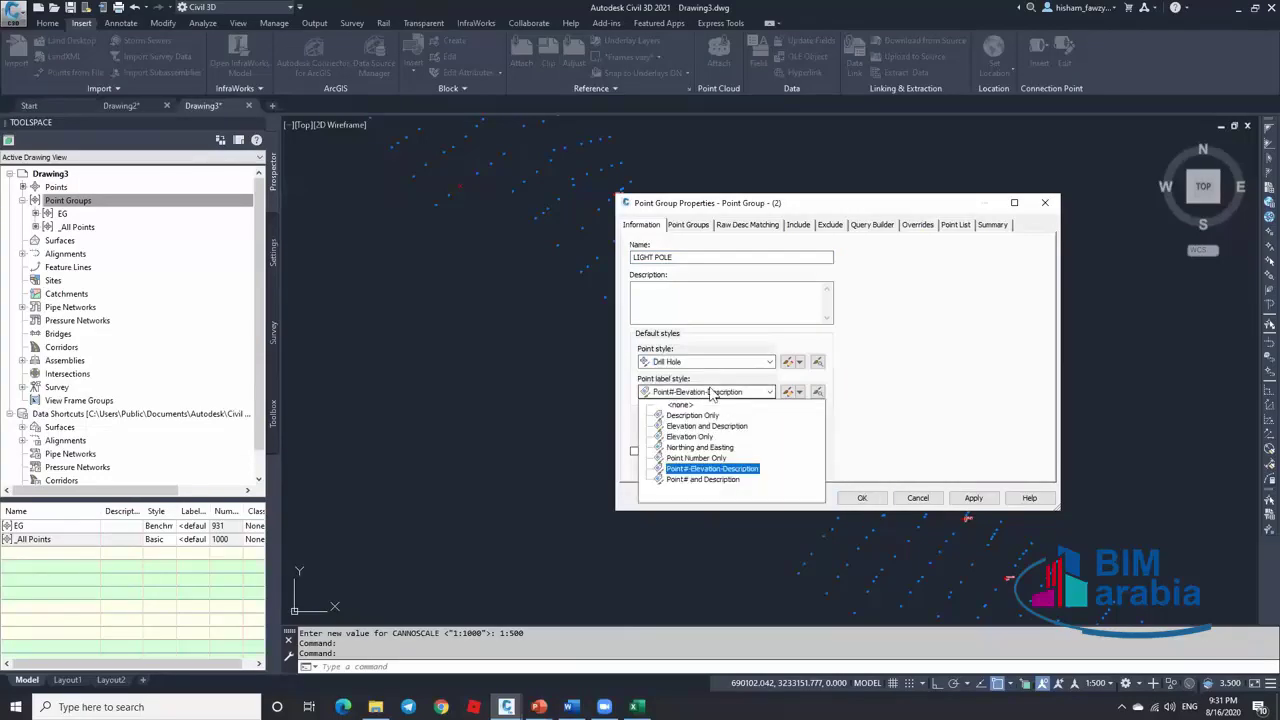
{"action": "left_click", "coordinate": [690, 415]}
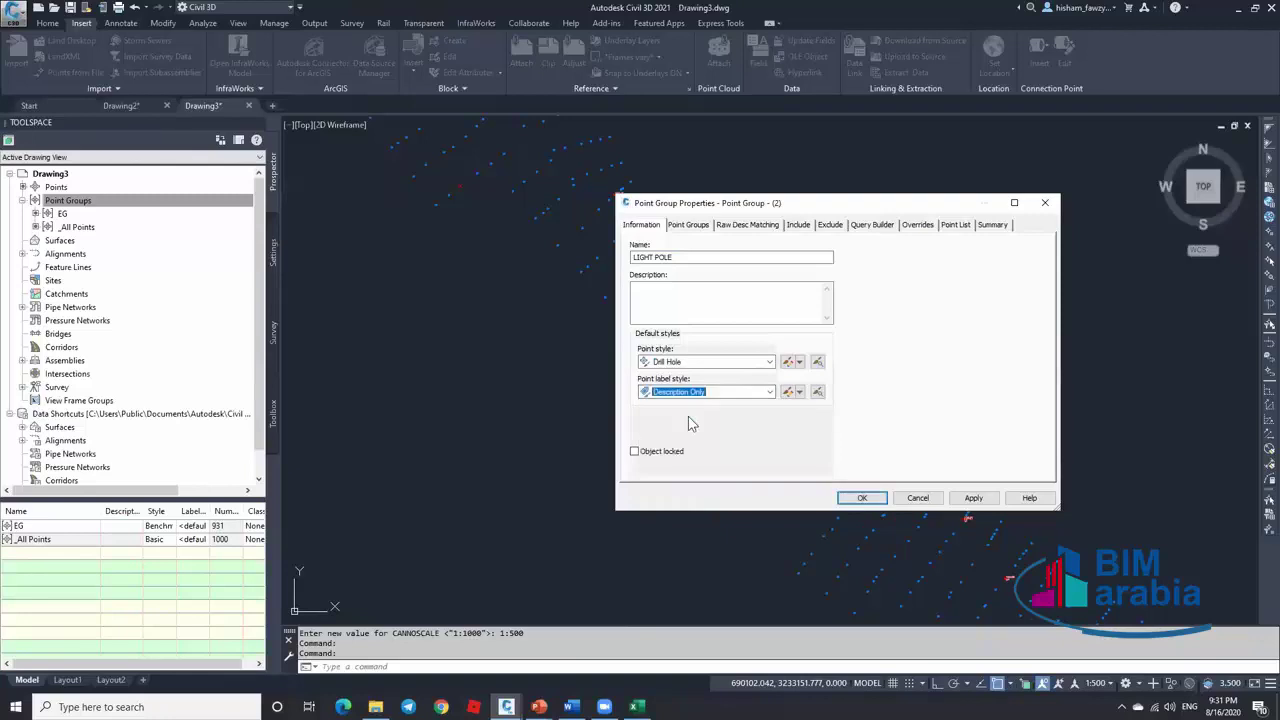
Include points with raw description LP, preview the members, and create the group
{"action": "left_click", "coordinate": [799, 228]}
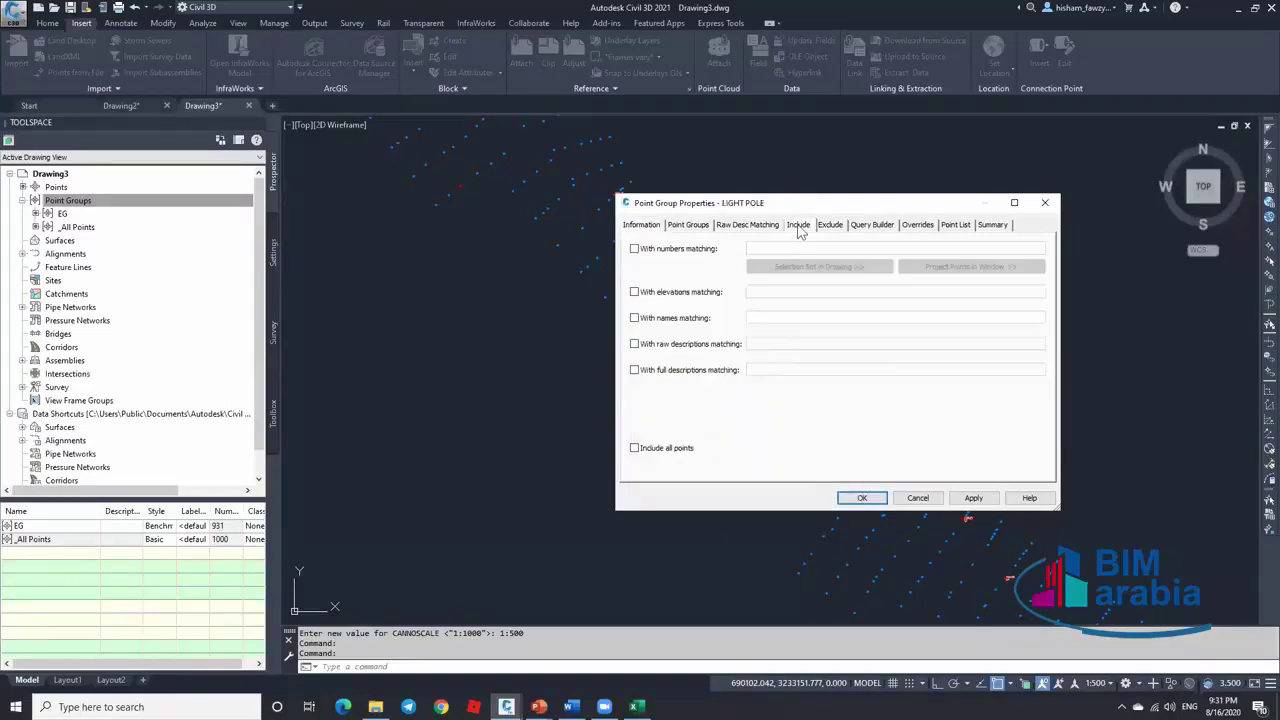
{"action": "left_click", "coordinate": [695, 345]}
{"action": "left_click", "coordinate": [758, 344]}
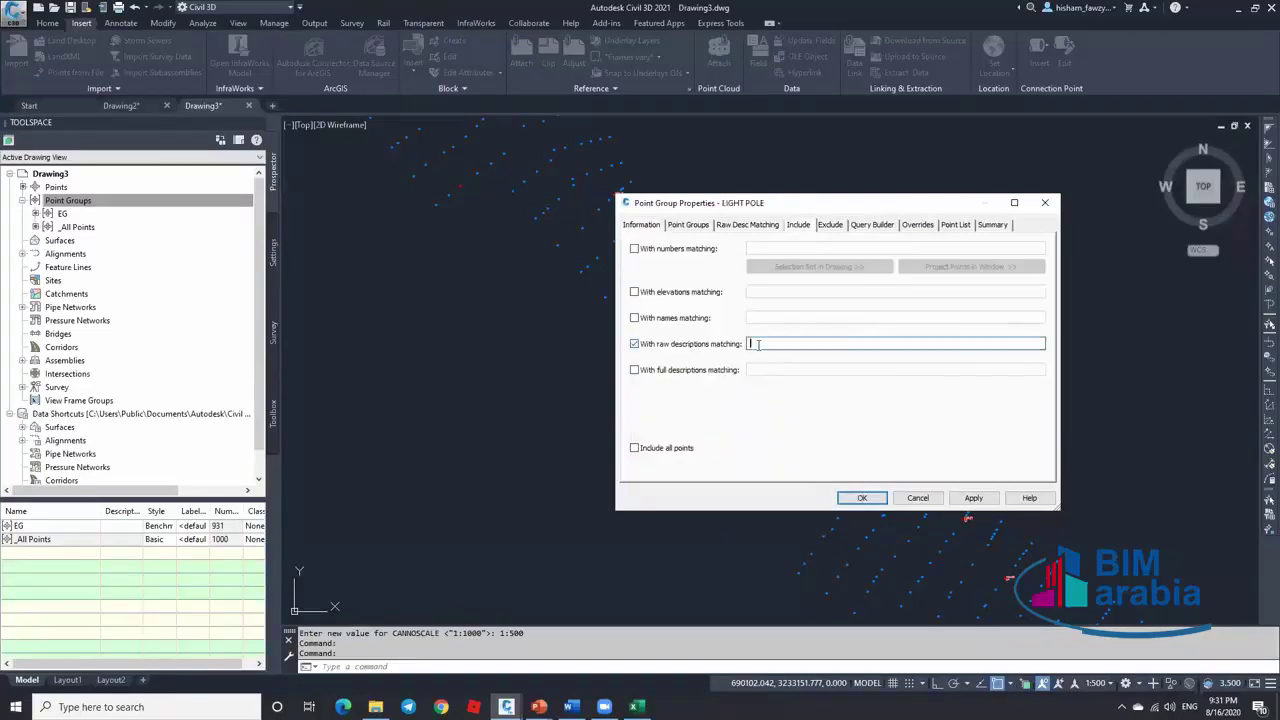
{"action": "type", "text": "LP"}
{"action": "left_click", "coordinate": [960, 226]}
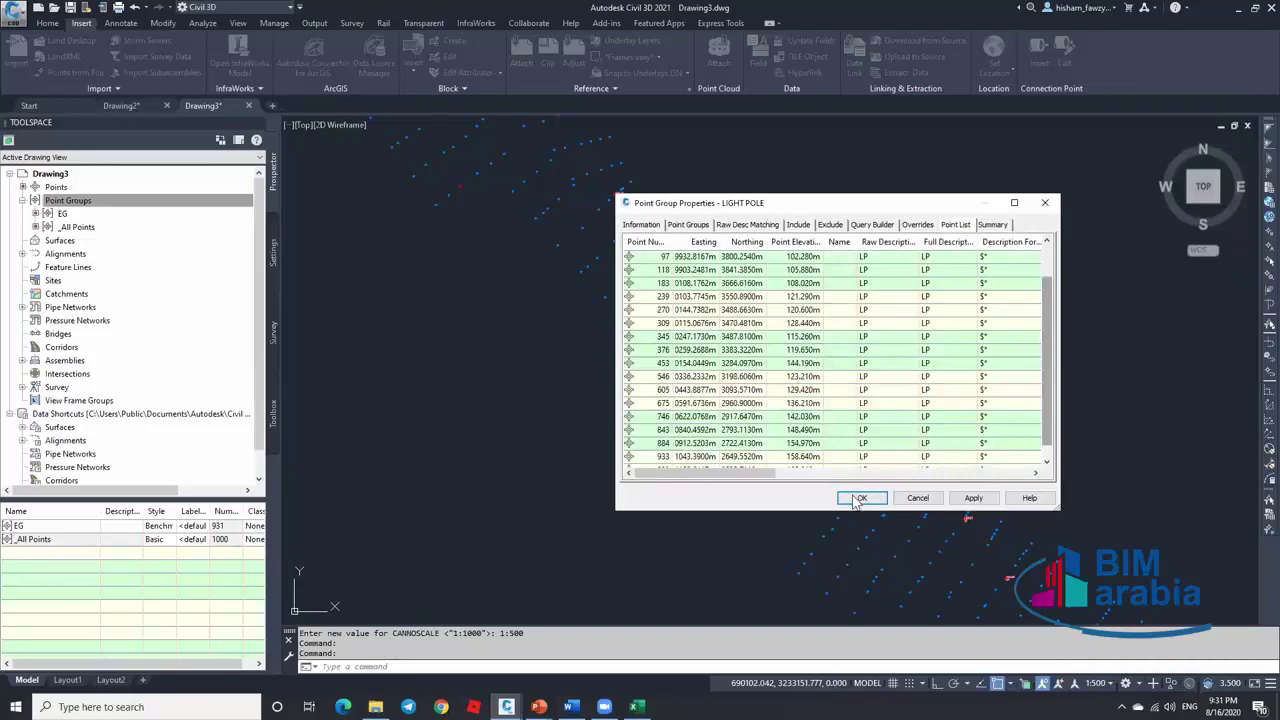
{"action": "left_click", "coordinate": [862, 497]}
{"action": "scroll", "coordinate": [762, 340], "scroll_direction": "up", "scroll_amount": 8}
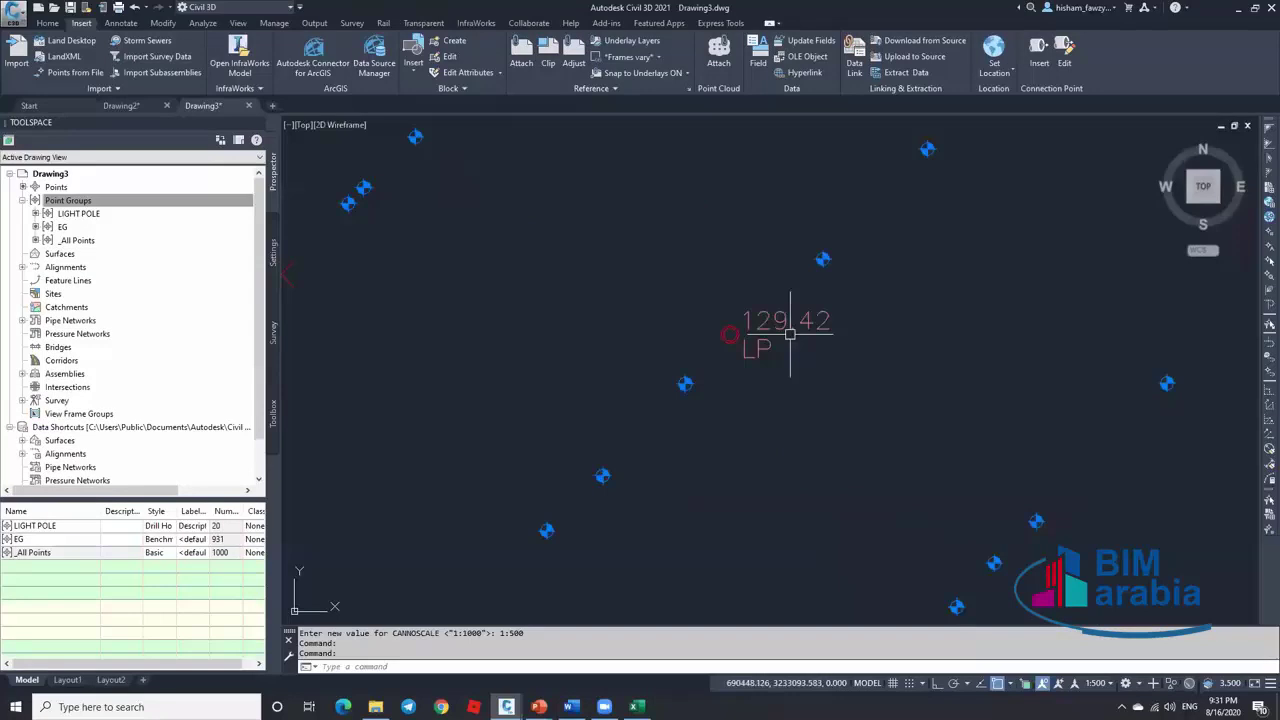
Display the Civil 3D description key set codes (LP, STA, TR) in an enlarged list
{"action": "scroll", "coordinate": [787, 335], "scroll_direction": "up", "scroll_amount": 4}
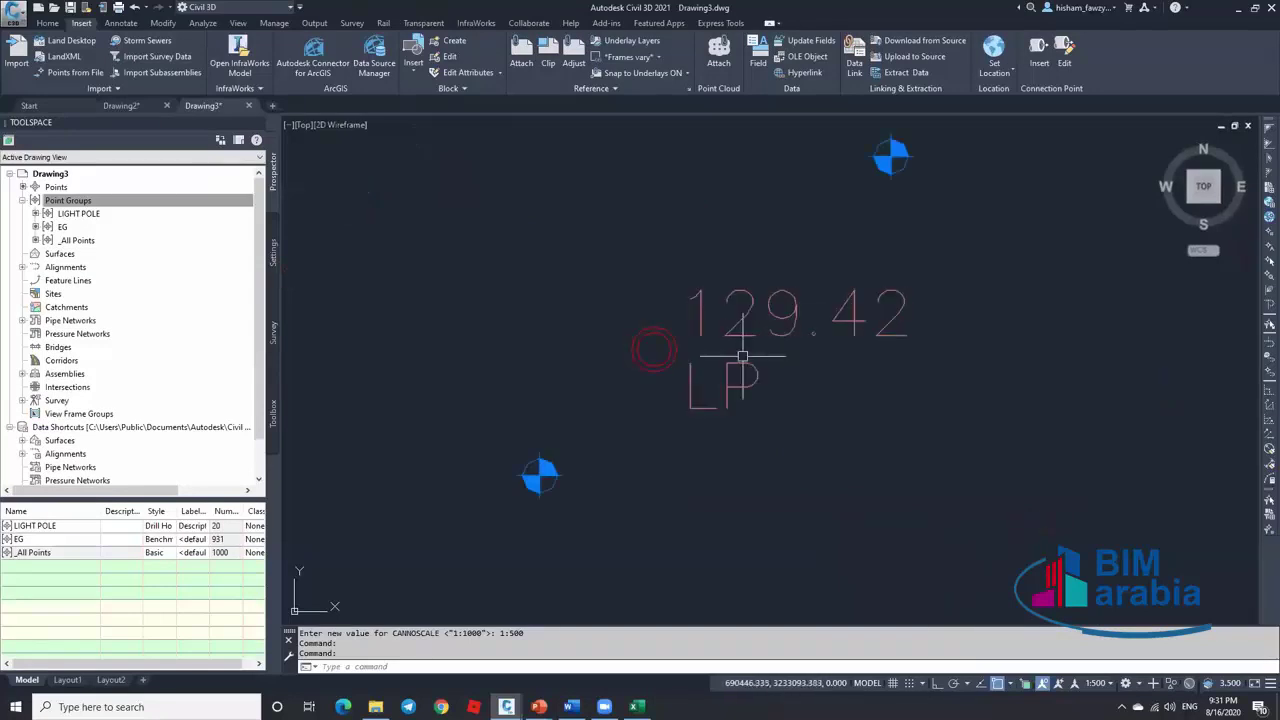
{"action": "left_click", "coordinate": [274, 248]}
{"action": "left_click", "coordinate": [22, 200]}
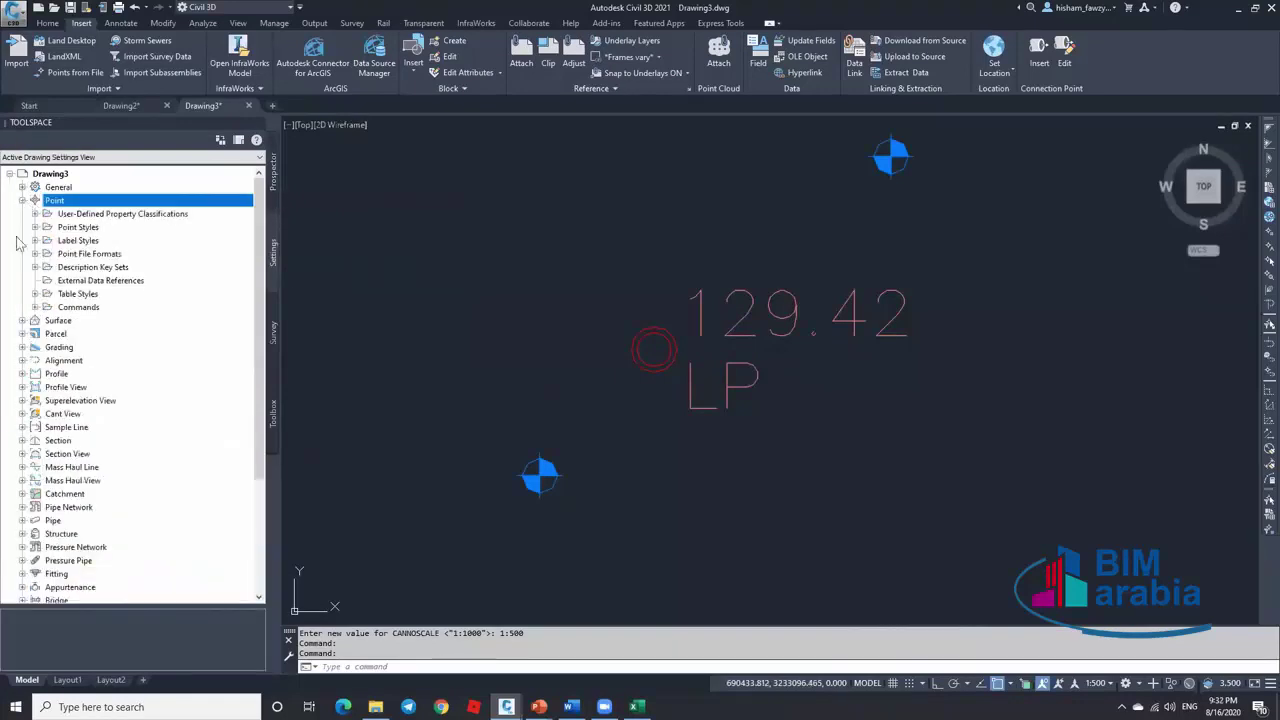
{"action": "left_click", "coordinate": [35, 267]}
{"action": "left_click", "coordinate": [84, 281]}
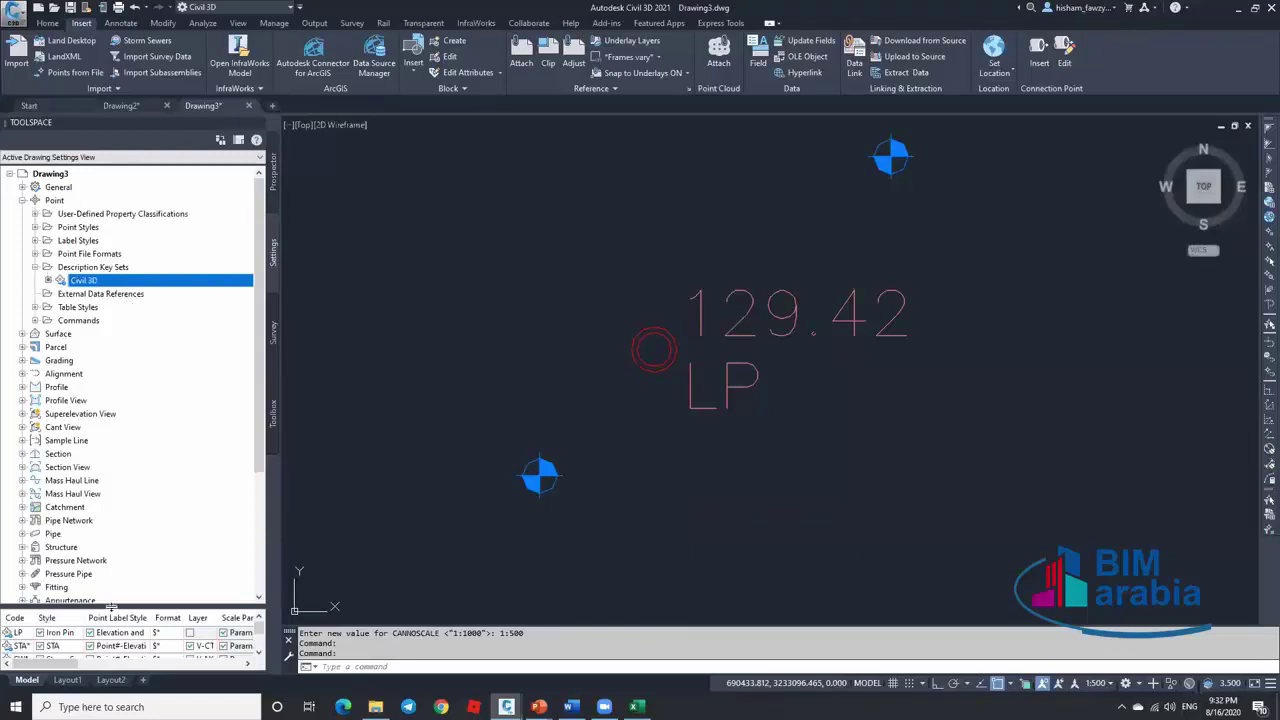
{"action": "left_click_drag", "start_coordinate": [100, 608], "coordinate": [150, 515]}
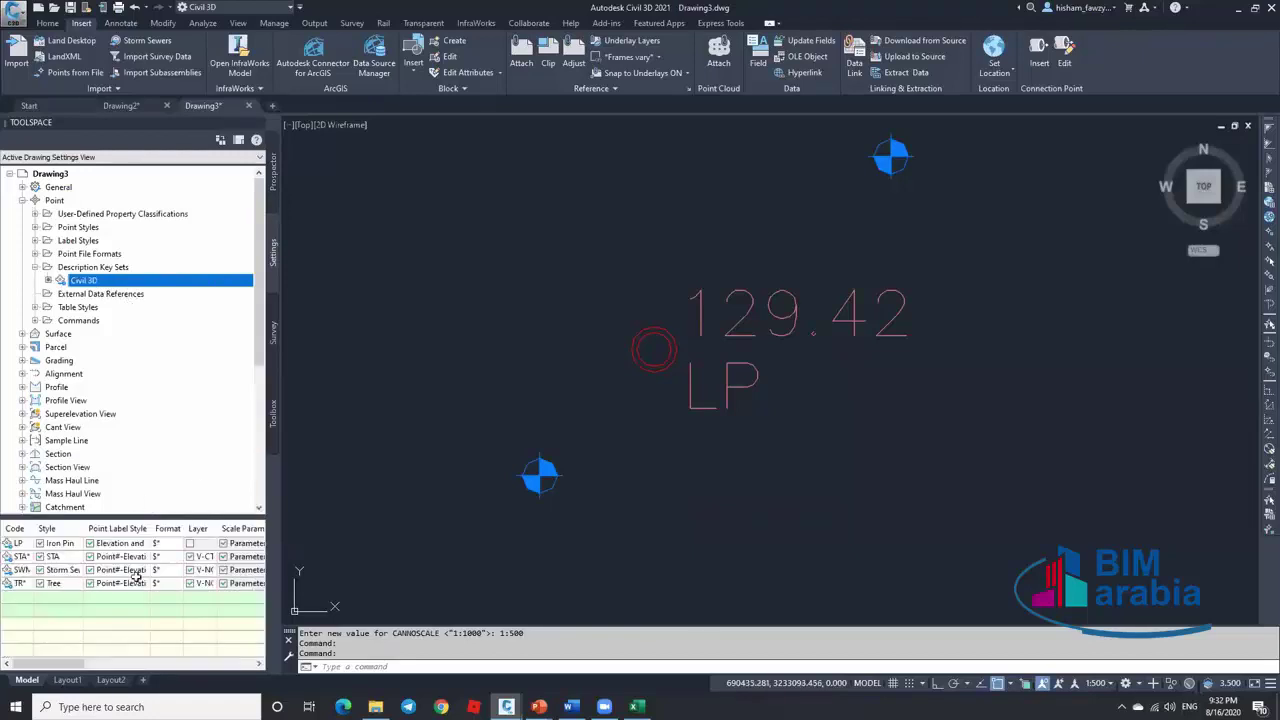
{"action": "left_click", "coordinate": [271, 192]}
Turn on the LIGHT POLE group's Style and Point Label Style overrides
{"action": "right_click", "coordinate": [86, 215]}
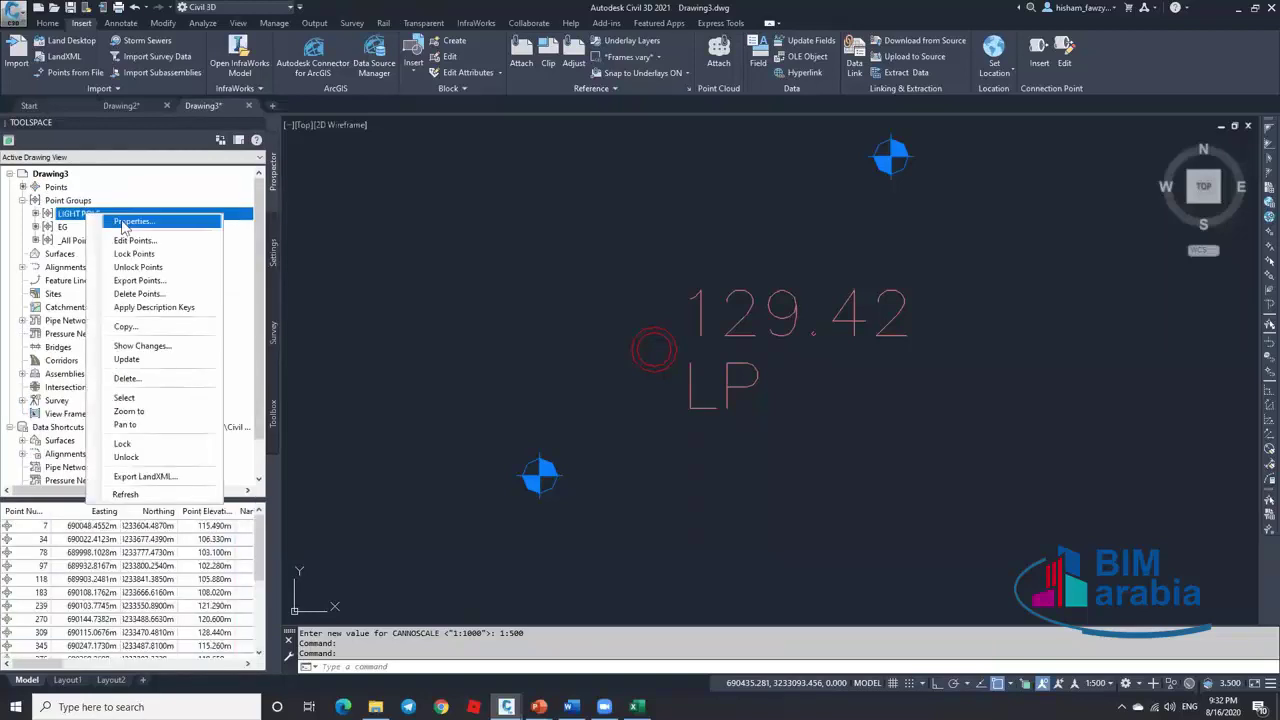
{"action": "left_click", "coordinate": [140, 222]}
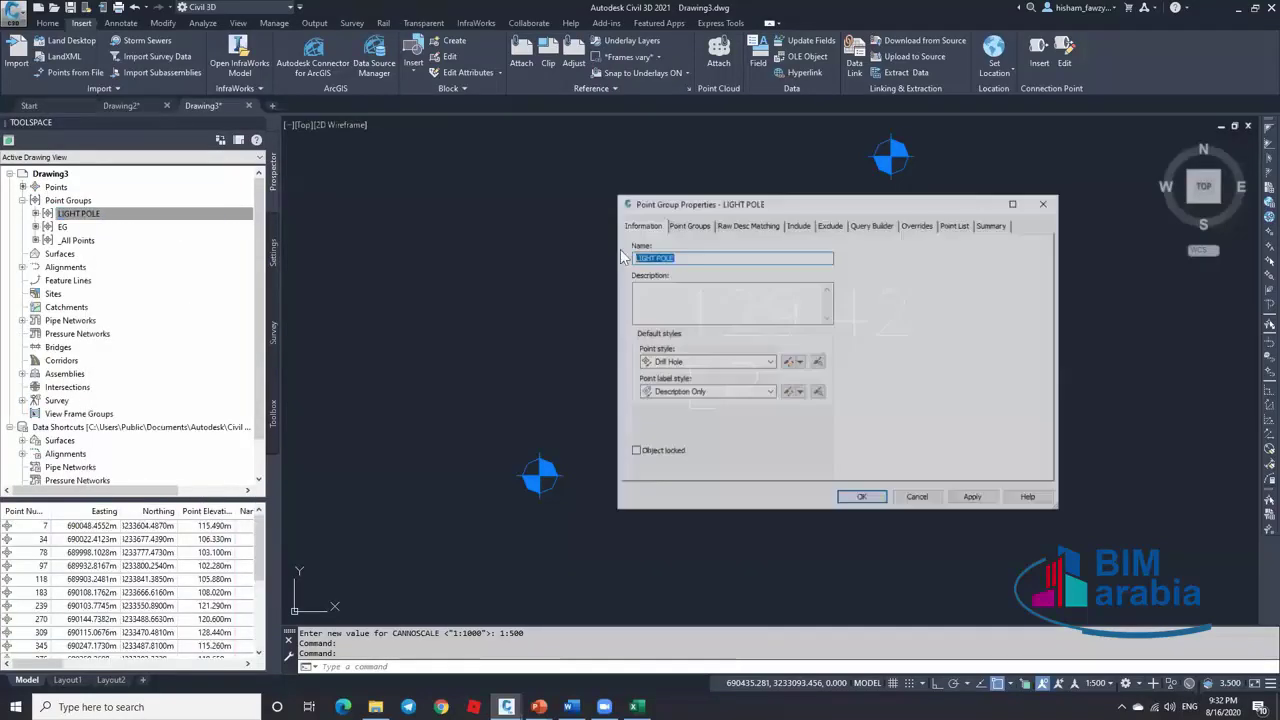
{"action": "left_click", "coordinate": [918, 225]}
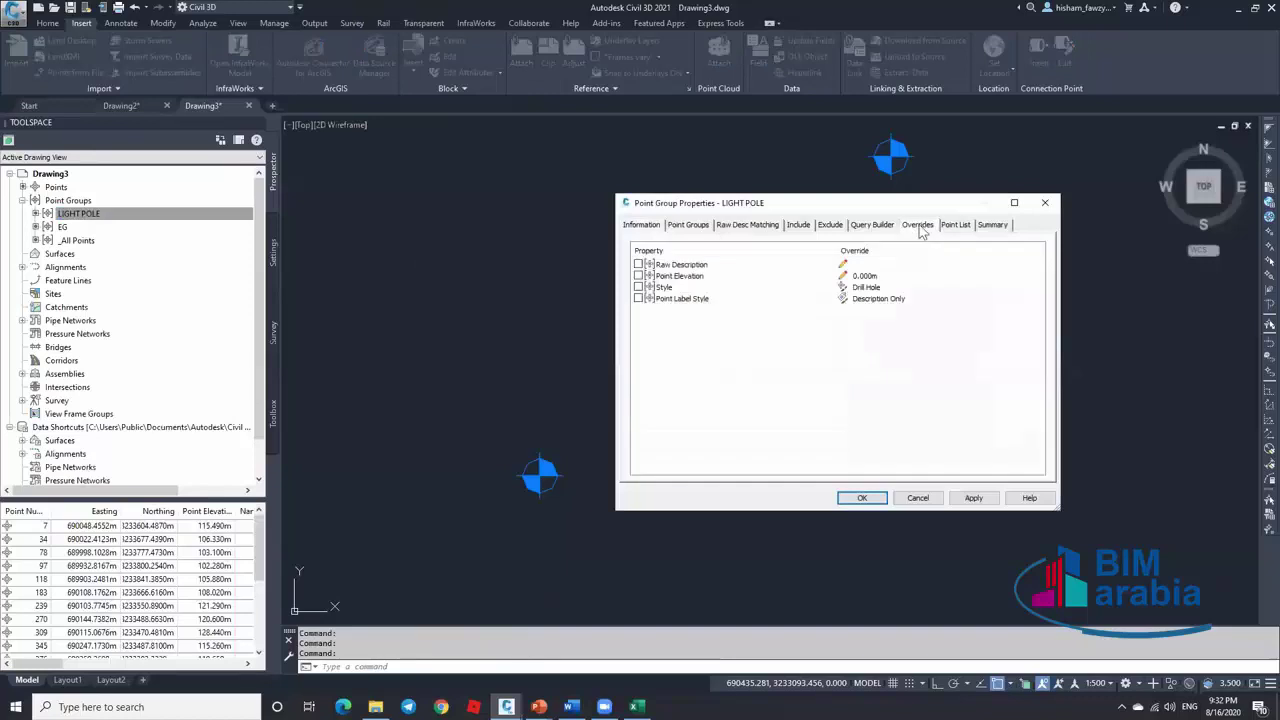
{"action": "left_click", "coordinate": [639, 299]}
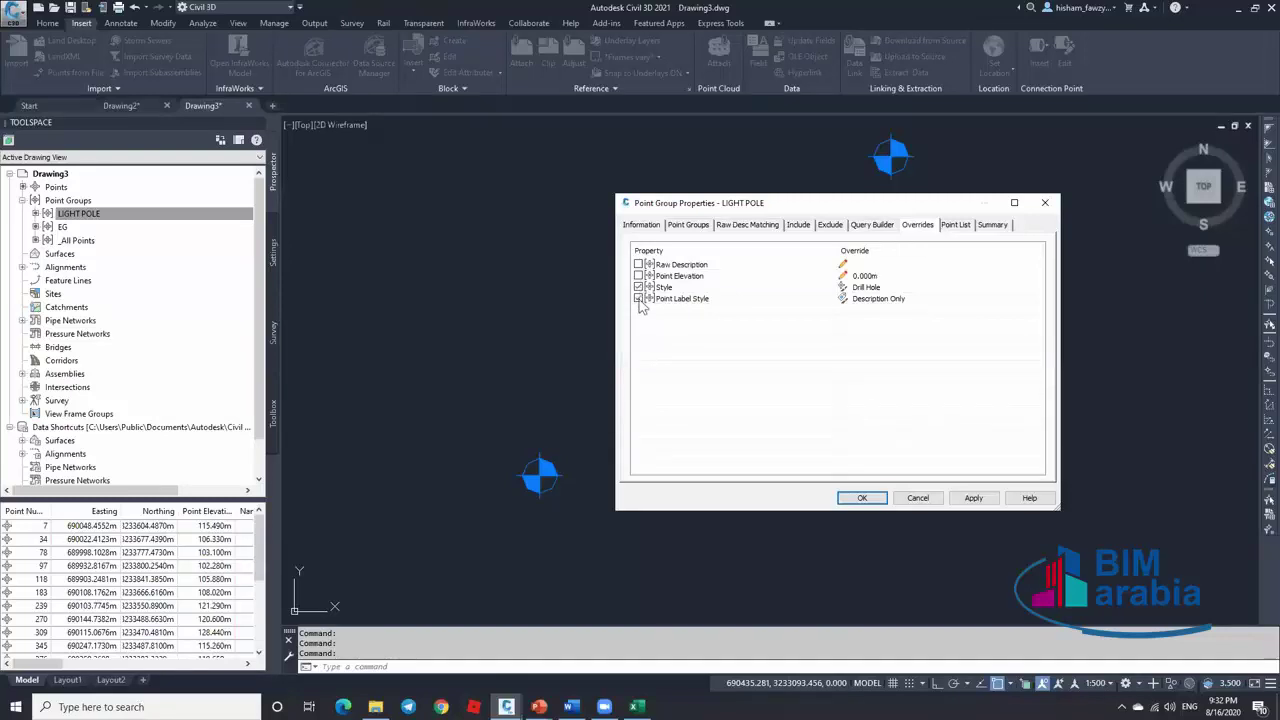
{"action": "left_click", "coordinate": [872, 495]}
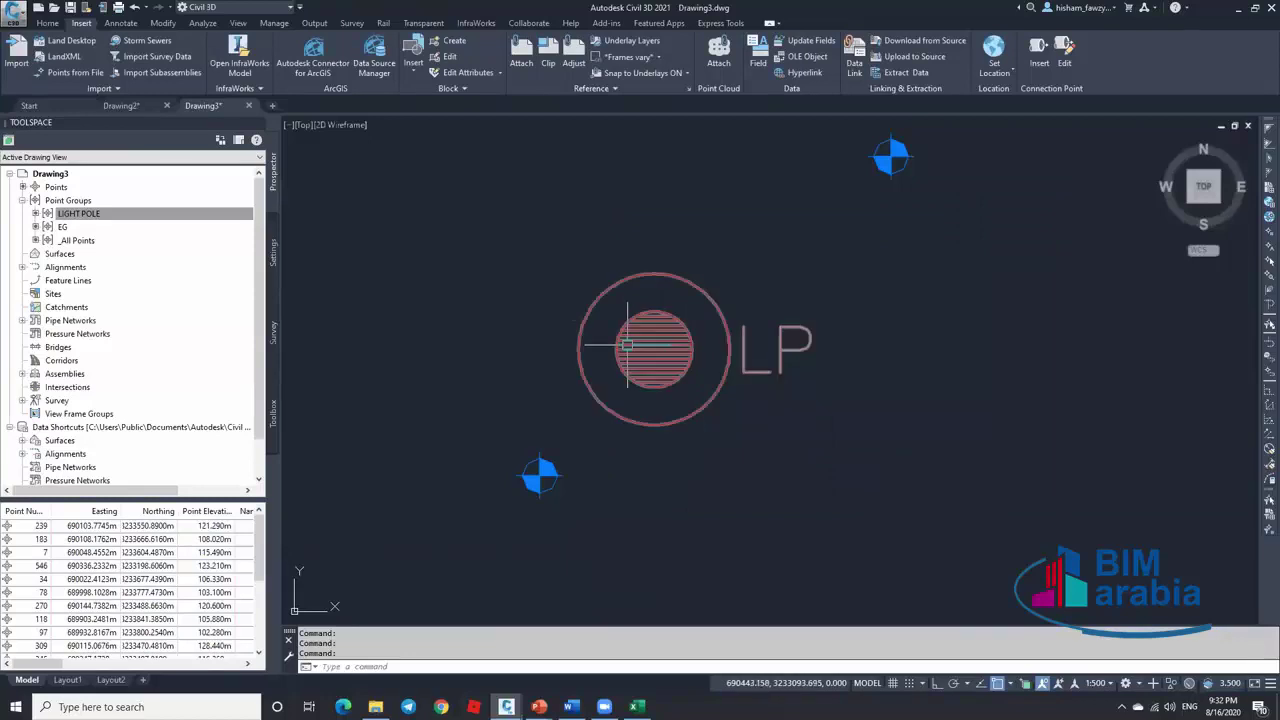
Zoom to the light pole, recheck LIGHT POLE overrides unchanged, then bring up MORE THAN POINTS.xlsx
{"action": "scroll", "coordinate": [771, 307], "scroll_direction": "down", "scroll_amount": 2}
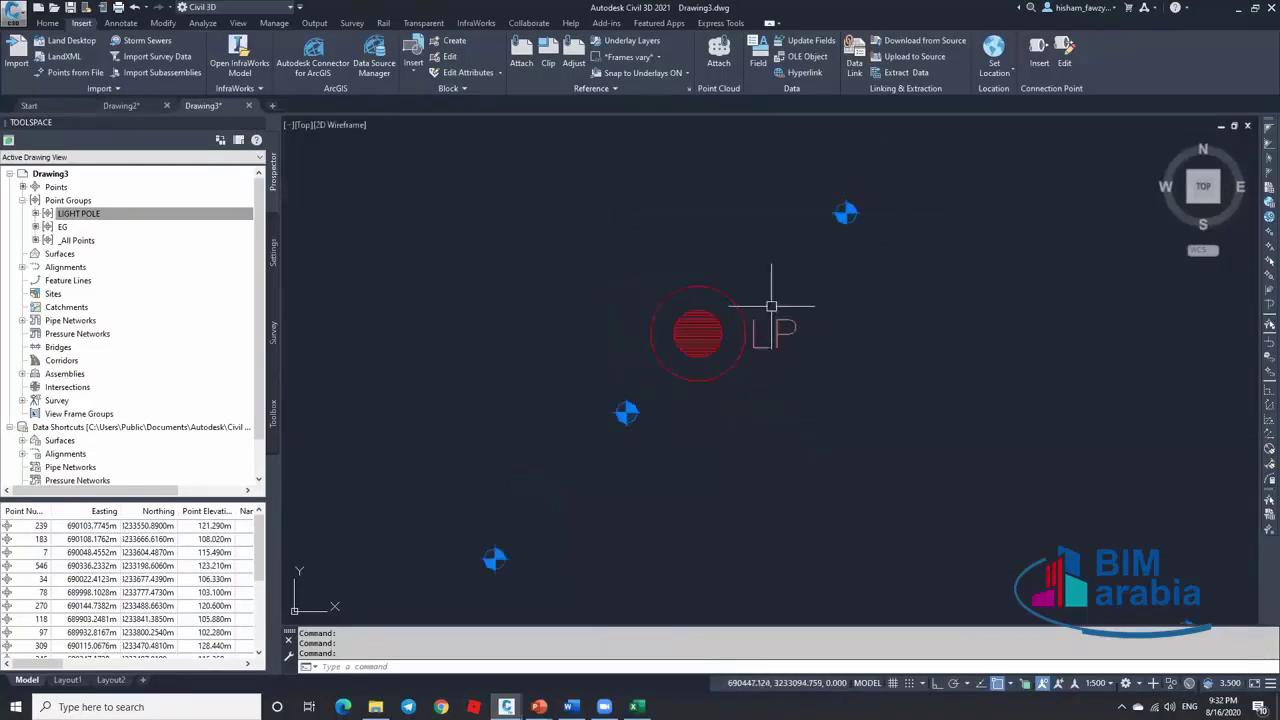
{"action": "scroll", "coordinate": [771, 307], "scroll_direction": "down", "scroll_amount": 4}
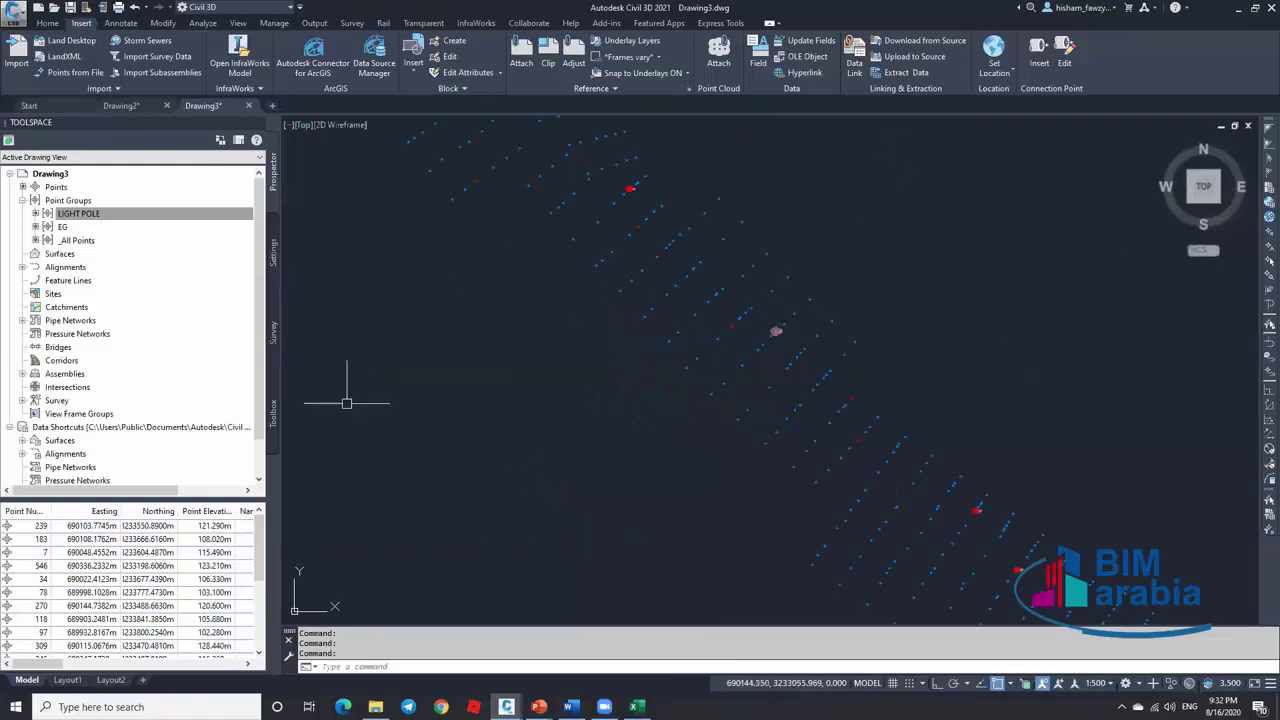
{"action": "scroll", "coordinate": [776, 312], "scroll_direction": "up", "scroll_amount": 5}
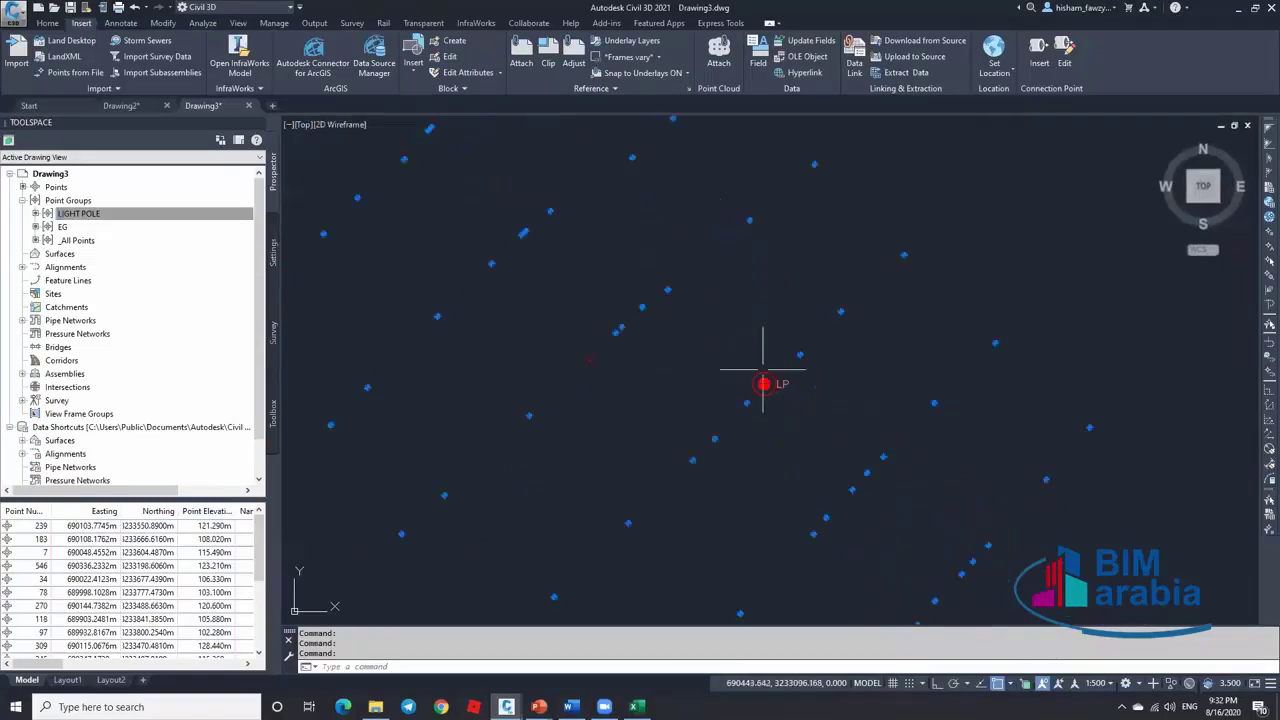
{"action": "scroll", "coordinate": [763, 383], "scroll_direction": "up", "scroll_amount": 4}
{"action": "left_click", "coordinate": [112, 214]}
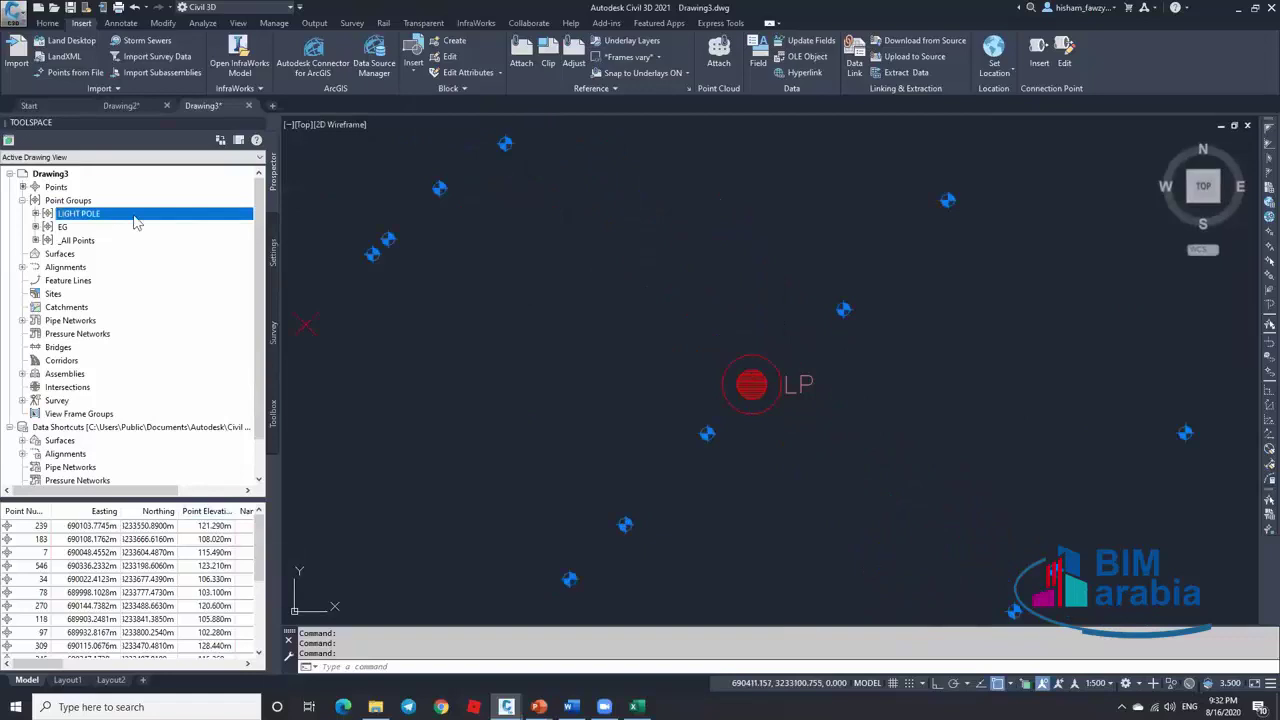
{"action": "right_click", "coordinate": [152, 216]}
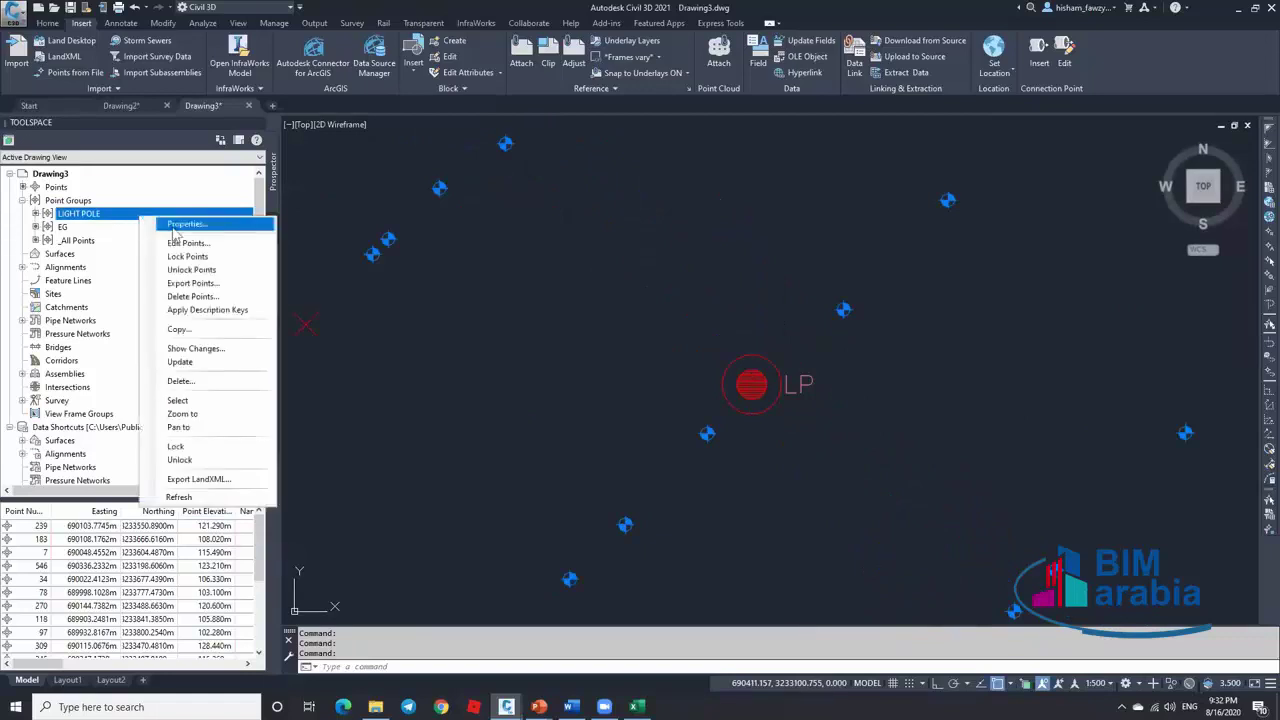
{"action": "left_click", "coordinate": [185, 225]}
{"action": "left_click", "coordinate": [918, 225]}
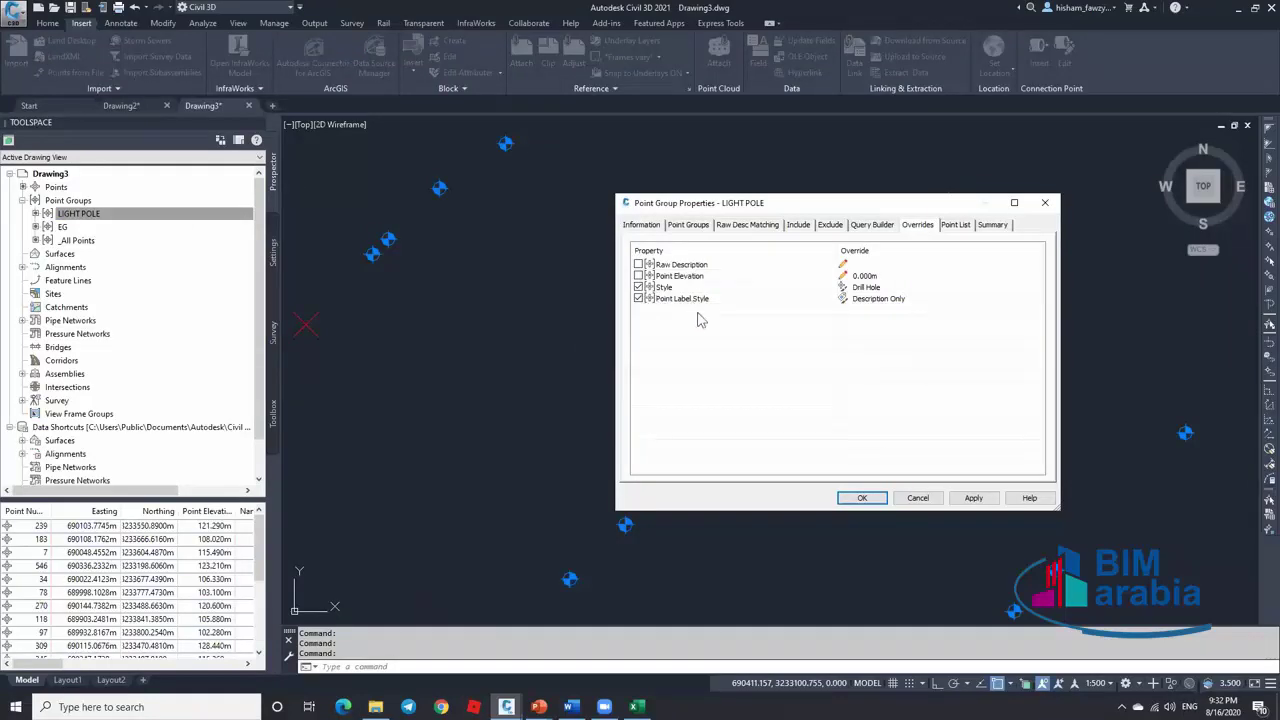
{"action": "left_click", "coordinate": [862, 499]}
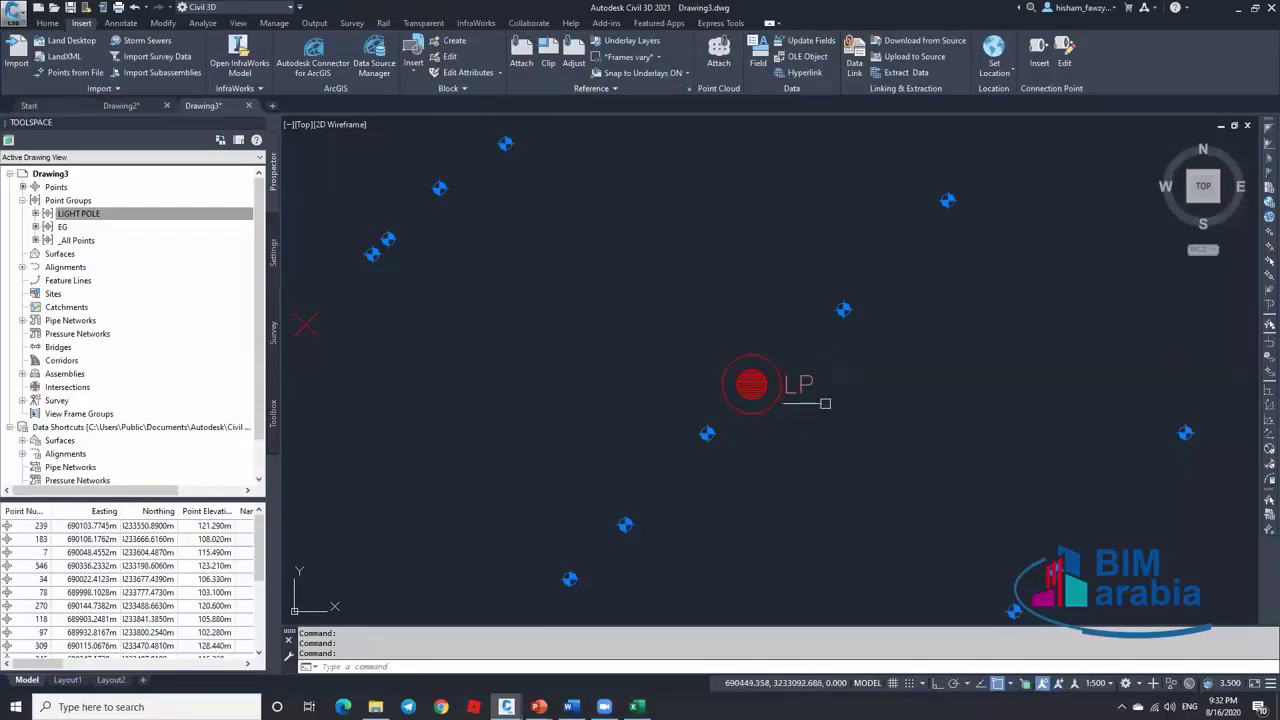
{"action": "left_click", "coordinate": [634, 707]}
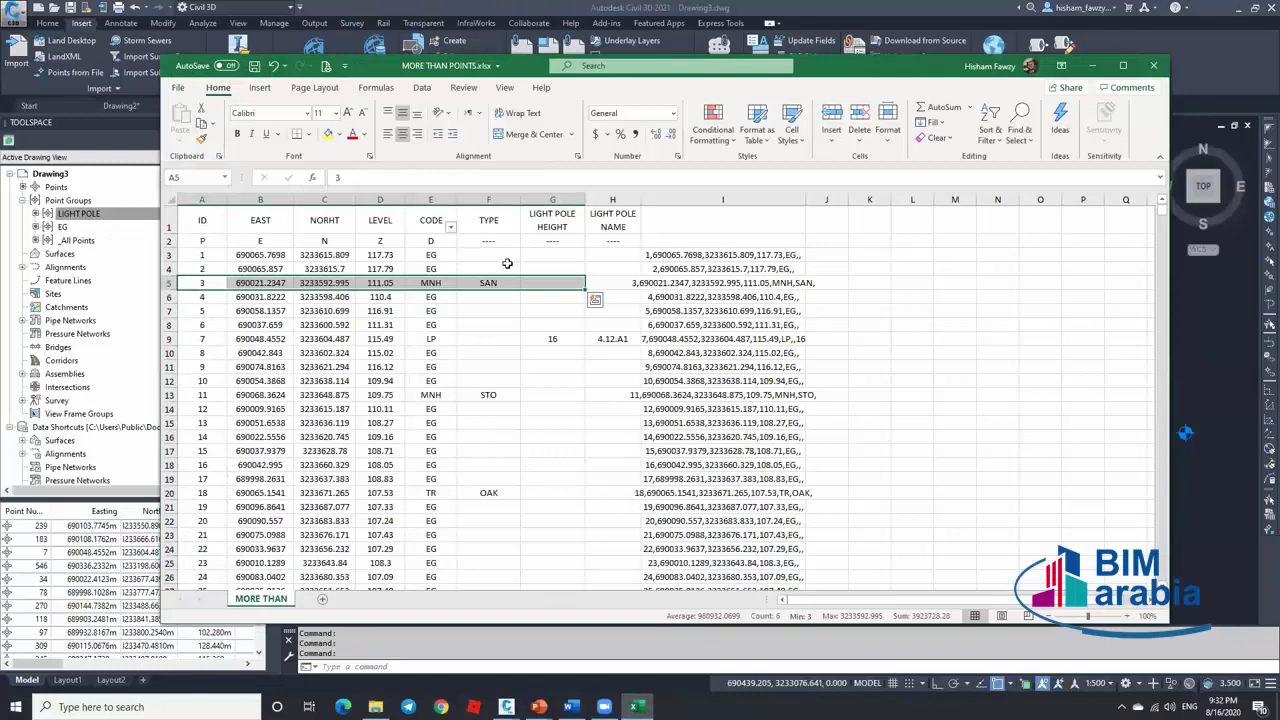
Review the MORE THAN POINTS rows, including light pole height 16 in G9, then minimize Excel
{"action": "left_click", "coordinate": [548, 339]}
{"action": "scroll", "coordinate": [572, 399], "scroll_direction": "down", "scroll_amount": 20}
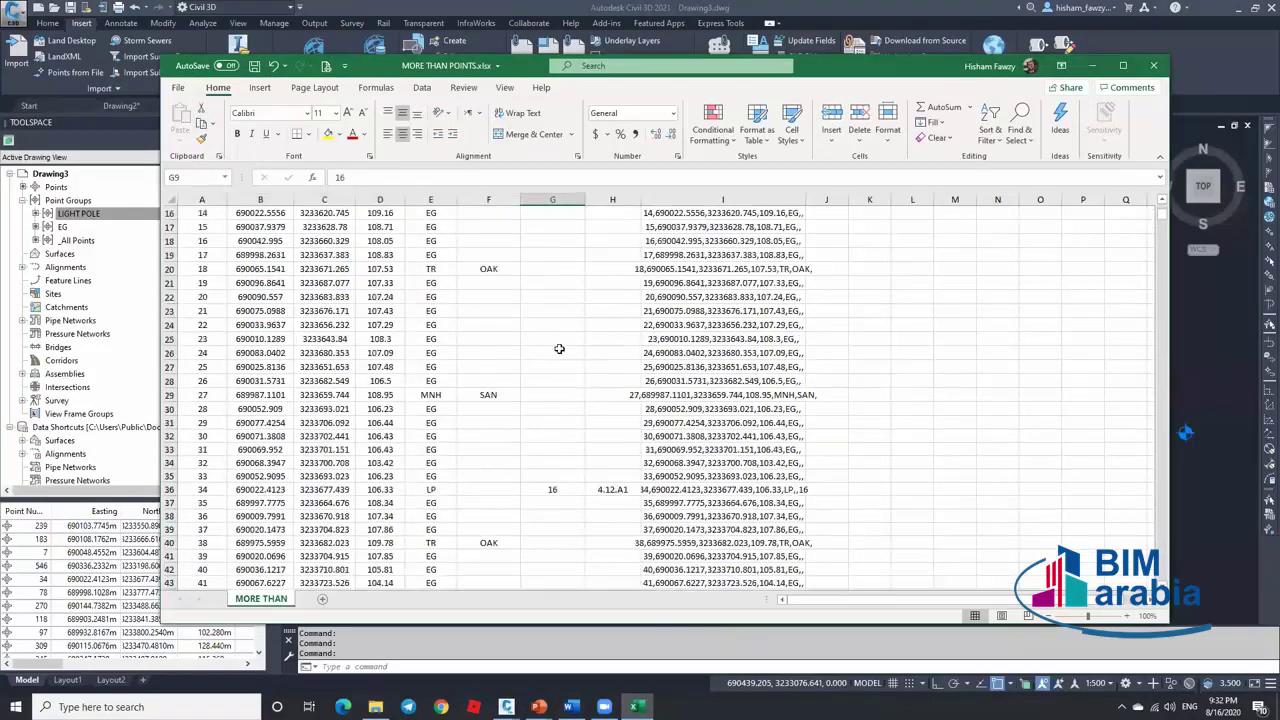
{"action": "scroll", "coordinate": [557, 342], "scroll_direction": "down", "scroll_amount": 20}
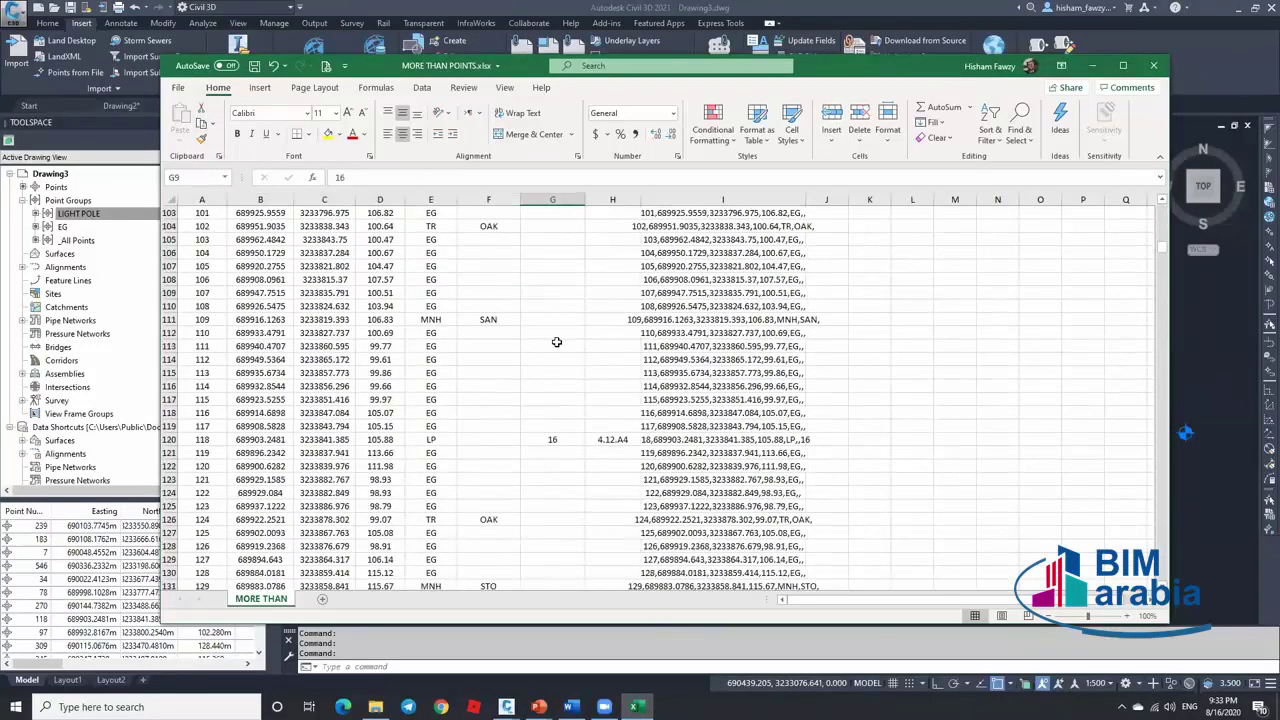
{"action": "scroll", "coordinate": [561, 370], "scroll_direction": "down", "scroll_amount": 20}
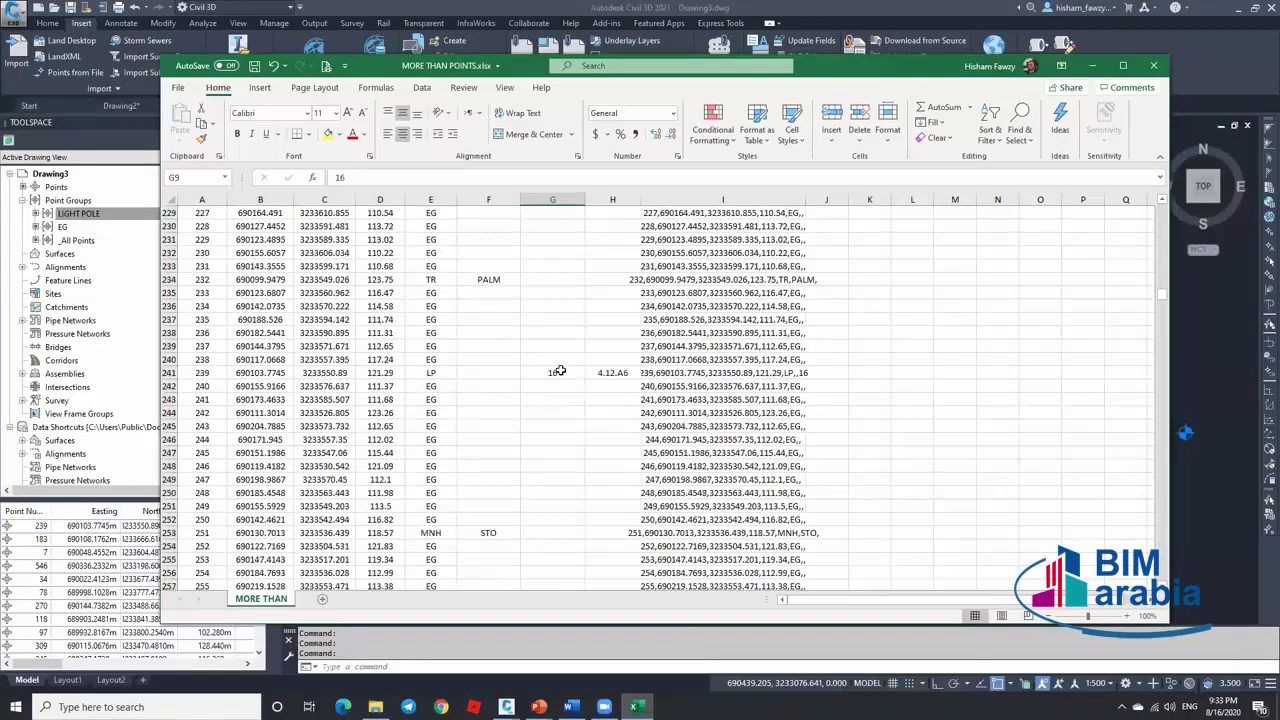
{"action": "left_click", "coordinate": [1092, 66]}
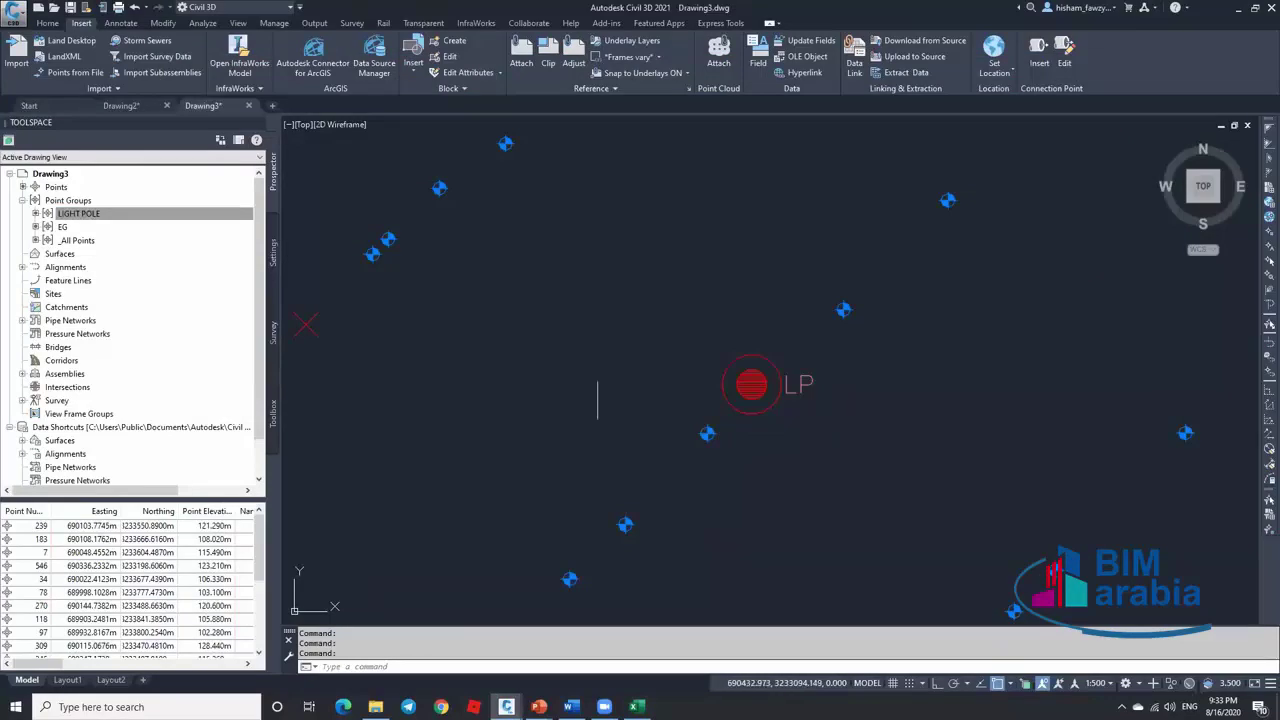
{"action": "left_click", "coordinate": [634, 706]}
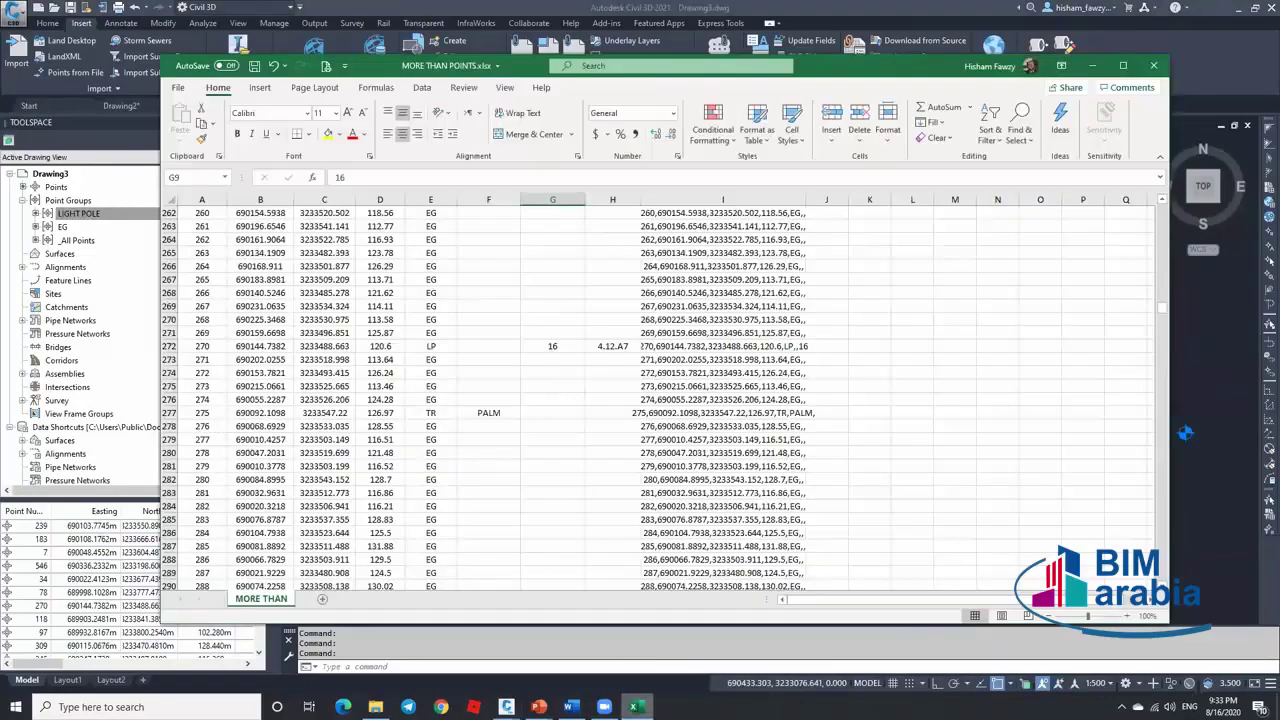
{"action": "scroll", "coordinate": [551, 366], "scroll_direction": "up", "scroll_amount": 5}
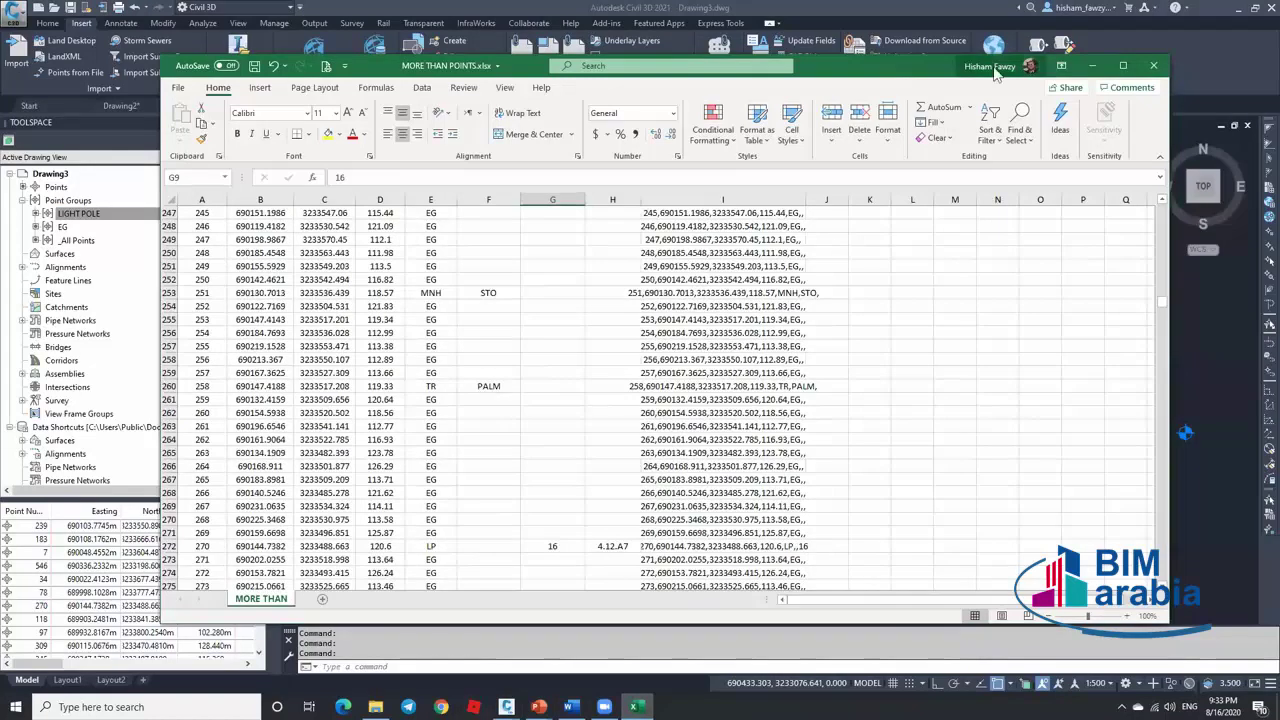
{"action": "left_click", "coordinate": [1092, 65]}
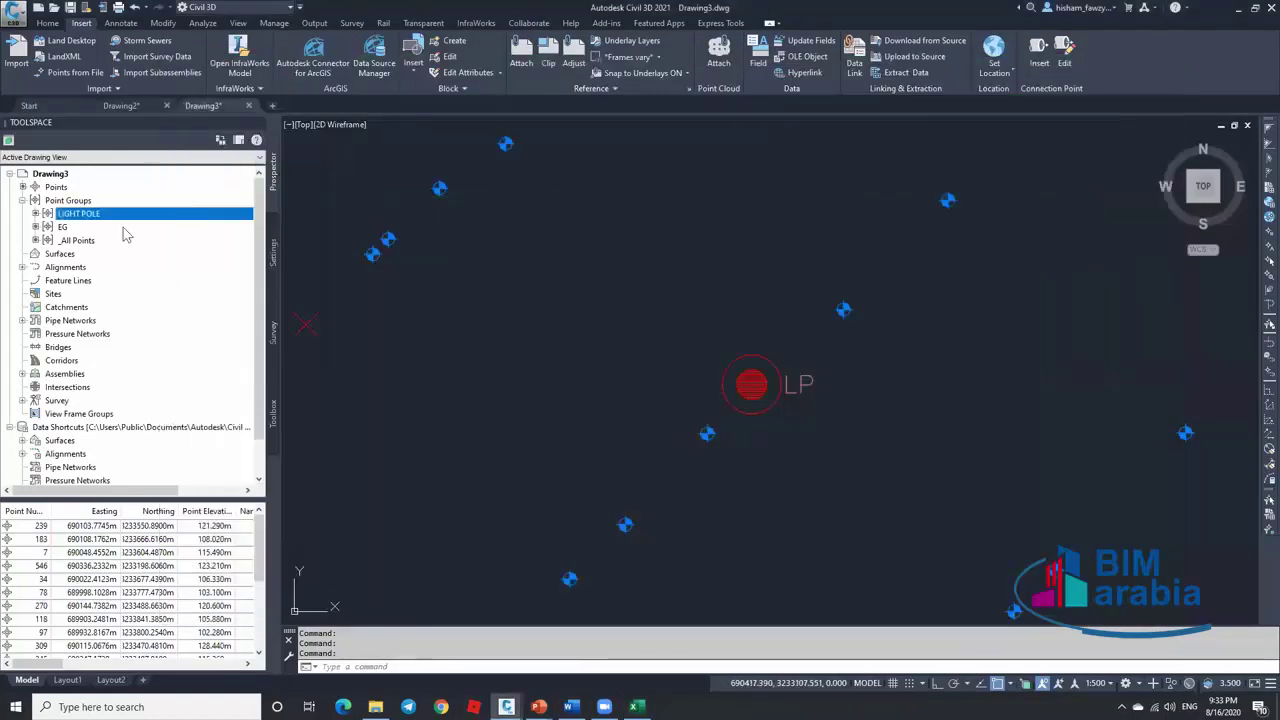
Create a new point group named MANHOLE that includes raw description MNH
{"action": "right_click", "coordinate": [80, 201]}
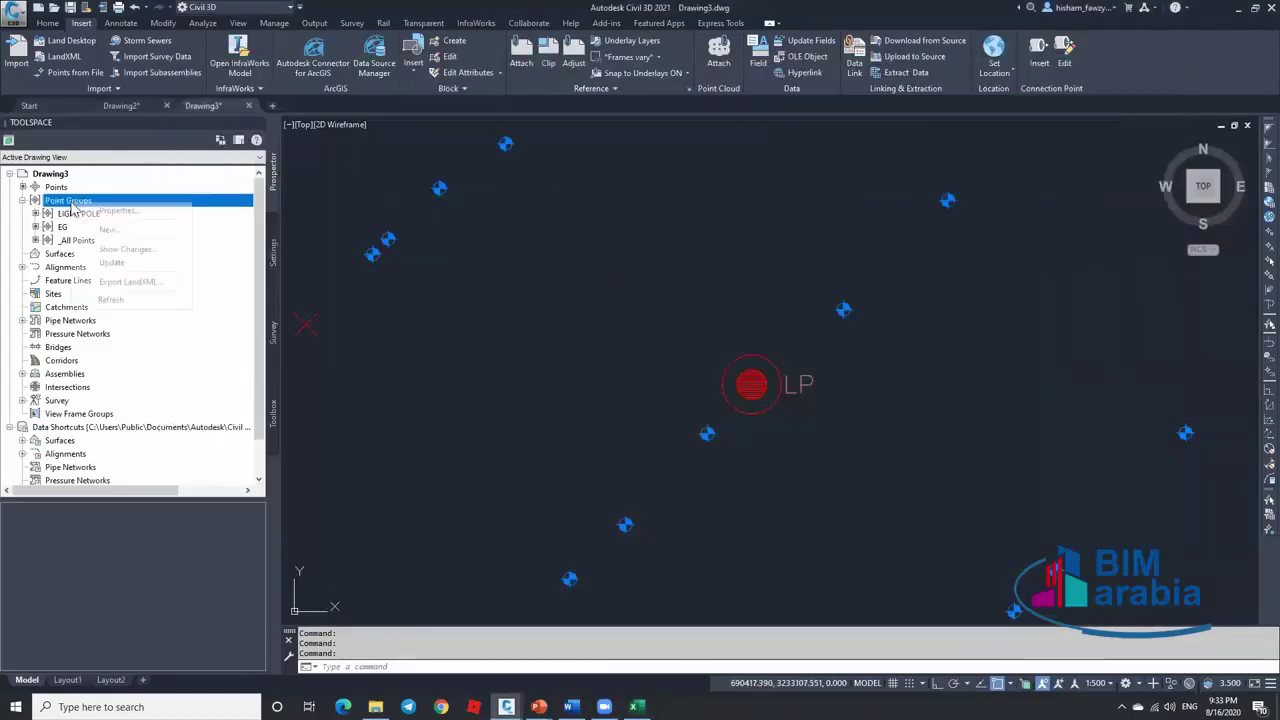
{"action": "left_click", "coordinate": [125, 231]}
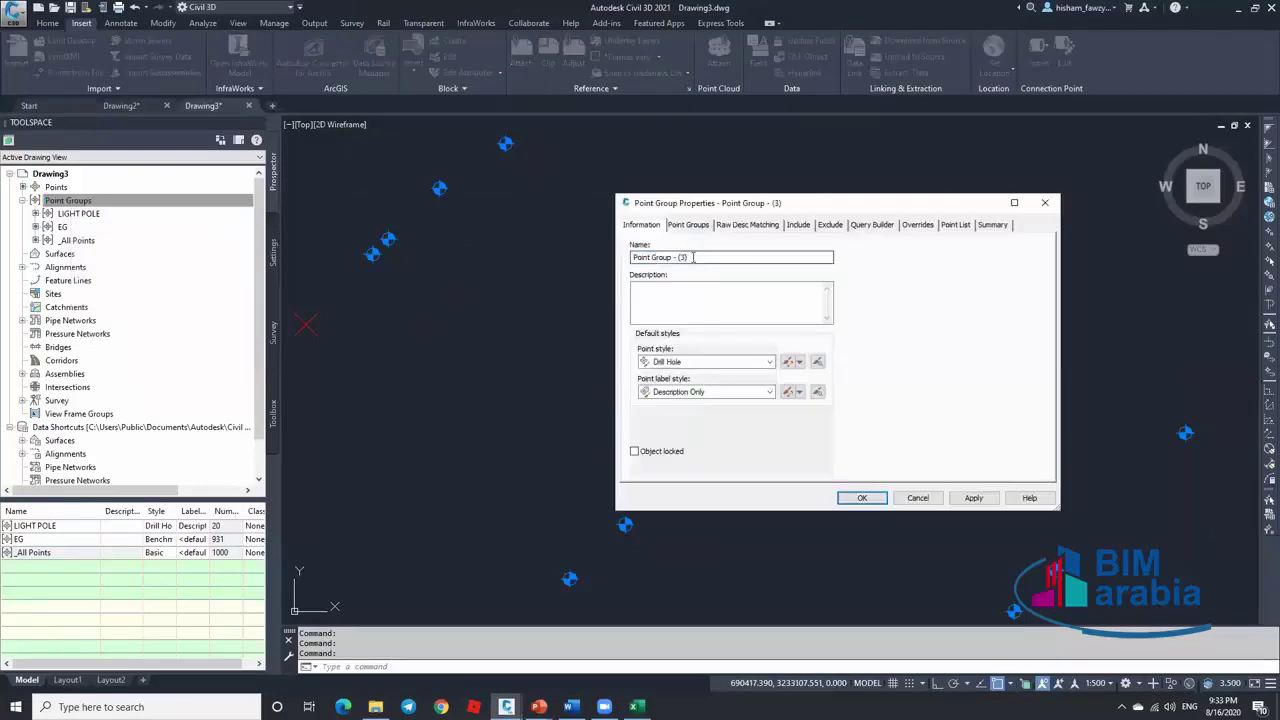
{"action": "left_click_drag", "start_coordinate": [693, 257], "coordinate": [578, 254]}
{"action": "type", "text": "MANH"}
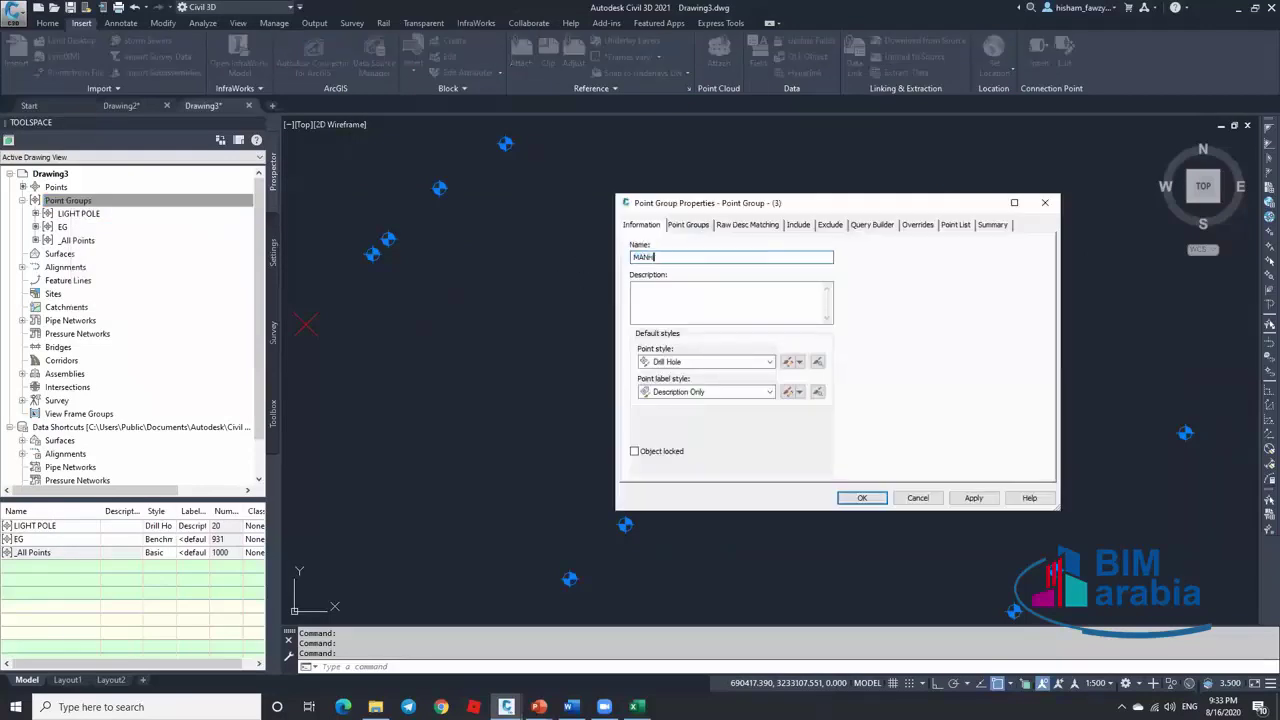
{"action": "type", "text": "OLE"}
{"action": "left_click", "coordinate": [795, 225]}
{"action": "left_click", "coordinate": [740, 345]}
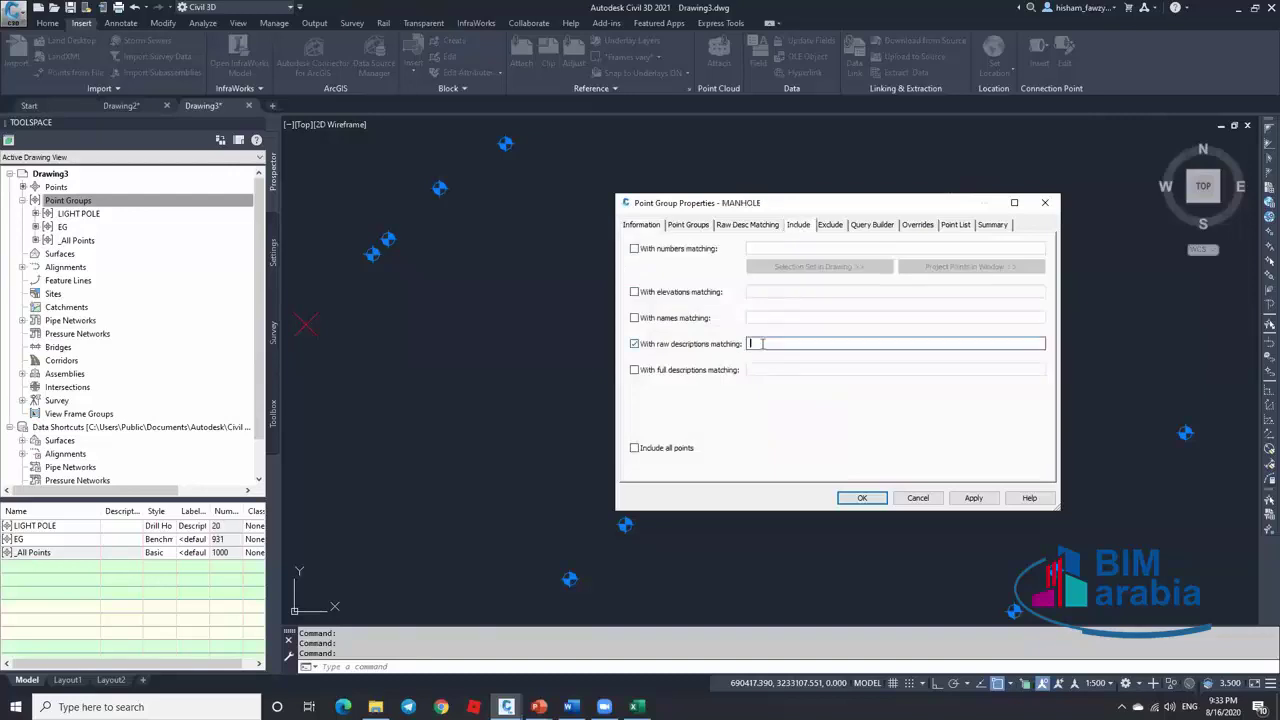
{"action": "type", "text": "MNH"}
{"action": "left_click", "coordinate": [650, 225]}
Give MANHOLE the Storm Sewer Manhole point style and Description Only labels, and create it
{"action": "left_click", "coordinate": [727, 361]}
{"action": "scroll", "coordinate": [683, 418], "scroll_direction": "up", "scroll_amount": 2}
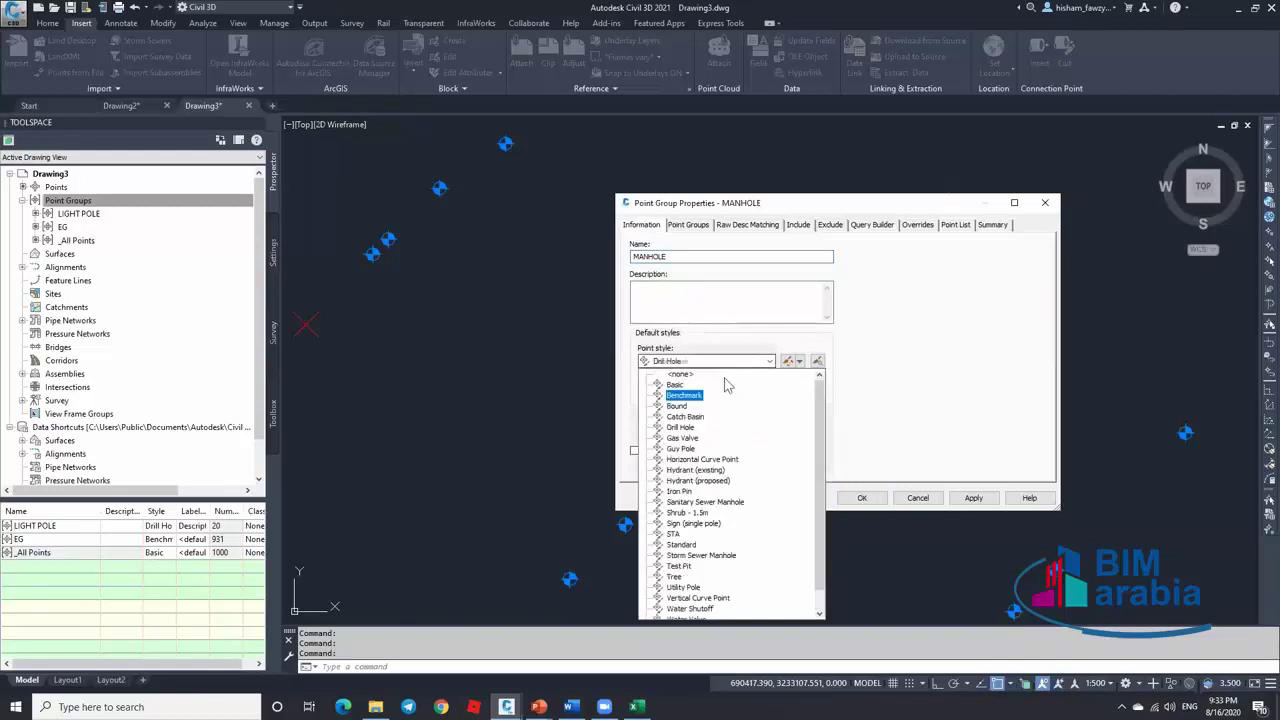
{"action": "scroll", "coordinate": [681, 395], "scroll_direction": "up", "scroll_amount": 2}
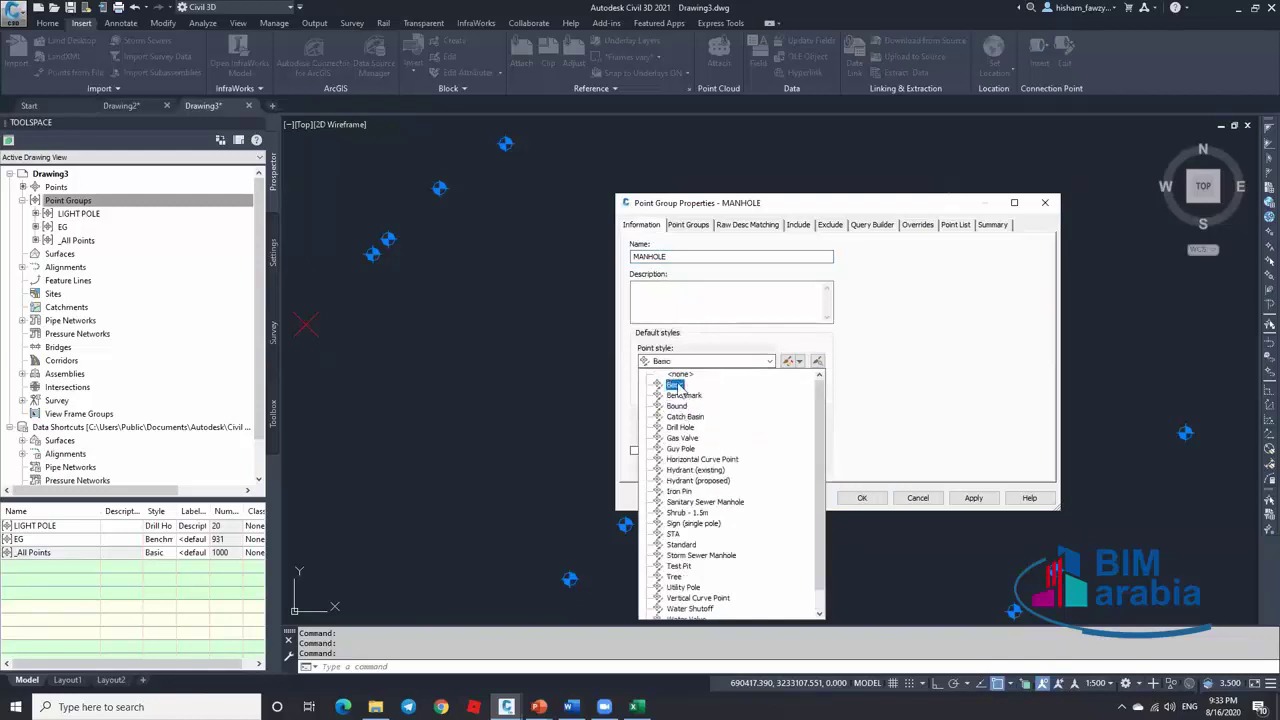
{"action": "left_click", "coordinate": [676, 386]}
{"action": "left_click", "coordinate": [708, 391]}
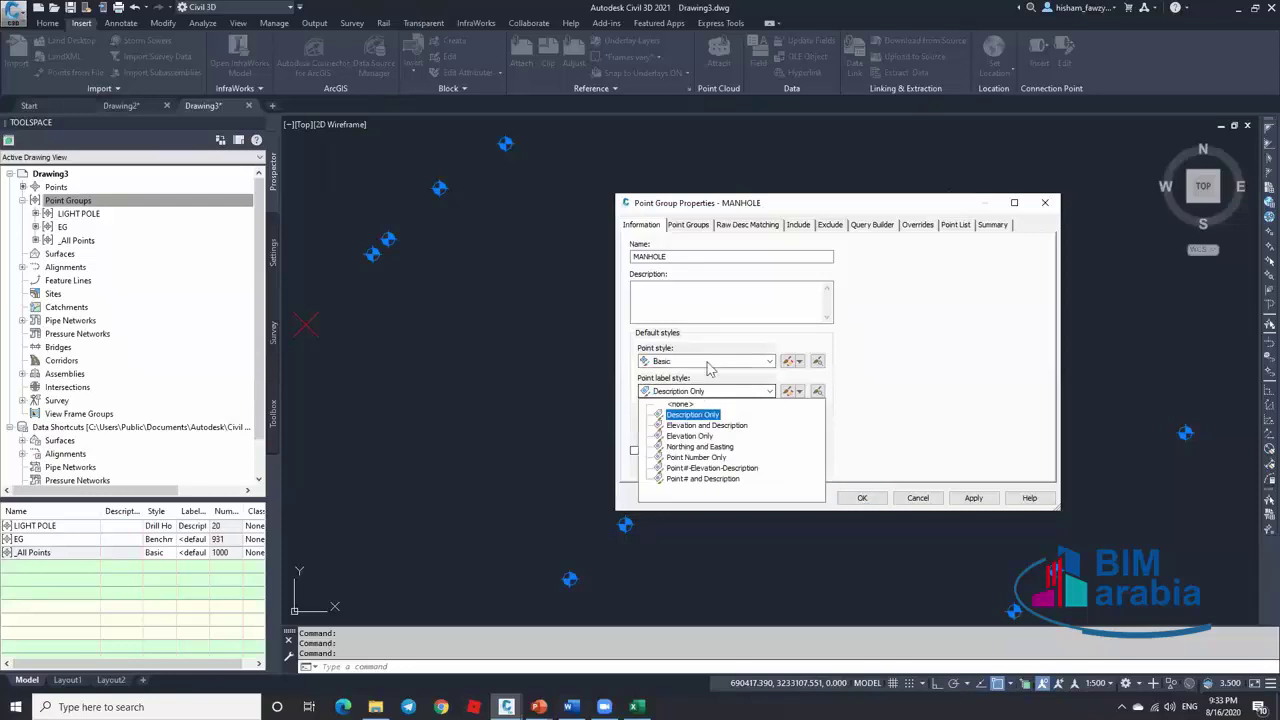
{"action": "left_click", "coordinate": [708, 363]}
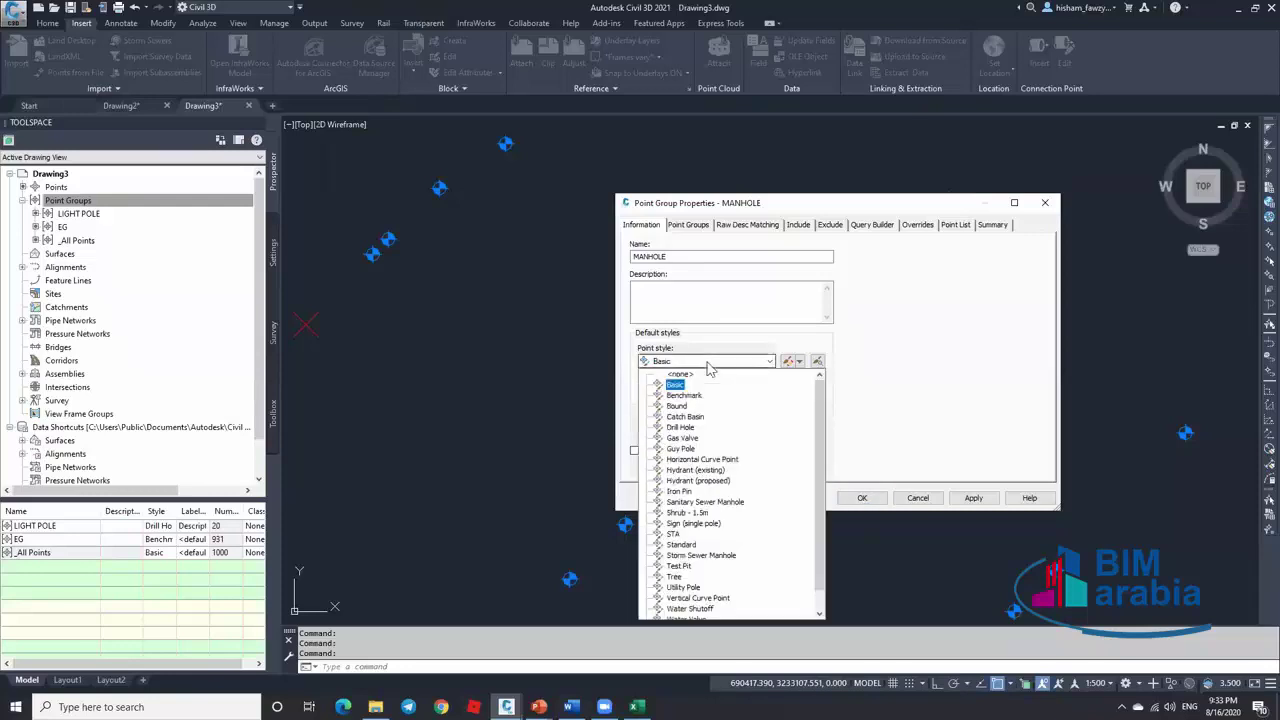
{"action": "left_click", "coordinate": [695, 557]}
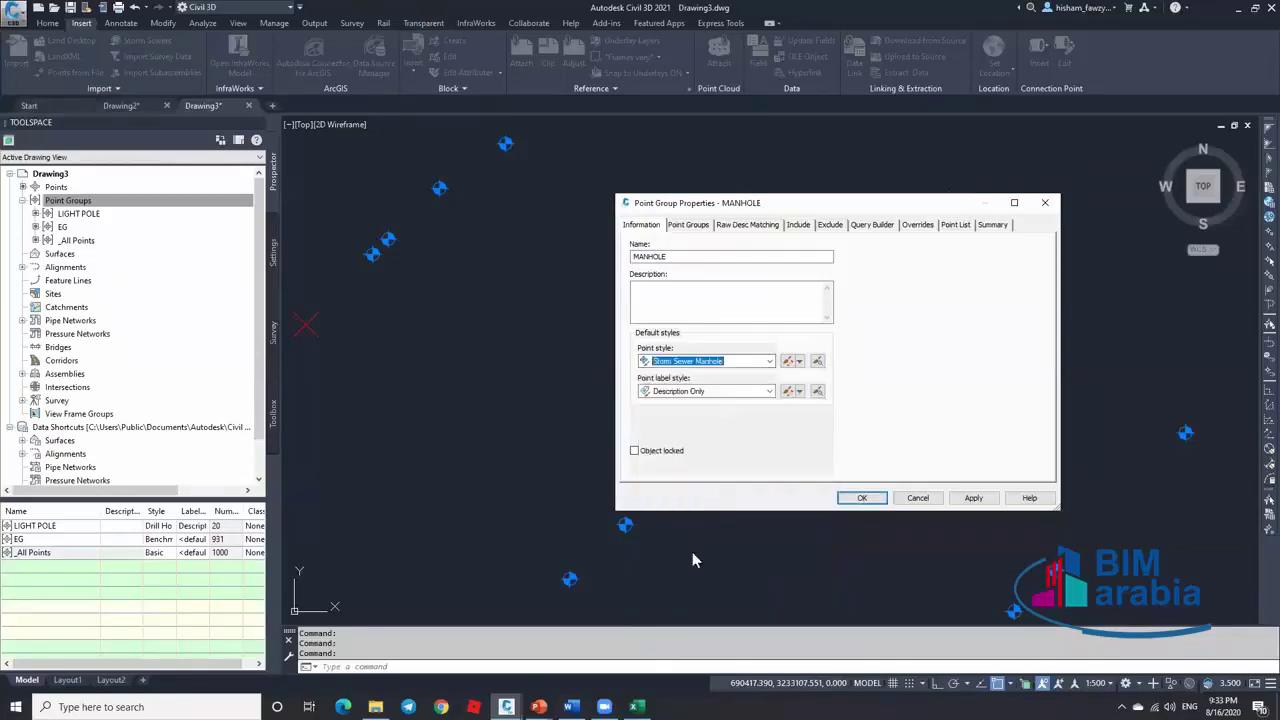
{"action": "left_click", "coordinate": [720, 391]}
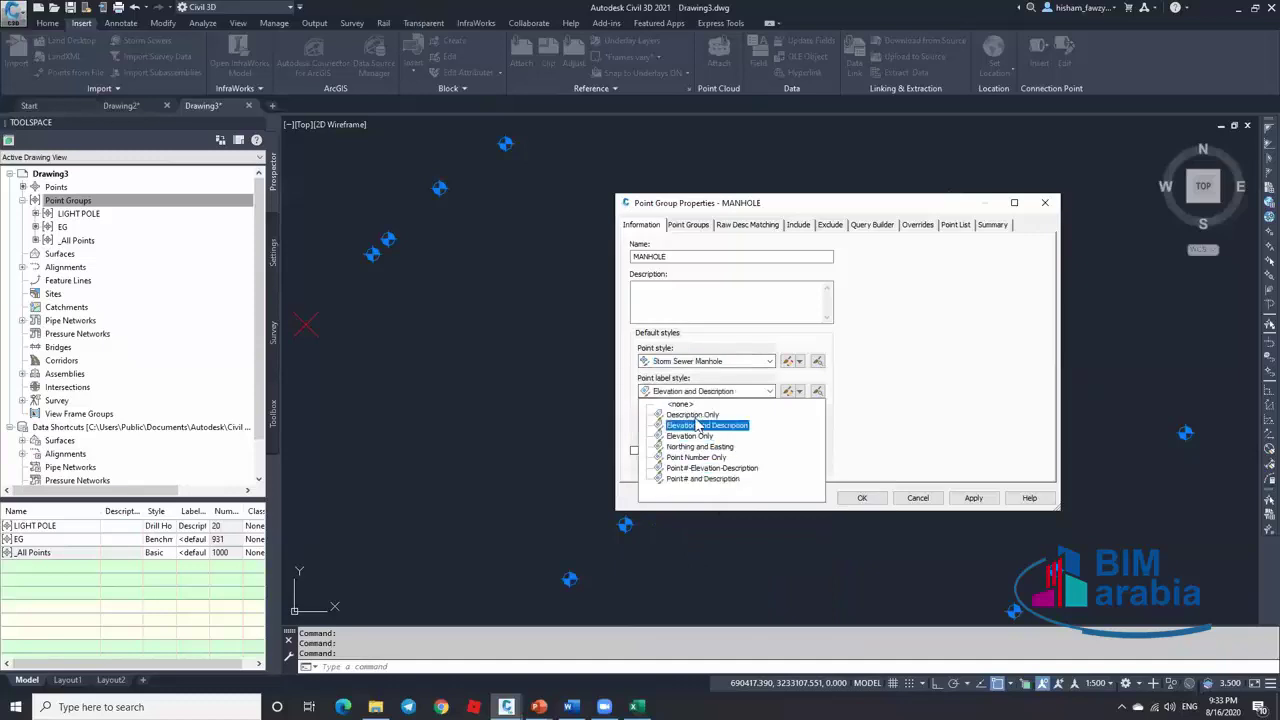
{"action": "left_click", "coordinate": [692, 414]}
{"action": "left_click", "coordinate": [861, 497]}
{"action": "scroll", "coordinate": [957, 380], "scroll_direction": "down", "scroll_amount": 3}
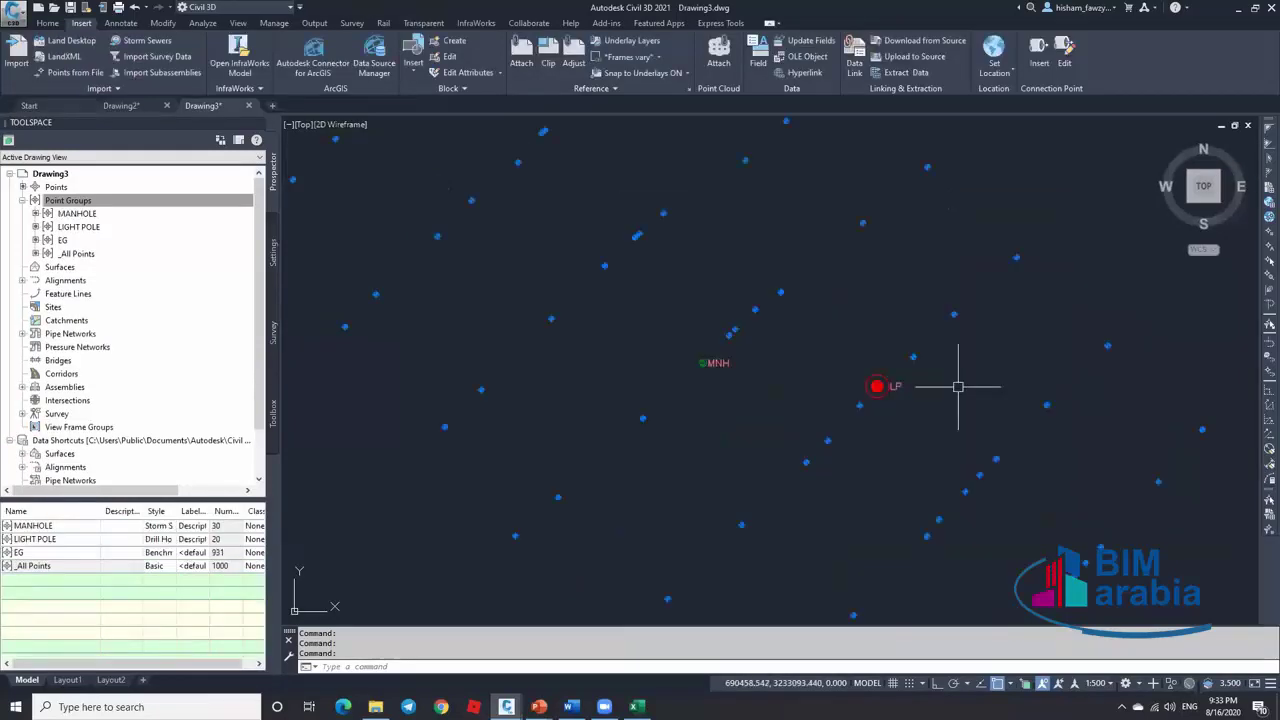
{"action": "scroll", "coordinate": [706, 360], "scroll_direction": "up", "scroll_amount": 5}
{"action": "scroll", "coordinate": [700, 320], "scroll_direction": "up", "scroll_amount": 2}
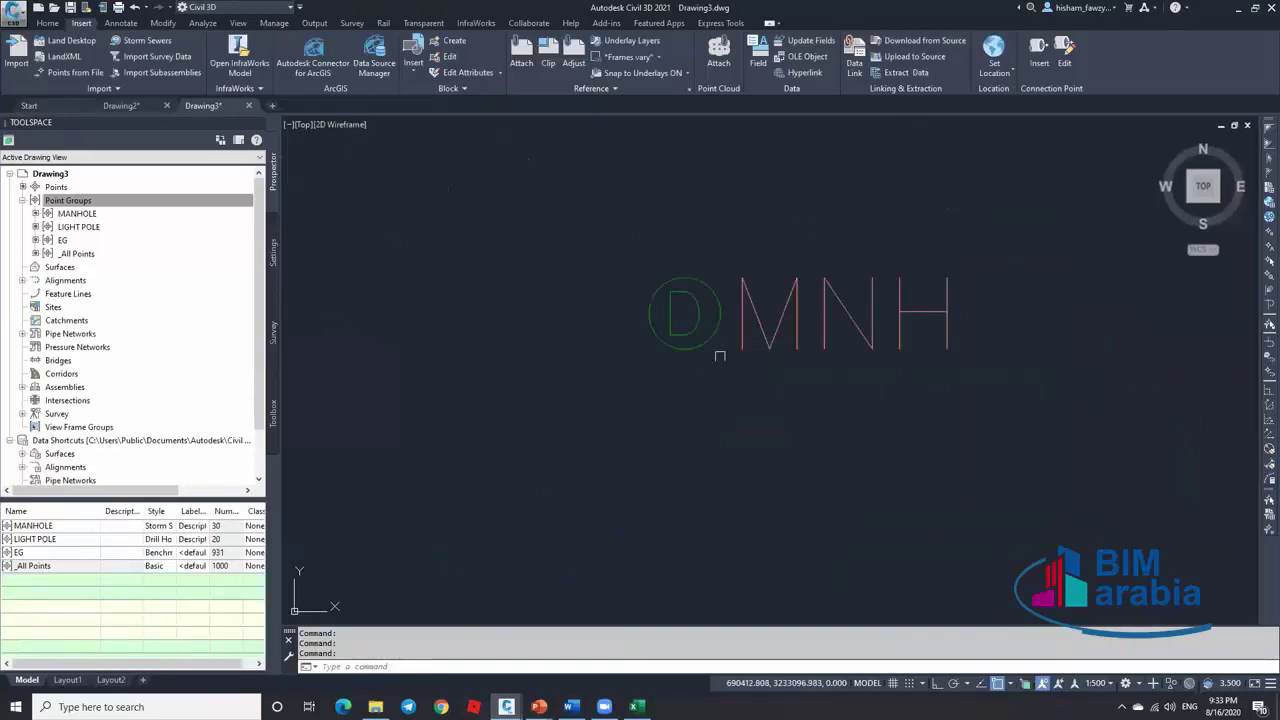
{"action": "scroll", "coordinate": [748, 310], "scroll_direction": "down", "scroll_amount": 4}
{"action": "scroll", "coordinate": [748, 315], "scroll_direction": "down", "scroll_amount": 4}
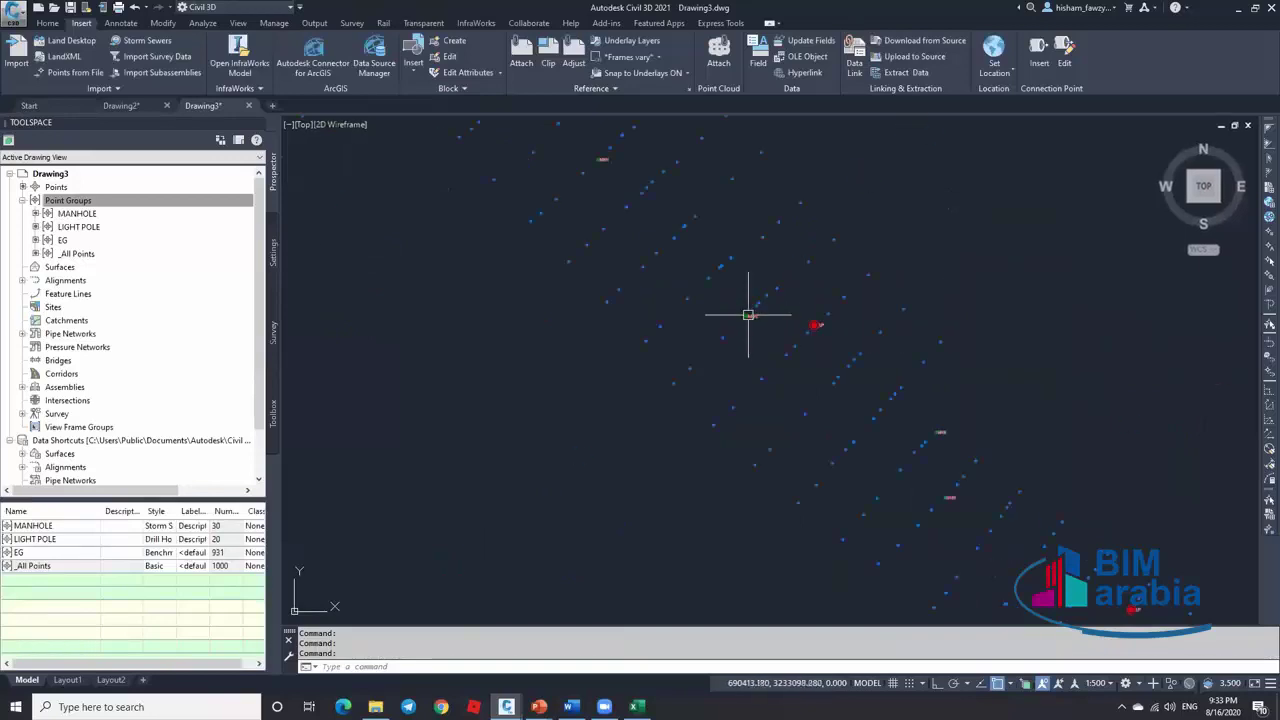
{"action": "scroll", "coordinate": [820, 366], "scroll_direction": "up", "scroll_amount": 2}
{"action": "scroll", "coordinate": [825, 408], "scroll_direction": "down", "scroll_amount": 2}
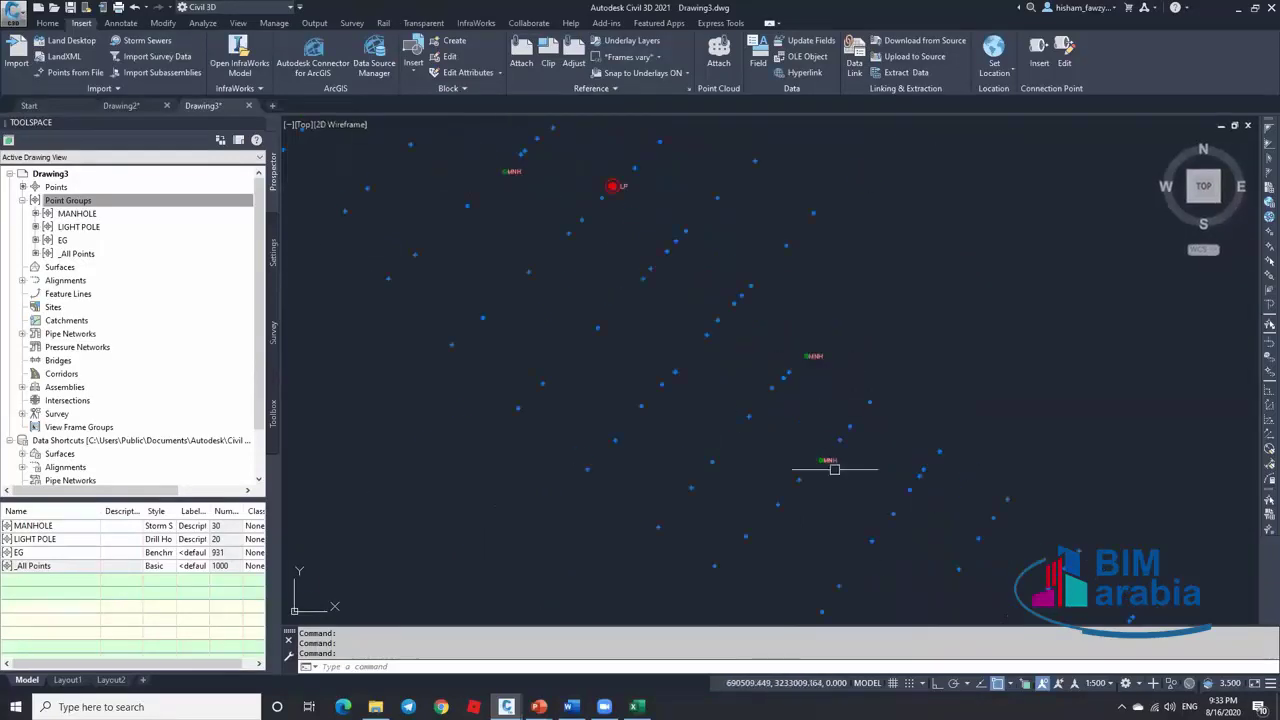
{"action": "scroll", "coordinate": [829, 464], "scroll_direction": "up", "scroll_amount": 5}
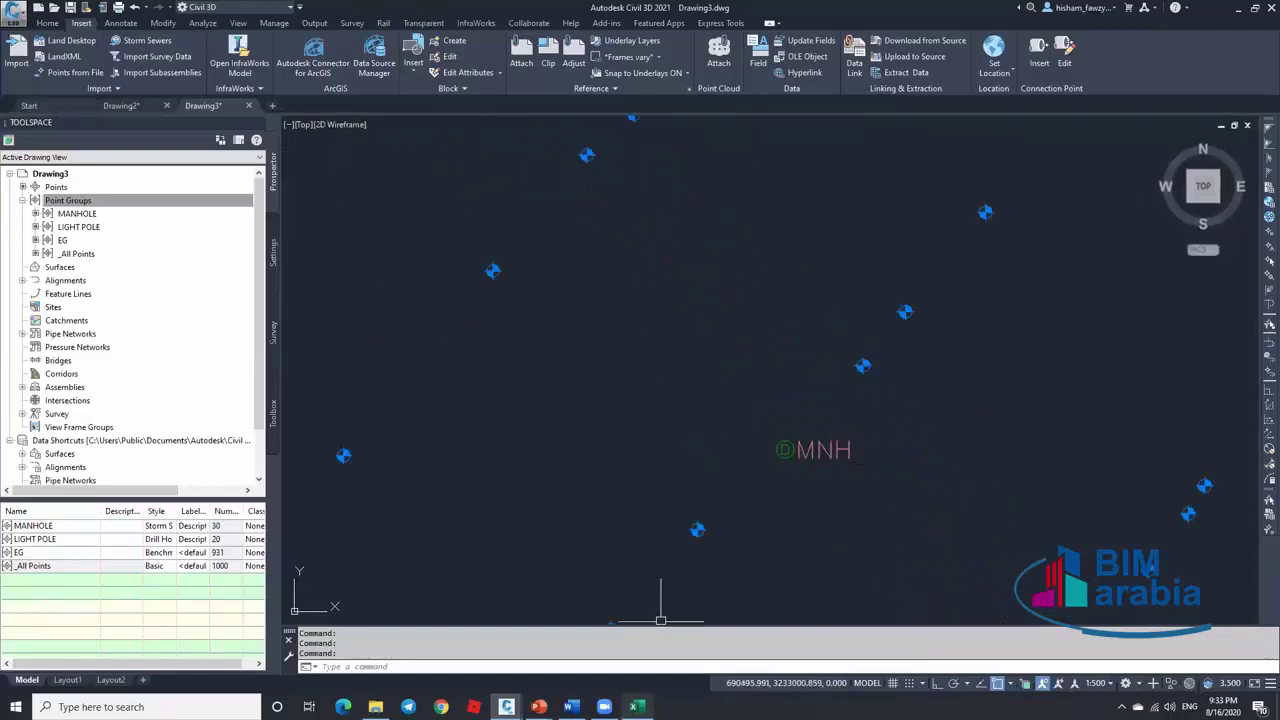
{"action": "left_click", "coordinate": [636, 706]}
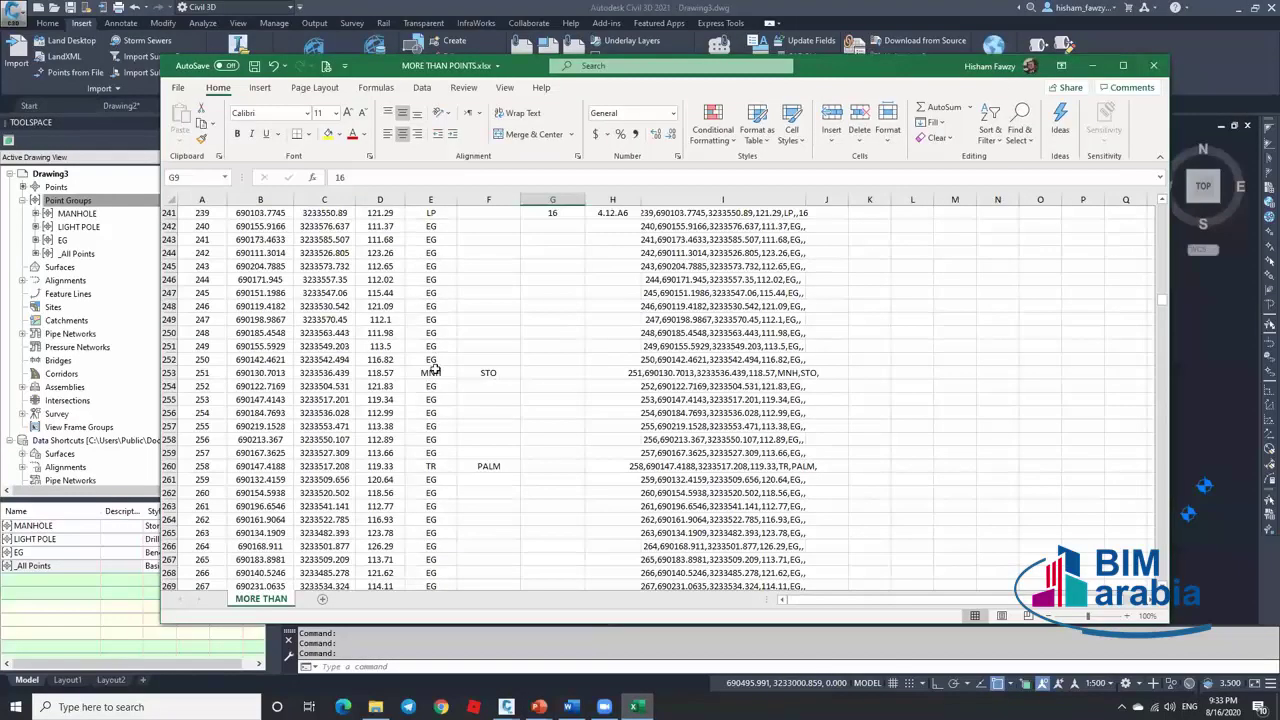
{"action": "left_click", "coordinate": [433, 372]}
{"action": "left_click", "coordinate": [500, 372]}
{"action": "scroll", "coordinate": [531, 360], "scroll_direction": "up", "scroll_amount": 6}
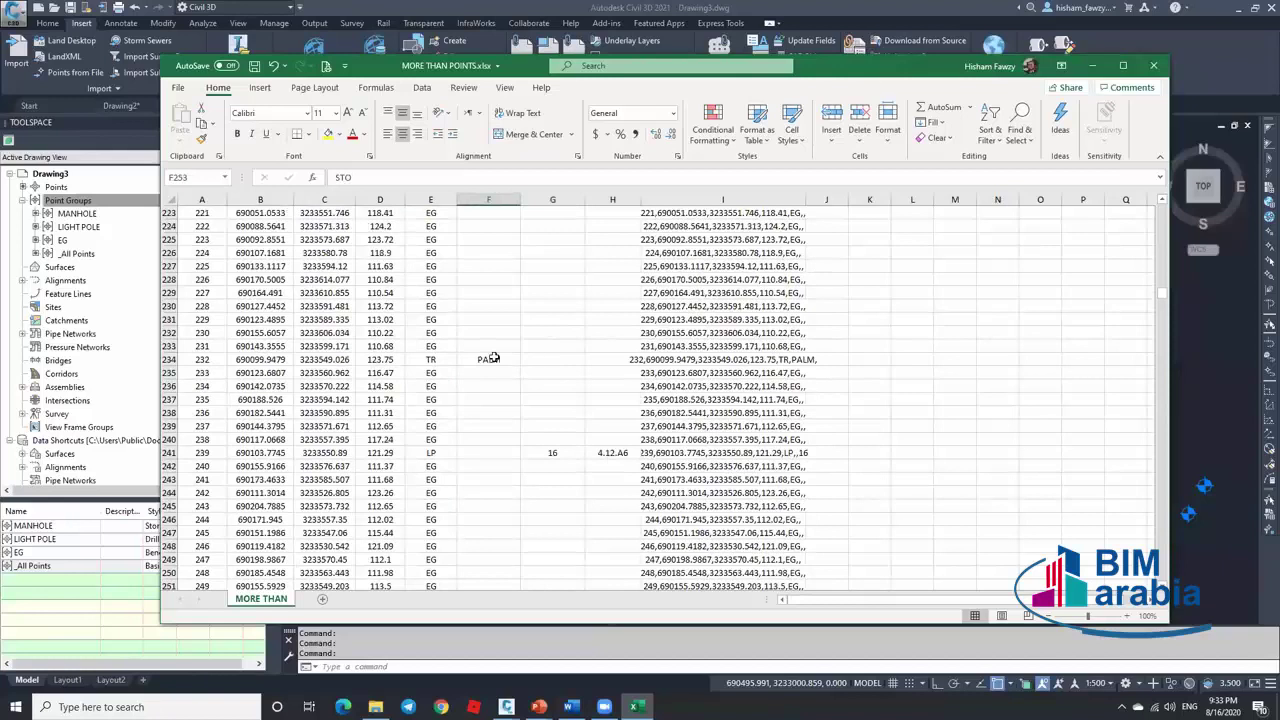
{"action": "scroll", "coordinate": [490, 358], "scroll_direction": "up", "scroll_amount": 16}
{"action": "left_click", "coordinate": [485, 427]}
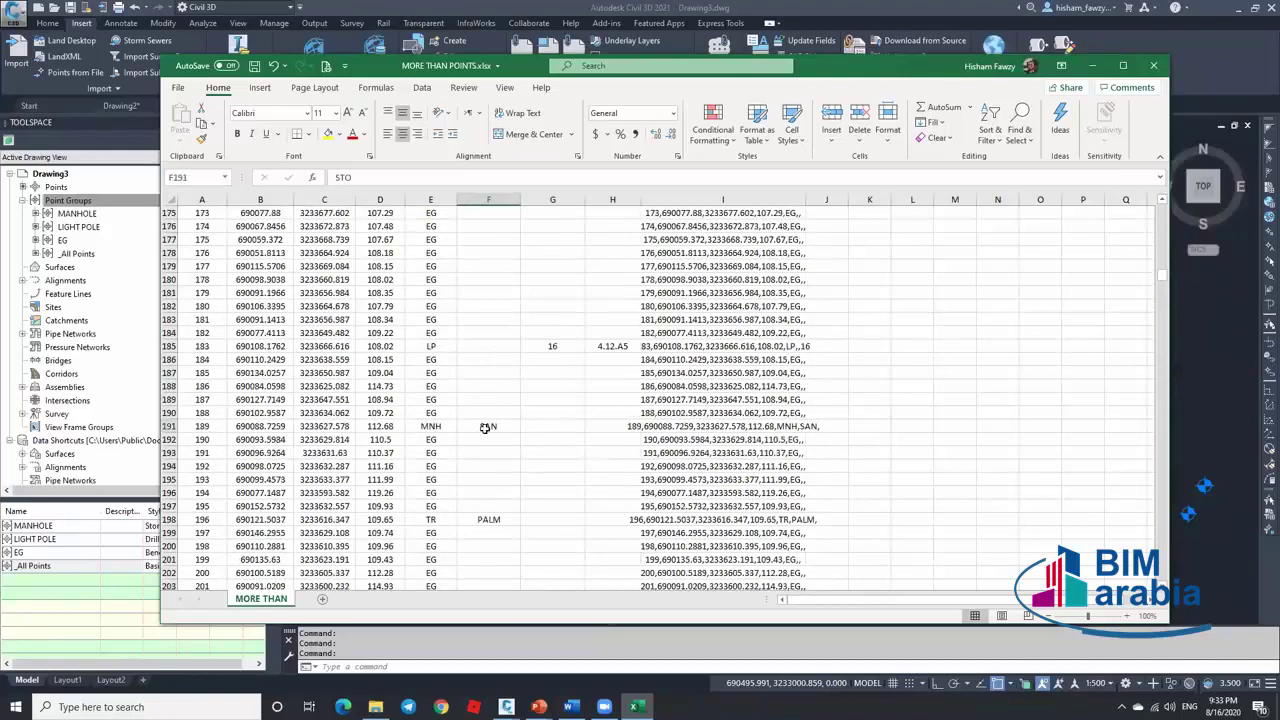
{"action": "left_click", "coordinate": [1092, 65]}
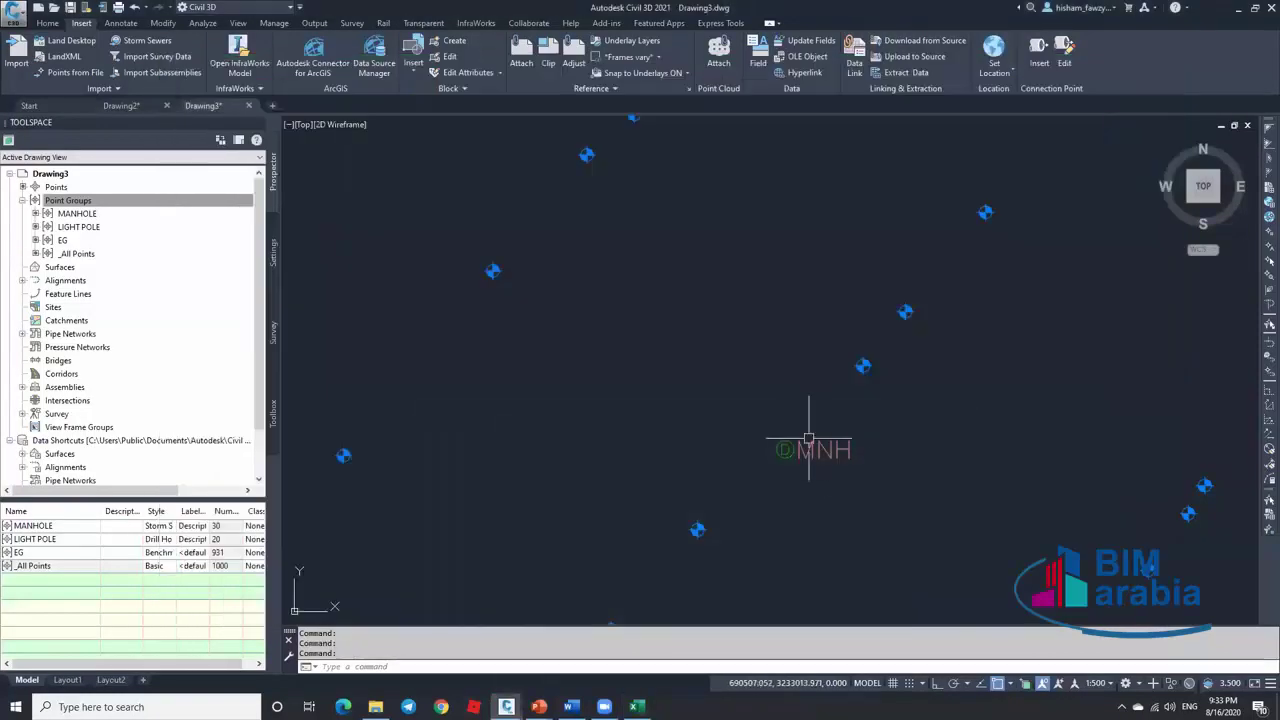
{"action": "left_click", "coordinate": [812, 446]}
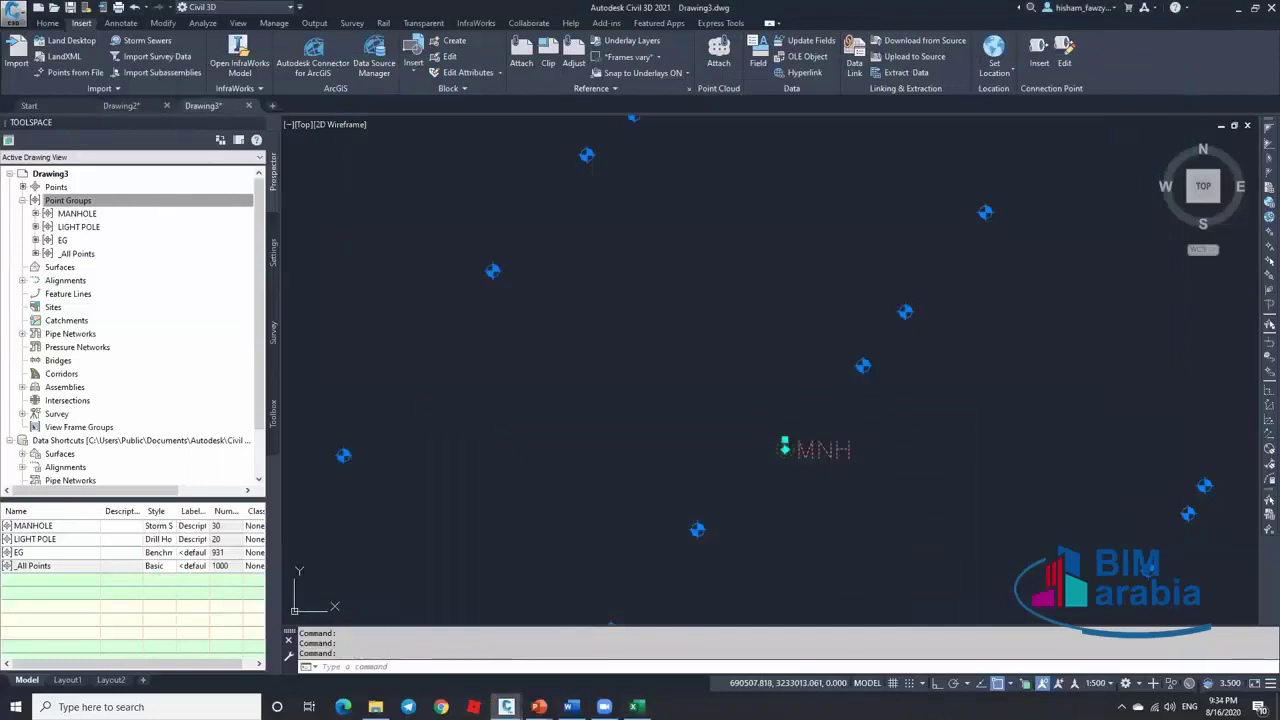
{"action": "scroll", "coordinate": [793, 451], "scroll_direction": "up", "scroll_amount": 5}
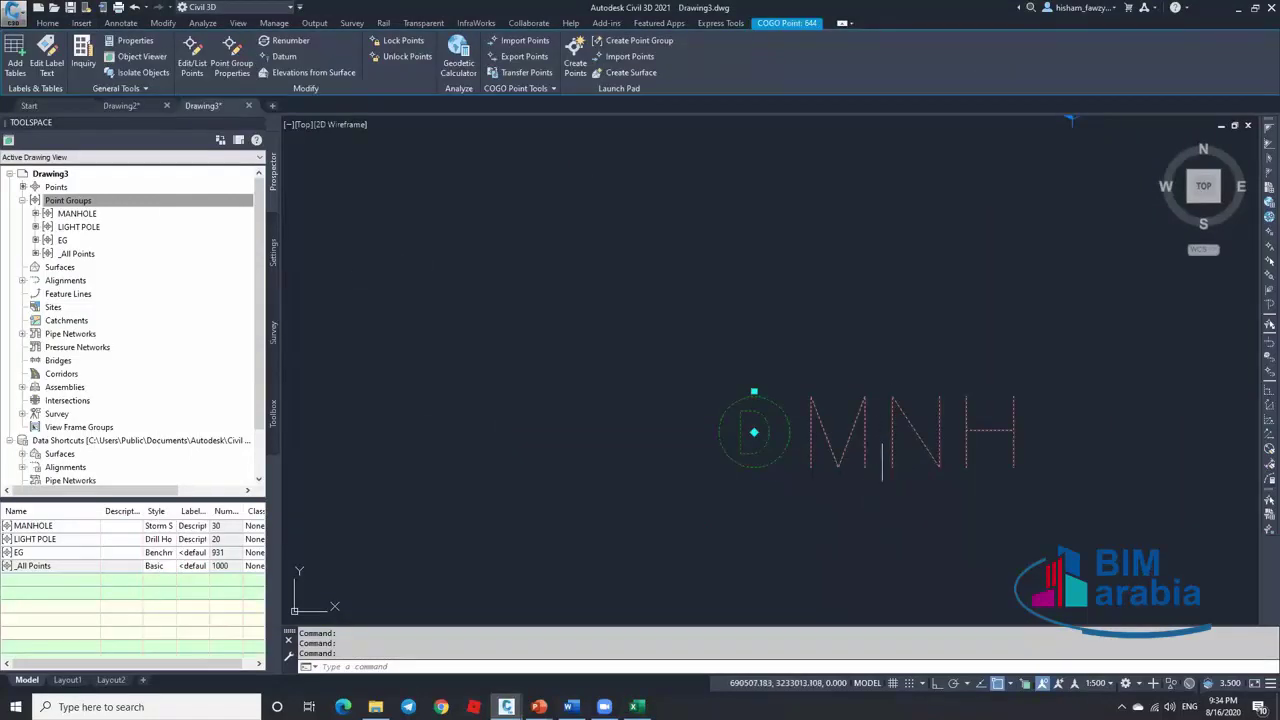
{"action": "key", "text": "Escape"}
{"action": "left_click", "coordinate": [146, 202]}
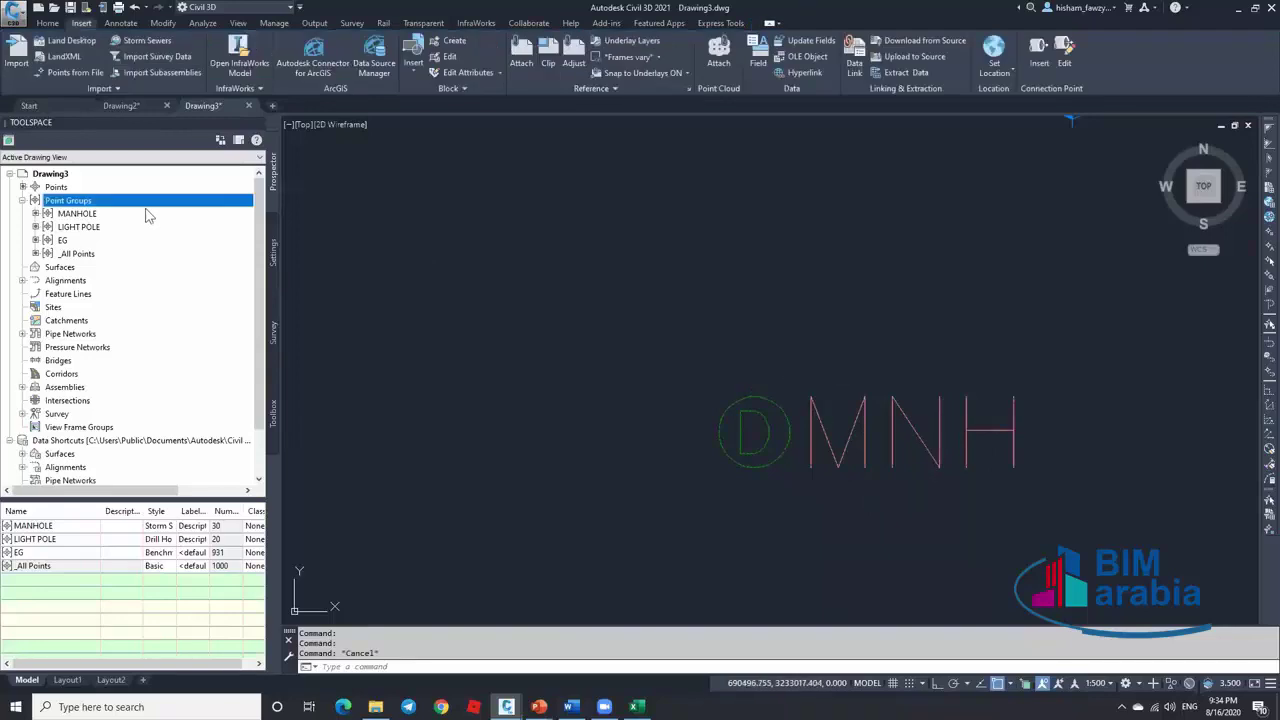
Copy MANHOLE's Description Only label style into the Label Style Composer as Description Only [Copy]
{"action": "right_click", "coordinate": [145, 218]}
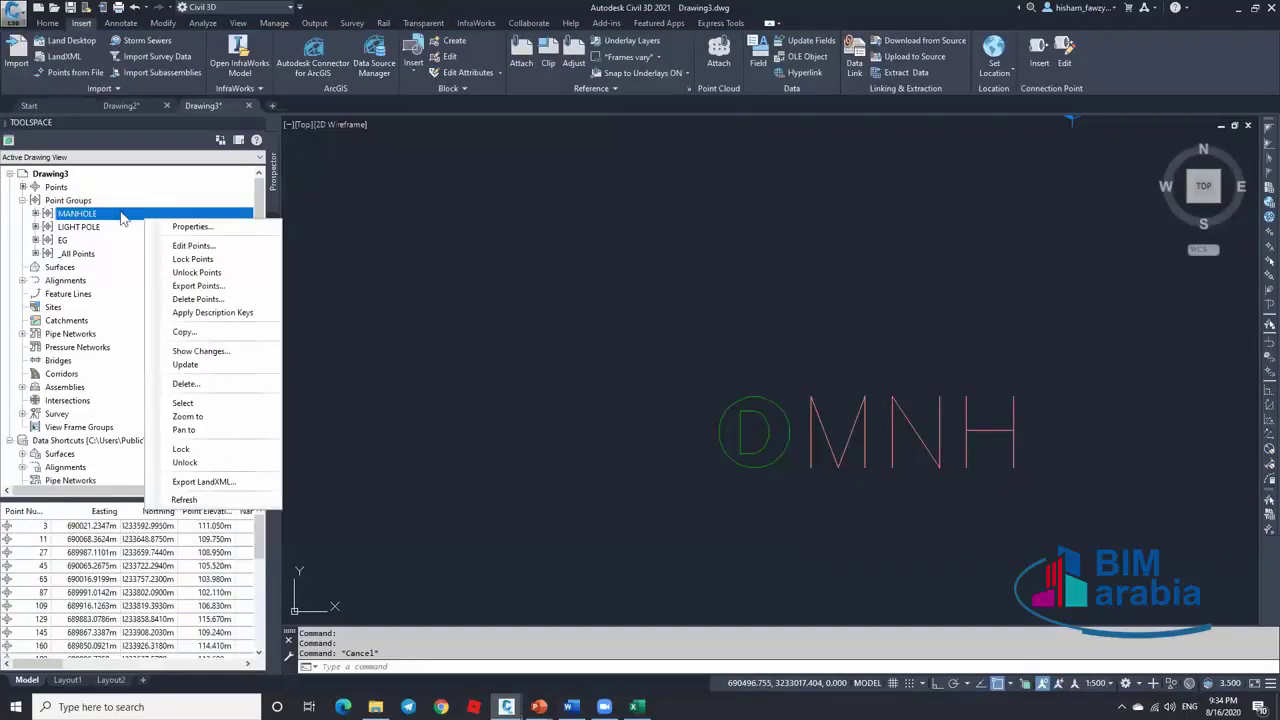
{"action": "left_click", "coordinate": [192, 226]}
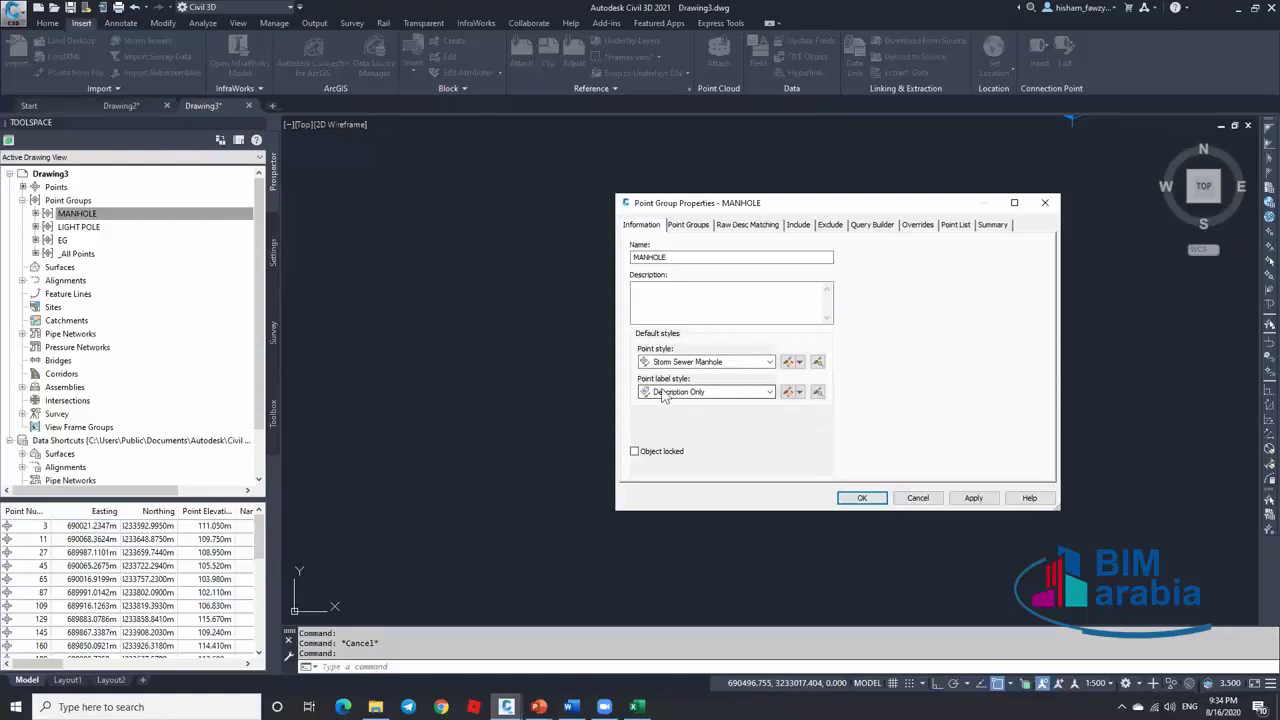
{"action": "left_click", "coordinate": [799, 392]}
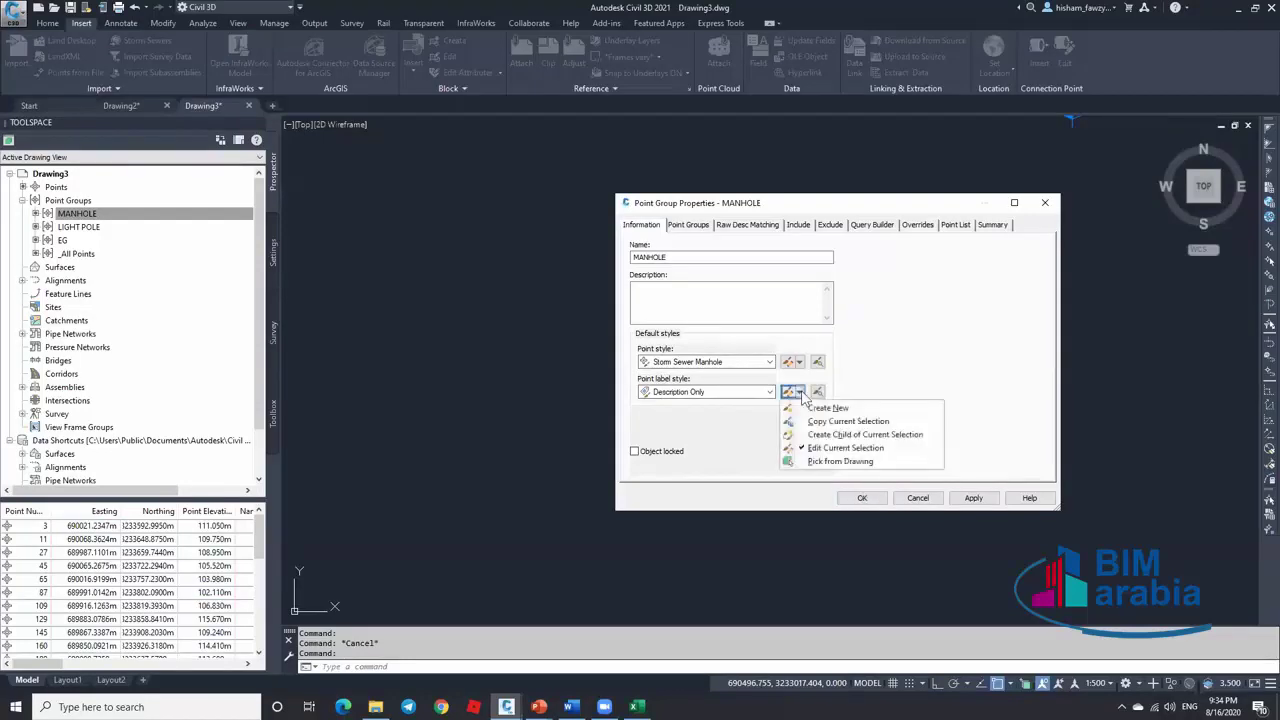
{"action": "left_click", "coordinate": [817, 427]}
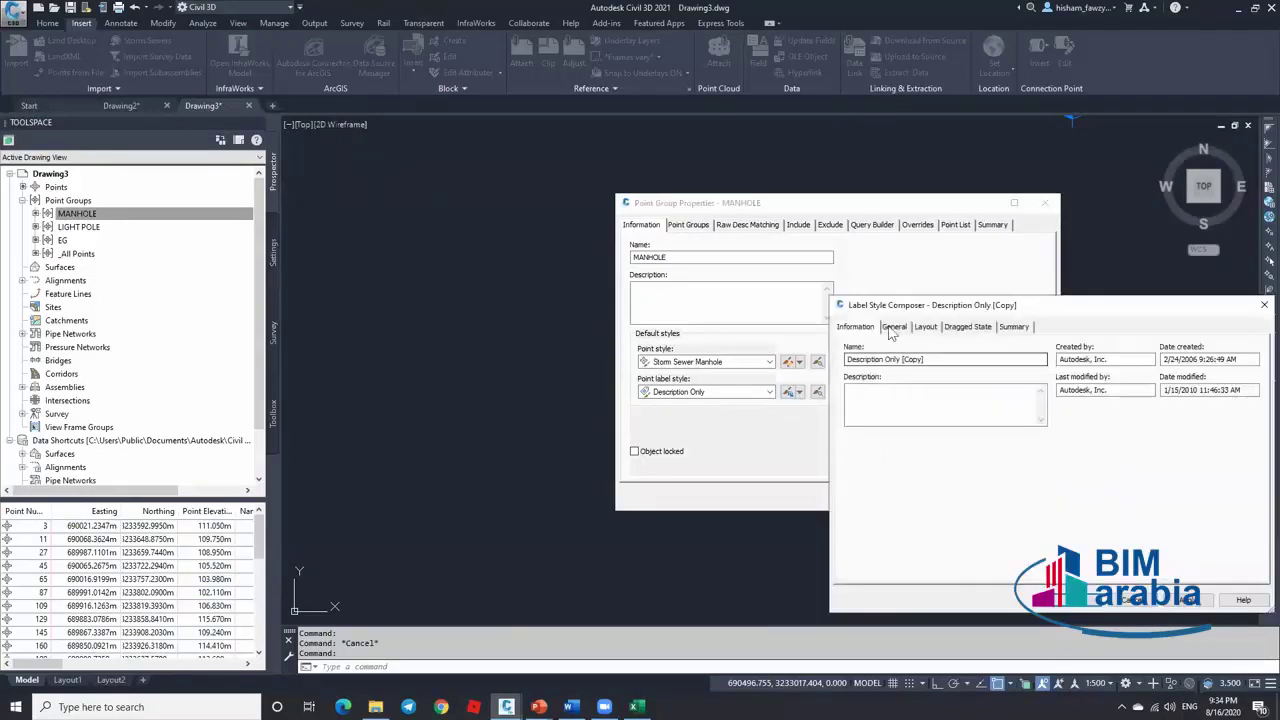
Copy the current Description Only point label style and rename the copy 'Description + TYPE'
{"action": "left_click", "coordinate": [1264, 305]}
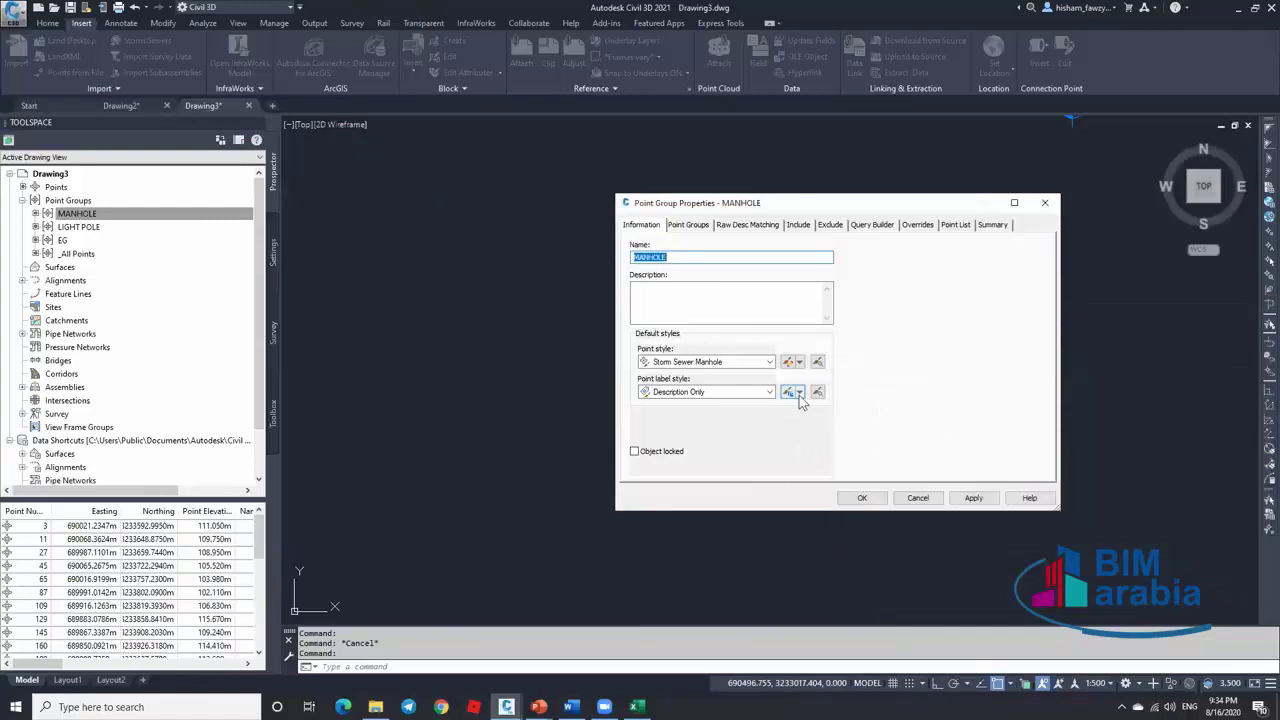
{"action": "left_click", "coordinate": [799, 392]}
{"action": "left_click", "coordinate": [833, 424]}
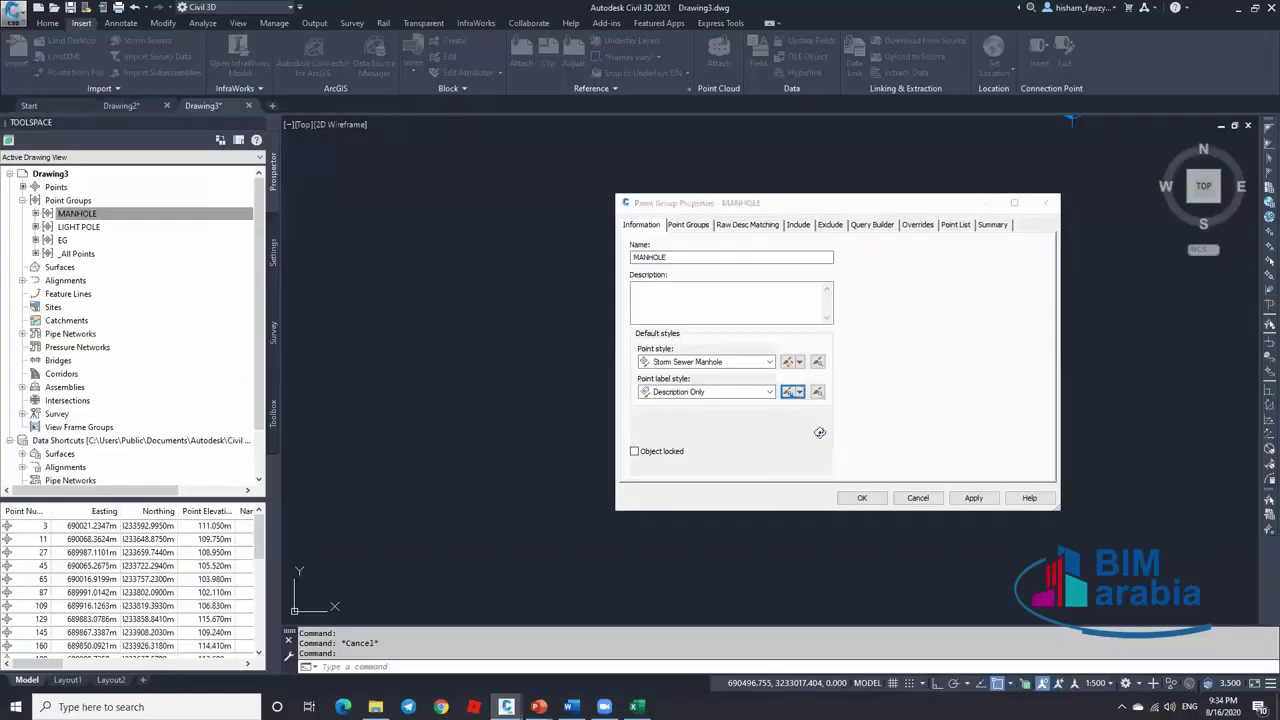
{"action": "left_click_drag", "start_coordinate": [941, 358], "coordinate": [895, 359]}
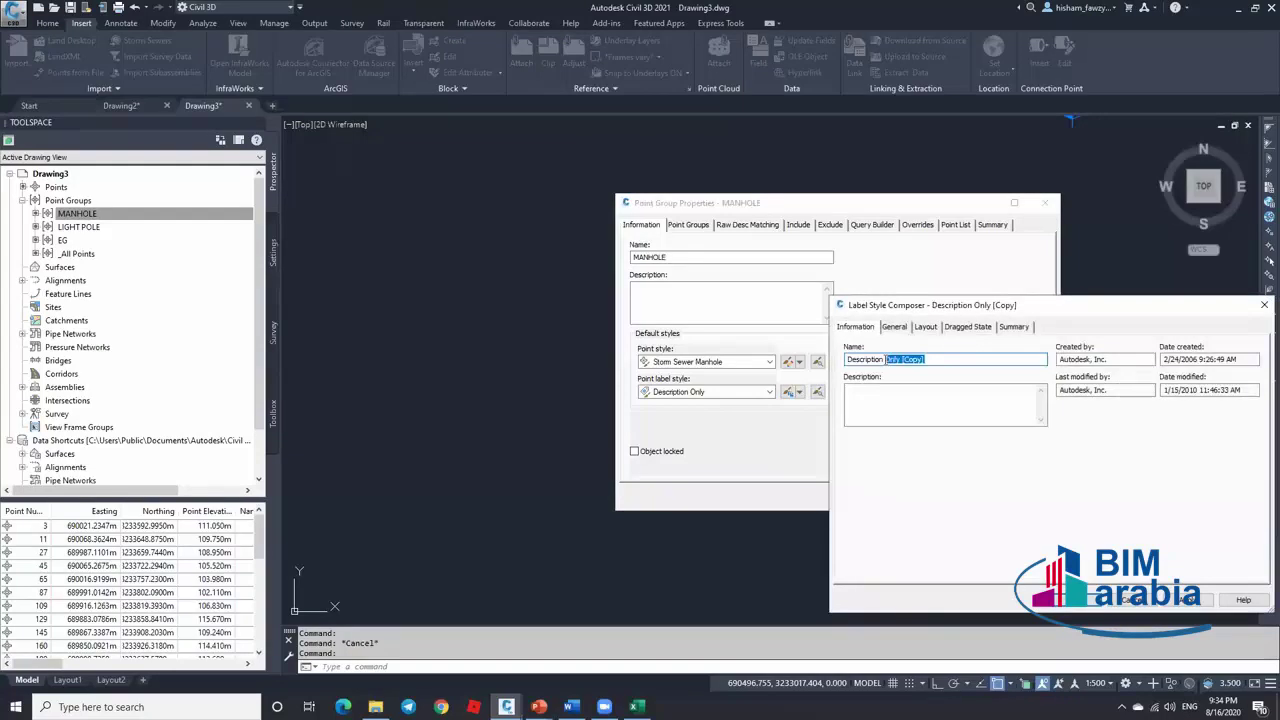
{"action": "type", "text": "+"}
Open the text Contents editor from the new style's Layout component properties
{"action": "left_click_drag", "start_coordinate": [1045, 311], "coordinate": [865, 214]}
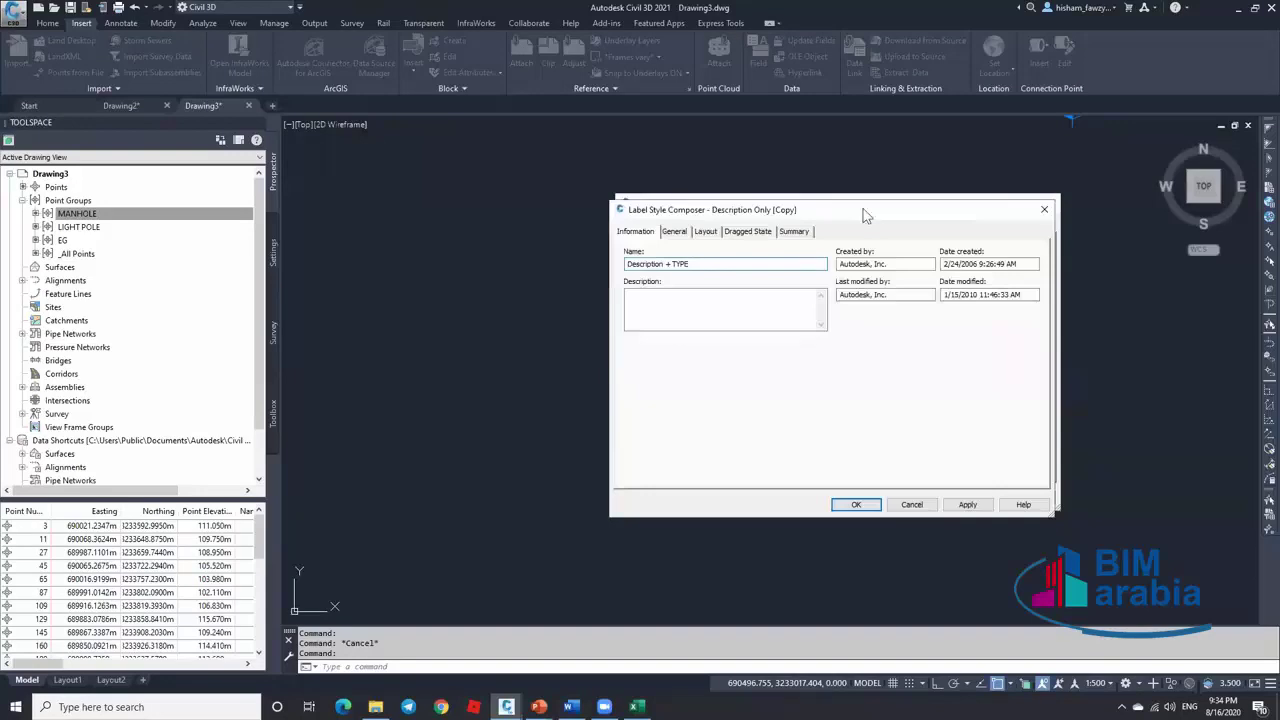
{"action": "left_click", "coordinate": [706, 234]}
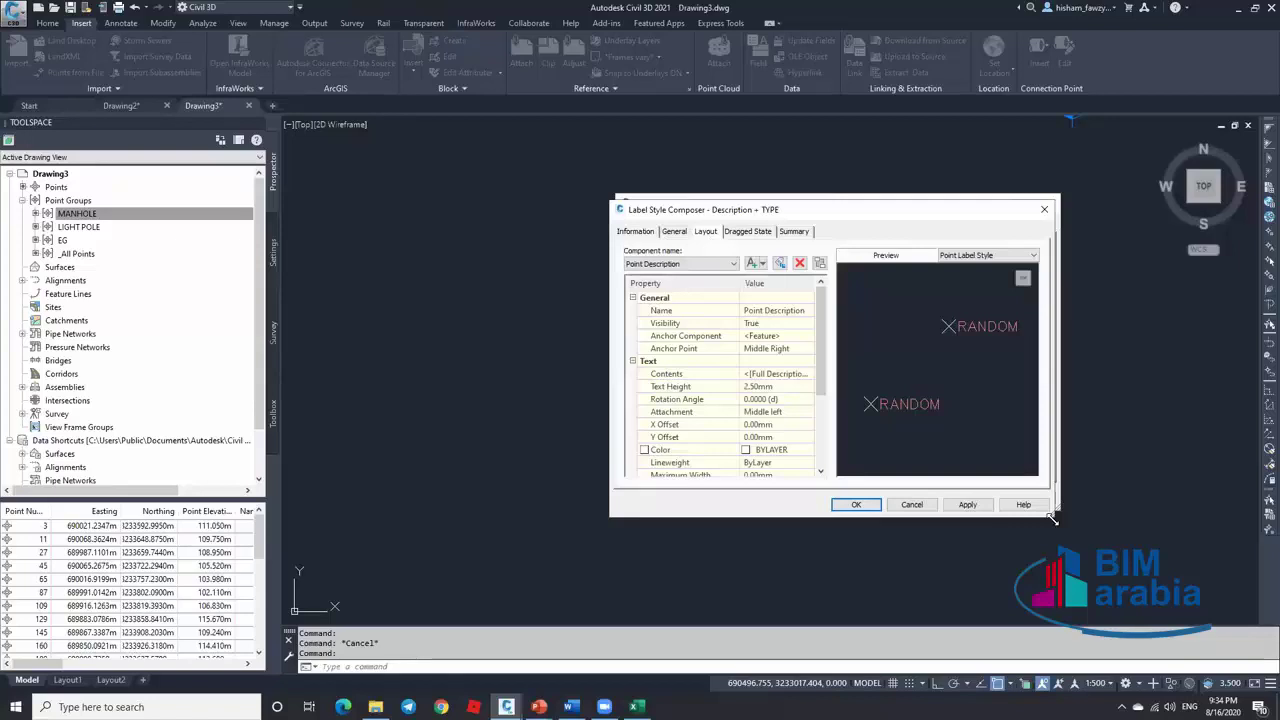
{"action": "left_click_drag", "start_coordinate": [1052, 517], "coordinate": [1149, 550]}
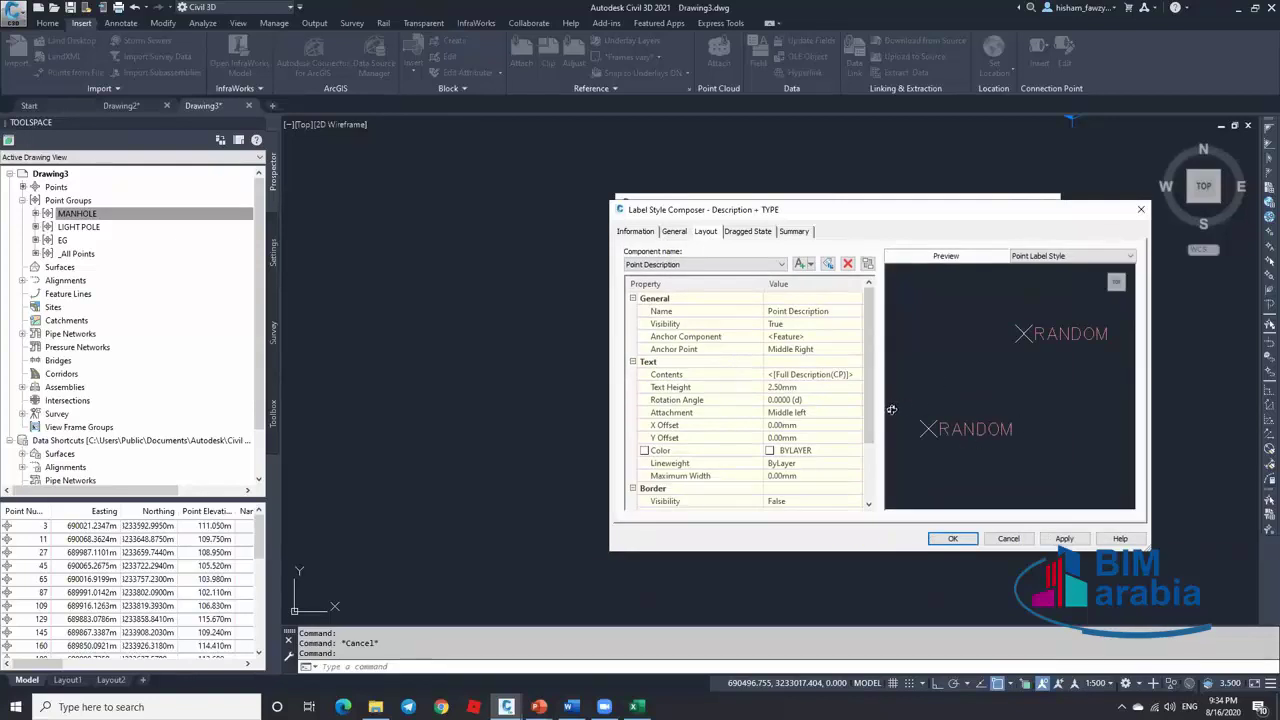
{"action": "scroll", "coordinate": [874, 382], "scroll_direction": "down", "scroll_amount": 1}
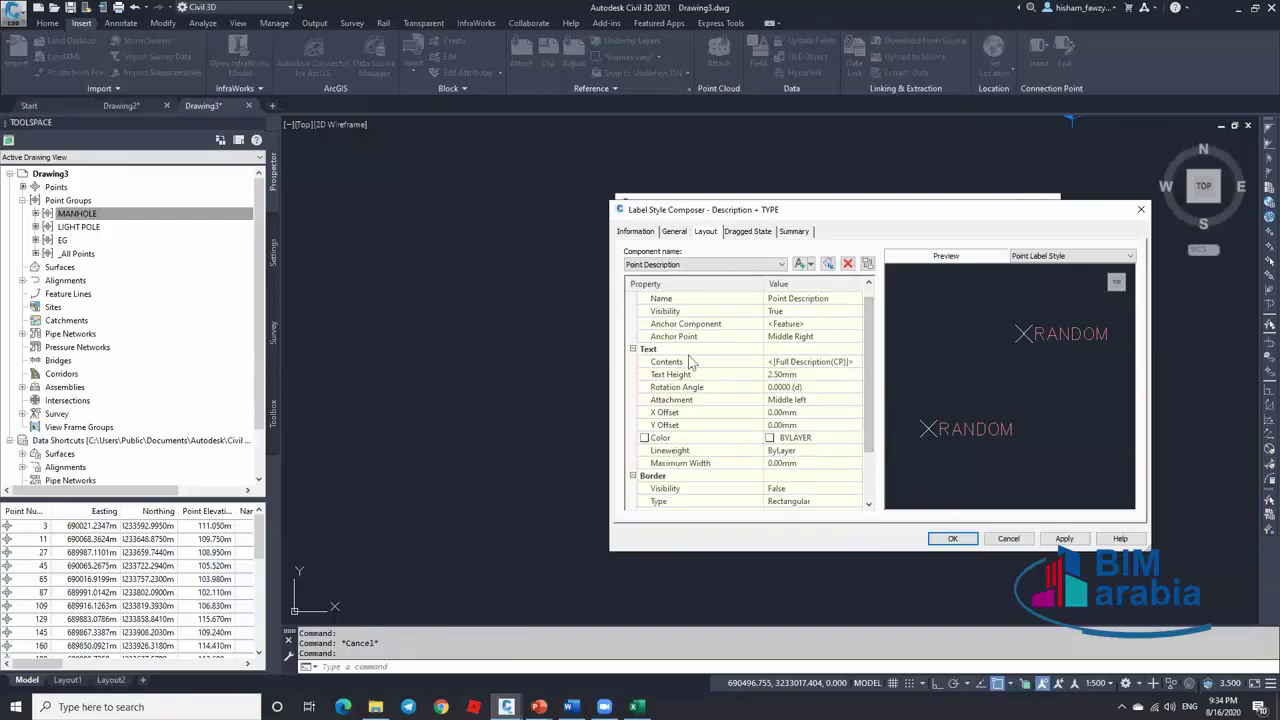
{"action": "left_click", "coordinate": [652, 350]}
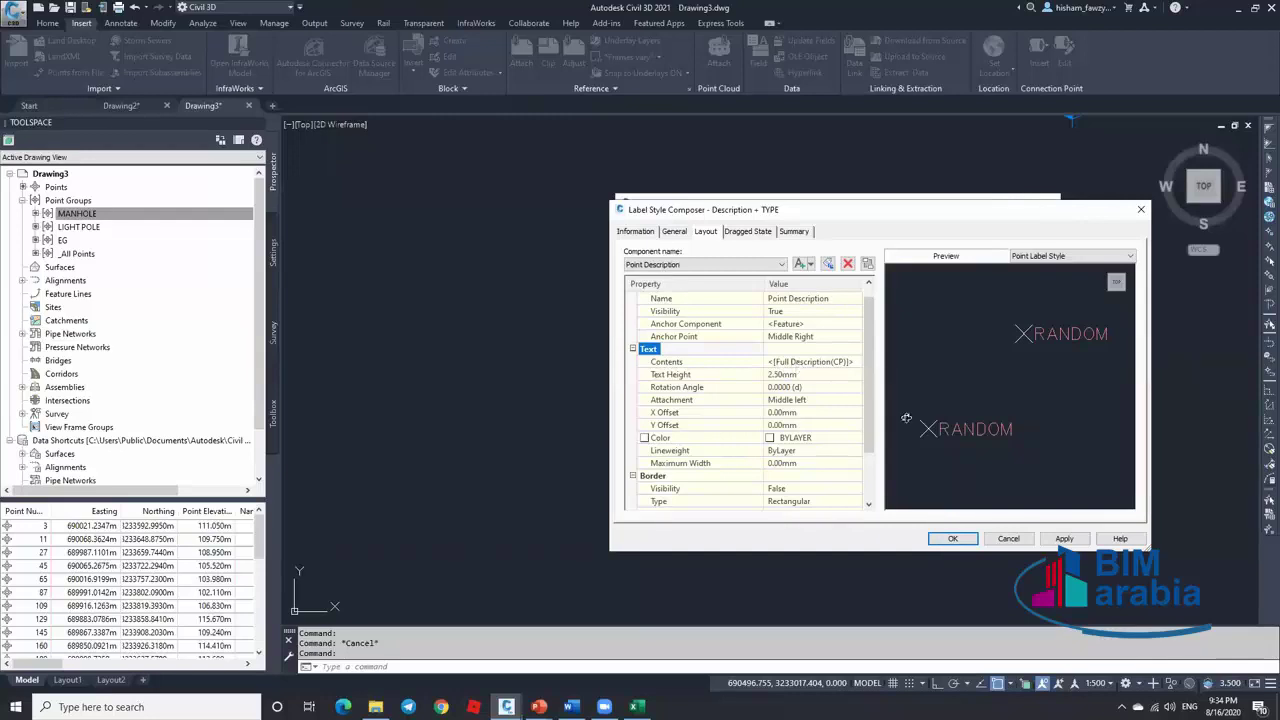
{"action": "left_click", "coordinate": [815, 364]}
{"action": "left_click", "coordinate": [857, 362]}
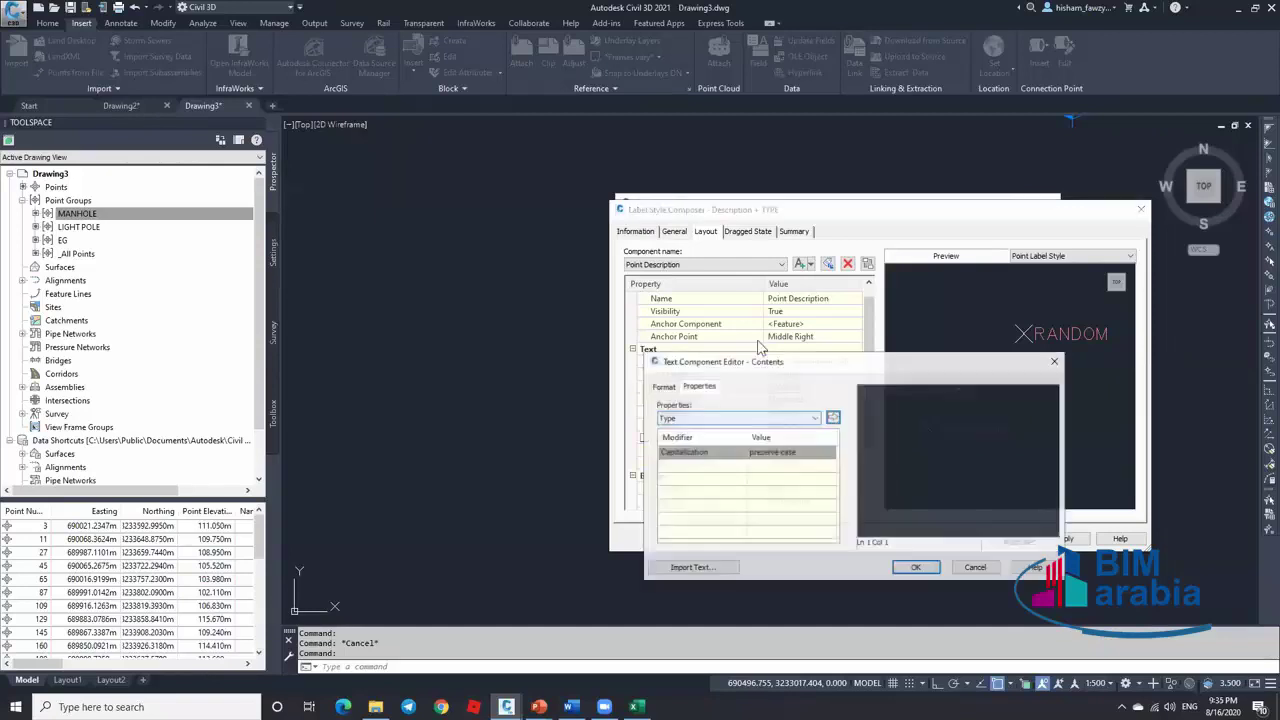
Insert the Type property on a new line after the full description field
{"action": "left_click_drag", "start_coordinate": [775, 356], "coordinate": [570, 154]}
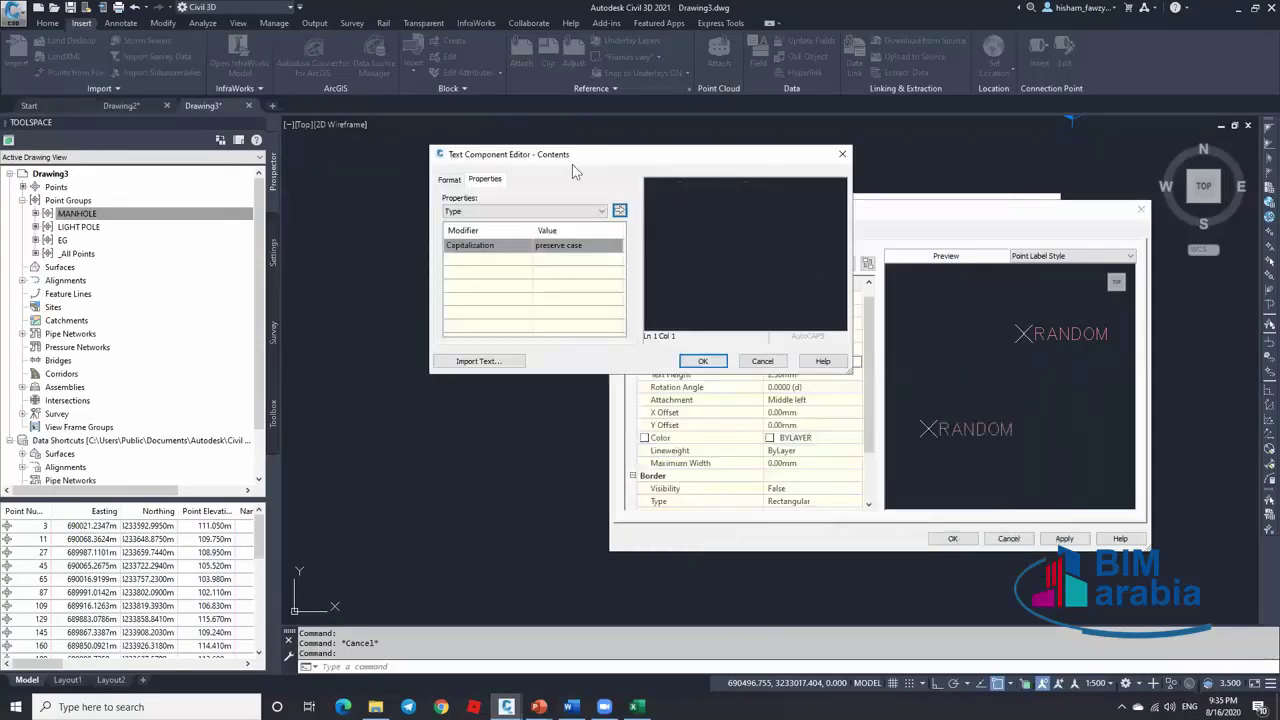
{"action": "left_click", "coordinate": [594, 212]}
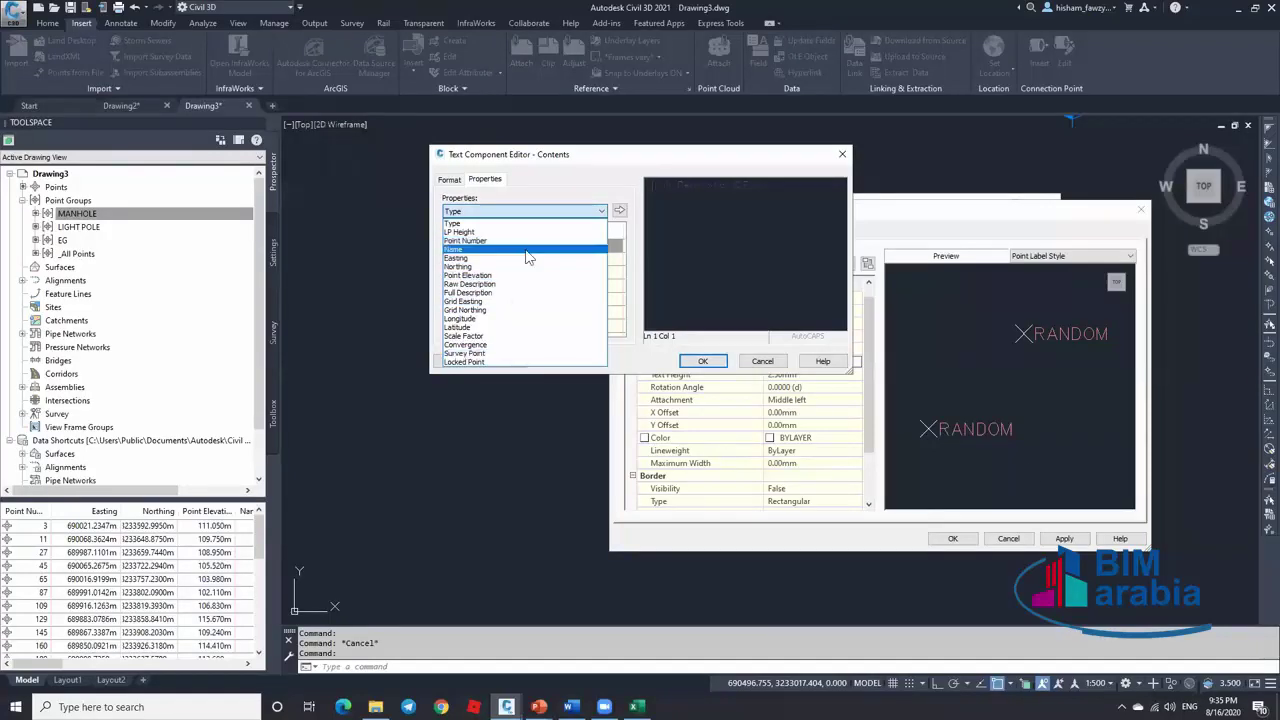
{"action": "left_click", "coordinate": [670, 255]}
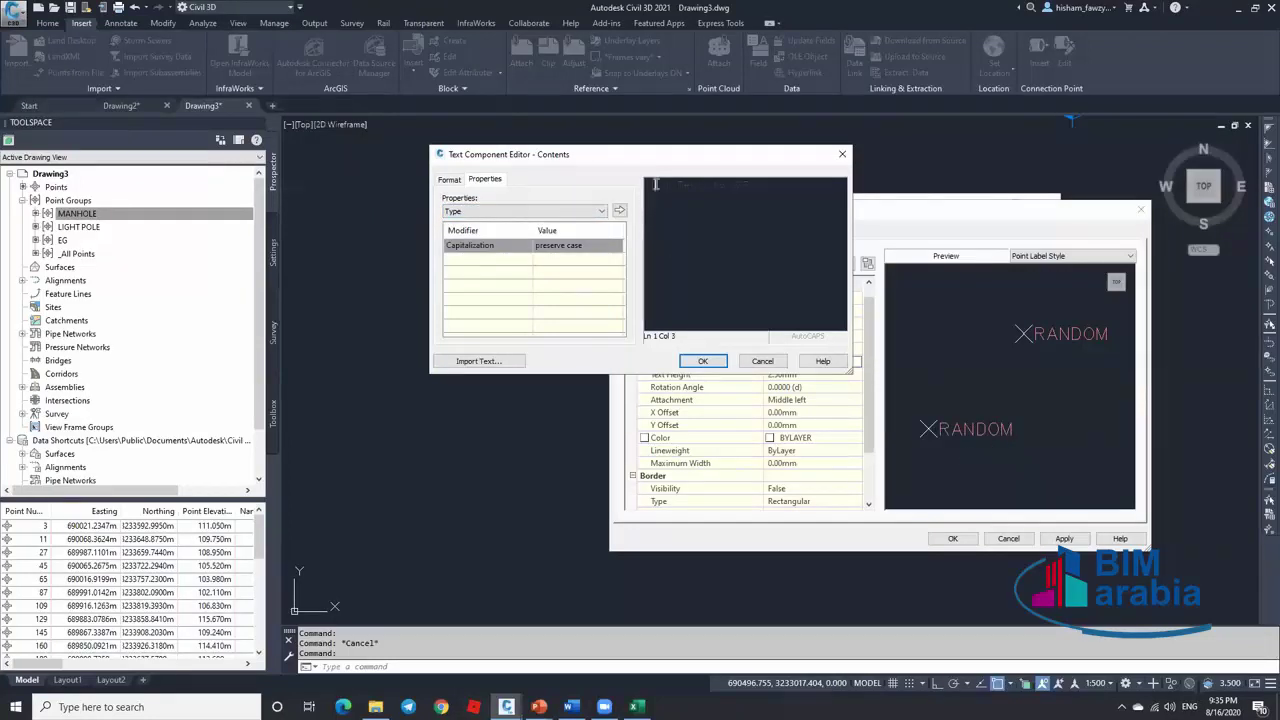
{"action": "left_click", "coordinate": [697, 188]}
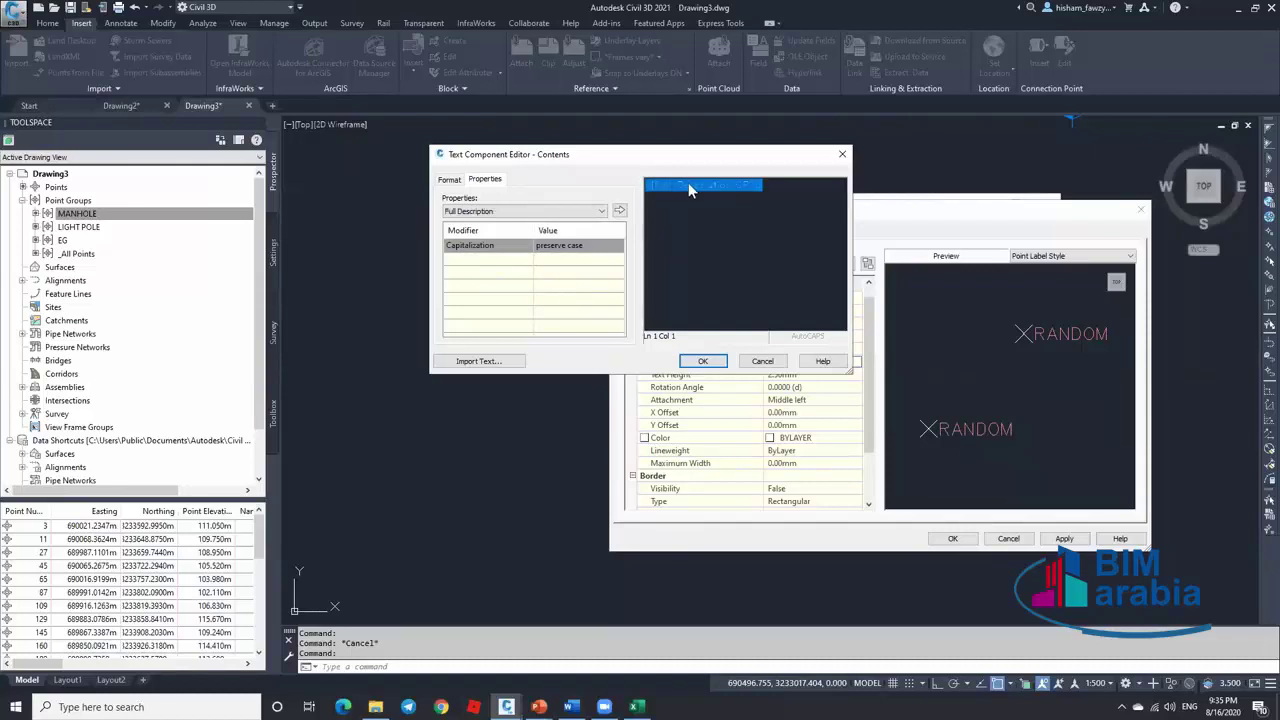
{"action": "left_click", "coordinate": [775, 183]}
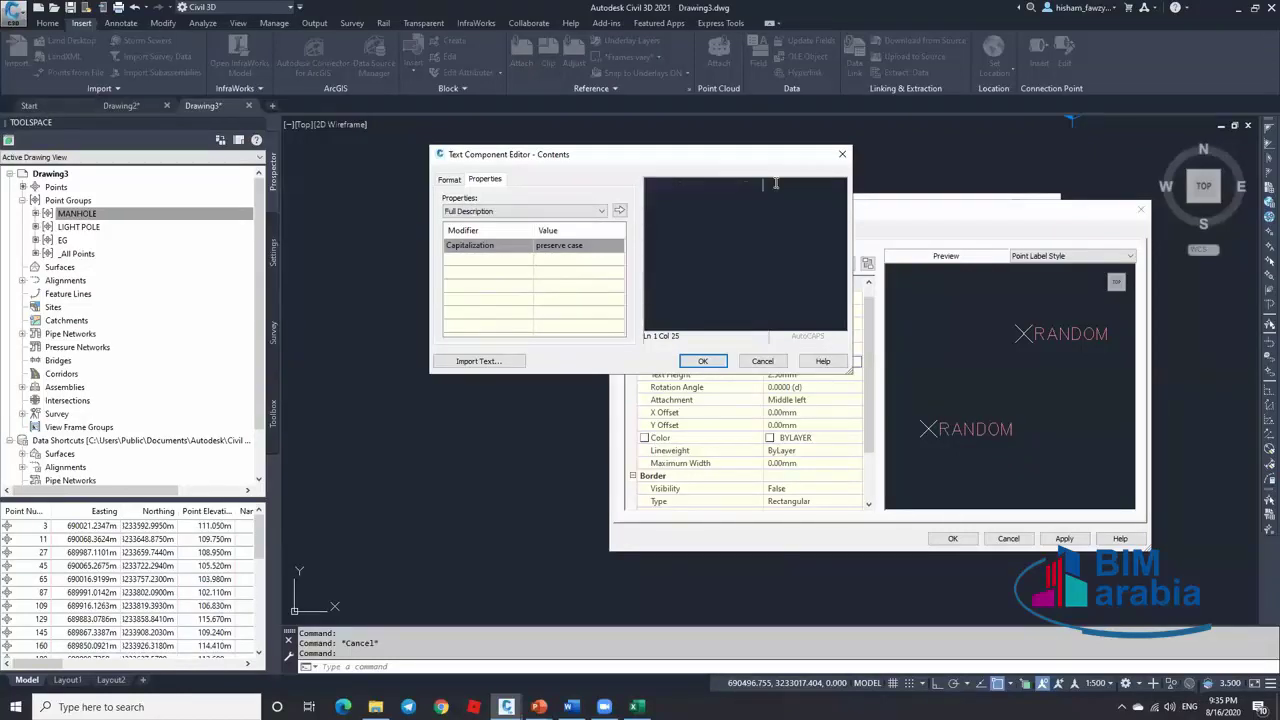
{"action": "left_click", "coordinate": [775, 183]}
{"action": "left_click", "coordinate": [775, 183]}
{"action": "left_click", "coordinate": [546, 211]}
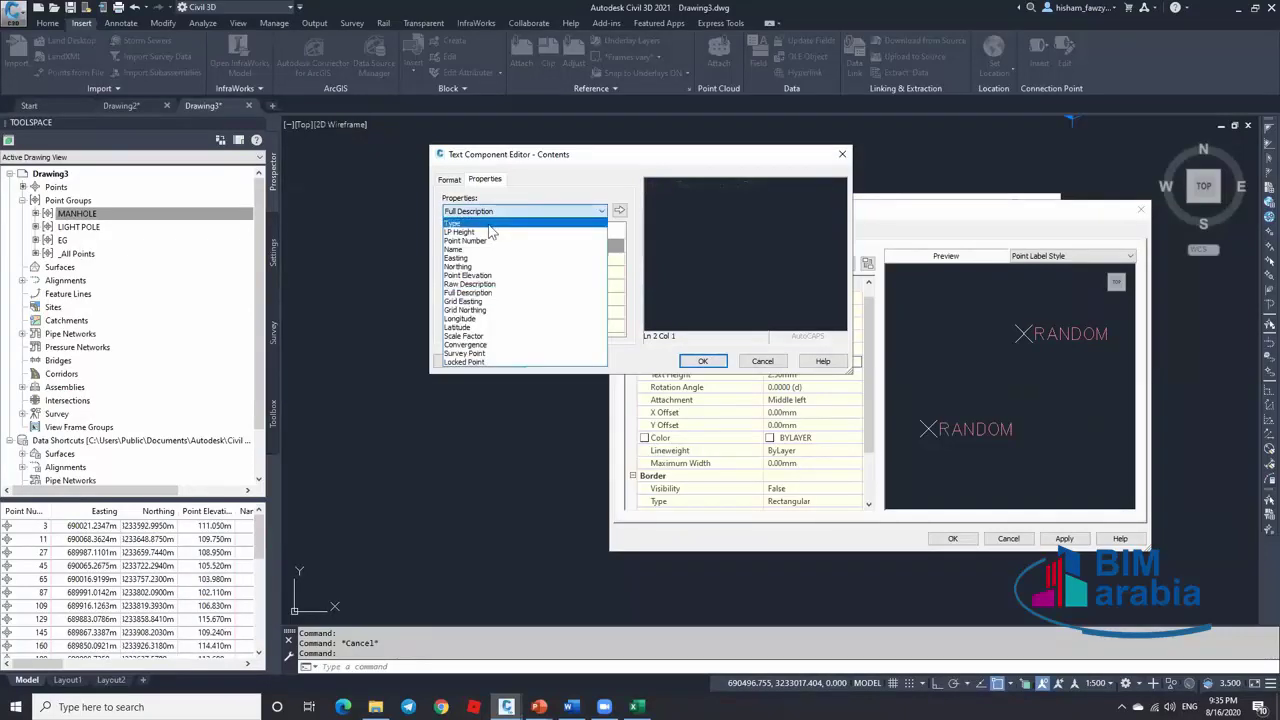
{"action": "left_click", "coordinate": [494, 231]}
{"action": "left_click", "coordinate": [619, 211]}
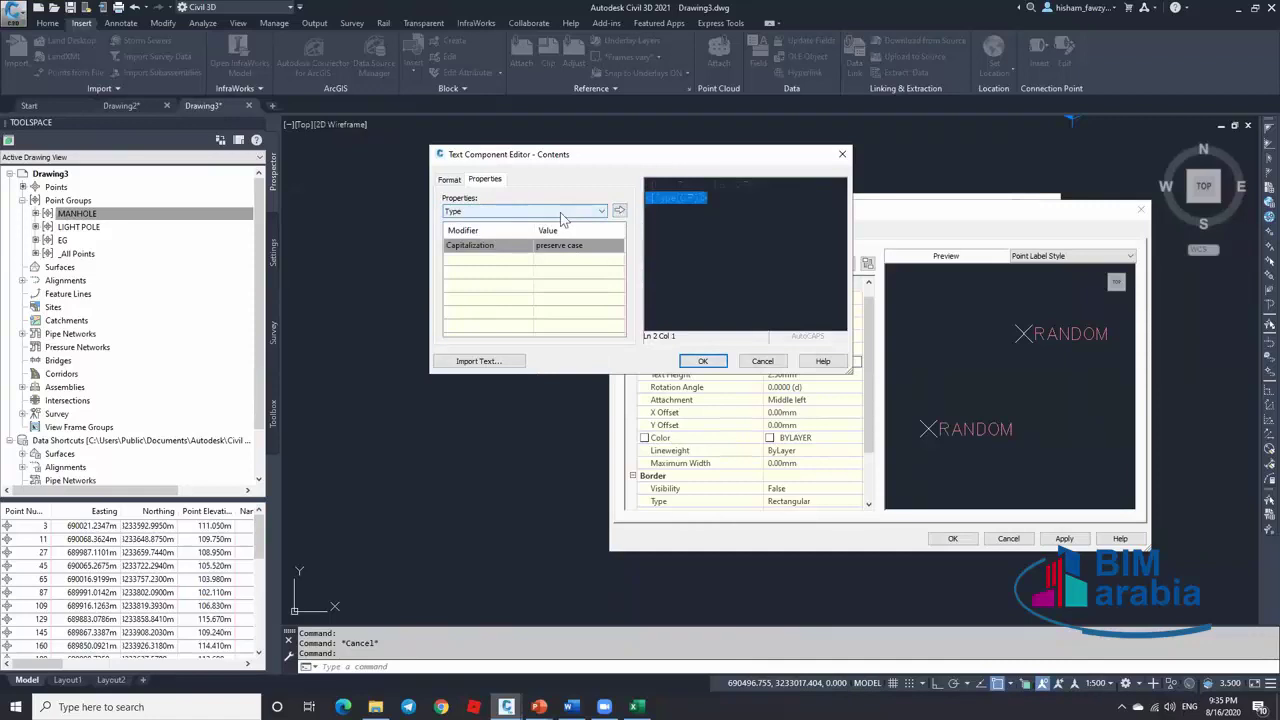
{"action": "left_click", "coordinate": [530, 212]}
{"action": "left_click", "coordinate": [512, 222]}
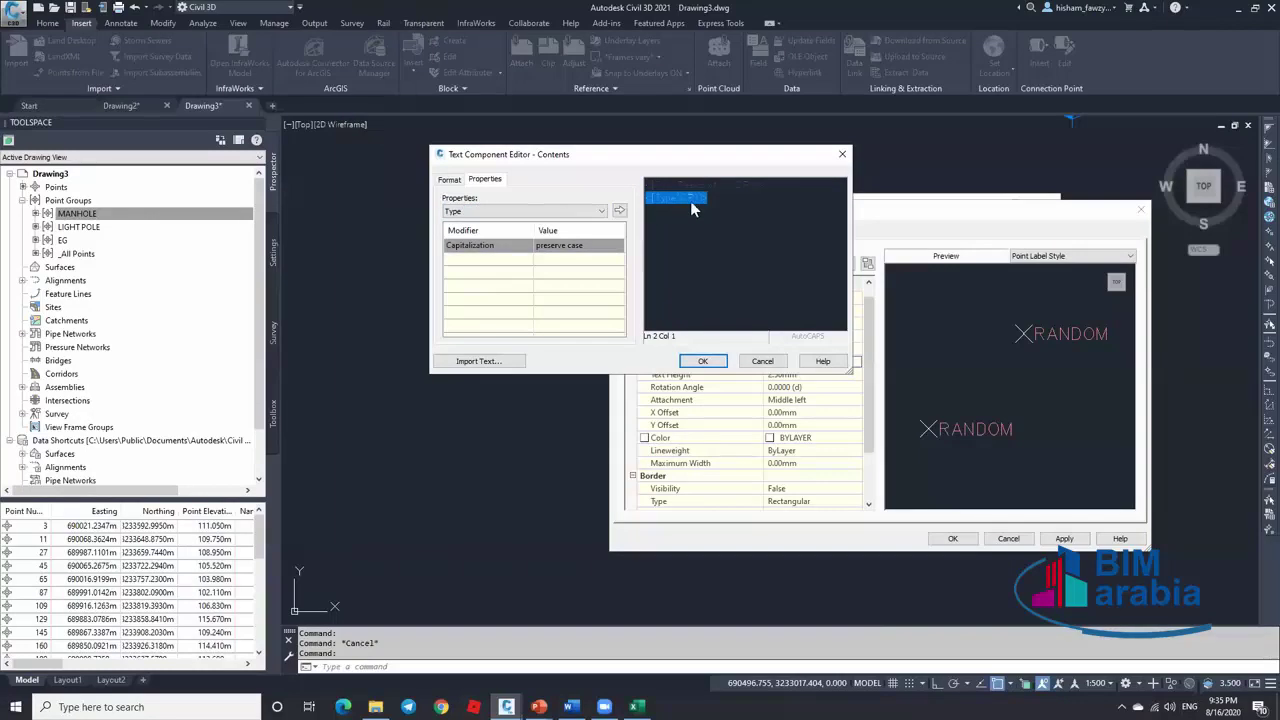
Format the Type text in red Tahoma and confirm the edited label contents
{"action": "left_click", "coordinate": [450, 181]}
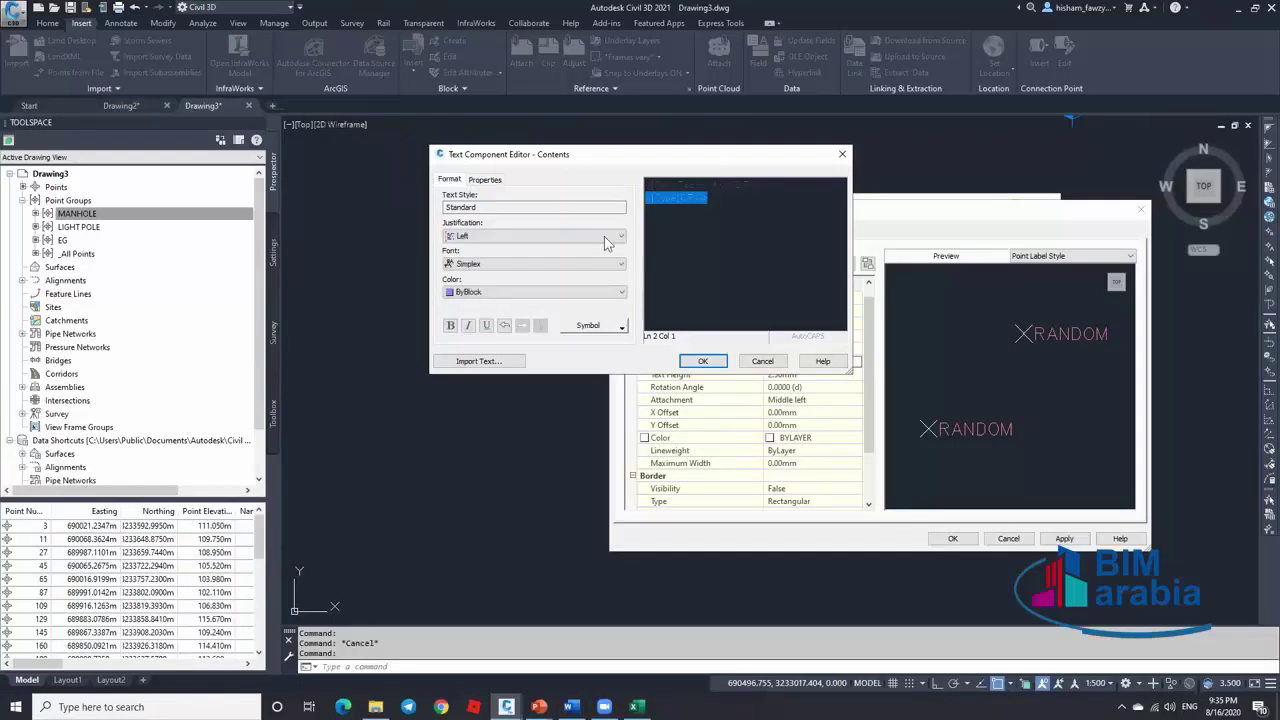
{"action": "left_click", "coordinate": [541, 264]}
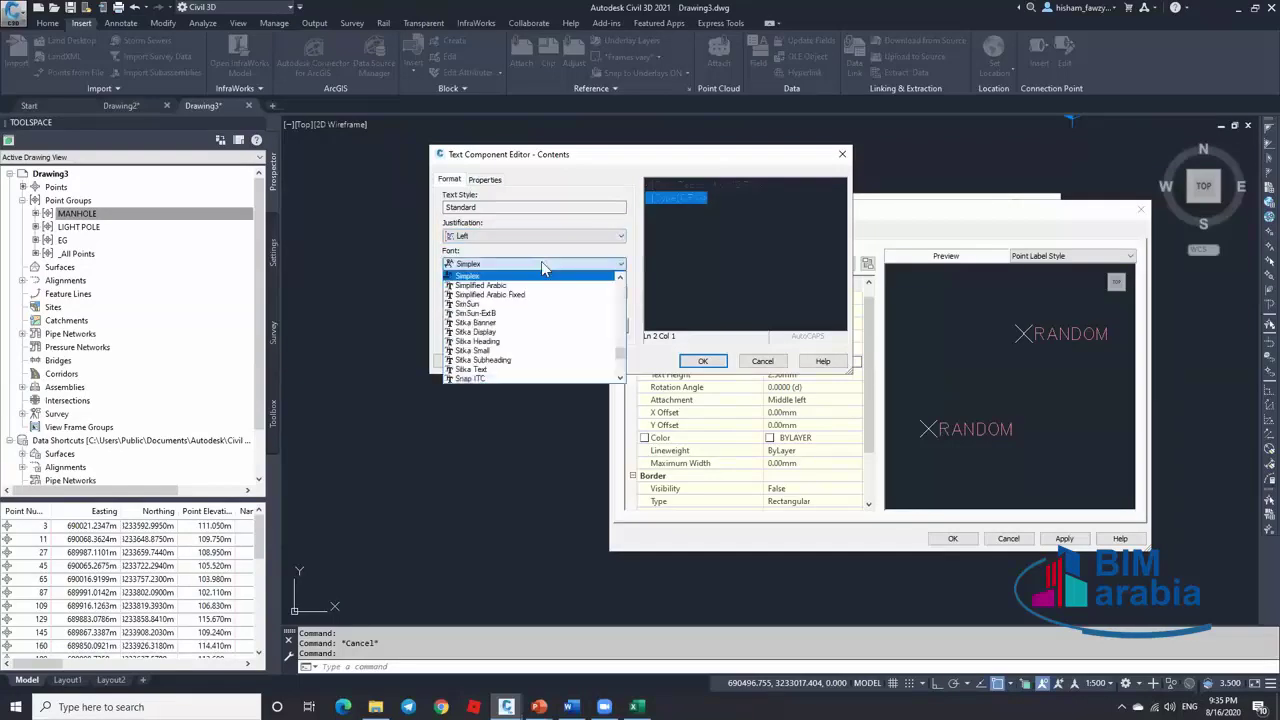
{"action": "scroll", "coordinate": [541, 261], "scroll_direction": "down", "scroll_amount": 10}
{"action": "left_click", "coordinate": [536, 273]}
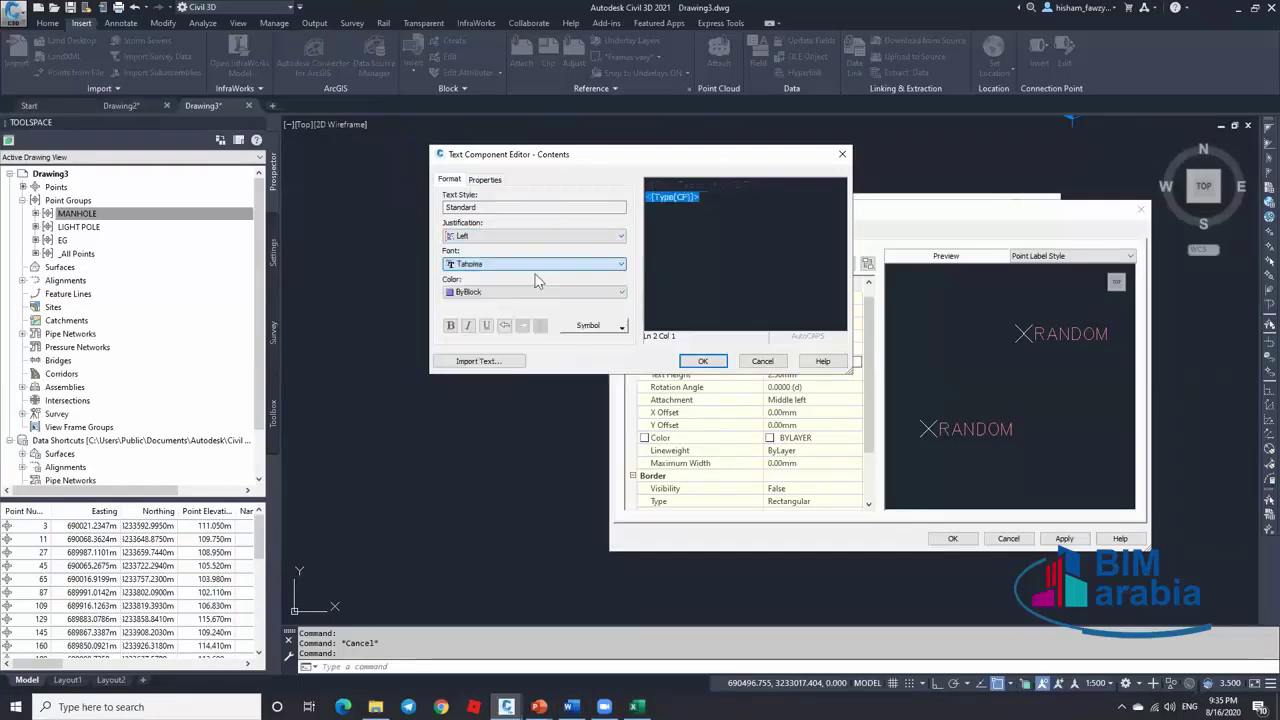
{"action": "left_click", "coordinate": [515, 291]}
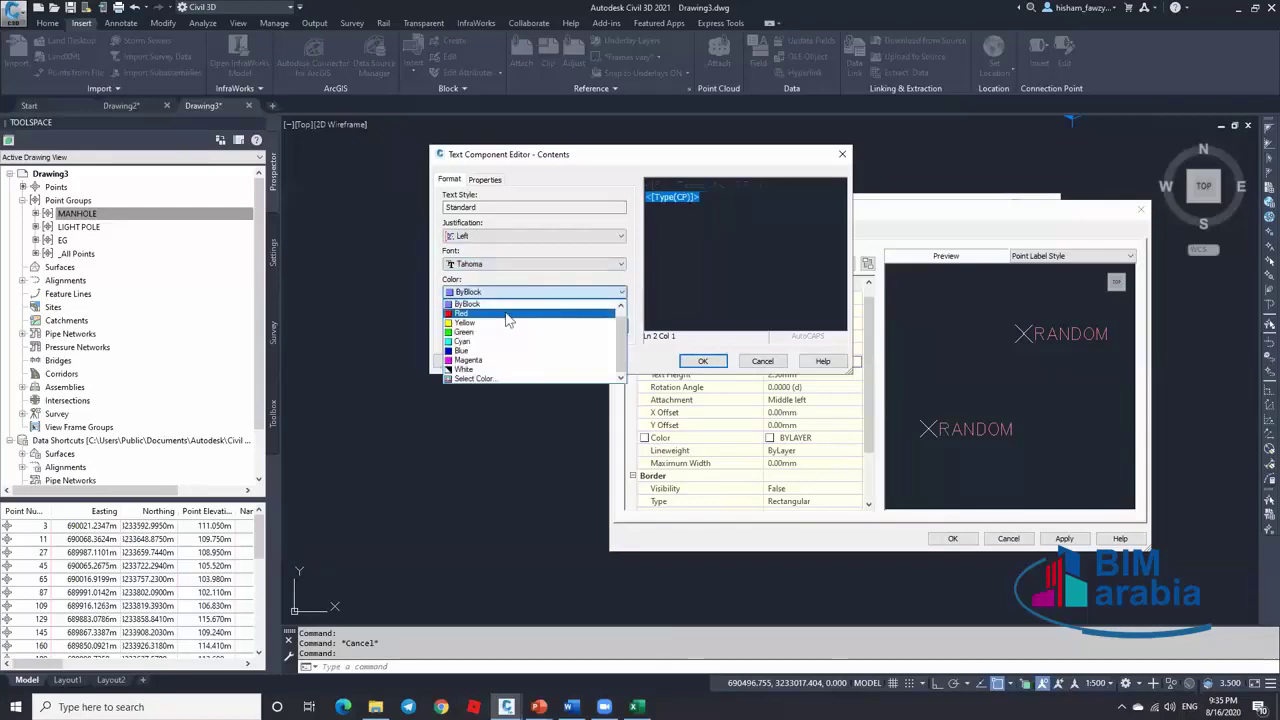
{"action": "left_click", "coordinate": [506, 313]}
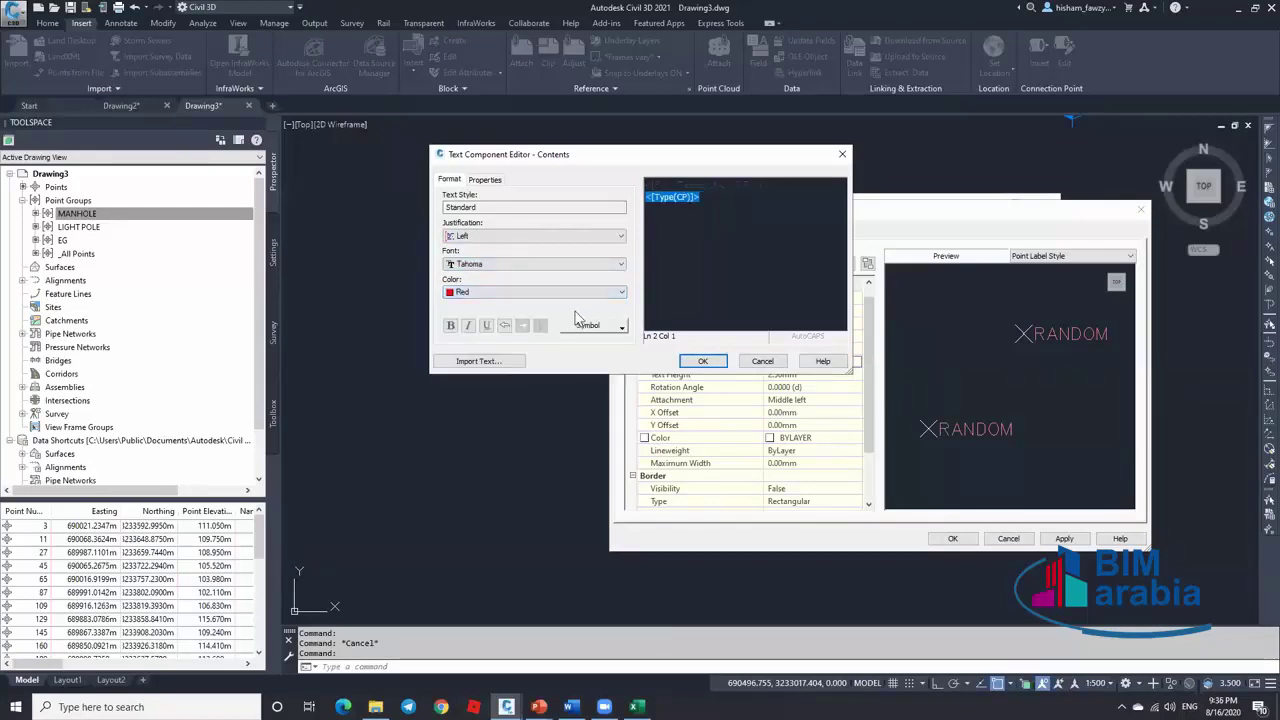
{"action": "left_click", "coordinate": [704, 361]}
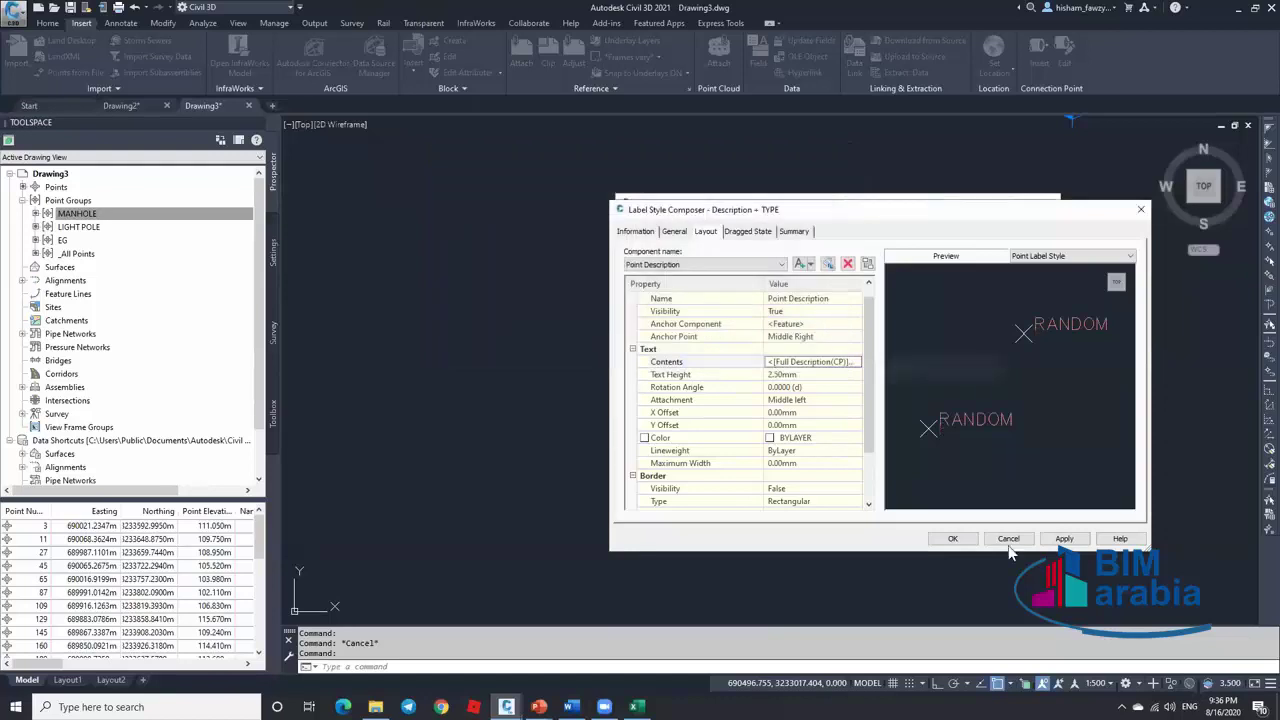
Save the Description + TYPE label style and apply it to the MANHOLE point group
{"action": "left_click", "coordinate": [1064, 538]}
{"action": "left_click", "coordinate": [952, 538]}
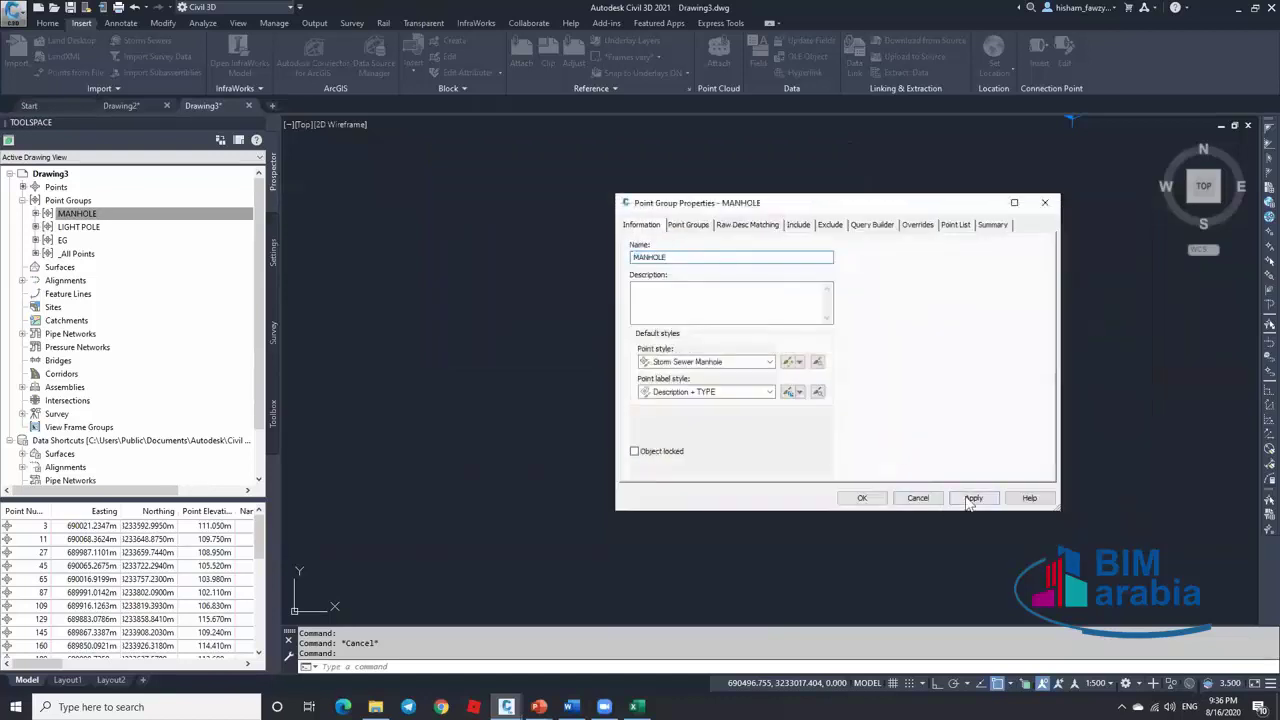
{"action": "left_click", "coordinate": [861, 497]}
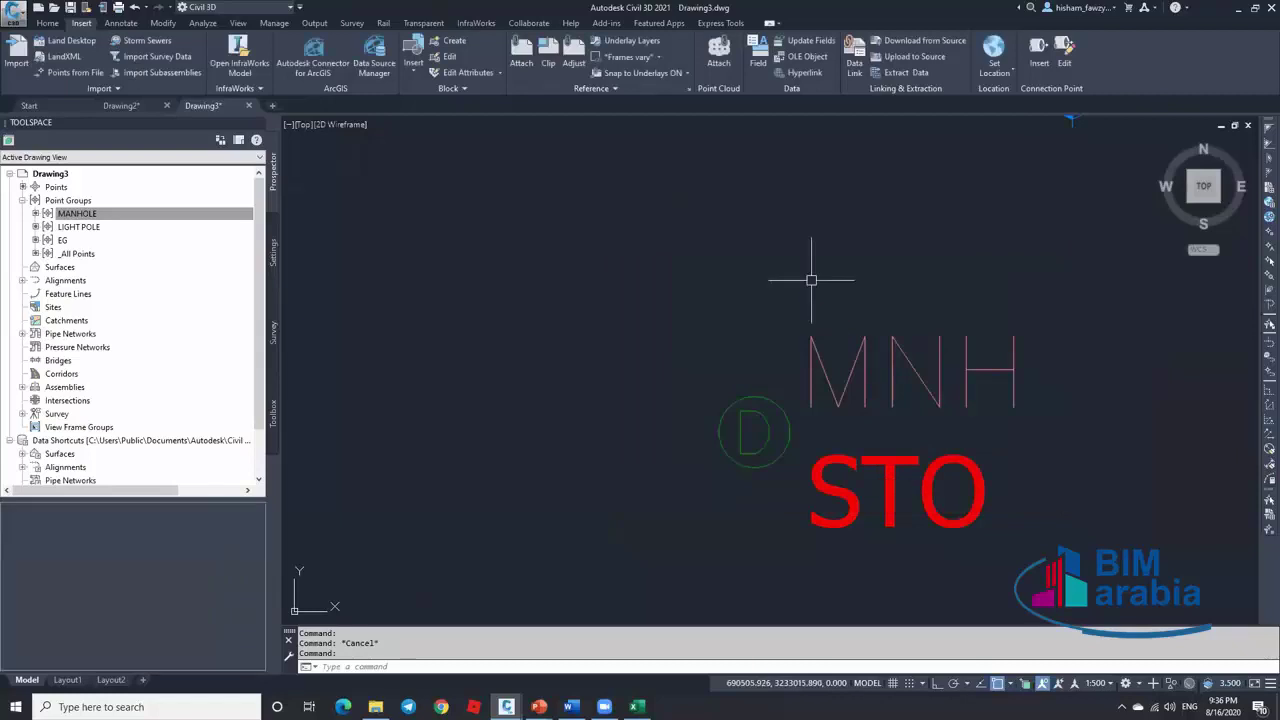
{"action": "scroll", "coordinate": [843, 343], "scroll_direction": "down", "scroll_amount": 2}
{"action": "scroll", "coordinate": [900, 435], "scroll_direction": "up", "scroll_amount": 2}
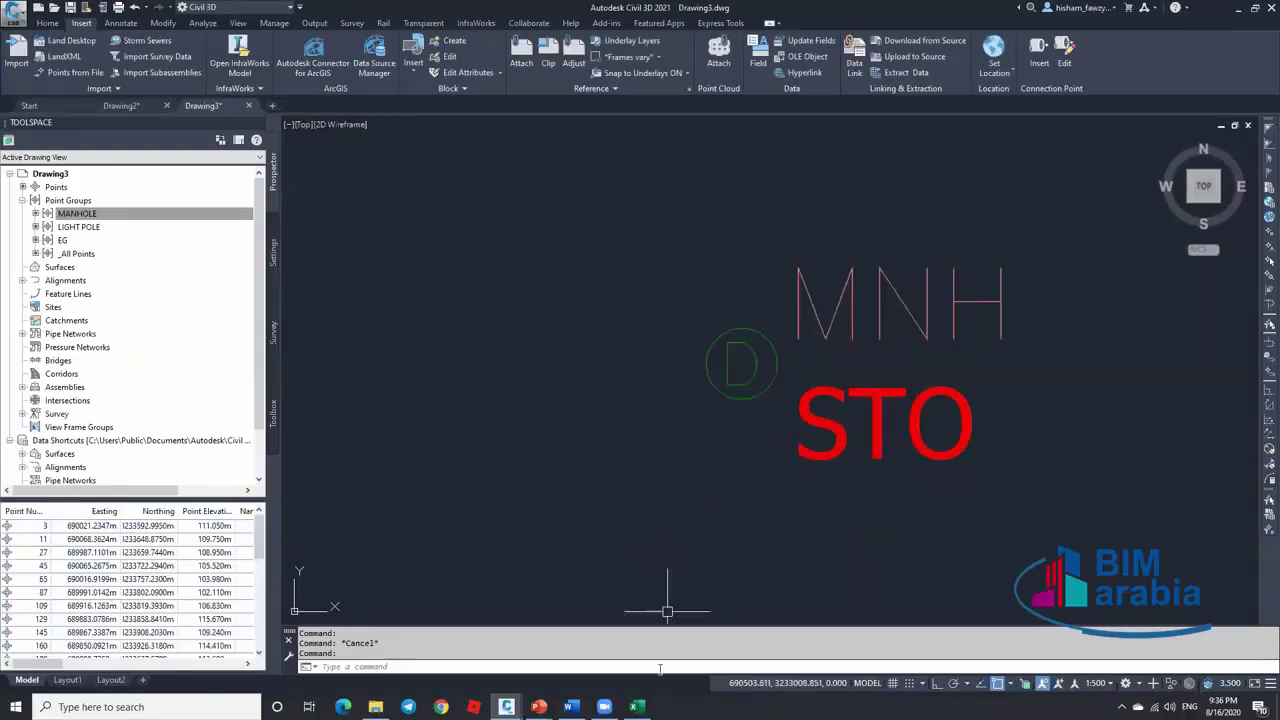
Check the point data spreadsheet in Excel, then minimize it to return to the drawing
{"action": "left_click", "coordinate": [636, 707]}
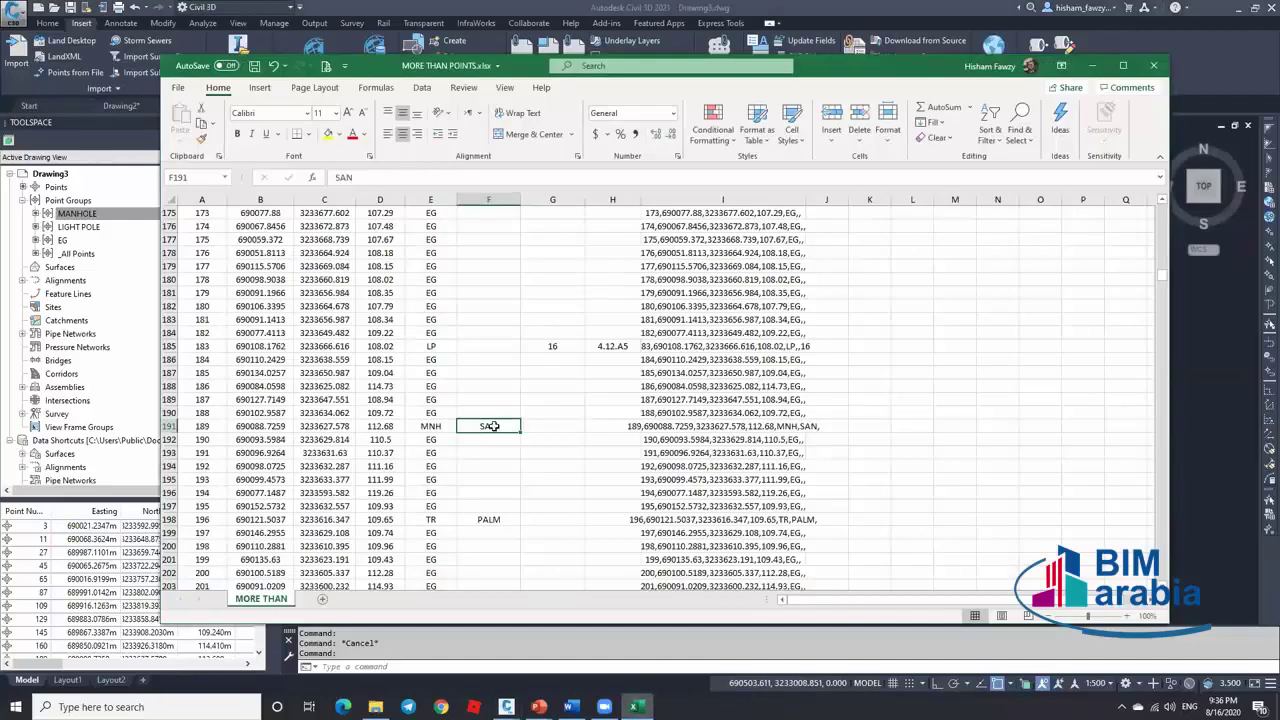
{"action": "scroll", "coordinate": [493, 426], "scroll_direction": "up", "scroll_amount": 6}
{"action": "scroll", "coordinate": [499, 389], "scroll_direction": "up", "scroll_amount": 11}
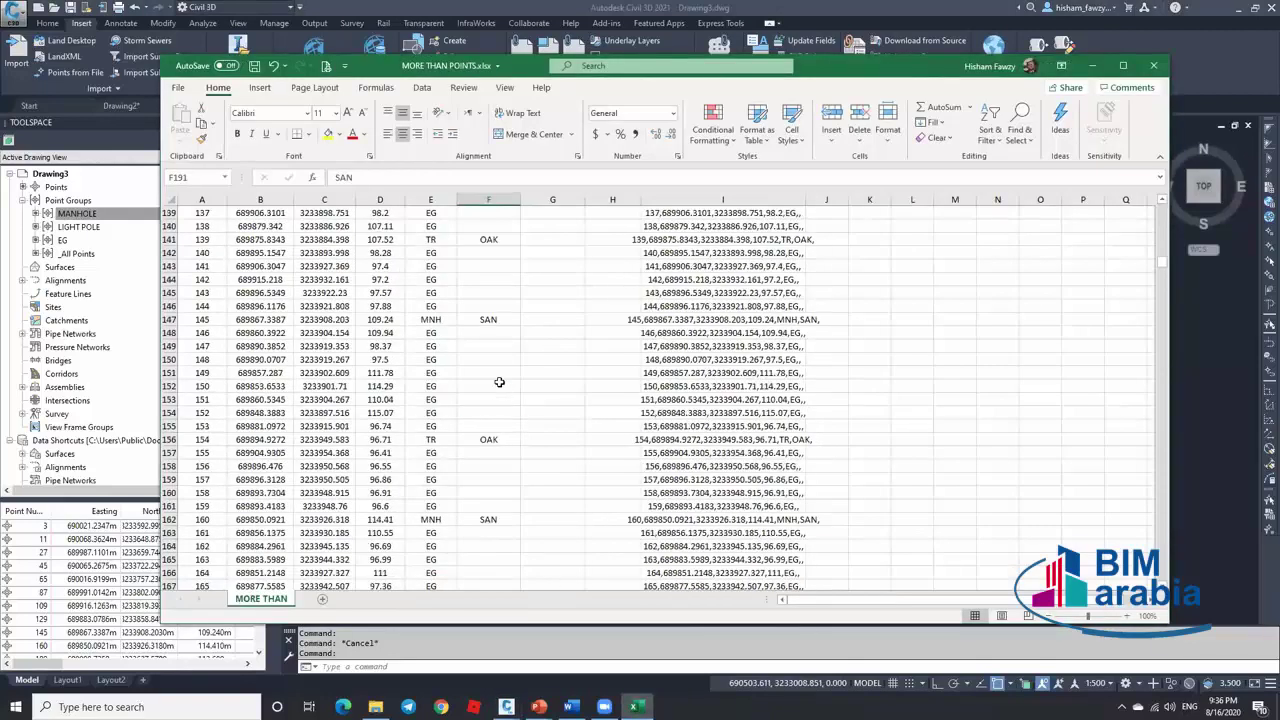
{"action": "left_click", "coordinate": [1092, 65]}
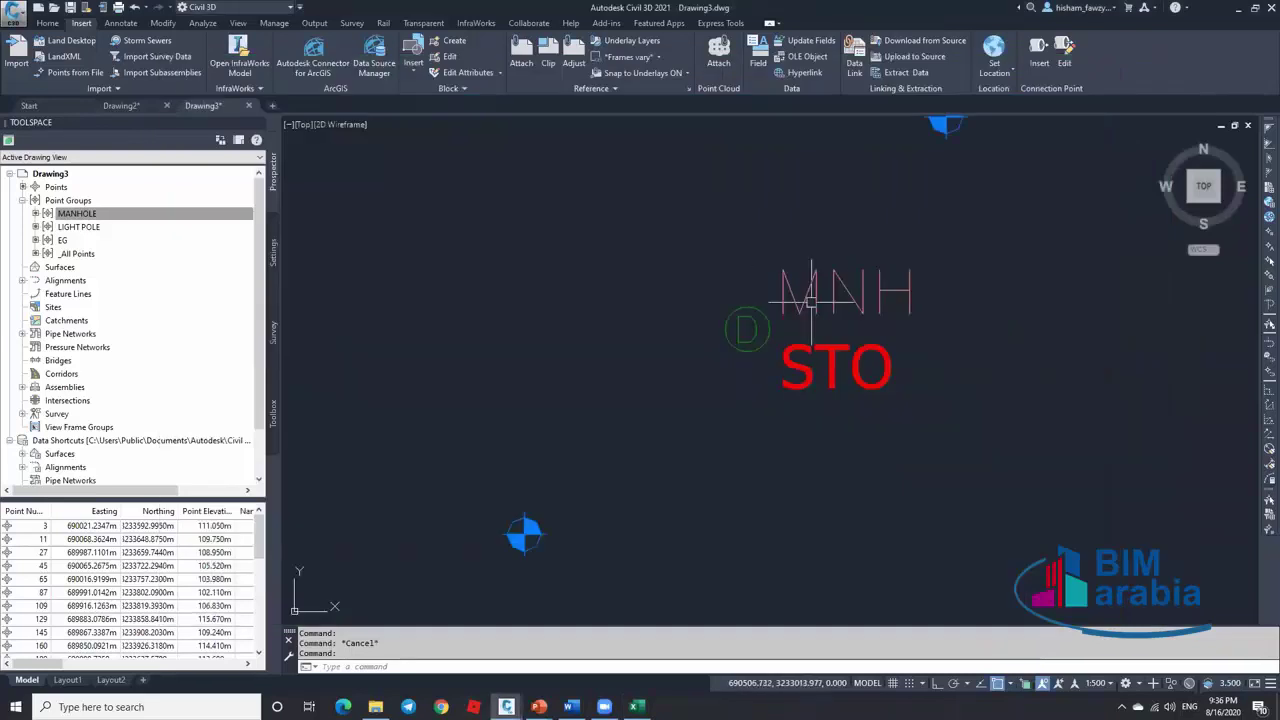
Select the MNH manhole point, review point 644 in the Point Editor, then close it
{"action": "mouse_move", "coordinate": [846, 297]}
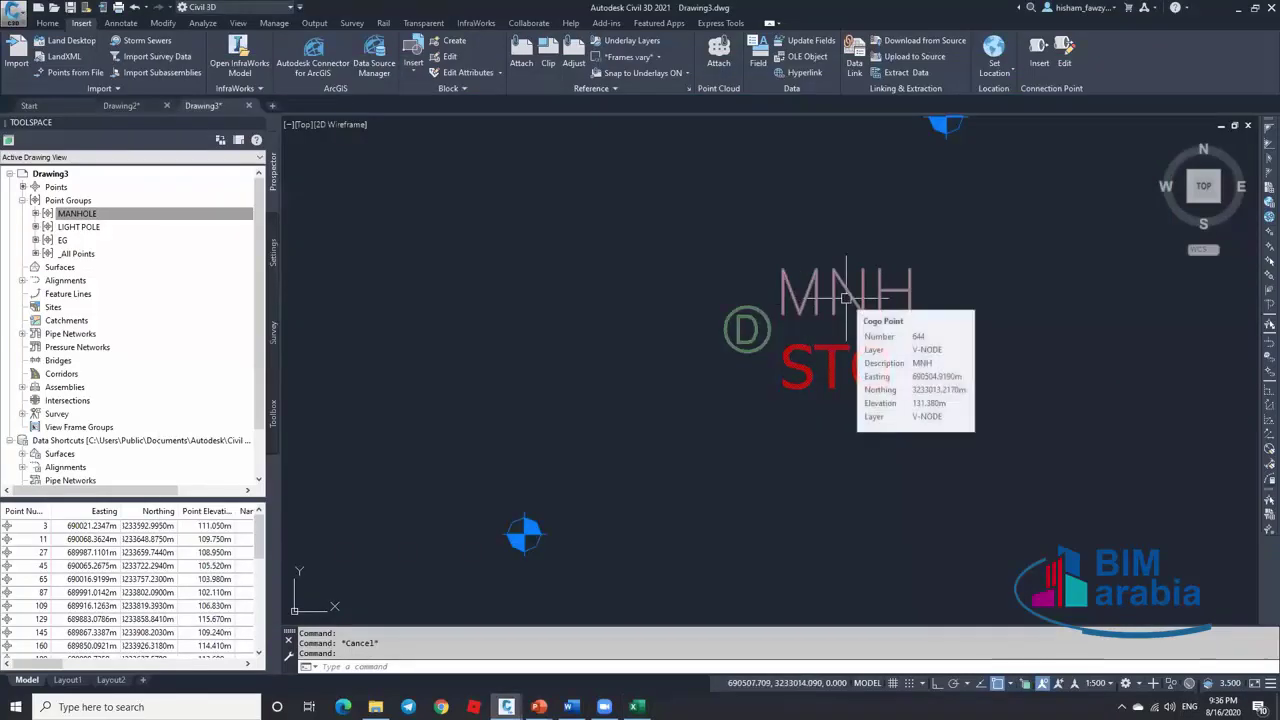
{"action": "scroll", "coordinate": [840, 297], "scroll_direction": "down", "scroll_amount": 3}
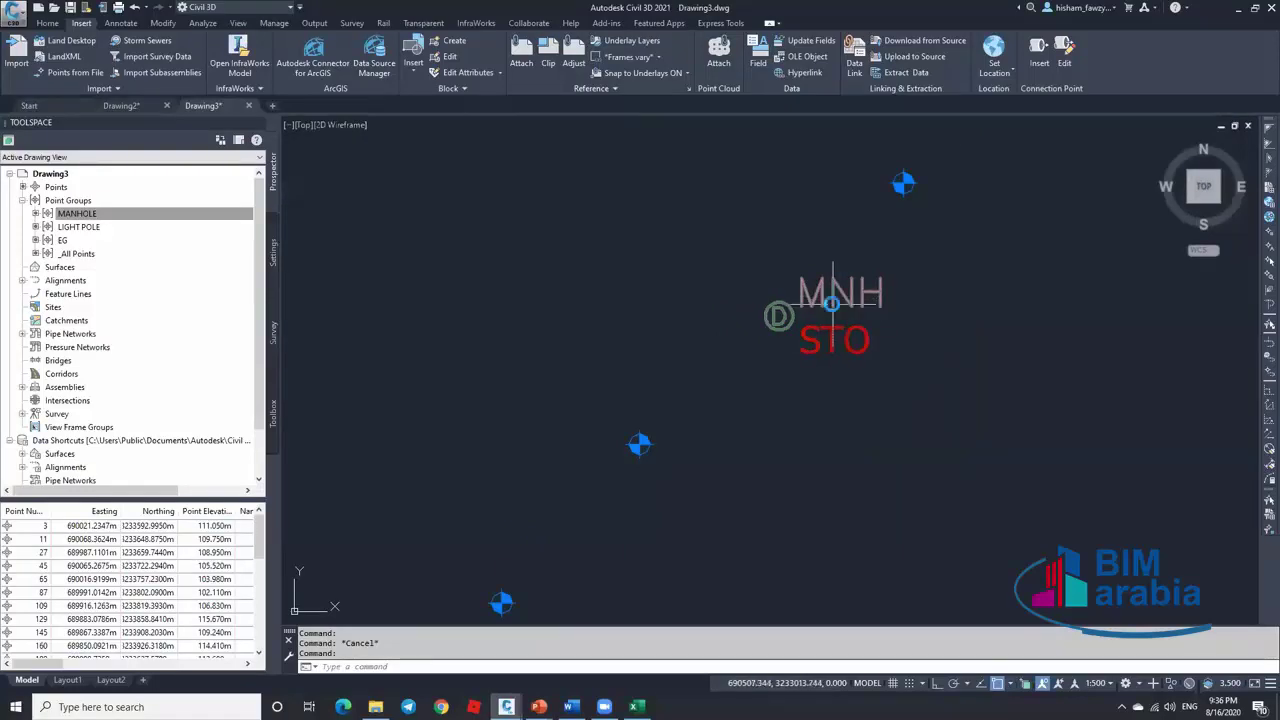
{"action": "scroll", "coordinate": [834, 299], "scroll_direction": "up", "scroll_amount": 2}
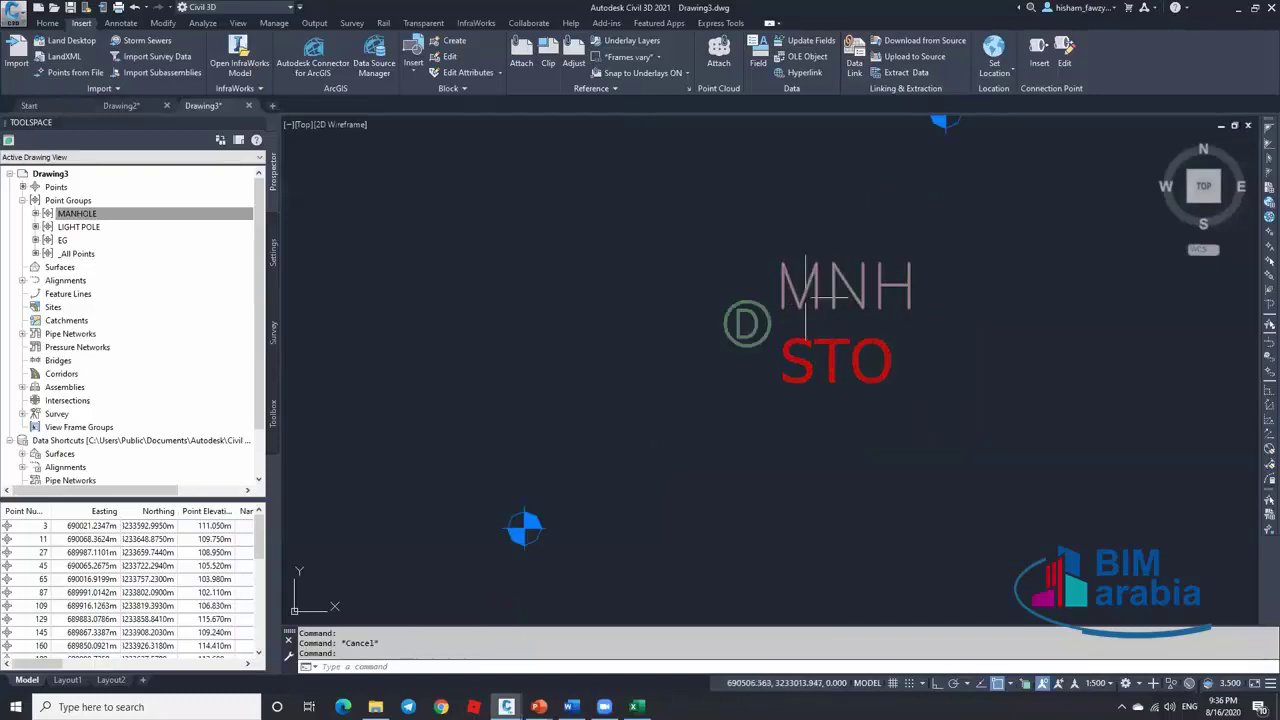
{"action": "left_click", "coordinate": [800, 294]}
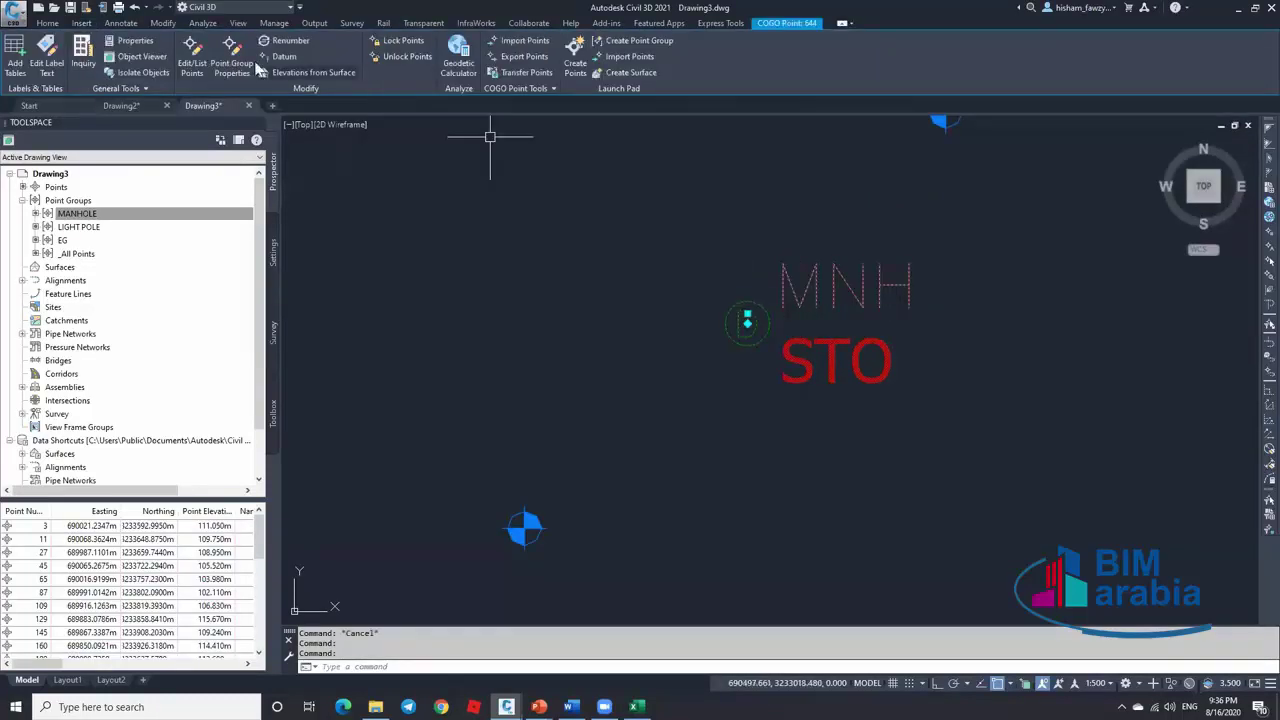
{"action": "left_click", "coordinate": [193, 55]}
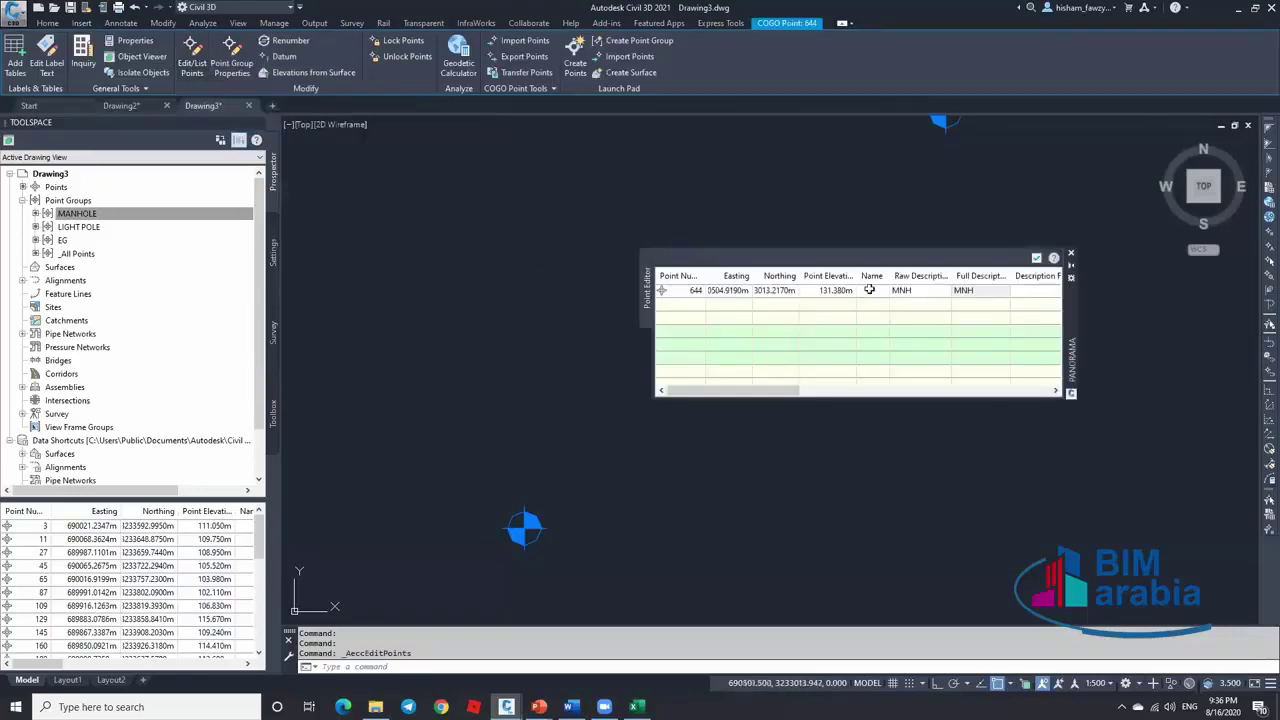
{"action": "left_click", "coordinate": [914, 291]}
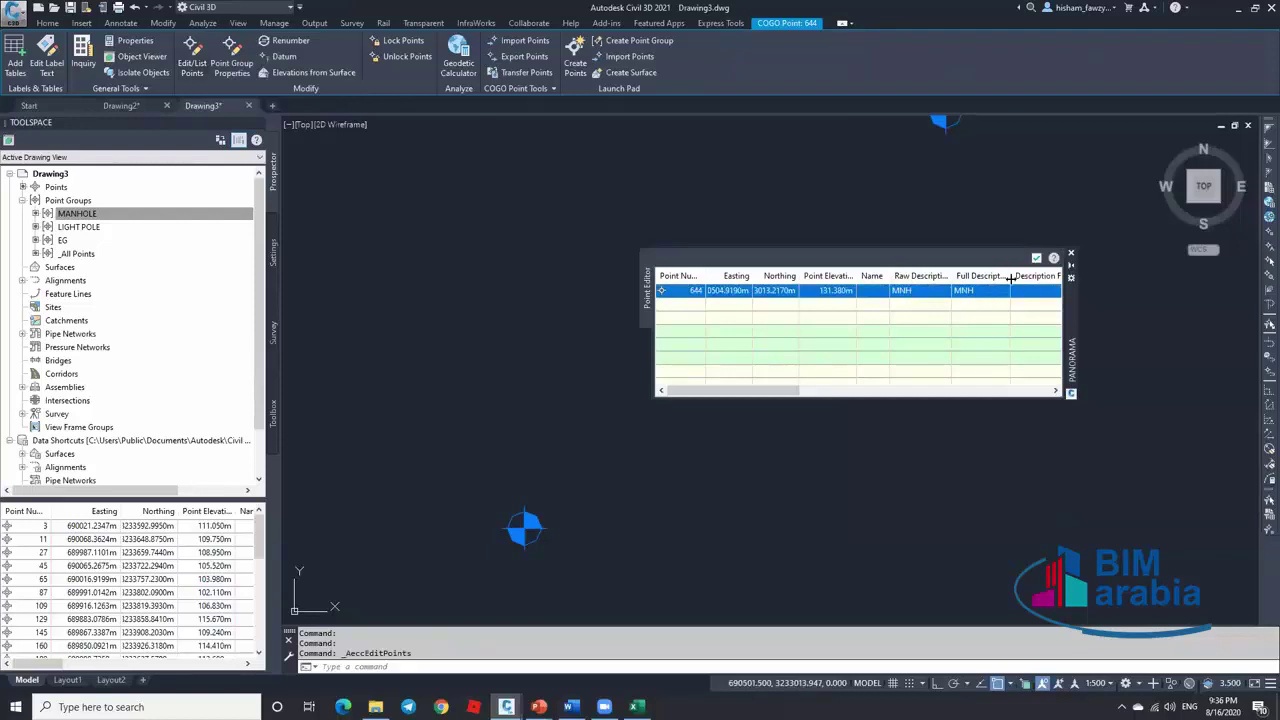
{"action": "left_click", "coordinate": [1036, 258]}
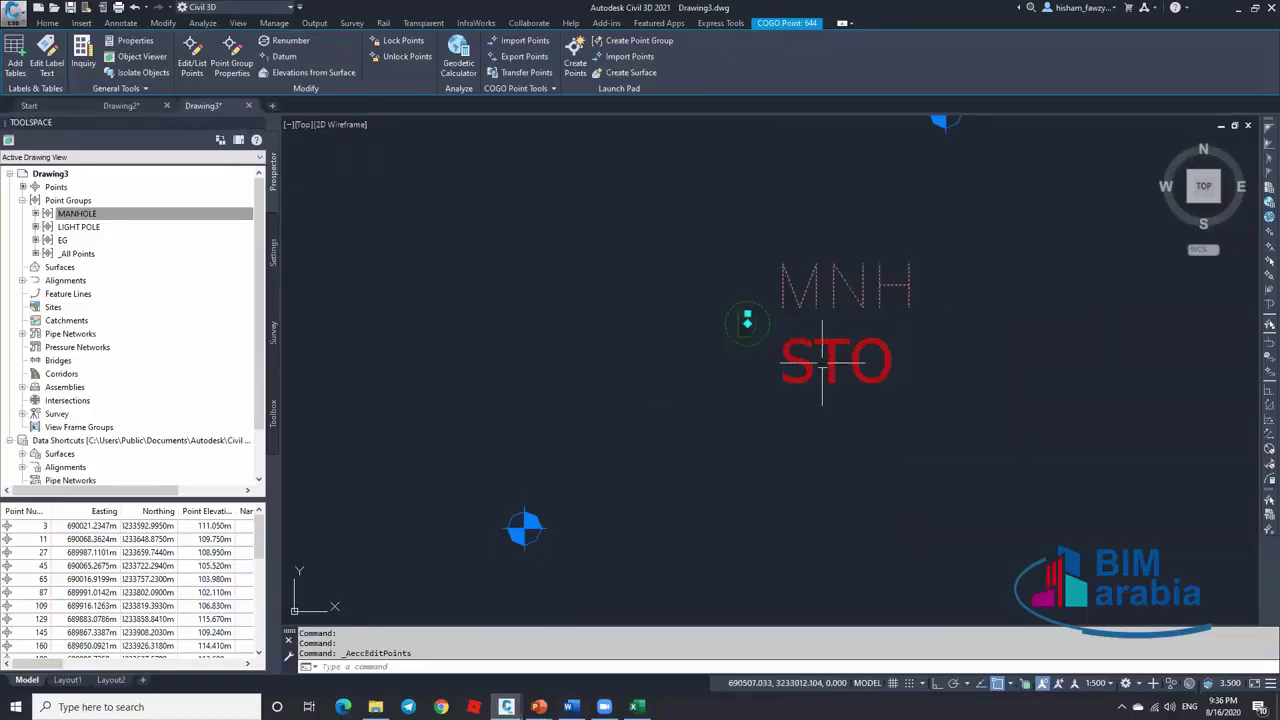
Deselect the point and zoom around to inspect the MNH labels with red SAN and STO lines
{"action": "key", "text": "Escape"}
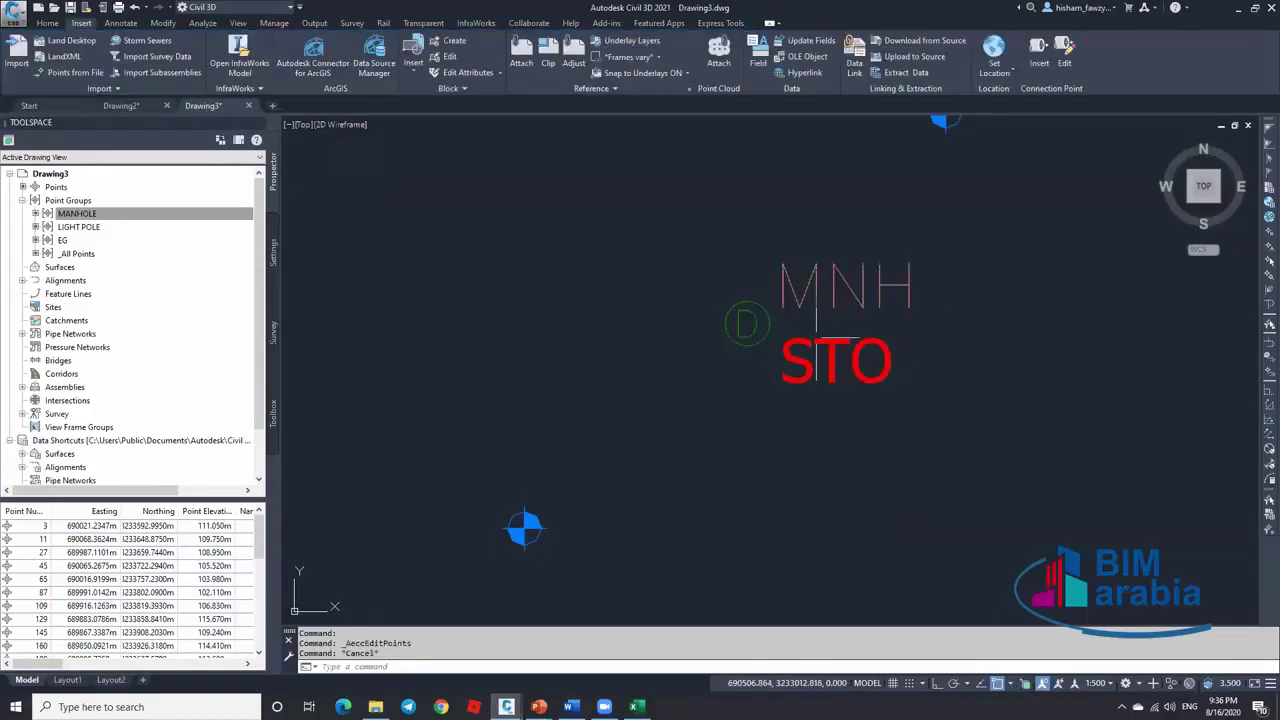
{"action": "scroll", "coordinate": [771, 323], "scroll_direction": "down", "scroll_amount": 5}
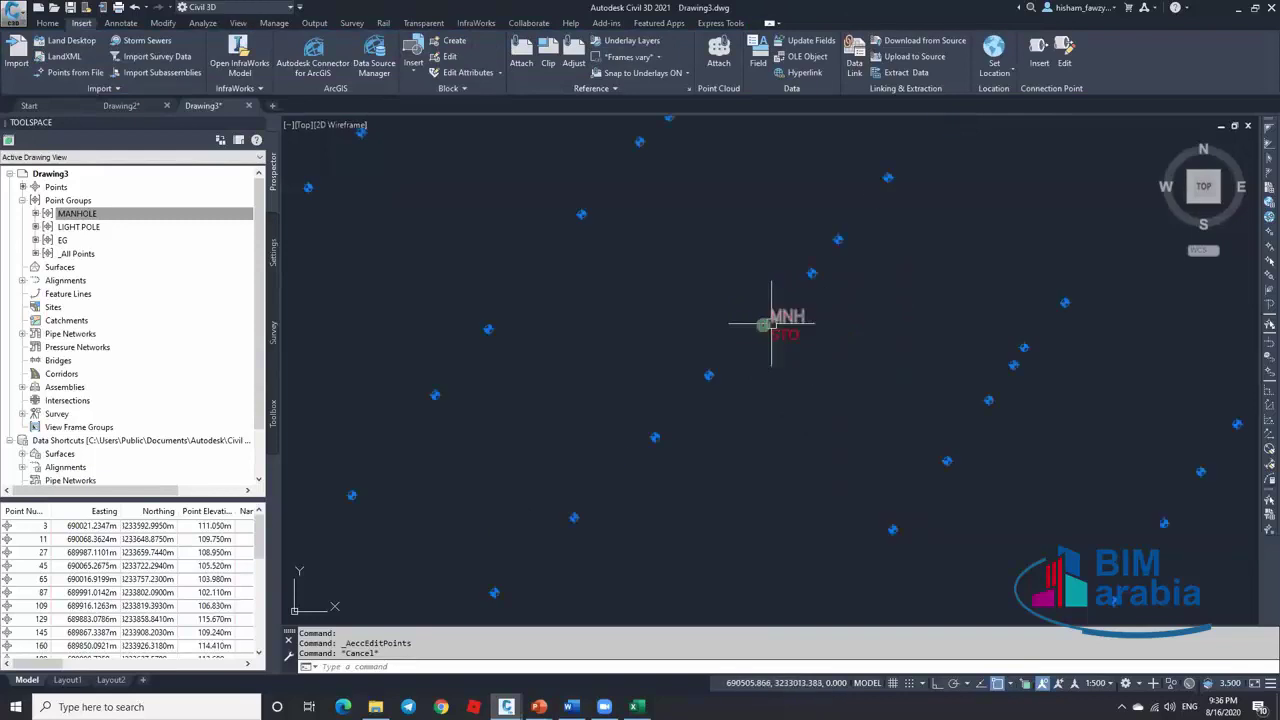
{"action": "scroll", "coordinate": [771, 323], "scroll_direction": "down", "scroll_amount": 2}
{"action": "scroll", "coordinate": [723, 290], "scroll_direction": "up", "scroll_amount": 8}
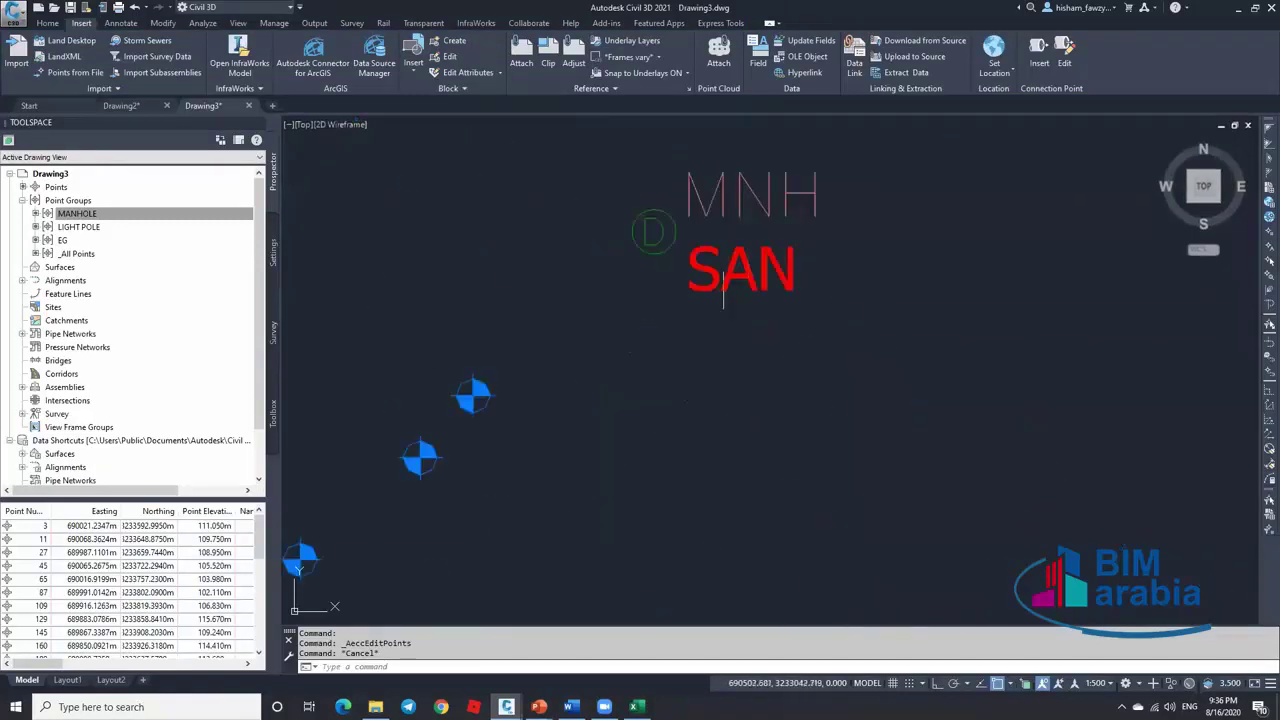
{"action": "scroll", "coordinate": [723, 290], "scroll_direction": "down", "scroll_amount": 8}
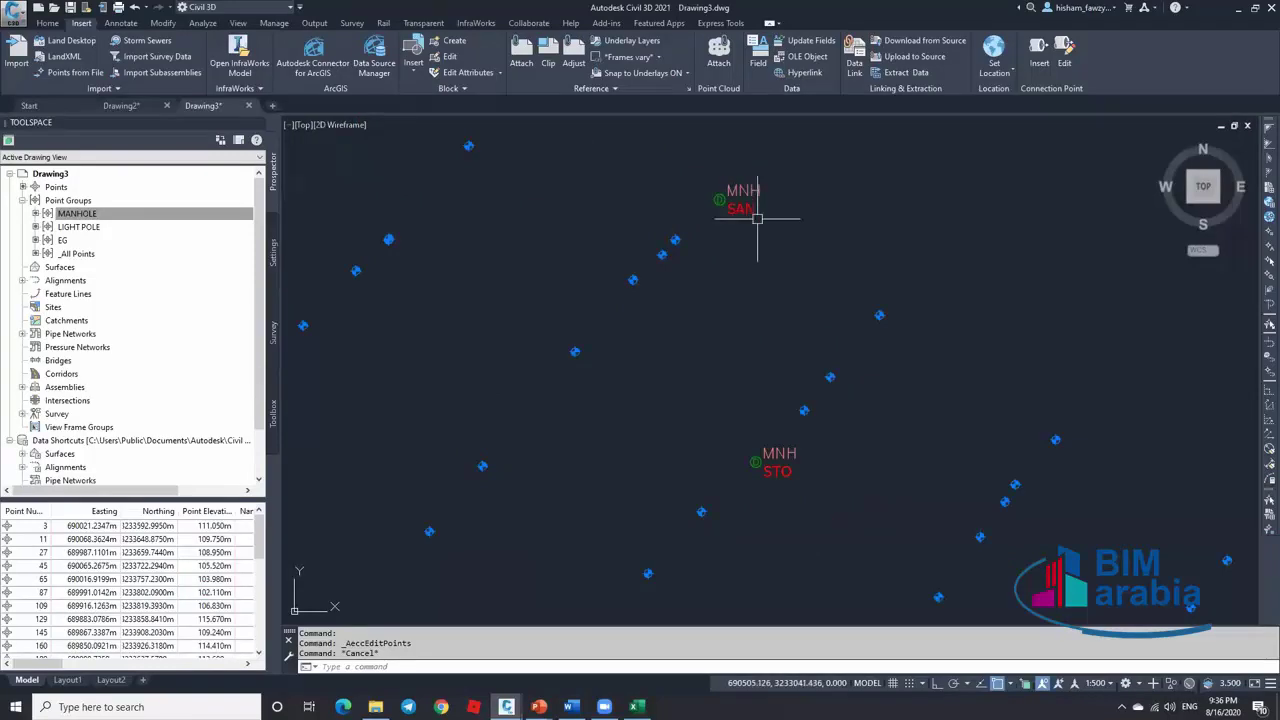
{"action": "scroll", "coordinate": [777, 460], "scroll_direction": "up", "scroll_amount": 4}
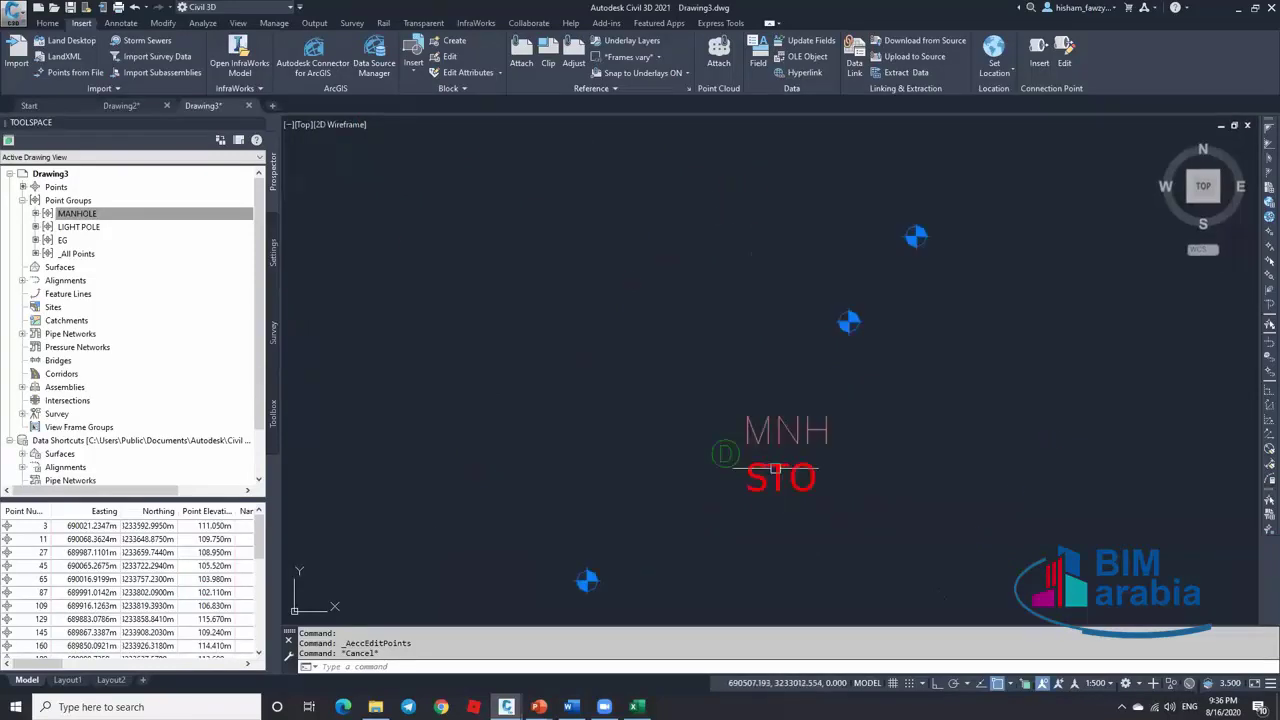
{"action": "mouse_move", "coordinate": [782, 440]}
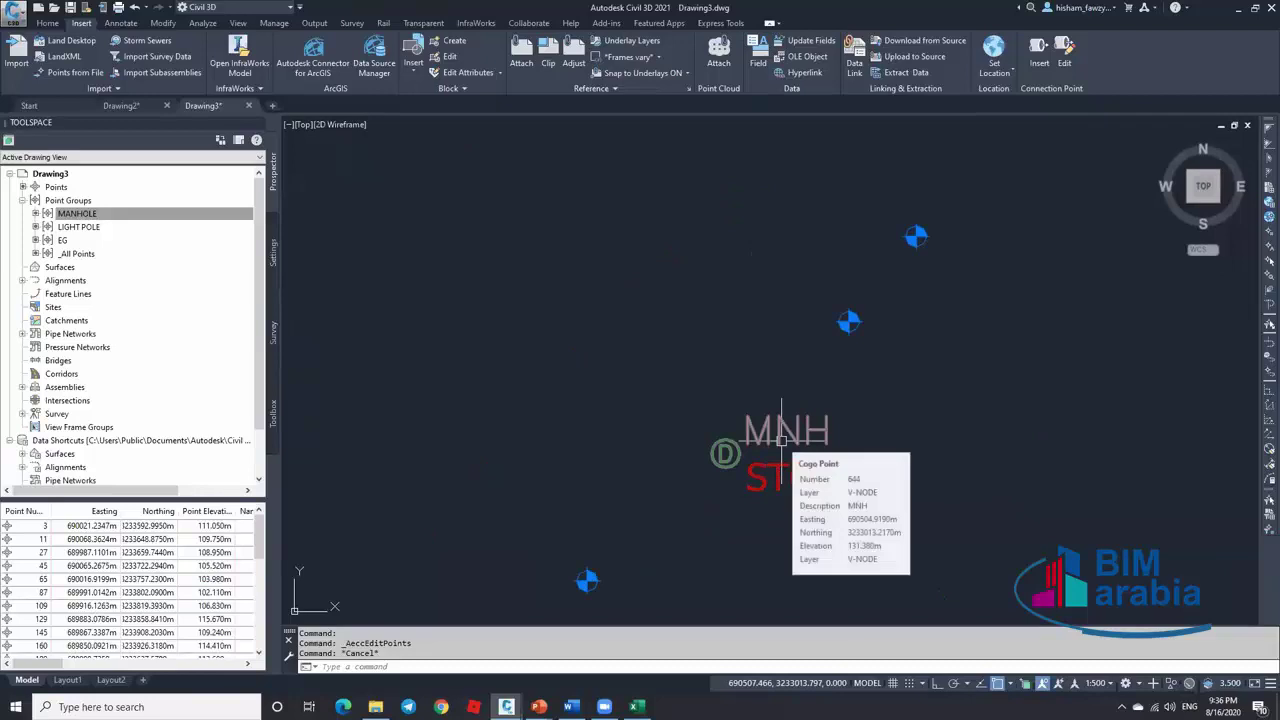
{"action": "left_click", "coordinate": [88, 213]}
{"action": "right_click", "coordinate": [121, 212]}
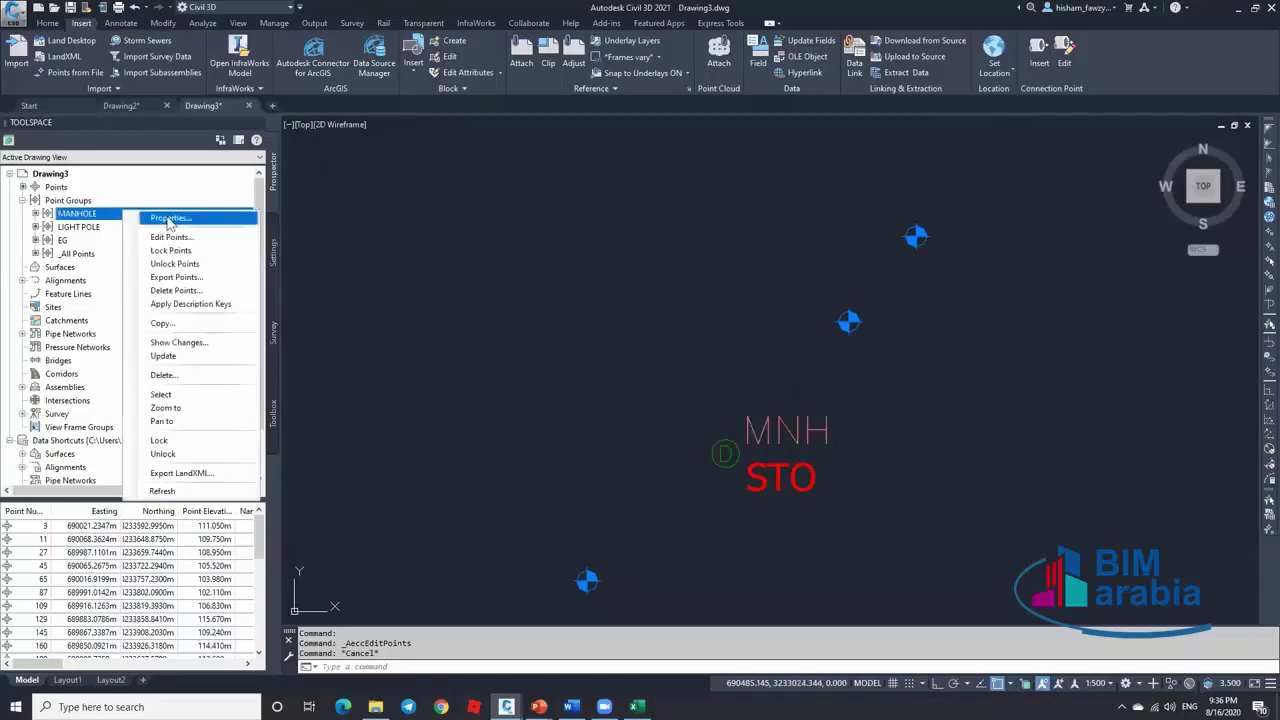
{"action": "left_click", "coordinate": [168, 219]}
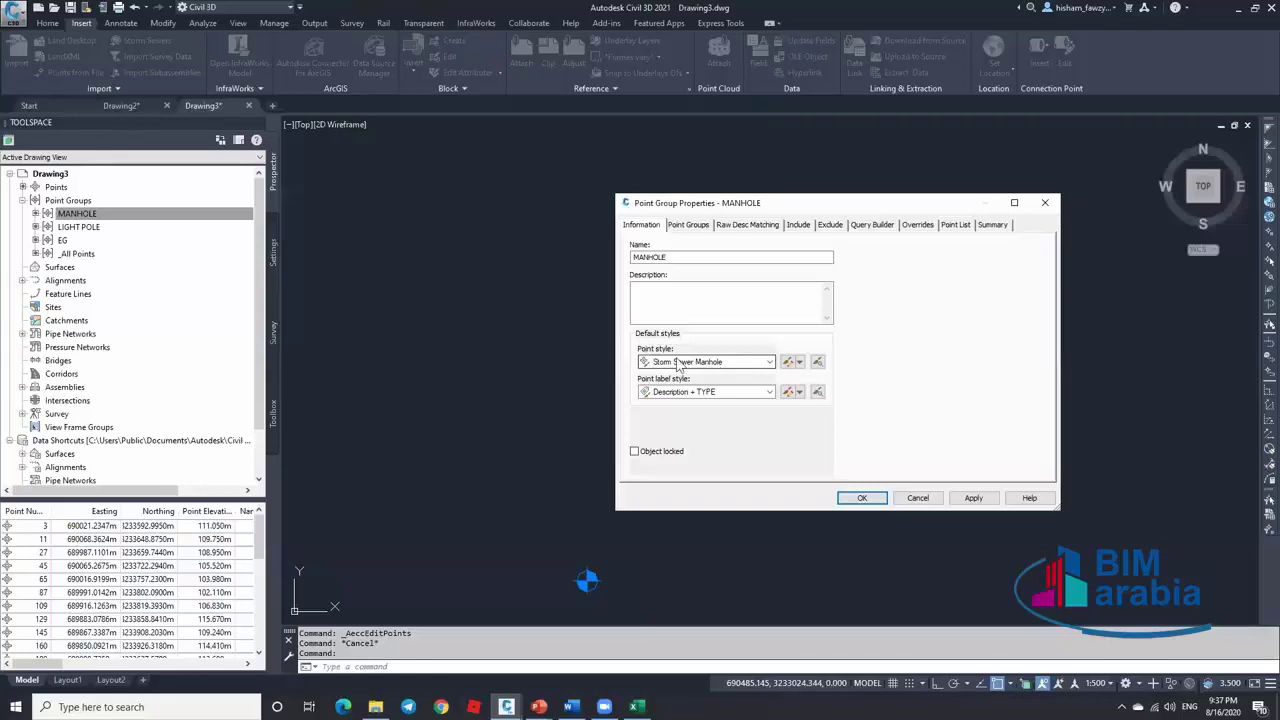
{"action": "left_click", "coordinate": [678, 362]}
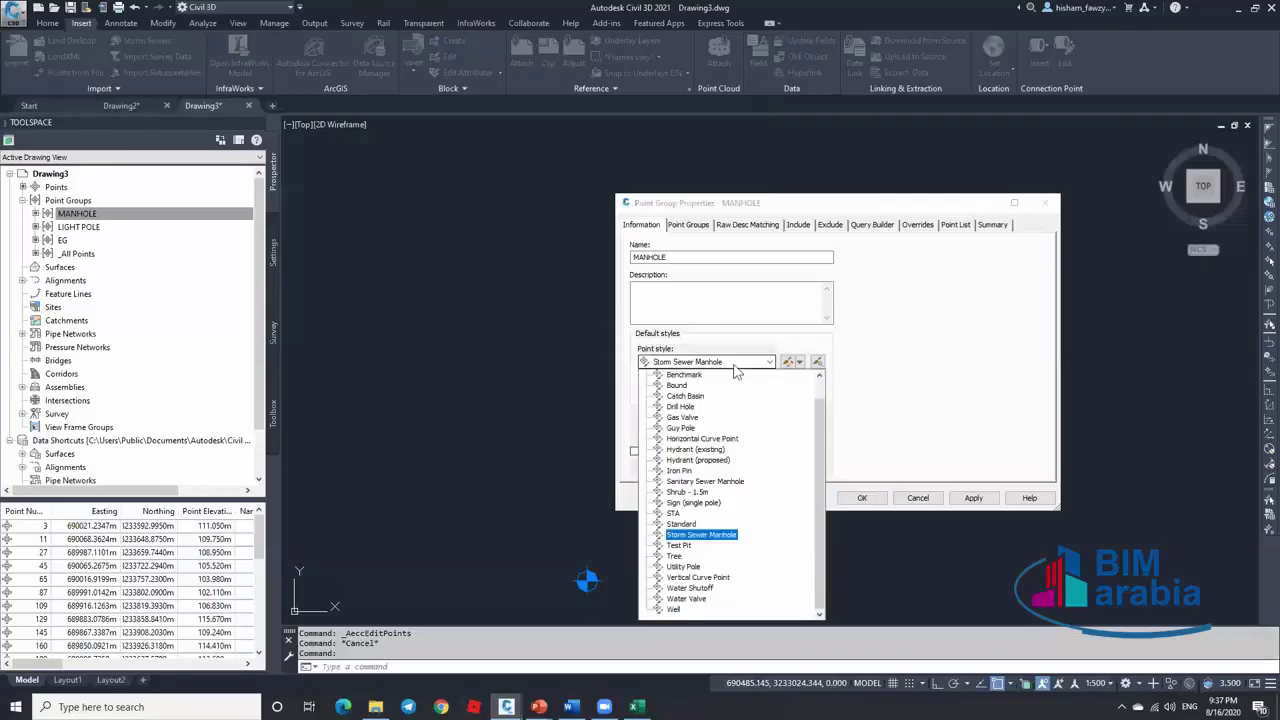
{"action": "left_click", "coordinate": [700, 534]}
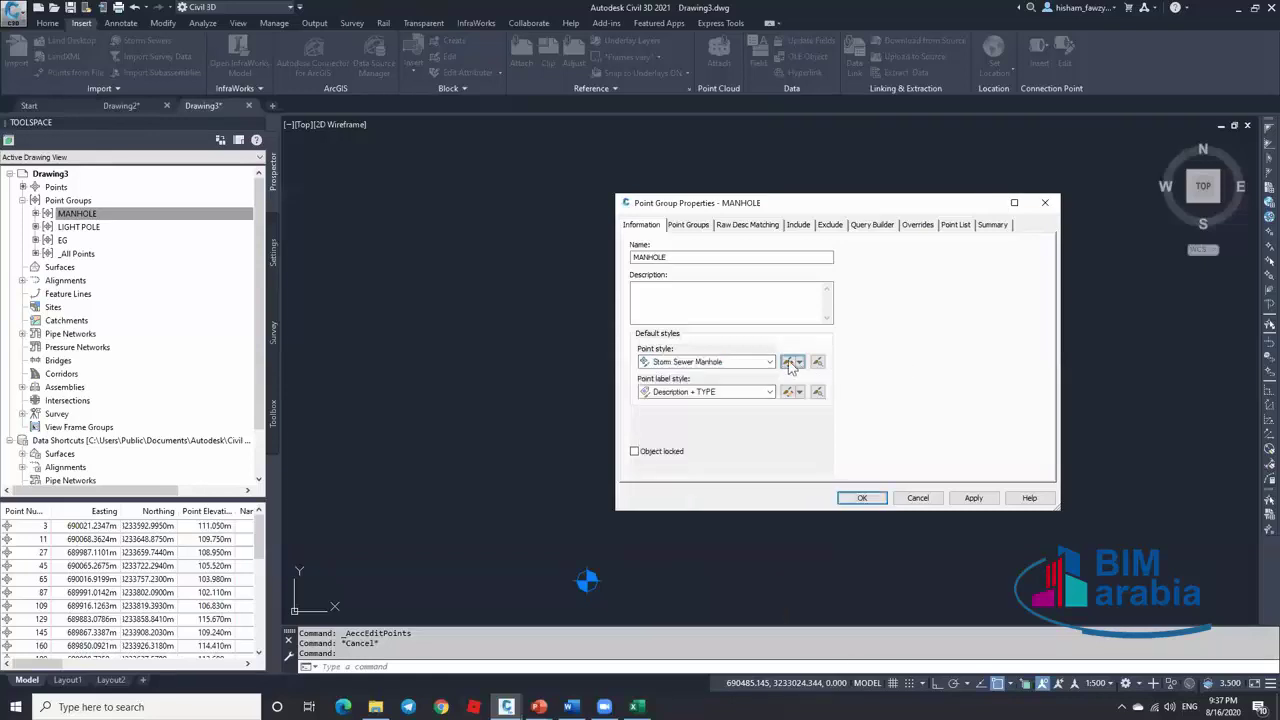
{"action": "left_click", "coordinate": [788, 362]}
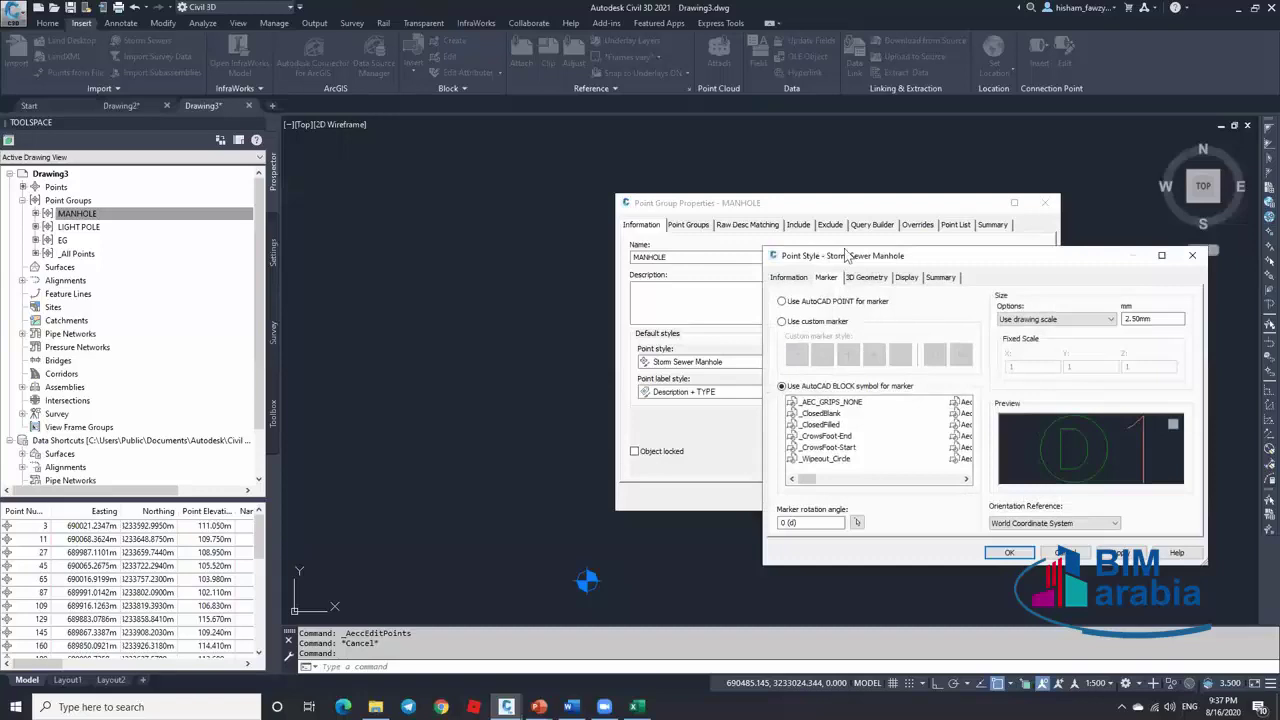
{"action": "left_click", "coordinate": [560, 237]}
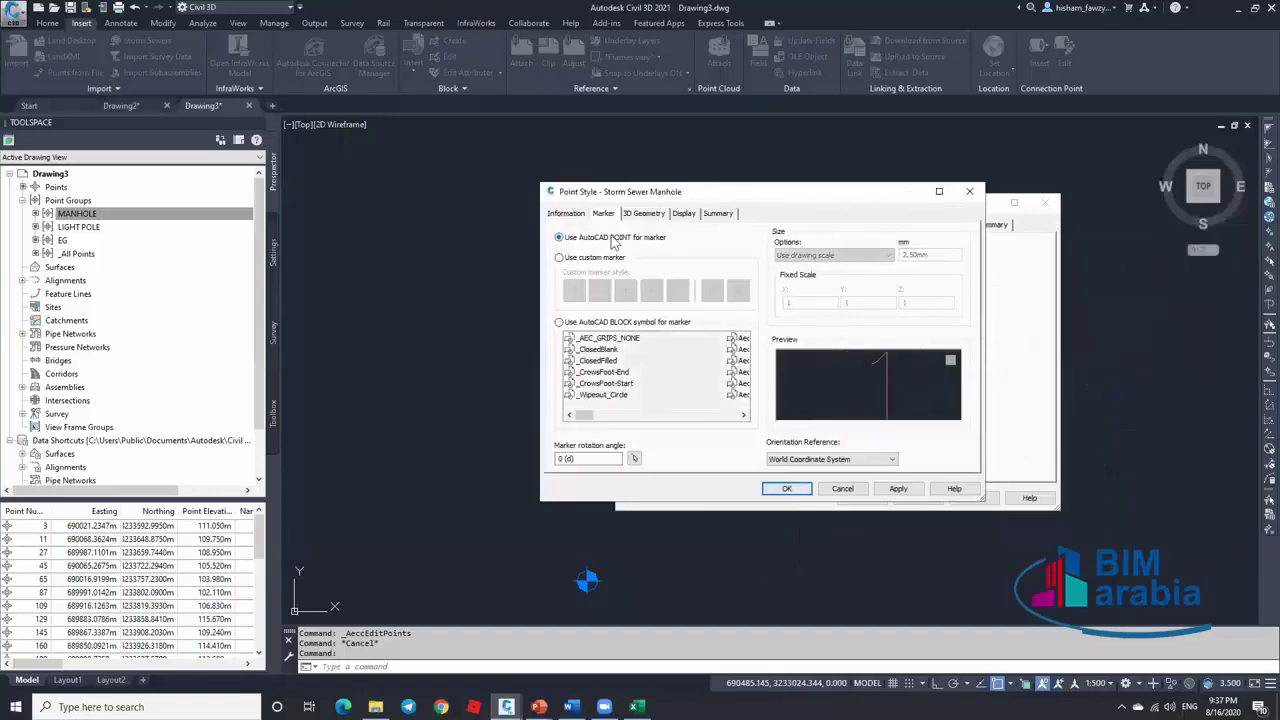
{"action": "left_click", "coordinate": [586, 258]}
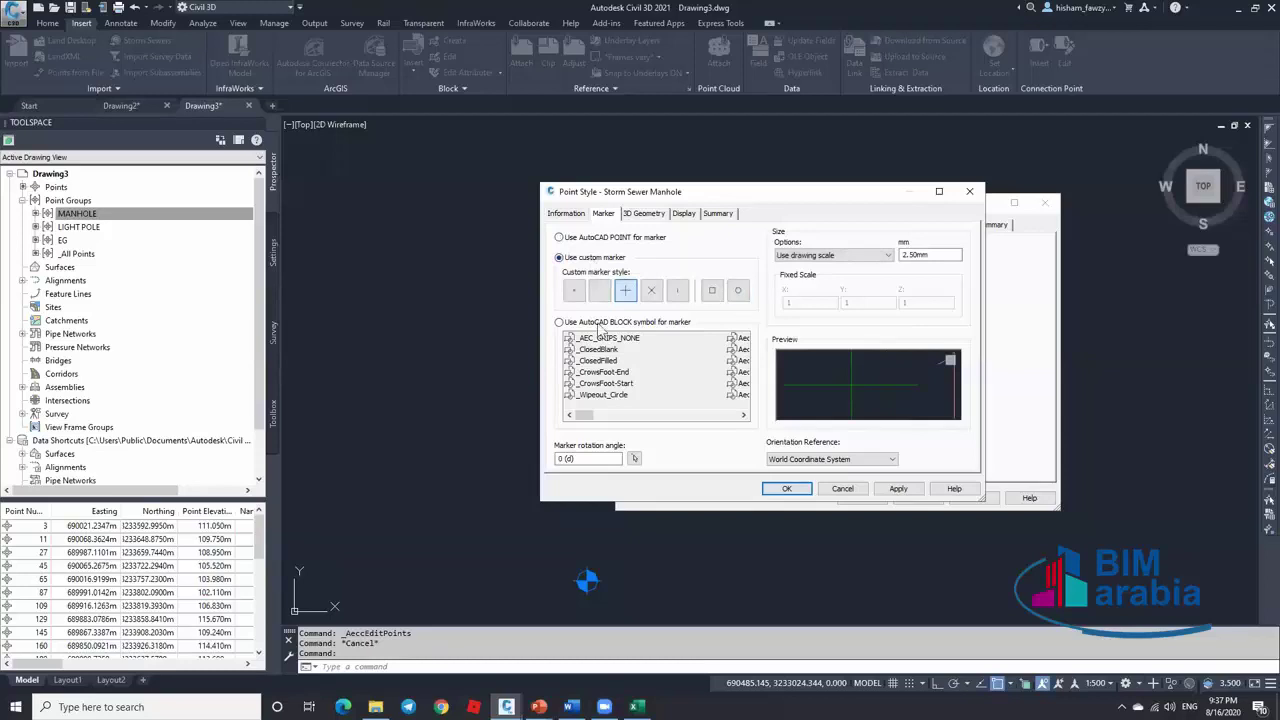
{"action": "left_click", "coordinate": [601, 323]}
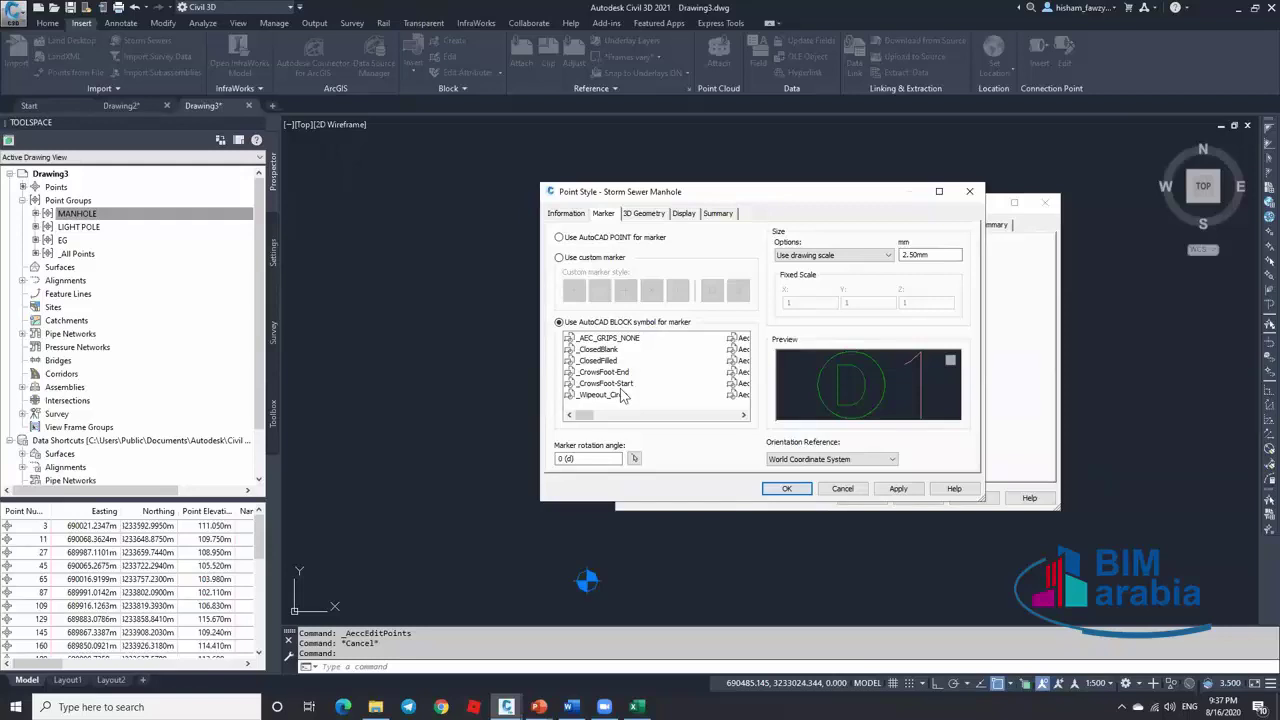
{"action": "left_click", "coordinate": [787, 490]}
Close the point group properties and draw a circle above the manhole point
{"action": "left_click", "coordinate": [912, 497]}
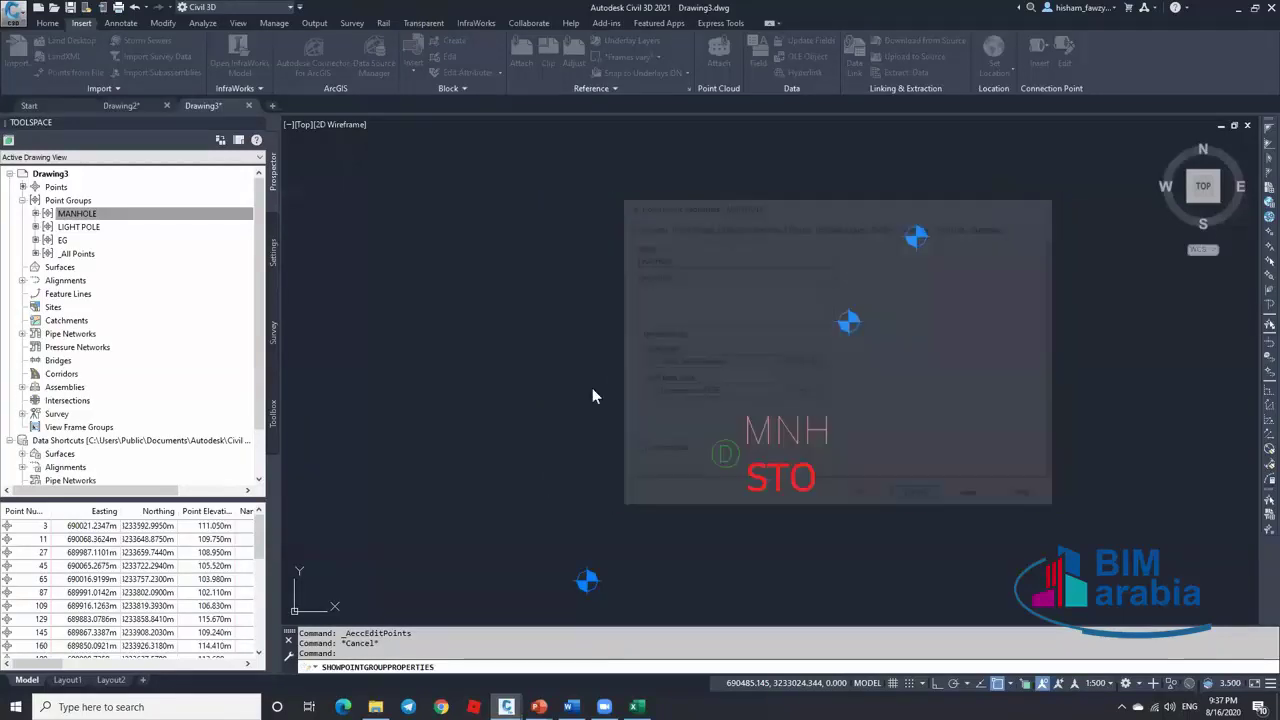
{"action": "left_click", "coordinate": [580, 337]}
{"action": "left_click", "coordinate": [623, 294]}
{"action": "type", "text": "c"}
{"action": "key", "text": "Return"}
{"action": "left_click", "coordinate": [576, 267]}
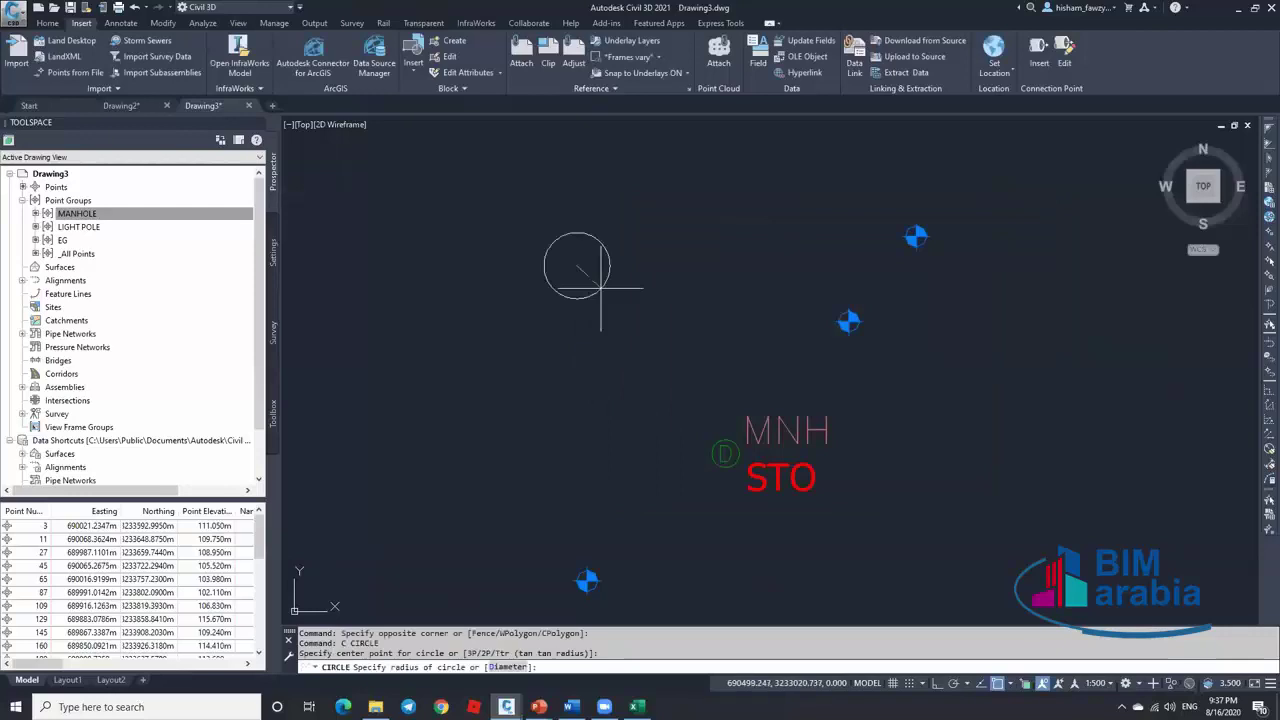
{"action": "left_click", "coordinate": [616, 296]}
Draw two crossing diagonal polylines forming an X through the circle, then start a block with B
{"action": "type", "text": "pl"}
{"action": "key", "text": "Return"}
{"action": "left_click", "coordinate": [665, 180]}
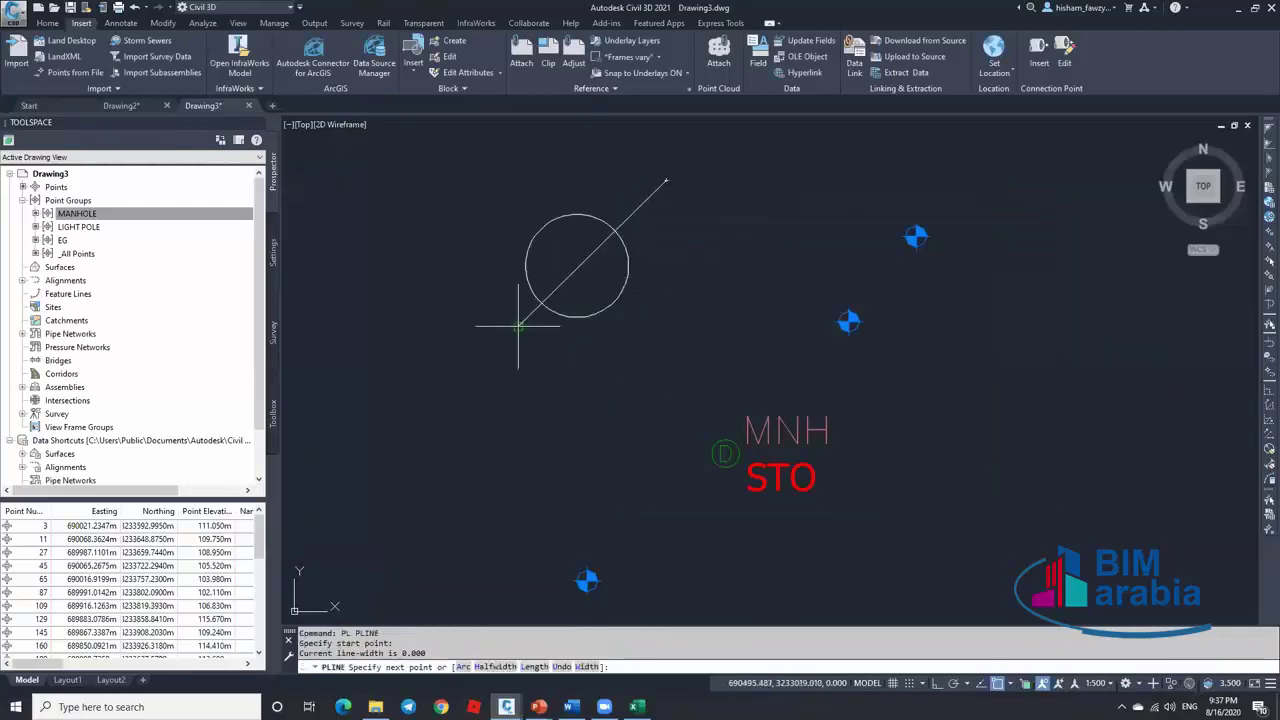
{"action": "left_click", "coordinate": [518, 325]}
{"action": "key", "text": "Escape"}
{"action": "key", "text": "Return"}
{"action": "left_click", "coordinate": [508, 197]}
{"action": "left_click", "coordinate": [638, 322]}
{"action": "key", "text": "Escape"}
{"action": "key", "text": "Escape"}
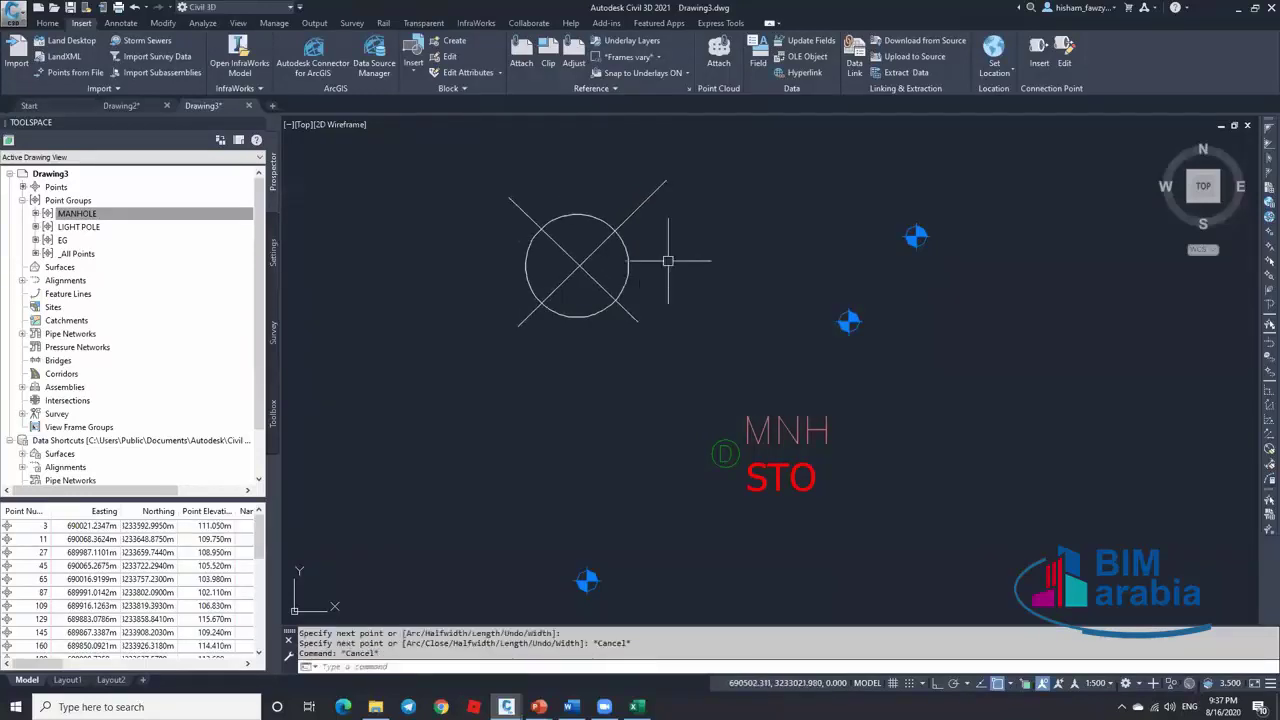
{"action": "type", "text": "b"}
{"action": "key", "text": "Return"}
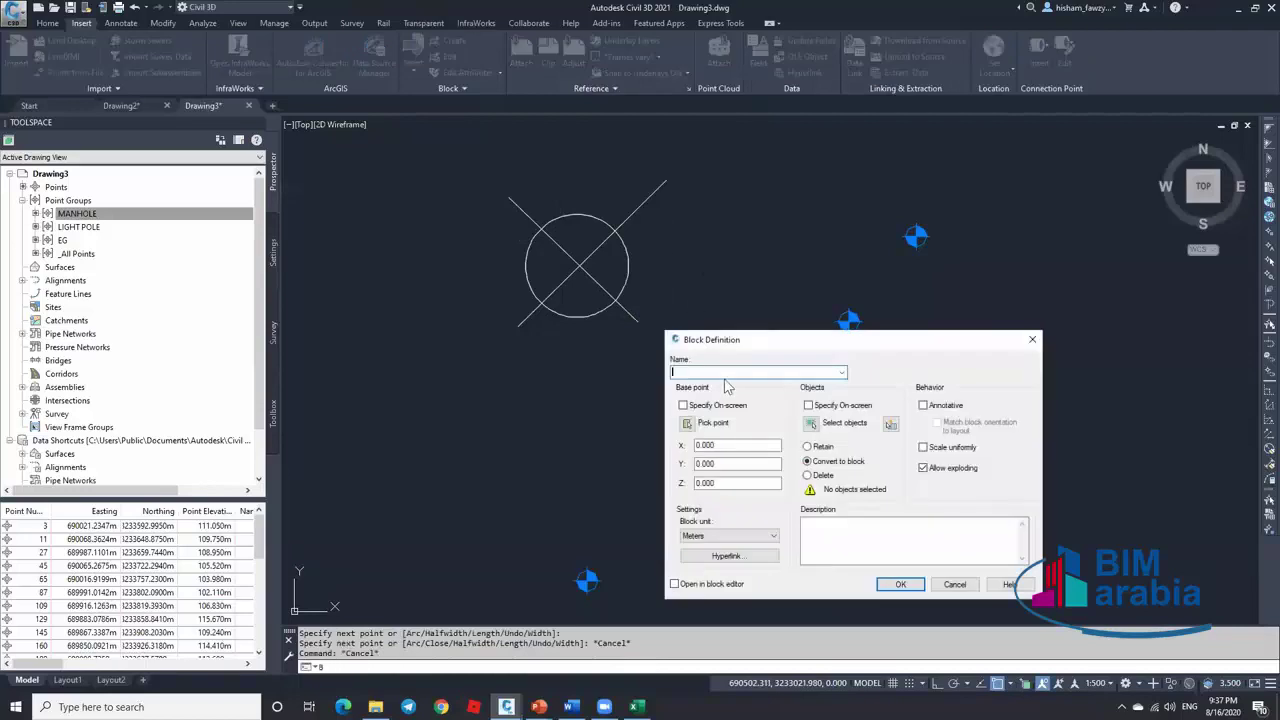
Define block H from the circle and both diagonals, with its base point snapped to the circle's centre
{"action": "left_click", "coordinate": [687, 422]}
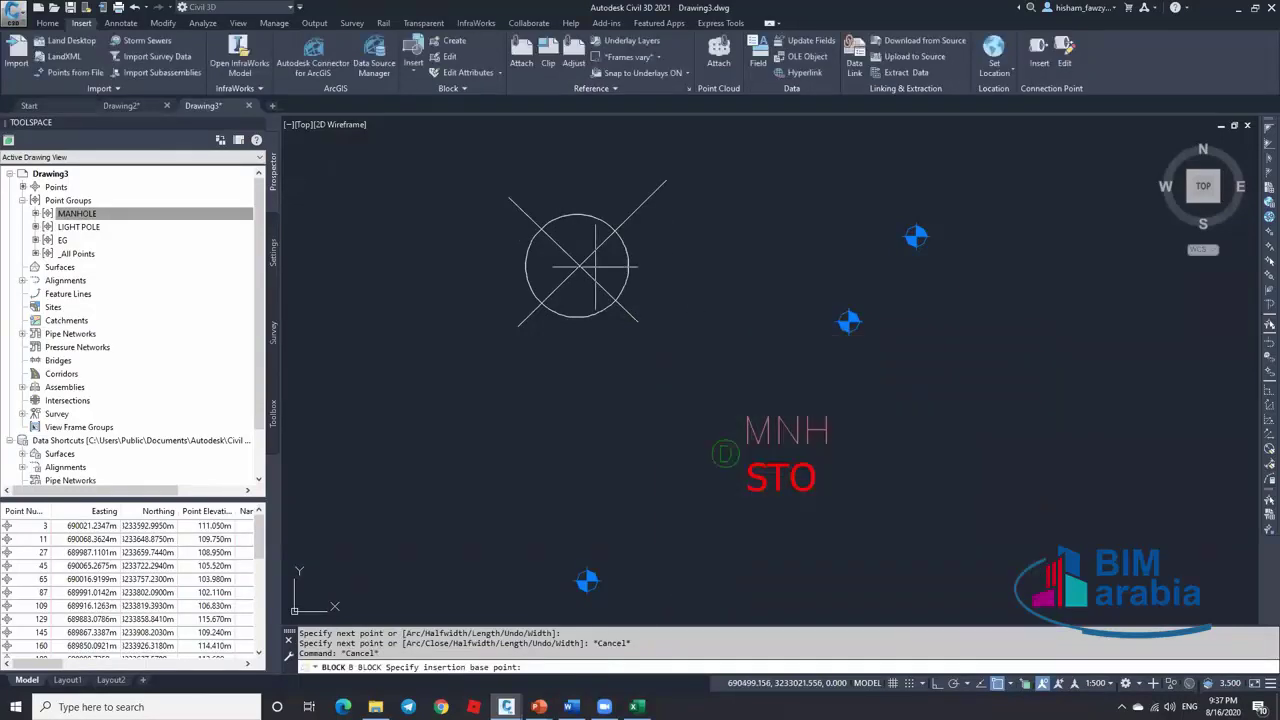
{"action": "right_click", "coordinate": [660, 280], "text": "shift"}
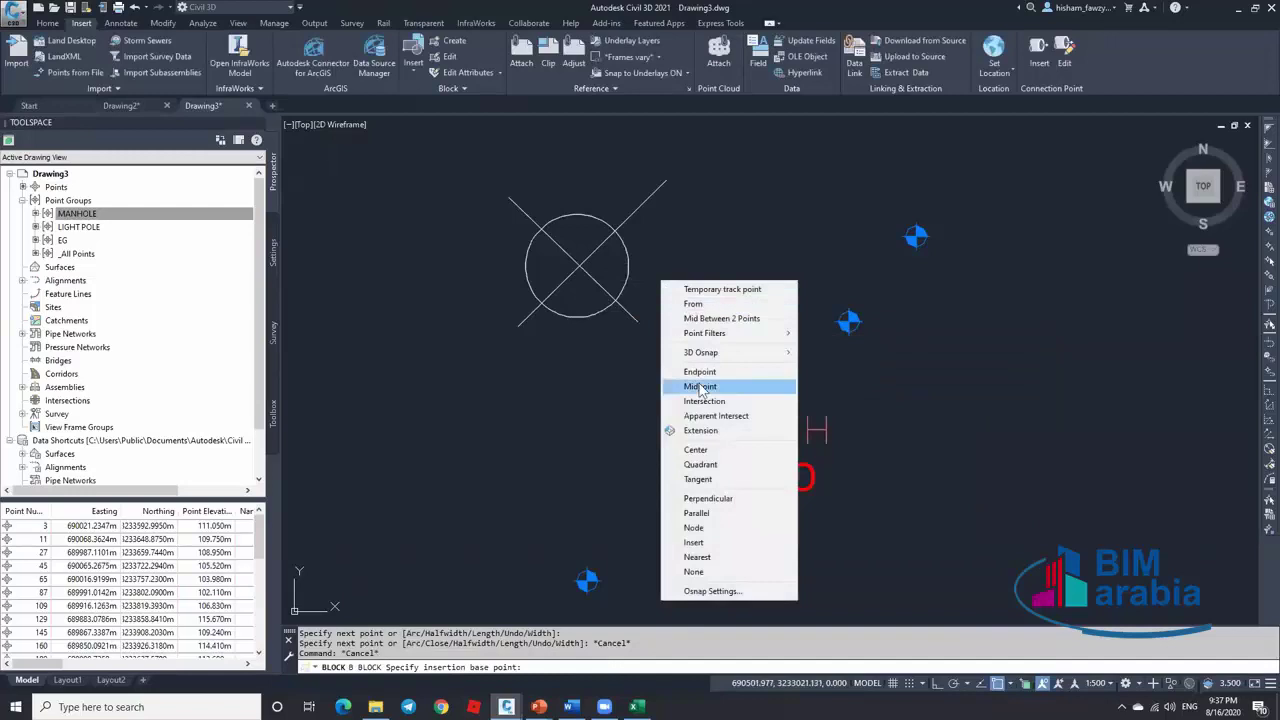
{"action": "left_click", "coordinate": [695, 449]}
{"action": "left_click", "coordinate": [626, 258]}
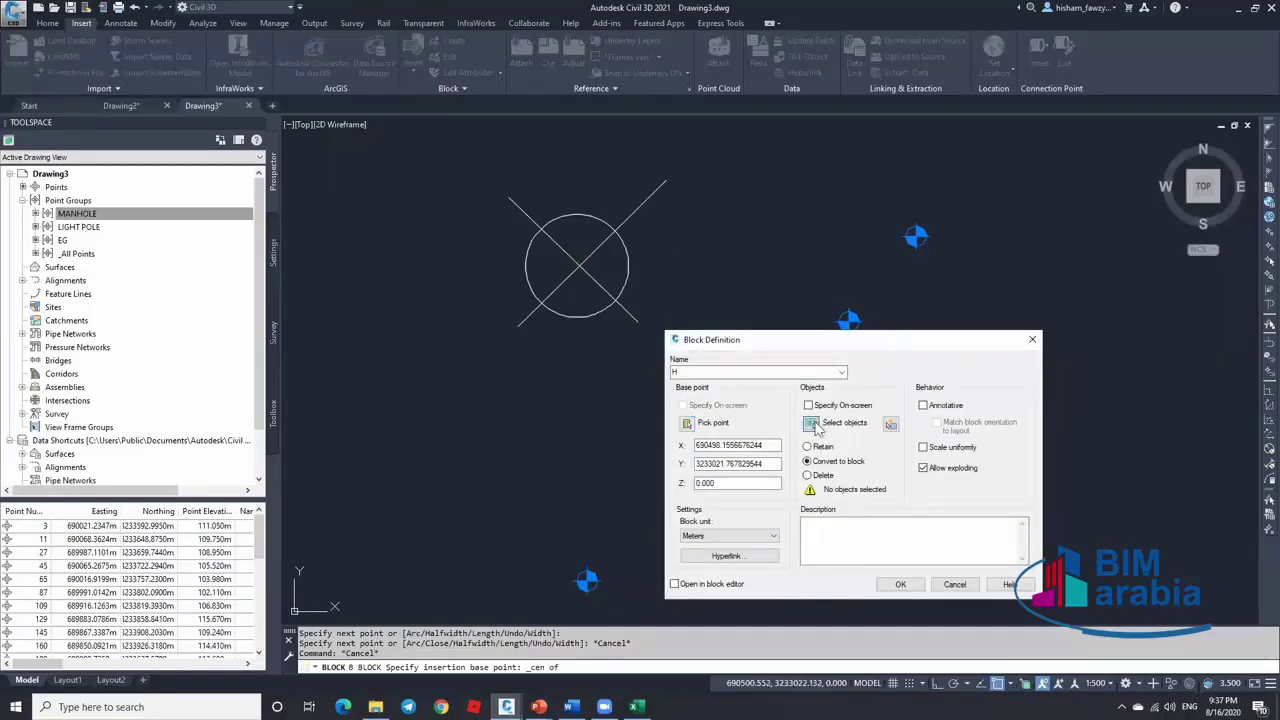
{"action": "left_click", "coordinate": [812, 423]}
{"action": "left_click", "coordinate": [685, 228]}
{"action": "left_click", "coordinate": [516, 310]}
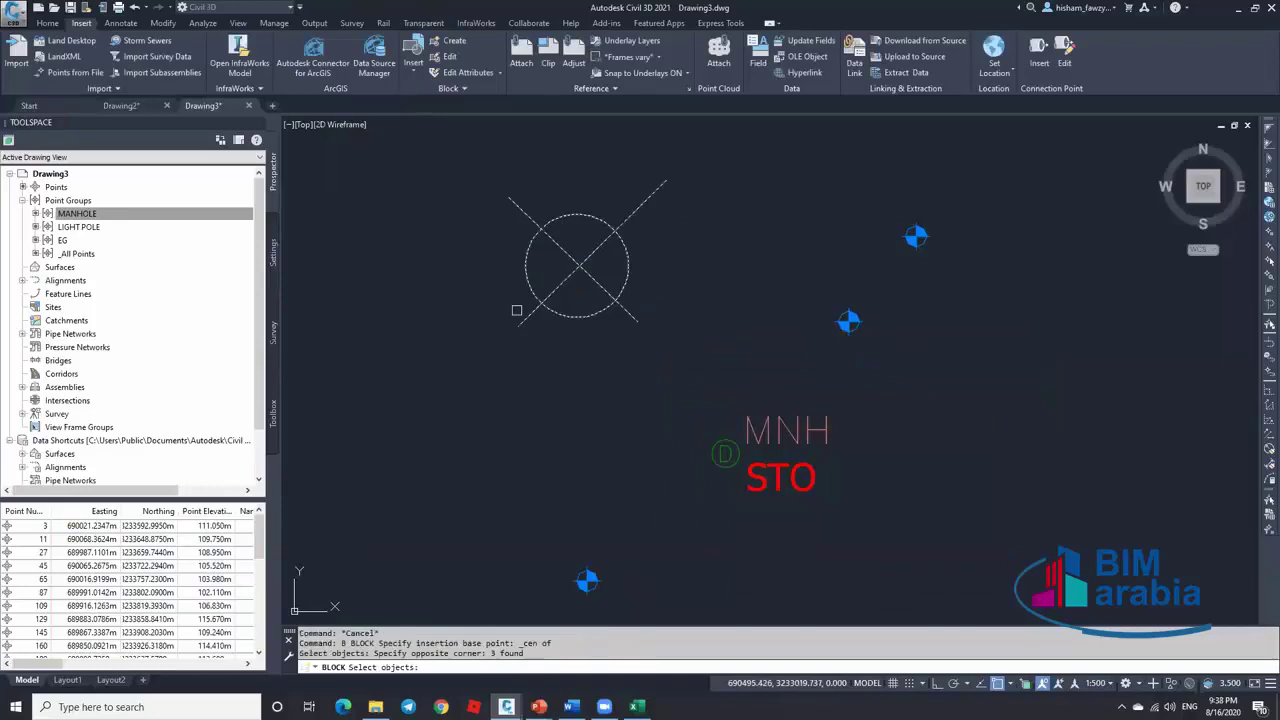
{"action": "key", "text": "Return"}
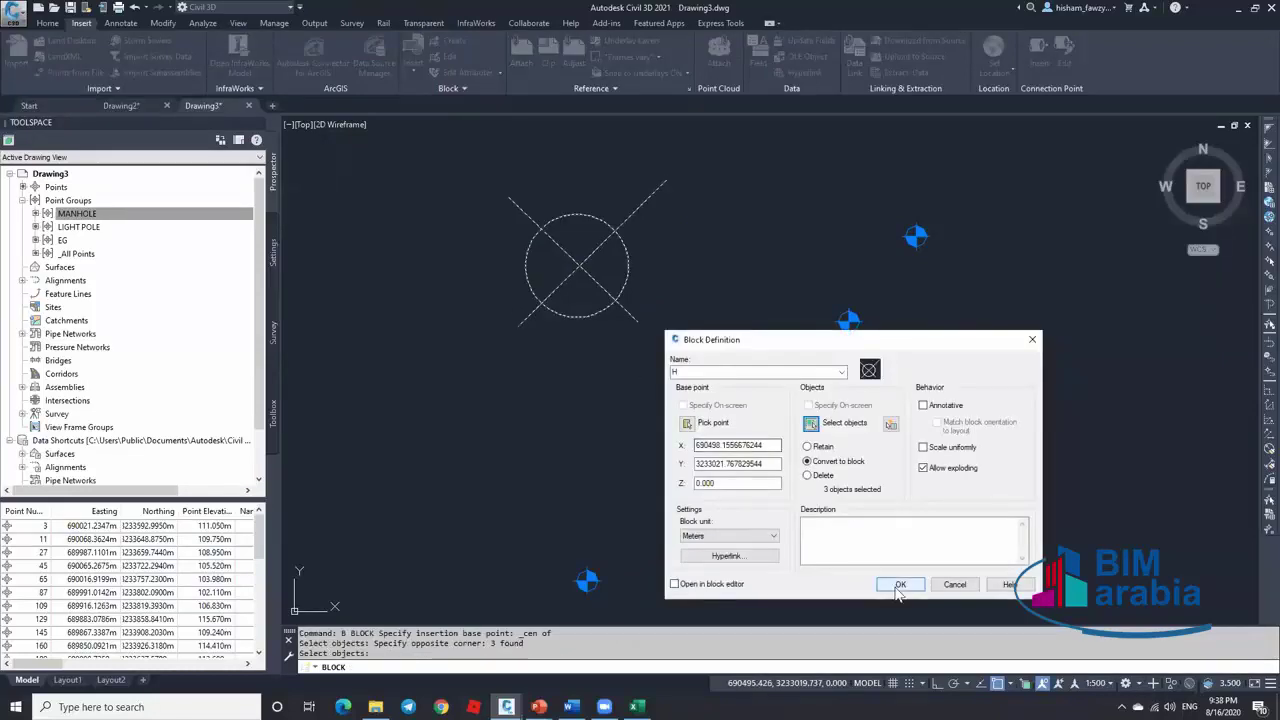
{"action": "left_click", "coordinate": [899, 587]}
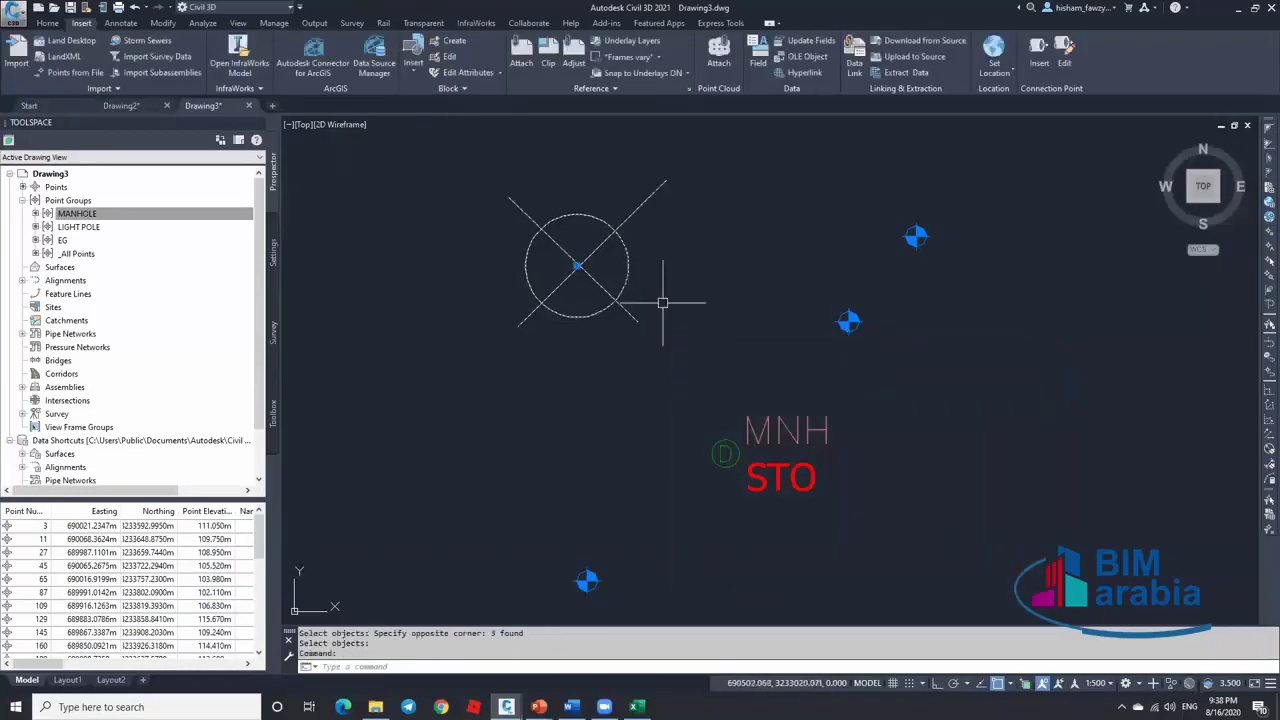
{"action": "key", "text": "Escape"}
{"action": "scroll", "coordinate": [662, 302], "scroll_direction": "down", "scroll_amount": 3}
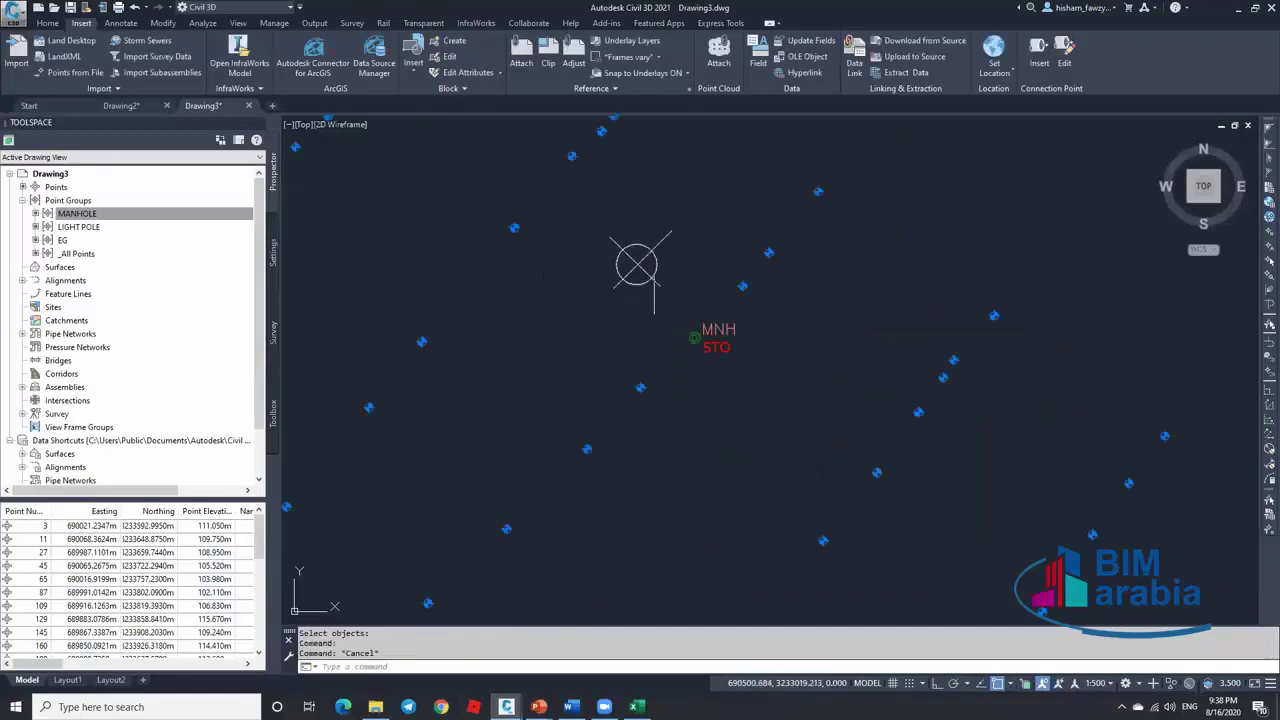
{"action": "scroll", "coordinate": [692, 340], "scroll_direction": "up", "scroll_amount": 3}
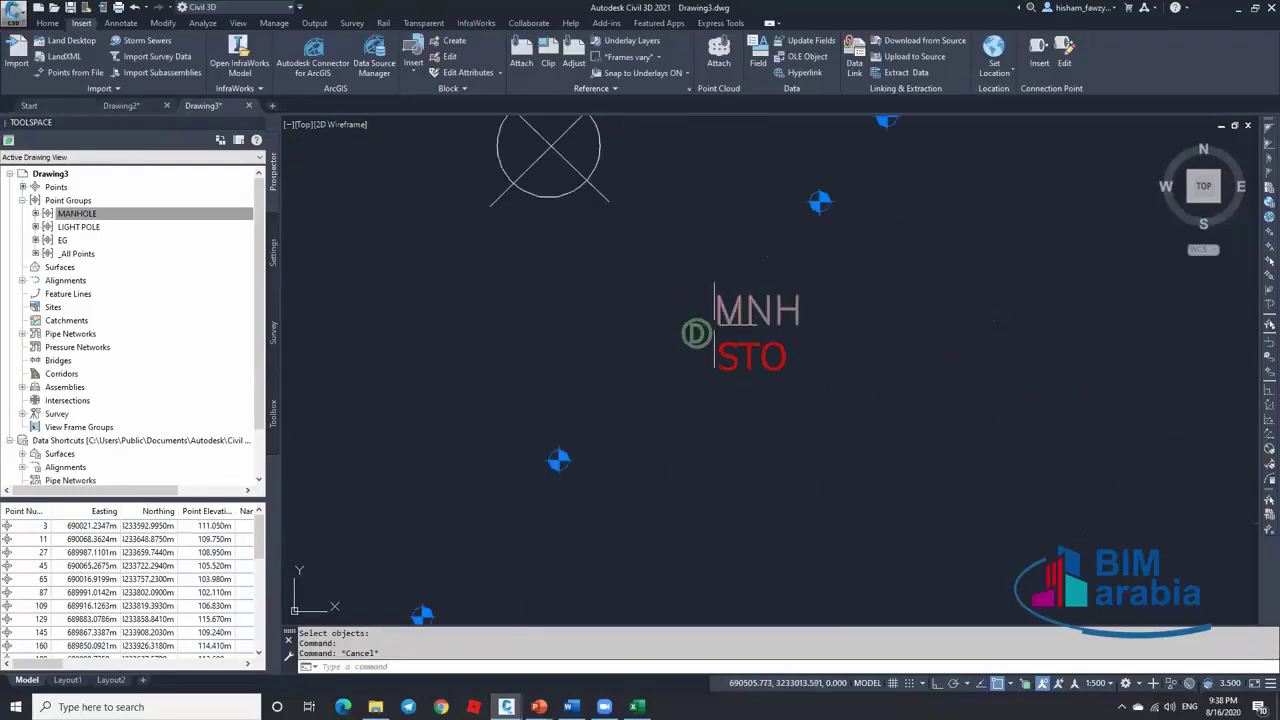
Open the MANHOLE group's properties and copy its current point style as a new style named H
{"action": "left_click", "coordinate": [130, 214]}
{"action": "right_click", "coordinate": [130, 214]}
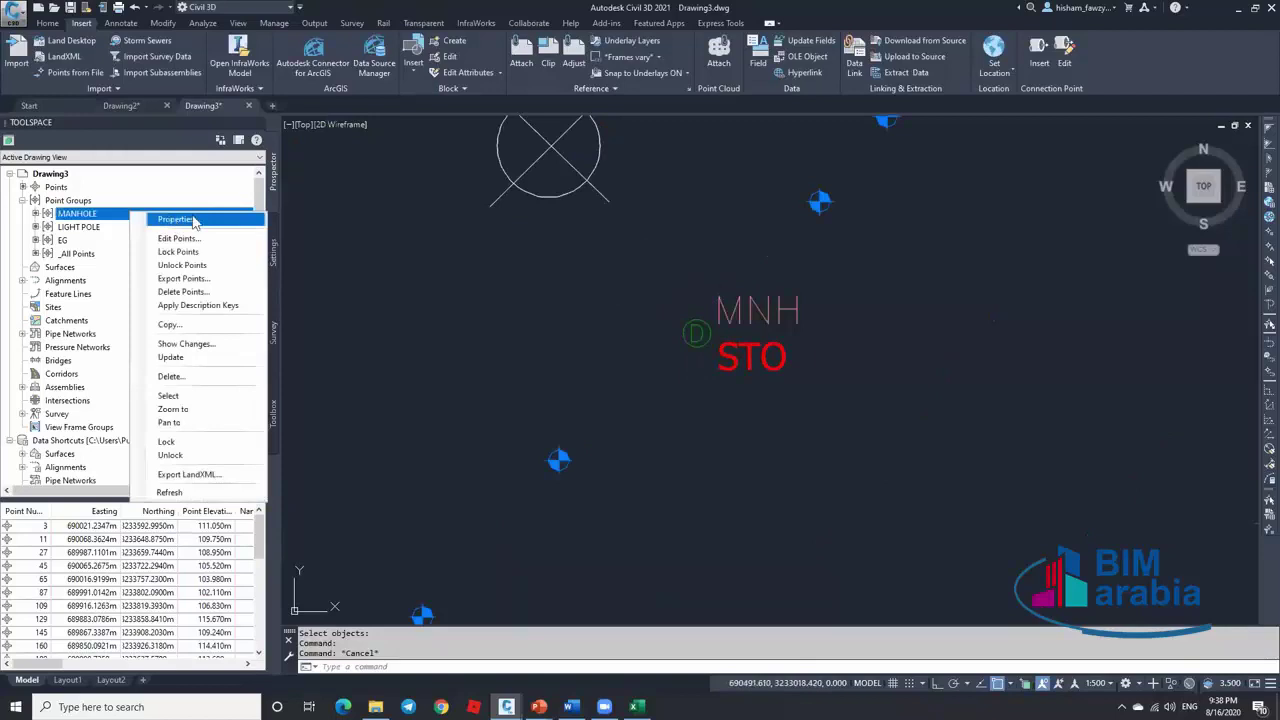
{"action": "left_click", "coordinate": [180, 218]}
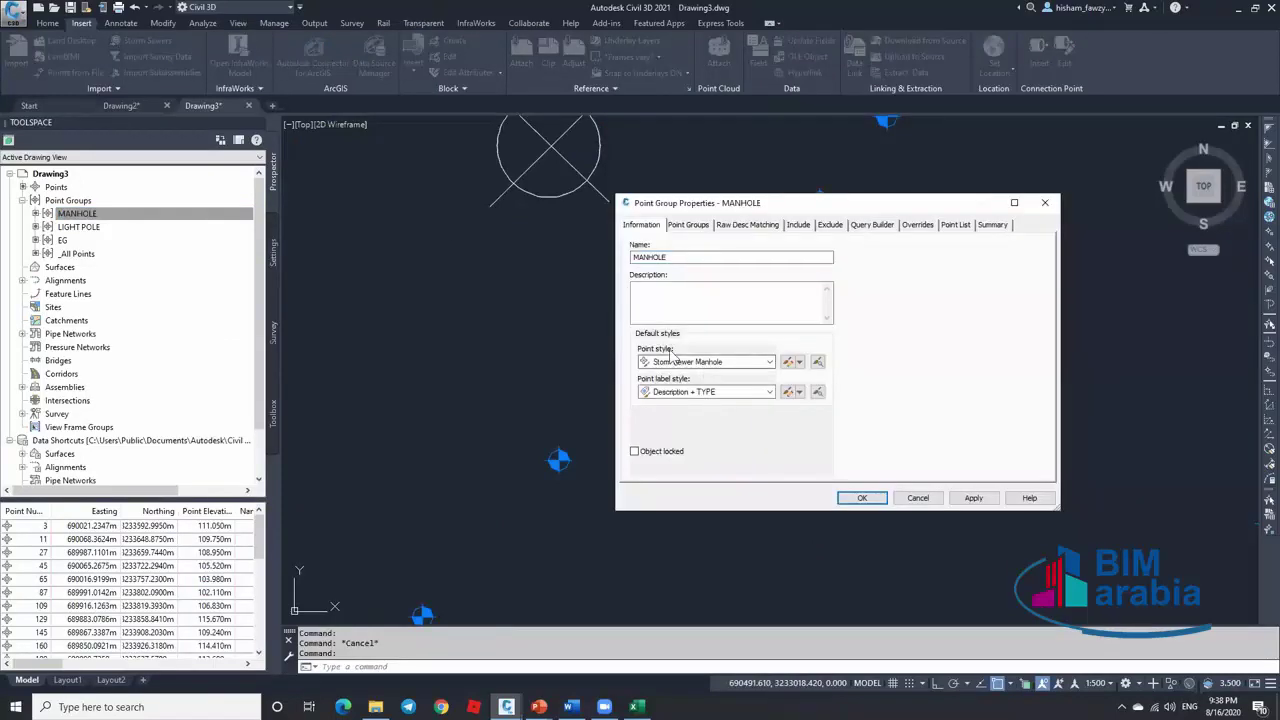
{"action": "left_click", "coordinate": [795, 362]}
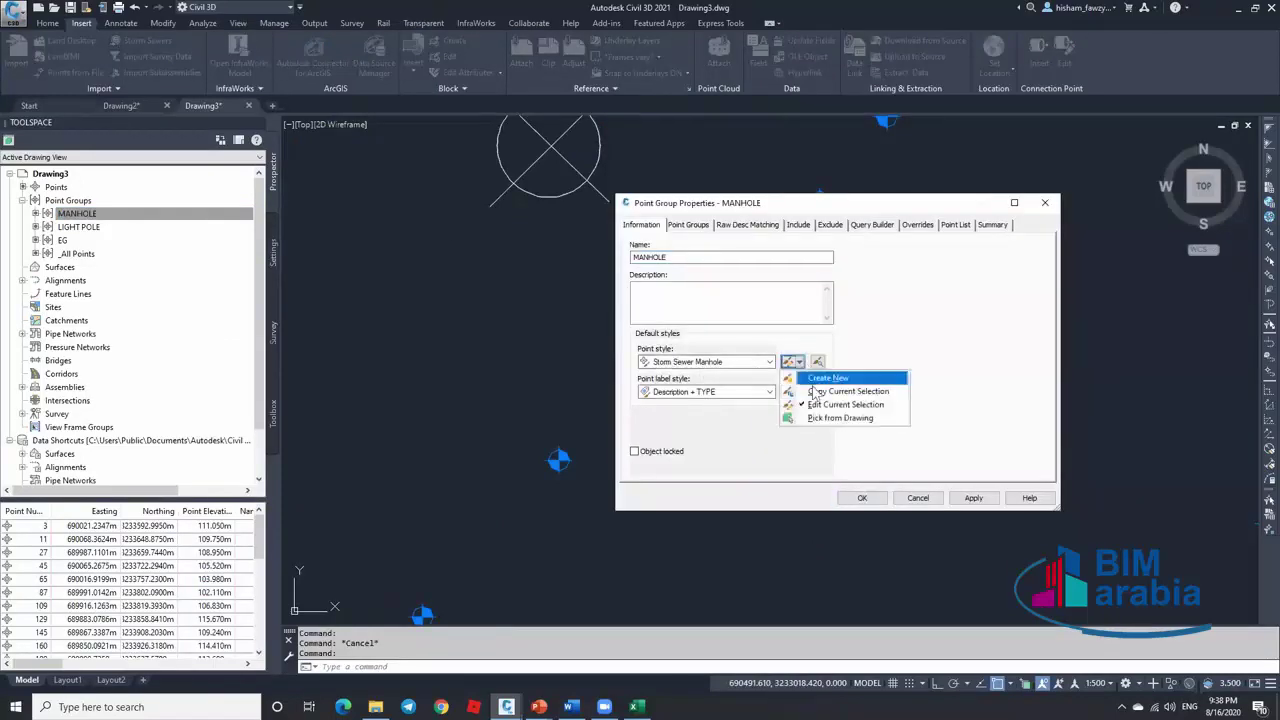
{"action": "left_click", "coordinate": [819, 390]}
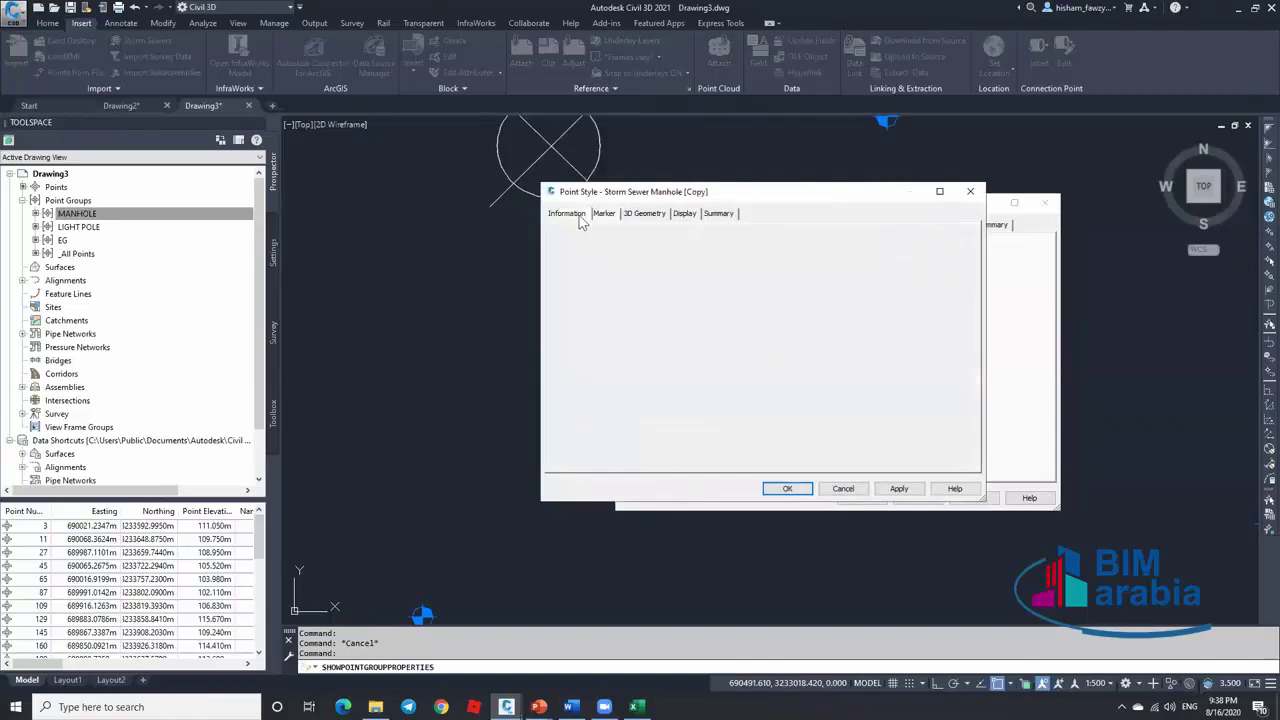
{"action": "type", "text": "H"}
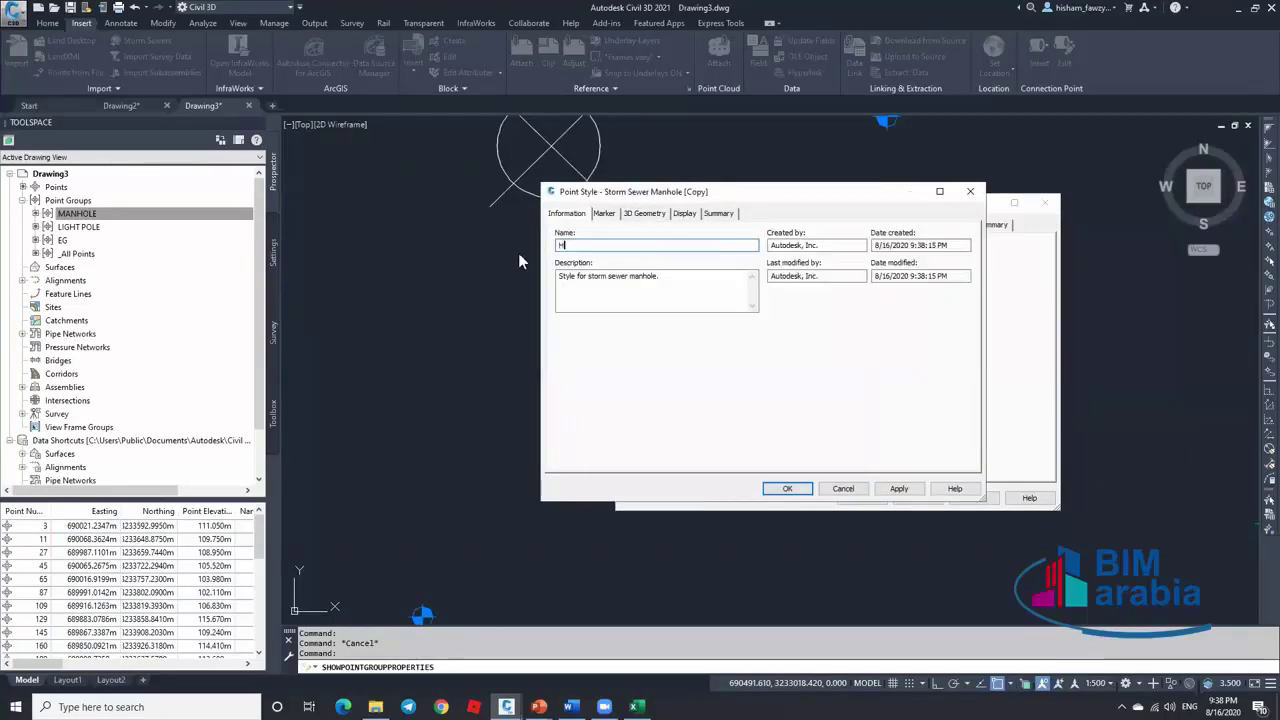
Choose the H block as the marker in the new point style's Marker settings
{"action": "left_click", "coordinate": [605, 214]}
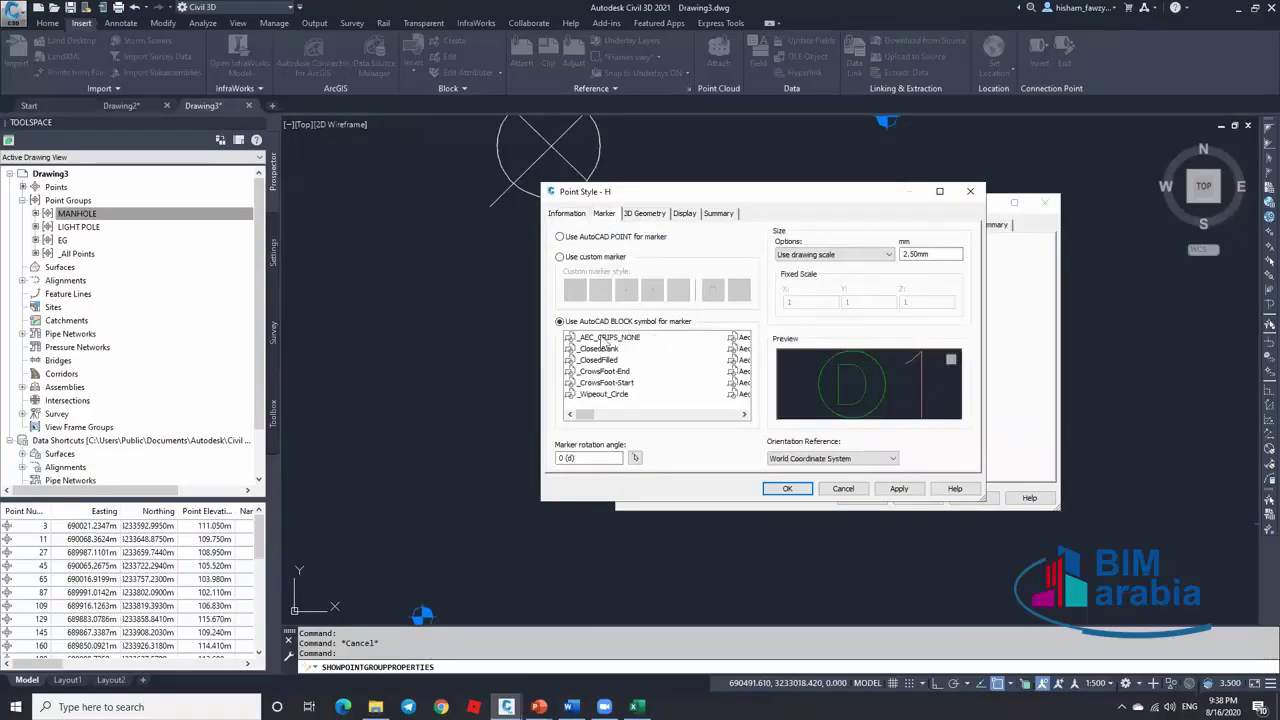
{"action": "right_click", "coordinate": [672, 380]}
{"action": "left_click", "coordinate": [714, 388]}
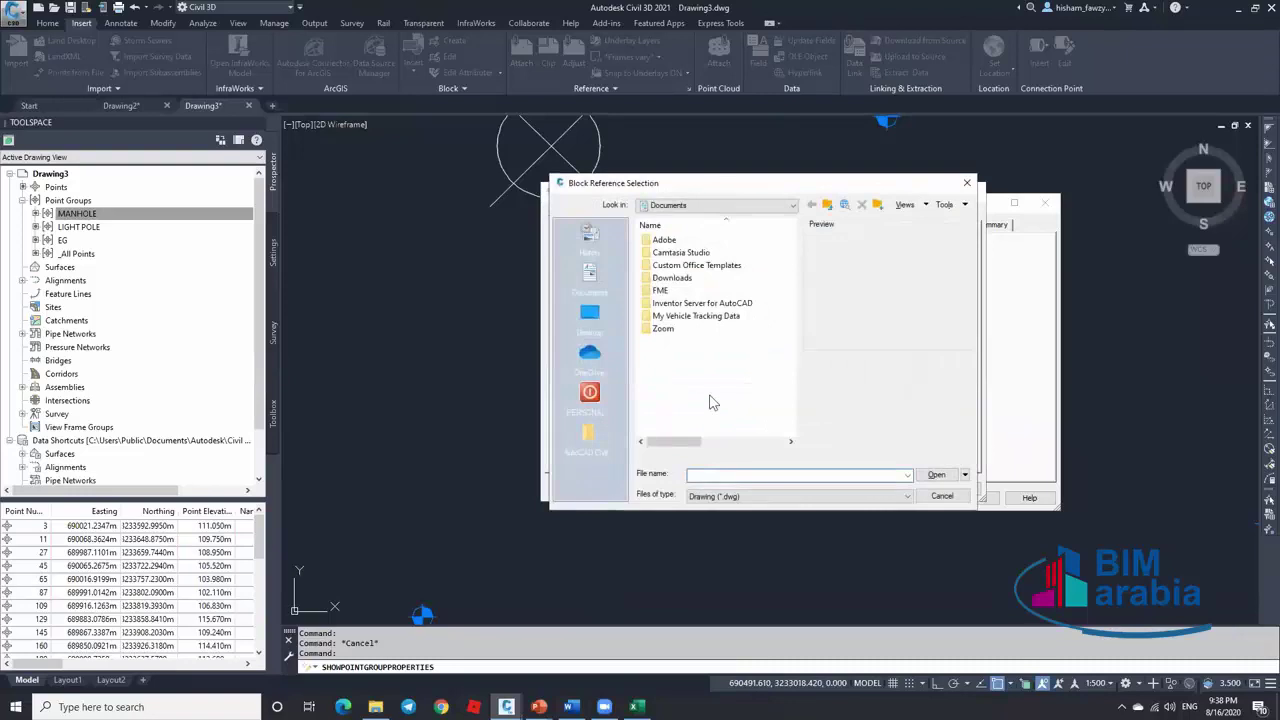
{"action": "left_click", "coordinate": [940, 496]}
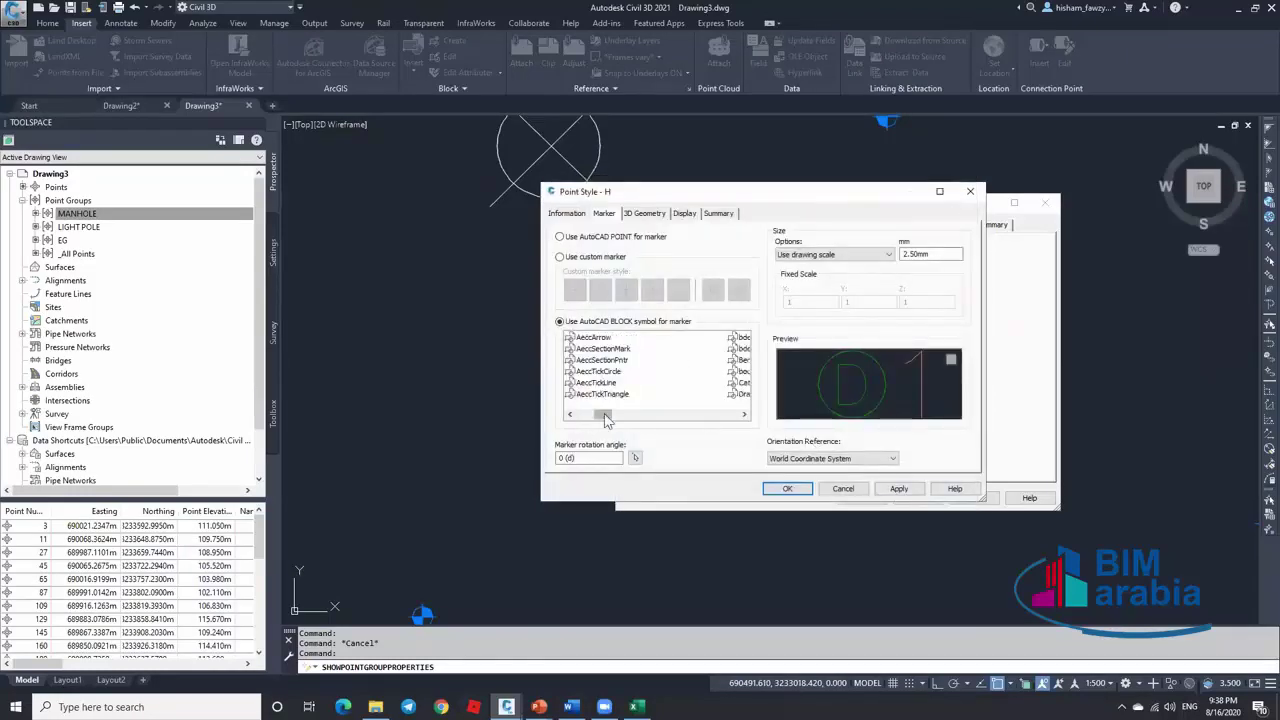
{"action": "left_click", "coordinate": [741, 415]}
{"action": "left_click", "coordinate": [741, 415]}
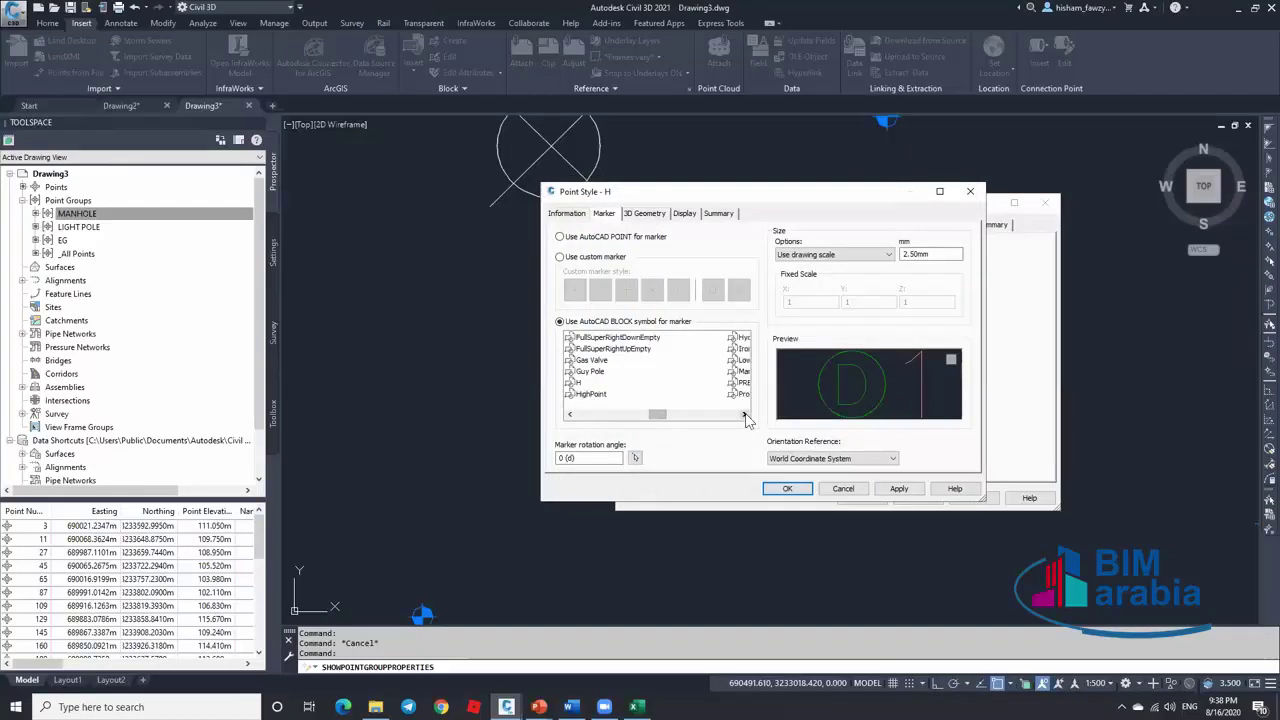
{"action": "left_click", "coordinate": [578, 383]}
Finish the marker settings and confirm both point style H and the MANHOLE group properties
{"action": "right_click", "coordinate": [651, 381]}
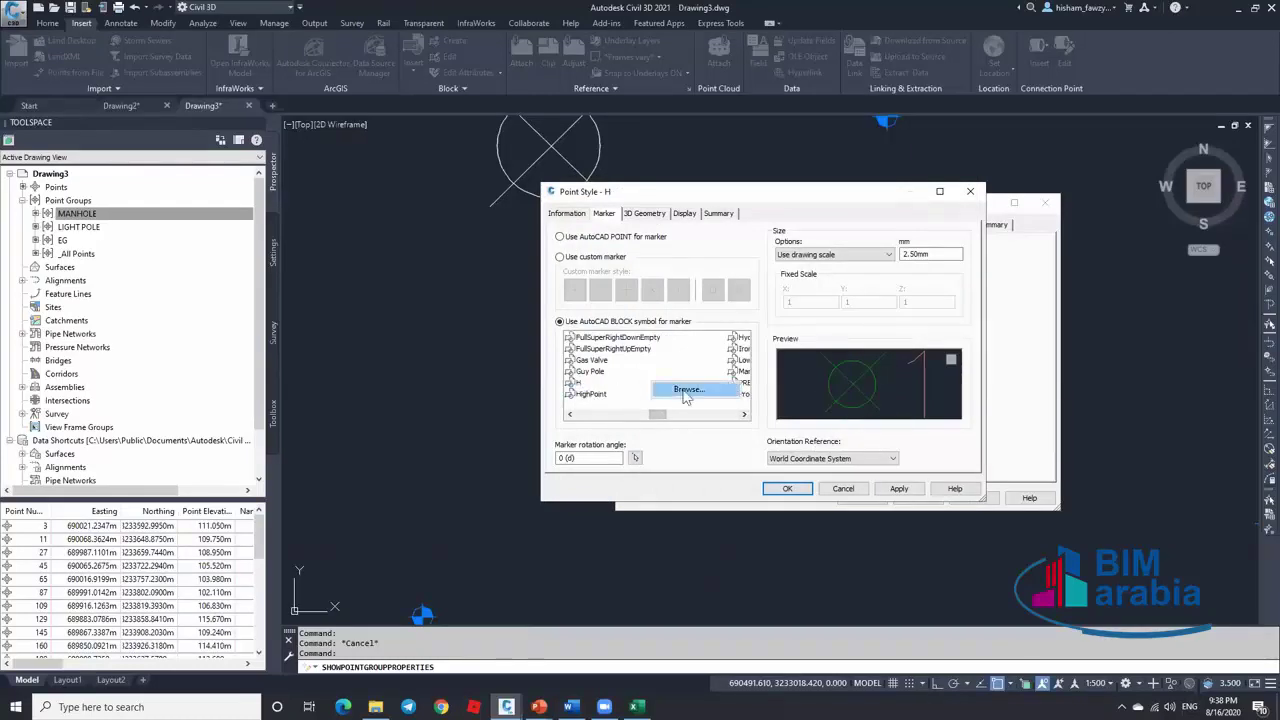
{"action": "left_click", "coordinate": [570, 416]}
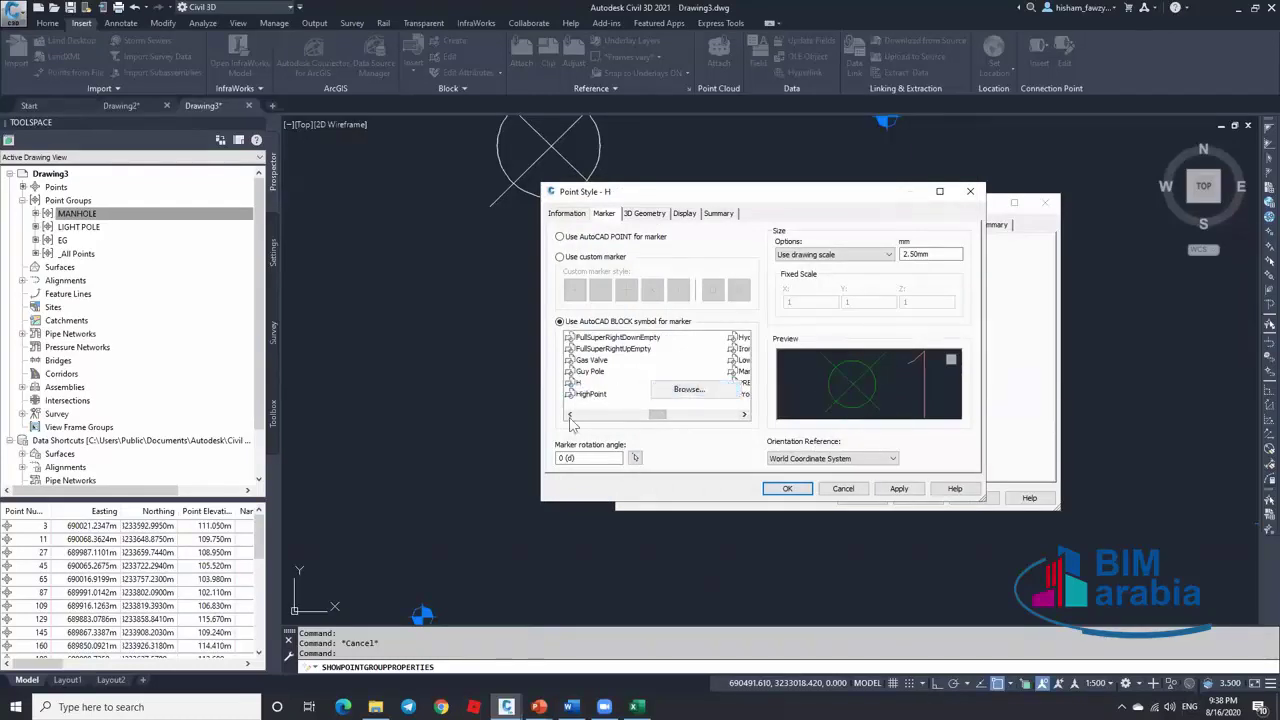
{"action": "left_click", "coordinate": [570, 416]}
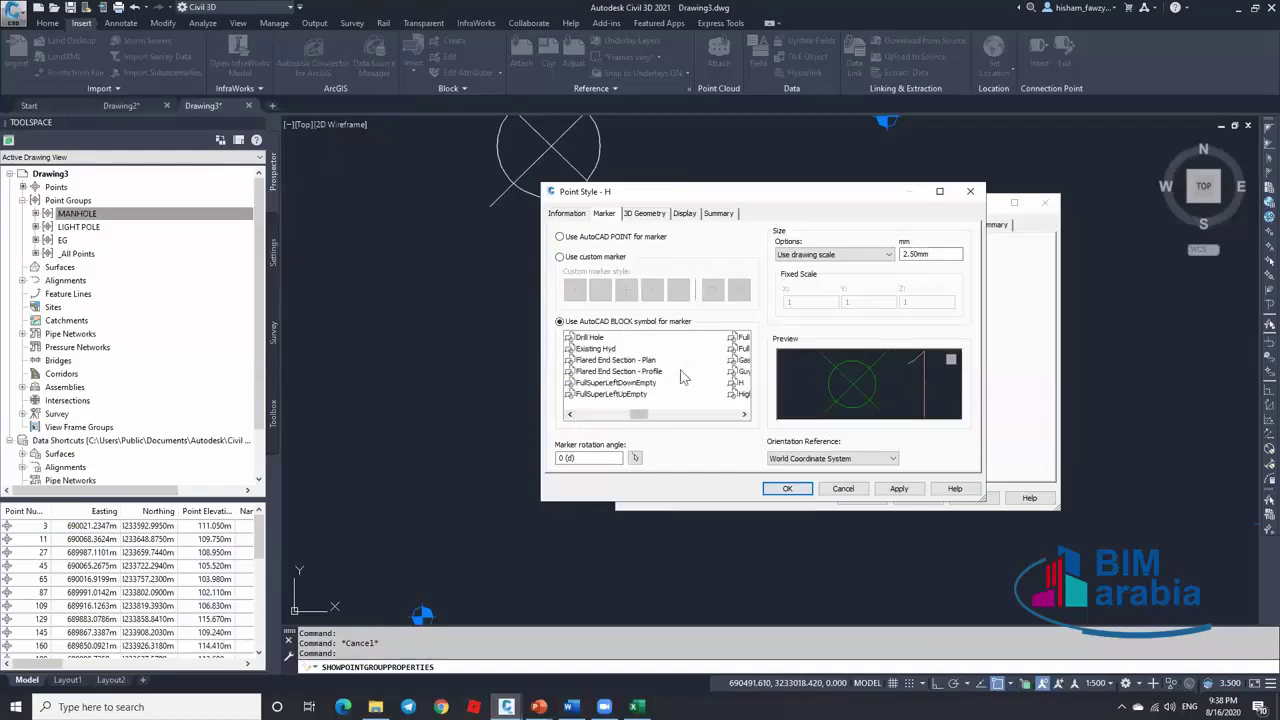
{"action": "left_click", "coordinate": [570, 414]}
{"action": "left_click", "coordinate": [570, 414]}
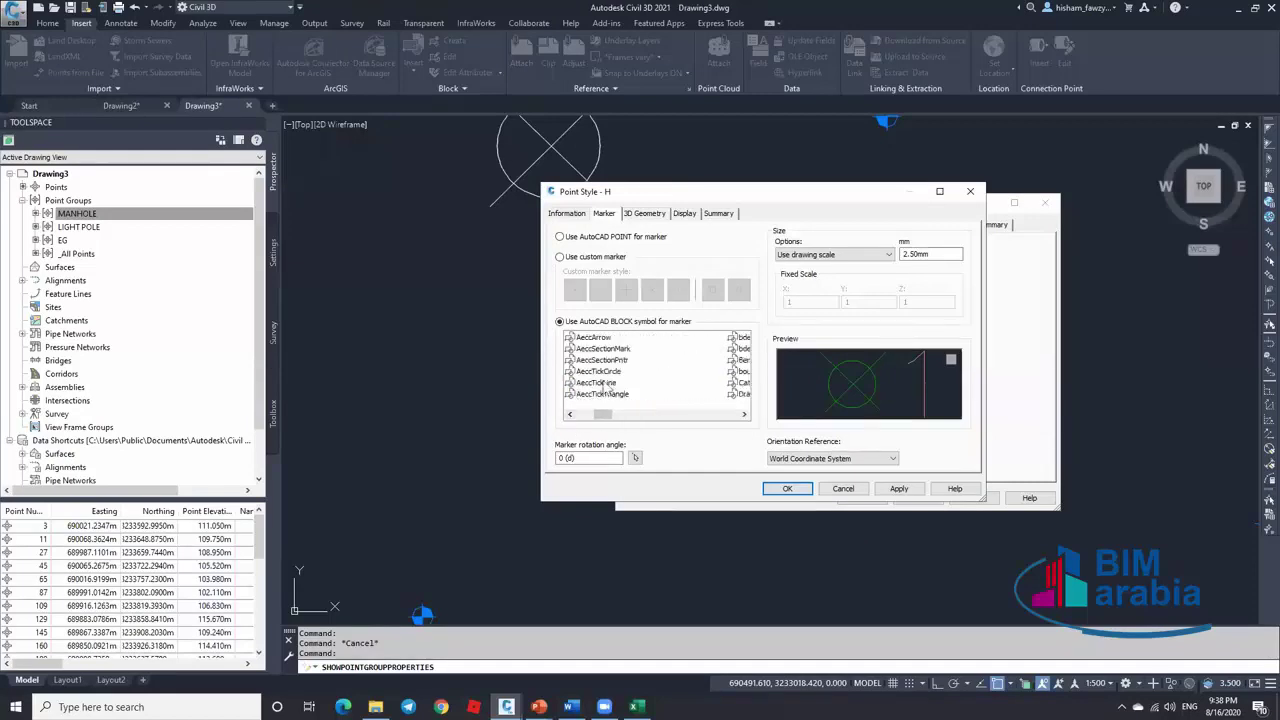
{"action": "left_click", "coordinate": [744, 415]}
{"action": "left_click", "coordinate": [744, 415]}
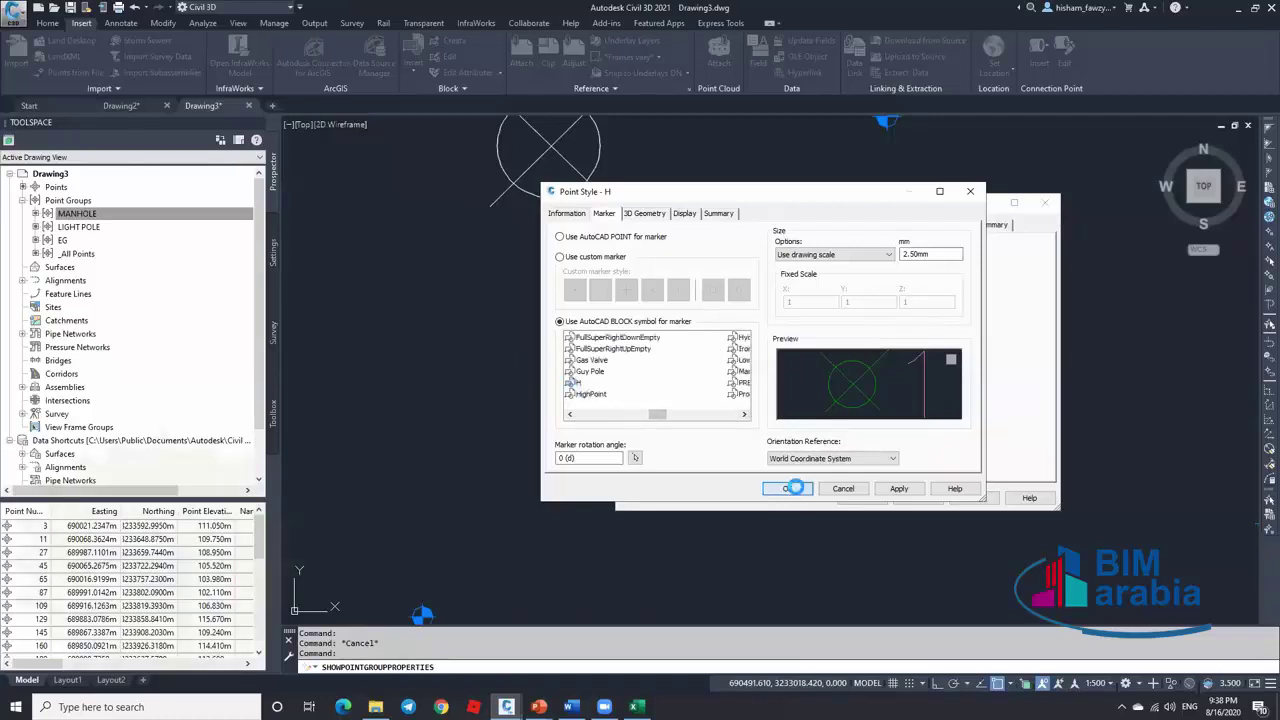
{"action": "left_click", "coordinate": [789, 488]}
{"action": "left_click", "coordinate": [866, 497]}
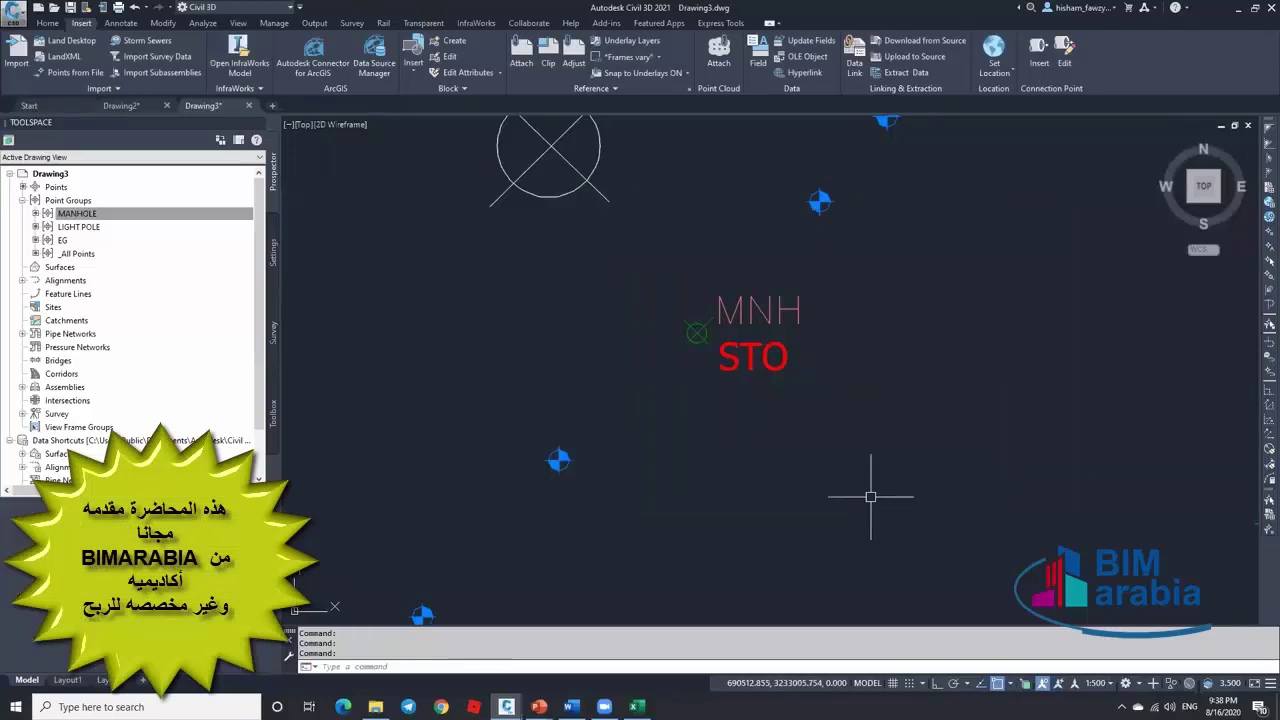
{"action": "scroll", "coordinate": [694, 330], "scroll_direction": "up", "scroll_amount": 6}
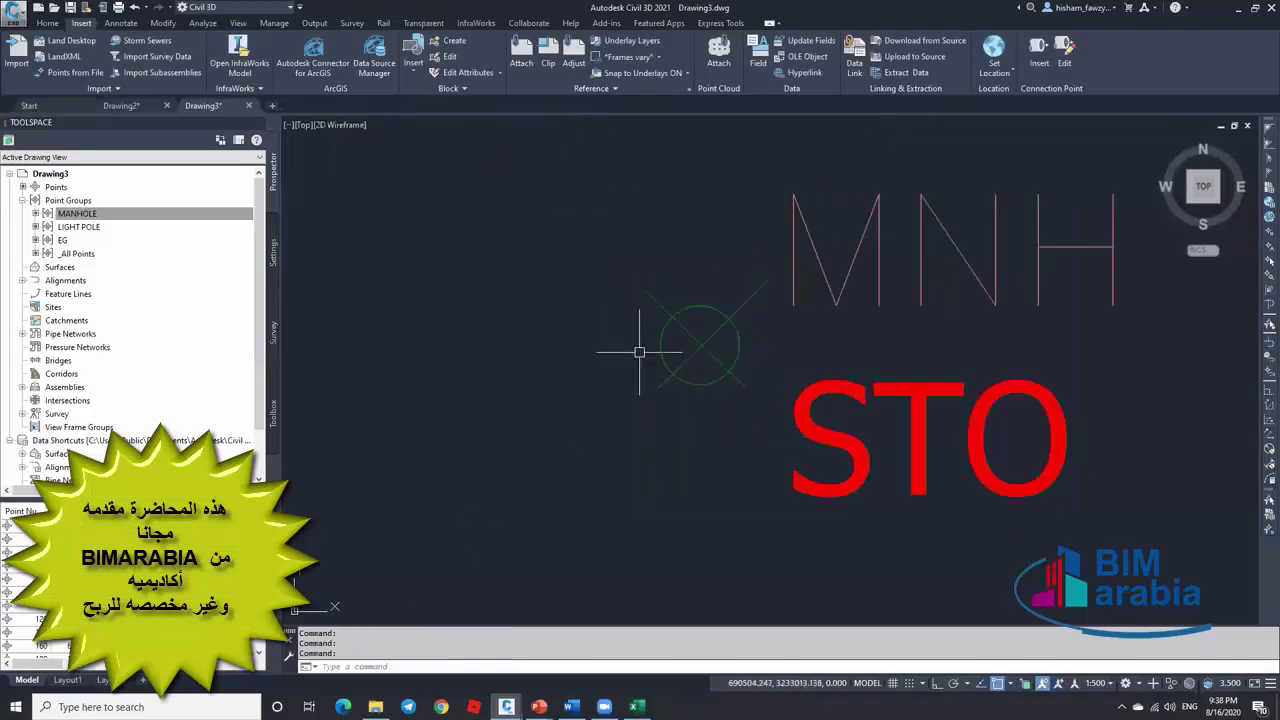
{"action": "scroll", "coordinate": [720, 365], "scroll_direction": "down", "scroll_amount": 4}
{"action": "scroll", "coordinate": [710, 368], "scroll_direction": "down", "scroll_amount": 4}
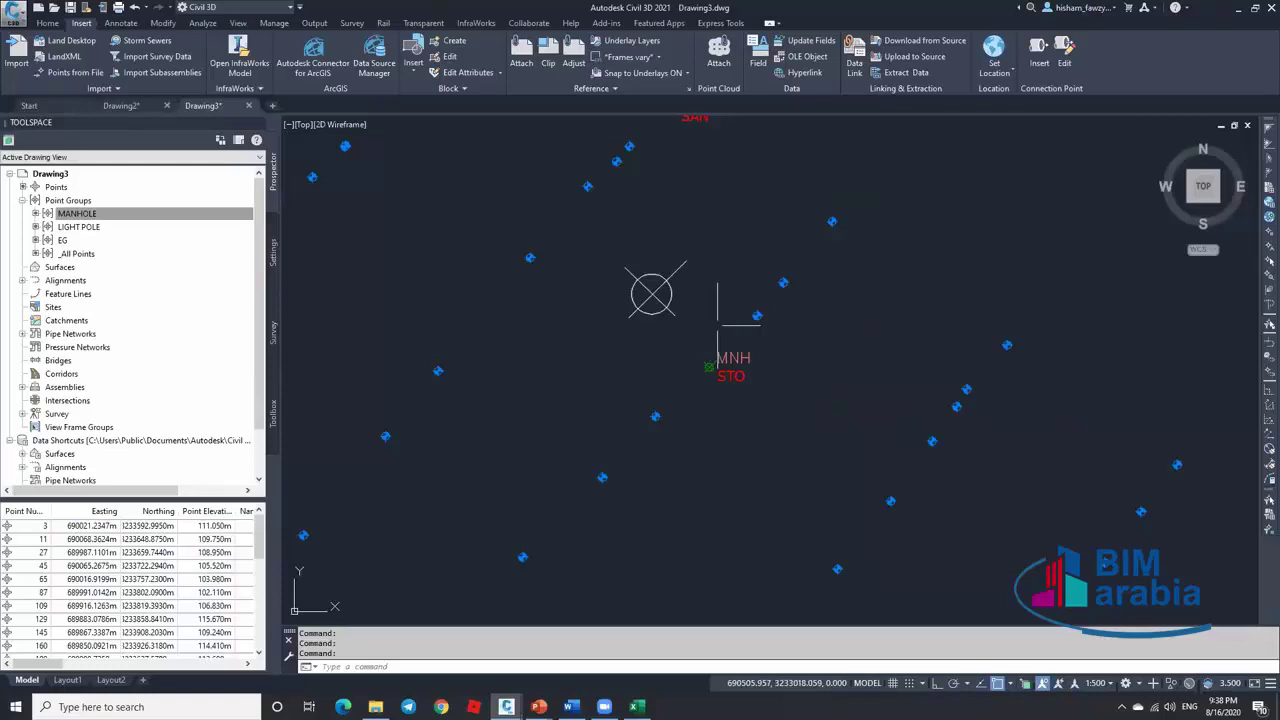
{"action": "scroll", "coordinate": [718, 347], "scroll_direction": "up", "scroll_amount": 5}
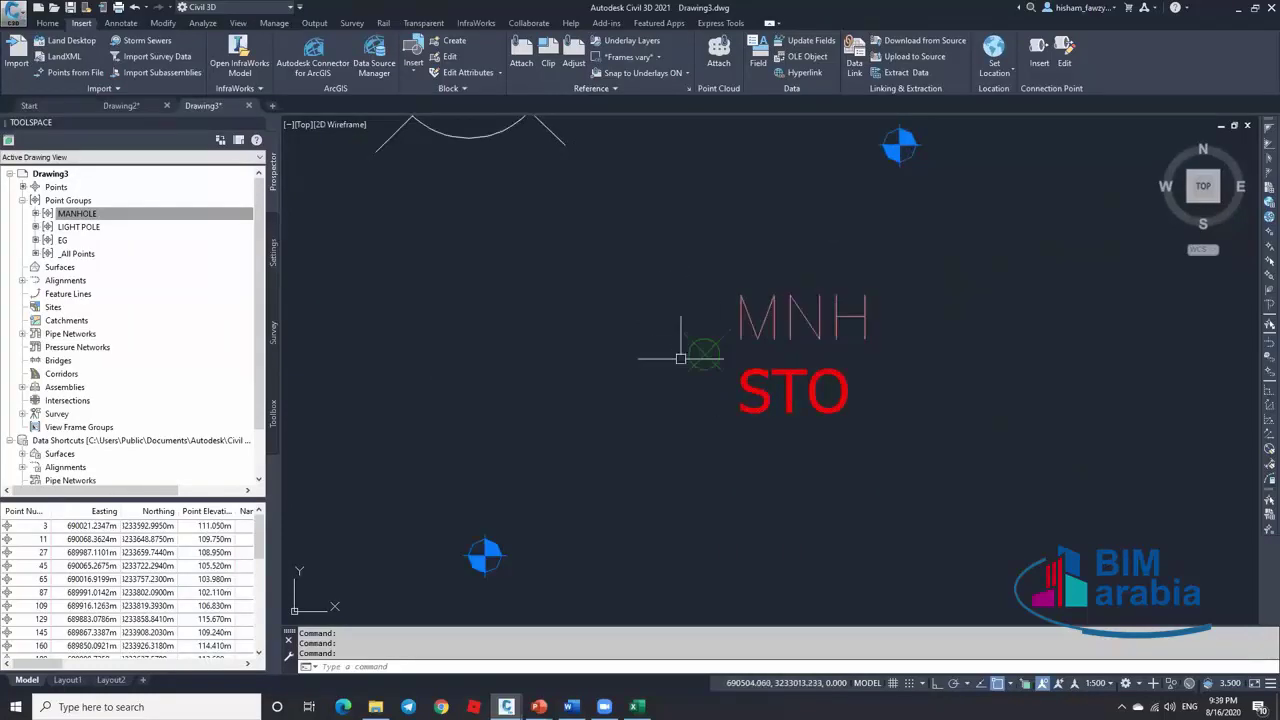
Open the MANHOLE group properties and review the Description + TYPE label style's text contents
{"action": "right_click", "coordinate": [151, 213]}
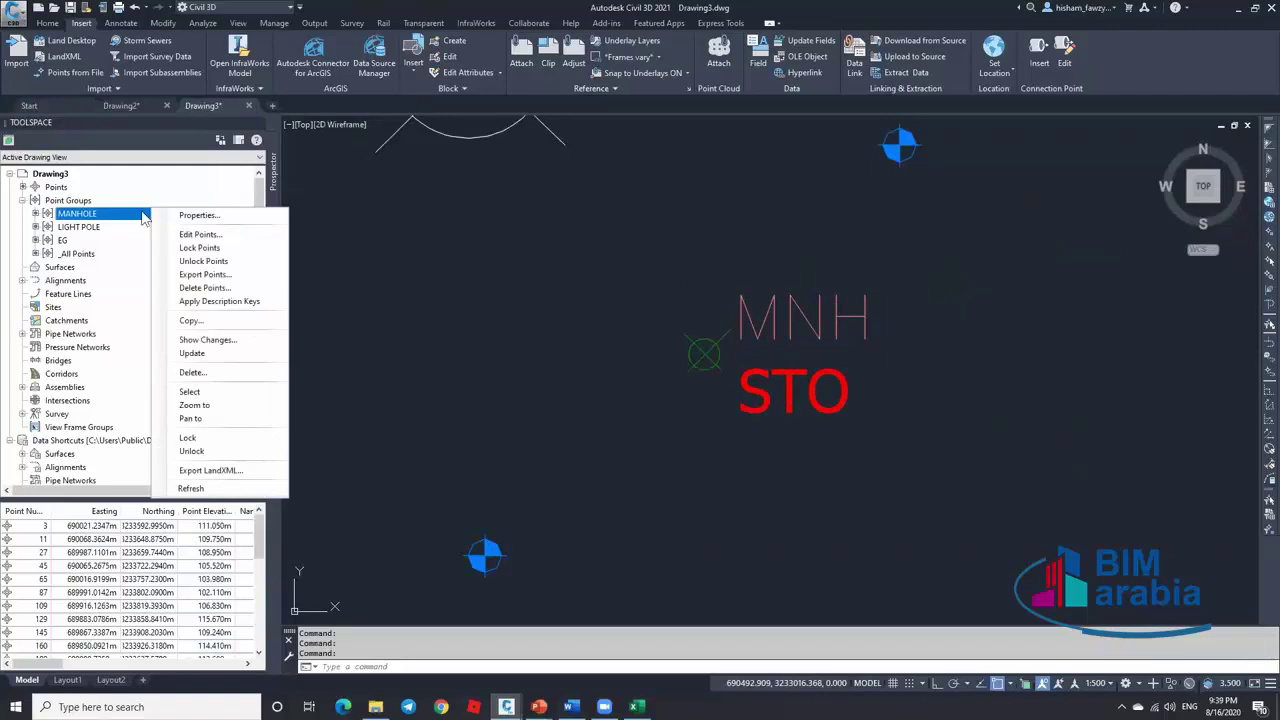
{"action": "left_click", "coordinate": [186, 219]}
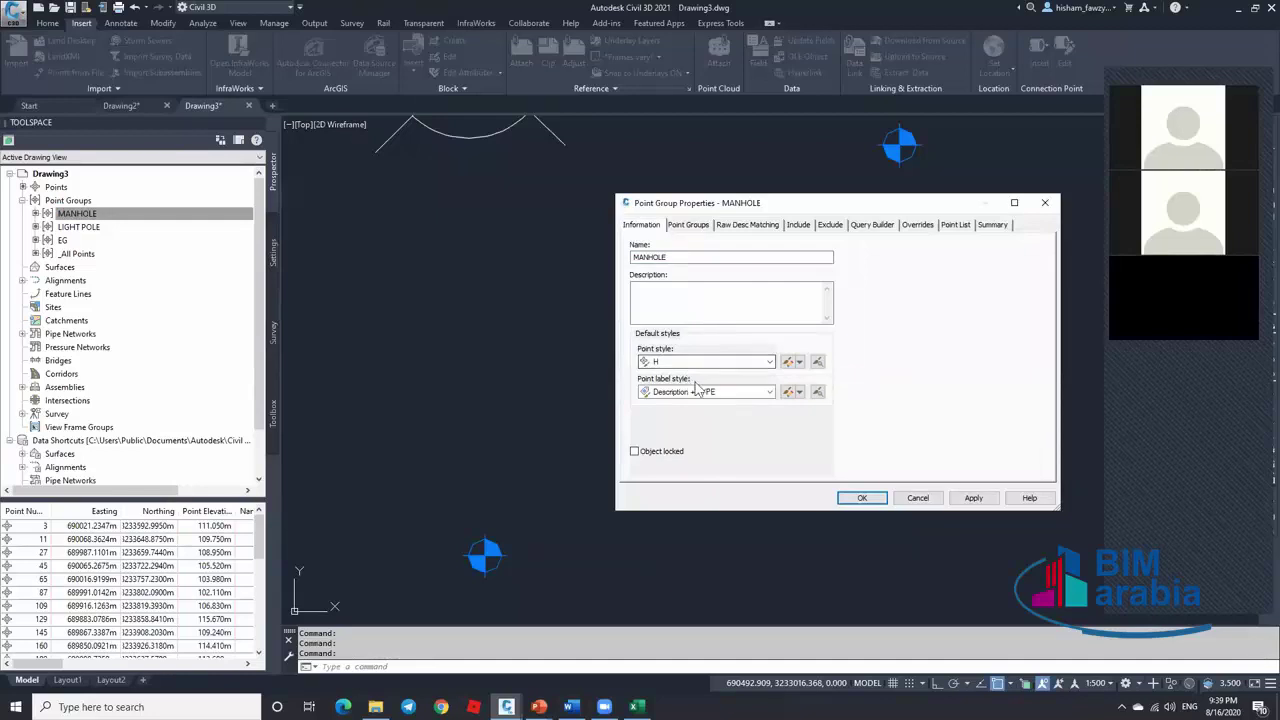
{"action": "left_click", "coordinate": [798, 392]}
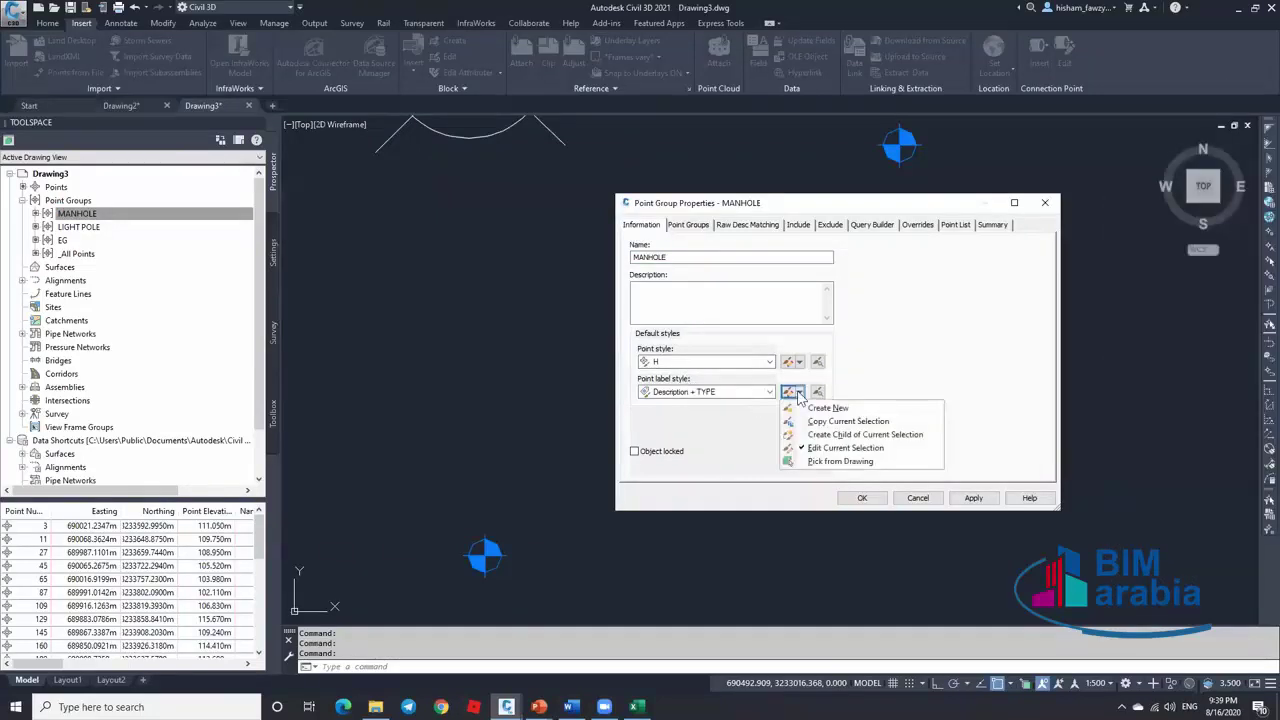
{"action": "left_click", "coordinate": [829, 452]}
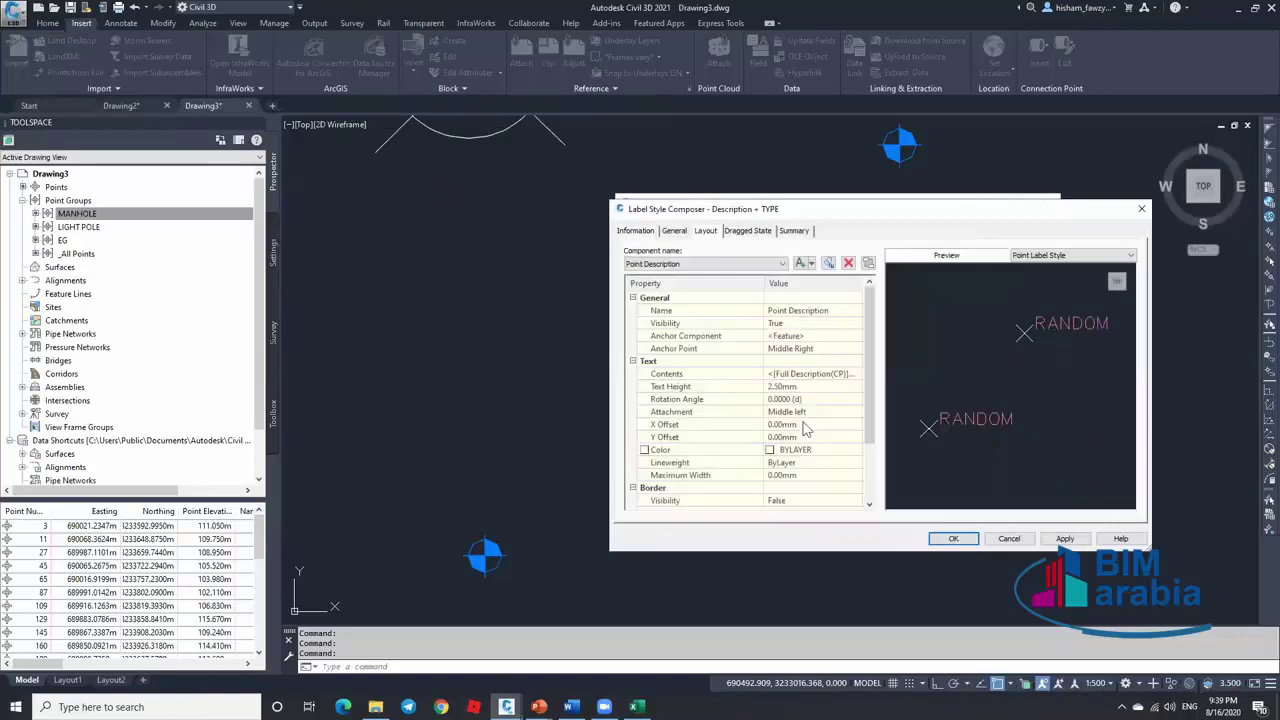
{"action": "left_click_drag", "start_coordinate": [820, 213], "coordinate": [655, 137]}
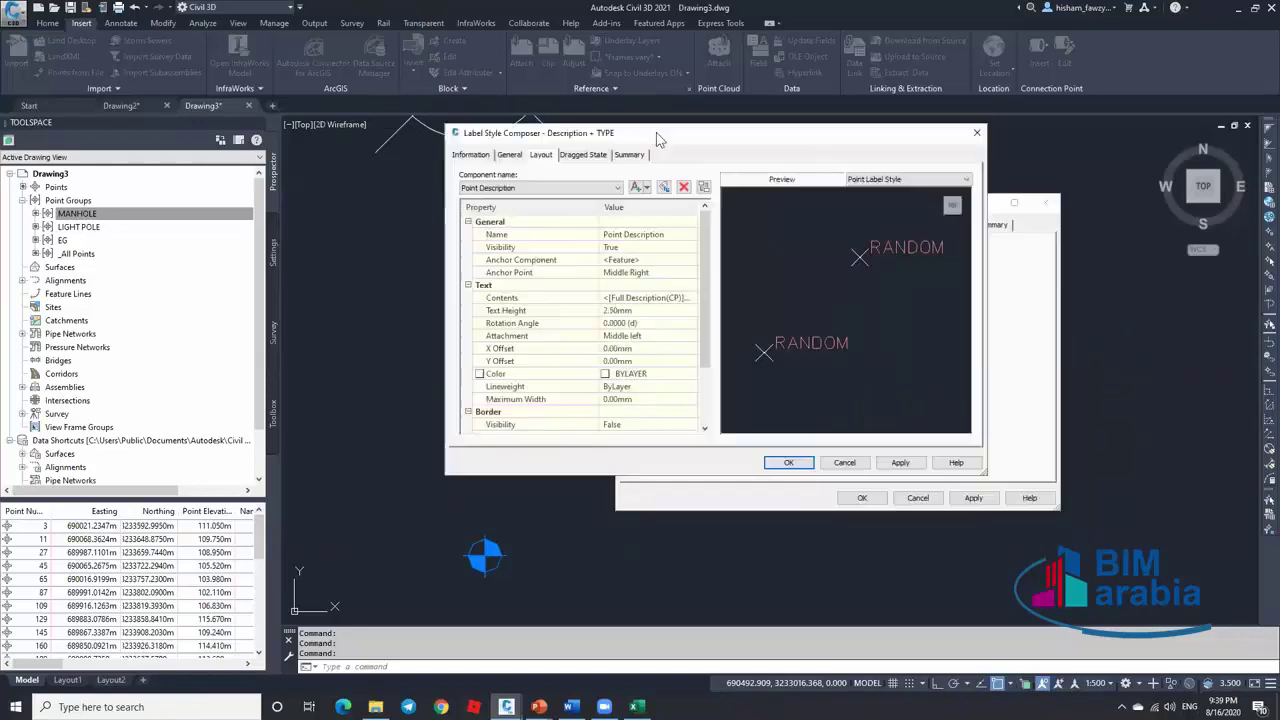
{"action": "left_click", "coordinate": [610, 297]}
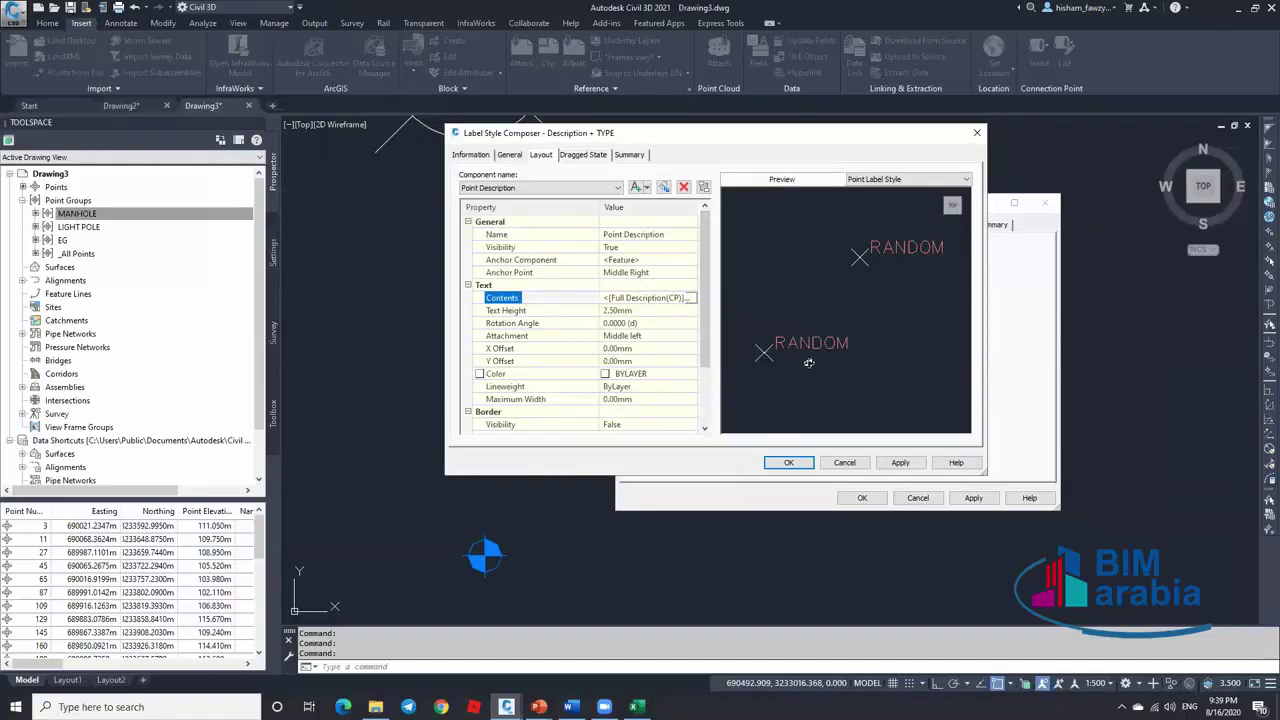
{"action": "left_click", "coordinate": [845, 464]}
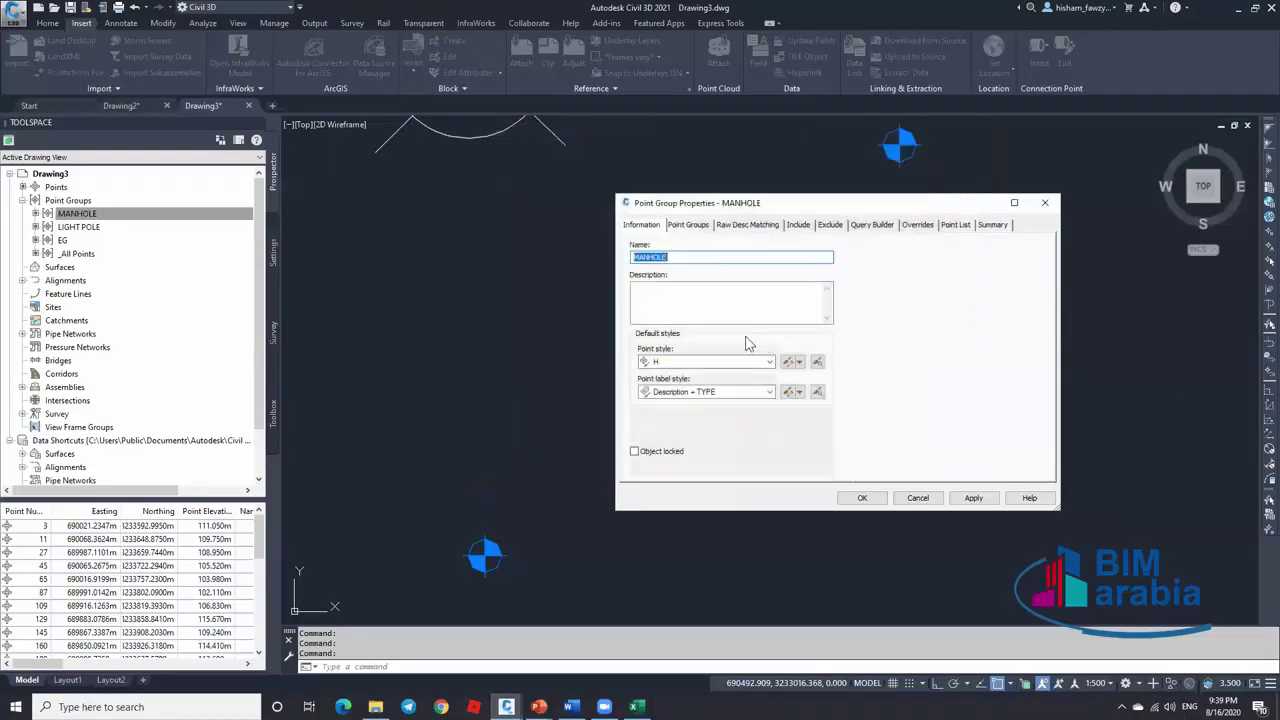
Switch the label style to Elevation Only and review its Information, General, Layout and Dragged State tabs
{"action": "left_click", "coordinate": [712, 391]}
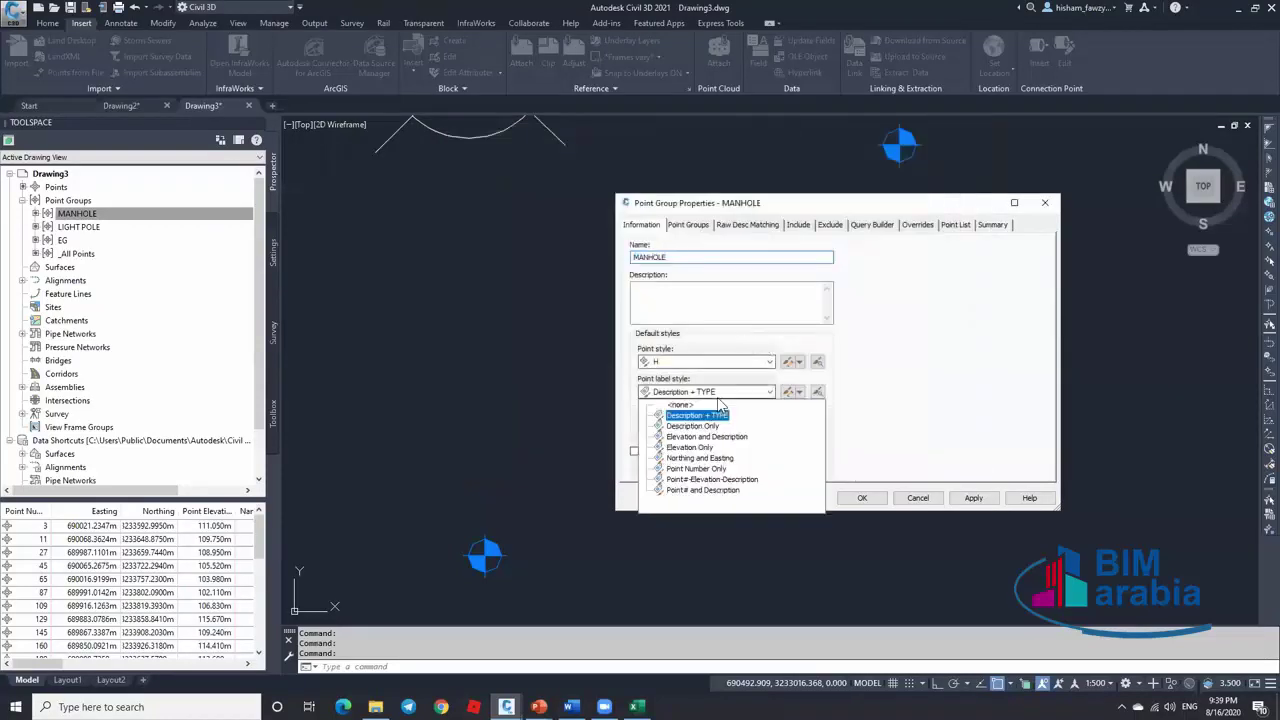
{"action": "left_click", "coordinate": [700, 447]}
{"action": "left_click", "coordinate": [787, 391]}
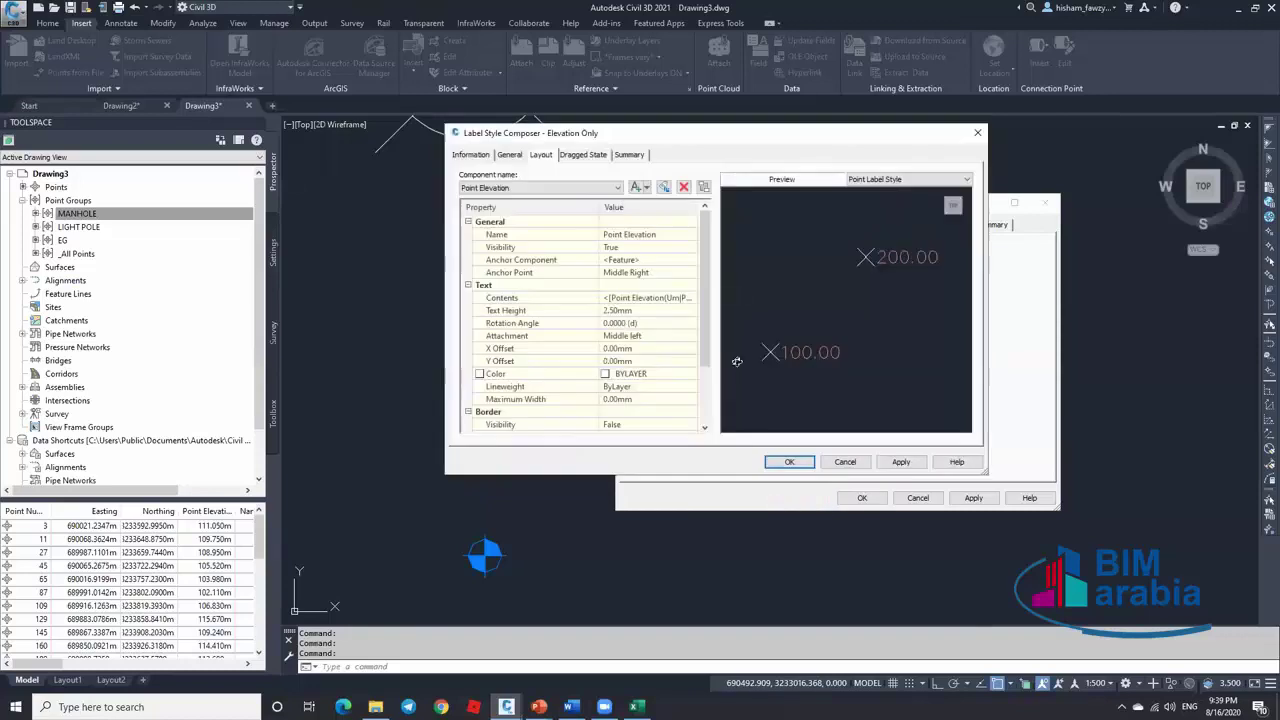
{"action": "left_click", "coordinate": [478, 155]}
{"action": "left_click", "coordinate": [510, 155]}
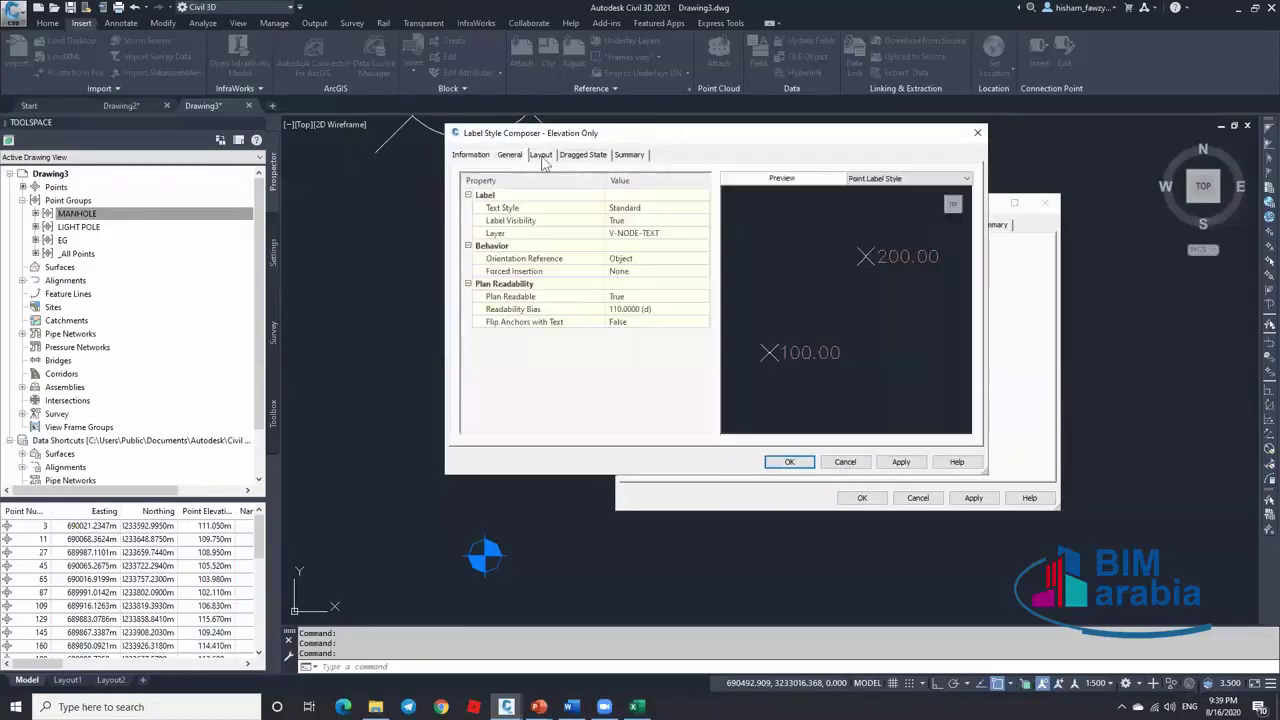
{"action": "left_click", "coordinate": [541, 156]}
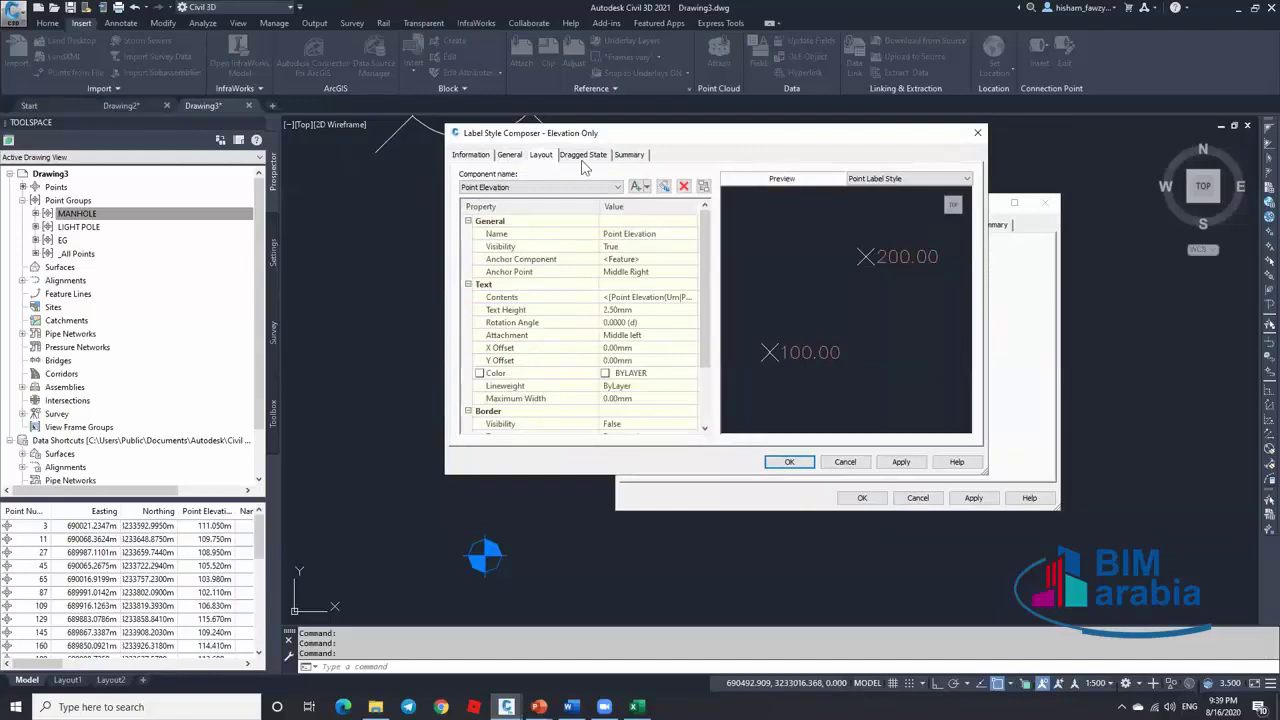
{"action": "left_click", "coordinate": [587, 158]}
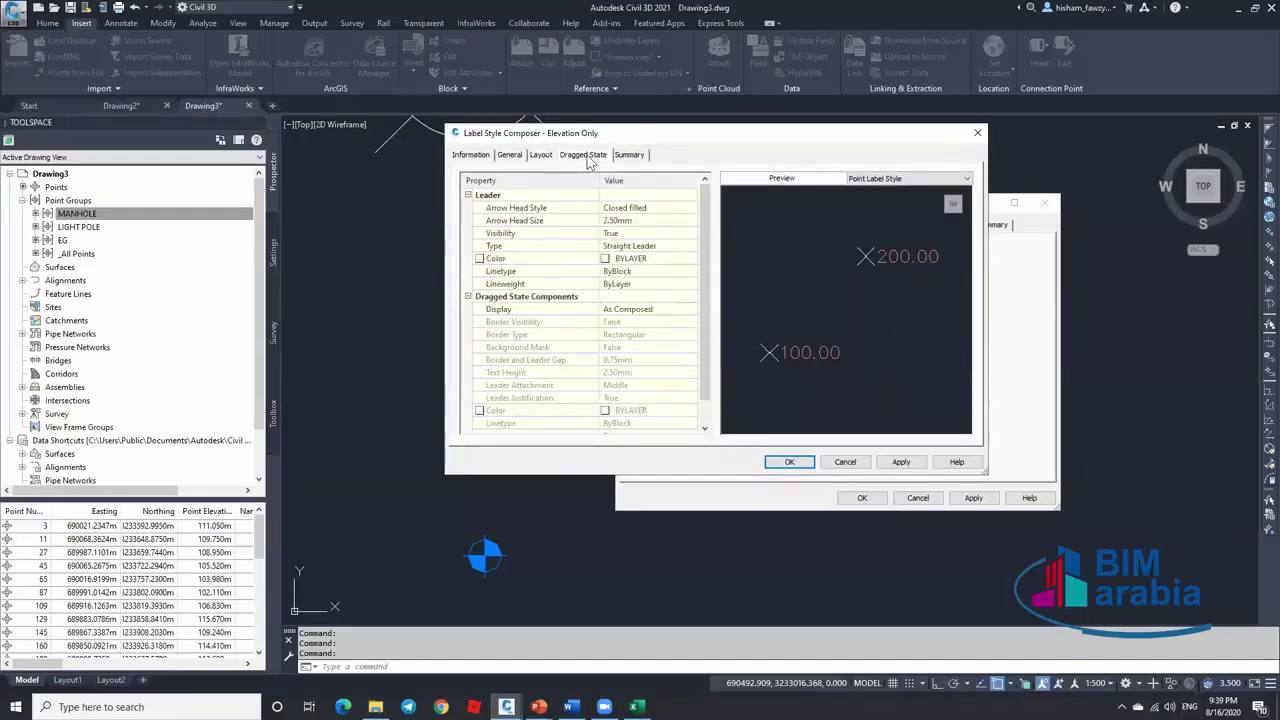
{"action": "left_click", "coordinate": [539, 158]}
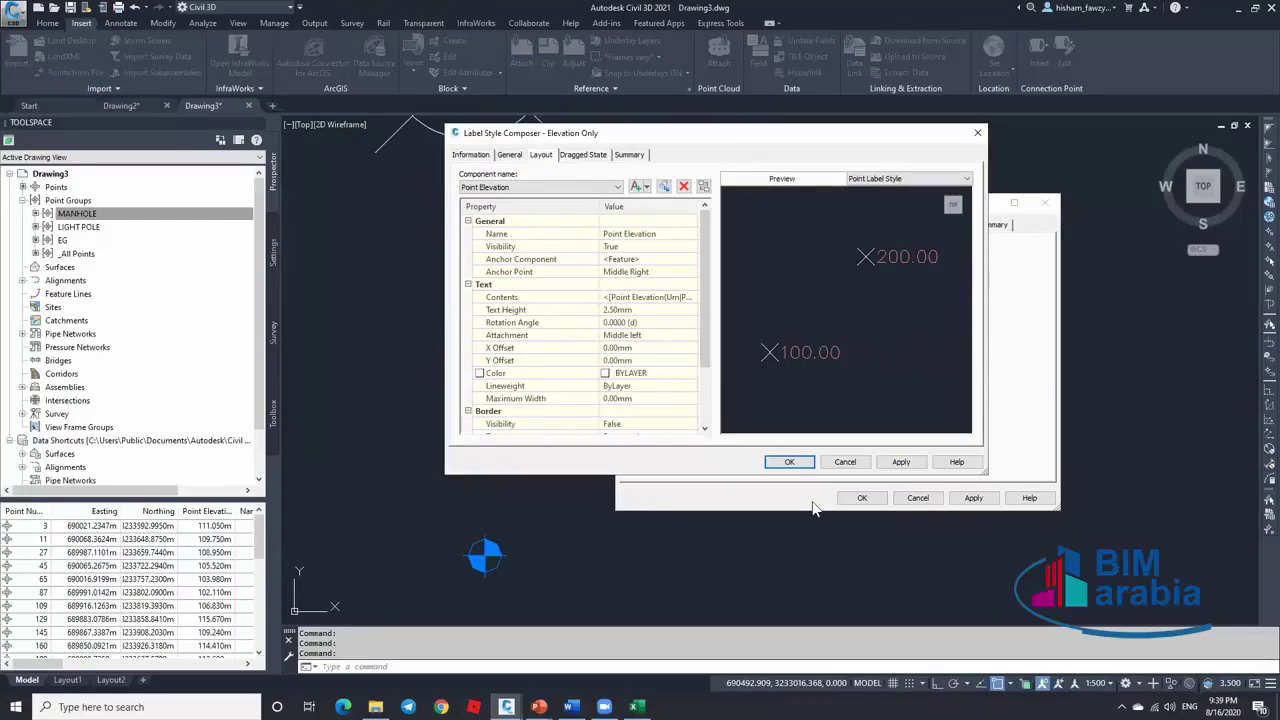
Close the label style editor and the MANHOLE group properties without changes
{"action": "left_click", "coordinate": [845, 462]}
{"action": "left_click", "coordinate": [915, 498]}
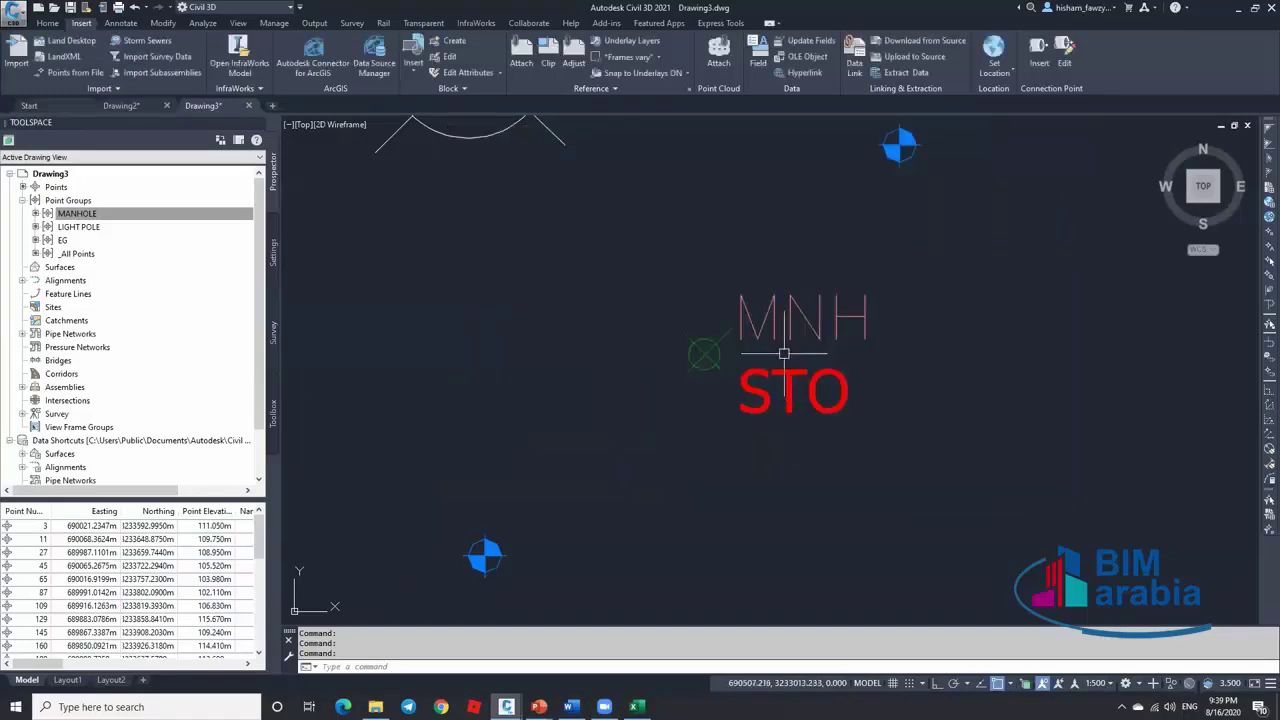
{"action": "scroll", "coordinate": [752, 385], "scroll_direction": "down", "scroll_amount": 4}
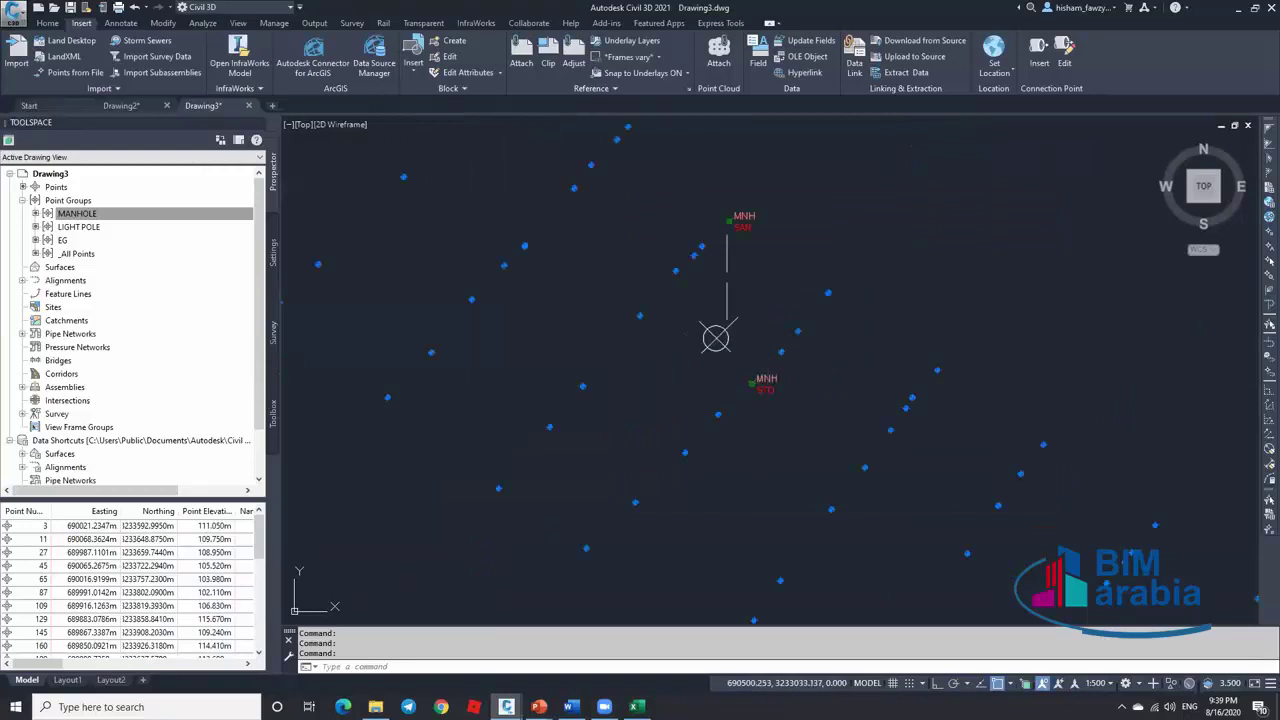
{"action": "scroll", "coordinate": [760, 245], "scroll_direction": "up", "scroll_amount": 4}
Drag the MNH/SAN label up and right of its point on a leader, then zoom to inspect the labels
{"action": "left_click", "coordinate": [766, 222]}
{"action": "scroll", "coordinate": [770, 203], "scroll_direction": "up", "scroll_amount": 3}
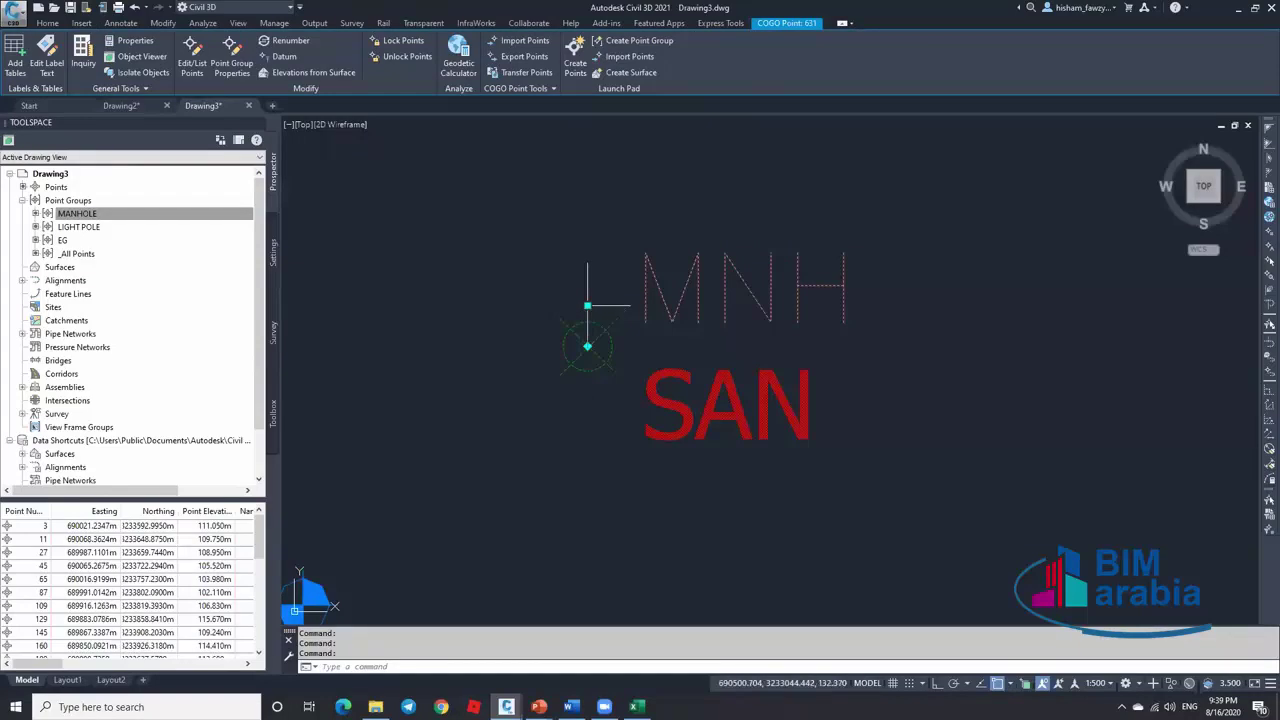
{"action": "left_click", "coordinate": [588, 306]}
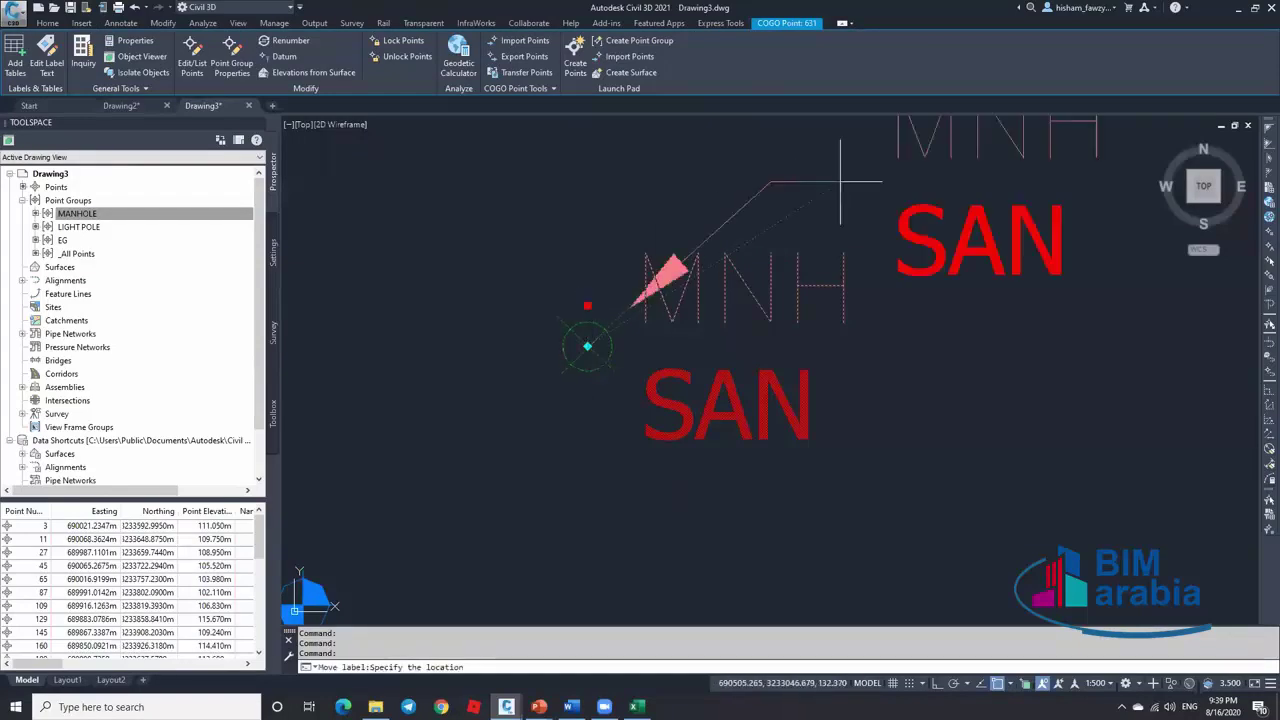
{"action": "left_click", "coordinate": [891, 177]}
{"action": "scroll", "coordinate": [895, 200], "scroll_direction": "down", "scroll_amount": 4}
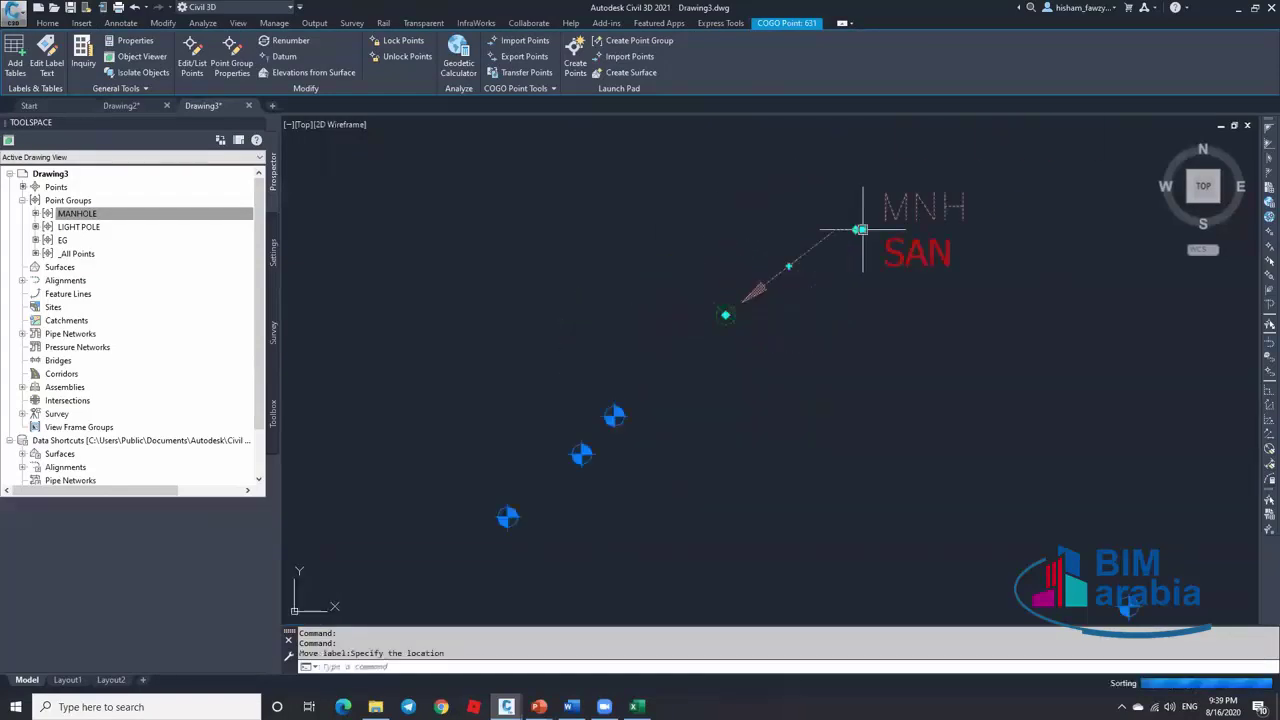
{"action": "scroll", "coordinate": [820, 248], "scroll_direction": "up", "scroll_amount": 4}
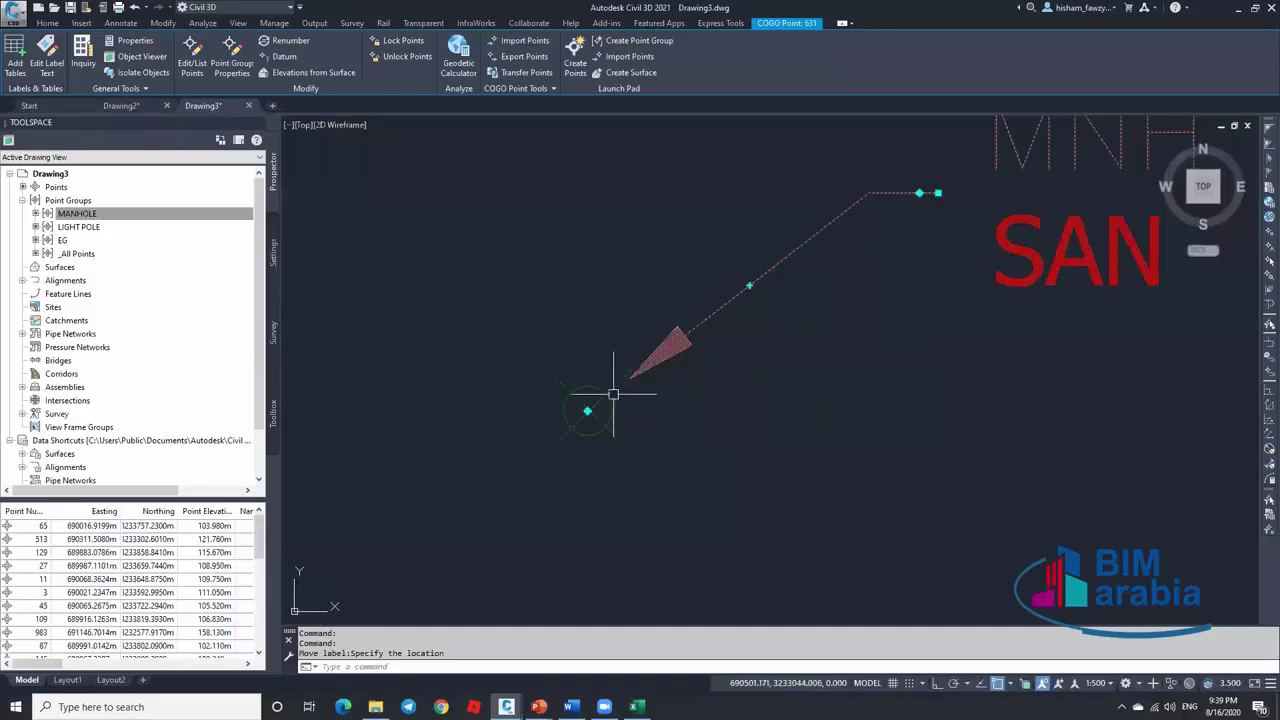
{"action": "scroll", "coordinate": [613, 394], "scroll_direction": "down", "scroll_amount": 2}
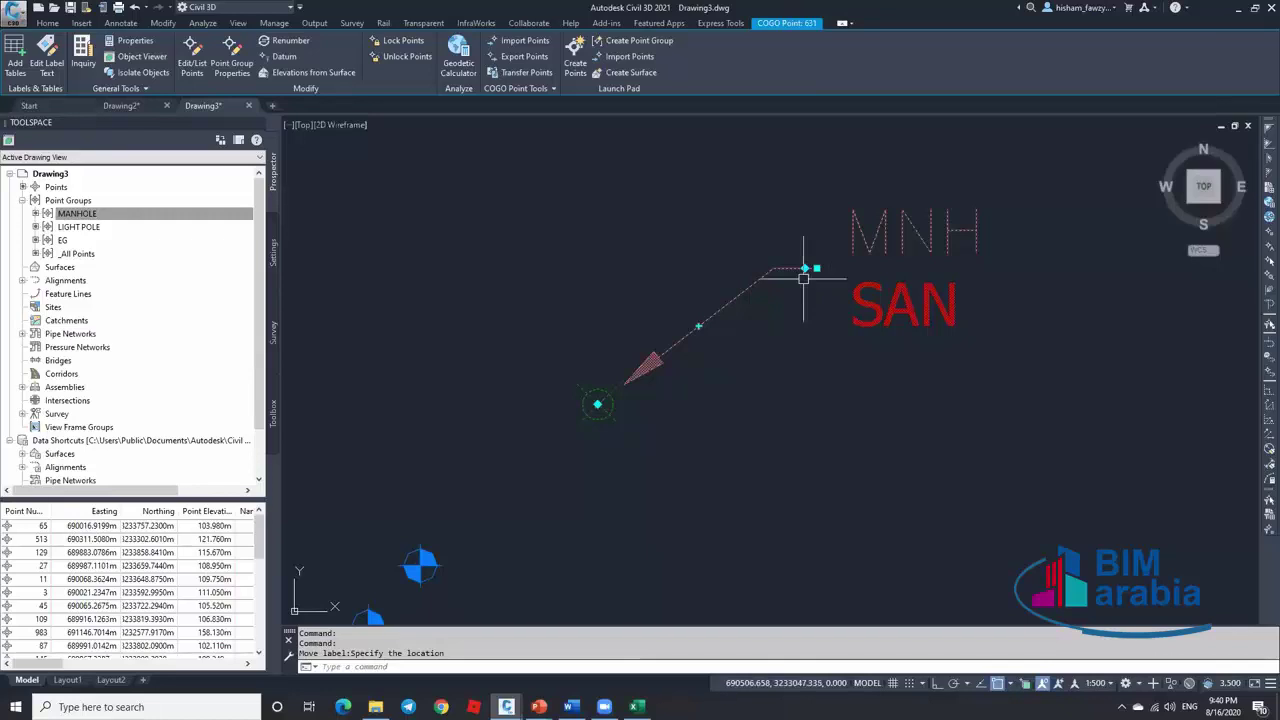
{"action": "scroll", "coordinate": [731, 256], "scroll_direction": "down", "scroll_amount": 2}
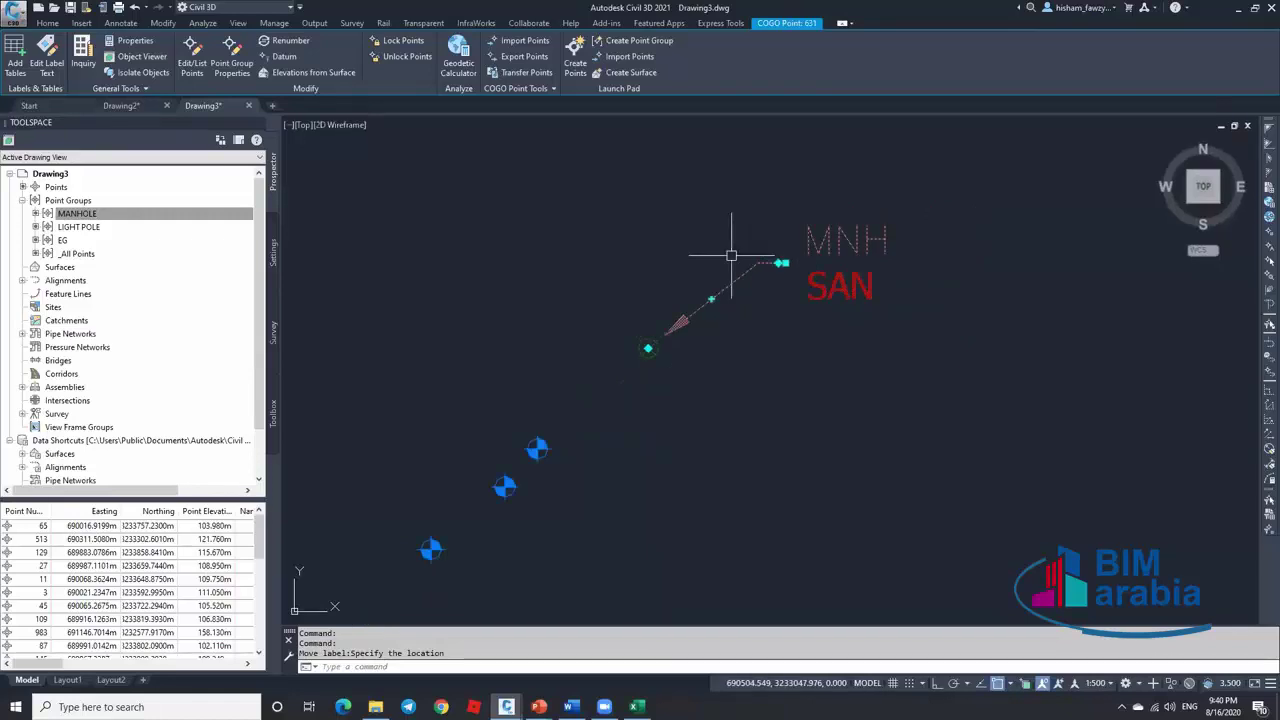
{"action": "scroll", "coordinate": [731, 256], "scroll_direction": "down", "scroll_amount": 3}
{"action": "scroll", "coordinate": [720, 320], "scroll_direction": "up", "scroll_amount": 5}
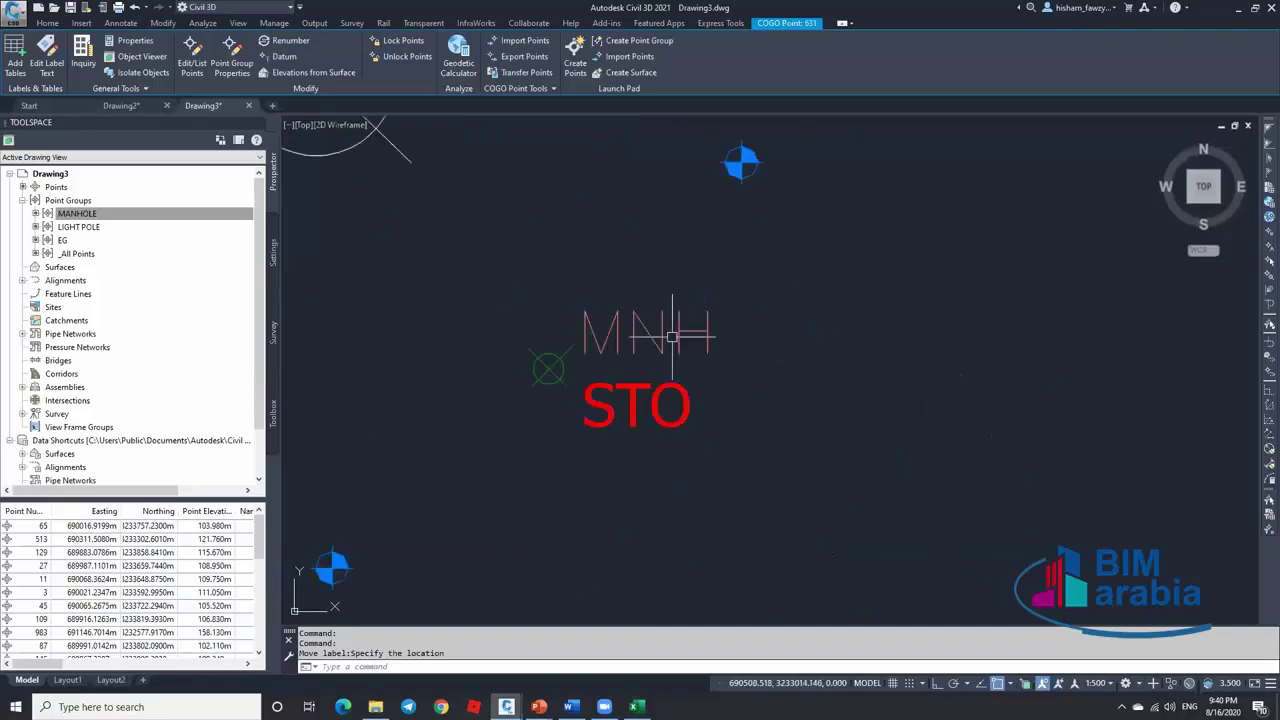
{"action": "left_click", "coordinate": [171, 216]}
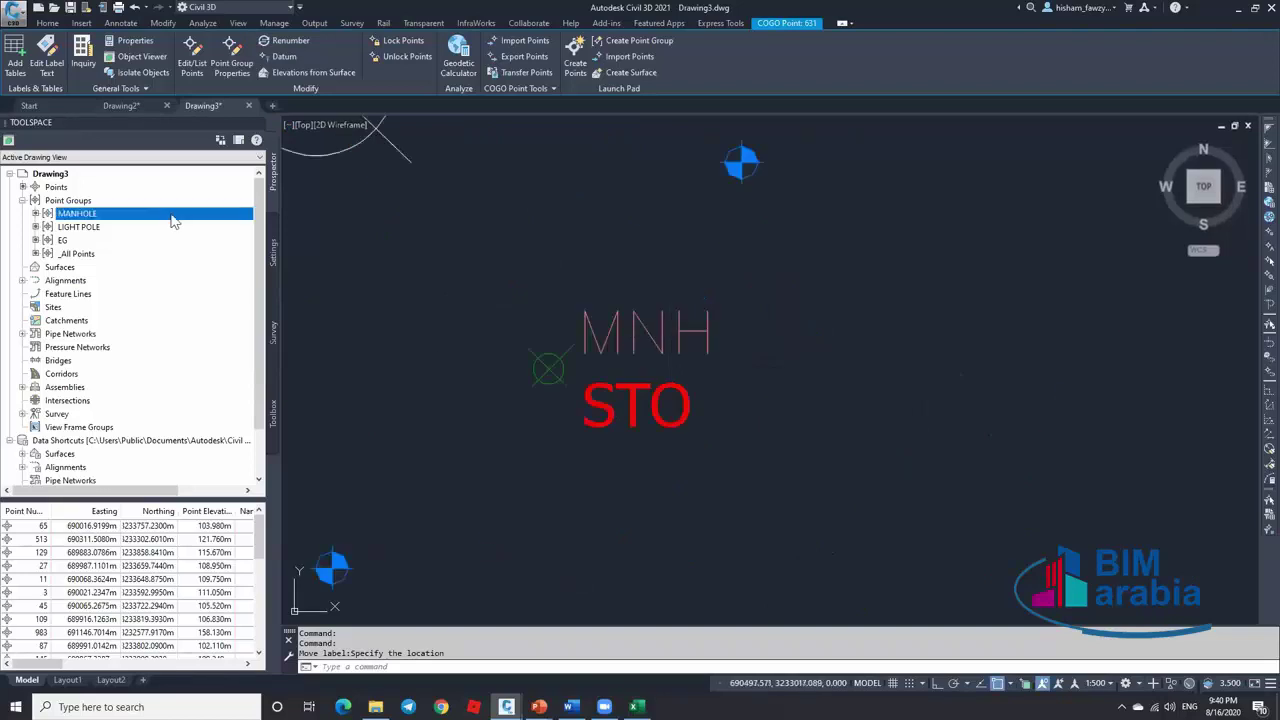
From the MANHOLE point group's properties, start editing its Description + TYPE point label style
{"action": "right_click", "coordinate": [170, 214]}
{"action": "left_click", "coordinate": [514, 290]}
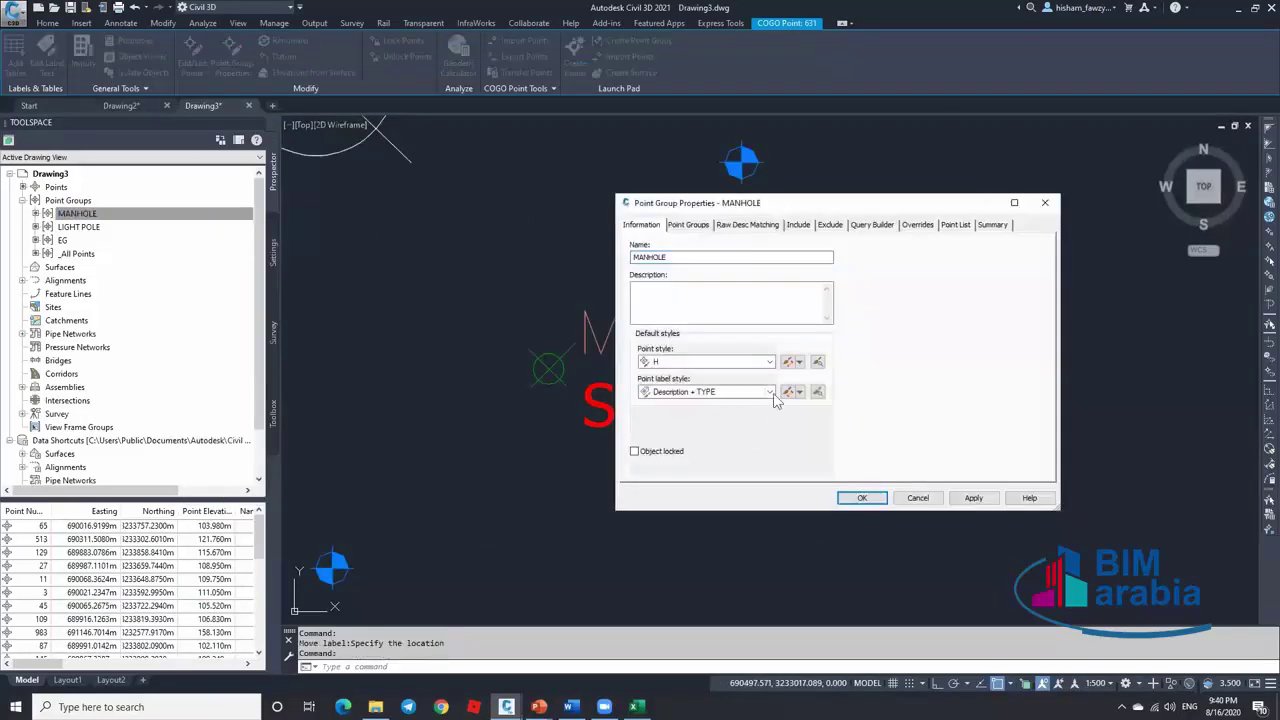
{"action": "left_click", "coordinate": [769, 391]}
{"action": "left_click", "coordinate": [769, 391]}
{"action": "left_click", "coordinate": [788, 391]}
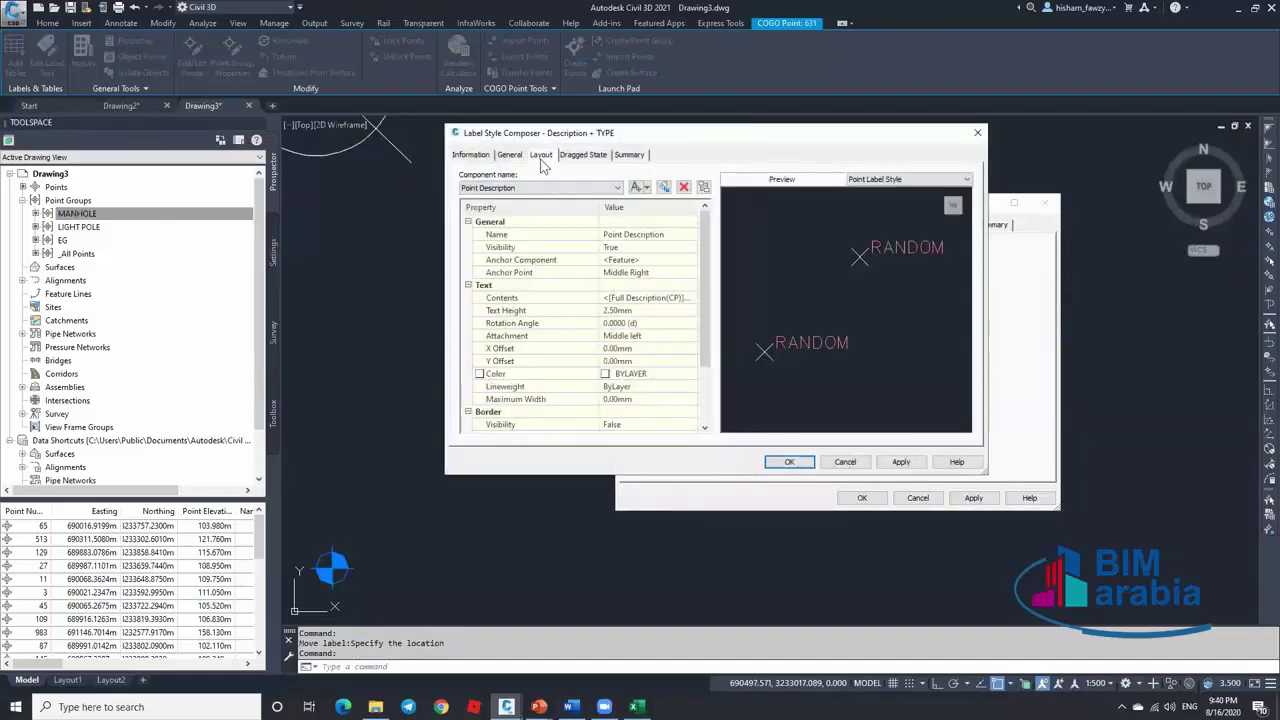
Keep the dragged-state leader type as a straight leader, then return to the label's Layout contents
{"action": "left_click", "coordinate": [586, 157]}
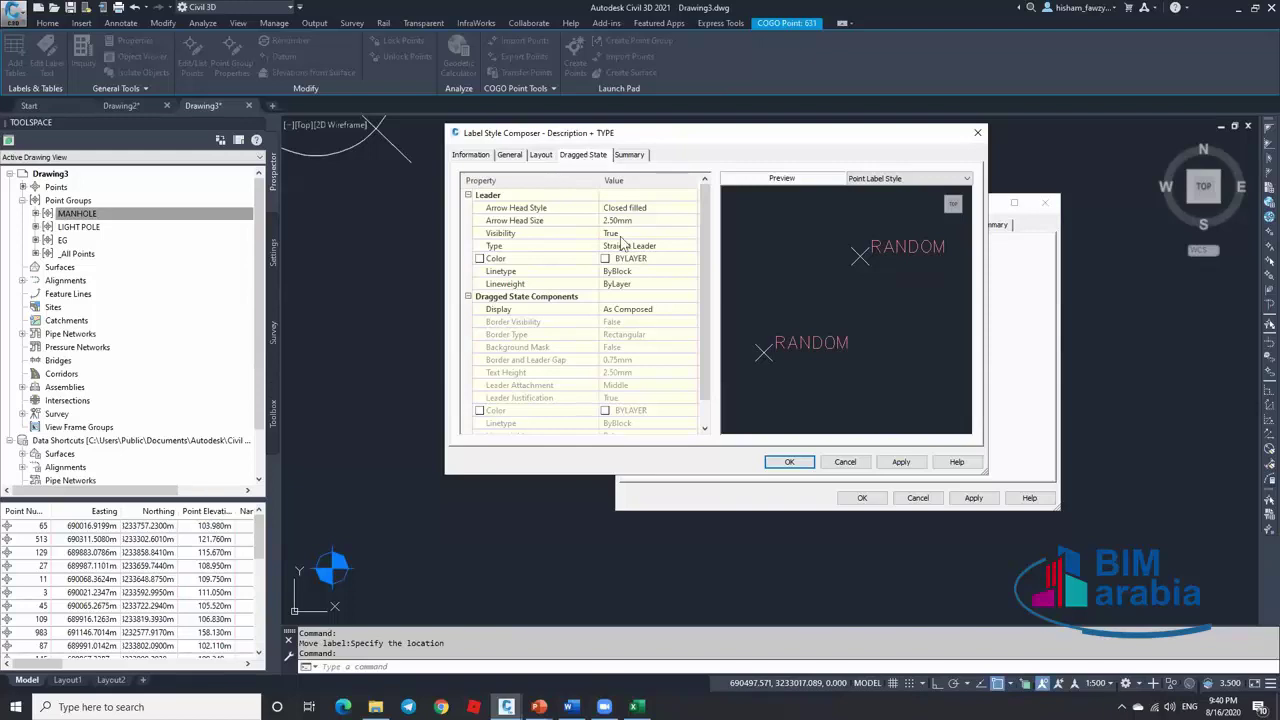
{"action": "left_click", "coordinate": [515, 247]}
{"action": "left_click", "coordinate": [543, 209]}
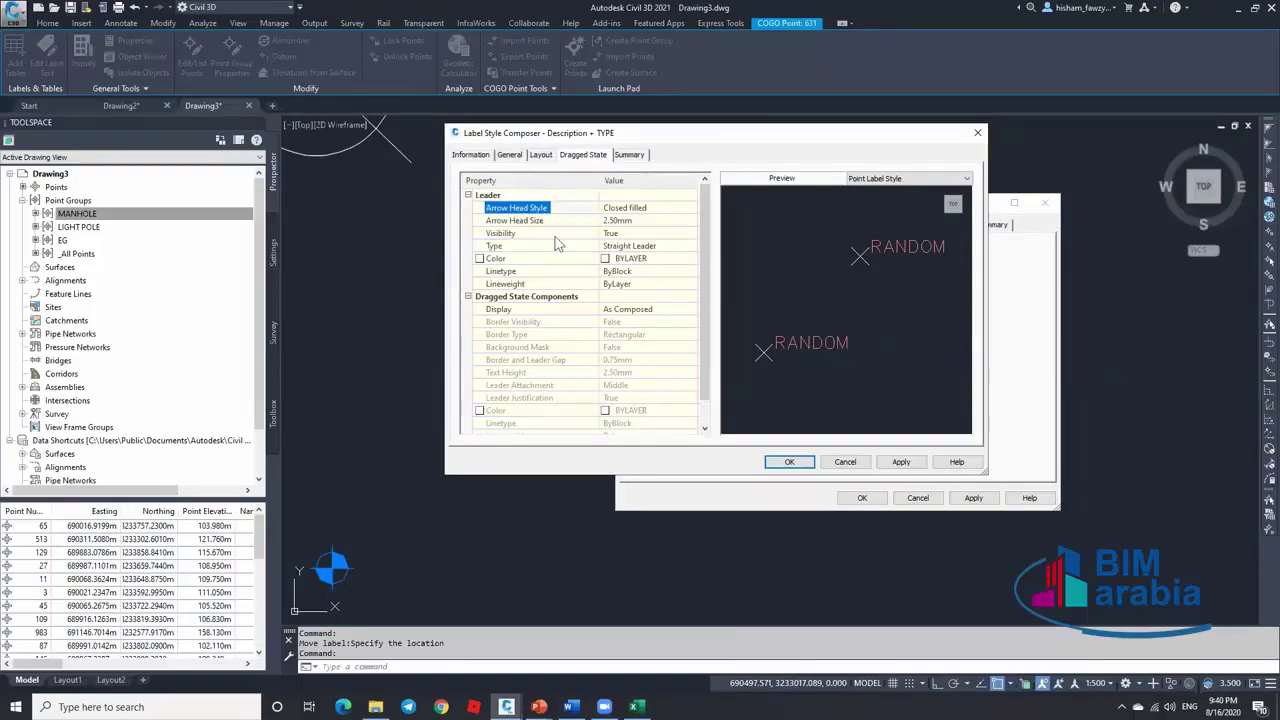
{"action": "left_click", "coordinate": [671, 250]}
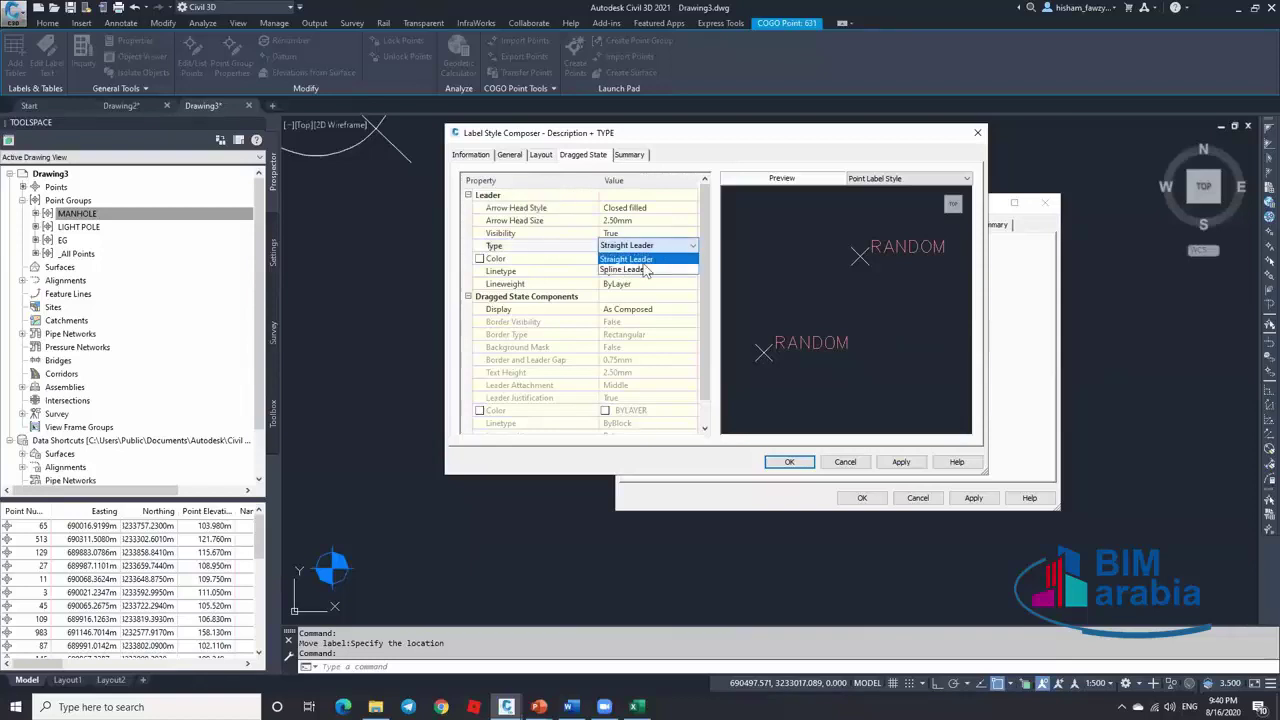
{"action": "left_click", "coordinate": [570, 246]}
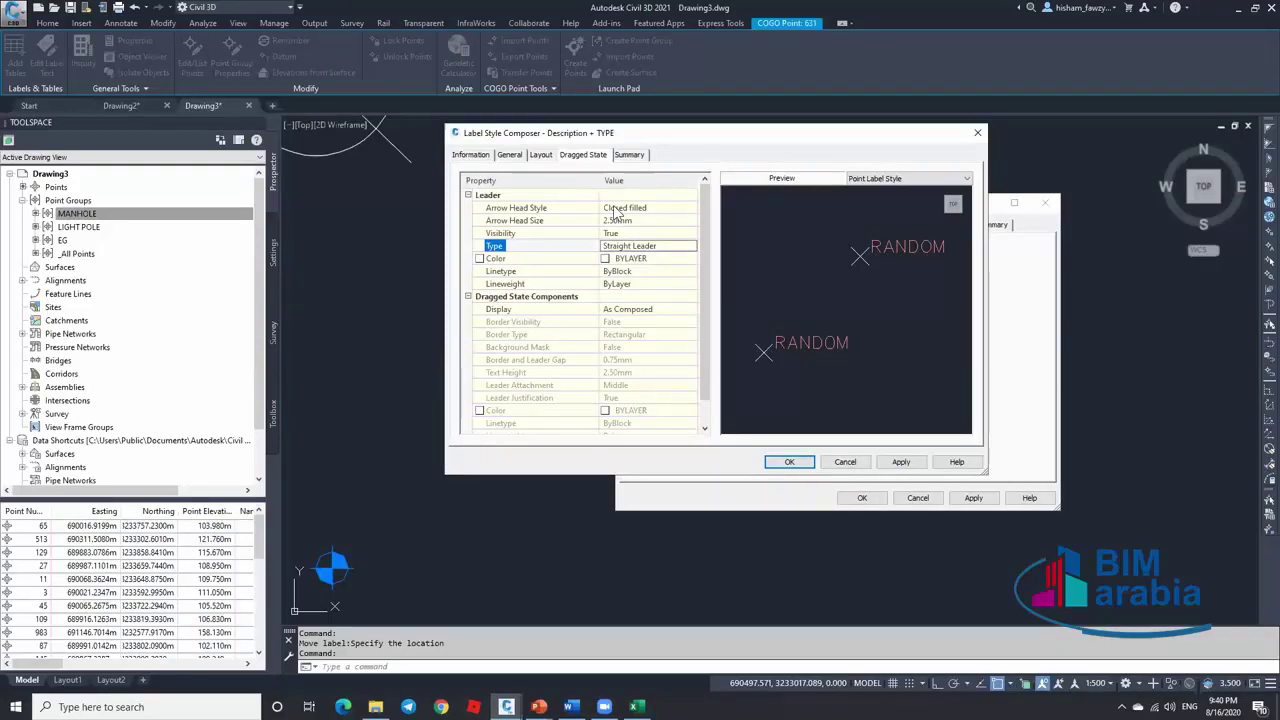
{"action": "left_click", "coordinate": [541, 156]}
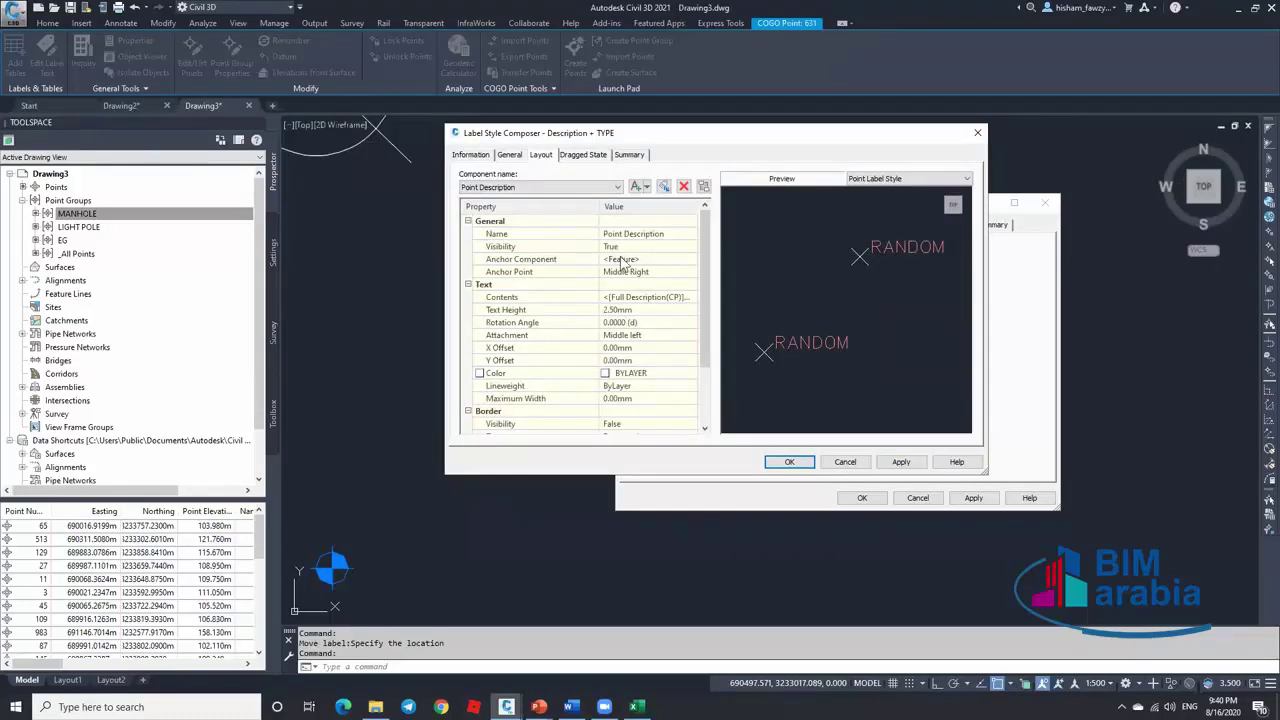
{"action": "left_click", "coordinate": [688, 299]}
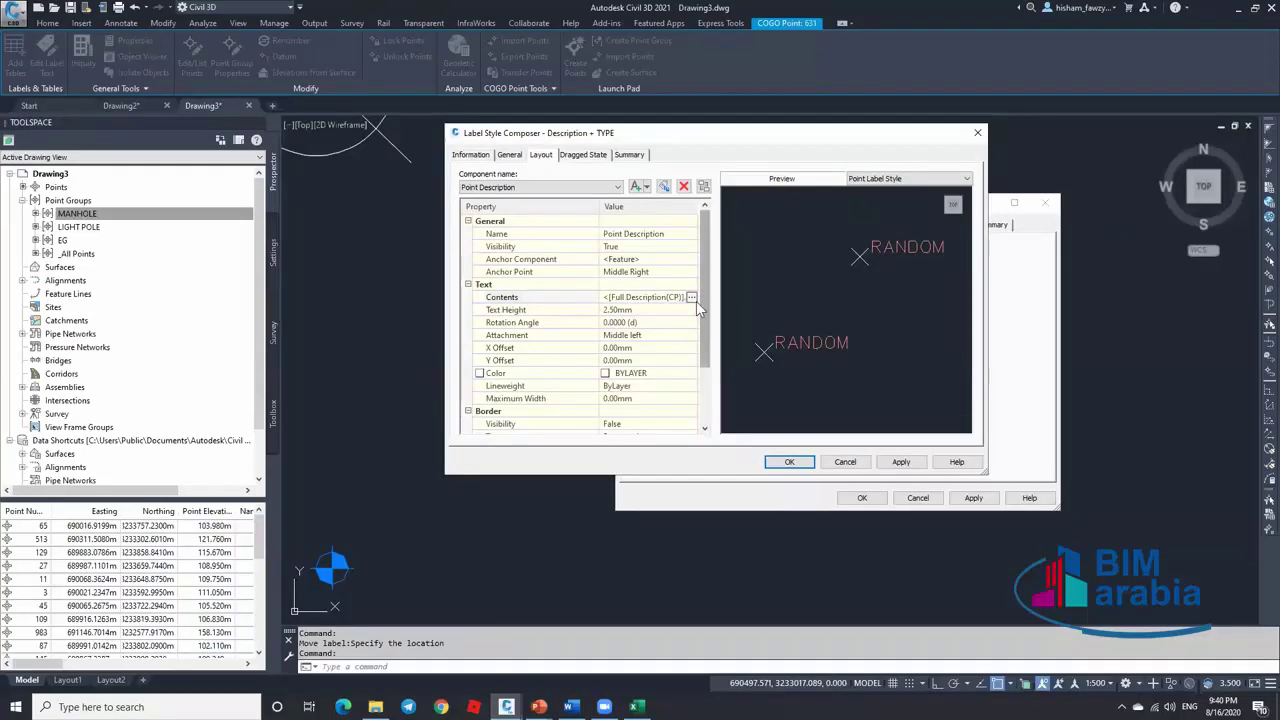
In the Text Component Editor, inspect the Easting and Type point properties' formatting
{"action": "left_click", "coordinate": [691, 298]}
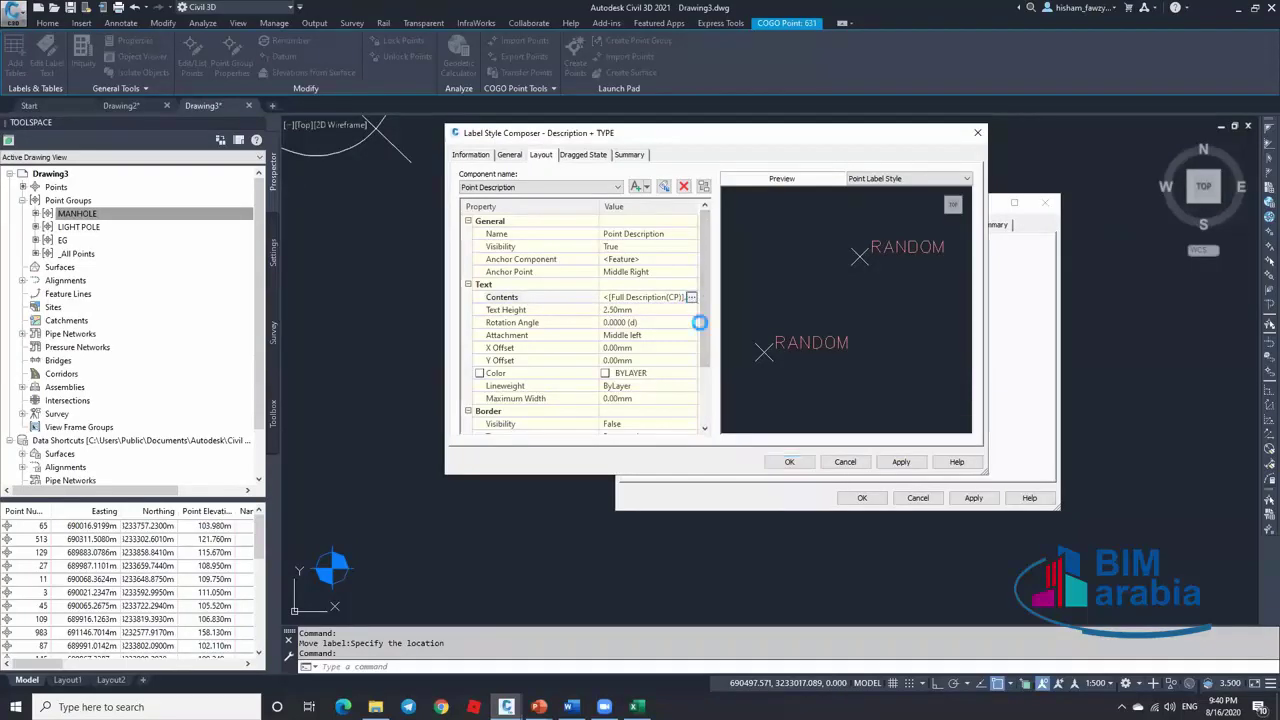
{"action": "key", "text": "ctrl+a"}
{"action": "left_click", "coordinate": [601, 211]}
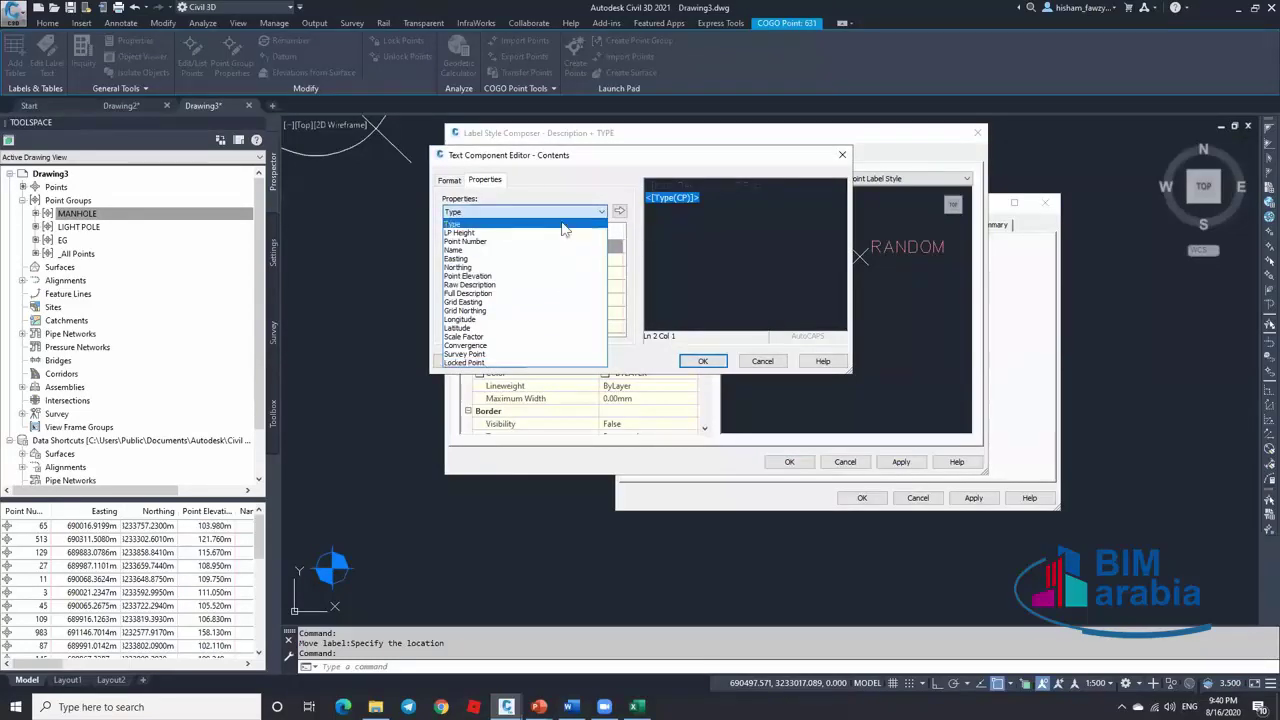
{"action": "left_click", "coordinate": [555, 258]}
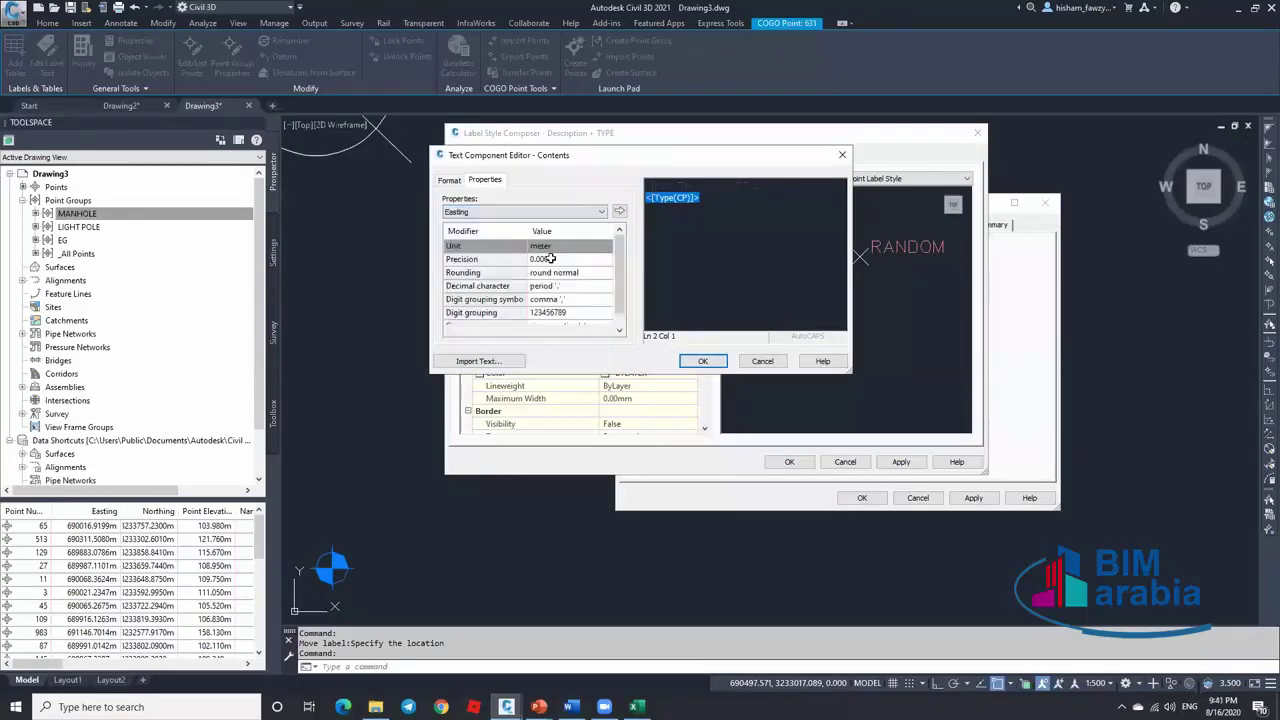
{"action": "left_click", "coordinate": [588, 212]}
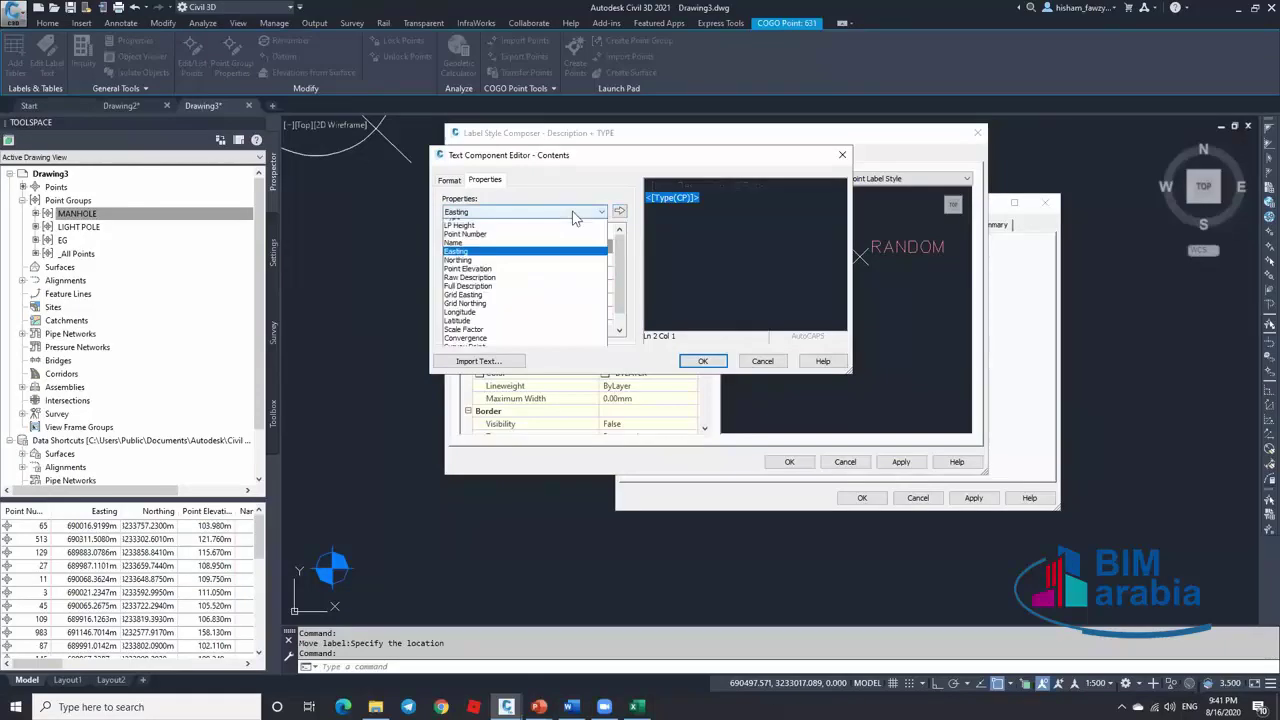
{"action": "left_click", "coordinate": [548, 224]}
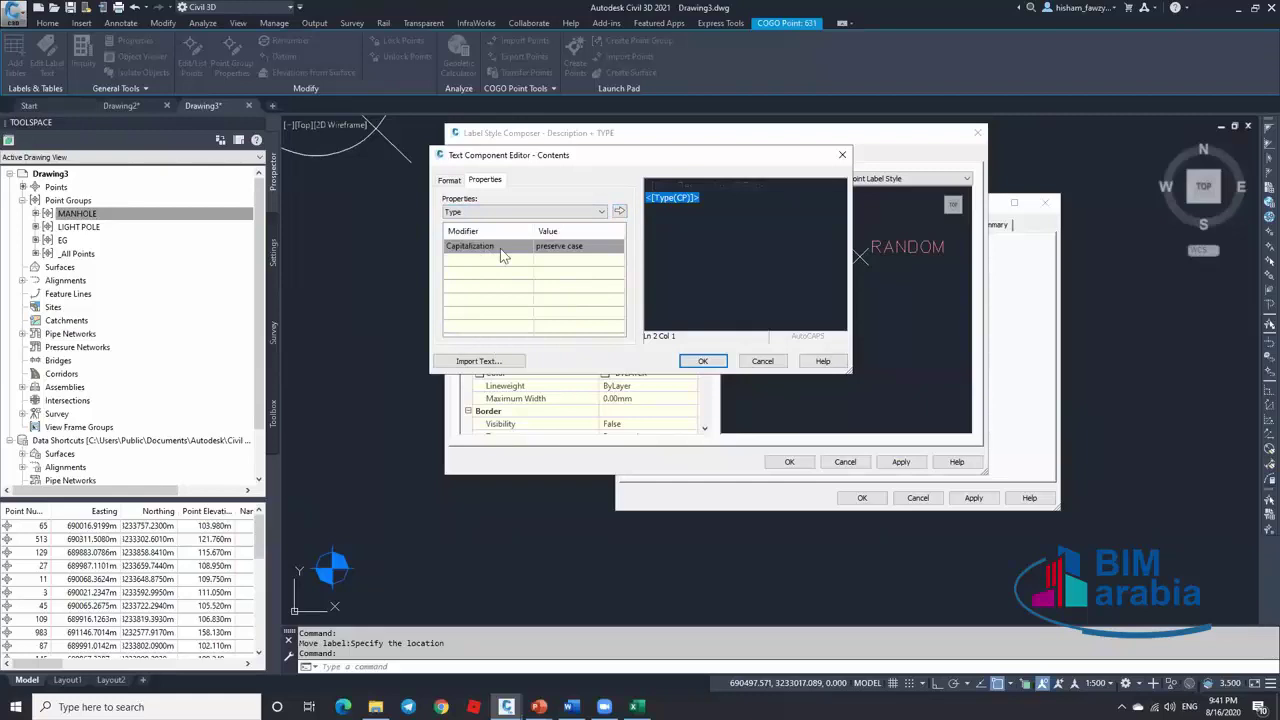
Leave the text capitalization as preserve case and close the Text Component Editor unchanged
{"action": "left_click", "coordinate": [578, 247]}
{"action": "left_click", "coordinate": [597, 246]}
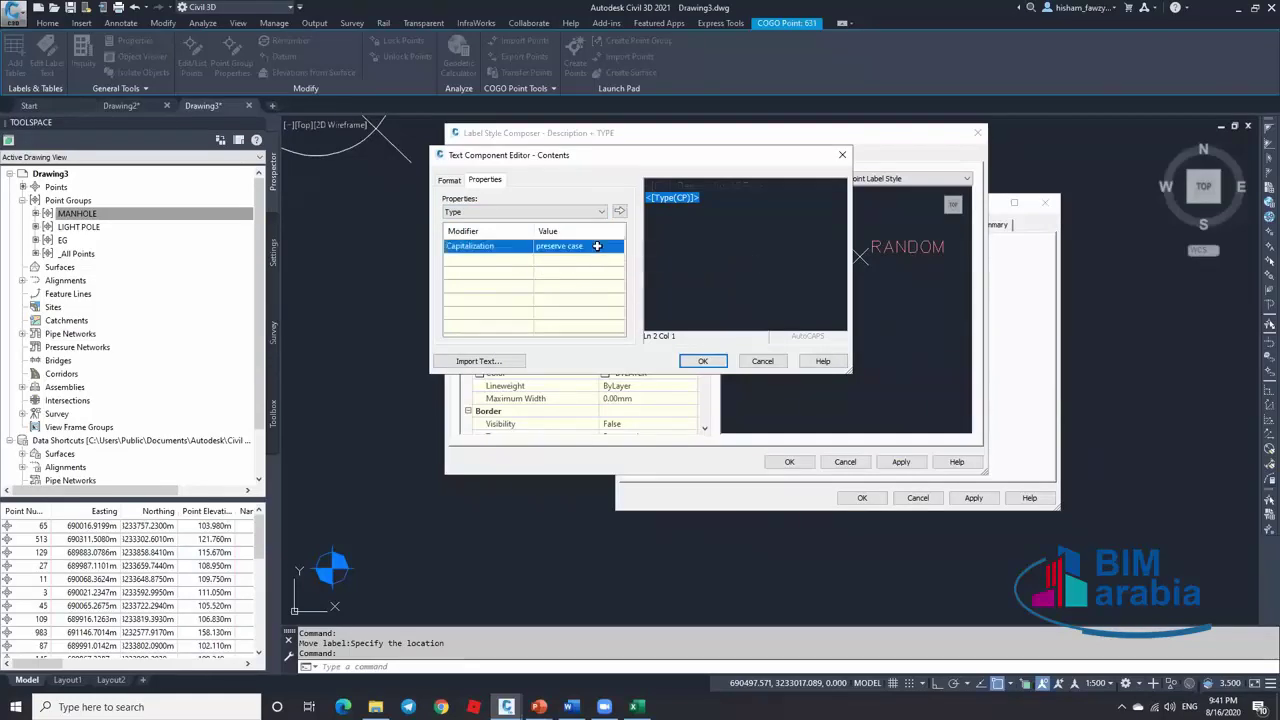
{"action": "left_click", "coordinate": [597, 246]}
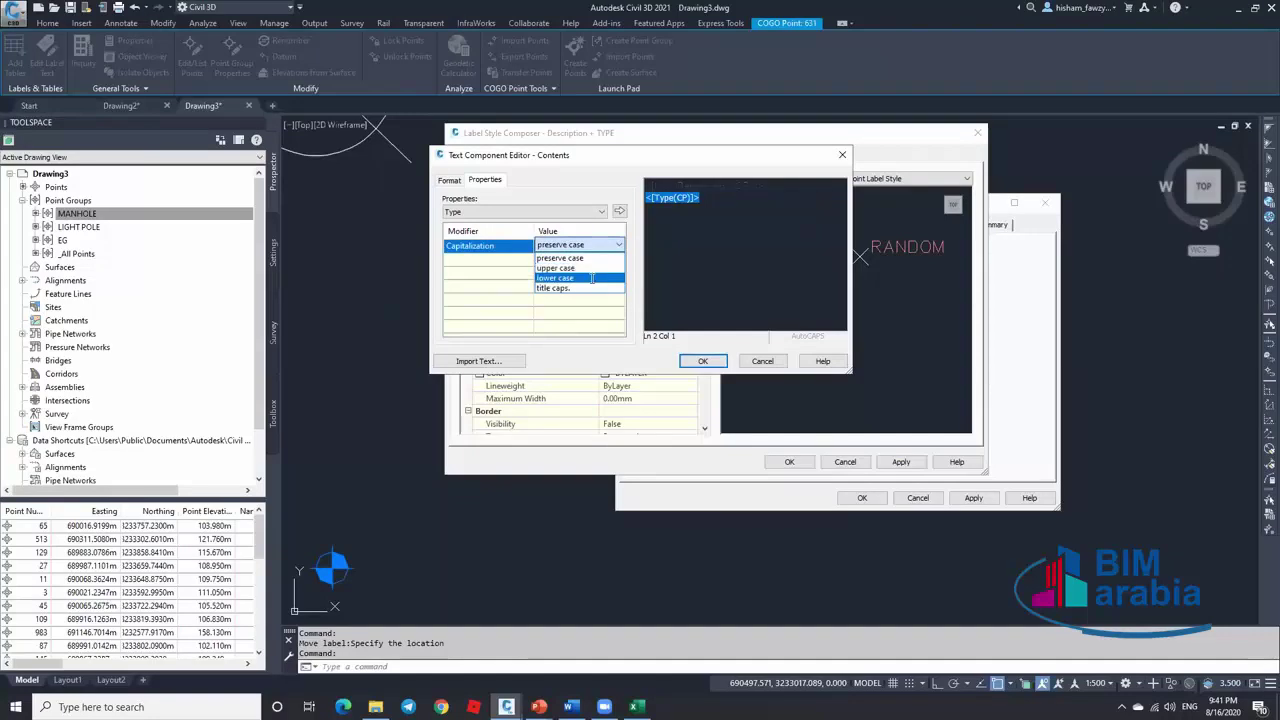
{"action": "left_click", "coordinate": [582, 319]}
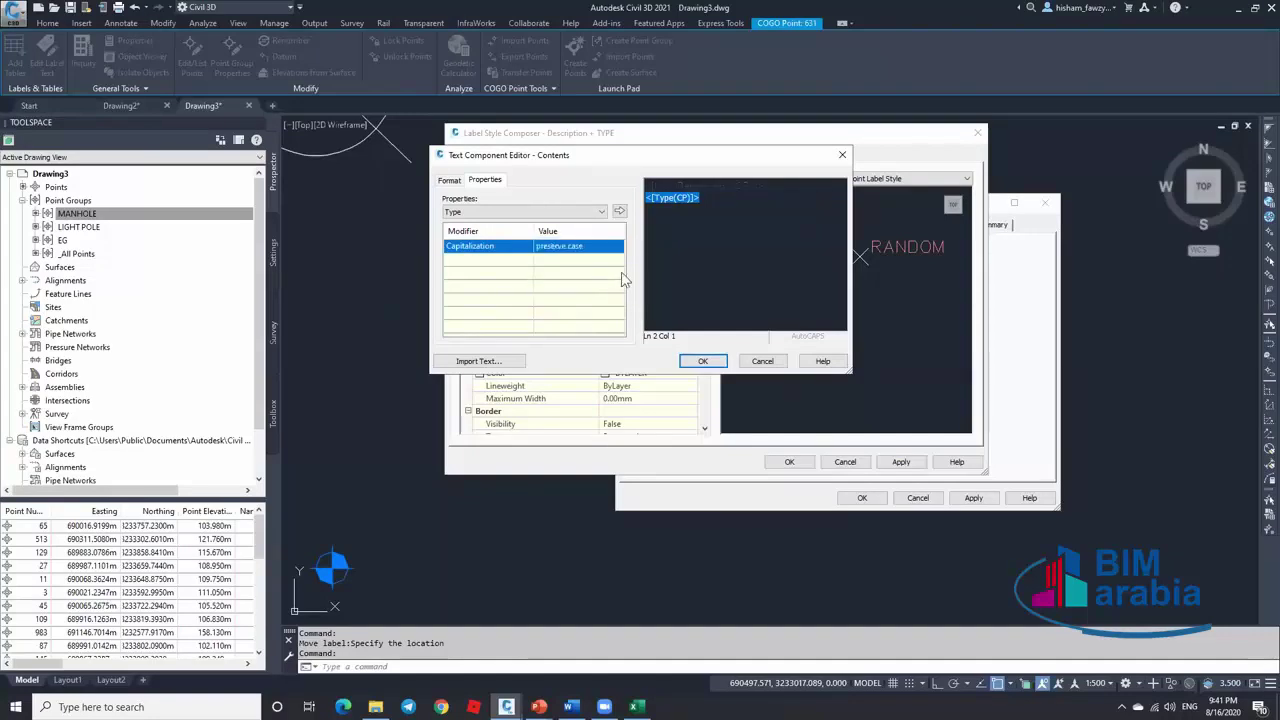
{"action": "left_click", "coordinate": [548, 212]}
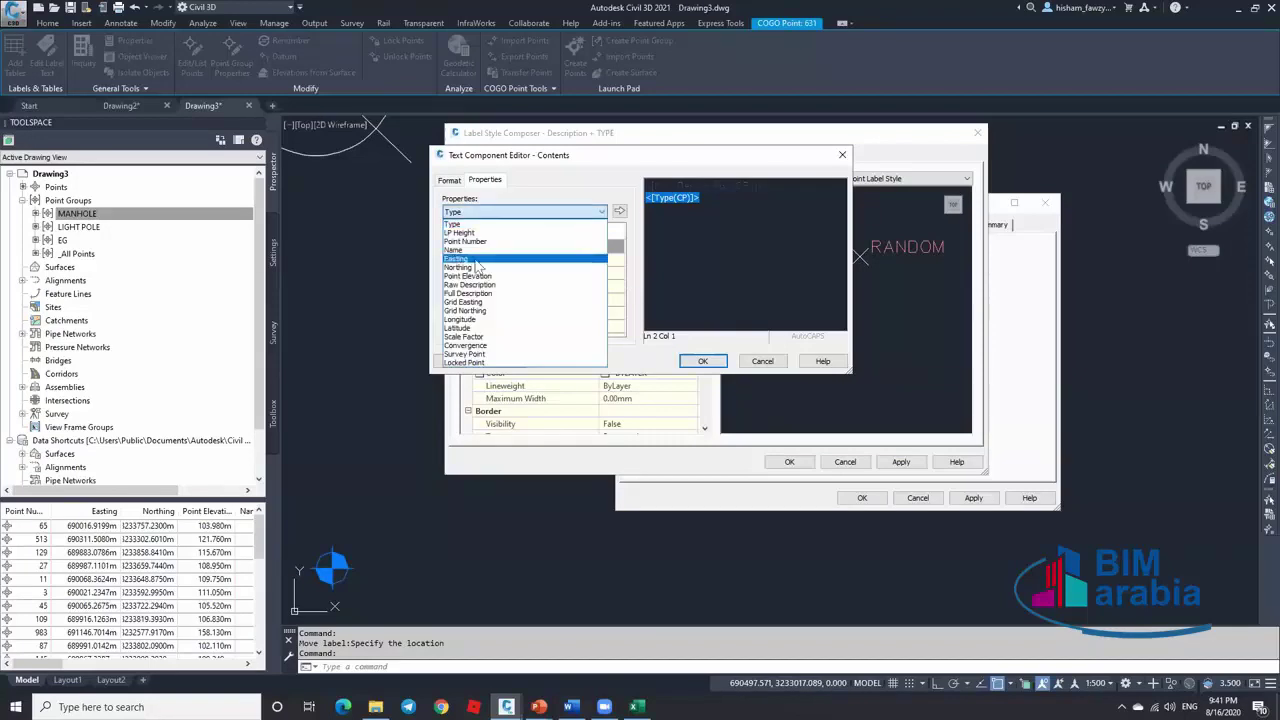
{"action": "left_click", "coordinate": [468, 293]}
{"action": "left_click", "coordinate": [619, 211]}
{"action": "left_click", "coordinate": [703, 361]}
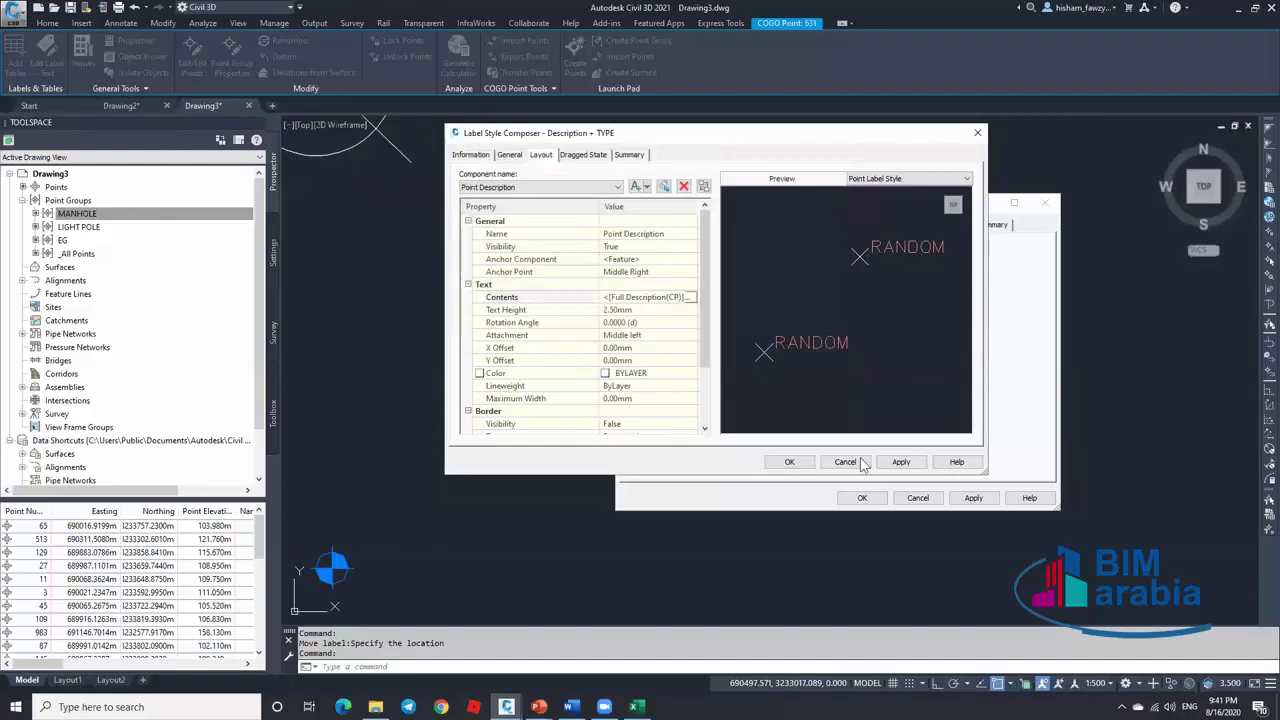
Close the label style composer unsaved and set the MANHOLE group's point label style to Elevation Only
{"action": "left_click", "coordinate": [848, 463]}
{"action": "left_click", "coordinate": [718, 392]}
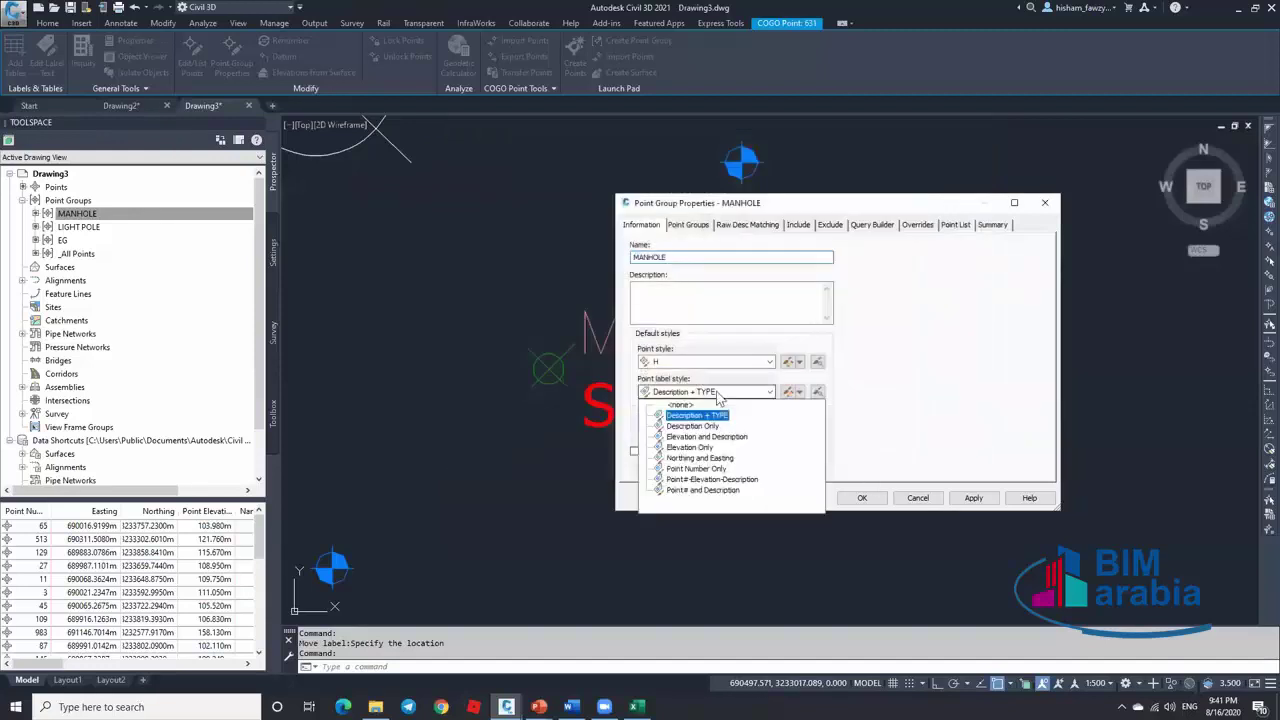
{"action": "left_click", "coordinate": [703, 452]}
{"action": "left_click", "coordinate": [846, 502]}
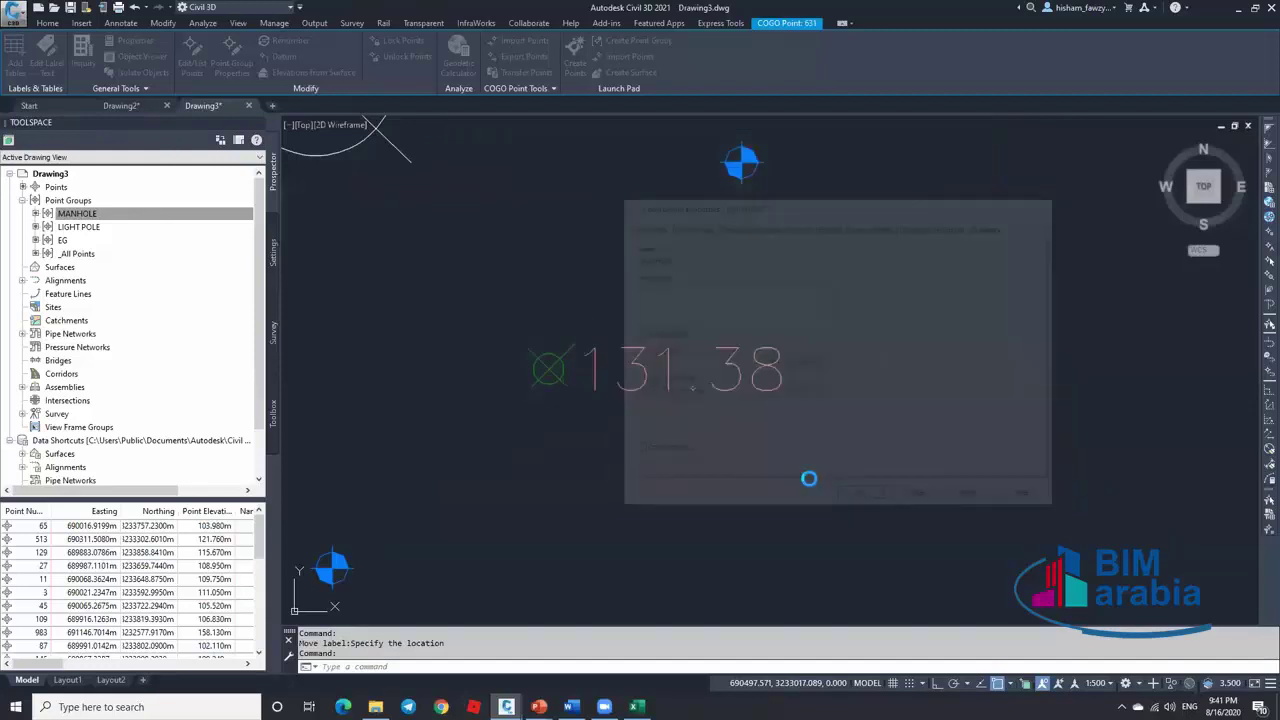
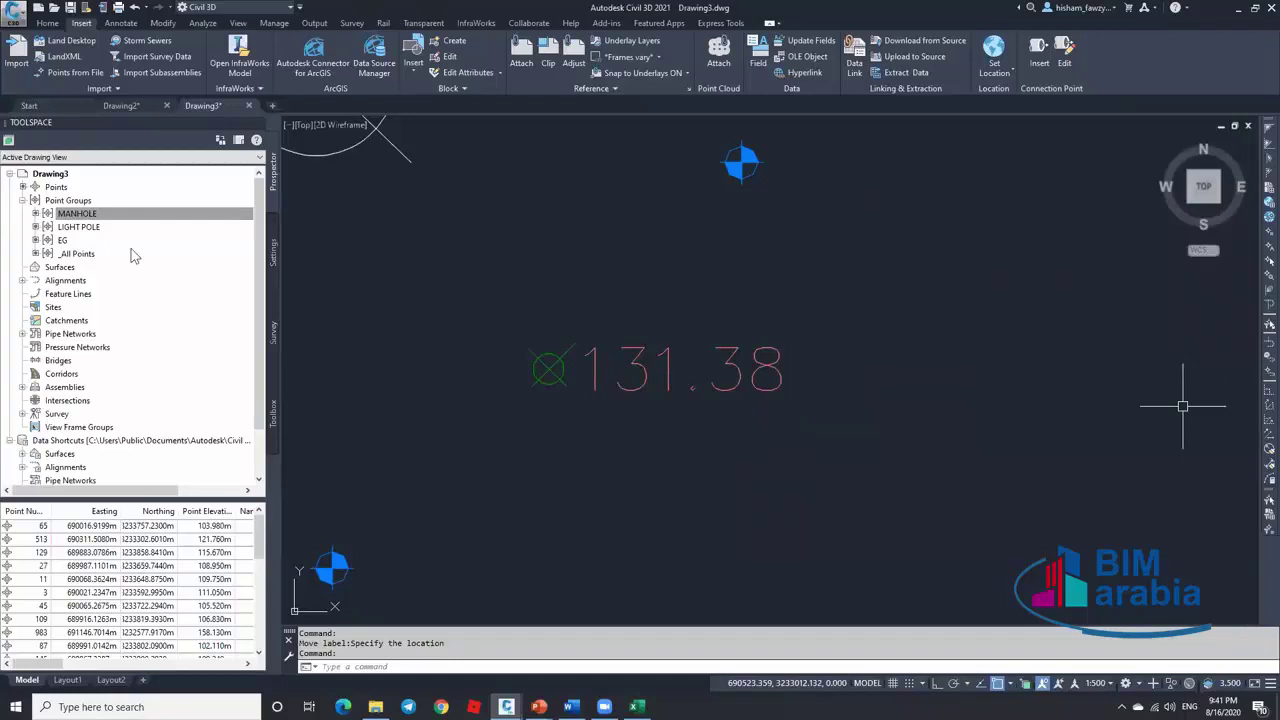
Open the MANHOLE group's Elevation Only label style and its text contents editor
{"action": "right_click", "coordinate": [105, 213]}
{"action": "left_click", "coordinate": [185, 212]}
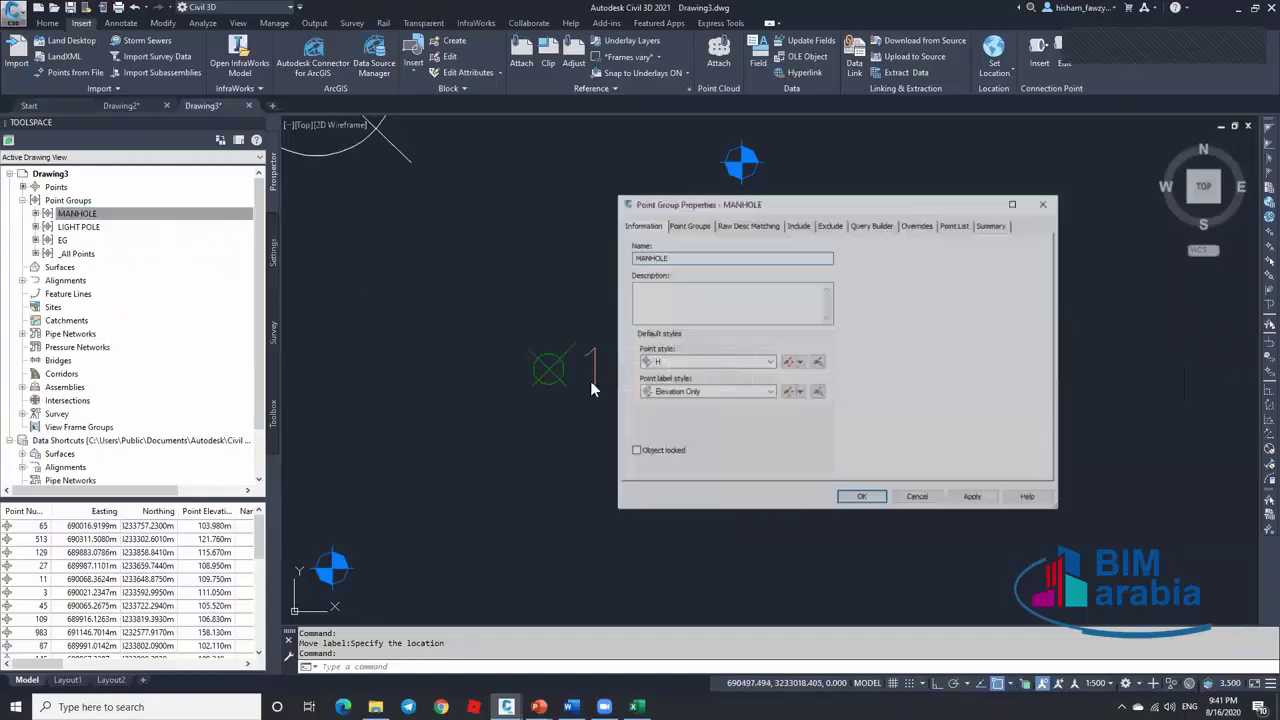
{"action": "left_click", "coordinate": [789, 392]}
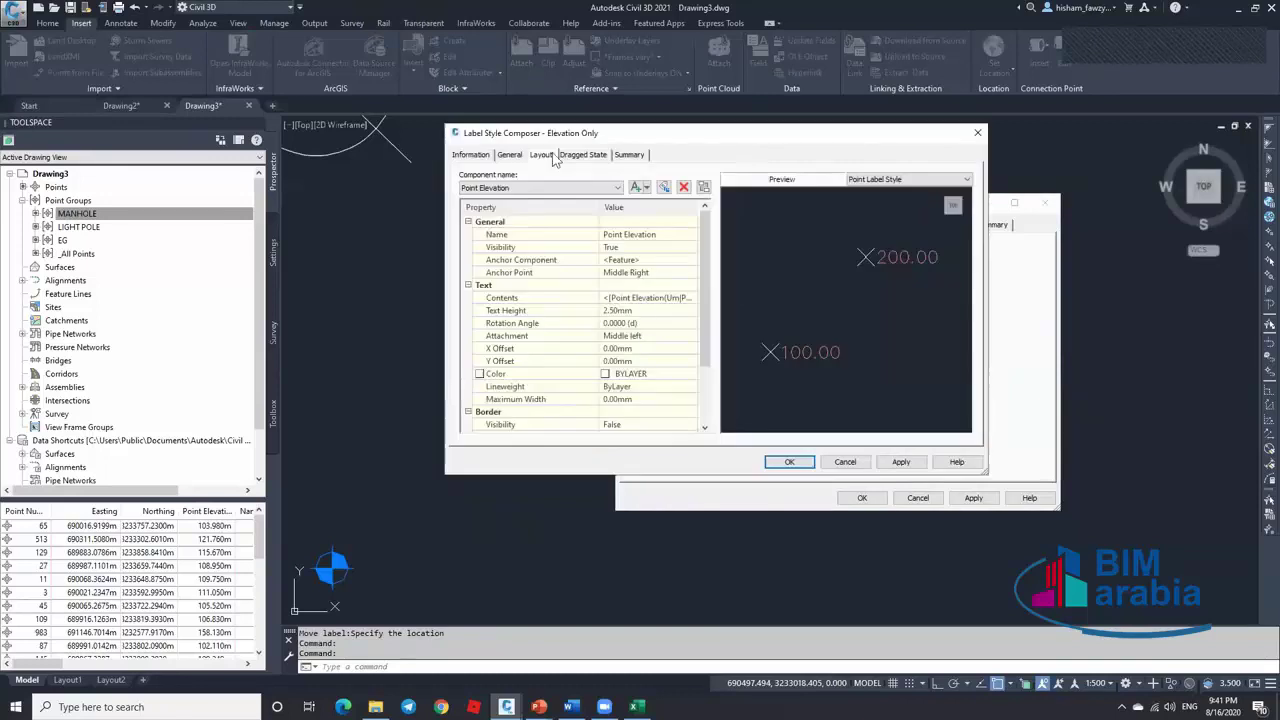
{"action": "left_click", "coordinate": [645, 305]}
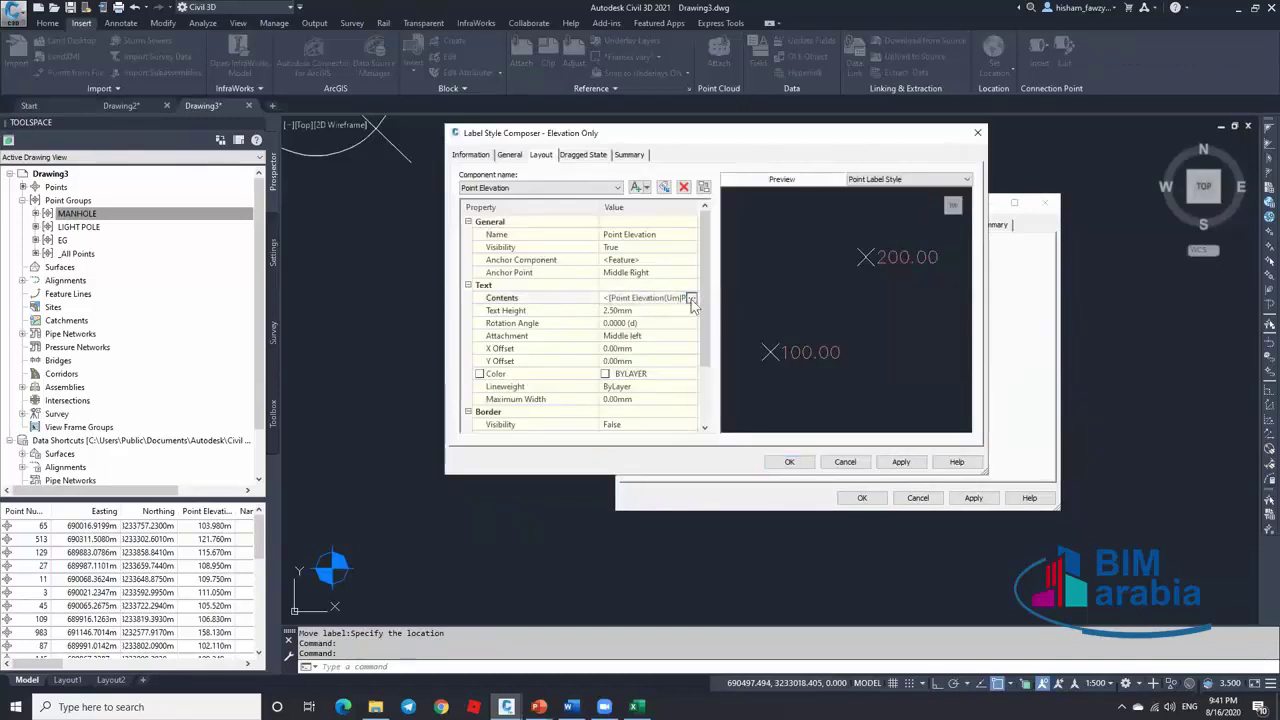
{"action": "left_click", "coordinate": [692, 298]}
Set the elevation field precision to 0.001 so labels read like 131.380
{"action": "left_click", "coordinate": [737, 215]}
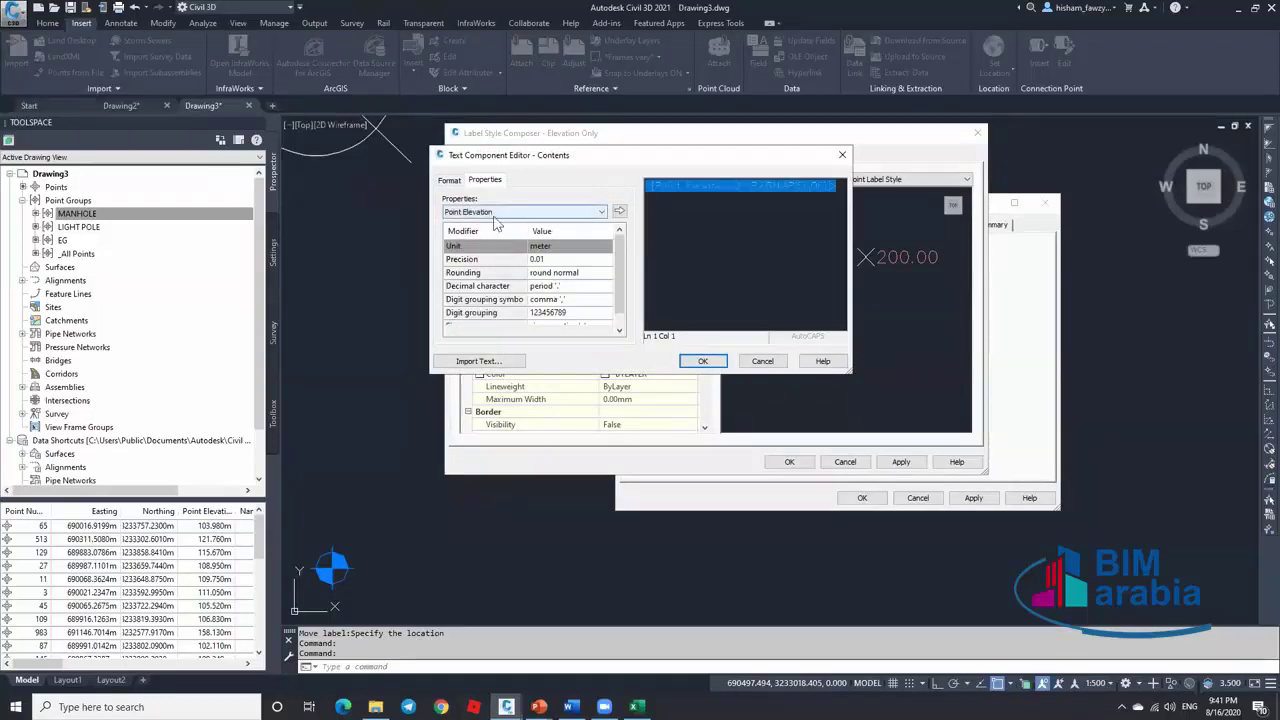
{"action": "left_click", "coordinate": [558, 261]}
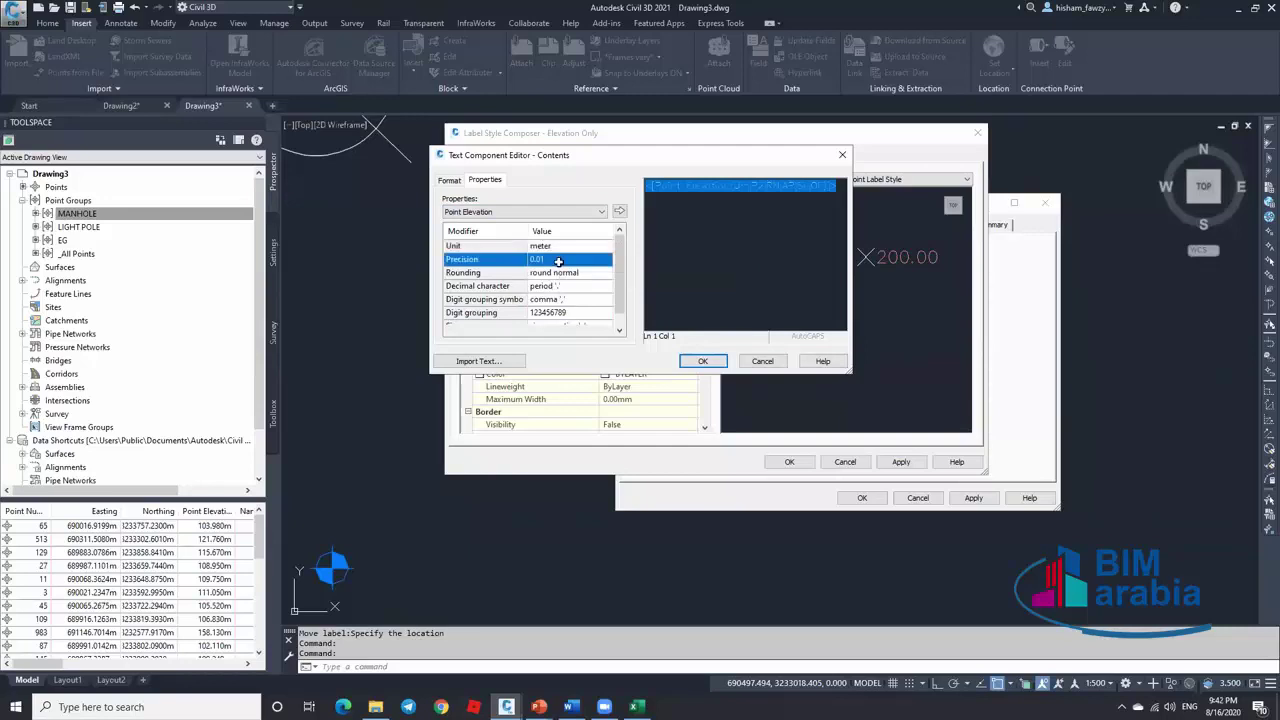
{"action": "left_click", "coordinate": [558, 260]}
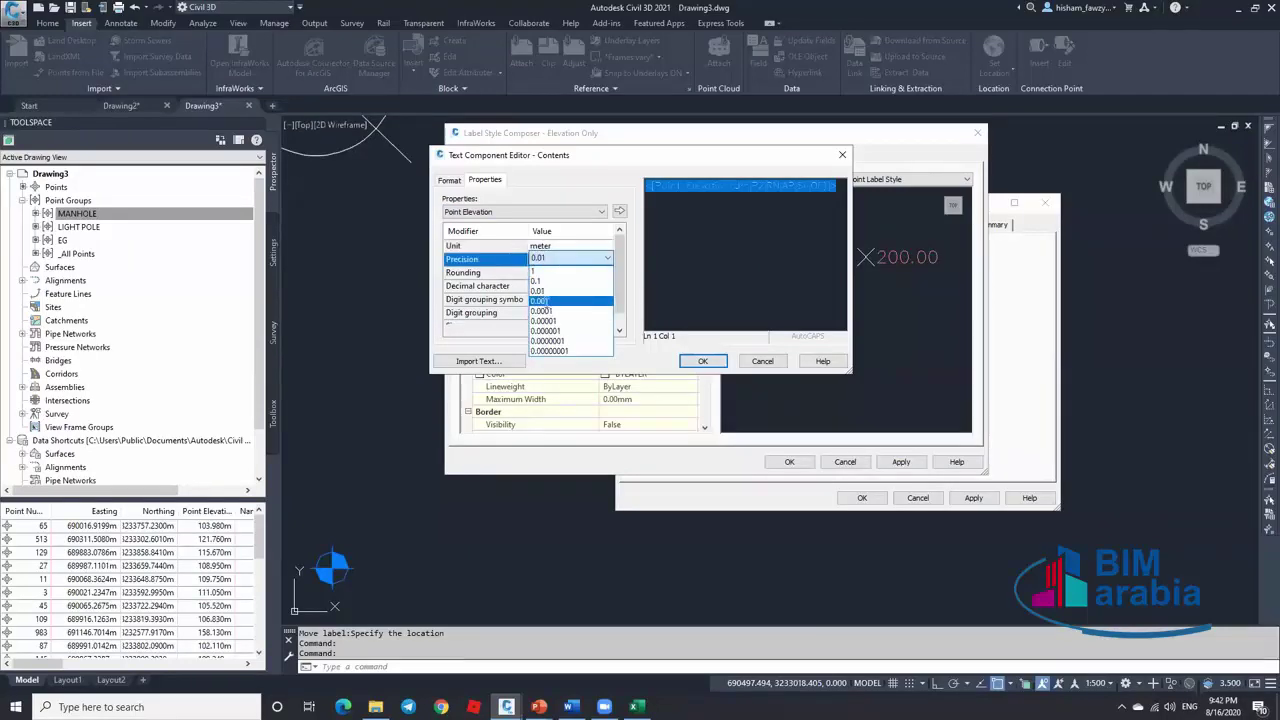
{"action": "left_click", "coordinate": [541, 301]}
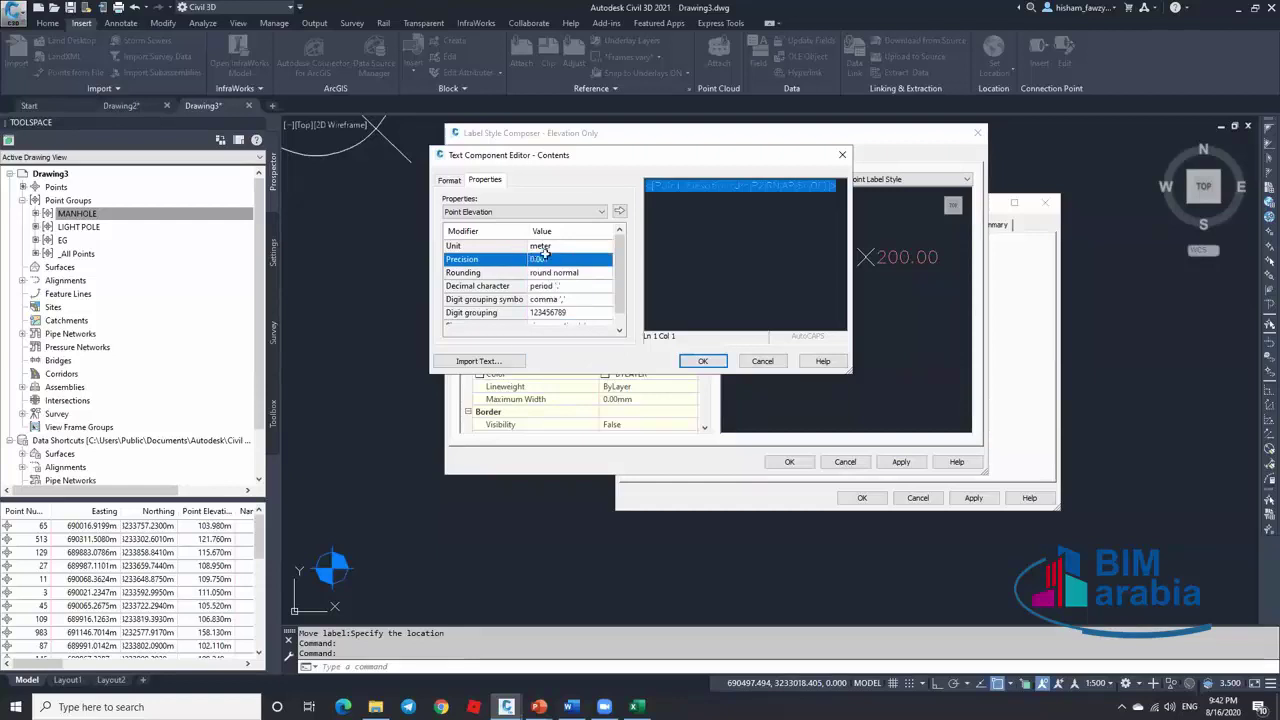
{"action": "left_click", "coordinate": [619, 214]}
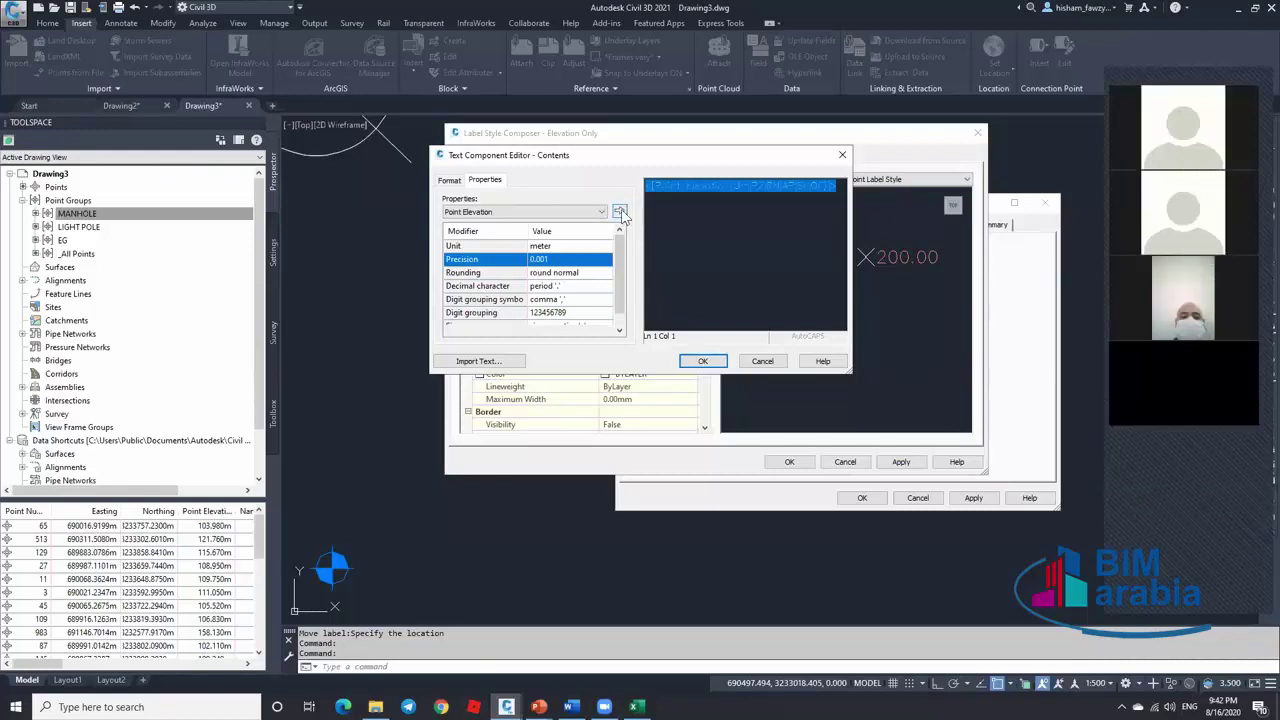
{"action": "left_click", "coordinate": [620, 214]}
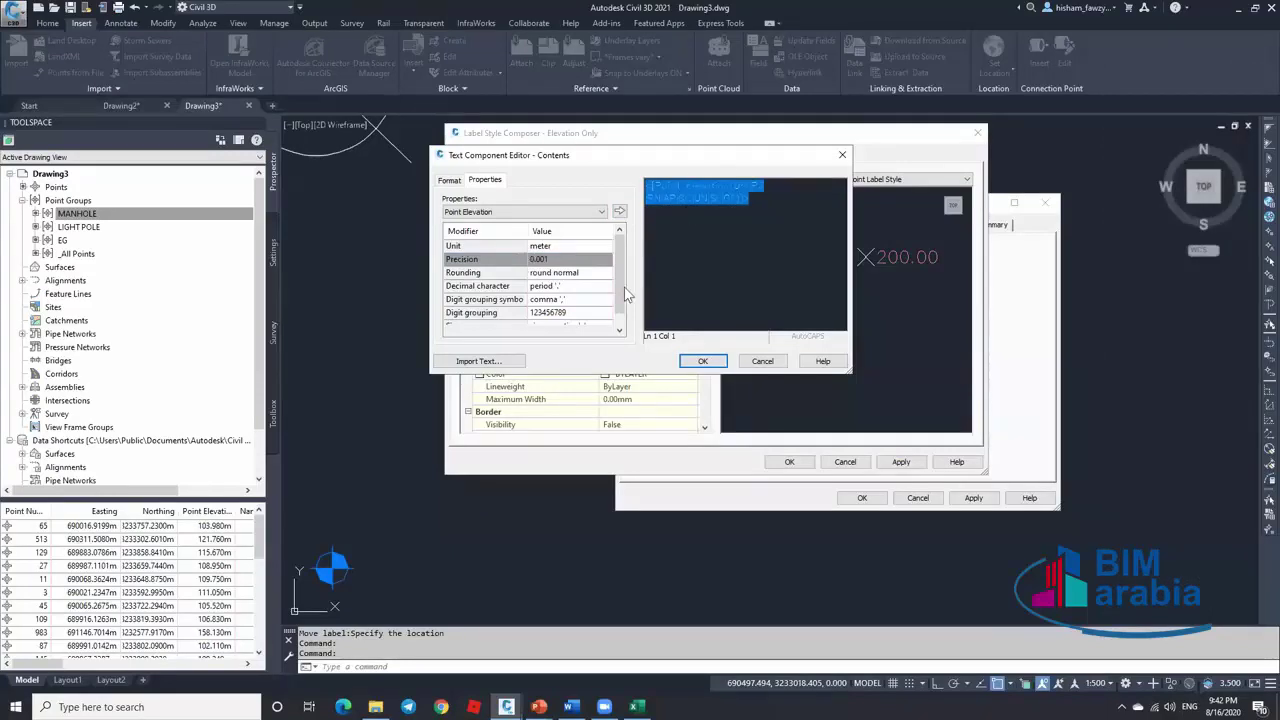
{"action": "left_click", "coordinate": [704, 361]}
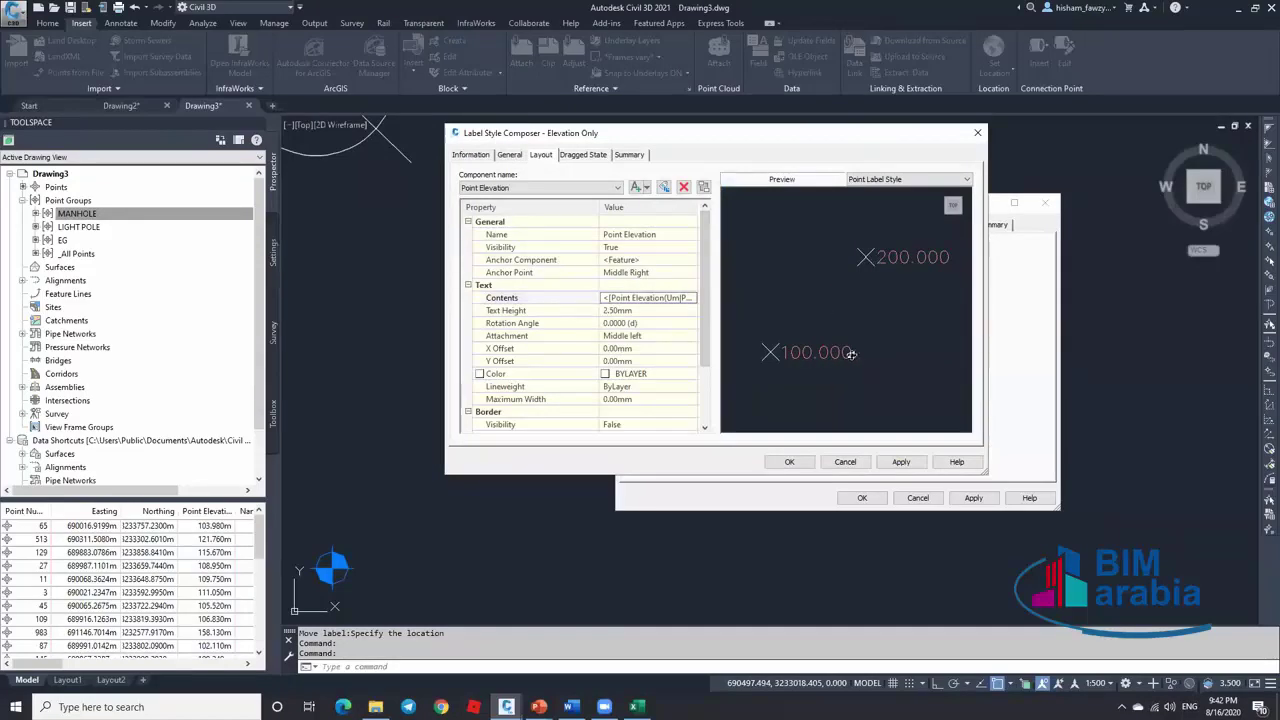
{"action": "left_click", "coordinate": [789, 461]}
Close the MANHOLE point group properties, keeping the precision change
{"action": "left_click", "coordinate": [860, 497]}
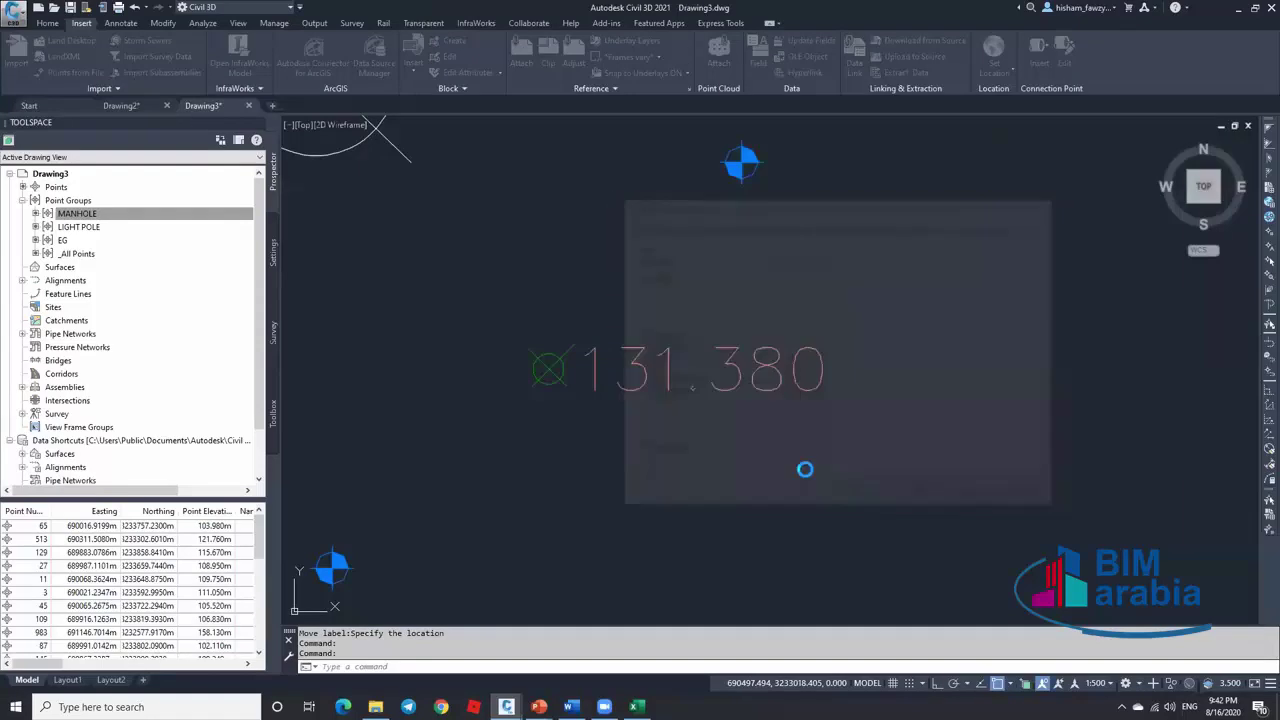
{"action": "scroll", "coordinate": [761, 430], "scroll_direction": "down", "scroll_amount": 4}
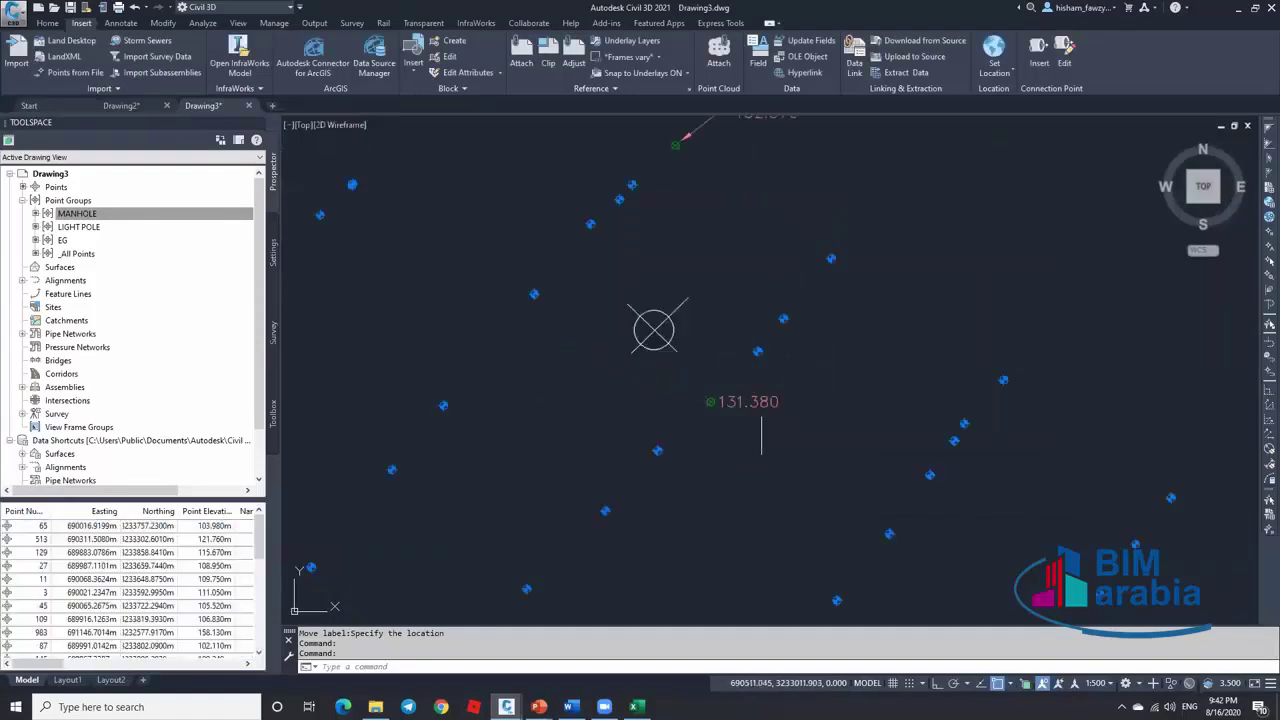
{"action": "scroll", "coordinate": [748, 430], "scroll_direction": "up", "scroll_amount": 4}
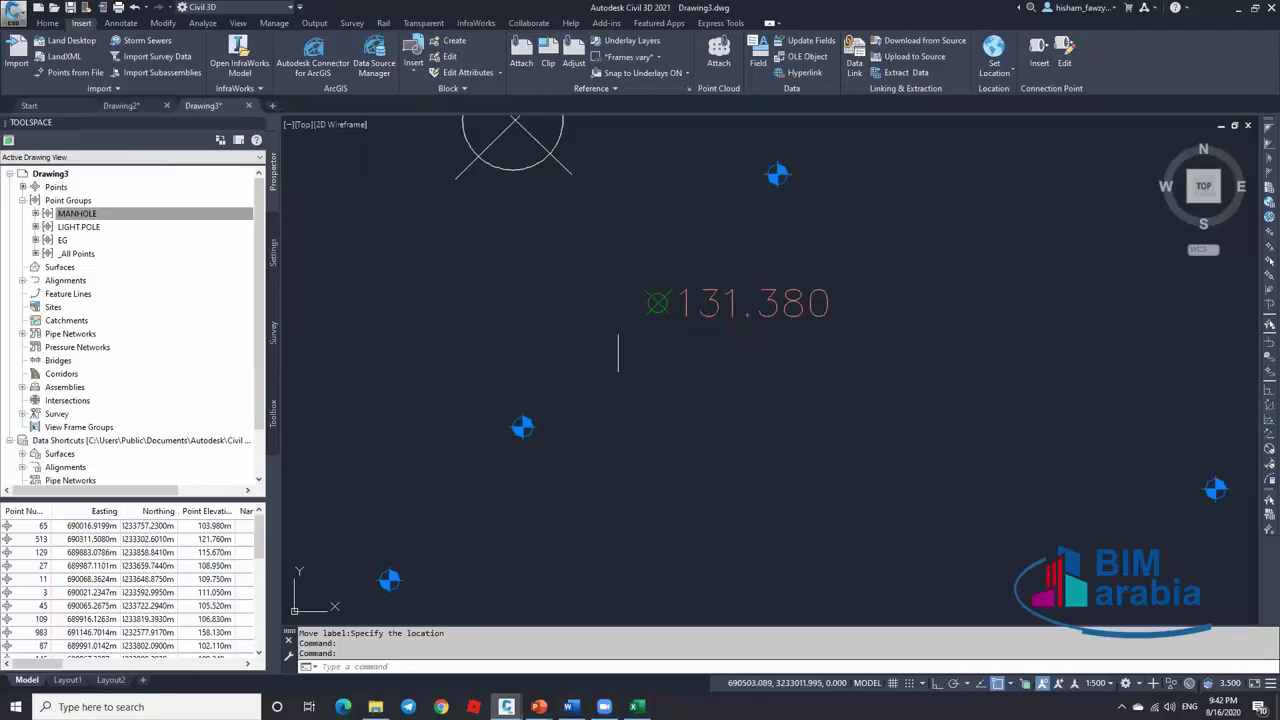
{"action": "scroll", "coordinate": [705, 320], "scroll_direction": "down", "scroll_amount": 5}
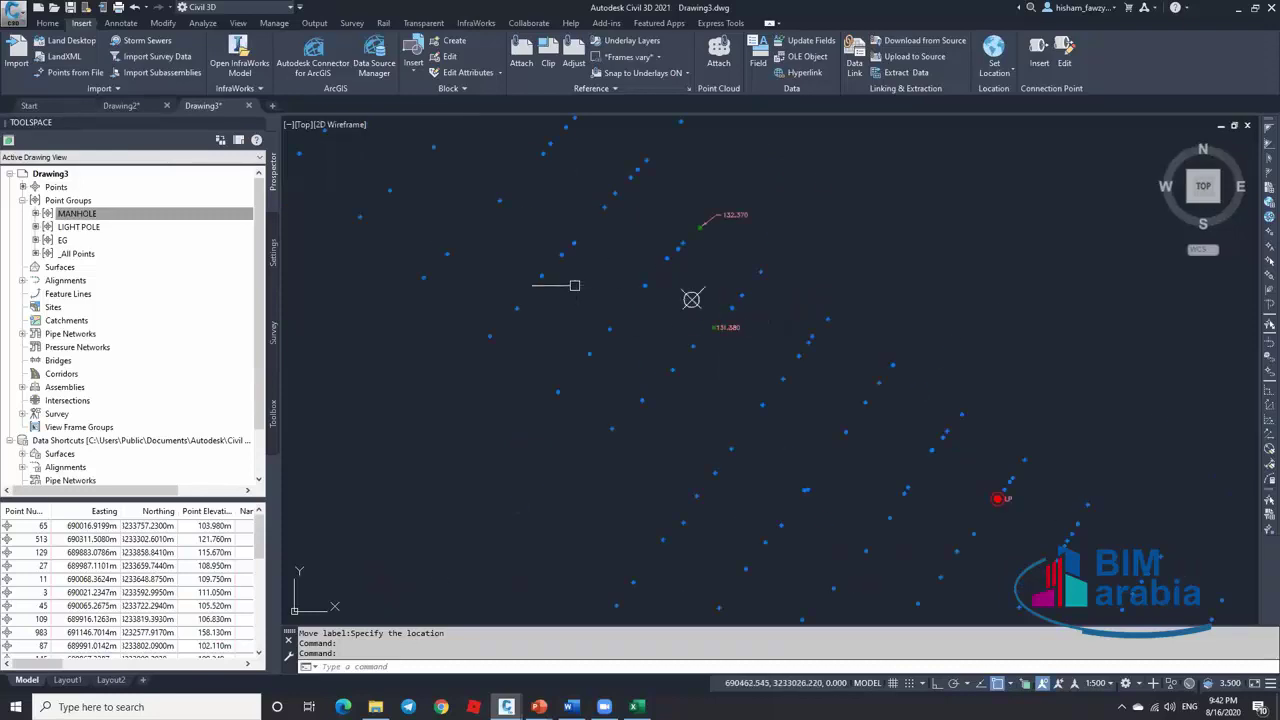
{"action": "scroll", "coordinate": [314, 250], "scroll_direction": "down", "scroll_amount": 2}
List the points of the MANHOLE, EG and LIGHT POLE groups, then bring up LIGHT POLE's actions
{"action": "left_click", "coordinate": [78, 213]}
{"action": "left_click", "coordinate": [98, 241]}
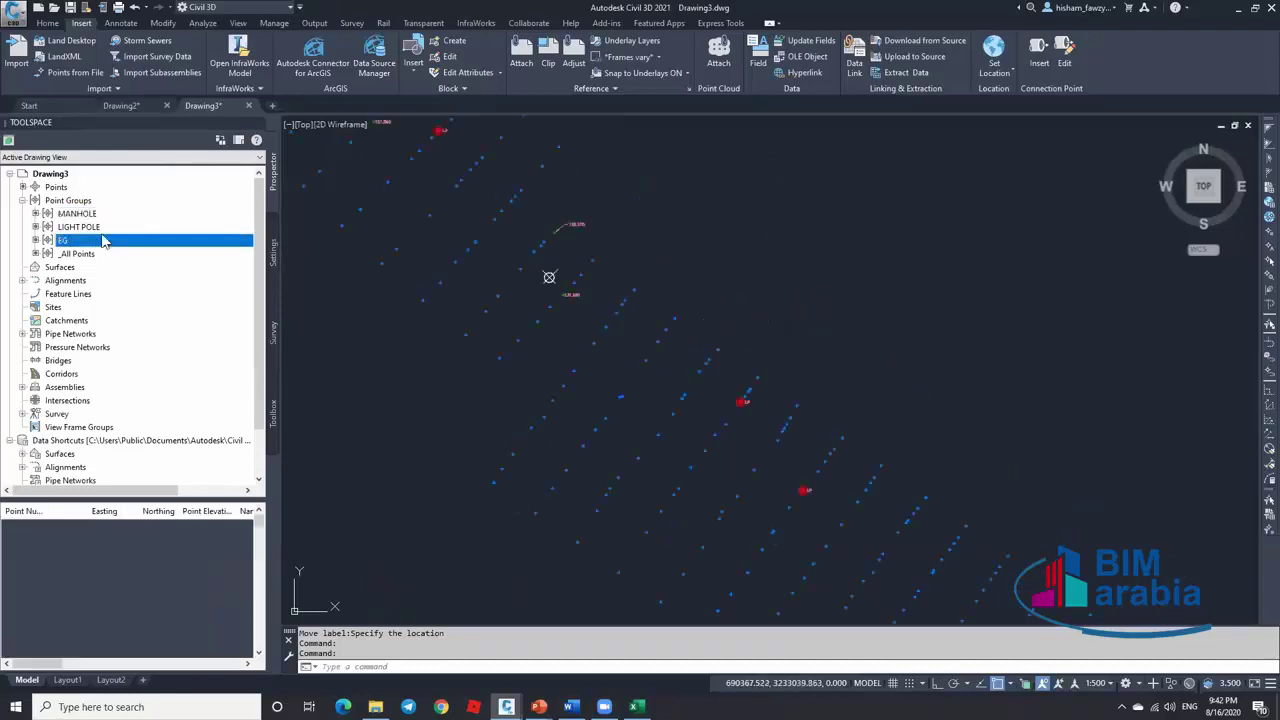
{"action": "left_click", "coordinate": [112, 227]}
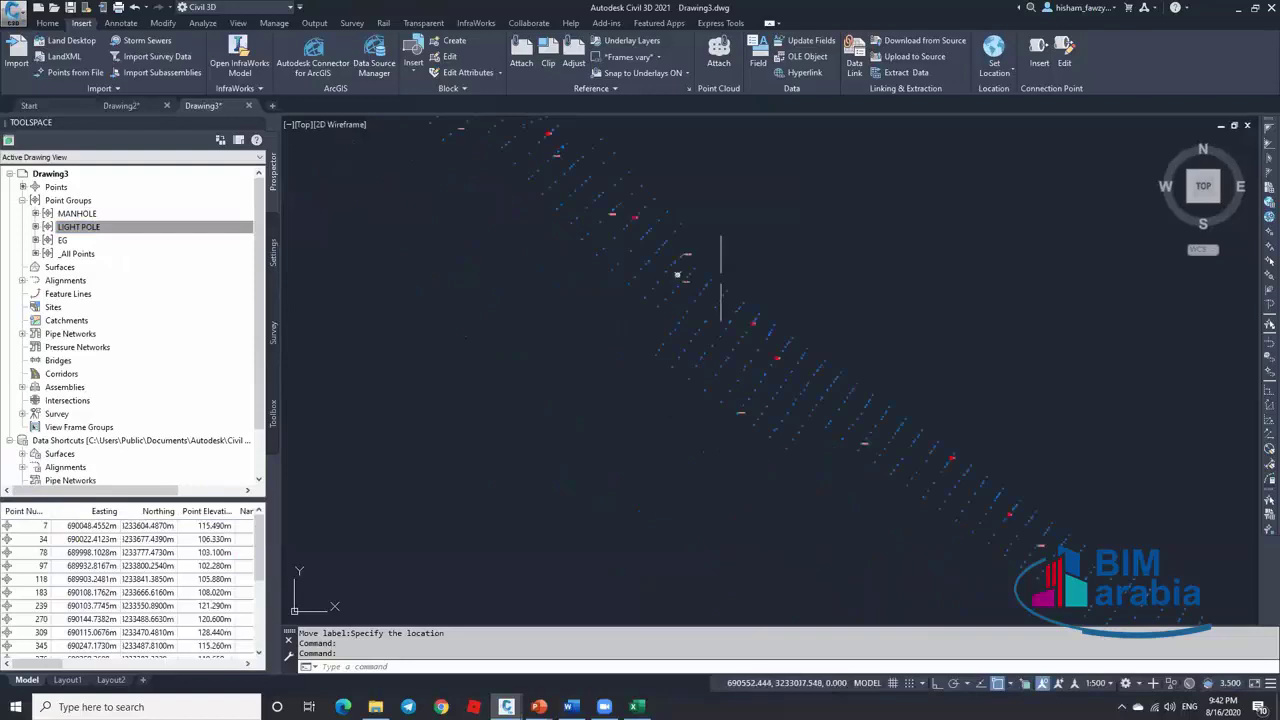
{"action": "left_click", "coordinate": [132, 214]}
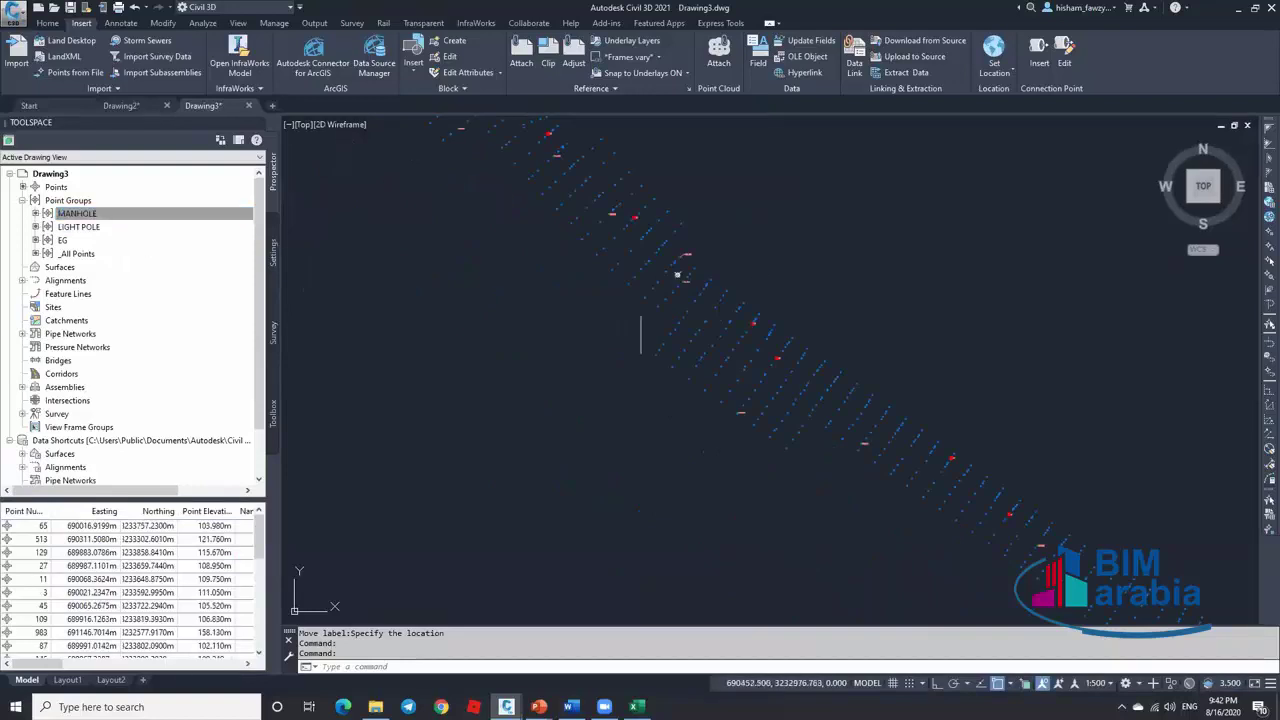
{"action": "scroll", "coordinate": [729, 343], "scroll_direction": "down", "scroll_amount": 3}
{"action": "left_click", "coordinate": [114, 244]}
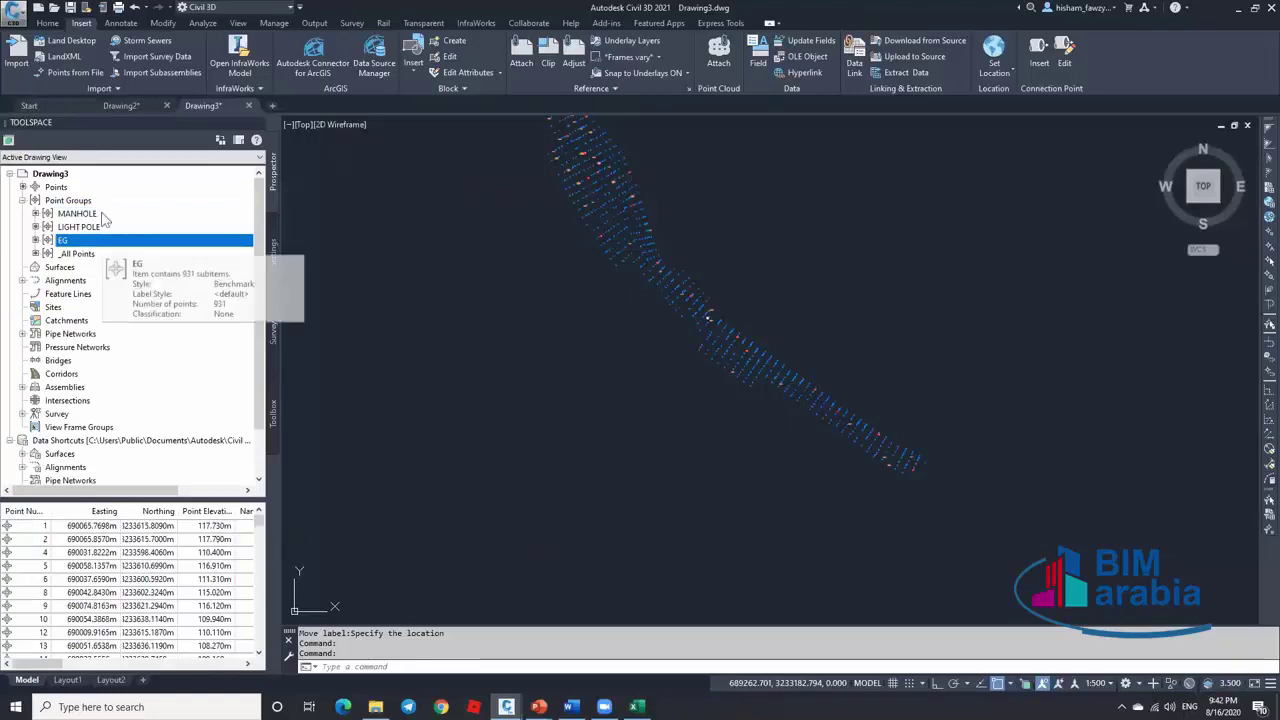
{"action": "left_click", "coordinate": [108, 215]}
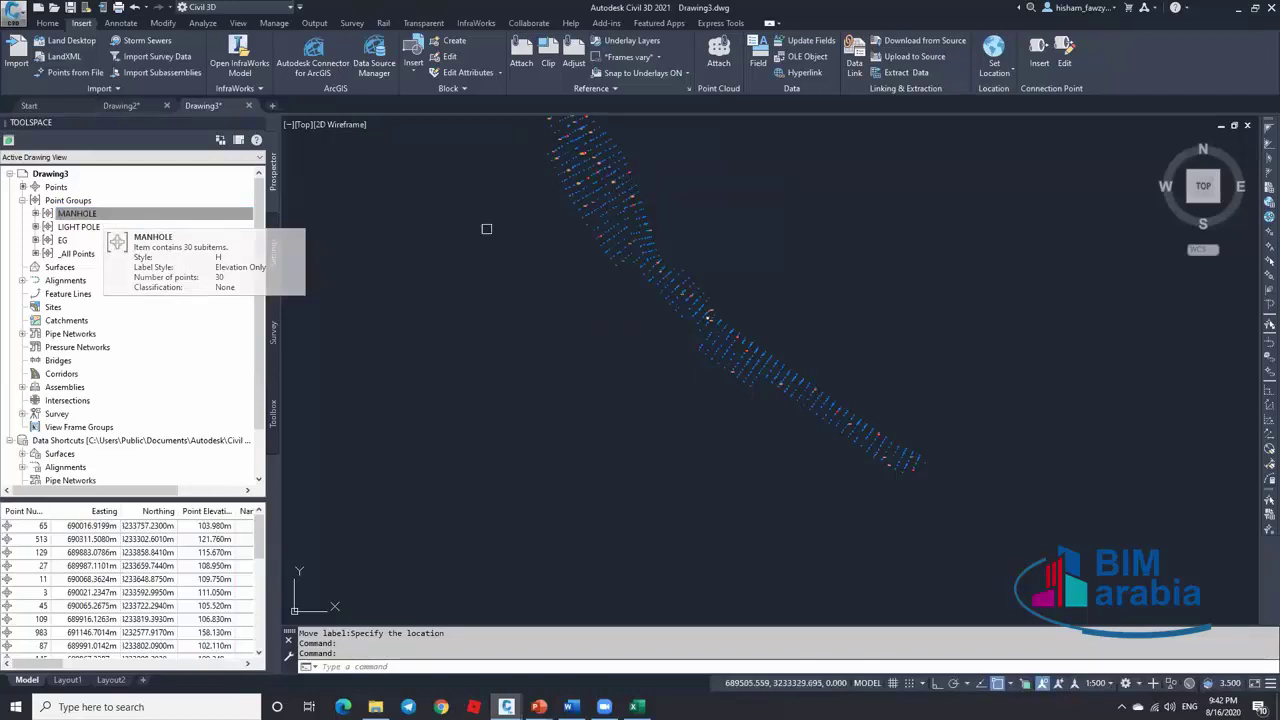
{"action": "right_click", "coordinate": [150, 232]}
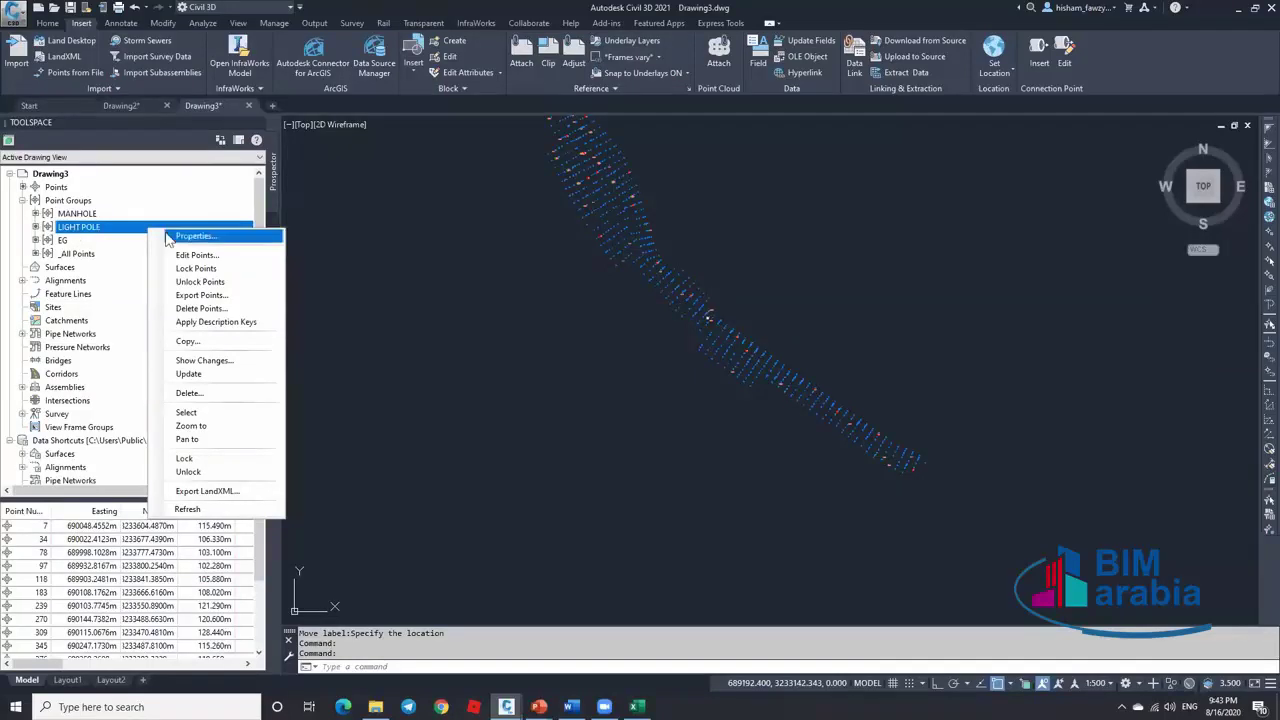
{"action": "left_click", "coordinate": [236, 237]}
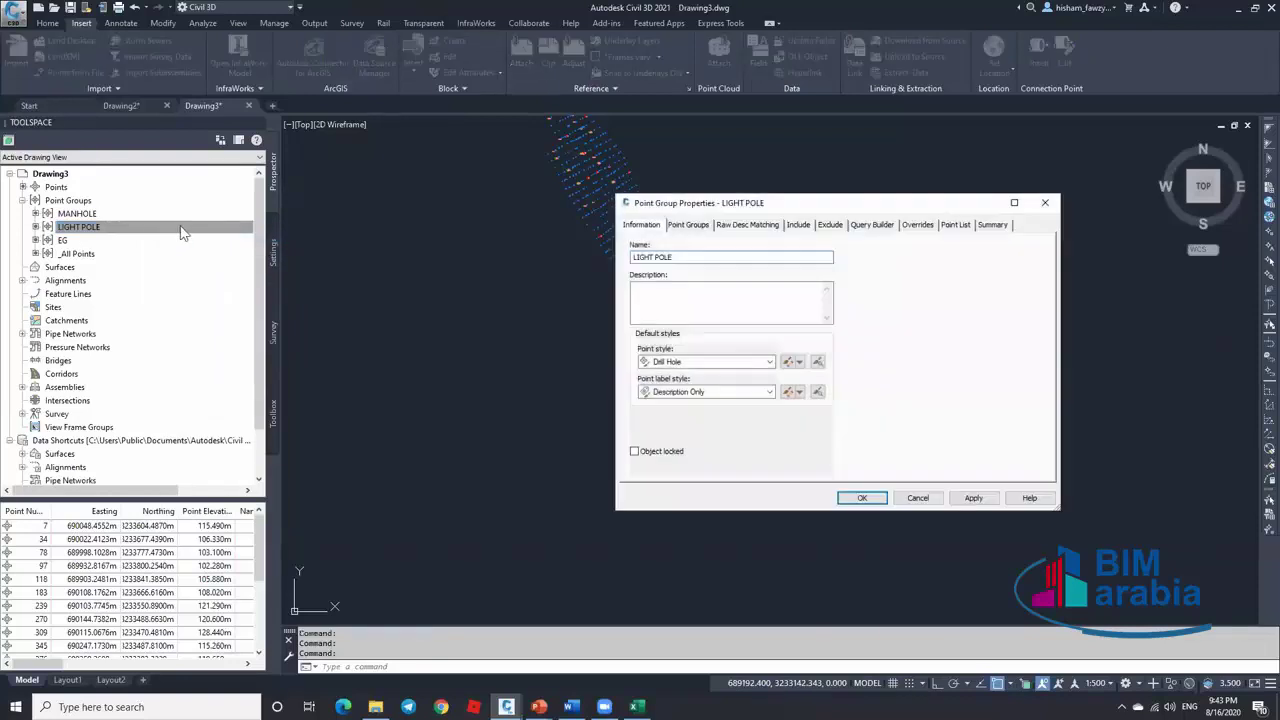
{"action": "left_click", "coordinate": [956, 225]}
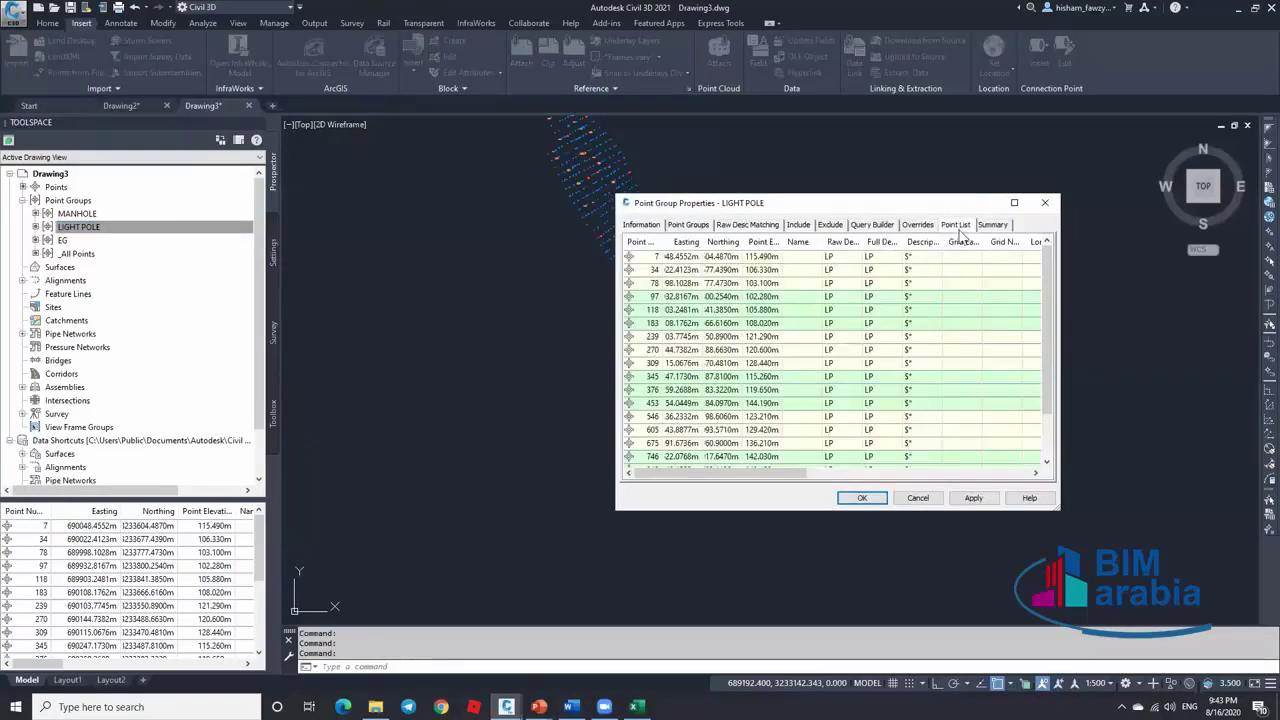
{"action": "left_click", "coordinate": [992, 227]}
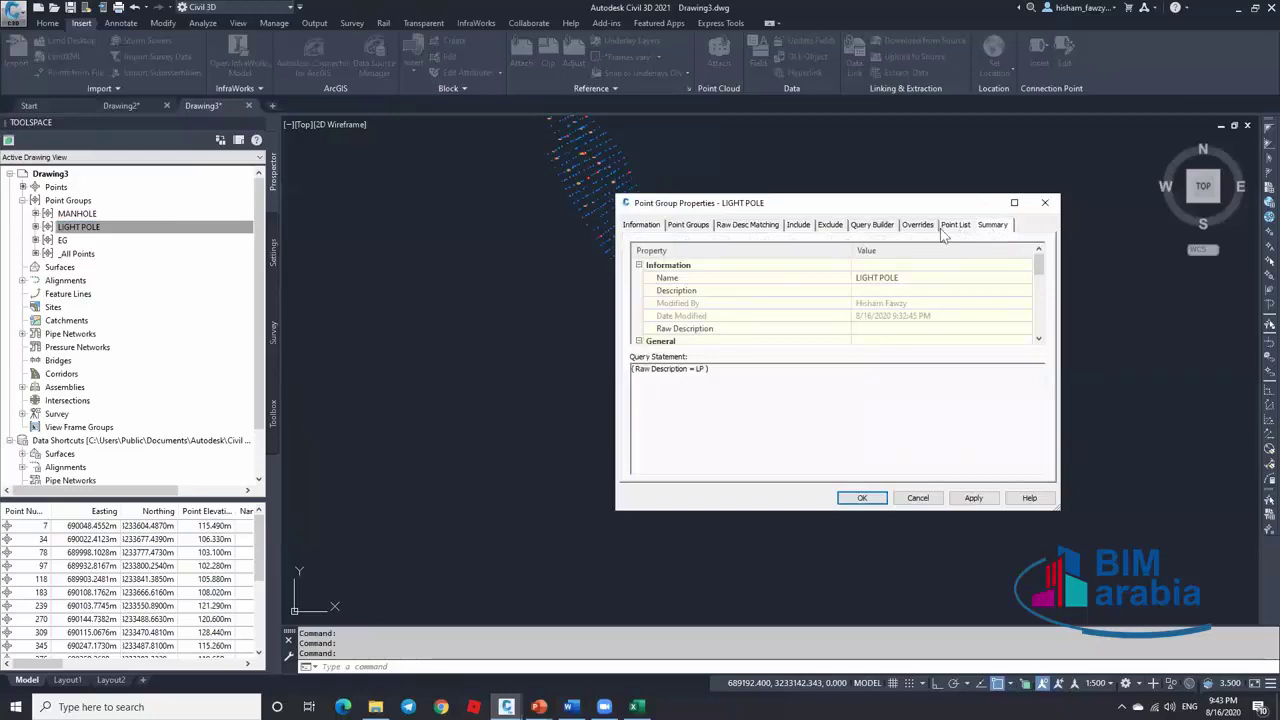
{"action": "left_click", "coordinate": [948, 227]}
{"action": "left_click_drag", "start_coordinate": [1045, 272], "coordinate": [1047, 325]}
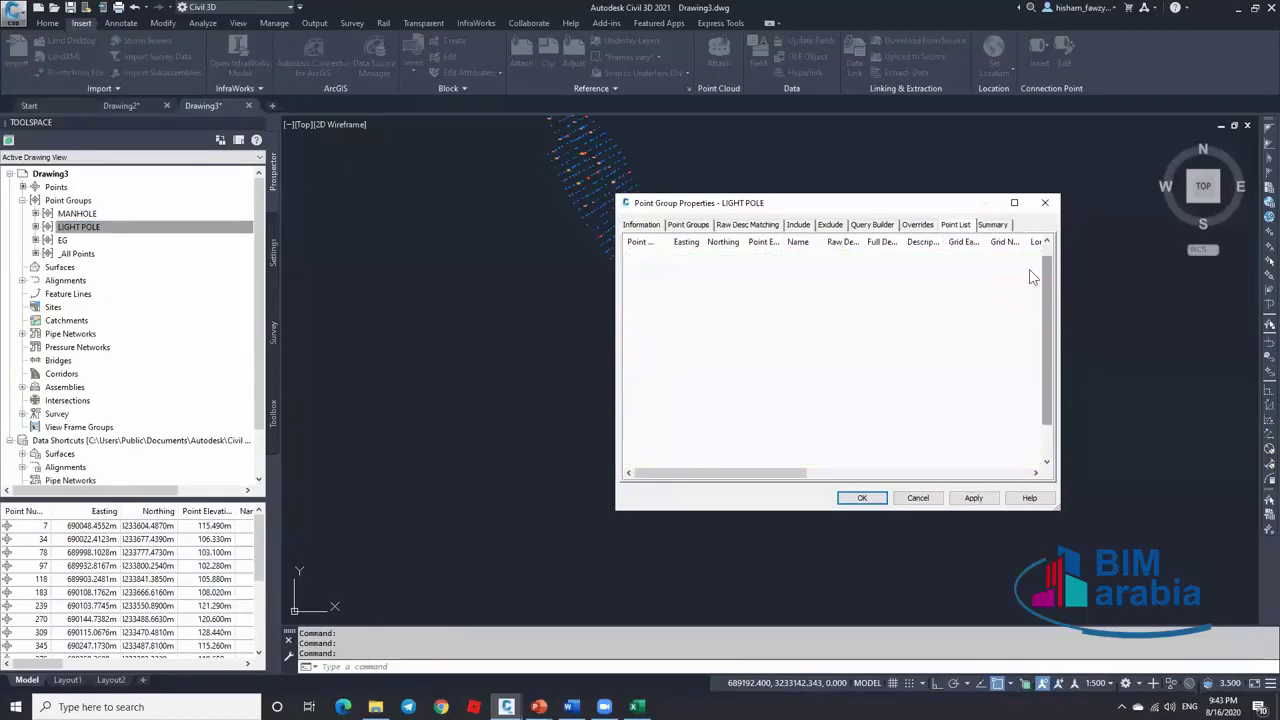
{"action": "left_click_drag", "start_coordinate": [663, 242], "coordinate": [683, 242]}
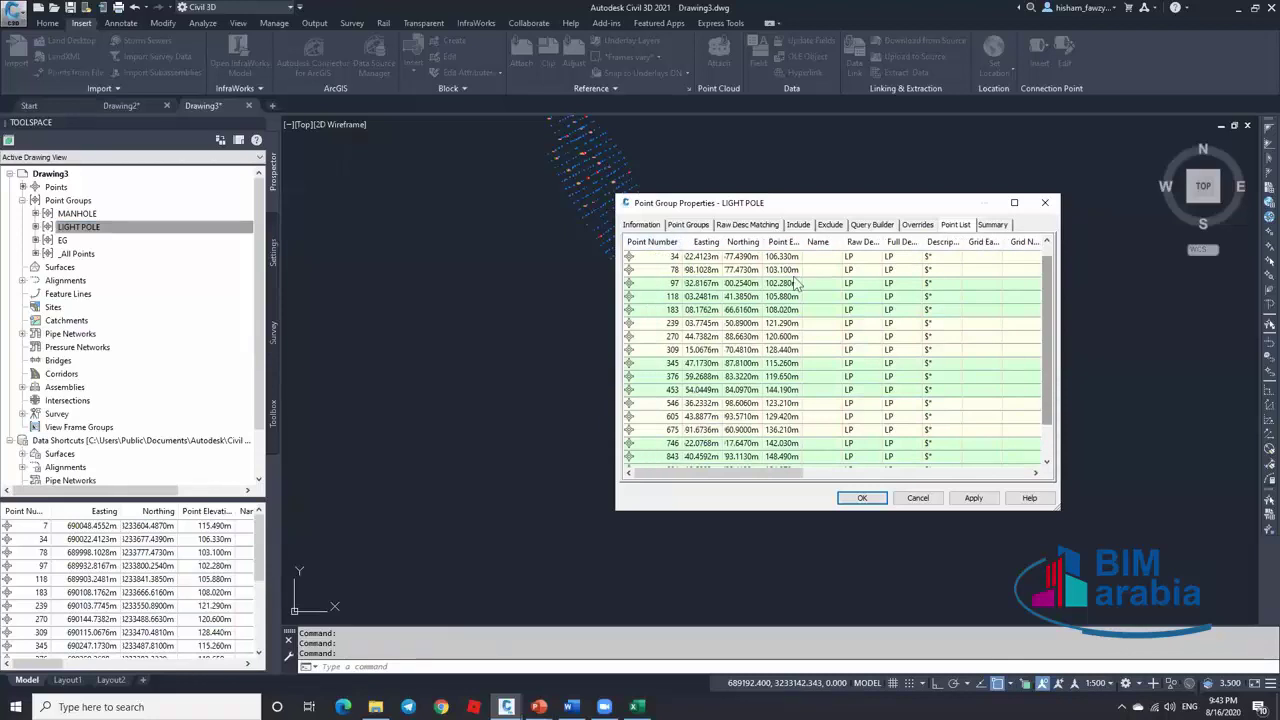
{"action": "left_click", "coordinate": [990, 227]}
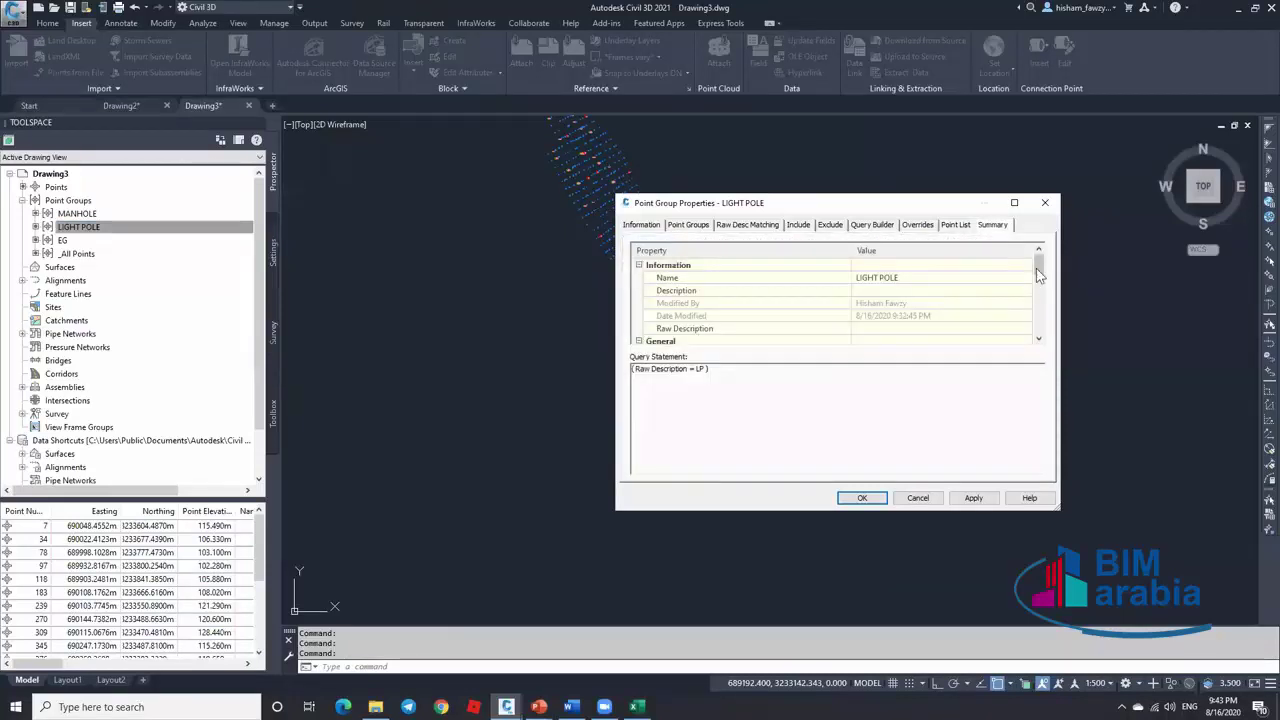
{"action": "left_click_drag", "start_coordinate": [1037, 266], "coordinate": [1040, 292]}
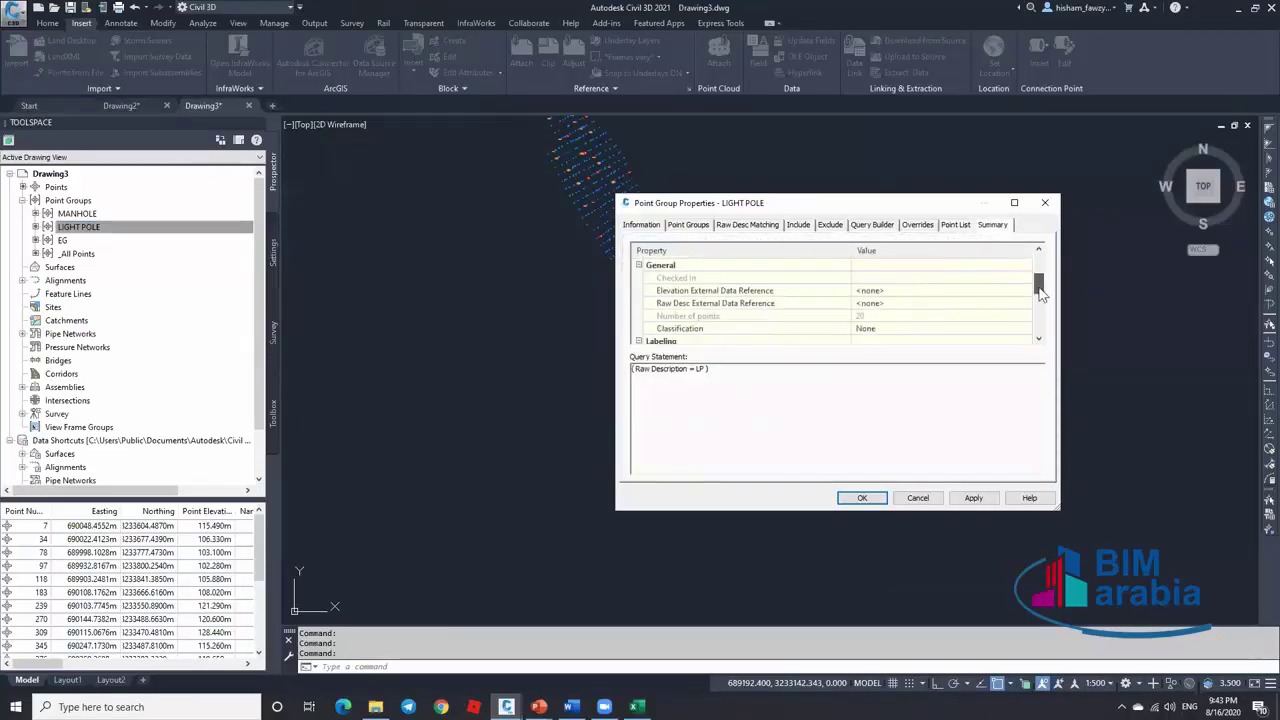
{"action": "left_click", "coordinate": [712, 316]}
{"action": "left_click", "coordinate": [876, 319]}
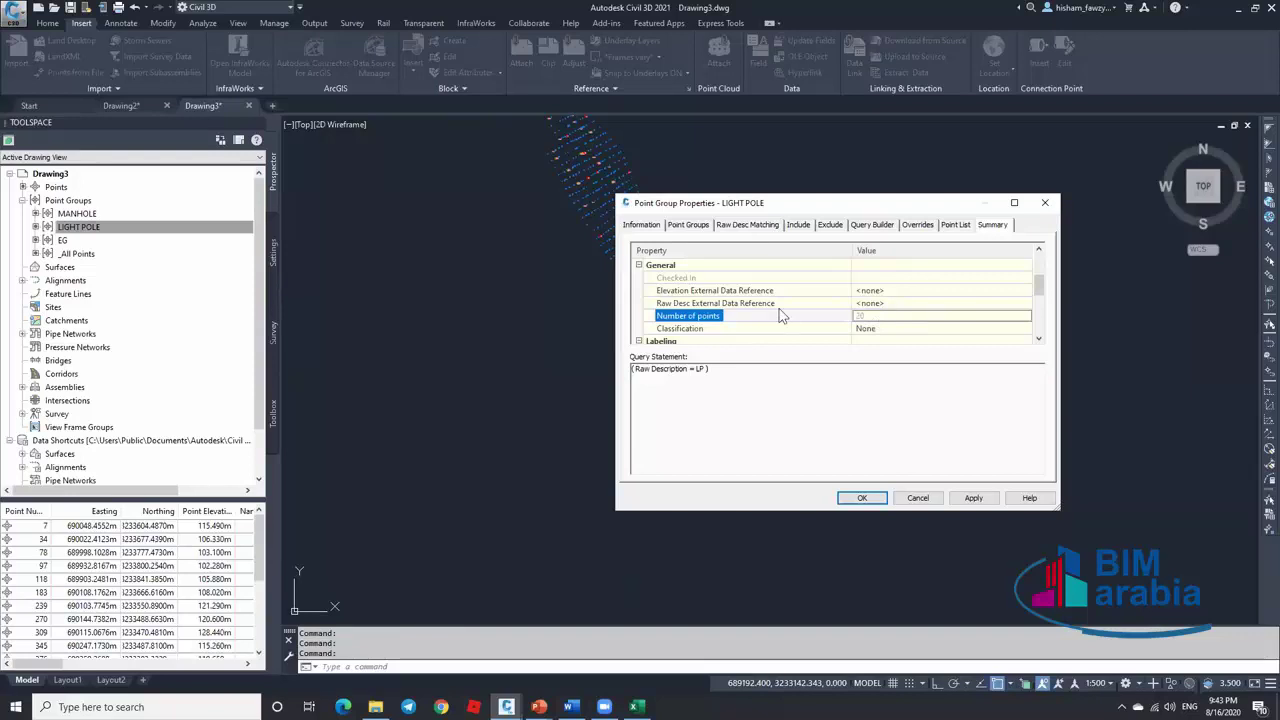
{"action": "left_click", "coordinate": [918, 500]}
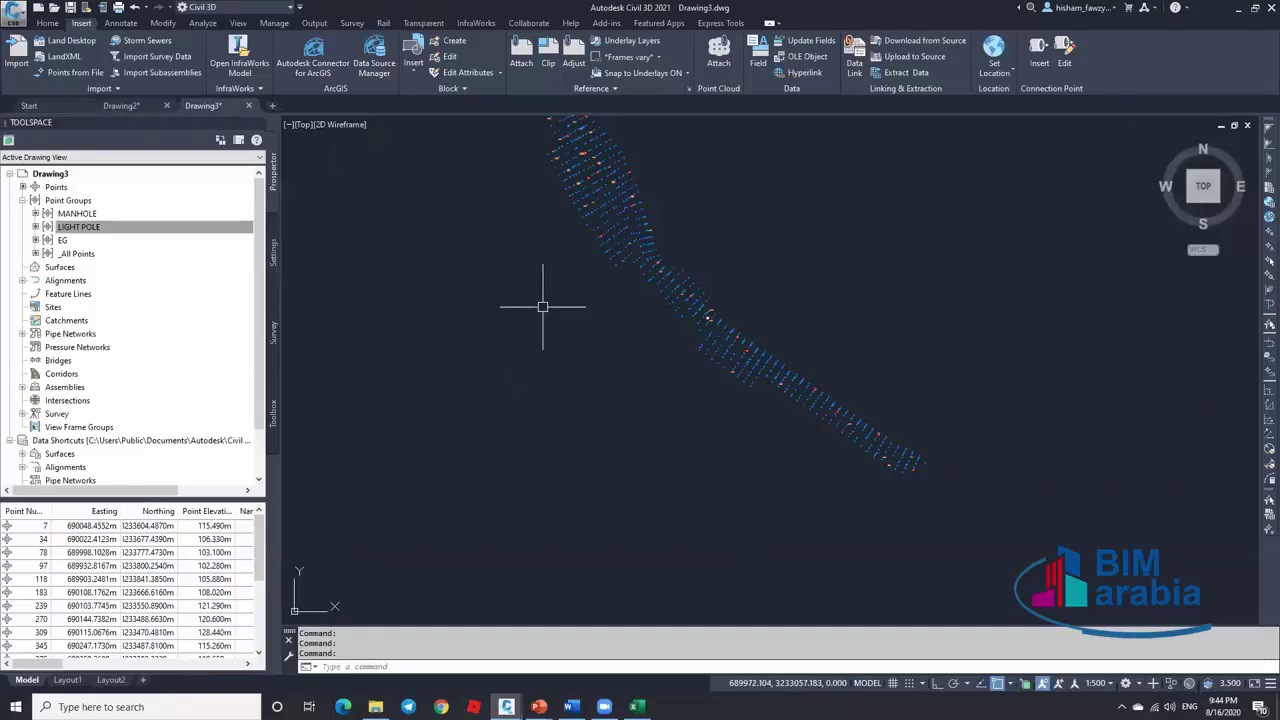
Start a new point table from the Annotate tab's Add Tables menu and move its dialog aside
{"action": "left_click", "coordinate": [48, 22]}
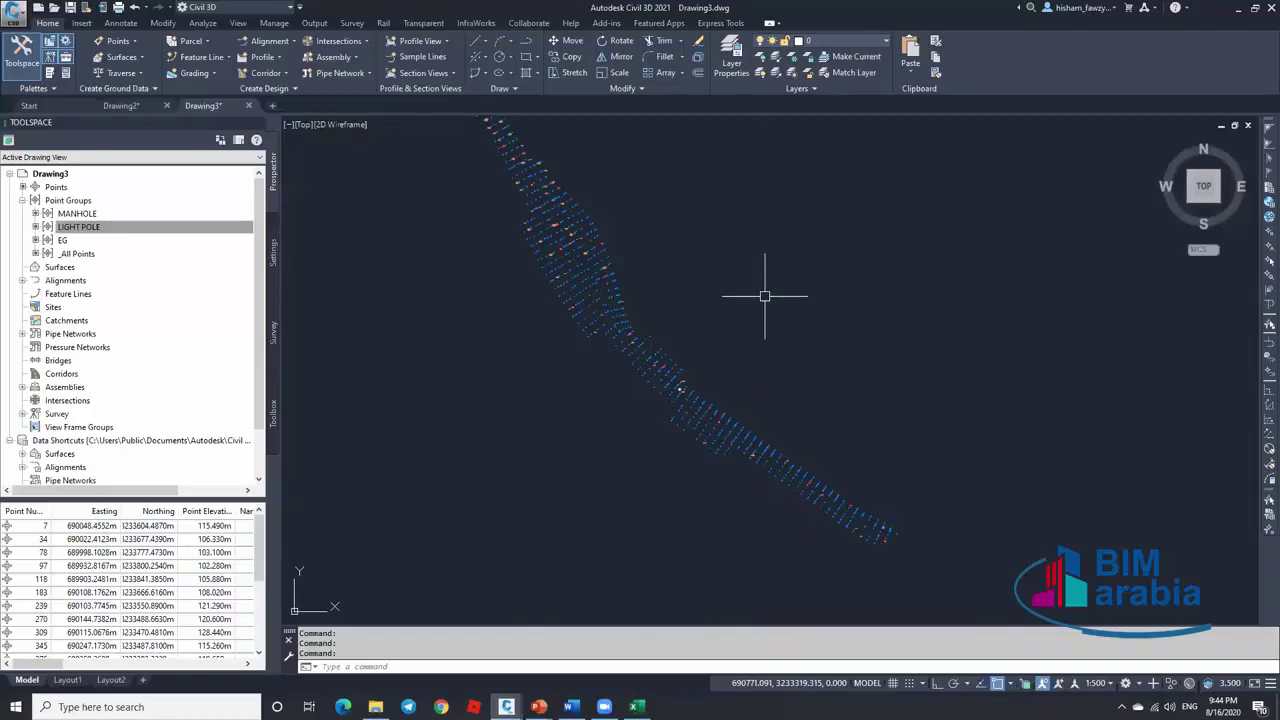
{"action": "left_click", "coordinate": [121, 23]}
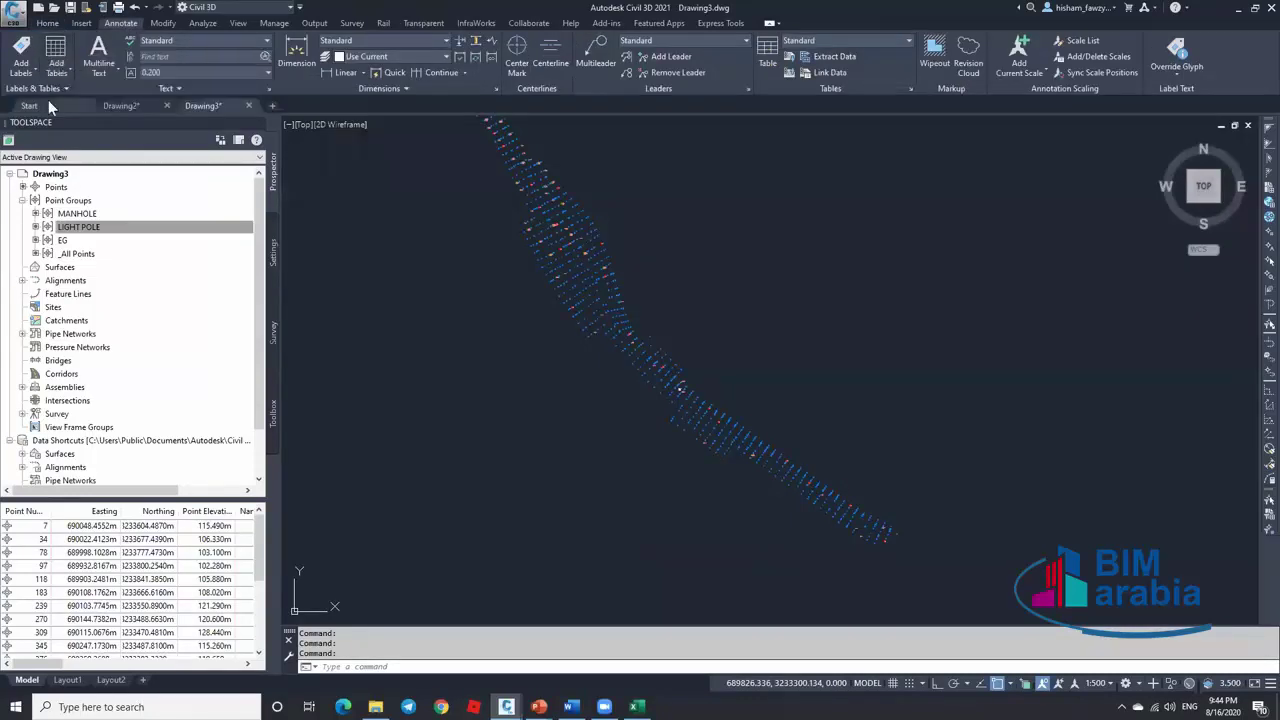
{"action": "left_click", "coordinate": [57, 73]}
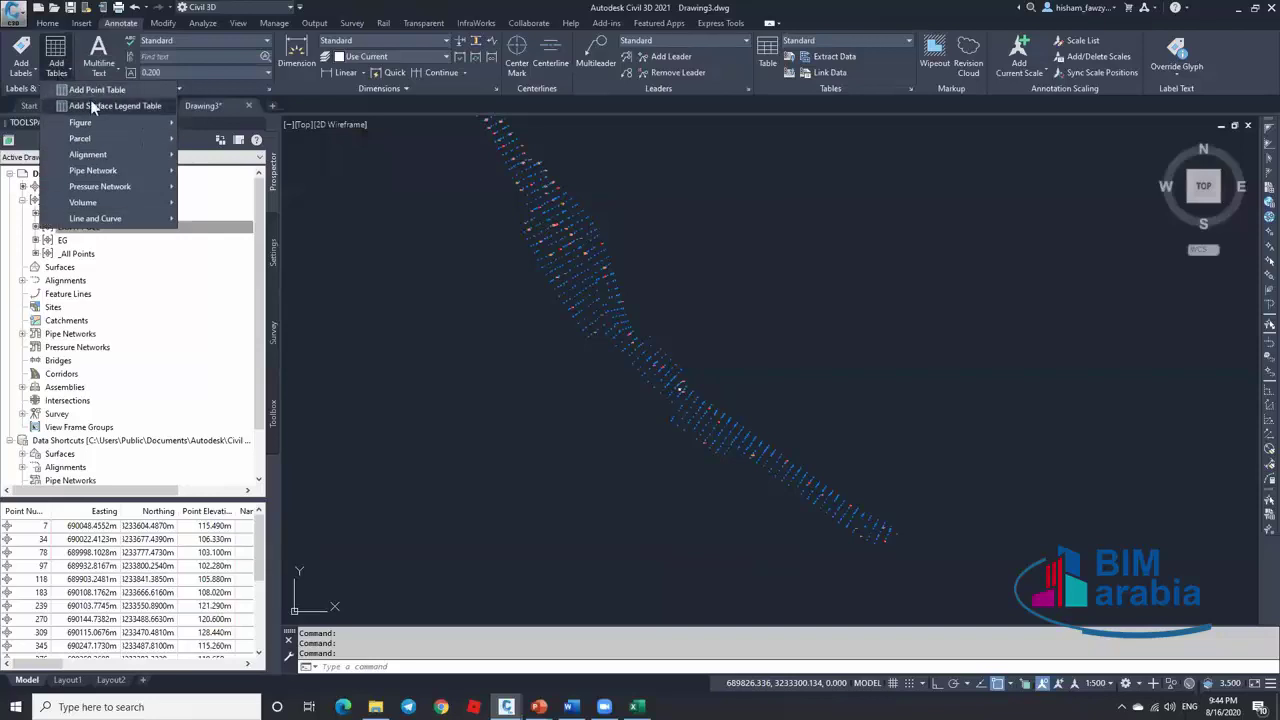
{"action": "left_click", "coordinate": [121, 91]}
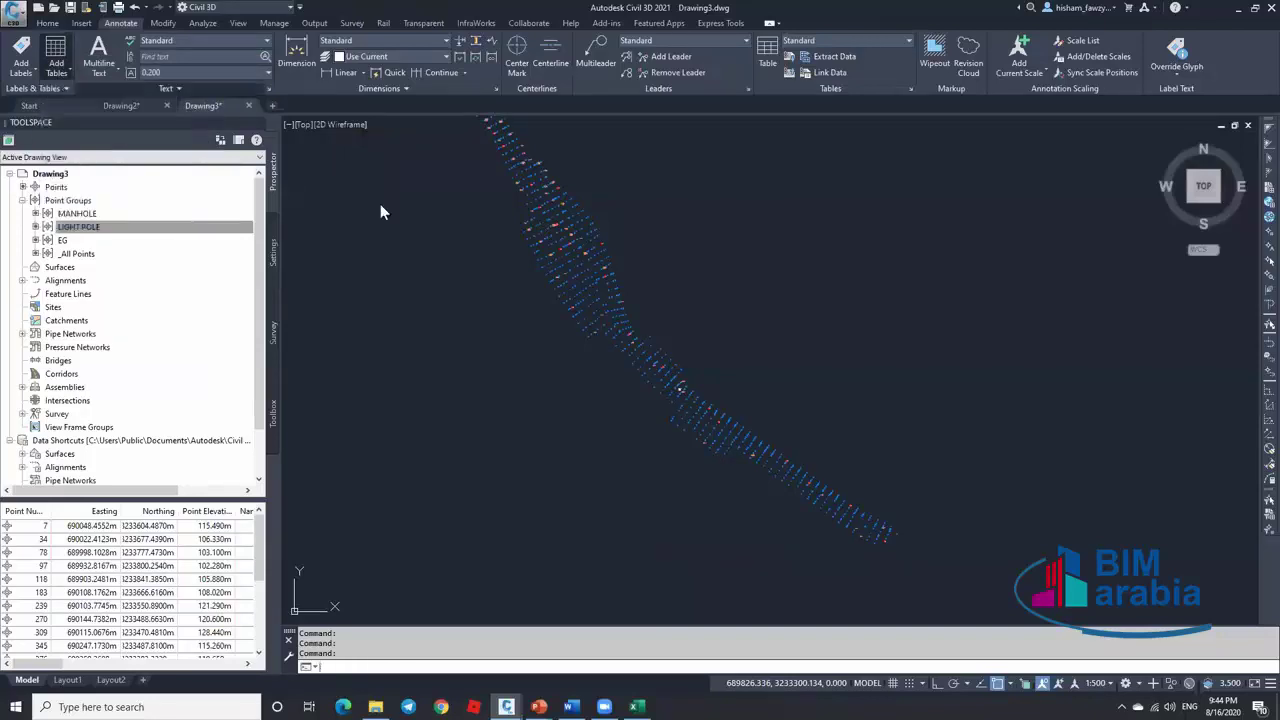
{"action": "left_click_drag", "start_coordinate": [805, 285], "coordinate": [704, 147]}
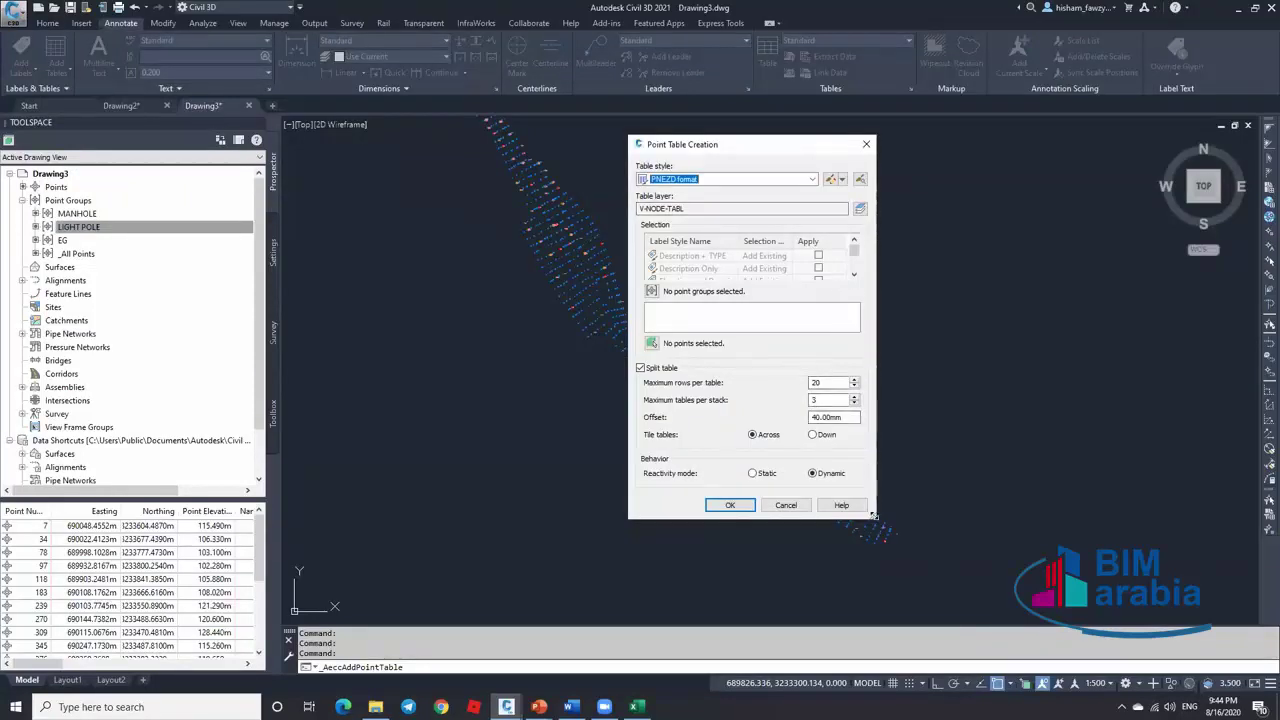
Create a PNEZD point table for the LIGHT POLE group, split at 20 rows, Dynamic
{"action": "left_click_drag", "start_coordinate": [874, 516], "coordinate": [971, 561]}
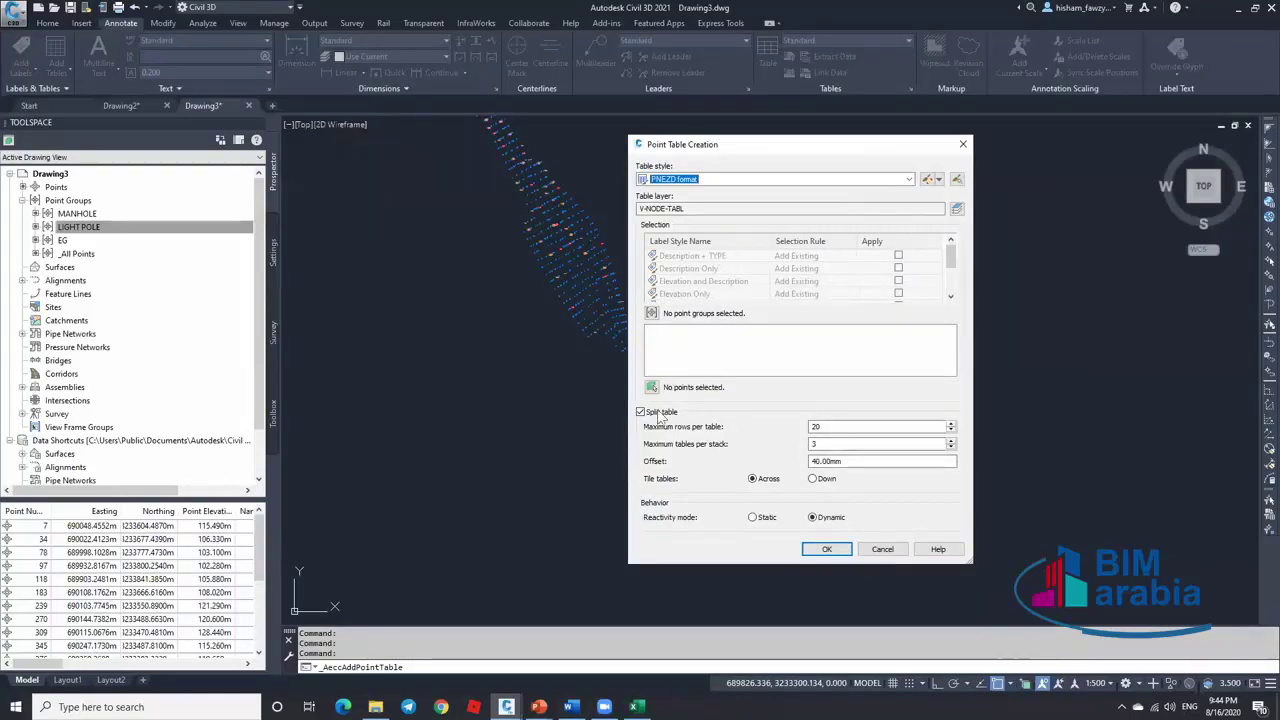
{"action": "left_click", "coordinate": [655, 314]}
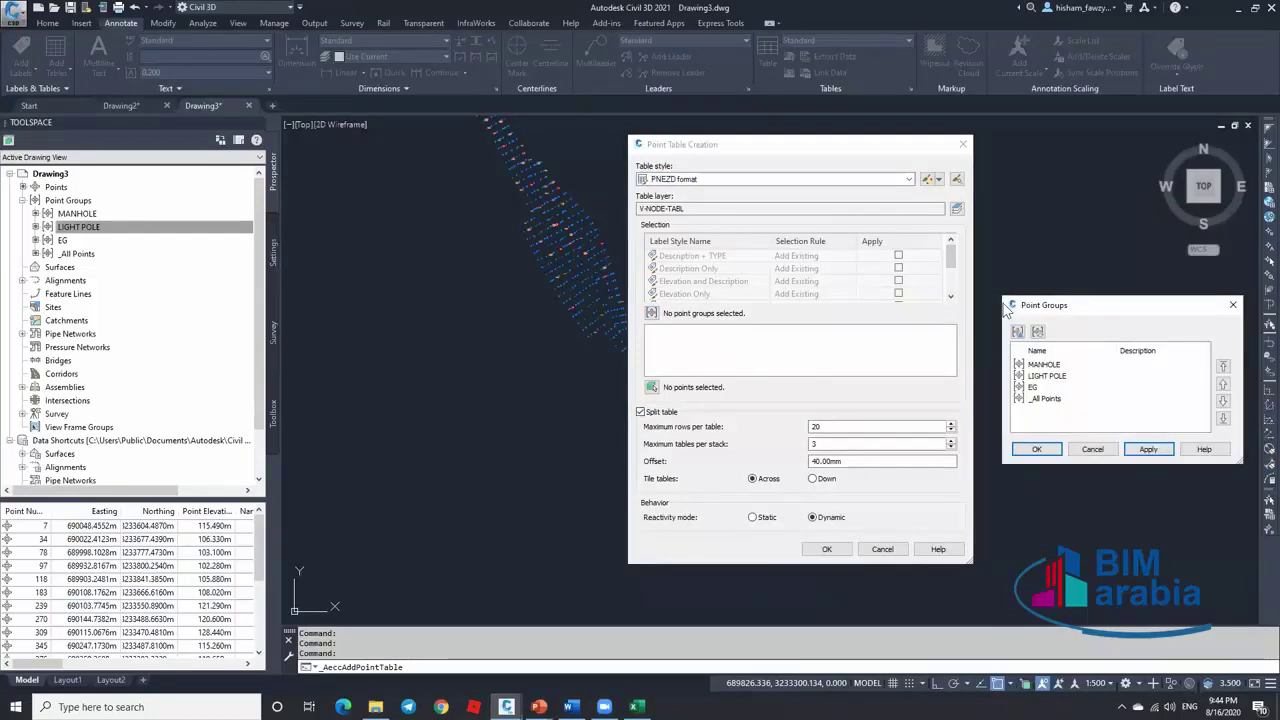
{"action": "left_click", "coordinate": [684, 287]}
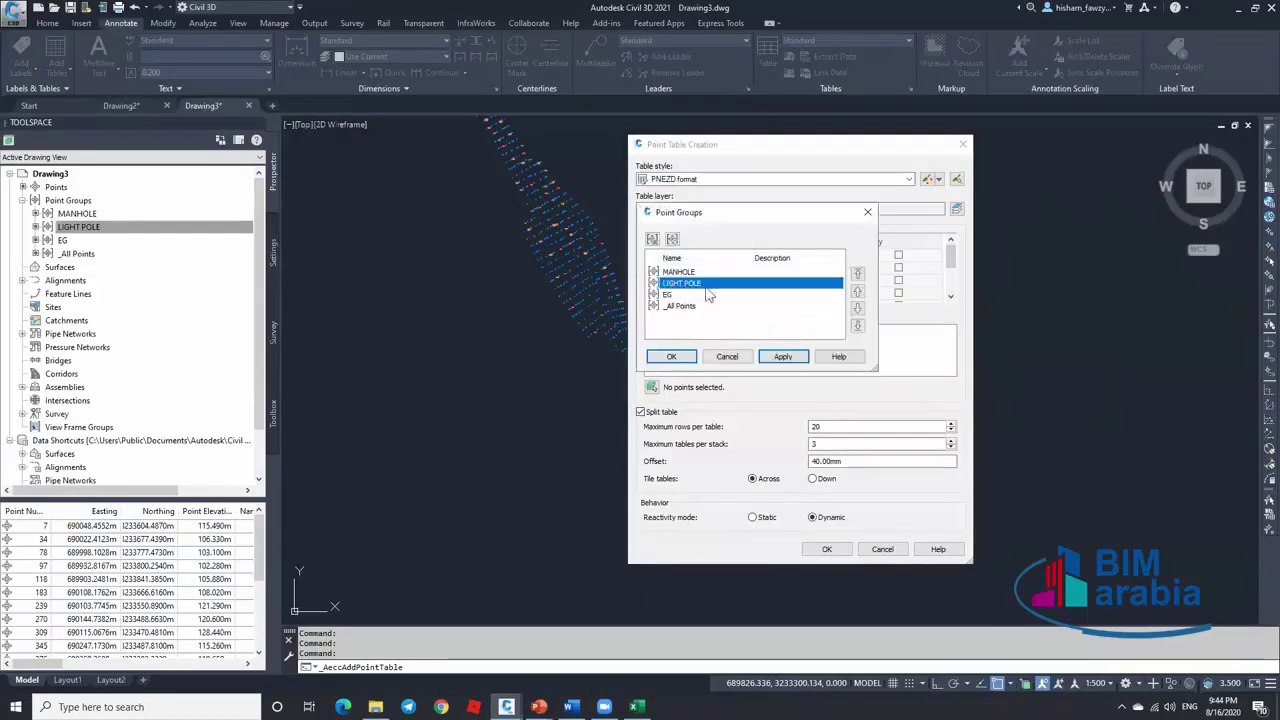
{"action": "left_click", "coordinate": [673, 356]}
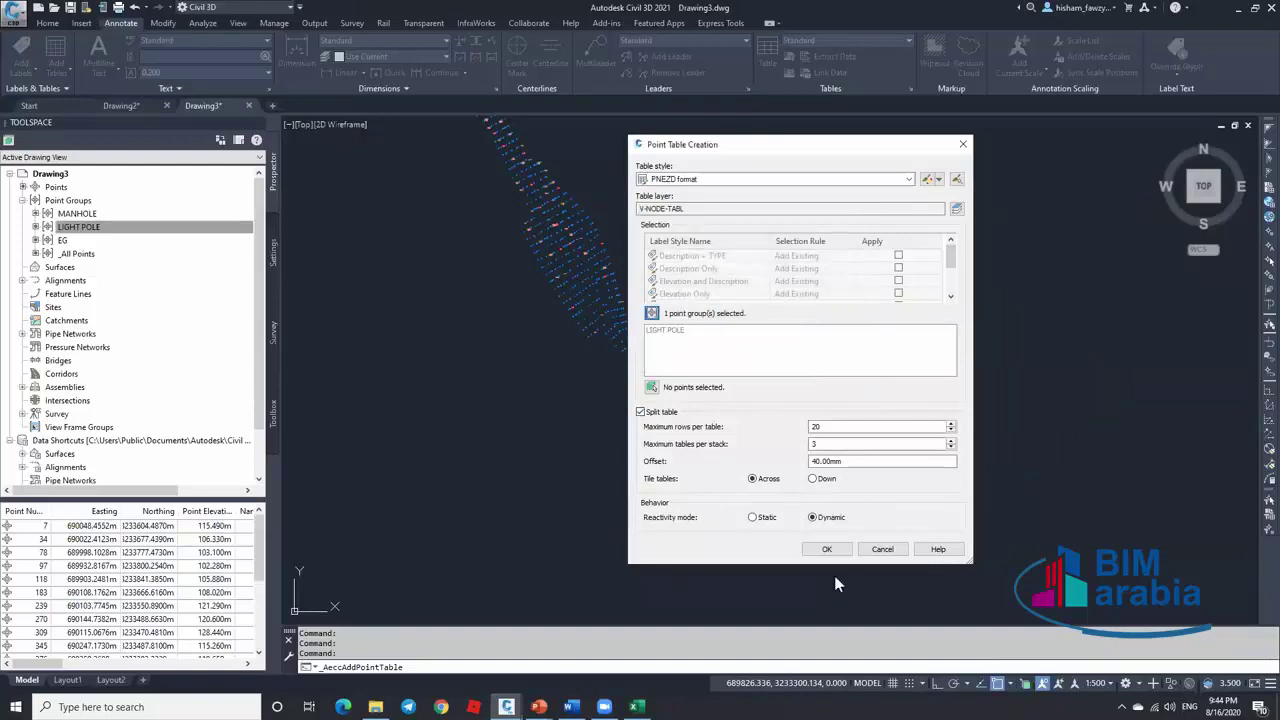
{"action": "left_click", "coordinate": [824, 427]}
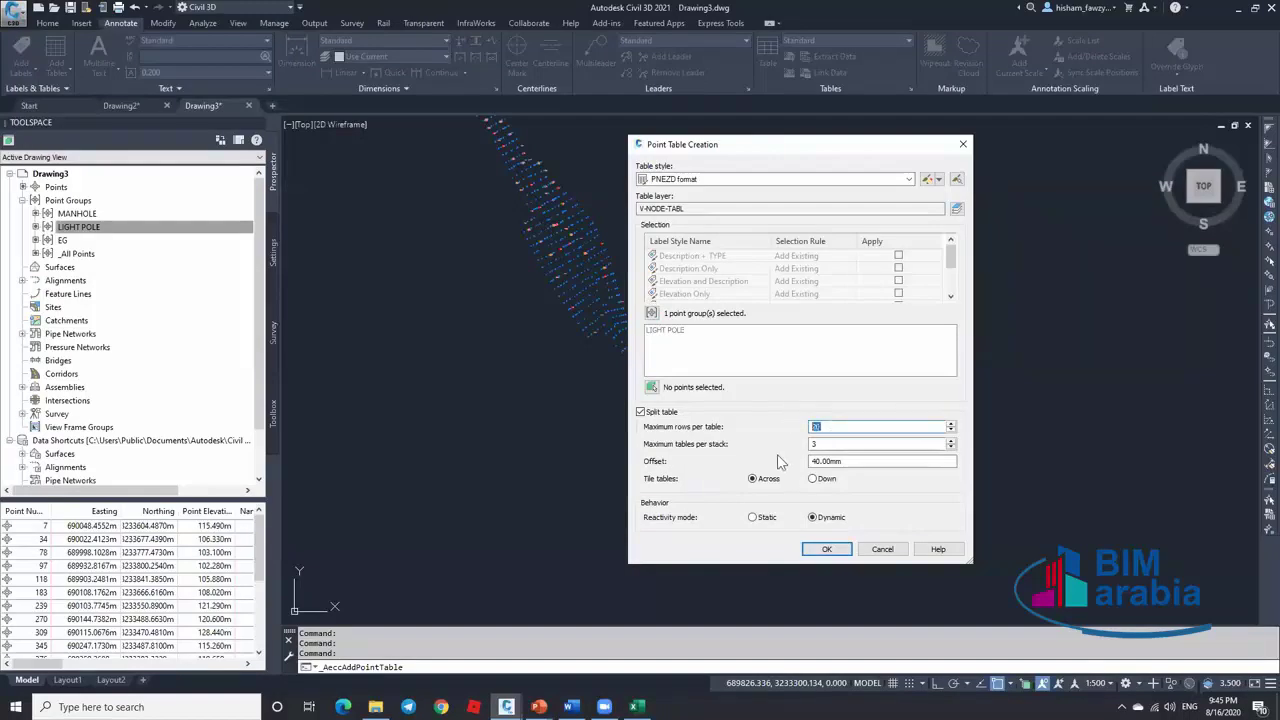
{"action": "left_click", "coordinate": [838, 445]}
{"action": "left_click", "coordinate": [836, 427]}
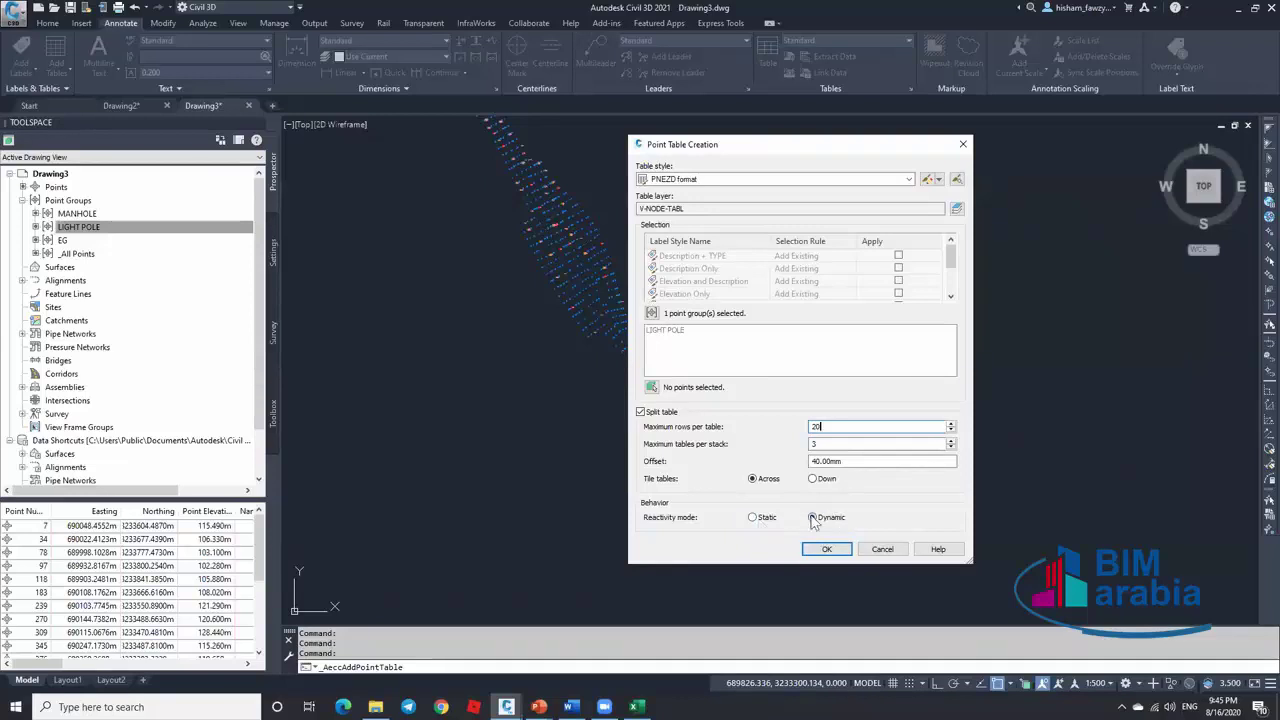
{"action": "left_click", "coordinate": [826, 550]}
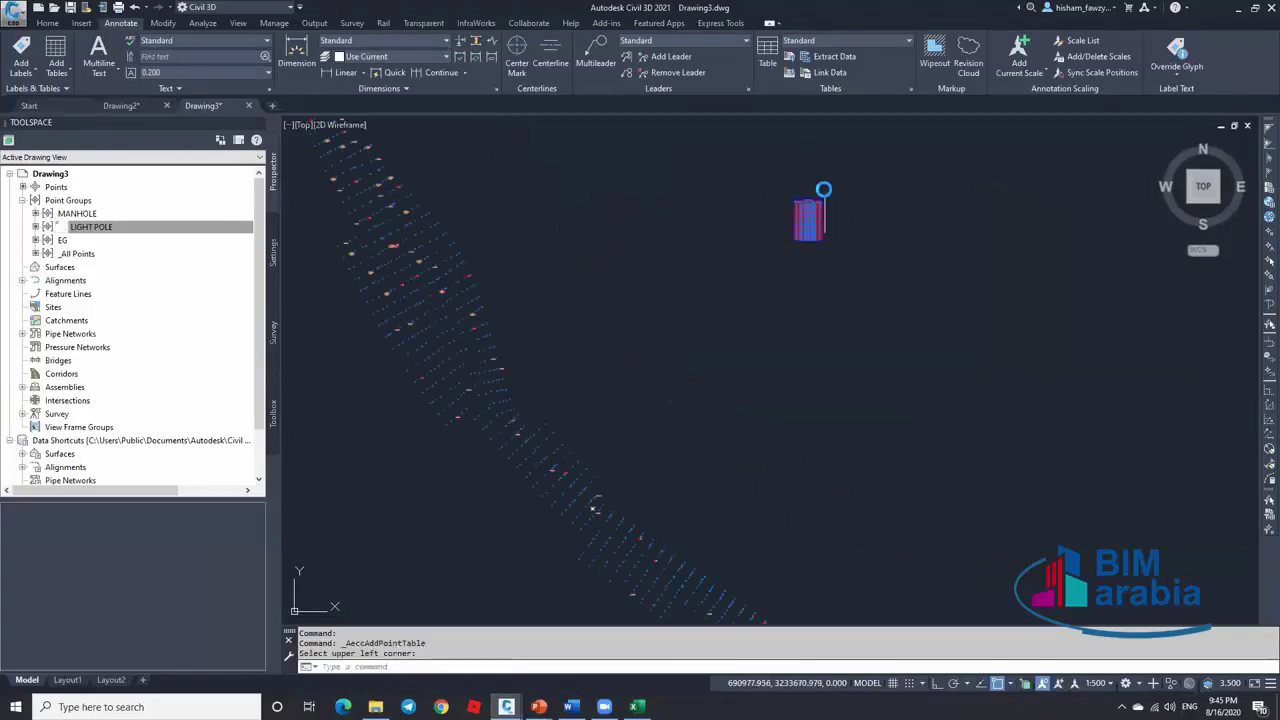
Place the LIGHT POLE point table's upper-left corner in the drawing and zoom in on it
{"action": "left_click", "coordinate": [815, 200]}
{"action": "scroll", "coordinate": [700, 262], "scroll_direction": "up", "scroll_amount": 3}
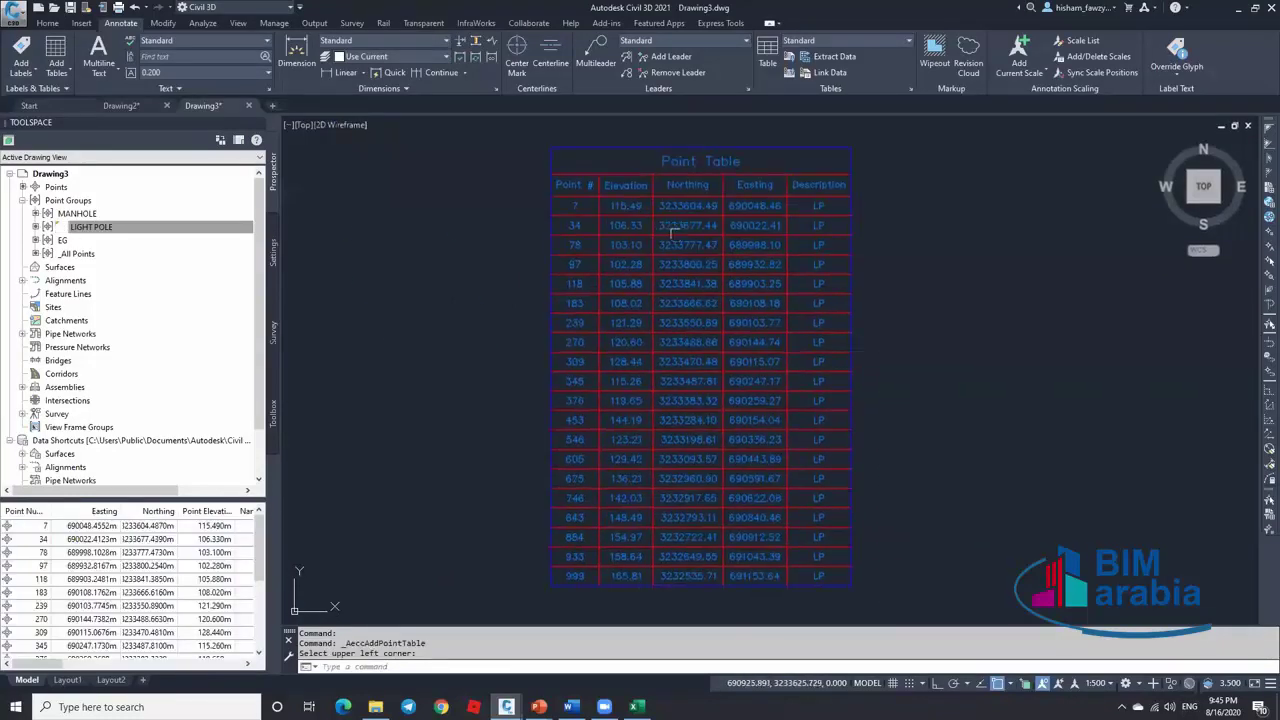
{"action": "scroll", "coordinate": [825, 206], "scroll_direction": "up", "scroll_amount": 2}
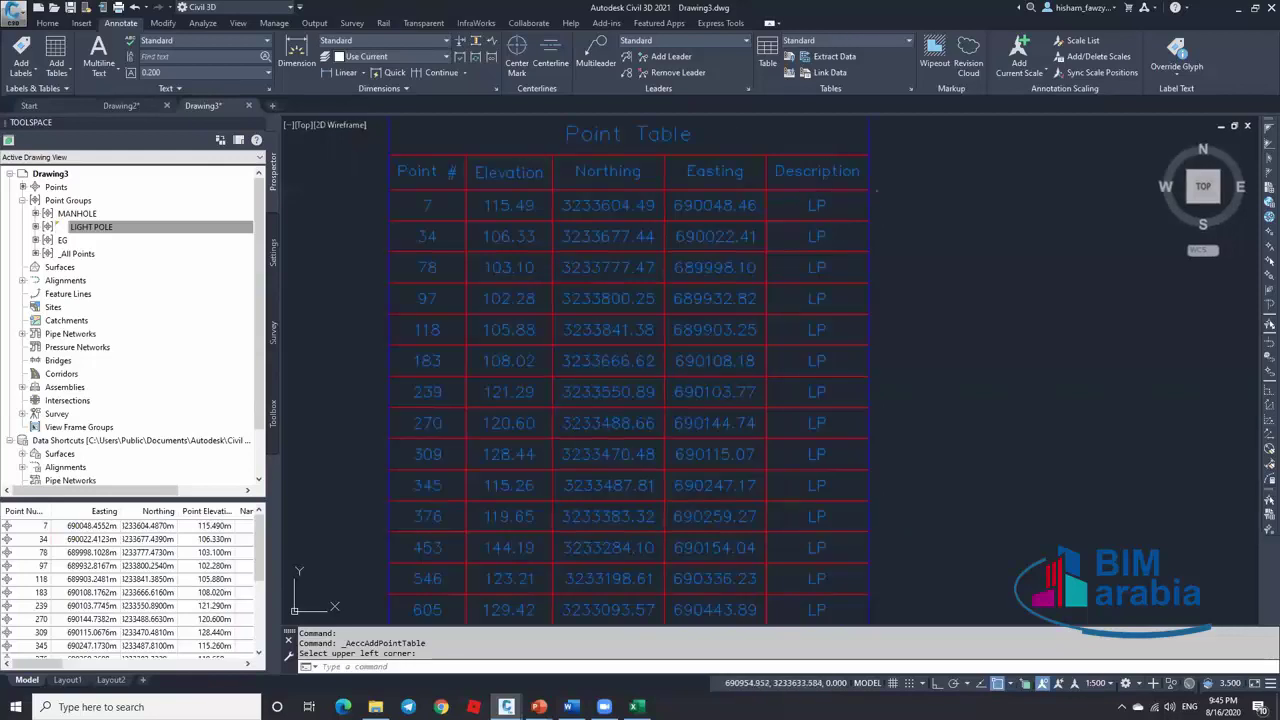
{"action": "scroll", "coordinate": [830, 198], "scroll_direction": "down", "scroll_amount": 2}
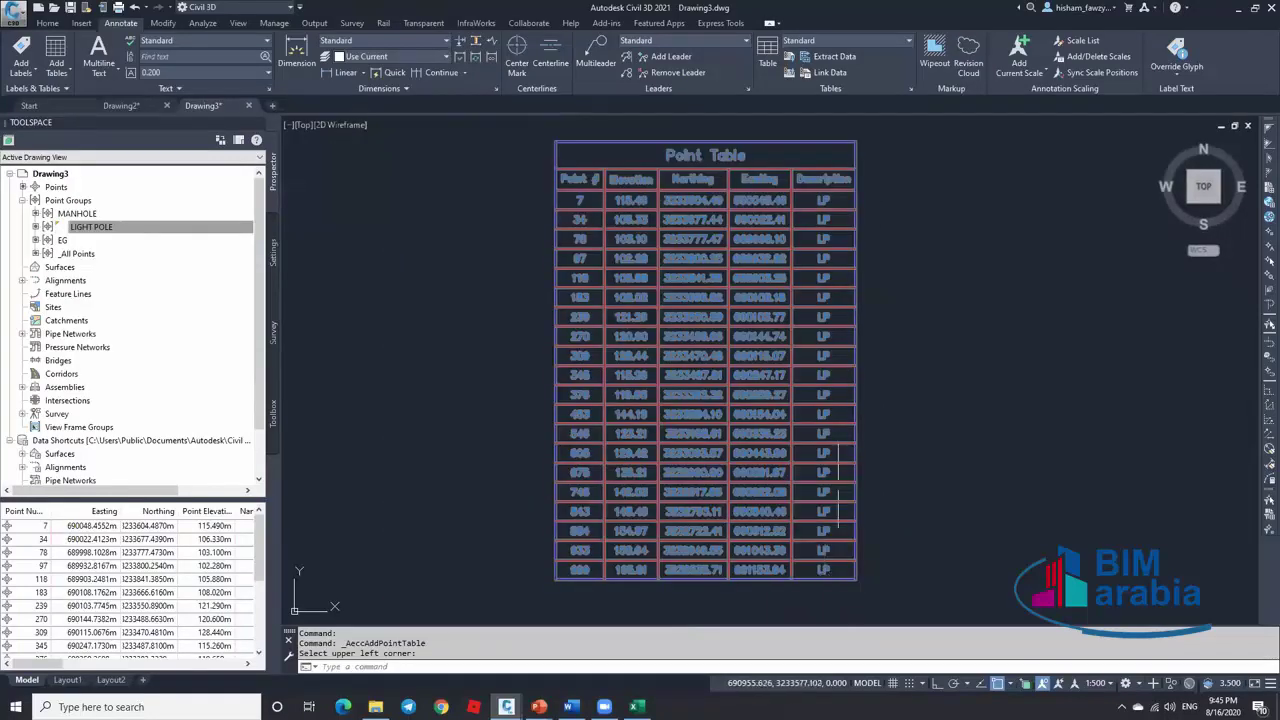
{"action": "scroll", "coordinate": [569, 200], "scroll_direction": "up", "scroll_amount": 3}
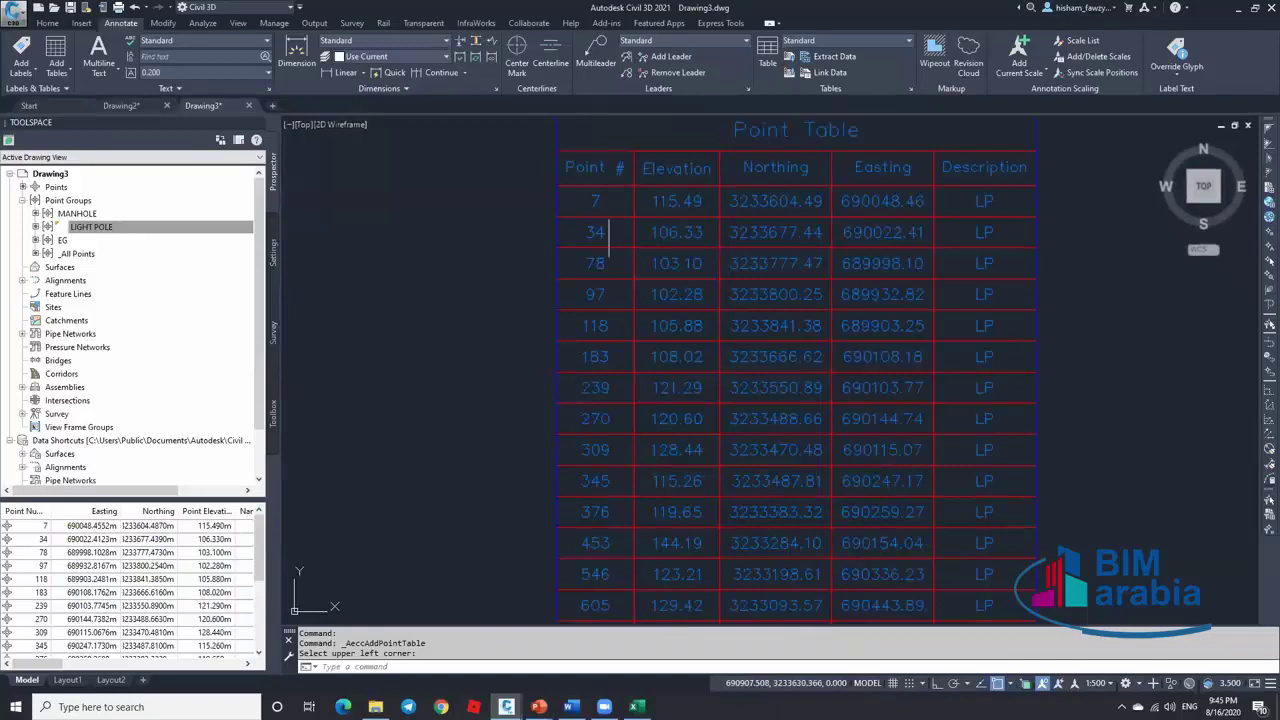
{"action": "scroll", "coordinate": [611, 209], "scroll_direction": "down", "scroll_amount": 3}
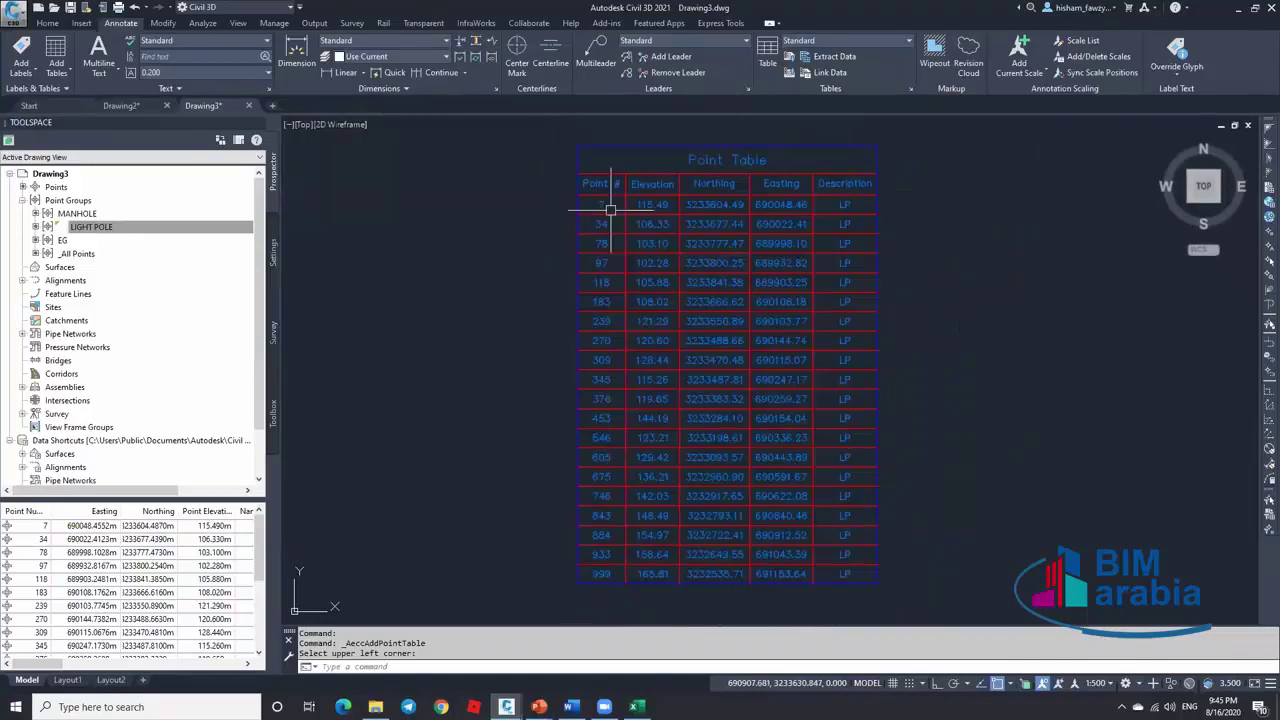
{"action": "scroll", "coordinate": [663, 178], "scroll_direction": "up", "scroll_amount": 2}
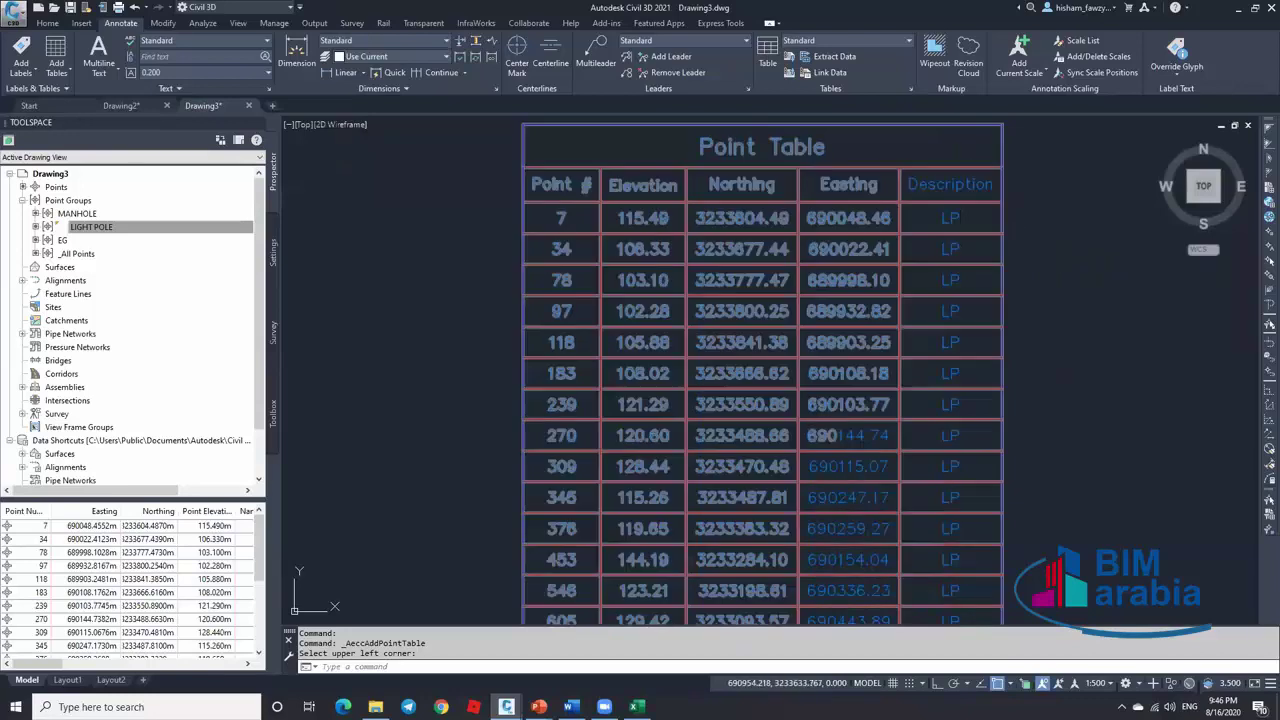
Edit the table style so Easting follows Point # and Elevation precedes Description
{"action": "left_click", "coordinate": [955, 202]}
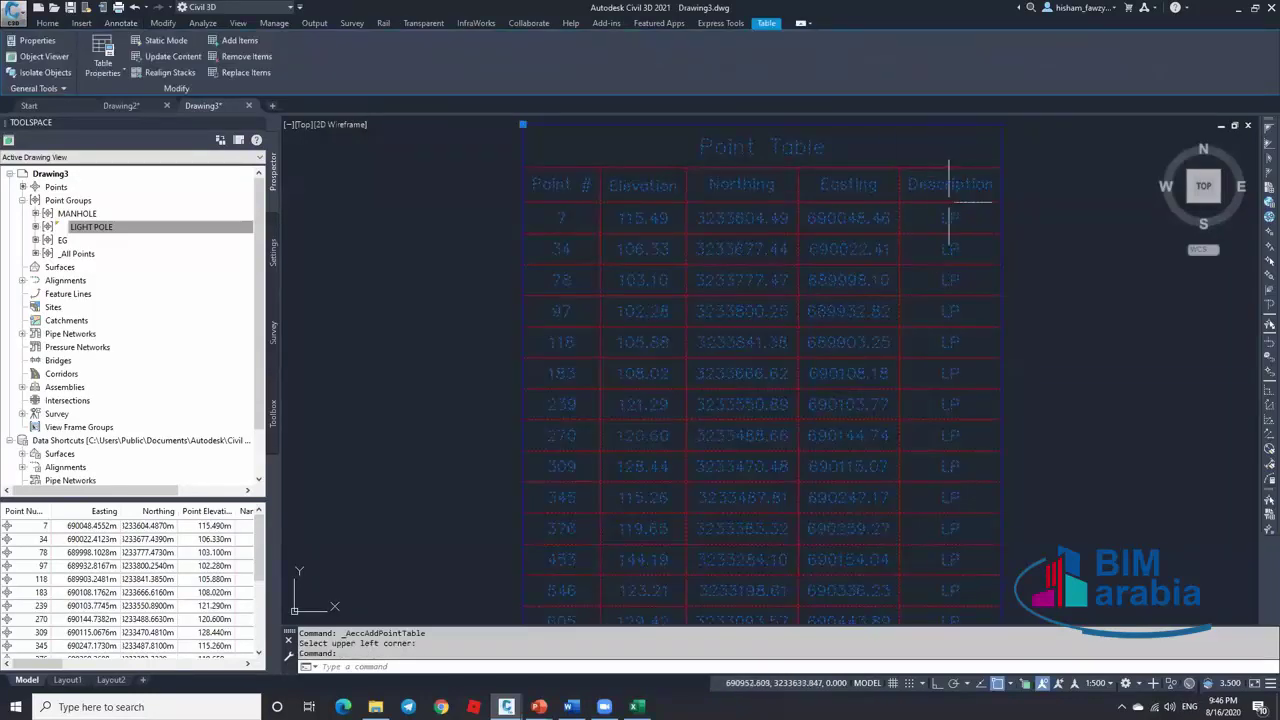
{"action": "right_click", "coordinate": [887, 213]}
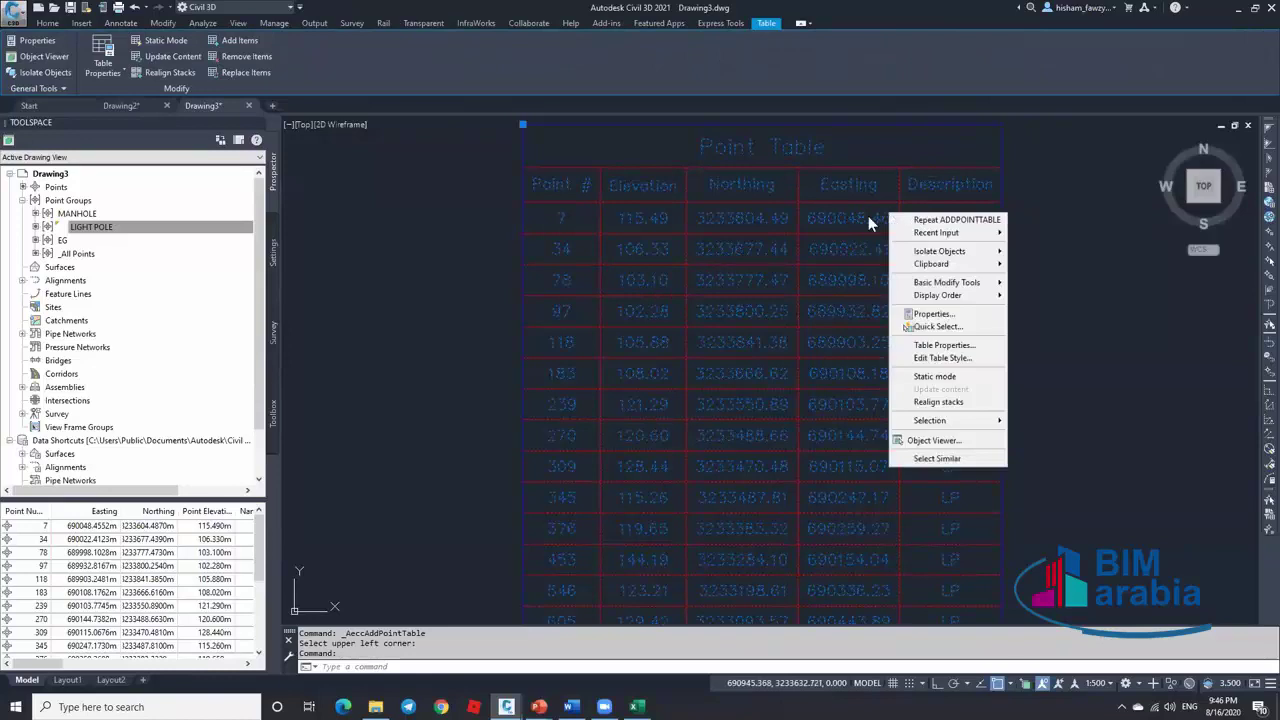
{"action": "left_click", "coordinate": [958, 362]}
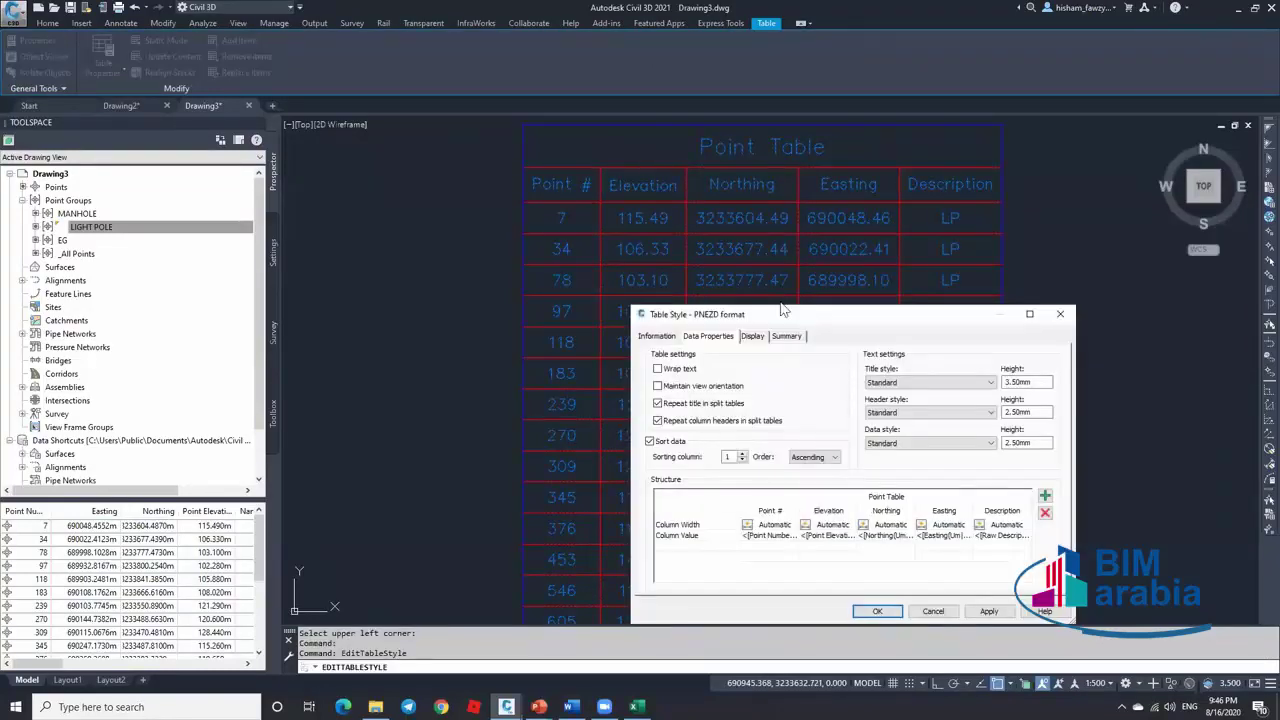
{"action": "left_click_drag", "start_coordinate": [783, 310], "coordinate": [573, 130]}
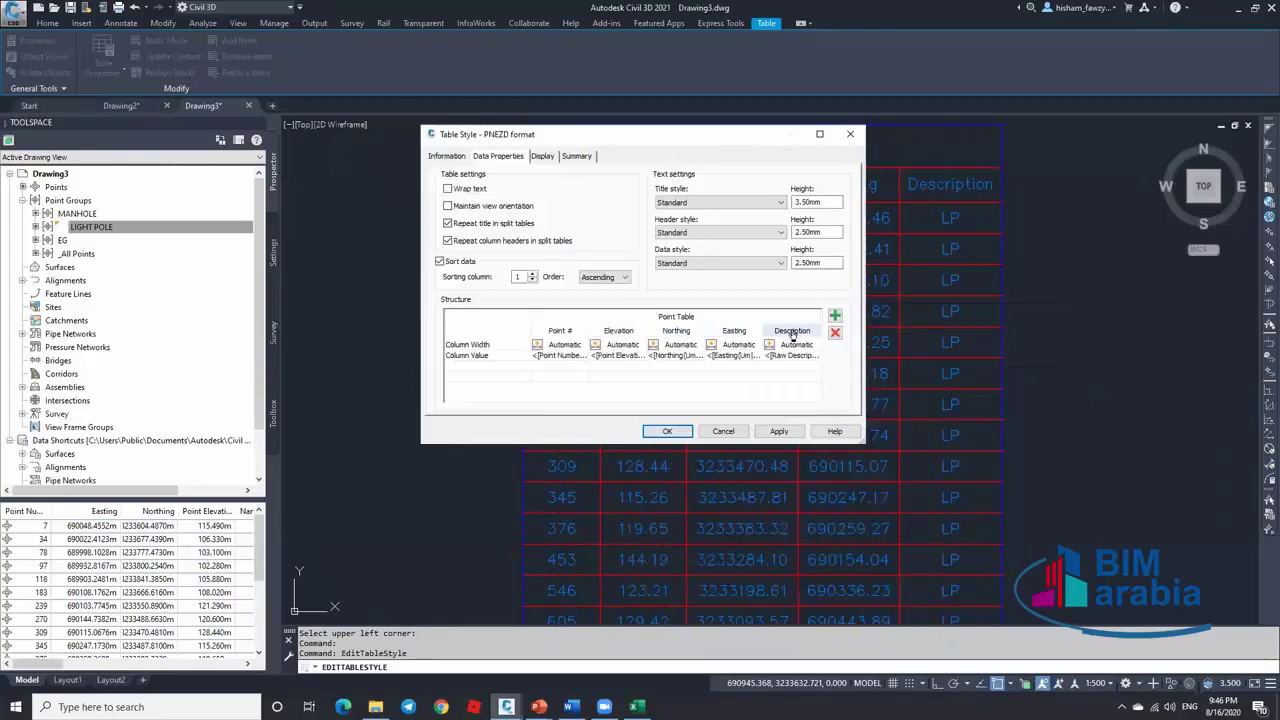
{"action": "left_click", "coordinate": [619, 331]}
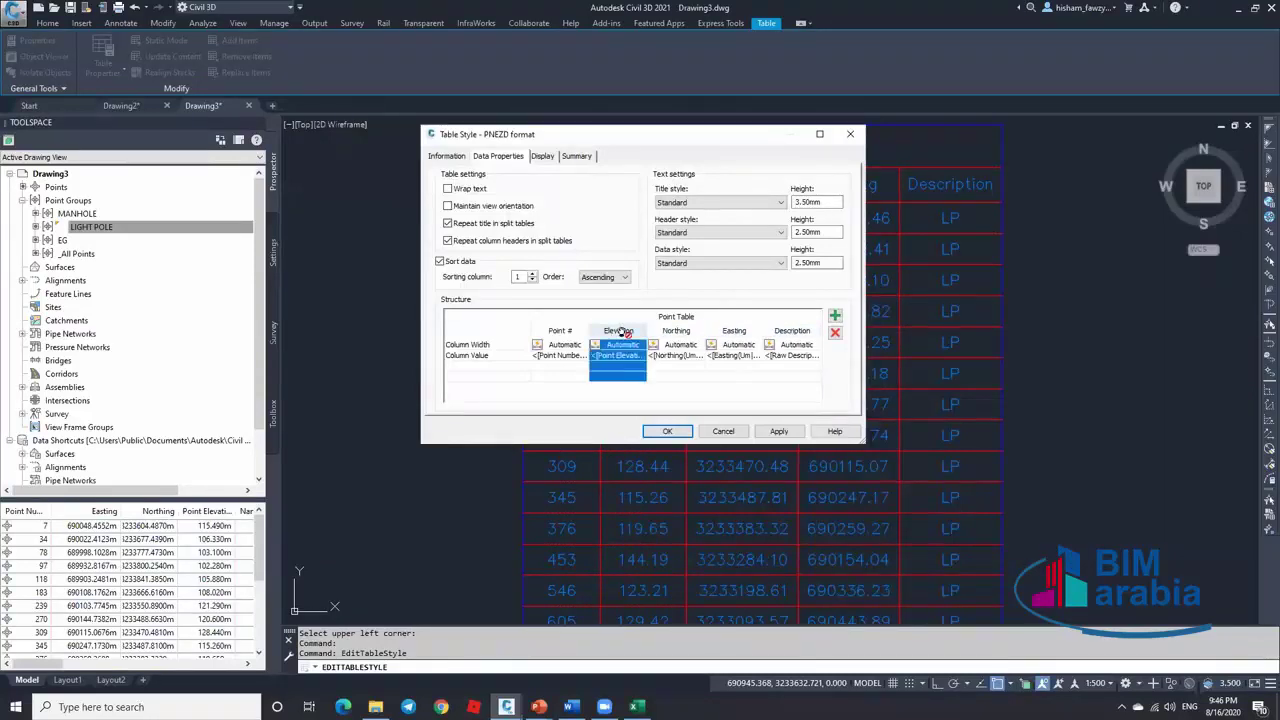
{"action": "left_click_drag", "start_coordinate": [680, 344], "coordinate": [738, 333]}
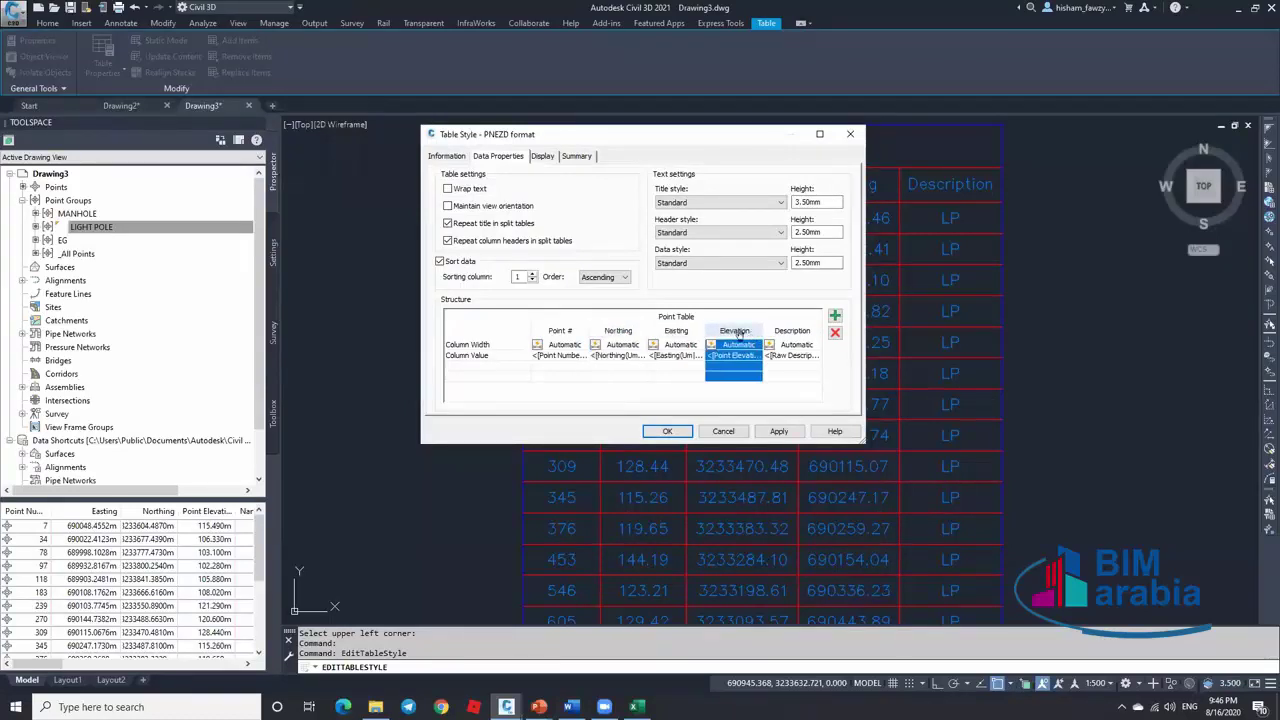
{"action": "left_click", "coordinate": [673, 332]}
{"action": "left_click_drag", "start_coordinate": [669, 336], "coordinate": [618, 337]}
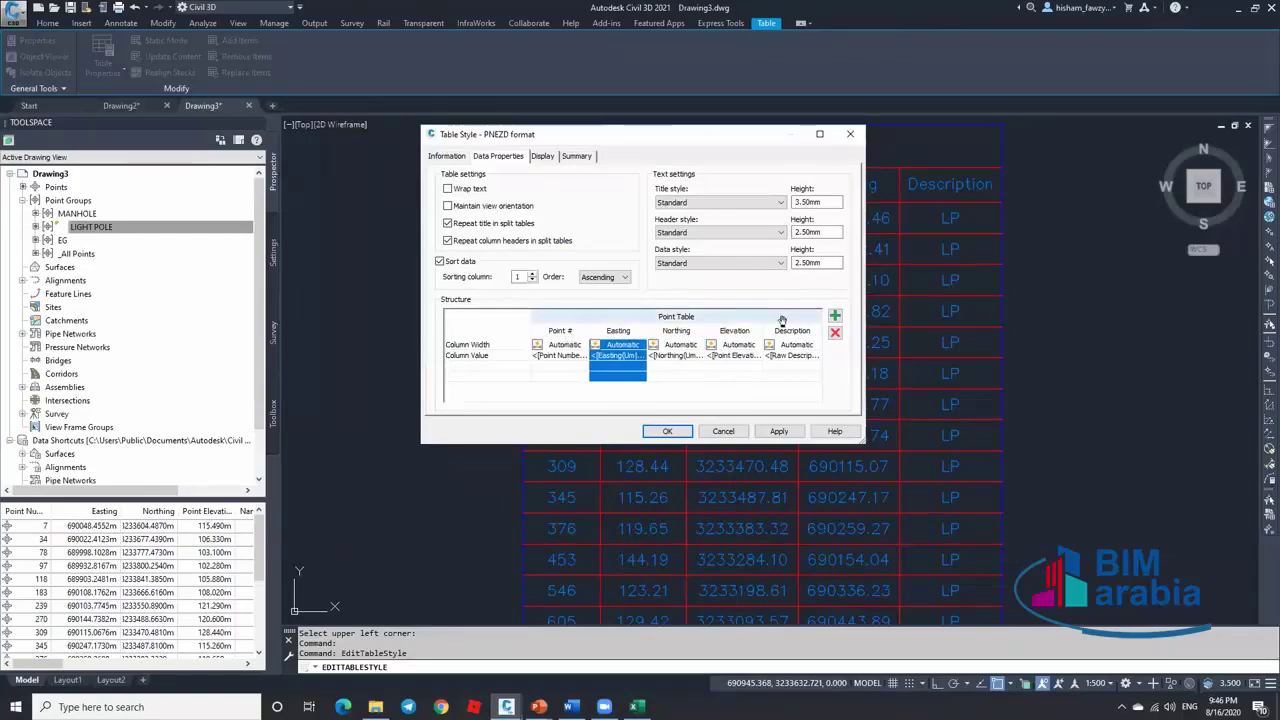
{"action": "left_click", "coordinate": [664, 431]}
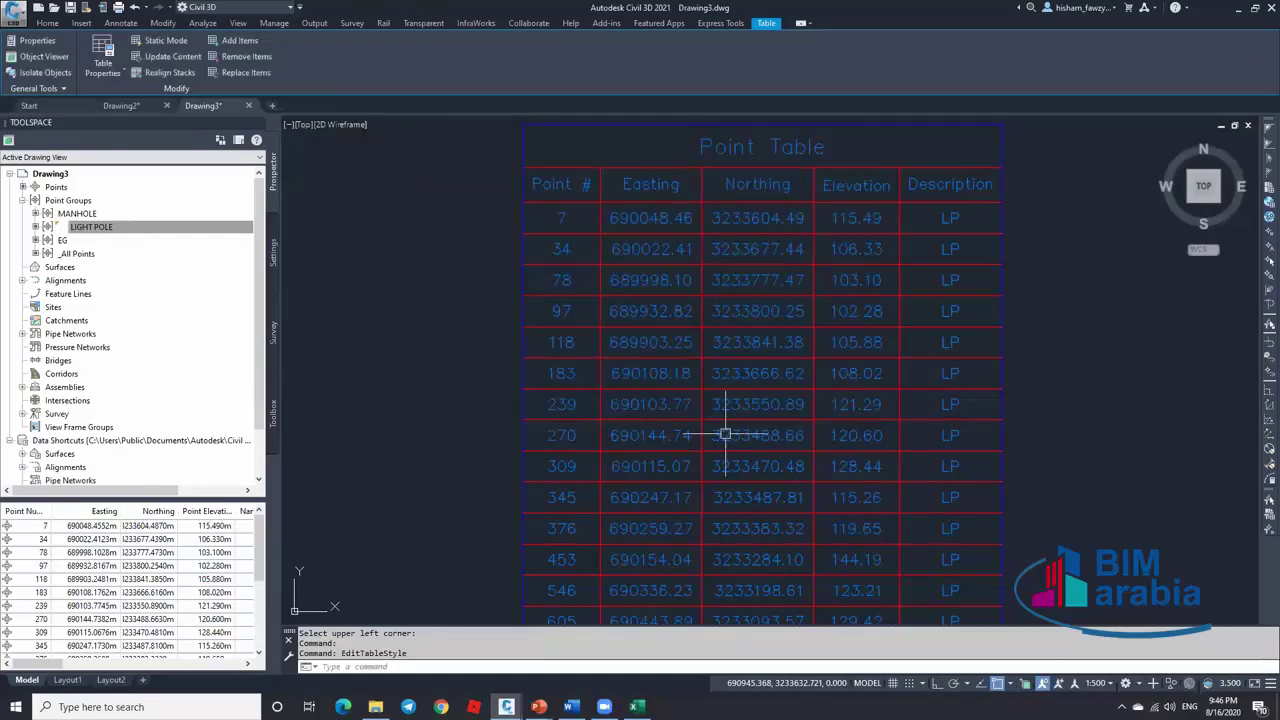
{"action": "key", "text": "Escape"}
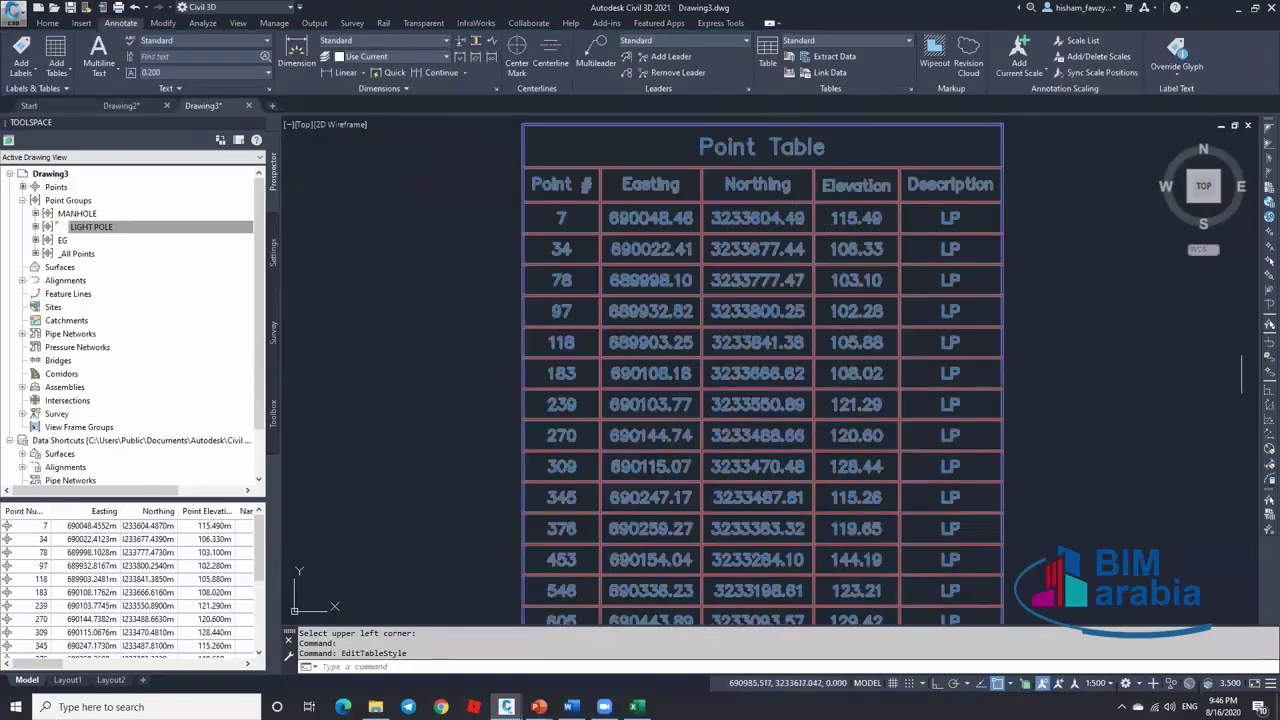
Set the point table's Easting column precision to 0.001 and zoom to check the table
{"action": "left_click", "coordinate": [794, 168]}
{"action": "right_click", "coordinate": [794, 168]}
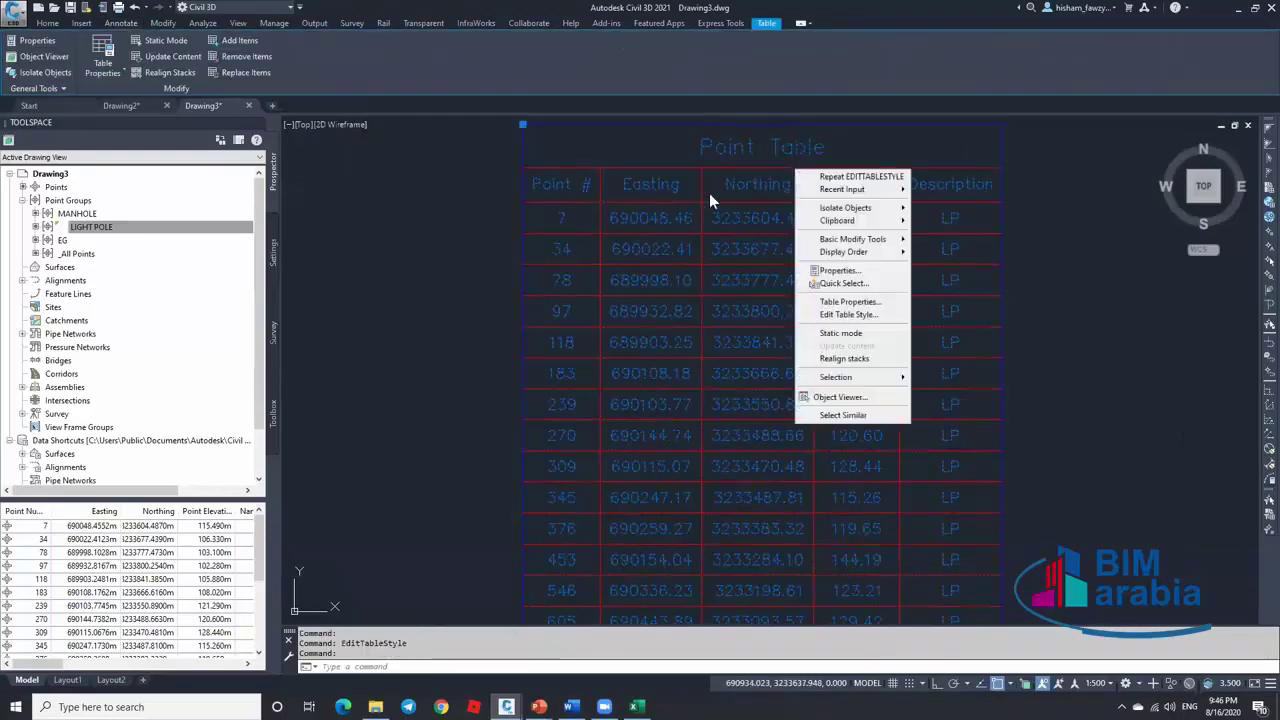
{"action": "left_click", "coordinate": [853, 315]}
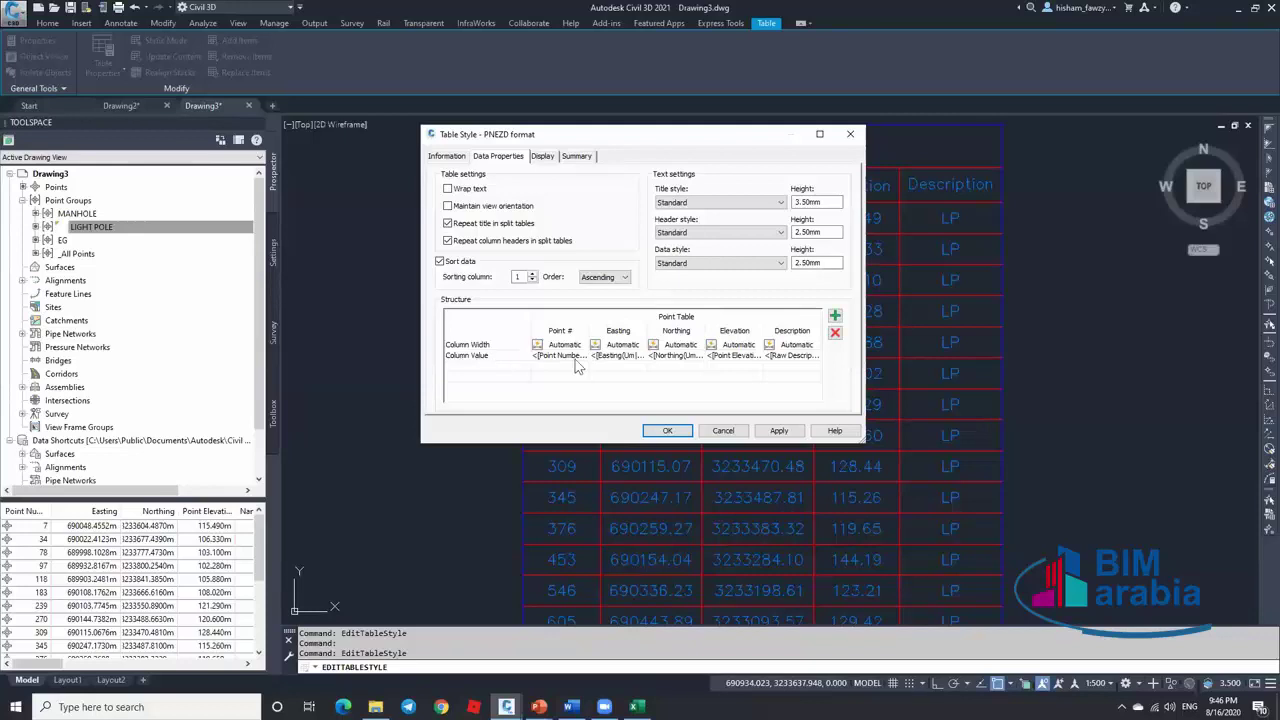
{"action": "double_click", "coordinate": [620, 356]}
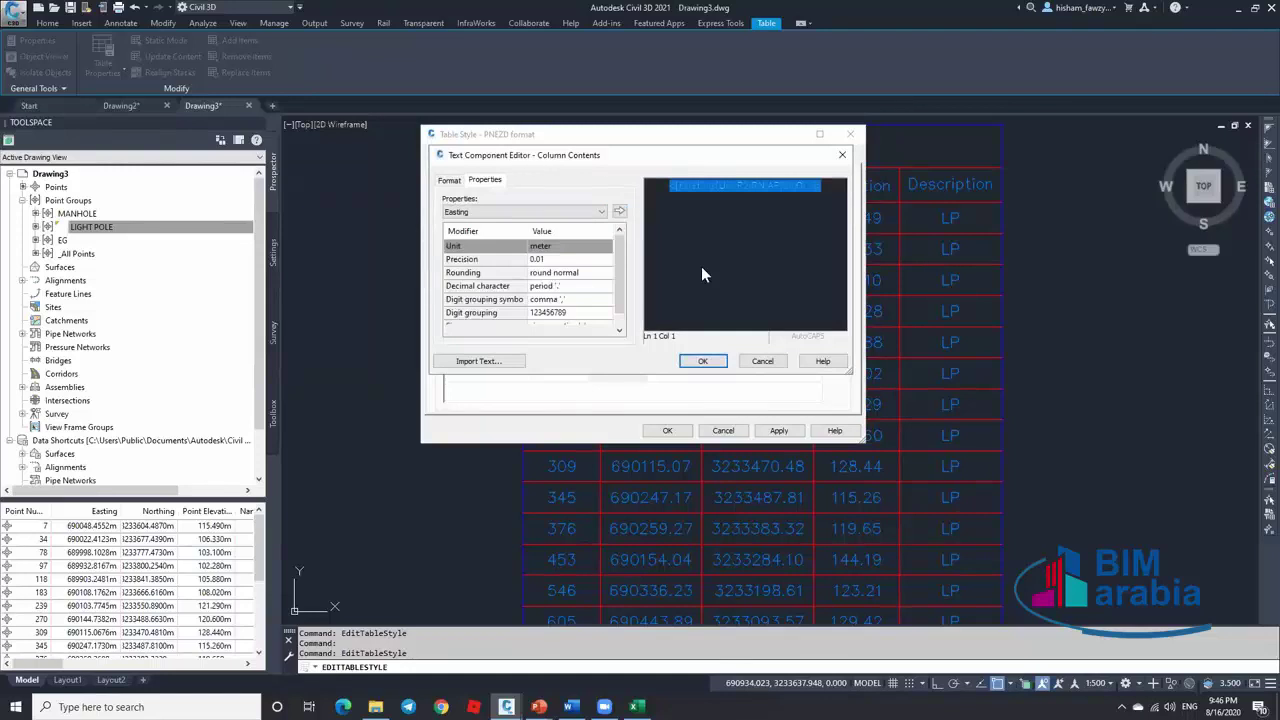
{"action": "left_click", "coordinate": [470, 212]}
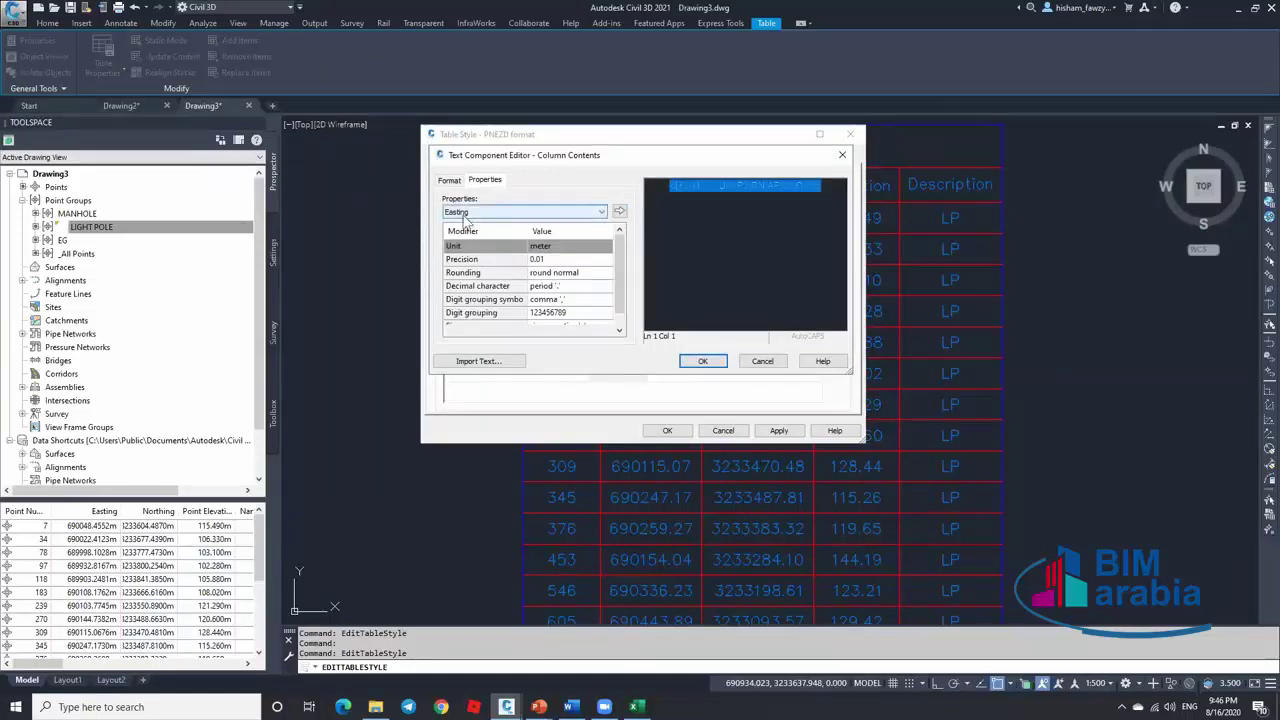
{"action": "left_click", "coordinate": [536, 259]}
{"action": "left_click", "coordinate": [565, 259]}
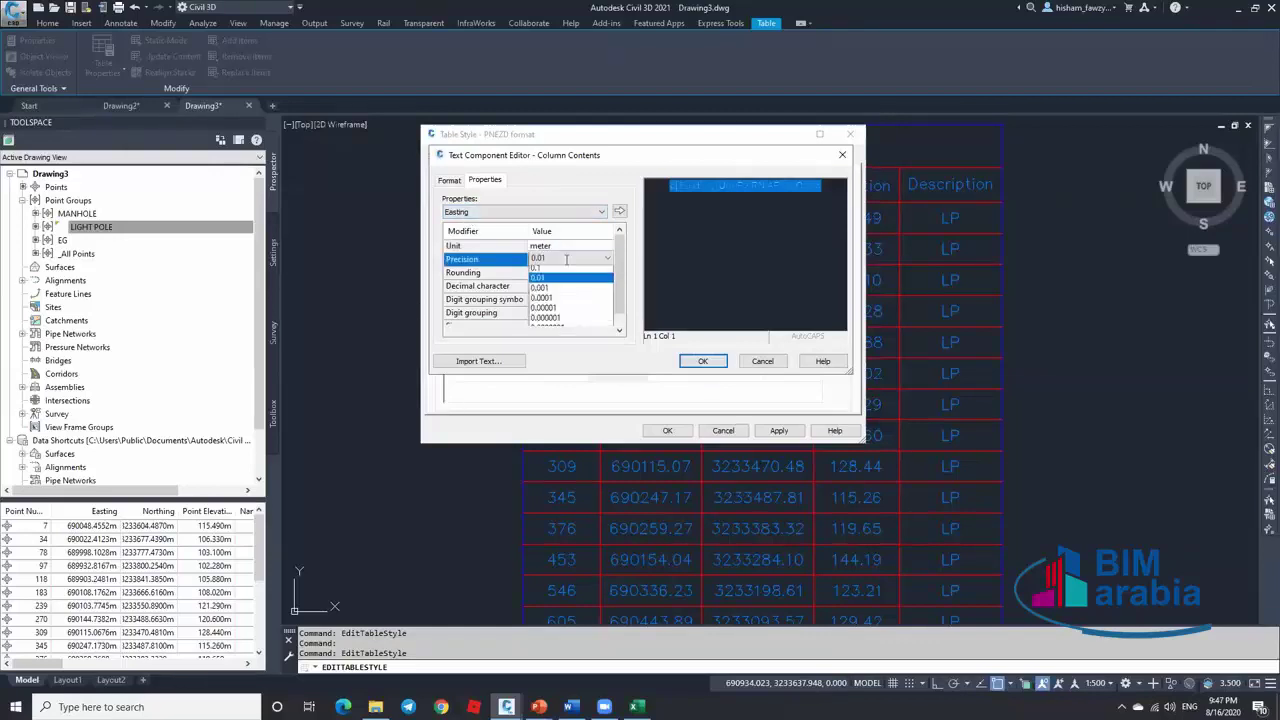
{"action": "left_click", "coordinate": [560, 300]}
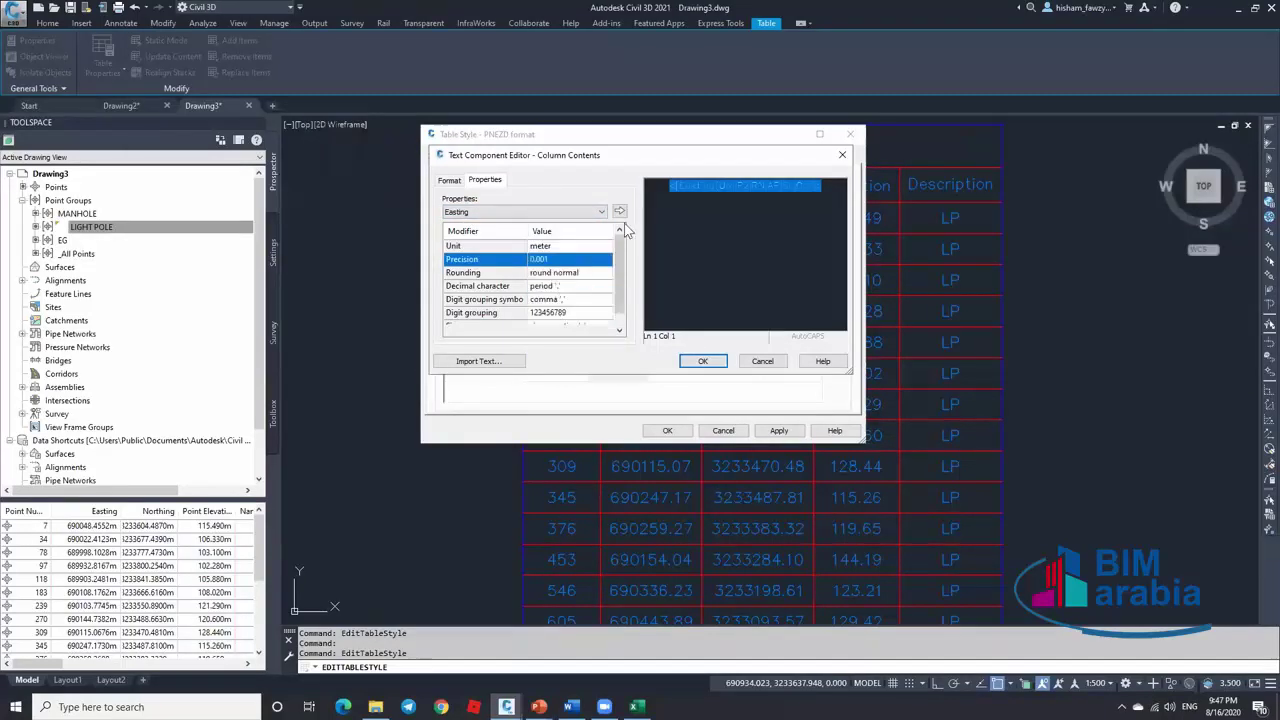
{"action": "left_click", "coordinate": [705, 360]}
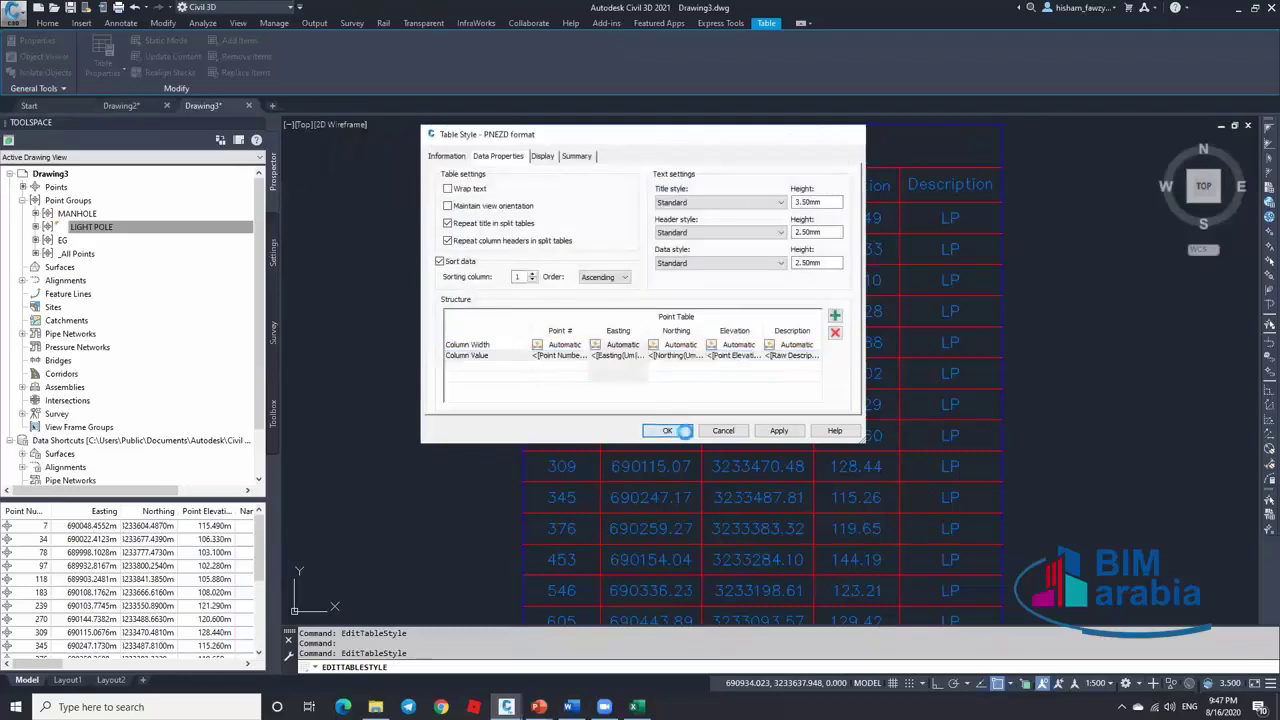
{"action": "left_click", "coordinate": [667, 430]}
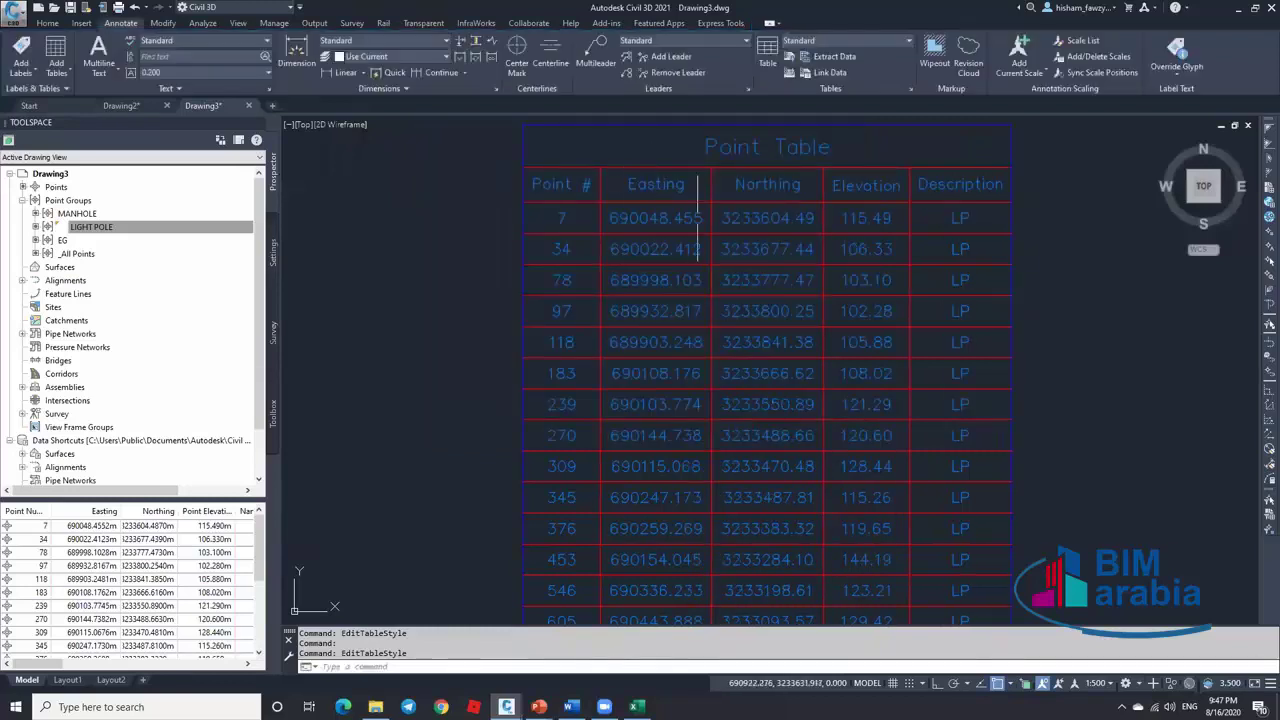
{"action": "scroll", "coordinate": [800, 222], "scroll_direction": "up", "scroll_amount": 4}
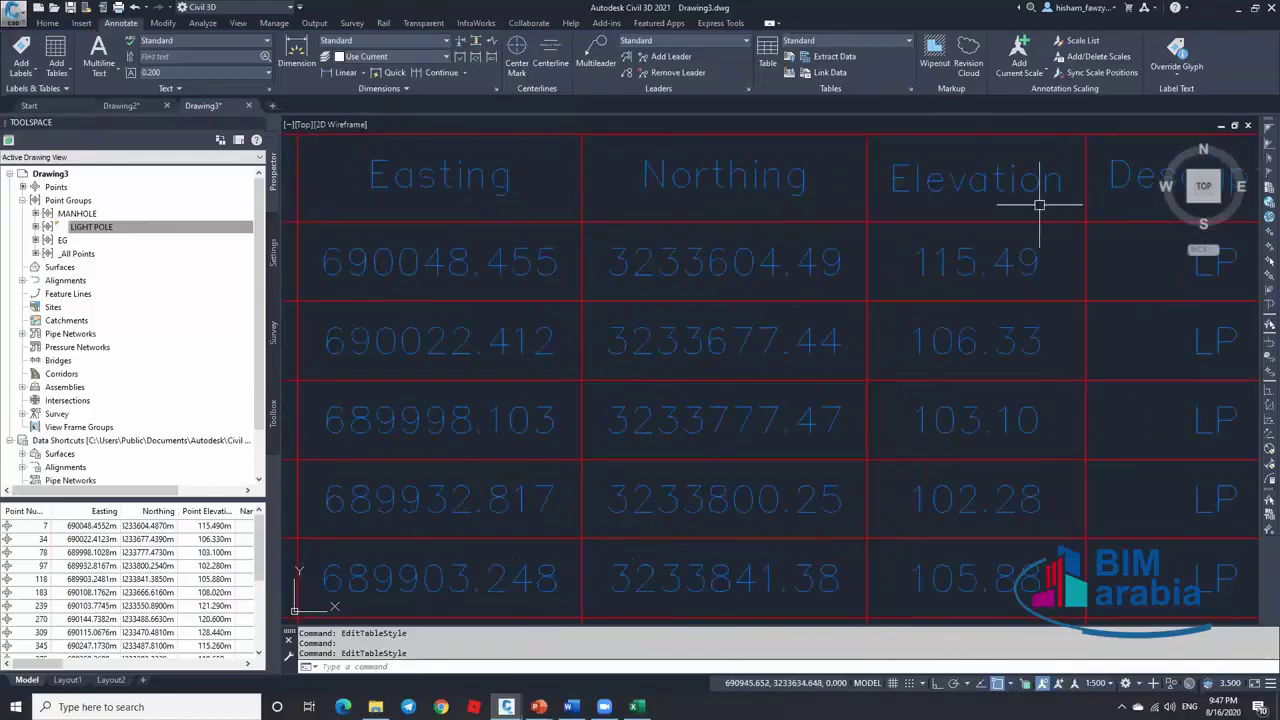
{"action": "scroll", "coordinate": [870, 200], "scroll_direction": "down", "scroll_amount": 5}
{"action": "scroll", "coordinate": [875, 209], "scroll_direction": "down", "scroll_amount": 2}
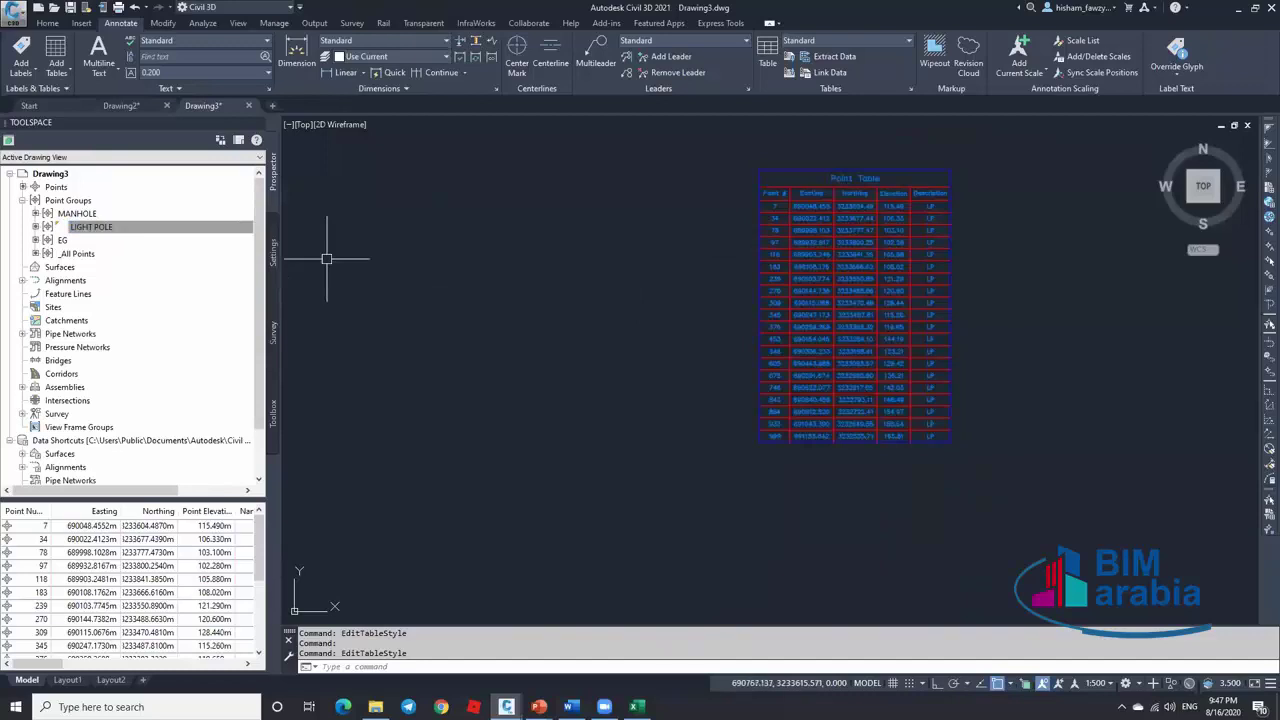
Copy all LIGHT POLE points from Prospector to the clipboard and switch to the Excel workbook
{"action": "left_click", "coordinate": [150, 240]}
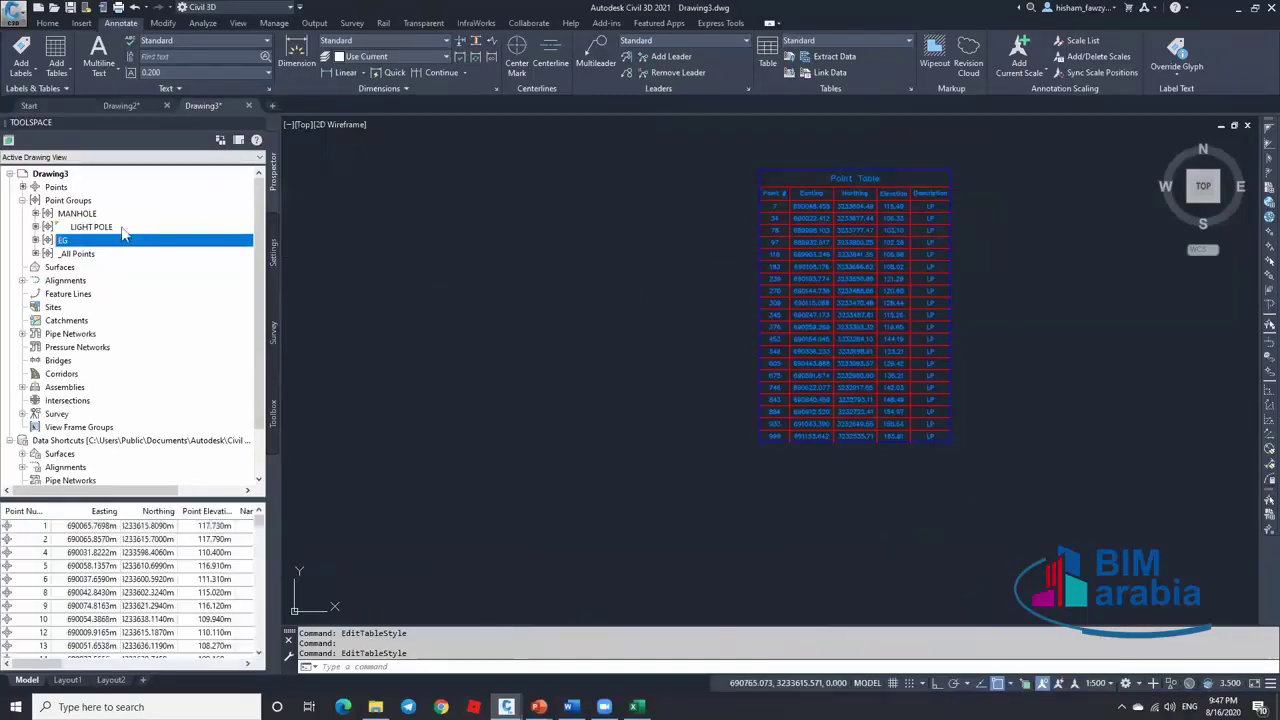
{"action": "left_click", "coordinate": [124, 229]}
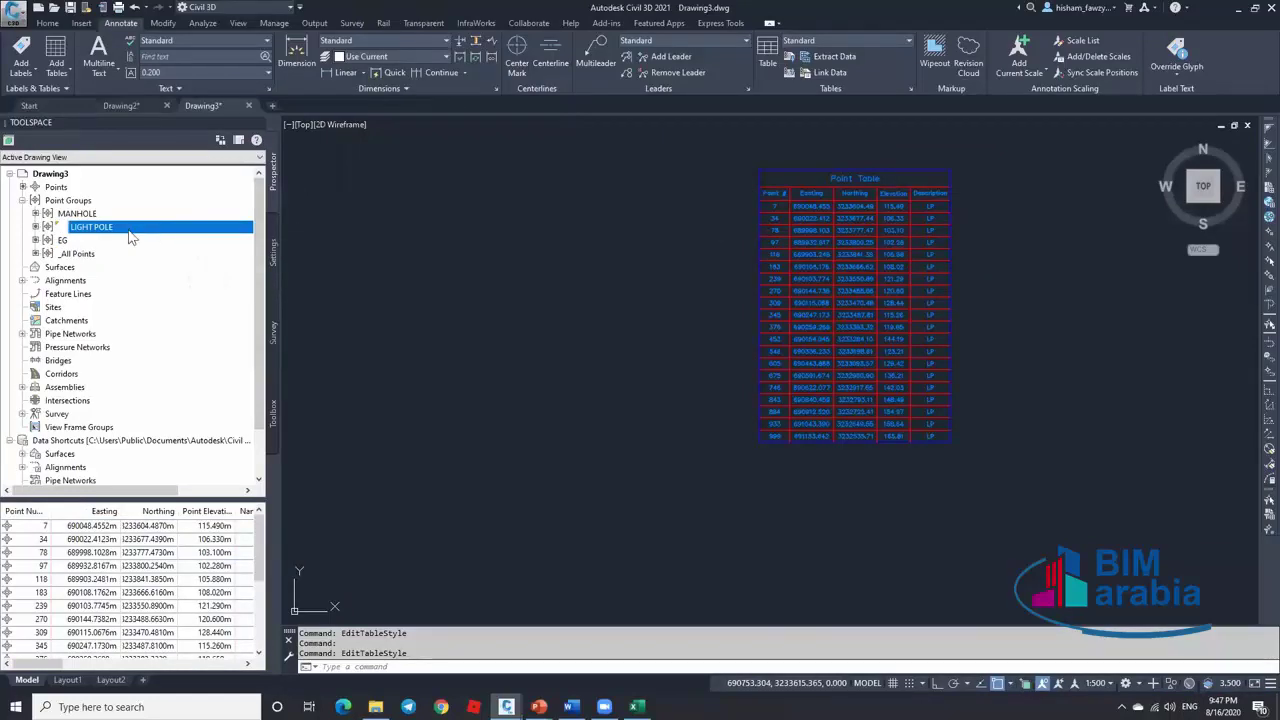
{"action": "left_click", "coordinate": [106, 553]}
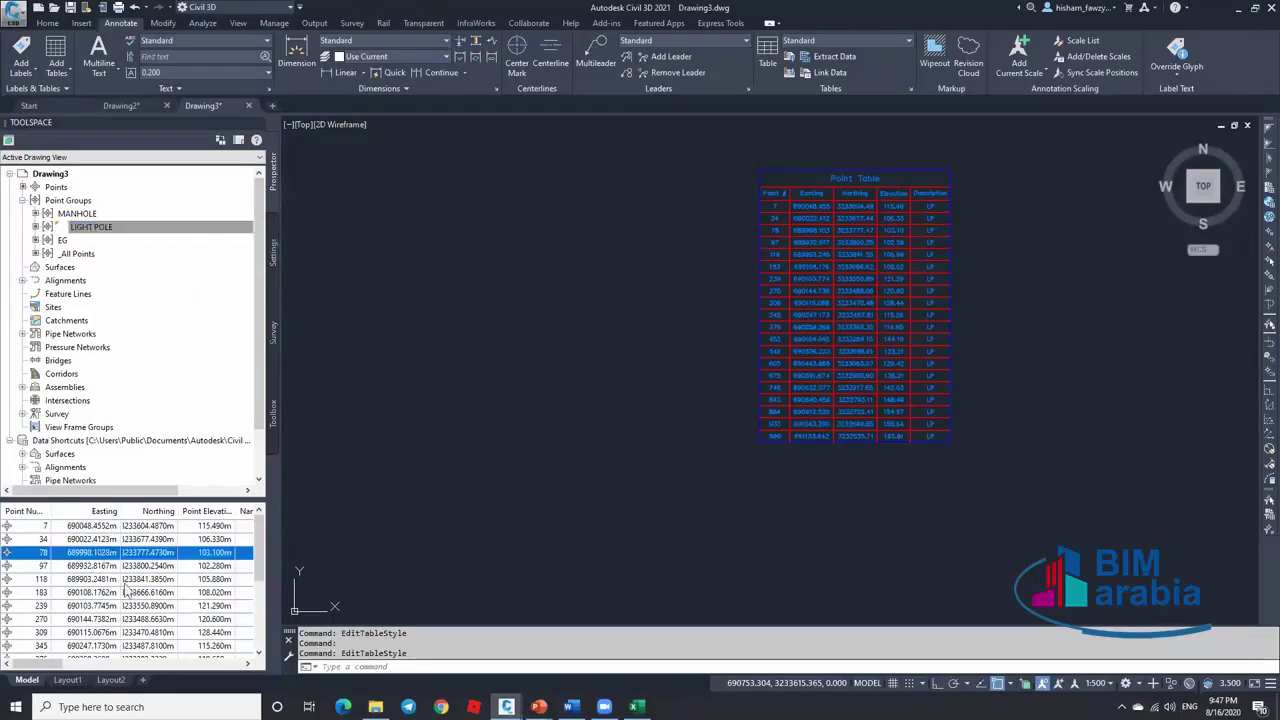
{"action": "left_click_drag", "start_coordinate": [125, 586], "coordinate": [138, 607]}
{"action": "key", "text": "ctrl+a"}
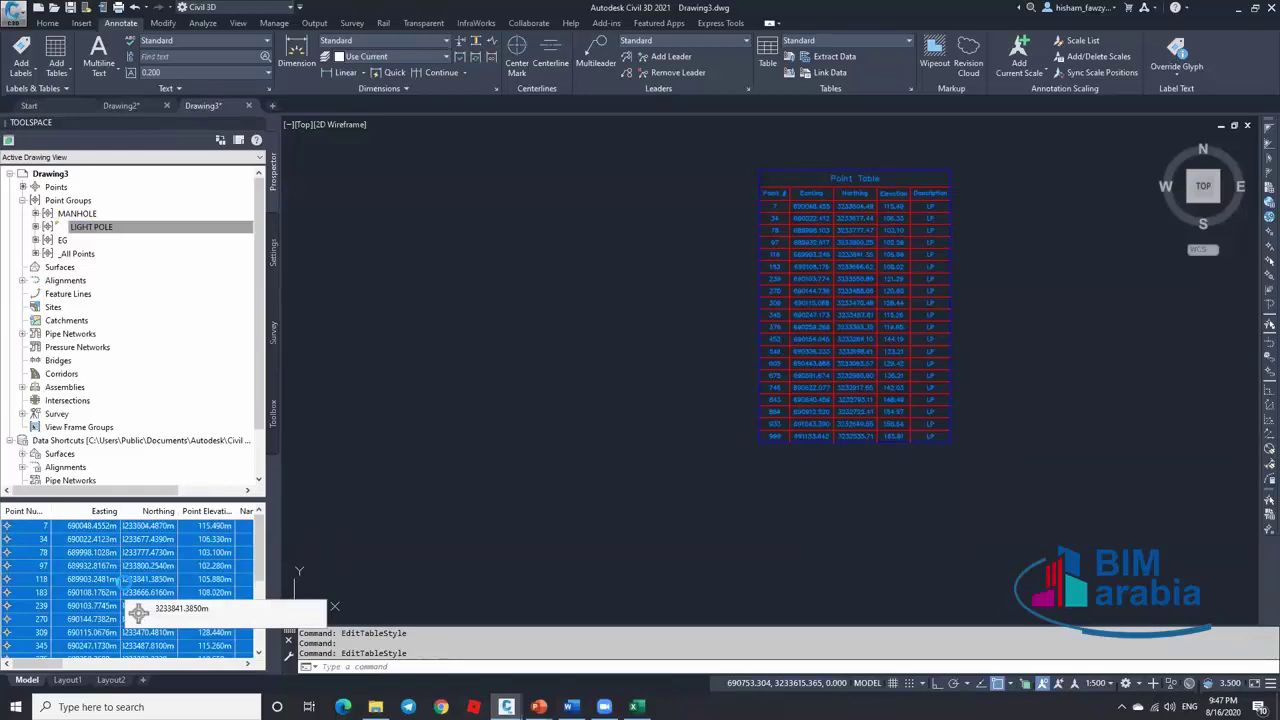
{"action": "right_click", "coordinate": [124, 567]}
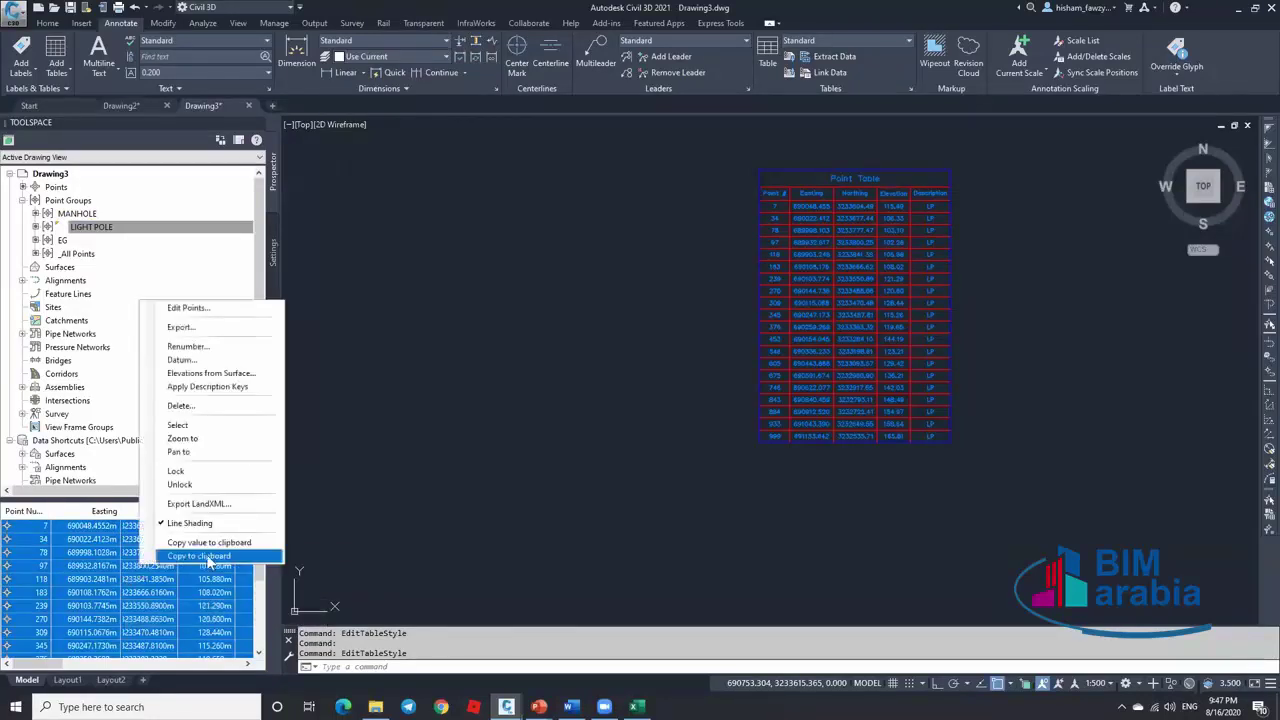
{"action": "left_click", "coordinate": [208, 557]}
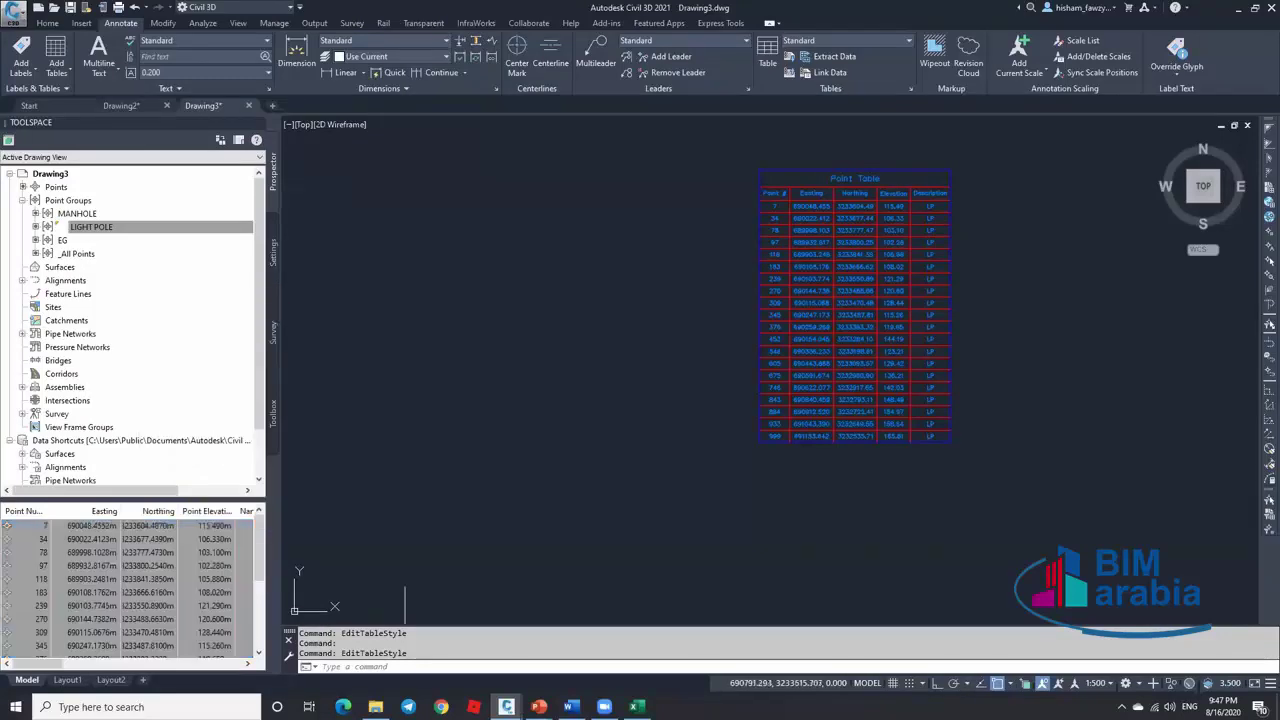
{"action": "left_click", "coordinate": [634, 707]}
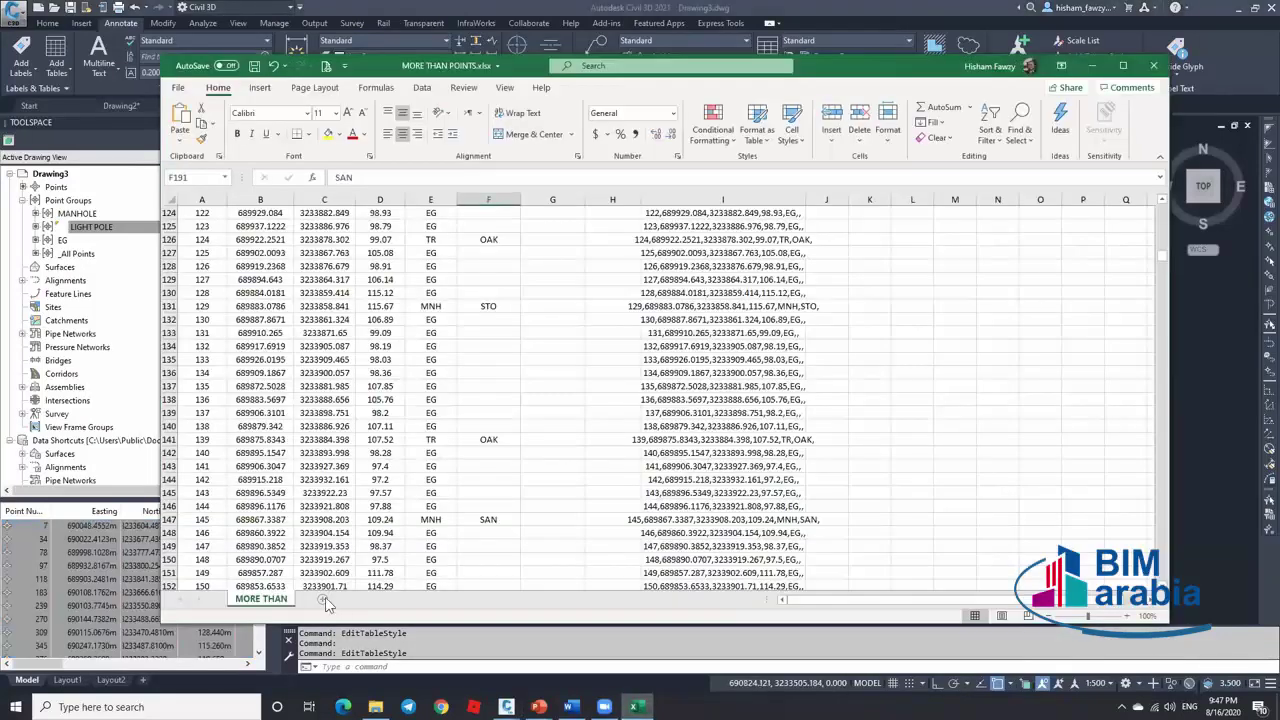
Paste the LIGHT POLE point data at A1 of a new Sheet1 and autofit column A
{"action": "left_click", "coordinate": [323, 599]}
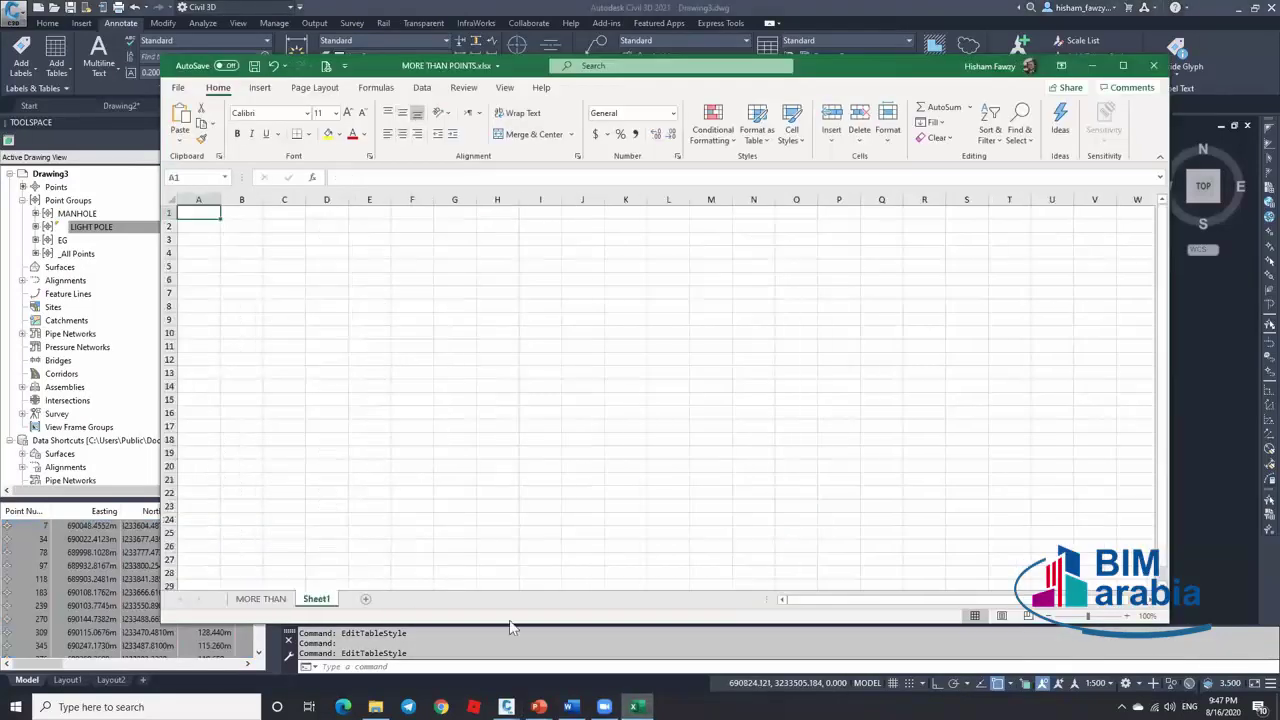
{"action": "right_click", "coordinate": [208, 213]}
{"action": "left_click", "coordinate": [240, 281]}
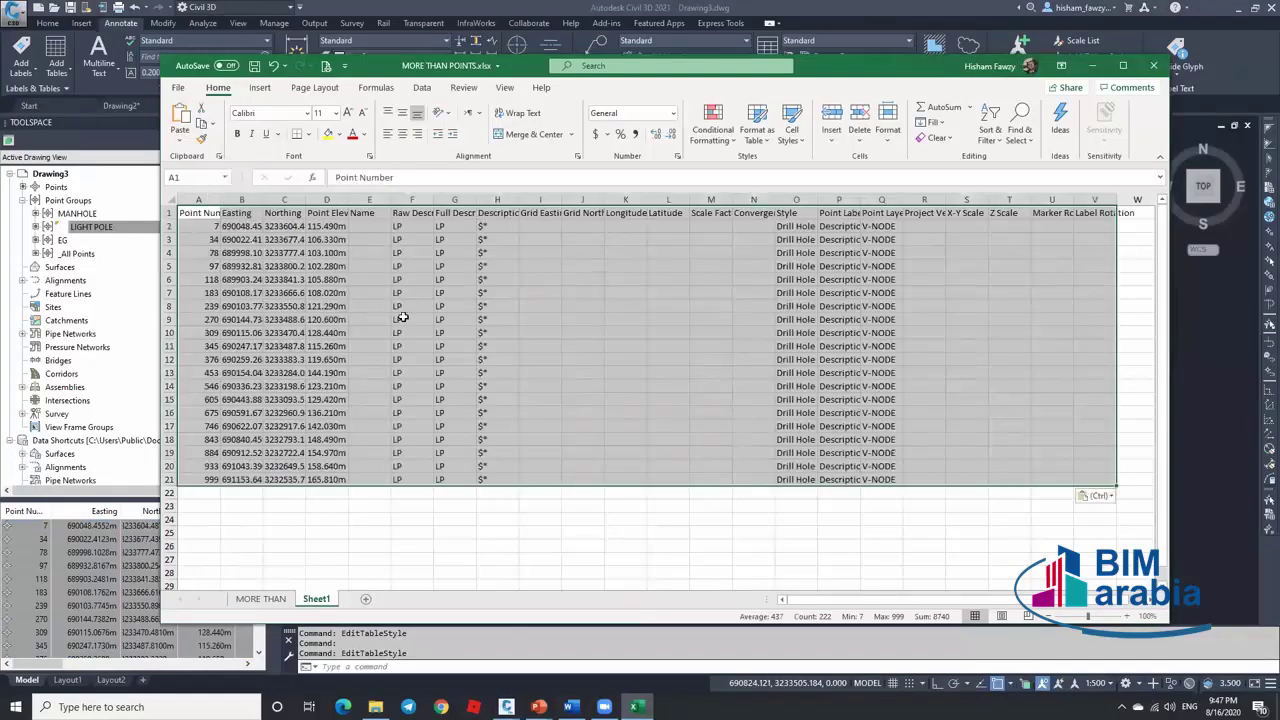
{"action": "left_click", "coordinate": [430, 514]}
{"action": "double_click", "coordinate": [225, 197]}
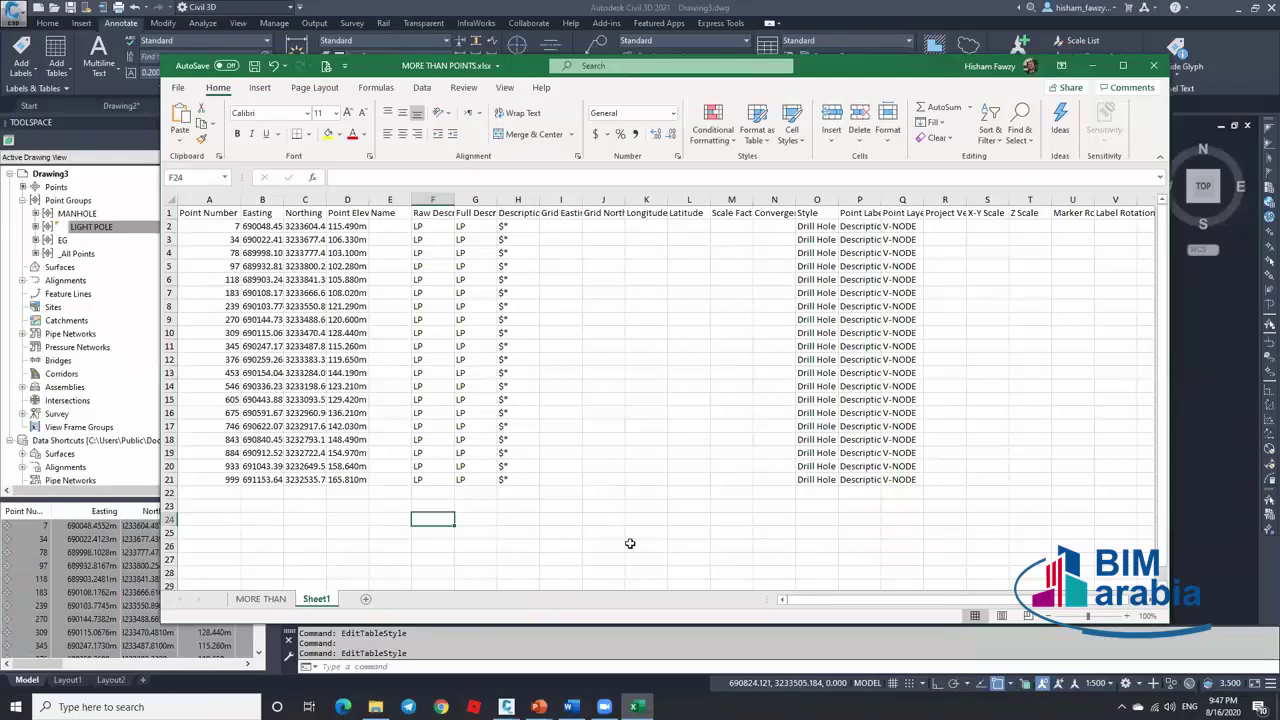
{"action": "left_click", "coordinate": [1093, 65]}
{"action": "right_click", "coordinate": [85, 230]}
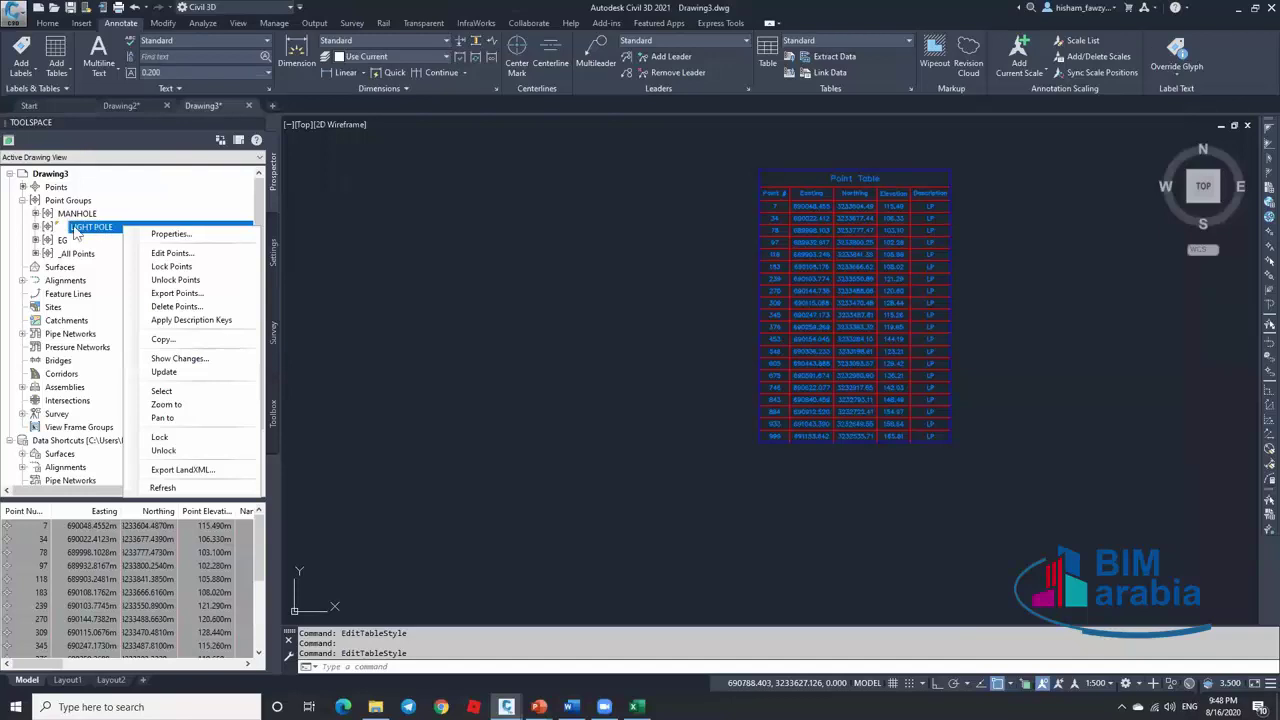
Export the LIGHT POLE points as PENZD comma-delimited file 02 on the Desktop
{"action": "left_click", "coordinate": [176, 293]}
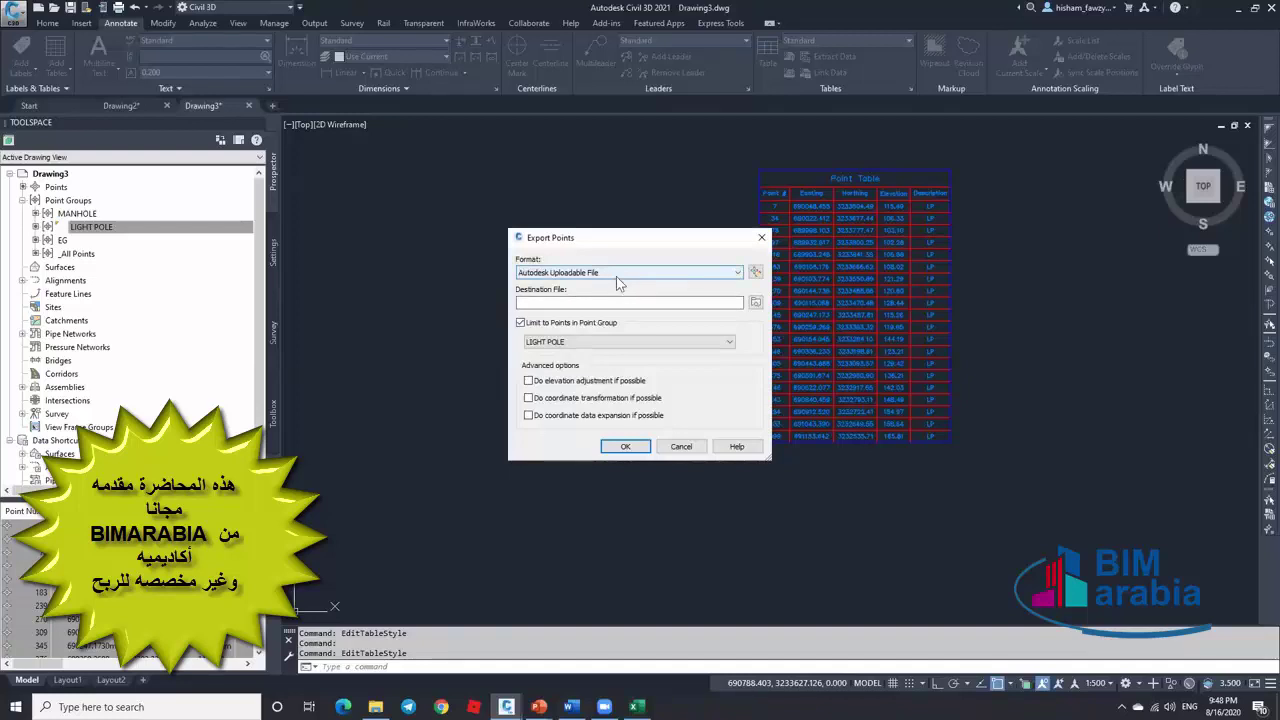
{"action": "left_click", "coordinate": [616, 276]}
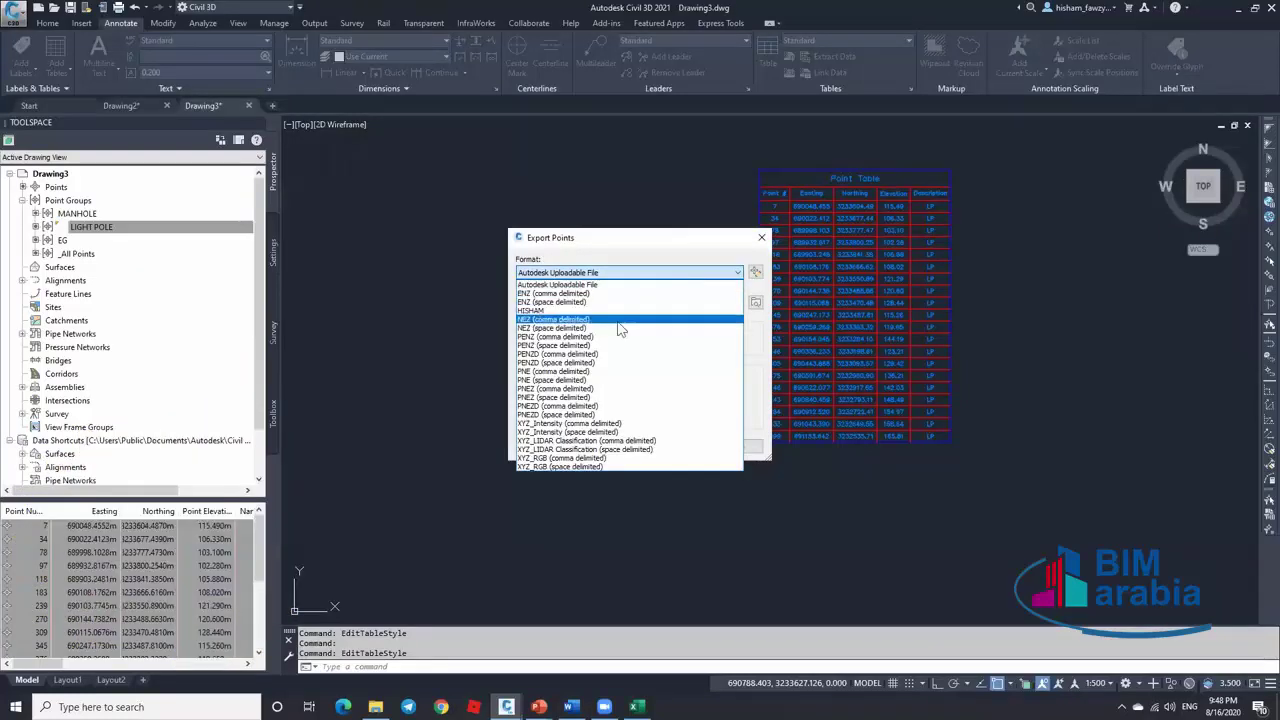
{"action": "left_click", "coordinate": [568, 355]}
{"action": "left_click", "coordinate": [745, 304]}
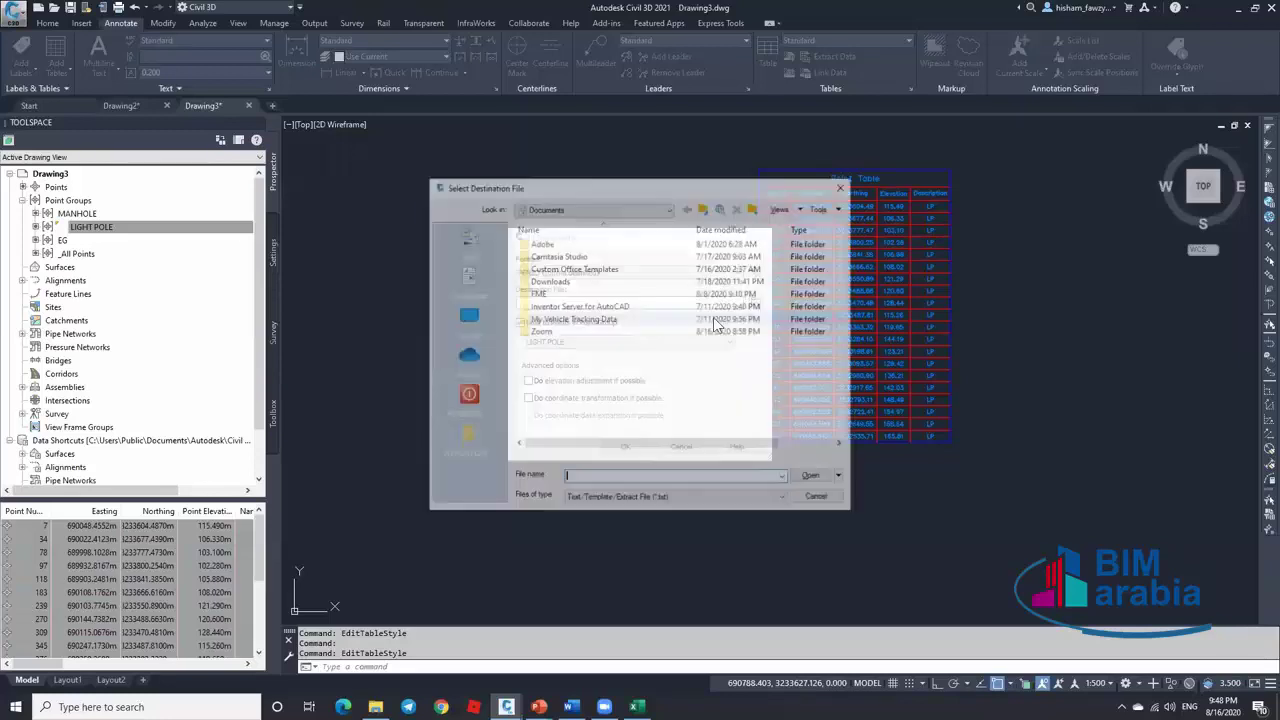
{"action": "left_click", "coordinate": [467, 316]}
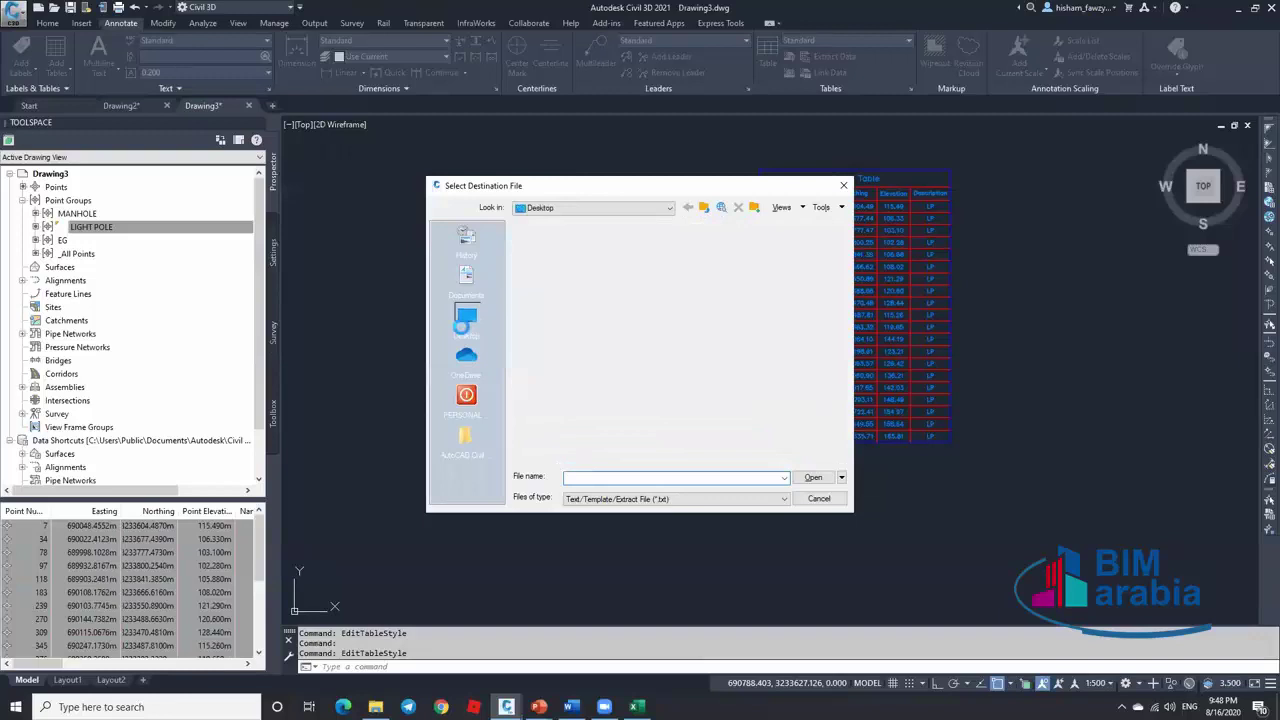
{"action": "left_click", "coordinate": [597, 478]}
{"action": "type", "text": "02"}
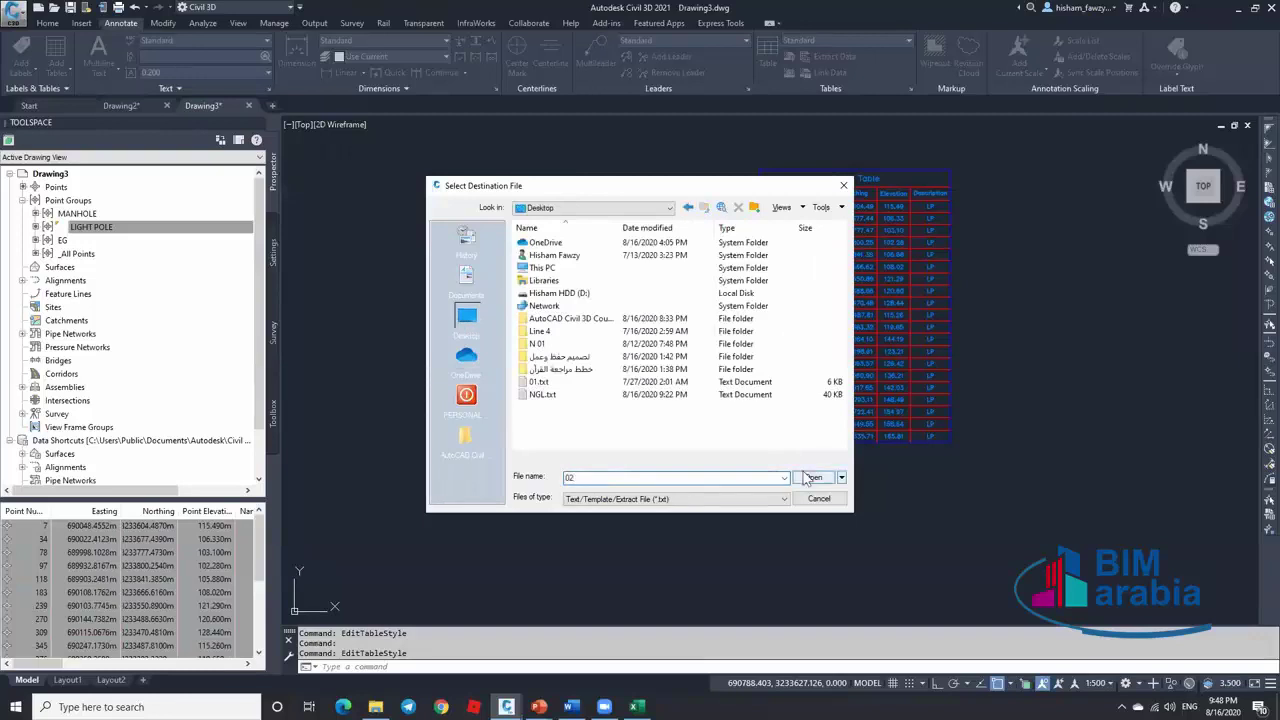
{"action": "left_click", "coordinate": [813, 477]}
{"action": "left_click", "coordinate": [626, 447]}
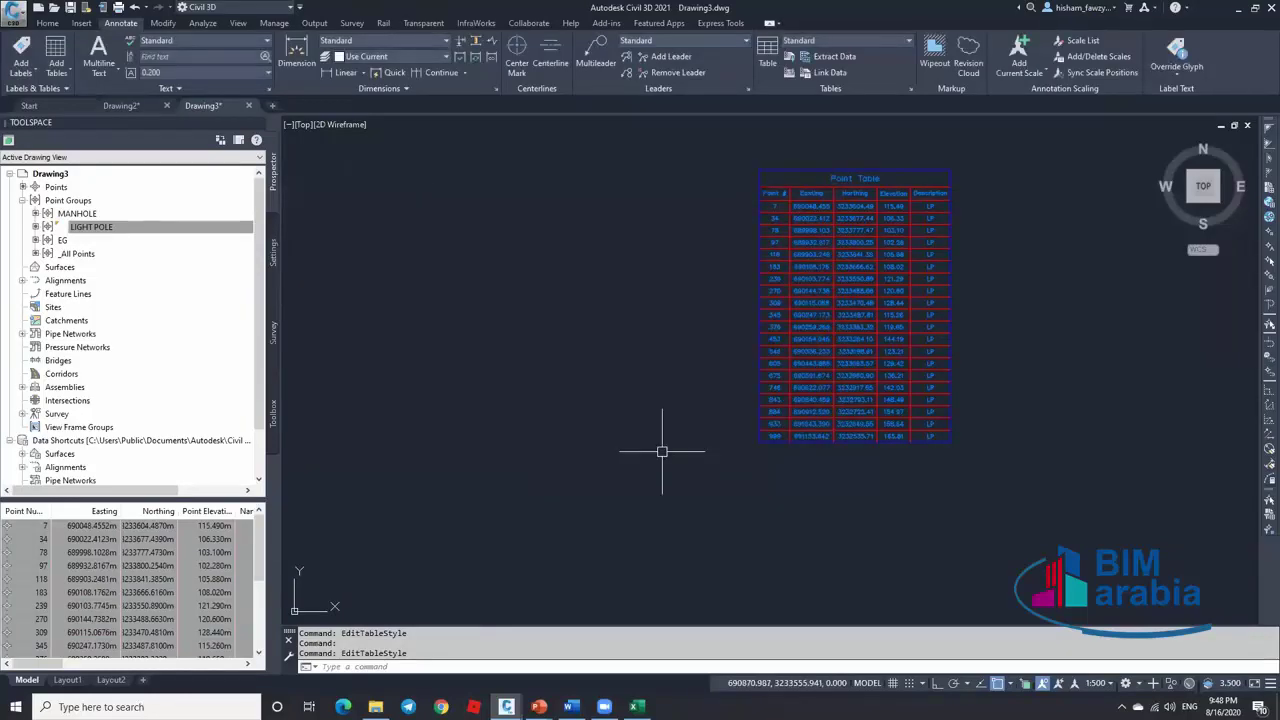
{"action": "left_click", "coordinate": [1238, 7]}
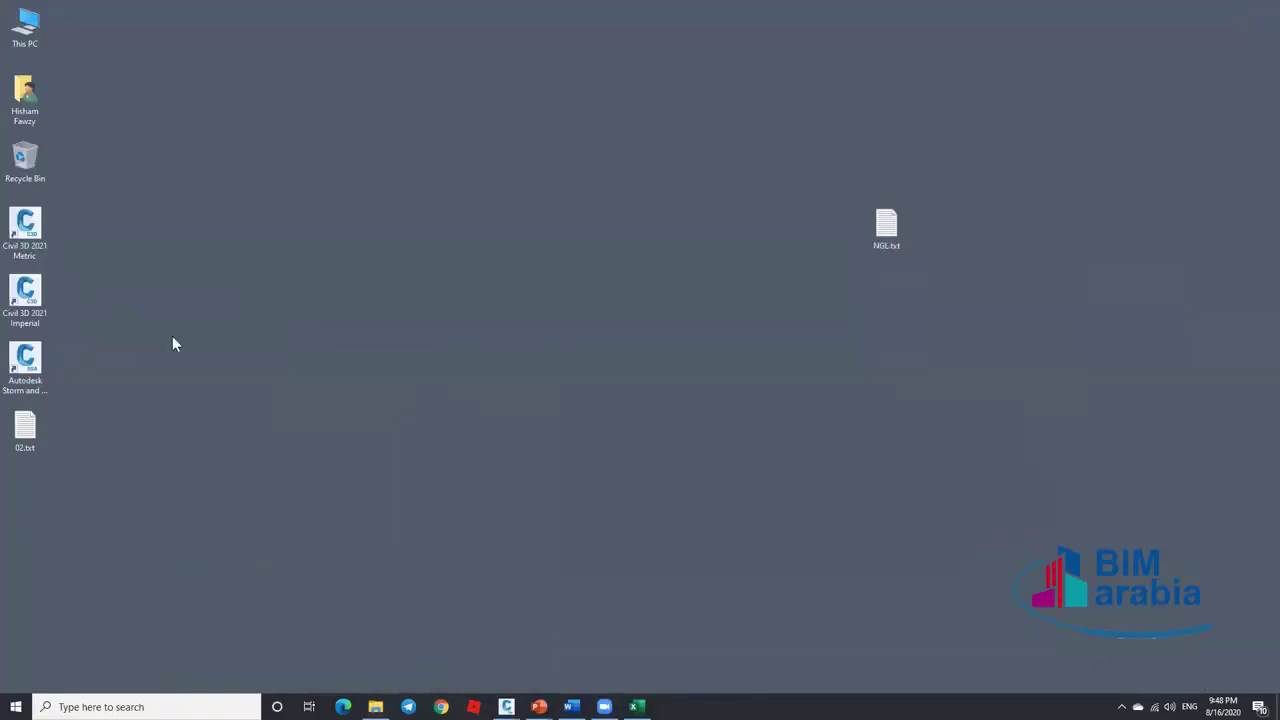
Review the 20 comma-separated LP point rows in 02.txt, then close it and return to Drawing3
{"action": "double_click", "coordinate": [25, 430]}
{"action": "left_click", "coordinate": [762, 207]}
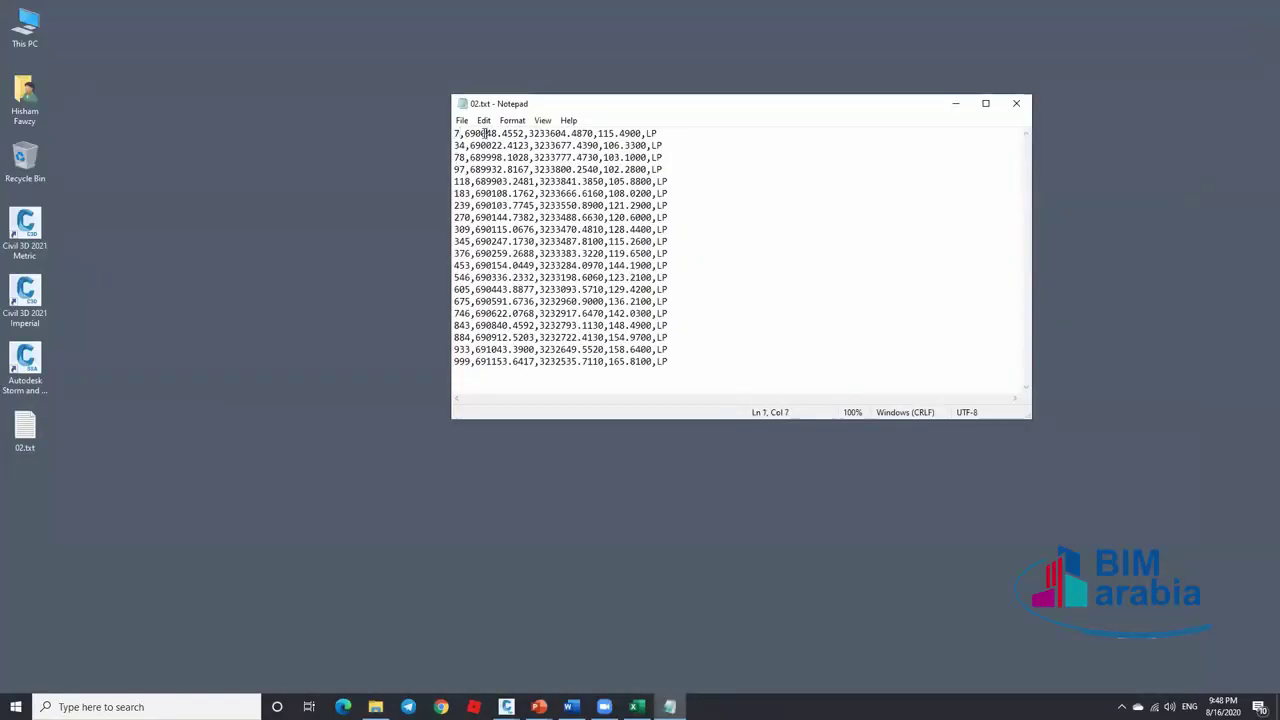
{"action": "left_click", "coordinate": [486, 133]}
{"action": "left_click", "coordinate": [1016, 103]}
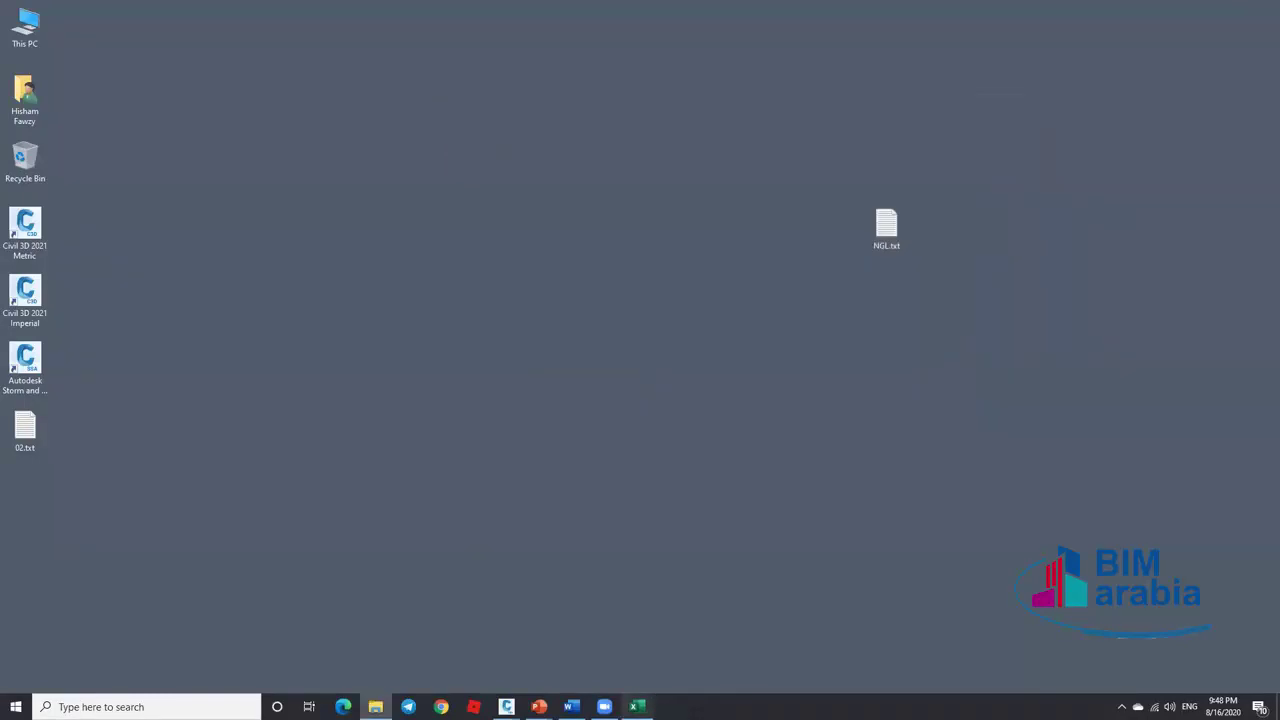
{"action": "mouse_move", "coordinate": [507, 702]}
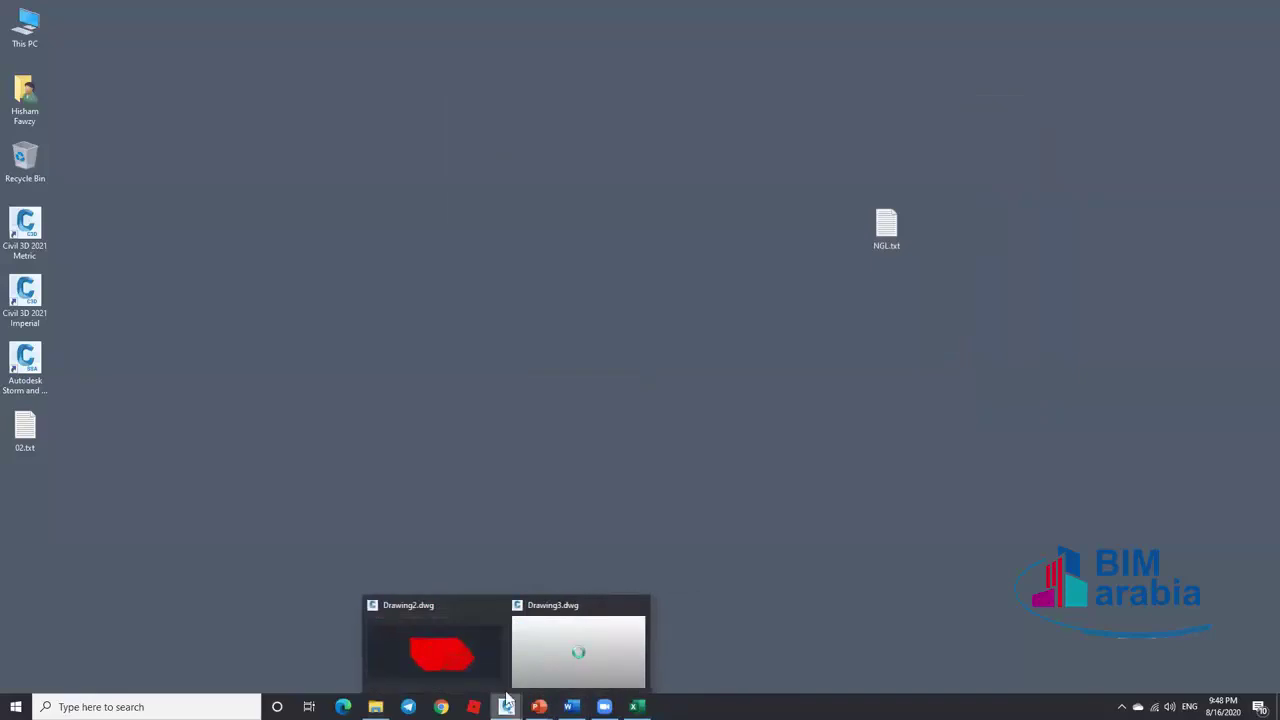
{"action": "left_click", "coordinate": [572, 650]}
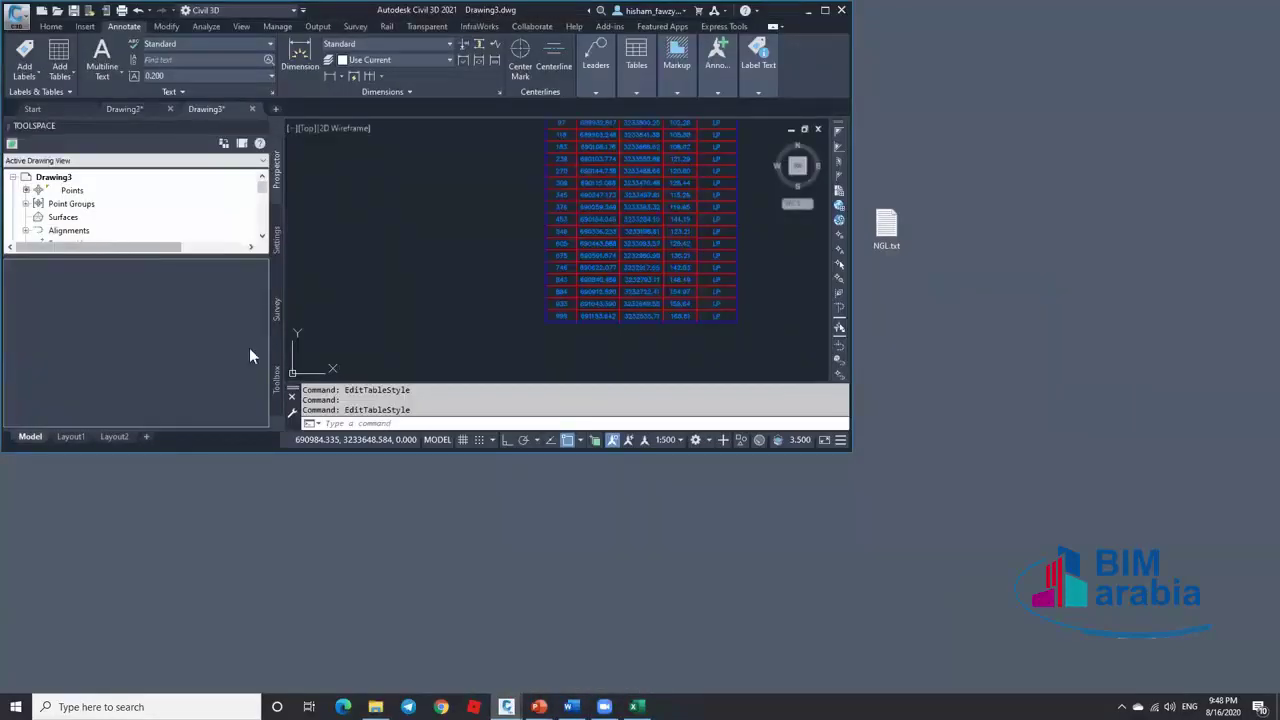
Maximise Civil 3D and open Export Points for the LIGHT POLE point group
{"action": "left_click", "coordinate": [824, 10]}
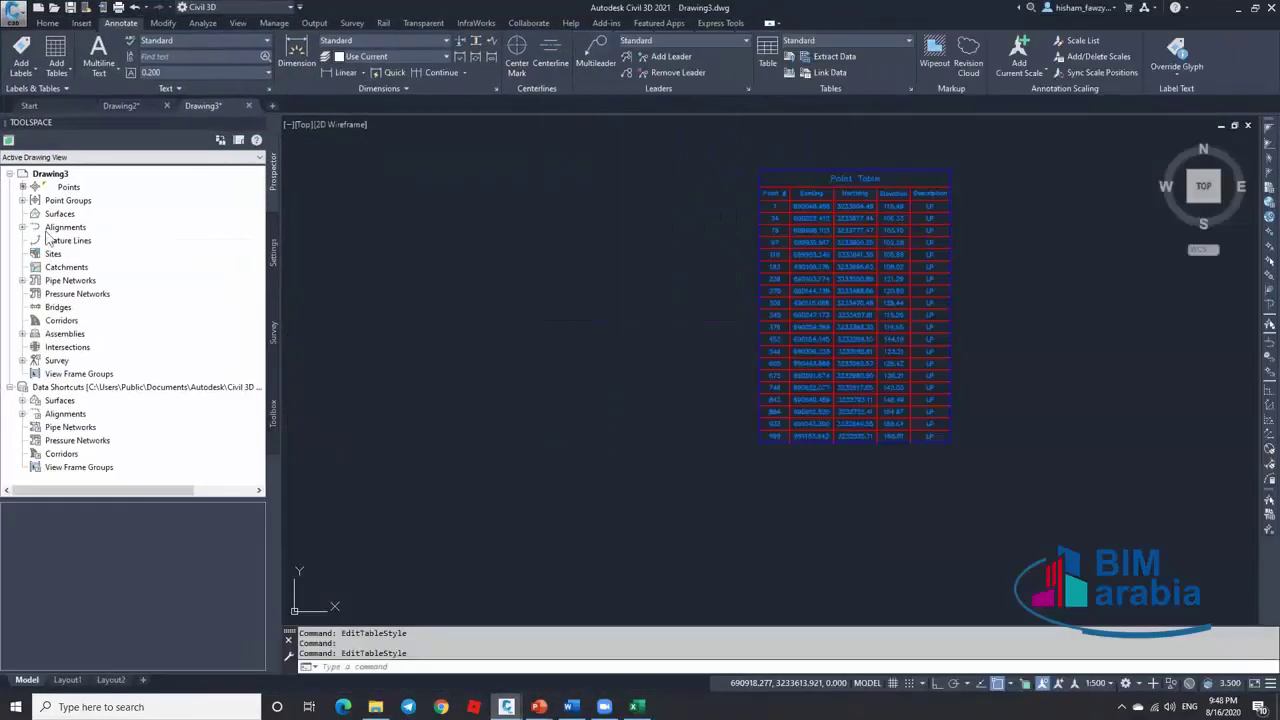
{"action": "left_click", "coordinate": [22, 200]}
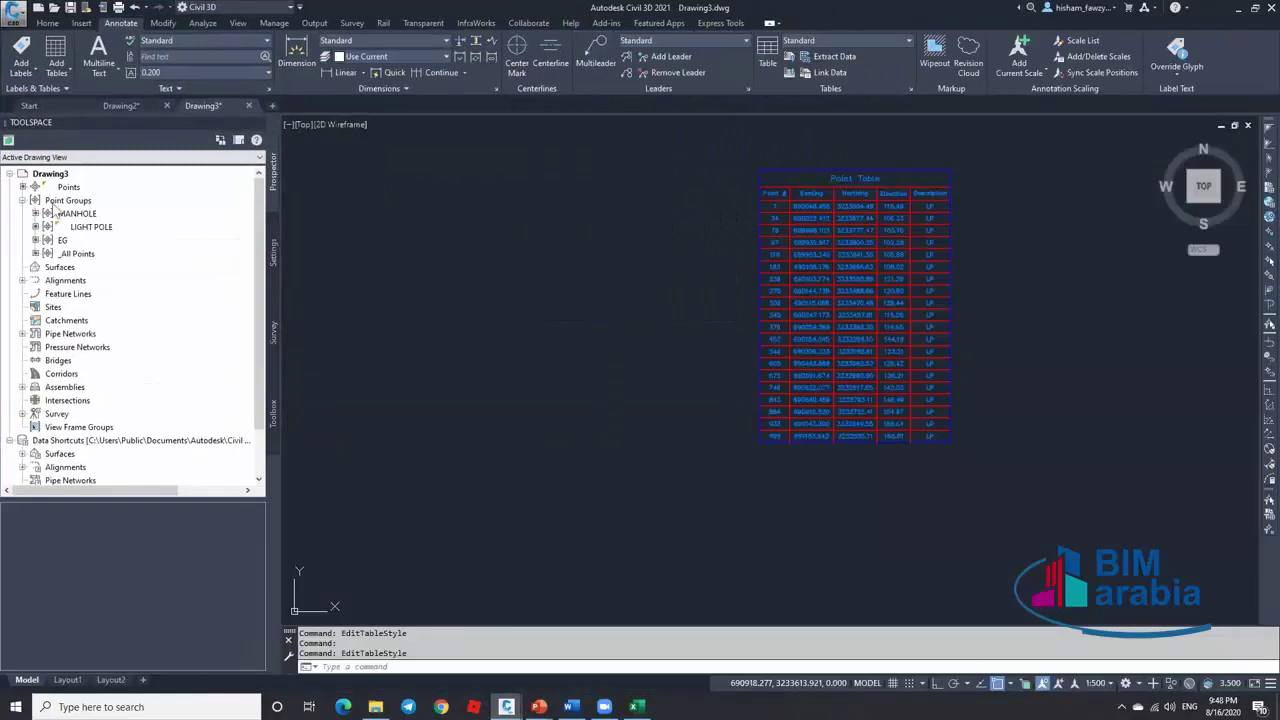
{"action": "right_click", "coordinate": [114, 227]}
{"action": "left_click", "coordinate": [190, 295]}
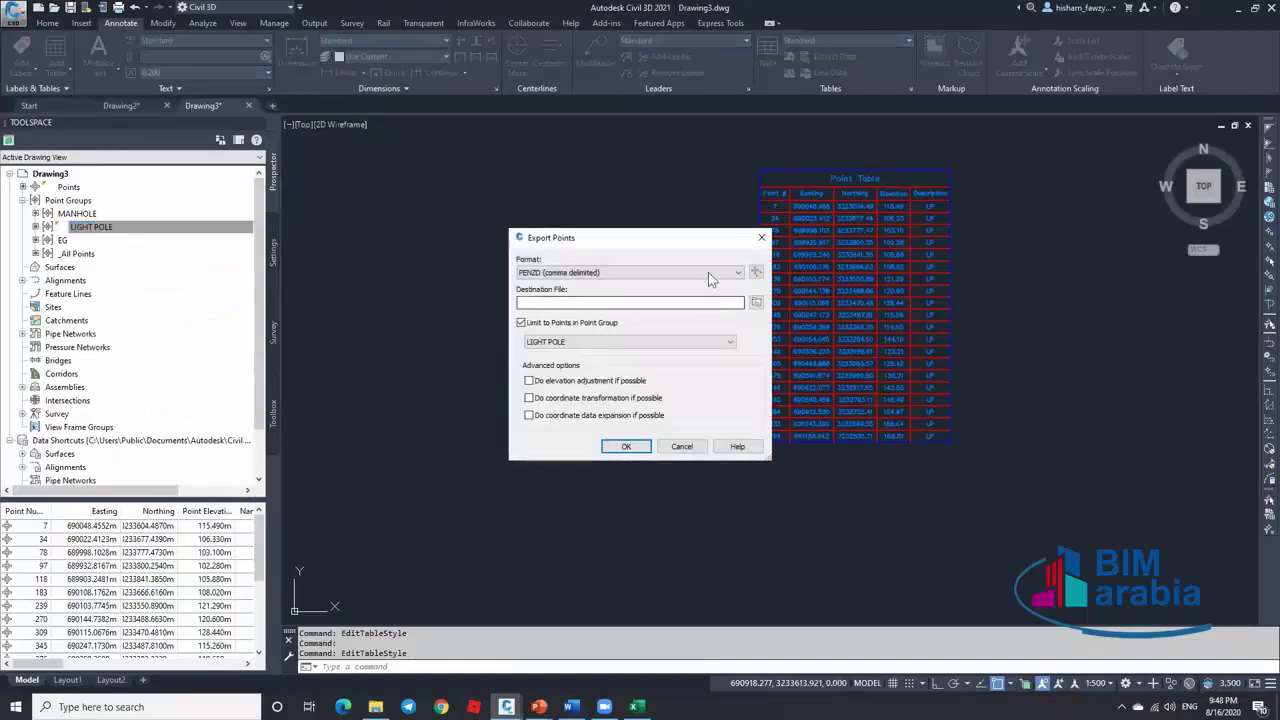
Export the points with the custom format, overwriting 02.txt, and open the result from the desktop
{"action": "left_click", "coordinate": [708, 272]}
{"action": "left_click", "coordinate": [604, 311]}
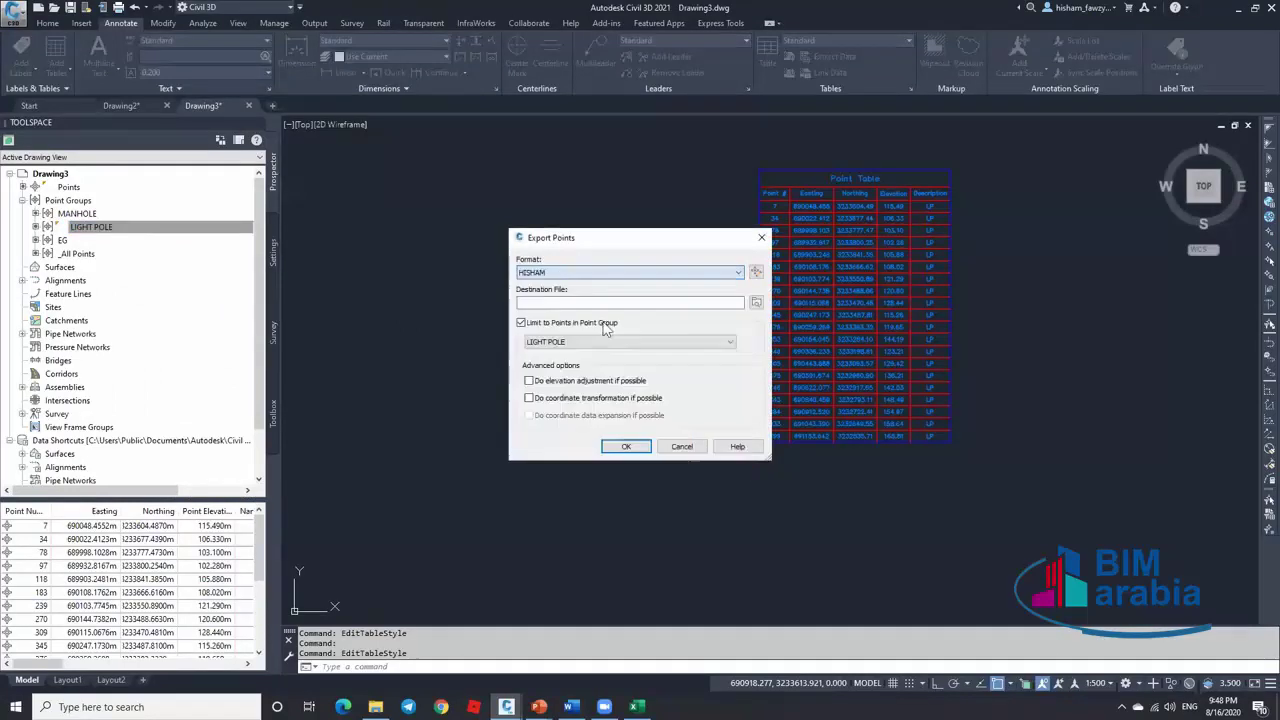
{"action": "left_click", "coordinate": [757, 303]}
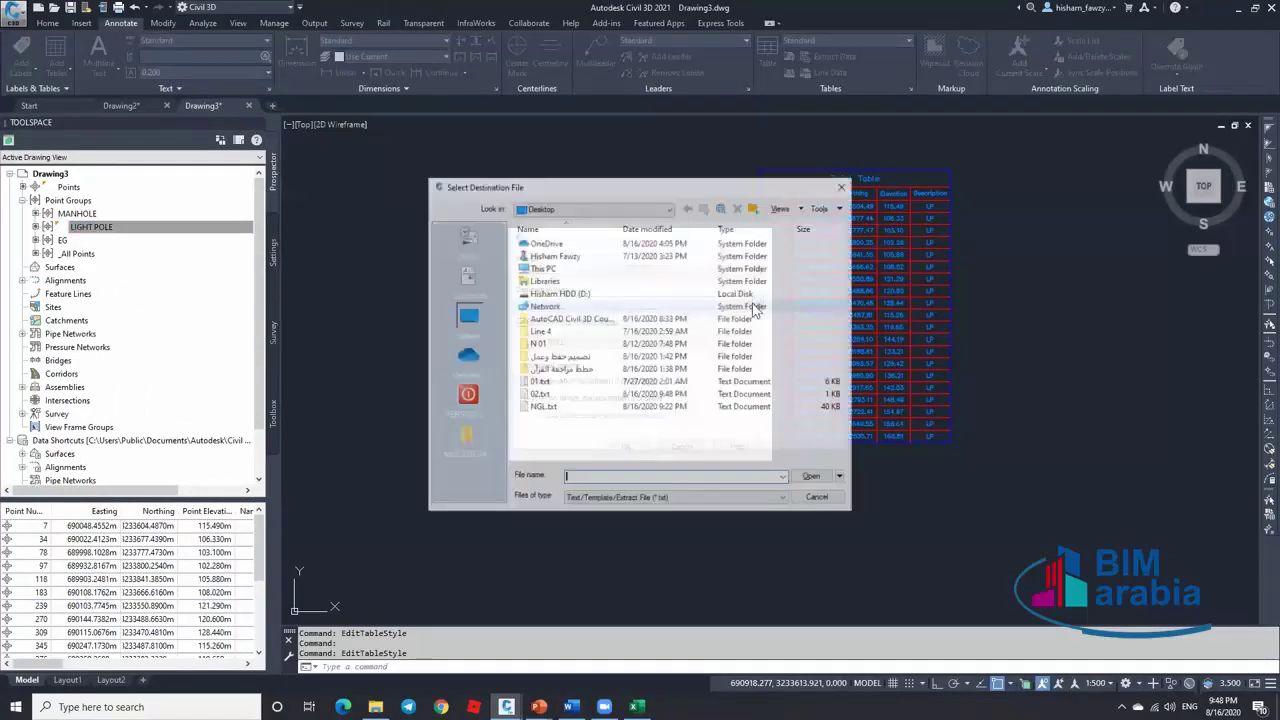
{"action": "left_click", "coordinate": [541, 396]}
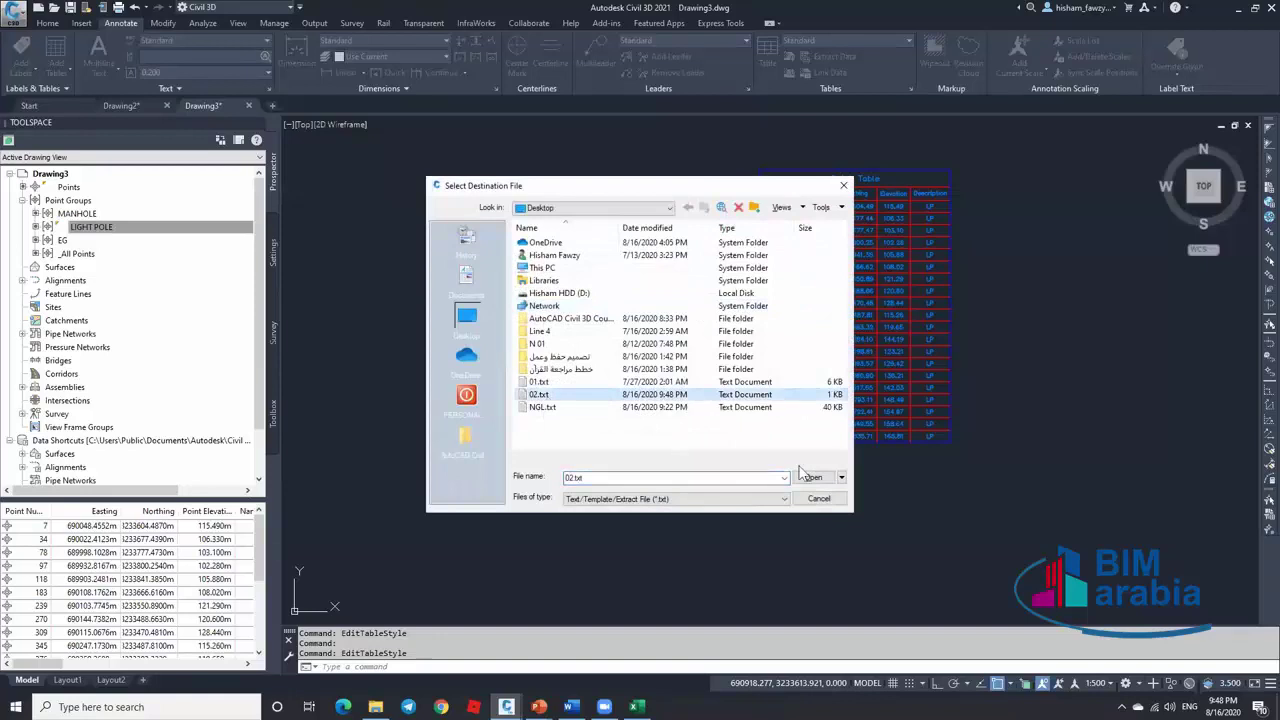
{"action": "left_click", "coordinate": [813, 477]}
{"action": "left_click", "coordinate": [628, 447]}
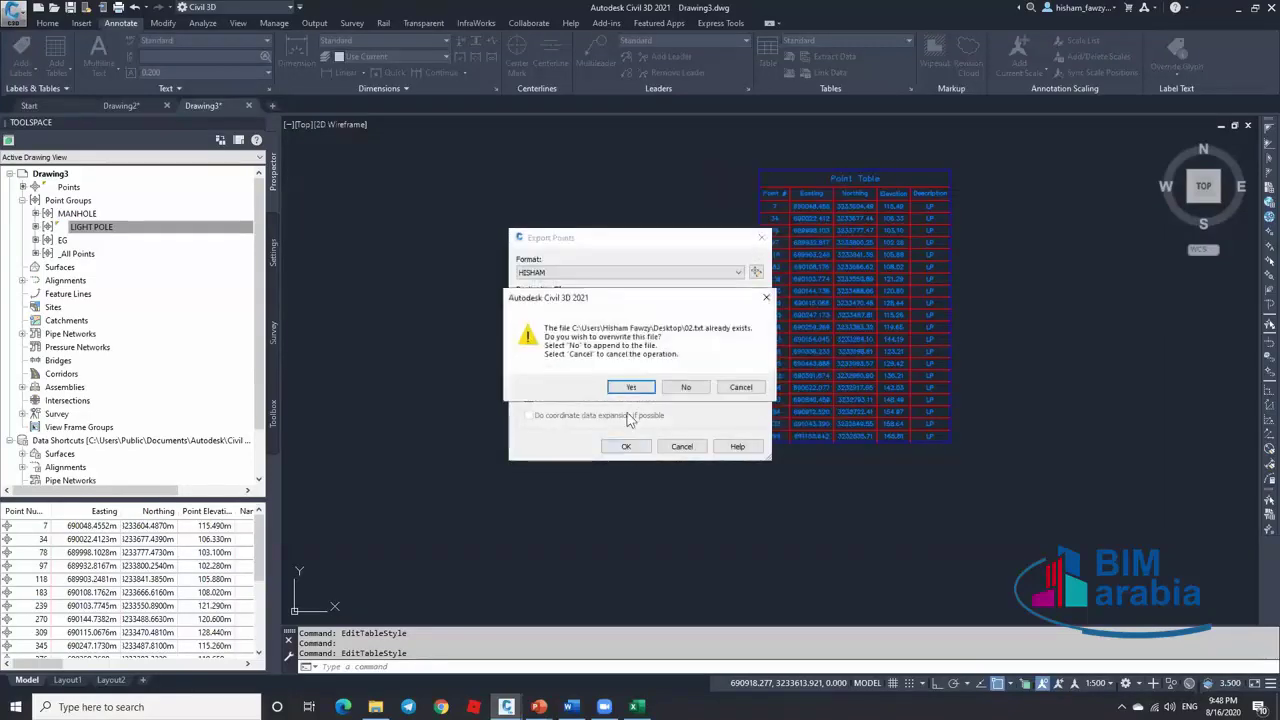
{"action": "left_click", "coordinate": [632, 390]}
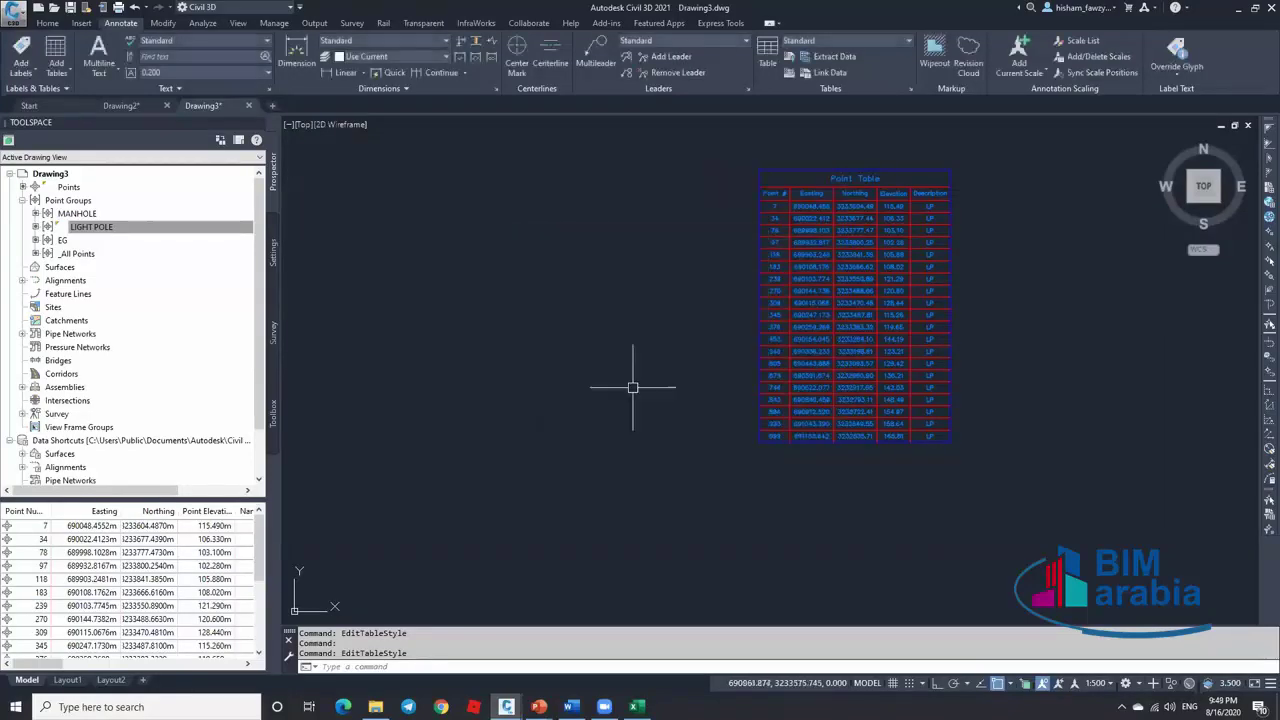
{"action": "left_click", "coordinate": [1238, 7]}
{"action": "double_click", "coordinate": [46, 428]}
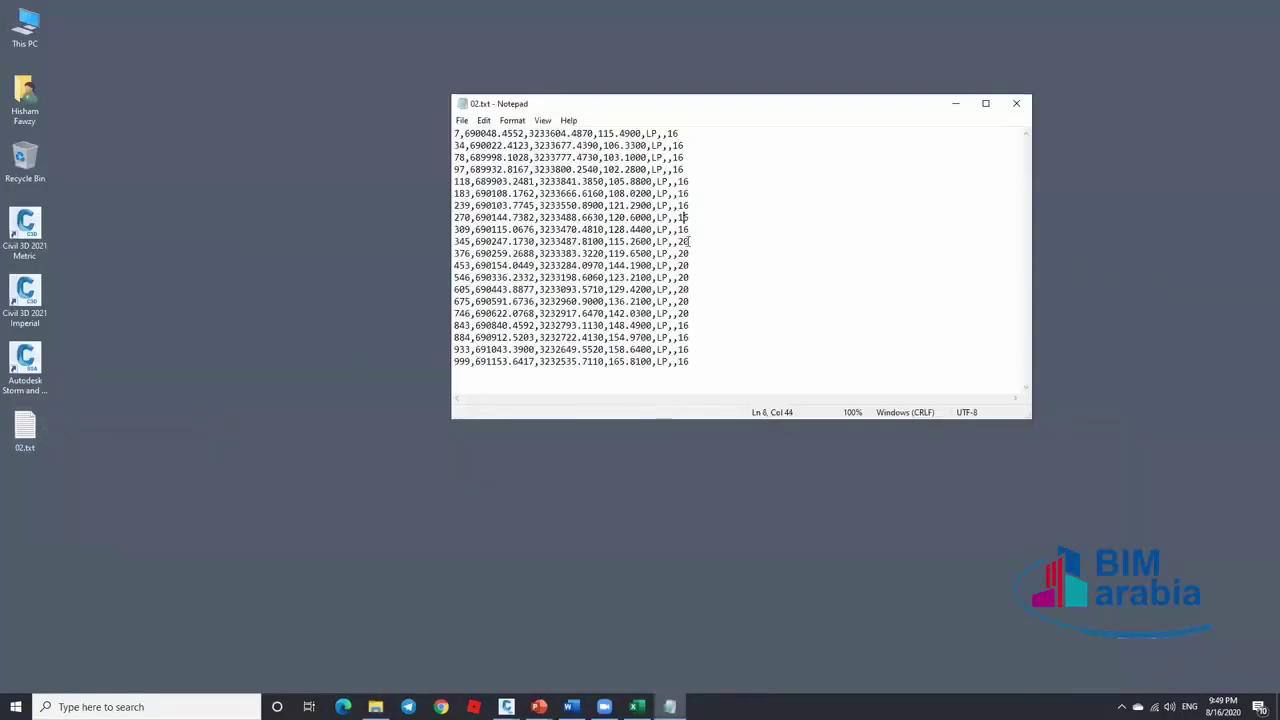
Scroll through the exported point lines in 02.txt, close Notepad and restore Drawing3
{"action": "key", "text": "Down"}
{"action": "key", "text": "Down"}
{"action": "key", "text": "Down"}
{"action": "key", "text": "Down"}
{"action": "key", "text": "Down"}
{"action": "key", "text": "Down"}
{"action": "key", "text": "Down"}
{"action": "key", "text": "Down"}
{"action": "key", "text": "Down"}
{"action": "key", "text": "Down"}
{"action": "key", "text": "Down"}
{"action": "left_click", "coordinate": [1016, 103]}
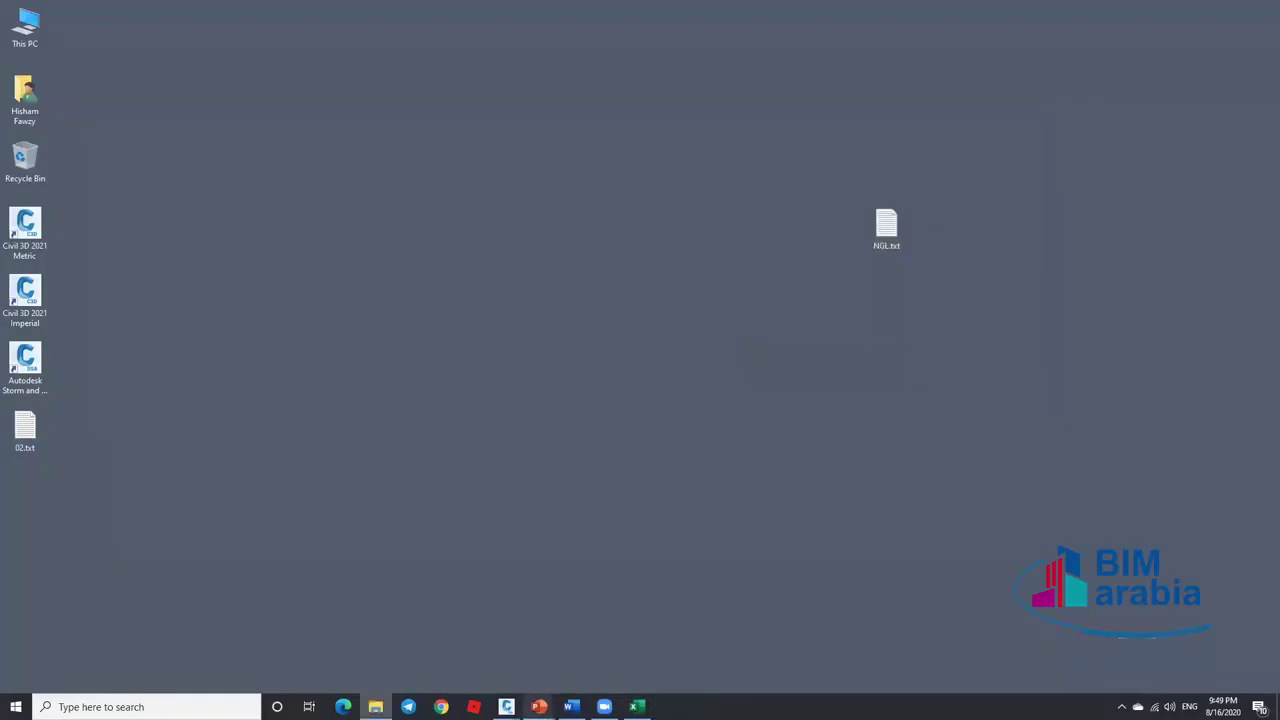
{"action": "left_click", "coordinate": [543, 665]}
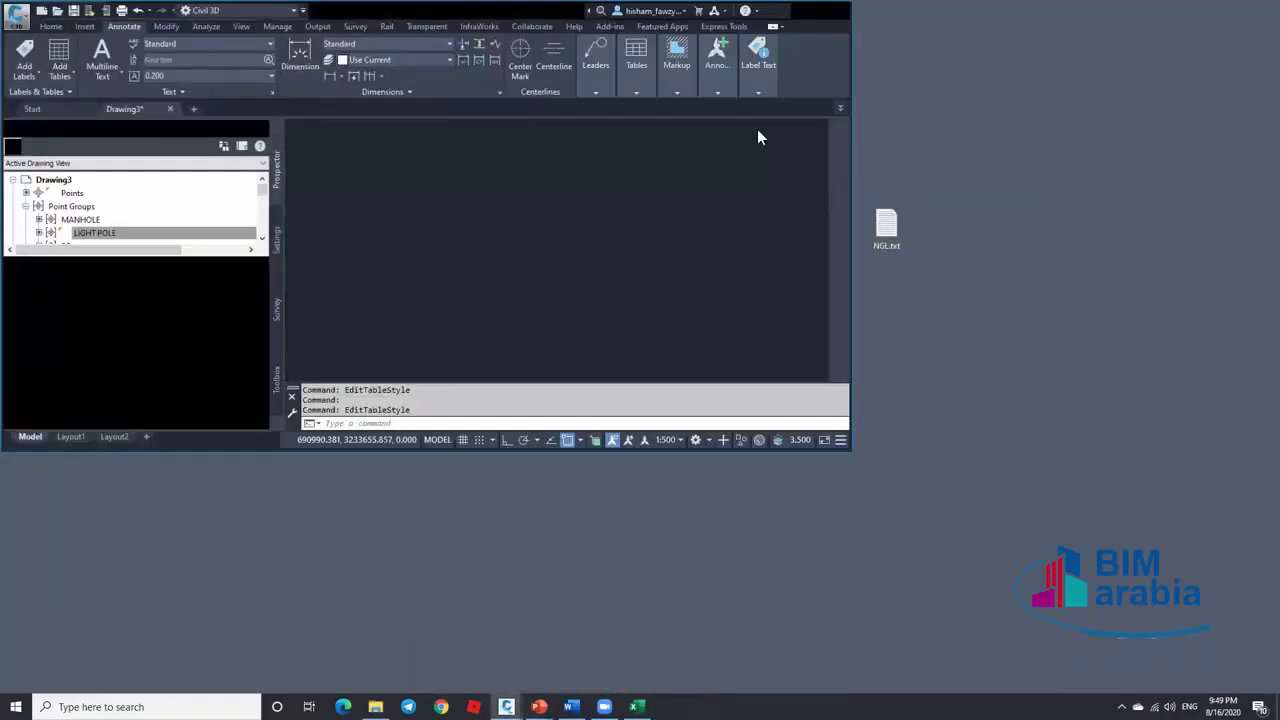
Browse the Toolbox Reports Manager Points reports, selecting Points_in_CSV, then return to Prospector
{"action": "left_click", "coordinate": [815, 11]}
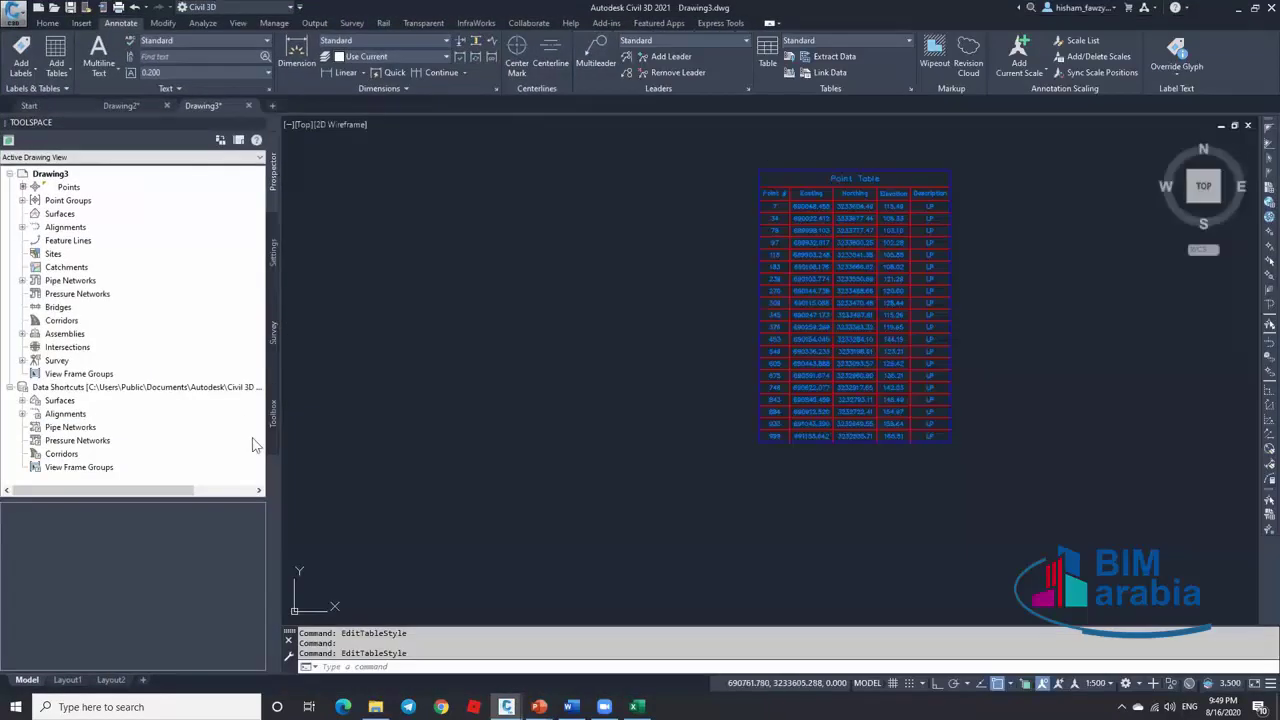
{"action": "left_click", "coordinate": [273, 407]}
{"action": "left_click", "coordinate": [9, 158]}
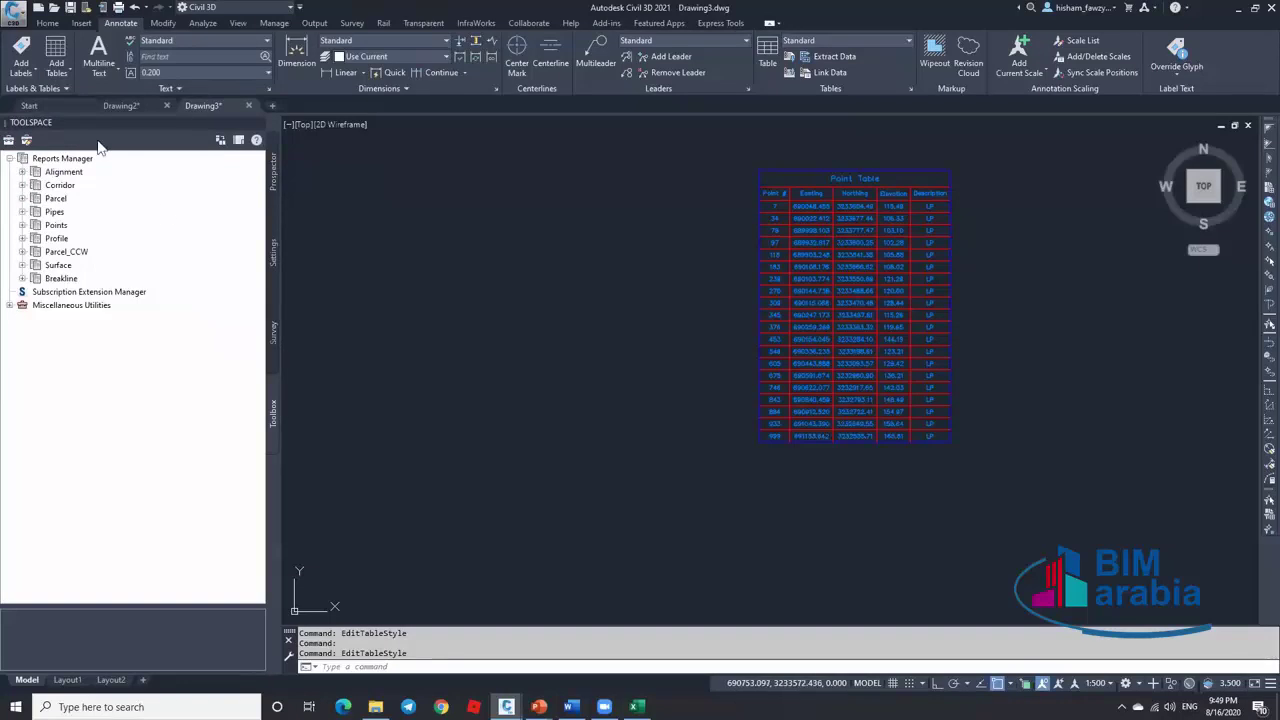
{"action": "left_click", "coordinate": [22, 225]}
{"action": "left_click", "coordinate": [110, 240]}
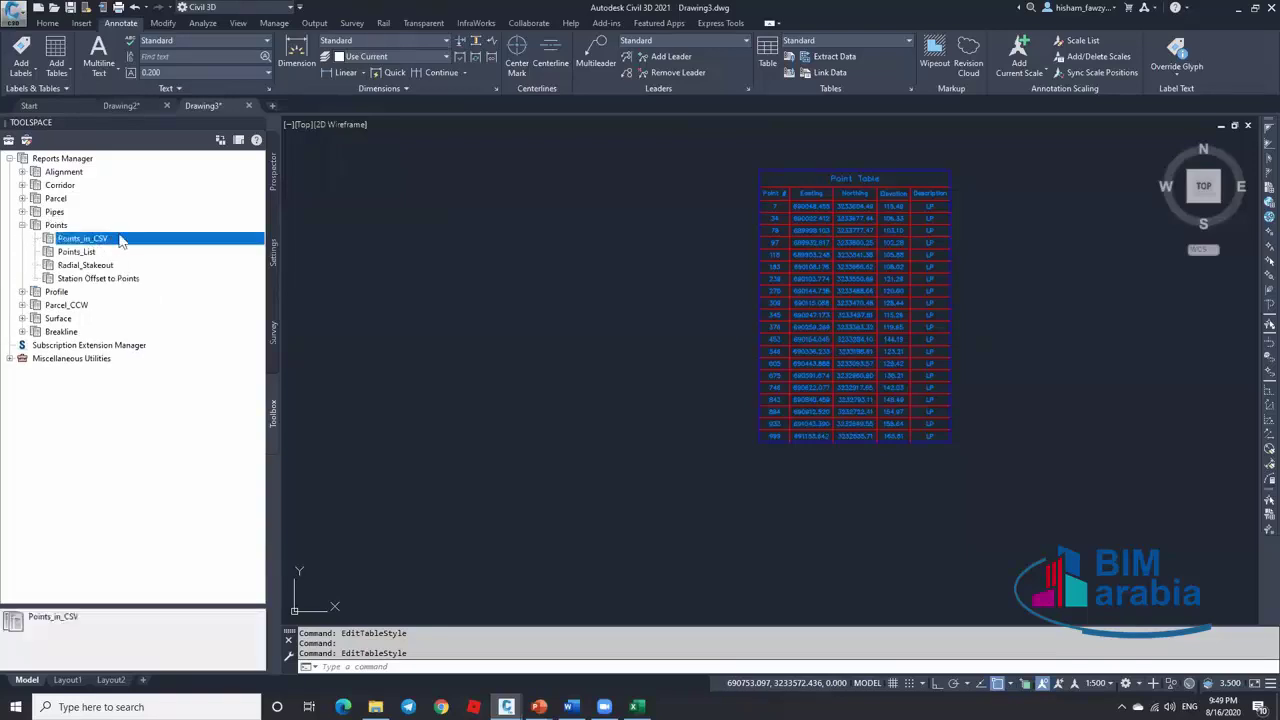
{"action": "left_click", "coordinate": [22, 225]}
{"action": "left_click", "coordinate": [274, 172]}
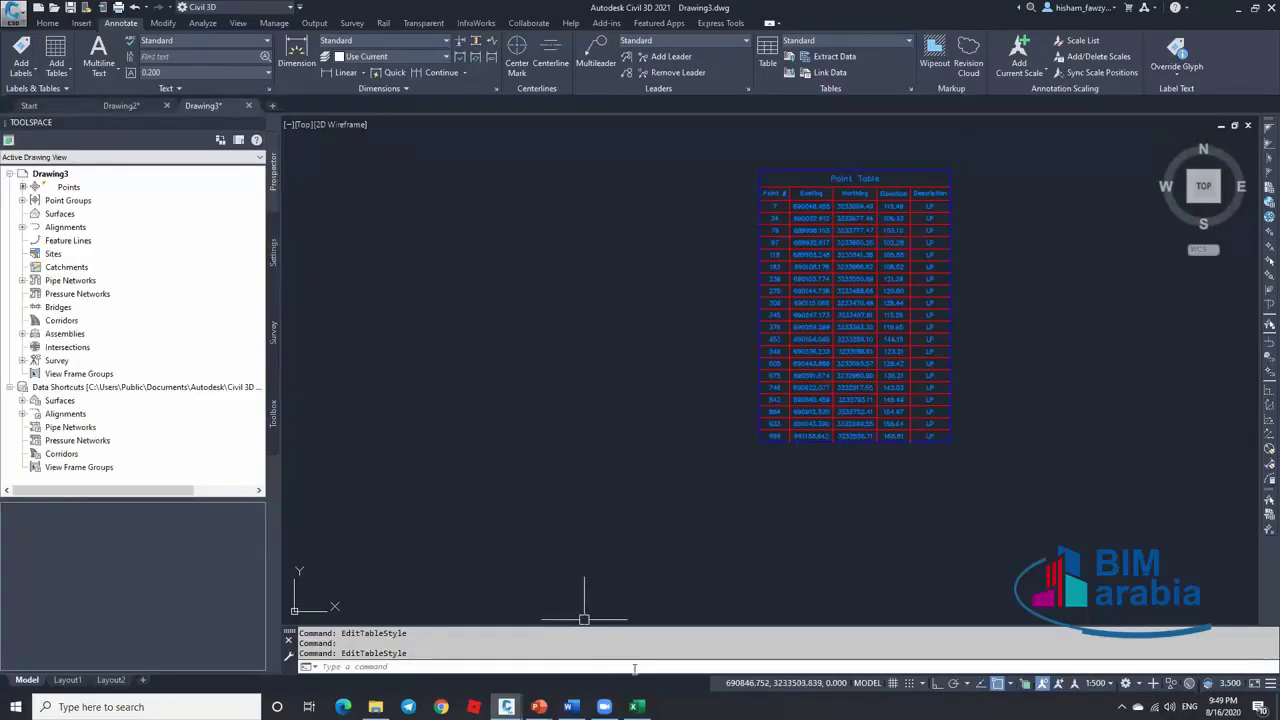
{"action": "mouse_move", "coordinate": [604, 706]}
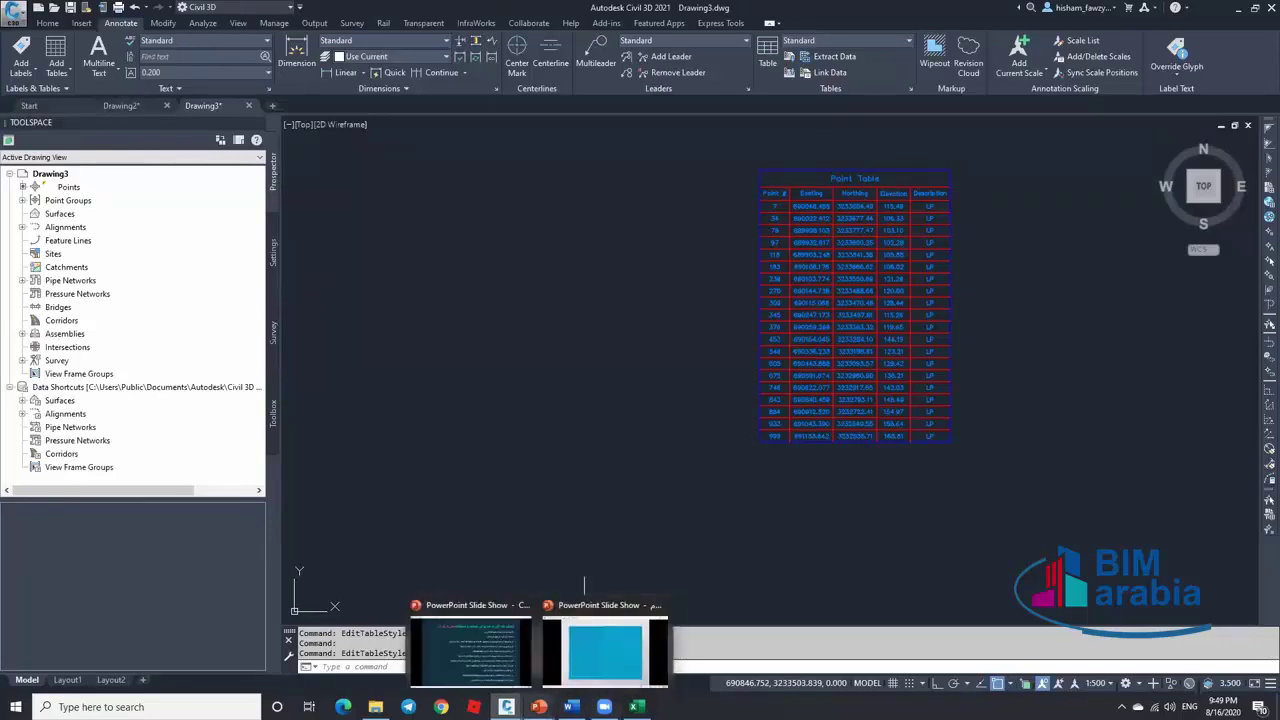
Enlarge the Points slide, reveal the bullet on inserting points without numbers or names, then switch to Excel
{"action": "left_click", "coordinate": [609, 650]}
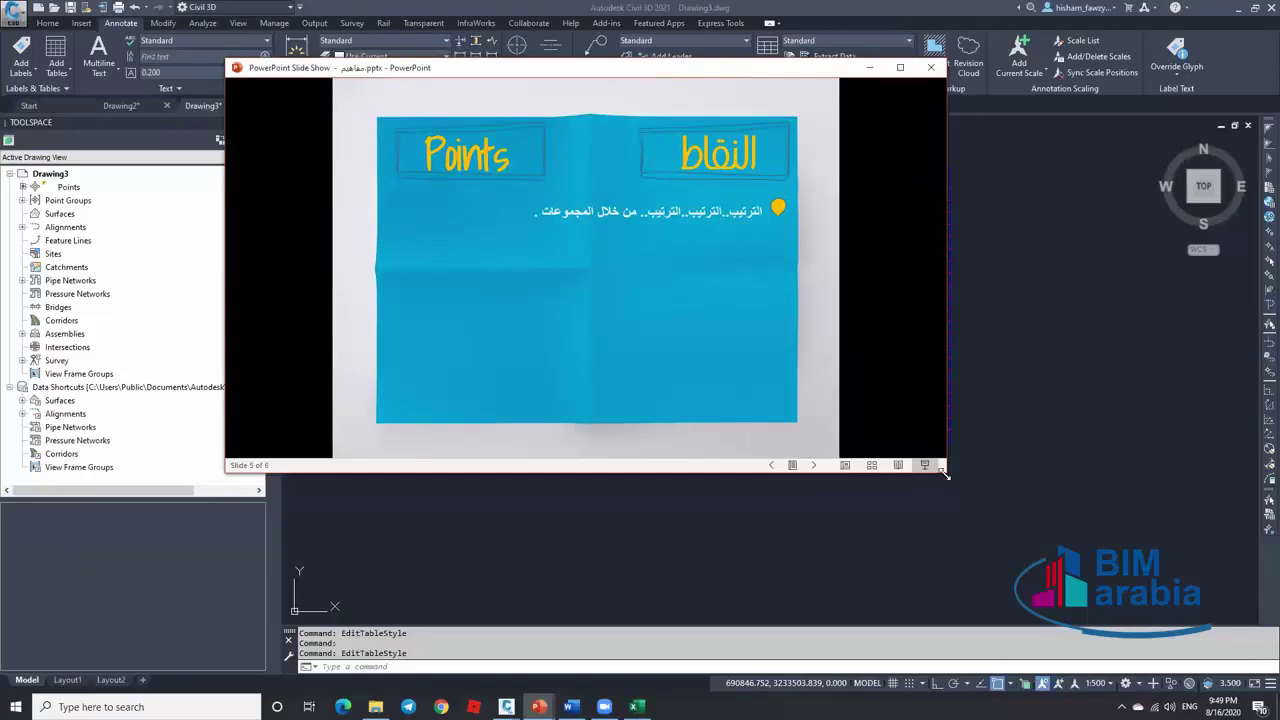
{"action": "left_click_drag", "start_coordinate": [944, 474], "coordinate": [1201, 628]}
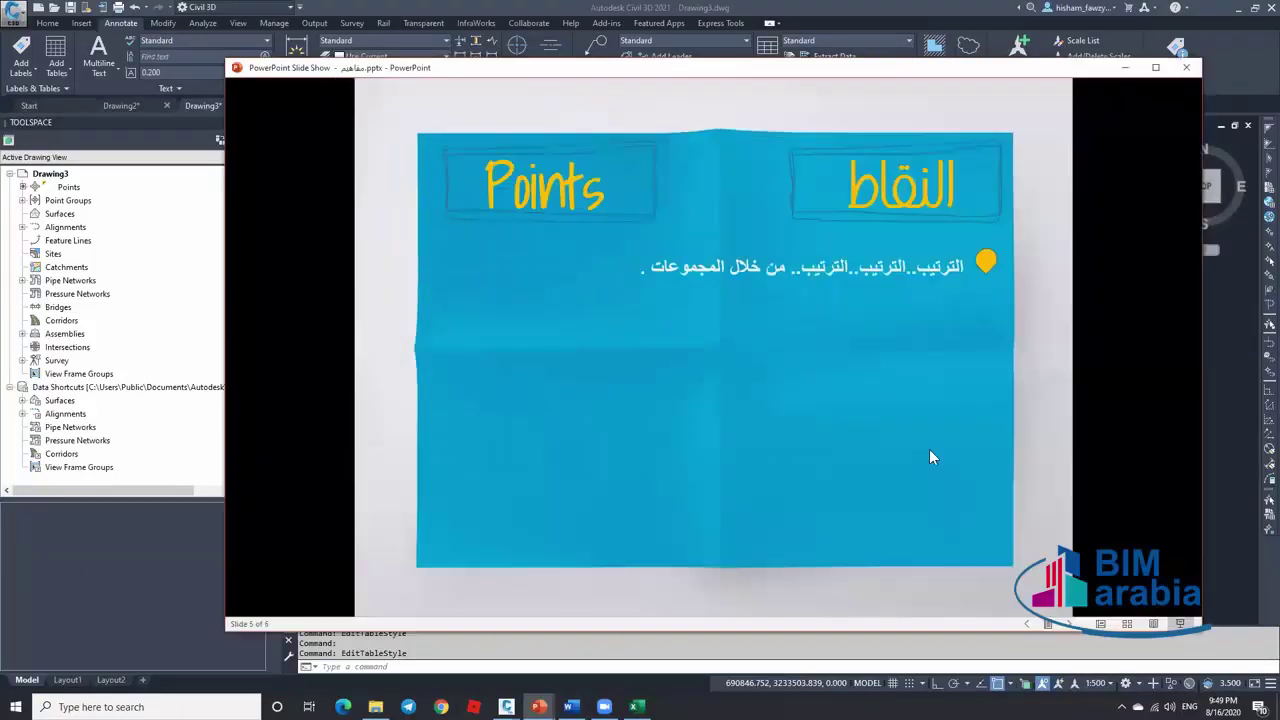
{"action": "left_click", "coordinate": [845, 303]}
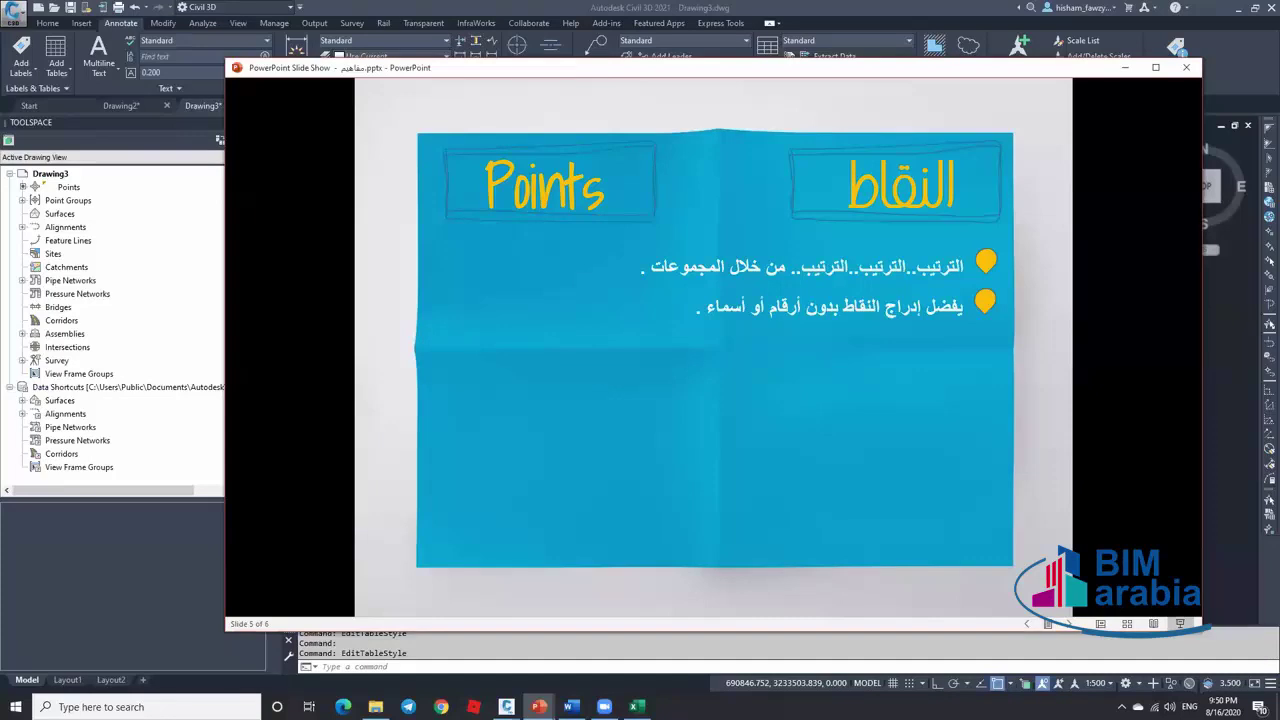
{"action": "key", "text": "alt+Tab"}
Review the MORE THAN sheet with column I widened, then minimise Excel and the slide show
{"action": "left_click", "coordinate": [265, 600]}
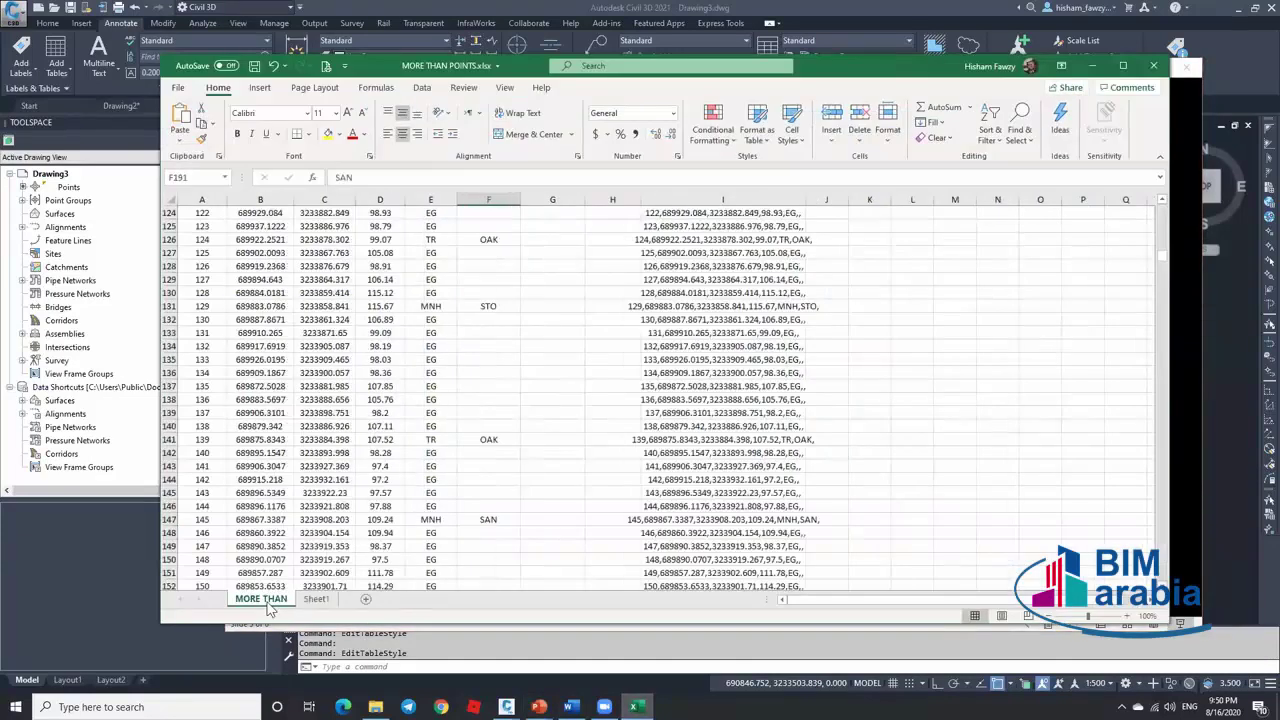
{"action": "scroll", "coordinate": [270, 254], "scroll_direction": "up", "scroll_amount": 20}
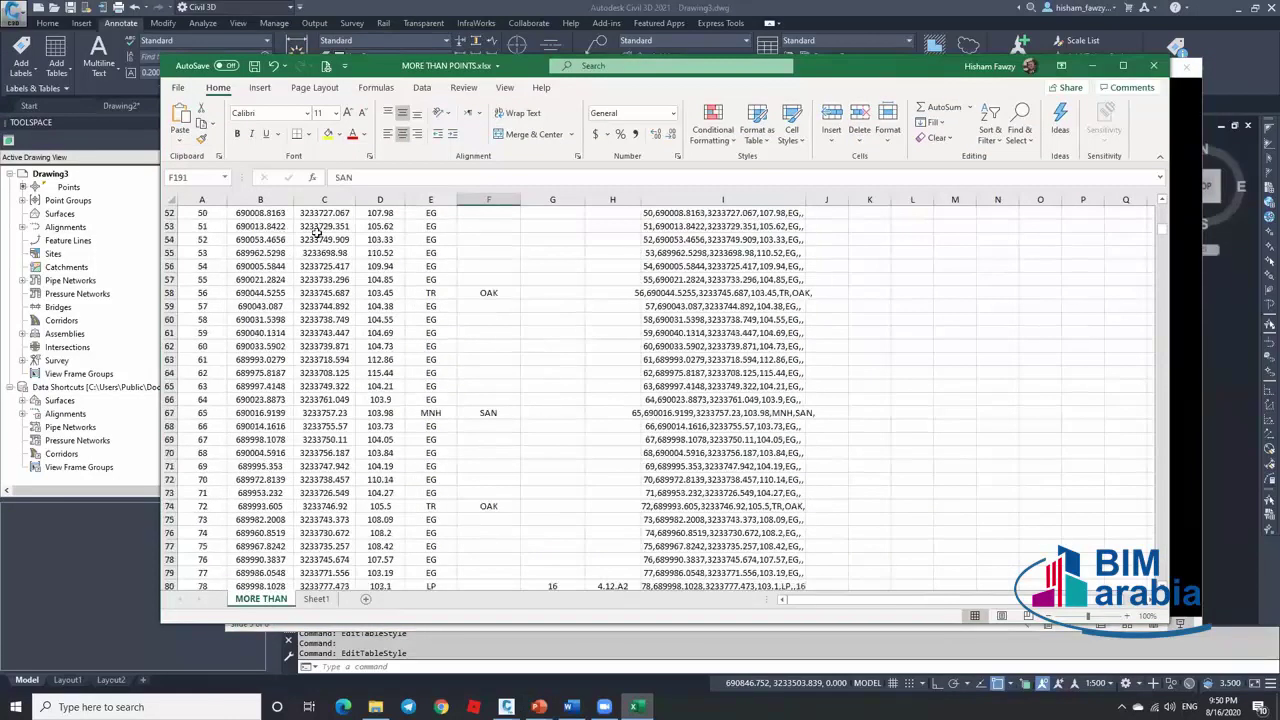
{"action": "scroll", "coordinate": [485, 228], "scroll_direction": "up", "scroll_amount": 5}
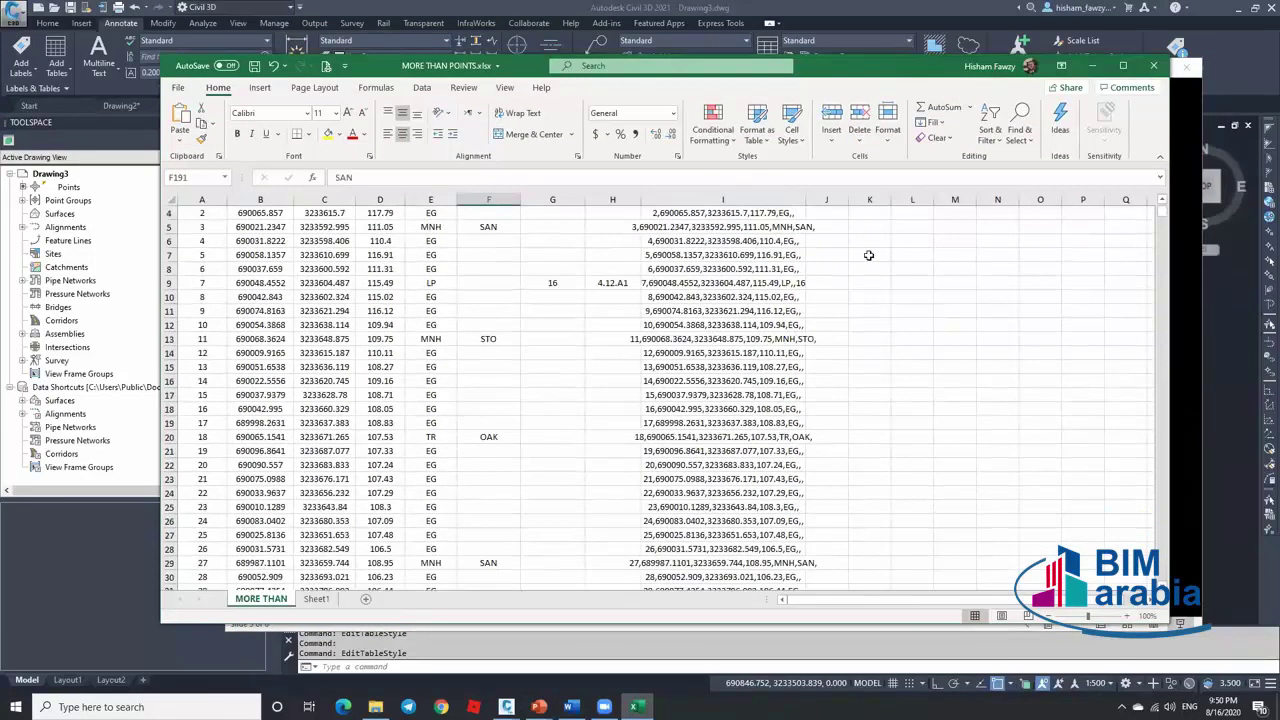
{"action": "left_click_drag", "start_coordinate": [804, 199], "coordinate": [844, 199]}
{"action": "scroll", "coordinate": [240, 245], "scroll_direction": "up", "scroll_amount": 1}
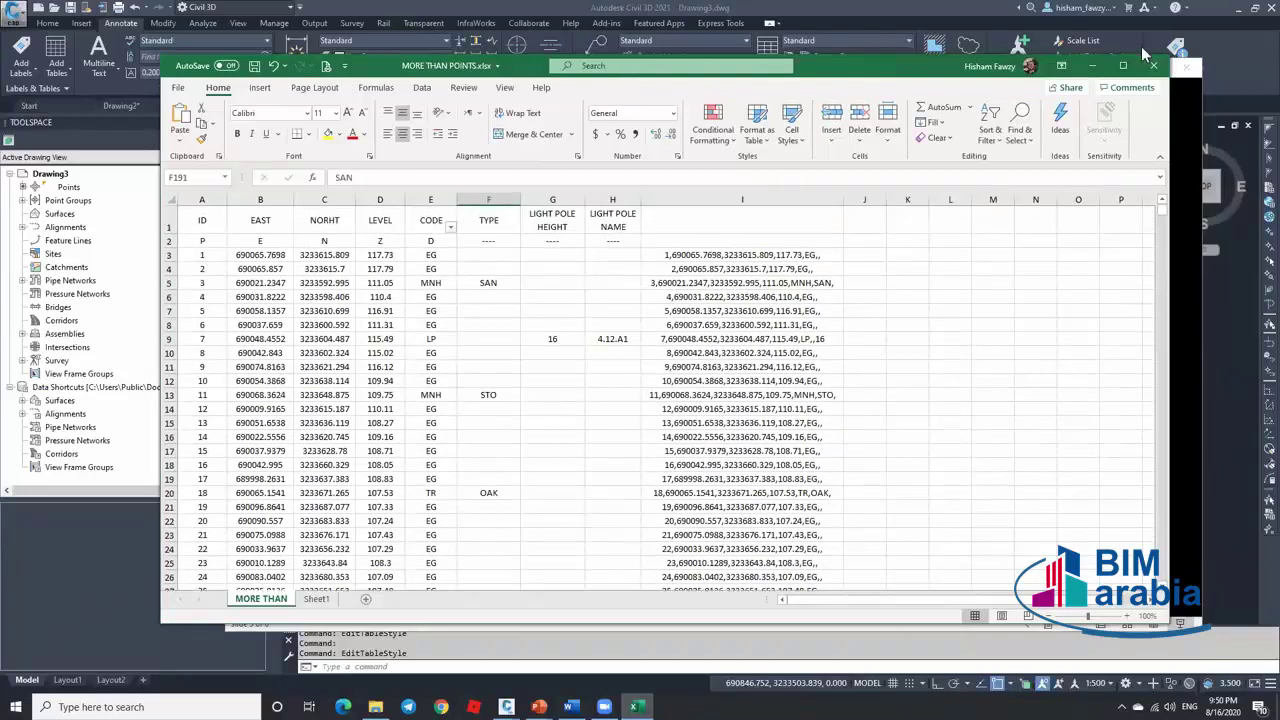
{"action": "left_click", "coordinate": [1088, 70]}
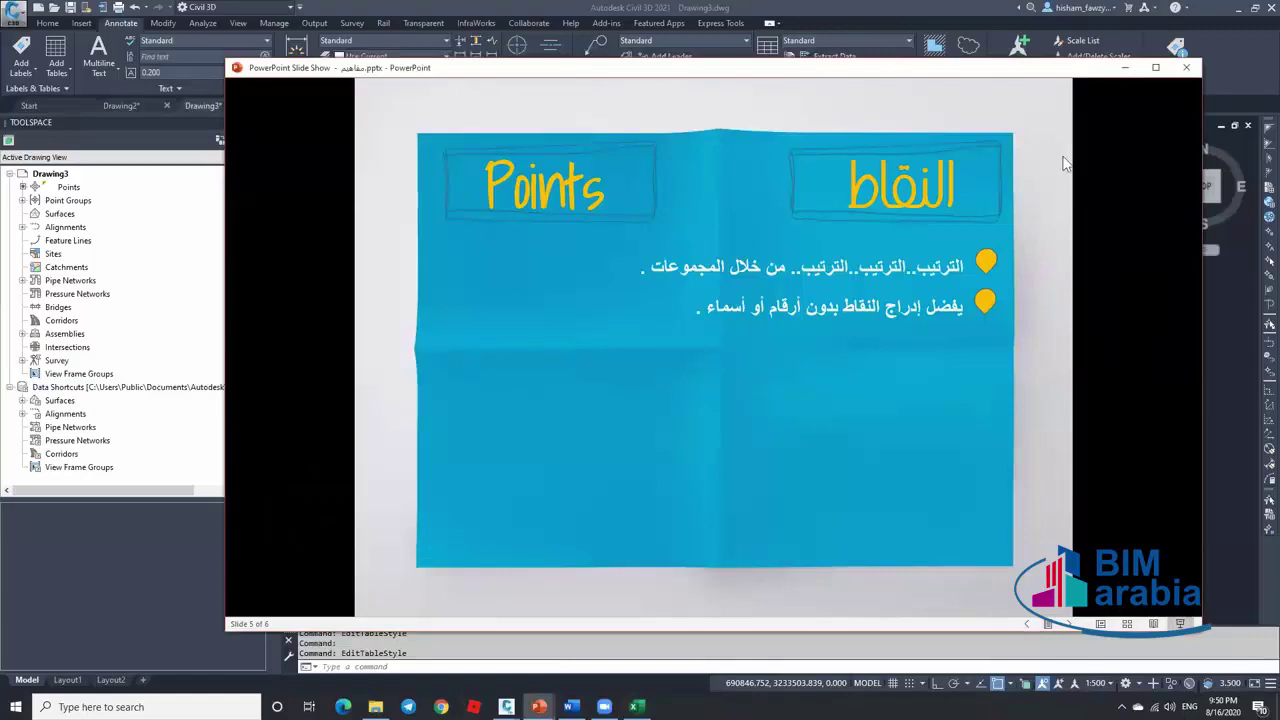
{"action": "left_click", "coordinate": [1124, 67]}
{"action": "scroll", "coordinate": [859, 230], "scroll_direction": "down", "scroll_amount": 10}
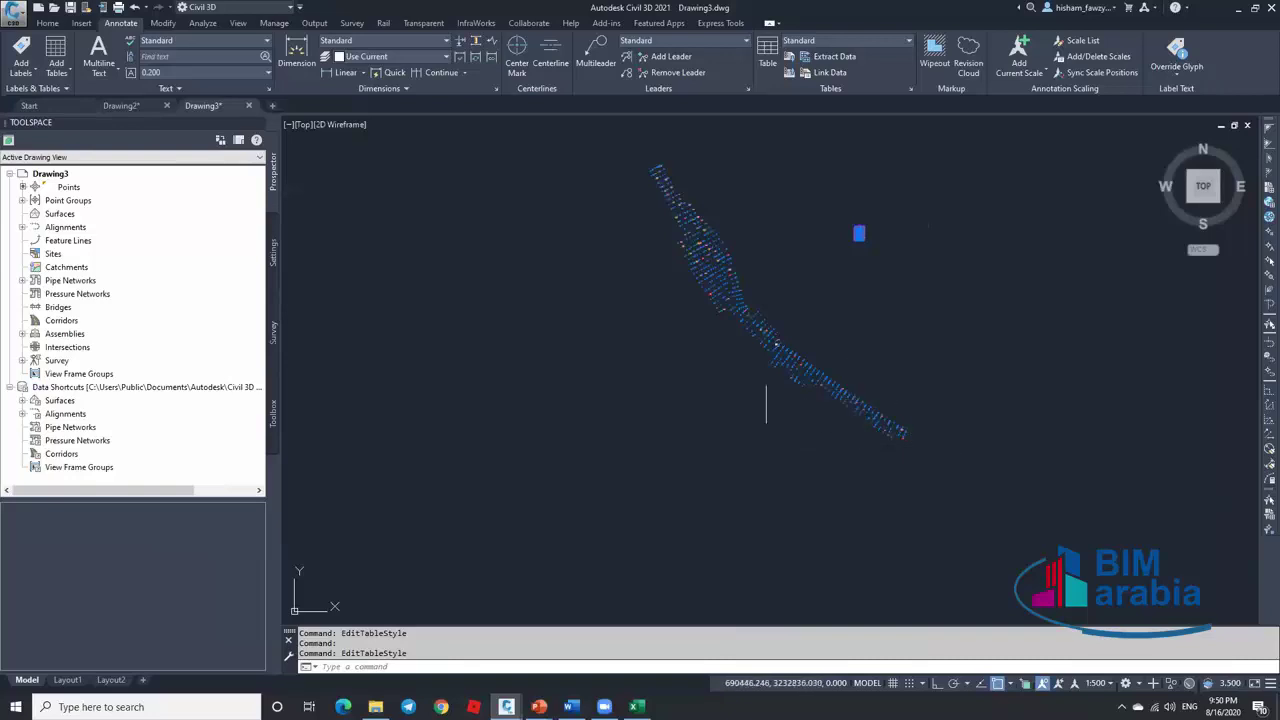
Open Point Creation Tools from the Home tab and expand the Point Identity settings
{"action": "left_click", "coordinate": [50, 24]}
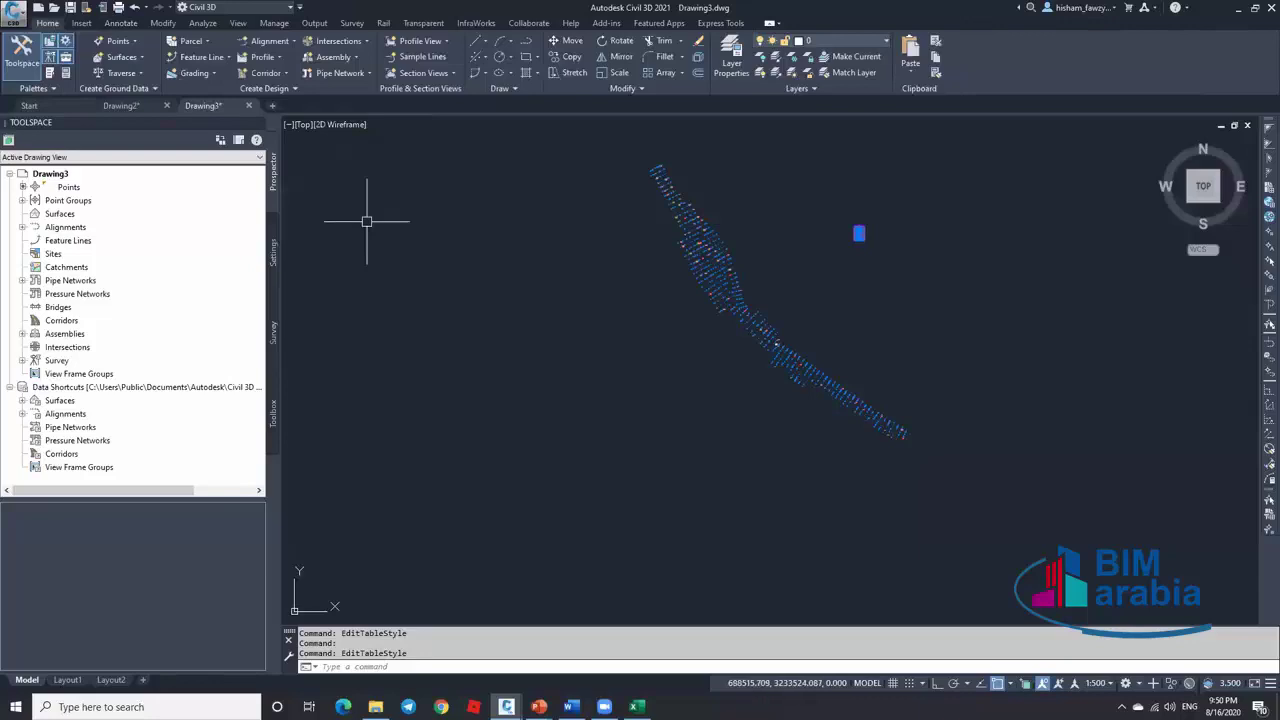
{"action": "left_click", "coordinate": [113, 42]}
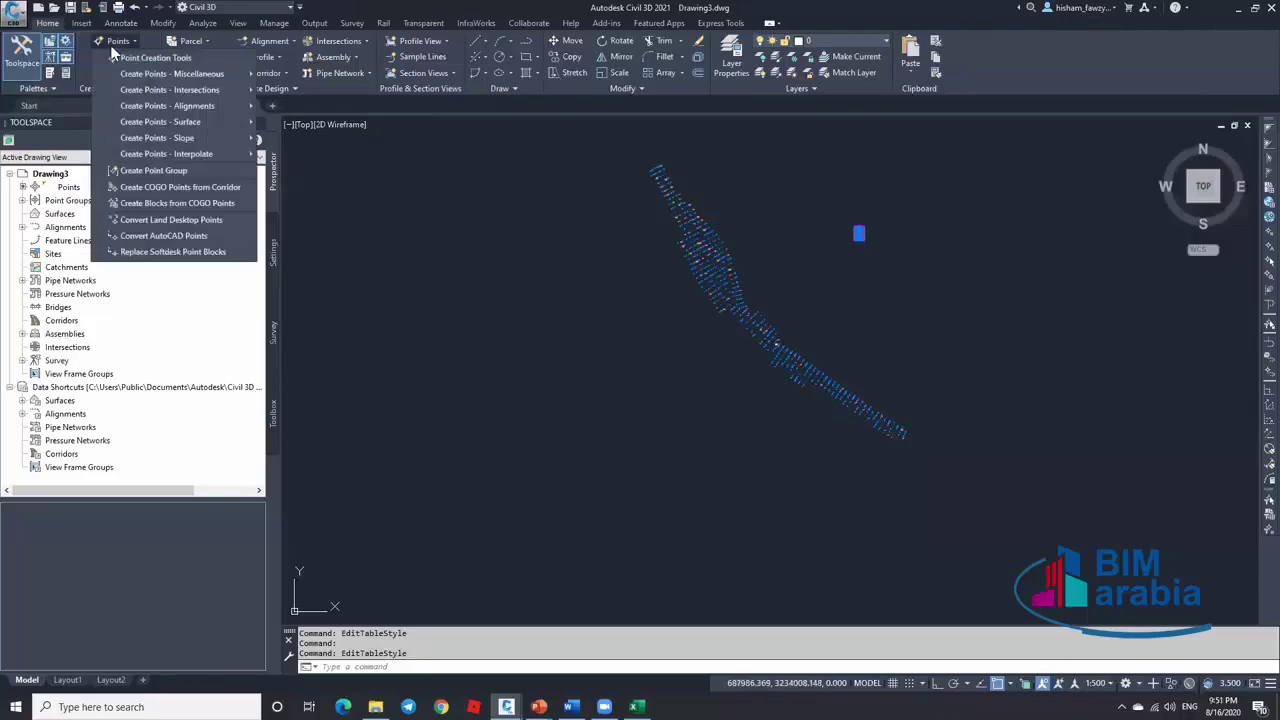
{"action": "left_click", "coordinate": [177, 58]}
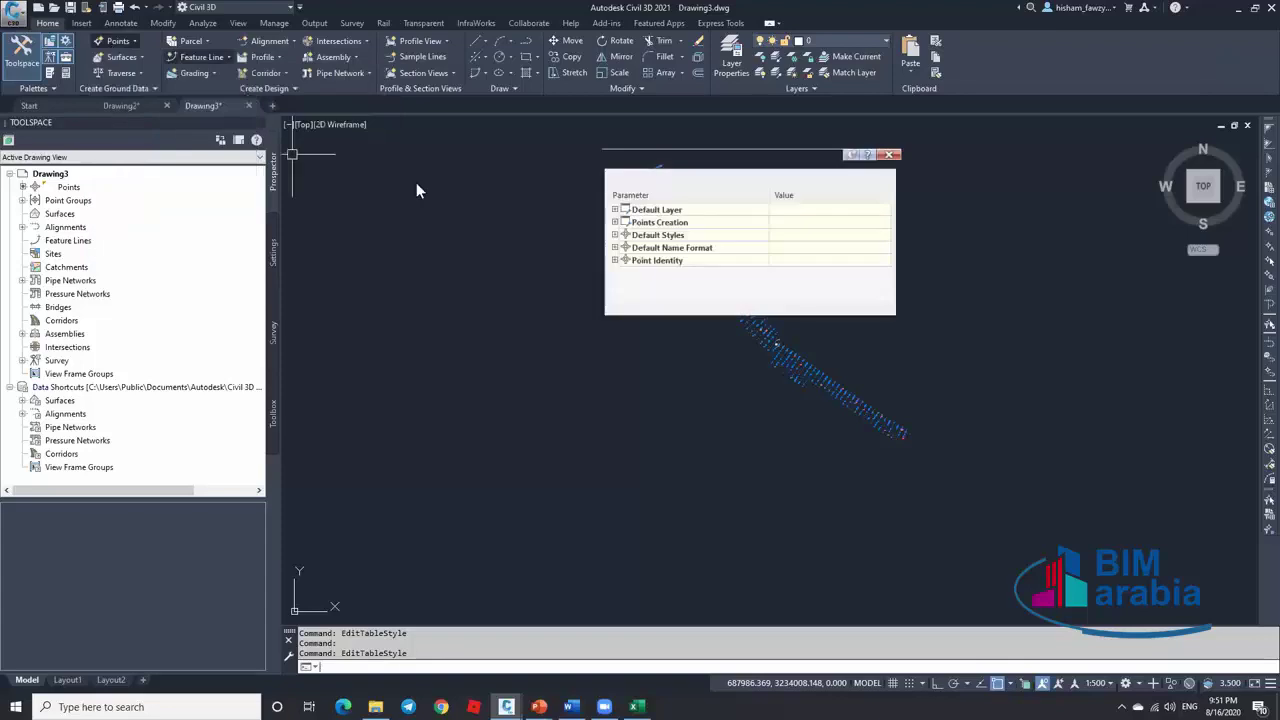
{"action": "left_click", "coordinate": [881, 178]}
{"action": "left_click", "coordinate": [881, 178]}
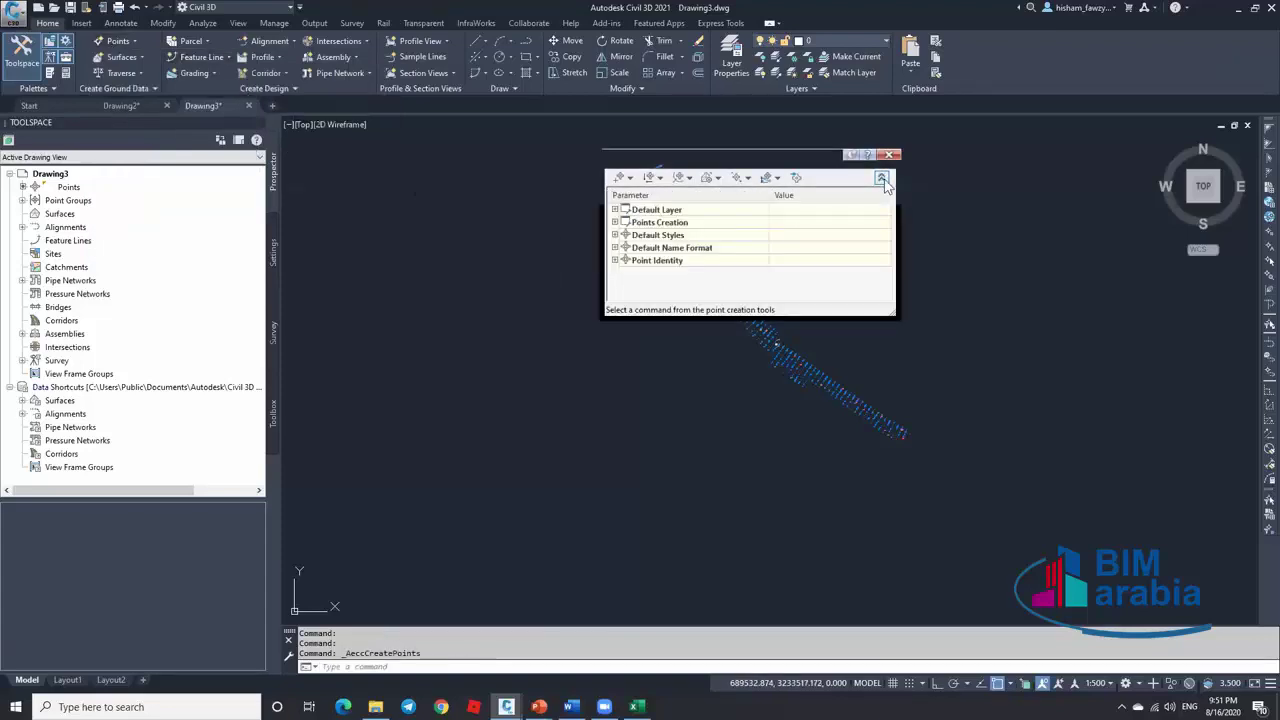
{"action": "left_click", "coordinate": [616, 260]}
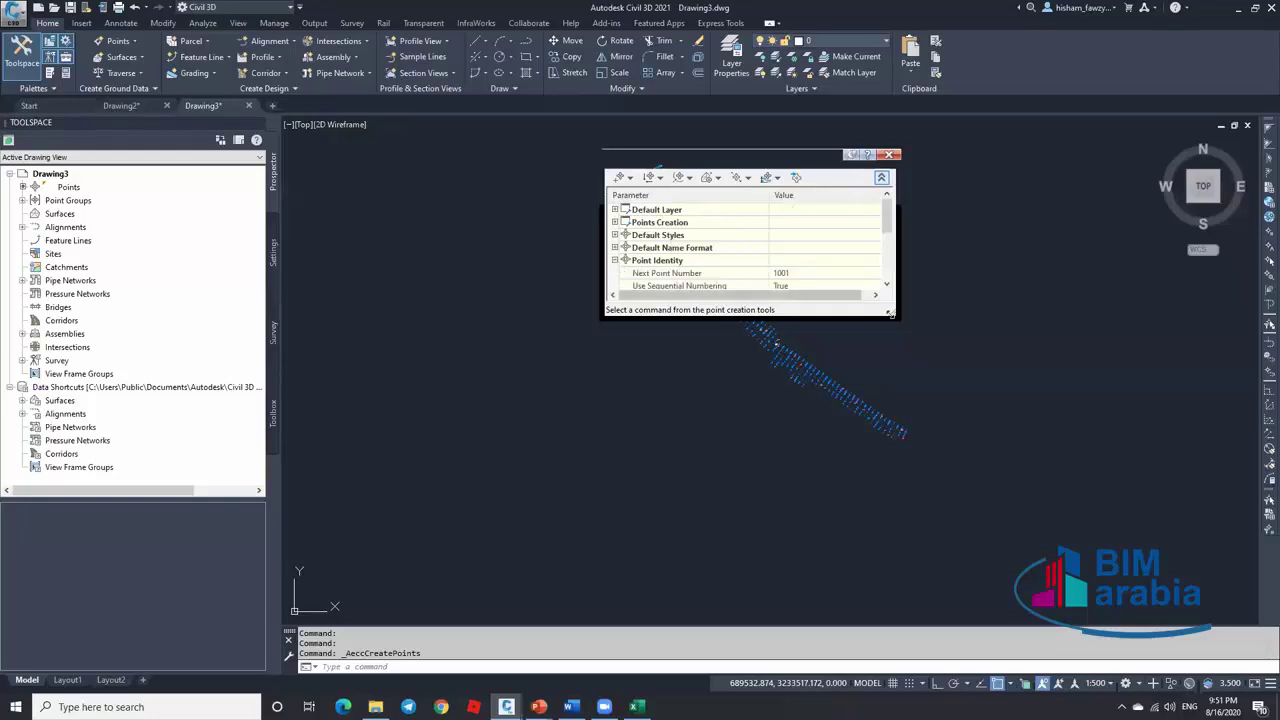
{"action": "left_click_drag", "start_coordinate": [893, 313], "coordinate": [920, 388]}
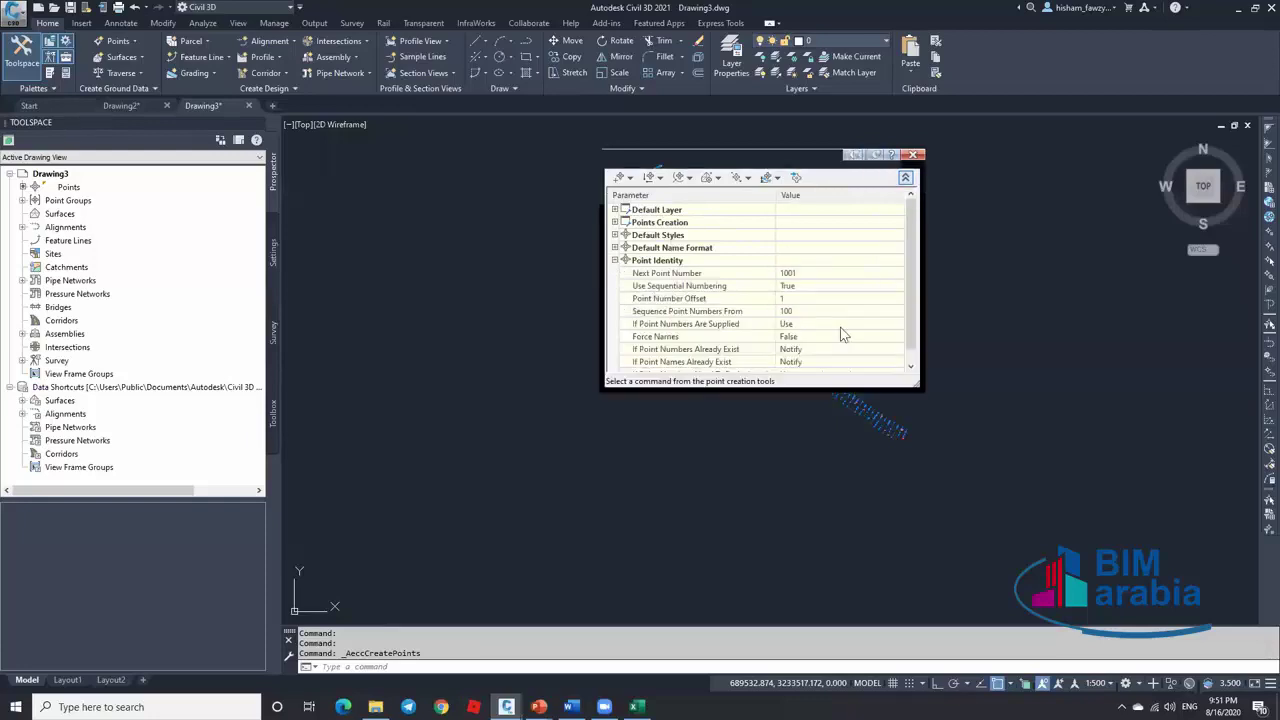
Check that Next Point Number is 1001, close the settings and bring back the slide show
{"action": "left_click", "coordinate": [800, 273]}
{"action": "left_click", "coordinate": [668, 275]}
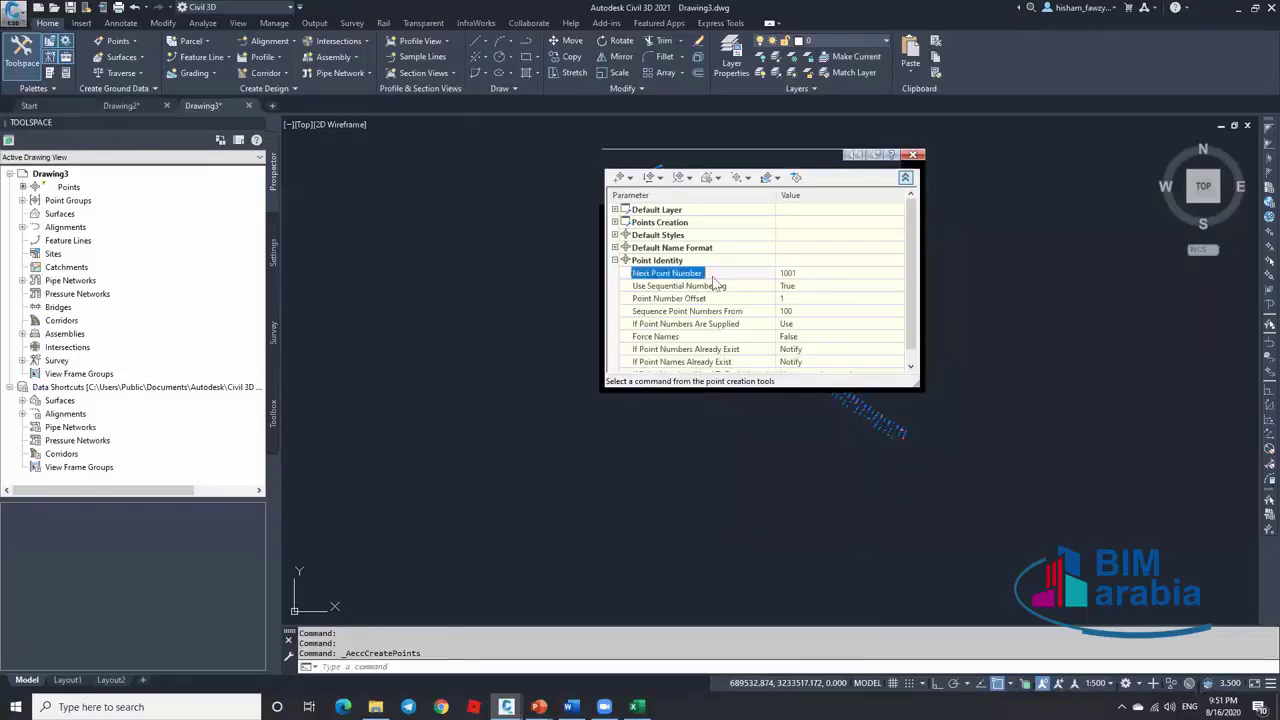
{"action": "left_click", "coordinate": [802, 273]}
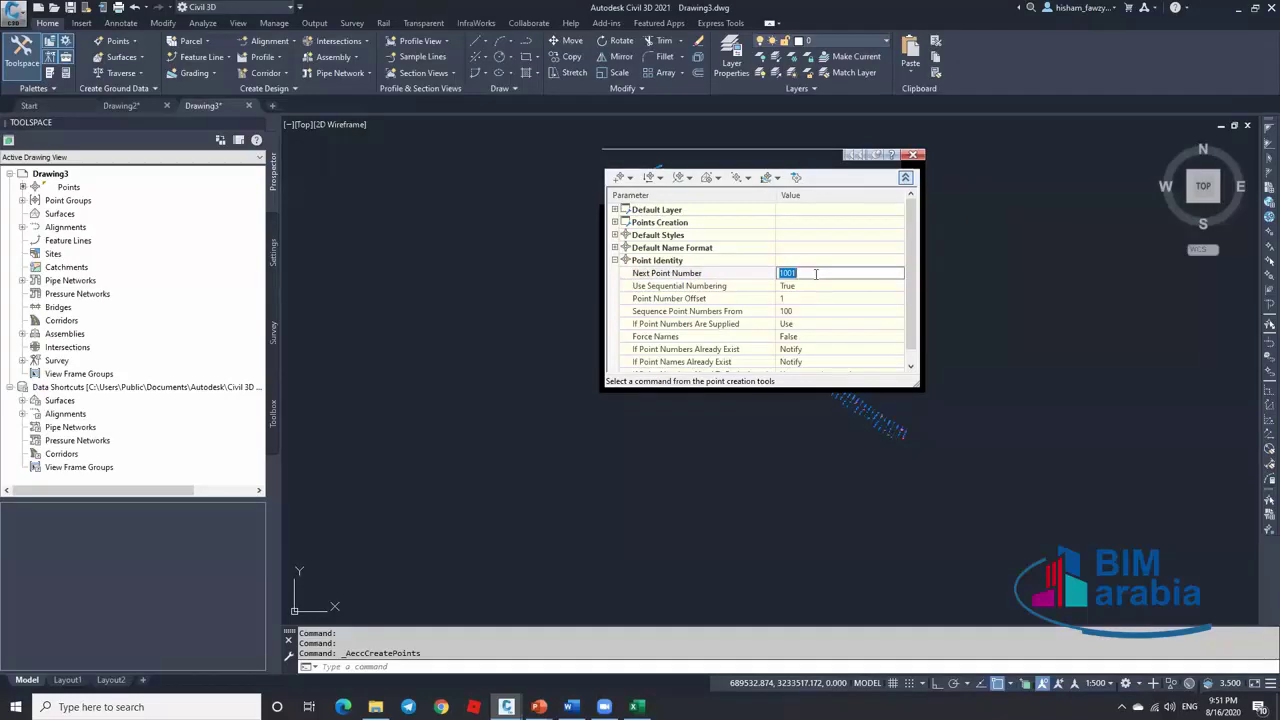
{"action": "left_click", "coordinate": [914, 156]}
{"action": "mouse_move", "coordinate": [540, 707]}
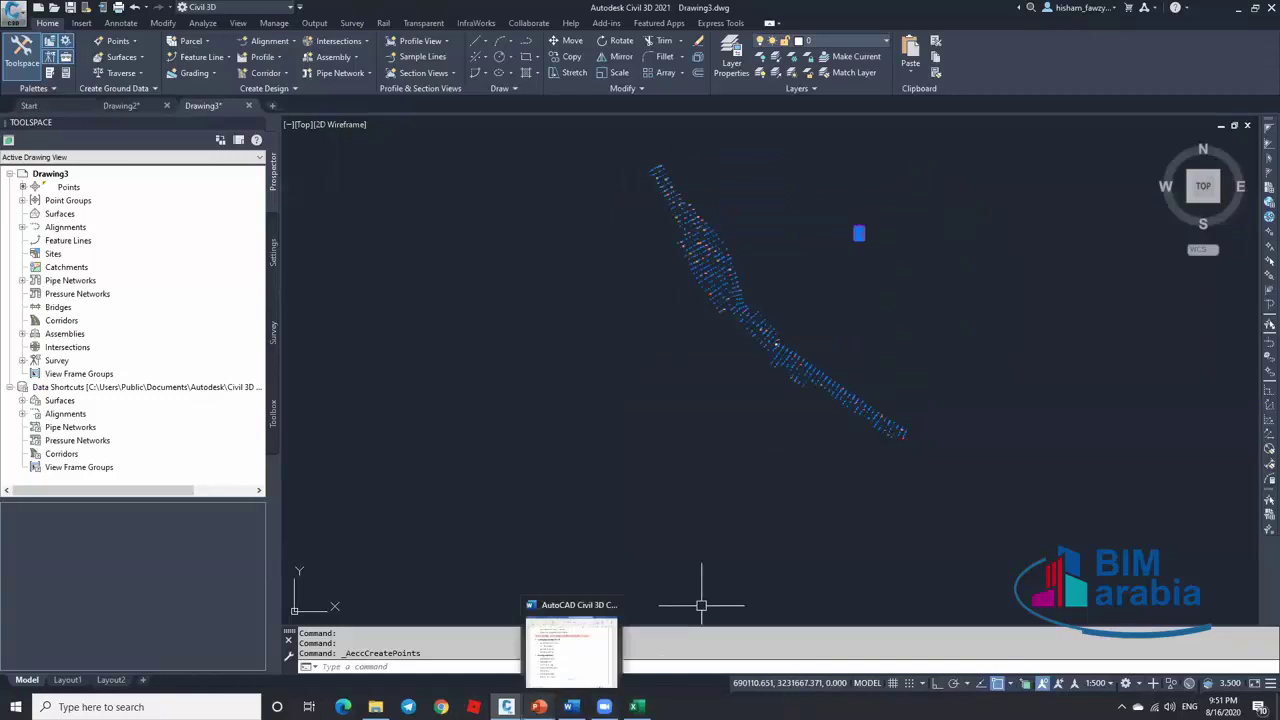
{"action": "left_click", "coordinate": [605, 650]}
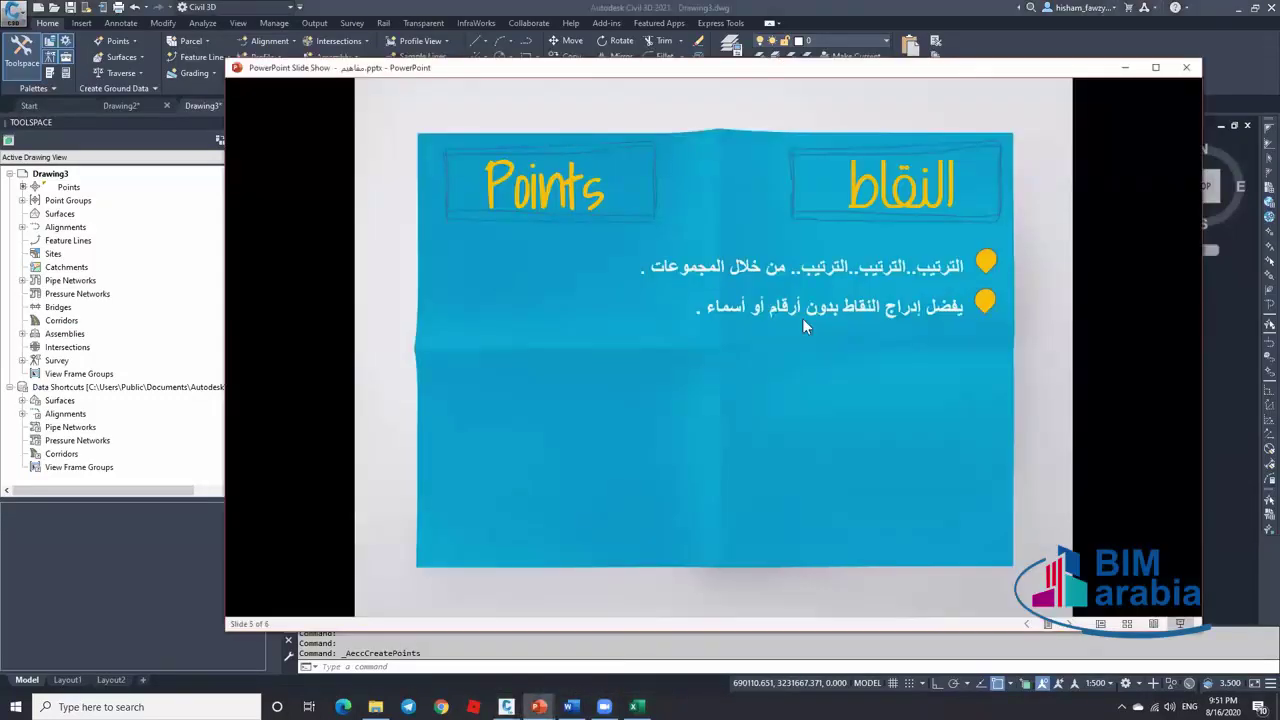
Reveal the bullets on unique point names, numbers, duplicates and show-all/hide-all groups, then minimise the slide show
{"action": "left_click", "coordinate": [920, 325]}
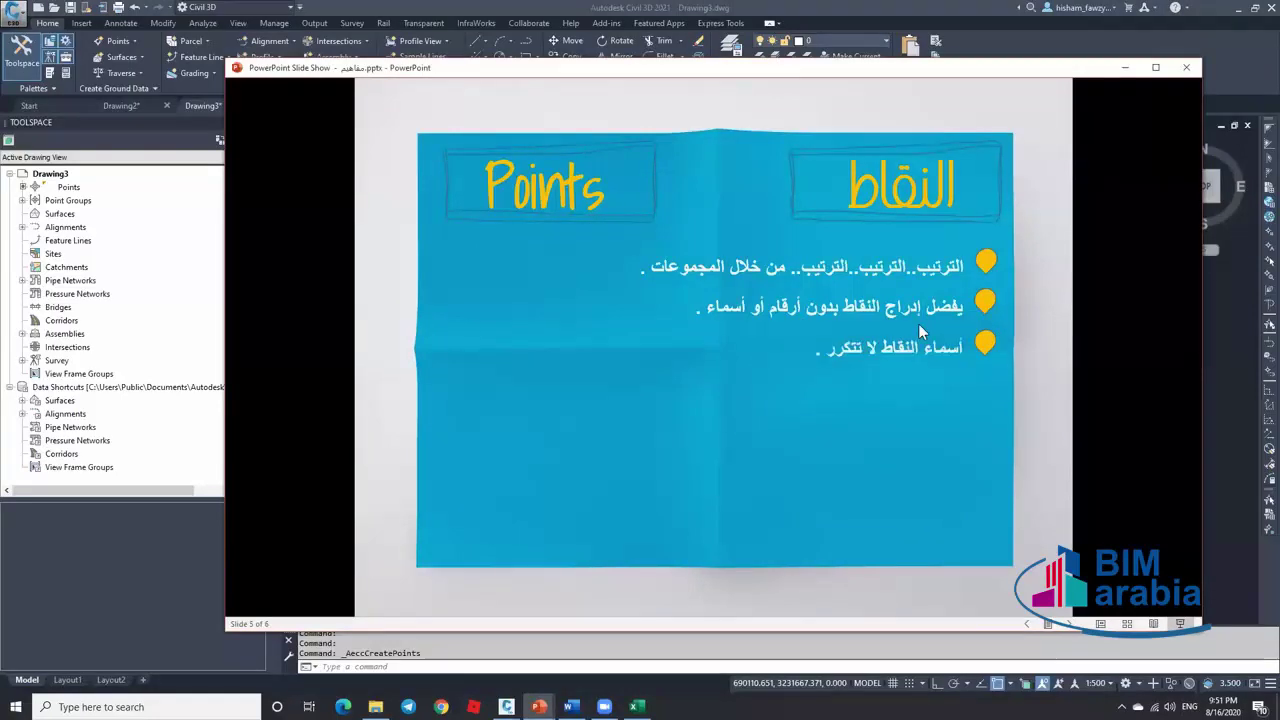
{"action": "left_click", "coordinate": [944, 362]}
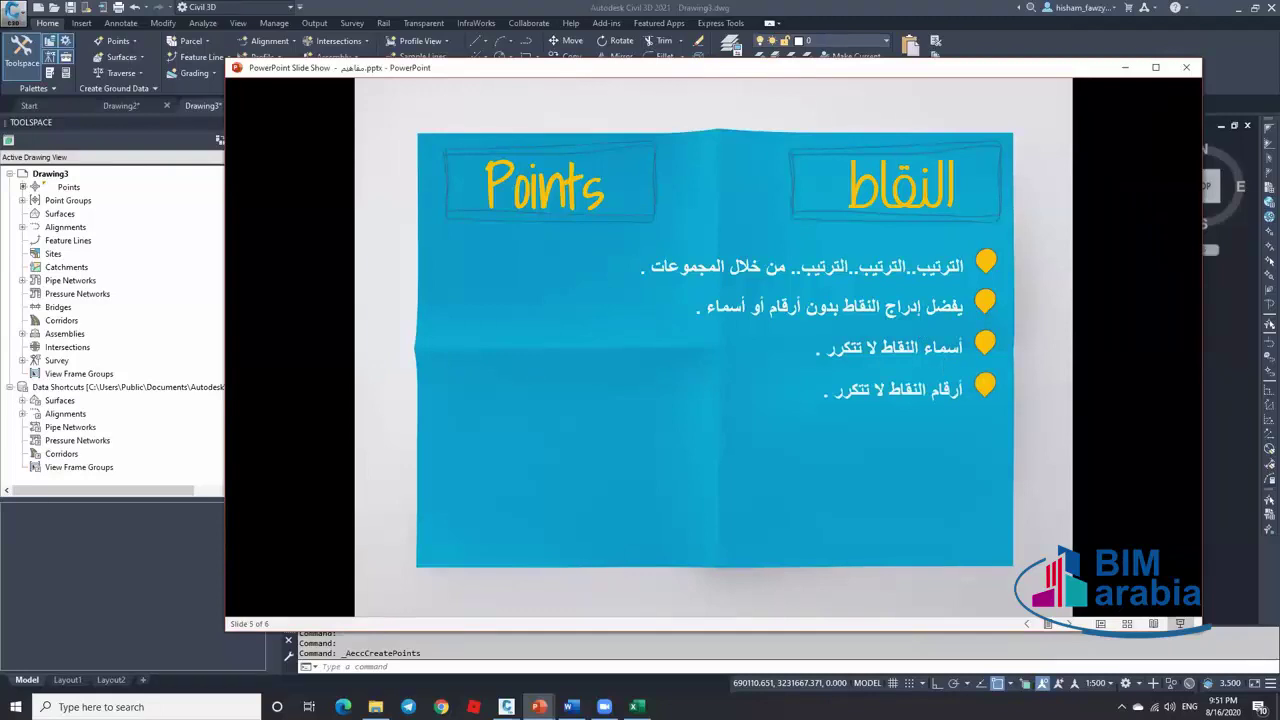
{"action": "key", "text": "space"}
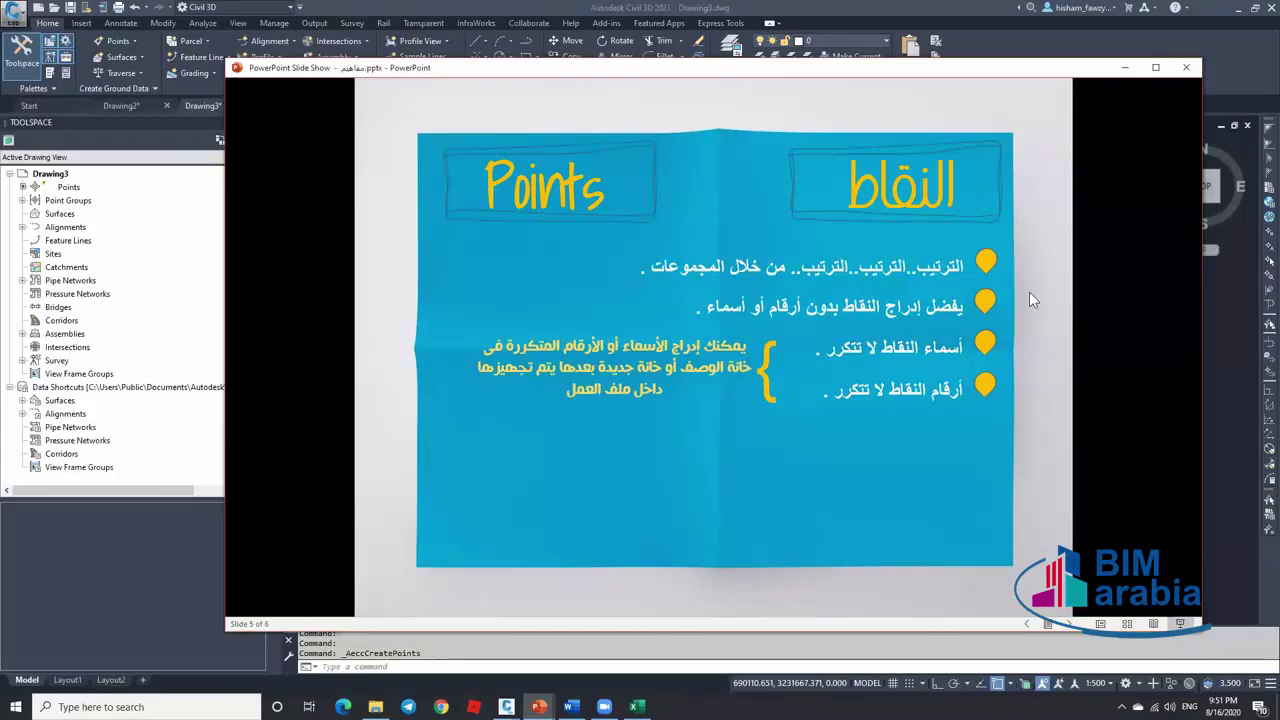
{"action": "left_click", "coordinate": [866, 310]}
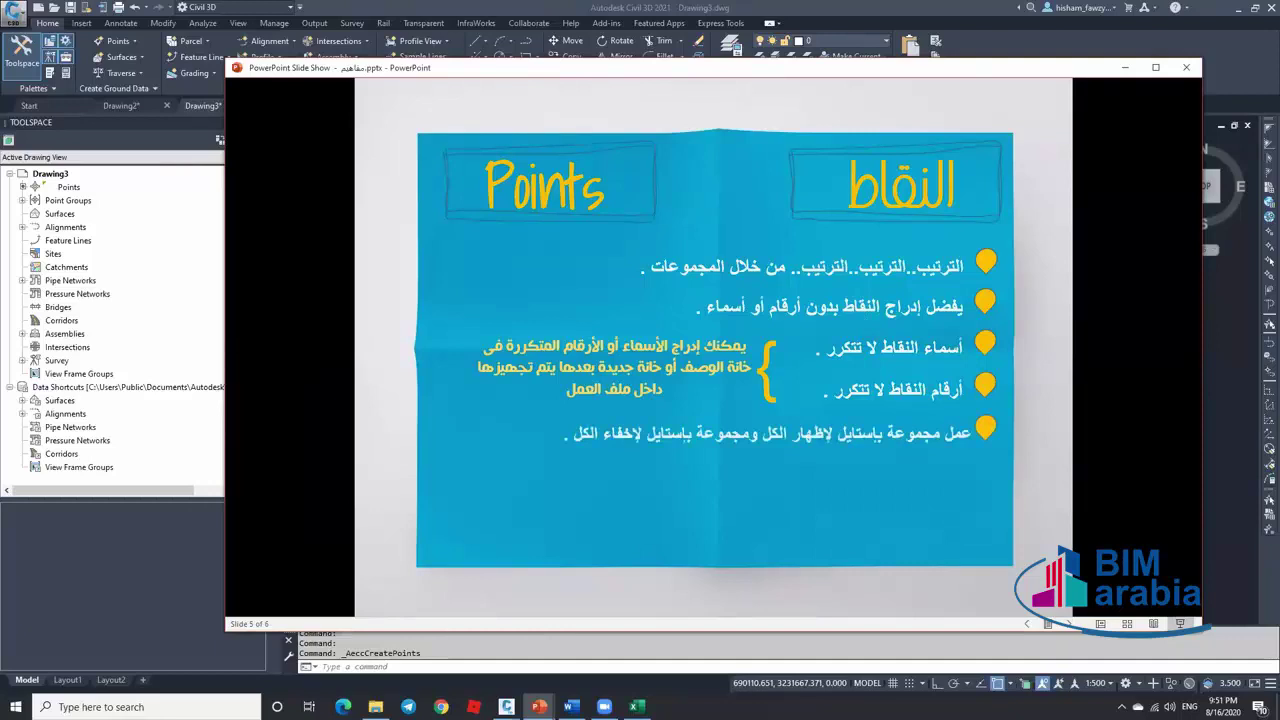
{"action": "left_click", "coordinate": [1126, 68]}
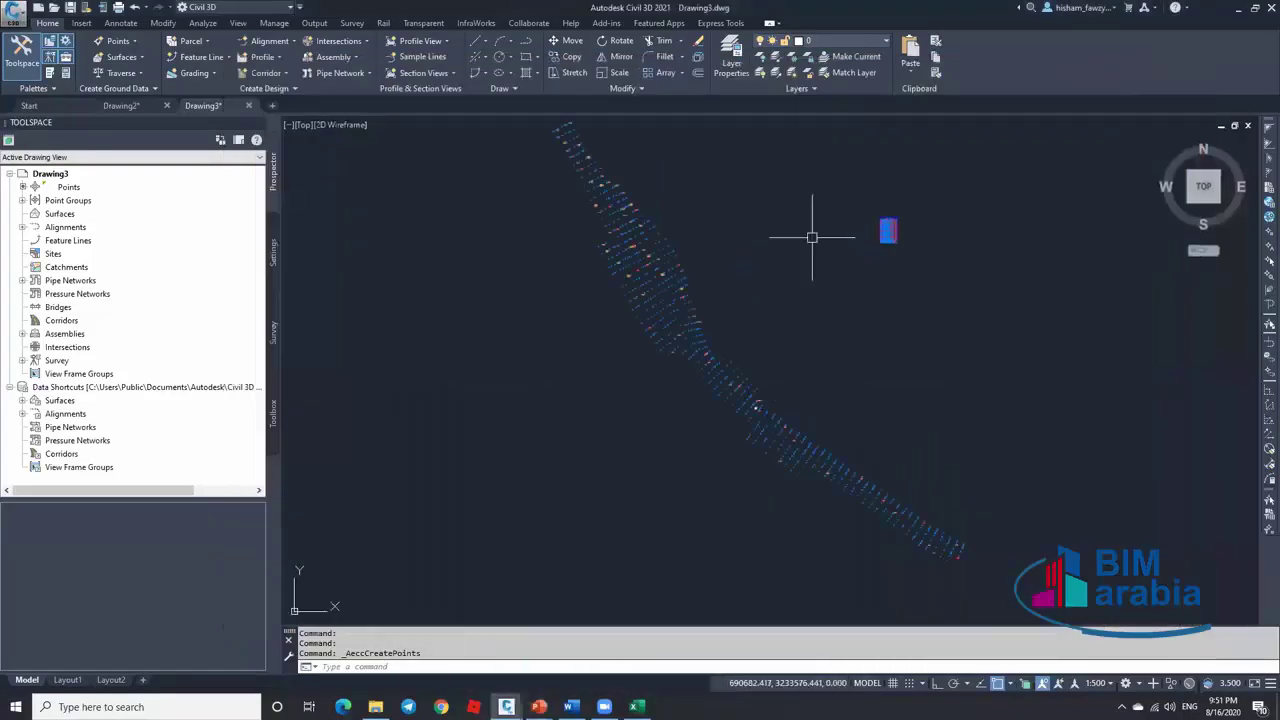
Set the MANHOLE group's point style to <none> in its Properties, then select _All Points
{"action": "key", "text": "Escape"}
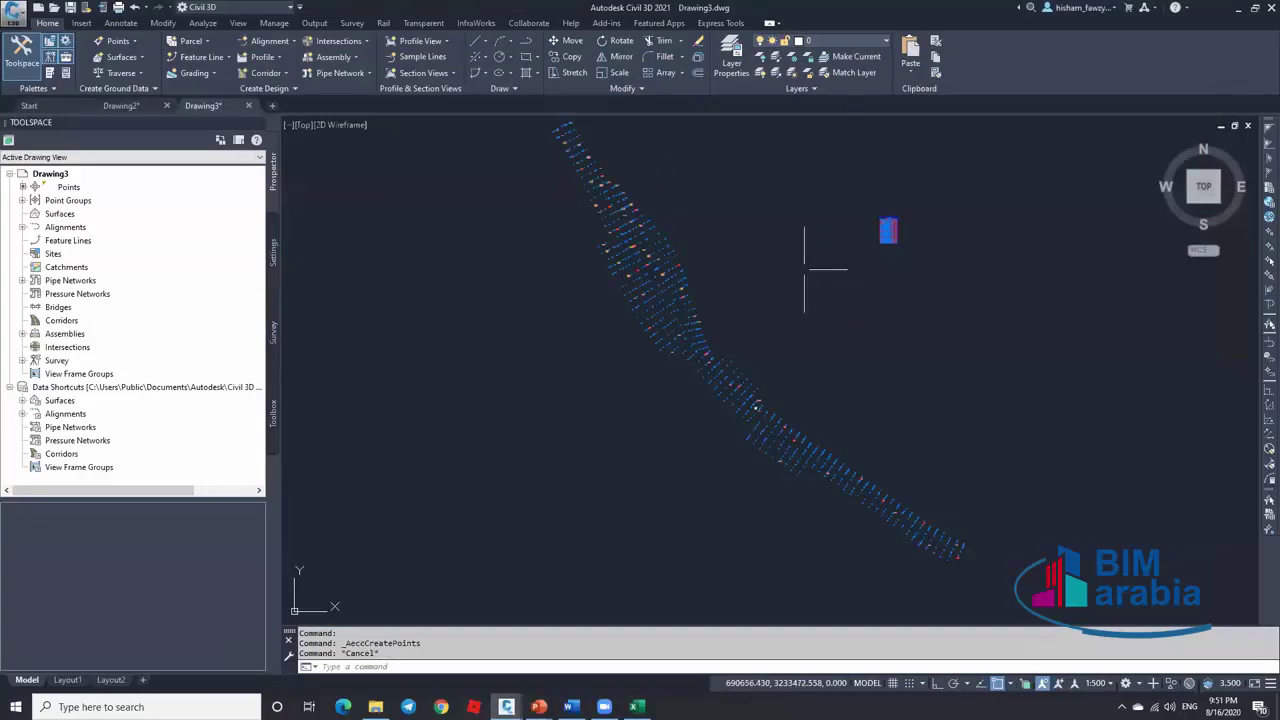
{"action": "left_click", "coordinate": [22, 200]}
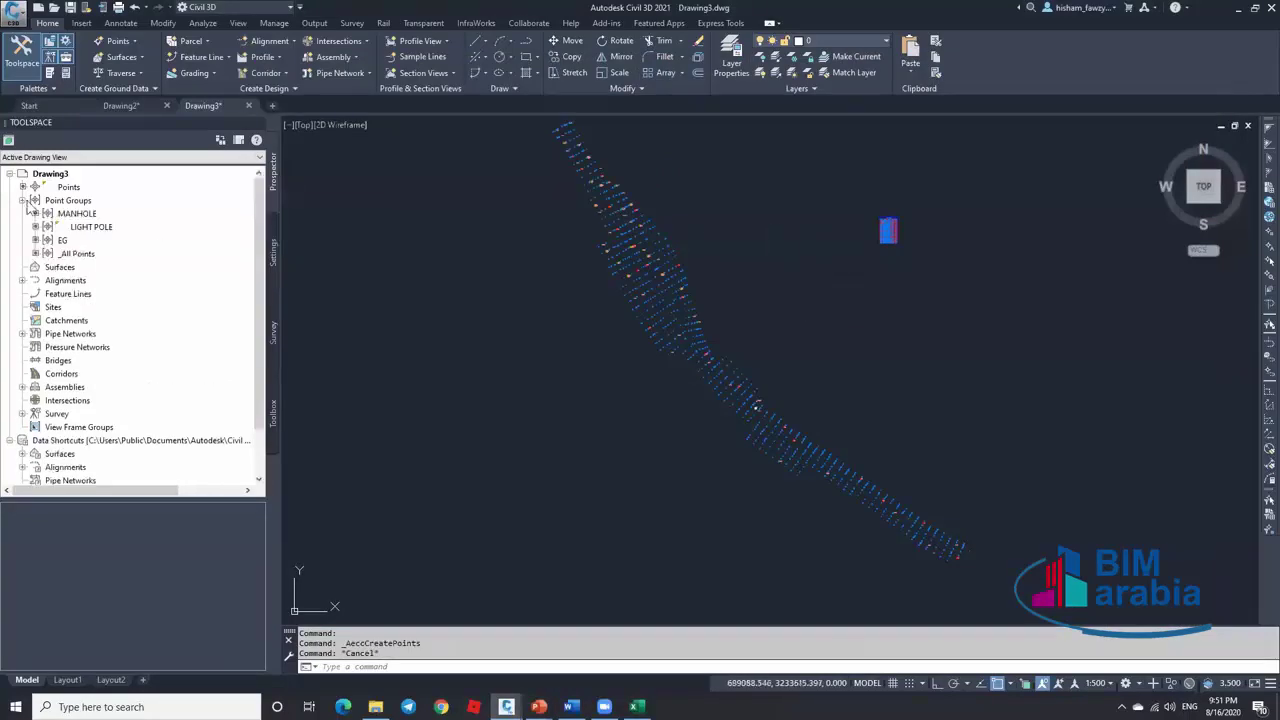
{"action": "left_click", "coordinate": [90, 213]}
{"action": "right_click", "coordinate": [228, 214]}
{"action": "left_click", "coordinate": [270, 218]}
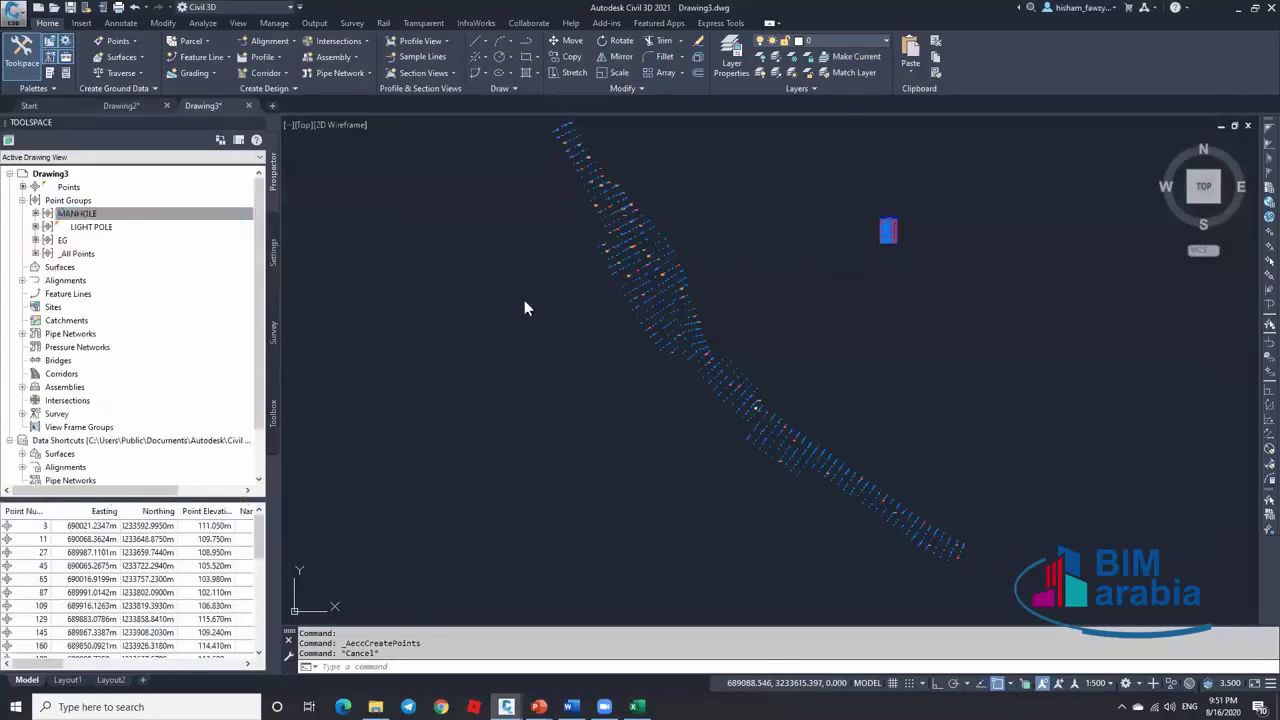
{"action": "left_click", "coordinate": [710, 361]}
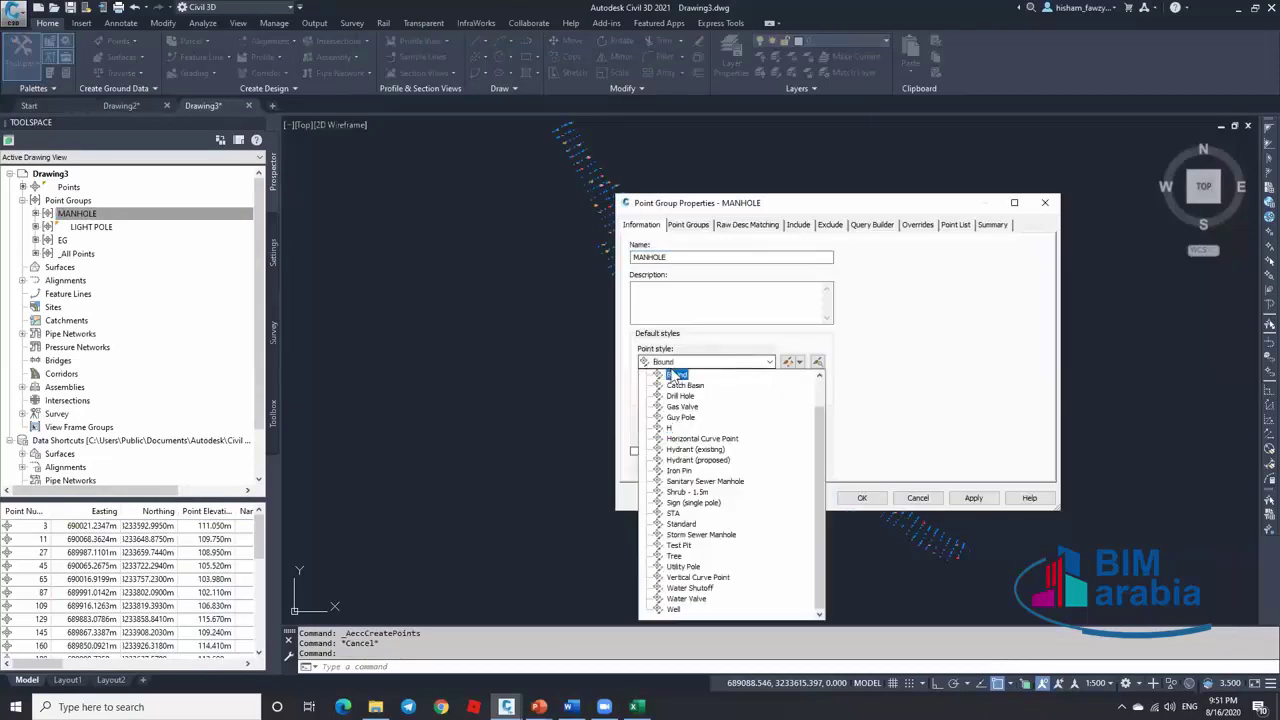
{"action": "left_click", "coordinate": [679, 375]}
{"action": "left_click", "coordinate": [690, 391]}
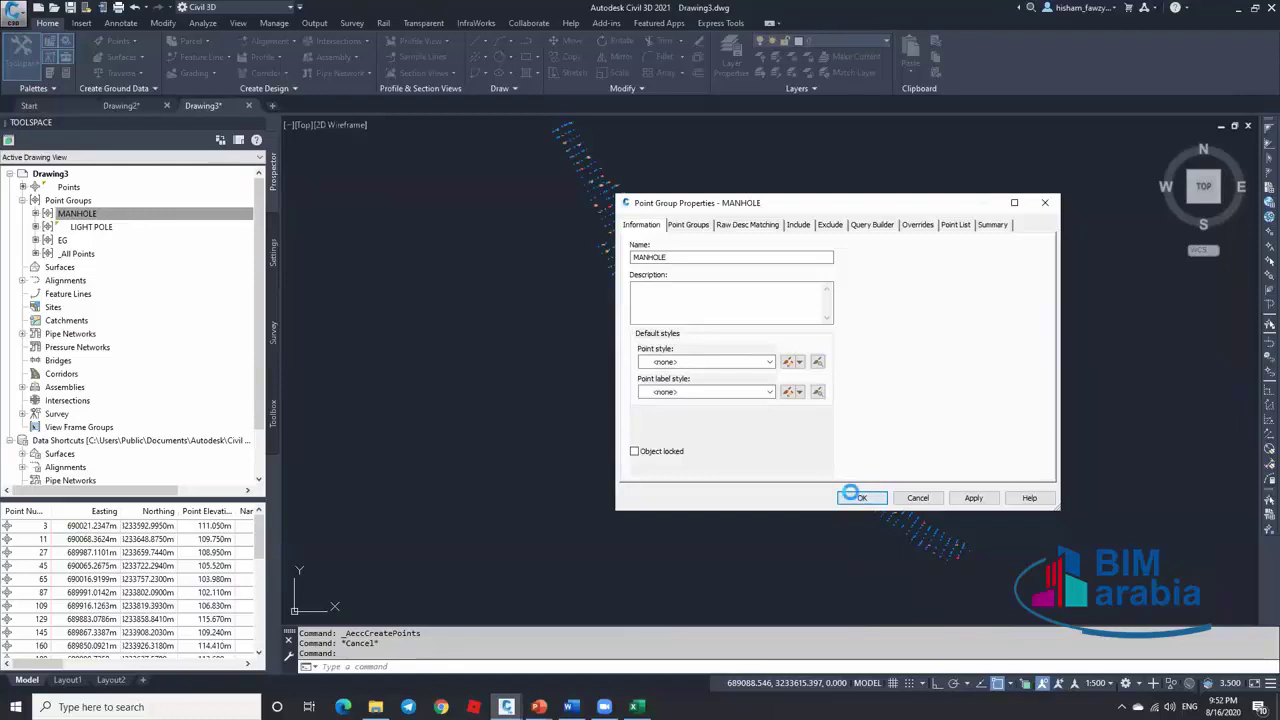
{"action": "left_click", "coordinate": [138, 217]}
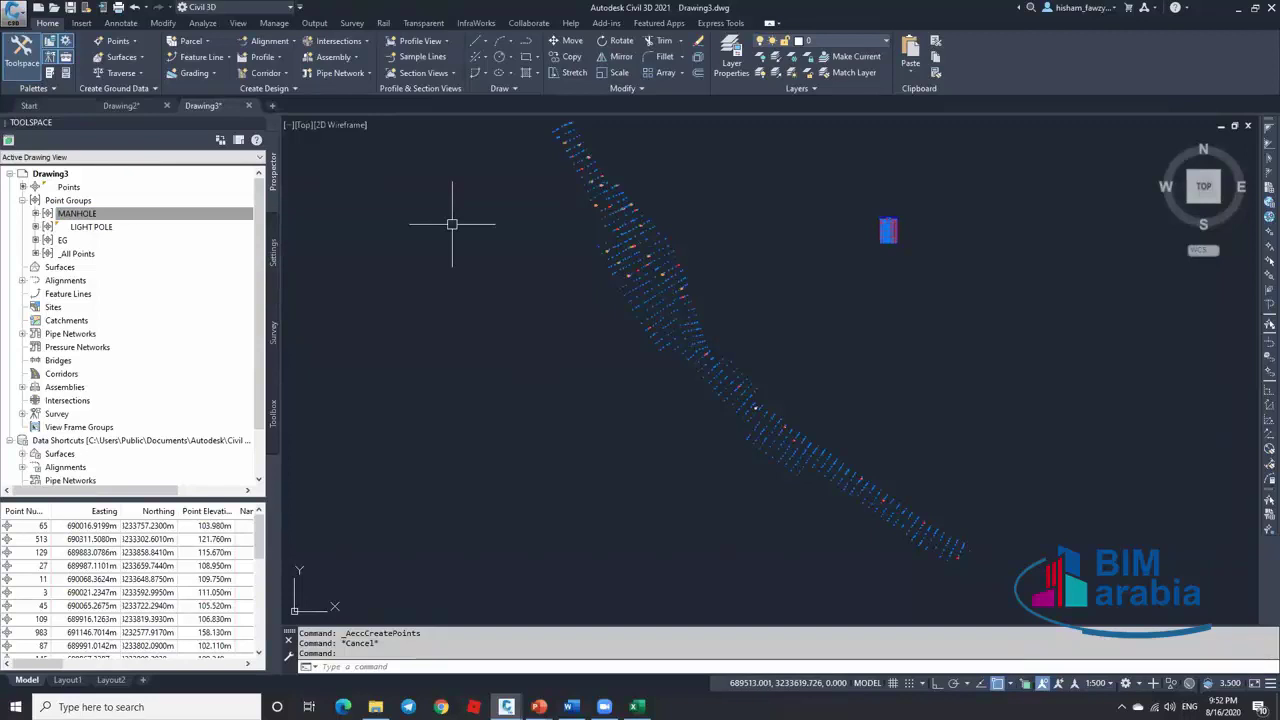
{"action": "left_click", "coordinate": [112, 255]}
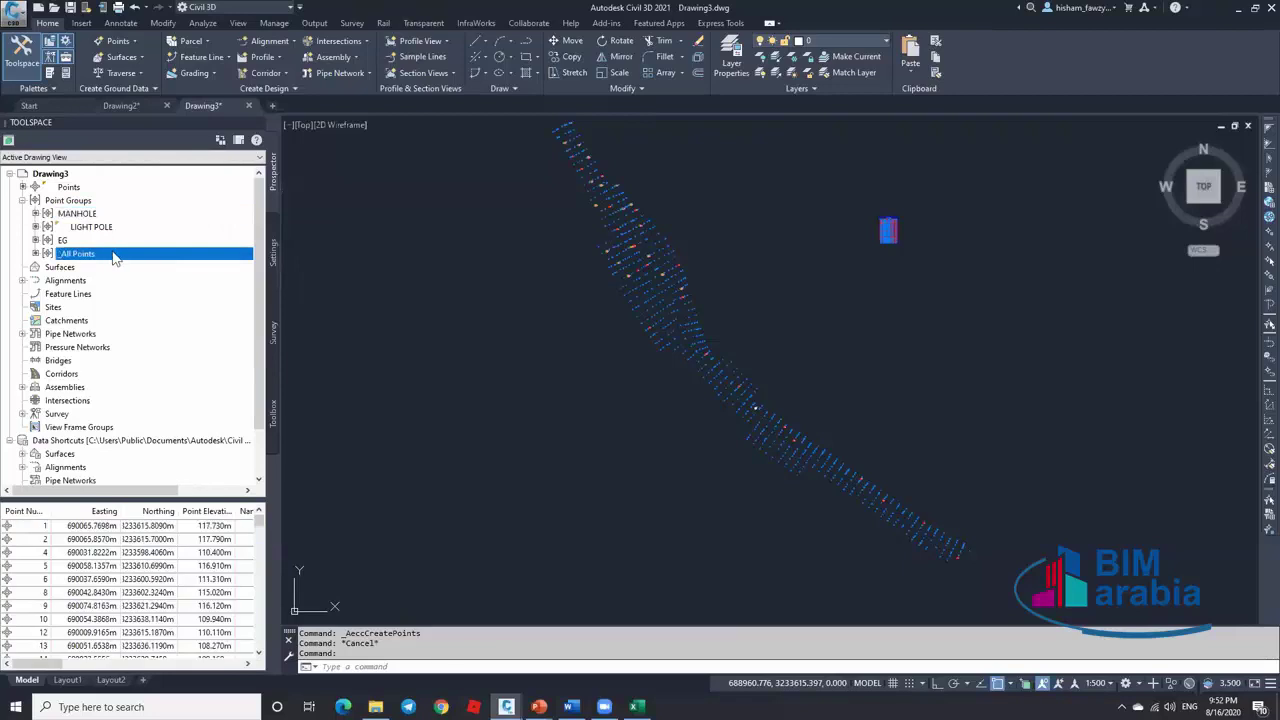
Change the _All Points point style from Basic to <none> and apply it
{"action": "right_click", "coordinate": [113, 256]}
{"action": "left_click", "coordinate": [170, 258]}
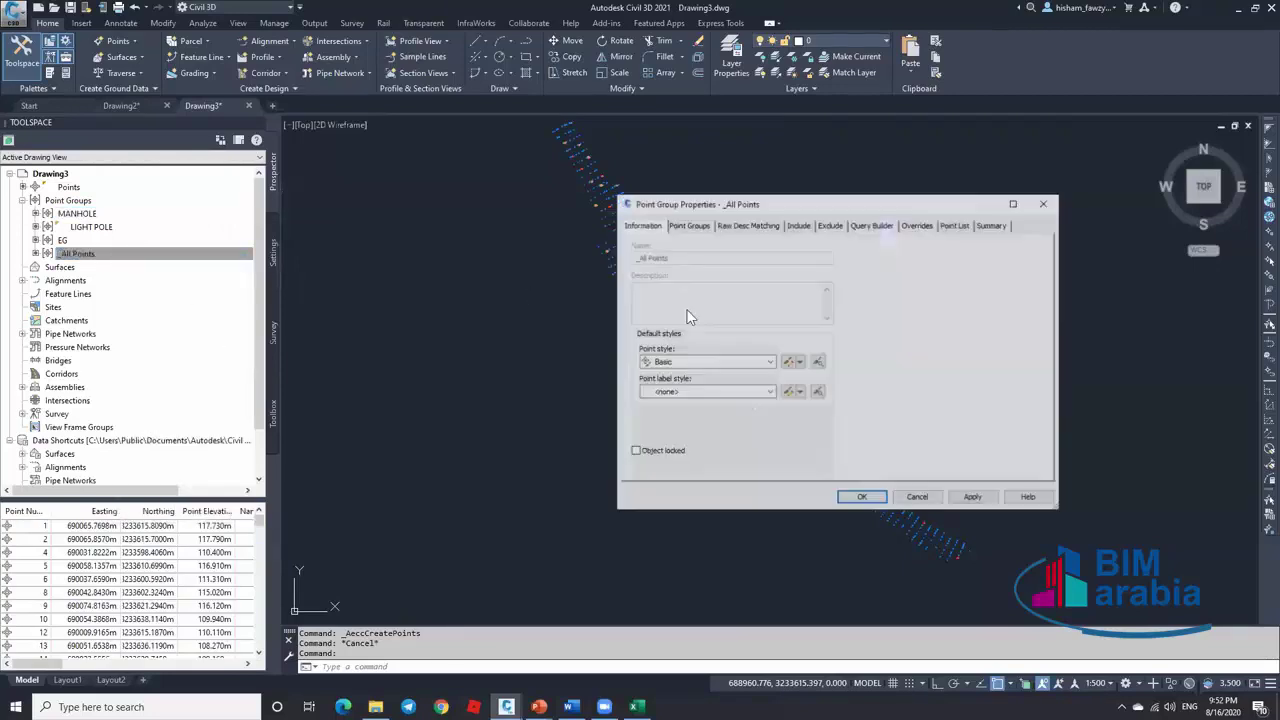
{"action": "left_click", "coordinate": [725, 361]}
{"action": "scroll", "coordinate": [676, 378], "scroll_direction": "up", "scroll_amount": 1}
{"action": "left_click", "coordinate": [676, 372]}
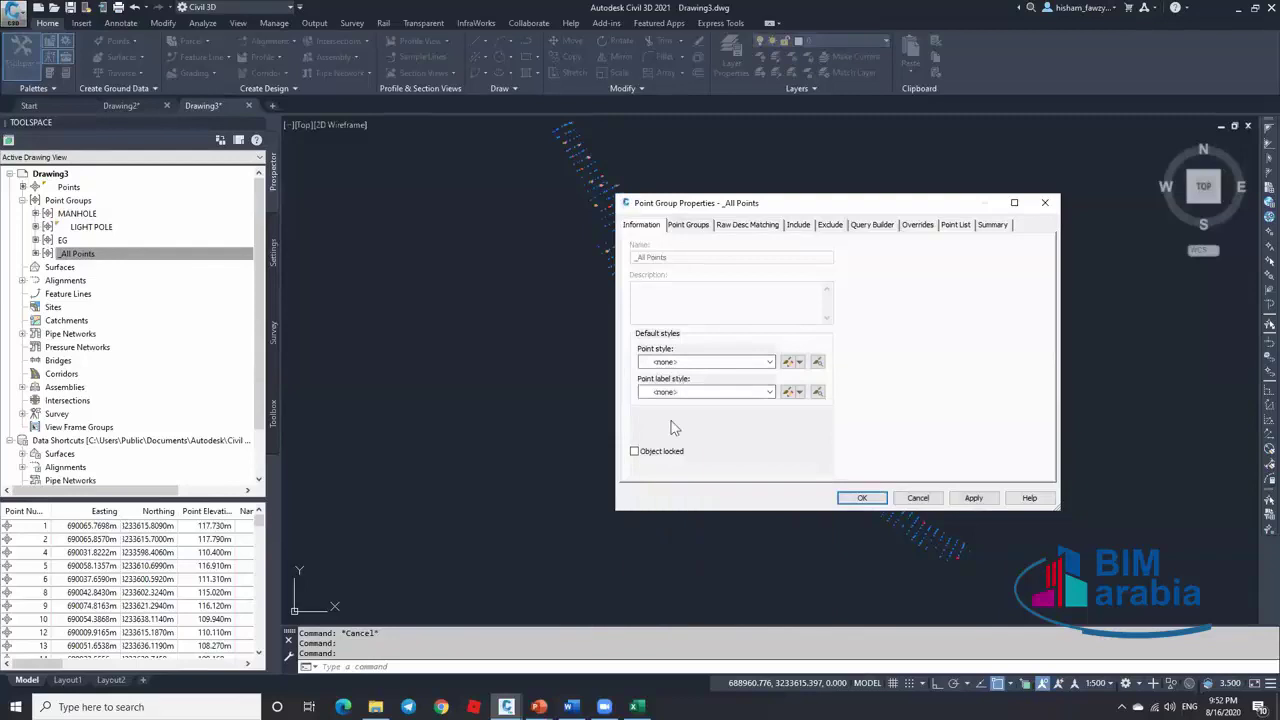
{"action": "left_click", "coordinate": [859, 497]}
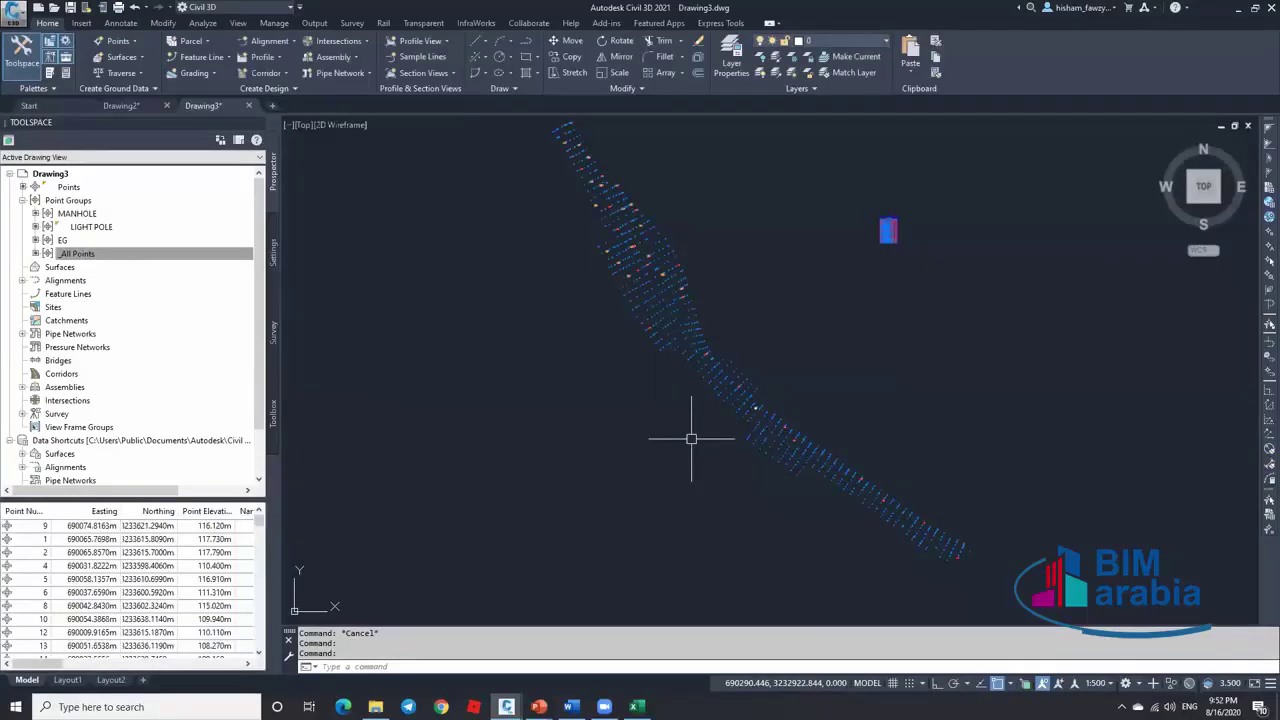
Reopen the _All Points Properties to verify the <none> point style
{"action": "right_click", "coordinate": [97, 258]}
{"action": "left_click", "coordinate": [160, 262]}
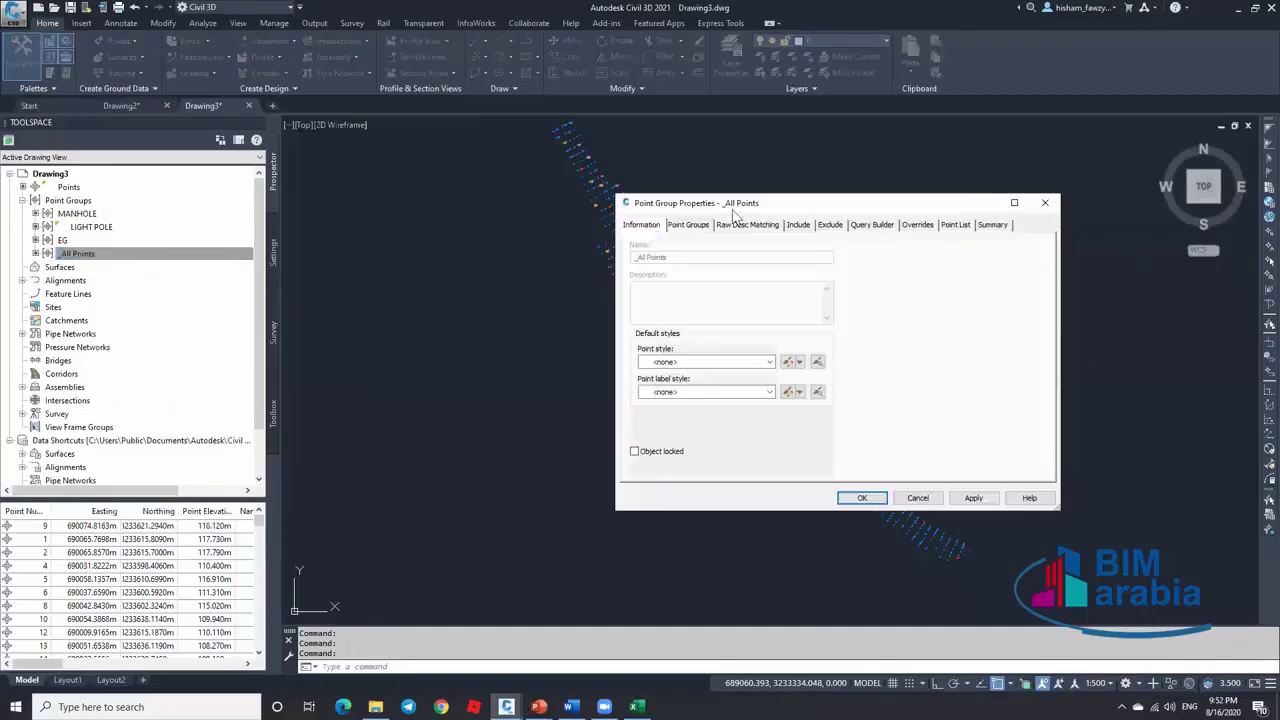
{"action": "left_click_drag", "start_coordinate": [734, 211], "coordinate": [915, 187]}
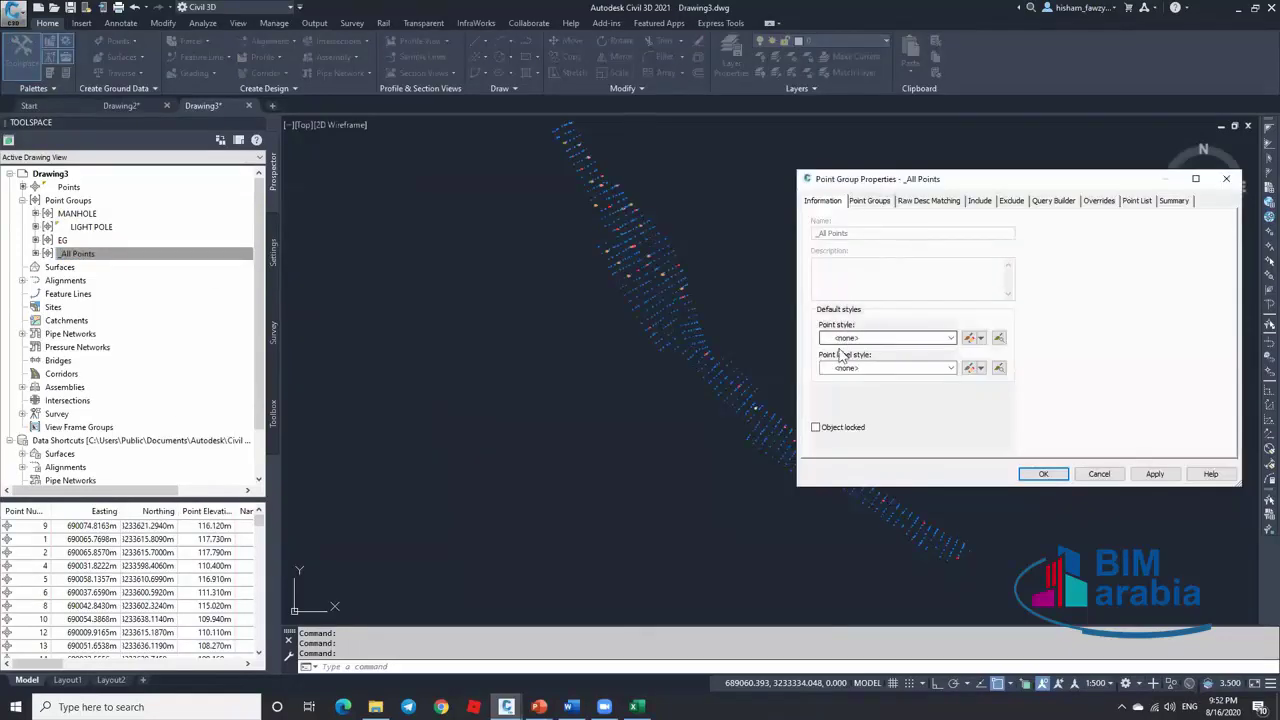
{"action": "left_click", "coordinate": [1043, 474]}
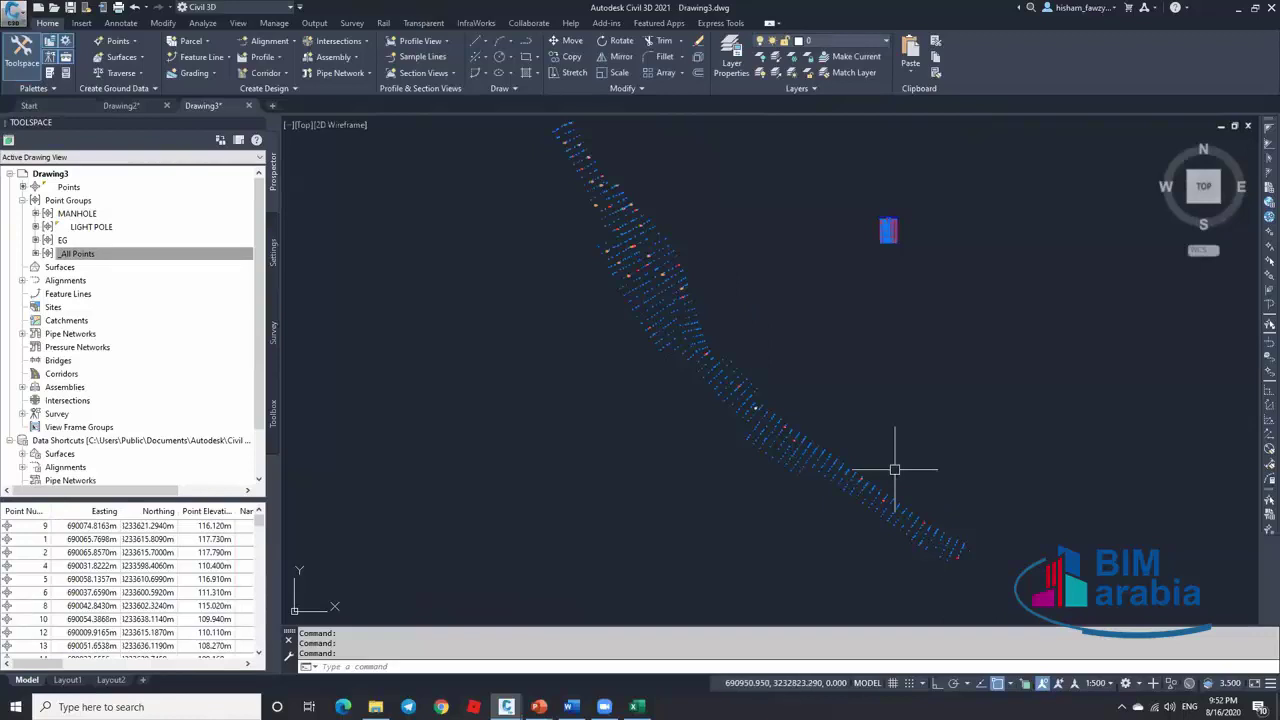
Check the group counts: MANHOLE 30, LIGHT POLE 20, EG 931, _All Points 1000
{"action": "left_click", "coordinate": [80, 214]}
{"action": "left_click", "coordinate": [86, 228]}
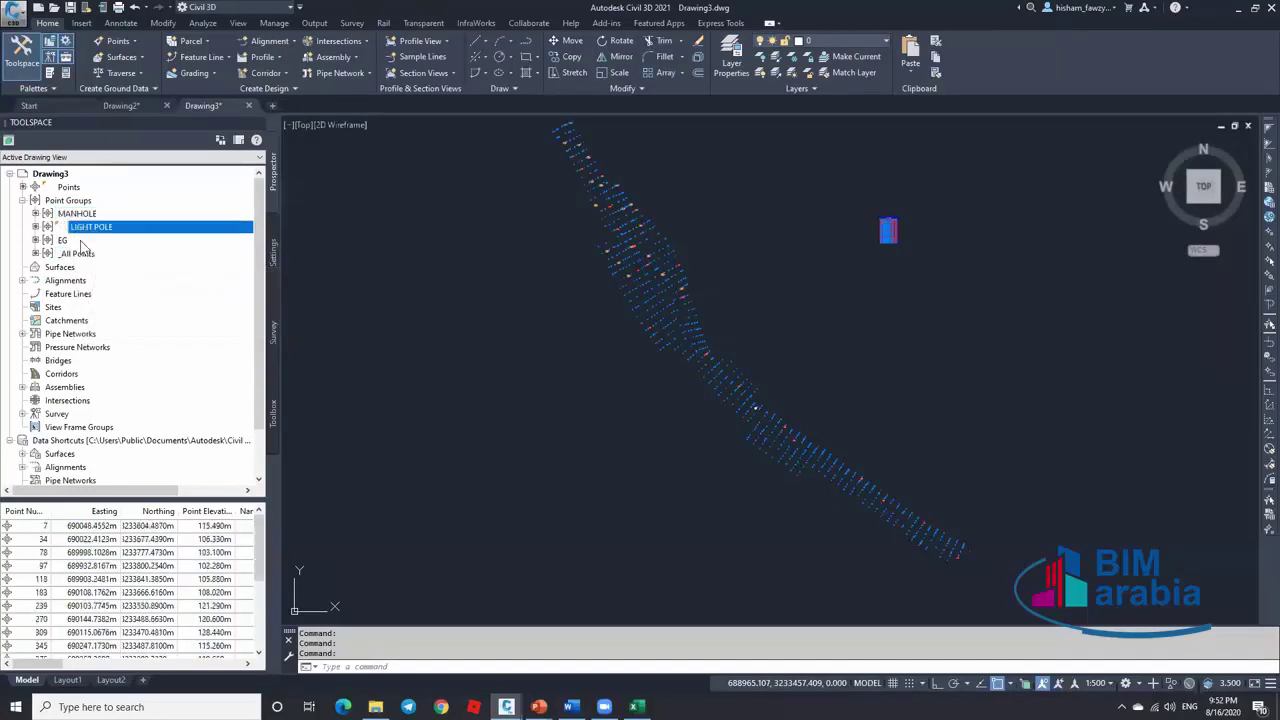
{"action": "left_click", "coordinate": [82, 241]}
{"action": "left_click", "coordinate": [76, 256]}
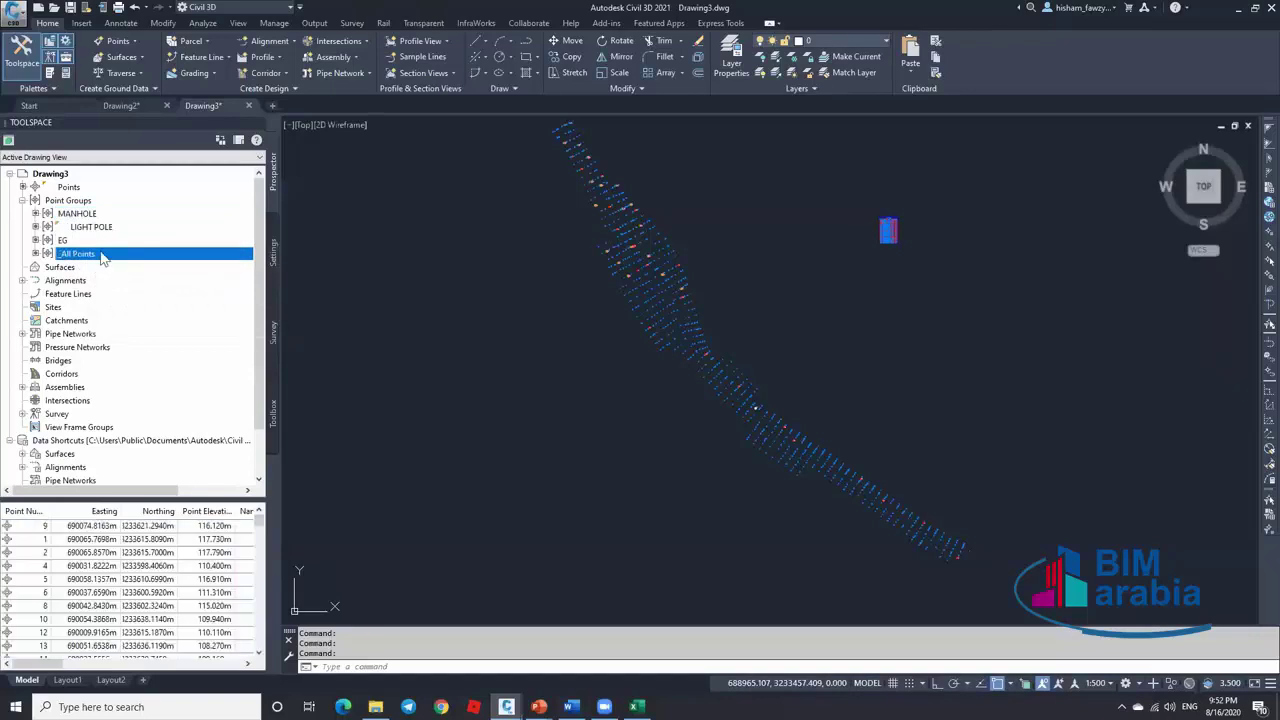
{"action": "mouse_move", "coordinate": [102, 259]}
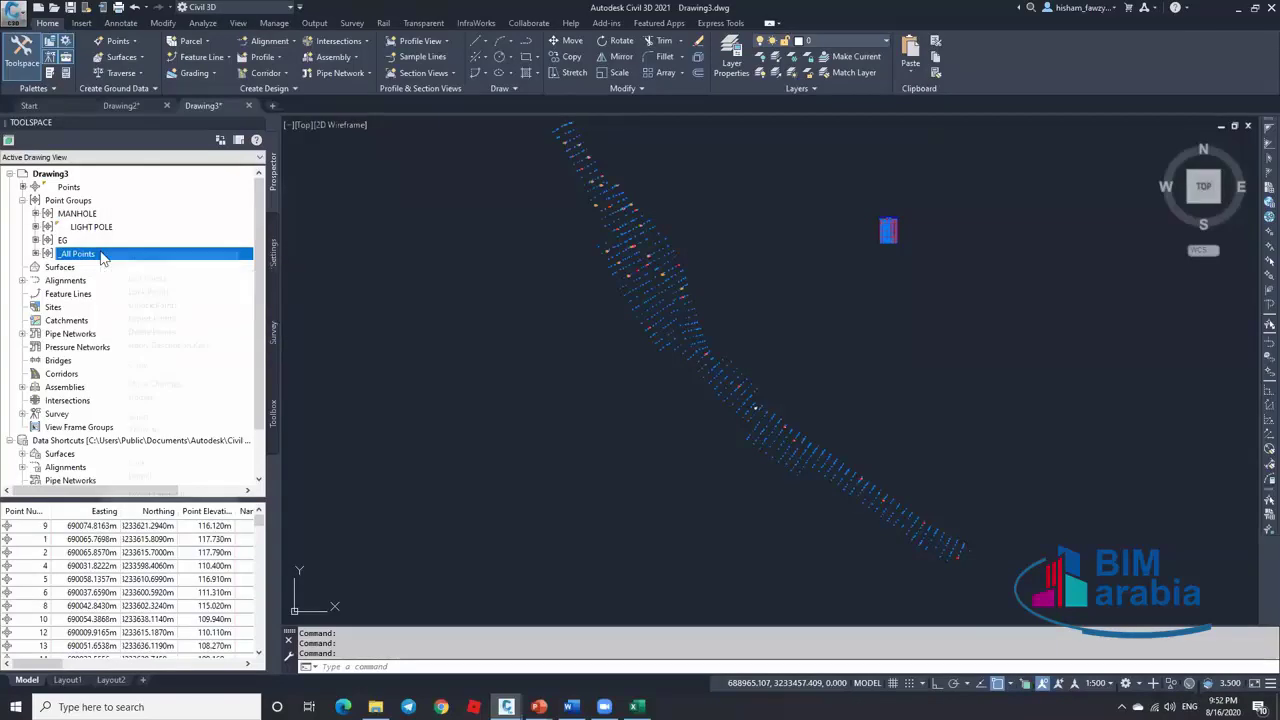
{"action": "right_click", "coordinate": [102, 256]}
{"action": "left_click", "coordinate": [148, 256]}
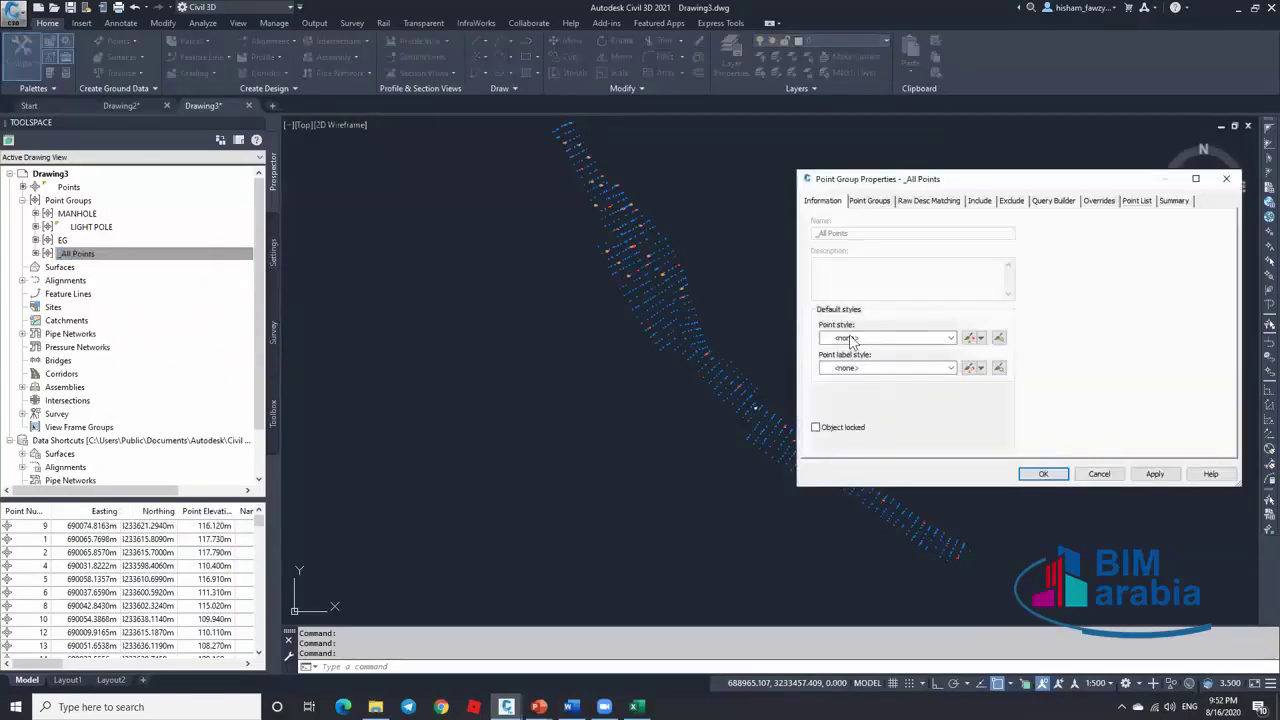
{"action": "left_click", "coordinate": [1043, 473]}
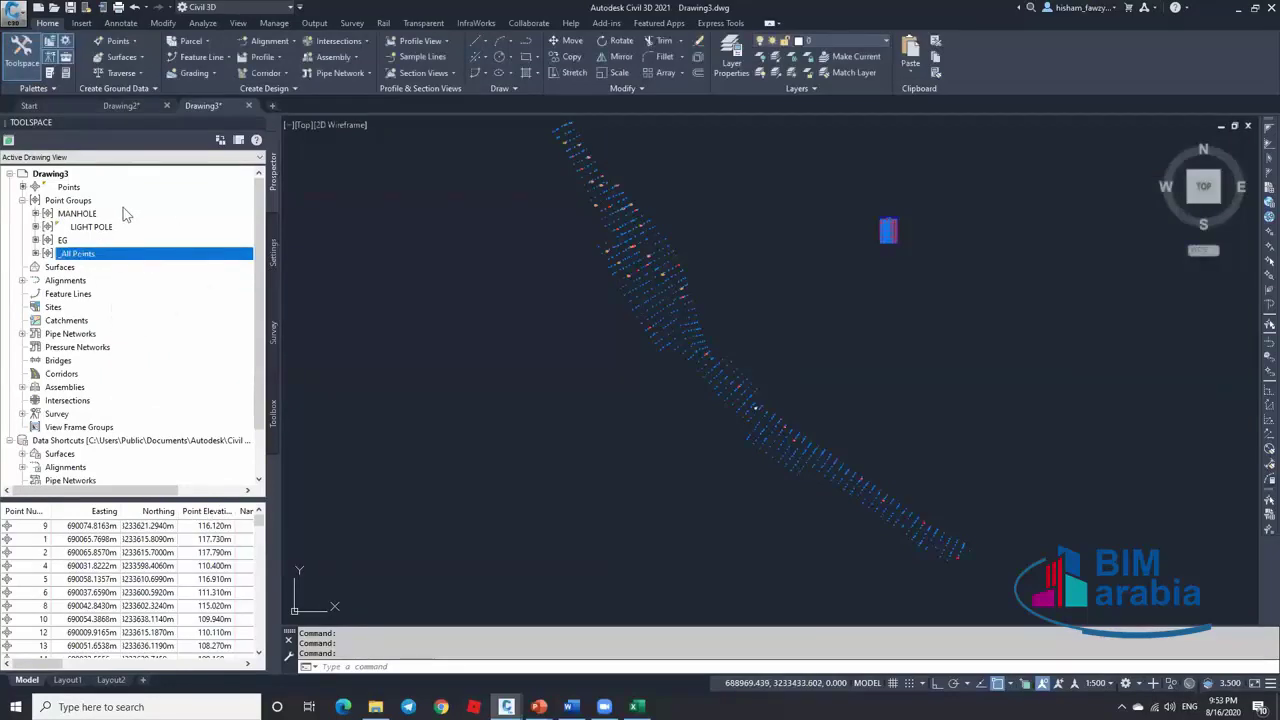
{"action": "left_click", "coordinate": [83, 202]}
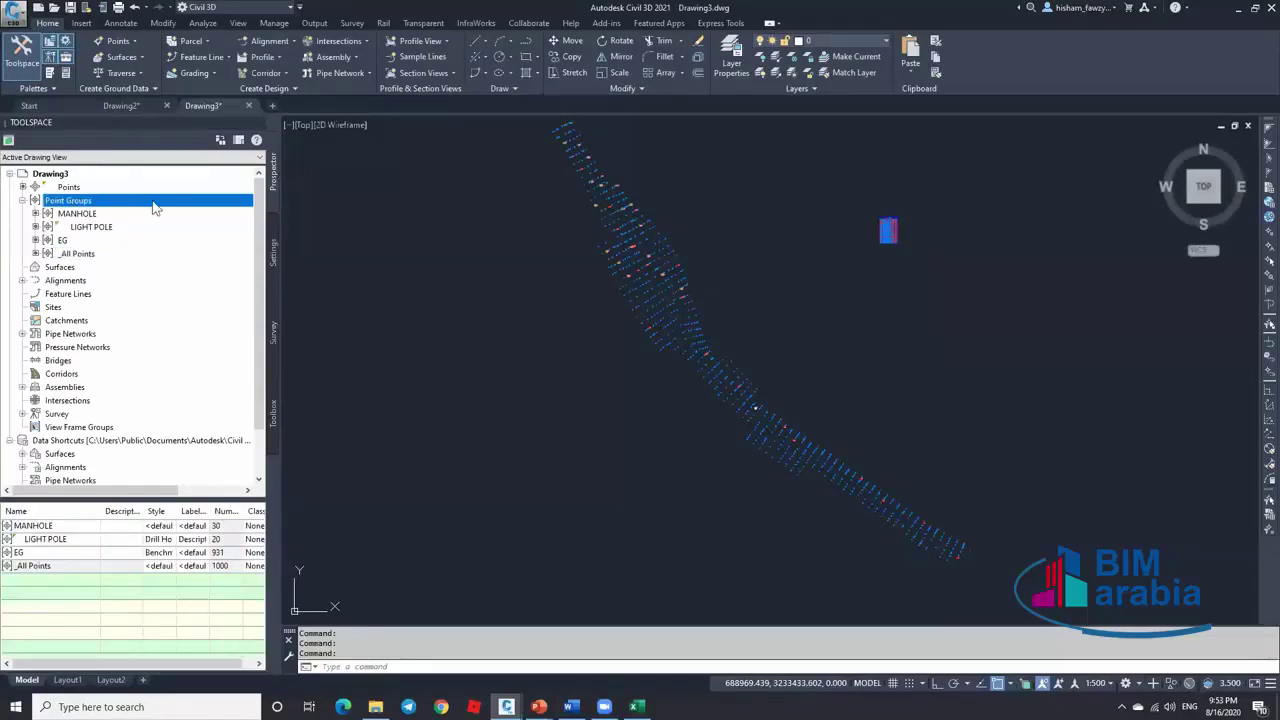
Move _All Points to the top of the point group display order and zoom in on the points
{"action": "right_click", "coordinate": [155, 207]}
{"action": "left_click", "coordinate": [222, 210]}
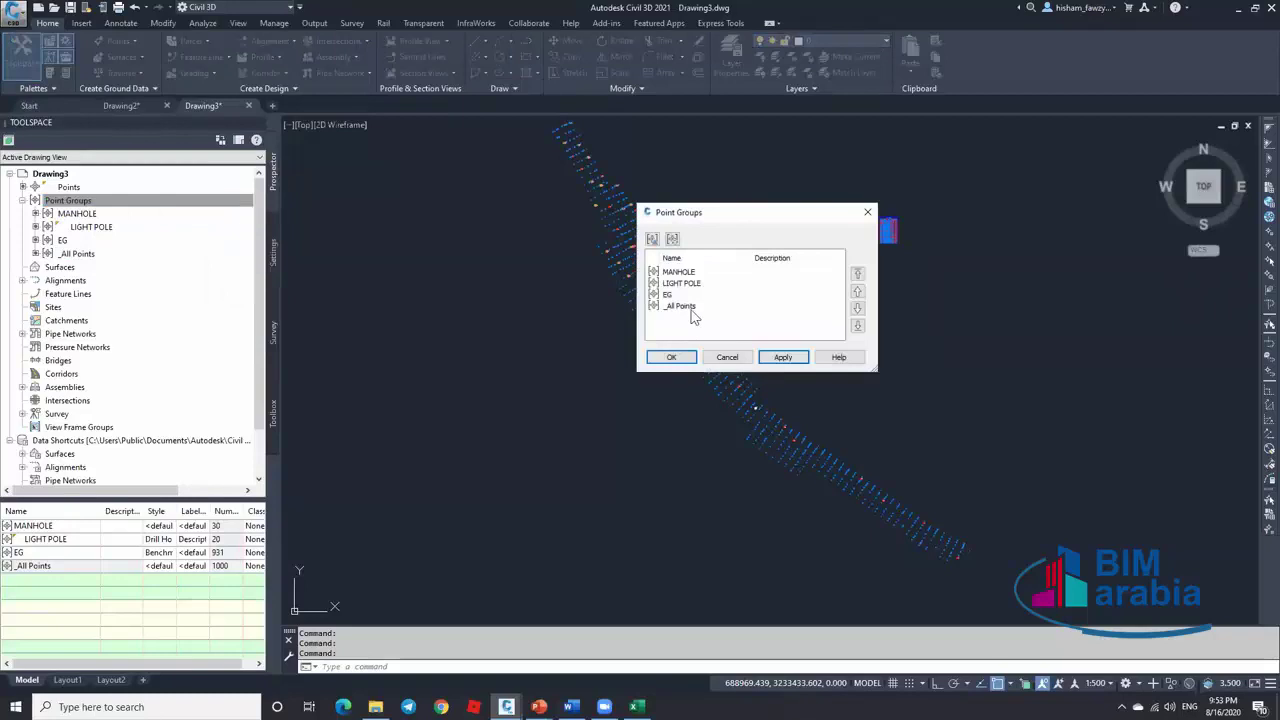
{"action": "left_click", "coordinate": [654, 312]}
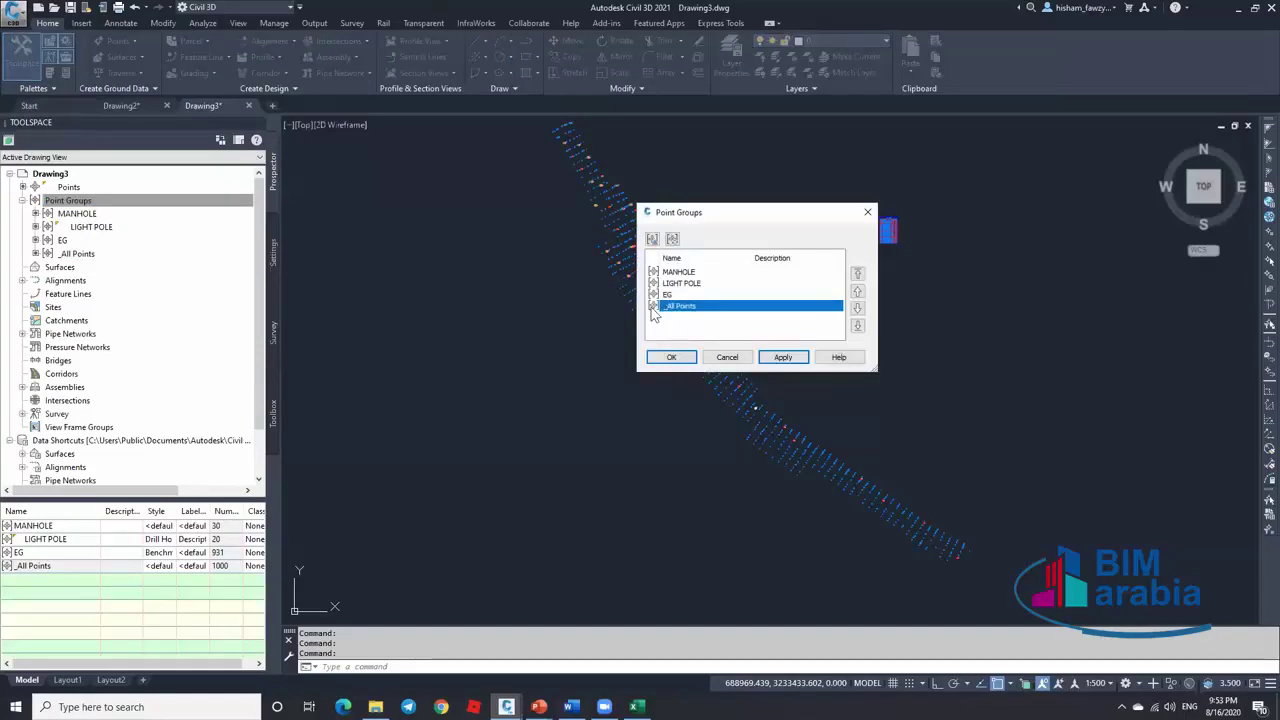
{"action": "left_click", "coordinate": [857, 273]}
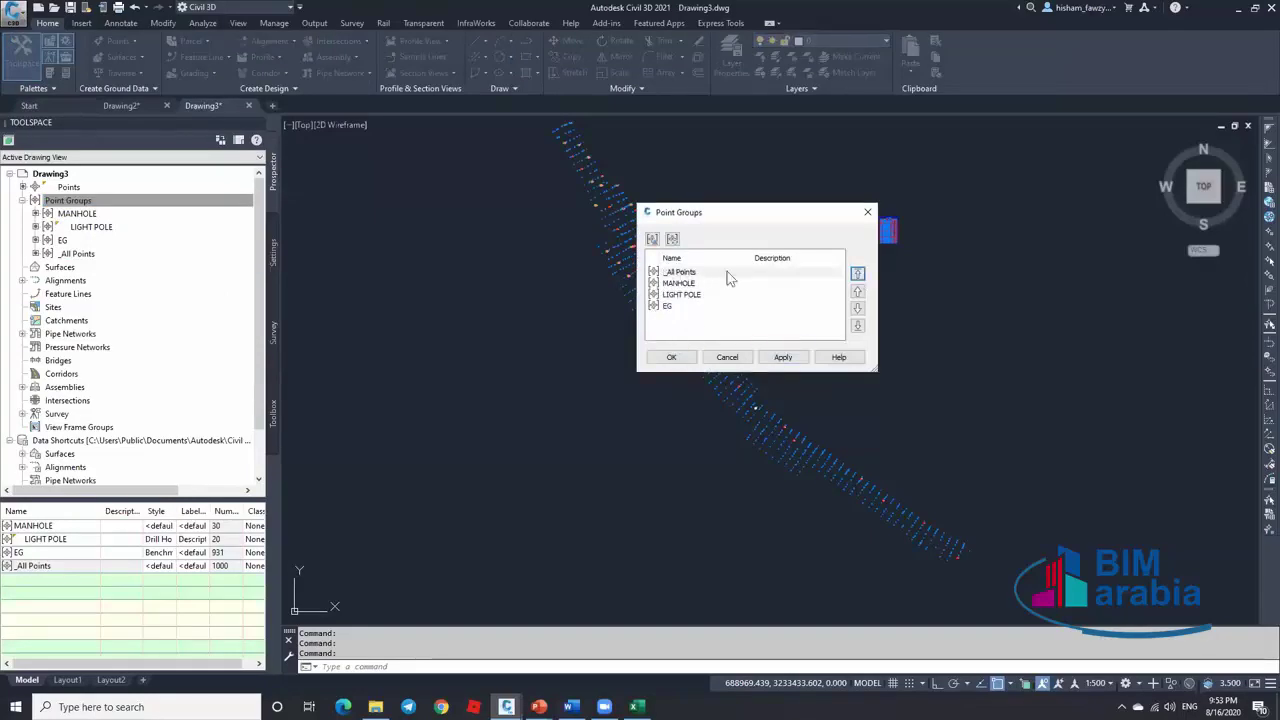
{"action": "left_click", "coordinate": [857, 308]}
{"action": "left_click", "coordinate": [857, 308]}
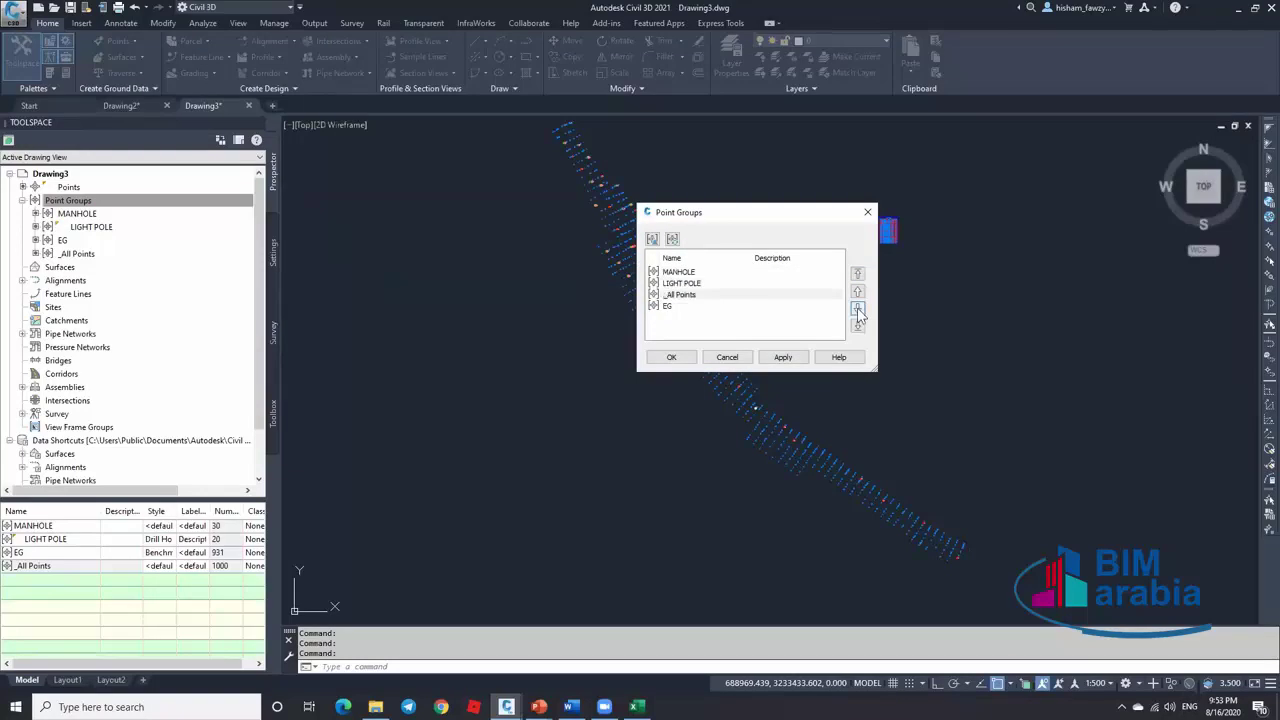
{"action": "left_click", "coordinate": [857, 273]}
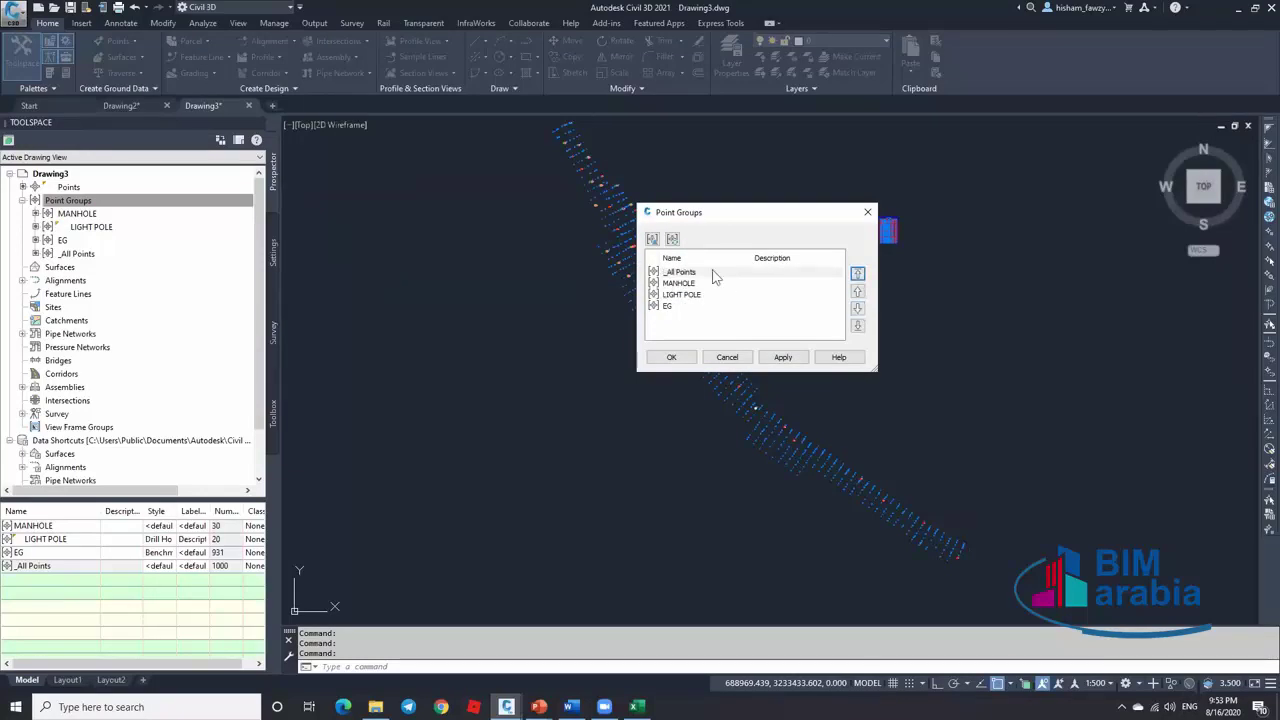
{"action": "left_click", "coordinate": [670, 358]}
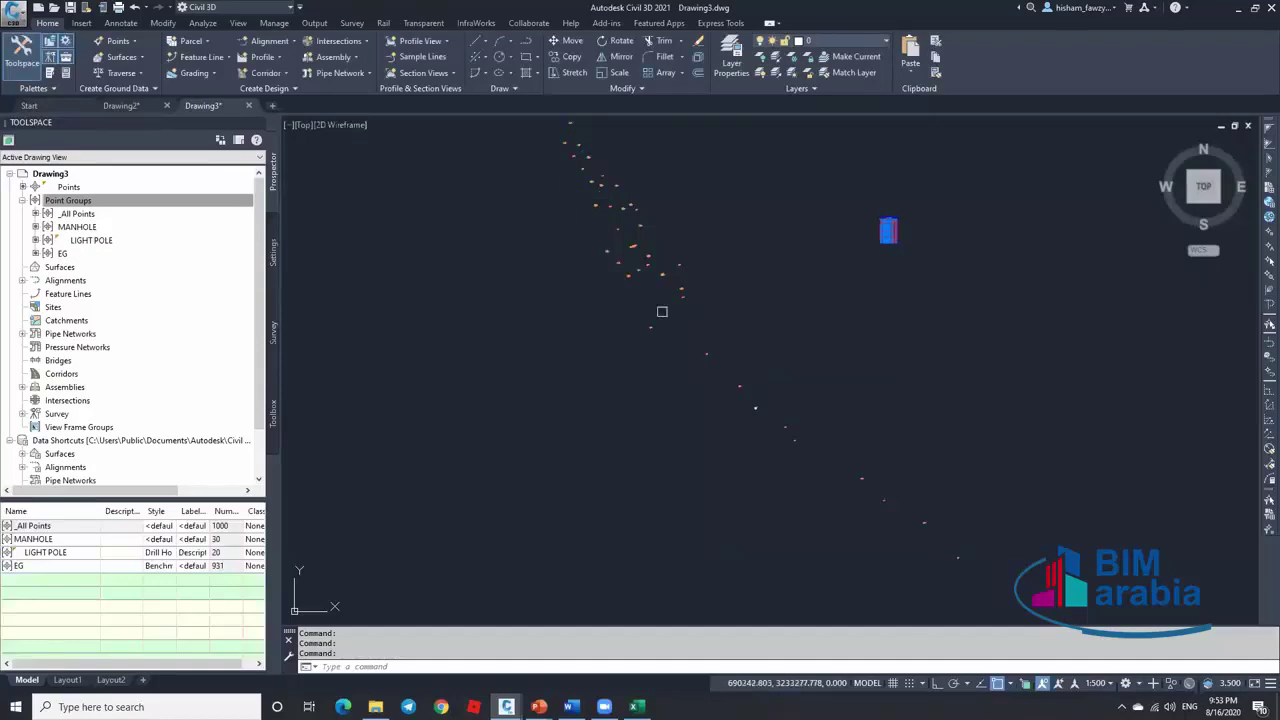
{"action": "scroll", "coordinate": [660, 309], "scroll_direction": "up", "scroll_amount": 4}
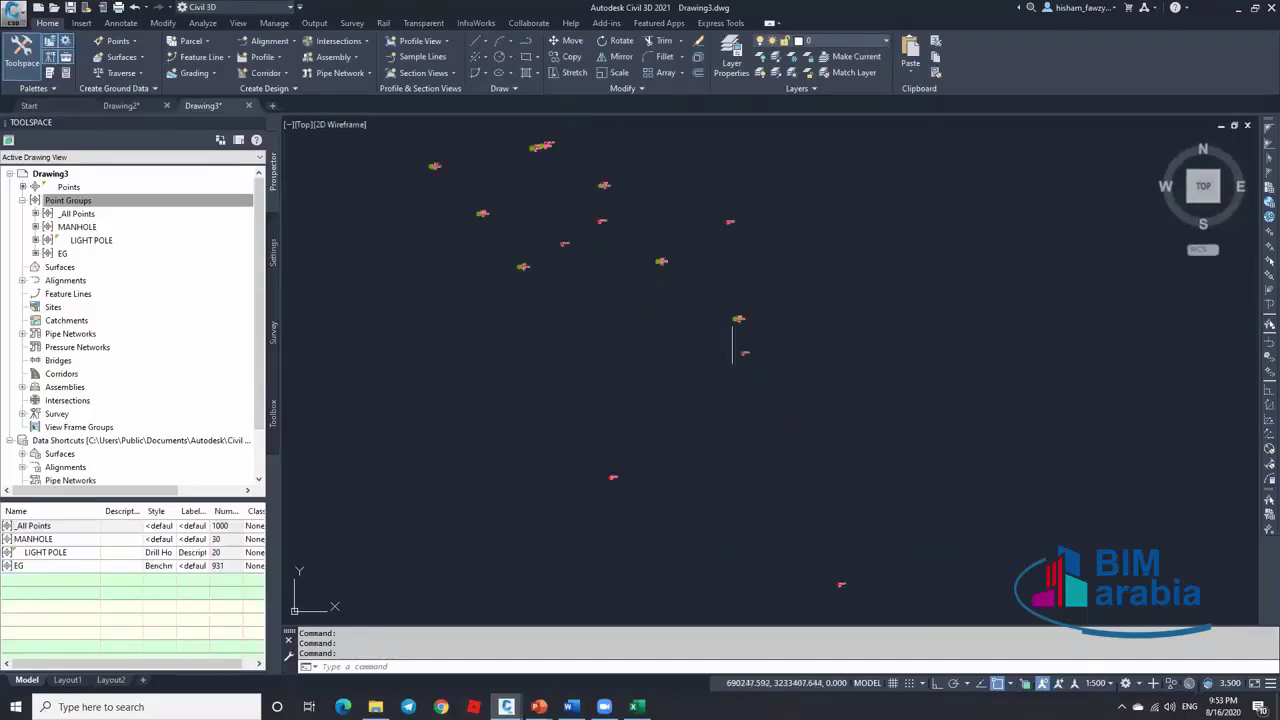
{"action": "scroll", "coordinate": [737, 343], "scroll_direction": "up", "scroll_amount": 4}
{"action": "scroll", "coordinate": [758, 270], "scroll_direction": "down", "scroll_amount": 3}
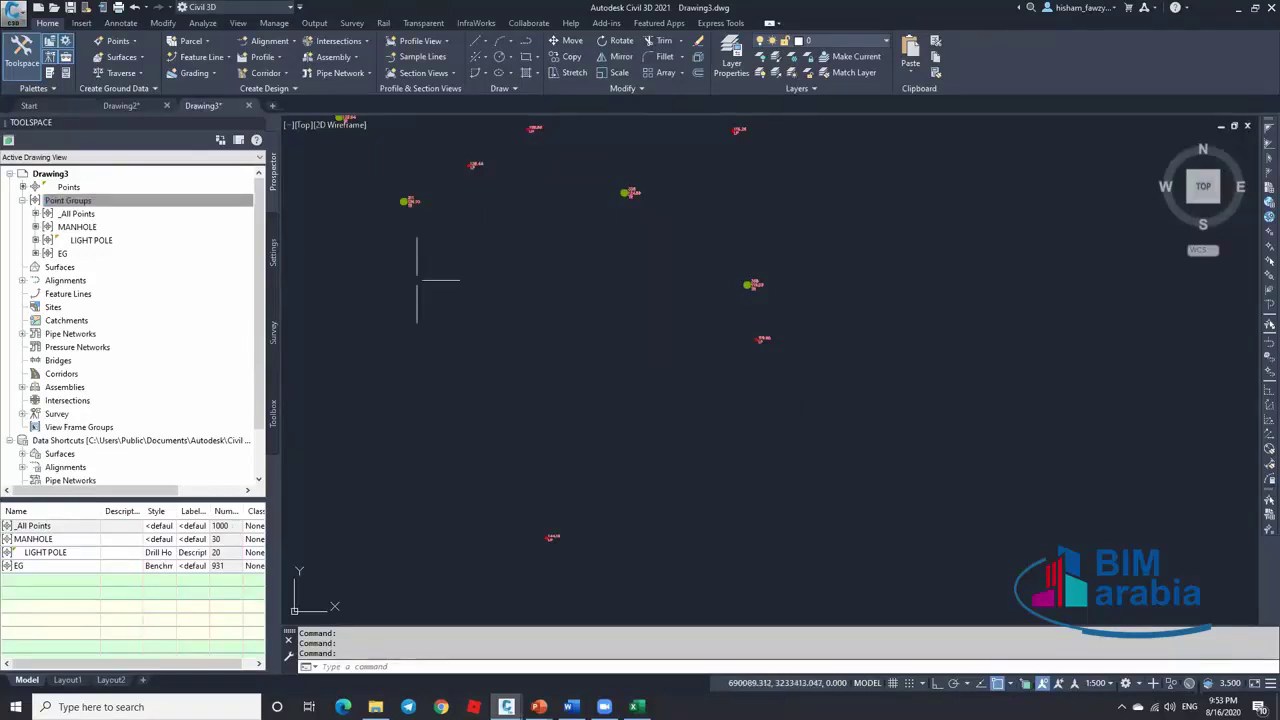
Review the style overrides in the _All Points group properties
{"action": "right_click", "coordinate": [108, 215]}
{"action": "left_click", "coordinate": [205, 223]}
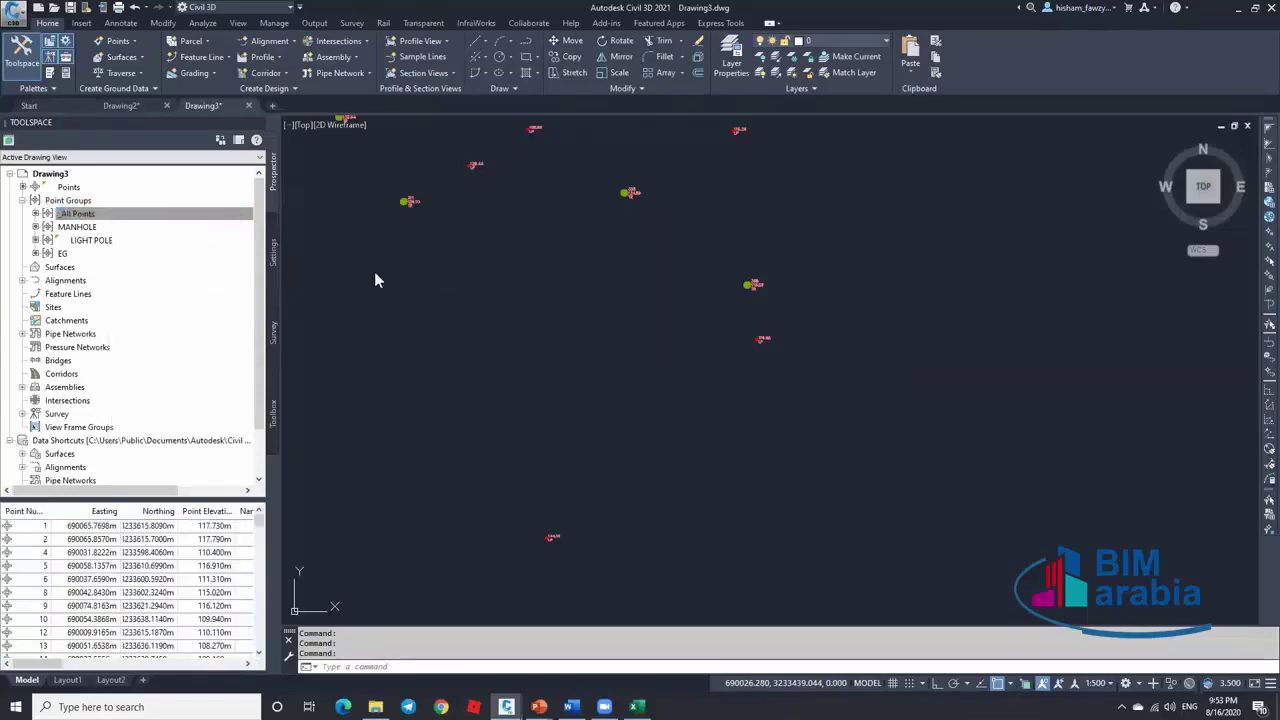
{"action": "left_click", "coordinate": [1098, 202]}
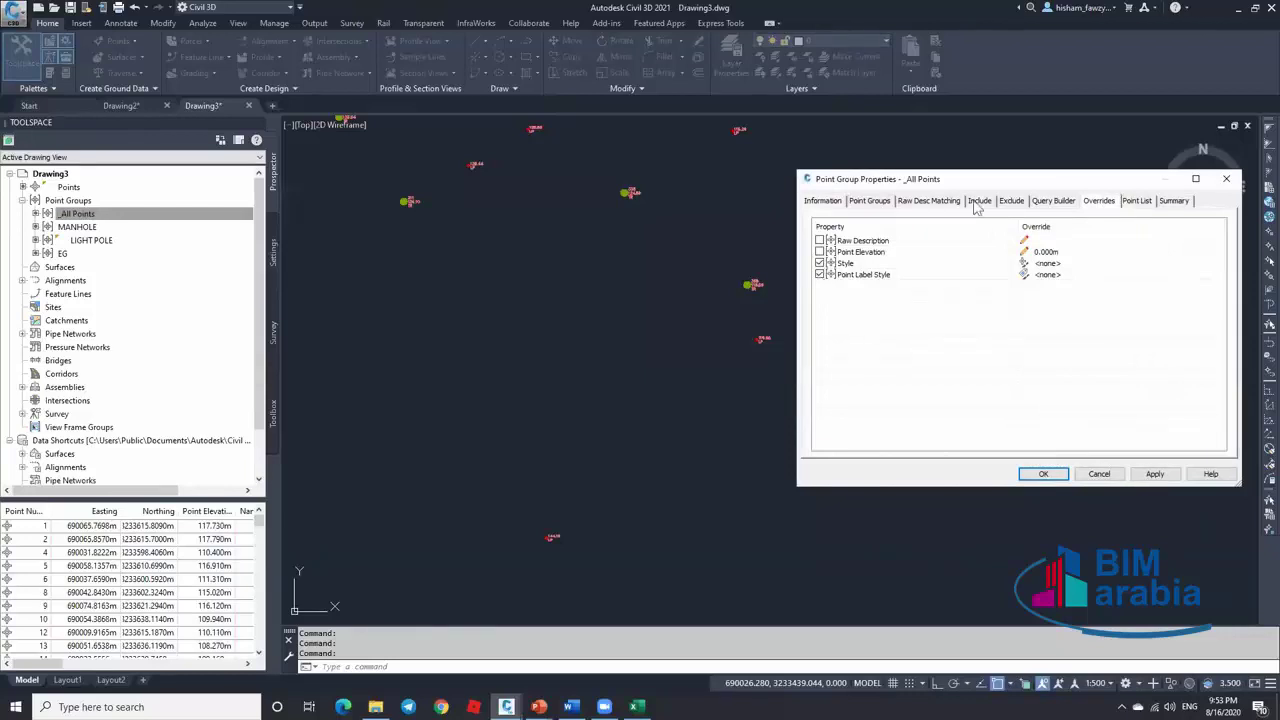
{"action": "left_click_drag", "start_coordinate": [985, 186], "coordinate": [700, 180]}
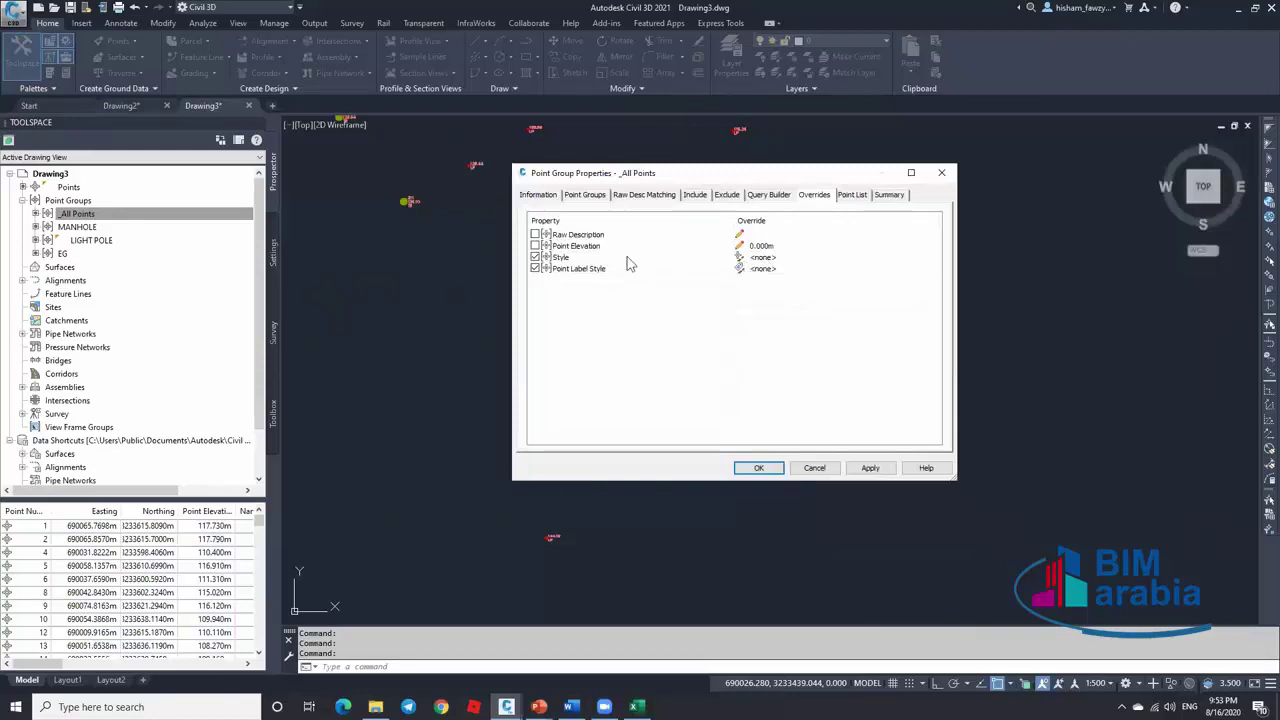
{"action": "left_click", "coordinate": [759, 468]}
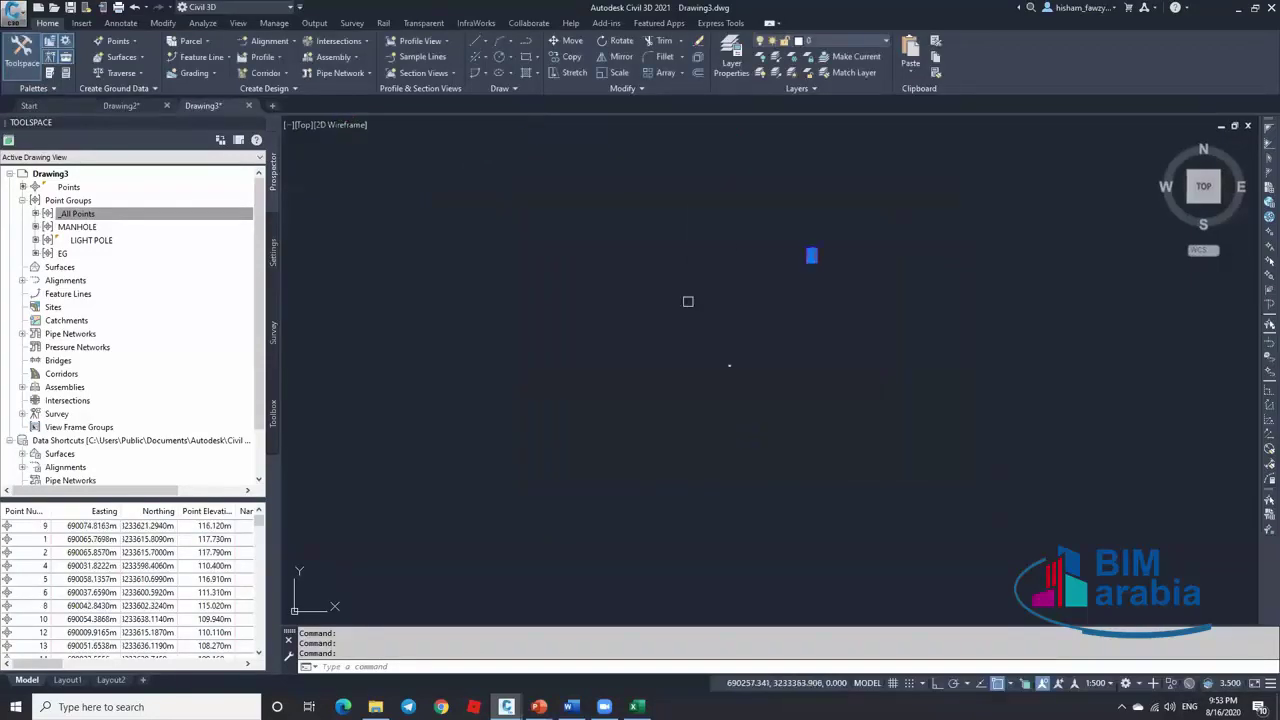
Erase the stray circle-X point marker and sort the point list by point number
{"action": "scroll", "coordinate": [705, 315], "scroll_direction": "up", "scroll_amount": 5}
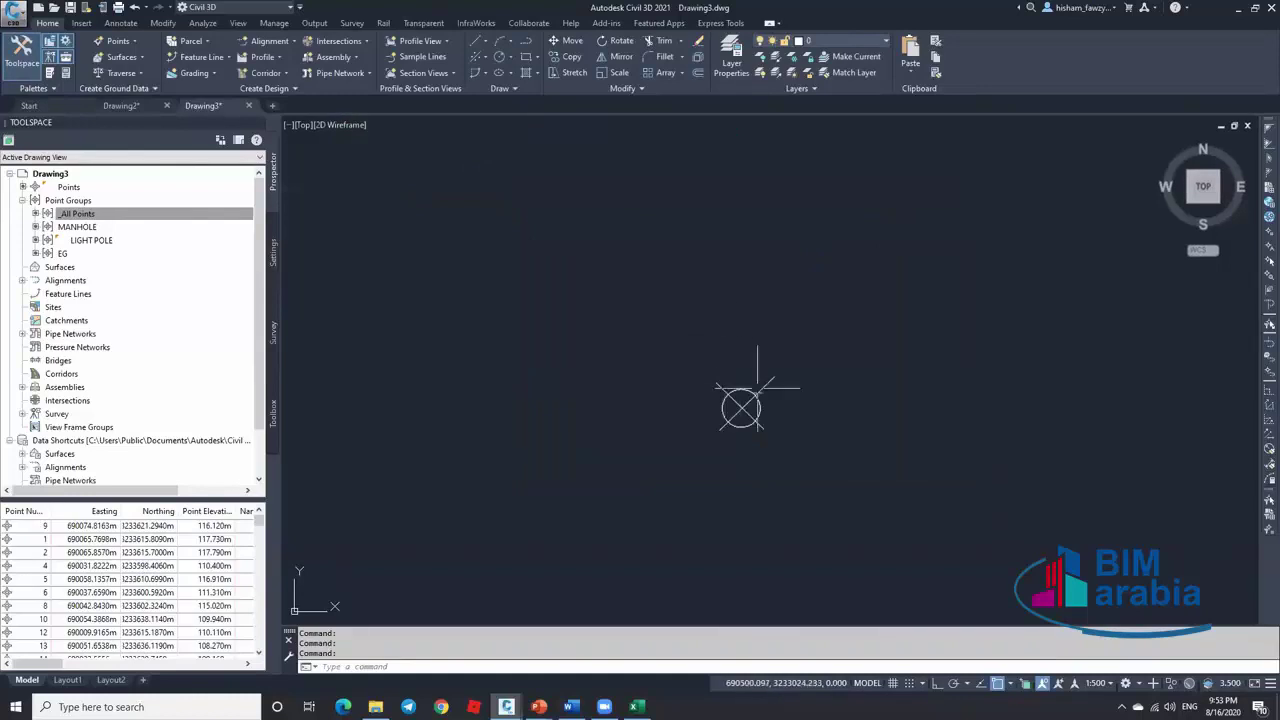
{"action": "left_click", "coordinate": [757, 388]}
{"action": "key", "text": "Delete"}
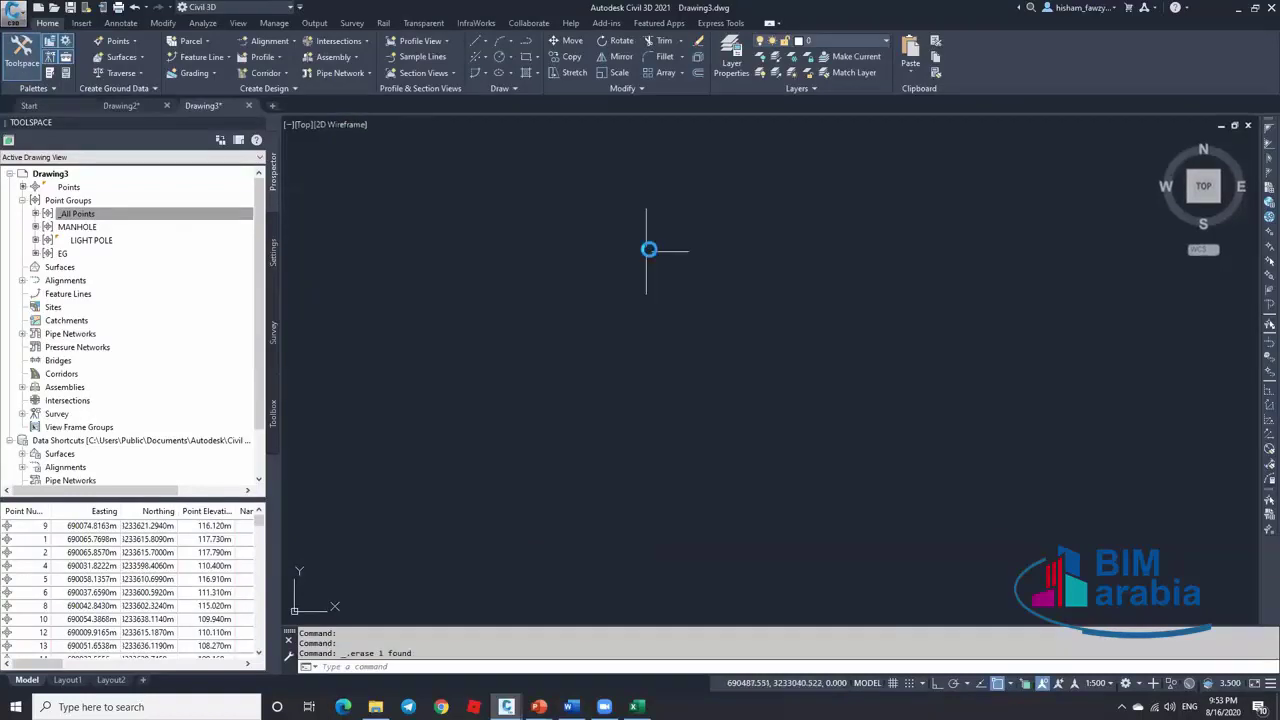
{"action": "scroll", "coordinate": [628, 232], "scroll_direction": "up", "scroll_amount": 2}
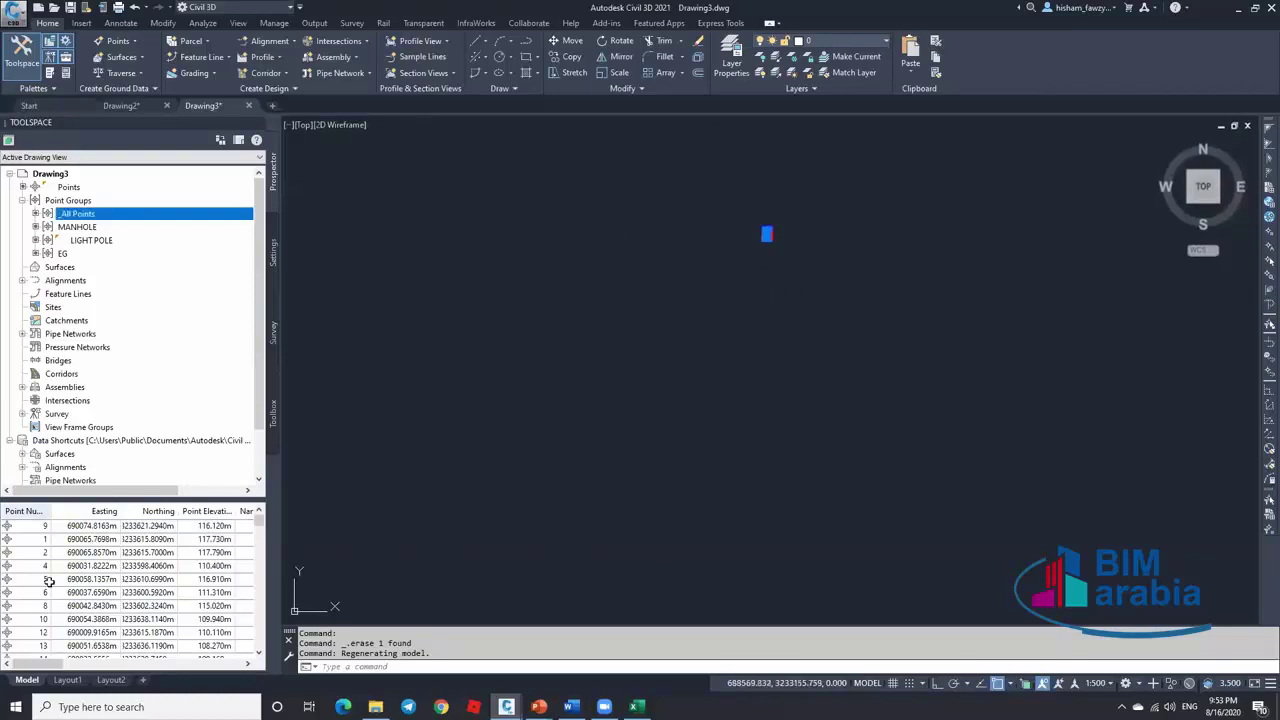
{"action": "left_click", "coordinate": [30, 511]}
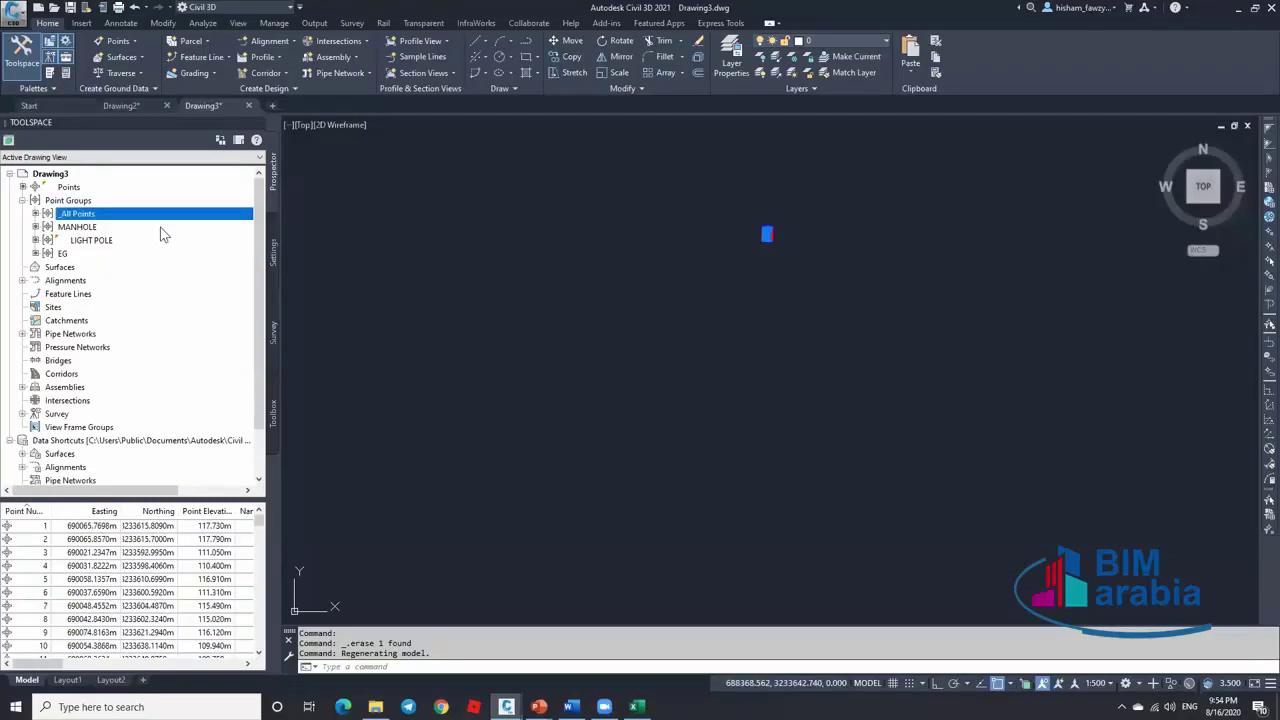
{"action": "right_click", "coordinate": [120, 218]}
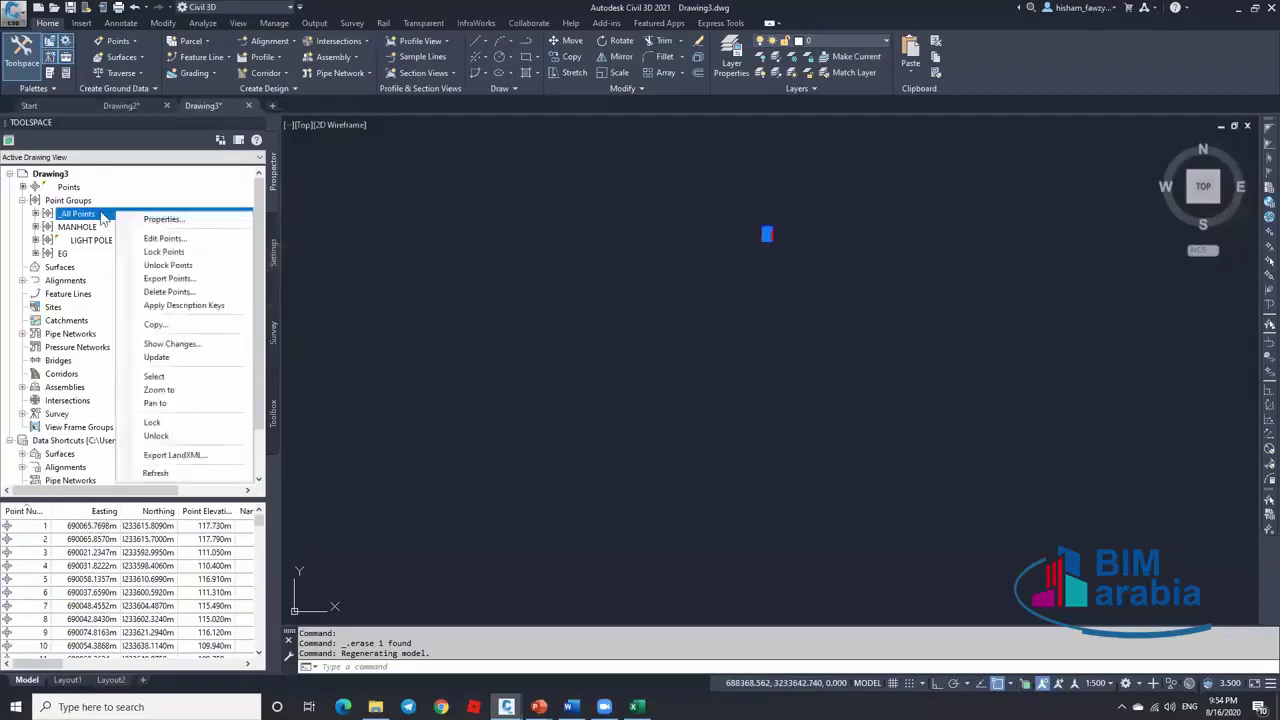
{"action": "left_click", "coordinate": [145, 220]}
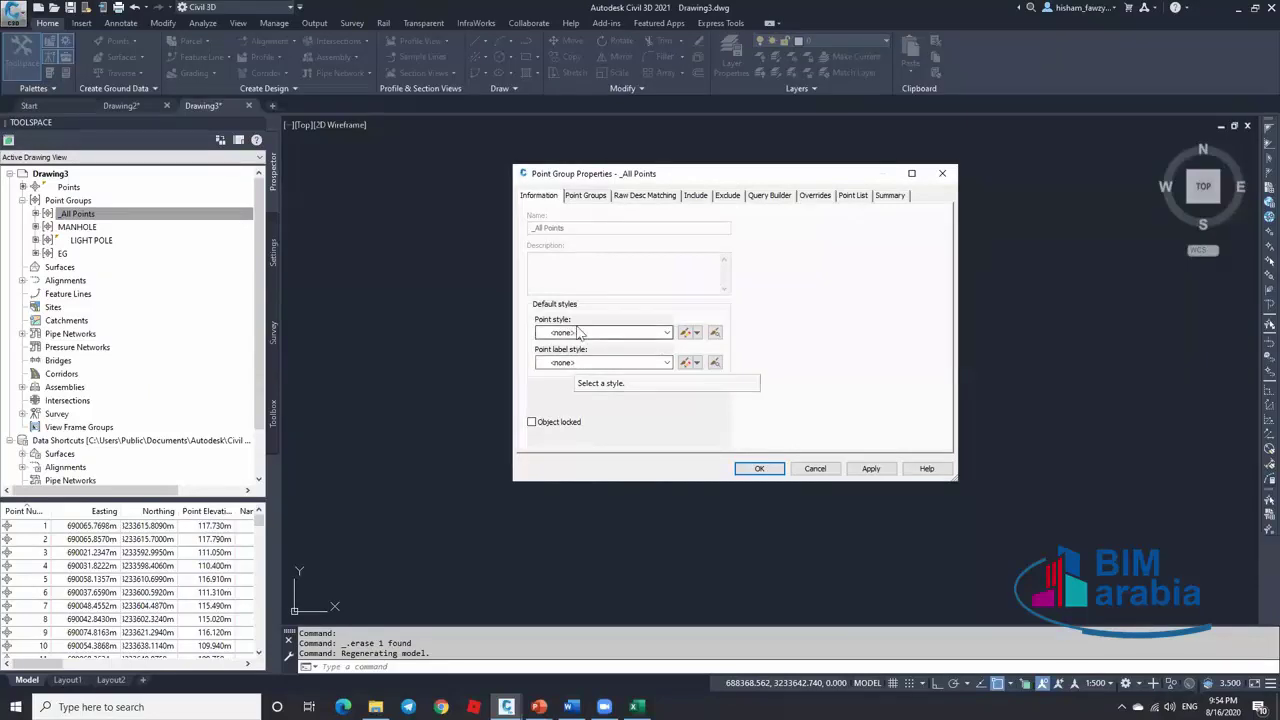
{"action": "left_click", "coordinate": [814, 196]}
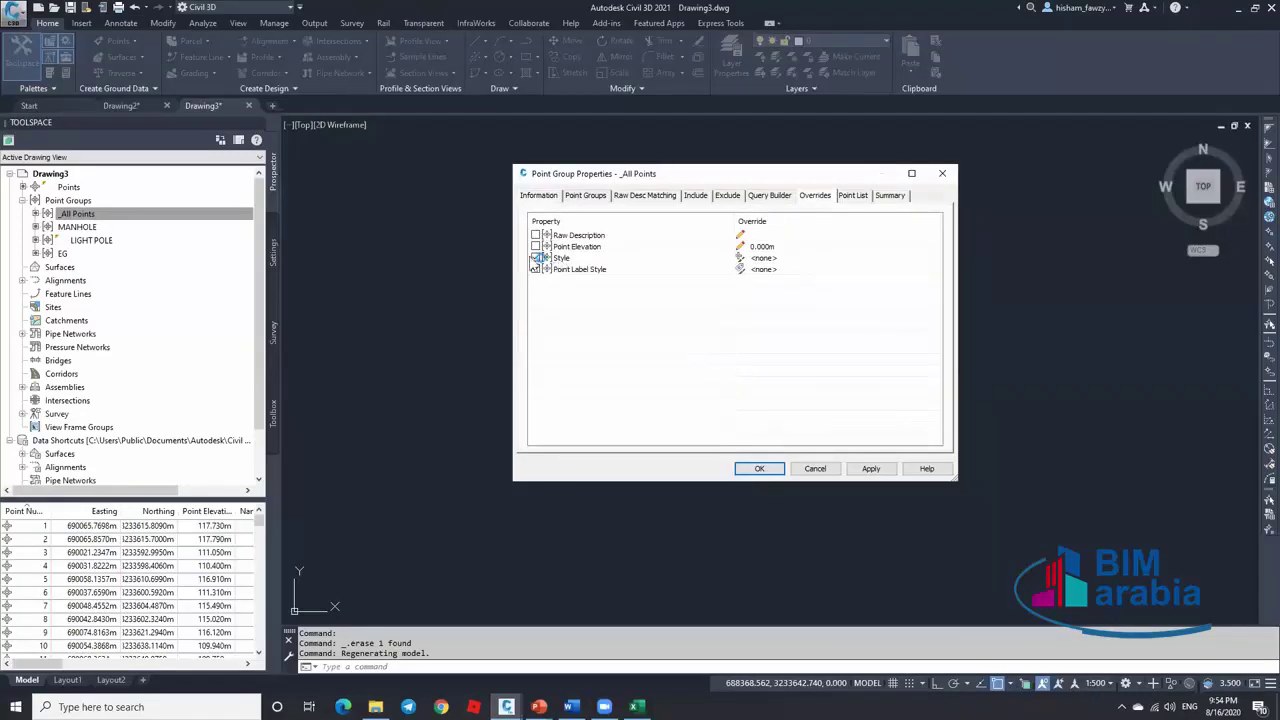
{"action": "left_click", "coordinate": [815, 469]}
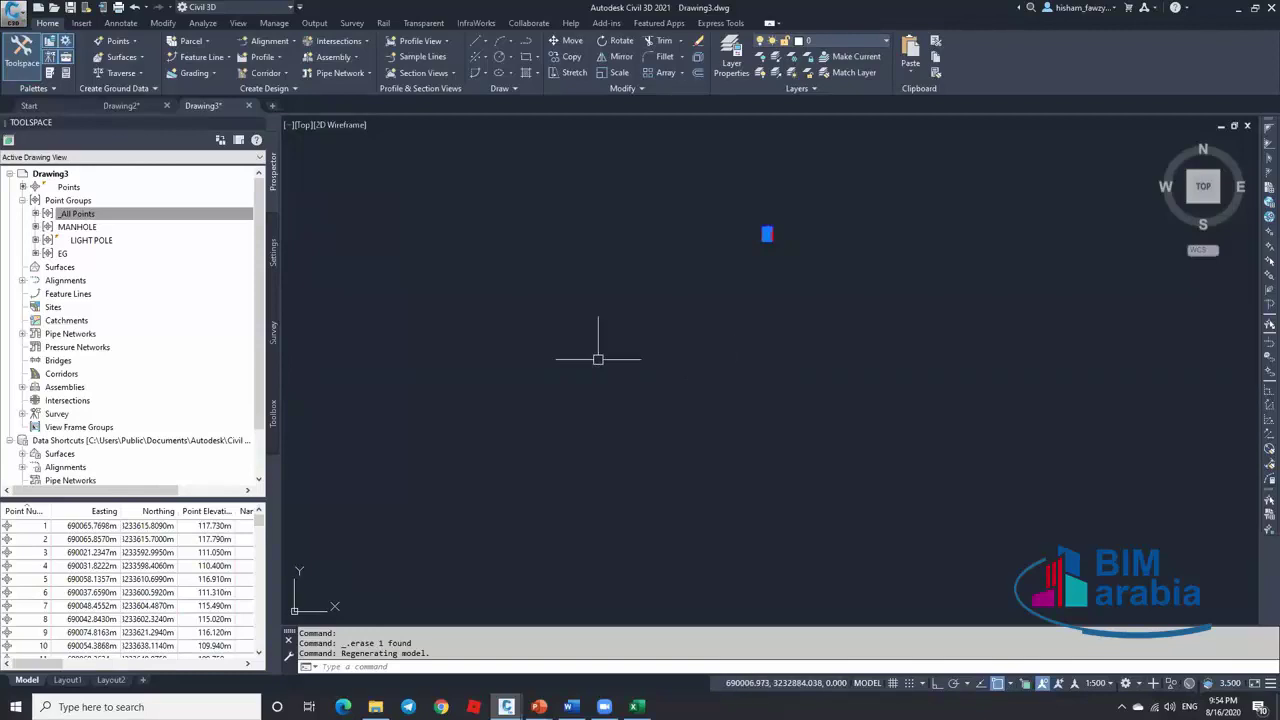
{"action": "mouse_move", "coordinate": [538, 707]}
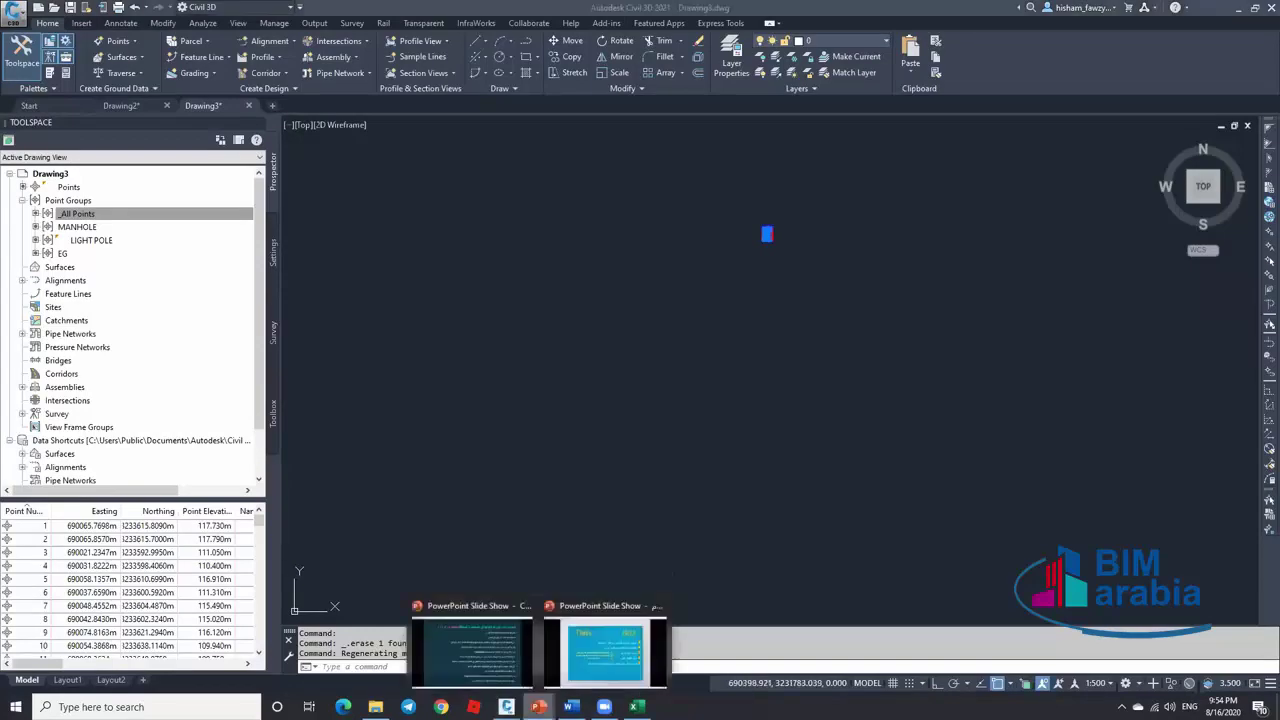
{"action": "left_click", "coordinate": [605, 655]}
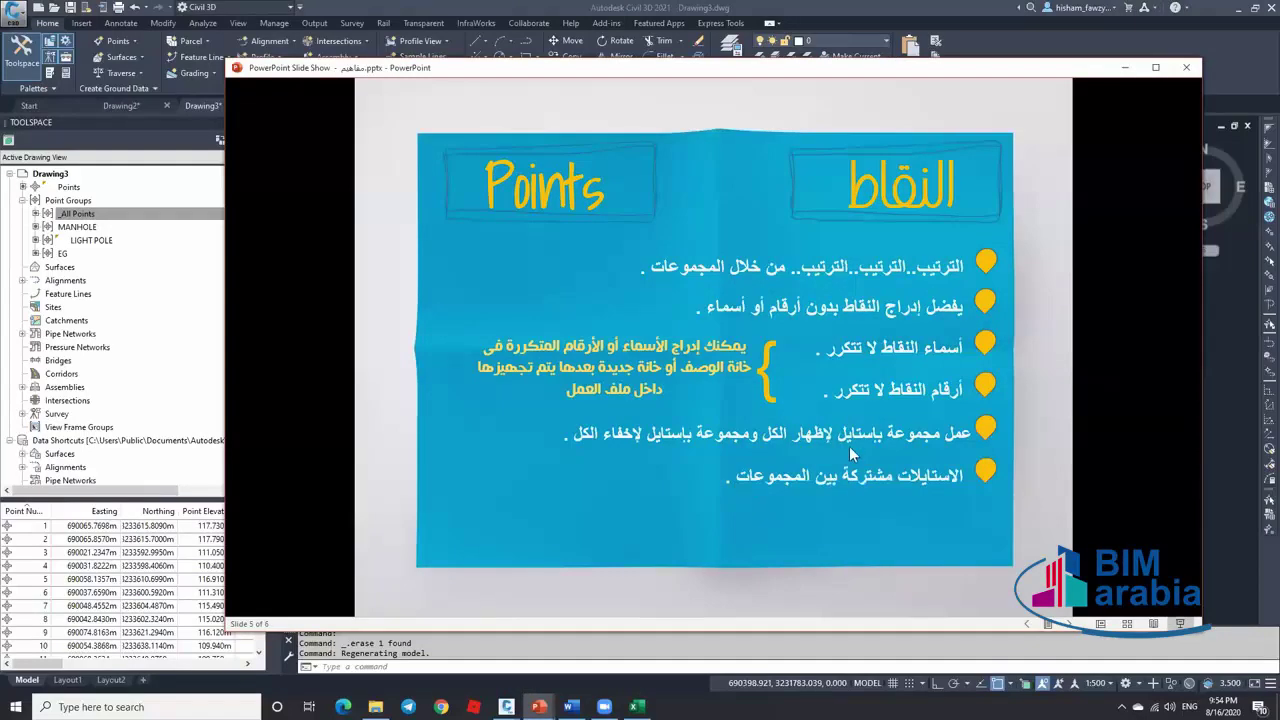
{"action": "left_click", "coordinate": [1124, 67]}
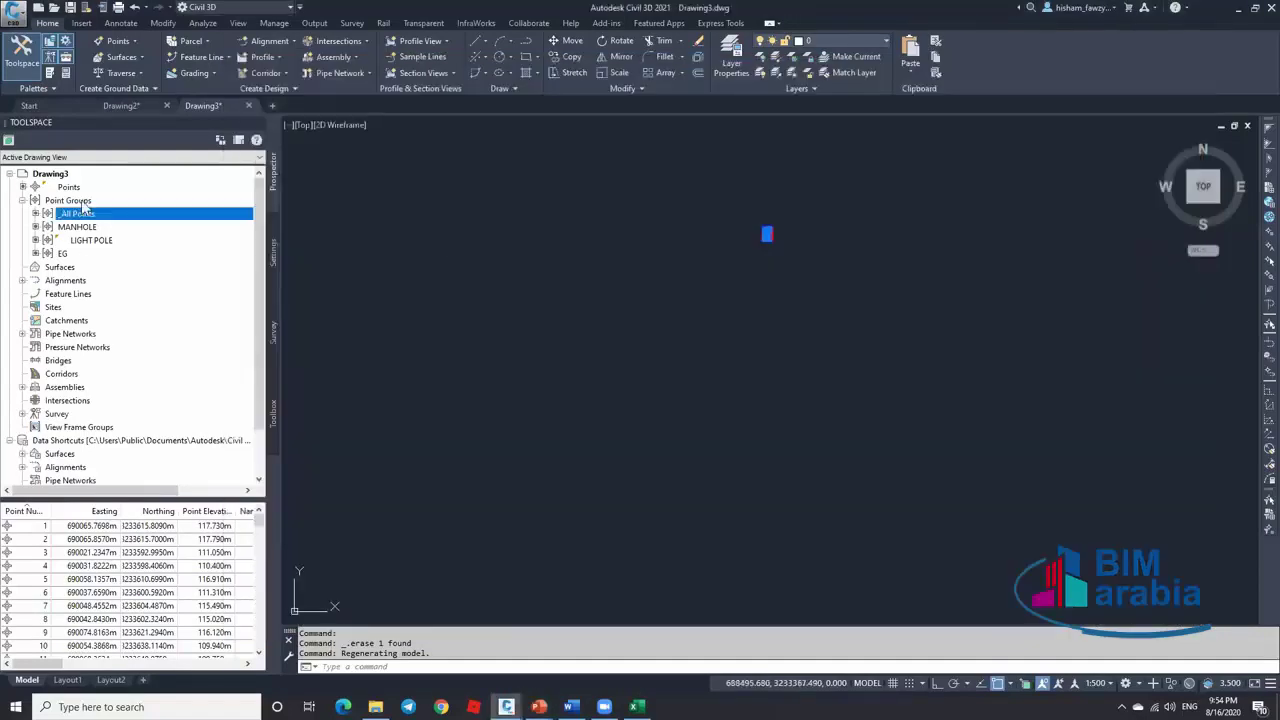
Move _All Points to the bottom of the point group display order
{"action": "right_click", "coordinate": [93, 203]}
{"action": "left_click", "coordinate": [128, 211]}
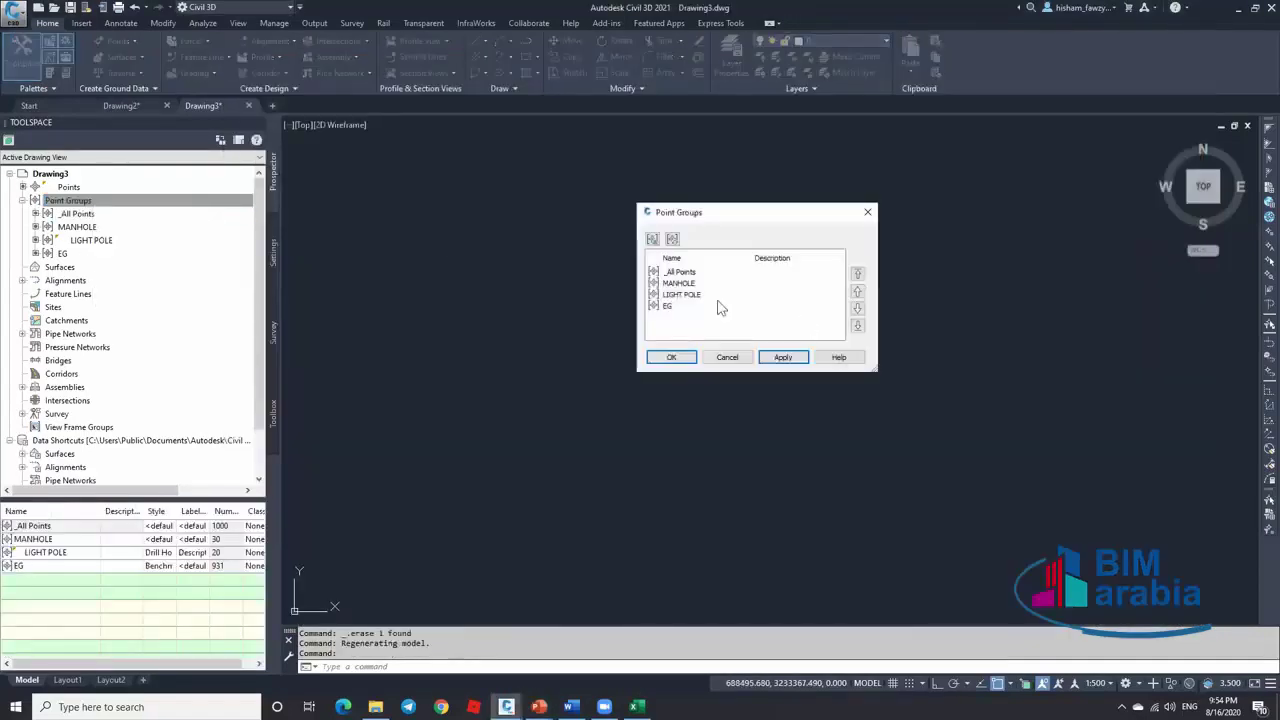
{"action": "left_click", "coordinate": [857, 325]}
{"action": "left_click", "coordinate": [671, 357]}
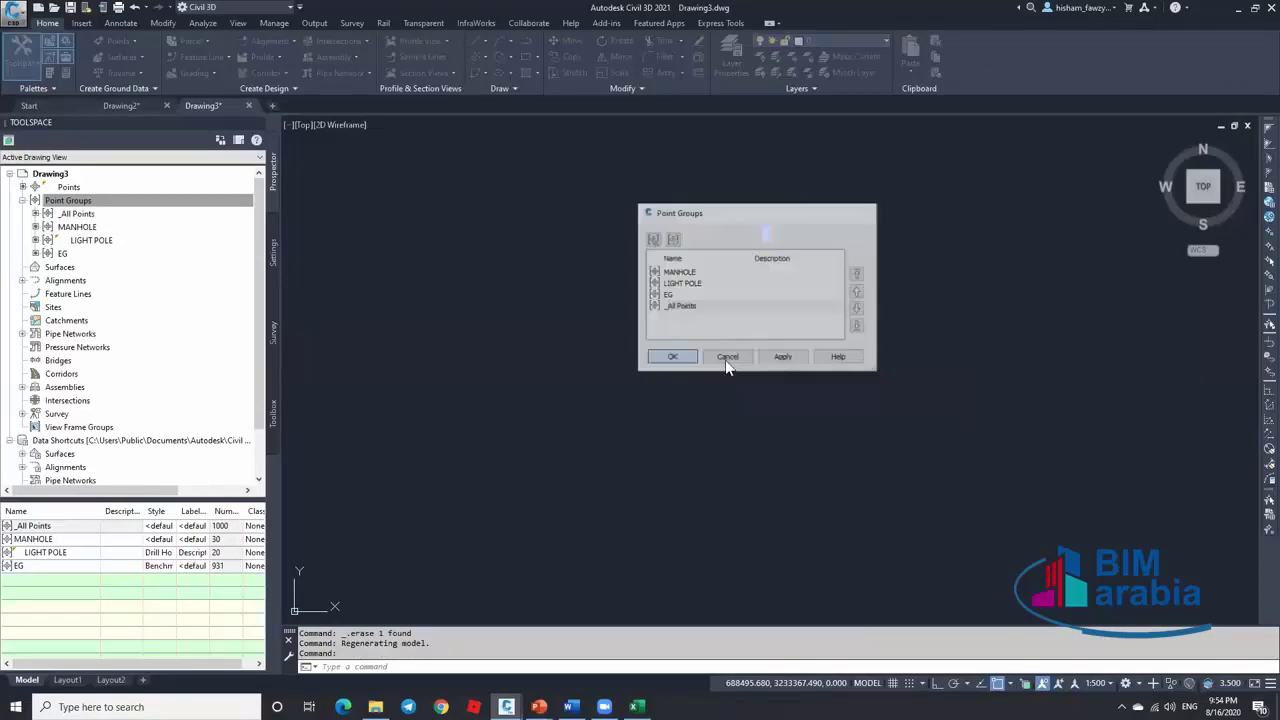
Set the MANHOLE group's point label style to Description Only
{"action": "left_click", "coordinate": [80, 213]}
{"action": "right_click", "coordinate": [116, 213]}
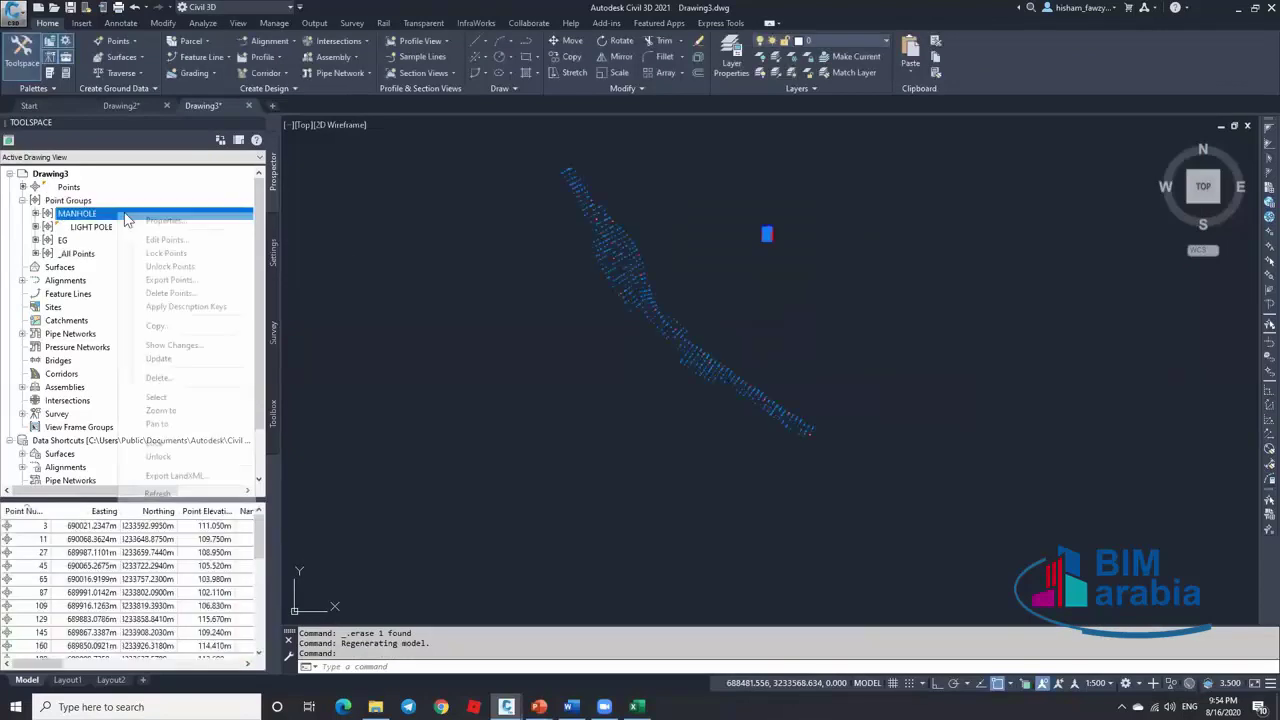
{"action": "left_click", "coordinate": [165, 220]}
{"action": "left_click", "coordinate": [591, 333]}
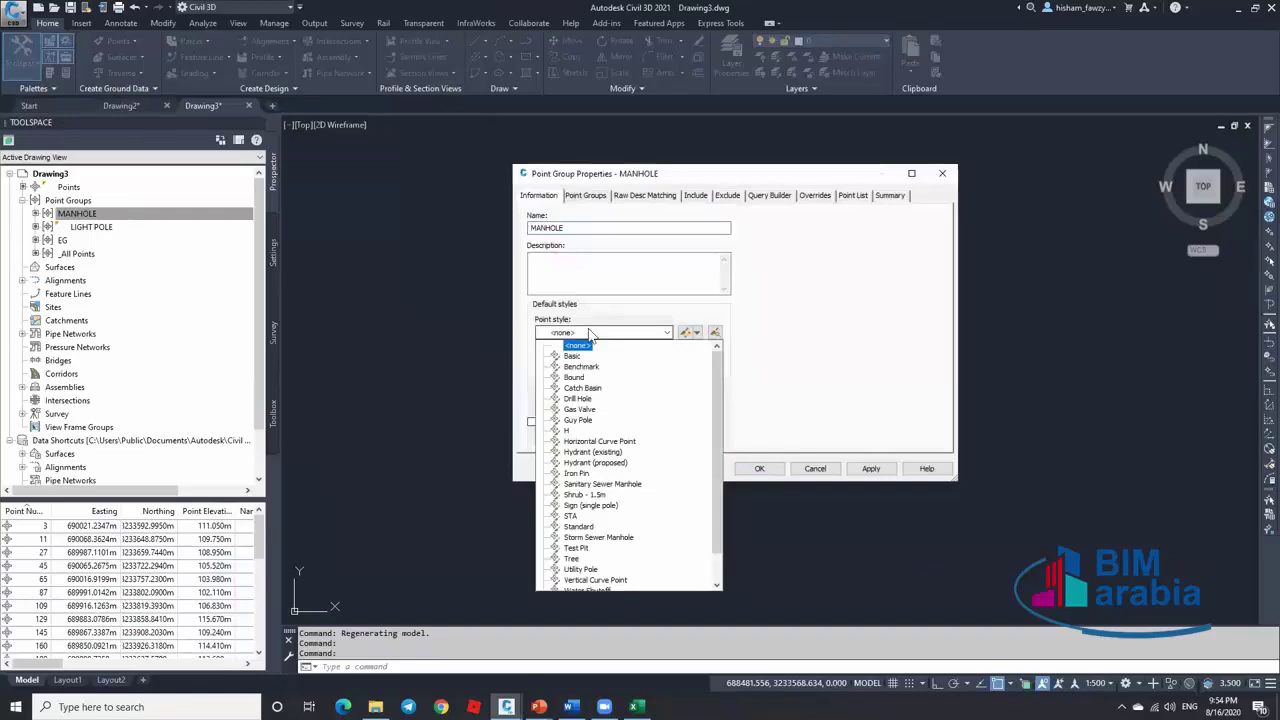
{"action": "left_click", "coordinate": [590, 342]}
{"action": "left_click", "coordinate": [585, 364]}
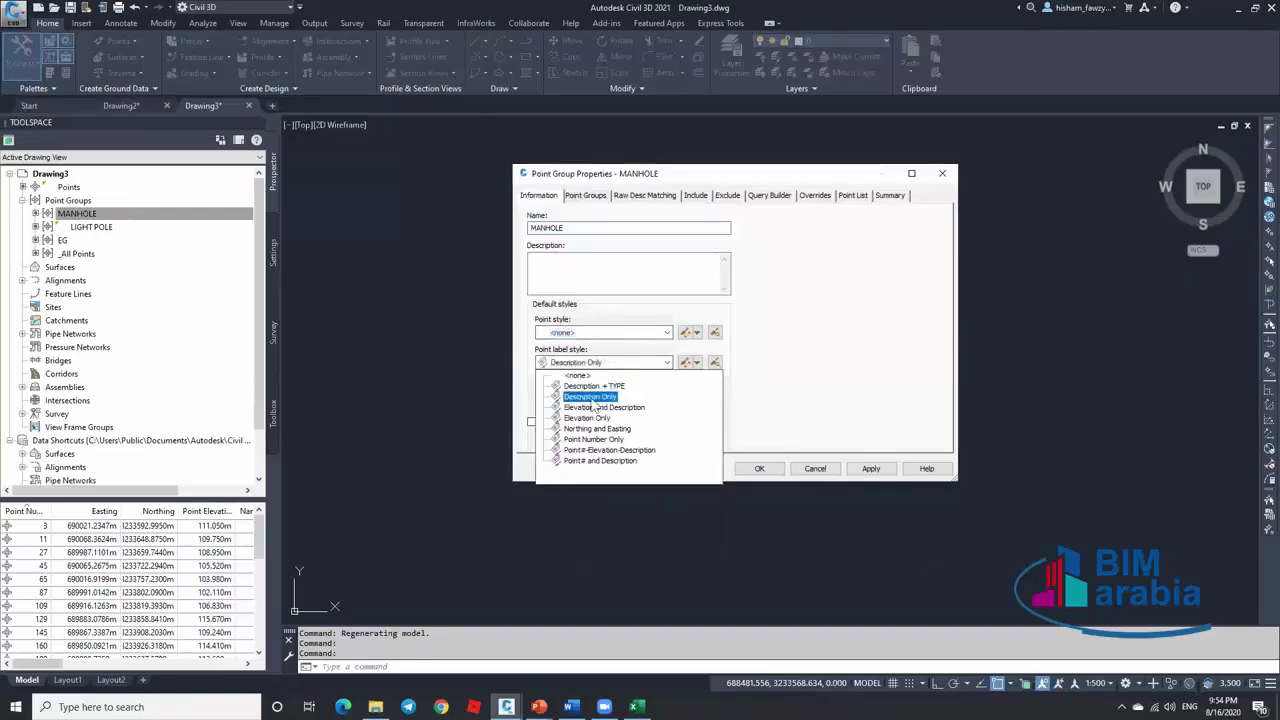
{"action": "left_click", "coordinate": [590, 397]}
{"action": "left_click", "coordinate": [759, 468]}
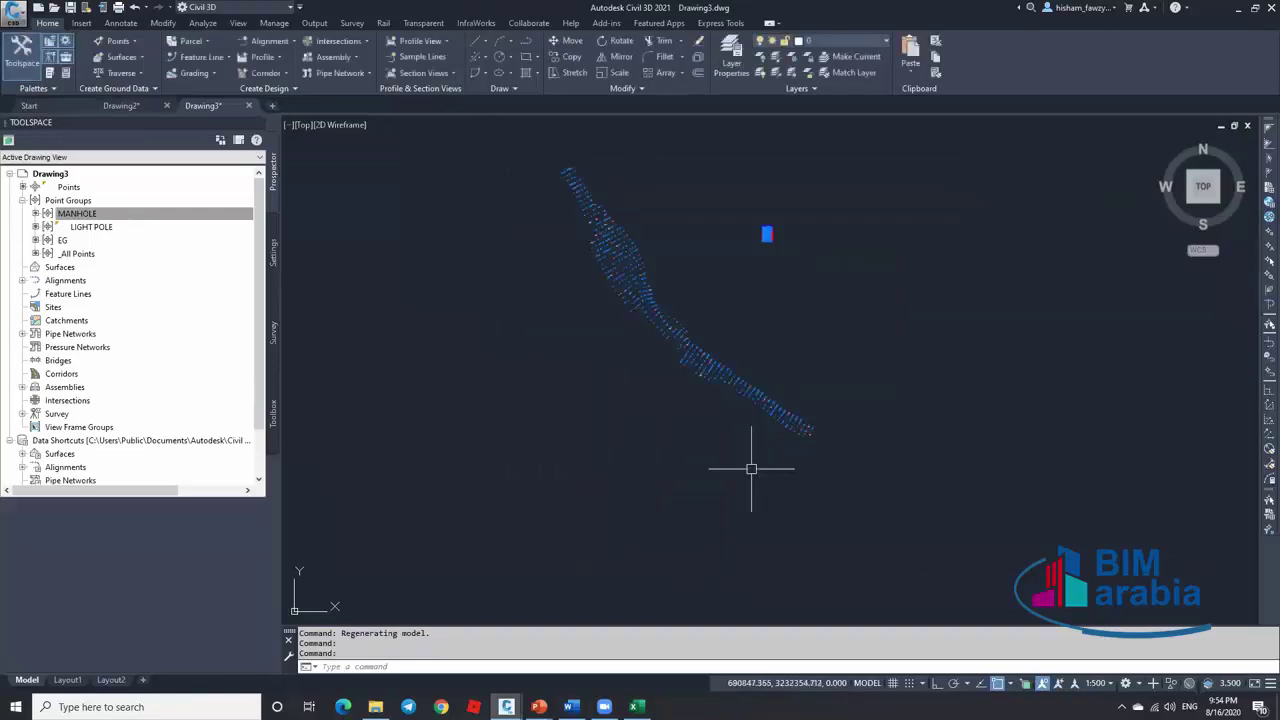
{"action": "scroll", "coordinate": [677, 365], "scroll_direction": "up", "scroll_amount": 10}
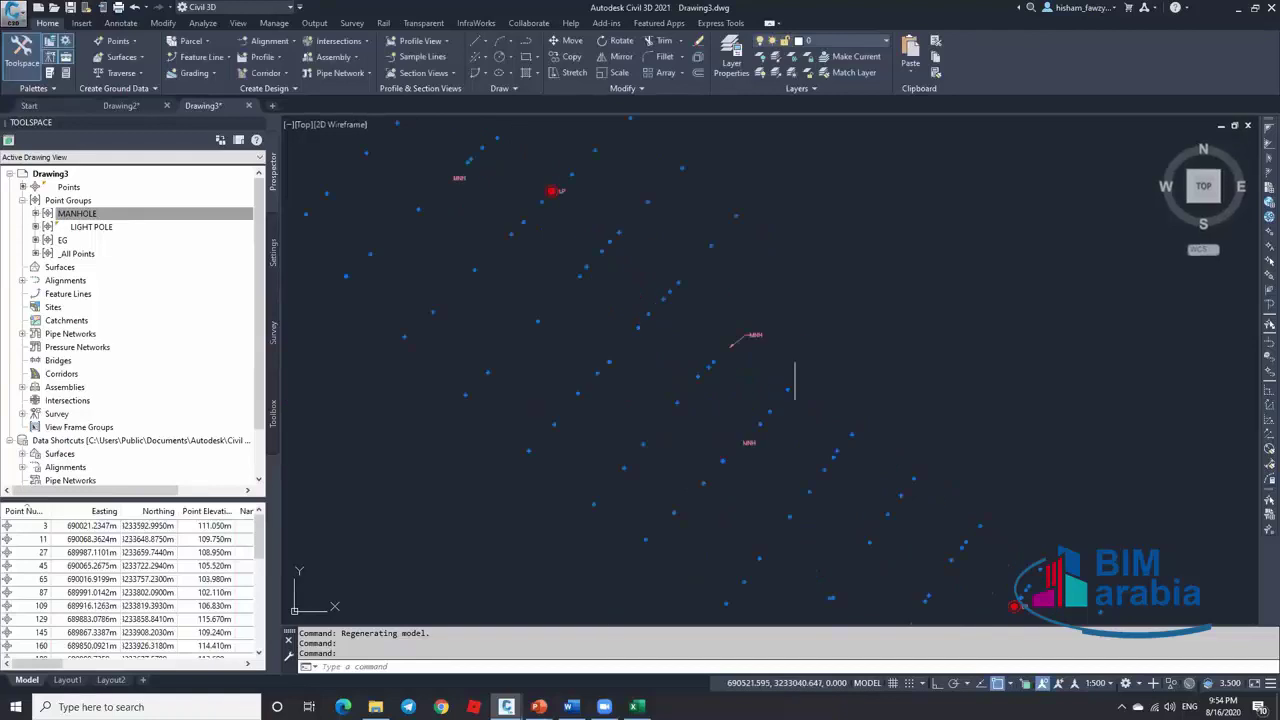
Set the MANHOLE group's point style to Basic
{"action": "right_click", "coordinate": [137, 212]}
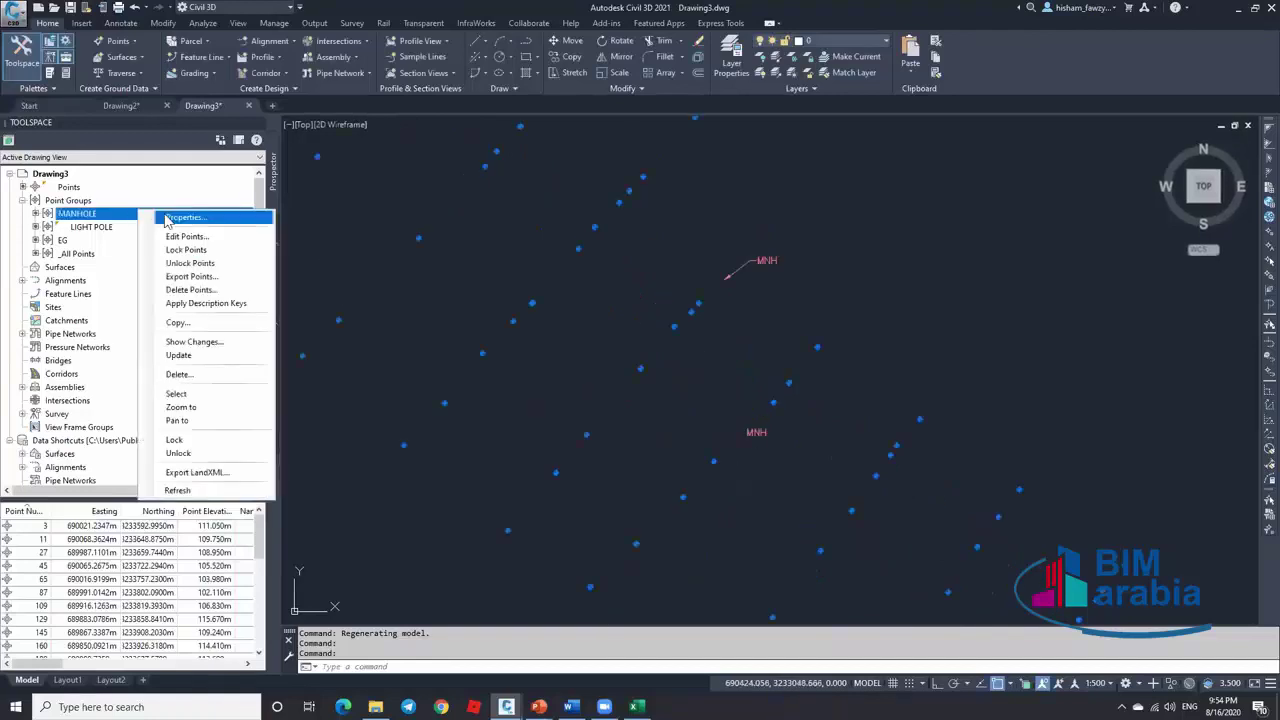
{"action": "left_click", "coordinate": [190, 218]}
{"action": "left_click", "coordinate": [602, 332]}
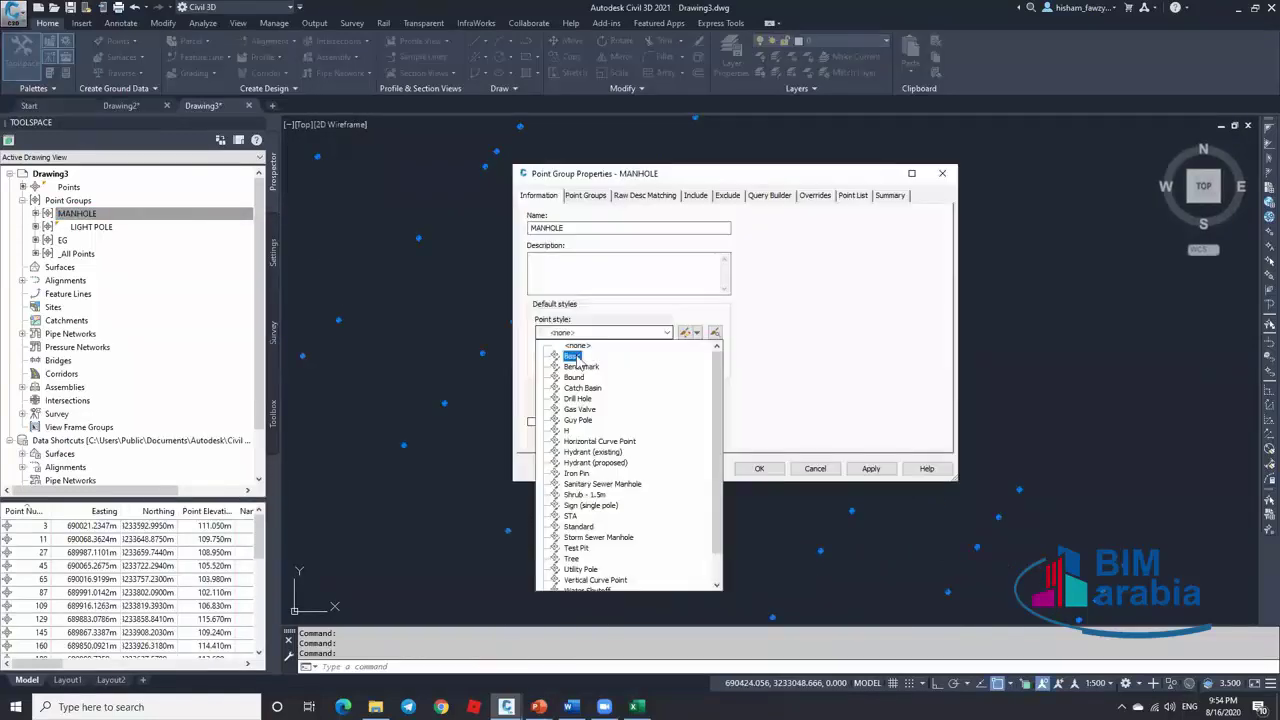
{"action": "left_click", "coordinate": [578, 343]}
{"action": "left_click", "coordinate": [759, 469]}
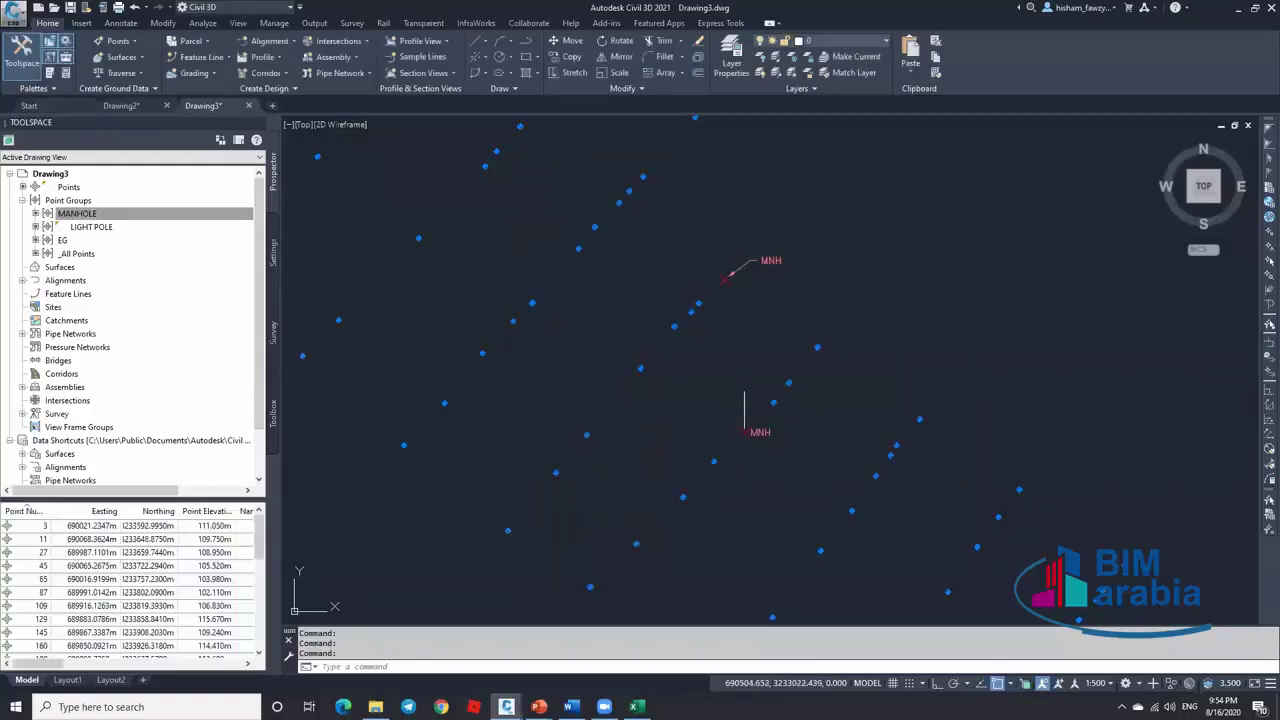
{"action": "right_click", "coordinate": [96, 240]}
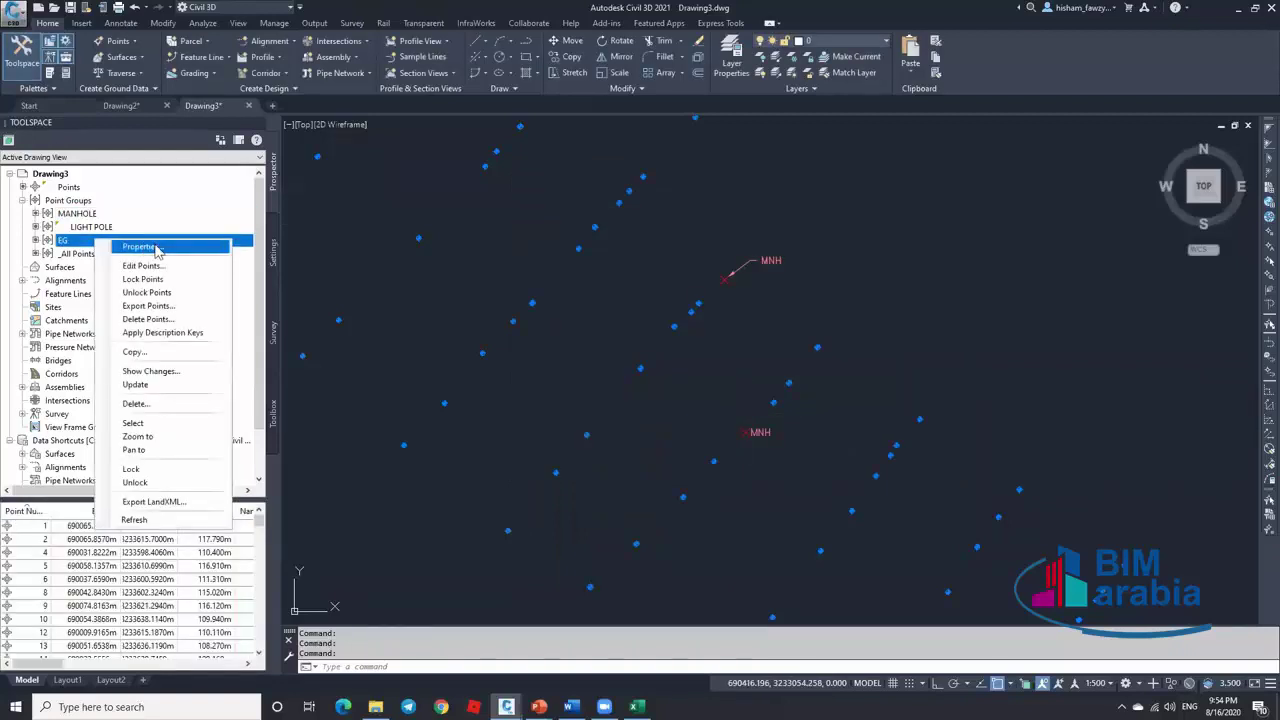
Set the EG group's point label style to Description Only
{"action": "left_click", "coordinate": [158, 249]}
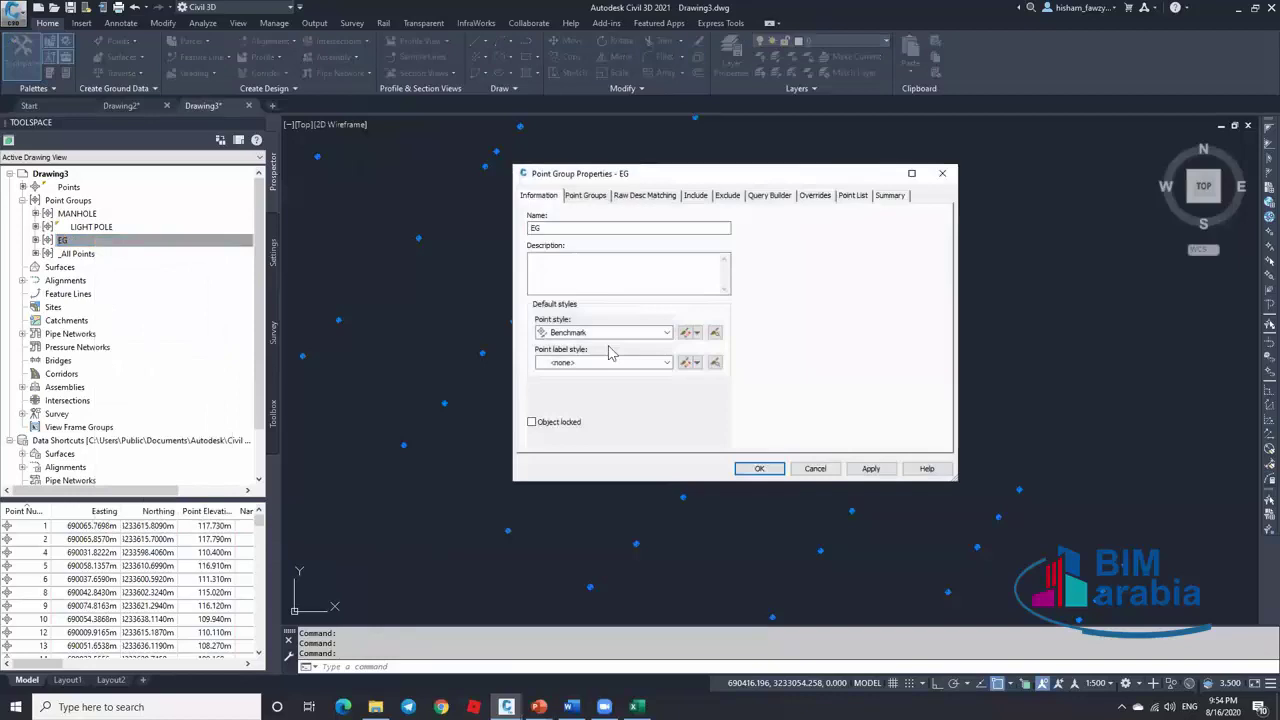
{"action": "left_click", "coordinate": [598, 362]}
{"action": "left_click", "coordinate": [590, 396]}
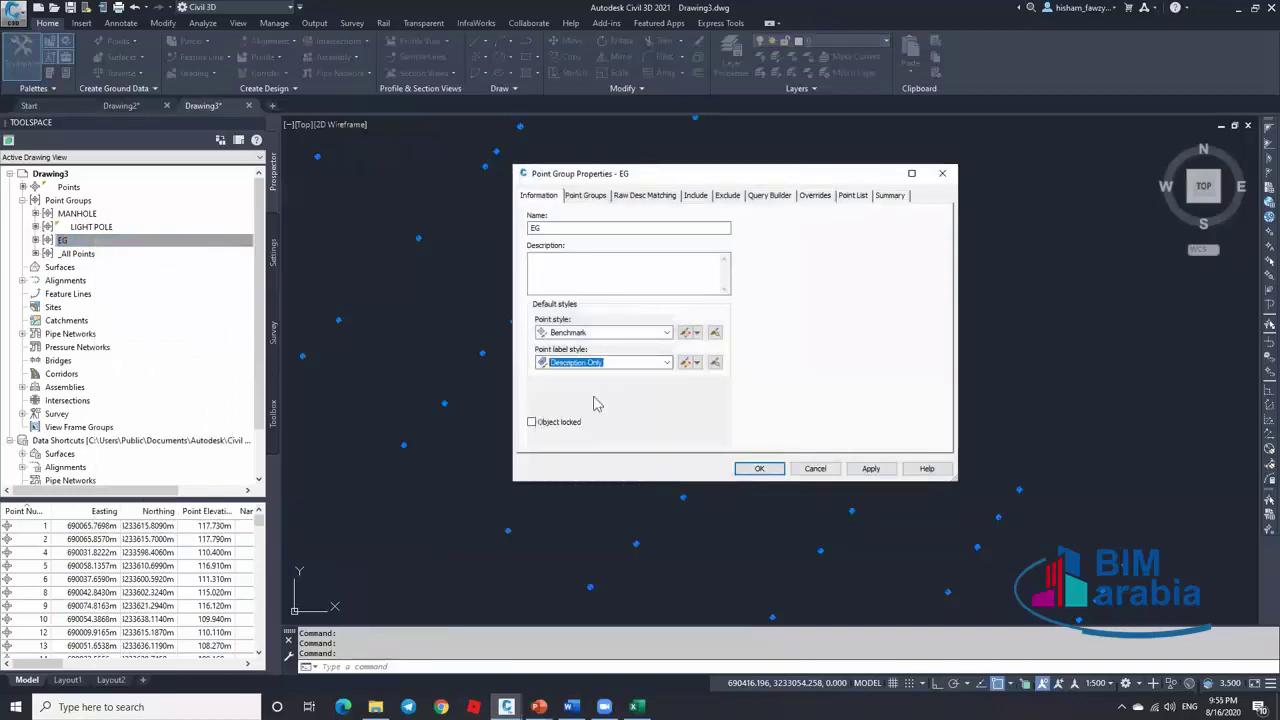
{"action": "left_click", "coordinate": [760, 469]}
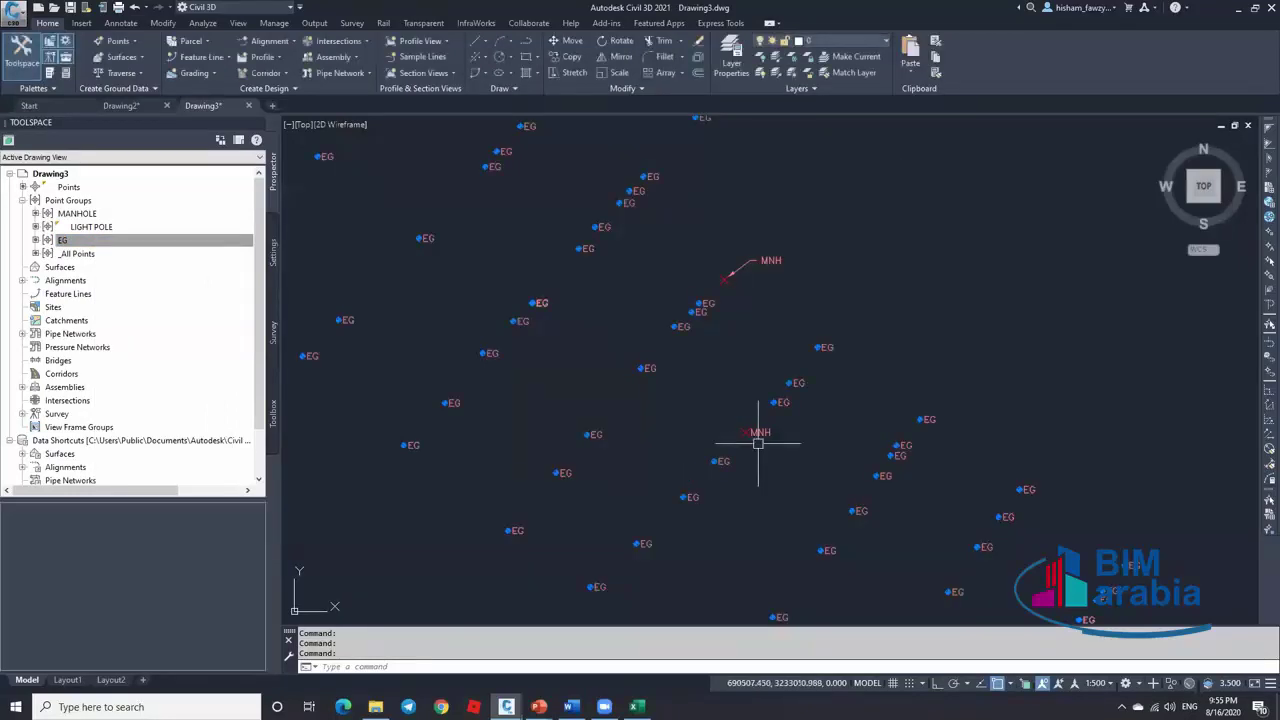
{"action": "scroll", "coordinate": [728, 490], "scroll_direction": "up", "scroll_amount": 4}
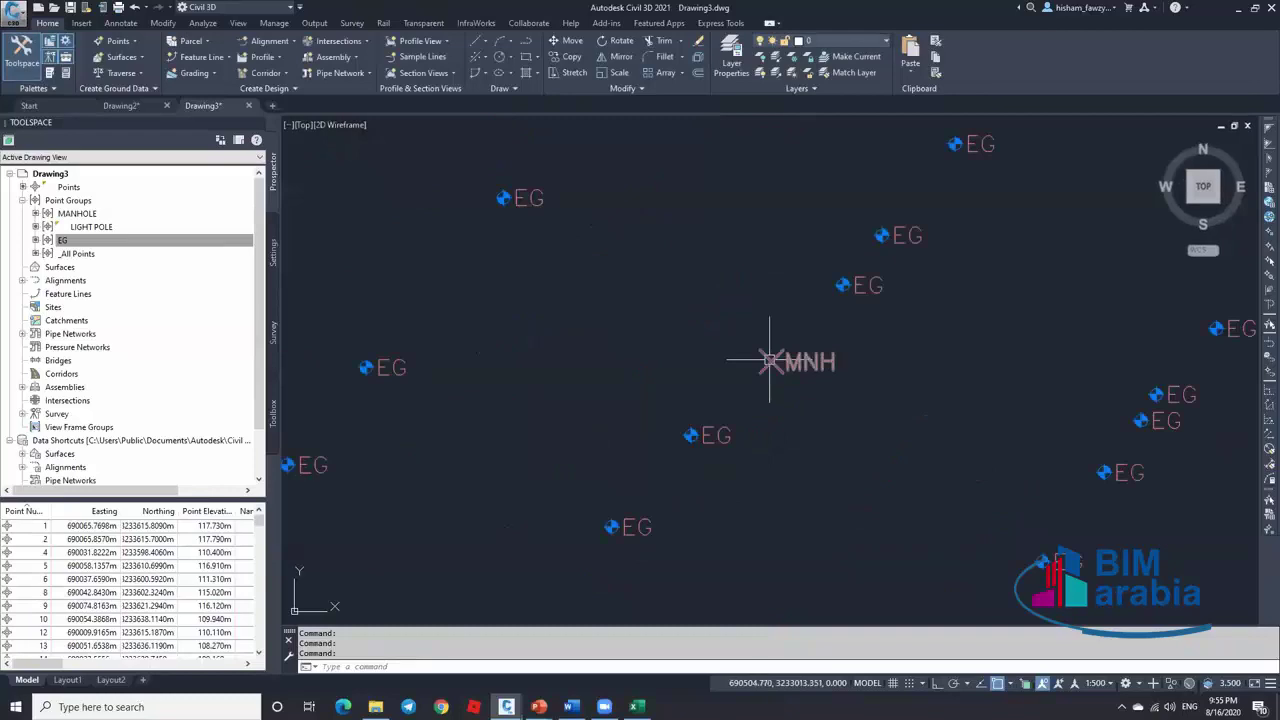
Change the Description Only label text to White in the Tahoma font through the MANHOLE group properties
{"action": "right_click", "coordinate": [150, 215]}
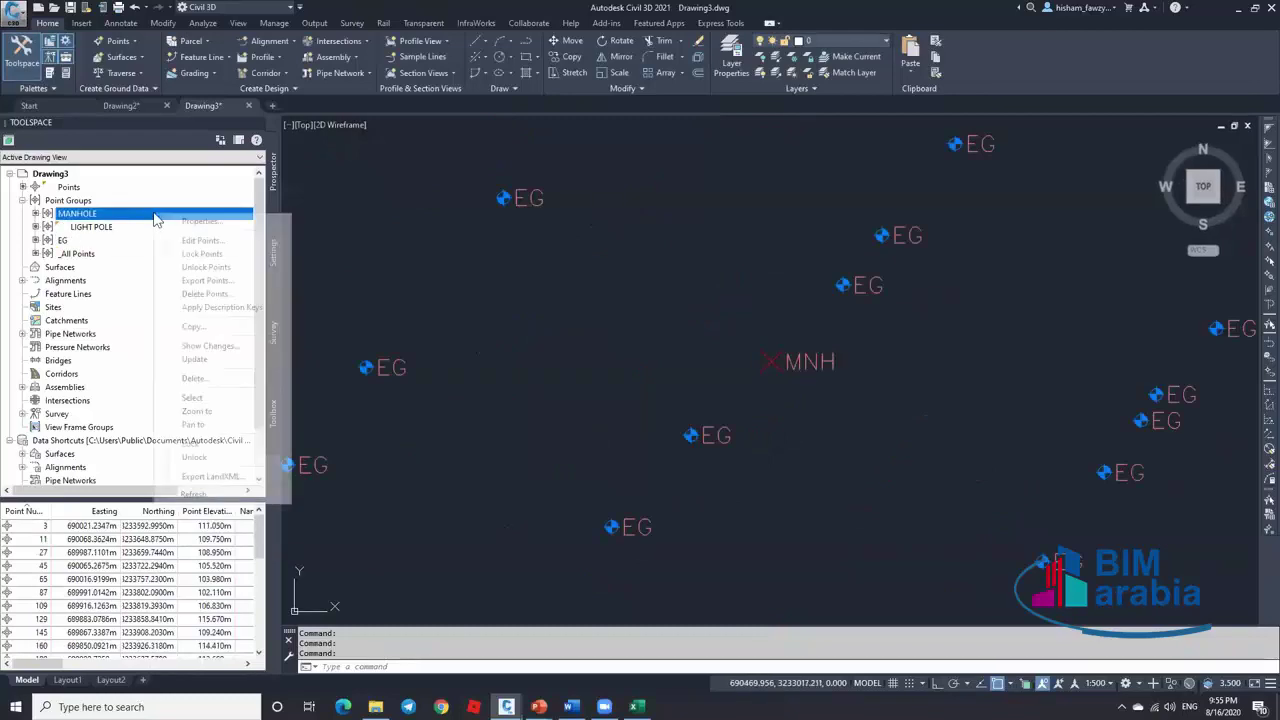
{"action": "left_click", "coordinate": [205, 221]}
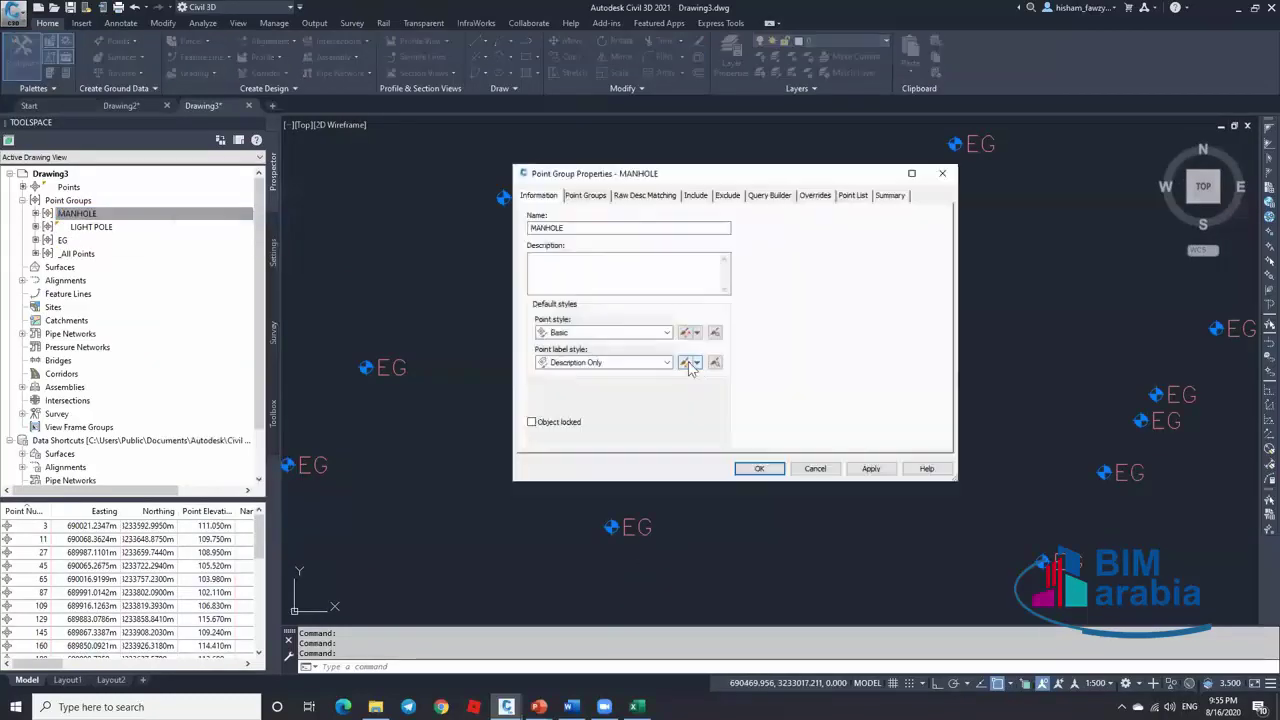
{"action": "left_click", "coordinate": [689, 362]}
{"action": "left_click", "coordinate": [686, 297]}
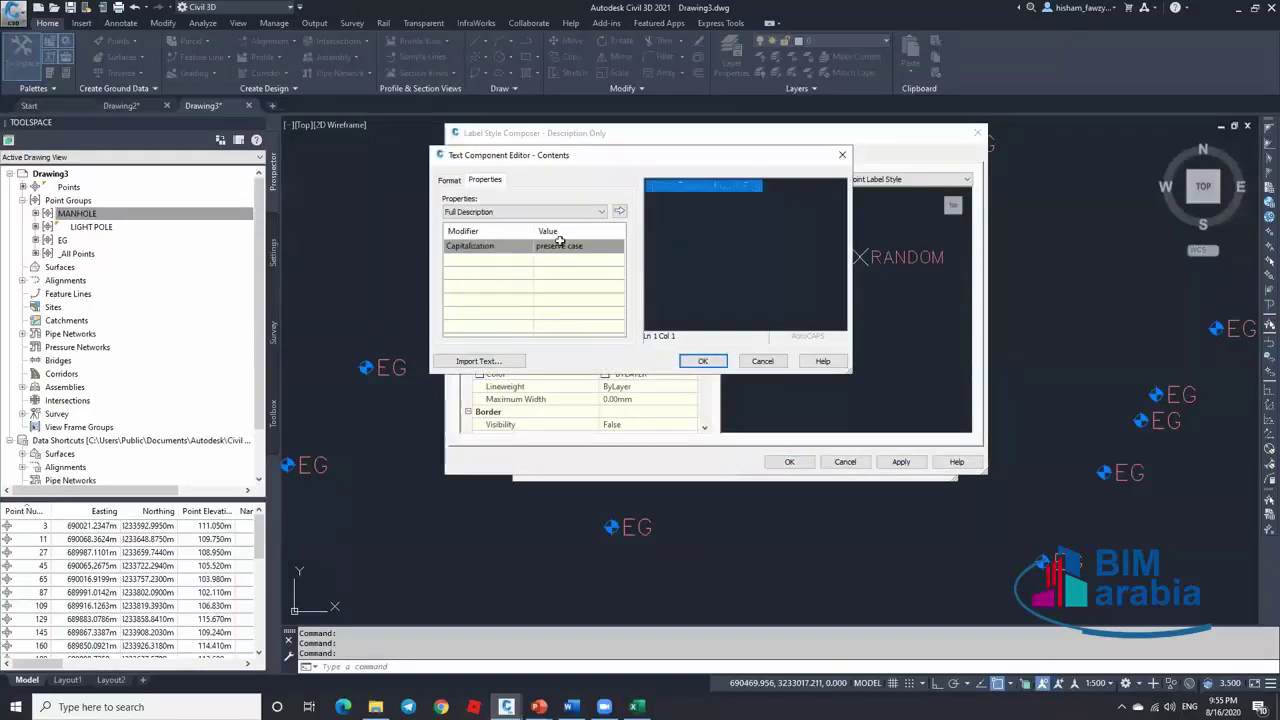
{"action": "left_click", "coordinate": [448, 182]}
{"action": "left_click", "coordinate": [478, 292]}
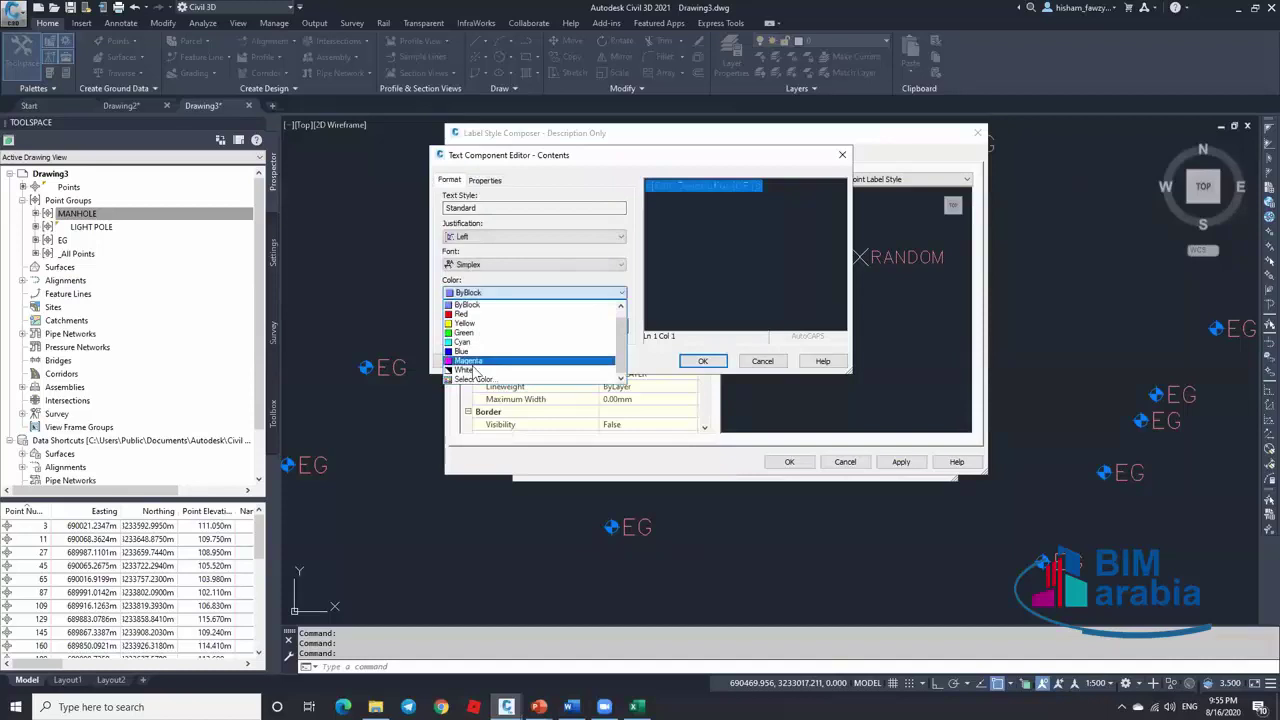
{"action": "left_click", "coordinate": [480, 366]}
{"action": "left_click", "coordinate": [510, 265]}
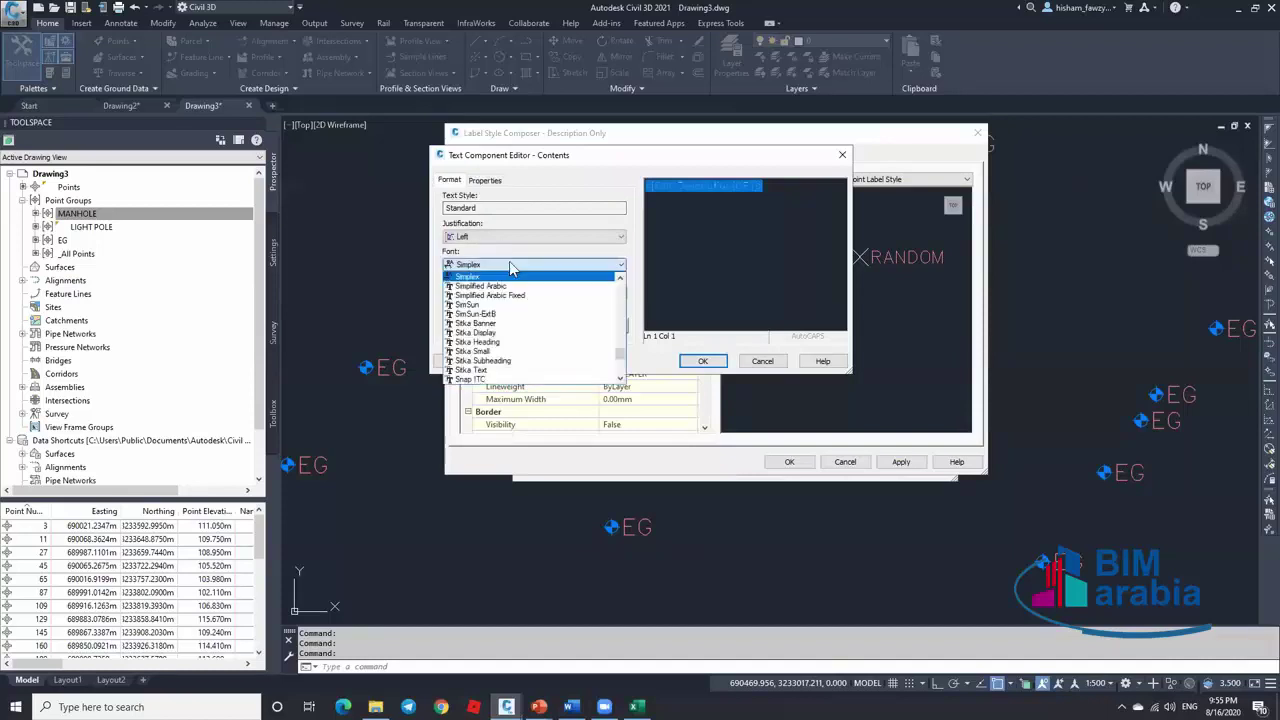
{"action": "key", "text": "t"}
{"action": "left_click", "coordinate": [505, 277]}
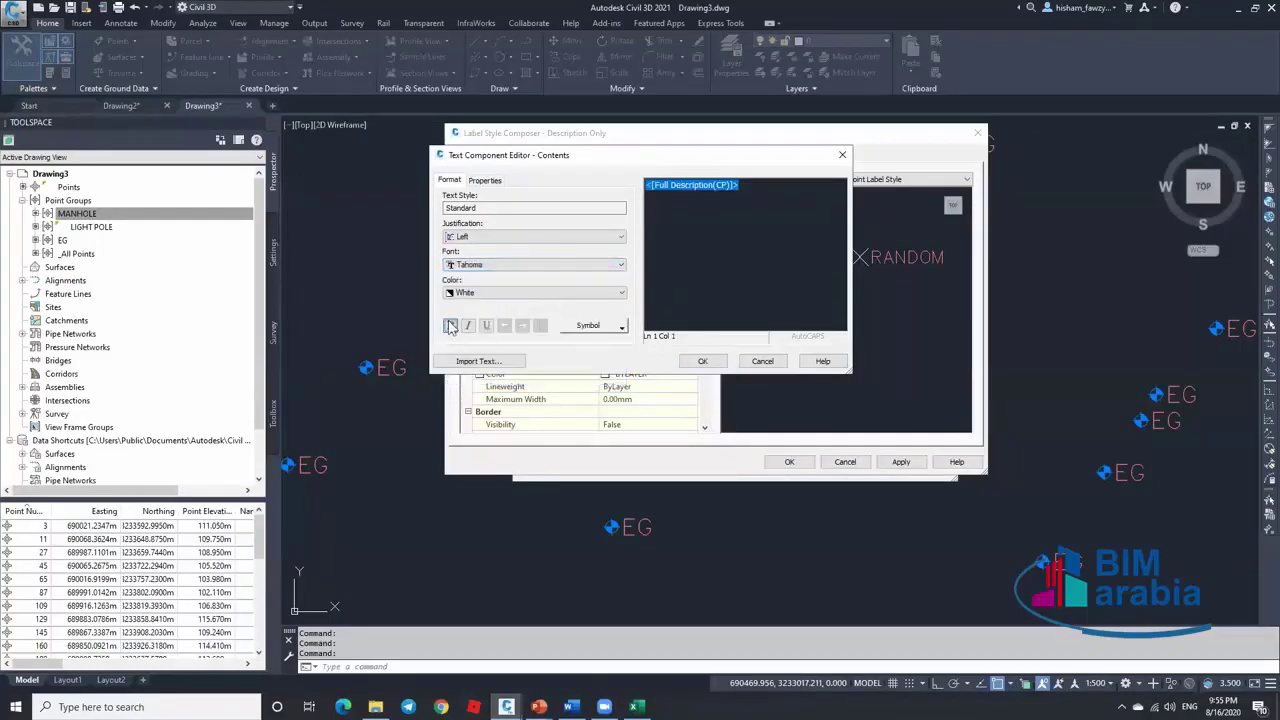
{"action": "left_click", "coordinate": [703, 361]}
{"action": "left_click", "coordinate": [789, 461]}
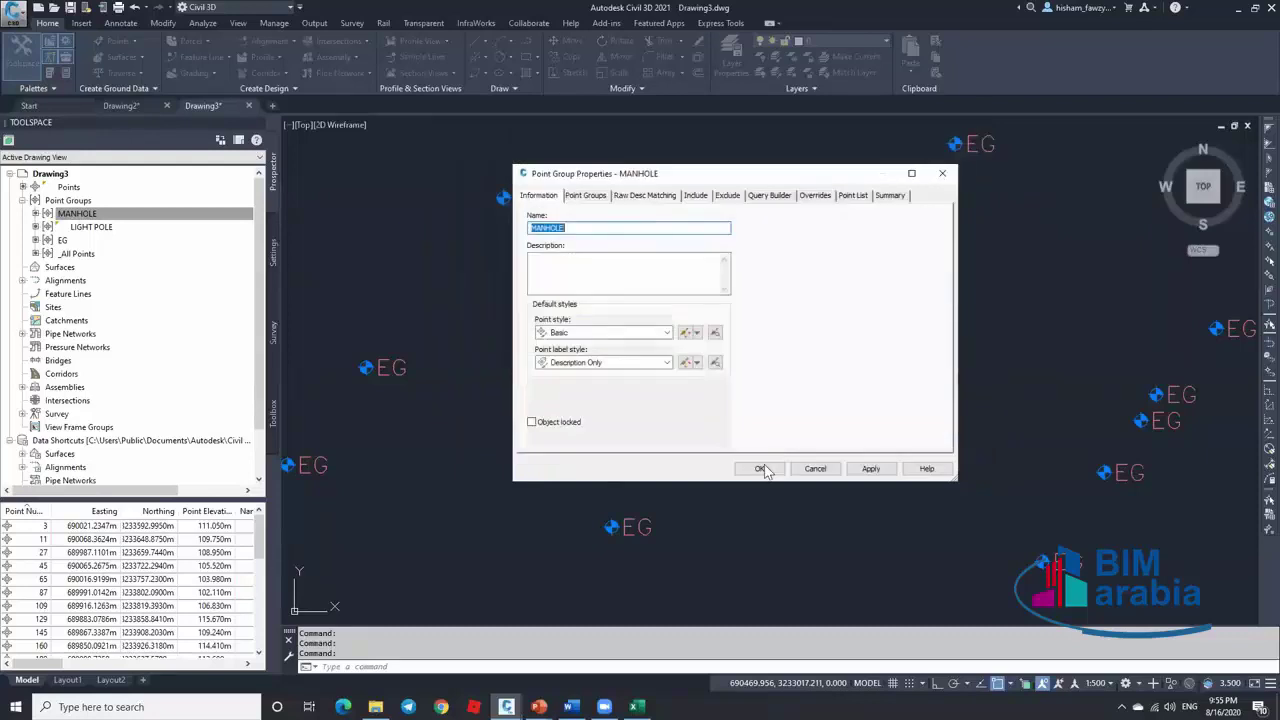
{"action": "left_click", "coordinate": [742, 469]}
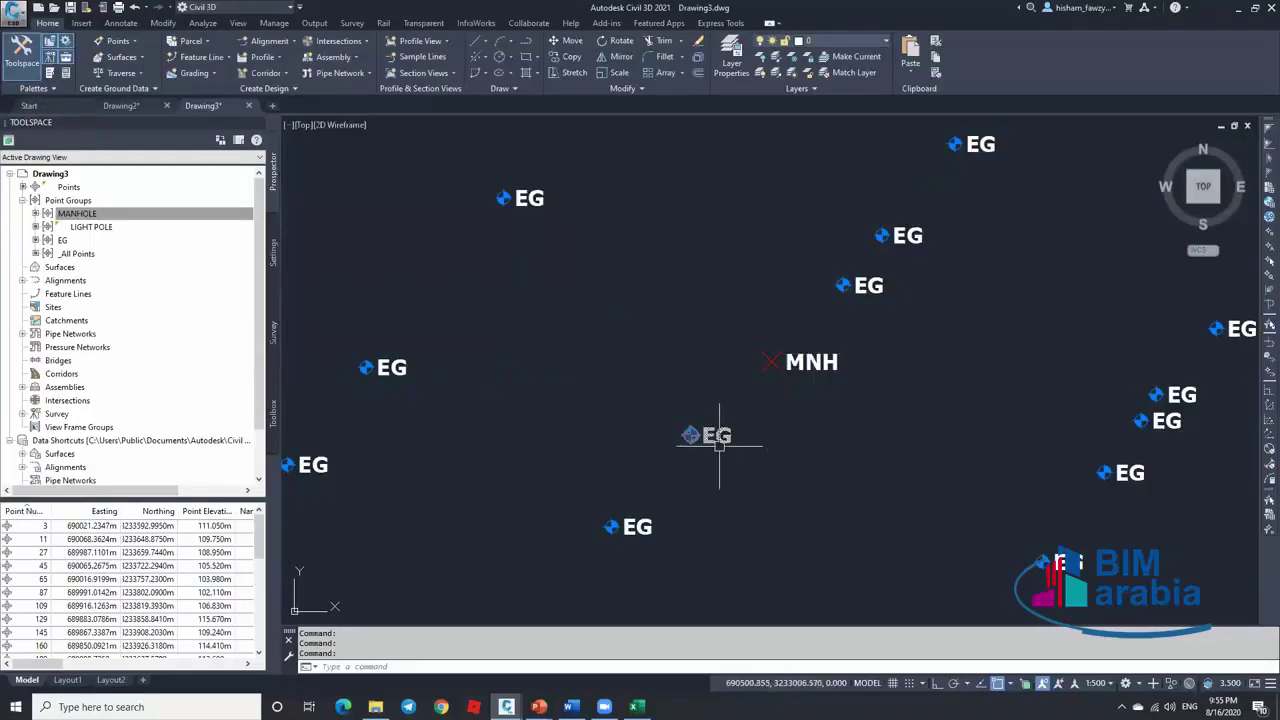
{"action": "left_click", "coordinate": [88, 212]}
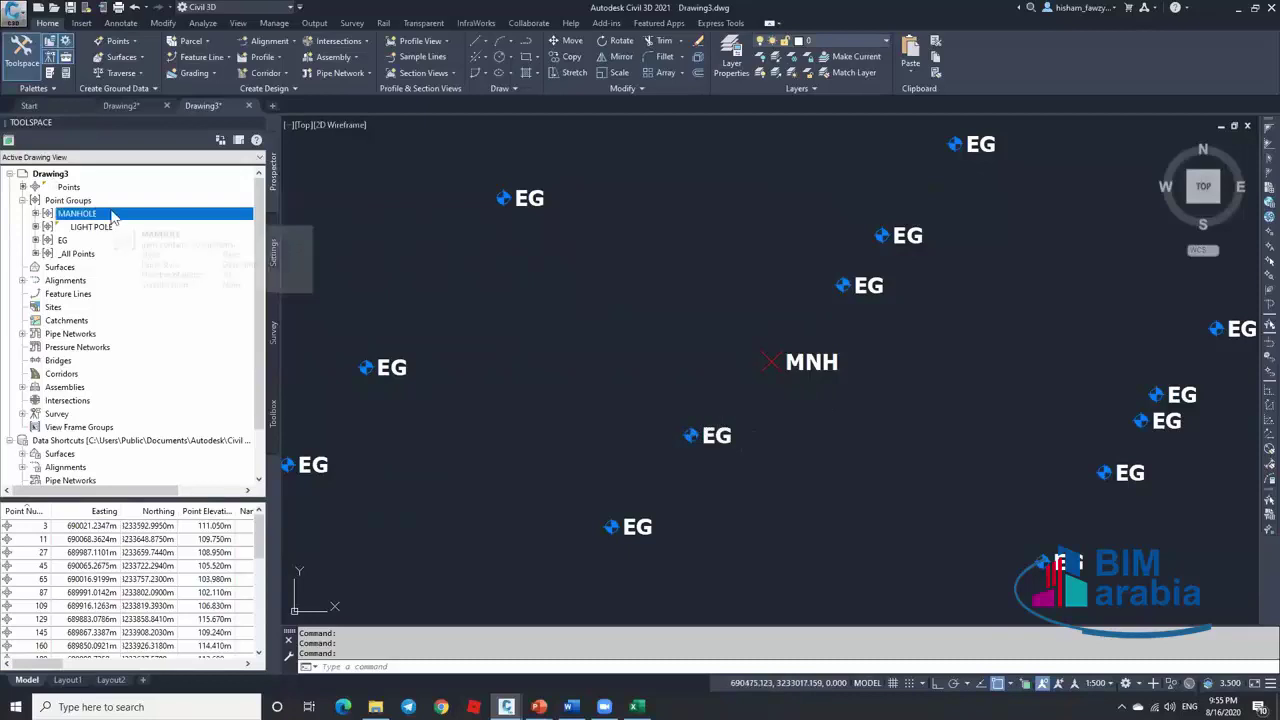
{"action": "left_click", "coordinate": [106, 242]}
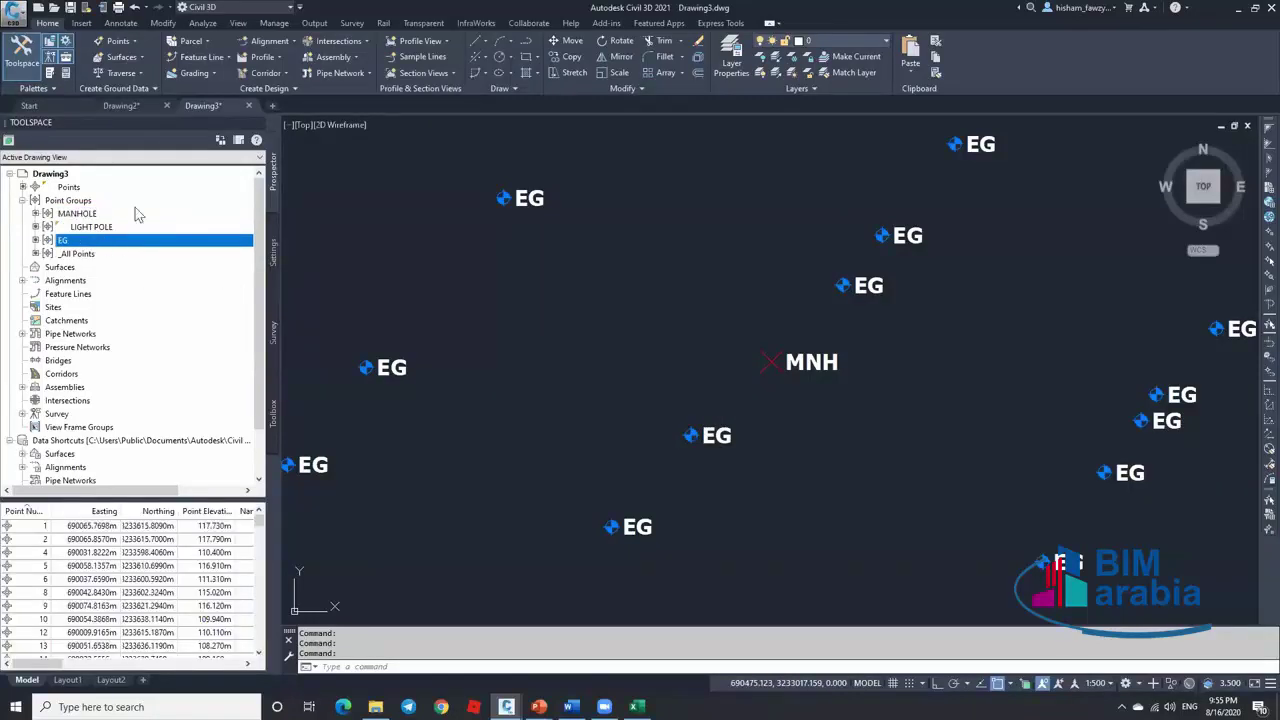
{"action": "right_click", "coordinate": [136, 208]}
{"action": "left_click", "coordinate": [190, 217]}
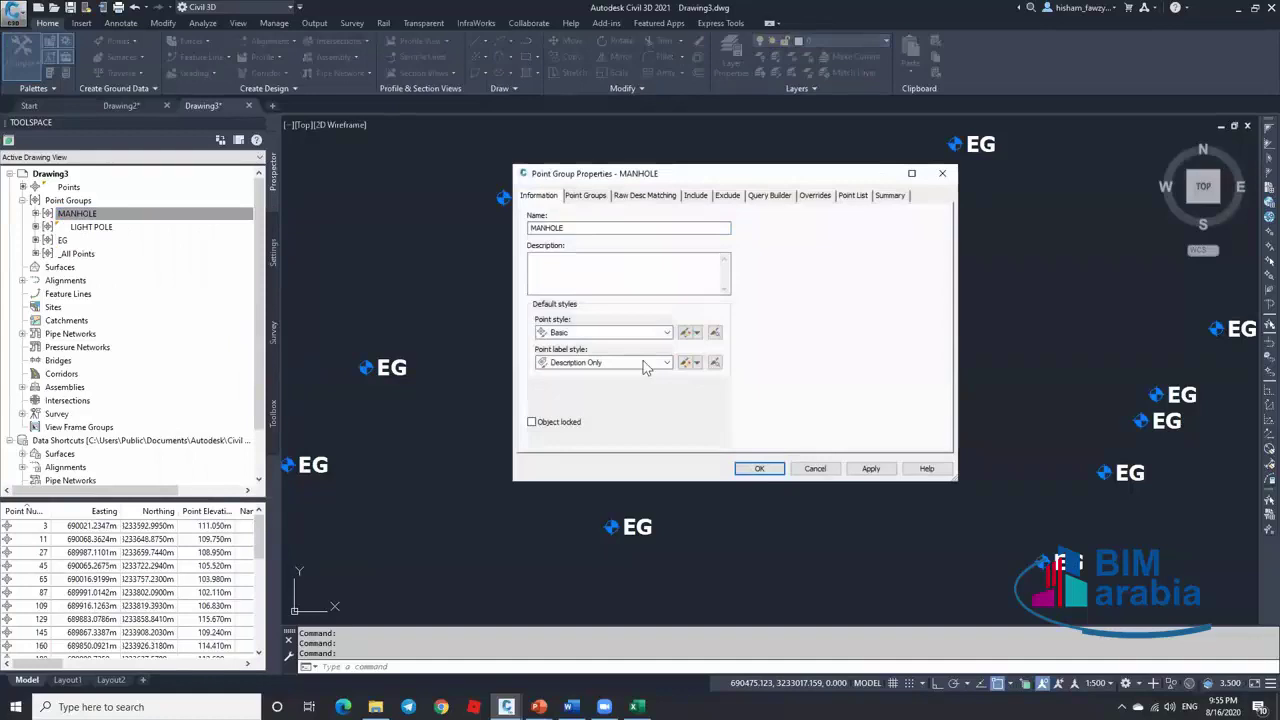
{"action": "left_click", "coordinate": [645, 363]}
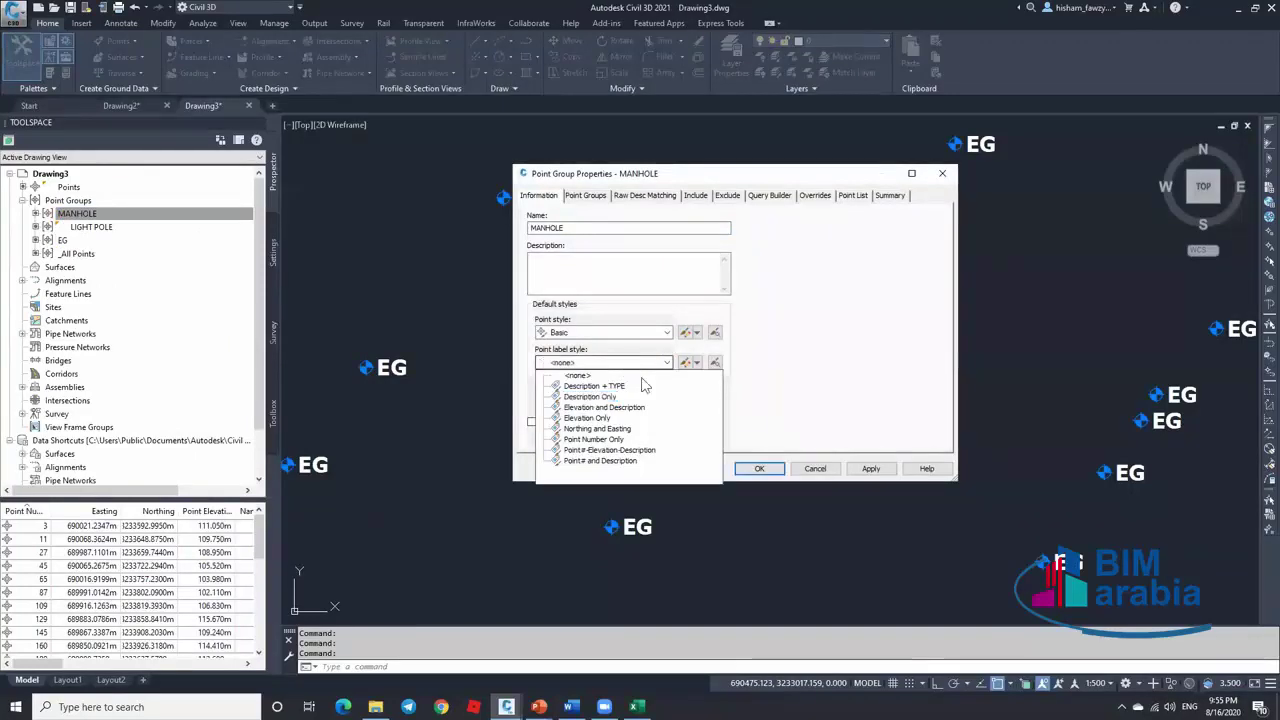
{"action": "left_click", "coordinate": [592, 396]}
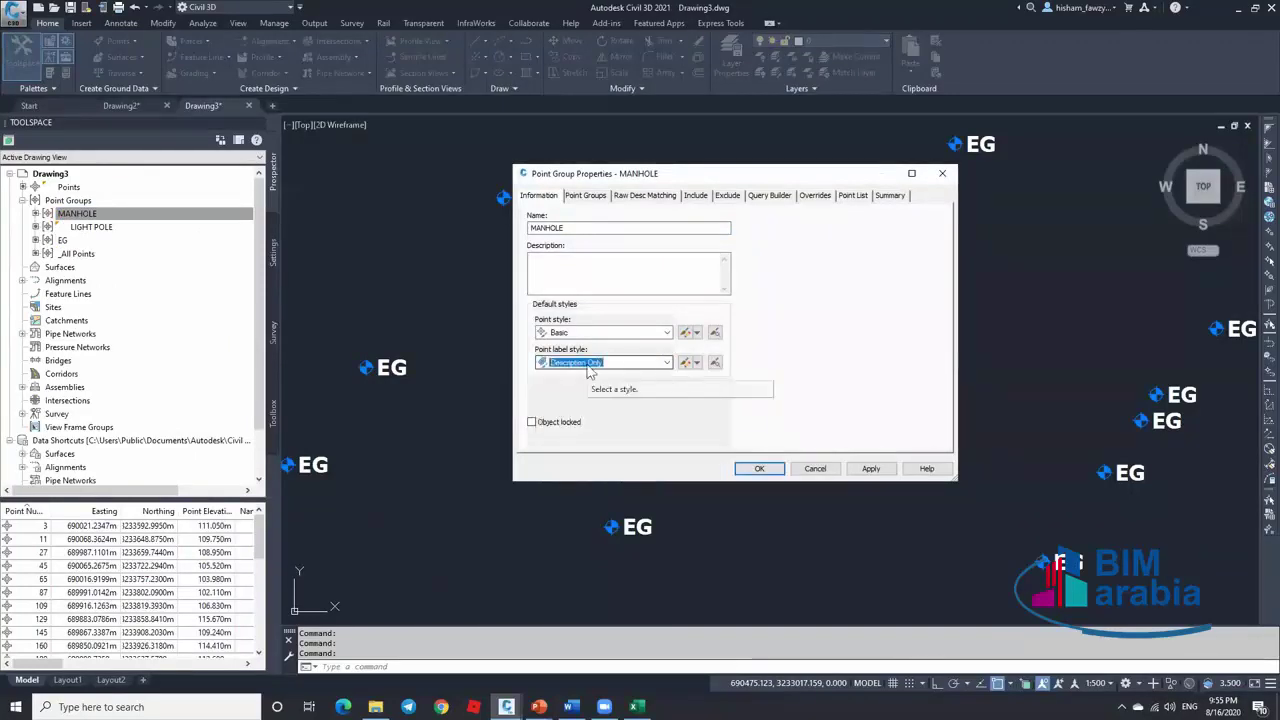
{"action": "key", "text": "Return"}
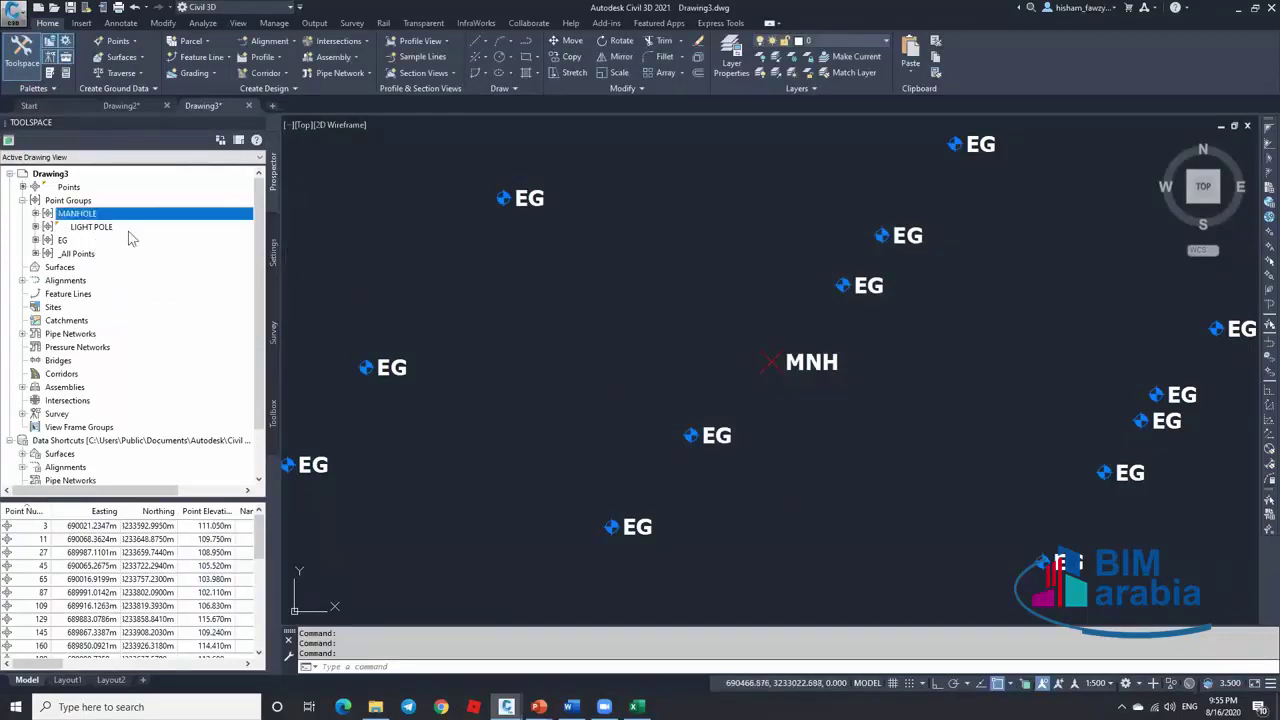
{"action": "mouse_move", "coordinate": [130, 237]}
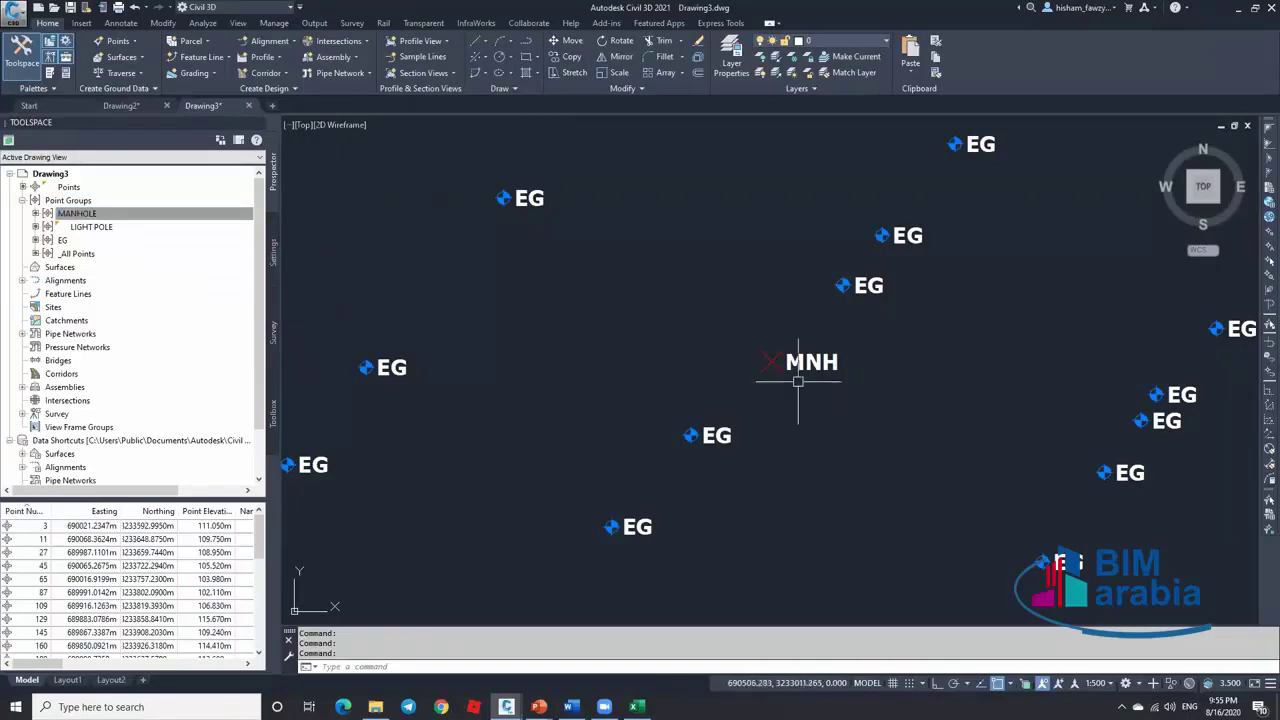
{"action": "right_click", "coordinate": [168, 216]}
{"action": "left_click", "coordinate": [181, 225]}
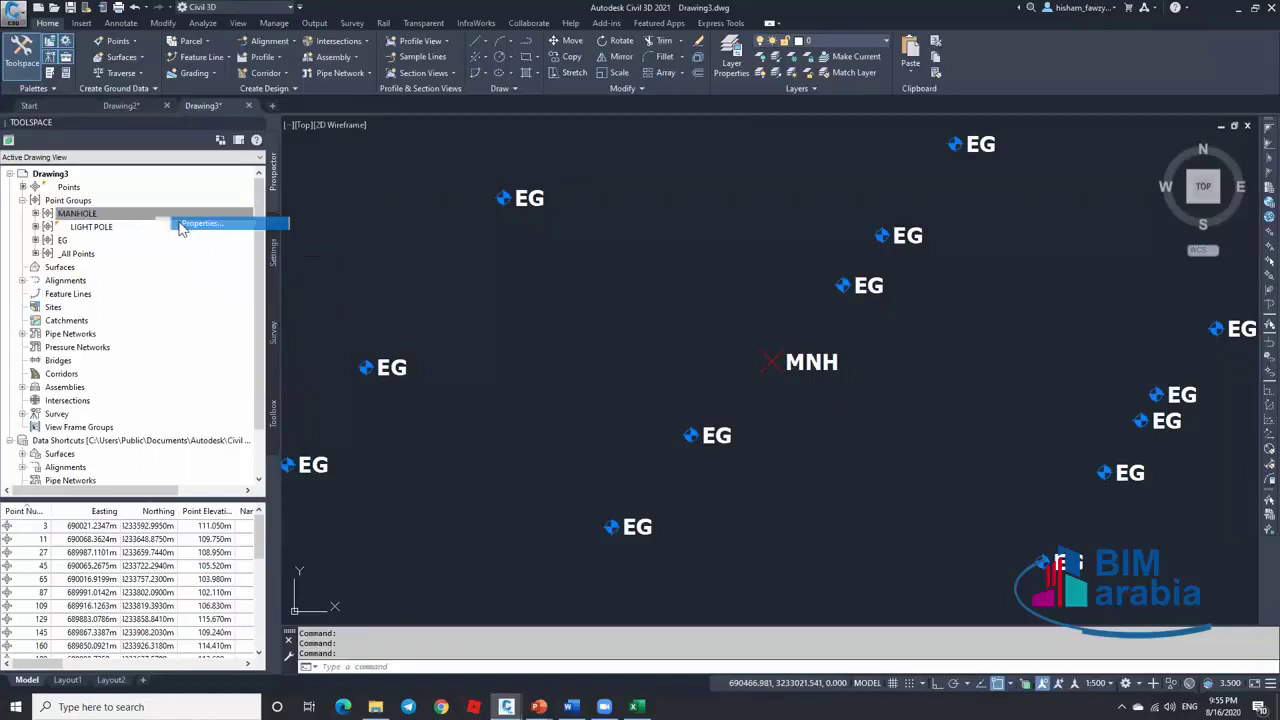
{"action": "left_click", "coordinate": [627, 368]}
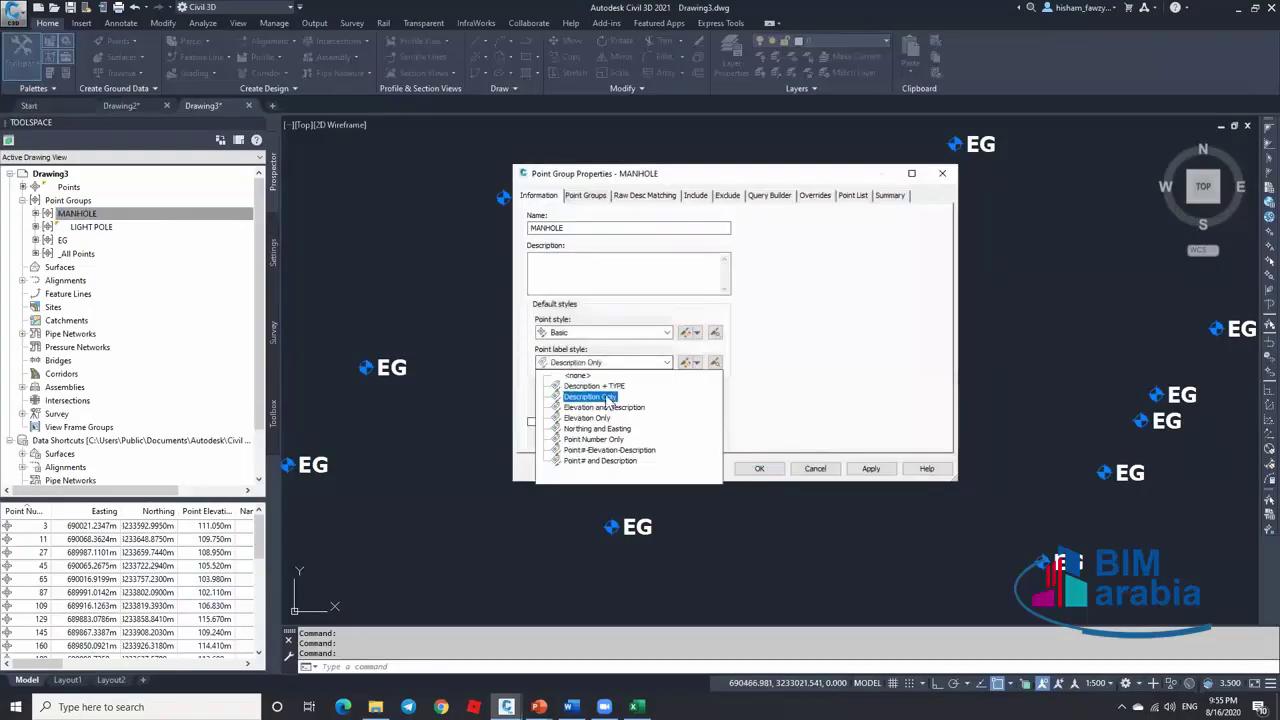
{"action": "left_click", "coordinate": [607, 397]}
{"action": "left_click", "coordinate": [759, 468]}
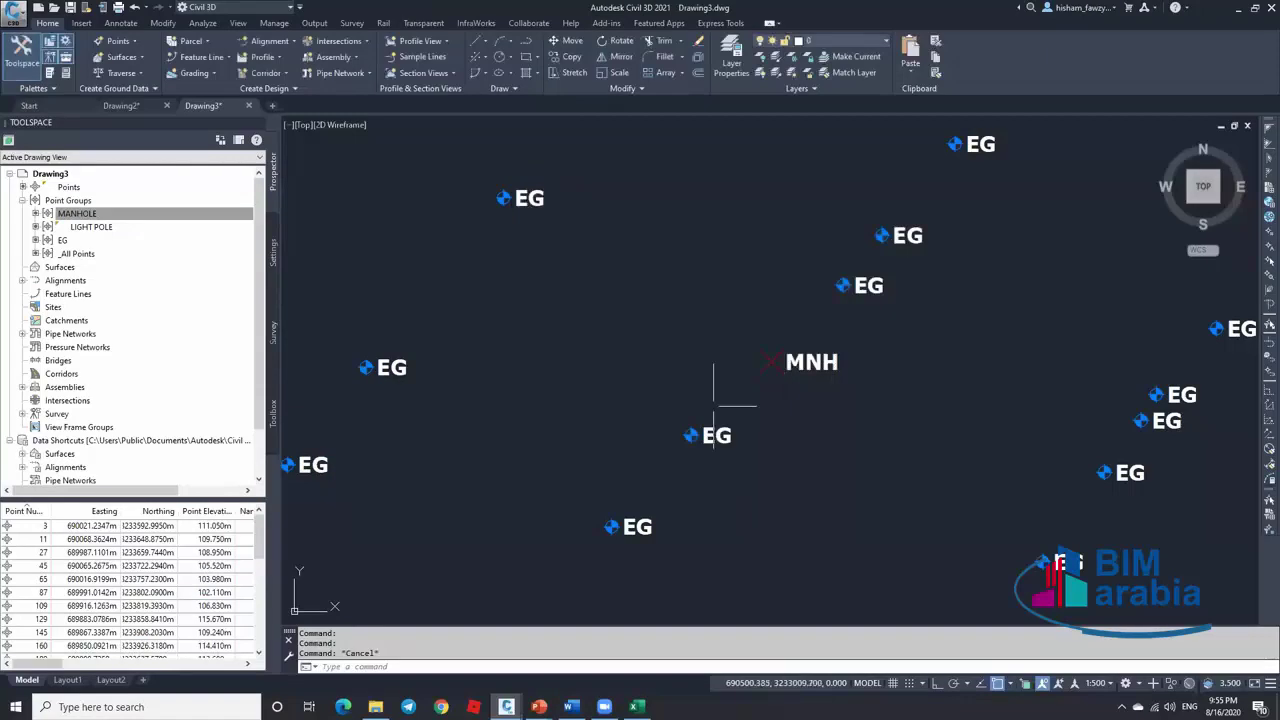
{"action": "right_click", "coordinate": [115, 241]}
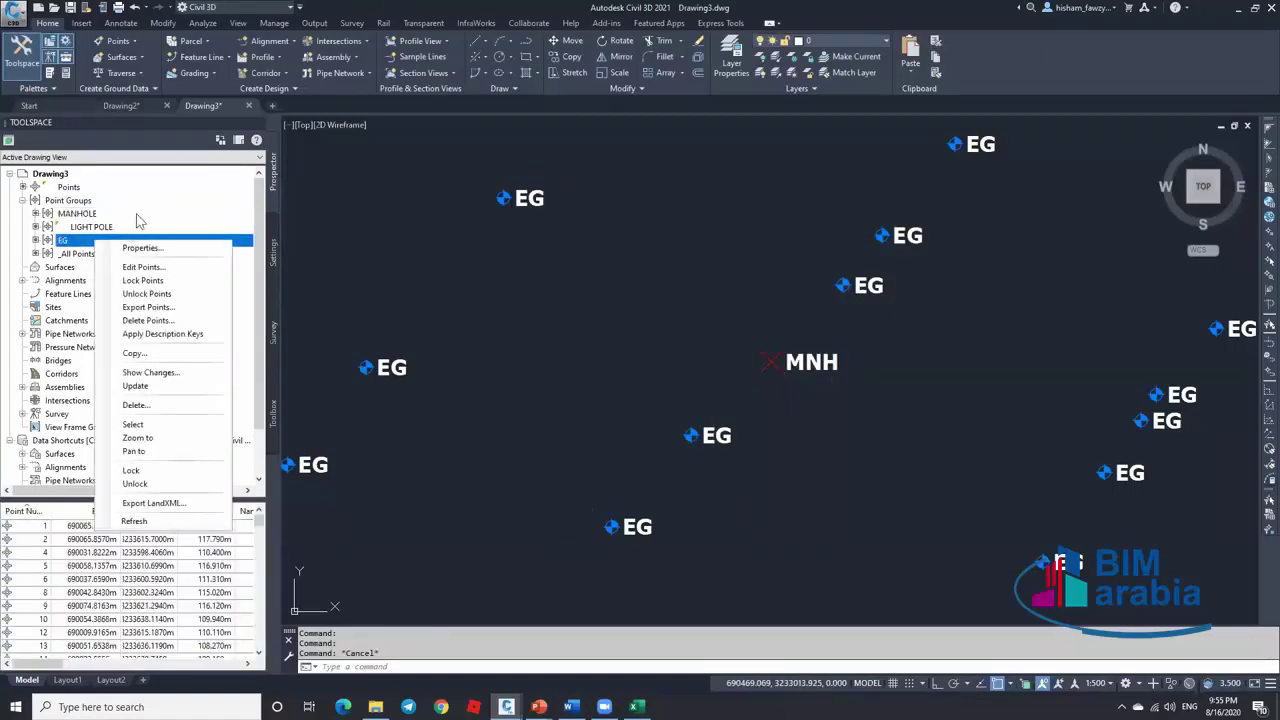
{"action": "left_click", "coordinate": [96, 215]}
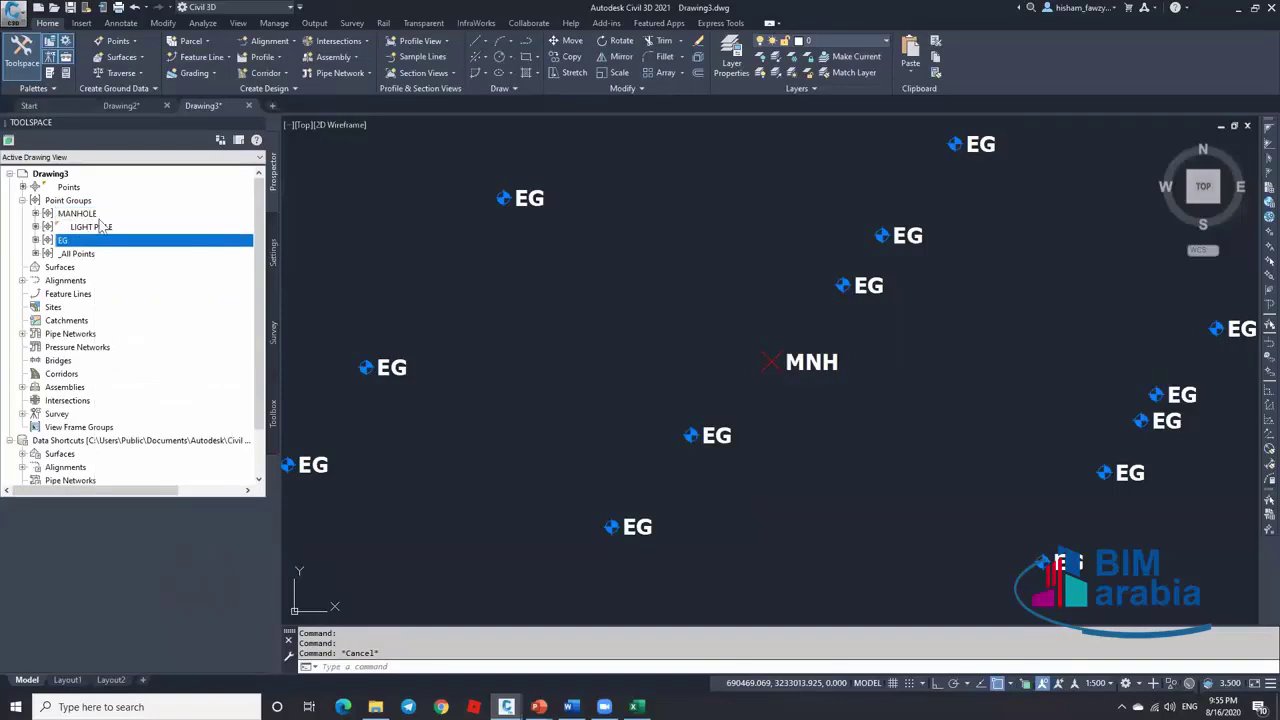
{"action": "left_click", "coordinate": [104, 243]}
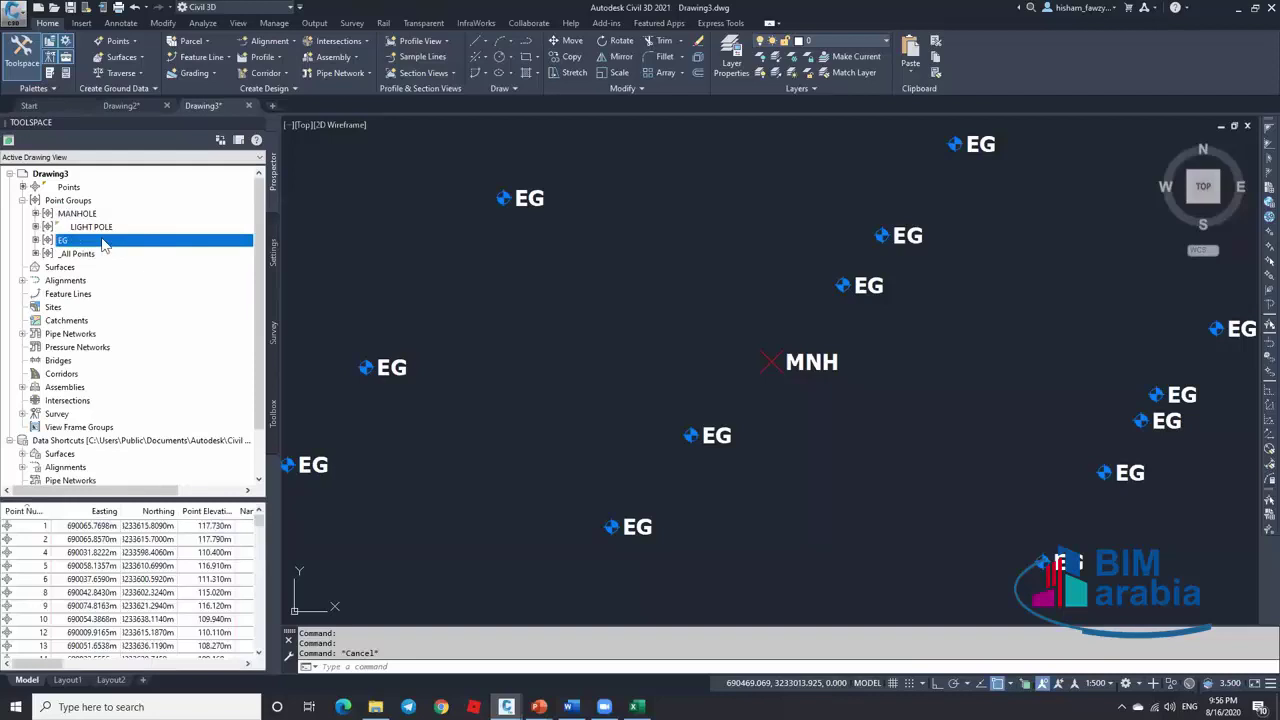
{"action": "left_click", "coordinate": [610, 640]}
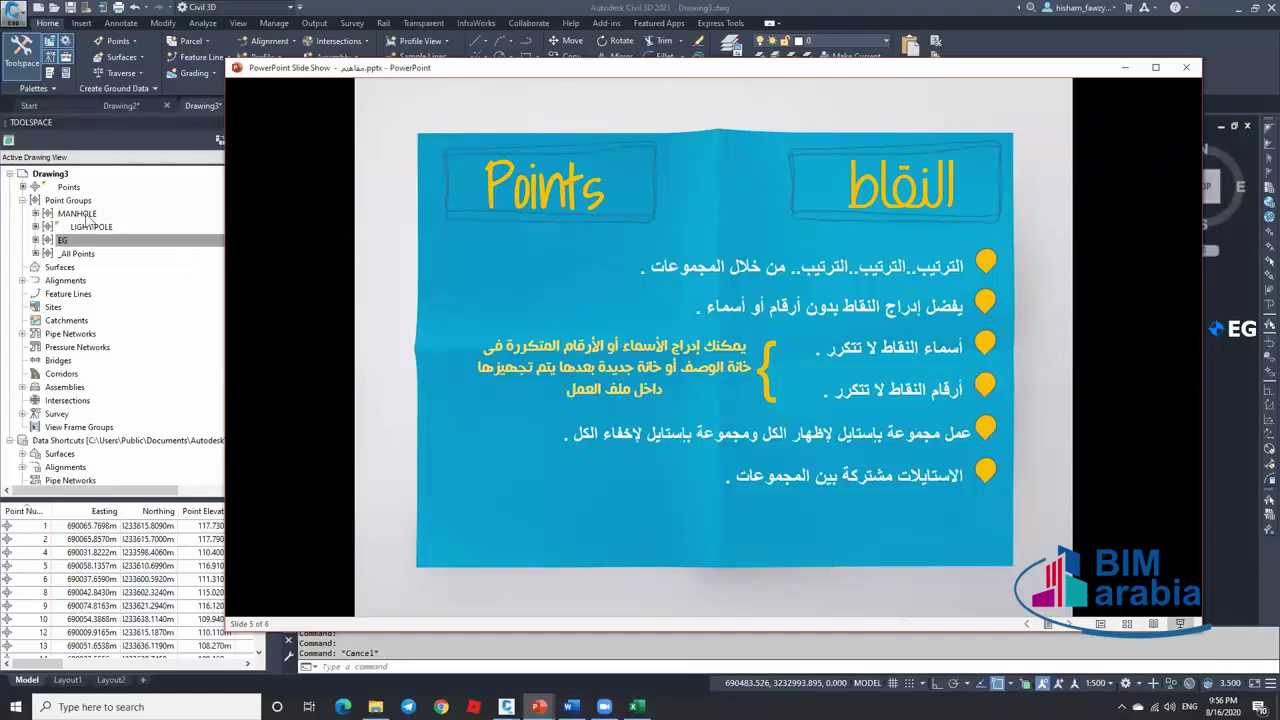
{"action": "left_click", "coordinate": [843, 393]}
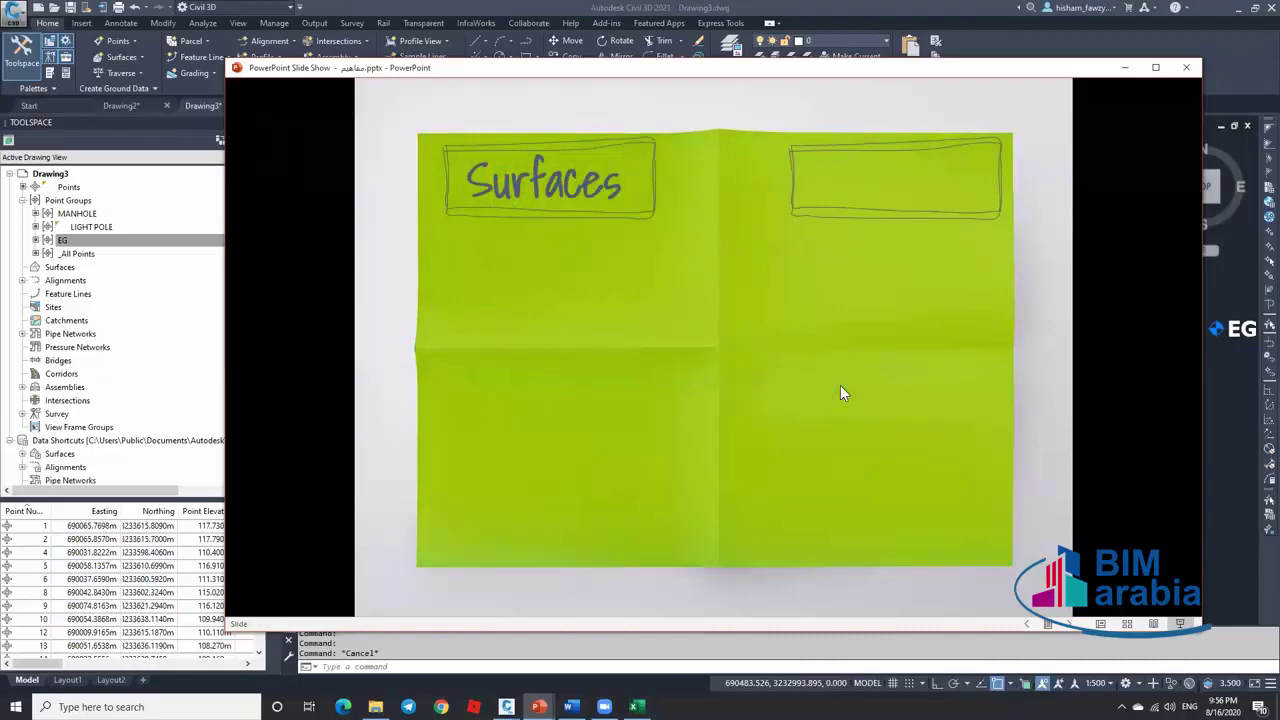
{"action": "key", "text": "Left"}
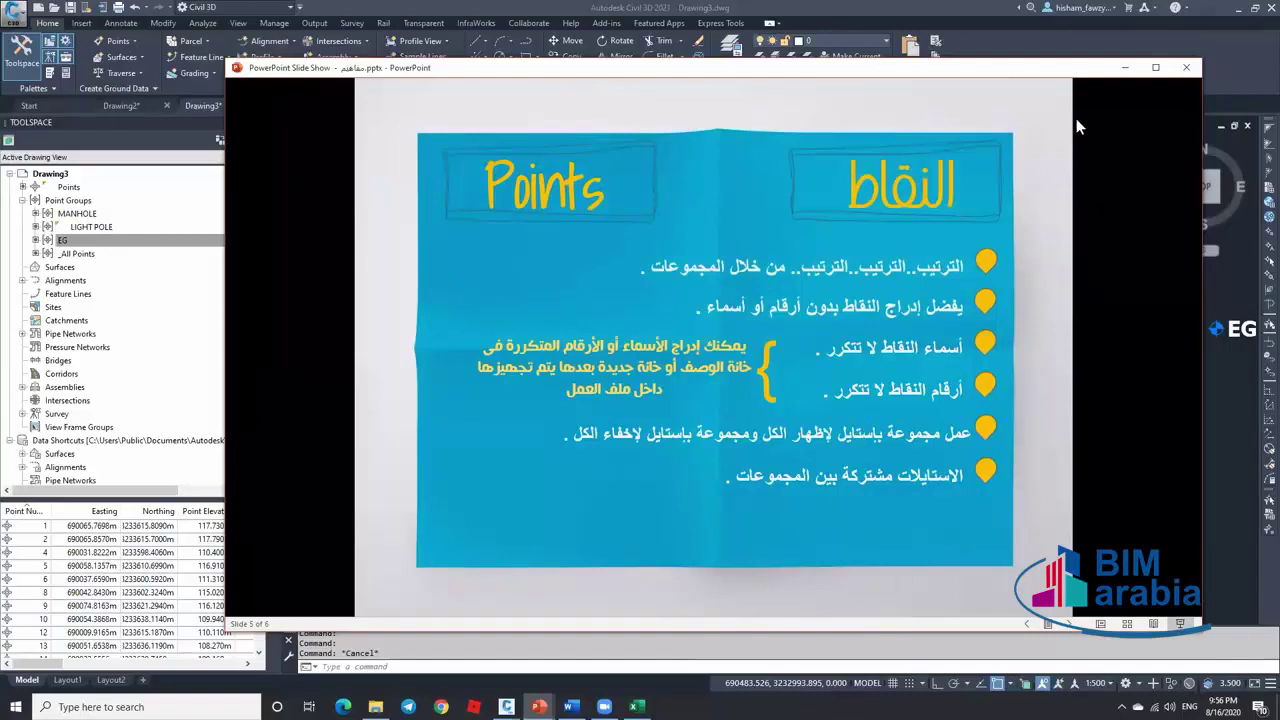
{"action": "left_click", "coordinate": [1124, 67]}
{"action": "scroll", "coordinate": [702, 270], "scroll_direction": "down", "scroll_amount": 1}
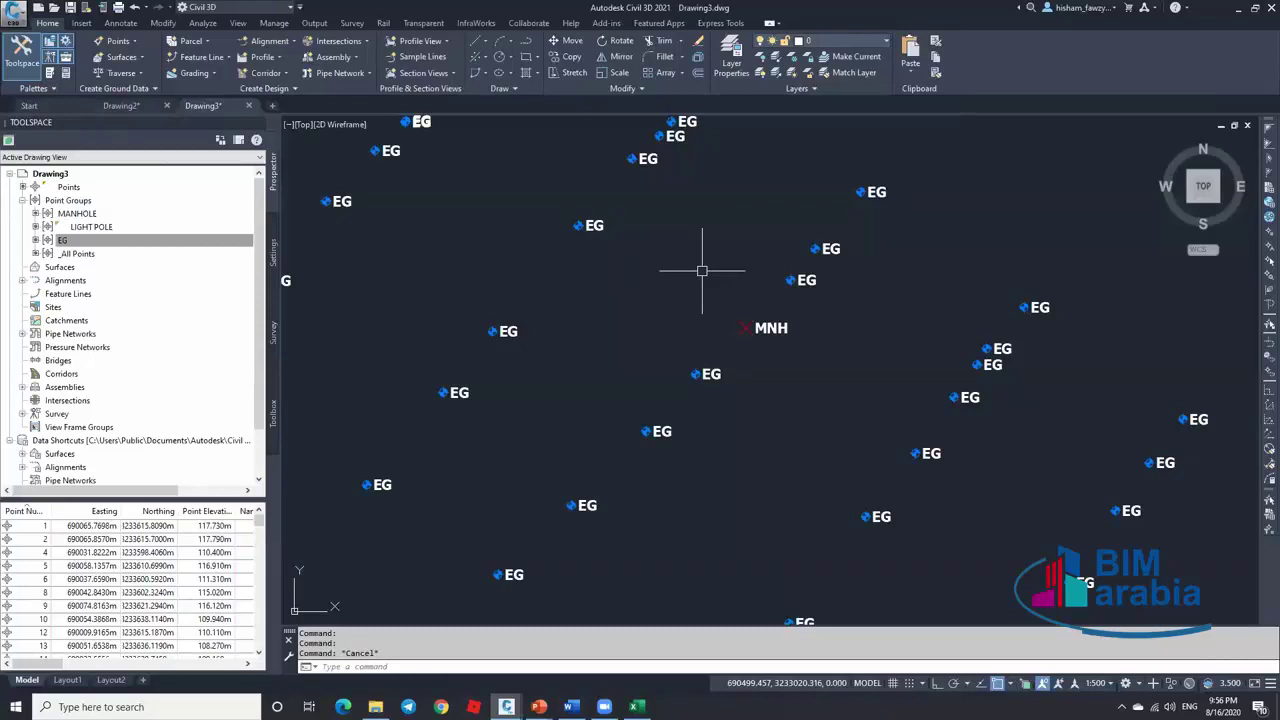
{"action": "scroll", "coordinate": [702, 270], "scroll_direction": "down", "scroll_amount": 5}
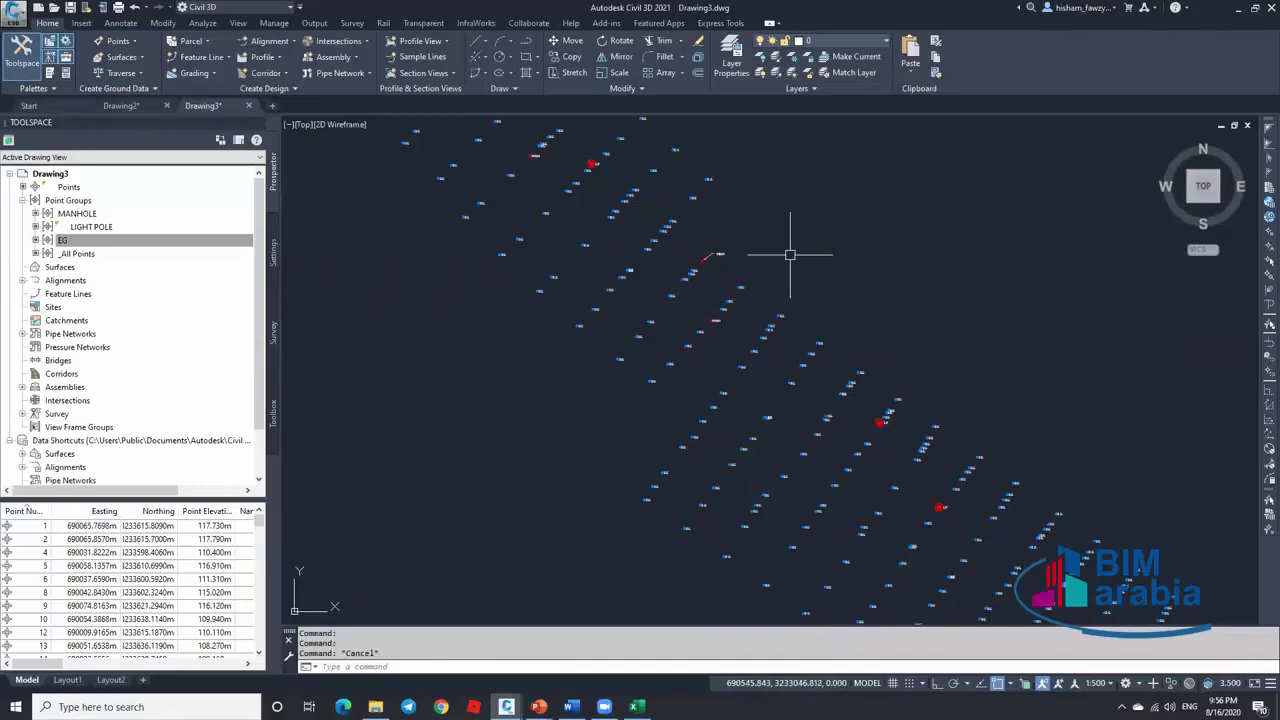
{"action": "scroll", "coordinate": [766, 257], "scroll_direction": "down", "scroll_amount": 3}
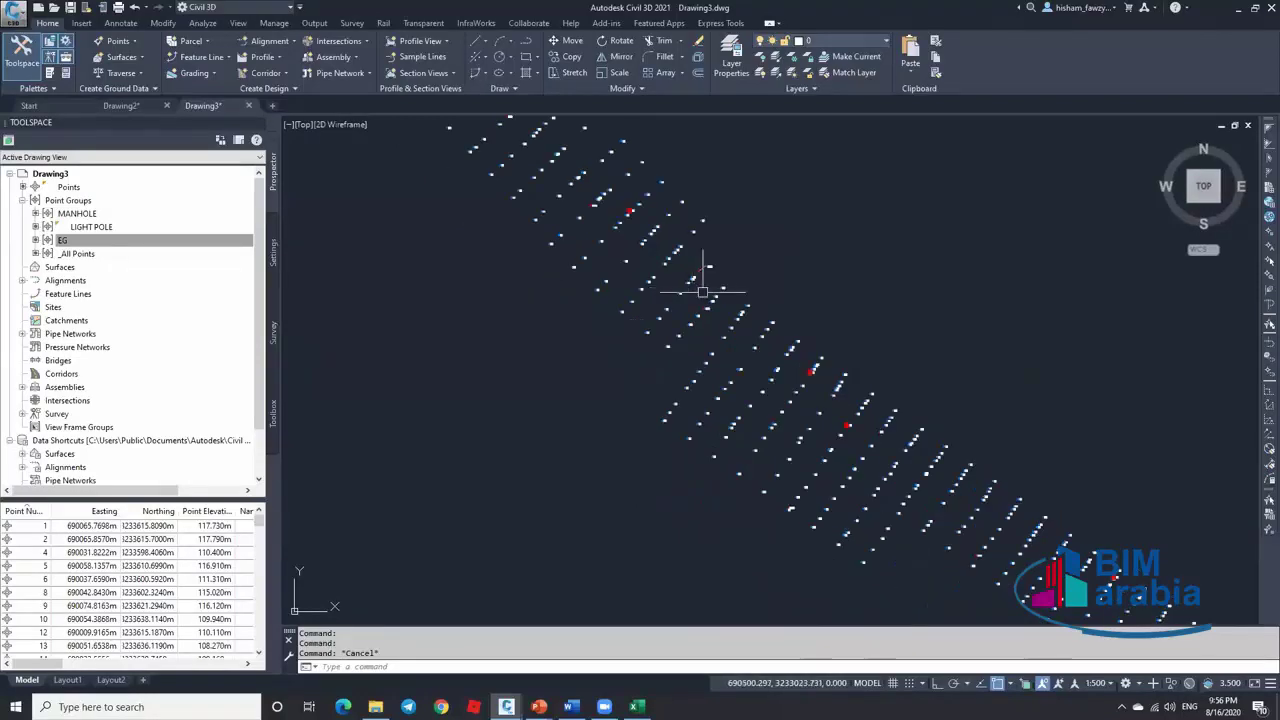
{"action": "scroll", "coordinate": [735, 262], "scroll_direction": "up", "scroll_amount": 2}
{"action": "scroll", "coordinate": [733, 265], "scroll_direction": "up", "scroll_amount": 2}
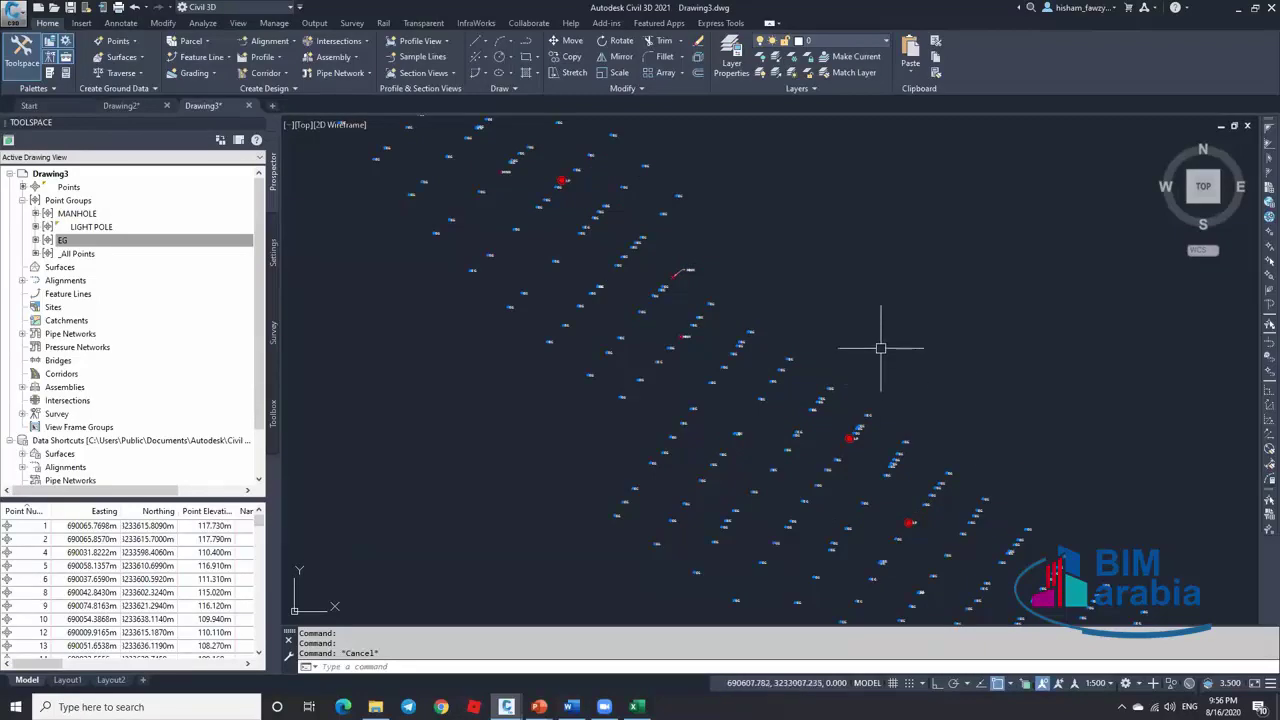
{"action": "scroll", "coordinate": [883, 349], "scroll_direction": "down", "scroll_amount": 2}
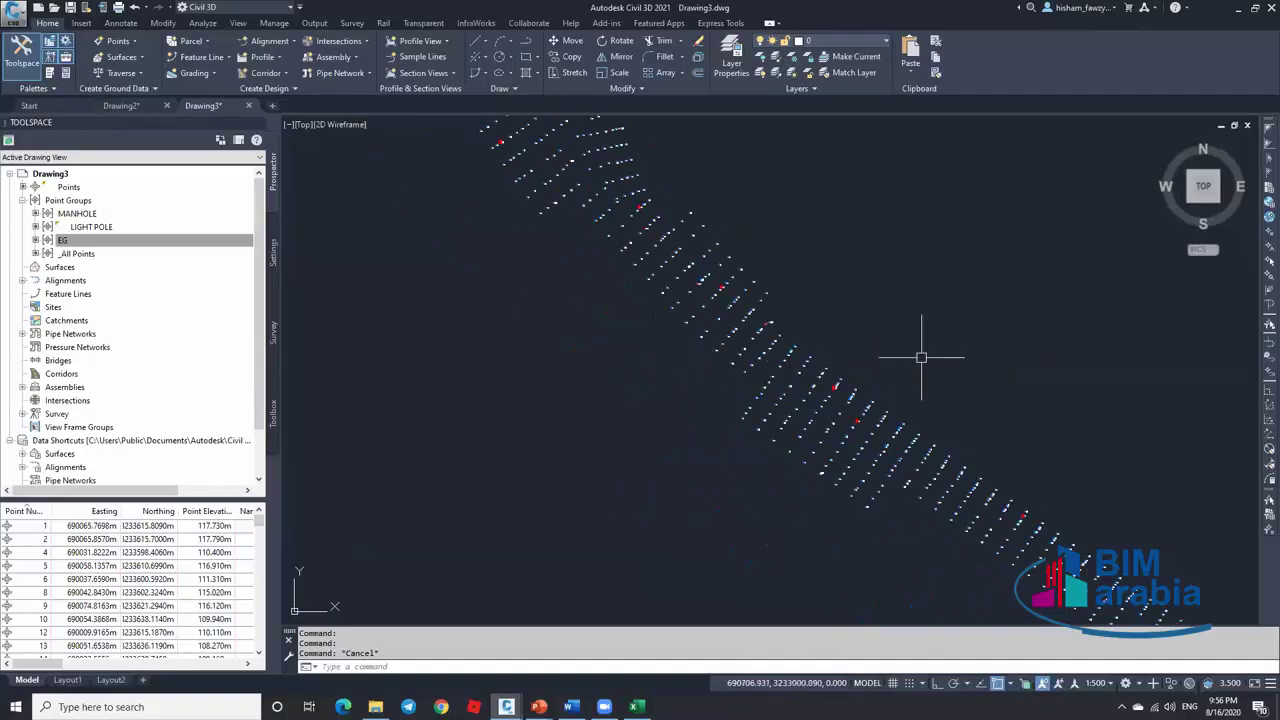
{"action": "scroll", "coordinate": [771, 380], "scroll_direction": "down", "scroll_amount": 2}
{"action": "scroll", "coordinate": [790, 372], "scroll_direction": "up", "scroll_amount": 2}
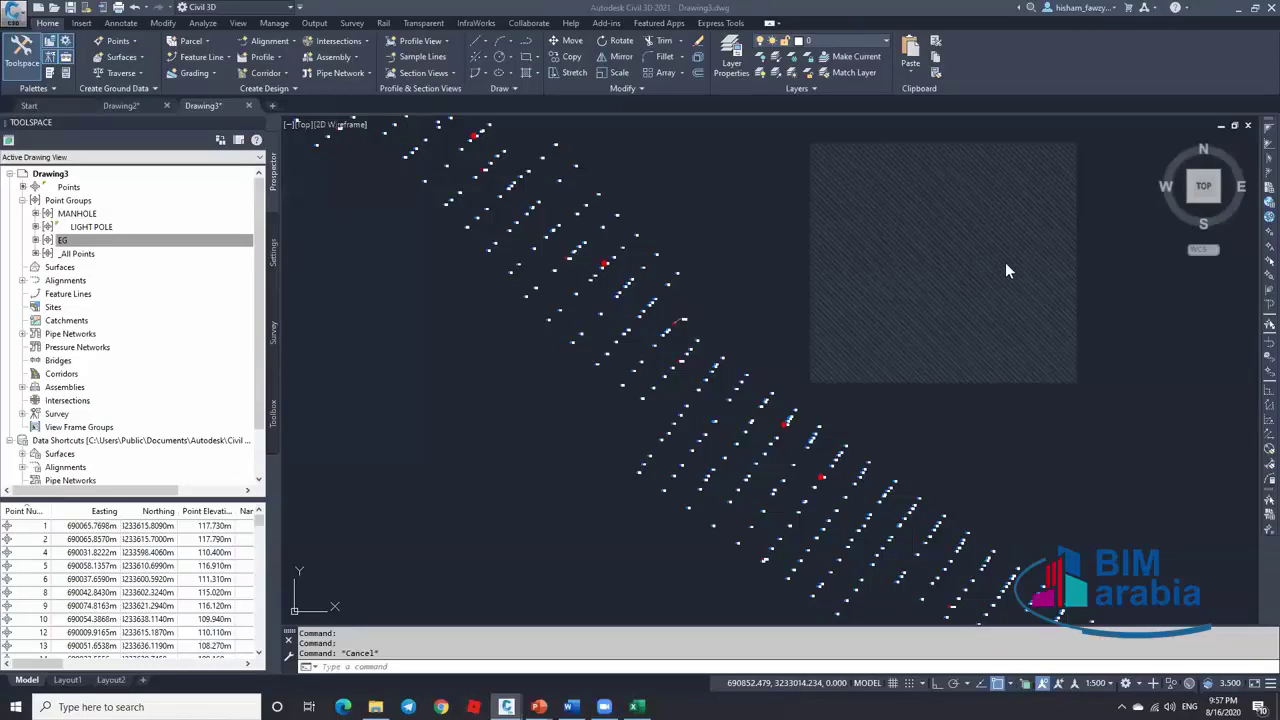
{"action": "key", "text": "XF86AudioRaiseVolume"}
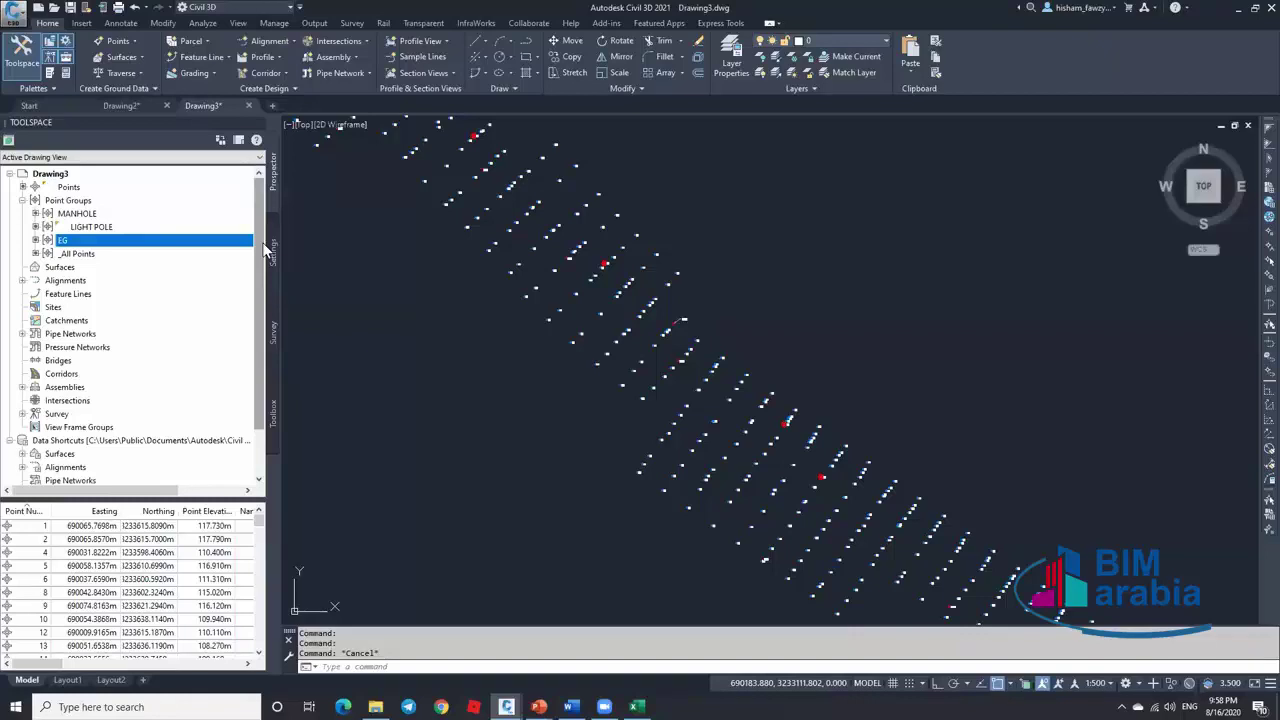
Check the MANHOLE point group properties without changes, then zoom in on the manholes
{"action": "right_click", "coordinate": [123, 215]}
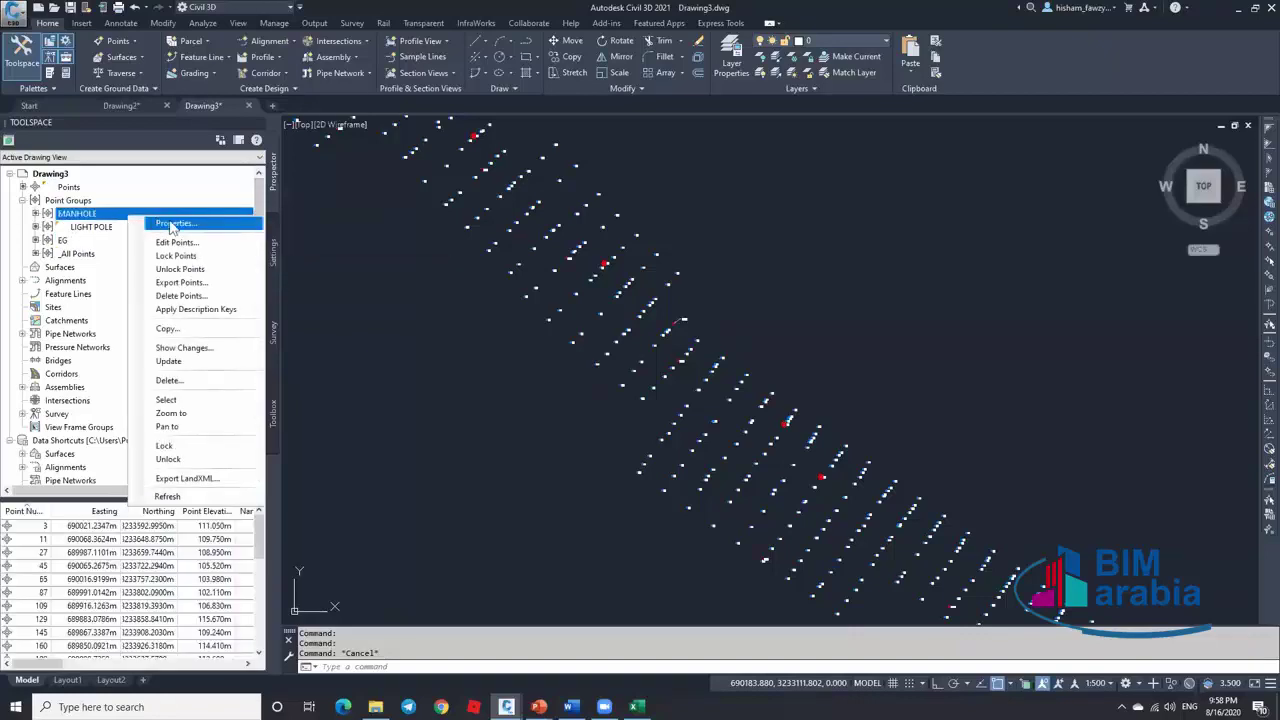
{"action": "left_click", "coordinate": [179, 226]}
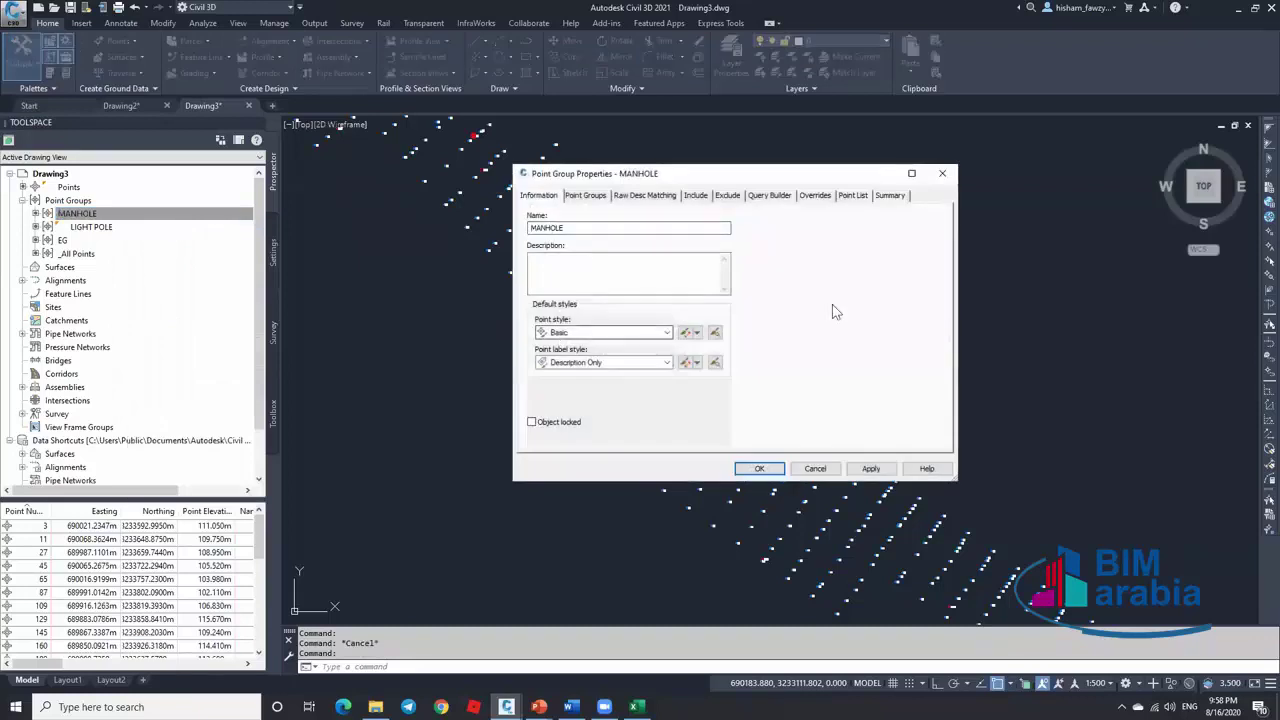
{"action": "left_click", "coordinate": [815, 468]}
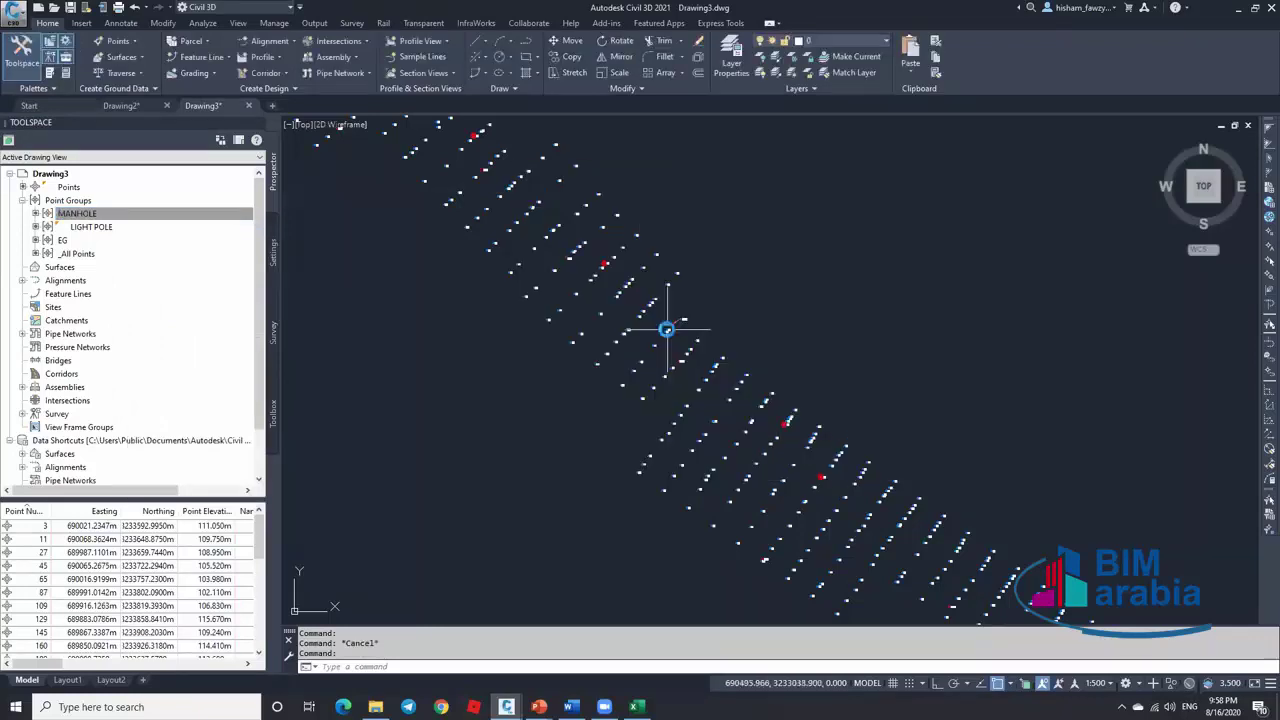
{"action": "scroll", "coordinate": [670, 330], "scroll_direction": "up", "scroll_amount": 3}
{"action": "scroll", "coordinate": [829, 360], "scroll_direction": "down", "scroll_amount": 1}
{"action": "scroll", "coordinate": [900, 395], "scroll_direction": "up", "scroll_amount": 1}
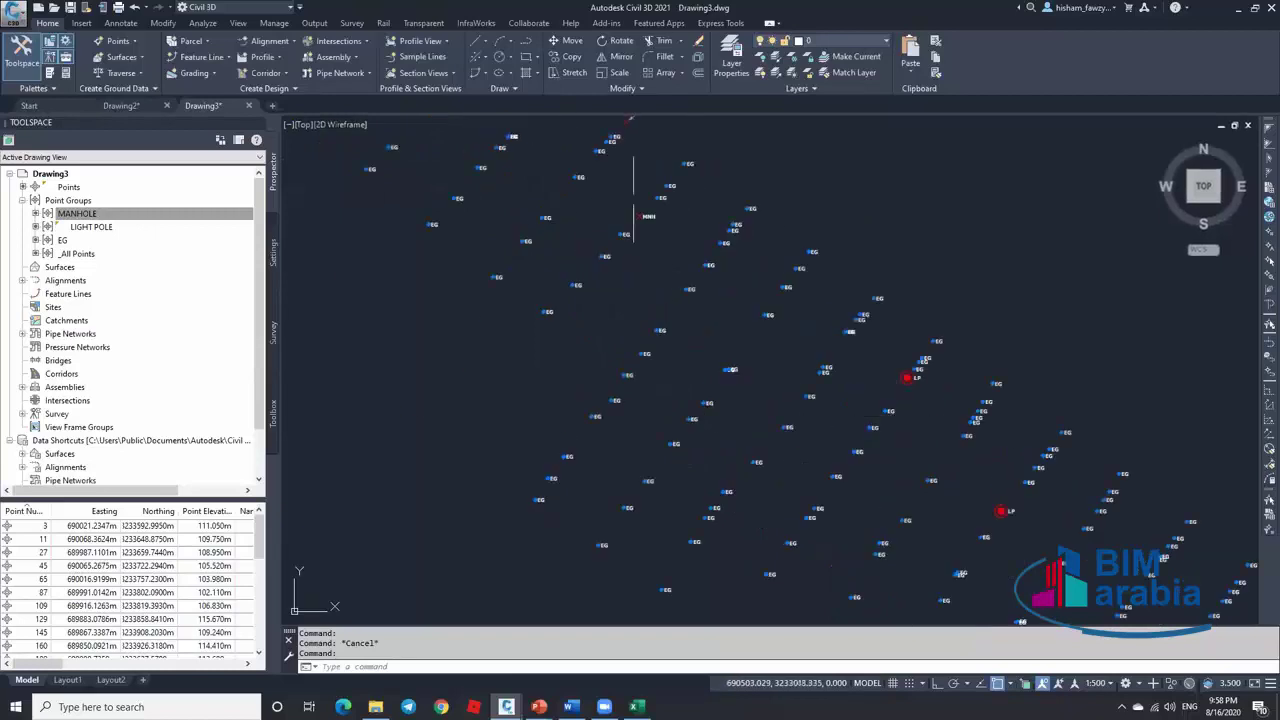
{"action": "scroll", "coordinate": [655, 235], "scroll_direction": "up", "scroll_amount": 8}
Assign the Gas Valve style to the selected MNH point in Properties, then deselect it
{"action": "left_click", "coordinate": [660, 245]}
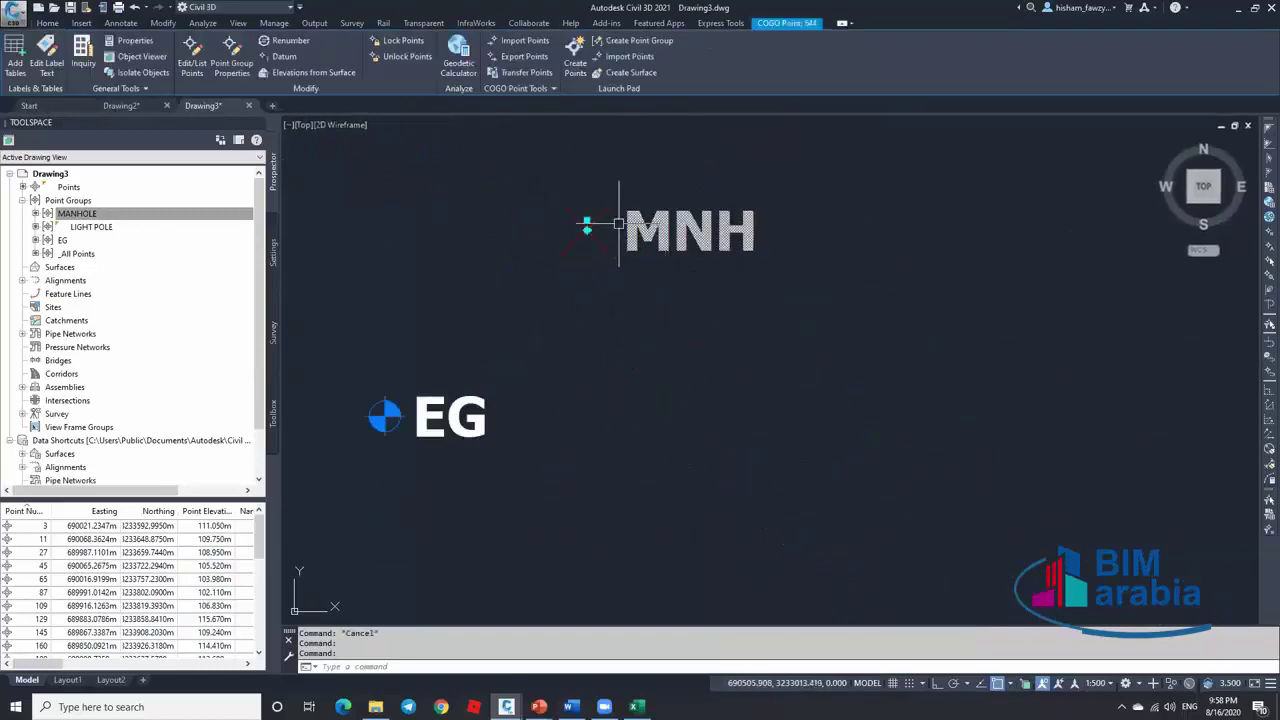
{"action": "key", "text": "ctrl+1"}
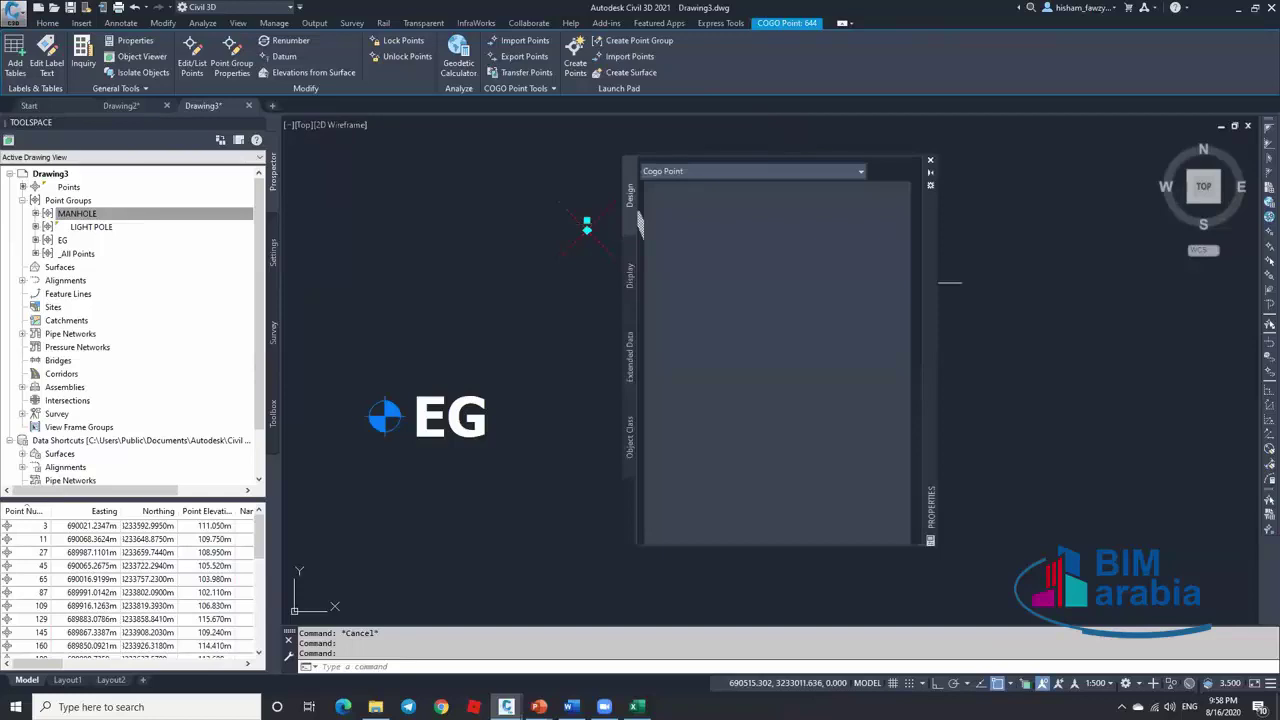
{"action": "left_click_drag", "start_coordinate": [926, 227], "coordinate": [1109, 213]}
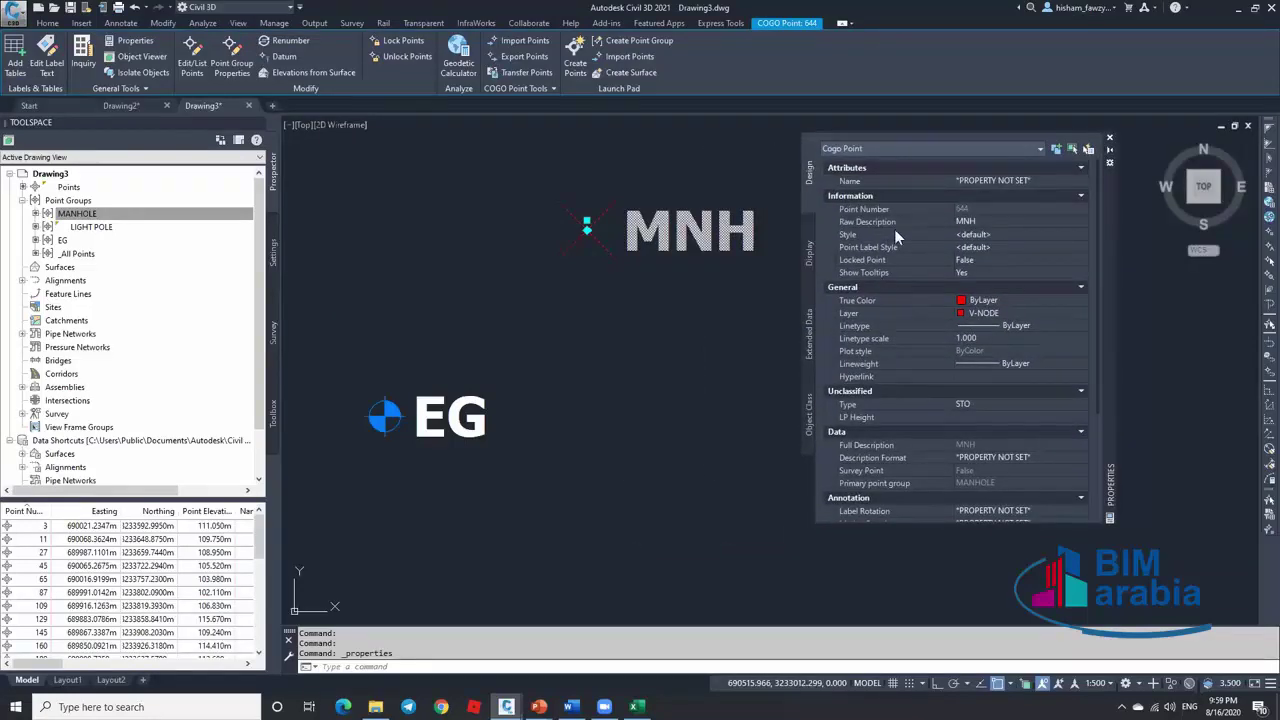
{"action": "left_click", "coordinate": [1005, 236]}
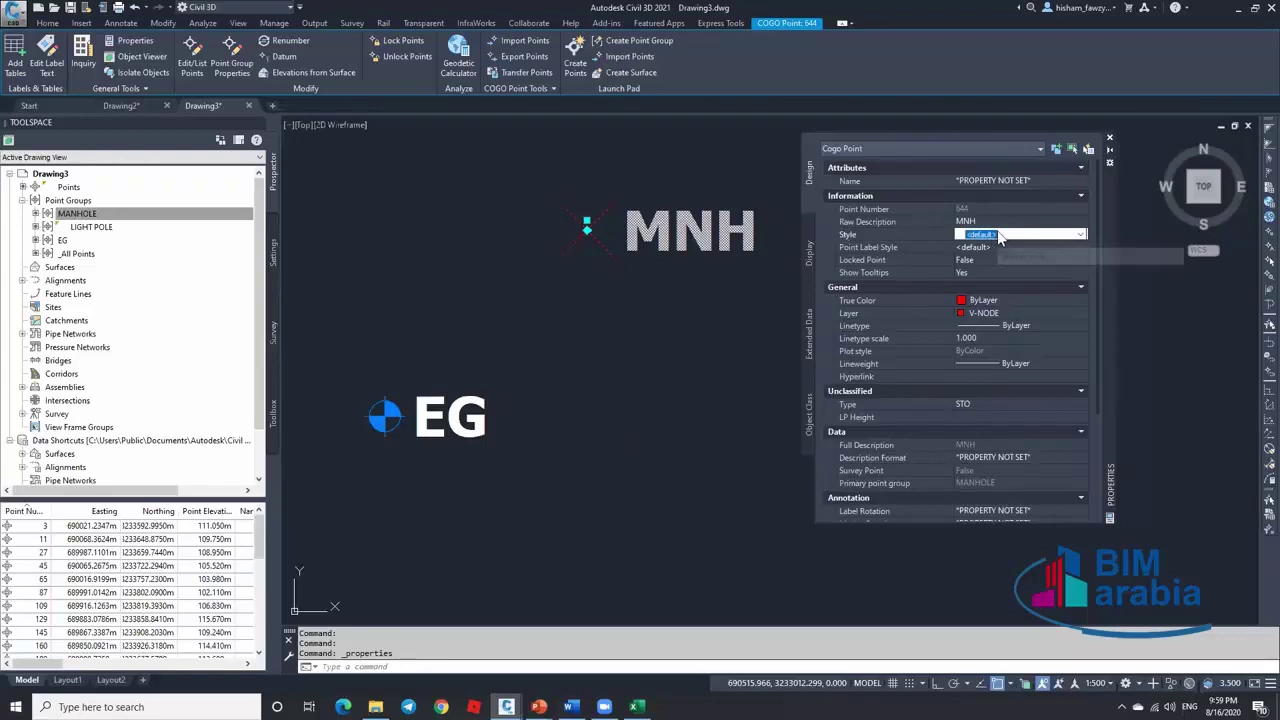
{"action": "left_click", "coordinate": [113, 212]}
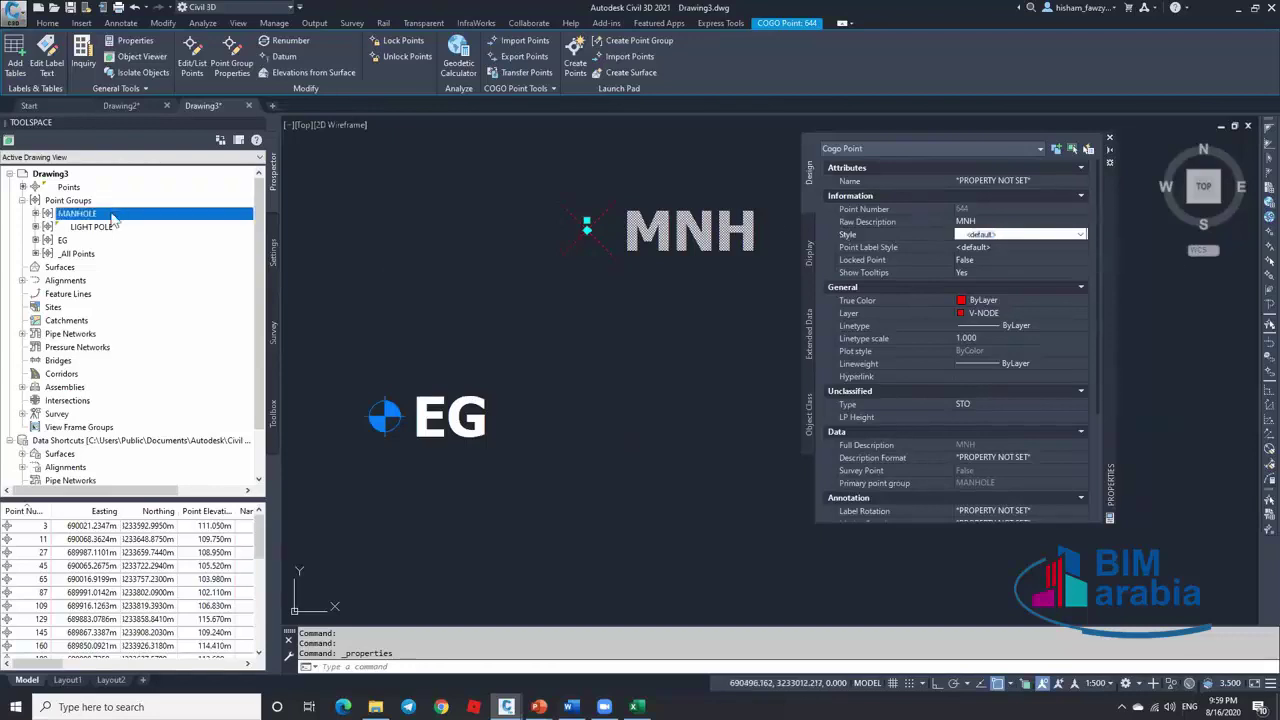
{"action": "left_click", "coordinate": [1038, 237]}
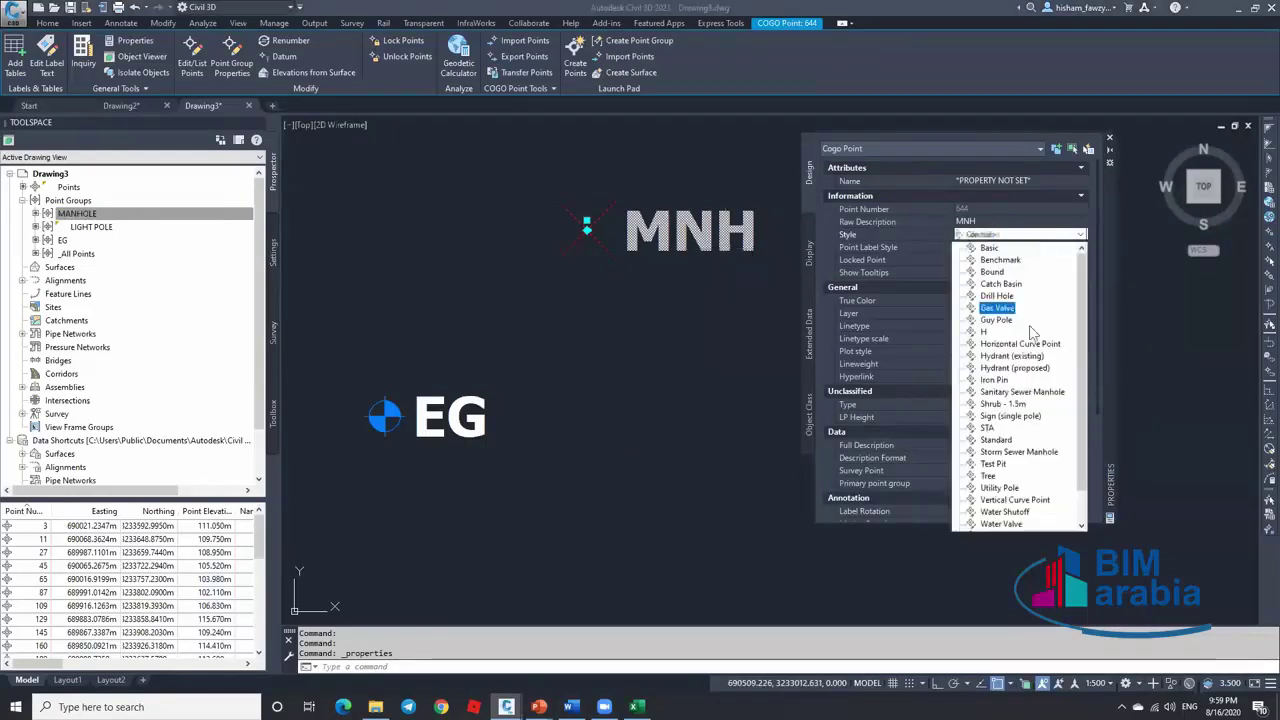
{"action": "left_click", "coordinate": [1000, 308]}
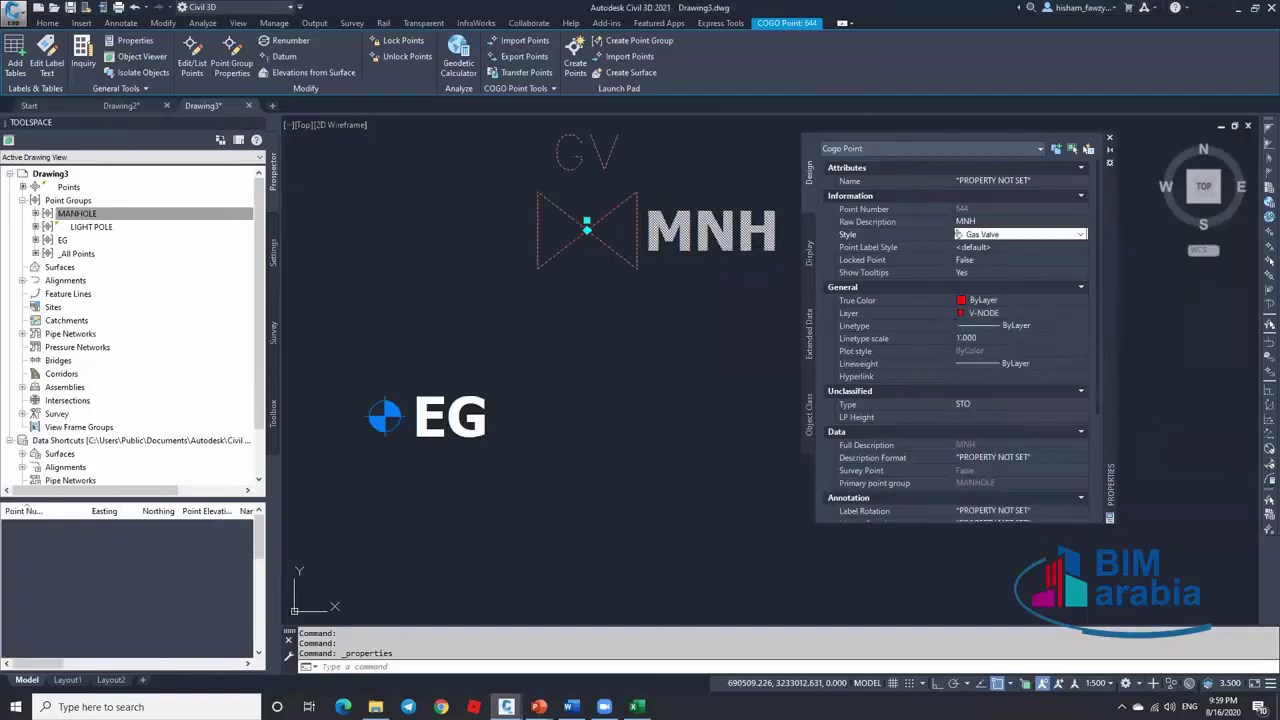
{"action": "scroll", "coordinate": [608, 287], "scroll_direction": "down", "scroll_amount": 2}
{"action": "key", "text": "Escape"}
{"action": "scroll", "coordinate": [666, 287], "scroll_direction": "down", "scroll_amount": 5}
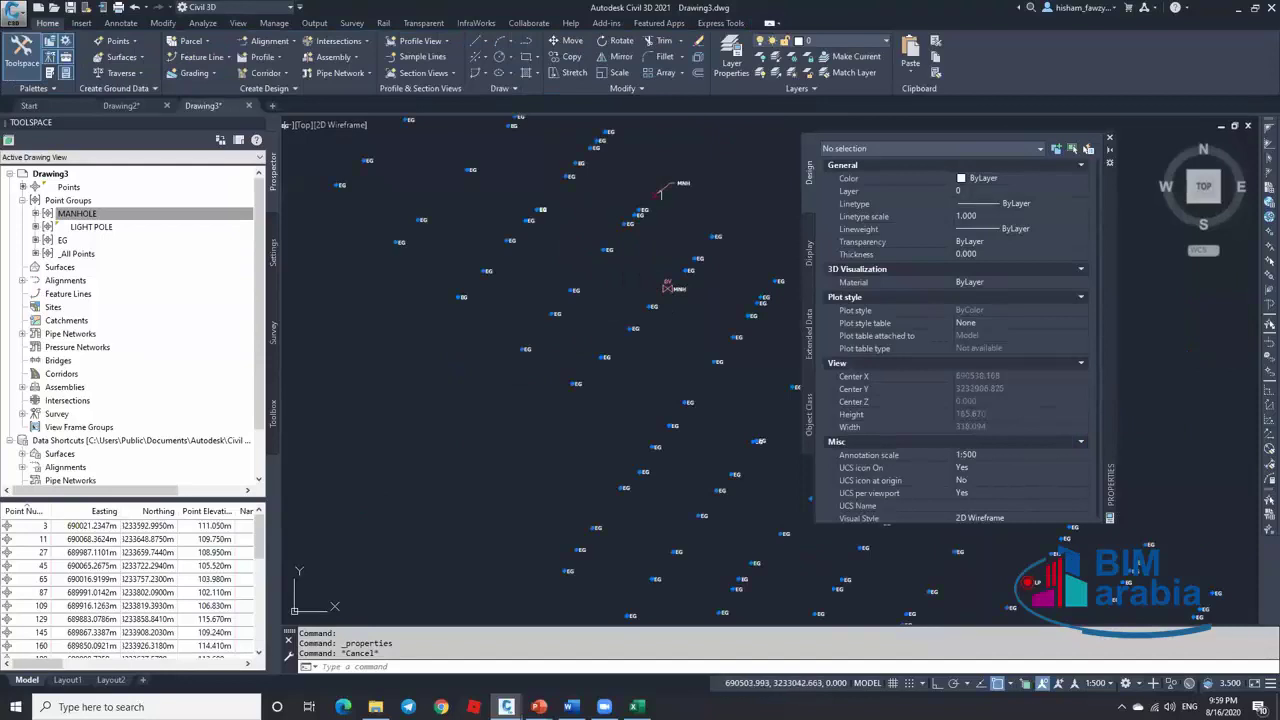
{"action": "scroll", "coordinate": [669, 184], "scroll_direction": "up", "scroll_amount": 6}
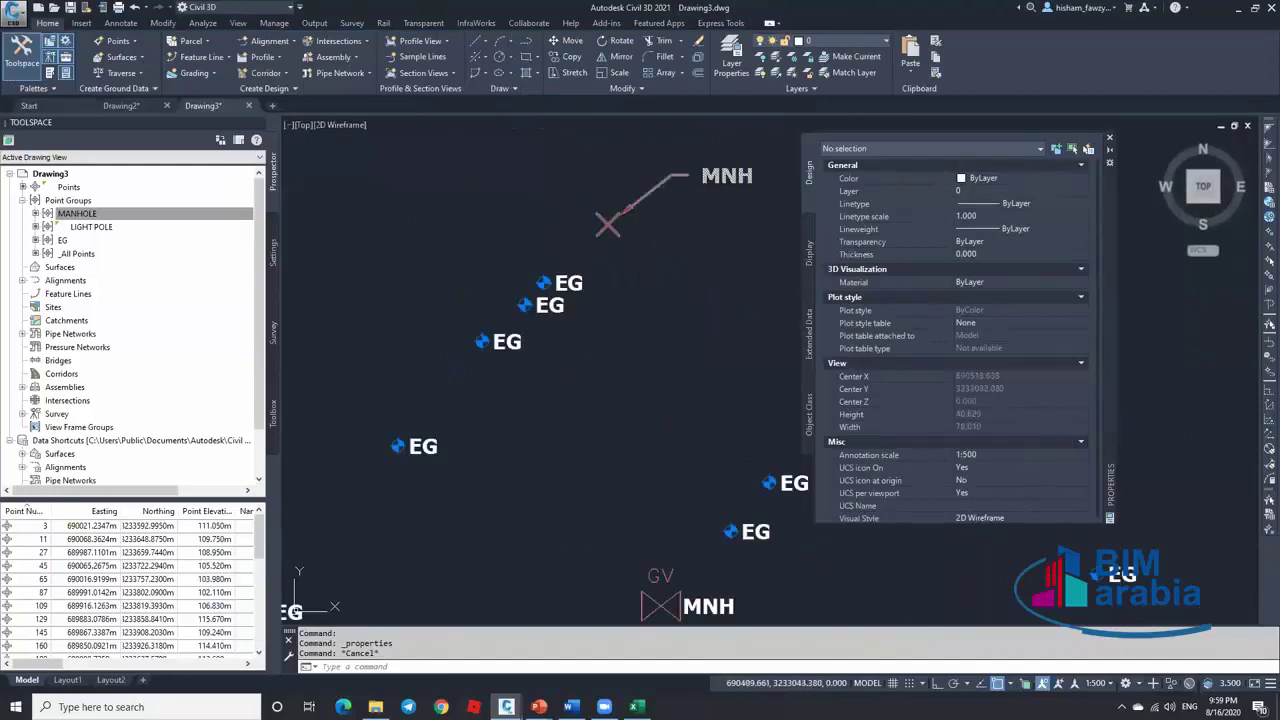
Set Catch Basin as the MANHOLE group's point style and zoom to check the manholes
{"action": "left_click", "coordinate": [1109, 137]}
{"action": "left_click", "coordinate": [160, 214]}
{"action": "right_click", "coordinate": [187, 222]}
{"action": "left_click", "coordinate": [212, 231]}
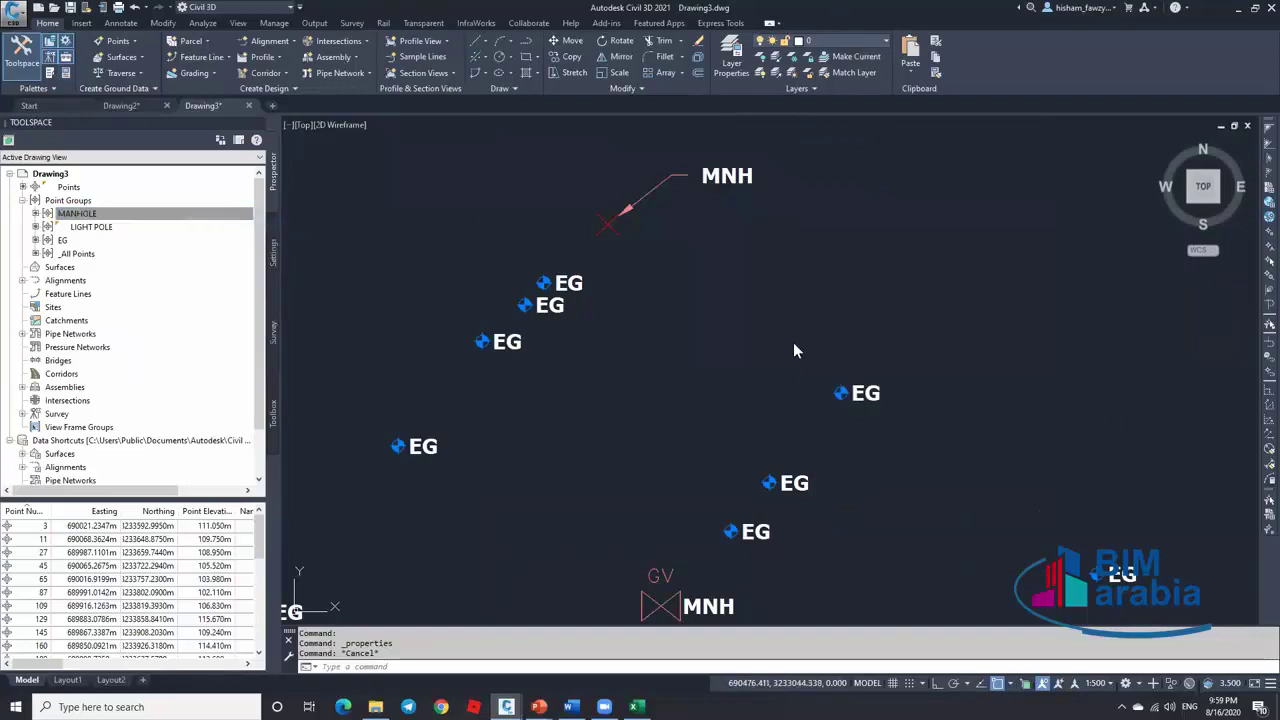
{"action": "left_click", "coordinate": [607, 338]}
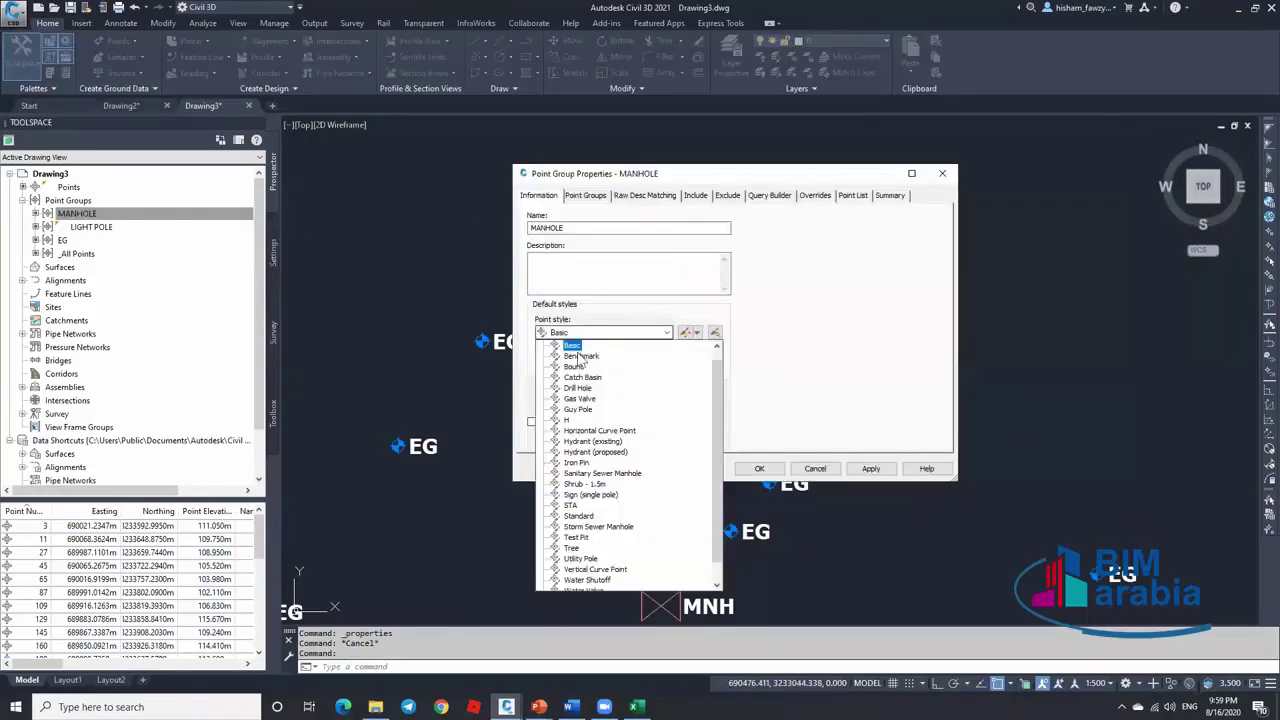
{"action": "left_click", "coordinate": [576, 367]}
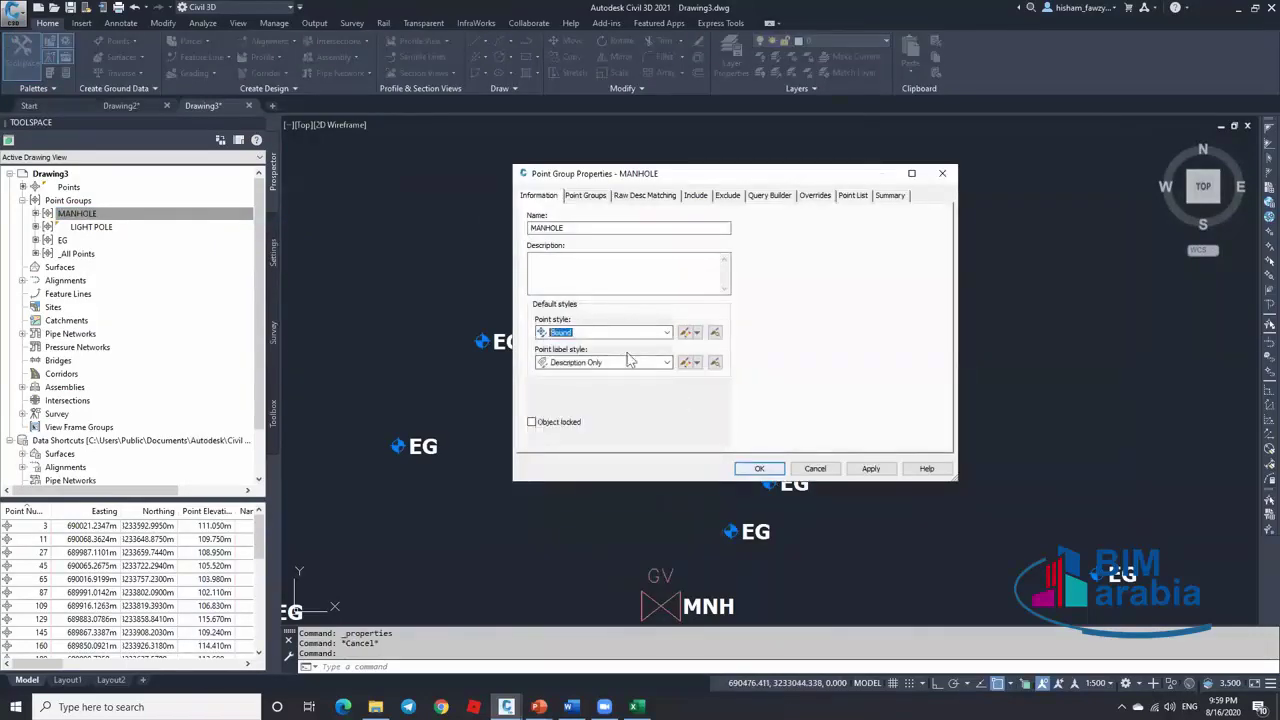
{"action": "left_click", "coordinate": [625, 333]}
{"action": "left_click", "coordinate": [580, 377]}
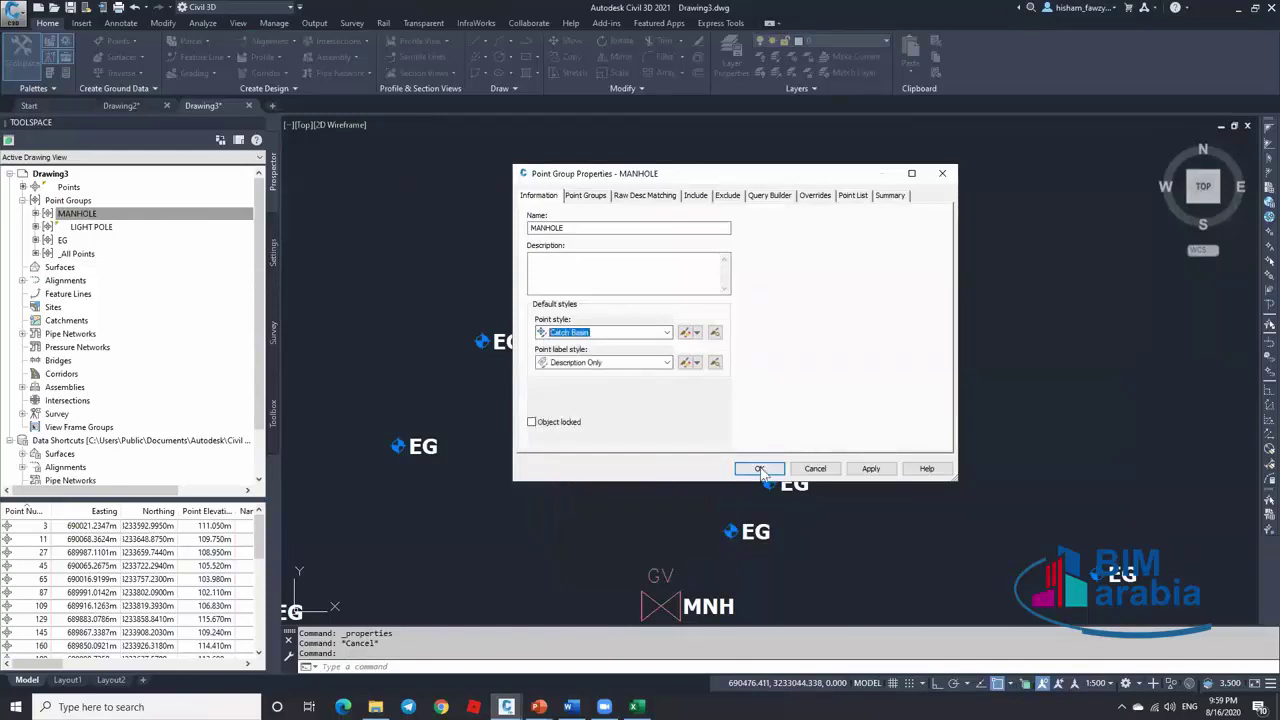
{"action": "left_click", "coordinate": [759, 468]}
{"action": "scroll", "coordinate": [760, 236], "scroll_direction": "down", "scroll_amount": 2}
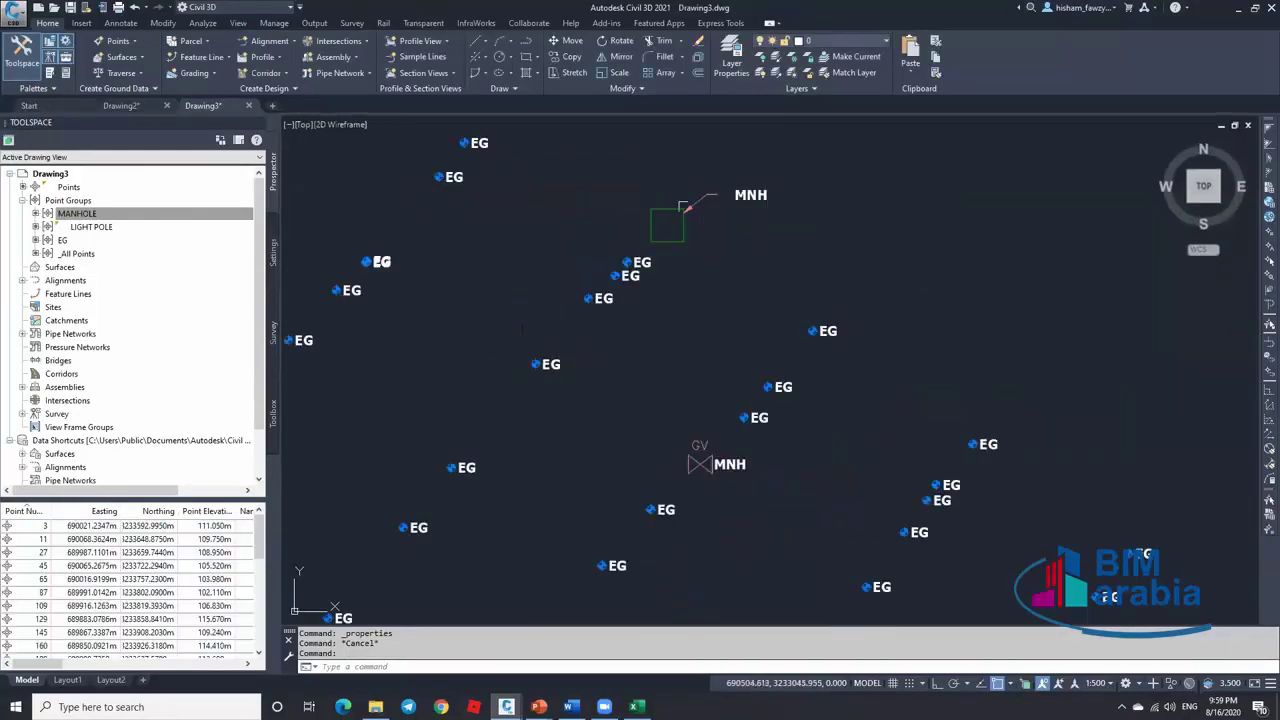
{"action": "scroll", "coordinate": [680, 230], "scroll_direction": "down", "scroll_amount": 5}
{"action": "scroll", "coordinate": [748, 320], "scroll_direction": "up", "scroll_amount": 7}
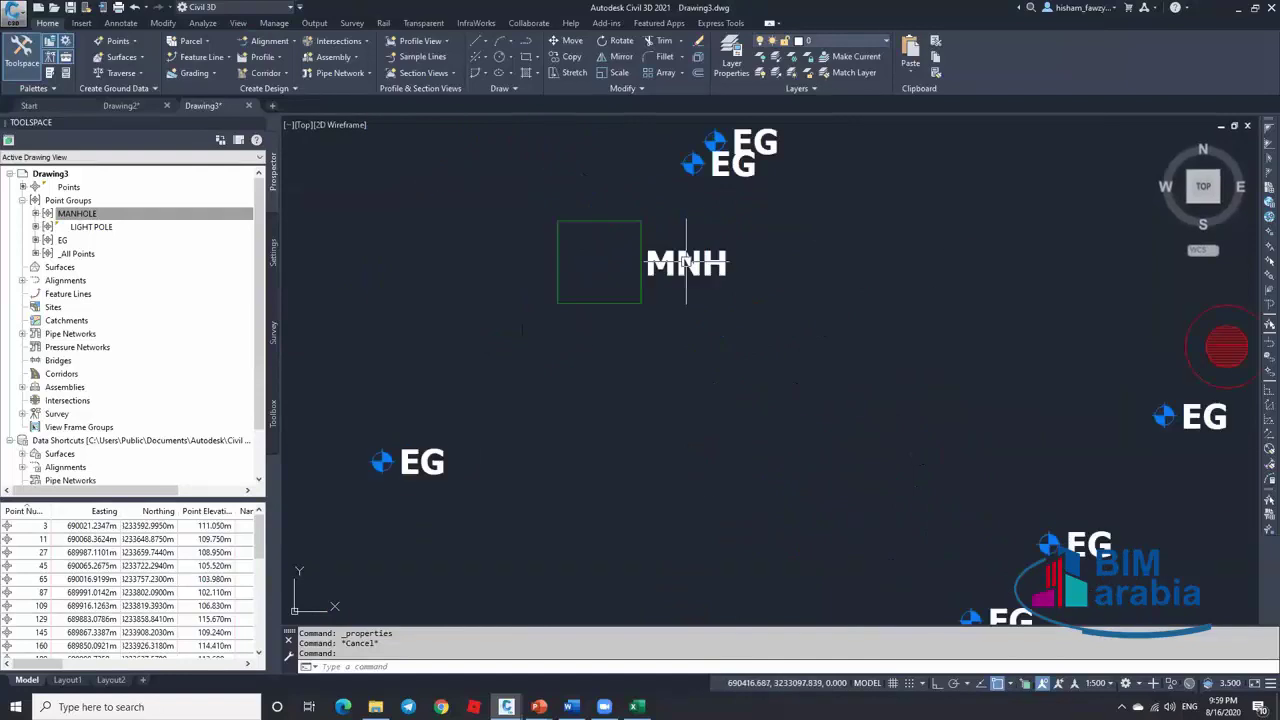
{"action": "scroll", "coordinate": [745, 262], "scroll_direction": "down", "scroll_amount": 5}
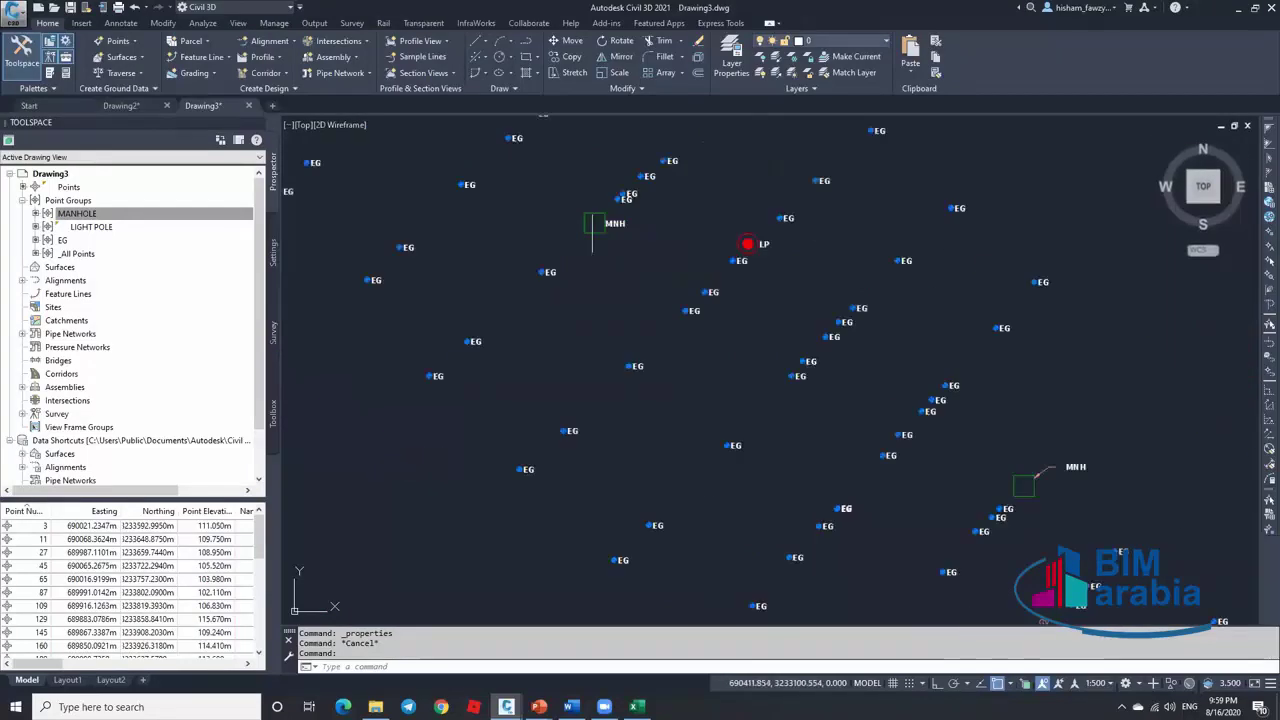
{"action": "scroll", "coordinate": [902, 490], "scroll_direction": "up", "scroll_amount": 4}
{"action": "scroll", "coordinate": [902, 490], "scroll_direction": "up", "scroll_amount": 2}
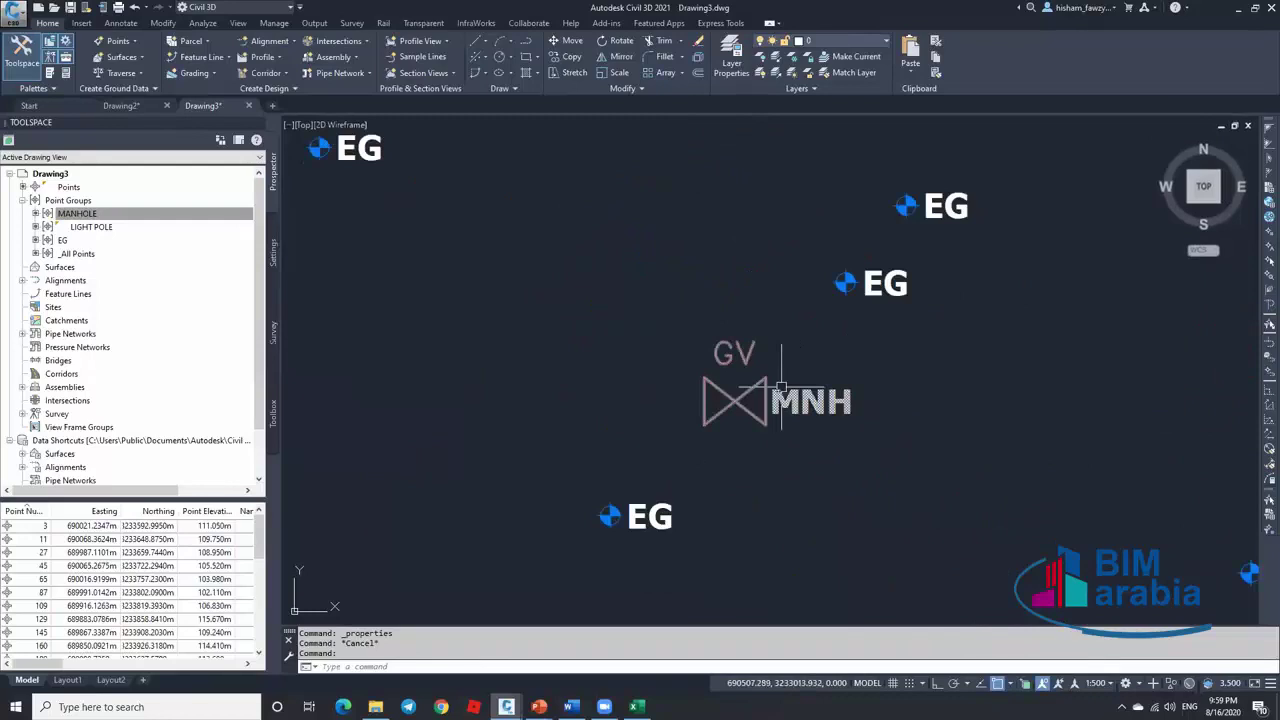
{"action": "mouse_move", "coordinate": [764, 382]}
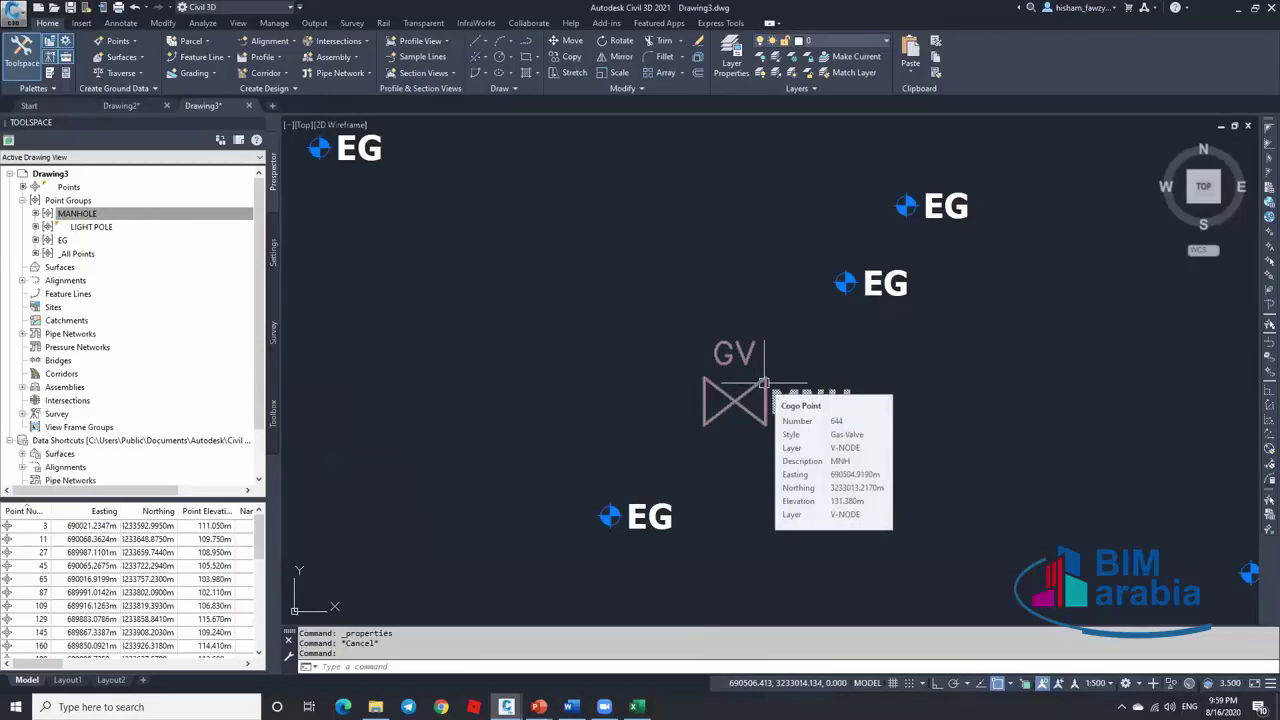
Turn on the Style override in the MANHOLE group's Overrides so Catch Basin replaces Gas Valve
{"action": "right_click", "coordinate": [194, 216]}
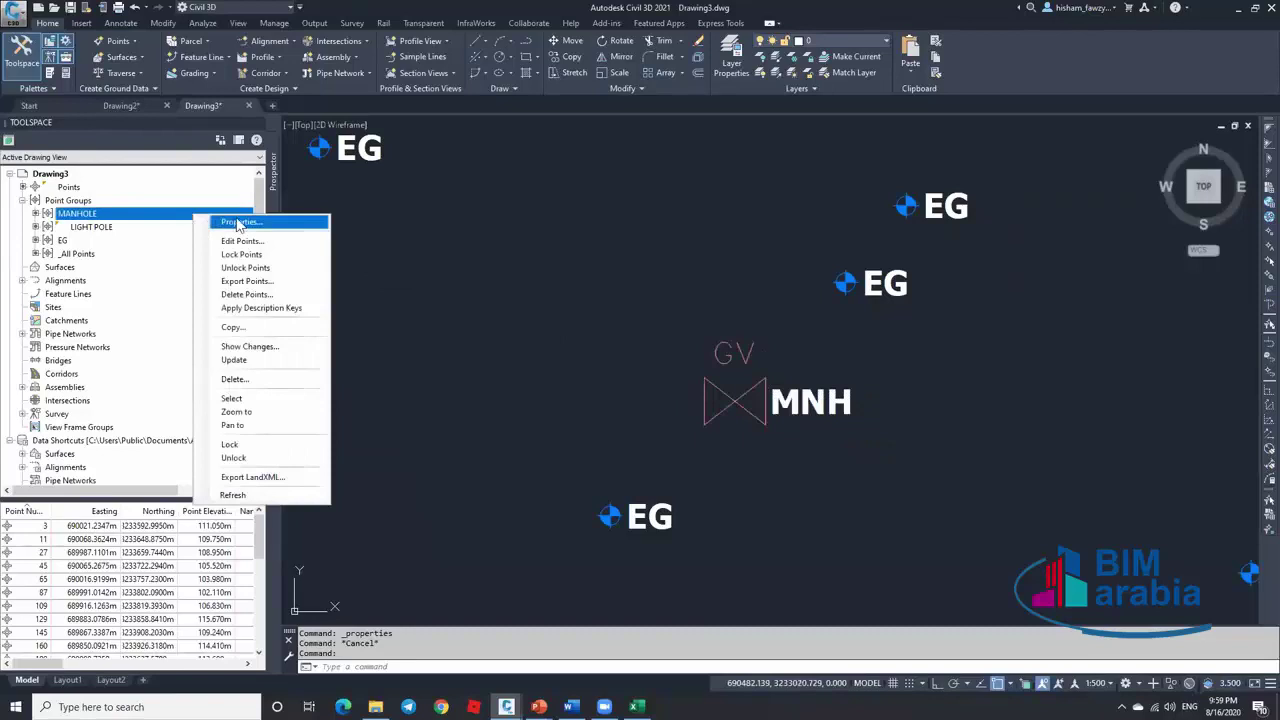
{"action": "left_click", "coordinate": [238, 222]}
{"action": "left_click", "coordinate": [814, 195]}
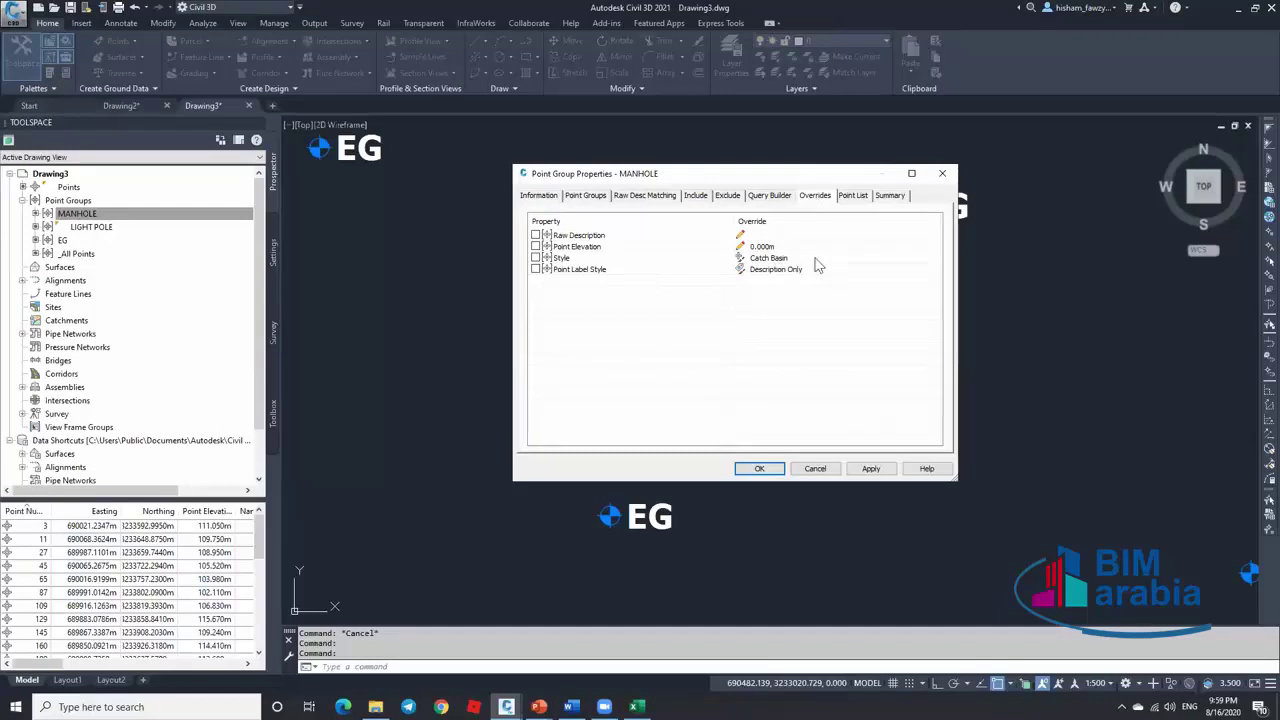
{"action": "left_click", "coordinate": [541, 196]}
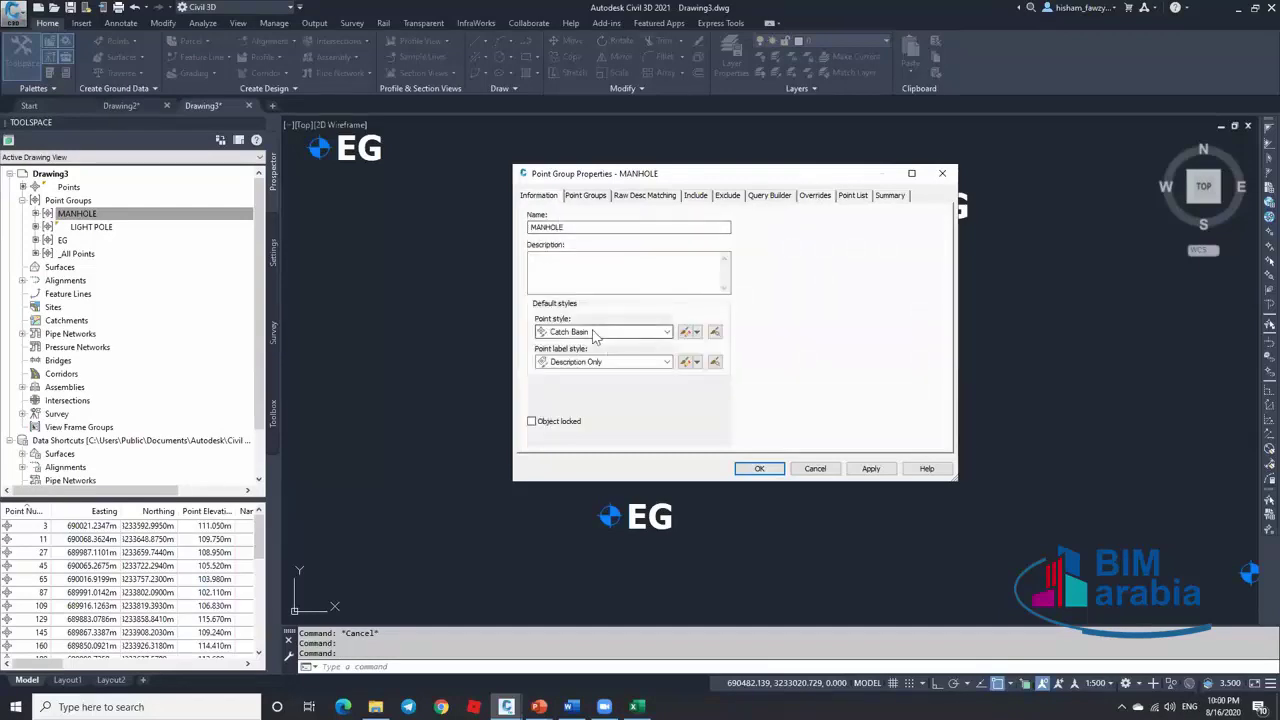
{"action": "left_click", "coordinate": [830, 197]}
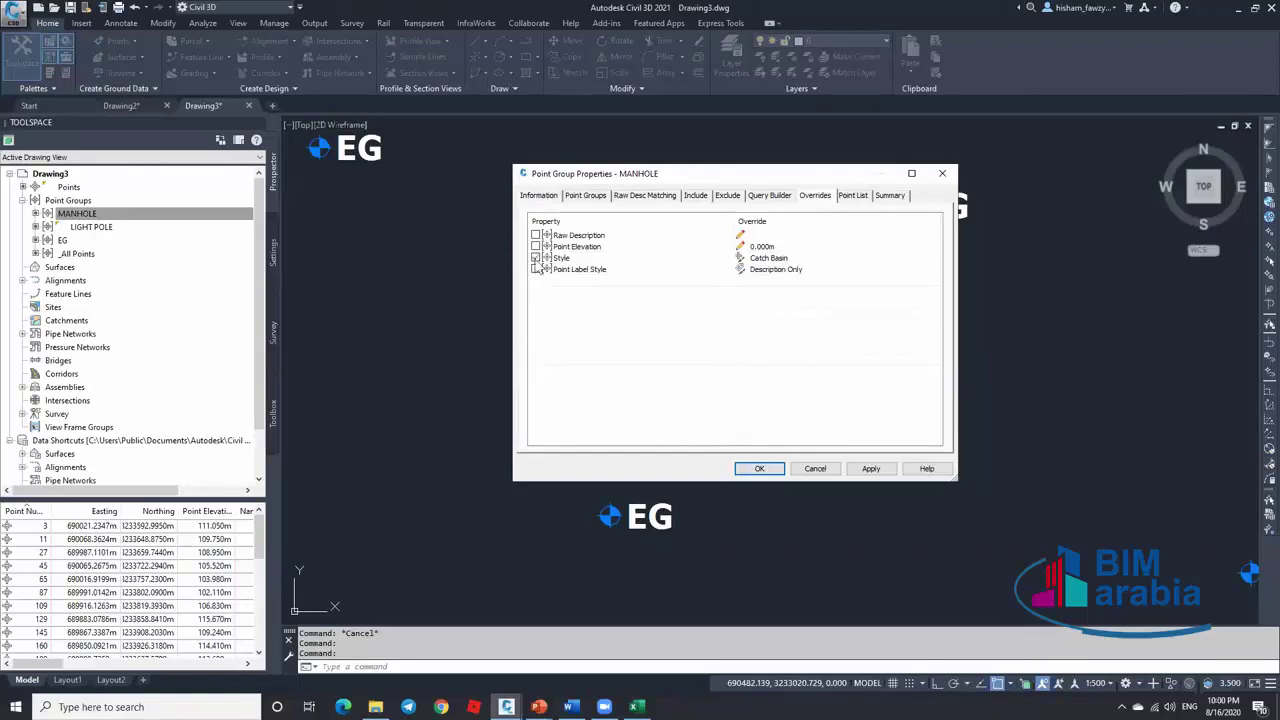
{"action": "left_click", "coordinate": [759, 468]}
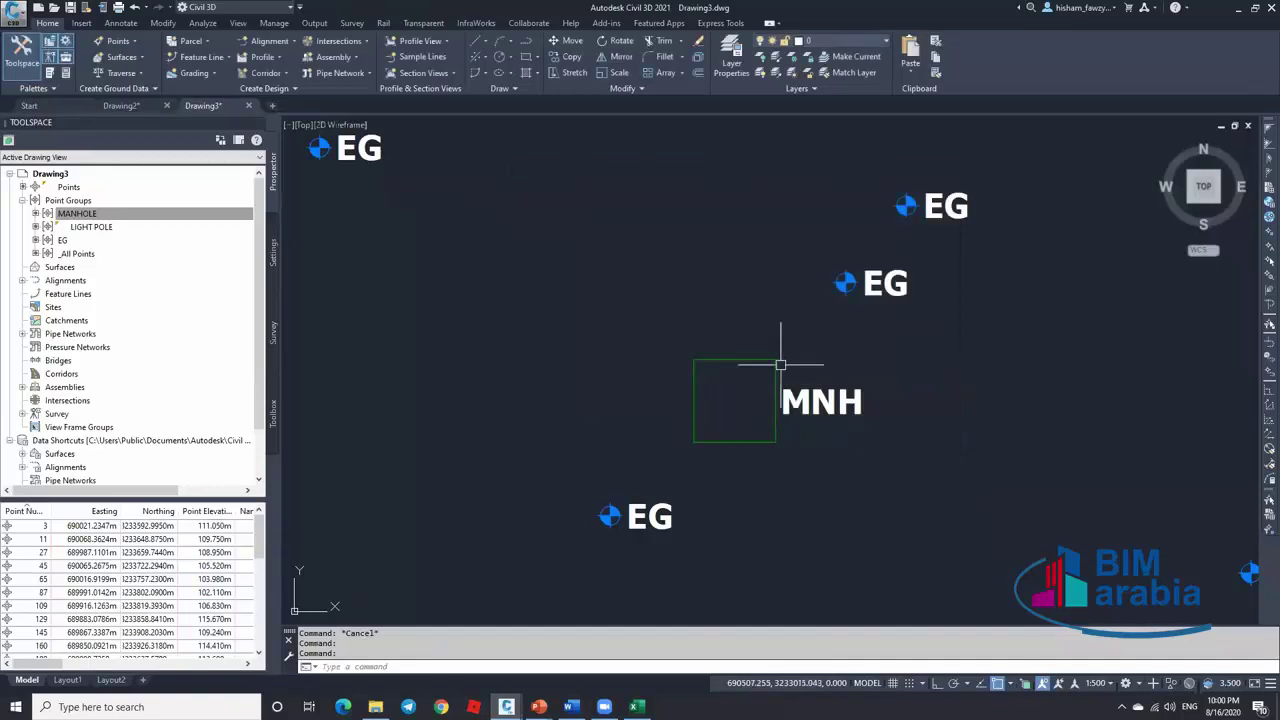
{"action": "left_click", "coordinate": [113, 214]}
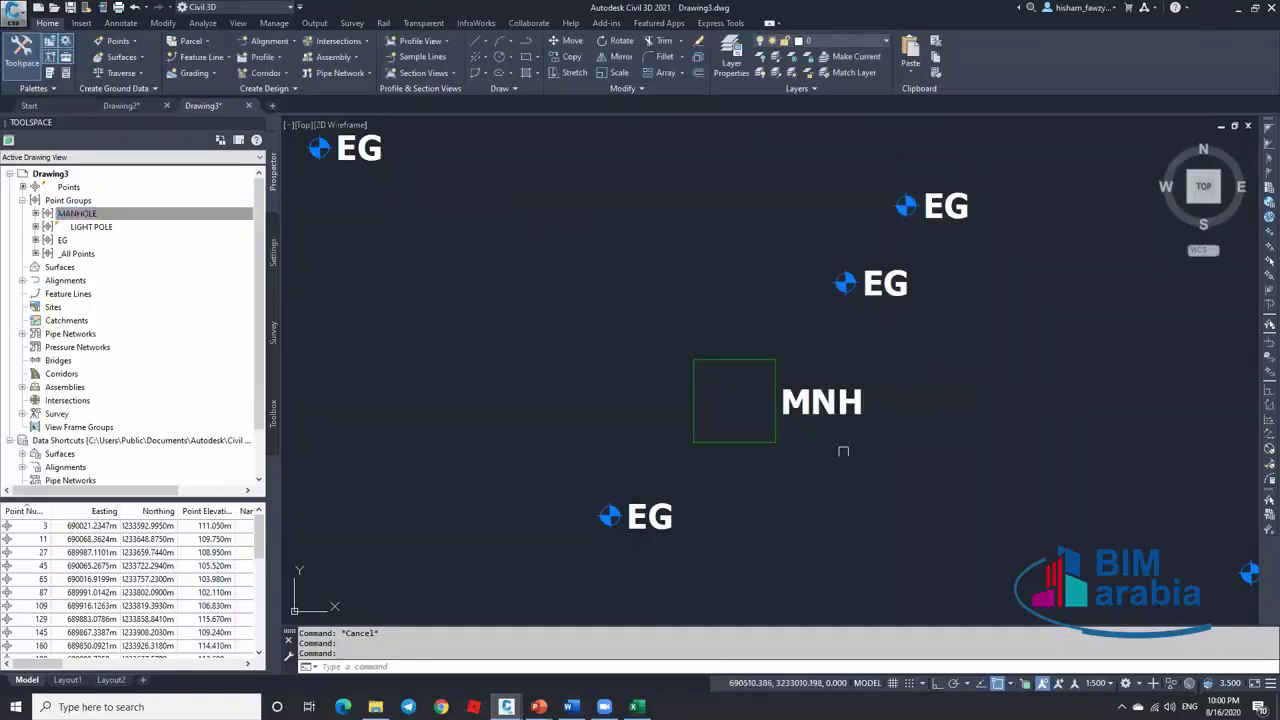
{"action": "left_click", "coordinate": [722, 363]}
{"action": "left_click", "coordinate": [750, 420]}
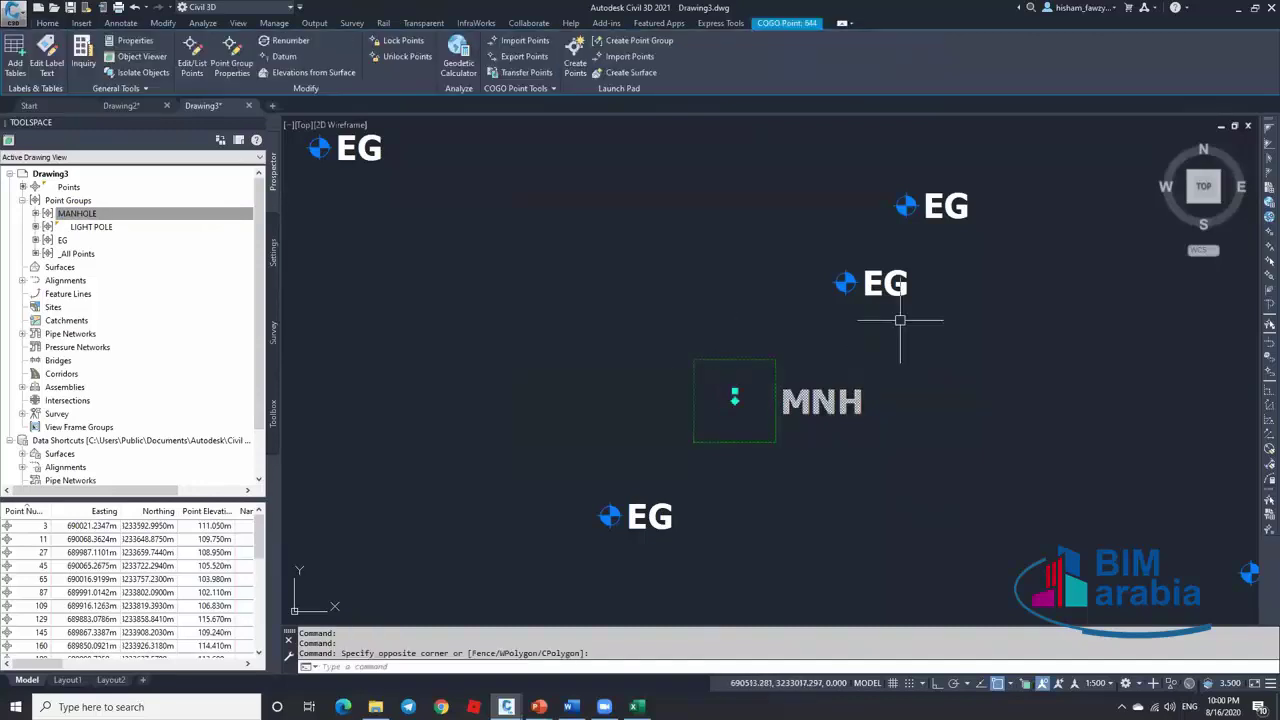
{"action": "key", "text": "ctrl+1"}
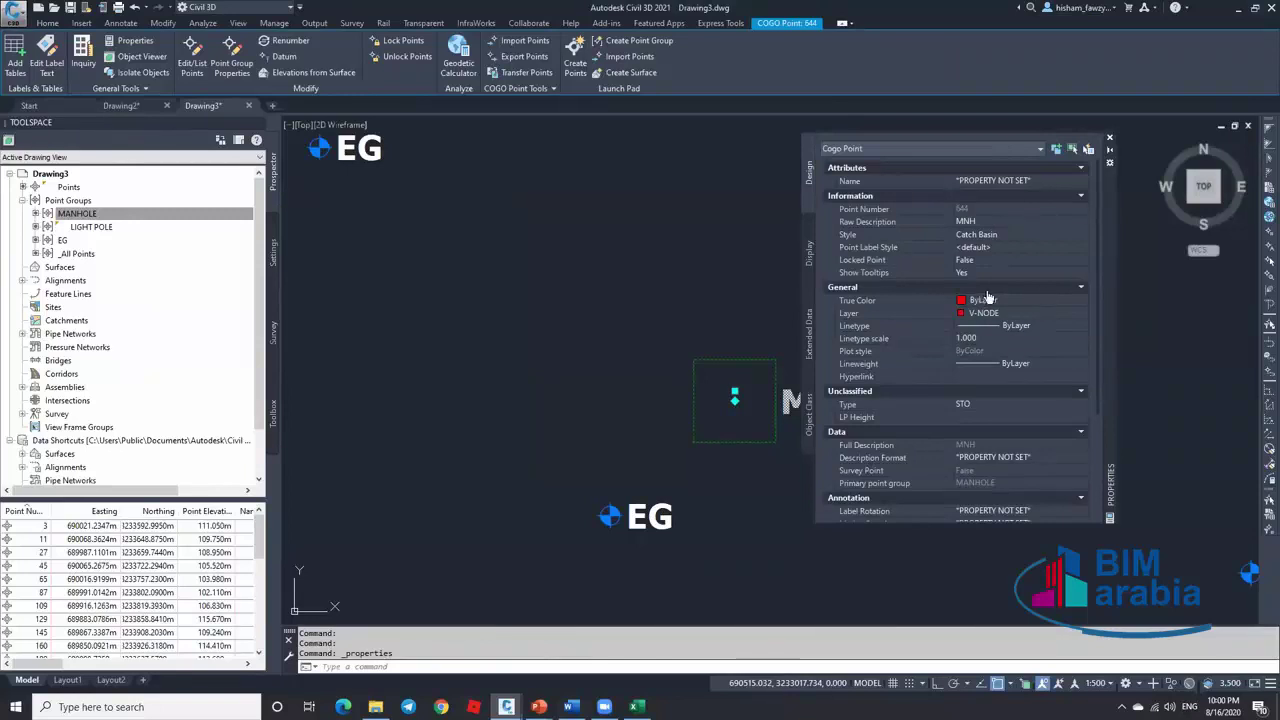
{"action": "left_click", "coordinate": [1109, 141]}
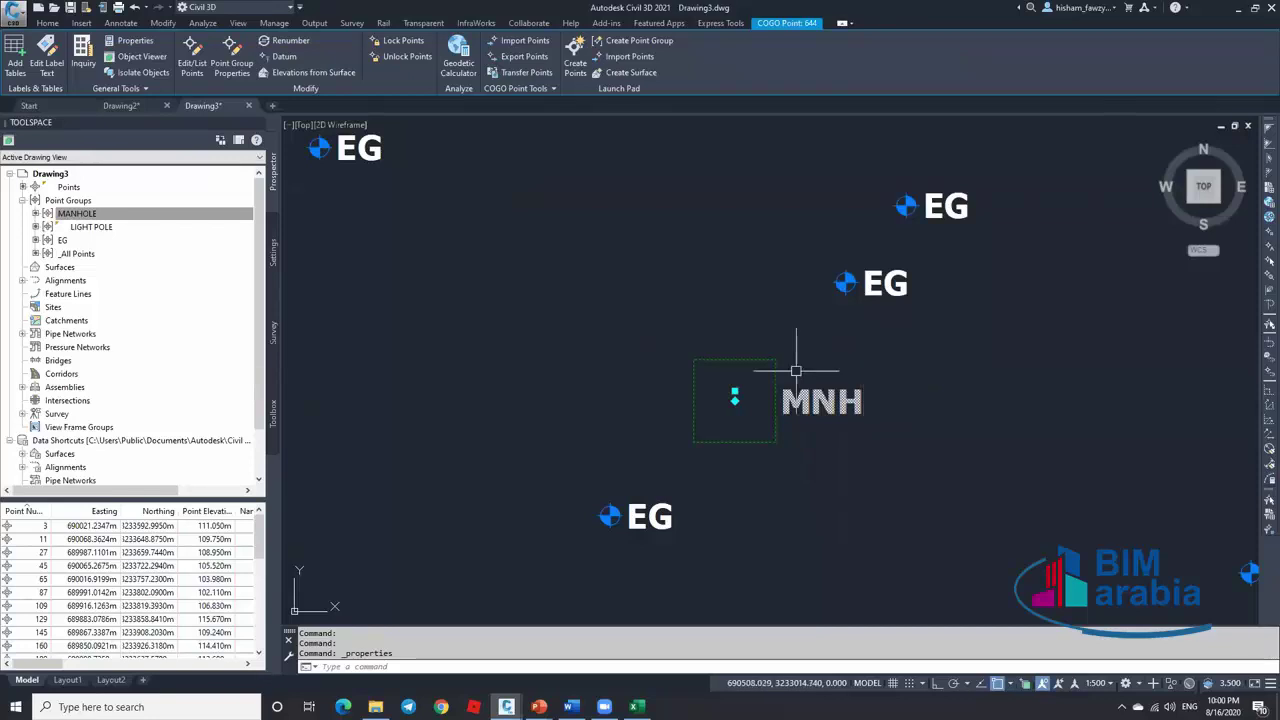
{"action": "left_click", "coordinate": [114, 202]}
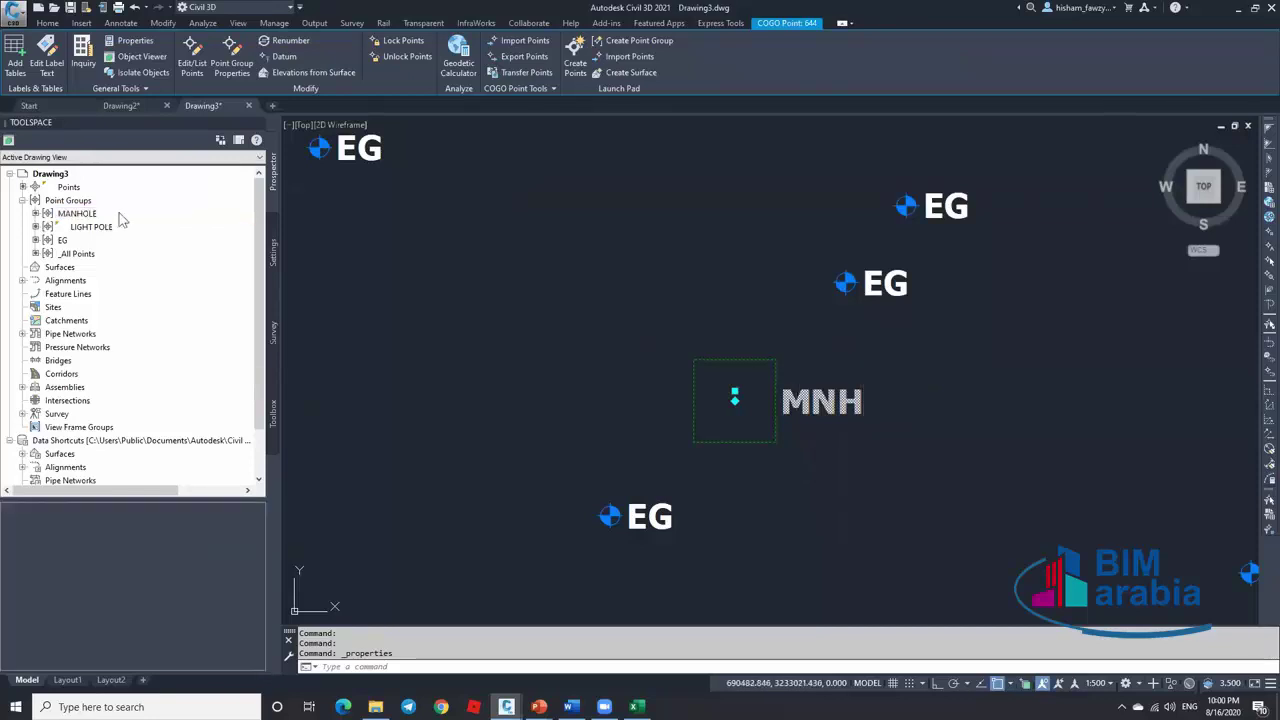
{"action": "left_click", "coordinate": [207, 220]}
{"action": "key", "text": "Escape"}
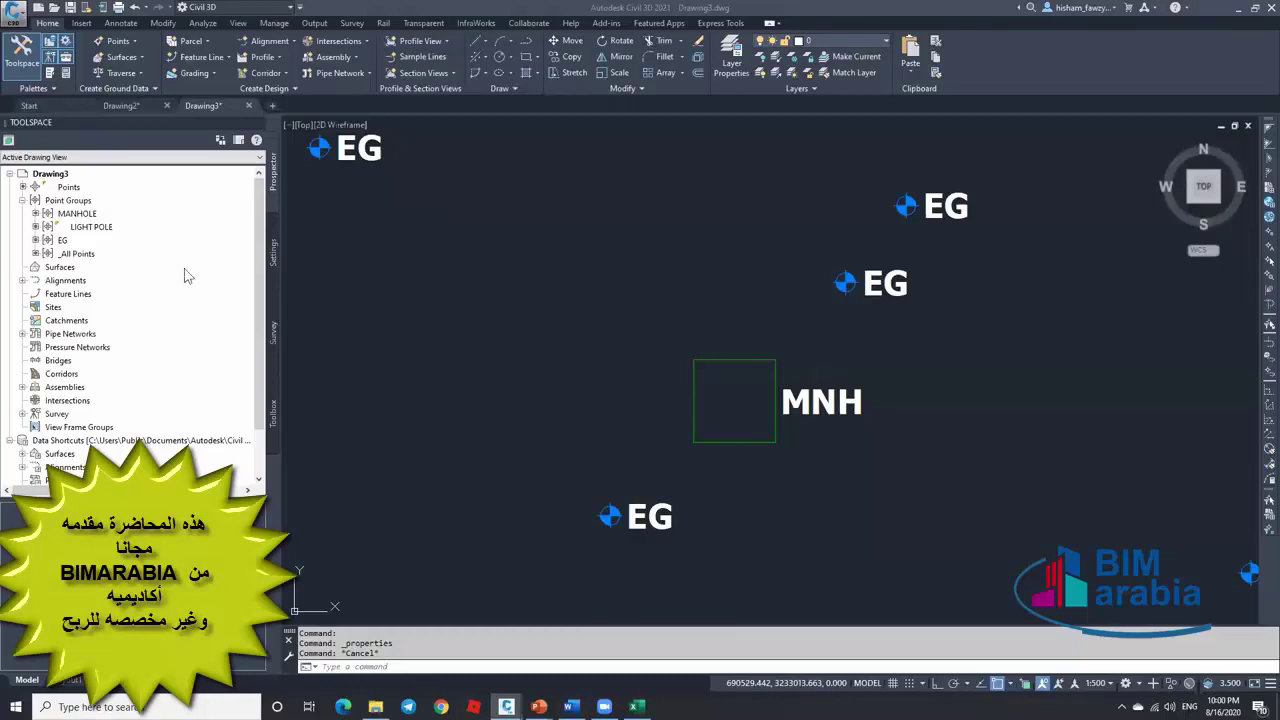
Zoom around the drawing, then list the MANHOLE group's points in Prospector
{"action": "scroll", "coordinate": [730, 314], "scroll_direction": "down", "scroll_amount": 5}
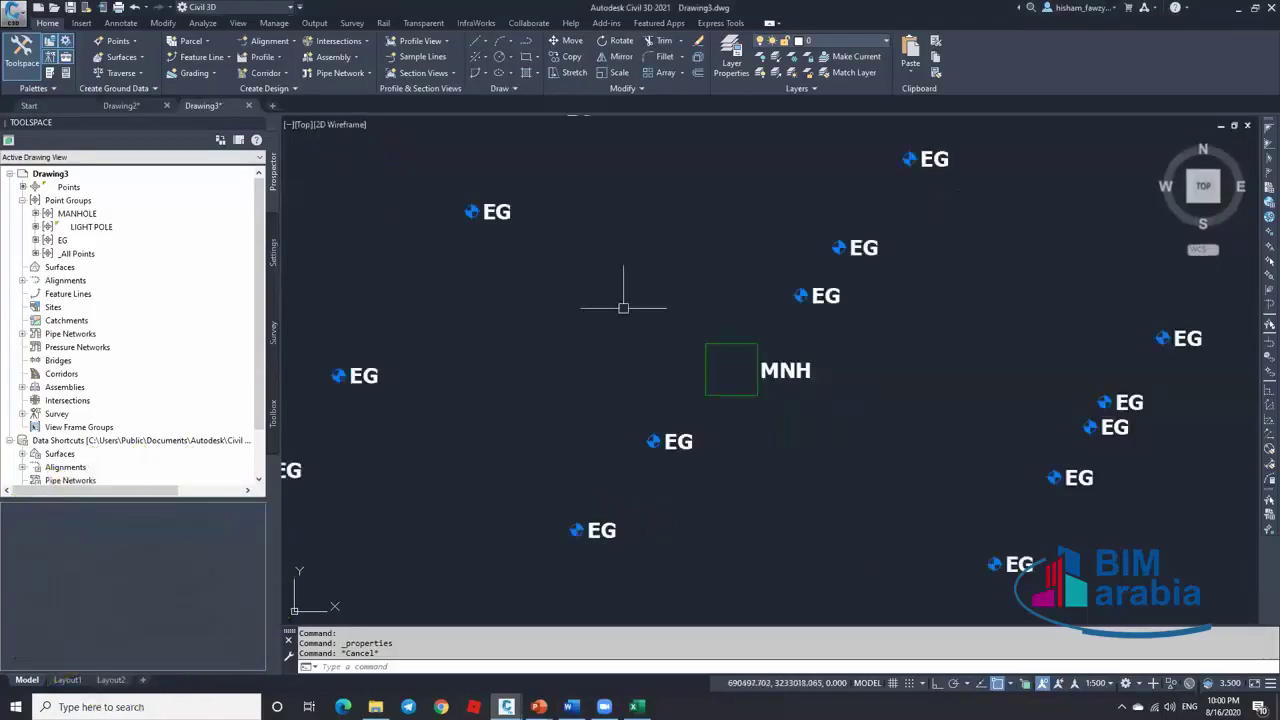
{"action": "scroll", "coordinate": [730, 334], "scroll_direction": "up", "scroll_amount": 4}
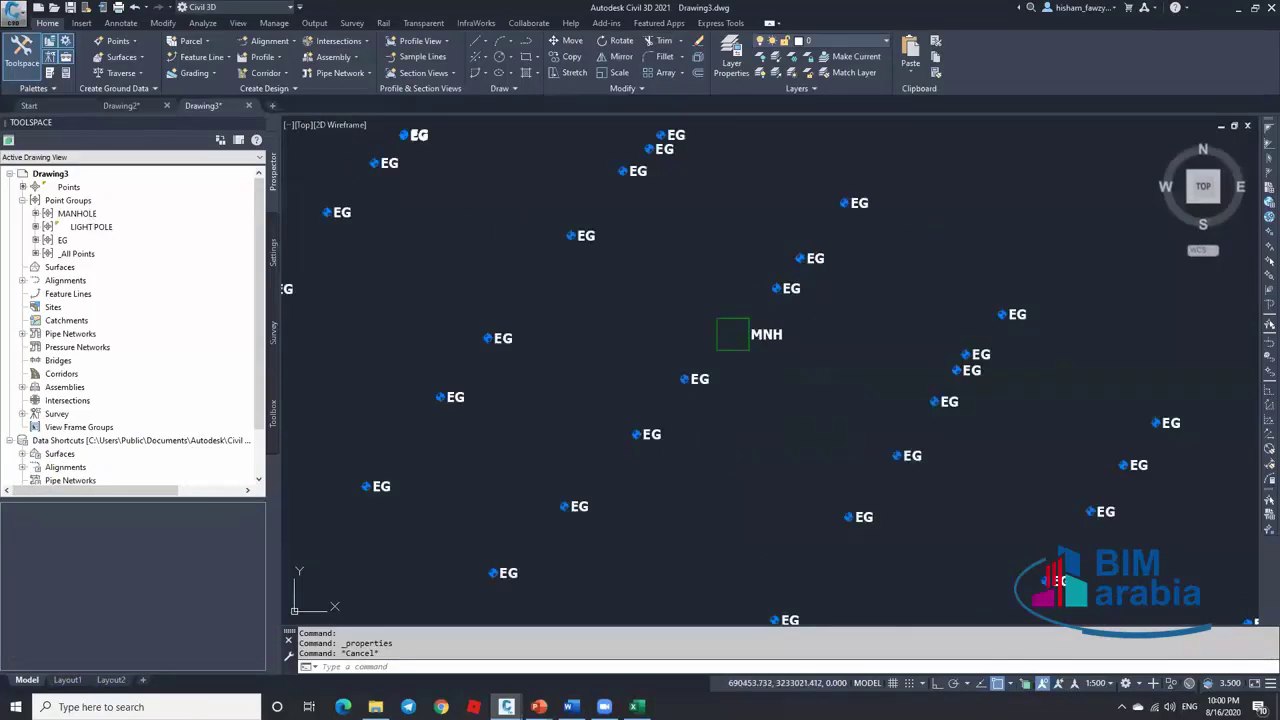
{"action": "scroll", "coordinate": [606, 234], "scroll_direction": "up", "scroll_amount": 4}
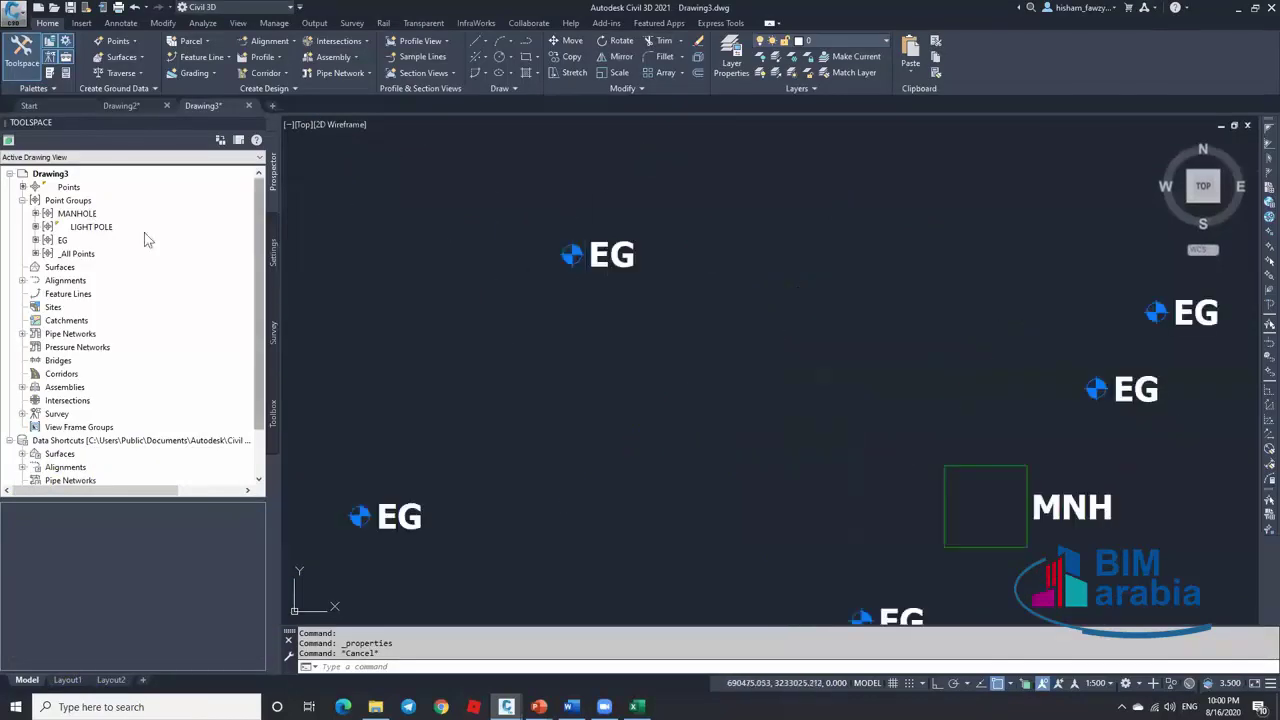
{"action": "scroll", "coordinate": [808, 249], "scroll_direction": "down", "scroll_amount": 6}
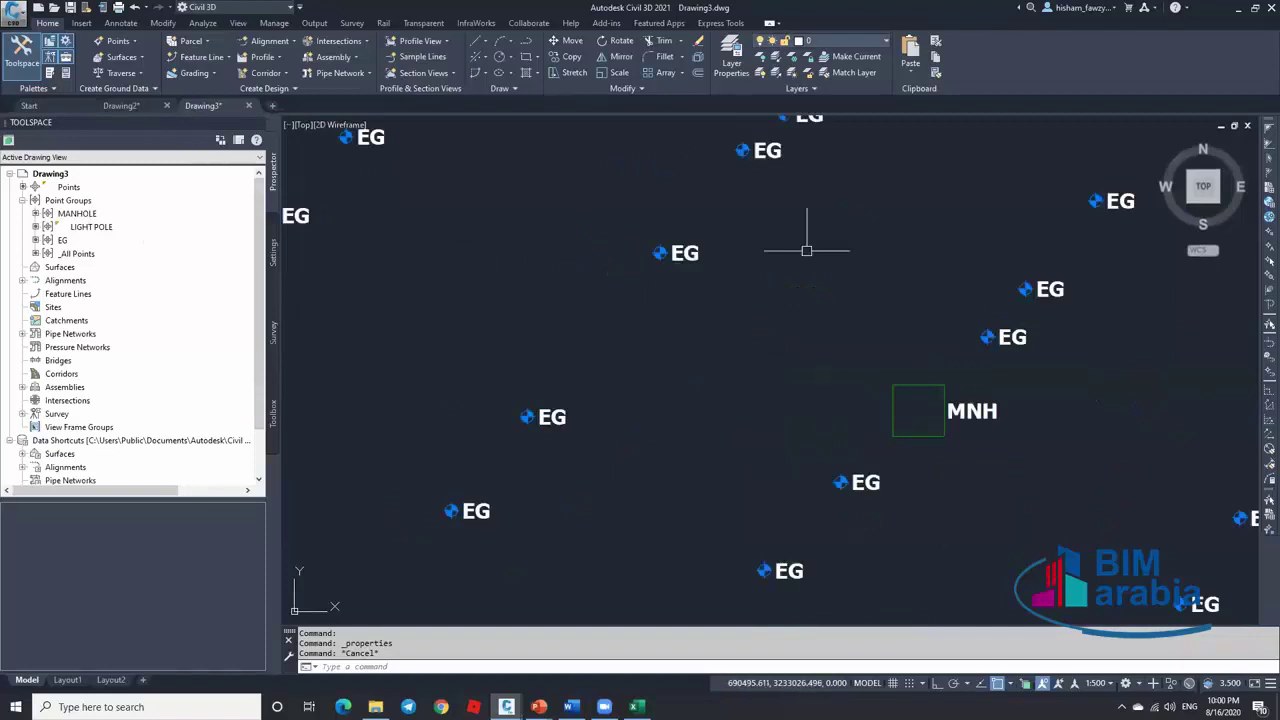
{"action": "left_click", "coordinate": [128, 215]}
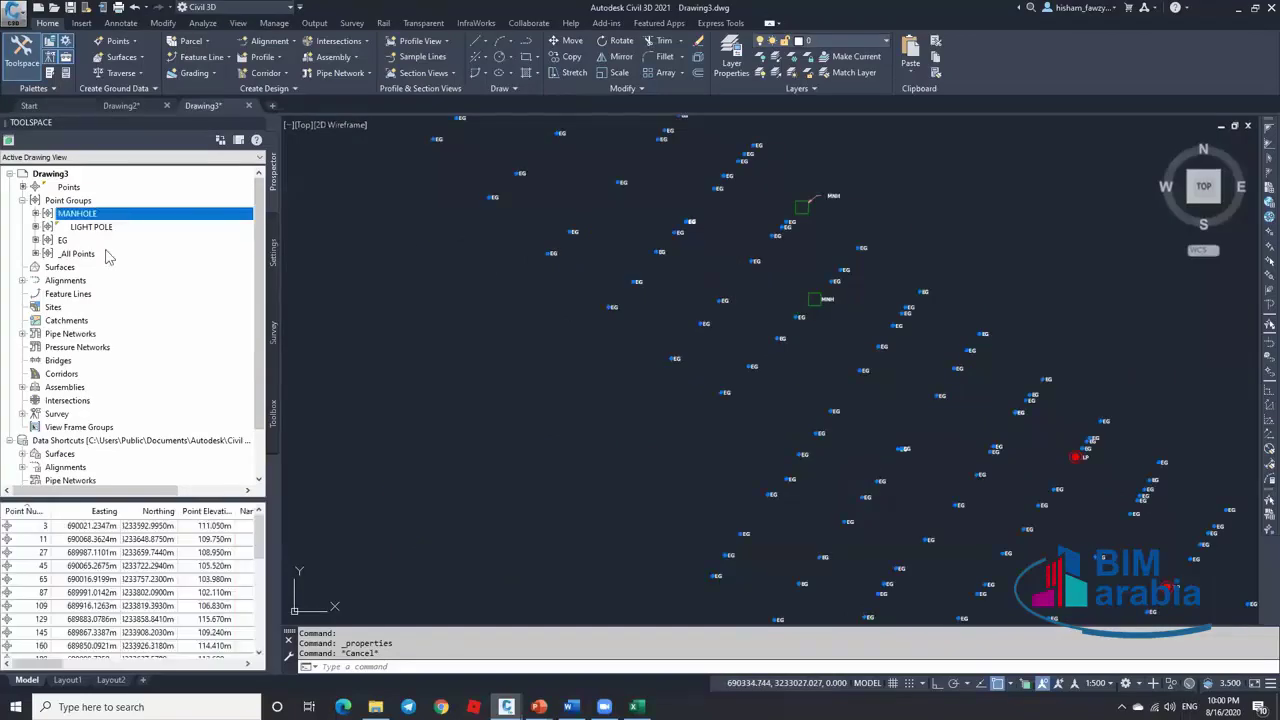
{"action": "left_click", "coordinate": [106, 254]}
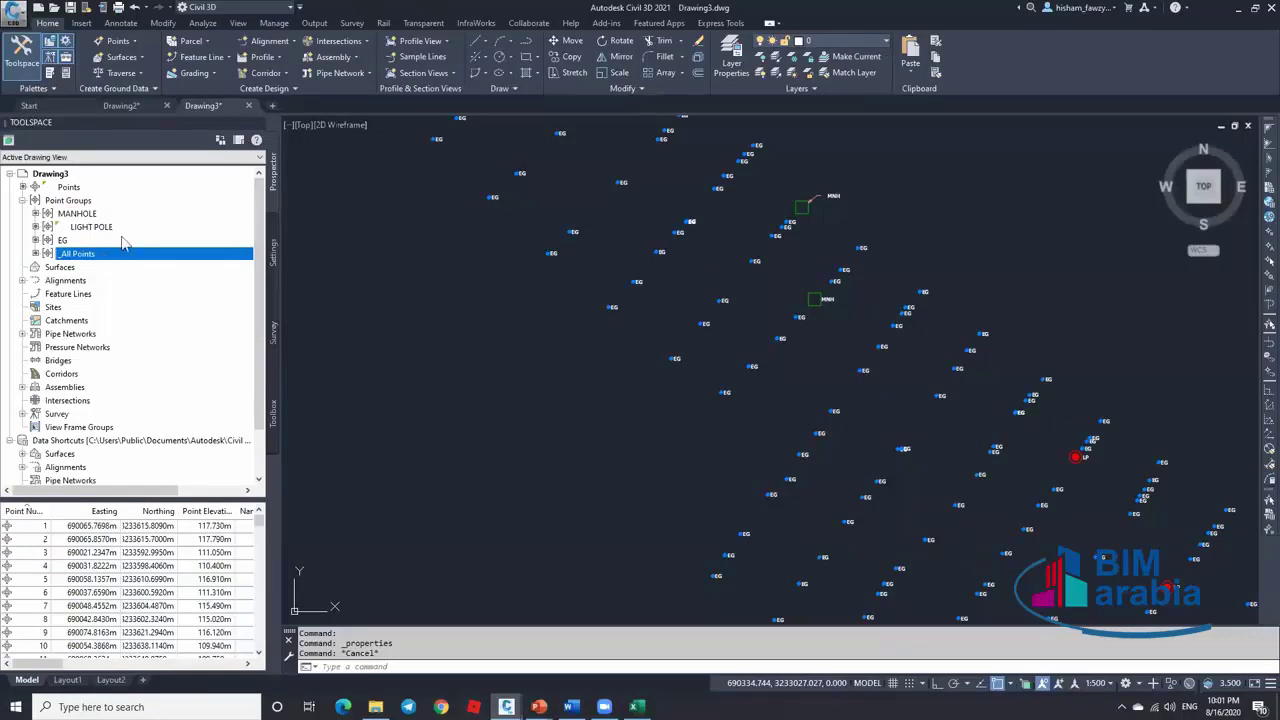
{"action": "left_click", "coordinate": [104, 215]}
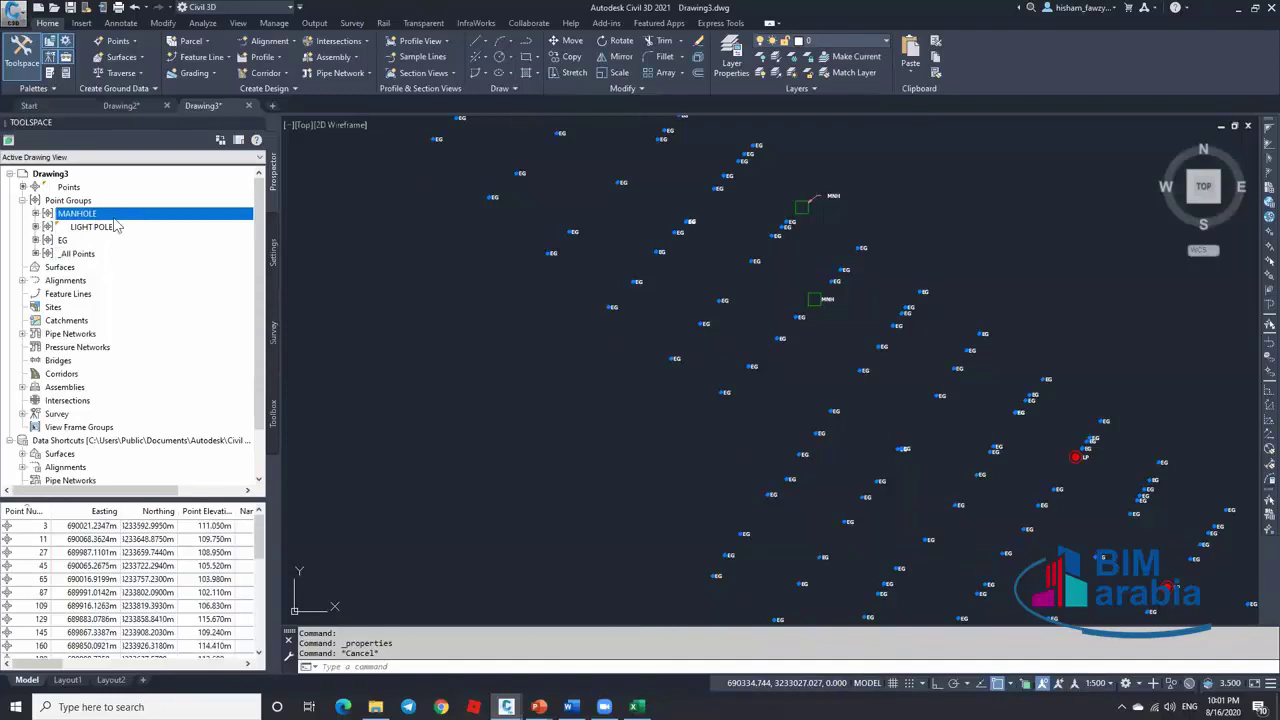
{"action": "scroll", "coordinate": [824, 301], "scroll_direction": "up", "scroll_amount": 5}
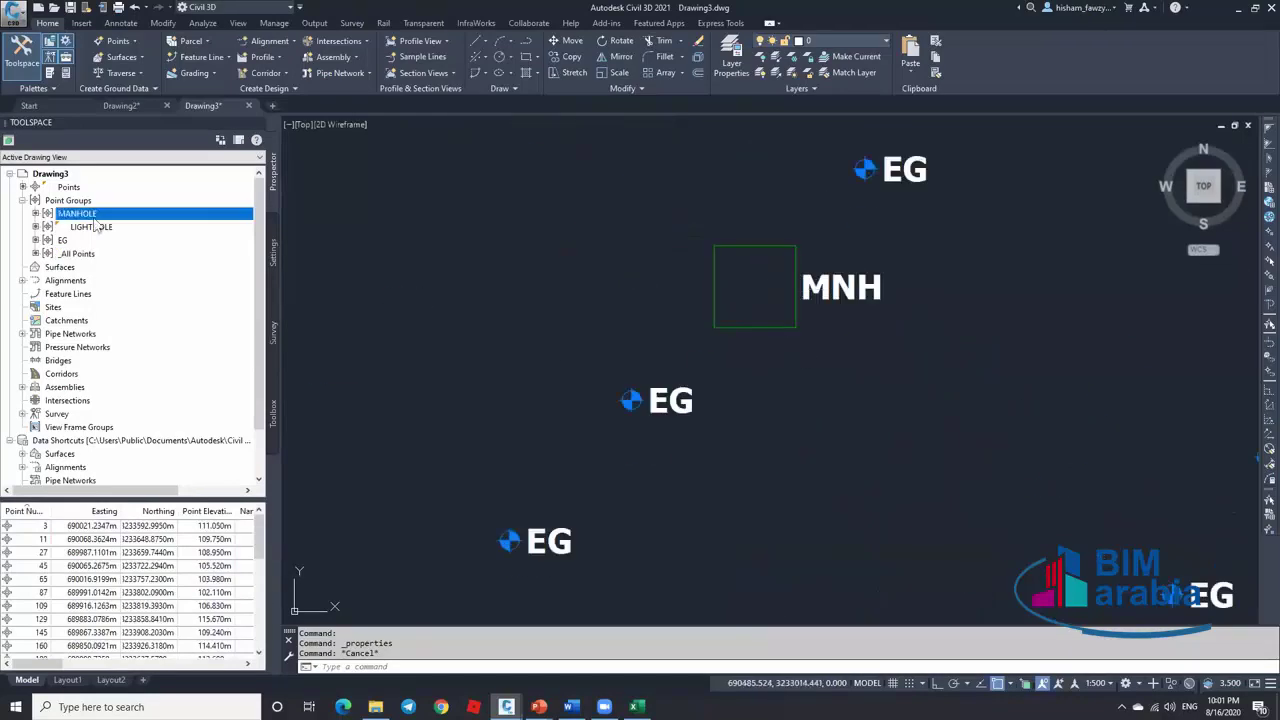
{"action": "left_click", "coordinate": [90, 254]}
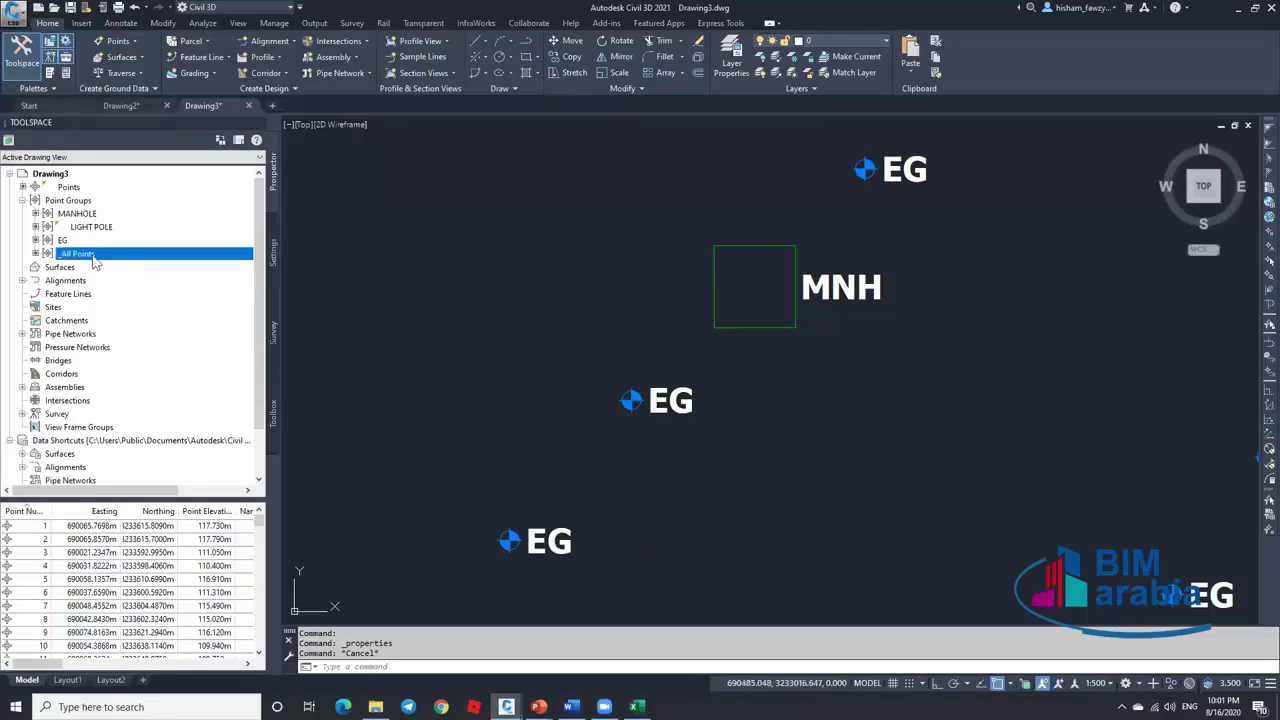
{"action": "scroll", "coordinate": [570, 285], "scroll_direction": "down", "scroll_amount": 4}
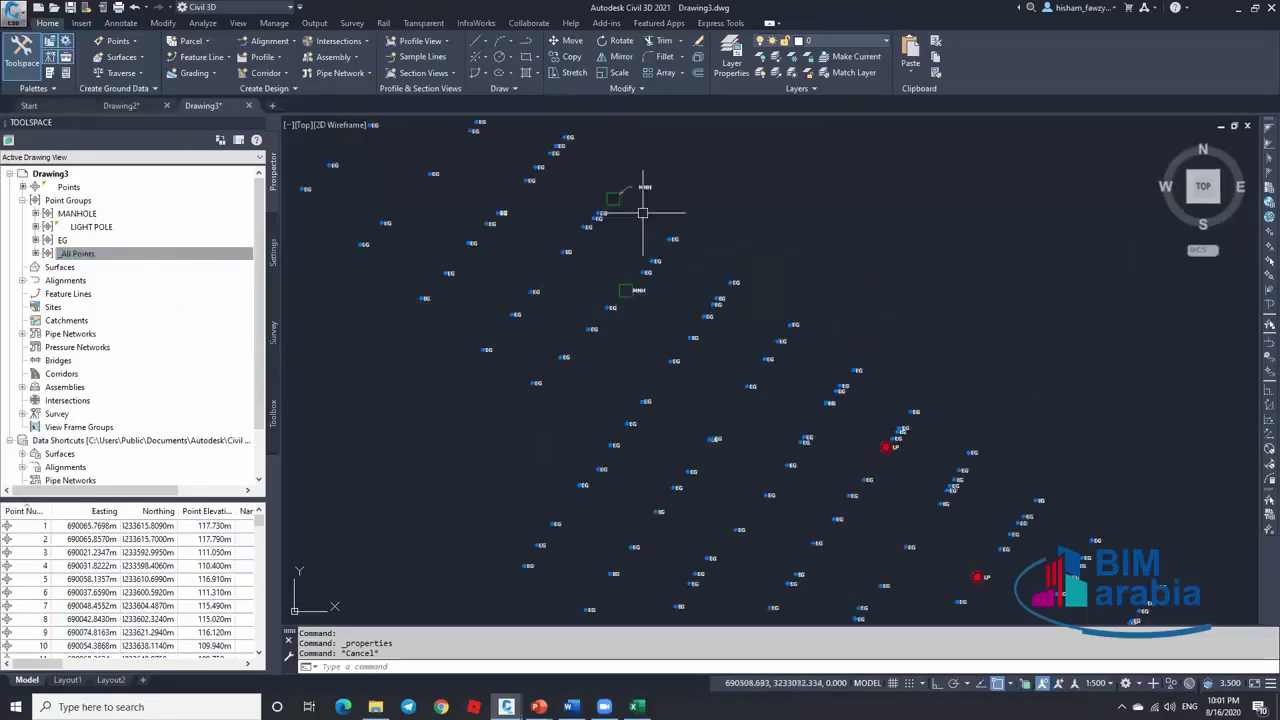
{"action": "left_click", "coordinate": [104, 214]}
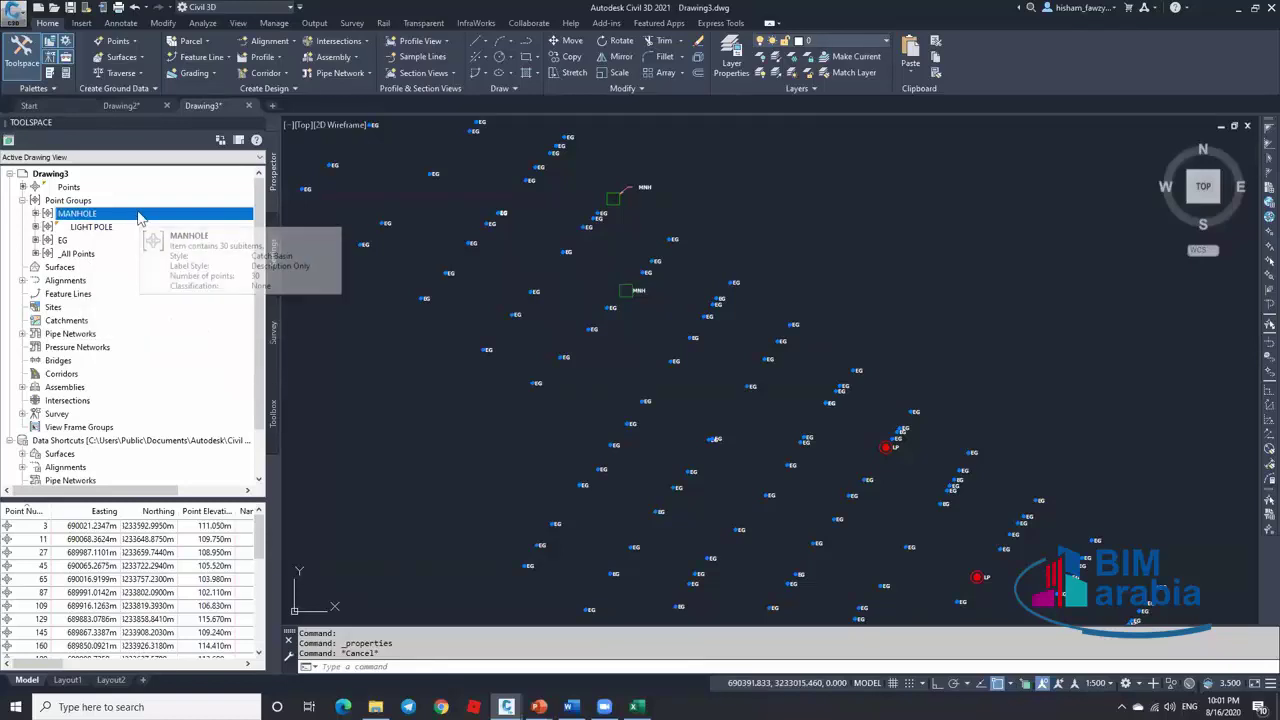
{"action": "mouse_move", "coordinate": [139, 218]}
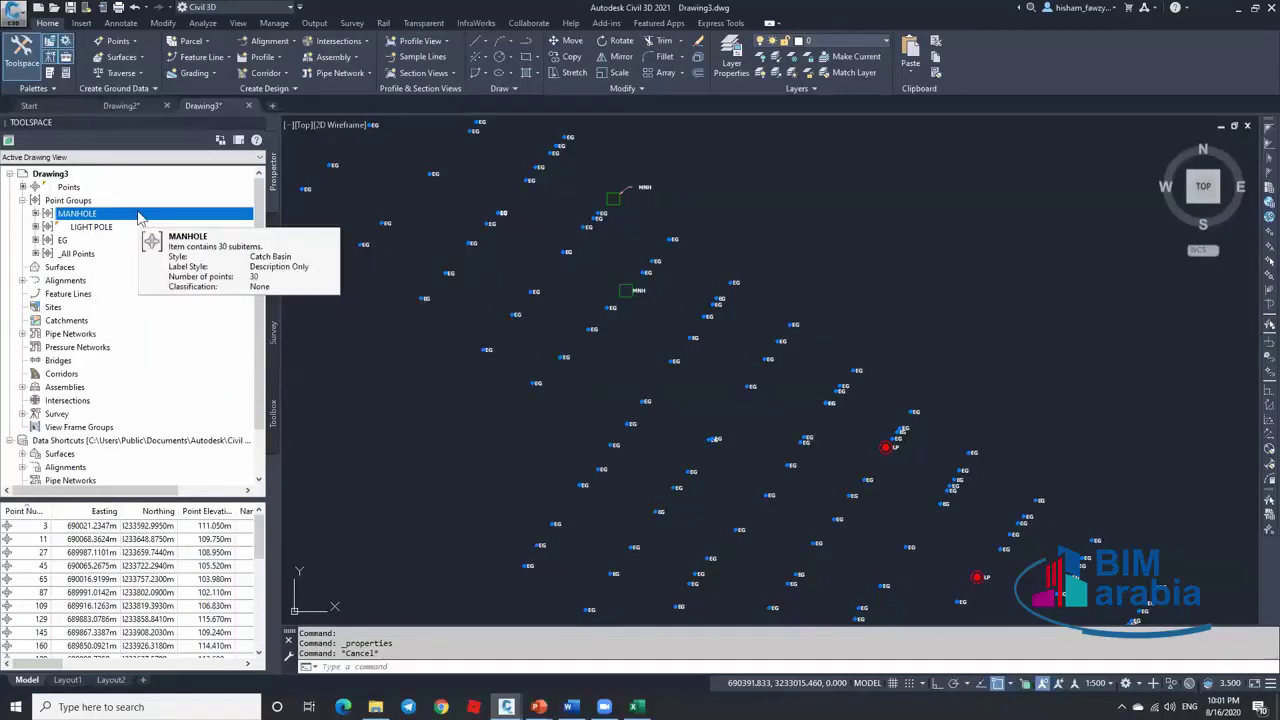
{"action": "left_click", "coordinate": [63, 240]}
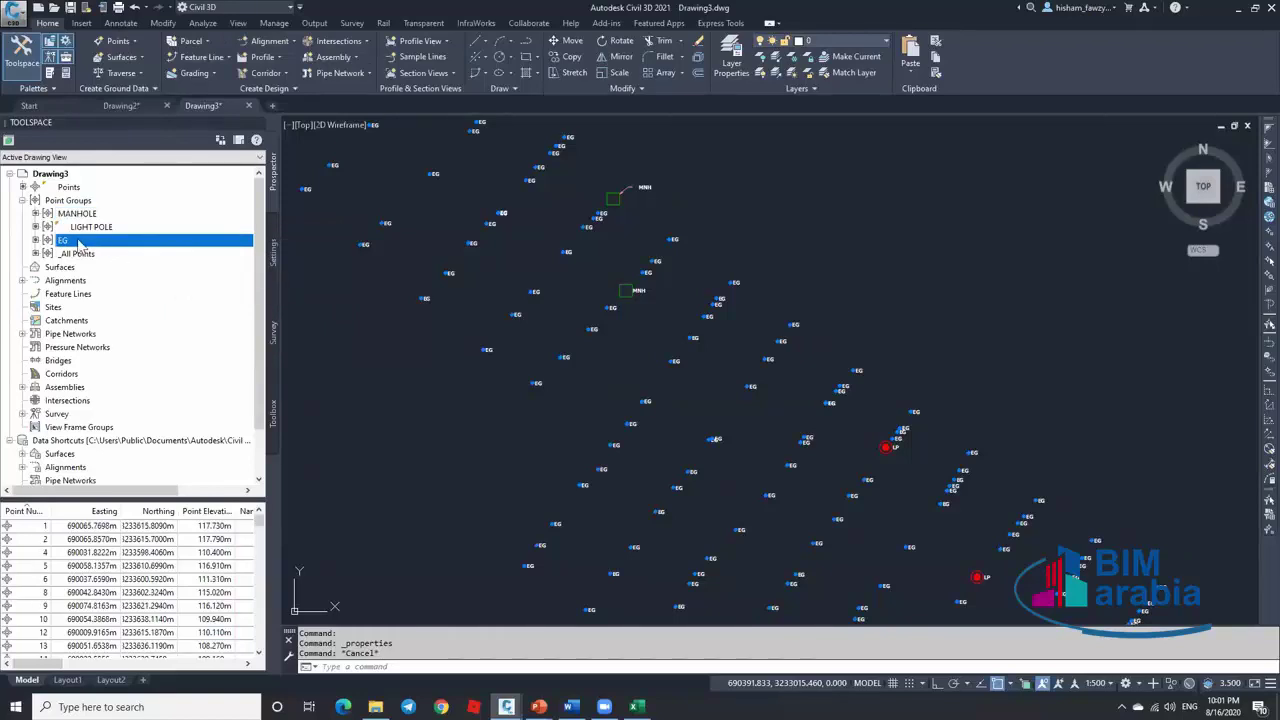
Set the EG group's point style and point label style to <none>
{"action": "right_click", "coordinate": [178, 248]}
{"action": "left_click", "coordinate": [205, 252]}
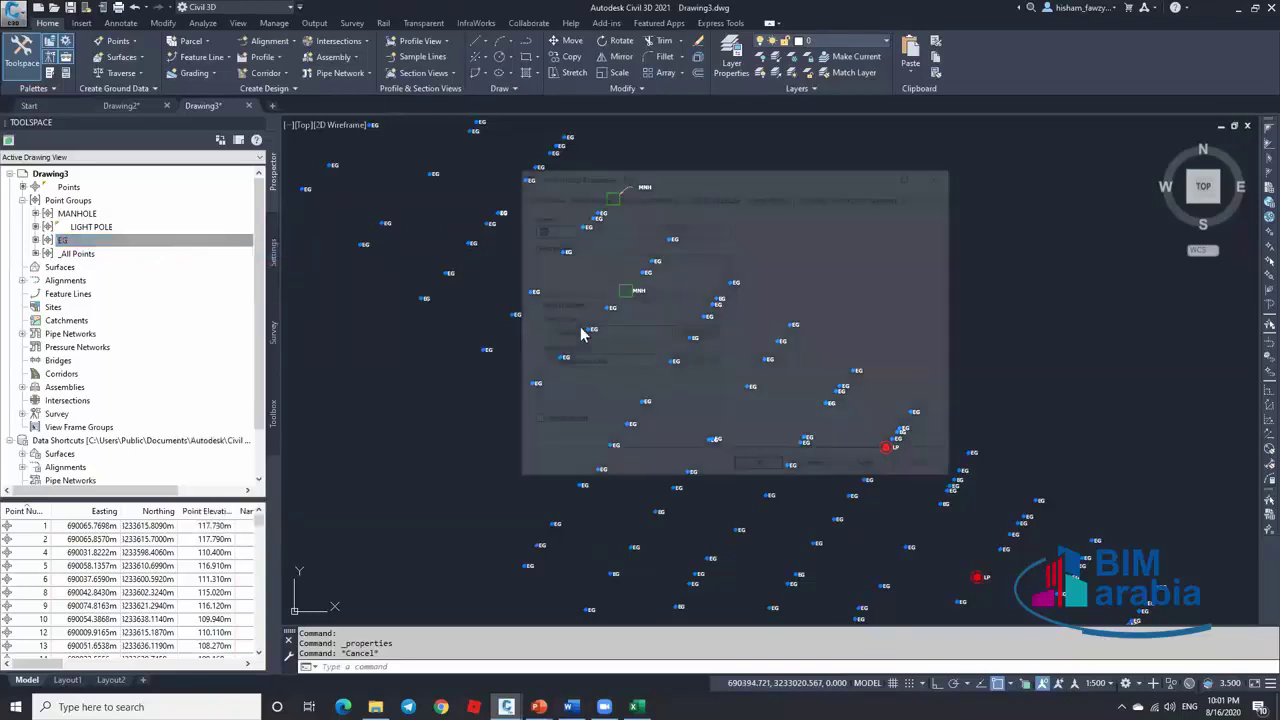
{"action": "left_click", "coordinate": [580, 332]}
{"action": "scroll", "coordinate": [581, 349], "scroll_direction": "up", "scroll_amount": 2}
{"action": "left_click", "coordinate": [578, 345]}
{"action": "left_click", "coordinate": [600, 362]}
{"action": "left_click", "coordinate": [578, 375]}
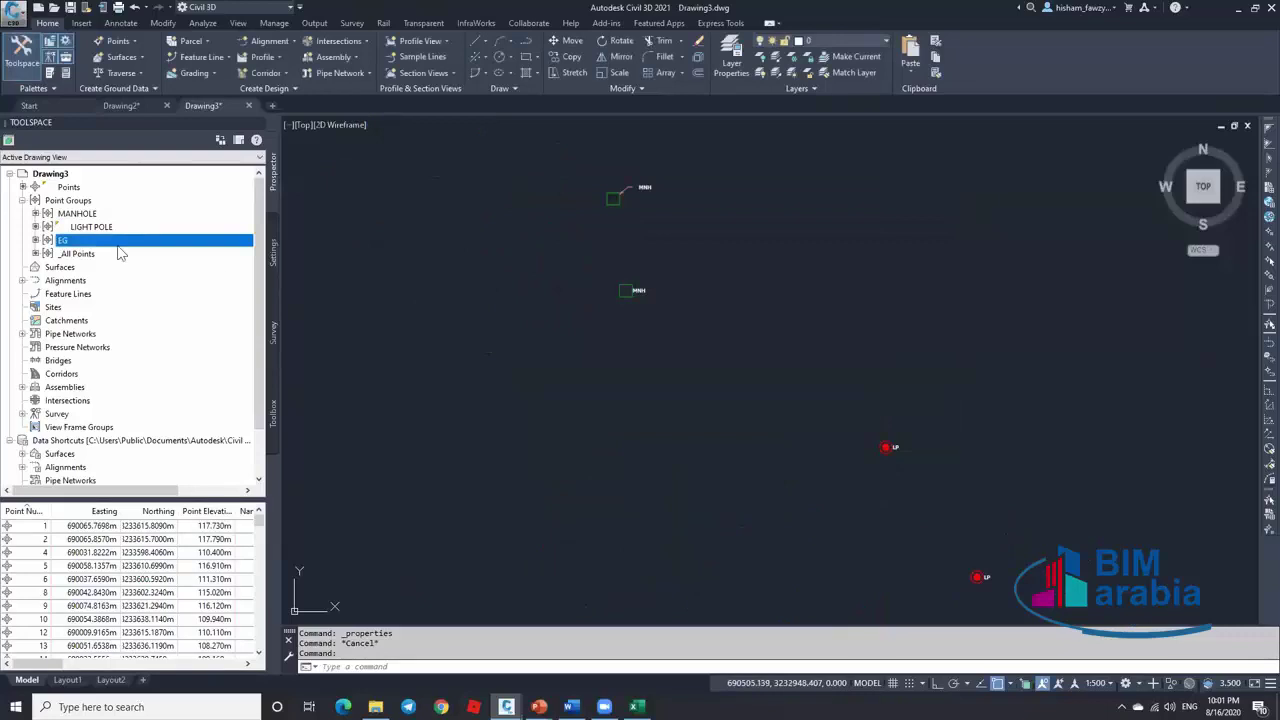
Give _All Points the Basic point style and a description-based label style
{"action": "right_click", "coordinate": [120, 255]}
{"action": "left_click", "coordinate": [163, 265]}
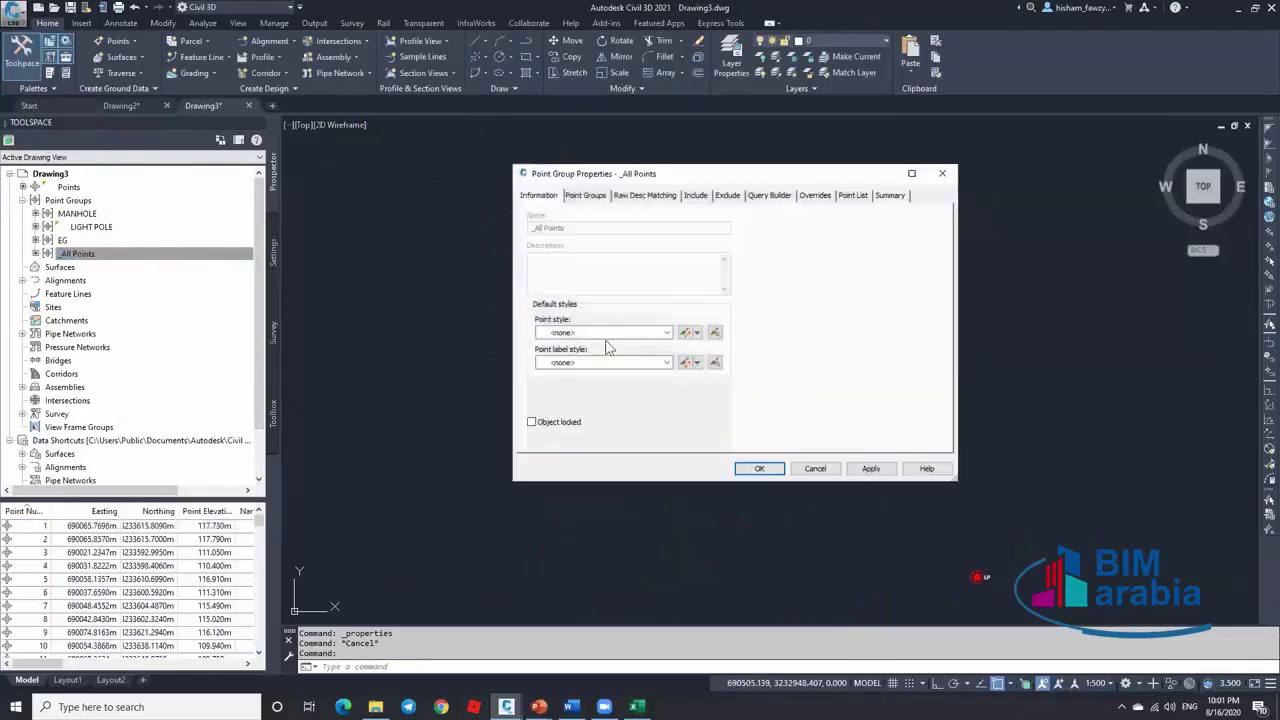
{"action": "left_click", "coordinate": [595, 332]}
{"action": "left_click", "coordinate": [580, 342]}
{"action": "left_click", "coordinate": [600, 362]}
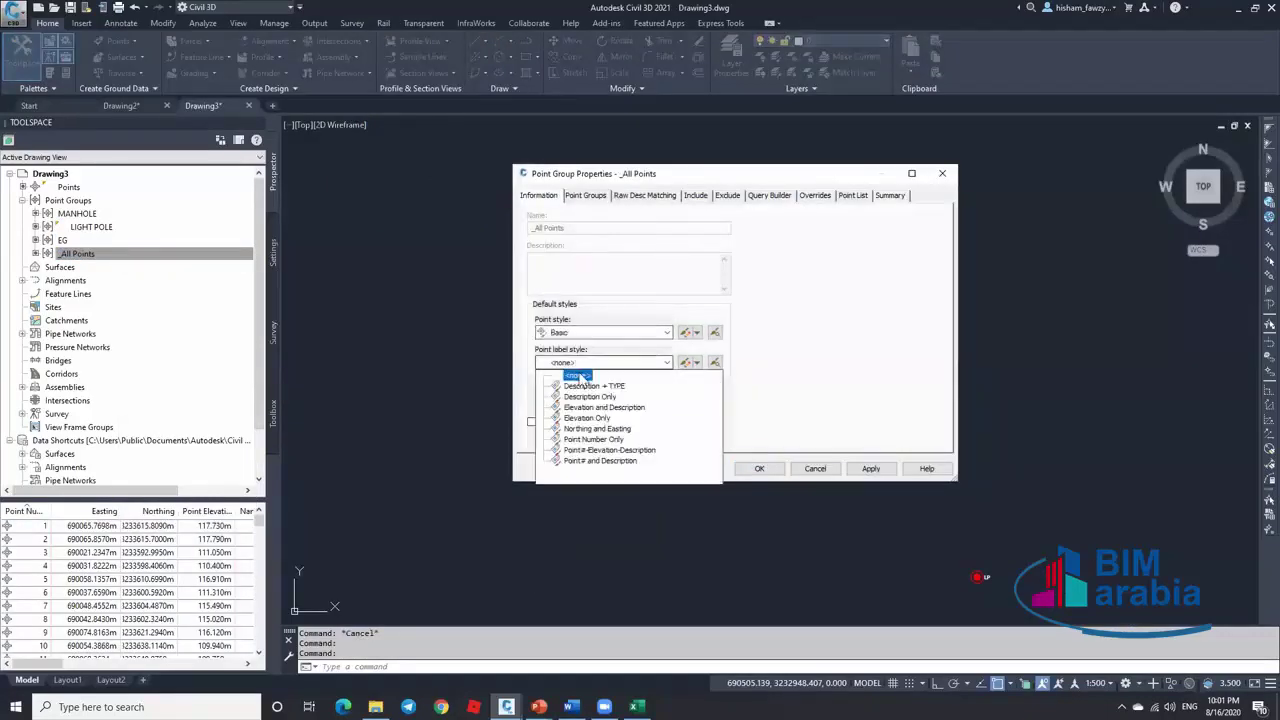
{"action": "left_click", "coordinate": [582, 385]}
{"action": "left_click", "coordinate": [759, 468]}
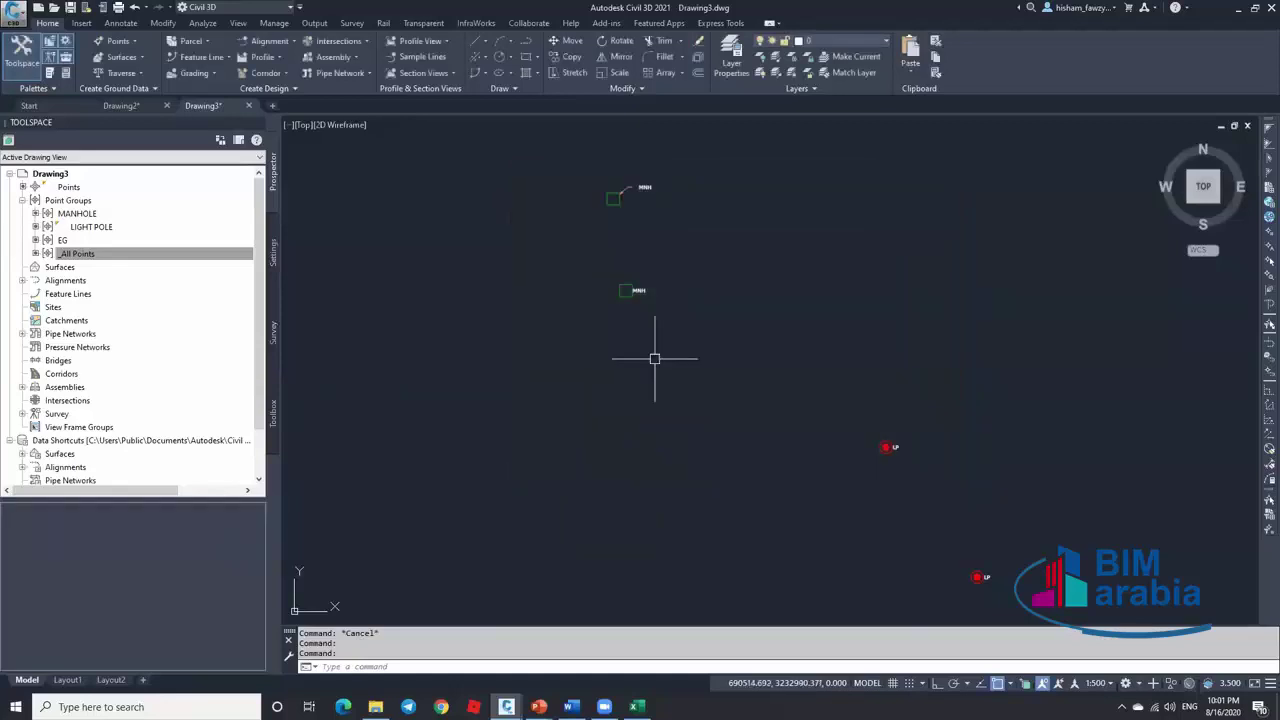
{"action": "left_click", "coordinate": [141, 259]}
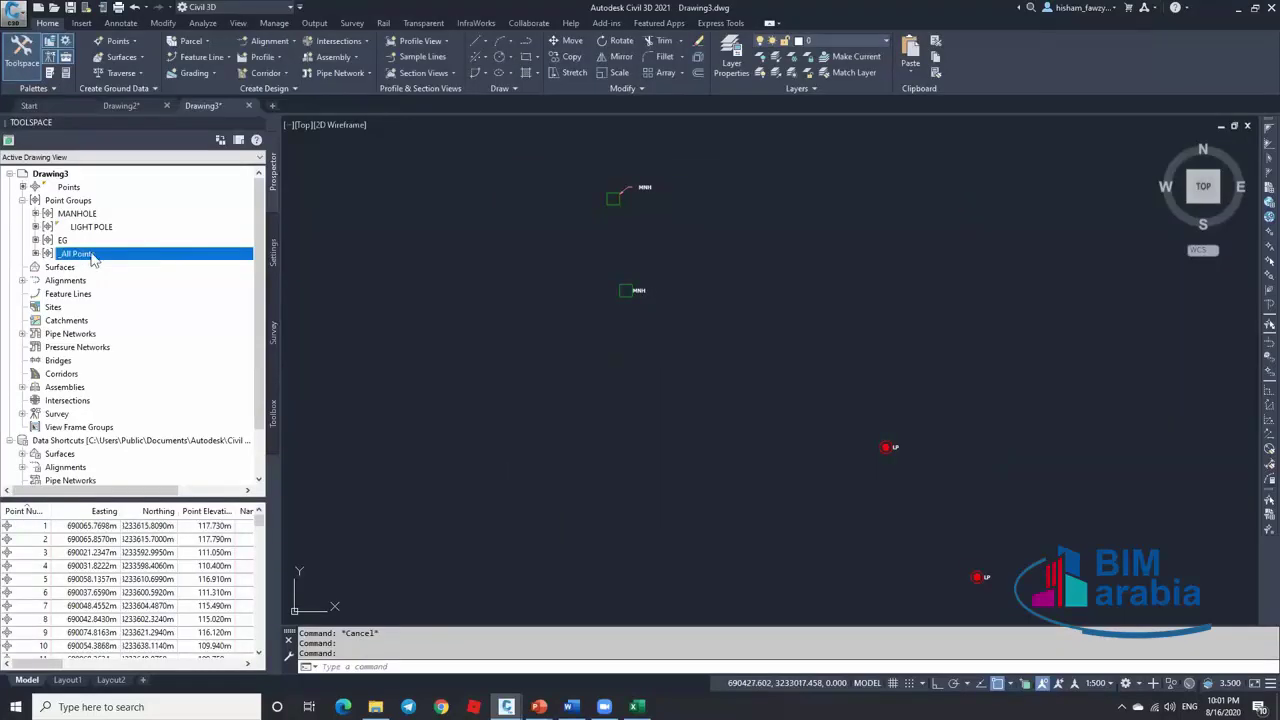
{"action": "left_click", "coordinate": [99, 241]}
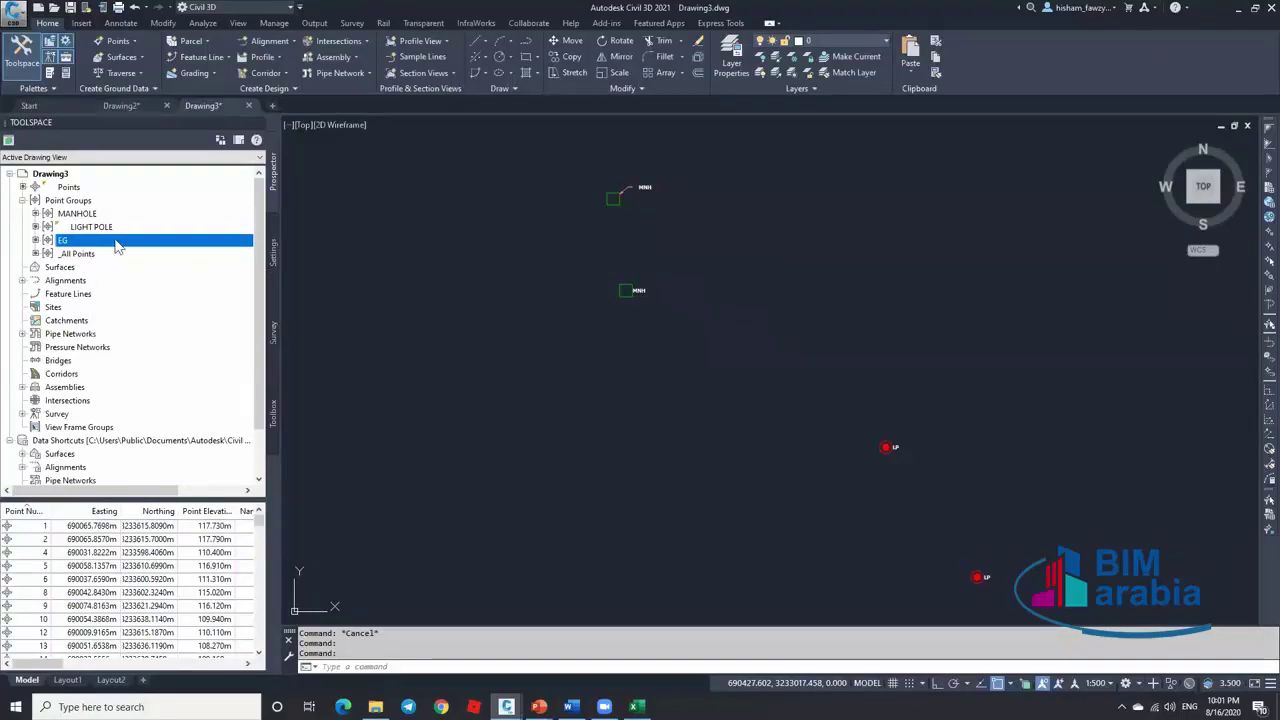
{"action": "mouse_move", "coordinate": [117, 247]}
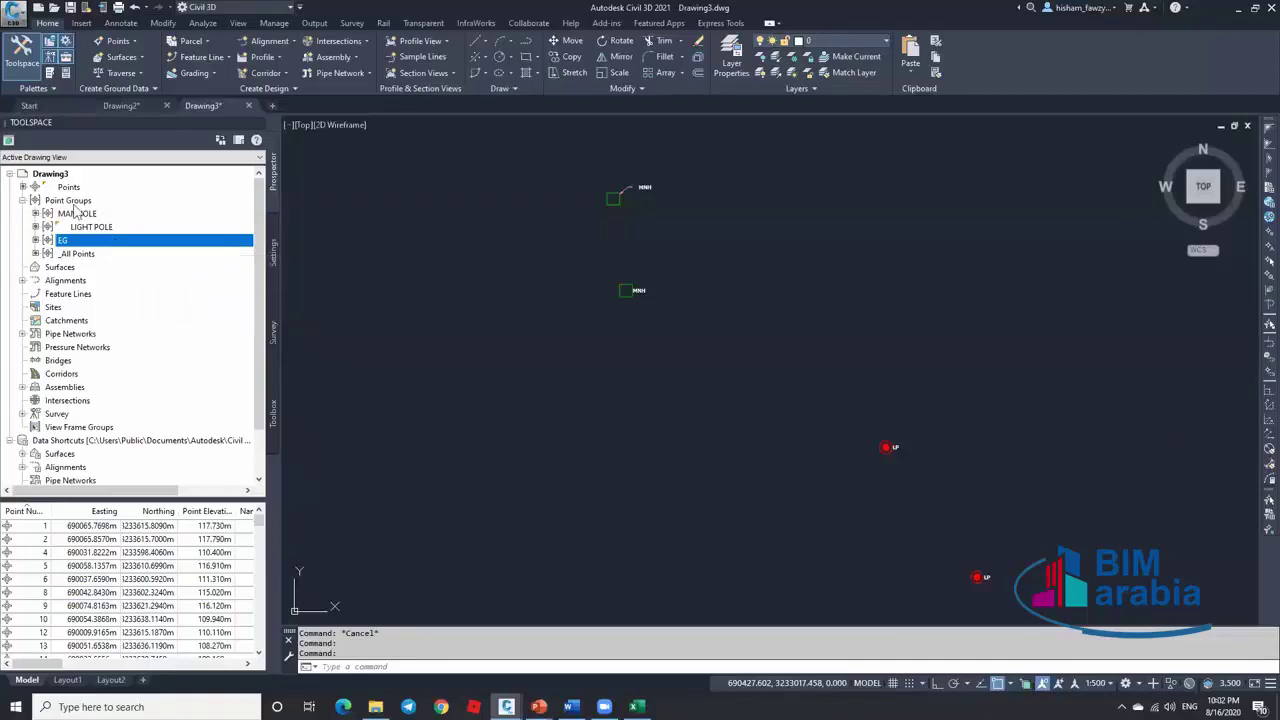
{"action": "left_click", "coordinate": [95, 214]}
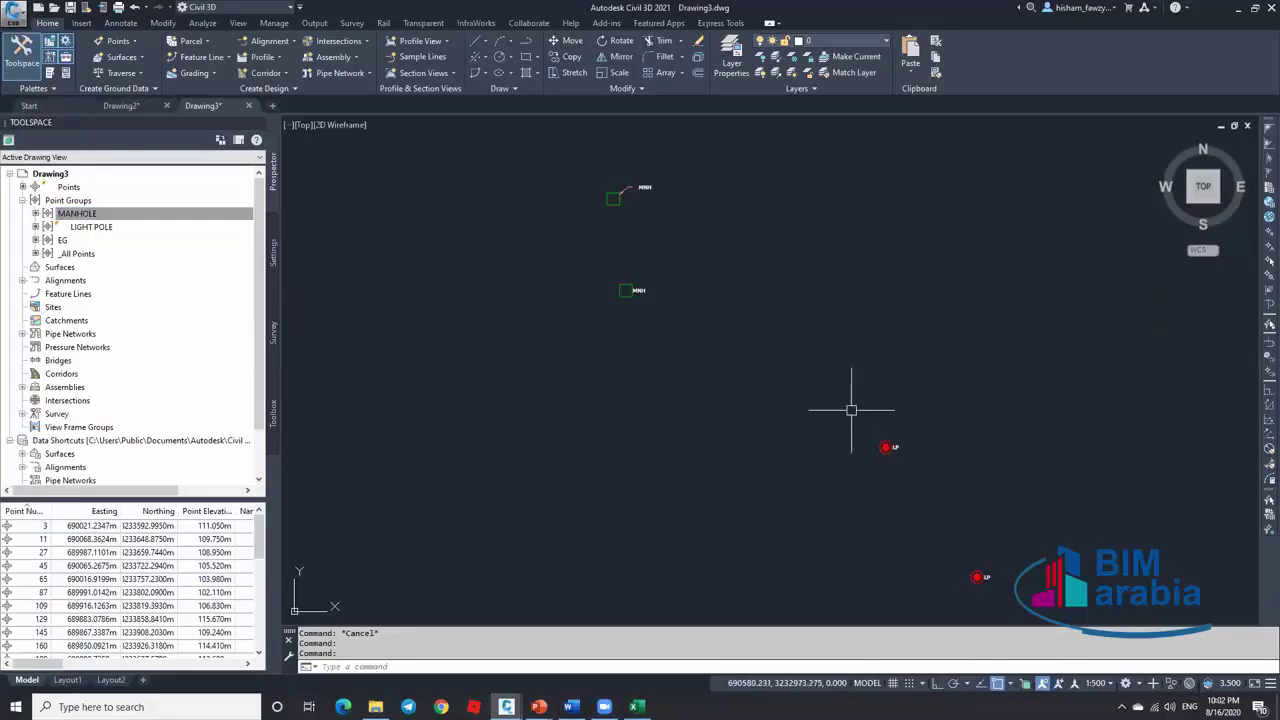
{"action": "left_click", "coordinate": [110, 254]}
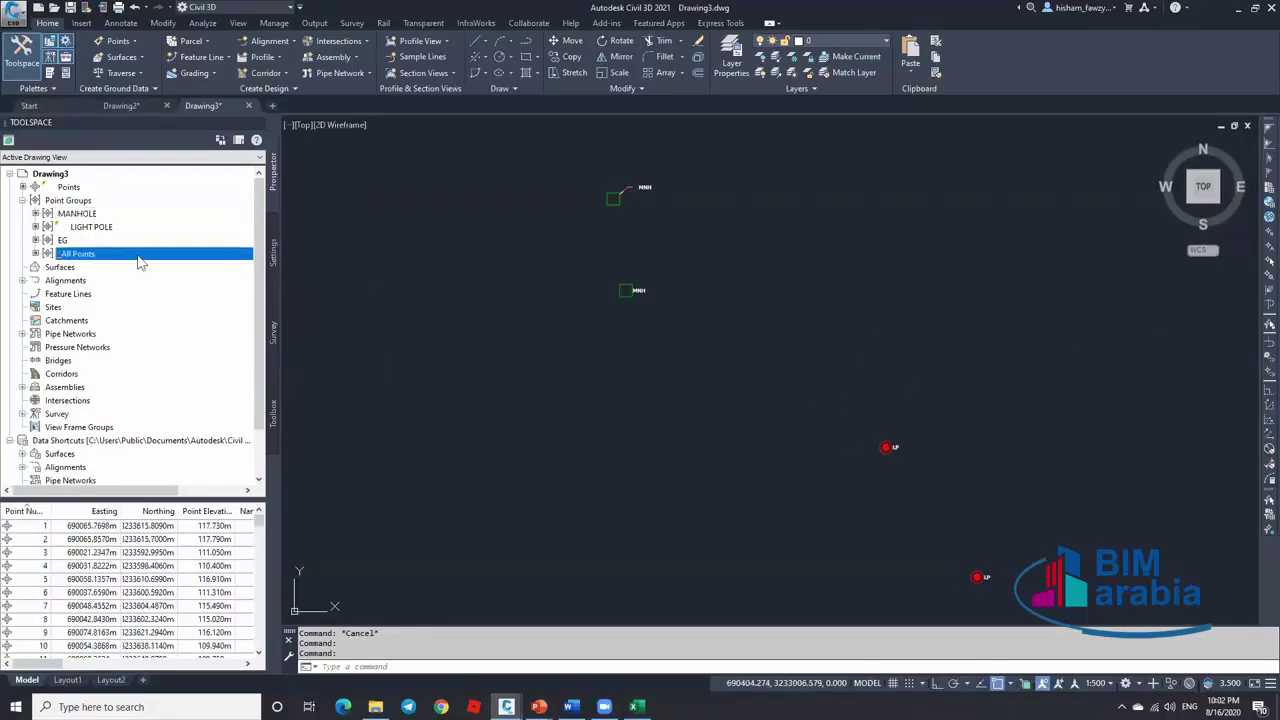
Move _All Points to the top of the point group order and zoom in
{"action": "right_click", "coordinate": [123, 201]}
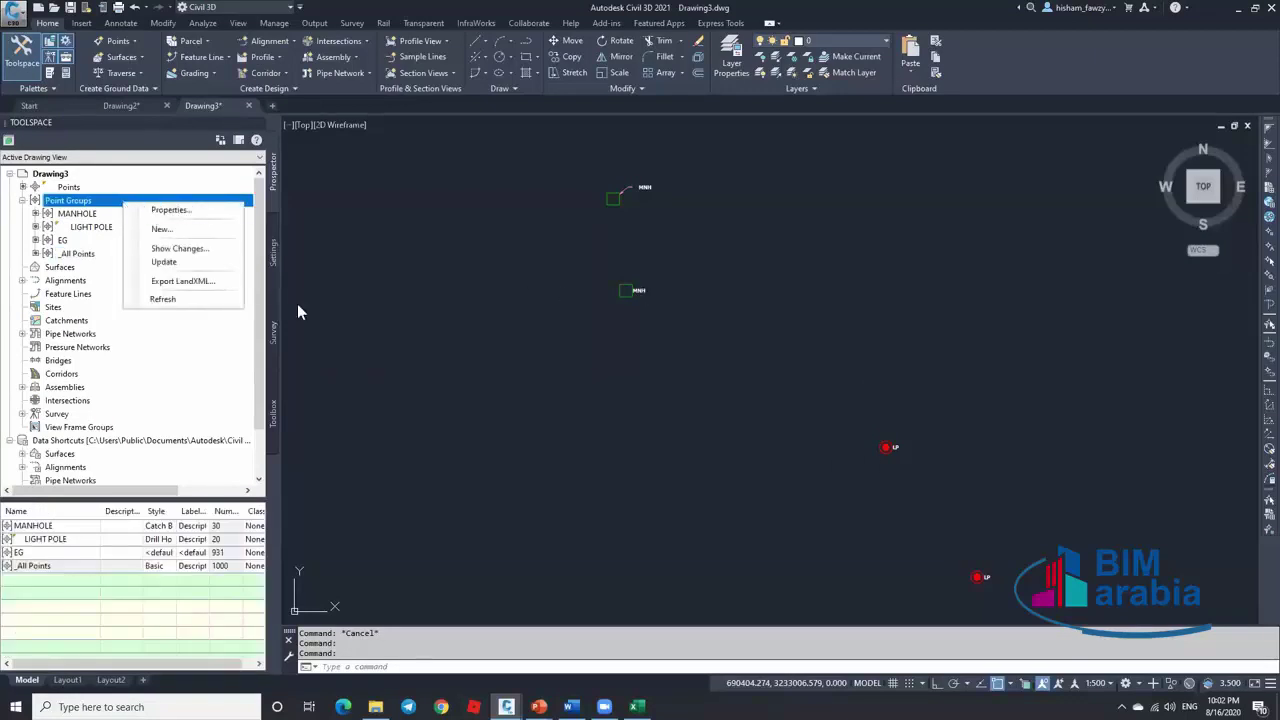
{"action": "left_click", "coordinate": [170, 210]}
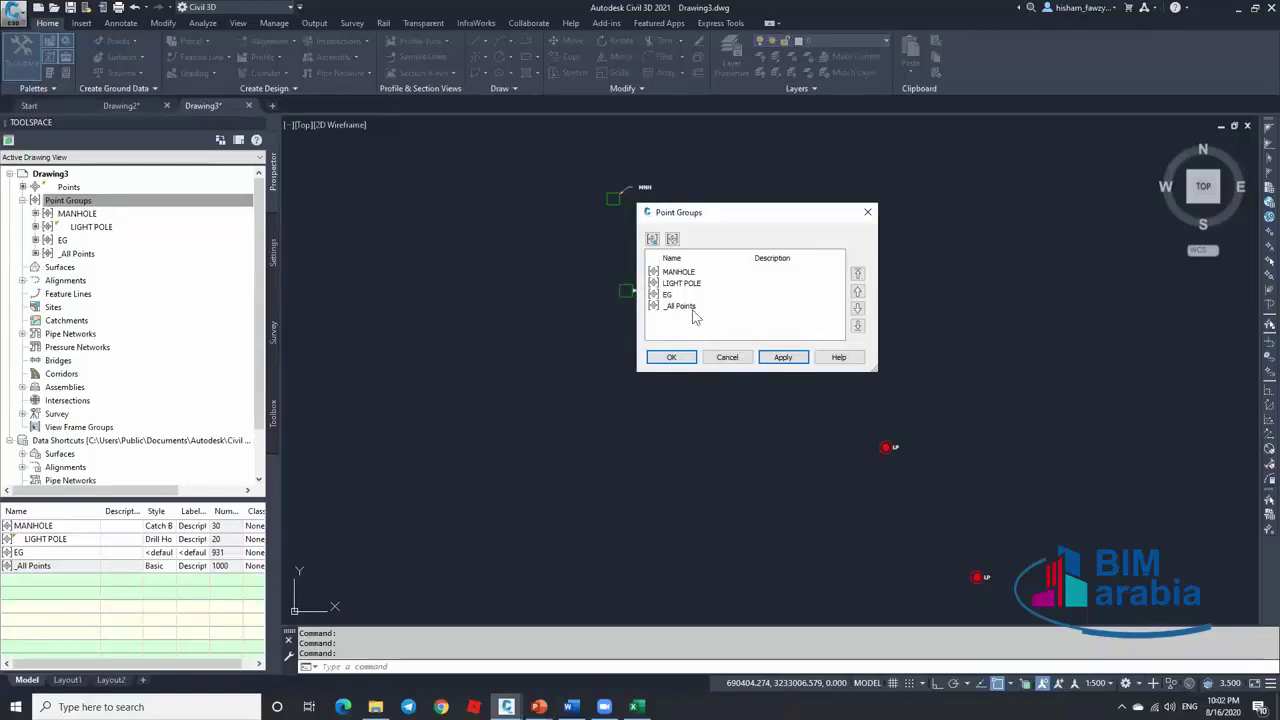
{"action": "left_click", "coordinate": [680, 306]}
{"action": "left_click", "coordinate": [857, 273]}
{"action": "left_click", "coordinate": [727, 357]}
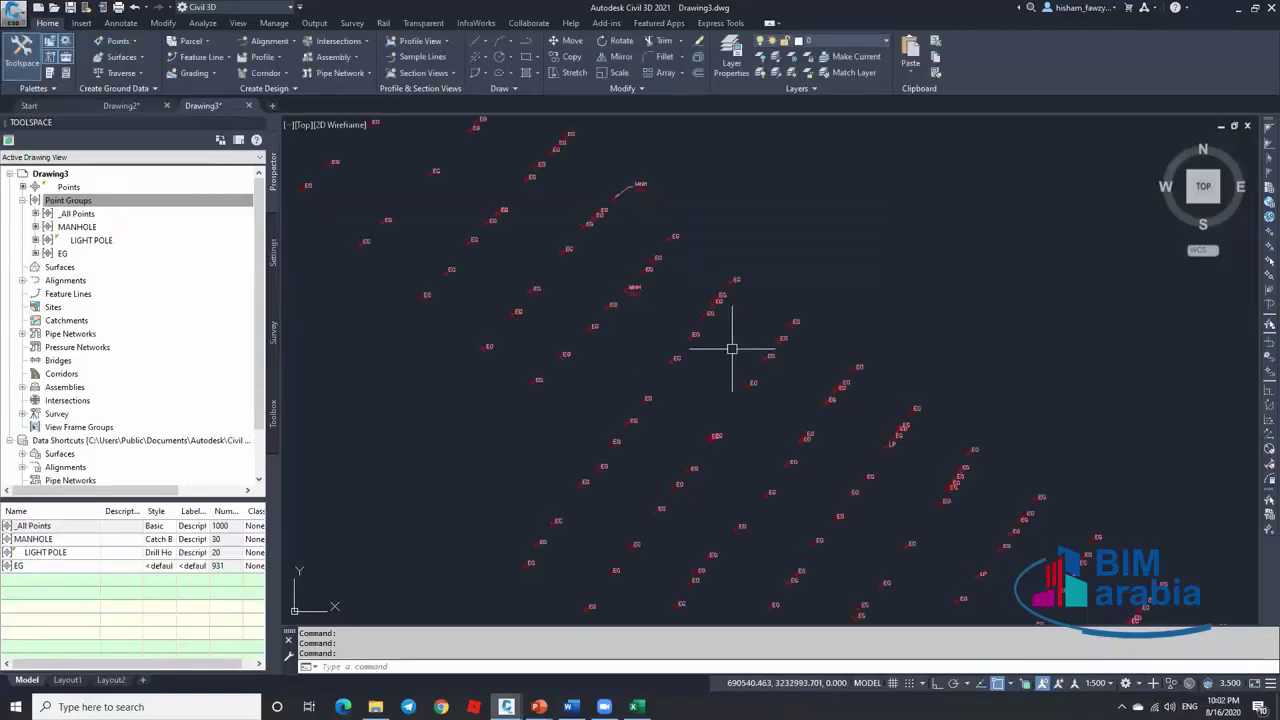
{"action": "scroll", "coordinate": [634, 287], "scroll_direction": "up", "scroll_amount": 5}
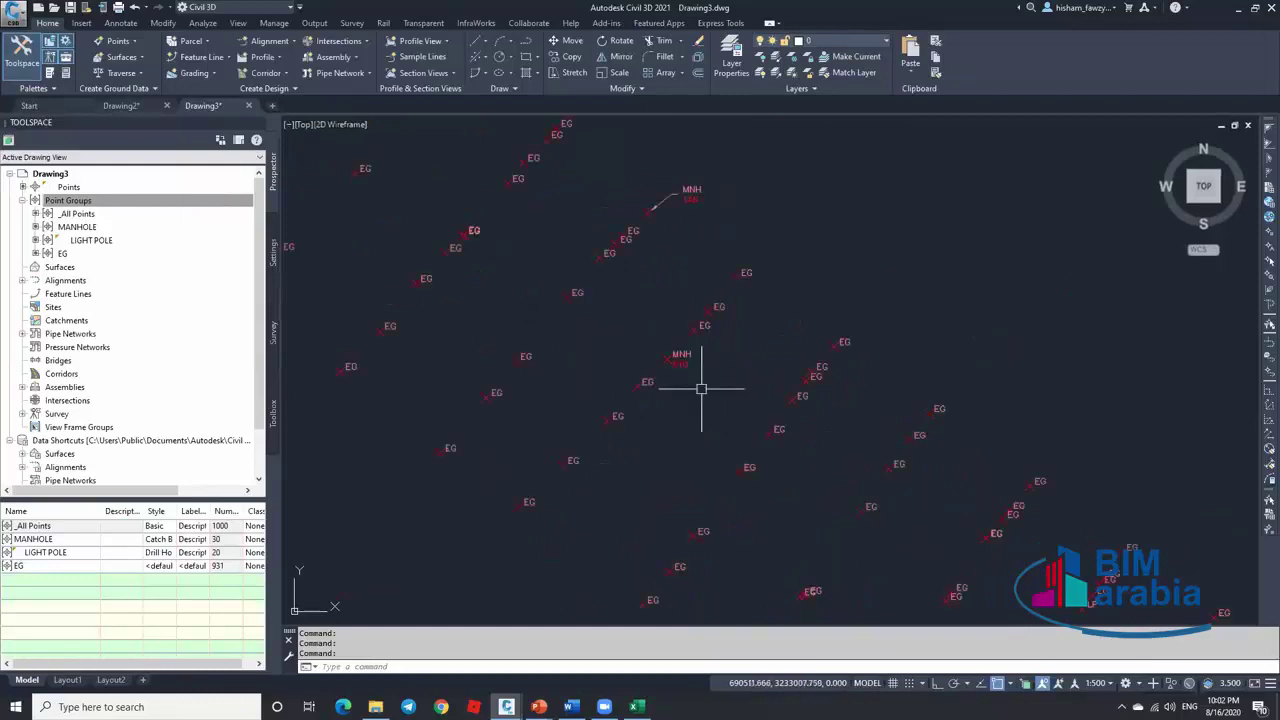
{"action": "scroll", "coordinate": [667, 259], "scroll_direction": "up", "scroll_amount": 3}
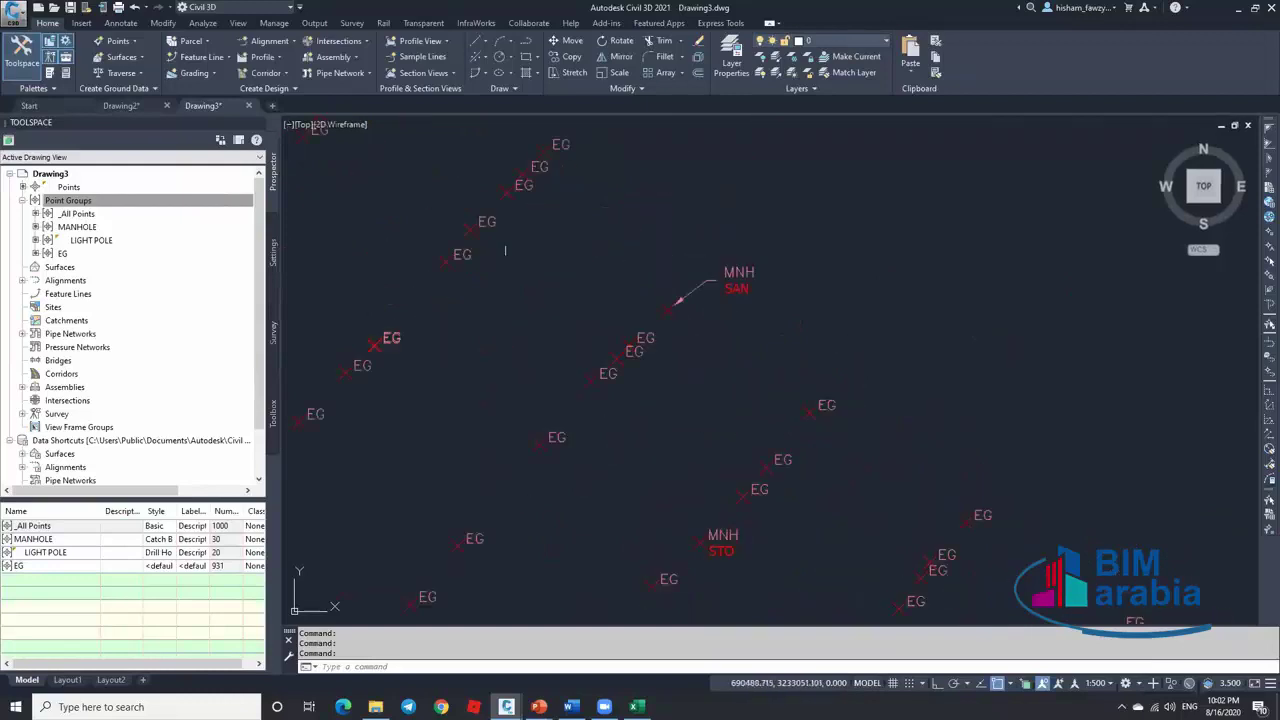
List the _All Points group's points, then check the EG group properties without changes
{"action": "left_click", "coordinate": [120, 214]}
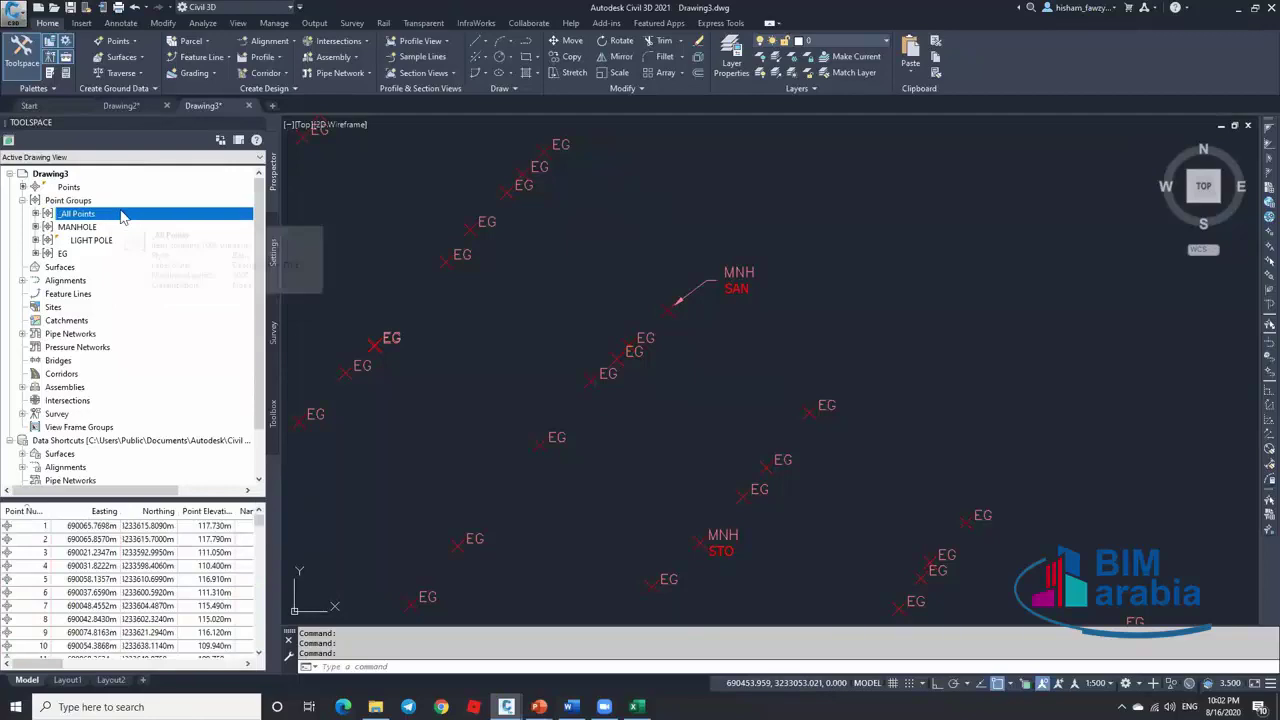
{"action": "right_click", "coordinate": [110, 253]}
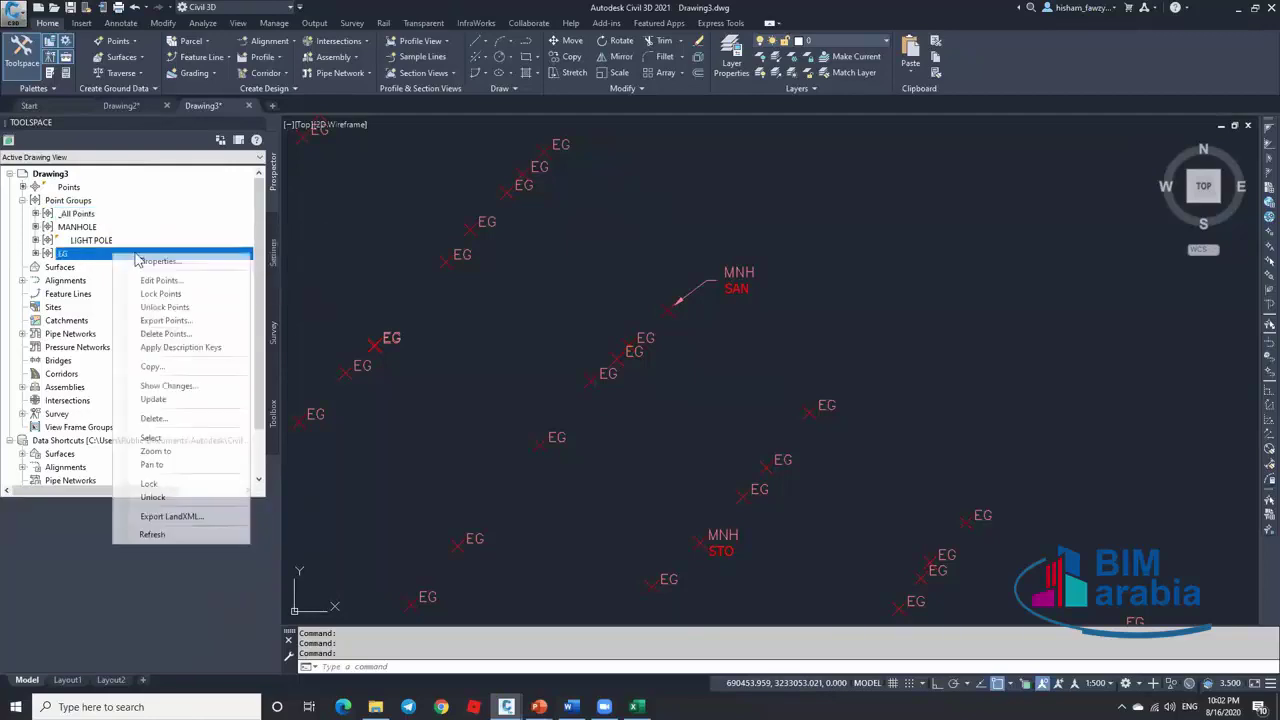
{"action": "left_click", "coordinate": [548, 345]}
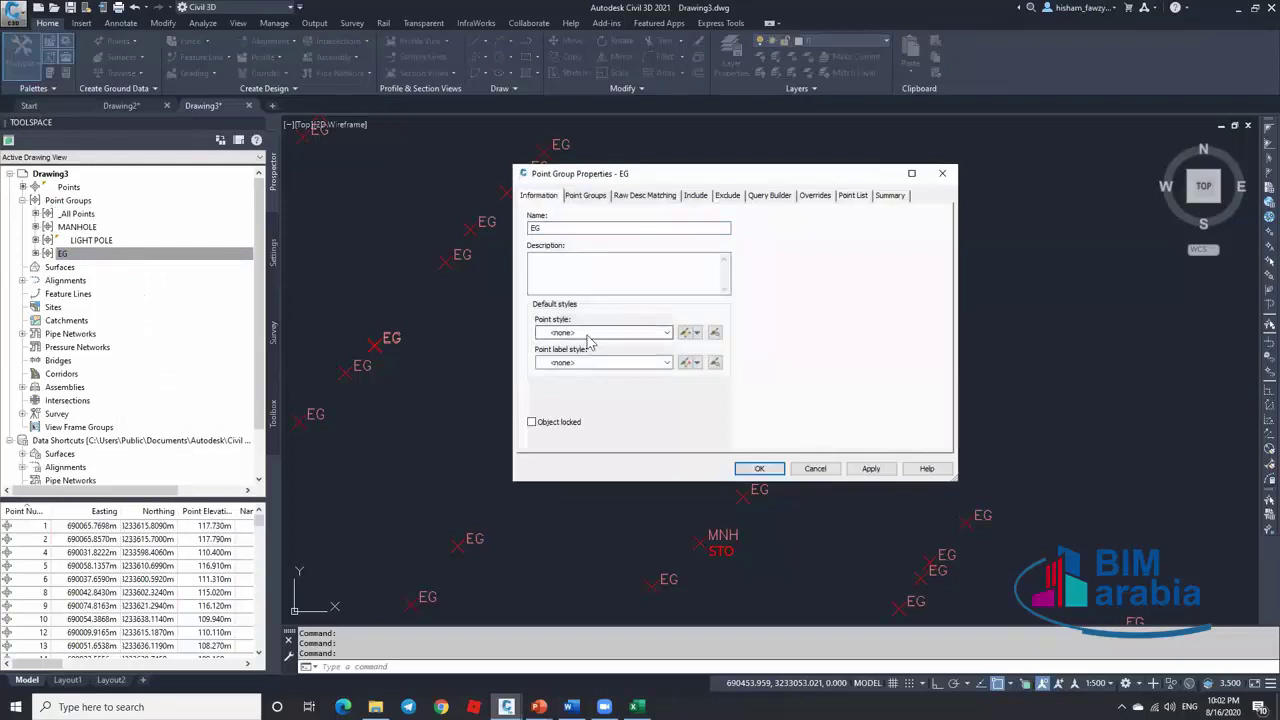
{"action": "left_click", "coordinate": [814, 468]}
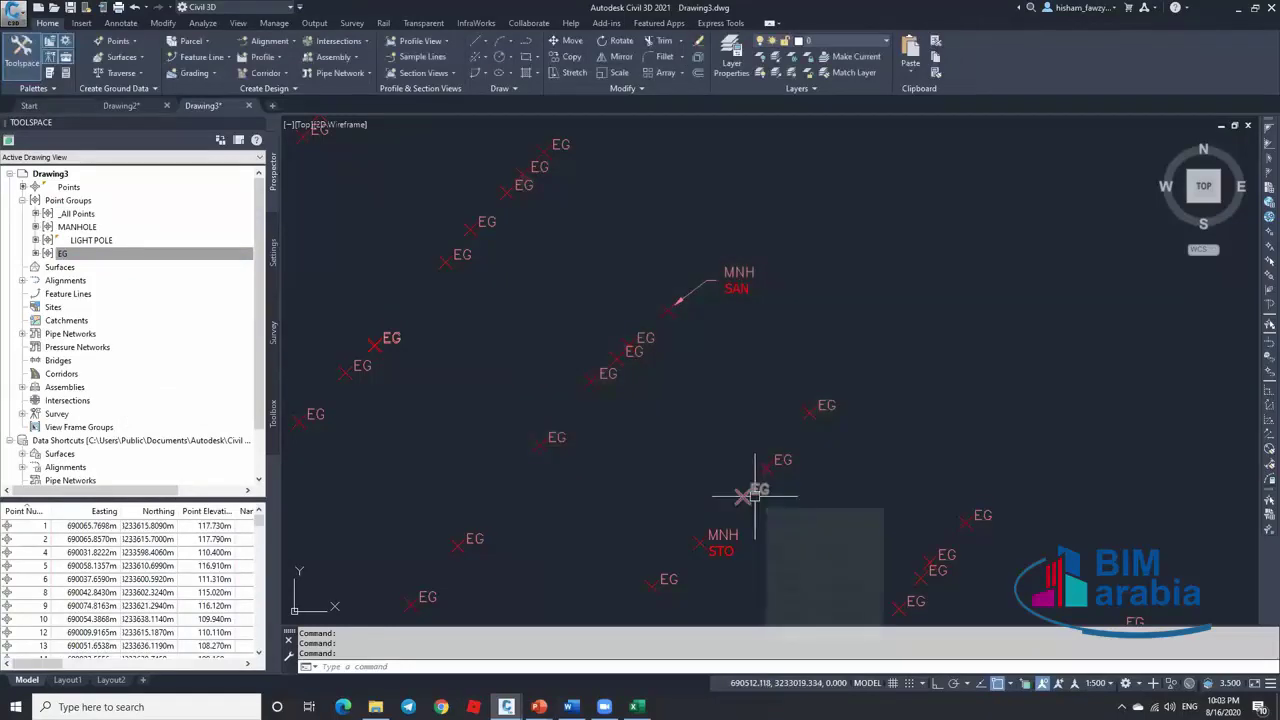
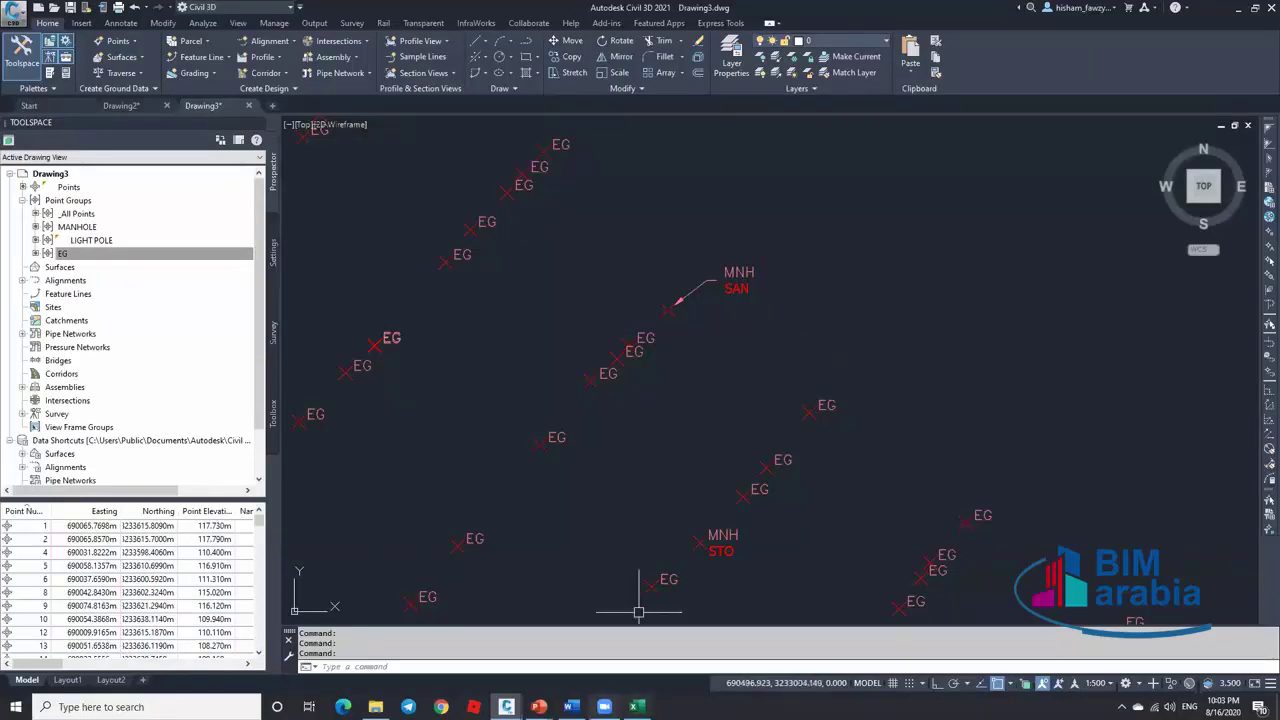
Hide the slide show, return to the drawing, and select the _All Points point group
{"action": "mouse_move", "coordinate": [538, 706]}
{"action": "left_click", "coordinate": [605, 650]}
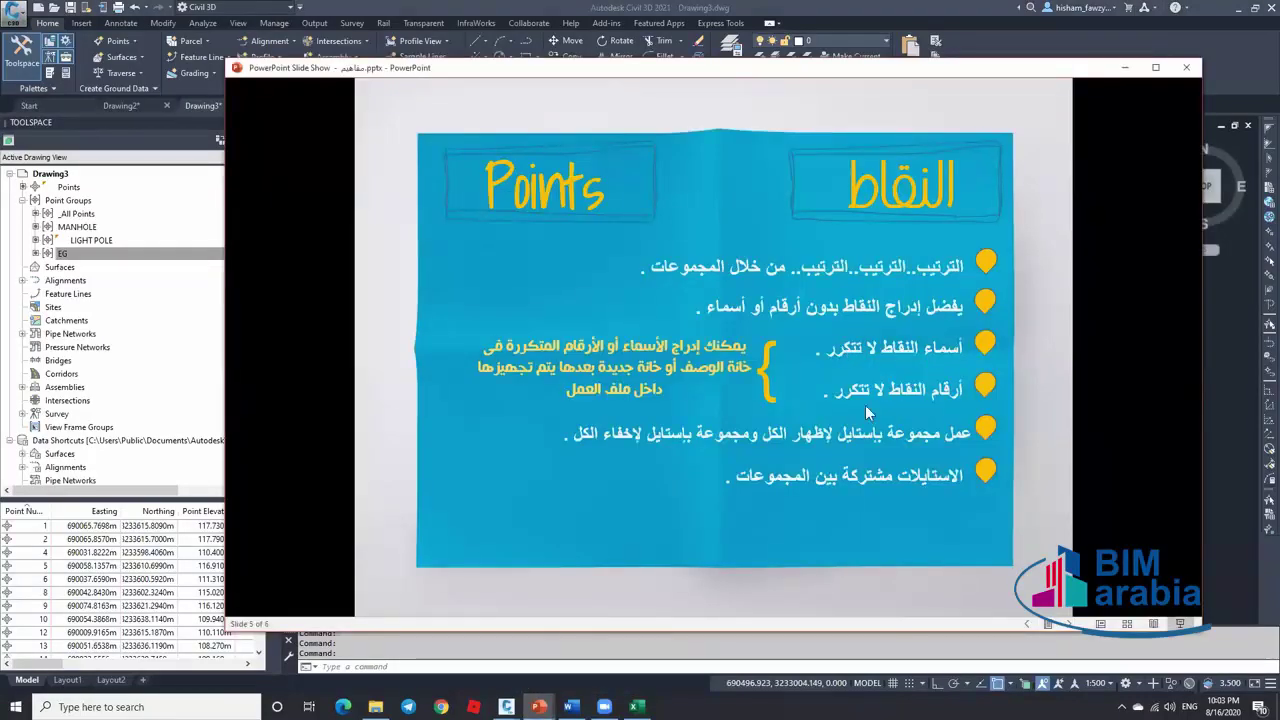
{"action": "left_click", "coordinate": [1124, 68]}
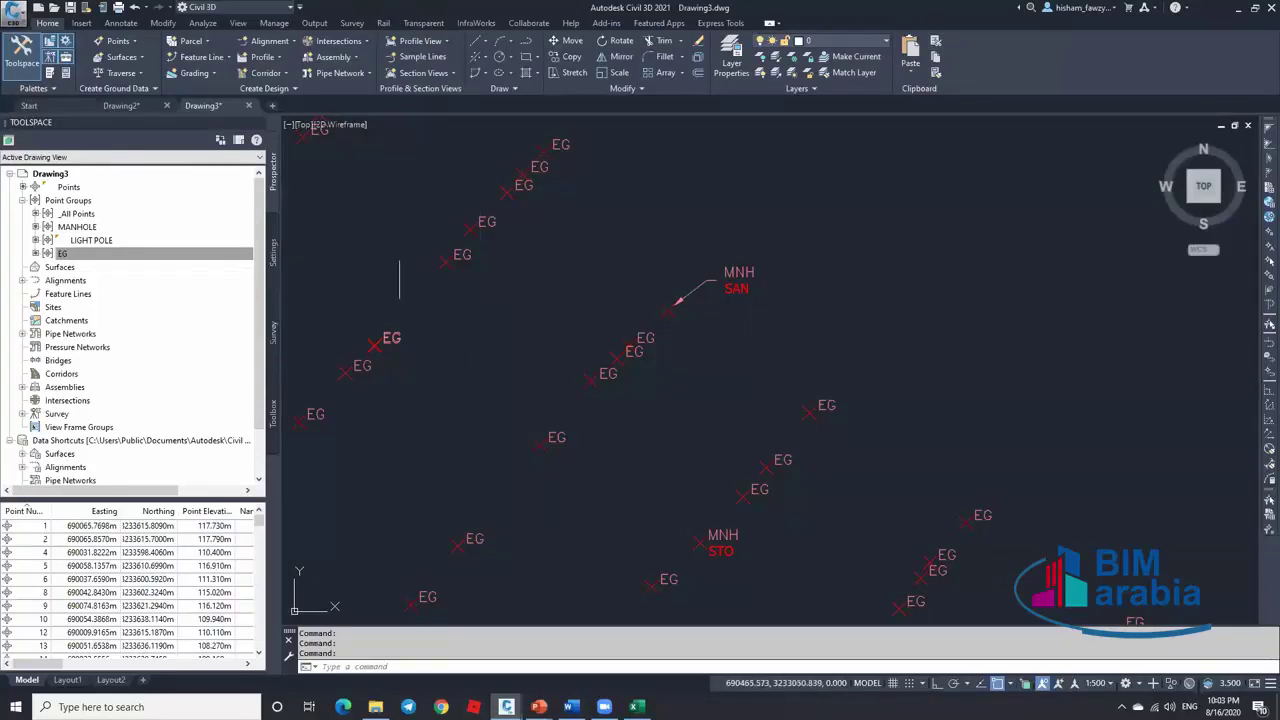
{"action": "left_click", "coordinate": [117, 214]}
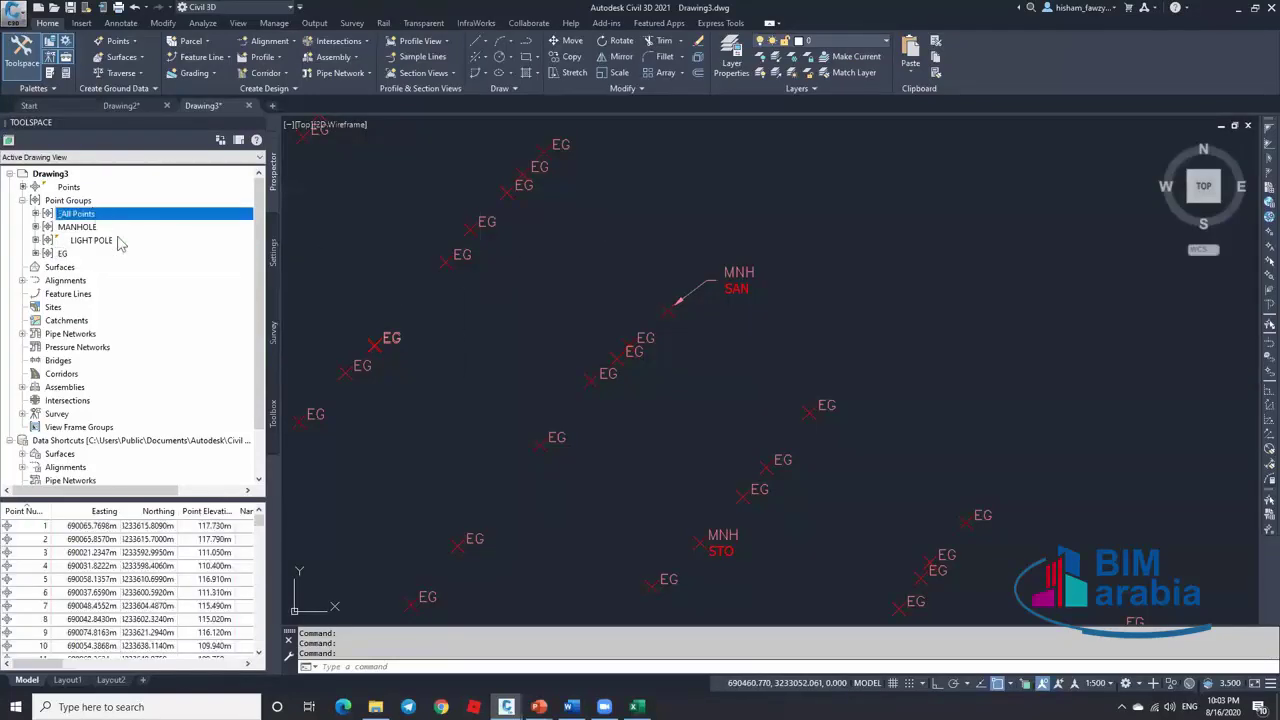
{"action": "mouse_move", "coordinate": [125, 218]}
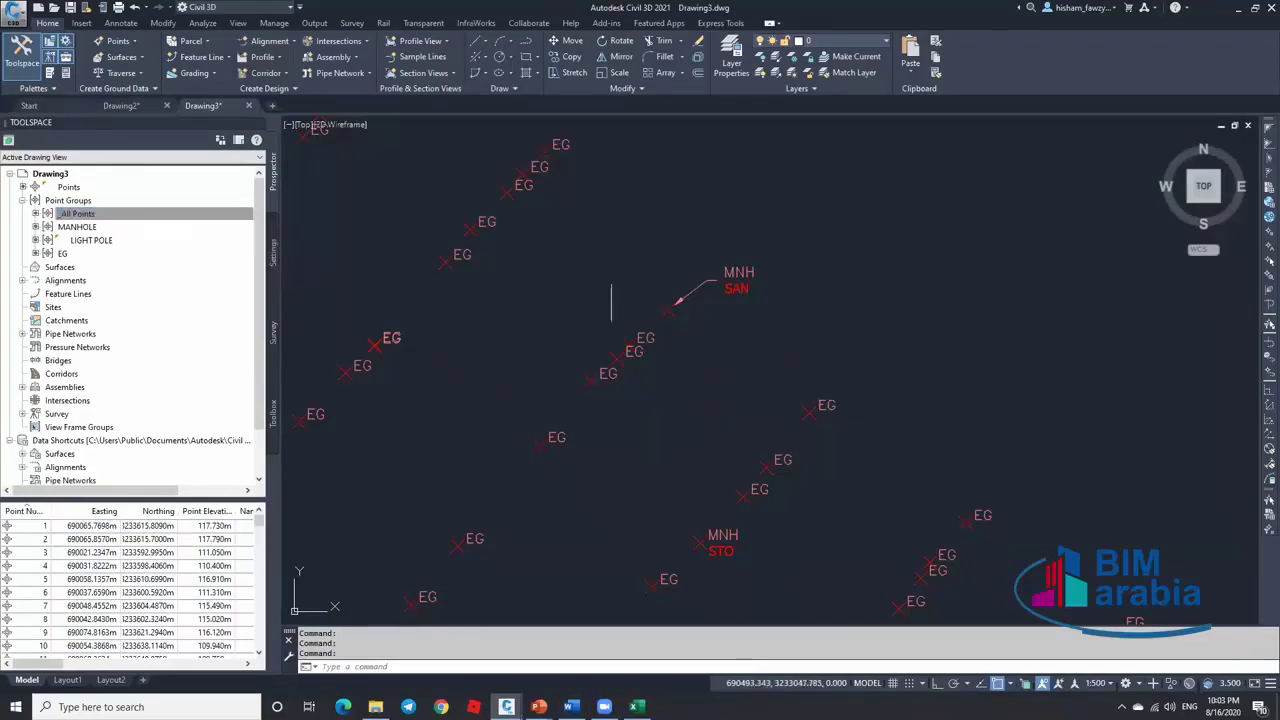
{"action": "scroll", "coordinate": [660, 325], "scroll_direction": "down", "scroll_amount": 5}
Start Points from File and add NGL.txt as the source, replacing 02.txt
{"action": "left_click", "coordinate": [81, 22]}
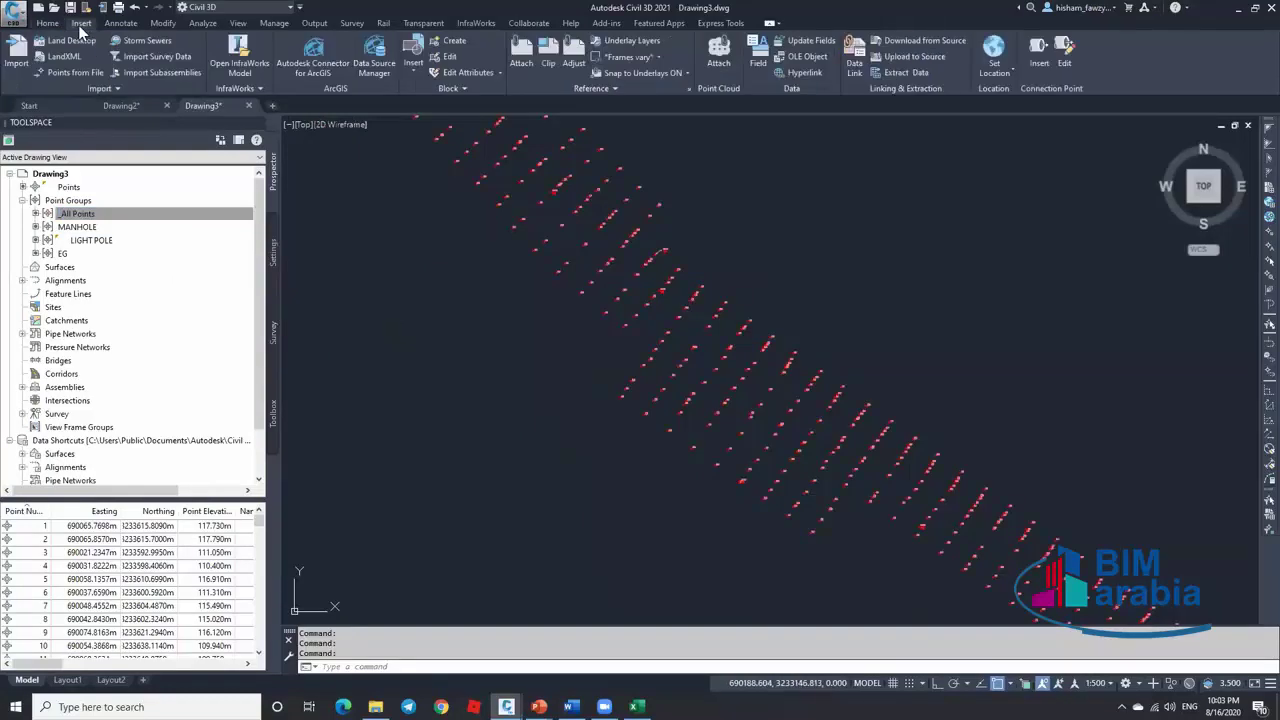
{"action": "left_click", "coordinate": [80, 76]}
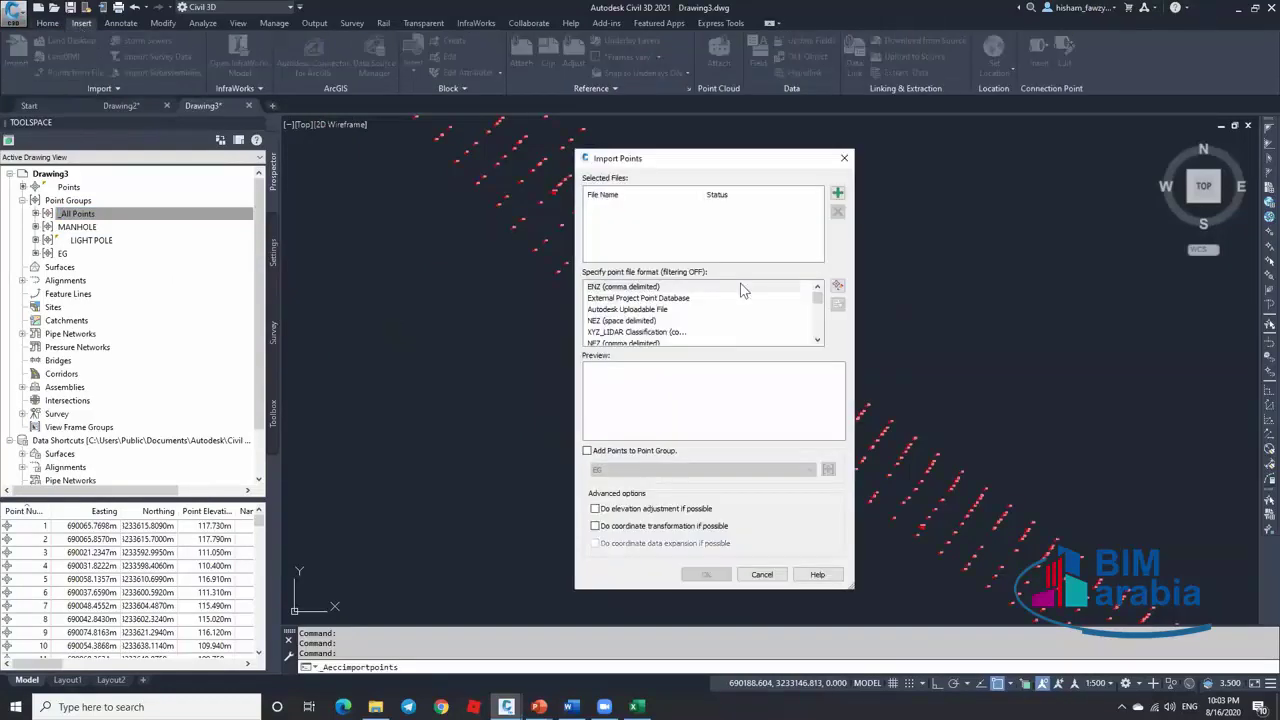
{"action": "left_click", "coordinate": [838, 194]}
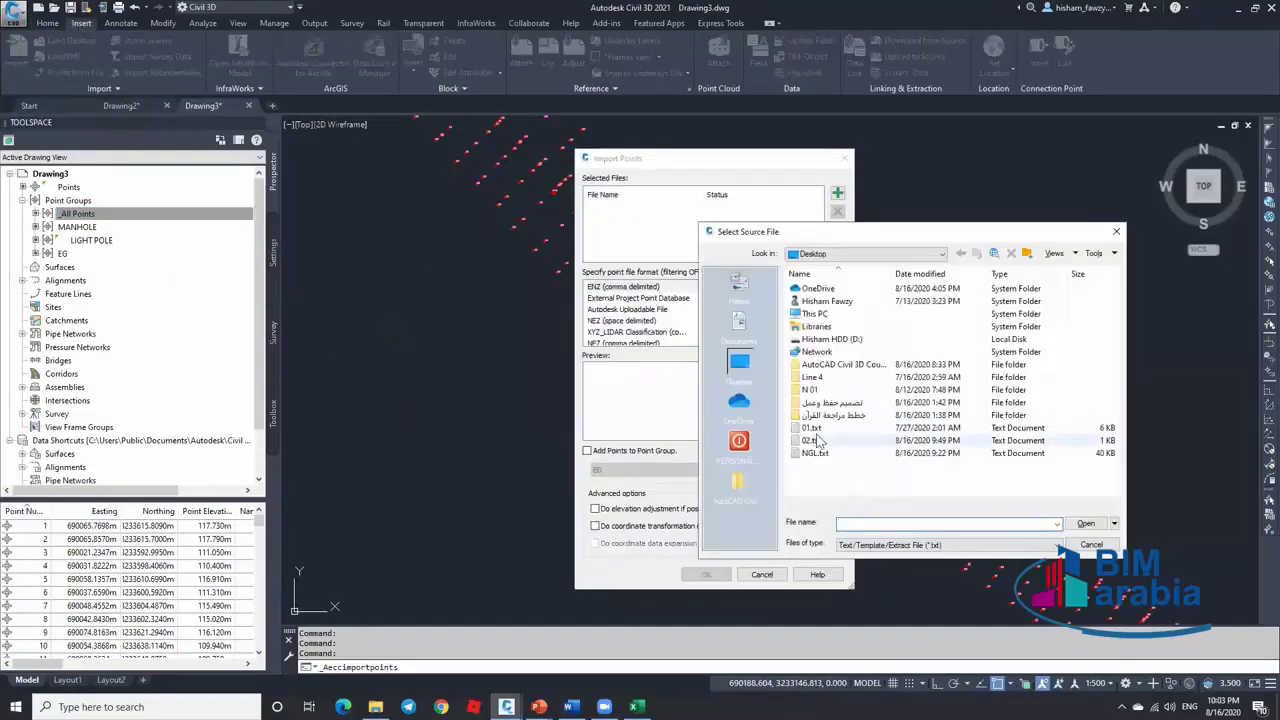
{"action": "left_click", "coordinate": [810, 440]}
{"action": "left_click", "coordinate": [1086, 523]}
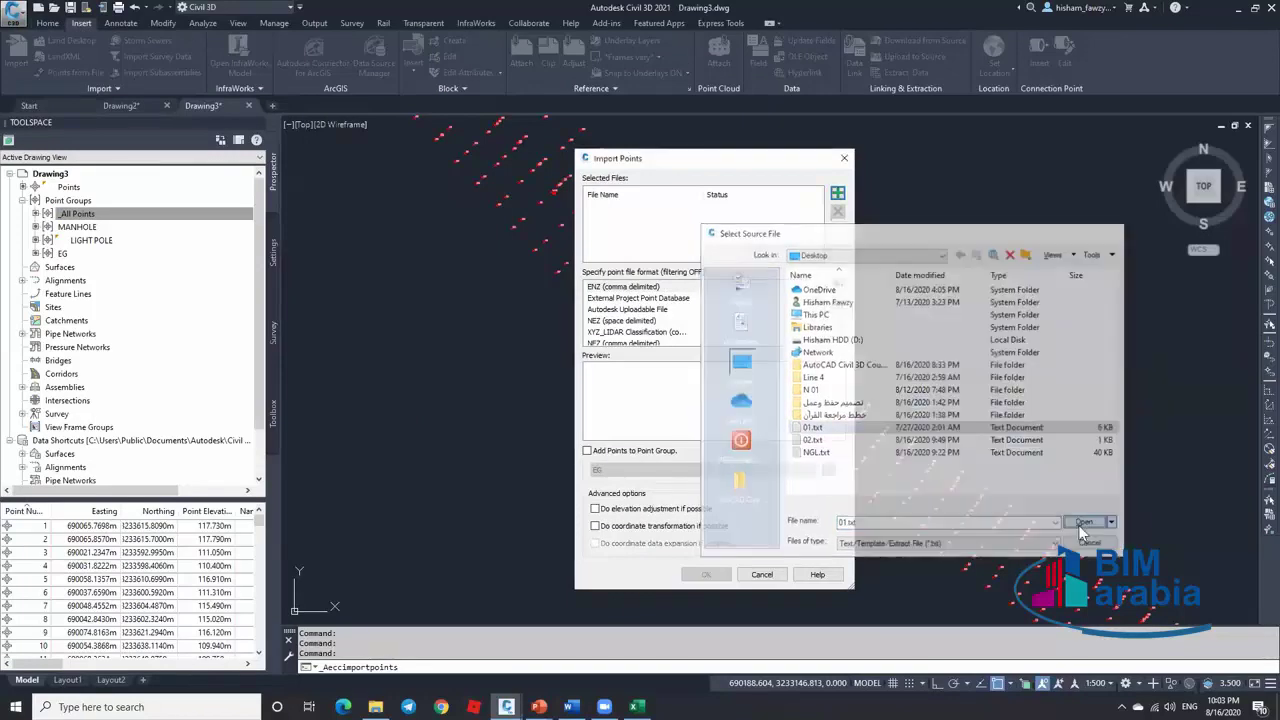
{"action": "left_click", "coordinate": [838, 211]}
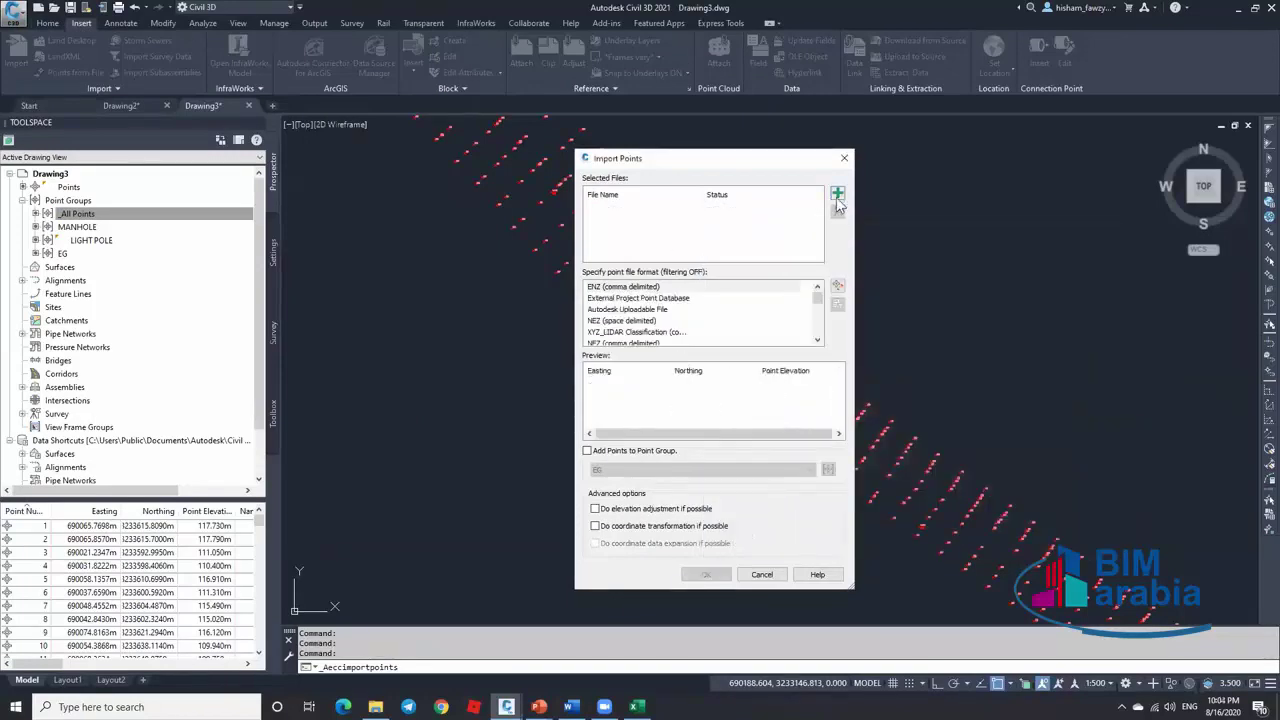
{"action": "left_click", "coordinate": [838, 194]}
{"action": "left_click", "coordinate": [815, 452]}
{"action": "left_click", "coordinate": [1084, 522]}
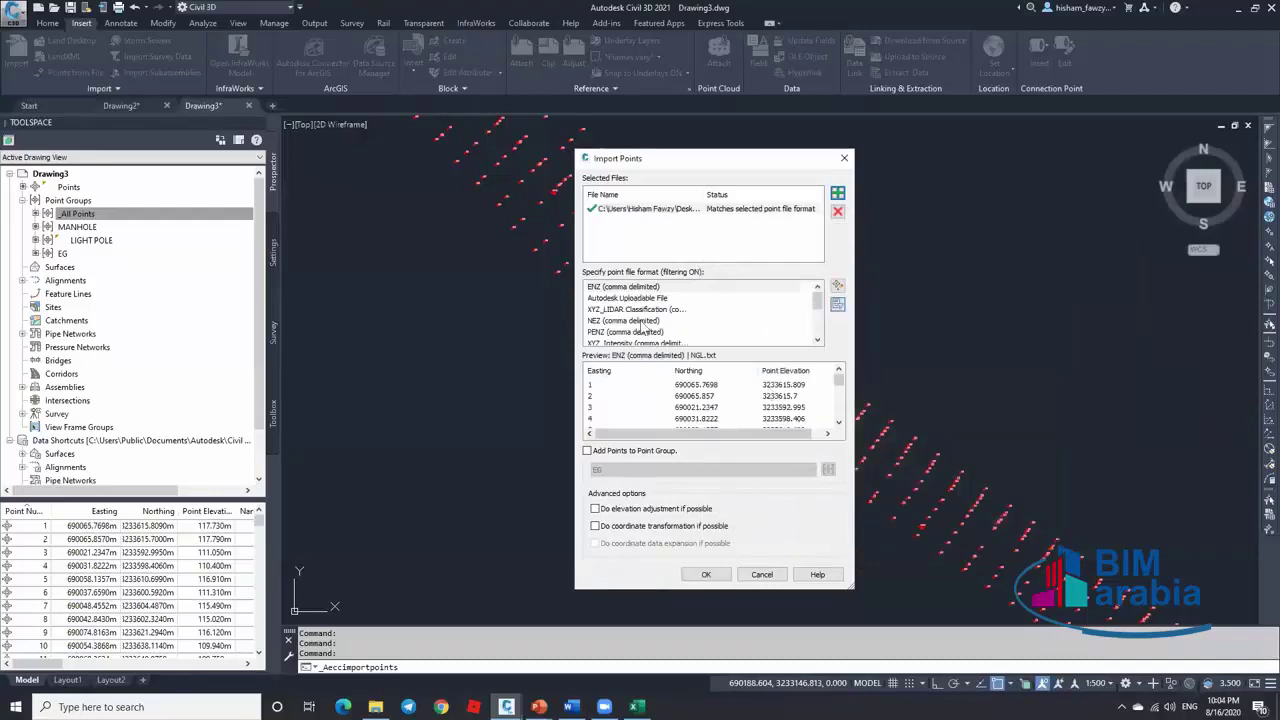
Choose the HISHAM point file format and confirm the import
{"action": "scroll", "coordinate": [665, 315], "scroll_direction": "up", "scroll_amount": 2}
{"action": "scroll", "coordinate": [665, 315], "scroll_direction": "down", "scroll_amount": 2}
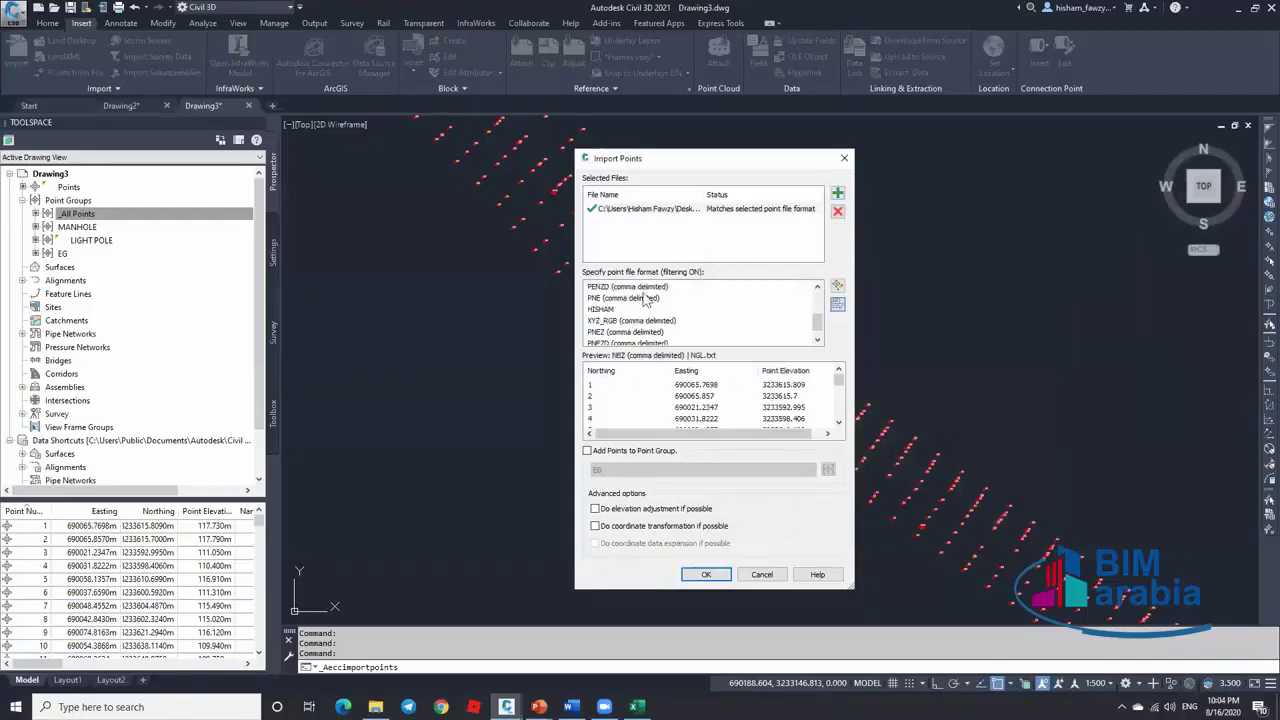
{"action": "left_click", "coordinate": [650, 298]}
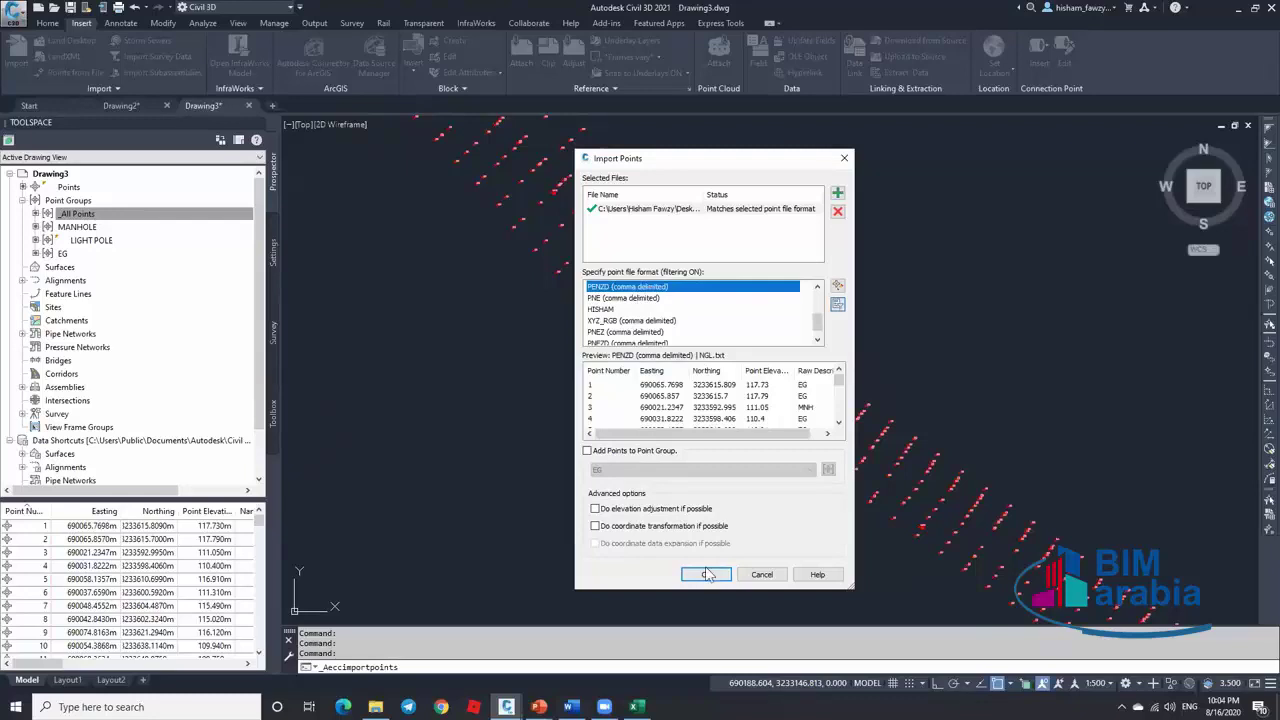
{"action": "left_click", "coordinate": [612, 309]}
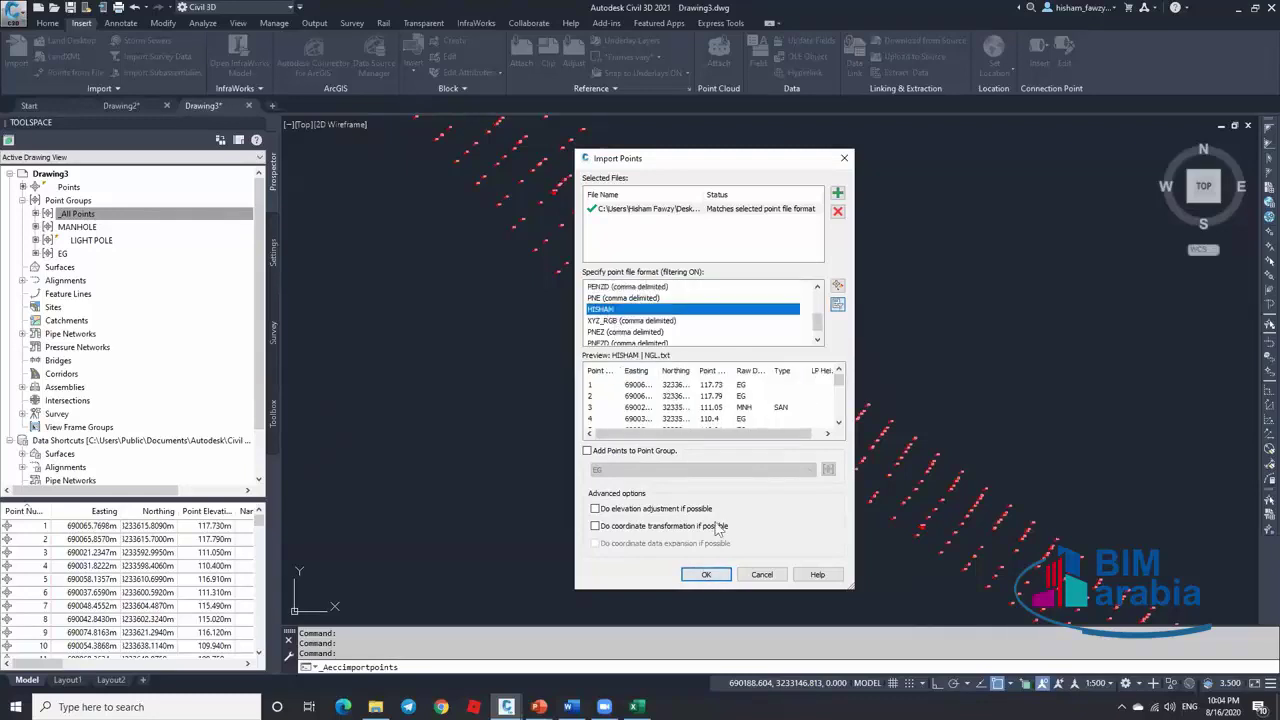
{"action": "left_click", "coordinate": [708, 575]}
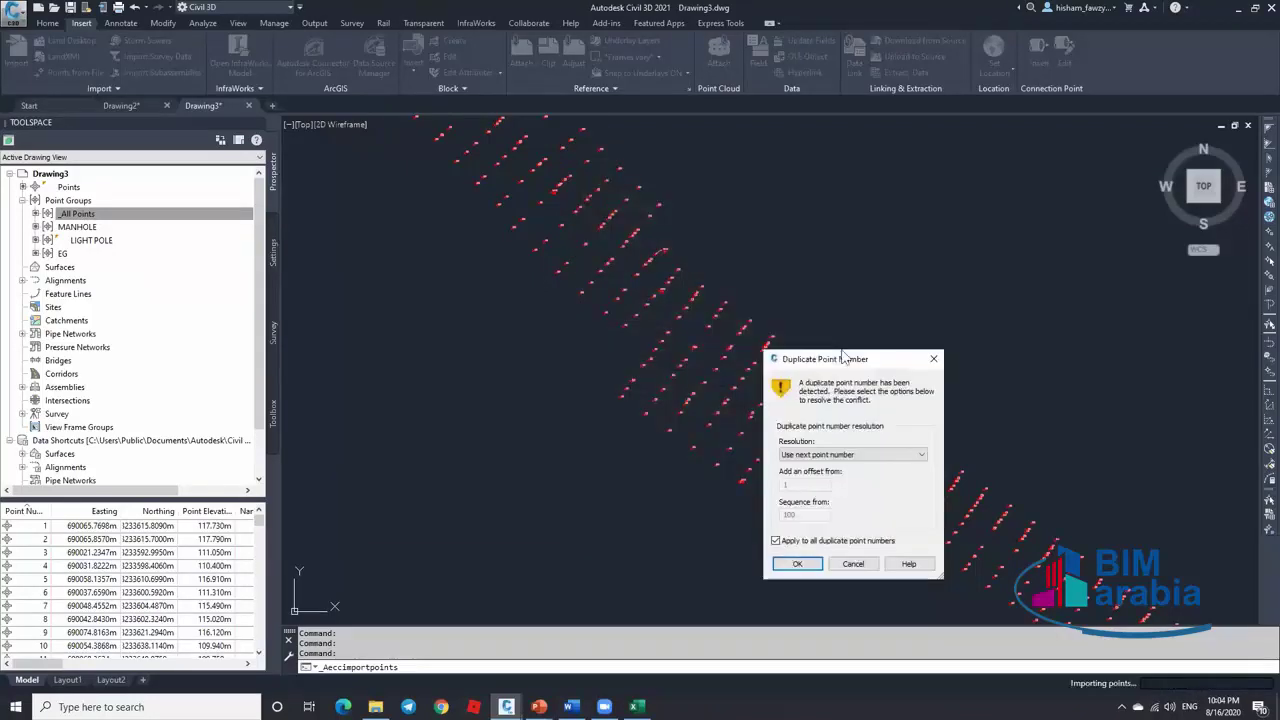
Review the duplicate point resolutions, keep Use next point number, then cancel the conflict
{"action": "left_click_drag", "start_coordinate": [790, 358], "coordinate": [615, 196]}
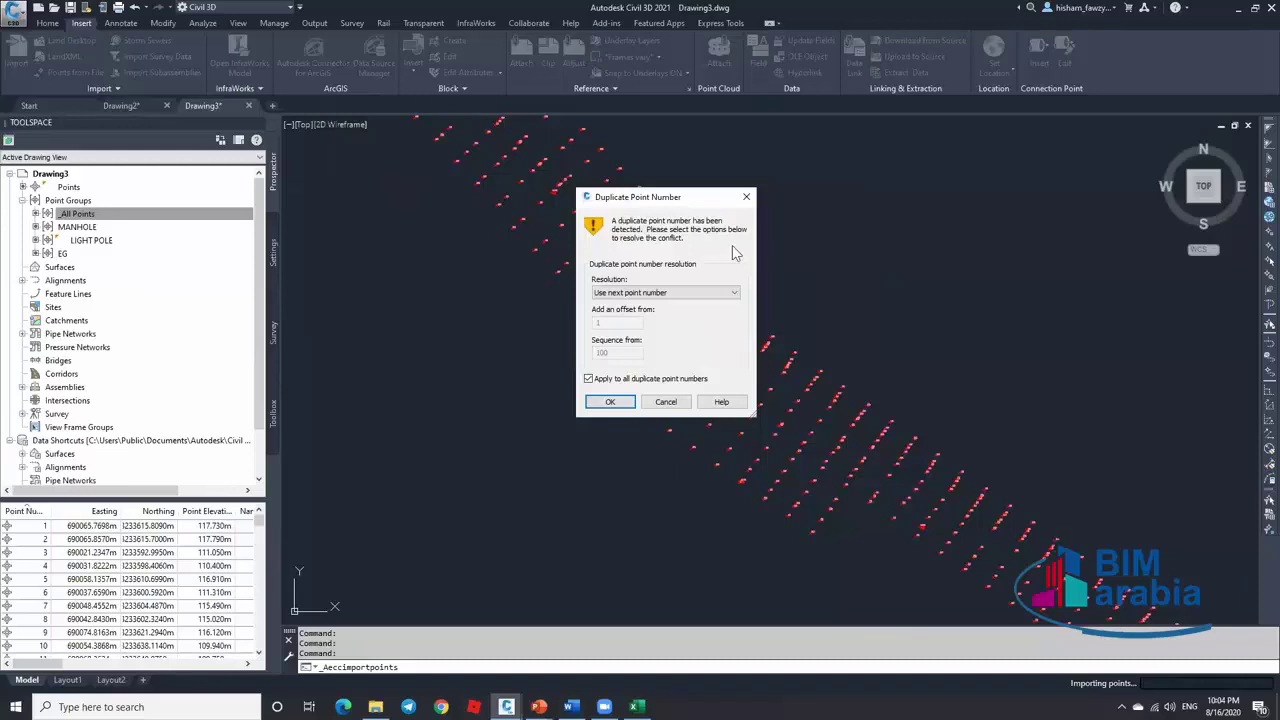
{"action": "left_click", "coordinate": [695, 292]}
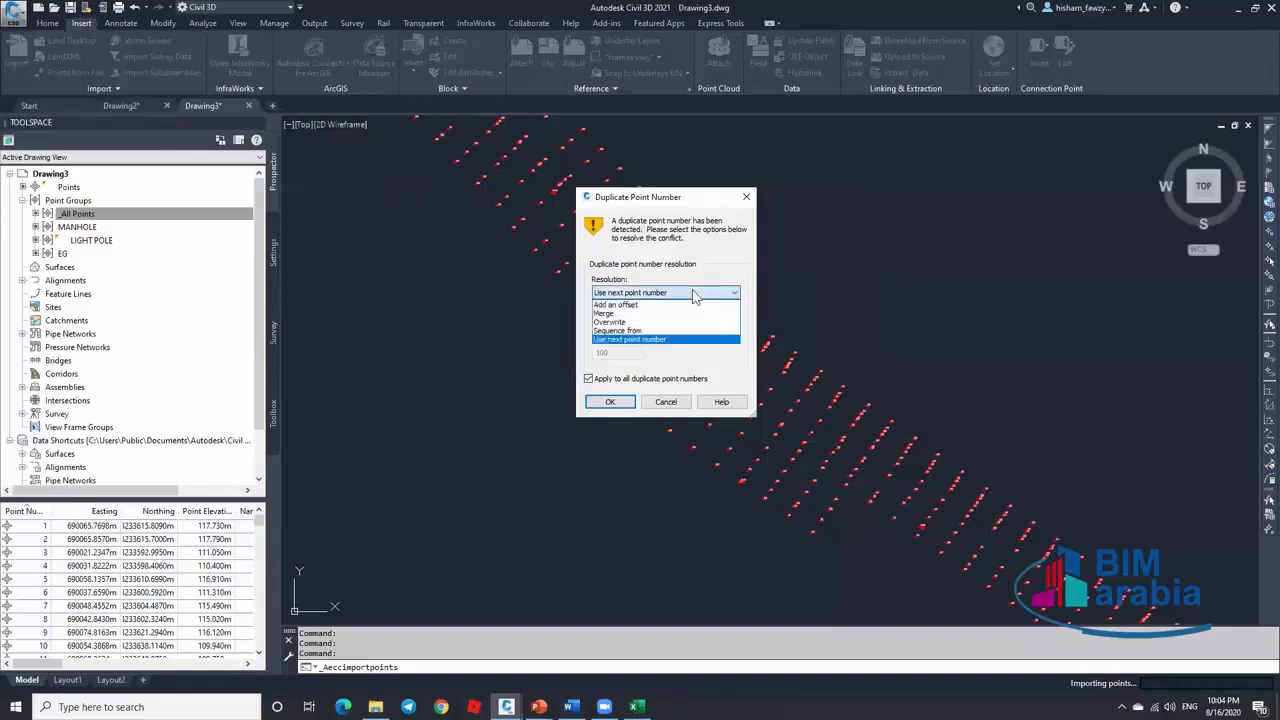
{"action": "left_click", "coordinate": [669, 340]}
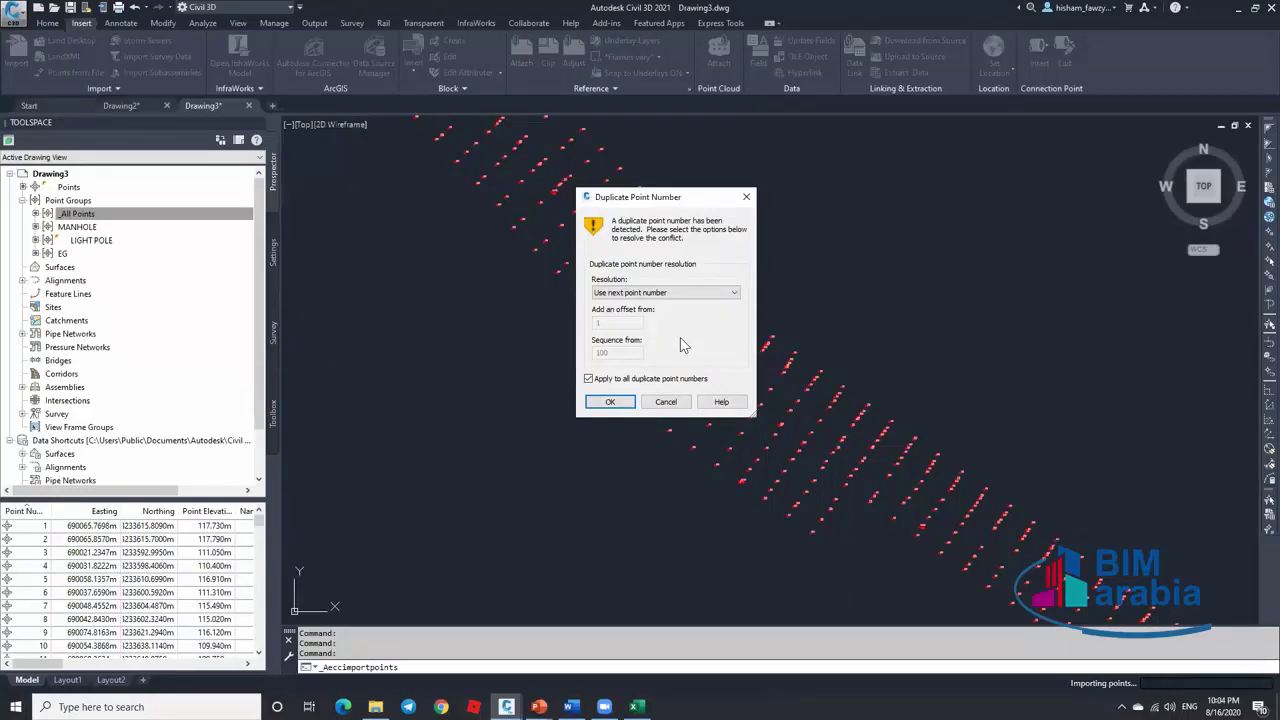
{"action": "left_click", "coordinate": [667, 405]}
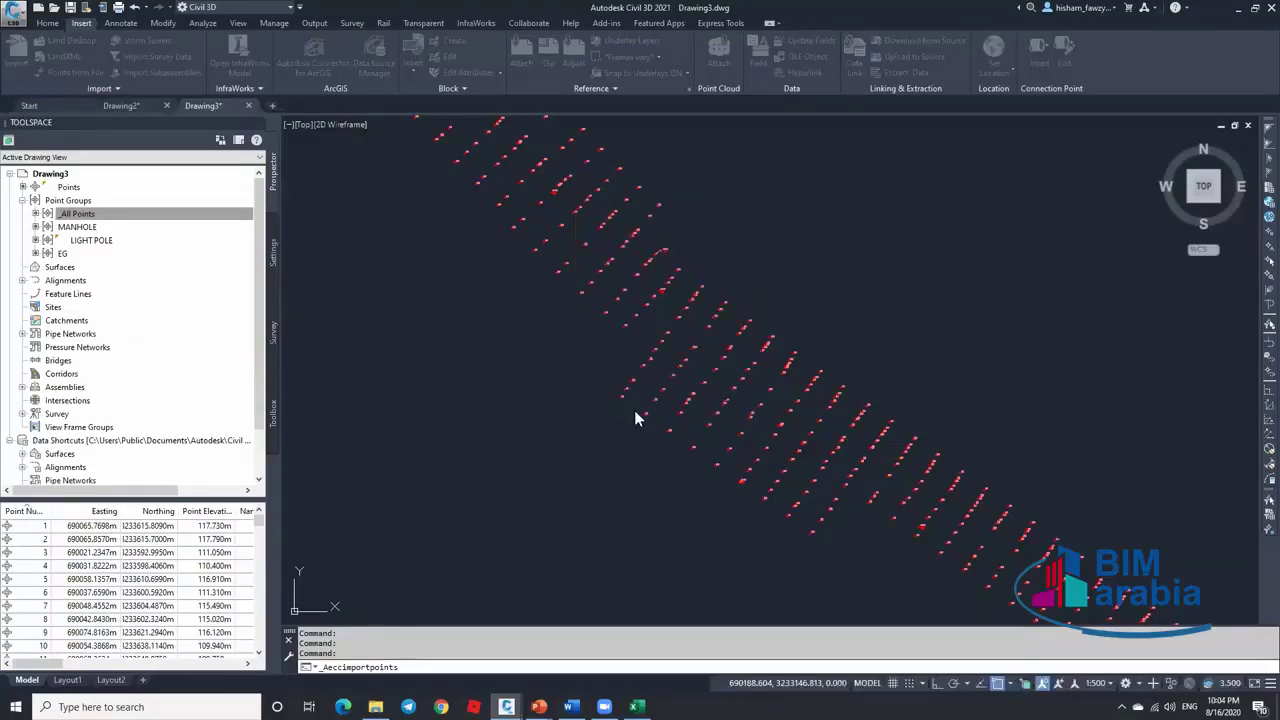
Acknowledge the 'No points were transferred from the source' message
{"action": "left_click", "coordinate": [716, 386]}
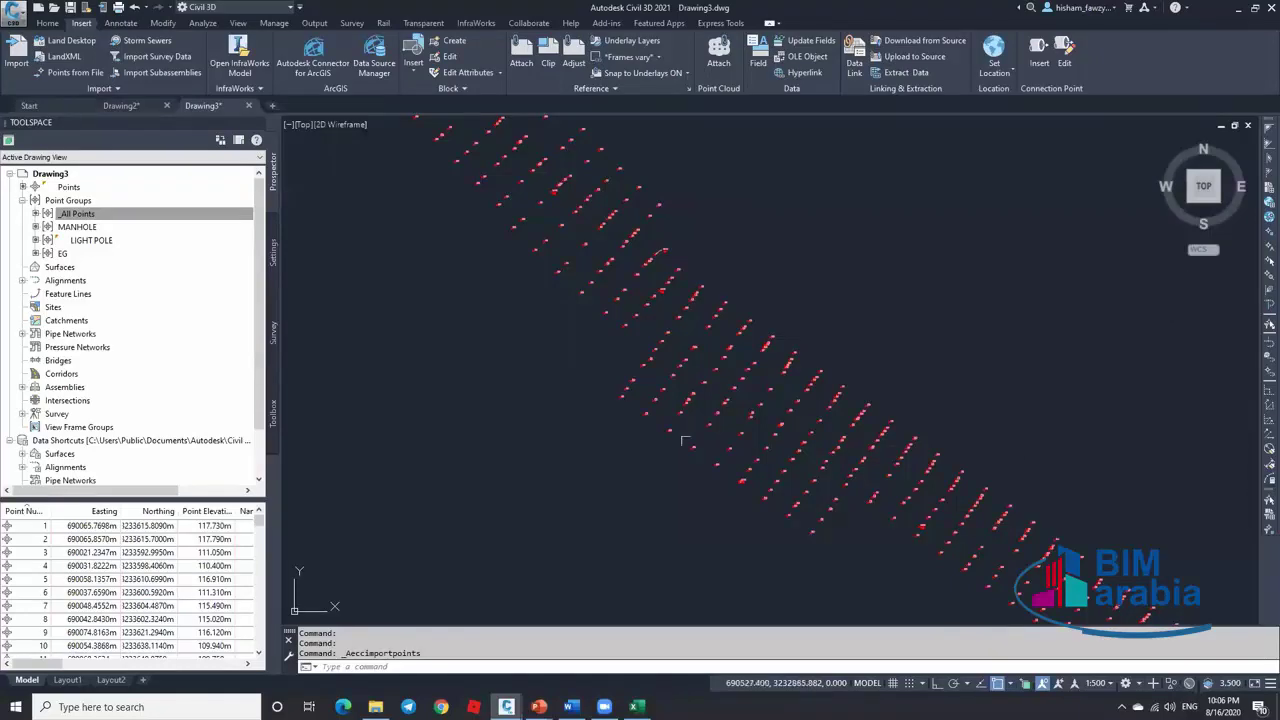
{"action": "left_click", "coordinate": [224, 257]}
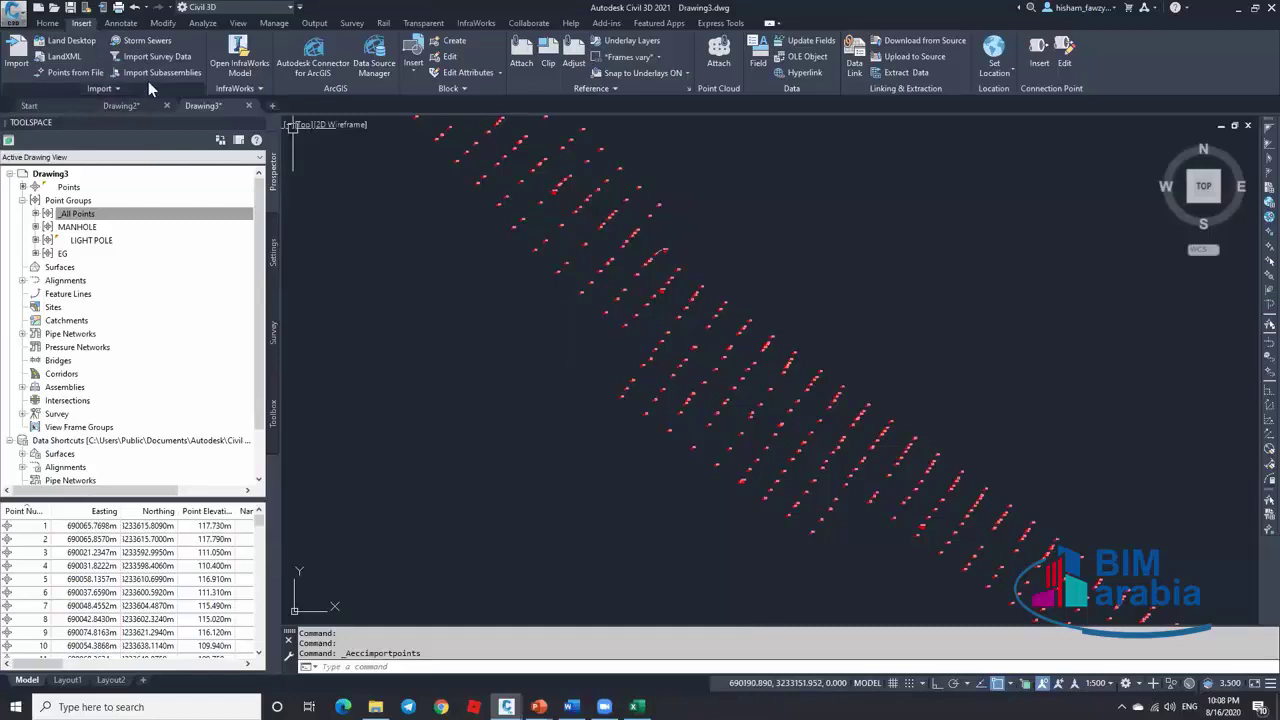
Show the Reports Manager in the Toolbox, listing Alignment, Corridor, Parcel, Points and Surface reports
{"action": "left_click", "coordinate": [101, 88]}
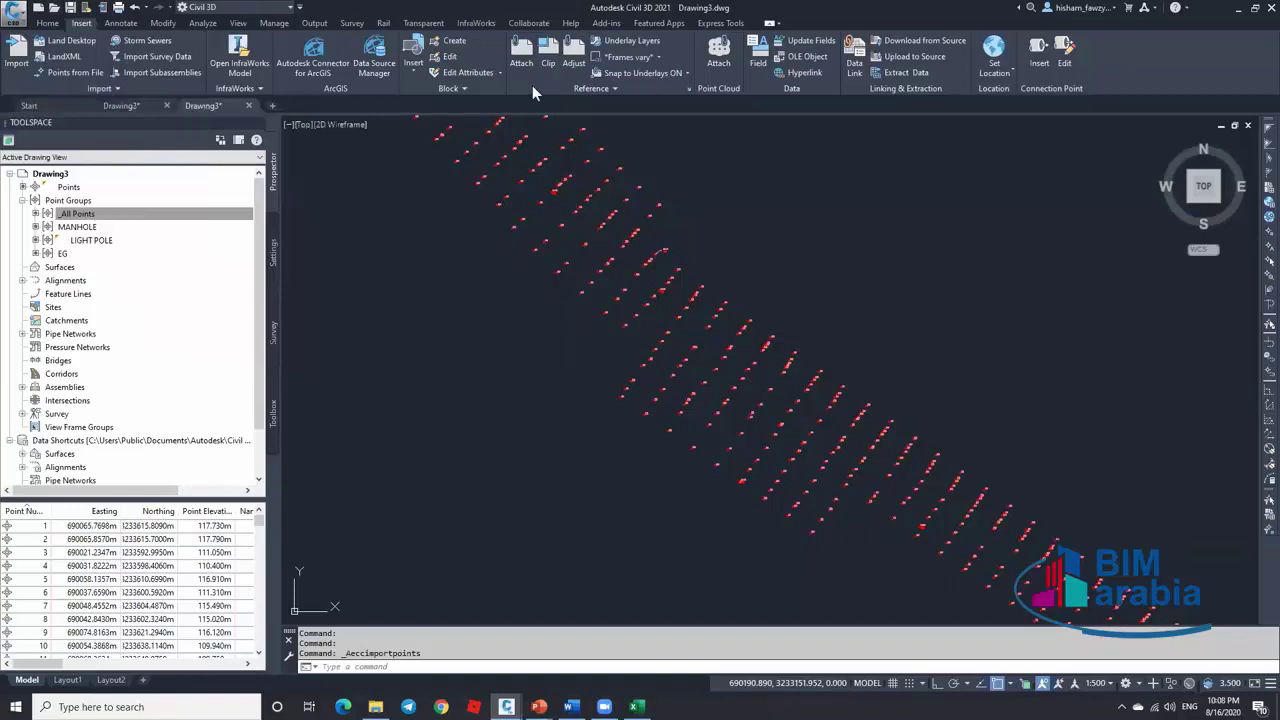
{"action": "left_click", "coordinate": [273, 425]}
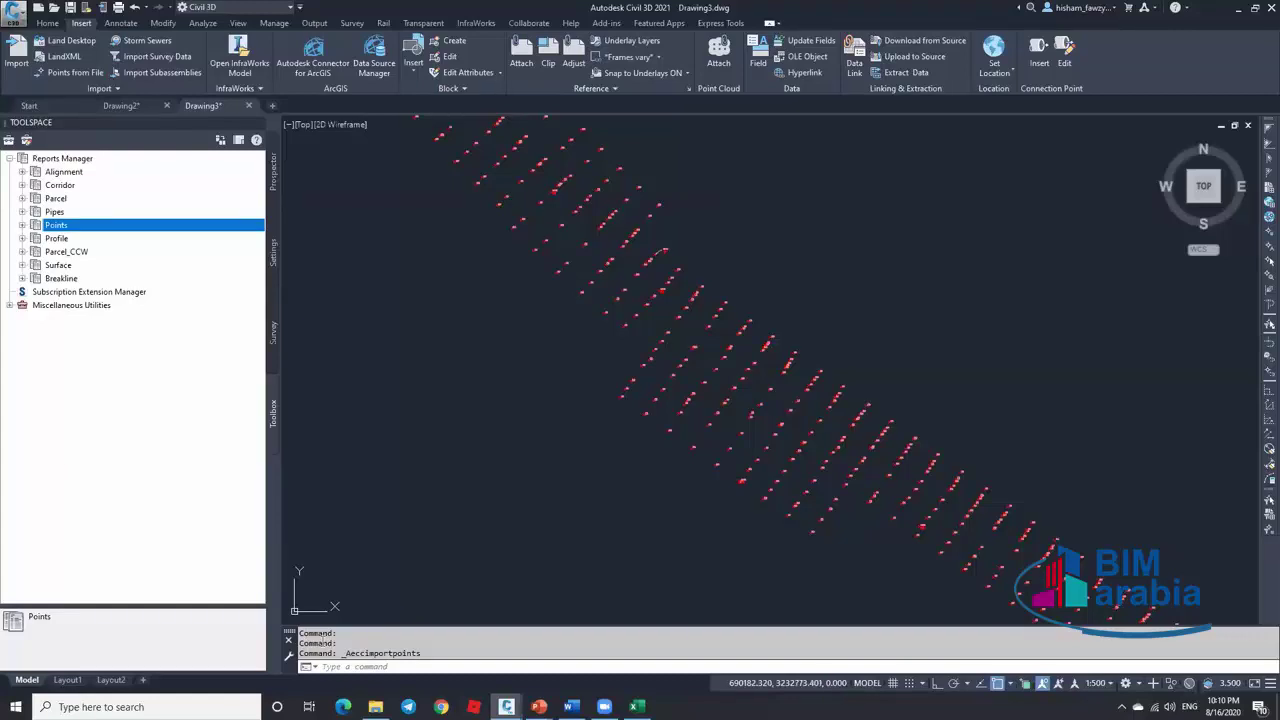
Open the Fingerprintvideos1 YouTube channel, pause its video, browse the Civil 3D playlists, then close Chrome
{"action": "left_click", "coordinate": [441, 707]}
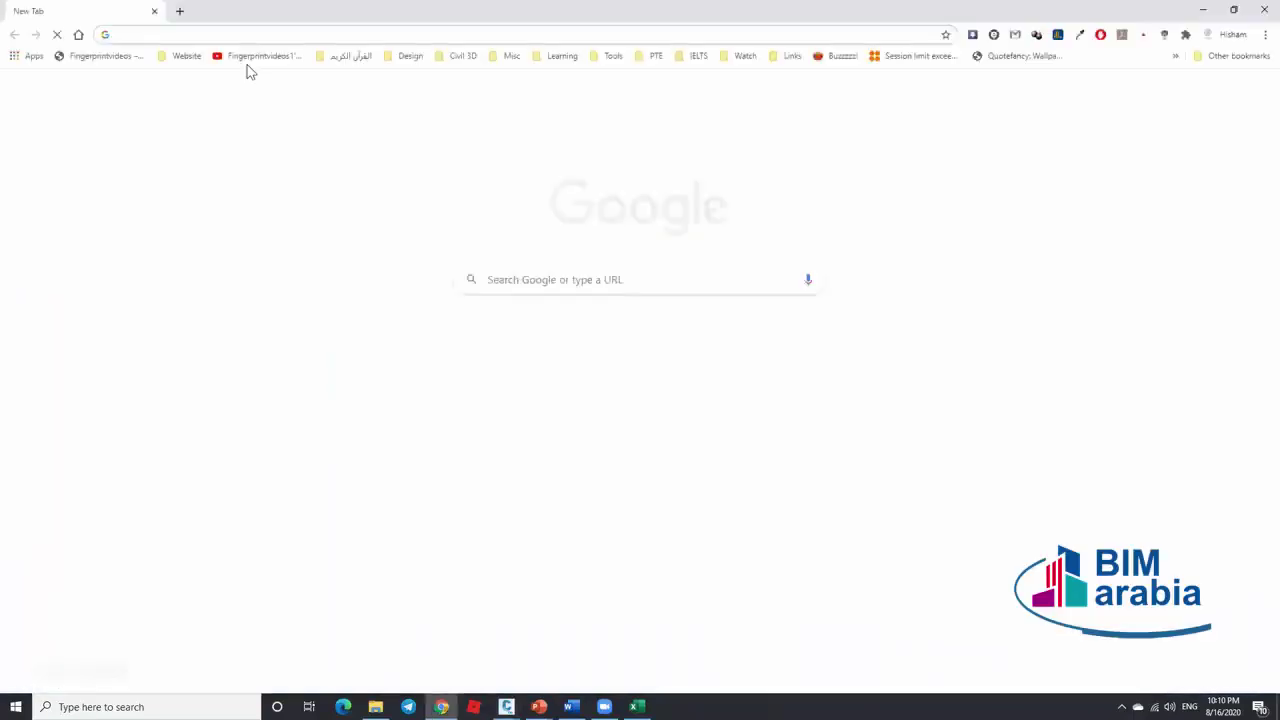
{"action": "left_click", "coordinate": [262, 57]}
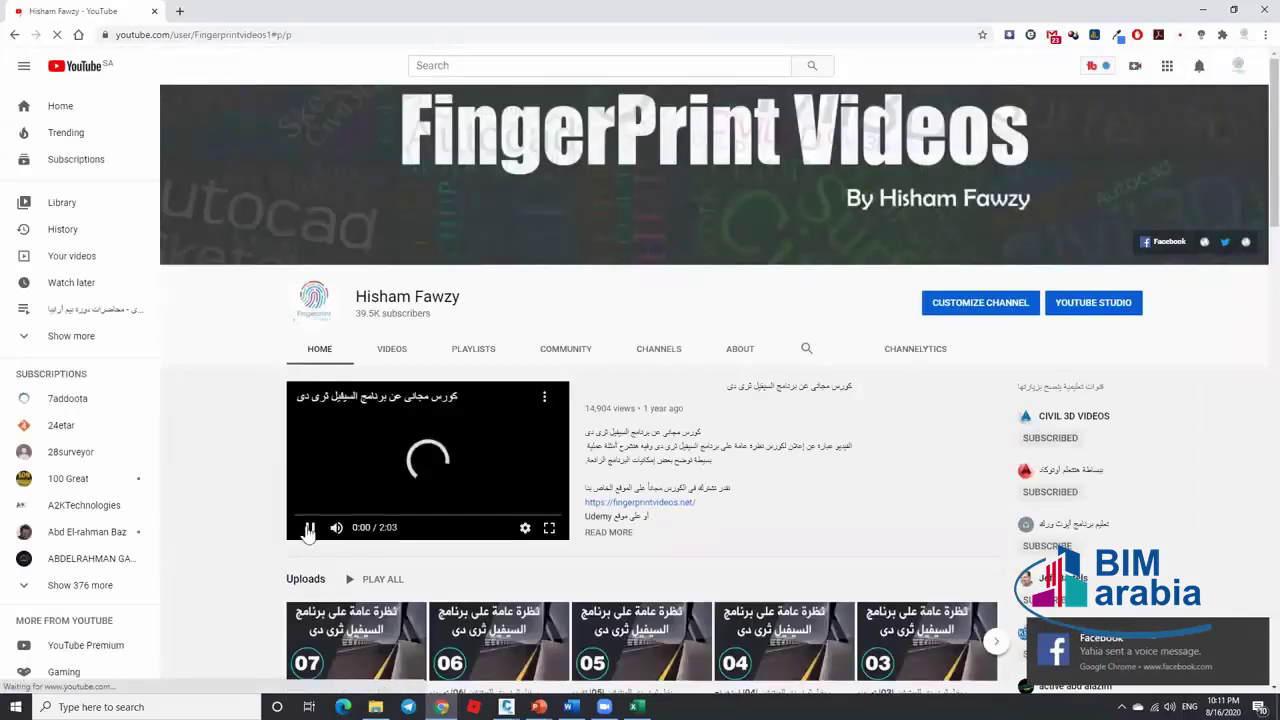
{"action": "left_click", "coordinate": [310, 527]}
{"action": "scroll", "coordinate": [580, 315], "scroll_direction": "down", "scroll_amount": 4}
{"action": "scroll", "coordinate": [592, 310], "scroll_direction": "down", "scroll_amount": 7}
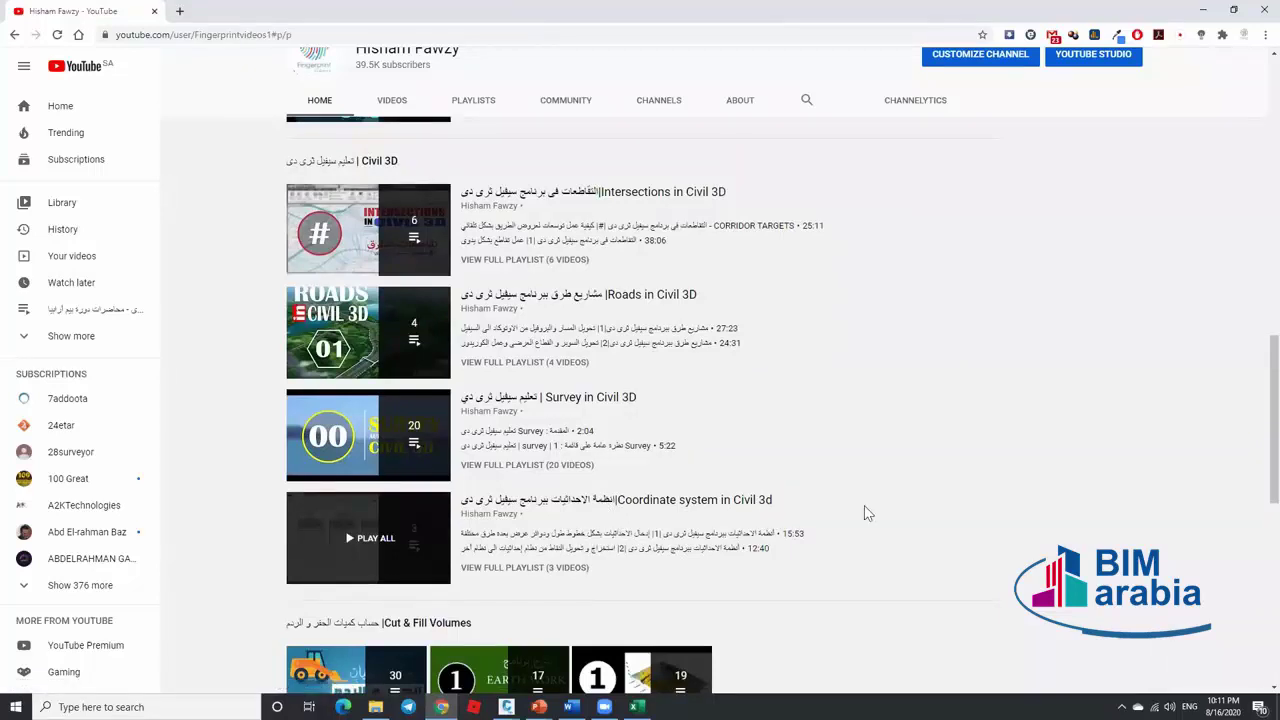
{"action": "left_click", "coordinate": [1264, 12]}
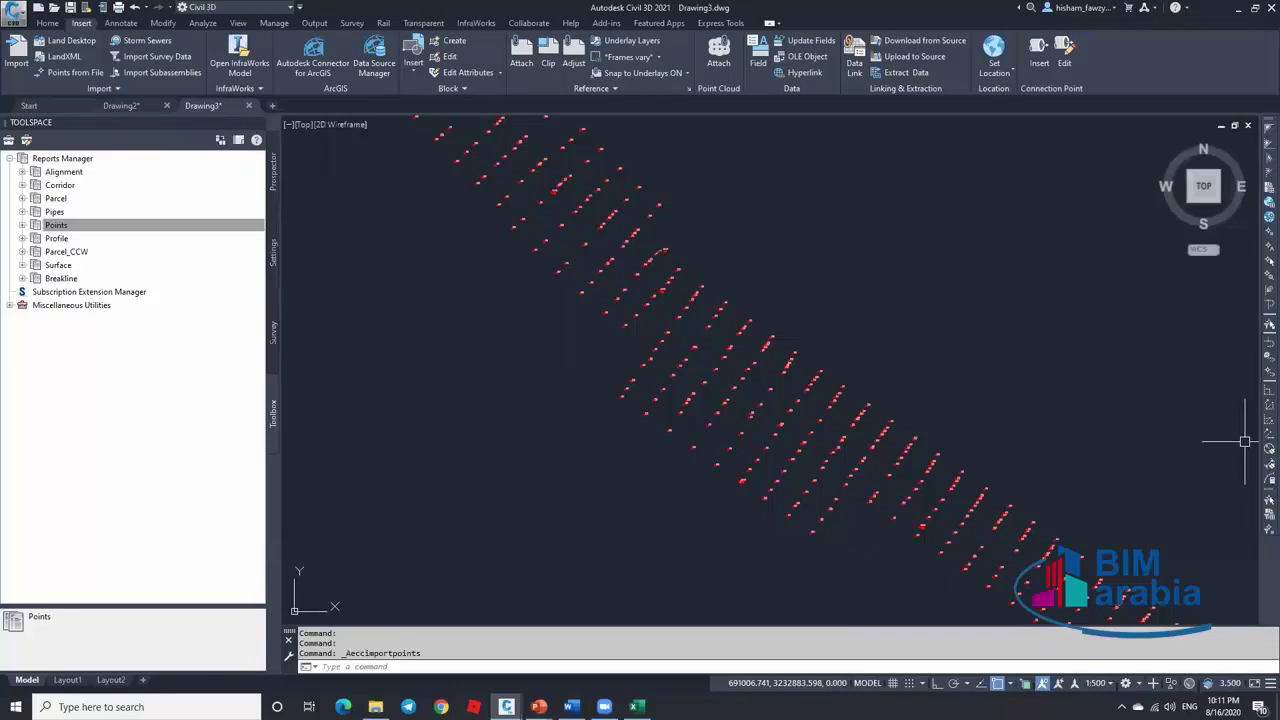
Delete the EG point group in Prospector, leaving _All Points, MANHOLE and LIGHT POLE
{"action": "left_click", "coordinate": [225, 224]}
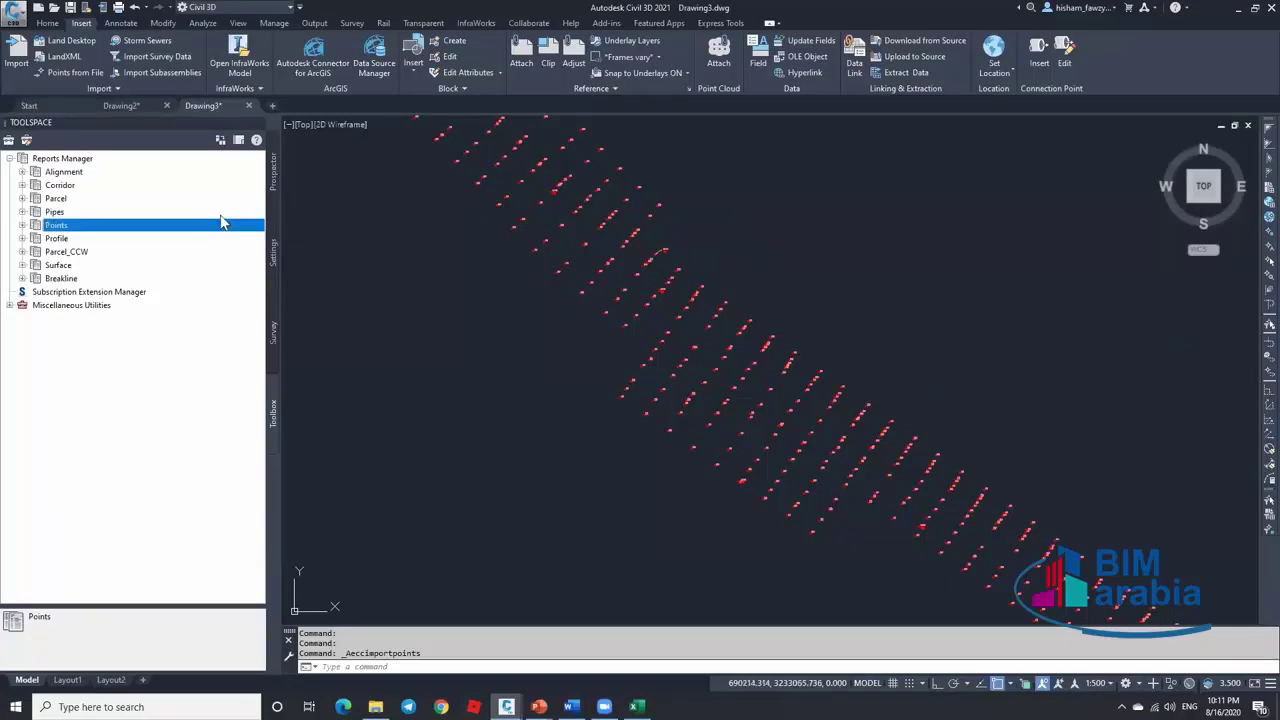
{"action": "left_click", "coordinate": [275, 180]}
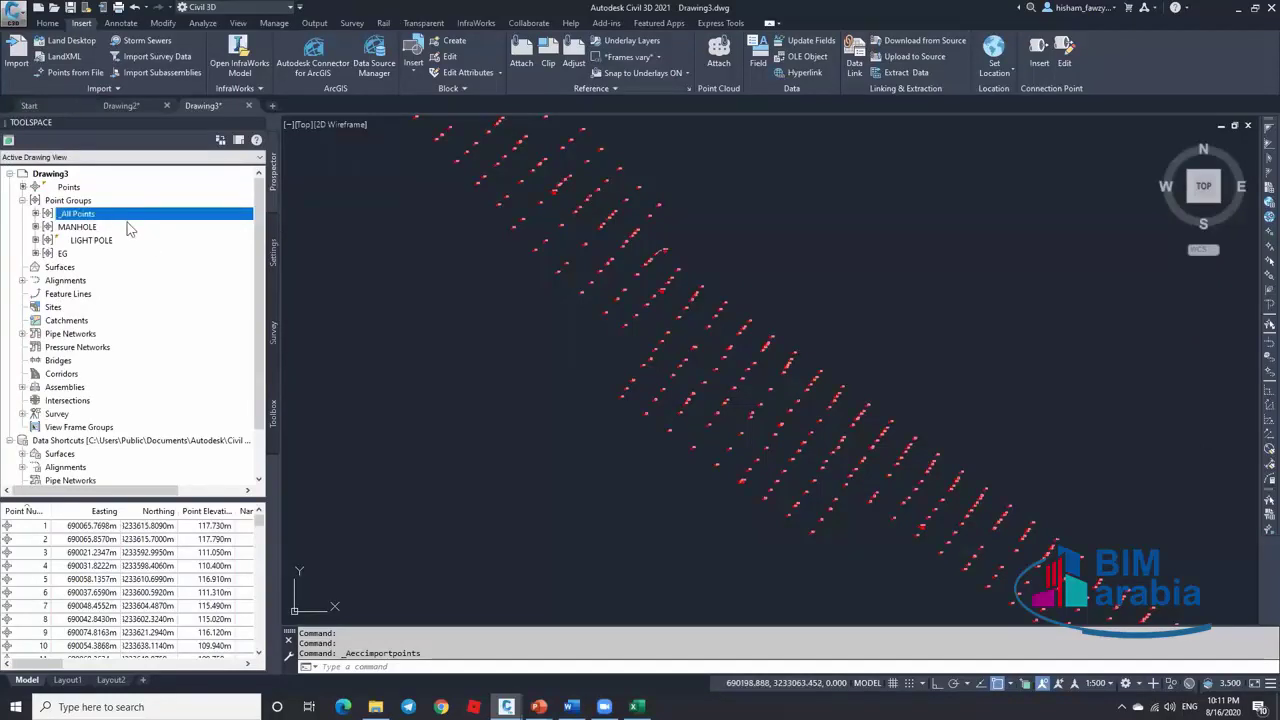
{"action": "mouse_move", "coordinate": [128, 231]}
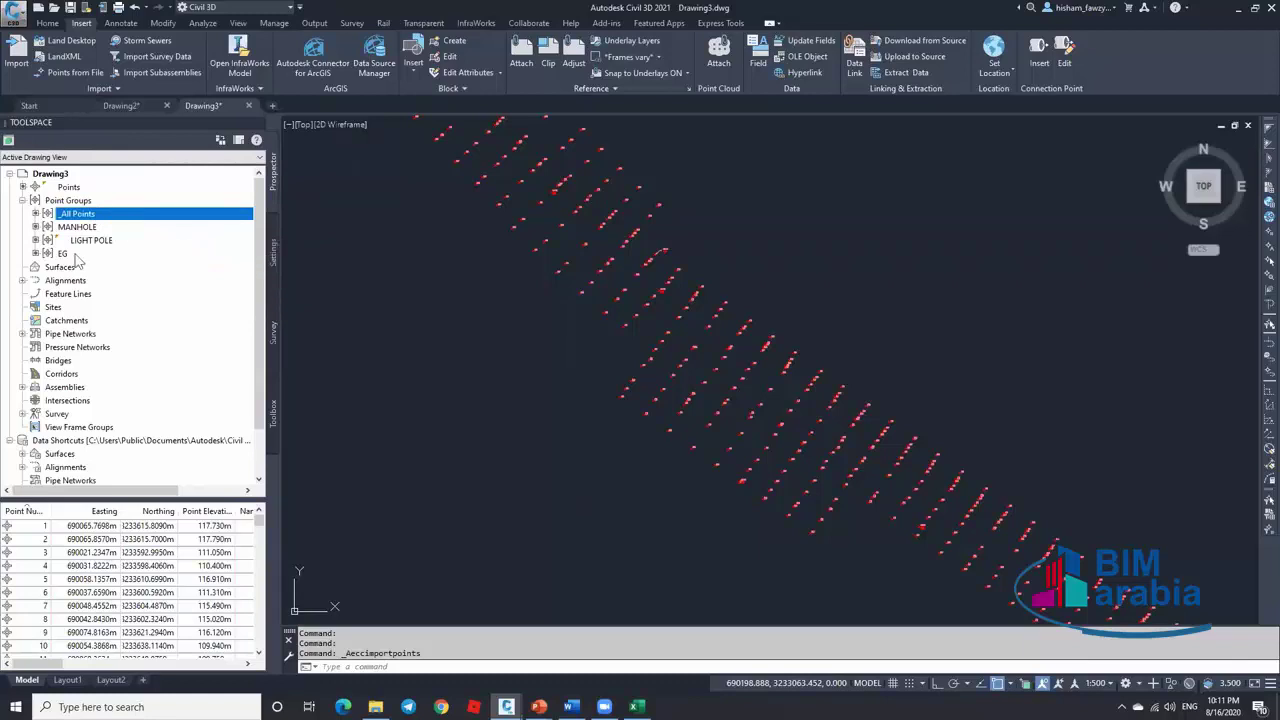
{"action": "left_click", "coordinate": [92, 256]}
{"action": "right_click", "coordinate": [145, 255]}
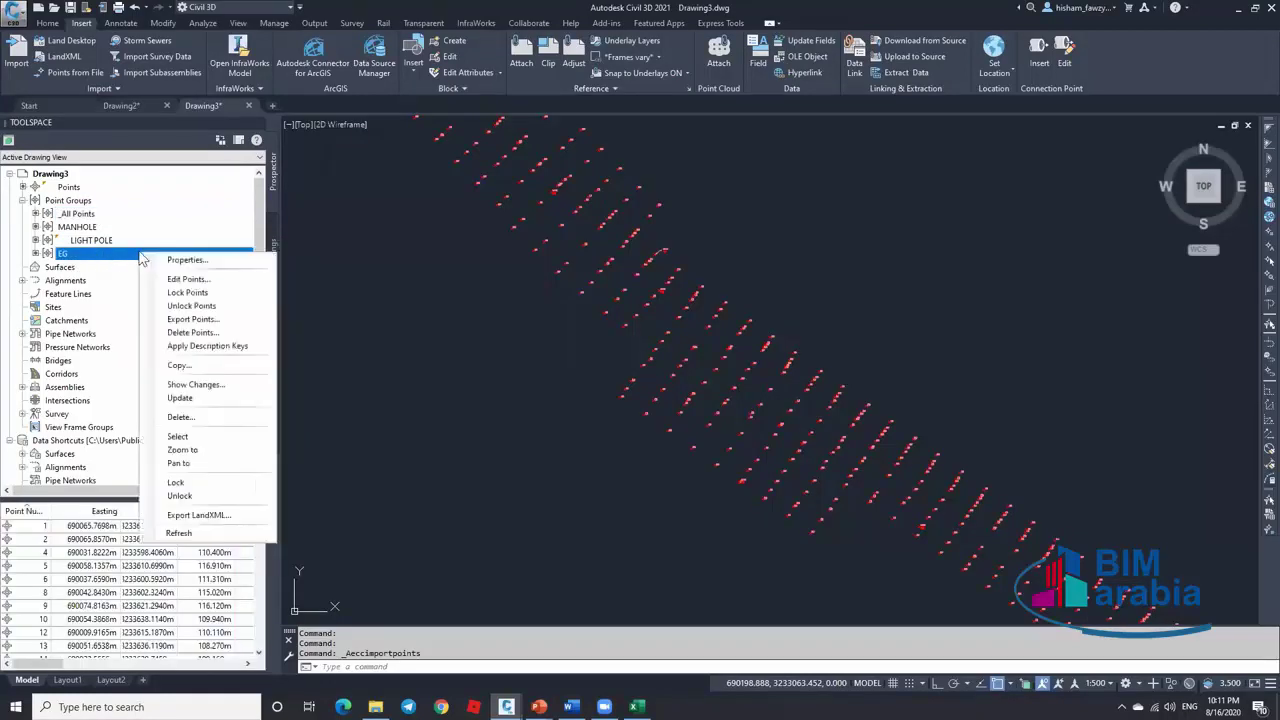
{"action": "left_click", "coordinate": [195, 416]}
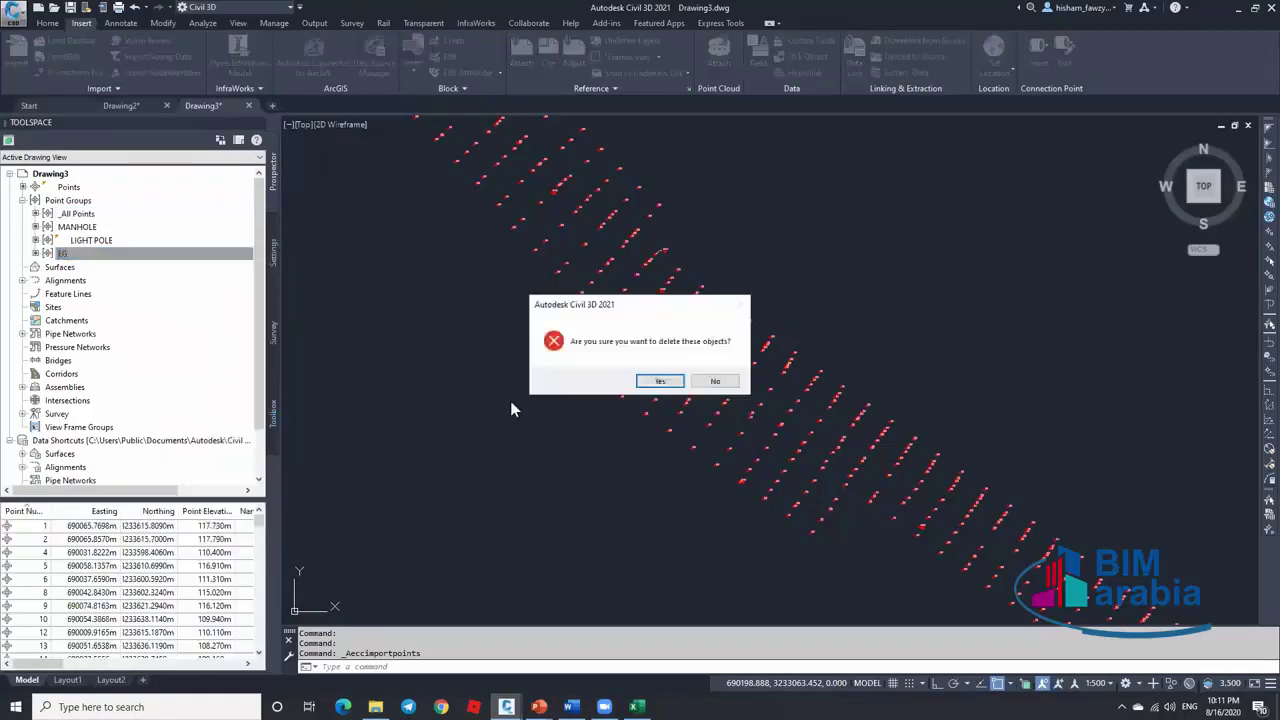
{"action": "left_click", "coordinate": [660, 380]}
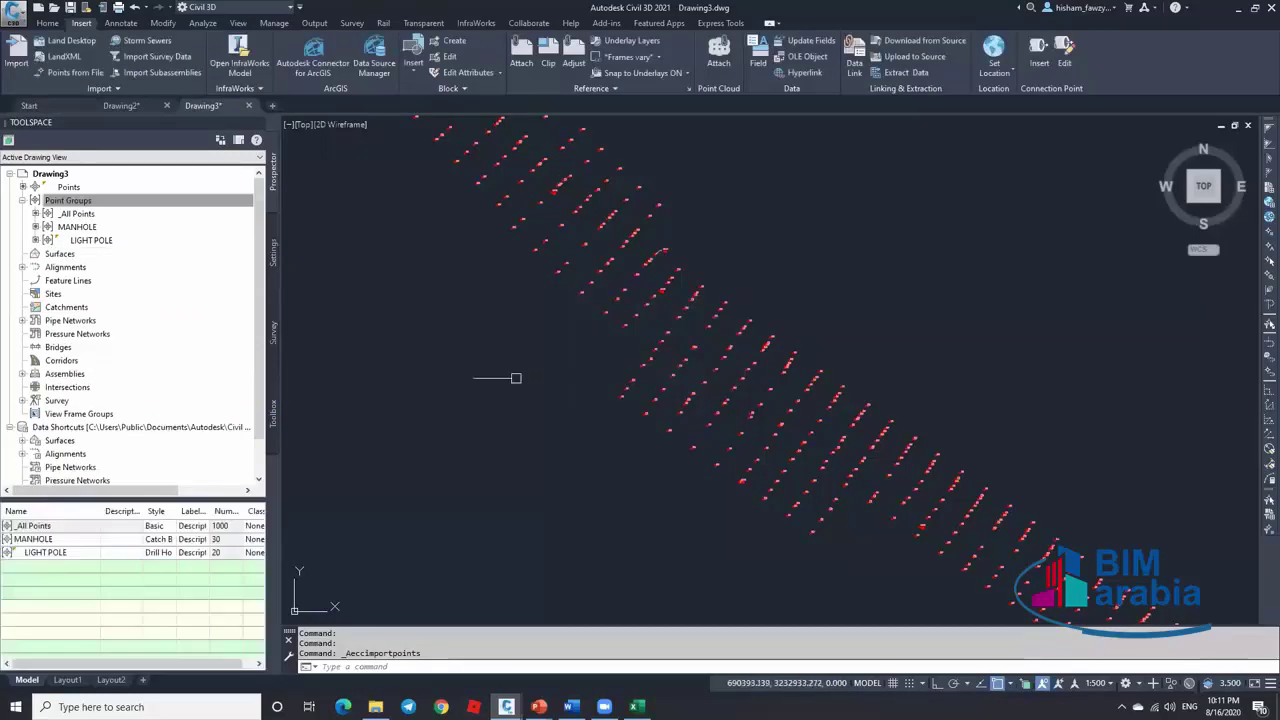
{"action": "scroll", "coordinate": [610, 286], "scroll_direction": "up", "scroll_amount": 5}
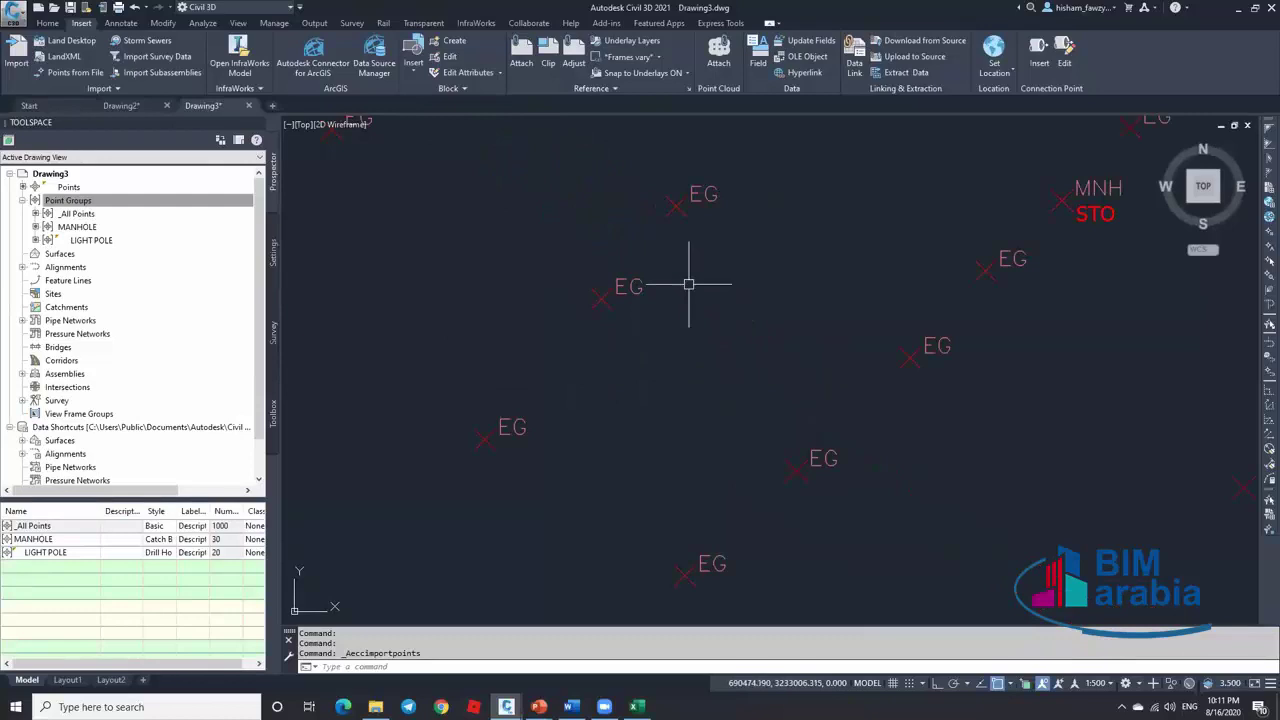
Select all 20 listed LIGHT POLE points in the drawing and erase them
{"action": "left_click", "coordinate": [120, 244]}
{"action": "left_click", "coordinate": [98, 526]}
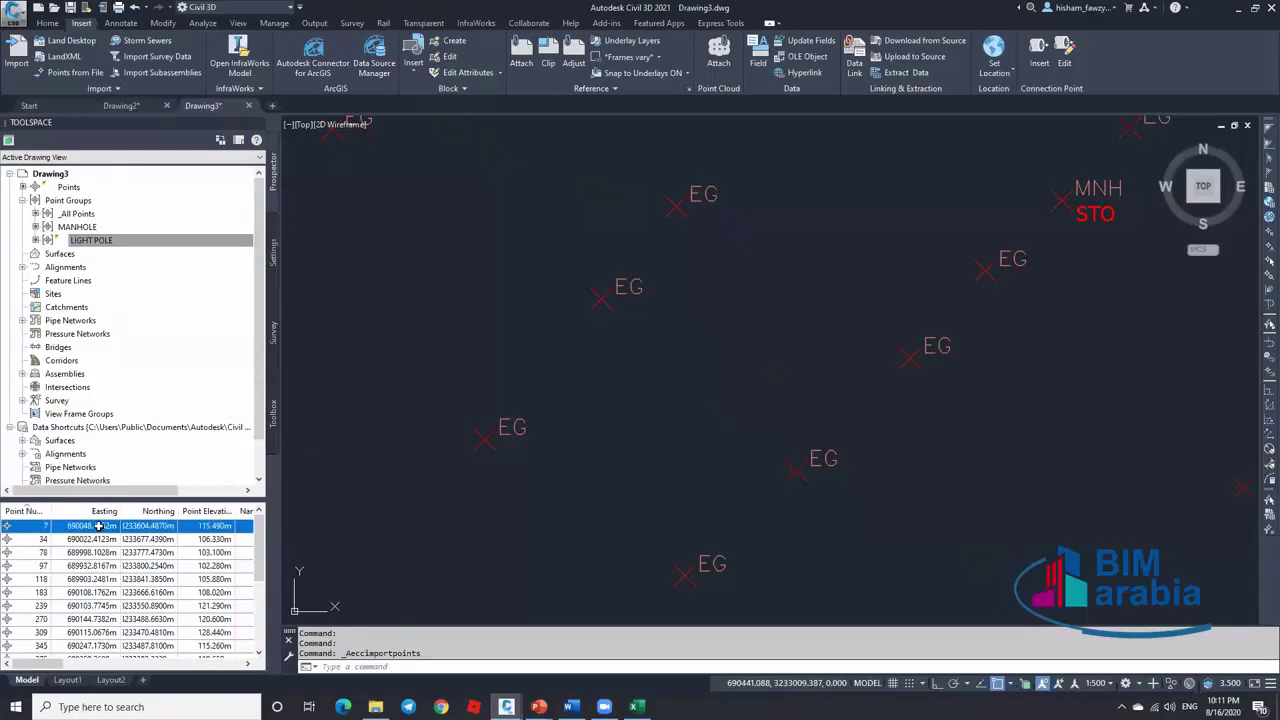
{"action": "scroll", "coordinate": [98, 540], "scroll_direction": "down", "scroll_amount": 4}
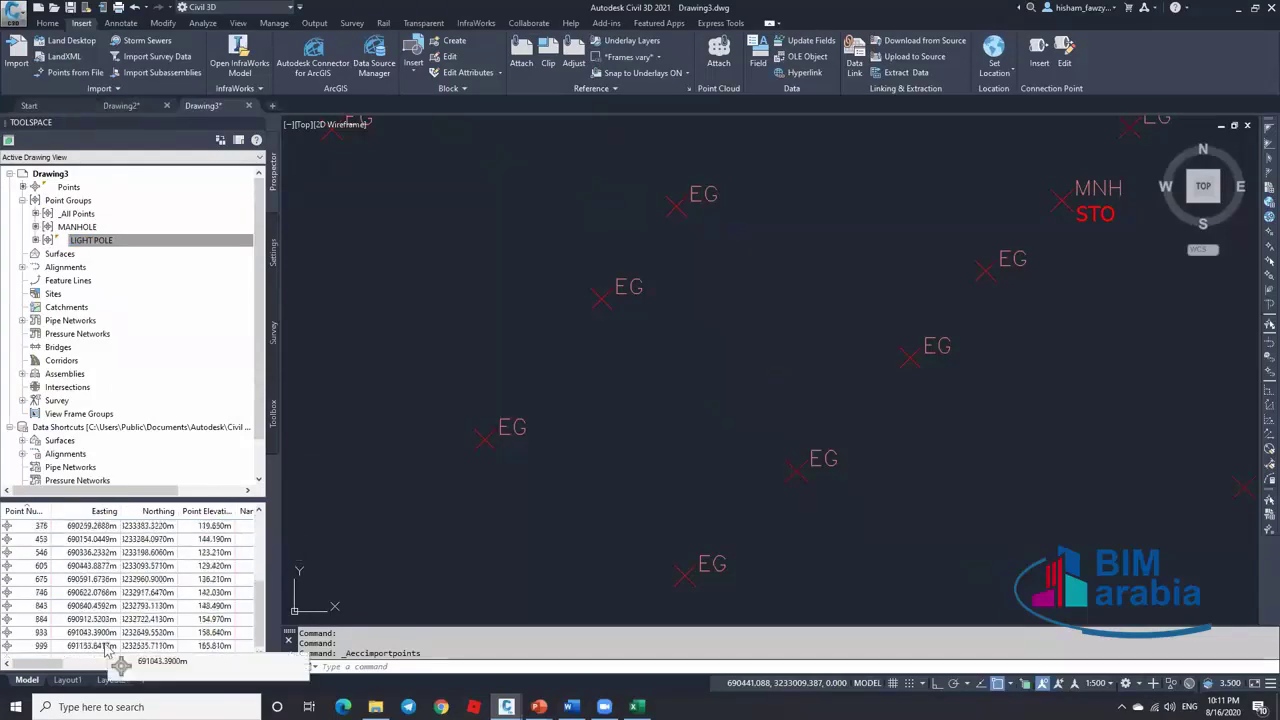
{"action": "left_click", "coordinate": [108, 646], "text": "shift"}
{"action": "right_click", "coordinate": [108, 646]}
{"action": "left_click", "coordinate": [188, 495]}
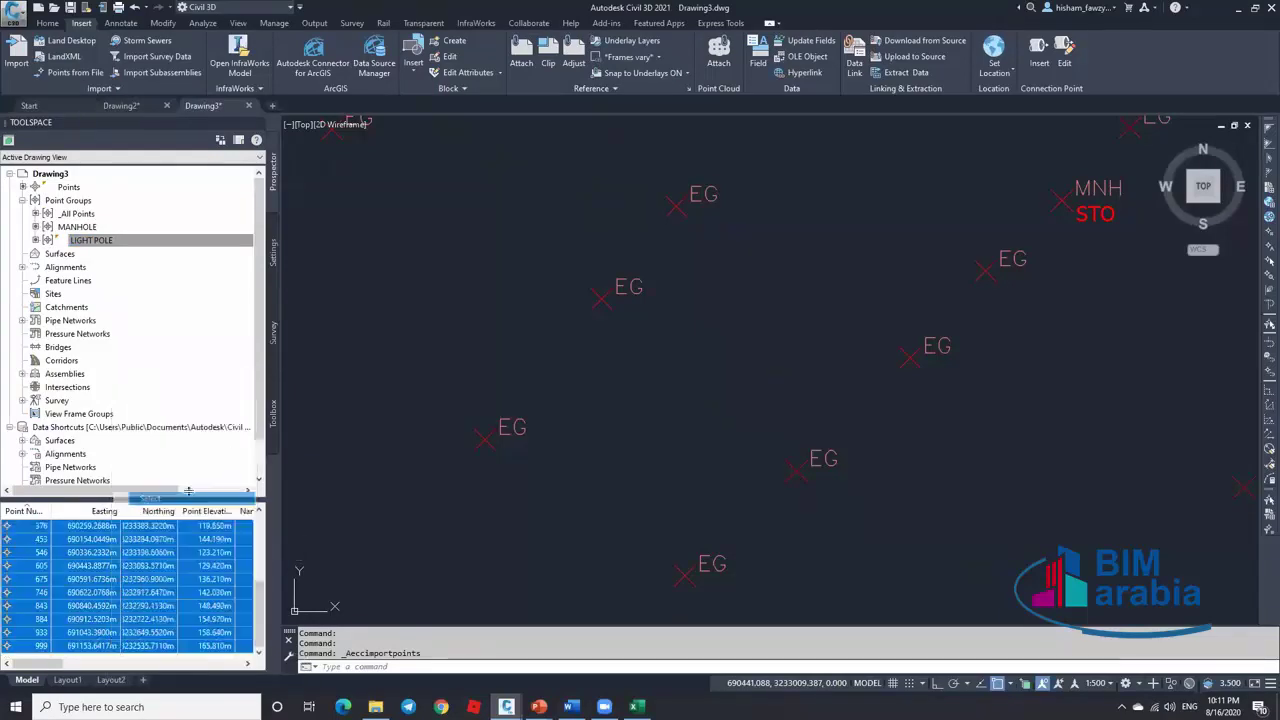
{"action": "key", "text": "Delete"}
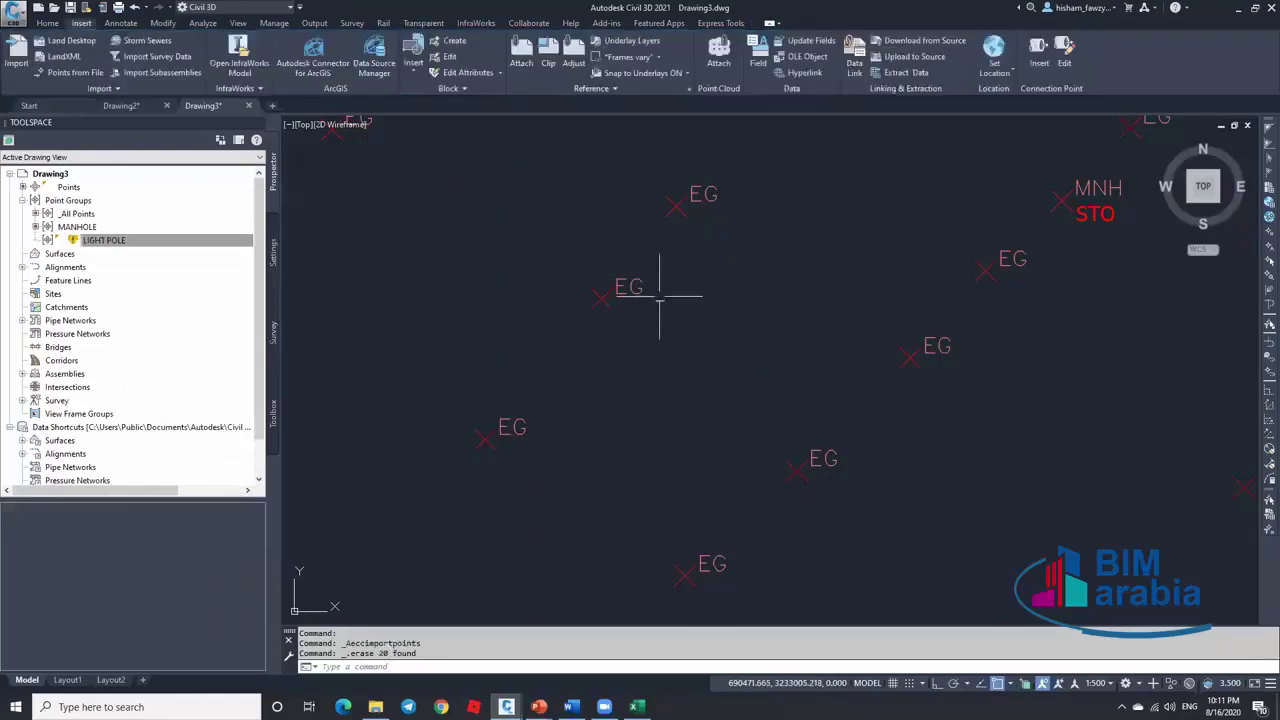
Check the _All Points list and bring up the LIGHT POLE group's options
{"action": "scroll", "coordinate": [660, 295], "scroll_direction": "down", "scroll_amount": 4}
{"action": "left_click", "coordinate": [107, 240]}
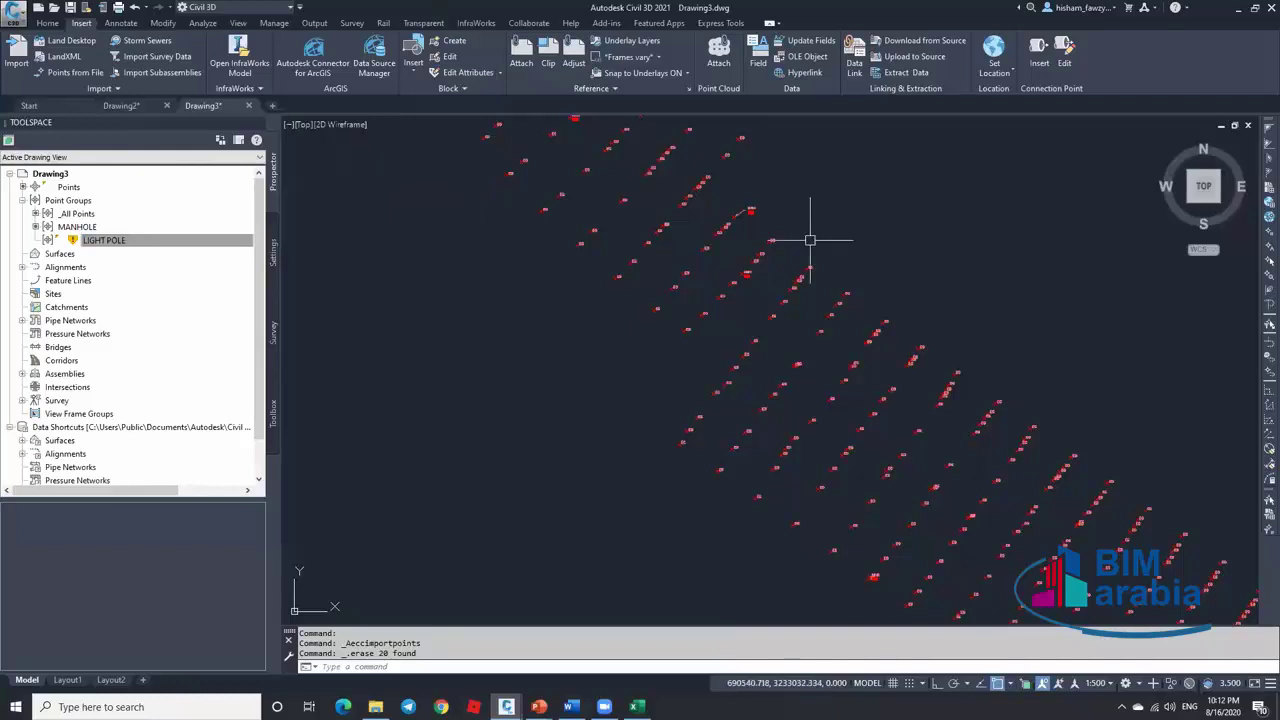
{"action": "left_click", "coordinate": [77, 213]}
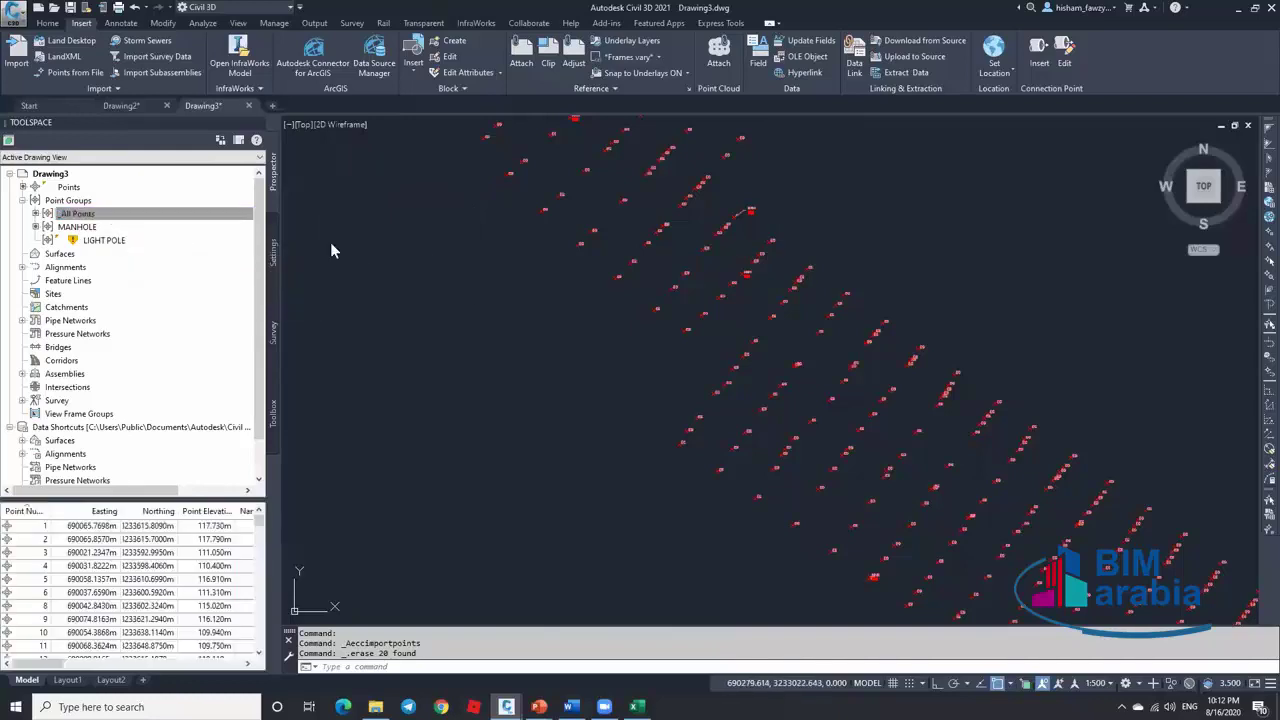
{"action": "right_click", "coordinate": [147, 243]}
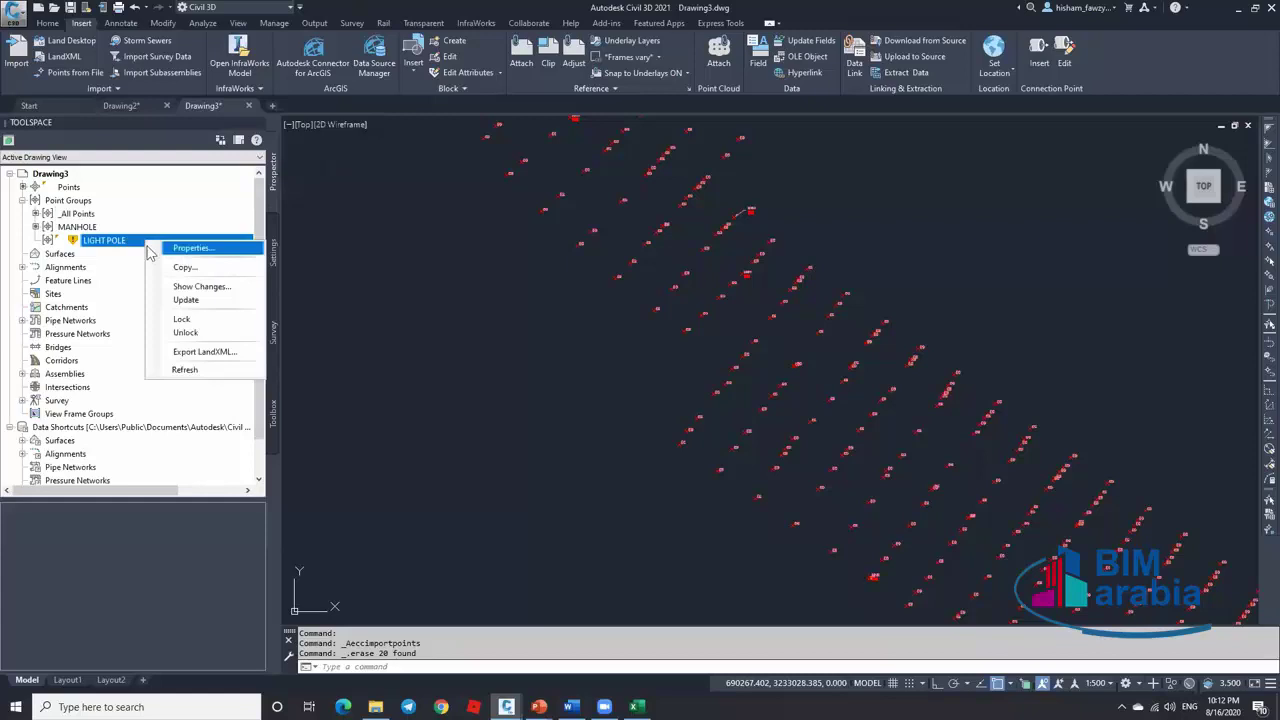
Undo the erase to restore the LIGHT POLE points and reselect the group
{"action": "left_click", "coordinate": [502, 265]}
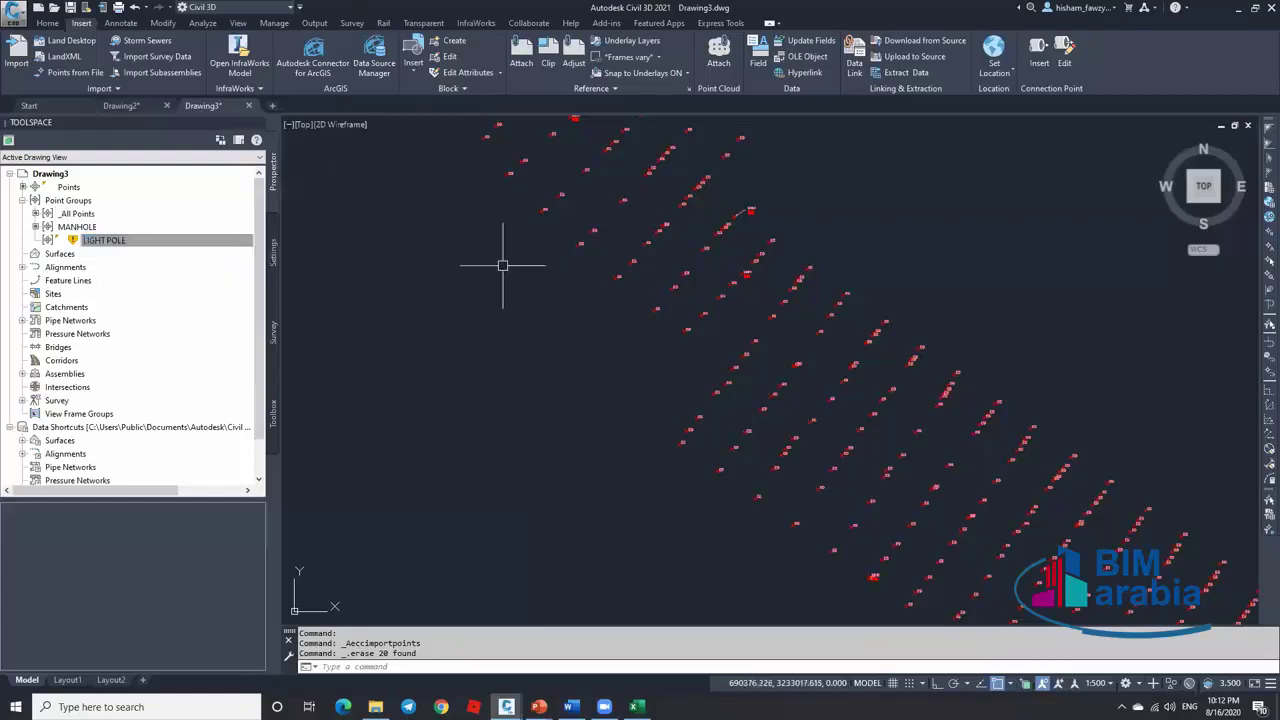
{"action": "scroll", "coordinate": [502, 265], "scroll_direction": "up", "scroll_amount": 6}
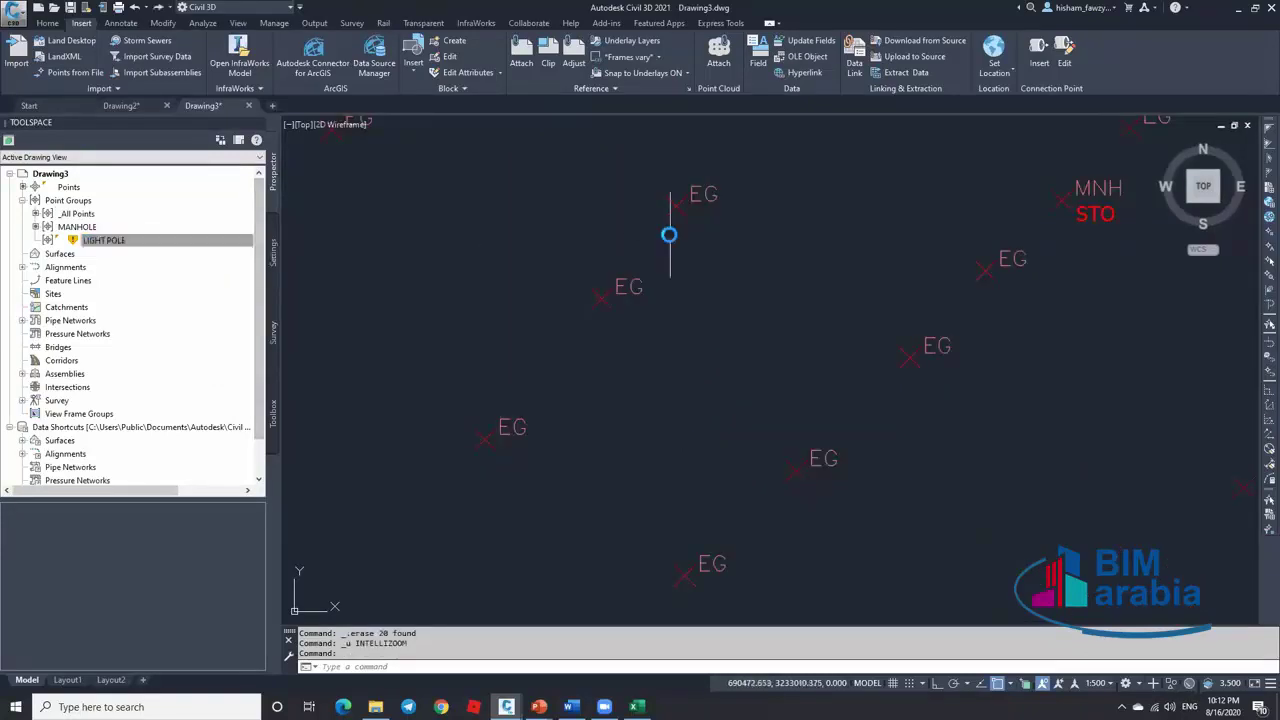
{"action": "left_click", "coordinate": [242, 244]}
Start Delete Points from the LIGHT POLE group, then cancel it with Esc
{"action": "right_click", "coordinate": [233, 243]}
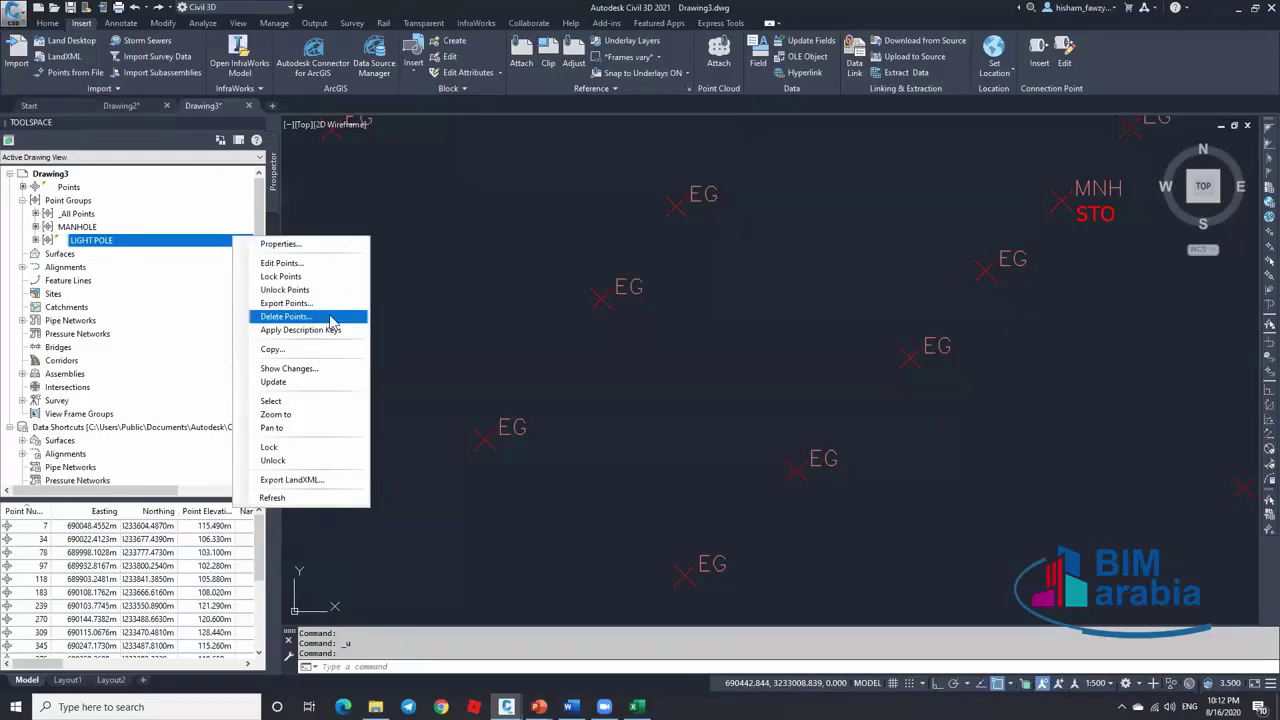
{"action": "left_click", "coordinate": [694, 314]}
{"action": "key", "text": "Escape"}
{"action": "left_click", "coordinate": [587, 320]}
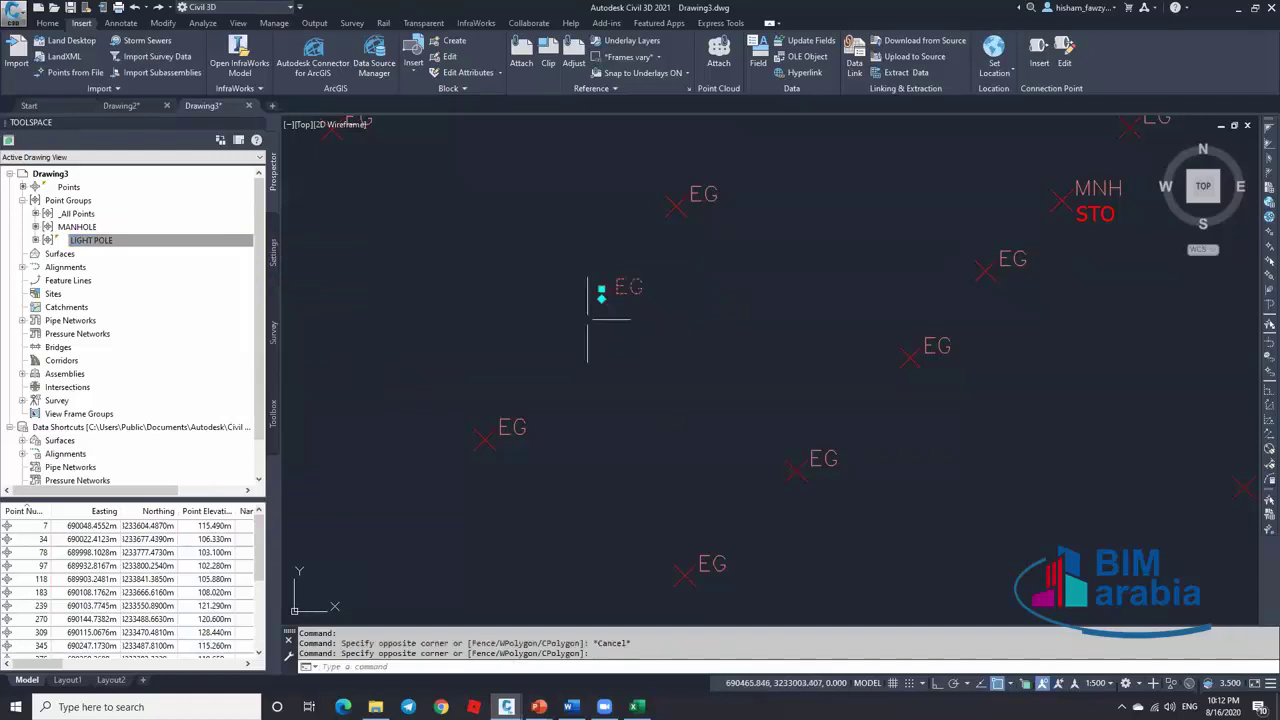
{"action": "key", "text": "Escape"}
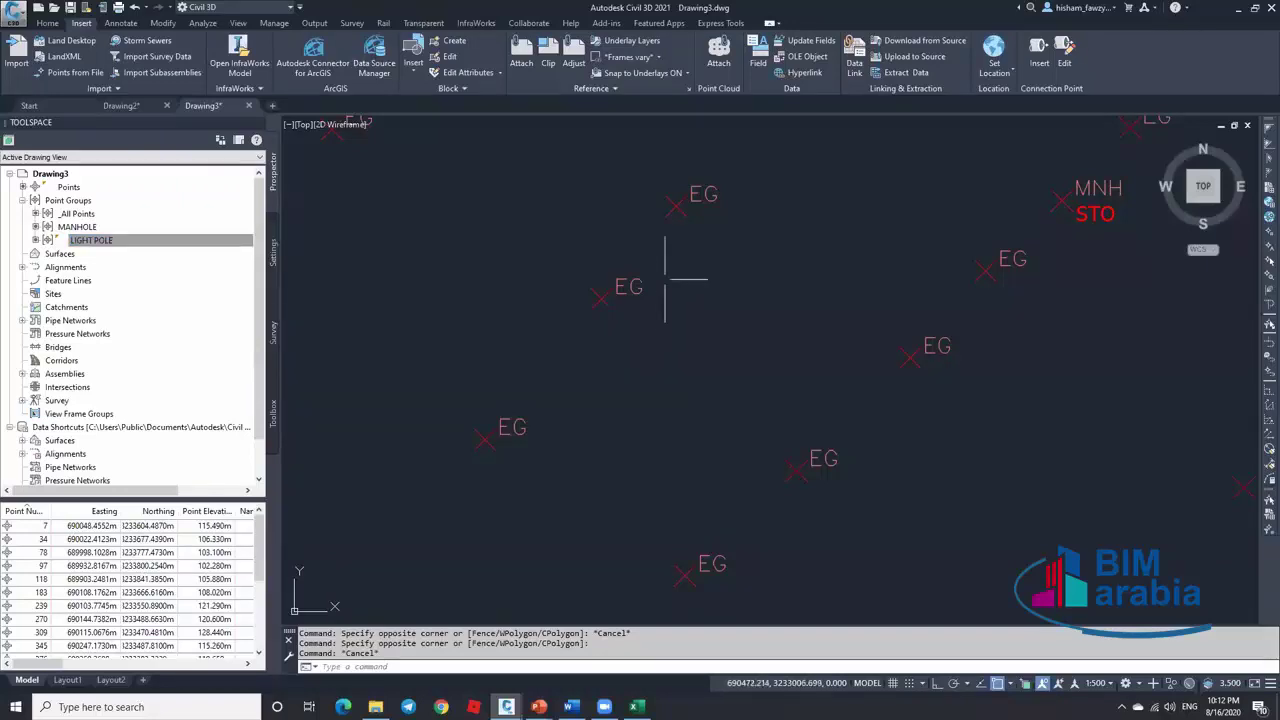
{"action": "scroll", "coordinate": [666, 266], "scroll_direction": "down", "scroll_amount": 6}
{"action": "scroll", "coordinate": [900, 395], "scroll_direction": "up", "scroll_amount": 4}
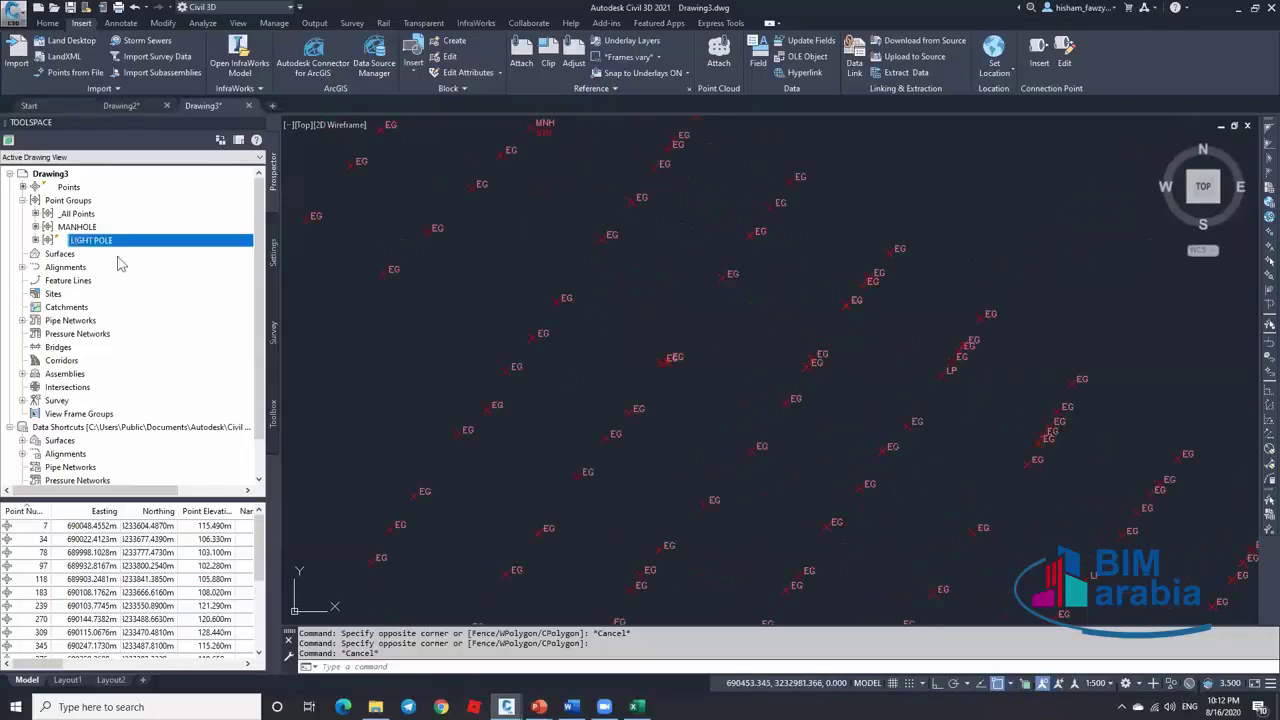
Delete point 7 from the point list and confirm with Yes
{"action": "right_click", "coordinate": [99, 531]}
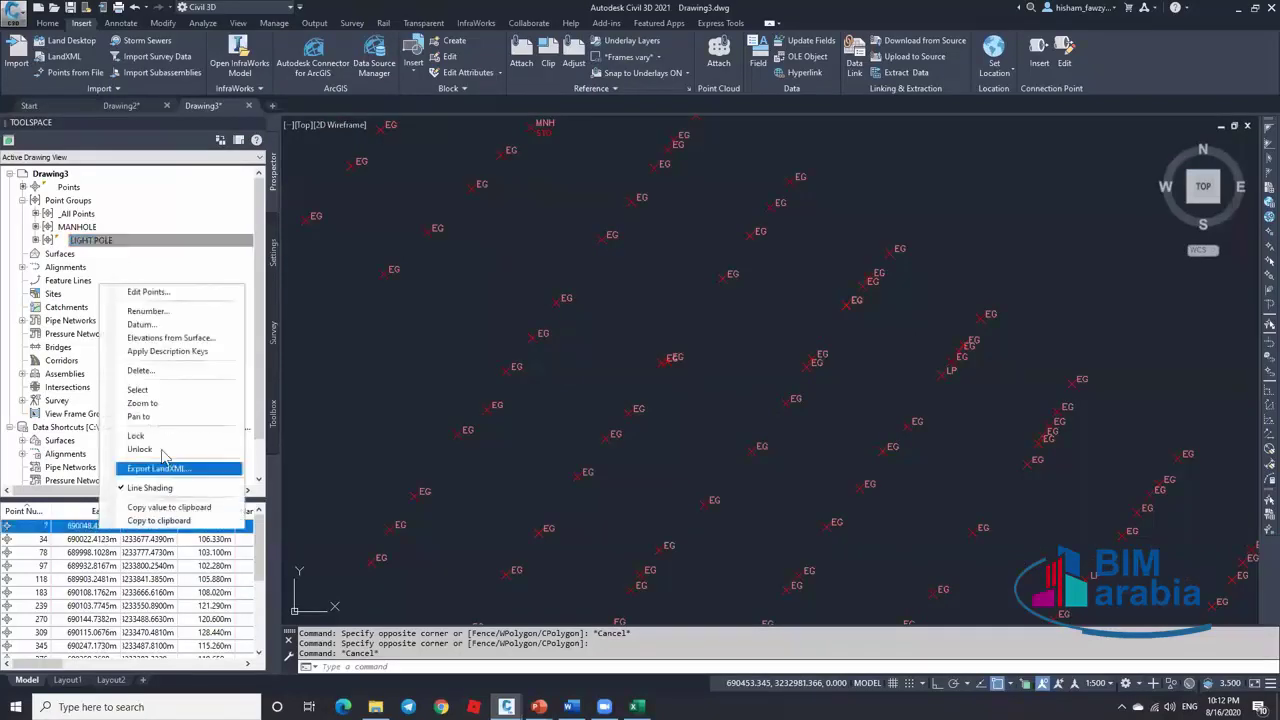
{"action": "left_click", "coordinate": [205, 372]}
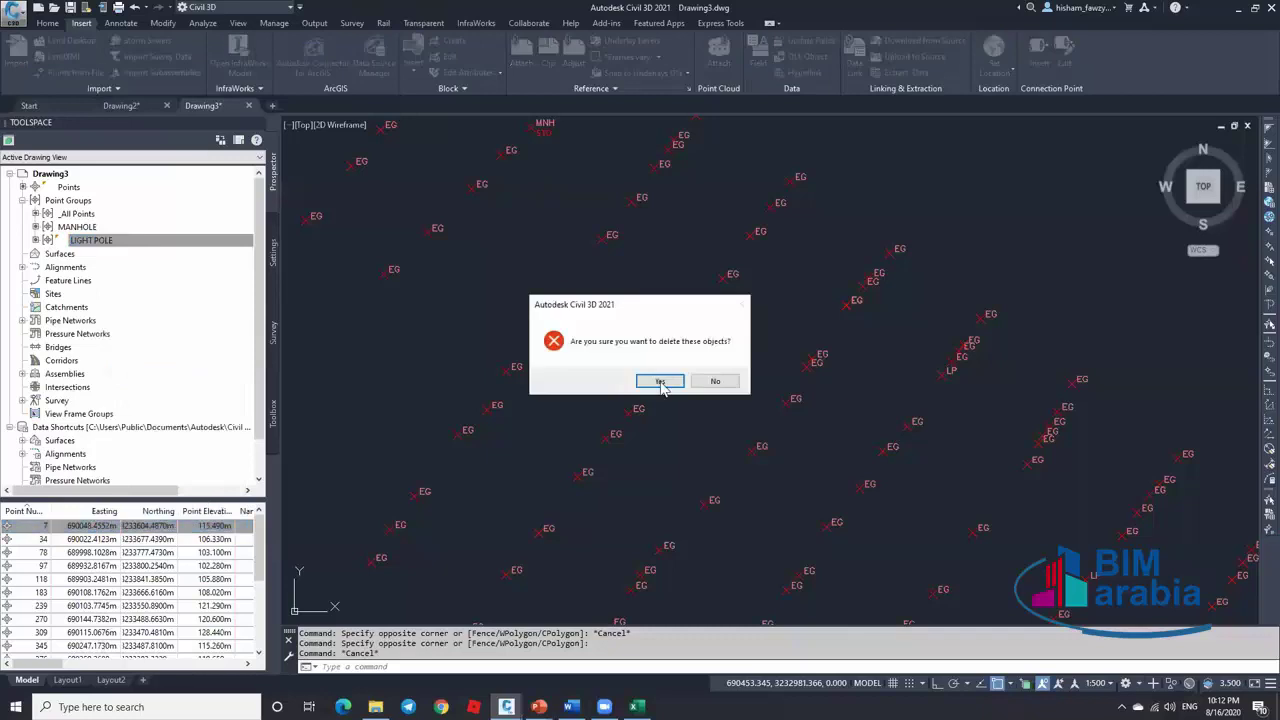
{"action": "left_click", "coordinate": [660, 386]}
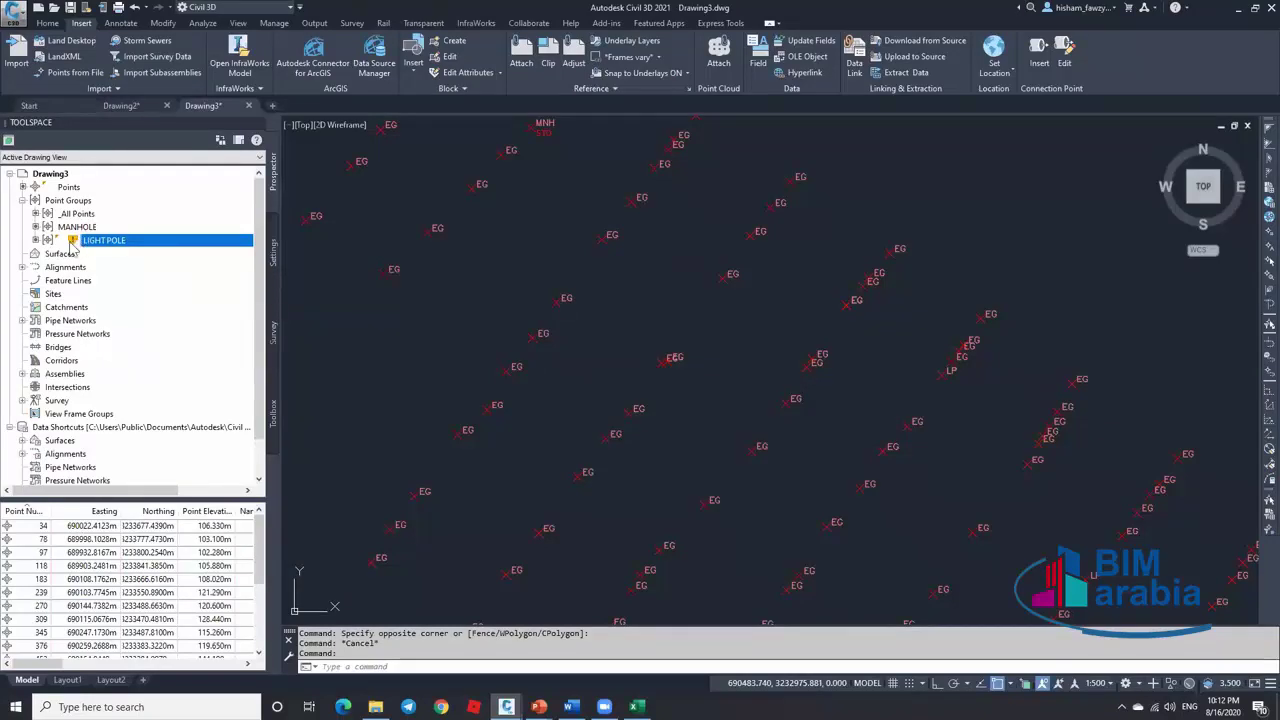
Show the LIGHT POLE group's pending changes, listing point 7 for removal
{"action": "mouse_move", "coordinate": [75, 251]}
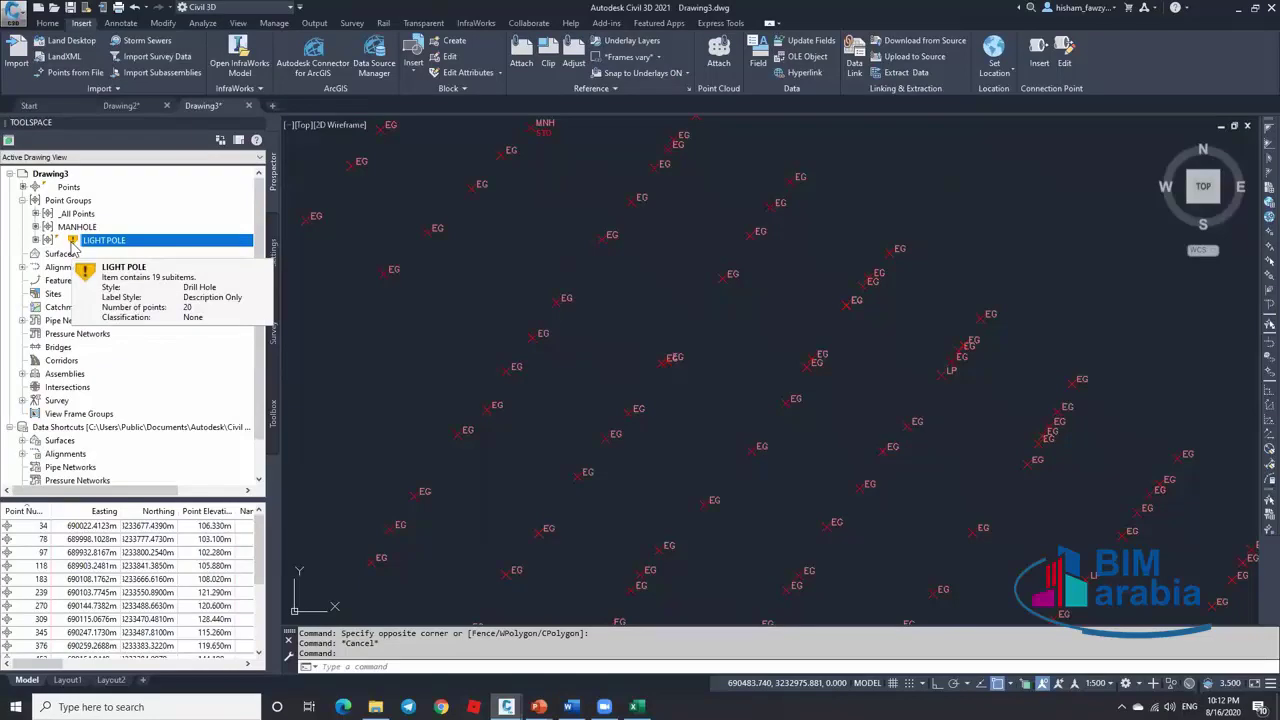
{"action": "right_click", "coordinate": [75, 251]}
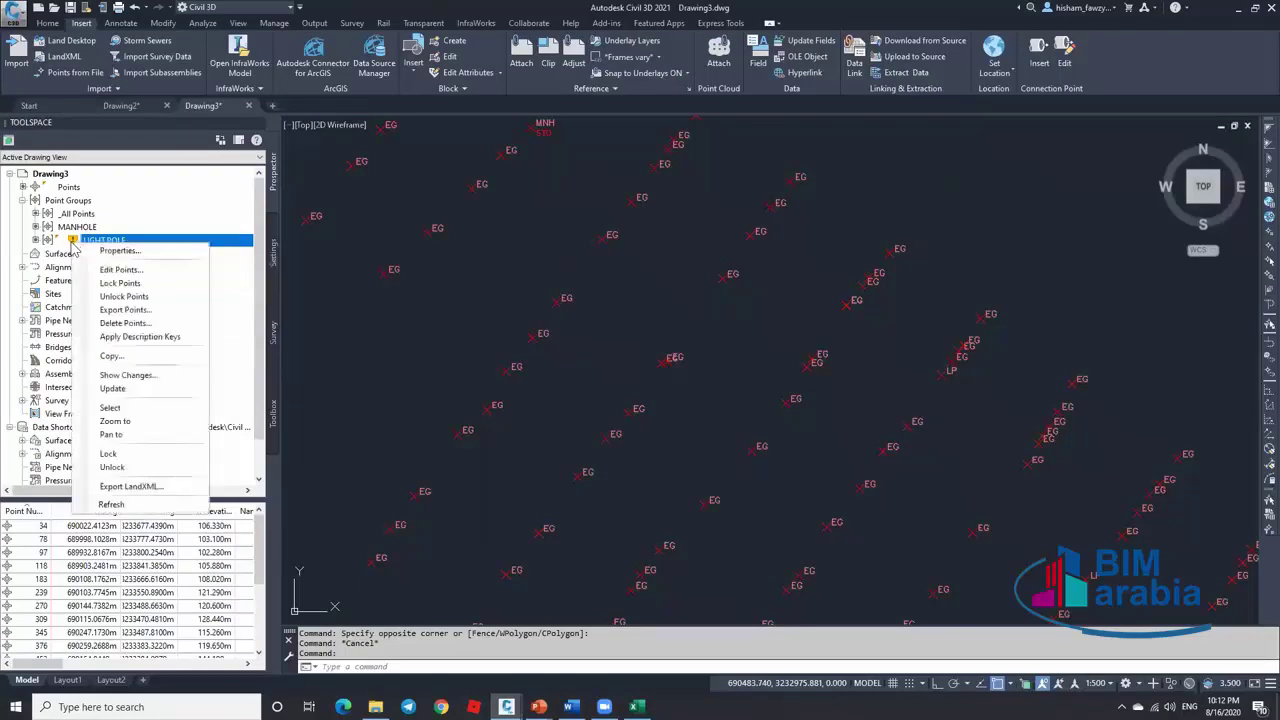
{"action": "left_click", "coordinate": [168, 378]}
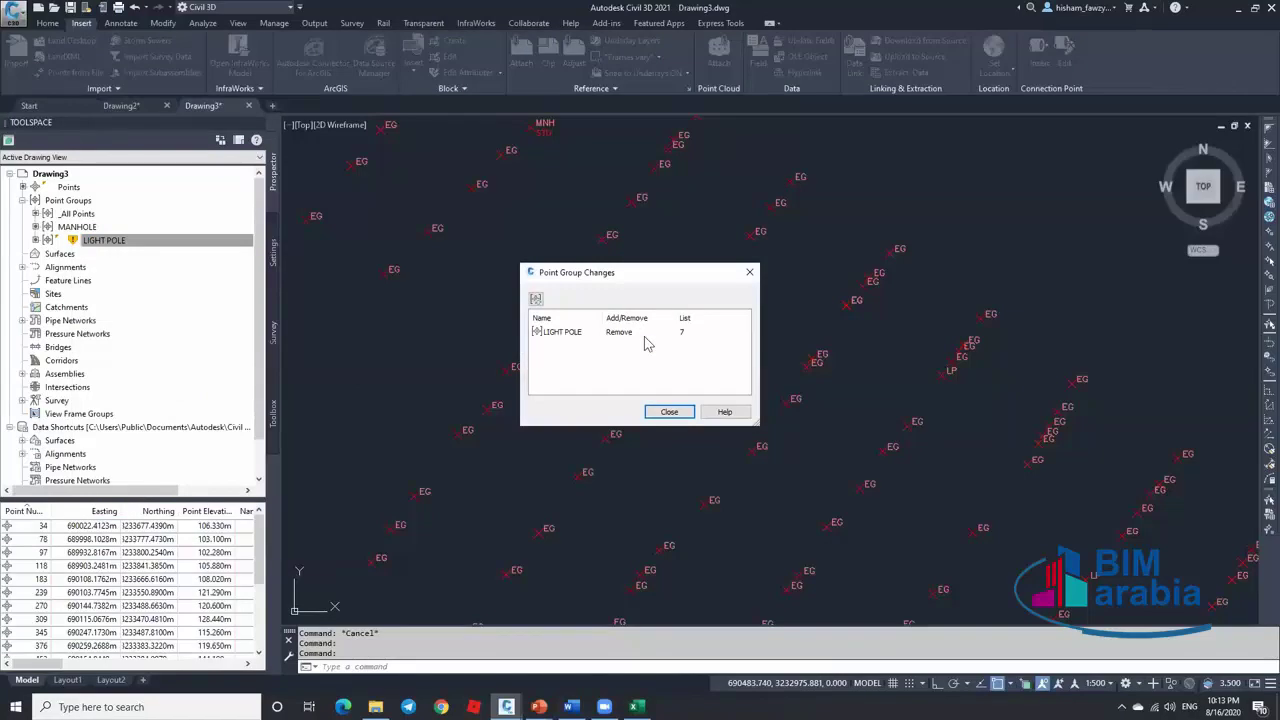
Close the Point Group Changes summary and select the _All Points group
{"action": "left_click", "coordinate": [669, 411]}
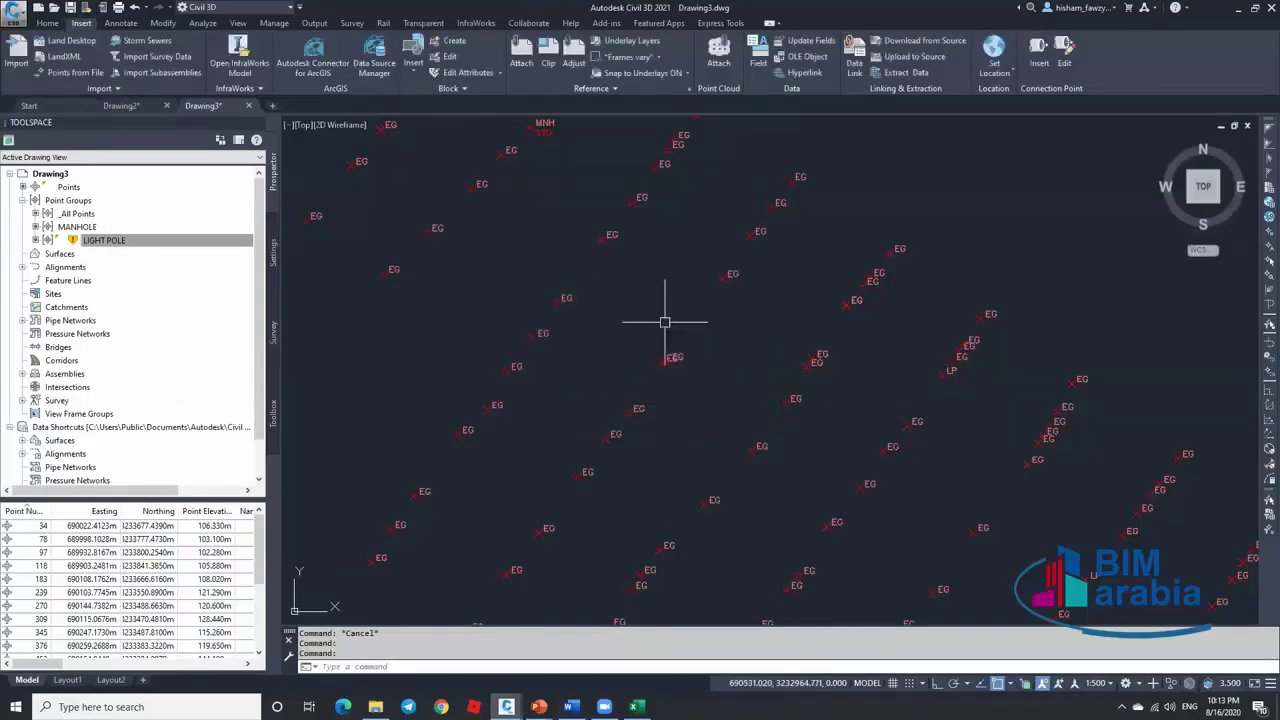
{"action": "scroll", "coordinate": [681, 283], "scroll_direction": "down", "scroll_amount": 1}
{"action": "scroll", "coordinate": [681, 283], "scroll_direction": "down", "scroll_amount": 3}
{"action": "scroll", "coordinate": [684, 200], "scroll_direction": "up", "scroll_amount": 3}
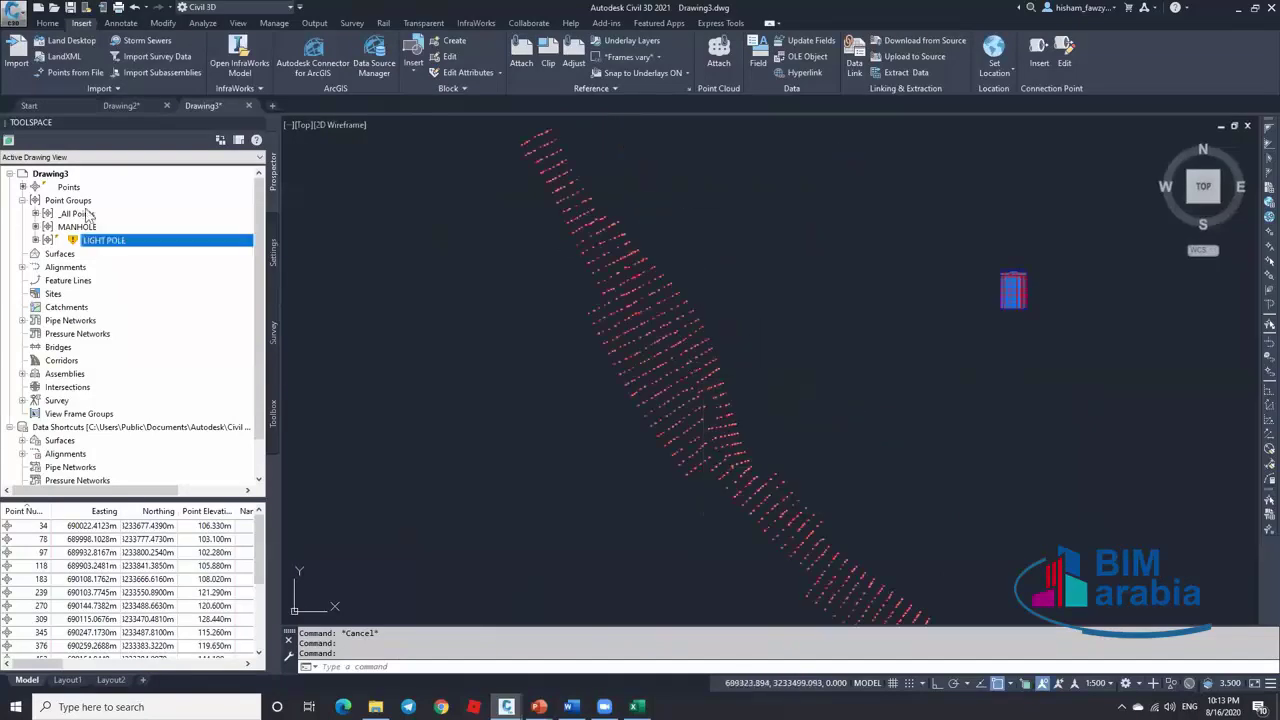
{"action": "left_click", "coordinate": [141, 215]}
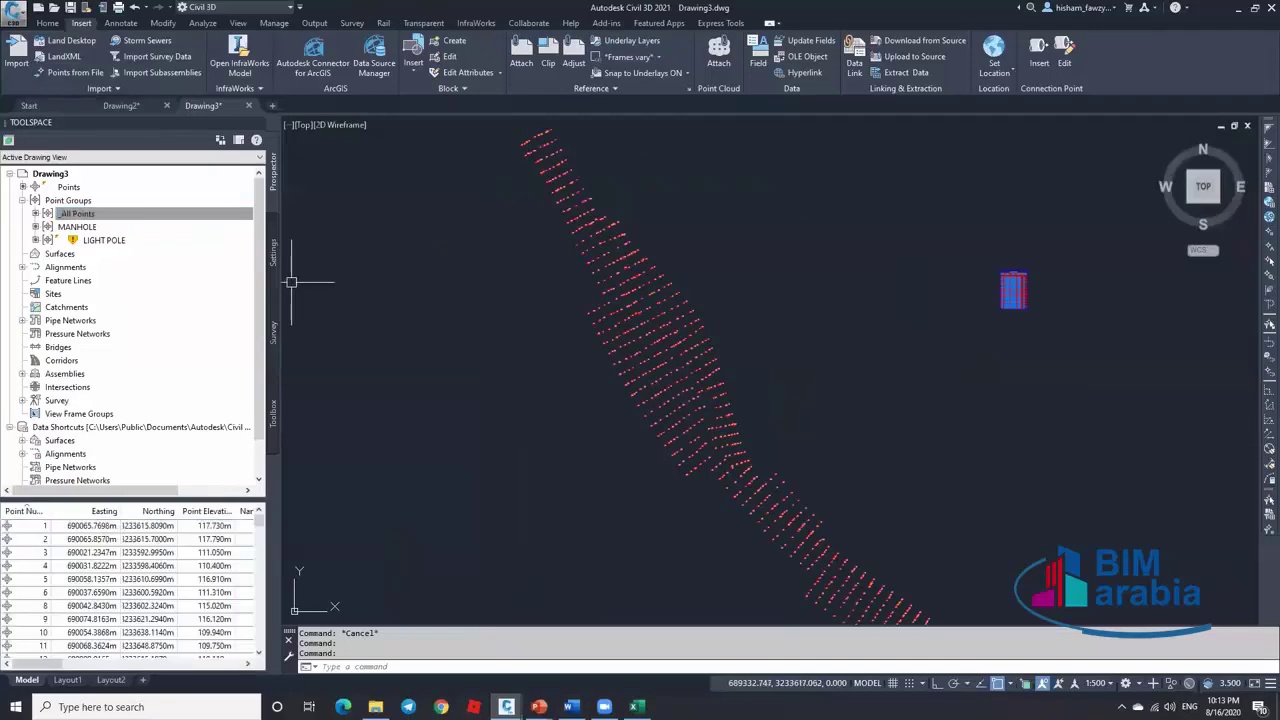
{"action": "scroll", "coordinate": [706, 286], "scroll_direction": "up", "scroll_amount": 5}
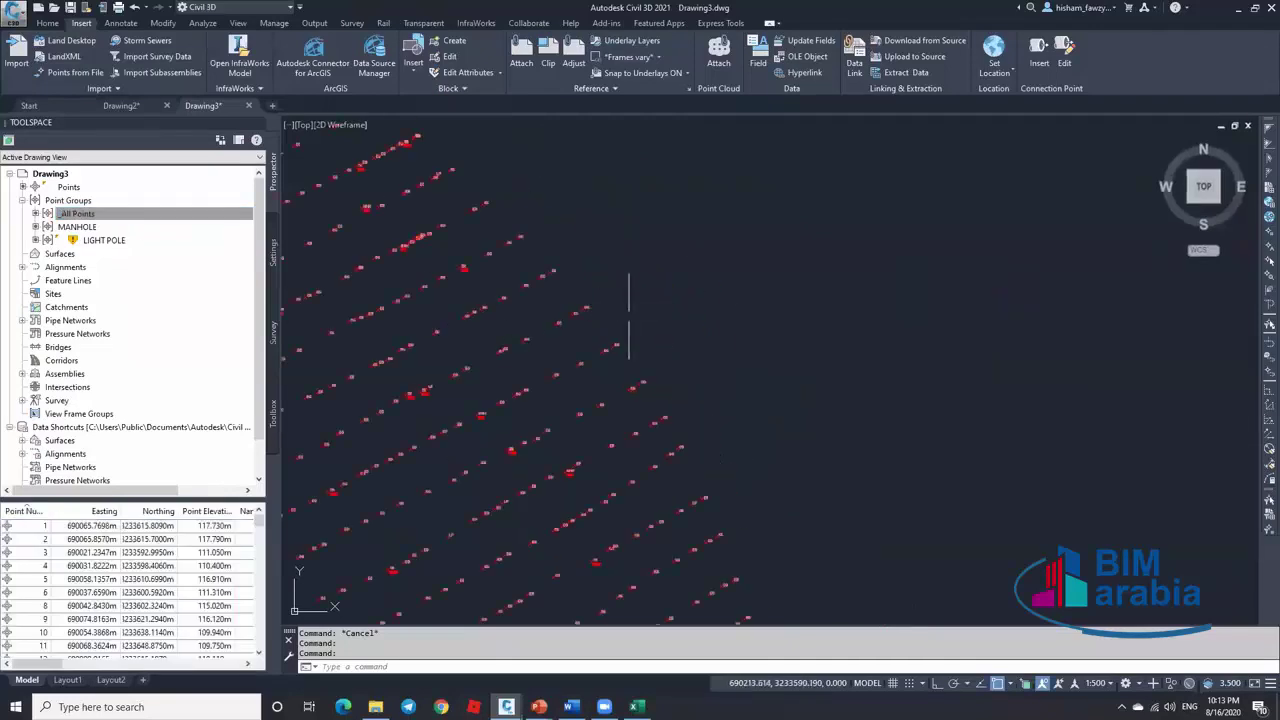
{"action": "left_click", "coordinate": [575, 369]}
{"action": "key", "text": "Escape"}
Pan the view and draw a line into the point strip with L
{"action": "mouse_move", "coordinate": [691, 349]}
{"action": "middle_mouse_down"}
{"action": "mouse_move", "coordinate": [600, 343]}
{"action": "mouse_move", "coordinate": [734, 291]}
{"action": "middle_mouse_up"}
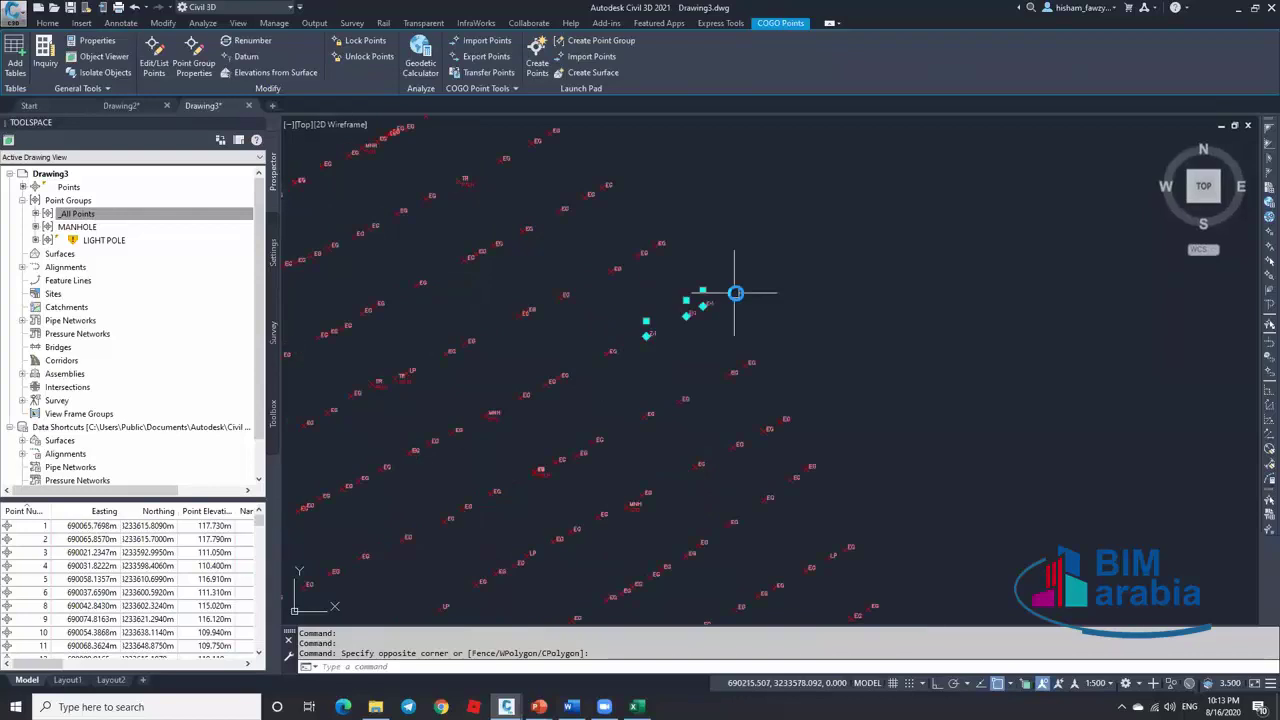
{"action": "type", "text": "l"}
{"action": "key", "text": "Return"}
{"action": "left_click", "coordinate": [746, 297]}
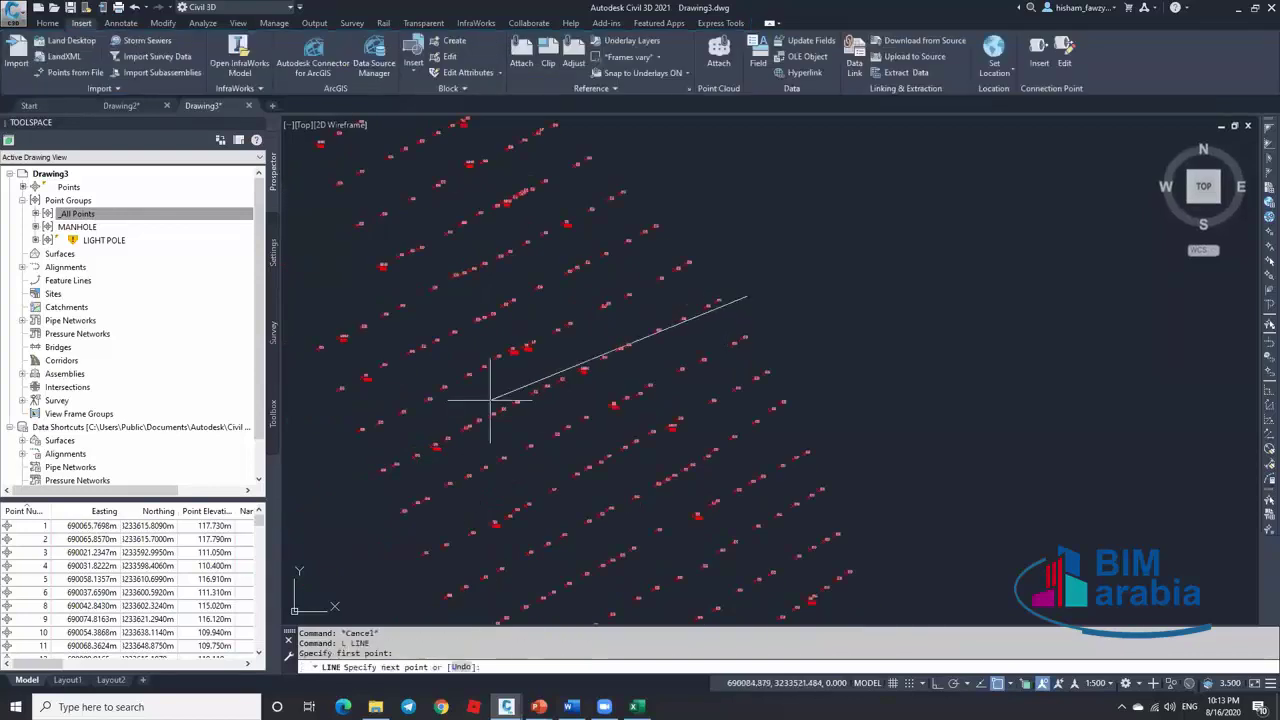
{"action": "left_click", "coordinate": [480, 404]}
{"action": "key", "text": "Escape"}
Select the new line and nearby points, clear the selection, and zoom out over the EG strip
{"action": "scroll", "coordinate": [740, 285], "scroll_direction": "up", "scroll_amount": 3}
{"action": "left_click", "coordinate": [703, 308]}
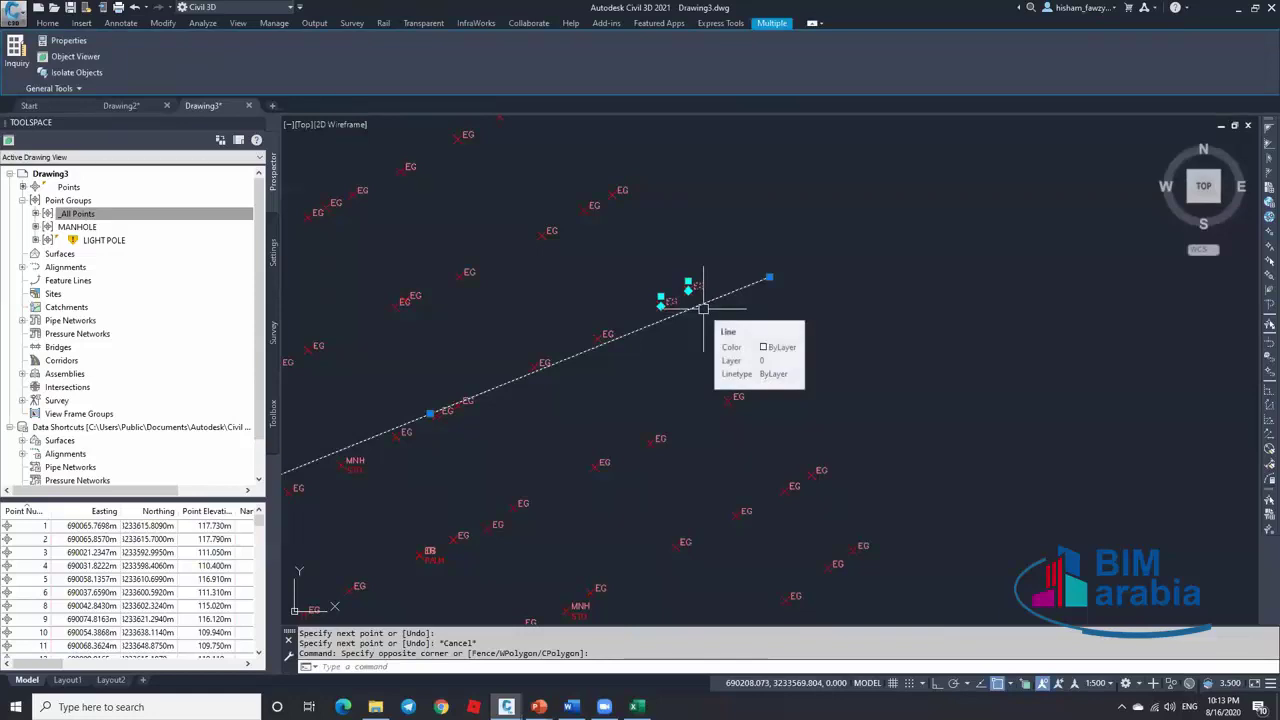
{"action": "scroll", "coordinate": [700, 300], "scroll_direction": "up", "scroll_amount": 3}
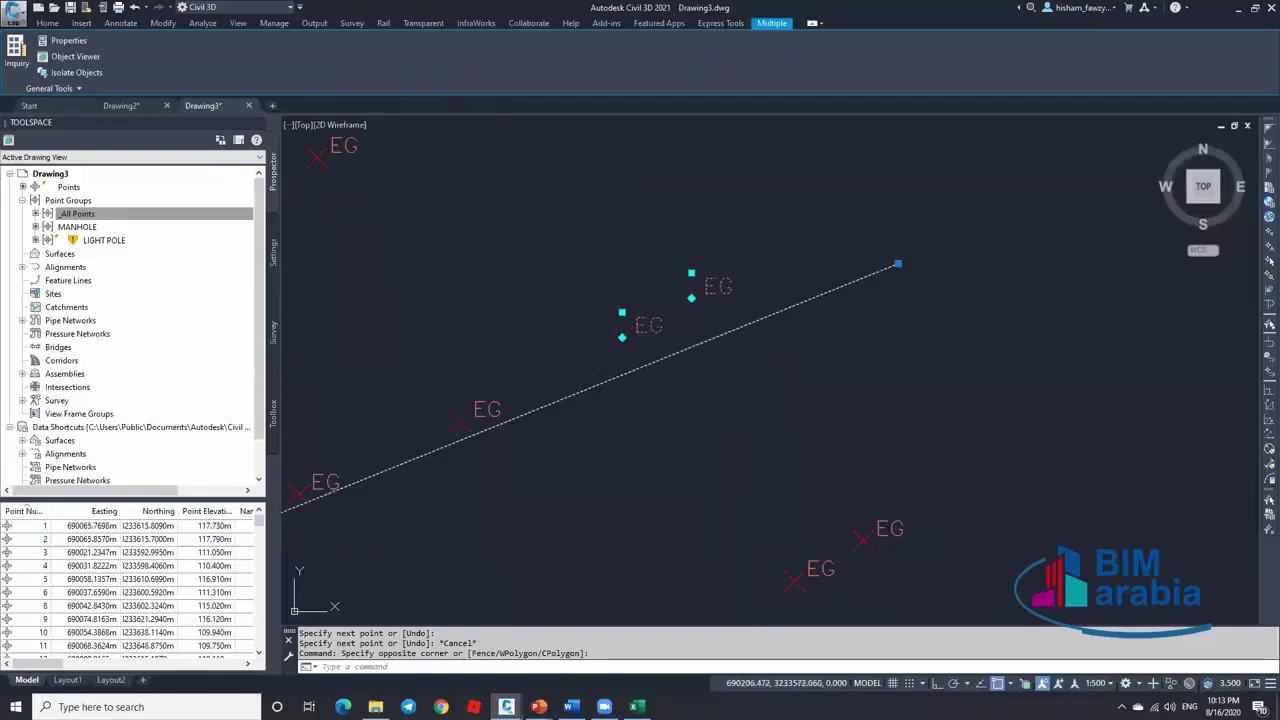
{"action": "scroll", "coordinate": [697, 347], "scroll_direction": "down", "scroll_amount": 5}
{"action": "key", "text": "Escape"}
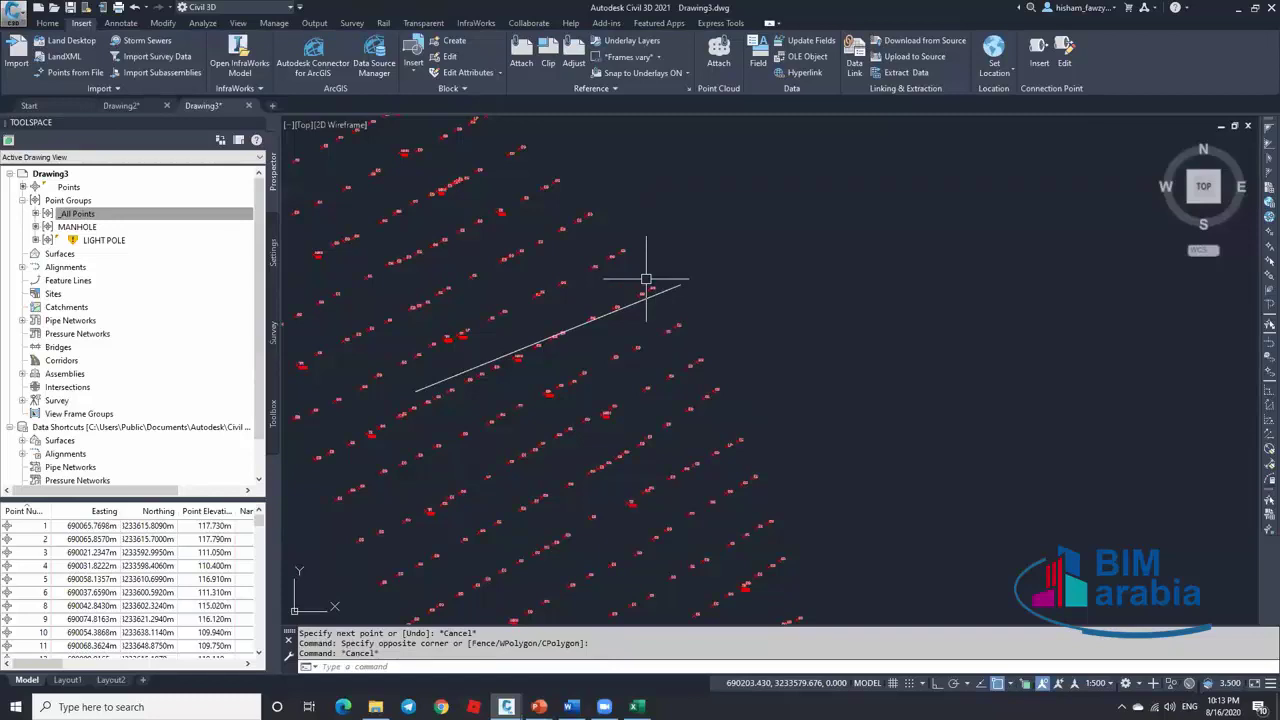
{"action": "scroll", "coordinate": [638, 312], "scroll_direction": "up", "scroll_amount": 2}
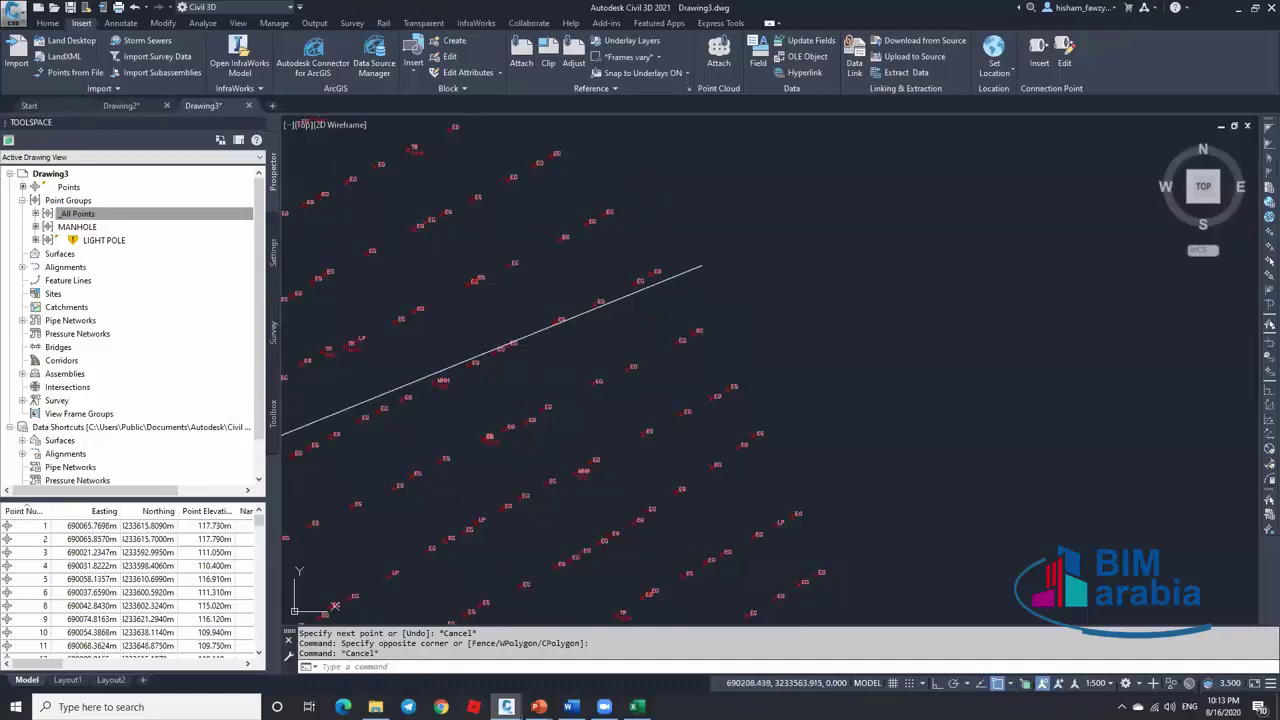
{"action": "scroll", "coordinate": [636, 289], "scroll_direction": "down", "scroll_amount": 4}
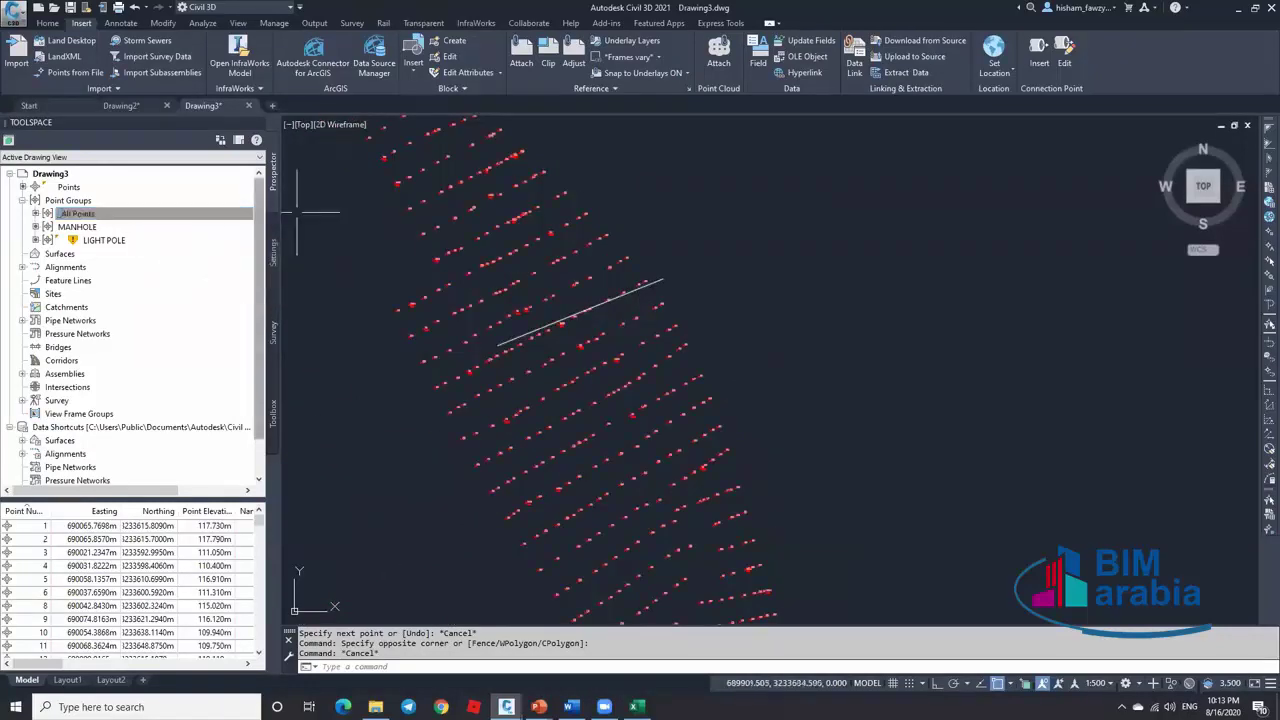
Lock the _All Points group, then confirm that a locked EG point cannot be moved
{"action": "right_click", "coordinate": [190, 214]}
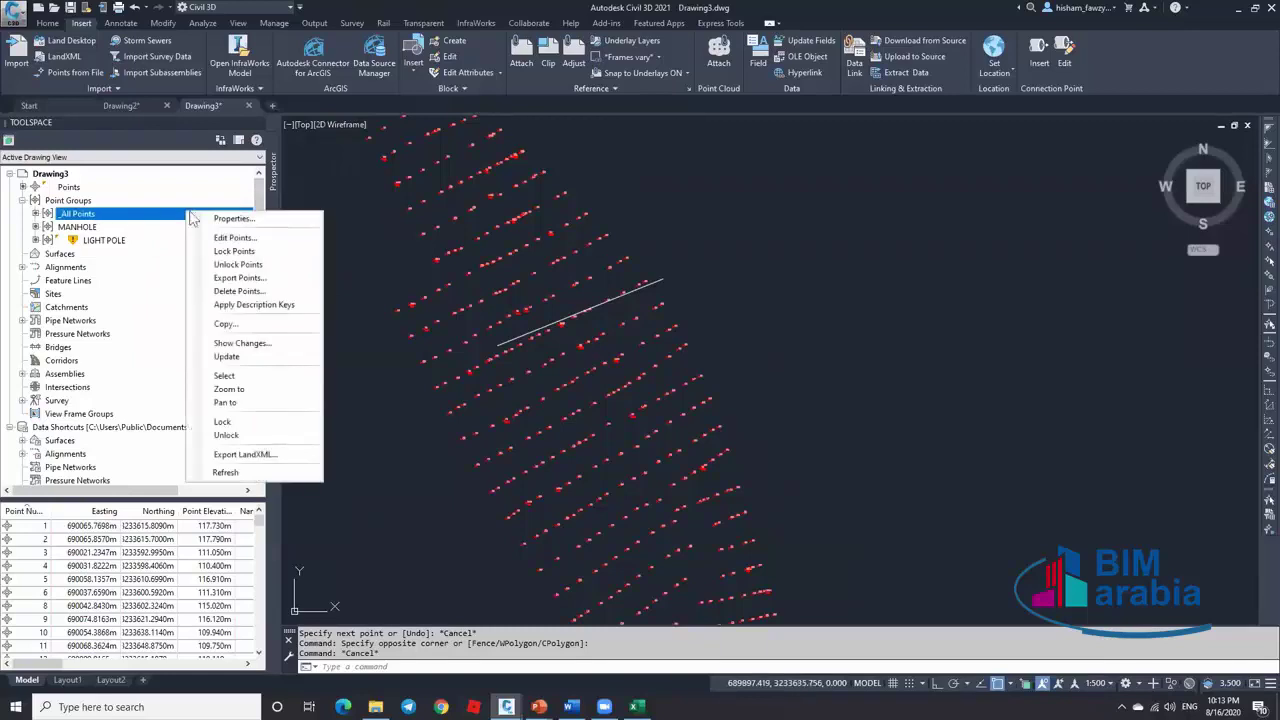
{"action": "left_click", "coordinate": [278, 252]}
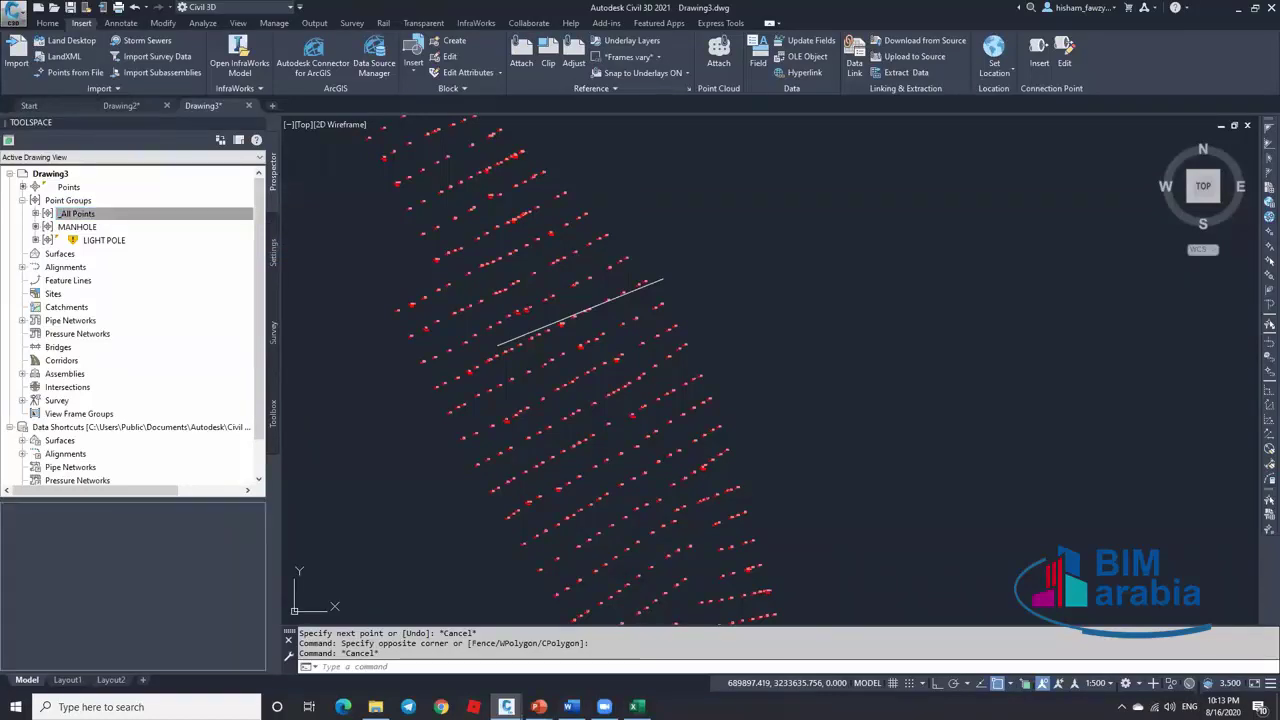
{"action": "scroll", "coordinate": [610, 245], "scroll_direction": "up", "scroll_amount": 5}
{"action": "left_click", "coordinate": [610, 263]}
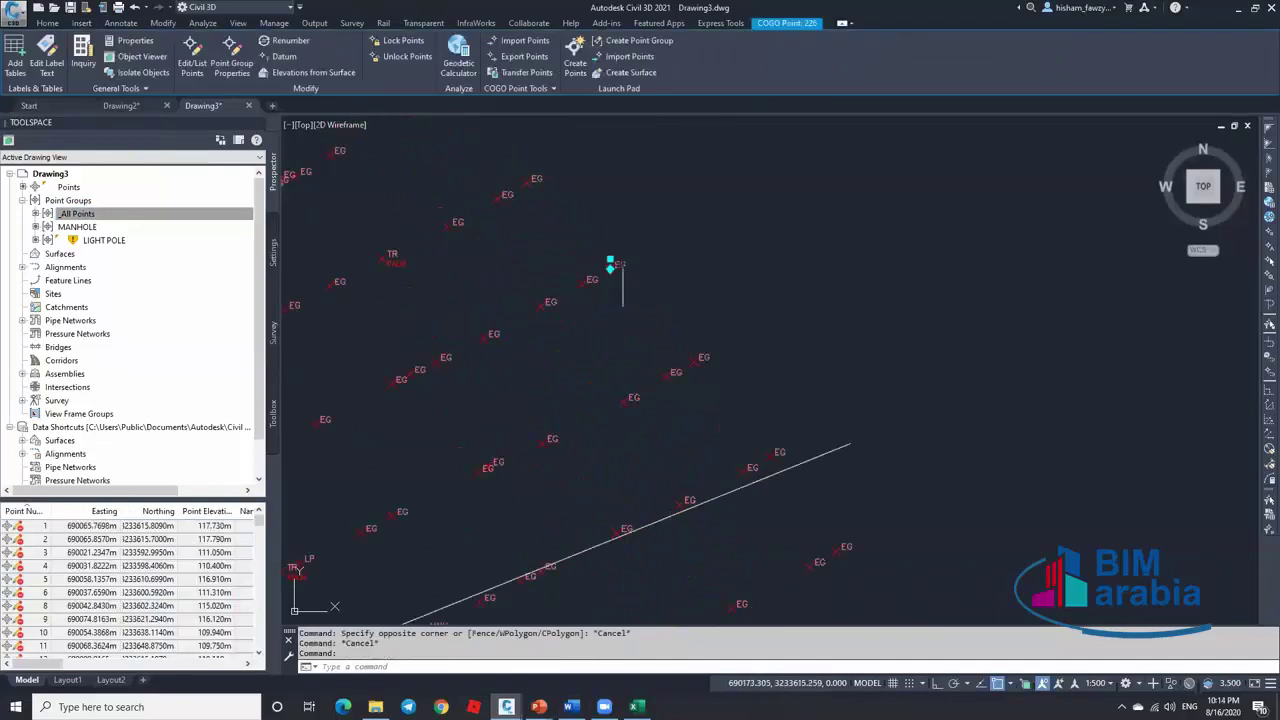
{"action": "scroll", "coordinate": [615, 270], "scroll_direction": "up", "scroll_amount": 4}
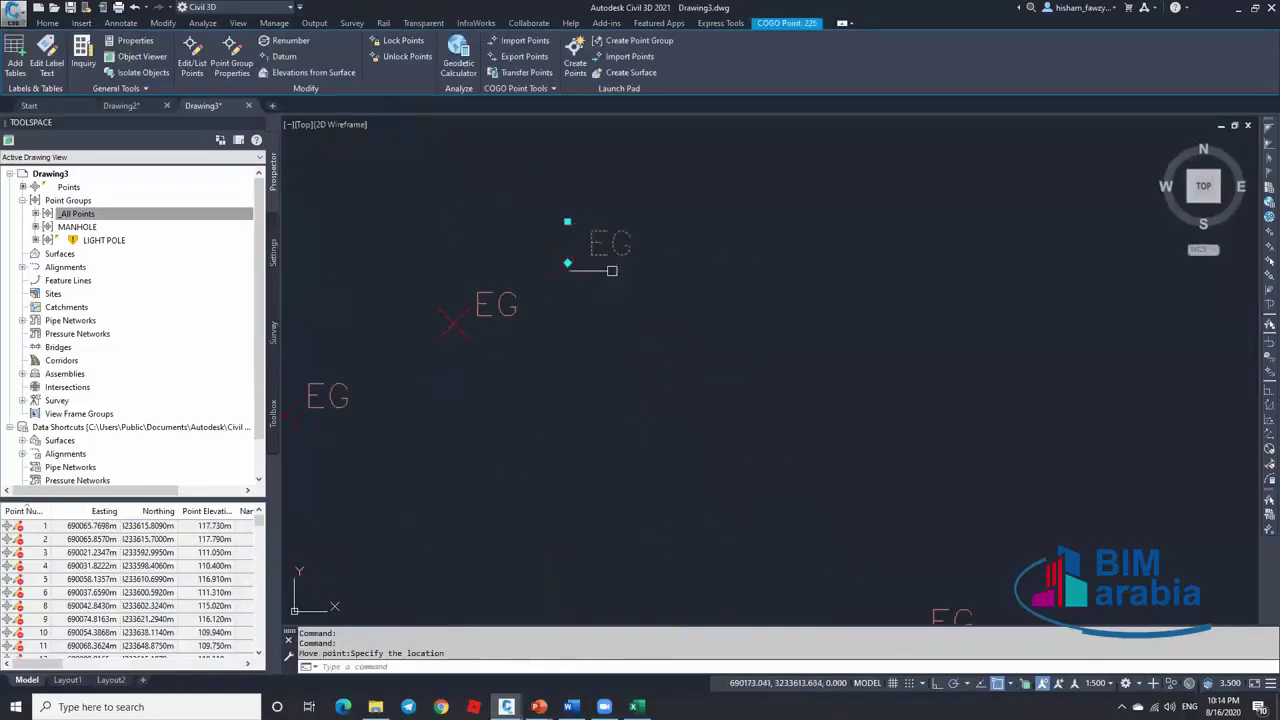
{"action": "left_click", "coordinate": [843, 237]}
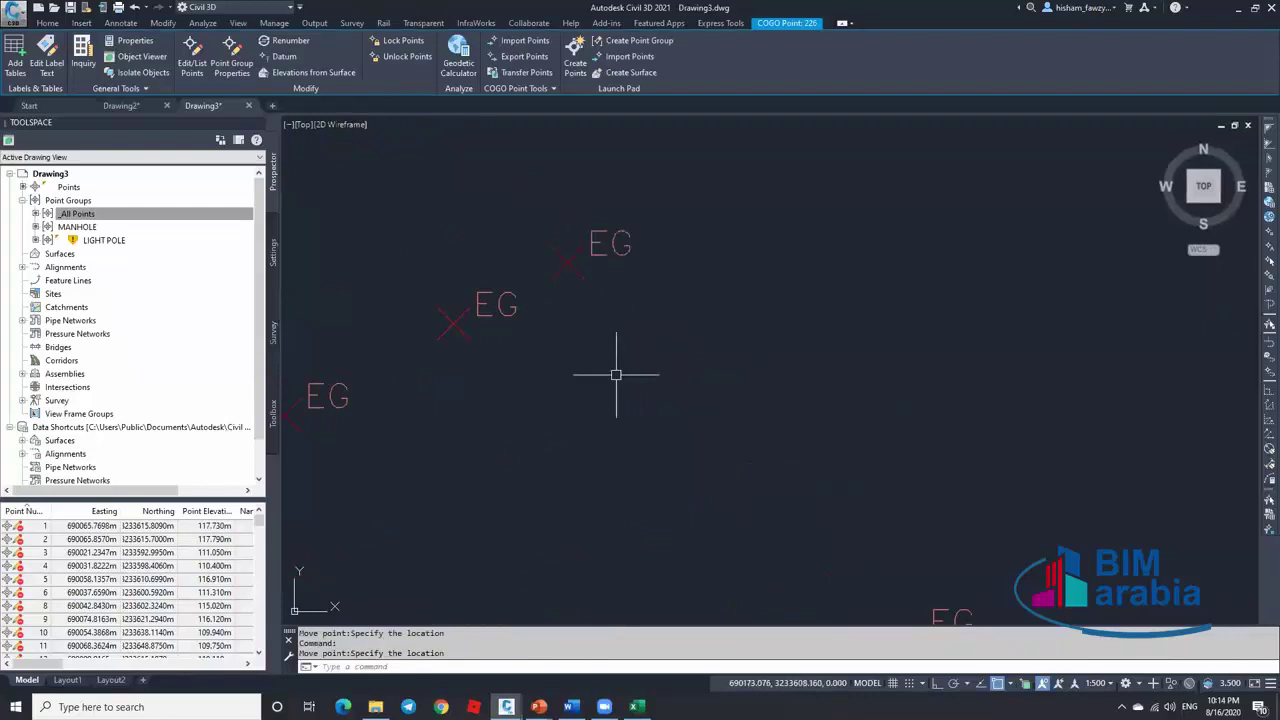
{"action": "key", "text": "Escape"}
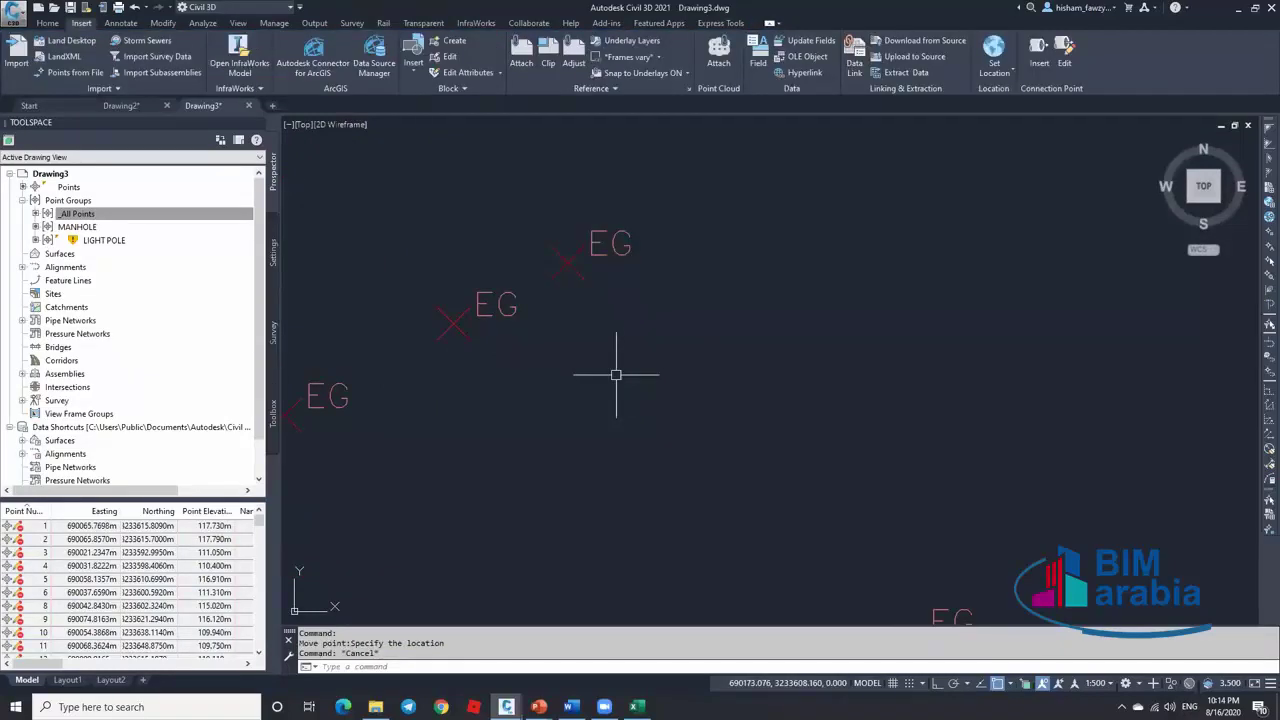
Try erasing three EG points in one row, then reopen and dismiss the _All Points options
{"action": "scroll", "coordinate": [614, 257], "scroll_direction": "down", "scroll_amount": 4}
{"action": "left_click", "coordinate": [651, 243]}
{"action": "left_click", "coordinate": [480, 337]}
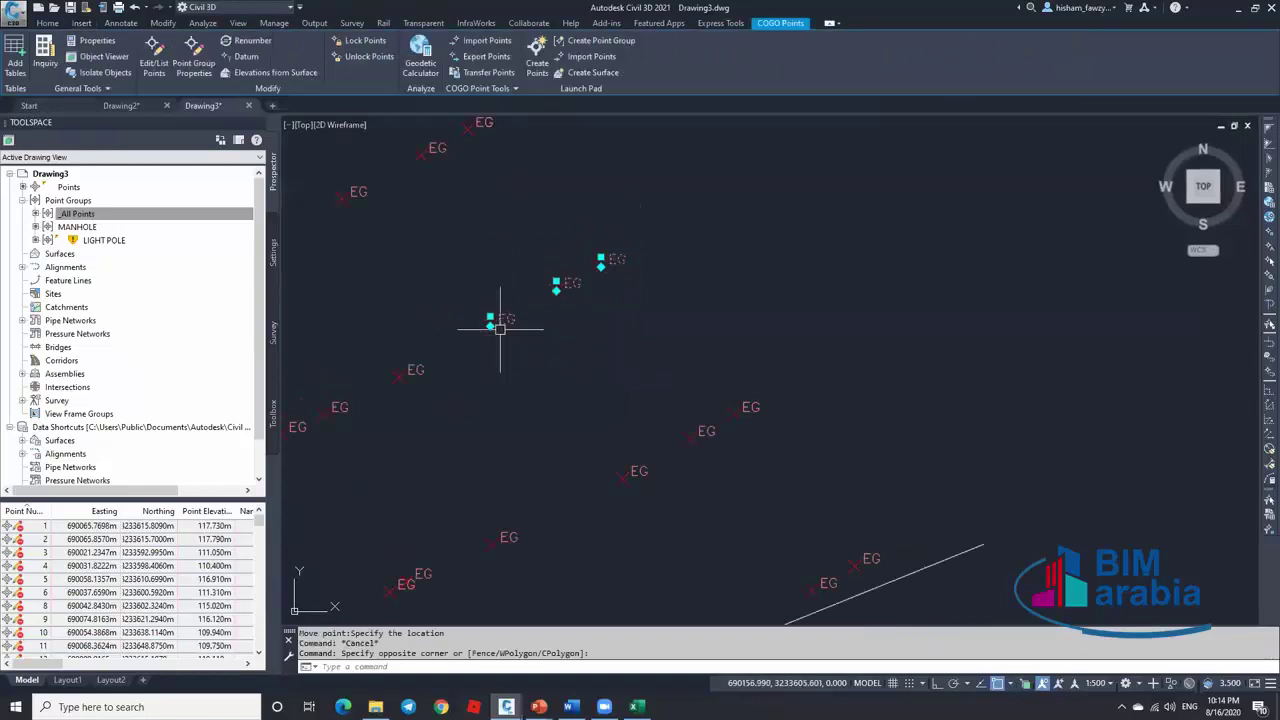
{"action": "key", "text": "Delete"}
{"action": "left_click", "coordinate": [148, 218]}
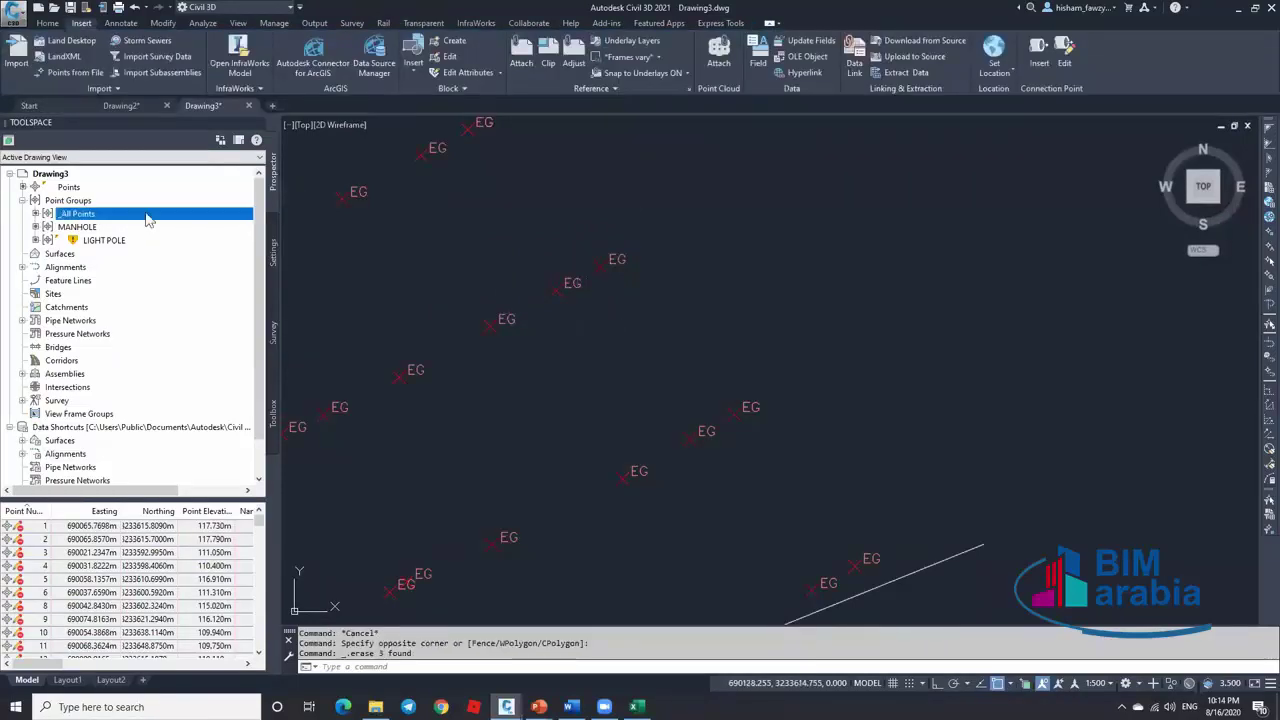
{"action": "right_click", "coordinate": [148, 218]}
{"action": "left_click", "coordinate": [621, 293]}
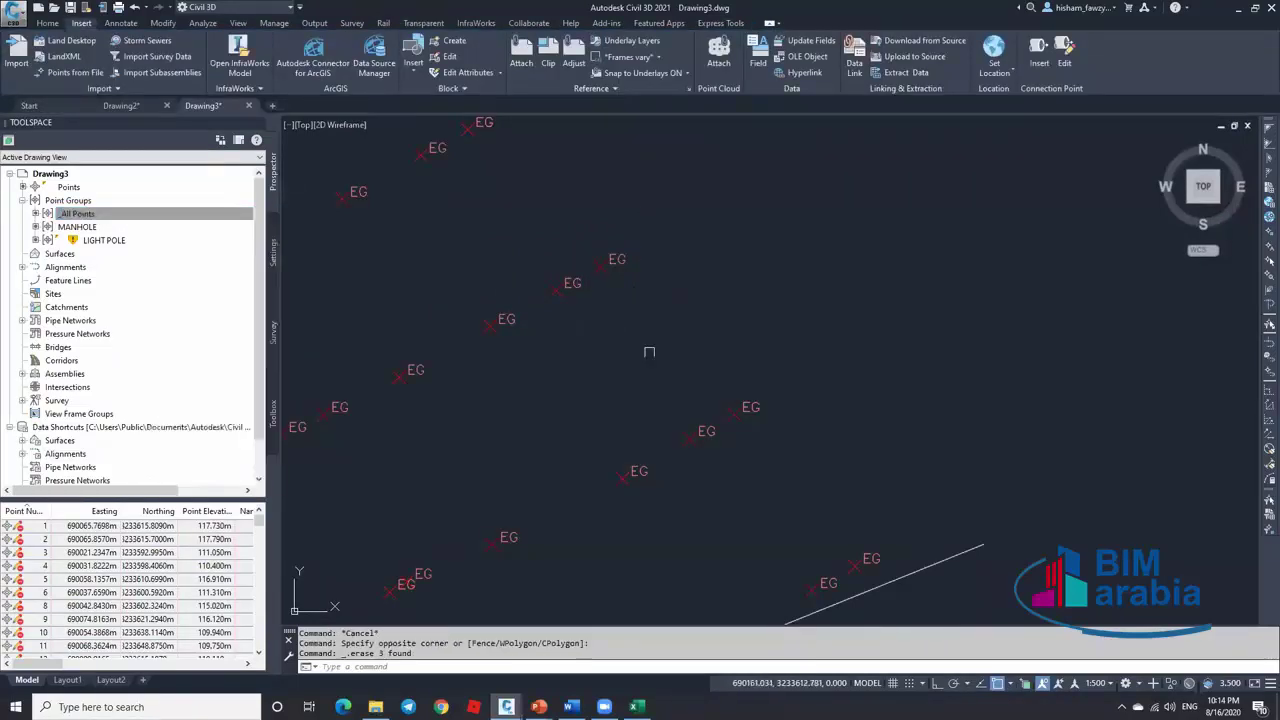
Choose Unlock Points for the _All Points group in Prospector
{"action": "right_click", "coordinate": [204, 219]}
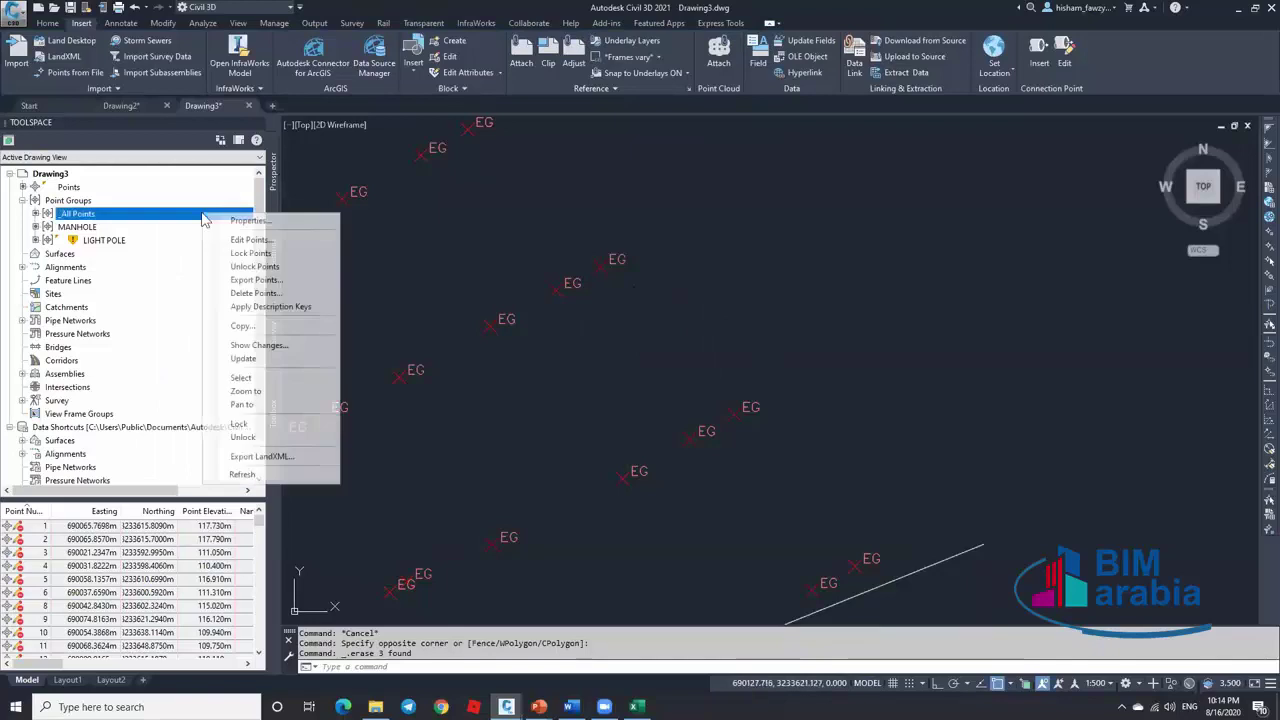
{"action": "left_click", "coordinate": [258, 266]}
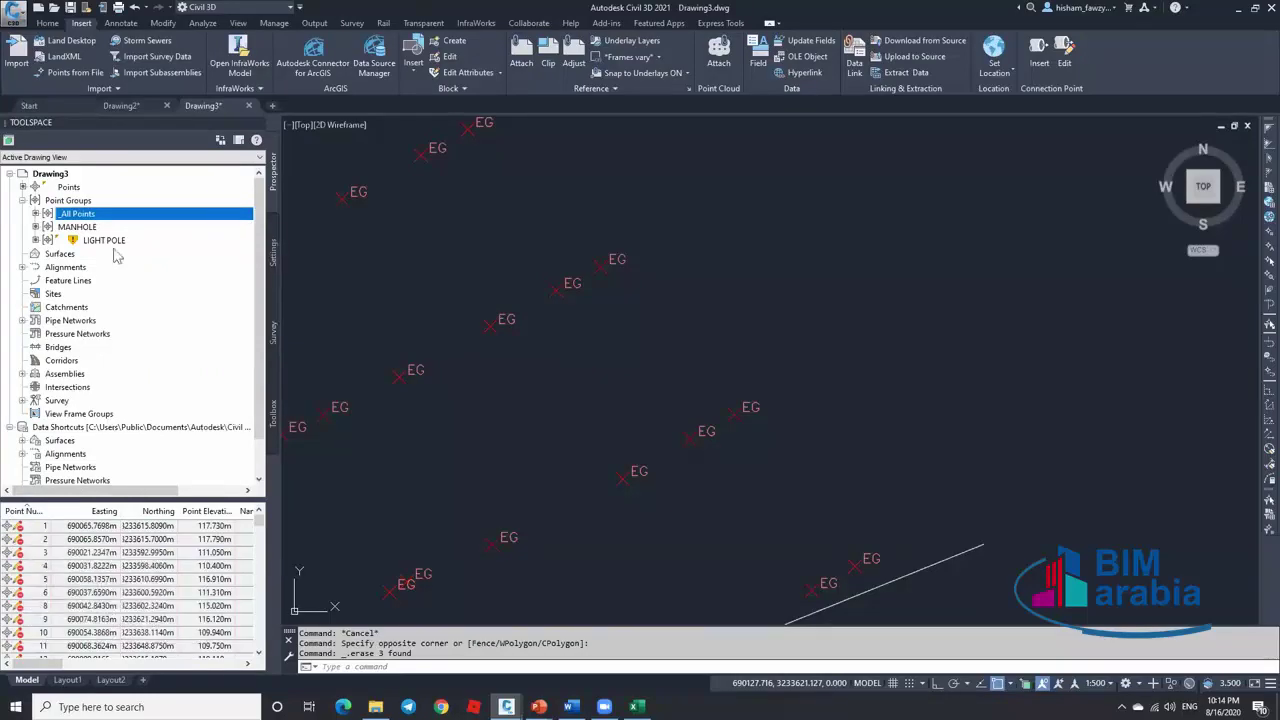
{"action": "right_click", "coordinate": [143, 213]}
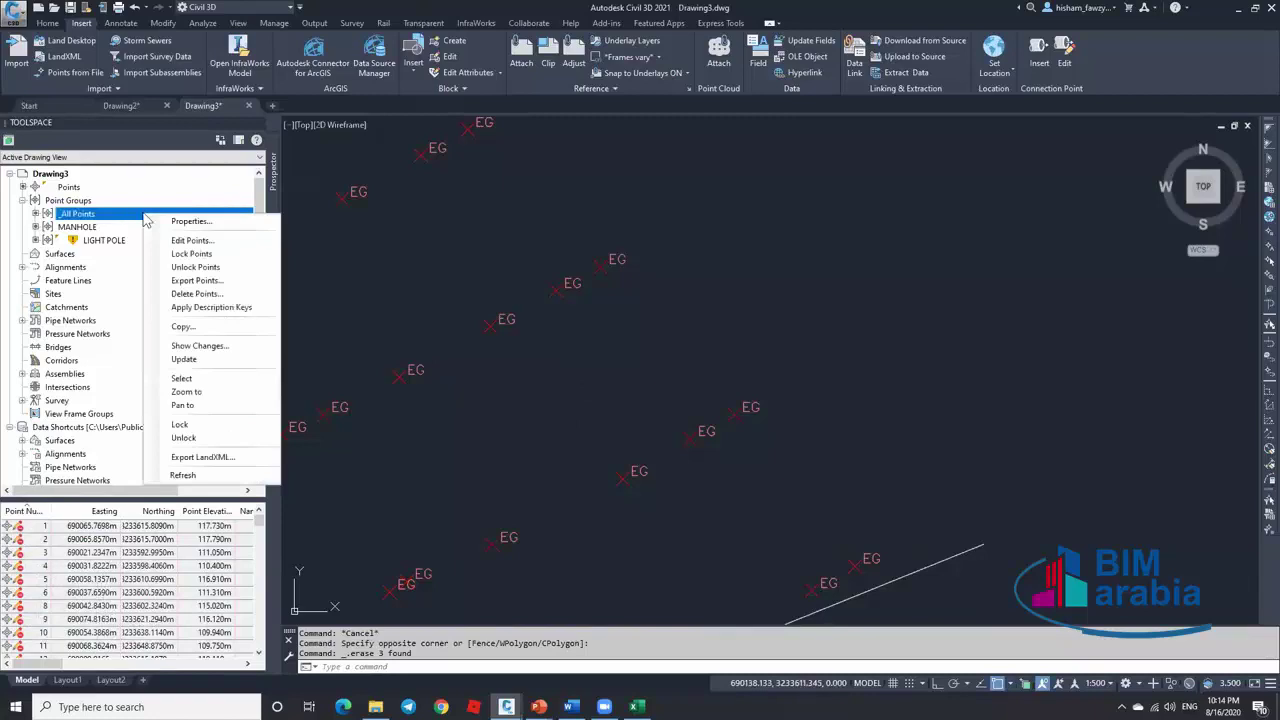
{"action": "left_click", "coordinate": [210, 270]}
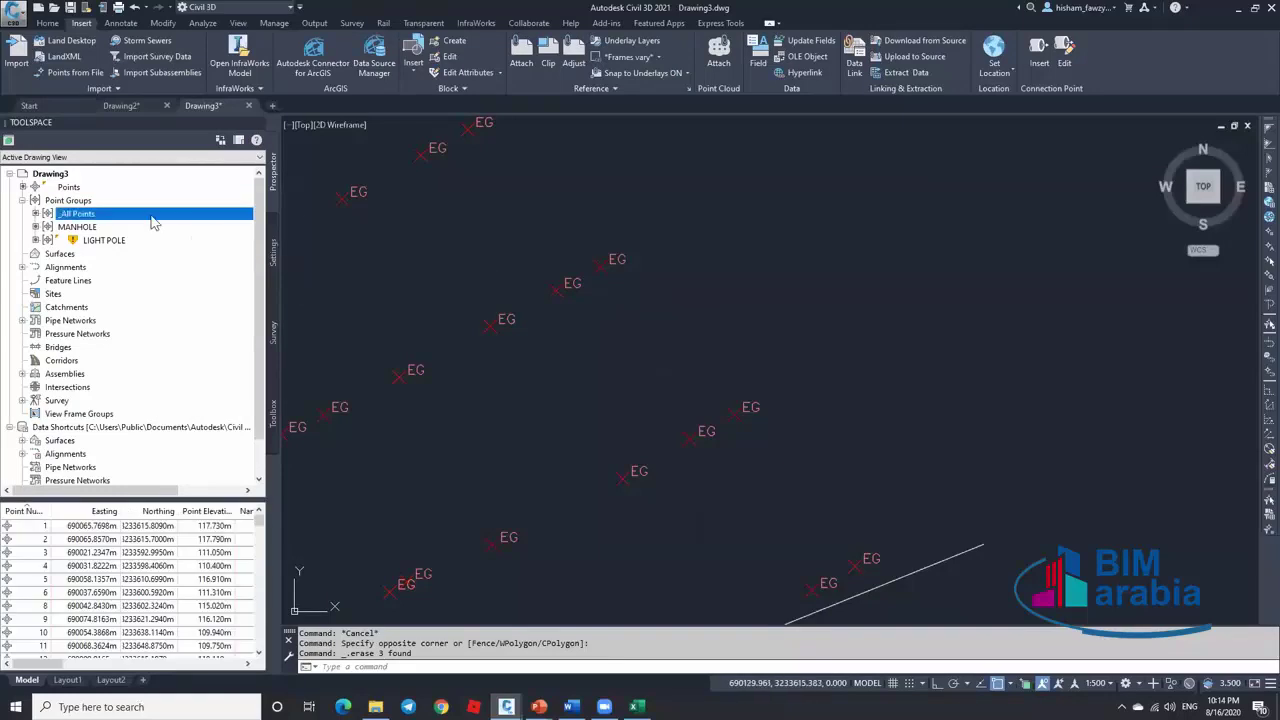
{"action": "scroll", "coordinate": [755, 288], "scroll_direction": "down", "scroll_amount": 5}
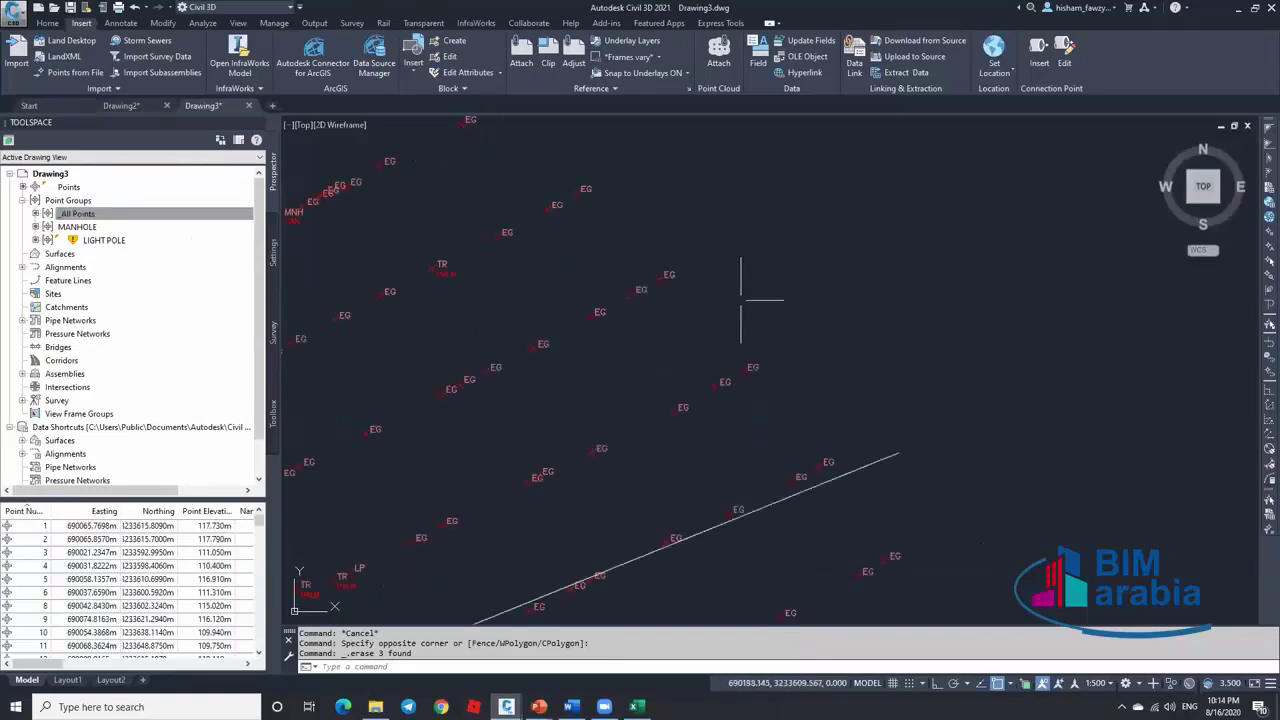
{"action": "scroll", "coordinate": [759, 286], "scroll_direction": "down", "scroll_amount": 3}
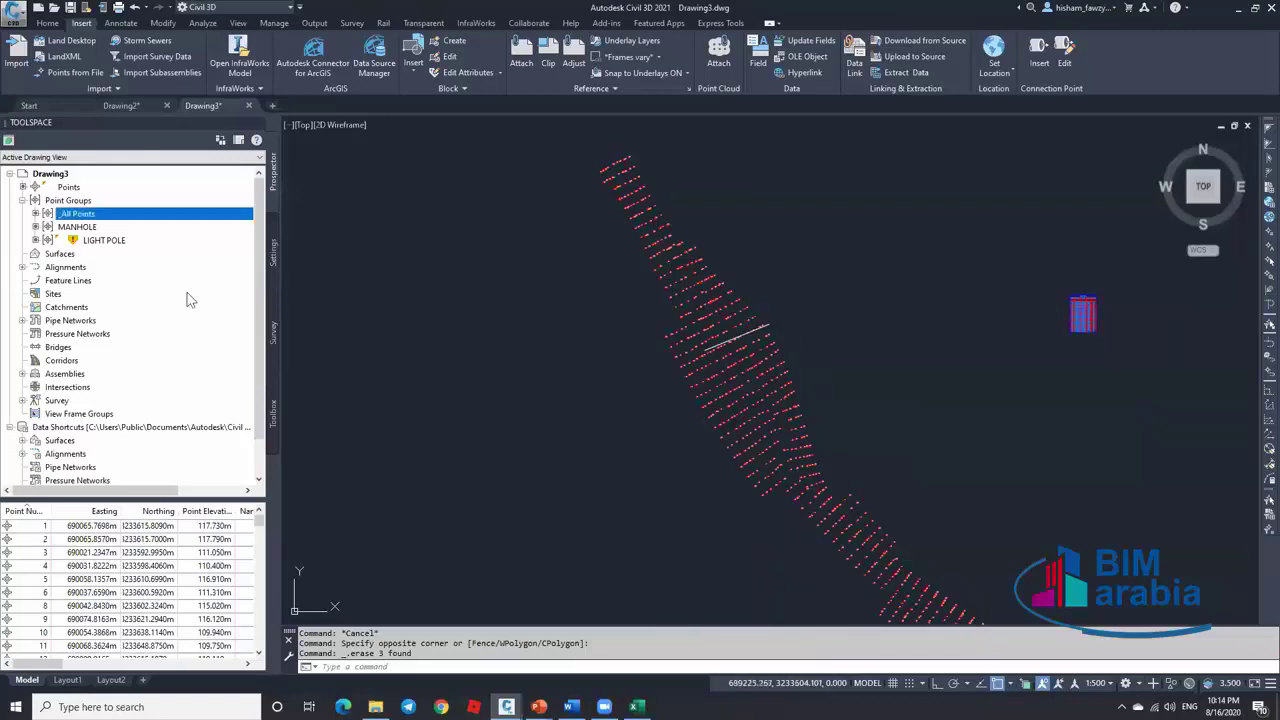
Review the _All Points group properties and cancel without changes
{"action": "right_click", "coordinate": [123, 213]}
{"action": "left_click", "coordinate": [170, 221]}
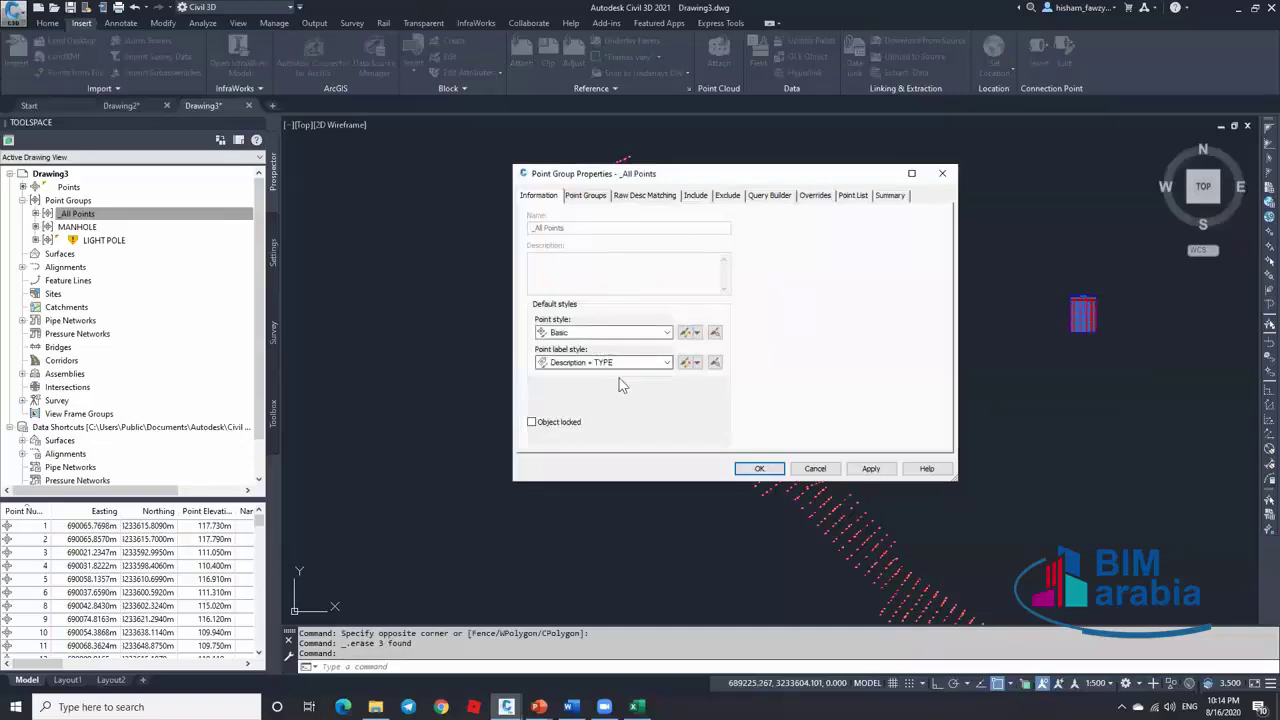
{"action": "left_click", "coordinate": [815, 468]}
{"action": "key", "text": "Escape"}
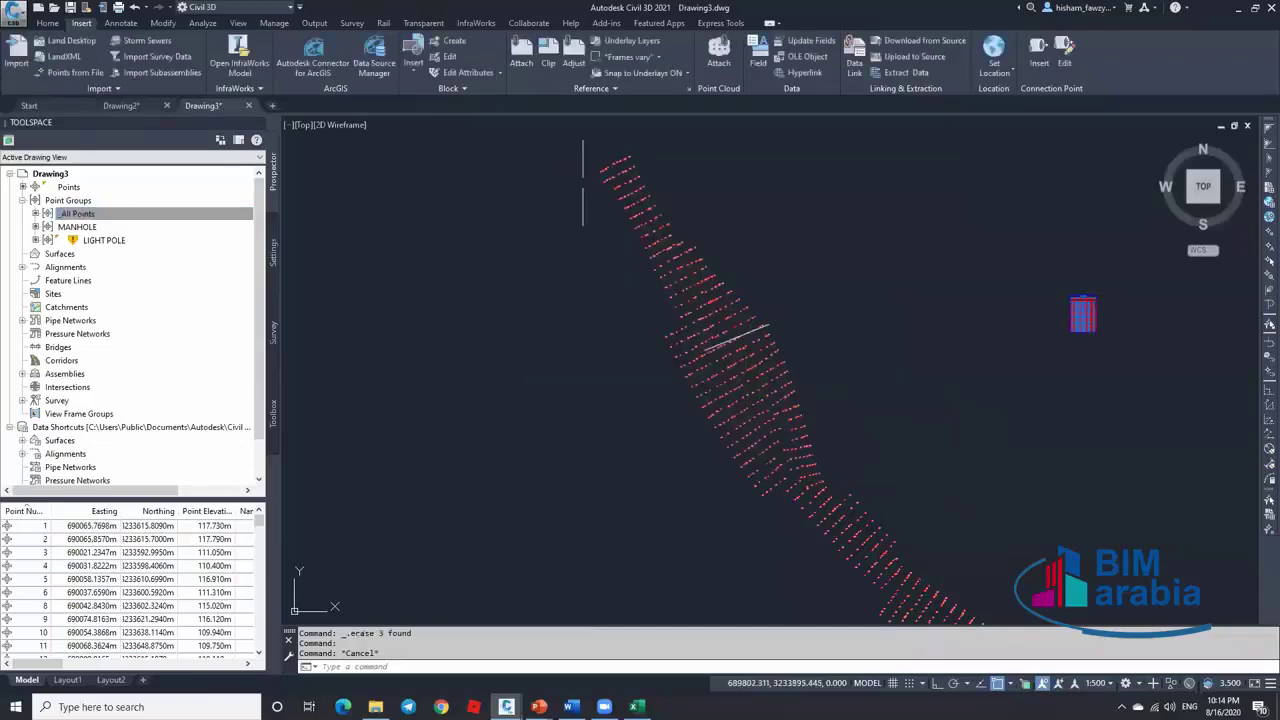
{"action": "scroll", "coordinate": [748, 368], "scroll_direction": "down", "scroll_amount": 3}
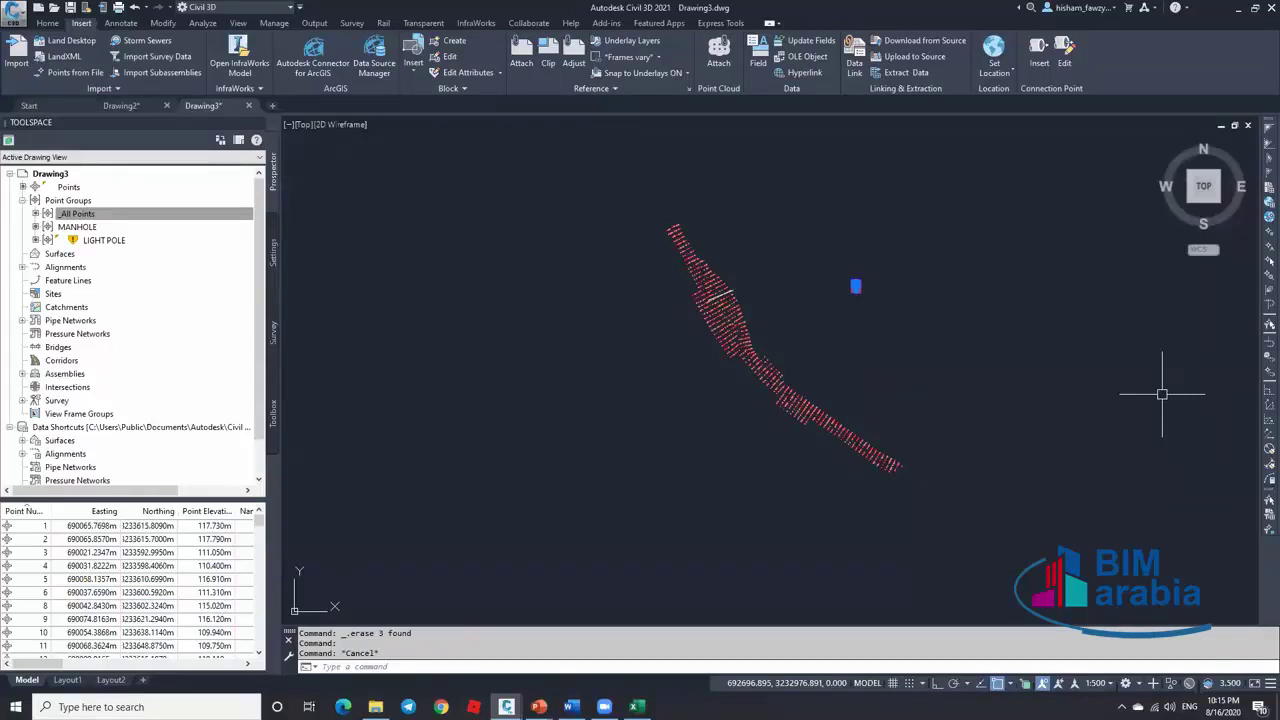
Cancel the pending command, zoom out, and create a new blank drawing, Drawing4
{"action": "key", "text": "Escape"}
{"action": "key", "text": "Escape"}
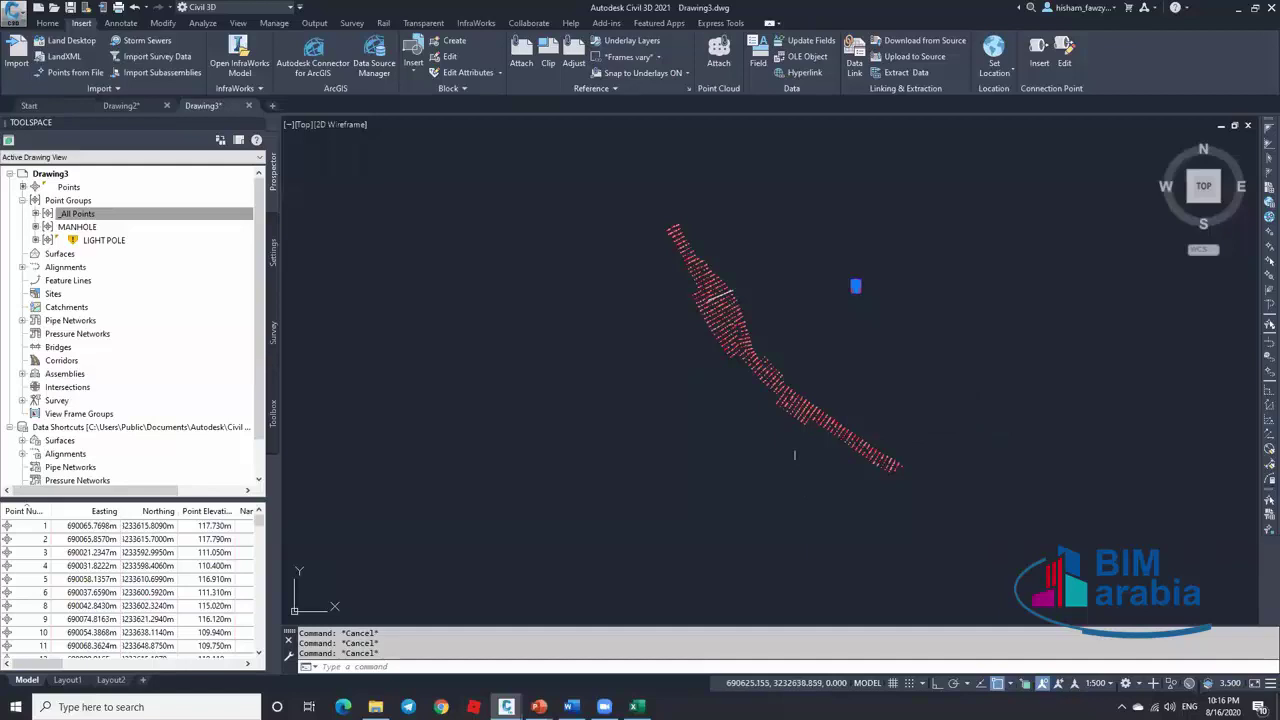
{"action": "scroll", "coordinate": [688, 462], "scroll_direction": "down", "scroll_amount": 2}
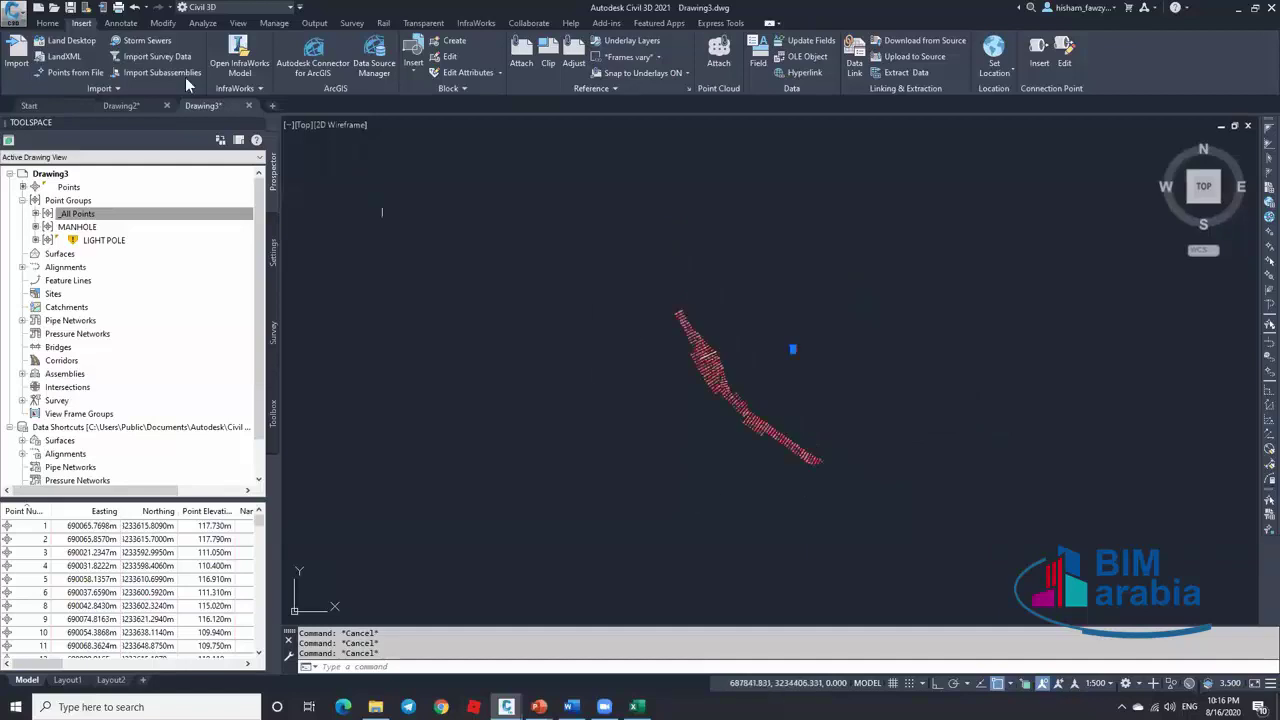
{"action": "left_click", "coordinate": [272, 105]}
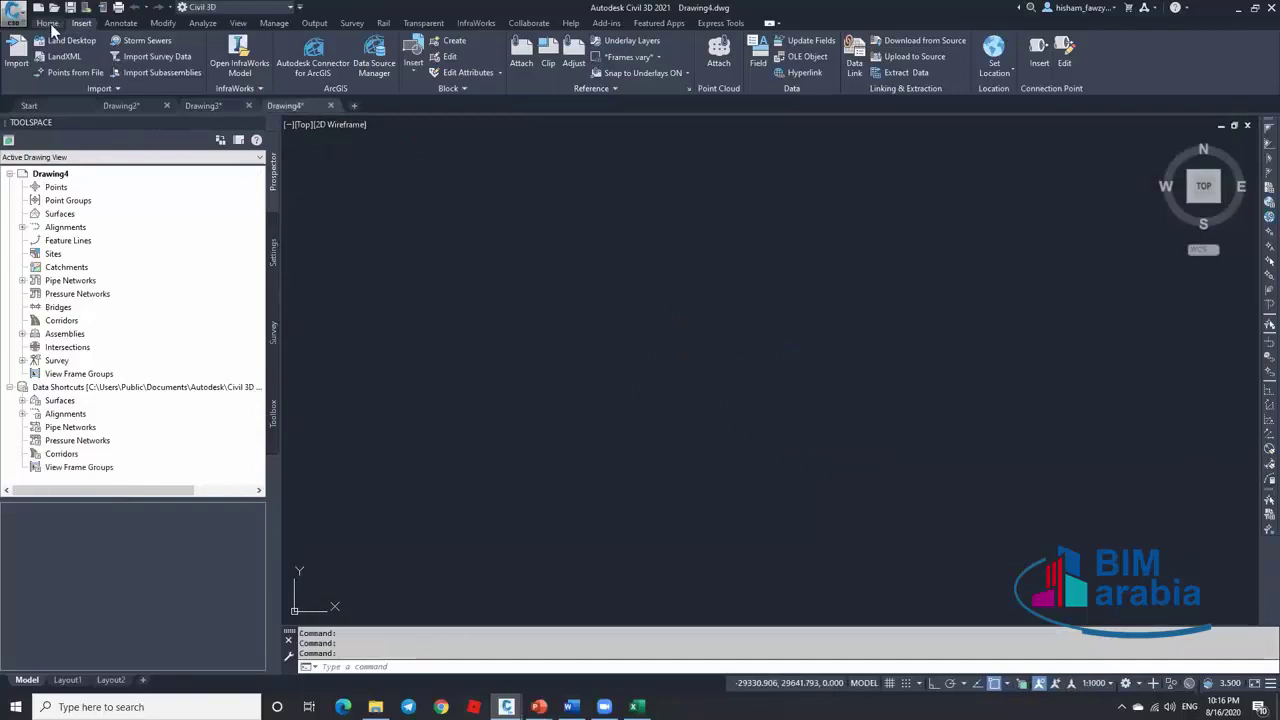
Create a new alignment in Drawing4 with a single 100 m segment
{"action": "left_click", "coordinate": [47, 22]}
{"action": "left_click", "coordinate": [250, 41]}
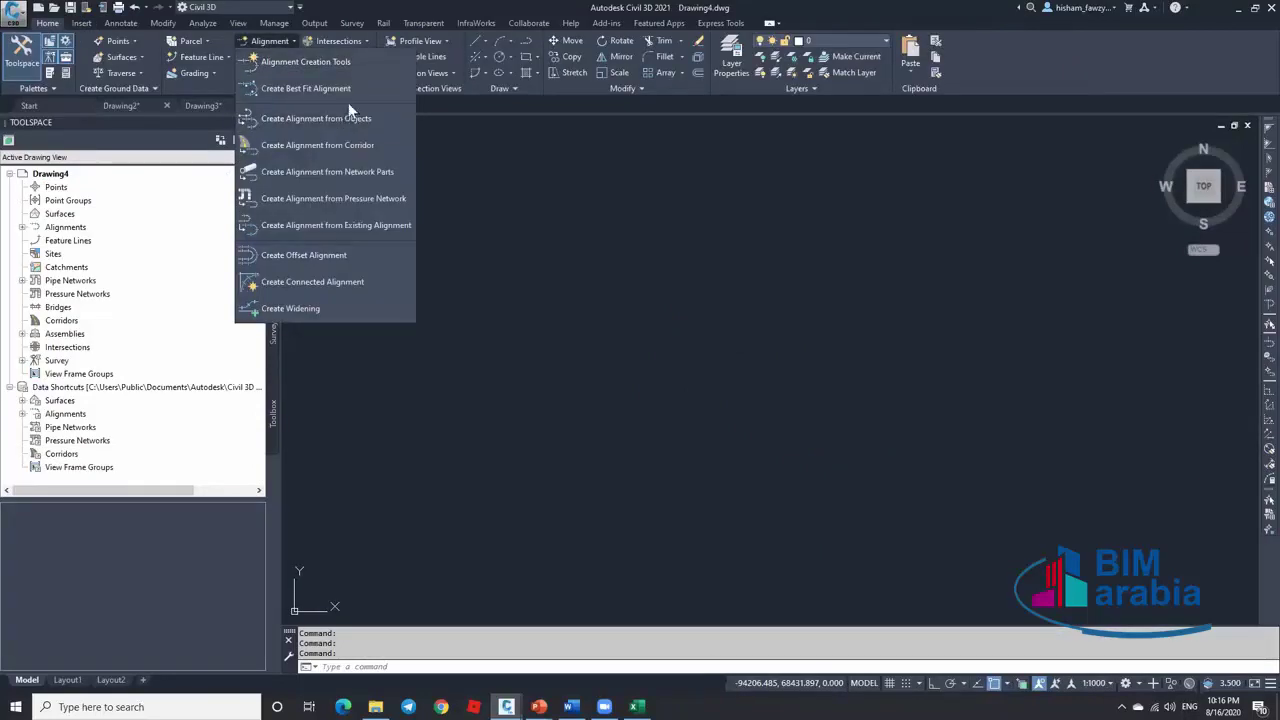
{"action": "left_click", "coordinate": [363, 119]}
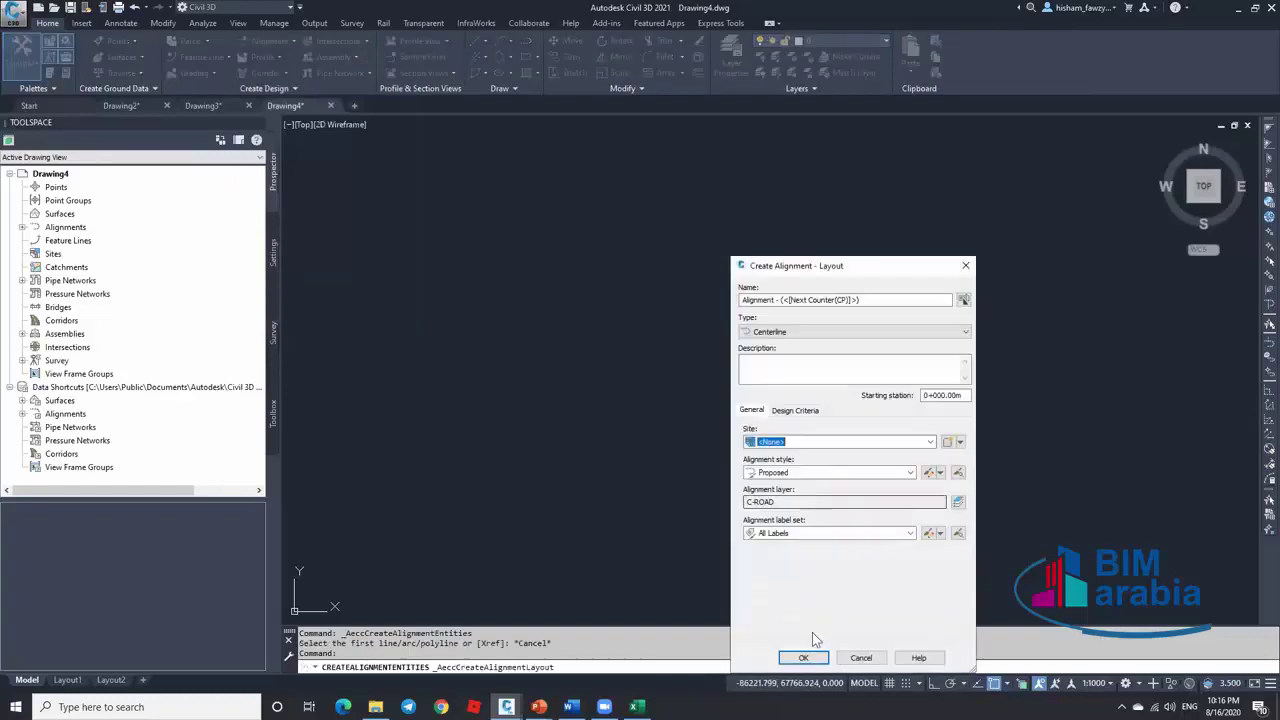
{"action": "left_click", "coordinate": [812, 655]}
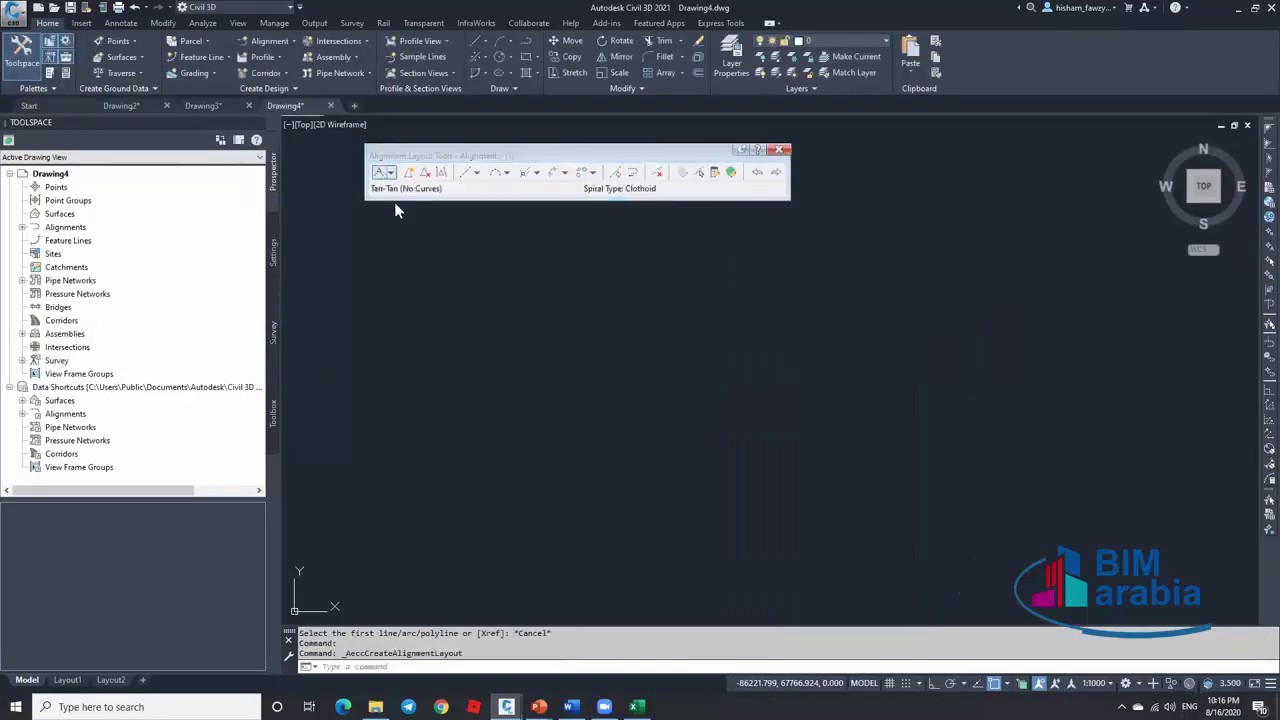
{"action": "left_click", "coordinate": [565, 414]}
{"action": "type", "text": "100"}
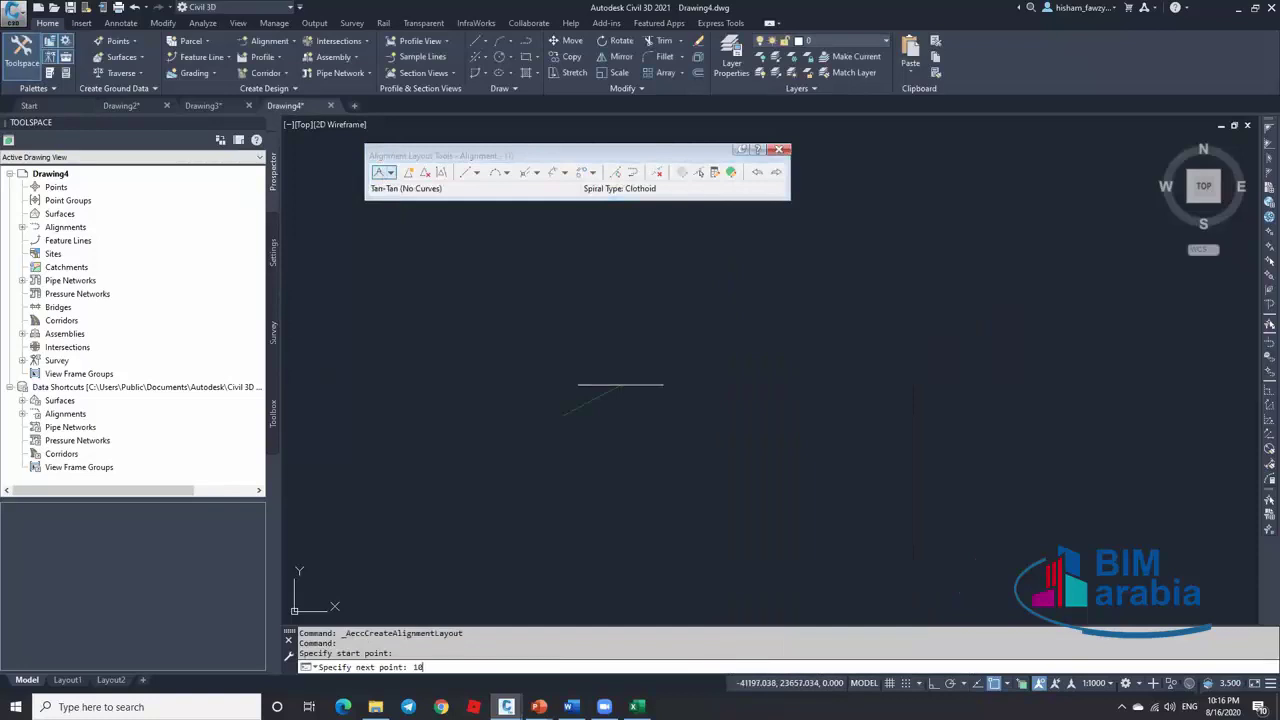
{"action": "key", "text": "Return"}
{"action": "key", "text": "Escape"}
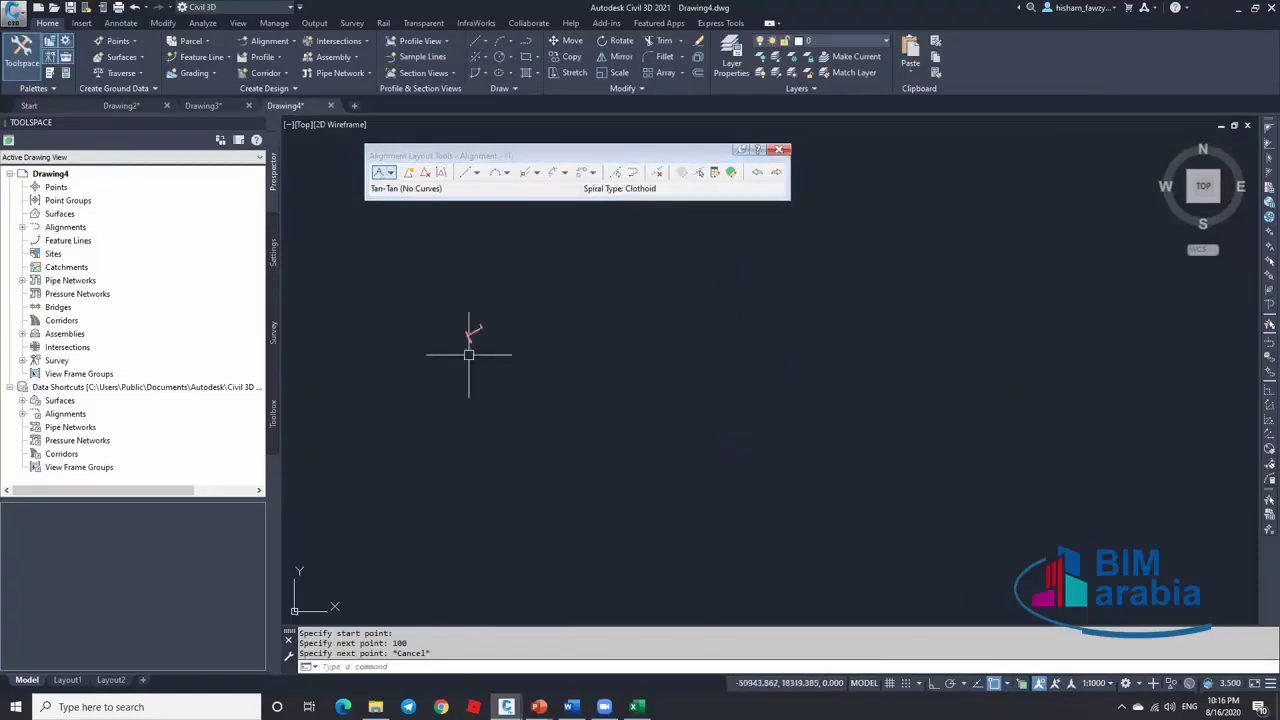
{"action": "scroll", "coordinate": [479, 314], "scroll_direction": "up", "scroll_amount": 5}
{"action": "key", "text": "Escape"}
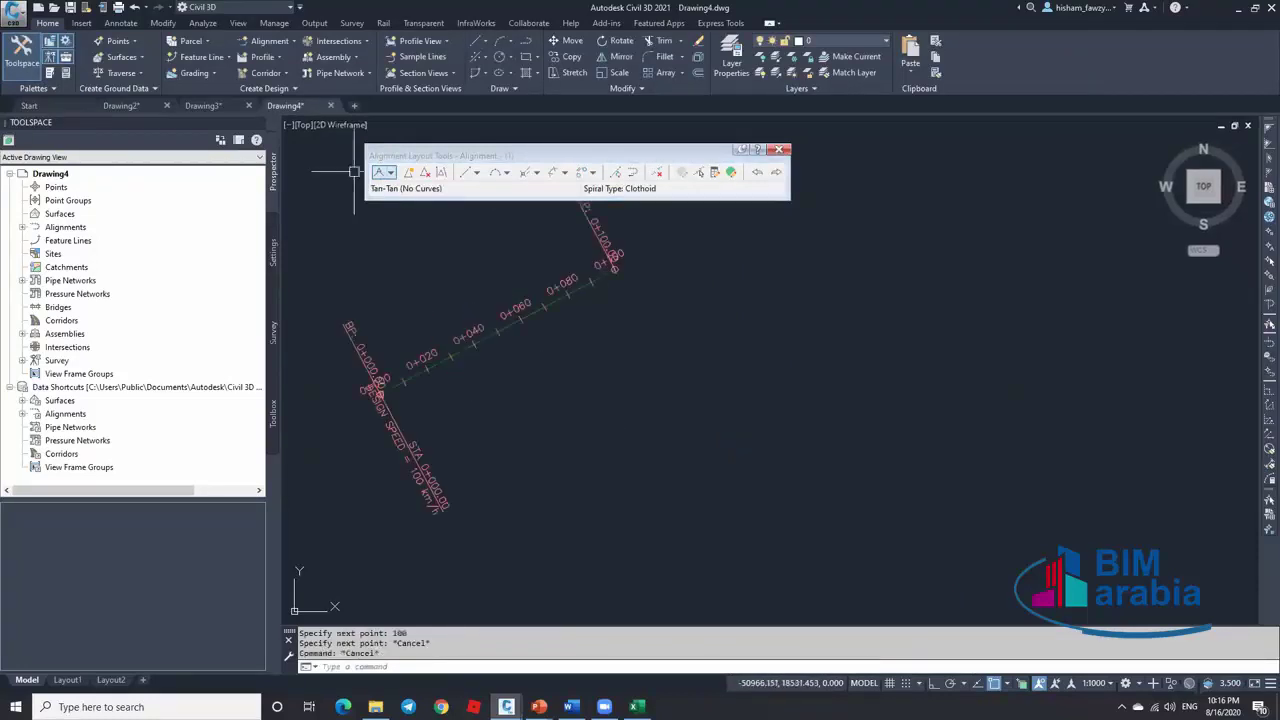
Close the point creation and alignment layout tools and switch to the MORE THAN POINTS.xlsx workbook
{"action": "left_click", "coordinate": [131, 45]}
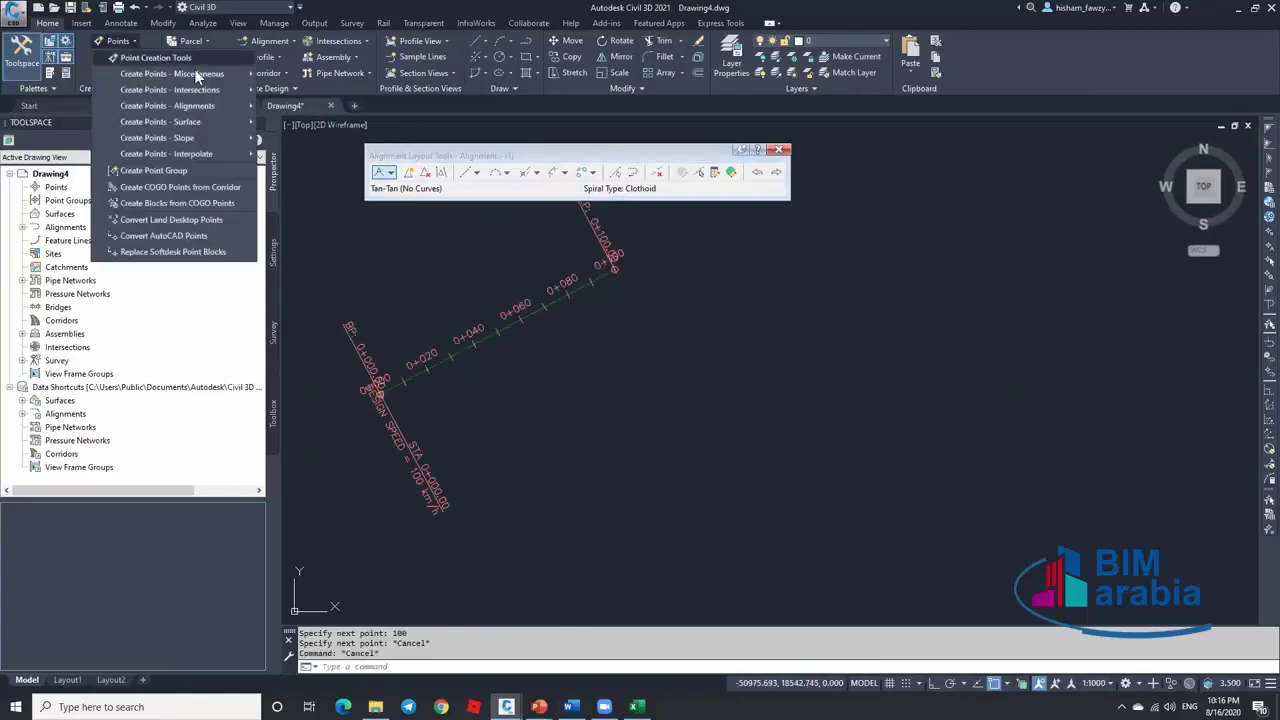
{"action": "mouse_move", "coordinate": [190, 73]}
{"action": "left_click", "coordinate": [784, 148]}
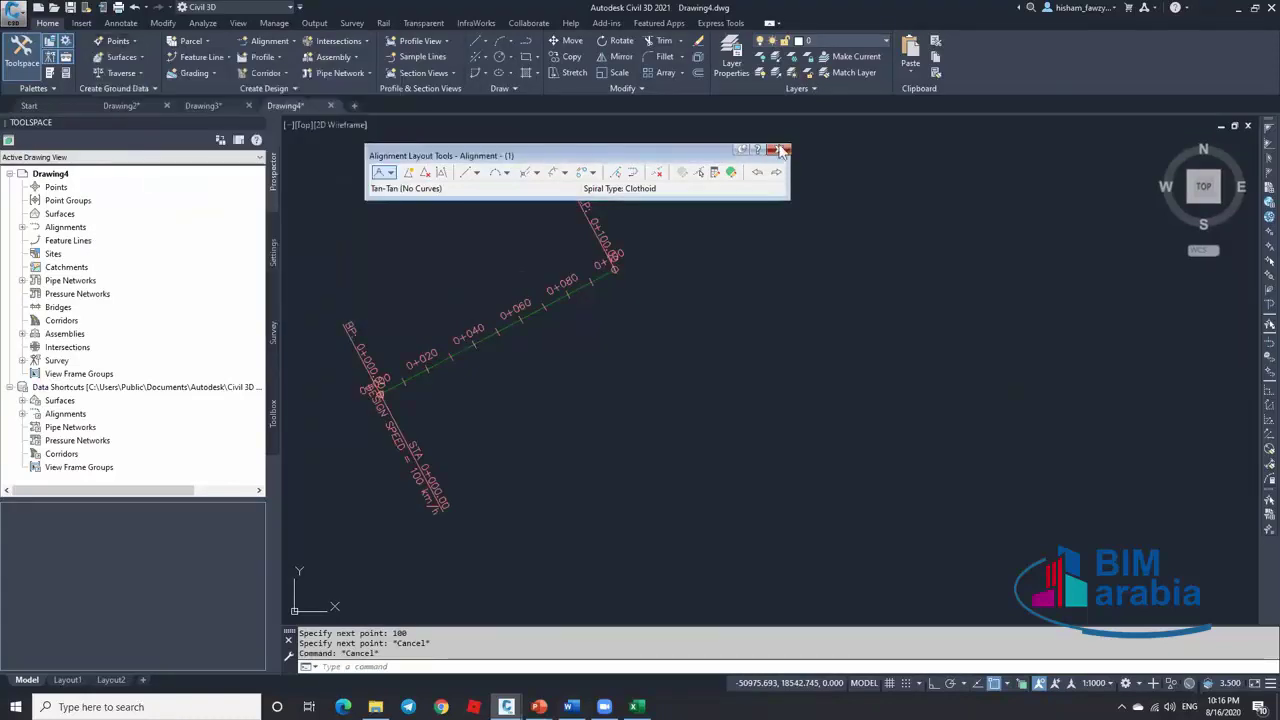
{"action": "left_click", "coordinate": [779, 149]}
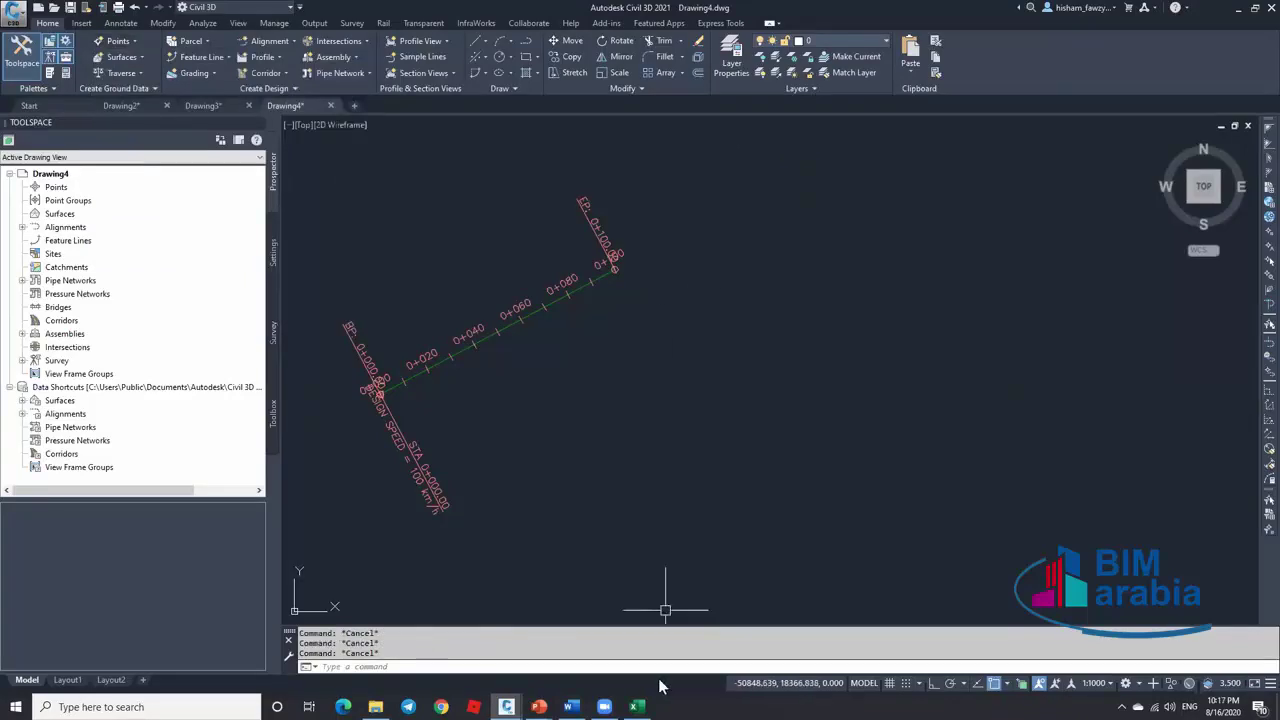
{"action": "left_click", "coordinate": [636, 706]}
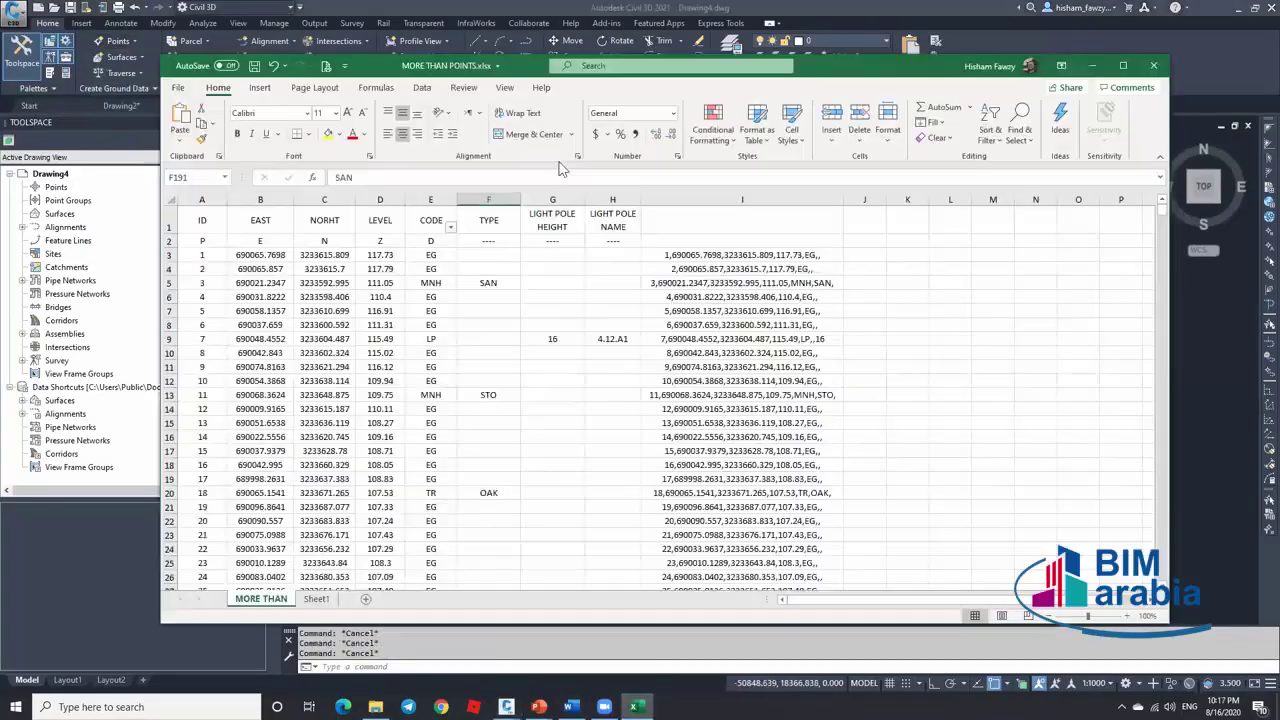
On a new sheet, enter 10 and -10 in A1:B1, and 10 and 10 in A2:B2
{"action": "left_click", "coordinate": [366, 599]}
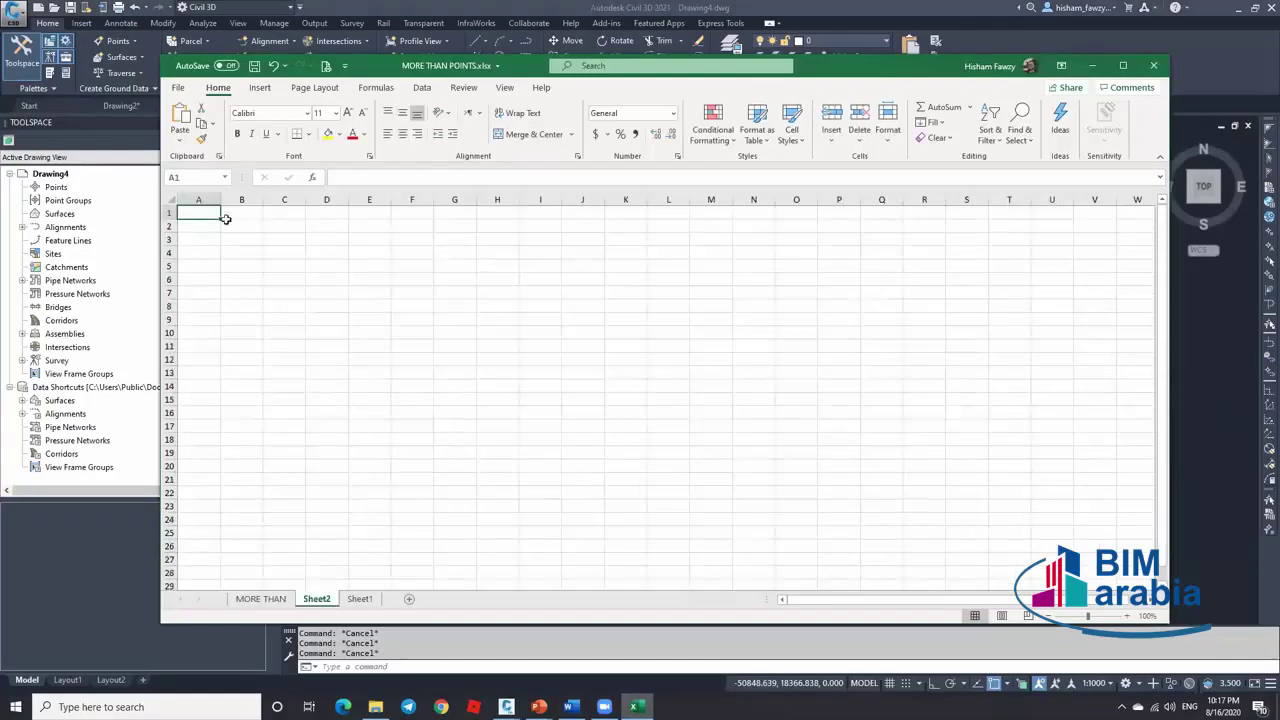
{"action": "type", "text": "10"}
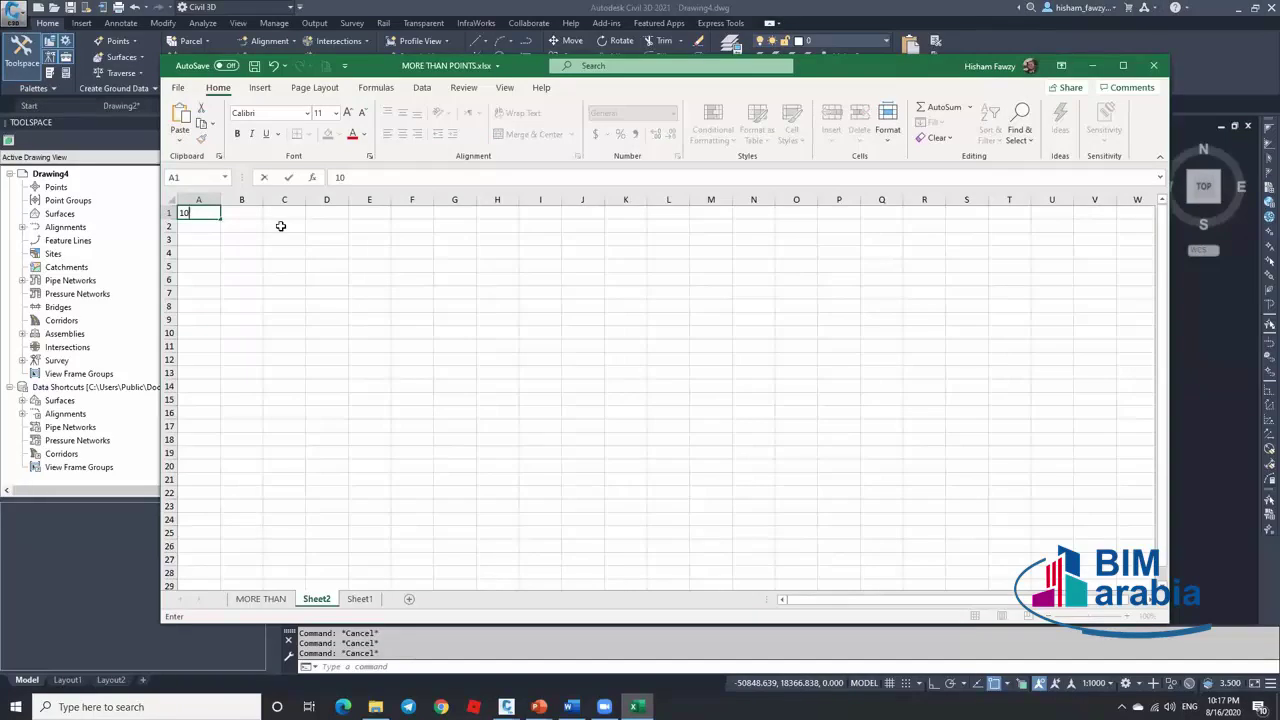
{"action": "left_click", "coordinate": [241, 210]}
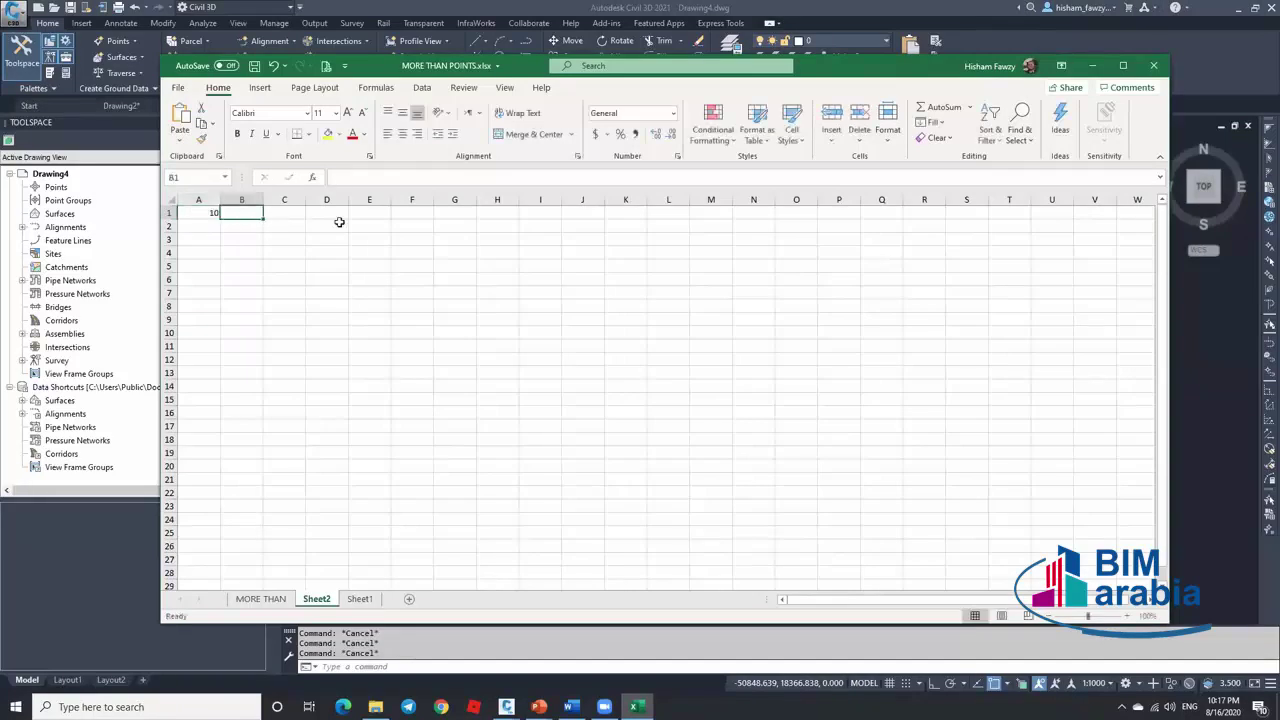
{"action": "type", "text": "-10"}
{"action": "key", "text": "Return"}
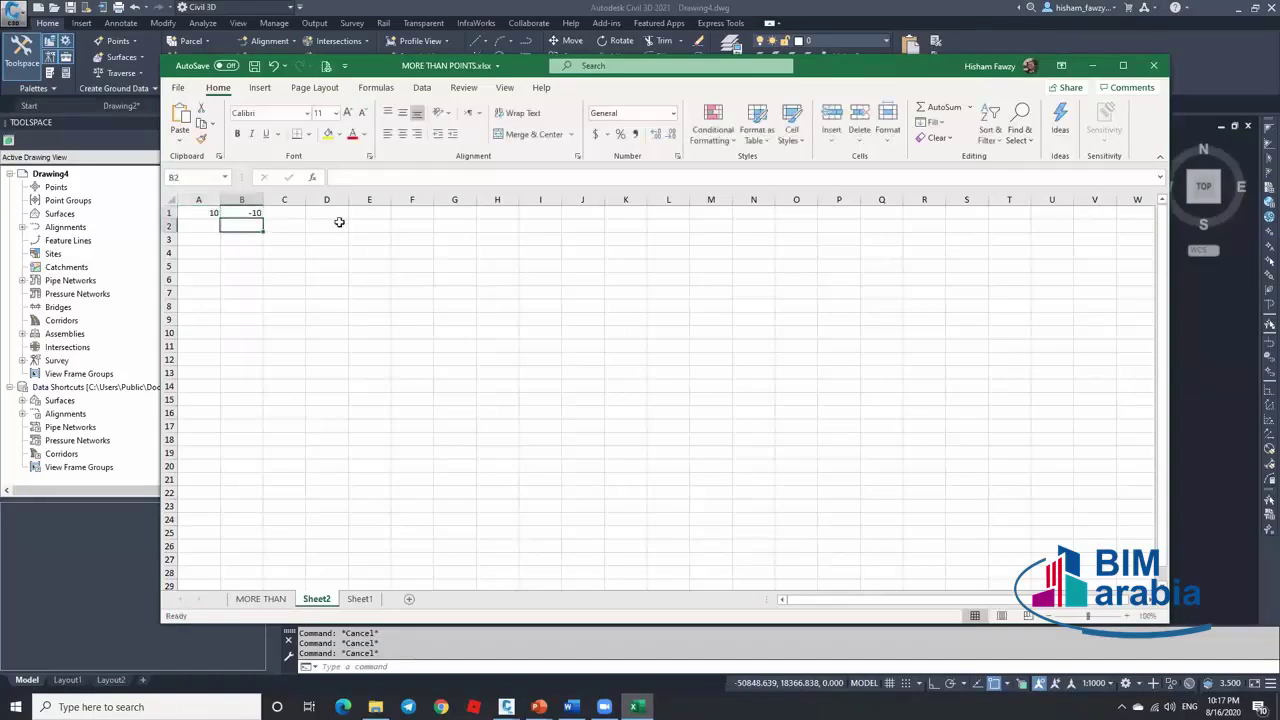
{"action": "left_click", "coordinate": [207, 225]}
{"action": "type", "text": "10"}
{"action": "key", "text": "Return"}
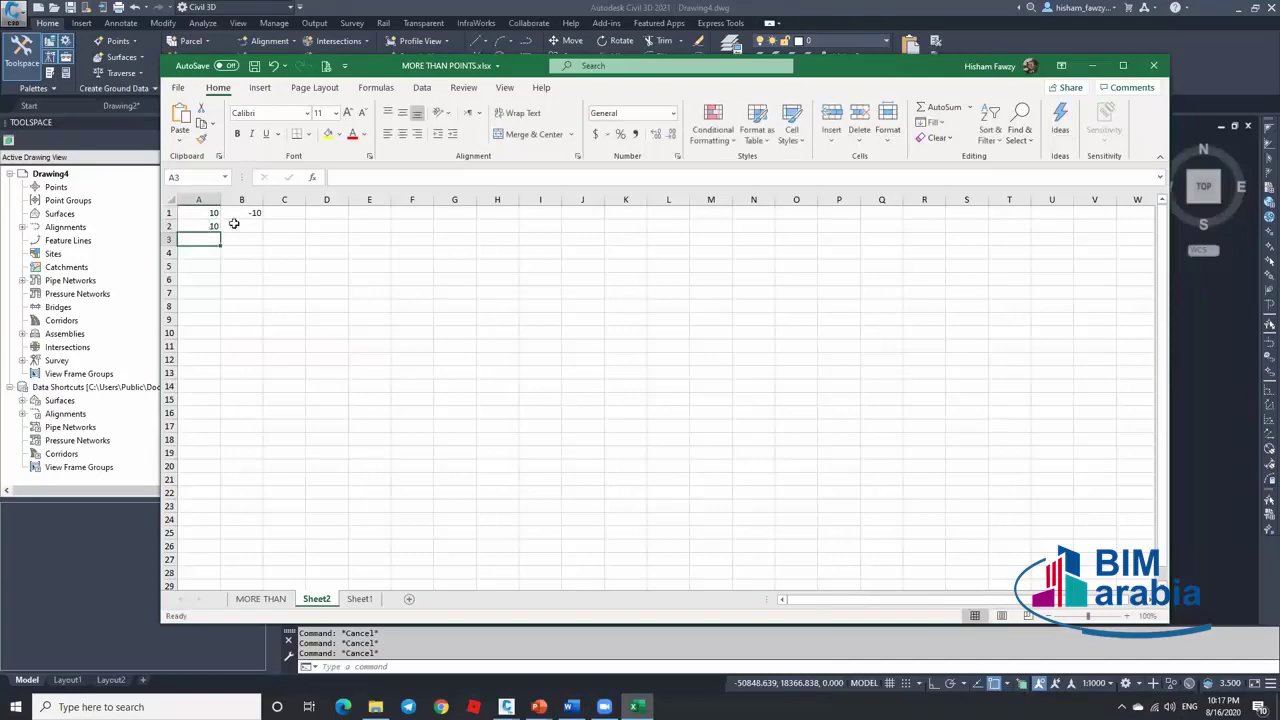
{"action": "left_click", "coordinate": [233, 224]}
{"action": "type", "text": "10"}
{"action": "key", "text": "Return"}
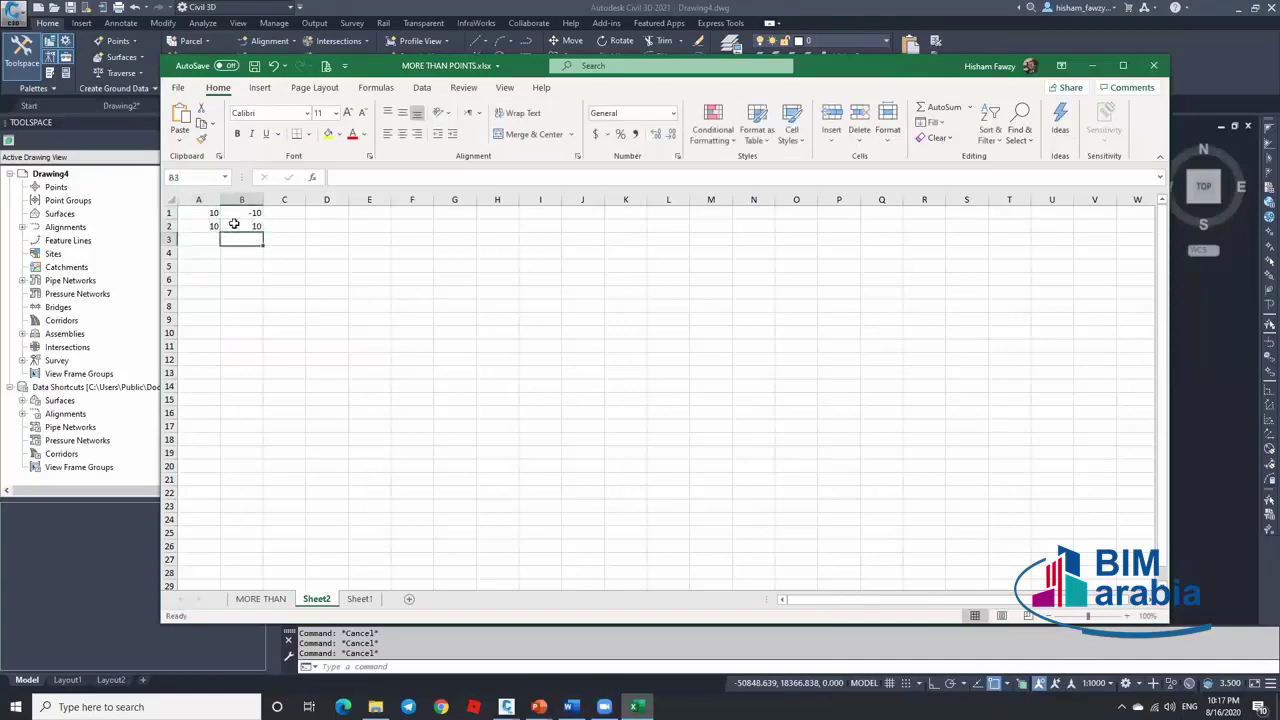
Replace the value in A3 with a formula that adds 10 to A1
{"action": "left_click", "coordinate": [210, 233]}
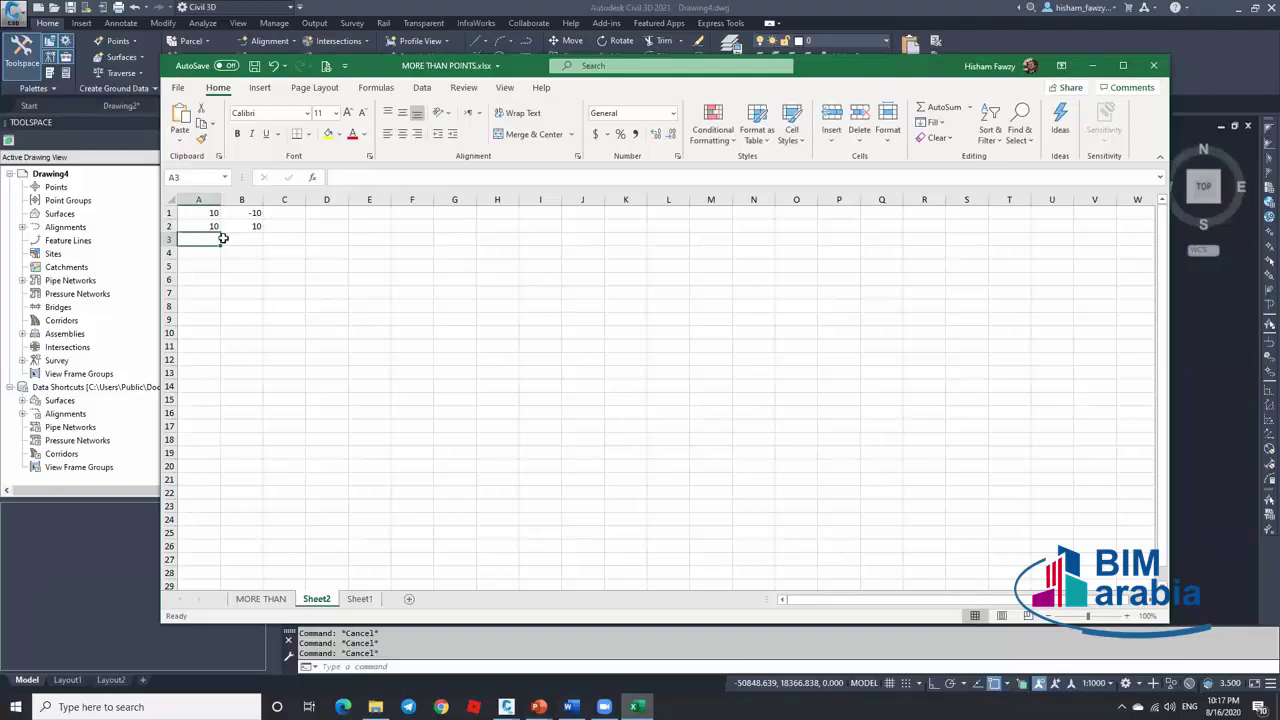
{"action": "type", "text": "20"}
{"action": "key", "text": "Return"}
{"action": "left_click", "coordinate": [222, 239]}
{"action": "type", "text": "="}
{"action": "left_click", "coordinate": [209, 212]}
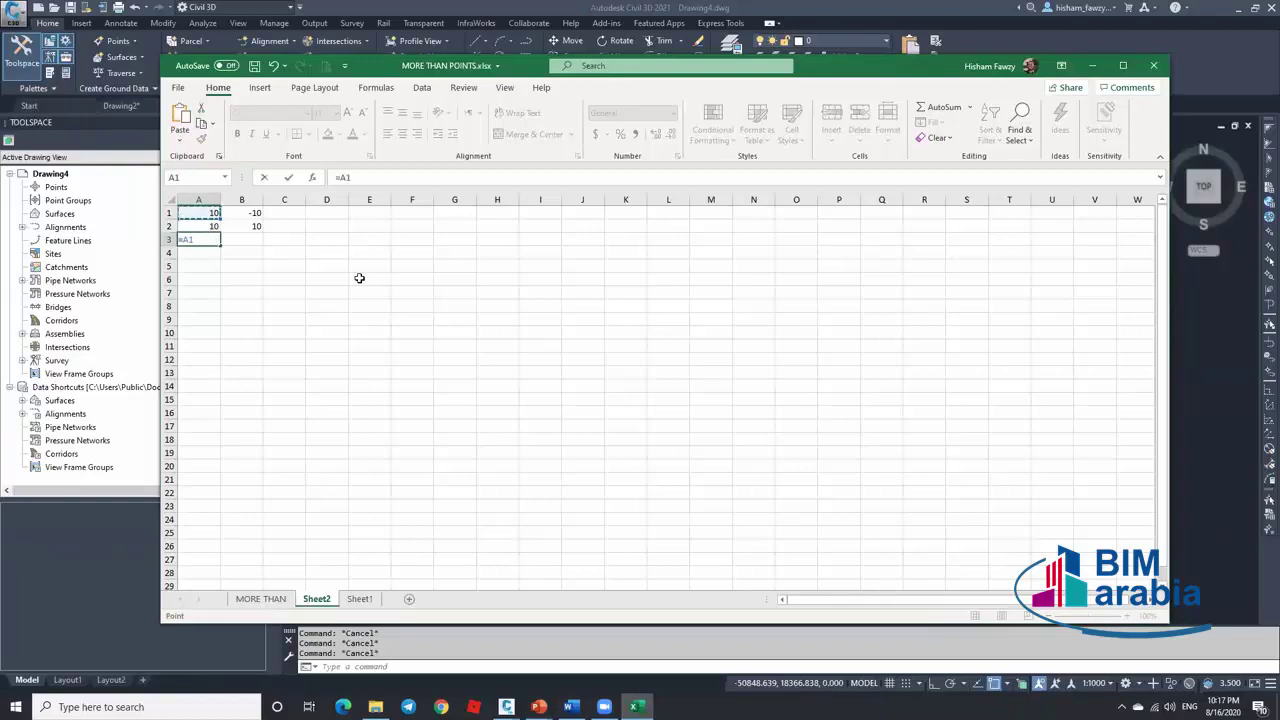
{"action": "key", "text": "Return"}
{"action": "left_click", "coordinate": [200, 241]}
{"action": "left_click", "coordinate": [367, 180]}
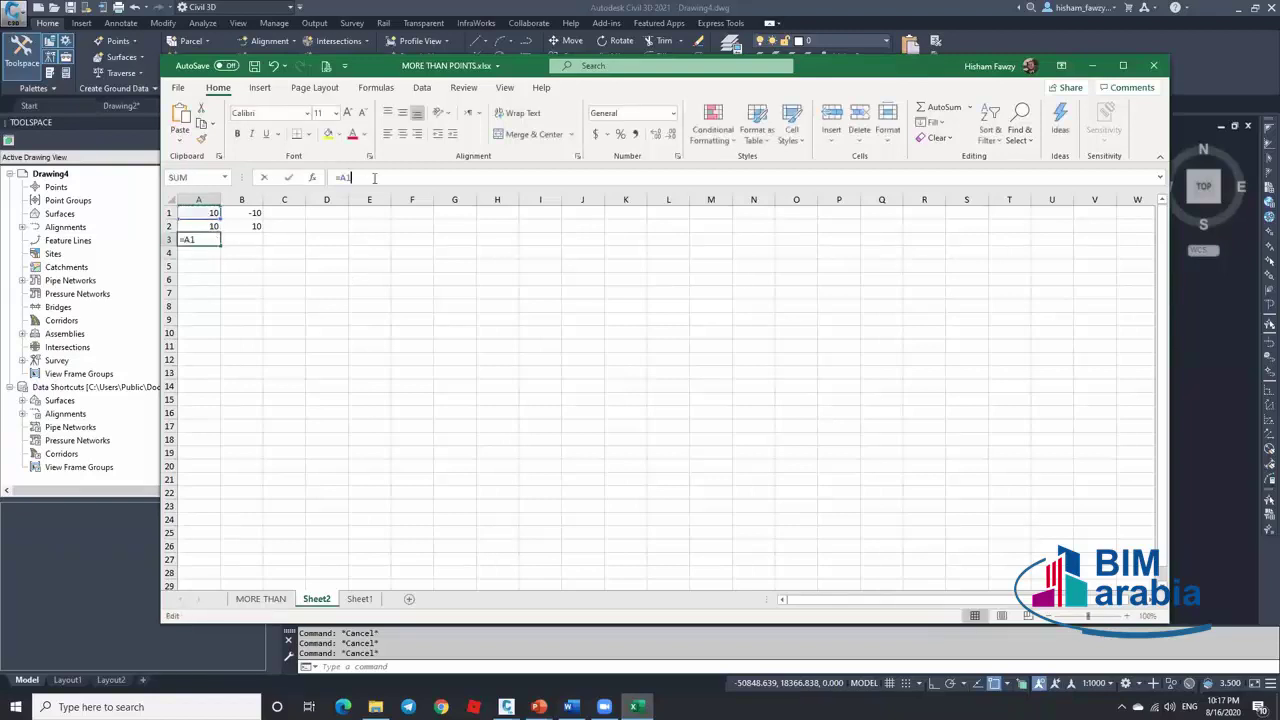
{"action": "type", "text": "+A2"}
{"action": "key", "text": "Return"}
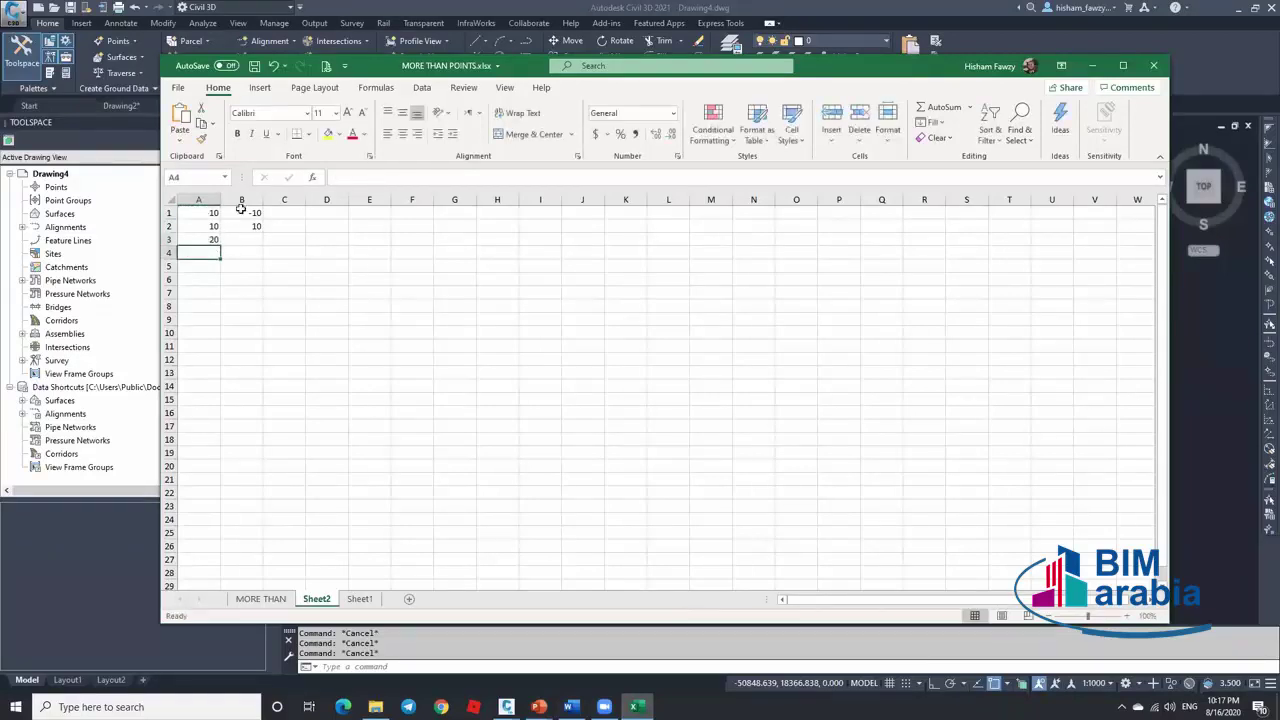
Fill the A3 formula down to A20 and repeat B1:B2's -10/10 pattern down to B20
{"action": "left_click", "coordinate": [212, 240]}
{"action": "left_click_drag", "start_coordinate": [221, 246], "coordinate": [222, 472]}
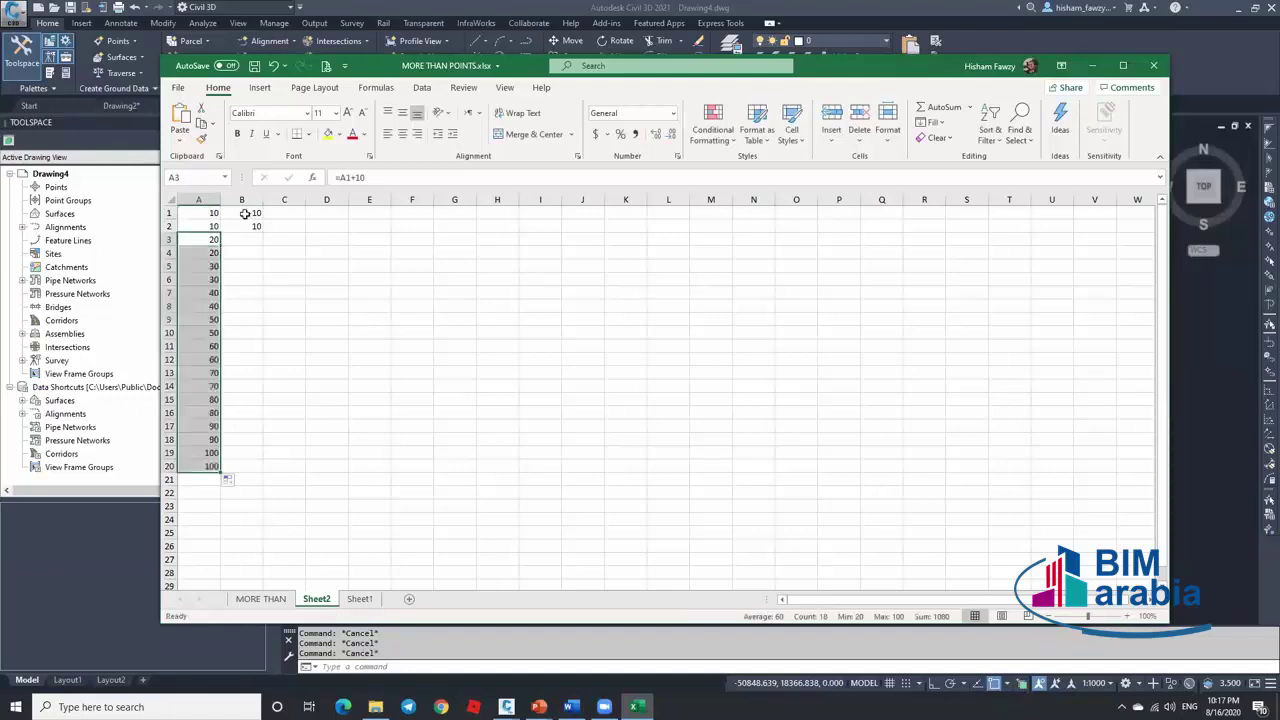
{"action": "left_click_drag", "start_coordinate": [250, 212], "coordinate": [263, 472]}
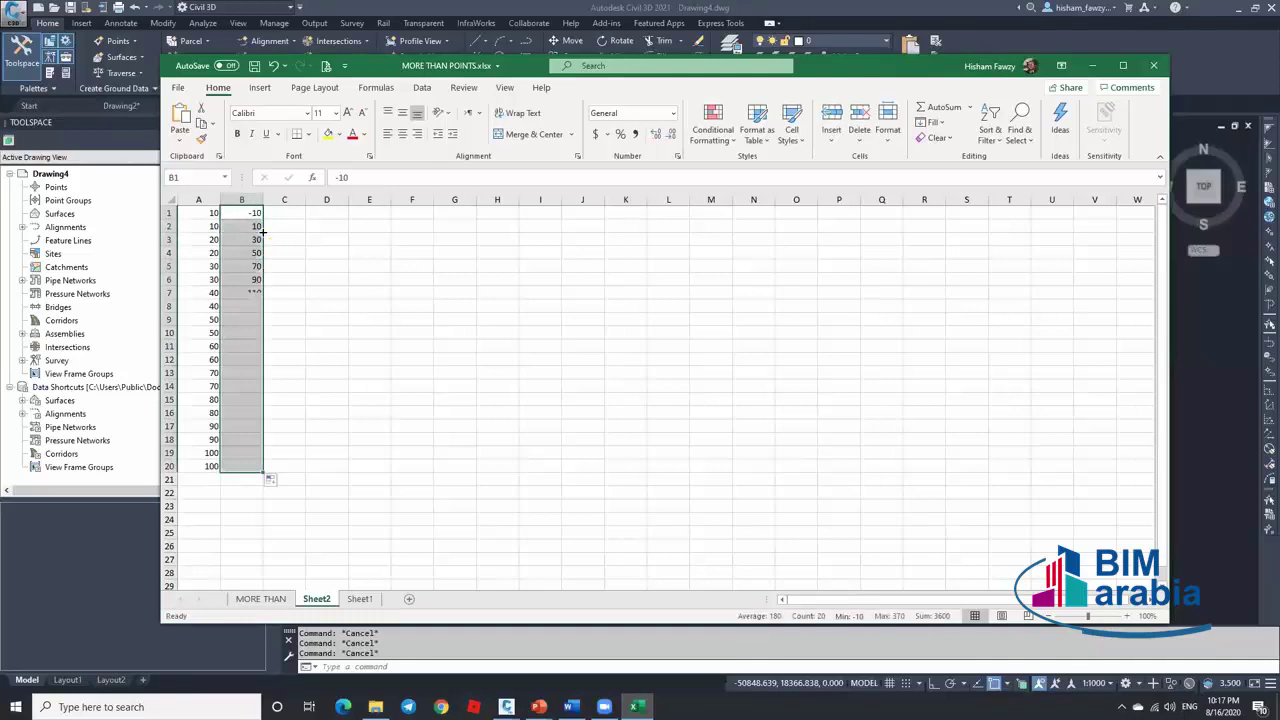
{"action": "left_click", "coordinate": [273, 481]}
{"action": "left_click", "coordinate": [295, 497]}
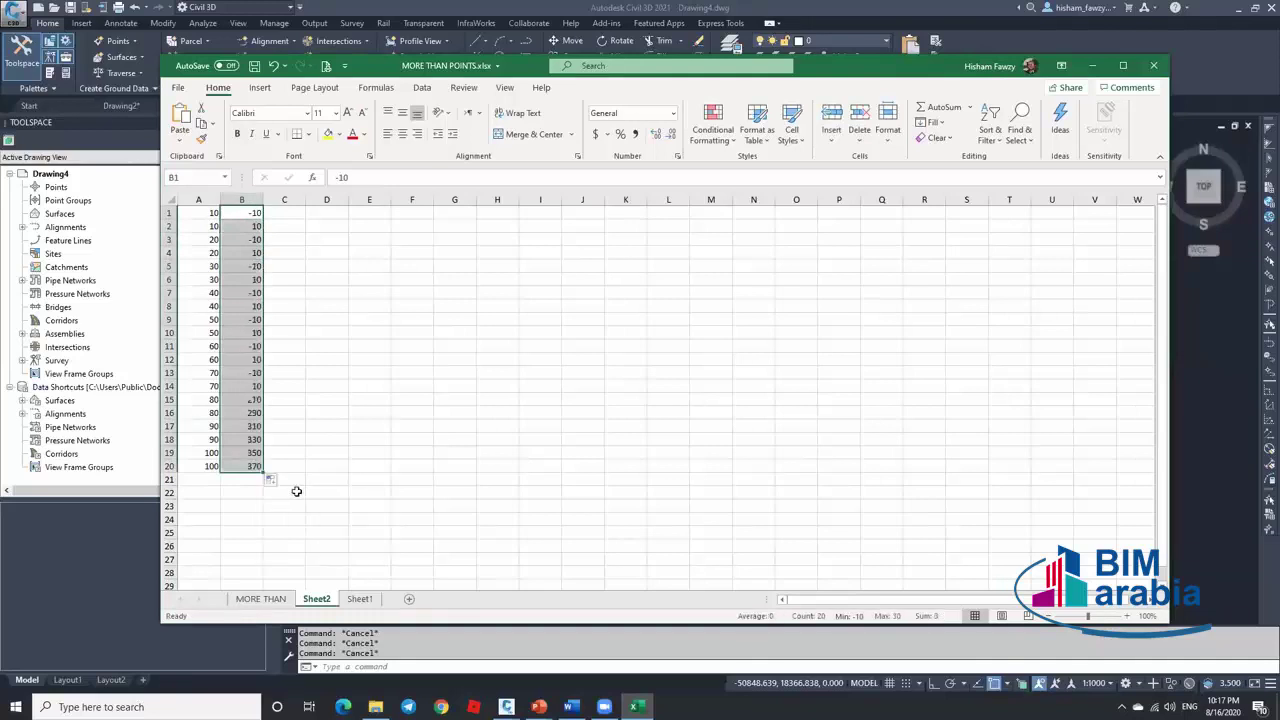
Spot-check the values and formulas in A1:B4
{"action": "left_click", "coordinate": [203, 213]}
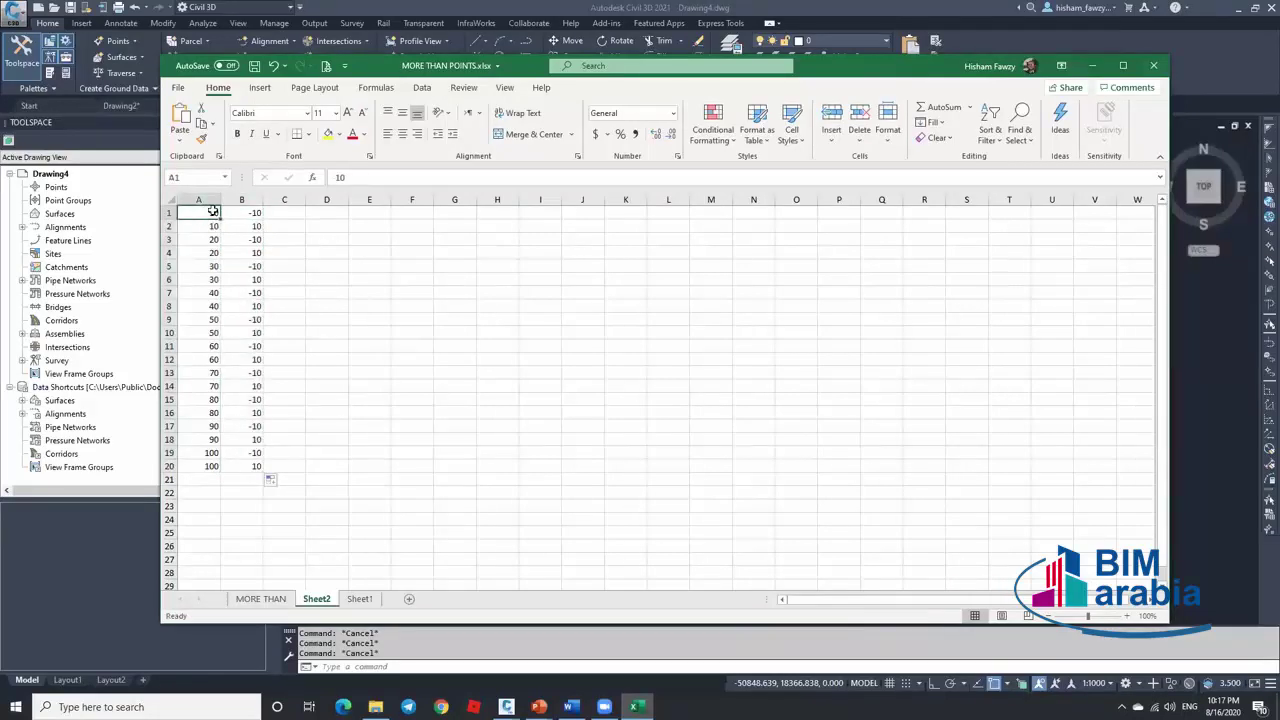
{"action": "left_click", "coordinate": [210, 226]}
{"action": "left_click", "coordinate": [255, 227]}
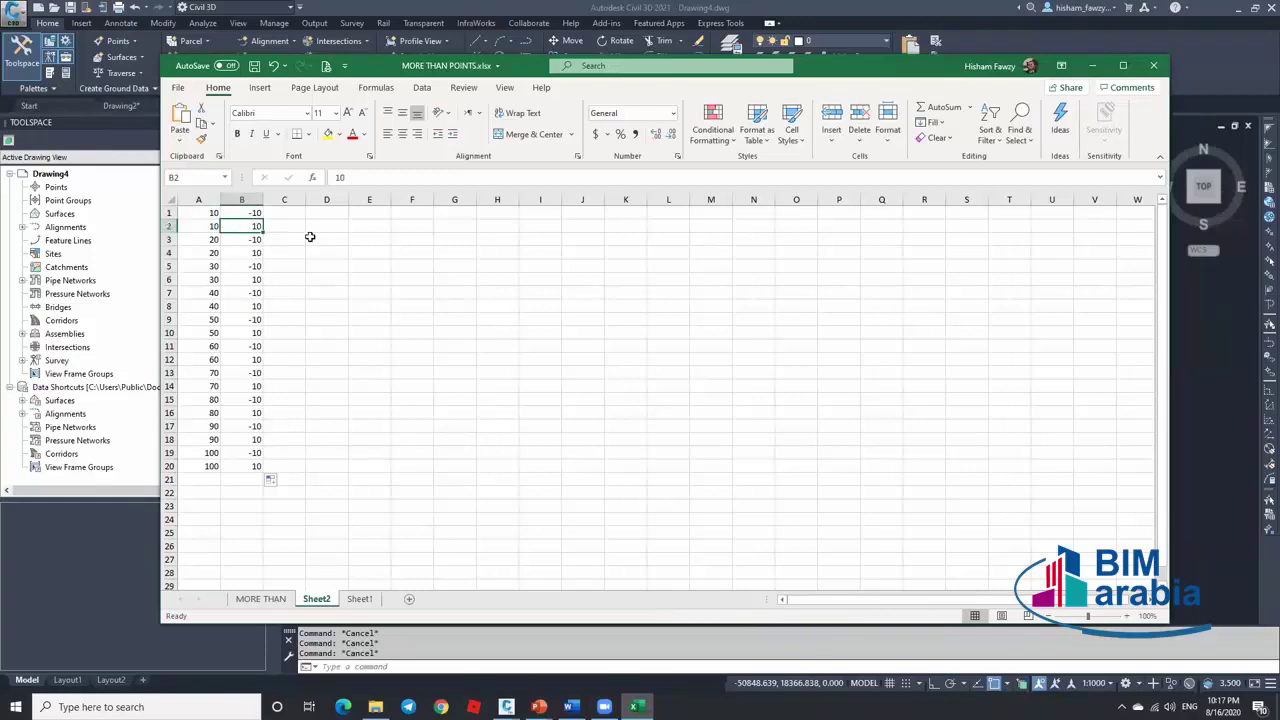
{"action": "left_click", "coordinate": [199, 240]}
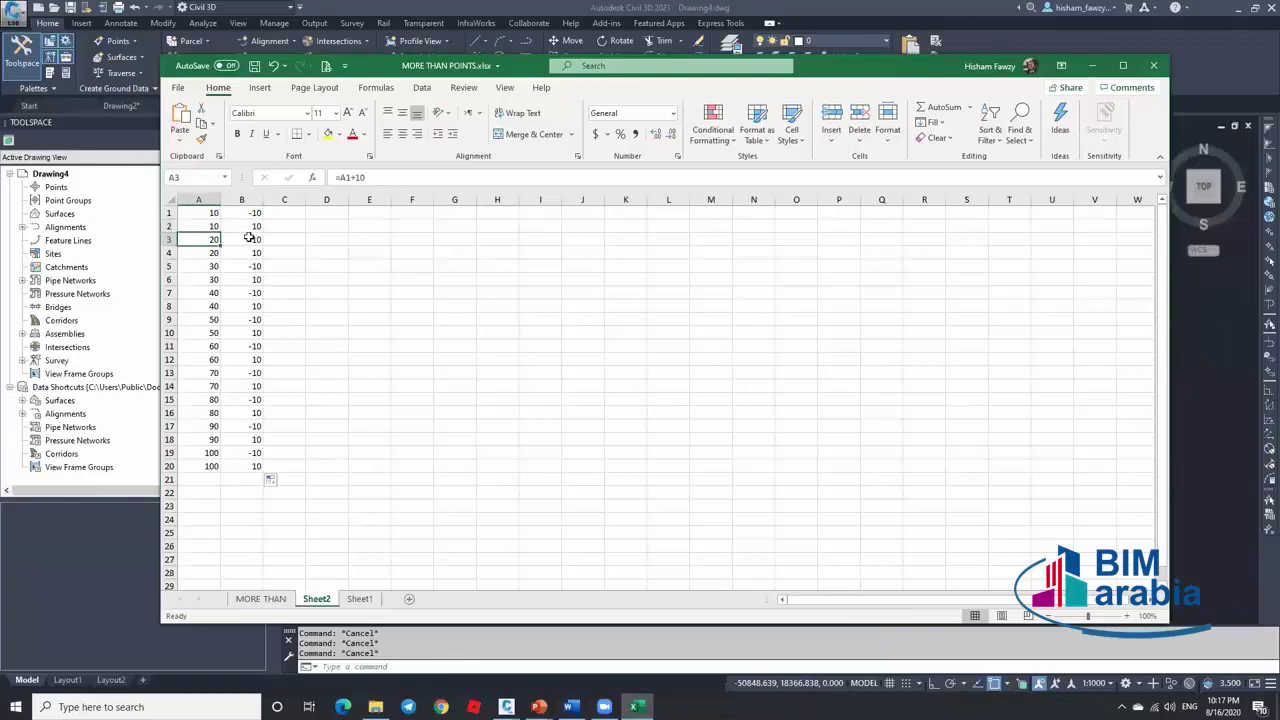
{"action": "key", "text": "Right"}
{"action": "left_click", "coordinate": [199, 251]}
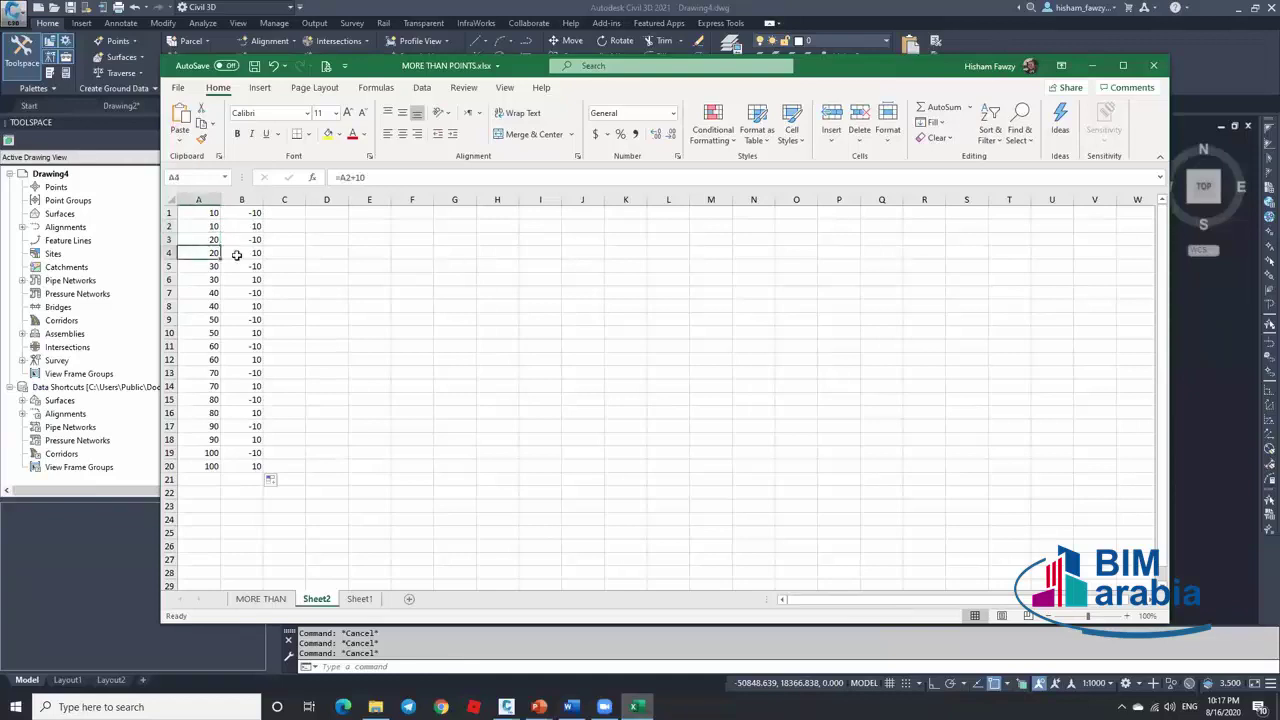
{"action": "left_click", "coordinate": [249, 251]}
{"action": "left_click", "coordinate": [287, 213]}
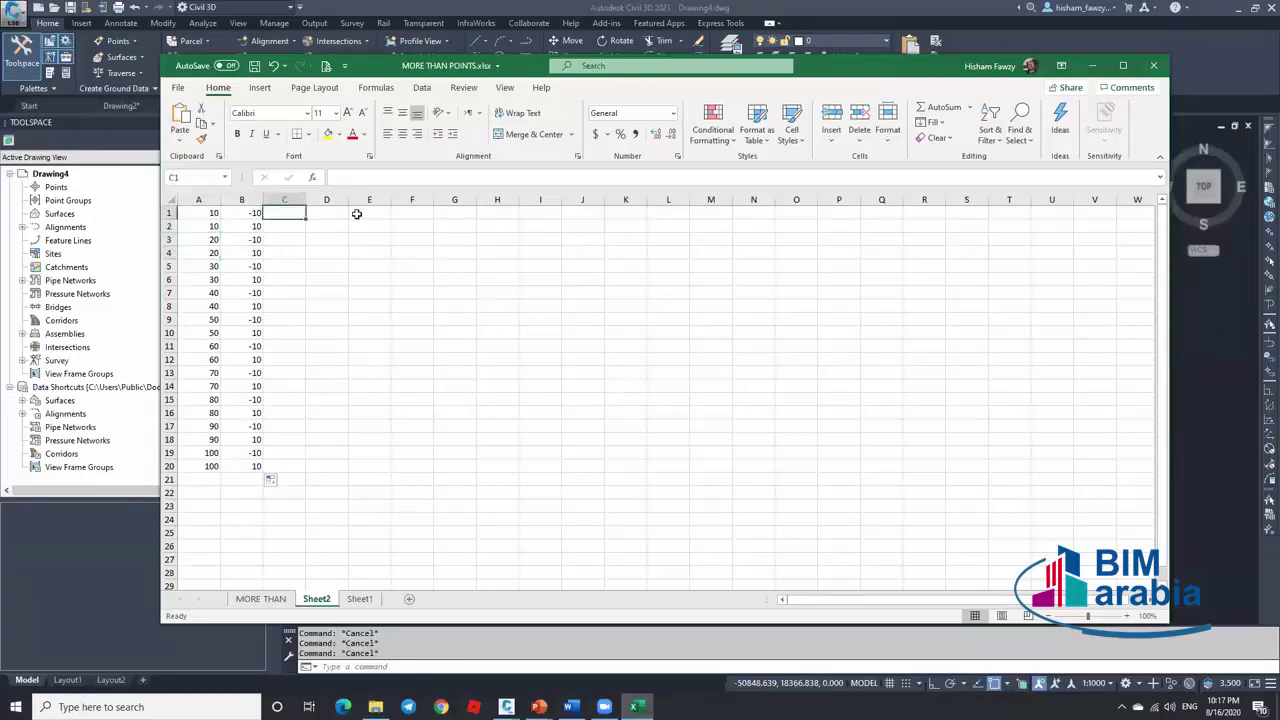
Enter a CONCATENATE formula in C1 joining A1, a comma, and B1
{"action": "type", "text": "=CO"}
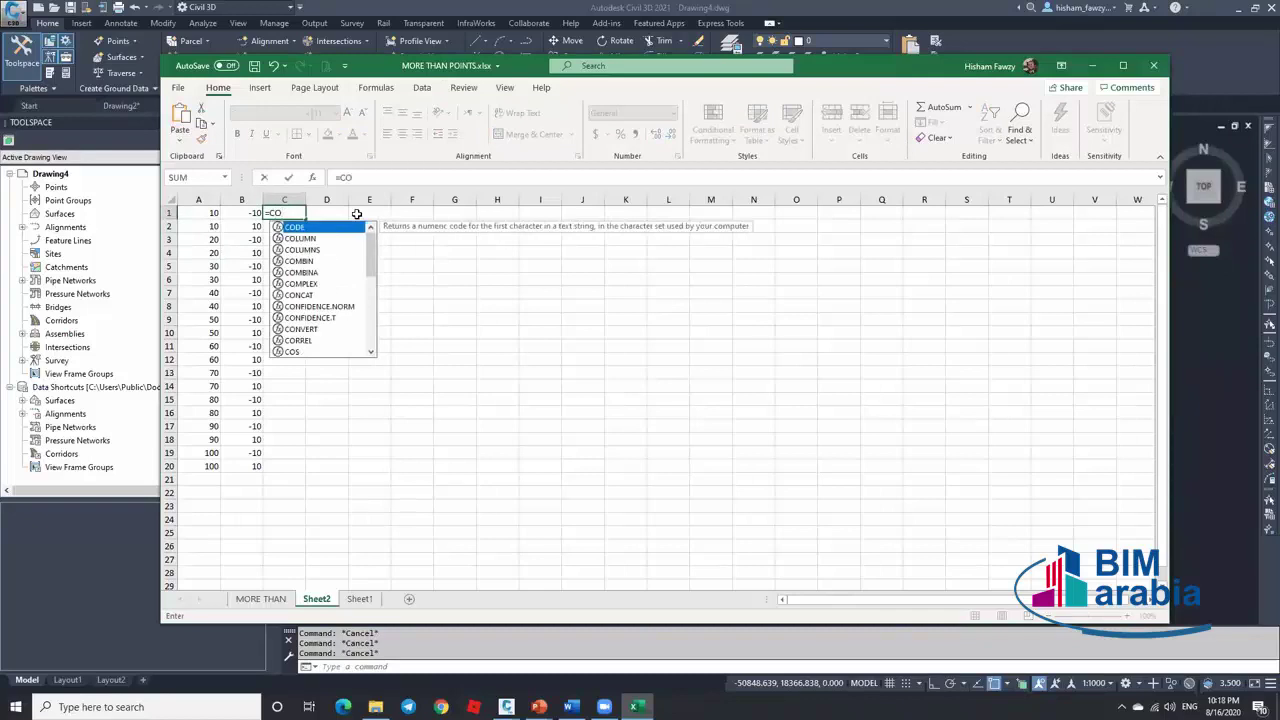
{"action": "type", "text": "NC"}
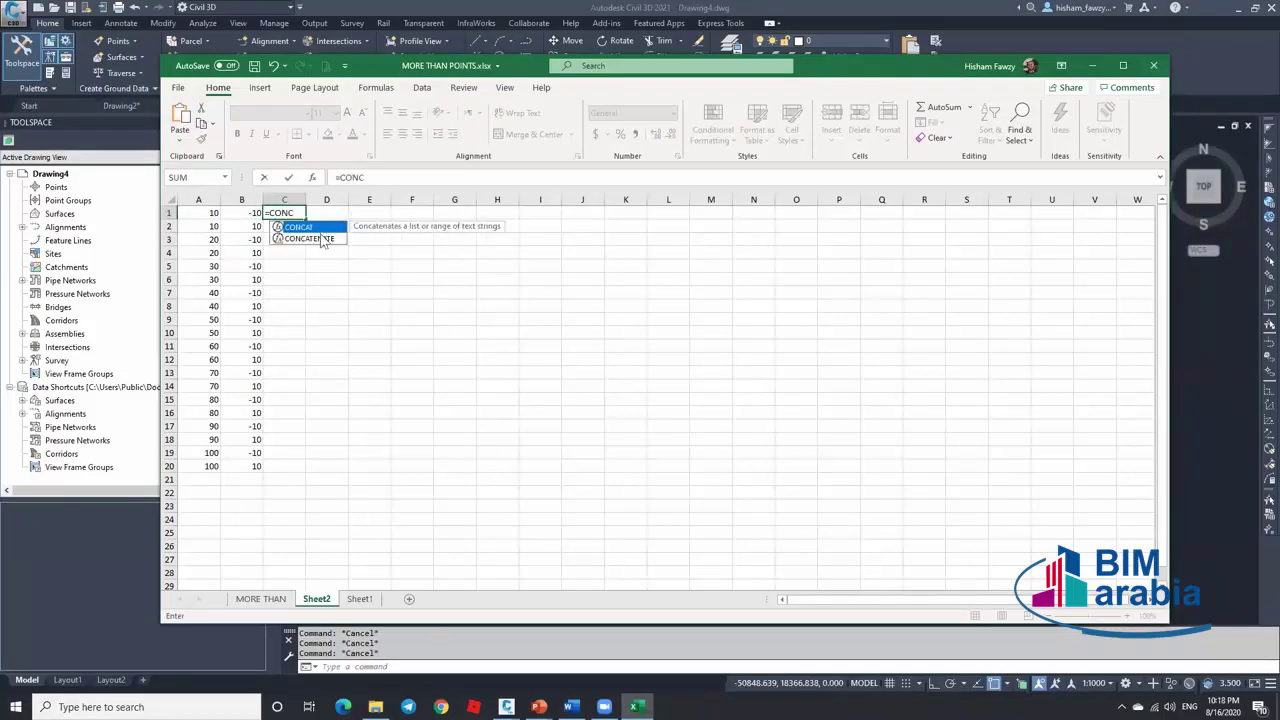
{"action": "left_click", "coordinate": [316, 238]}
{"action": "left_click", "coordinate": [296, 213]}
{"action": "type", "text": "="}
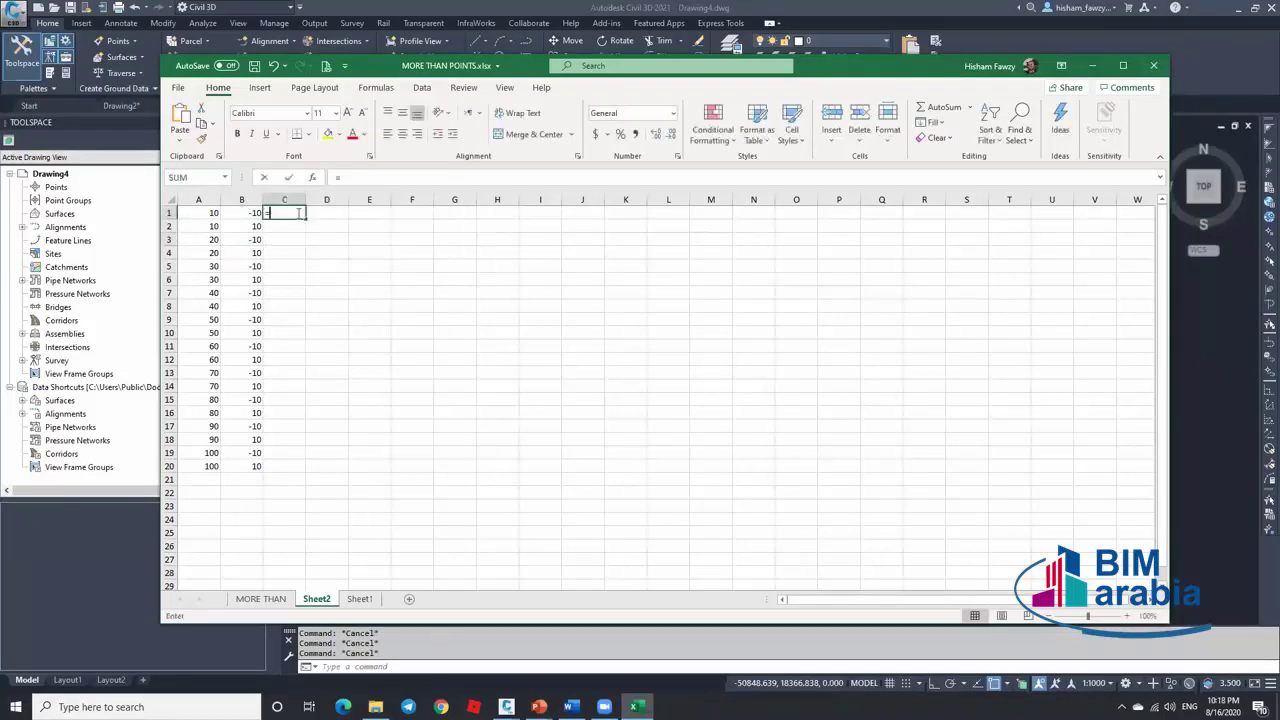
{"action": "type", "text": "CONC"}
{"action": "key", "text": "Tab"}
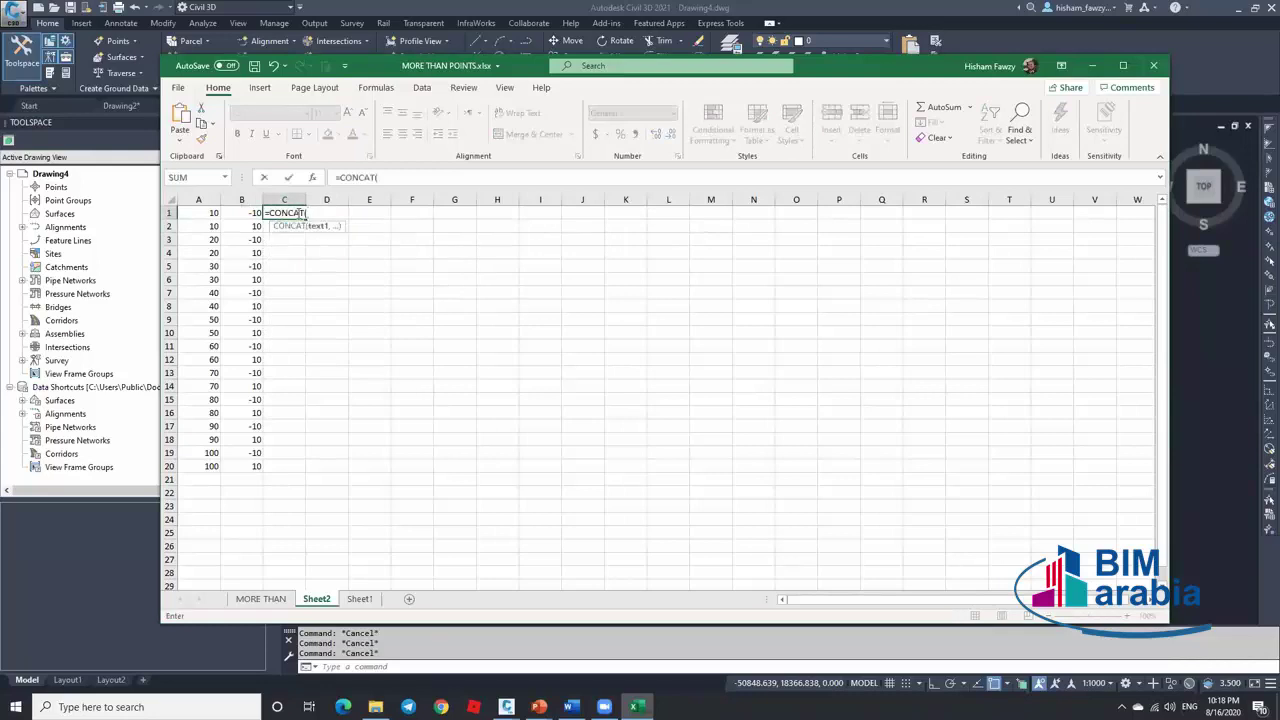
{"action": "key", "text": "BackSpace"}
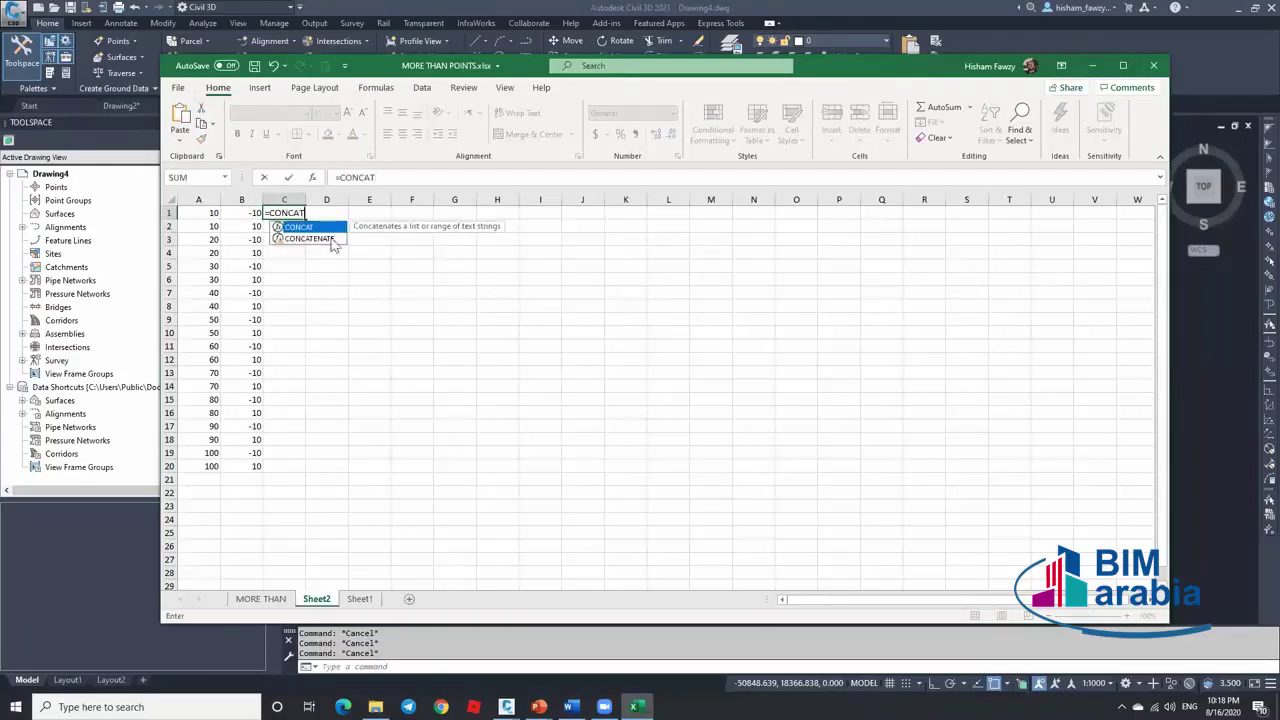
{"action": "key", "text": "Down"}
{"action": "key", "text": "Tab"}
{"action": "left_click", "coordinate": [311, 177]}
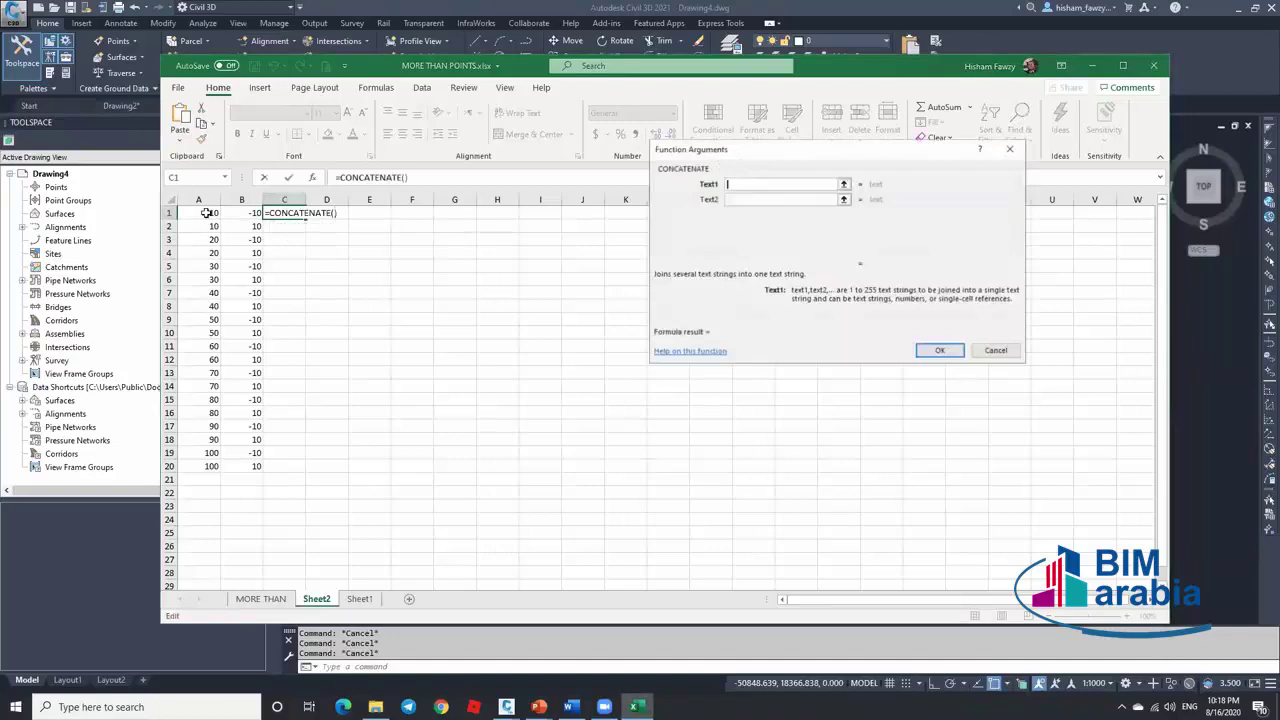
{"action": "left_click", "coordinate": [200, 213]}
{"action": "key", "text": "Tab"}
{"action": "type", "text": ","}
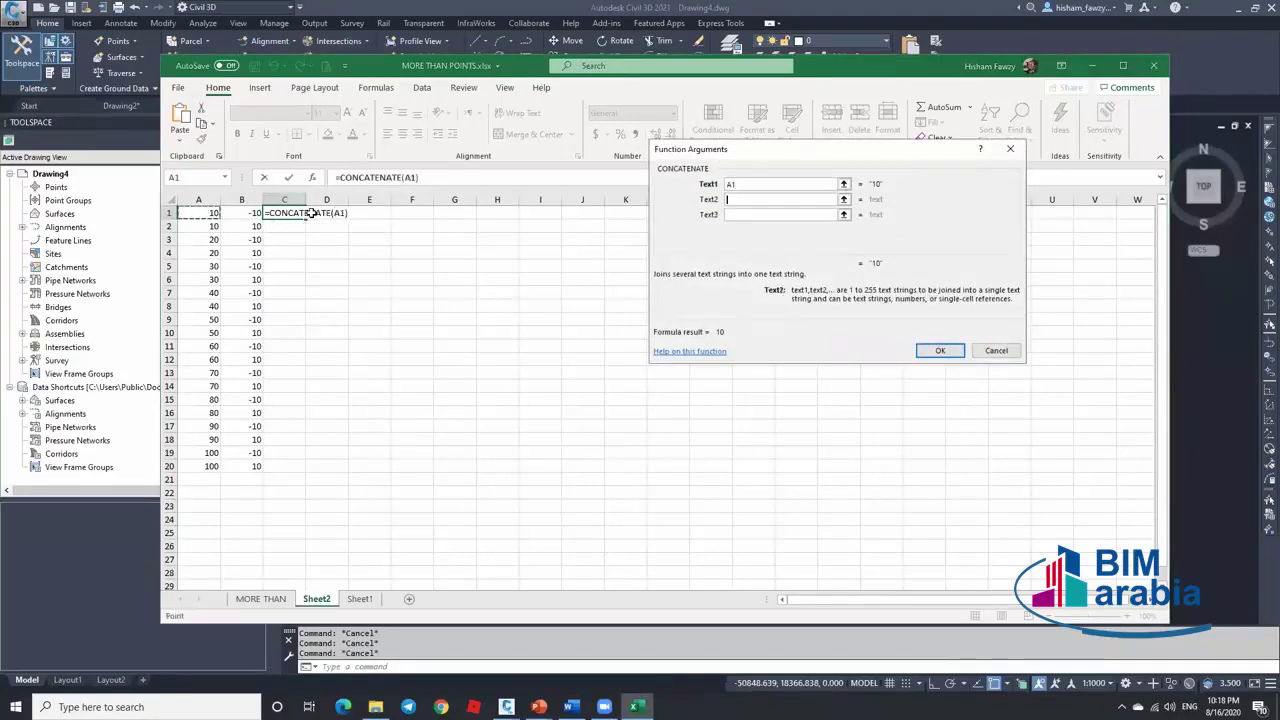
{"action": "key", "text": "Tab"}
{"action": "left_click", "coordinate": [255, 213]}
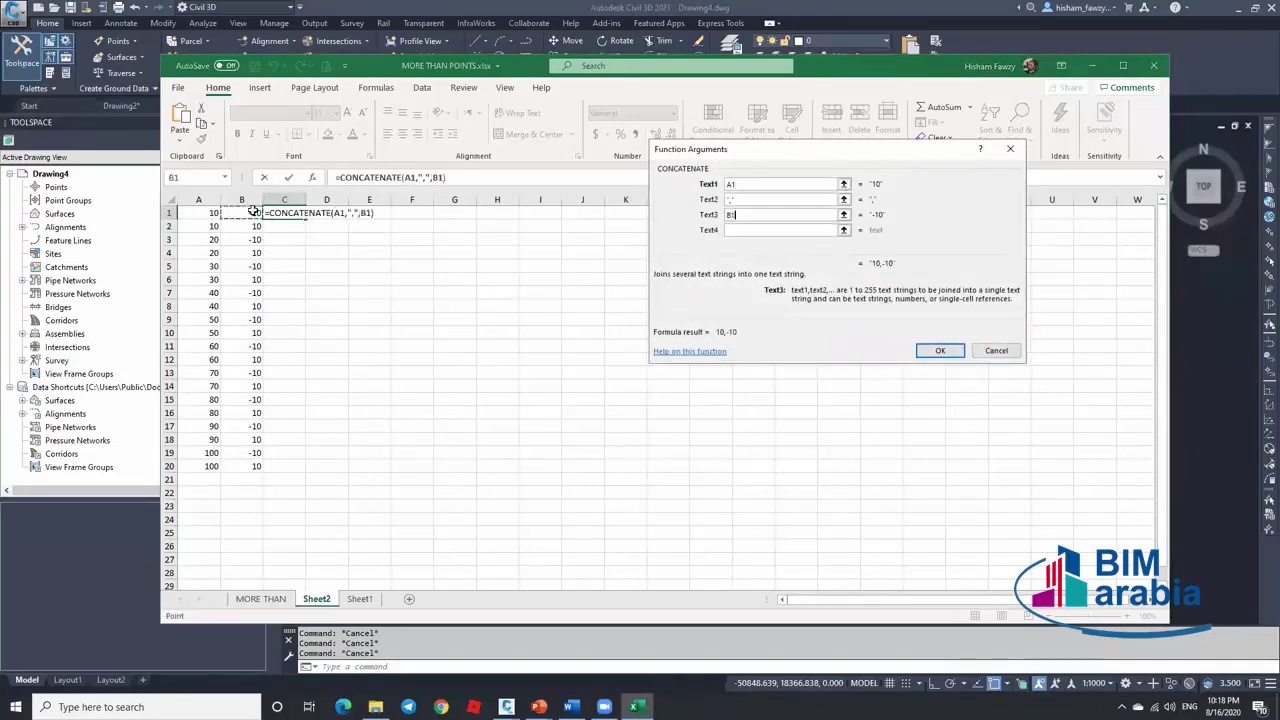
{"action": "key", "text": "Return"}
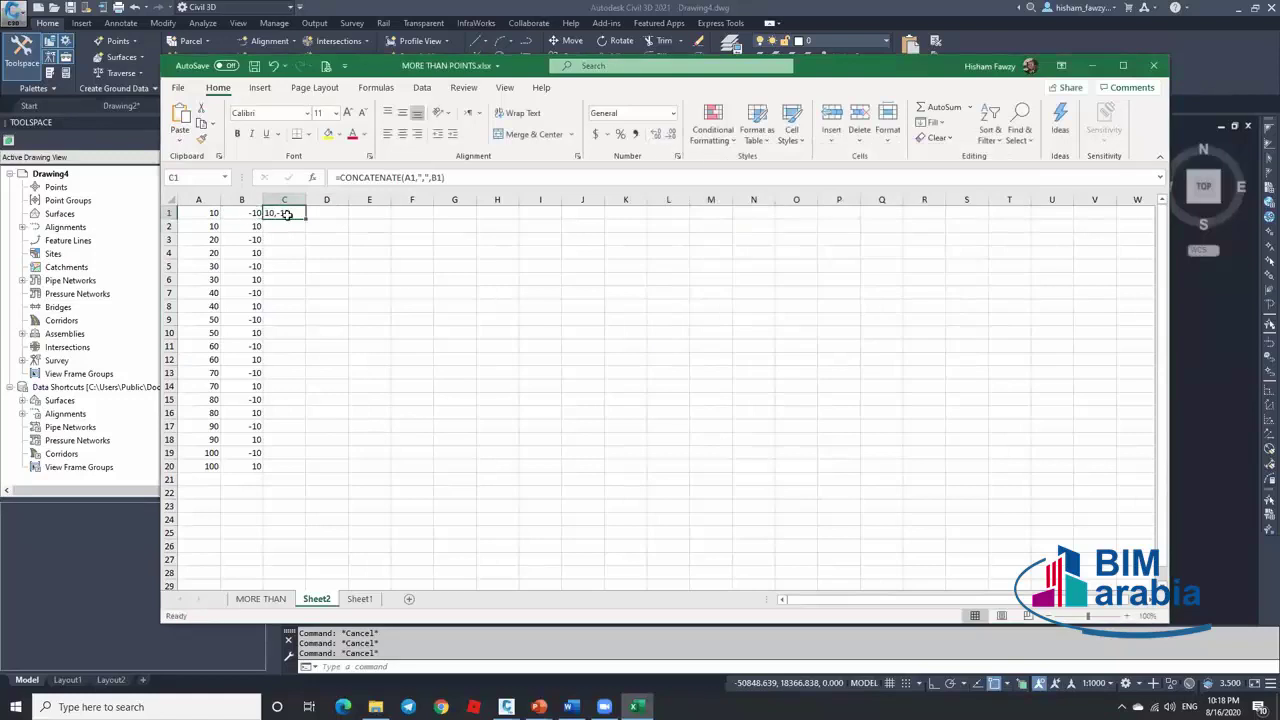
Fill the C1 formula down to C20 and copy the C1:C20 coordinate pairs
{"action": "left_click", "coordinate": [312, 216]}
{"action": "left_click", "coordinate": [292, 214]}
{"action": "double_click", "coordinate": [306, 219]}
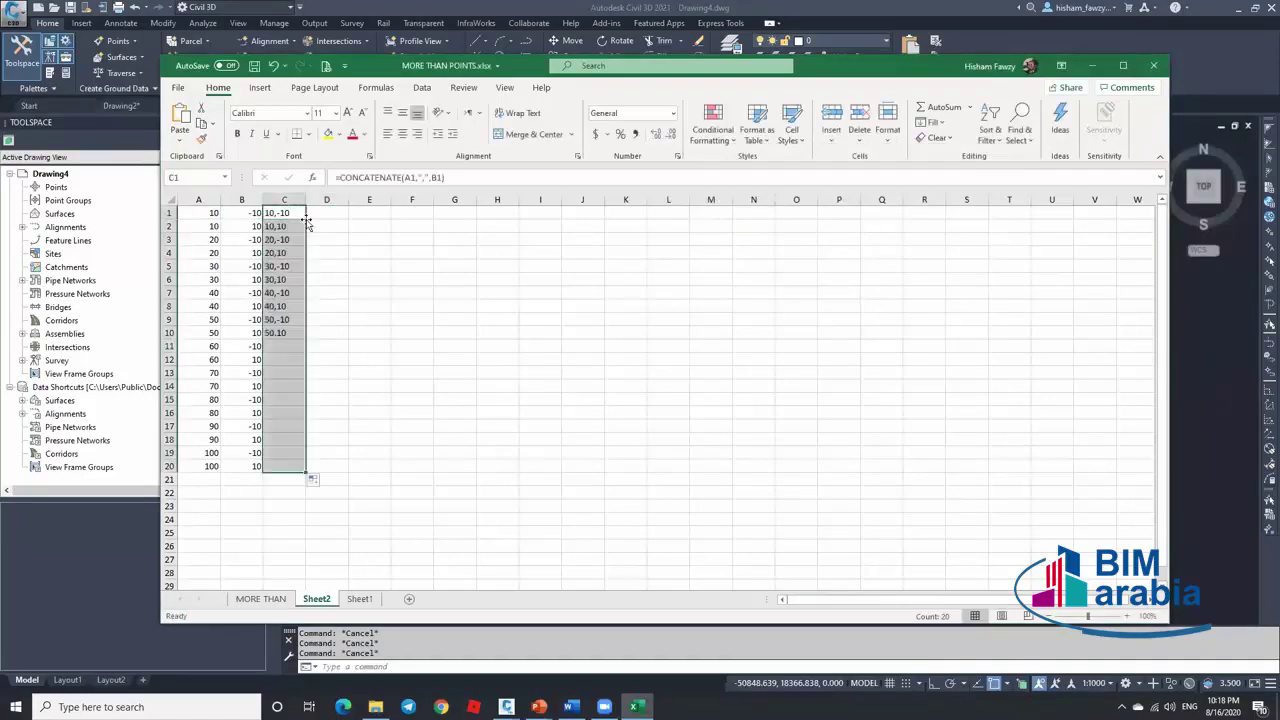
{"action": "left_click", "coordinate": [198, 199]}
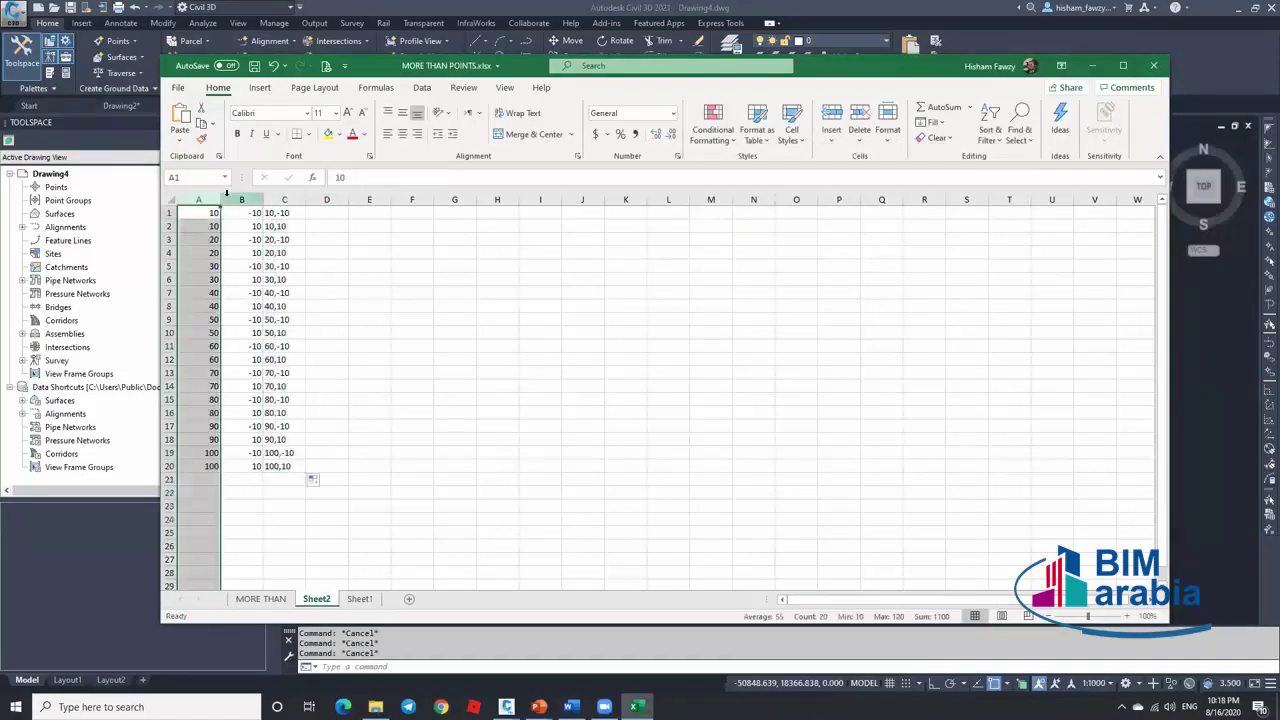
{"action": "left_click", "coordinate": [241, 199]}
{"action": "left_click", "coordinate": [284, 213]}
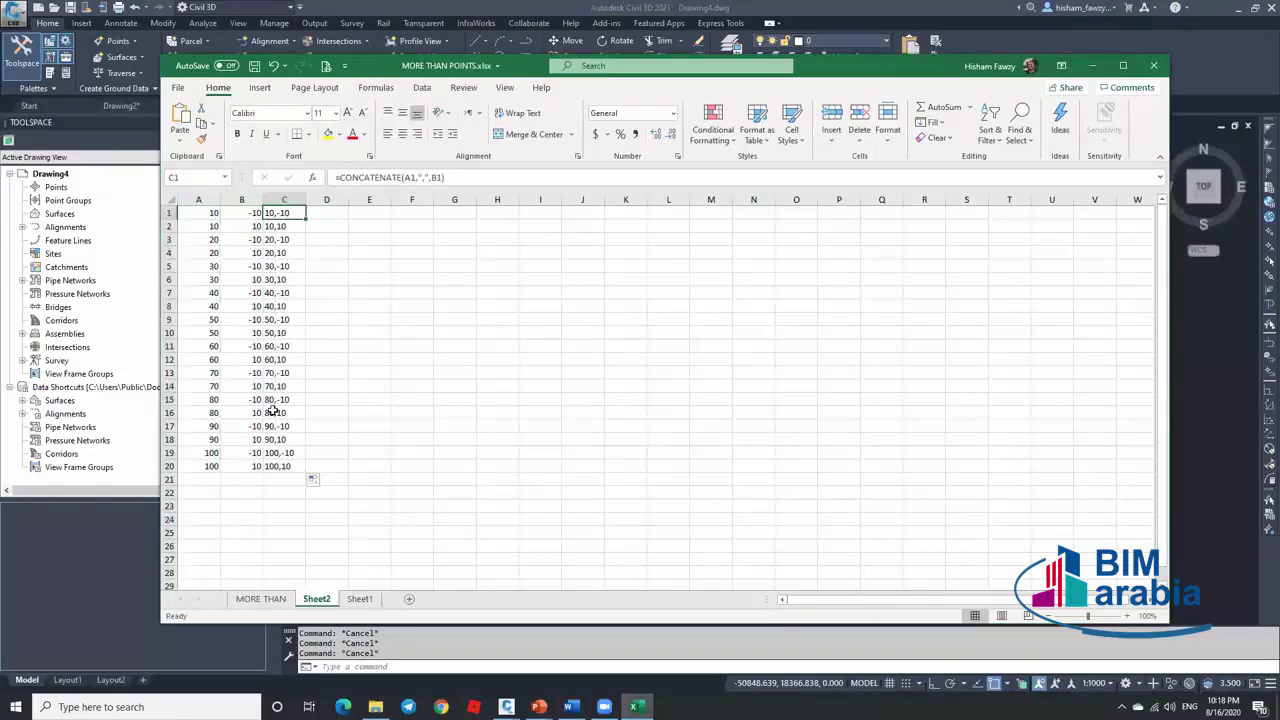
{"action": "left_click", "coordinate": [280, 466], "text": "shift"}
{"action": "right_click", "coordinate": [290, 216]}
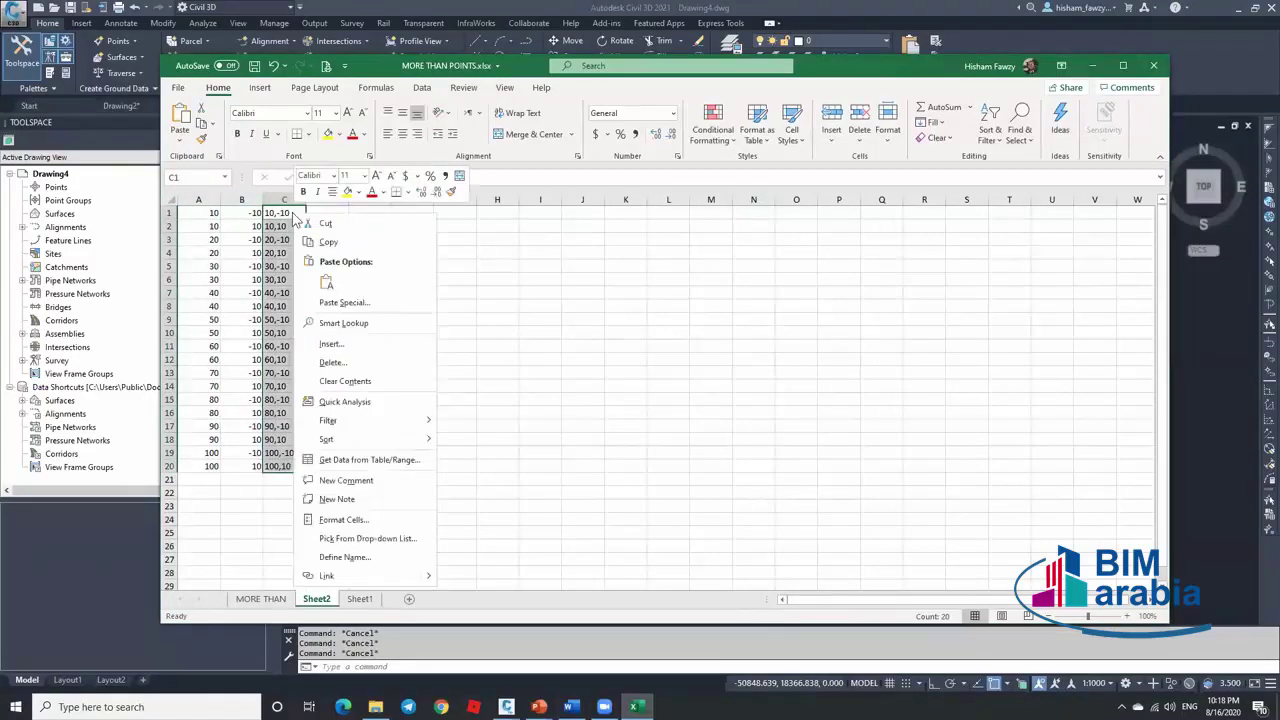
{"action": "left_click", "coordinate": [318, 244]}
Replace the contents of NGL.txt with the copied pairs, save it, and return to Drawing4
{"action": "left_click", "coordinate": [1150, 65]}
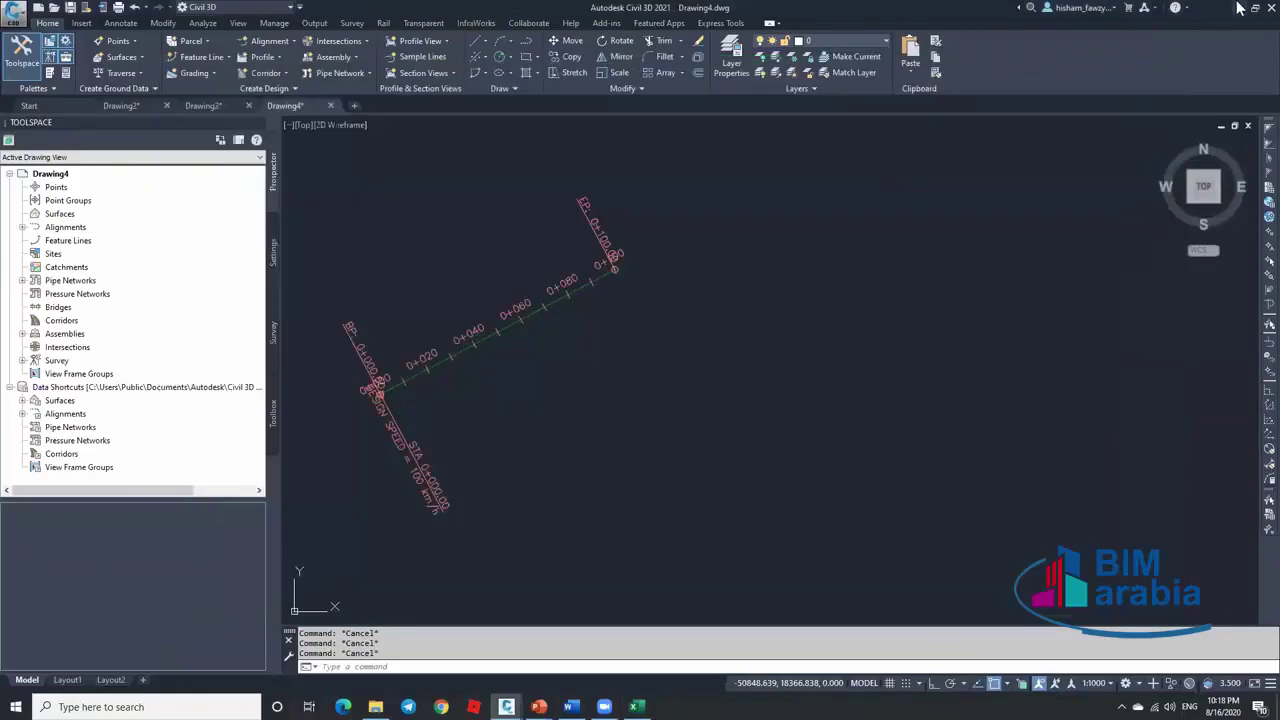
{"action": "left_click", "coordinate": [1230, 8]}
{"action": "double_click", "coordinate": [887, 228]}
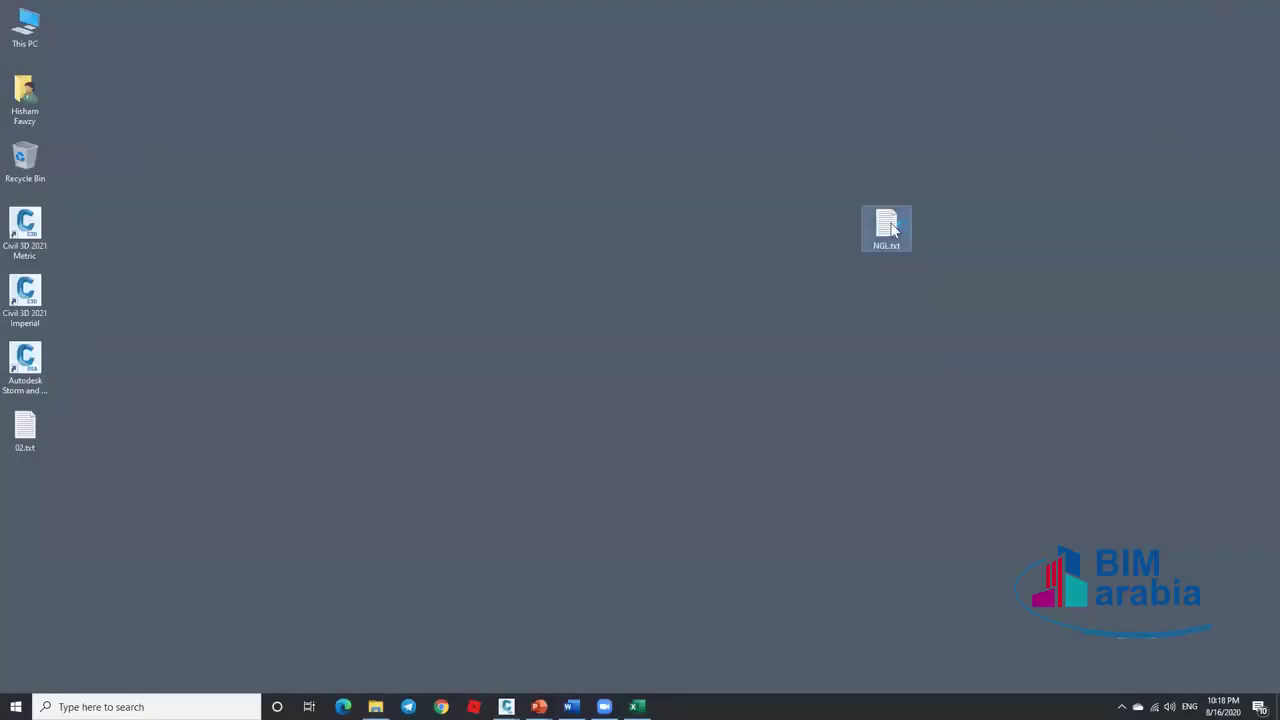
{"action": "left_click", "coordinate": [800, 348]}
{"action": "key", "text": "ctrl+a"}
{"action": "key", "text": "ctrl+v"}
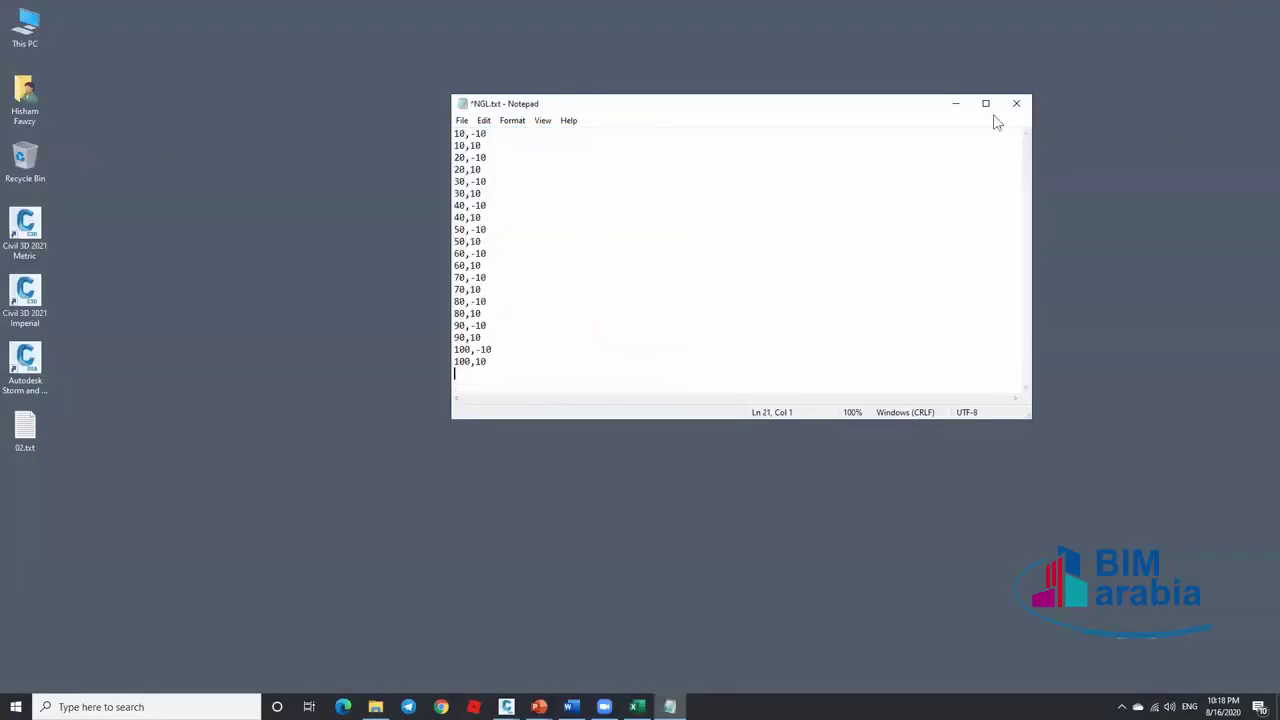
{"action": "left_click", "coordinate": [1016, 104]}
{"action": "left_click", "coordinate": [604, 360]}
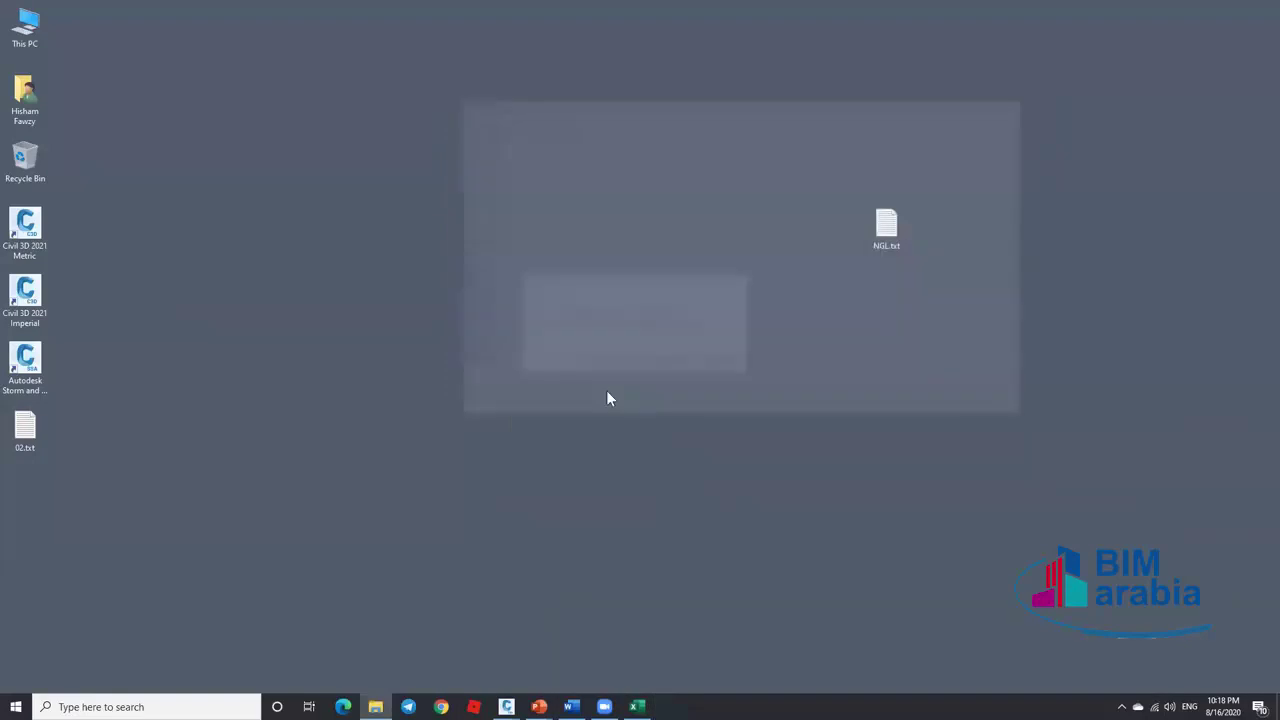
{"action": "mouse_move", "coordinate": [506, 706]}
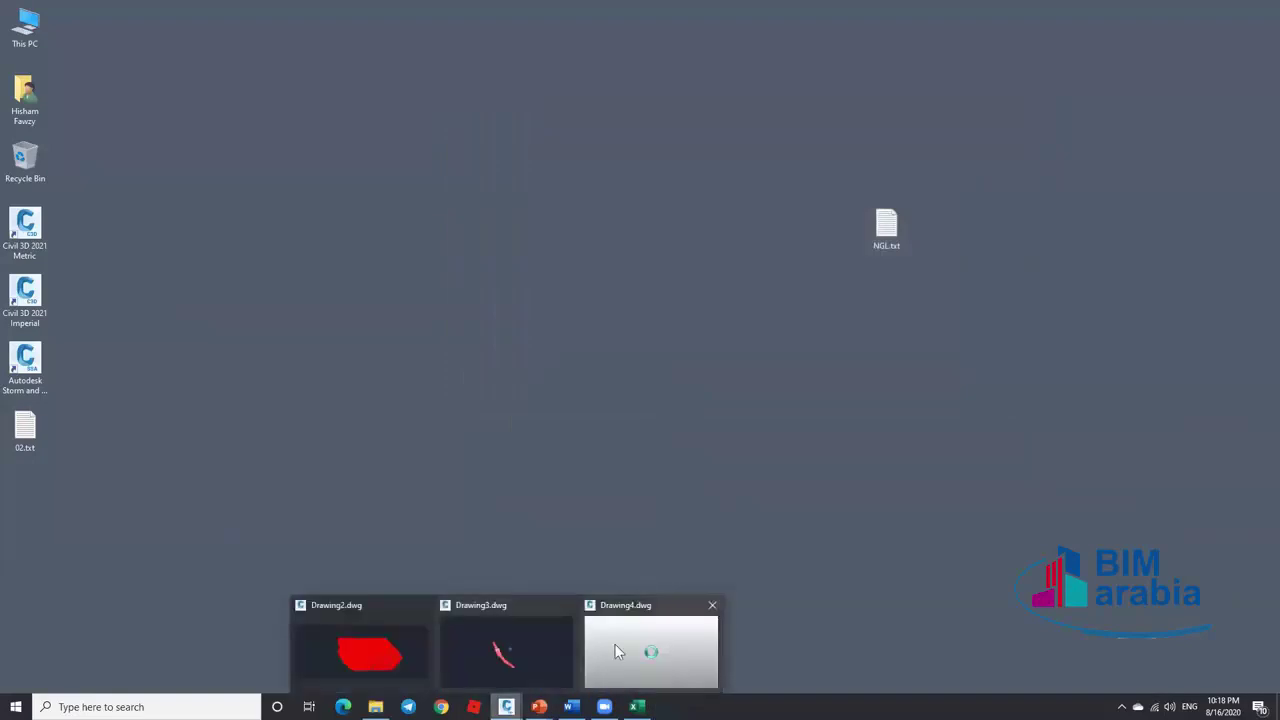
{"action": "left_click", "coordinate": [614, 643]}
Start Create Points - Alignments Import from File and select Desktop\NGL.txt
{"action": "left_click", "coordinate": [824, 10]}
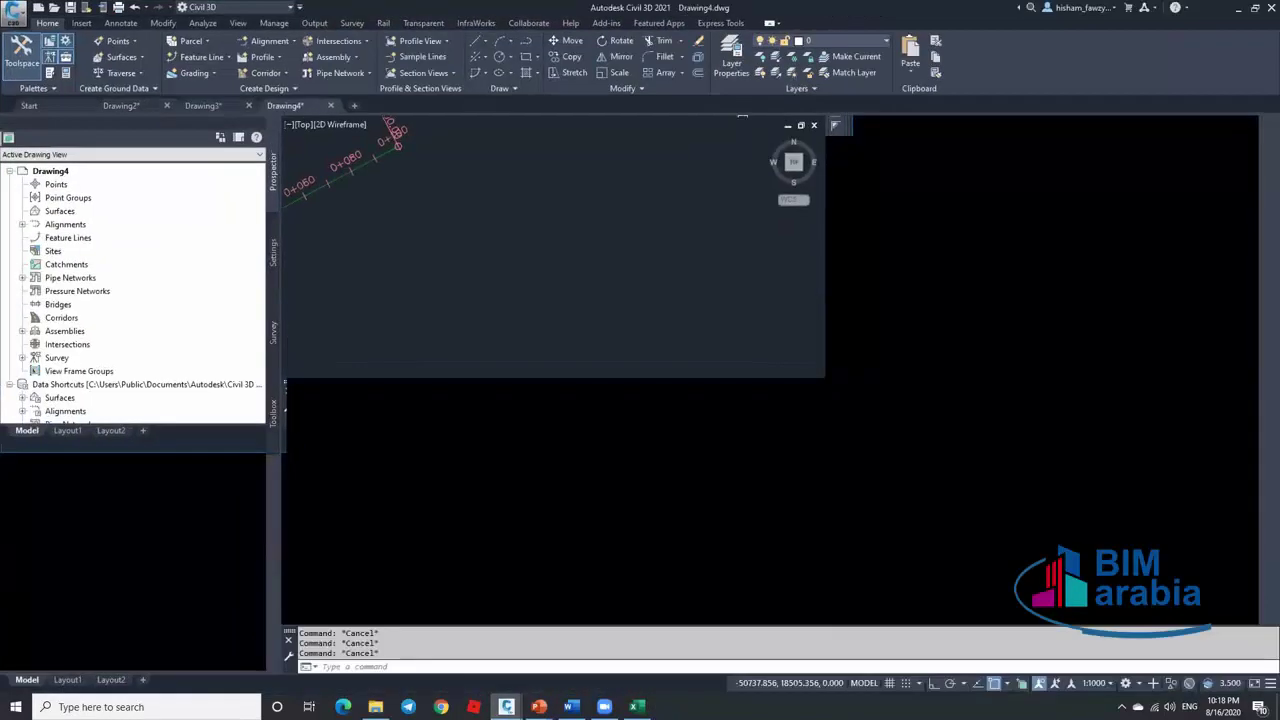
{"action": "scroll", "coordinate": [758, 166], "scroll_direction": "up", "scroll_amount": 3}
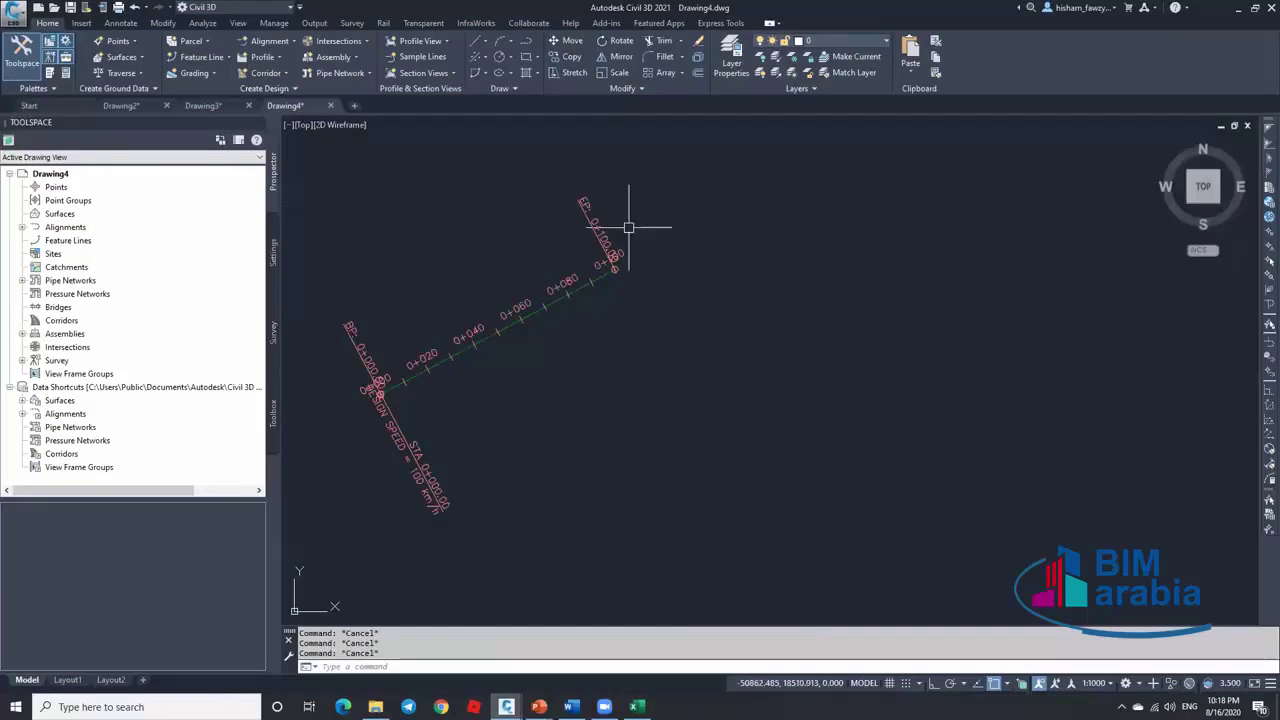
{"action": "left_click", "coordinate": [118, 41]}
{"action": "mouse_move", "coordinate": [216, 104]}
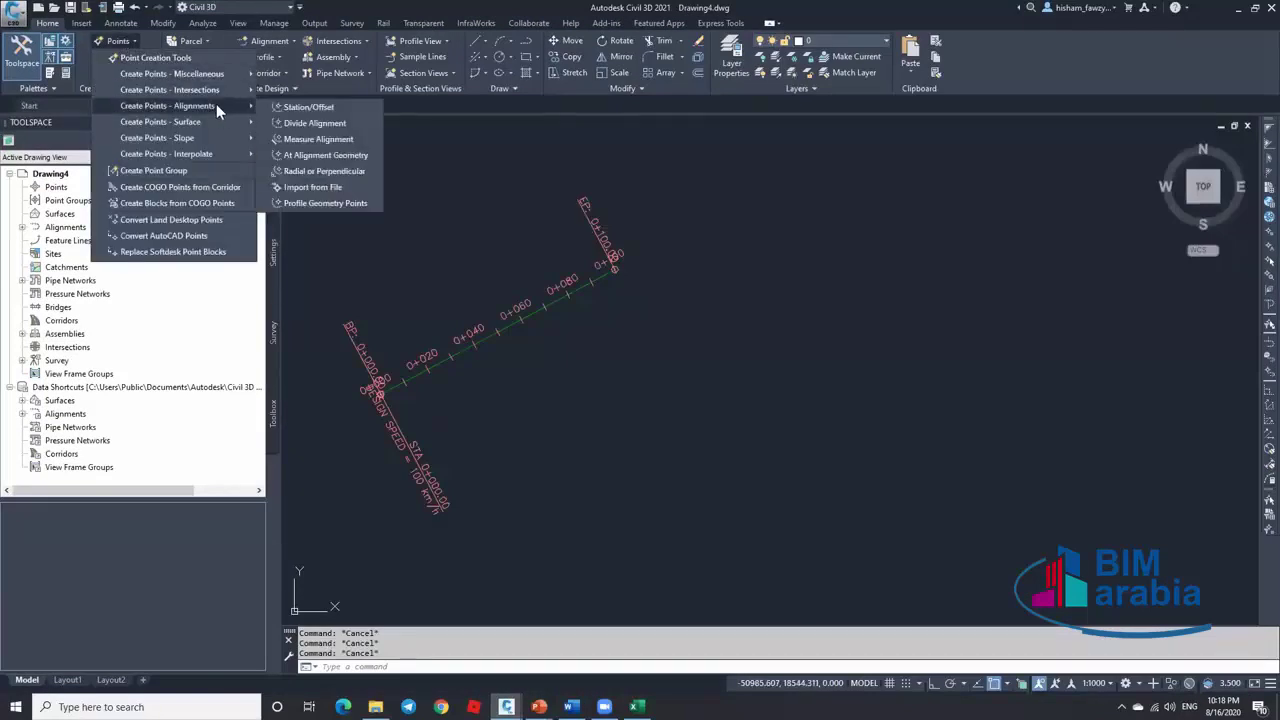
{"action": "left_click", "coordinate": [320, 186]}
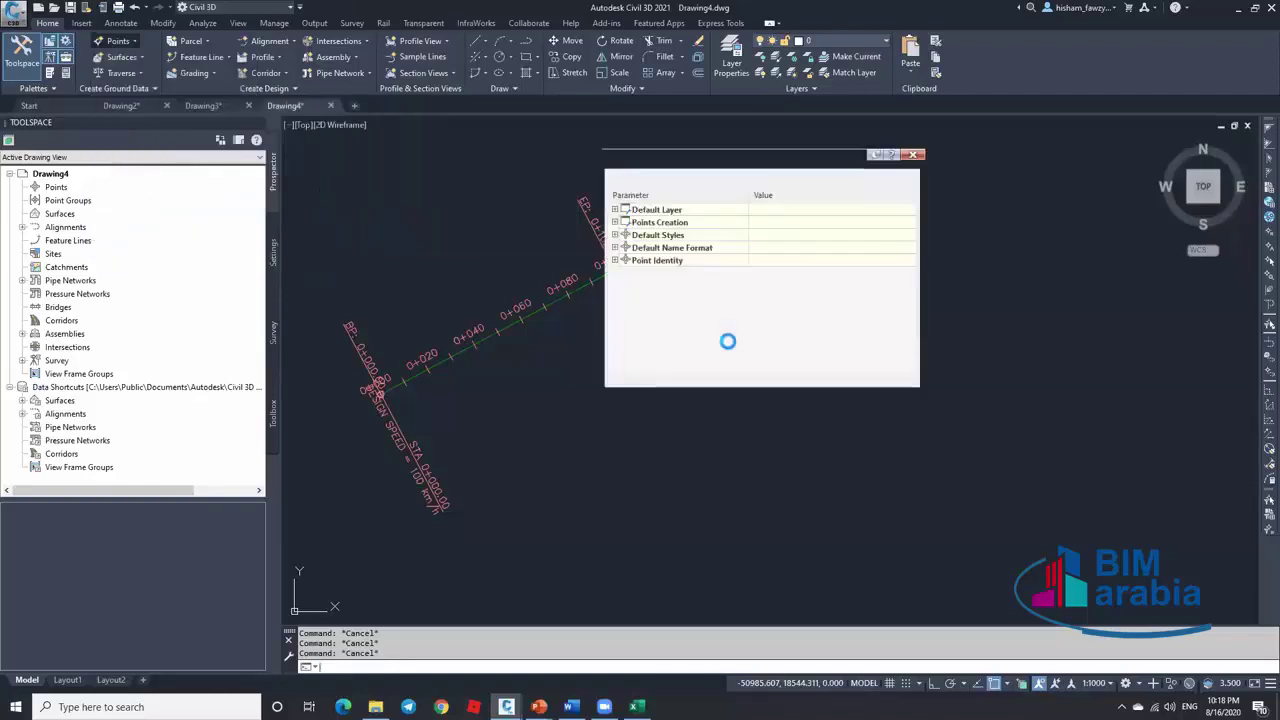
{"action": "left_click", "coordinate": [587, 248]}
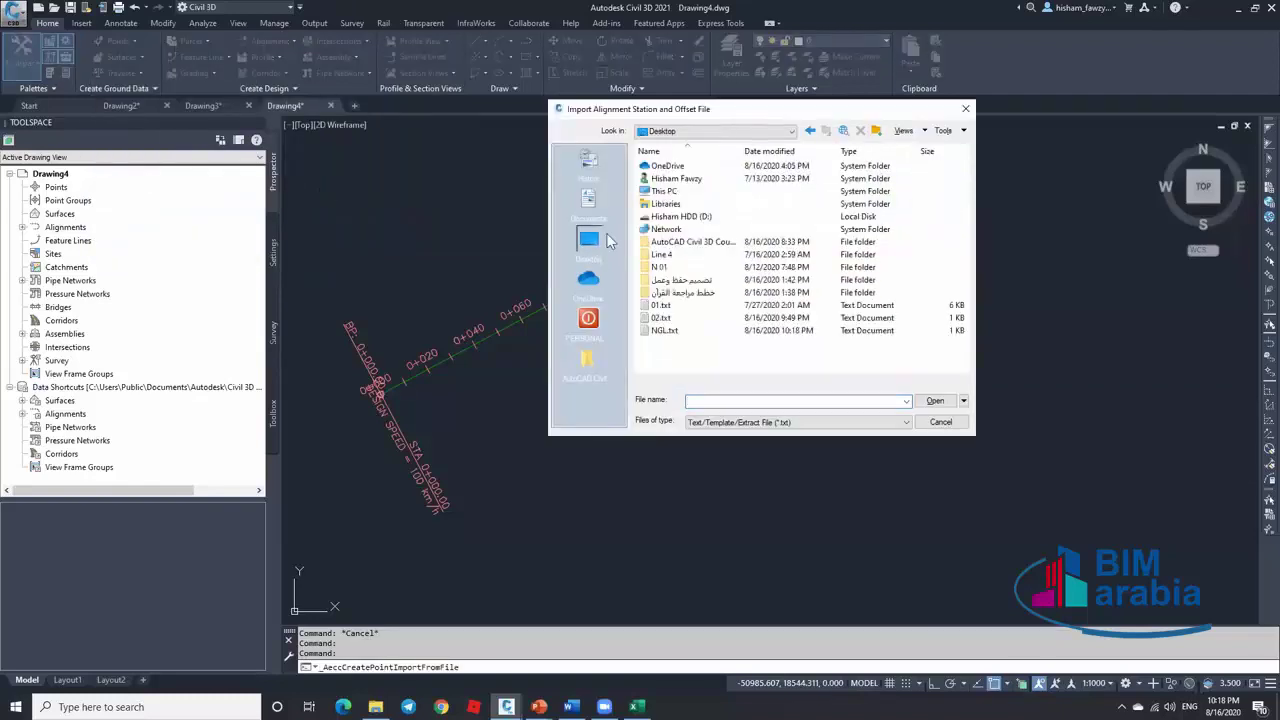
{"action": "left_click", "coordinate": [664, 331]}
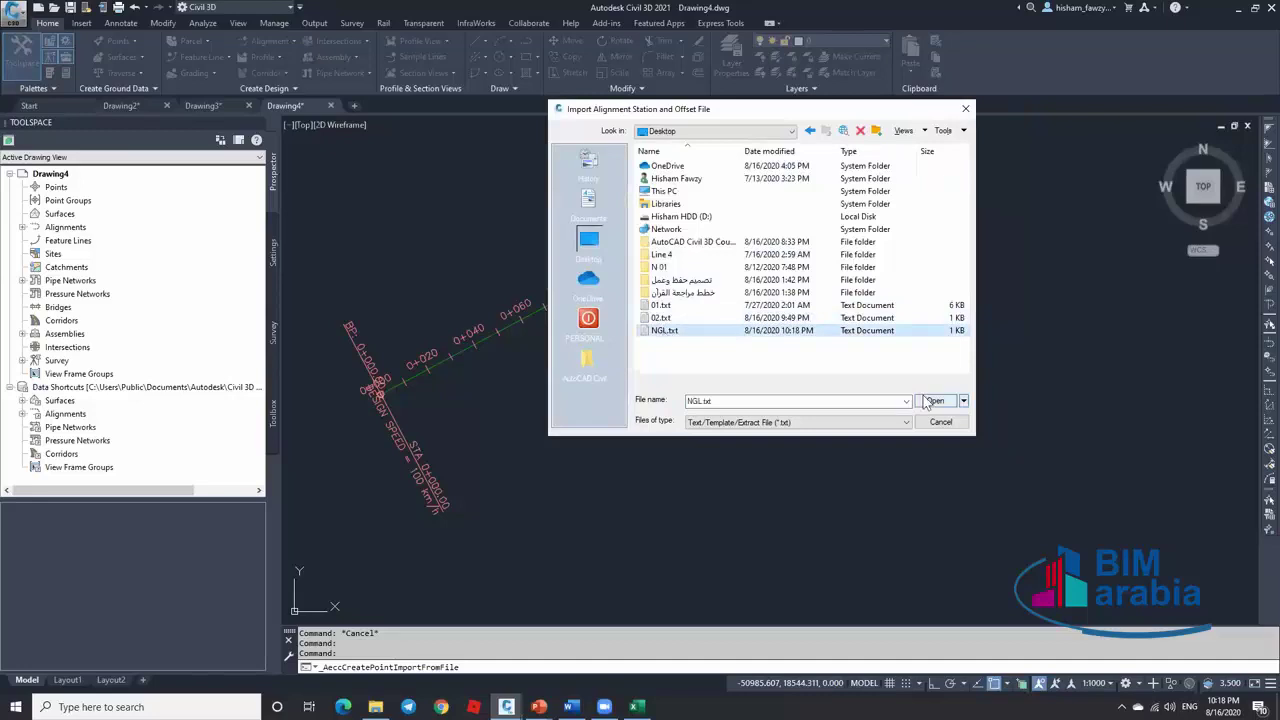
{"action": "left_click", "coordinate": [934, 400]}
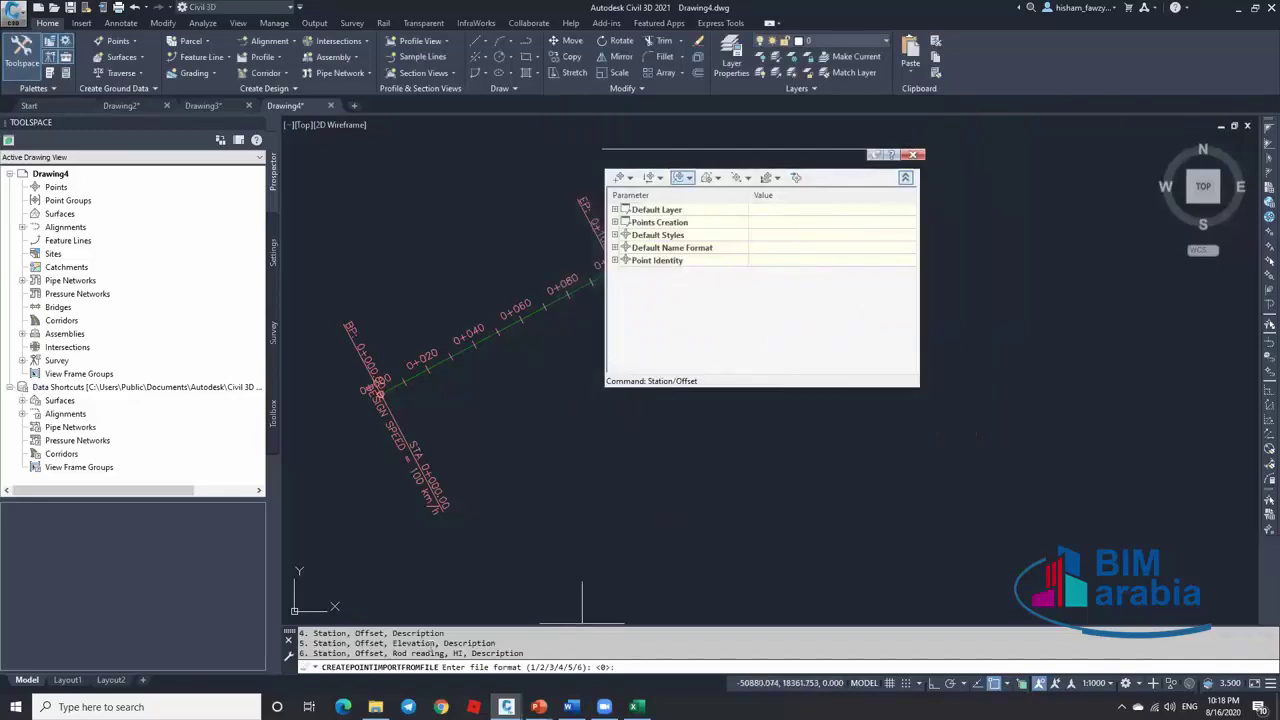
{"action": "scroll", "coordinate": [370, 648], "scroll_direction": "up", "scroll_amount": 2}
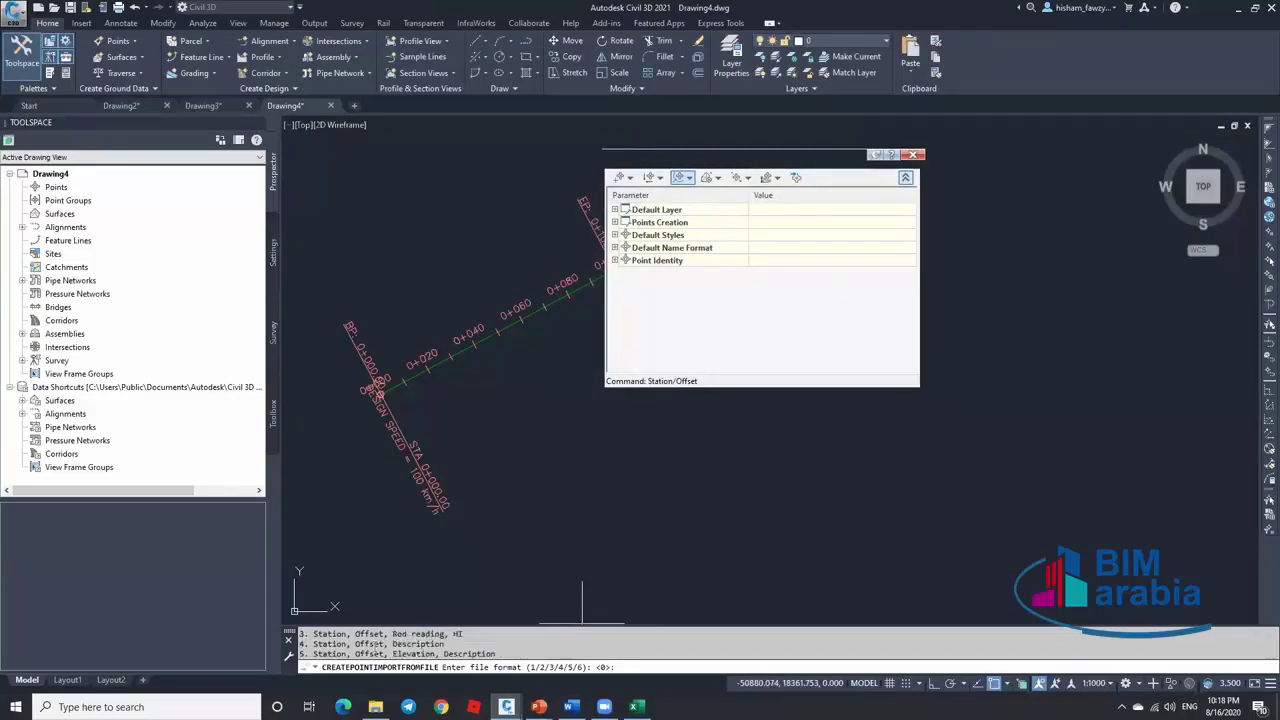
{"action": "scroll", "coordinate": [375, 648], "scroll_direction": "up", "scroll_amount": 2}
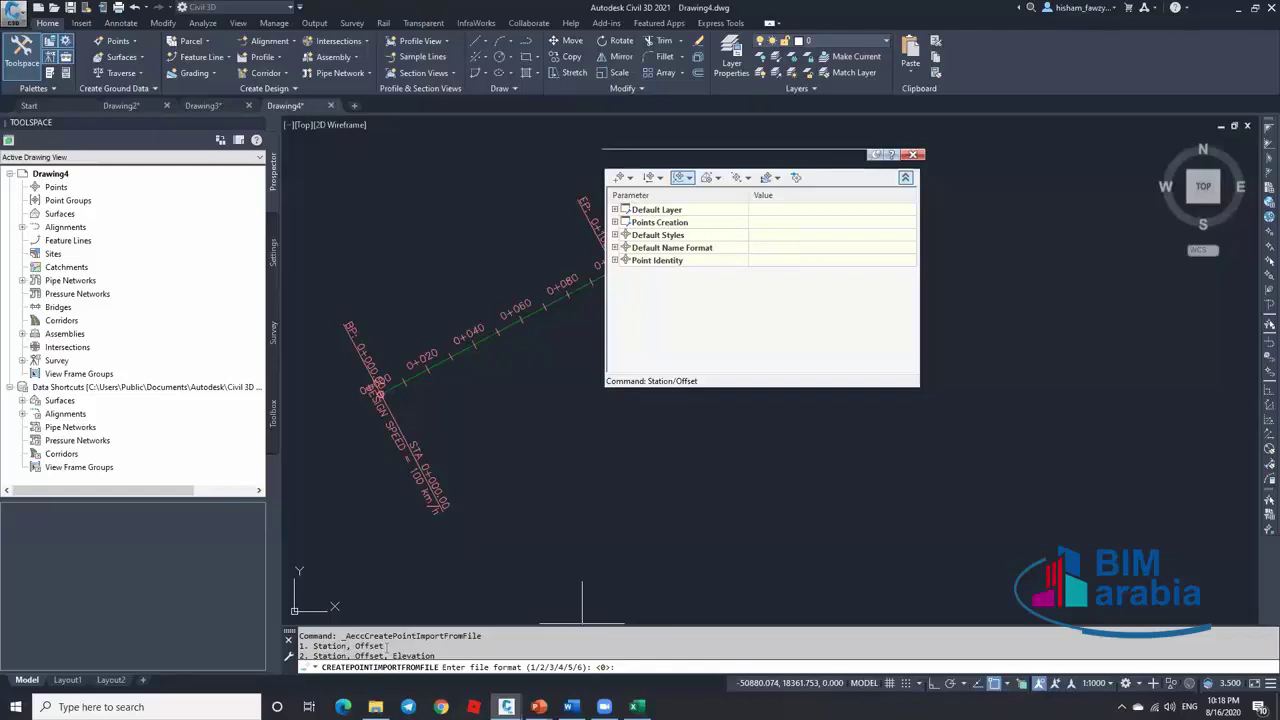
Accept station-offset format, comma delimiter, and -99999 invalid indicator, skip the alignment, and regenerate
{"action": "key", "text": "Return"}
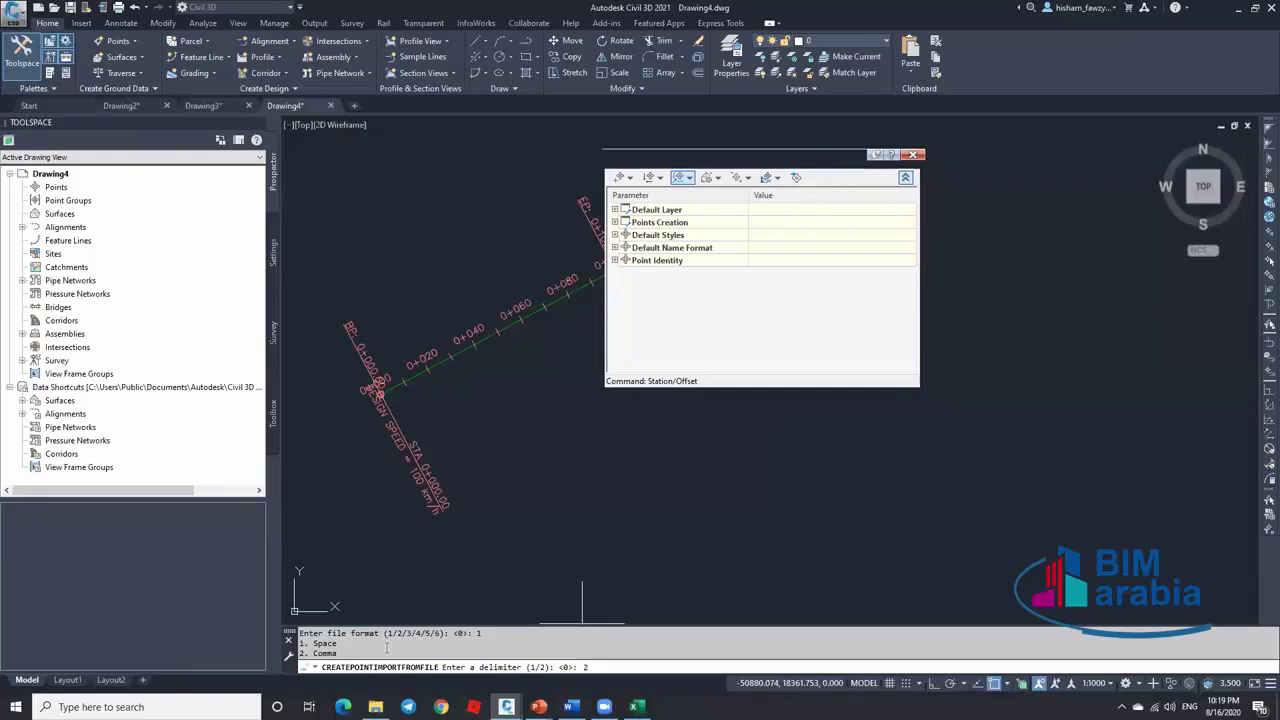
{"action": "type", "text": "2"}
{"action": "key", "text": "Return"}
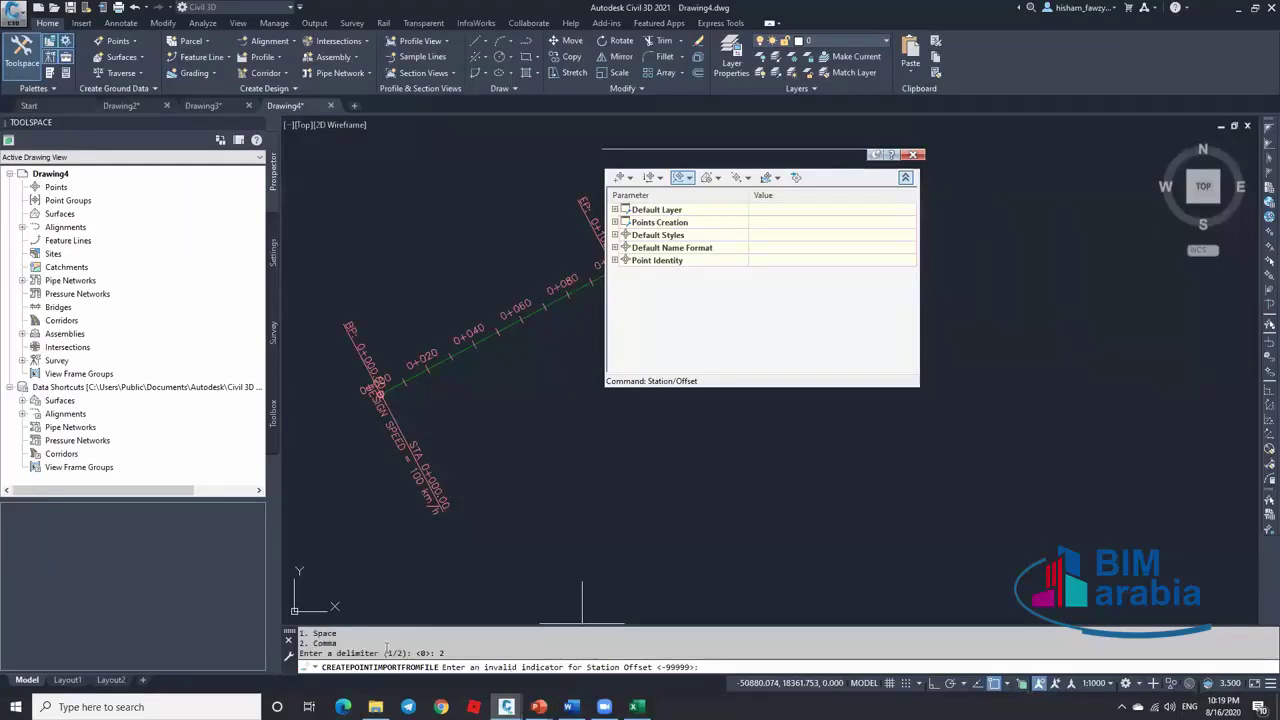
{"action": "key", "text": "Return"}
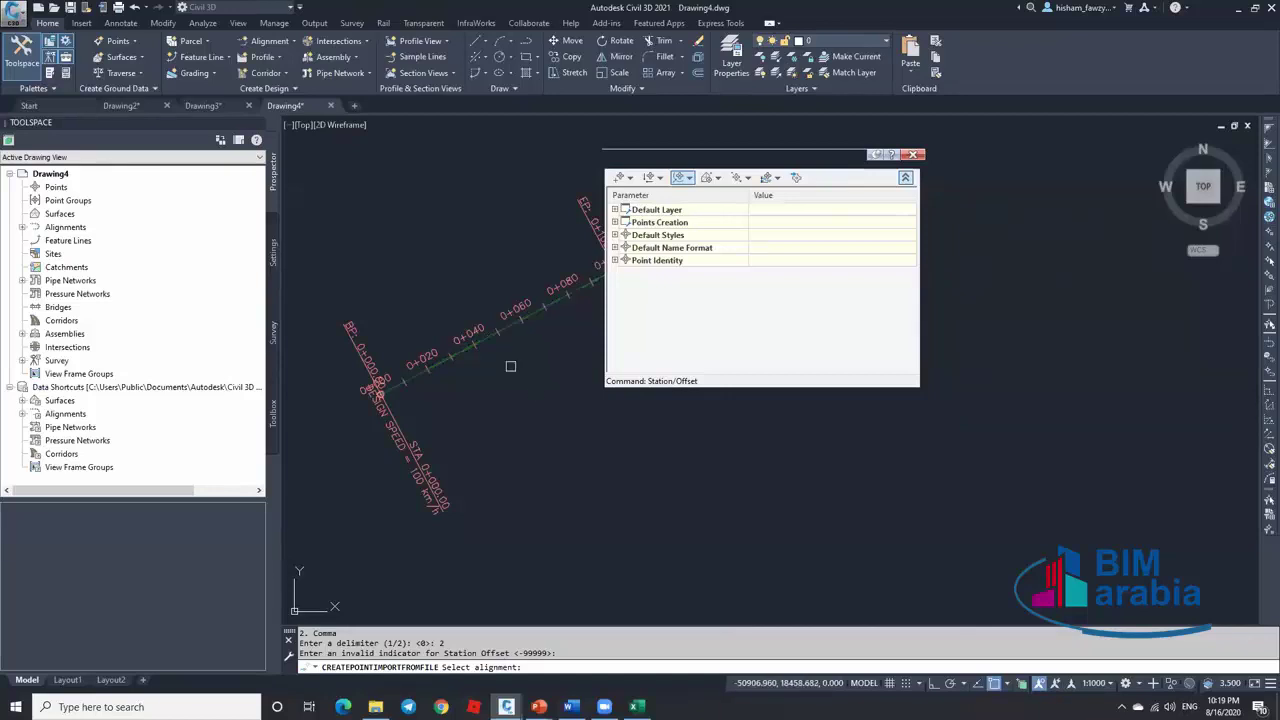
{"action": "key", "text": "Return"}
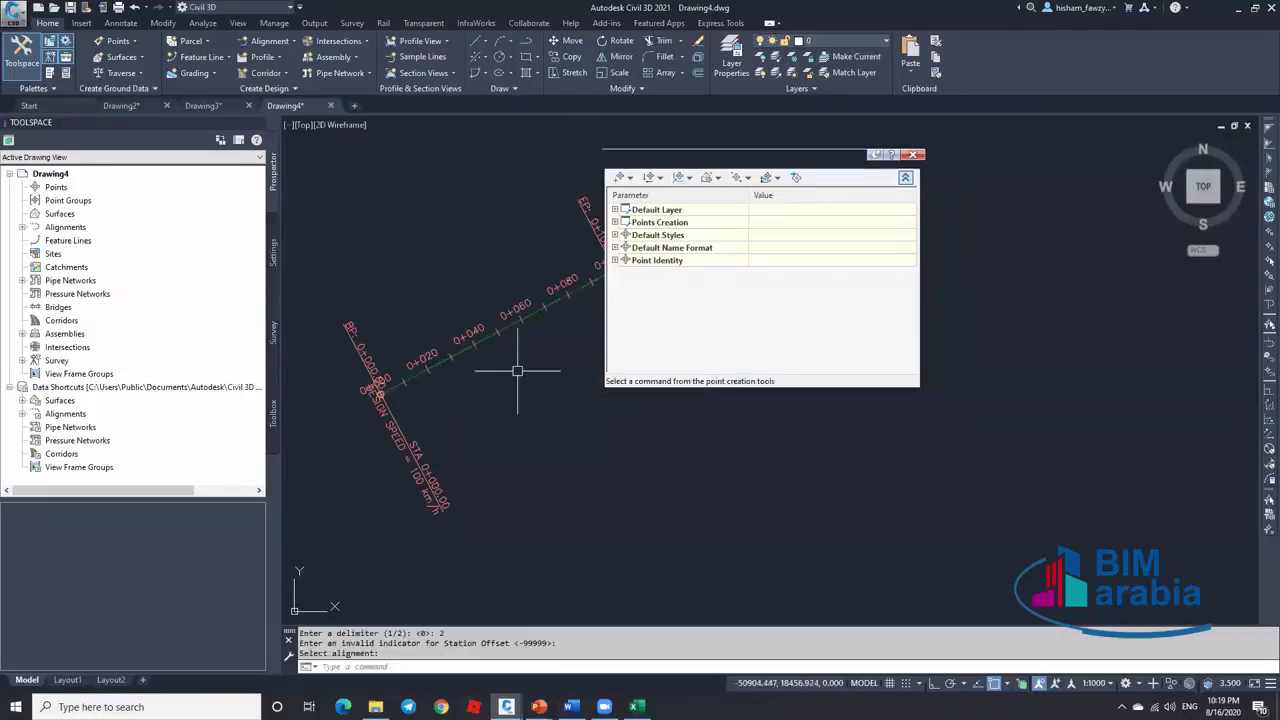
{"action": "type", "text": "RE"}
{"action": "key", "text": "Return"}
Move the point creation toolbar to the right and clear the alignment selection
{"action": "left_click_drag", "start_coordinate": [730, 165], "coordinate": [910, 160]}
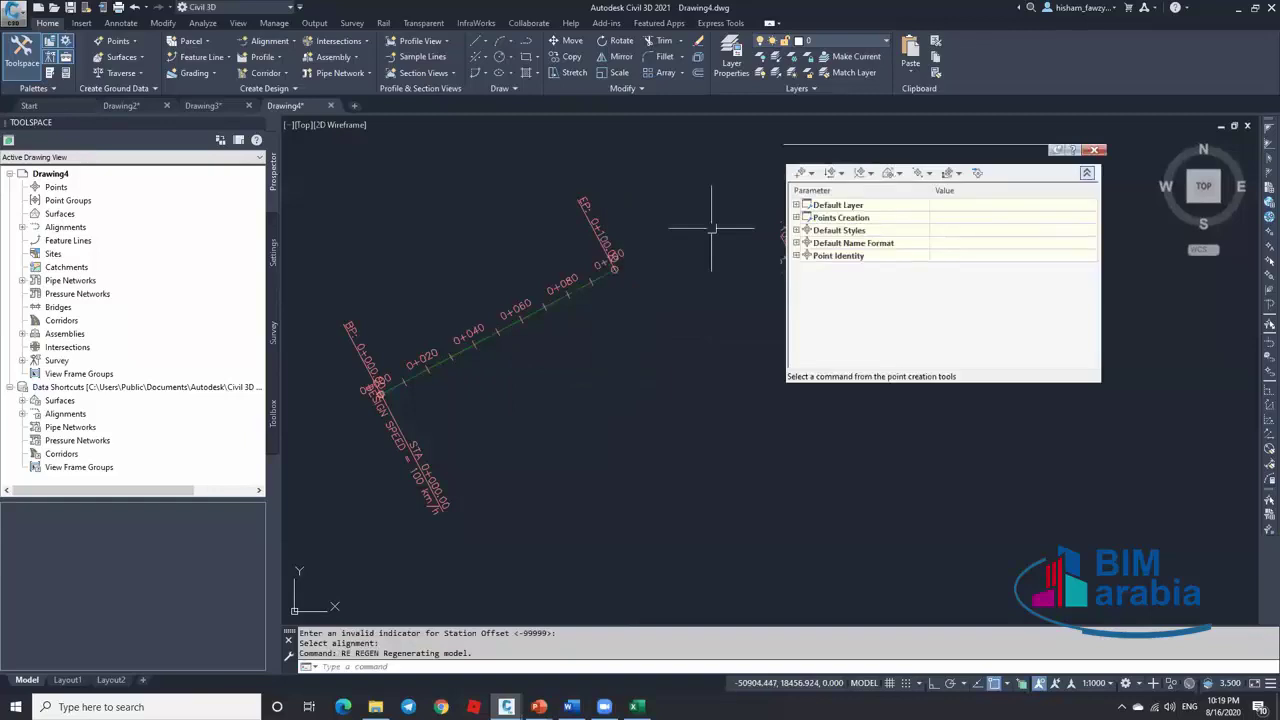
{"action": "key", "text": "Escape"}
{"action": "scroll", "coordinate": [609, 338], "scroll_direction": "up", "scroll_amount": 4}
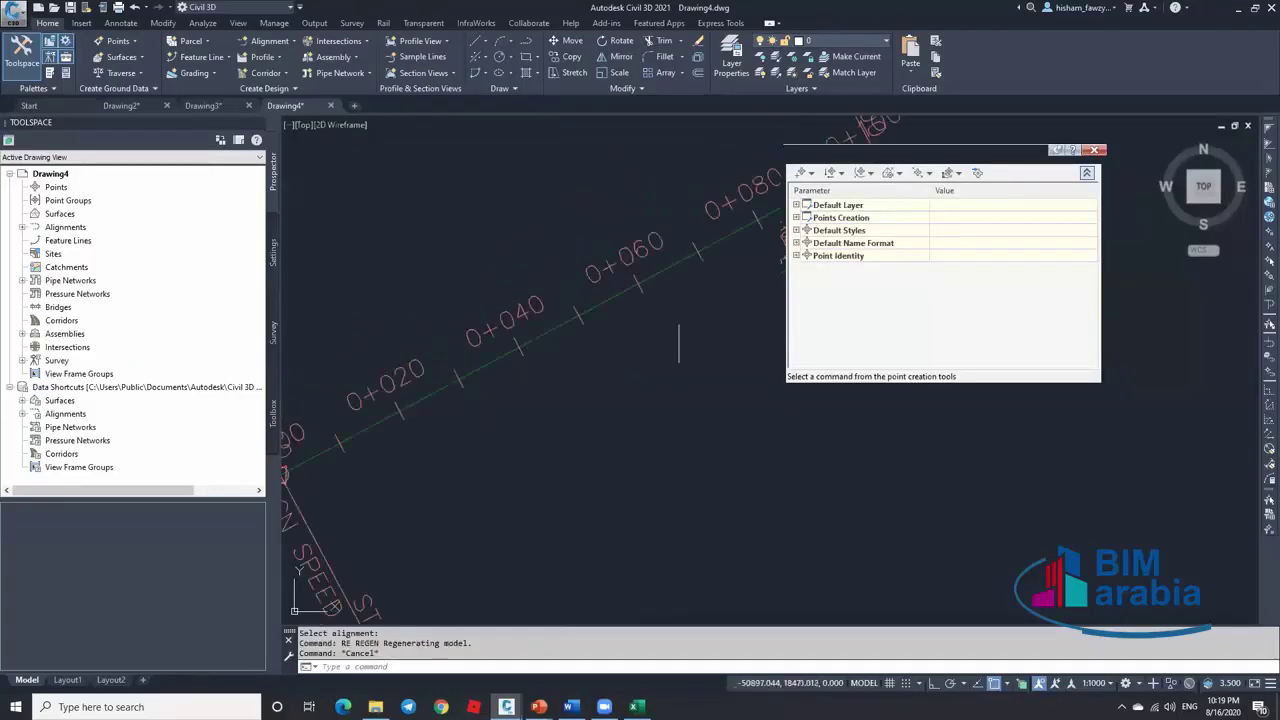
{"action": "scroll", "coordinate": [620, 312], "scroll_direction": "down", "scroll_amount": 2}
{"action": "left_click", "coordinate": [620, 306]}
{"action": "key", "text": "Escape"}
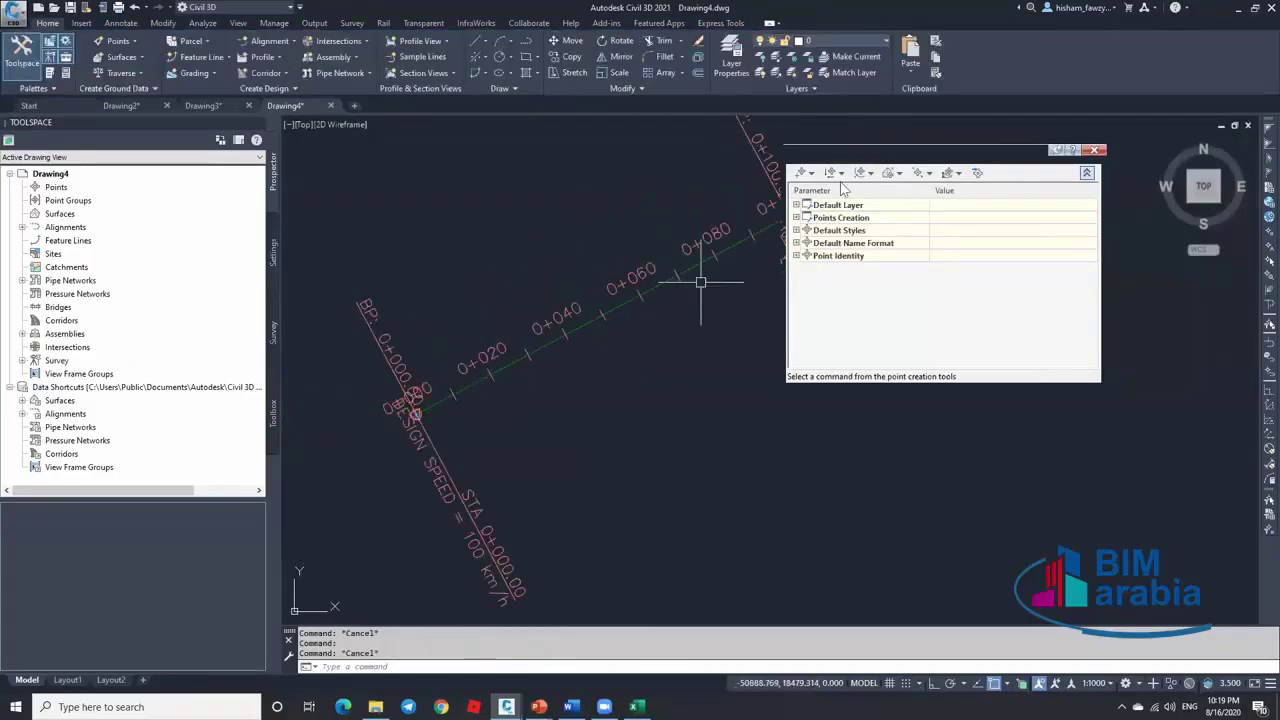
Start an alignment station-offset point import from the file NGL.txt
{"action": "left_click", "coordinate": [133, 41]}
{"action": "mouse_move", "coordinate": [230, 104]}
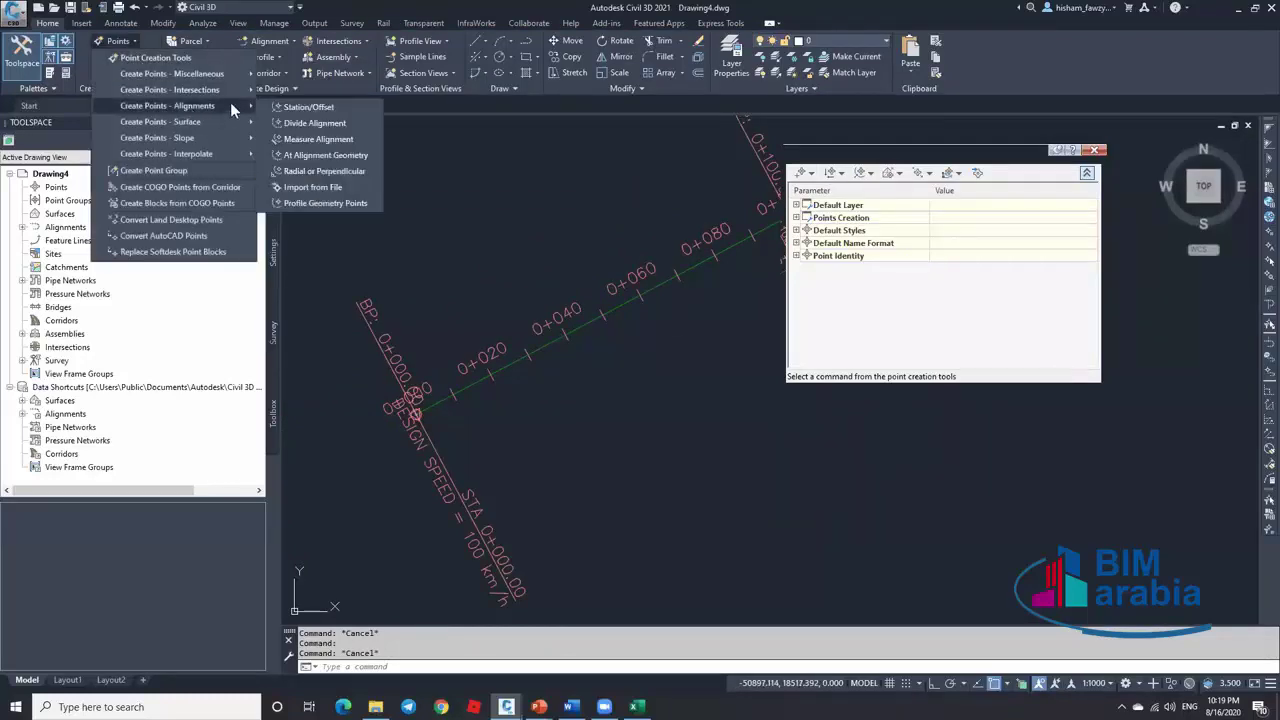
{"action": "left_click", "coordinate": [341, 187]}
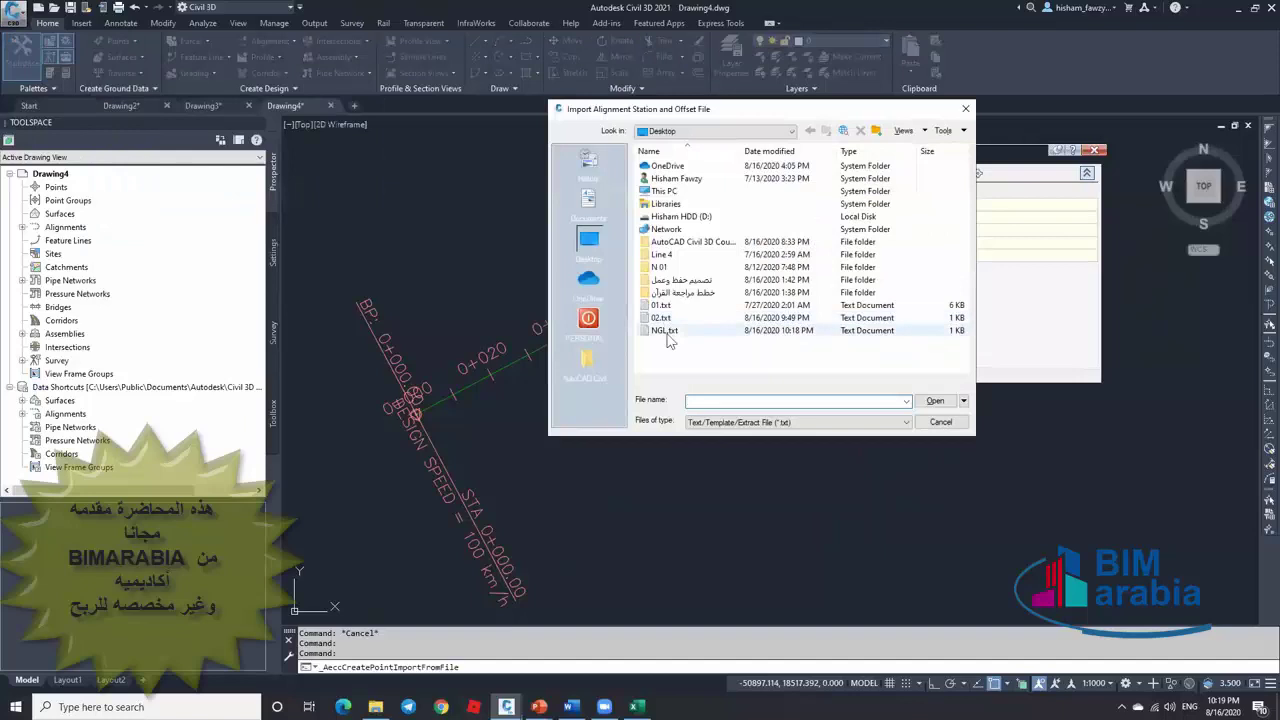
{"action": "left_click", "coordinate": [666, 331]}
{"action": "left_click", "coordinate": [938, 411]}
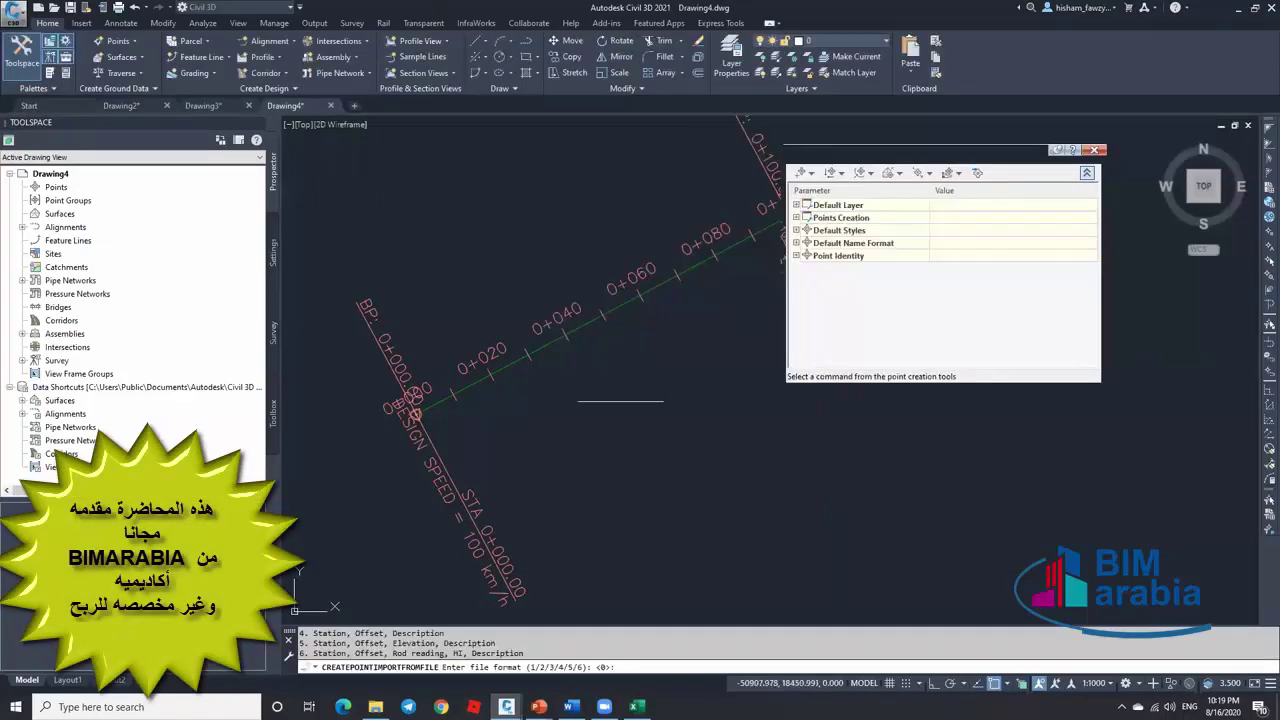
Use station-offset format 1, comma delimiter 2 and invalid indicator -99999, placing points along the alignment
{"action": "type", "text": "1"}
{"action": "key", "text": "Return"}
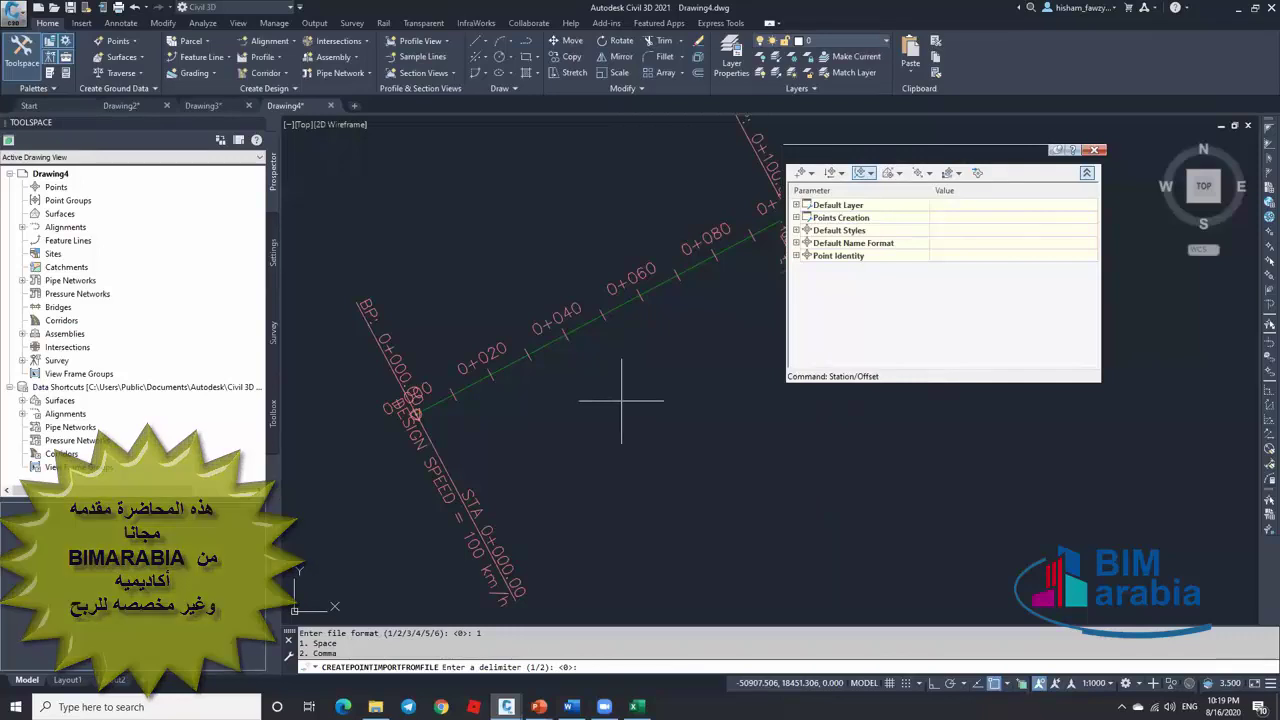
{"action": "type", "text": "2"}
{"action": "key", "text": "Return"}
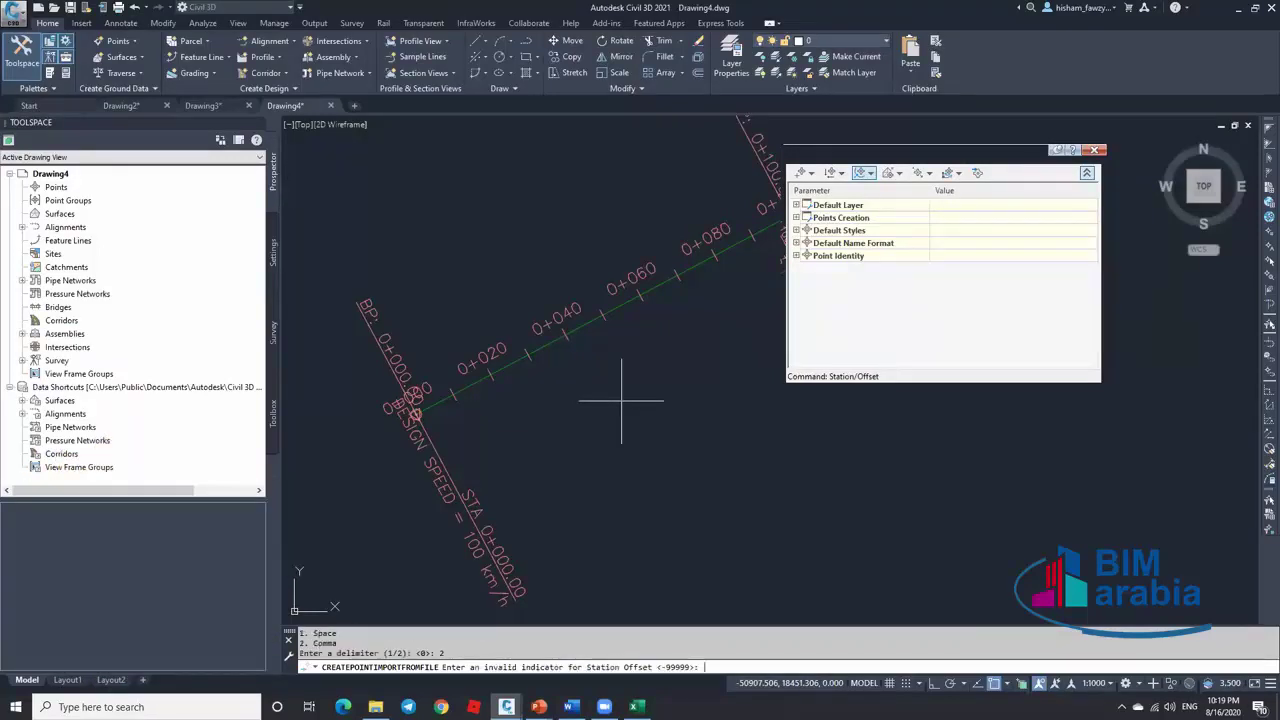
{"action": "key", "text": "Return"}
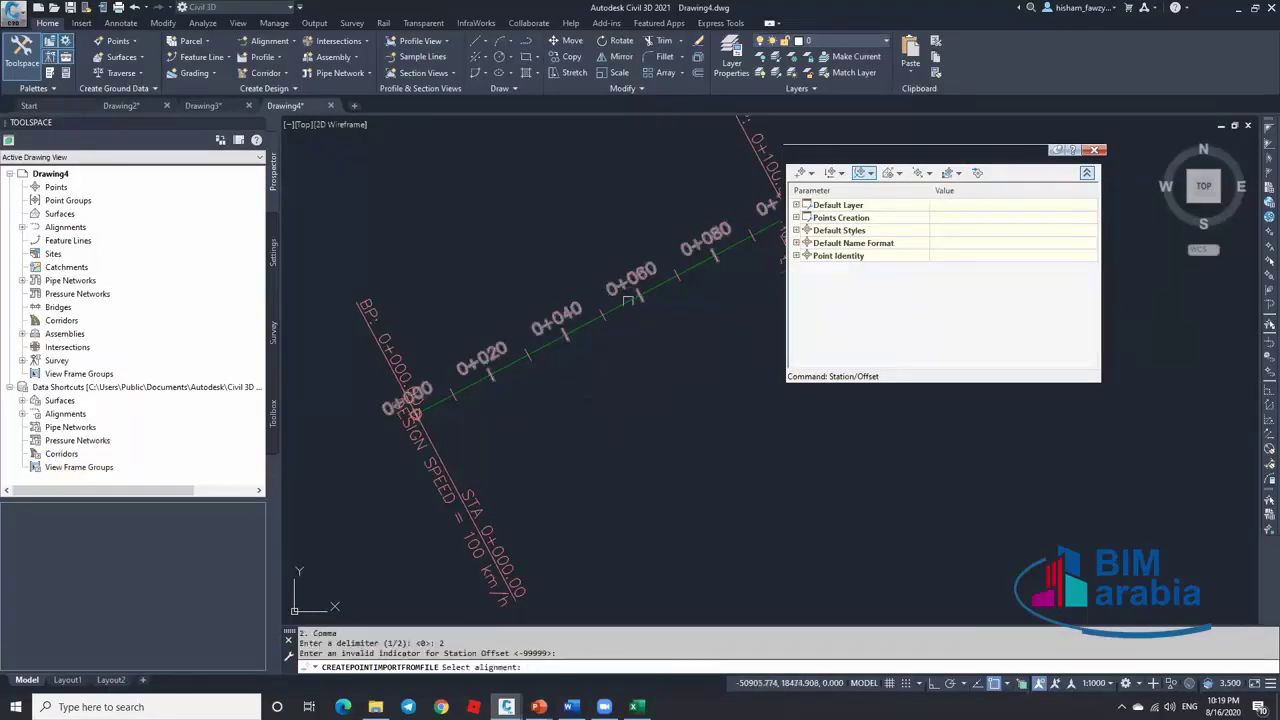
{"action": "left_click", "coordinate": [627, 302]}
{"action": "key", "text": "Escape"}
{"action": "scroll", "coordinate": [660, 350], "scroll_direction": "down", "scroll_amount": 2}
{"action": "scroll", "coordinate": [650, 352], "scroll_direction": "up", "scroll_amount": 4}
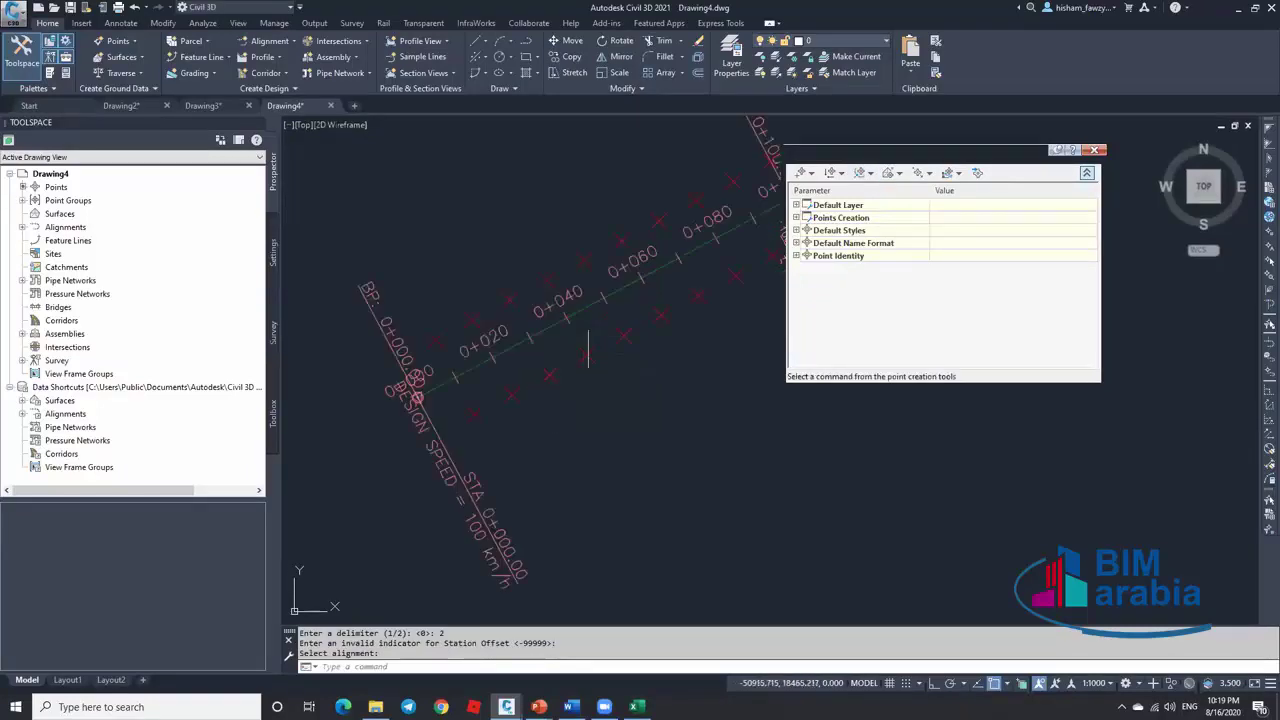
{"action": "scroll", "coordinate": [558, 350], "scroll_direction": "down", "scroll_amount": 2}
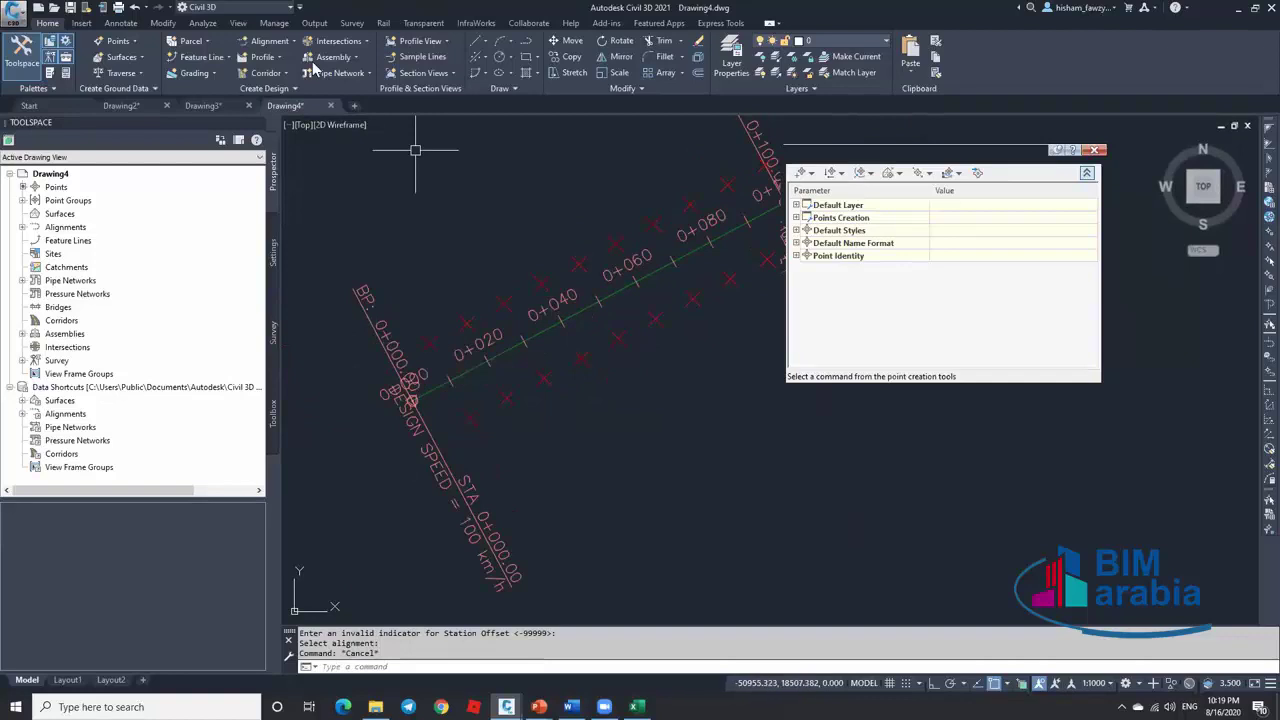
Begin an aligned dimension between two points on the Annotate tab, then cancel it
{"action": "left_click", "coordinate": [130, 25]}
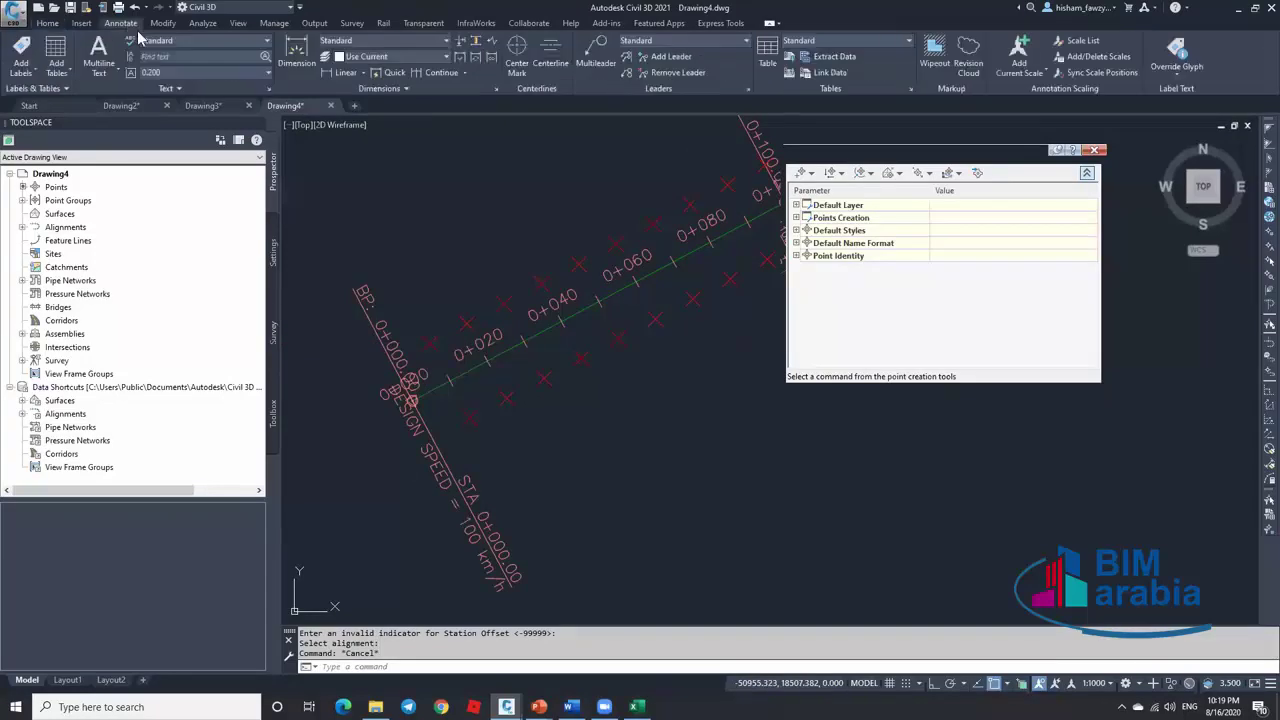
{"action": "left_click", "coordinate": [348, 72]}
{"action": "left_click", "coordinate": [363, 122]}
{"action": "left_click", "coordinate": [435, 342]}
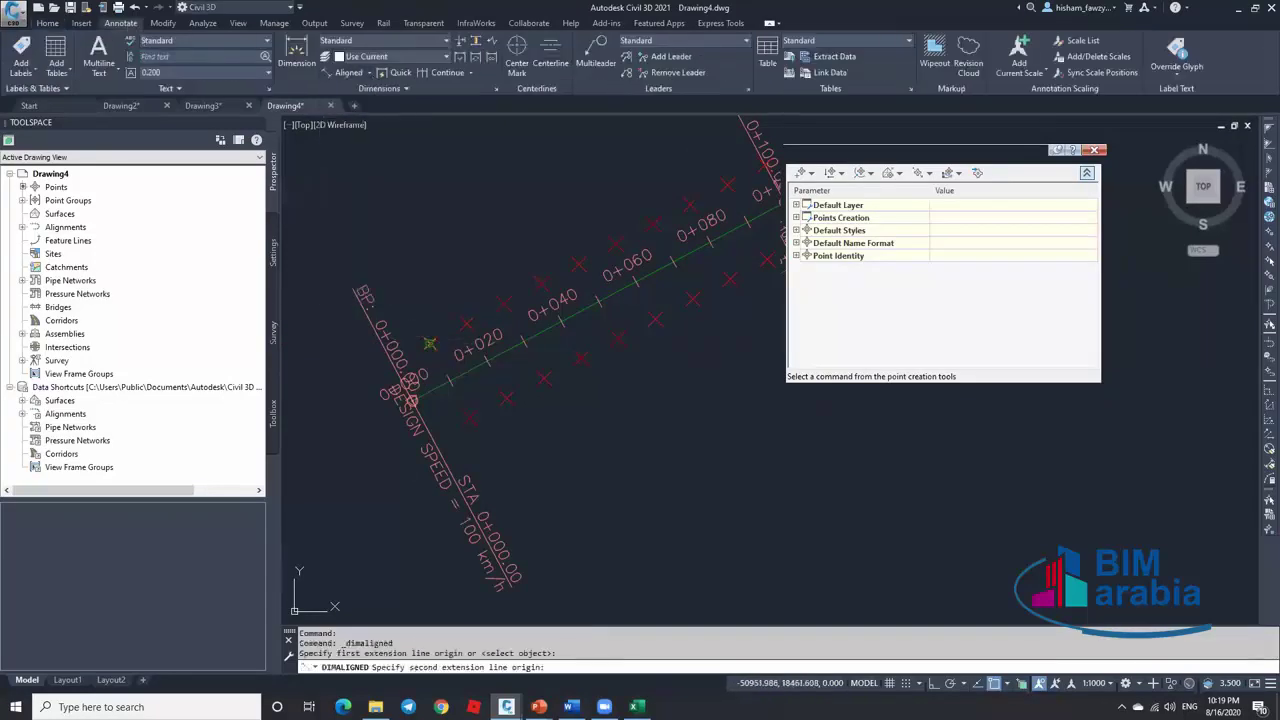
{"action": "left_click", "coordinate": [450, 380]}
{"action": "scroll", "coordinate": [450, 378], "scroll_direction": "up", "scroll_amount": 6}
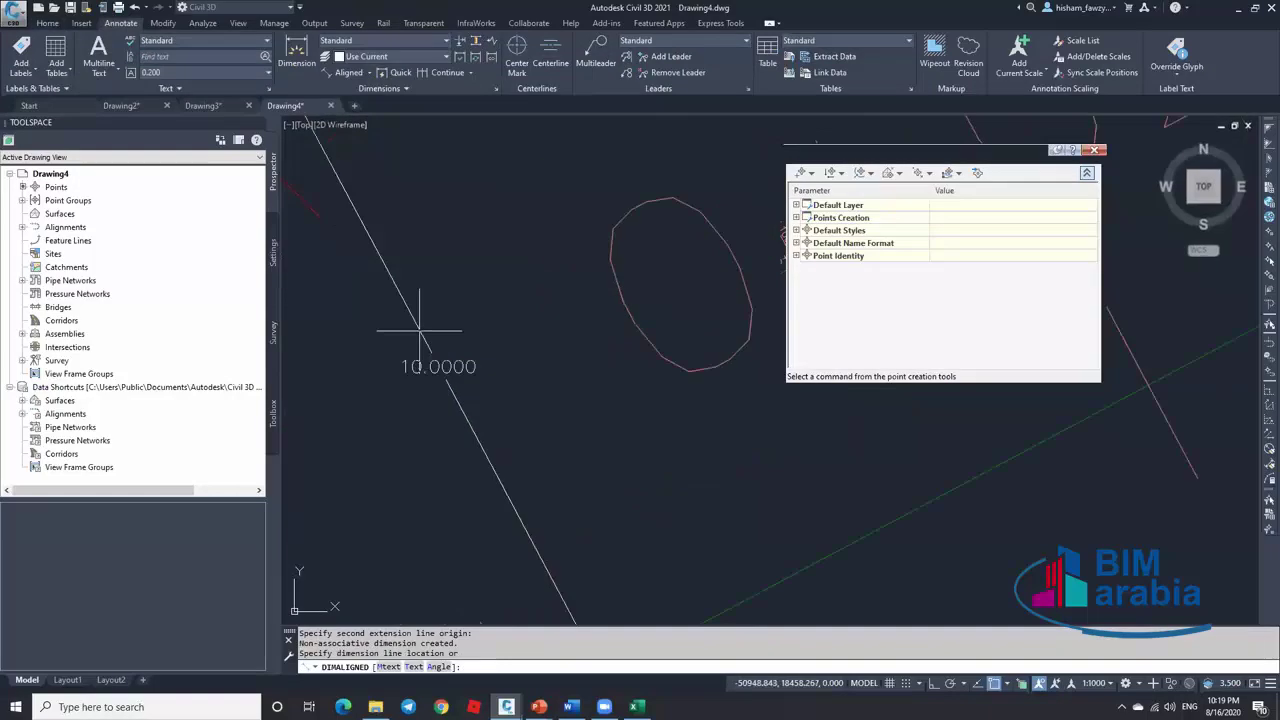
{"action": "scroll", "coordinate": [420, 337], "scroll_direction": "down", "scroll_amount": 5}
{"action": "key", "text": "Escape"}
Add a fixed-point station/offset label at the point 10 m left of station 0+030
{"action": "left_click", "coordinate": [500, 335]}
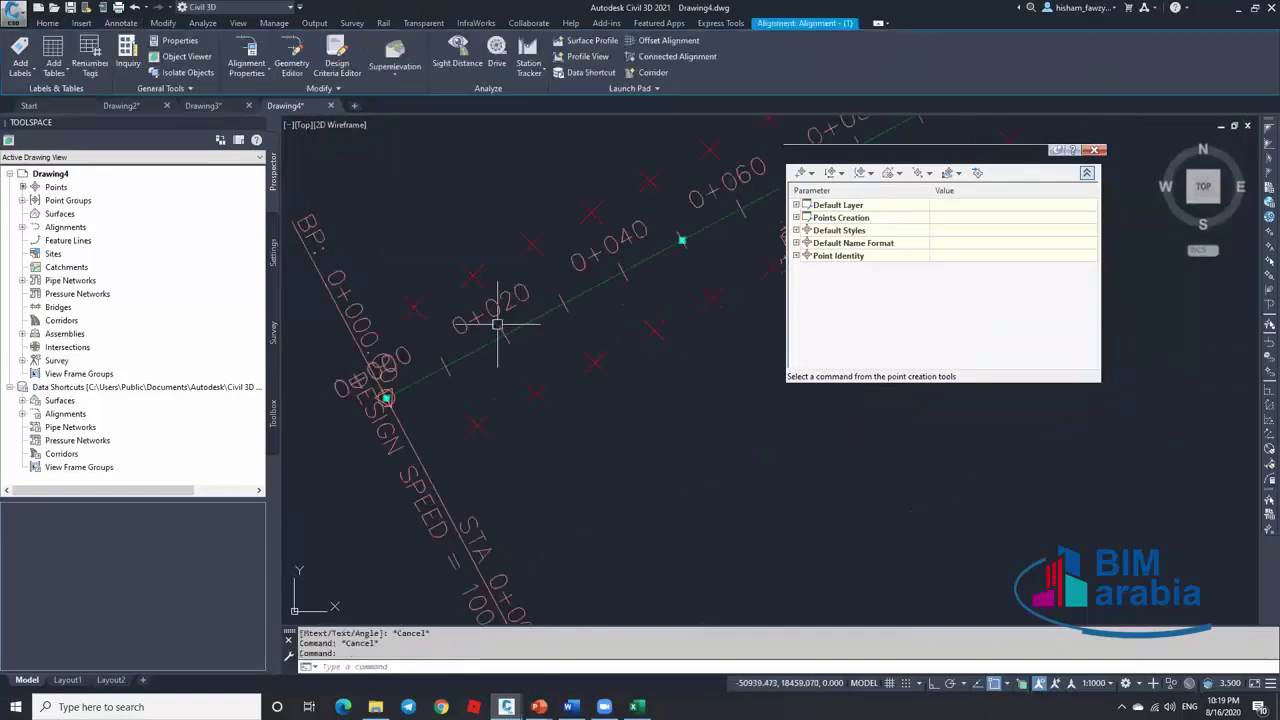
{"action": "left_click", "coordinate": [20, 65]}
{"action": "left_click", "coordinate": [110, 155]}
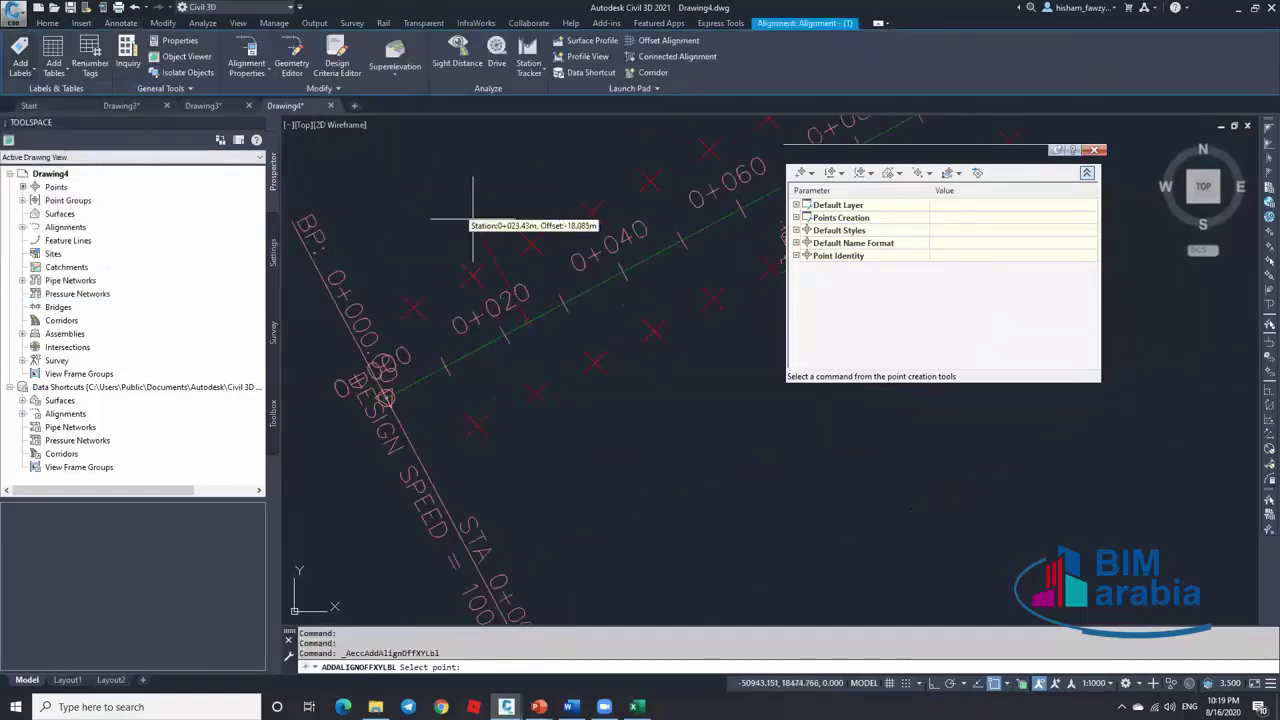
{"action": "left_click", "coordinate": [530, 245]}
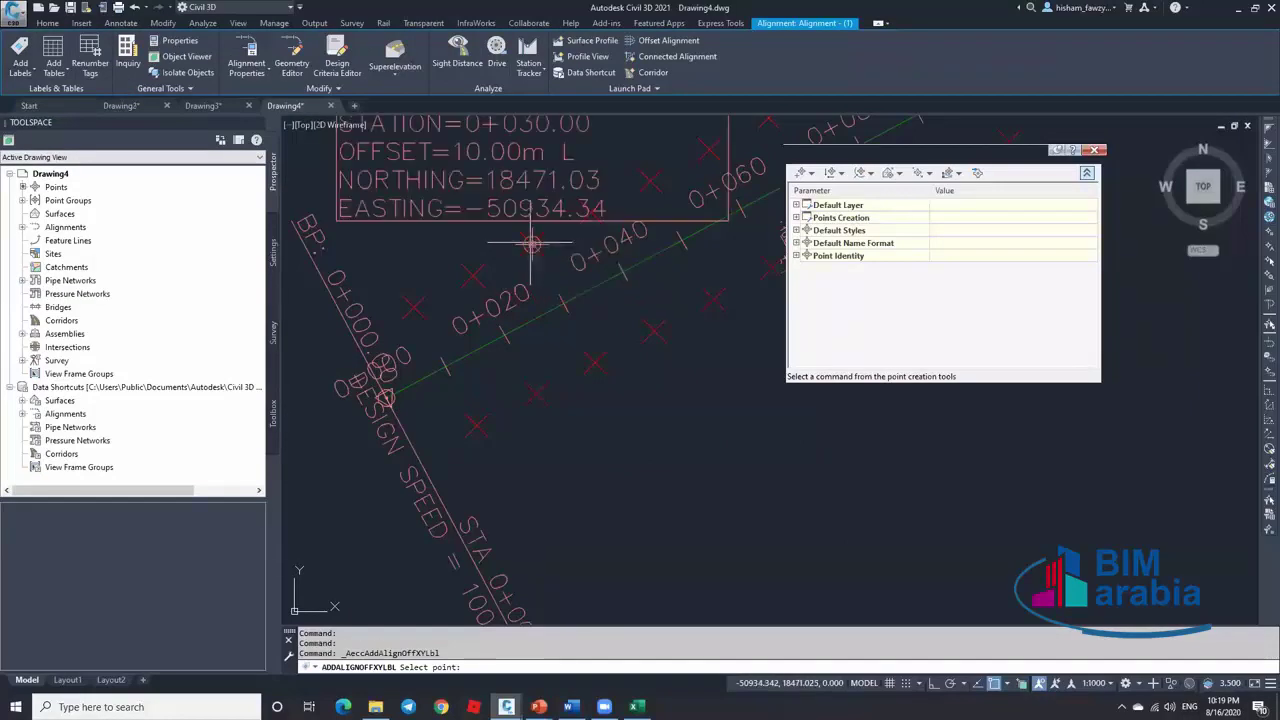
{"action": "scroll", "coordinate": [531, 280], "scroll_direction": "down", "scroll_amount": 4}
{"action": "key", "text": "Escape"}
{"action": "scroll", "coordinate": [520, 240], "scroll_direction": "up", "scroll_amount": 1}
{"action": "scroll", "coordinate": [520, 237], "scroll_direction": "up", "scroll_amount": 5}
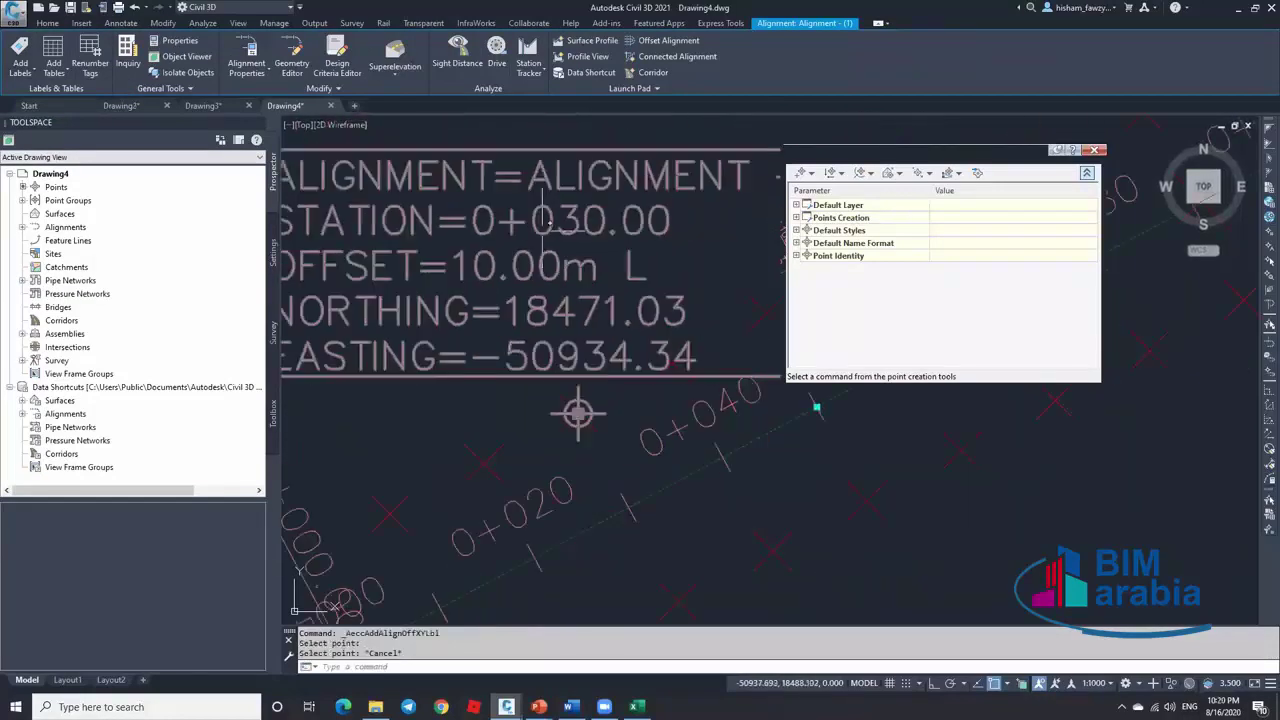
{"action": "scroll", "coordinate": [510, 268], "scroll_direction": "down", "scroll_amount": 5}
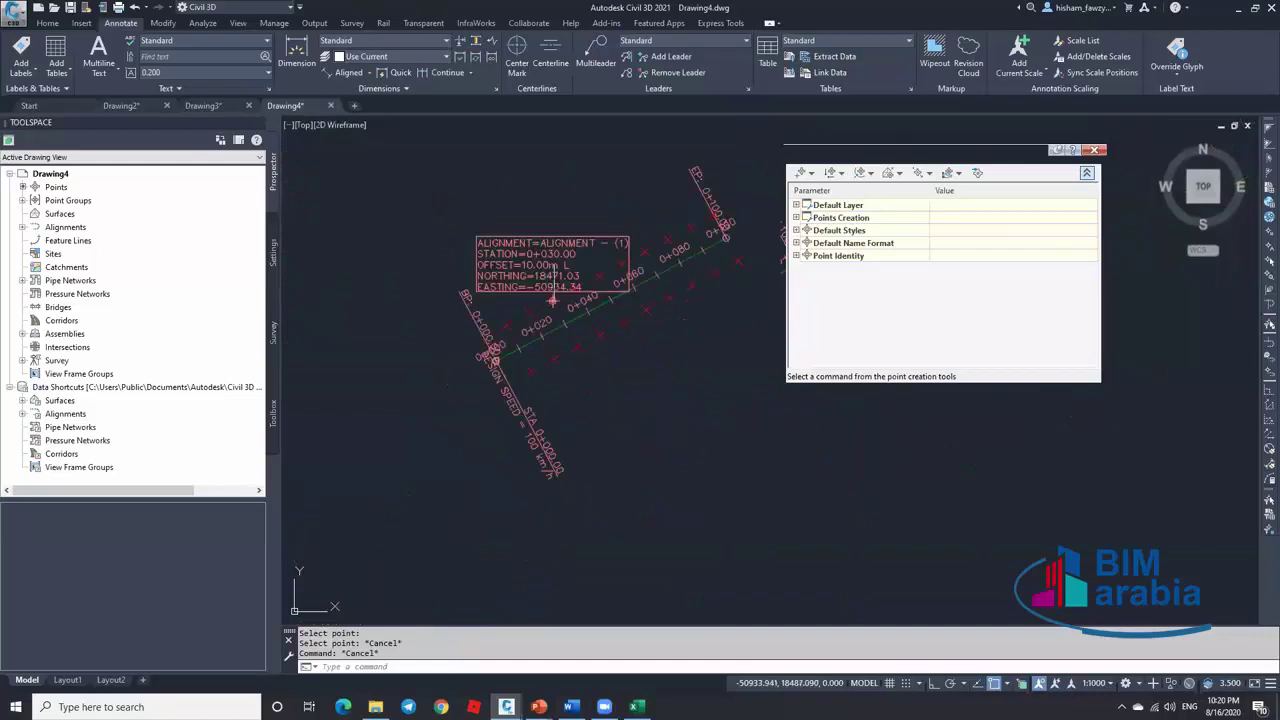
Expand Point Groups and list the coordinates of the _All Points group
{"action": "key", "text": "Escape"}
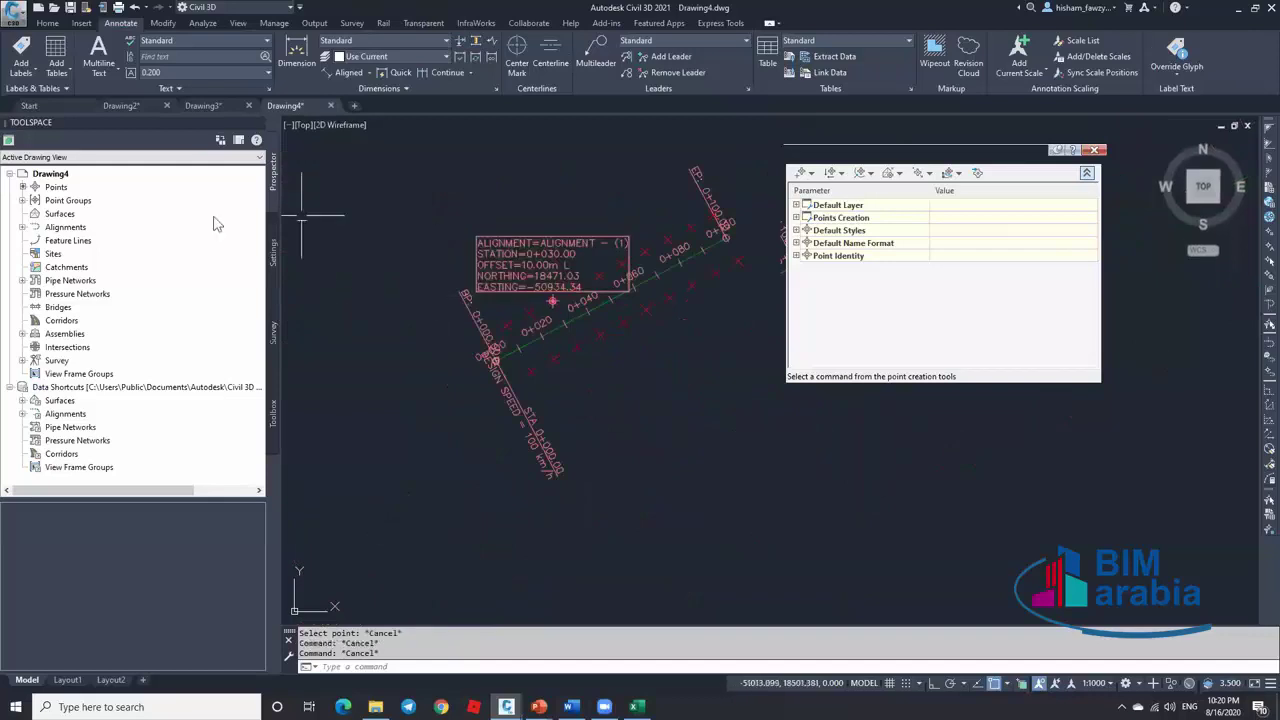
{"action": "double_click", "coordinate": [75, 200]}
{"action": "left_click", "coordinate": [80, 214]}
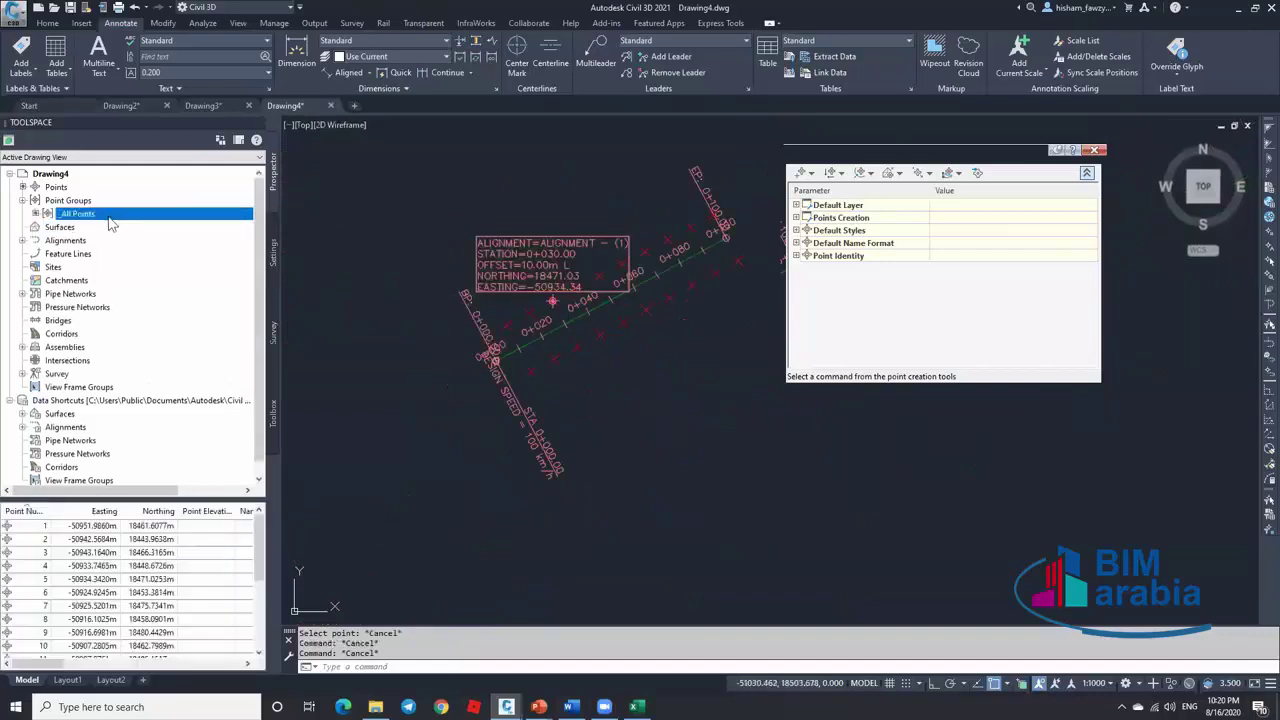
Review the Excel coordinate sheet at cells A1 and J11, then minimize Excel
{"action": "left_click", "coordinate": [636, 707]}
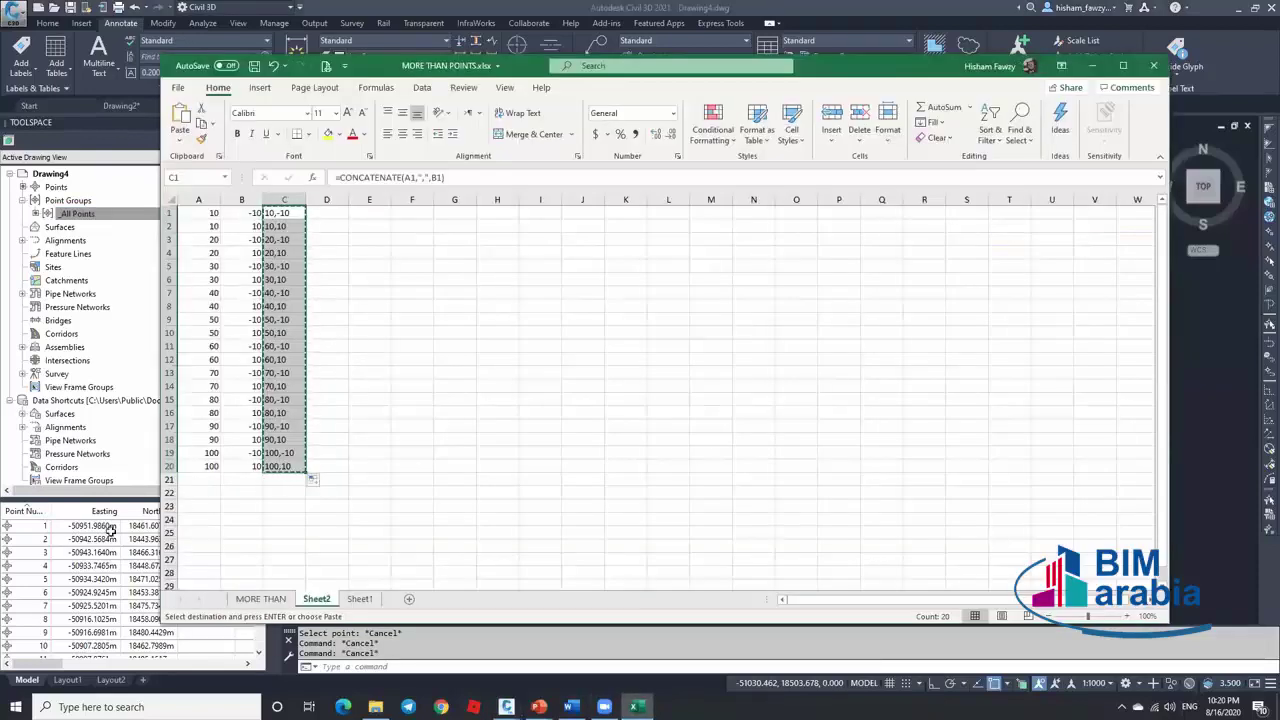
{"action": "left_click", "coordinate": [215, 213]}
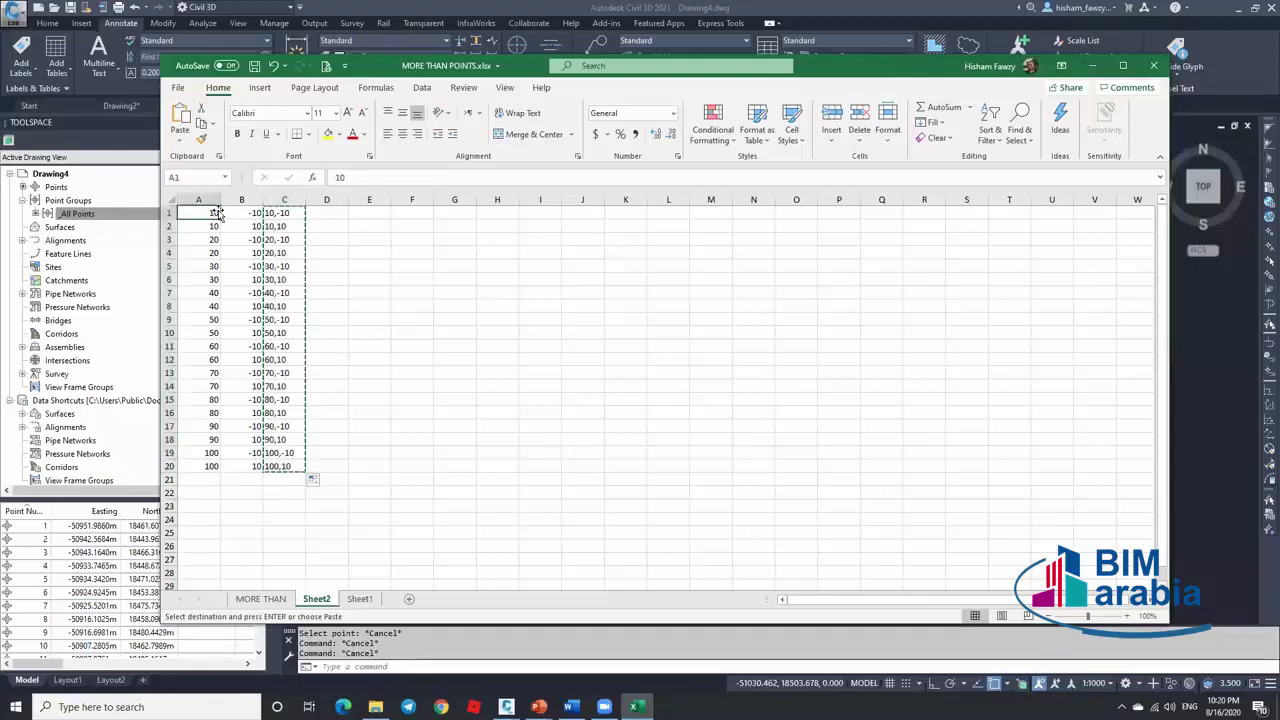
{"action": "left_click", "coordinate": [589, 347]}
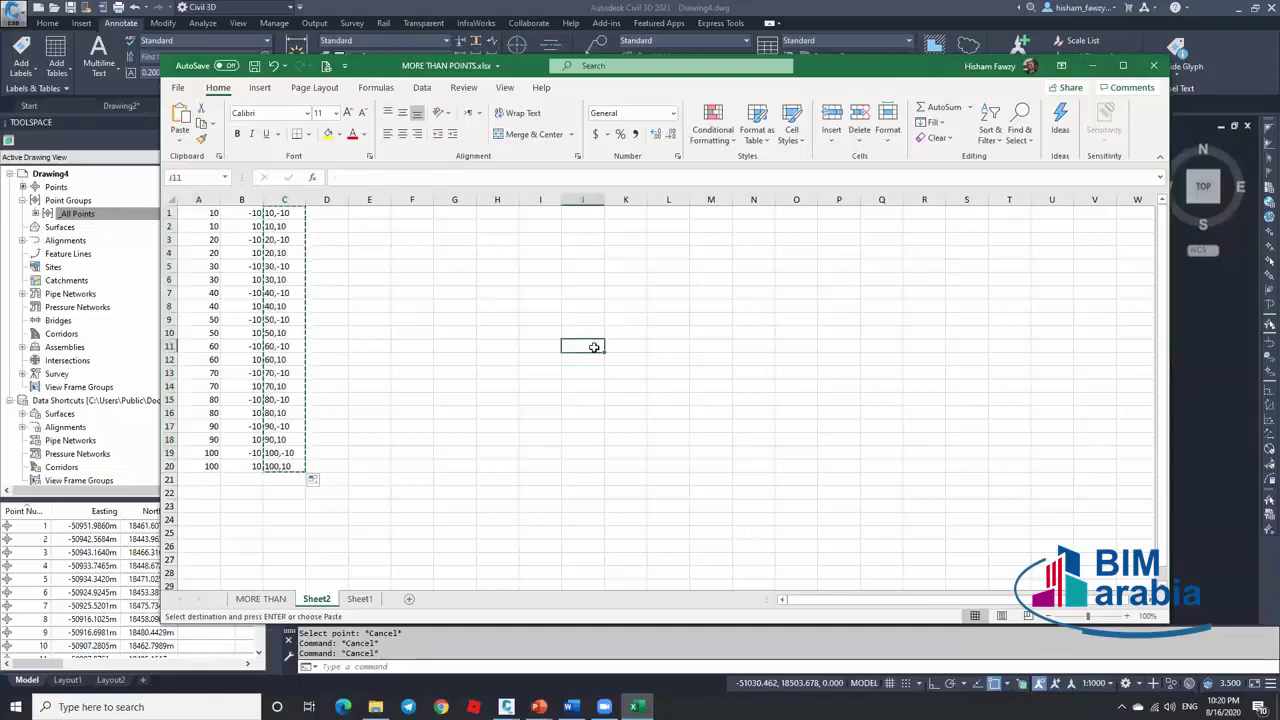
{"action": "left_click", "coordinate": [1093, 65]}
Close the Create Points toolbar over the Civil 3D drawing
{"action": "key", "text": "Escape"}
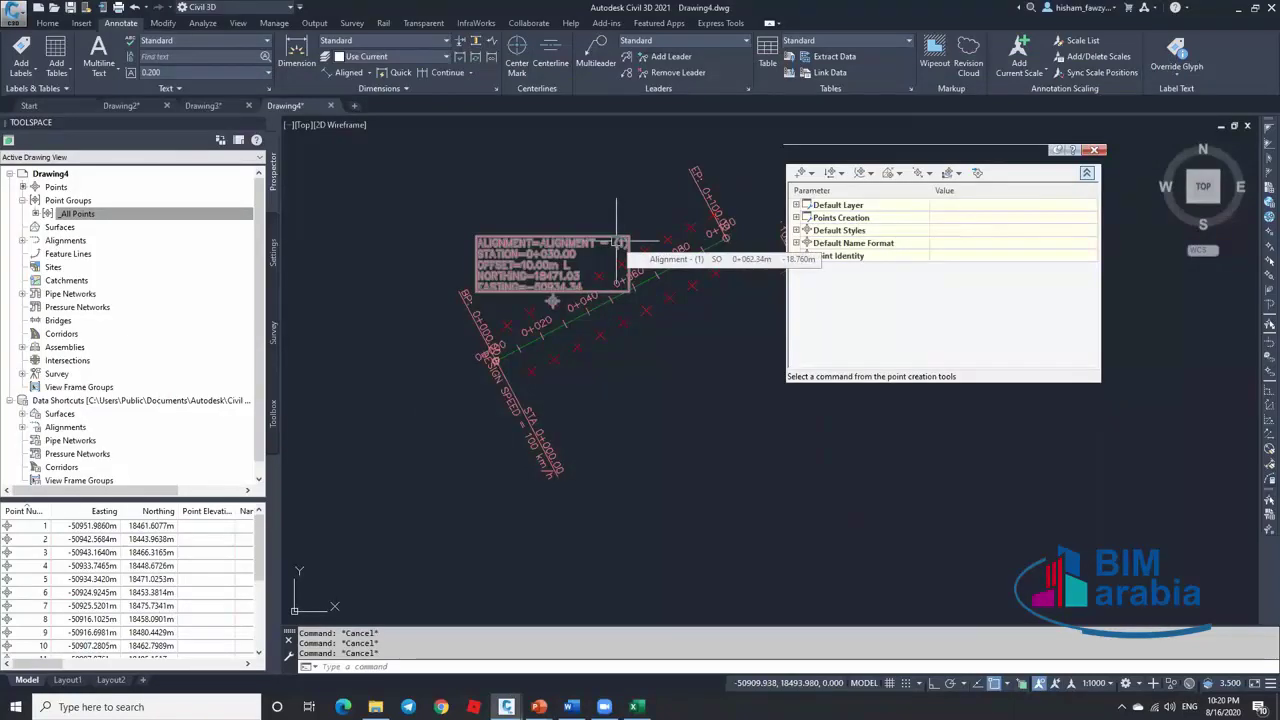
{"action": "scroll", "coordinate": [504, 321], "scroll_direction": "up", "scroll_amount": 2}
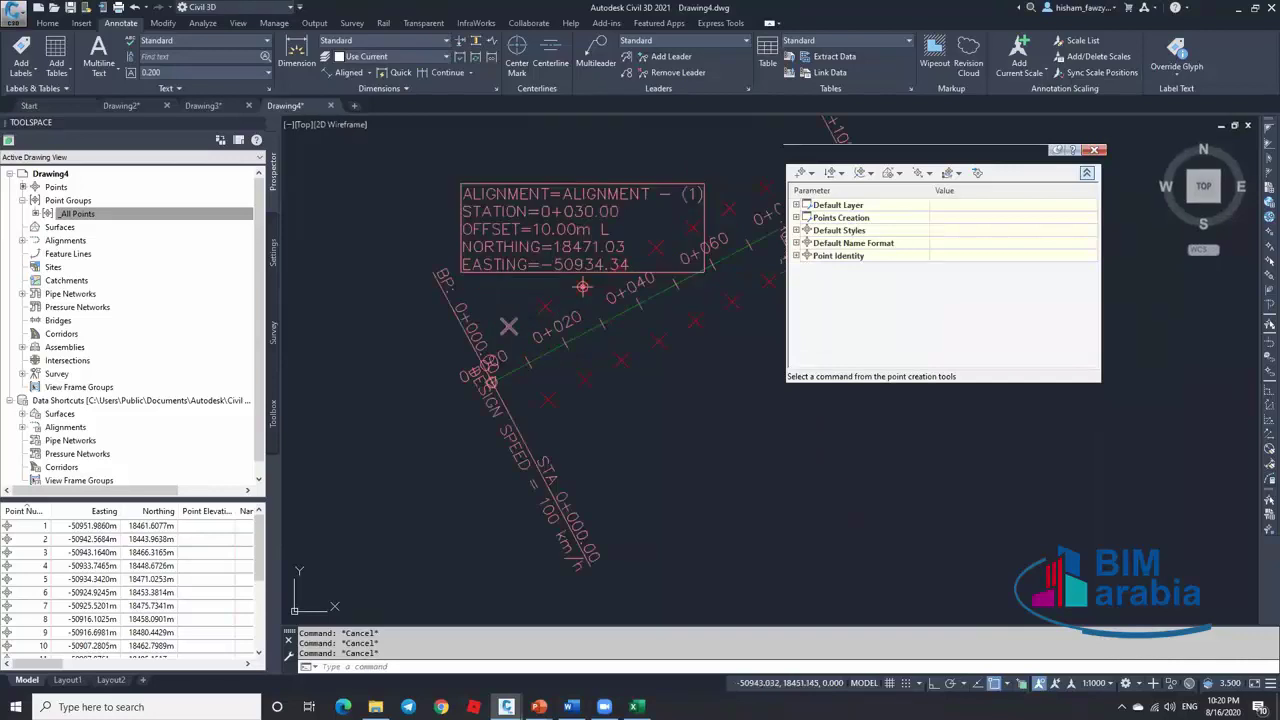
{"action": "left_click", "coordinate": [1094, 150]}
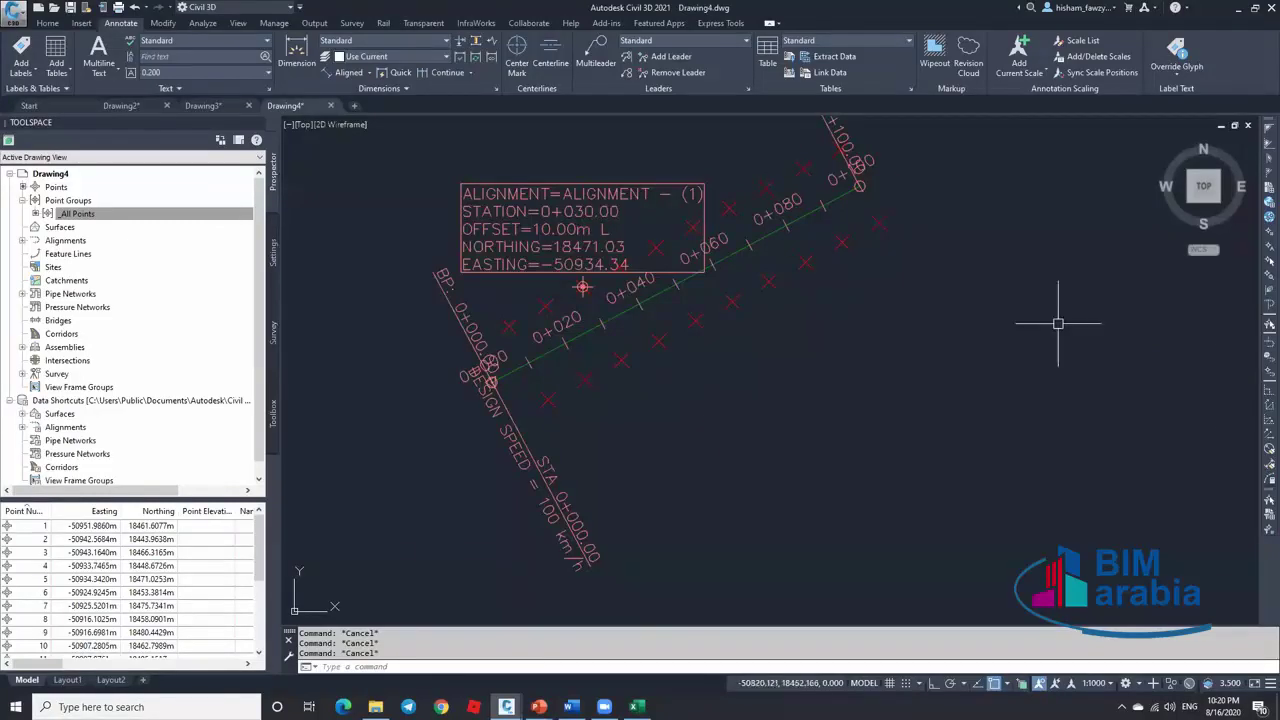
{"action": "scroll", "coordinate": [1045, 335], "scroll_direction": "down", "scroll_amount": 2}
{"action": "left_click", "coordinate": [982, 250]}
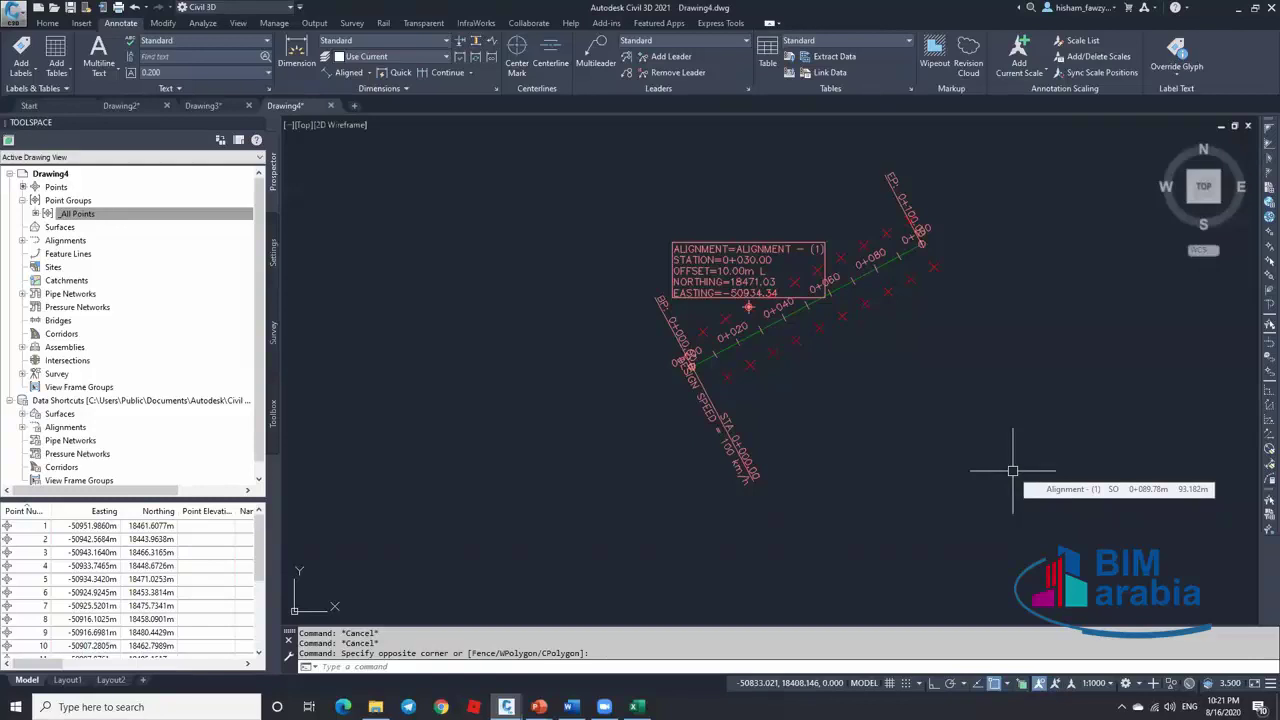
Delete the alignment, then close Drawing4 and Drawing3 without saving changes
{"action": "left_click", "coordinate": [900, 257]}
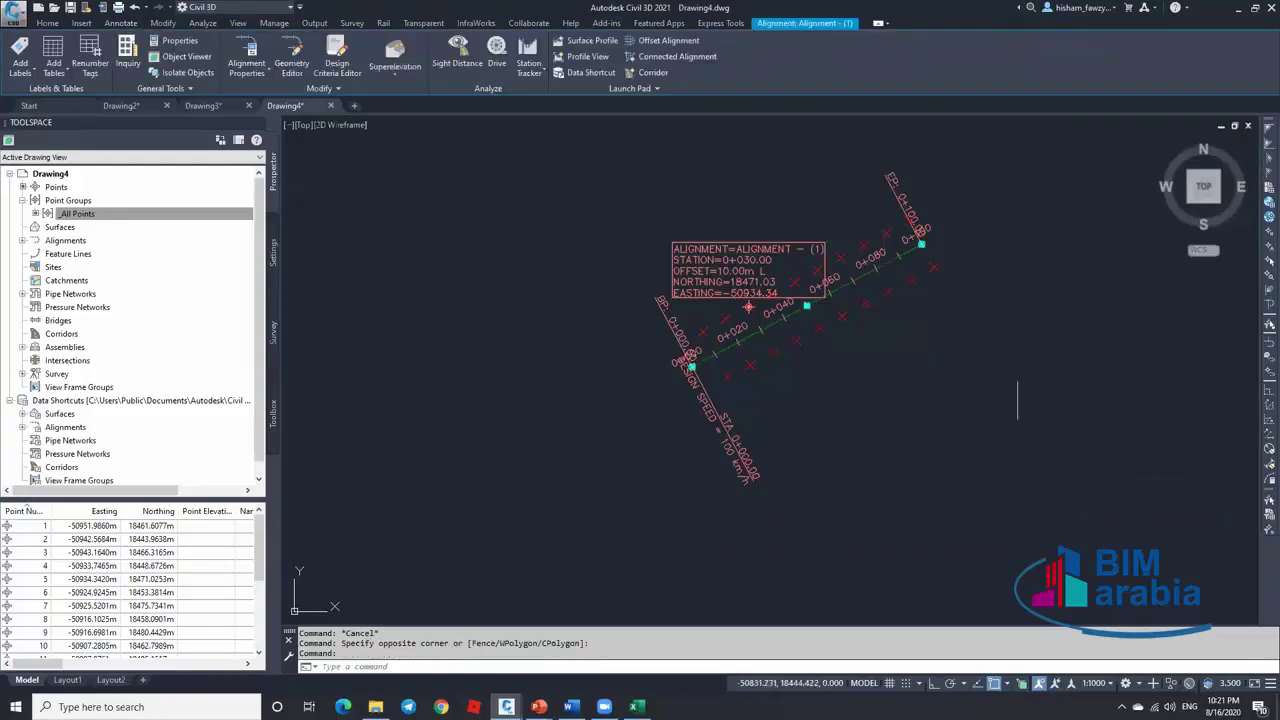
{"action": "key", "text": "Delete"}
{"action": "left_click", "coordinate": [330, 106]}
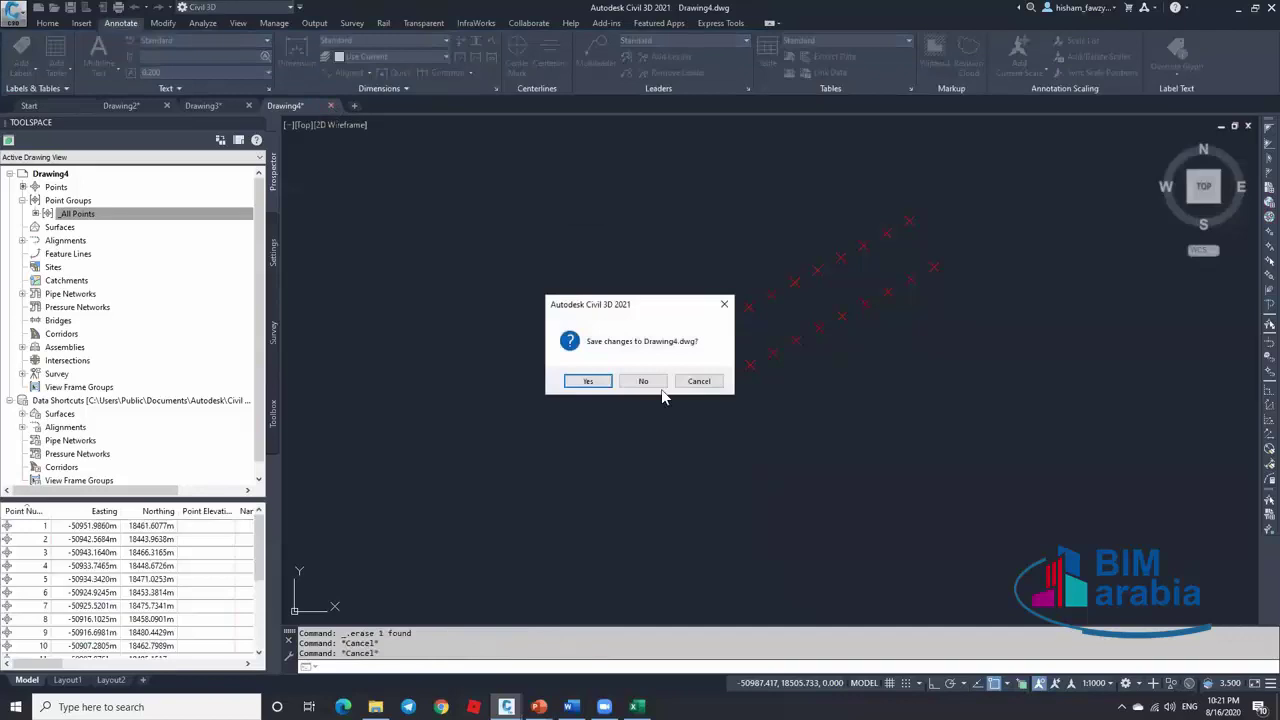
{"action": "left_click", "coordinate": [658, 386]}
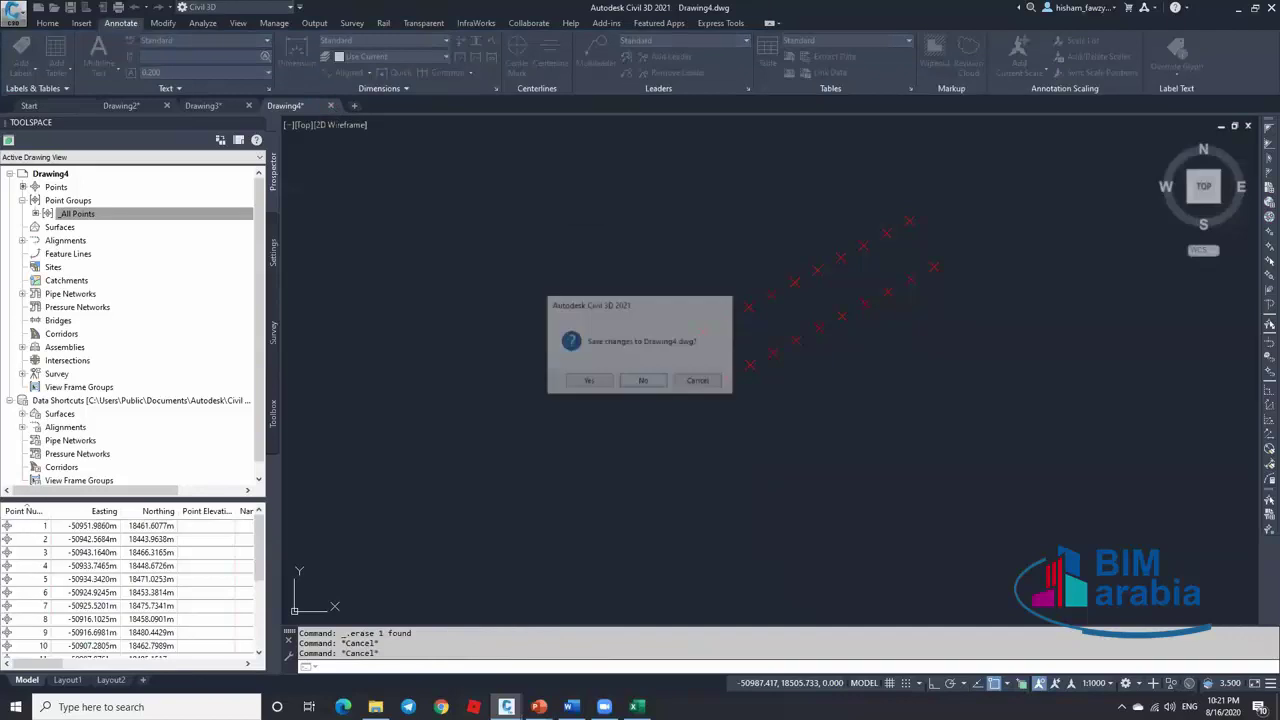
{"action": "left_click", "coordinate": [249, 105]}
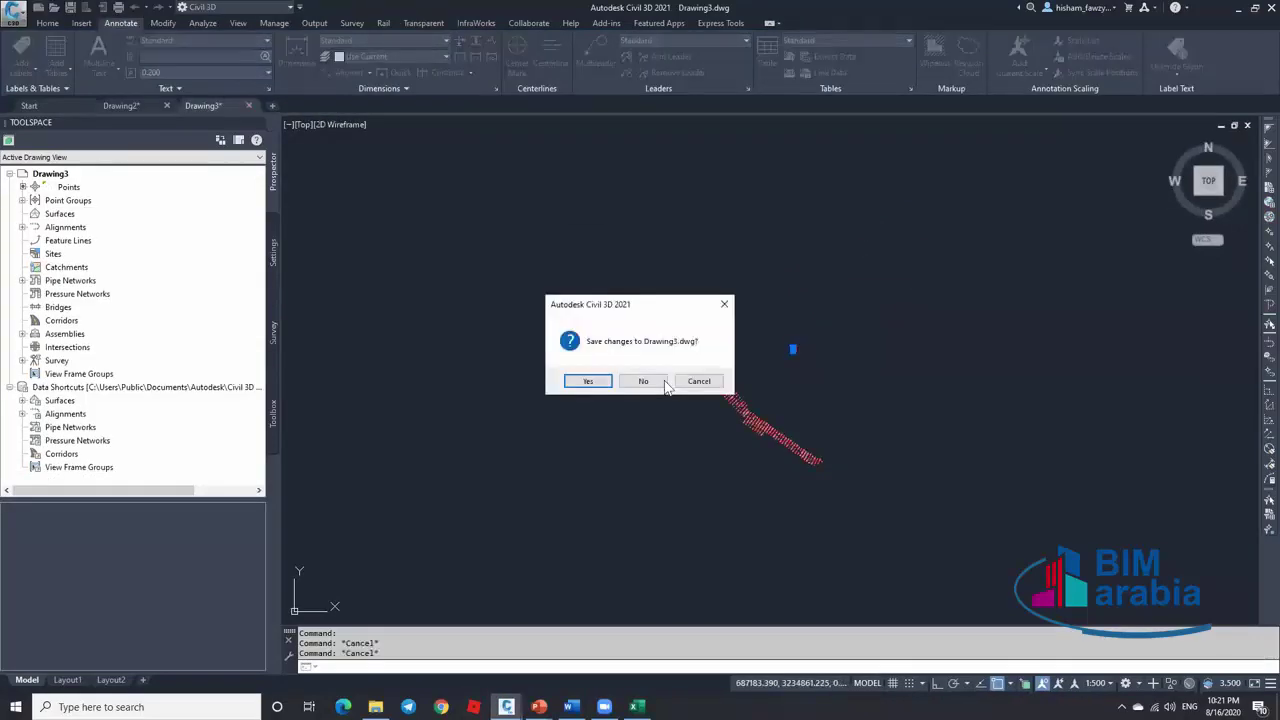
{"action": "left_click", "coordinate": [663, 385]}
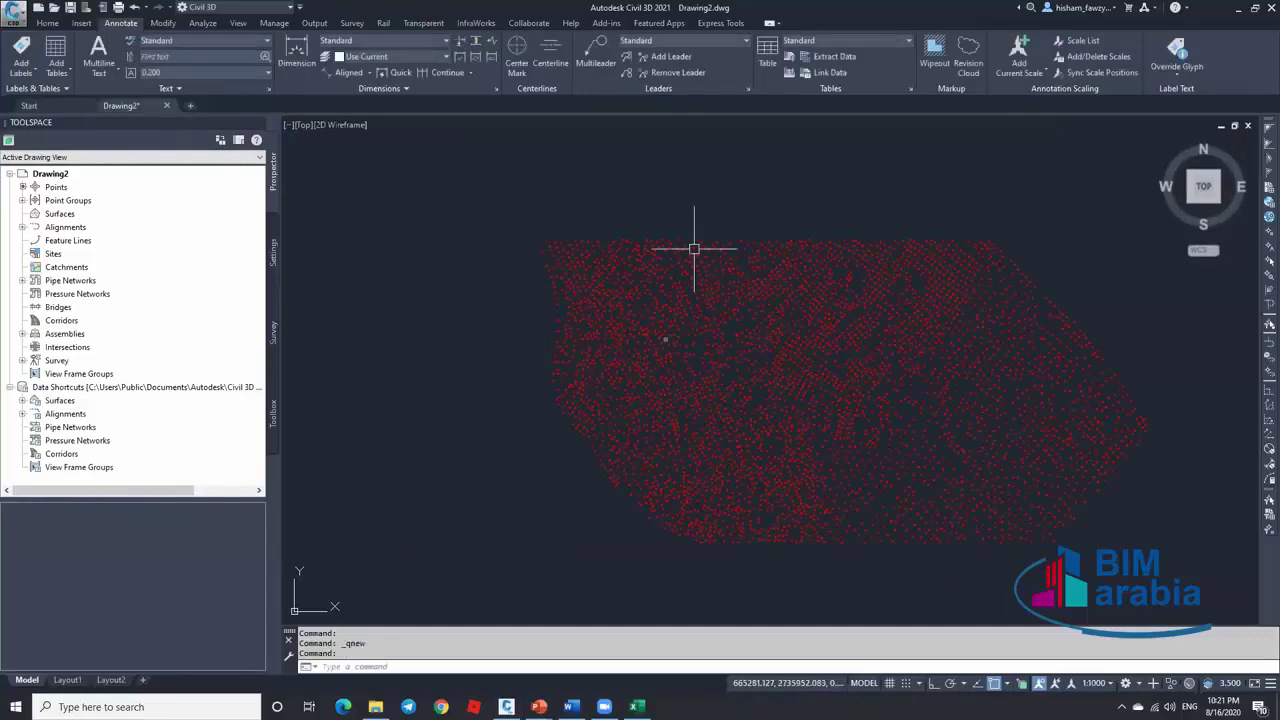
{"action": "mouse_move", "coordinate": [694, 247]}
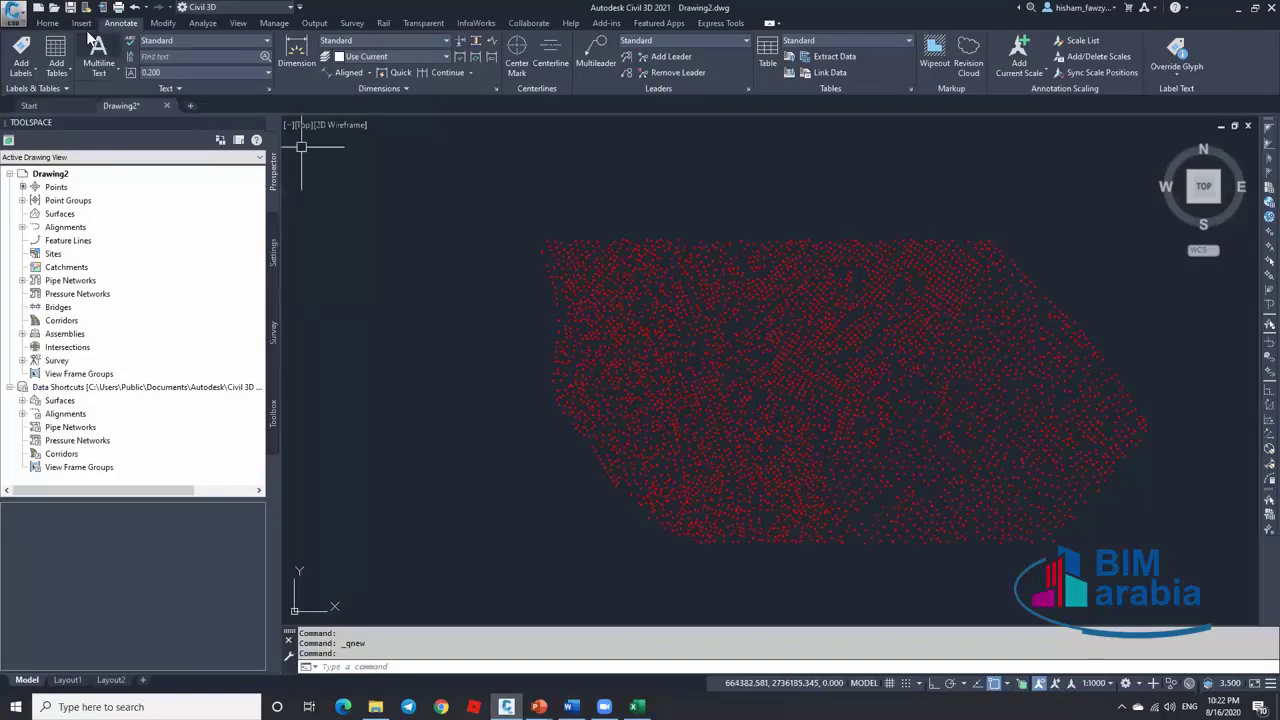
Launch Create Surface from Drawing2's Surfaces collection in Prospector
{"action": "left_click", "coordinate": [56, 23]}
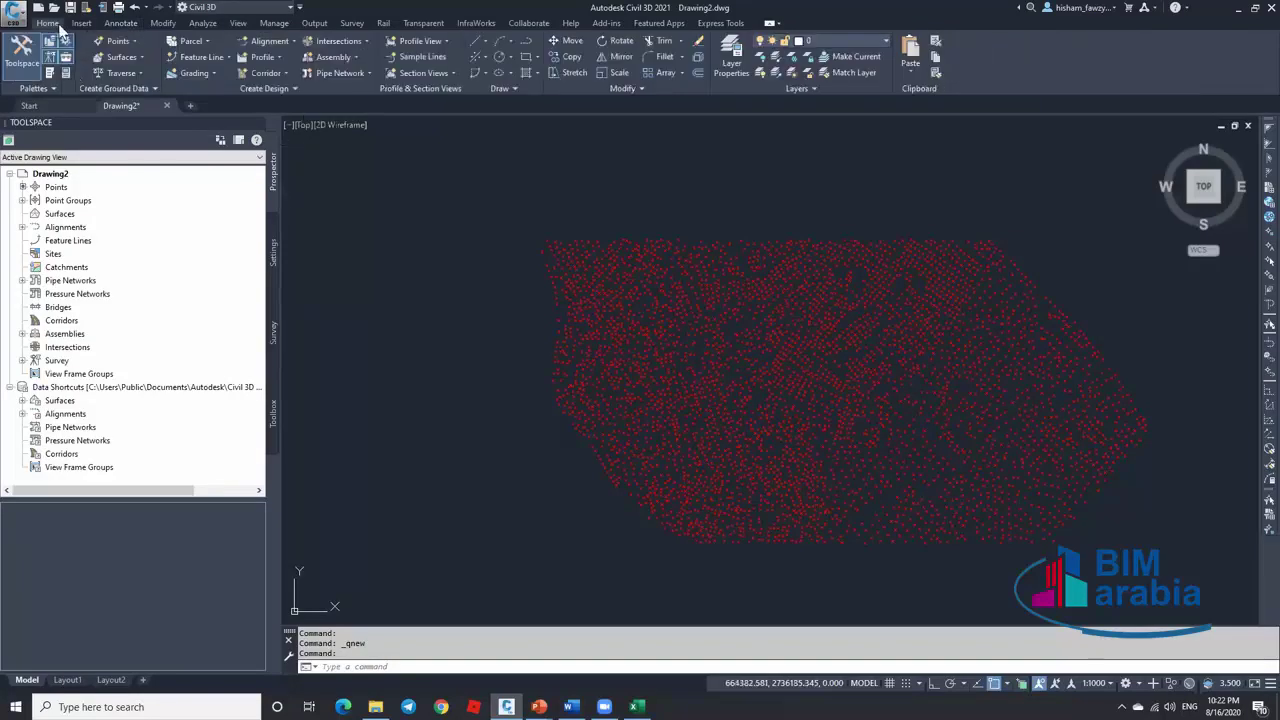
{"action": "left_click", "coordinate": [122, 57]}
{"action": "left_click", "coordinate": [139, 59]}
{"action": "left_click", "coordinate": [74, 216]}
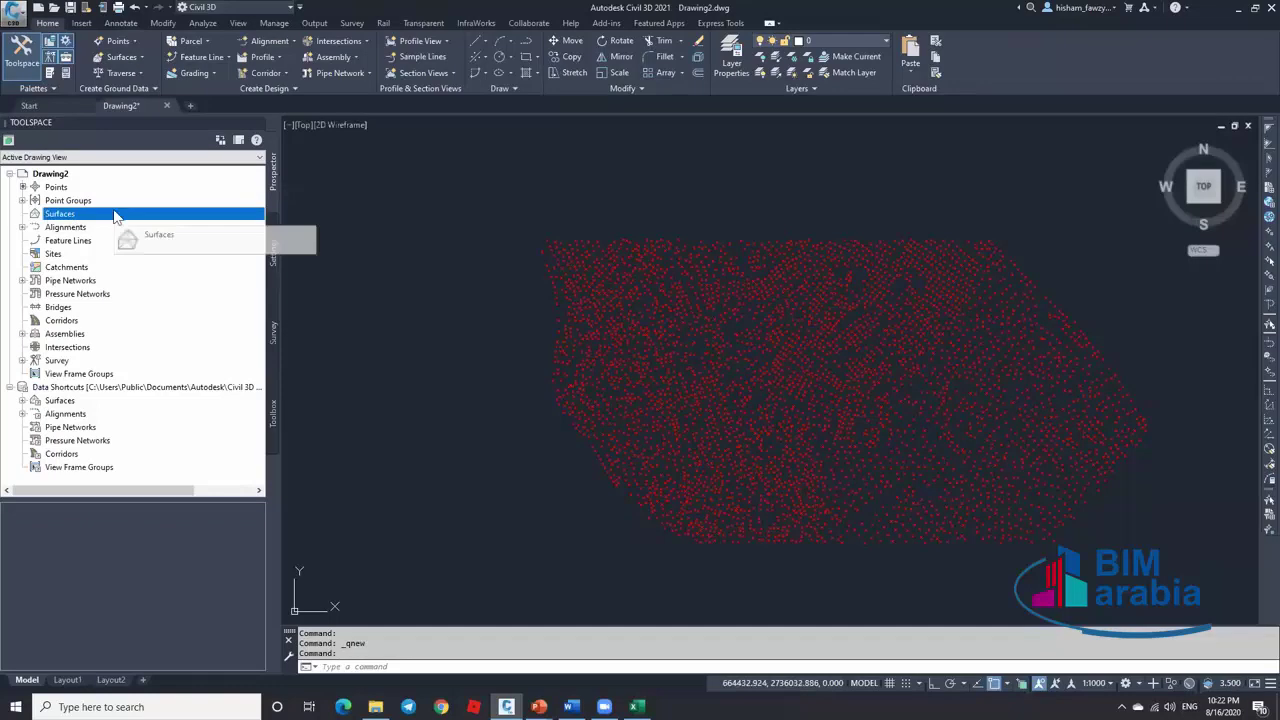
{"action": "right_click", "coordinate": [112, 214]}
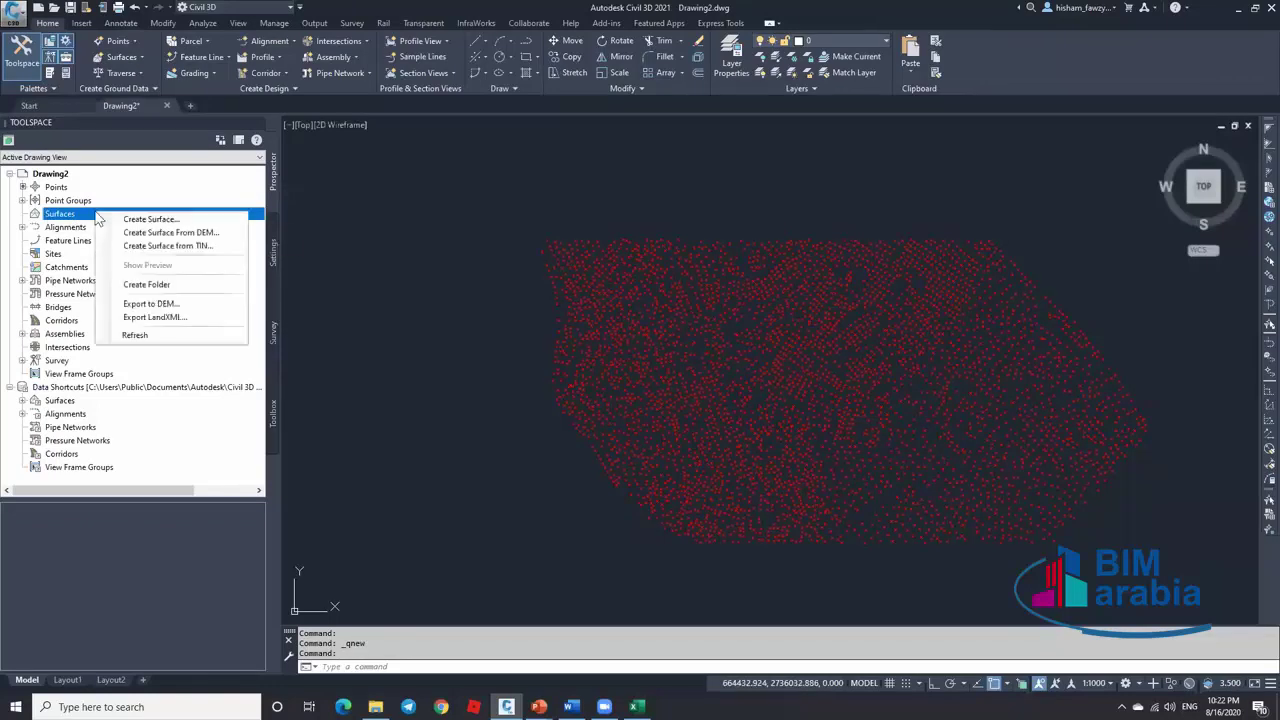
{"action": "left_click", "coordinate": [175, 219]}
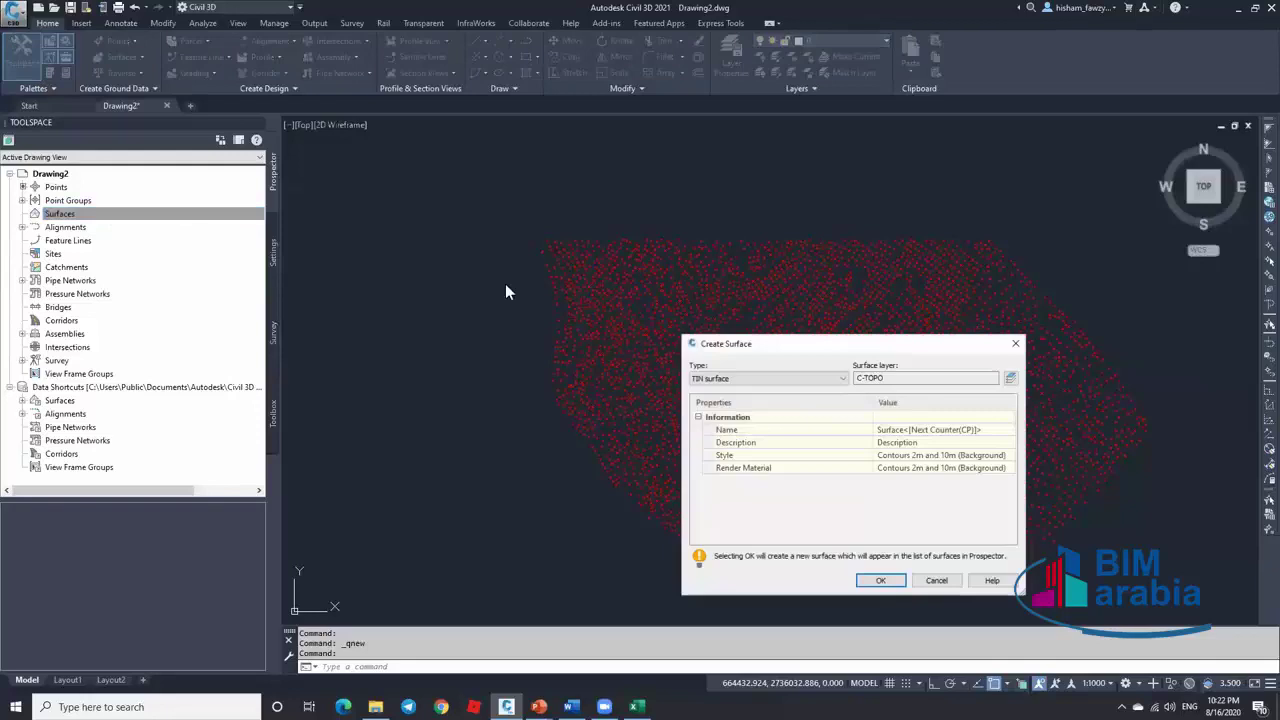
Try a grid surface type, then set the type back to TIN surface on layer C-TOPO
{"action": "left_click_drag", "start_coordinate": [765, 333], "coordinate": [641, 162]}
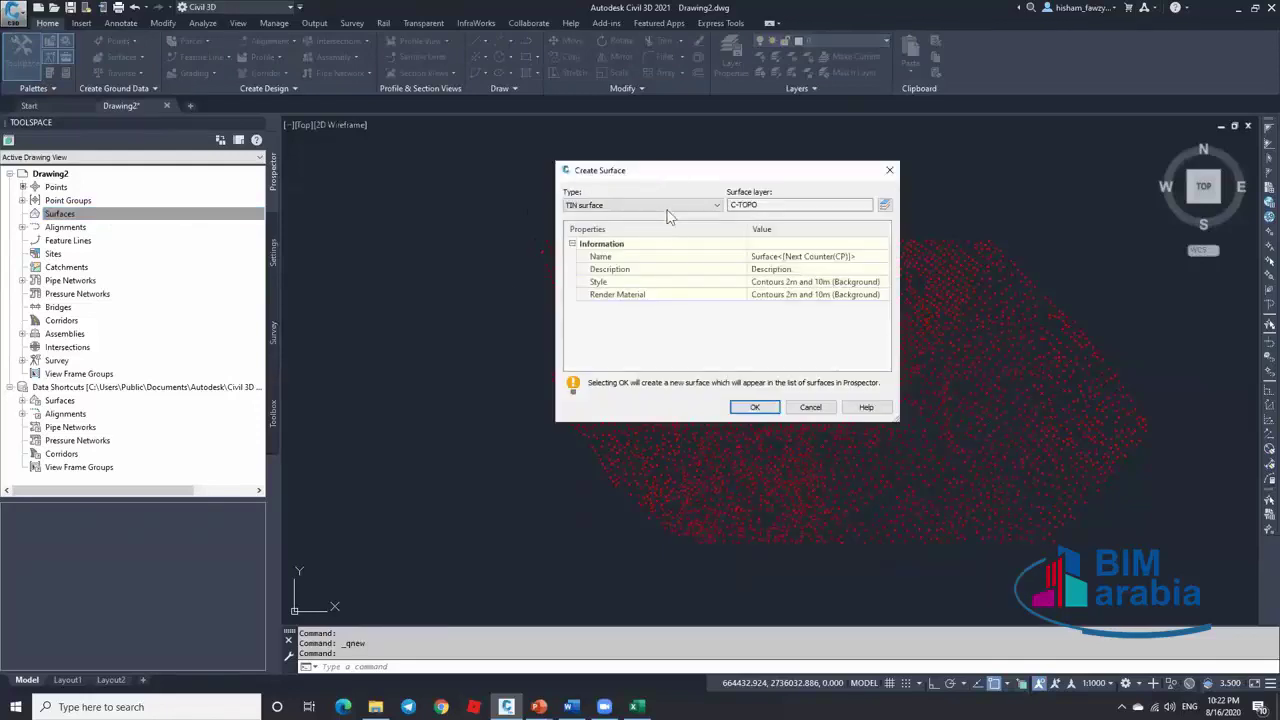
{"action": "left_click", "coordinate": [669, 207]}
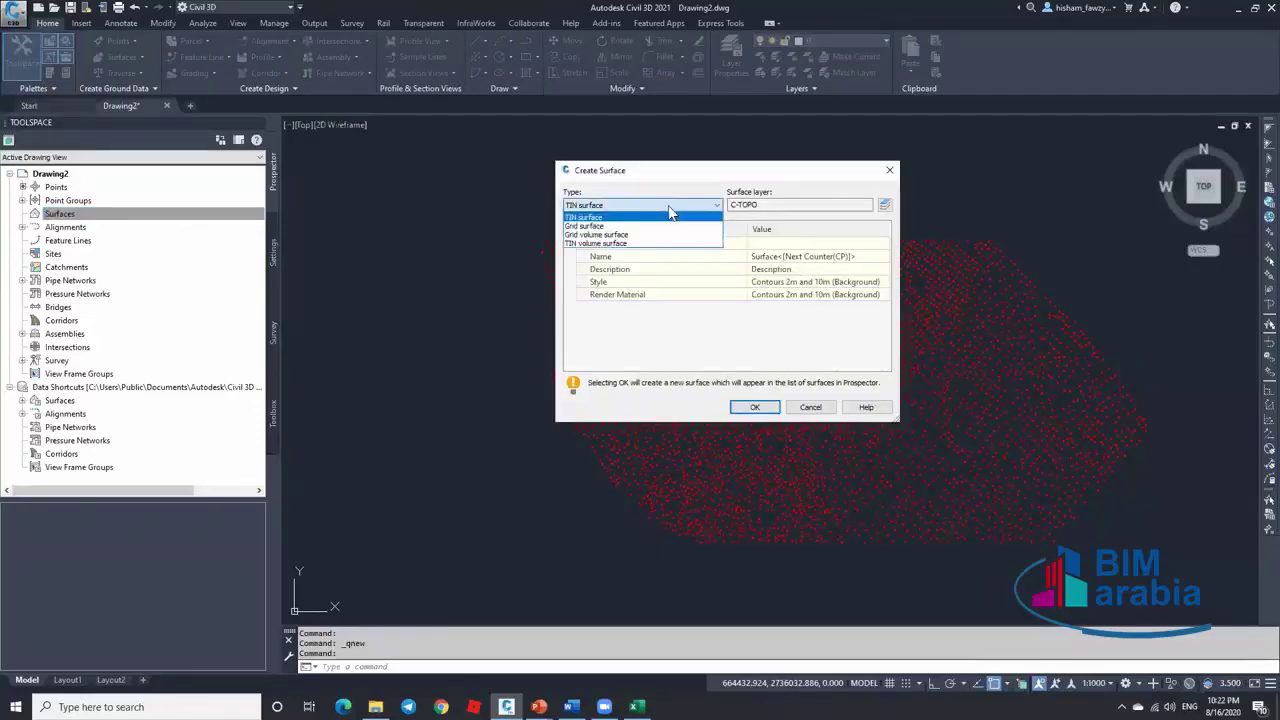
{"action": "left_click", "coordinate": [614, 226]}
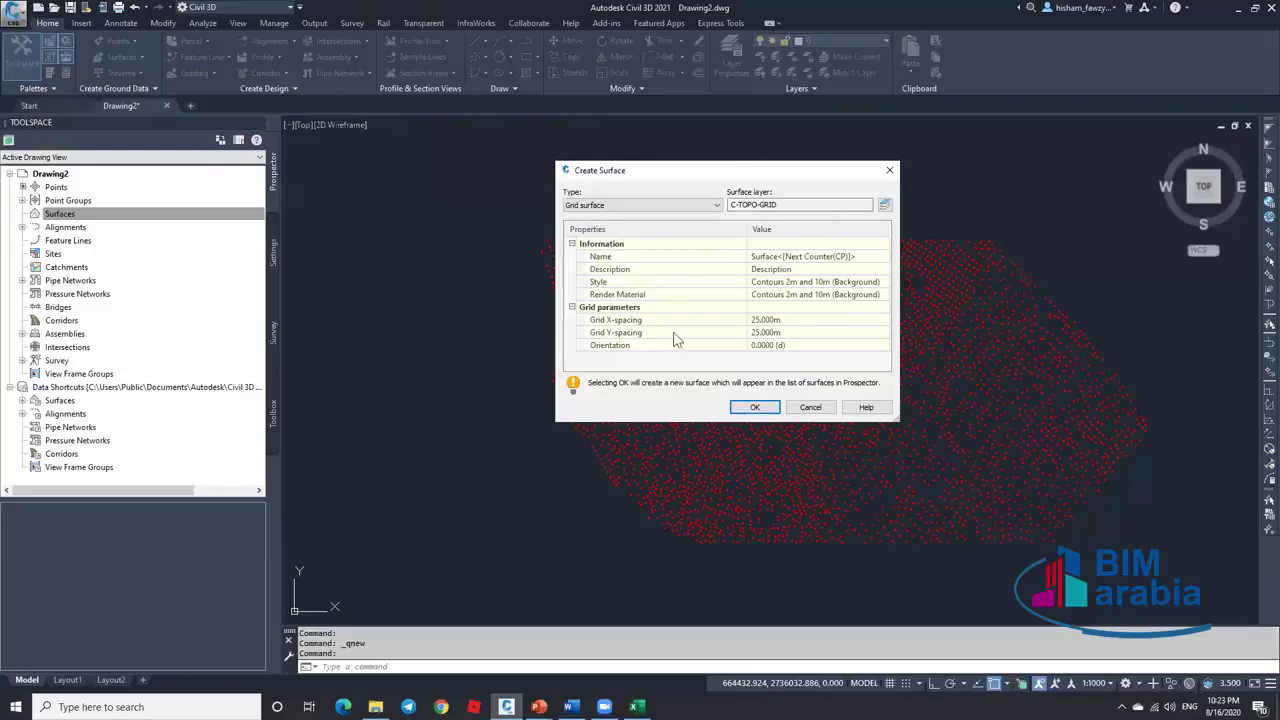
{"action": "left_click", "coordinate": [640, 205]}
{"action": "left_click", "coordinate": [595, 215]}
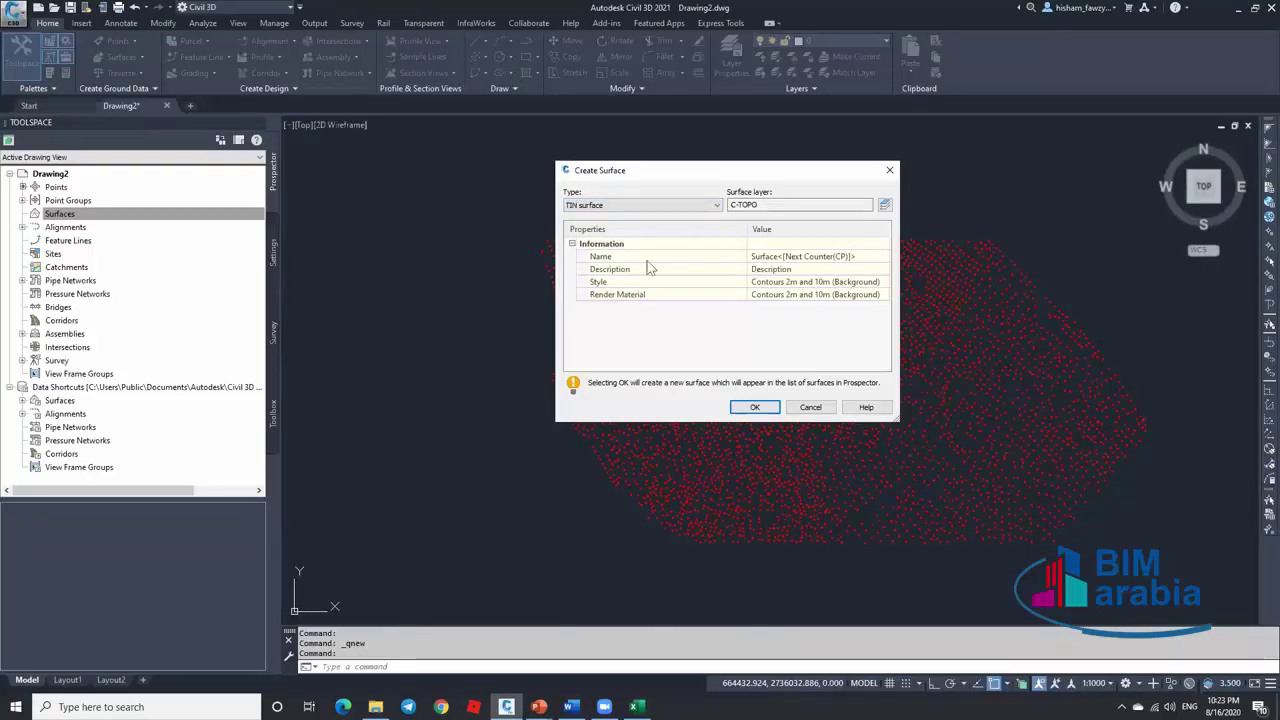
{"action": "left_click", "coordinate": [612, 206]}
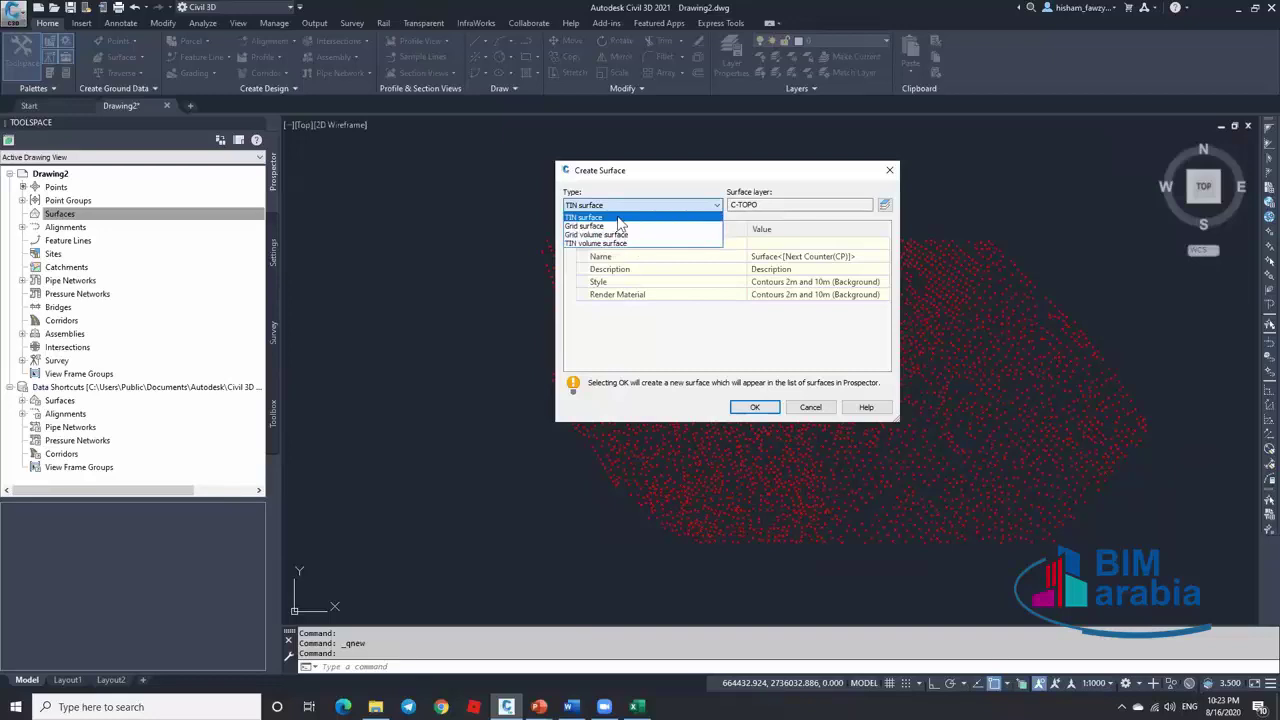
{"action": "left_click", "coordinate": [620, 219]}
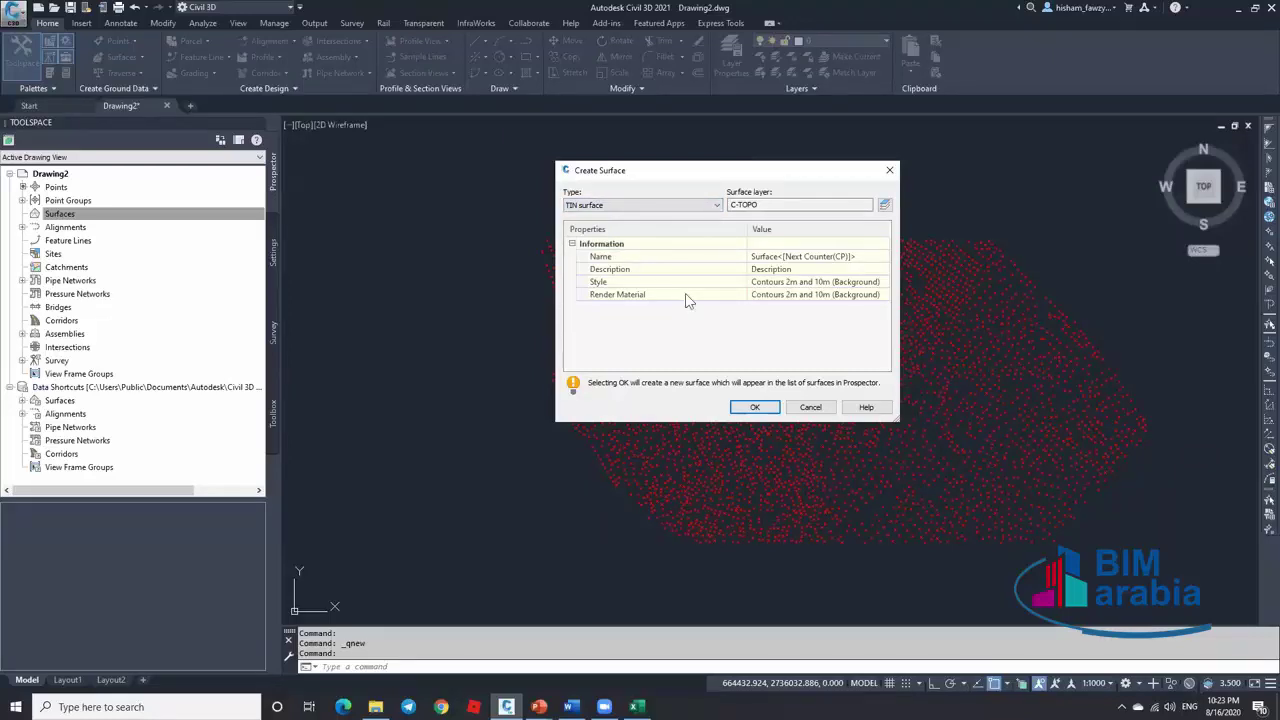
{"action": "left_click", "coordinate": [733, 204]}
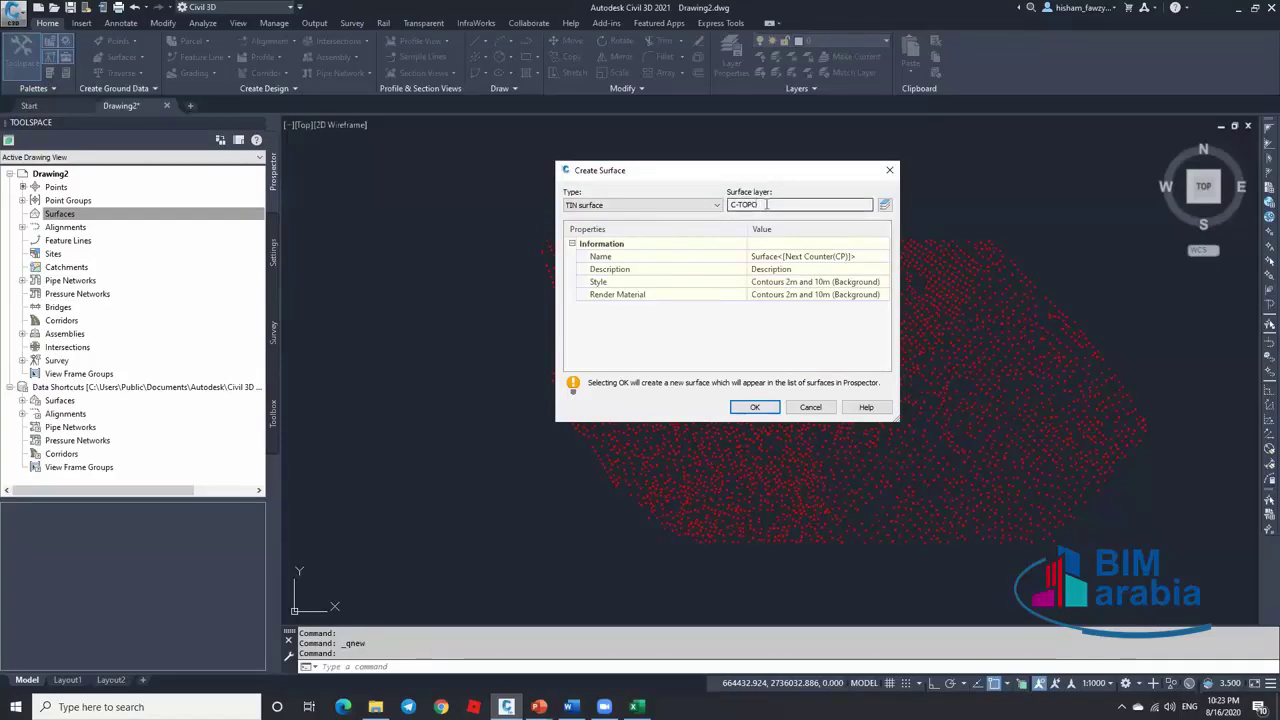
{"action": "left_click", "coordinate": [884, 204]}
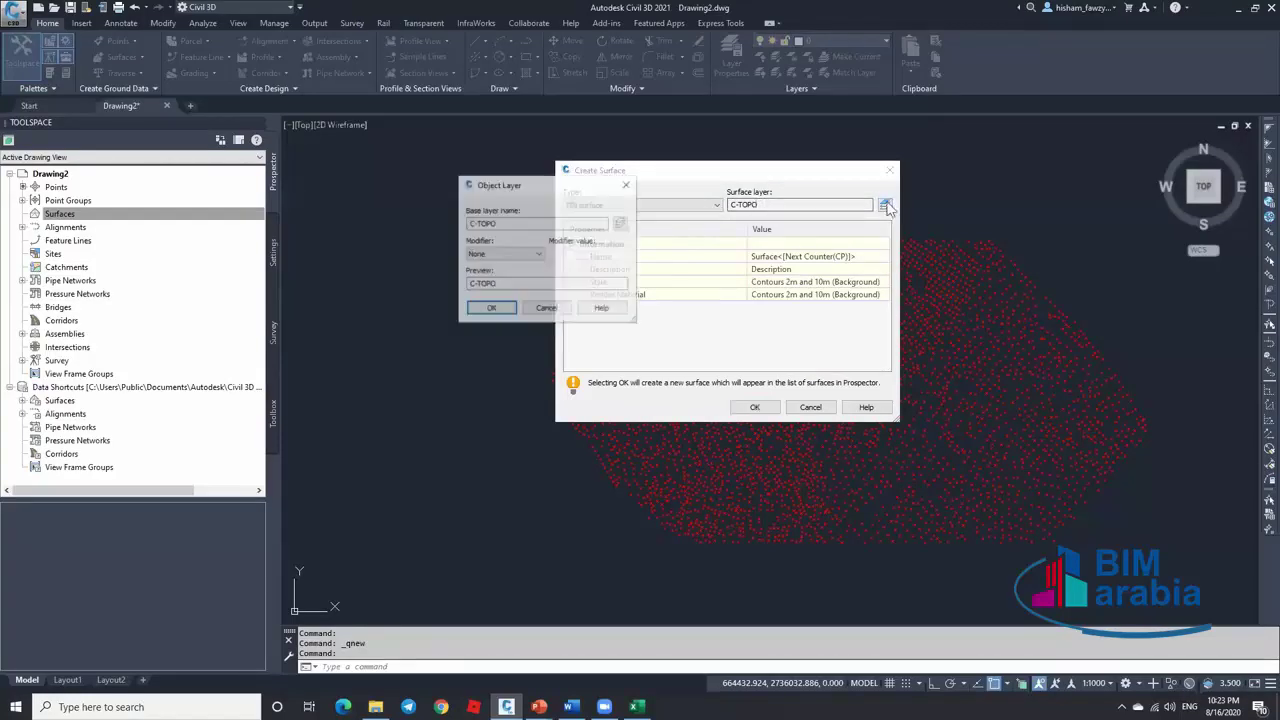
{"action": "left_click", "coordinate": [515, 254]}
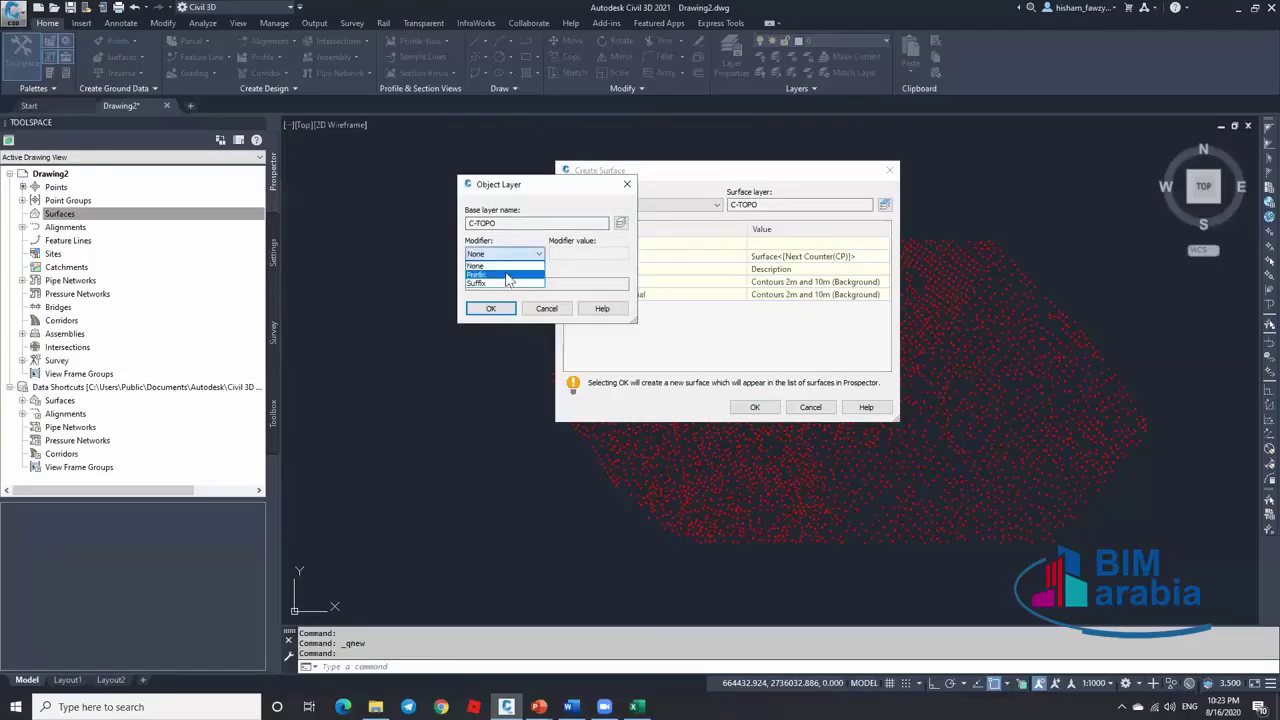
{"action": "left_click", "coordinate": [507, 283]}
{"action": "left_click", "coordinate": [505, 254]}
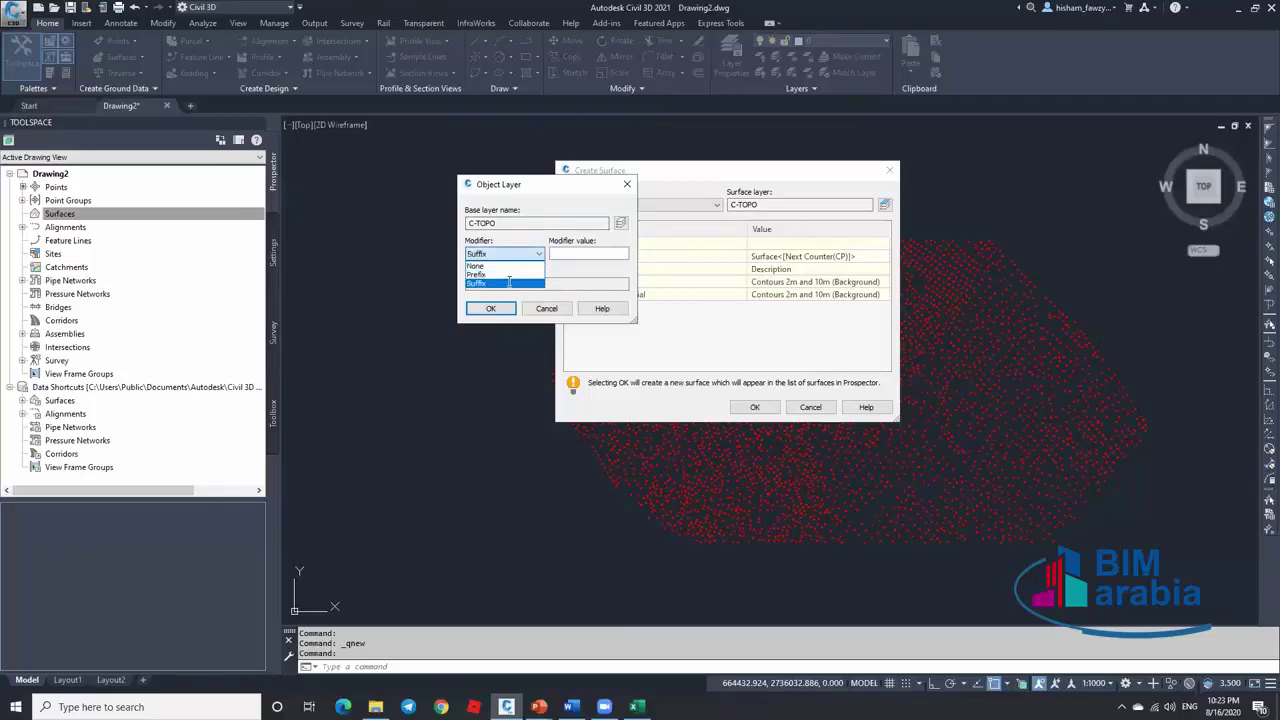
{"action": "left_click", "coordinate": [509, 283]}
{"action": "left_click", "coordinate": [576, 252]}
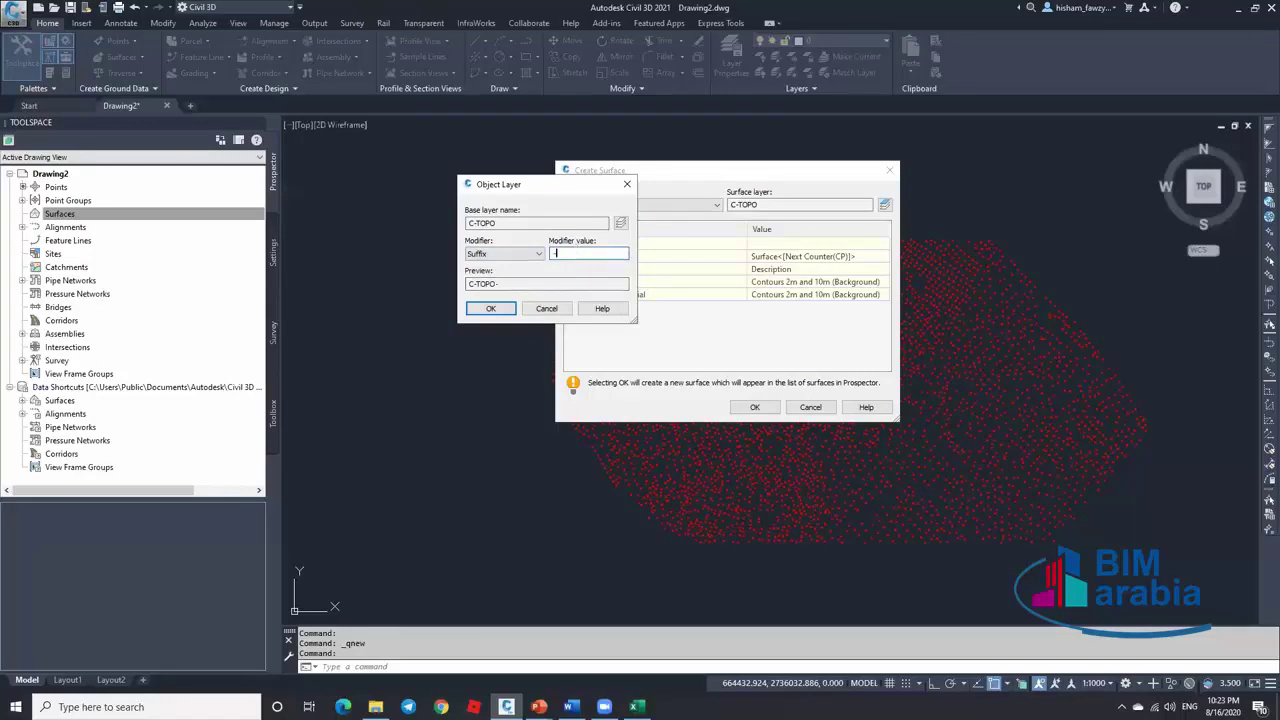
{"action": "type", "text": "-H"}
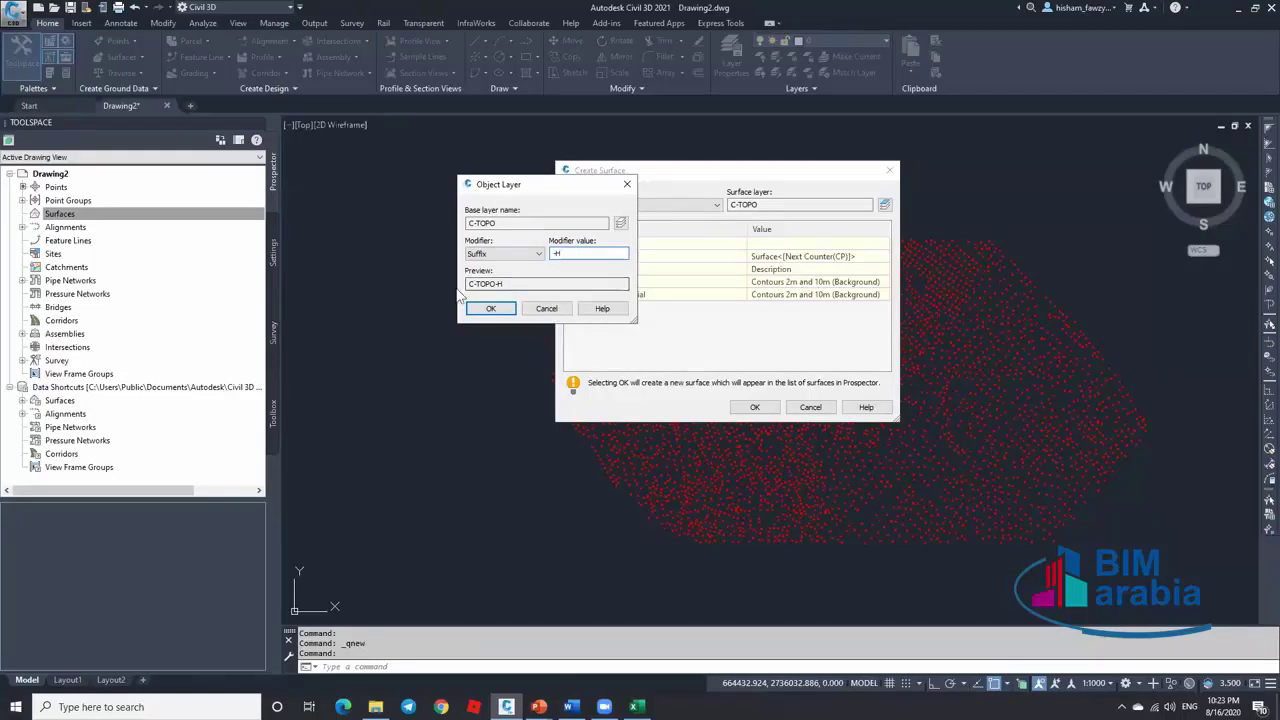
{"action": "left_click", "coordinate": [547, 309]}
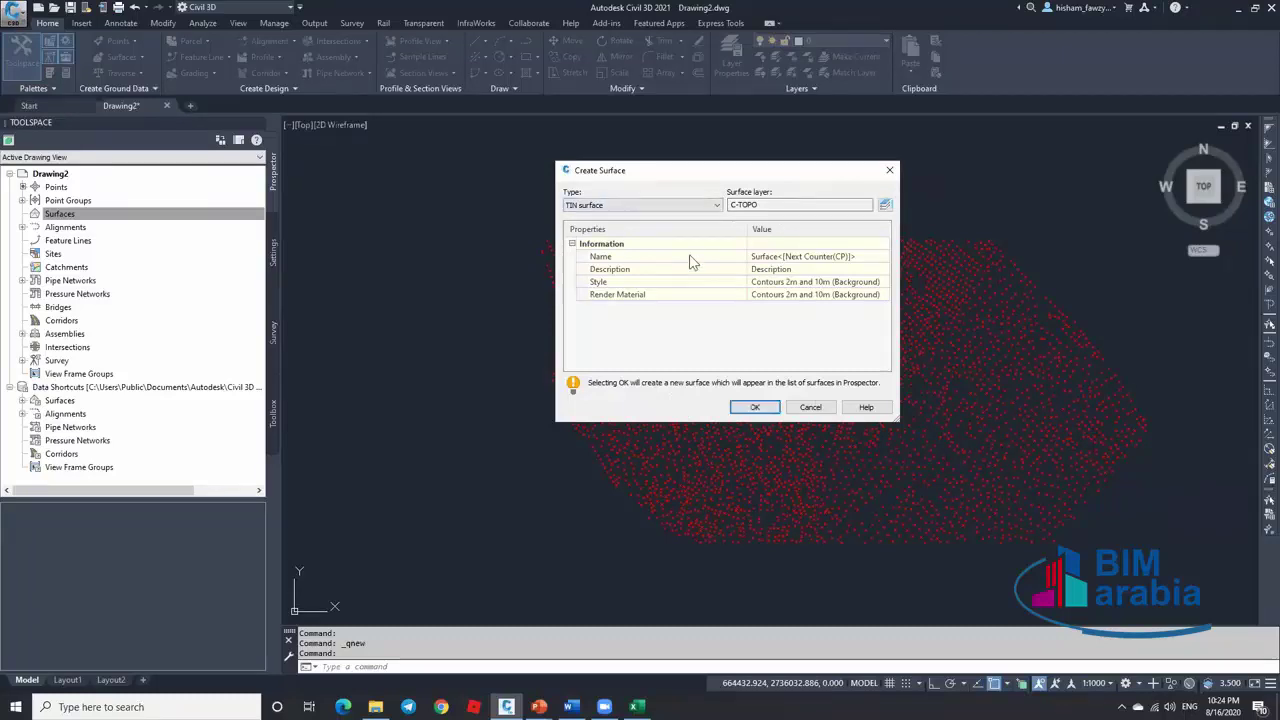
Name the new surface EXISTING
{"action": "left_click", "coordinate": [806, 256]}
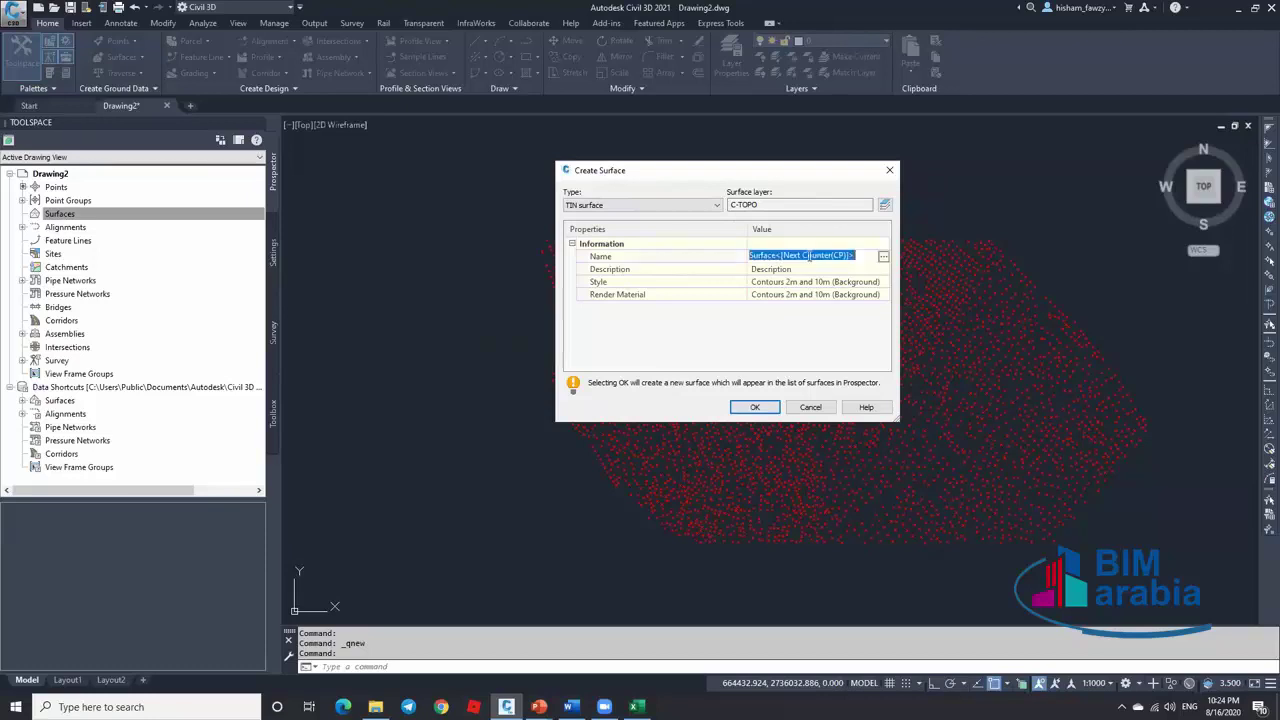
{"action": "type", "text": "EXISTING"}
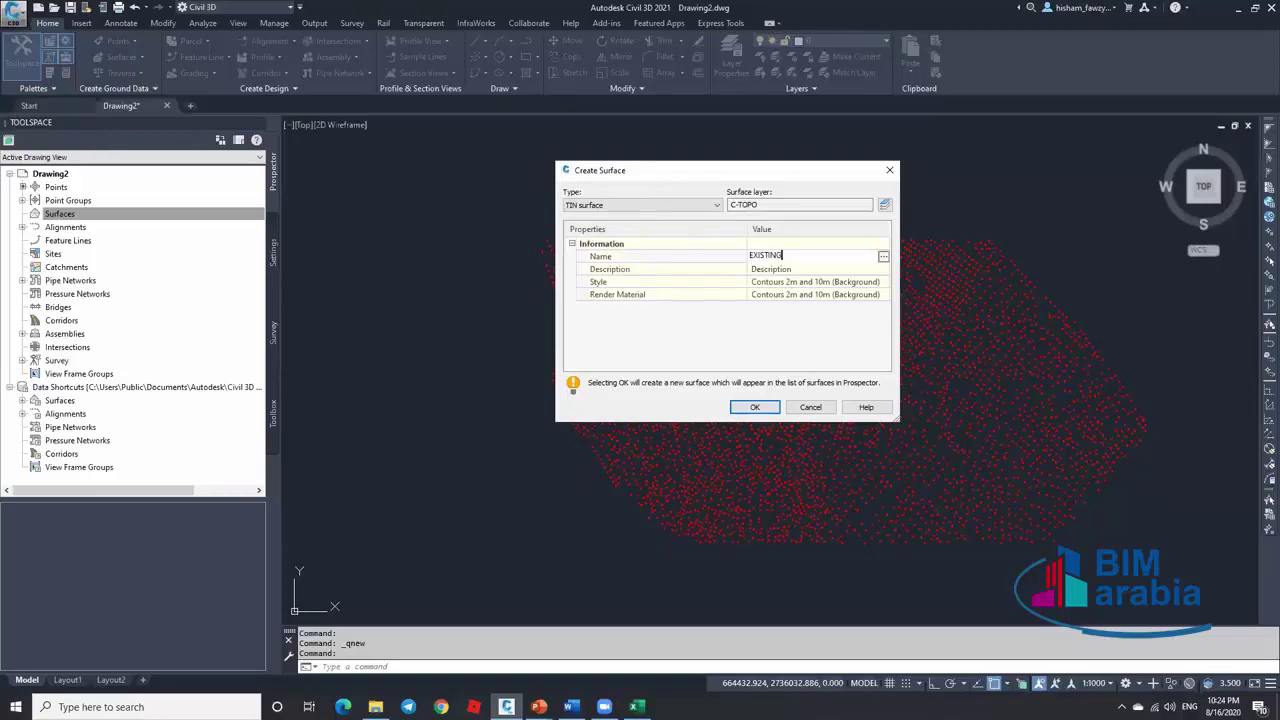
{"action": "key", "text": "Return"}
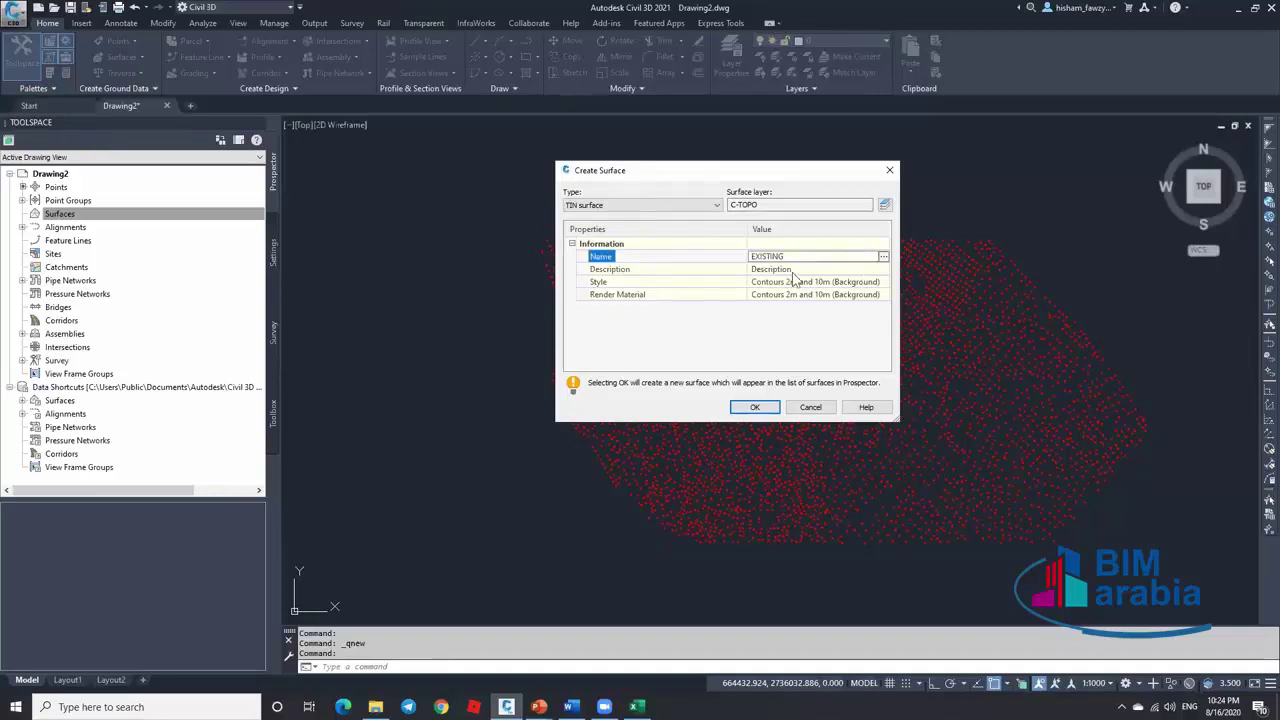
Give it the Contours 1m and 5m (Design) style and create the surface
{"action": "left_click", "coordinate": [872, 283]}
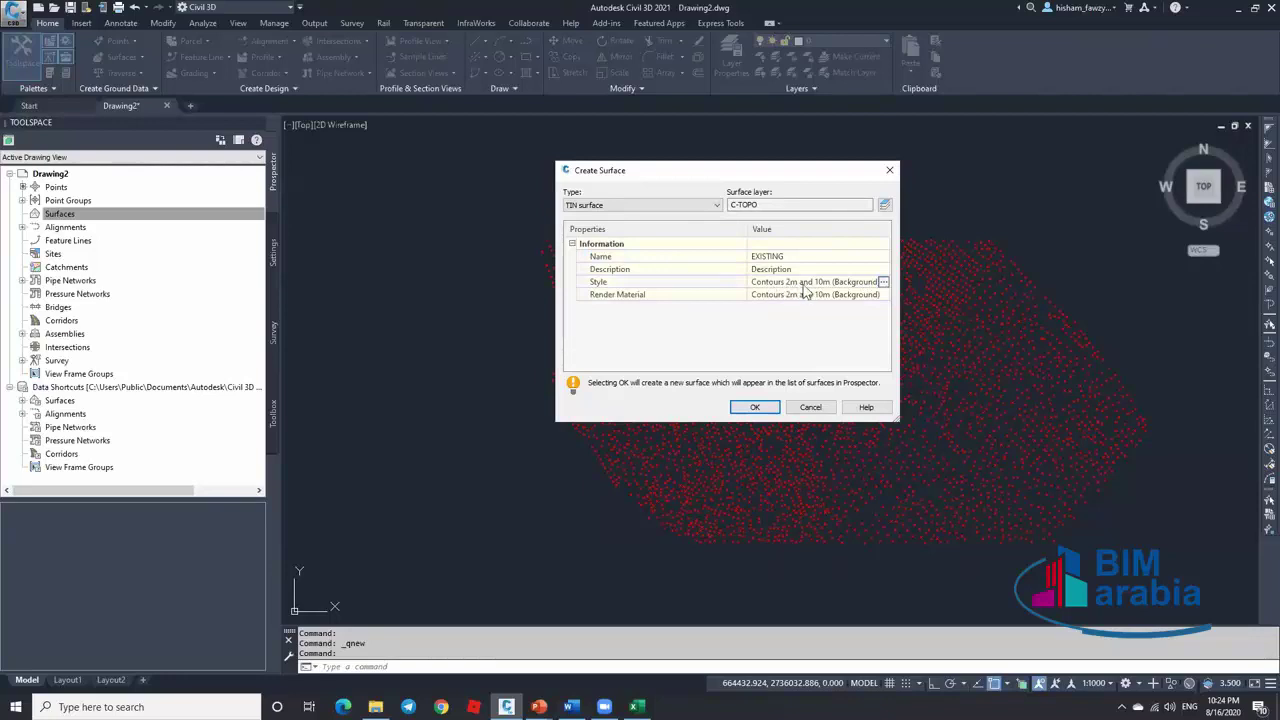
{"action": "left_click", "coordinate": [884, 282]}
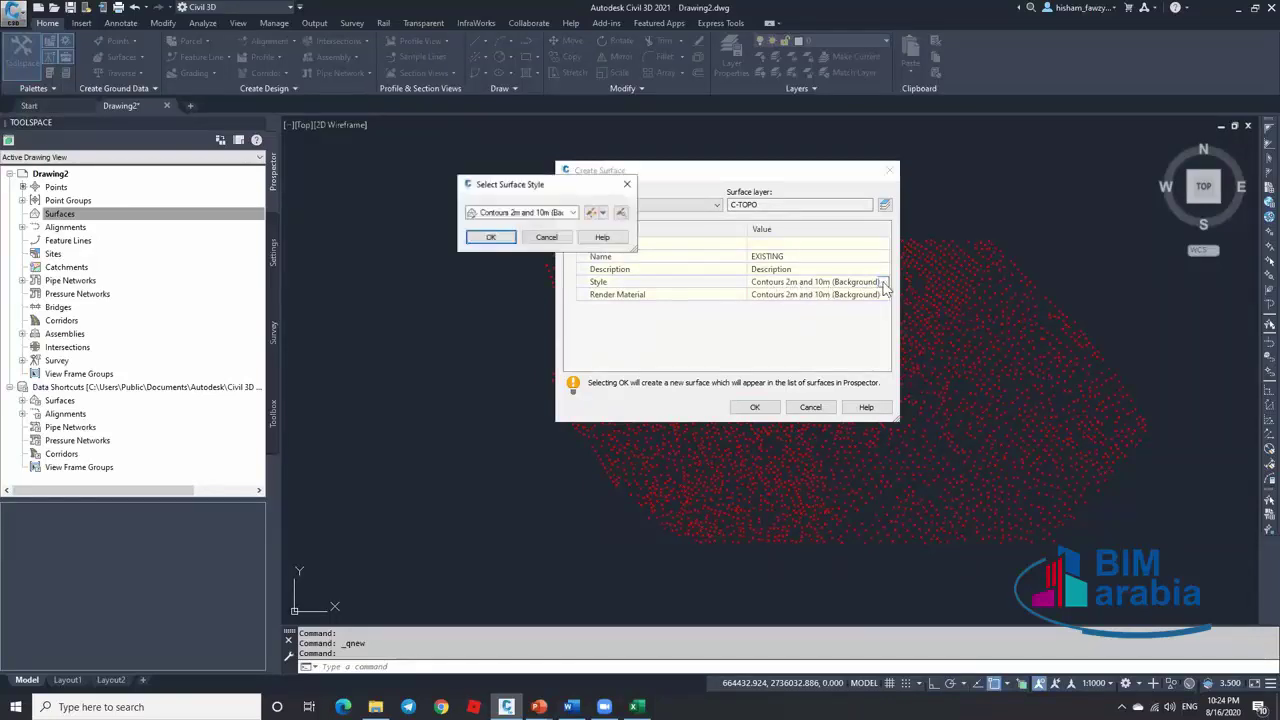
{"action": "left_click", "coordinate": [575, 213]}
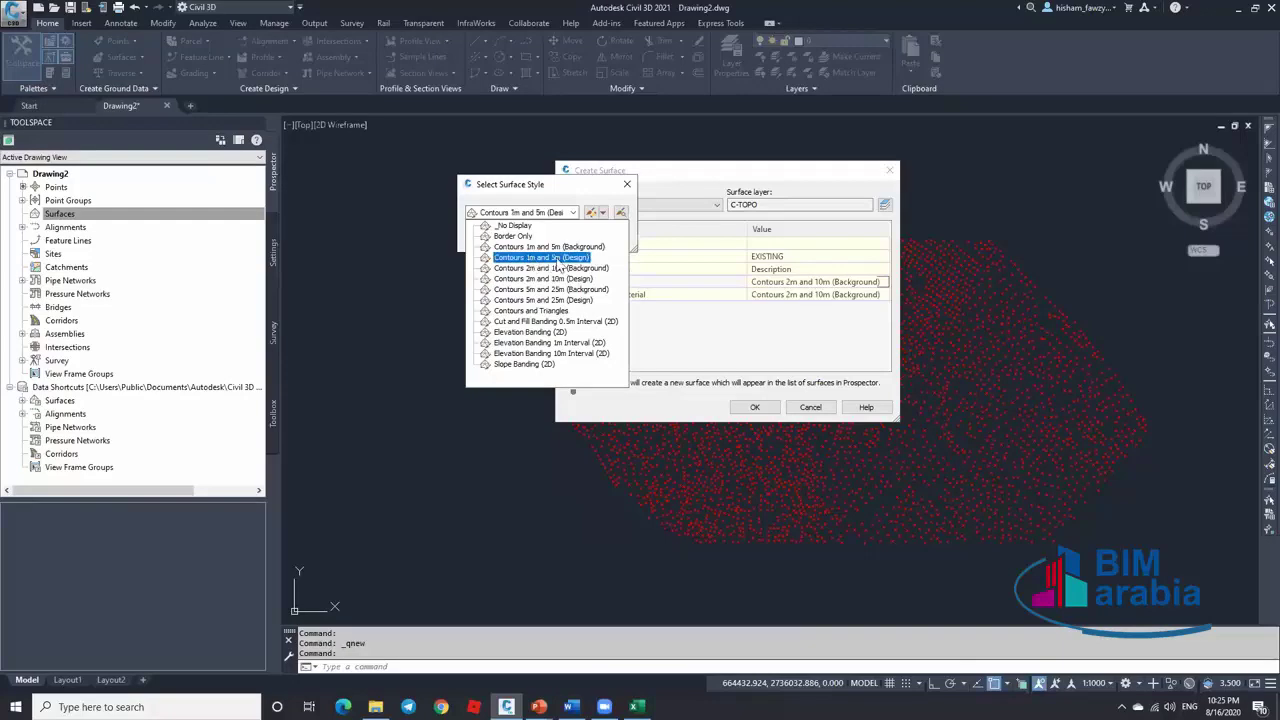
{"action": "left_click", "coordinate": [558, 262]}
{"action": "left_click", "coordinate": [573, 214]}
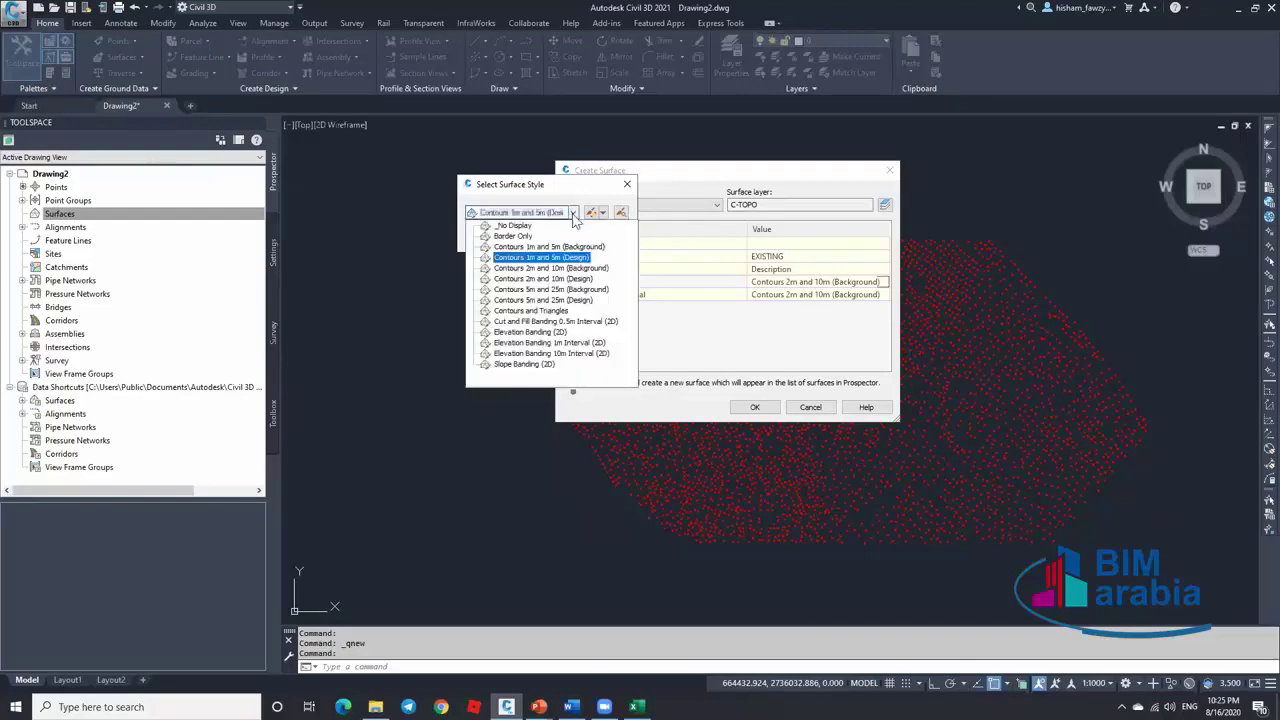
{"action": "left_click", "coordinate": [568, 258]}
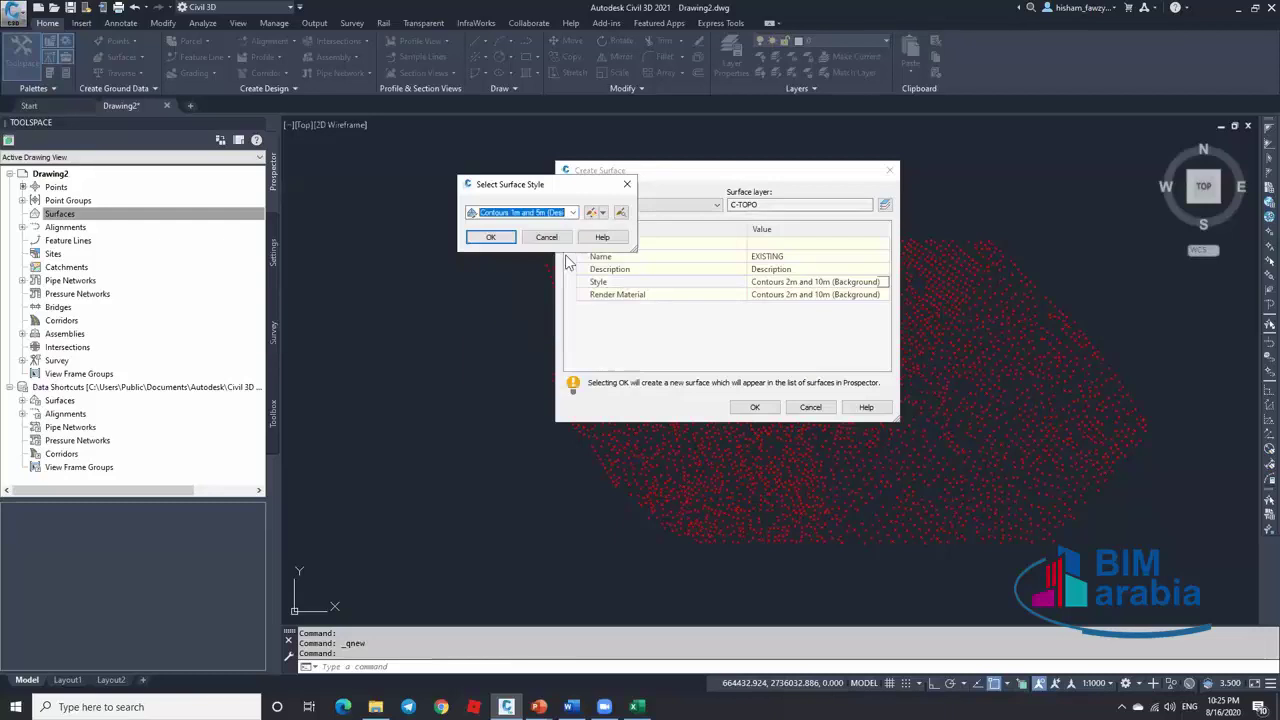
{"action": "left_click", "coordinate": [491, 240]}
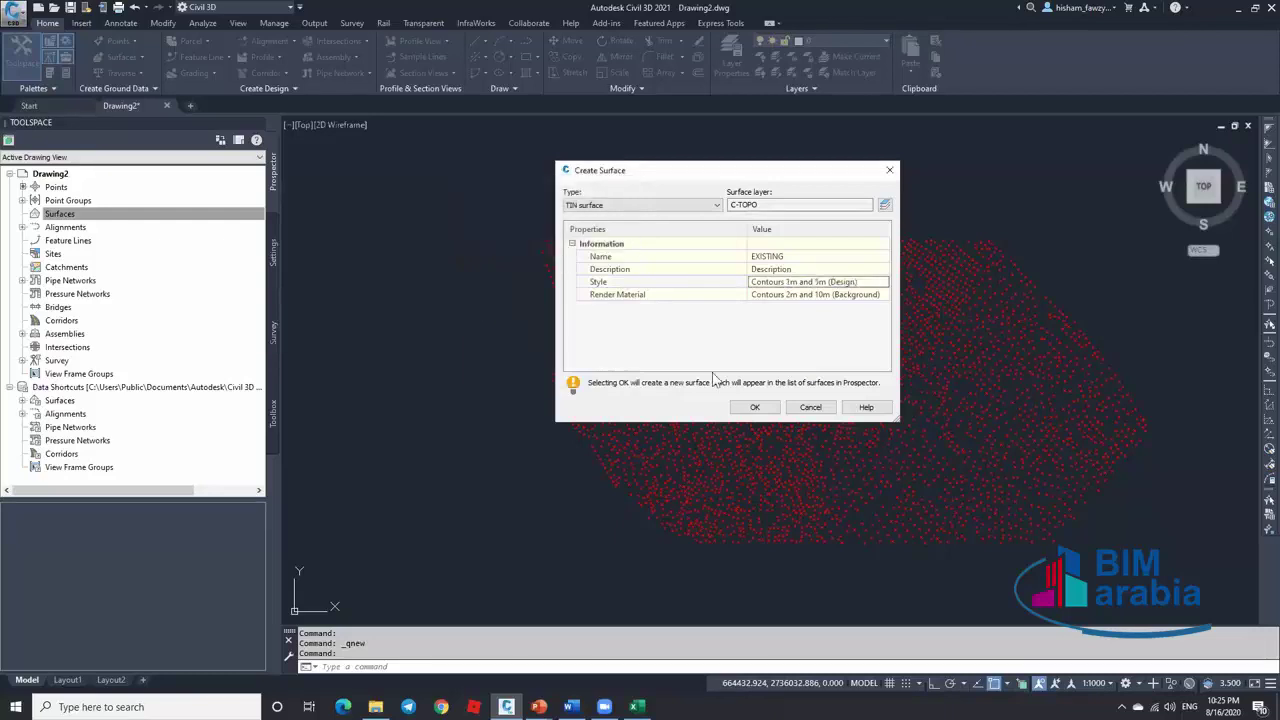
{"action": "left_click", "coordinate": [755, 407]}
Expand Surfaces and Point Groups in Prospector and list the _All Points points
{"action": "left_click", "coordinate": [22, 213]}
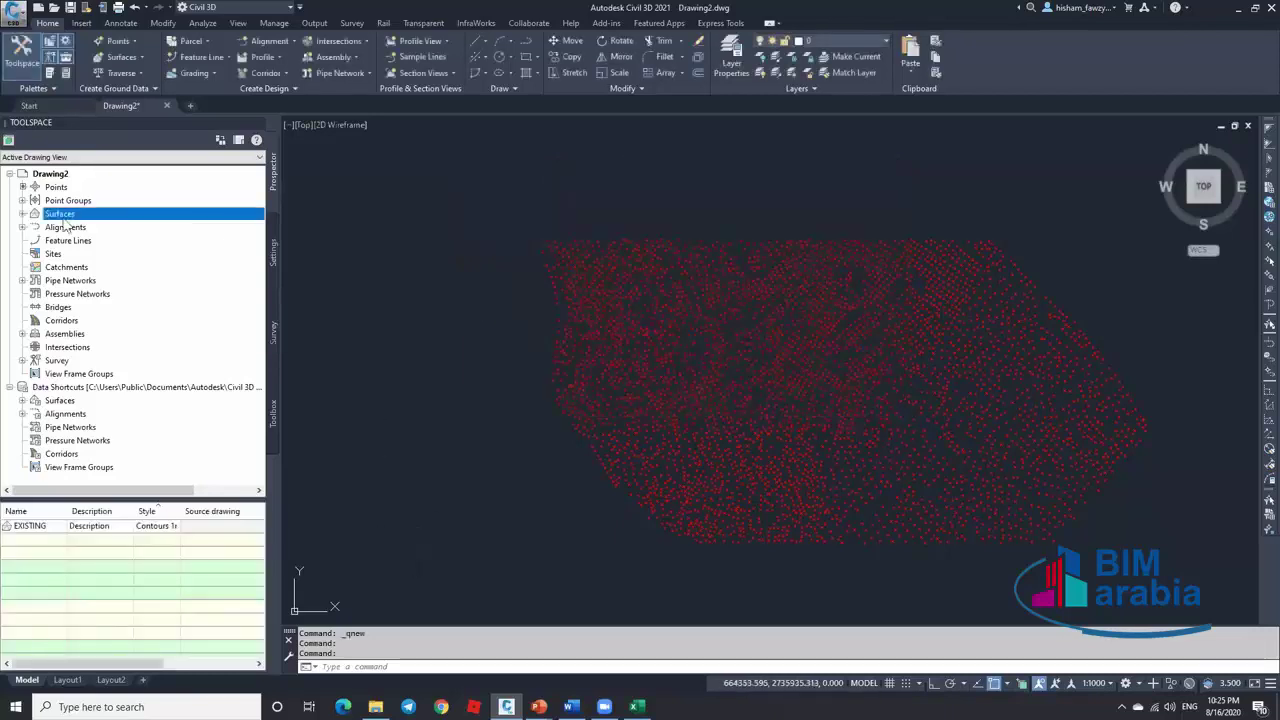
{"action": "left_click", "coordinate": [88, 228]}
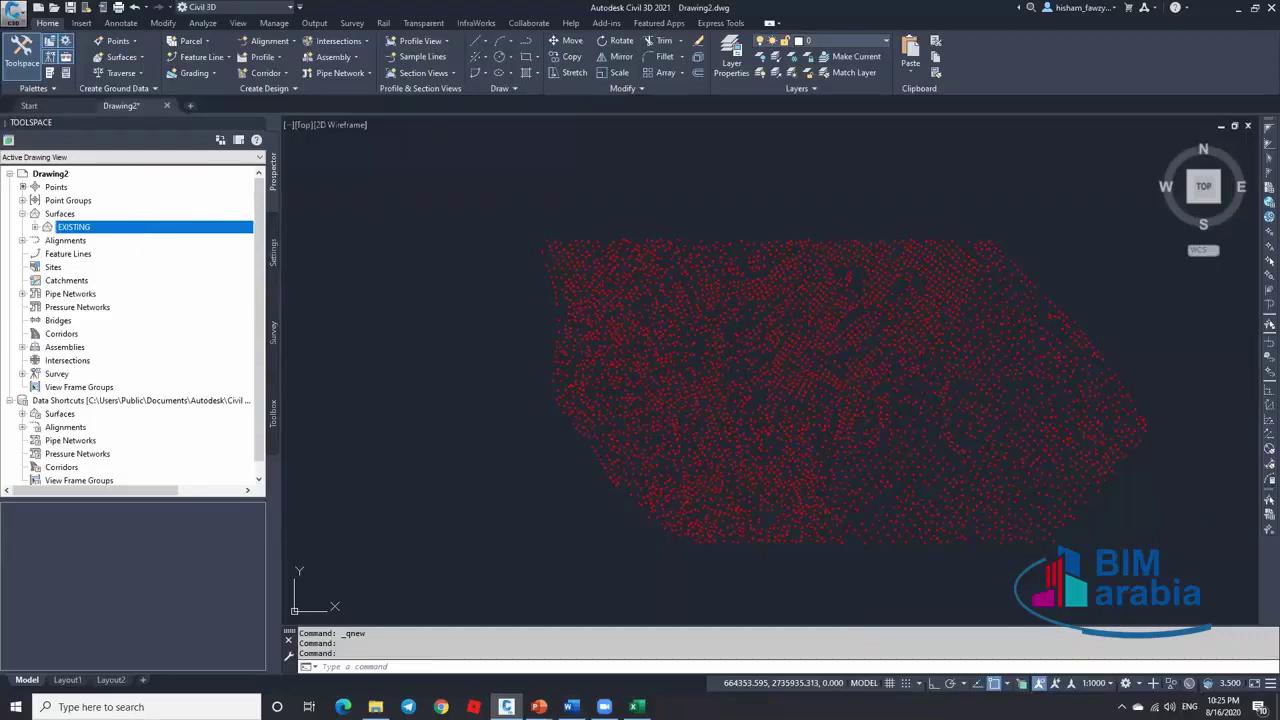
{"action": "scroll", "coordinate": [414, 306], "scroll_direction": "down", "scroll_amount": 2}
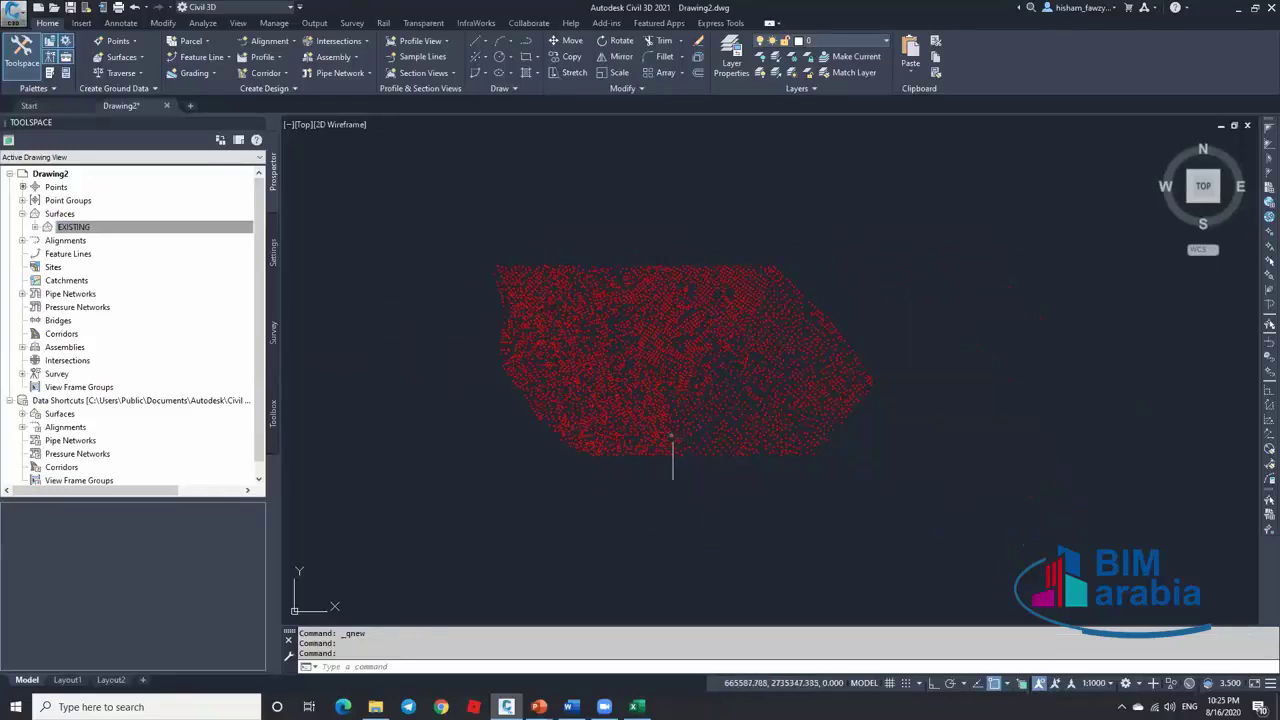
{"action": "left_click", "coordinate": [172, 227]}
{"action": "left_click", "coordinate": [22, 200]}
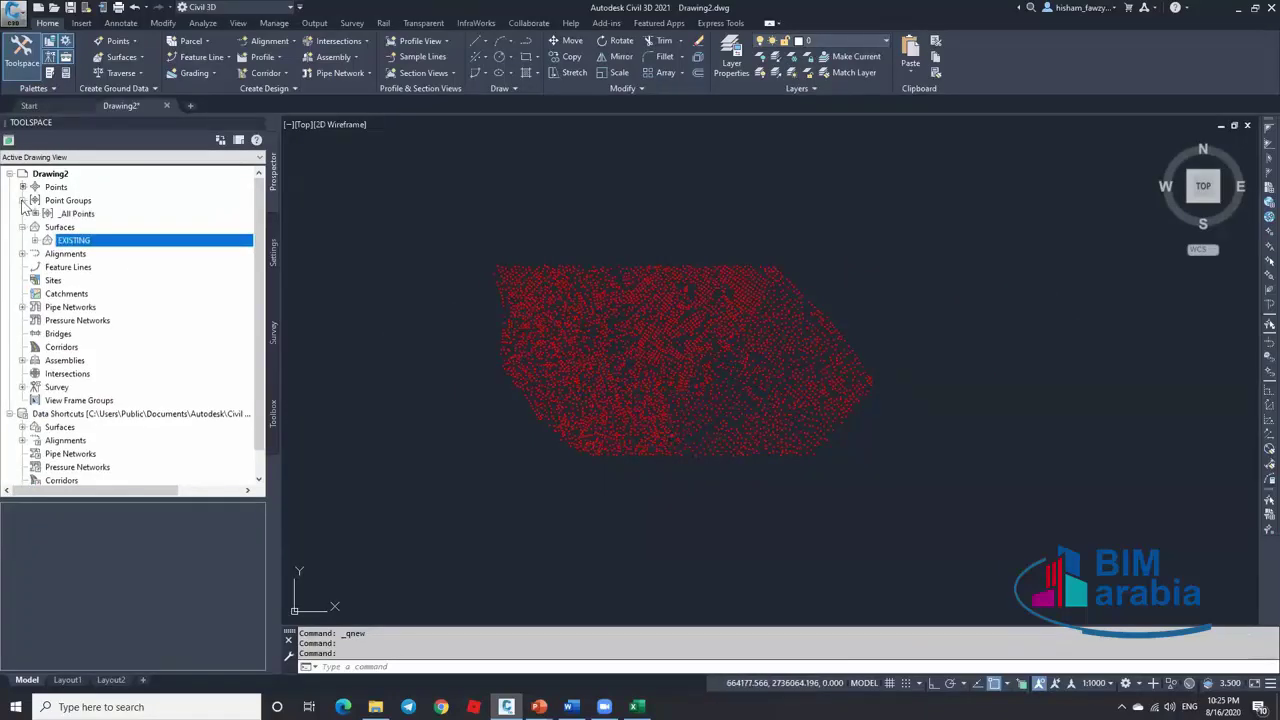
{"action": "scroll", "coordinate": [485, 322], "scroll_direction": "up", "scroll_amount": 2}
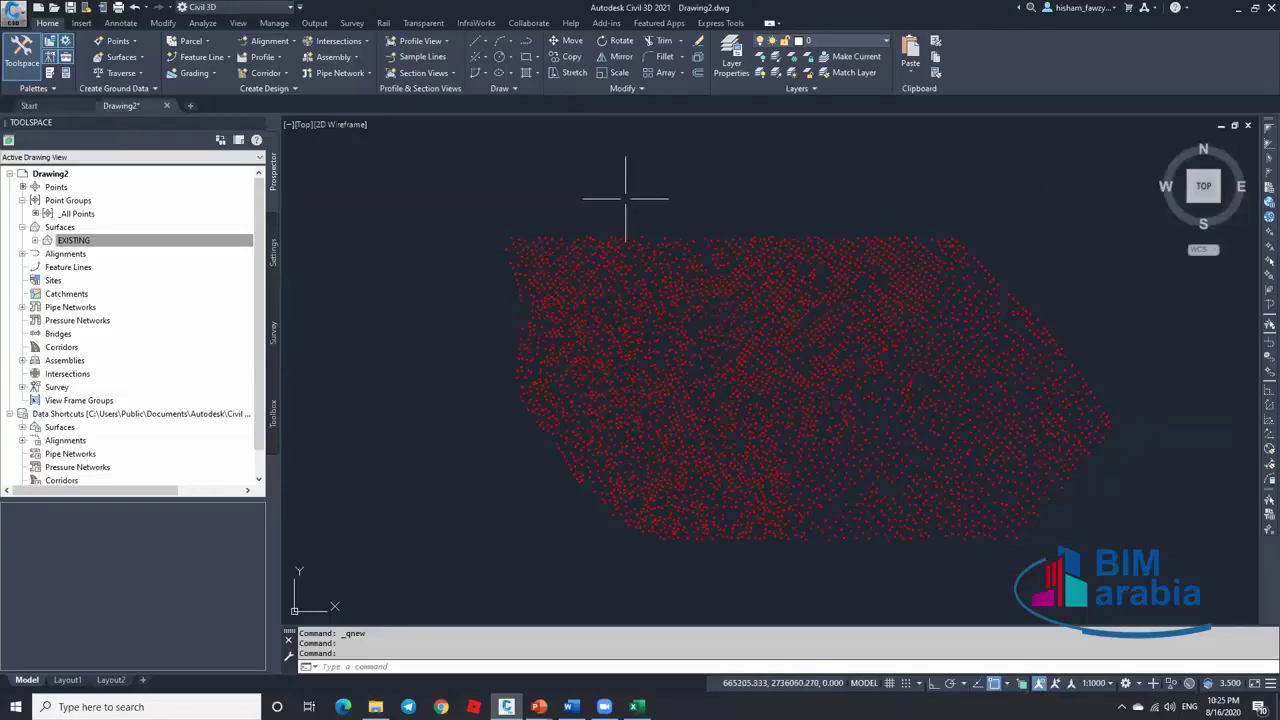
{"action": "mouse_move", "coordinate": [93, 220]}
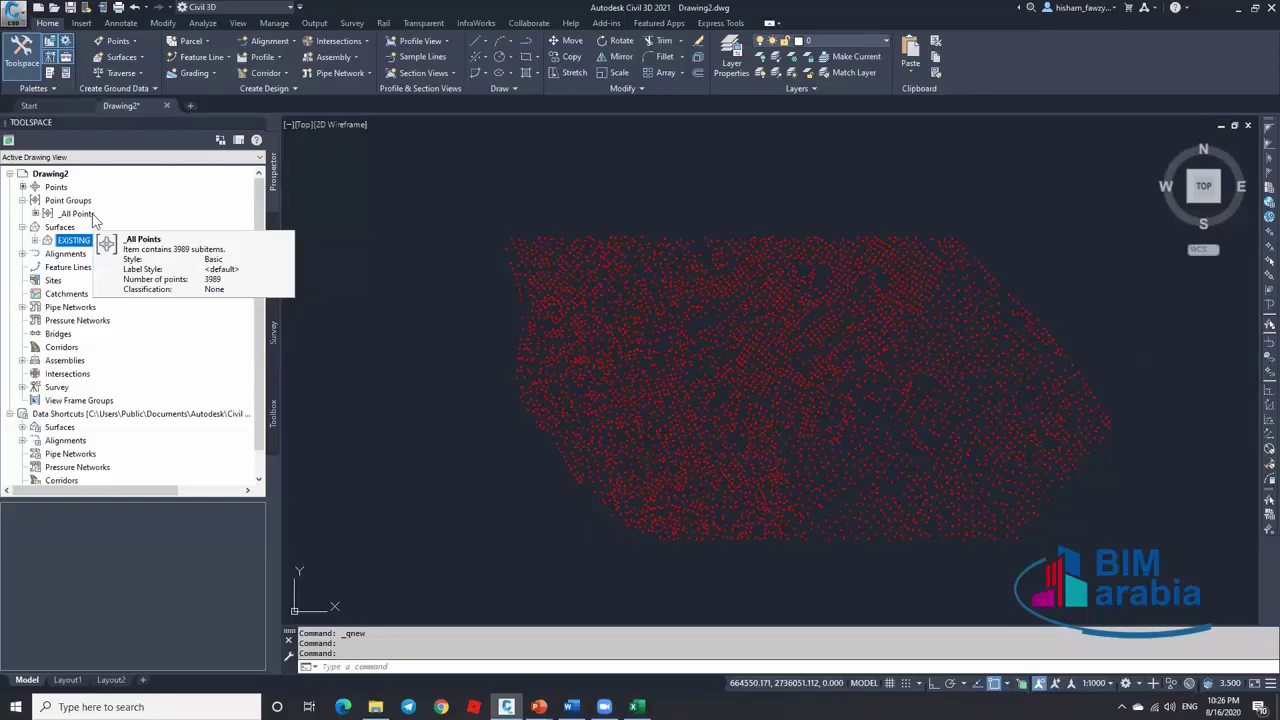
{"action": "left_click", "coordinate": [80, 214]}
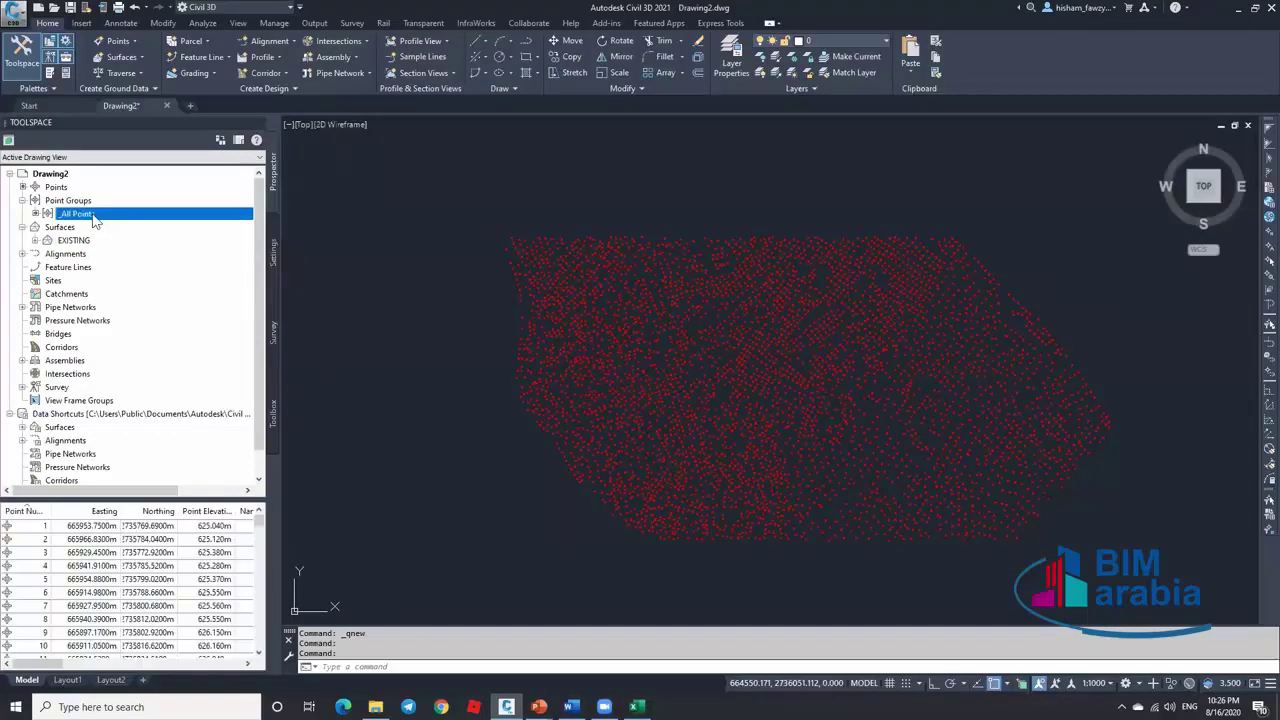
Expand EXISTING's Definition and inspect its Point Files, Point Groups and Contours items
{"action": "left_click", "coordinate": [76, 241]}
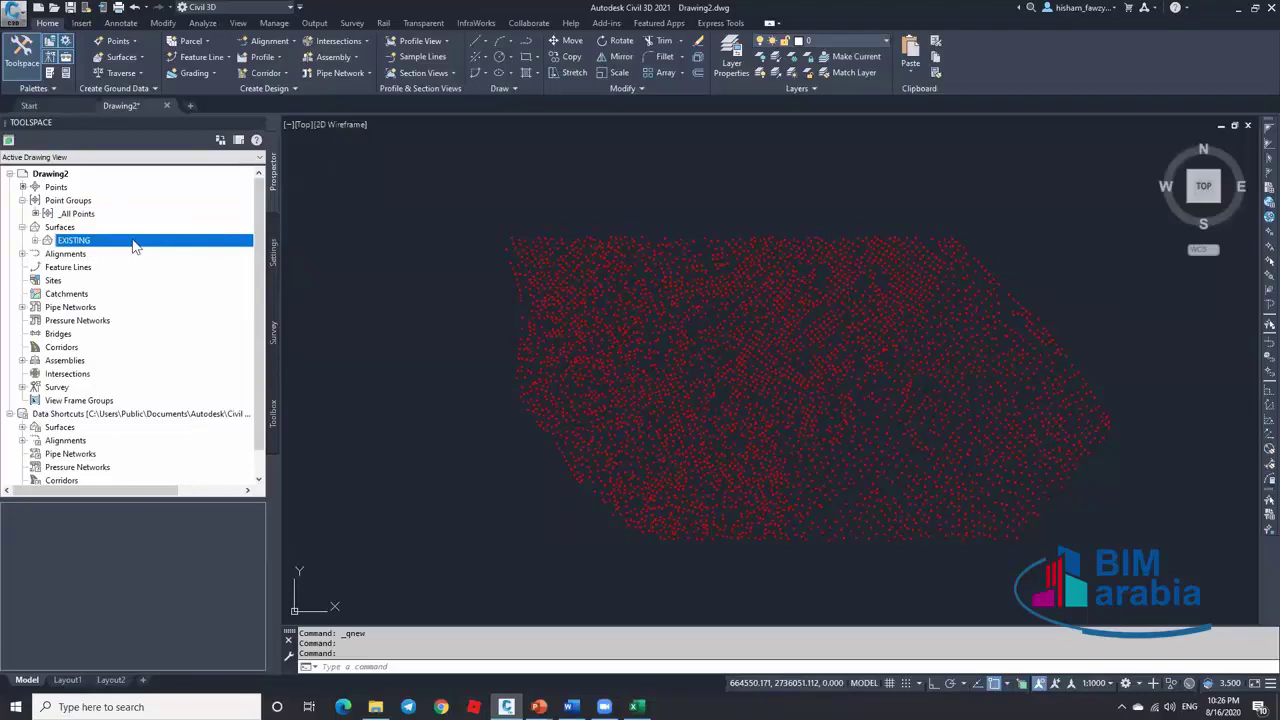
{"action": "left_click", "coordinate": [35, 241]}
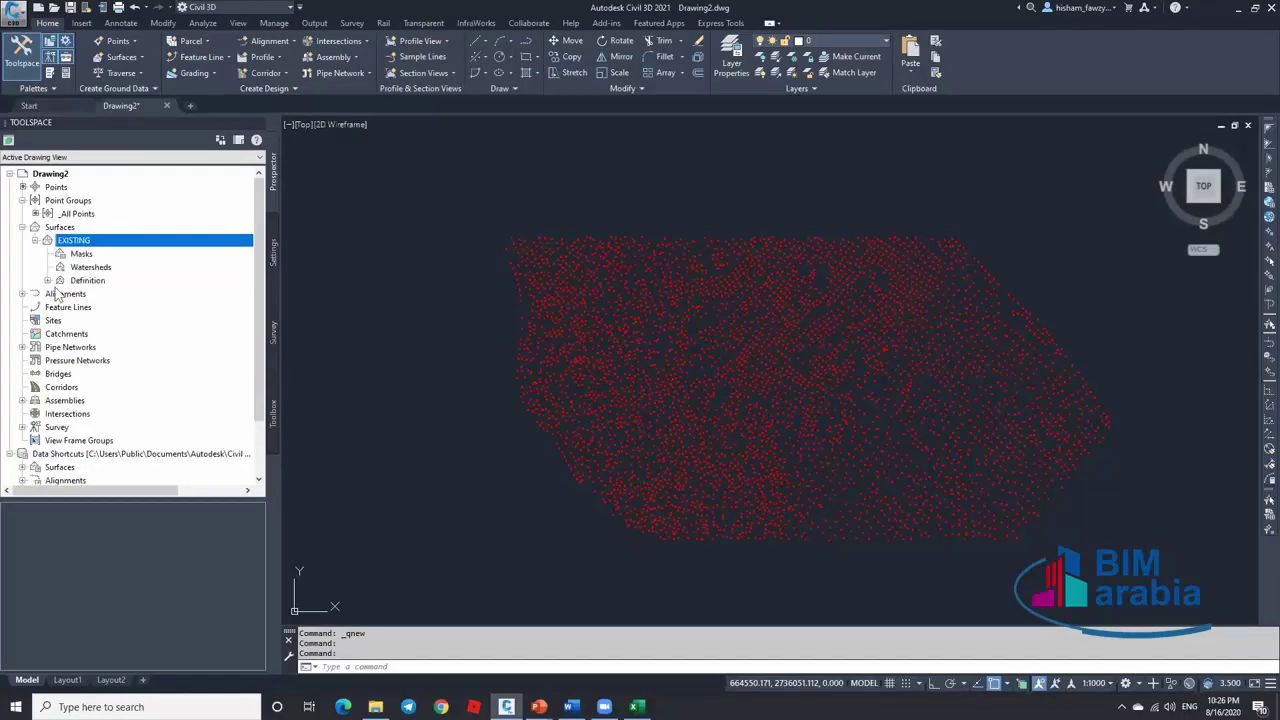
{"action": "left_click", "coordinate": [60, 283]}
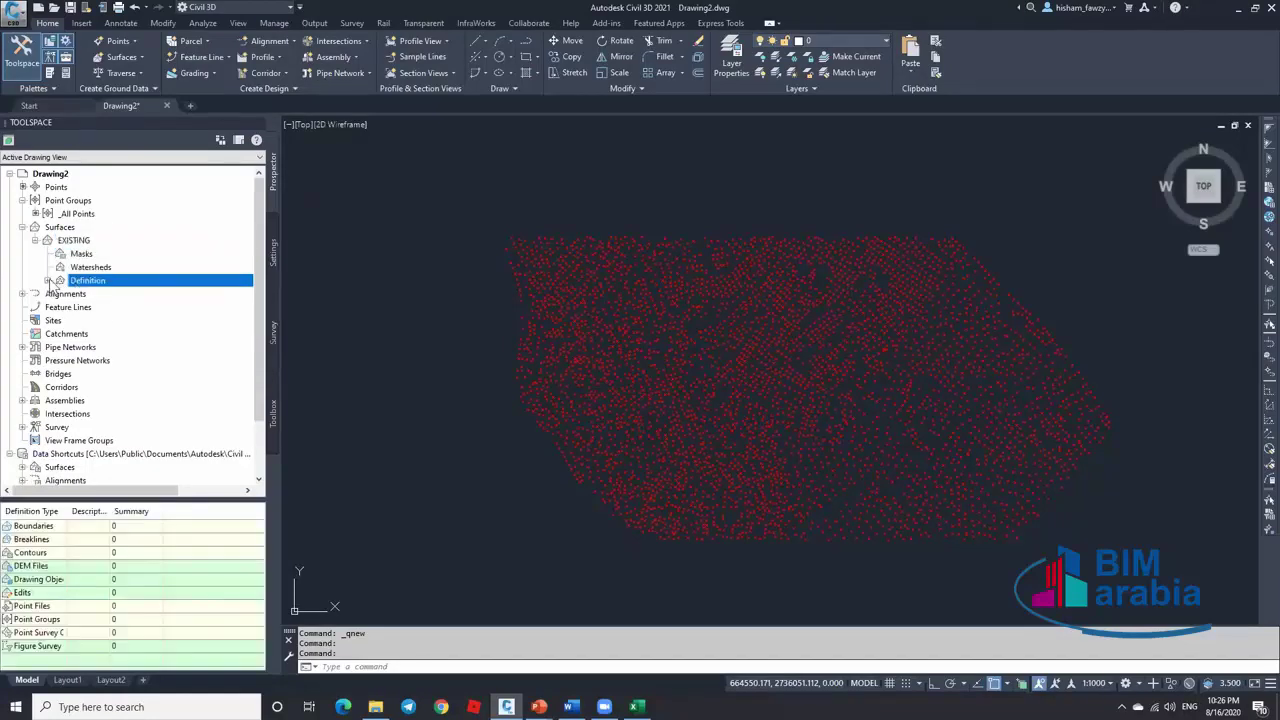
{"action": "left_click", "coordinate": [48, 281]}
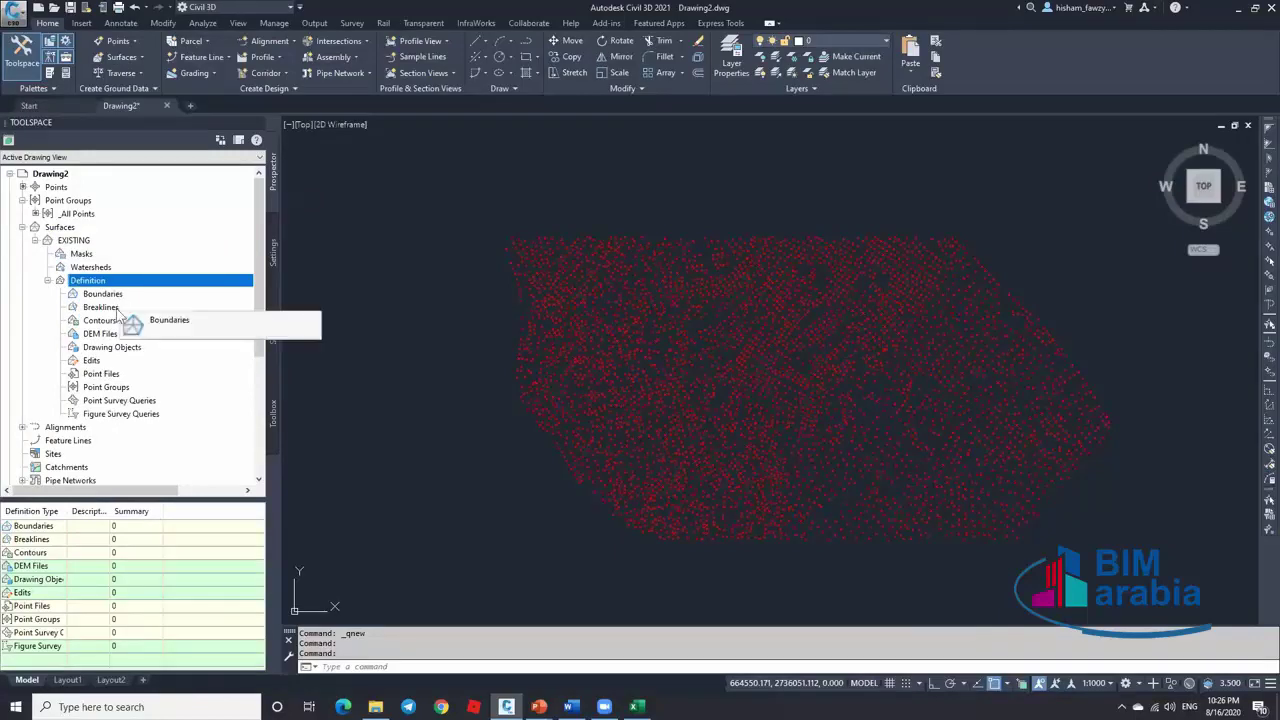
{"action": "left_click", "coordinate": [131, 375]}
{"action": "left_click", "coordinate": [137, 388]}
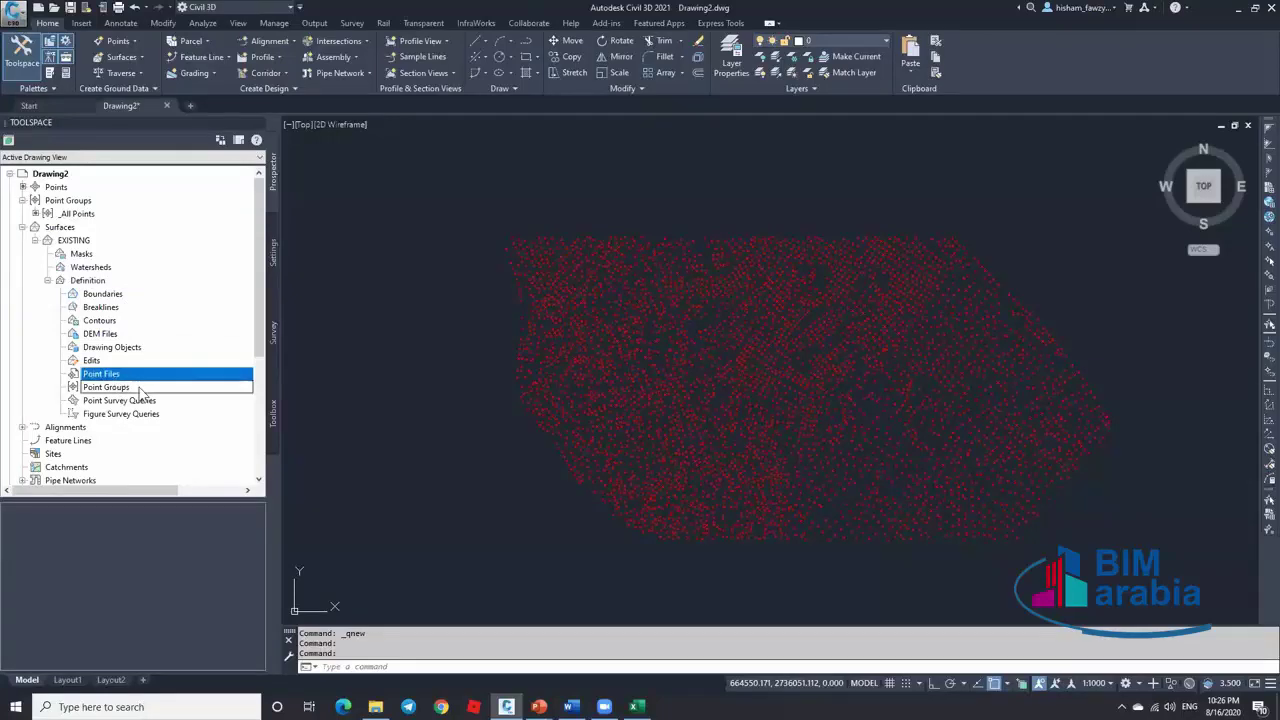
{"action": "left_click", "coordinate": [130, 323]}
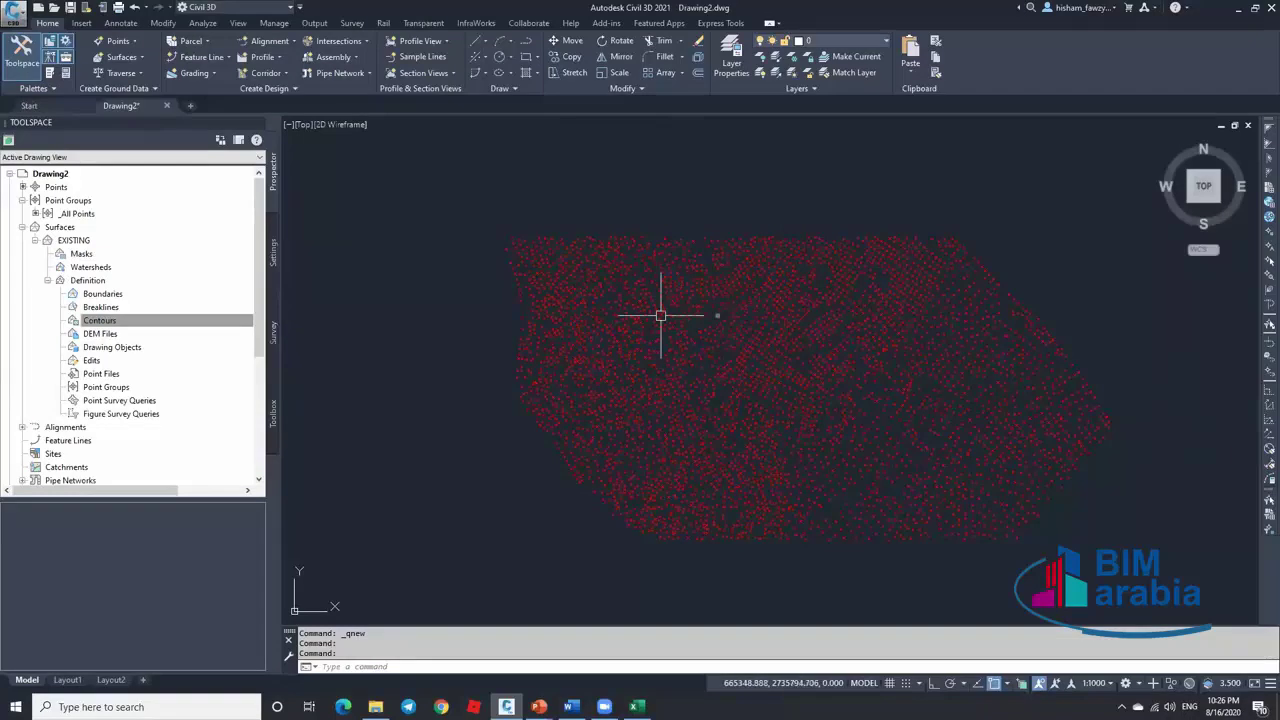
{"action": "right_click", "coordinate": [150, 388]}
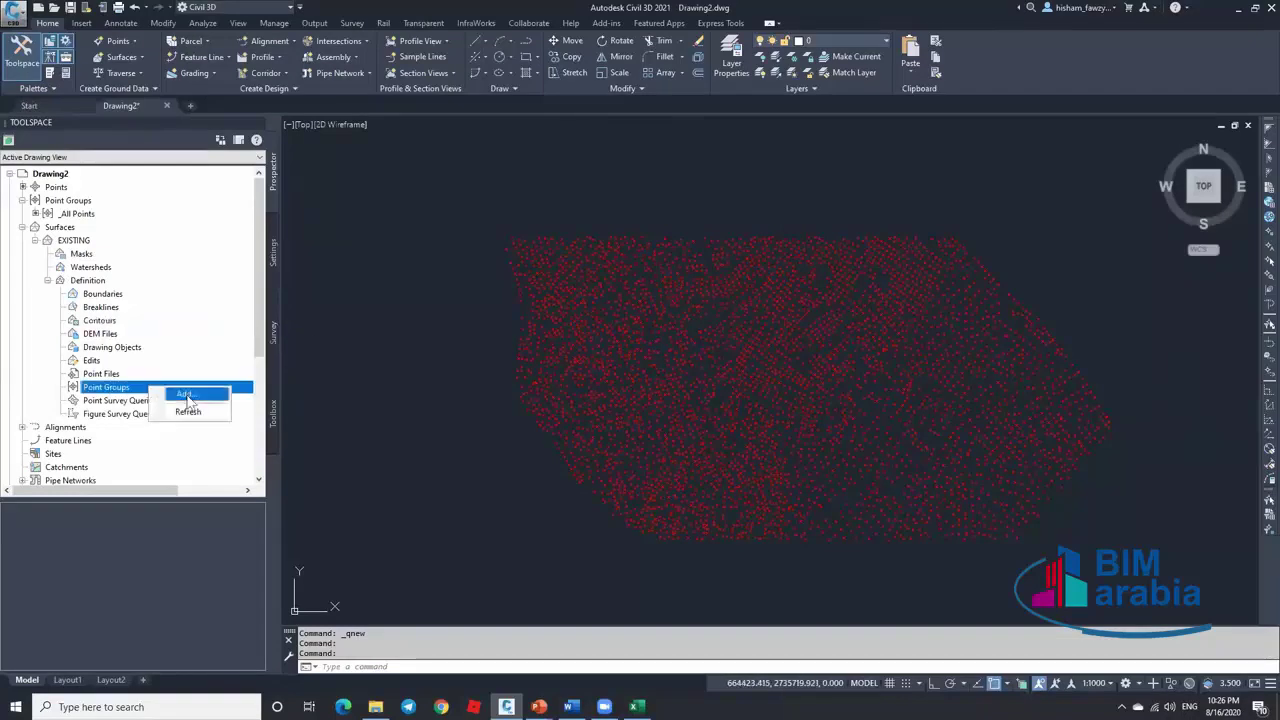
{"action": "left_click", "coordinate": [185, 394]}
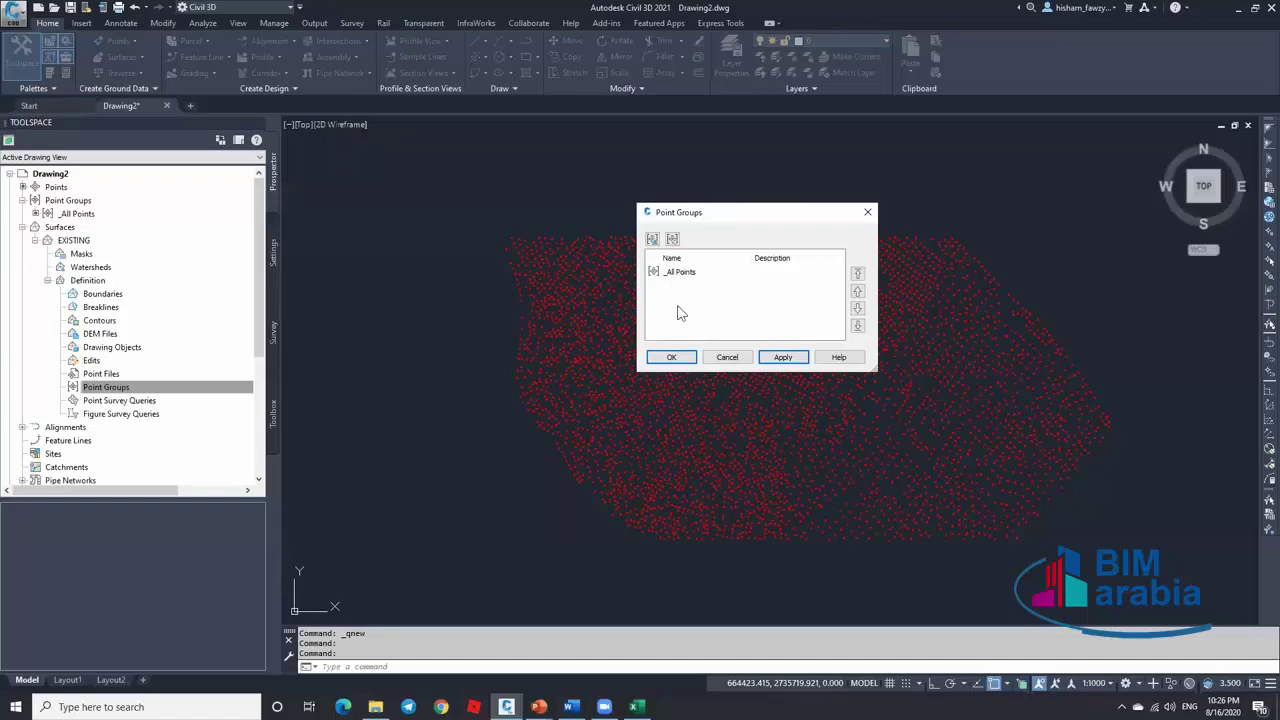
{"action": "left_click", "coordinate": [688, 273]}
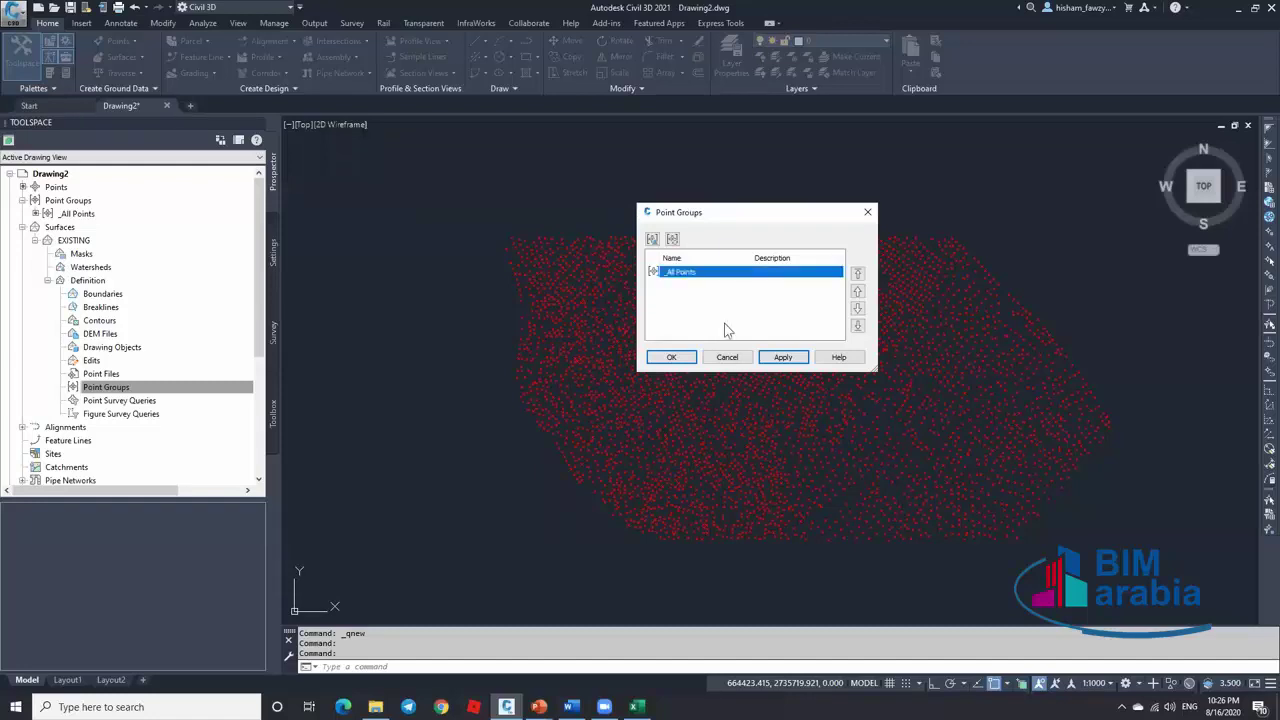
{"action": "left_click", "coordinate": [728, 358]}
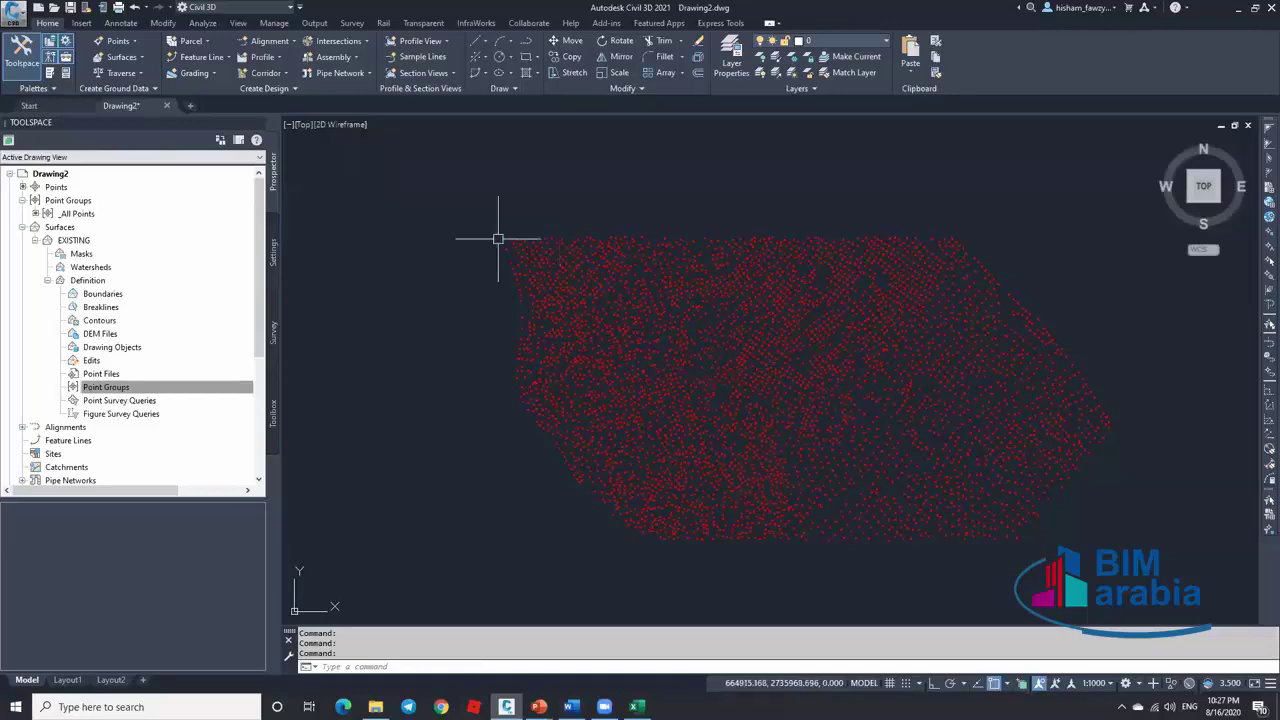
Create a new point group named EG
{"action": "right_click", "coordinate": [98, 202]}
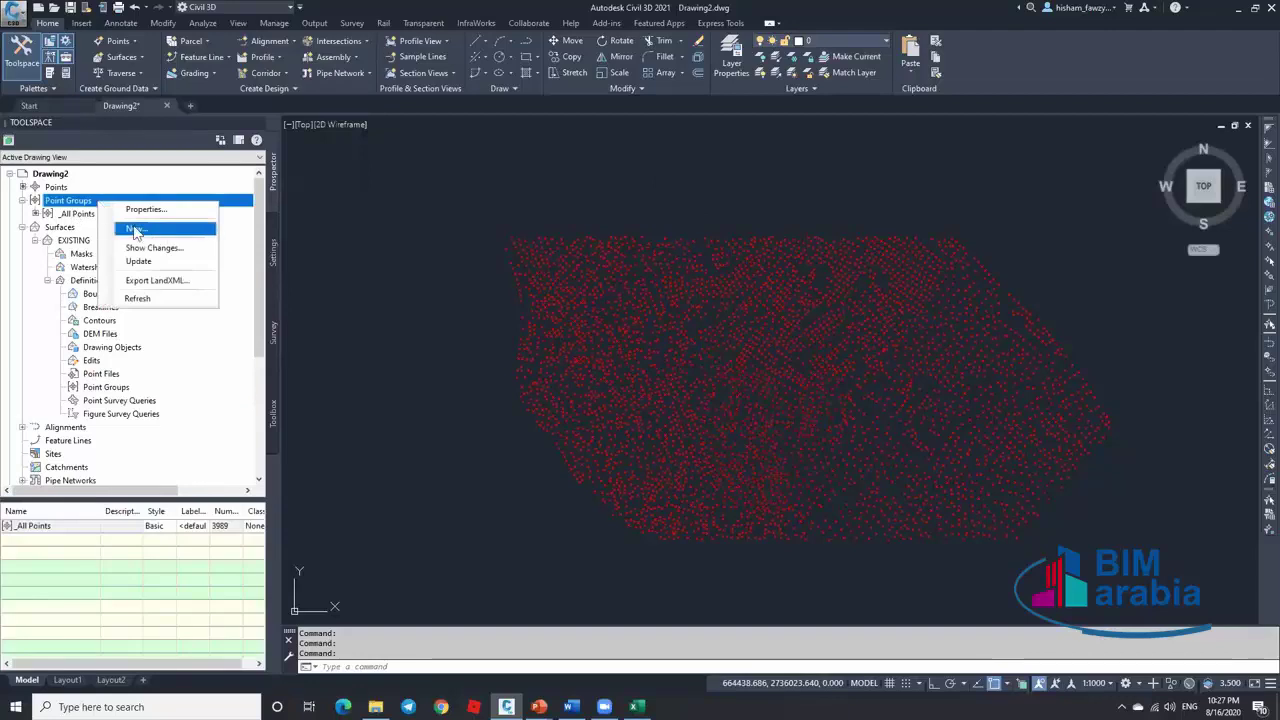
{"action": "left_click", "coordinate": [140, 229]}
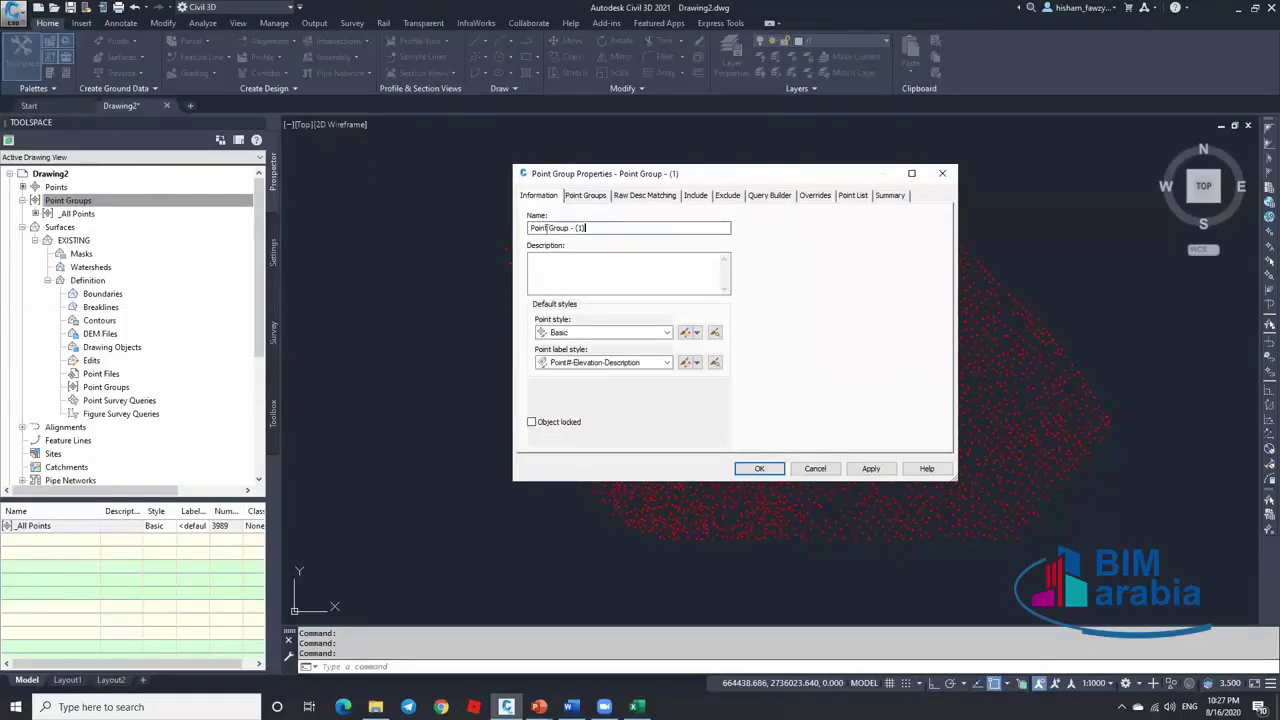
{"action": "left_click_drag", "start_coordinate": [603, 228], "coordinate": [496, 232]}
{"action": "type", "text": "EG"}
Include points by number, window-selecting all 3989 points in the drawing
{"action": "left_click", "coordinate": [696, 195]}
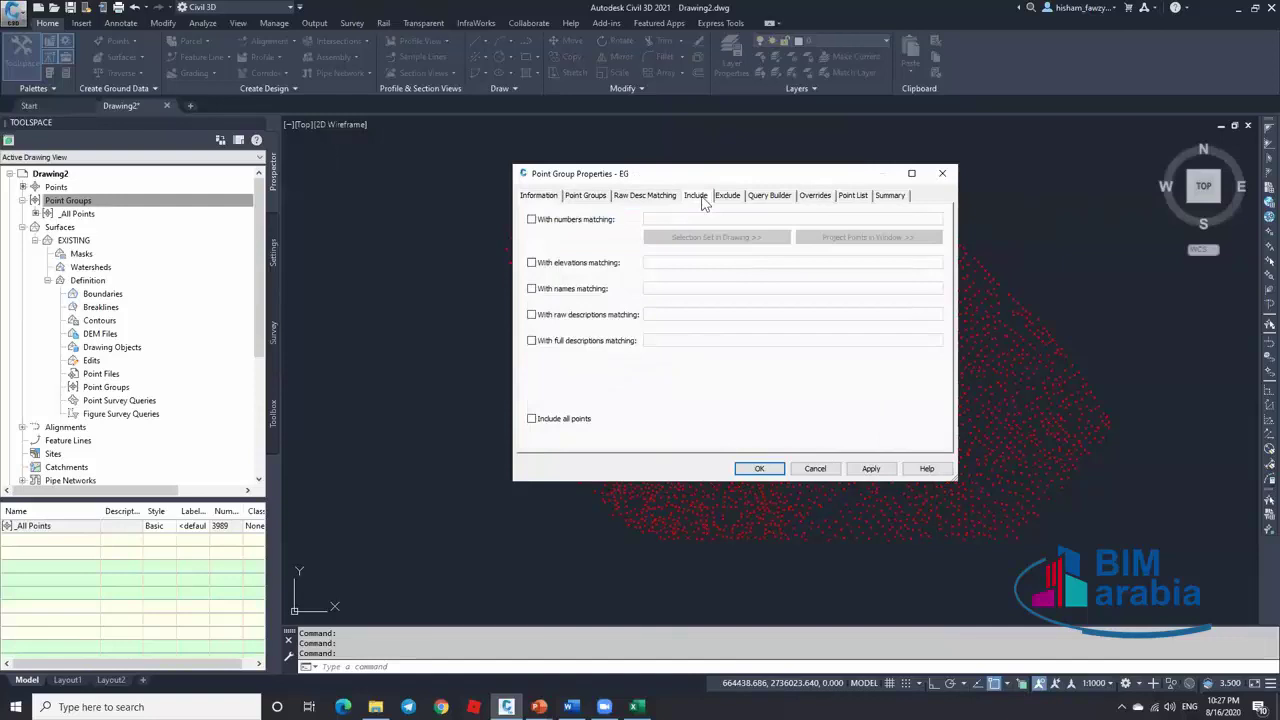
{"action": "left_click", "coordinate": [553, 221]}
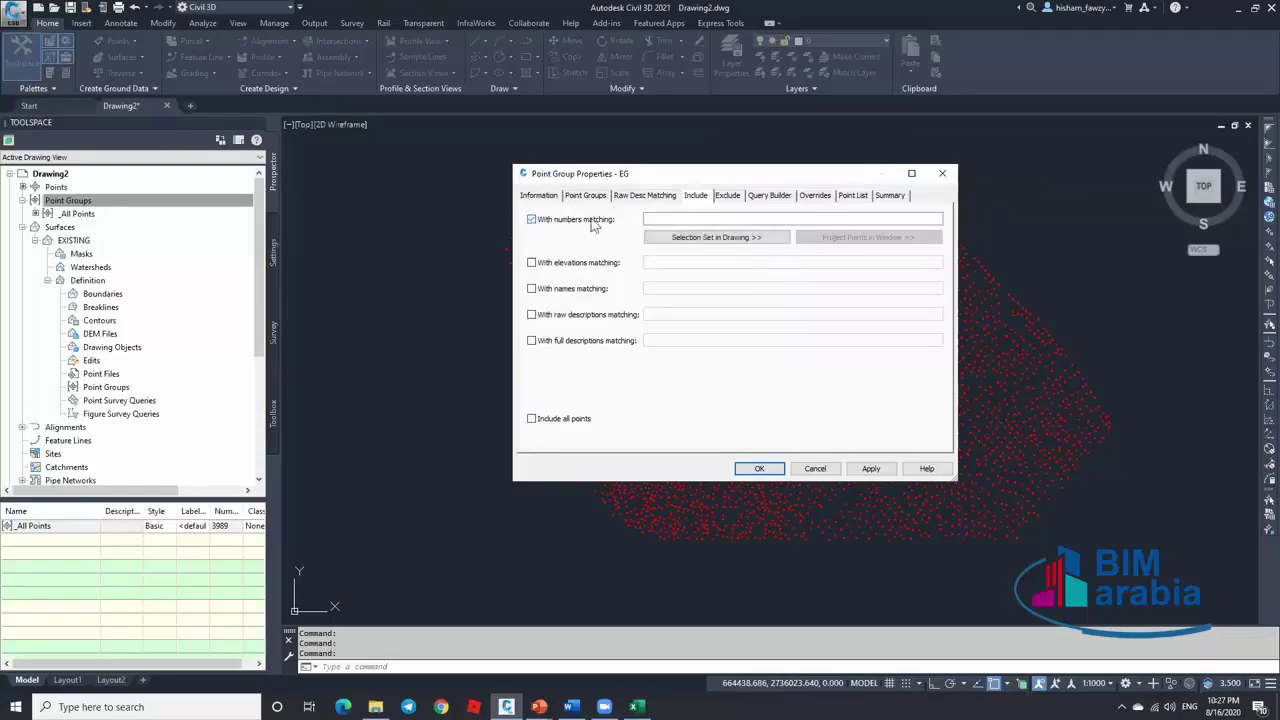
{"action": "left_click", "coordinate": [695, 240]}
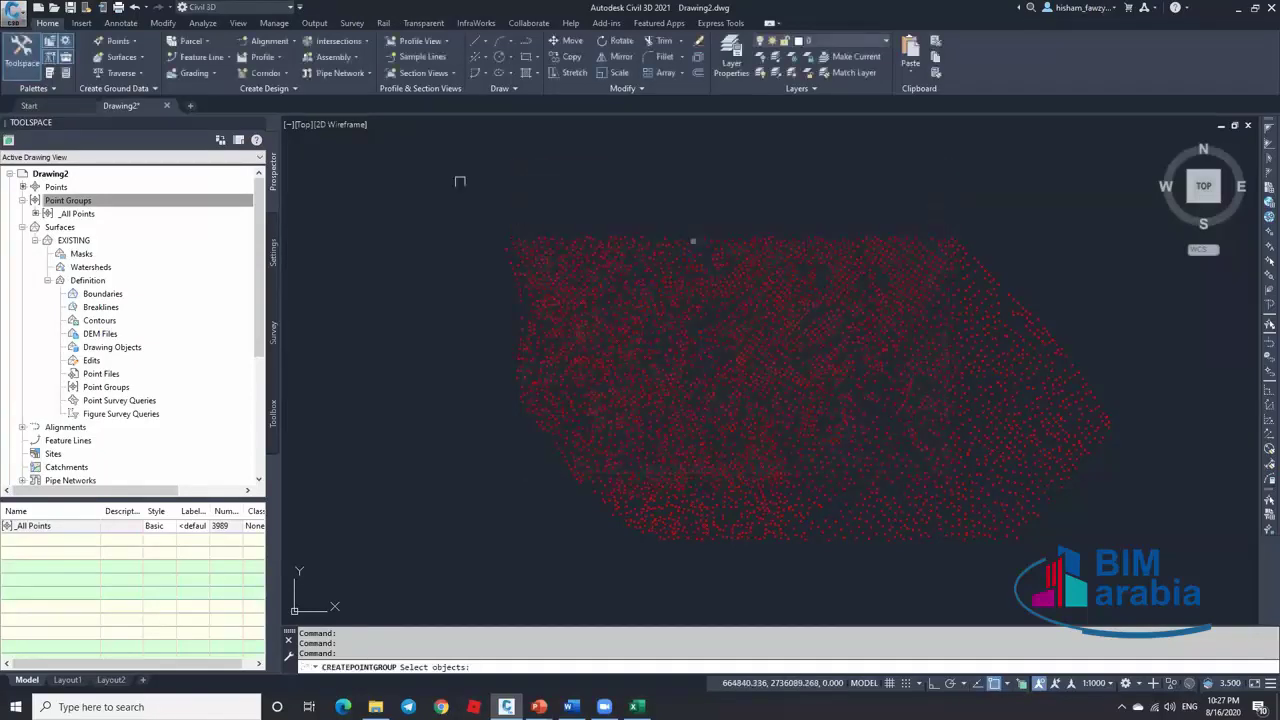
{"action": "left_click", "coordinate": [434, 157]}
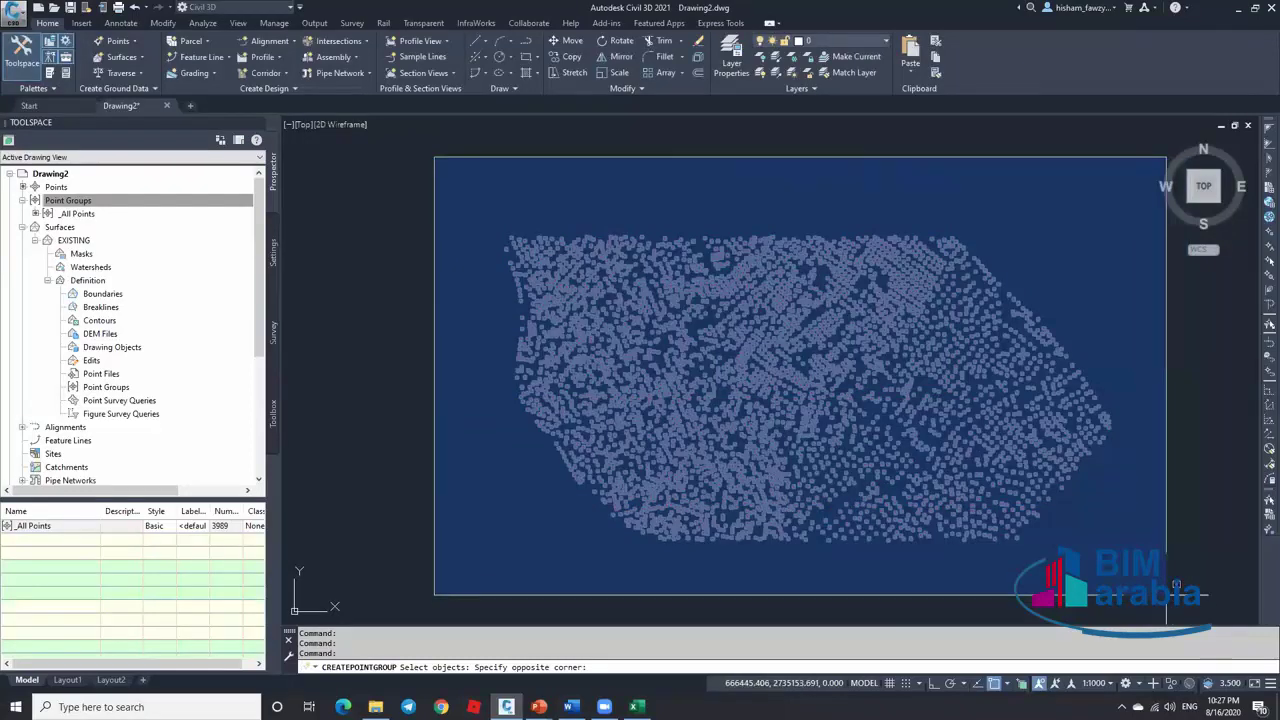
{"action": "left_click", "coordinate": [1167, 596]}
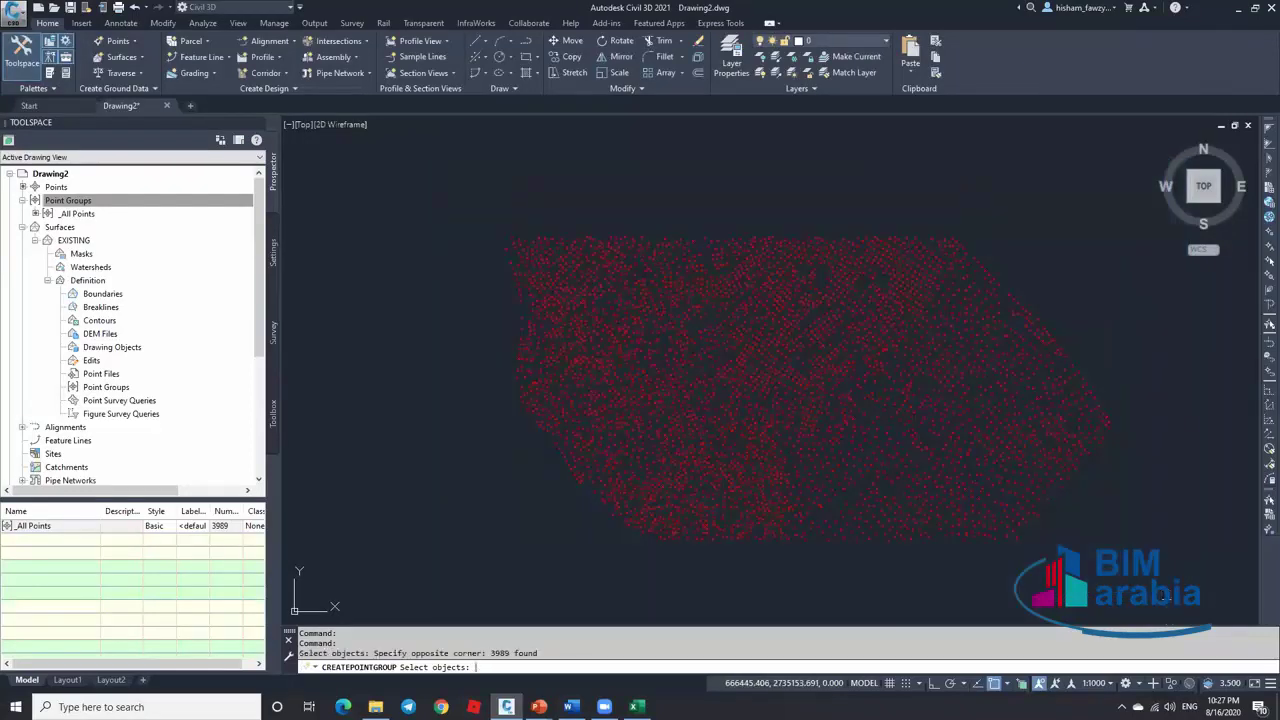
{"action": "key", "text": "Return"}
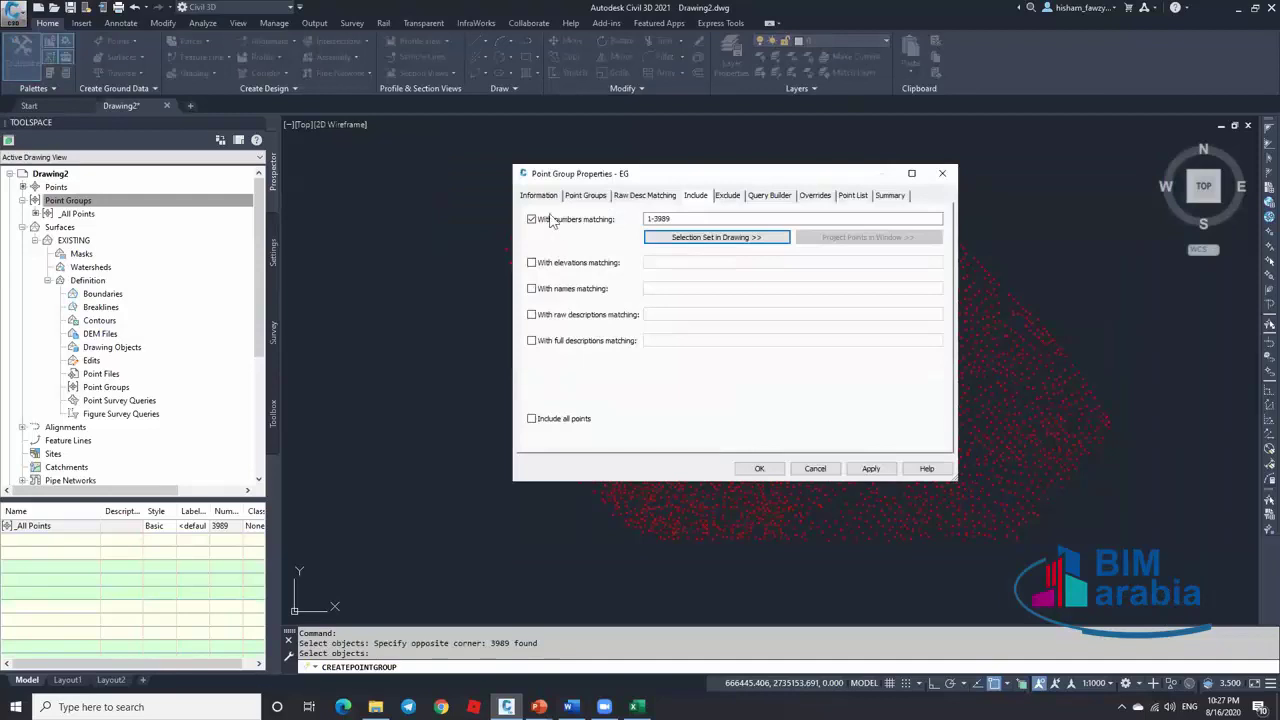
Set the group's point label style to <none> and create it
{"action": "left_click", "coordinate": [548, 196]}
{"action": "left_click", "coordinate": [606, 362]}
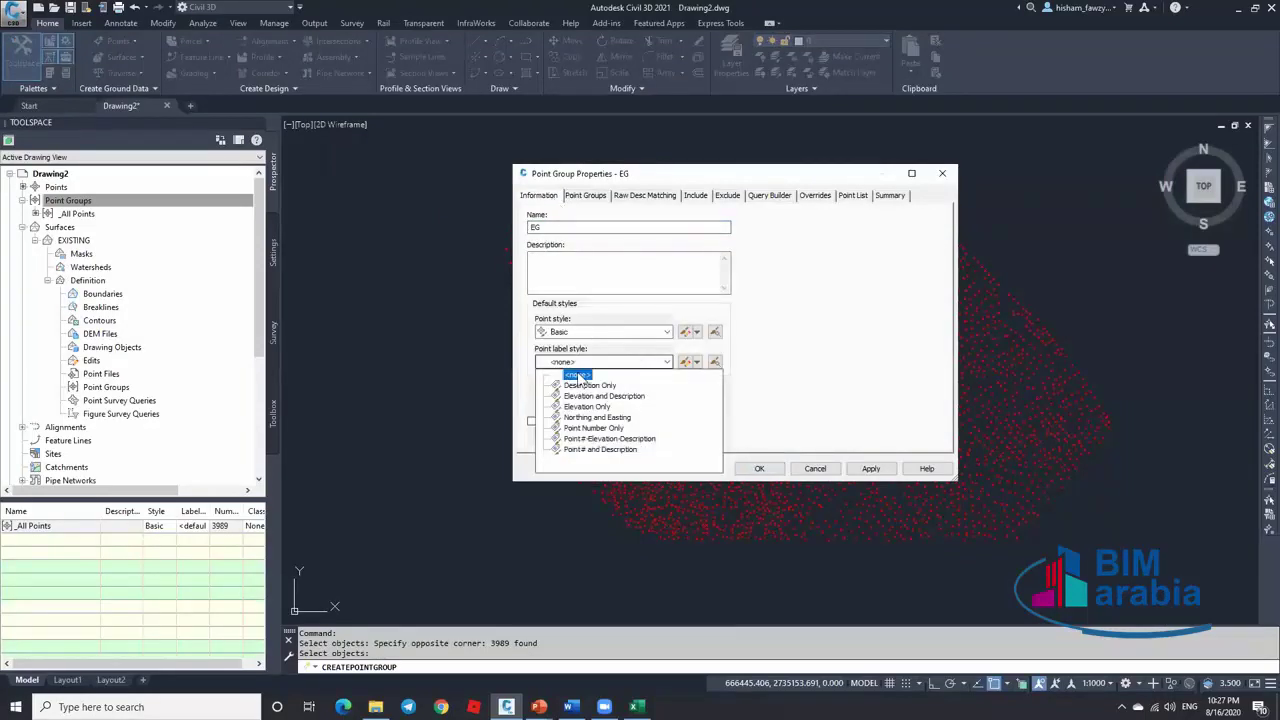
{"action": "left_click", "coordinate": [577, 374]}
{"action": "left_click", "coordinate": [757, 469]}
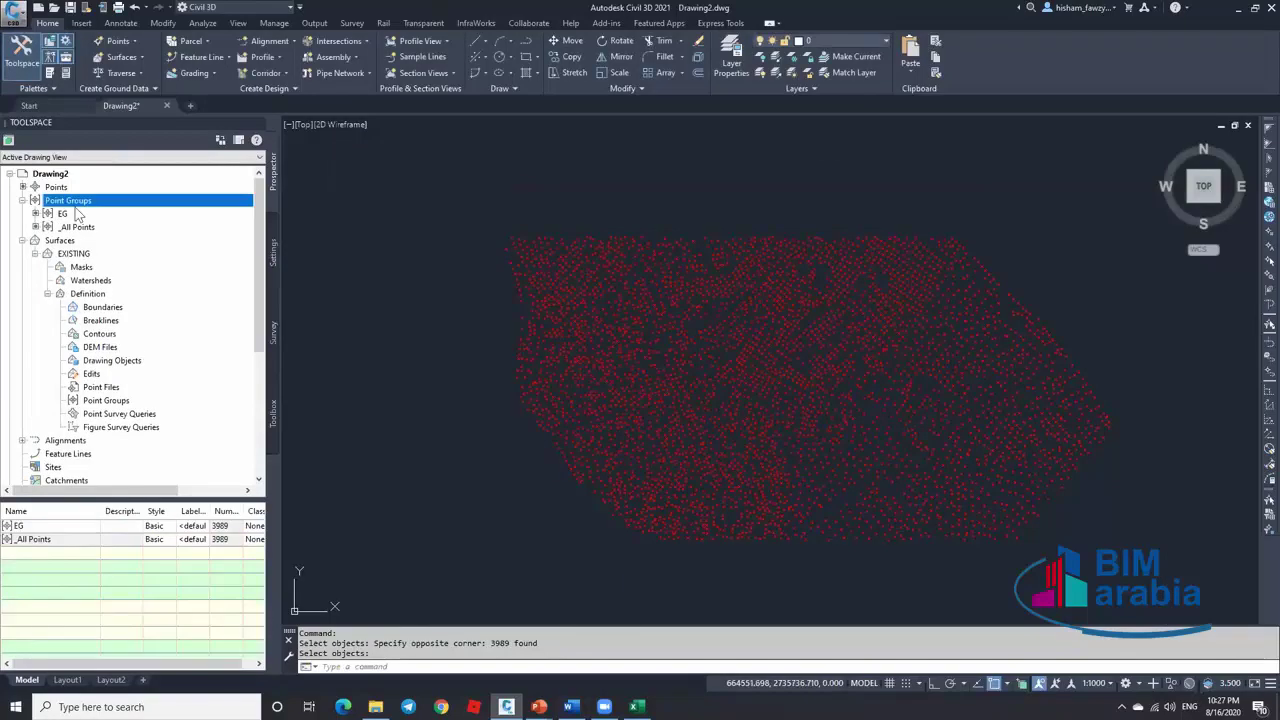
Add the EG point group to EXISTING's Definition > Point Groups
{"action": "left_click", "coordinate": [66, 214]}
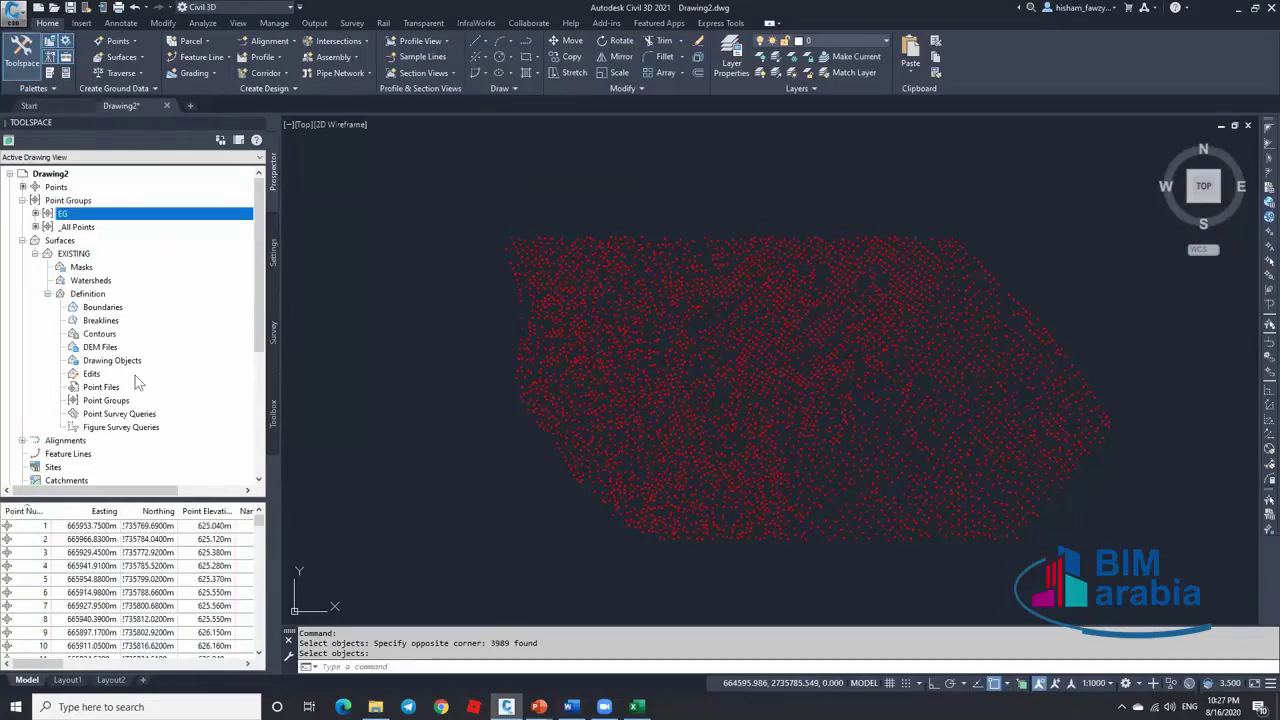
{"action": "right_click", "coordinate": [140, 401]}
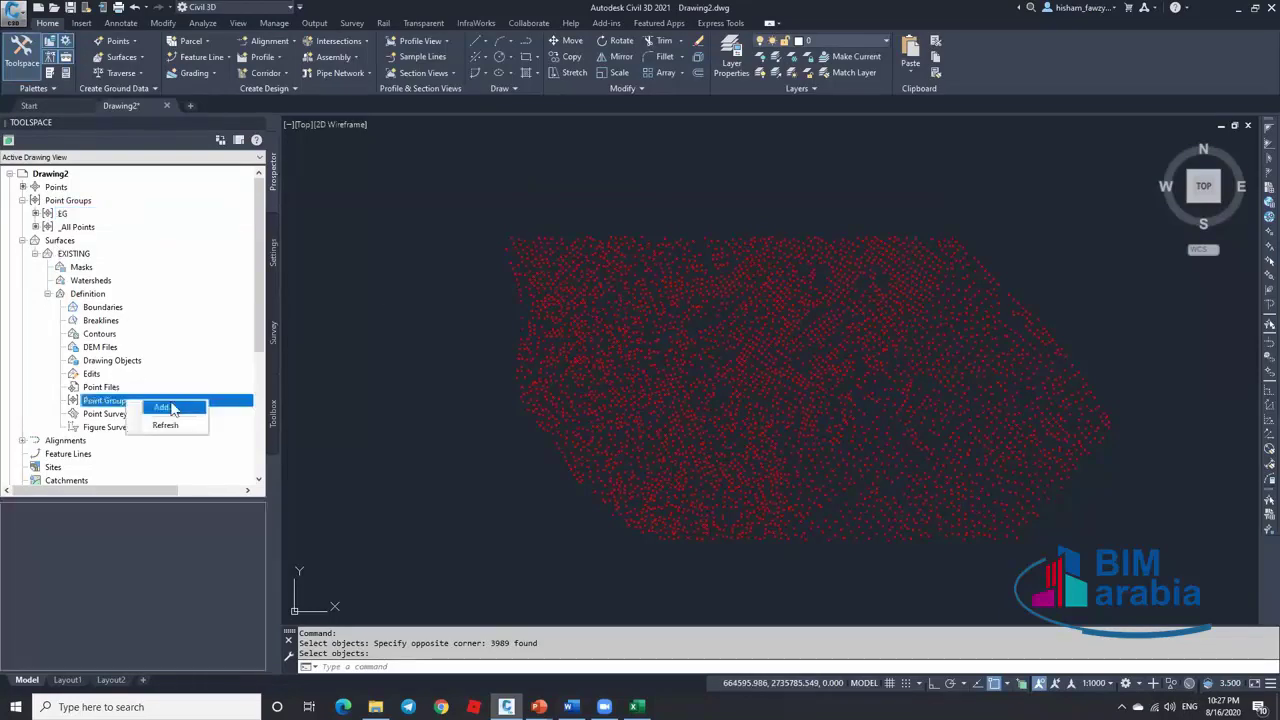
{"action": "left_click", "coordinate": [163, 408]}
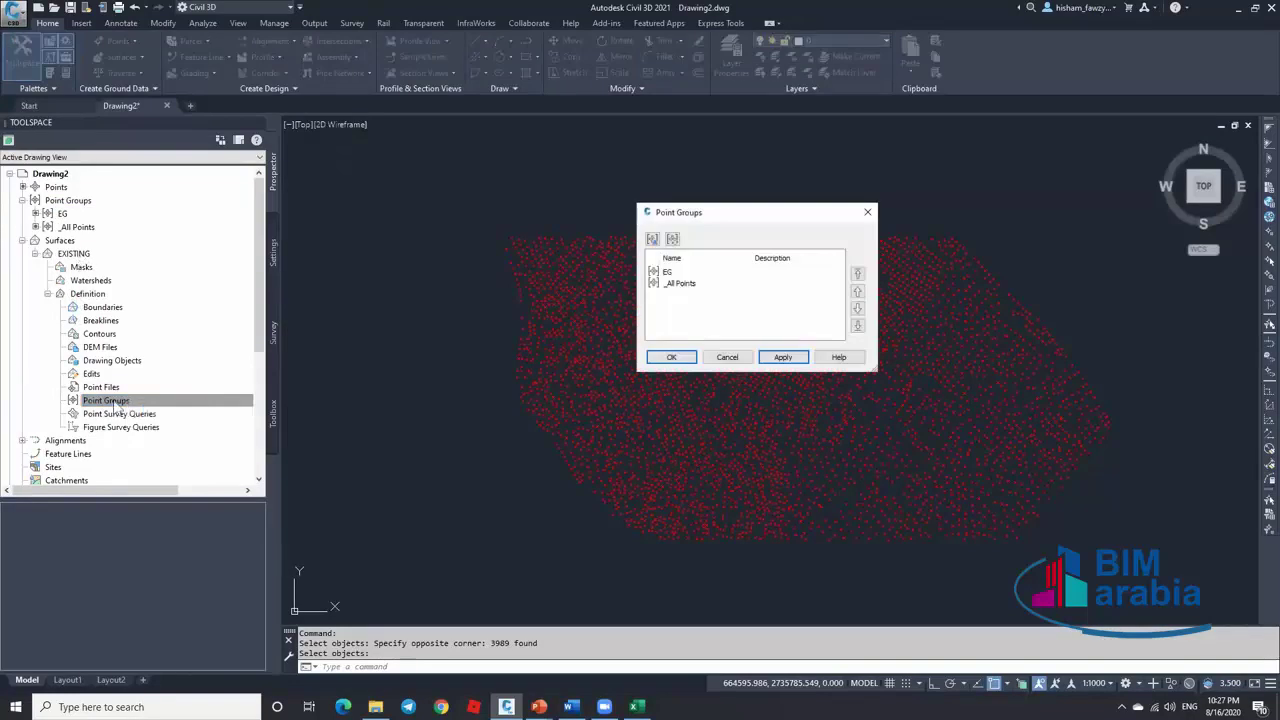
{"action": "left_click", "coordinate": [667, 274]}
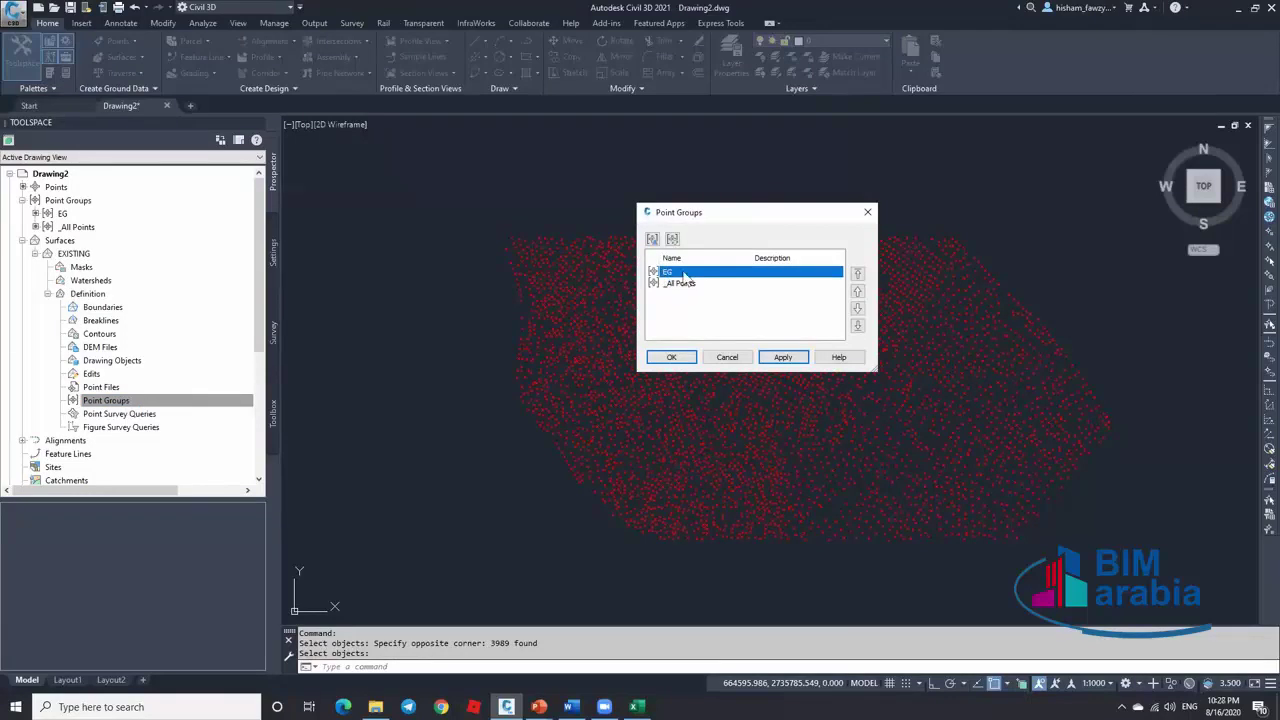
{"action": "left_click", "coordinate": [668, 357]}
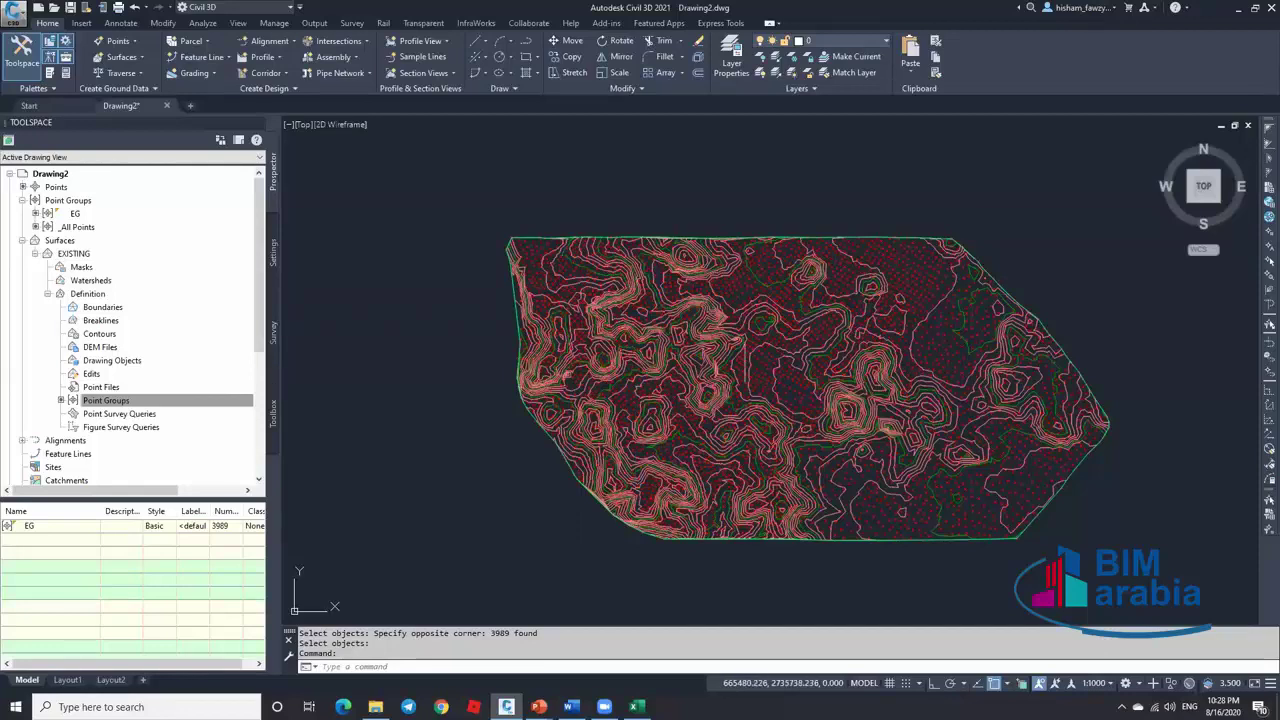
{"action": "scroll", "coordinate": [743, 351], "scroll_direction": "up", "scroll_amount": 5}
{"action": "scroll", "coordinate": [596, 302], "scroll_direction": "down", "scroll_amount": 3}
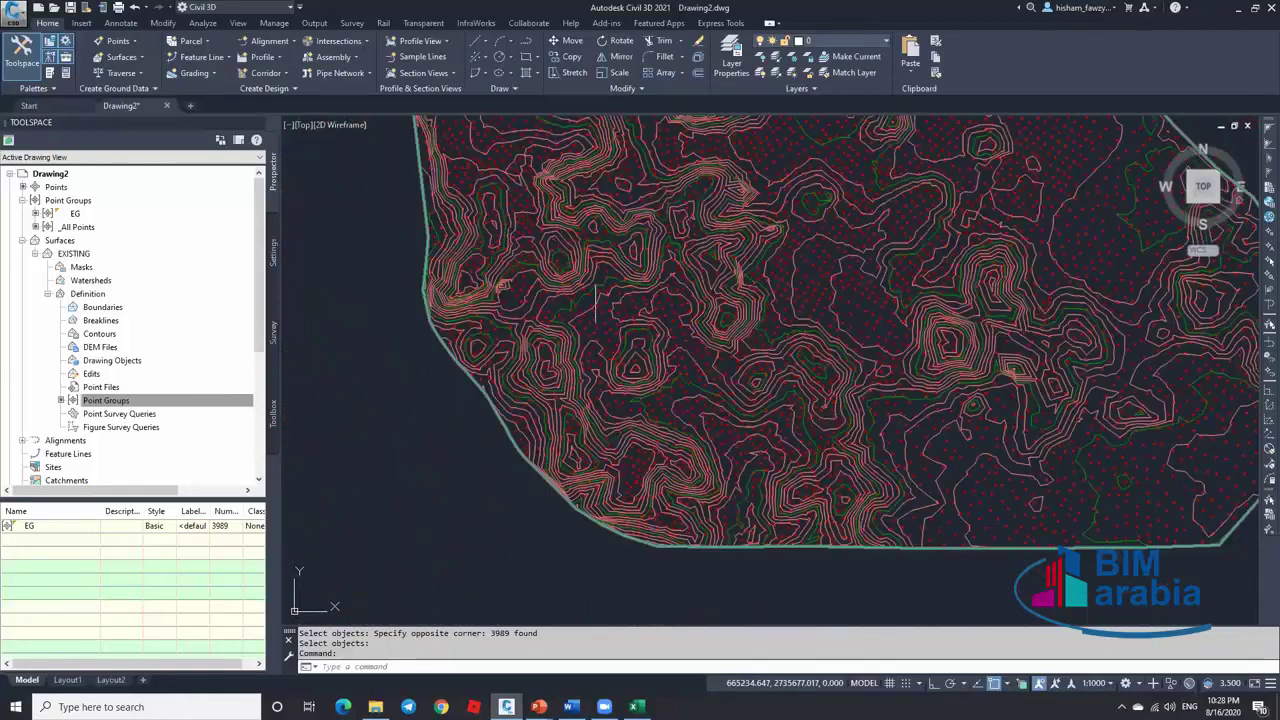
{"action": "scroll", "coordinate": [596, 302], "scroll_direction": "up", "scroll_amount": 2}
{"action": "scroll", "coordinate": [600, 310], "scroll_direction": "down", "scroll_amount": 2}
{"action": "scroll", "coordinate": [716, 370], "scroll_direction": "up", "scroll_amount": 6}
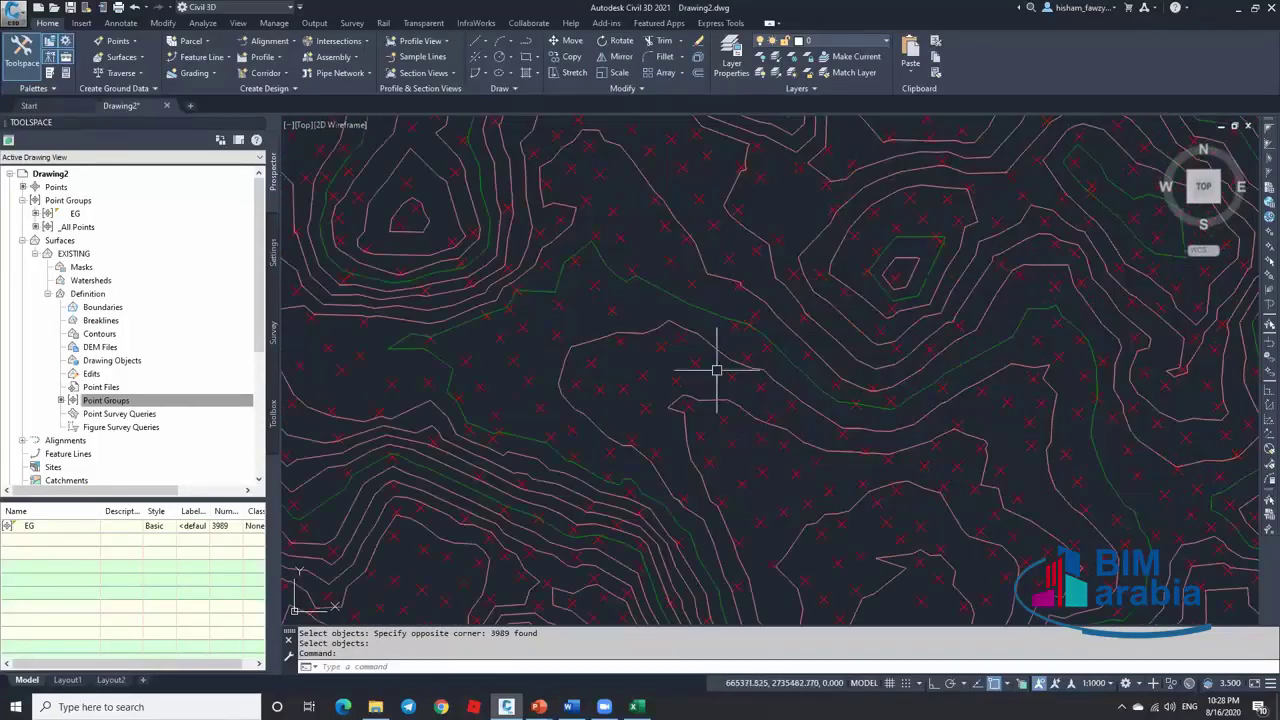
{"action": "mouse_move", "coordinate": [702, 375]}
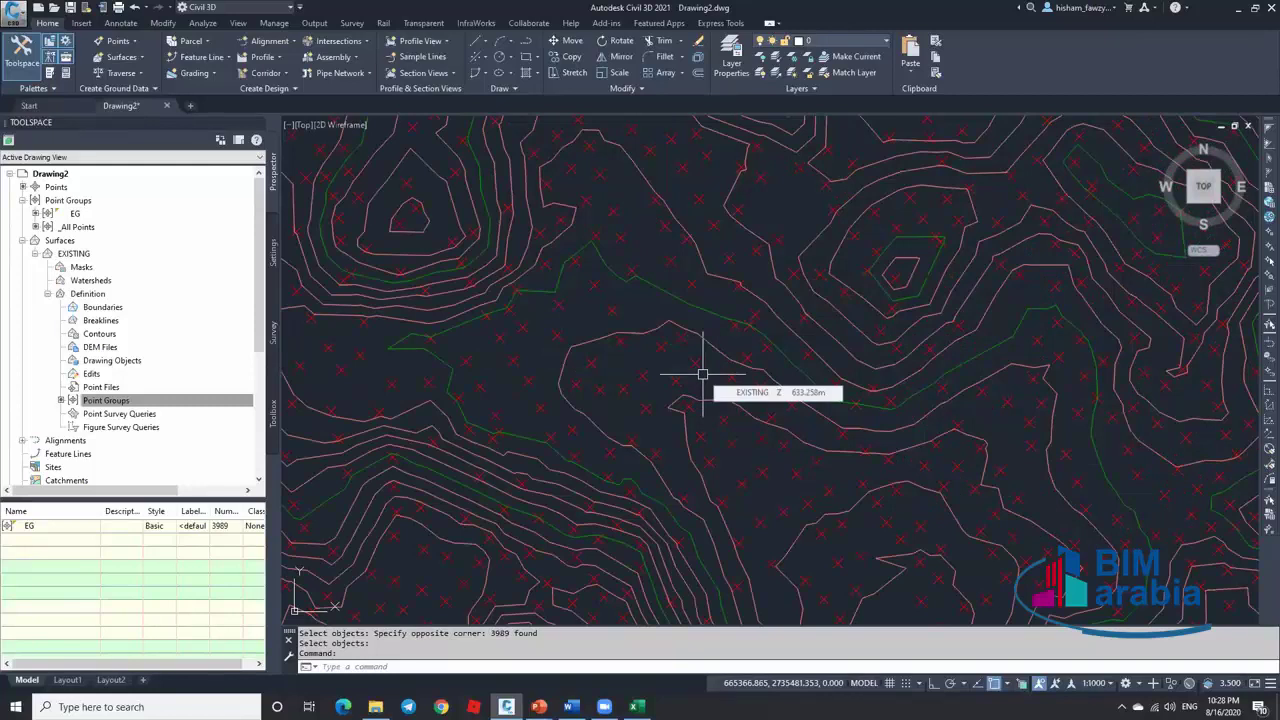
Set the EG point group's point style to <none>, hiding its point markers
{"action": "right_click", "coordinate": [78, 213]}
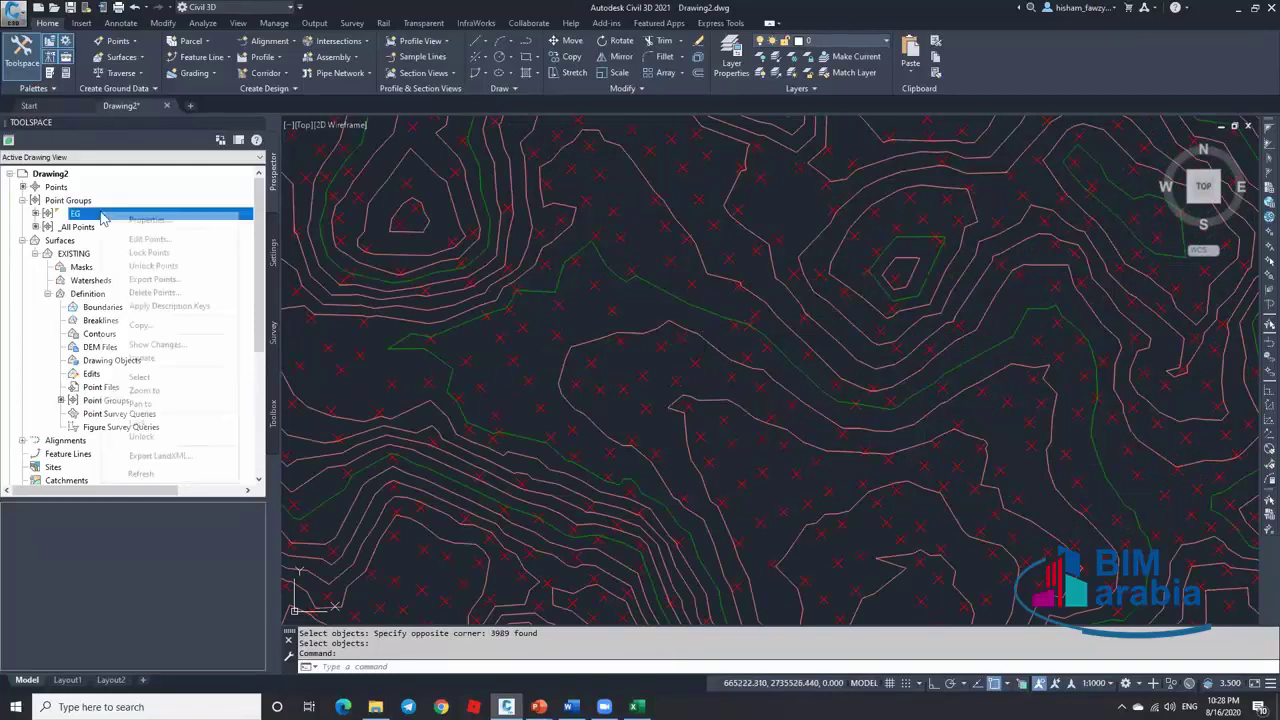
{"action": "left_click", "coordinate": [148, 220]}
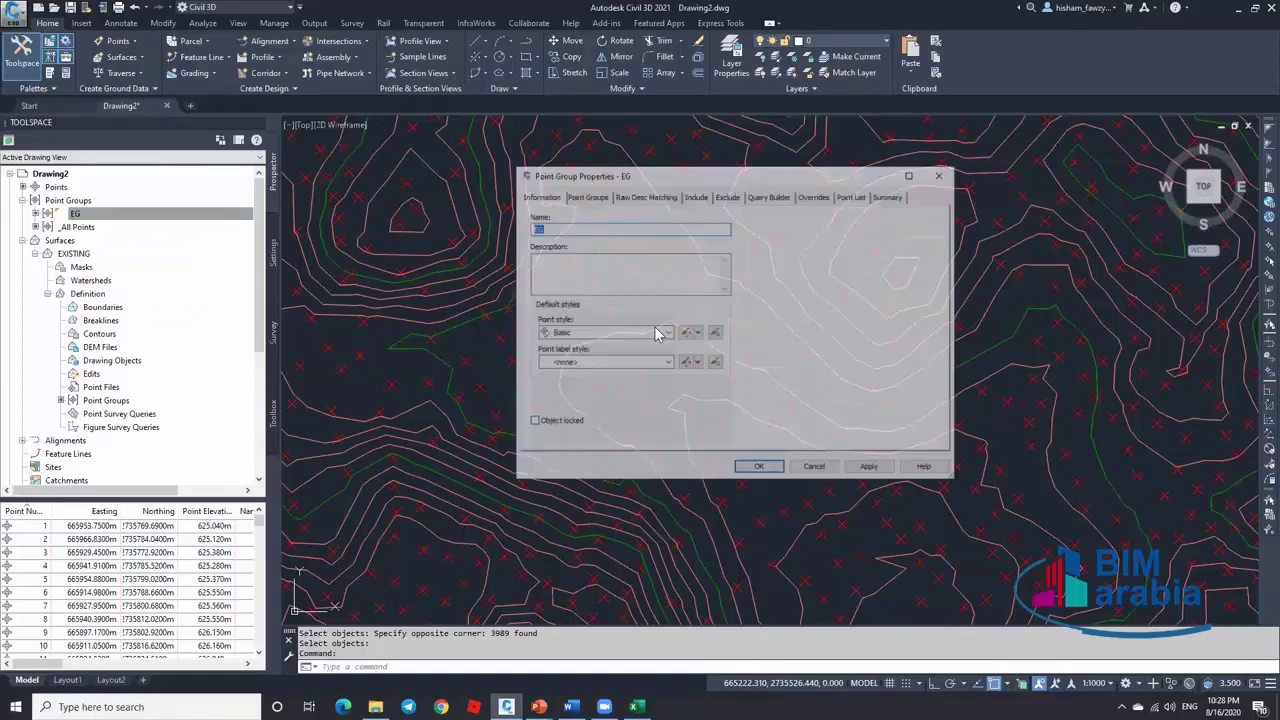
{"action": "left_click", "coordinate": [603, 332]}
{"action": "scroll", "coordinate": [600, 346], "scroll_direction": "up", "scroll_amount": 1}
{"action": "left_click", "coordinate": [590, 345]}
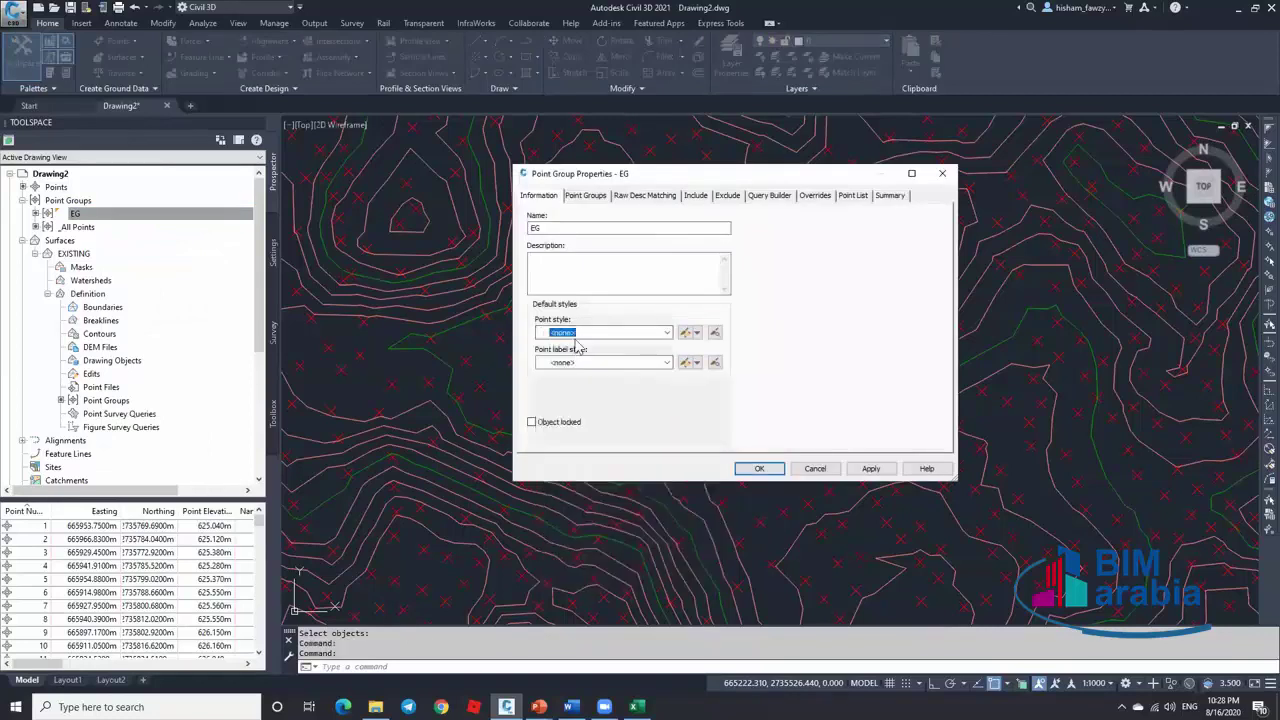
{"action": "left_click", "coordinate": [754, 469]}
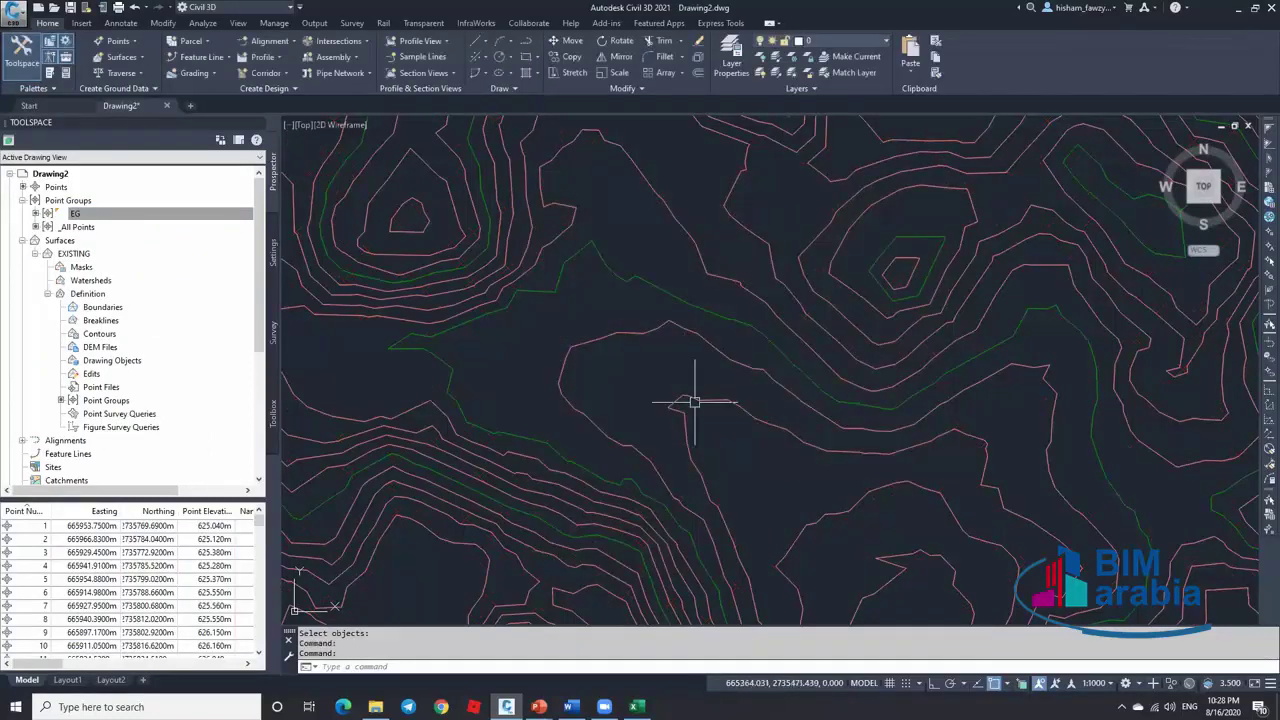
{"action": "scroll", "coordinate": [690, 395], "scroll_direction": "down", "scroll_amount": 3}
{"action": "scroll", "coordinate": [714, 345], "scroll_direction": "down", "scroll_amount": 4}
{"action": "scroll", "coordinate": [770, 300], "scroll_direction": "up", "scroll_amount": 2}
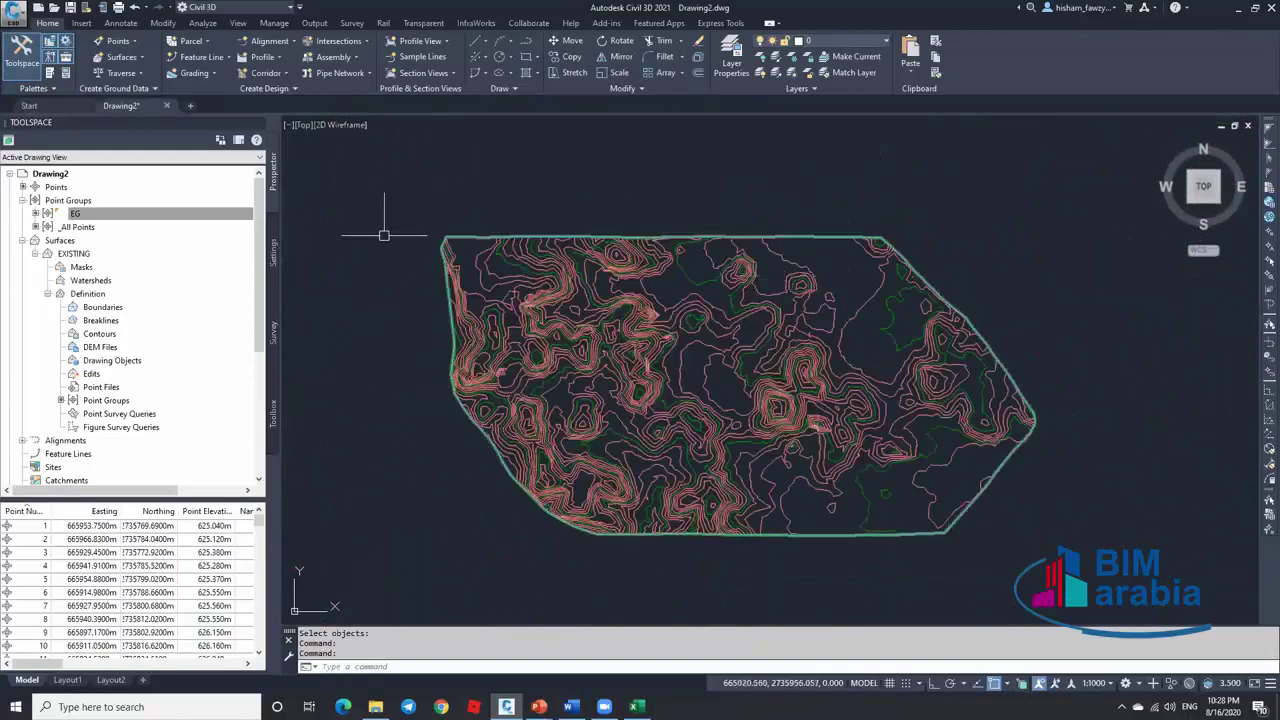
Change the EG point group's point style to Basic and collapse the EXISTING surface branch
{"action": "left_click", "coordinate": [104, 213]}
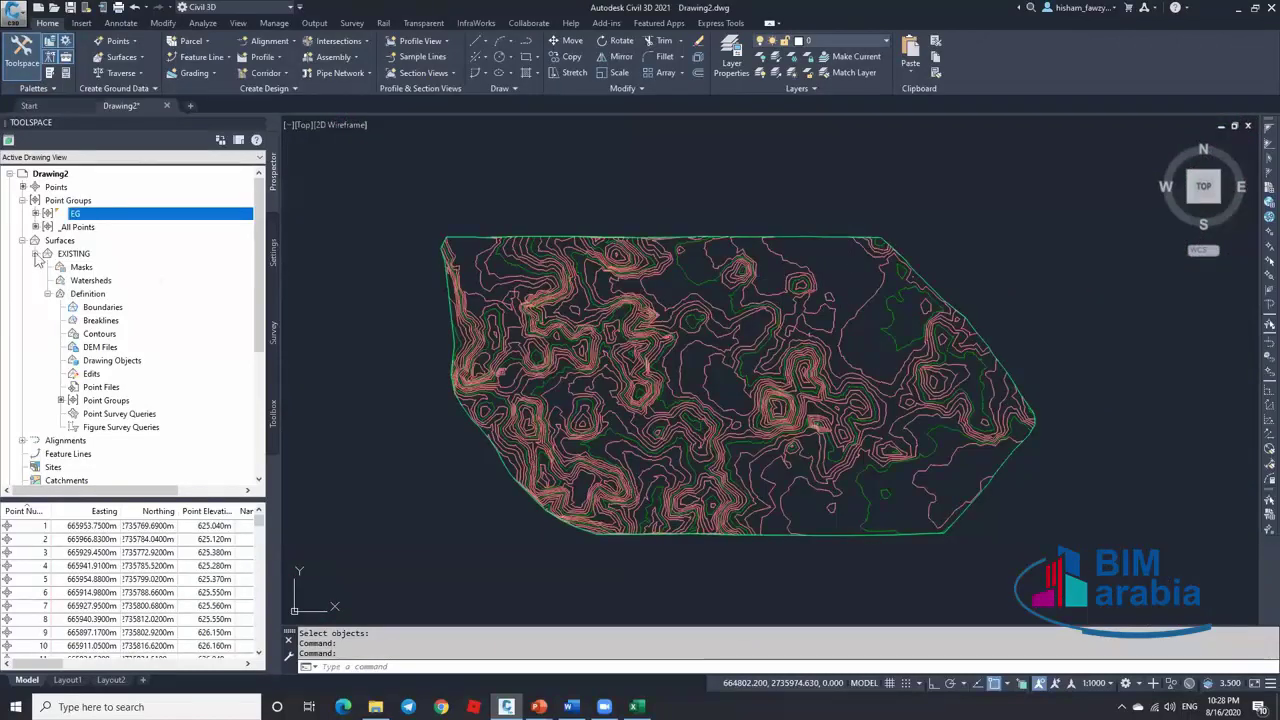
{"action": "right_click", "coordinate": [105, 216]}
{"action": "left_click", "coordinate": [648, 284]}
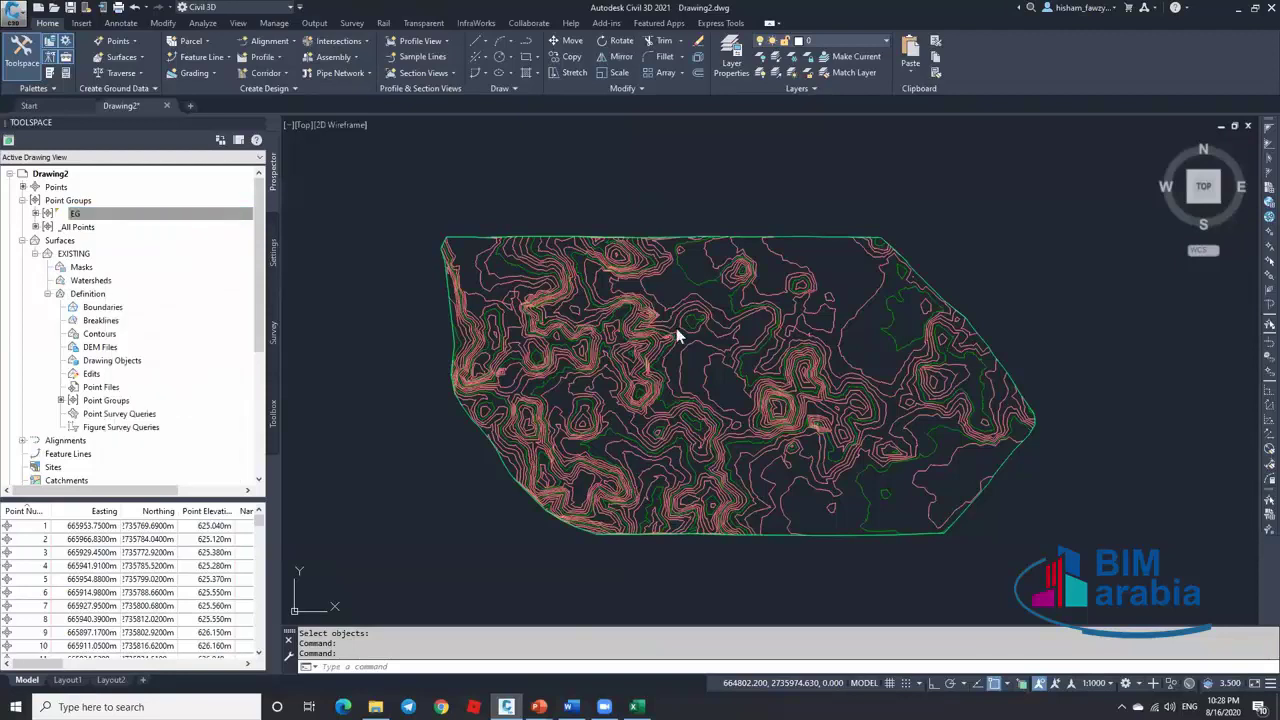
{"action": "left_click", "coordinate": [667, 332]}
{"action": "left_click", "coordinate": [580, 345]}
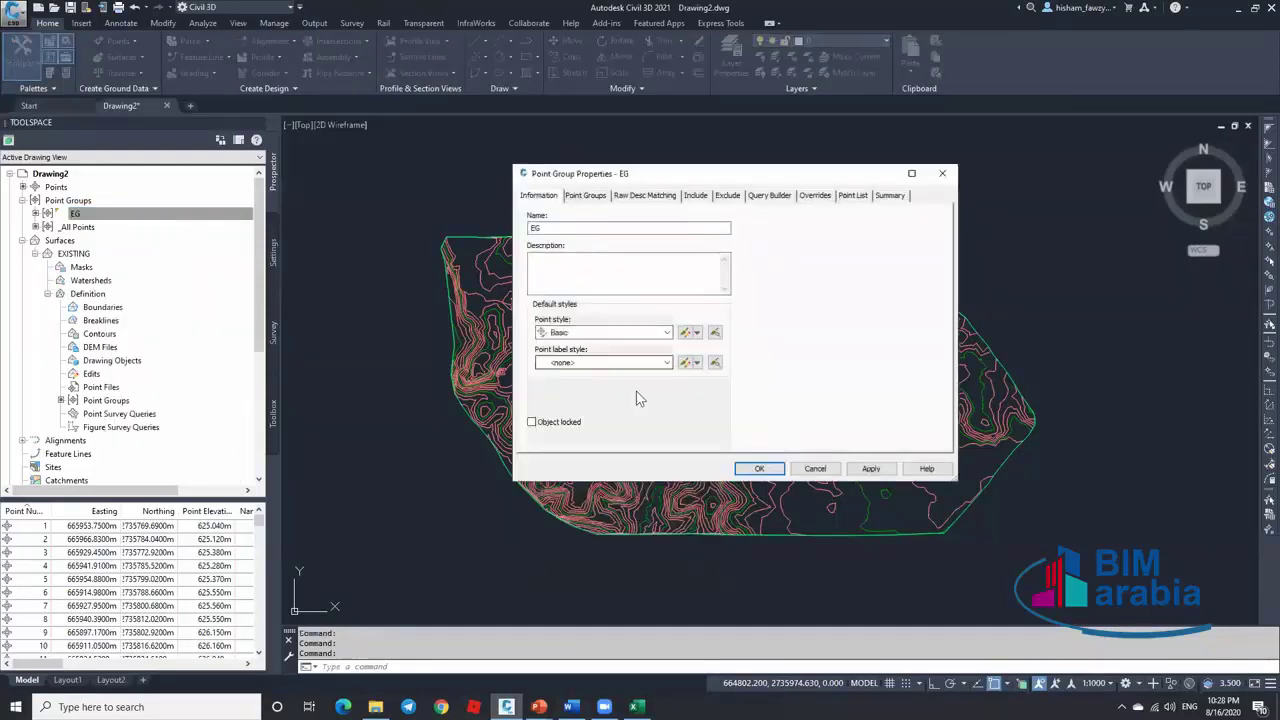
{"action": "left_click", "coordinate": [760, 469]}
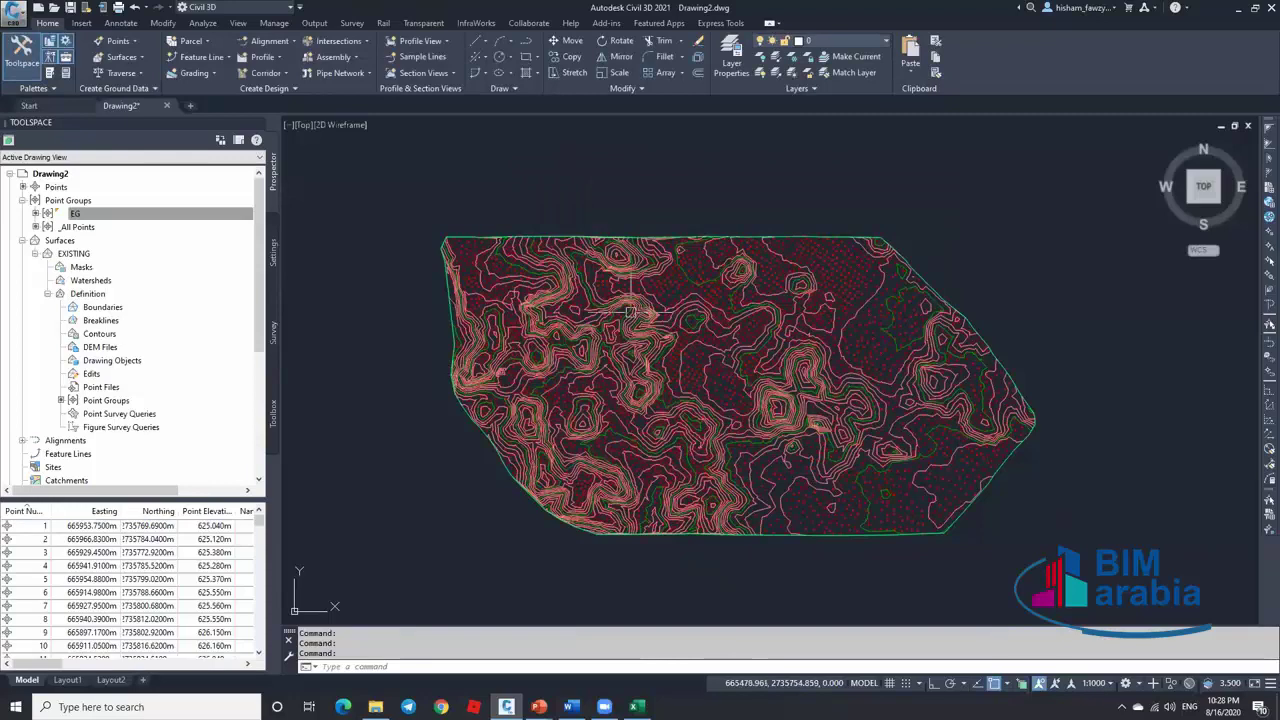
{"action": "left_click", "coordinate": [35, 253]}
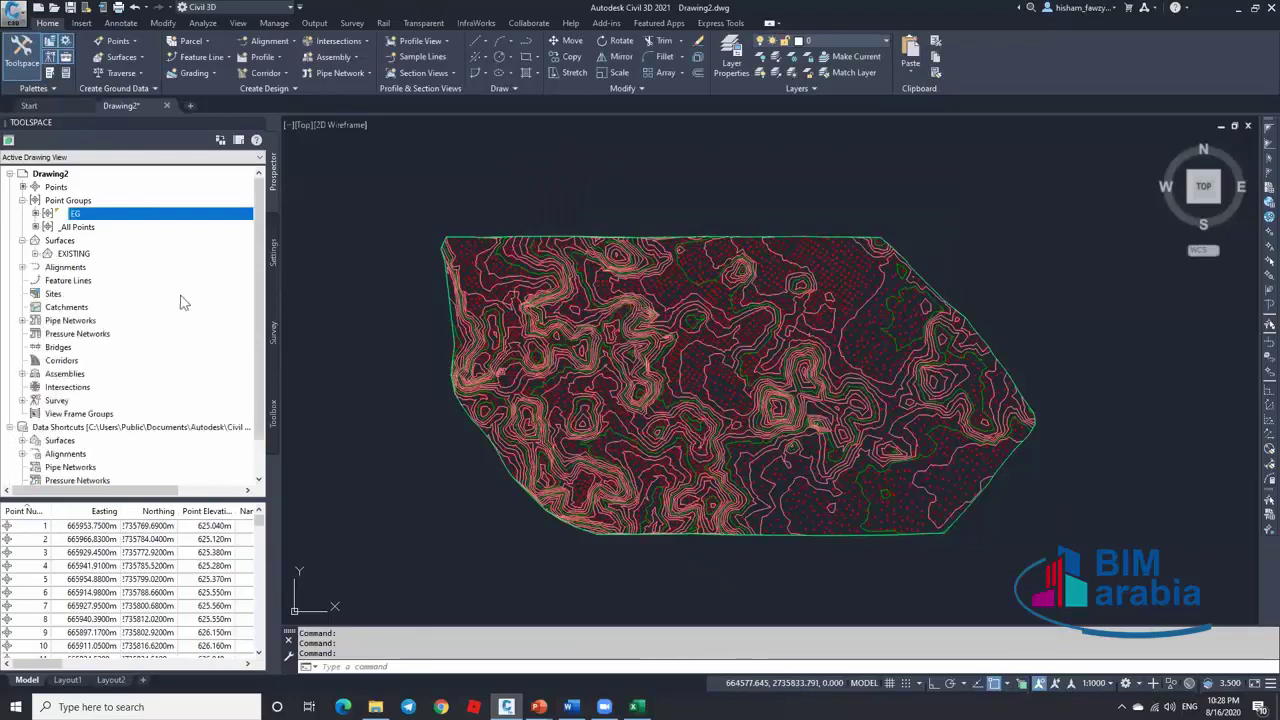
Zoom to the small peak, delete COGO point 3735, then select EG in Prospector
{"action": "scroll", "coordinate": [712, 246], "scroll_direction": "up", "scroll_amount": 3}
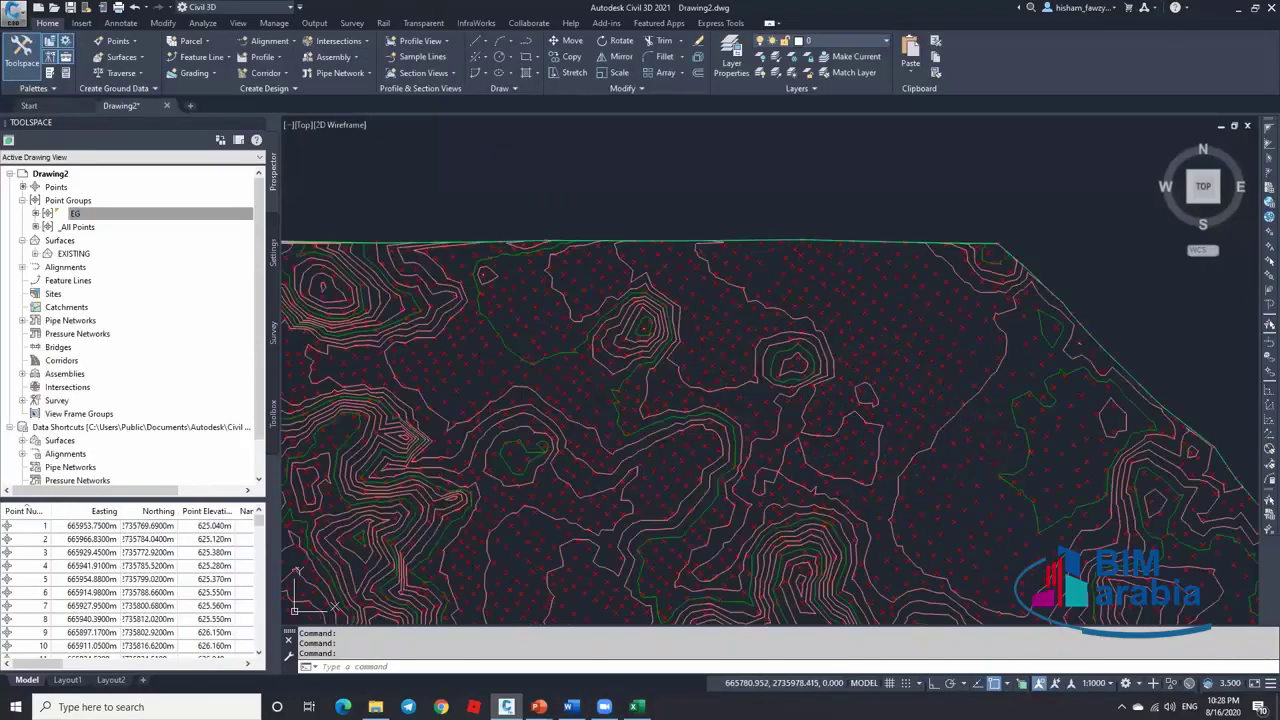
{"action": "scroll", "coordinate": [739, 221], "scroll_direction": "down", "scroll_amount": 2}
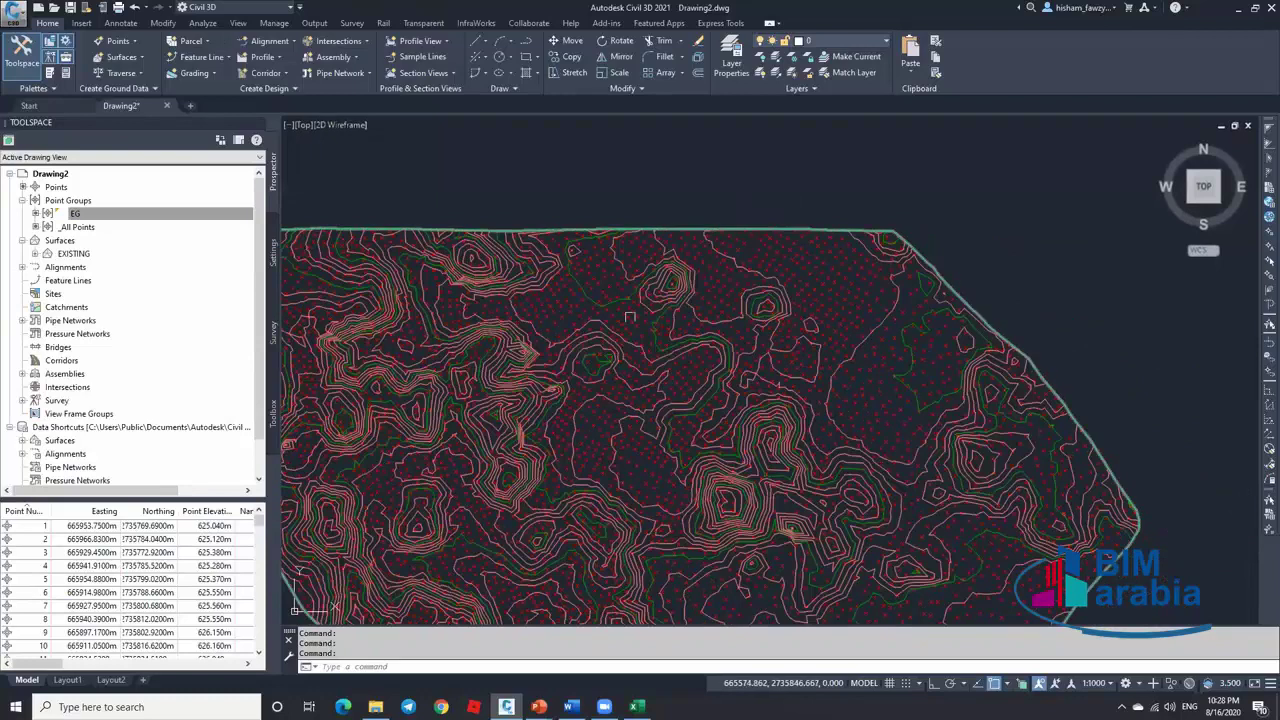
{"action": "scroll", "coordinate": [703, 266], "scroll_direction": "down", "scroll_amount": 2}
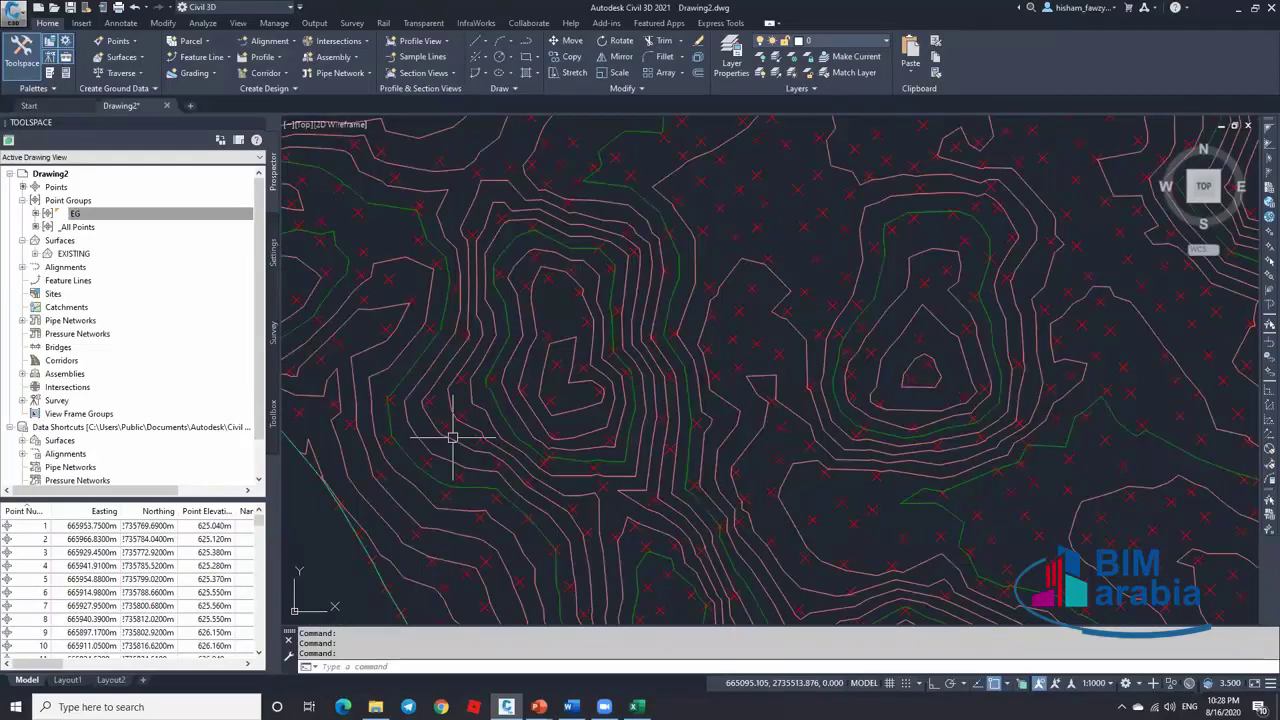
{"action": "scroll", "coordinate": [586, 366], "scroll_direction": "up", "scroll_amount": 2}
{"action": "scroll", "coordinate": [466, 148], "scroll_direction": "up", "scroll_amount": 5}
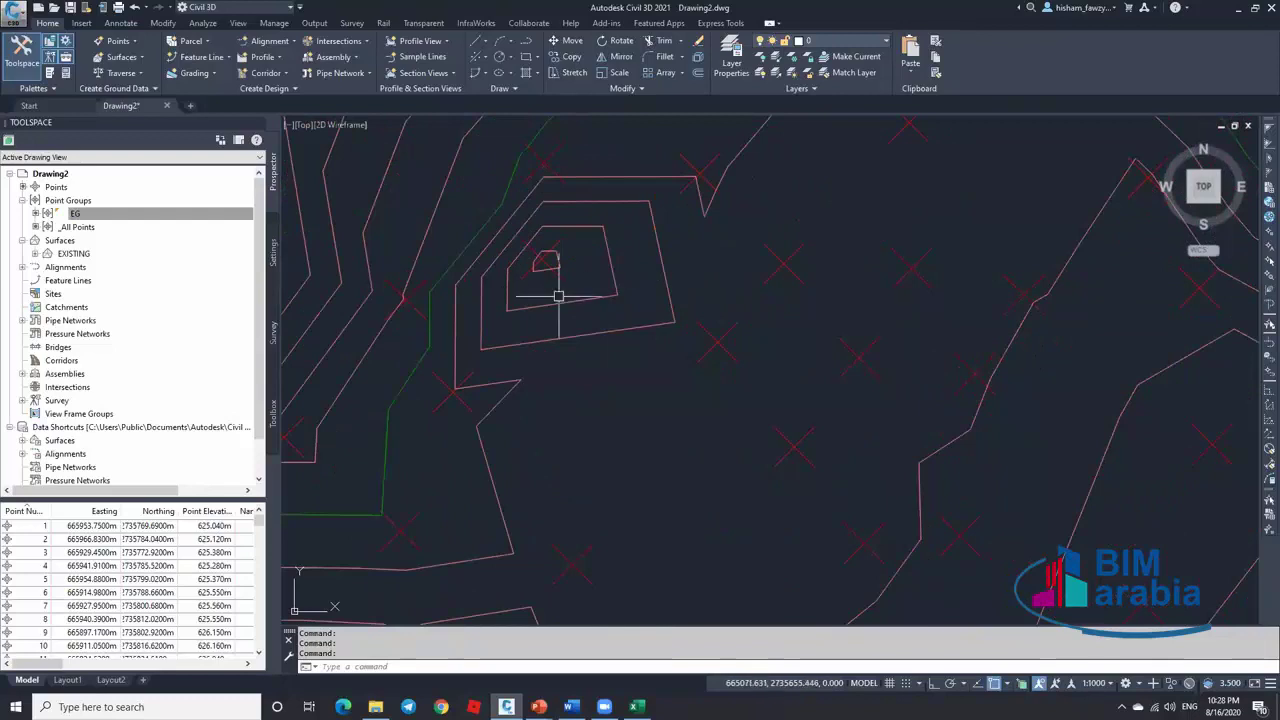
{"action": "left_click", "coordinate": [541, 258]}
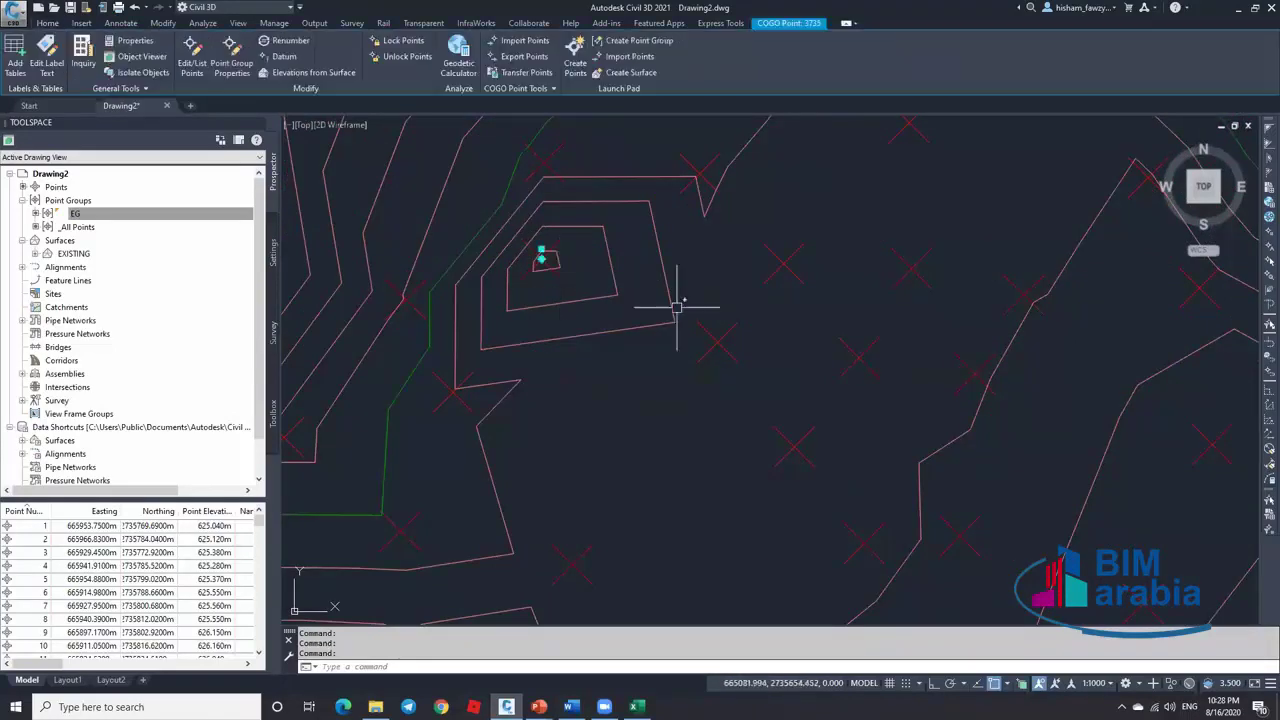
{"action": "key", "text": "Delete"}
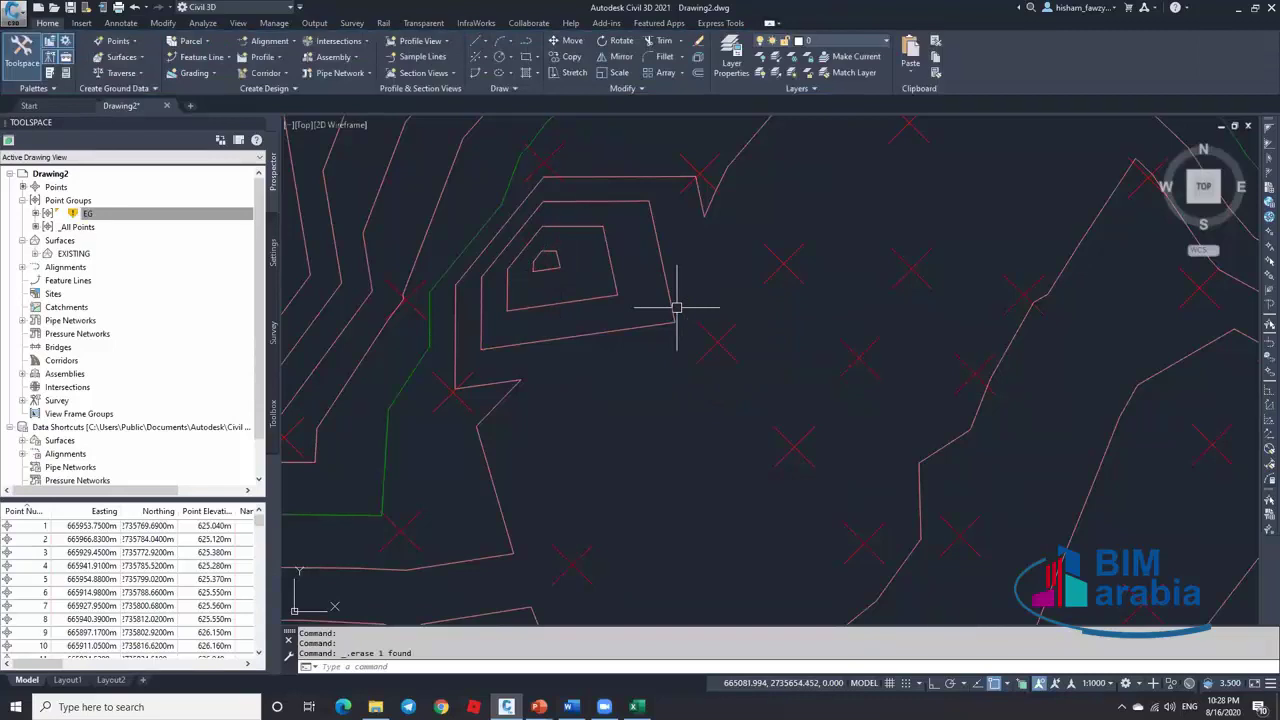
{"action": "left_click", "coordinate": [88, 213]}
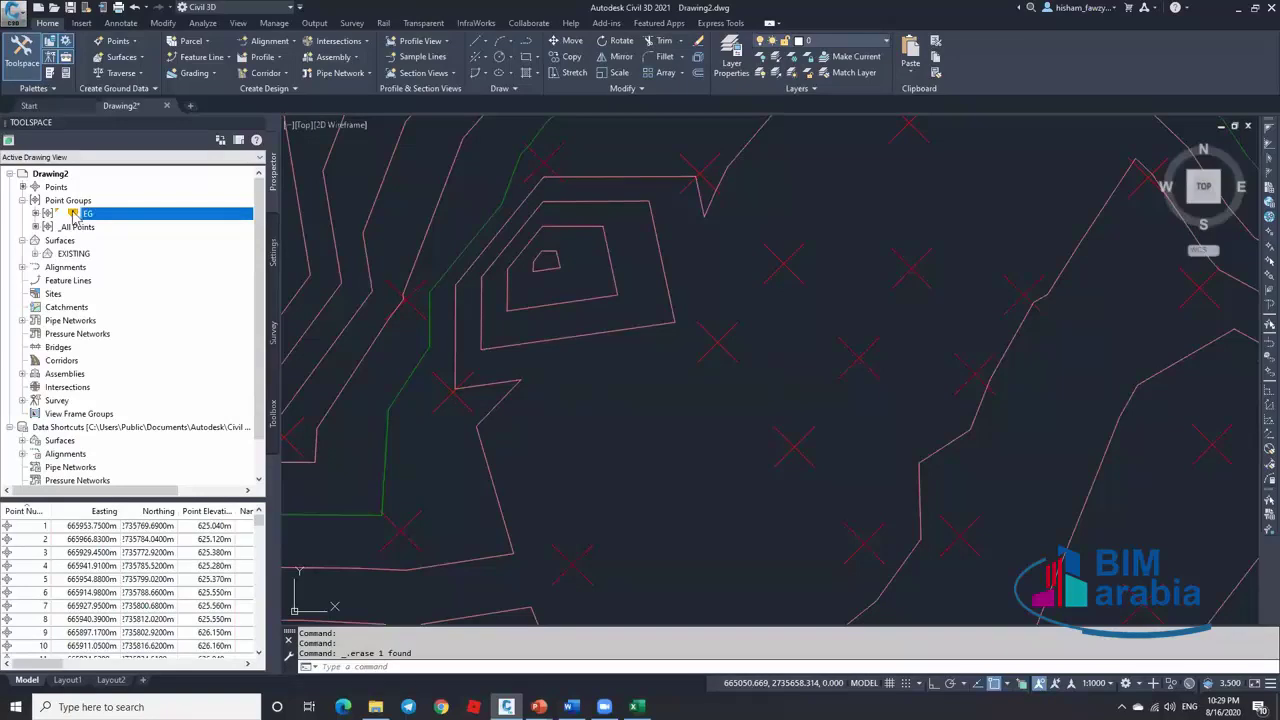
Review the EG point group's pending changes with Show Changes, then close the summary
{"action": "mouse_move", "coordinate": [74, 218]}
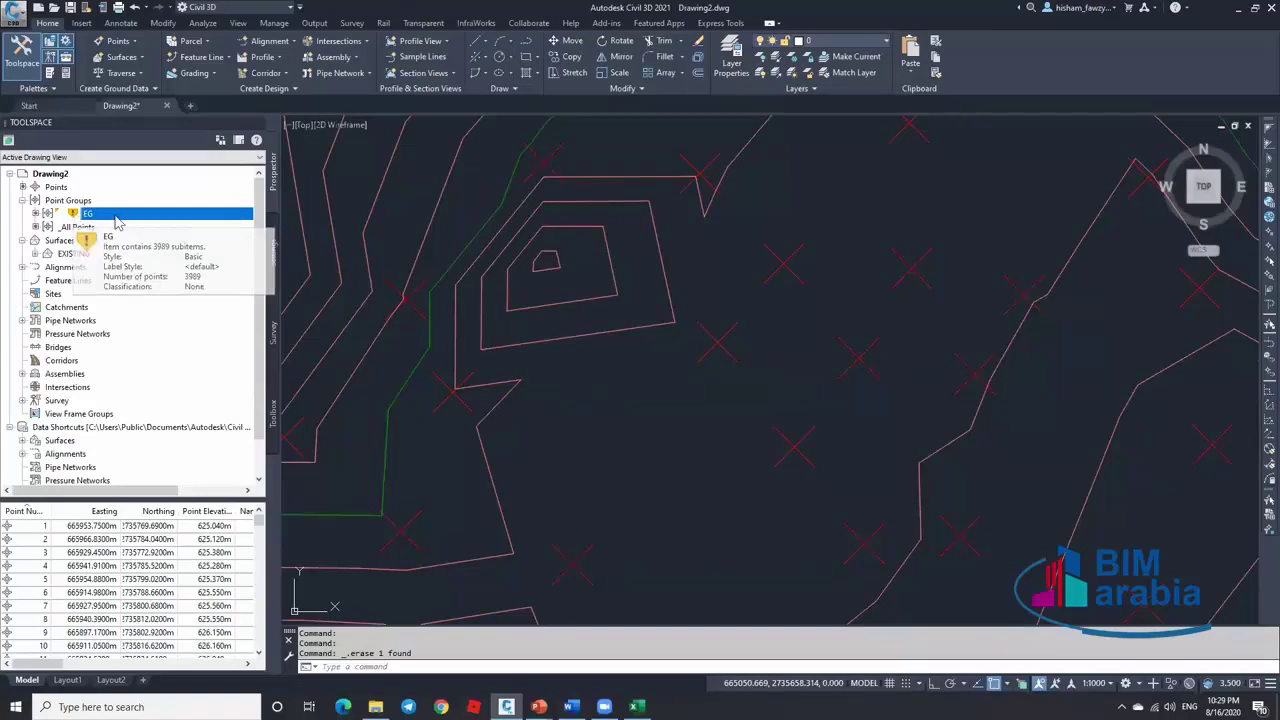
{"action": "right_click", "coordinate": [112, 218]}
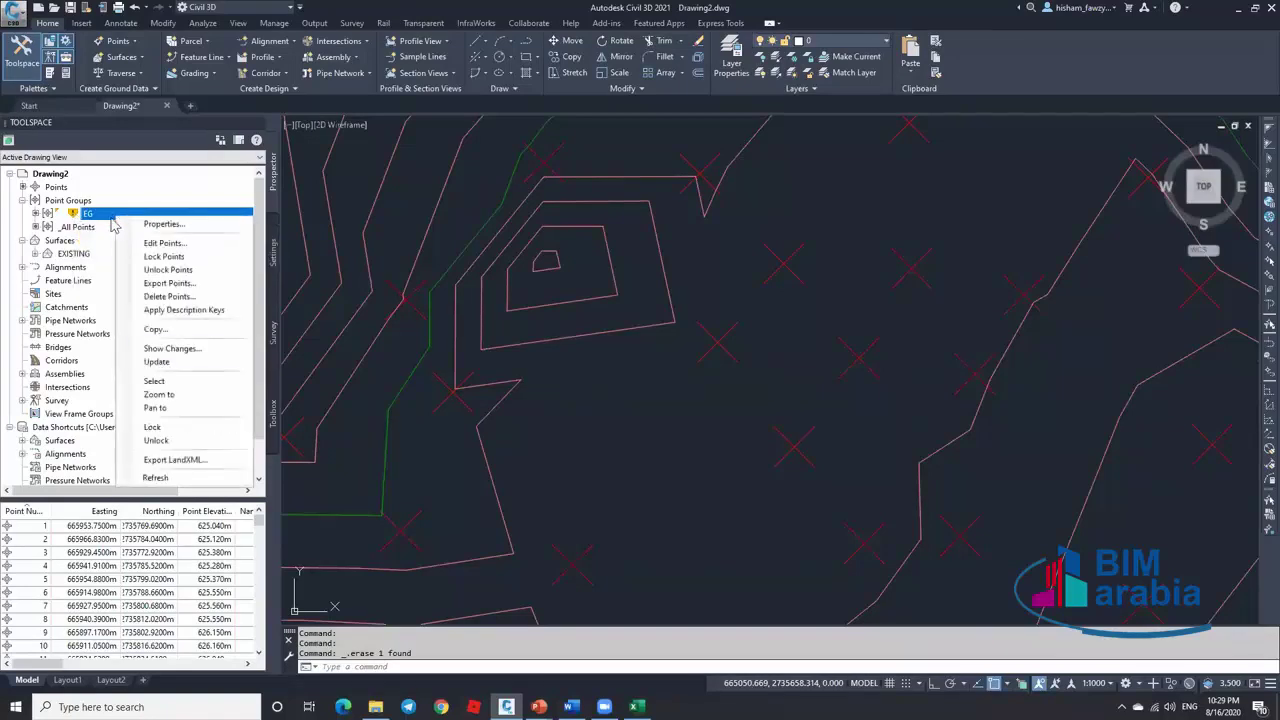
{"action": "left_click", "coordinate": [180, 349]}
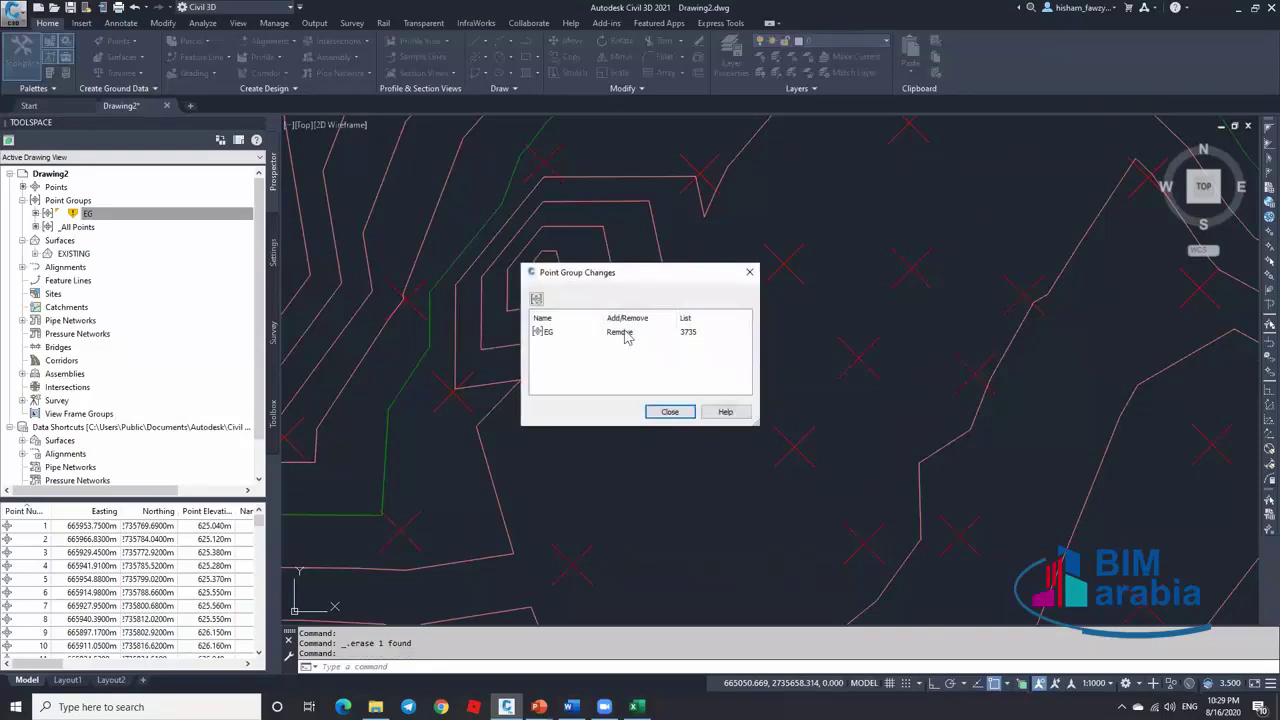
{"action": "left_click", "coordinate": [670, 412]}
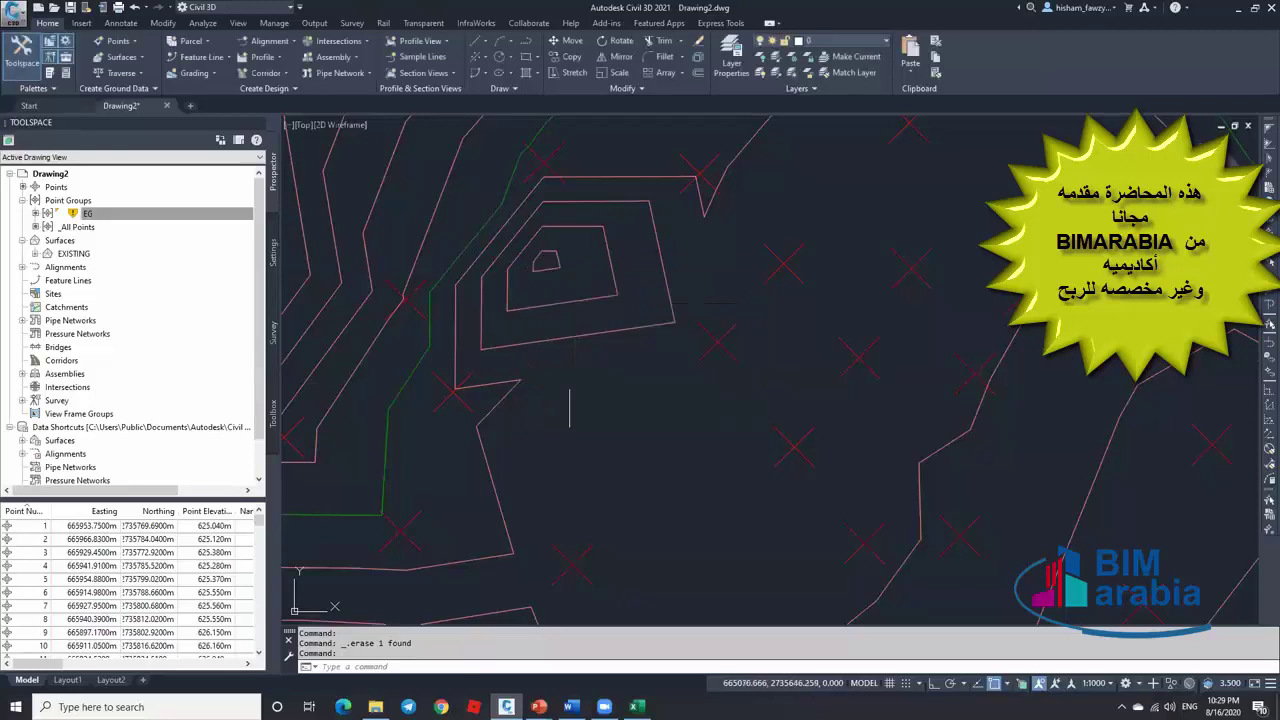
Update the EG point group so it drops deleted point 3735
{"action": "left_click", "coordinate": [170, 215]}
{"action": "right_click", "coordinate": [170, 215]}
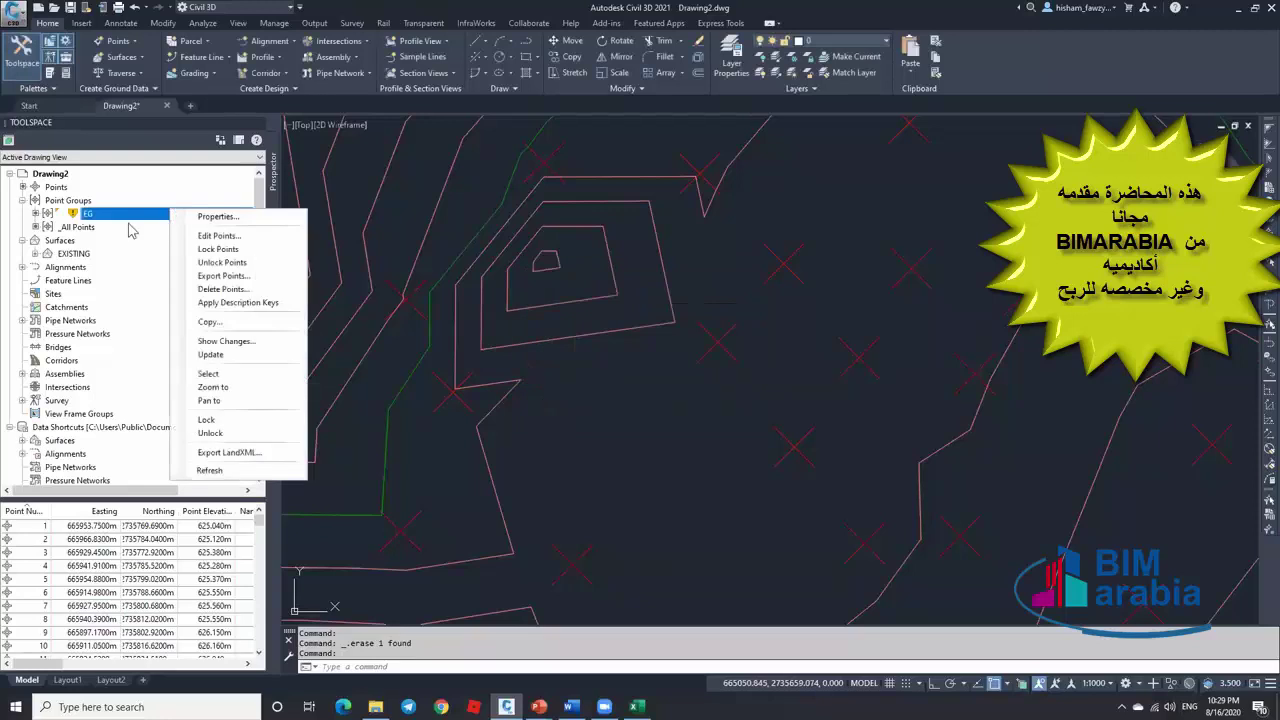
{"action": "left_click", "coordinate": [228, 358]}
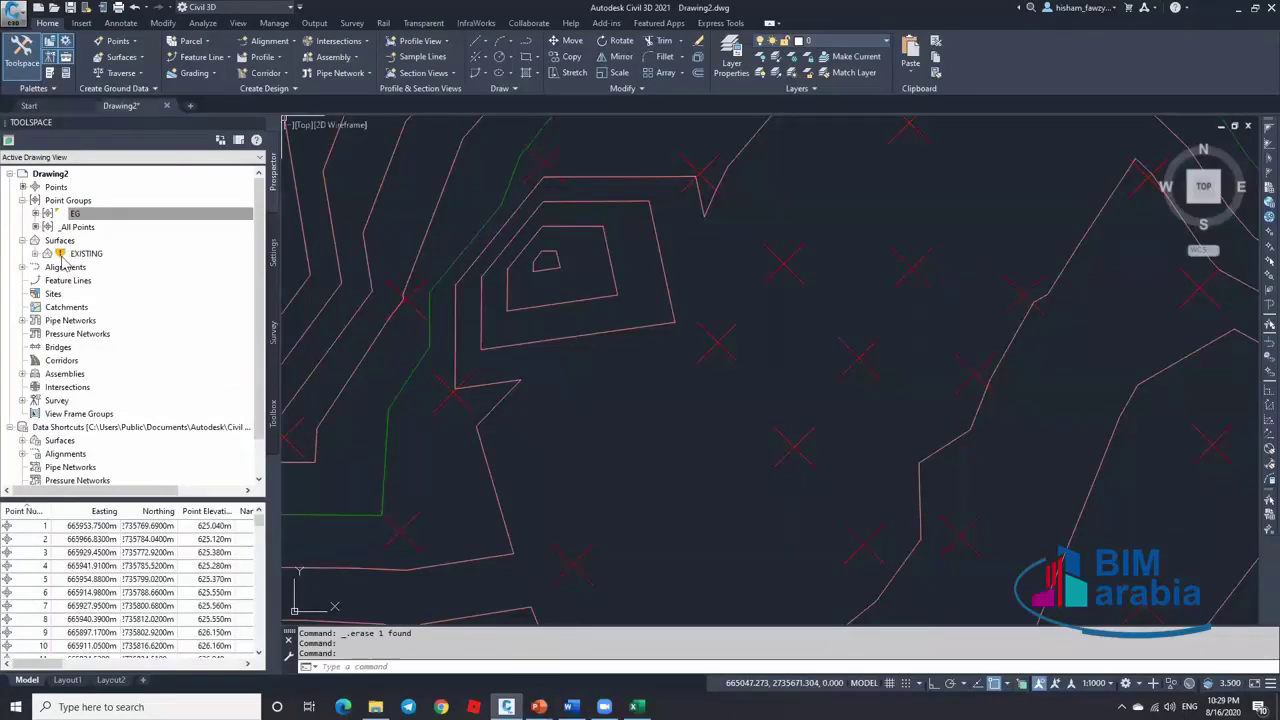
Confirm on the EXISTING surface's Definition tab that it is built from the EG point group
{"action": "mouse_move", "coordinate": [62, 262]}
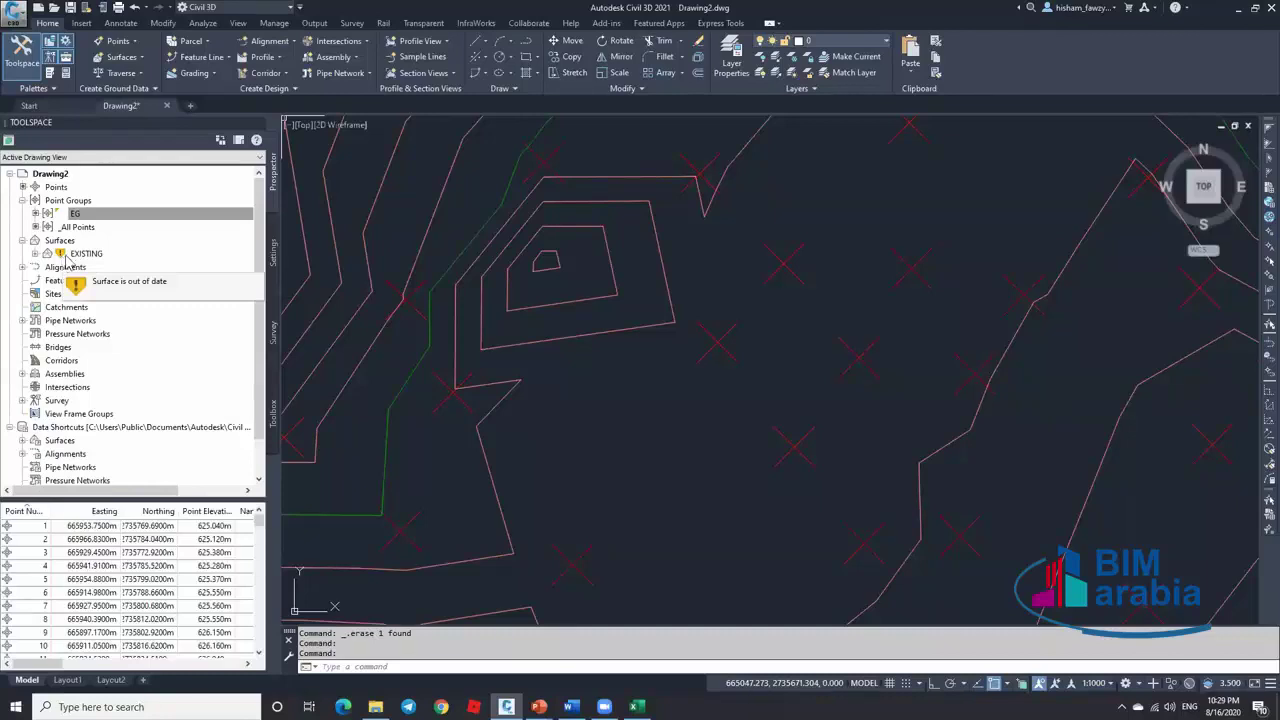
{"action": "left_click", "coordinate": [96, 257]}
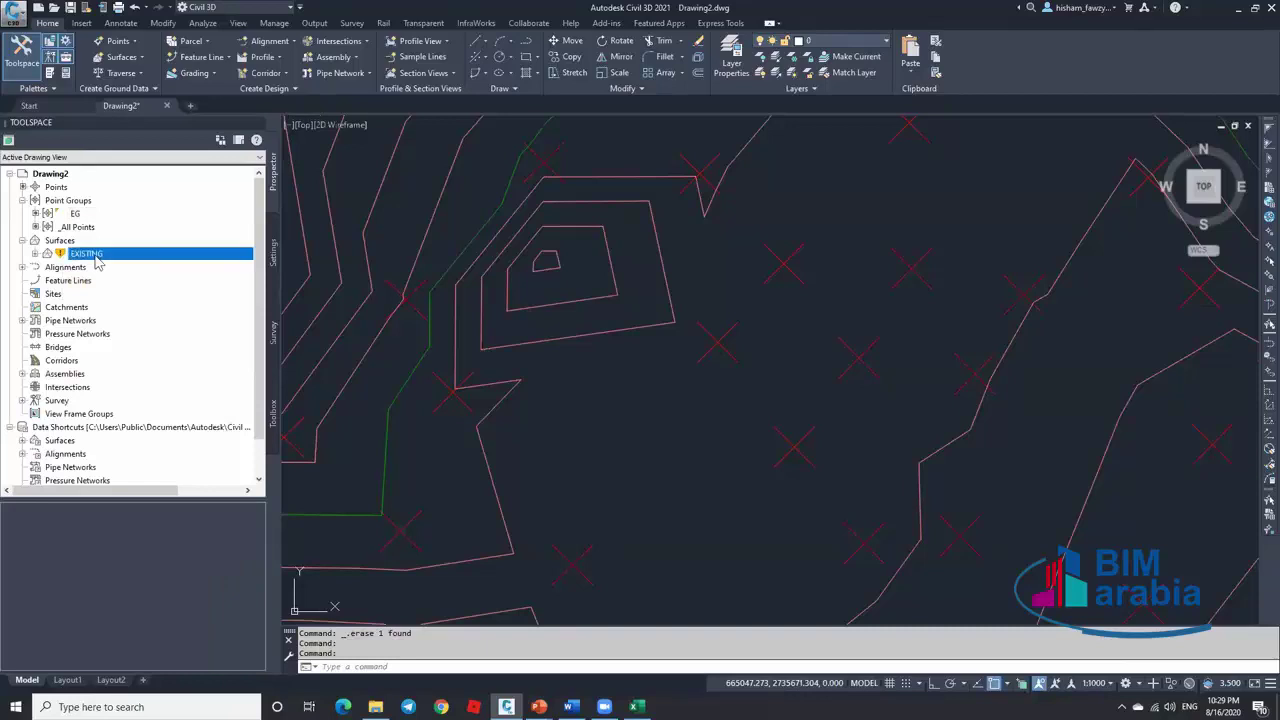
{"action": "right_click", "coordinate": [96, 257]}
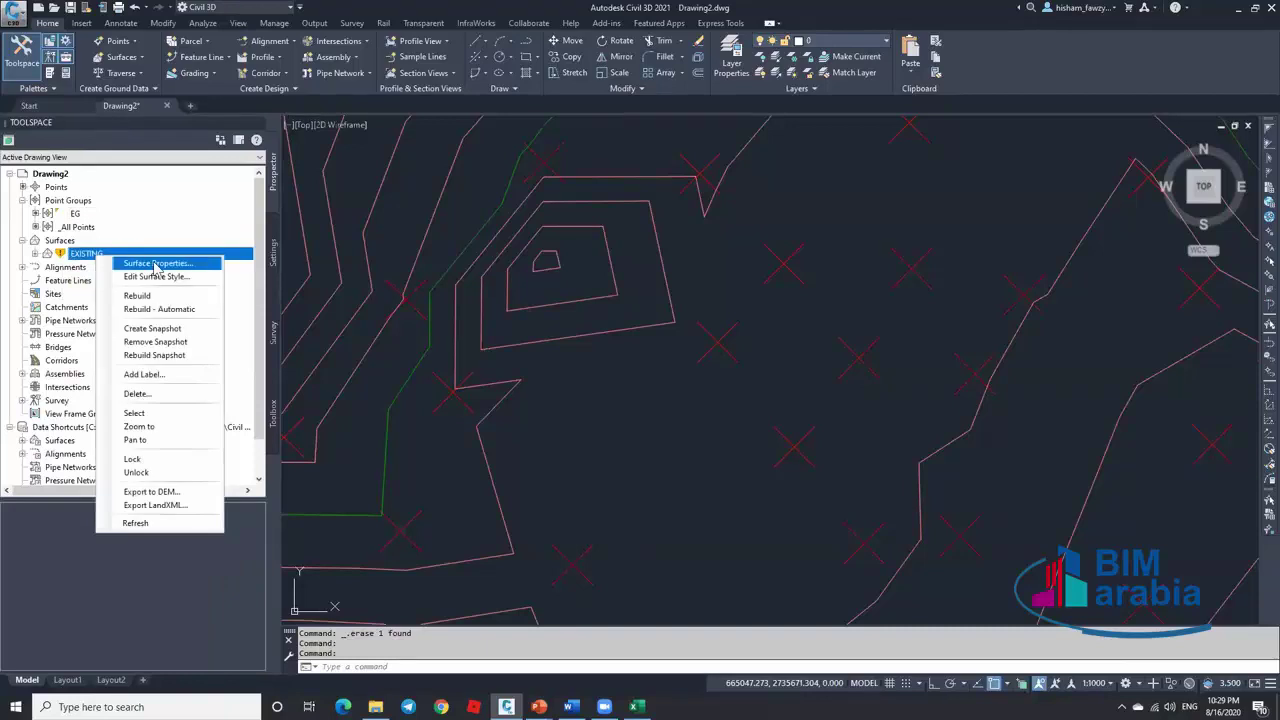
{"action": "left_click", "coordinate": [157, 265]}
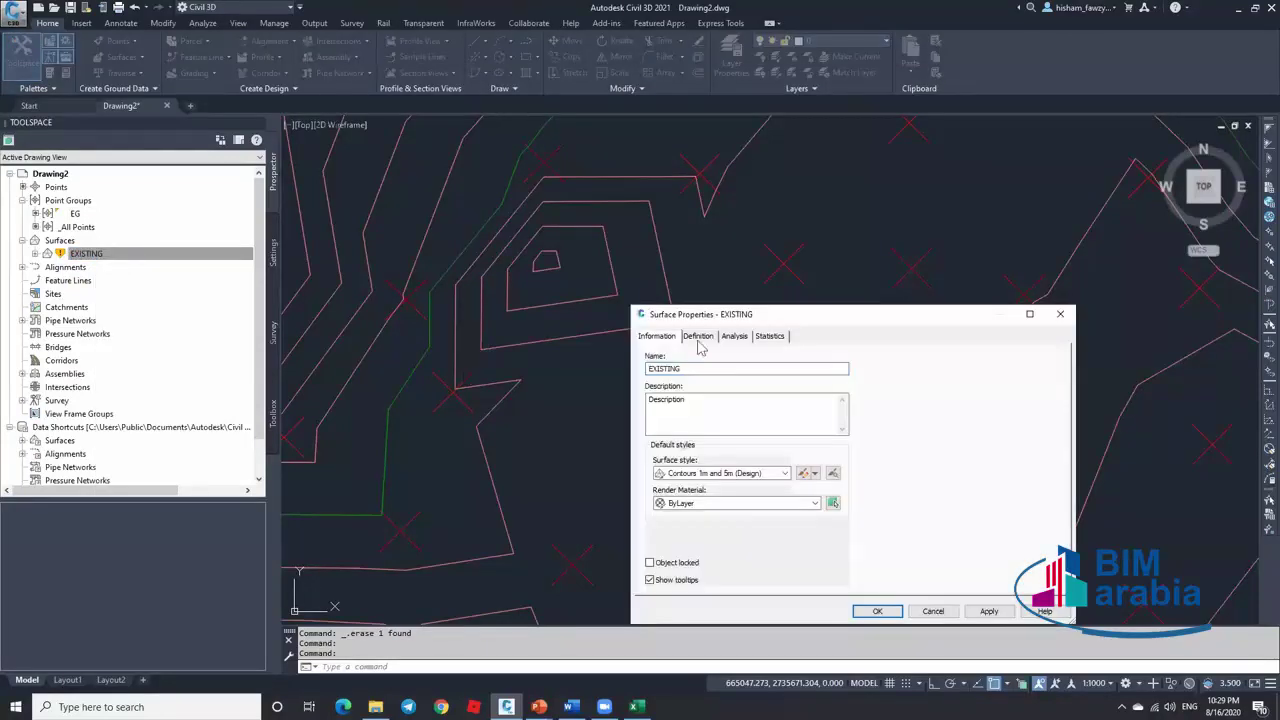
{"action": "left_click", "coordinate": [698, 337]}
{"action": "left_click_drag", "start_coordinate": [785, 317], "coordinate": [702, 170]}
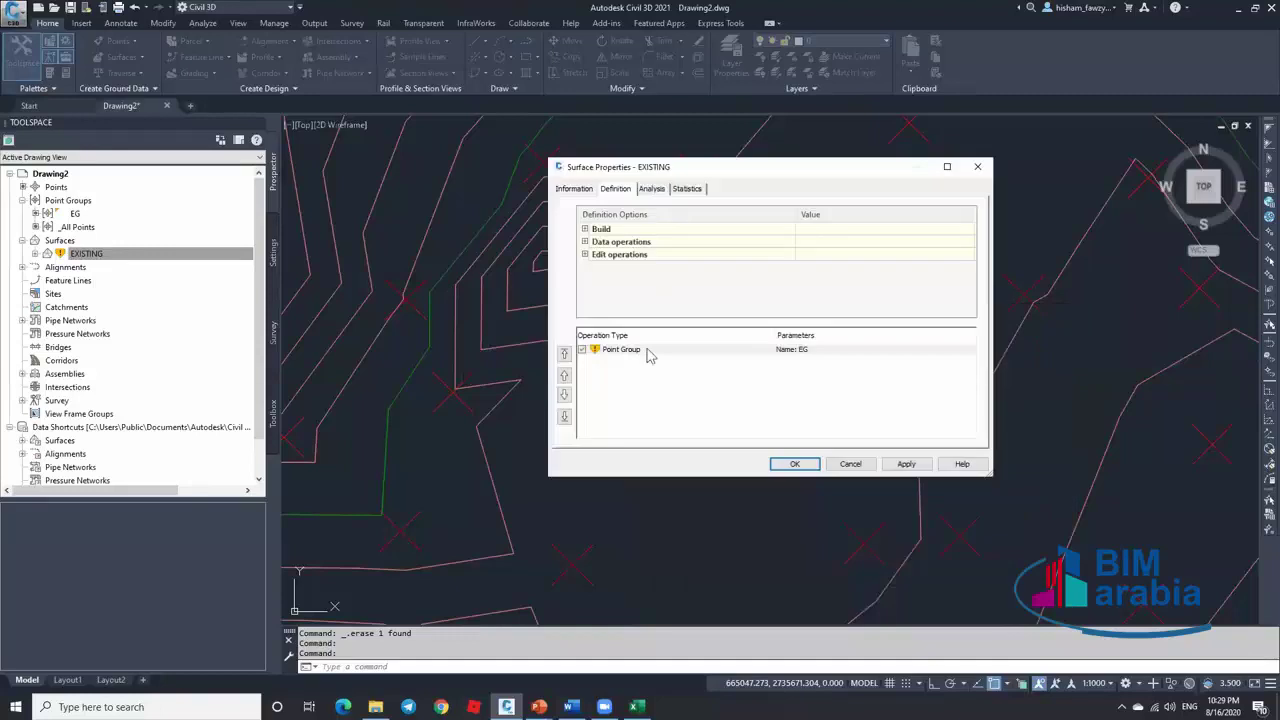
{"action": "left_click", "coordinate": [612, 350]}
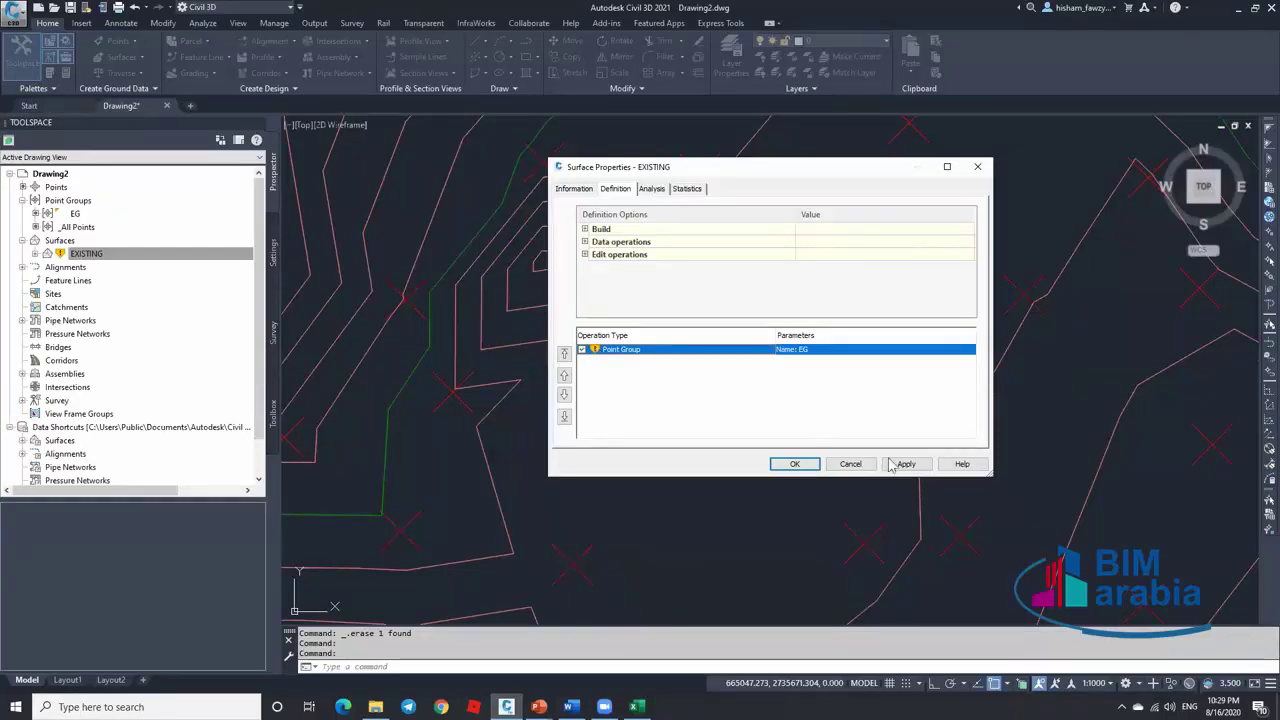
{"action": "left_click", "coordinate": [852, 466]}
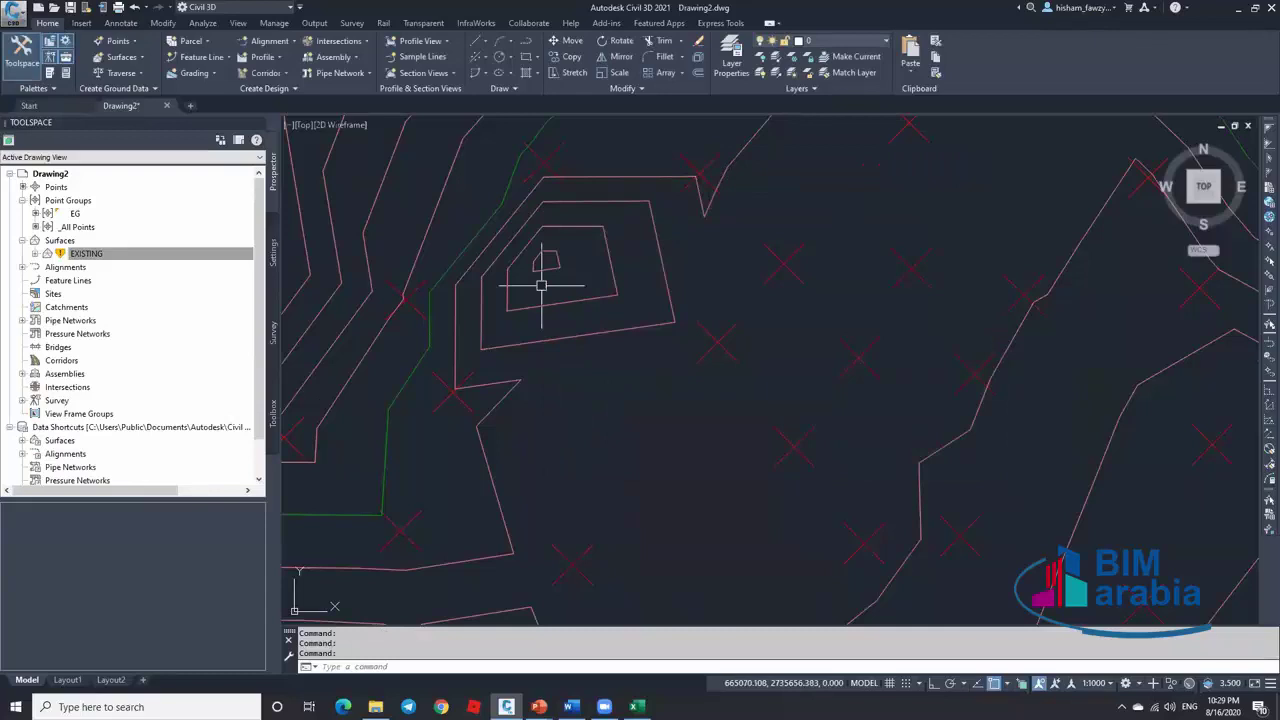
Bring up the EXISTING surface's actions menu showing its Rebuild - Automatic option
{"action": "mouse_move", "coordinate": [550, 293]}
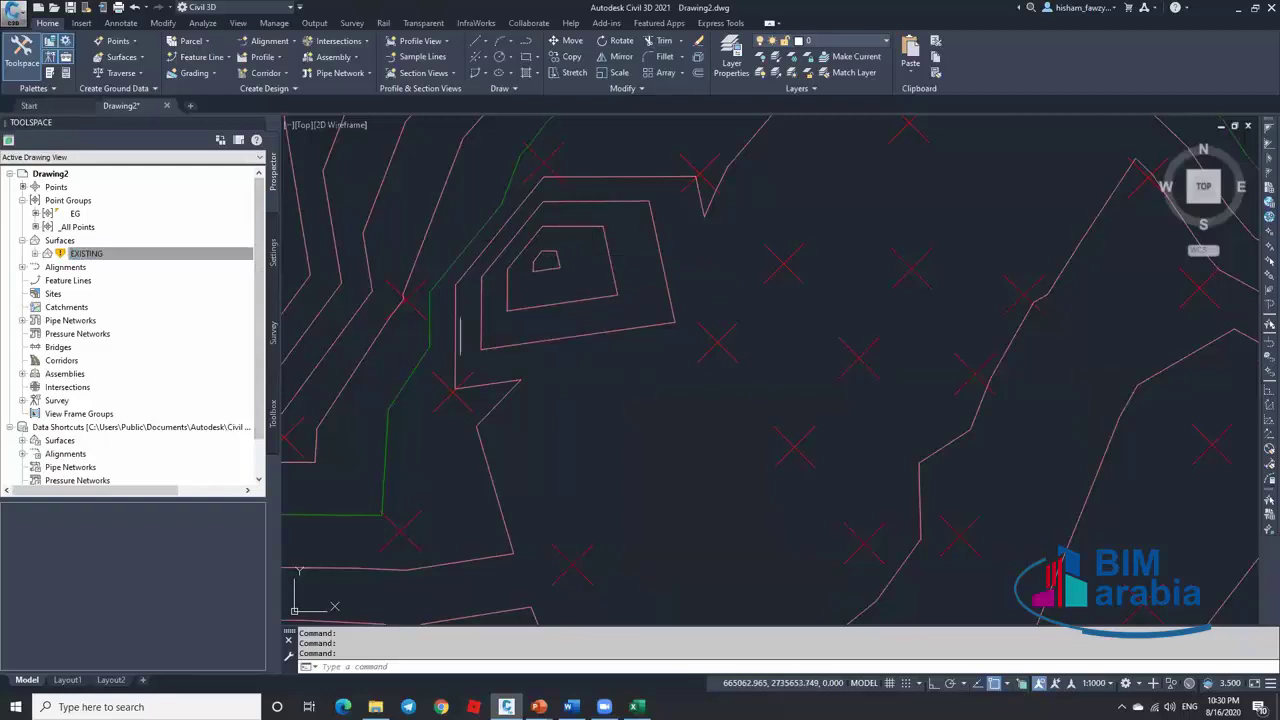
{"action": "left_click", "coordinate": [102, 214]}
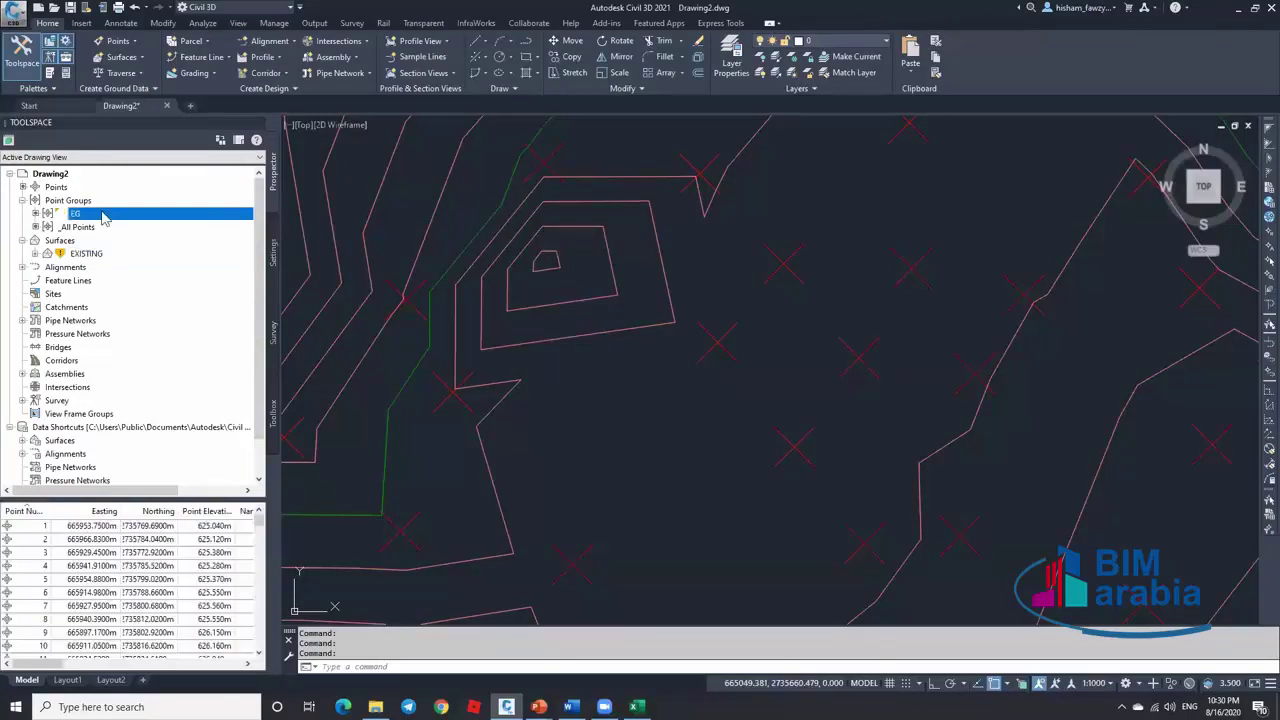
{"action": "left_click", "coordinate": [132, 256]}
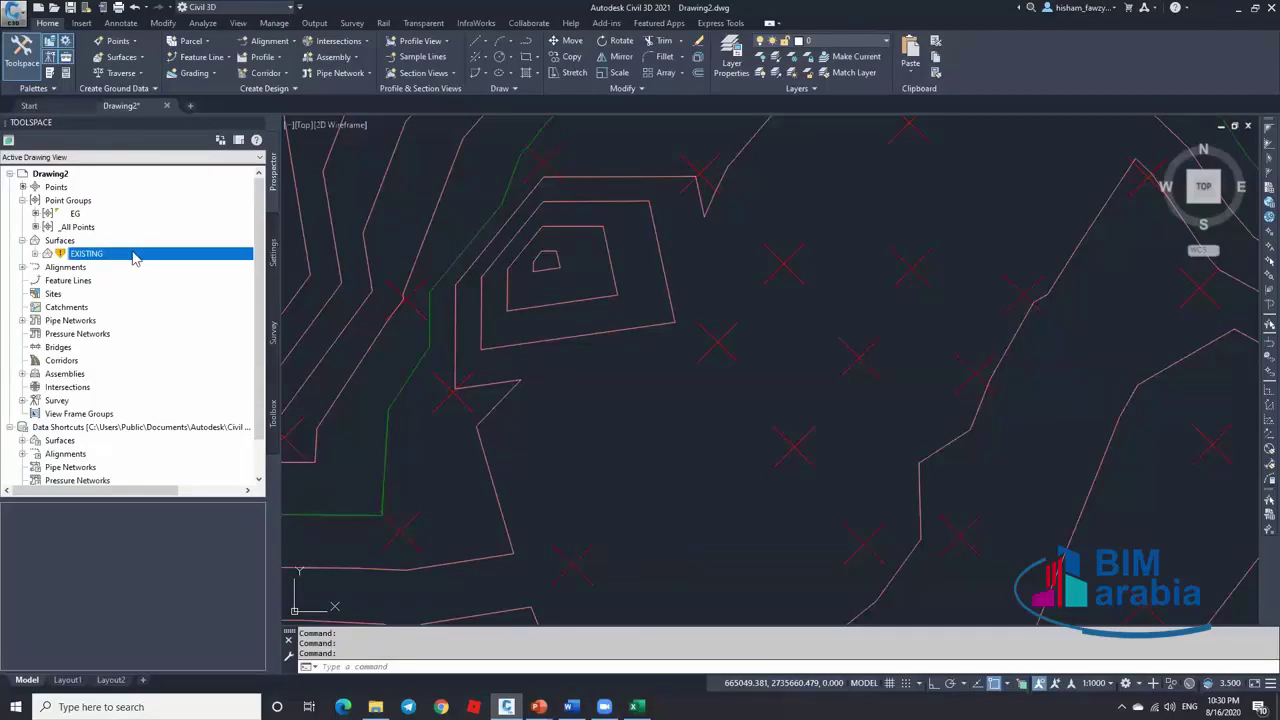
{"action": "right_click", "coordinate": [135, 258]}
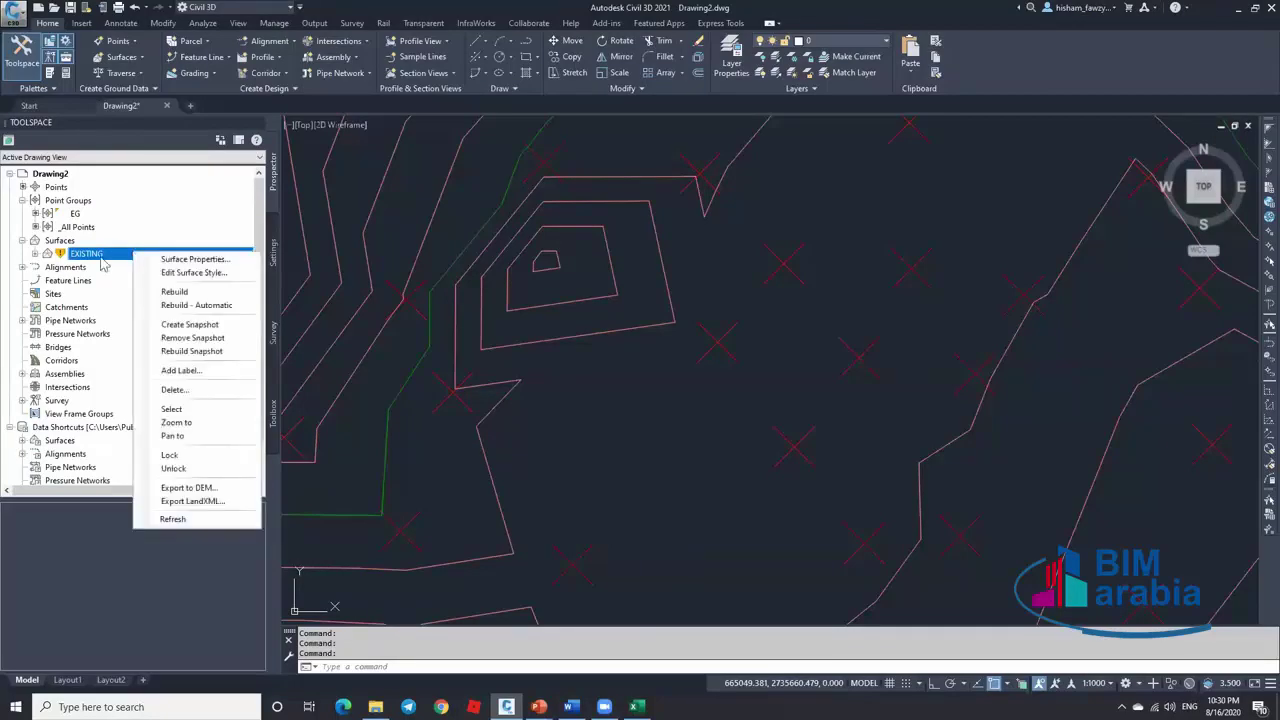
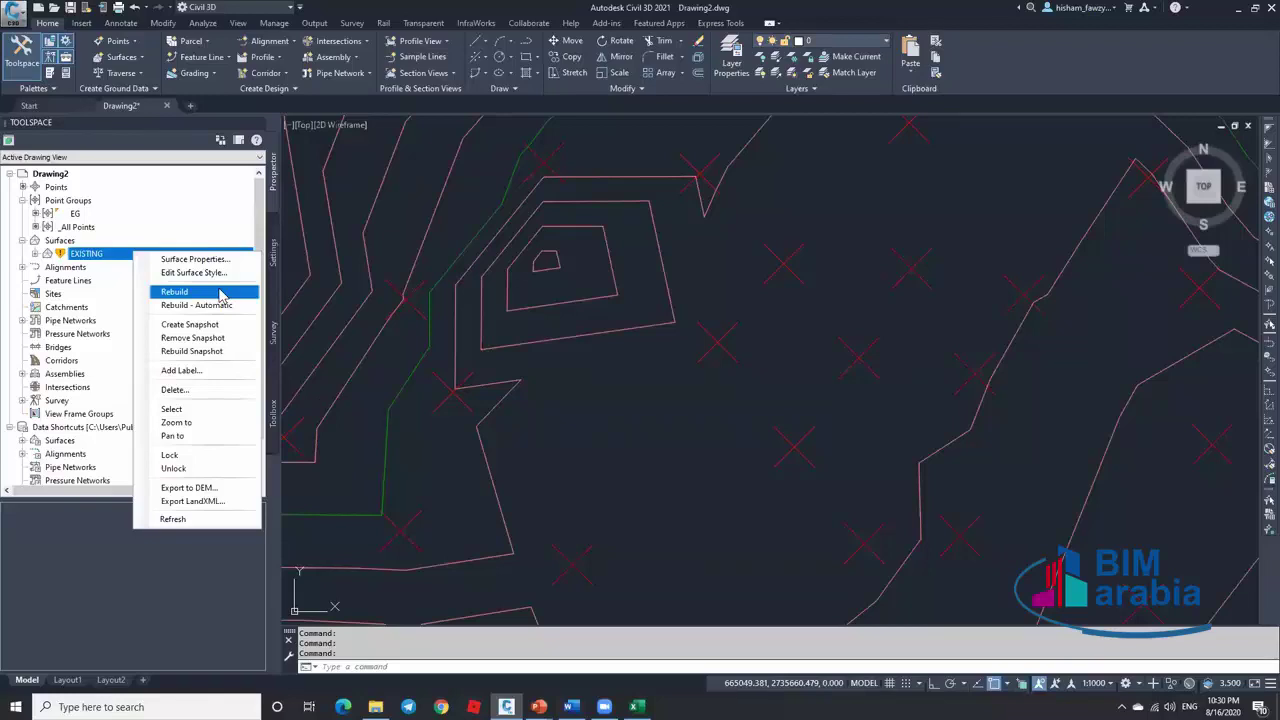
Rebuild the EXISTING surface and regenerate so contours redraw across the whole survey boundary
{"action": "left_click", "coordinate": [220, 292]}
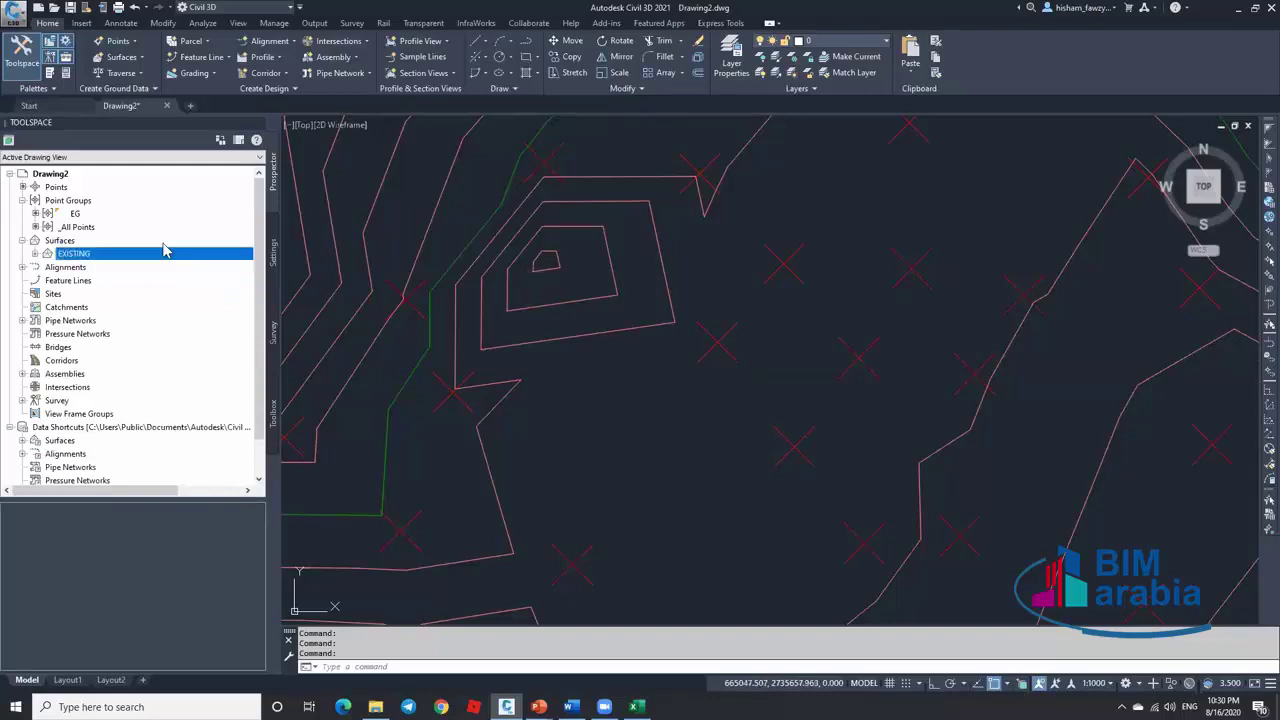
{"action": "type", "text": "z"}
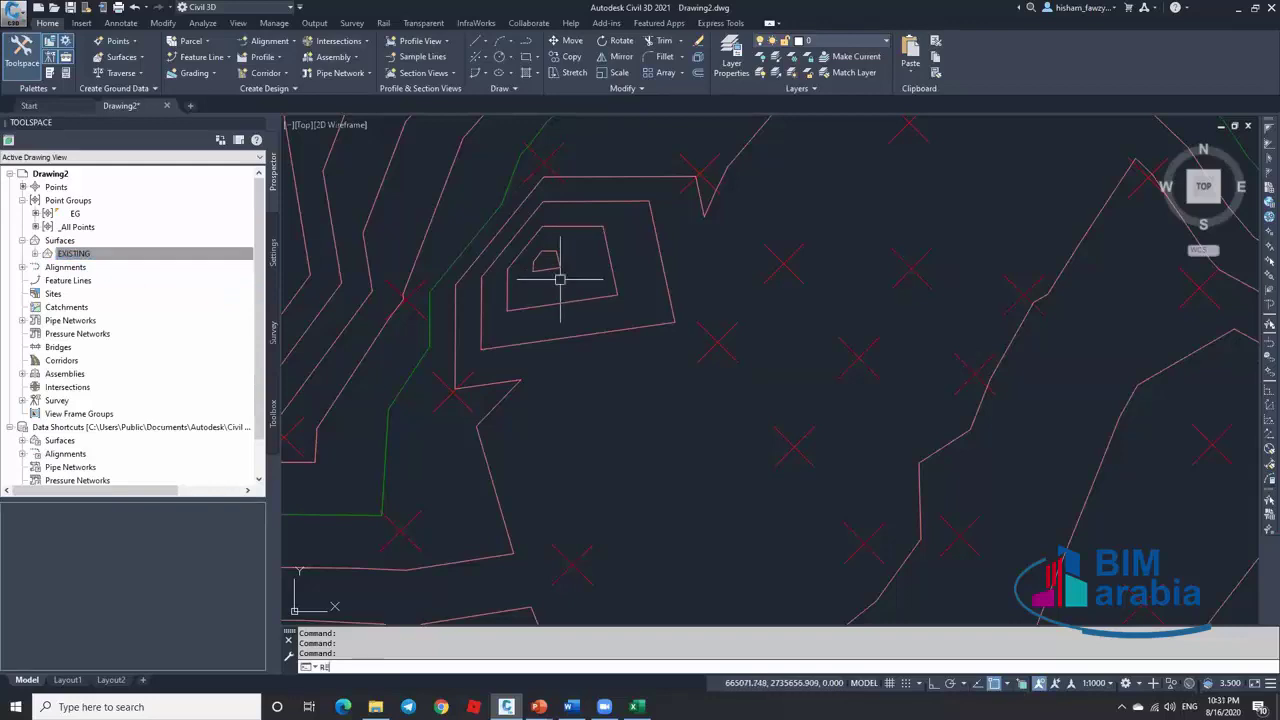
{"action": "key", "text": "Return"}
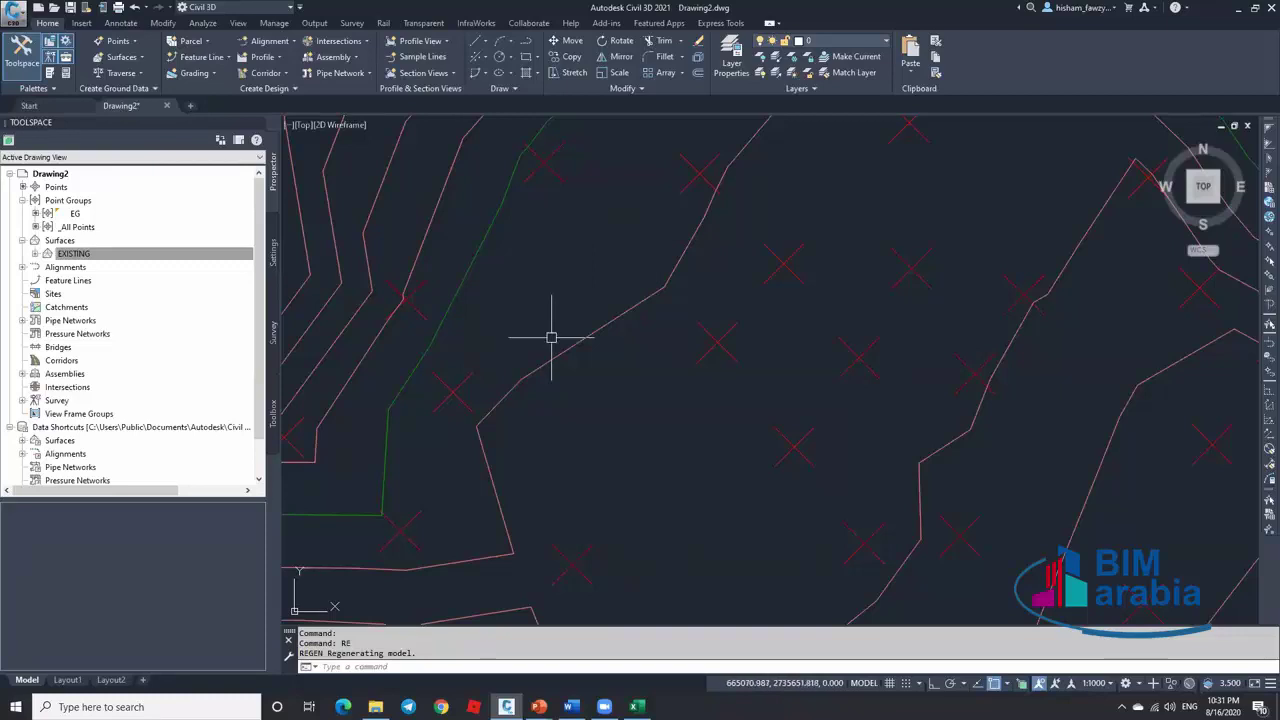
{"action": "mouse_move", "coordinate": [551, 338]}
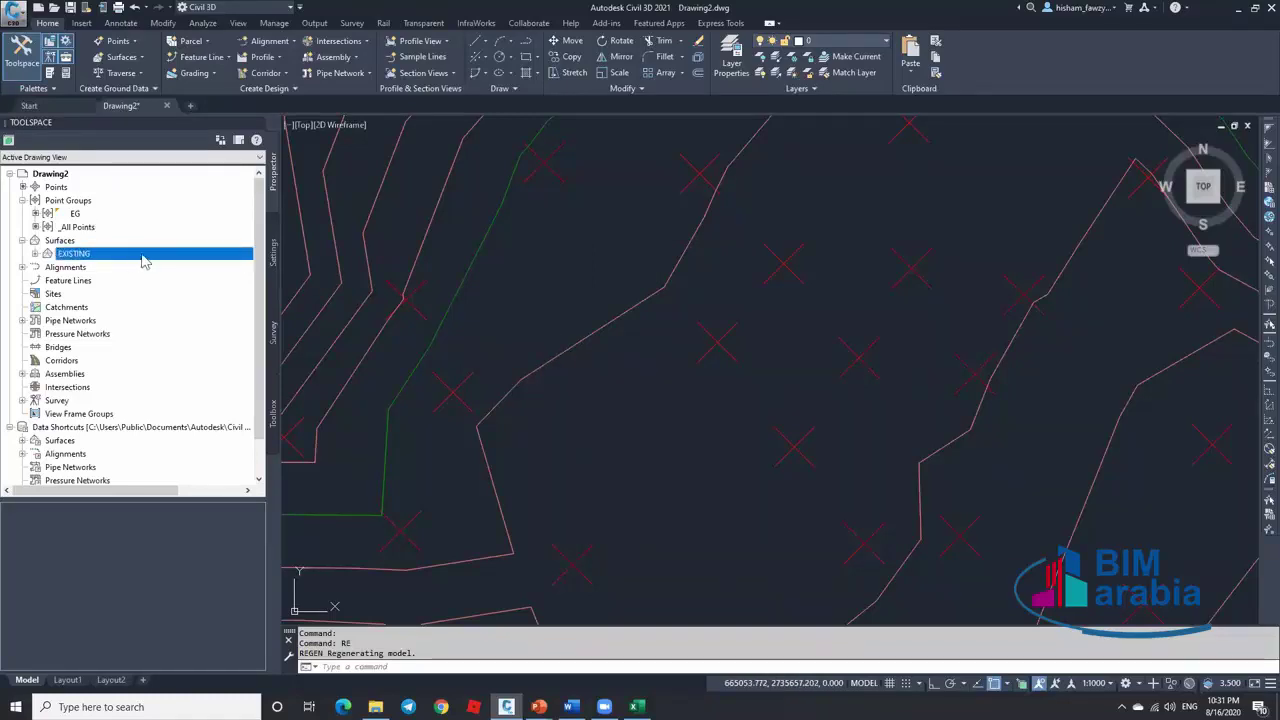
{"action": "scroll", "coordinate": [605, 330], "scroll_direction": "down", "scroll_amount": 2}
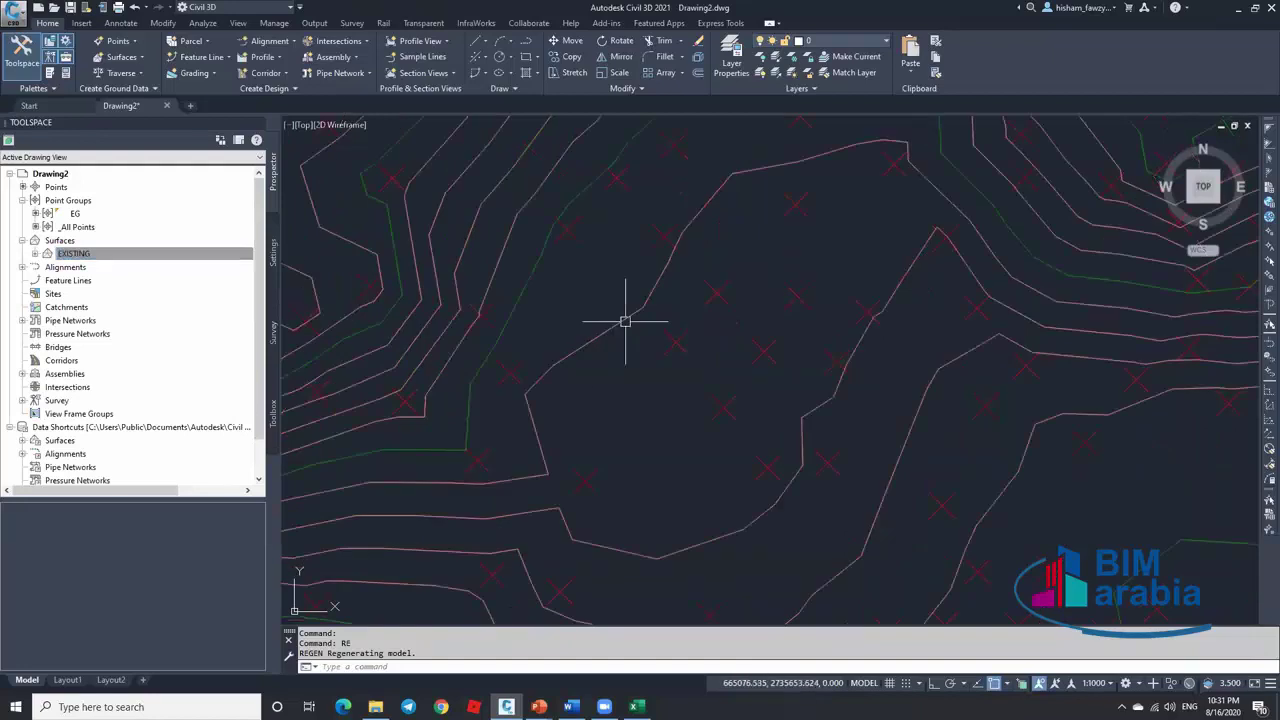
{"action": "scroll", "coordinate": [630, 320], "scroll_direction": "down", "scroll_amount": 3}
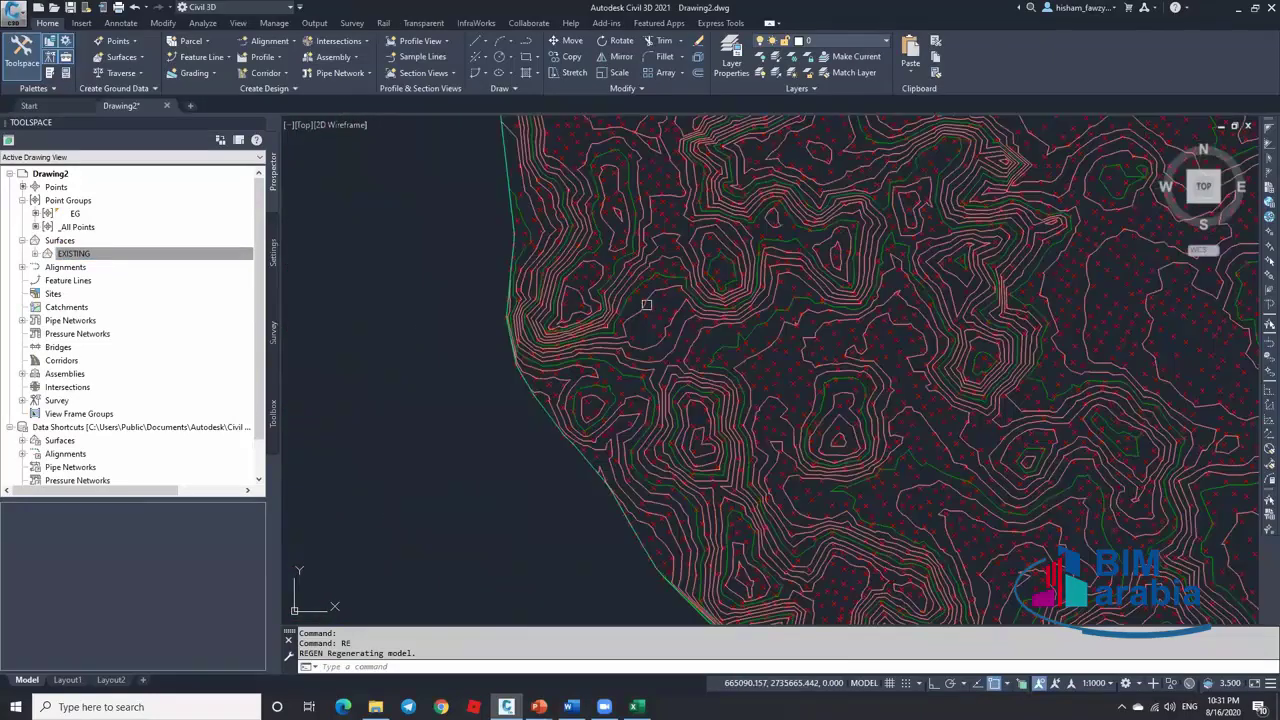
{"action": "scroll", "coordinate": [614, 337], "scroll_direction": "down", "scroll_amount": 4}
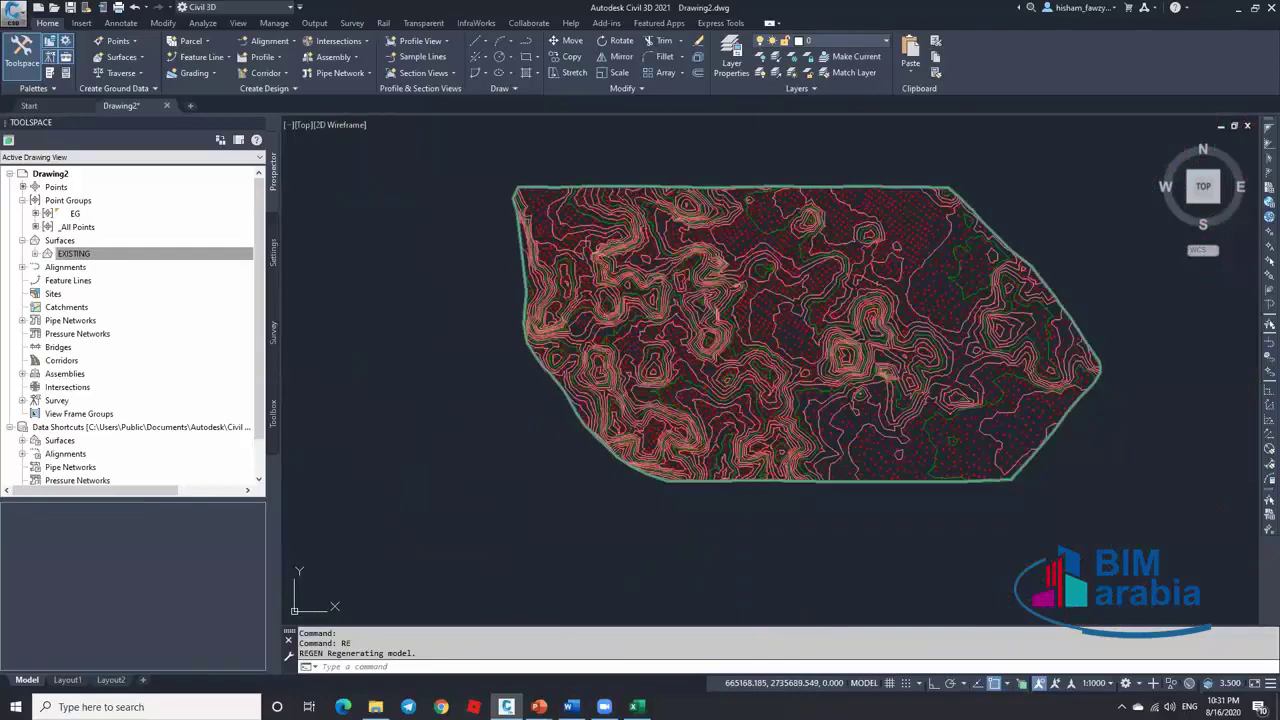
{"action": "scroll", "coordinate": [740, 272], "scroll_direction": "up", "scroll_amount": 5}
{"action": "scroll", "coordinate": [738, 218], "scroll_direction": "down", "scroll_amount": 2}
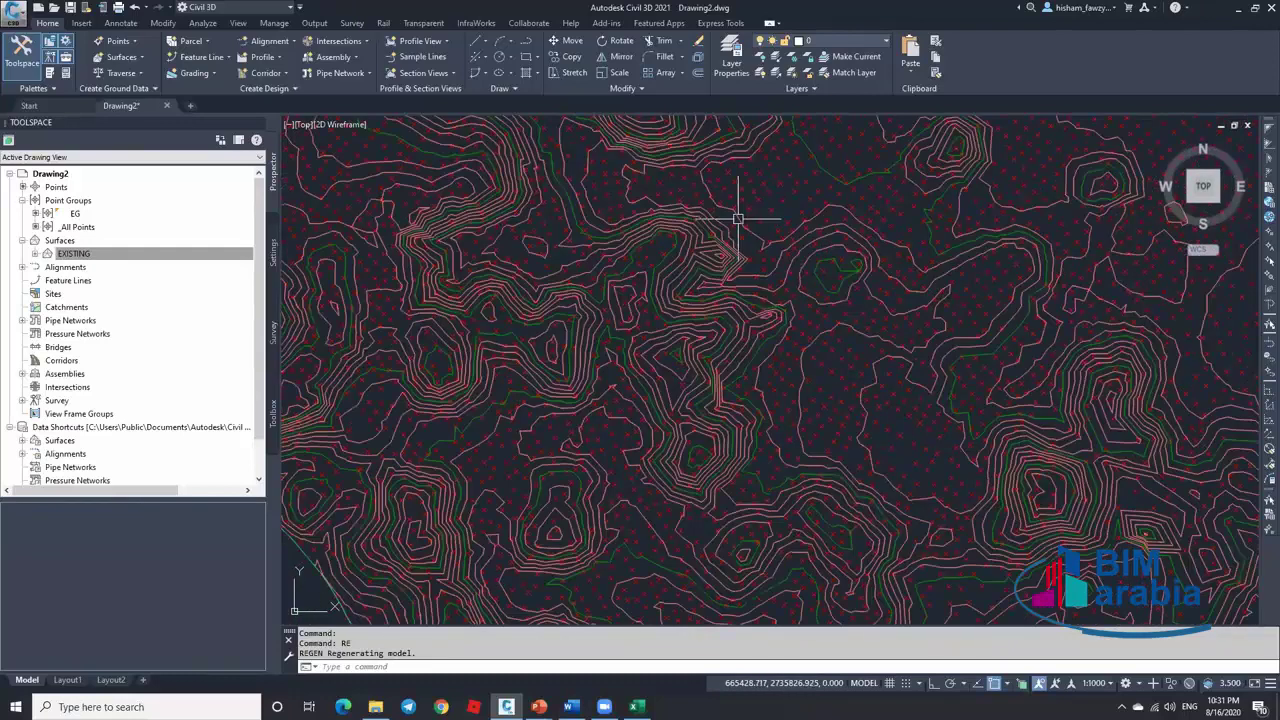
{"action": "scroll", "coordinate": [735, 248], "scroll_direction": "up", "scroll_amount": 7}
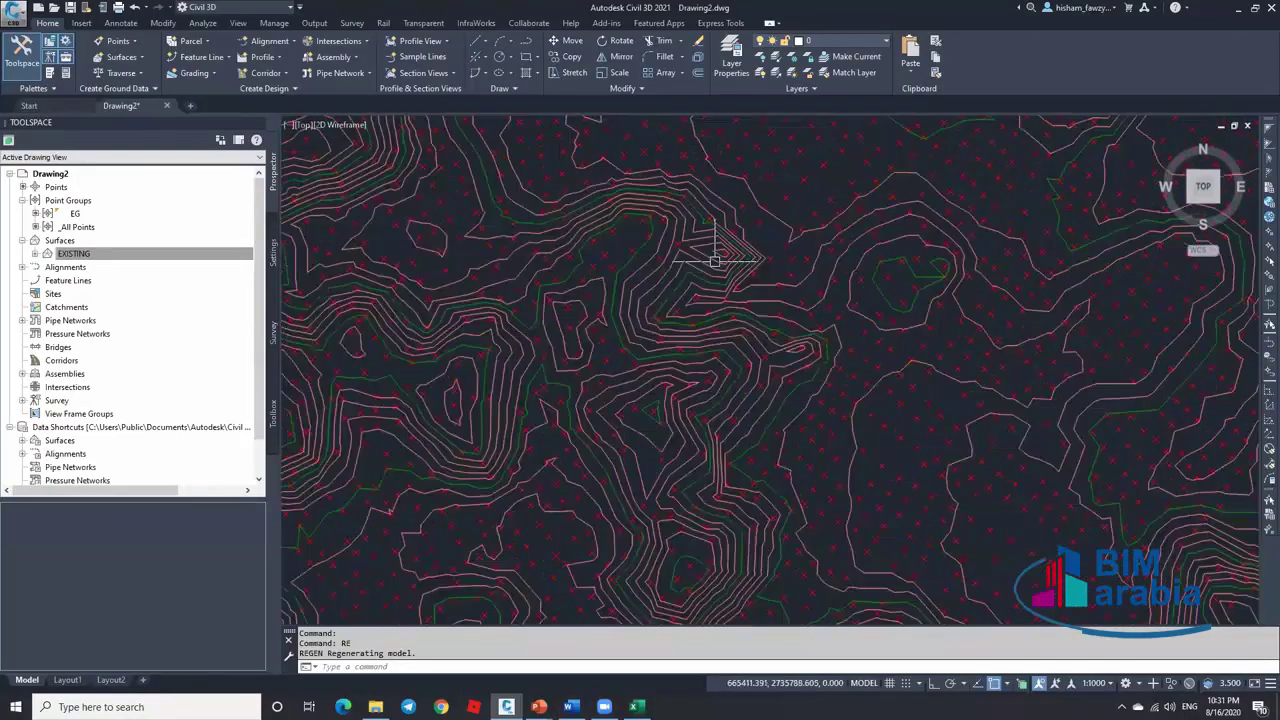
Erase the stray survey point at the small hilltop
{"action": "left_click", "coordinate": [758, 226]}
{"action": "key", "text": "Delete"}
{"action": "left_click", "coordinate": [748, 234]}
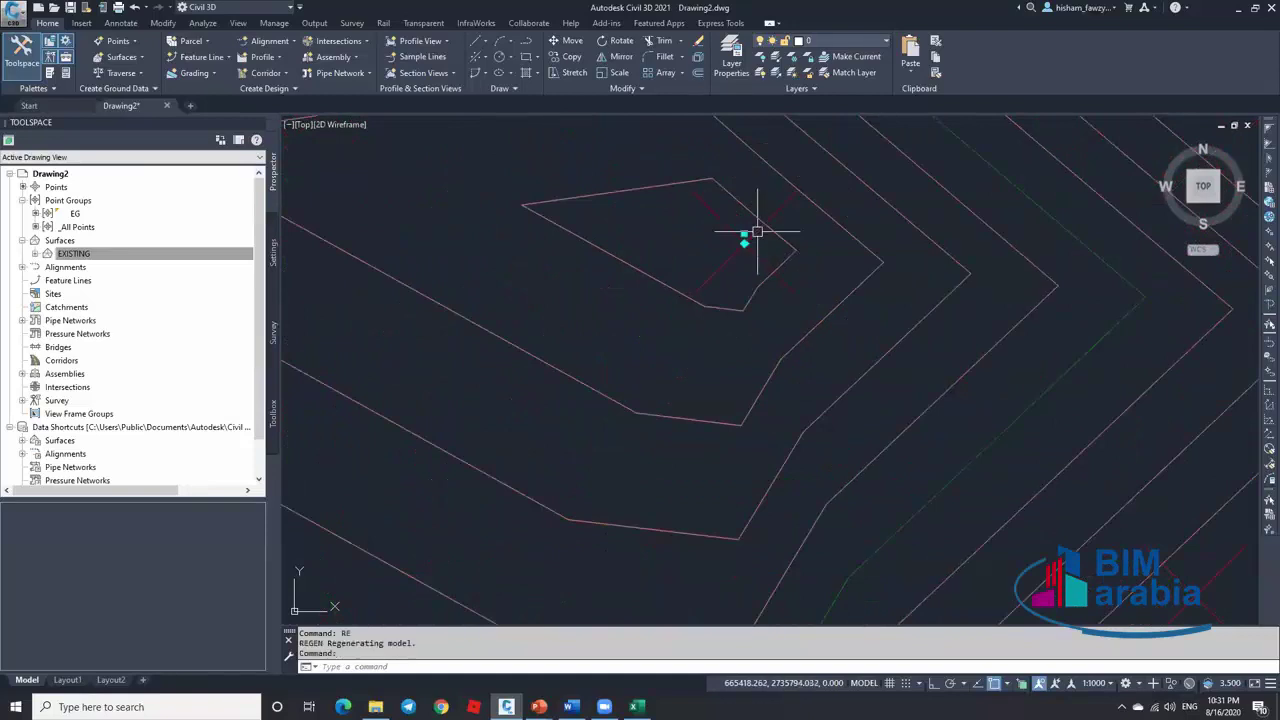
{"action": "key", "text": "Escape"}
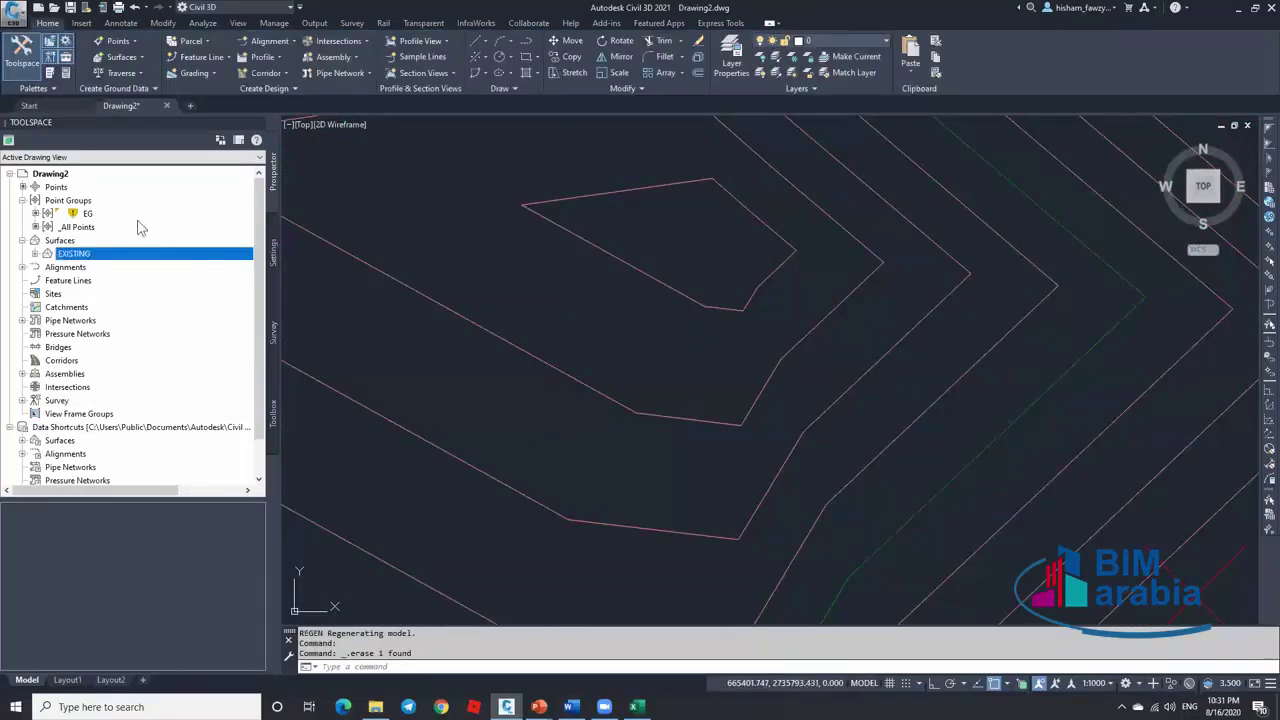
Update the EG point group and rebuild EXISTING without the deleted point
{"action": "right_click", "coordinate": [145, 214]}
{"action": "left_click", "coordinate": [205, 365]}
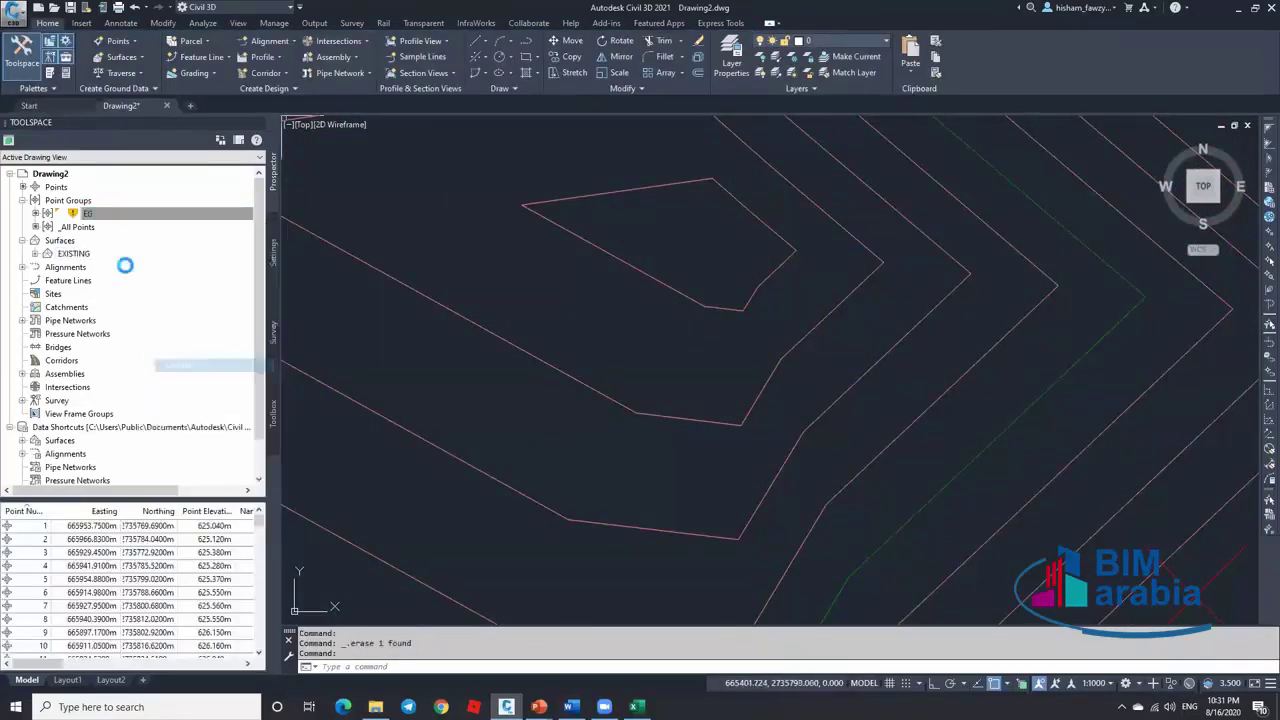
{"action": "right_click", "coordinate": [130, 254]}
{"action": "left_click", "coordinate": [171, 294]}
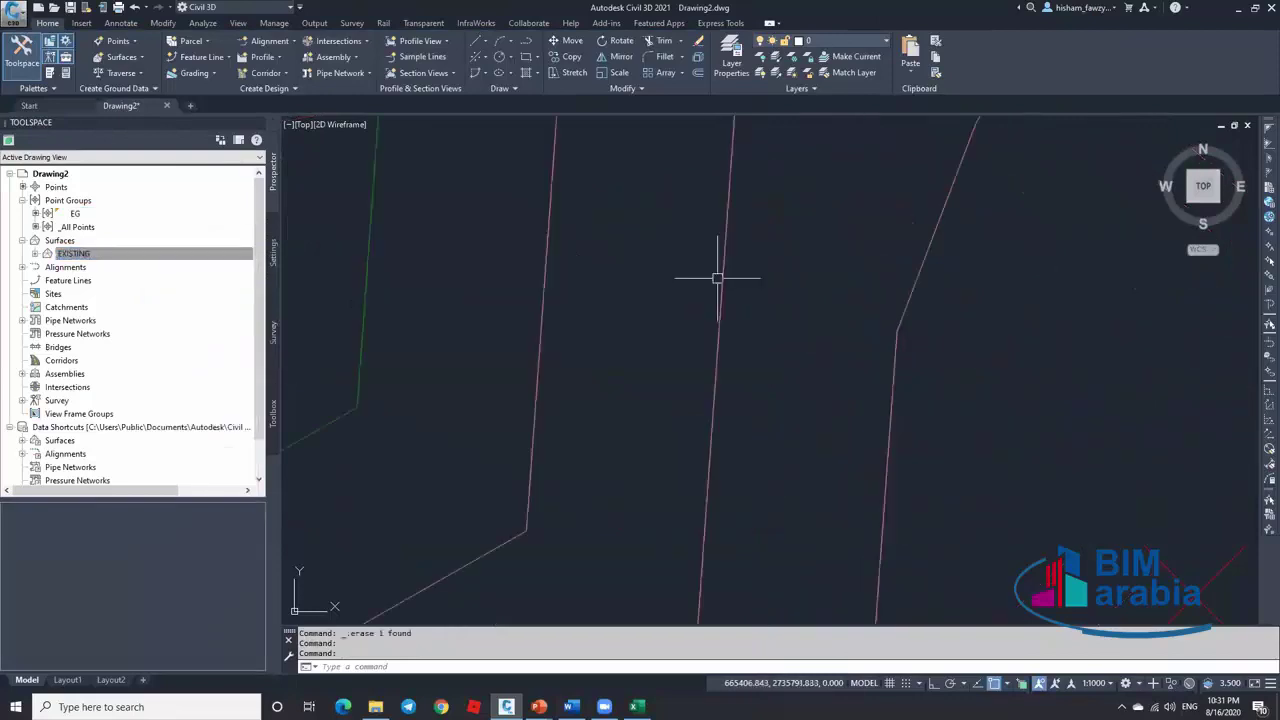
{"action": "scroll", "coordinate": [717, 277], "scroll_direction": "down", "scroll_amount": 5}
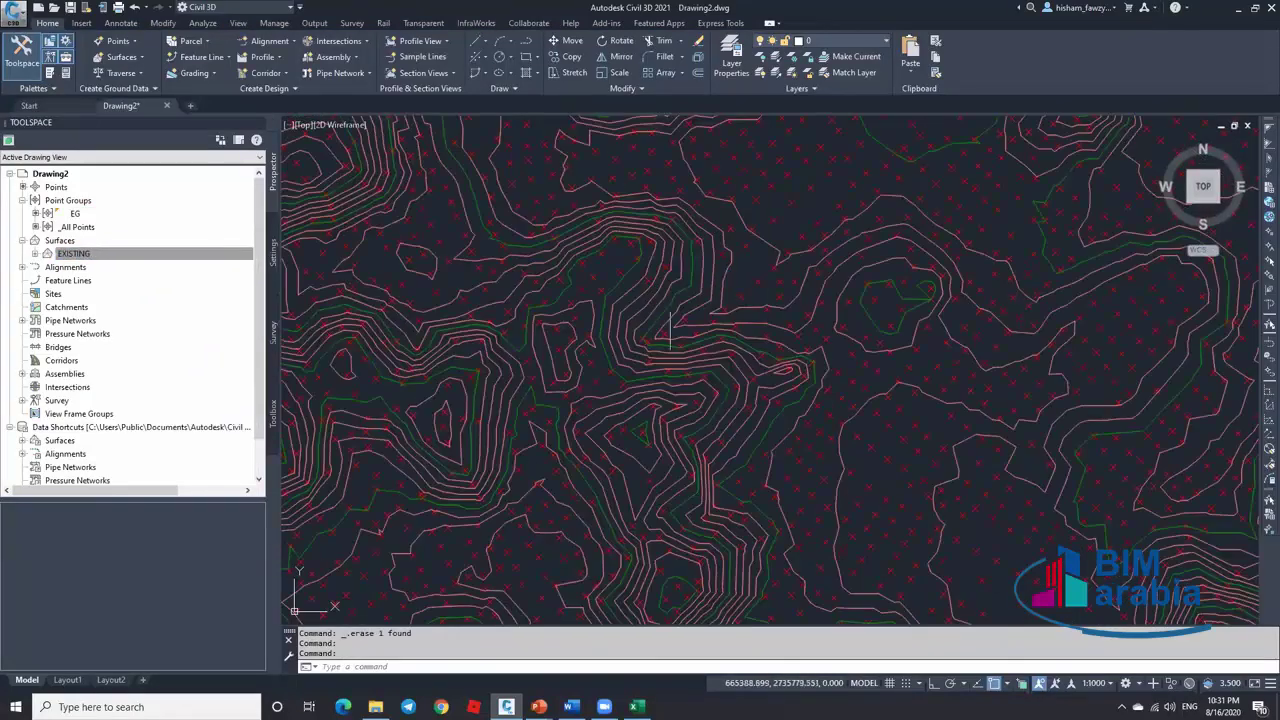
{"action": "mouse_move", "coordinate": [725, 311]}
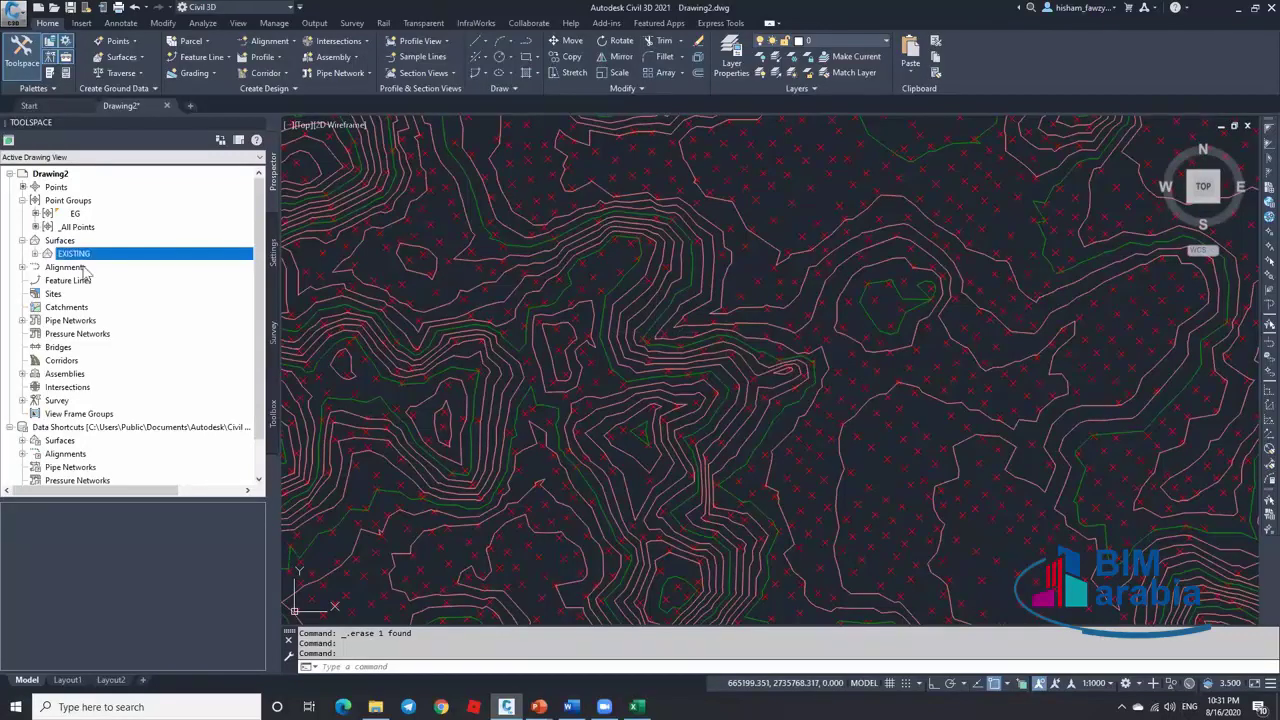
Set the EG point group's point style to <none>
{"action": "right_click", "coordinate": [100, 214]}
{"action": "left_click", "coordinate": [135, 216]}
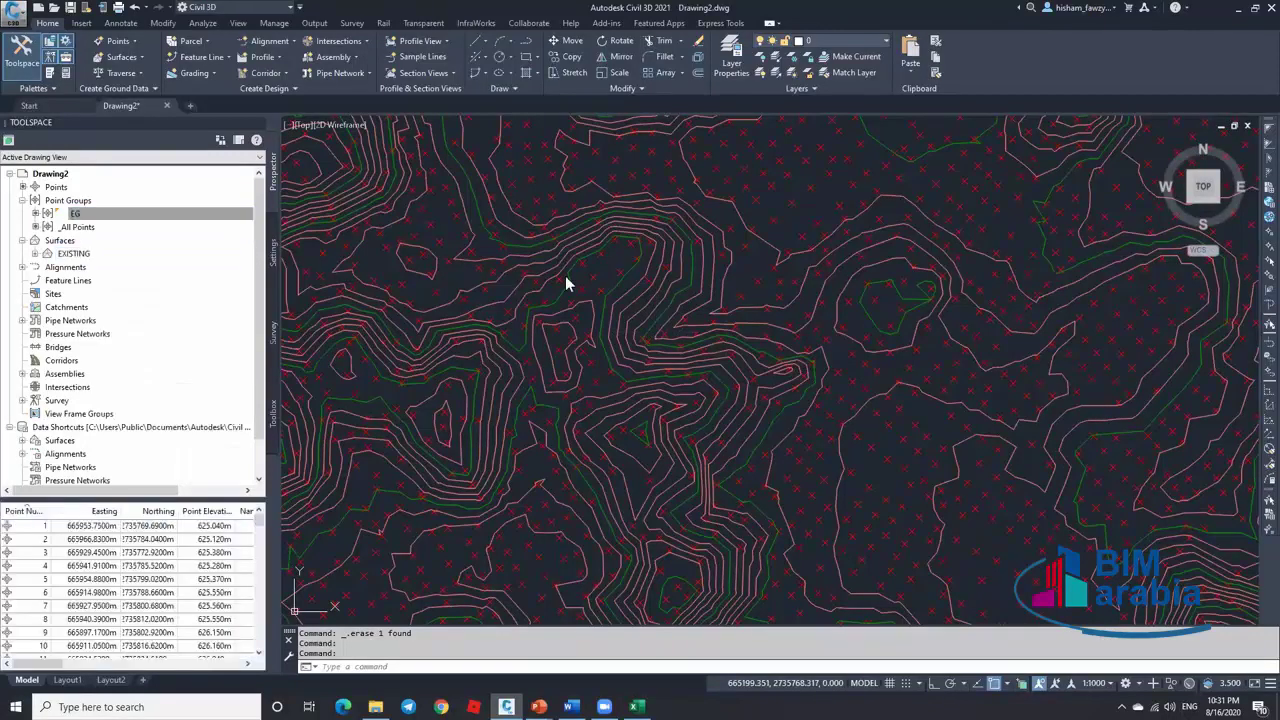
{"action": "left_click", "coordinate": [587, 331]}
{"action": "left_click", "coordinate": [576, 348]}
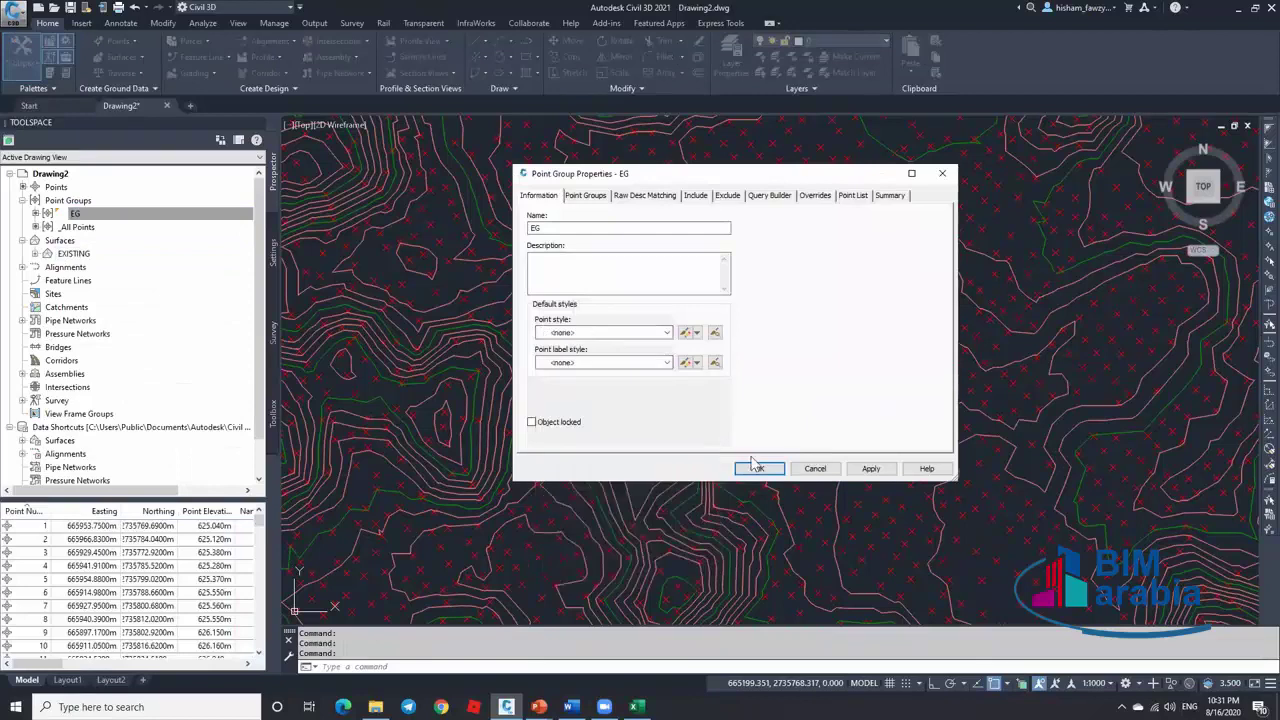
{"action": "left_click", "coordinate": [759, 468]}
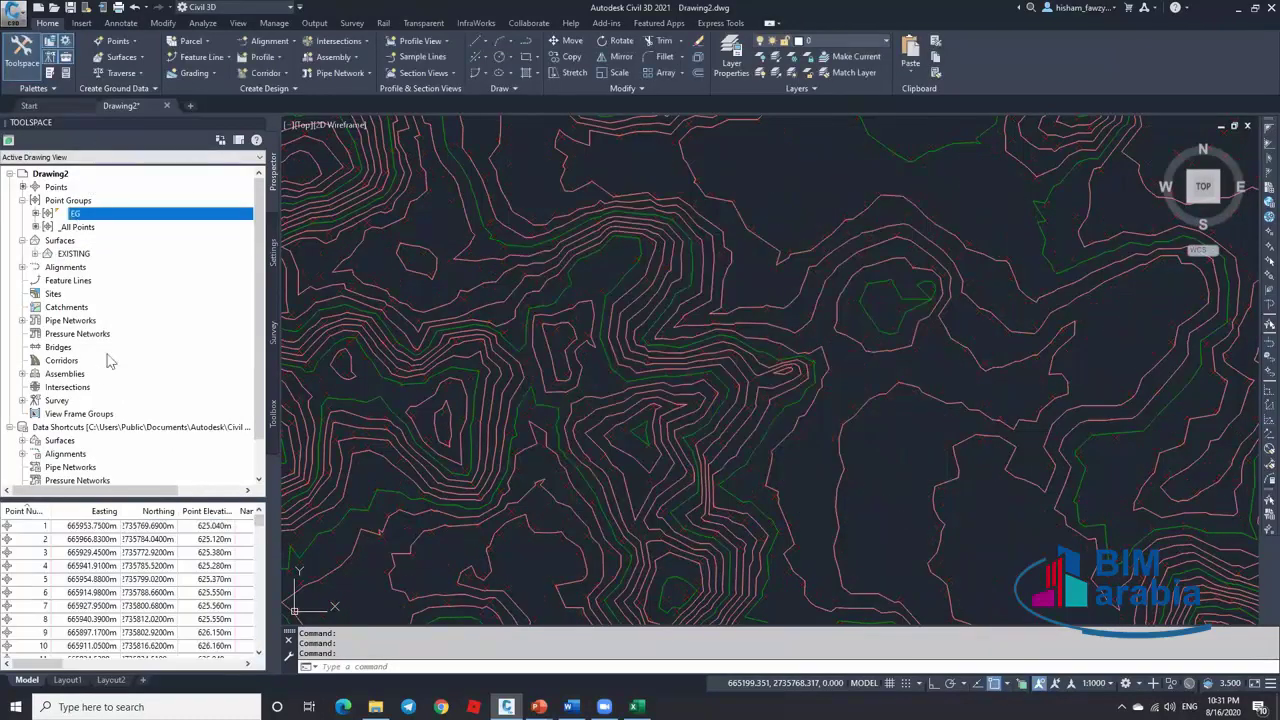
Select the EXISTING surface by its contours, then clear the selection
{"action": "mouse_move", "coordinate": [720, 322]}
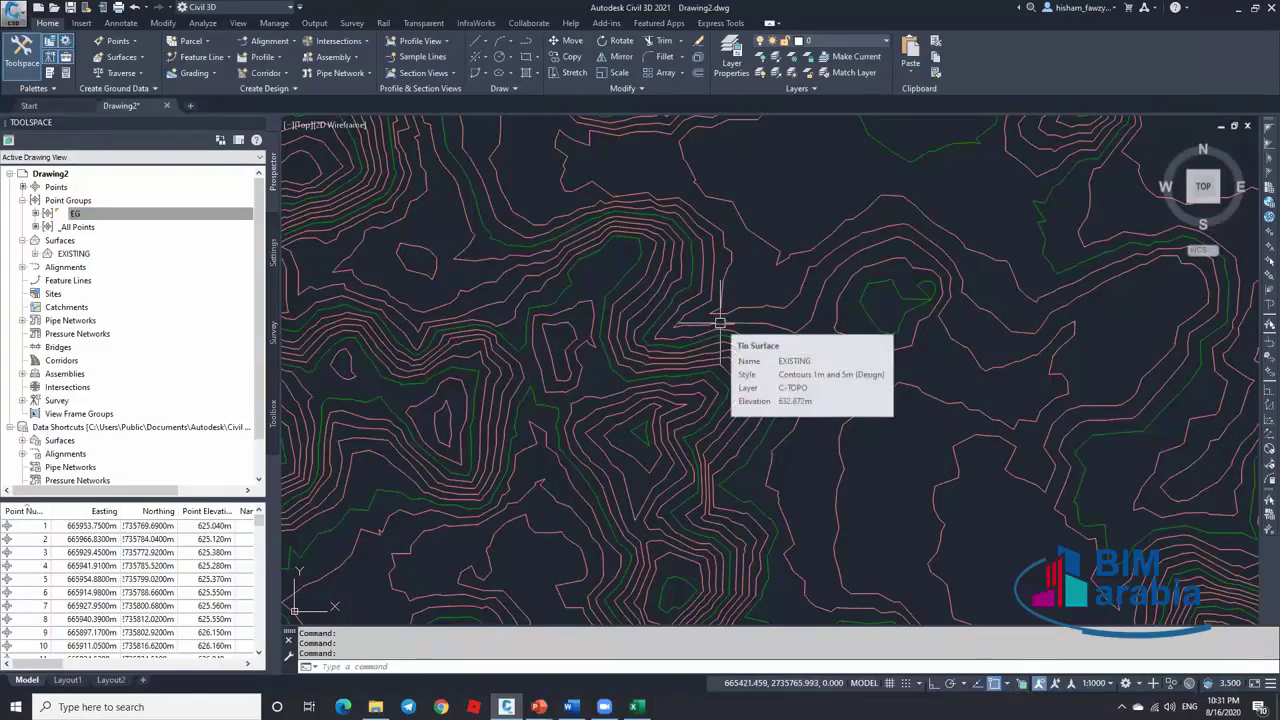
{"action": "scroll", "coordinate": [700, 295], "scroll_direction": "down", "scroll_amount": 5}
{"action": "scroll", "coordinate": [749, 268], "scroll_direction": "up", "scroll_amount": 2}
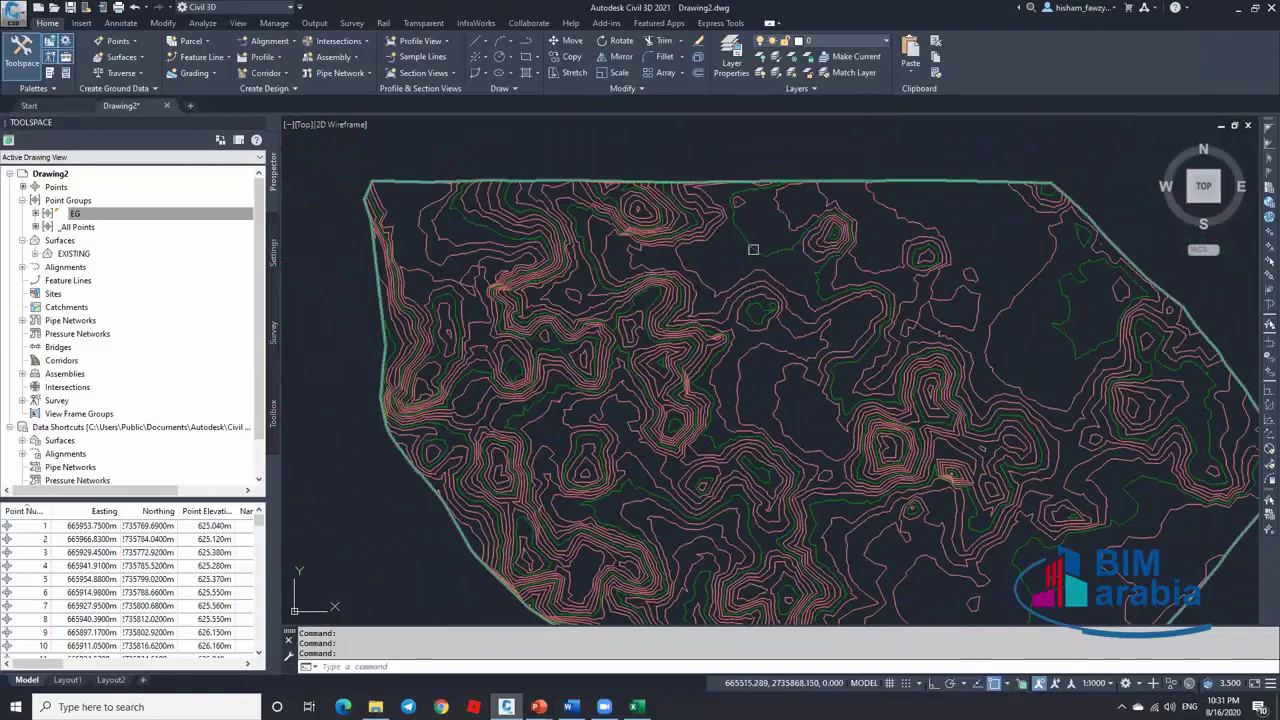
{"action": "left_click", "coordinate": [752, 248]}
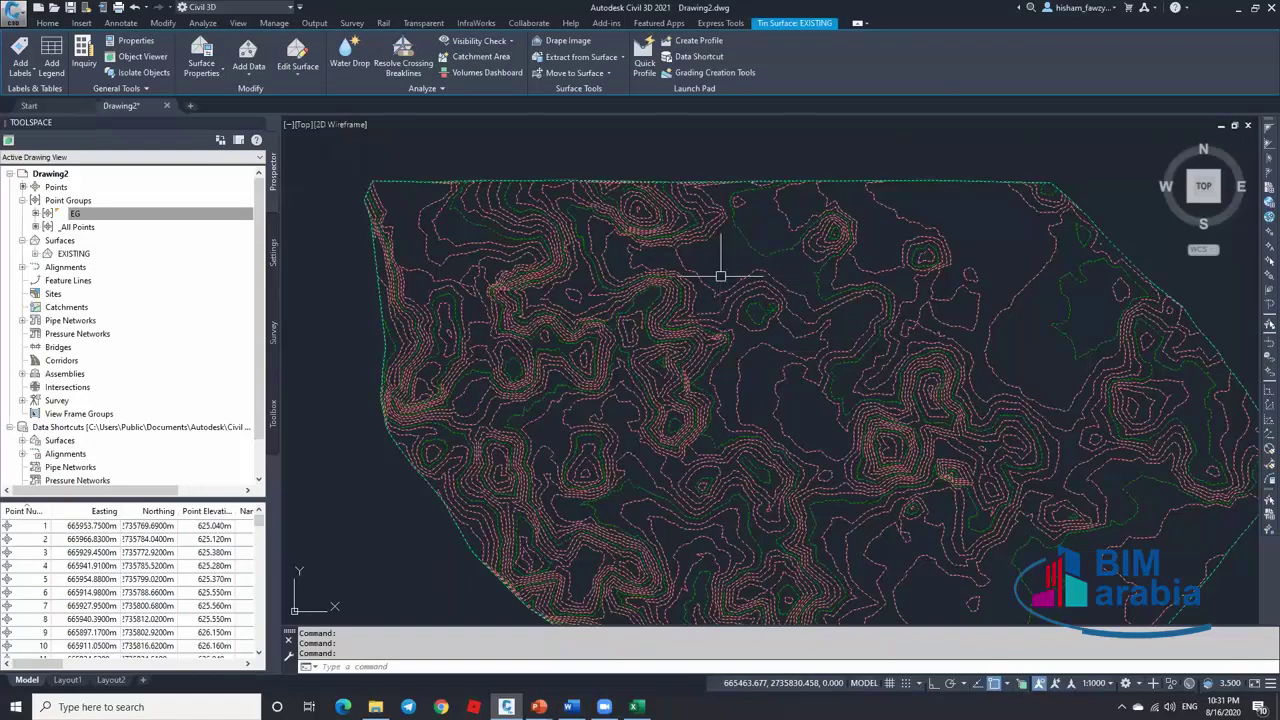
{"action": "key", "text": "Escape"}
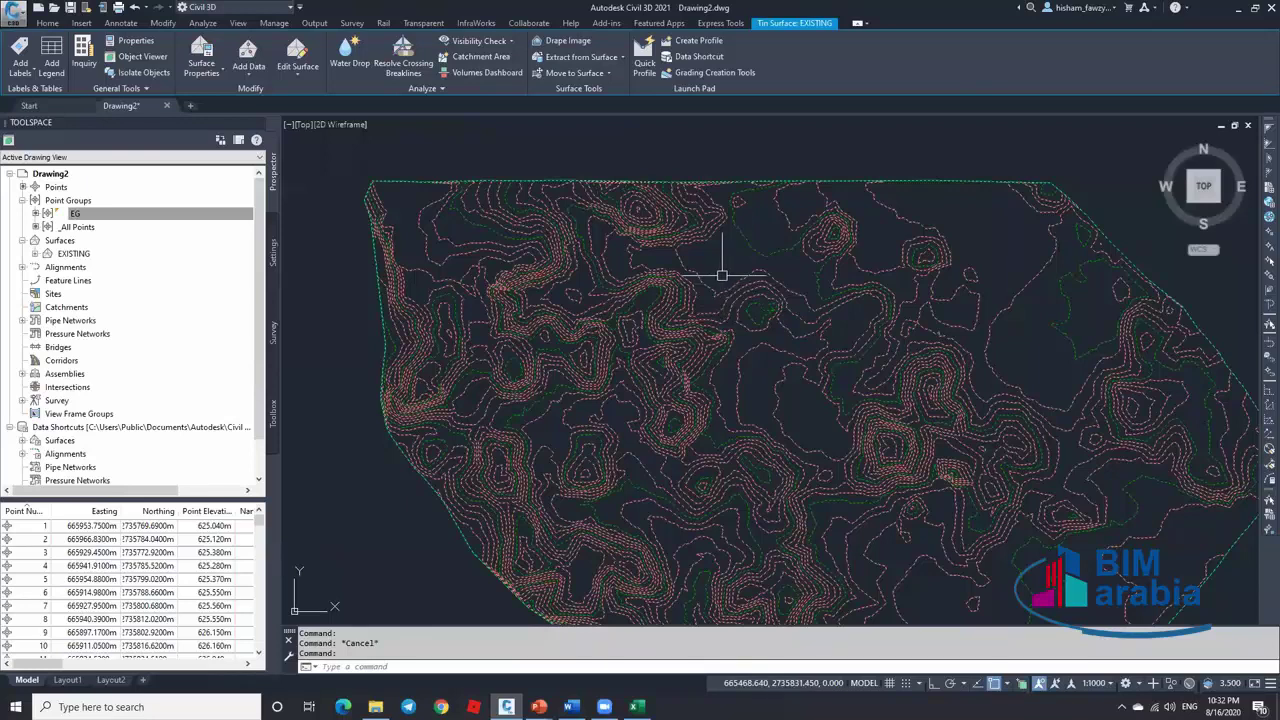
Change the EG point group's point style to Basic
{"action": "right_click", "coordinate": [113, 212]}
{"action": "left_click", "coordinate": [654, 340]}
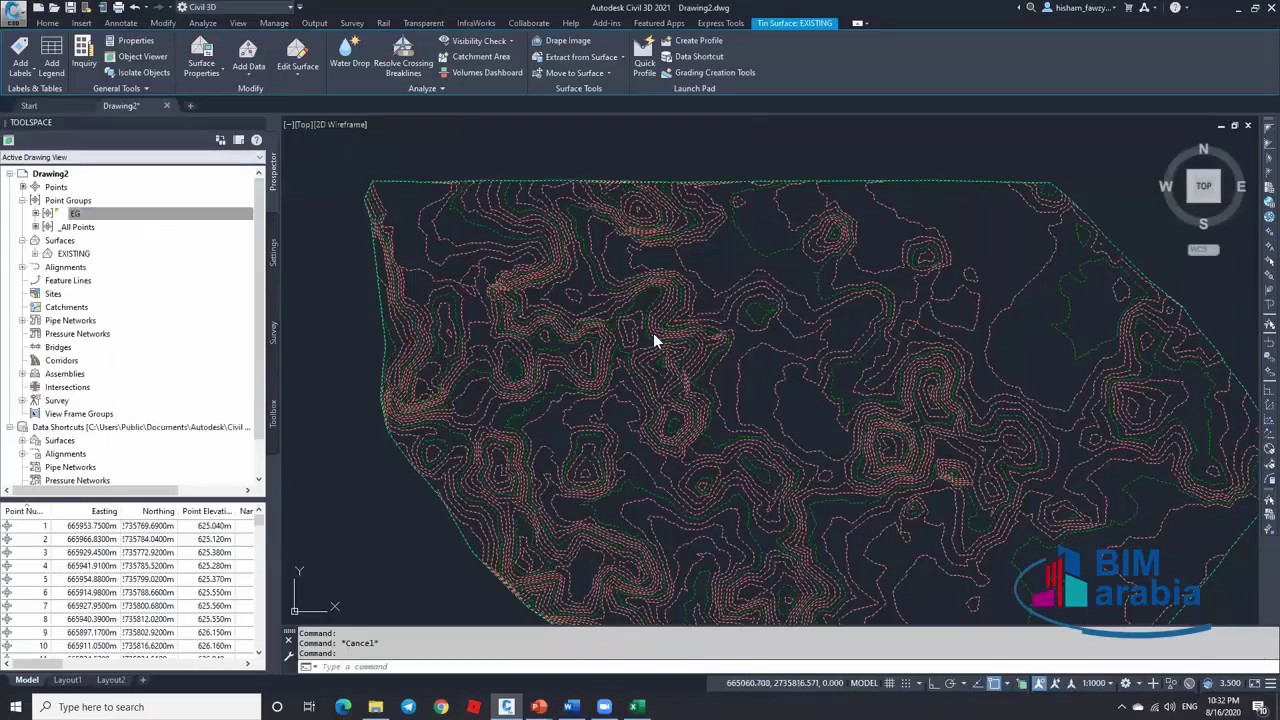
{"action": "left_click", "coordinate": [653, 333]}
{"action": "left_click", "coordinate": [585, 360]}
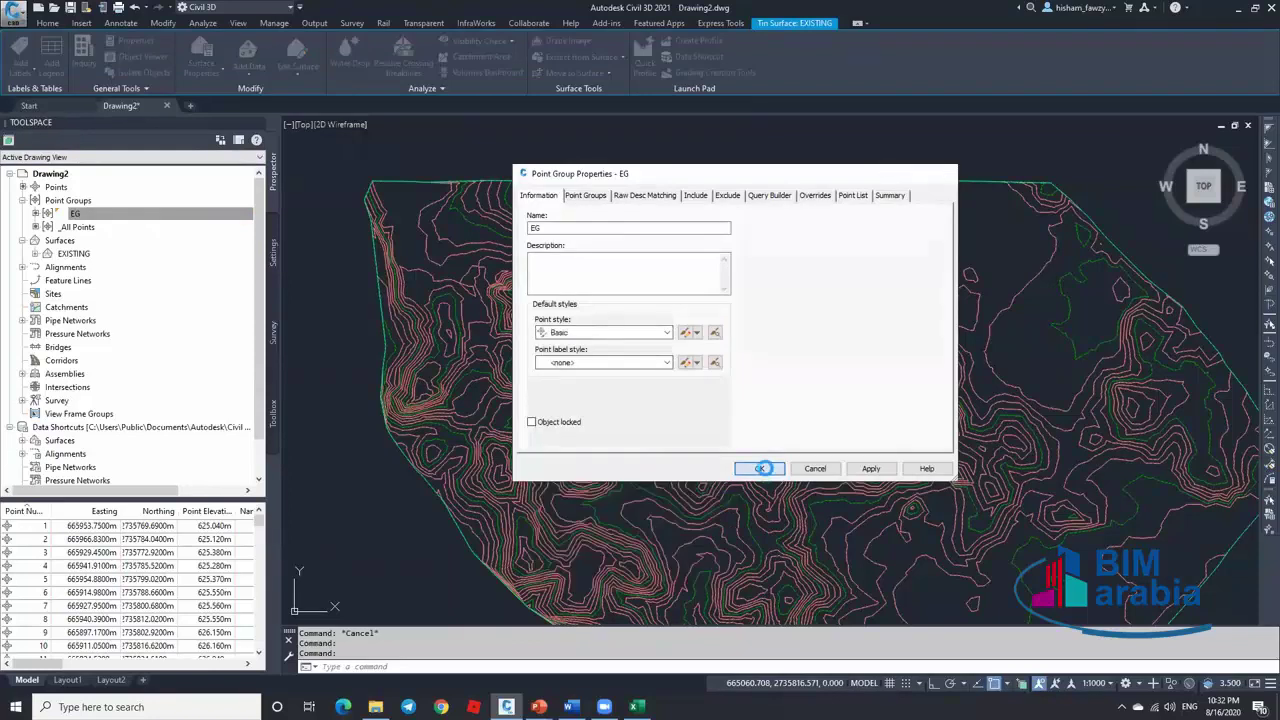
{"action": "left_click", "coordinate": [759, 468]}
Select and deselect the EXISTING surface, then bring up its context options
{"action": "scroll", "coordinate": [734, 246], "scroll_direction": "up", "scroll_amount": 4}
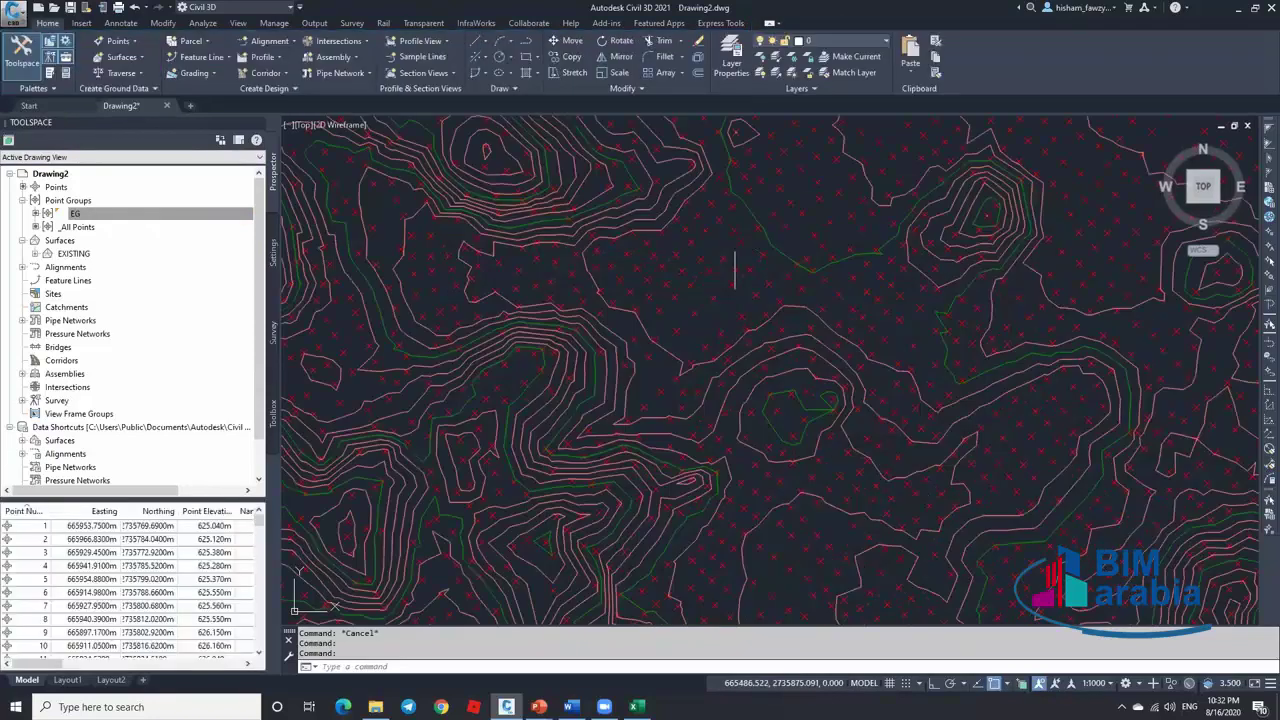
{"action": "key", "text": "Escape"}
{"action": "scroll", "coordinate": [766, 277], "scroll_direction": "down", "scroll_amount": 3}
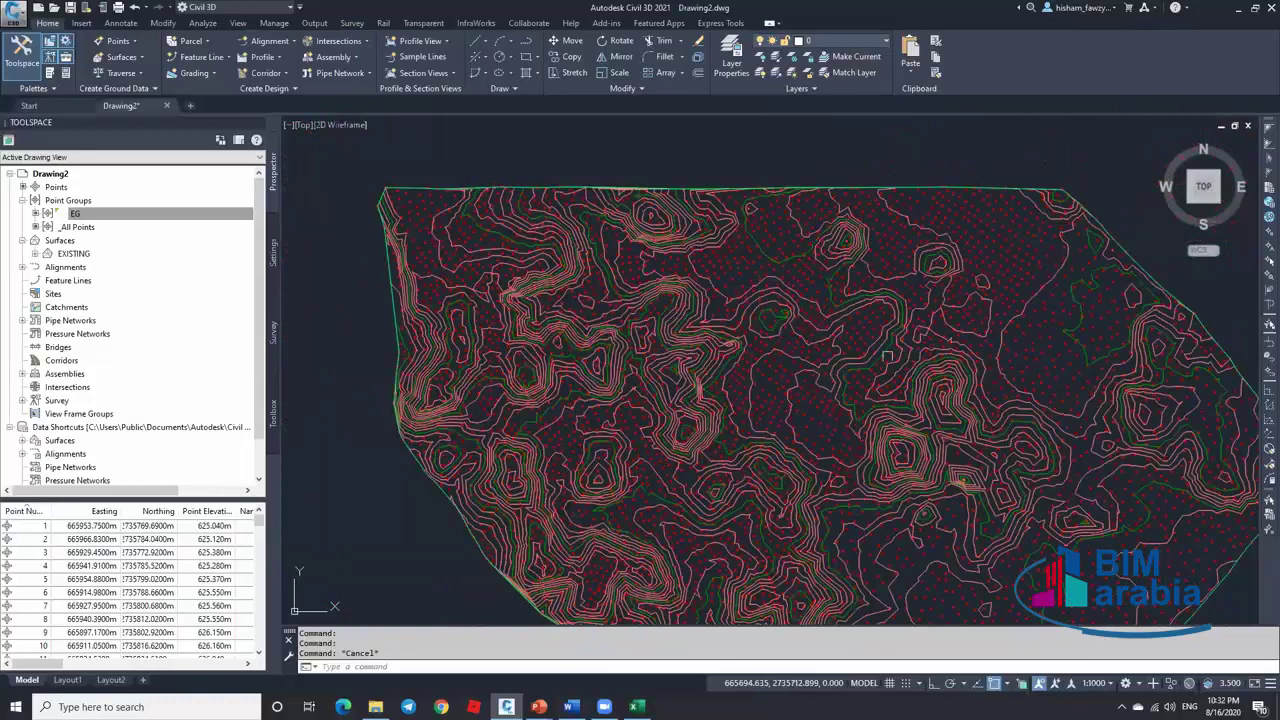
{"action": "scroll", "coordinate": [886, 355], "scroll_direction": "up", "scroll_amount": 5}
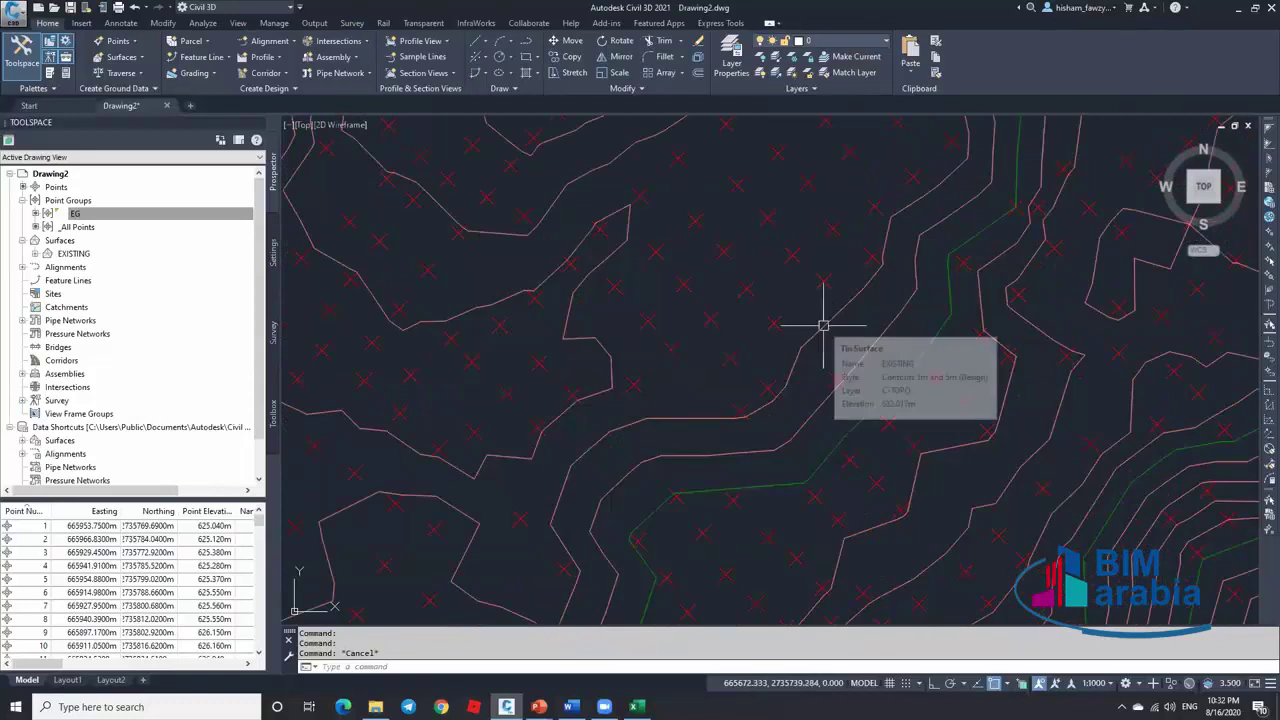
{"action": "left_click", "coordinate": [823, 325]}
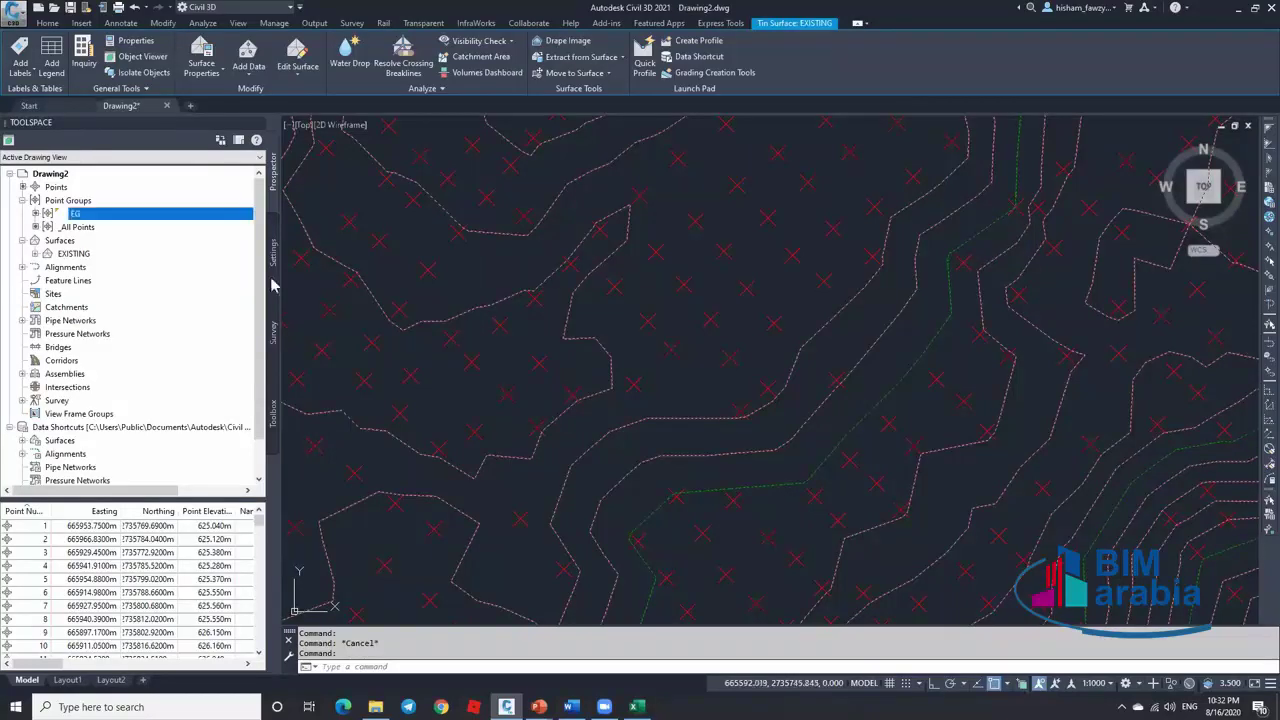
{"action": "key", "text": "Escape"}
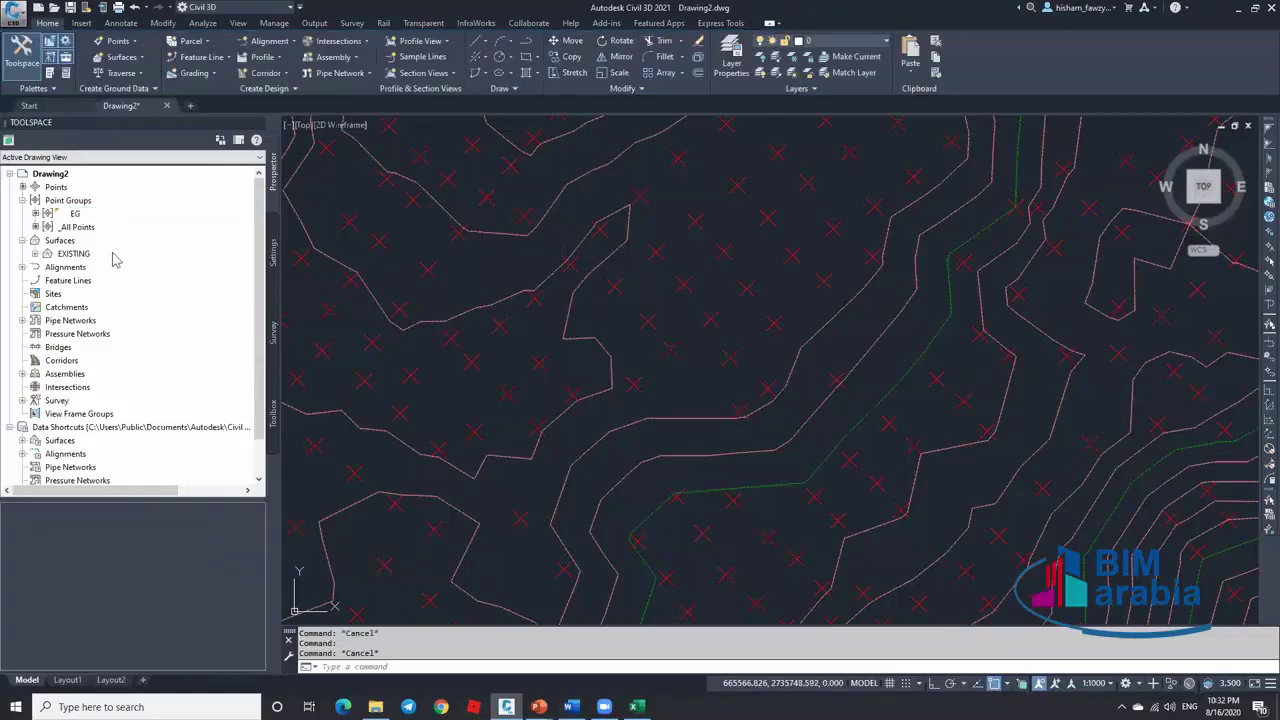
{"action": "right_click", "coordinate": [113, 256]}
From EXISTING's Surface Properties Information tab, open the Contours 1m and 5m (Design) style editor
{"action": "left_click", "coordinate": [230, 262]}
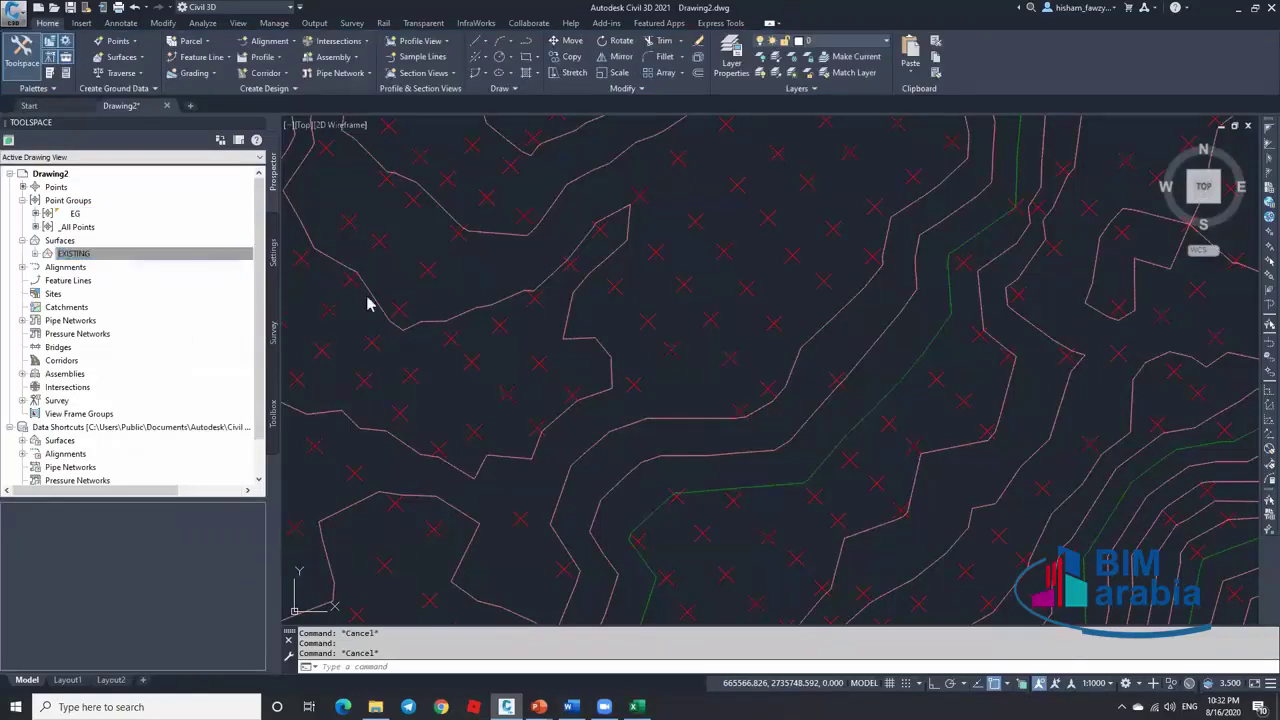
{"action": "left_click_drag", "start_coordinate": [714, 168], "coordinate": [627, 165]}
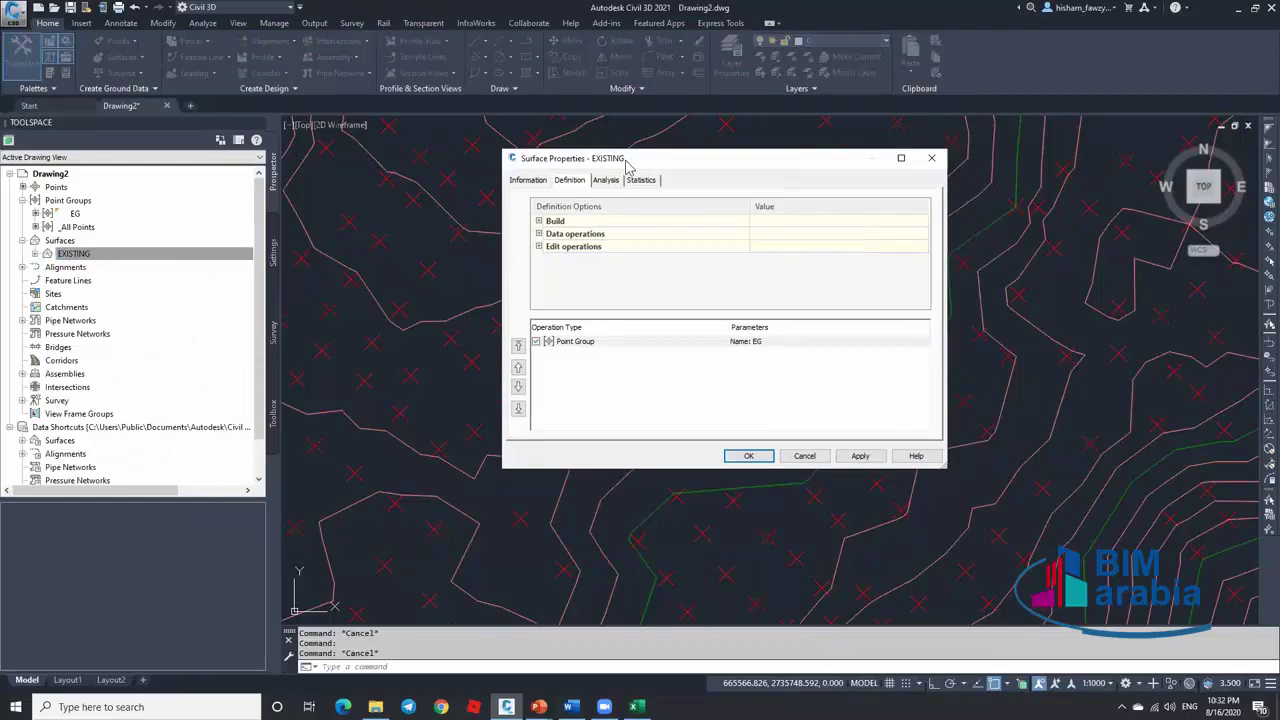
{"action": "left_click", "coordinate": [529, 181]}
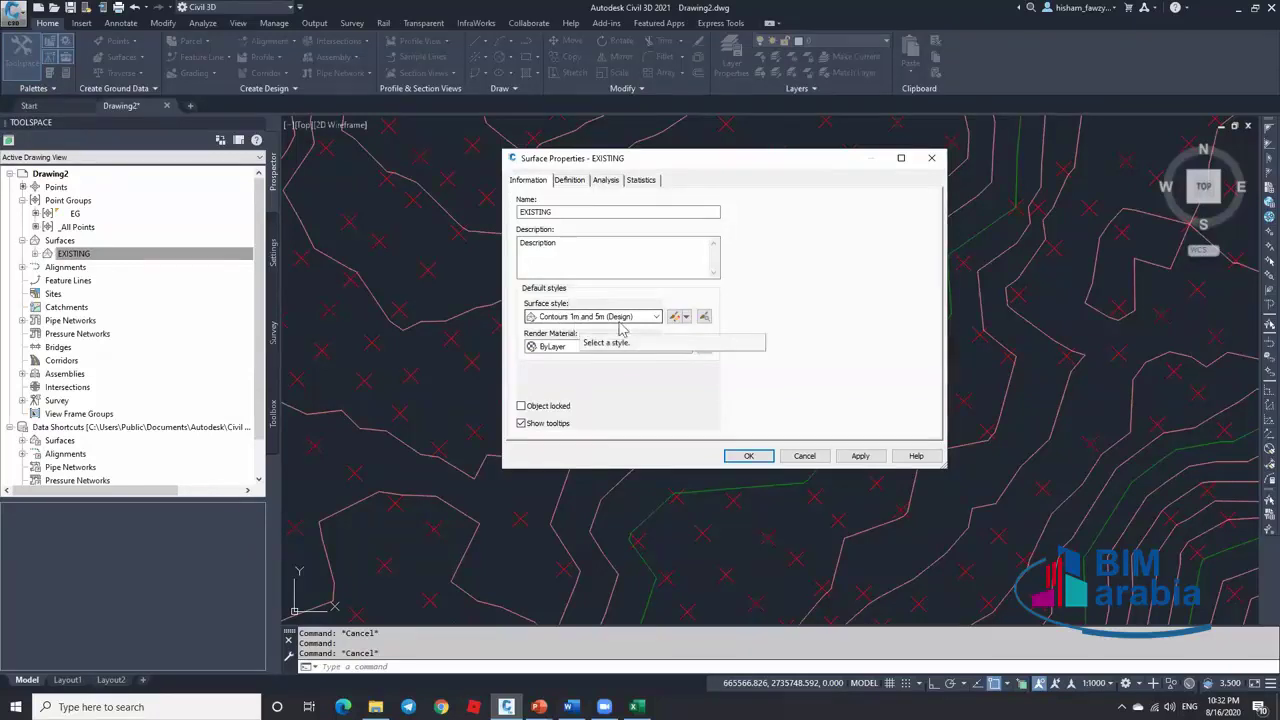
{"action": "left_click", "coordinate": [677, 317]}
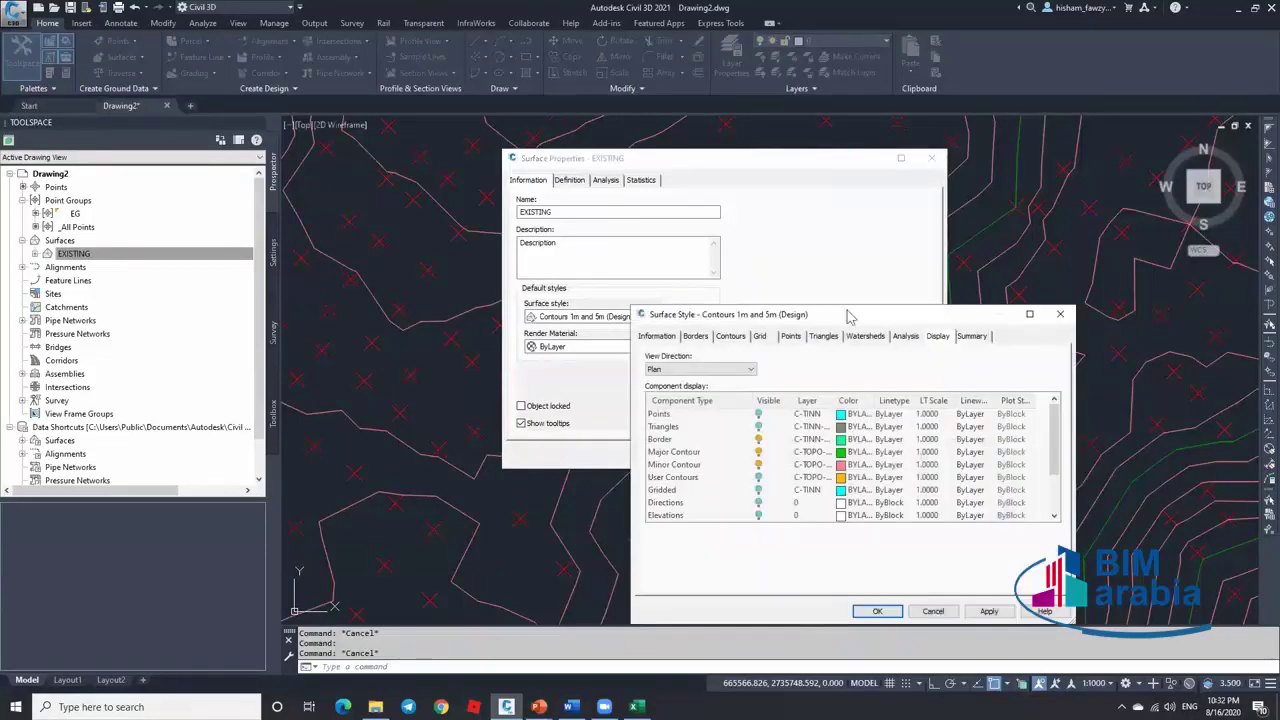
Review the style's information and its expanded contour interval settings
{"action": "left_click", "coordinate": [572, 246]}
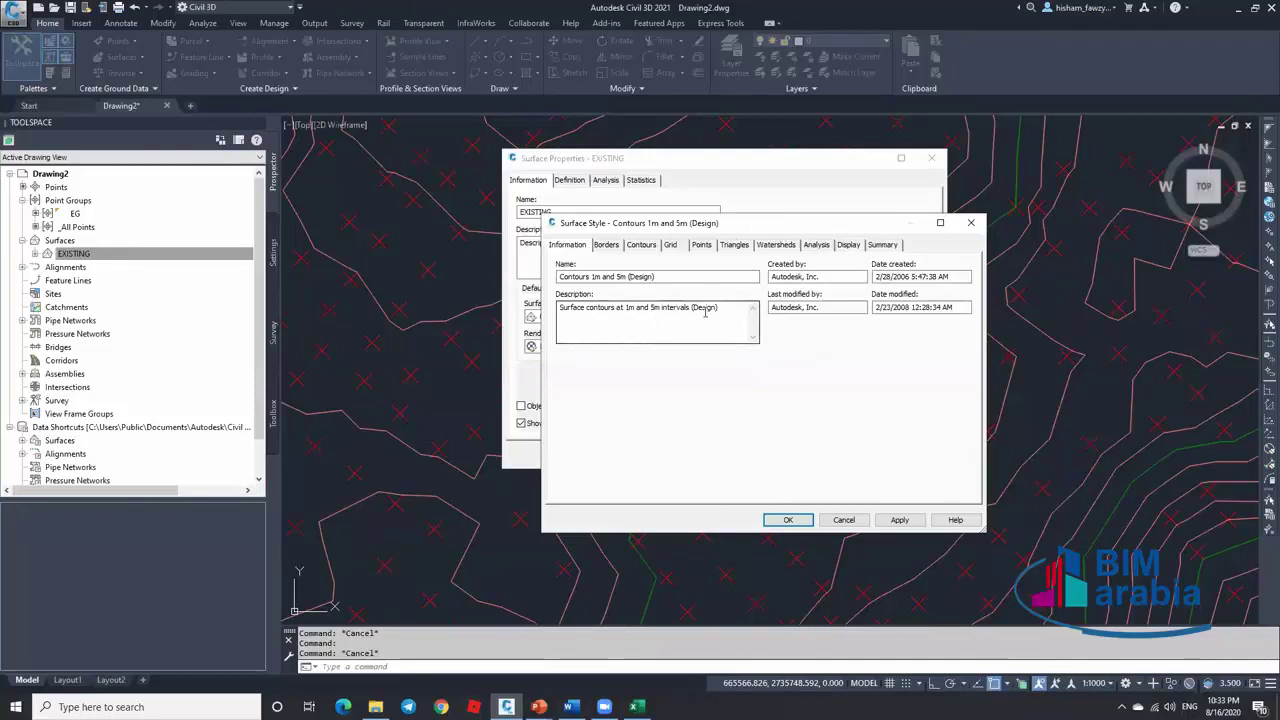
{"action": "left_click", "coordinate": [642, 245]}
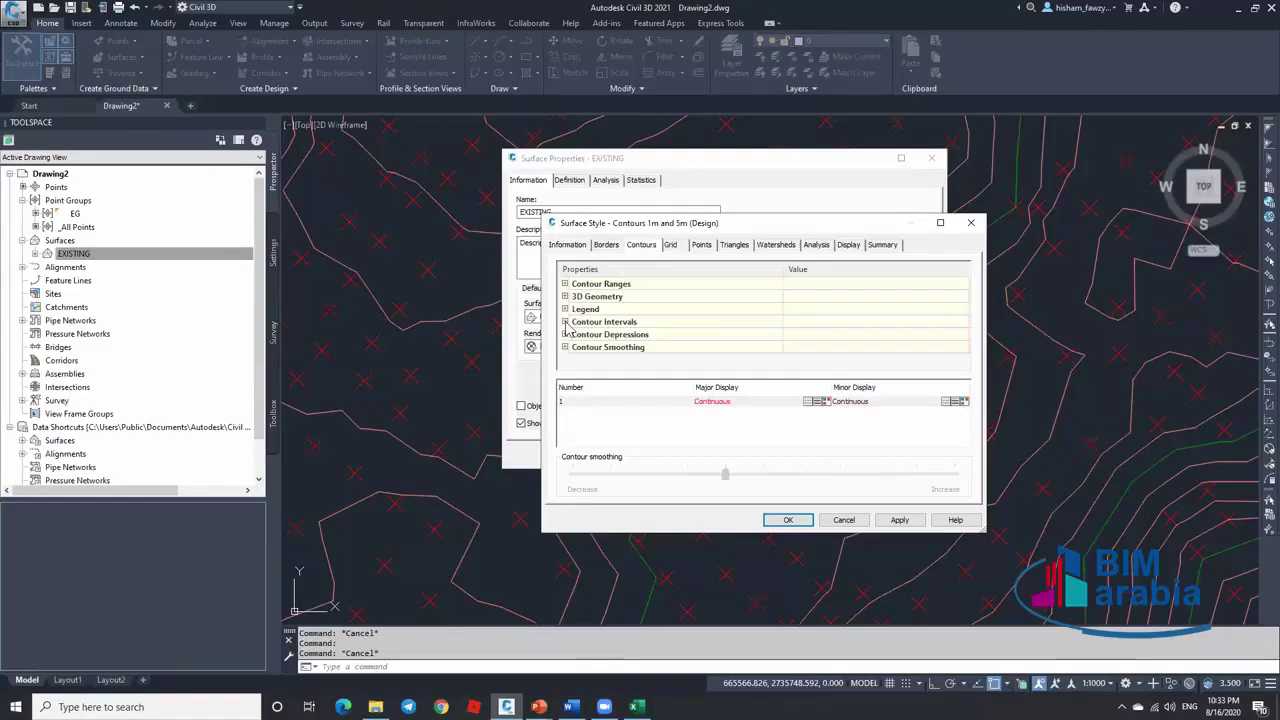
{"action": "left_click", "coordinate": [565, 322]}
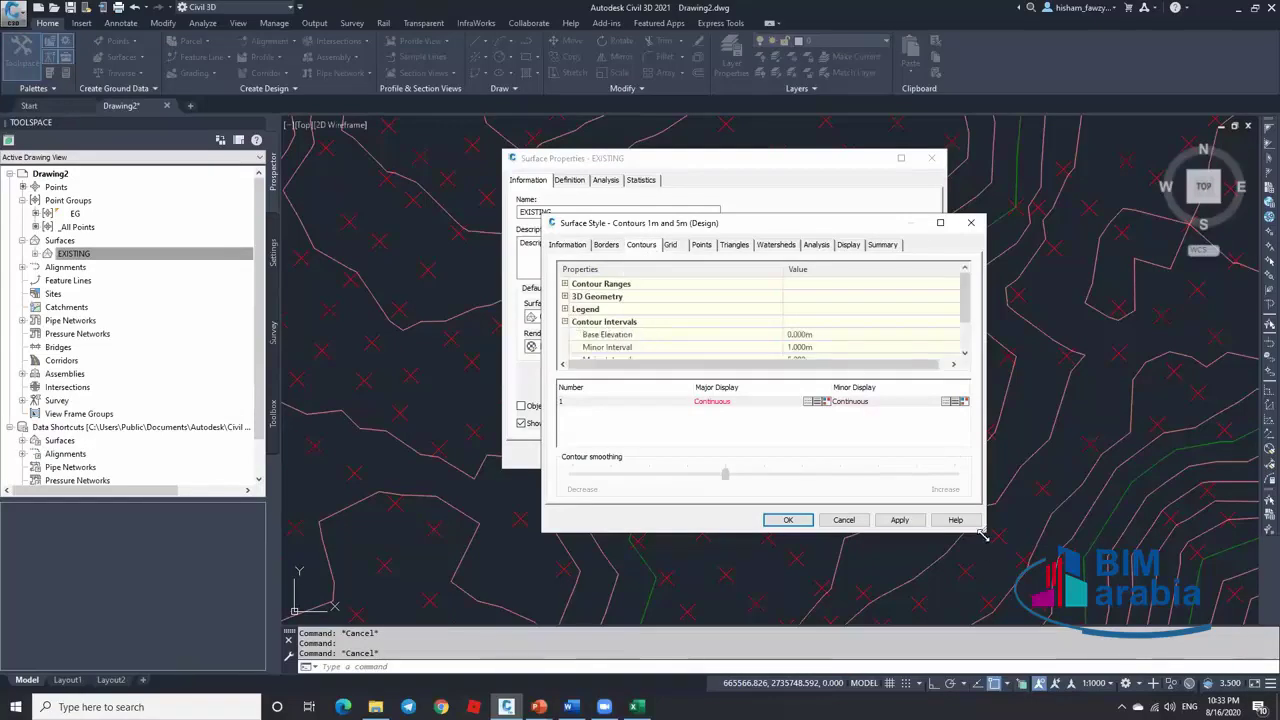
{"action": "left_click_drag", "start_coordinate": [983, 535], "coordinate": [979, 606]}
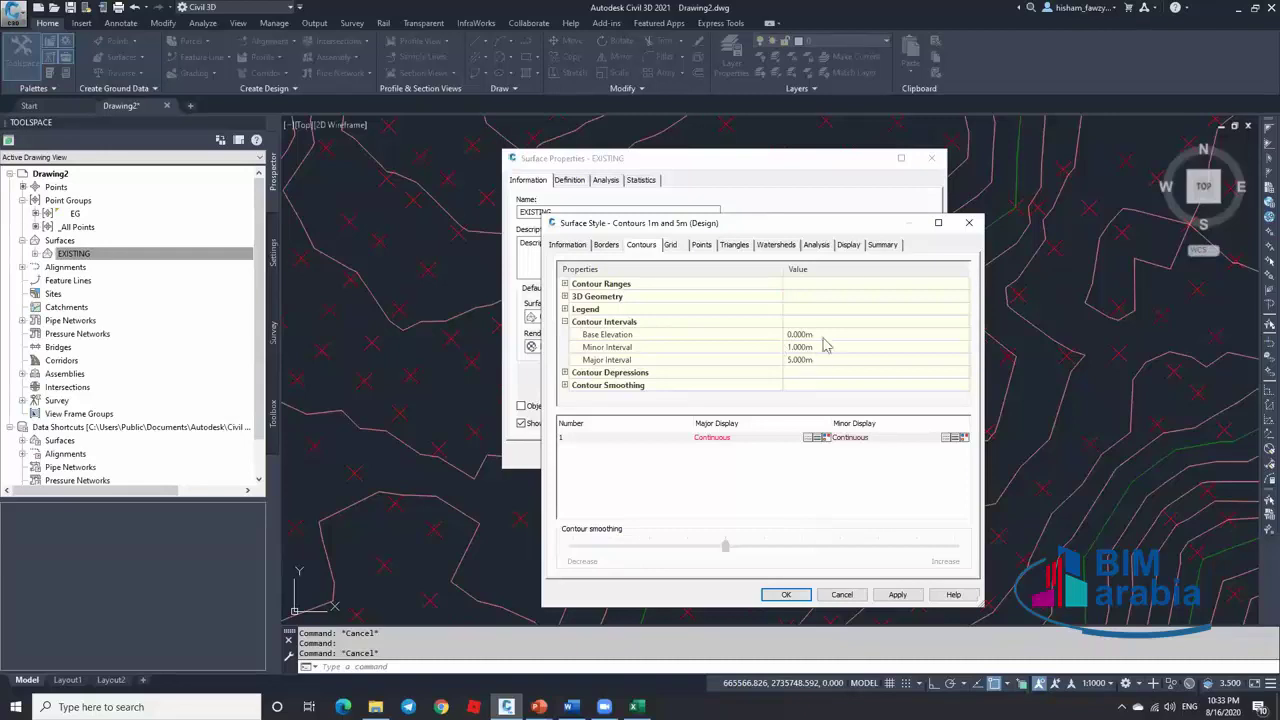
{"action": "left_click", "coordinate": [586, 248]}
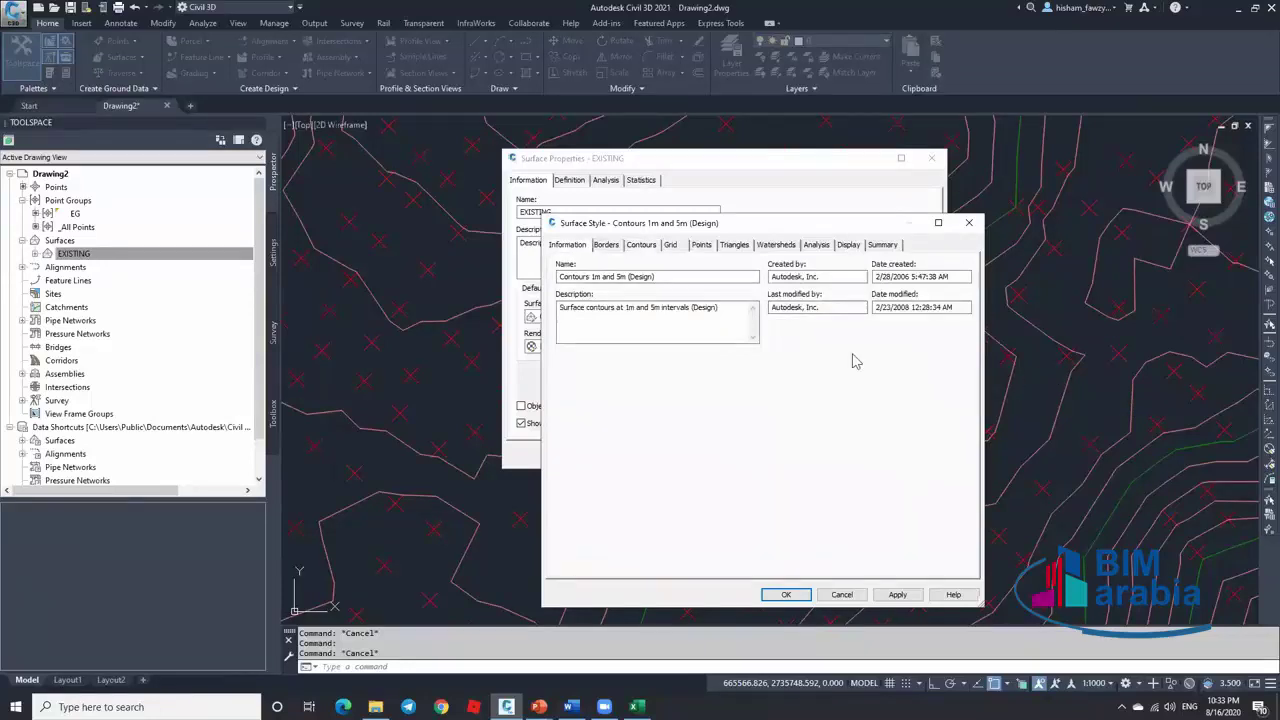
Turn on the Triangles component in the style's Display settings and confirm
{"action": "left_click", "coordinate": [847, 246]}
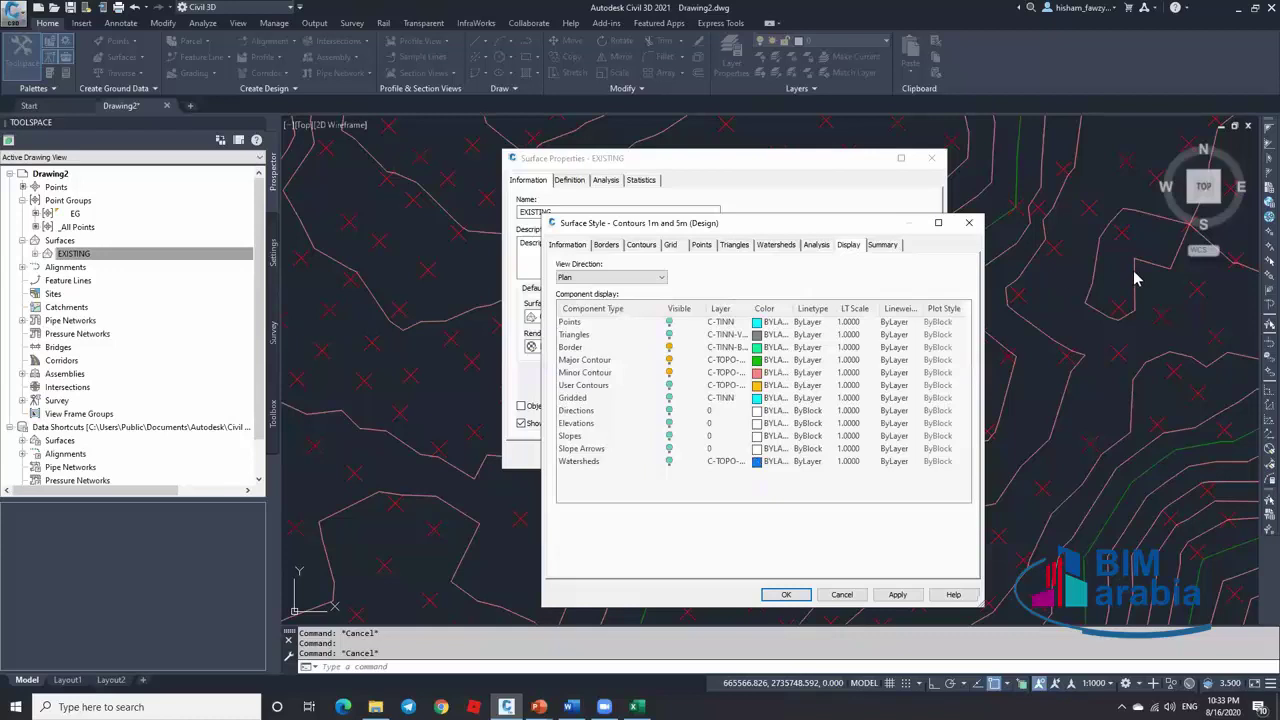
{"action": "left_click", "coordinate": [577, 349]}
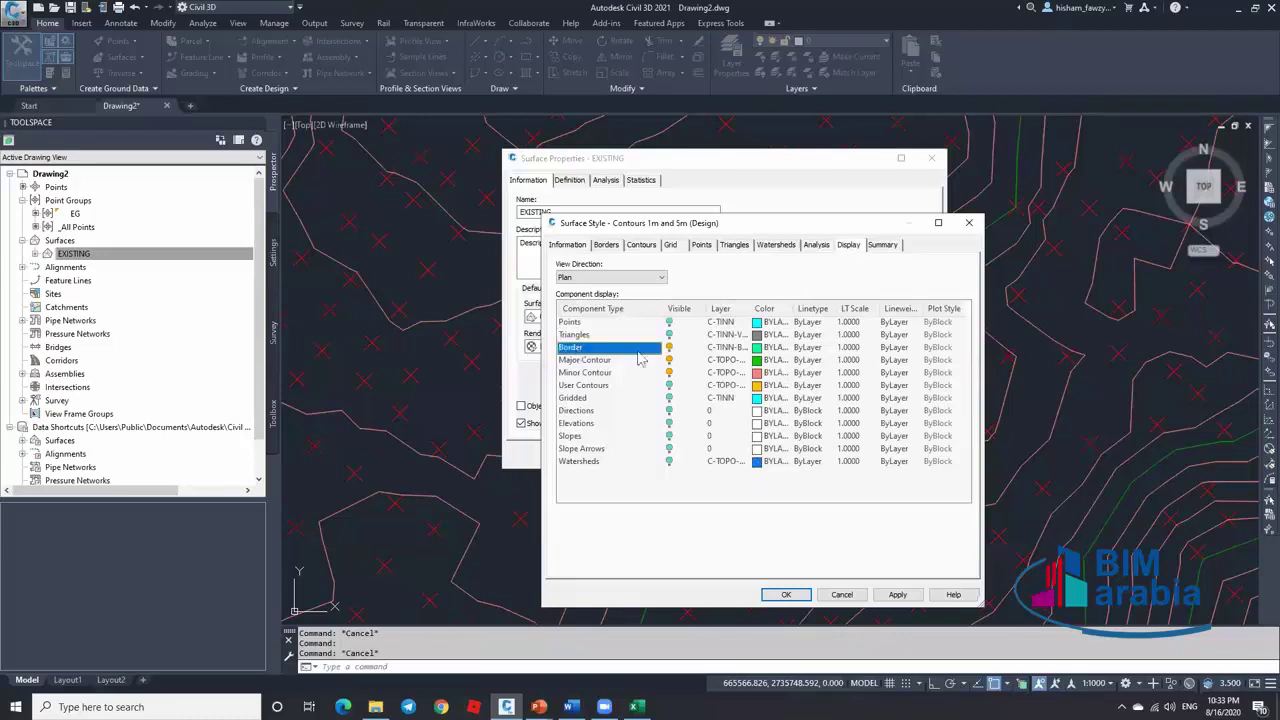
{"action": "left_click", "coordinate": [580, 362]}
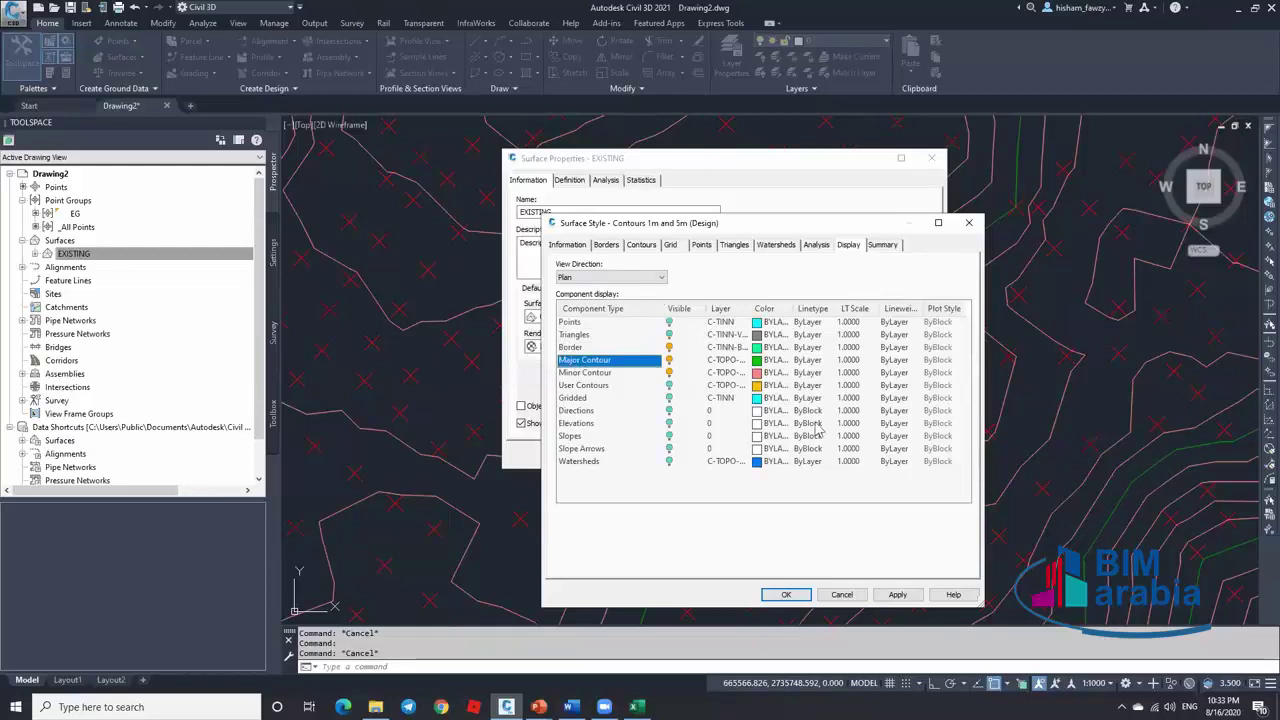
{"action": "left_click", "coordinate": [629, 374]}
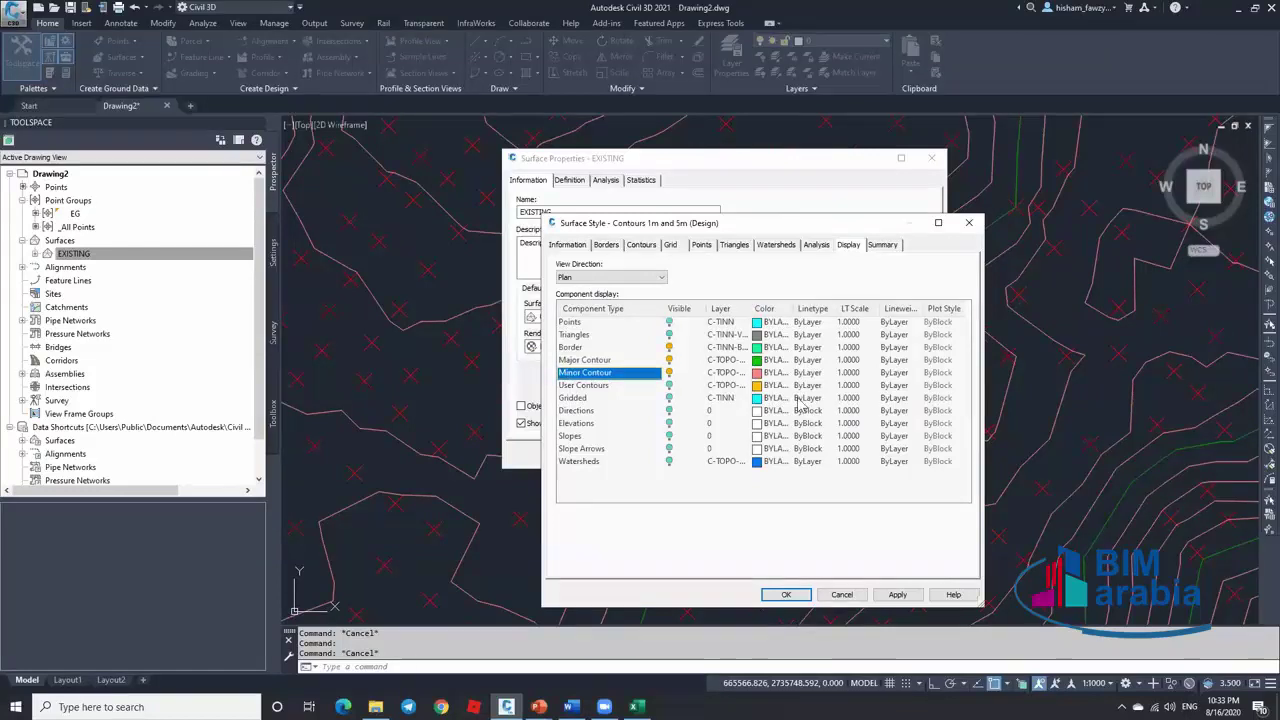
{"action": "left_click", "coordinate": [606, 337]}
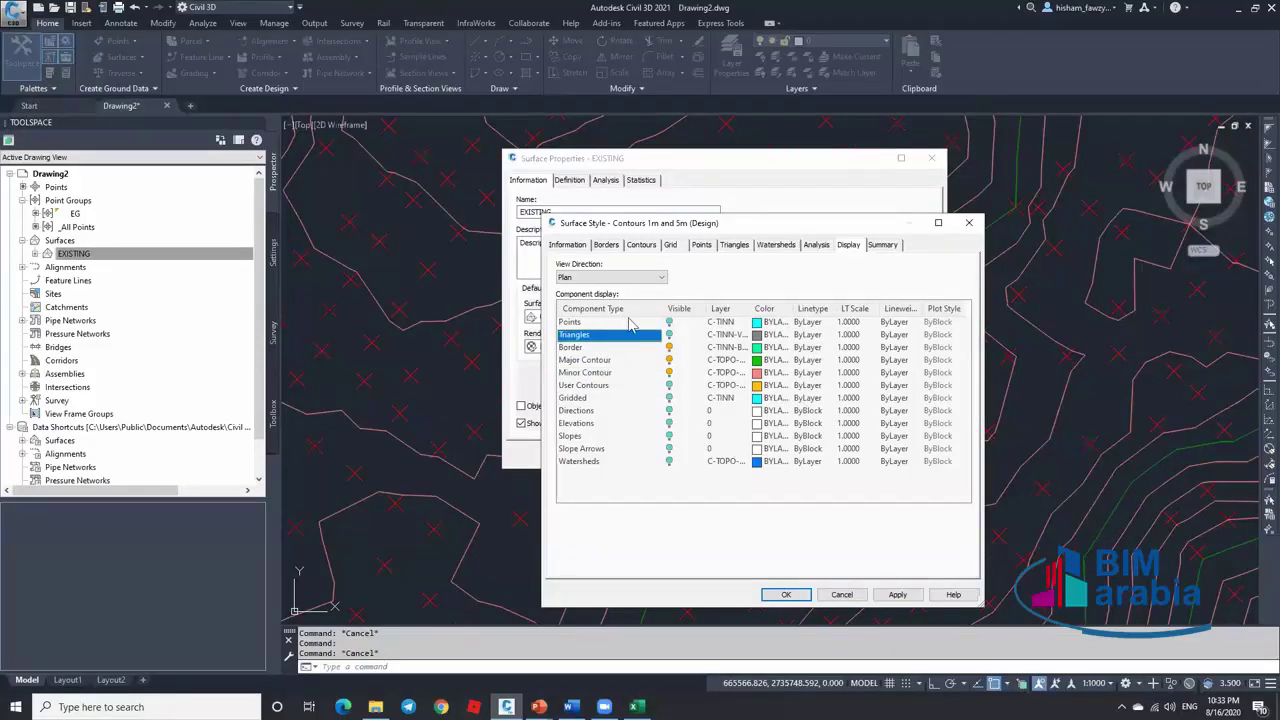
{"action": "left_click", "coordinate": [630, 323]}
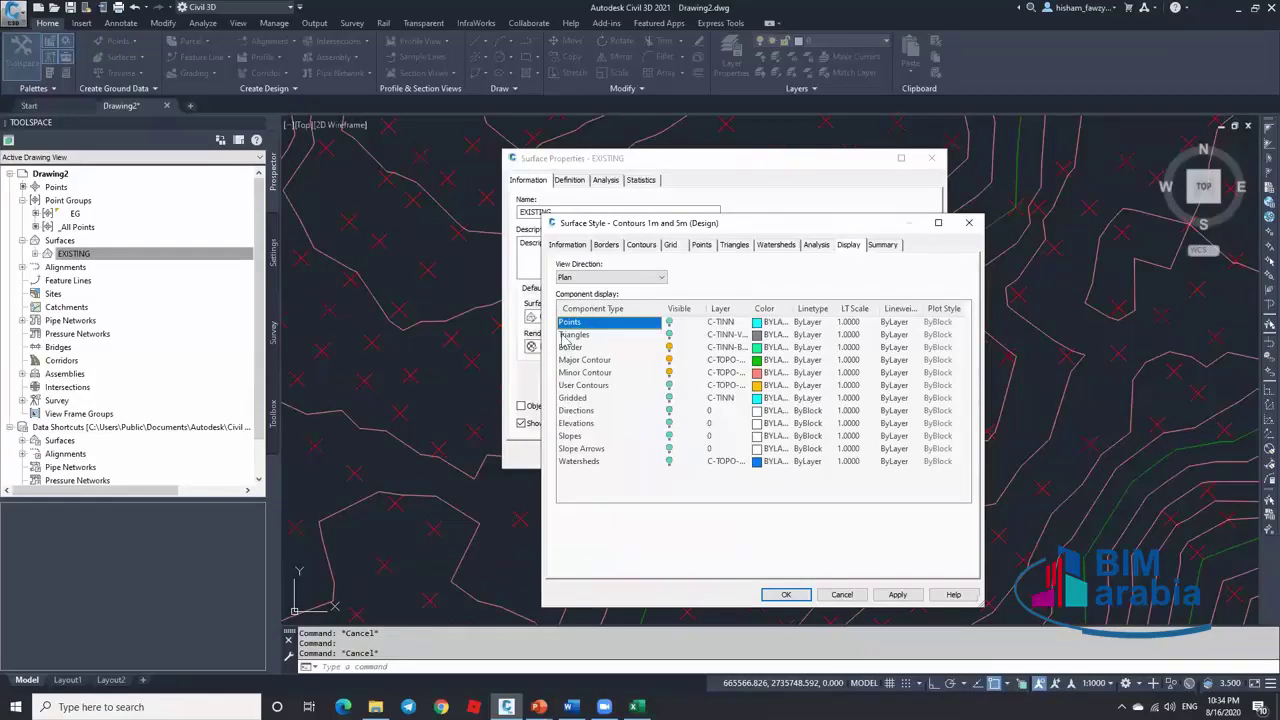
{"action": "left_click", "coordinate": [668, 335]}
{"action": "left_click", "coordinate": [669, 347]}
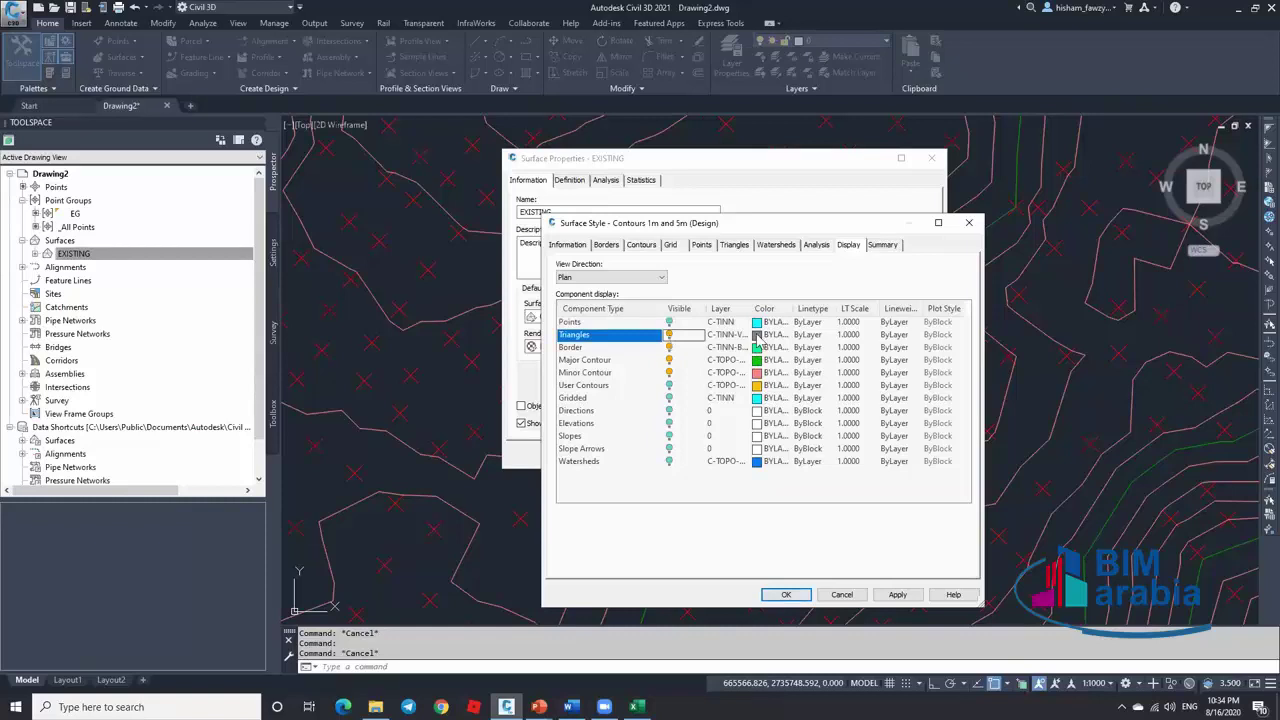
{"action": "left_click", "coordinate": [785, 594]}
Apply the updated style to EXISTING, zoom around the TIN, and select the surface
{"action": "left_click", "coordinate": [746, 456]}
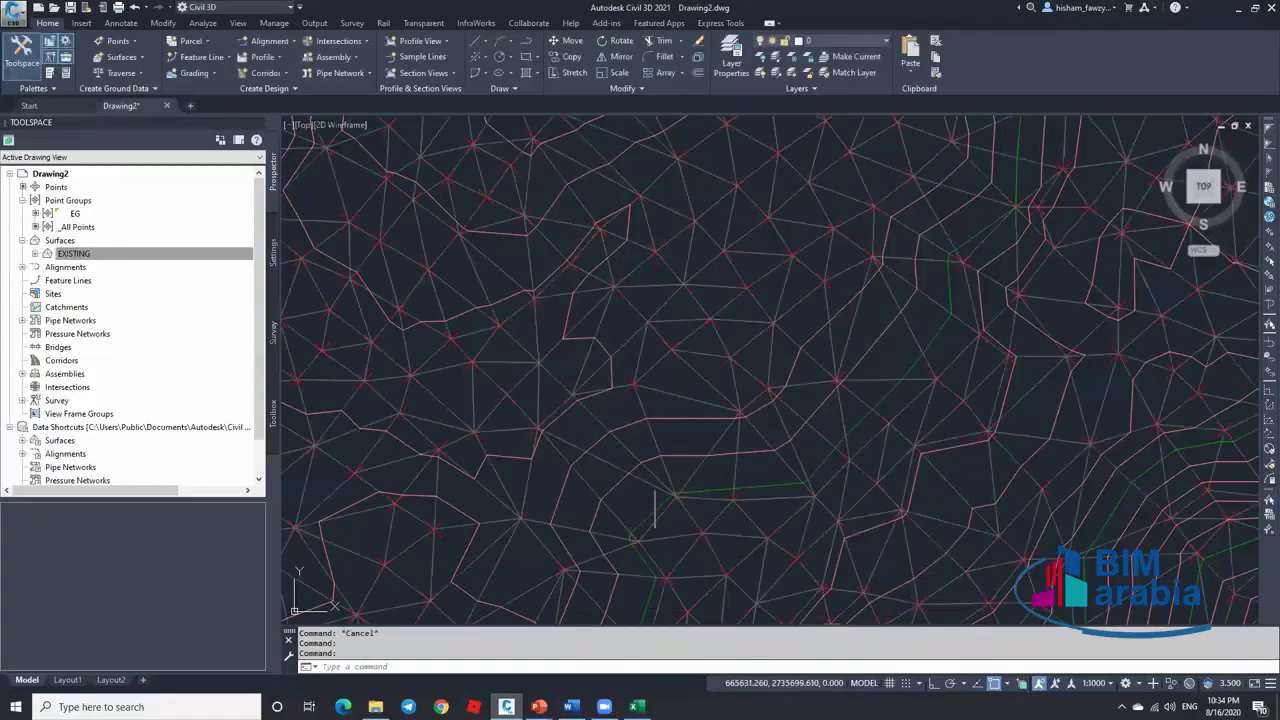
{"action": "scroll", "coordinate": [684, 333], "scroll_direction": "down", "scroll_amount": 5}
{"action": "scroll", "coordinate": [846, 318], "scroll_direction": "up", "scroll_amount": 6}
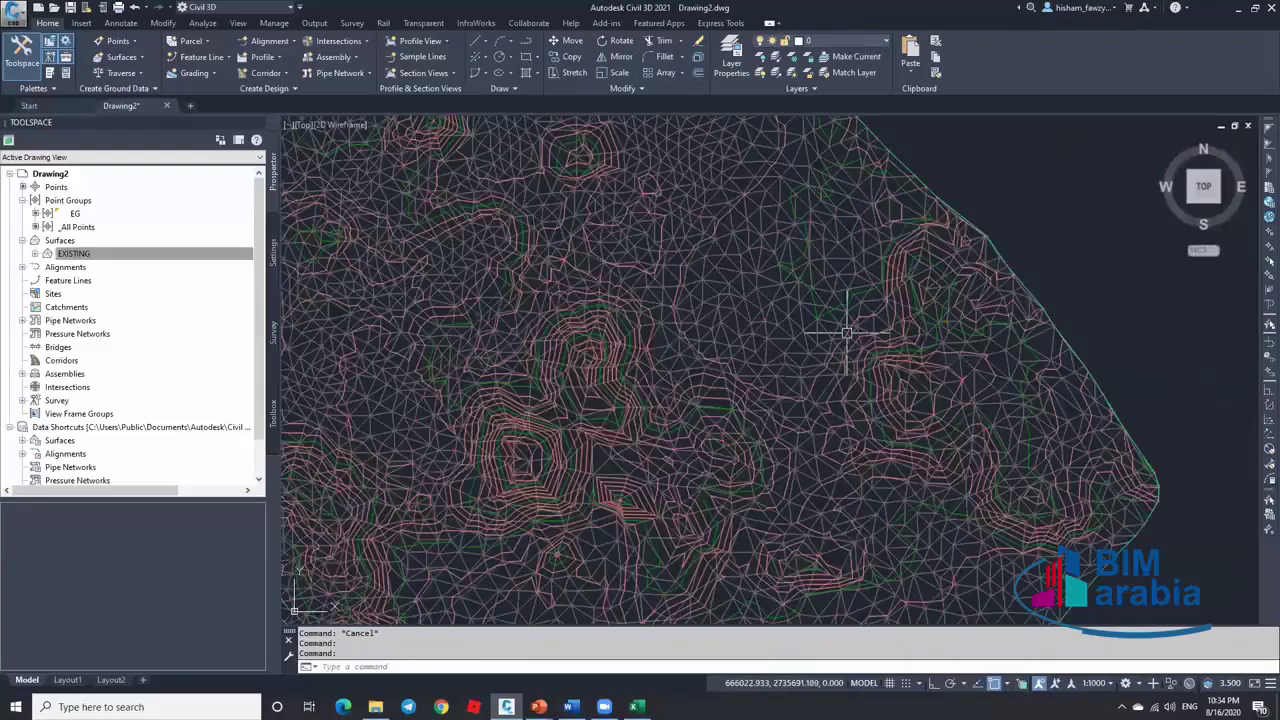
{"action": "scroll", "coordinate": [723, 309], "scroll_direction": "up", "scroll_amount": 6}
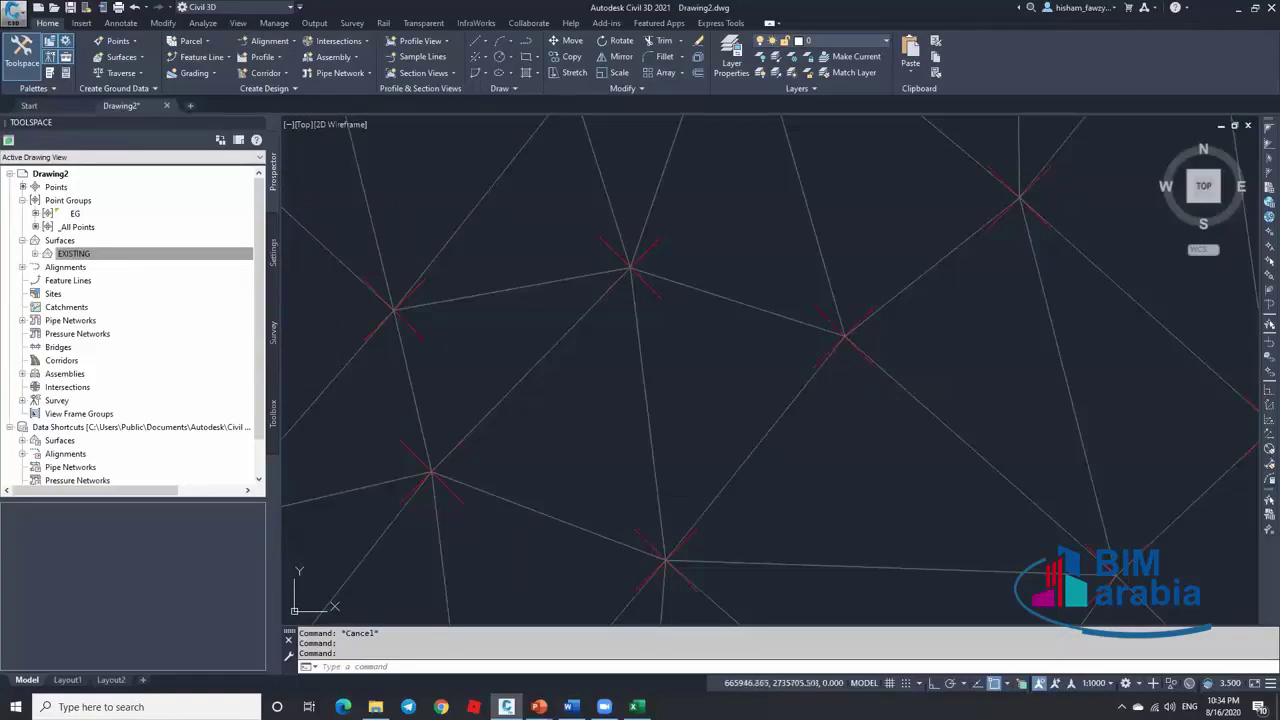
{"action": "scroll", "coordinate": [672, 450], "scroll_direction": "down", "scroll_amount": 5}
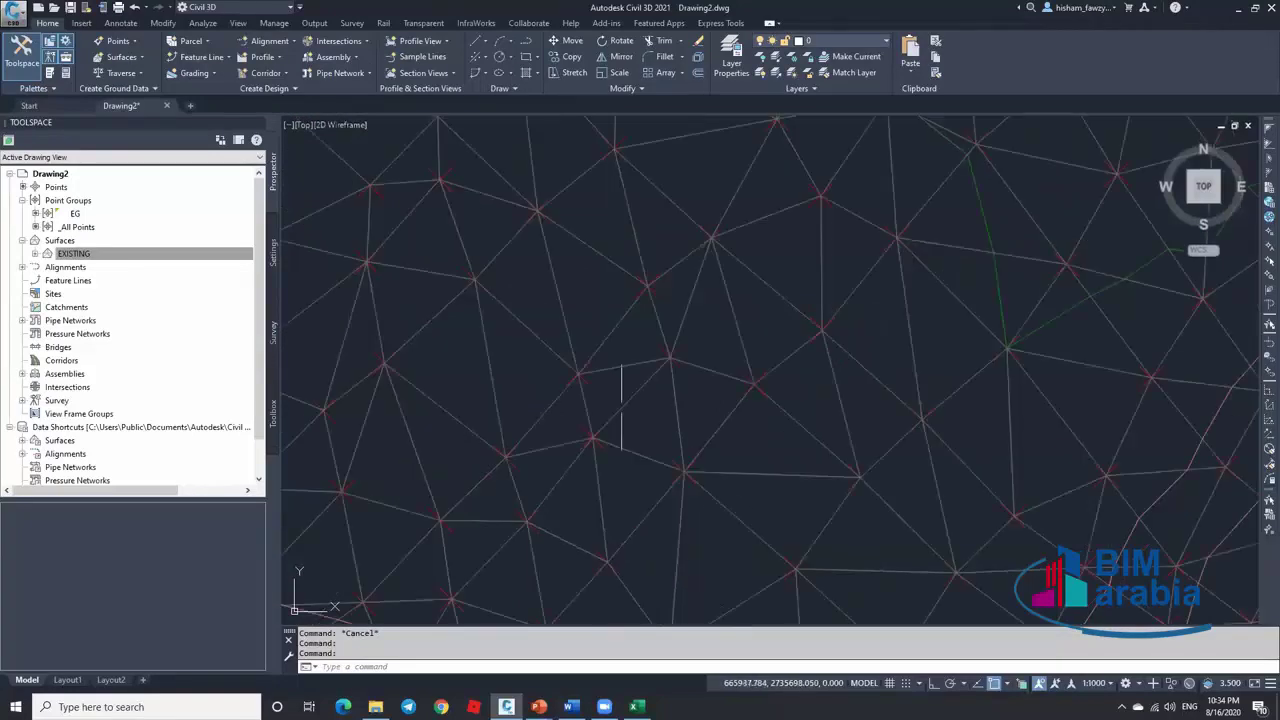
{"action": "scroll", "coordinate": [622, 420], "scroll_direction": "down", "scroll_amount": 2}
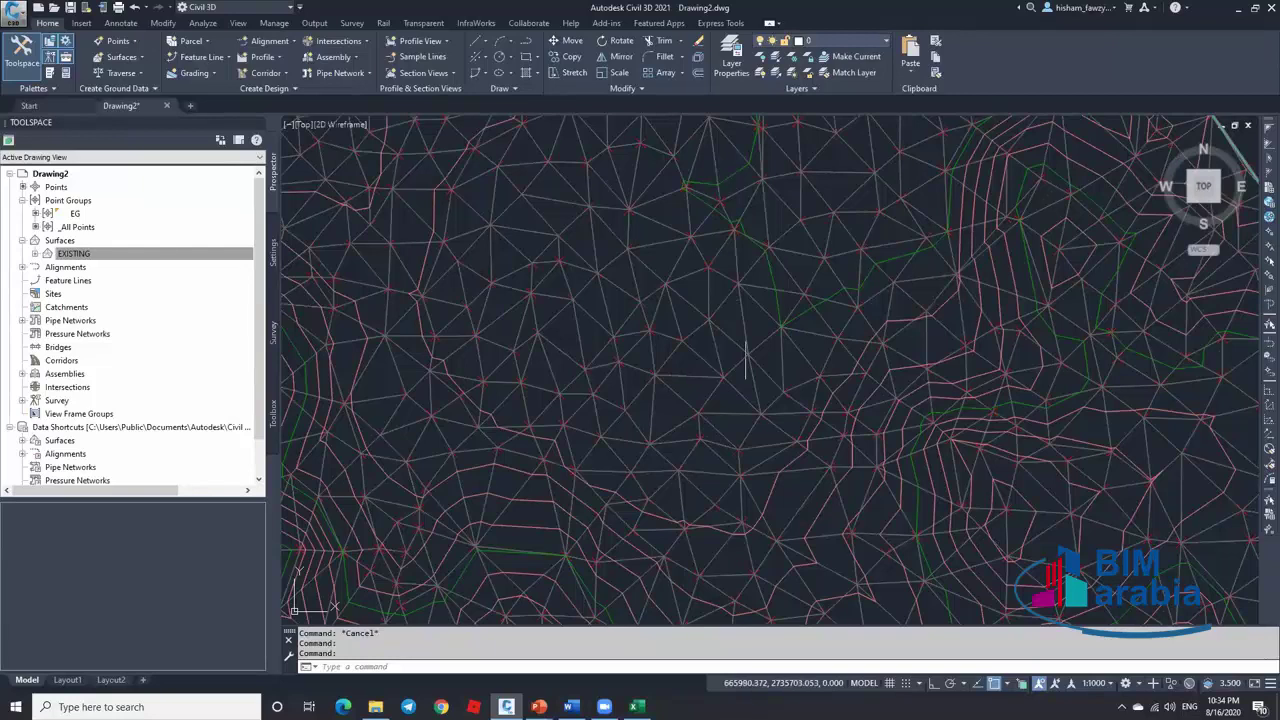
{"action": "scroll", "coordinate": [723, 333], "scroll_direction": "down", "scroll_amount": 2}
{"action": "scroll", "coordinate": [535, 354], "scroll_direction": "up", "scroll_amount": 5}
{"action": "scroll", "coordinate": [641, 326], "scroll_direction": "down", "scroll_amount": 2}
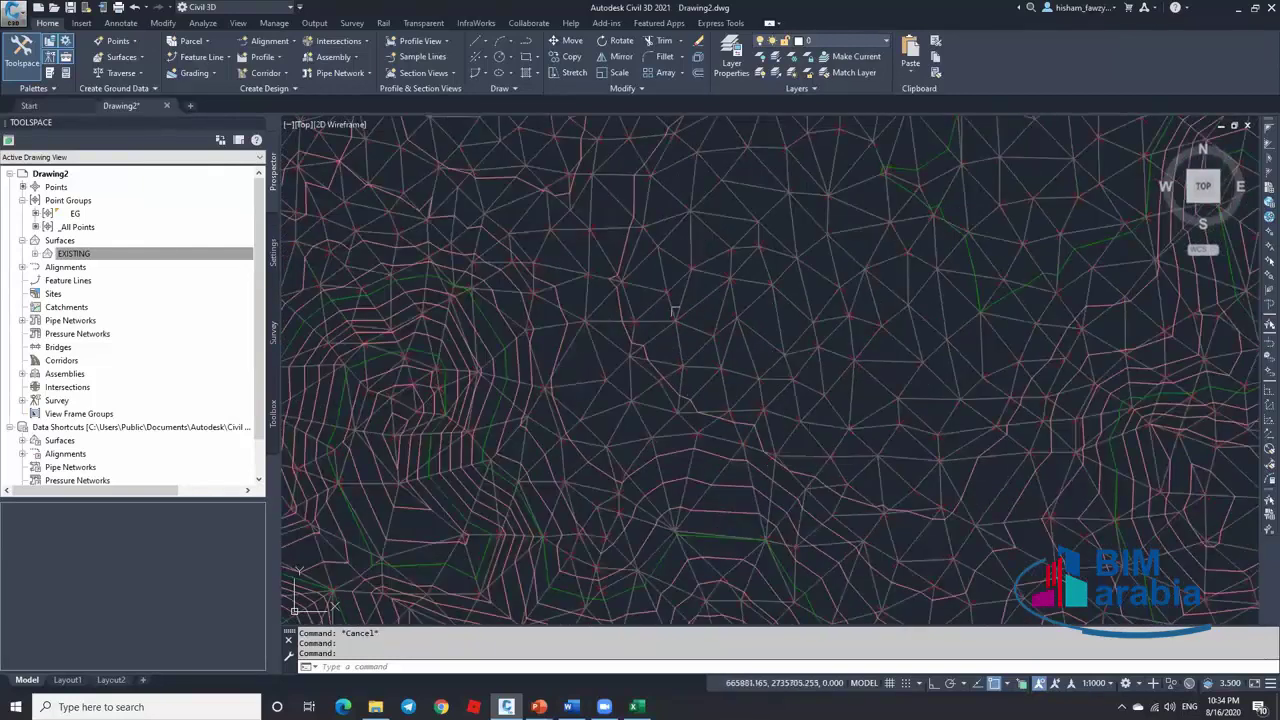
{"action": "scroll", "coordinate": [728, 305], "scroll_direction": "up", "scroll_amount": 4}
{"action": "mouse_move", "coordinate": [728, 305]}
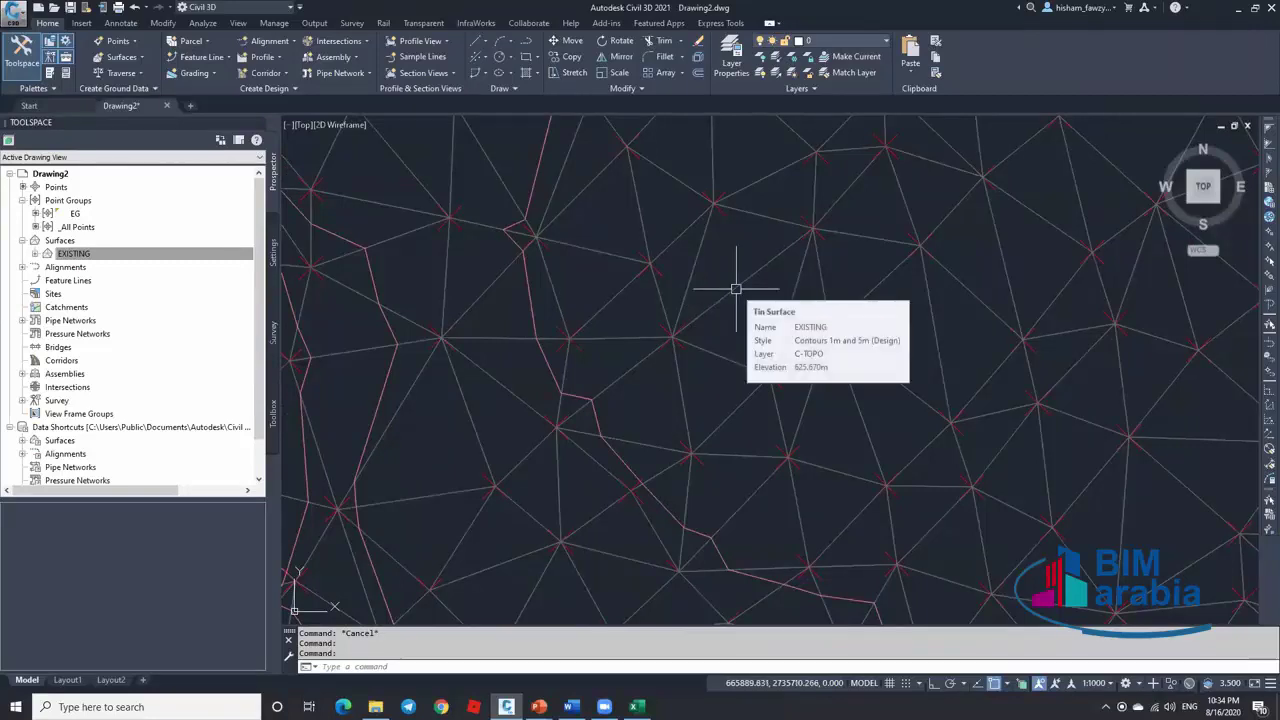
{"action": "left_click", "coordinate": [735, 289]}
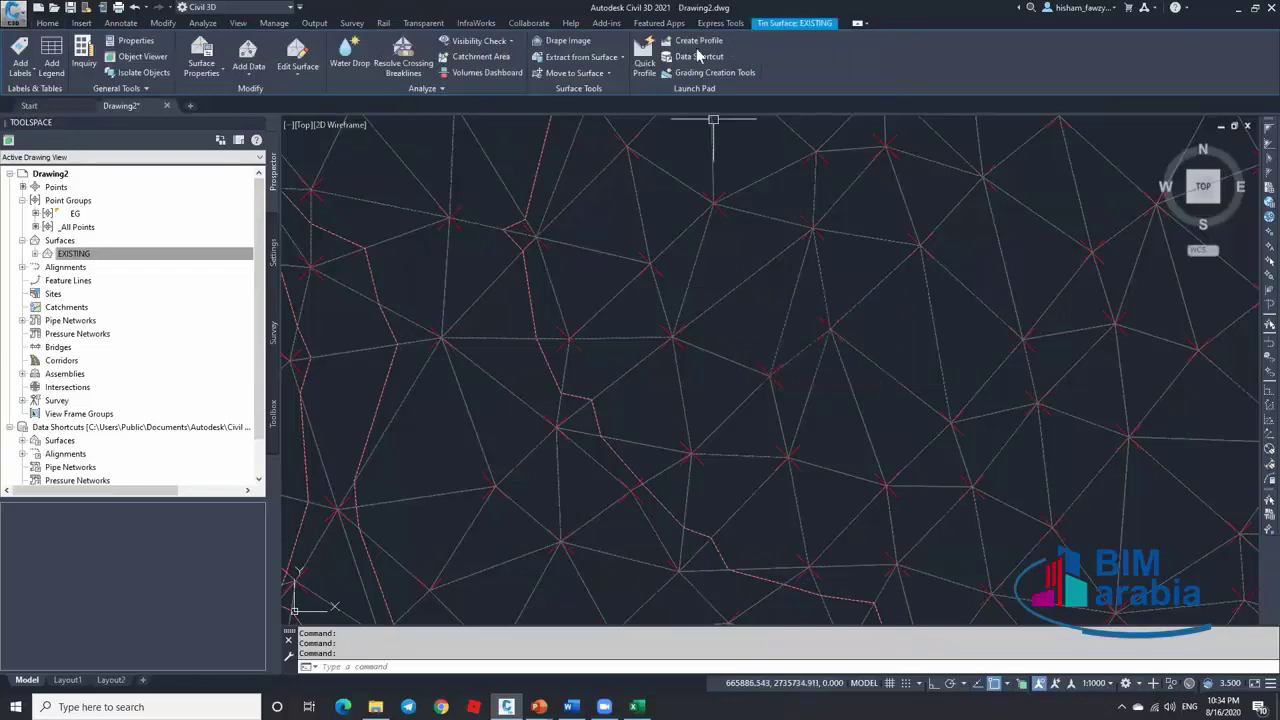
View EXISTING in the Object Viewer, trying 3D Hidden, Wireframe, then Conceptual visual styles
{"action": "left_click", "coordinate": [145, 57]}
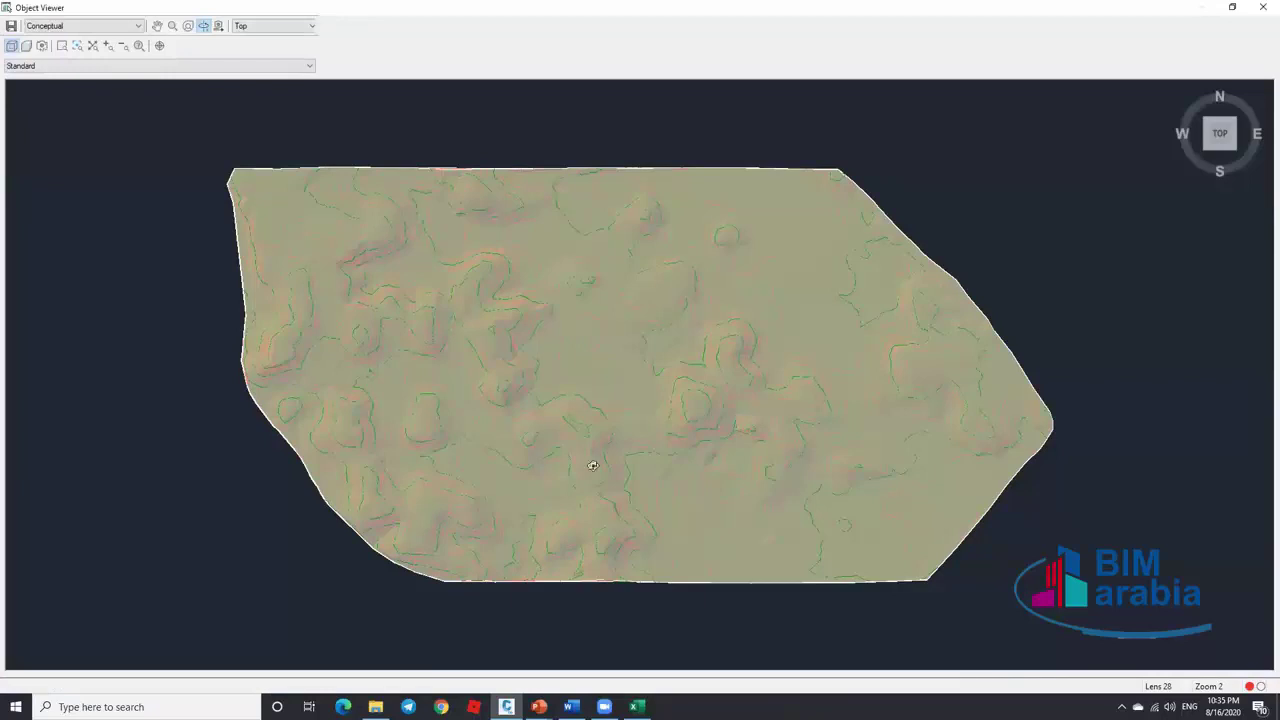
{"action": "left_click_drag", "start_coordinate": [607, 496], "coordinate": [577, 232]}
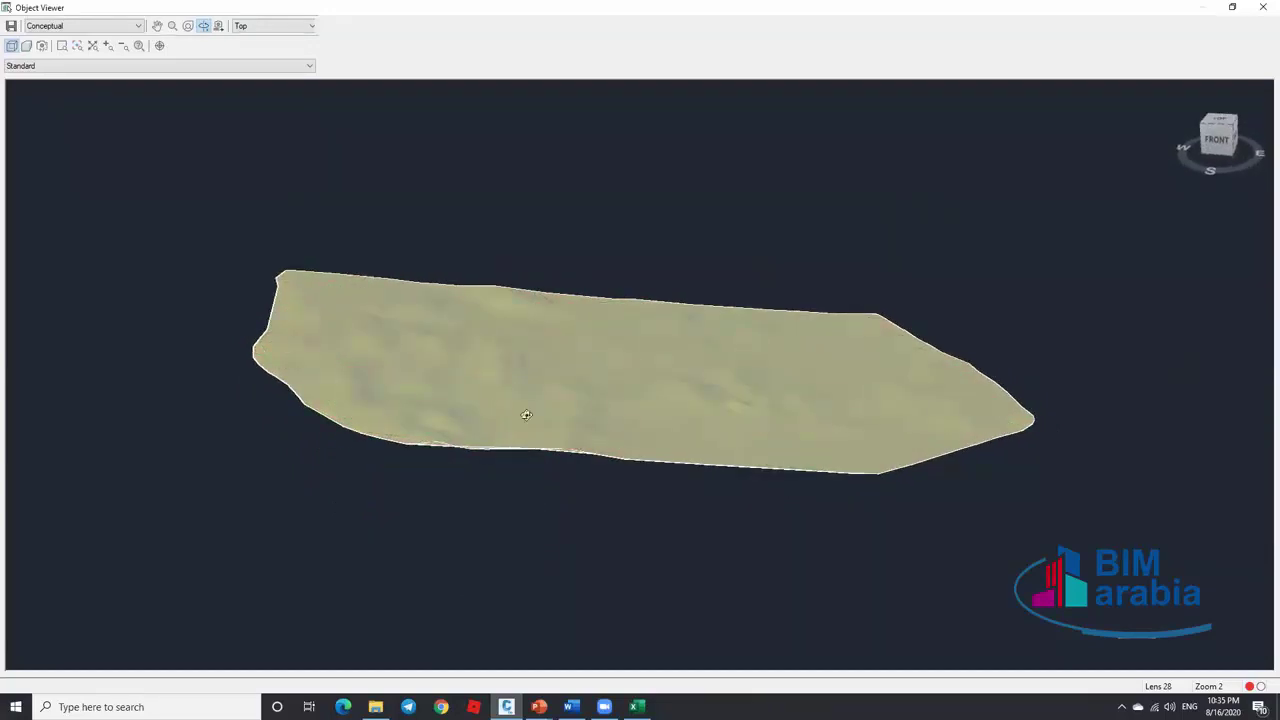
{"action": "left_click", "coordinate": [95, 29]}
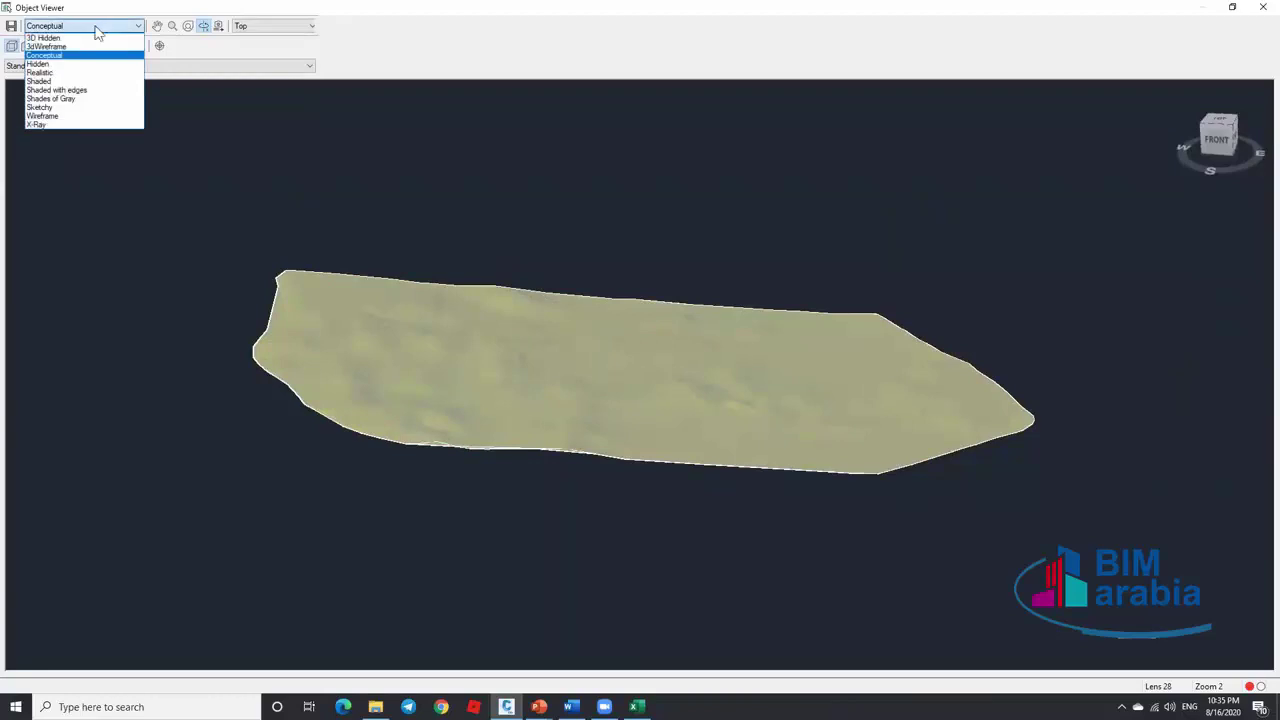
{"action": "left_click", "coordinate": [55, 38]}
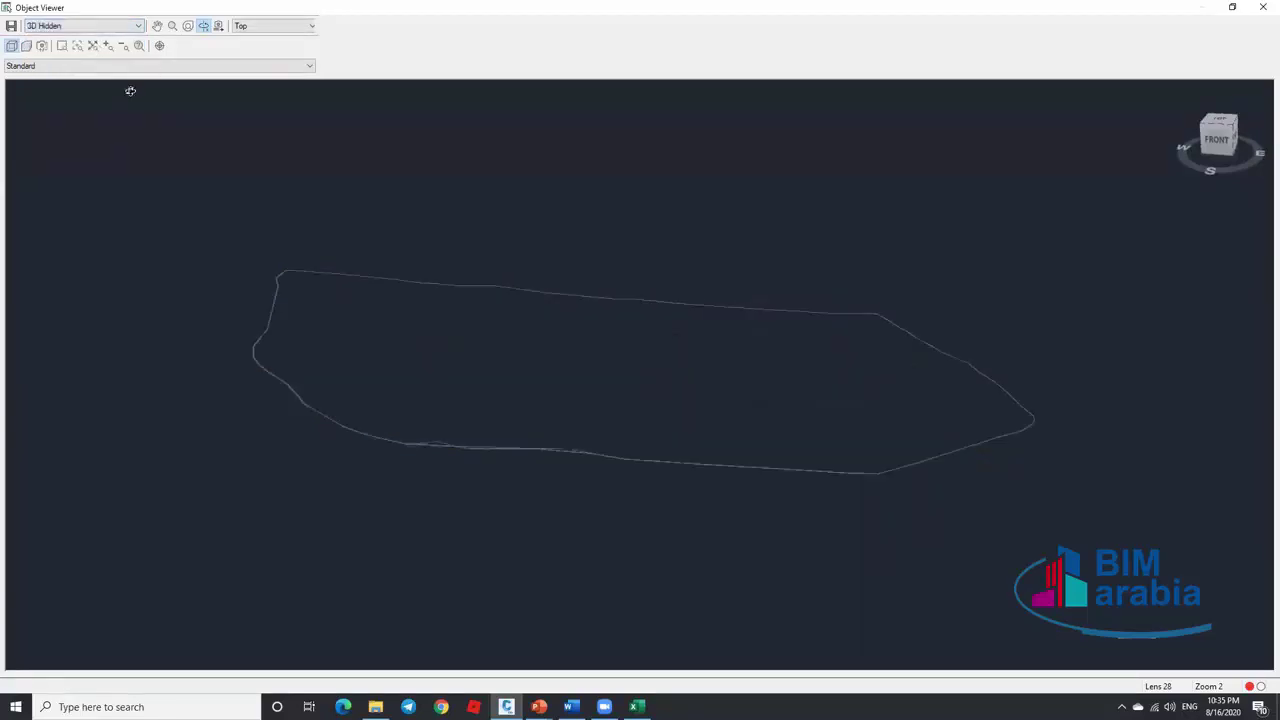
{"action": "left_click", "coordinate": [106, 26]}
{"action": "left_click", "coordinate": [92, 50]}
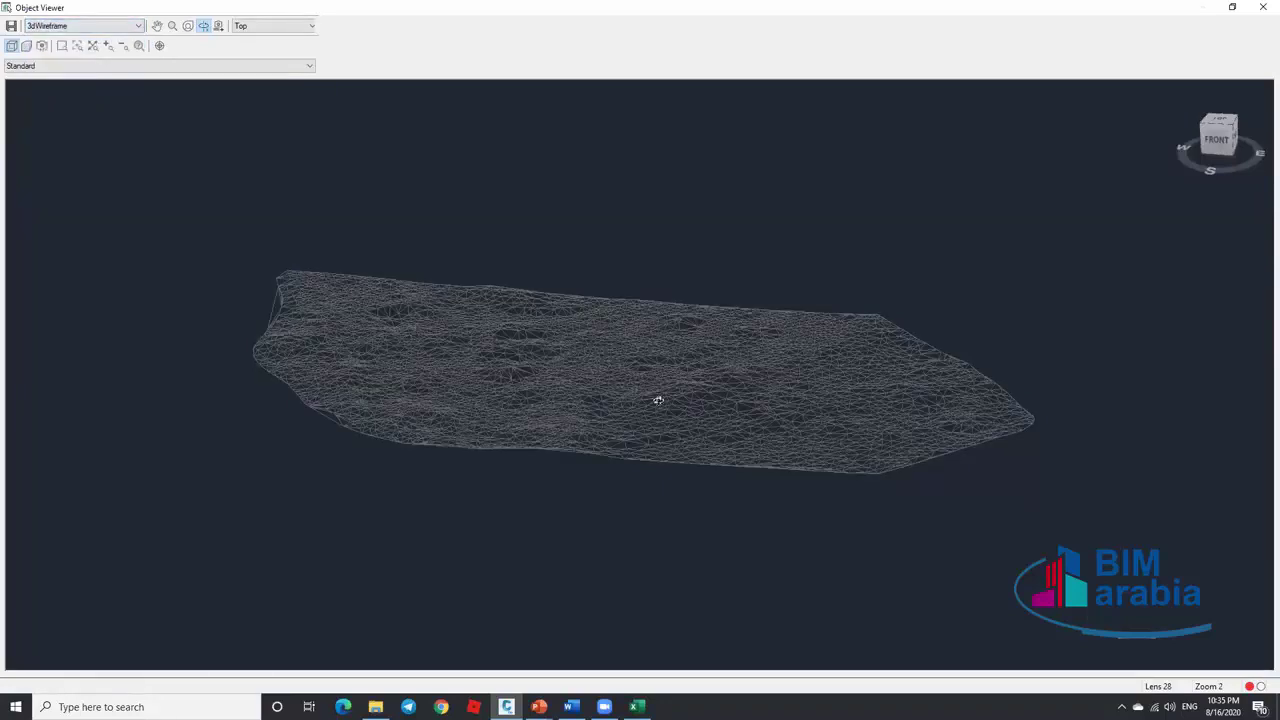
{"action": "left_click", "coordinate": [94, 28]}
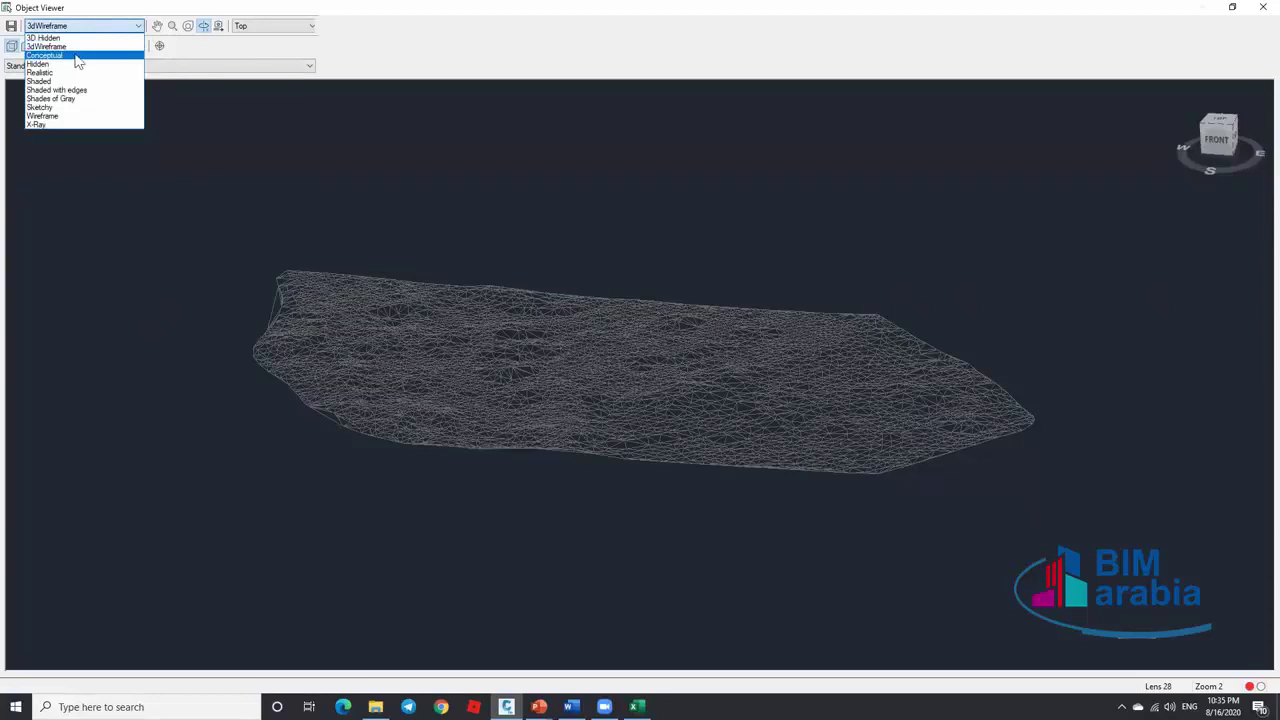
{"action": "left_click", "coordinate": [74, 56]}
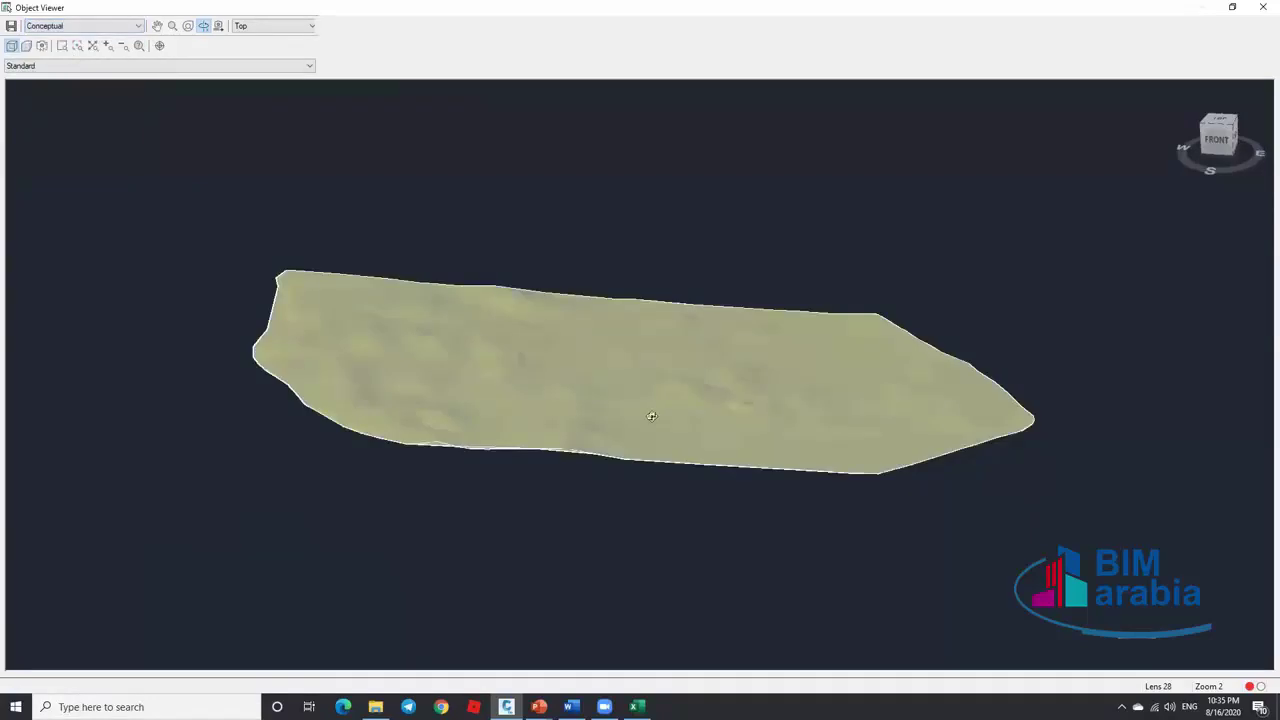
Orbit and zoom the shaded surface, then close the Object Viewer
{"action": "left_click_drag", "start_coordinate": [653, 417], "coordinate": [542, 390]}
{"action": "scroll", "coordinate": [624, 421], "scroll_direction": "up", "scroll_amount": 6}
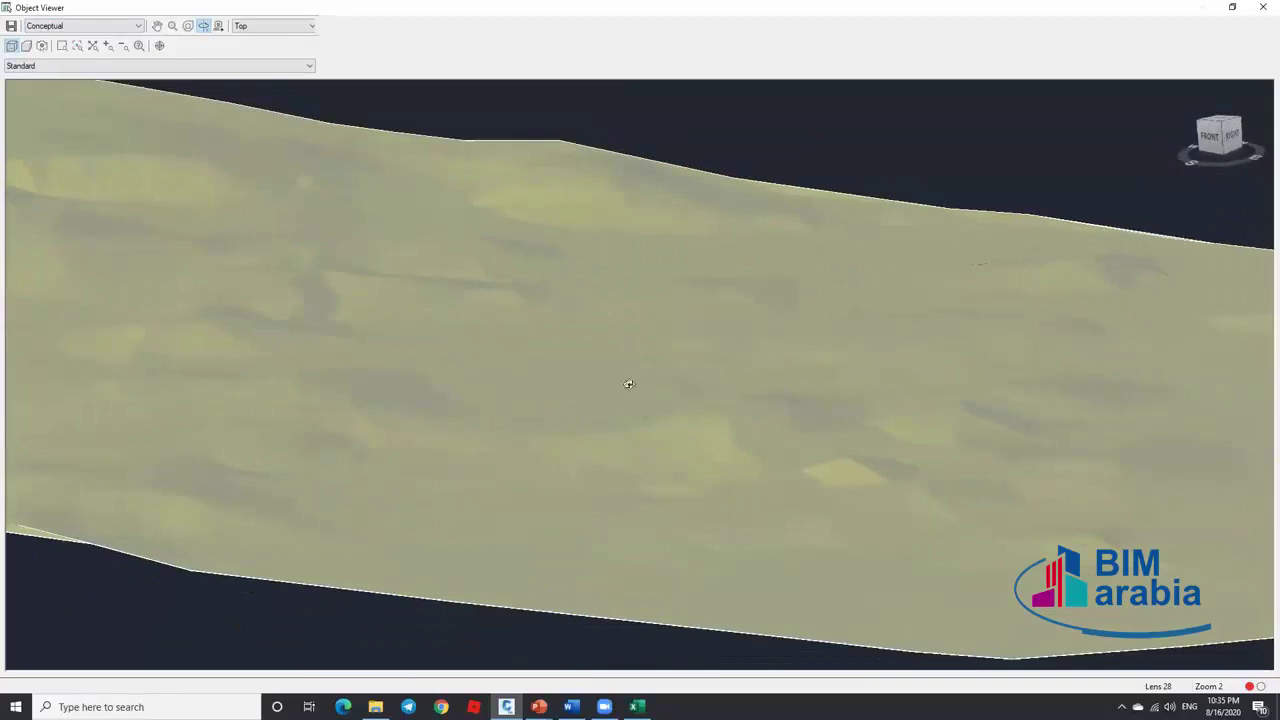
{"action": "scroll", "coordinate": [546, 365], "scroll_direction": "down", "scroll_amount": 2}
{"action": "scroll", "coordinate": [546, 365], "scroll_direction": "down", "scroll_amount": 3}
{"action": "left_click_drag", "start_coordinate": [506, 391], "coordinate": [491, 380]}
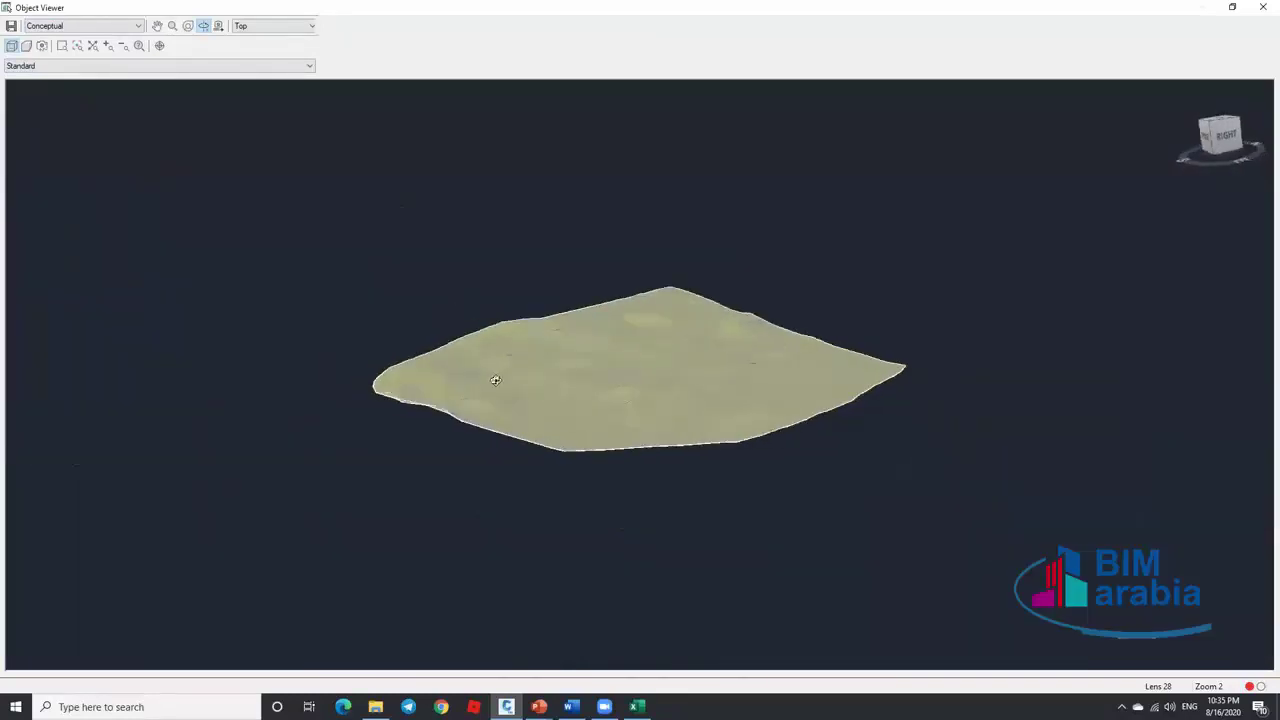
{"action": "scroll", "coordinate": [617, 320], "scroll_direction": "up", "scroll_amount": 5}
{"action": "scroll", "coordinate": [640, 240], "scroll_direction": "down", "scroll_amount": 4}
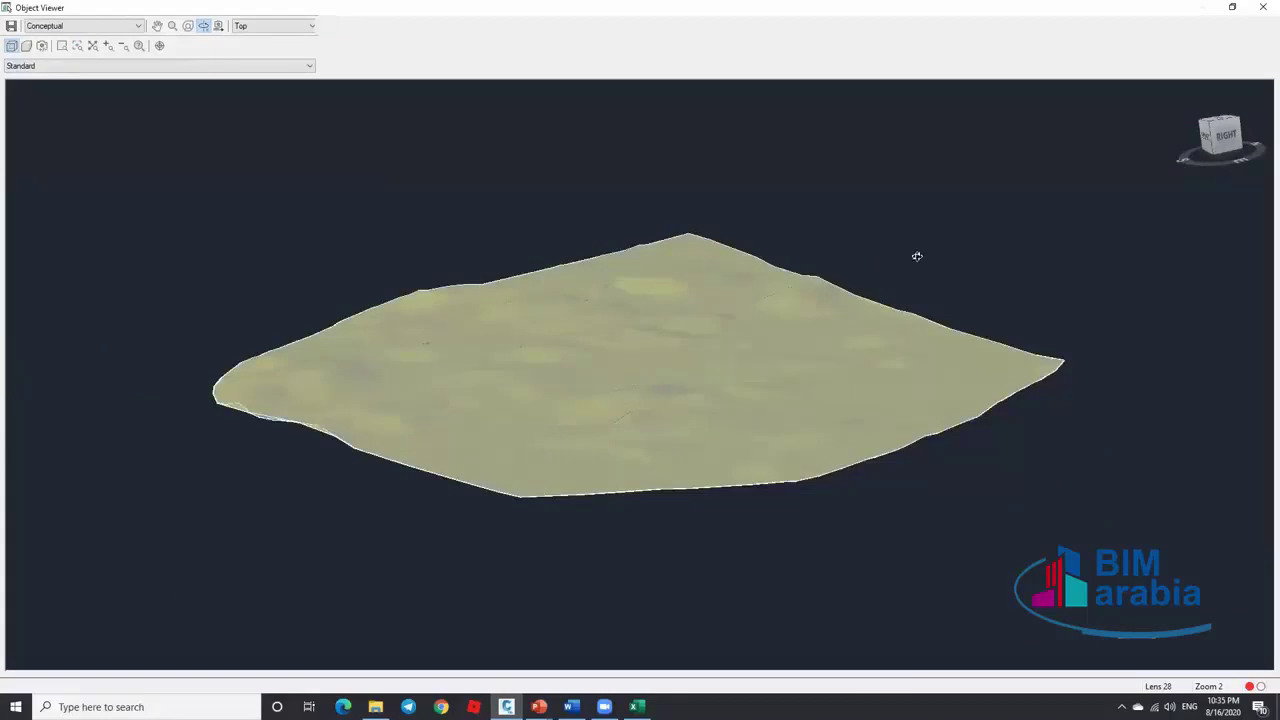
{"action": "key", "text": "Escape"}
{"action": "key", "text": "Escape"}
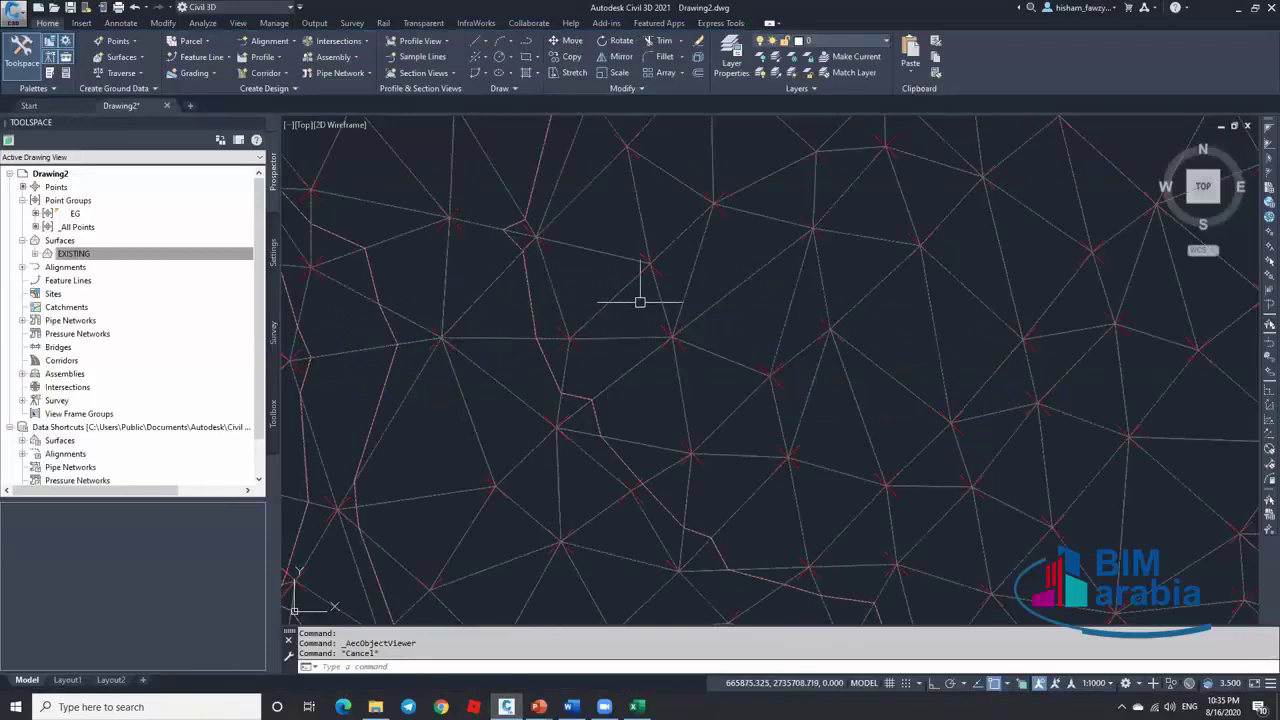
Zoom out and select the EXISTING TIN surface to show the Tin Surface: EXISTING tab
{"action": "scroll", "coordinate": [724, 287], "scroll_direction": "down", "scroll_amount": 3}
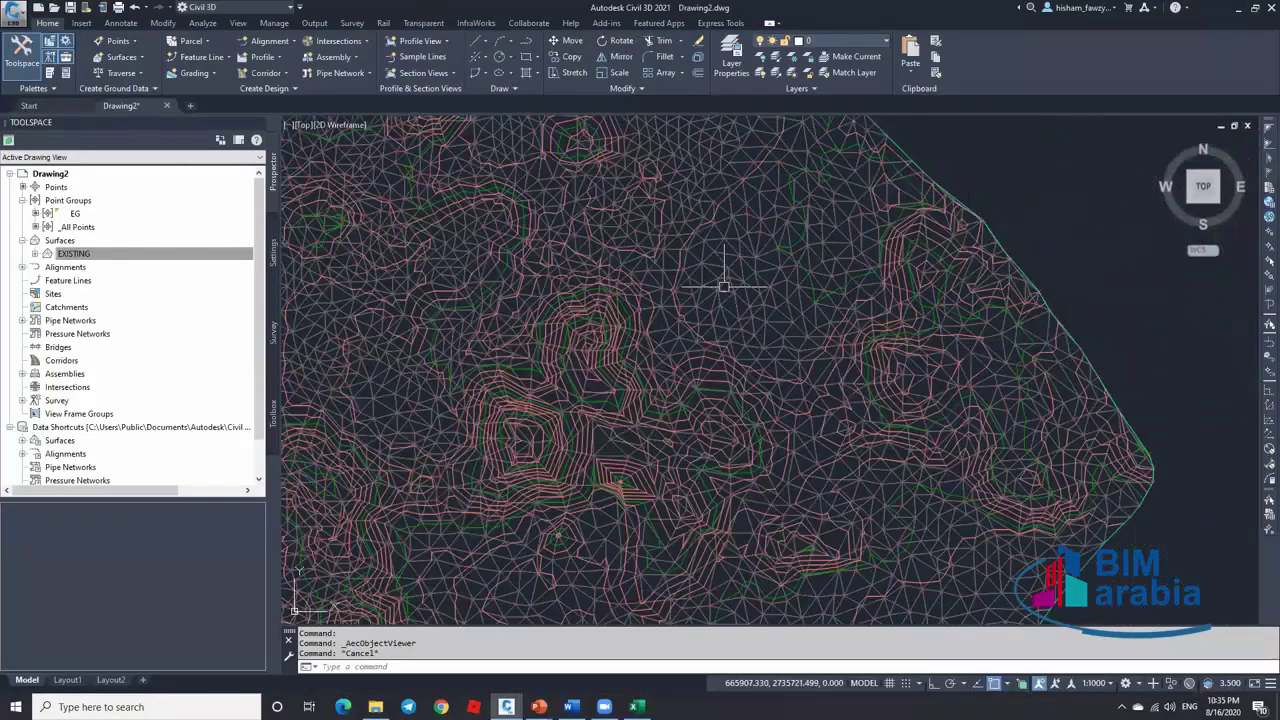
{"action": "scroll", "coordinate": [724, 287], "scroll_direction": "down", "scroll_amount": 2}
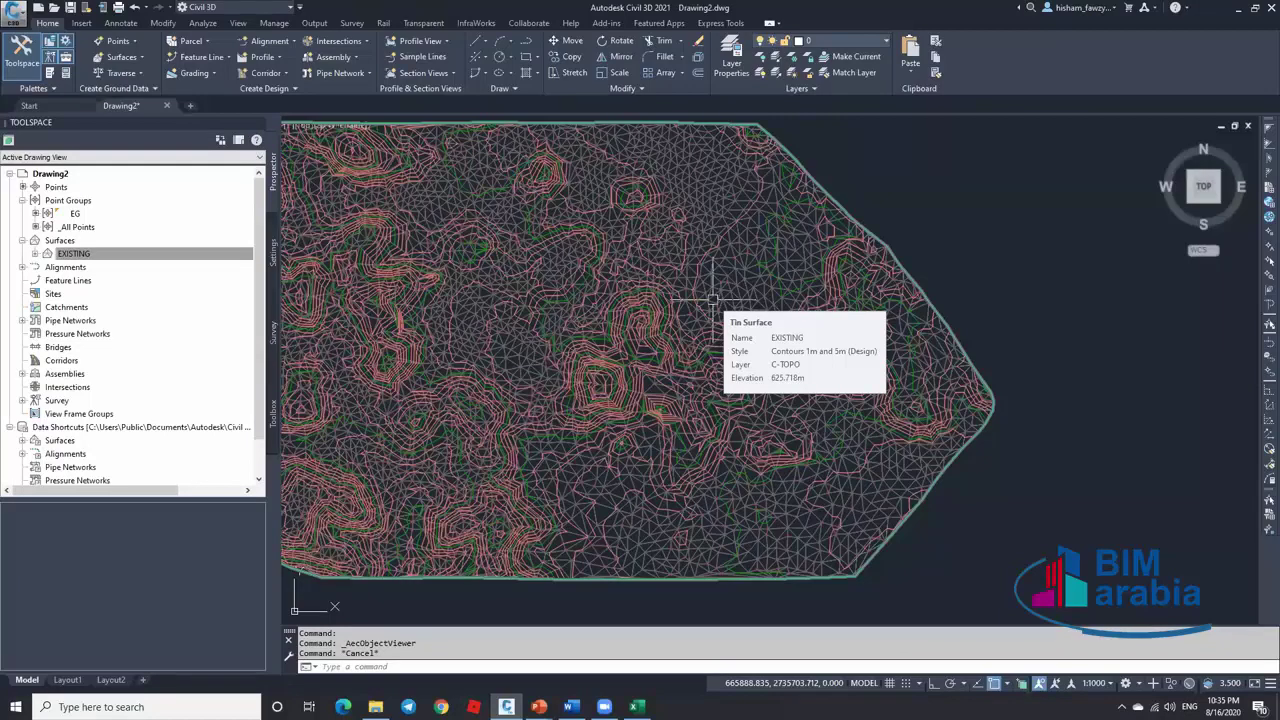
{"action": "scroll", "coordinate": [729, 271], "scroll_direction": "up", "scroll_amount": 6}
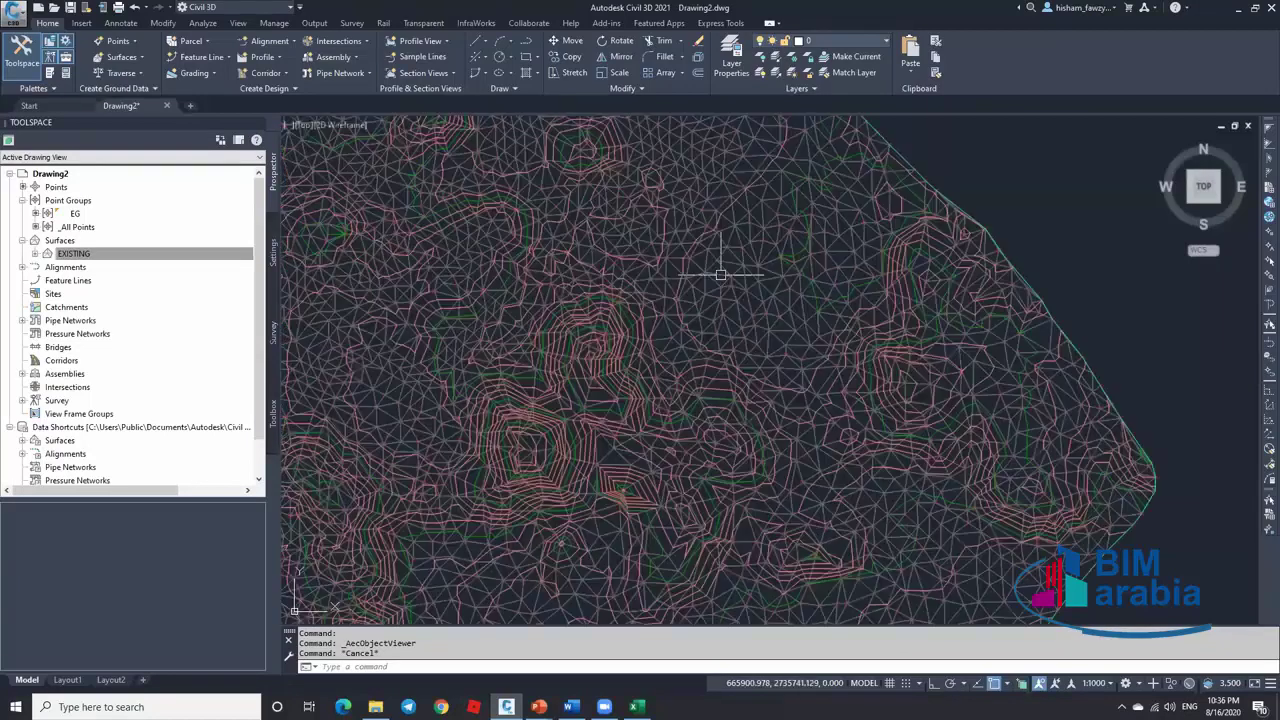
{"action": "left_click", "coordinate": [729, 271]}
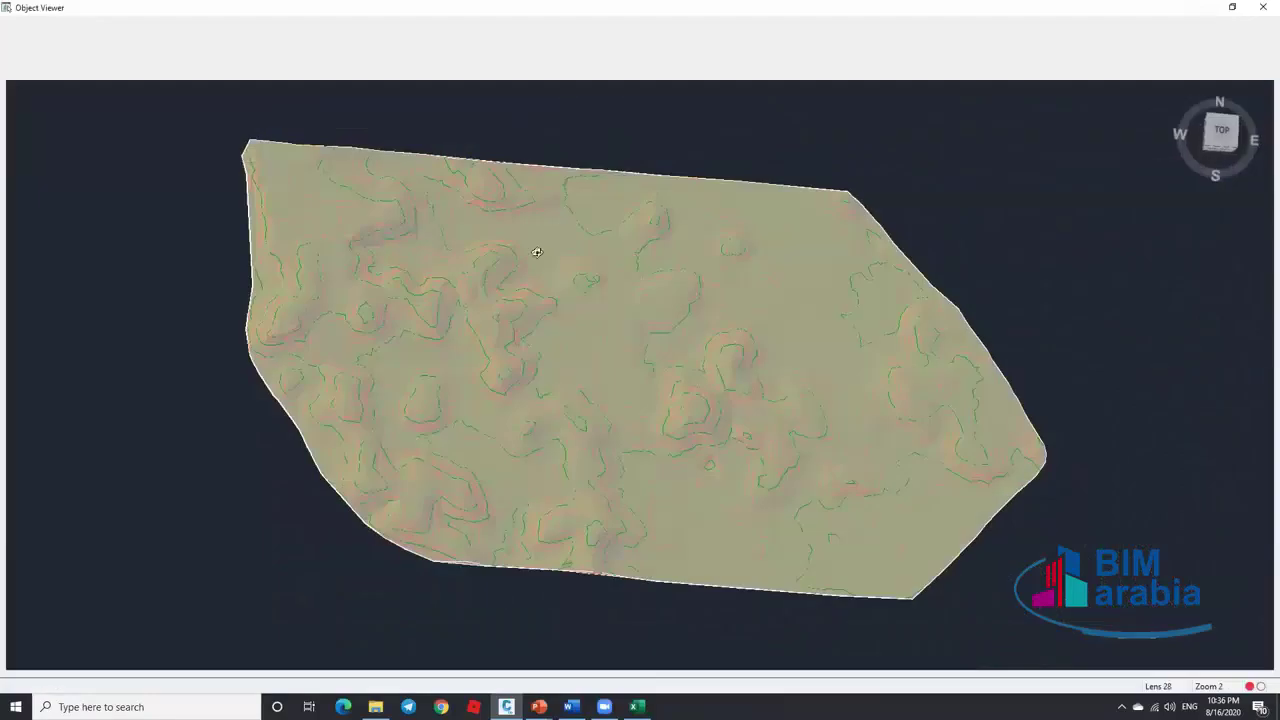
{"action": "mouse_move", "coordinate": [534, 249]}
{"action": "left_mouse_down"}
{"action": "mouse_move", "coordinate": [604, 335]}
{"action": "mouse_move", "coordinate": [571, 314]}
{"action": "left_mouse_up"}
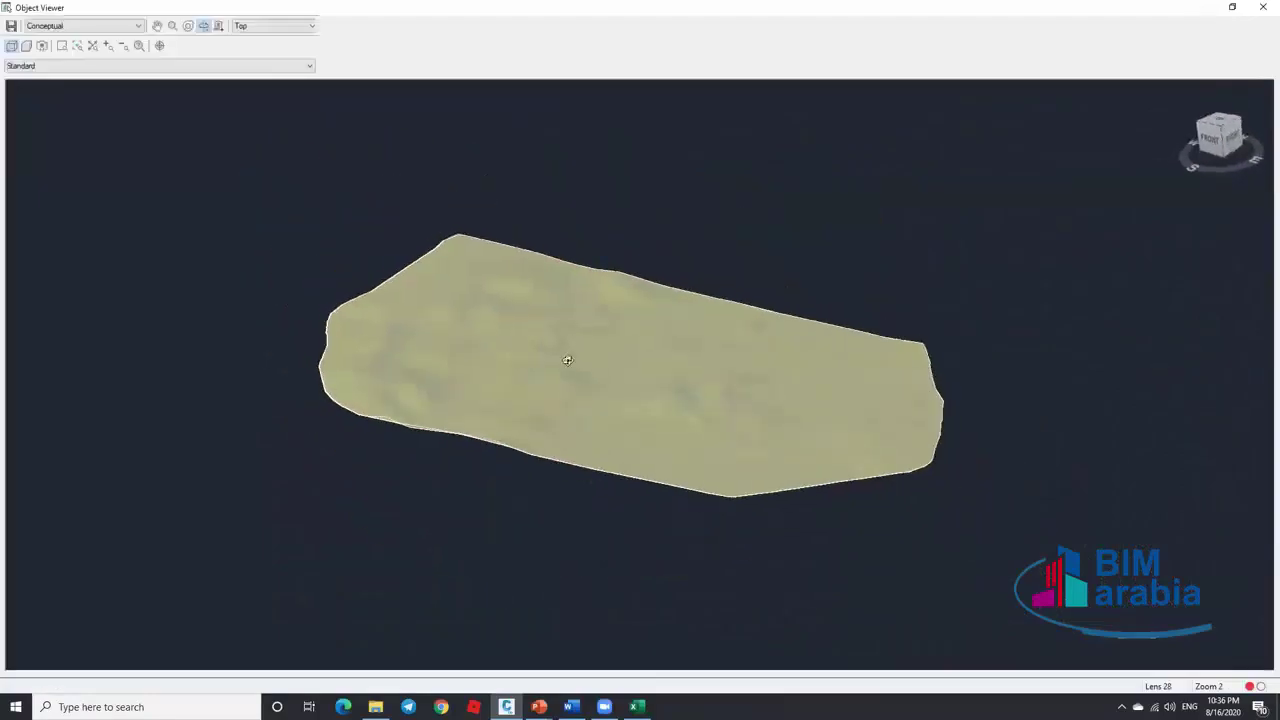
{"action": "scroll", "coordinate": [569, 361], "scroll_direction": "up", "scroll_amount": 4}
{"action": "scroll", "coordinate": [680, 331], "scroll_direction": "down", "scroll_amount": 3}
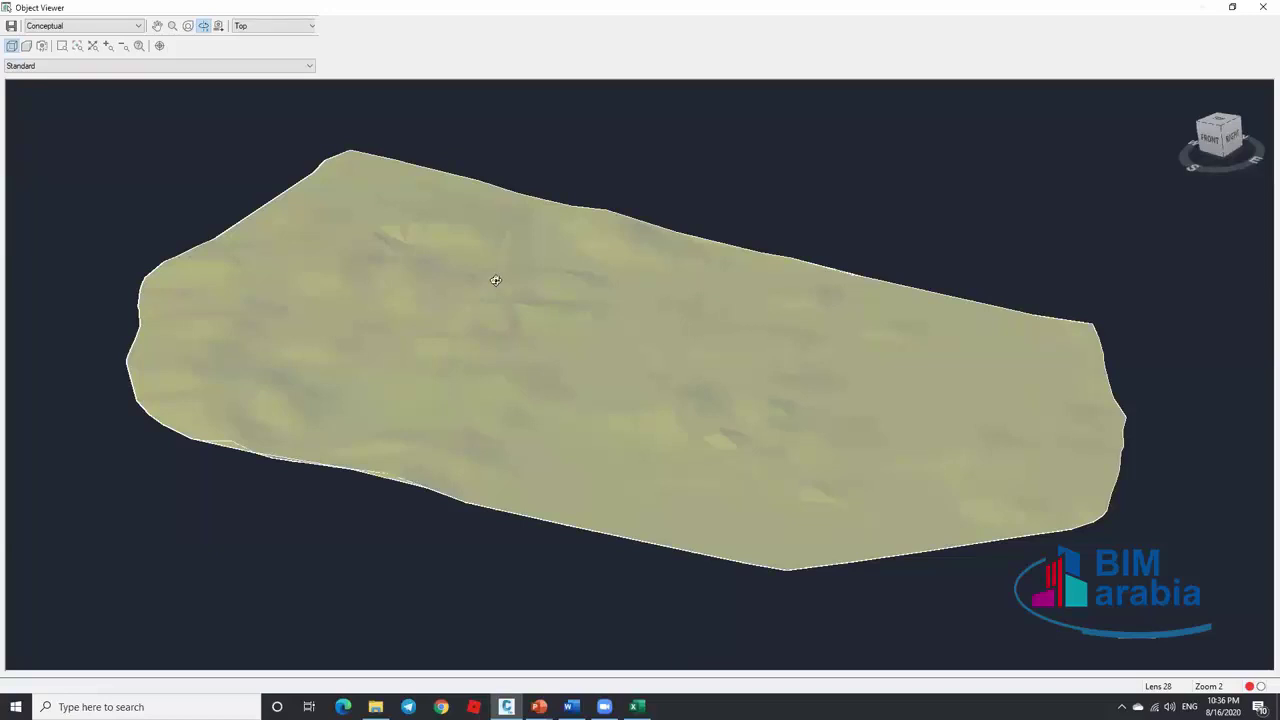
{"action": "left_click", "coordinate": [1263, 7]}
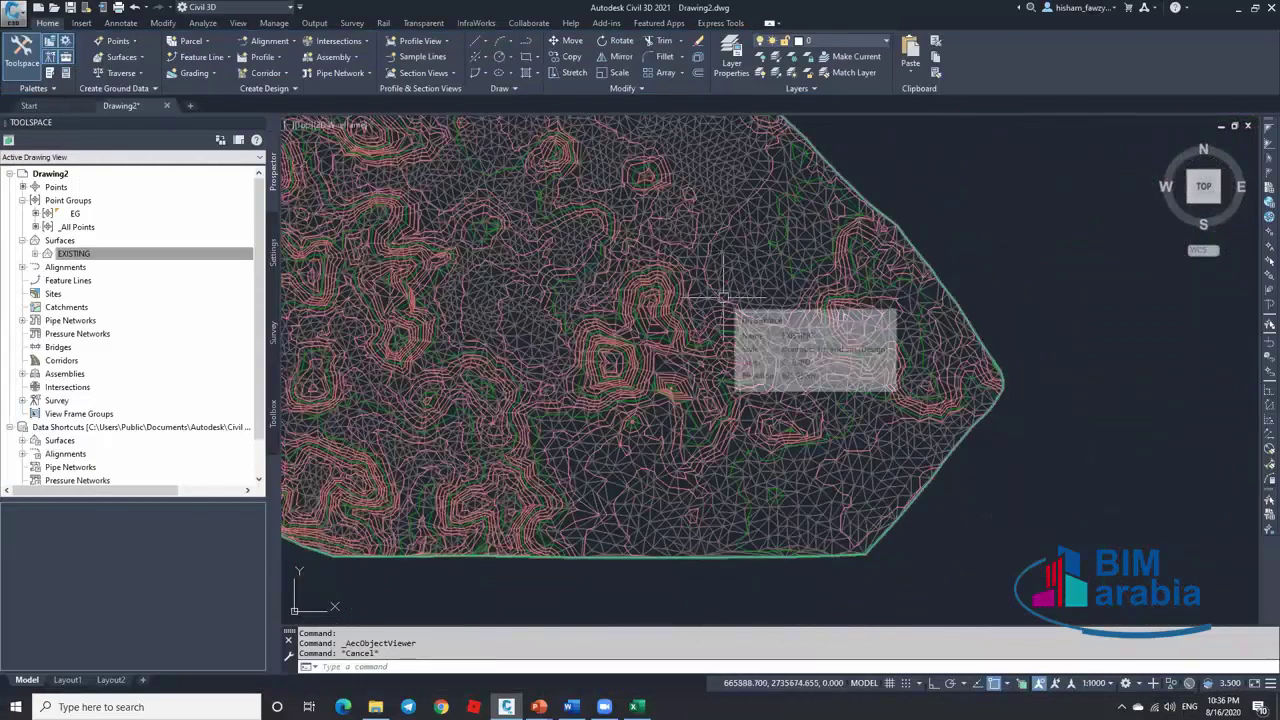
Select EXISTING and review the Edit Surface and Add Data options on the Tin Surface tab
{"action": "scroll", "coordinate": [722, 297], "scroll_direction": "up", "scroll_amount": 5}
{"action": "left_click", "coordinate": [737, 249]}
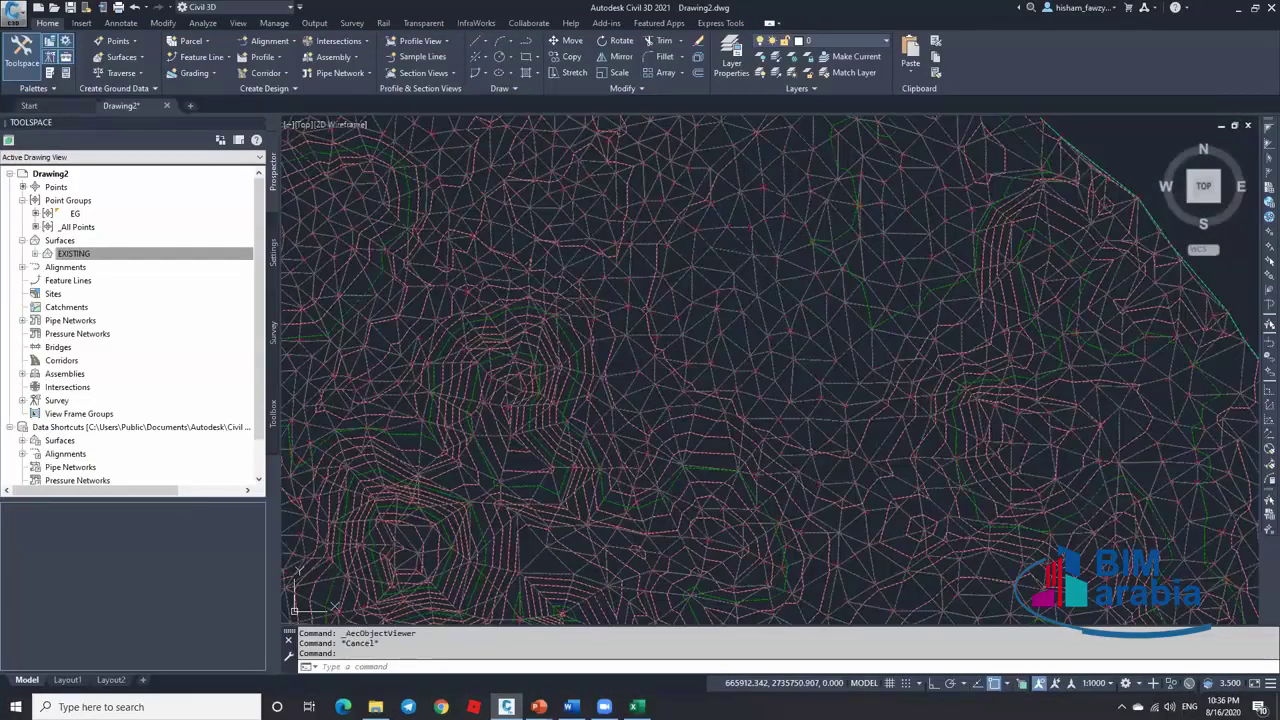
{"action": "left_click", "coordinate": [294, 73]}
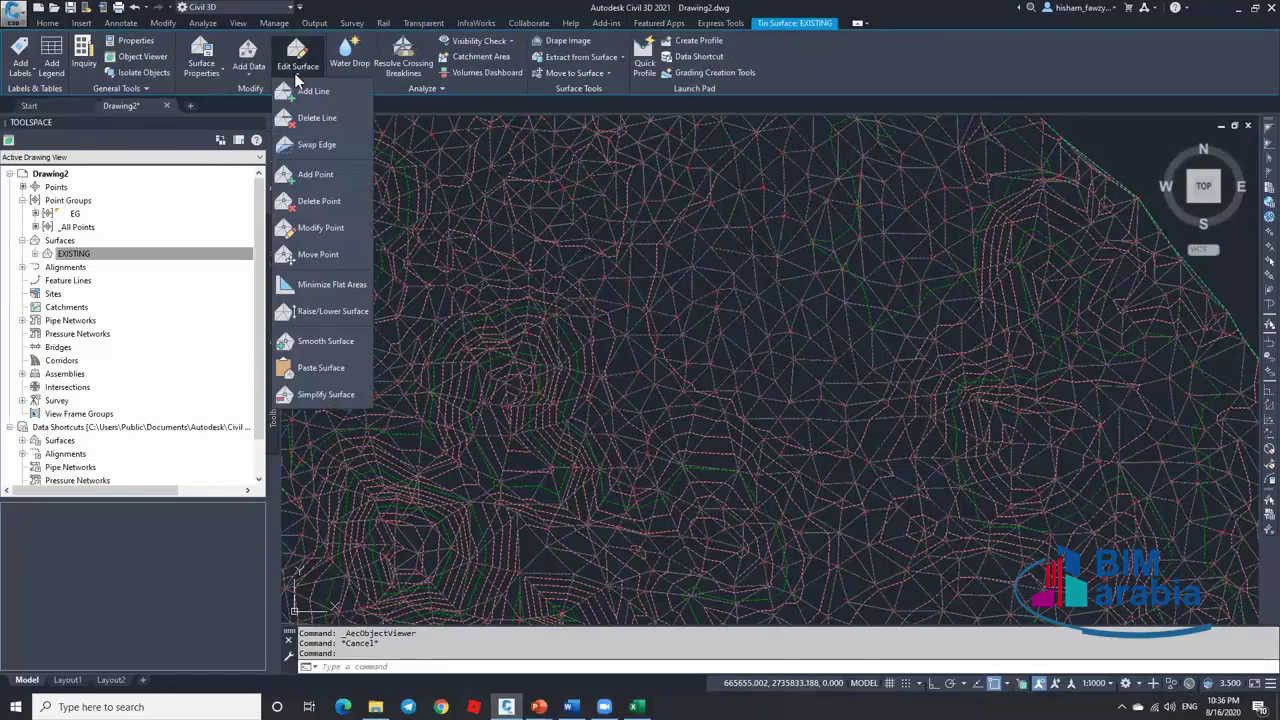
{"action": "left_click", "coordinate": [237, 89]}
{"action": "left_click", "coordinate": [253, 67]}
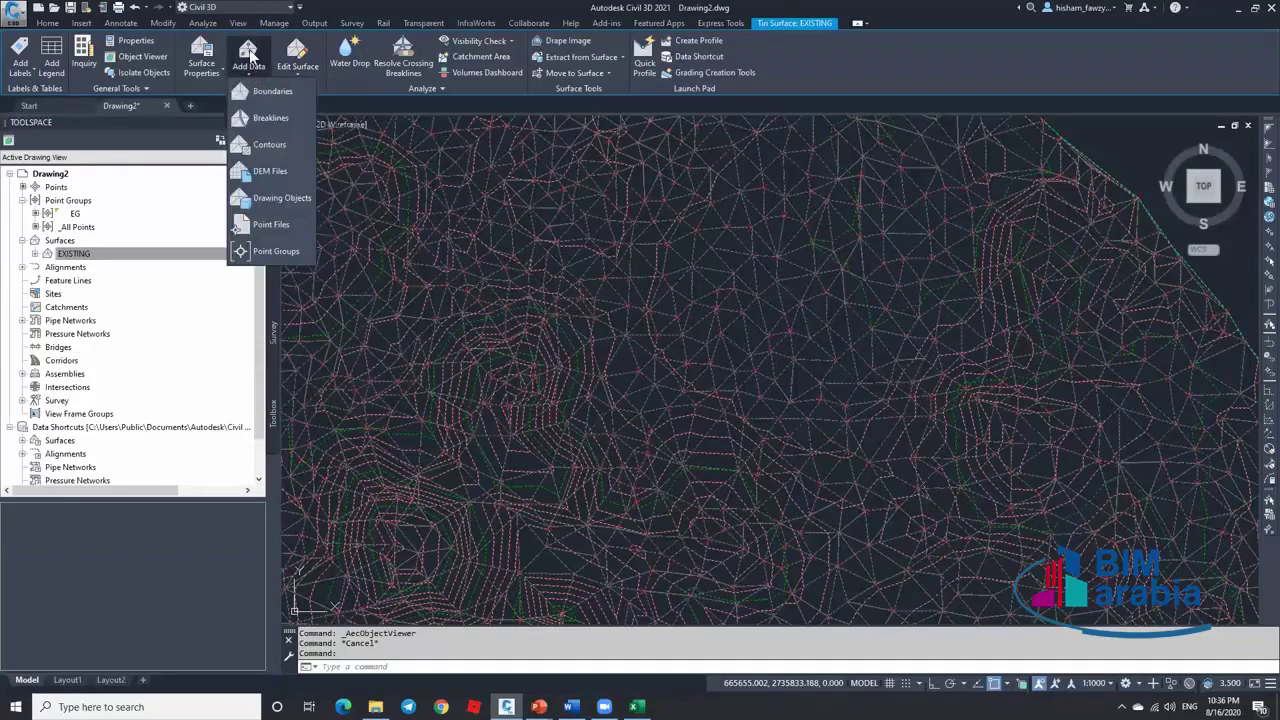
{"action": "left_click", "coordinate": [318, 74]}
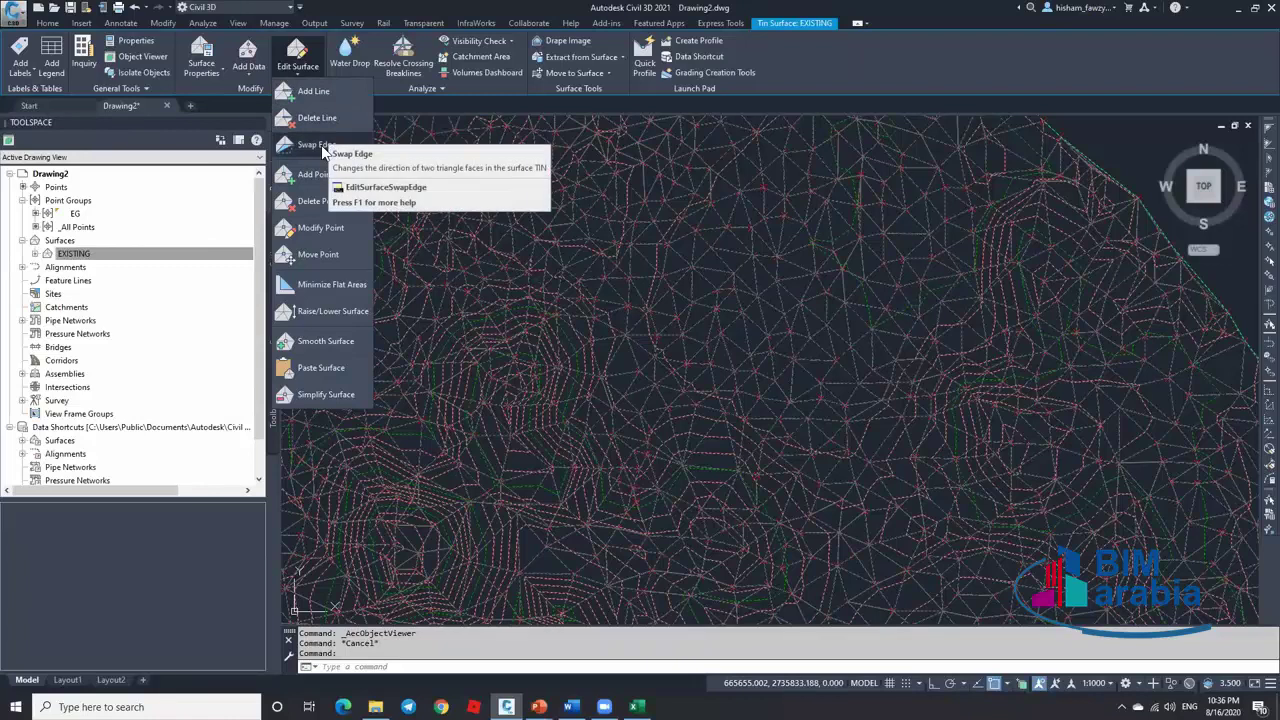
{"action": "left_click", "coordinate": [800, 230]}
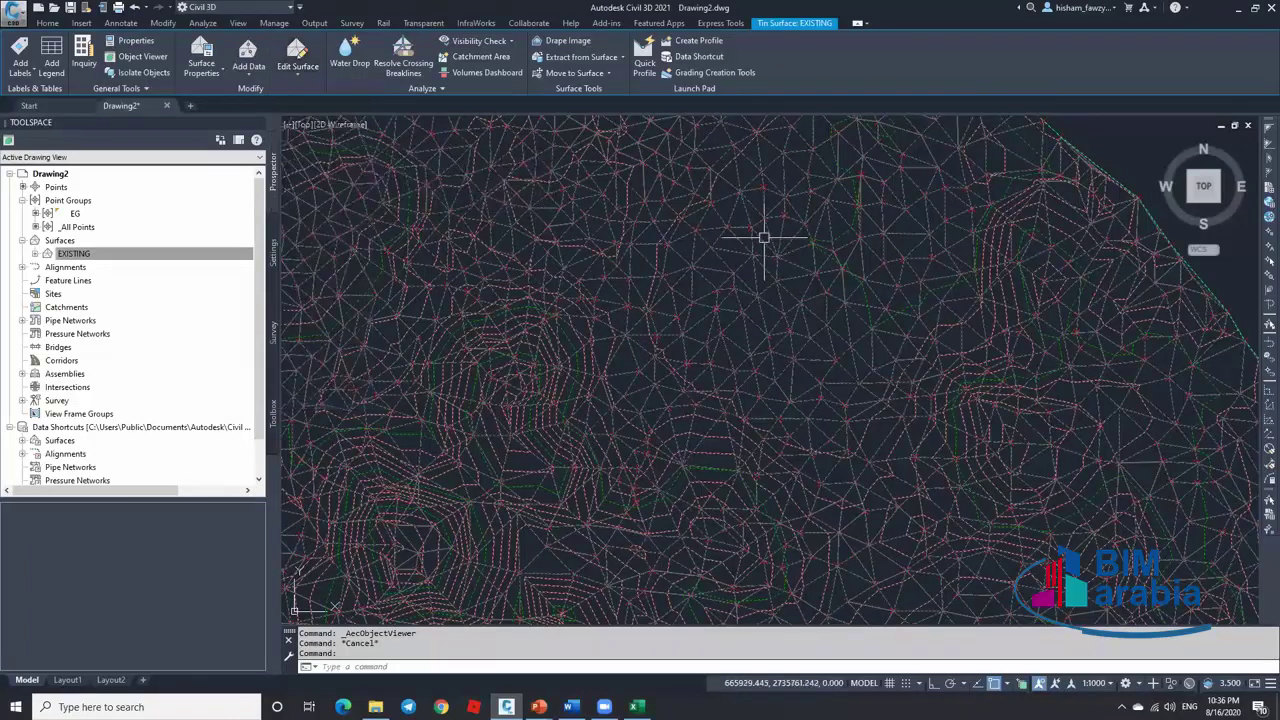
Zoom in and out to inspect the TIN triangles joining the EG survey points
{"action": "scroll", "coordinate": [764, 238], "scroll_direction": "up", "scroll_amount": 5}
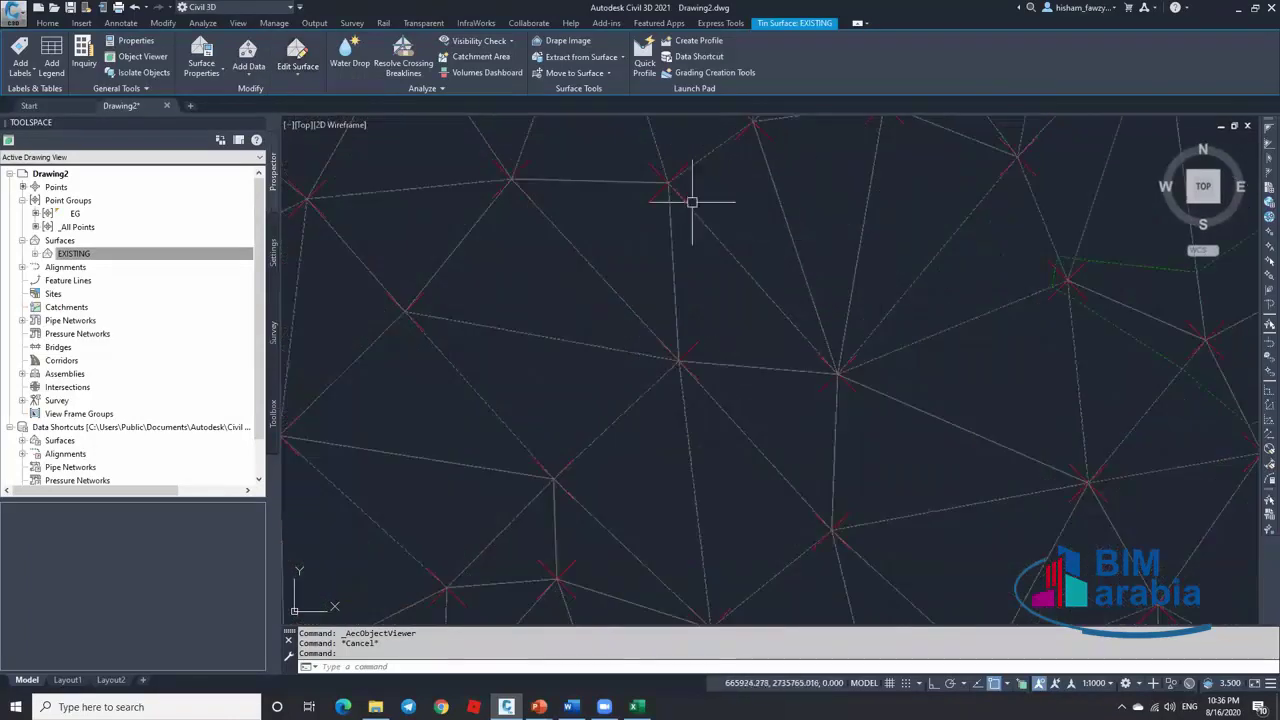
{"action": "scroll", "coordinate": [808, 335], "scroll_direction": "down", "scroll_amount": 5}
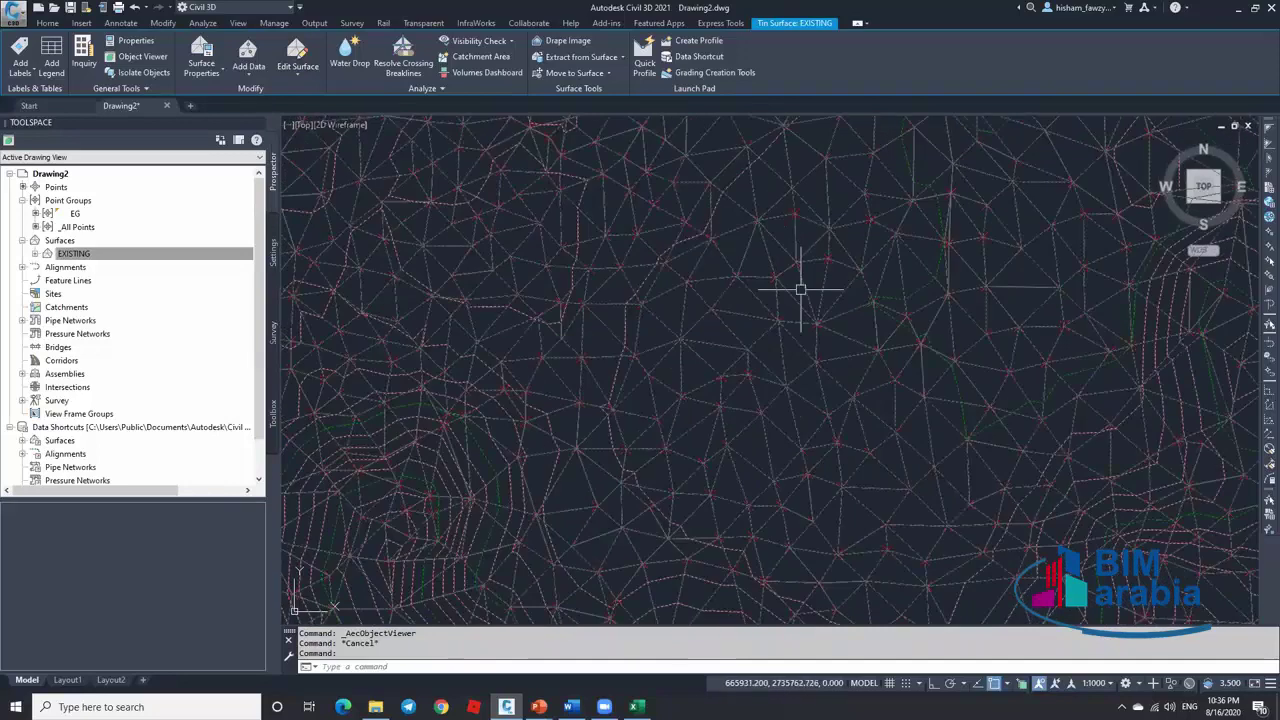
{"action": "scroll", "coordinate": [790, 270], "scroll_direction": "down", "scroll_amount": 2}
{"action": "scroll", "coordinate": [715, 350], "scroll_direction": "up", "scroll_amount": 4}
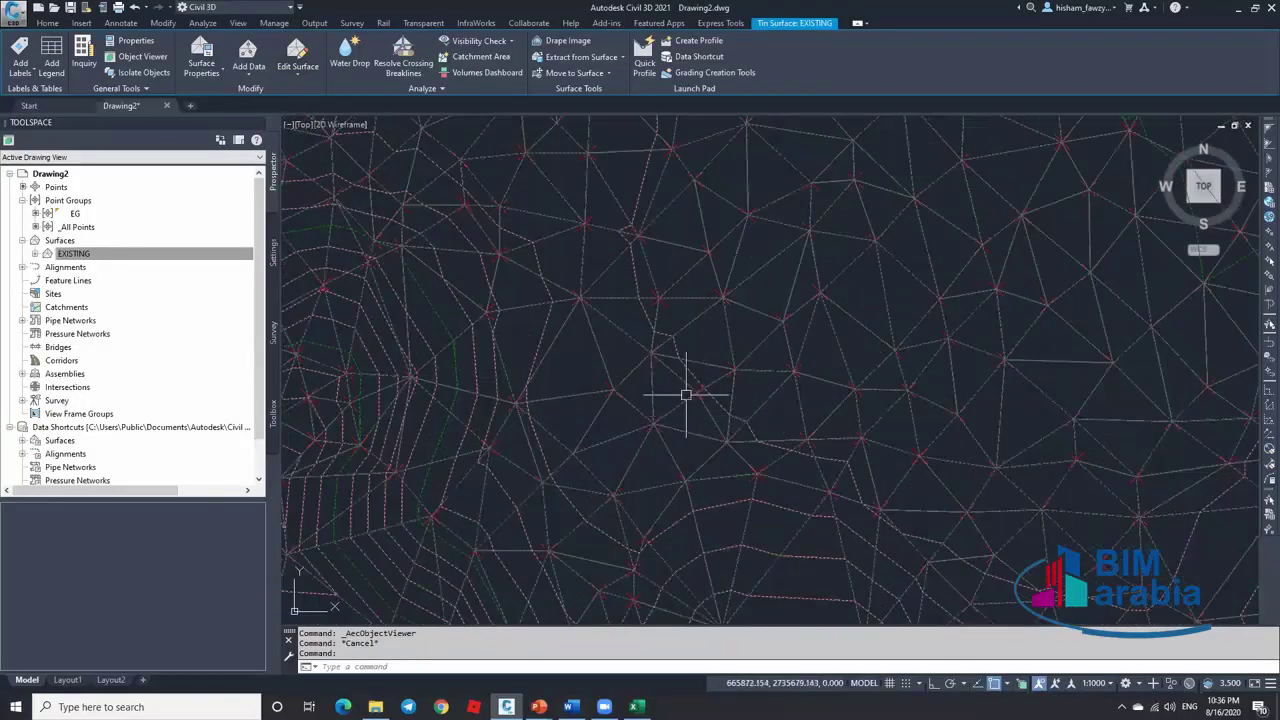
{"action": "scroll", "coordinate": [684, 370], "scroll_direction": "up", "scroll_amount": 3}
{"action": "scroll", "coordinate": [623, 297], "scroll_direction": "down", "scroll_amount": 2}
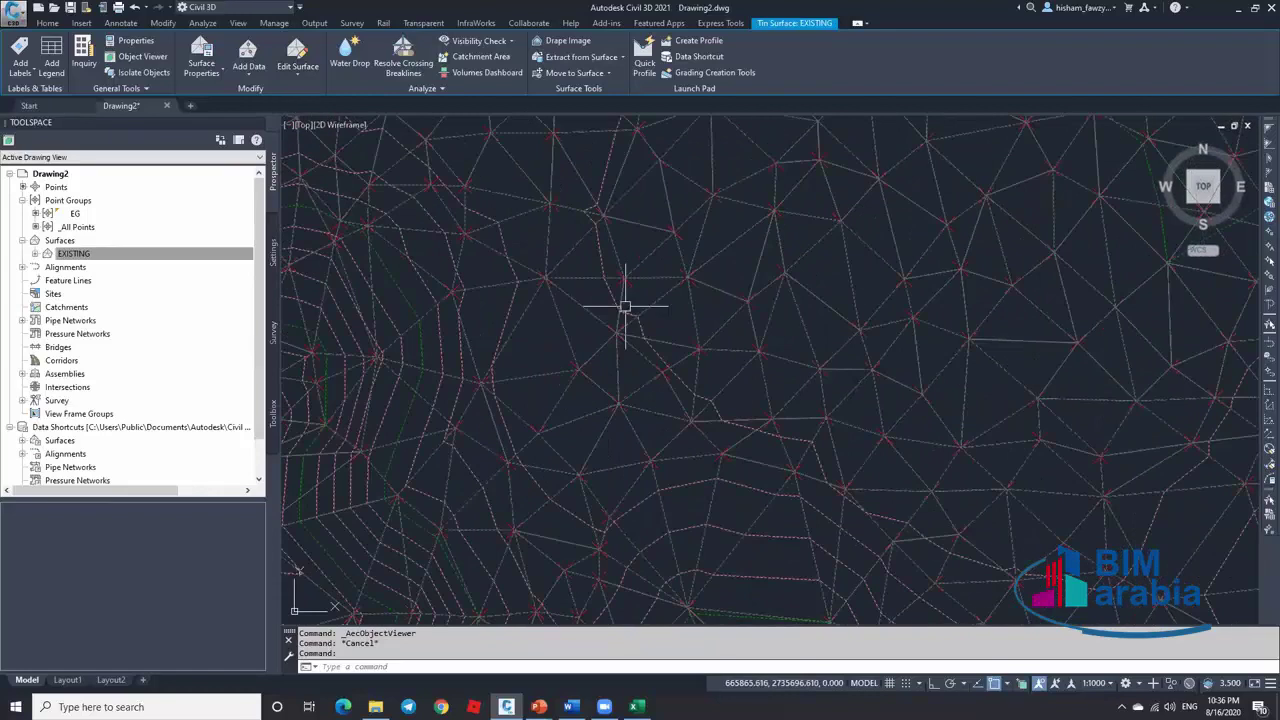
{"action": "scroll", "coordinate": [623, 303], "scroll_direction": "up", "scroll_amount": 1}
{"action": "scroll", "coordinate": [629, 317], "scroll_direction": "down", "scroll_amount": 1}
{"action": "scroll", "coordinate": [594, 200], "scroll_direction": "up", "scroll_amount": 3}
{"action": "scroll", "coordinate": [583, 191], "scroll_direction": "down", "scroll_amount": 2}
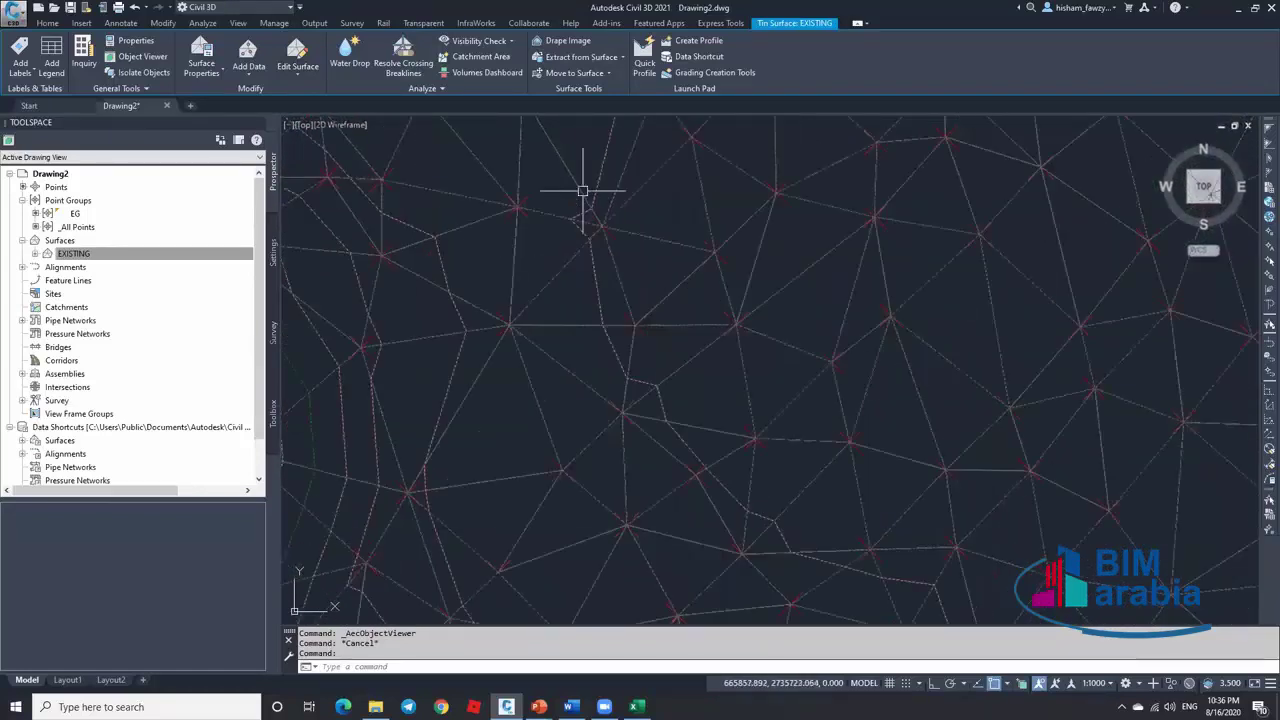
{"action": "scroll", "coordinate": [578, 216], "scroll_direction": "up", "scroll_amount": 3}
{"action": "scroll", "coordinate": [580, 215], "scroll_direction": "down", "scroll_amount": 2}
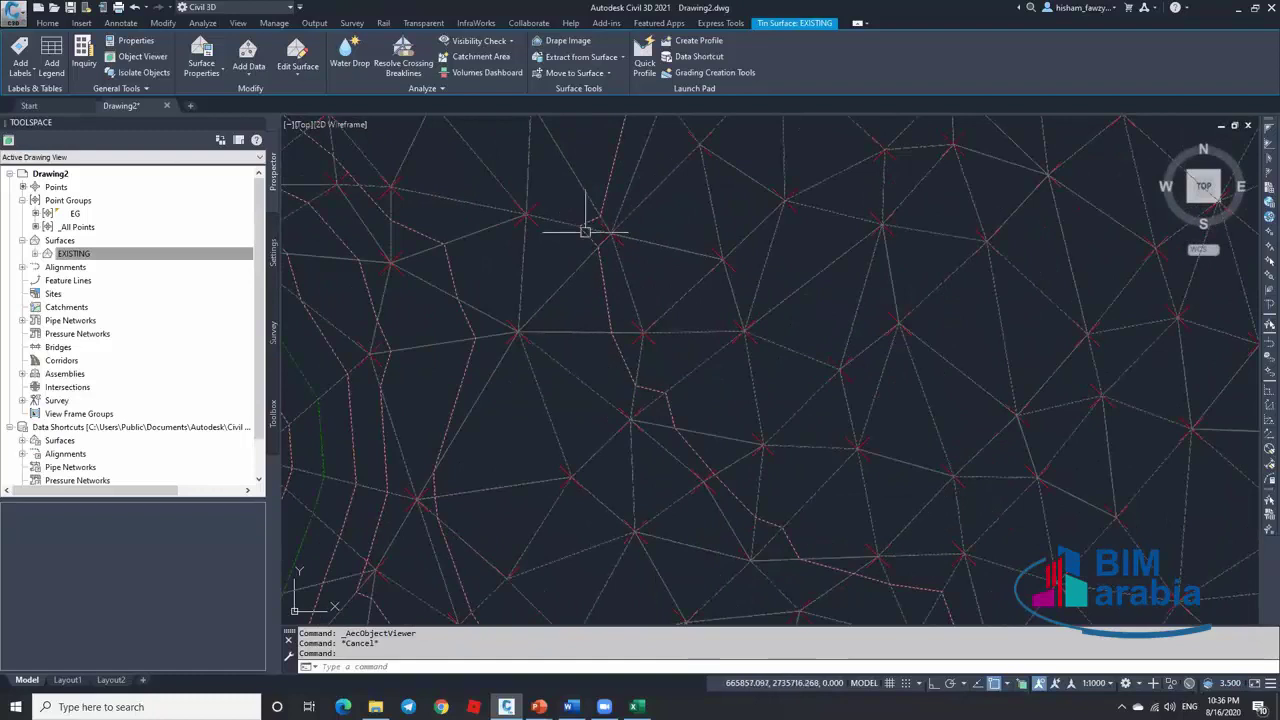
{"action": "scroll", "coordinate": [583, 250], "scroll_direction": "up", "scroll_amount": 2}
{"action": "scroll", "coordinate": [585, 310], "scroll_direction": "down", "scroll_amount": 3}
{"action": "scroll", "coordinate": [590, 320], "scroll_direction": "up", "scroll_amount": 2}
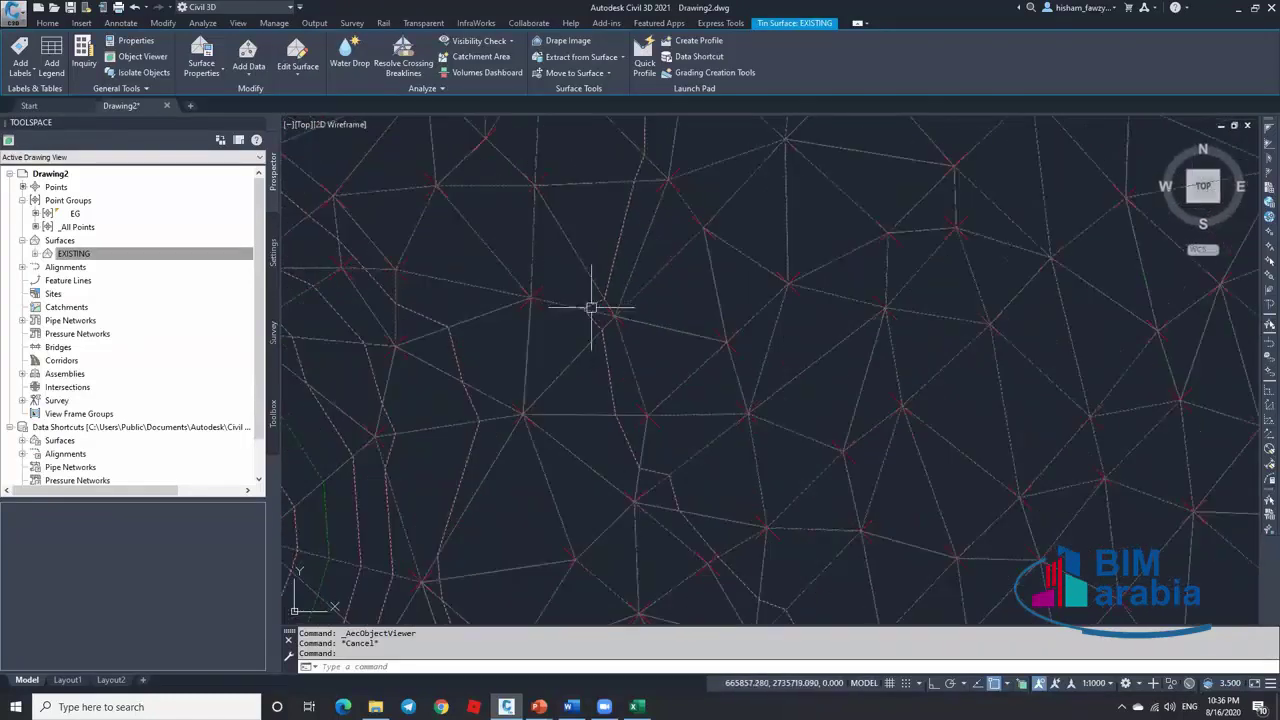
{"action": "scroll", "coordinate": [590, 239], "scroll_direction": "down", "scroll_amount": 3}
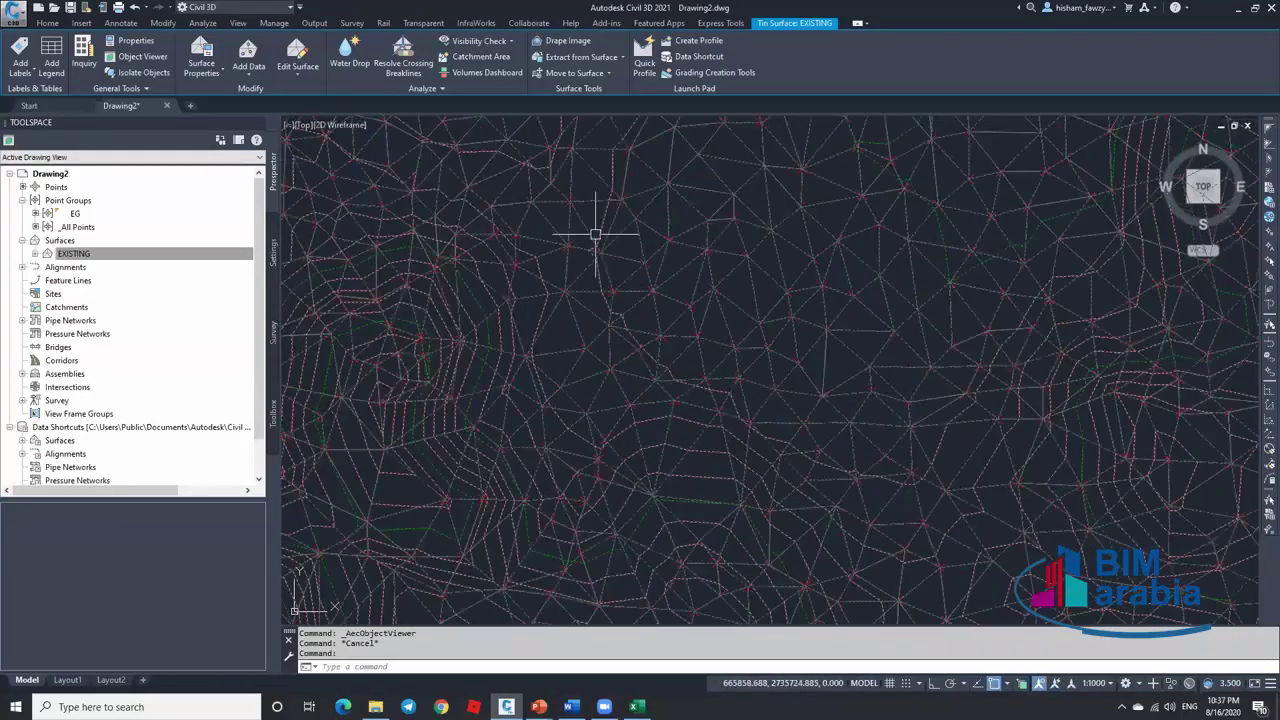
{"action": "scroll", "coordinate": [591, 243], "scroll_direction": "up", "scroll_amount": 1}
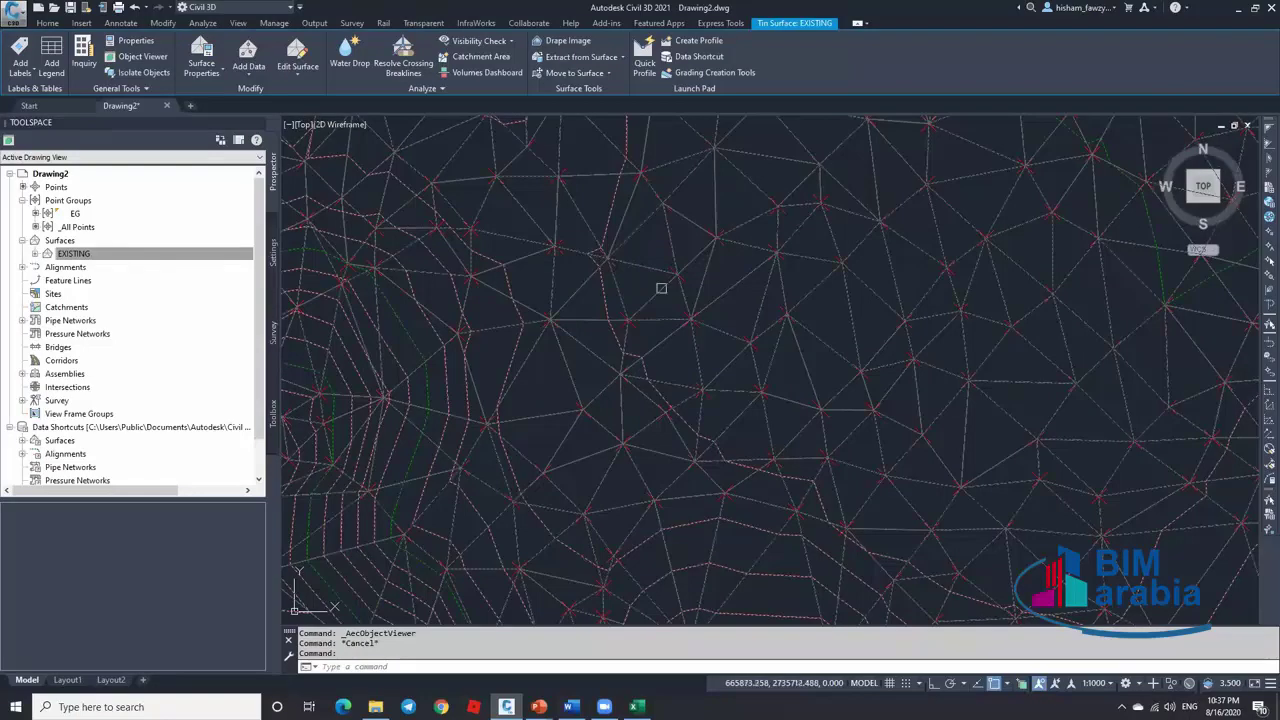
{"action": "scroll", "coordinate": [651, 367], "scroll_direction": "up", "scroll_amount": 4}
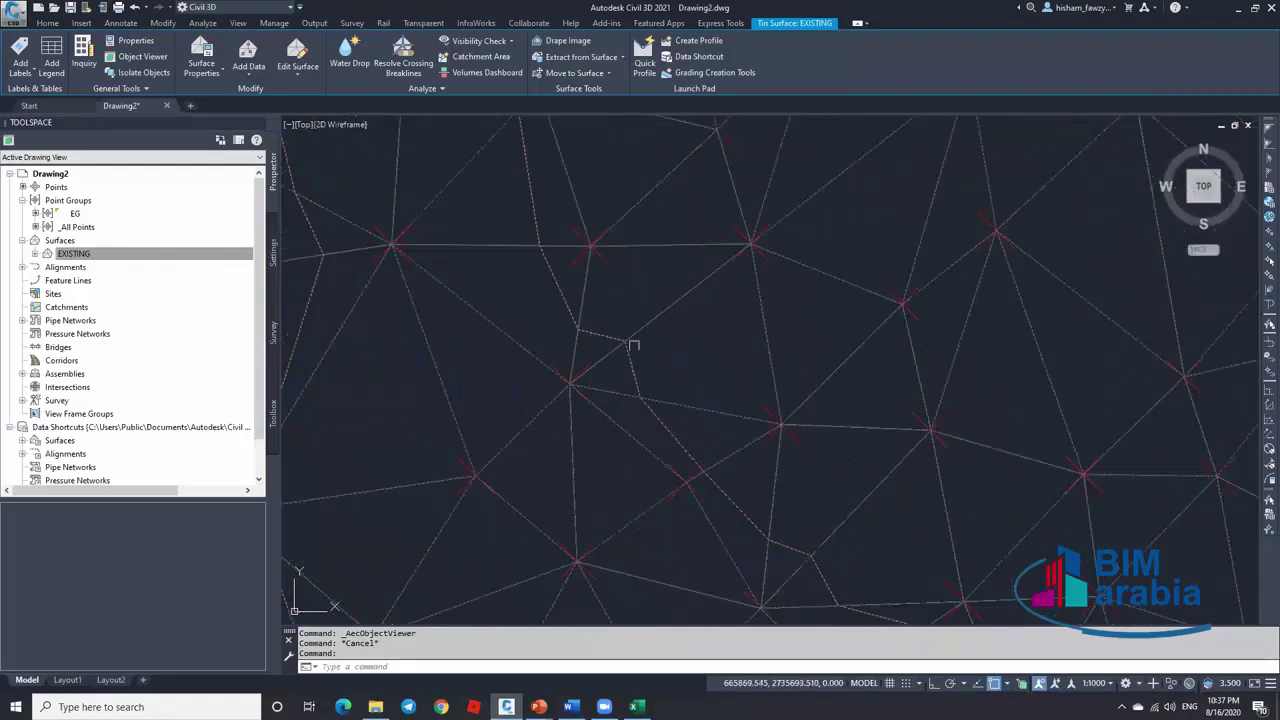
{"action": "key", "text": "Escape"}
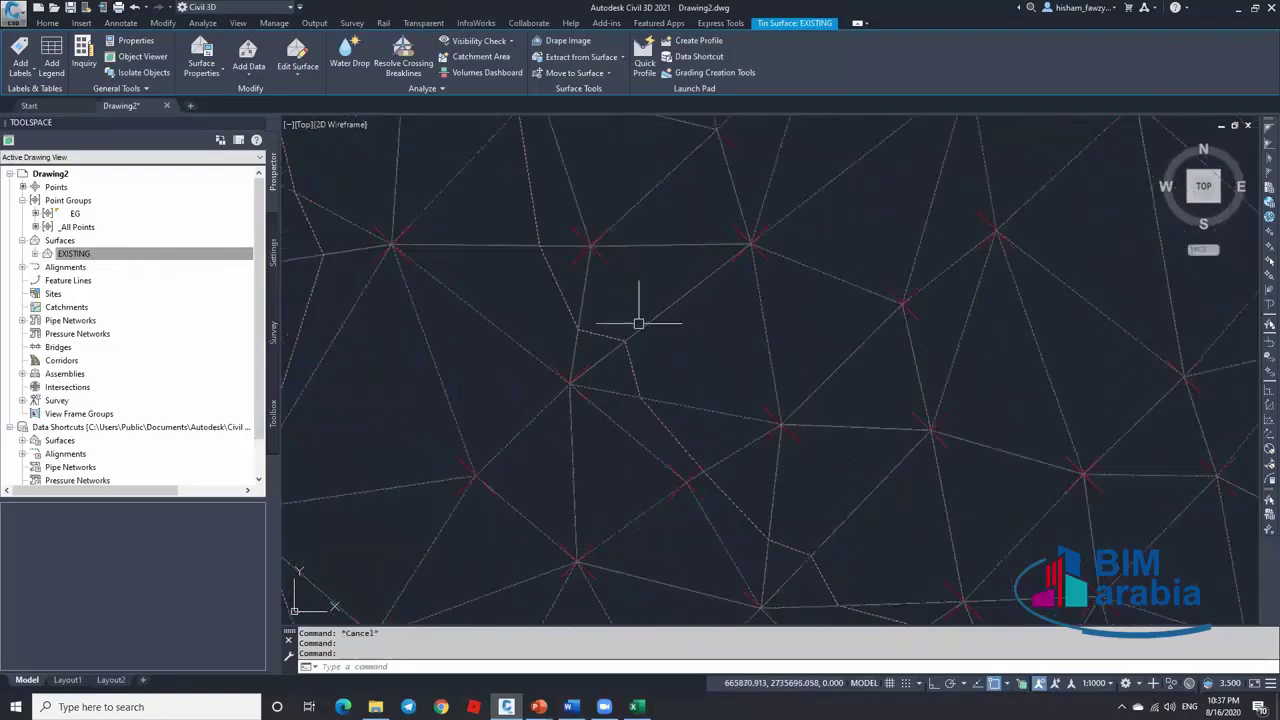
Flip two triangle edges on the EXISTING TIN surface with Swap Edge
{"action": "left_click", "coordinate": [309, 67]}
{"action": "left_click", "coordinate": [334, 145]}
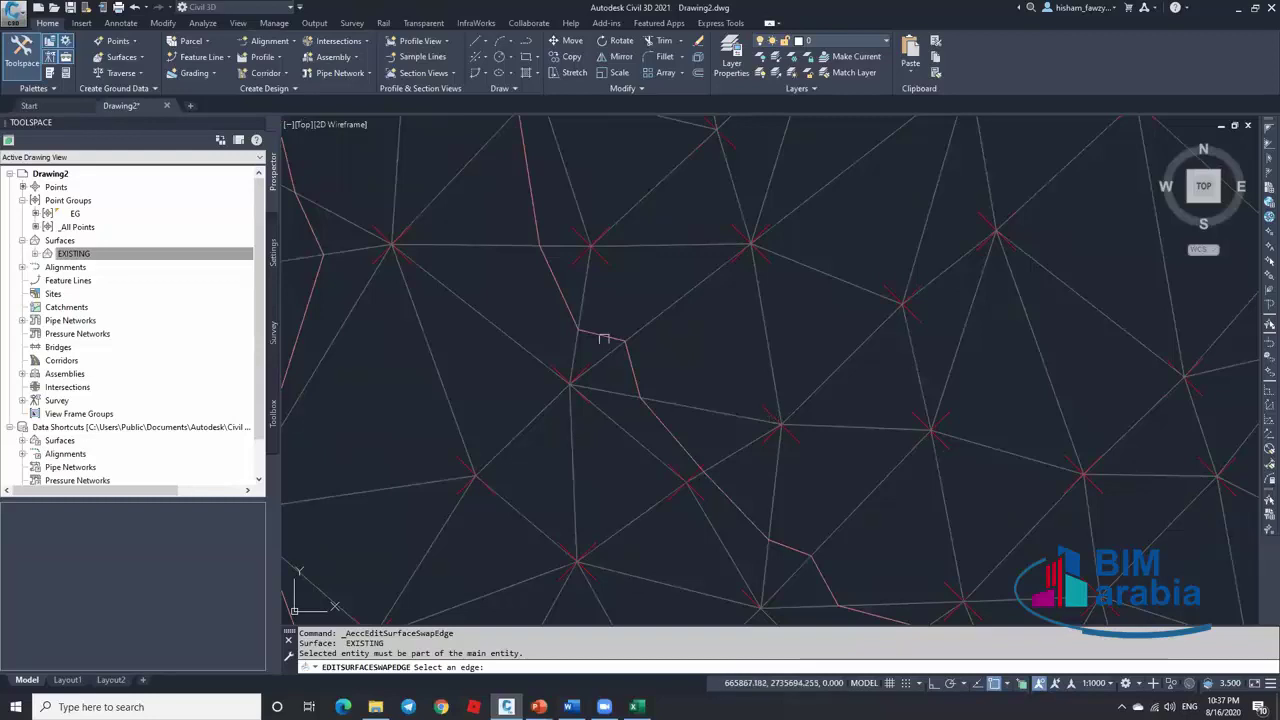
{"action": "left_click", "coordinate": [665, 313]}
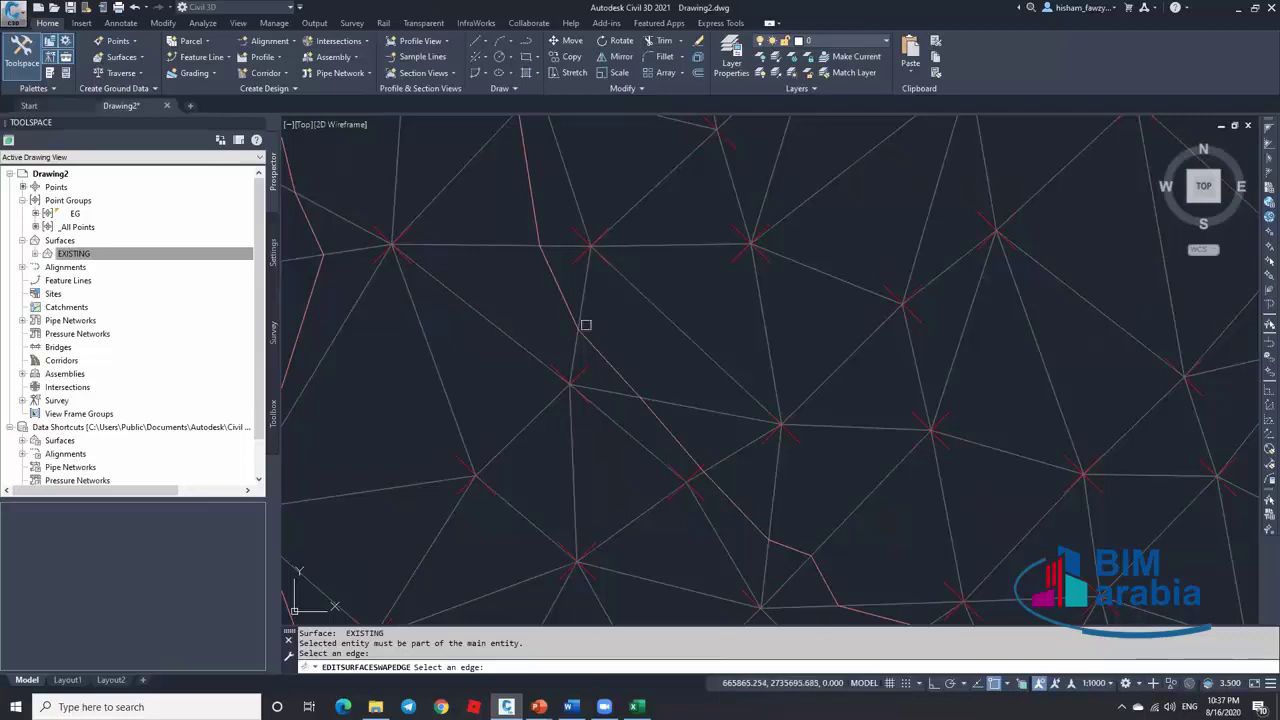
{"action": "scroll", "coordinate": [677, 316], "scroll_direction": "down", "scroll_amount": 3}
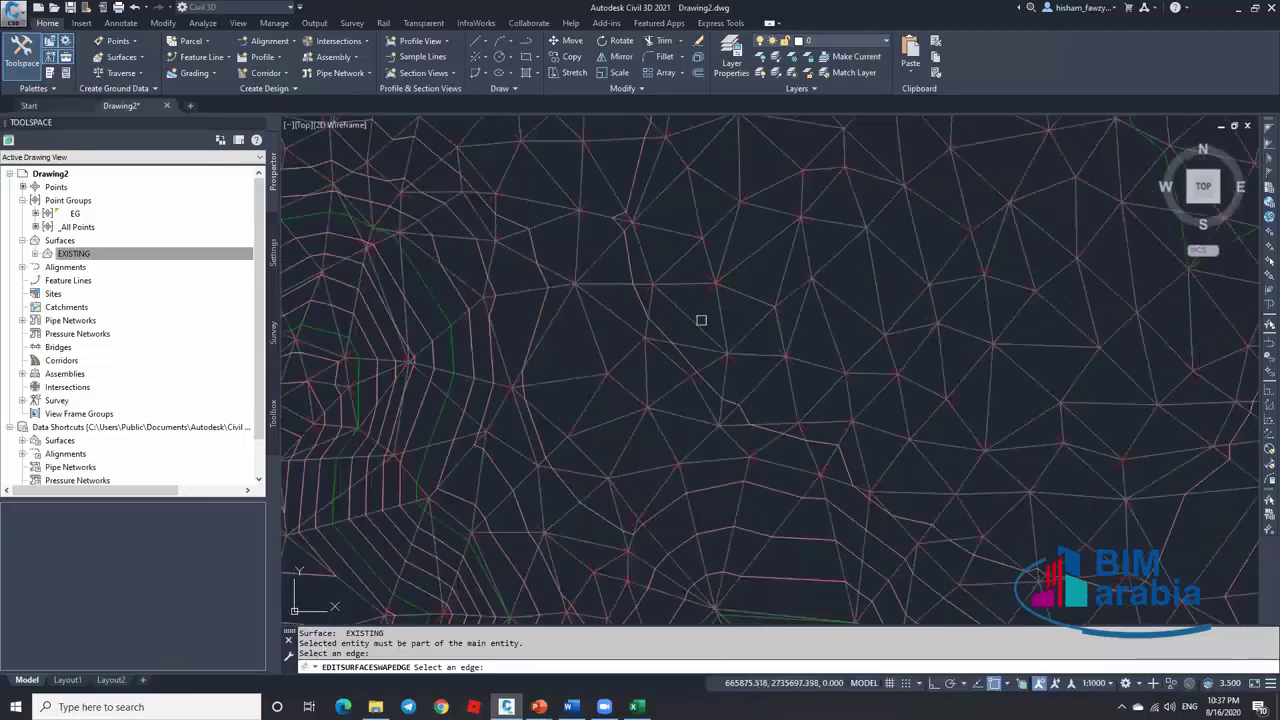
{"action": "scroll", "coordinate": [700, 317], "scroll_direction": "up", "scroll_amount": 3}
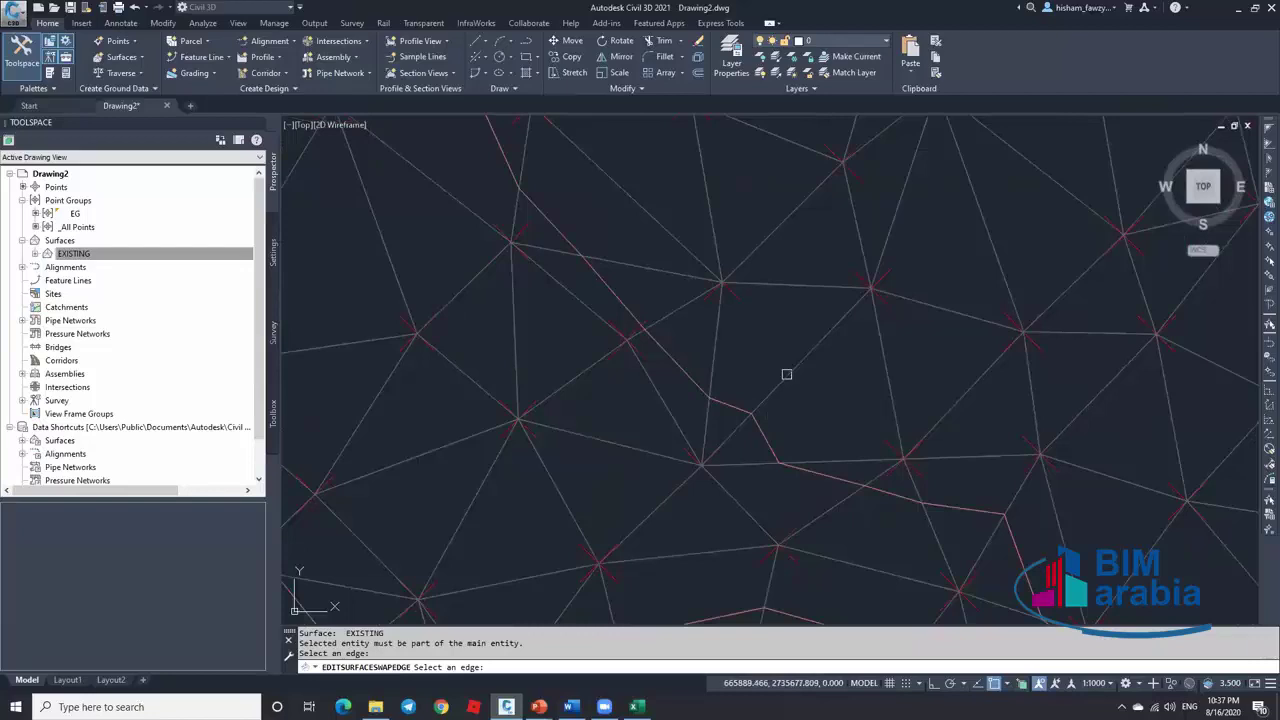
{"action": "left_click", "coordinate": [725, 413]}
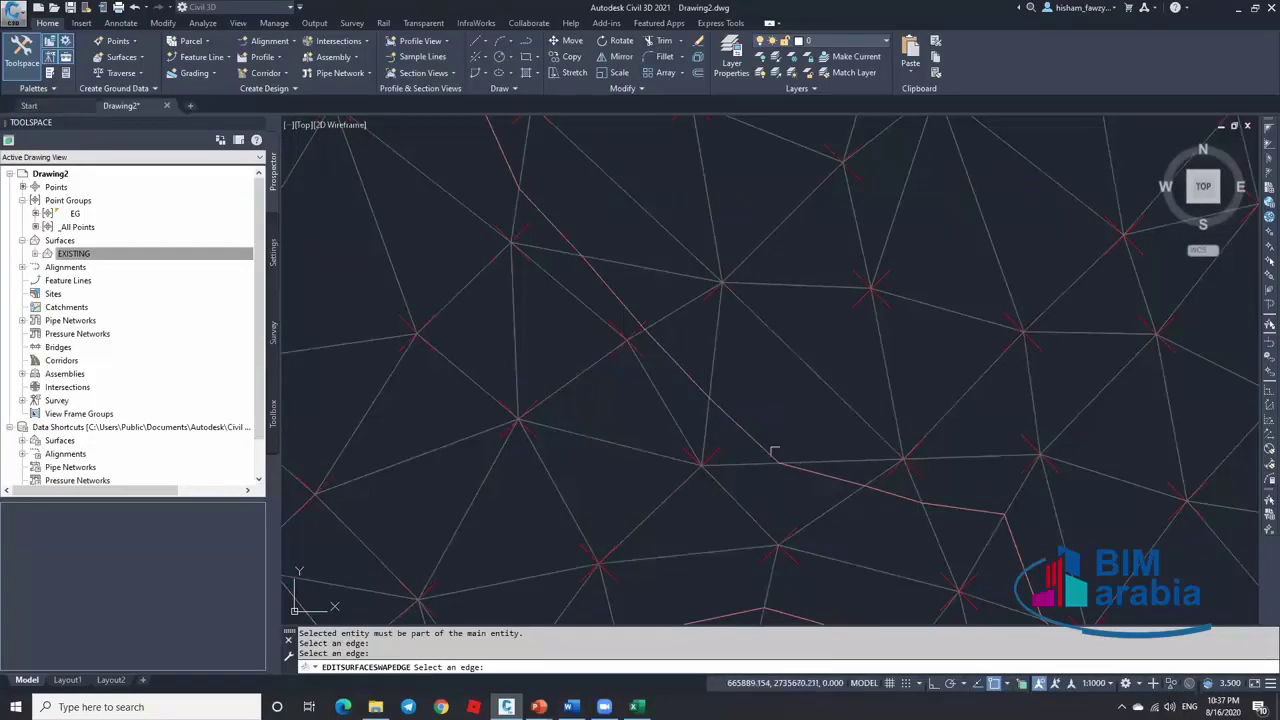
{"action": "scroll", "coordinate": [699, 369], "scroll_direction": "down", "scroll_amount": 2}
{"action": "scroll", "coordinate": [699, 369], "scroll_direction": "down", "scroll_amount": 4}
{"action": "scroll", "coordinate": [737, 400], "scroll_direction": "up", "scroll_amount": 3}
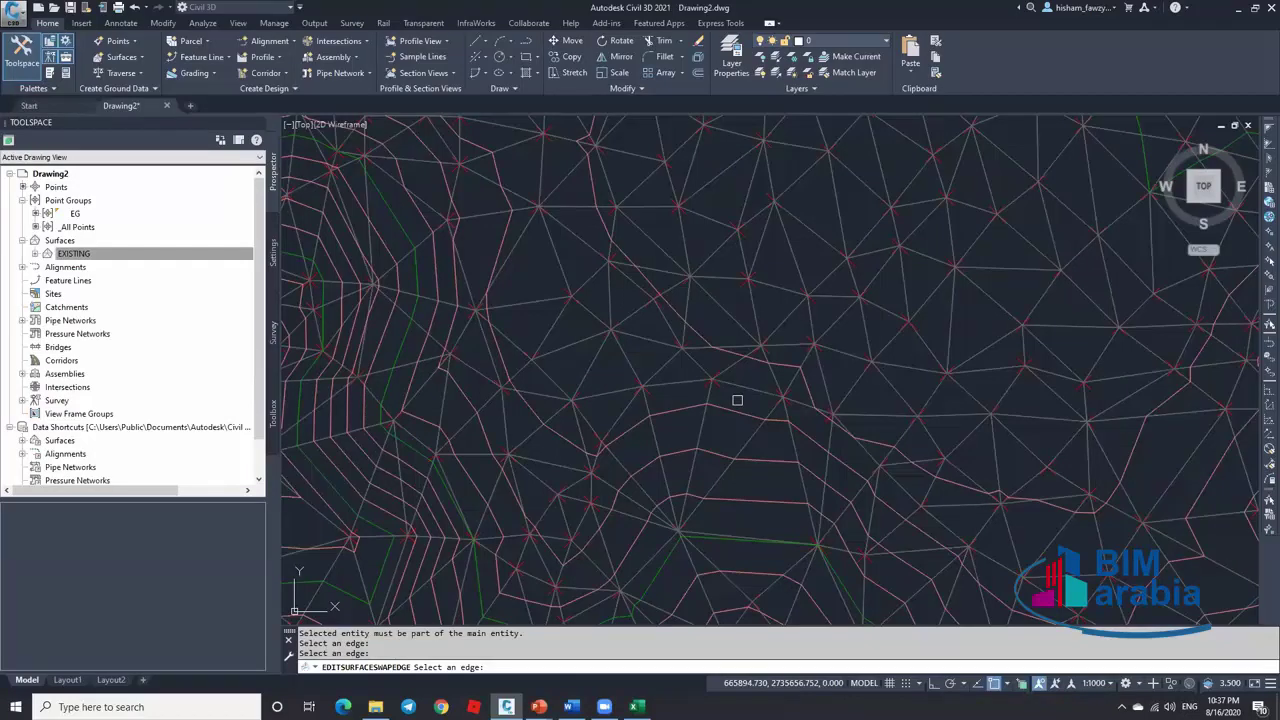
{"action": "scroll", "coordinate": [720, 363], "scroll_direction": "down", "scroll_amount": 4}
{"action": "key", "text": "Escape"}
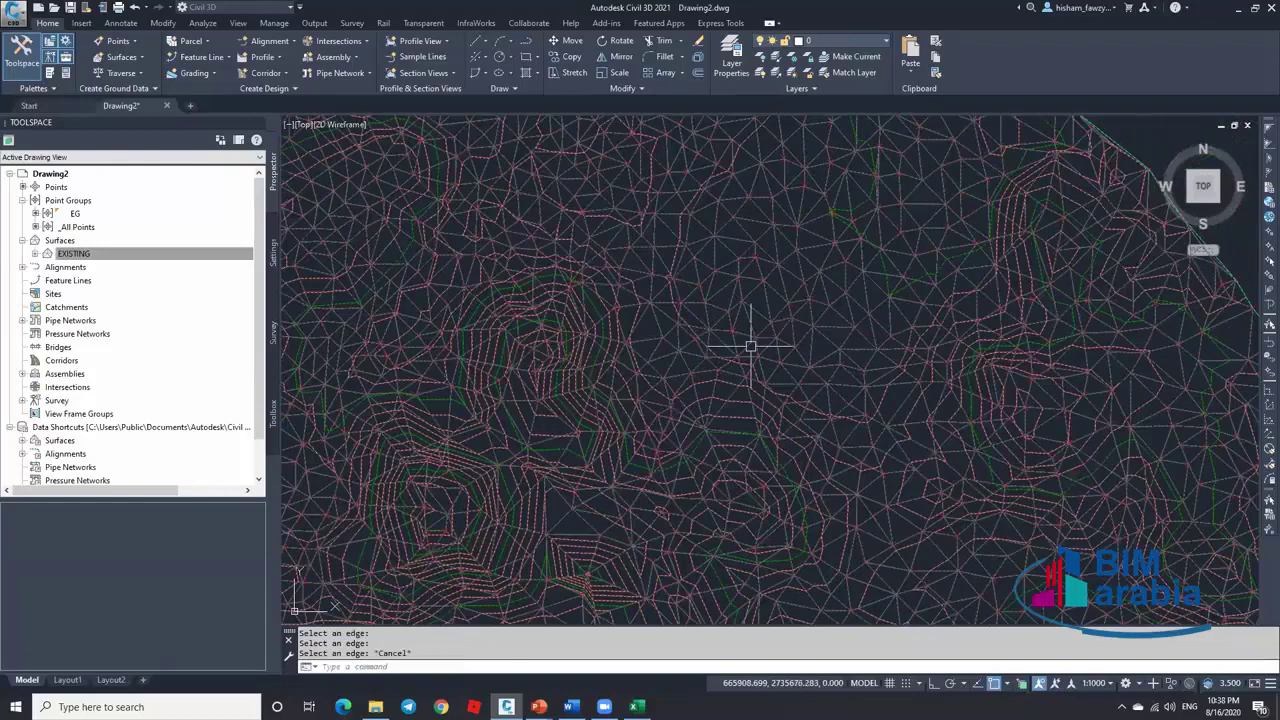
{"action": "left_click", "coordinate": [710, 314]}
{"action": "key", "text": "Escape"}
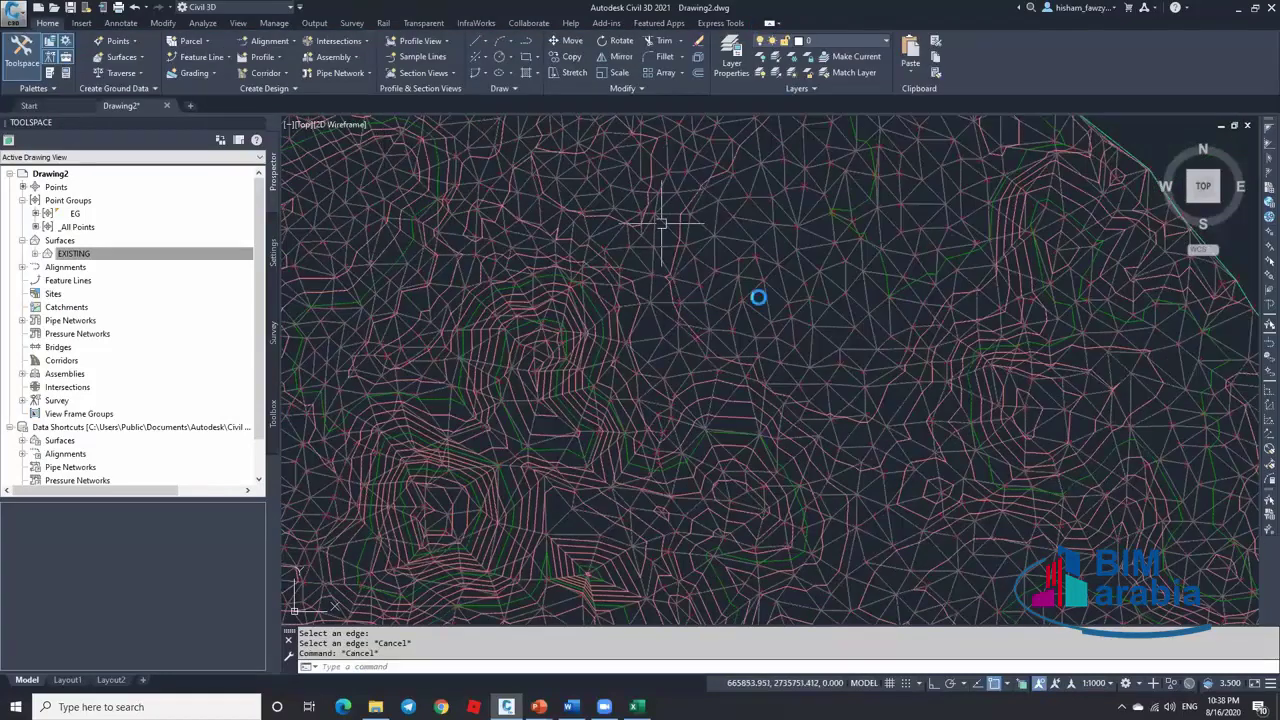
{"action": "scroll", "coordinate": [760, 298], "scroll_direction": "down", "scroll_amount": 3}
{"action": "scroll", "coordinate": [792, 386], "scroll_direction": "down", "scroll_amount": 1}
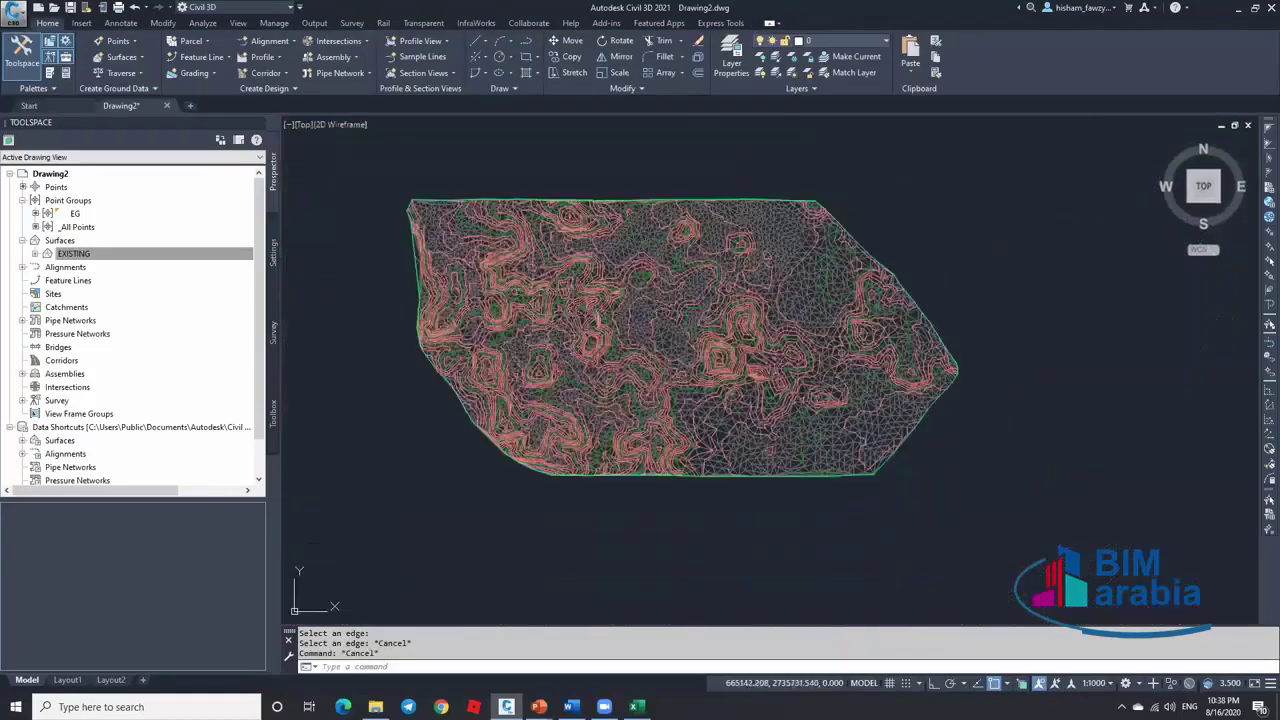
{"action": "scroll", "coordinate": [391, 277], "scroll_direction": "up", "scroll_amount": 5}
{"action": "scroll", "coordinate": [711, 291], "scroll_direction": "down", "scroll_amount": 2}
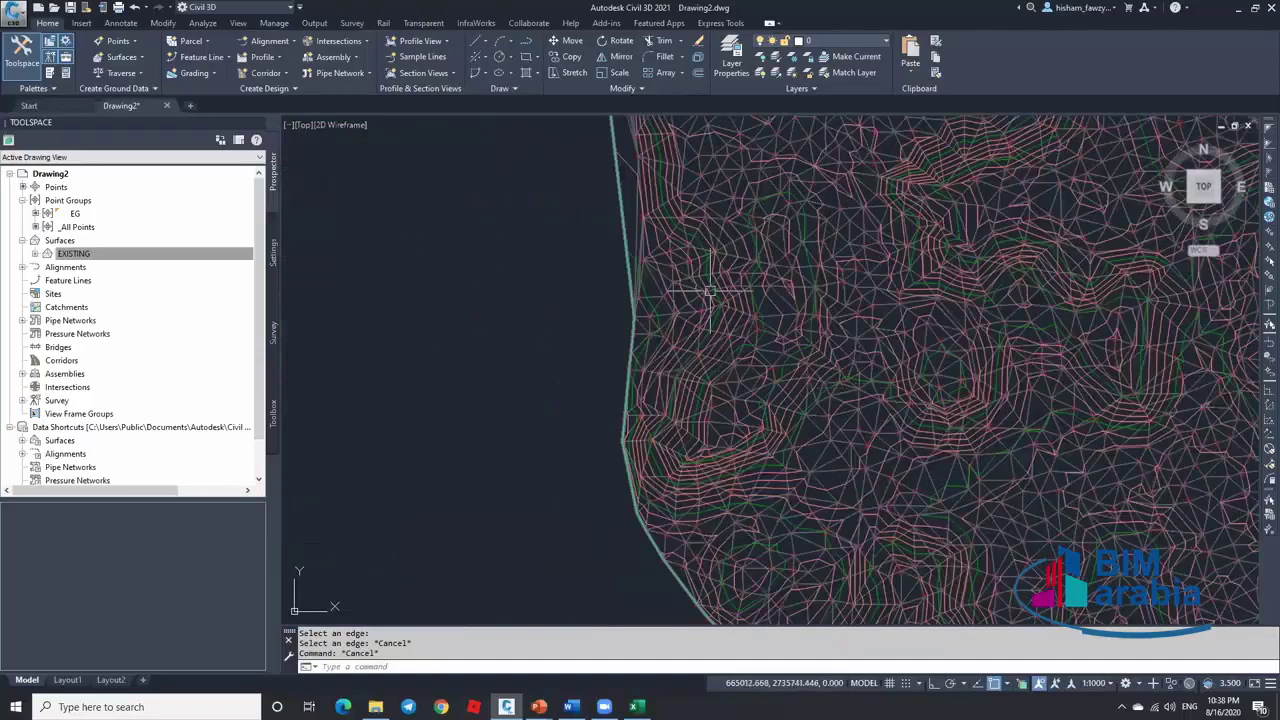
{"action": "scroll", "coordinate": [711, 291], "scroll_direction": "up", "scroll_amount": 2}
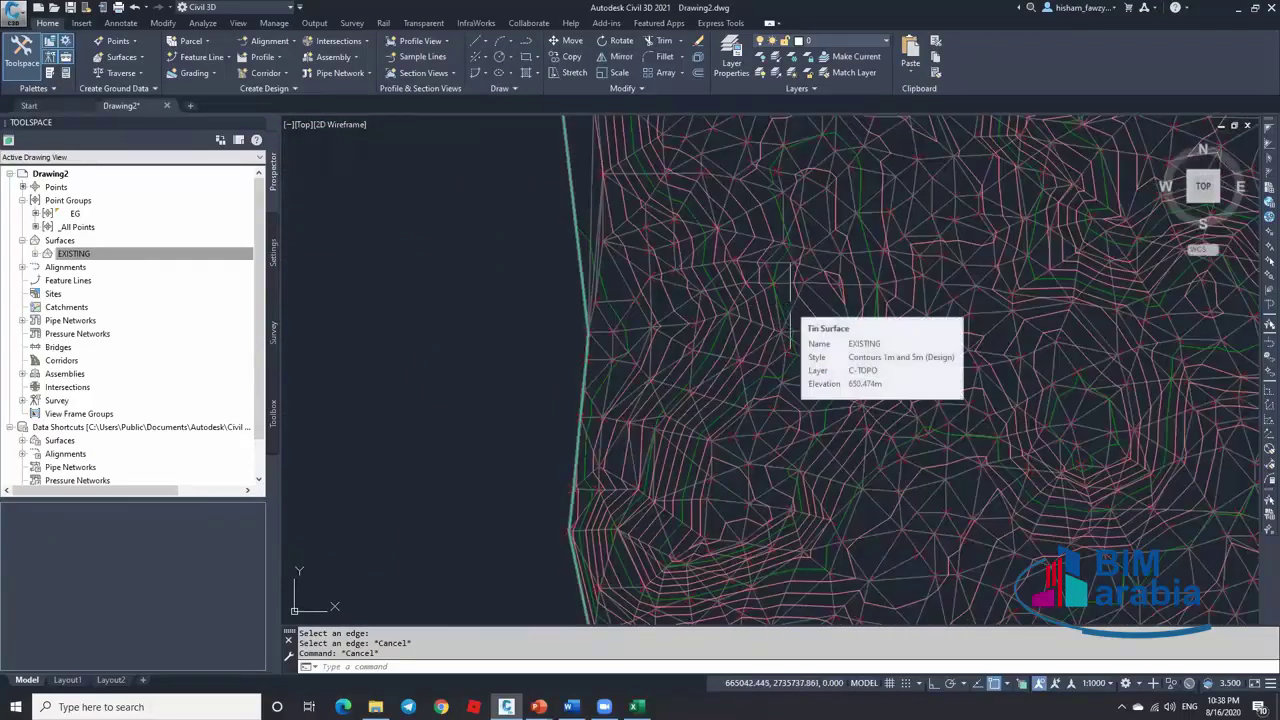
{"action": "scroll", "coordinate": [790, 305], "scroll_direction": "down", "scroll_amount": 2}
{"action": "scroll", "coordinate": [676, 230], "scroll_direction": "up", "scroll_amount": 1}
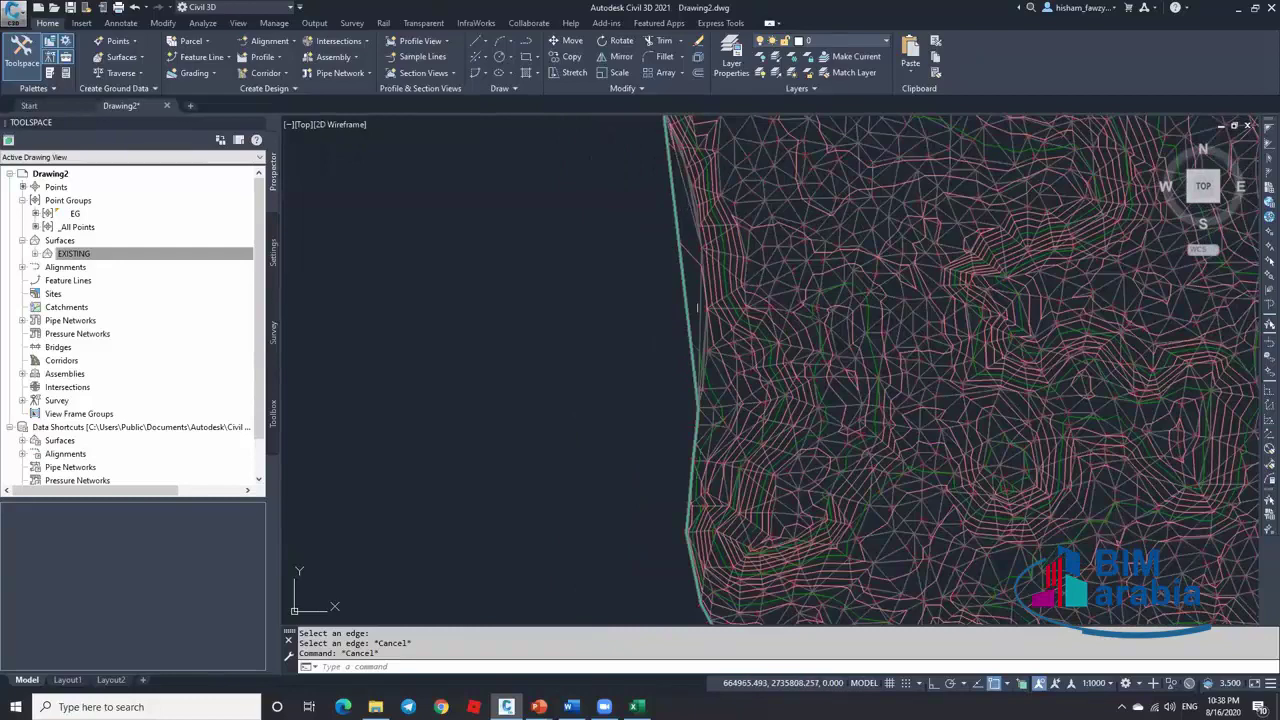
{"action": "scroll", "coordinate": [700, 380], "scroll_direction": "up", "scroll_amount": 3}
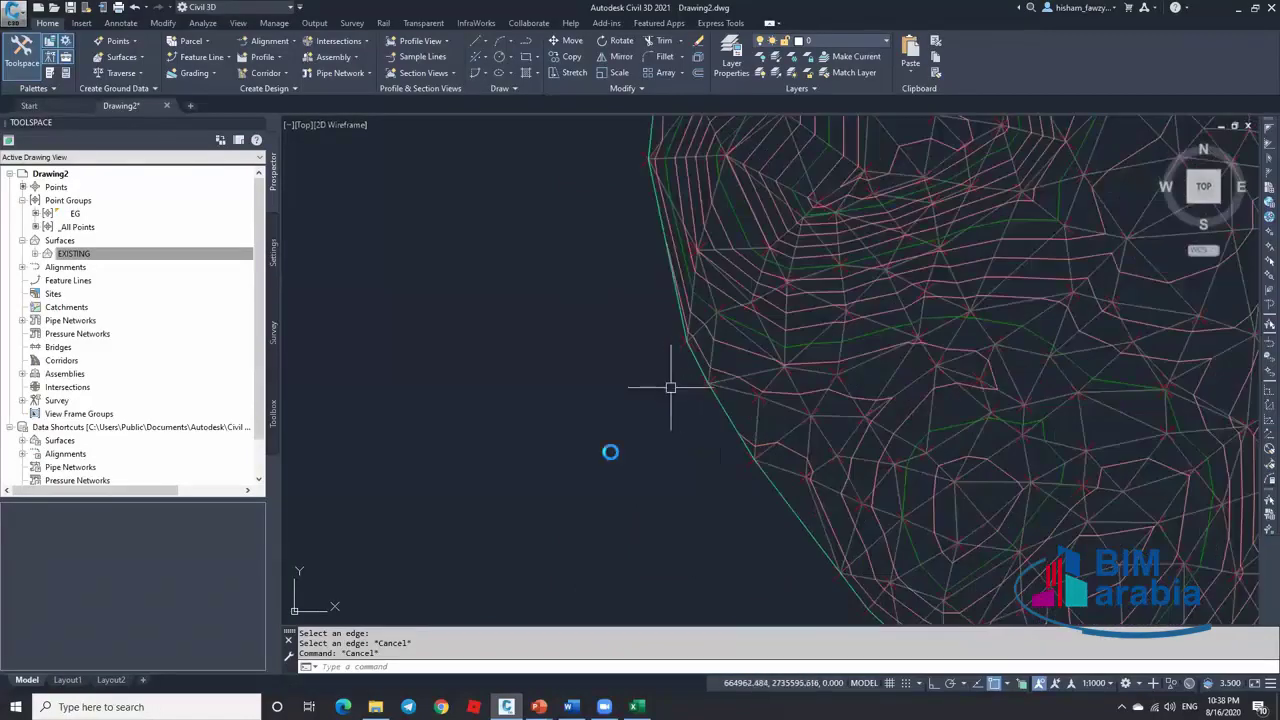
{"action": "scroll", "coordinate": [670, 387], "scroll_direction": "down", "scroll_amount": 3}
{"action": "scroll", "coordinate": [688, 395], "scroll_direction": "down", "scroll_amount": 2}
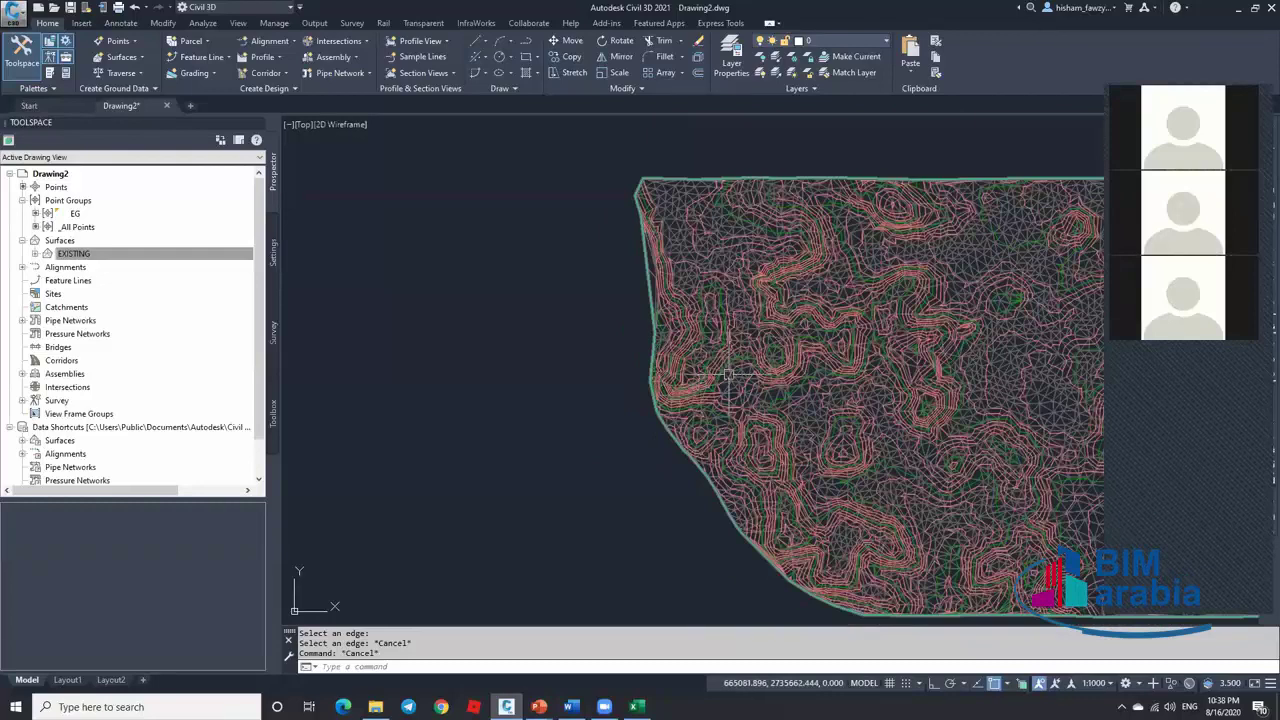
{"action": "scroll", "coordinate": [704, 309], "scroll_direction": "up", "scroll_amount": 4}
{"action": "scroll", "coordinate": [520, 300], "scroll_direction": "up", "scroll_amount": 3}
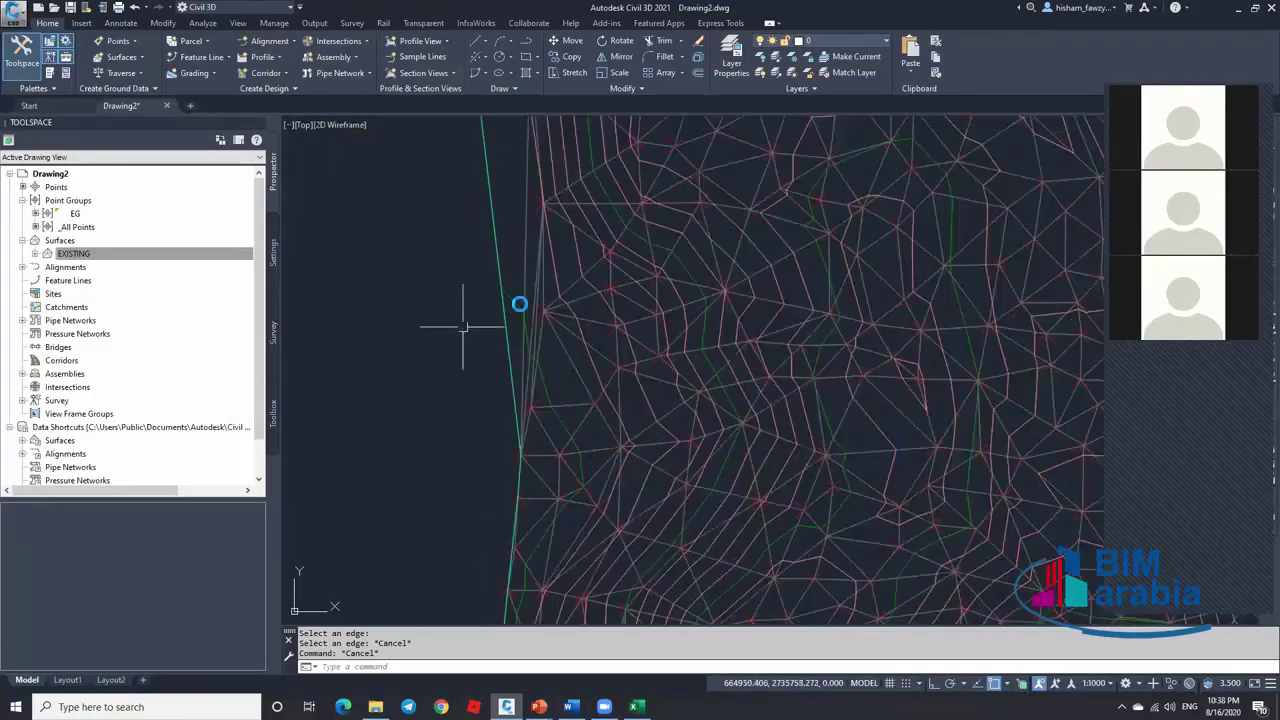
{"action": "scroll", "coordinate": [568, 249], "scroll_direction": "down", "scroll_amount": 3}
{"action": "scroll", "coordinate": [569, 277], "scroll_direction": "up", "scroll_amount": 3}
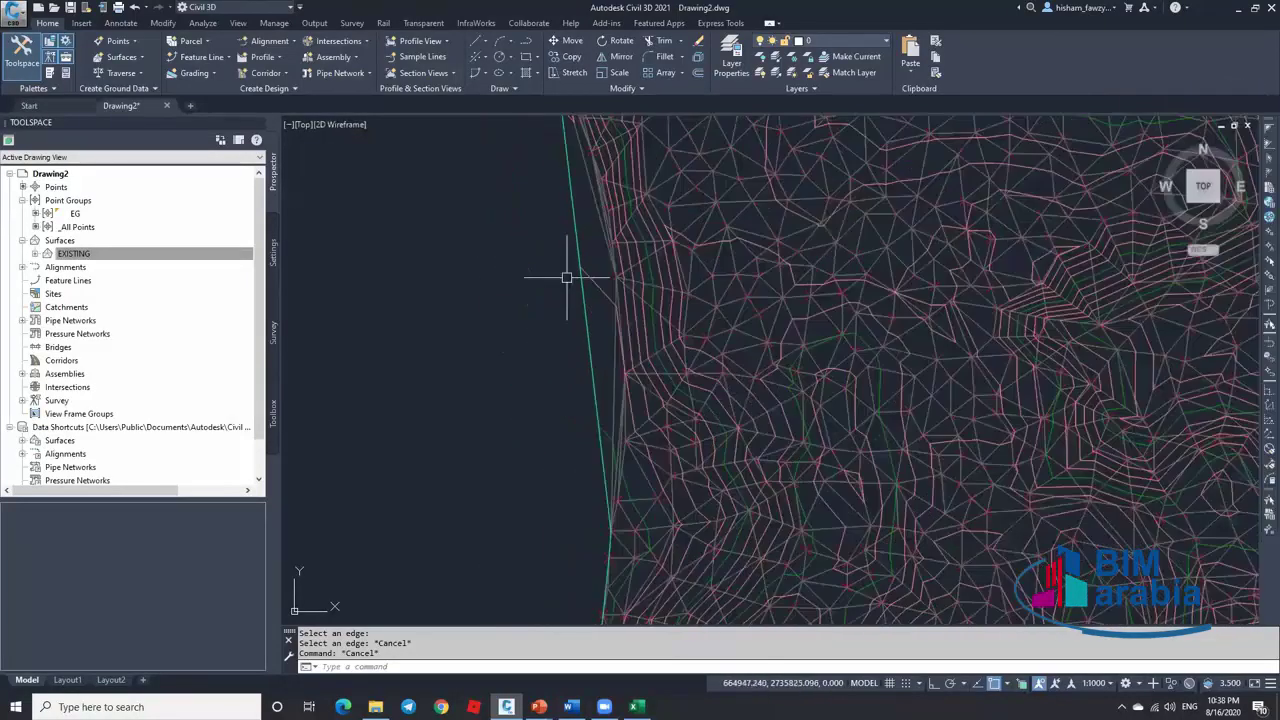
{"action": "scroll", "coordinate": [610, 275], "scroll_direction": "up", "scroll_amount": 2}
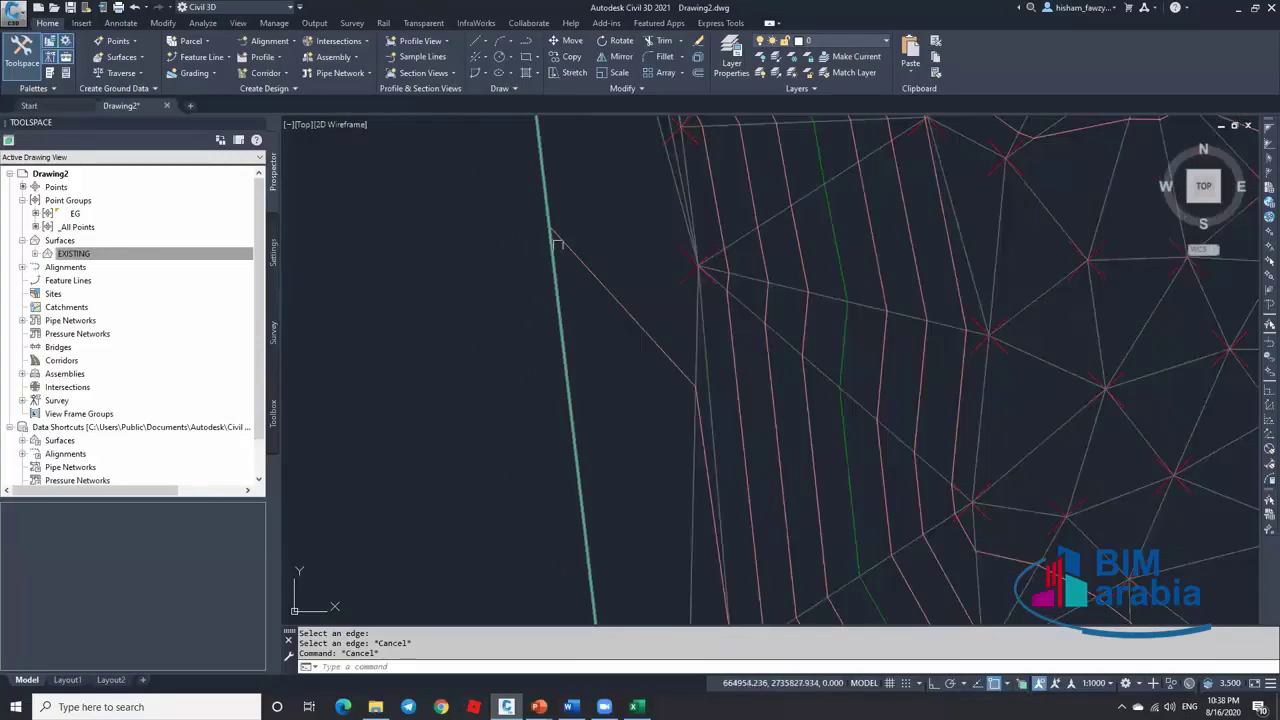
{"action": "scroll", "coordinate": [650, 300], "scroll_direction": "down", "scroll_amount": 3}
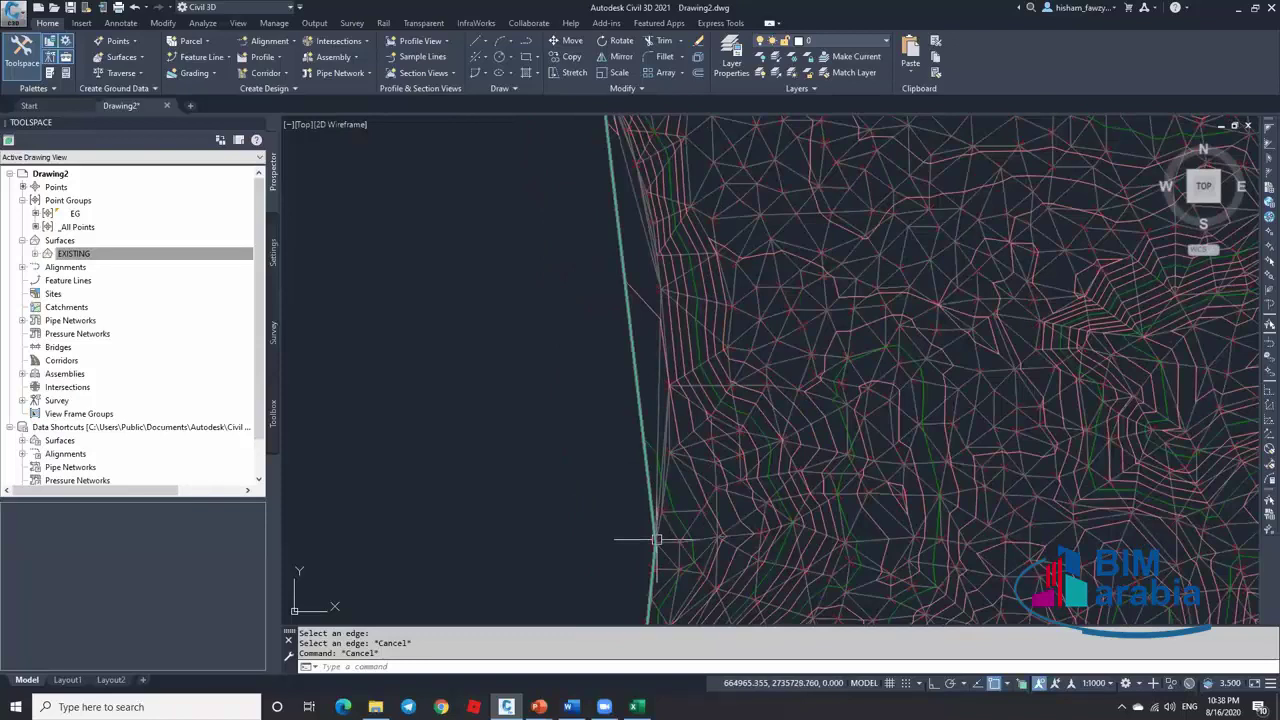
{"action": "scroll", "coordinate": [656, 540], "scroll_direction": "down", "scroll_amount": 2}
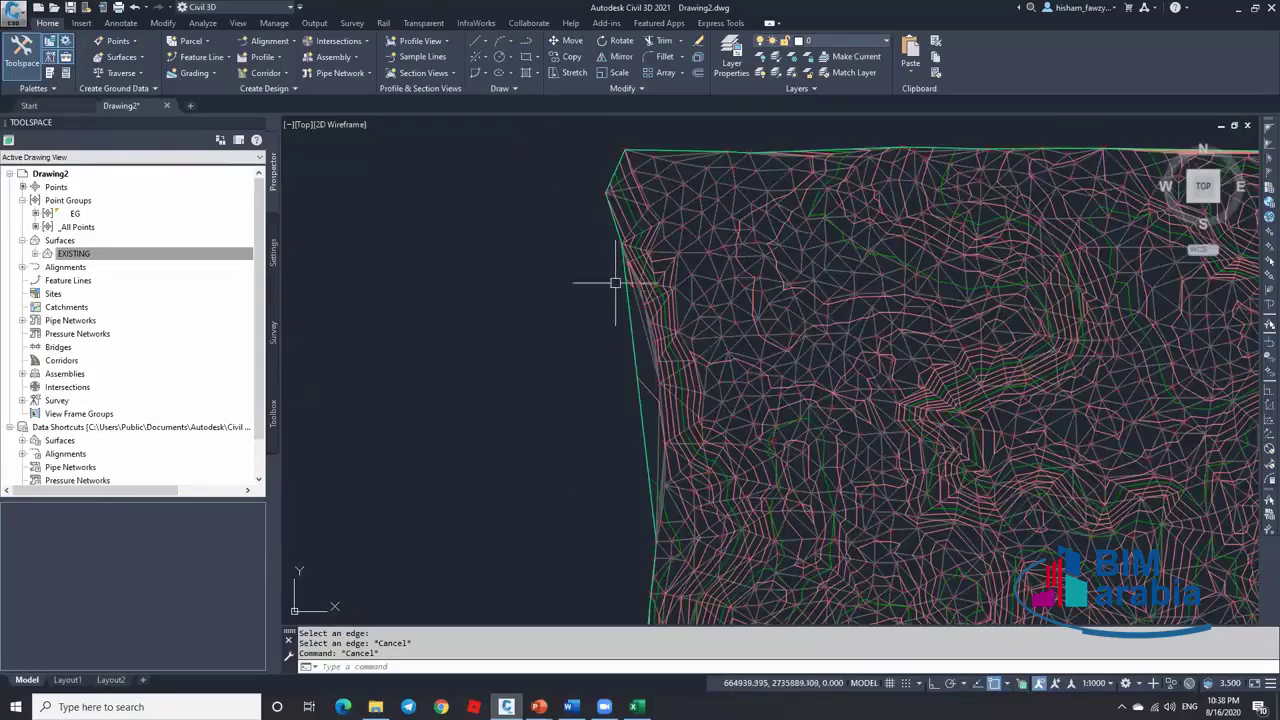
{"action": "scroll", "coordinate": [640, 290], "scroll_direction": "up", "scroll_amount": 3}
Start Delete Line on the EXISTING surface and pick a west-boundary edge plus six stray edges
{"action": "left_click", "coordinate": [724, 285]}
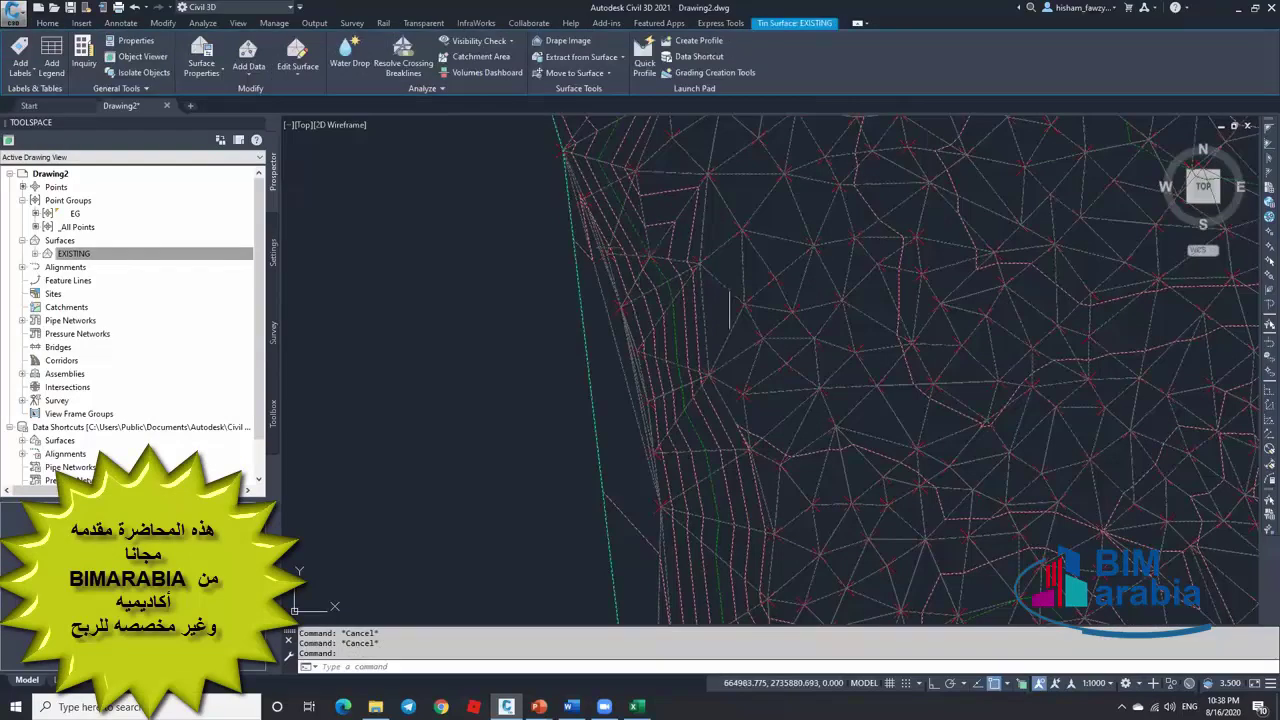
{"action": "left_click", "coordinate": [309, 80]}
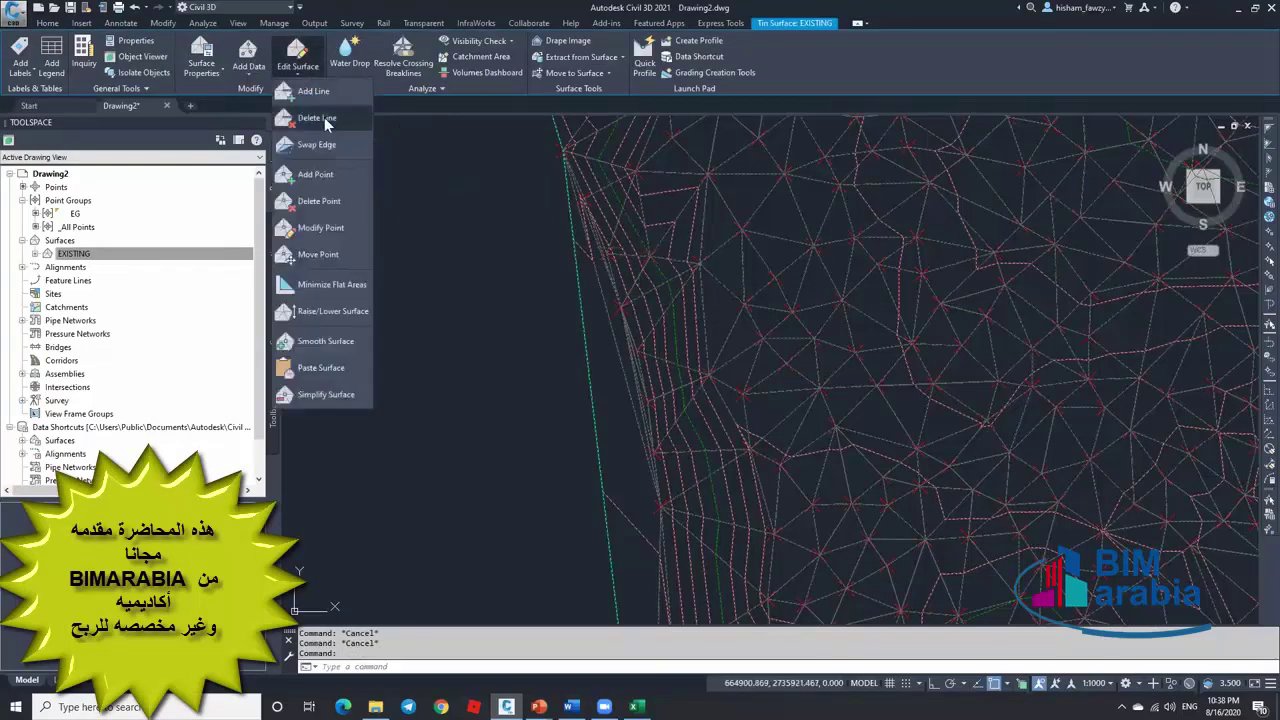
{"action": "left_click", "coordinate": [317, 118]}
{"action": "scroll", "coordinate": [603, 320], "scroll_direction": "up", "scroll_amount": 3}
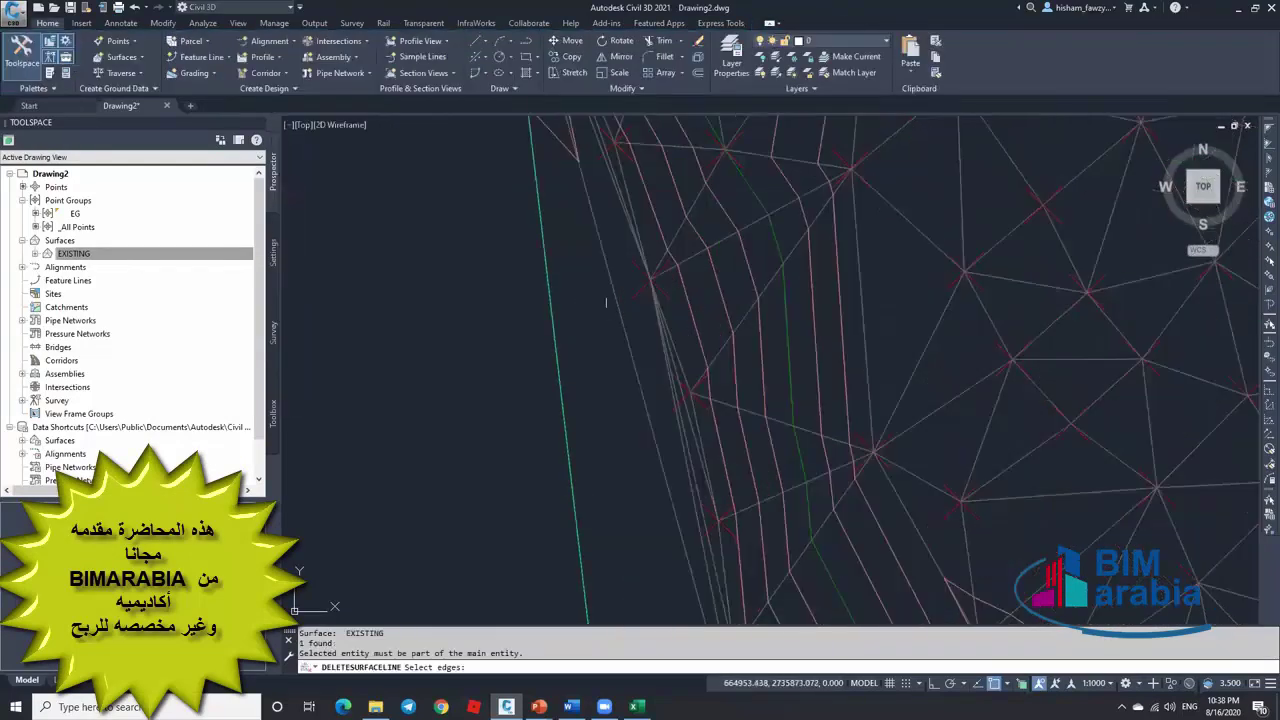
{"action": "left_click", "coordinate": [579, 263]}
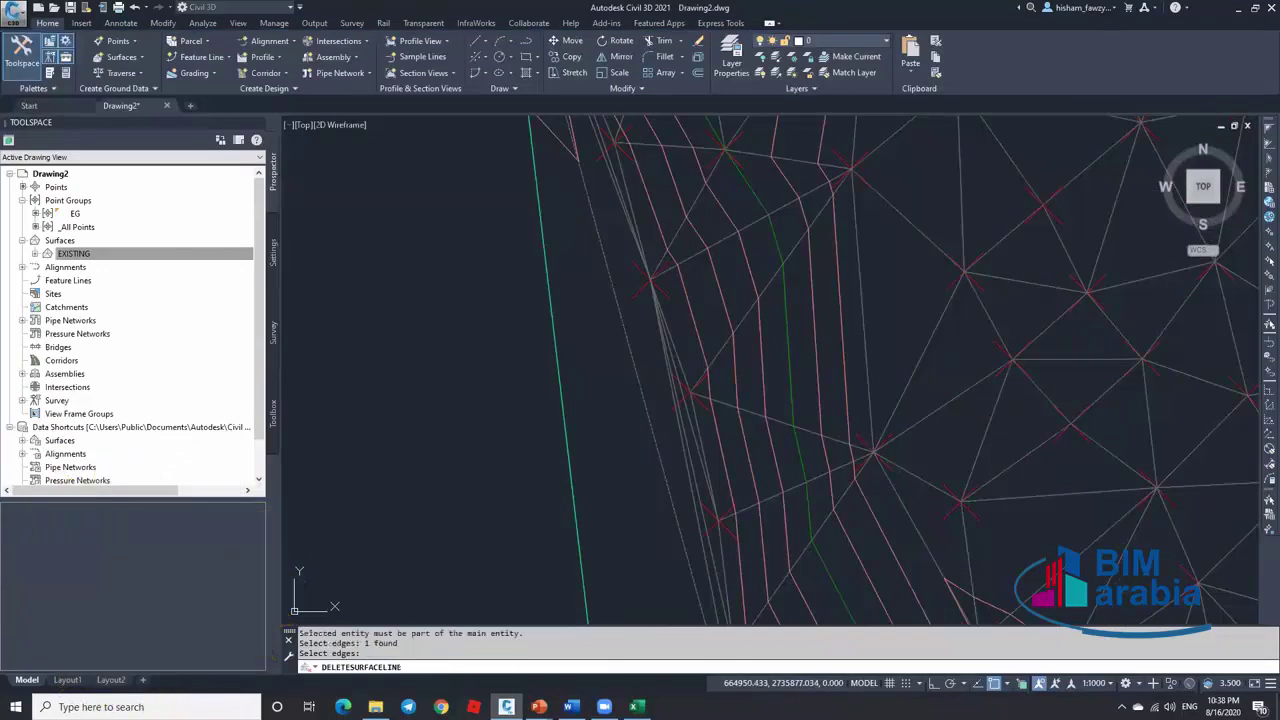
{"action": "scroll", "coordinate": [650, 260], "scroll_direction": "down", "scroll_amount": 5}
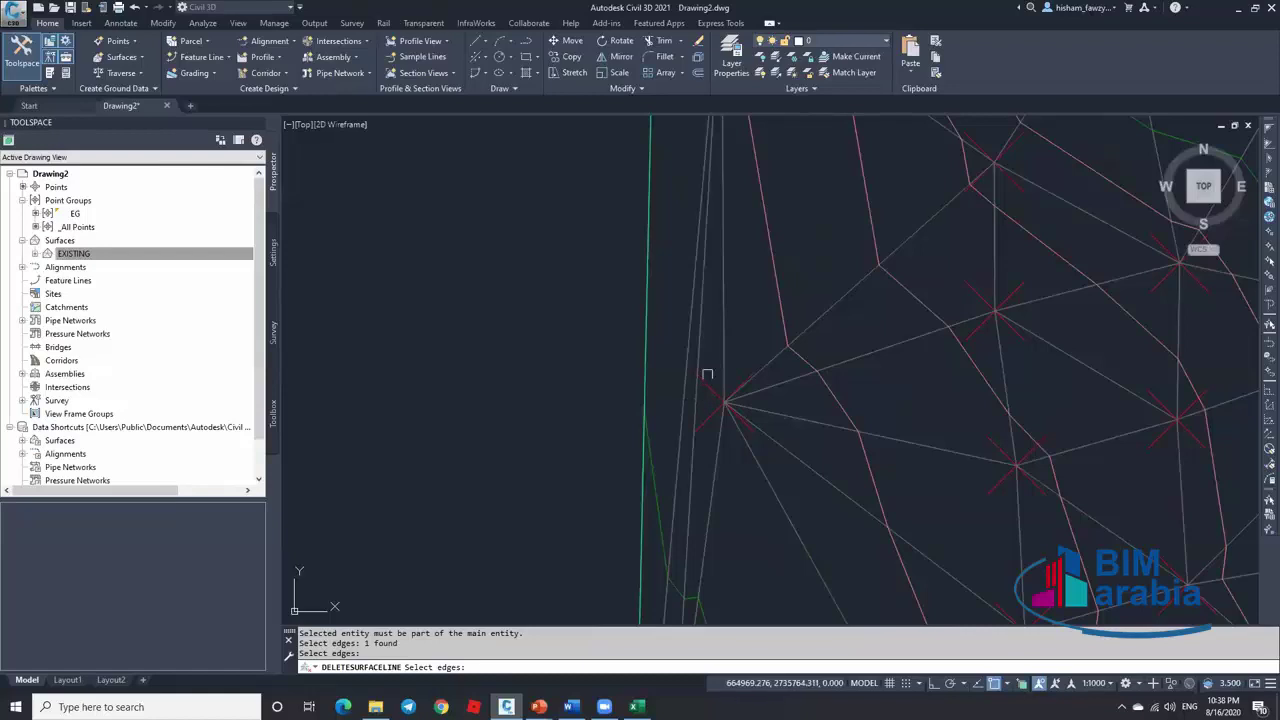
{"action": "left_click", "coordinate": [708, 344]}
{"action": "left_click", "coordinate": [601, 352]}
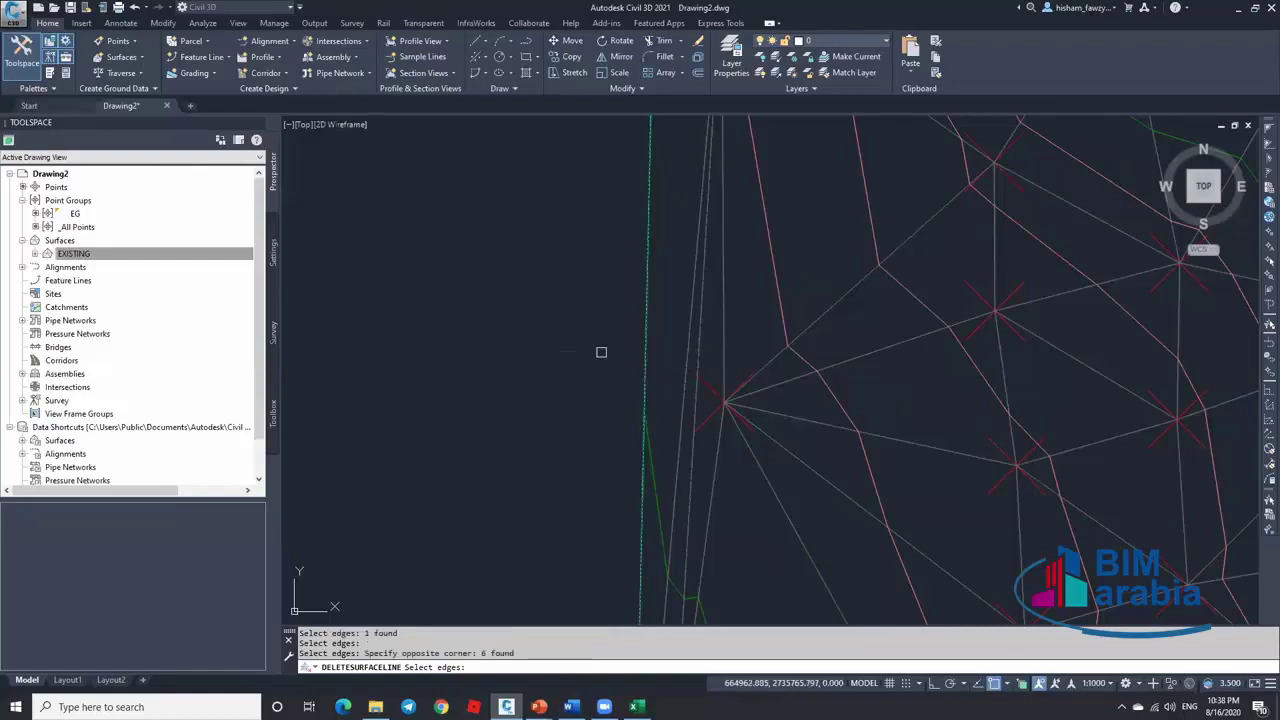
{"action": "scroll", "coordinate": [601, 352], "scroll_direction": "down", "scroll_amount": 5}
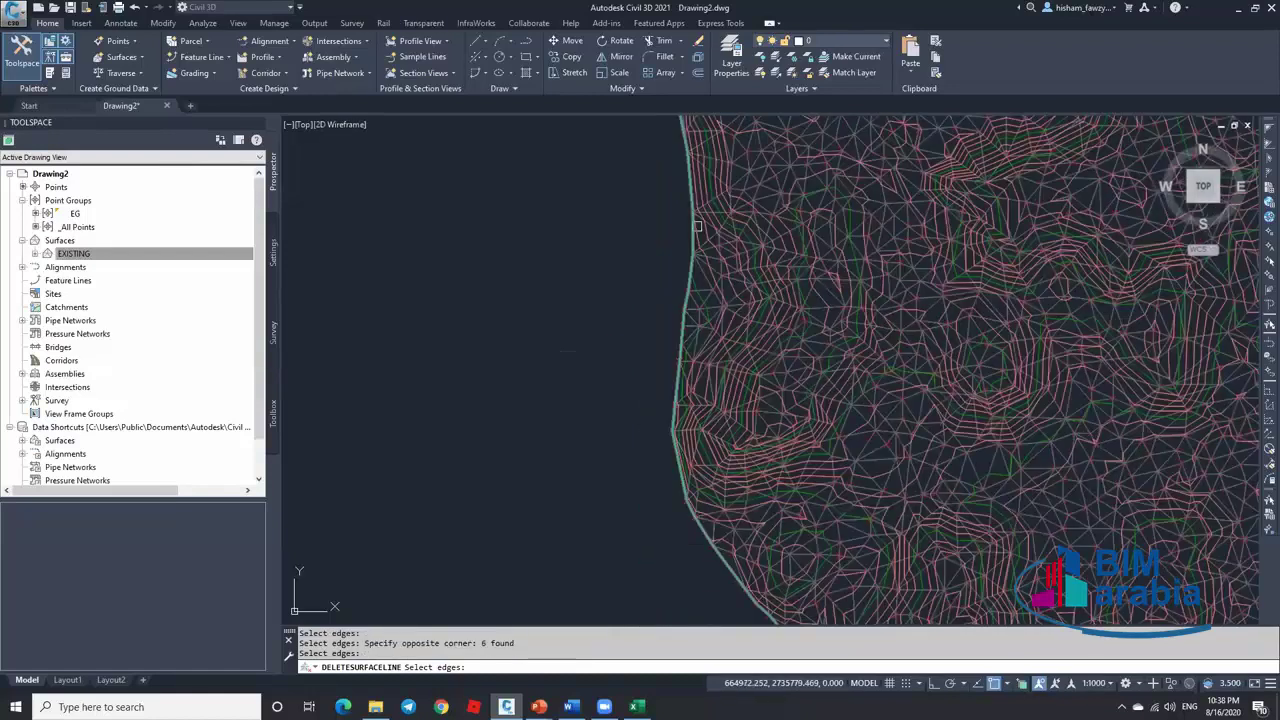
{"action": "scroll", "coordinate": [660, 323], "scroll_direction": "down", "scroll_amount": 4}
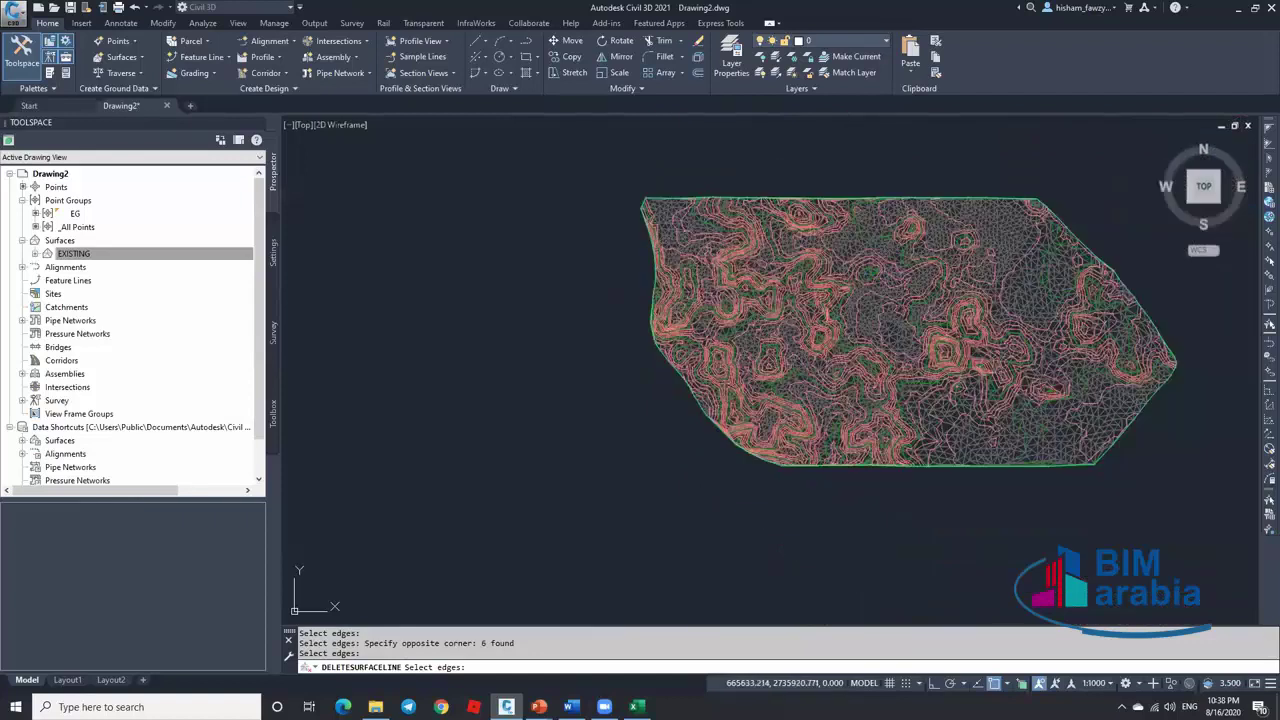
{"action": "scroll", "coordinate": [860, 205], "scroll_direction": "up", "scroll_amount": 5}
{"action": "scroll", "coordinate": [710, 284], "scroll_direction": "up", "scroll_amount": 5}
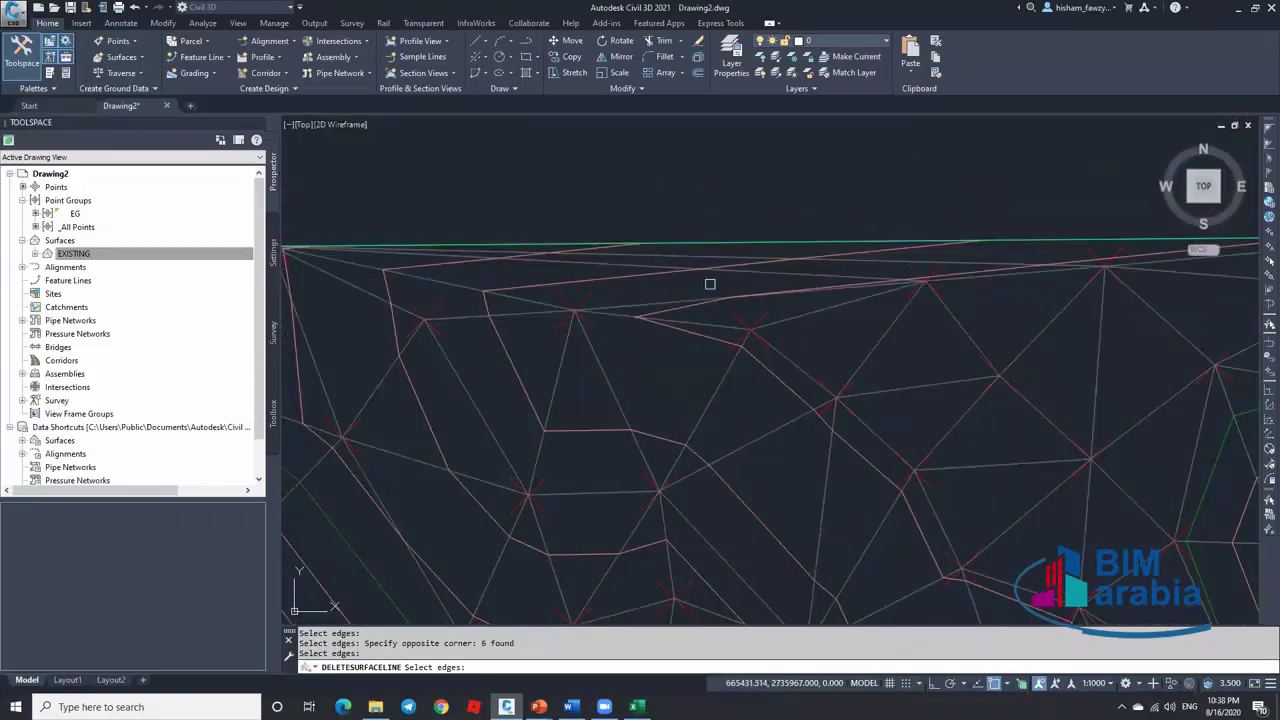
Fence-select ten top edges for deletion, confirm, then abandon this first attempt
{"action": "key", "text": "Return"}
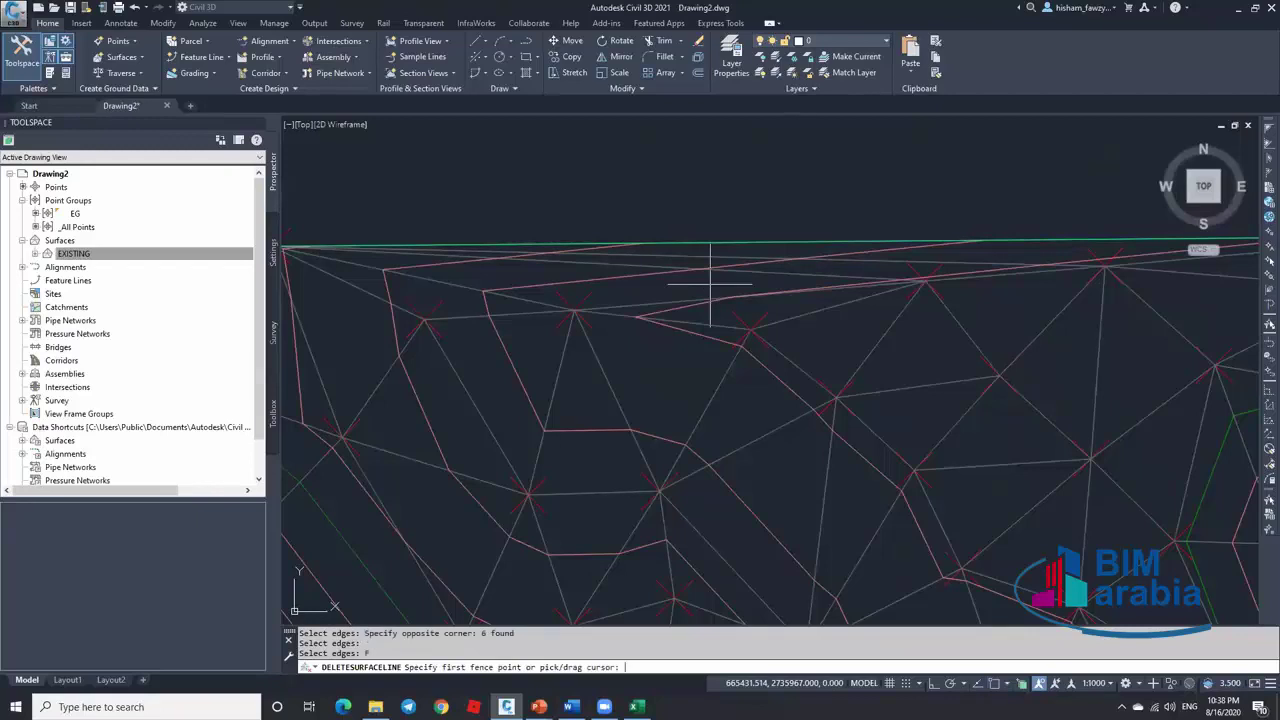
{"action": "left_click", "coordinate": [770, 305]}
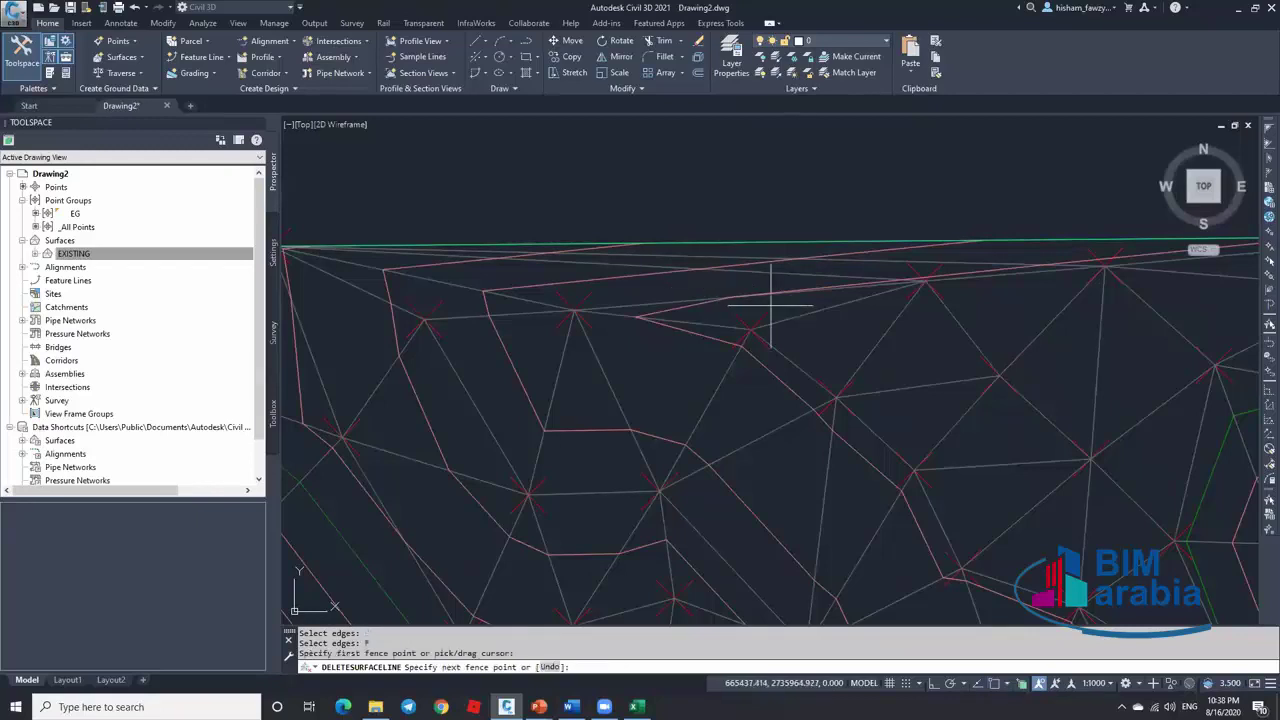
{"action": "left_click", "coordinate": [713, 176]}
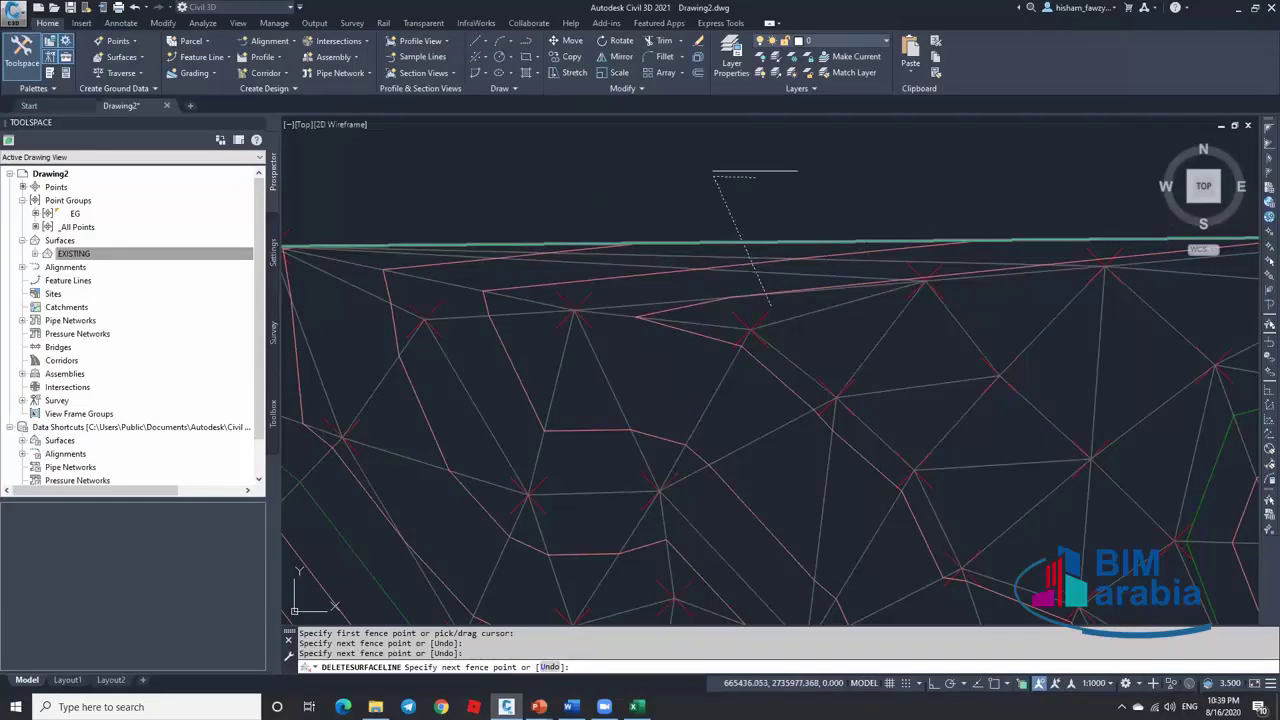
{"action": "key", "text": "Return"}
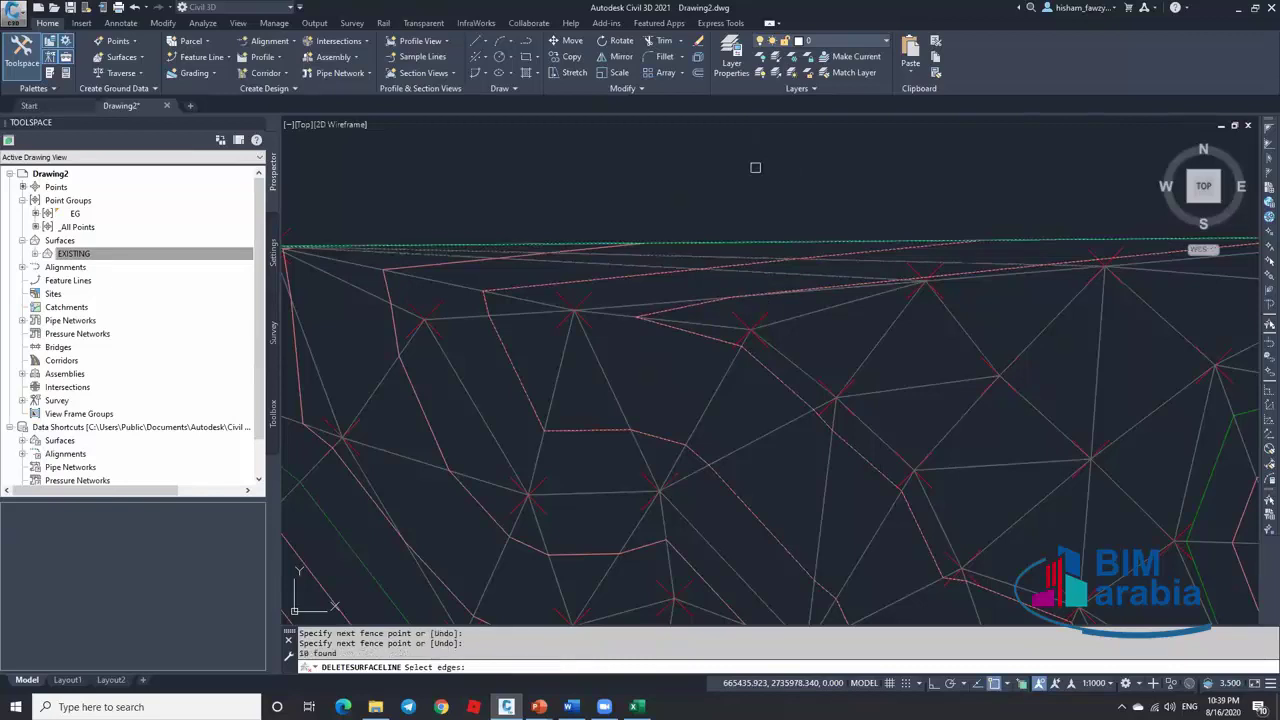
{"action": "key", "text": "Return"}
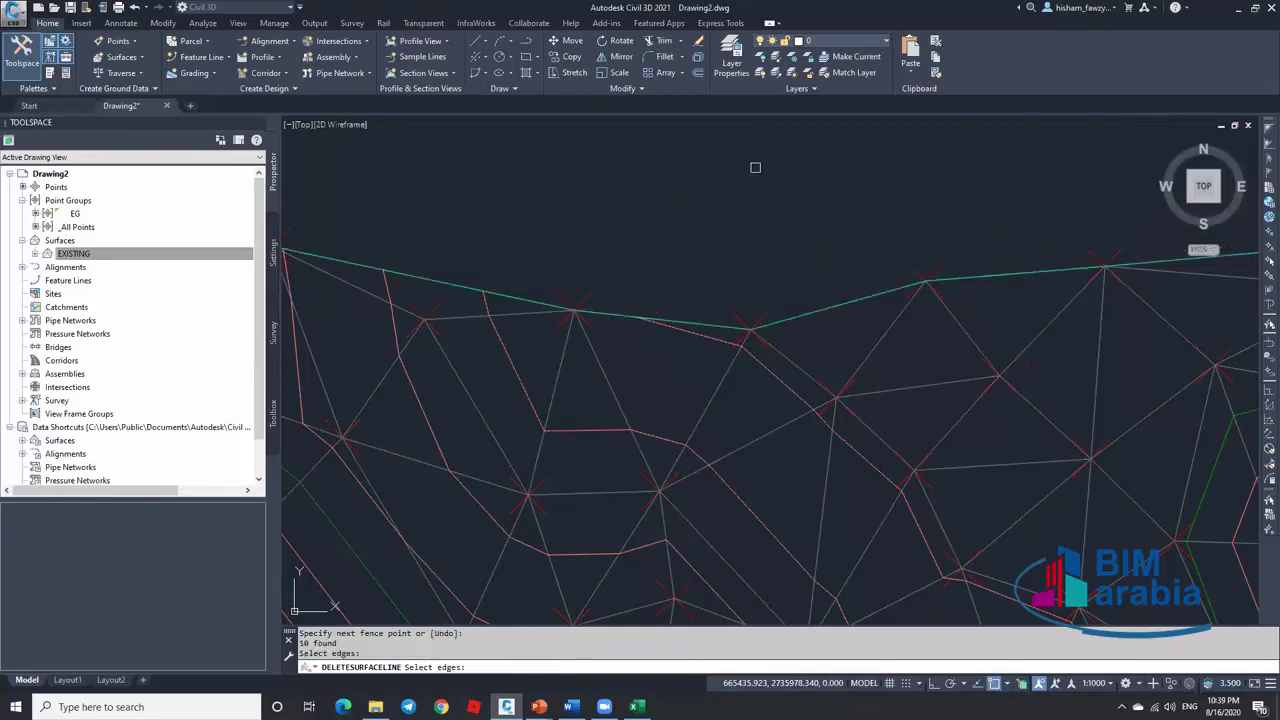
{"action": "scroll", "coordinate": [755, 167], "scroll_direction": "down", "scroll_amount": 8}
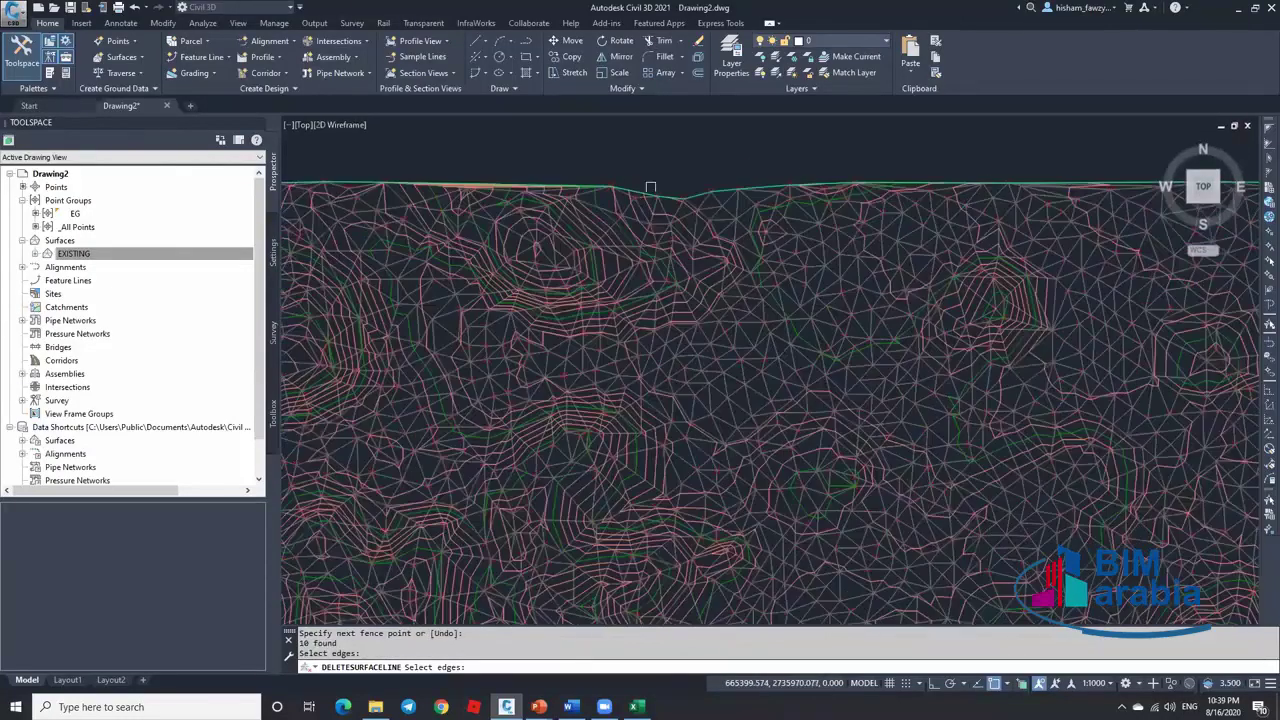
{"action": "scroll", "coordinate": [785, 174], "scroll_direction": "down", "scroll_amount": 2}
{"action": "scroll", "coordinate": [785, 174], "scroll_direction": "down", "scroll_amount": 2}
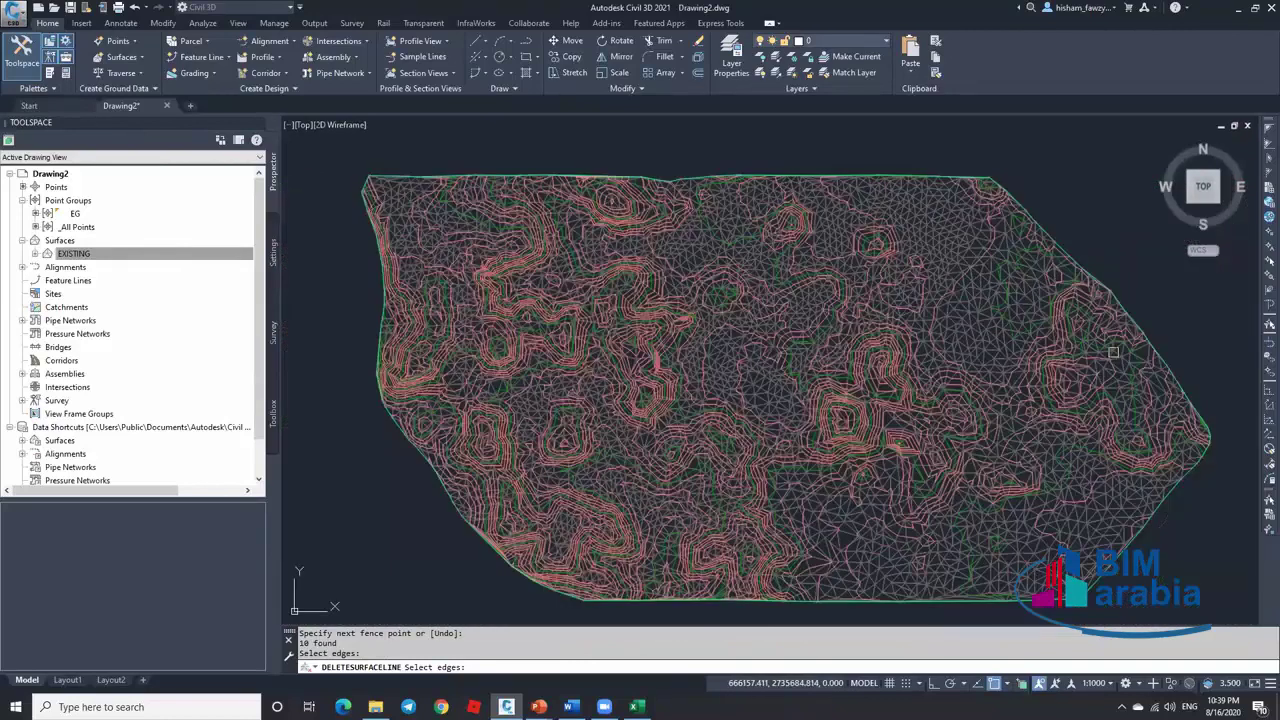
{"action": "scroll", "coordinate": [973, 611], "scroll_direction": "up", "scroll_amount": 2}
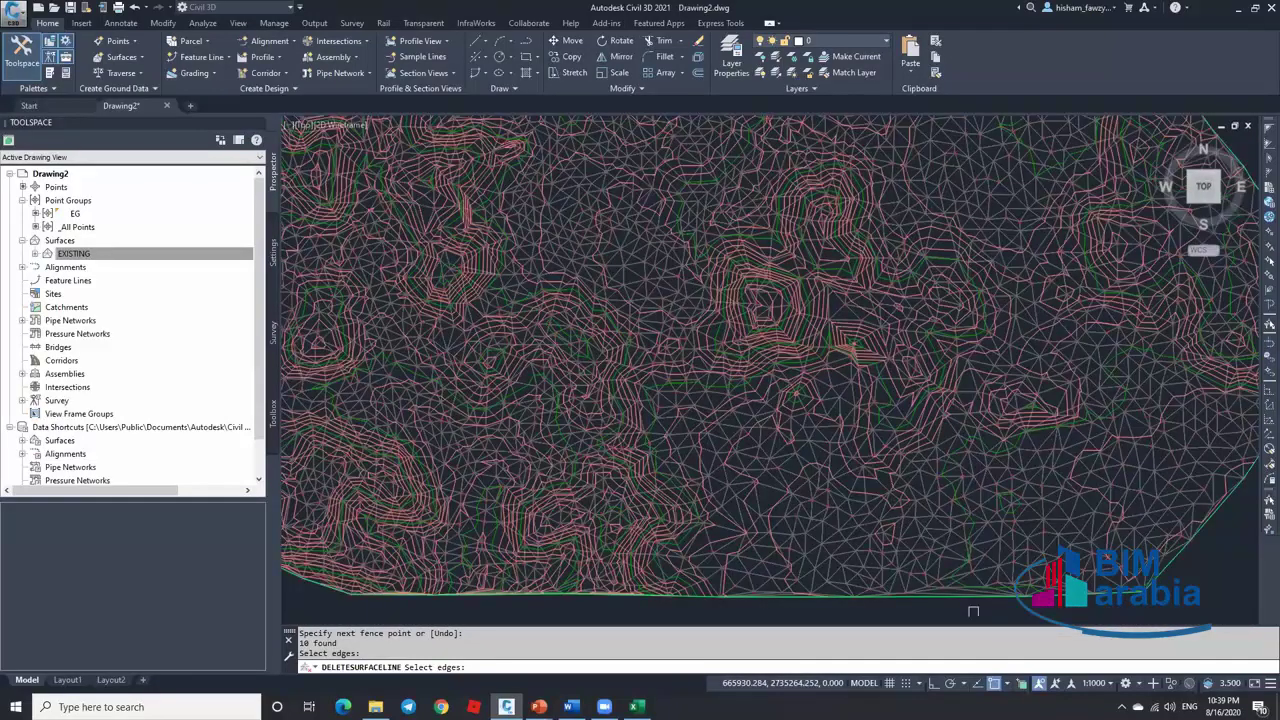
{"action": "scroll", "coordinate": [834, 471], "scroll_direction": "up", "scroll_amount": 3}
{"action": "scroll", "coordinate": [834, 471], "scroll_direction": "down", "scroll_amount": 2}
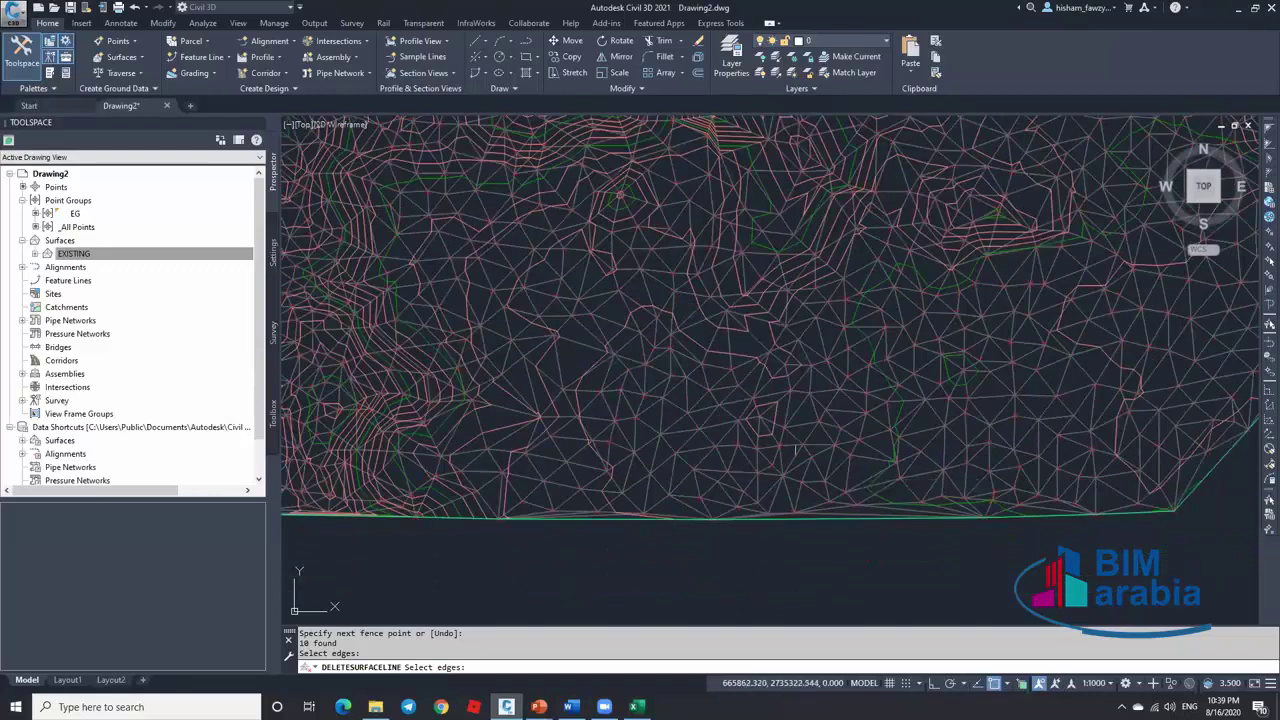
{"action": "key", "text": "Escape"}
Rerun Delete Line and remove three triangle edges to form the chevron-shaped hole
{"action": "left_click", "coordinate": [302, 77]}
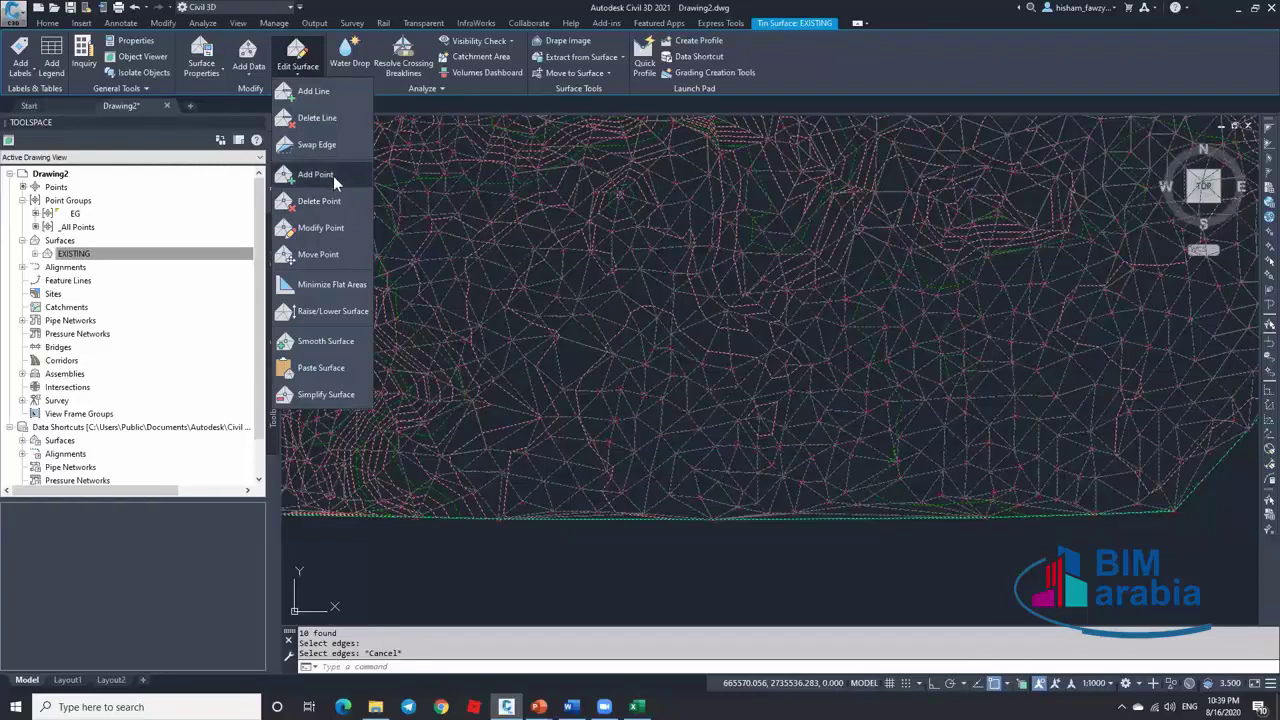
{"action": "left_click", "coordinate": [326, 119]}
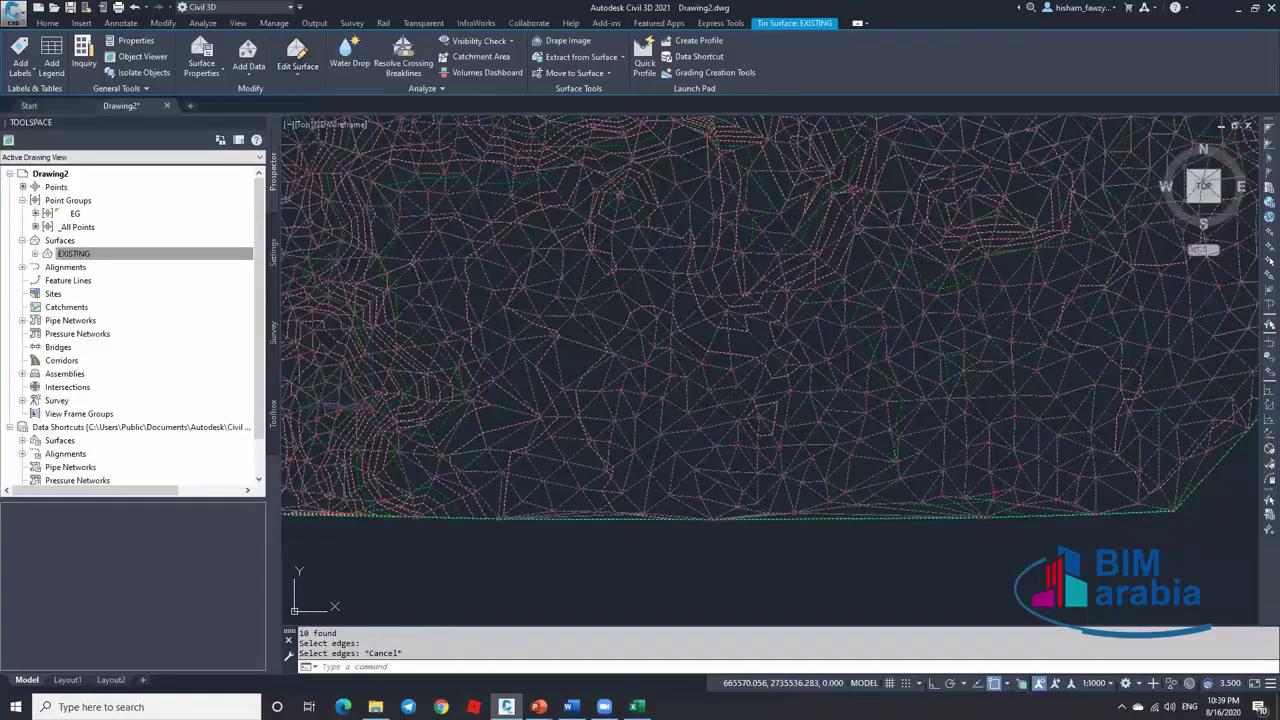
{"action": "scroll", "coordinate": [640, 268], "scroll_direction": "up", "scroll_amount": 5}
{"action": "left_click", "coordinate": [638, 236]}
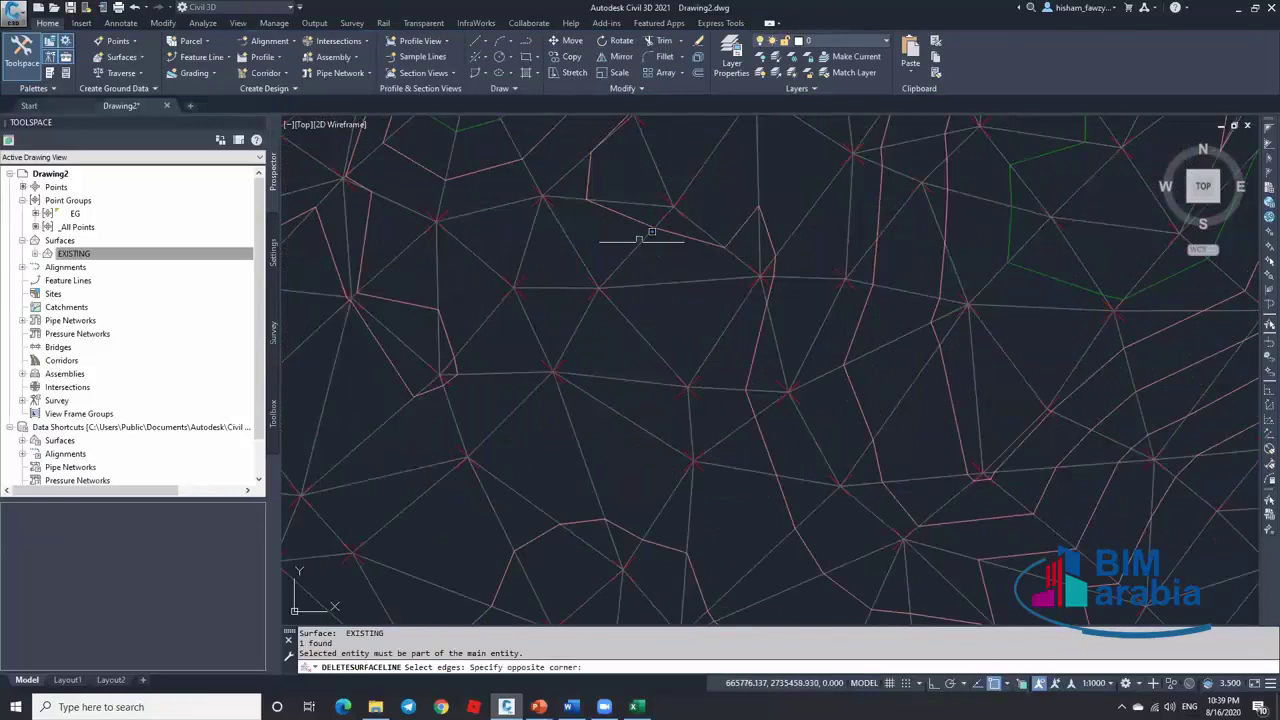
{"action": "left_click", "coordinate": [640, 248]}
{"action": "left_click", "coordinate": [645, 280]}
{"action": "left_click", "coordinate": [650, 285]}
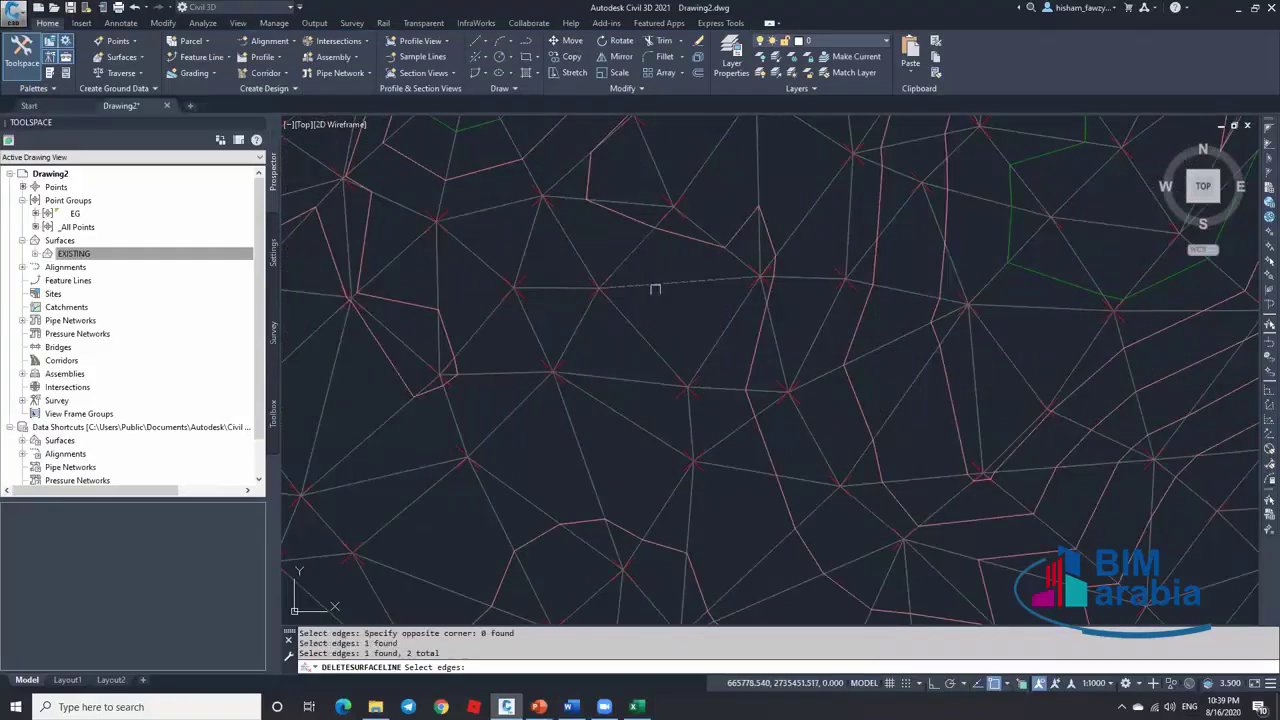
{"action": "left_click", "coordinate": [638, 336]}
{"action": "scroll", "coordinate": [638, 336], "scroll_direction": "down", "scroll_amount": 5}
{"action": "key", "text": "Escape"}
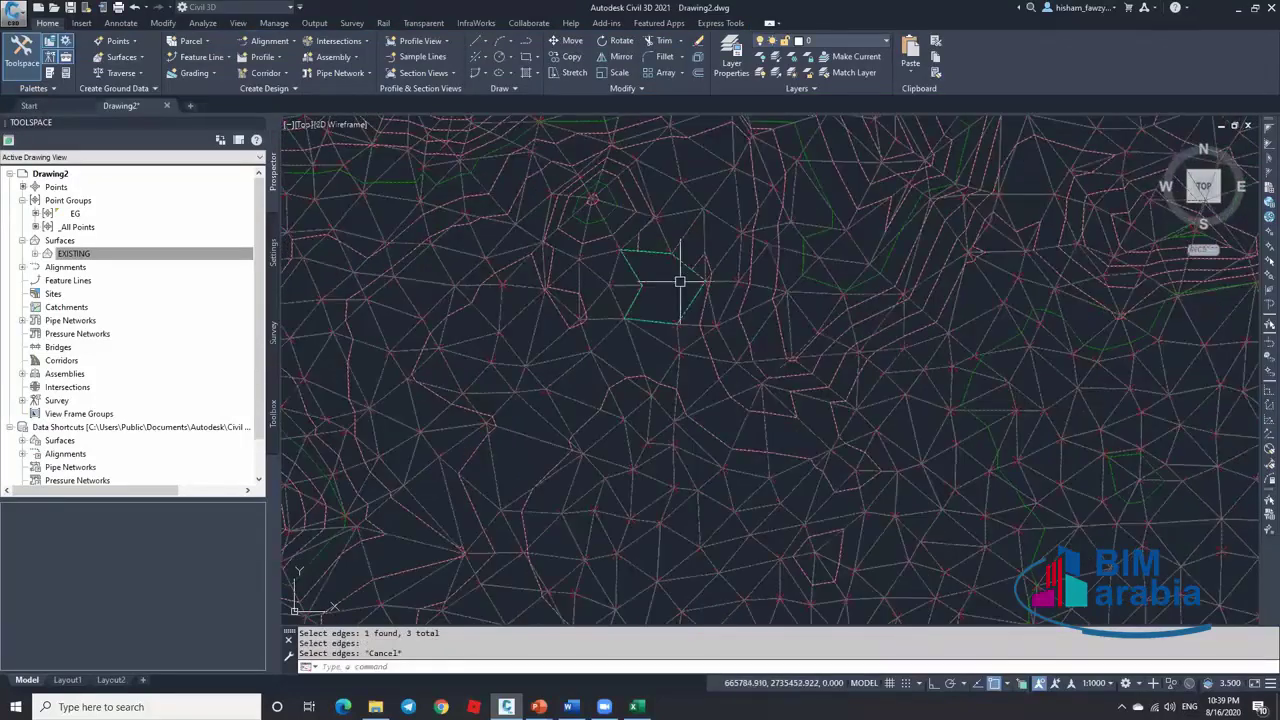
Reselect the EXISTING surface and zoom around to check the edited triangulation
{"action": "left_click", "coordinate": [685, 275]}
{"action": "scroll", "coordinate": [707, 268], "scroll_direction": "down", "scroll_amount": 2}
{"action": "key", "text": "Escape"}
{"action": "scroll", "coordinate": [700, 266], "scroll_direction": "up", "scroll_amount": 5}
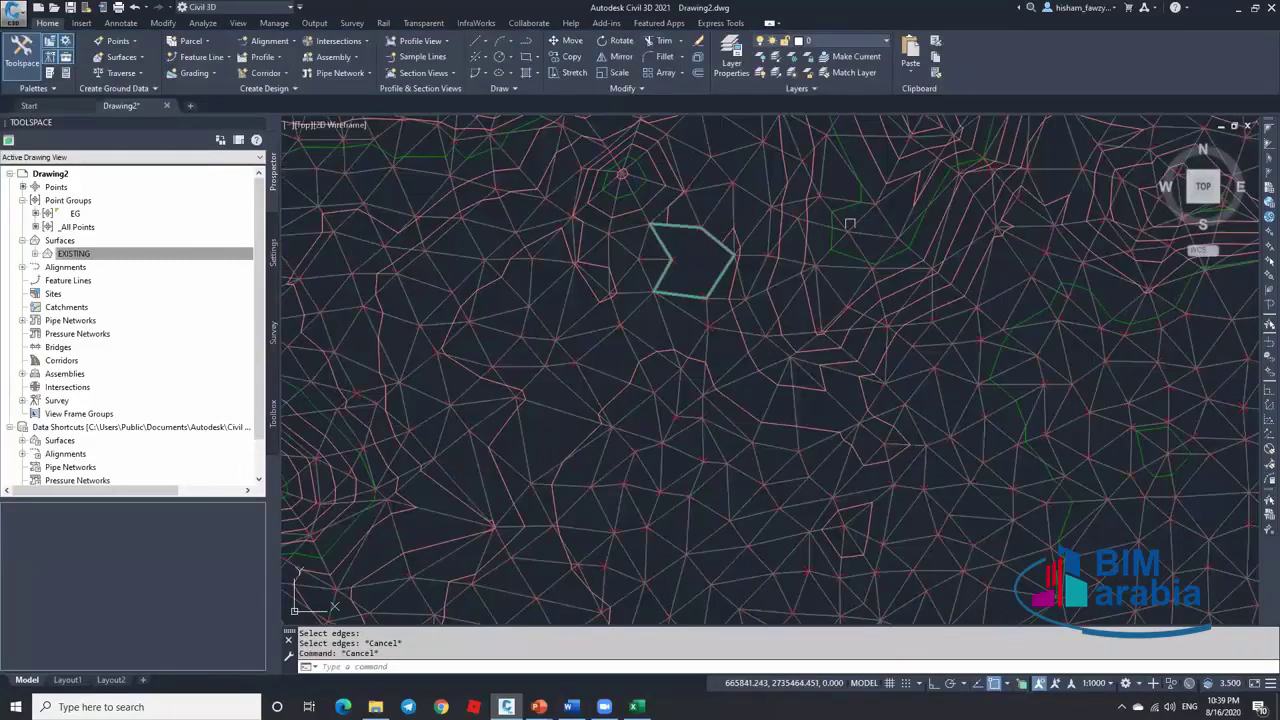
{"action": "scroll", "coordinate": [728, 208], "scroll_direction": "down", "scroll_amount": 5}
{"action": "scroll", "coordinate": [720, 345], "scroll_direction": "up", "scroll_amount": 4}
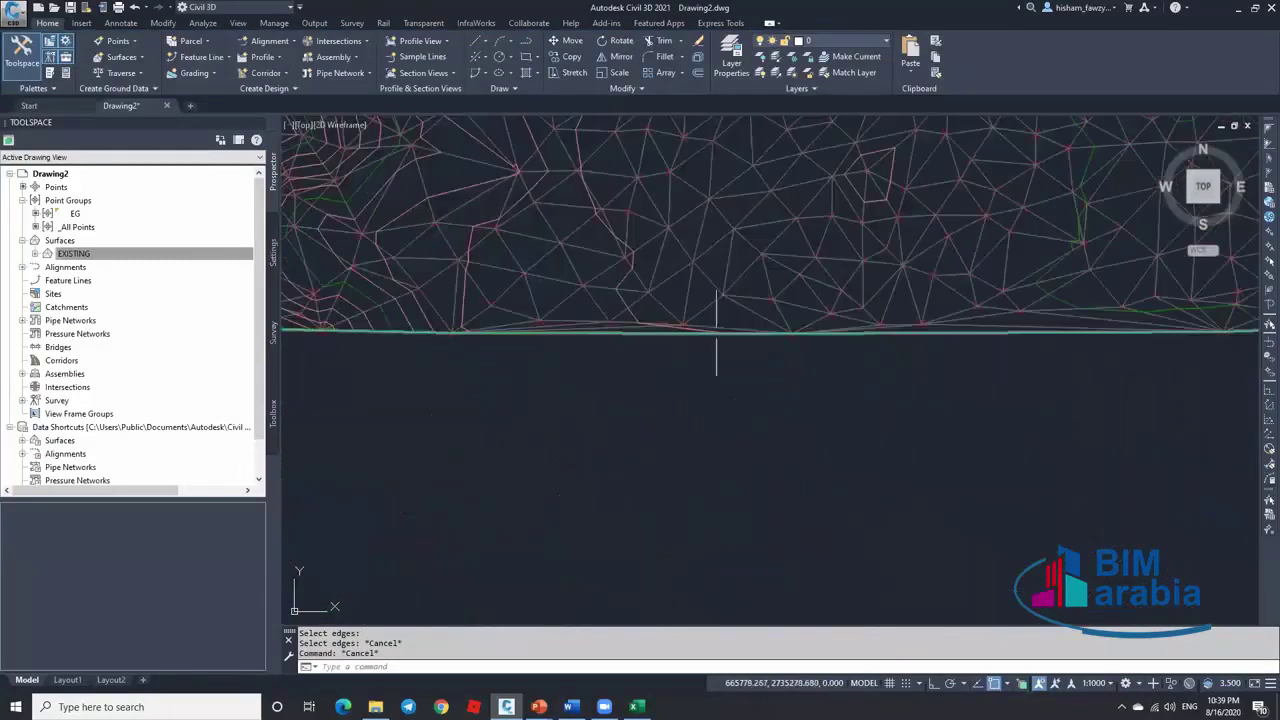
{"action": "scroll", "coordinate": [688, 380], "scroll_direction": "down", "scroll_amount": 3}
{"action": "scroll", "coordinate": [706, 364], "scroll_direction": "up", "scroll_amount": 3}
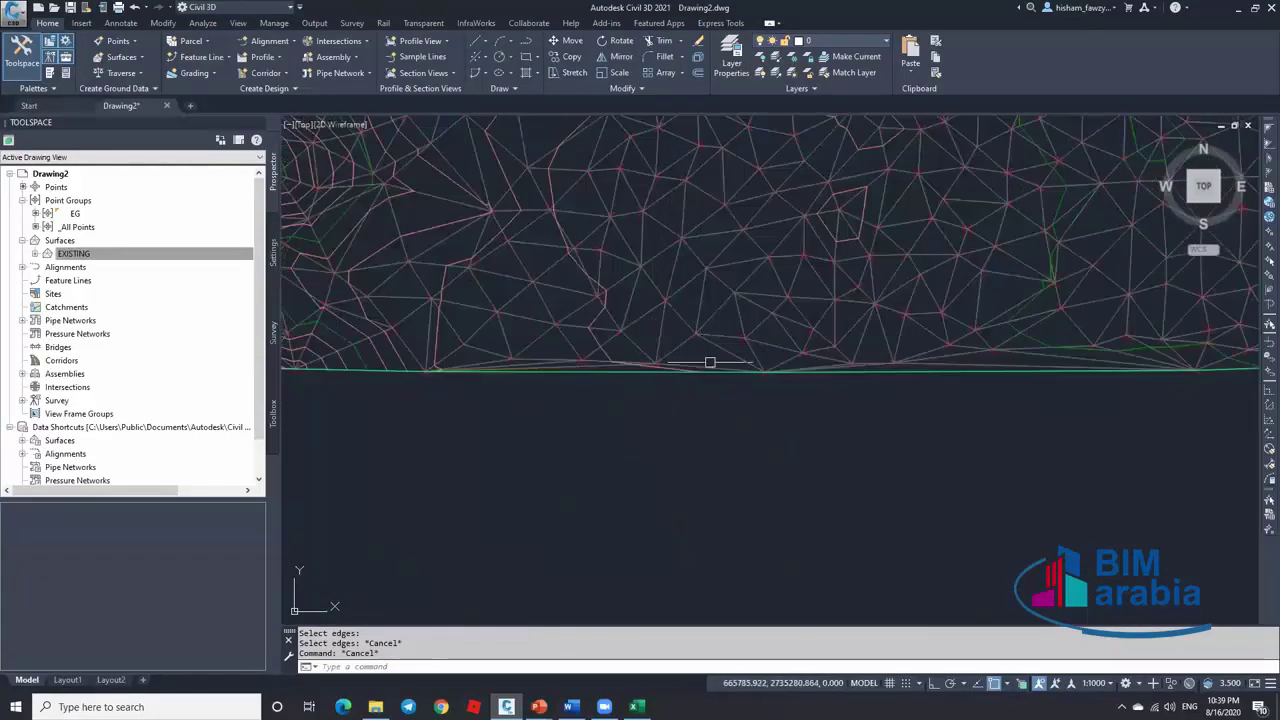
{"action": "left_click", "coordinate": [720, 368]}
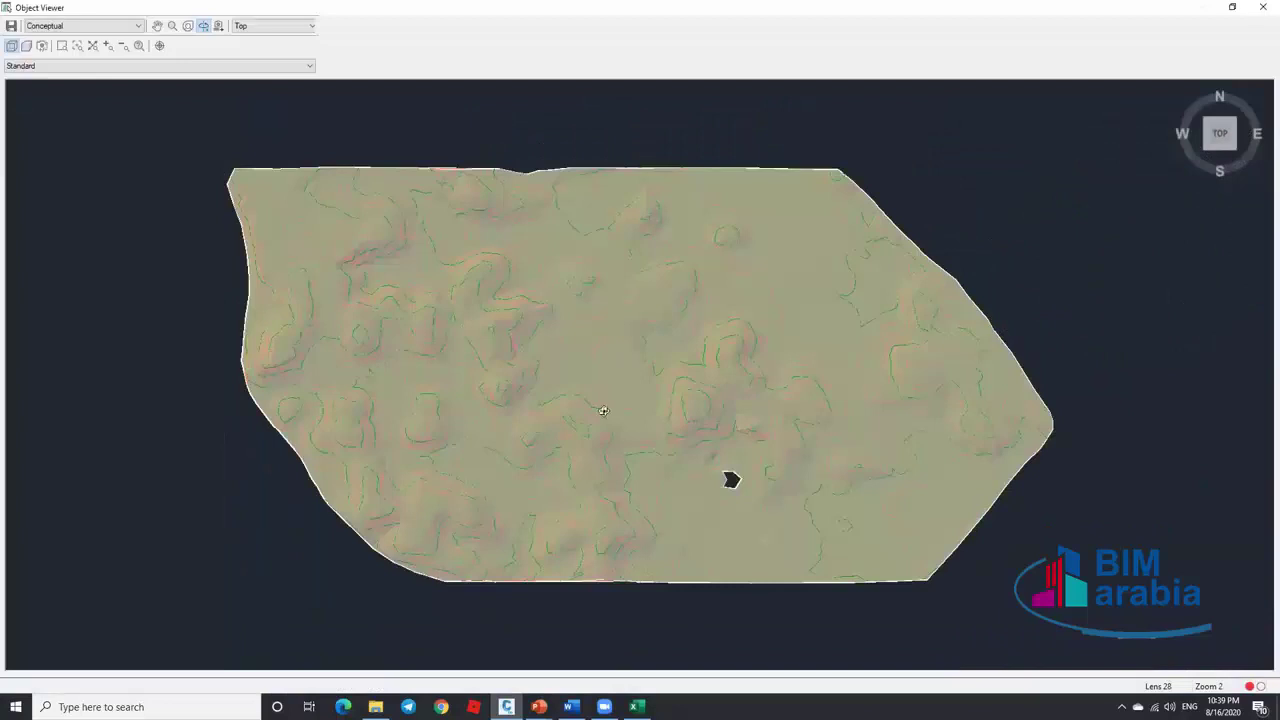
{"action": "left_click_drag", "start_coordinate": [600, 400], "coordinate": [559, 215]}
{"action": "scroll", "coordinate": [669, 403], "scroll_direction": "up", "scroll_amount": 8}
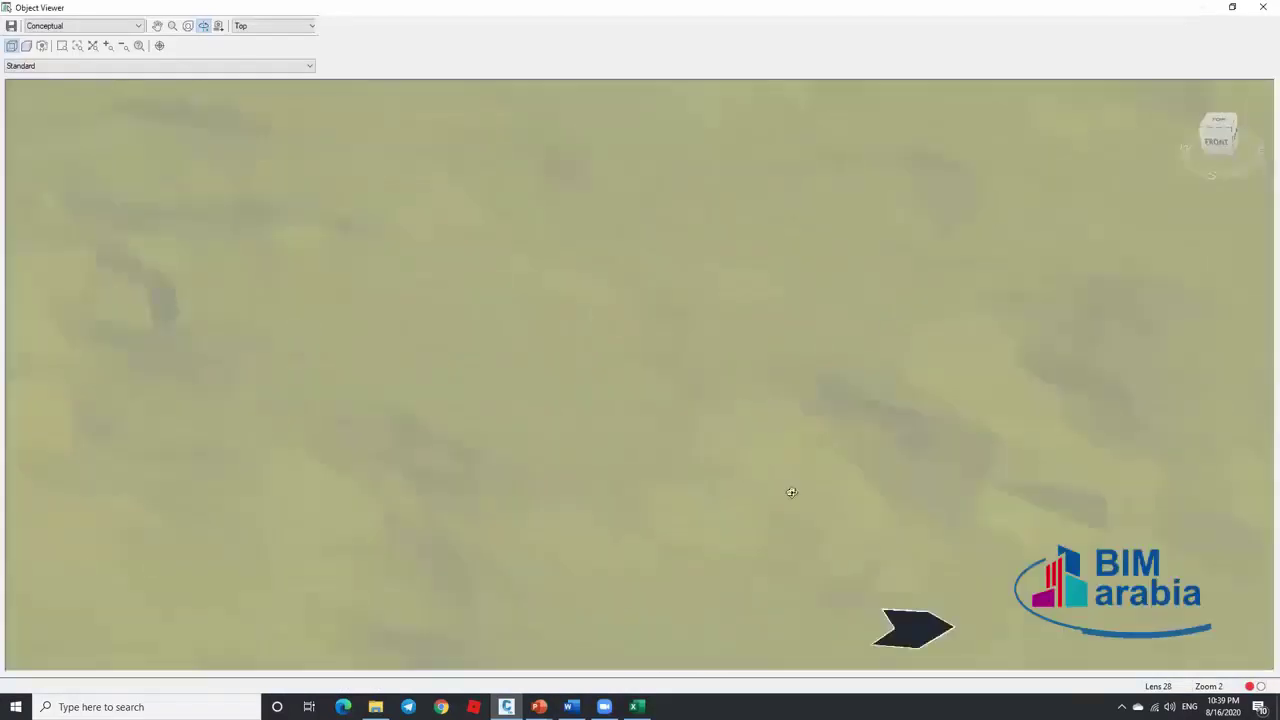
{"action": "middle_click_drag", "start_coordinate": [791, 491], "coordinate": [621, 180]}
{"action": "scroll", "coordinate": [621, 180], "scroll_direction": "down", "scroll_amount": 1}
{"action": "scroll", "coordinate": [816, 255], "scroll_direction": "up", "scroll_amount": 4}
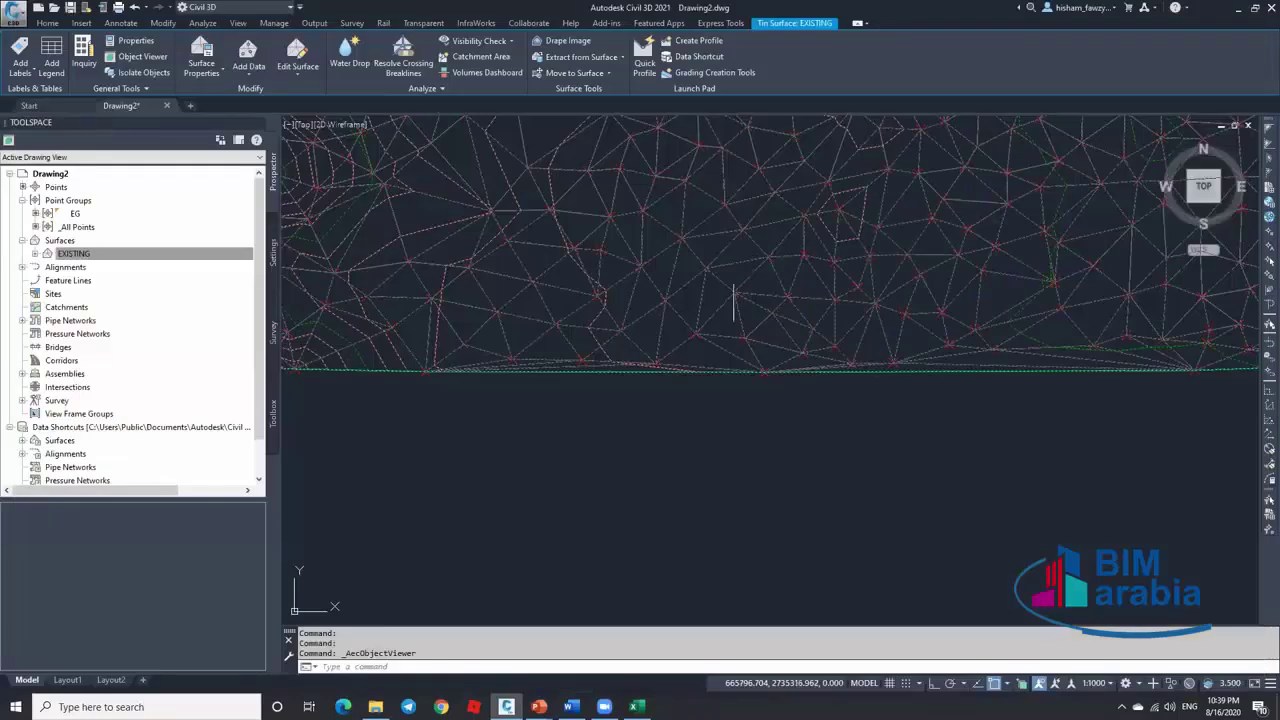
{"action": "scroll", "coordinate": [733, 183], "scroll_direction": "down", "scroll_amount": 3}
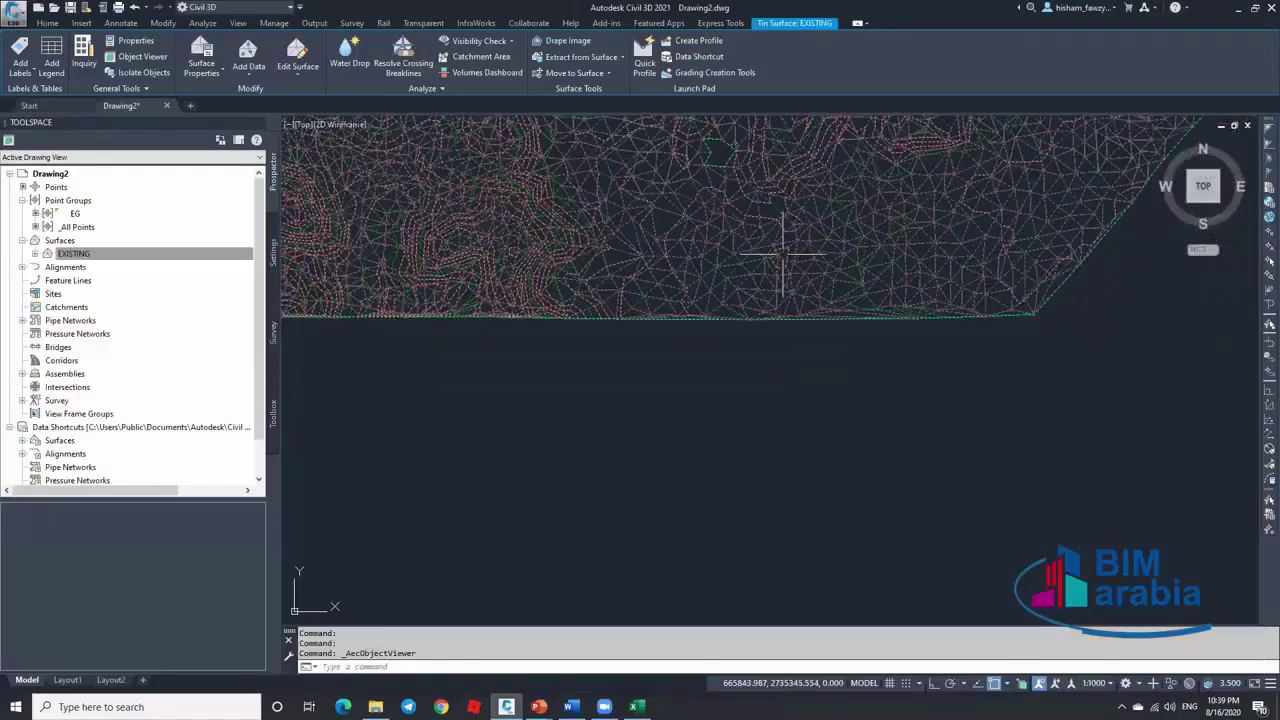
Add a new line across the EXISTING surface's hole with Edit Surface > Add Line
{"action": "scroll", "coordinate": [745, 186], "scroll_direction": "up", "scroll_amount": 6}
{"action": "left_click", "coordinate": [297, 58]}
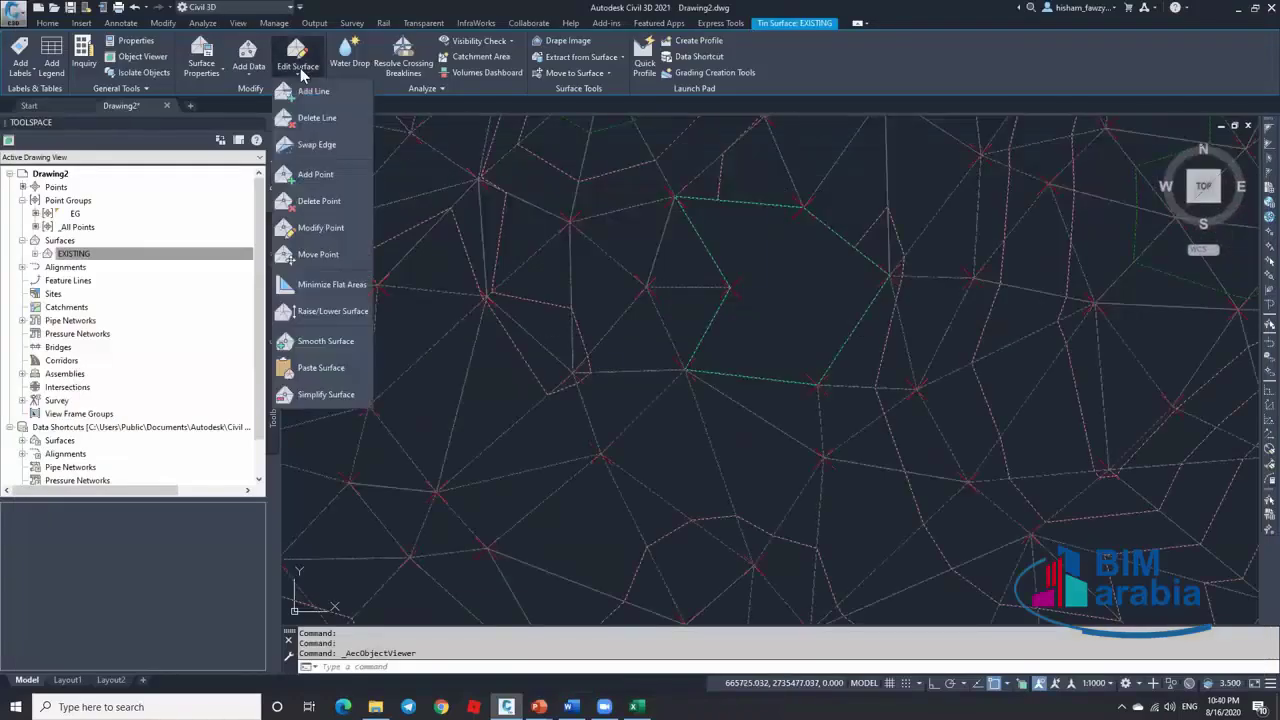
{"action": "left_click", "coordinate": [326, 95]}
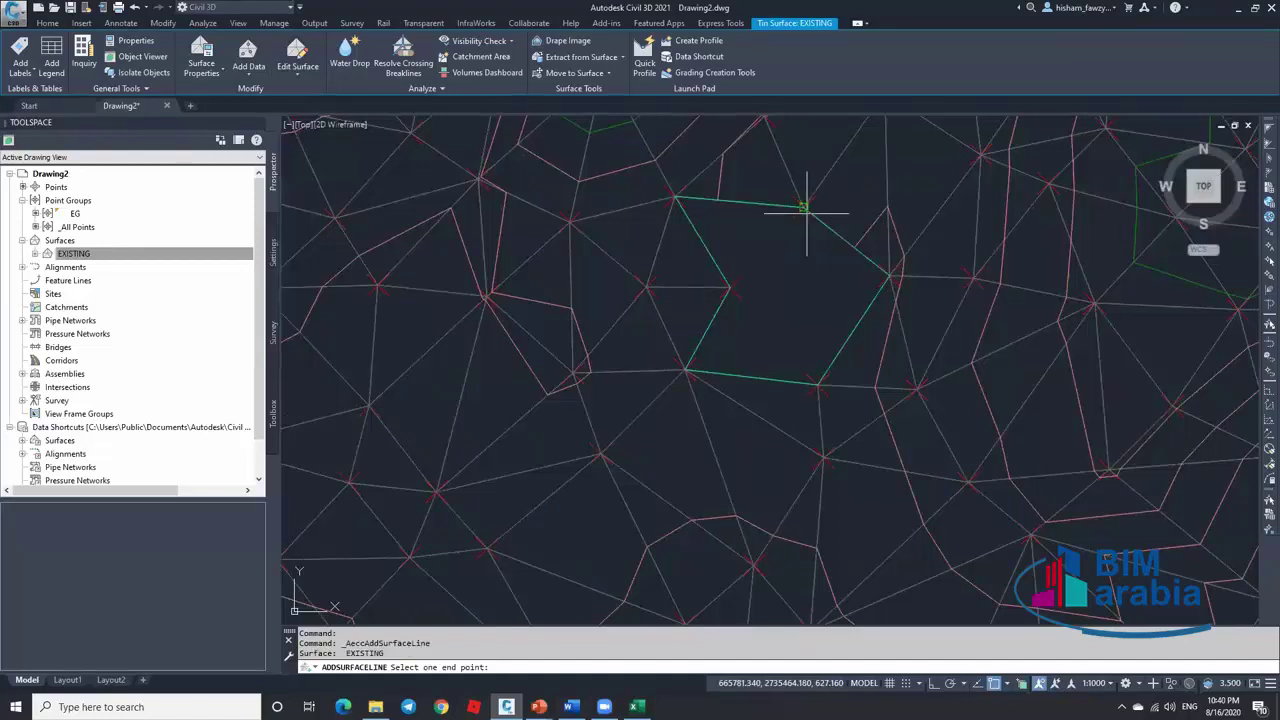
{"action": "left_click", "coordinate": [730, 288]}
{"action": "left_click", "coordinate": [730, 288]}
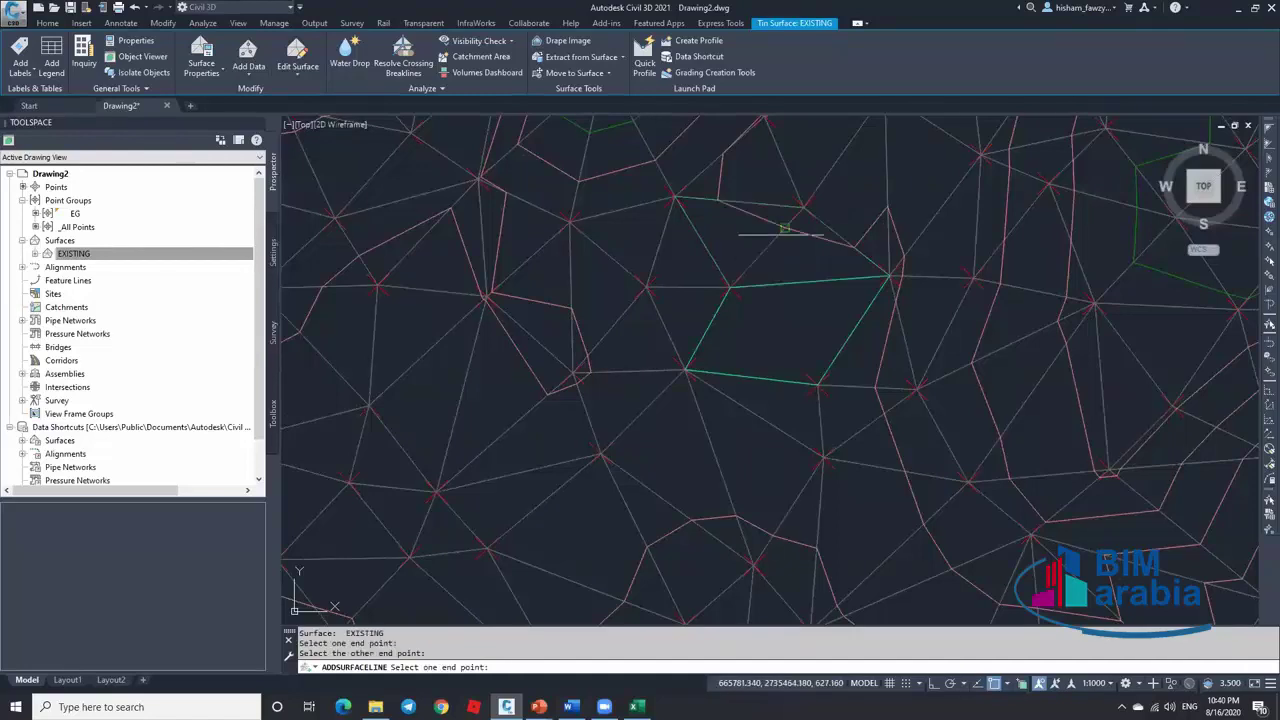
{"action": "scroll", "coordinate": [754, 226], "scroll_direction": "up", "scroll_amount": 3}
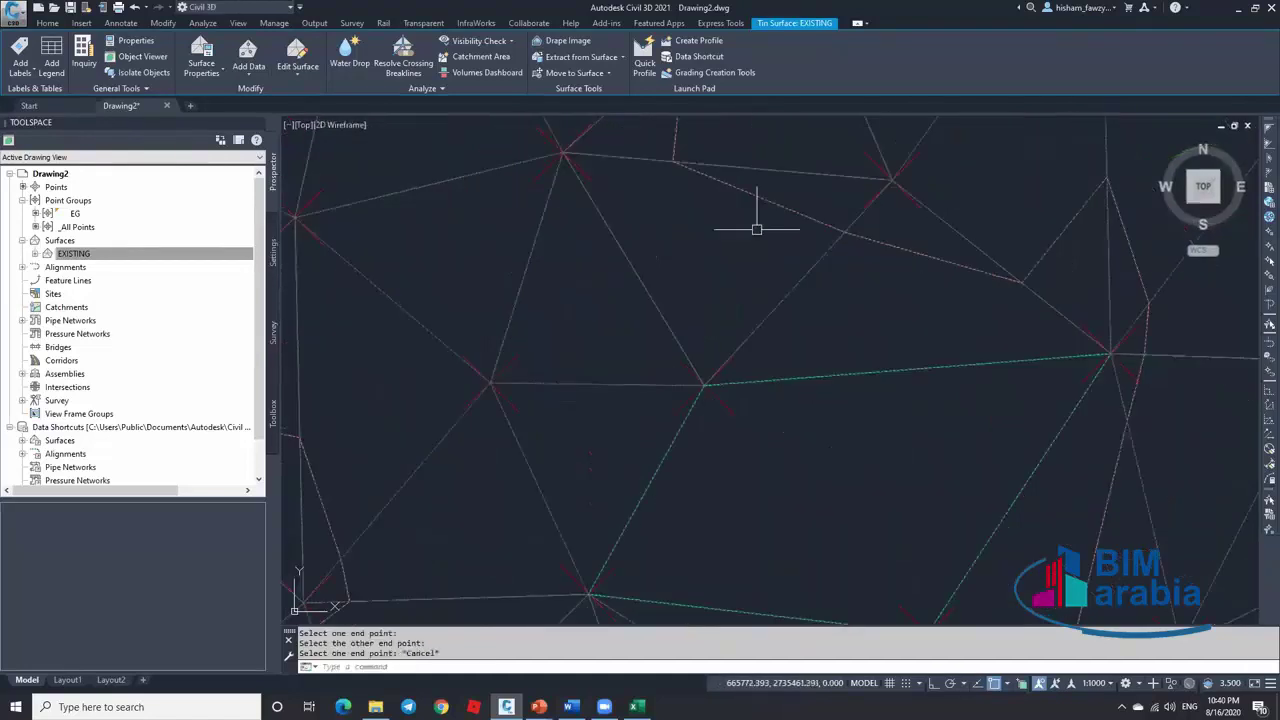
{"action": "key", "text": "Escape"}
{"action": "key", "text": "Escape"}
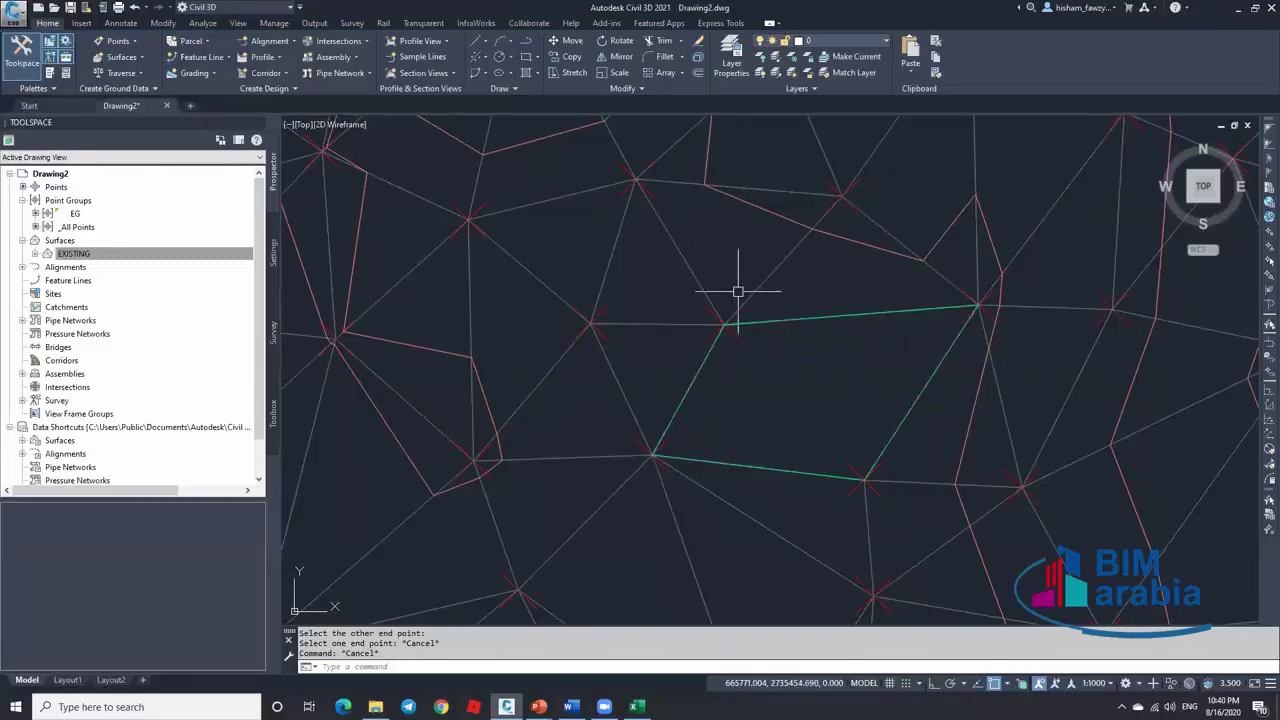
Reselect the EXISTING surface, show the Edit Surface list, and cancel without editing
{"action": "mouse_move", "coordinate": [778, 311]}
{"action": "left_click", "coordinate": [777, 270]}
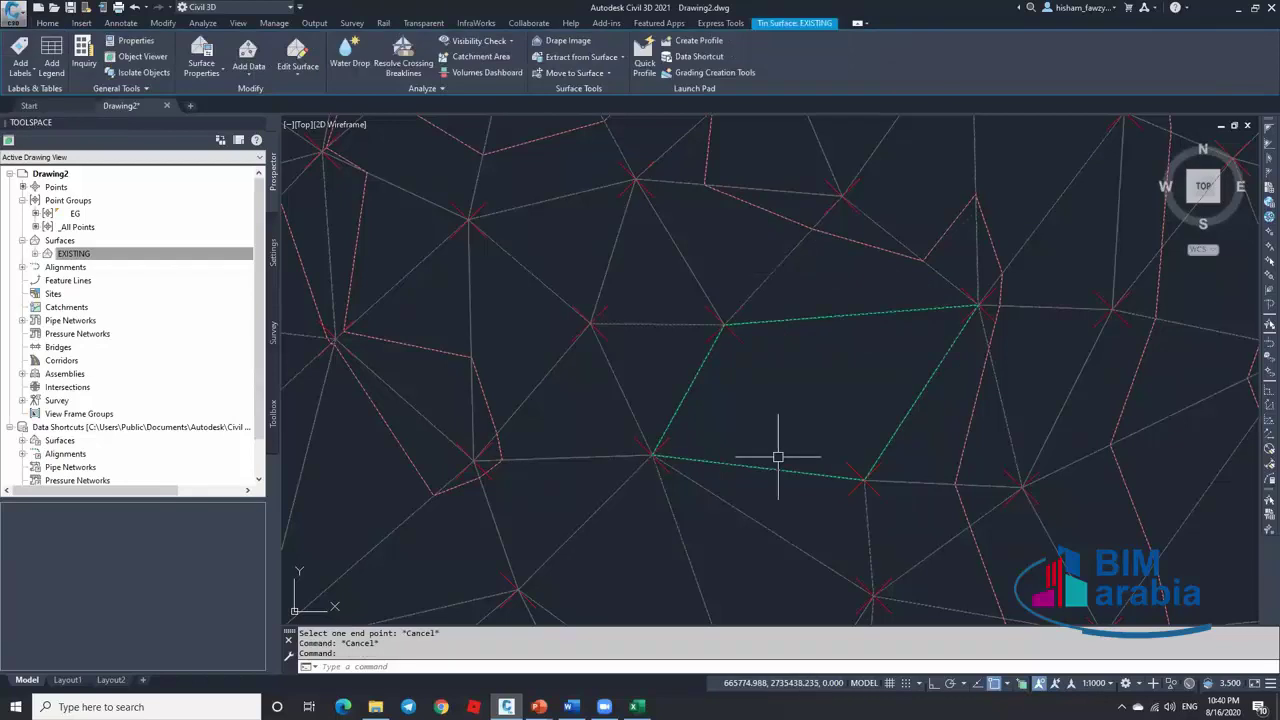
{"action": "left_click", "coordinate": [298, 72]}
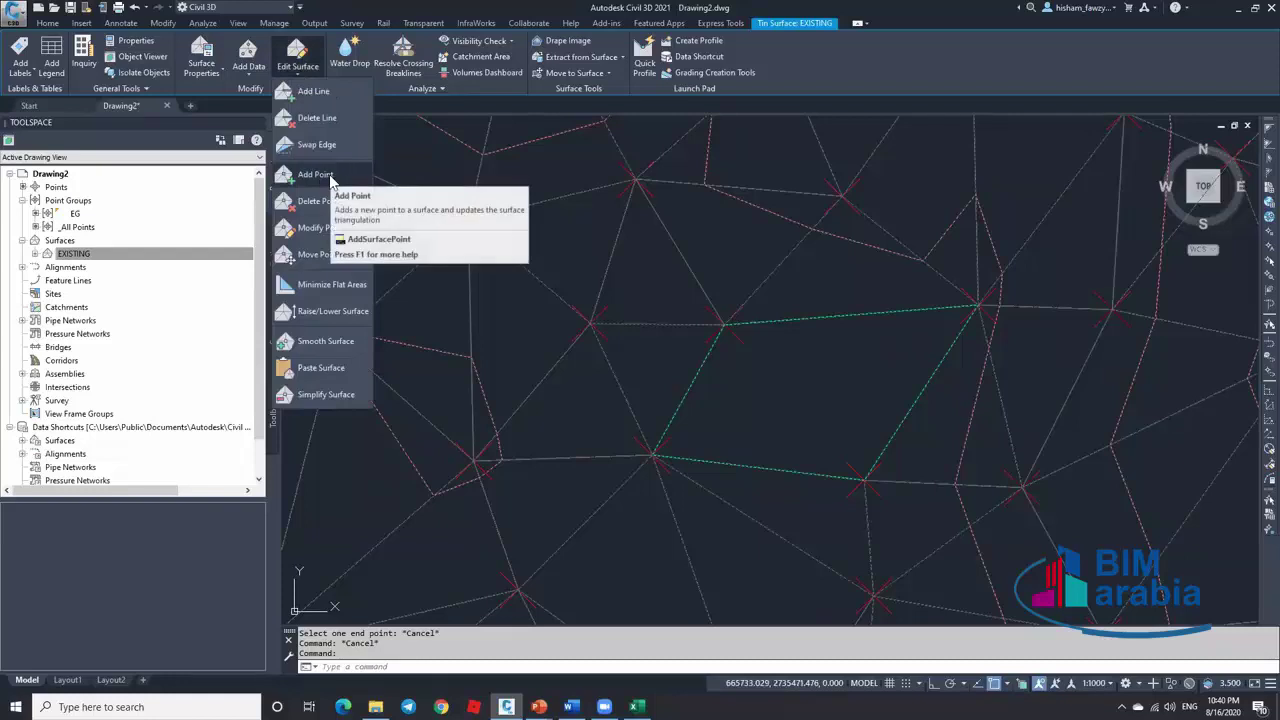
{"action": "key", "text": "Escape"}
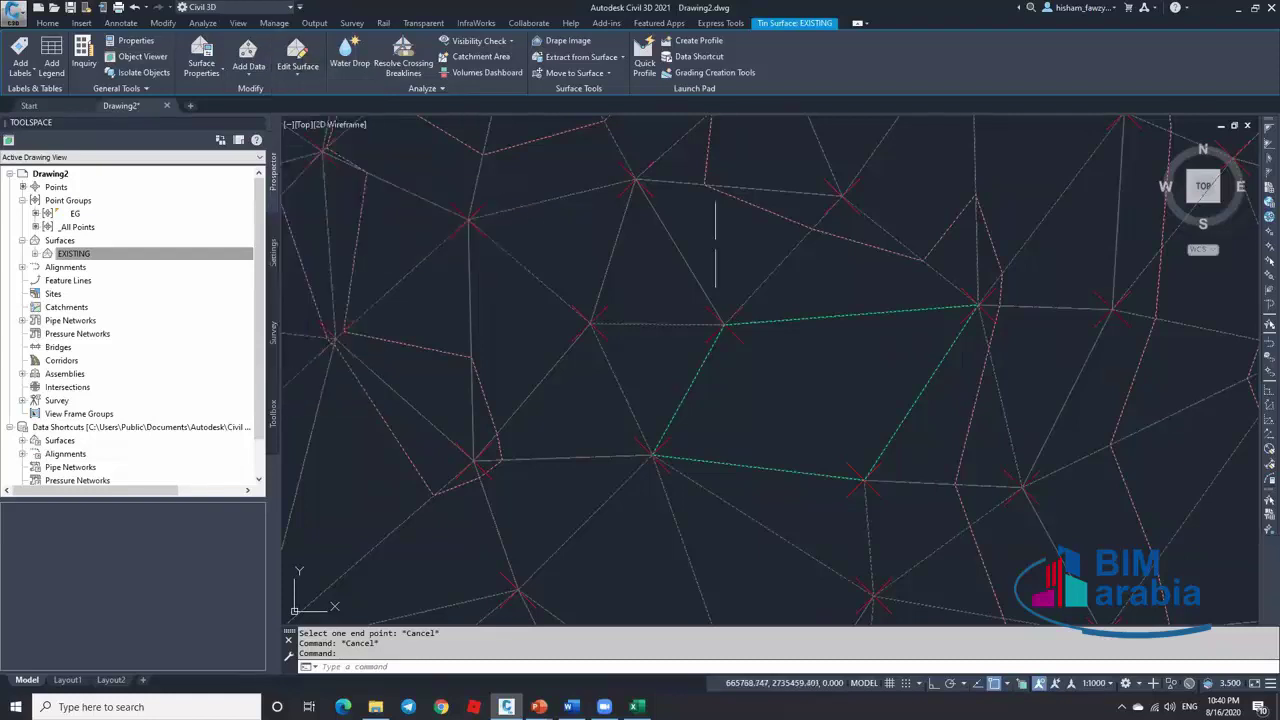
{"action": "key", "text": "Escape"}
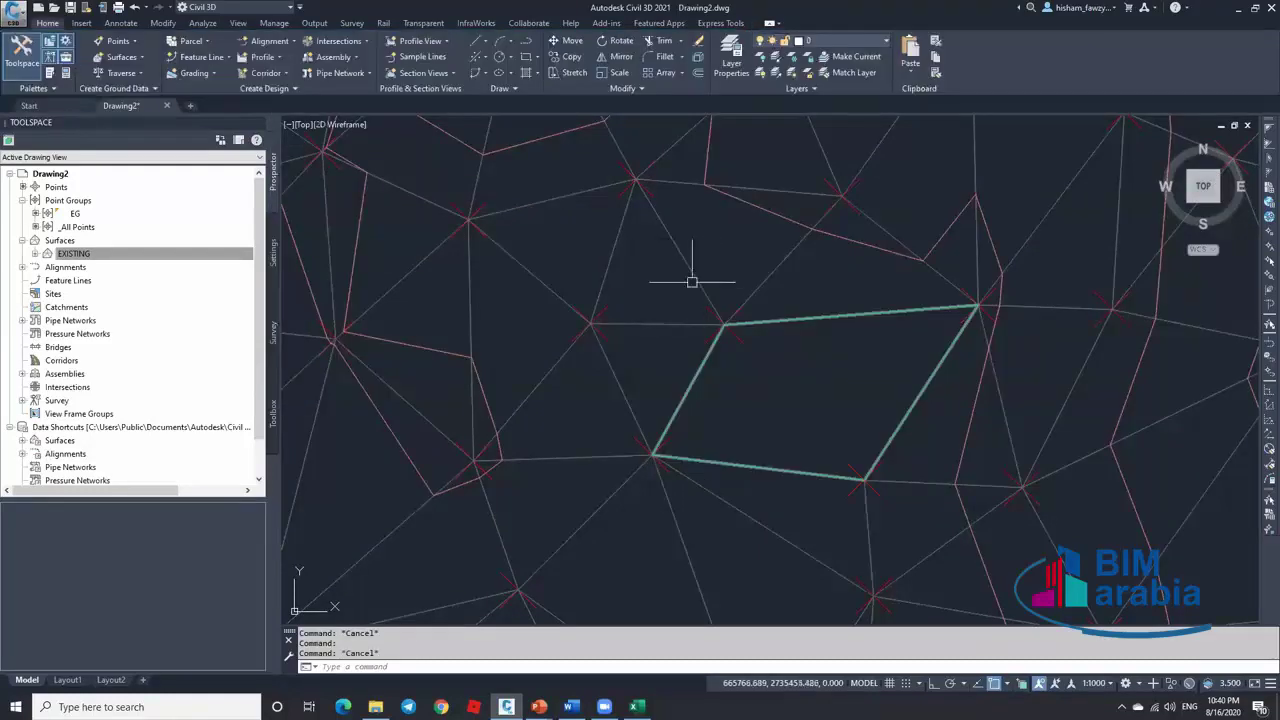
{"action": "mouse_move", "coordinate": [151, 212]}
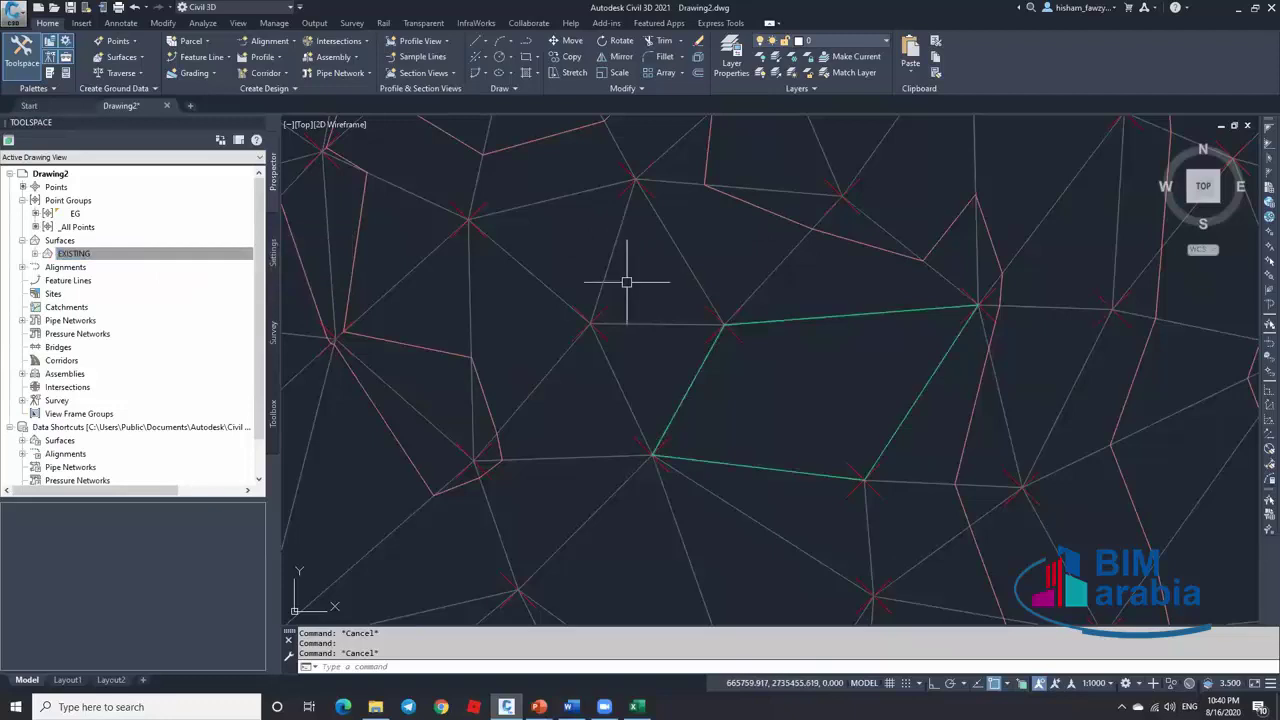
Set the EG point group's point style to <none> in its Properties
{"action": "left_click", "coordinate": [114, 218]}
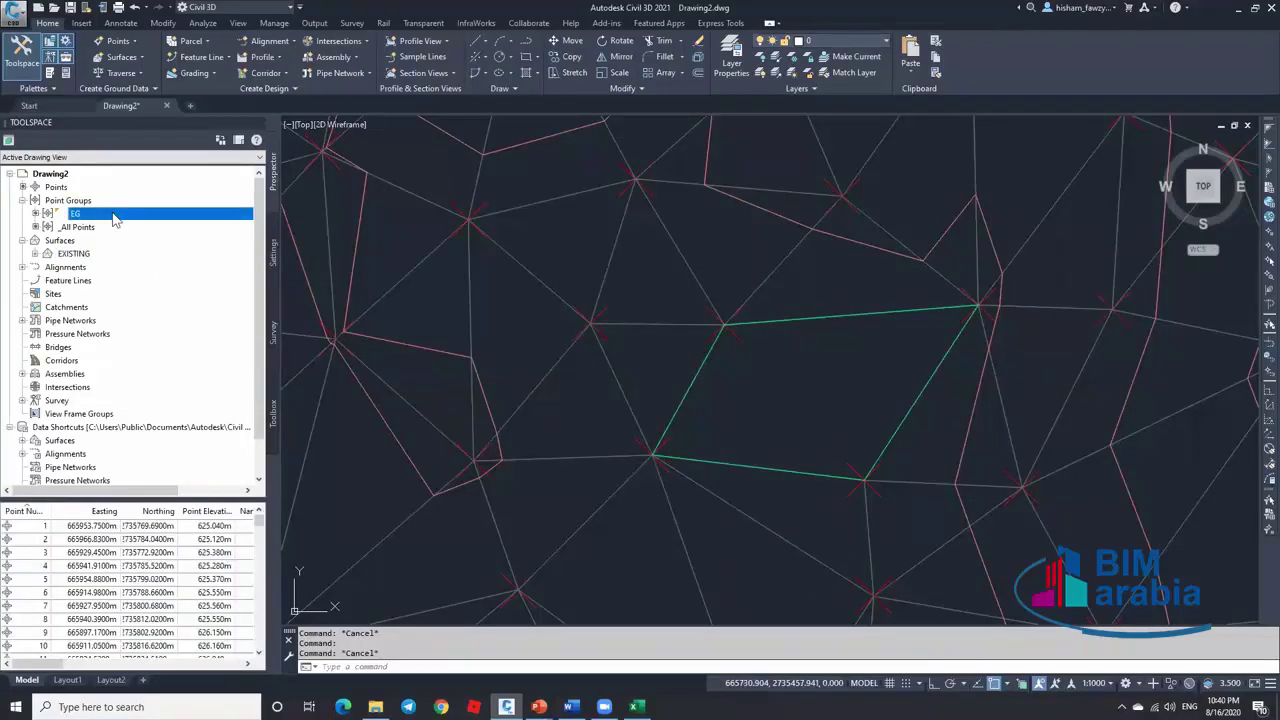
{"action": "right_click", "coordinate": [114, 218]}
{"action": "left_click", "coordinate": [158, 221]}
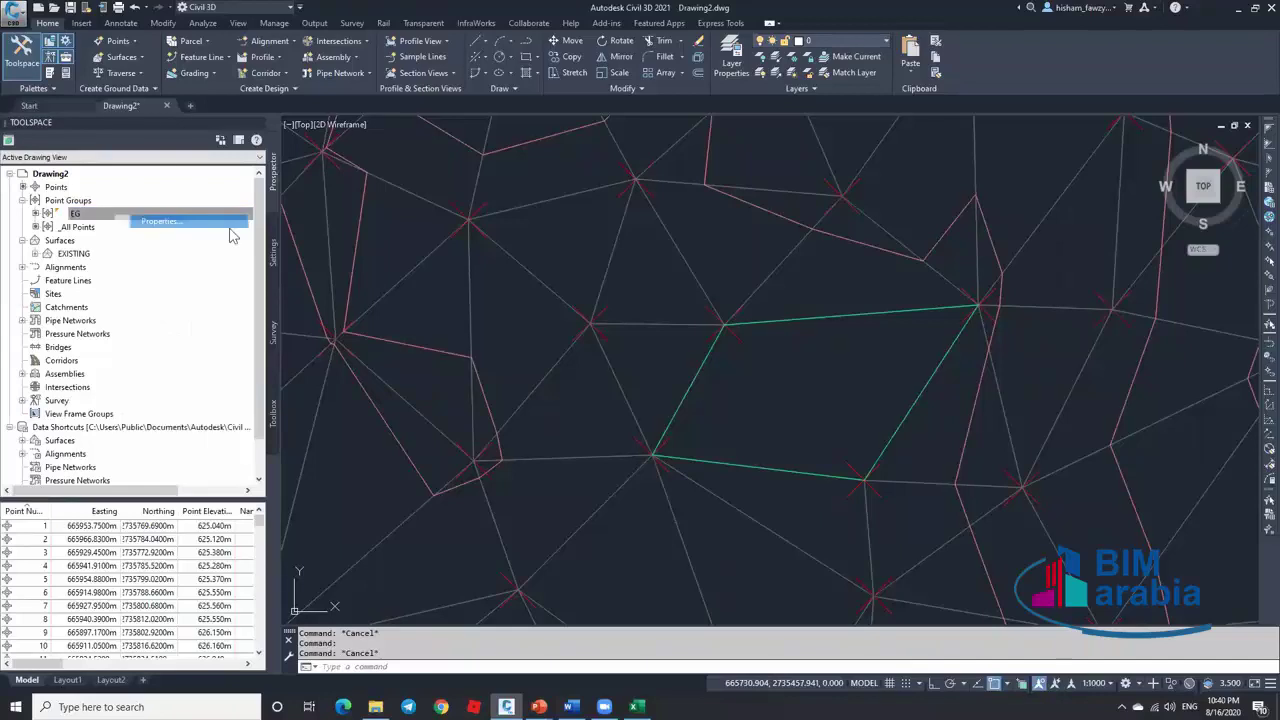
{"action": "left_click", "coordinate": [605, 332]}
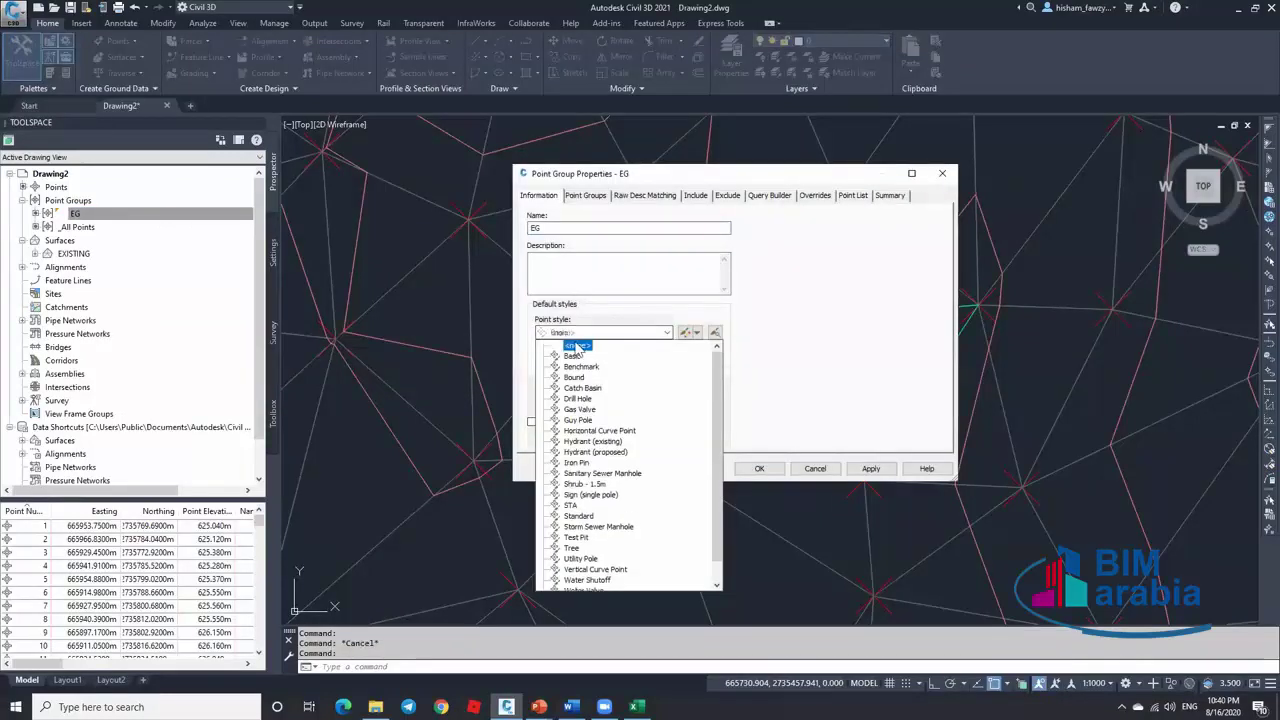
{"action": "left_click", "coordinate": [565, 345]}
{"action": "left_click", "coordinate": [759, 469]}
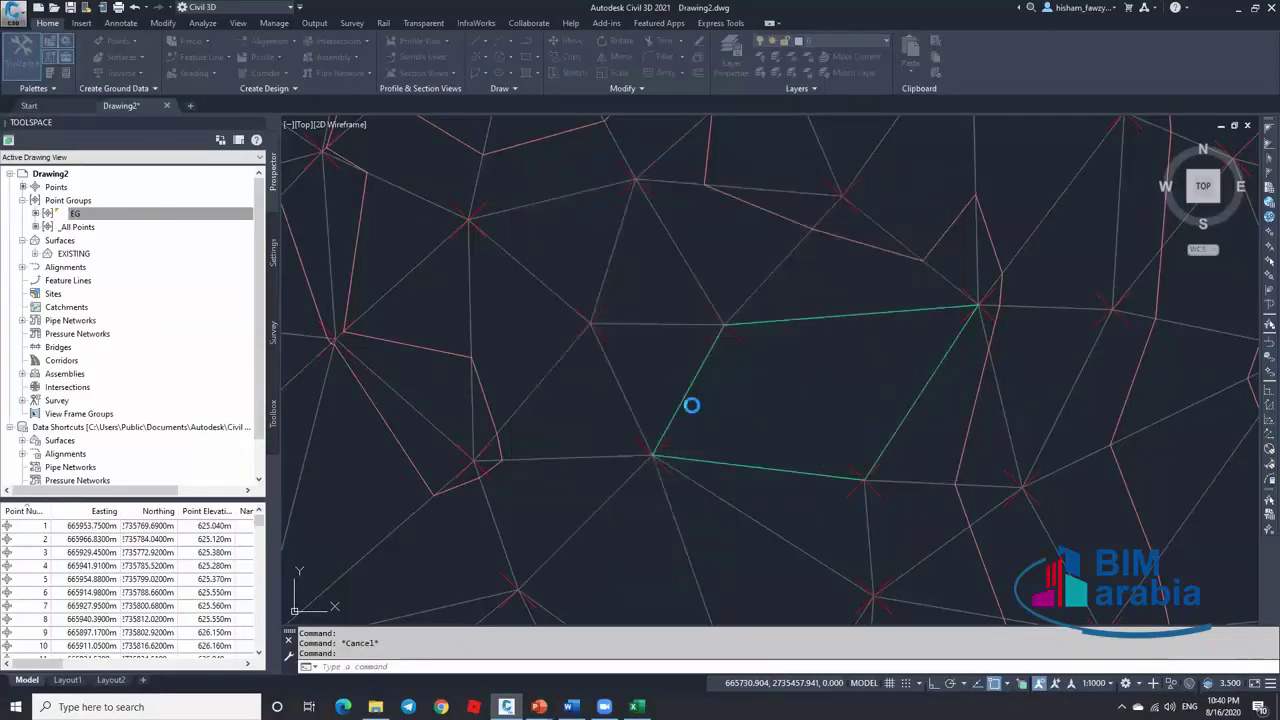
{"action": "left_click", "coordinate": [760, 286]}
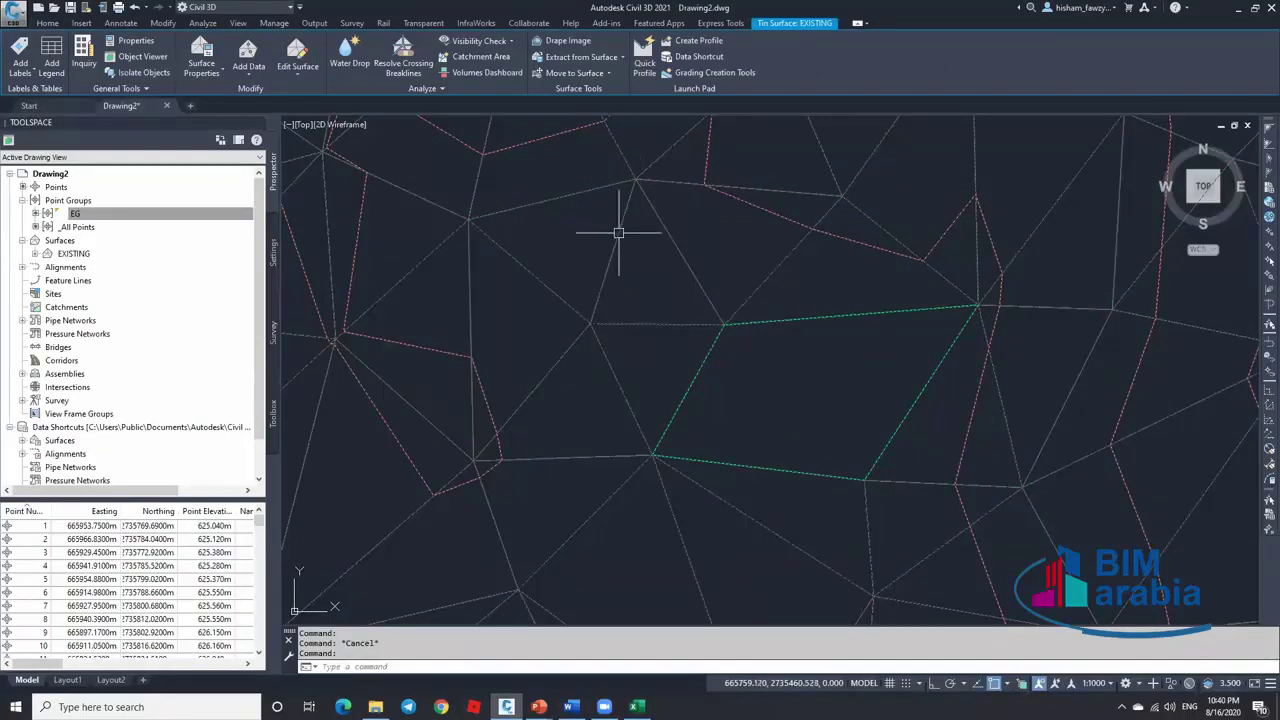
{"action": "mouse_move", "coordinate": [668, 312]}
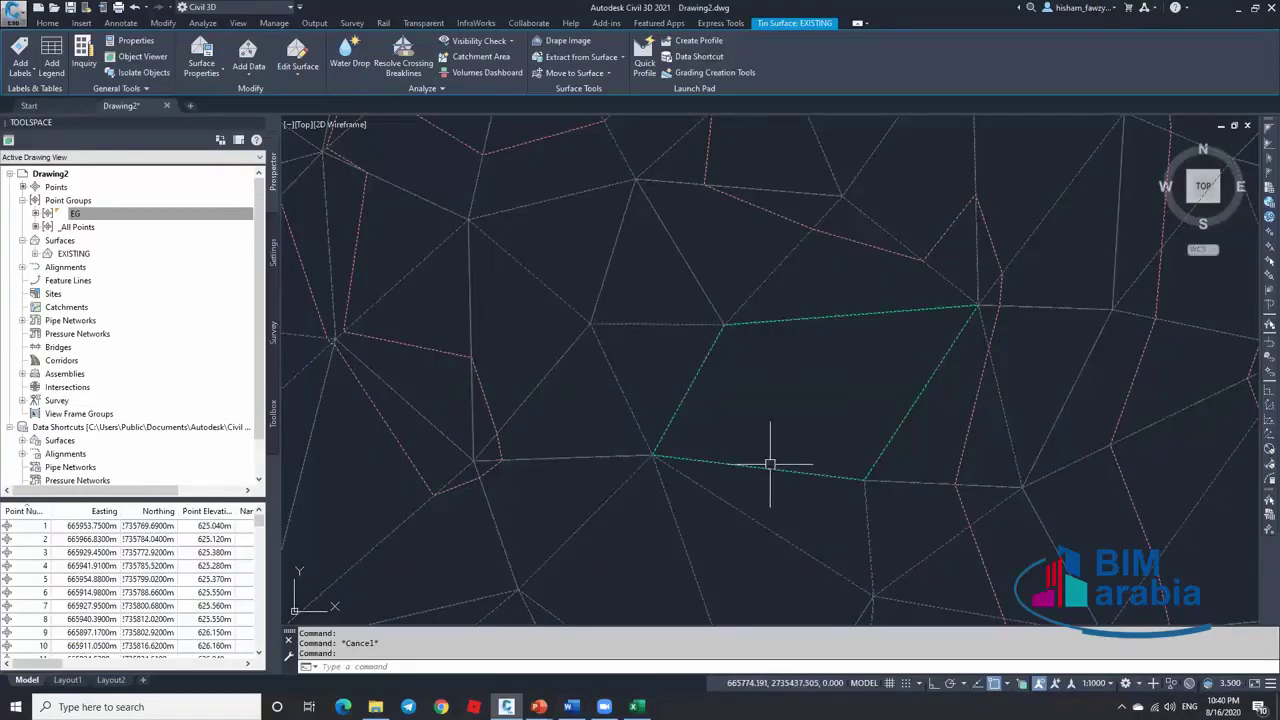
Turn on Points visibility in the EXISTING surface's style
{"action": "mouse_move", "coordinate": [770, 464]}
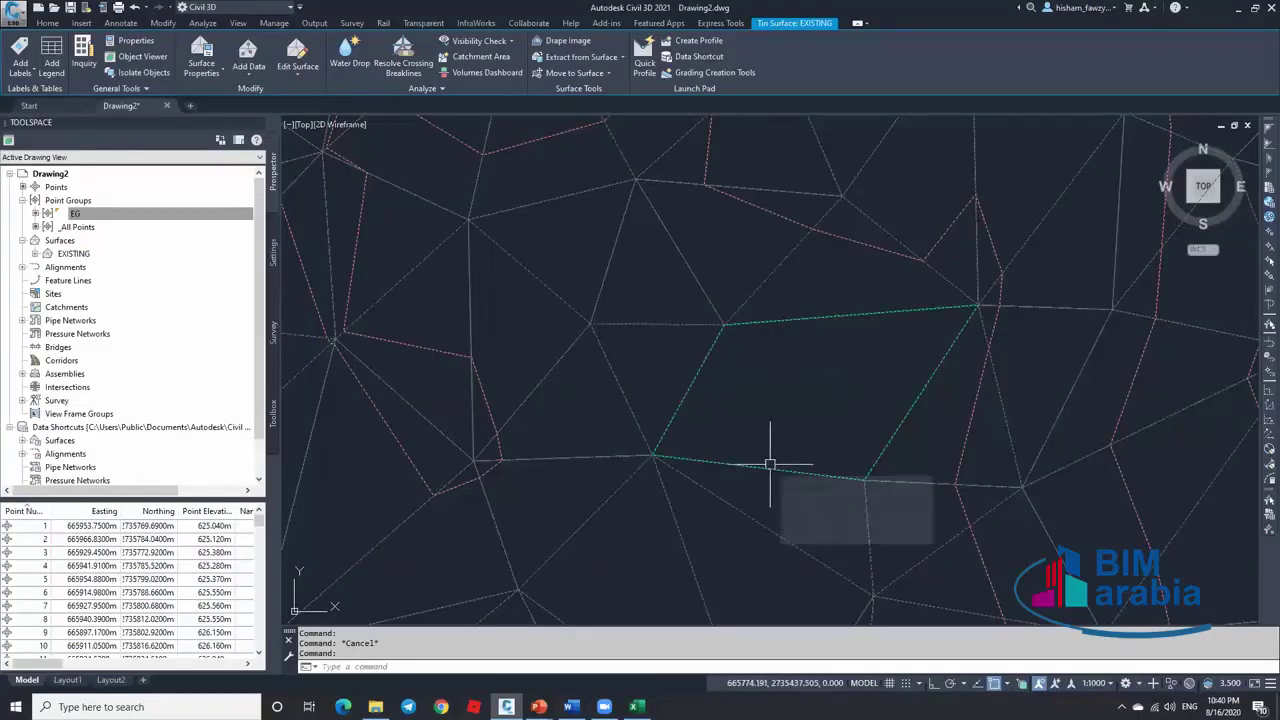
{"action": "right_click", "coordinate": [605, 255]}
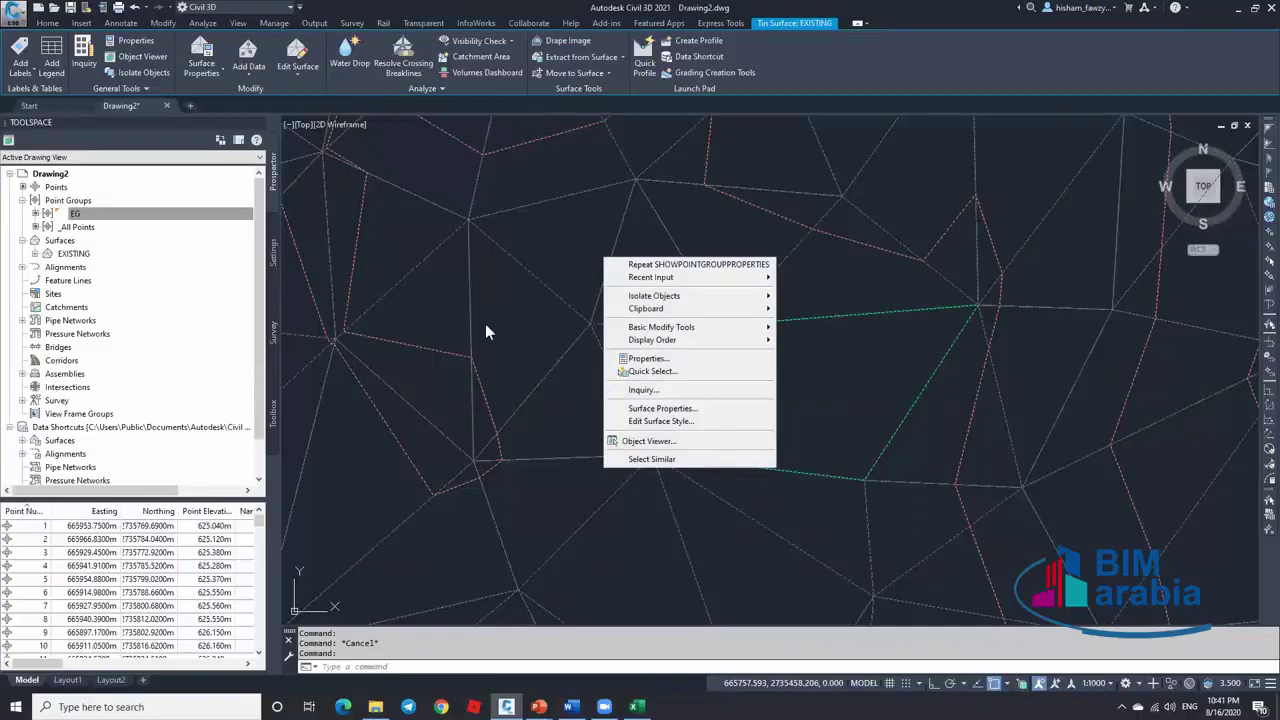
{"action": "left_click", "coordinate": [662, 422]}
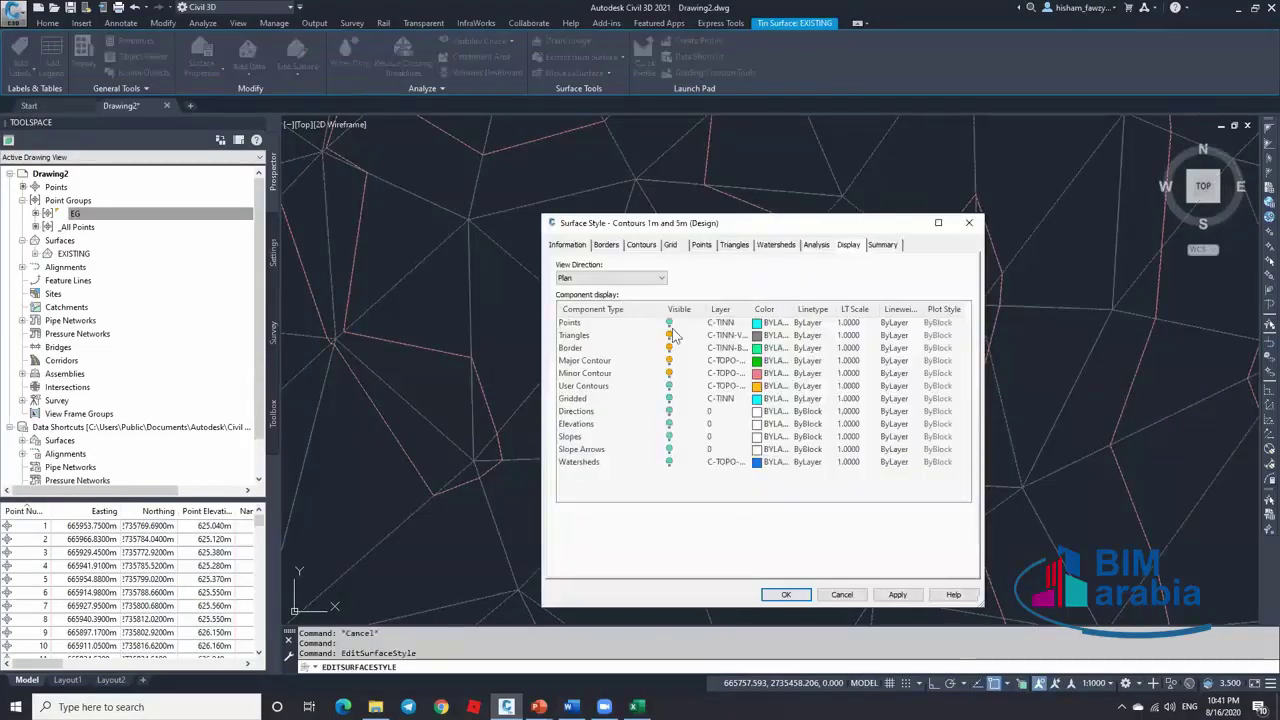
{"action": "left_click", "coordinate": [669, 323]}
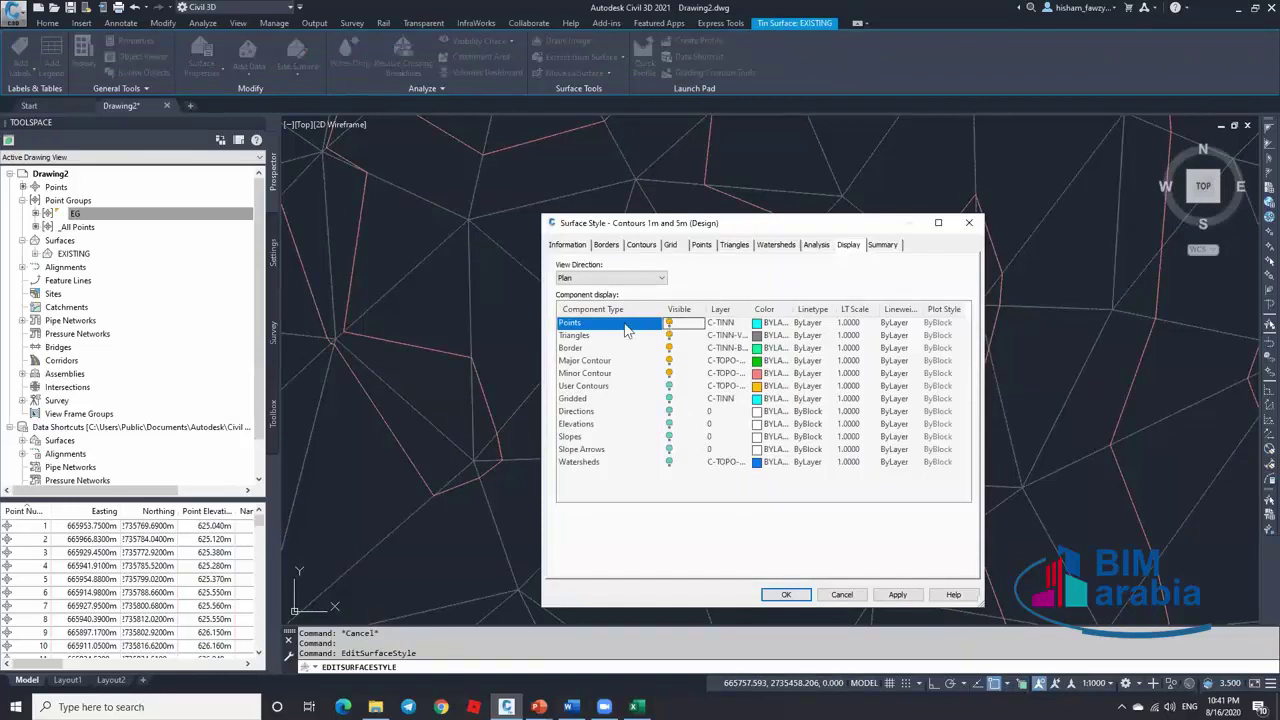
{"action": "left_click", "coordinate": [702, 245]}
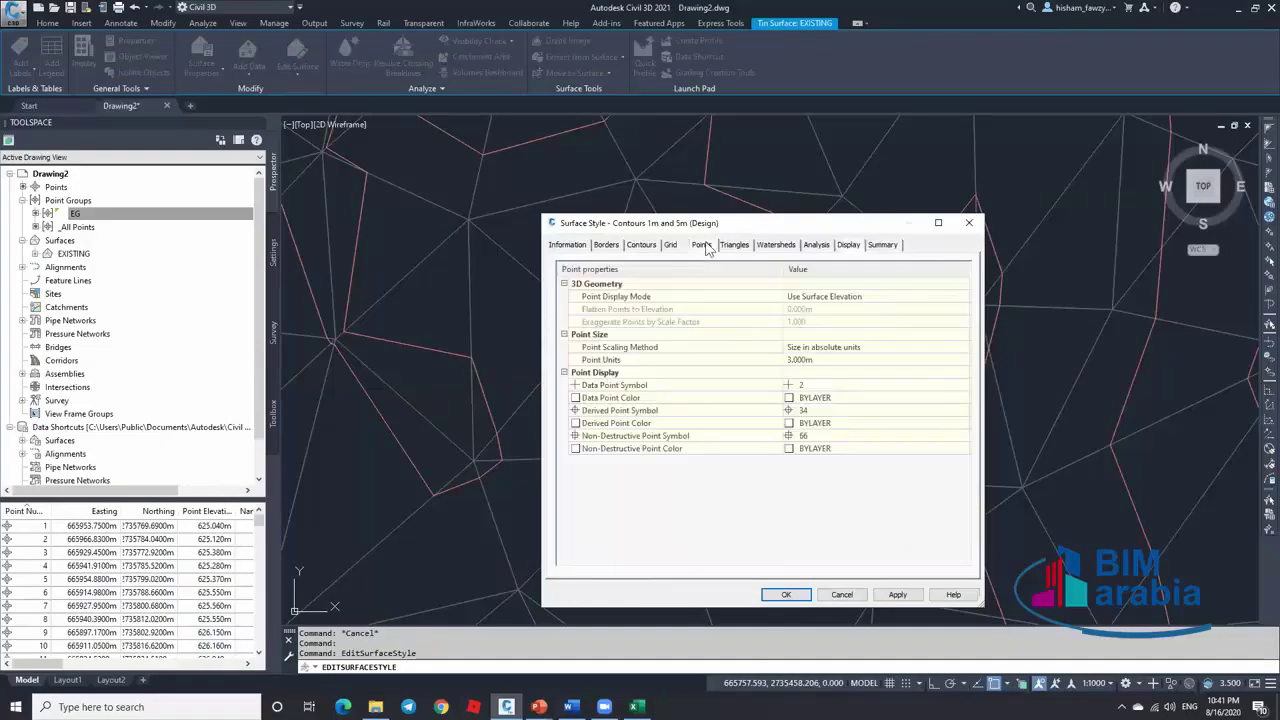
{"action": "left_click", "coordinate": [848, 245]}
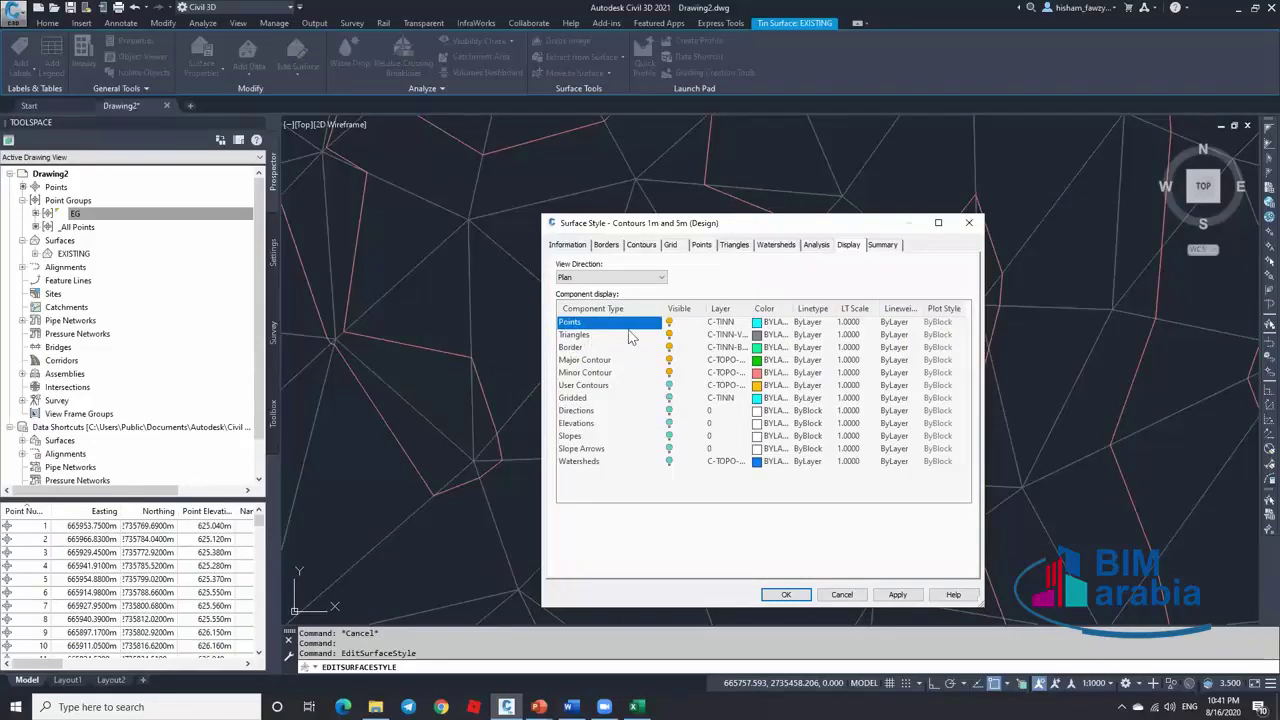
{"action": "left_click", "coordinate": [734, 246]}
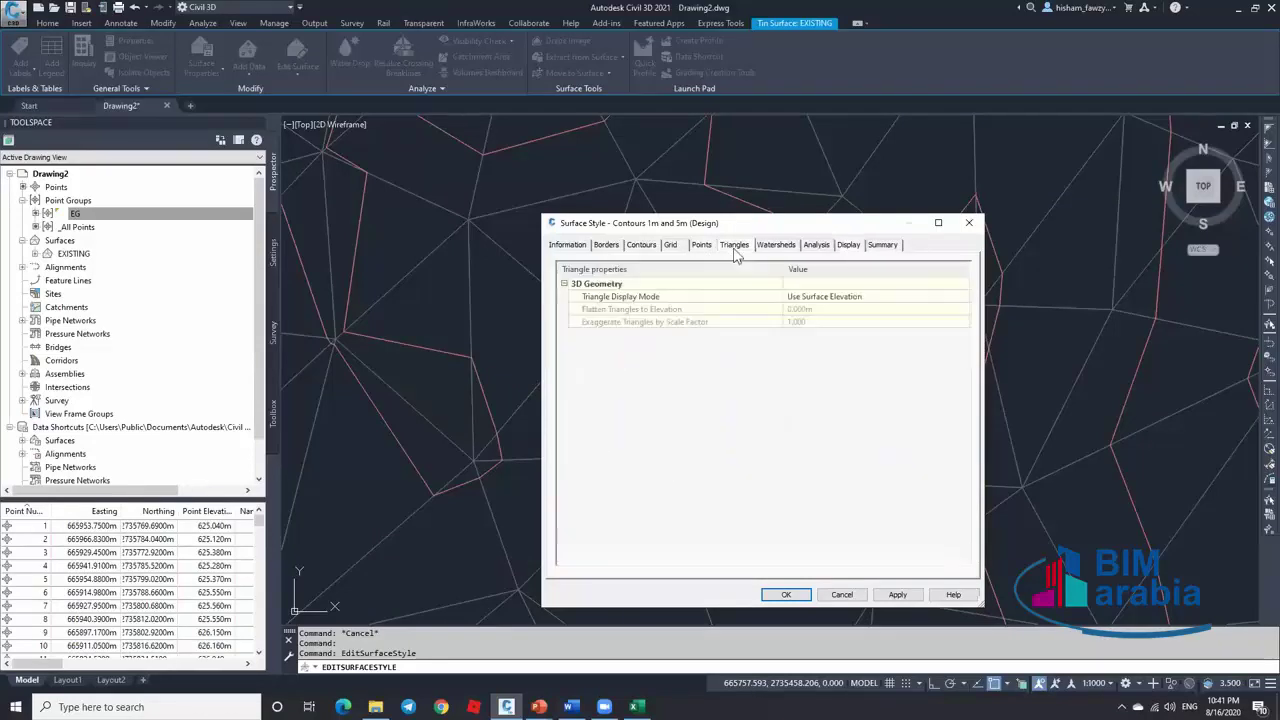
{"action": "left_click", "coordinate": [702, 245]}
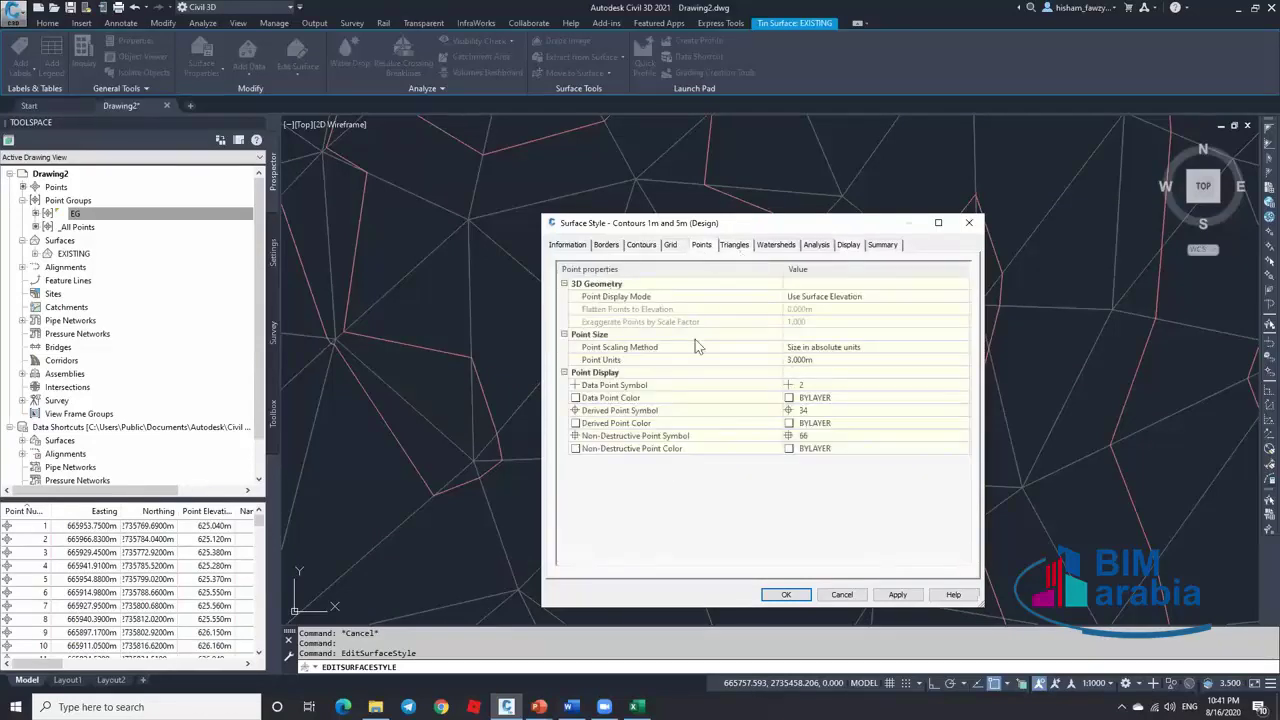
Reduce the style's point size from 3.000m and apply the style changes
{"action": "left_click", "coordinate": [610, 362]}
{"action": "left_click", "coordinate": [800, 360]}
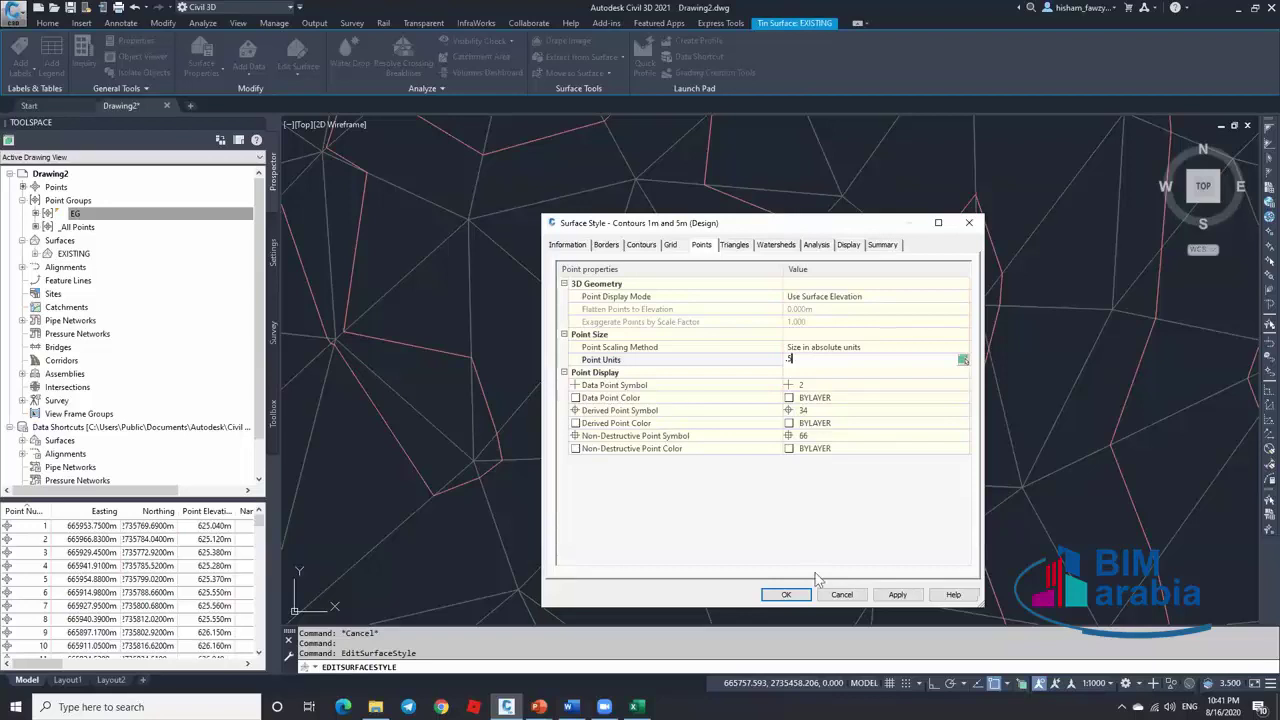
{"action": "left_click", "coordinate": [786, 594]}
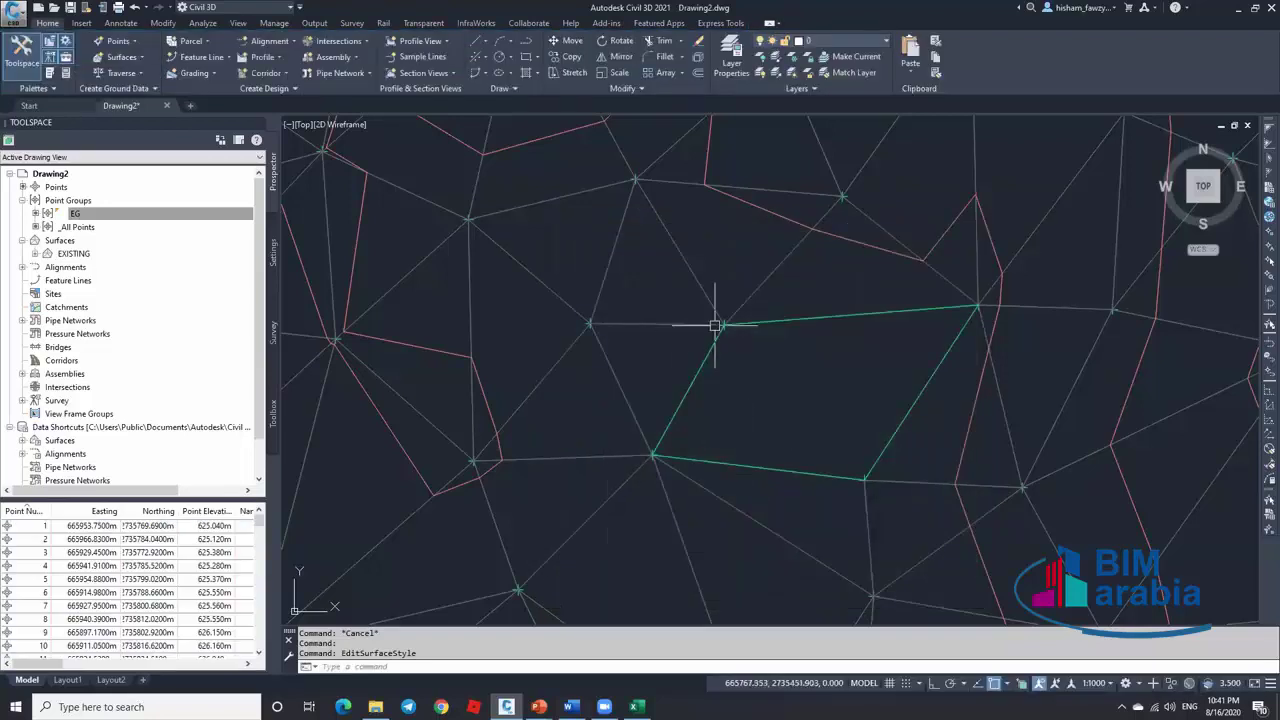
{"action": "scroll", "coordinate": [715, 325], "scroll_direction": "up", "scroll_amount": 5}
{"action": "key", "text": "Escape"}
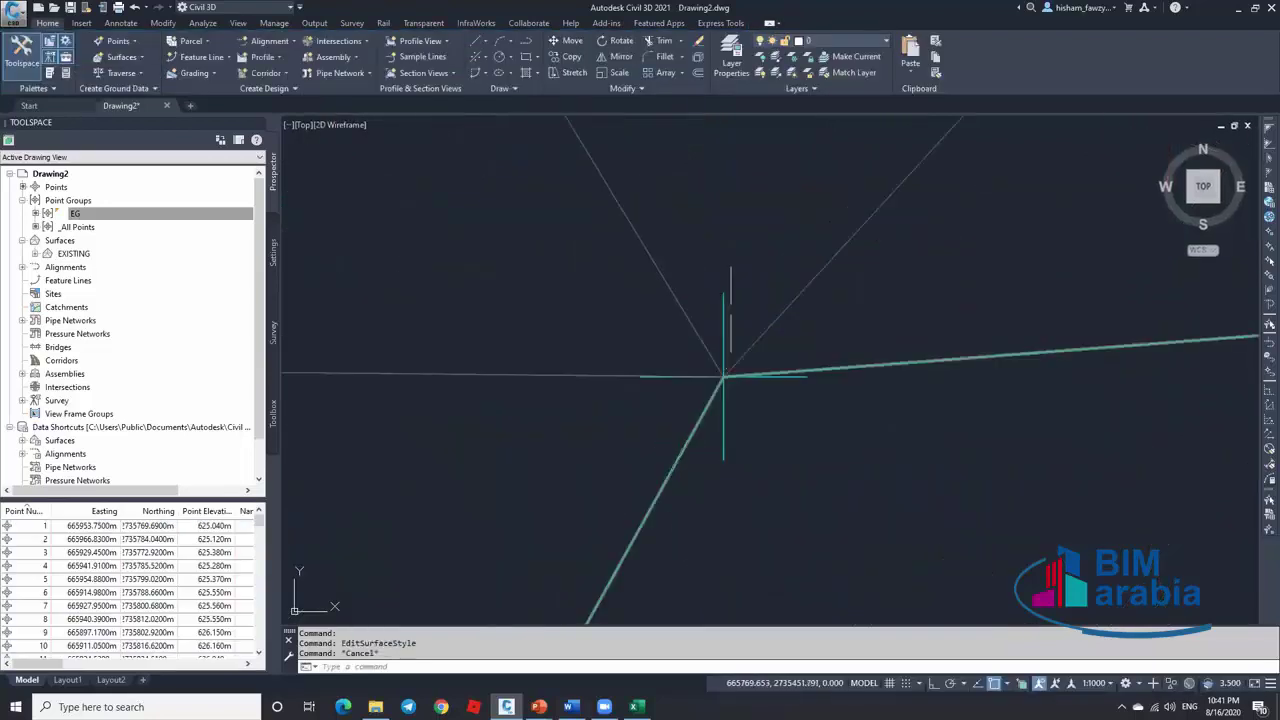
{"action": "scroll", "coordinate": [600, 320], "scroll_direction": "down", "scroll_amount": 5}
{"action": "key", "text": "Escape"}
{"action": "scroll", "coordinate": [560, 318], "scroll_direction": "up", "scroll_amount": 5}
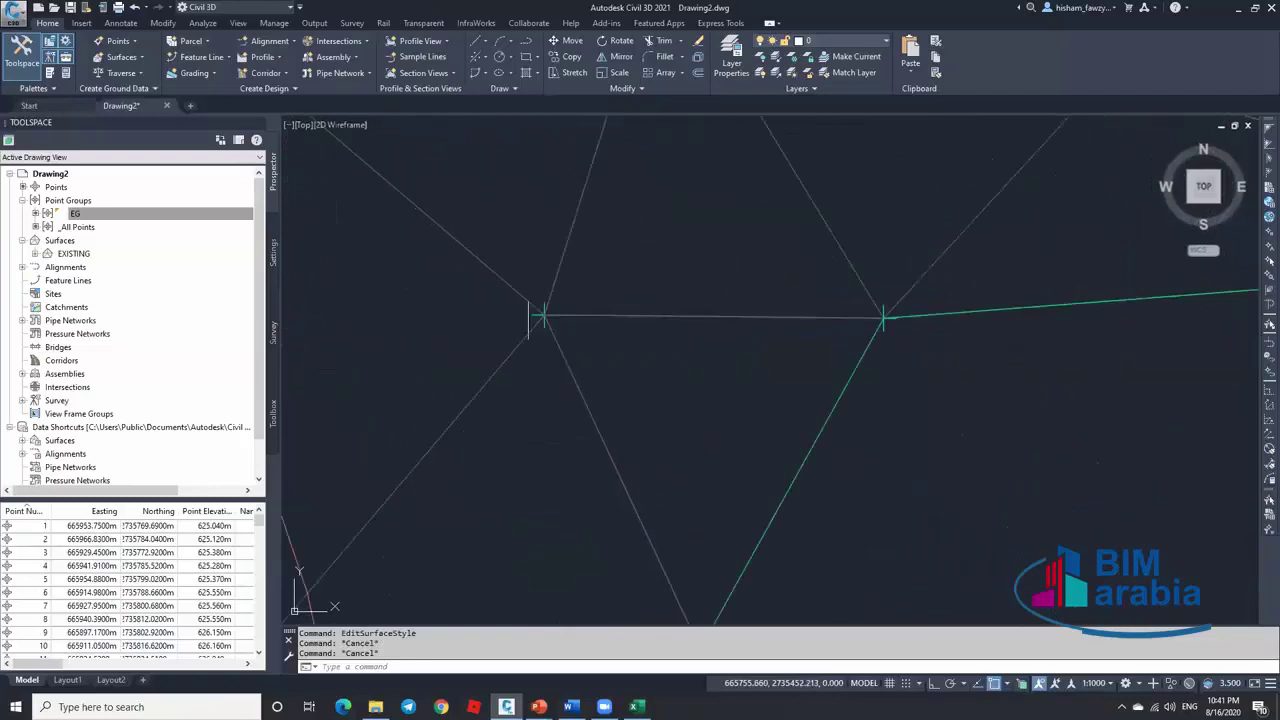
Add a surface point at an edge midpoint with elevation 626.71 using Midpoint snap
{"action": "scroll", "coordinate": [540, 316], "scroll_direction": "down", "scroll_amount": 3}
{"action": "left_click", "coordinate": [630, 293]}
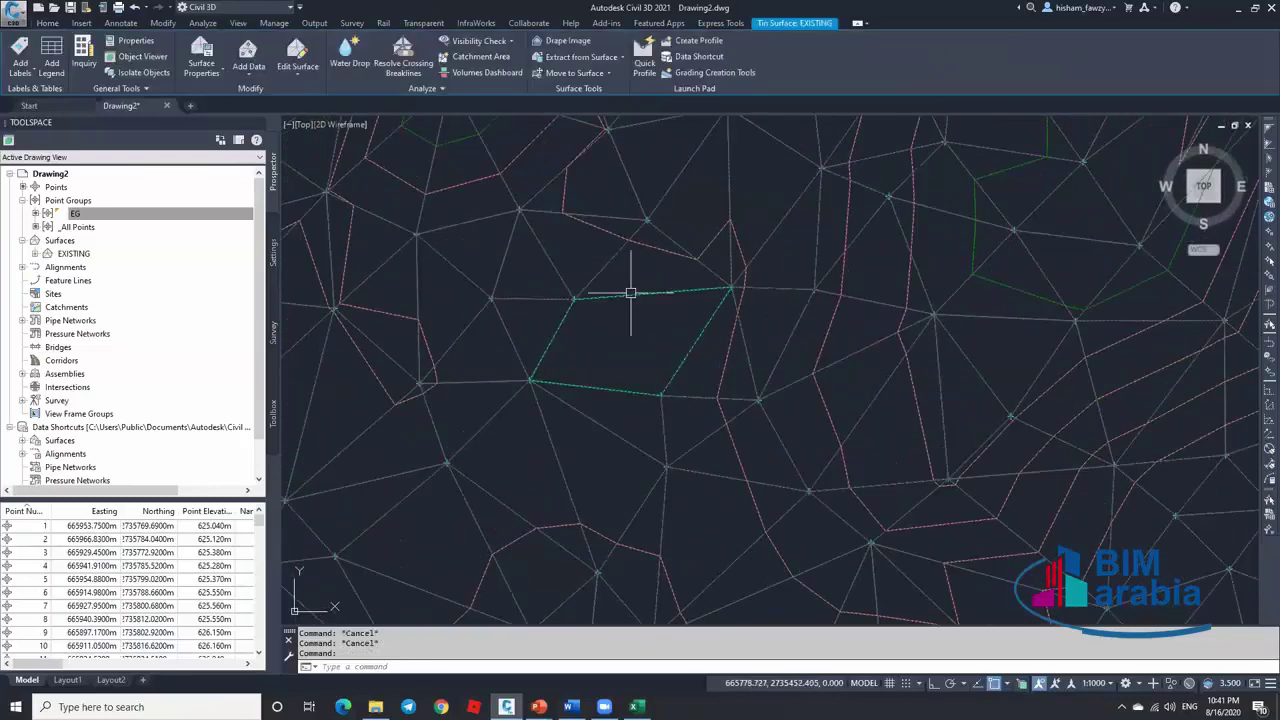
{"action": "scroll", "coordinate": [640, 288], "scroll_direction": "up", "scroll_amount": 2}
{"action": "scroll", "coordinate": [610, 292], "scroll_direction": "down", "scroll_amount": 2}
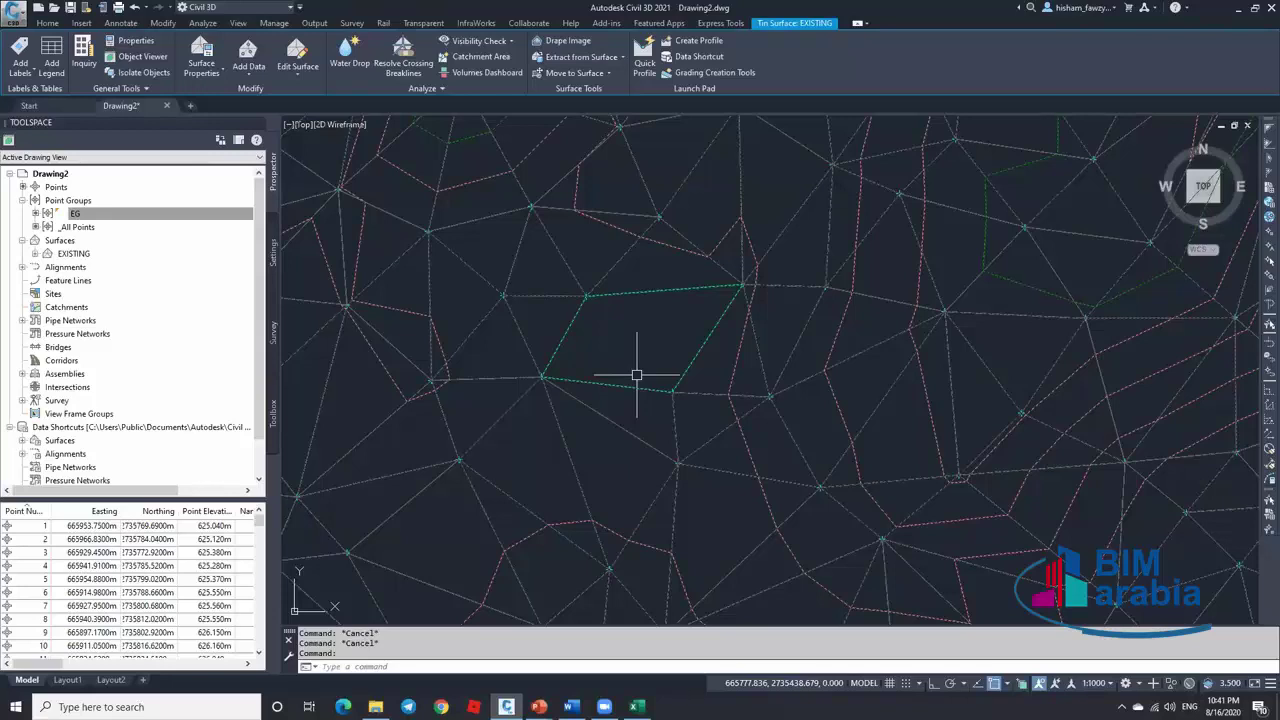
{"action": "left_click", "coordinate": [298, 75]}
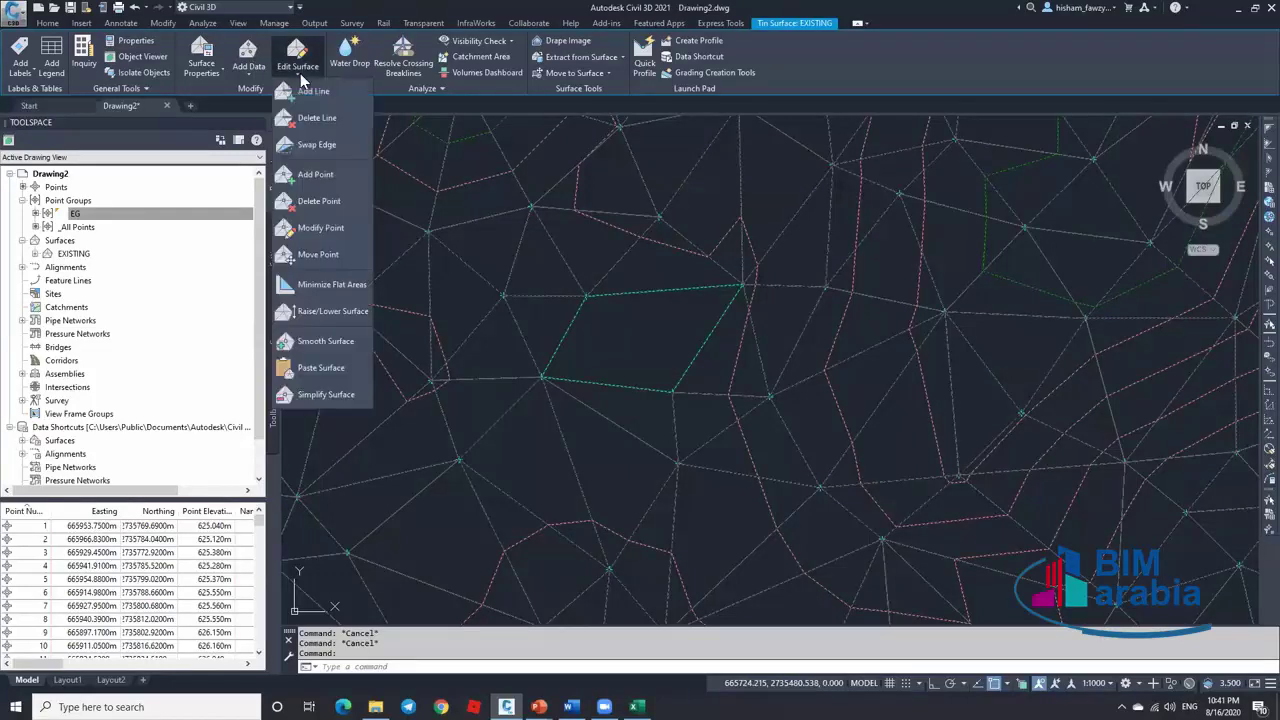
{"action": "left_click", "coordinate": [302, 75]}
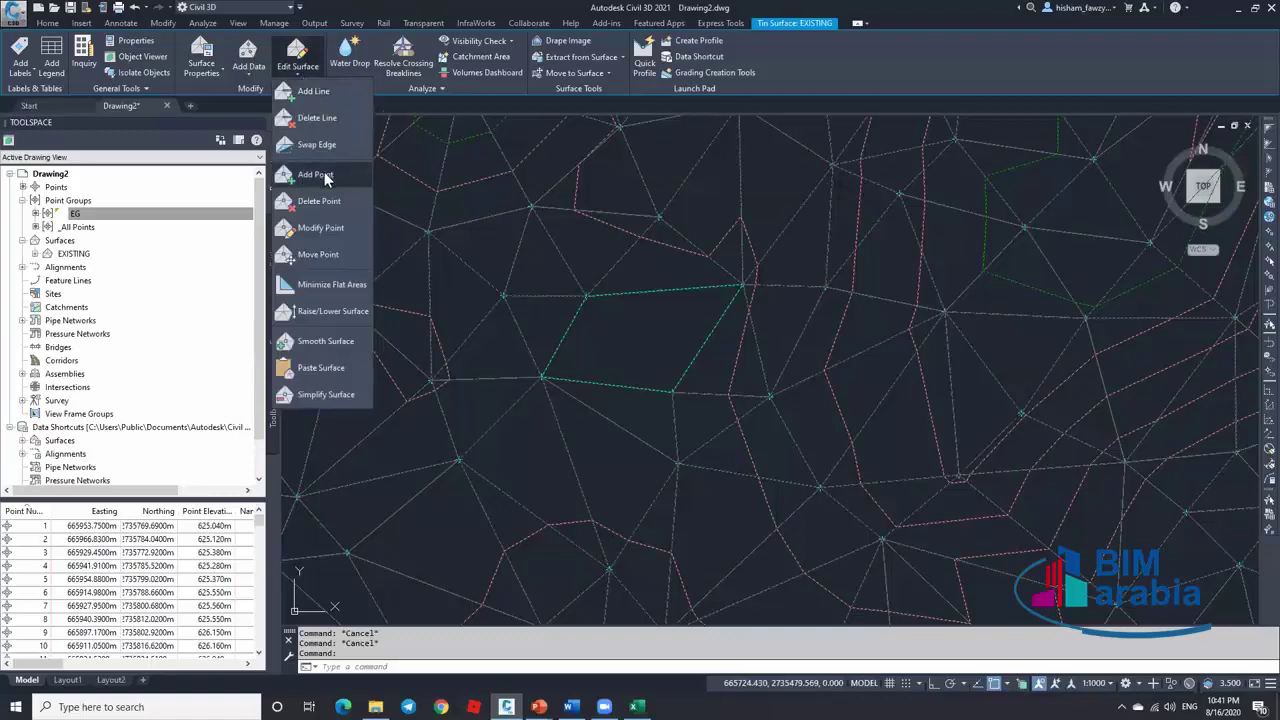
{"action": "left_click", "coordinate": [330, 178]}
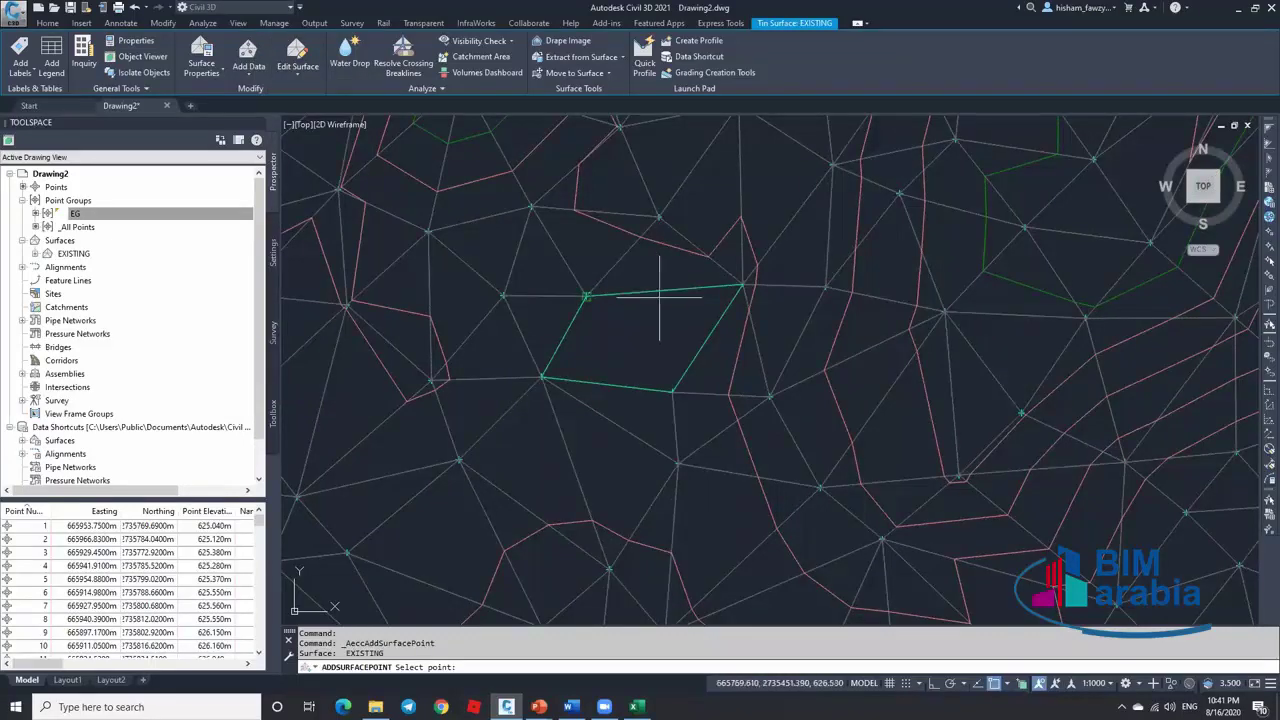
{"action": "right_click", "coordinate": [996, 684]}
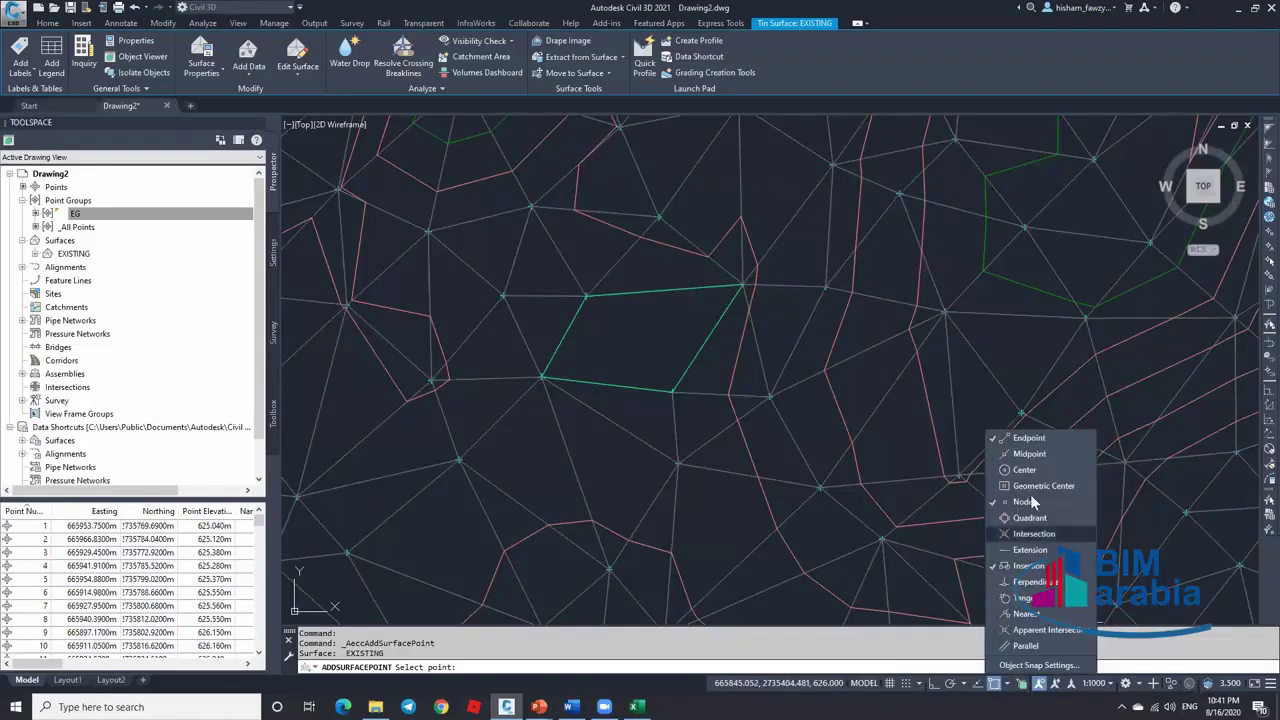
{"action": "left_click", "coordinate": [1030, 454]}
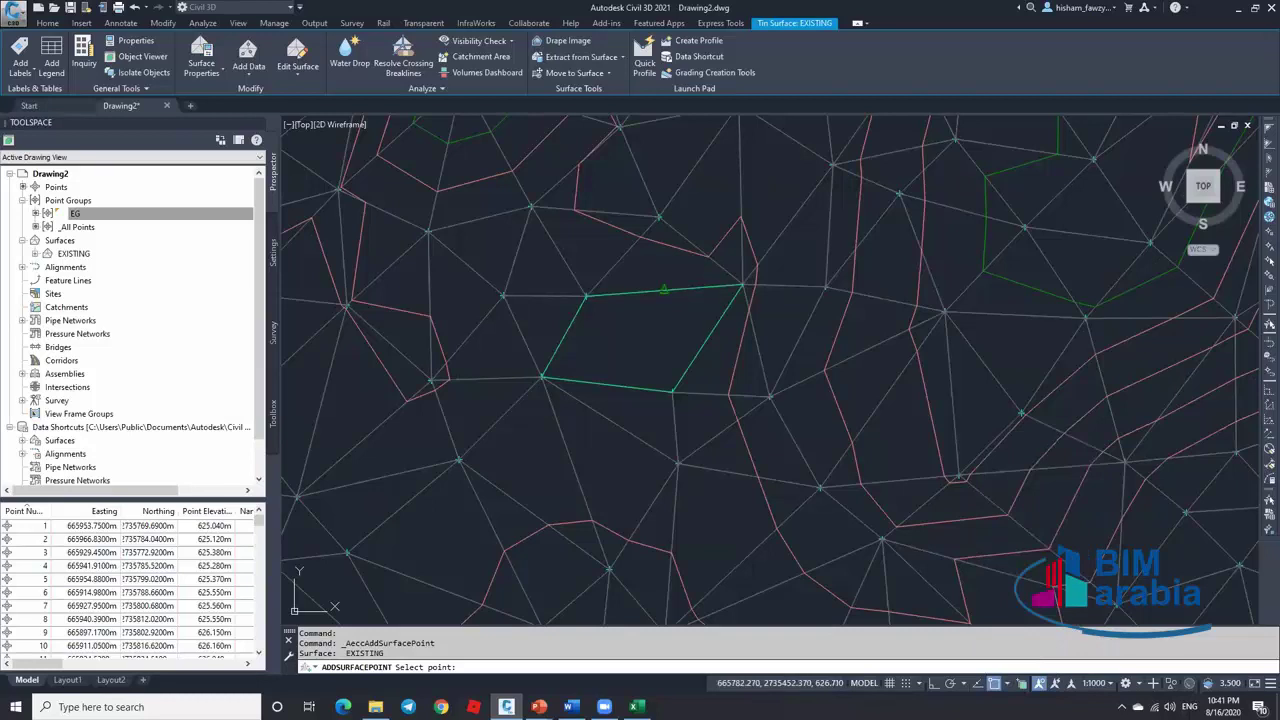
{"action": "left_click", "coordinate": [663, 290]}
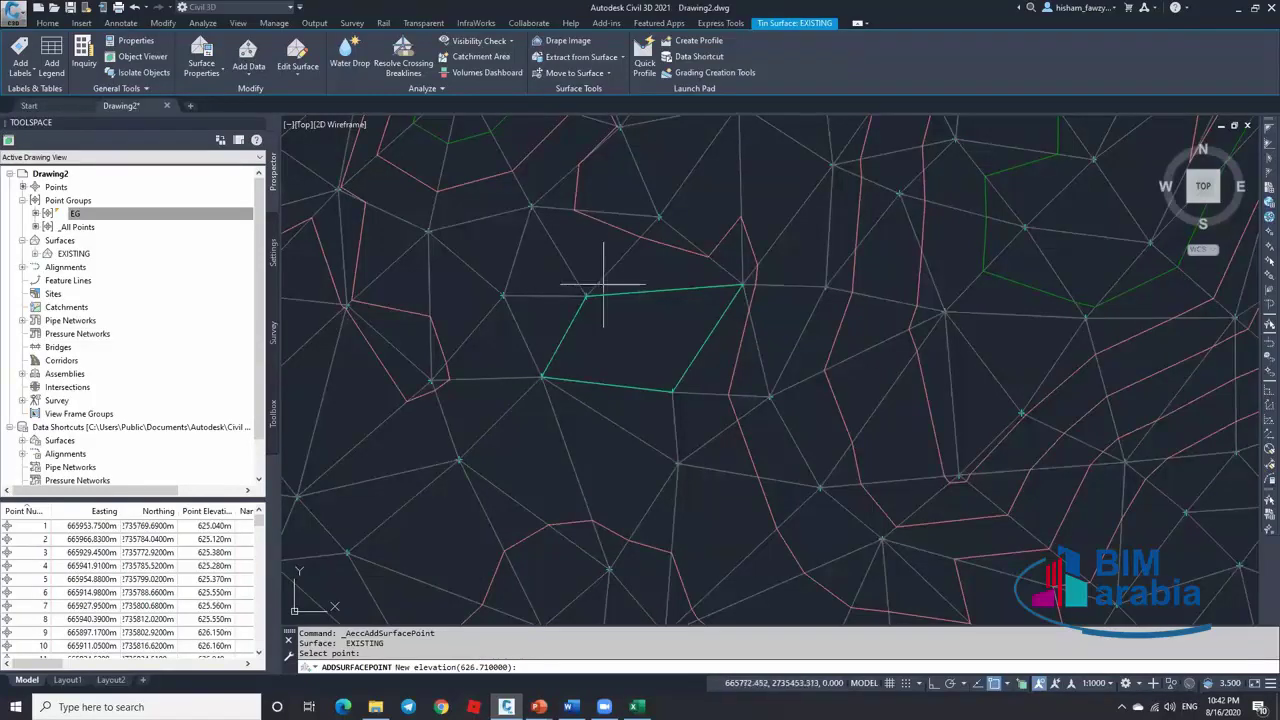
{"action": "key", "text": "Return"}
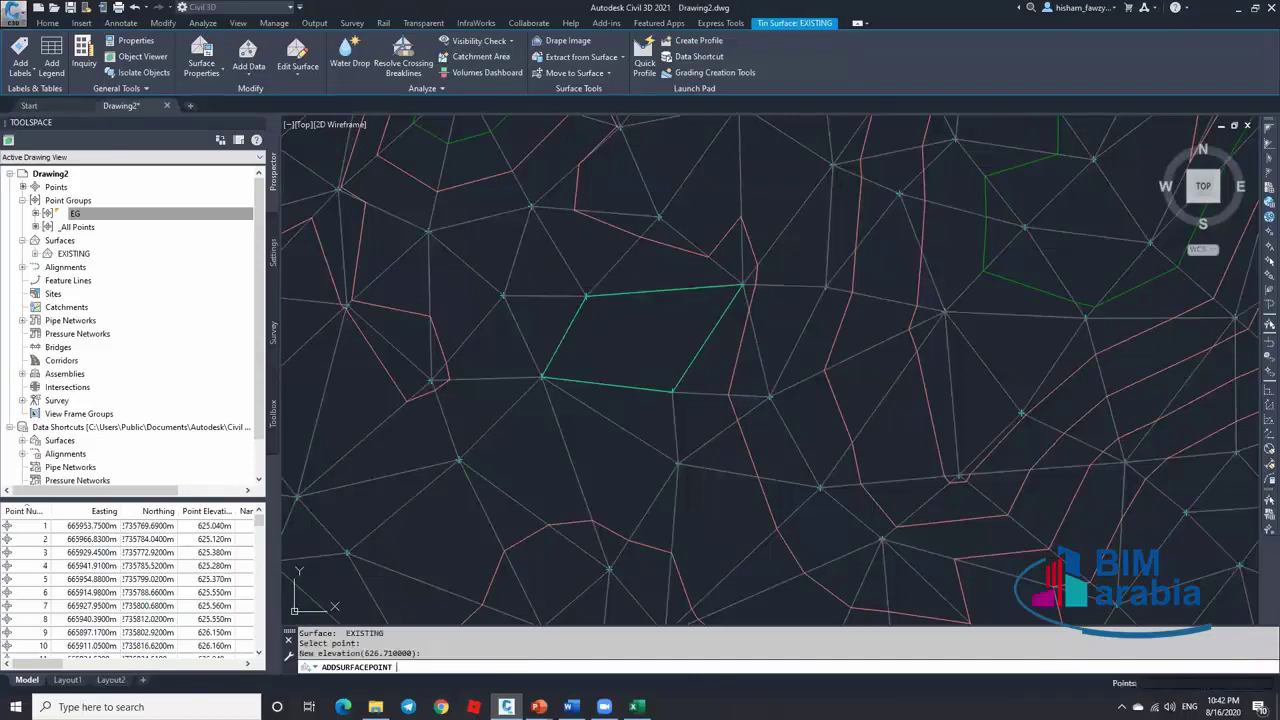
{"action": "scroll", "coordinate": [604, 284], "scroll_direction": "up", "scroll_amount": 2}
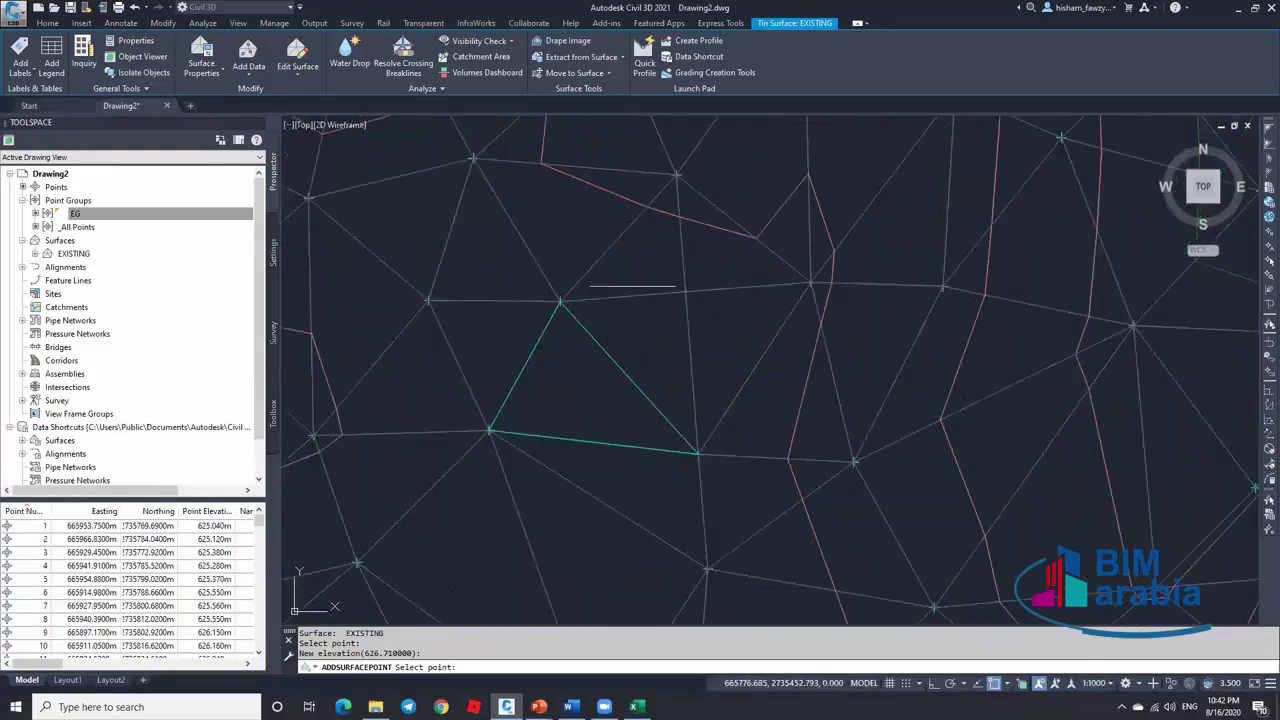
{"action": "key", "text": "Escape"}
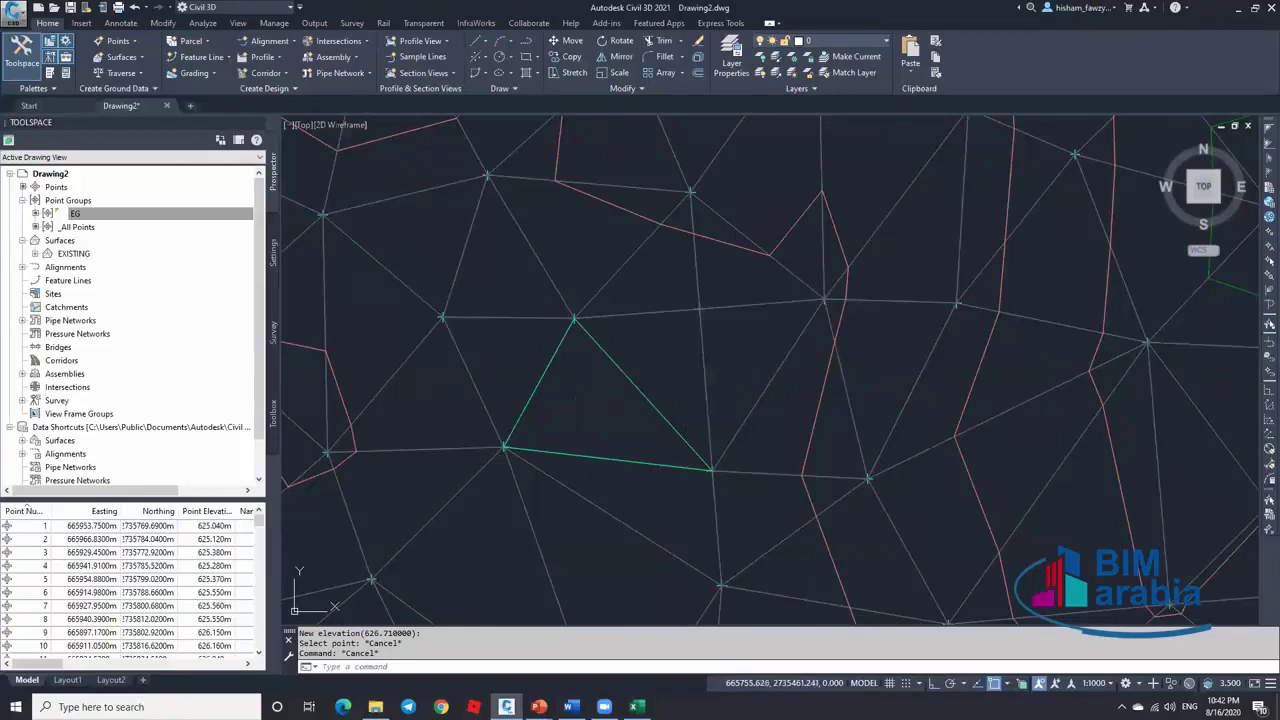
Add a second surface point at elevation 626.52 inside a triangle
{"action": "left_click", "coordinate": [590, 276]}
{"action": "left_click", "coordinate": [288, 70]}
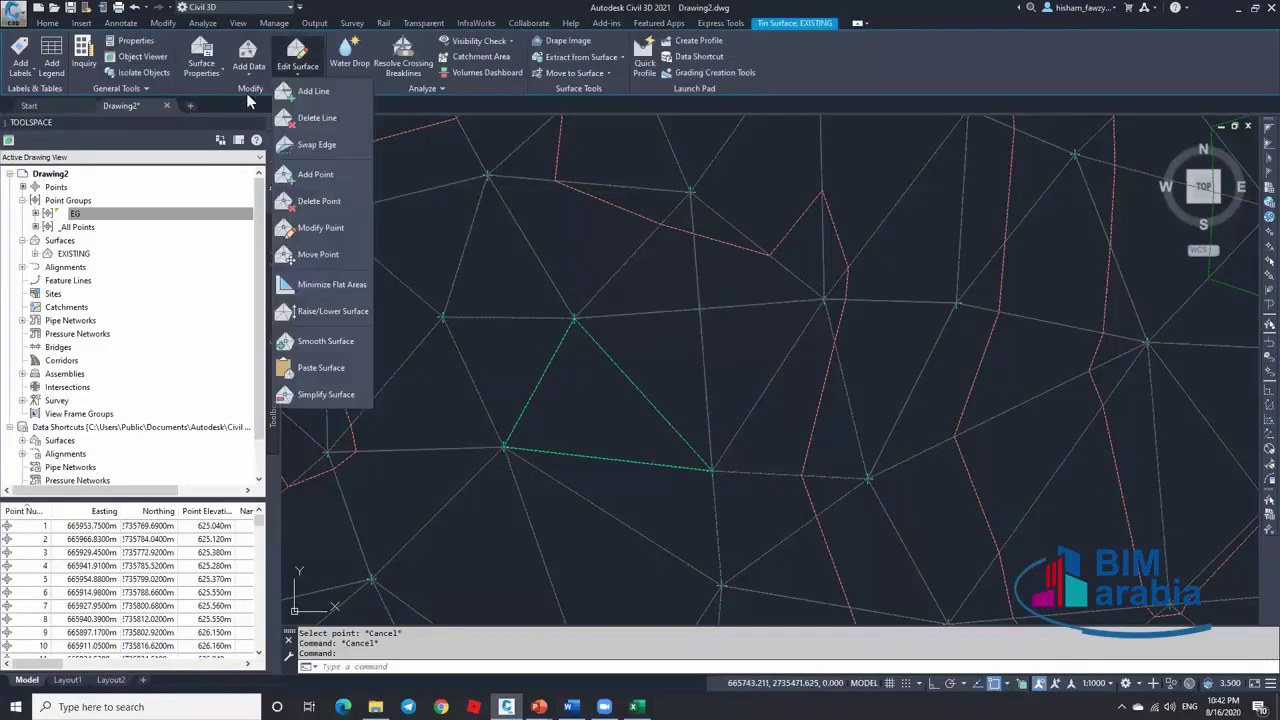
{"action": "left_click", "coordinate": [294, 82]}
{"action": "left_click", "coordinate": [297, 69]}
{"action": "left_click", "coordinate": [318, 175]}
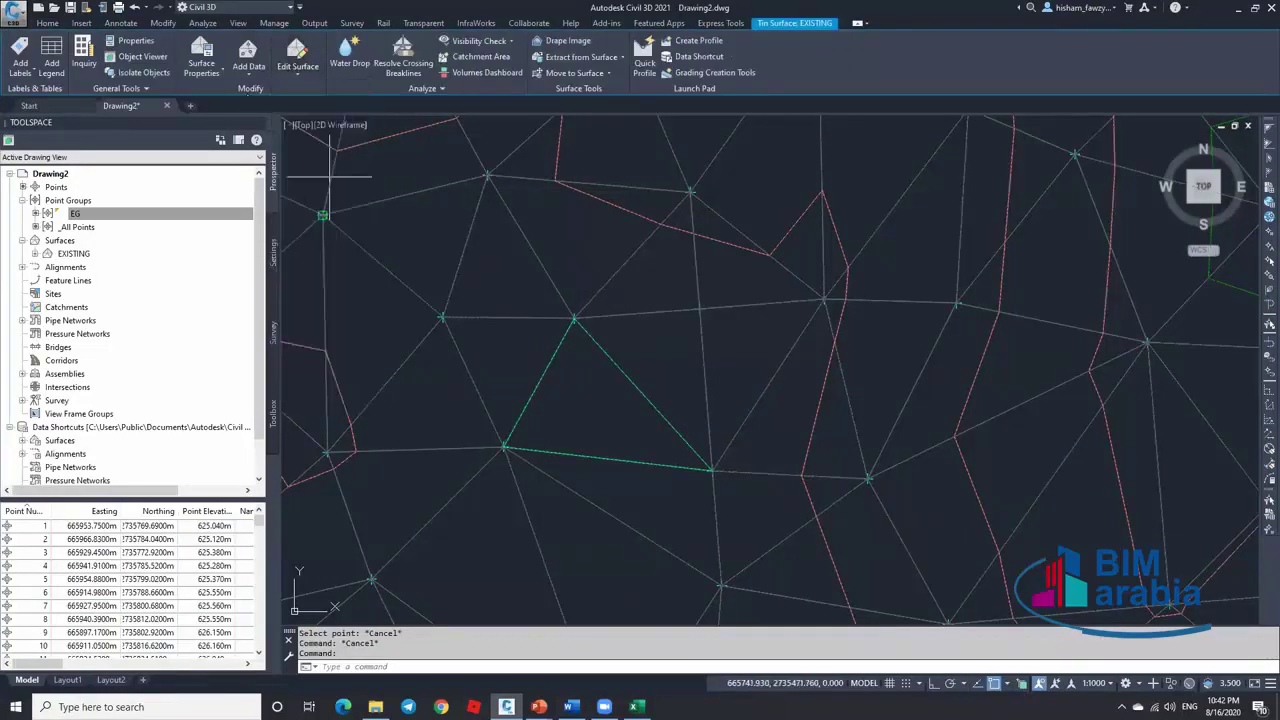
{"action": "left_click", "coordinate": [640, 383]}
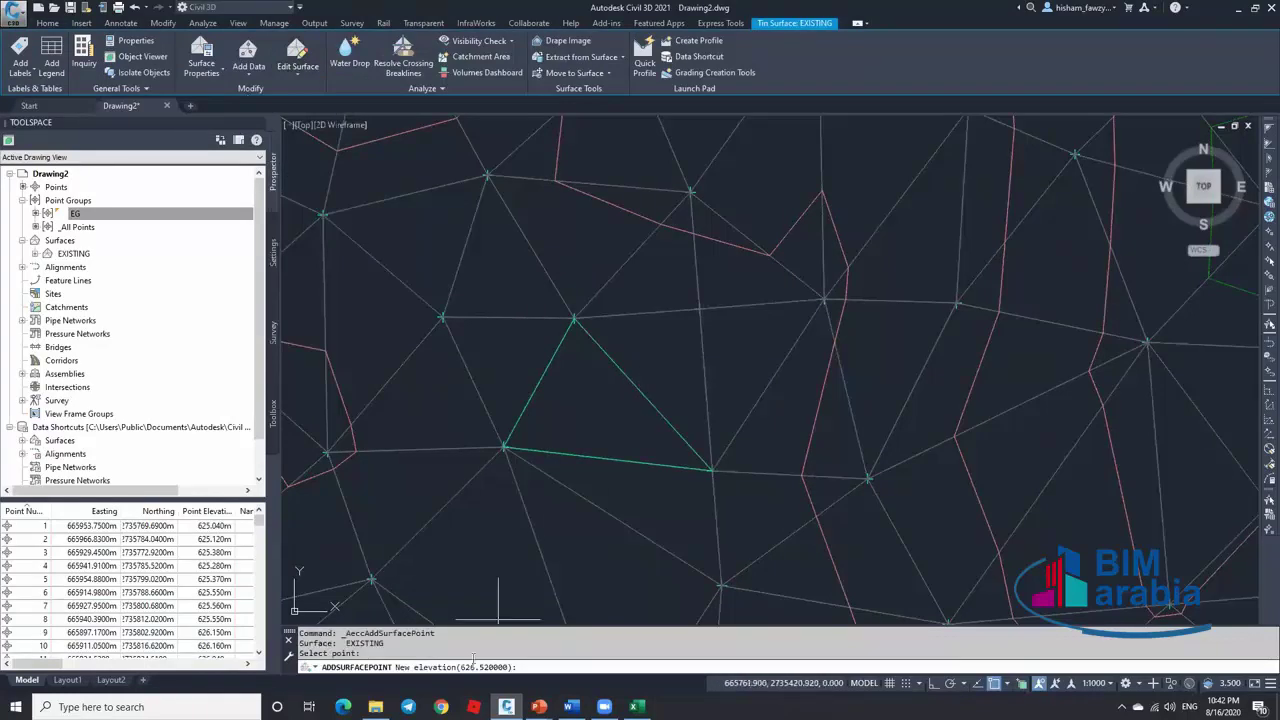
{"action": "key", "text": "Return"}
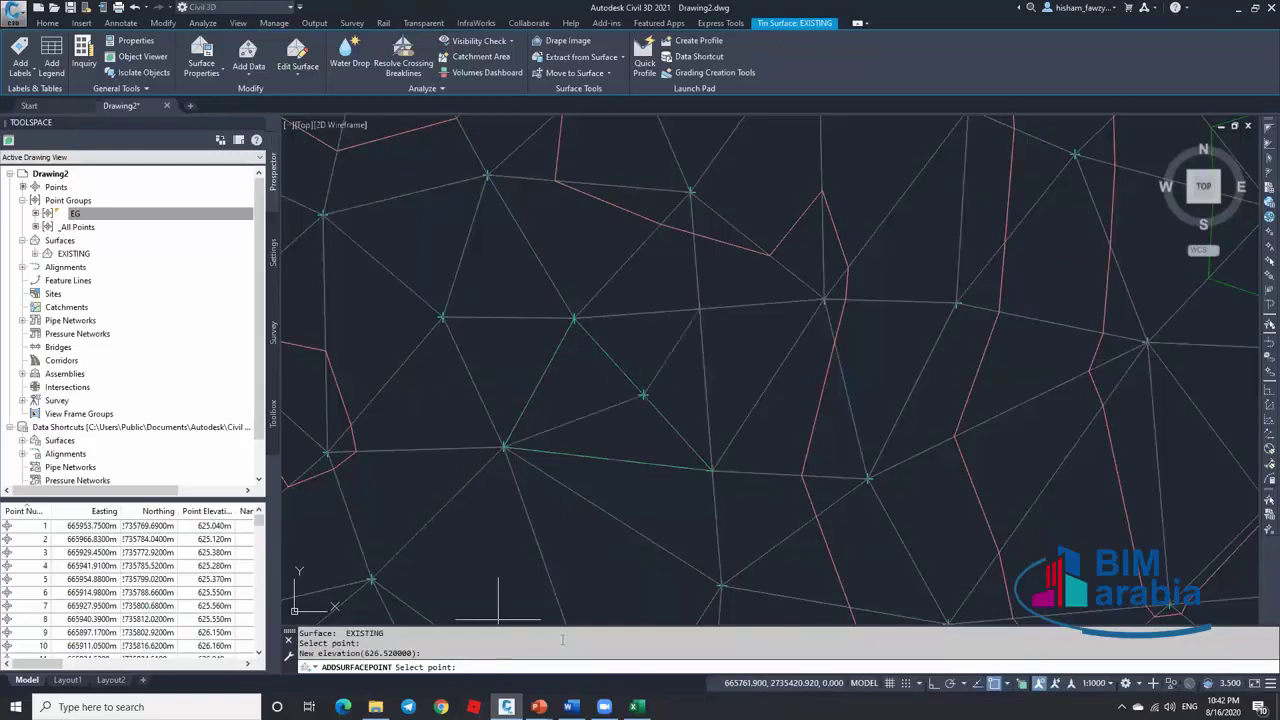
{"action": "key", "text": "Escape"}
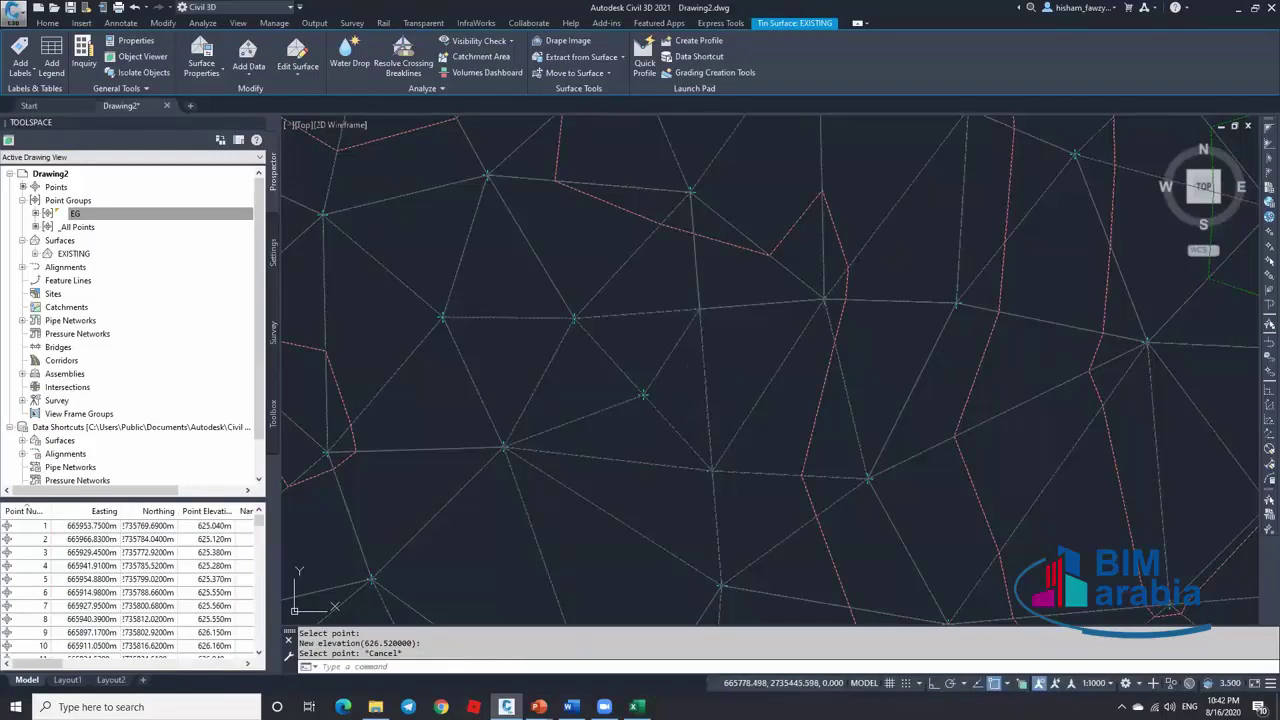
{"action": "key", "text": "Escape"}
{"action": "type", "text": "c"}
{"action": "key", "text": "Return"}
Draw a circle around the added point and move it over the suspect area
{"action": "left_click", "coordinate": [679, 364]}
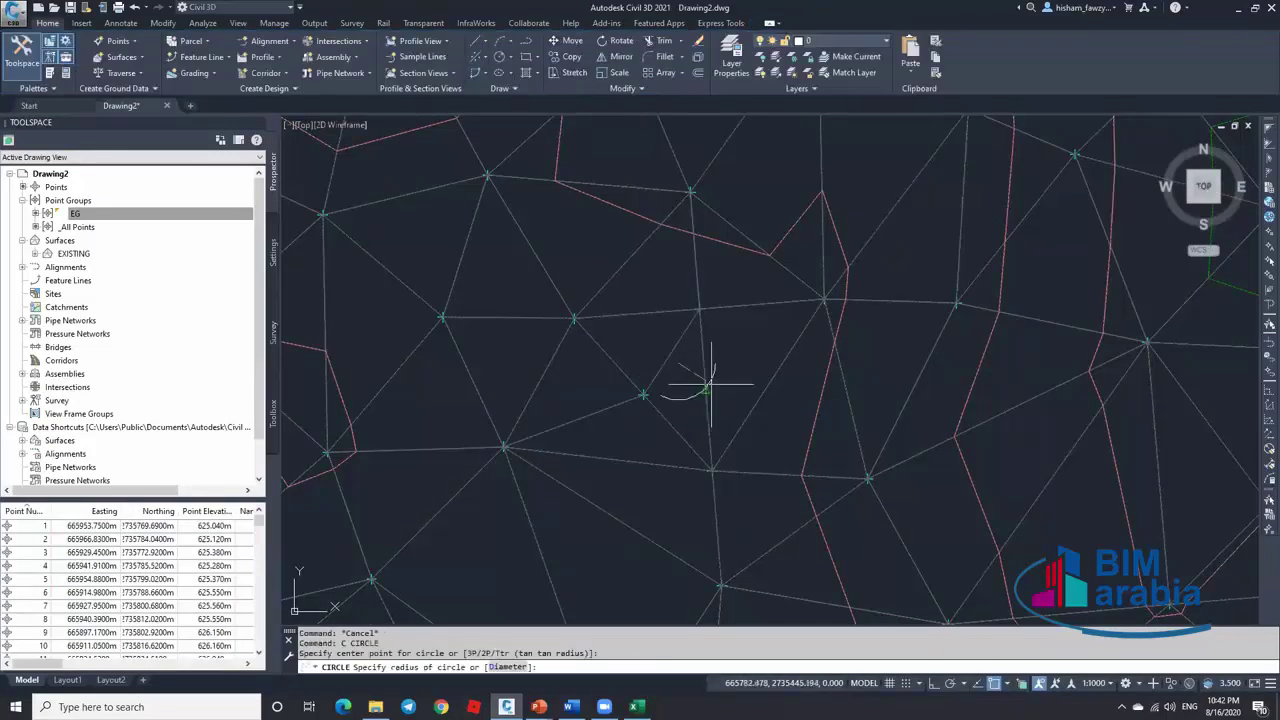
{"action": "key", "text": "Escape"}
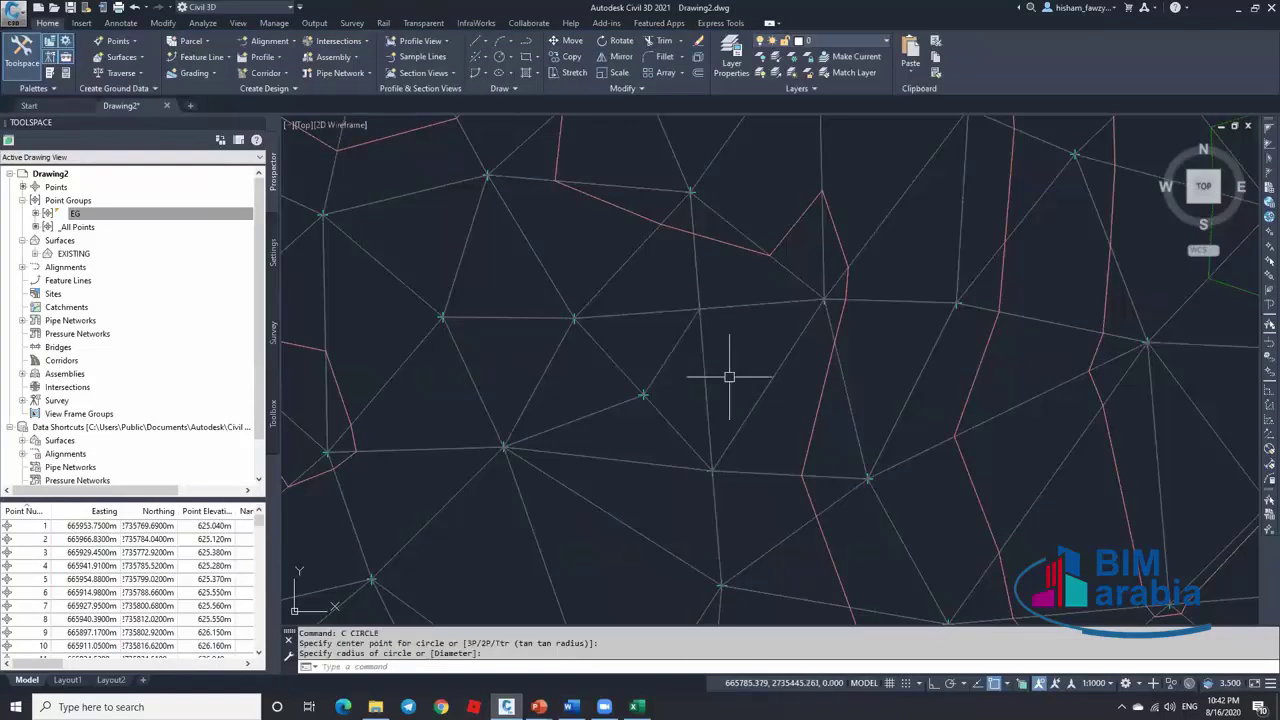
{"action": "key", "text": "Return"}
{"action": "left_click", "coordinate": [654, 342]}
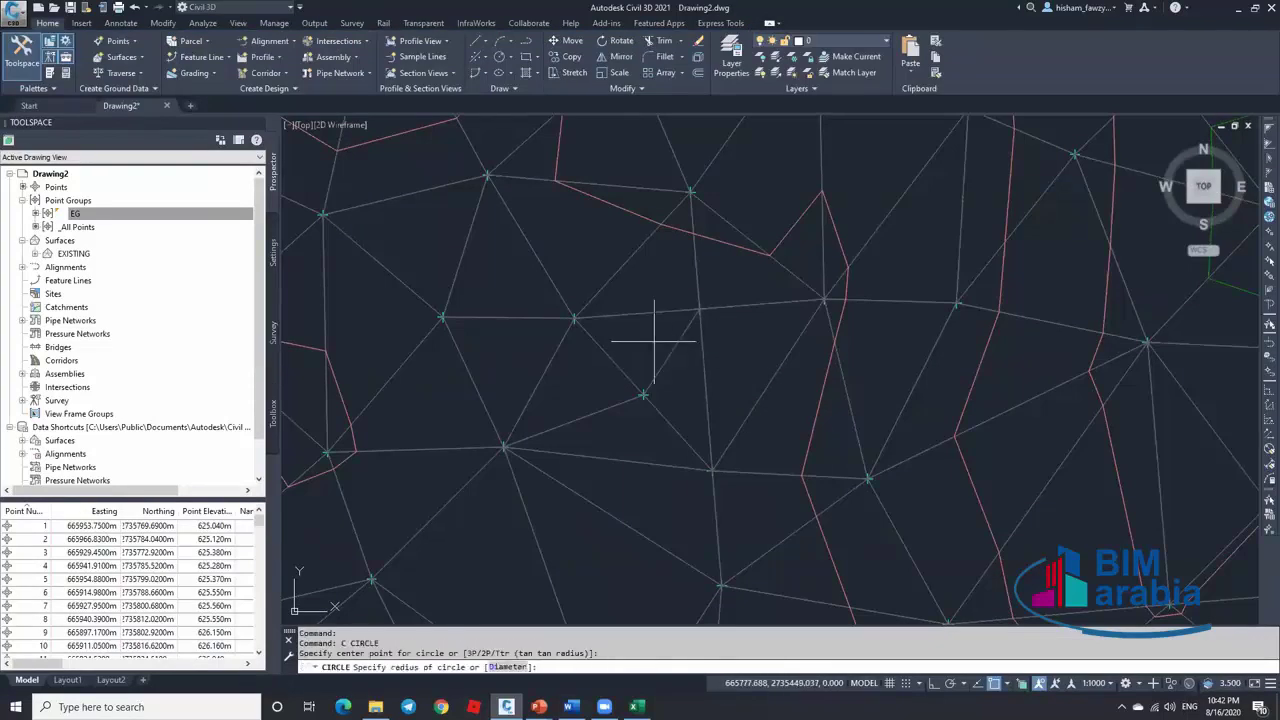
{"action": "left_click", "coordinate": [733, 342]}
{"action": "key", "text": "Escape"}
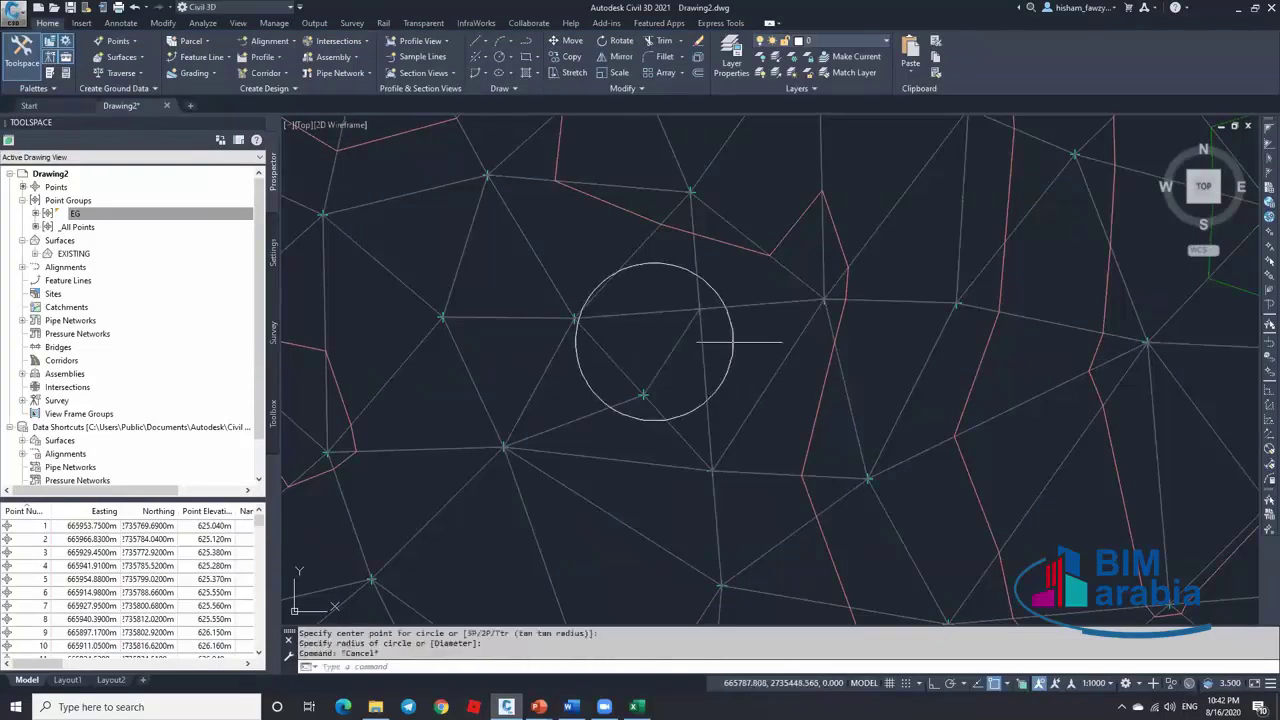
{"action": "left_click", "coordinate": [737, 342]}
{"action": "type", "text": "m"}
{"action": "key", "text": "Return"}
{"action": "left_click", "coordinate": [737, 342]}
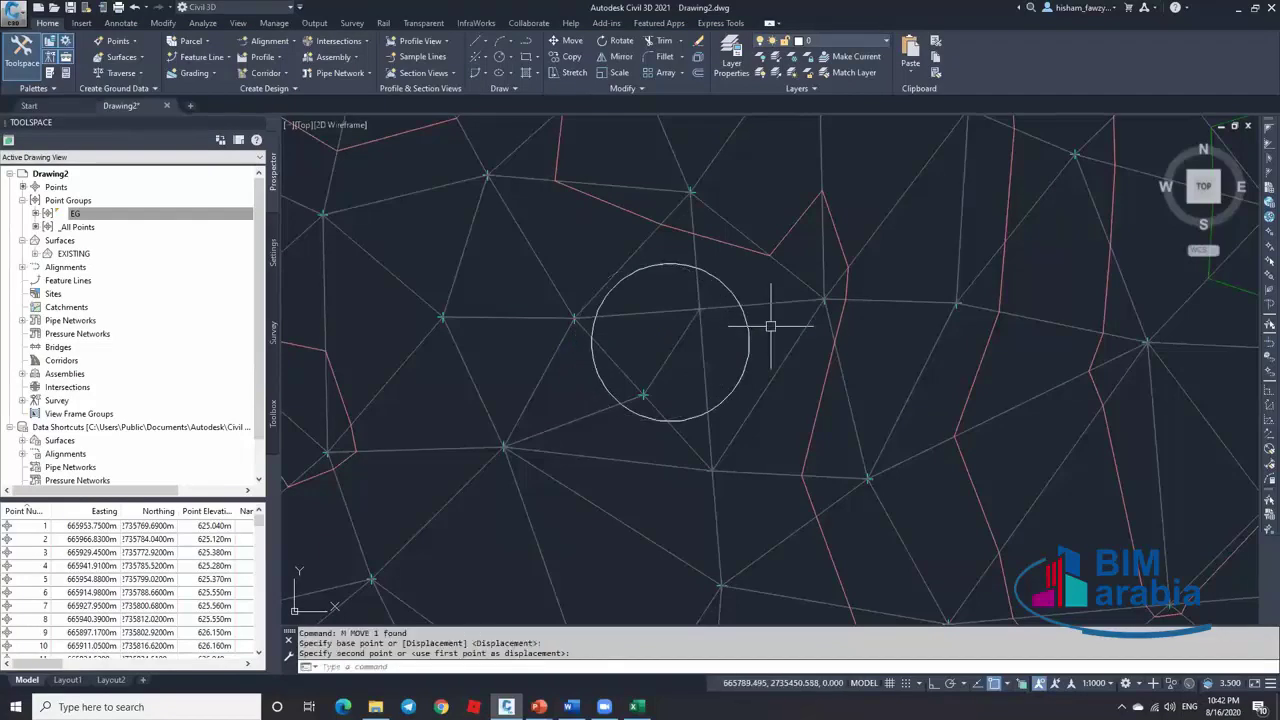
{"action": "left_click", "coordinate": [753, 327]}
Orbit the EXISTING surface in Object Viewer, then zoom in to read elevations and reselect it
{"action": "left_click", "coordinate": [391, 209]}
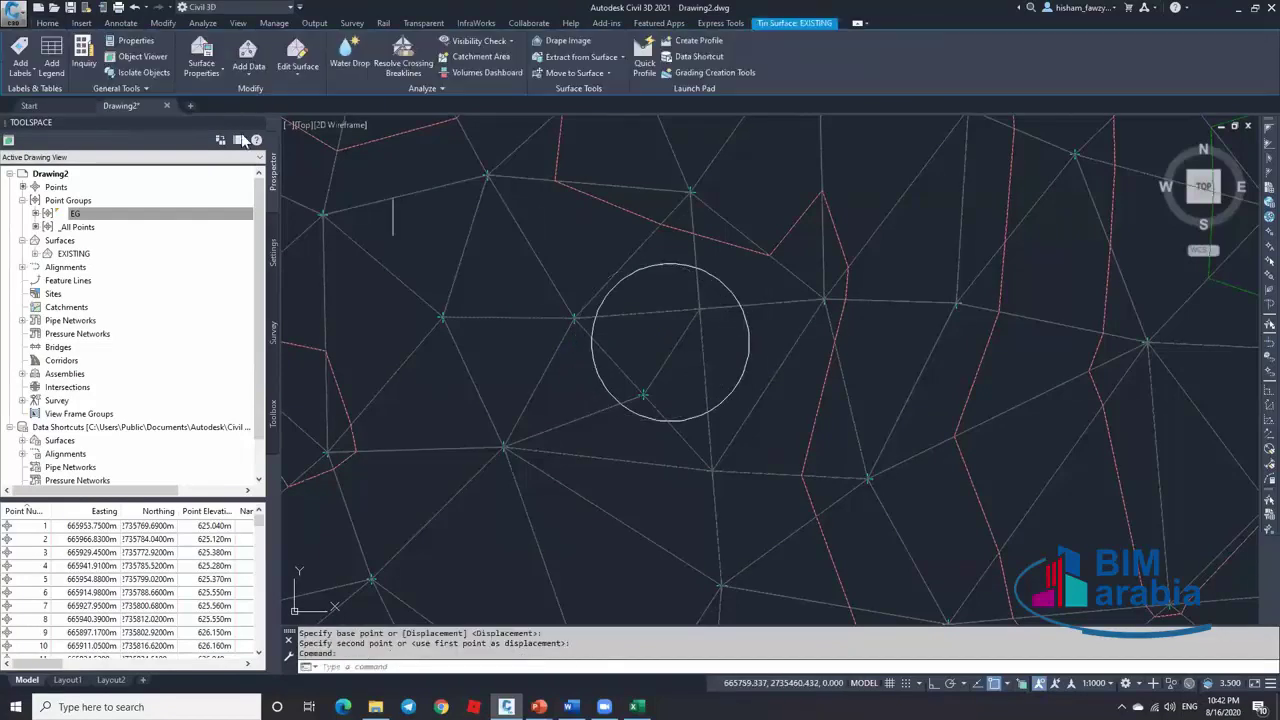
{"action": "left_click", "coordinate": [144, 57]}
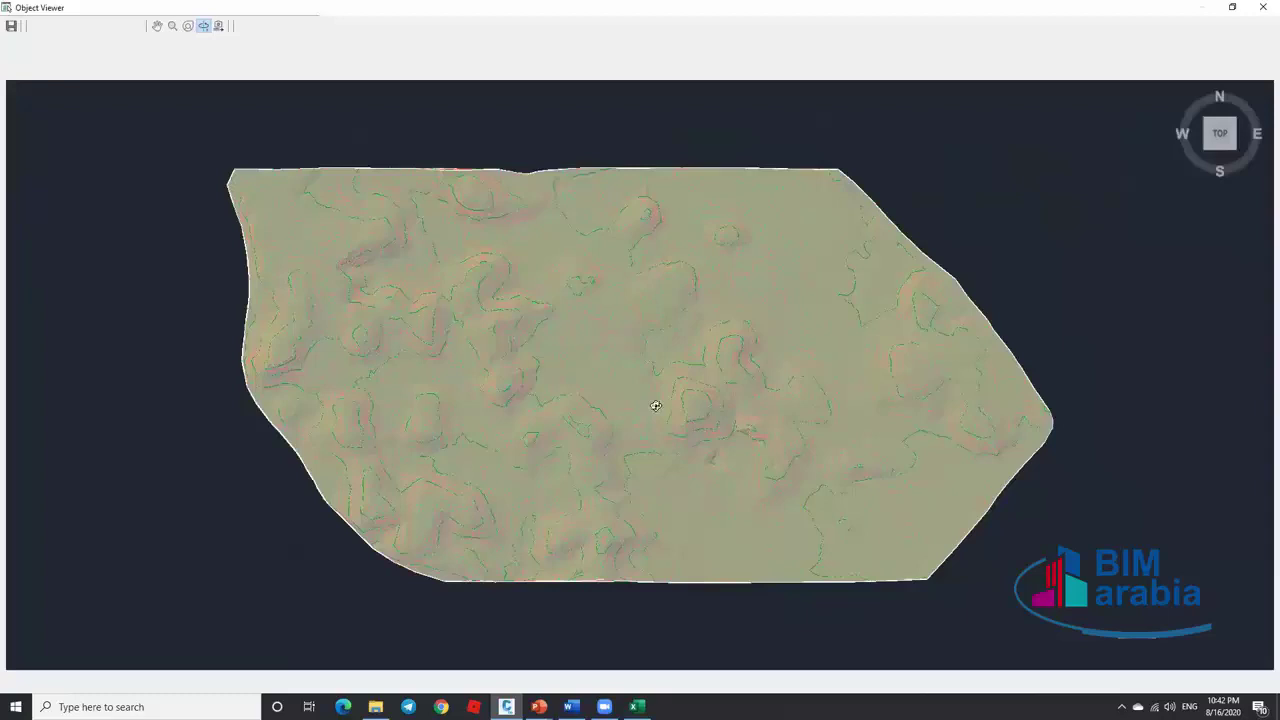
{"action": "left_click_drag", "start_coordinate": [654, 400], "coordinate": [712, 390]}
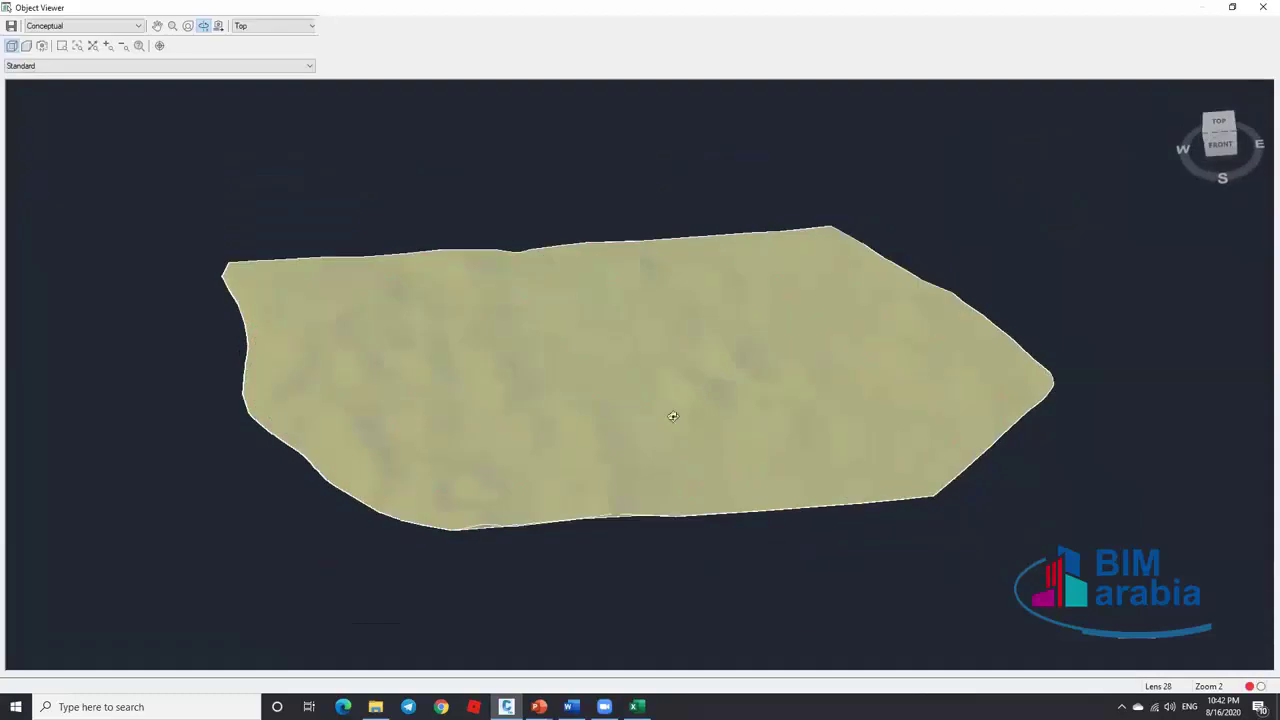
{"action": "key", "text": "Escape"}
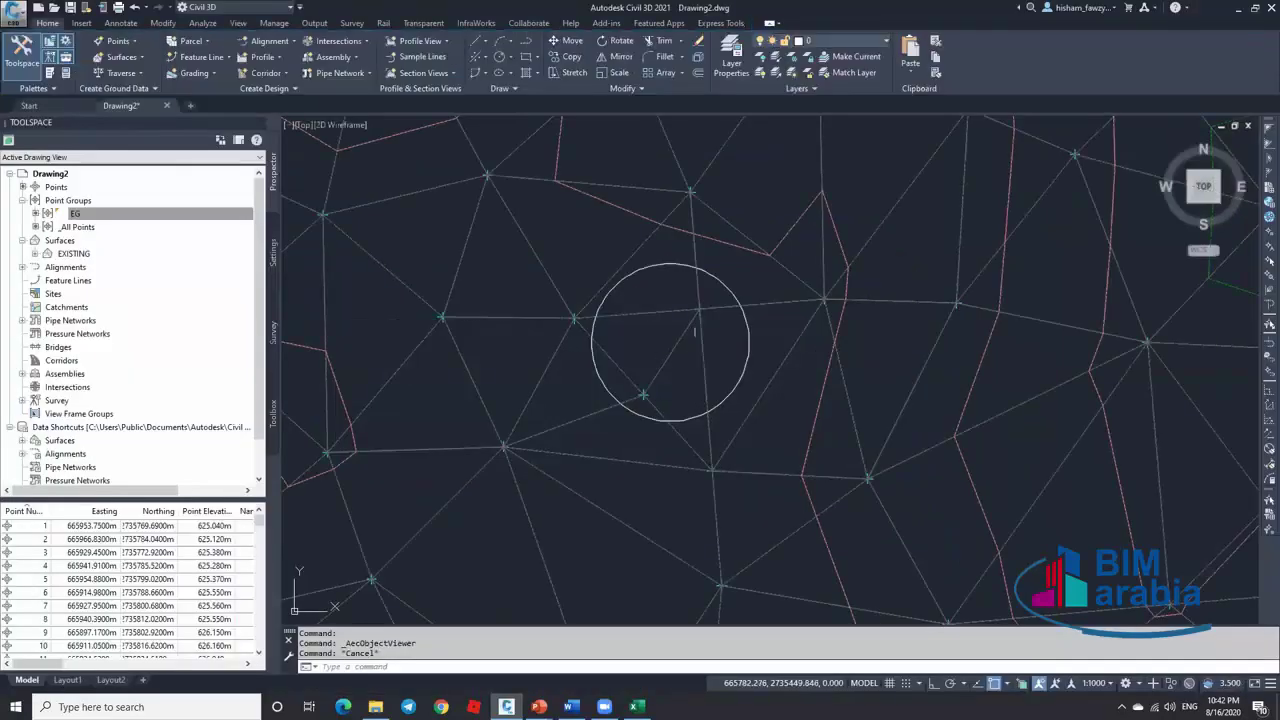
{"action": "scroll", "coordinate": [695, 330], "scroll_direction": "up", "scroll_amount": 4}
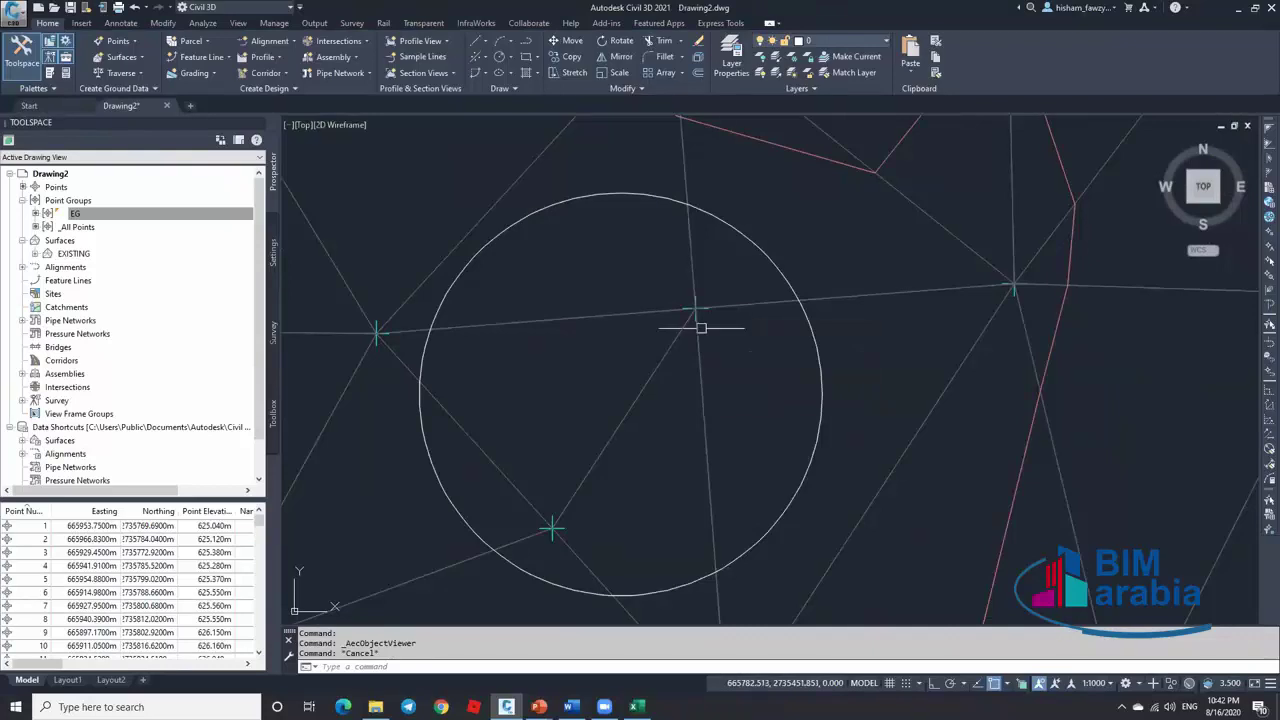
{"action": "mouse_move", "coordinate": [705, 369]}
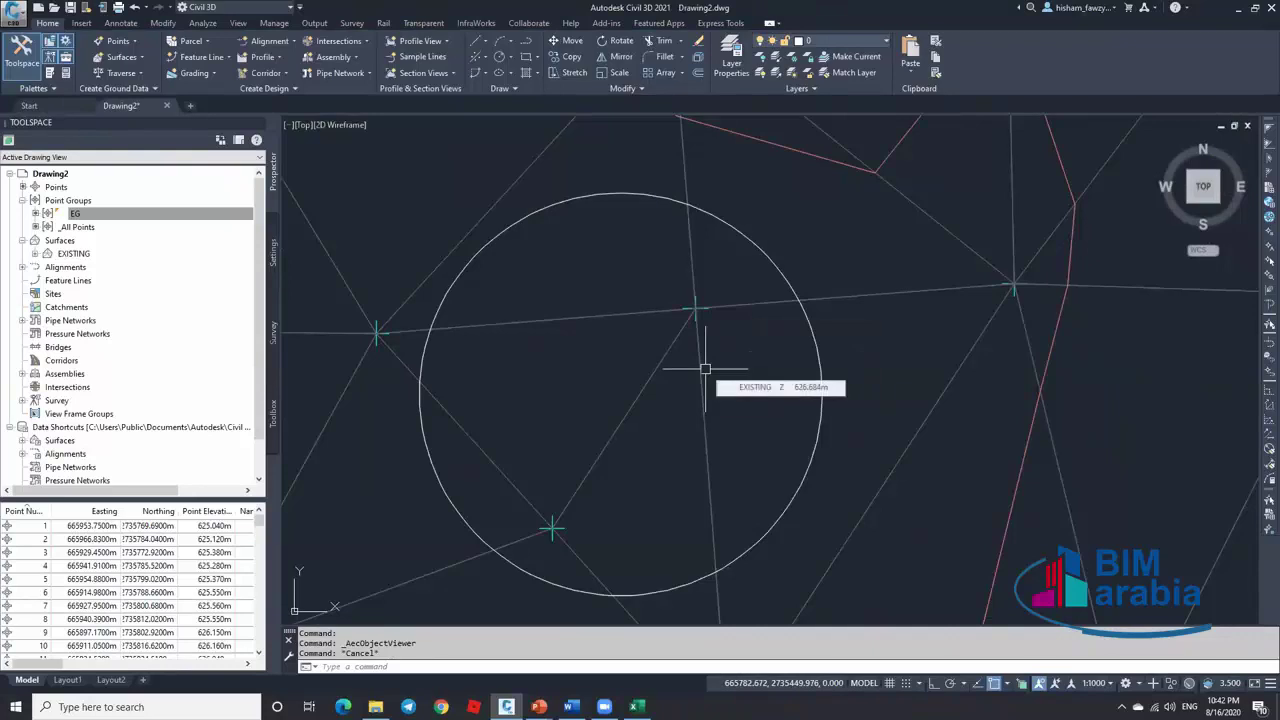
{"action": "scroll", "coordinate": [702, 350], "scroll_direction": "down", "scroll_amount": 2}
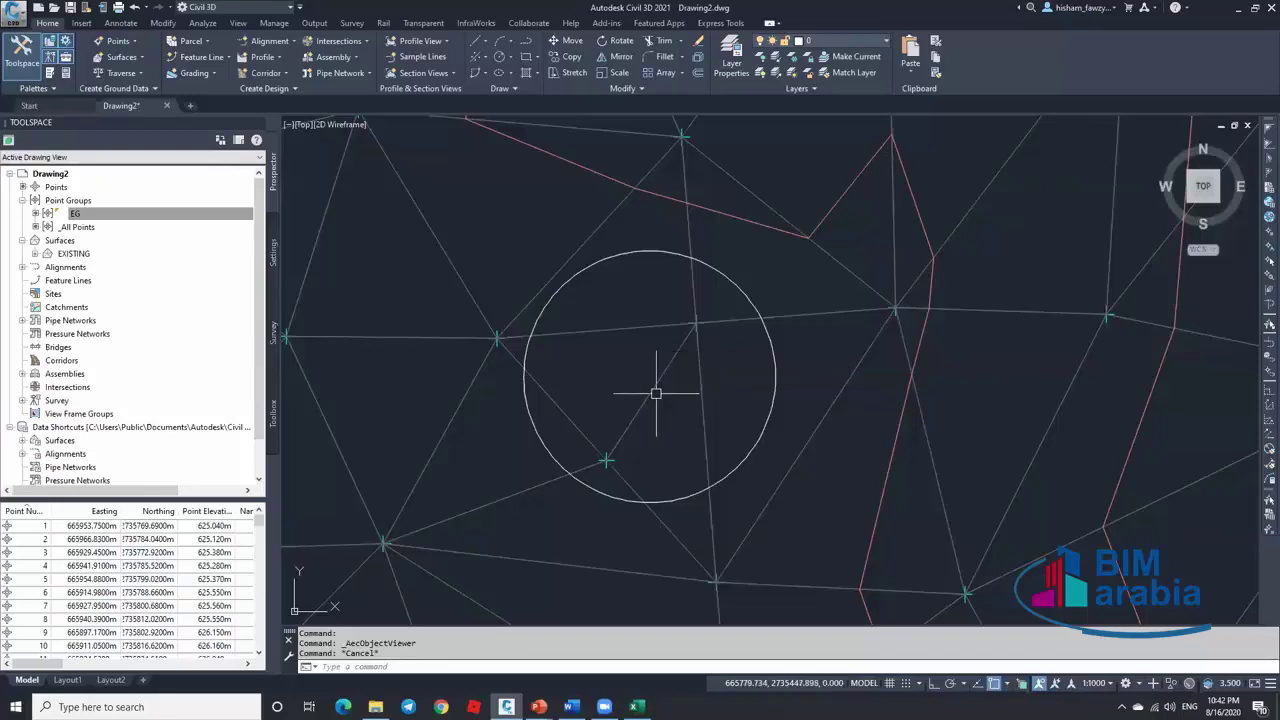
{"action": "scroll", "coordinate": [635, 360], "scroll_direction": "down", "scroll_amount": 2}
{"action": "scroll", "coordinate": [620, 280], "scroll_direction": "down", "scroll_amount": 1}
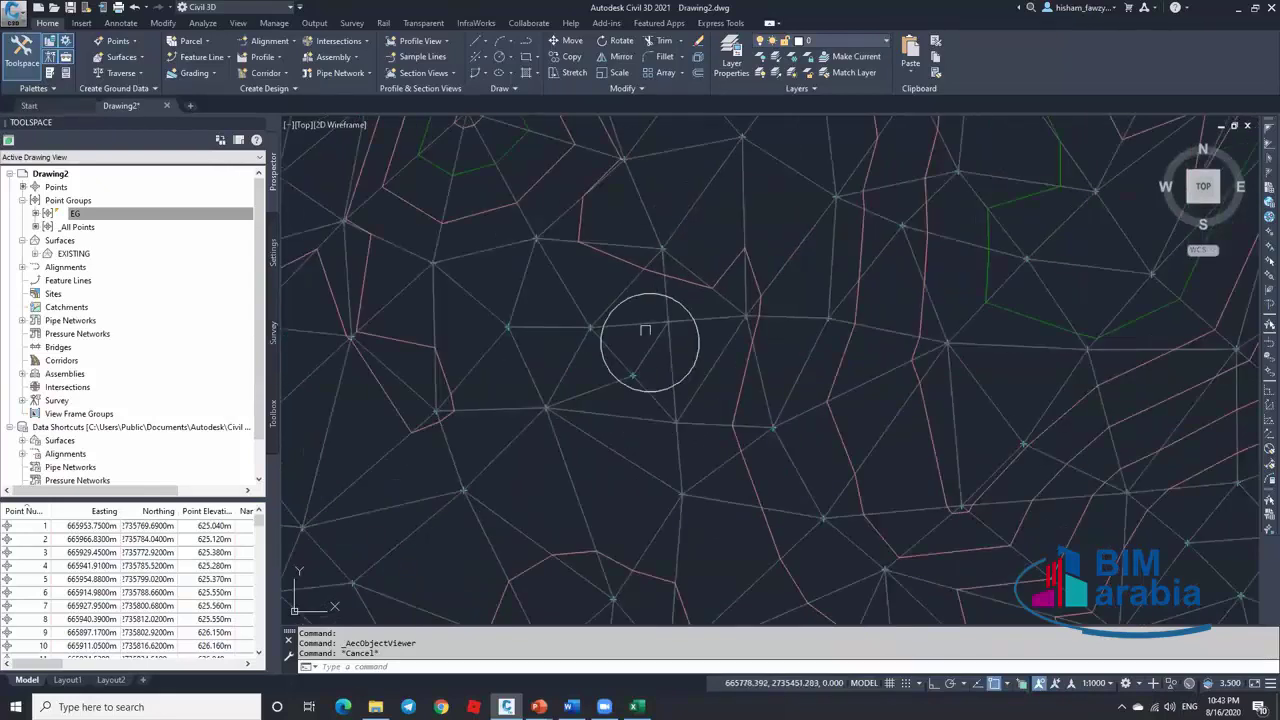
{"action": "scroll", "coordinate": [650, 331], "scroll_direction": "up", "scroll_amount": 3}
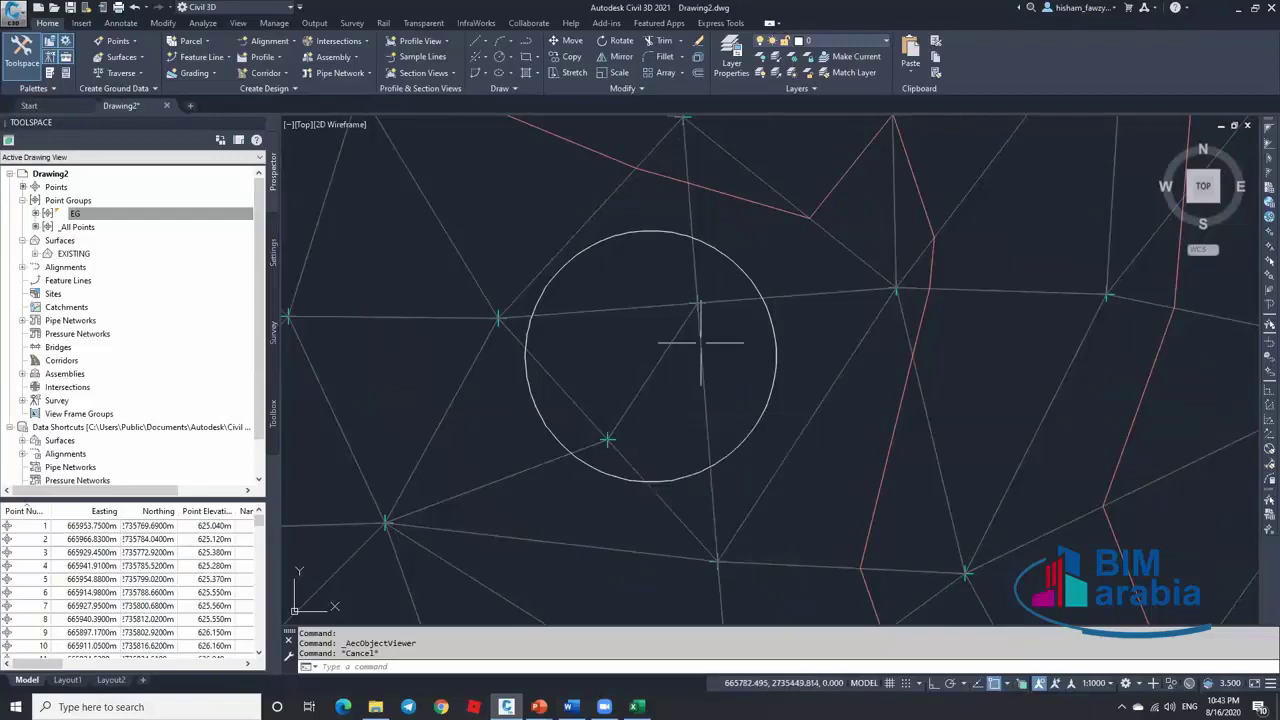
{"action": "left_click", "coordinate": [60, 214]}
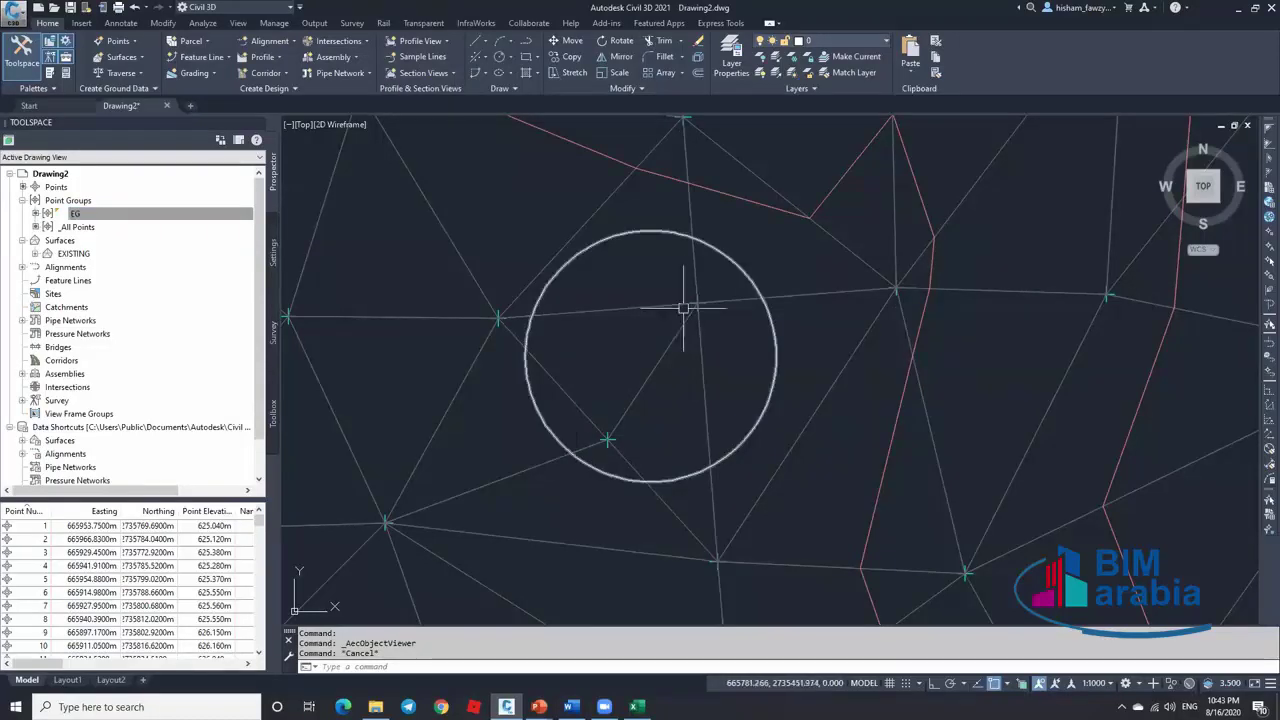
{"action": "key", "text": "Escape"}
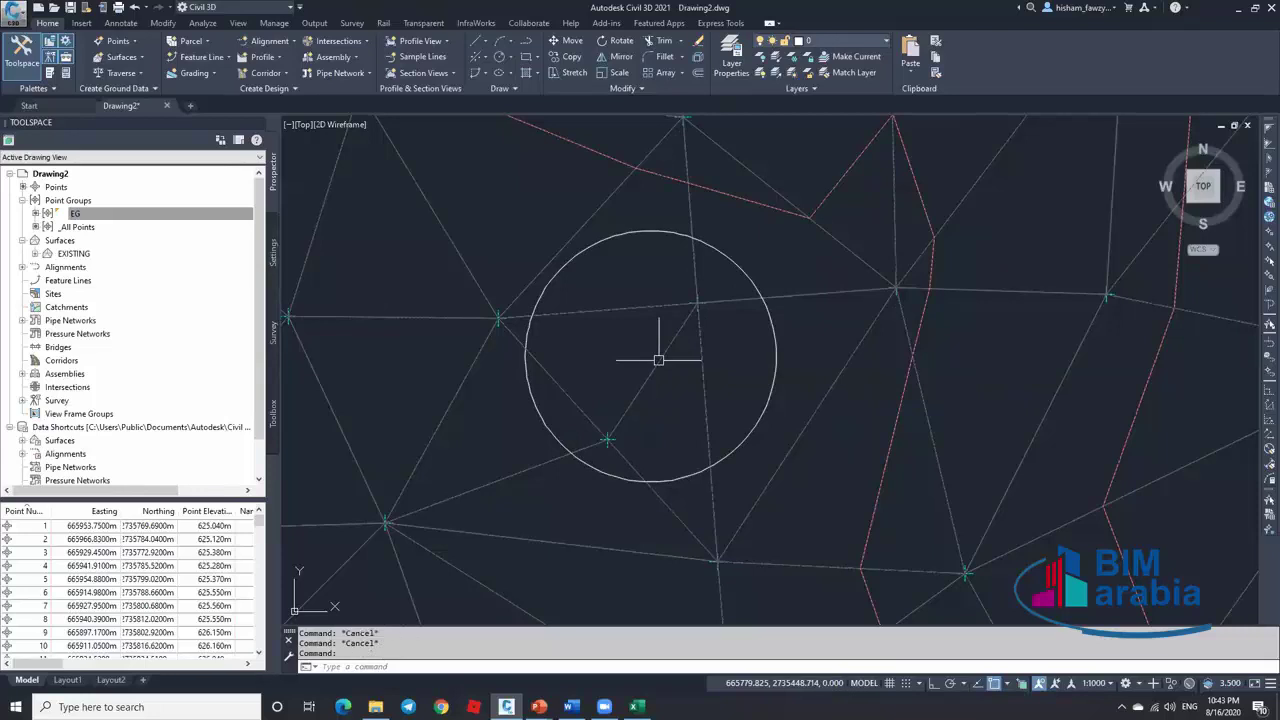
{"action": "left_click", "coordinate": [658, 359]}
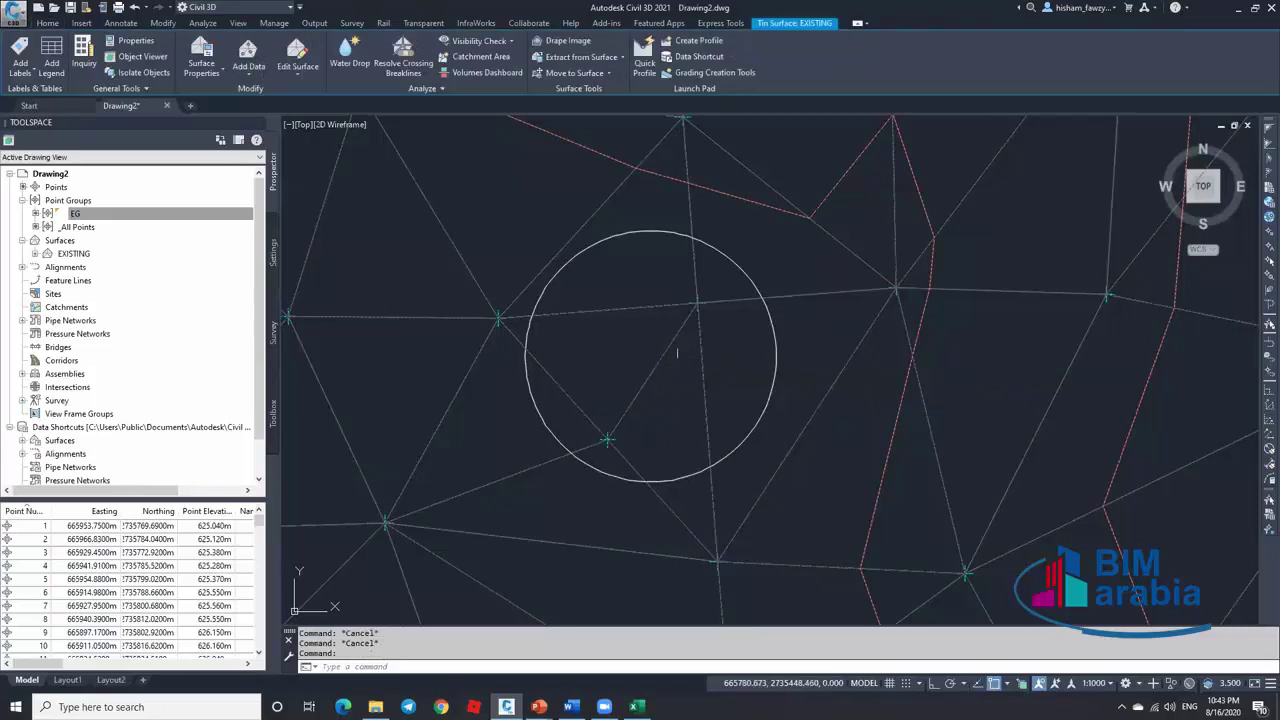
Delete the two surface points inside the circle from the EXISTING surface
{"action": "left_click", "coordinate": [297, 73]}
{"action": "left_click", "coordinate": [292, 76]}
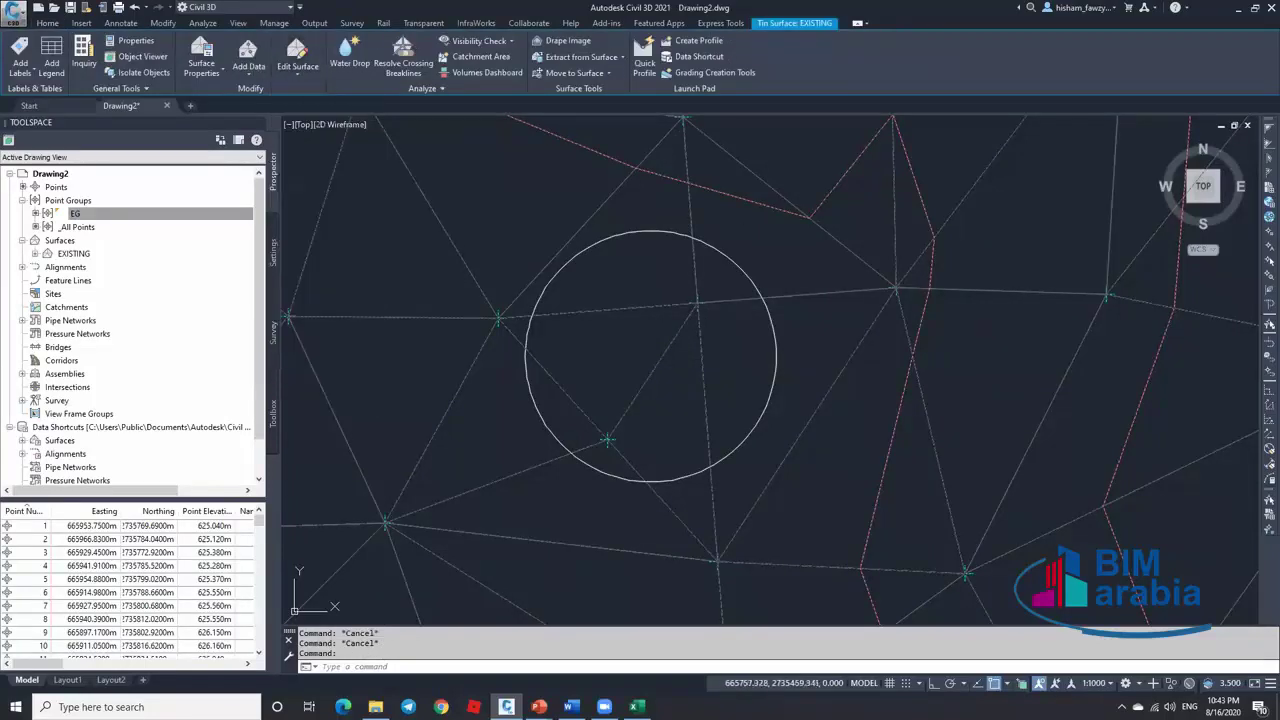
{"action": "left_click", "coordinate": [289, 78]}
{"action": "left_click", "coordinate": [334, 200]}
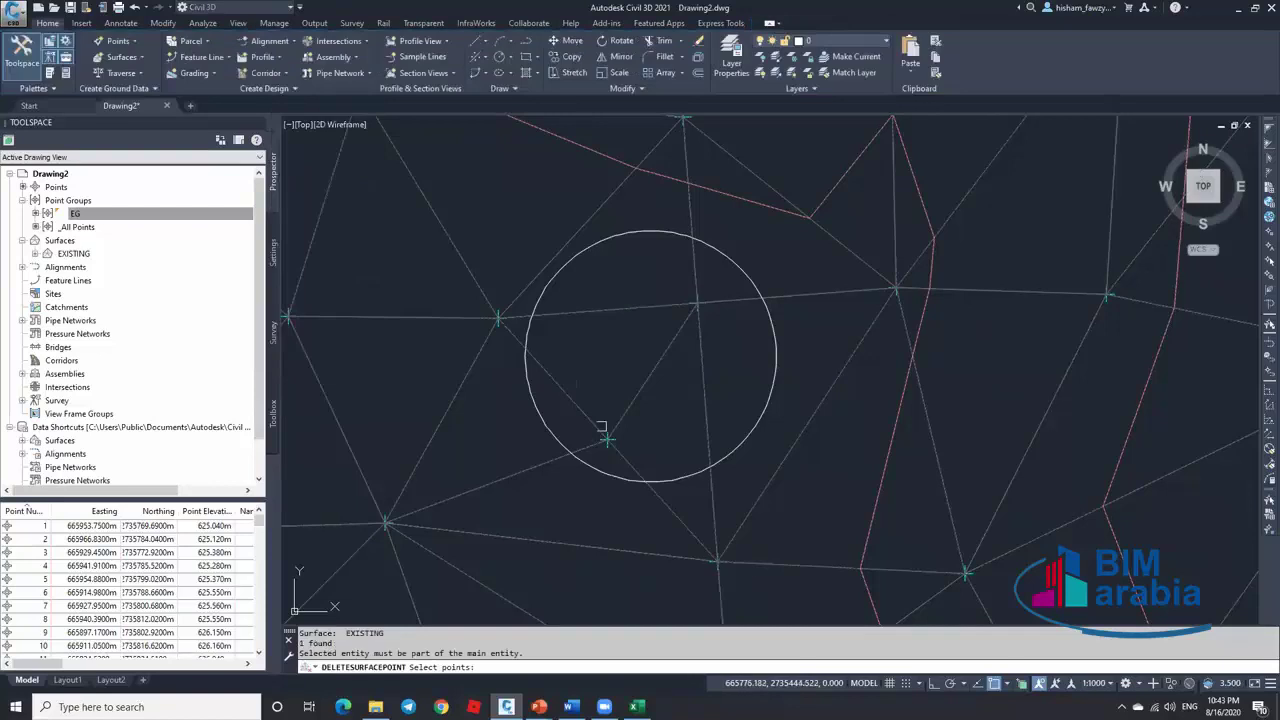
{"action": "left_click", "coordinate": [608, 440]}
{"action": "scroll", "coordinate": [648, 422], "scroll_direction": "up", "scroll_amount": 5}
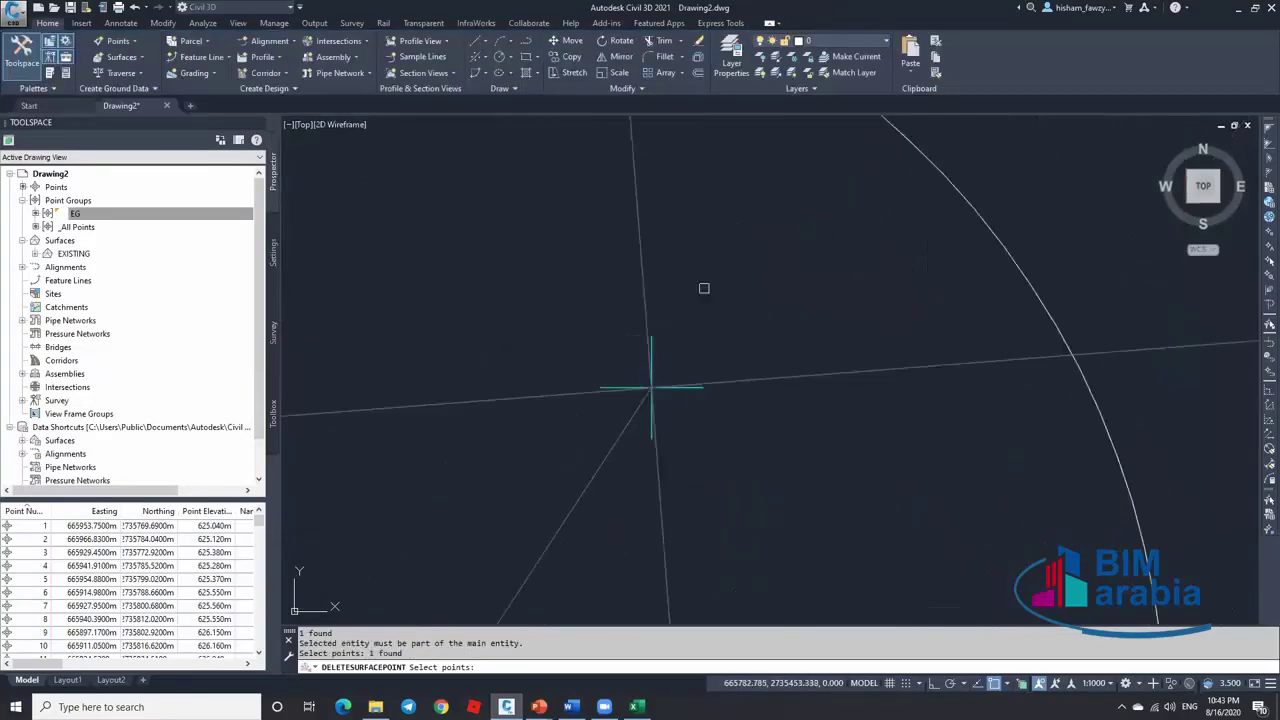
{"action": "left_click", "coordinate": [655, 337]}
{"action": "scroll", "coordinate": [660, 320], "scroll_direction": "down", "scroll_amount": 5}
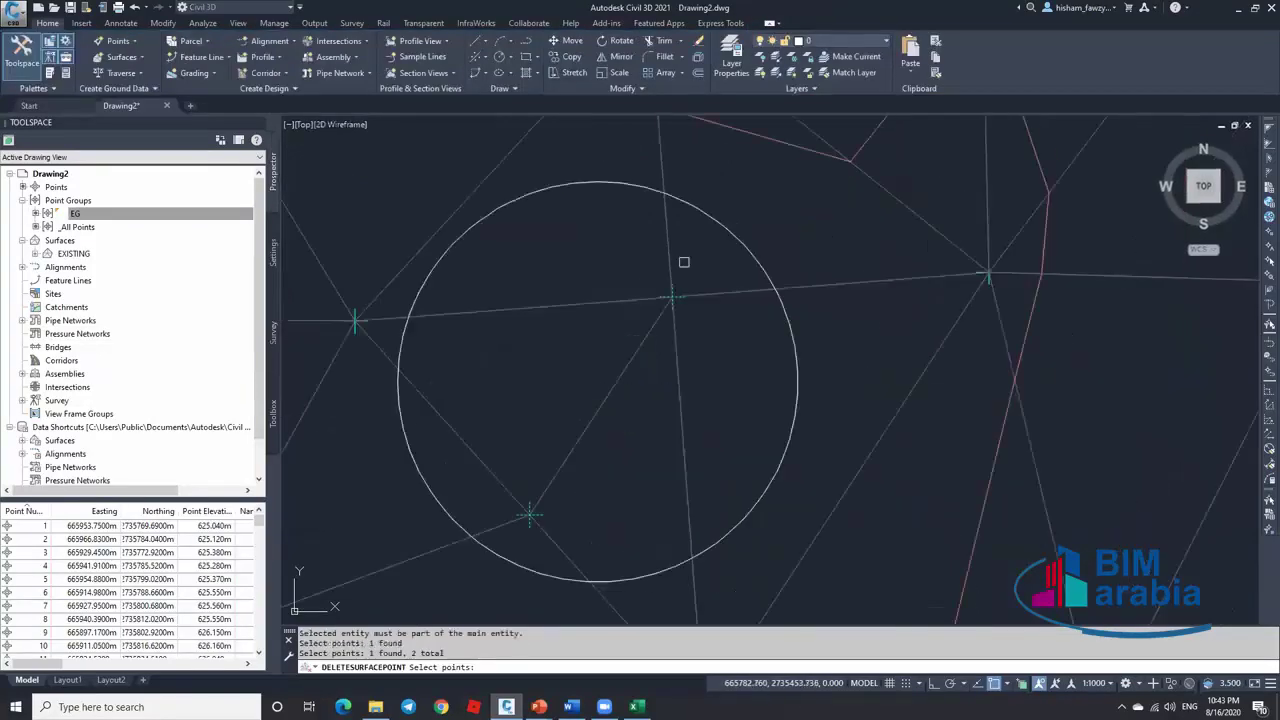
{"action": "key", "text": "Return"}
{"action": "scroll", "coordinate": [663, 294], "scroll_direction": "down", "scroll_amount": 5}
{"action": "key", "text": "Escape"}
{"action": "key", "text": "Escape"}
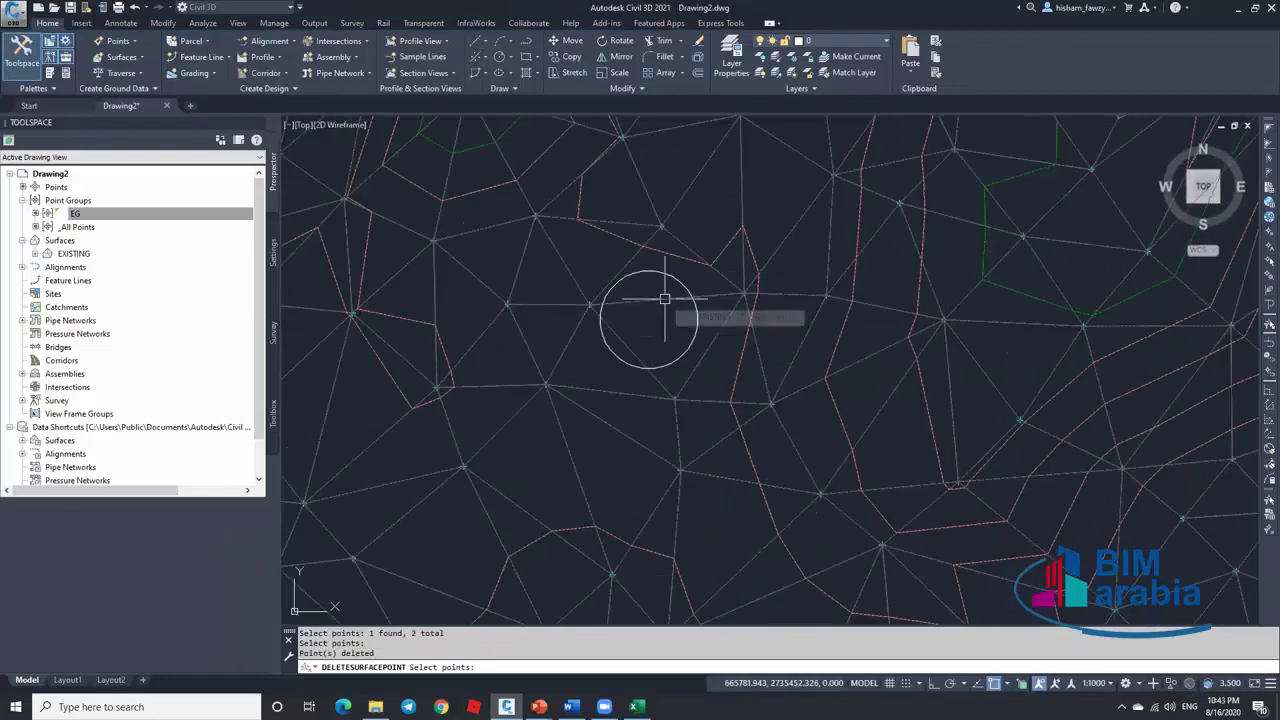
Inspect the edited EXISTING surface in the 3D Object Viewer
{"action": "left_click", "coordinate": [648, 310]}
{"action": "key", "text": "Escape"}
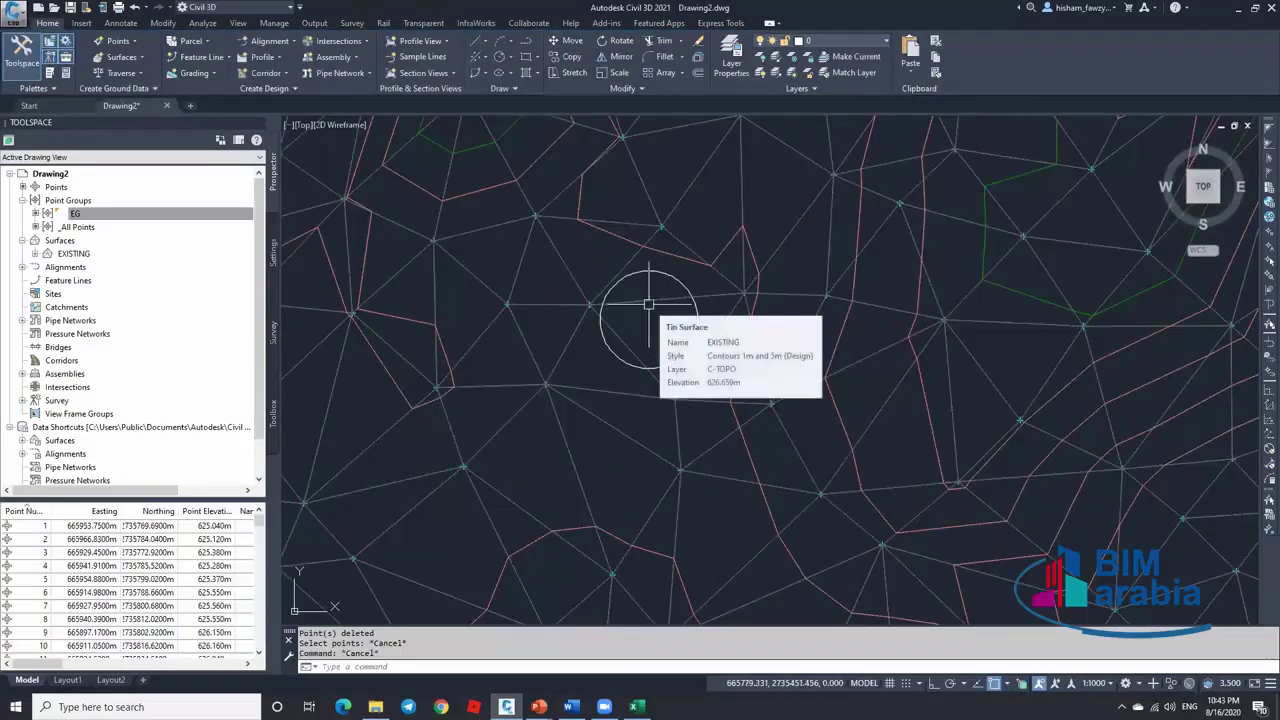
{"action": "left_click", "coordinate": [630, 324]}
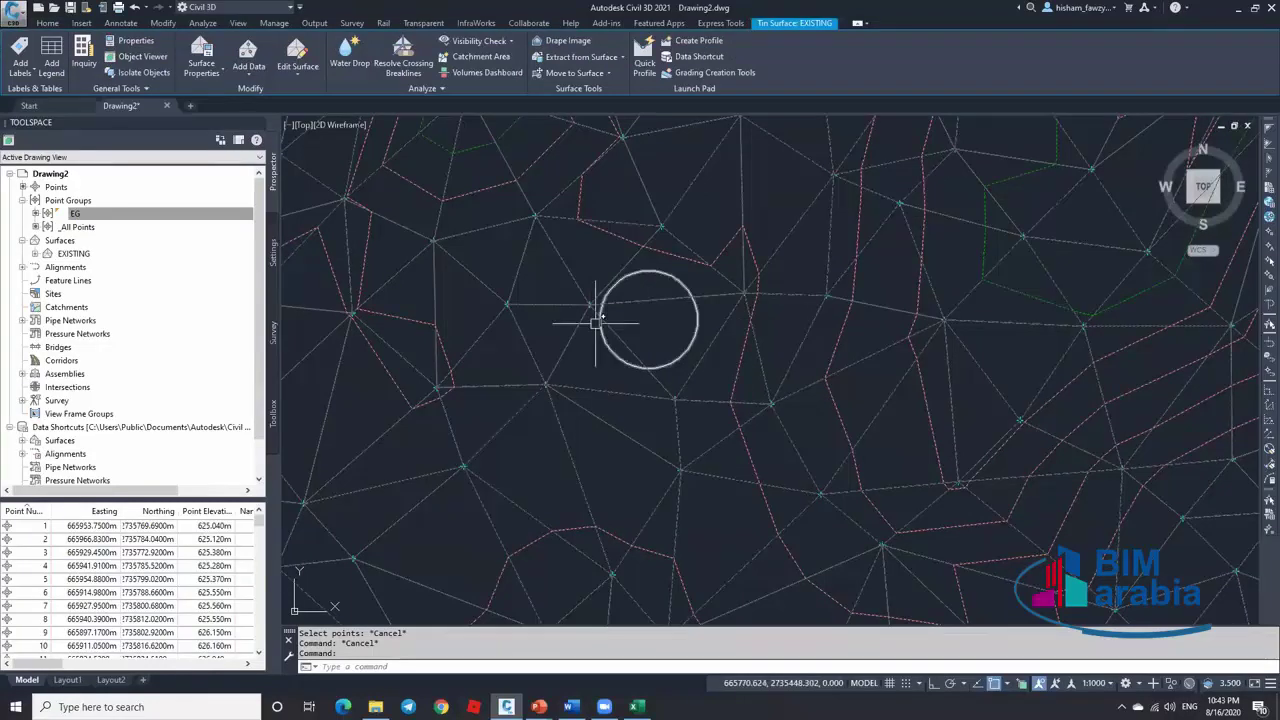
{"action": "left_click", "coordinate": [136, 56]}
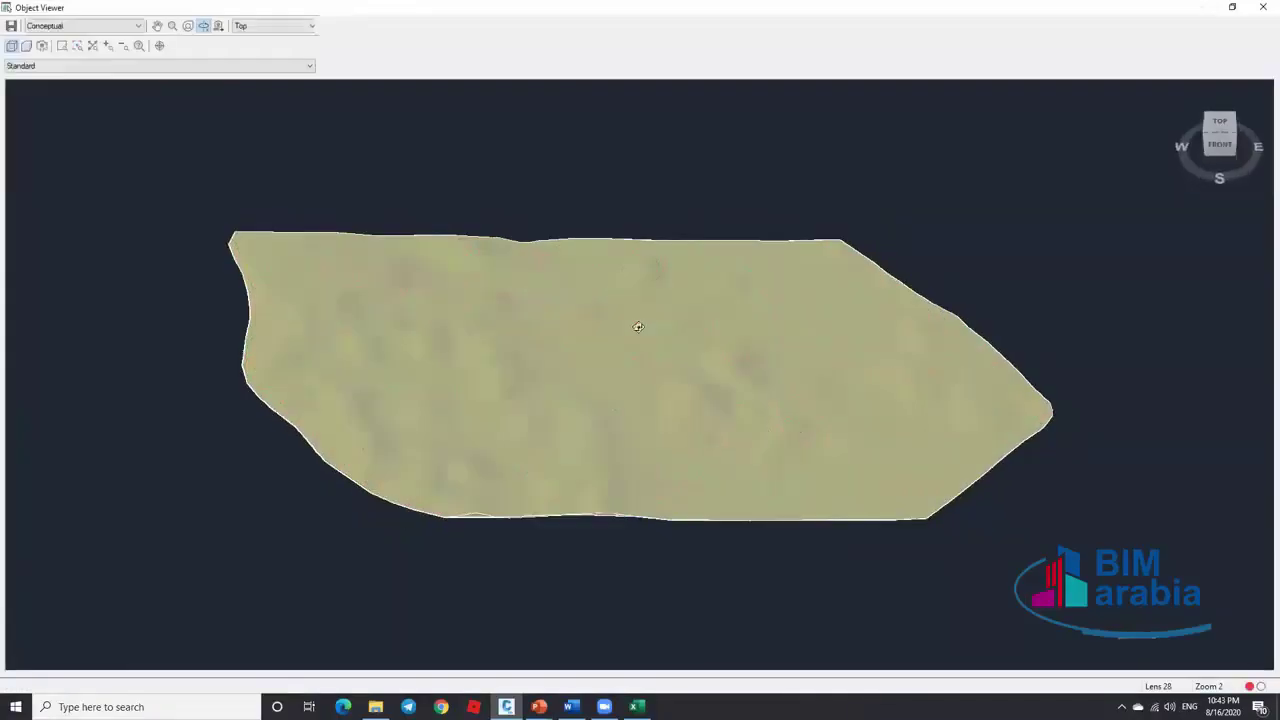
{"action": "key", "text": "Escape"}
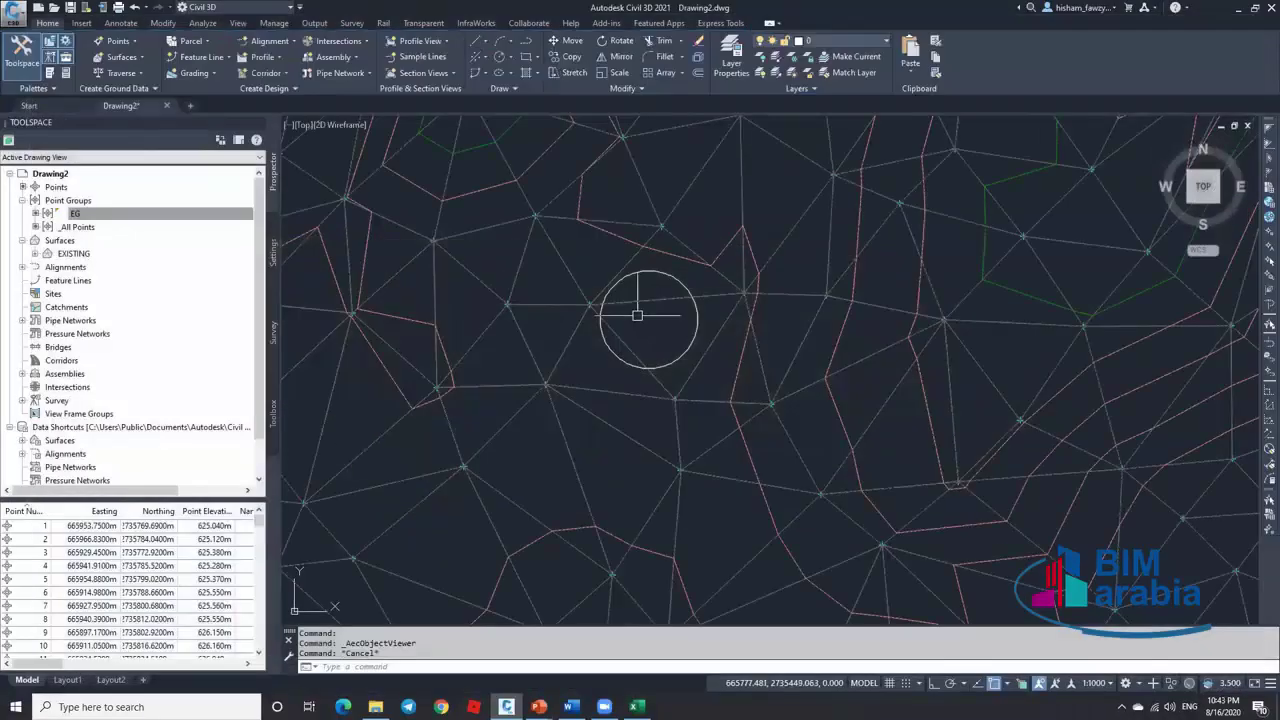
{"action": "key", "text": "Escape"}
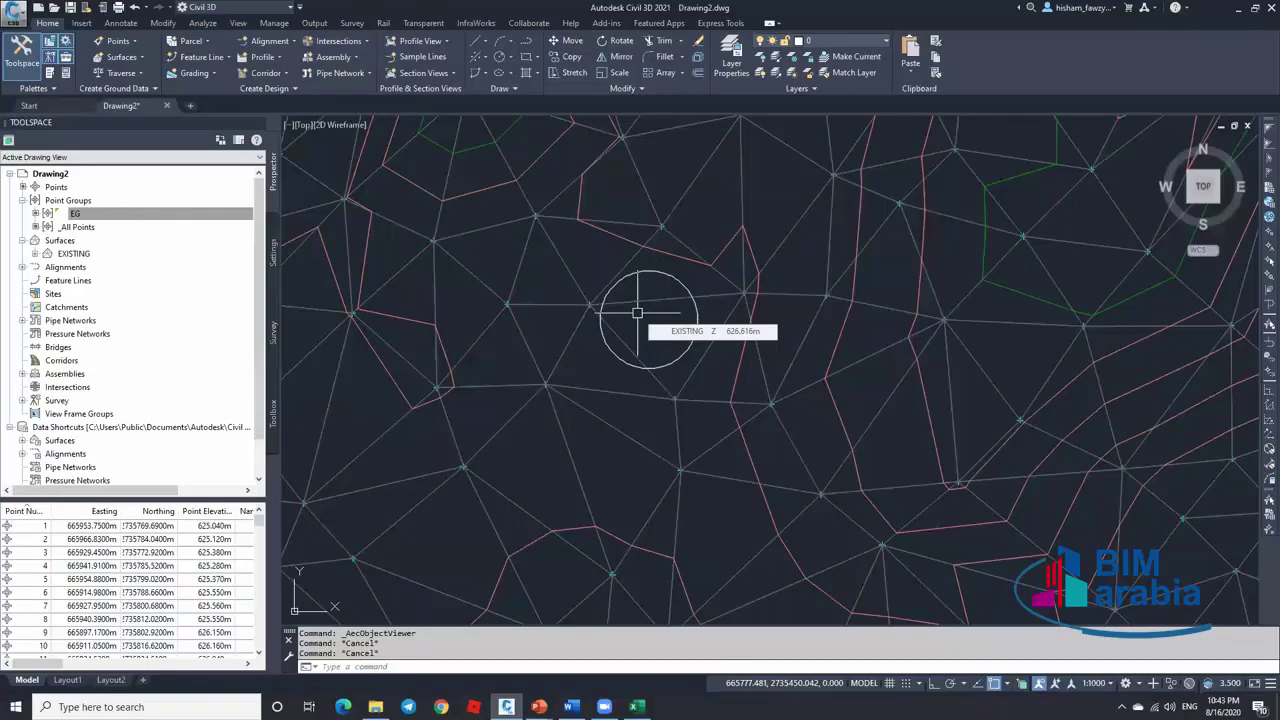
Erase the helper circle marking the edited area
{"action": "left_click", "coordinate": [680, 284]}
{"action": "key", "text": "Delete"}
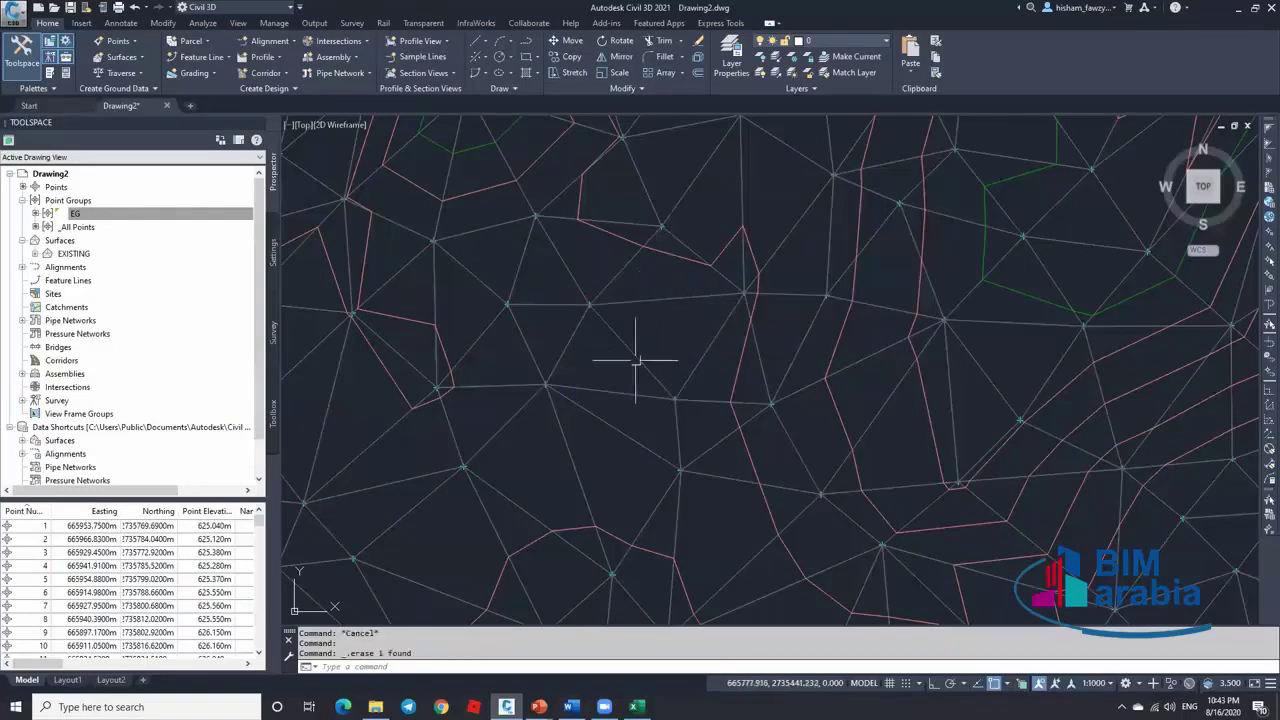
{"action": "scroll", "coordinate": [600, 306], "scroll_direction": "down", "scroll_amount": 5}
{"action": "scroll", "coordinate": [784, 262], "scroll_direction": "up", "scroll_amount": 5}
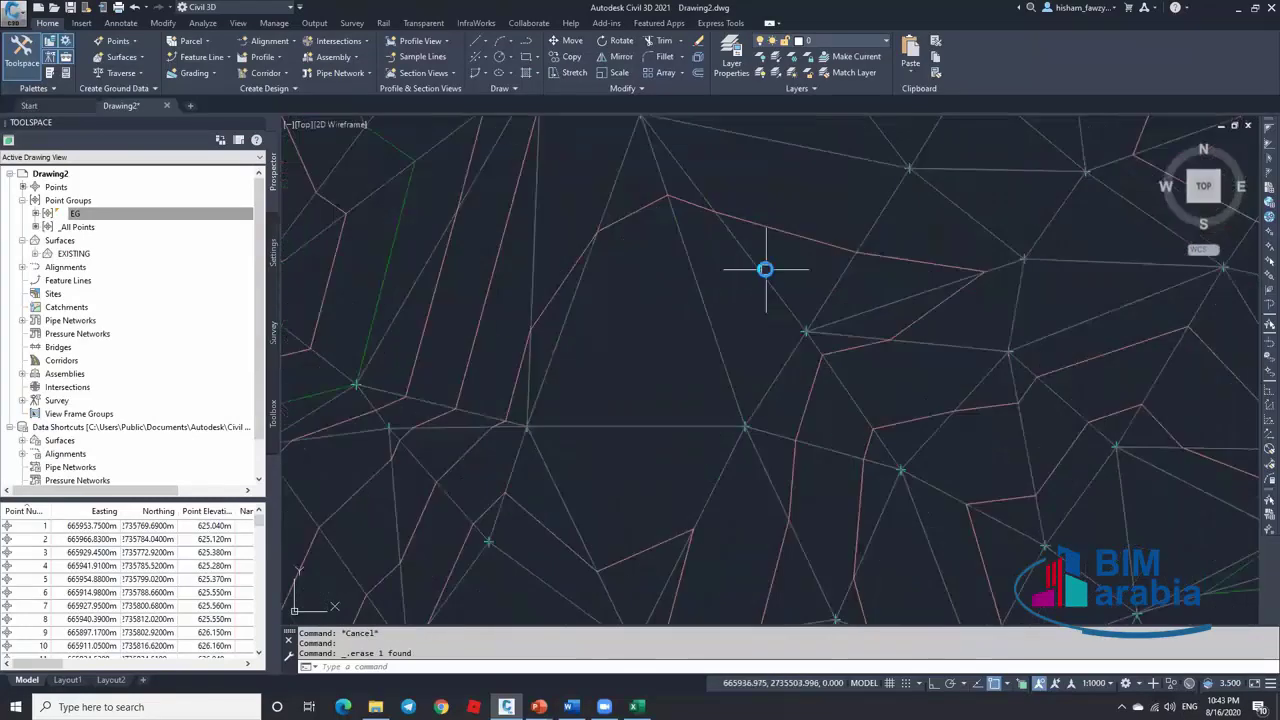
{"action": "left_click", "coordinate": [669, 341]}
{"action": "scroll", "coordinate": [669, 341], "scroll_direction": "down", "scroll_amount": 2}
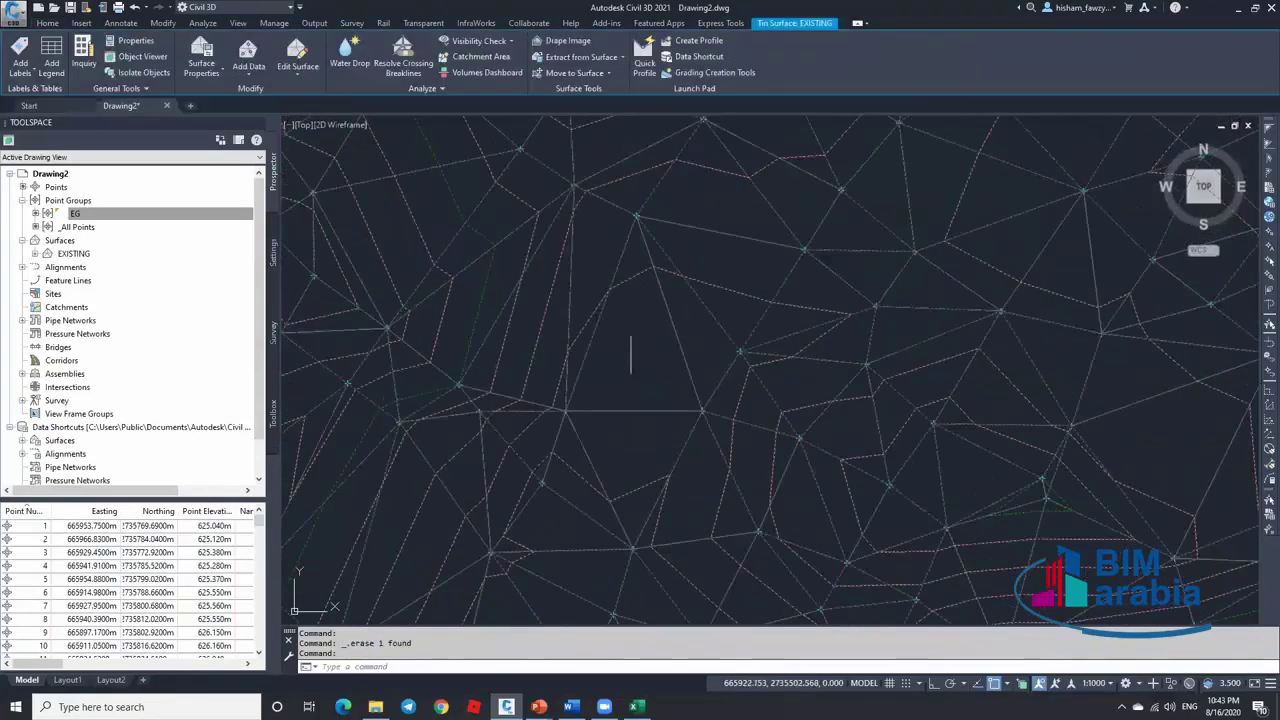
{"action": "mouse_move", "coordinate": [631, 322]}
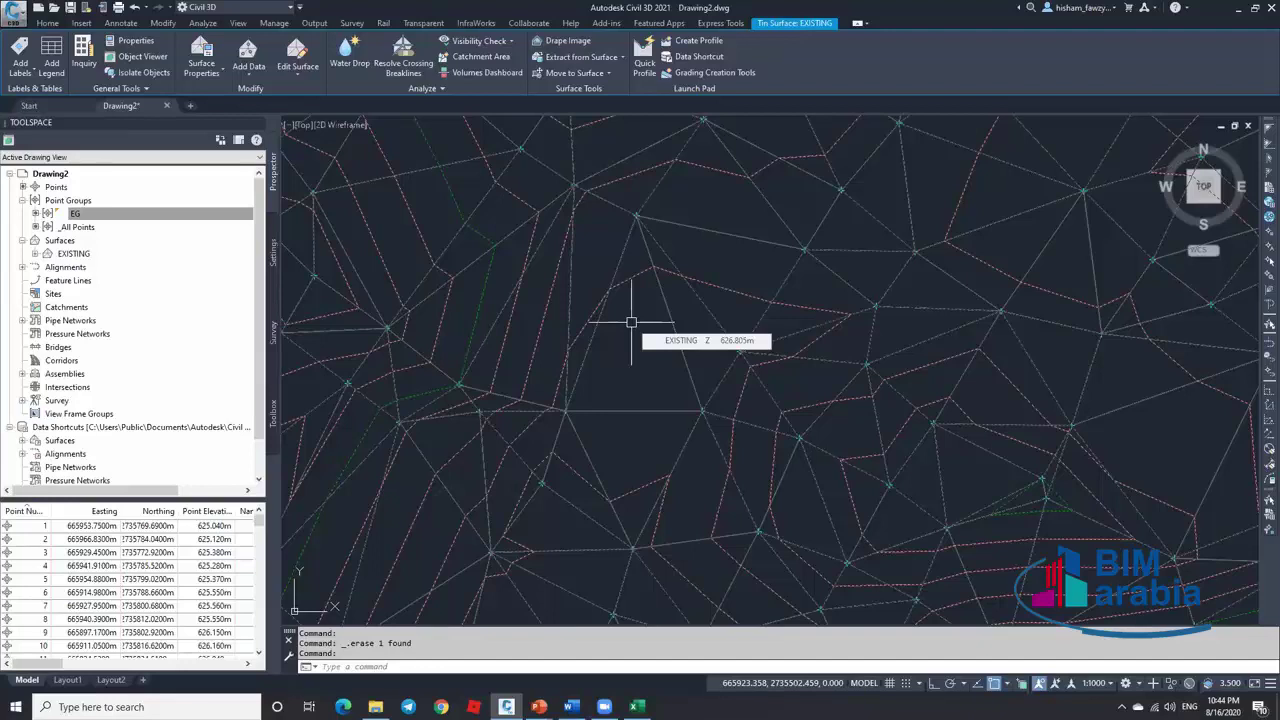
{"action": "key", "text": "Escape"}
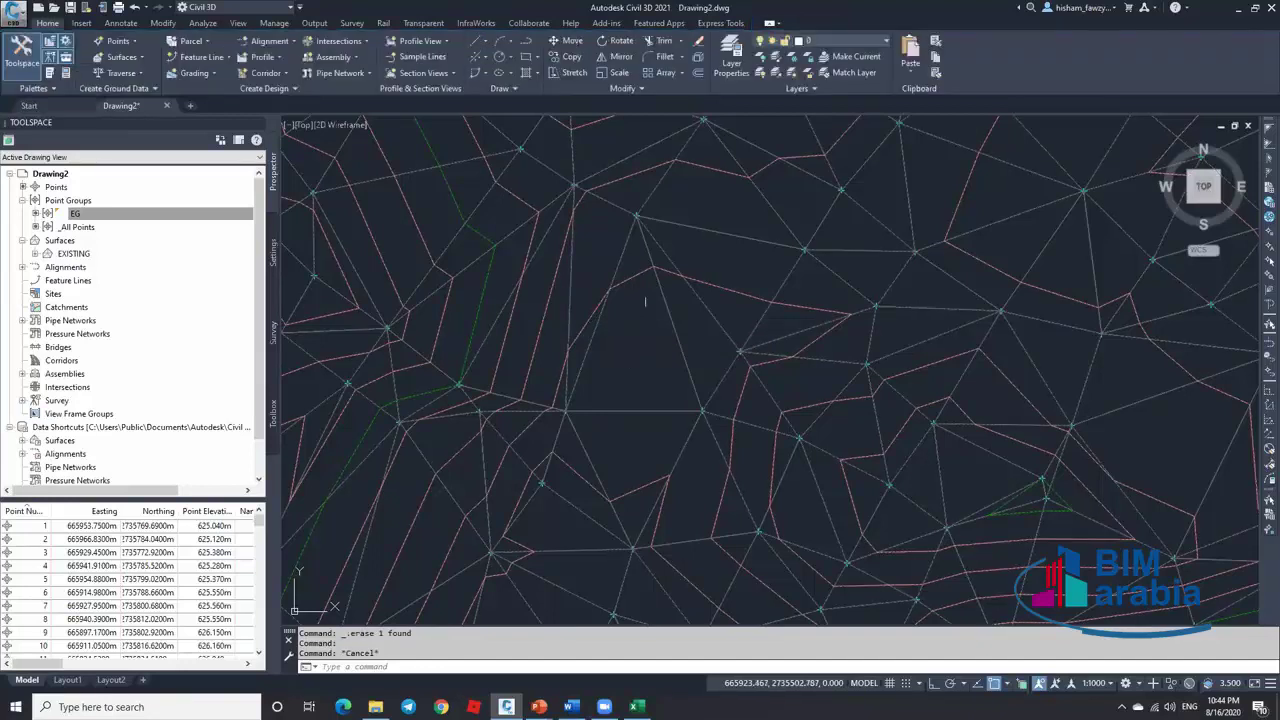
{"action": "scroll", "coordinate": [706, 277], "scroll_direction": "down", "scroll_amount": 5}
Pan and zoom the drawing to frame the EXISTING surface
{"action": "key", "text": "Escape"}
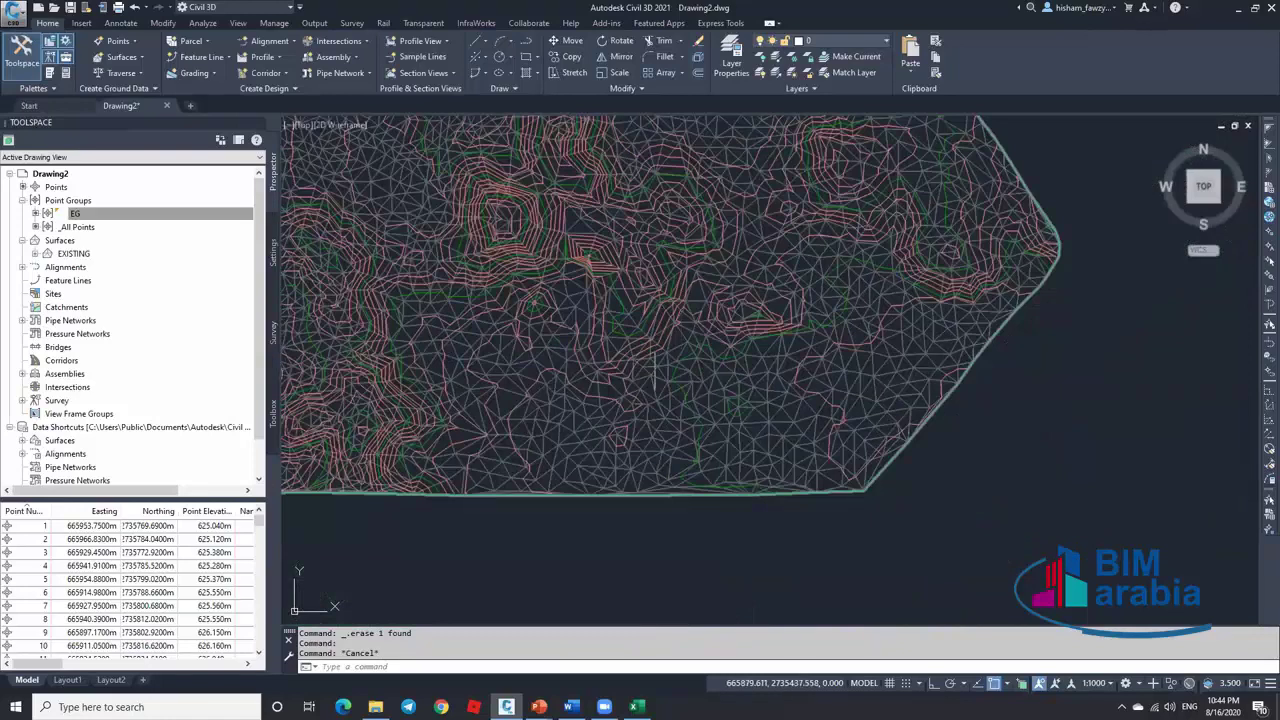
{"action": "scroll", "coordinate": [495, 258], "scroll_direction": "down", "scroll_amount": 1}
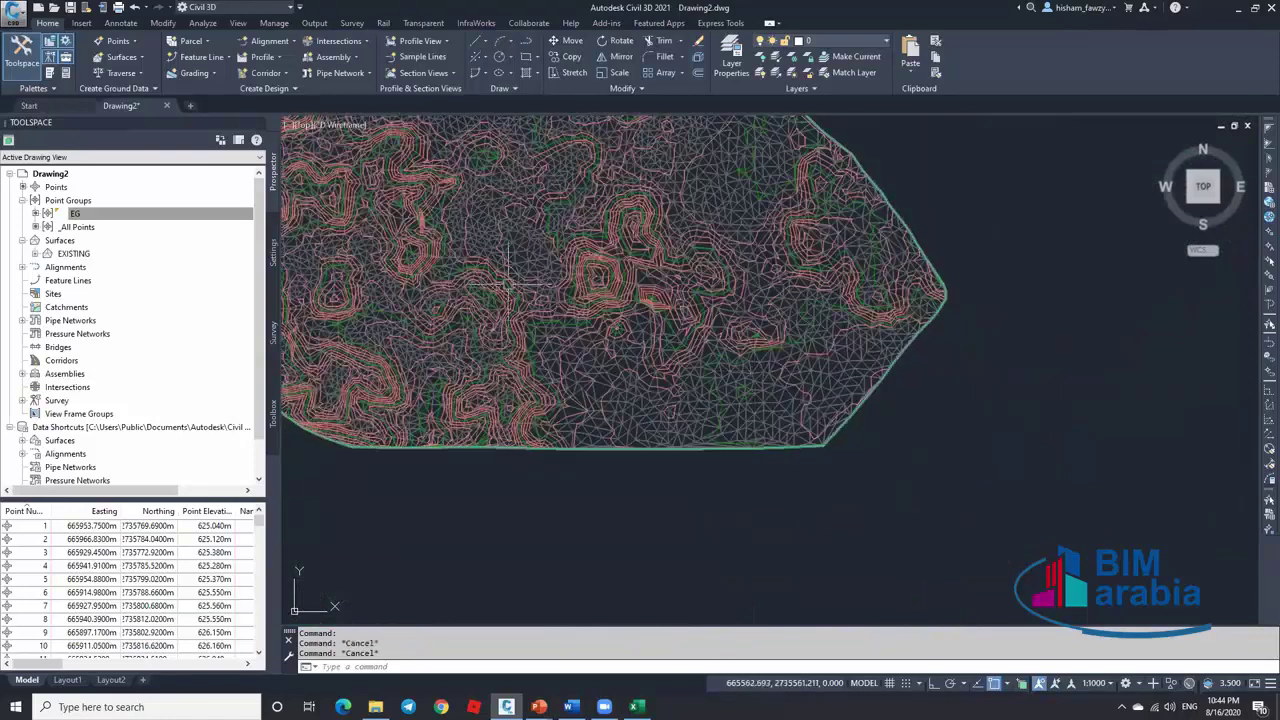
{"action": "mouse_move", "coordinate": [571, 351]}
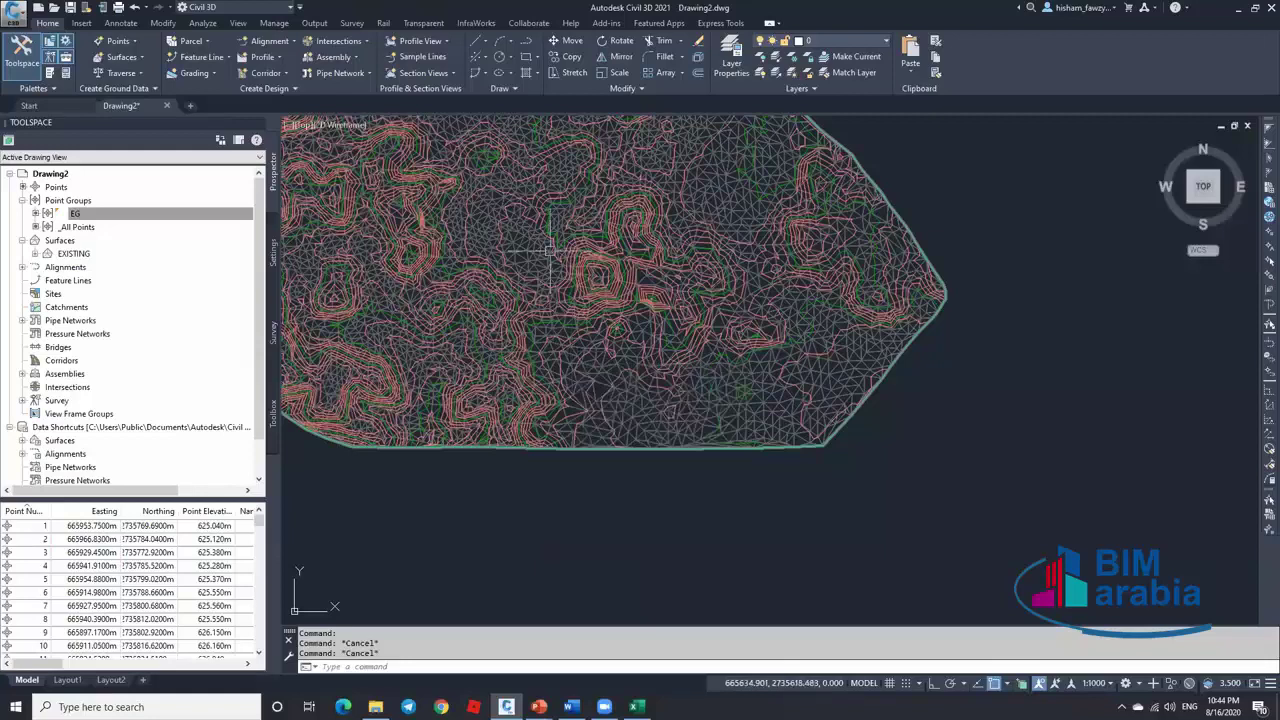
{"action": "middle_click_drag", "start_coordinate": [541, 250], "coordinate": [626, 315]}
{"action": "scroll", "coordinate": [626, 315], "scroll_direction": "up", "scroll_amount": 5}
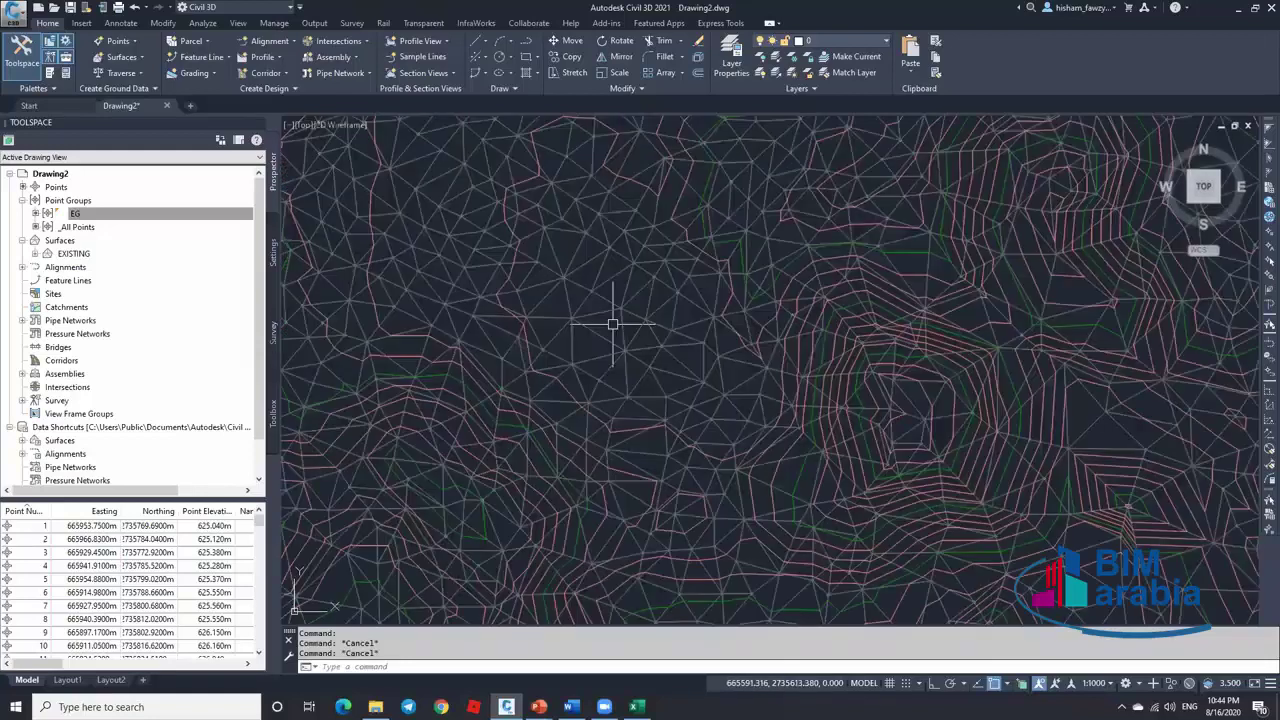
{"action": "scroll", "coordinate": [629, 283], "scroll_direction": "down", "scroll_amount": 6}
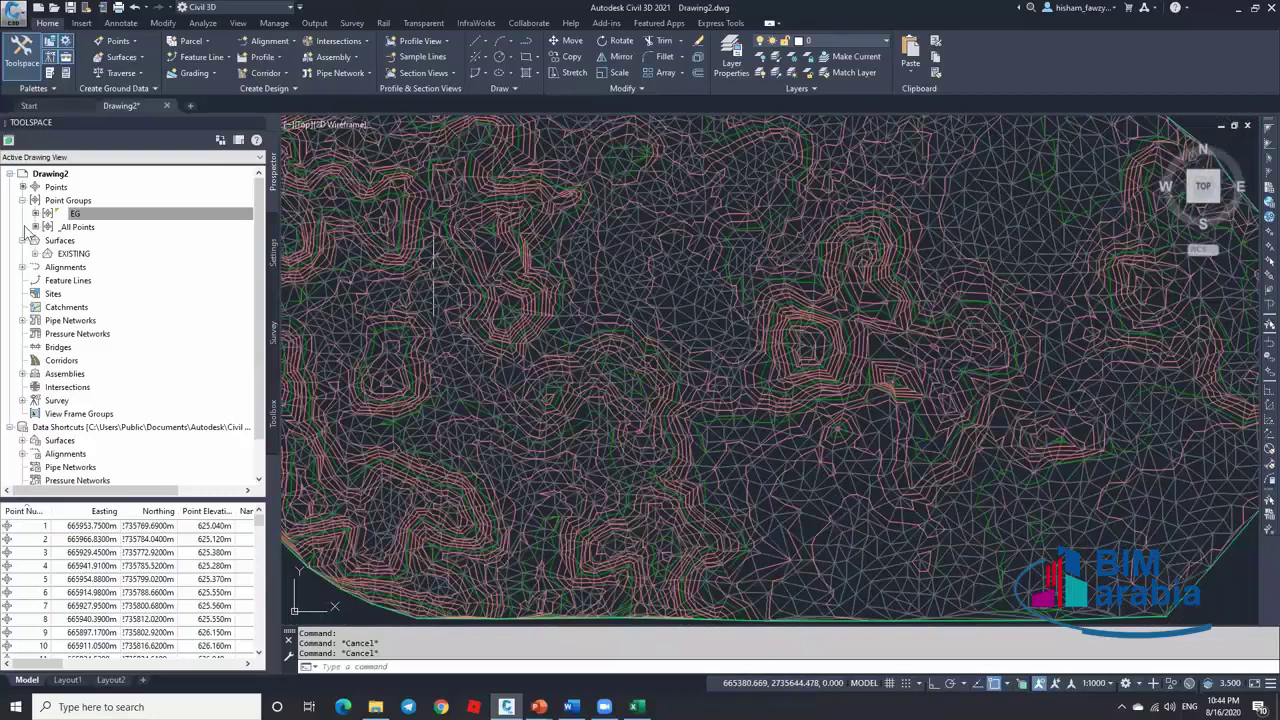
Expand EXISTING > Definition in Prospector, select Boundaries and Breaklines, then minimize Civil 3D
{"action": "left_click", "coordinate": [35, 254]}
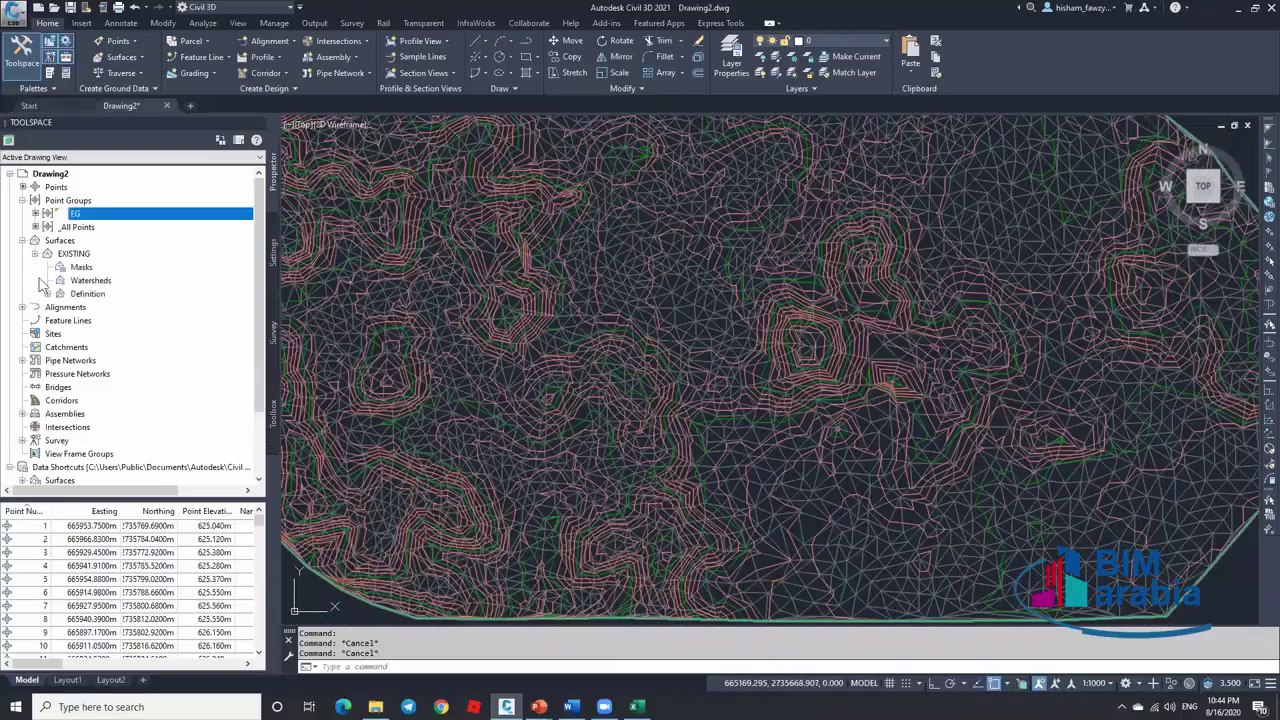
{"action": "left_click", "coordinate": [48, 295]}
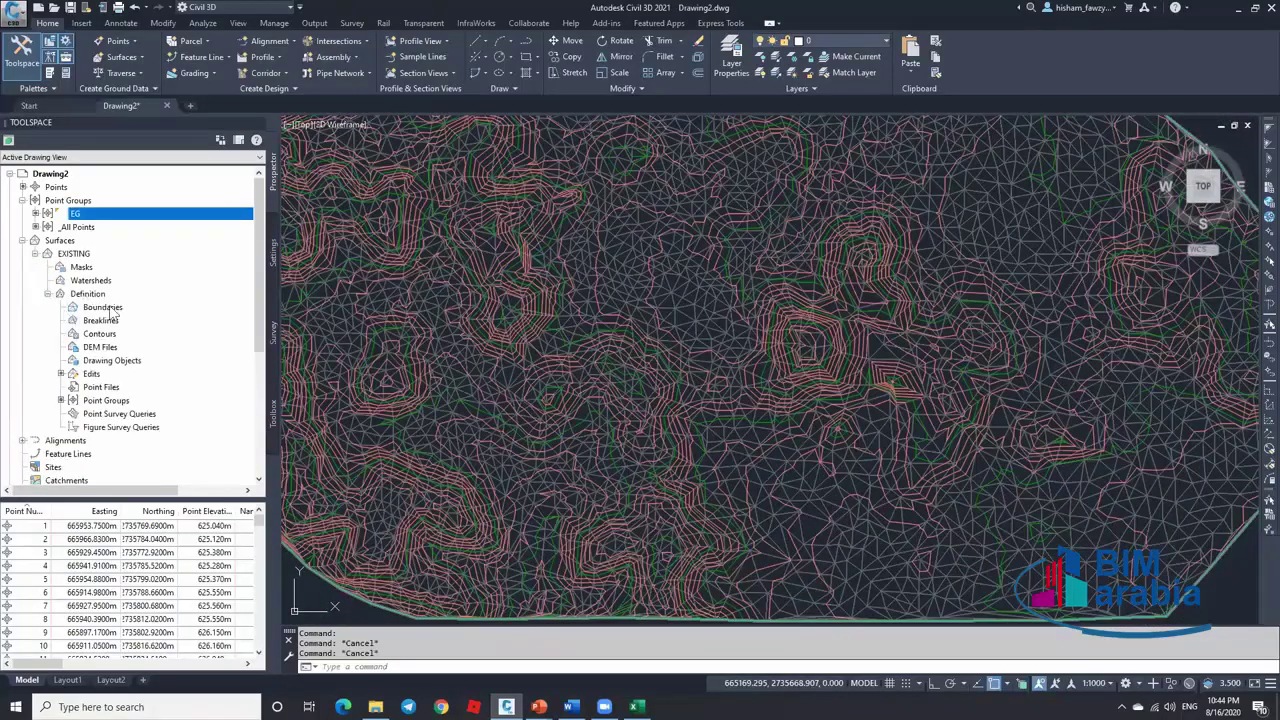
{"action": "left_click", "coordinate": [103, 308]}
{"action": "left_click", "coordinate": [137, 321]}
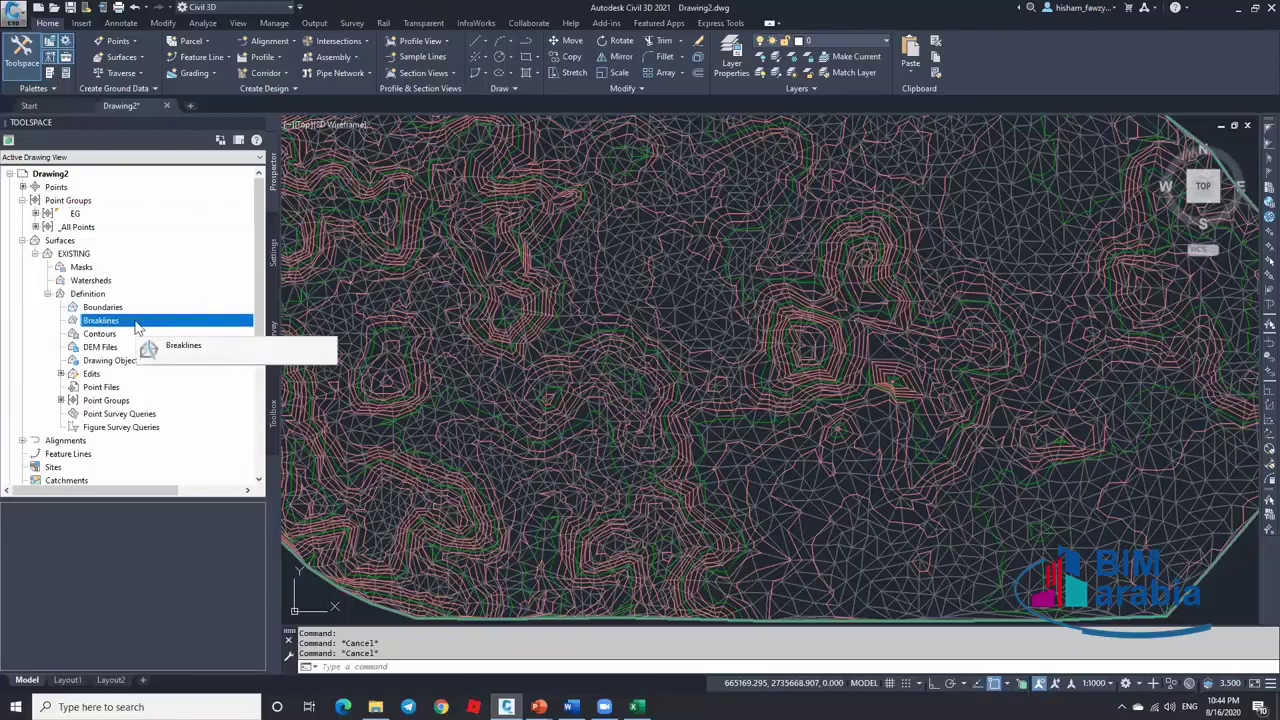
{"action": "left_click", "coordinate": [1237, 8]}
Open the 03. Surfaces course folder and view the IMG_3006.JPG road-cut photo
{"action": "mouse_move", "coordinate": [539, 706]}
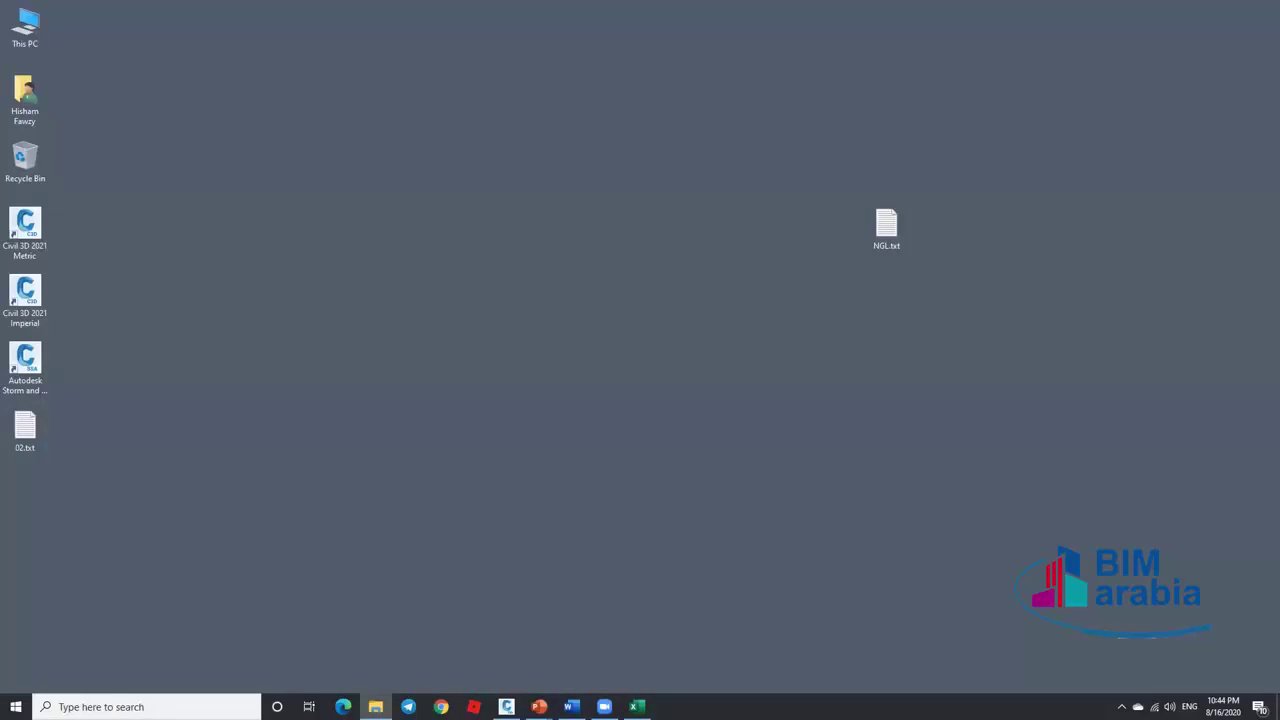
{"action": "left_click", "coordinate": [375, 707]}
{"action": "left_click", "coordinate": [468, 237]}
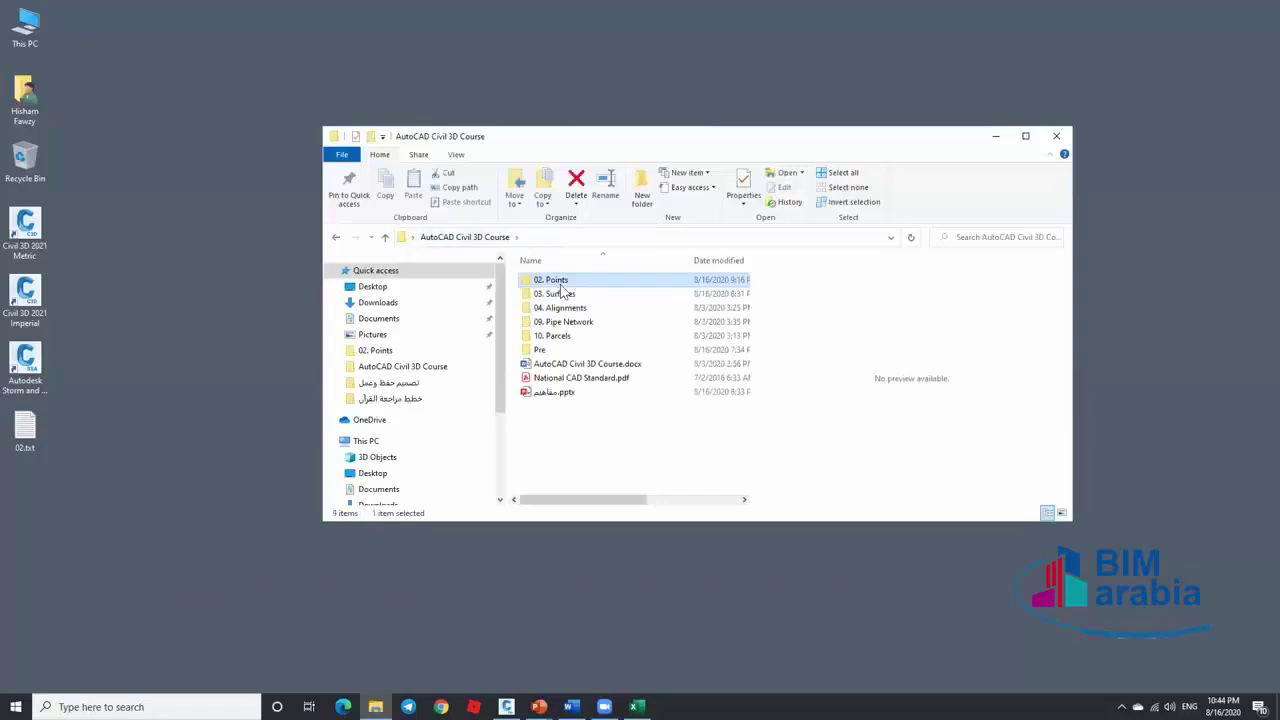
{"action": "left_click", "coordinate": [568, 294]}
{"action": "double_click", "coordinate": [572, 294]}
{"action": "left_click", "coordinate": [572, 281]}
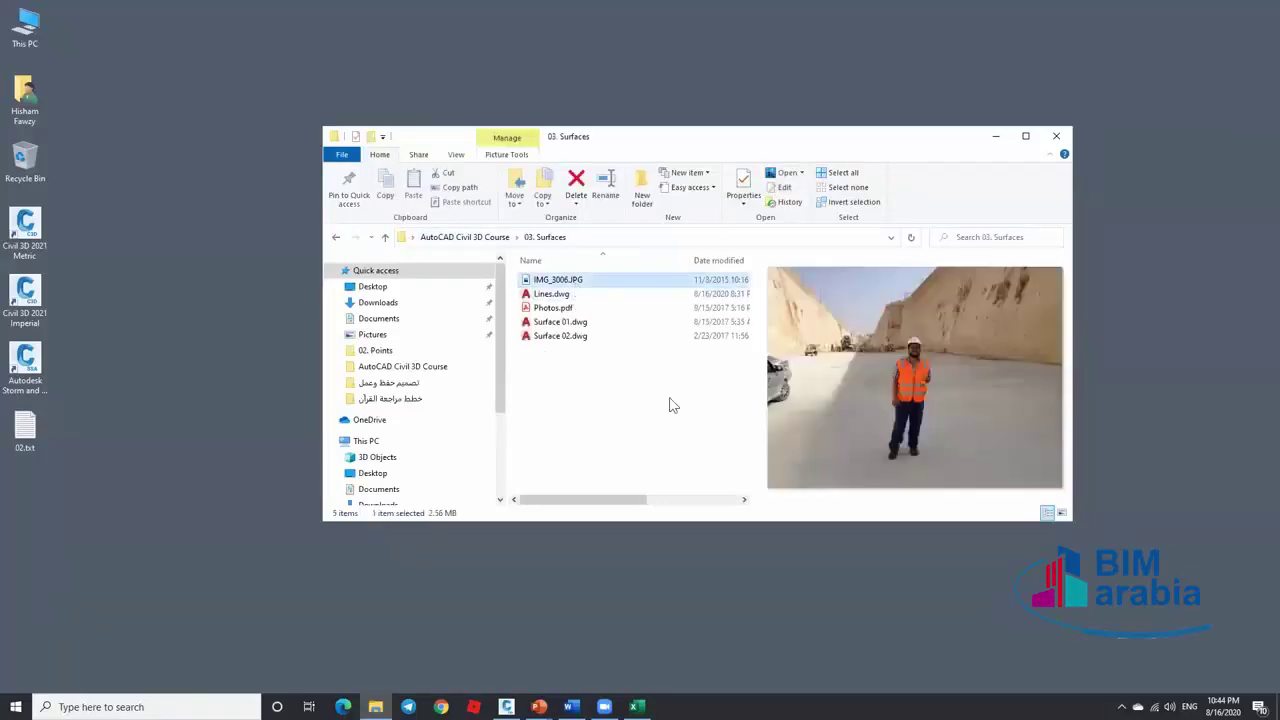
{"action": "key", "text": "Return"}
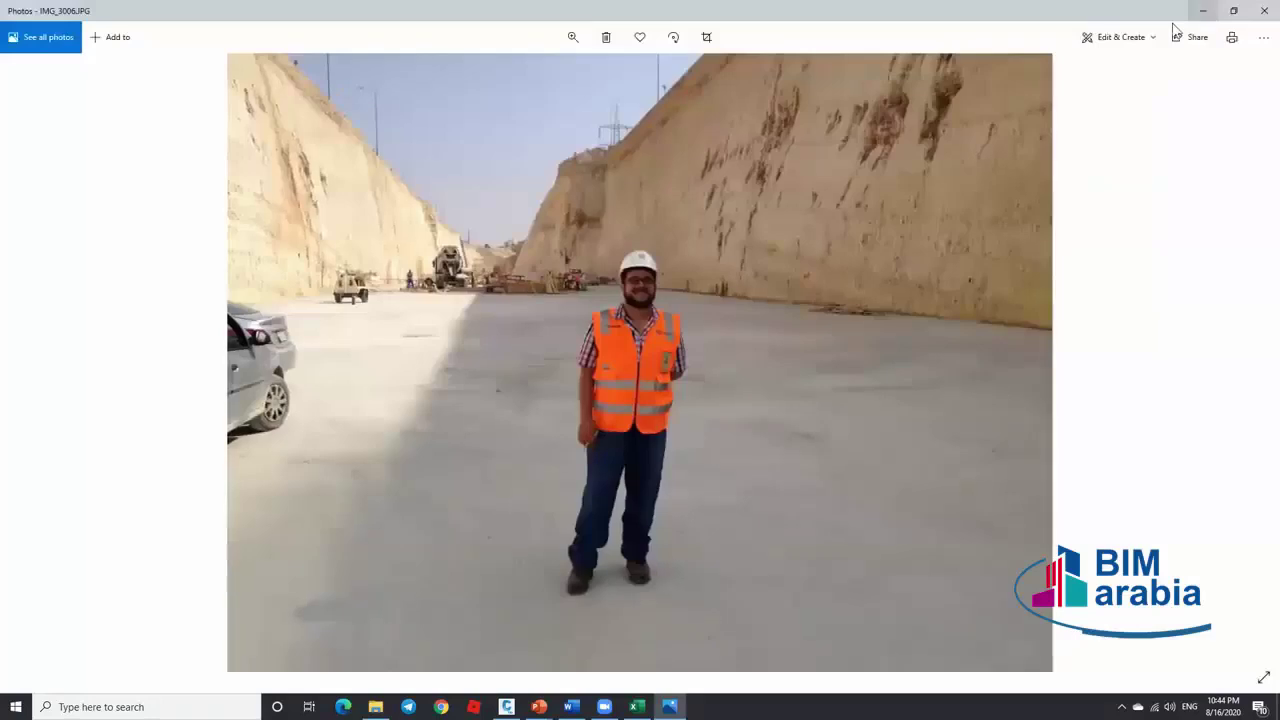
Open Surface 01.dwg in Civil 3D by dragging it onto the taskbar icon
{"action": "left_click", "coordinate": [1203, 10]}
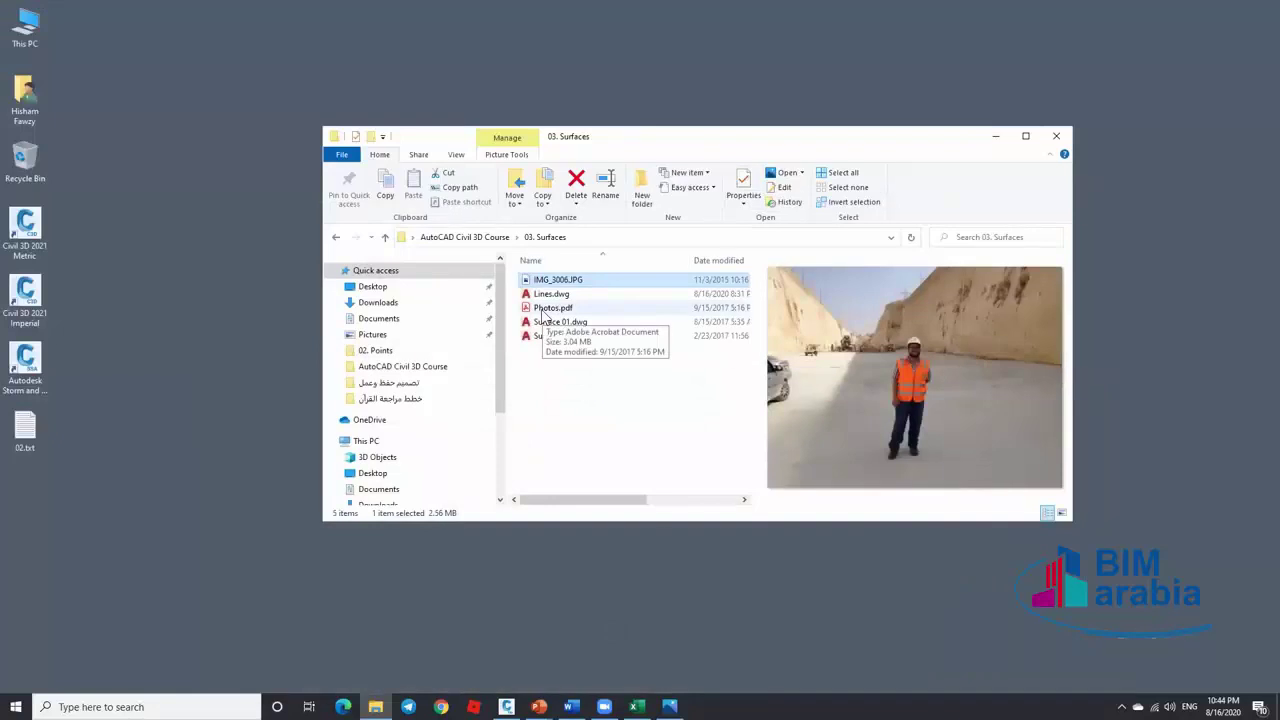
{"action": "left_click", "coordinate": [556, 322]}
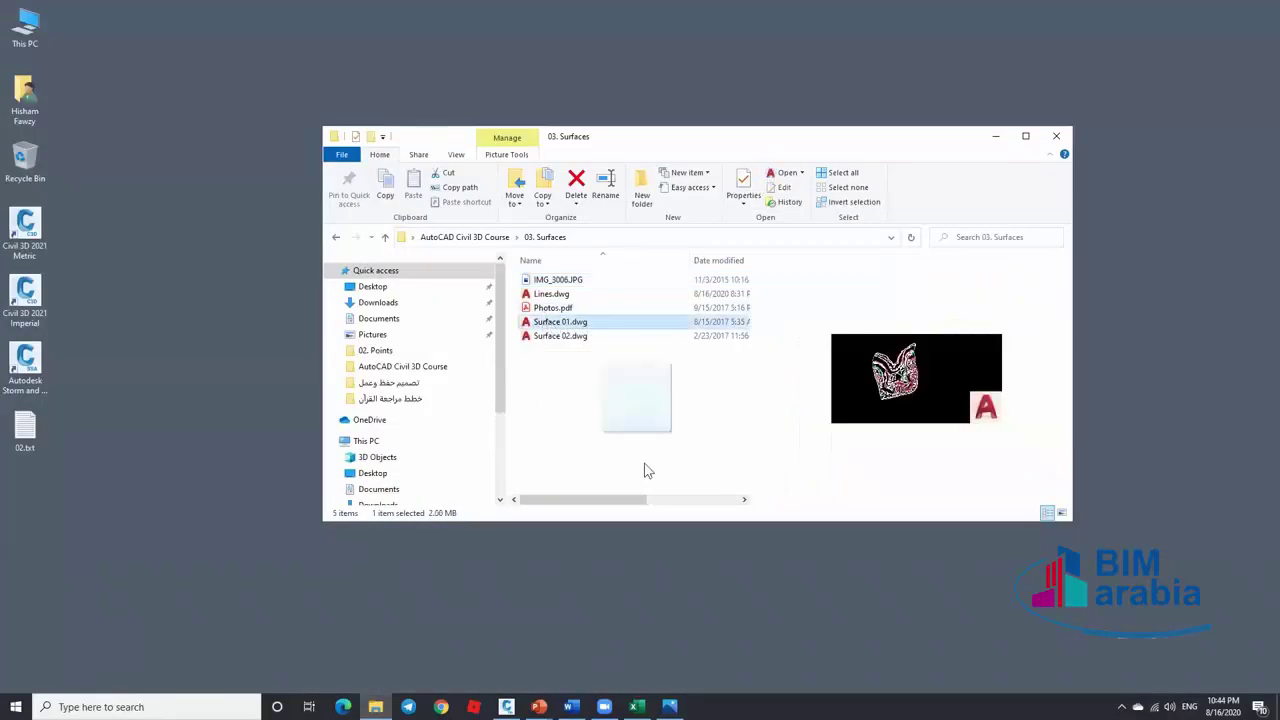
{"action": "left_click_drag", "start_coordinate": [645, 470], "coordinate": [600, 22]}
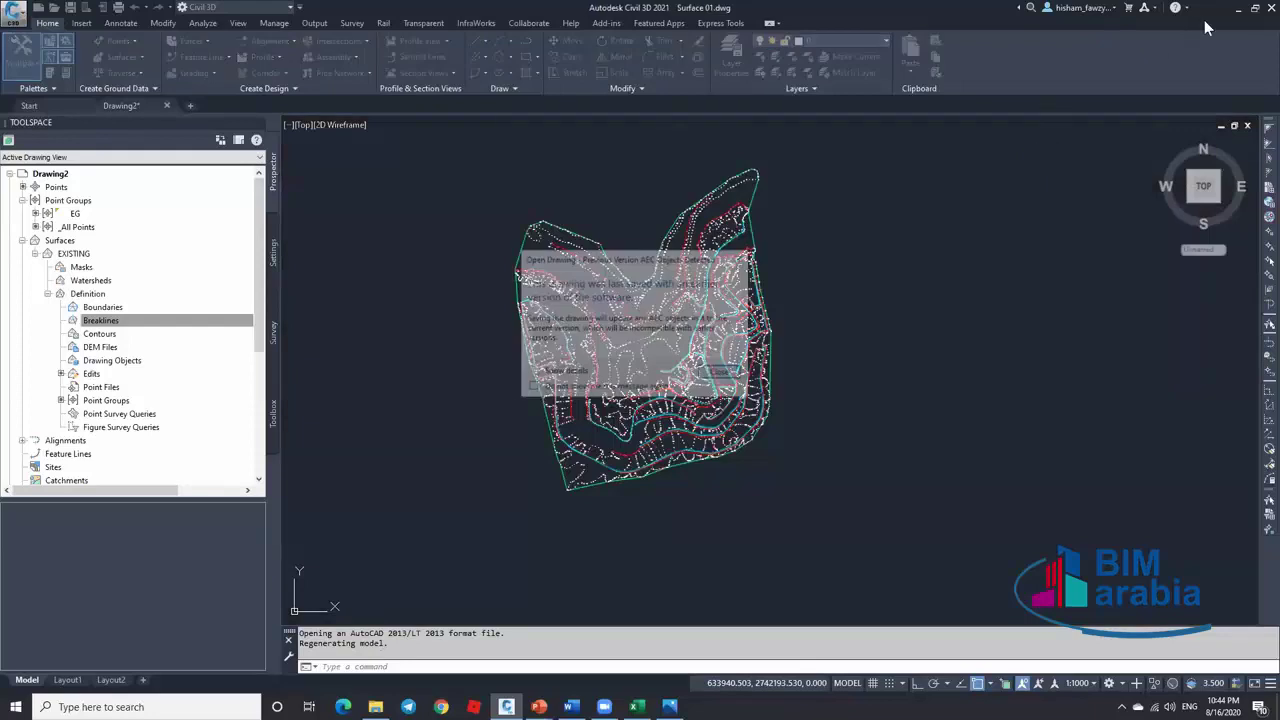
Close the AEC version notice so Surface 01 loads, then minimize Civil 3D
{"action": "left_click", "coordinate": [721, 373]}
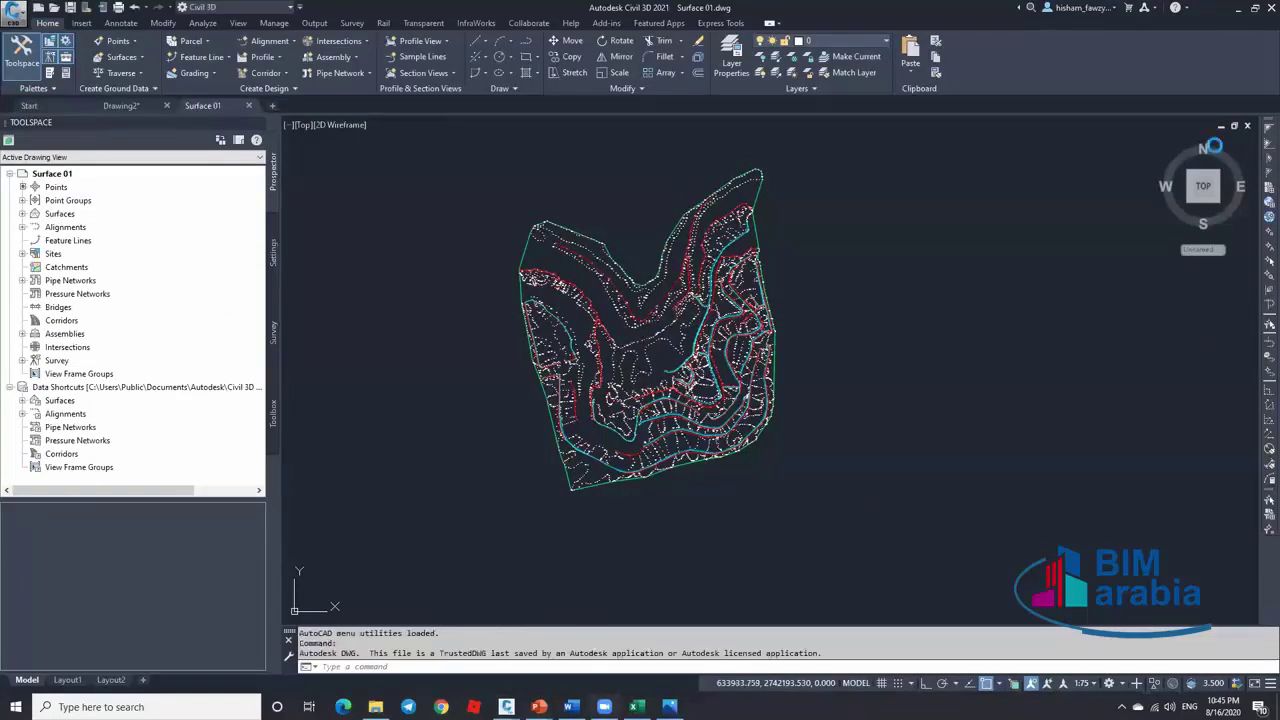
{"action": "left_click", "coordinate": [1240, 8]}
Open Photos.pdf maximized at Fit One Full Page, and close the photo viewer
{"action": "left_click", "coordinate": [553, 307]}
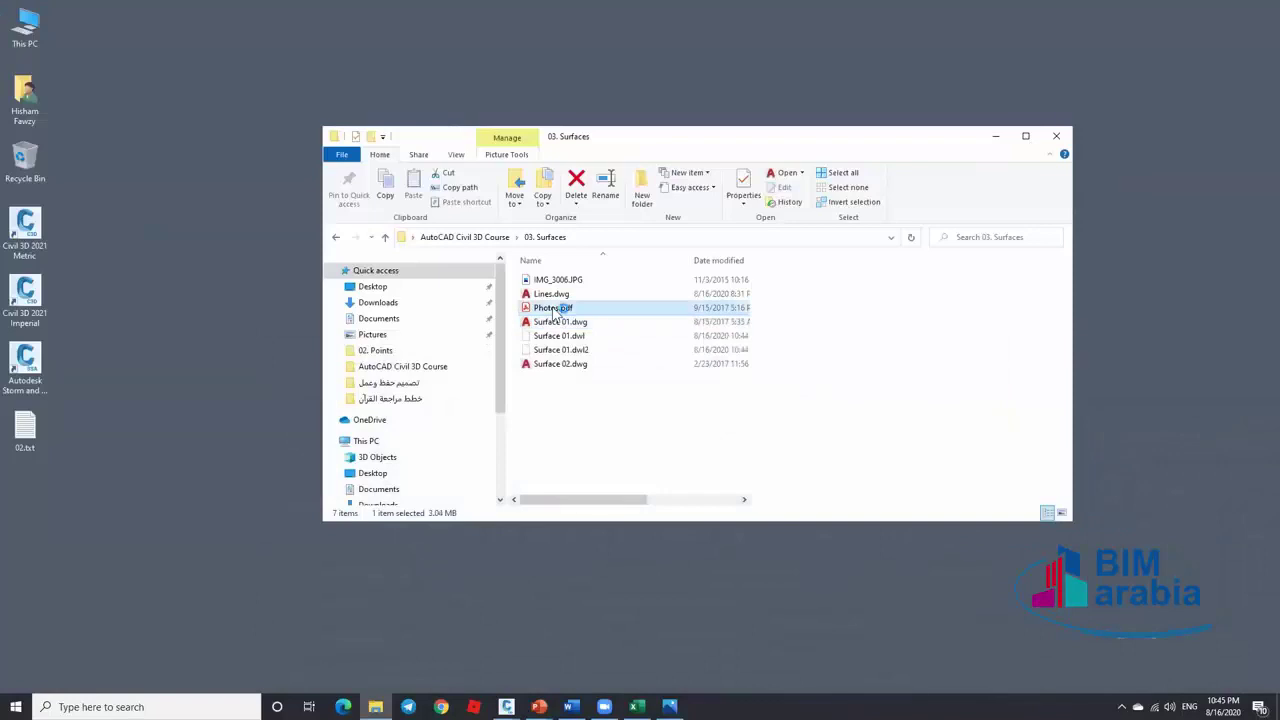
{"action": "double_click", "coordinate": [553, 307]}
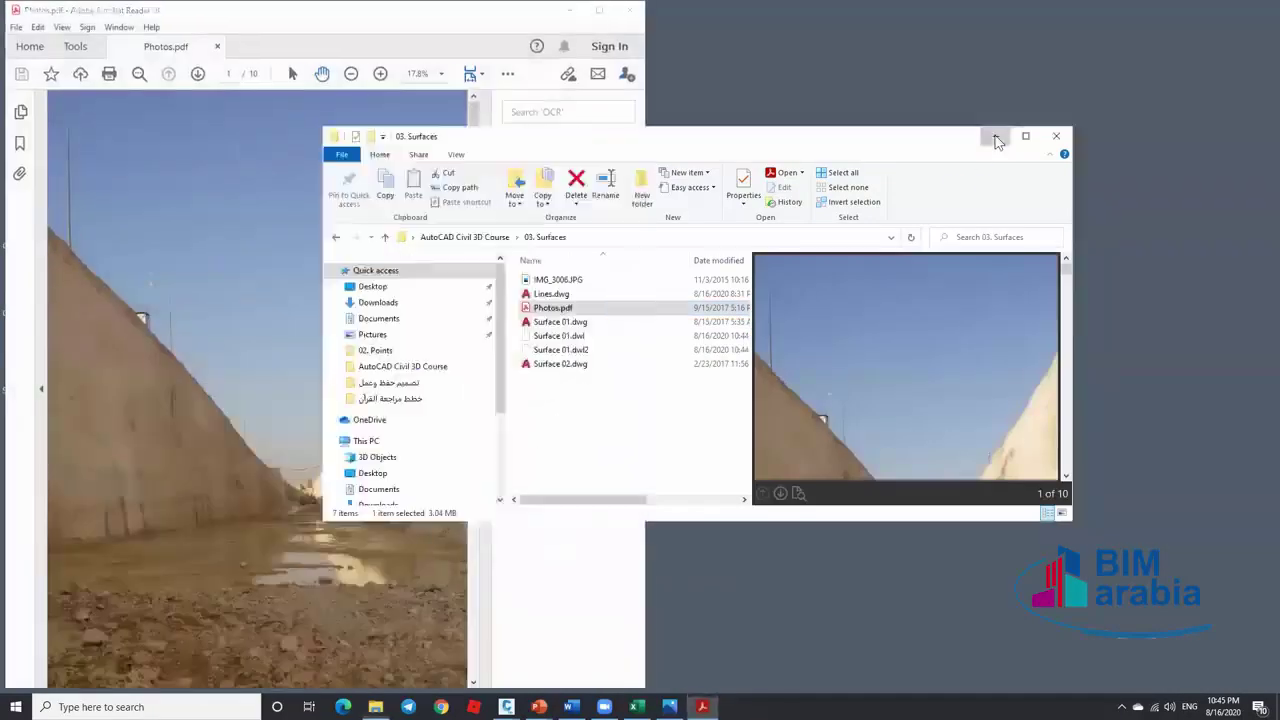
{"action": "left_click", "coordinate": [995, 136]}
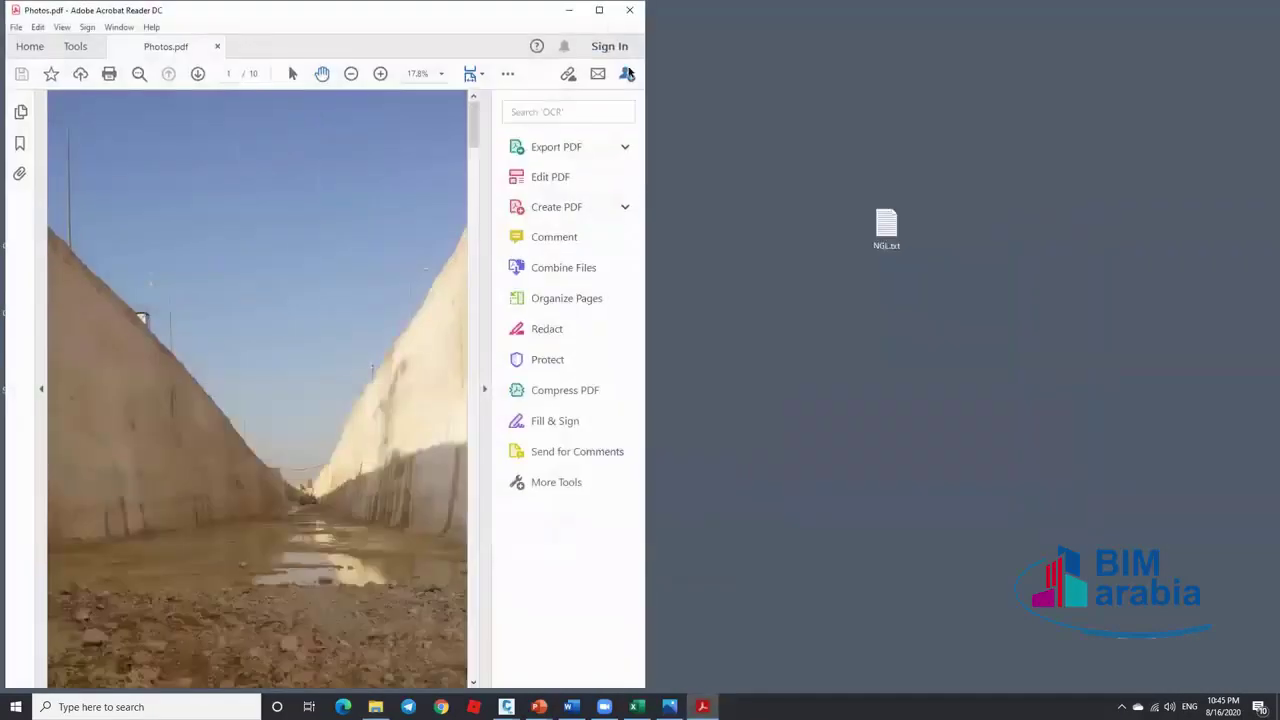
{"action": "key", "text": "super+Up"}
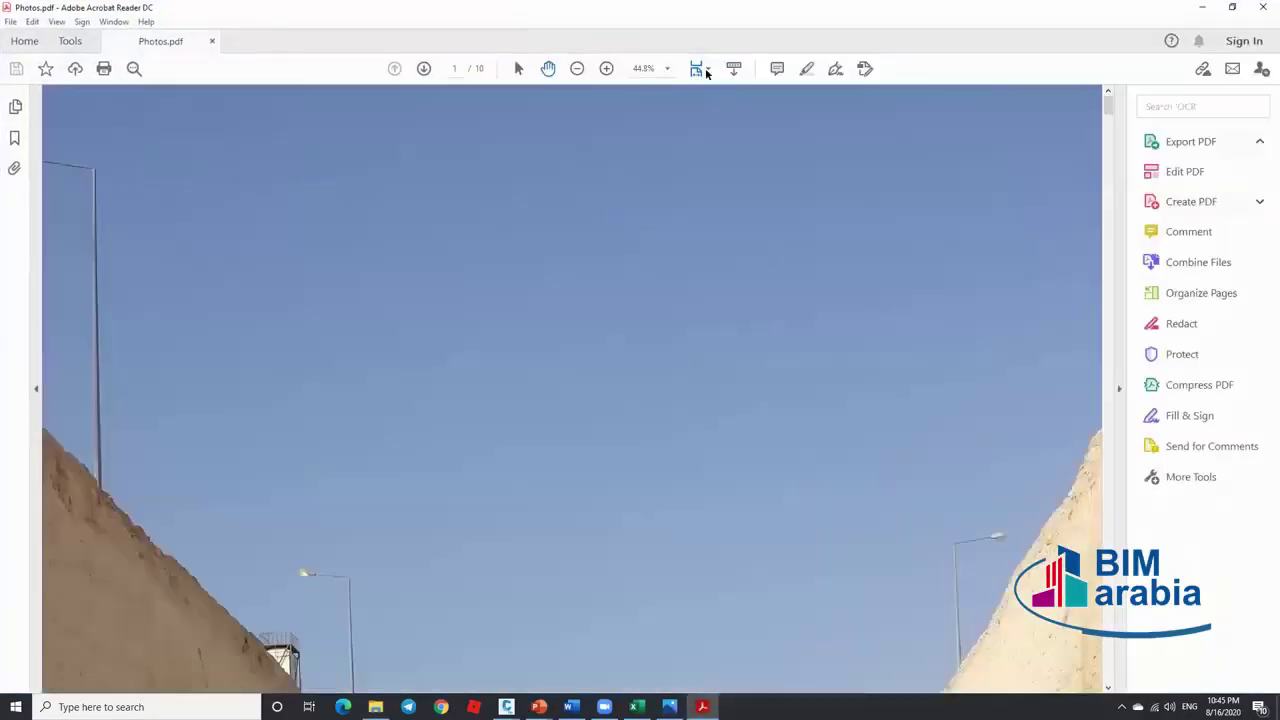
{"action": "left_click", "coordinate": [706, 70]}
{"action": "left_click", "coordinate": [745, 109]}
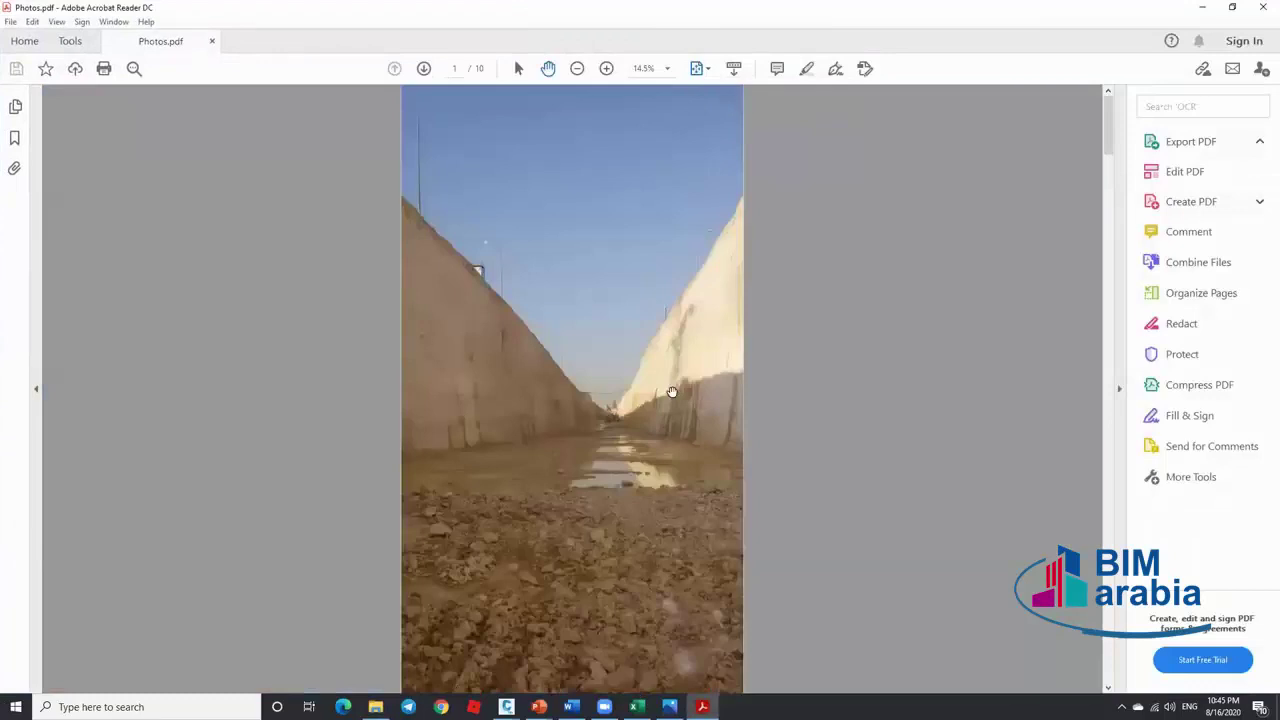
{"action": "left_click", "coordinate": [669, 706]}
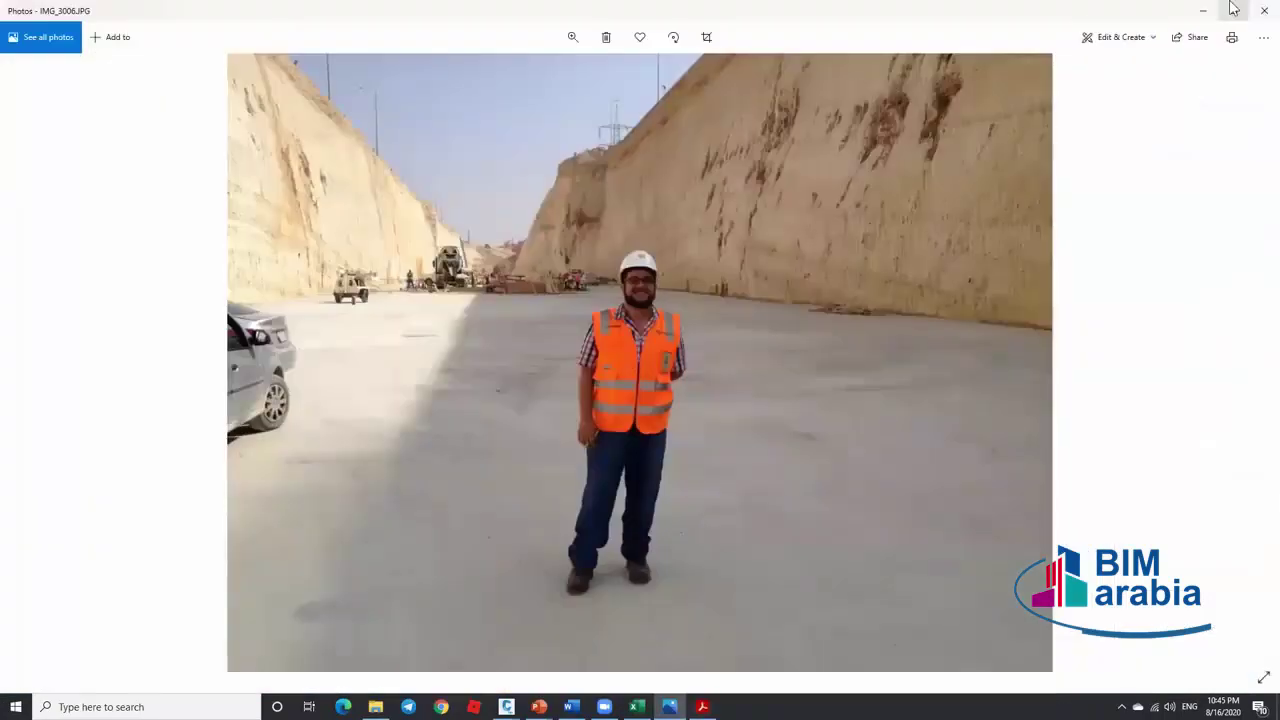
{"action": "left_click", "coordinate": [1264, 10]}
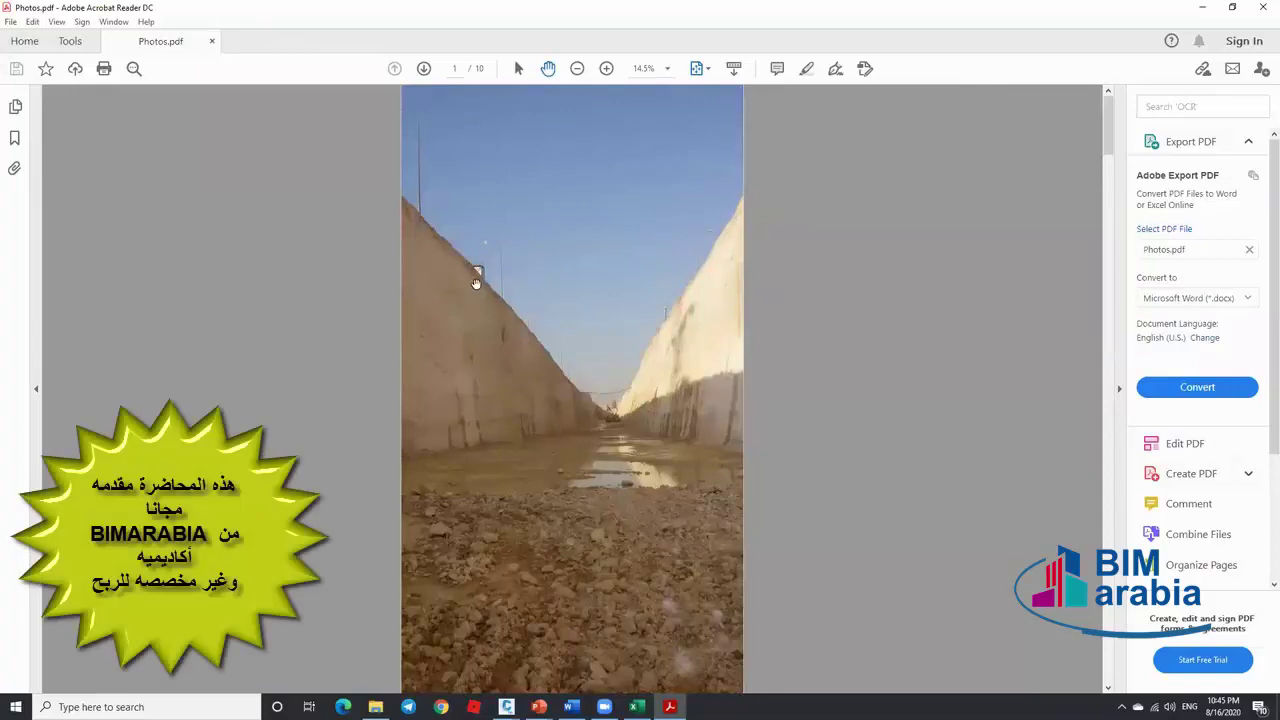
{"action": "left_click", "coordinate": [425, 69]}
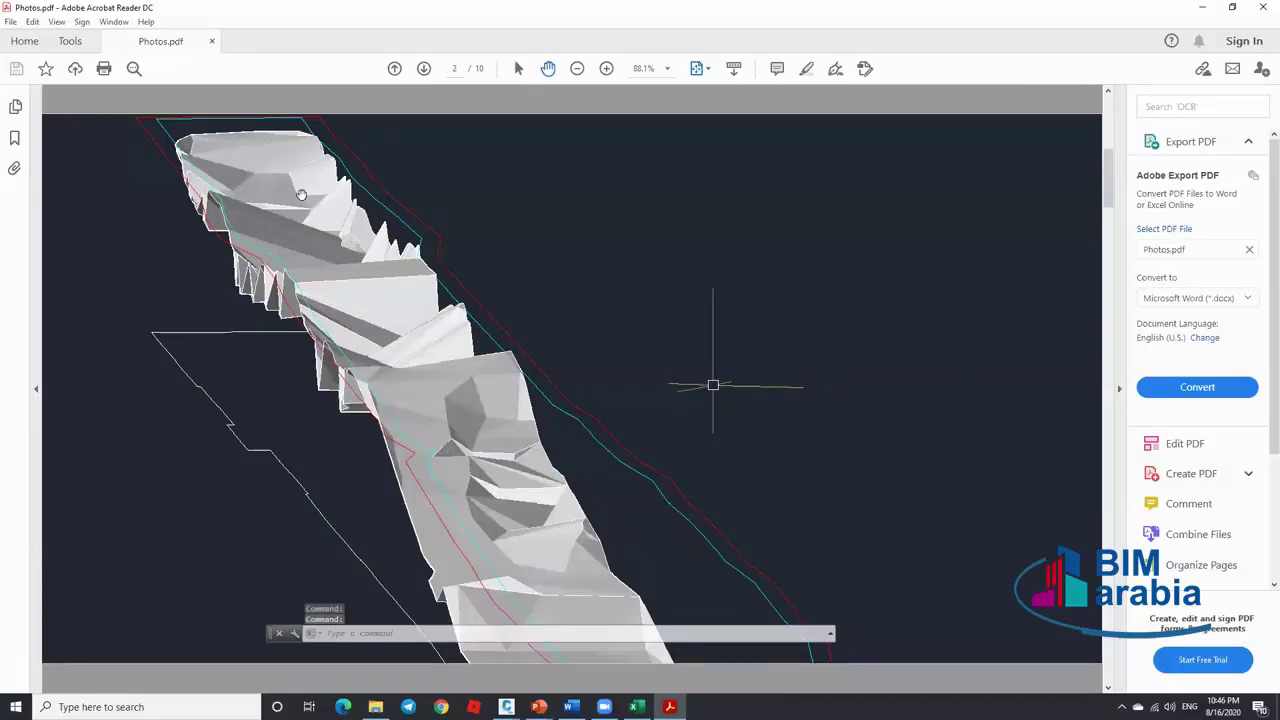
{"action": "left_click", "coordinate": [394, 68]}
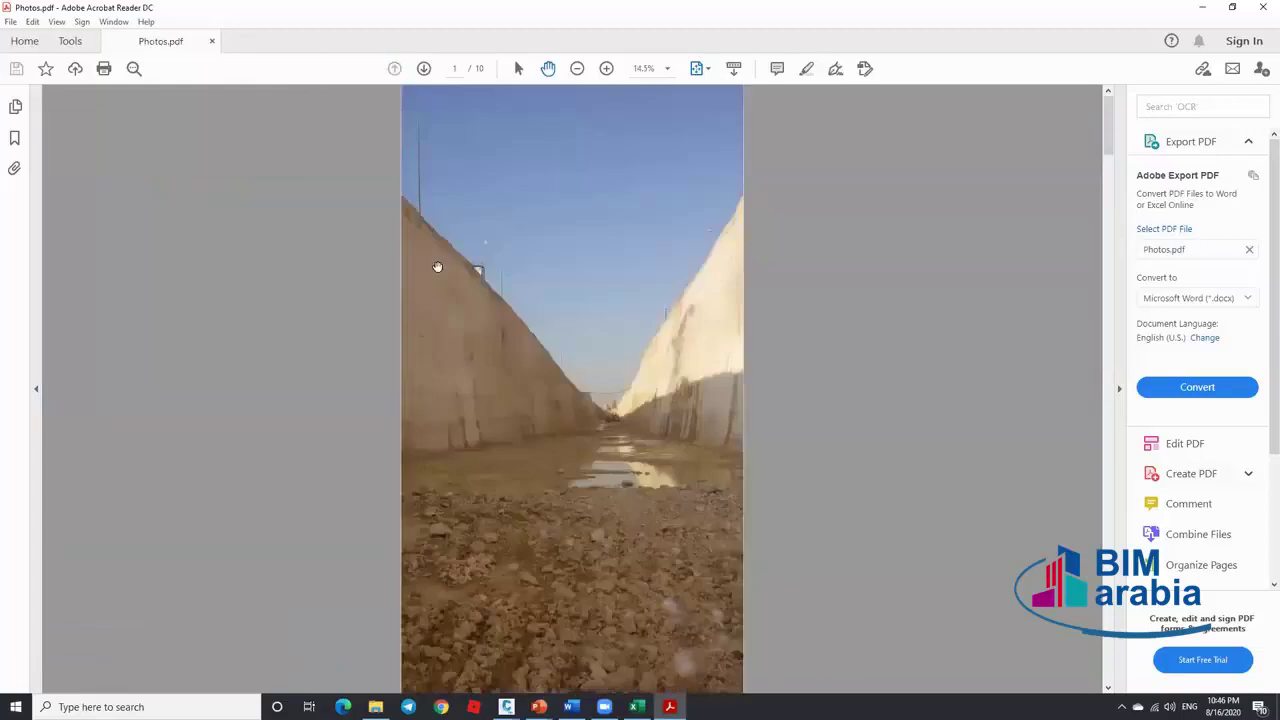
{"action": "left_click", "coordinate": [423, 68]}
{"action": "left_click", "coordinate": [423, 68]}
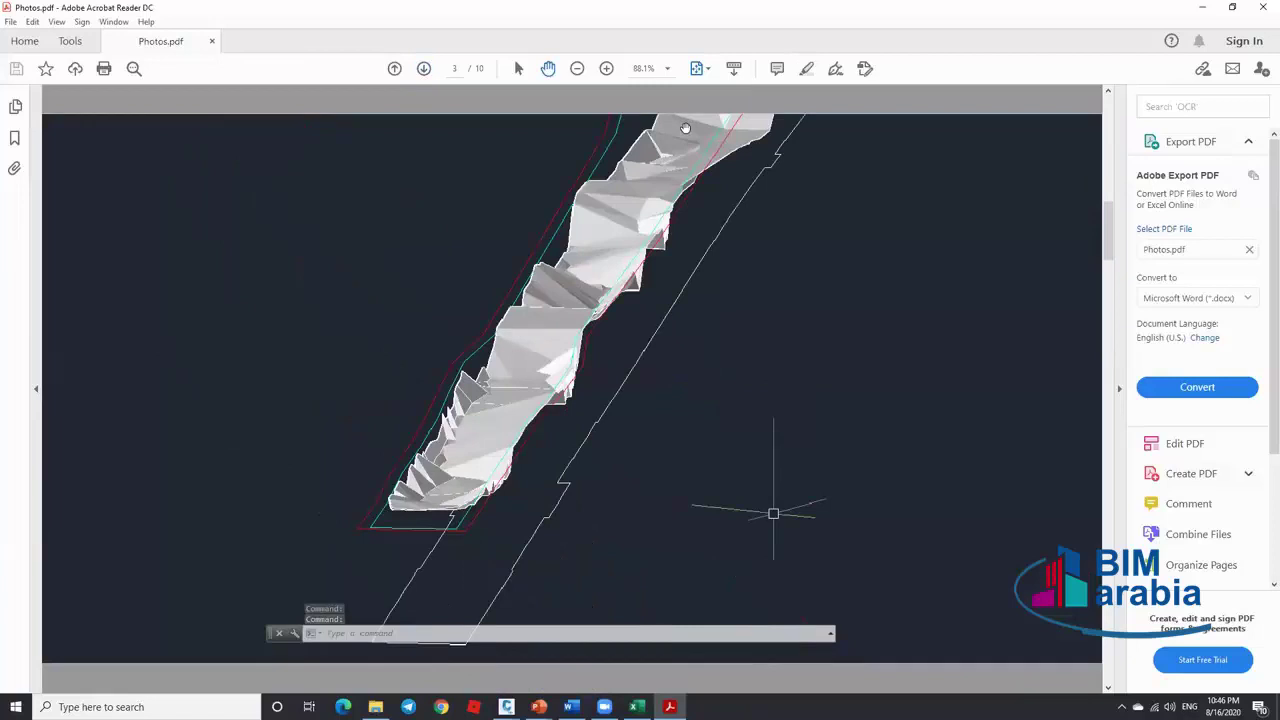
{"action": "left_click", "coordinate": [1202, 7]}
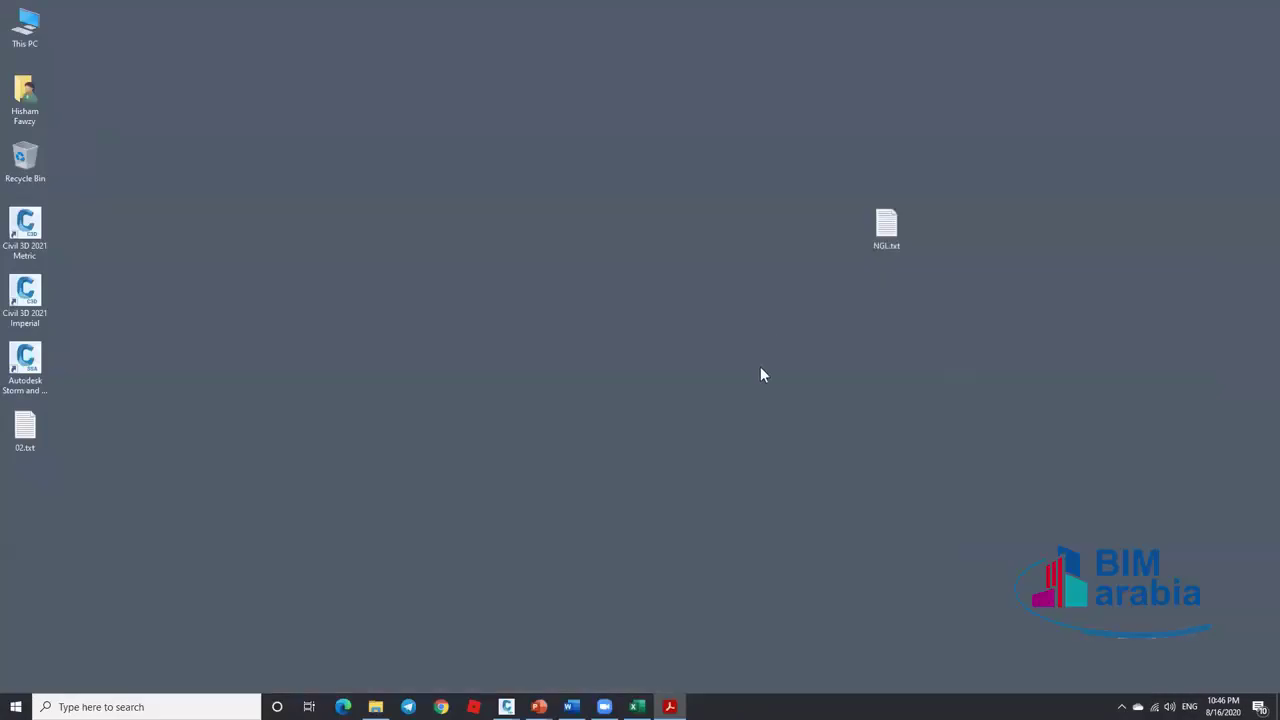
{"action": "left_click", "coordinate": [669, 706]}
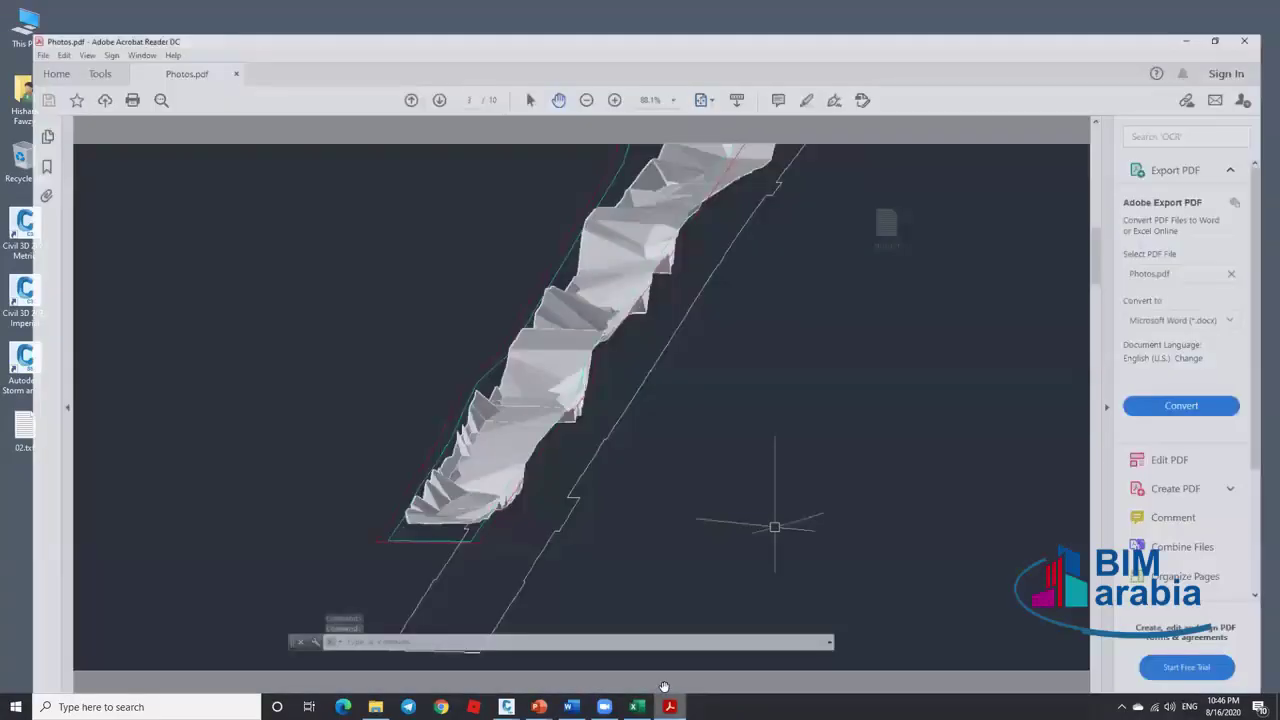
{"action": "left_click", "coordinate": [395, 68]}
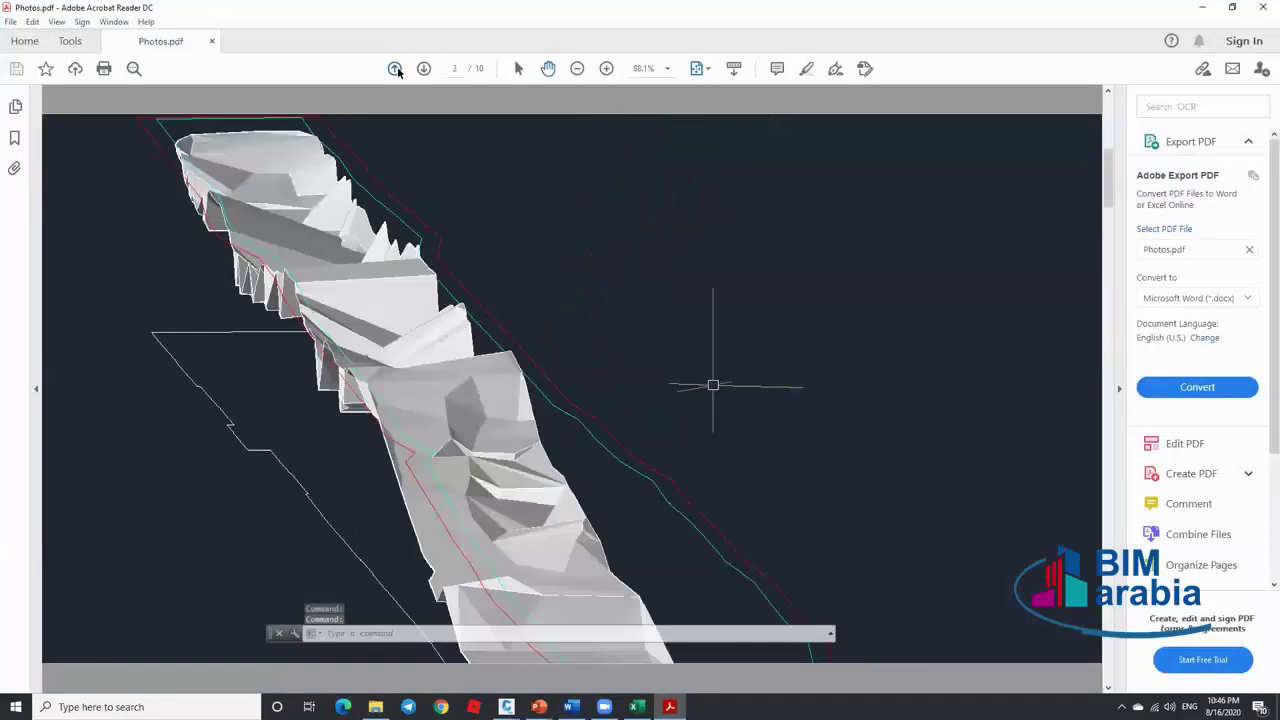
{"action": "left_click", "coordinate": [395, 68]}
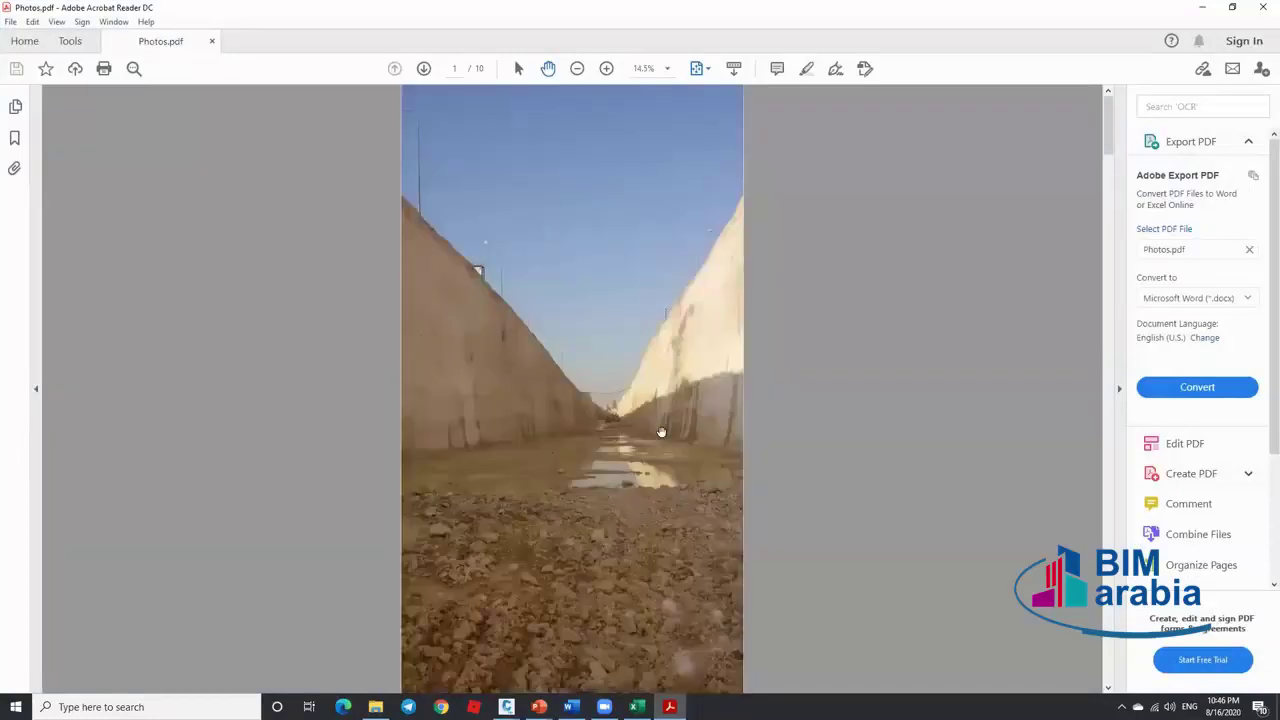
{"action": "left_click", "coordinate": [424, 68]}
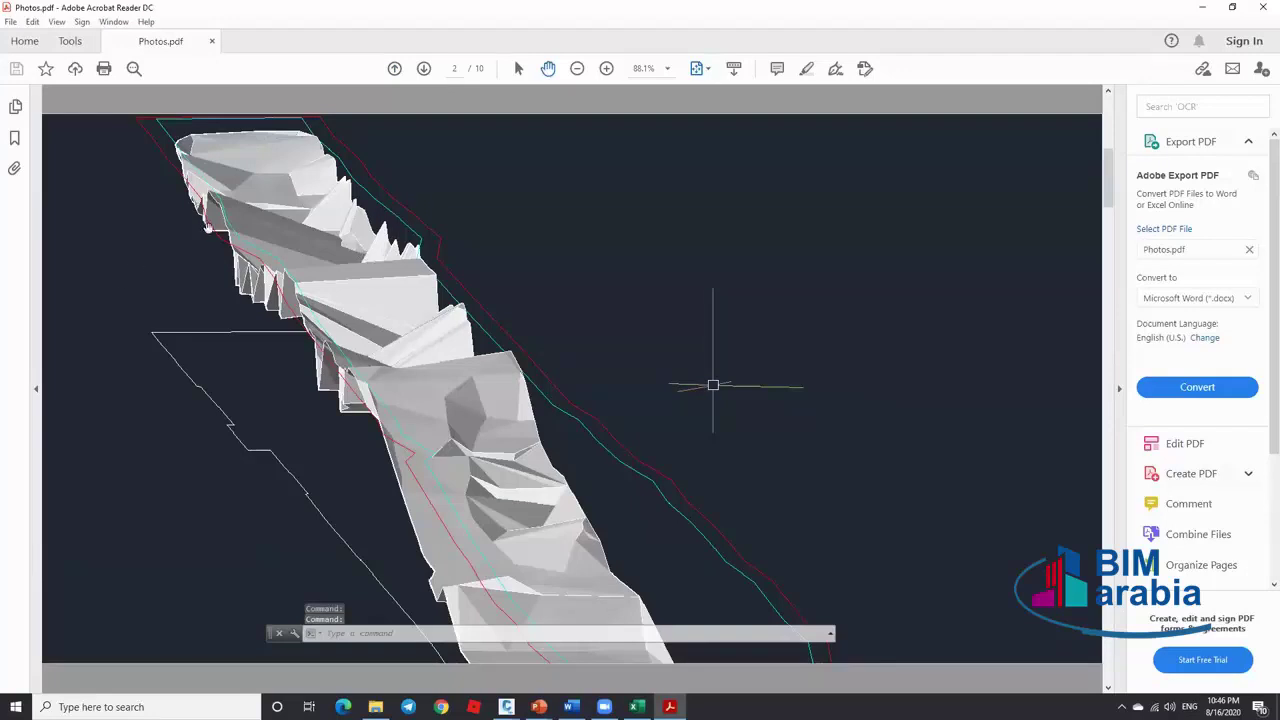
{"action": "left_click", "coordinate": [395, 68]}
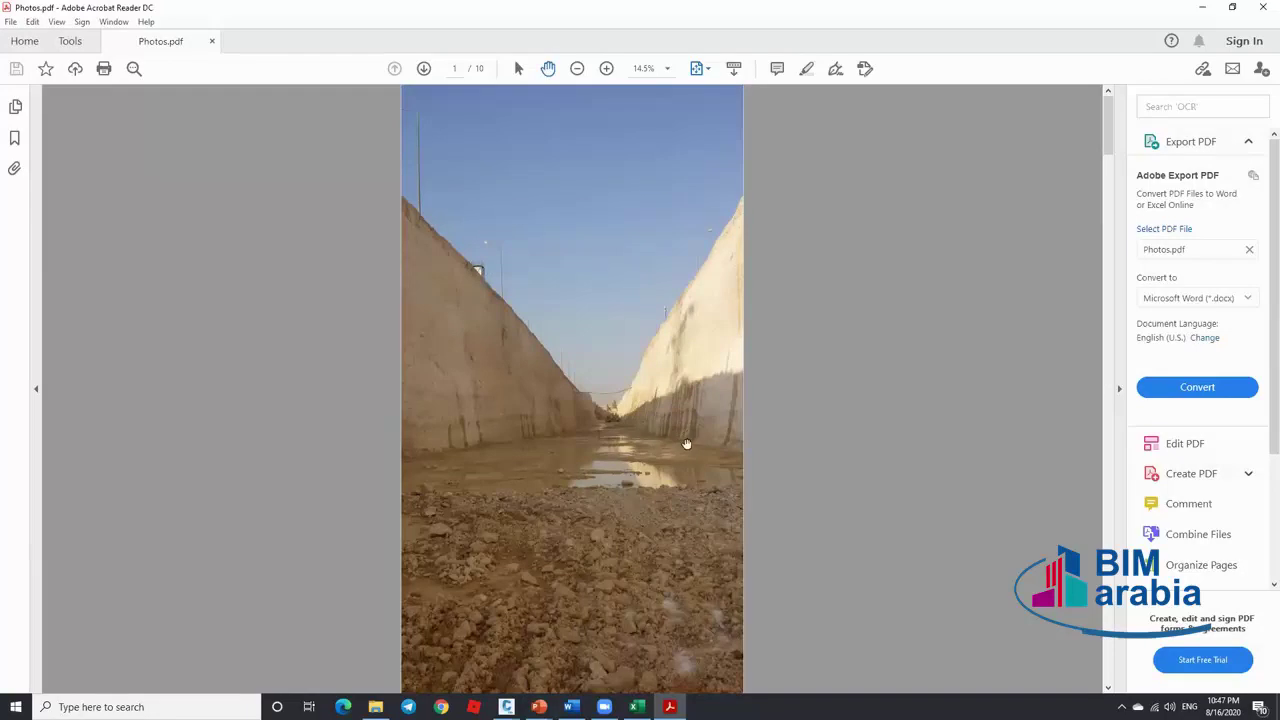
Page forward through Photos.pdf, then step back to the crane photo
{"action": "left_click", "coordinate": [424, 68]}
{"action": "left_click", "coordinate": [424, 68]}
{"action": "left_click", "coordinate": [424, 68]}
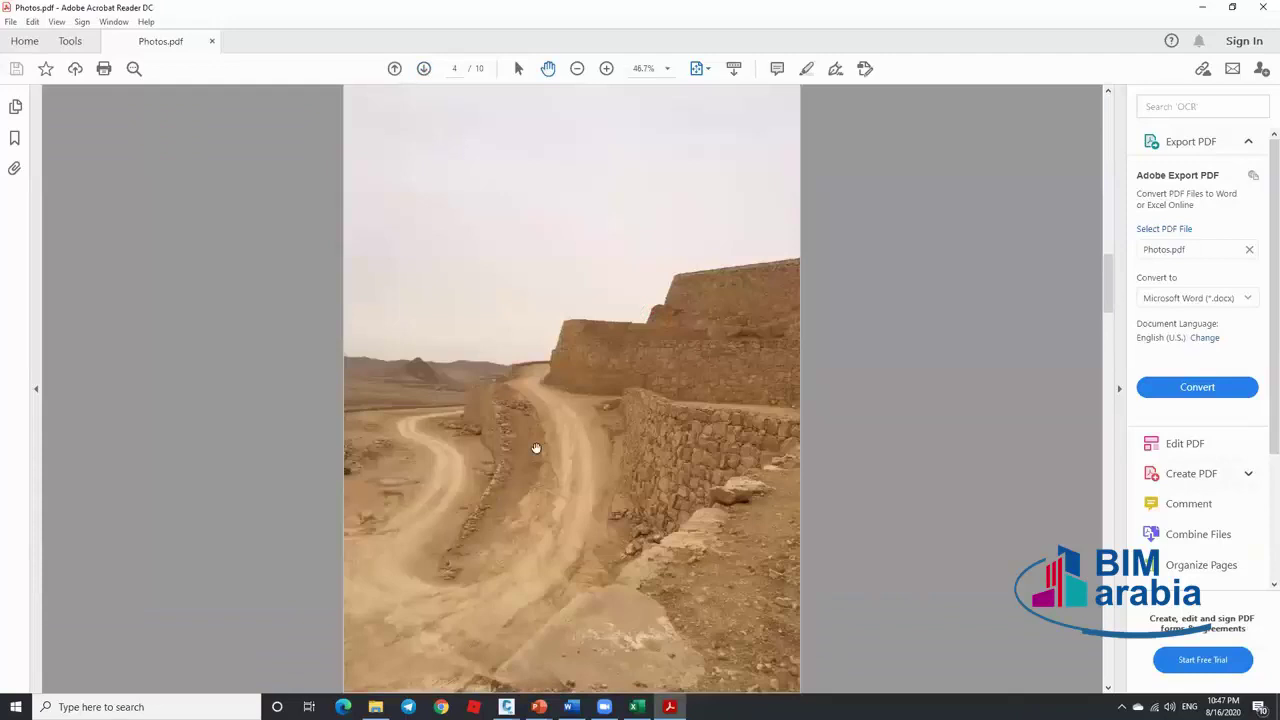
{"action": "left_click", "coordinate": [424, 68]}
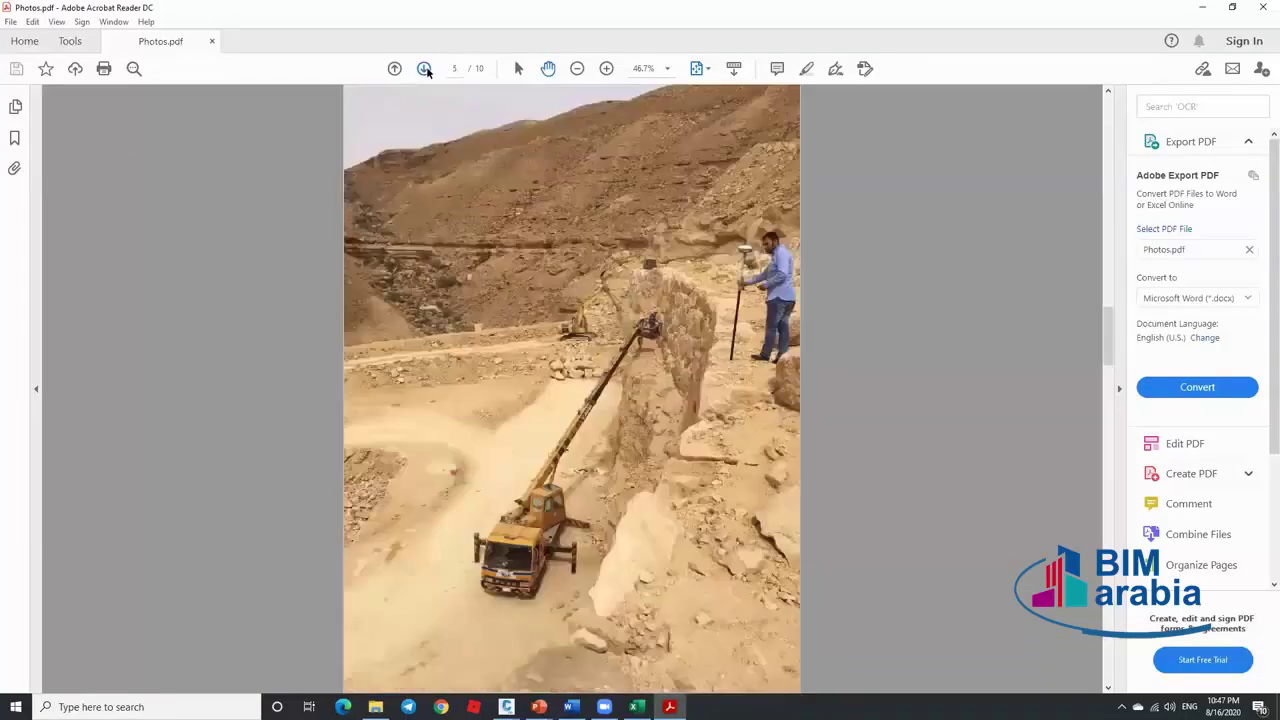
{"action": "left_click", "coordinate": [424, 68]}
{"action": "left_click", "coordinate": [424, 68]}
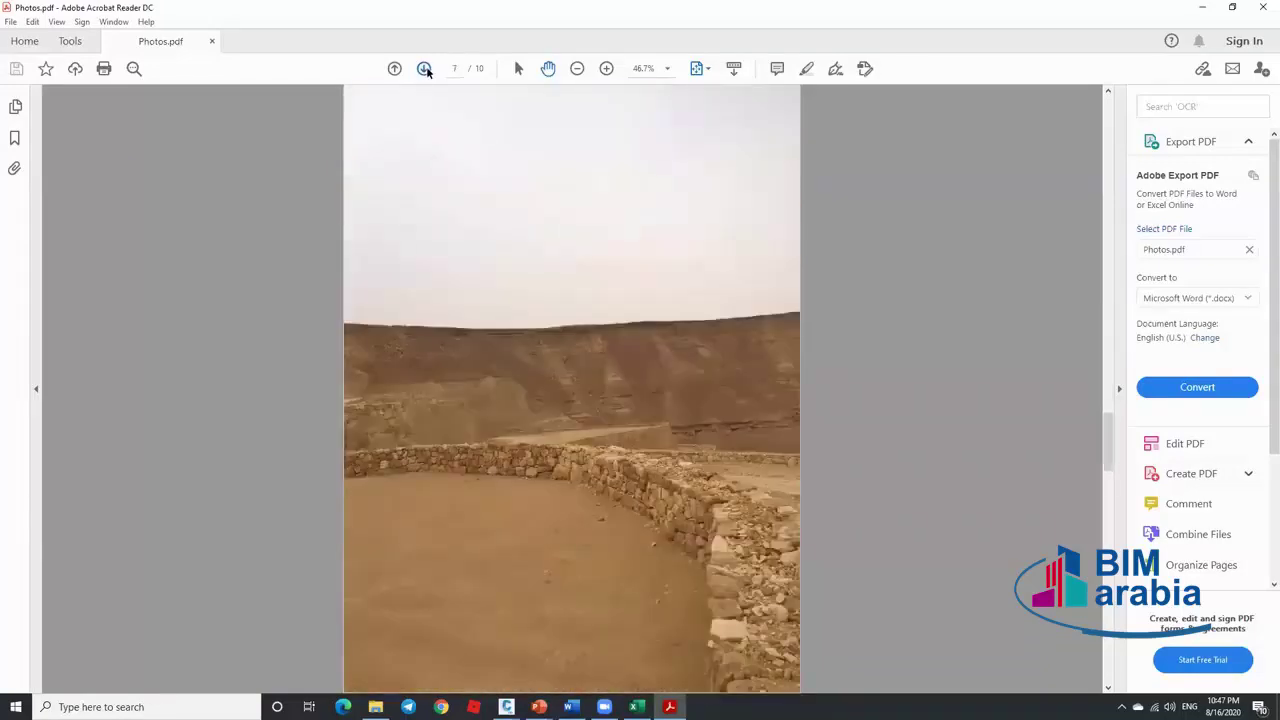
{"action": "left_click", "coordinate": [395, 68]}
{"action": "left_click", "coordinate": [395, 68]}
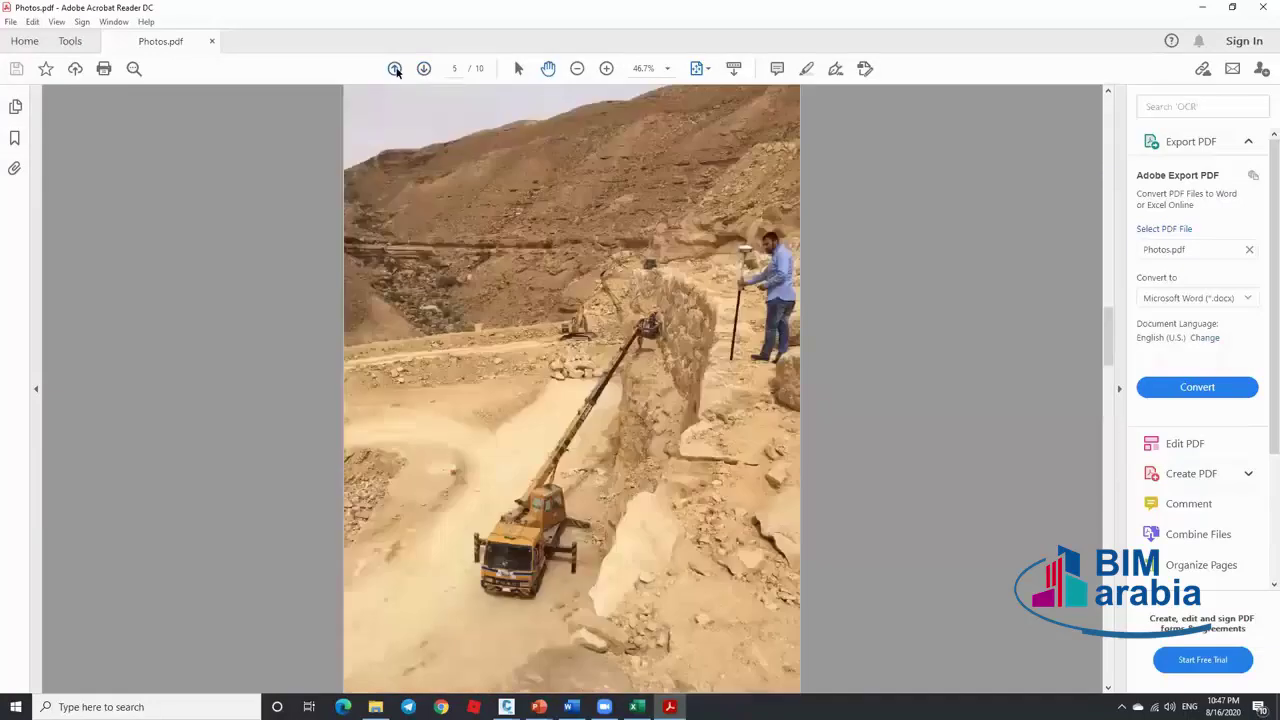
{"action": "left_click", "coordinate": [395, 68]}
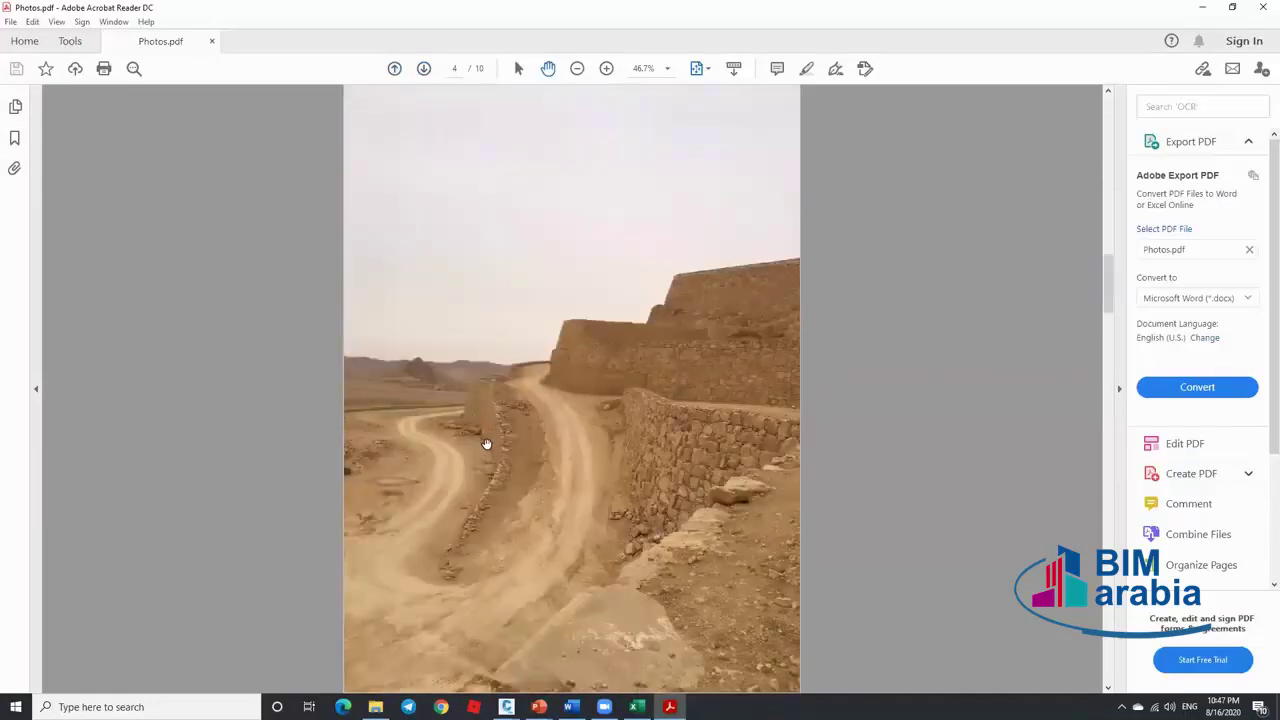
Advance past the wall photo with top and bottom lines to page 10, then minimise Acrobat
{"action": "left_click", "coordinate": [426, 68]}
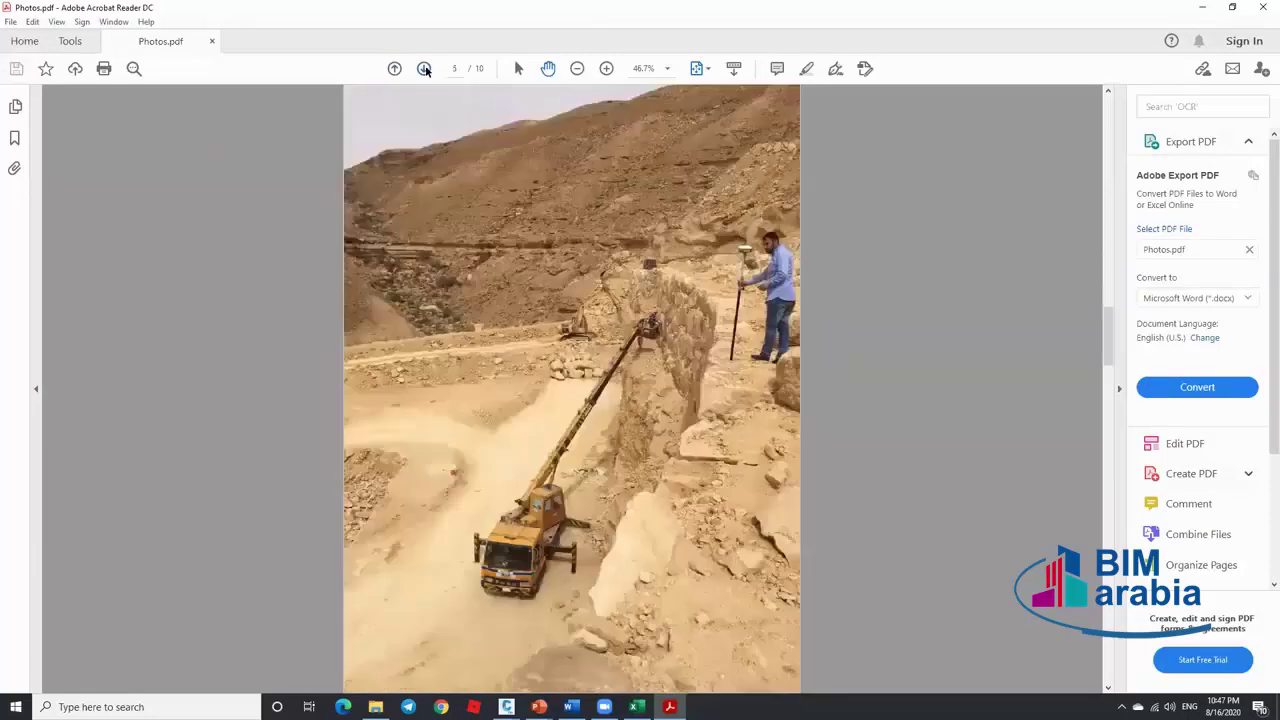
{"action": "left_click", "coordinate": [425, 68]}
{"action": "left_click", "coordinate": [425, 68]}
{"action": "left_click", "coordinate": [425, 68]}
{"action": "left_click", "coordinate": [425, 68]}
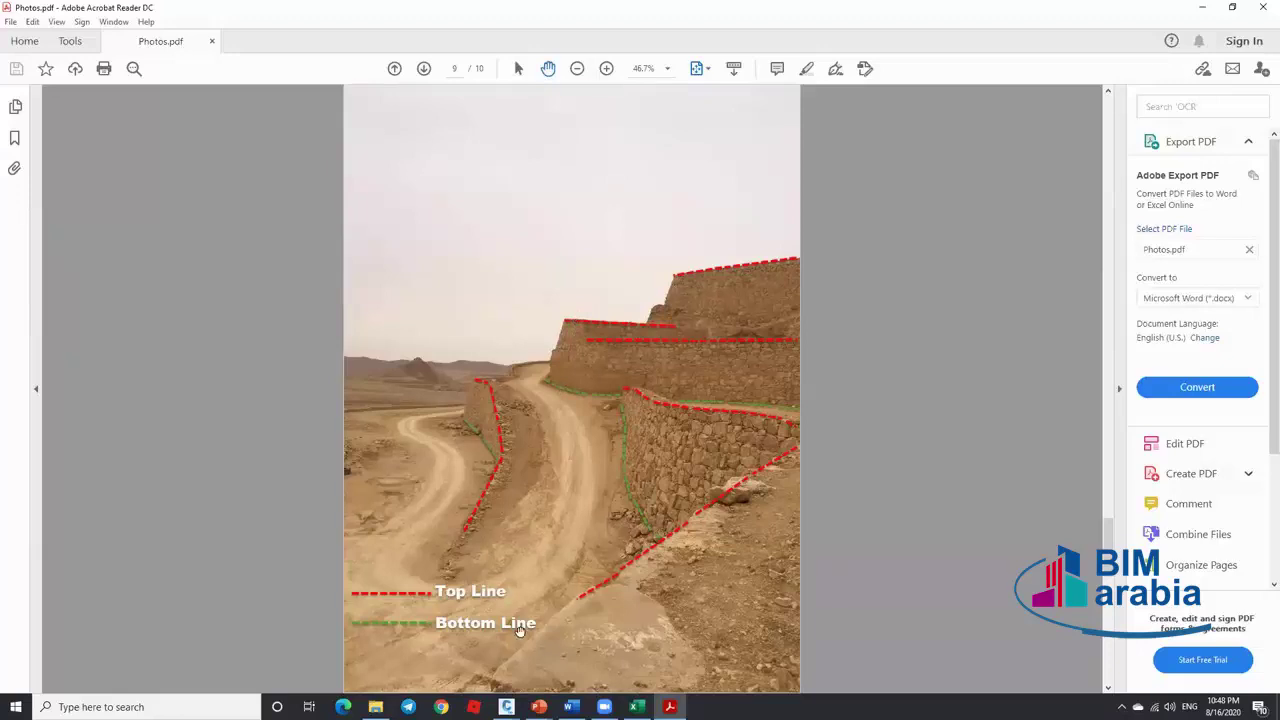
{"action": "left_click", "coordinate": [424, 68]}
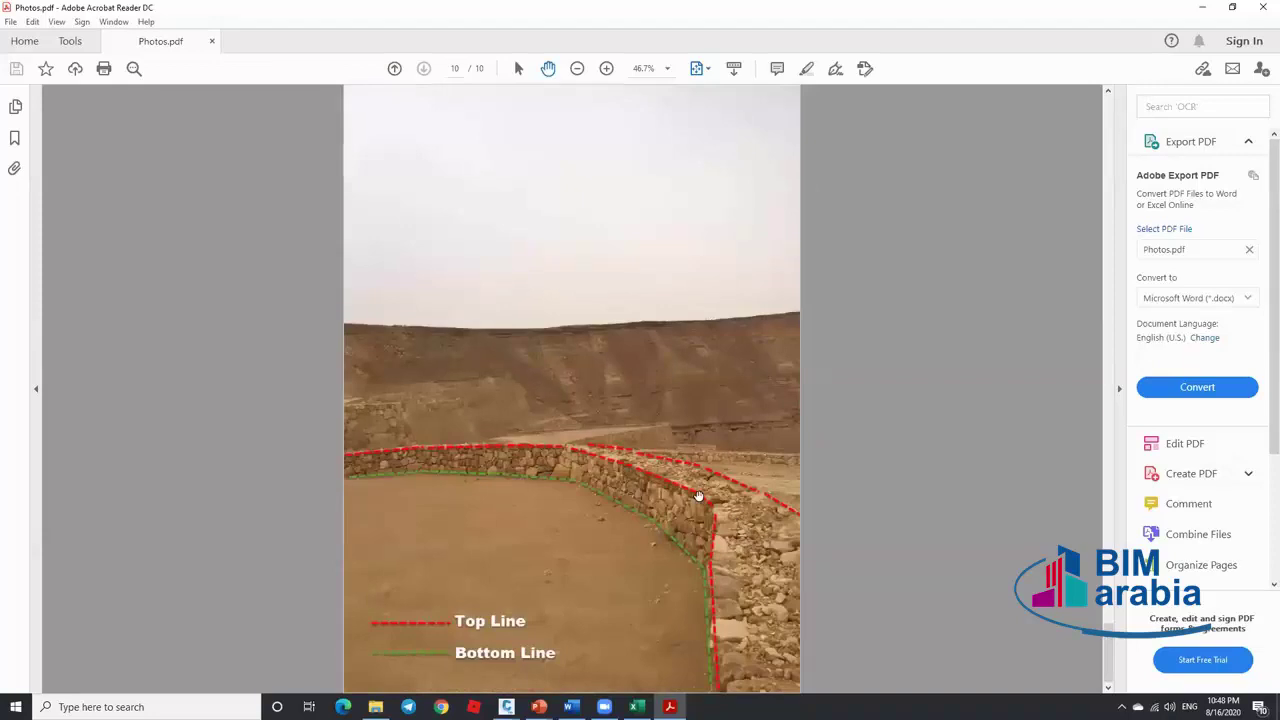
{"action": "left_click", "coordinate": [1202, 8]}
Restore Surface 01.dwg and expand Point Groups (B, T, _All Points) and Surfaces in Toolspace
{"action": "mouse_move", "coordinate": [507, 707]}
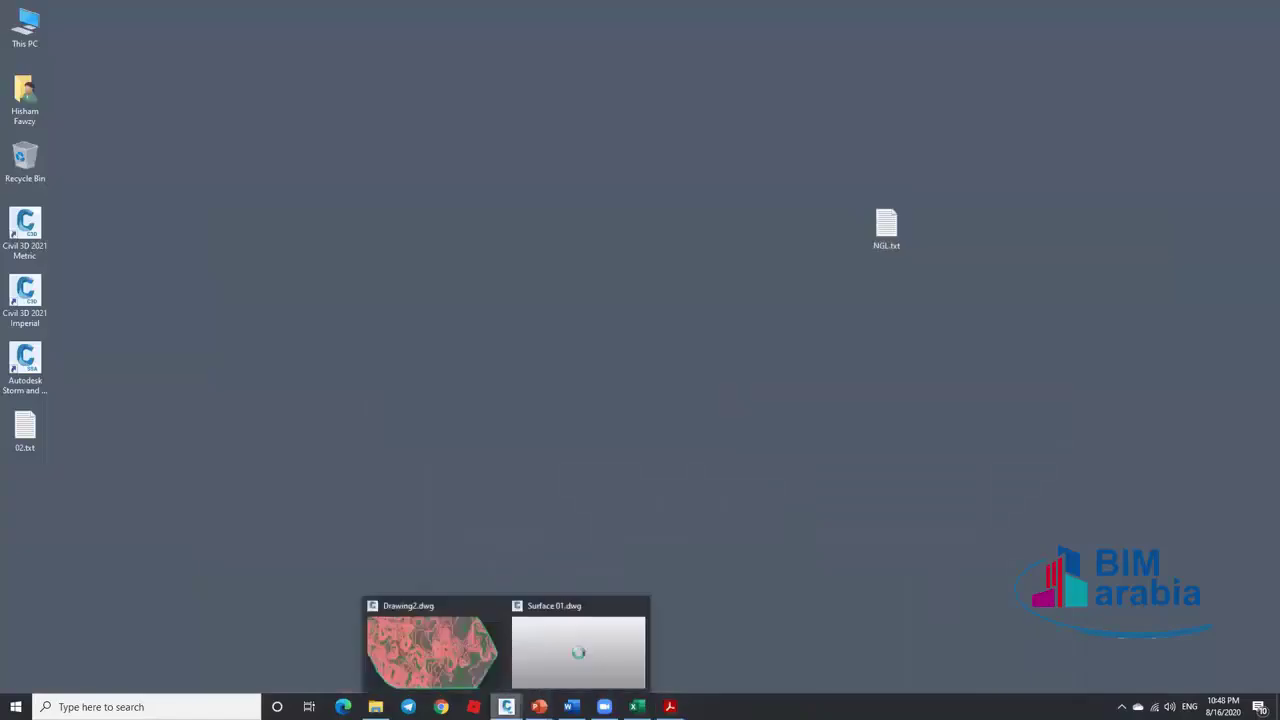
{"action": "left_click", "coordinate": [578, 652]}
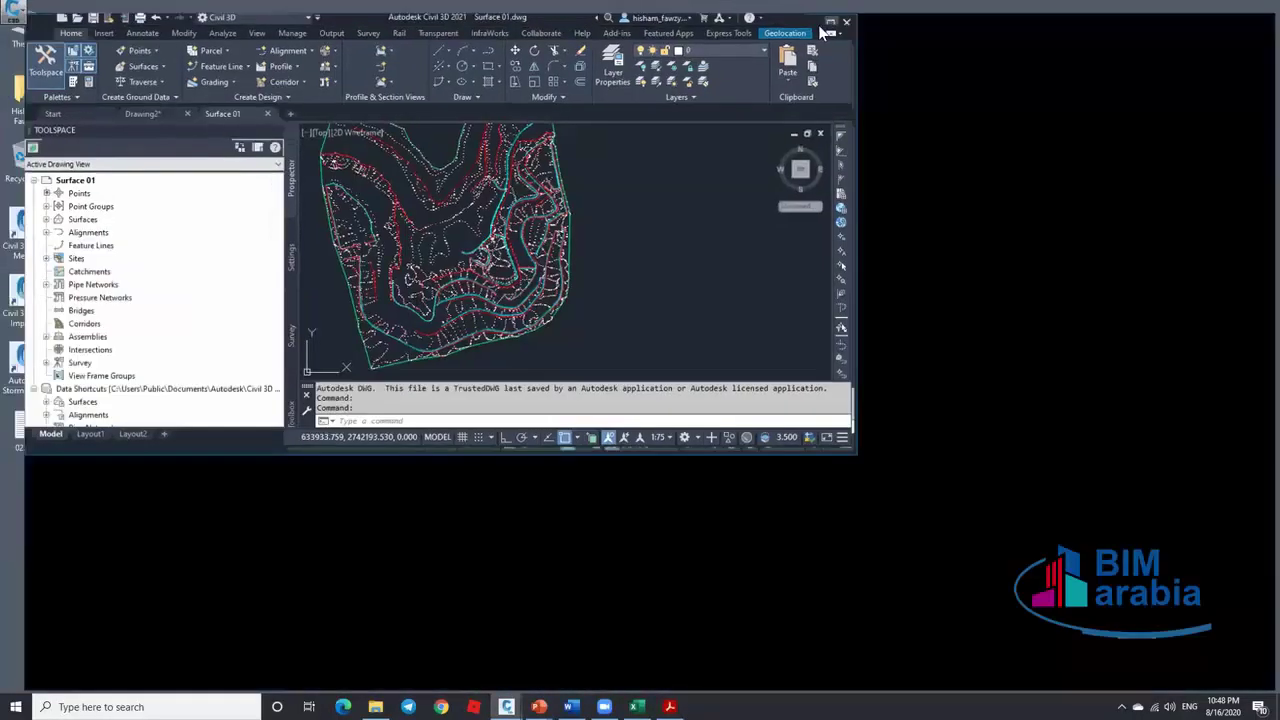
{"action": "scroll", "coordinate": [700, 340], "scroll_direction": "up", "scroll_amount": 6}
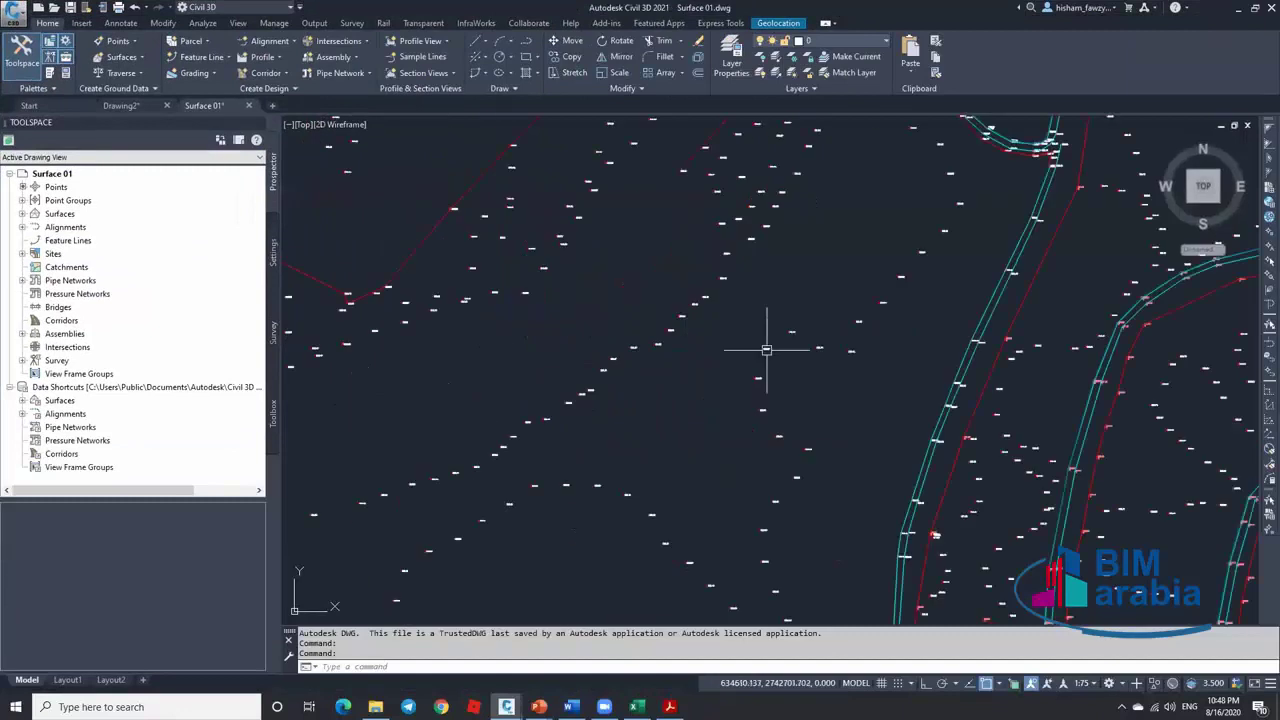
{"action": "scroll", "coordinate": [766, 350], "scroll_direction": "up", "scroll_amount": 3}
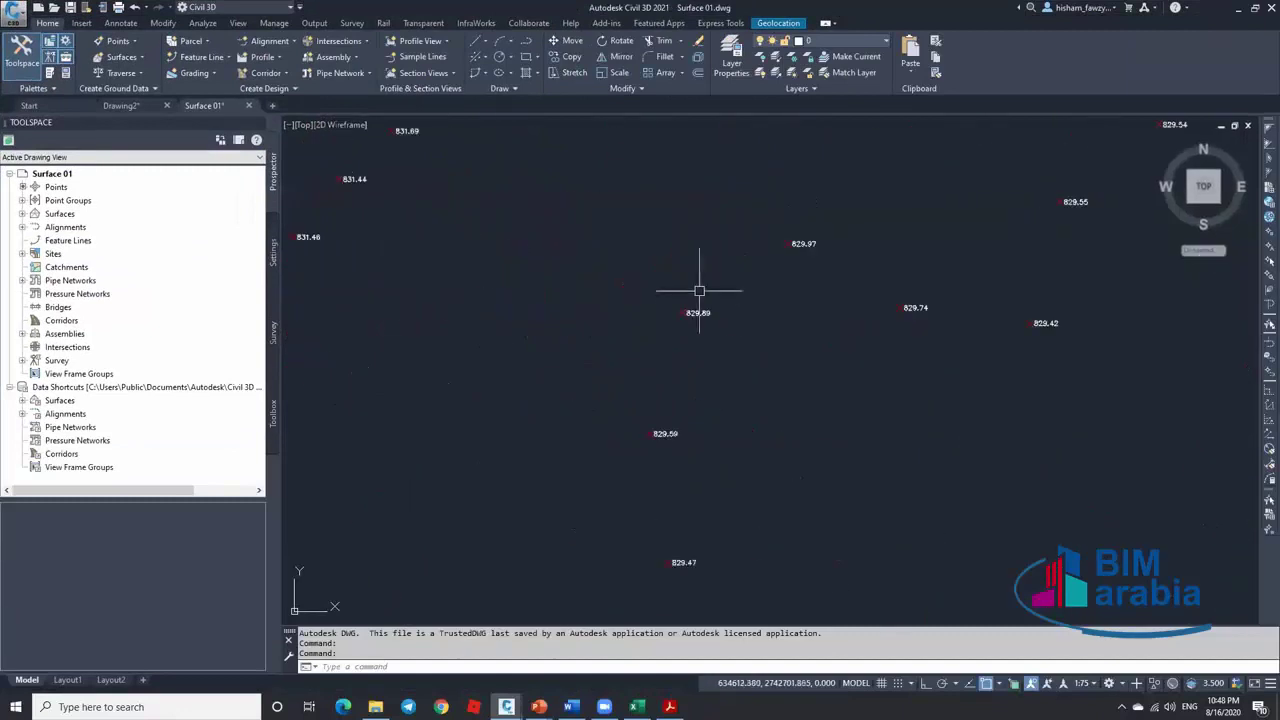
{"action": "left_click", "coordinate": [22, 200]}
{"action": "left_click", "coordinate": [75, 215]}
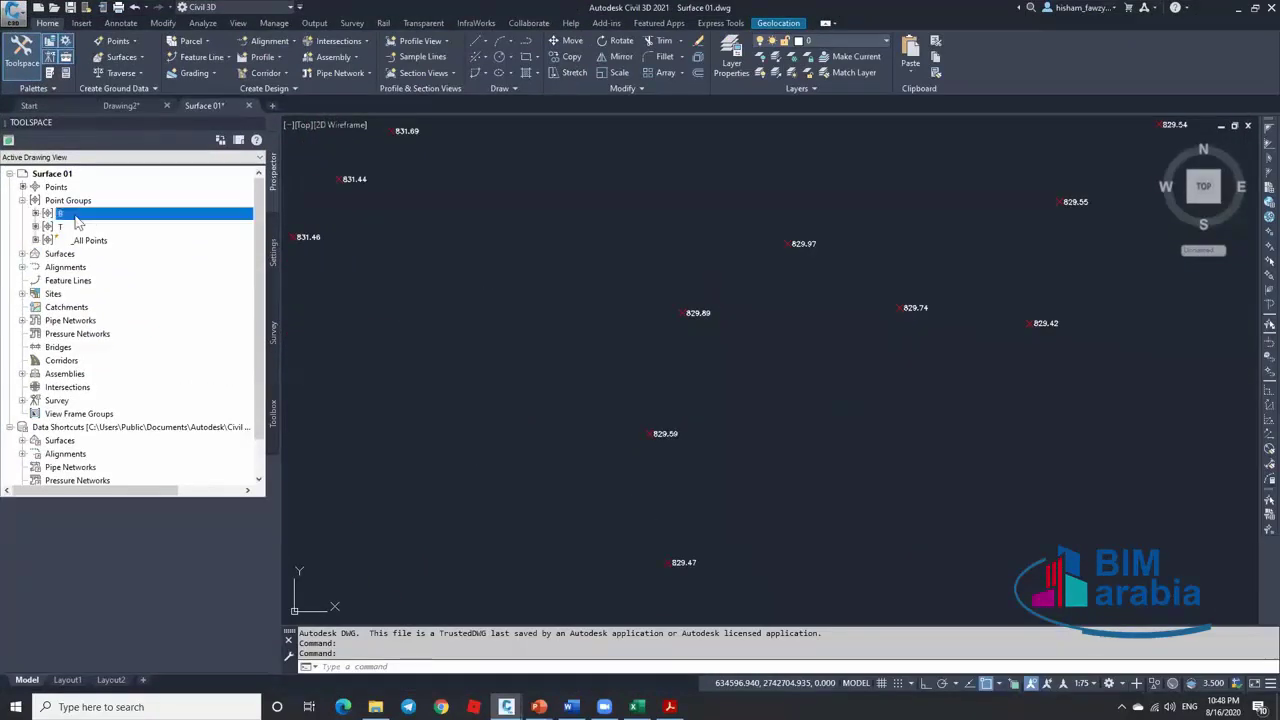
{"action": "left_click", "coordinate": [22, 254]}
{"action": "left_click", "coordinate": [96, 268]}
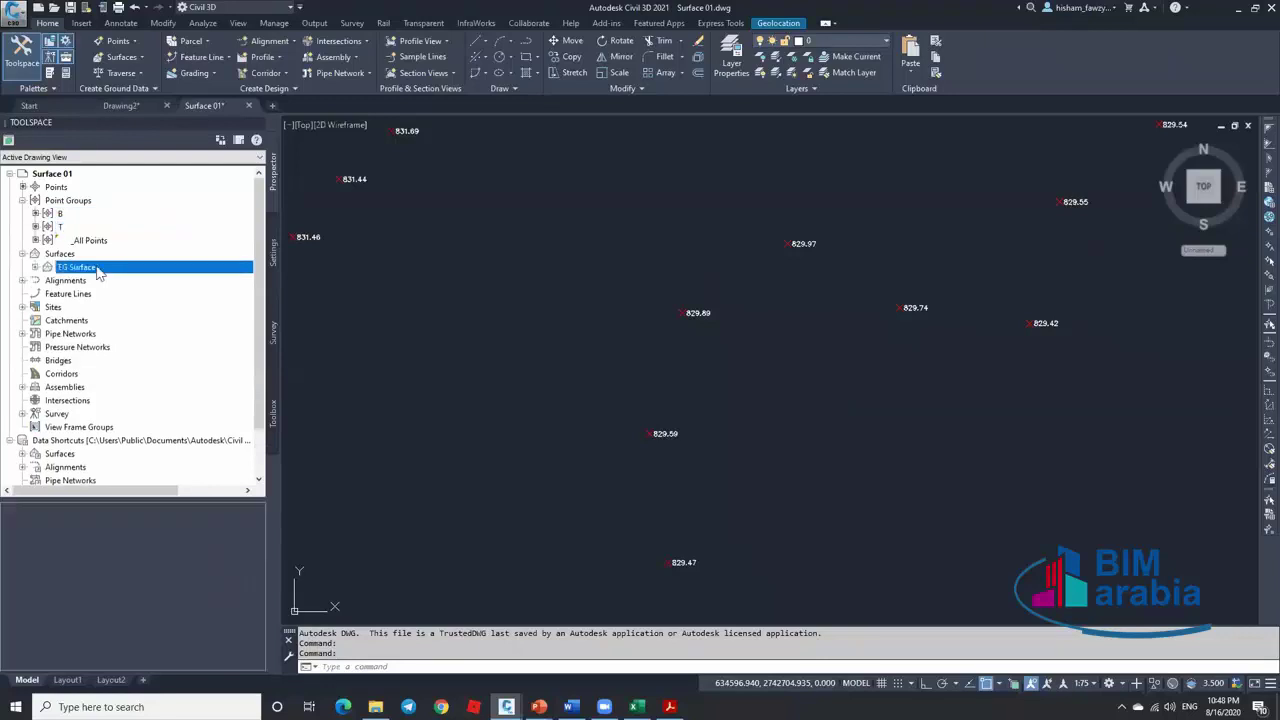
Orbit the selected EG Surface as shaded terrain in Object Viewer, then close the viewer
{"action": "scroll", "coordinate": [886, 229], "scroll_direction": "down", "scroll_amount": 5}
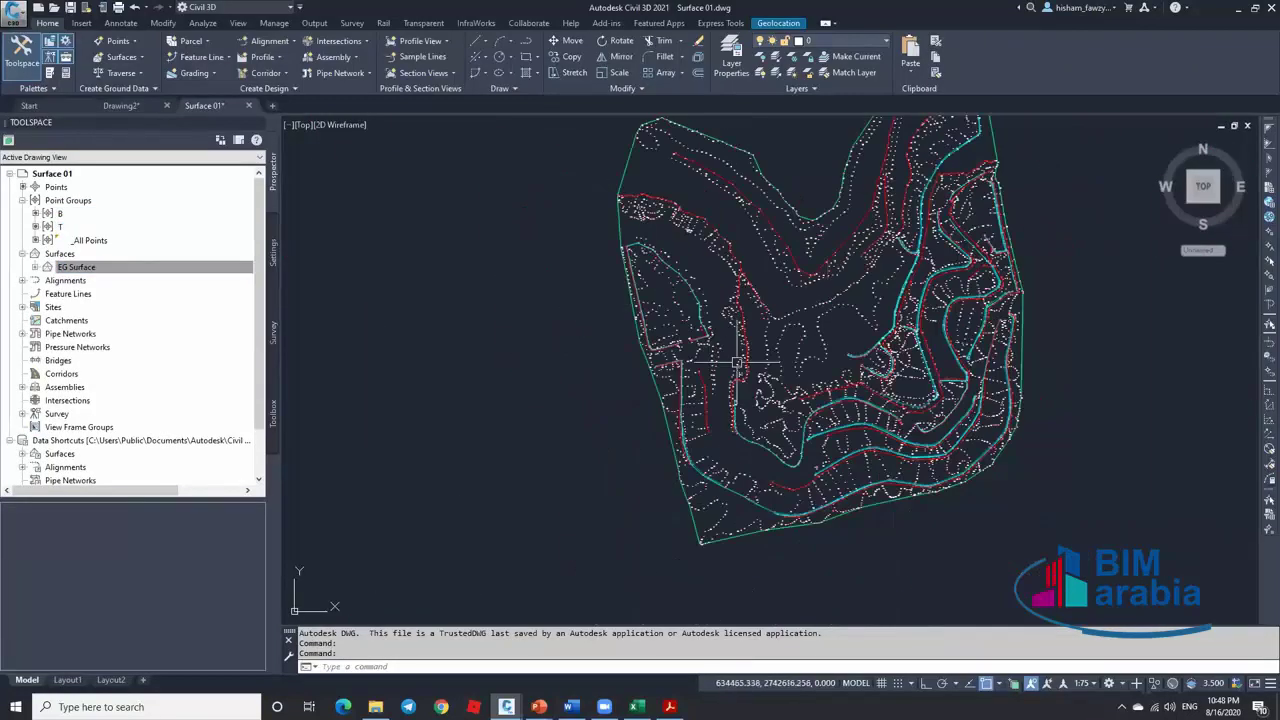
{"action": "scroll", "coordinate": [628, 172], "scroll_direction": "up", "scroll_amount": 5}
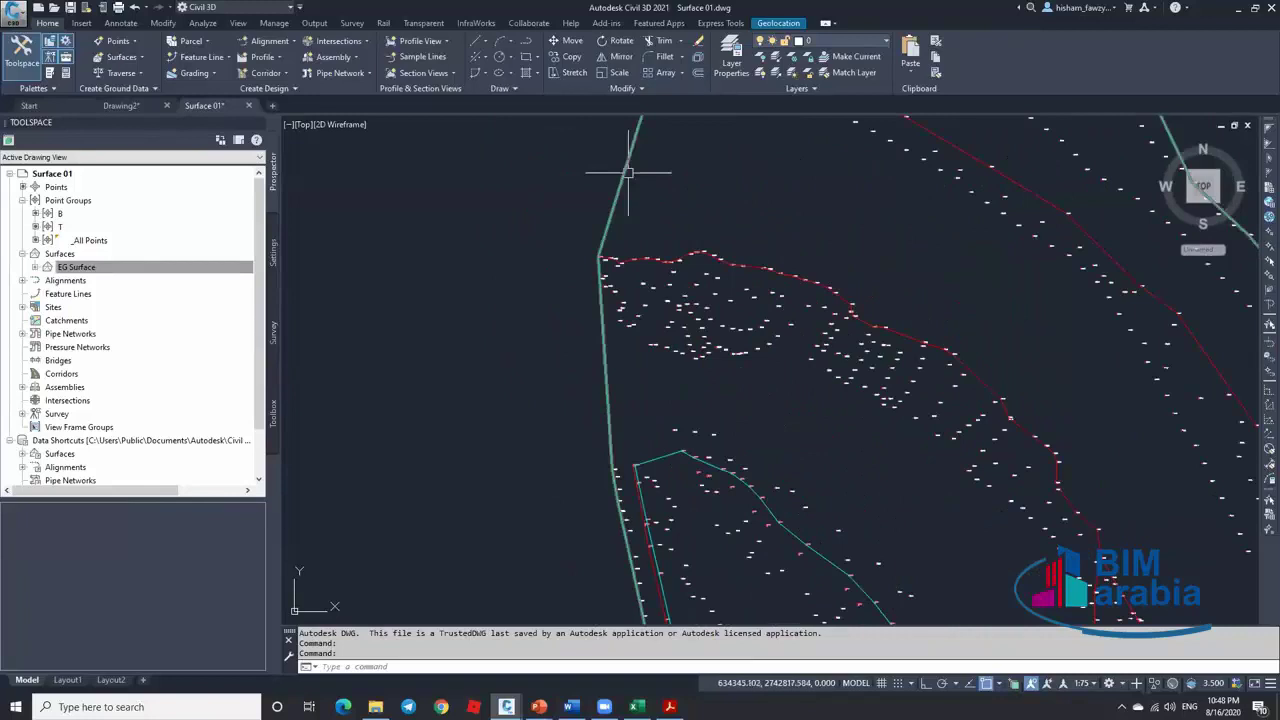
{"action": "left_click", "coordinate": [628, 172]}
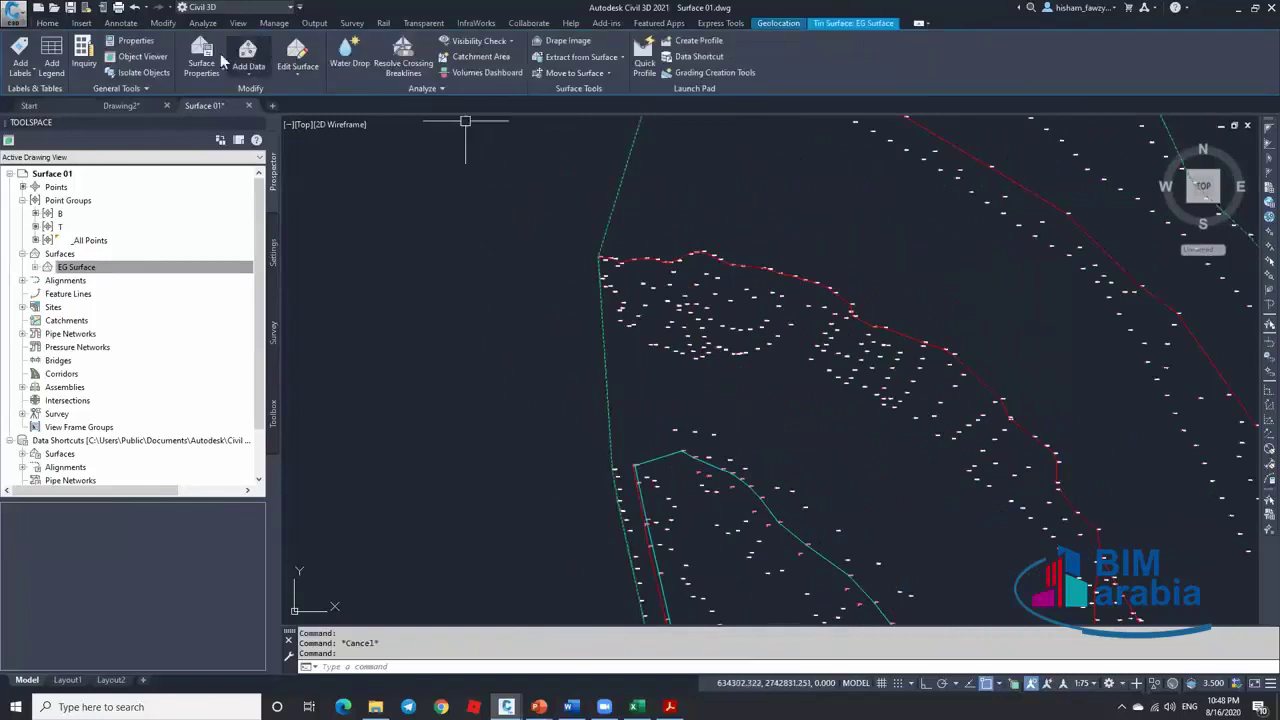
{"action": "left_click", "coordinate": [143, 57]}
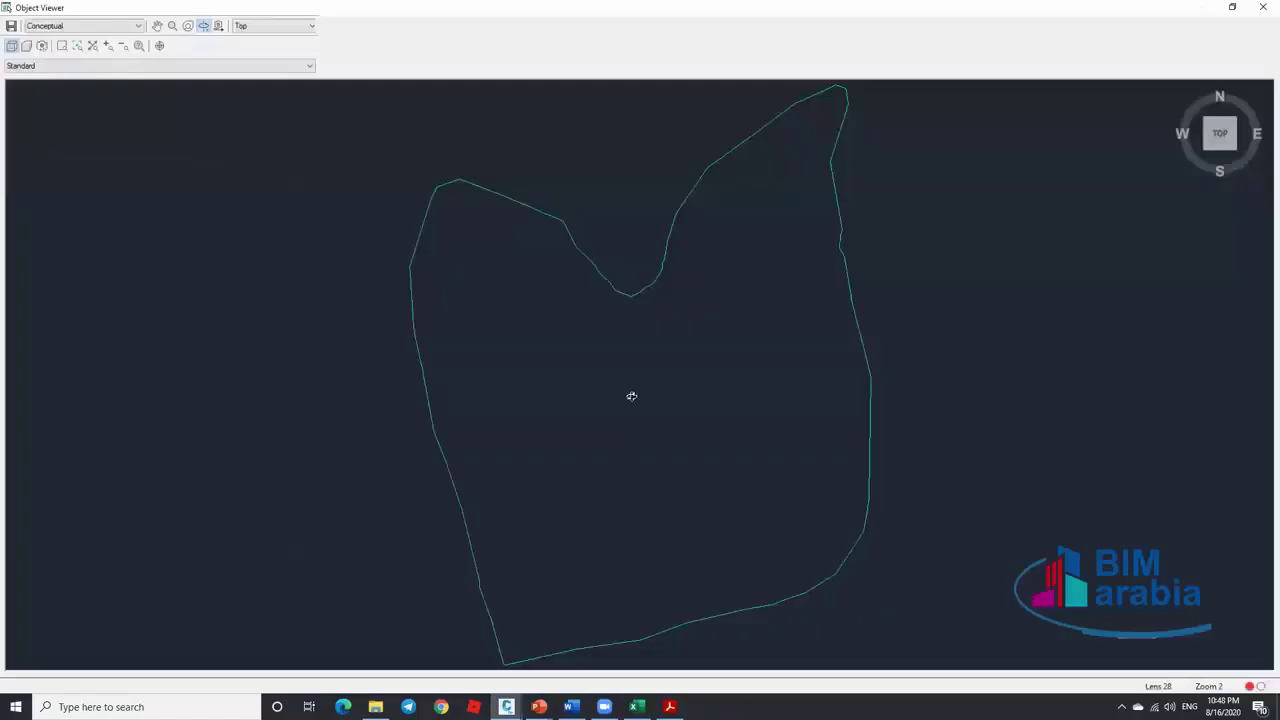
{"action": "mouse_move", "coordinate": [631, 394]}
{"action": "left_mouse_down"}
{"action": "mouse_move", "coordinate": [646, 291]}
{"action": "mouse_move", "coordinate": [614, 362]}
{"action": "mouse_move", "coordinate": [640, 410]}
{"action": "mouse_move", "coordinate": [566, 447]}
{"action": "left_mouse_up"}
{"action": "scroll", "coordinate": [627, 443], "scroll_direction": "up", "scroll_amount": 3}
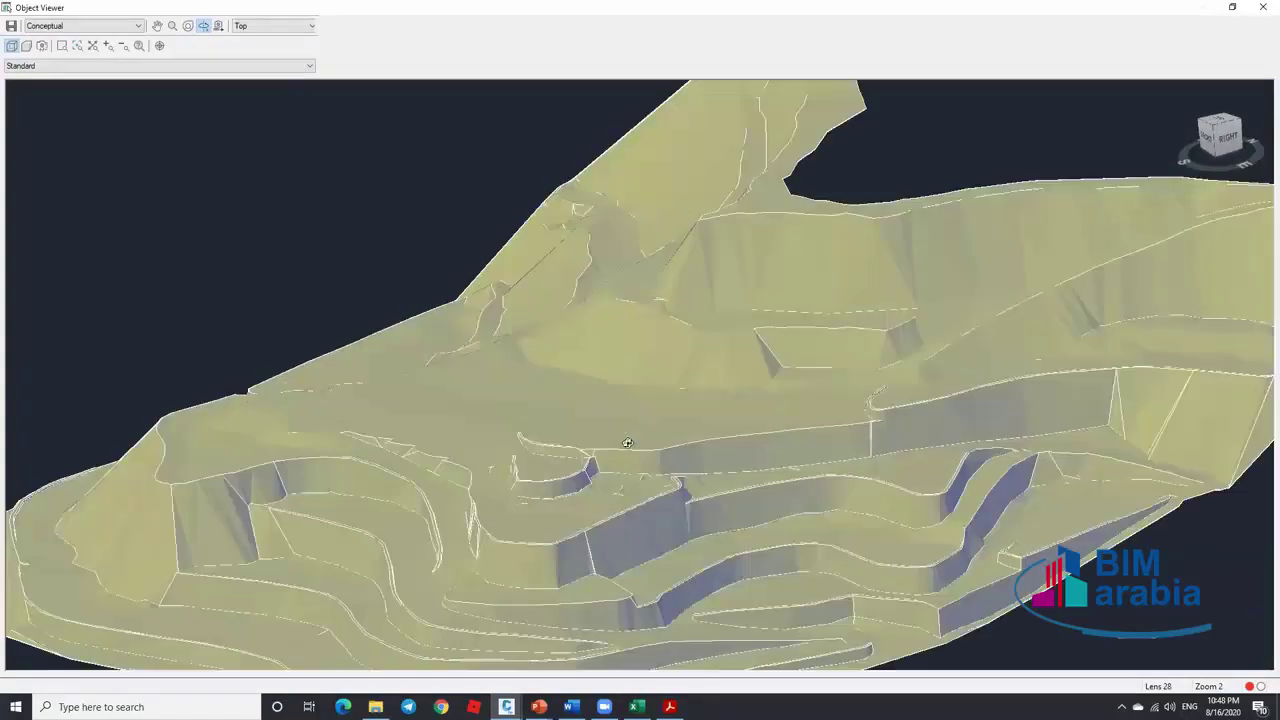
{"action": "scroll", "coordinate": [628, 178], "scroll_direction": "down", "scroll_amount": 2}
{"action": "scroll", "coordinate": [646, 290], "scroll_direction": "up", "scroll_amount": 2}
{"action": "scroll", "coordinate": [646, 290], "scroll_direction": "up", "scroll_amount": 2}
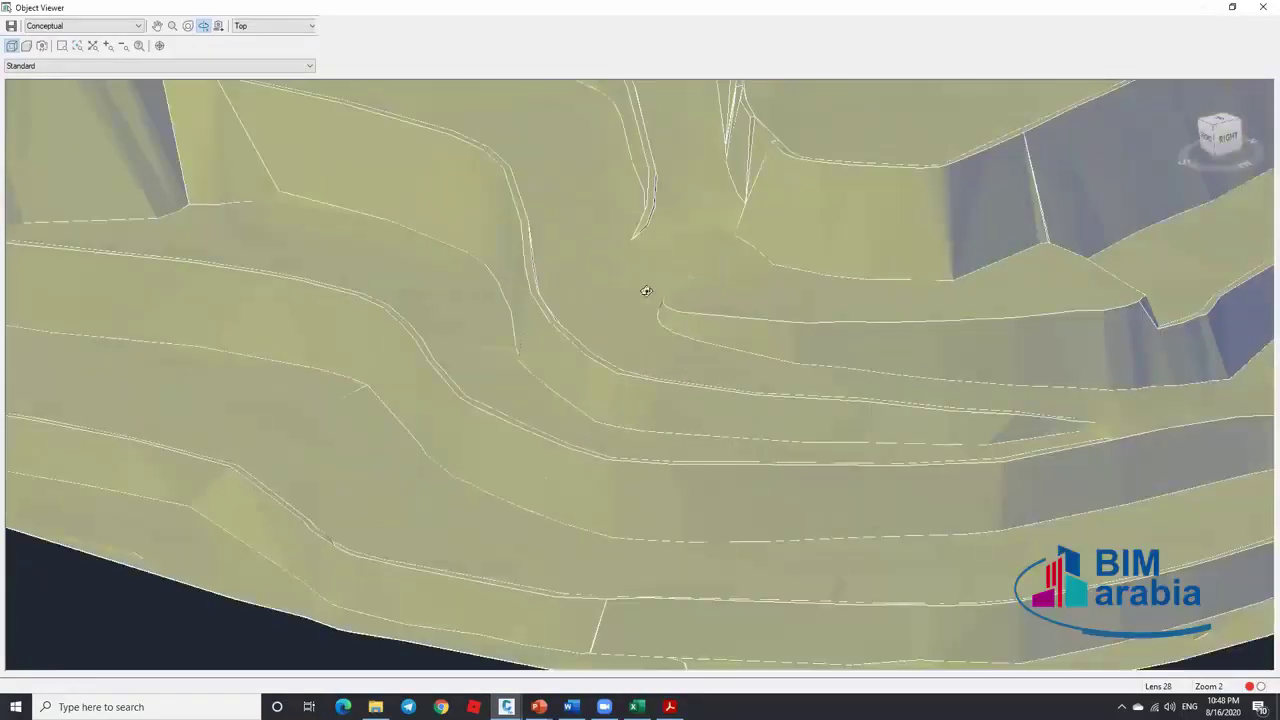
{"action": "key", "text": "Escape"}
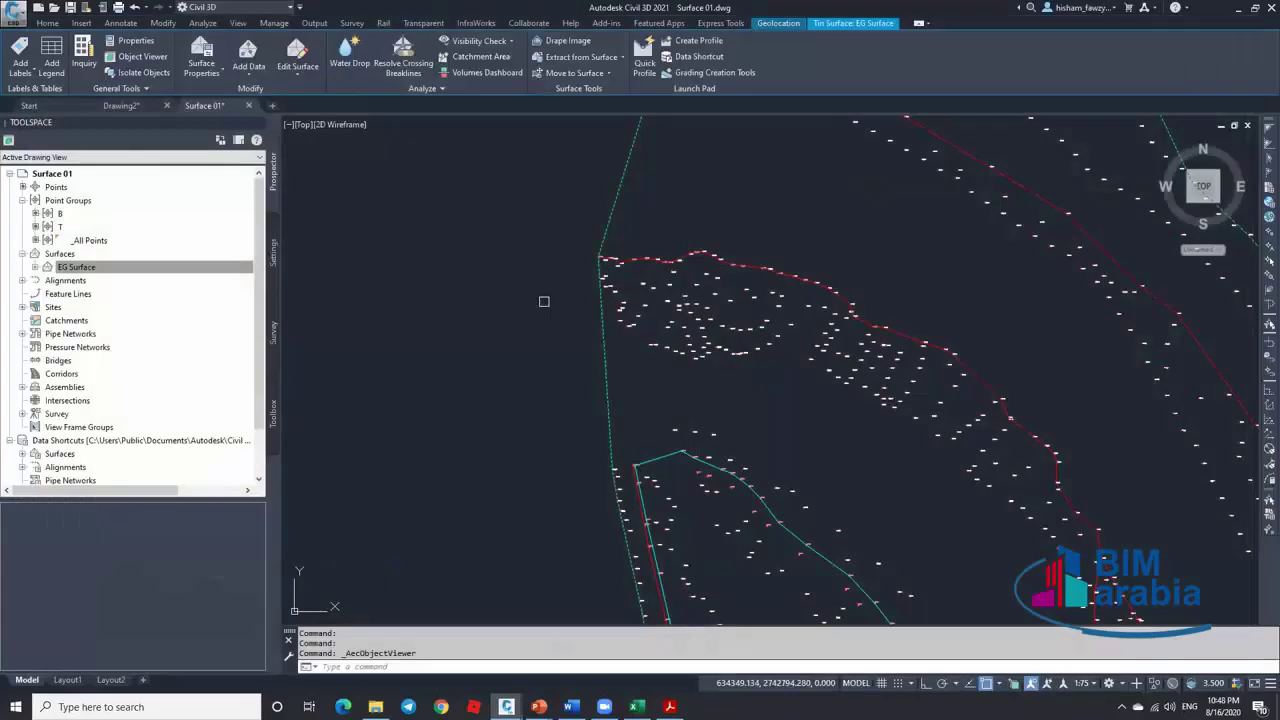
{"action": "left_click", "coordinate": [72, 268]}
Delete all breakline sets from the EG Surface definition
{"action": "left_click", "coordinate": [37, 268]}
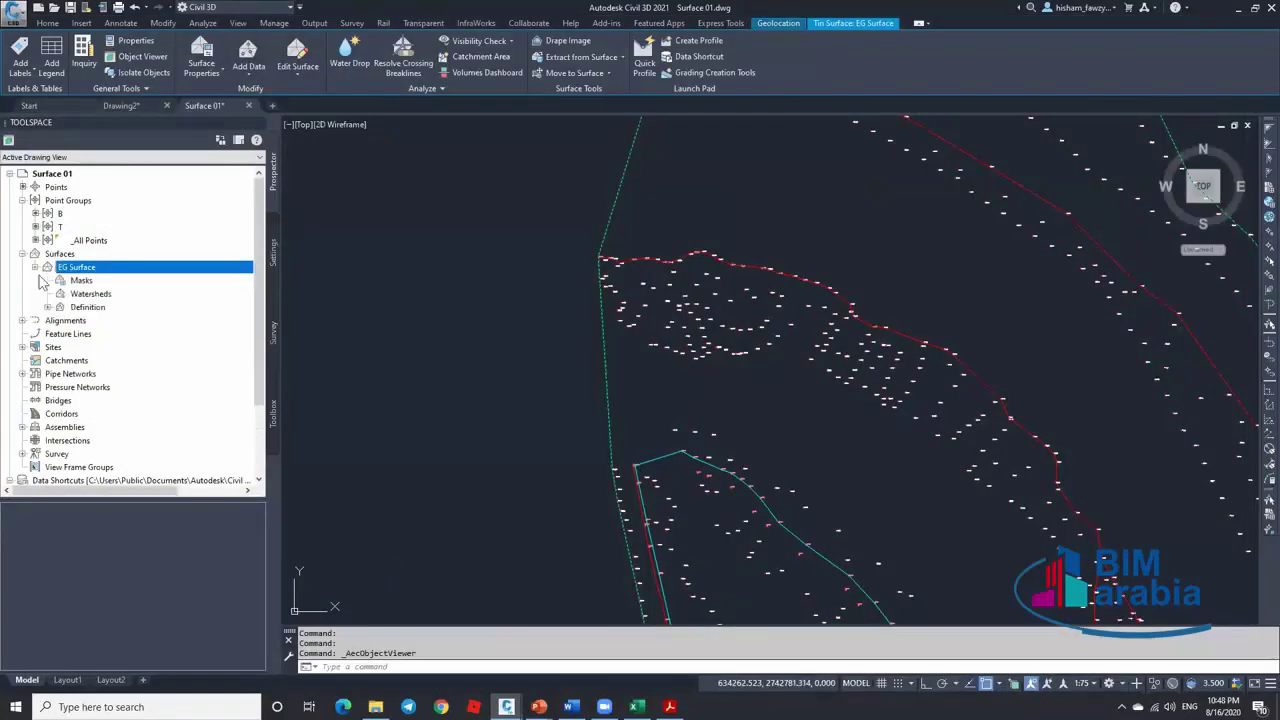
{"action": "left_click", "coordinate": [48, 308]}
{"action": "left_click", "coordinate": [110, 334]}
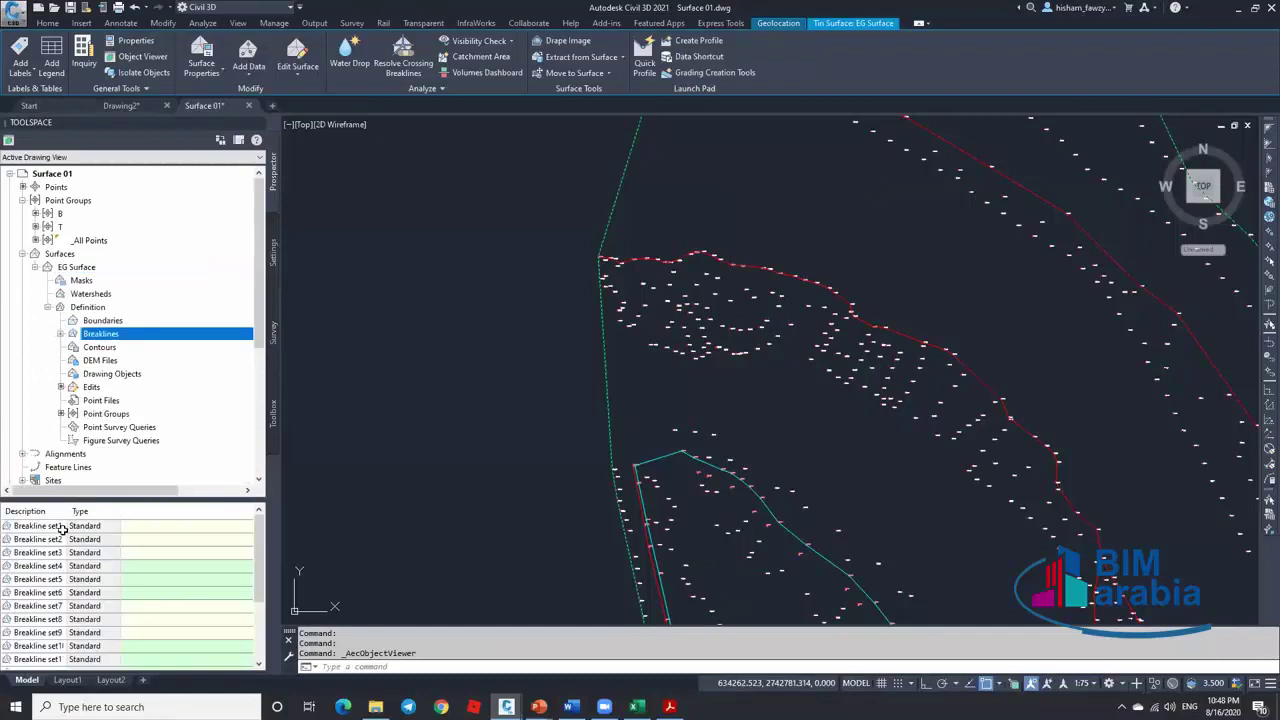
{"action": "left_click", "coordinate": [62, 528]}
{"action": "scroll", "coordinate": [65, 565], "scroll_direction": "down", "scroll_amount": 3}
{"action": "left_click", "coordinate": [43, 659], "text": "shift"}
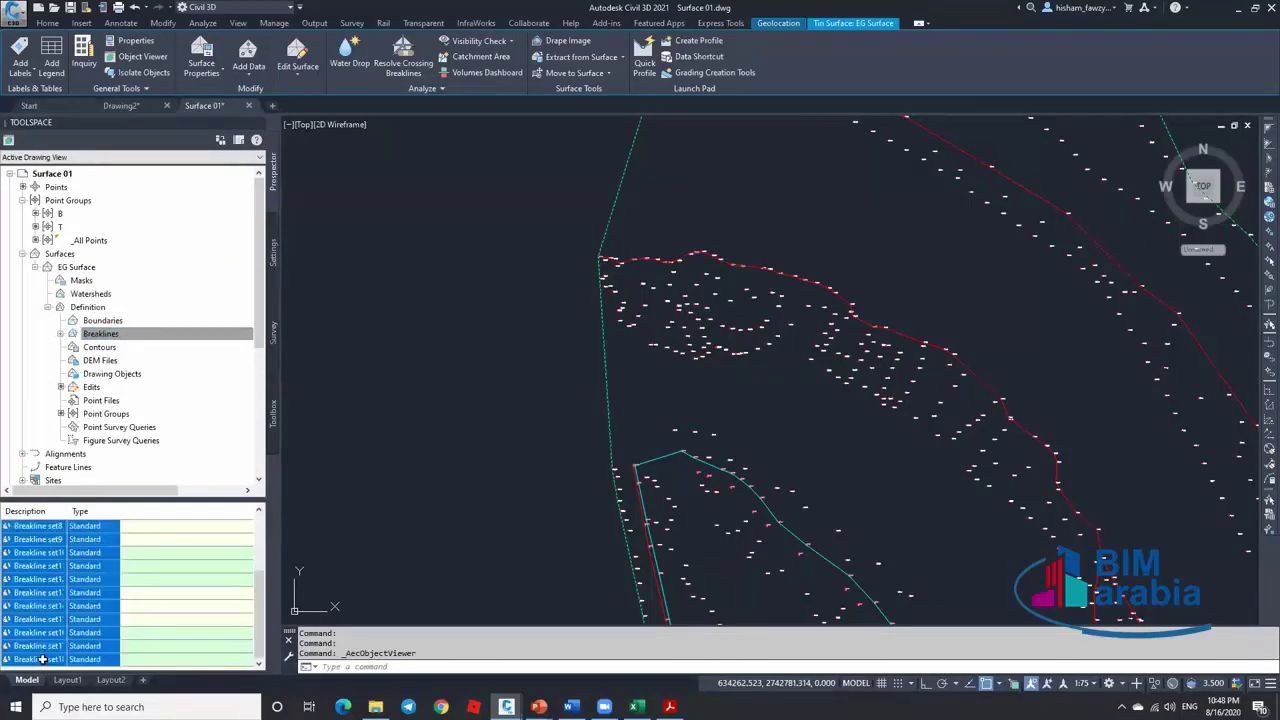
{"action": "right_click", "coordinate": [43, 659]}
{"action": "left_click", "coordinate": [85, 552]}
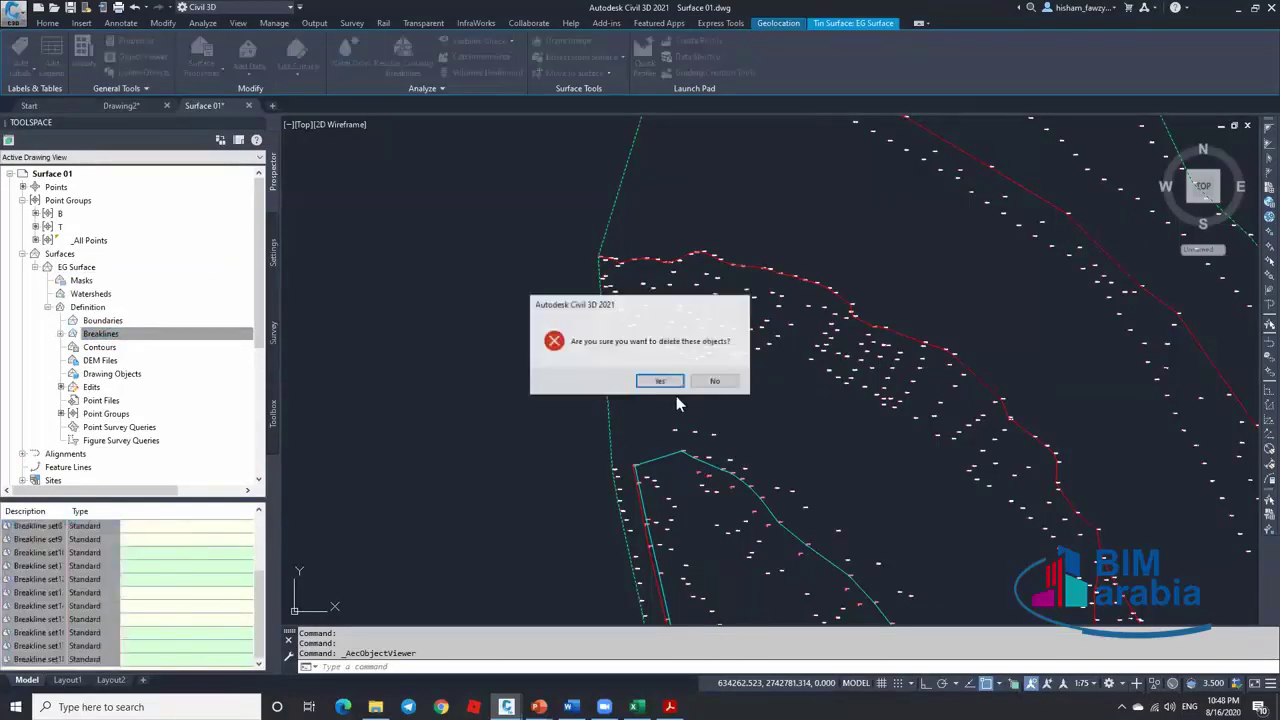
{"action": "left_click", "coordinate": [660, 381]}
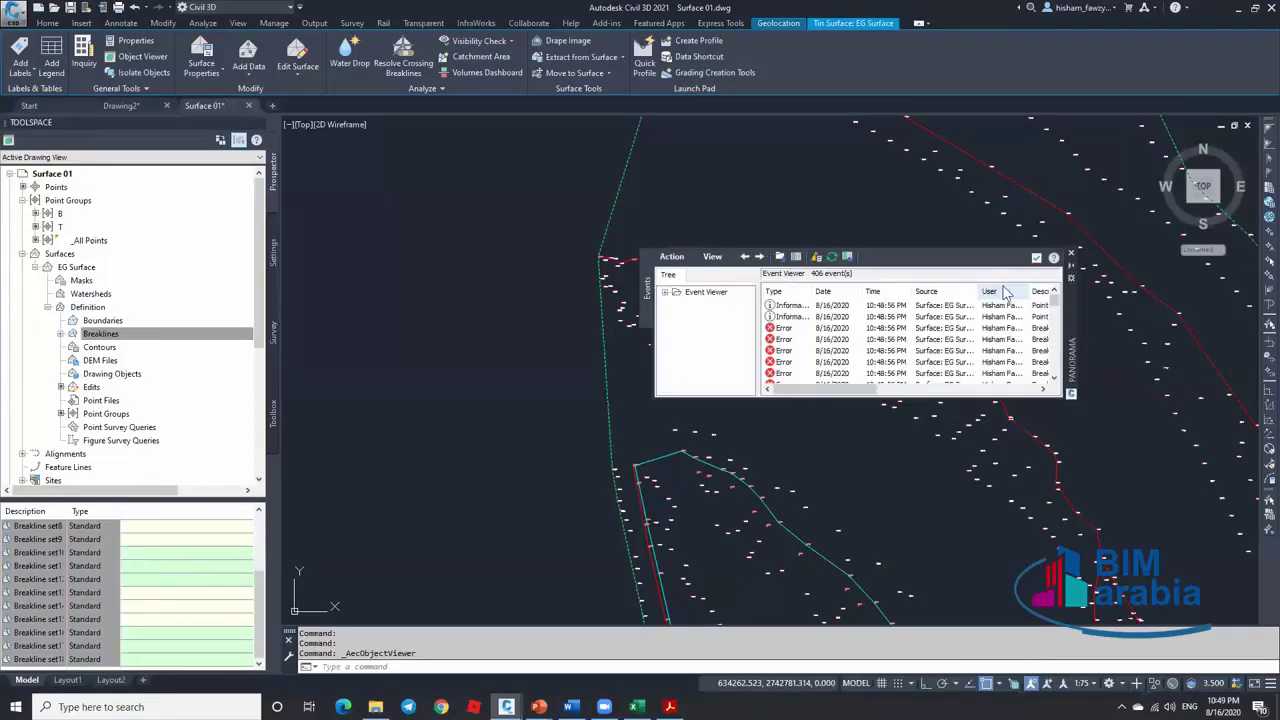
Clear all events from the Event Viewer, close it, and cancel the selection
{"action": "left_click", "coordinate": [671, 256]}
{"action": "left_click", "coordinate": [700, 305]}
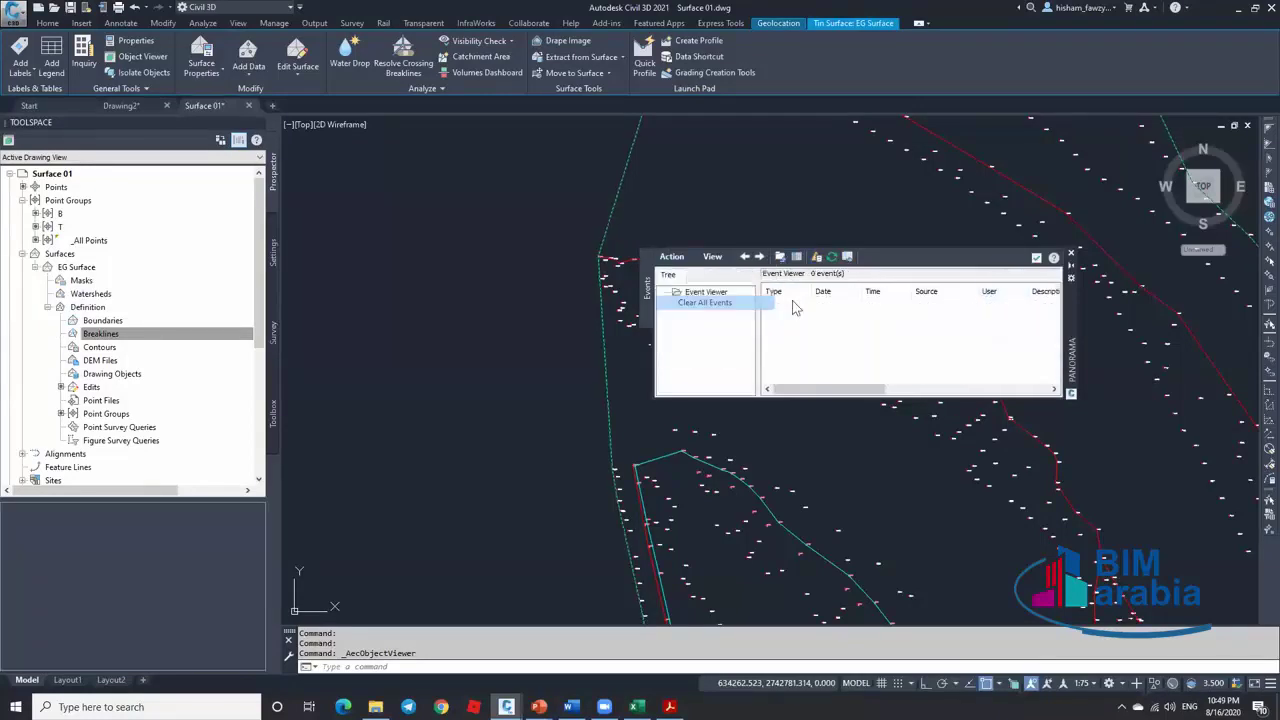
{"action": "left_click", "coordinate": [1036, 258]}
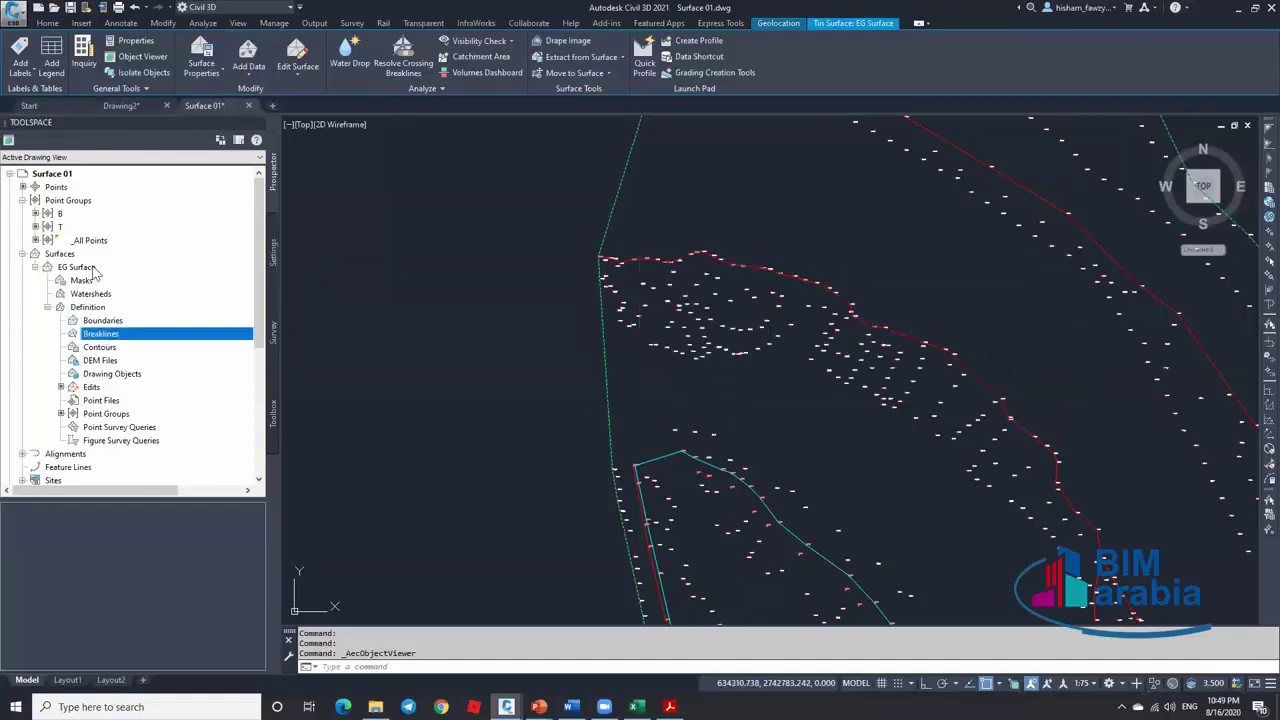
{"action": "key", "text": "Escape"}
{"action": "key", "text": "Escape"}
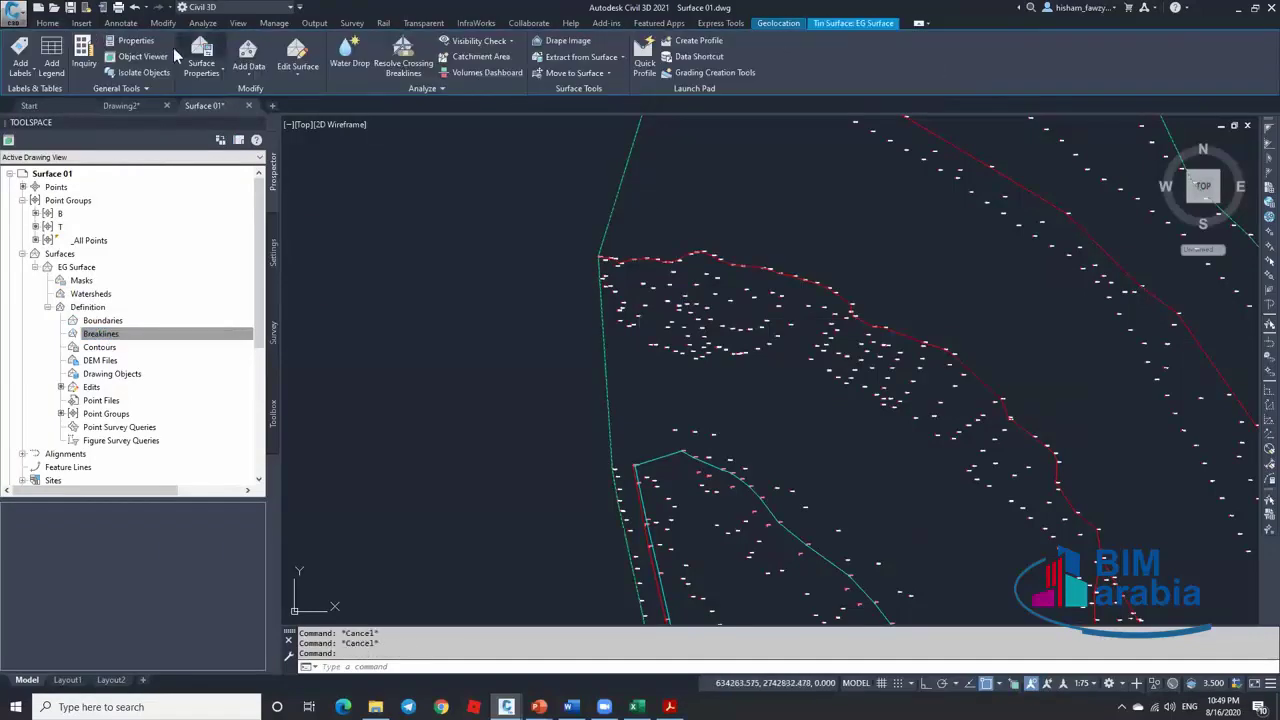
{"action": "left_click", "coordinate": [143, 56]}
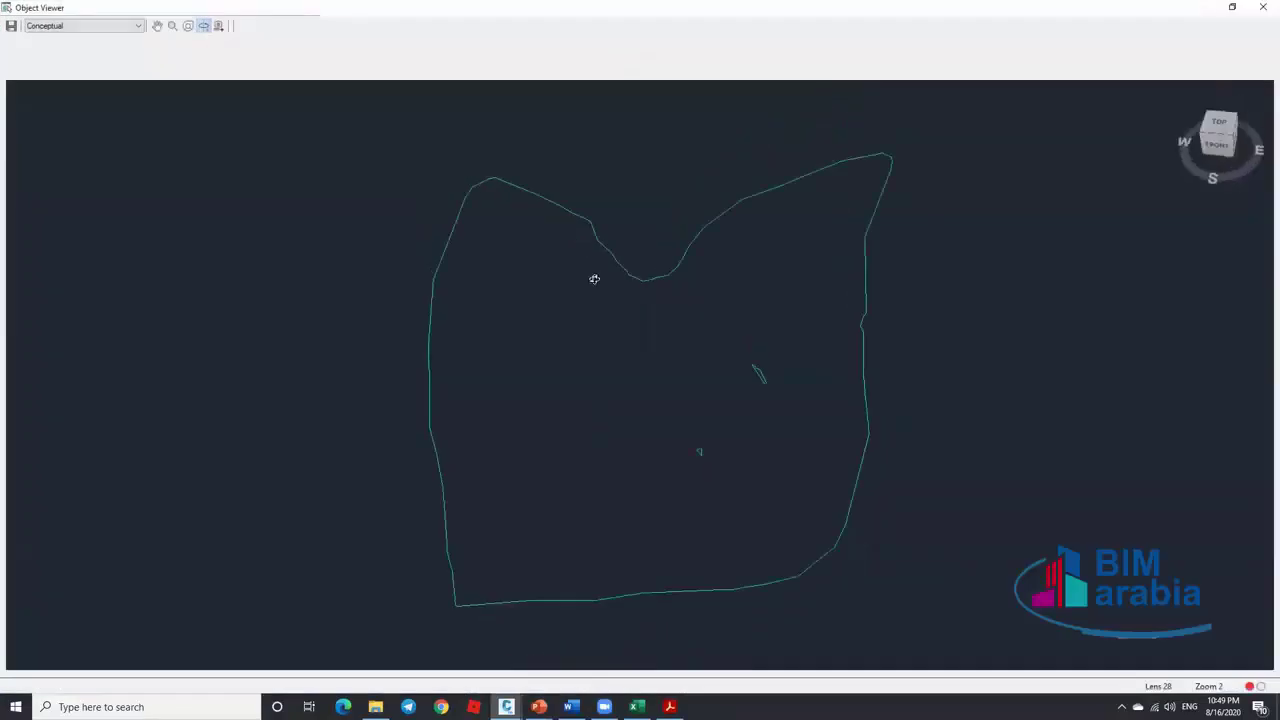
{"action": "mouse_move", "coordinate": [592, 277]}
{"action": "left_mouse_down"}
{"action": "mouse_move", "coordinate": [631, 458]}
{"action": "mouse_move", "coordinate": [558, 349]}
{"action": "mouse_move", "coordinate": [628, 310]}
{"action": "mouse_move", "coordinate": [717, 409]}
{"action": "mouse_move", "coordinate": [678, 428]}
{"action": "left_mouse_up"}
{"action": "scroll", "coordinate": [678, 428], "scroll_direction": "up", "scroll_amount": 6}
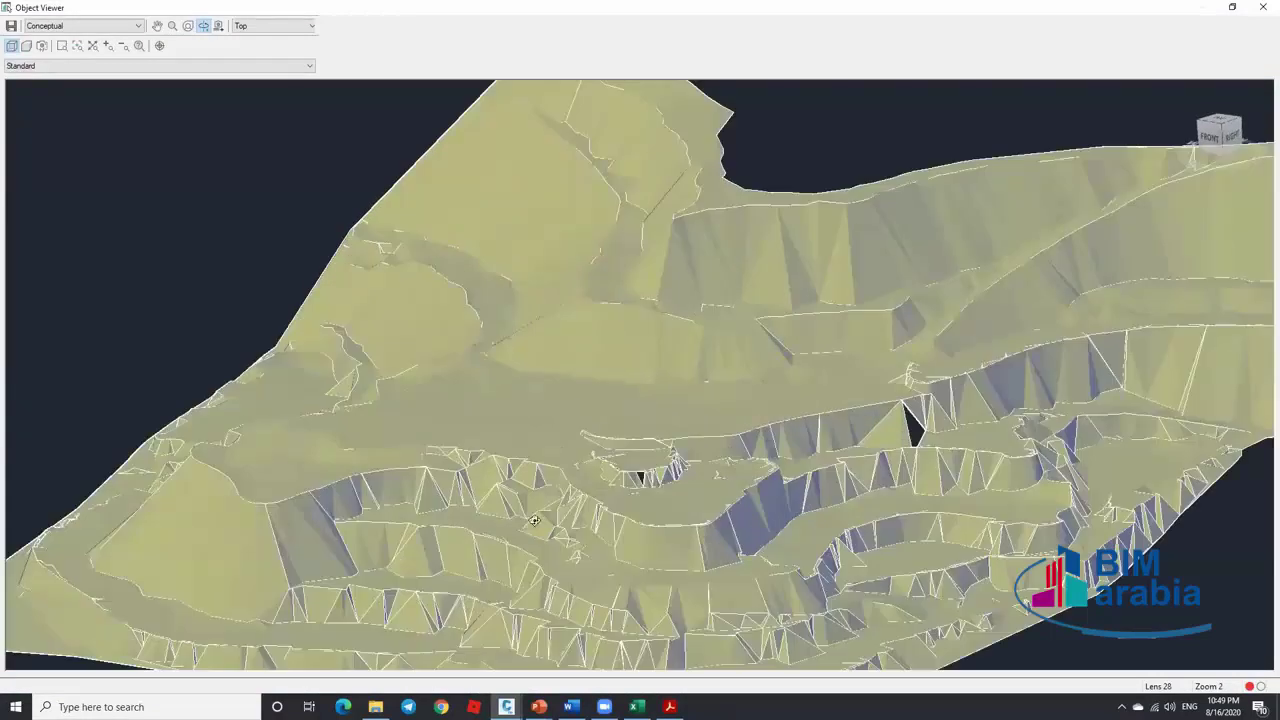
{"action": "scroll", "coordinate": [705, 298], "scroll_direction": "up", "scroll_amount": 3}
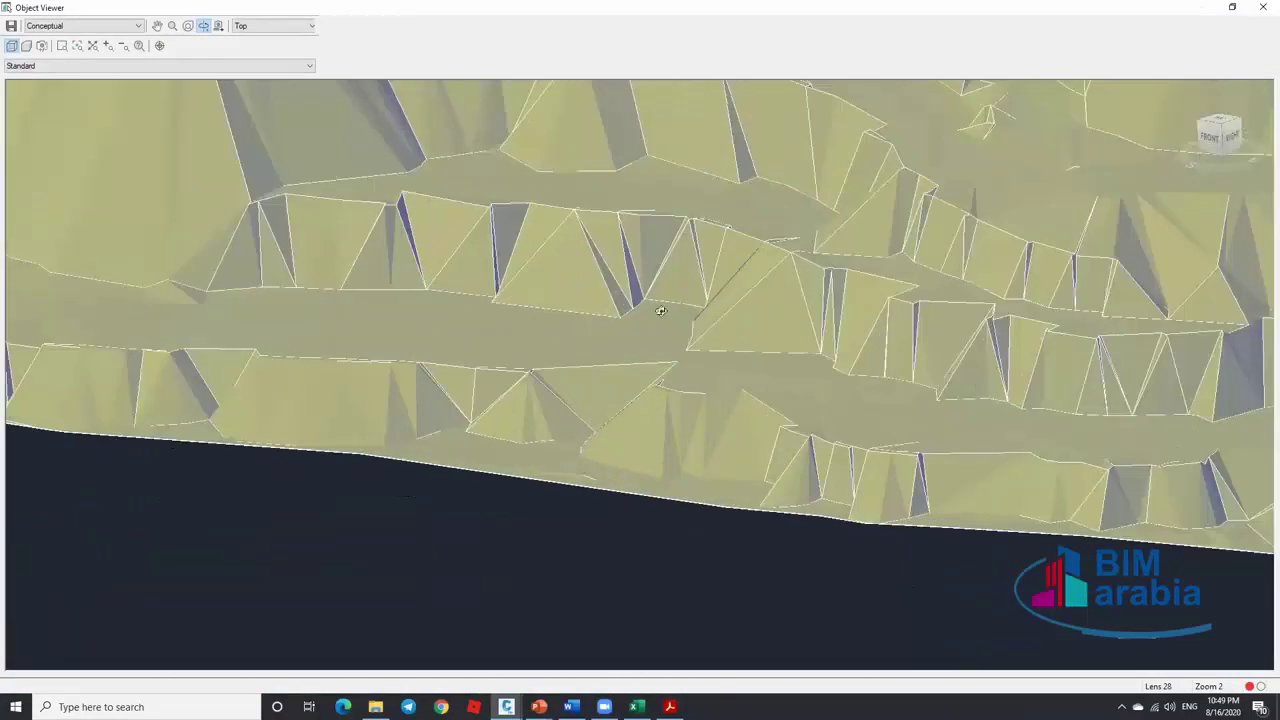
{"action": "left_click_drag", "start_coordinate": [665, 176], "coordinate": [614, 298]}
{"action": "left_click_drag", "start_coordinate": [679, 328], "coordinate": [571, 185]}
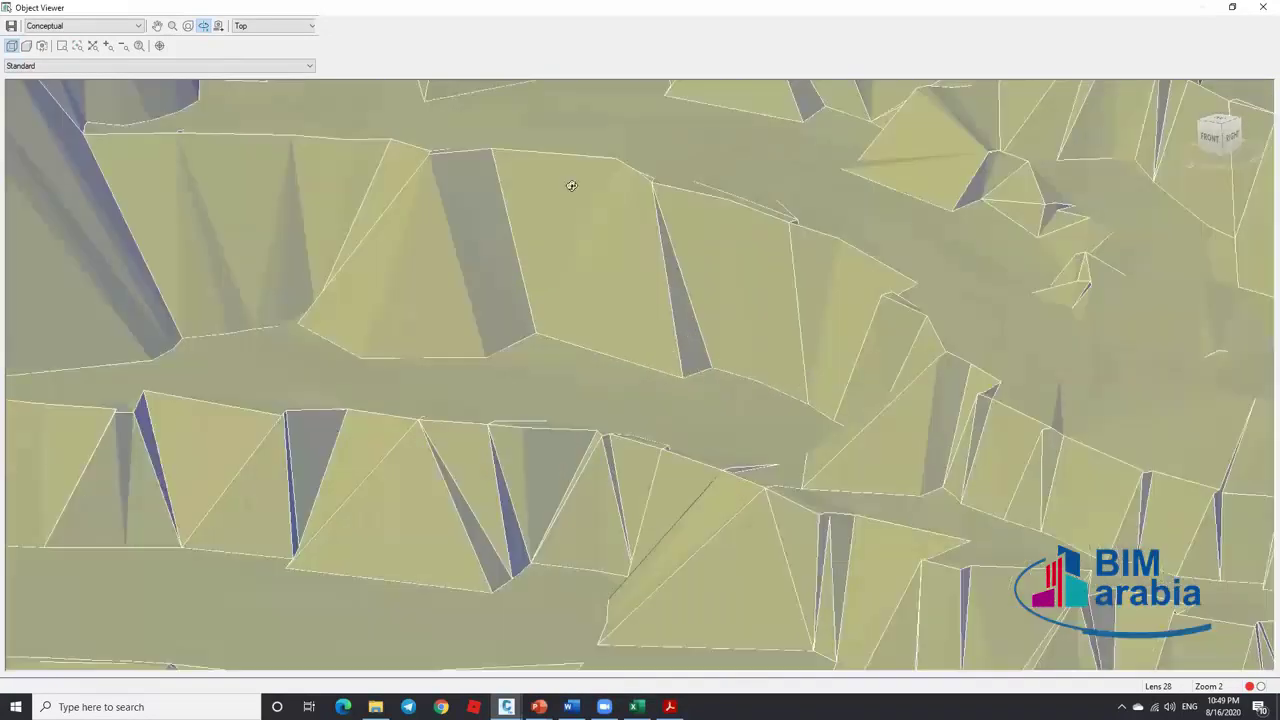
{"action": "left_click_drag", "start_coordinate": [584, 305], "coordinate": [551, 271]}
{"action": "scroll", "coordinate": [567, 190], "scroll_direction": "up", "scroll_amount": 2}
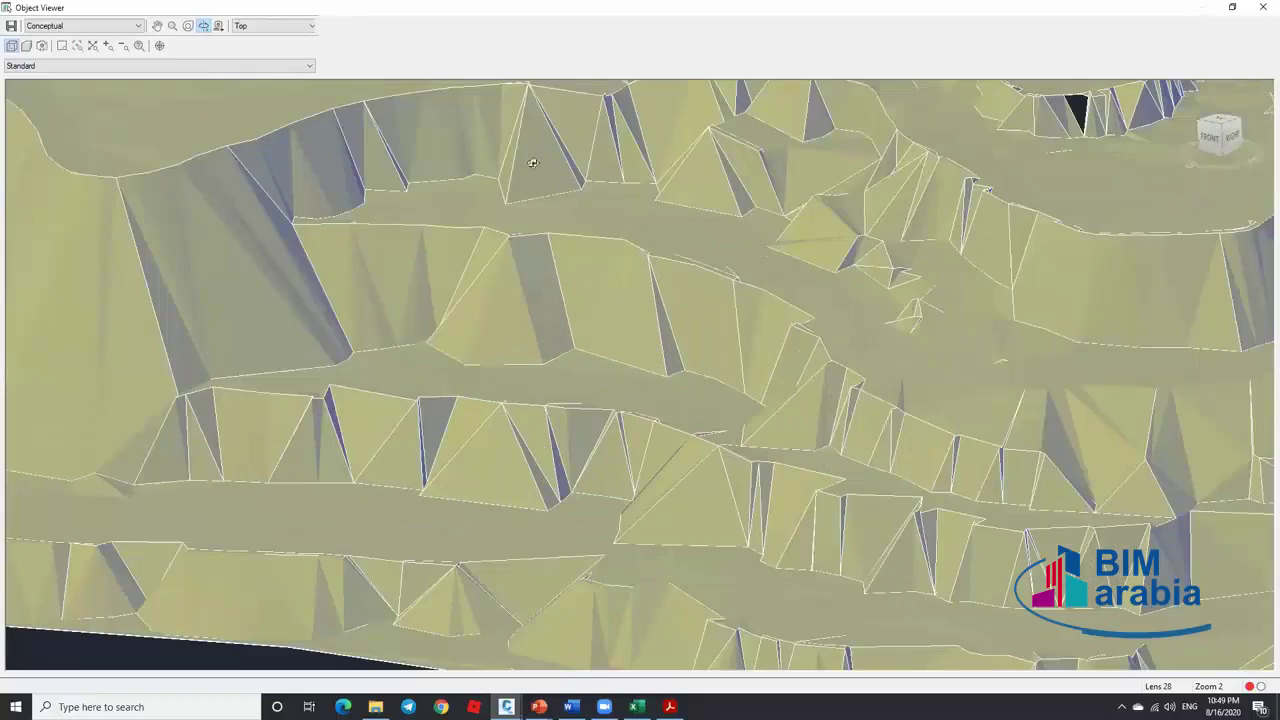
{"action": "scroll", "coordinate": [606, 240], "scroll_direction": "down", "scroll_amount": 5}
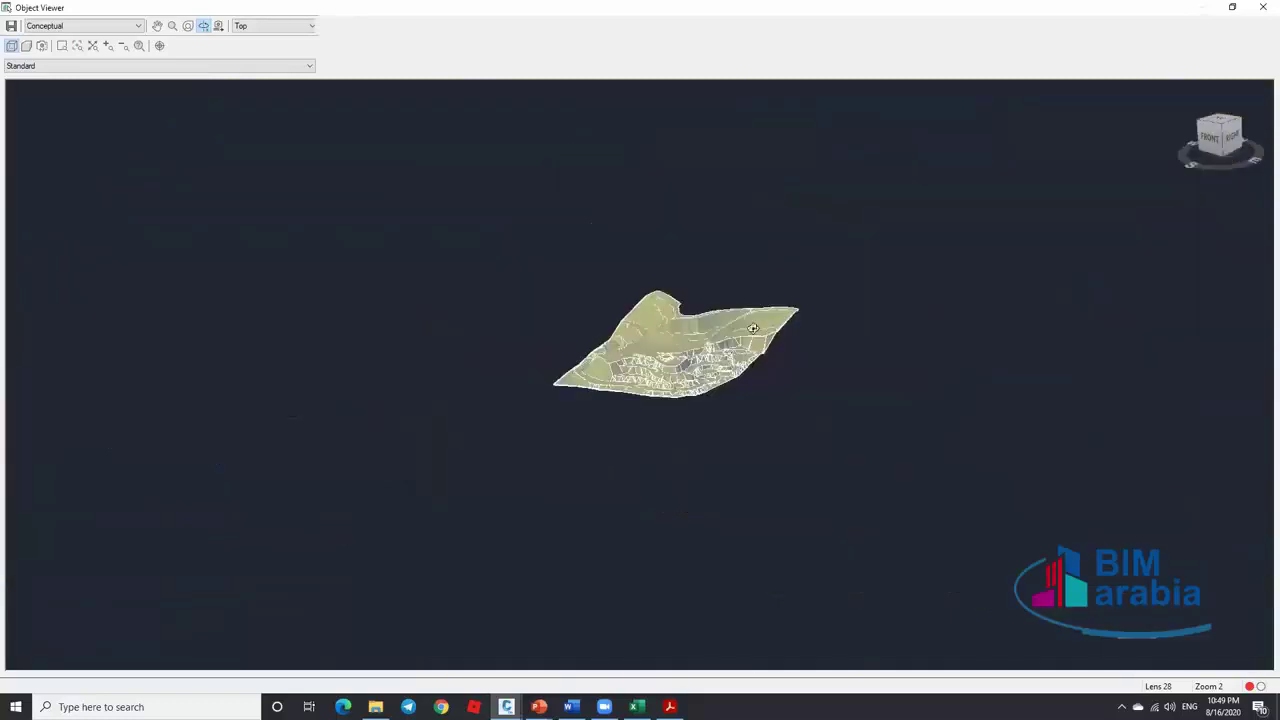
{"action": "key", "text": "Escape"}
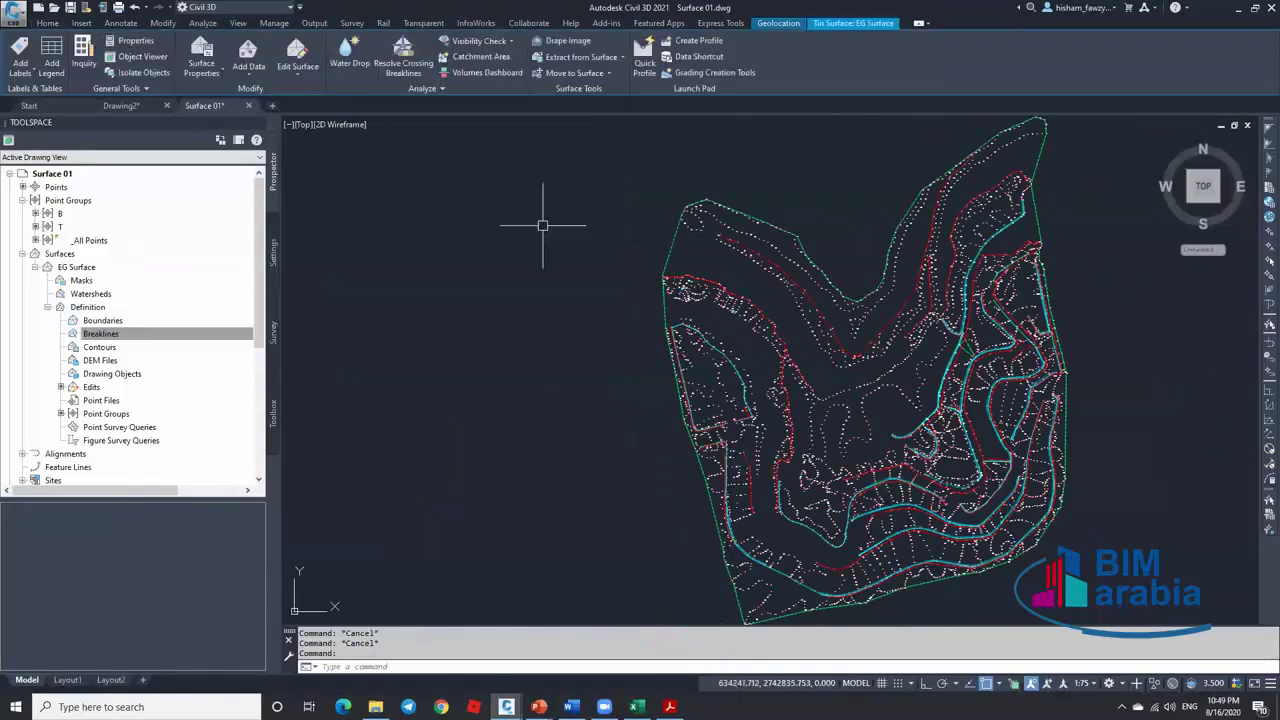
Turn on the Triangles component in the EG Surface's Border Only style display
{"action": "right_click", "coordinate": [676, 264]}
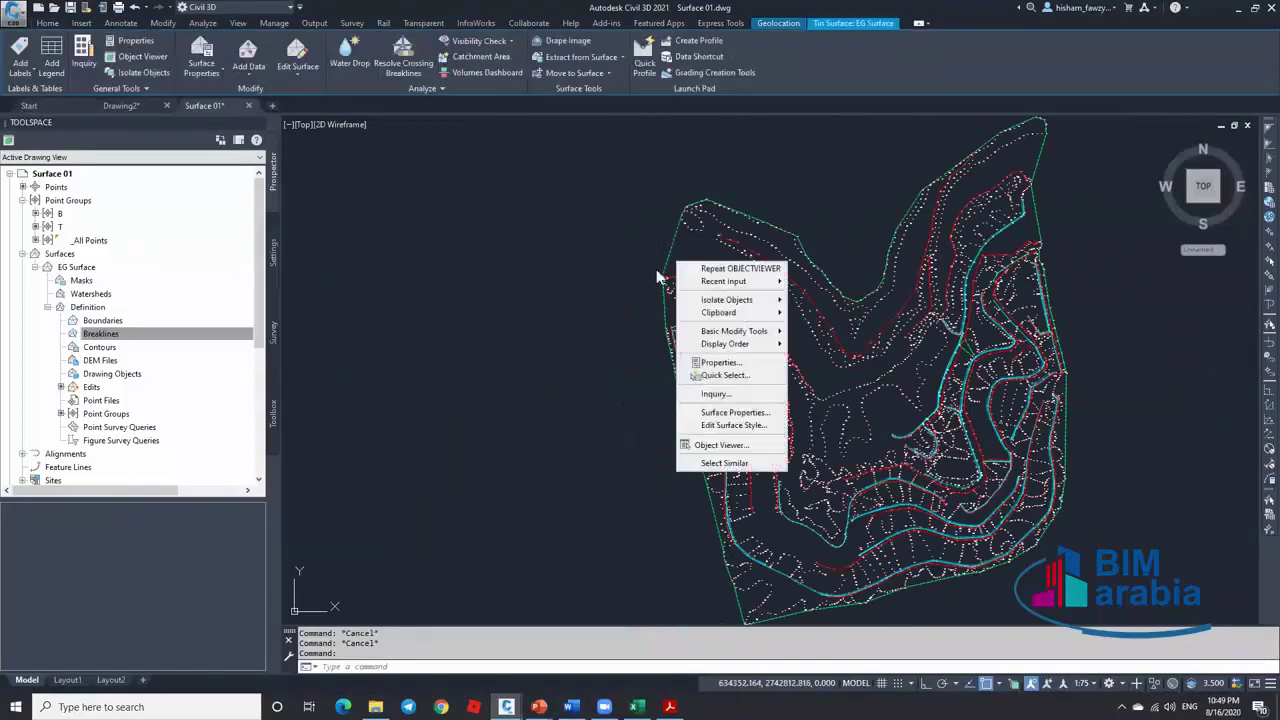
{"action": "left_click", "coordinate": [733, 426]}
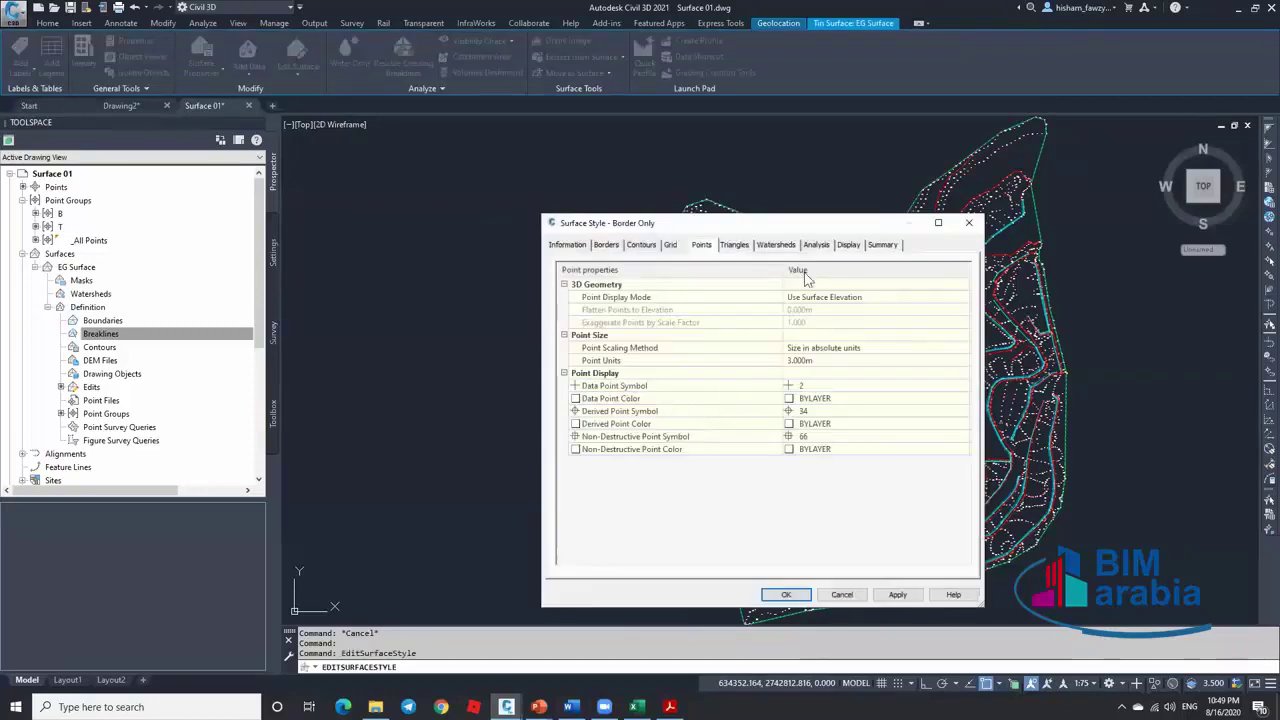
{"action": "left_click", "coordinate": [849, 245]}
{"action": "left_click", "coordinate": [671, 337]}
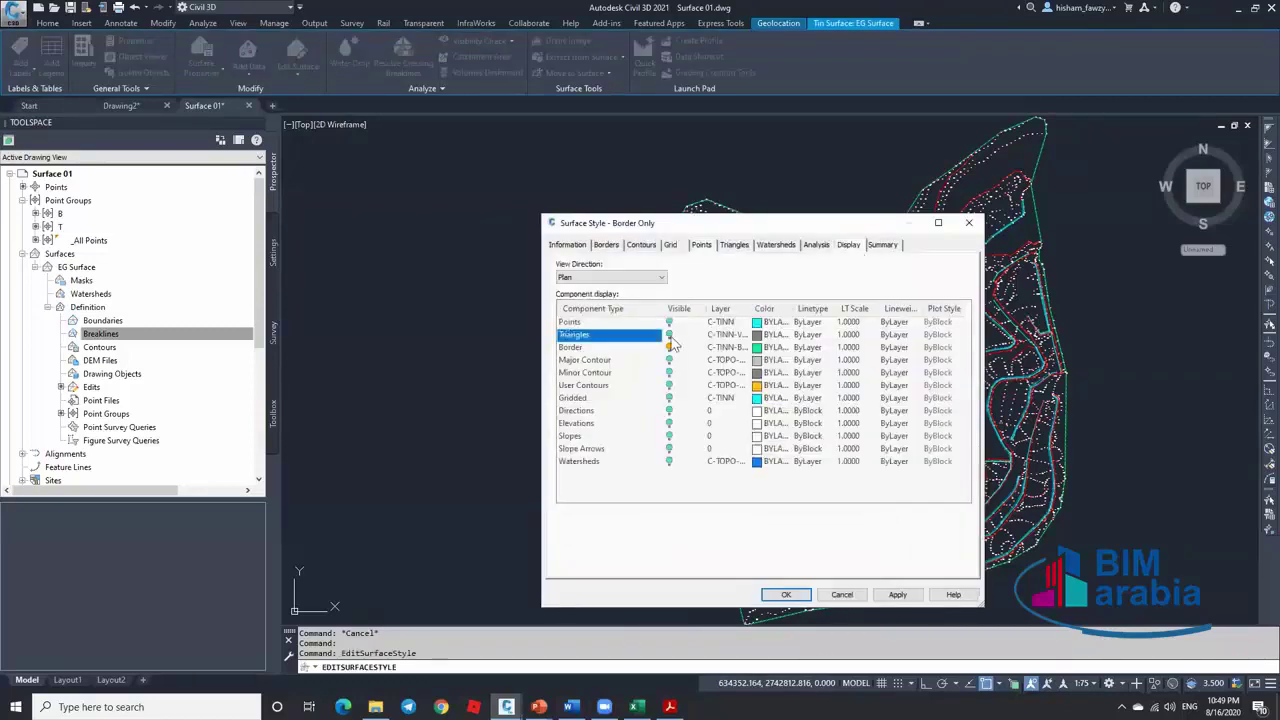
{"action": "left_click", "coordinate": [788, 595]}
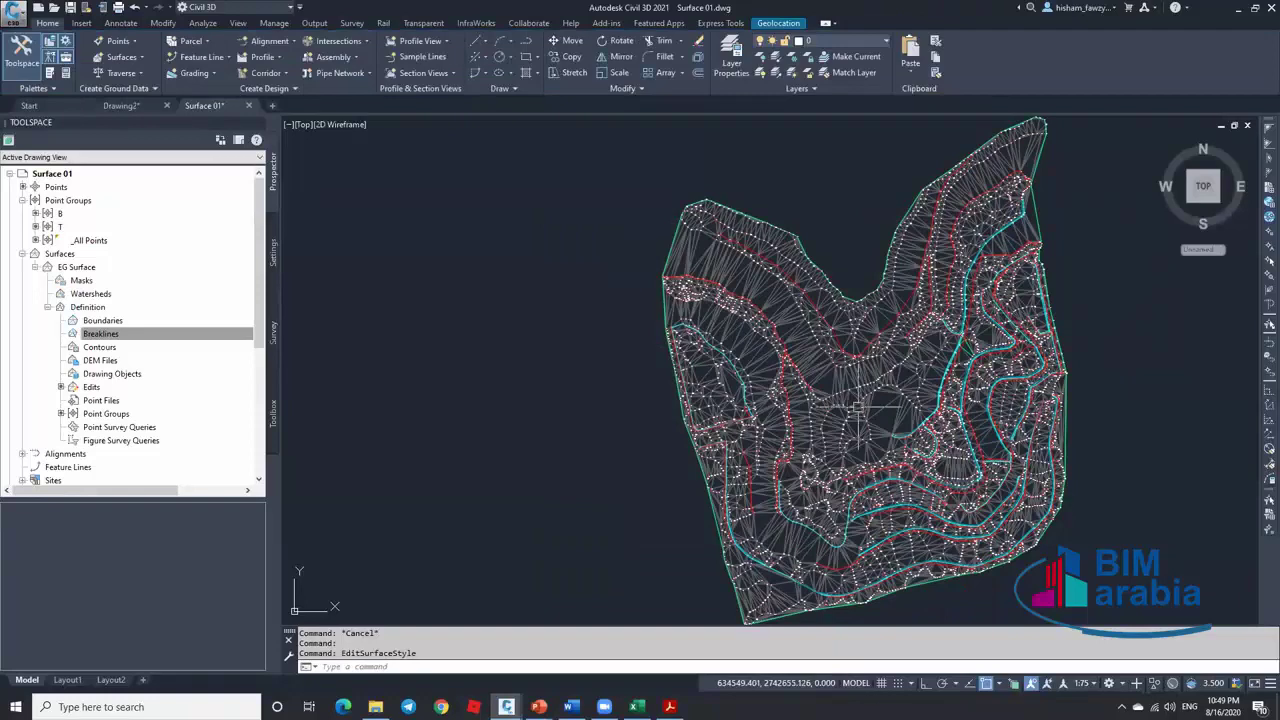
{"action": "scroll", "coordinate": [720, 345], "scroll_direction": "down", "scroll_amount": 3}
{"action": "scroll", "coordinate": [820, 357], "scroll_direction": "up", "scroll_amount": 5}
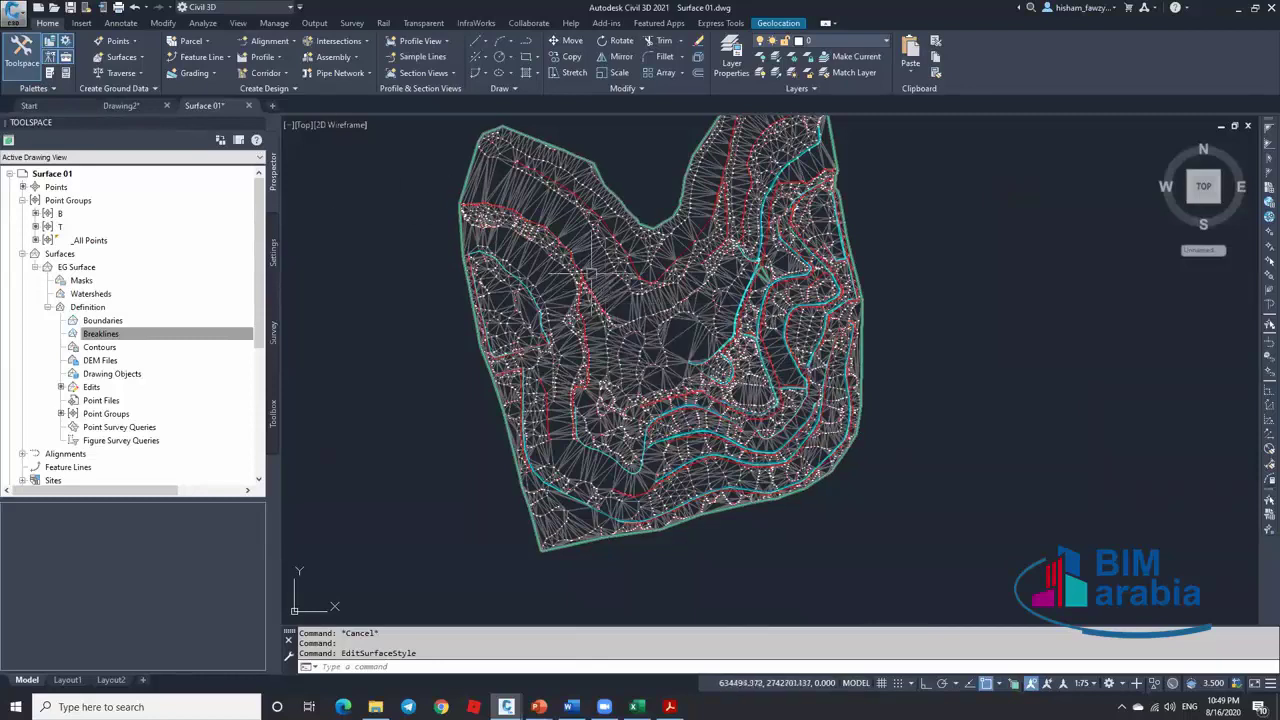
{"action": "left_click", "coordinate": [341, 126]}
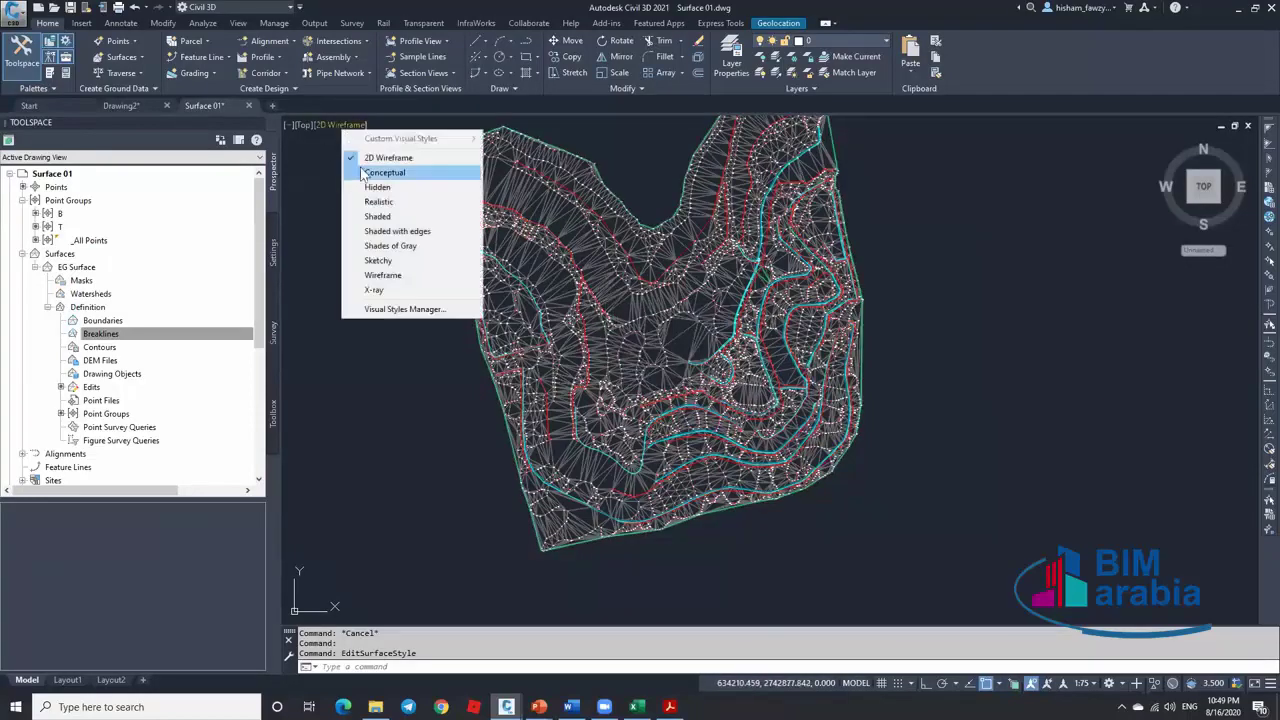
Apply the Conceptual visual style, then zoom in and select the EG Surface
{"action": "key", "text": "Escape"}
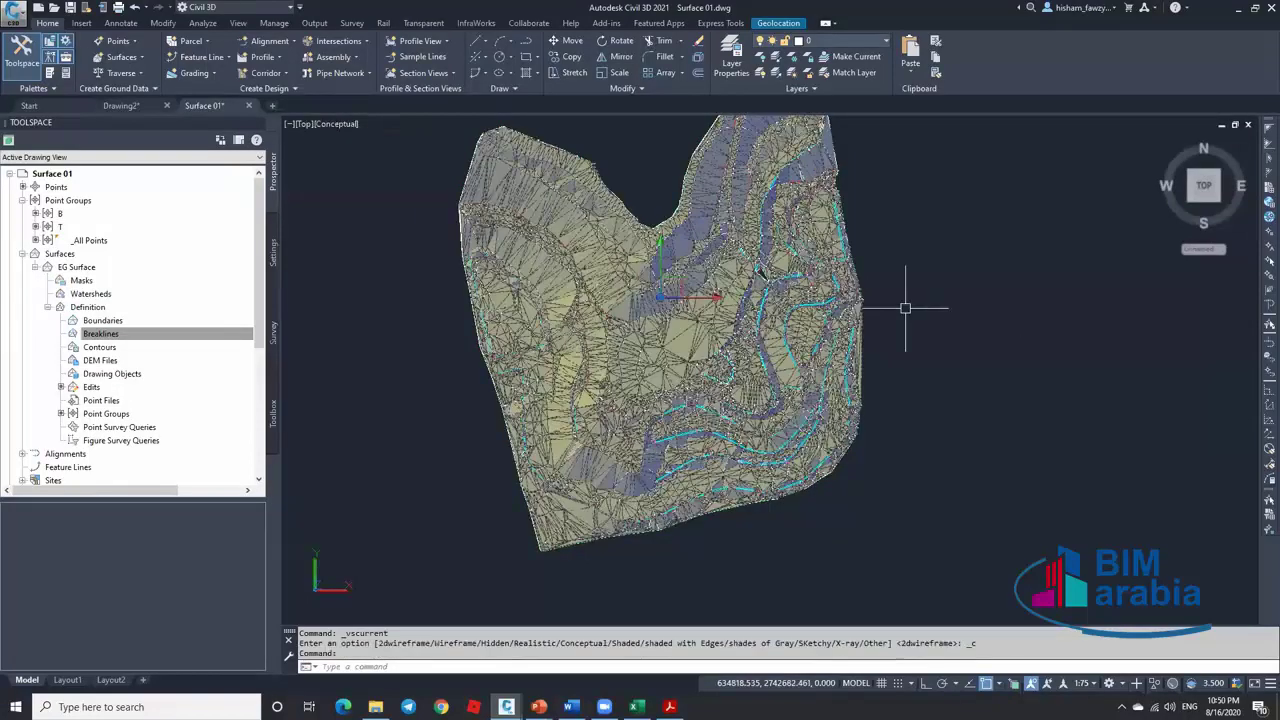
{"action": "key", "text": "Escape"}
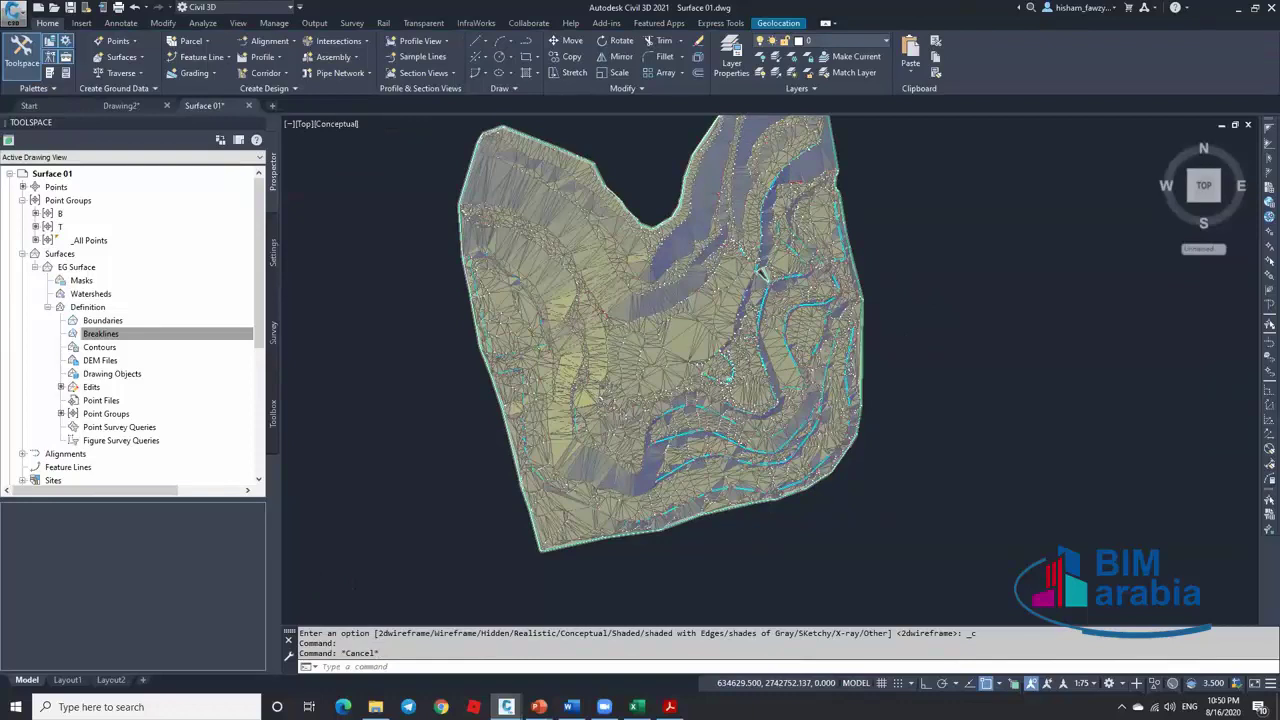
{"action": "scroll", "coordinate": [762, 272], "scroll_direction": "up", "scroll_amount": 2}
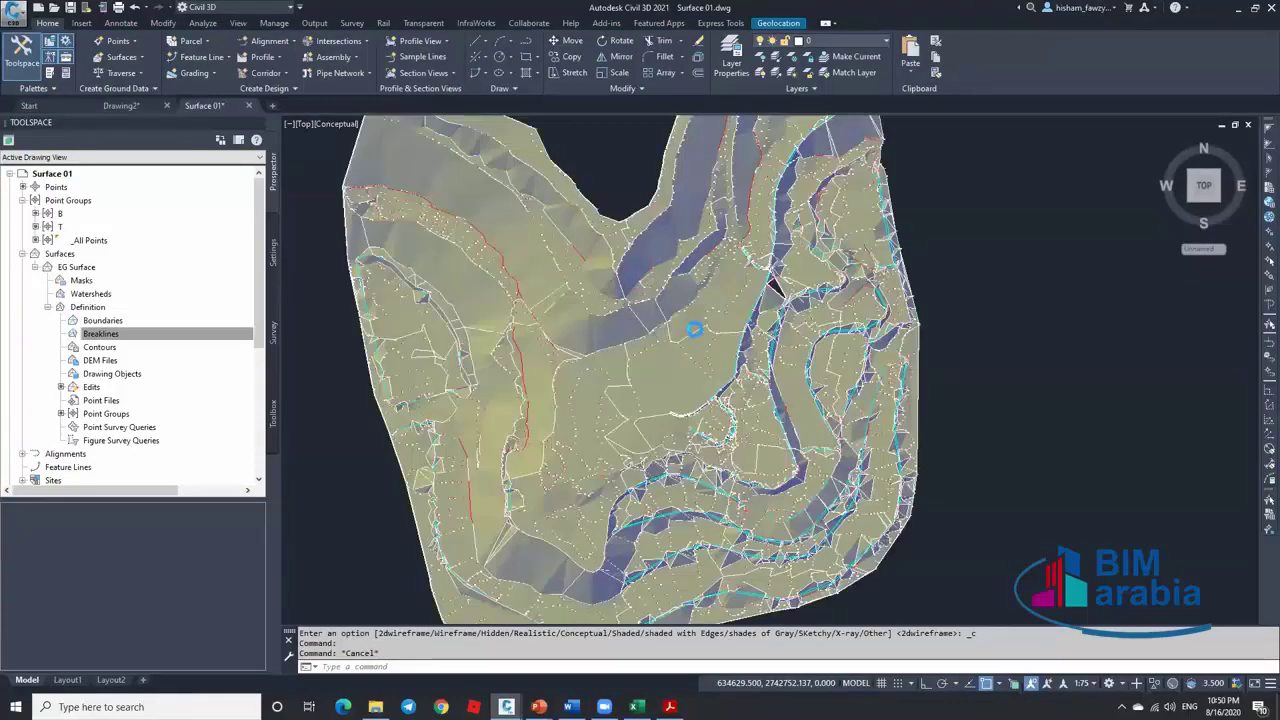
{"action": "scroll", "coordinate": [695, 330], "scroll_direction": "up", "scroll_amount": 1}
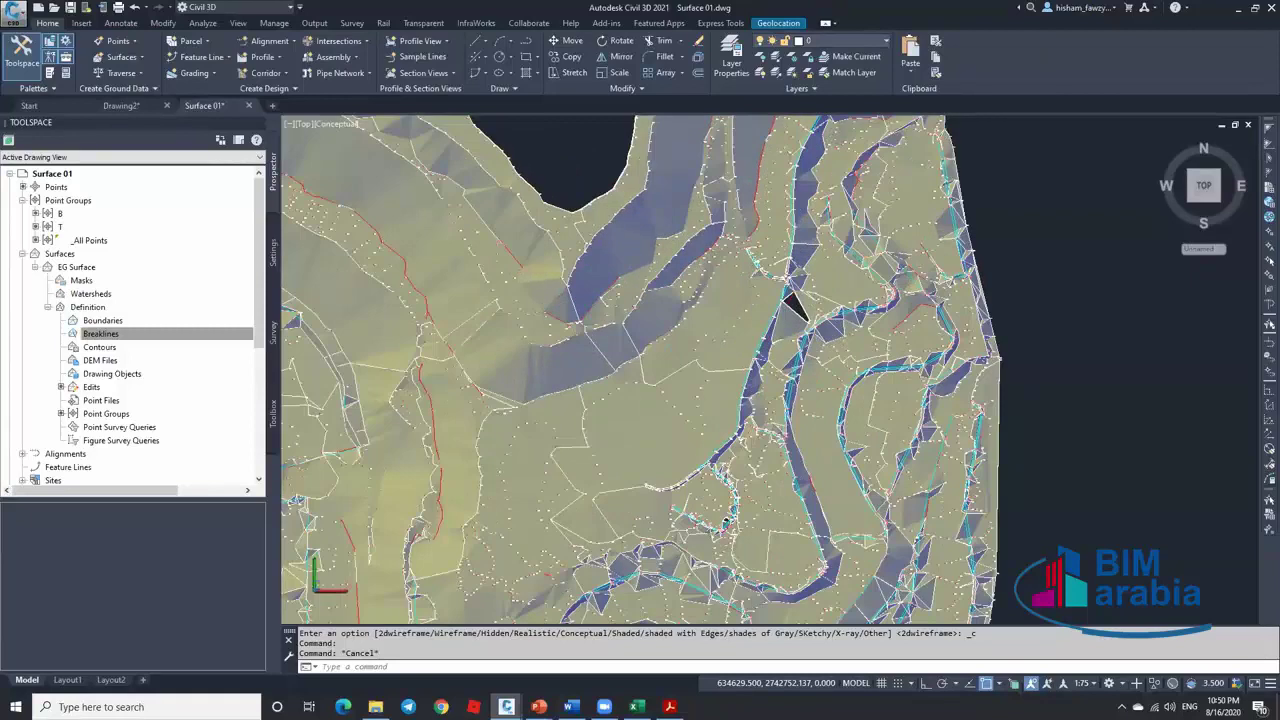
{"action": "left_click", "coordinate": [700, 335]}
Isolate the EG Surface, orbit it from plan into 3D, and select it for editing
{"action": "left_click", "coordinate": [1155, 686]}
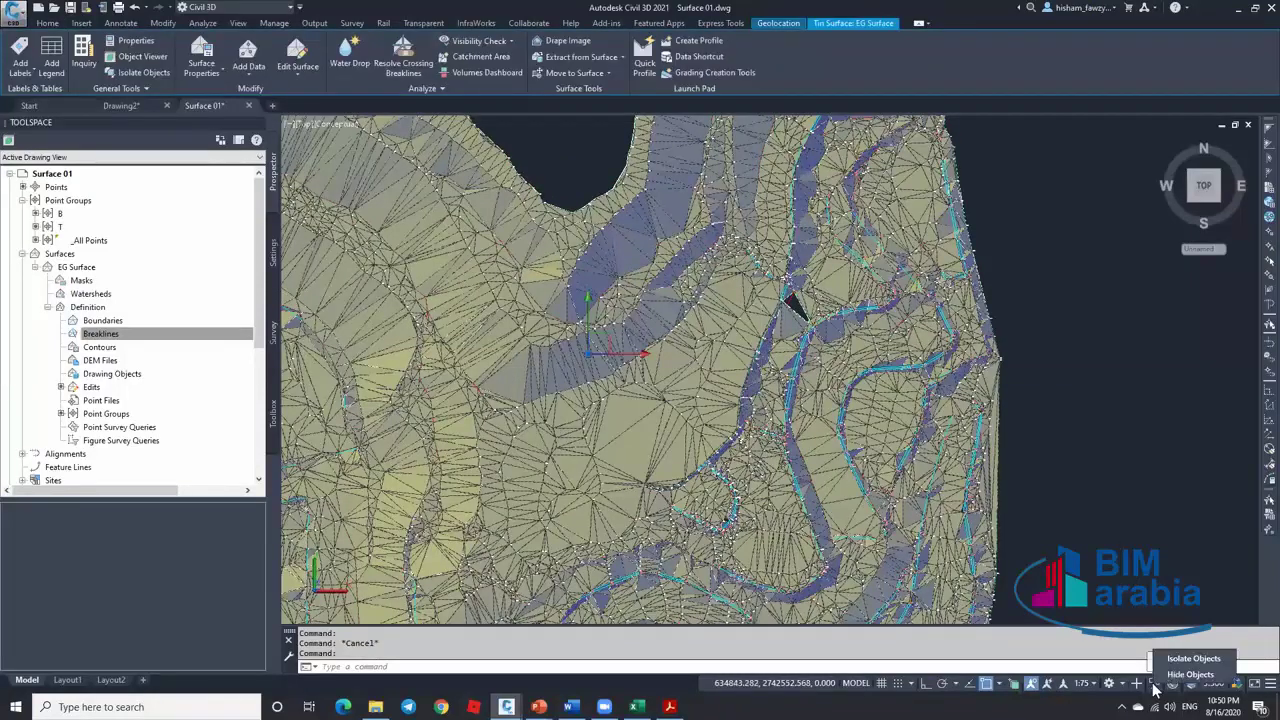
{"action": "left_click", "coordinate": [1196, 657]}
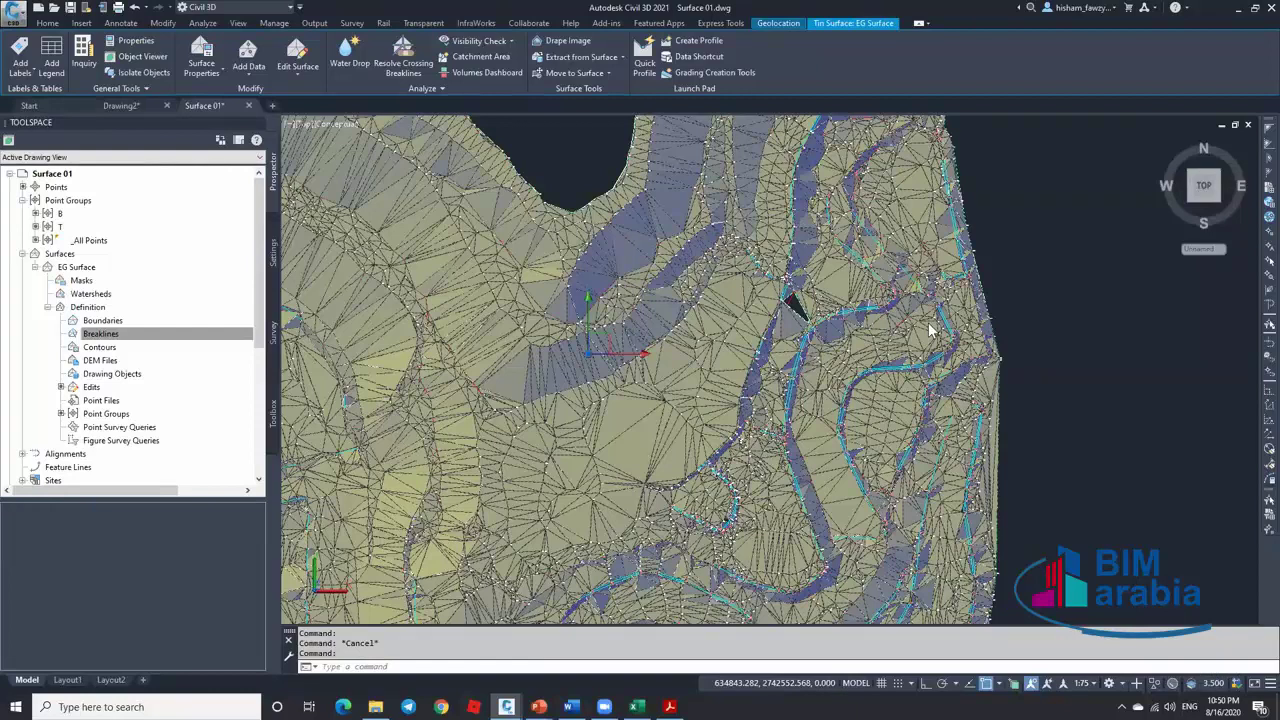
{"action": "scroll", "coordinate": [757, 268], "scroll_direction": "down", "scroll_amount": 5}
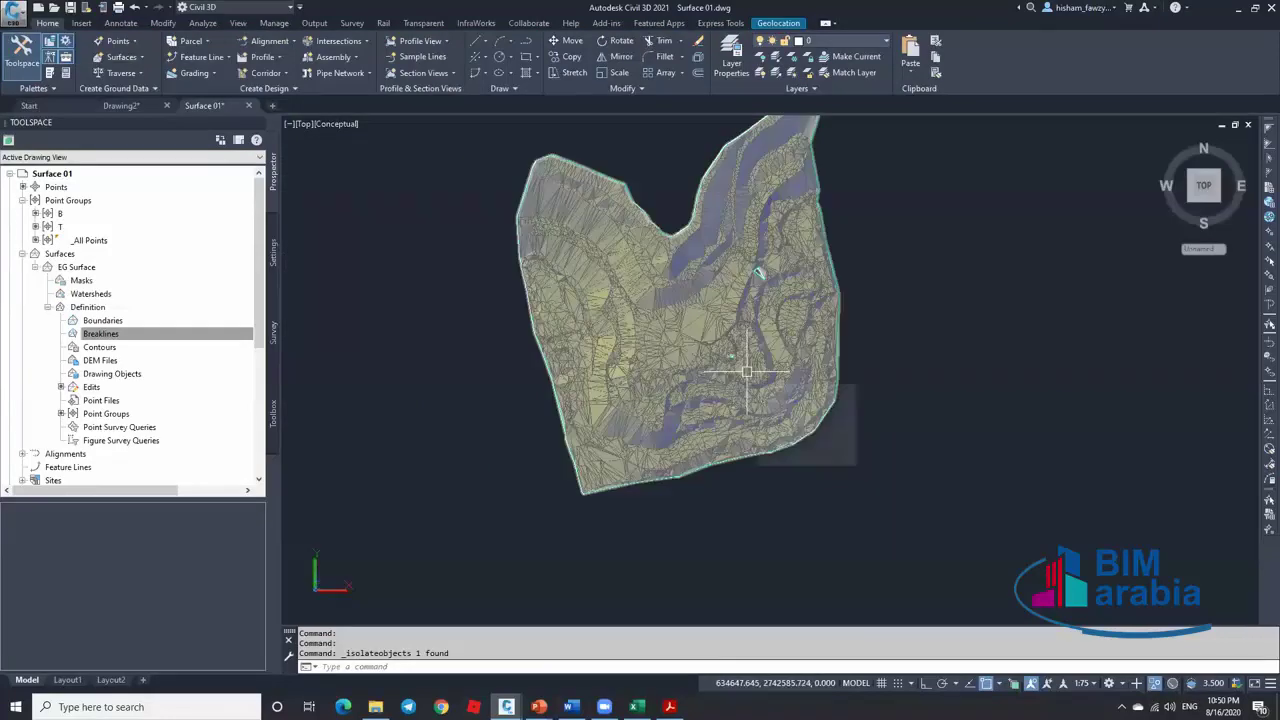
{"action": "middle_click_drag", "start_coordinate": [746, 372], "coordinate": [736, 224], "text": "shift"}
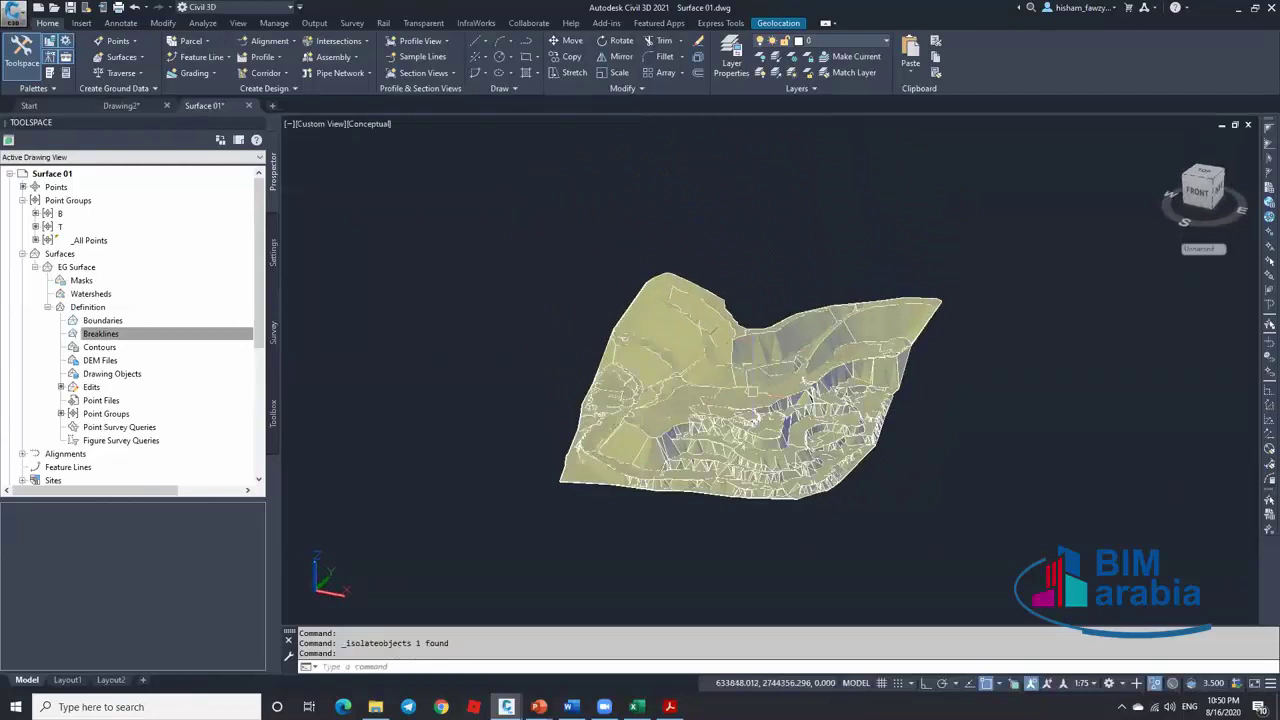
{"action": "scroll", "coordinate": [747, 449], "scroll_direction": "up", "scroll_amount": 7}
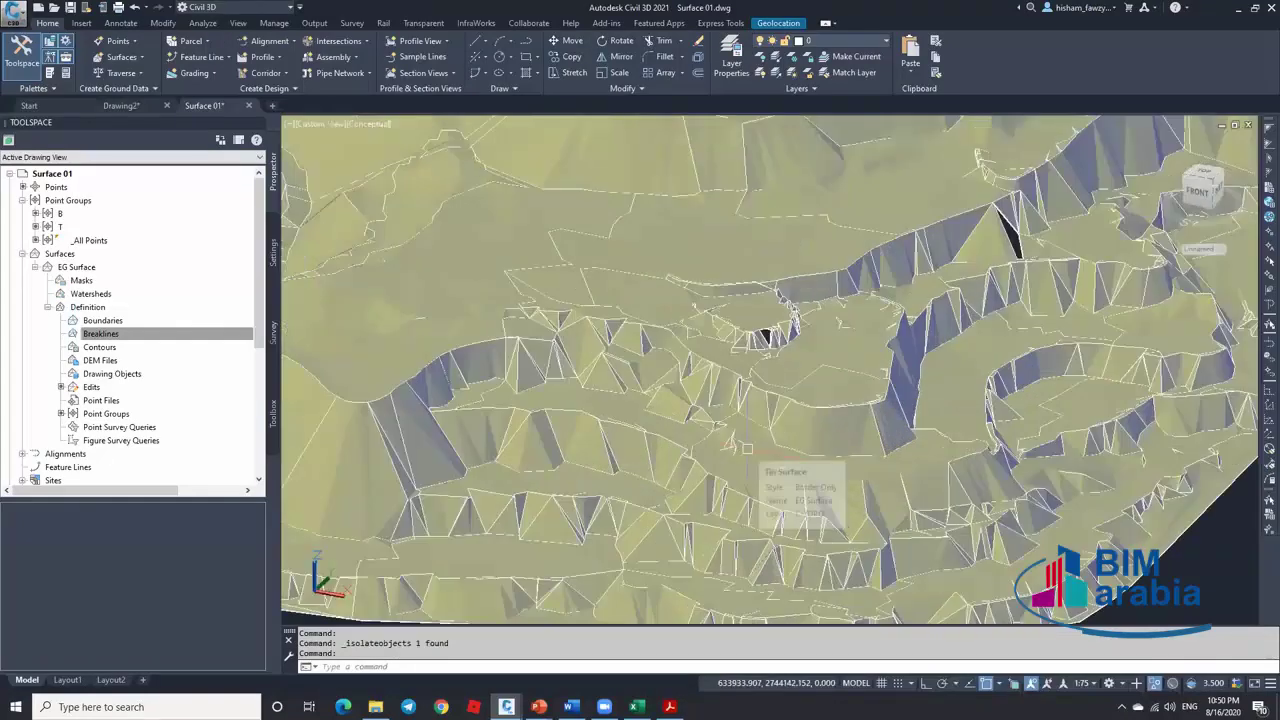
{"action": "scroll", "coordinate": [940, 224], "scroll_direction": "up", "scroll_amount": 4}
{"action": "scroll", "coordinate": [802, 239], "scroll_direction": "down", "scroll_amount": 6}
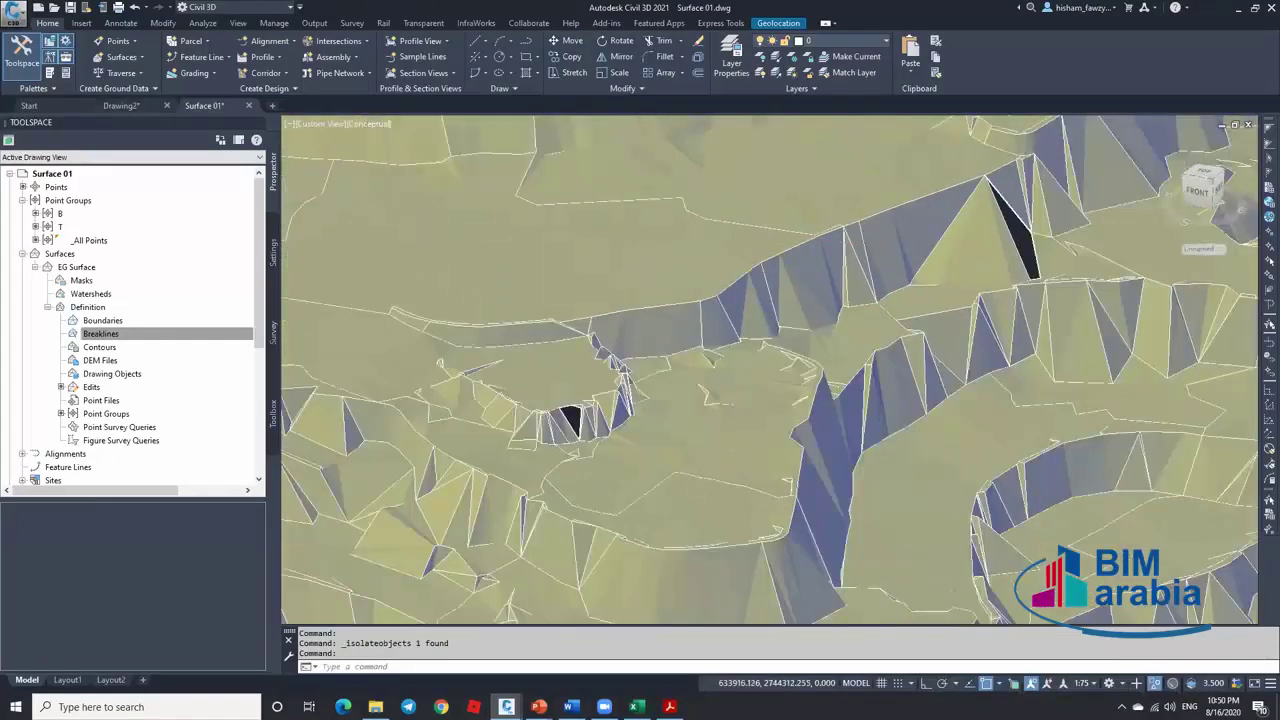
{"action": "scroll", "coordinate": [604, 383], "scroll_direction": "up", "scroll_amount": 4}
{"action": "left_click", "coordinate": [604, 383]}
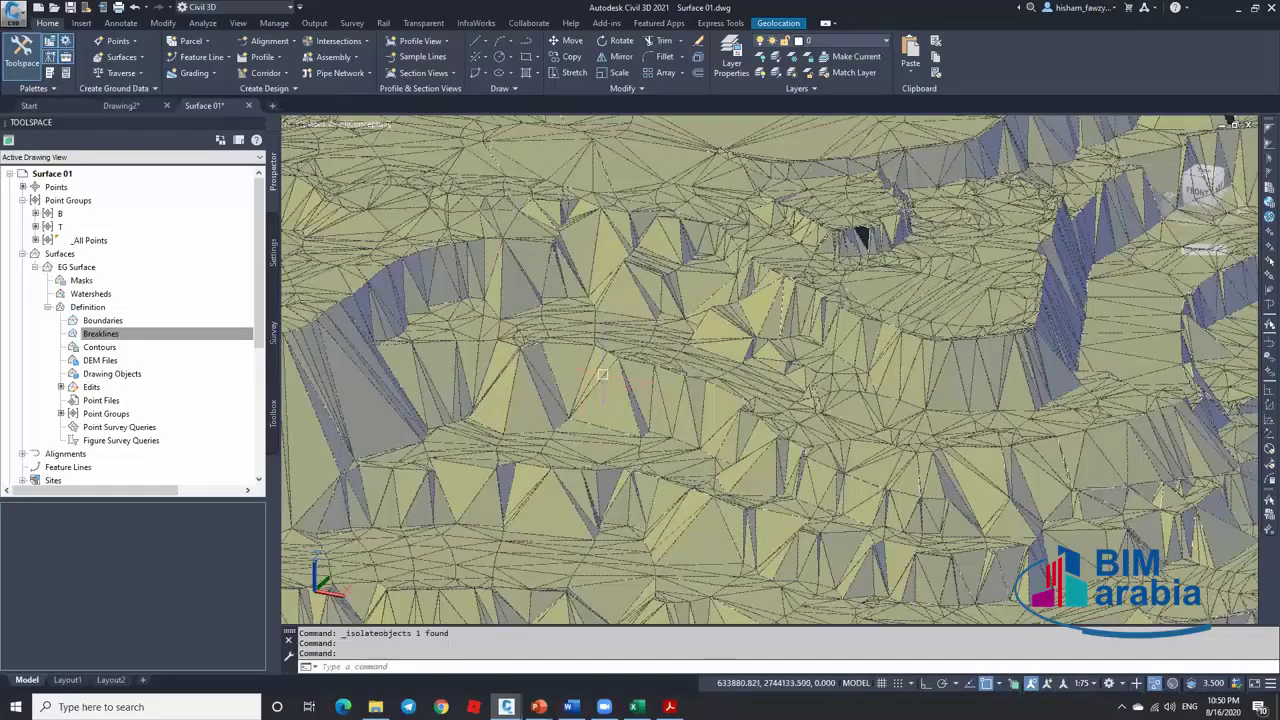
{"action": "left_click", "coordinate": [302, 70]}
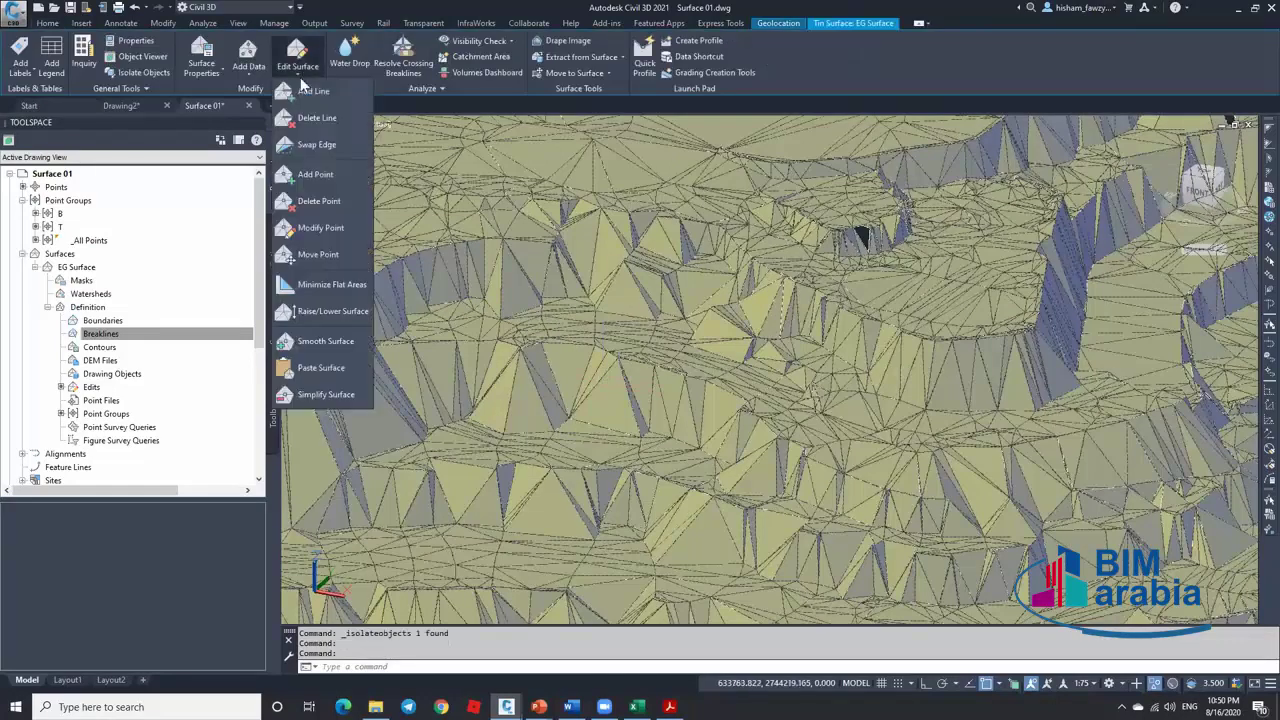
Run Swap Edge and flip several TIN edges in the lower right of the surface
{"action": "left_click", "coordinate": [322, 145]}
{"action": "scroll", "coordinate": [632, 435], "scroll_direction": "up", "scroll_amount": 3}
{"action": "left_click", "coordinate": [617, 466]}
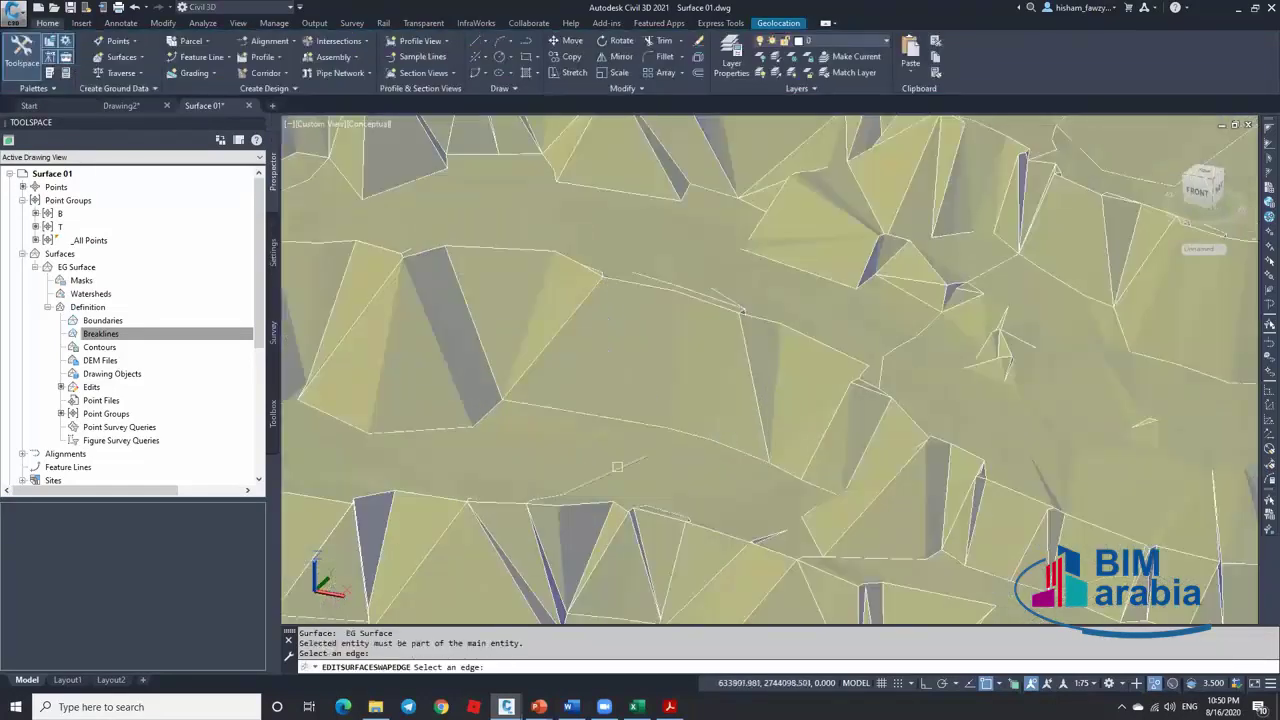
{"action": "left_click", "coordinate": [857, 523]}
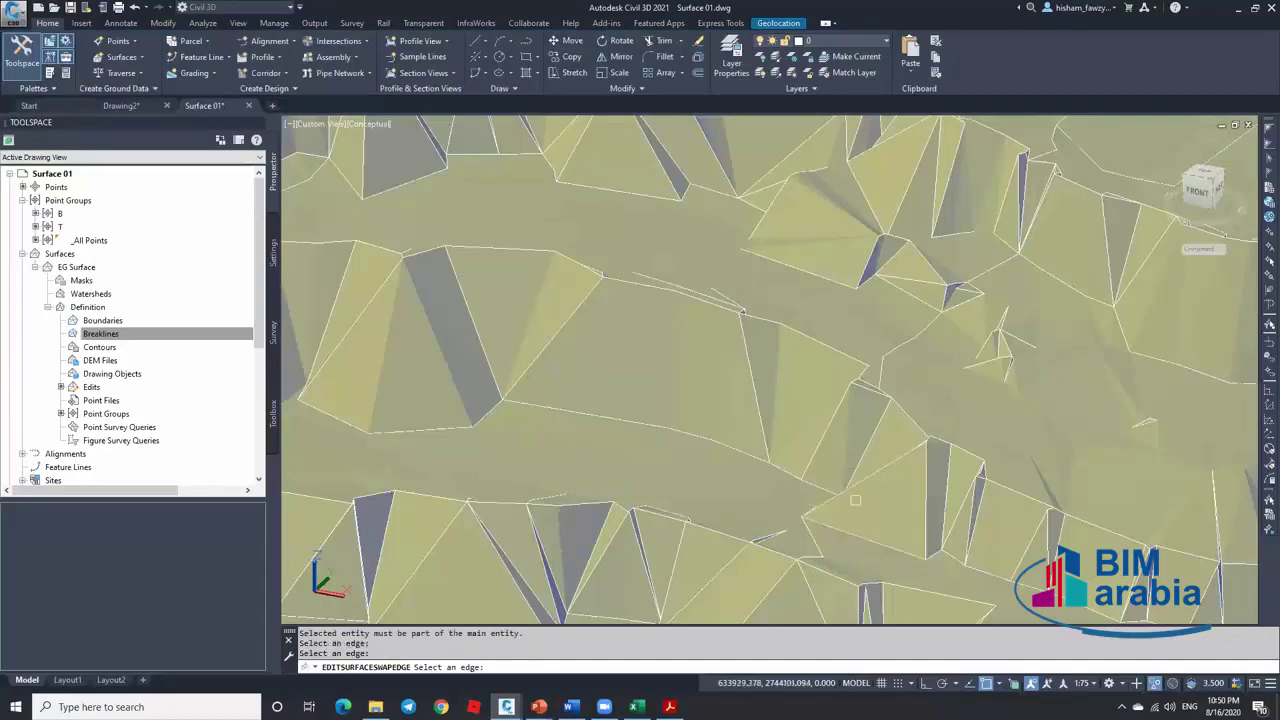
{"action": "left_click", "coordinate": [877, 488]}
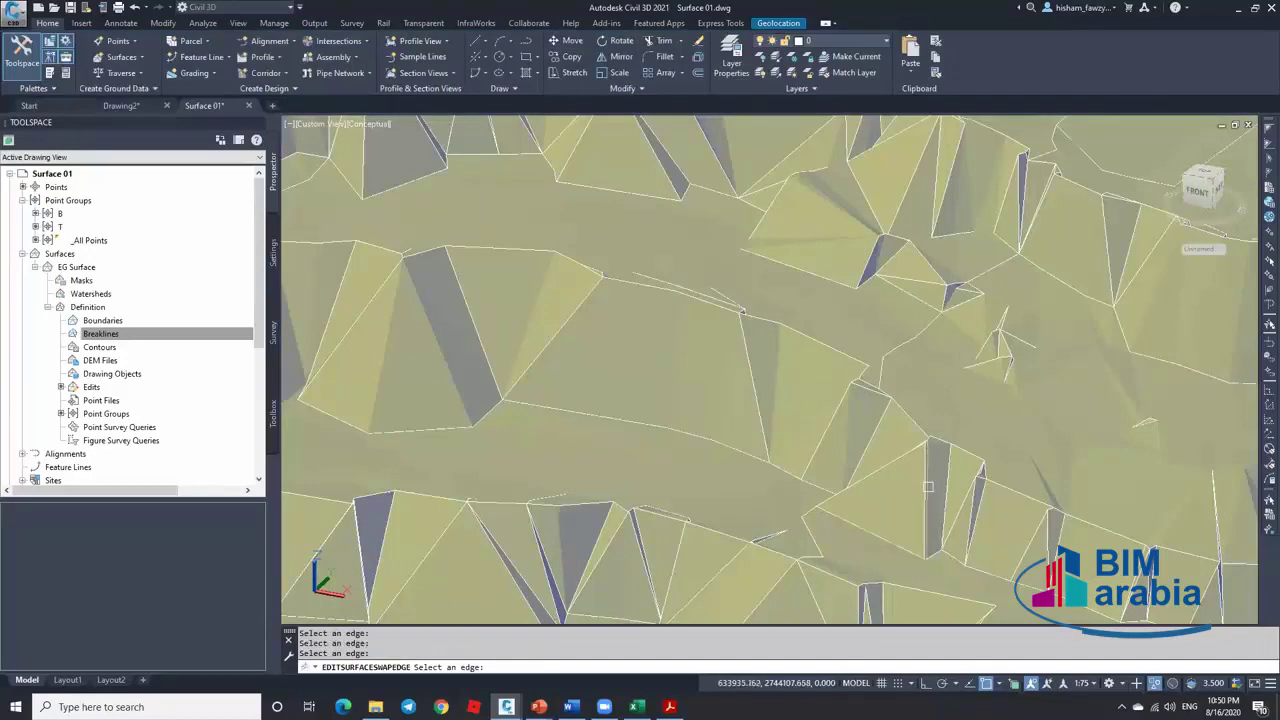
{"action": "left_click", "coordinate": [930, 487]}
{"action": "left_click", "coordinate": [871, 490]}
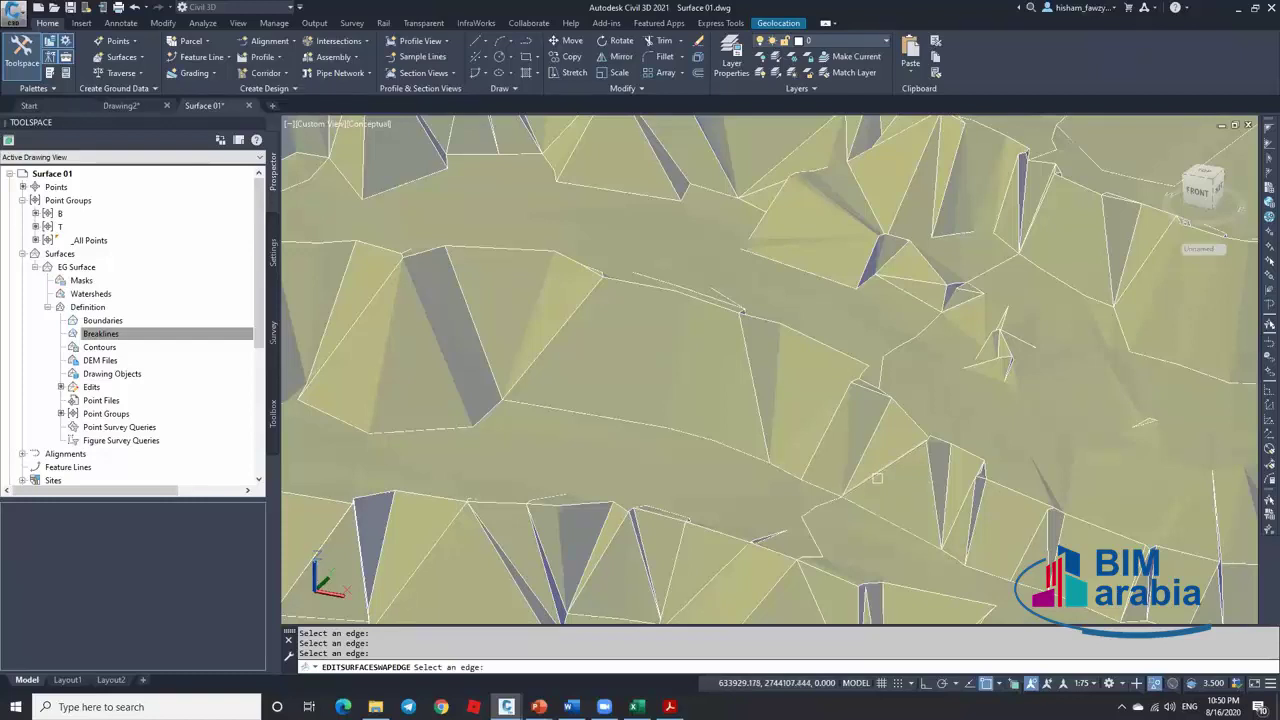
Swap more edges near the dark and large quads, end the command, and view from TOP
{"action": "left_click", "coordinate": [434, 334]}
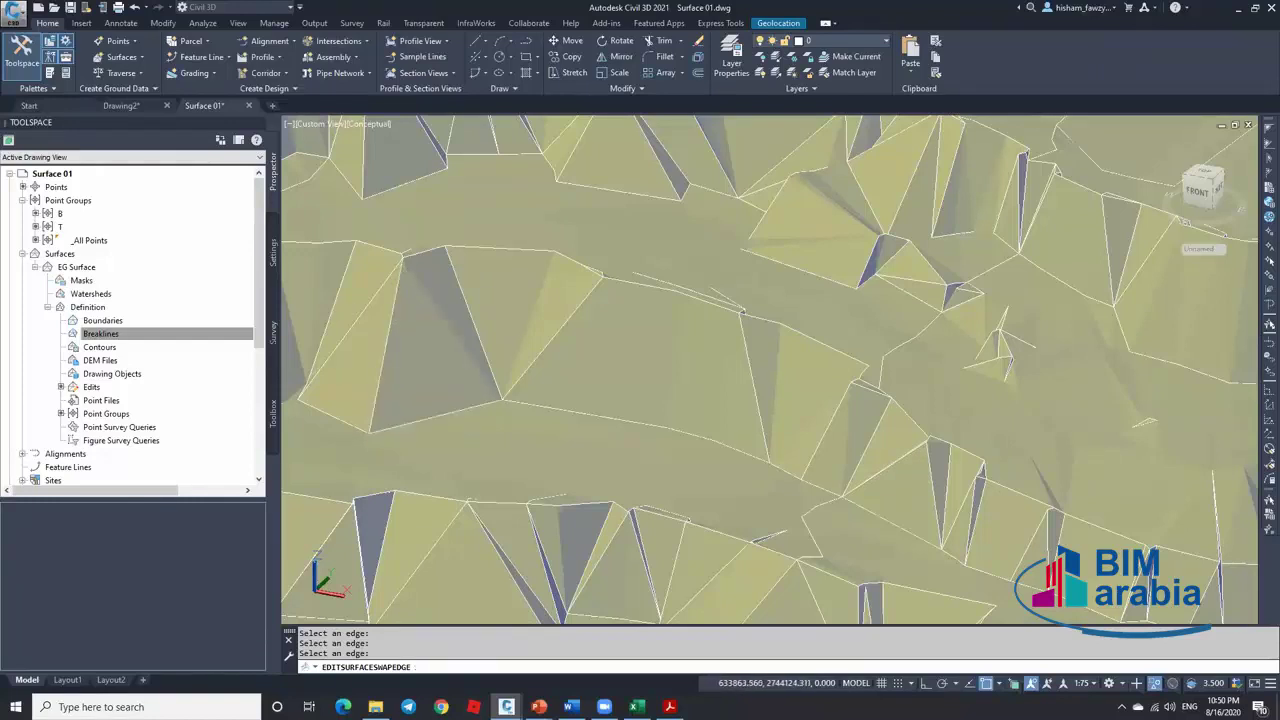
{"action": "left_click", "coordinate": [376, 303]}
{"action": "left_click", "coordinate": [374, 301]}
{"action": "left_click", "coordinate": [352, 291]}
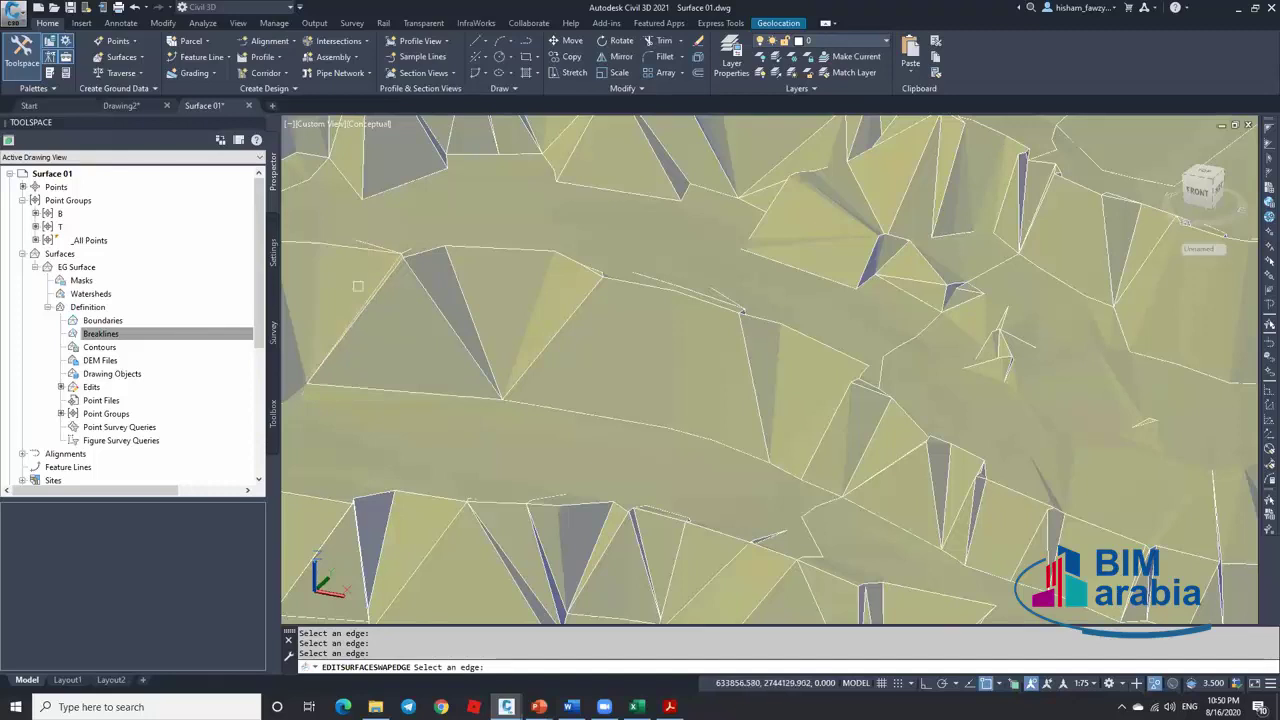
{"action": "left_click", "coordinate": [486, 332]}
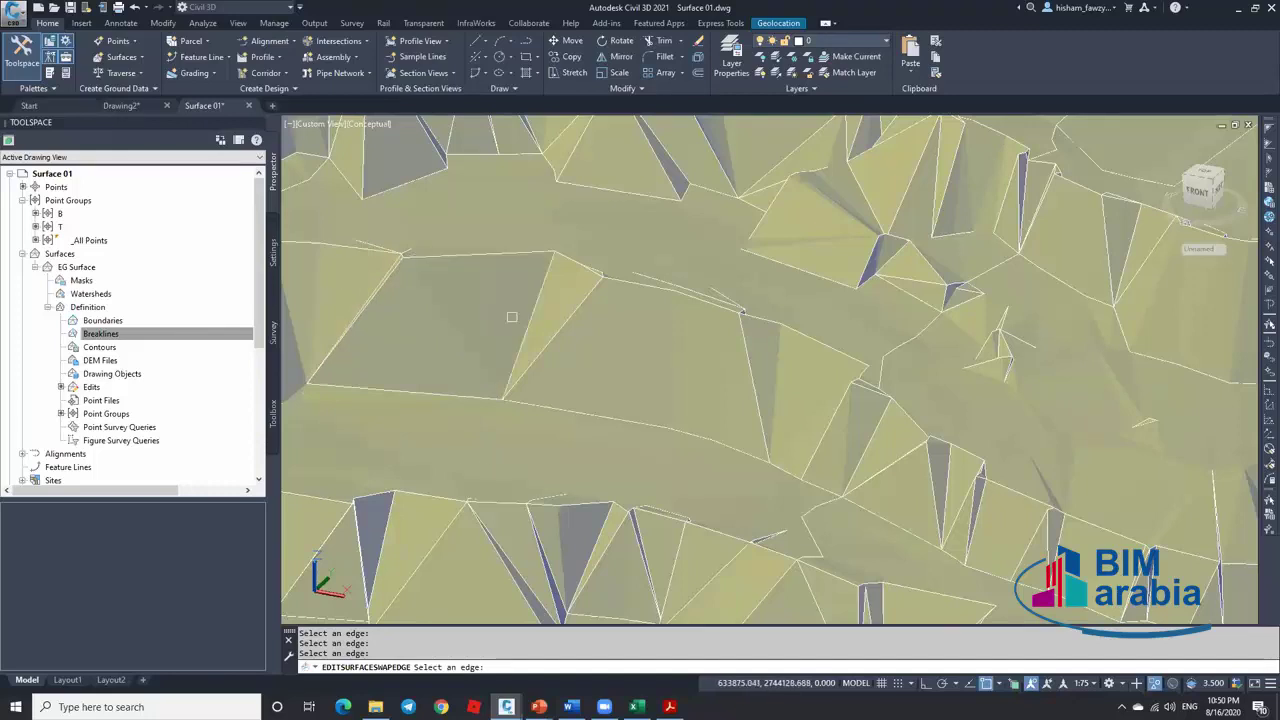
{"action": "left_click", "coordinate": [528, 328]}
{"action": "left_click", "coordinate": [529, 330]}
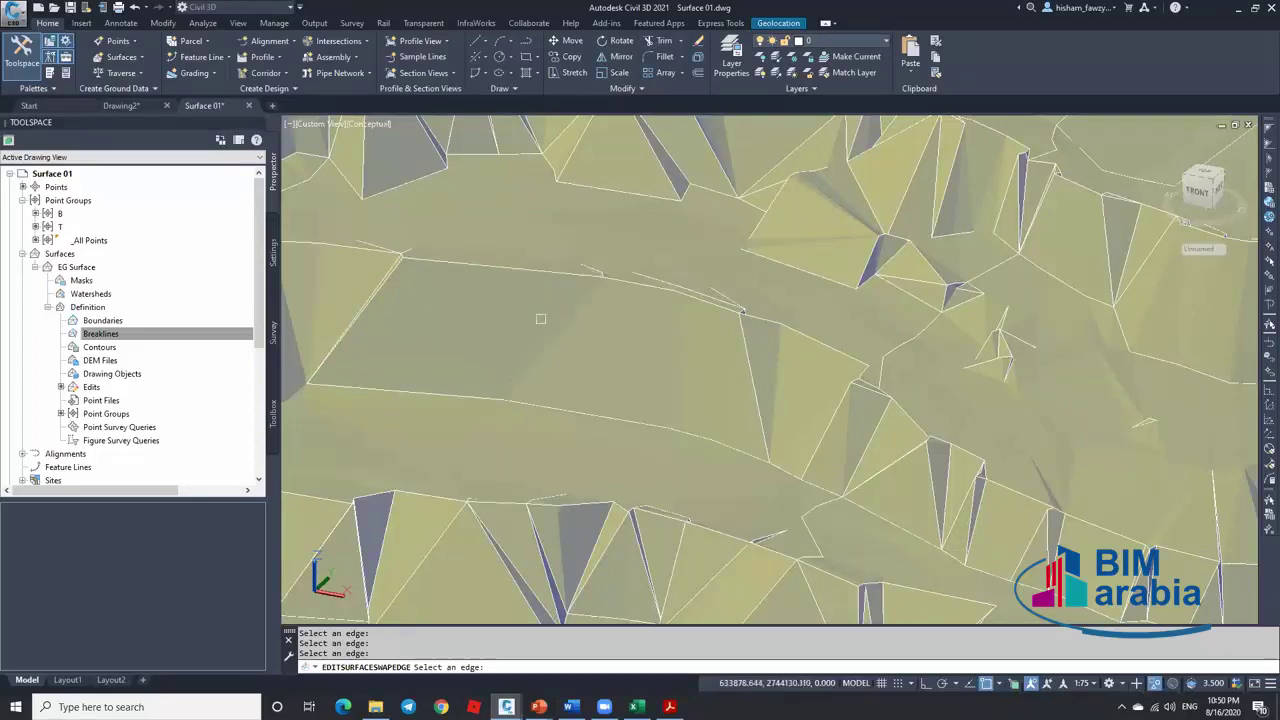
{"action": "scroll", "coordinate": [554, 306], "scroll_direction": "down", "scroll_amount": 5}
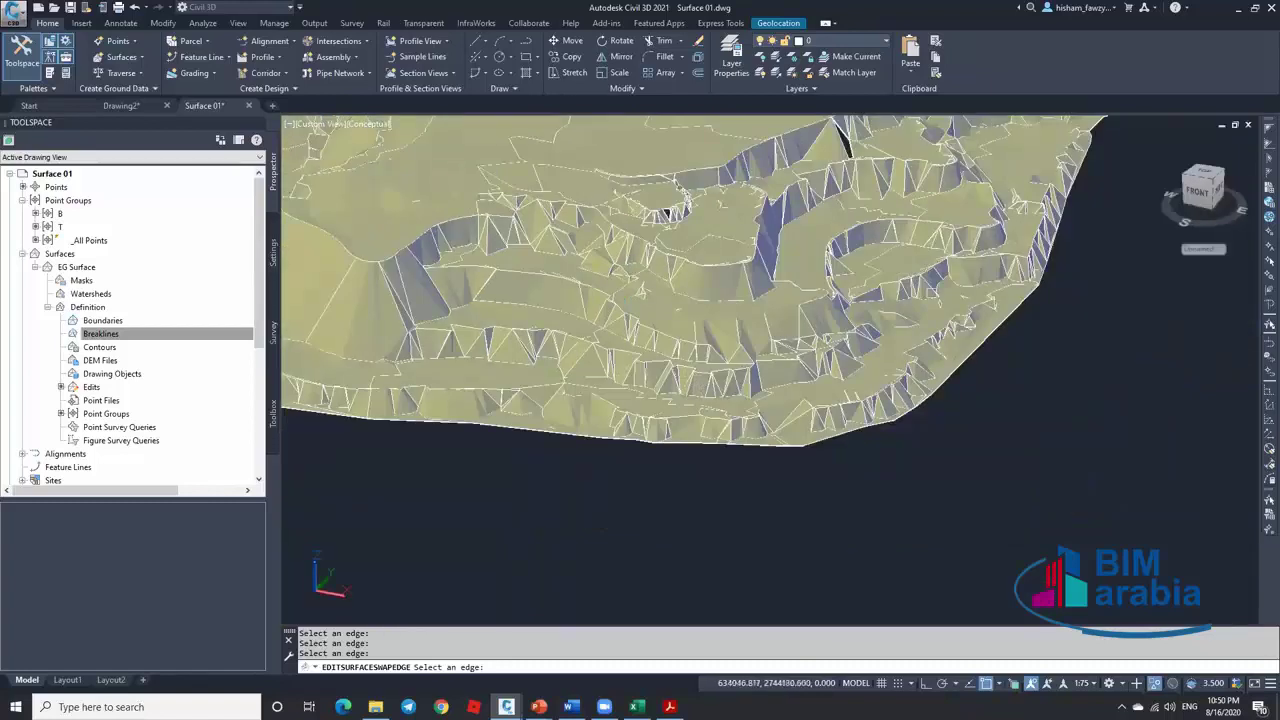
{"action": "key", "text": "Escape"}
{"action": "key", "text": "Escape"}
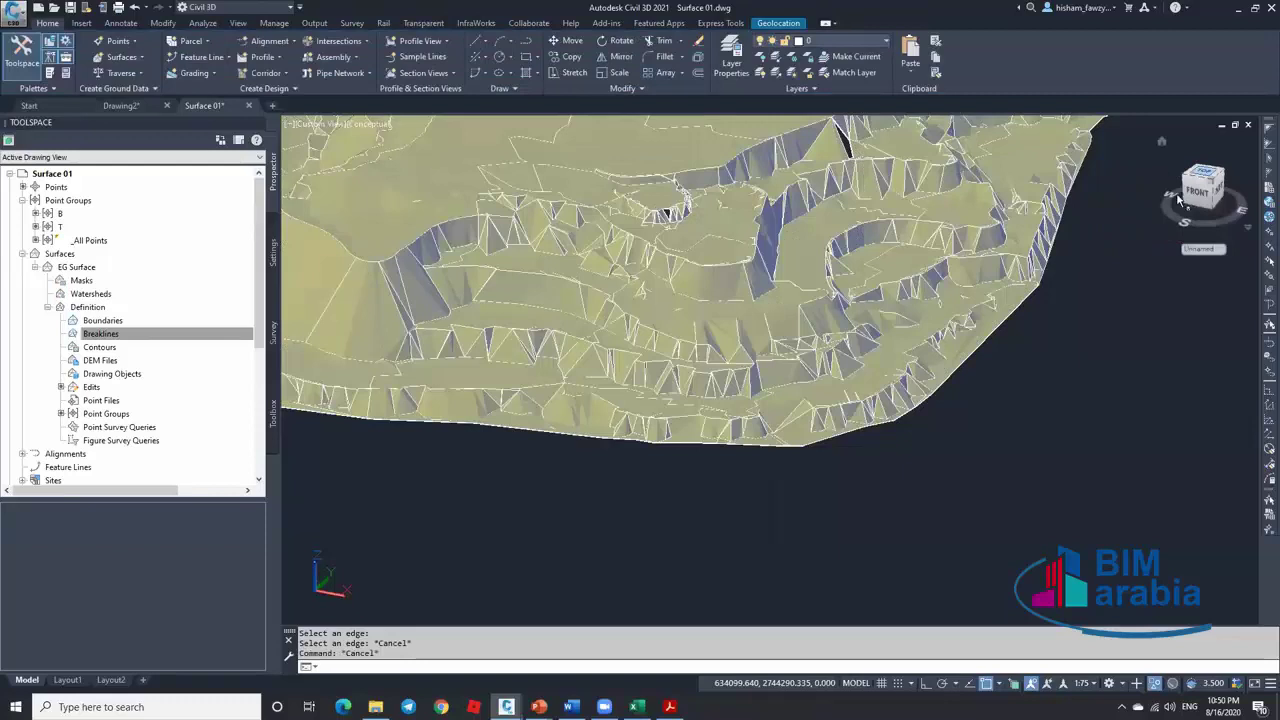
{"action": "left_click", "coordinate": [1203, 174]}
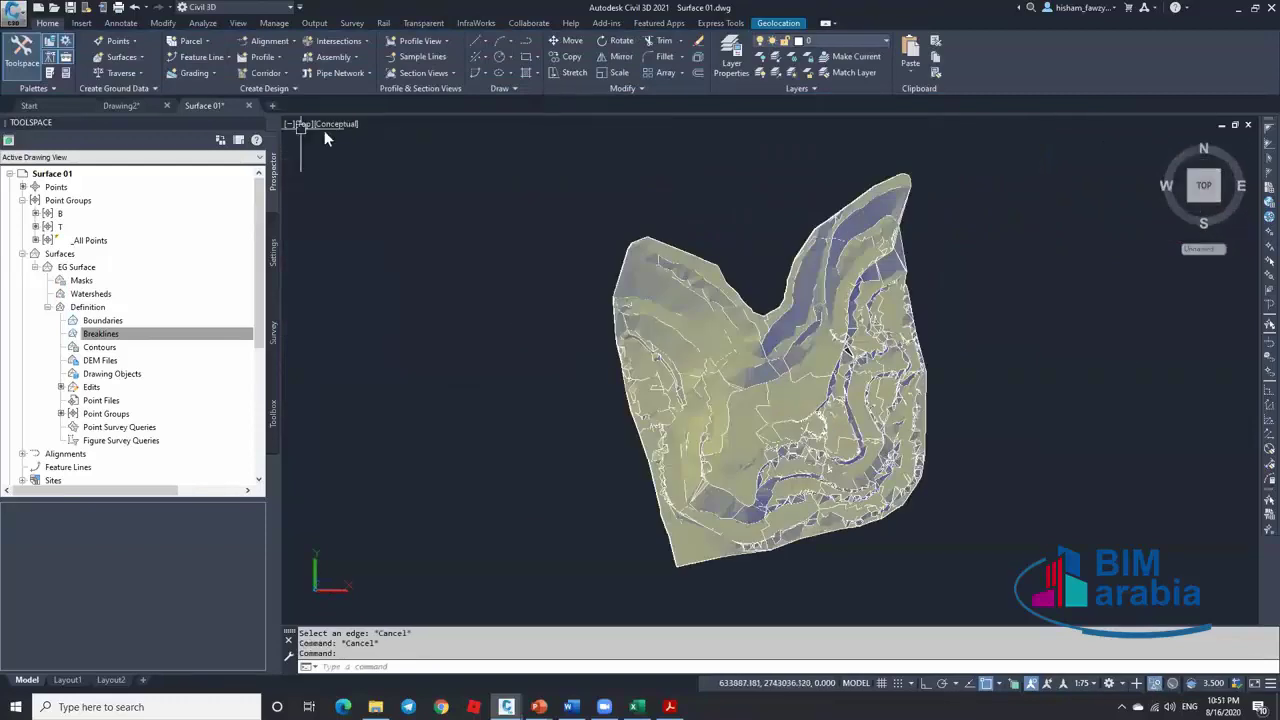
Switch the viewport to 2D Wireframe and end object isolation to restore all objects
{"action": "left_click", "coordinate": [338, 124]}
{"action": "left_click", "coordinate": [384, 160]}
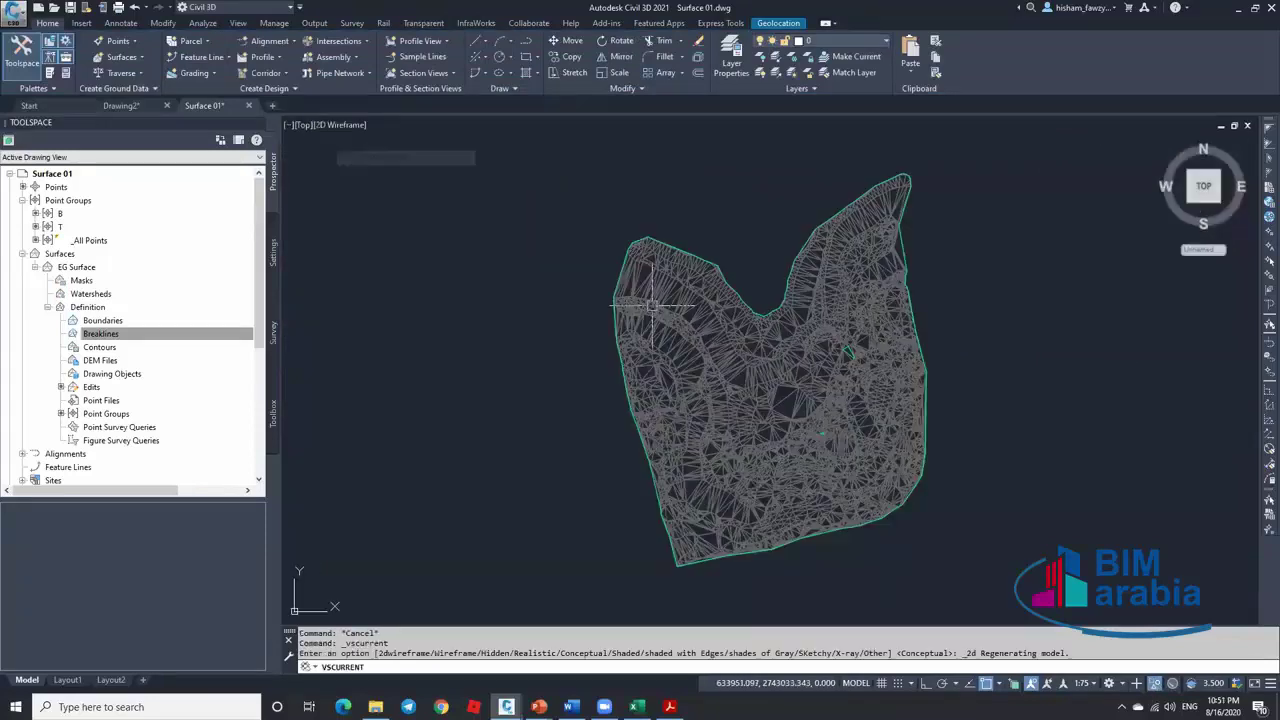
{"action": "left_click", "coordinate": [1155, 684]}
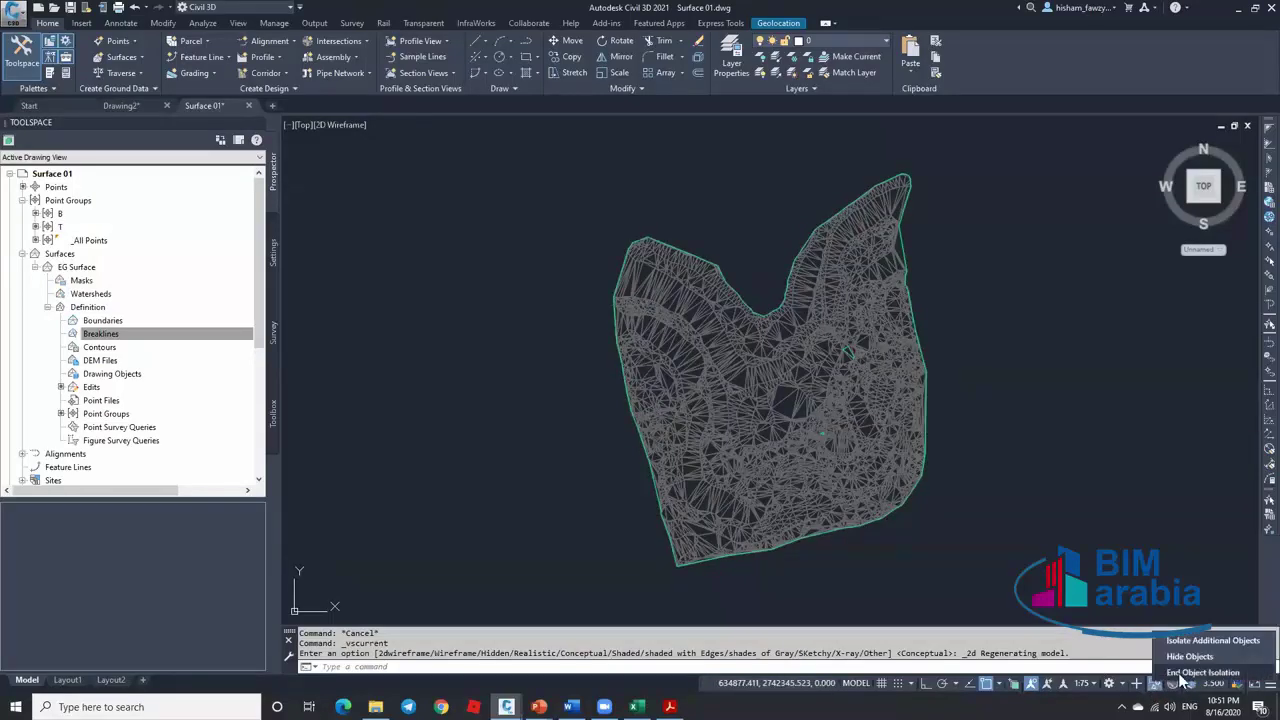
{"action": "left_click", "coordinate": [1175, 672]}
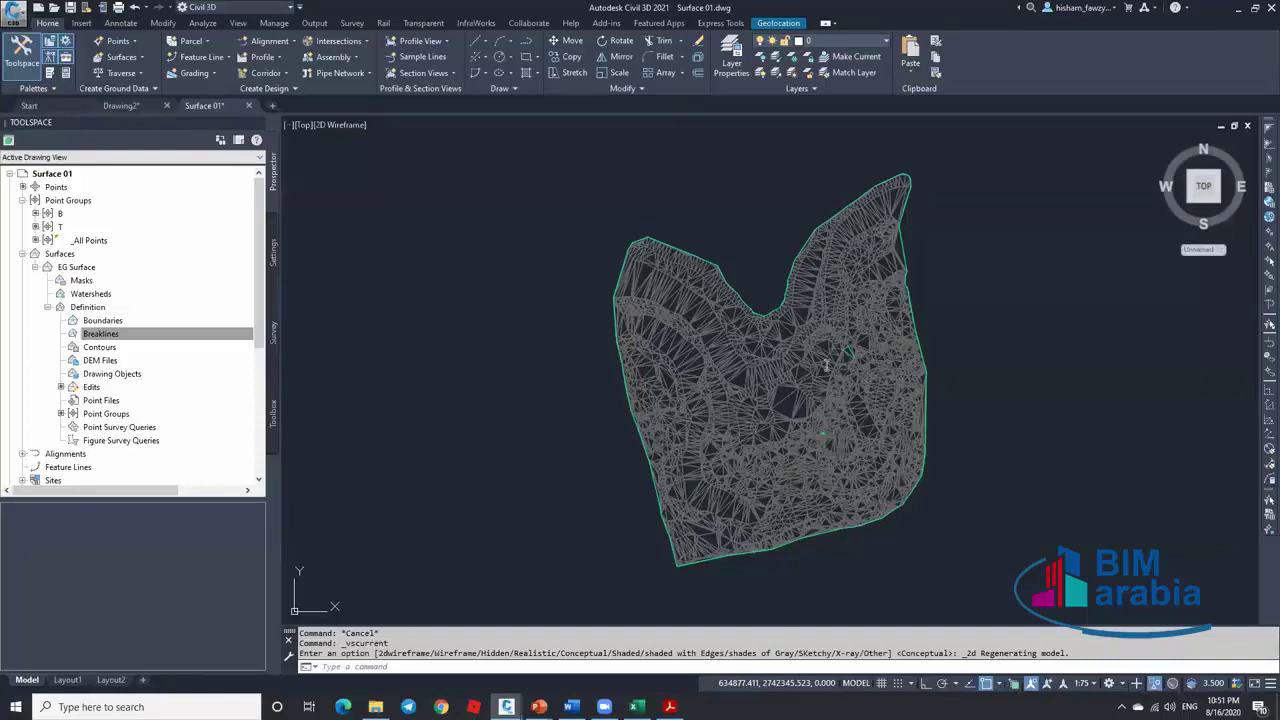
Zoom in and select a breakline feature line to check elevations, then return to Photos.pdf
{"action": "scroll", "coordinate": [806, 342], "scroll_direction": "up", "scroll_amount": 5}
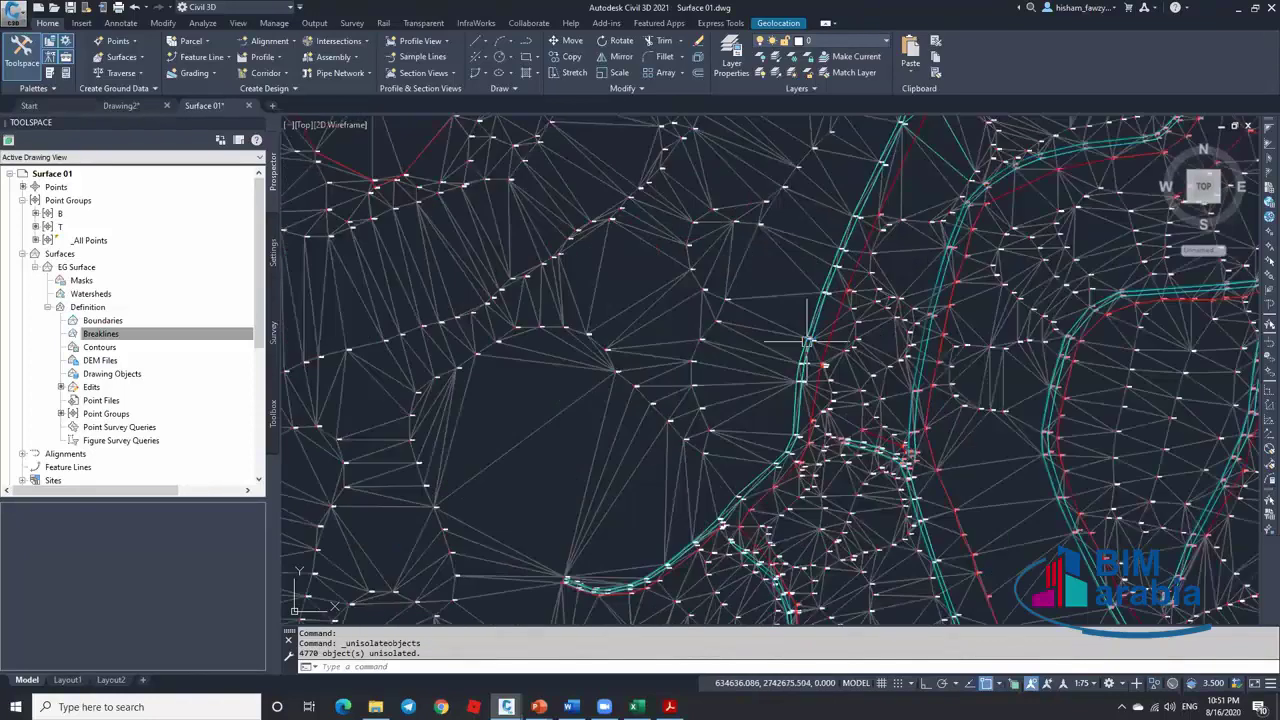
{"action": "scroll", "coordinate": [806, 342], "scroll_direction": "up", "scroll_amount": 5}
{"action": "key", "text": "Escape"}
{"action": "scroll", "coordinate": [780, 270], "scroll_direction": "down", "scroll_amount": 5}
{"action": "left_click", "coordinate": [773, 253]}
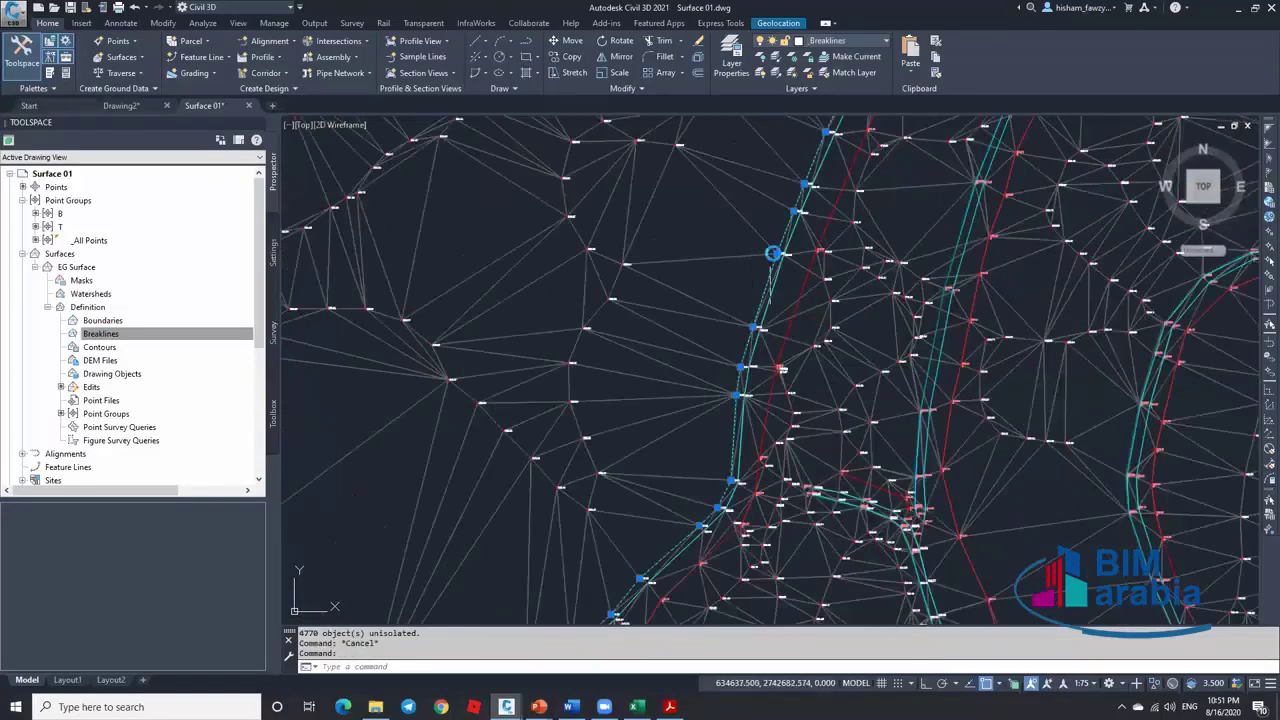
{"action": "scroll", "coordinate": [773, 253], "scroll_direction": "up", "scroll_amount": 5}
{"action": "scroll", "coordinate": [780, 268], "scroll_direction": "up", "scroll_amount": 2}
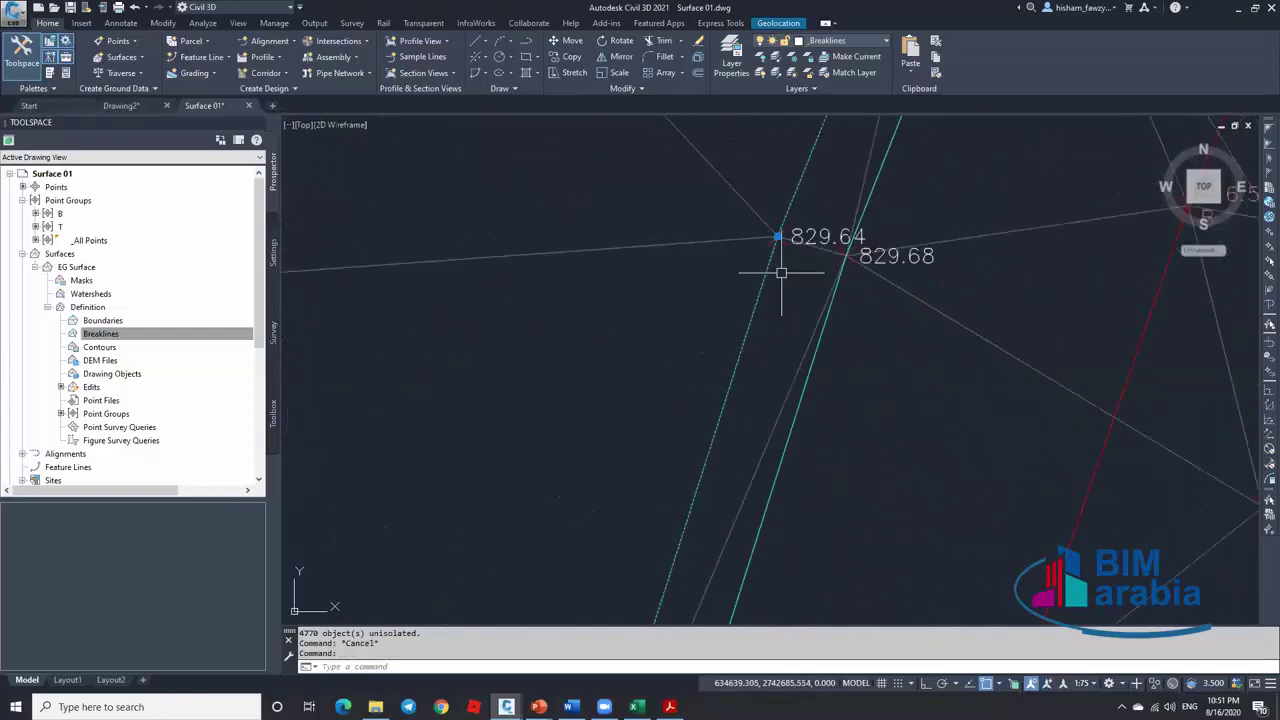
{"action": "scroll", "coordinate": [781, 272], "scroll_direction": "down", "scroll_amount": 5}
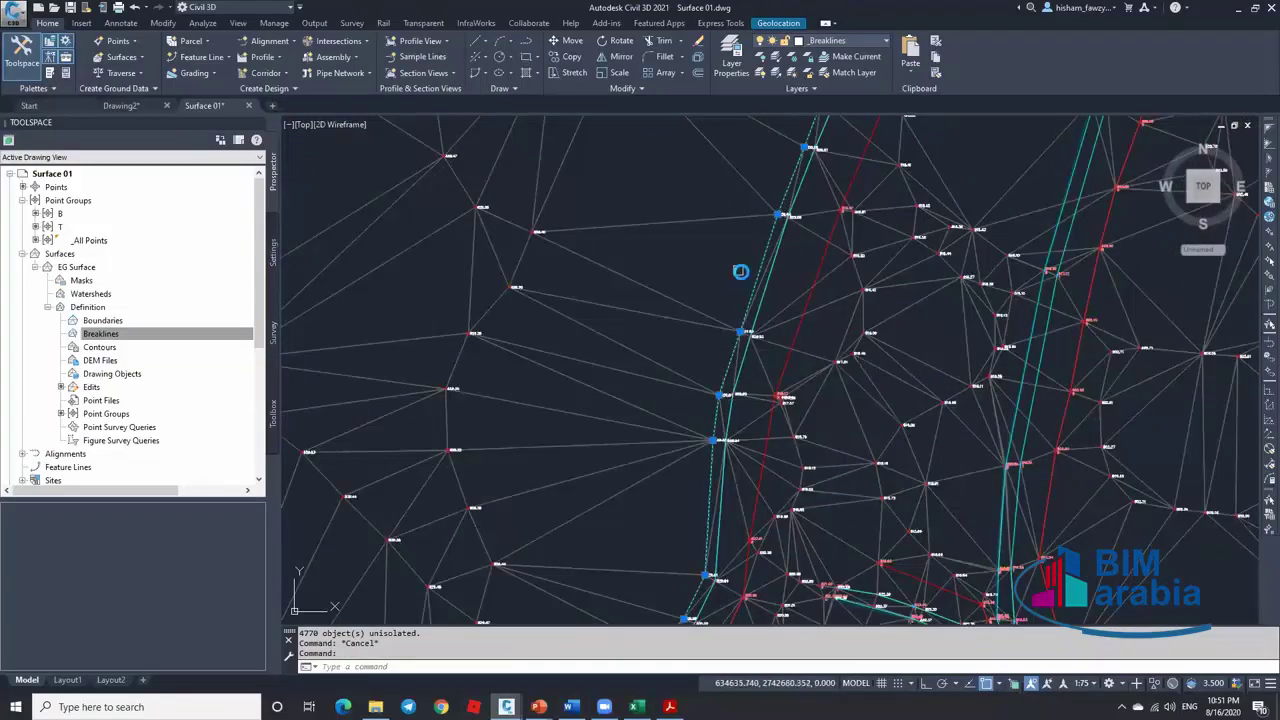
{"action": "scroll", "coordinate": [740, 272], "scroll_direction": "down", "scroll_amount": 3}
{"action": "left_click", "coordinate": [669, 707]}
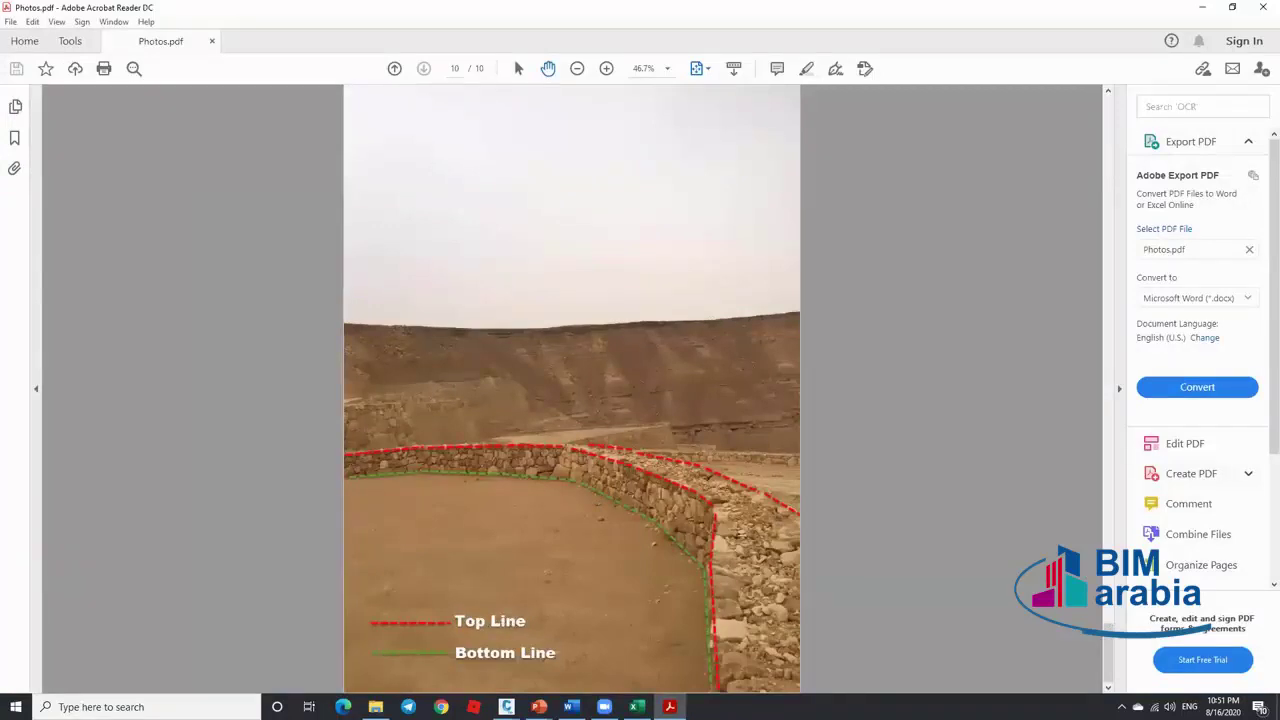
{"action": "left_click", "coordinate": [1200, 8]}
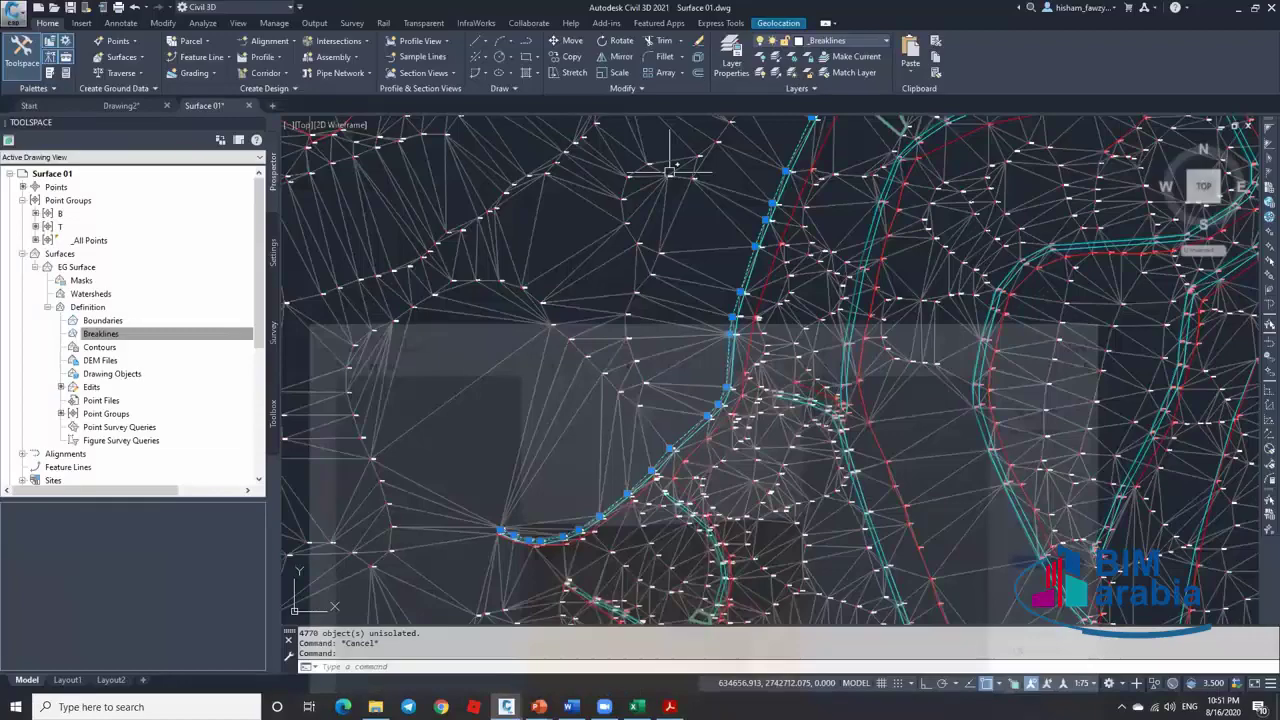
{"action": "left_click", "coordinate": [60, 214]}
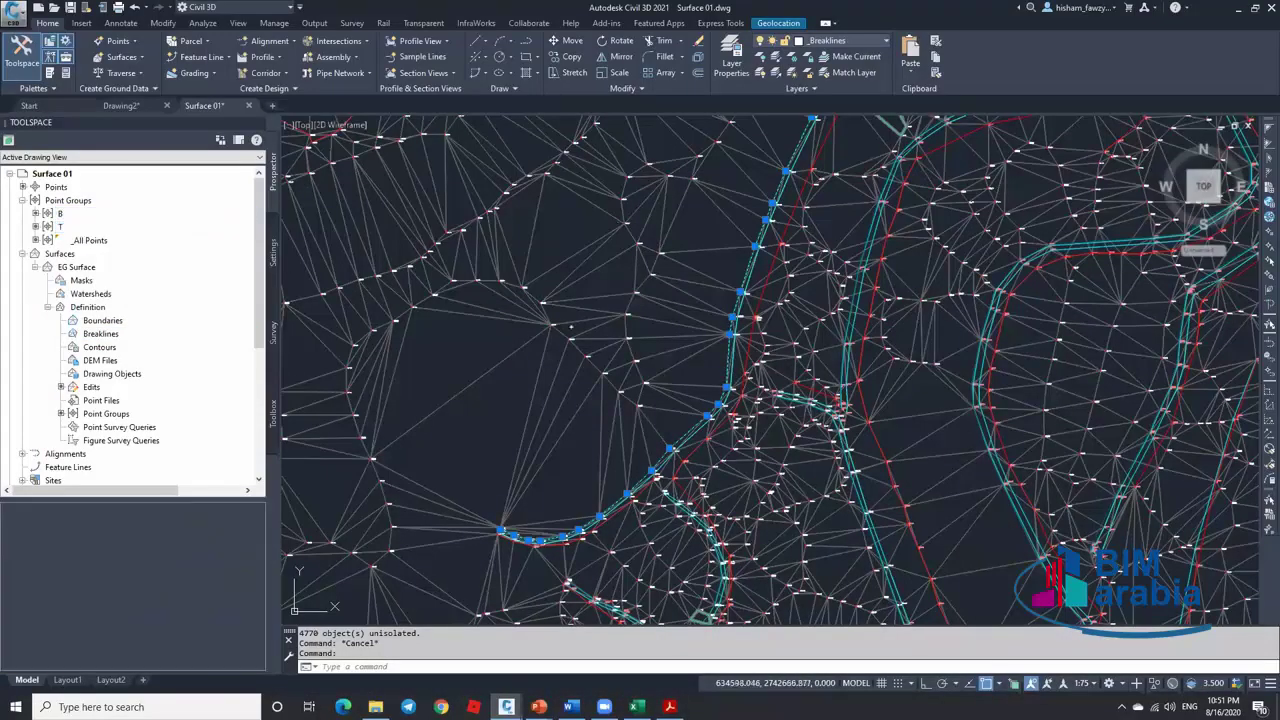
{"action": "scroll", "coordinate": [743, 314], "scroll_direction": "up", "scroll_amount": 5}
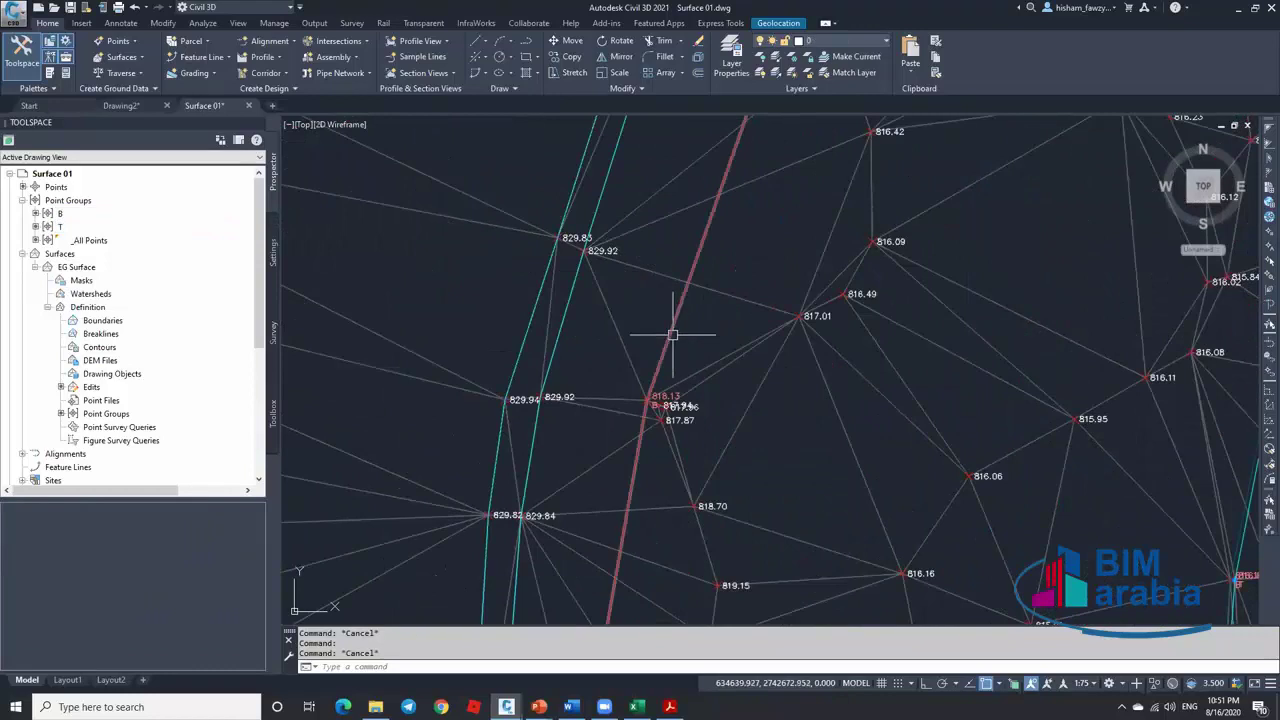
{"action": "key", "text": "Escape"}
{"action": "key", "text": "Escape"}
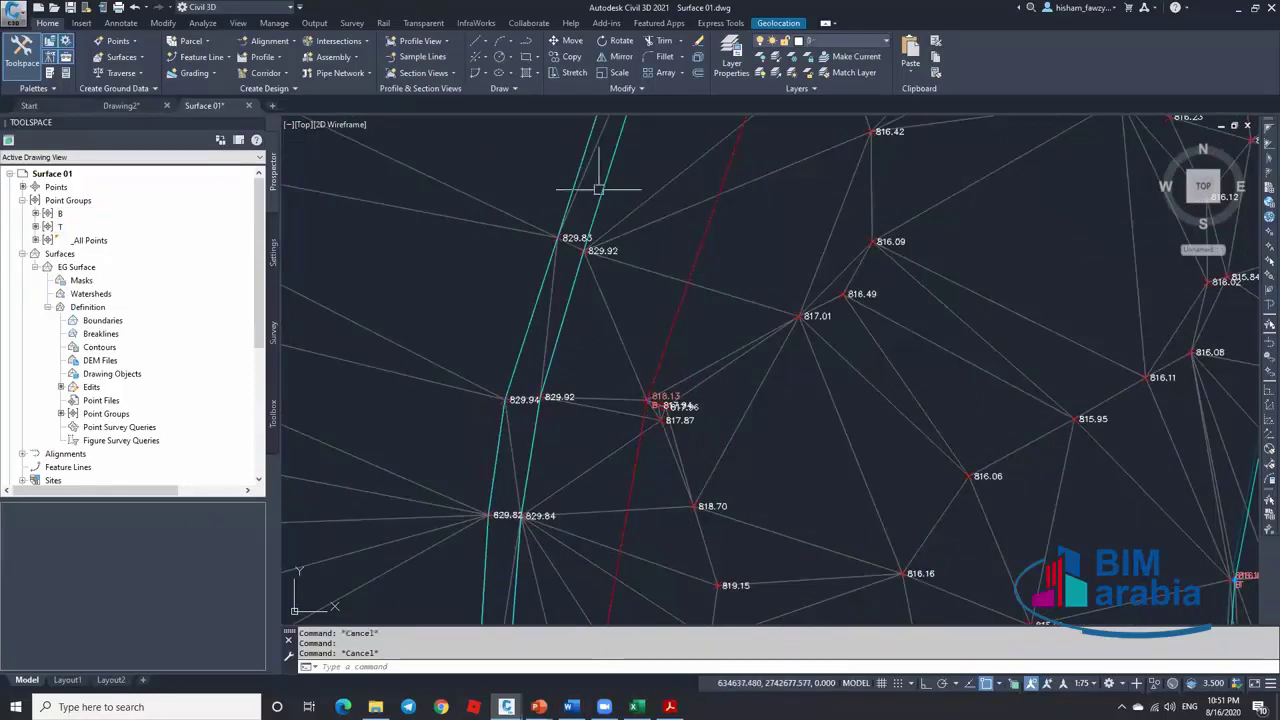
{"action": "scroll", "coordinate": [601, 257], "scroll_direction": "up", "scroll_amount": 3}
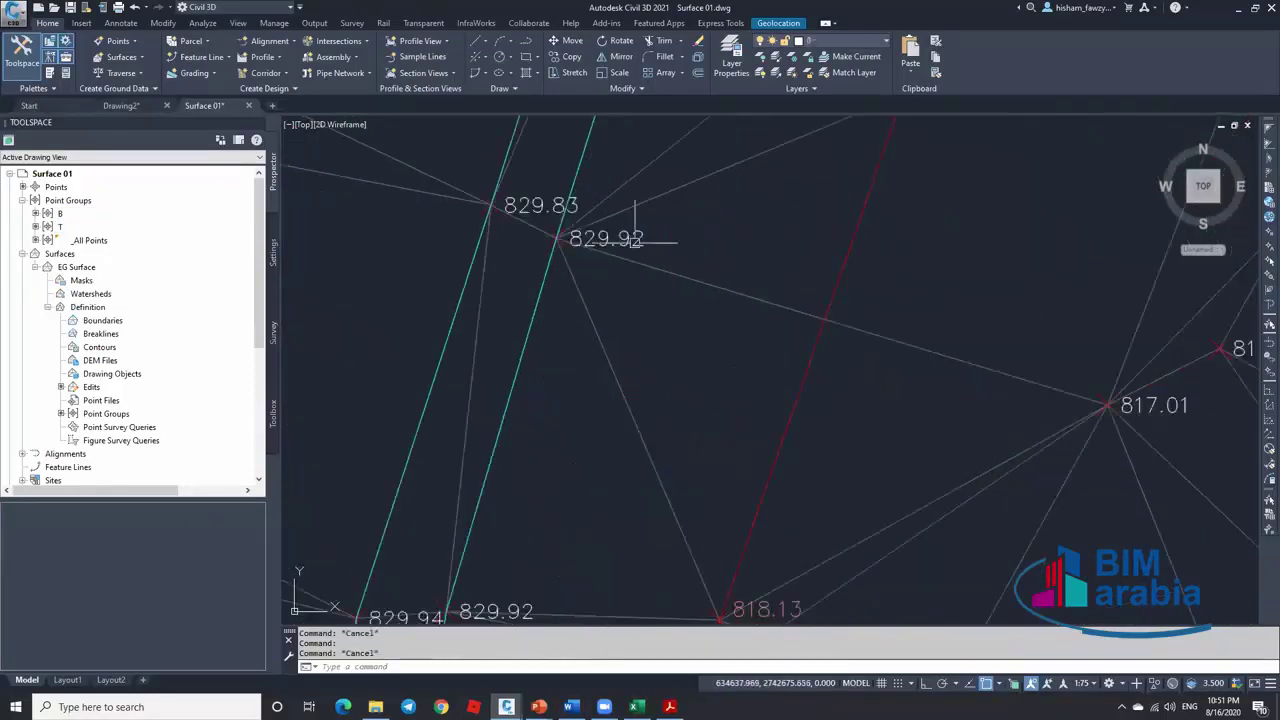
{"action": "left_click", "coordinate": [600, 255]}
{"action": "left_click", "coordinate": [192, 55]}
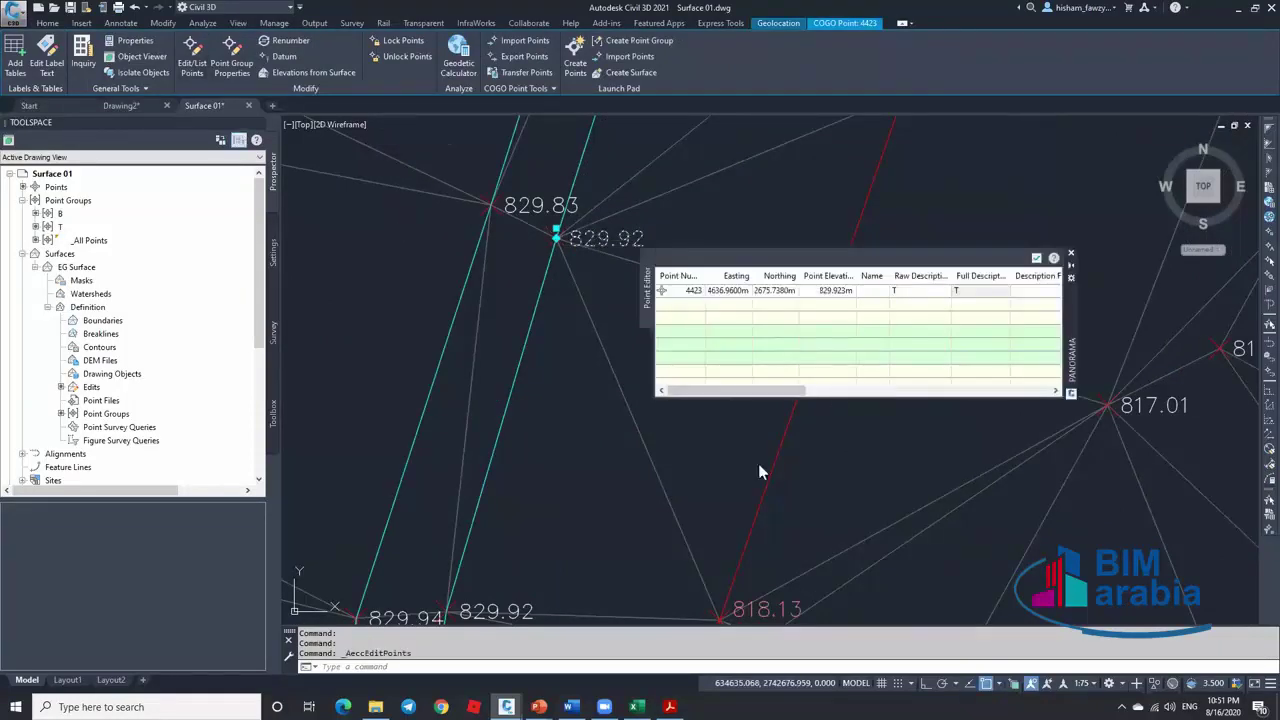
{"action": "key", "text": "Escape"}
{"action": "left_click", "coordinate": [1070, 253]}
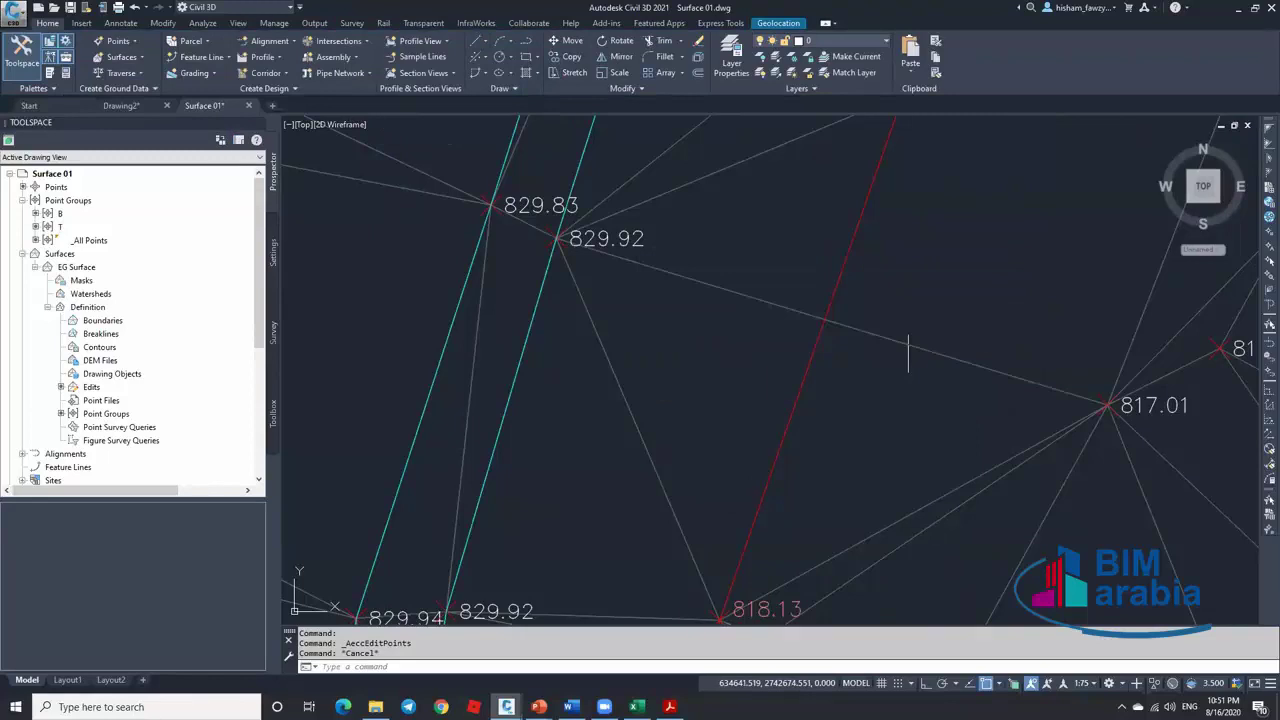
{"action": "key", "text": "Escape"}
{"action": "left_click", "coordinate": [720, 614]}
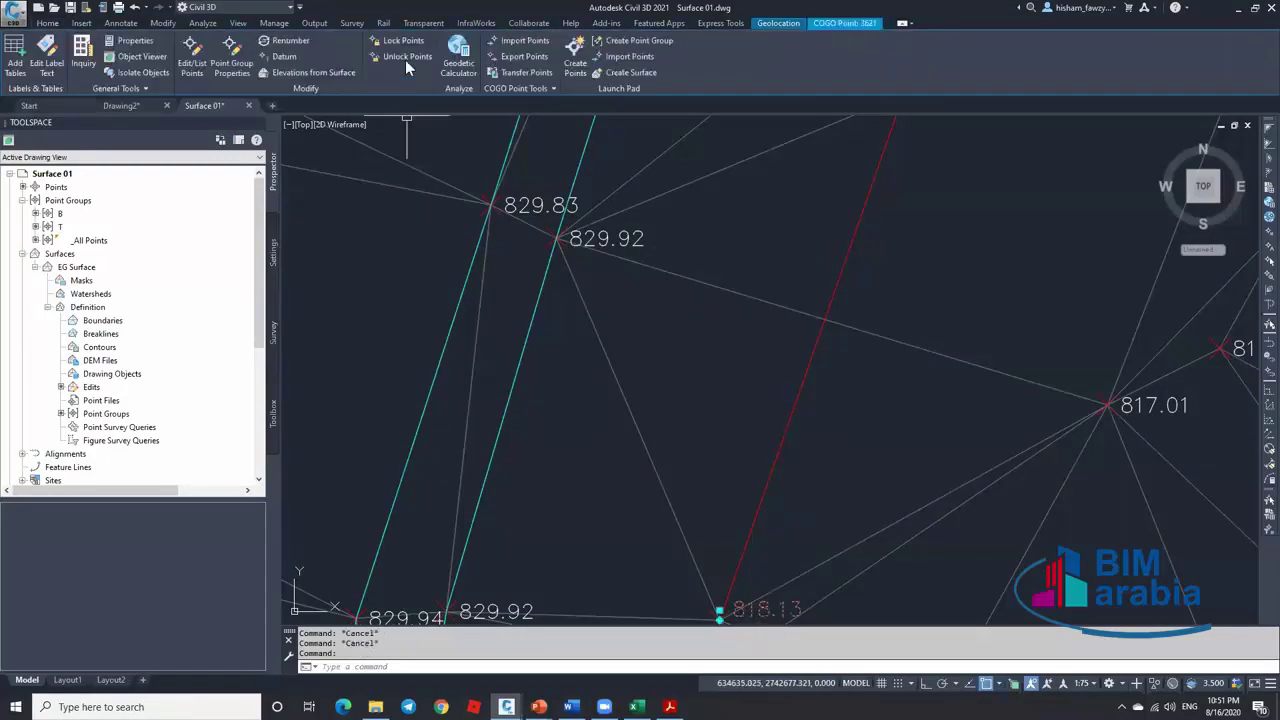
{"action": "left_click", "coordinate": [192, 55]}
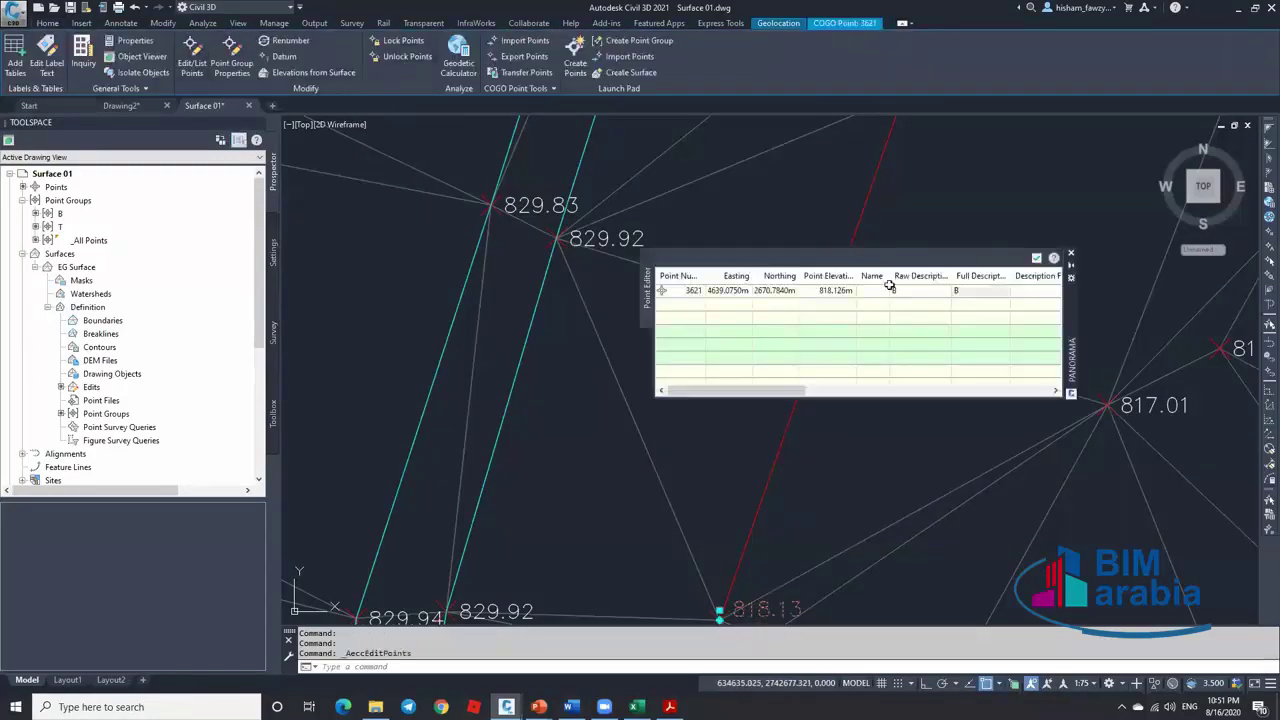
{"action": "left_click", "coordinate": [1036, 258]}
{"action": "key", "text": "Escape"}
{"action": "scroll", "coordinate": [670, 200], "scroll_direction": "down", "scroll_amount": 5}
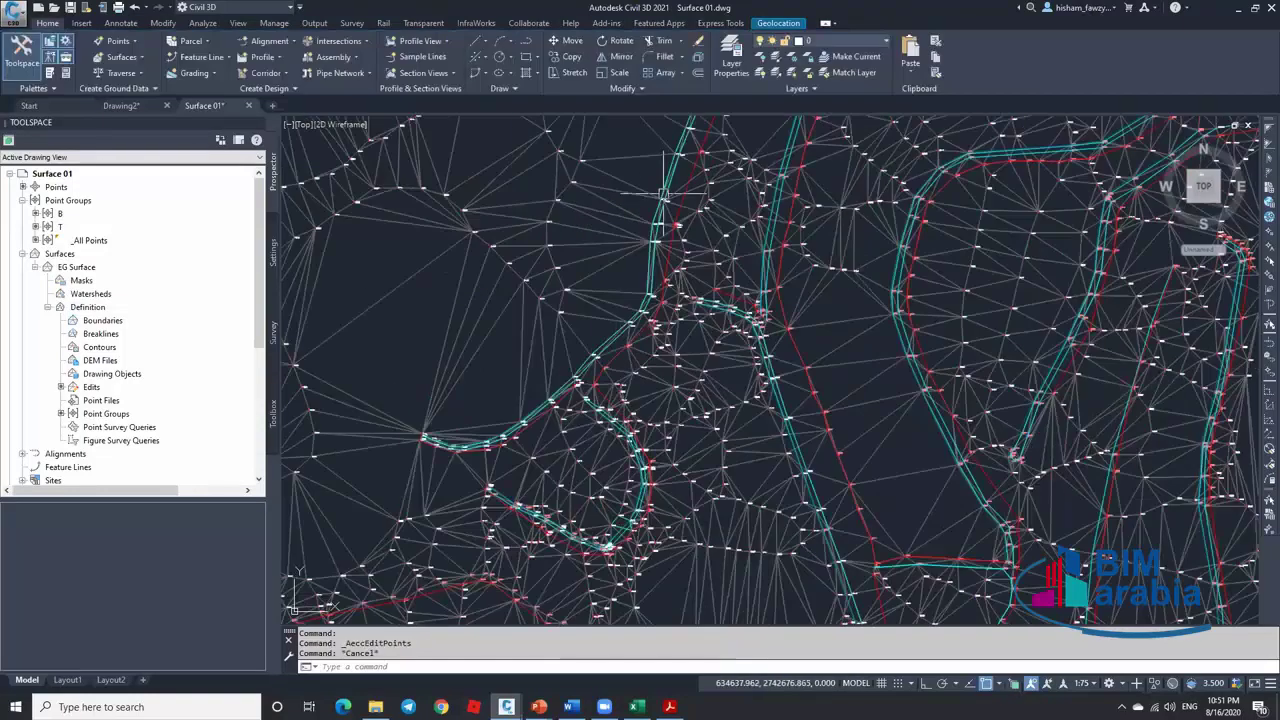
{"action": "scroll", "coordinate": [616, 354], "scroll_direction": "down", "scroll_amount": 3}
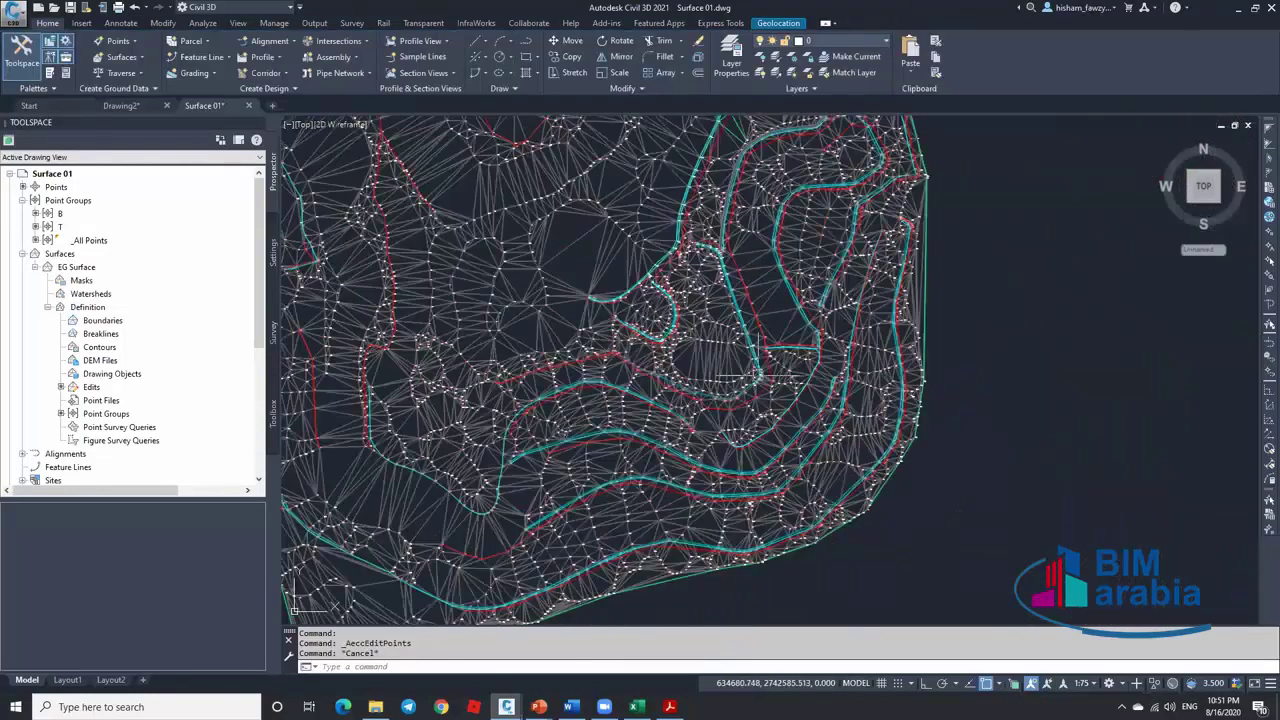
{"action": "key", "text": "Escape"}
{"action": "scroll", "coordinate": [655, 390], "scroll_direction": "up", "scroll_amount": 5}
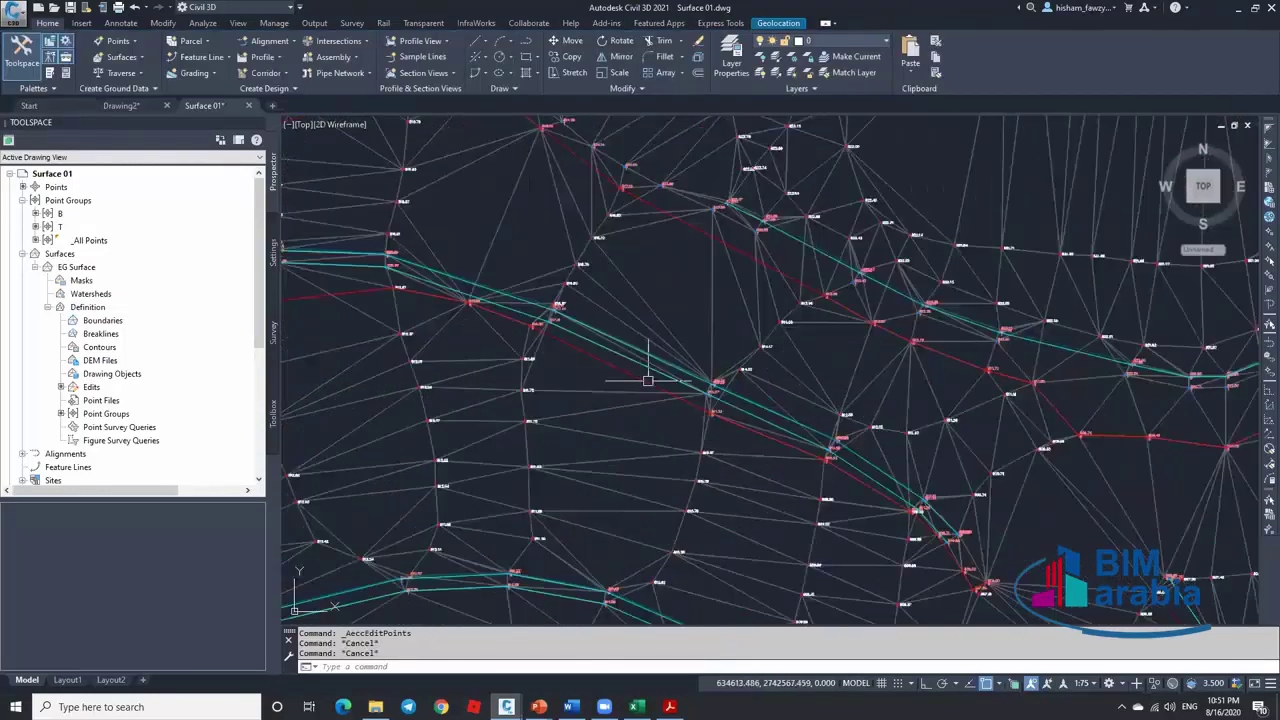
{"action": "left_click", "coordinate": [608, 355]}
{"action": "scroll", "coordinate": [620, 348], "scroll_direction": "up", "scroll_amount": 2}
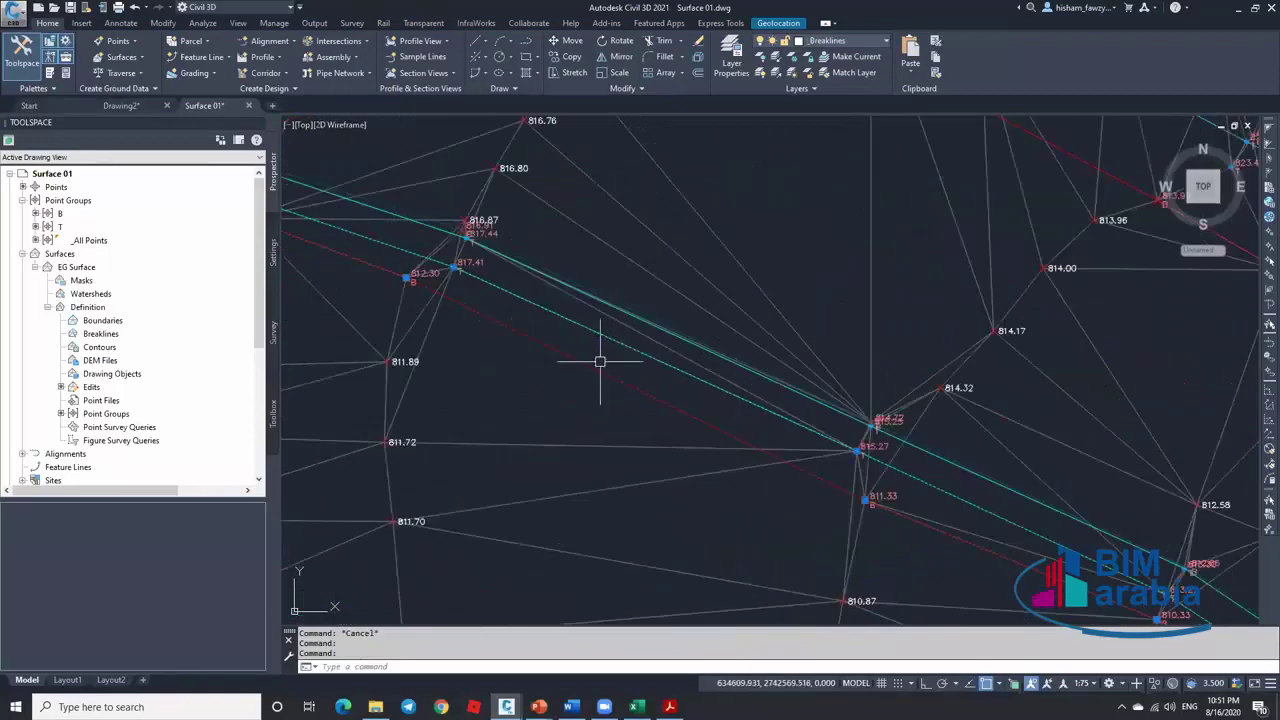
{"action": "scroll", "coordinate": [605, 300], "scroll_direction": "up", "scroll_amount": 4}
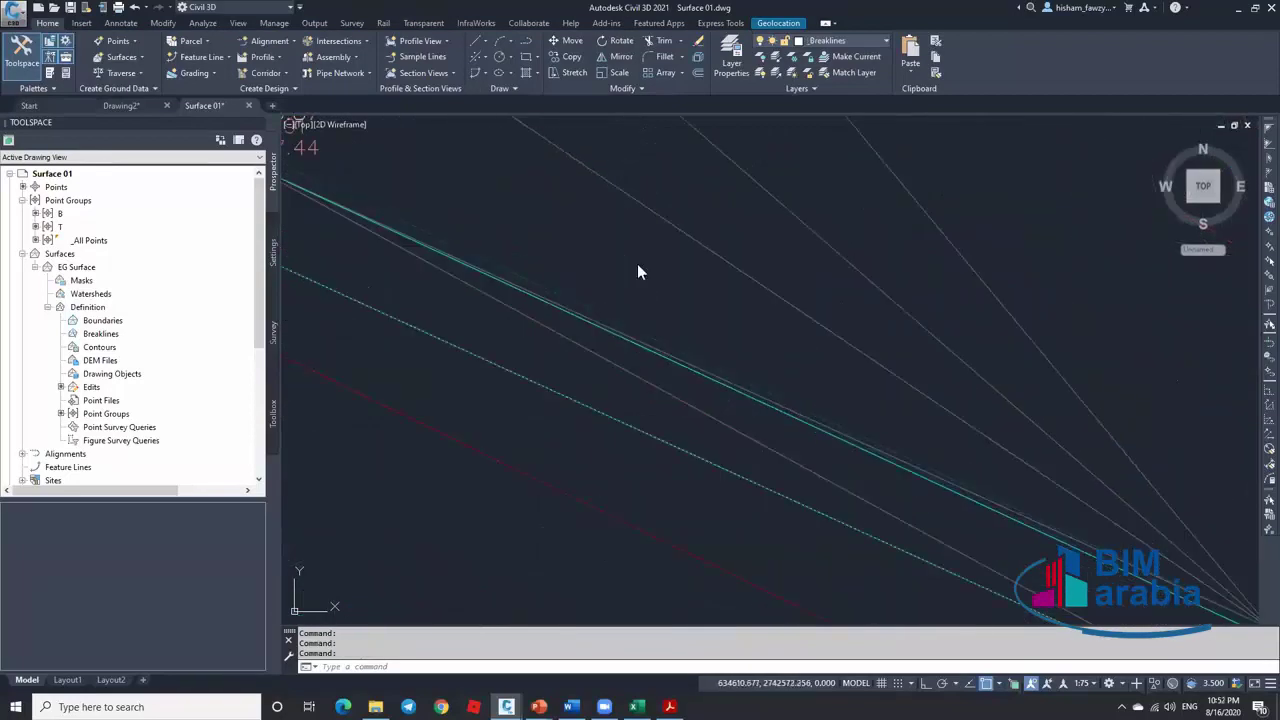
{"action": "right_click", "coordinate": [638, 267]}
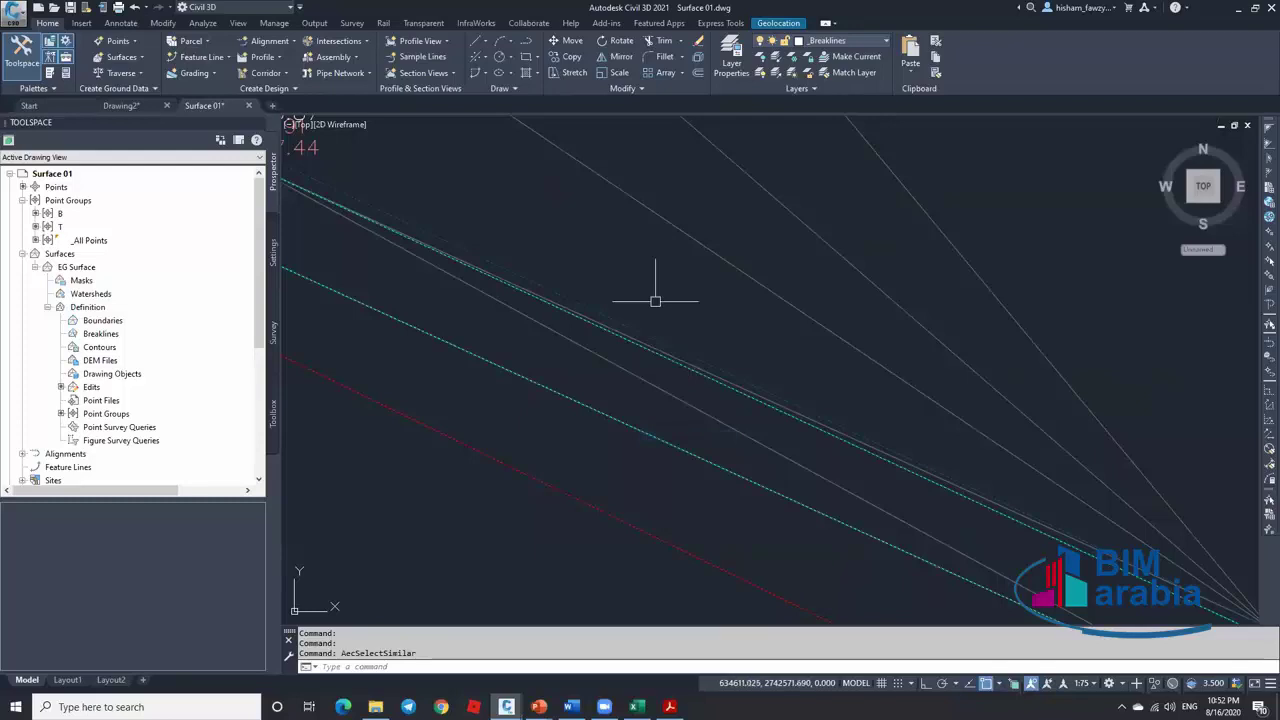
{"action": "scroll", "coordinate": [466, 229], "scroll_direction": "down", "scroll_amount": 5}
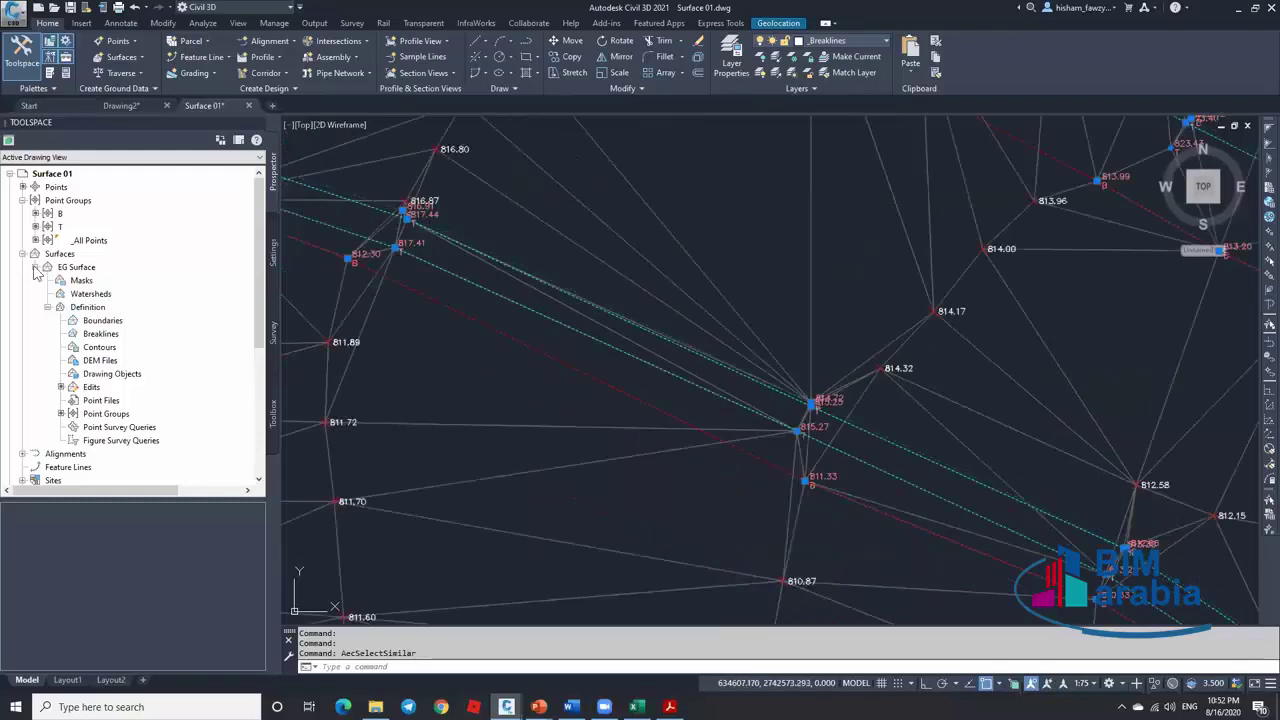
{"action": "right_click", "coordinate": [127, 338]}
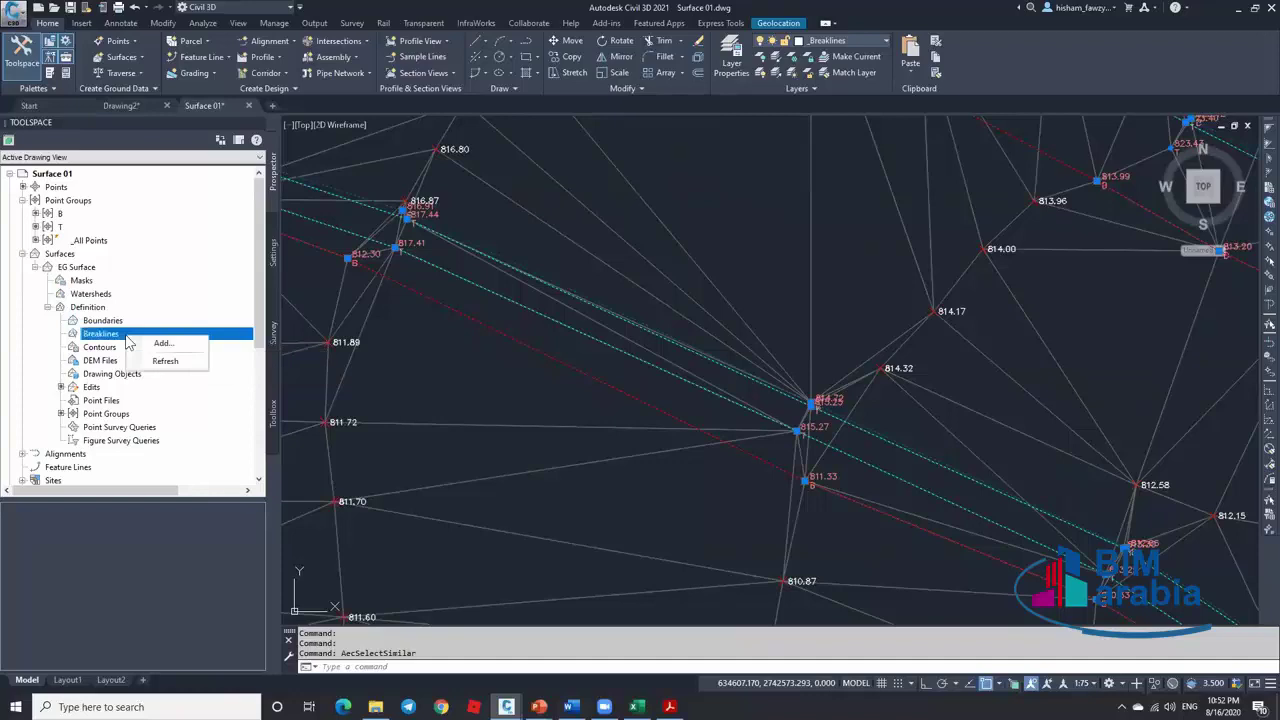
{"action": "left_click", "coordinate": [163, 343]}
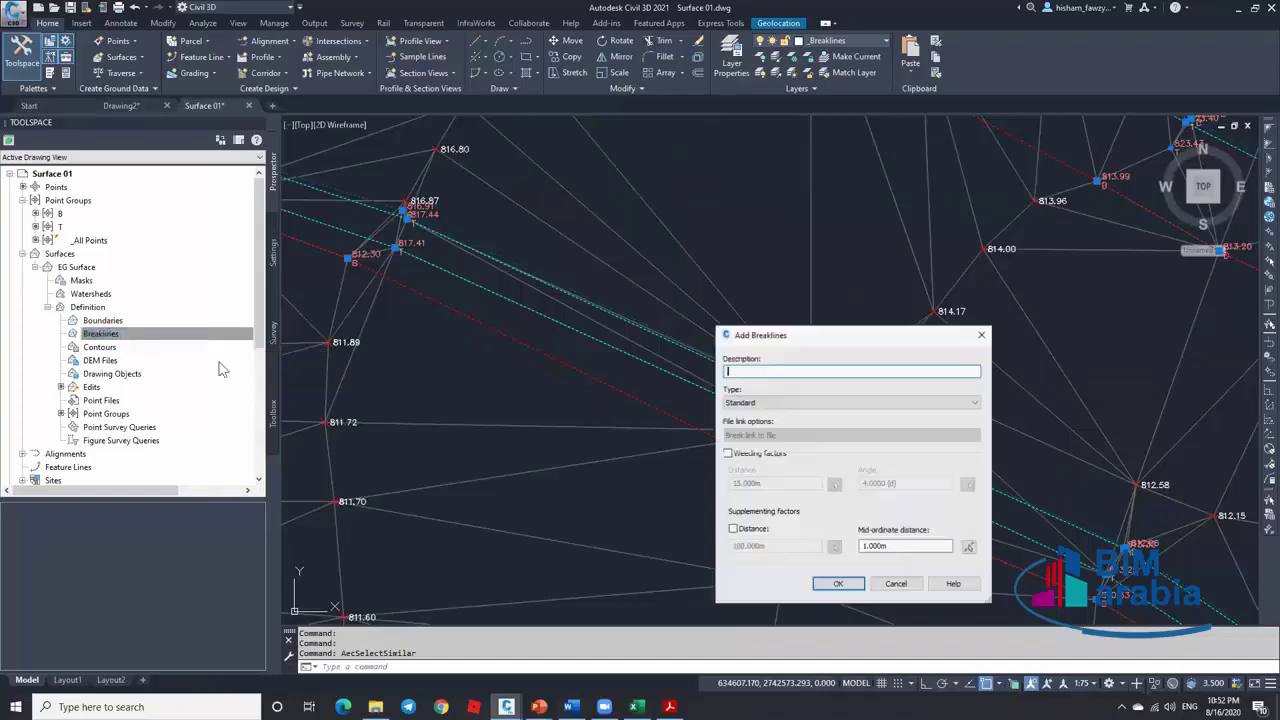
{"action": "left_click_drag", "start_coordinate": [838, 332], "coordinate": [703, 218]}
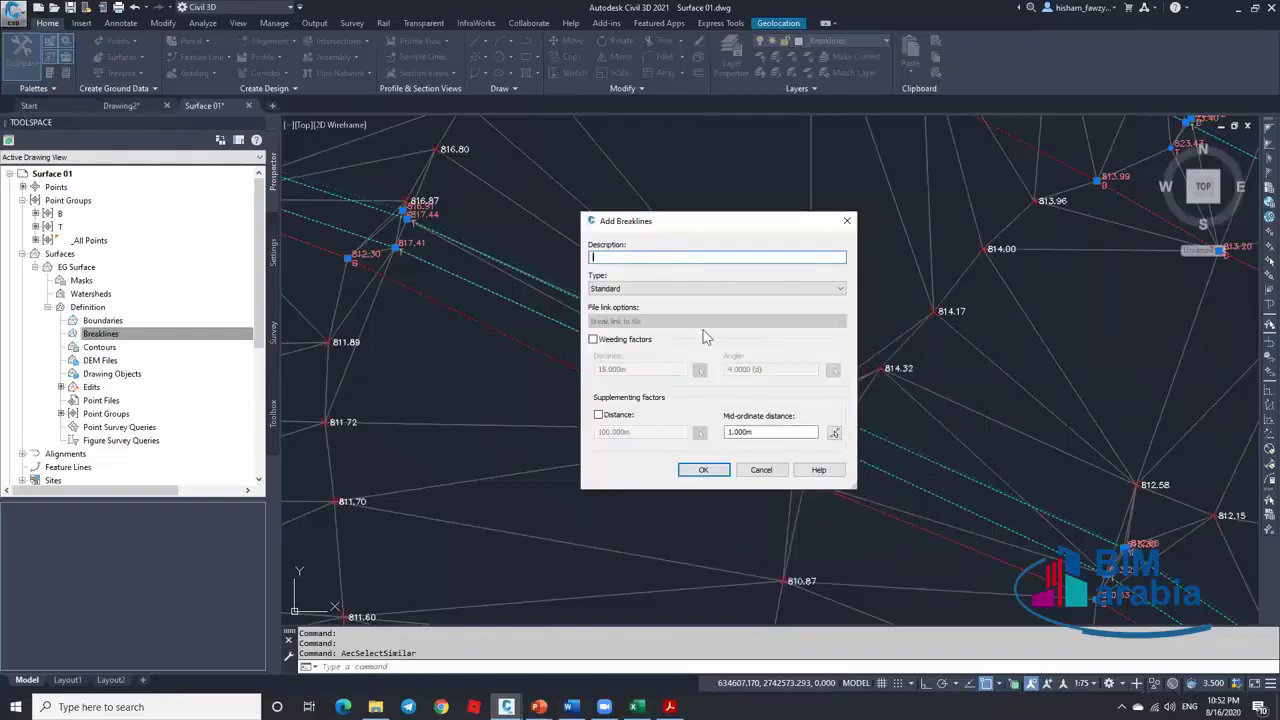
{"action": "left_click", "coordinate": [760, 470]}
{"action": "scroll", "coordinate": [750, 278], "scroll_direction": "down", "scroll_amount": 5}
{"action": "scroll", "coordinate": [750, 278], "scroll_direction": "down", "scroll_amount": 3}
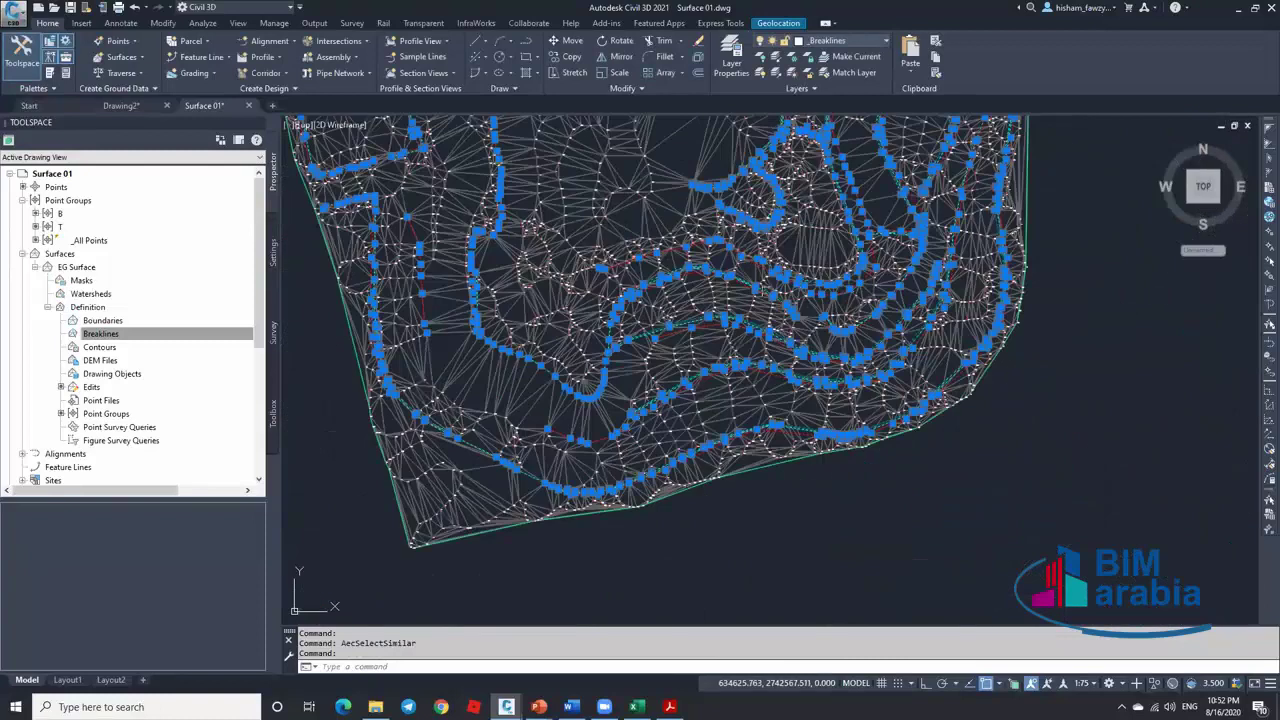
{"action": "key", "text": "Escape"}
{"action": "scroll", "coordinate": [707, 280], "scroll_direction": "up", "scroll_amount": 6}
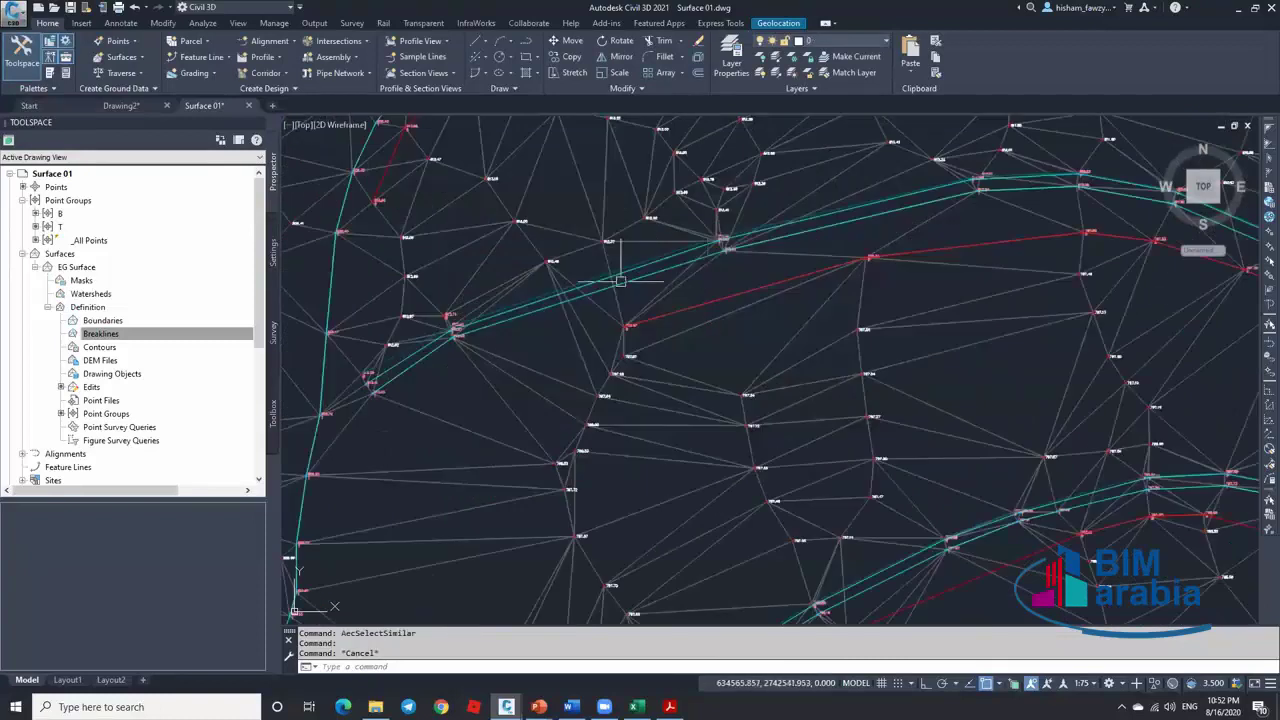
Crossing-select the two cyan lines in the drawing
{"action": "scroll", "coordinate": [707, 280], "scroll_direction": "up", "scroll_amount": 4}
{"action": "key", "text": "Escape"}
{"action": "middle_click_drag", "start_coordinate": [643, 280], "coordinate": [810, 281]}
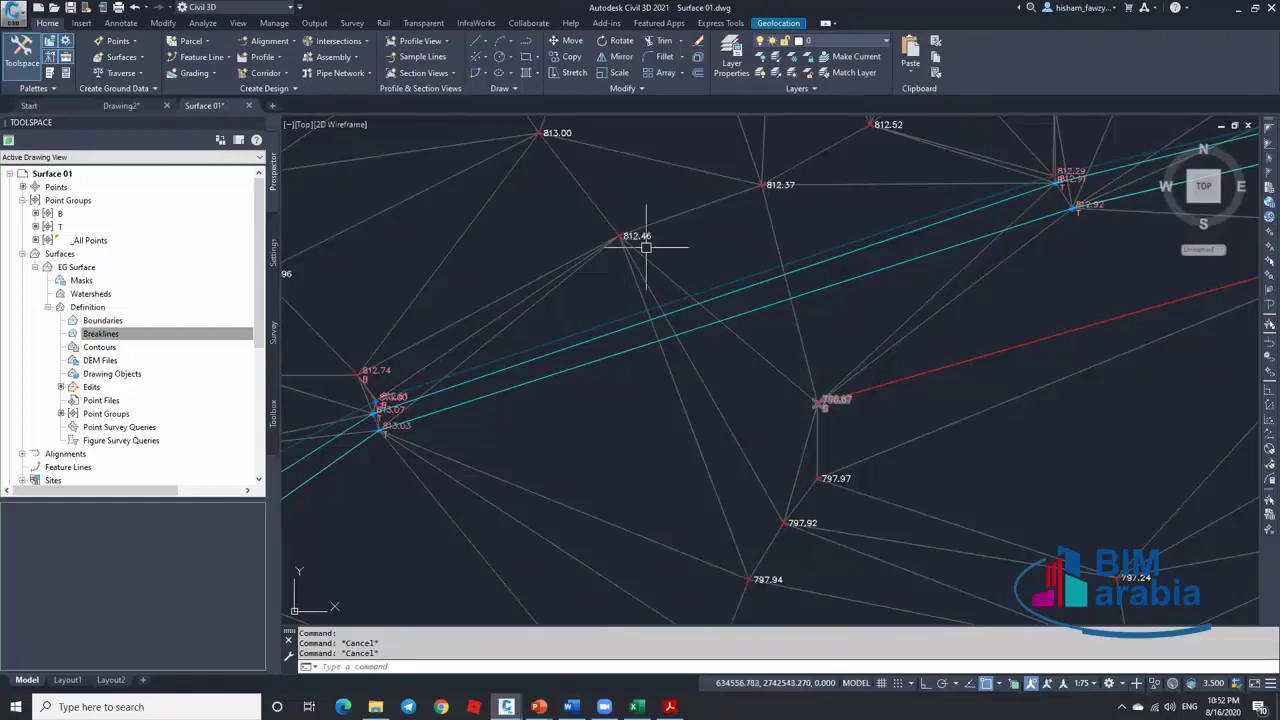
{"action": "left_click", "coordinate": [598, 305]}
{"action": "left_click", "coordinate": [568, 389]}
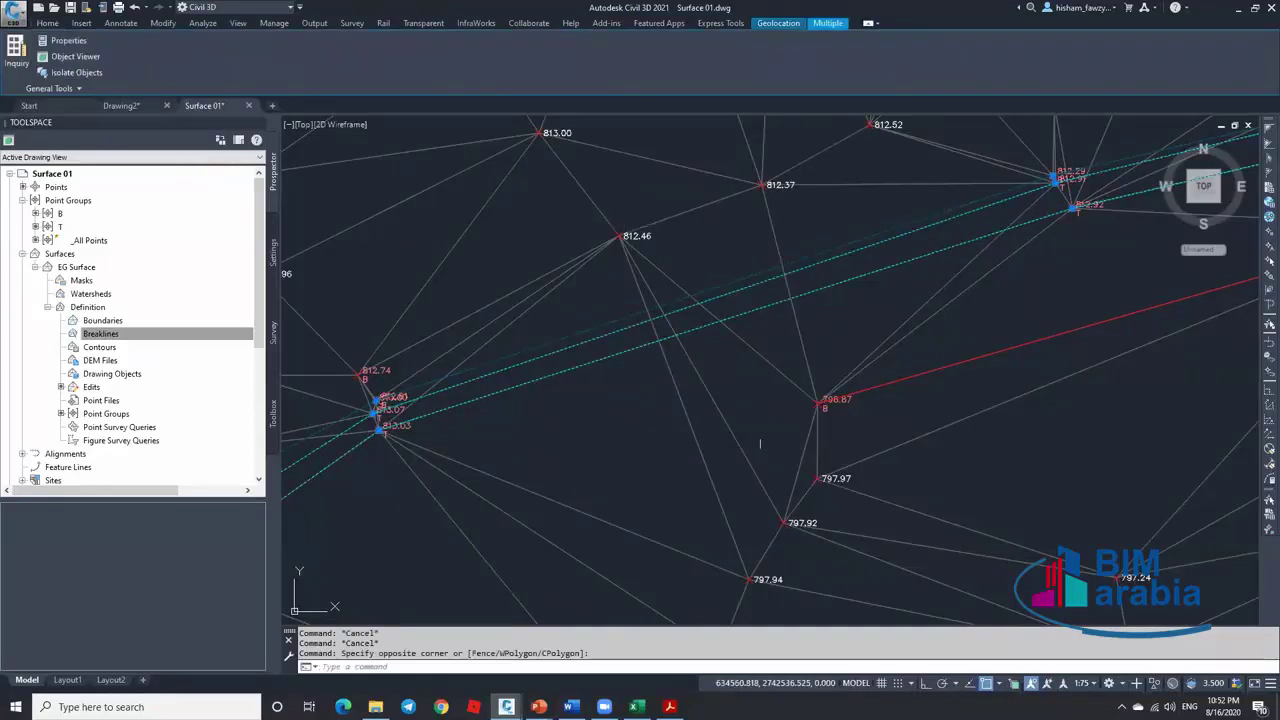
{"action": "key", "text": "Escape"}
{"action": "left_click", "coordinate": [623, 299]}
{"action": "left_click", "coordinate": [591, 367]}
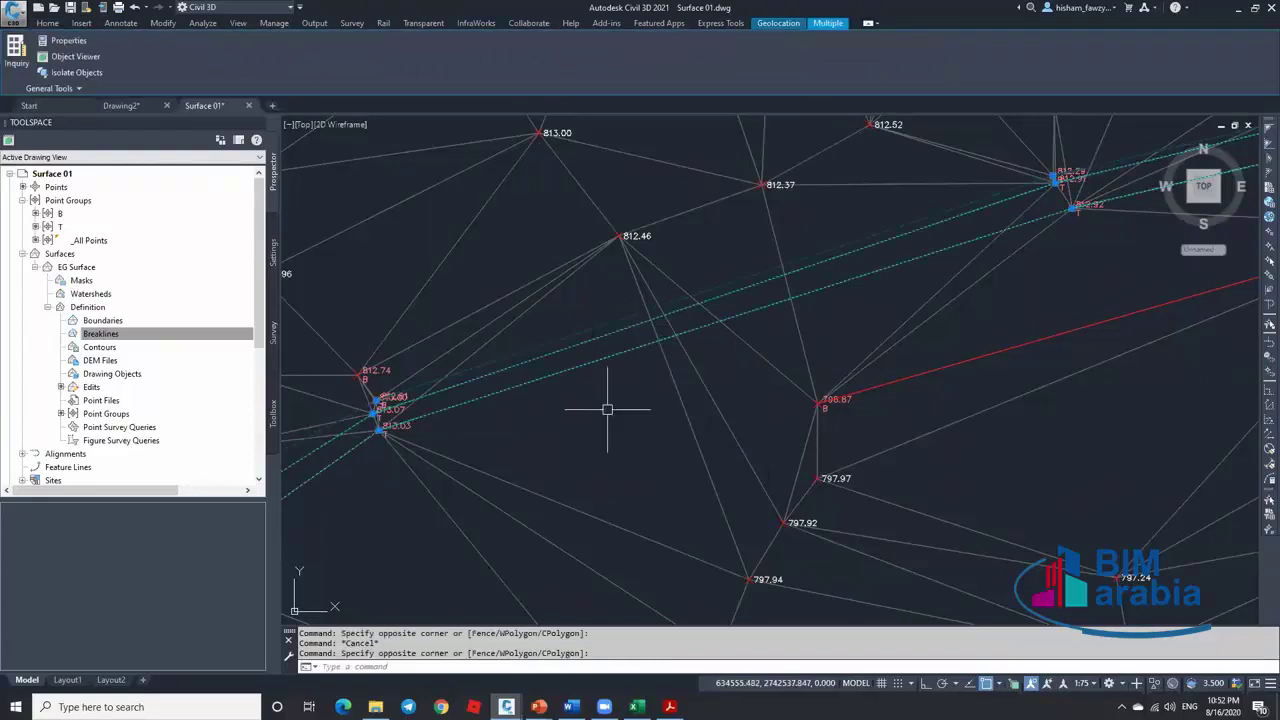
Add the cyan lines to EG Surface as Standard breakline set Breakline set1
{"action": "left_click", "coordinate": [187, 341]}
{"action": "right_click", "coordinate": [188, 343]}
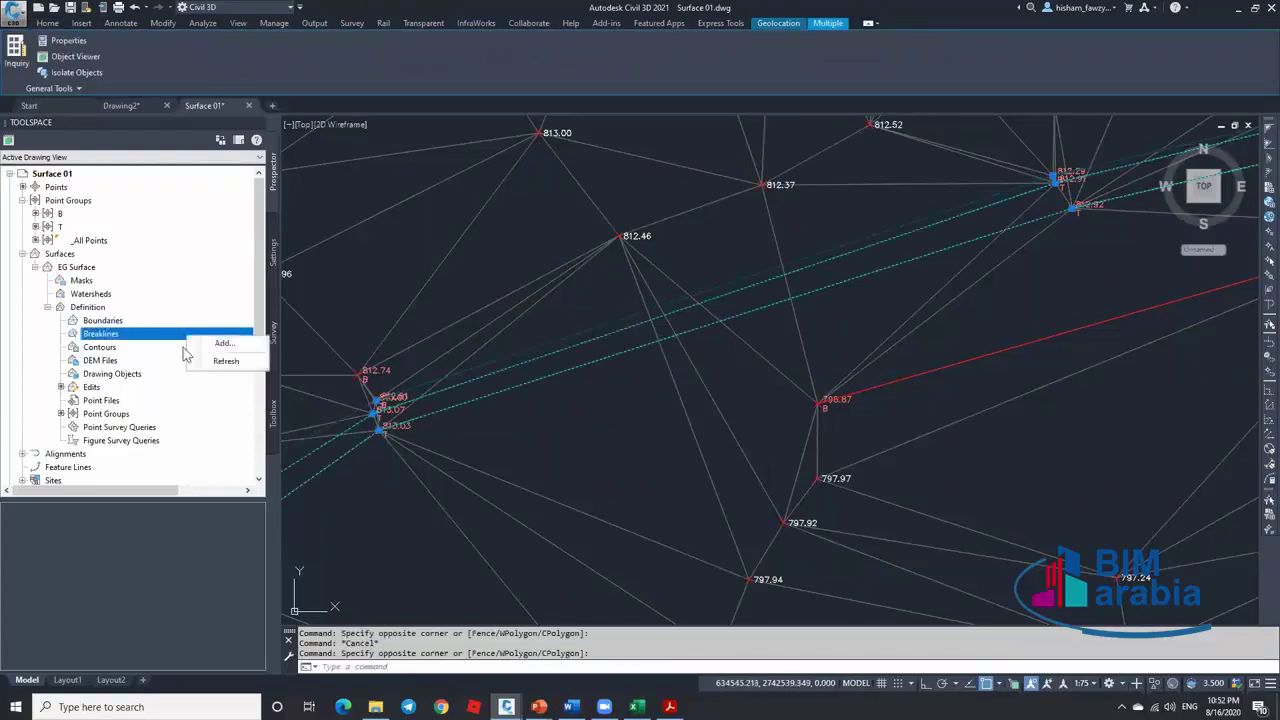
{"action": "left_click", "coordinate": [218, 344]}
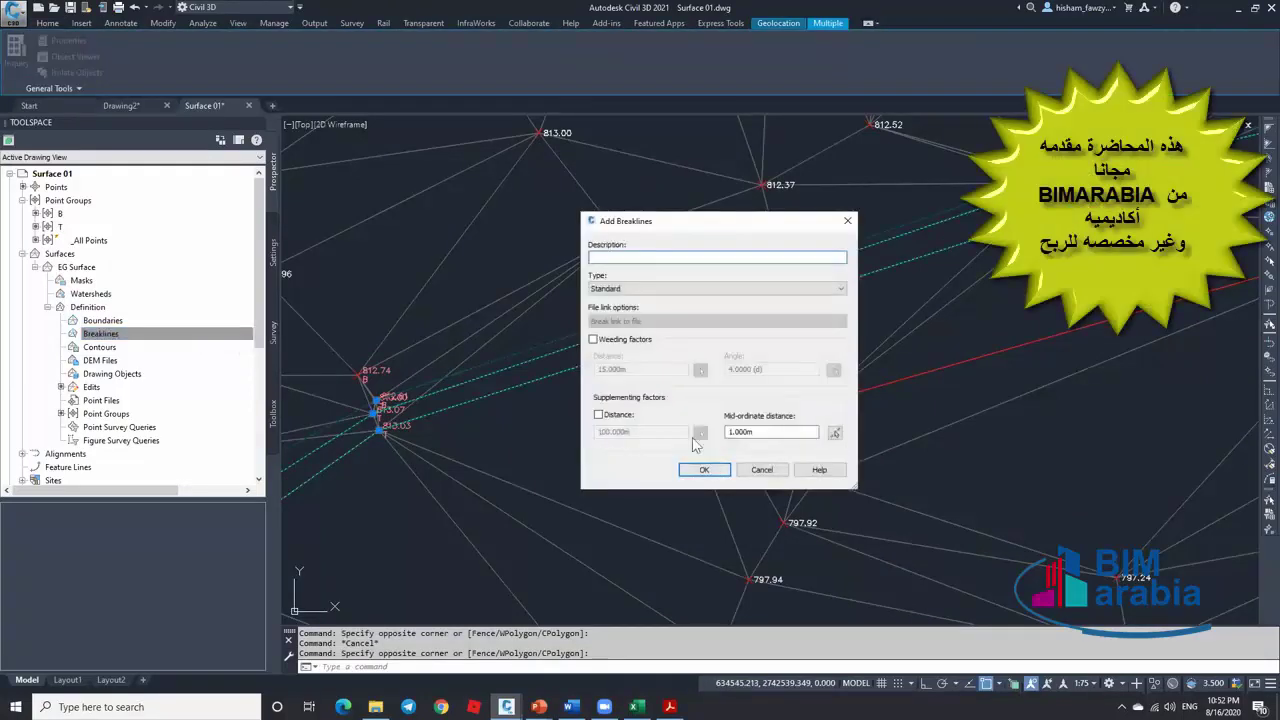
{"action": "left_click_drag", "start_coordinate": [655, 222], "coordinate": [427, 159]}
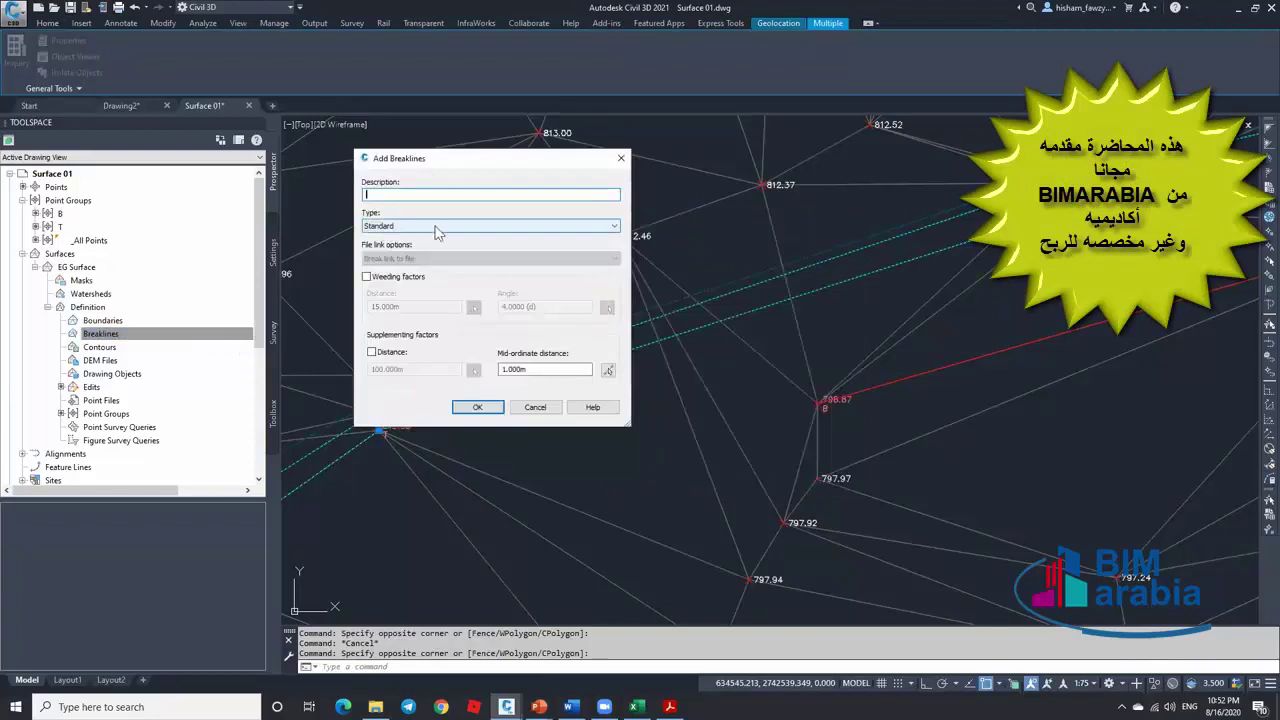
{"action": "left_click", "coordinate": [477, 407]}
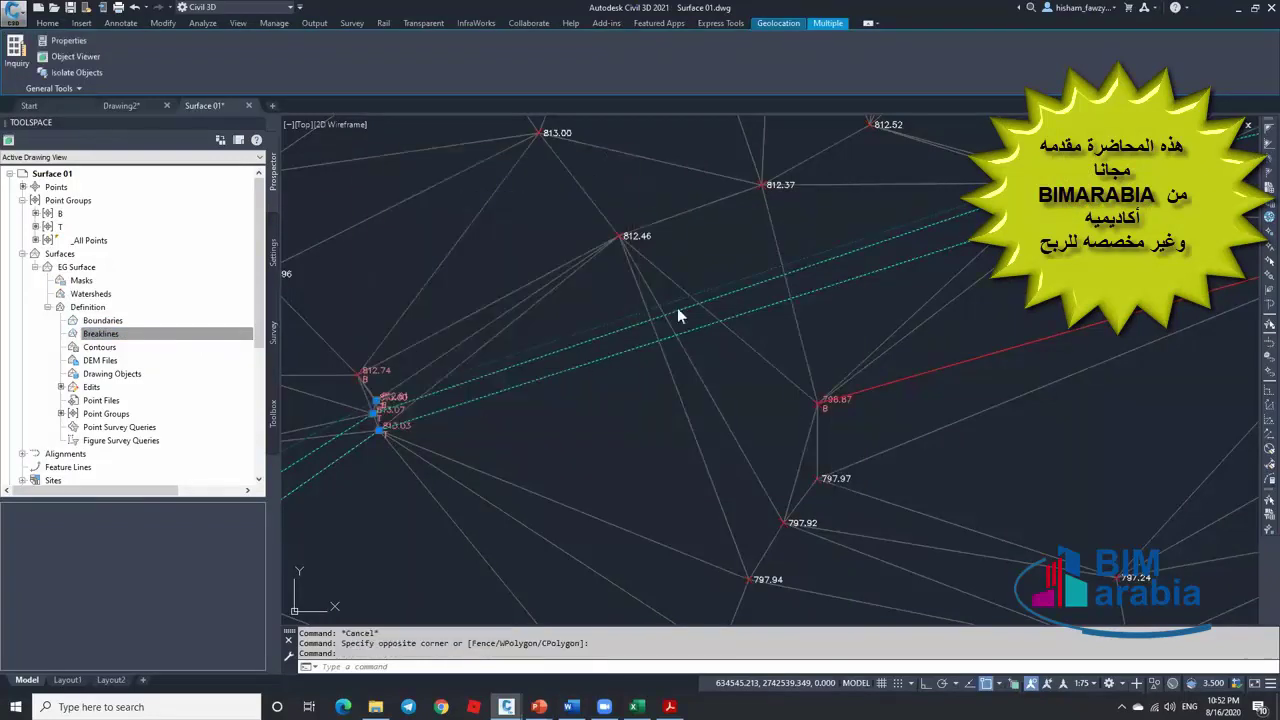
{"action": "left_click", "coordinate": [675, 318]}
{"action": "key", "text": "Return"}
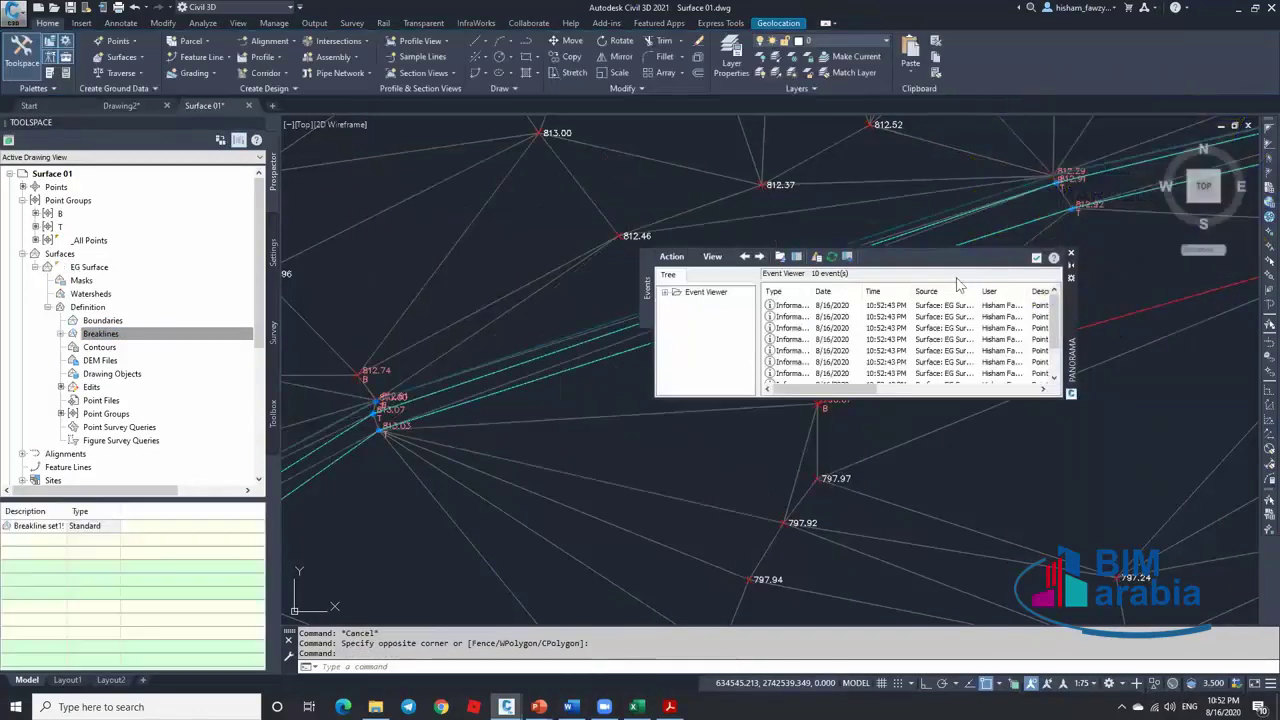
Close the Panorama Event Viewer and select a cyan breakline to check the TIN follows it
{"action": "left_click", "coordinate": [1071, 254]}
{"action": "key", "text": "Escape"}
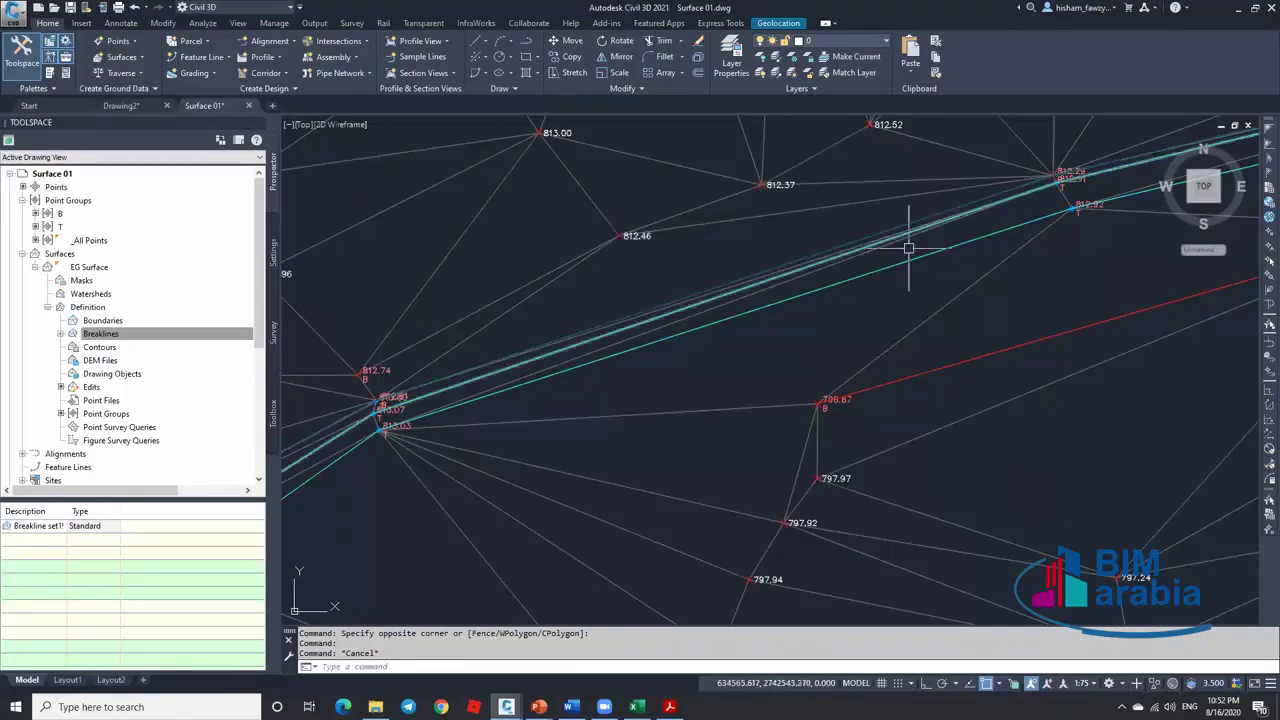
{"action": "key", "text": "Escape"}
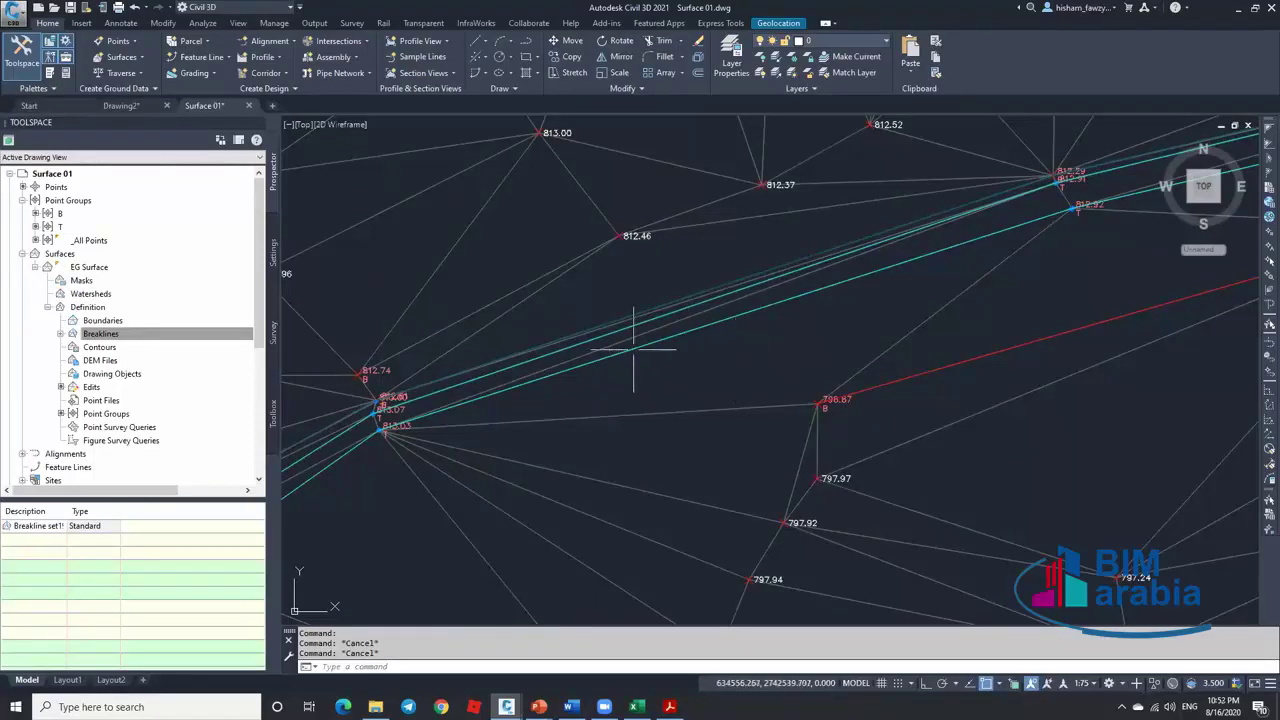
{"action": "left_click", "coordinate": [847, 284]}
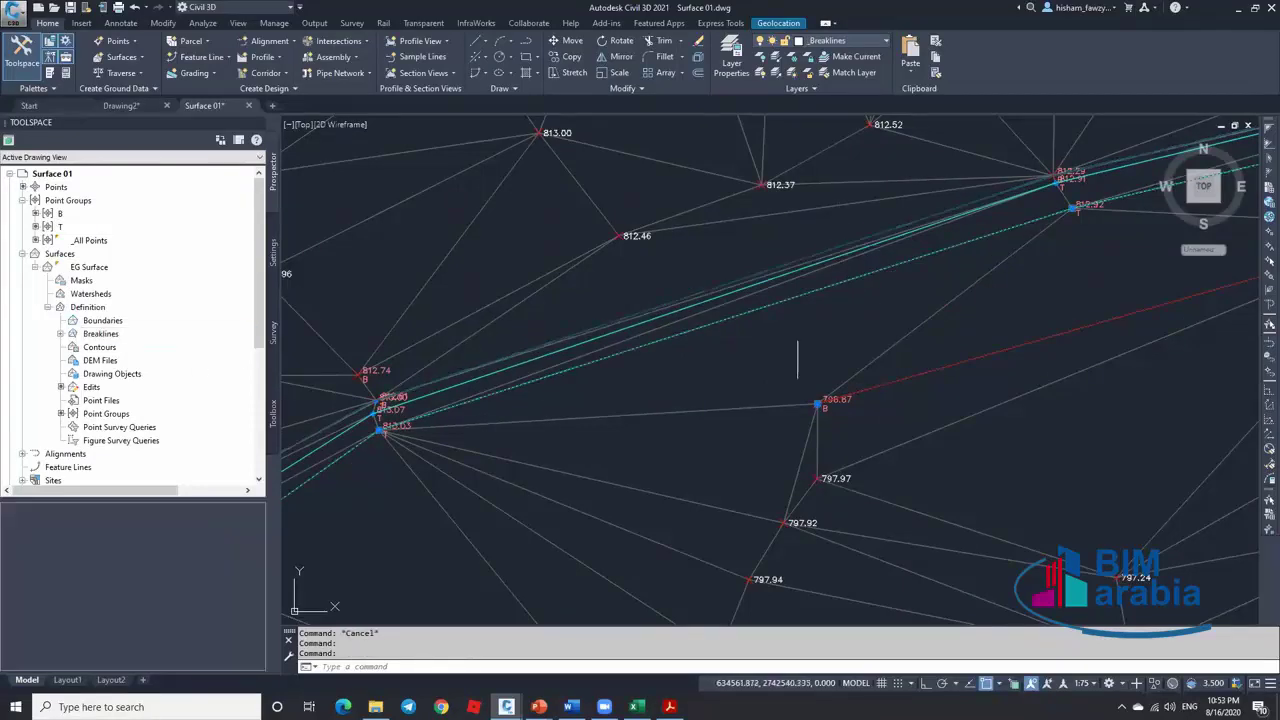
Delete Breakline set1 from the EG Surface breakline definition
{"action": "left_click", "coordinate": [106, 334]}
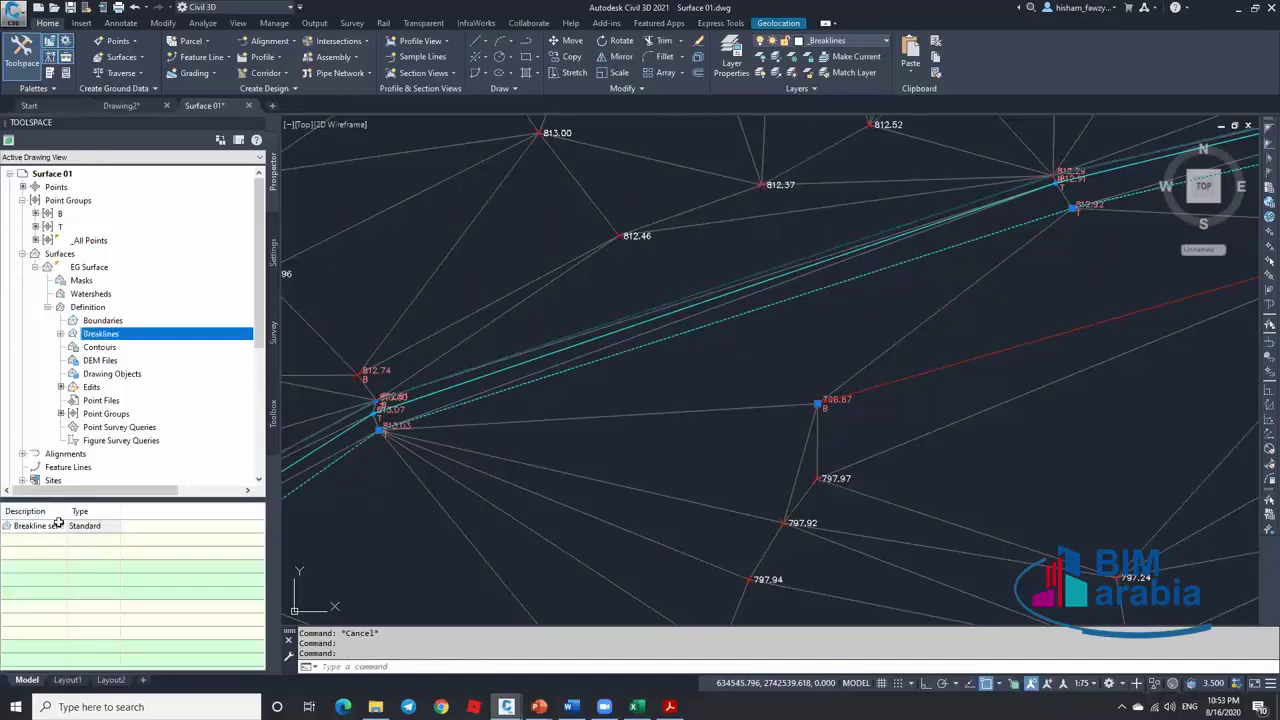
{"action": "right_click", "coordinate": [60, 525]}
{"action": "left_click", "coordinate": [97, 569]}
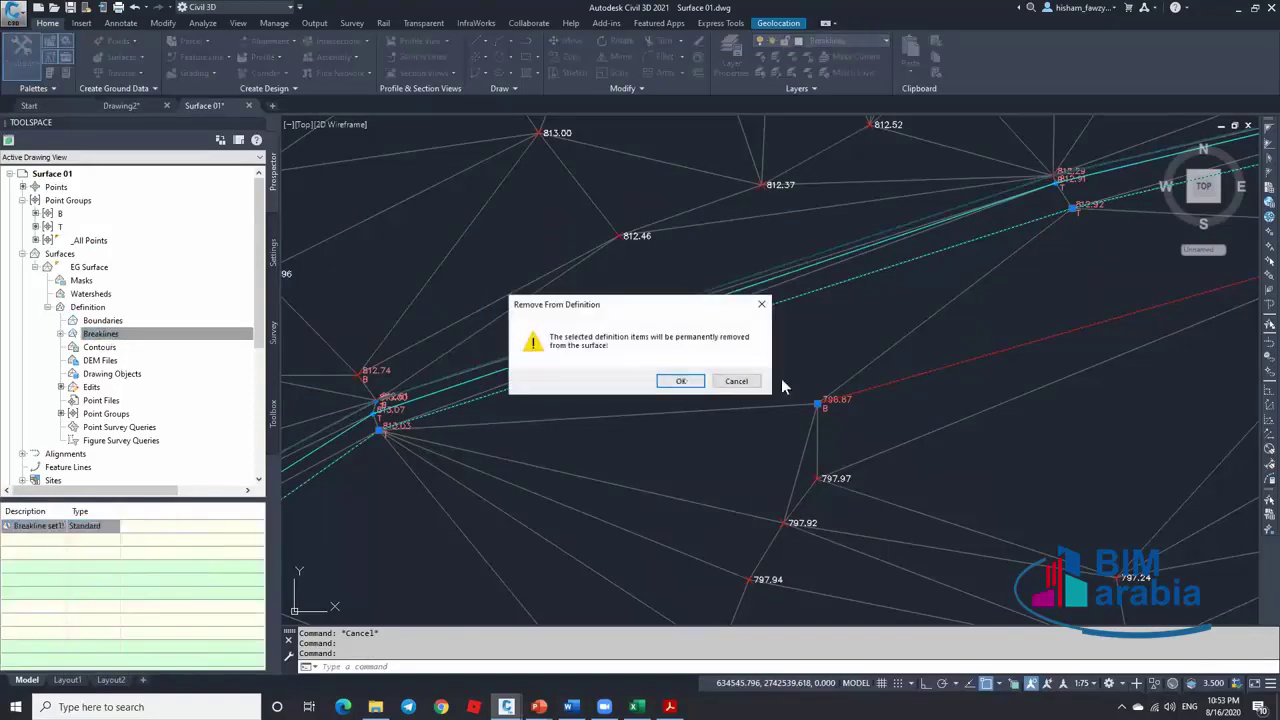
{"action": "left_click", "coordinate": [688, 386]}
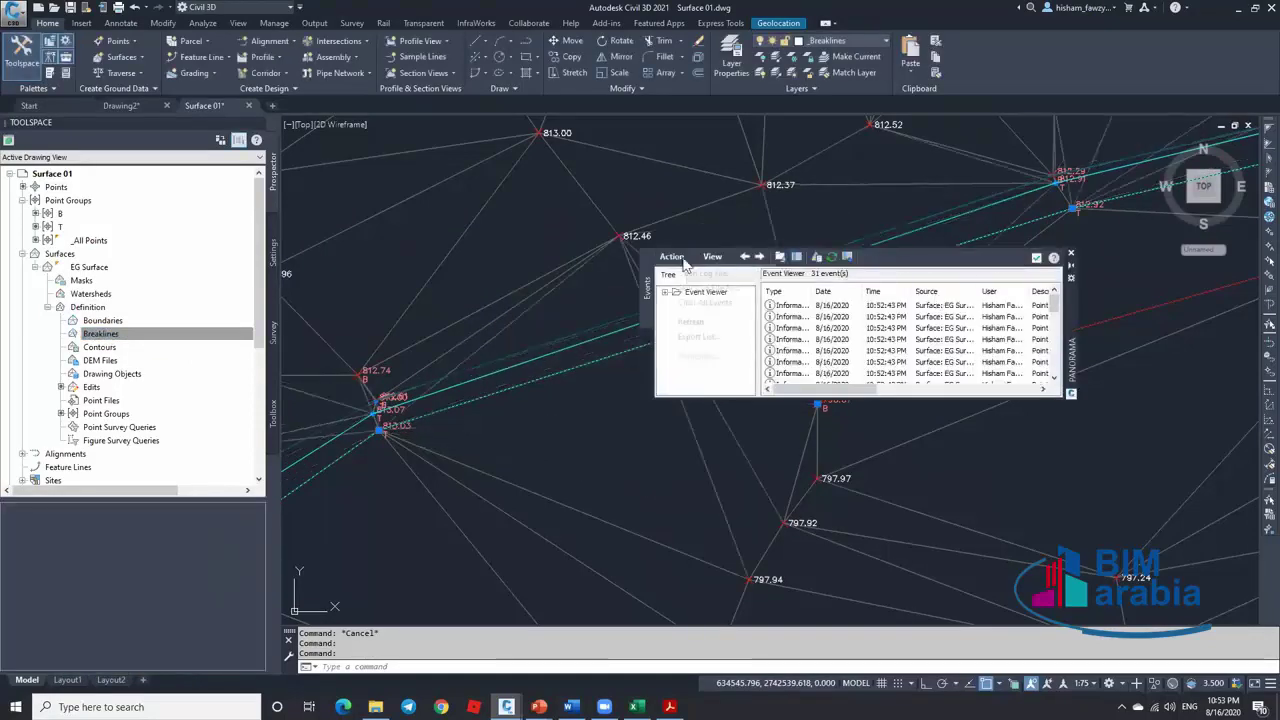
Clear all logged surface events and close the Panorama event log
{"action": "left_click", "coordinate": [671, 256]}
{"action": "left_click", "coordinate": [686, 303]}
{"action": "left_click", "coordinate": [1070, 253]}
{"action": "key", "text": "Escape"}
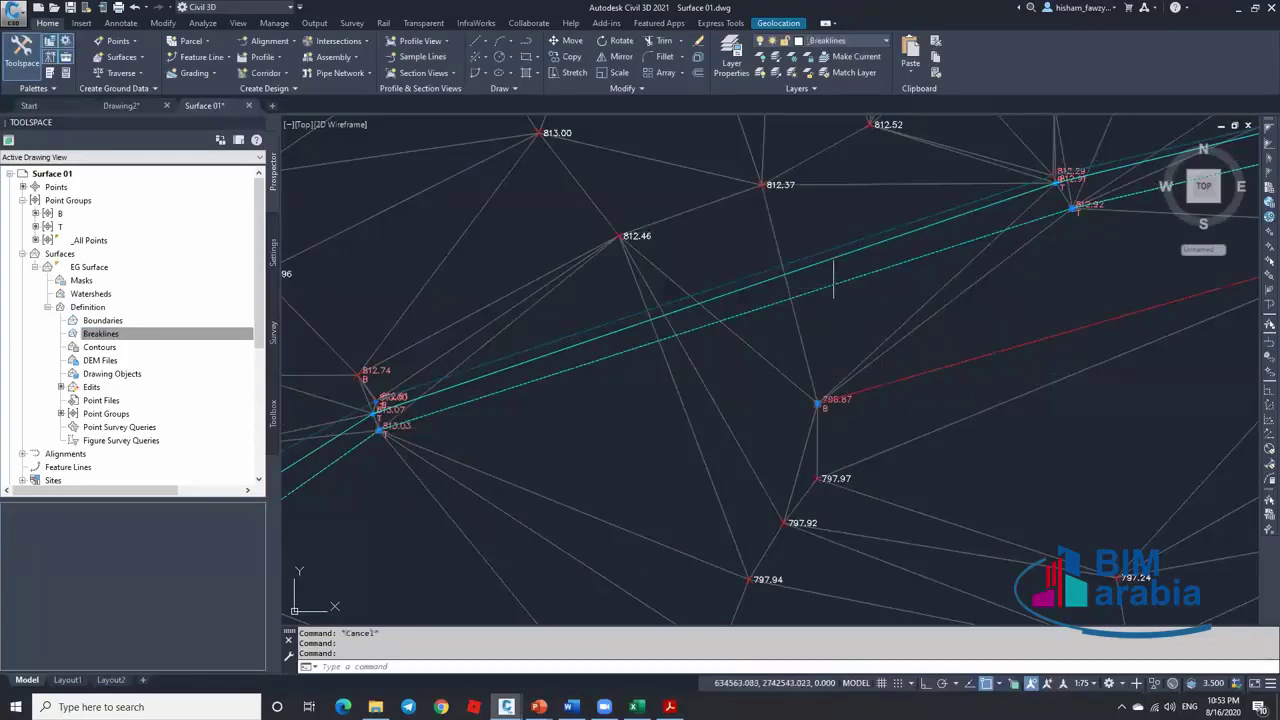
{"action": "right_click", "coordinate": [825, 218]}
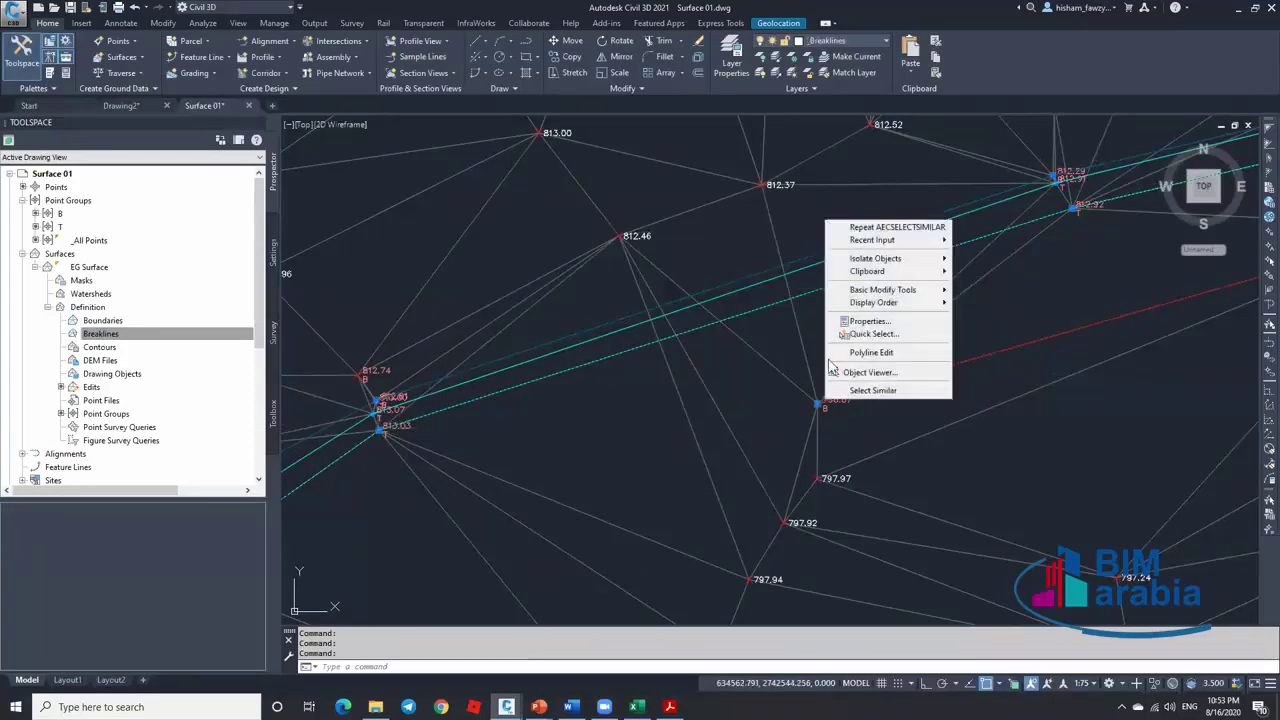
Add all similar selected lines to EG Surface as Breakline set2 and dismiss the event log
{"action": "left_click", "coordinate": [893, 392]}
{"action": "scroll", "coordinate": [636, 352], "scroll_direction": "down", "scroll_amount": 8}
{"action": "scroll", "coordinate": [690, 345], "scroll_direction": "down", "scroll_amount": 6}
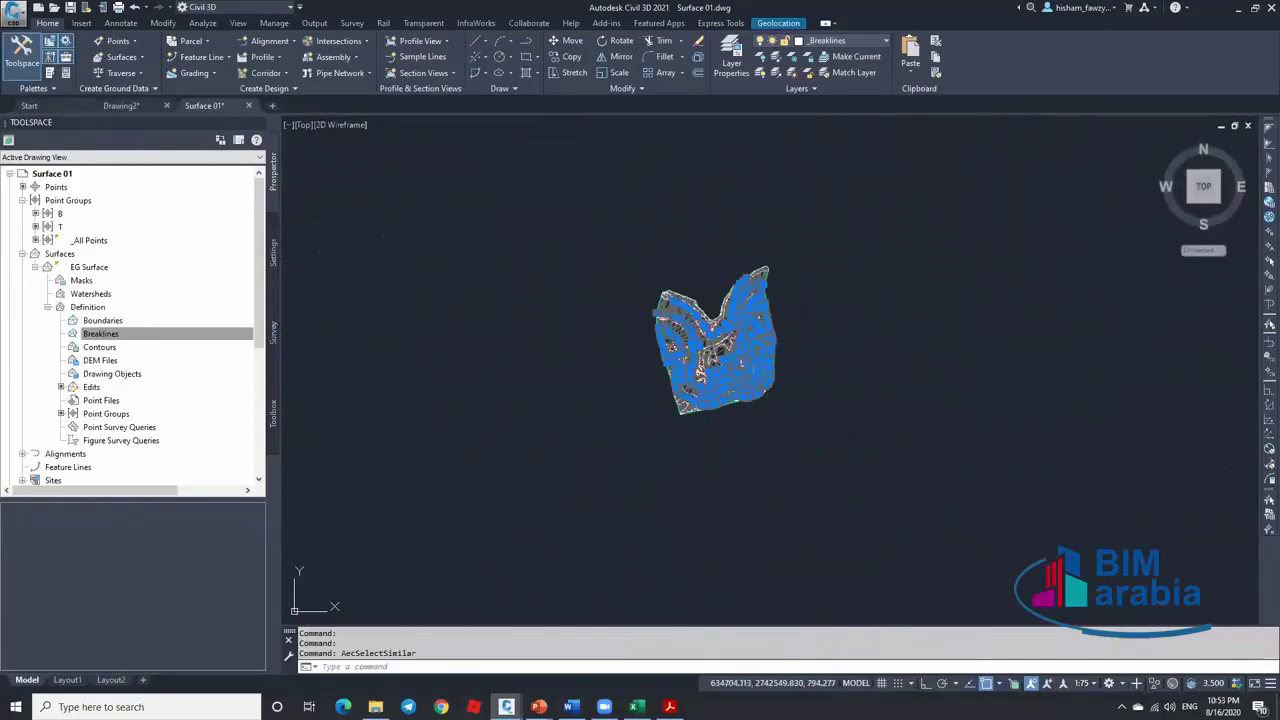
{"action": "scroll", "coordinate": [770, 365], "scroll_direction": "up", "scroll_amount": 4}
{"action": "left_click", "coordinate": [194, 336]}
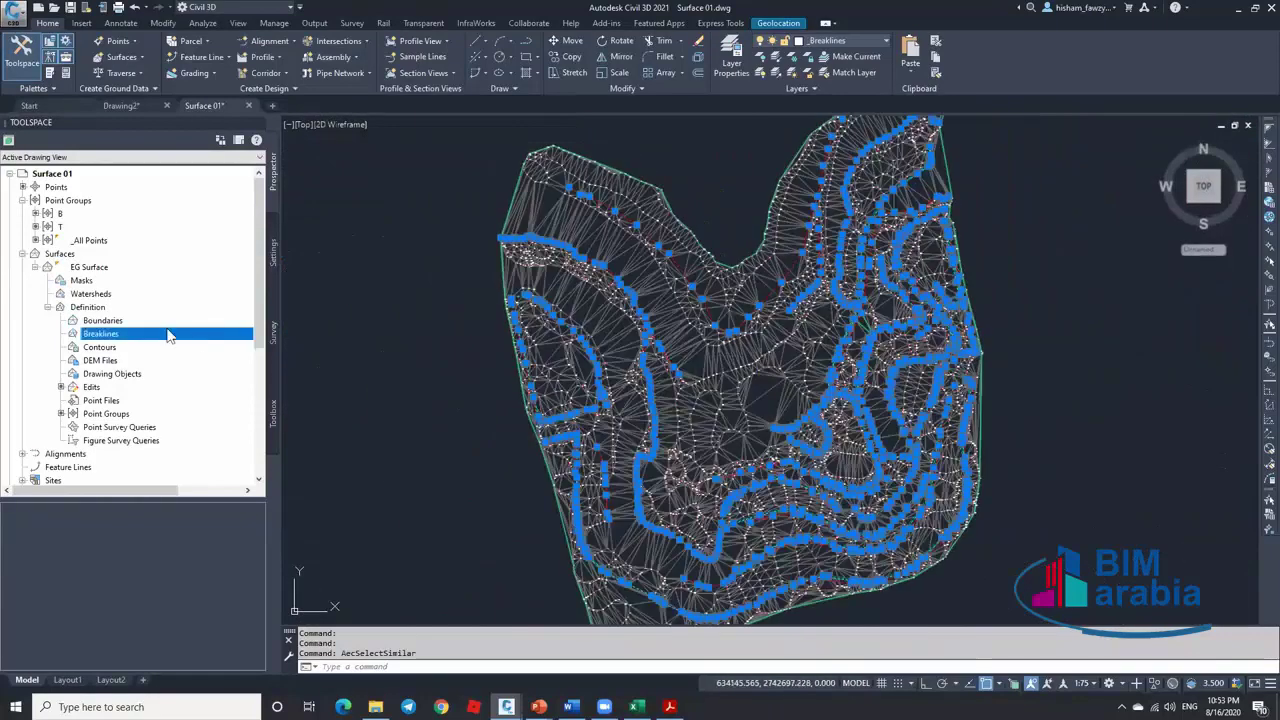
{"action": "right_click", "coordinate": [168, 333]}
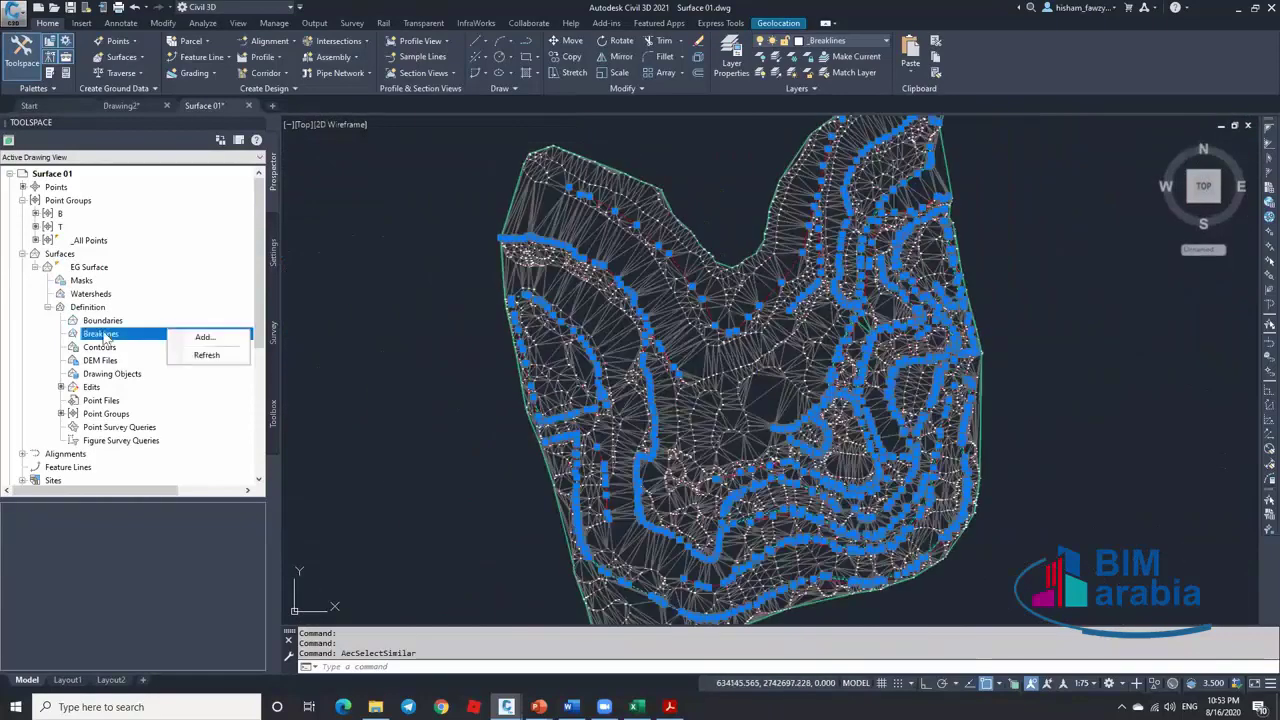
{"action": "left_click", "coordinate": [204, 337]}
{"action": "left_click", "coordinate": [478, 407]}
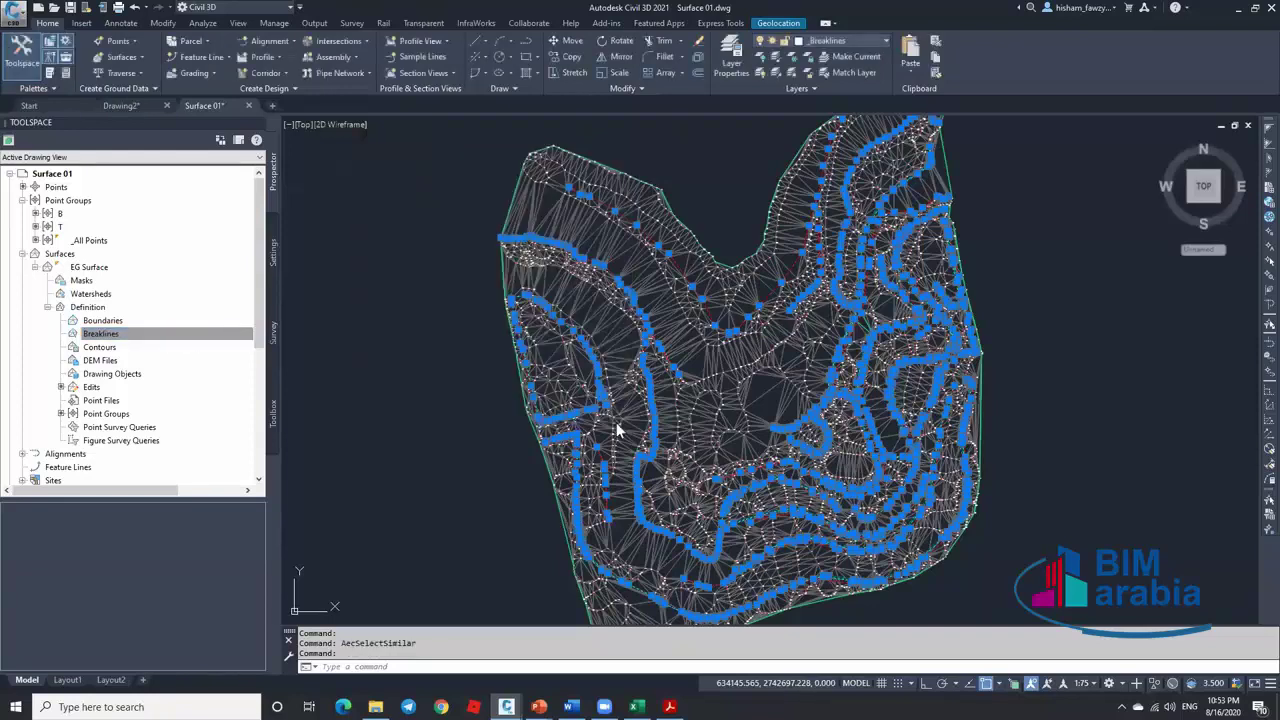
{"action": "left_click", "coordinate": [1070, 253]}
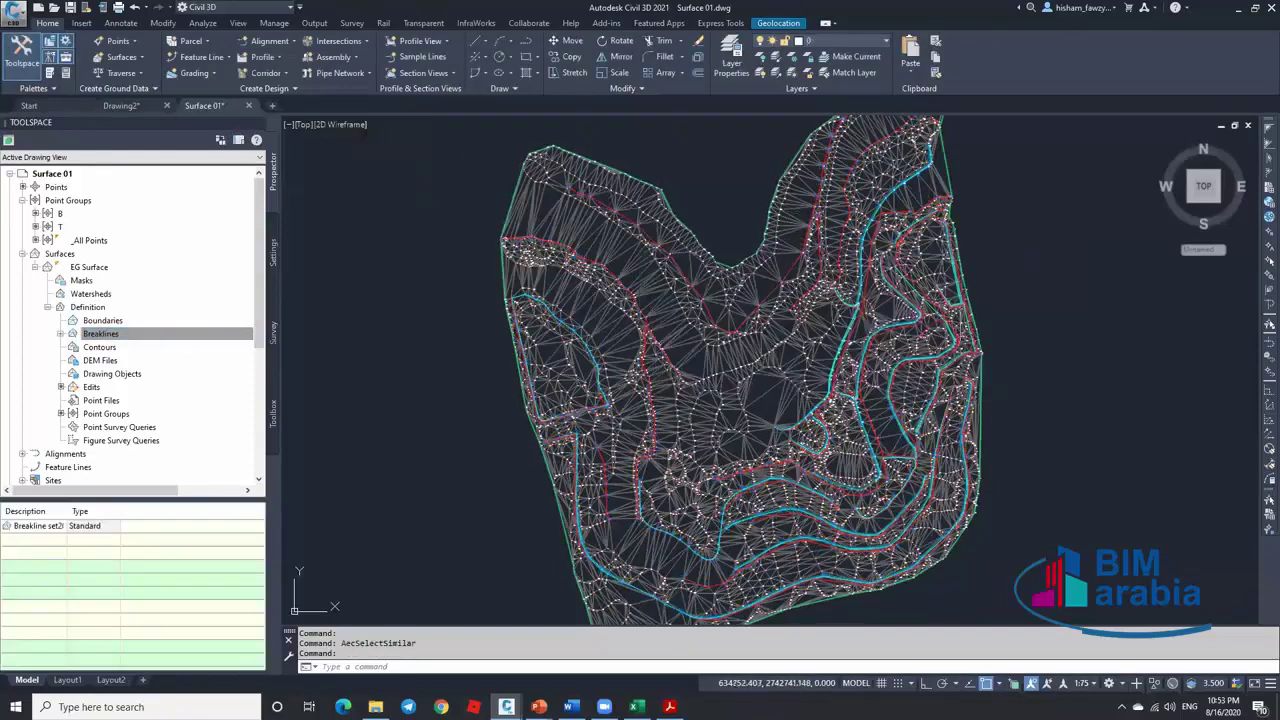
{"action": "scroll", "coordinate": [780, 398], "scroll_direction": "up", "scroll_amount": 5}
Open EG Surface in the Object Viewer and tilt it to inspect the terraces
{"action": "left_click", "coordinate": [780, 399]}
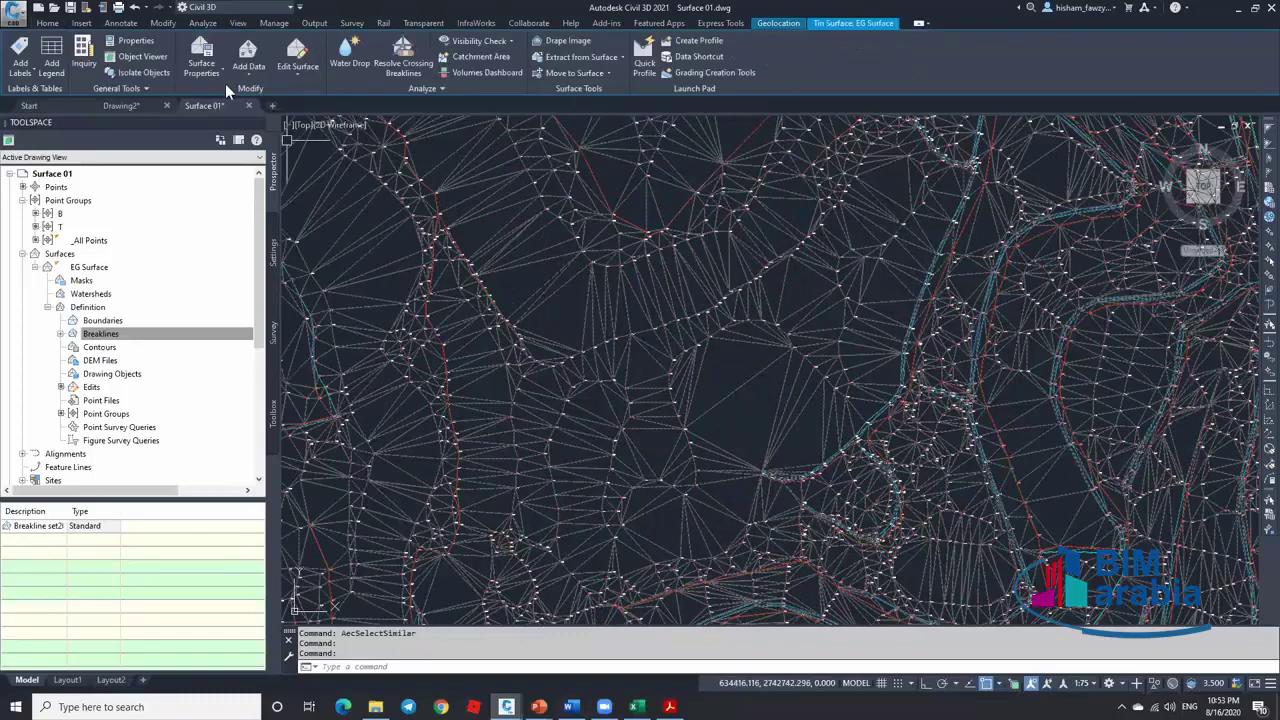
{"action": "left_click", "coordinate": [152, 56]}
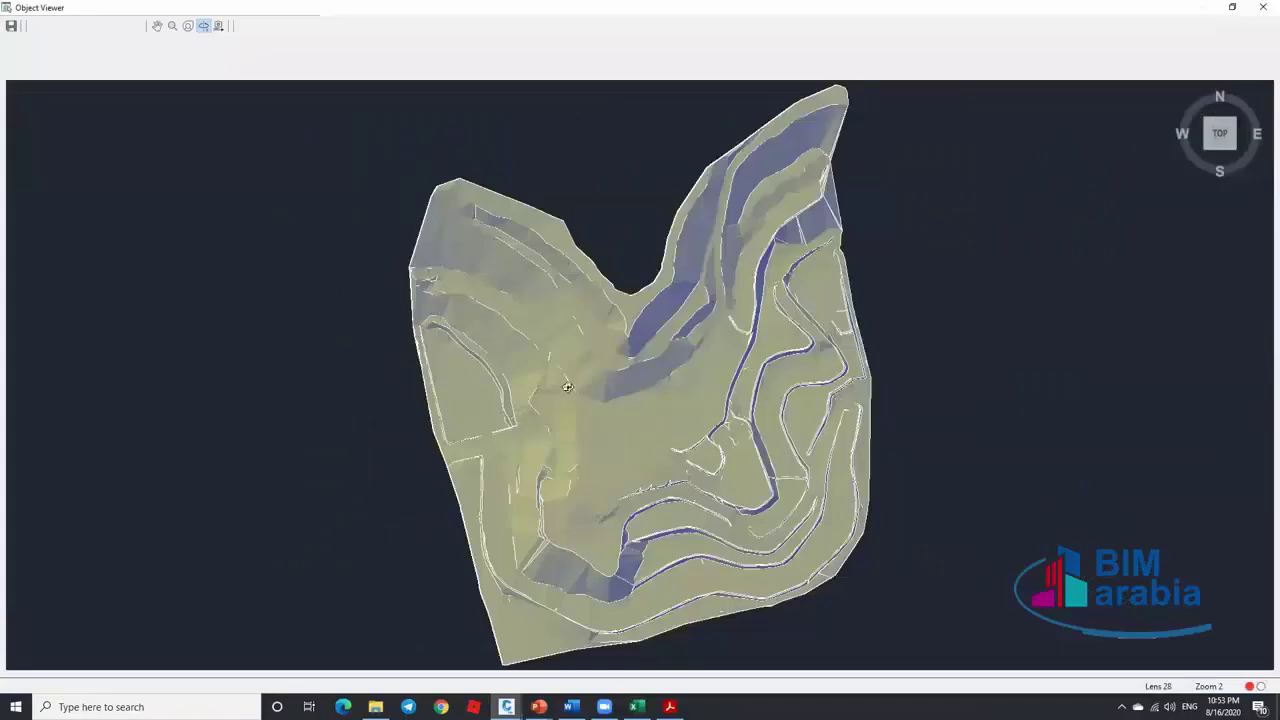
{"action": "left_click_drag", "start_coordinate": [567, 387], "coordinate": [565, 483]}
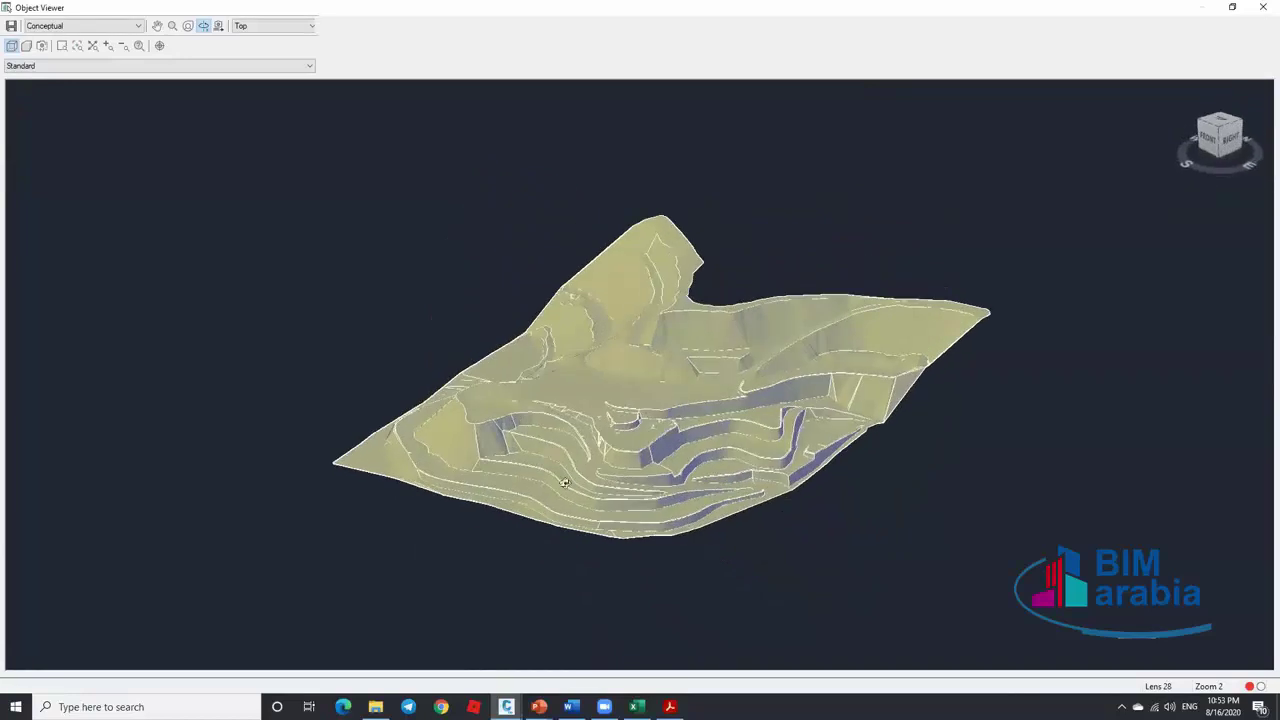
{"action": "scroll", "coordinate": [536, 517], "scroll_direction": "up", "scroll_amount": 5}
{"action": "scroll", "coordinate": [634, 417], "scroll_direction": "up", "scroll_amount": 5}
{"action": "scroll", "coordinate": [743, 294], "scroll_direction": "up", "scroll_amount": 4}
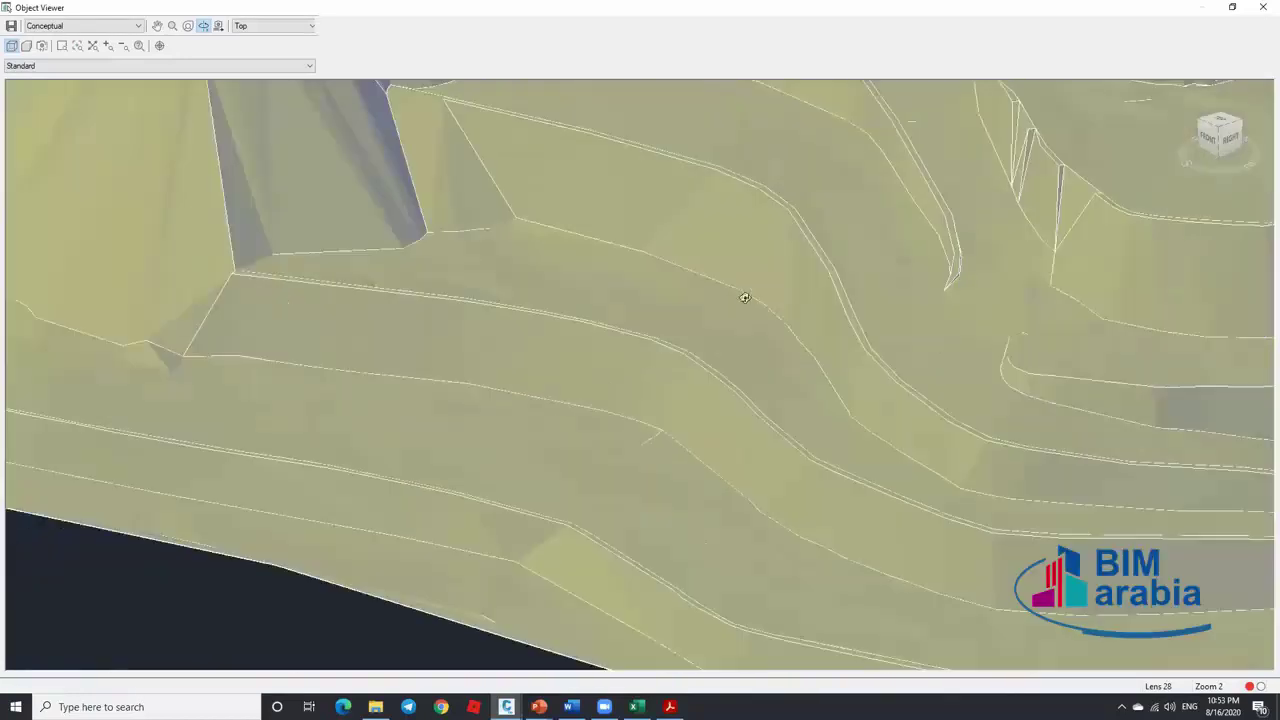
{"action": "left_click_drag", "start_coordinate": [781, 271], "coordinate": [742, 330]}
{"action": "scroll", "coordinate": [633, 369], "scroll_direction": "down", "scroll_amount": 10}
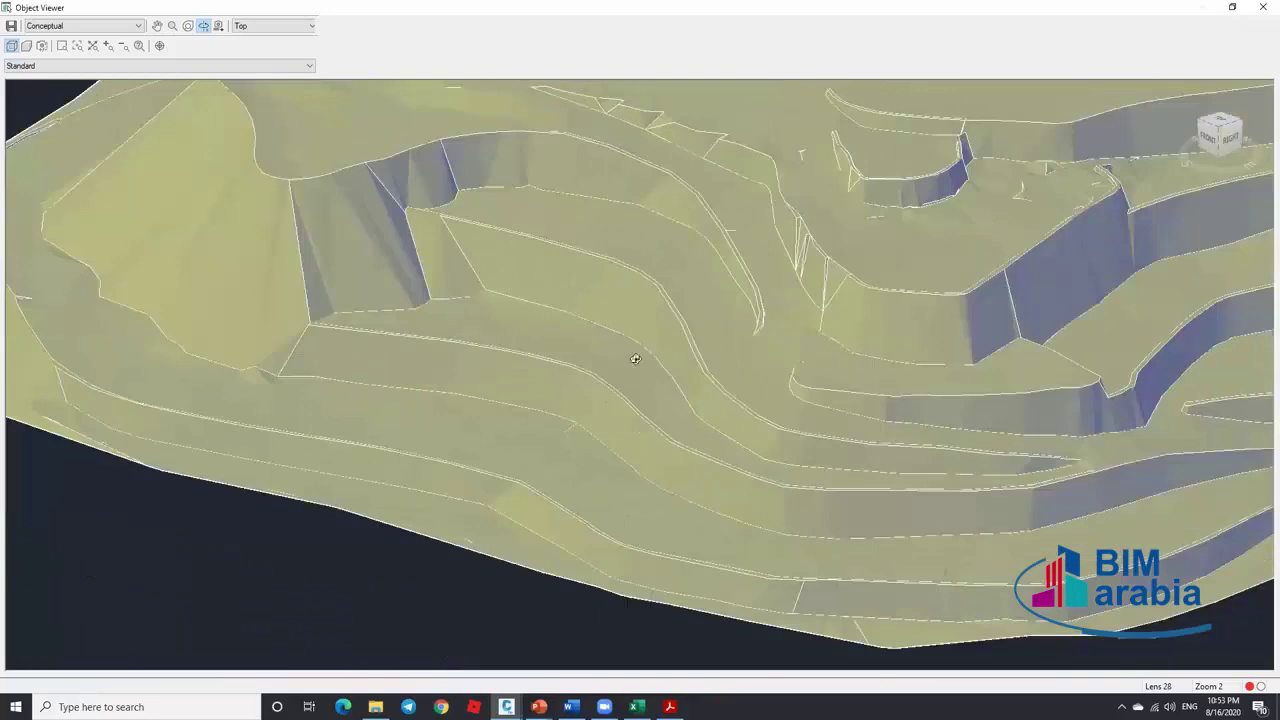
Orbit to low and close-up views of the curved road slopes, glancing at Photos.pdf
{"action": "left_click_drag", "start_coordinate": [811, 401], "coordinate": [634, 349]}
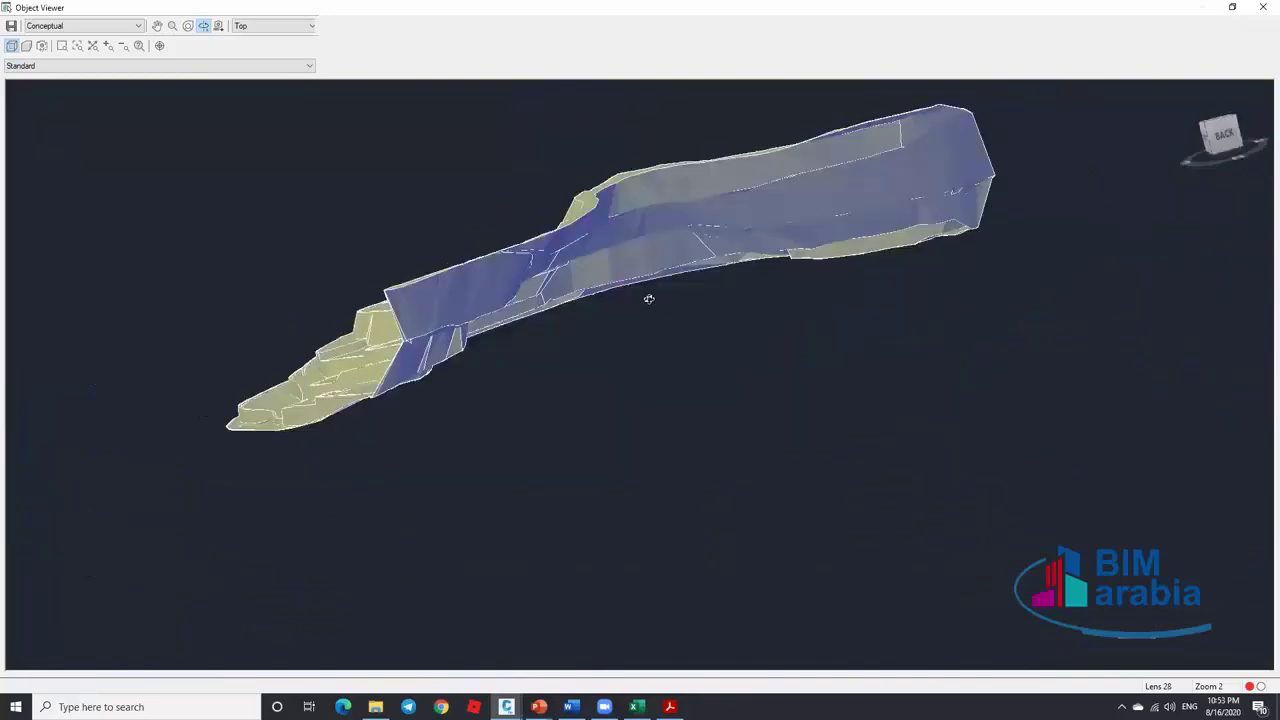
{"action": "left_click_drag", "start_coordinate": [649, 299], "coordinate": [656, 334]}
{"action": "scroll", "coordinate": [652, 336], "scroll_direction": "up", "scroll_amount": 4}
{"action": "scroll", "coordinate": [654, 140], "scroll_direction": "up", "scroll_amount": 5}
{"action": "left_click_drag", "start_coordinate": [654, 140], "coordinate": [507, 381]}
{"action": "scroll", "coordinate": [510, 385], "scroll_direction": "up", "scroll_amount": 6}
{"action": "left_click_drag", "start_coordinate": [388, 472], "coordinate": [516, 234]}
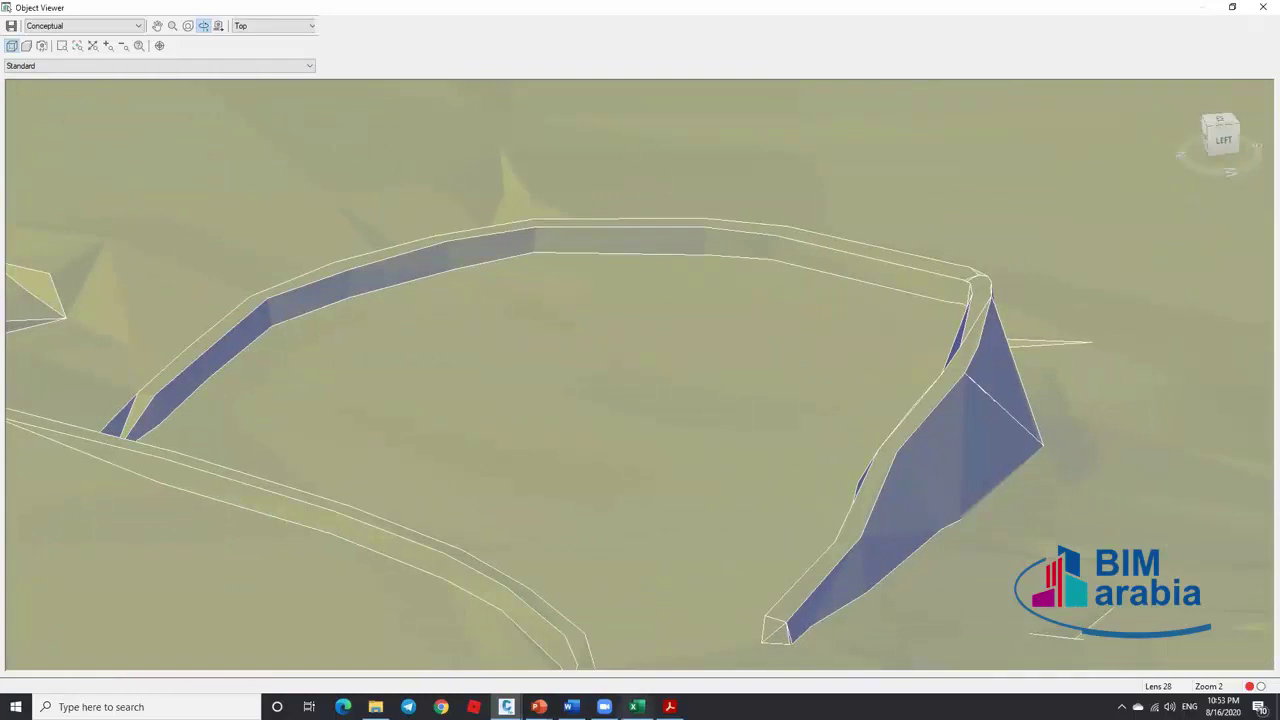
{"action": "left_click", "coordinate": [670, 707]}
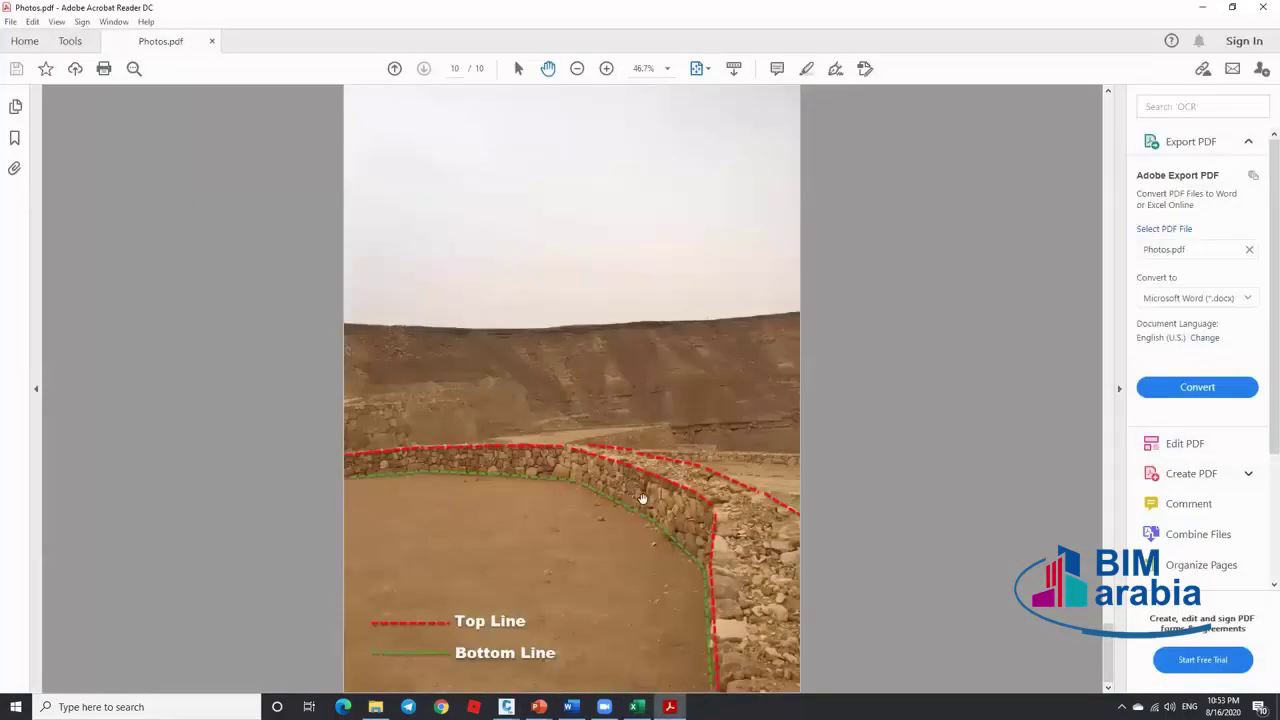
{"action": "left_click", "coordinate": [1202, 7]}
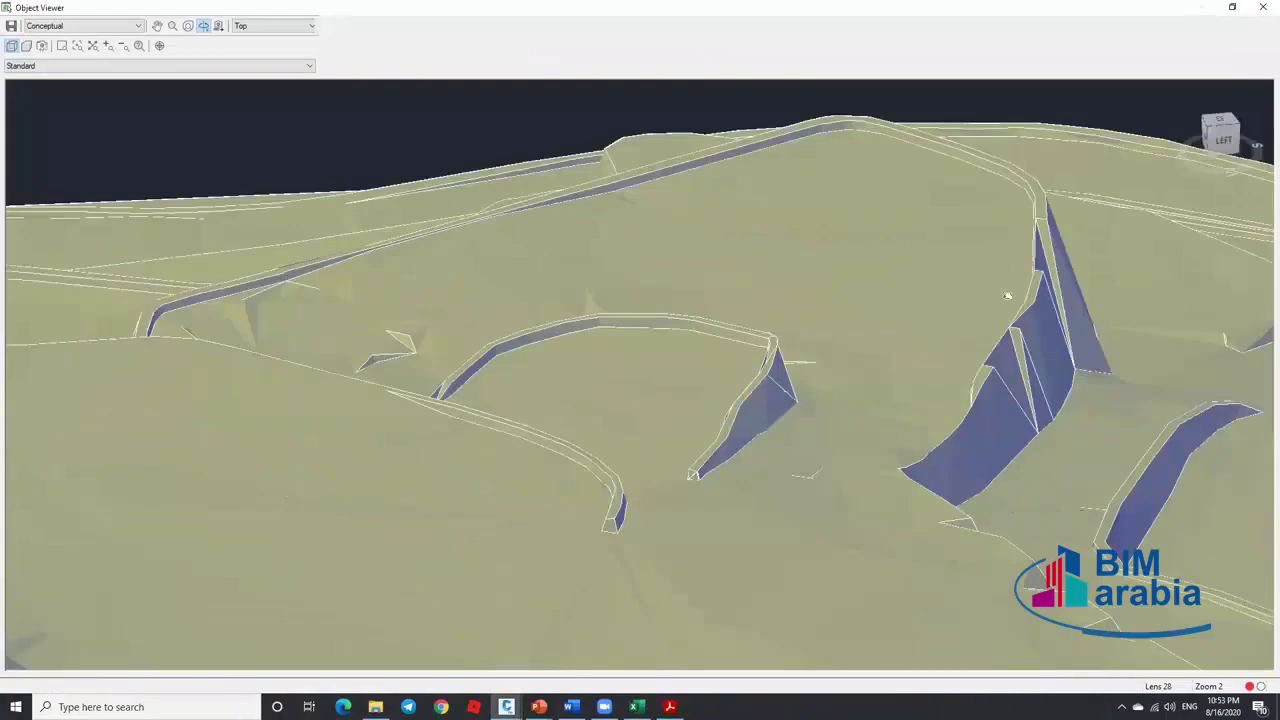
Zoom and orbit the whole terrain to a front-right view
{"action": "scroll", "coordinate": [1008, 296], "scroll_direction": "up", "scroll_amount": 3}
{"action": "scroll", "coordinate": [760, 335], "scroll_direction": "up", "scroll_amount": 3}
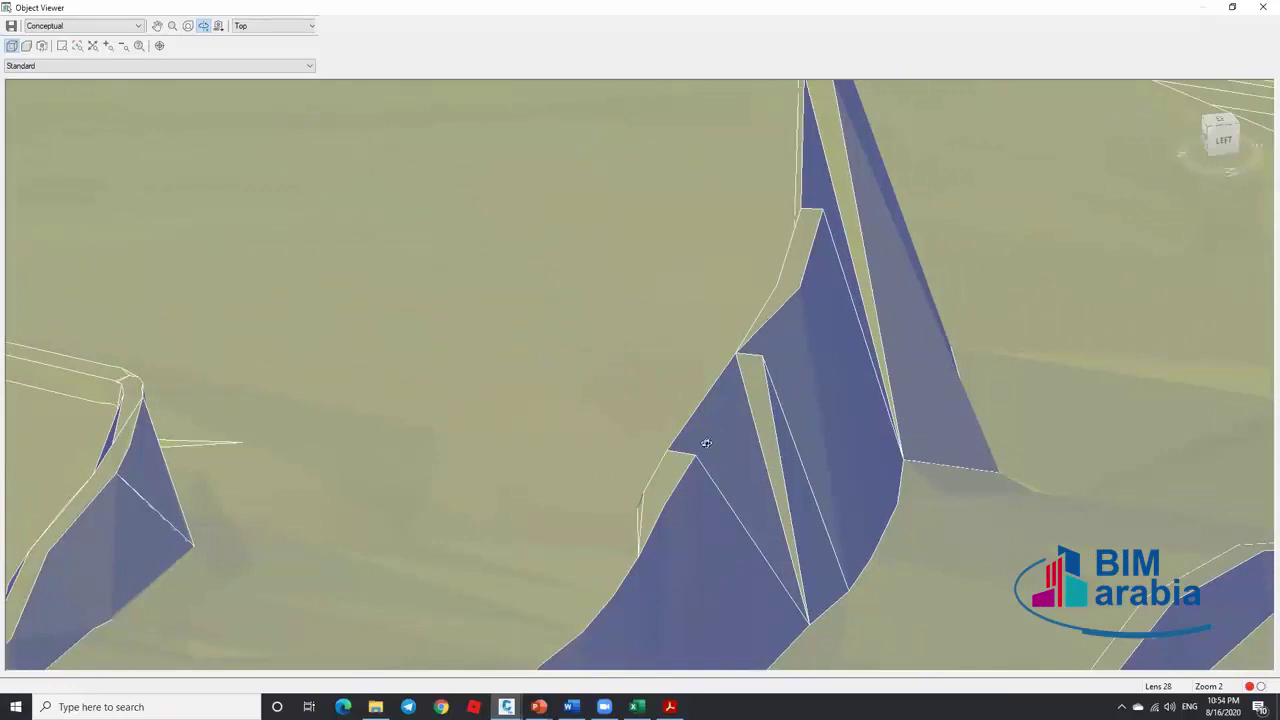
{"action": "scroll", "coordinate": [739, 327], "scroll_direction": "down", "scroll_amount": 5}
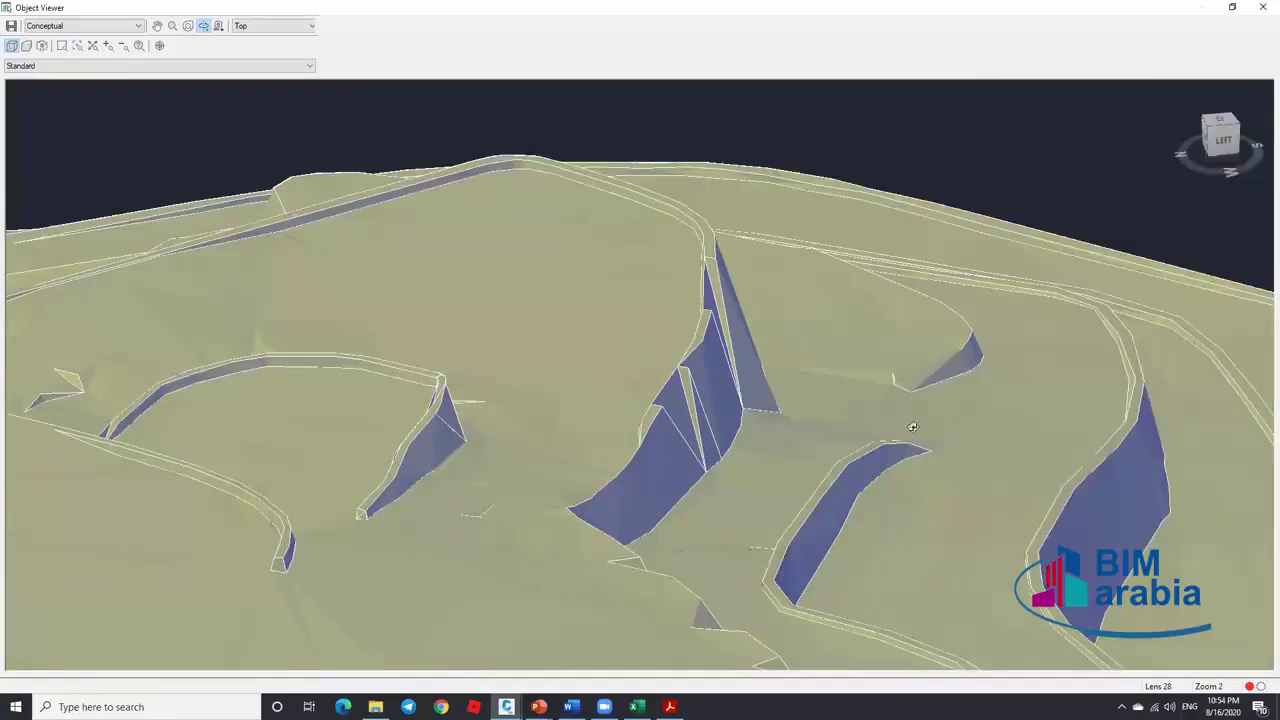
{"action": "scroll", "coordinate": [837, 389], "scroll_direction": "down", "scroll_amount": 5}
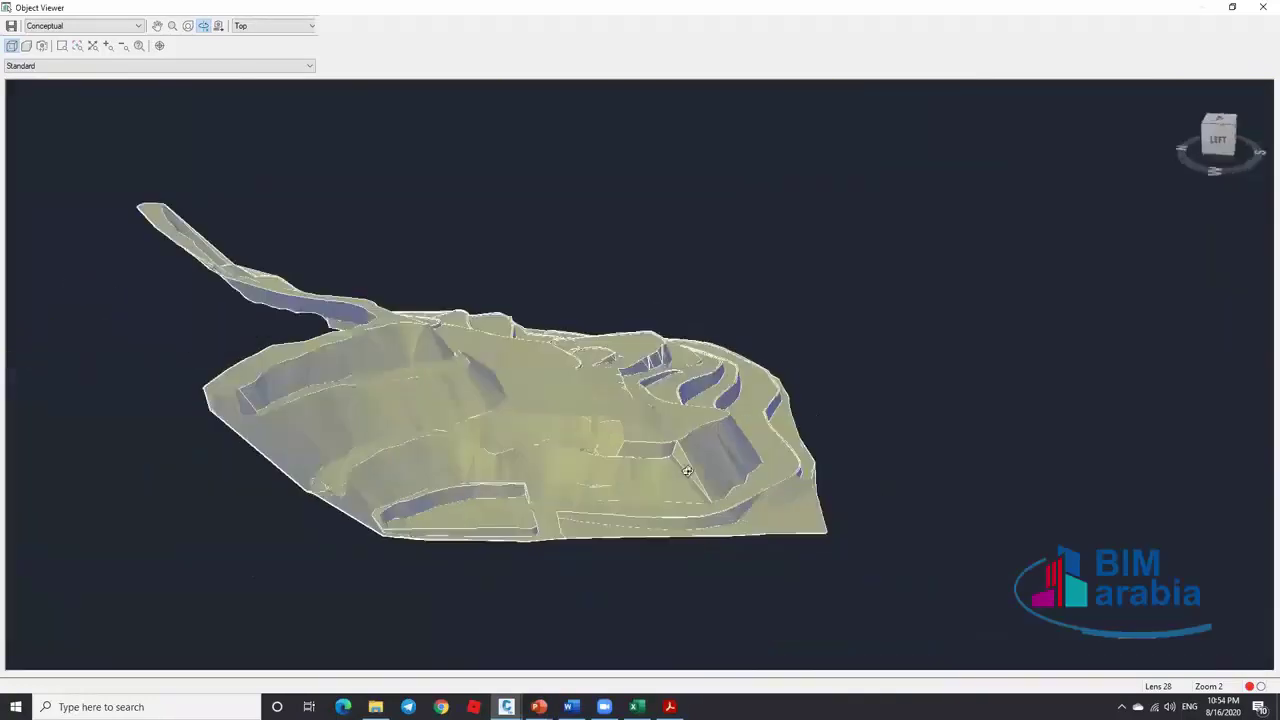
{"action": "left_click_drag", "start_coordinate": [687, 471], "coordinate": [666, 432]}
{"action": "scroll", "coordinate": [851, 515], "scroll_direction": "up", "scroll_amount": 5}
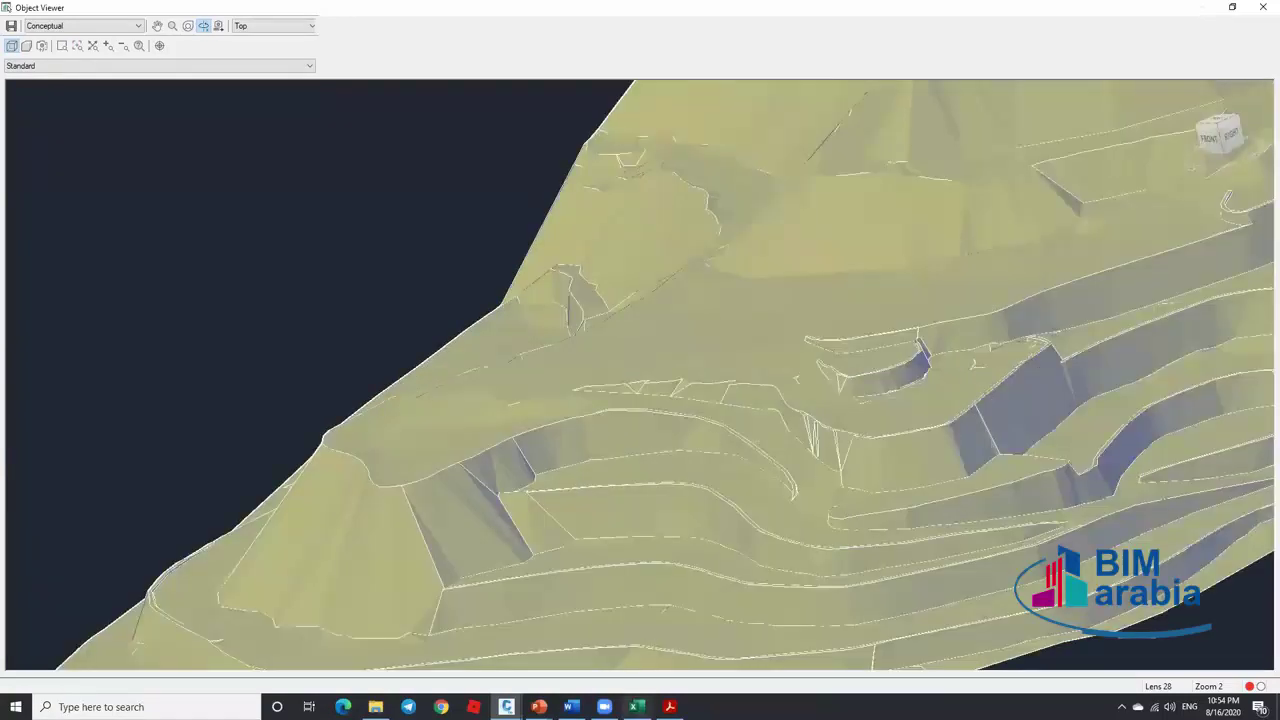
Compare the terrain with the Top Line/Bottom Line photo pages, then deselect the surface
{"action": "left_click", "coordinate": [670, 707]}
{"action": "left_click", "coordinate": [395, 69]}
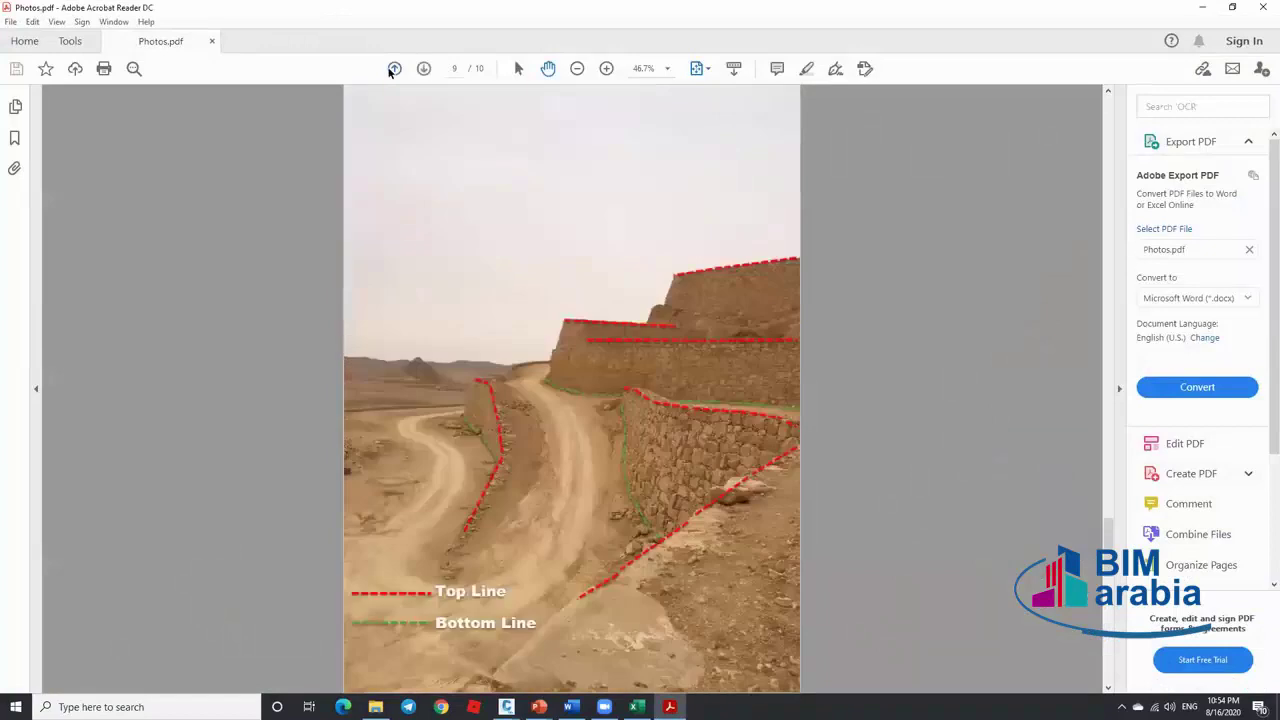
{"action": "left_click", "coordinate": [424, 69]}
{"action": "left_click", "coordinate": [1202, 7]}
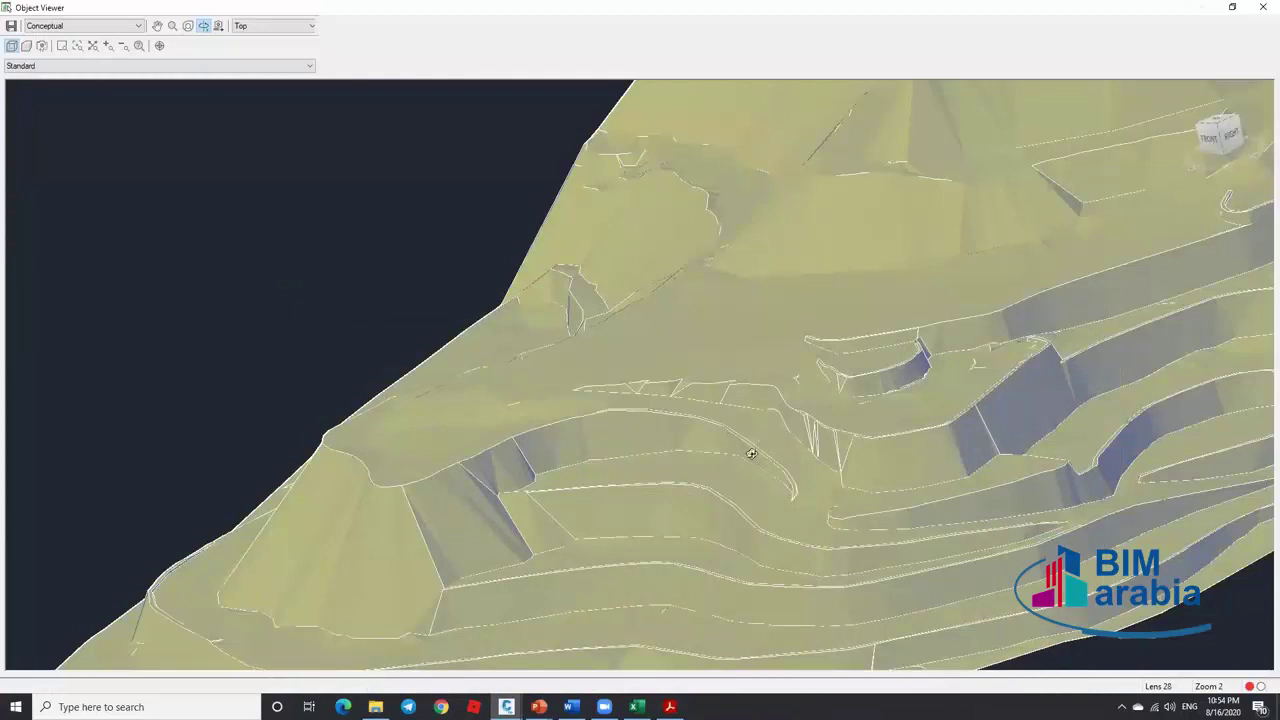
{"action": "scroll", "coordinate": [694, 396], "scroll_direction": "down", "scroll_amount": 2}
{"action": "scroll", "coordinate": [865, 453], "scroll_direction": "up", "scroll_amount": 5}
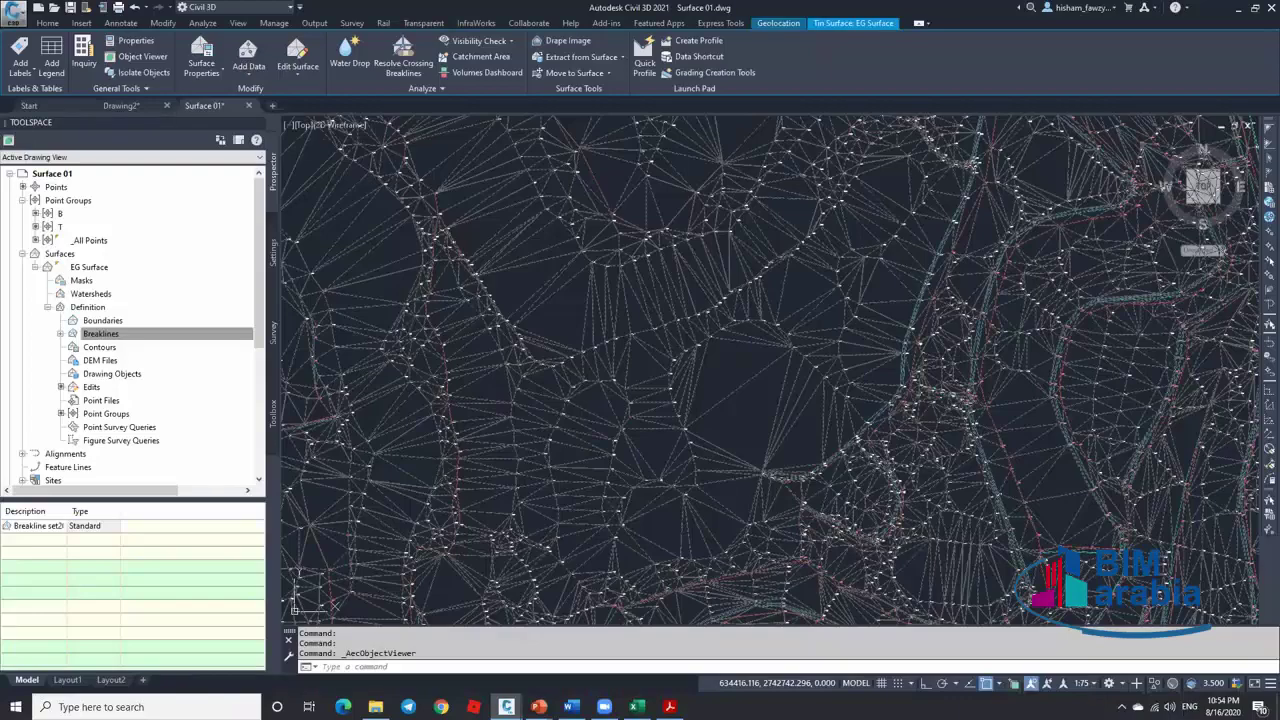
{"action": "key", "text": "Escape"}
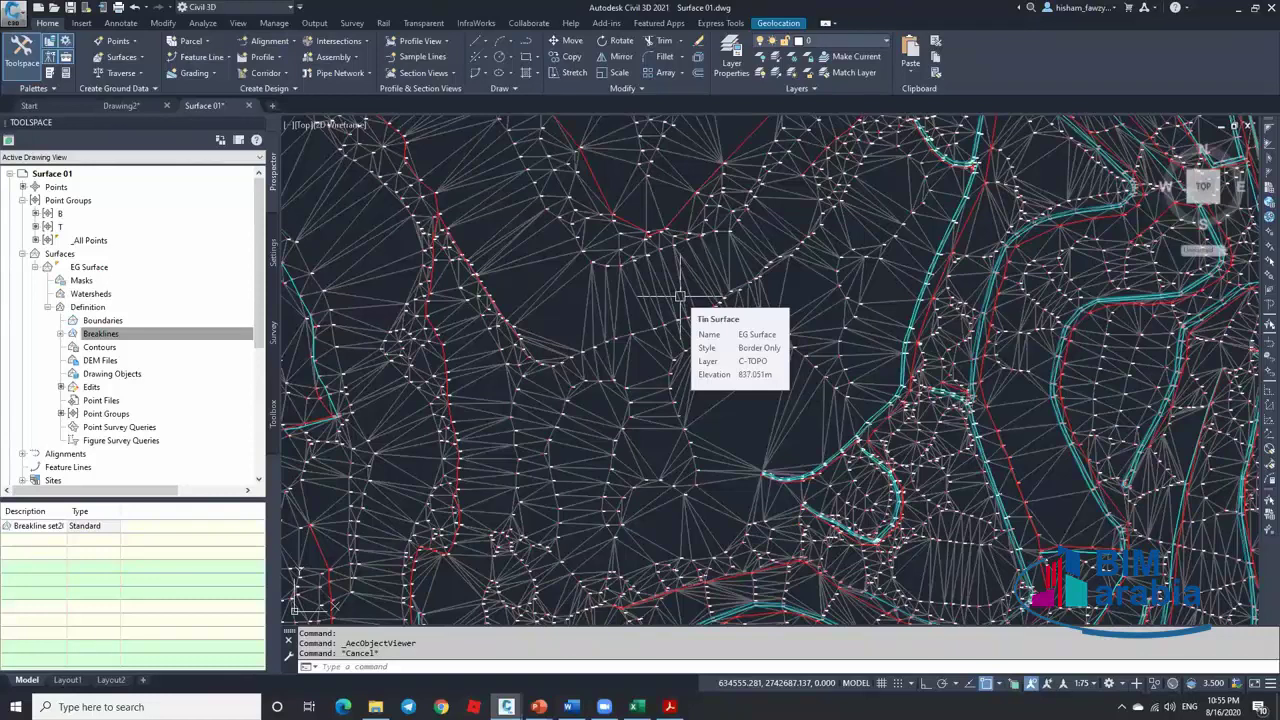
Zoom out and back in on the EG Surface plan view
{"action": "scroll", "coordinate": [679, 296], "scroll_direction": "down", "scroll_amount": 10}
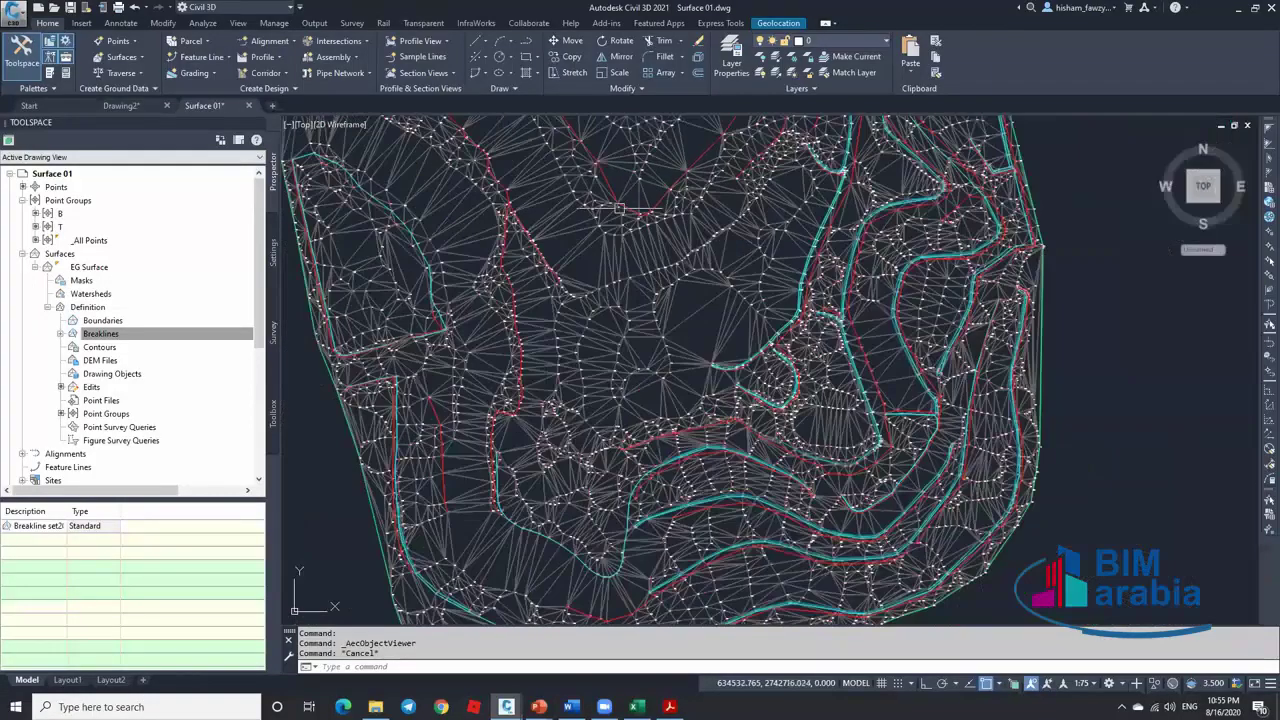
{"action": "scroll", "coordinate": [695, 265], "scroll_direction": "up", "scroll_amount": 4}
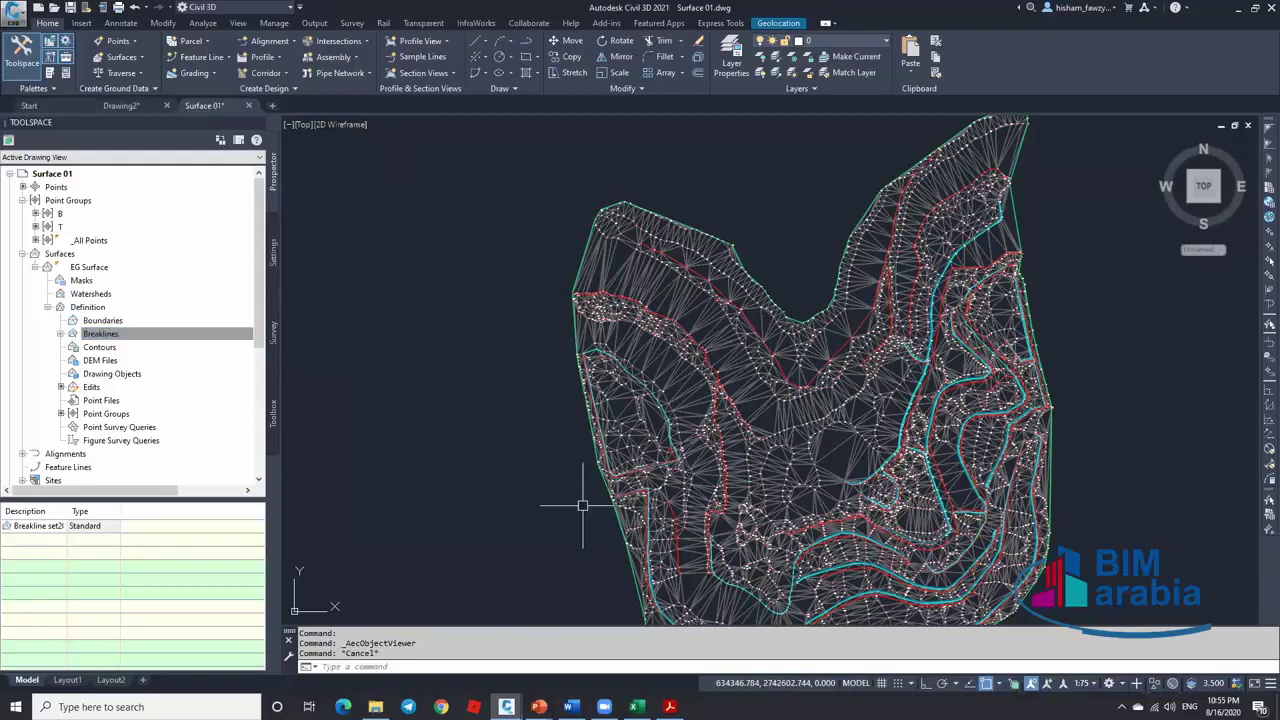
{"action": "scroll", "coordinate": [574, 276], "scroll_direction": "down", "scroll_amount": 2}
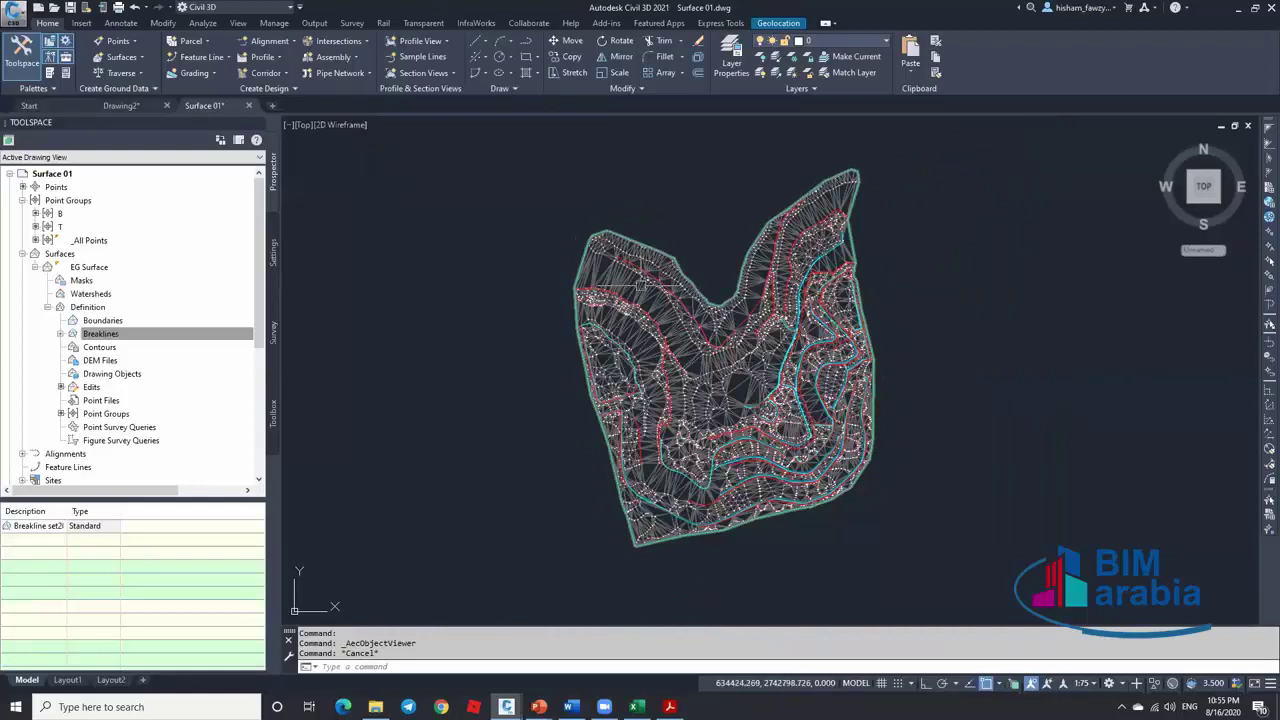
{"action": "scroll", "coordinate": [703, 376], "scroll_direction": "up", "scroll_amount": 2}
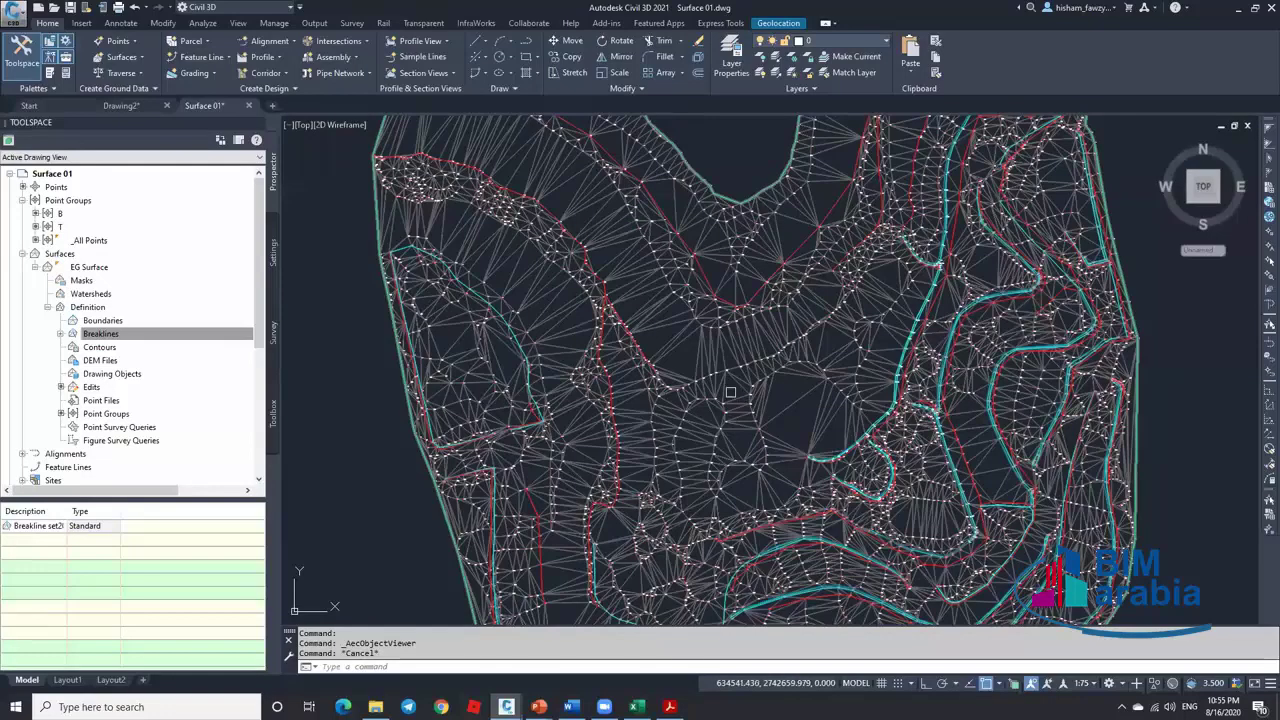
Set the EG Surface style to Contours 2m and 10m (Background) in Surface Properties
{"action": "left_click", "coordinate": [720, 380]}
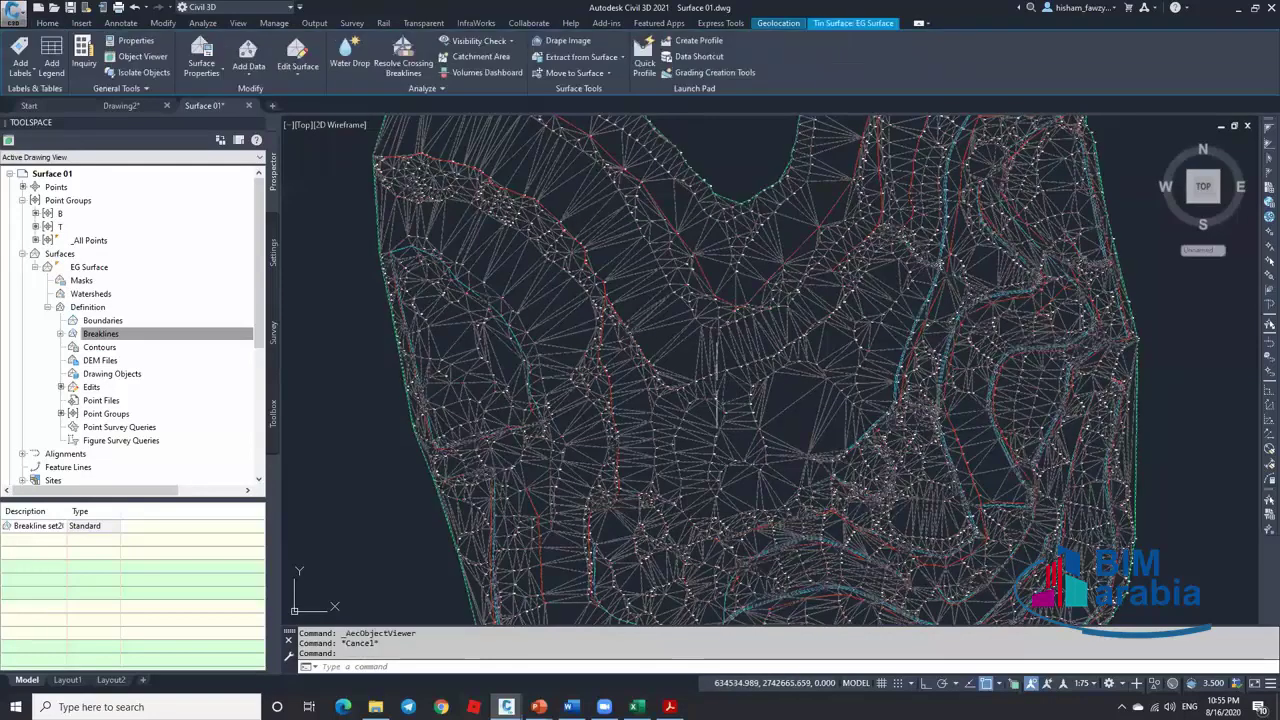
{"action": "left_click", "coordinate": [201, 55]}
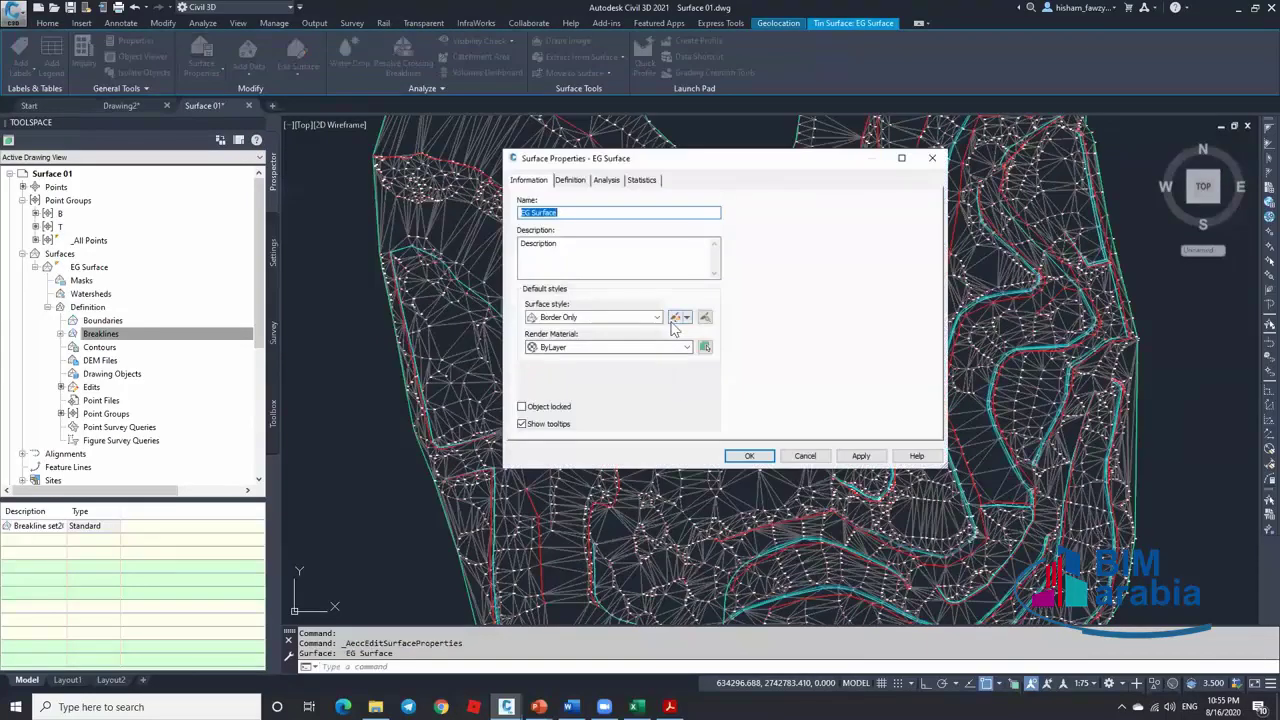
{"action": "left_click", "coordinate": [656, 317]}
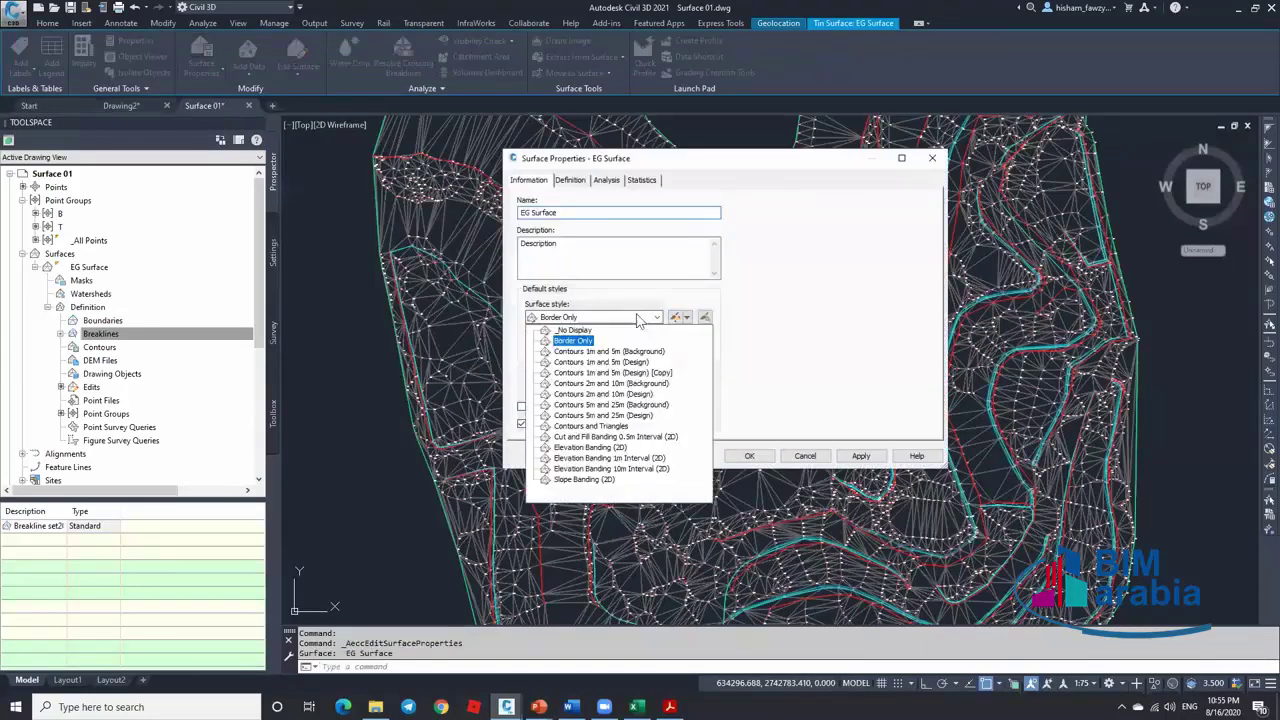
{"action": "left_click", "coordinate": [618, 362]}
{"action": "left_click", "coordinate": [632, 317]}
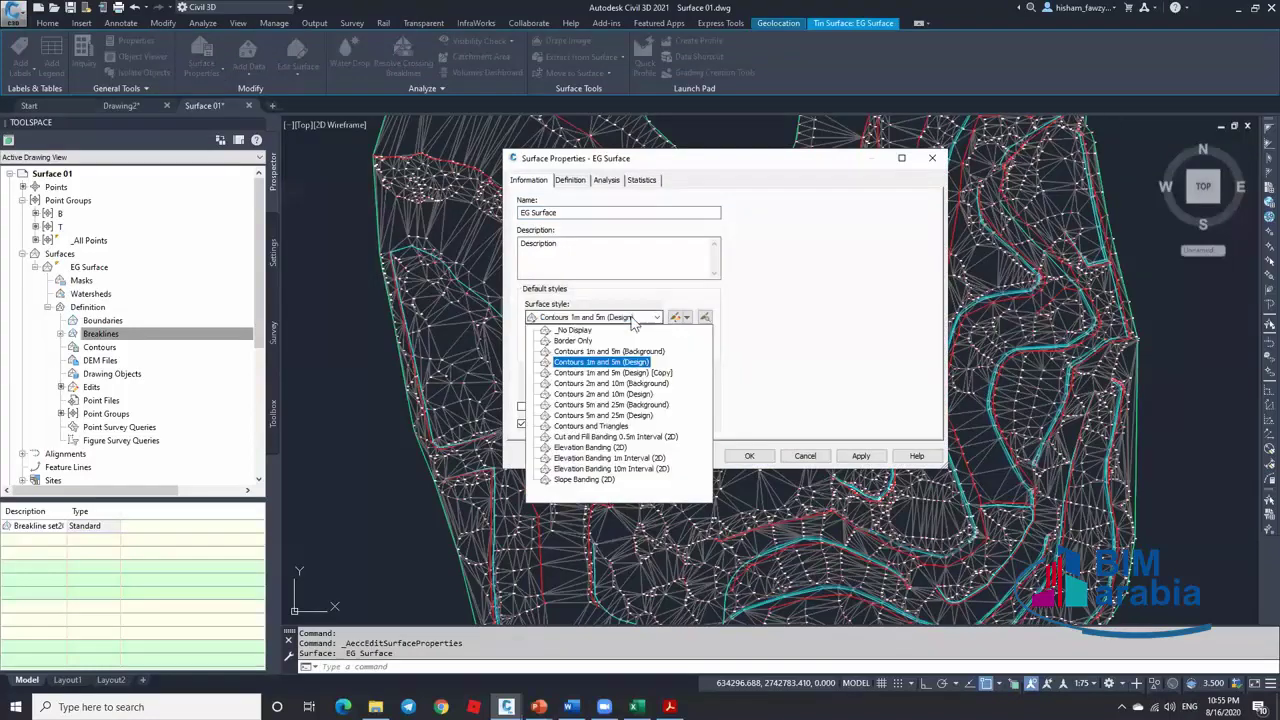
{"action": "left_click", "coordinate": [604, 383]}
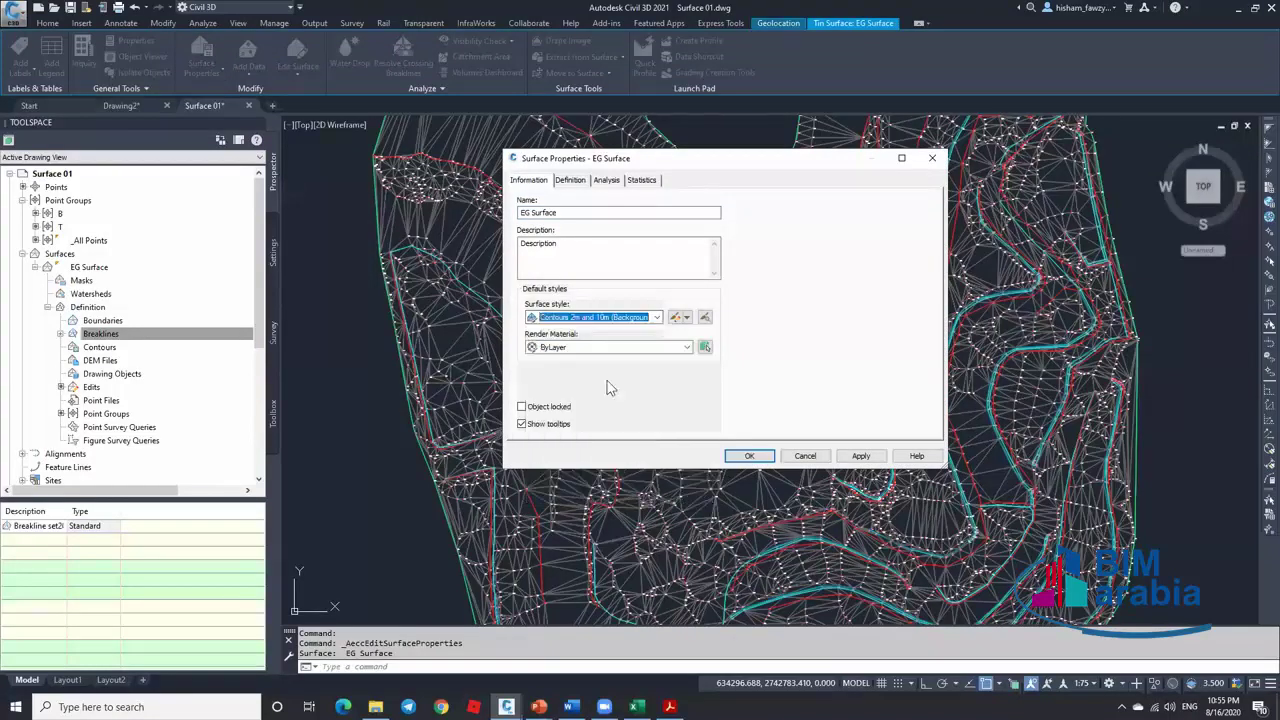
{"action": "left_click", "coordinate": [860, 456]}
{"action": "left_click", "coordinate": [750, 456]}
{"action": "scroll", "coordinate": [722, 350], "scroll_direction": "up", "scroll_amount": 6}
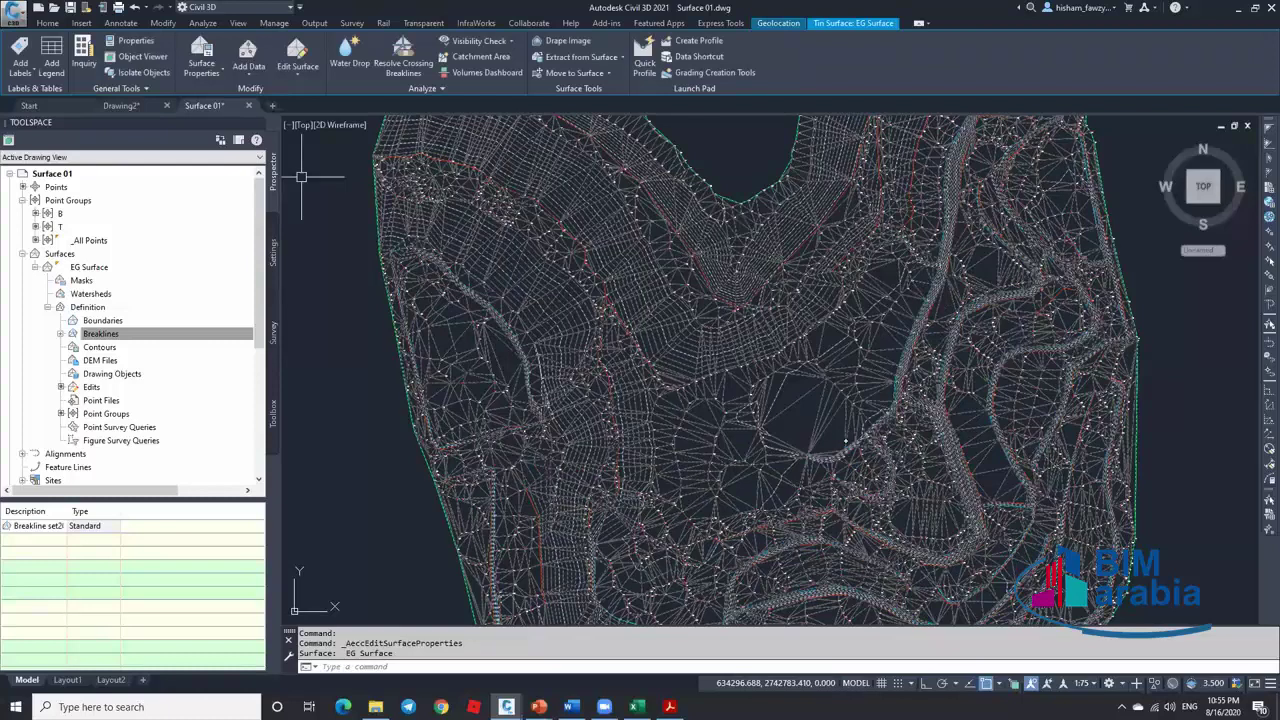
{"action": "key", "text": "Escape"}
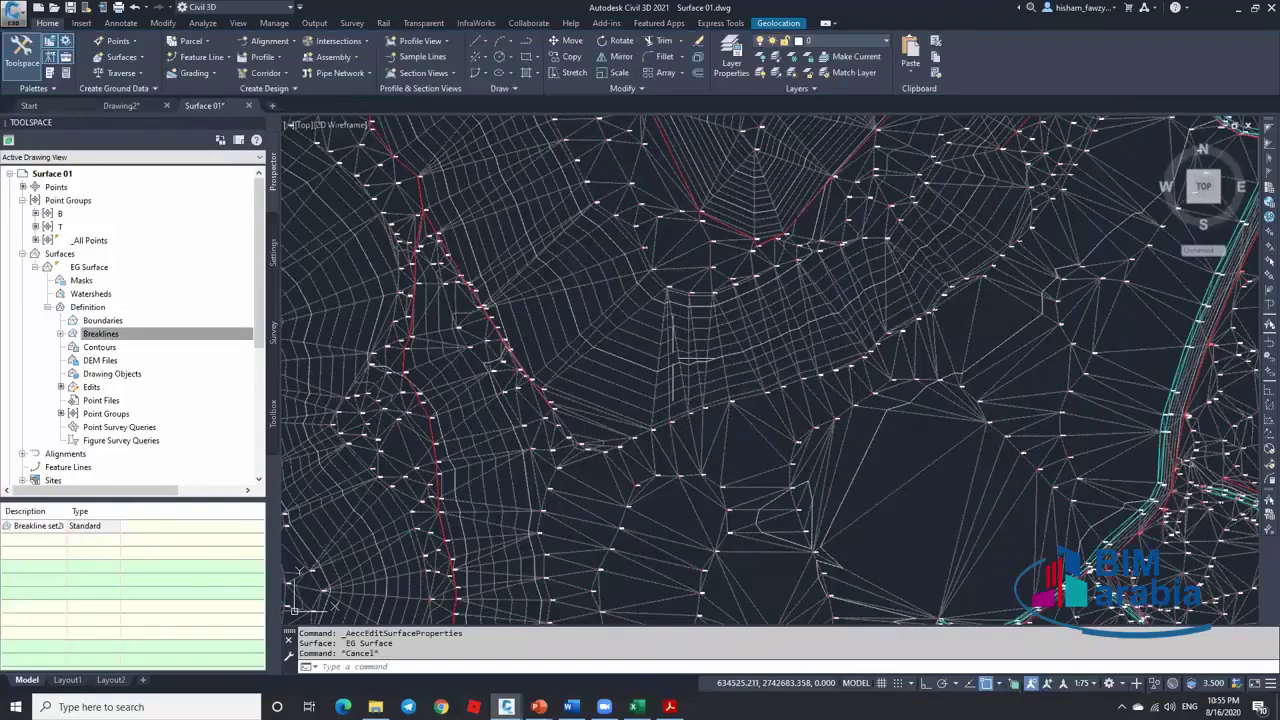
{"action": "scroll", "coordinate": [736, 366], "scroll_direction": "up", "scroll_amount": 3}
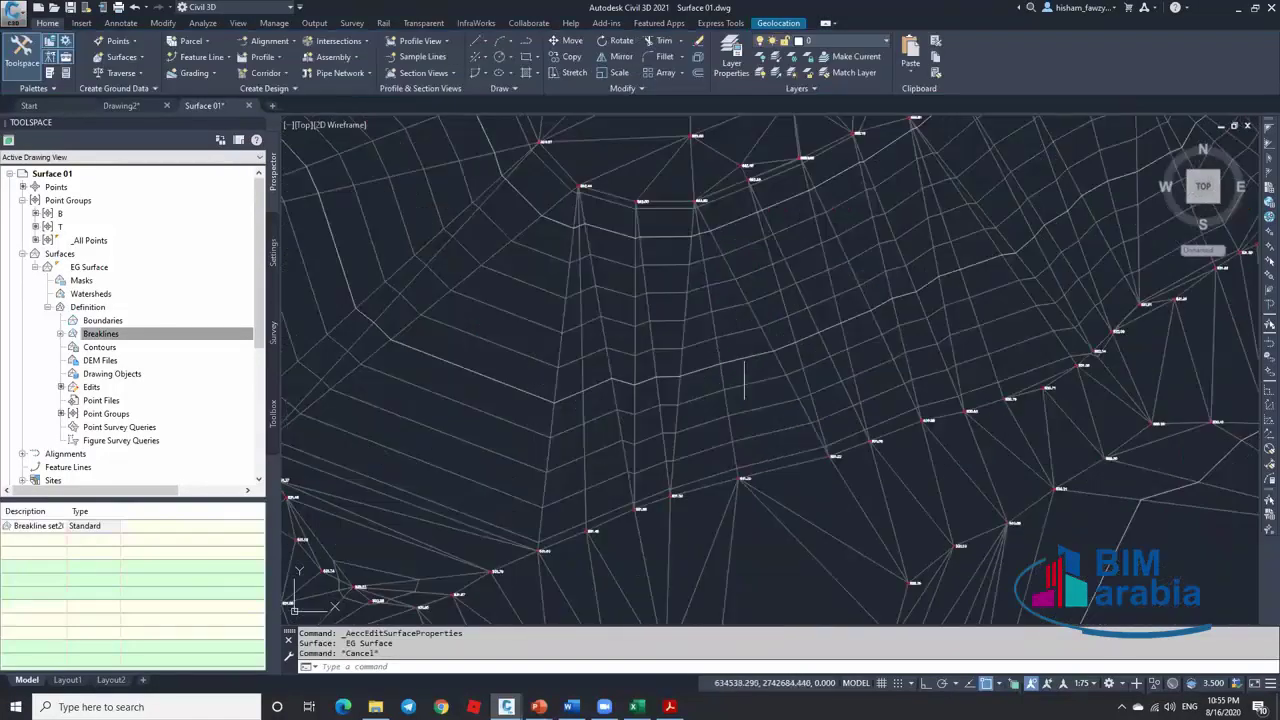
{"action": "key", "text": "Escape"}
Open Edit Surface Style and check the triangles display setting
{"action": "left_click", "coordinate": [711, 312]}
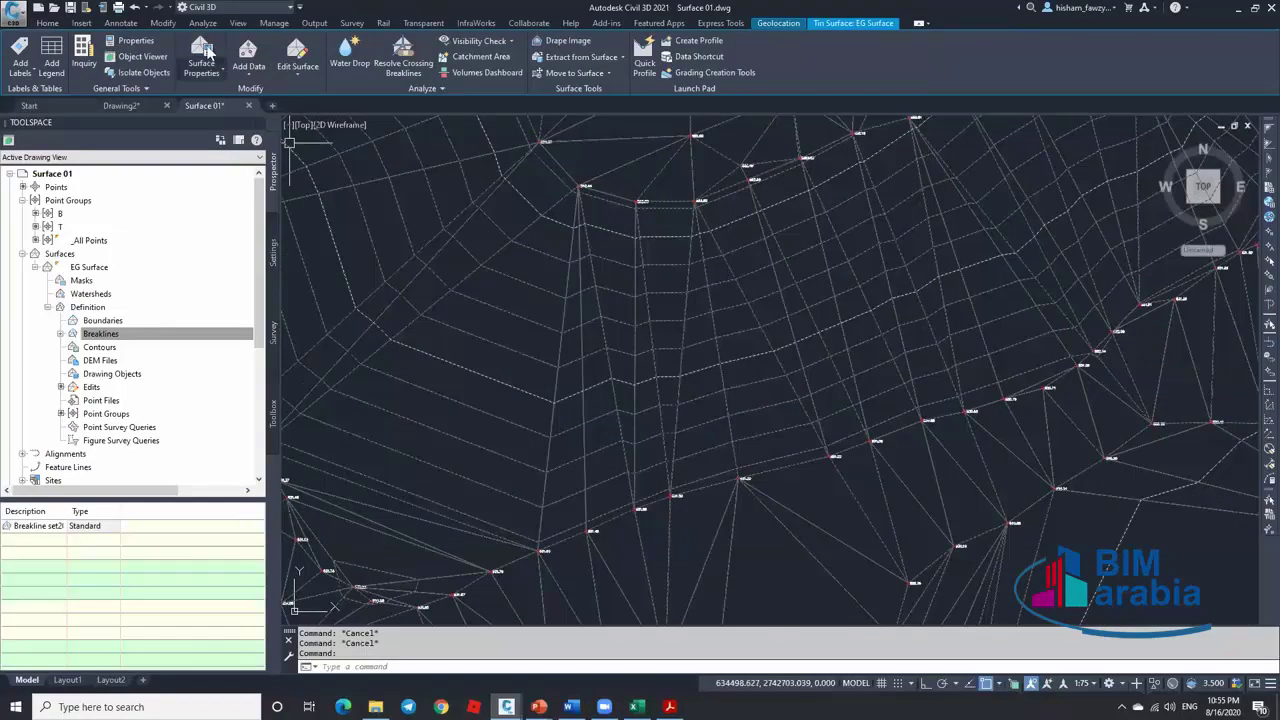
{"action": "right_click", "coordinate": [711, 312]}
{"action": "left_click", "coordinate": [757, 472]}
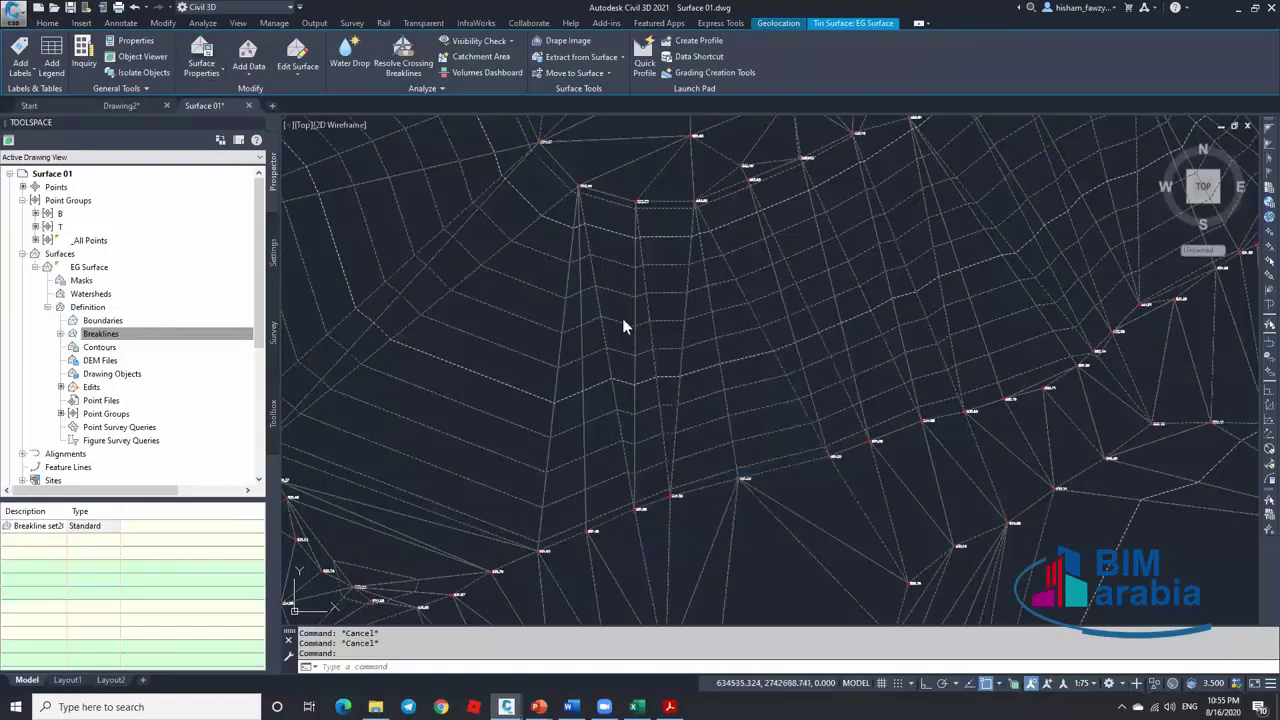
{"action": "left_click", "coordinate": [669, 336]}
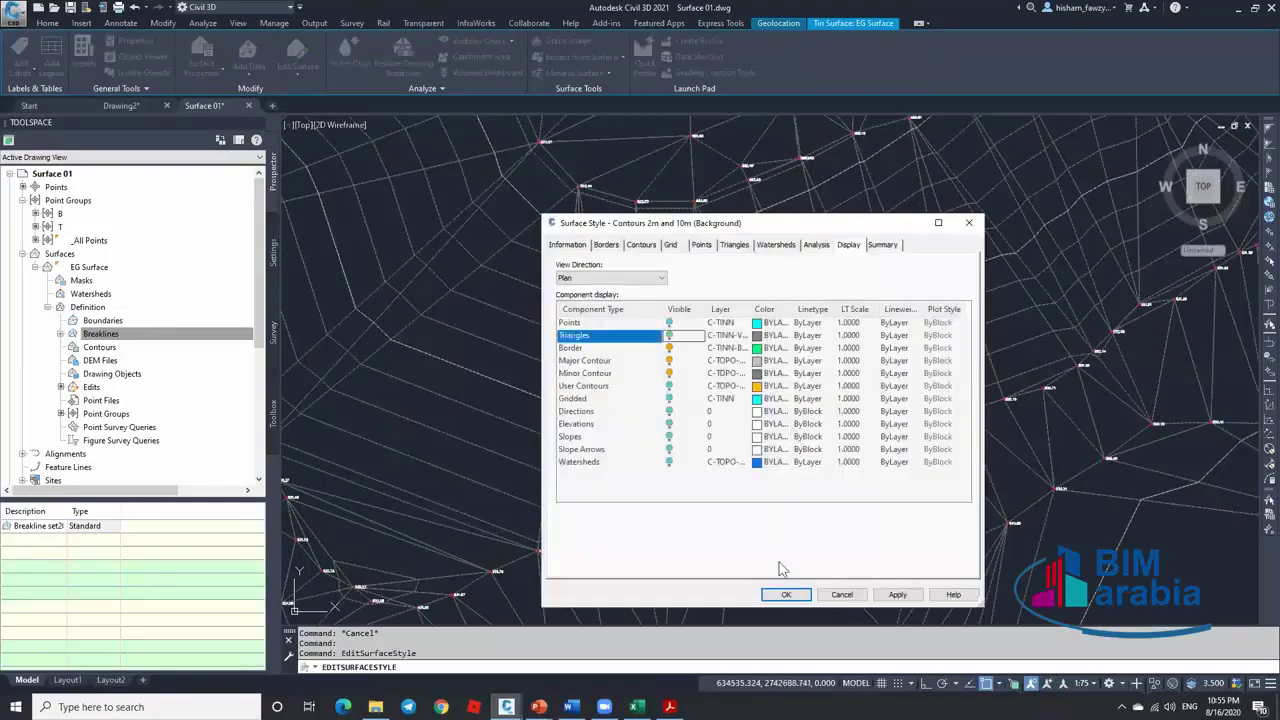
{"action": "left_click", "coordinate": [786, 594]}
{"action": "key", "text": "Escape"}
{"action": "scroll", "coordinate": [729, 354], "scroll_direction": "down", "scroll_amount": 5}
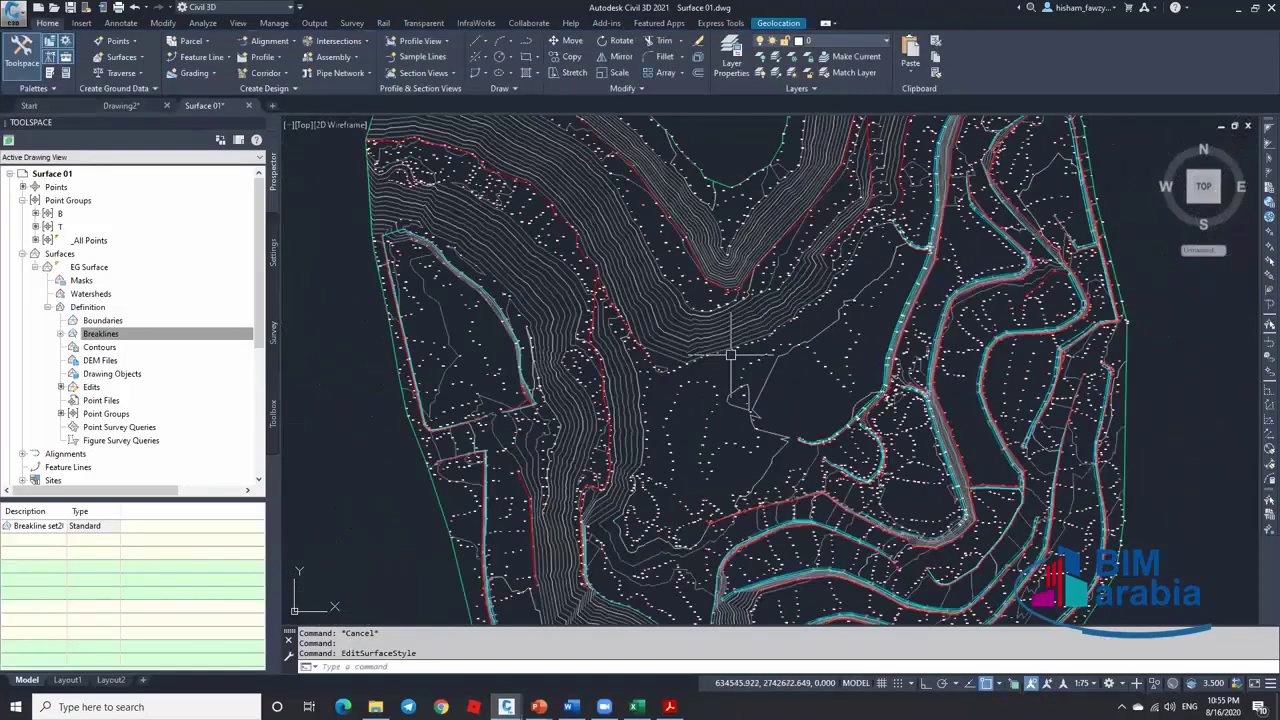
{"action": "scroll", "coordinate": [760, 370], "scroll_direction": "up", "scroll_amount": 2}
Review the surface style's Border, Contours, Grid and Analysis settings
{"action": "left_click", "coordinate": [768, 376]}
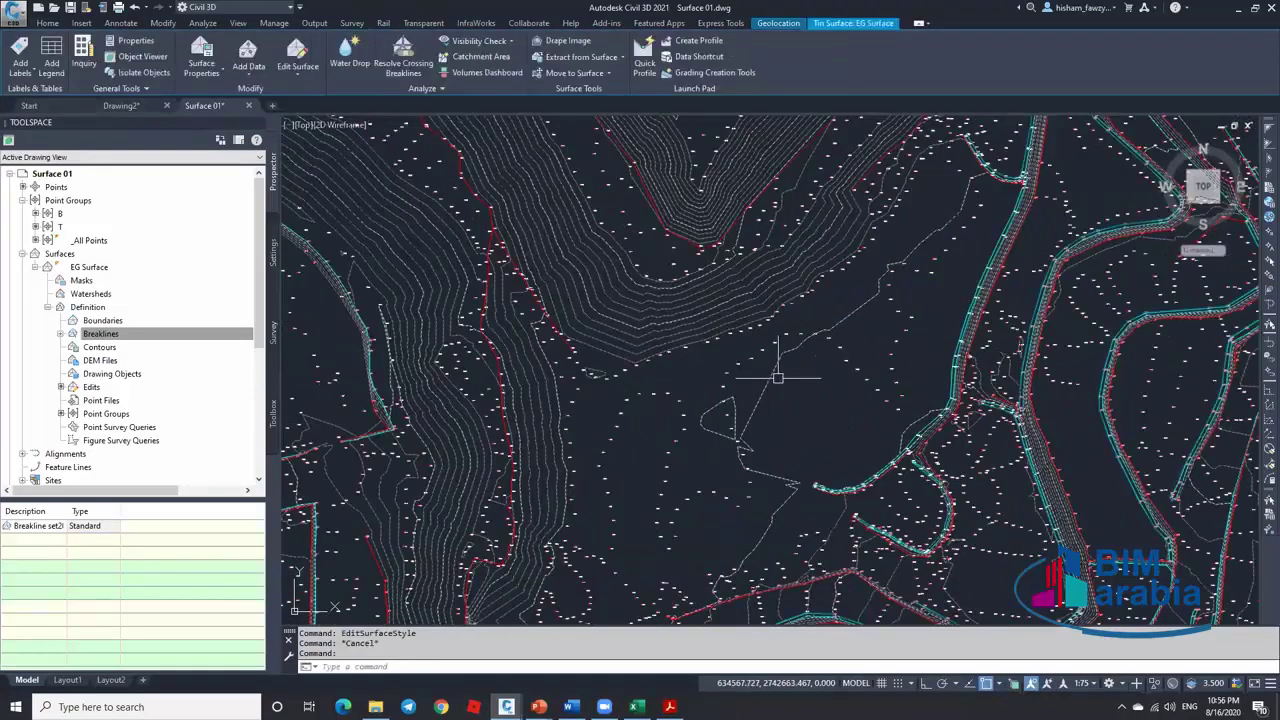
{"action": "right_click", "coordinate": [746, 376]}
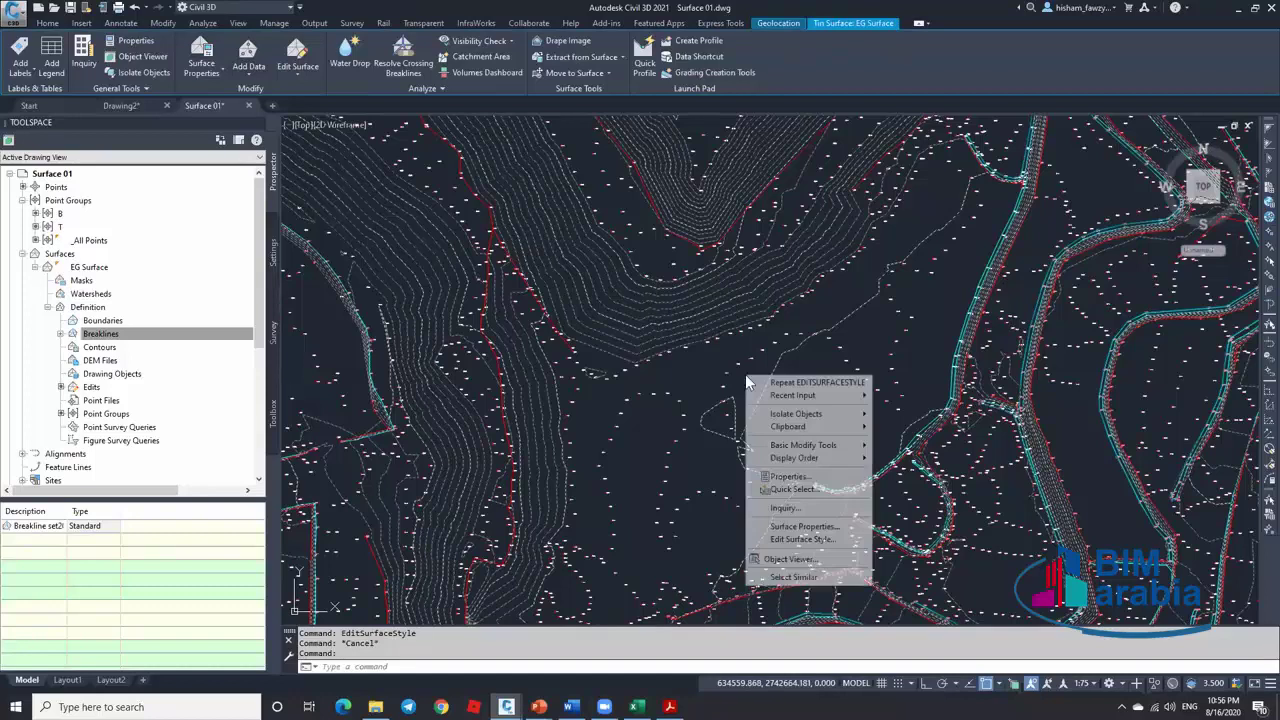
{"action": "left_click", "coordinate": [801, 540]}
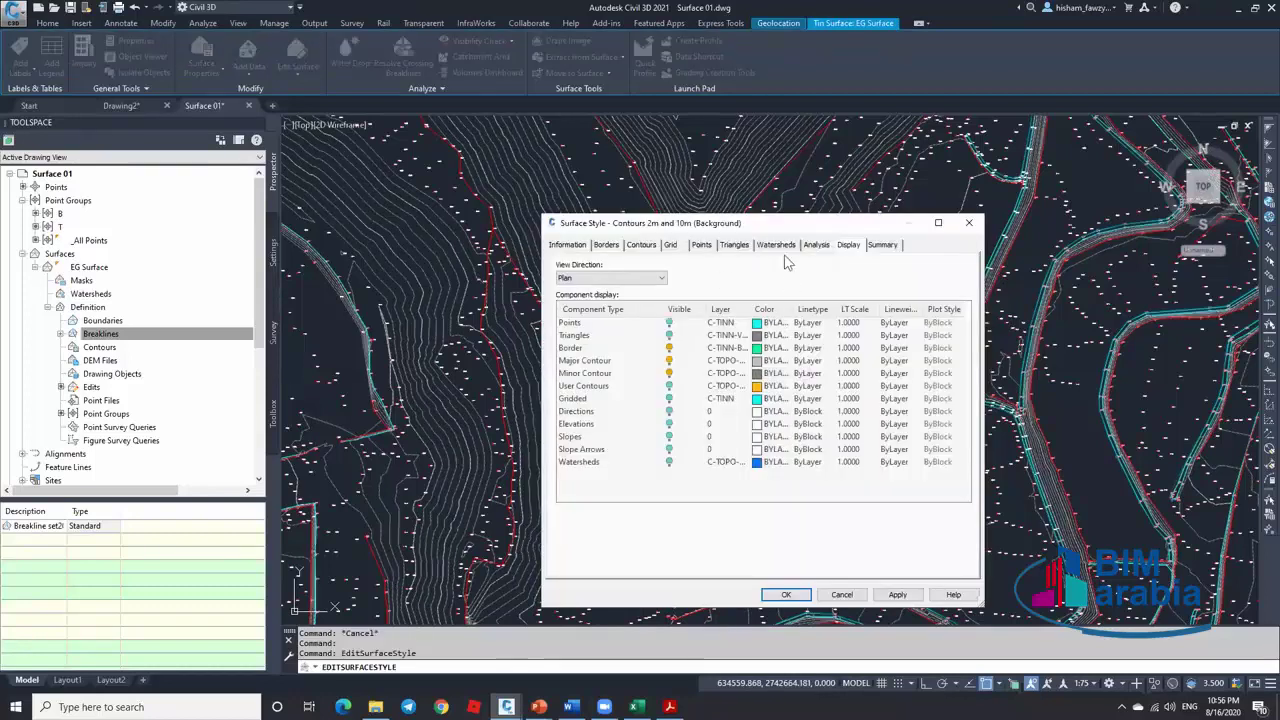
{"action": "left_click", "coordinate": [606, 245]}
{"action": "left_click", "coordinate": [641, 245]}
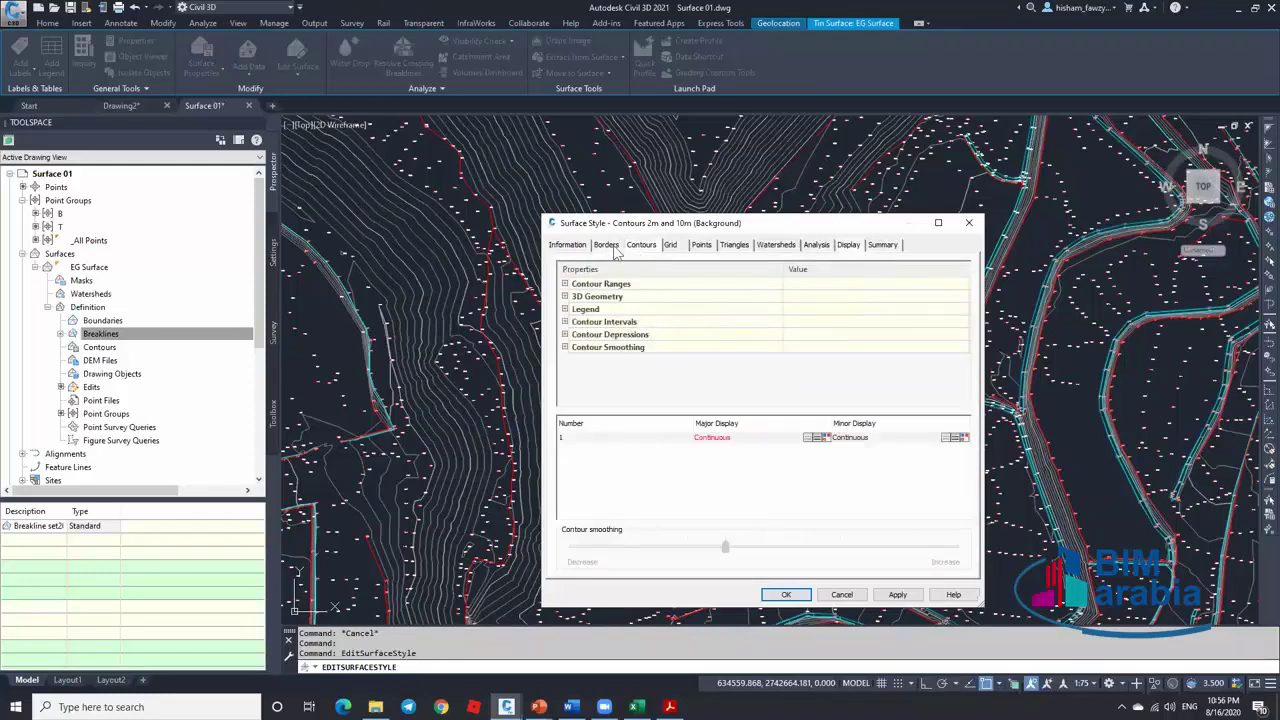
{"action": "left_click", "coordinate": [670, 246]}
{"action": "left_click", "coordinate": [645, 248]}
{"action": "left_click", "coordinate": [815, 247]}
{"action": "left_click", "coordinate": [786, 594]}
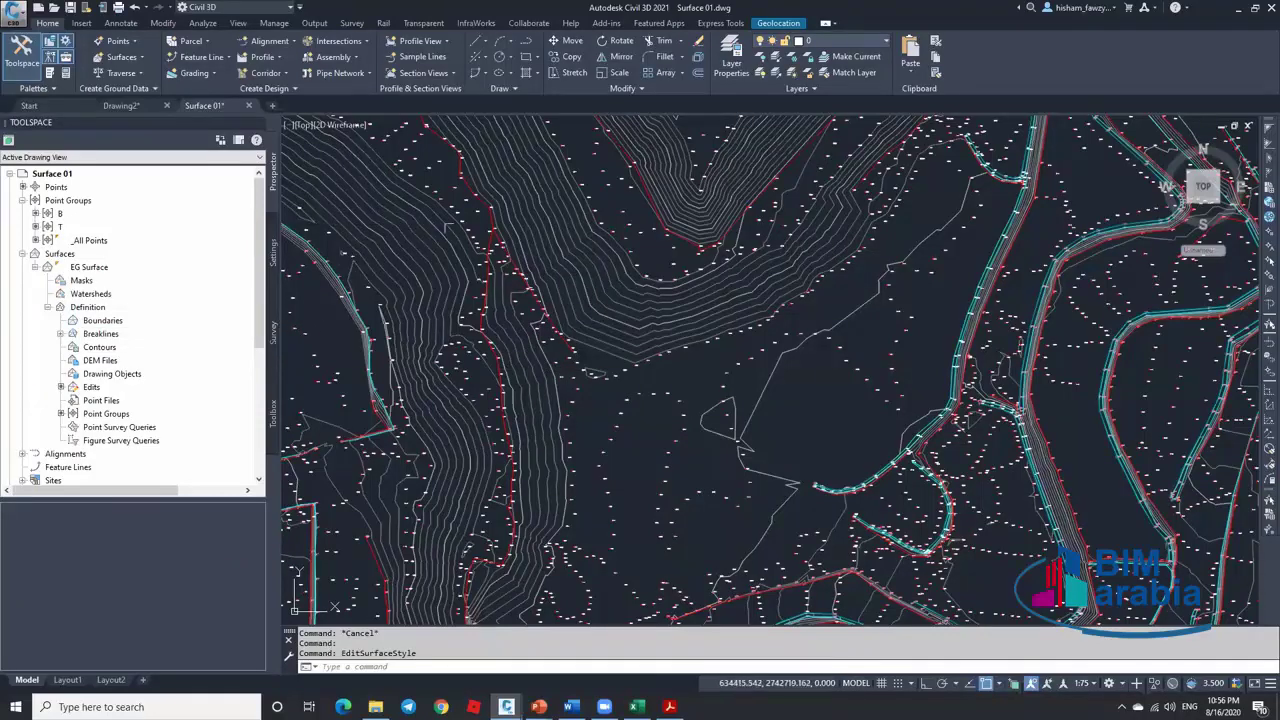
{"action": "scroll", "coordinate": [770, 370], "scroll_direction": "down", "scroll_amount": 10}
{"action": "scroll", "coordinate": [770, 370], "scroll_direction": "up", "scroll_amount": 10}
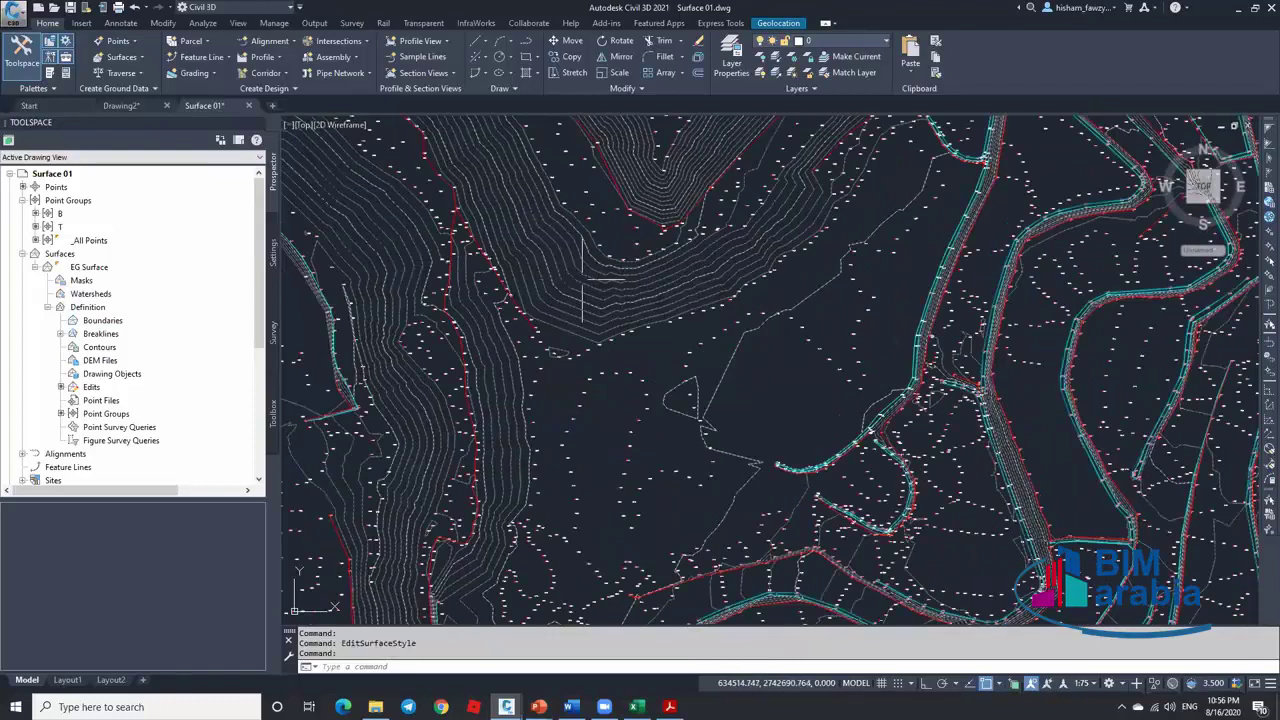
{"action": "left_click", "coordinate": [361, 182]}
{"action": "left_click", "coordinate": [300, 69]}
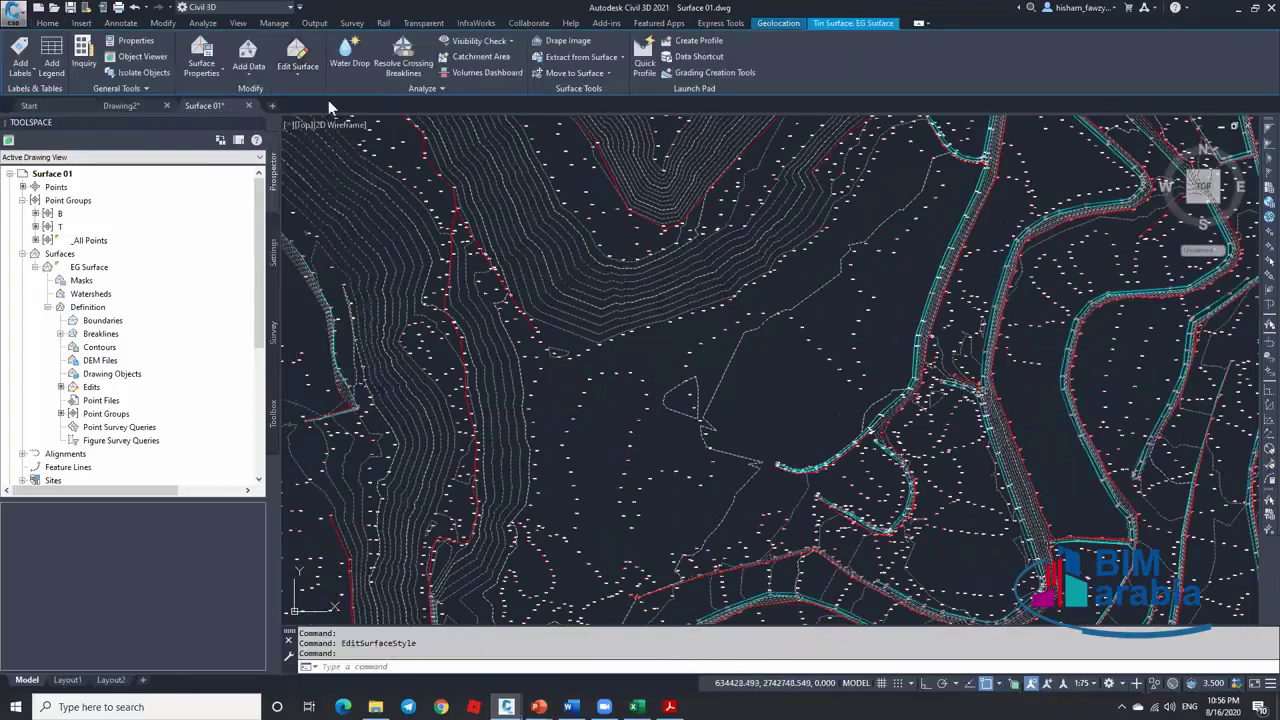
{"action": "left_click", "coordinate": [304, 72]}
{"action": "mouse_move", "coordinate": [615, 199]}
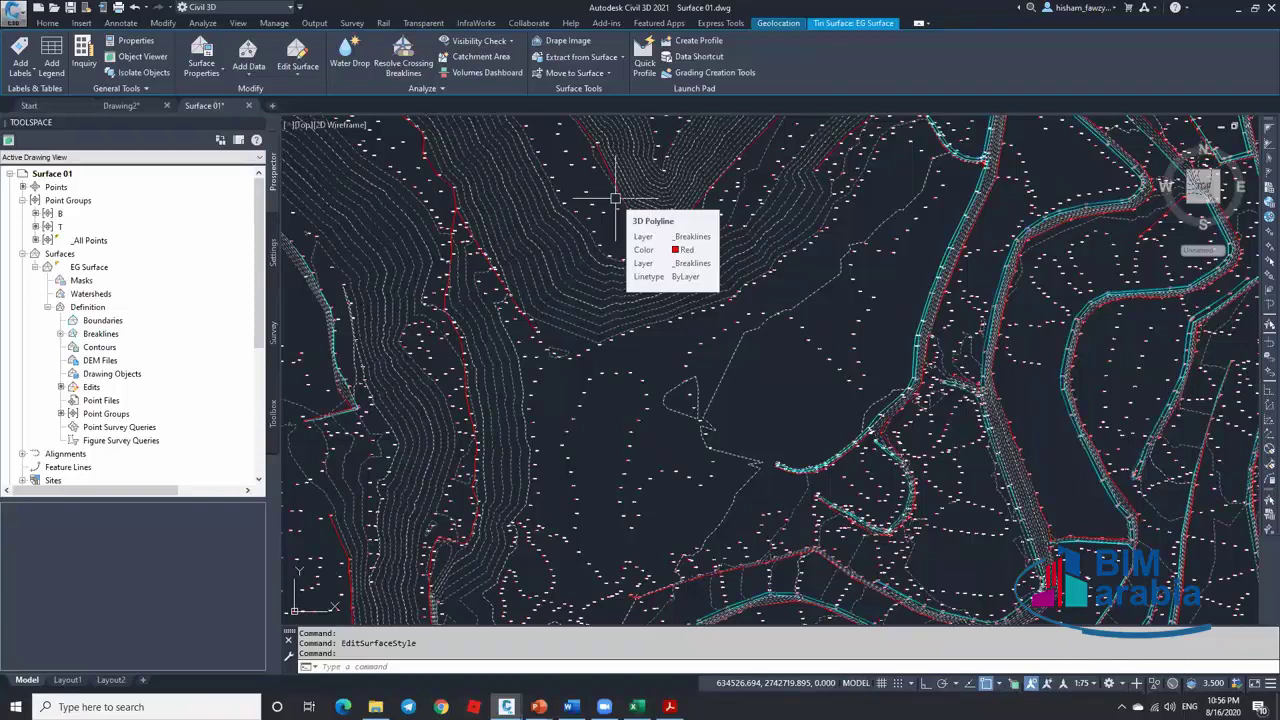
{"action": "key", "text": "XF86AudioRaiseVolume"}
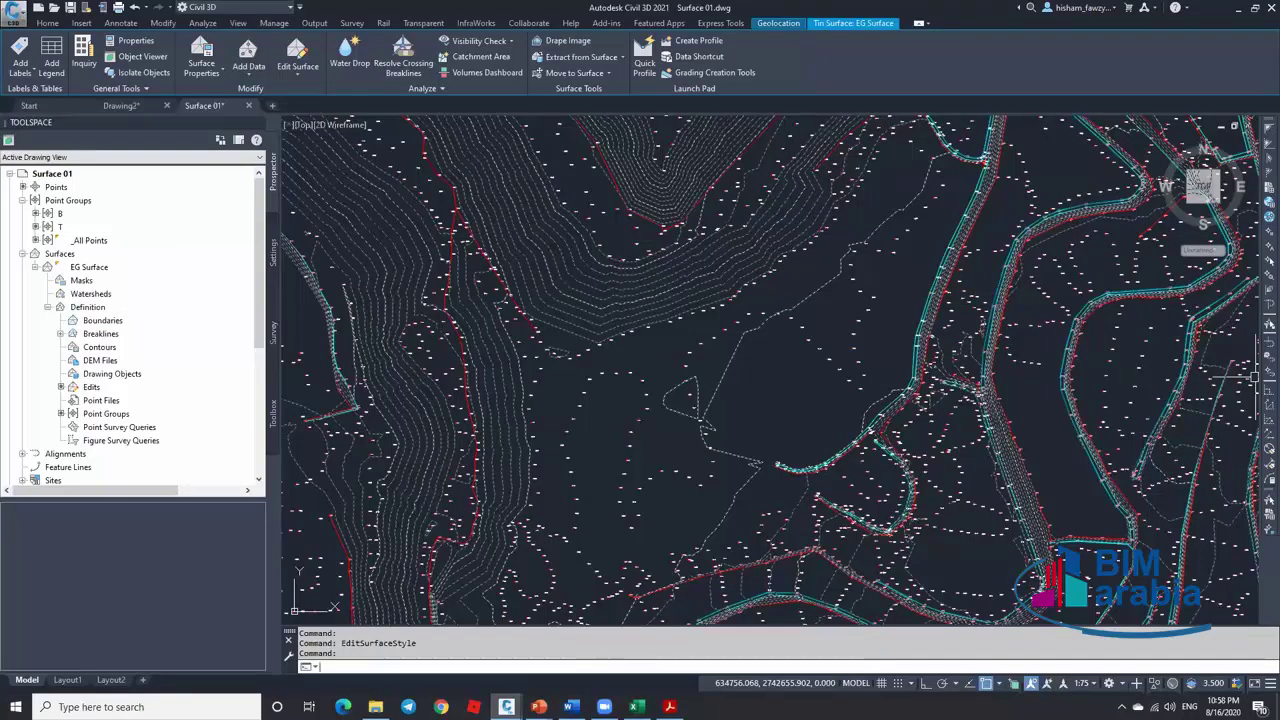
Window-select the COGO points clustered in the open middle area of the surface
{"action": "key", "text": "Escape"}
{"action": "key", "text": "Escape"}
{"action": "scroll", "coordinate": [777, 352], "scroll_direction": "up", "scroll_amount": 5}
{"action": "scroll", "coordinate": [843, 266], "scroll_direction": "down", "scroll_amount": 4}
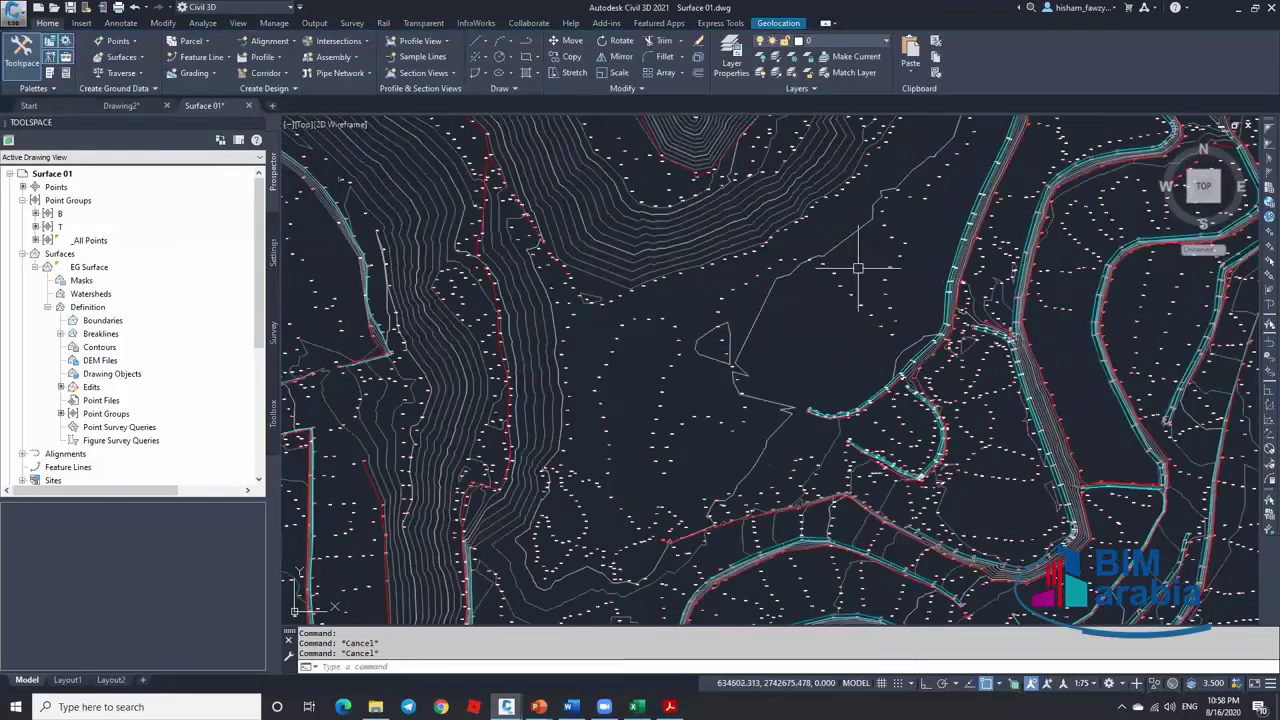
{"action": "scroll", "coordinate": [858, 268], "scroll_direction": "up", "scroll_amount": 2}
{"action": "left_click", "coordinate": [901, 259]}
{"action": "key", "text": "Escape"}
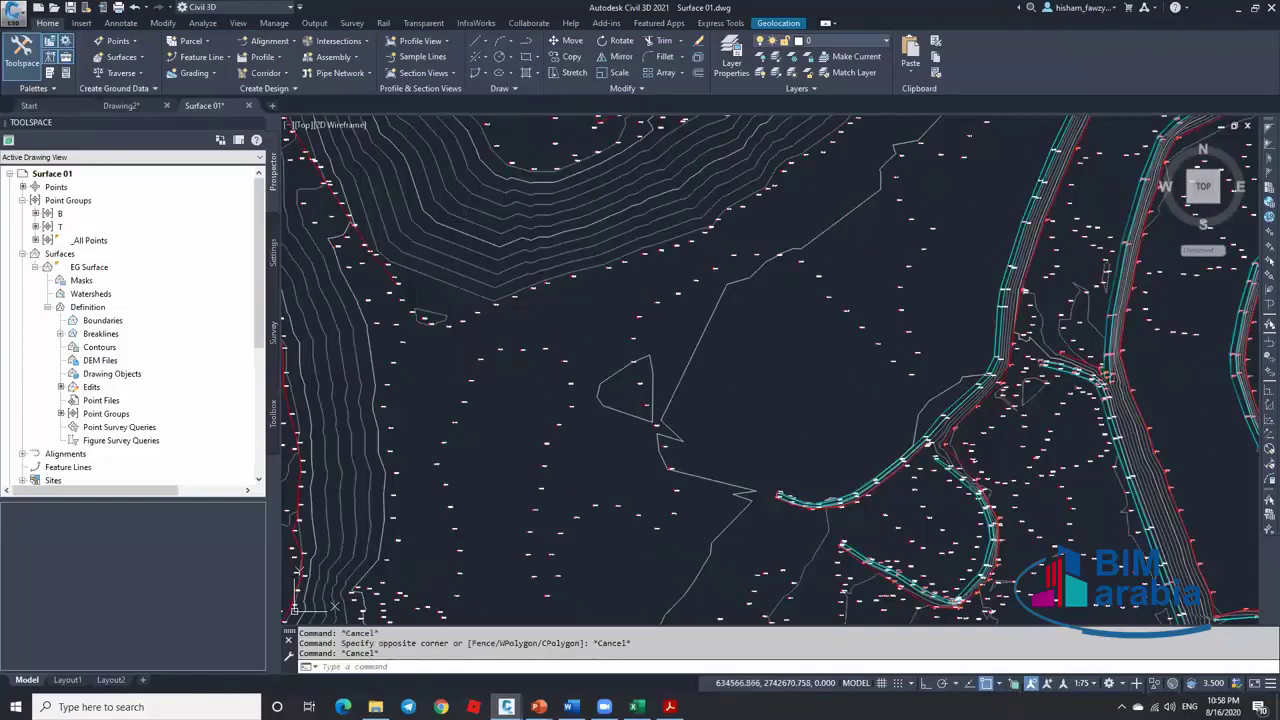
{"action": "left_click", "coordinate": [803, 270]}
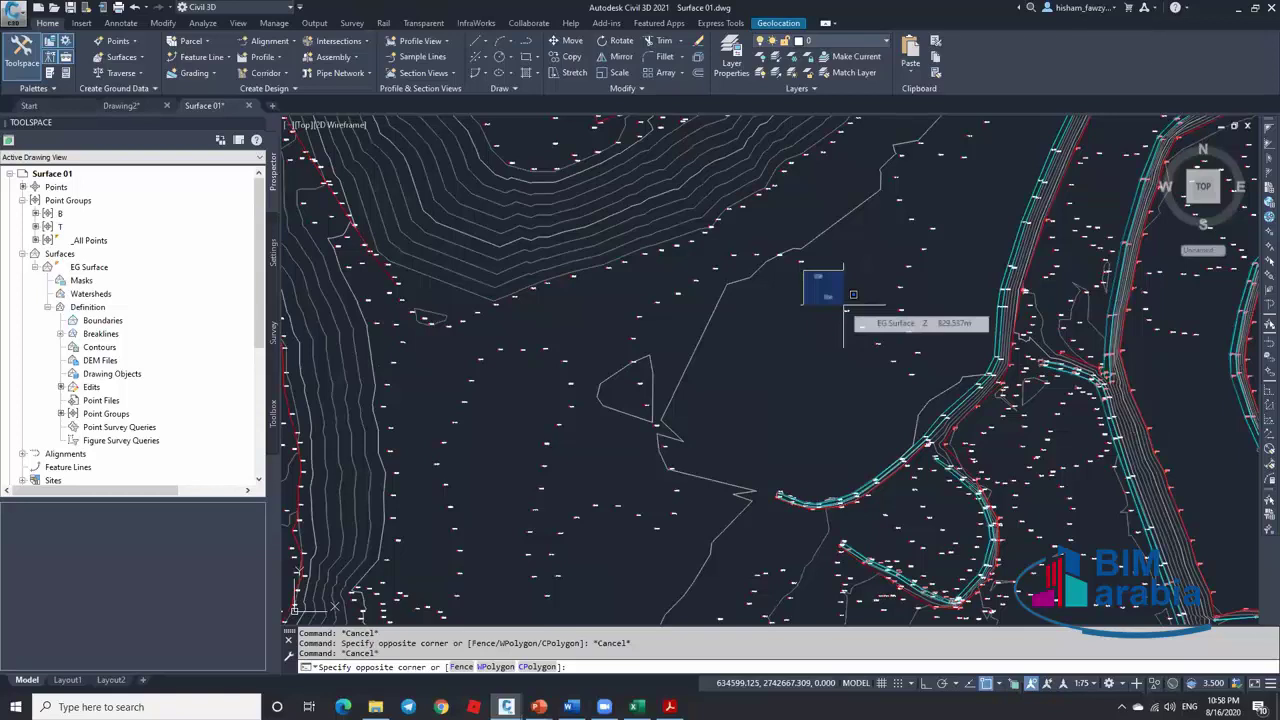
{"action": "key", "text": "Escape"}
{"action": "left_click", "coordinate": [798, 270]}
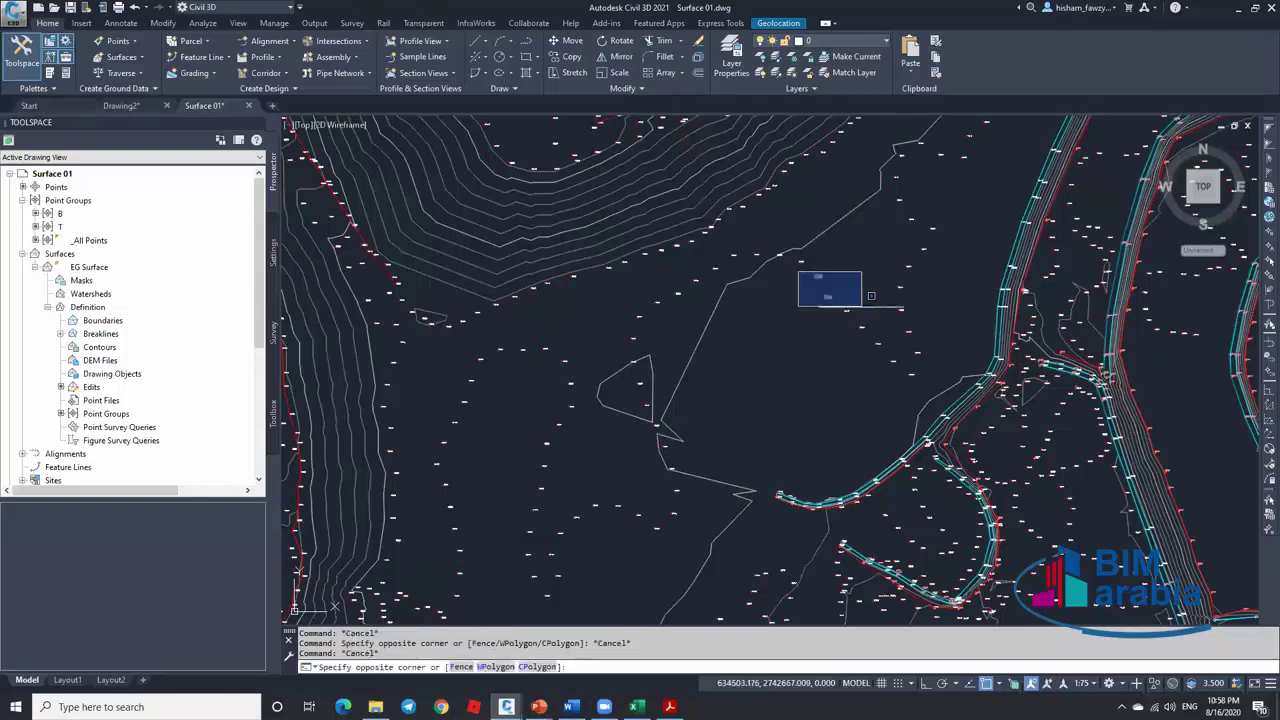
{"action": "left_click", "coordinate": [857, 303]}
{"action": "left_click", "coordinate": [833, 260]}
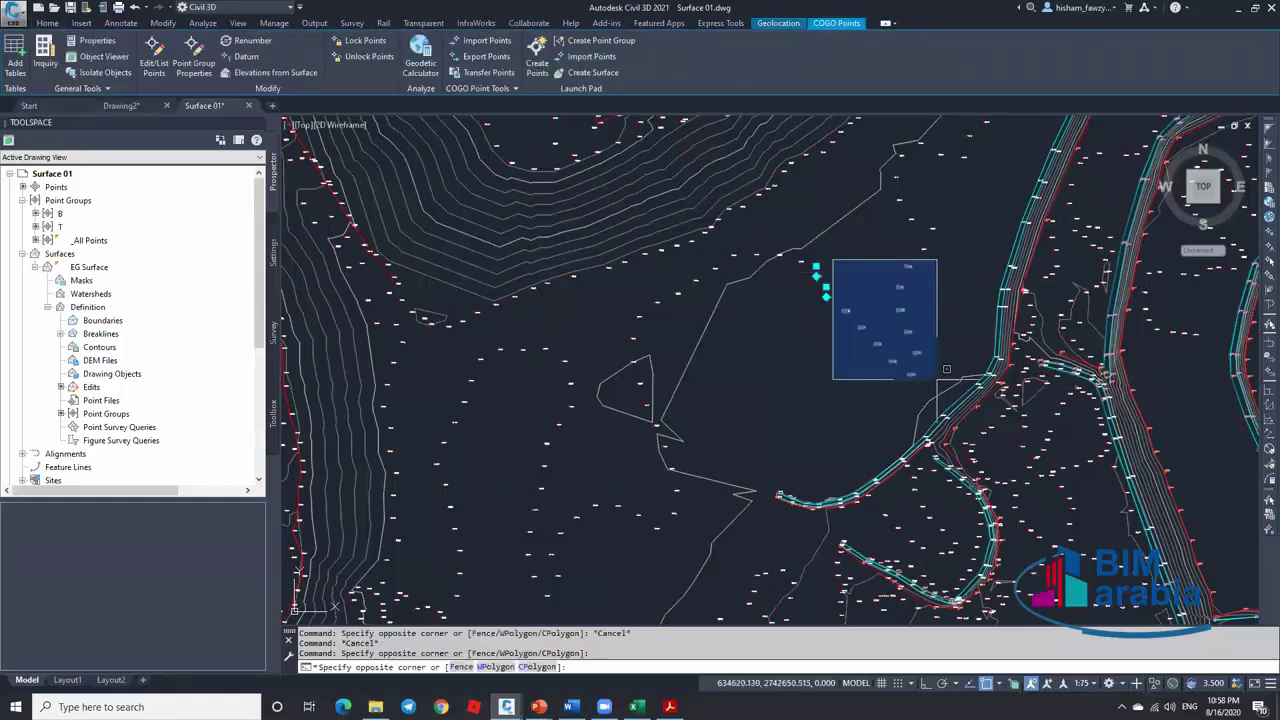
{"action": "left_click", "coordinate": [928, 377]}
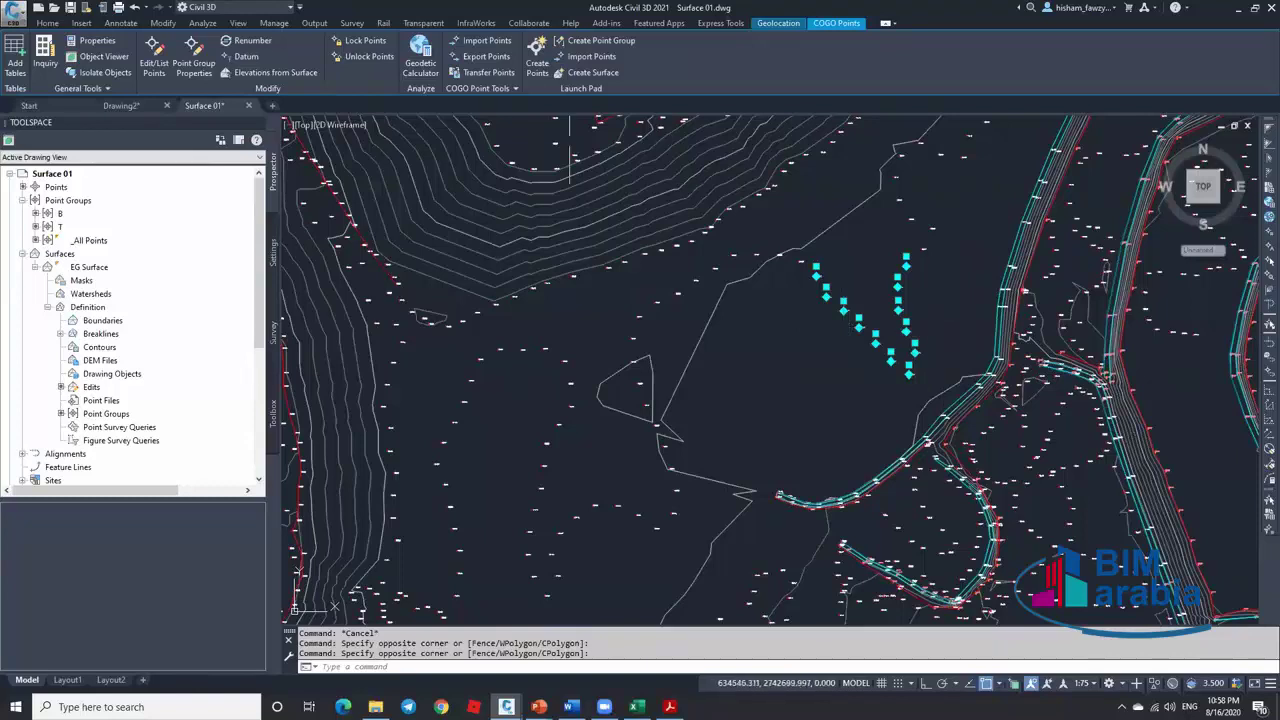
Run Elevations from Surface with EG Surface as the source, then cancel the point prompt
{"action": "left_click", "coordinate": [284, 76]}
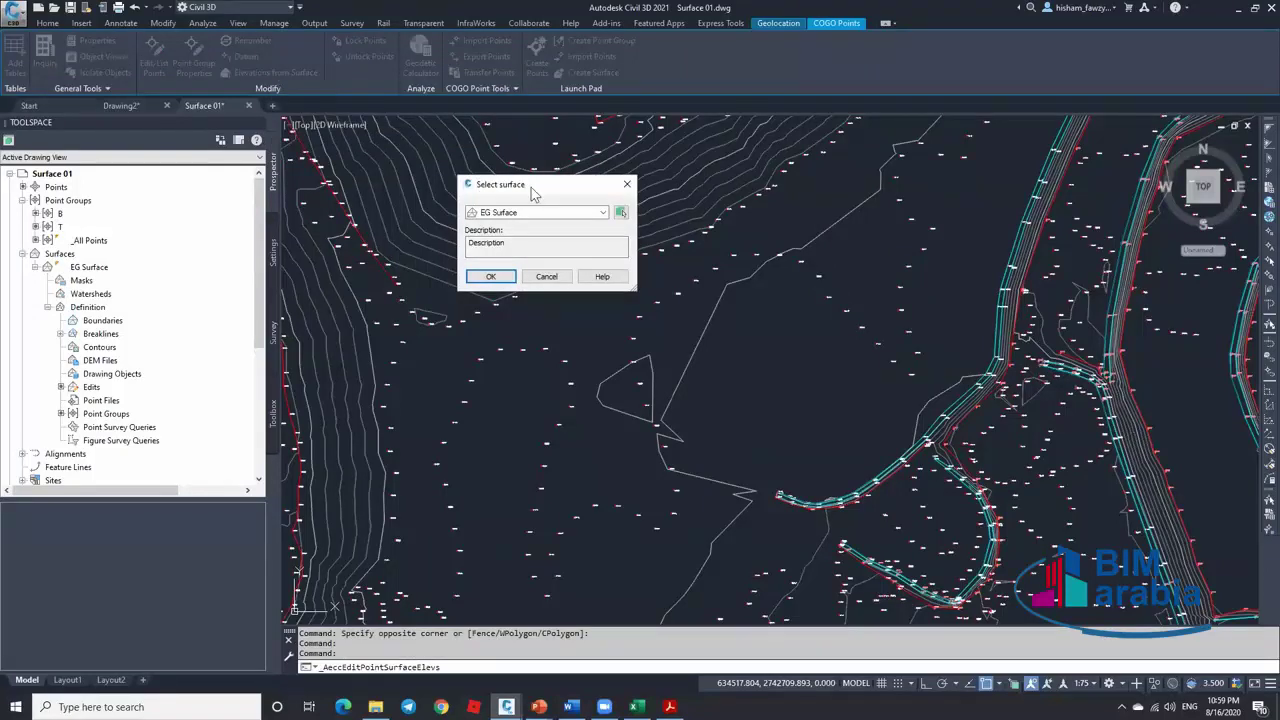
{"action": "left_click_drag", "start_coordinate": [533, 194], "coordinate": [680, 228]}
{"action": "left_click", "coordinate": [680, 247]}
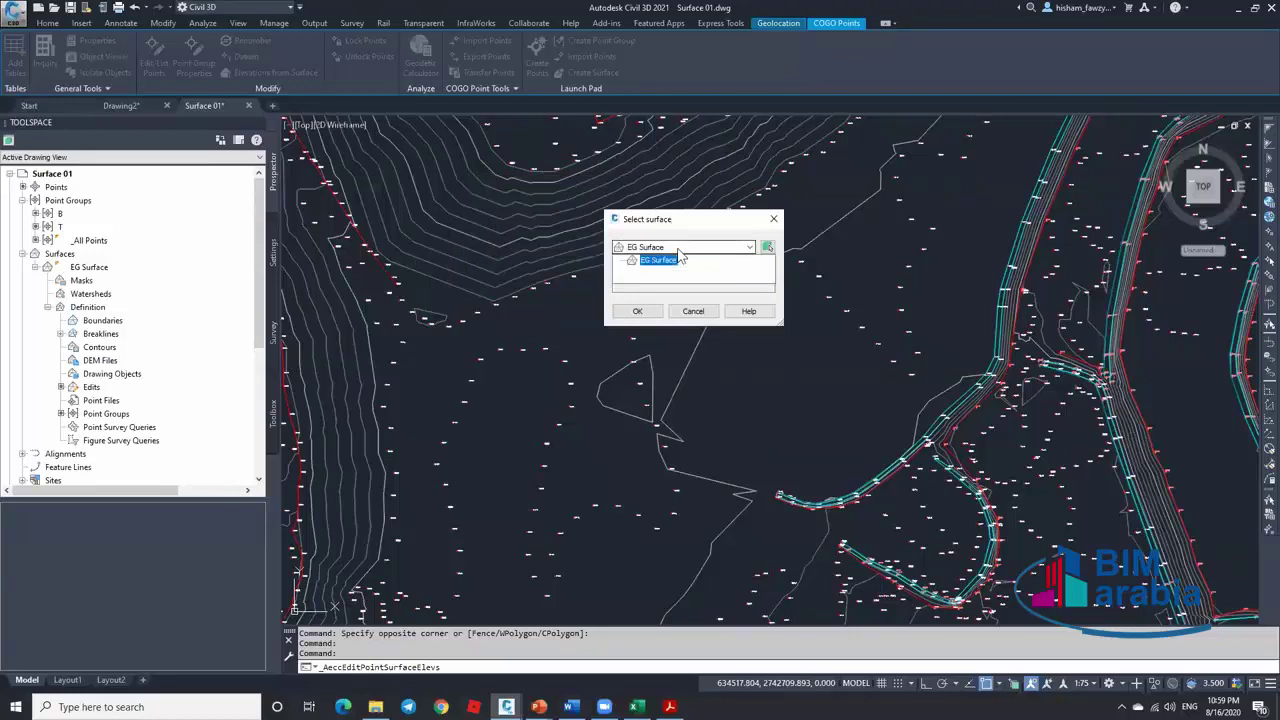
{"action": "left_click", "coordinate": [670, 259]}
{"action": "left_click", "coordinate": [637, 311]}
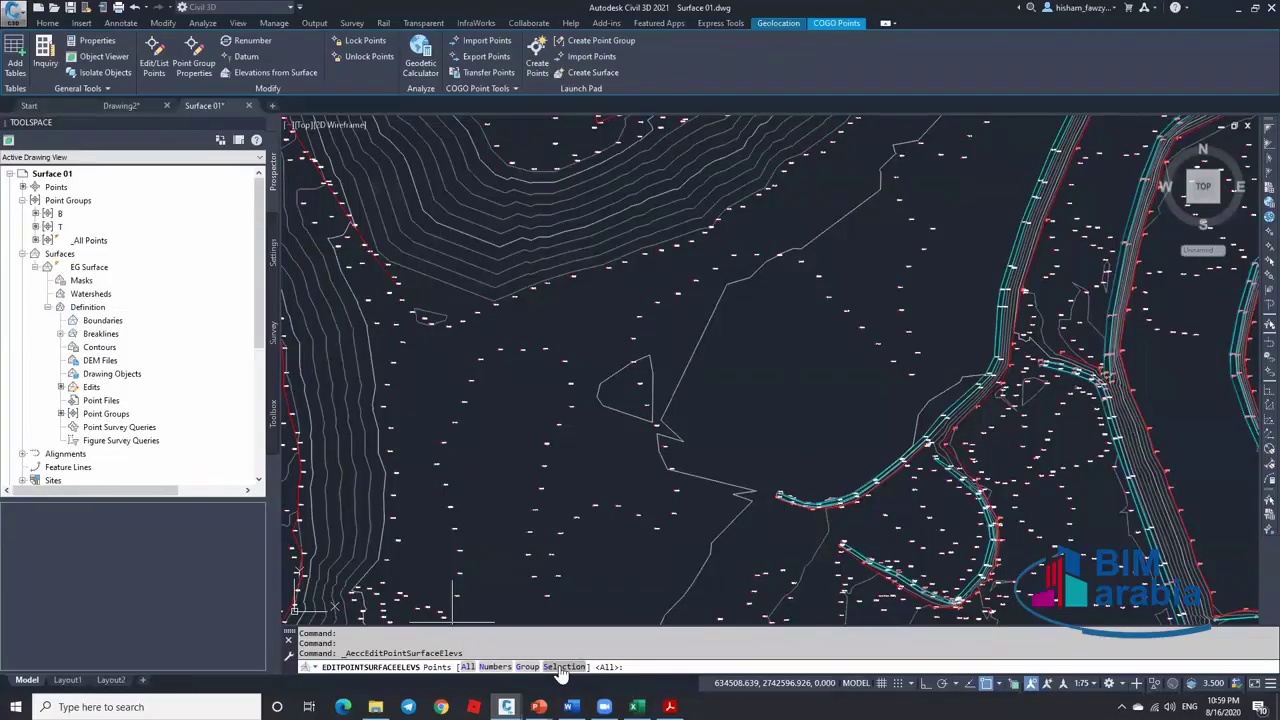
{"action": "key", "text": "Escape"}
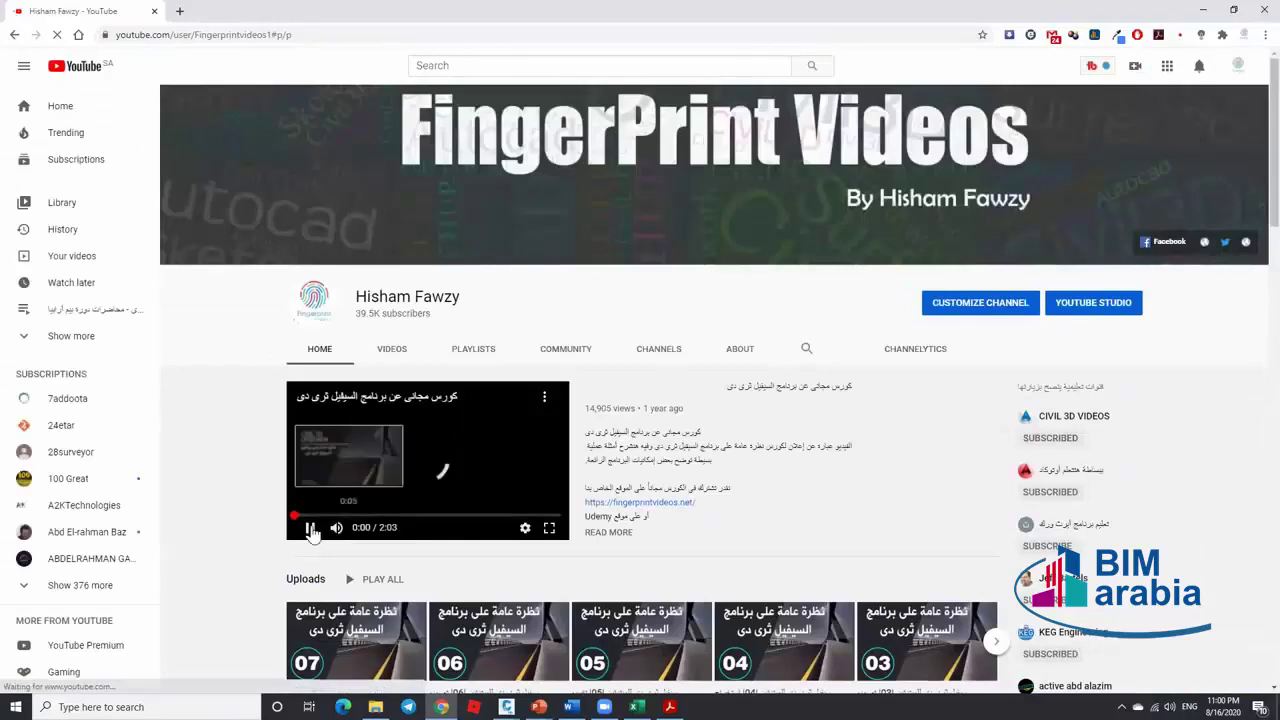
{"action": "left_click", "coordinate": [310, 528]}
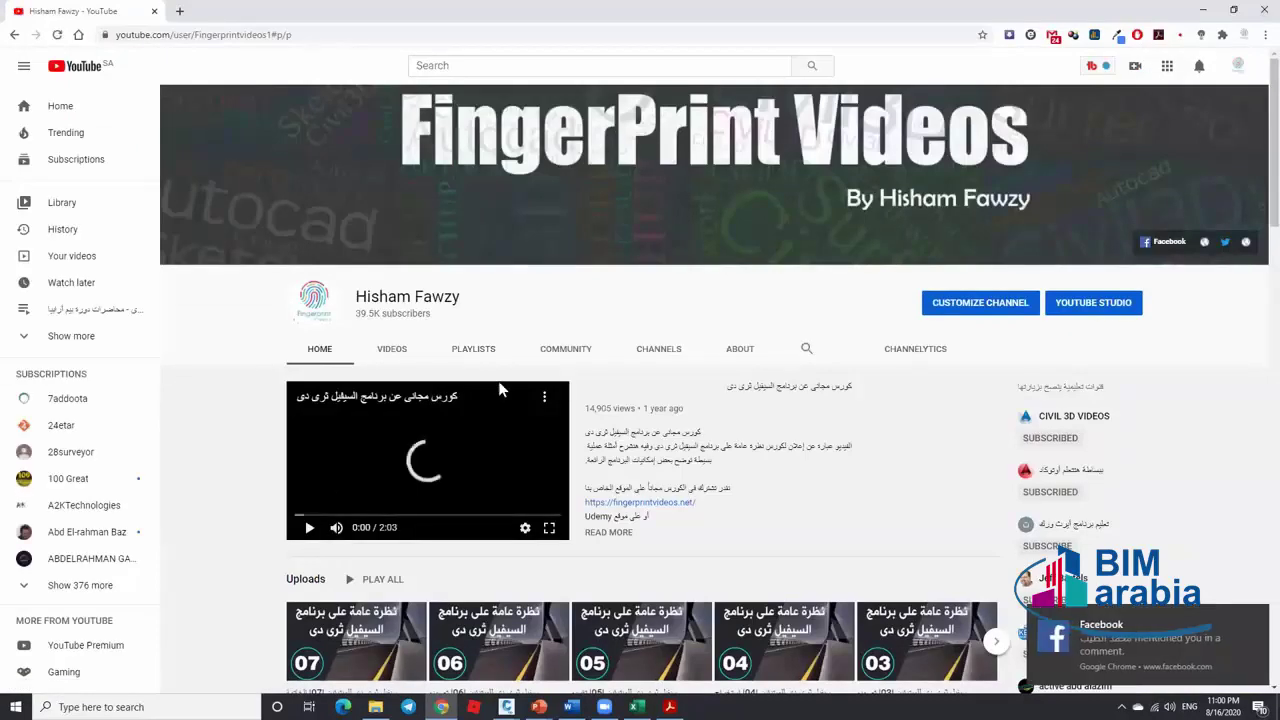
{"action": "scroll", "coordinate": [502, 390], "scroll_direction": "down", "scroll_amount": 10}
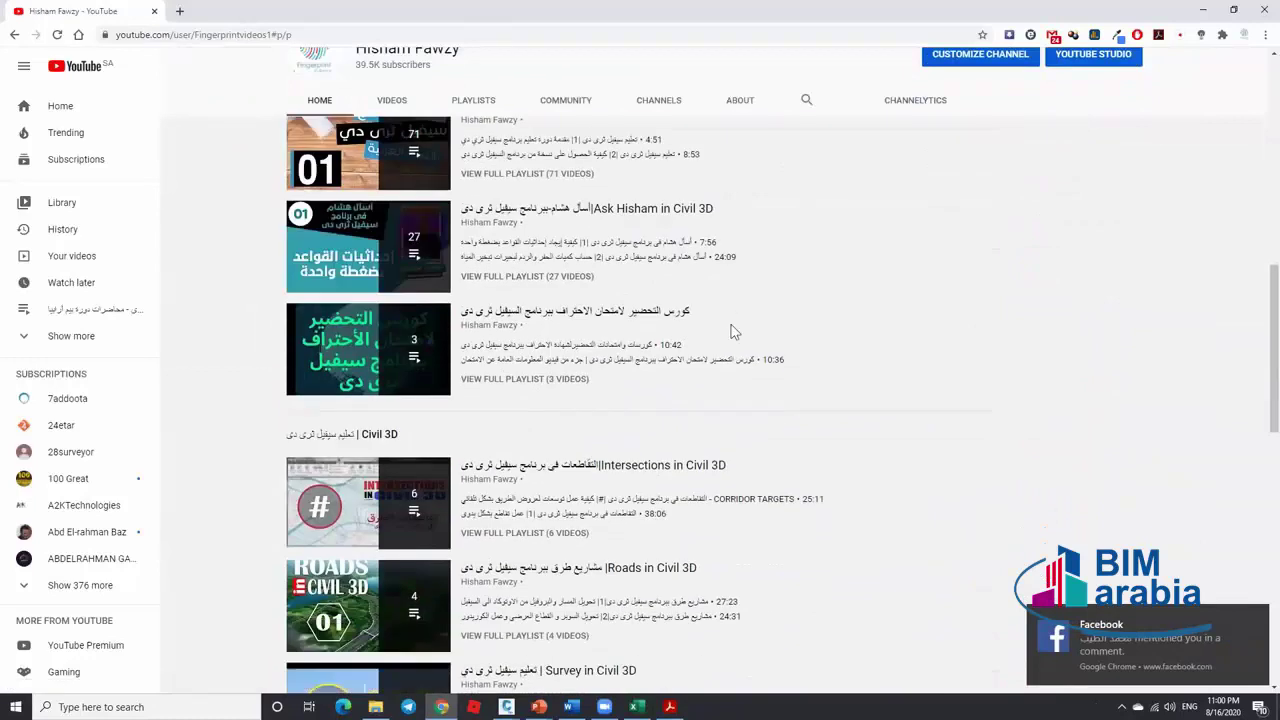
{"action": "scroll", "coordinate": [732, 335], "scroll_direction": "down", "scroll_amount": 2}
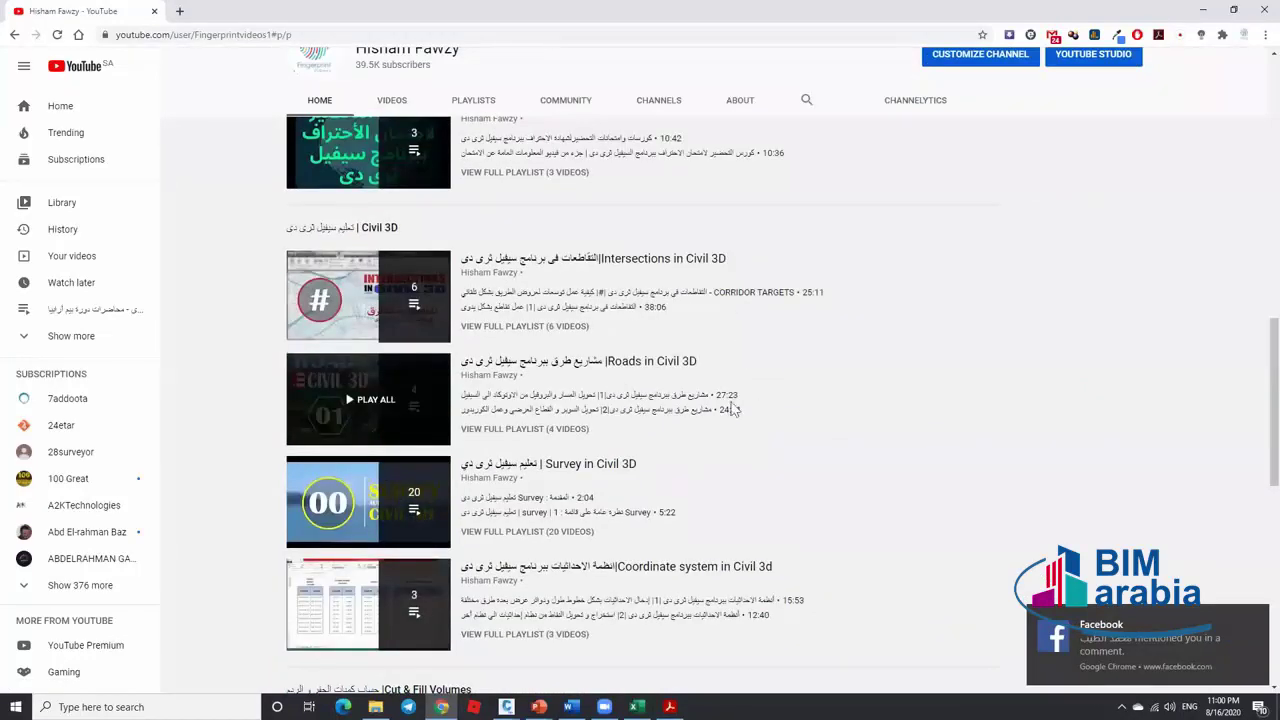
{"action": "scroll", "coordinate": [732, 410], "scroll_direction": "up", "scroll_amount": 3}
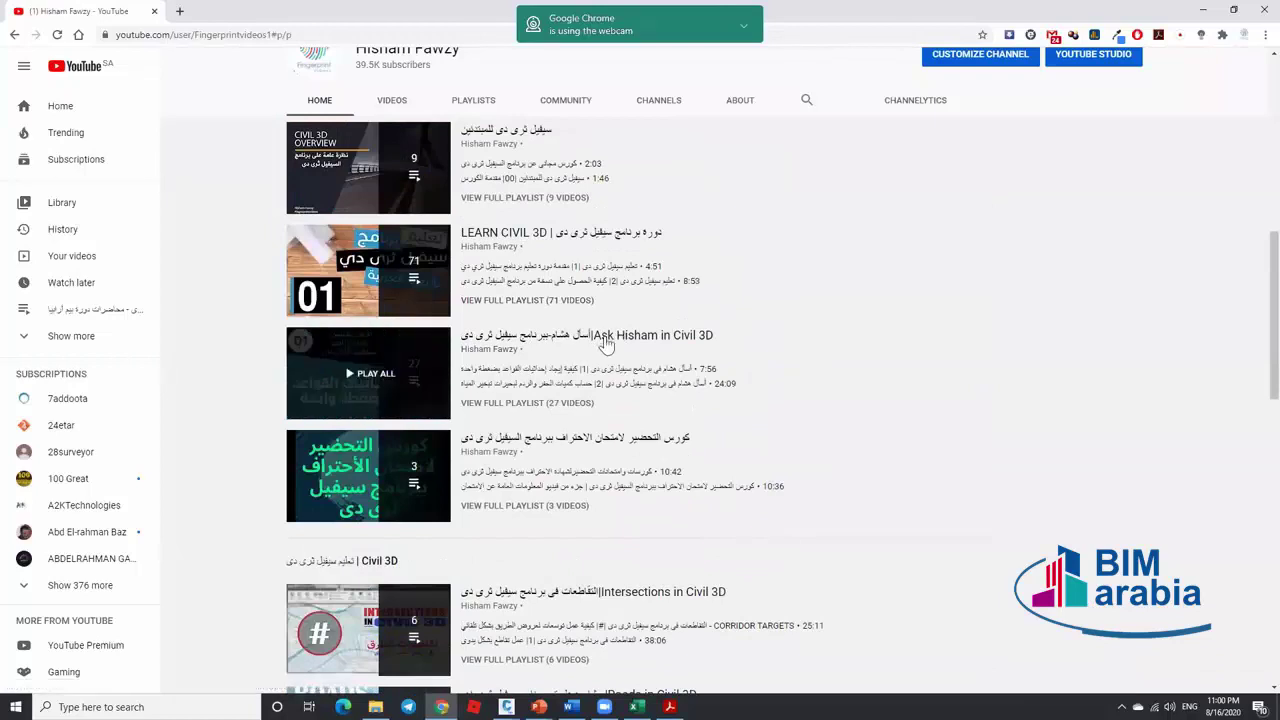
{"action": "scroll", "coordinate": [757, 351], "scroll_direction": "up", "scroll_amount": 8}
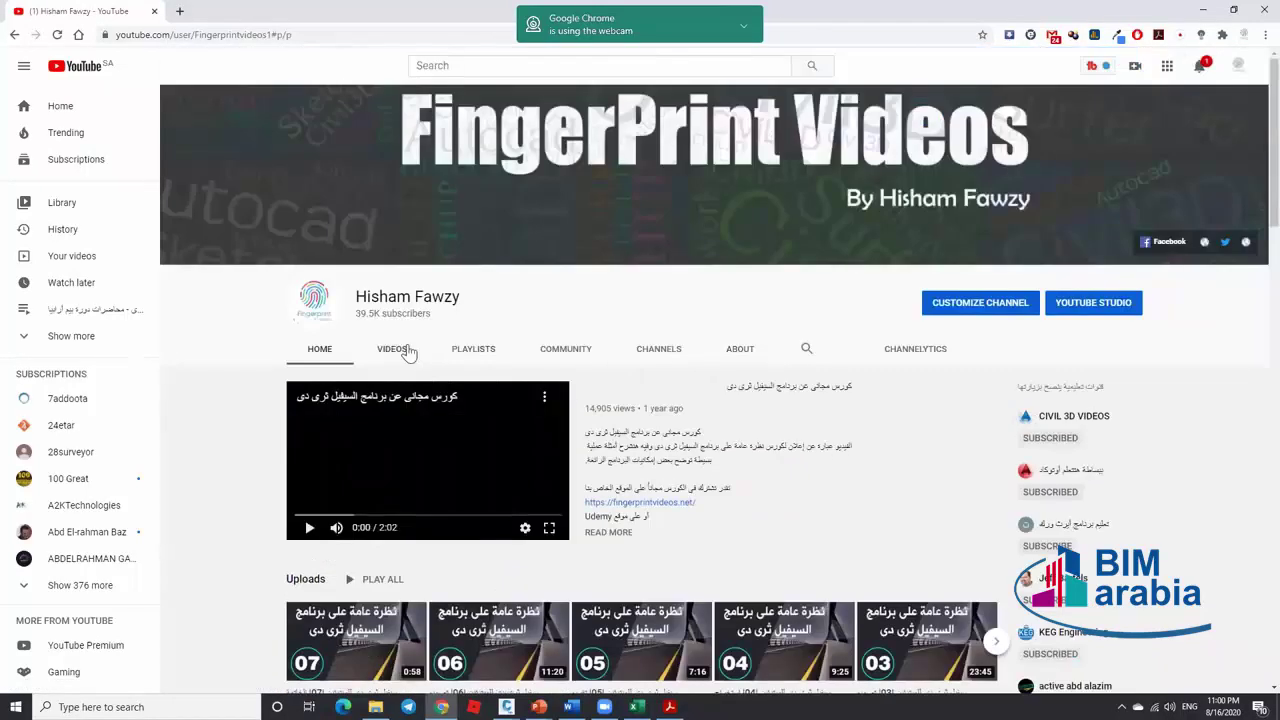
Browse the channel's VIDEOS uploads grid, then return to the drawing
{"action": "left_click", "coordinate": [407, 350]}
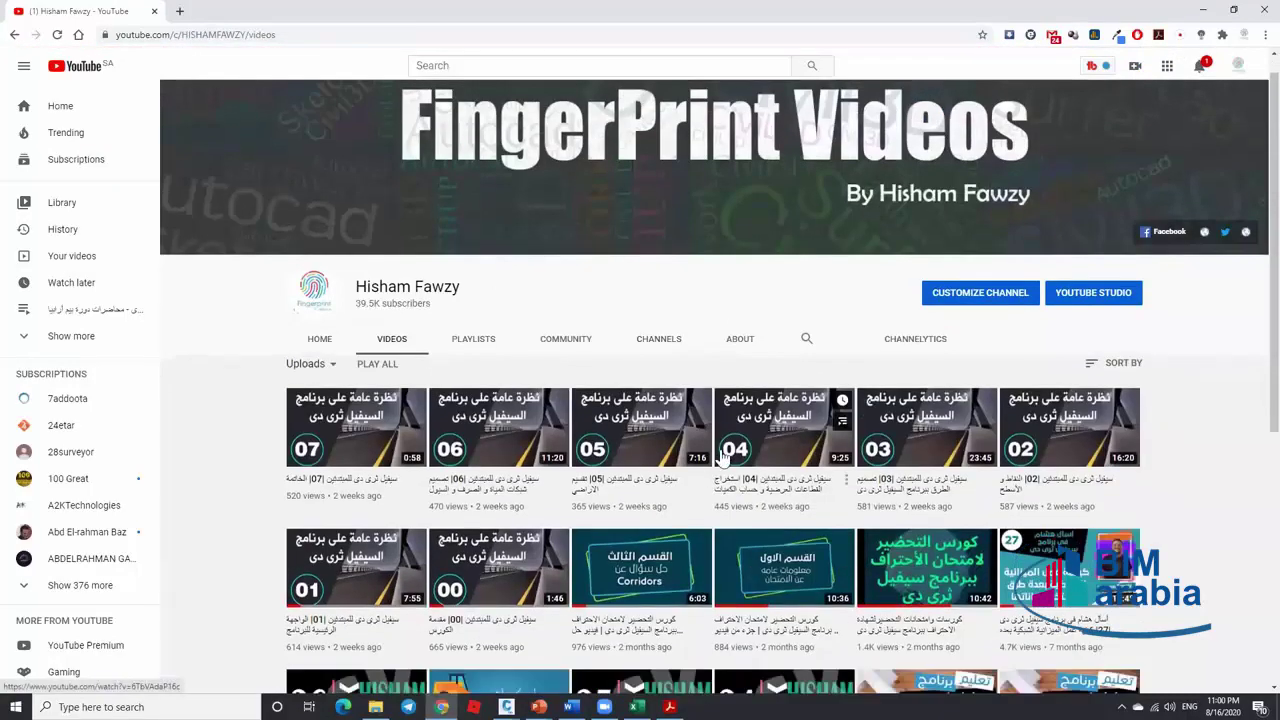
{"action": "scroll", "coordinate": [723, 455], "scroll_direction": "down", "scroll_amount": 3}
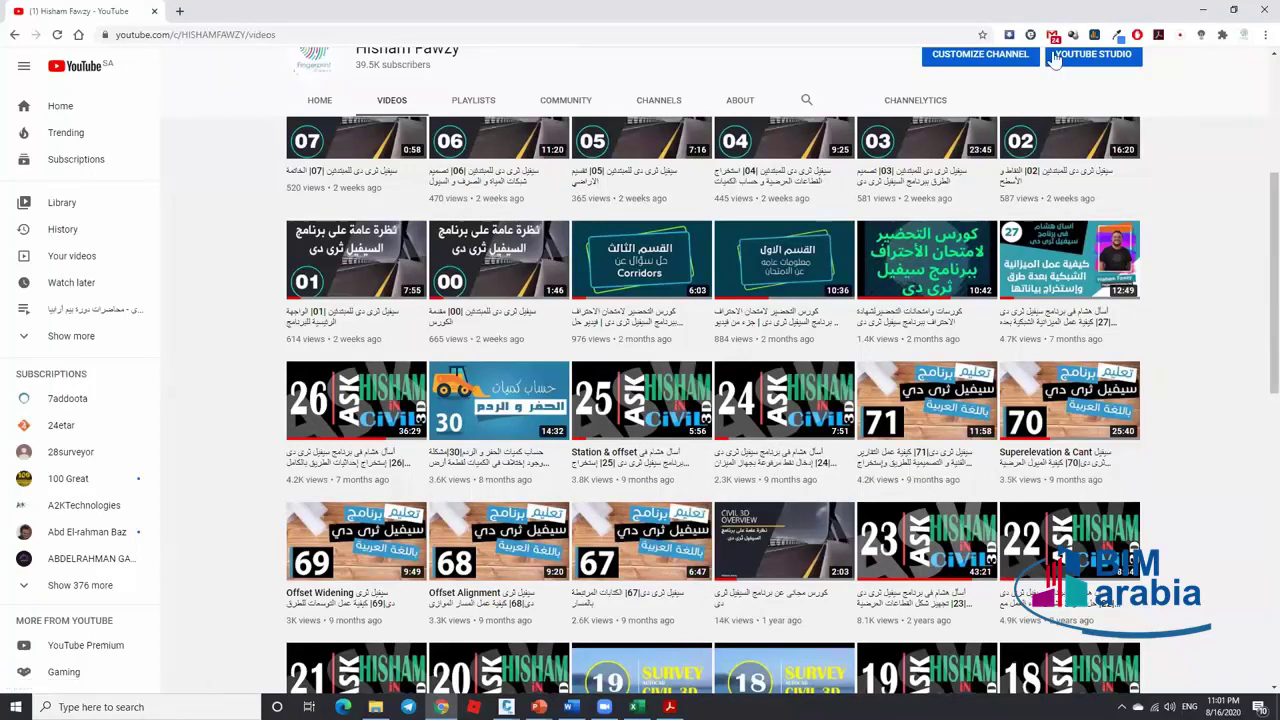
{"action": "left_click", "coordinate": [1205, 9]}
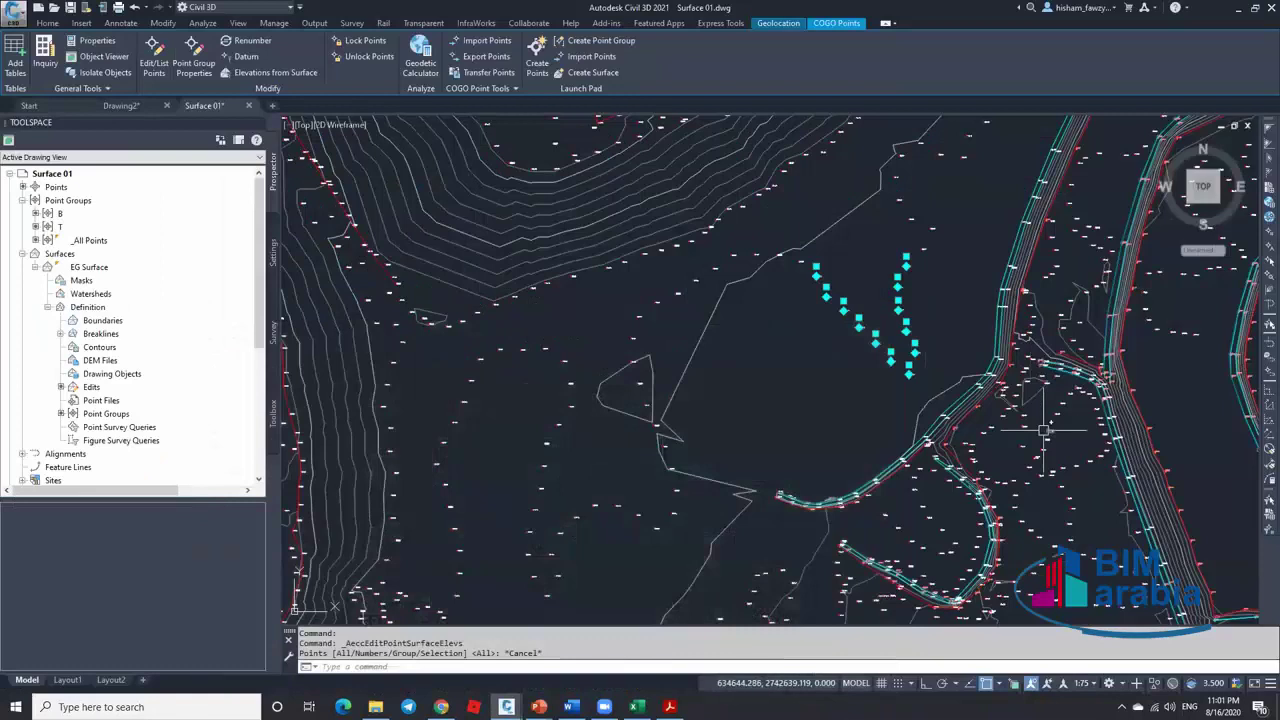
Cancel EditPointSurfaceElevs and clear the COGO point selection
{"action": "key", "text": "Escape"}
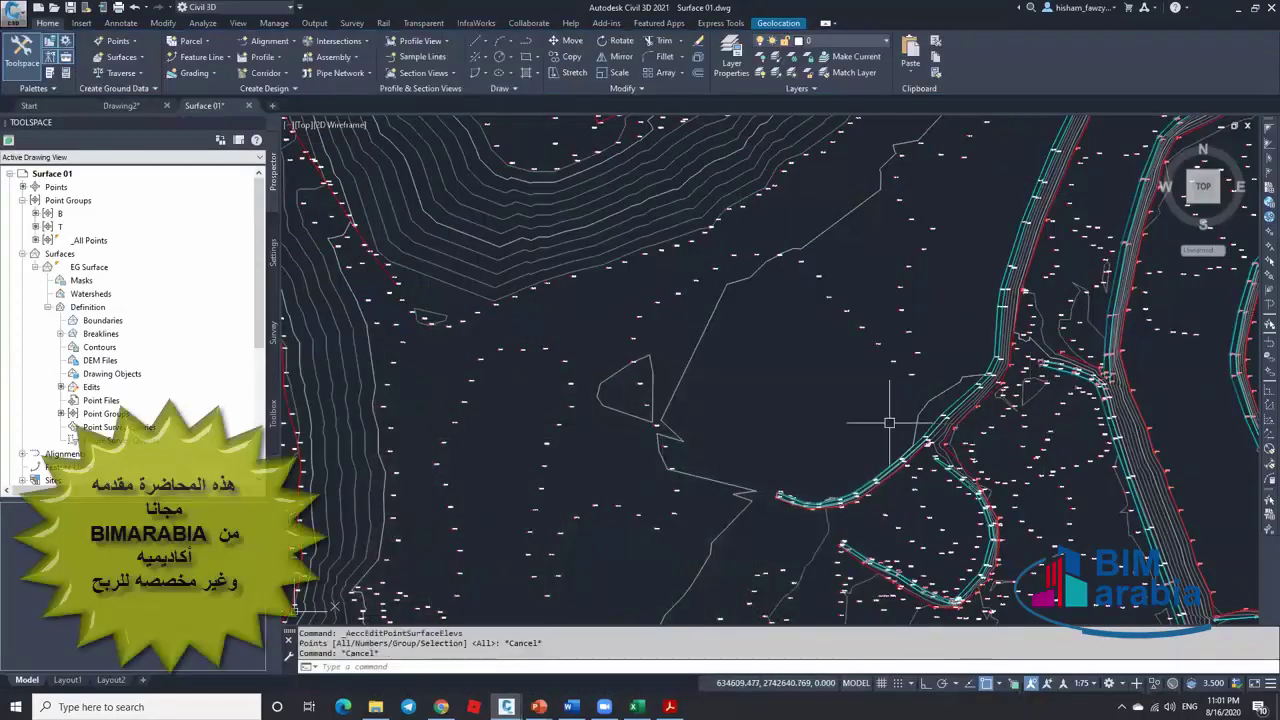
{"action": "key", "text": "Escape"}
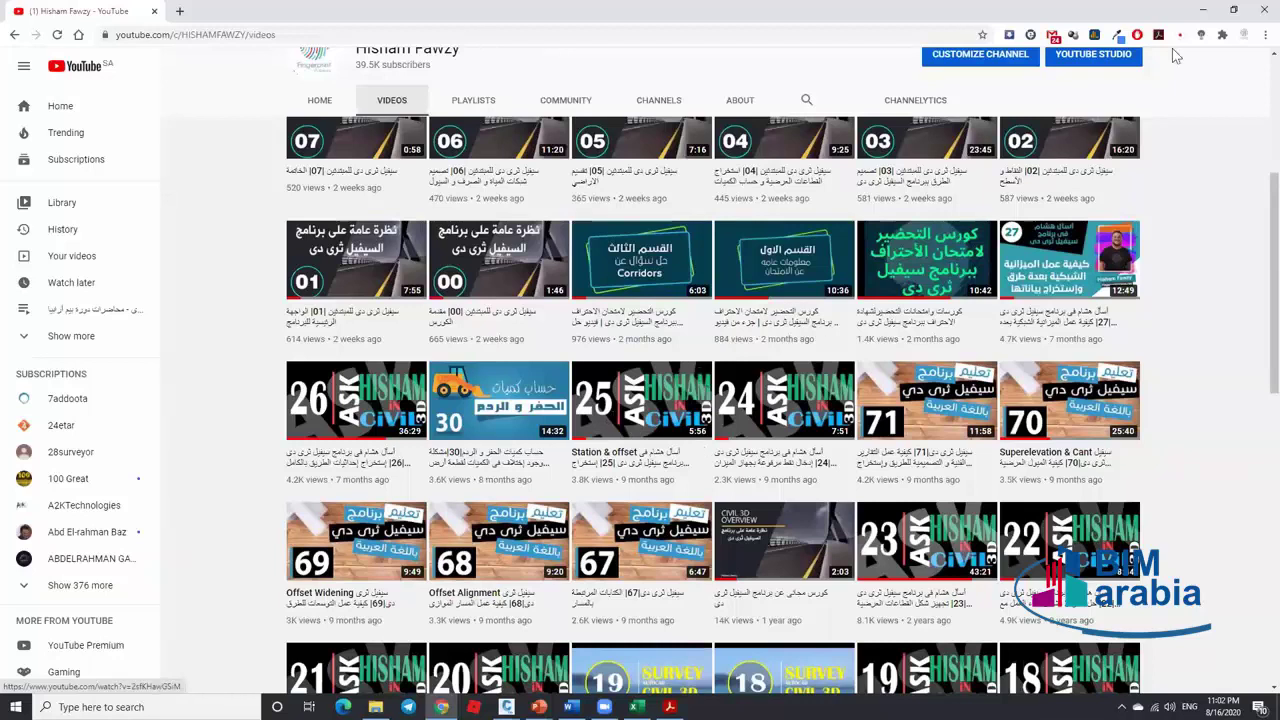
Leave the YouTube window and return to the Surface 01 drawing in Civil 3D
{"action": "left_click", "coordinate": [1203, 10]}
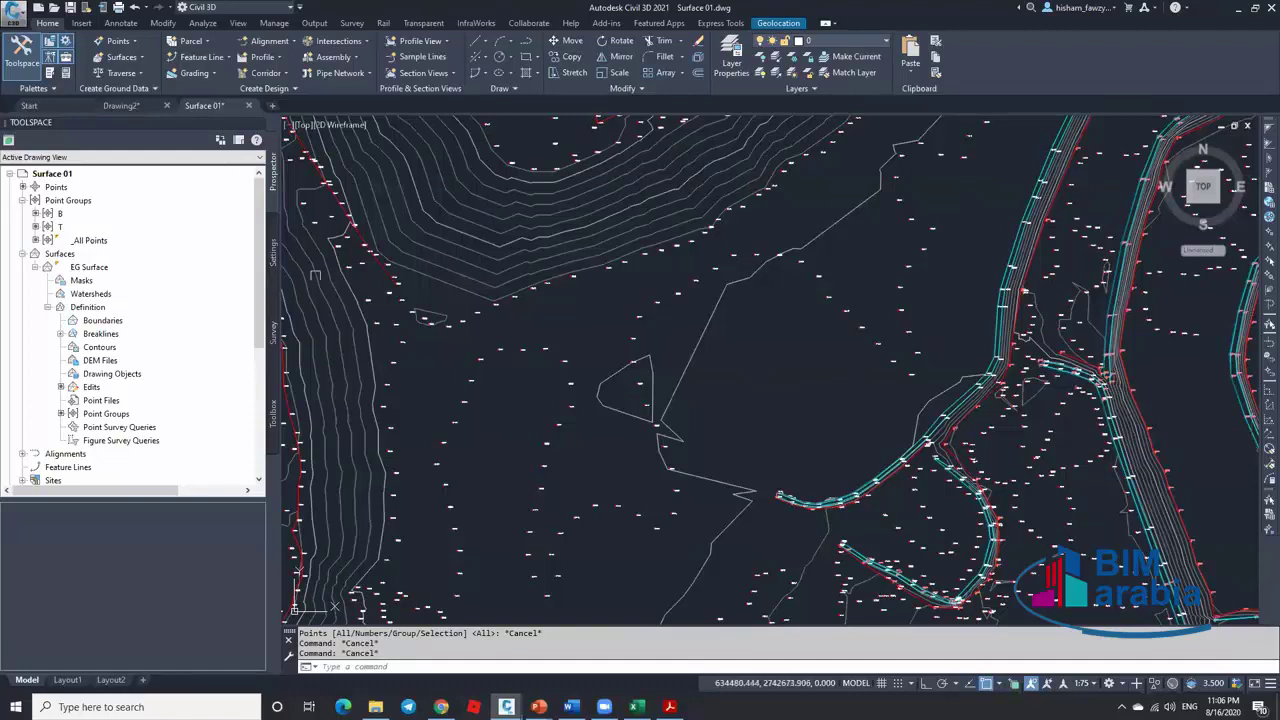
In the Toolbox Reports Manager, expand Surface reports and select Surface Points to CSV
{"action": "left_click", "coordinate": [277, 410]}
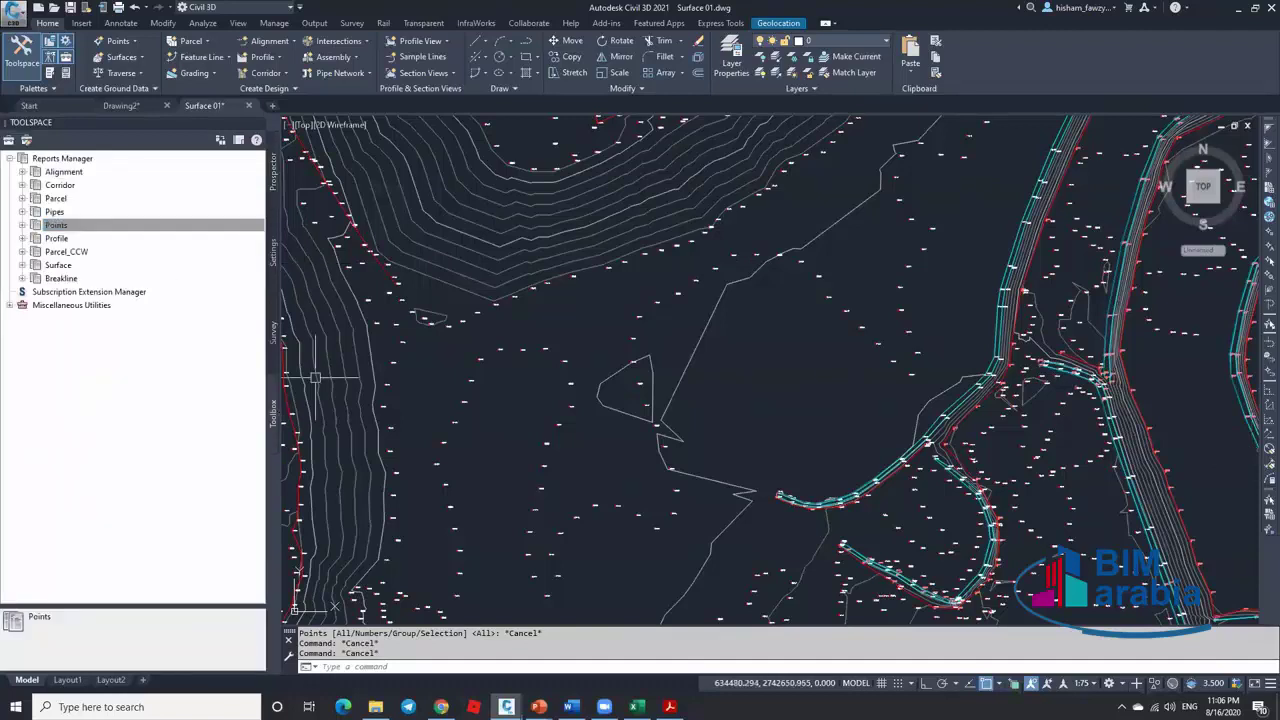
{"action": "left_click", "coordinate": [22, 265]}
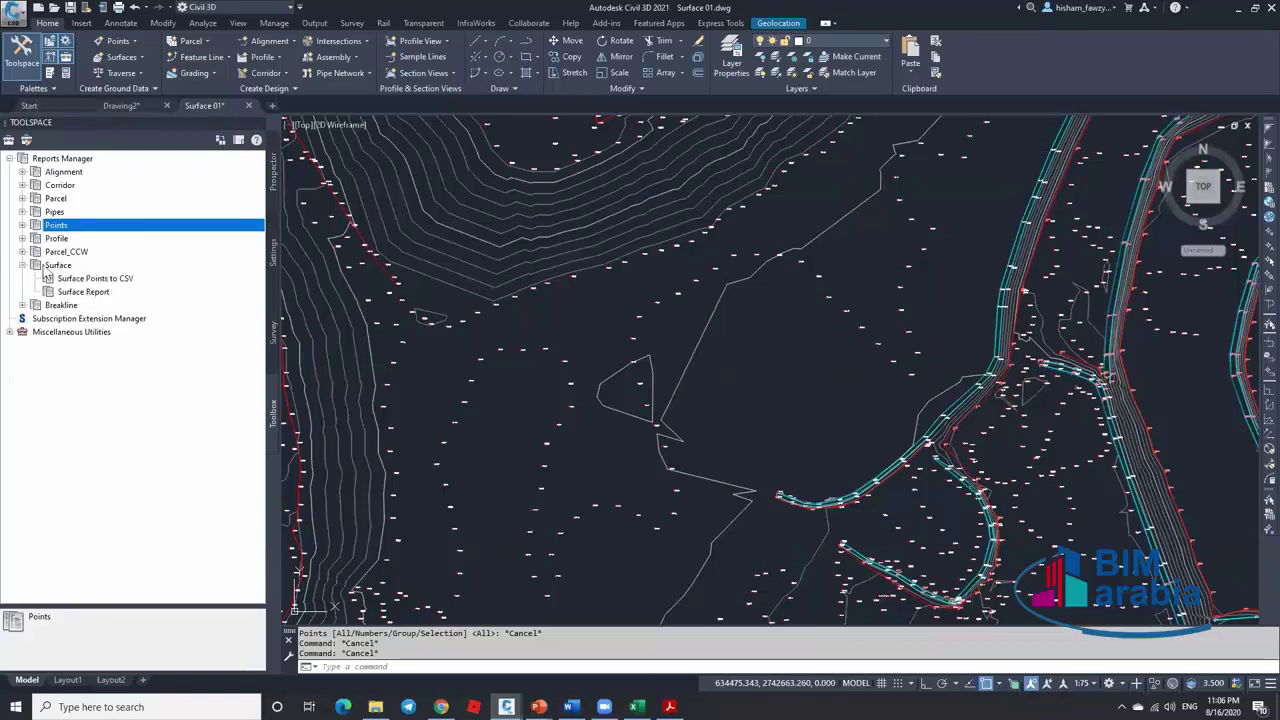
{"action": "right_click", "coordinate": [110, 279]}
{"action": "left_click", "coordinate": [192, 345]}
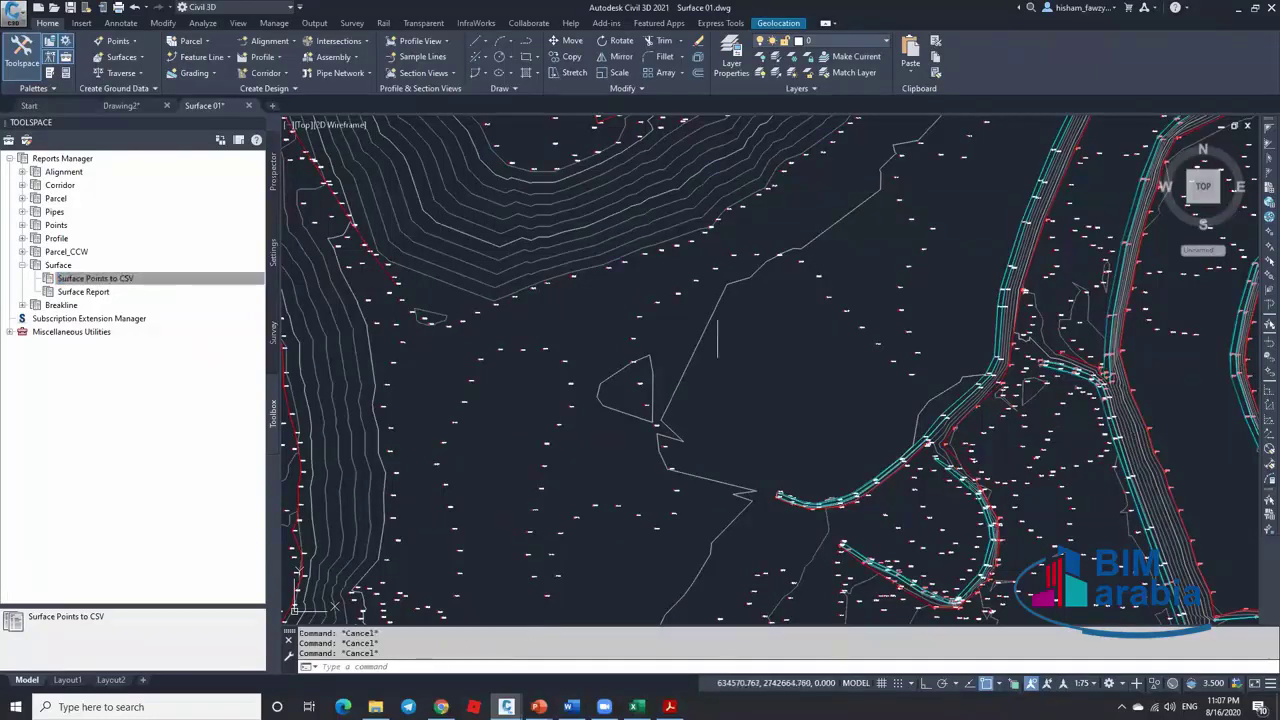
Turn on the Points component in the EG Surface style so surface points display
{"action": "left_click", "coordinate": [713, 309]}
{"action": "right_click", "coordinate": [763, 312]}
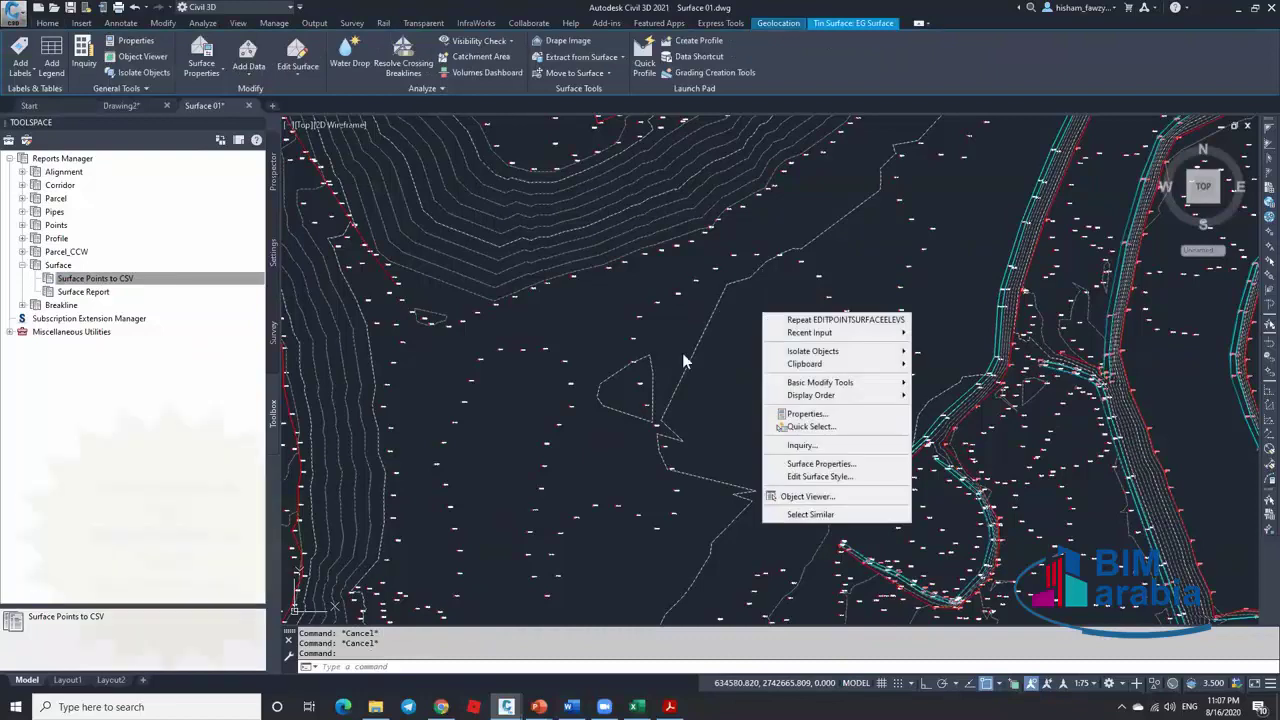
{"action": "left_click", "coordinate": [790, 476]}
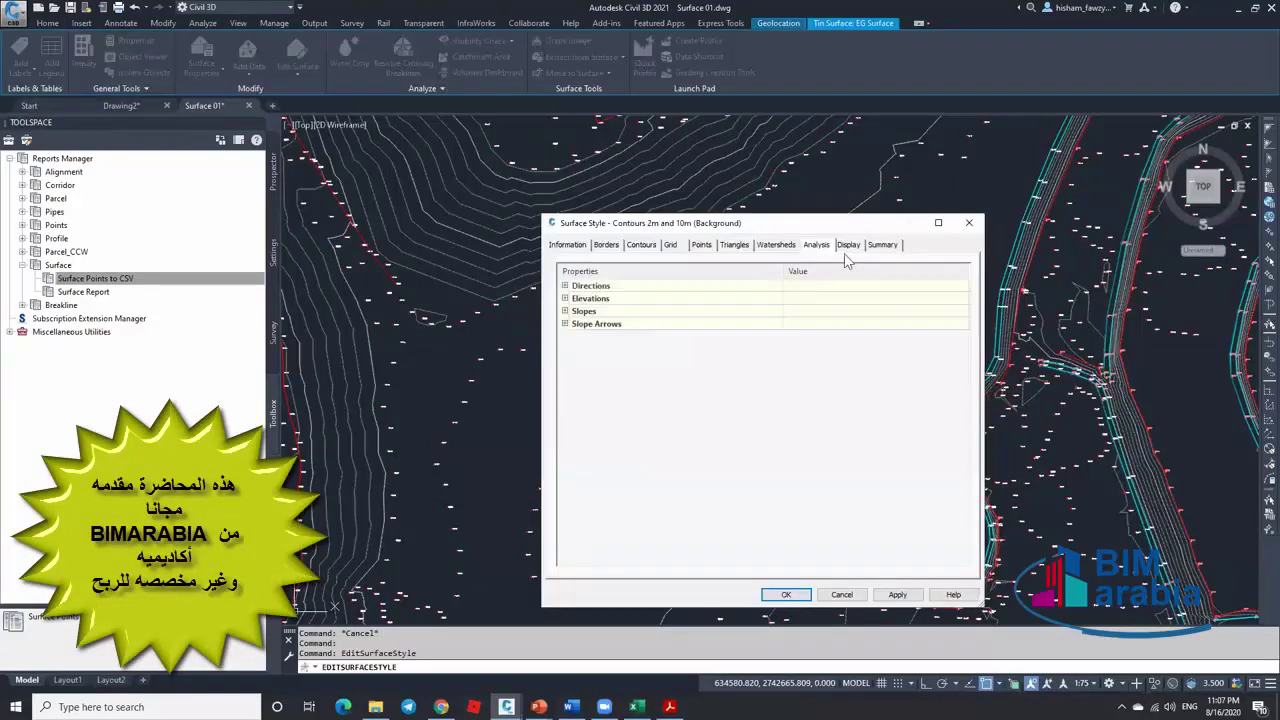
{"action": "left_click", "coordinate": [848, 245]}
{"action": "left_click", "coordinate": [669, 322]}
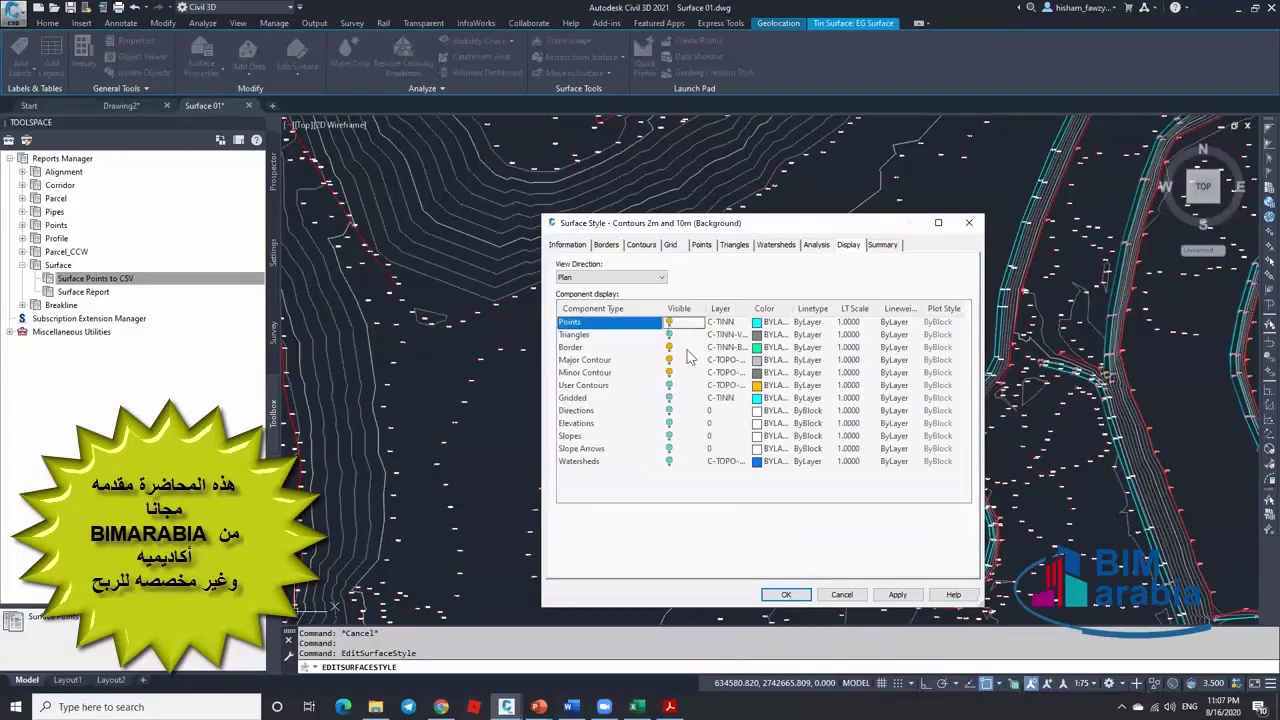
{"action": "left_click", "coordinate": [786, 594]}
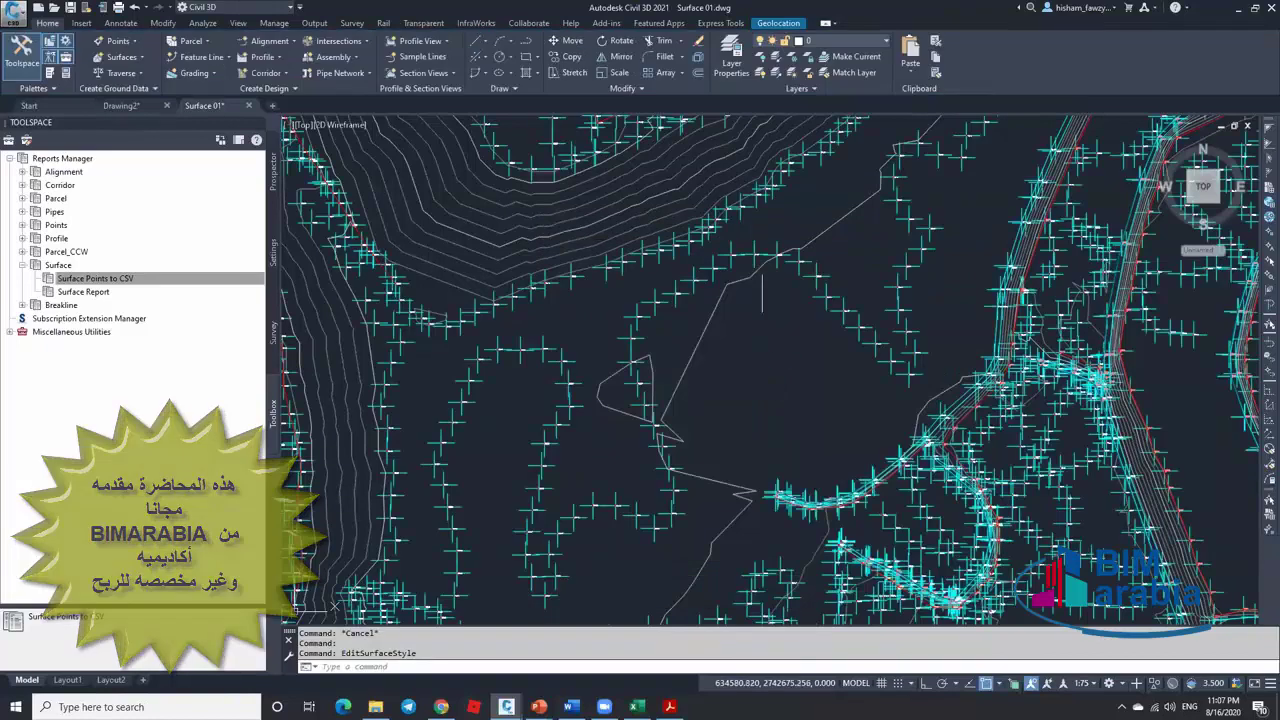
{"action": "key", "text": "Escape"}
Extract only the surface points as objects, excluding the border and major and minor contours
{"action": "left_click", "coordinate": [631, 130]}
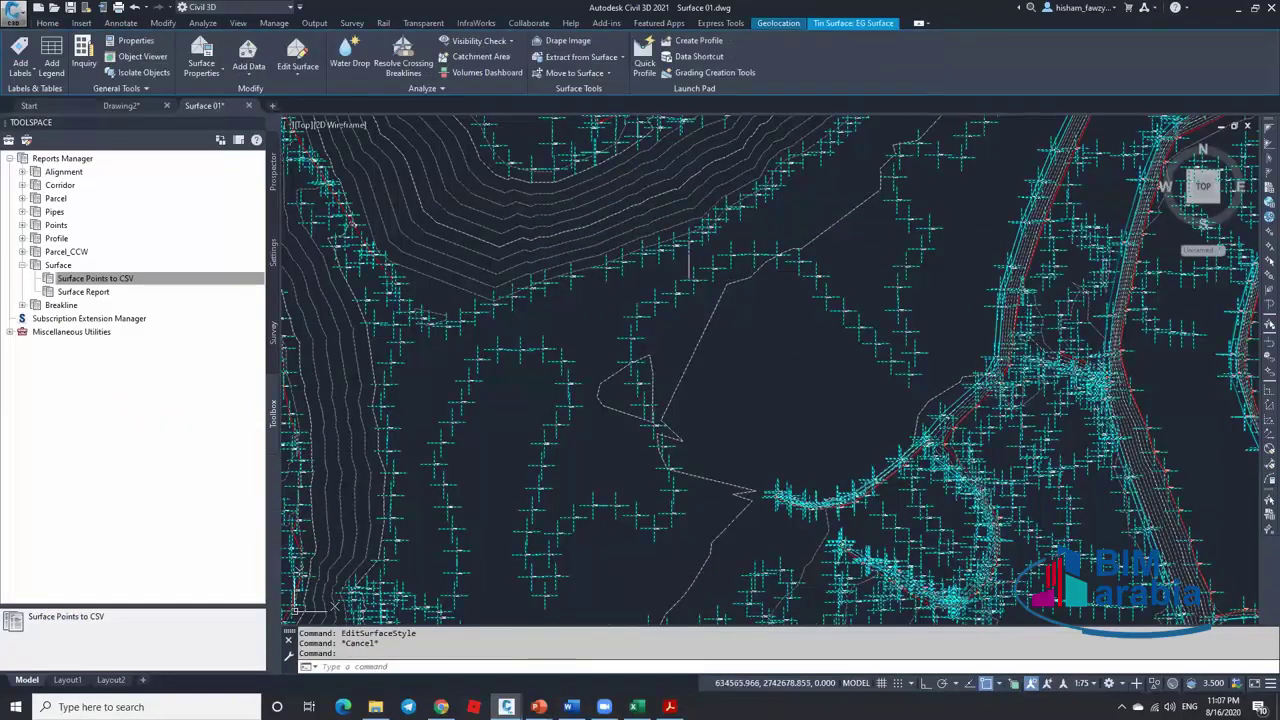
{"action": "left_click", "coordinate": [610, 58]}
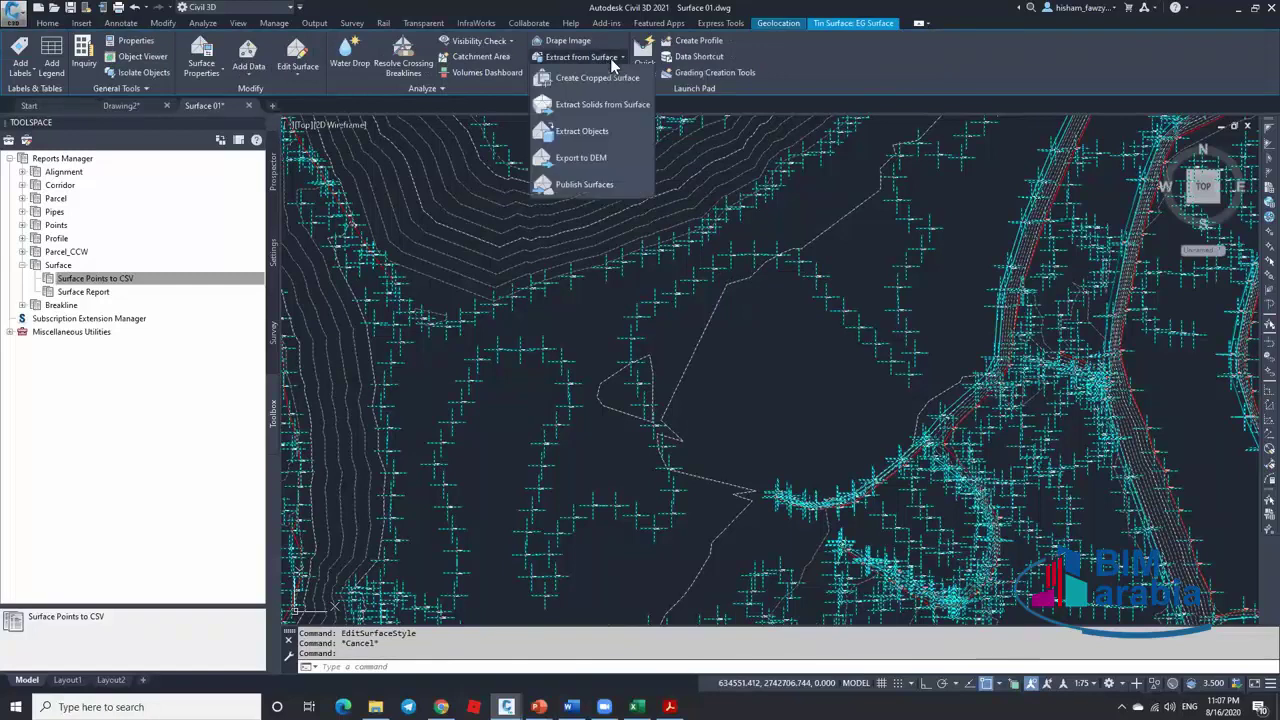
{"action": "left_click", "coordinate": [597, 131]}
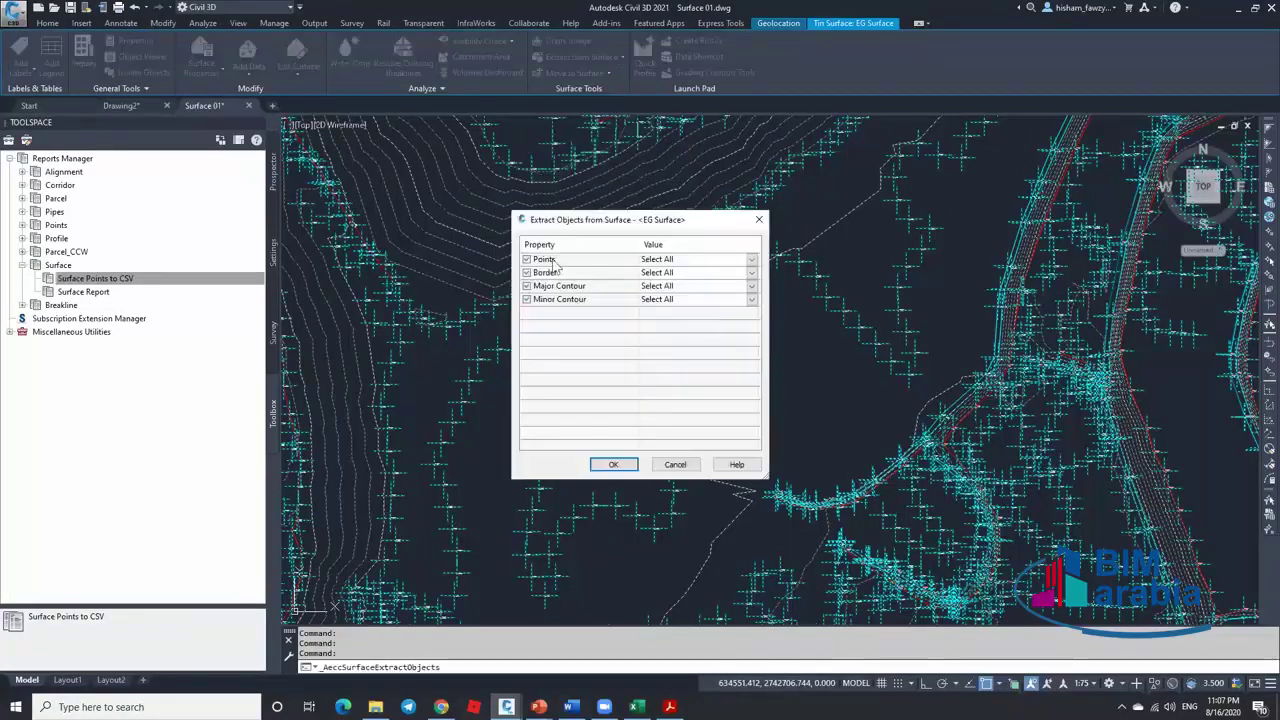
{"action": "left_click", "coordinate": [527, 273]}
{"action": "left_click", "coordinate": [527, 286]}
{"action": "left_click", "coordinate": [527, 300]}
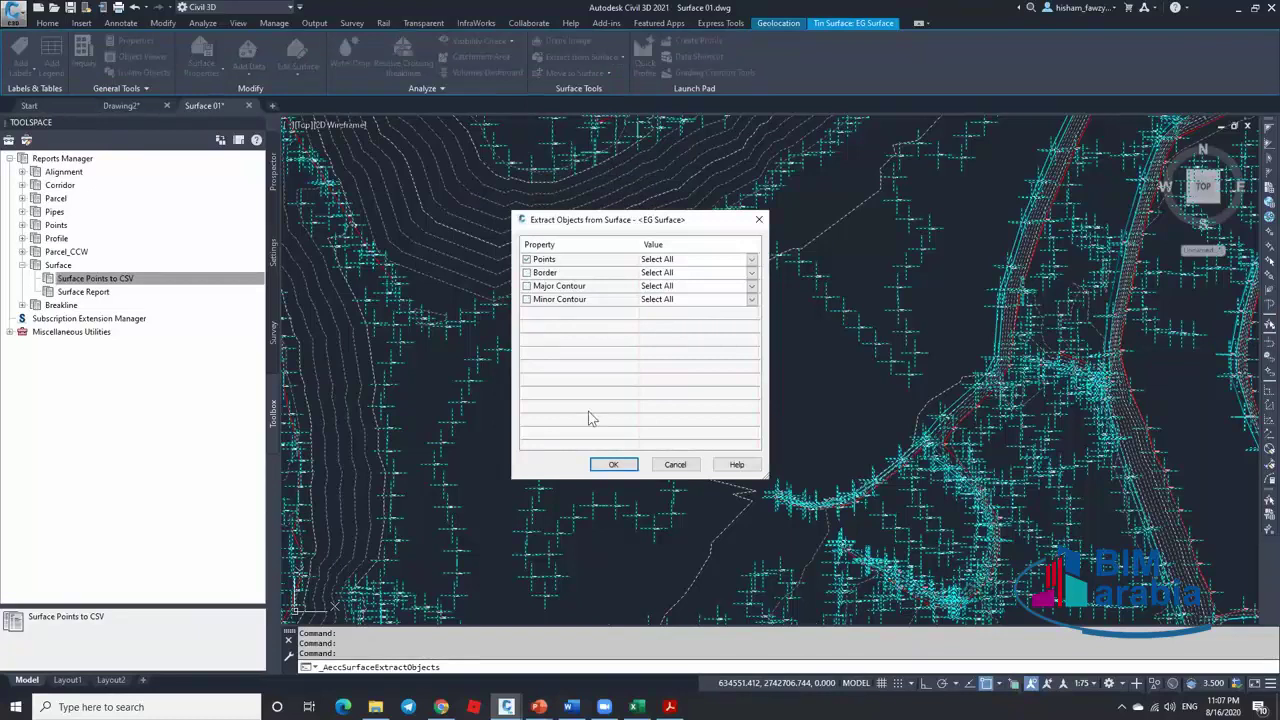
{"action": "left_click", "coordinate": [613, 464]}
Zoom in and open Properties of the extracted 830.12 point to confirm its 830.124 elevation
{"action": "scroll", "coordinate": [751, 255], "scroll_direction": "up", "scroll_amount": 5}
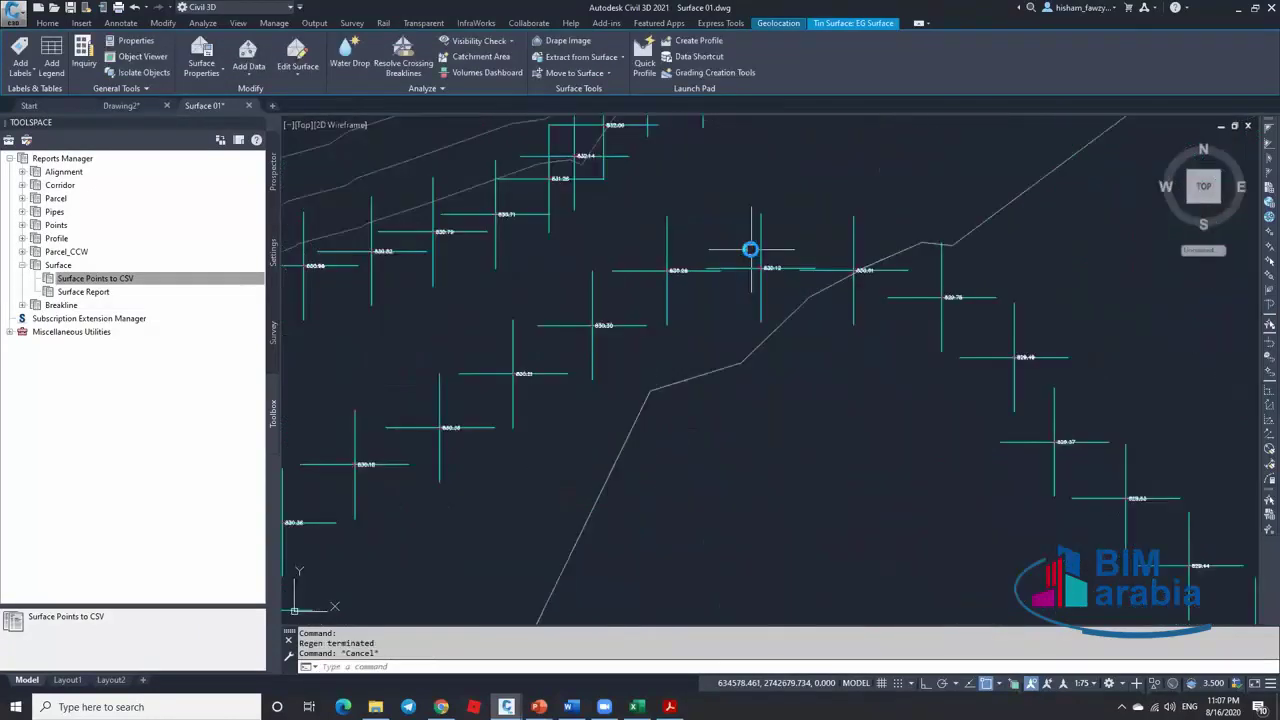
{"action": "scroll", "coordinate": [751, 250], "scroll_direction": "up", "scroll_amount": 6}
{"action": "left_click", "coordinate": [757, 277]}
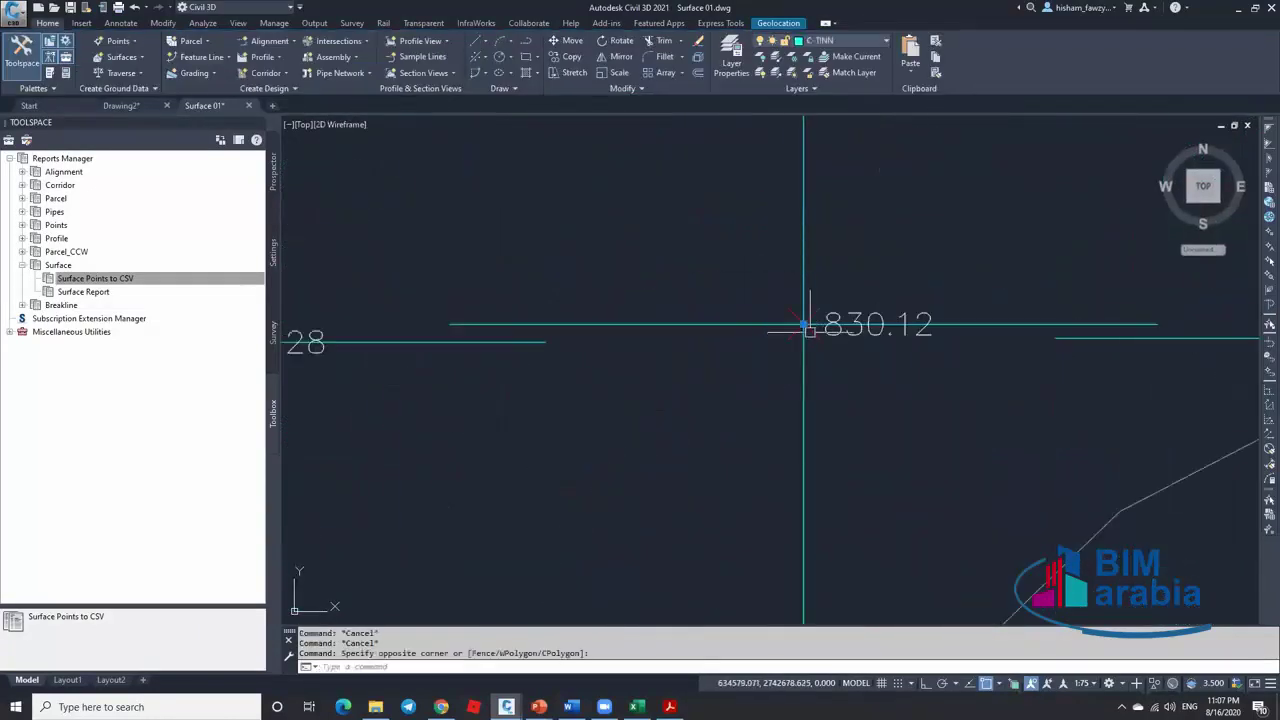
{"action": "scroll", "coordinate": [808, 325], "scroll_direction": "up", "scroll_amount": 10}
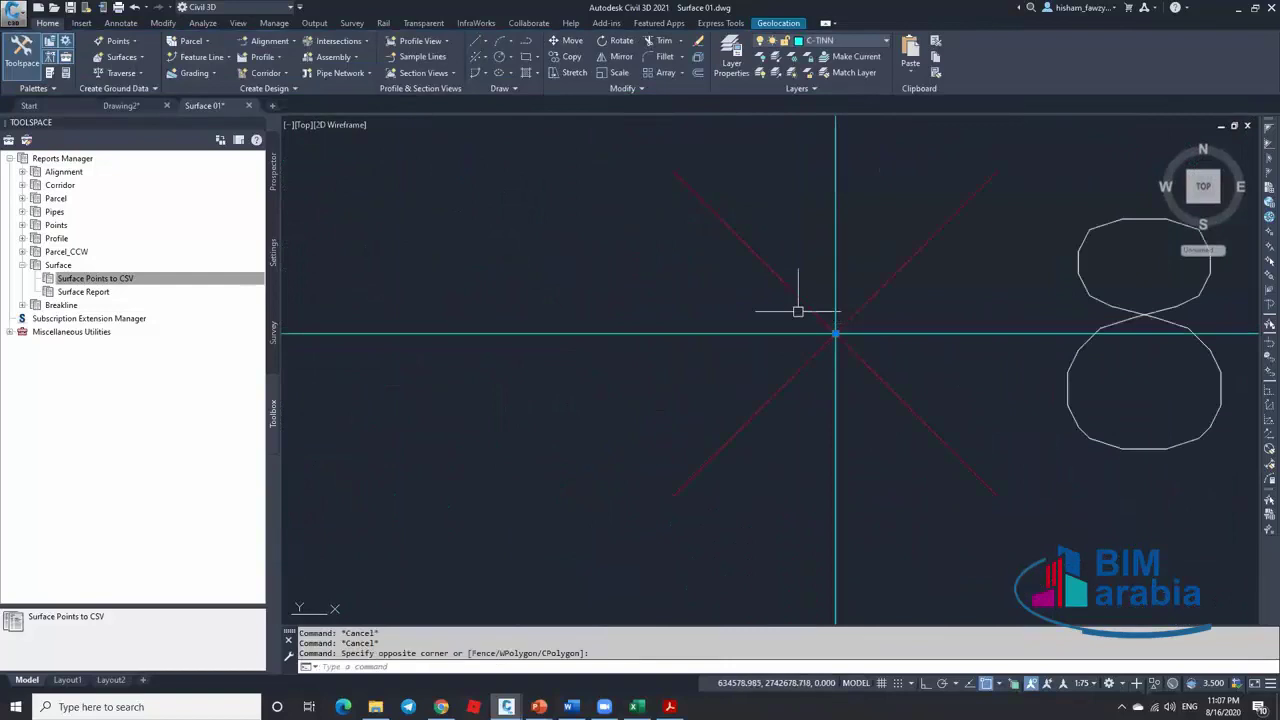
{"action": "double_click", "coordinate": [858, 327]}
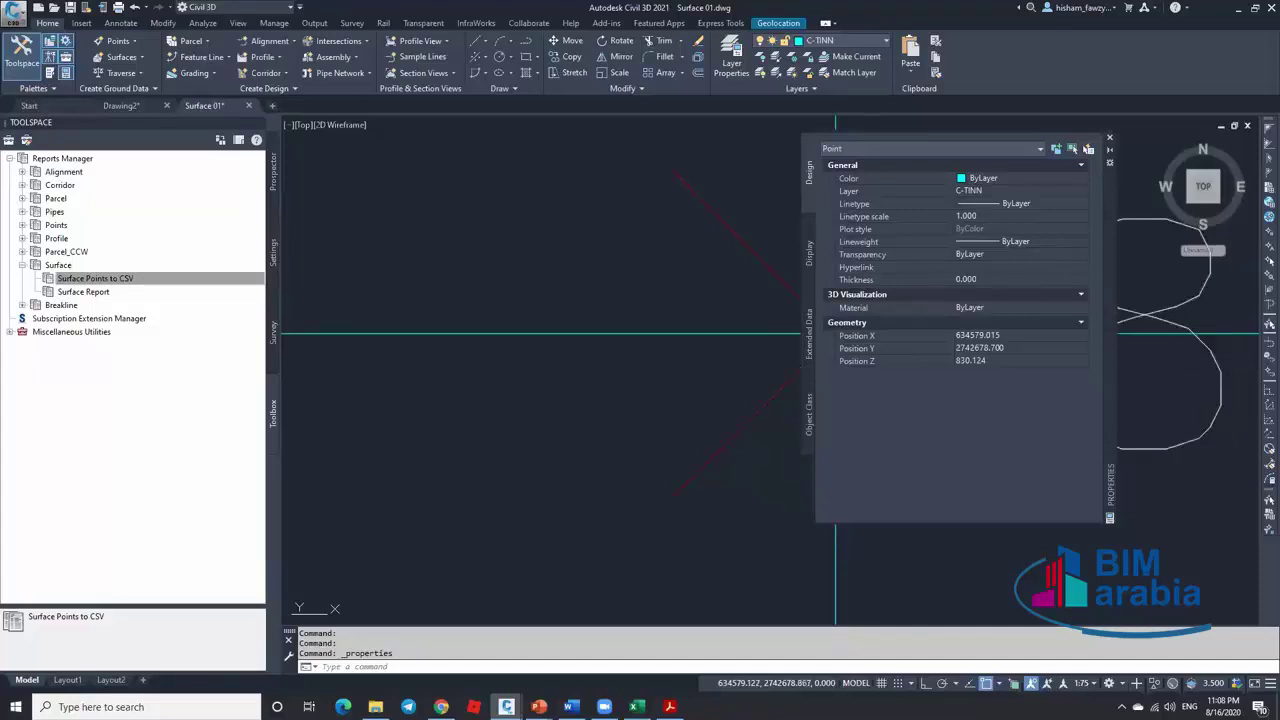
Close Properties and list the points of point group B in Prospector
{"action": "left_click", "coordinate": [1109, 137]}
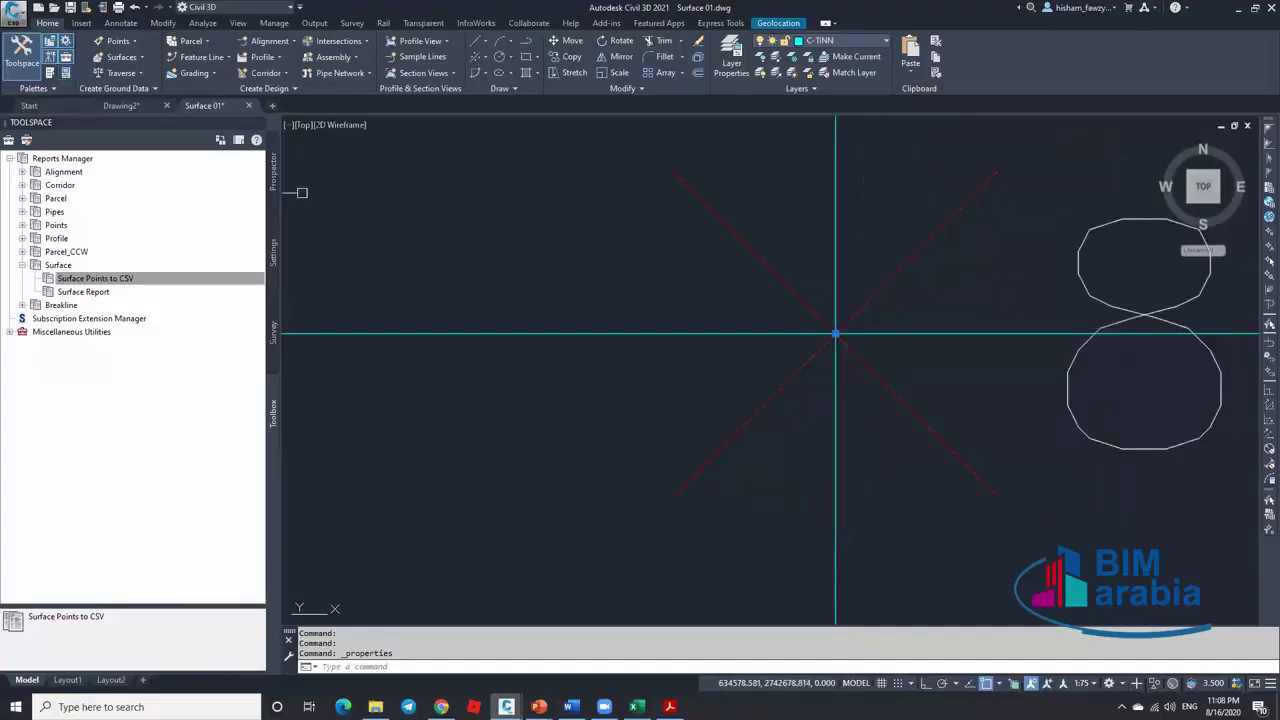
{"action": "left_click", "coordinate": [274, 172]}
{"action": "left_click", "coordinate": [86, 215]}
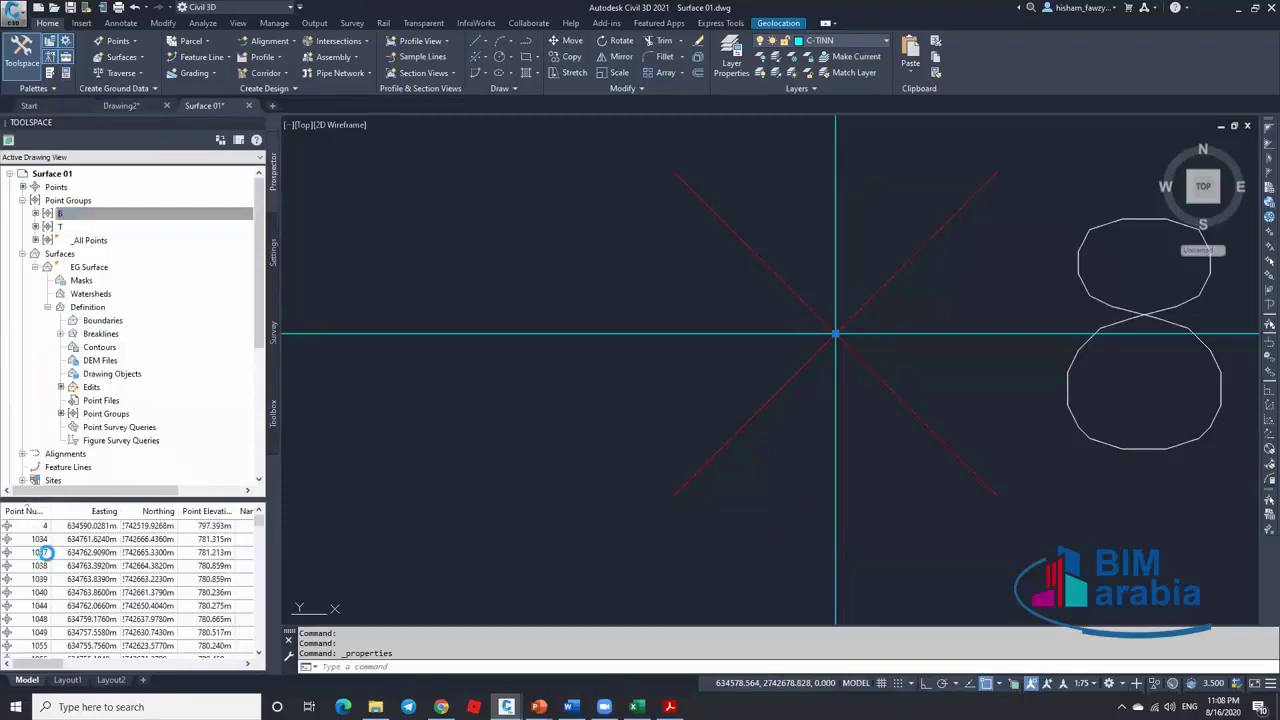
Zoom the drawing to point 1037 from the point list
{"action": "left_click", "coordinate": [47, 553]}
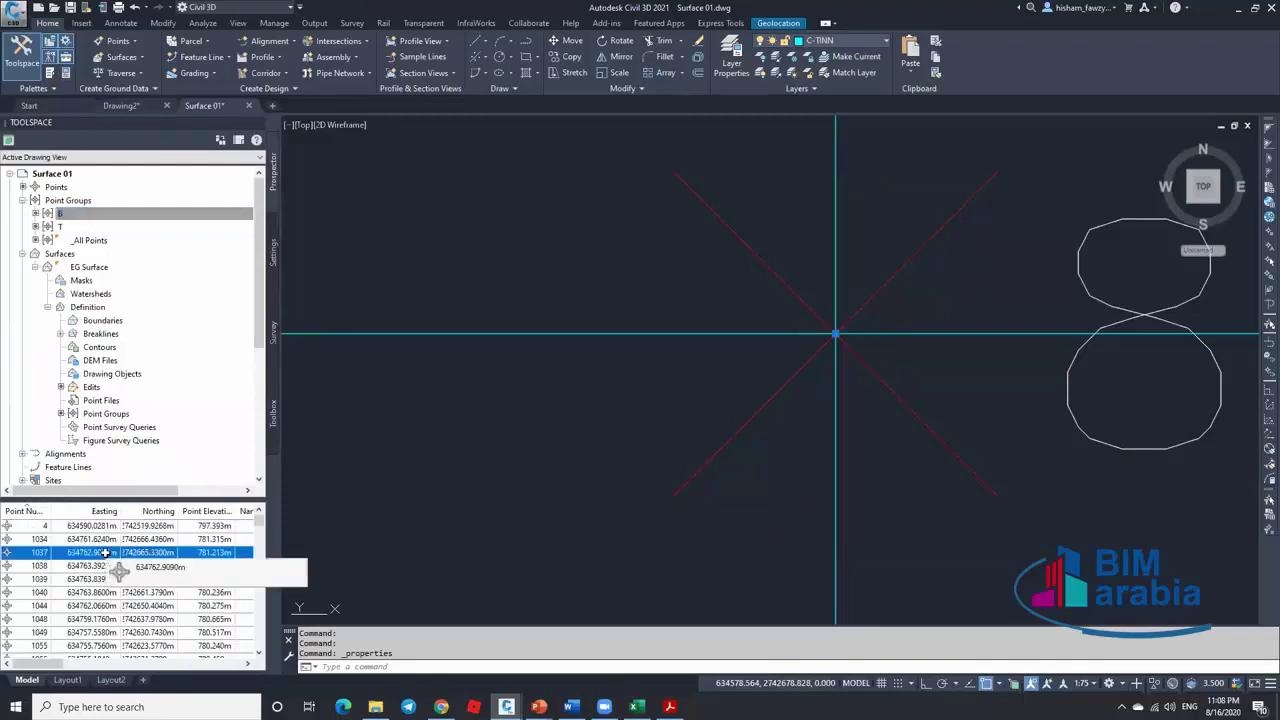
{"action": "right_click", "coordinate": [104, 553]}
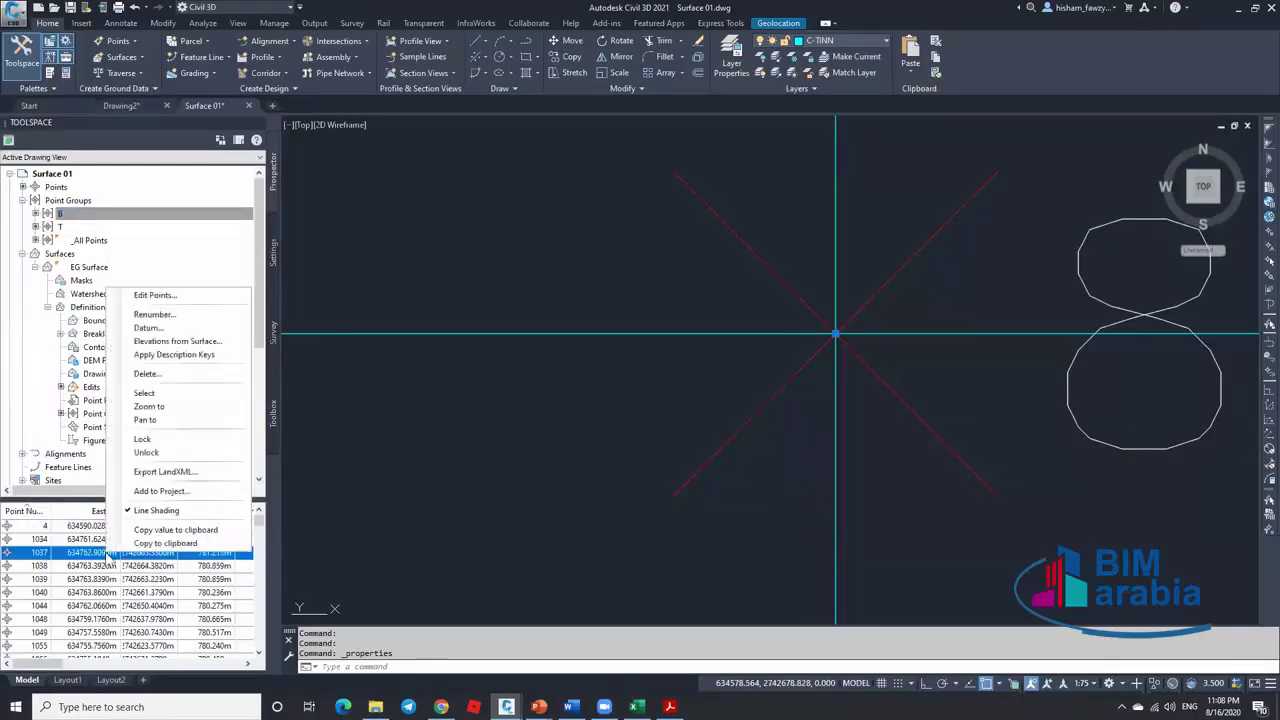
{"action": "left_click", "coordinate": [198, 410]}
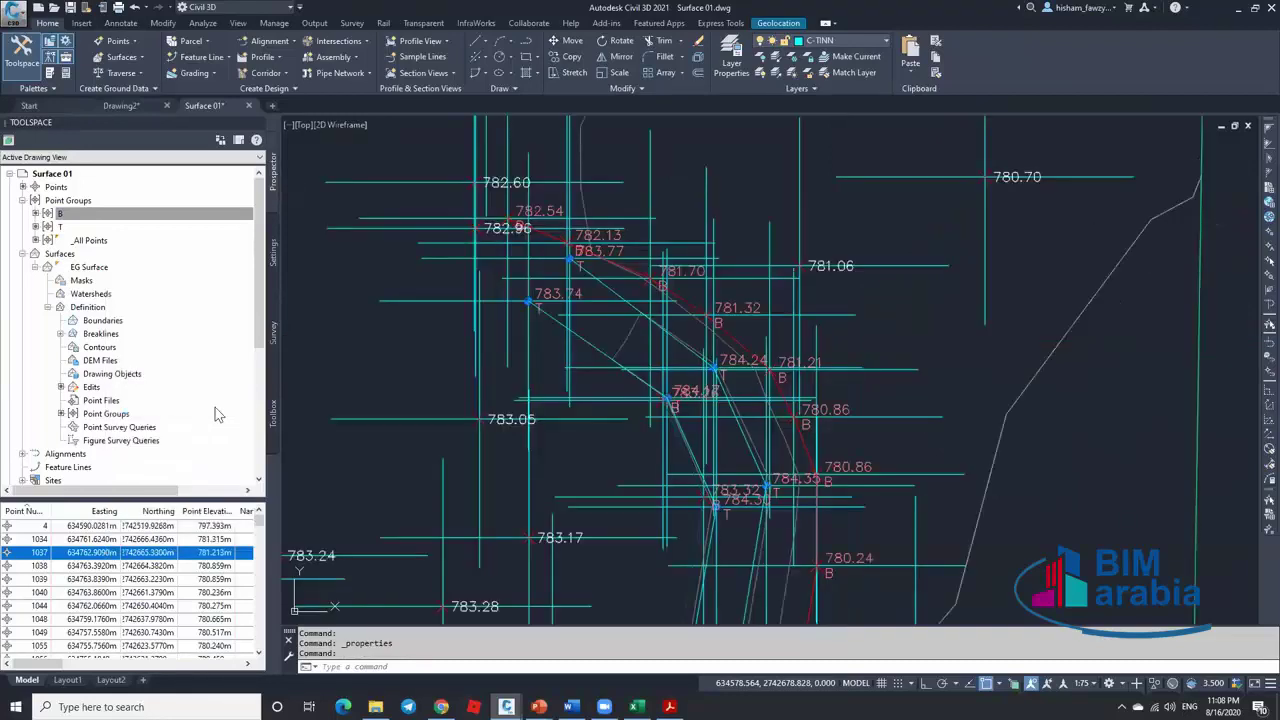
Turn off the surface points display in the EG Surface style
{"action": "left_click", "coordinate": [914, 529]}
{"action": "right_click", "coordinate": [916, 530]}
{"action": "left_click", "coordinate": [974, 481]}
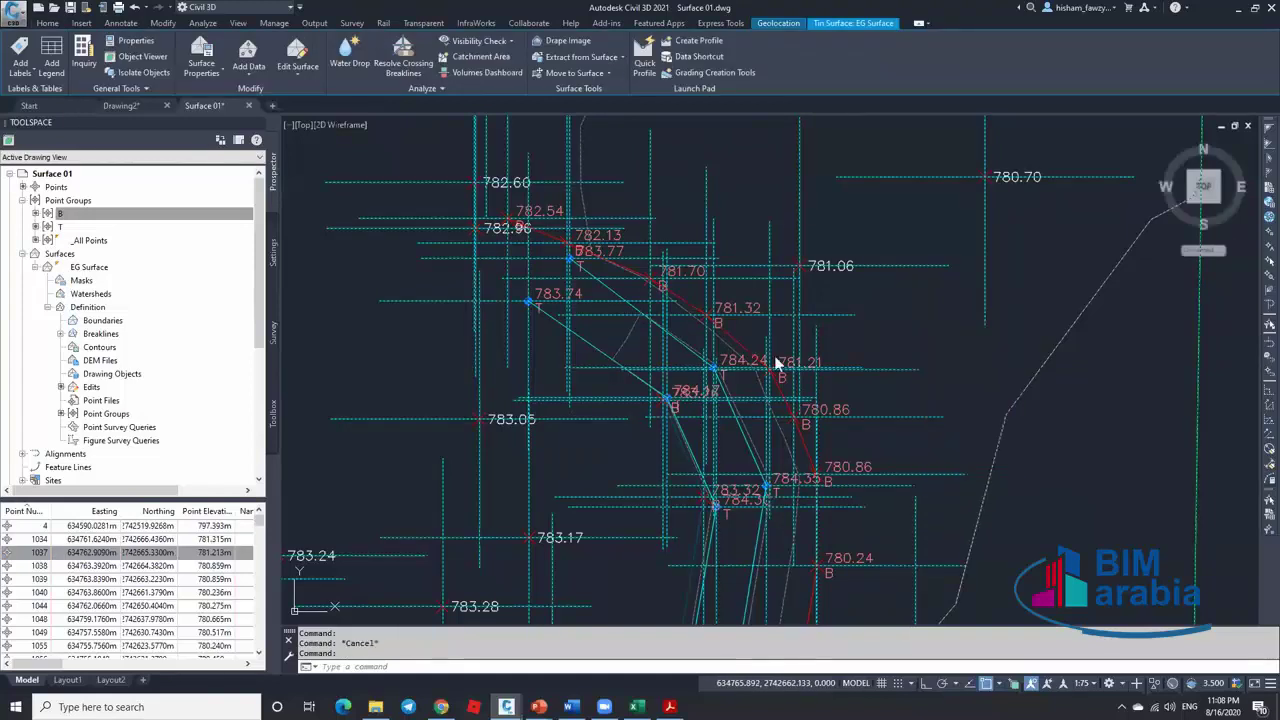
{"action": "left_click", "coordinate": [669, 323]}
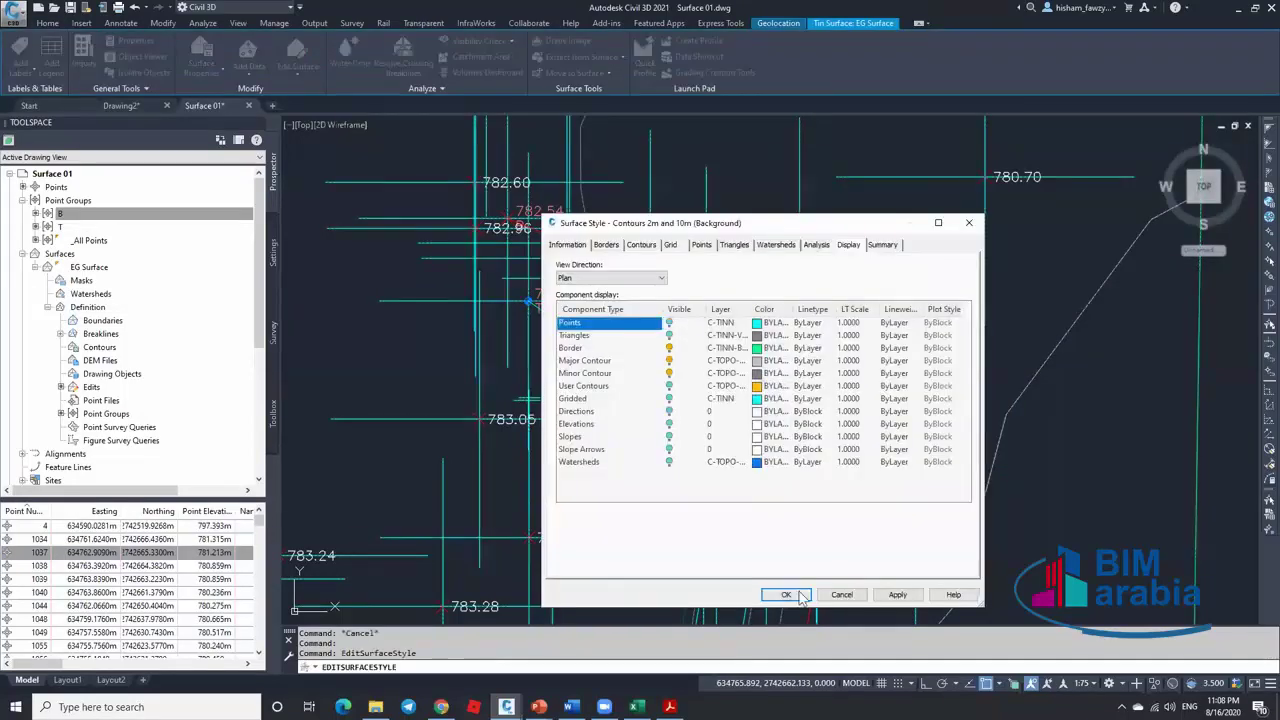
{"action": "left_click", "coordinate": [786, 594]}
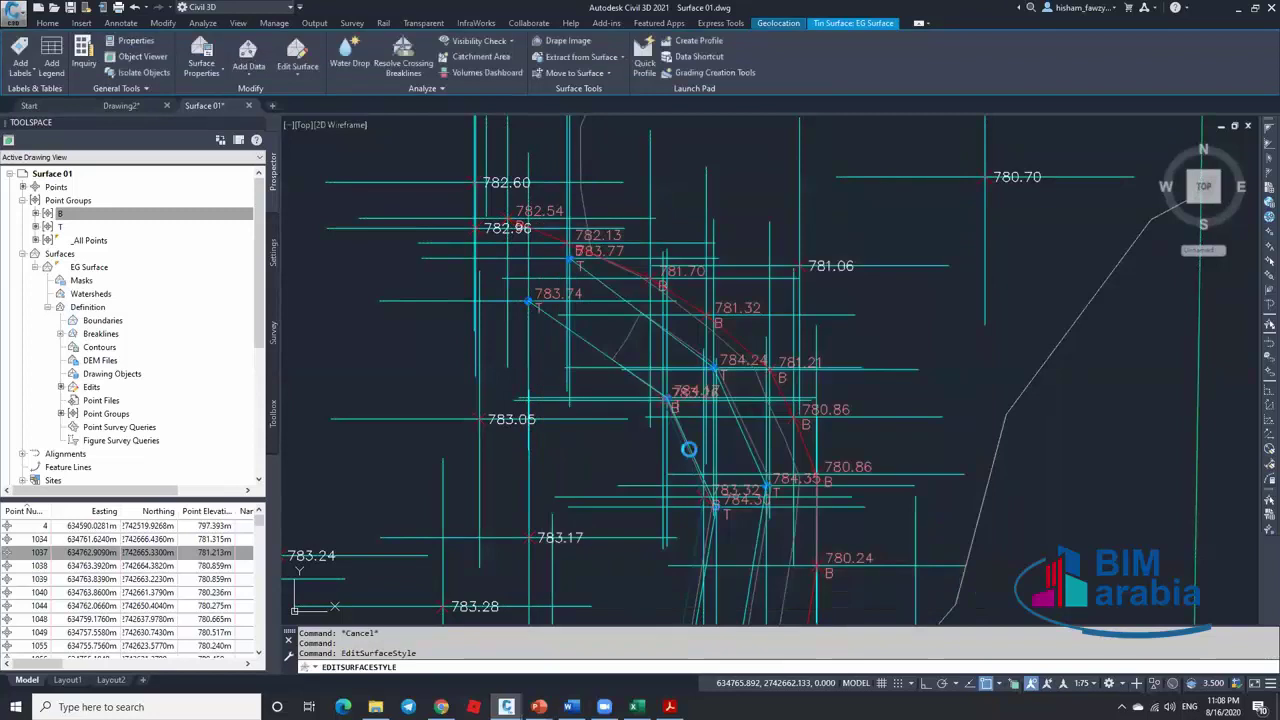
Center the view on point 1037 again from the point list
{"action": "left_click", "coordinate": [93, 541]}
{"action": "right_click", "coordinate": [93, 553]}
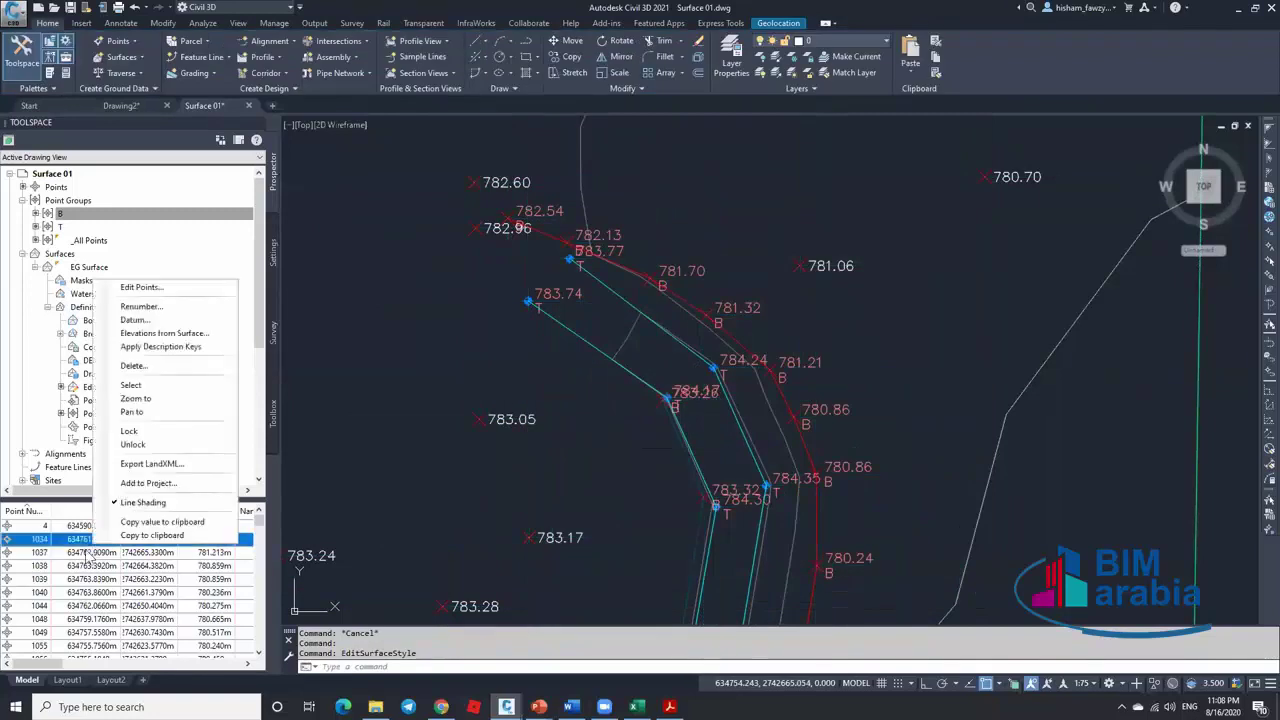
{"action": "left_click", "coordinate": [150, 404]}
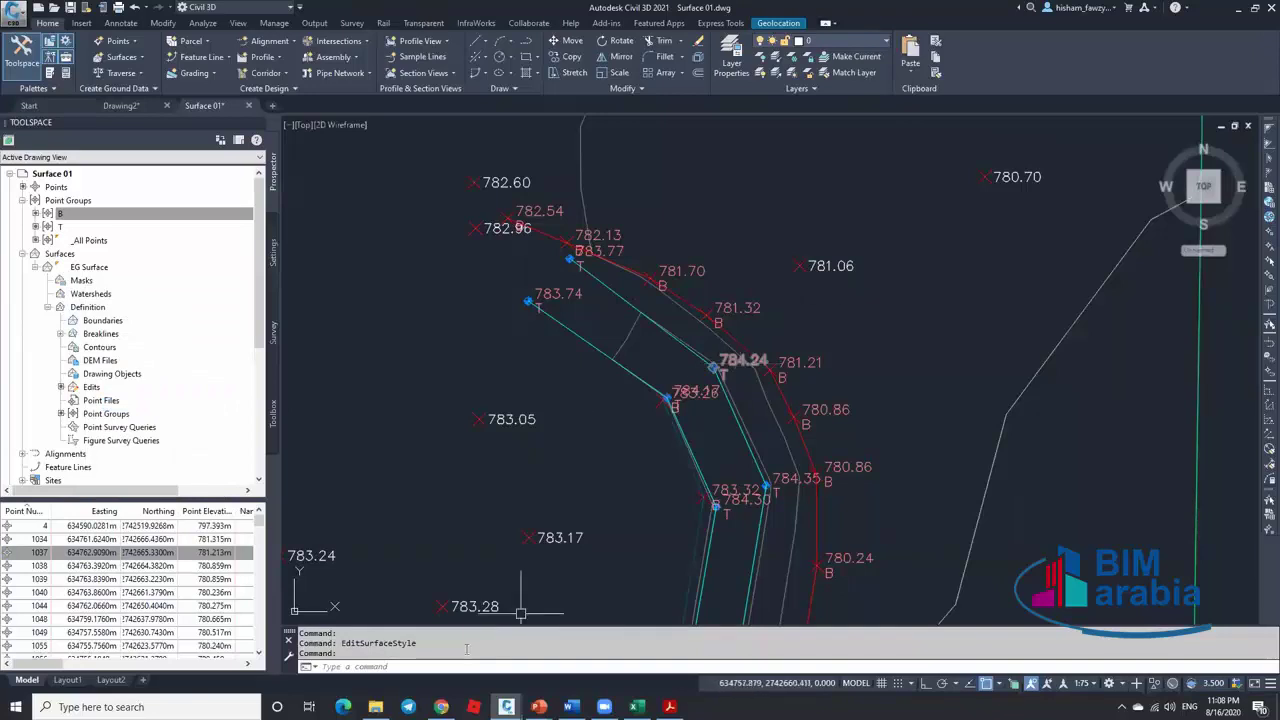
Zoom to point 1037 with the ZTP command
{"action": "left_click", "coordinate": [430, 668]}
{"action": "type", "text": "z"}
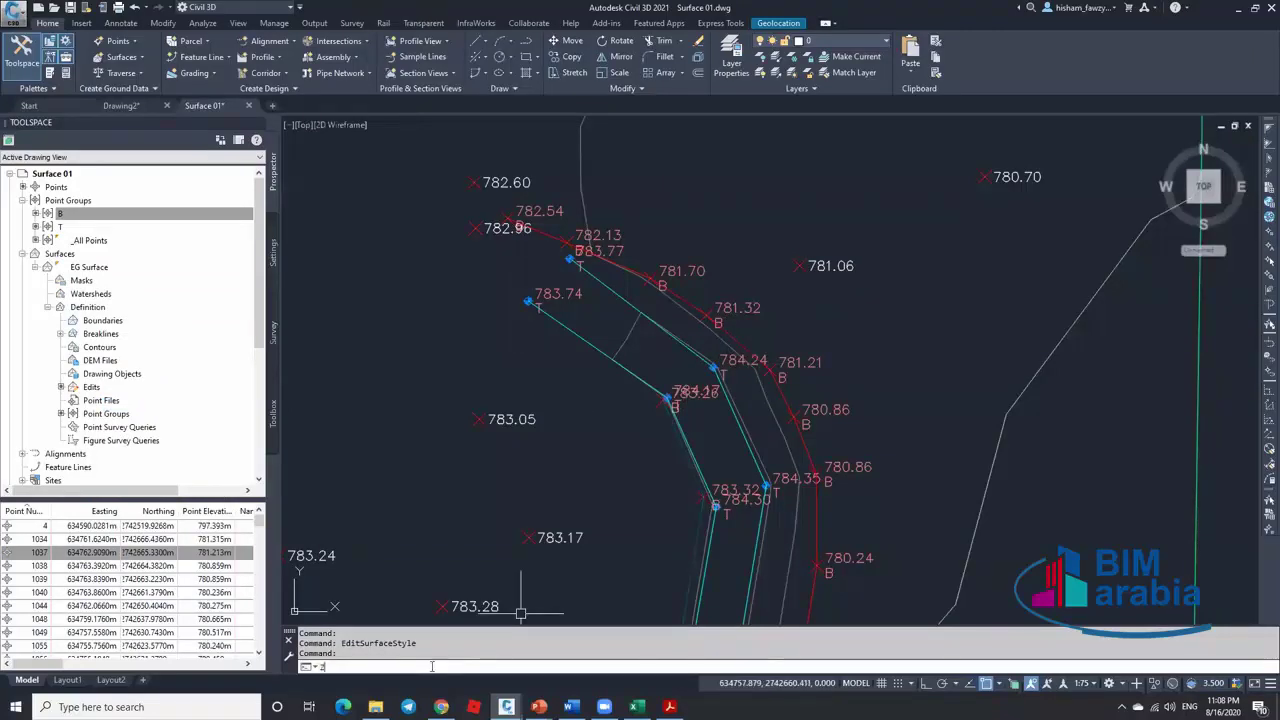
{"action": "type", "text": "tp"}
{"action": "key", "text": "Return"}
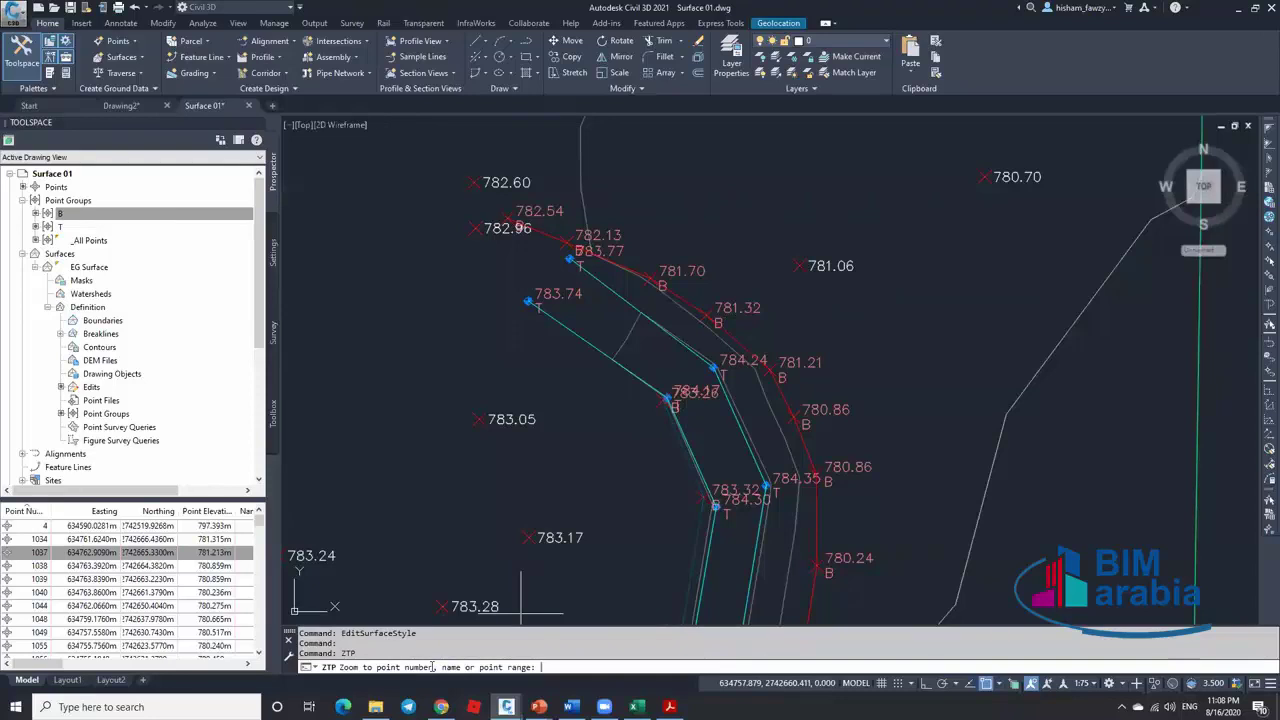
{"action": "type", "text": "1037"}
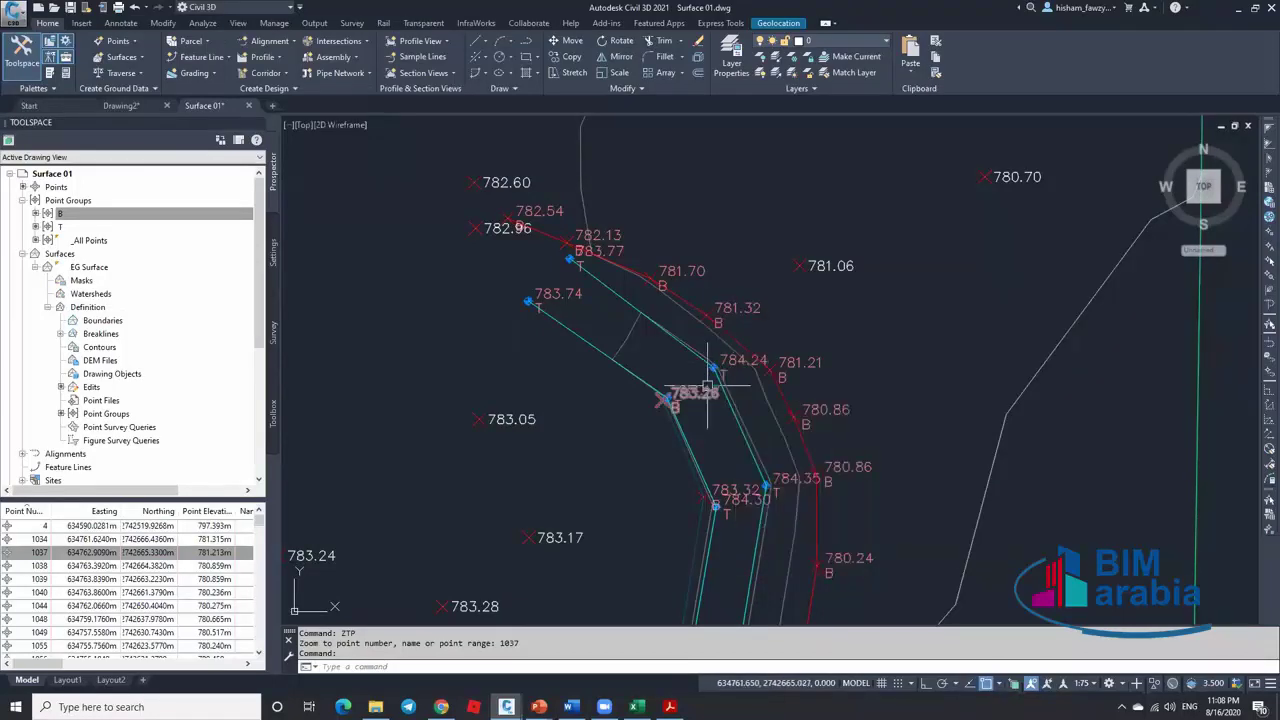
Select the nearby points 783.26, 784.24 and 781.32 to inspect them
{"action": "mouse_move", "coordinate": [708, 387]}
{"action": "scroll", "coordinate": [708, 387], "scroll_direction": "up", "scroll_amount": 3}
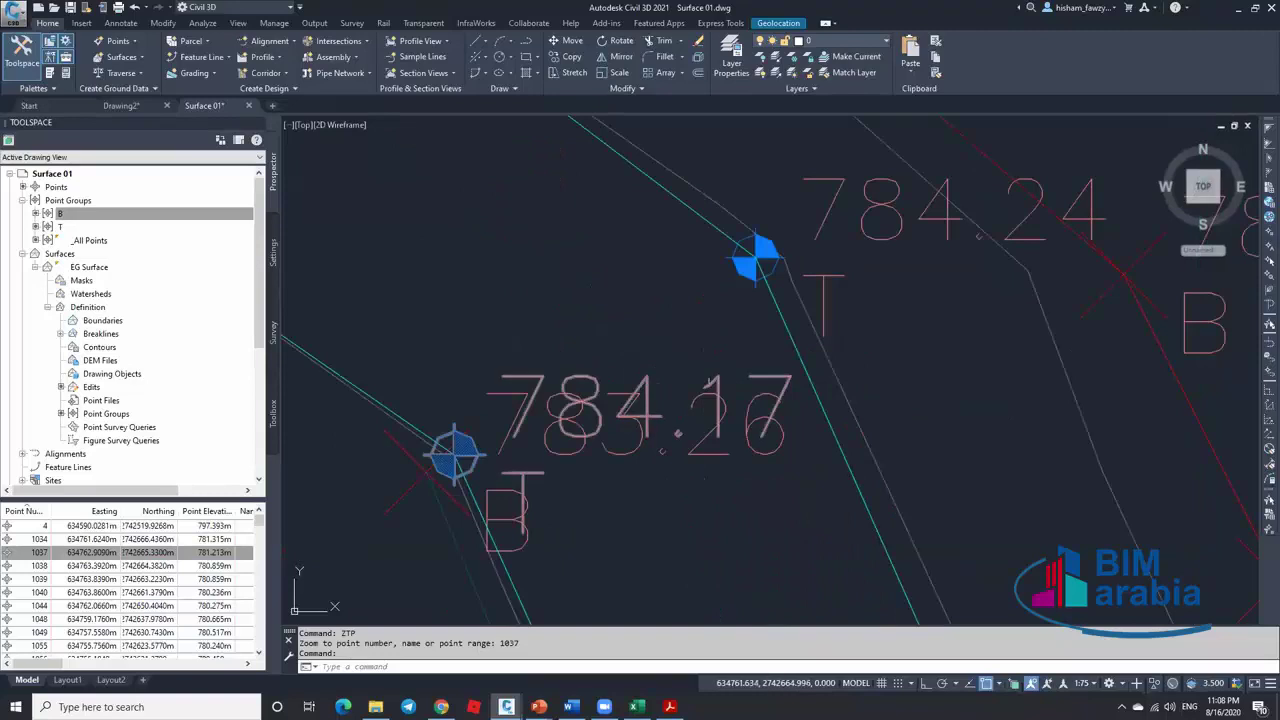
{"action": "left_click", "coordinate": [712, 382]}
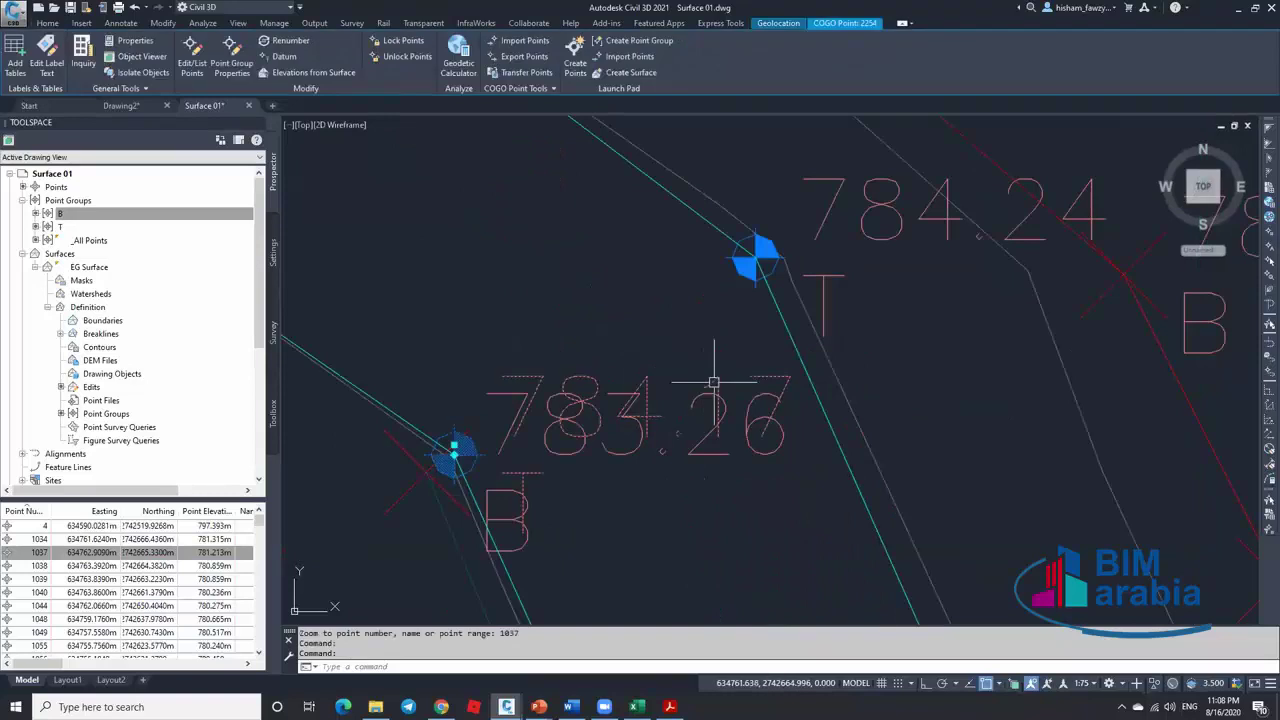
{"action": "key", "text": "Escape"}
{"action": "left_click", "coordinate": [756, 252]}
{"action": "scroll", "coordinate": [735, 440], "scroll_direction": "down", "scroll_amount": 5}
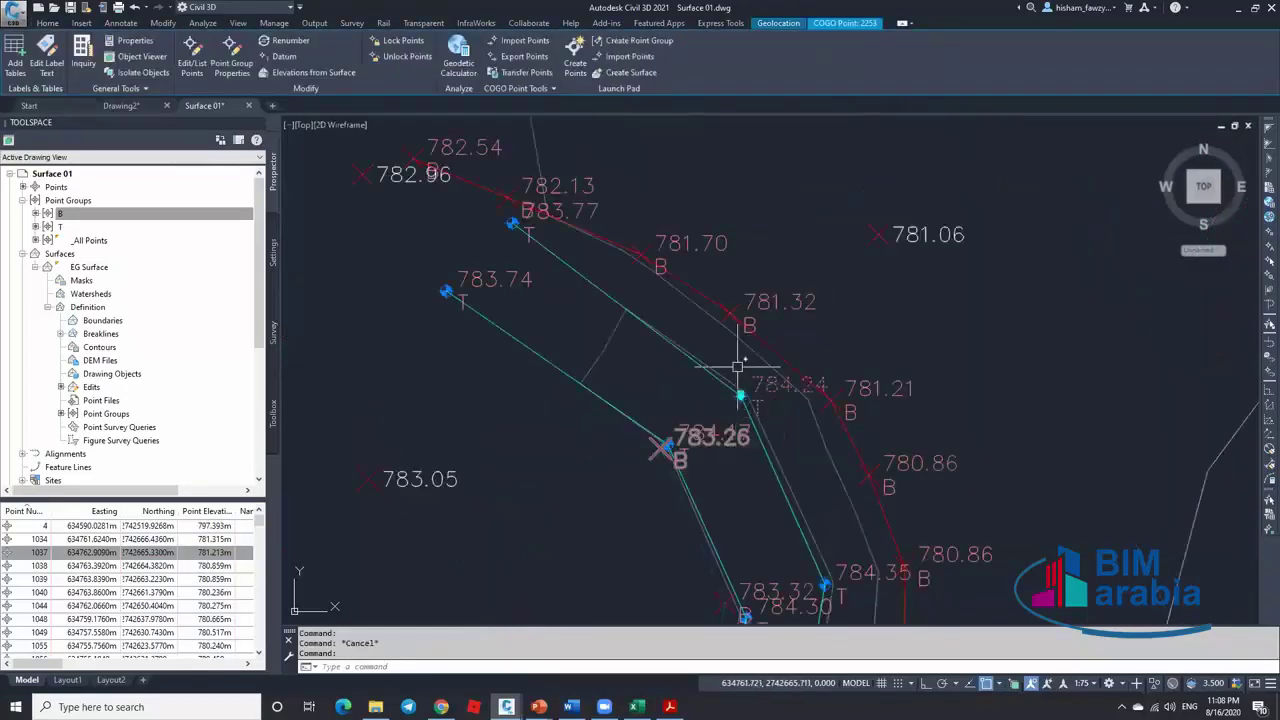
{"action": "key", "text": "Escape"}
{"action": "left_click", "coordinate": [730, 310]}
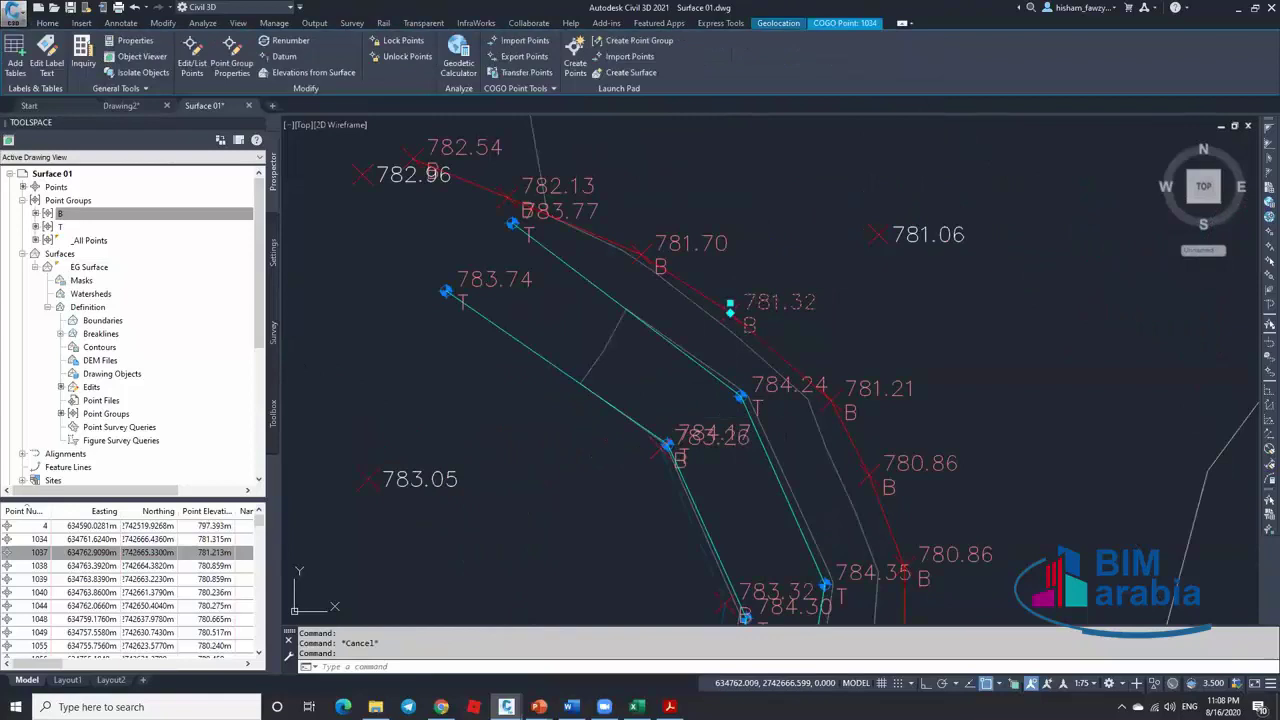
Select points 781.70 and 781.21 (point 1037) in the plan to inspect them
{"action": "key", "text": "Escape"}
{"action": "left_click", "coordinate": [725, 250]}
{"action": "left_click", "coordinate": [641, 250]}
{"action": "key", "text": "Escape"}
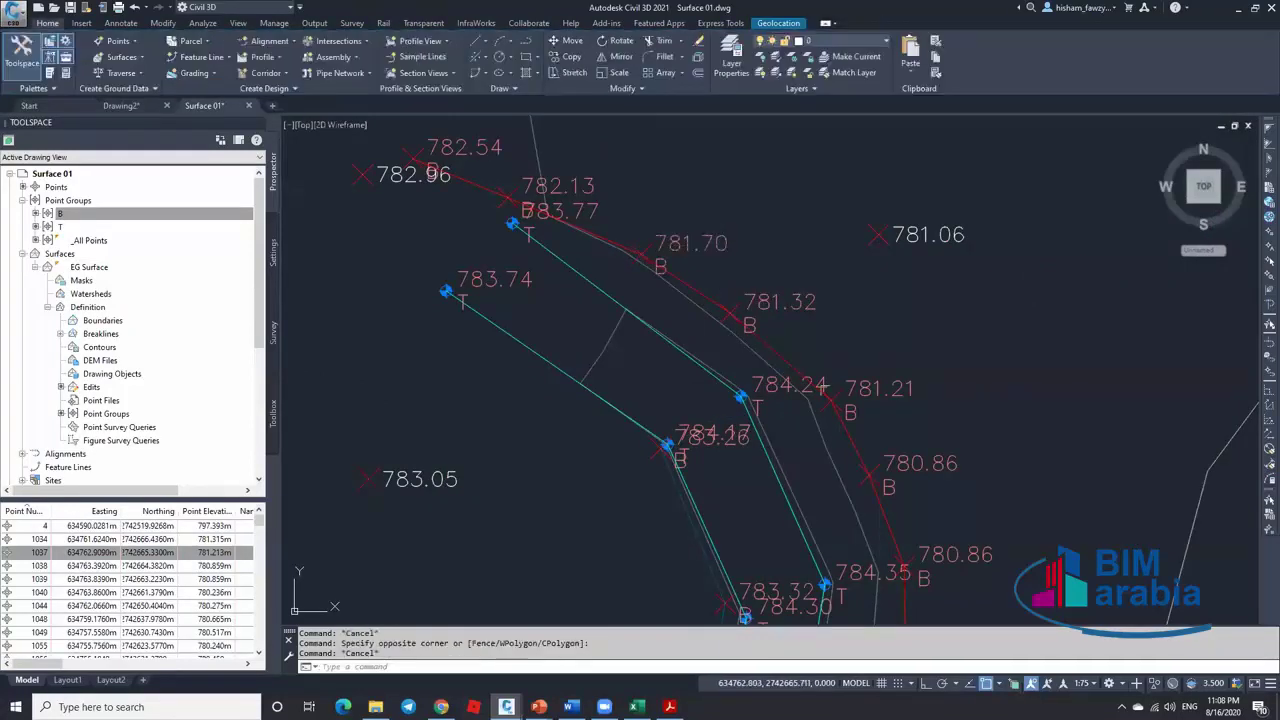
{"action": "left_click", "coordinate": [831, 394]}
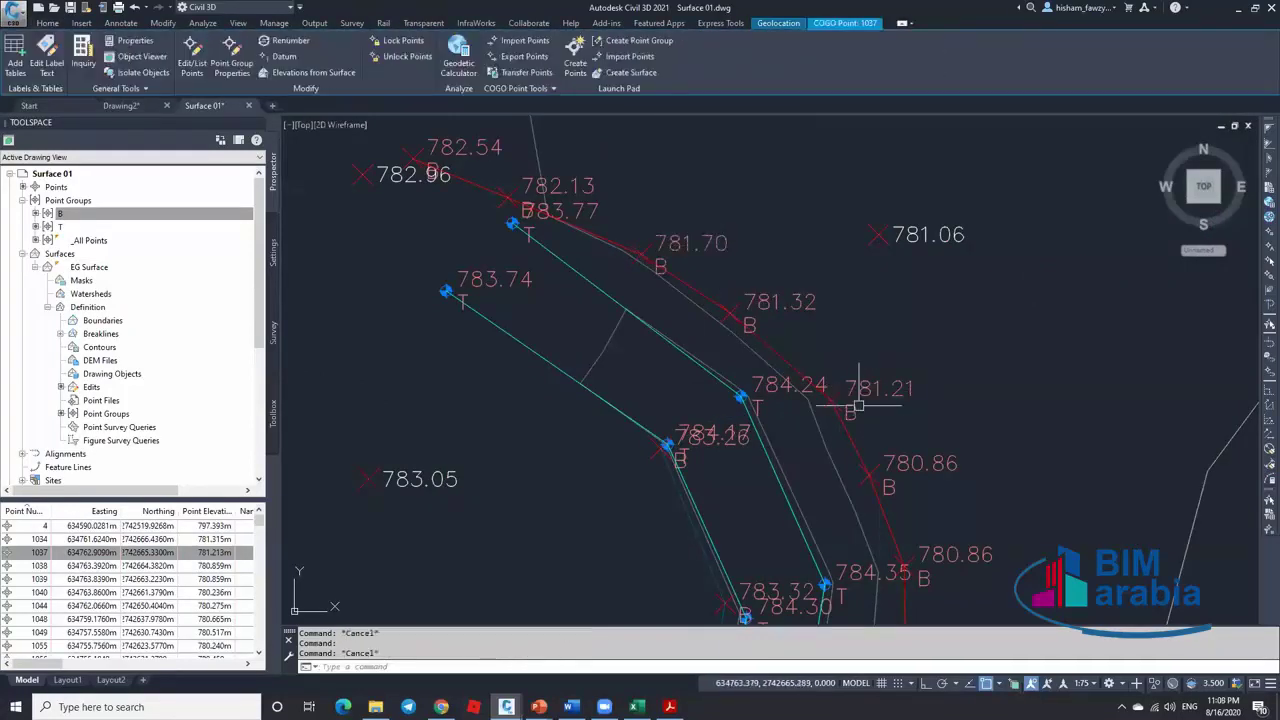
{"action": "key", "text": "Escape"}
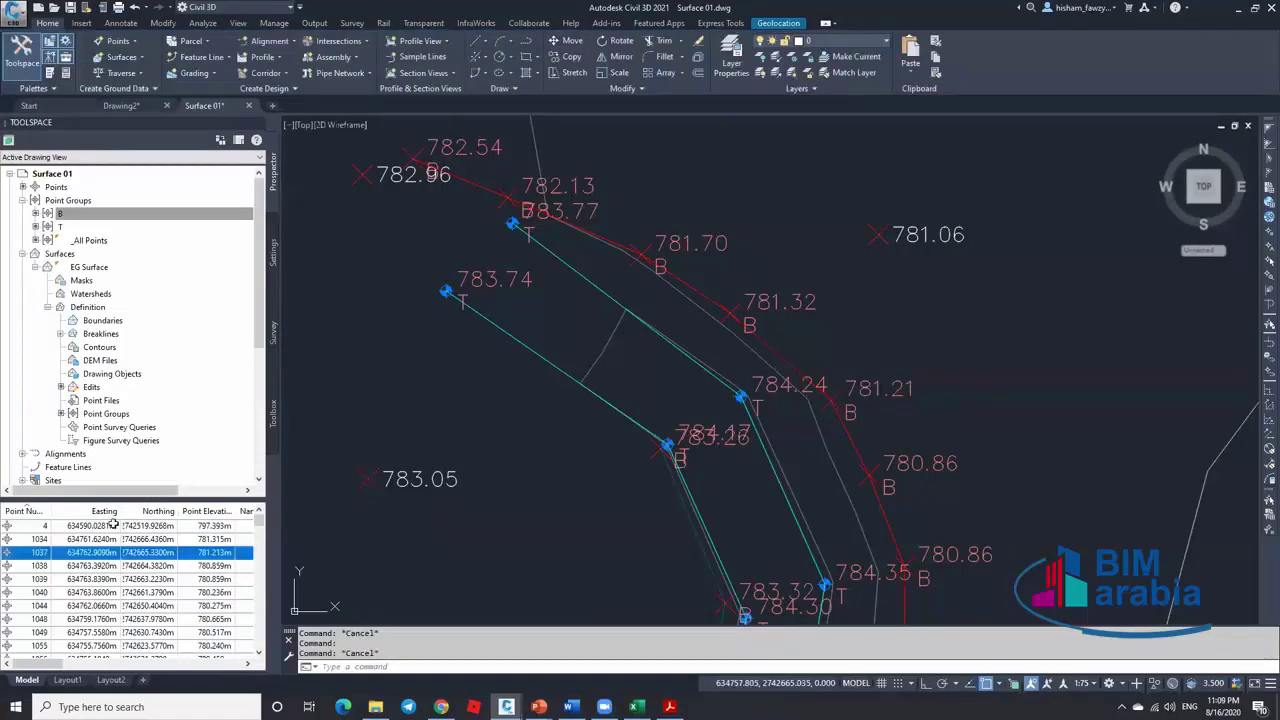
Zoom to point 1037 and read the adjacent EG Surface elevation of 780.722m
{"action": "right_click", "coordinate": [114, 552]}
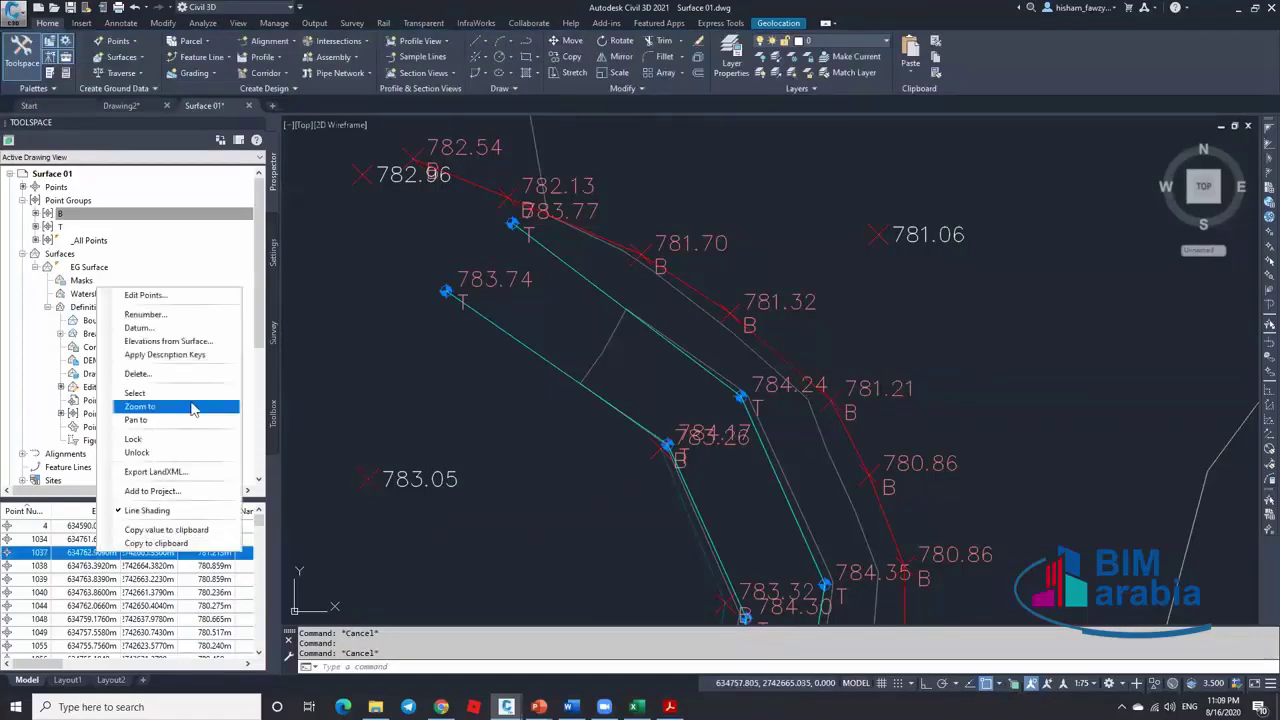
{"action": "left_click", "coordinate": [190, 409]}
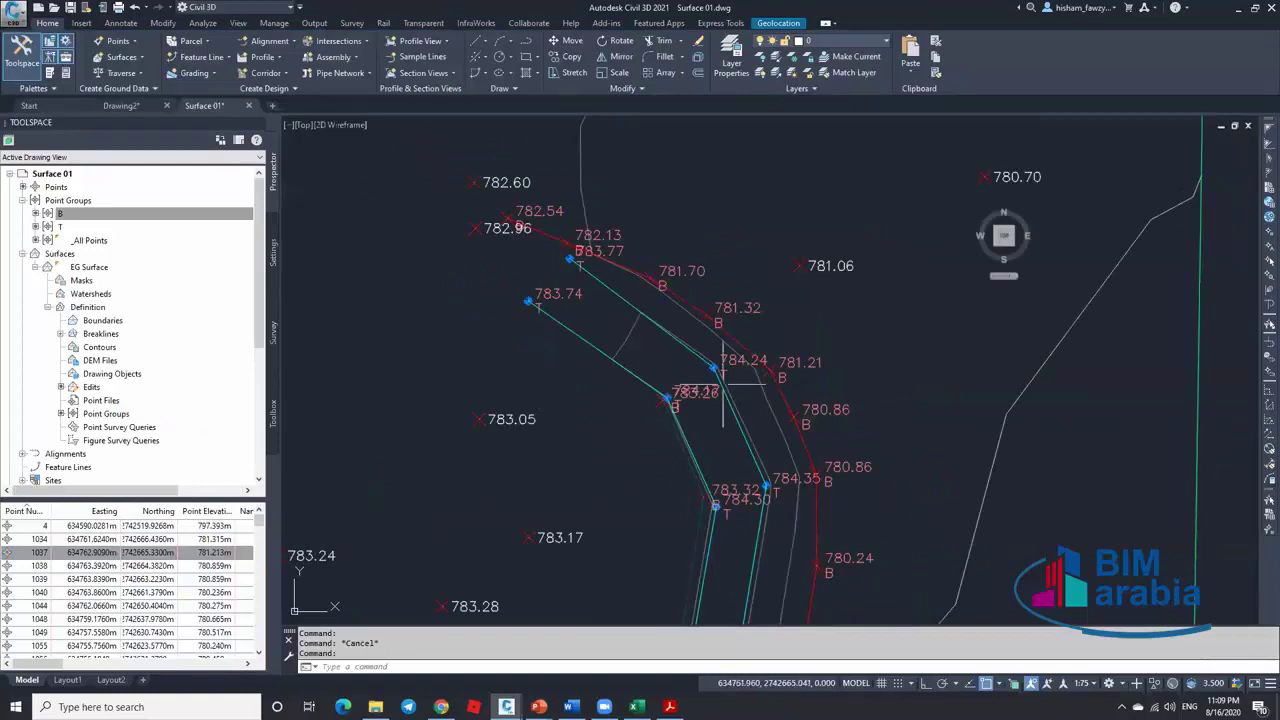
{"action": "left_click", "coordinate": [784, 366]}
{"action": "mouse_move", "coordinate": [784, 366]}
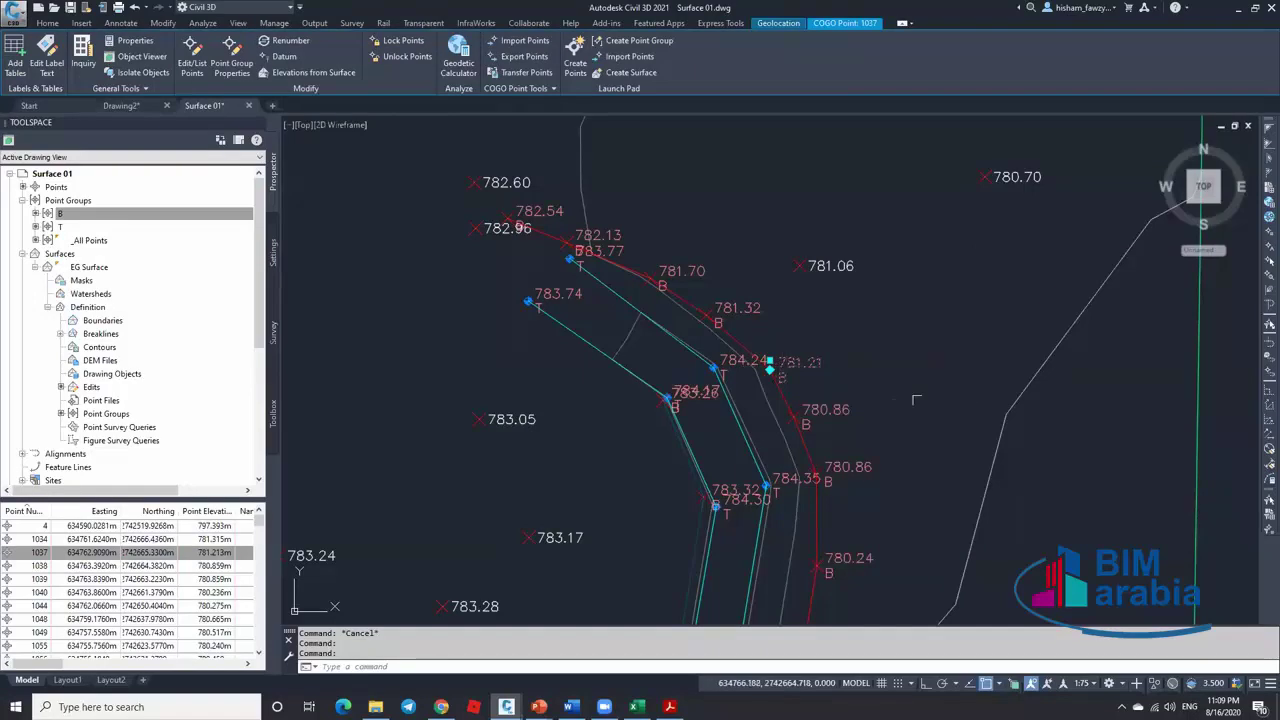
{"action": "key", "text": "Escape"}
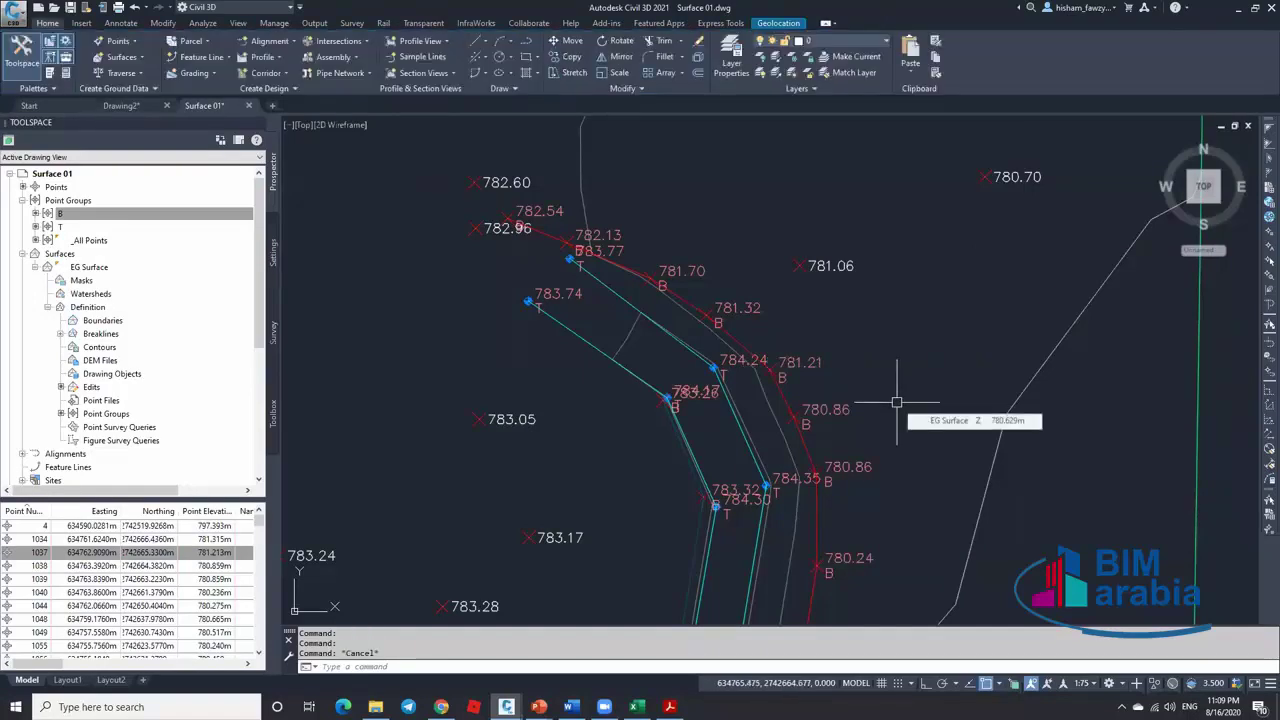
Select points 1037 through 1039 in the point list, then dismiss their menu
{"action": "left_click", "coordinate": [110, 552]}
{"action": "left_click", "coordinate": [113, 579], "text": "shift"}
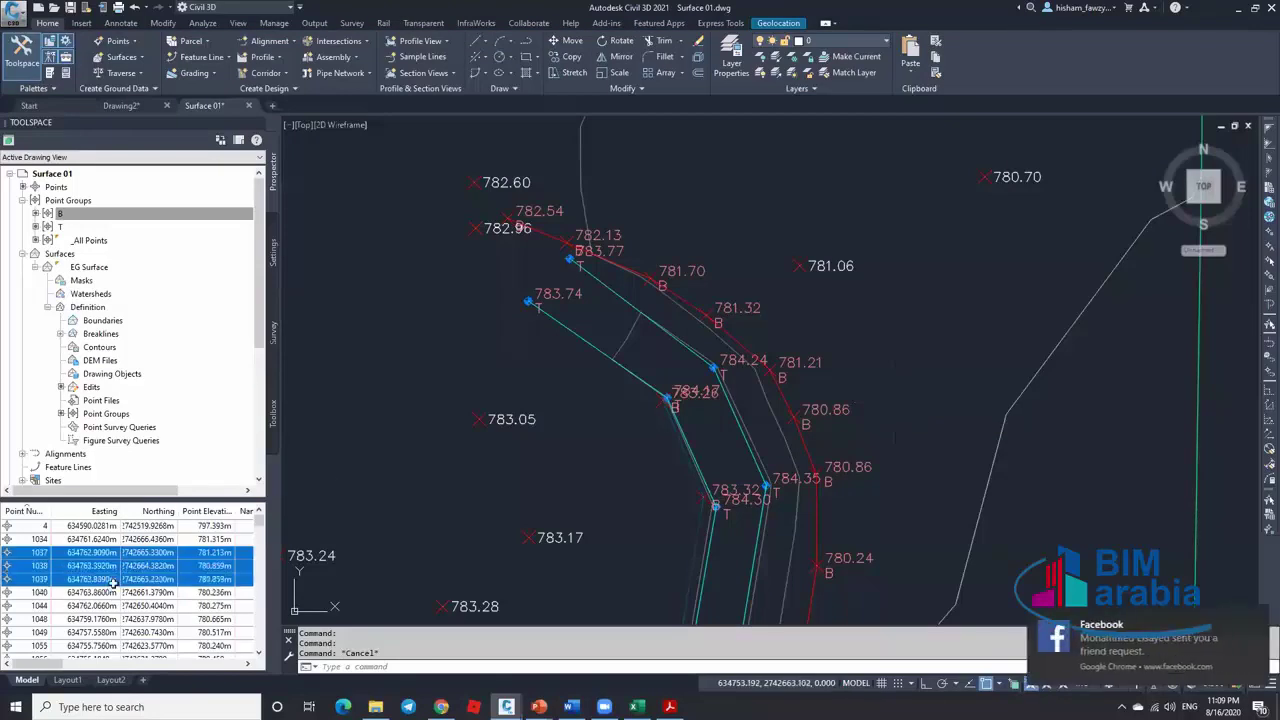
{"action": "right_click", "coordinate": [113, 580]}
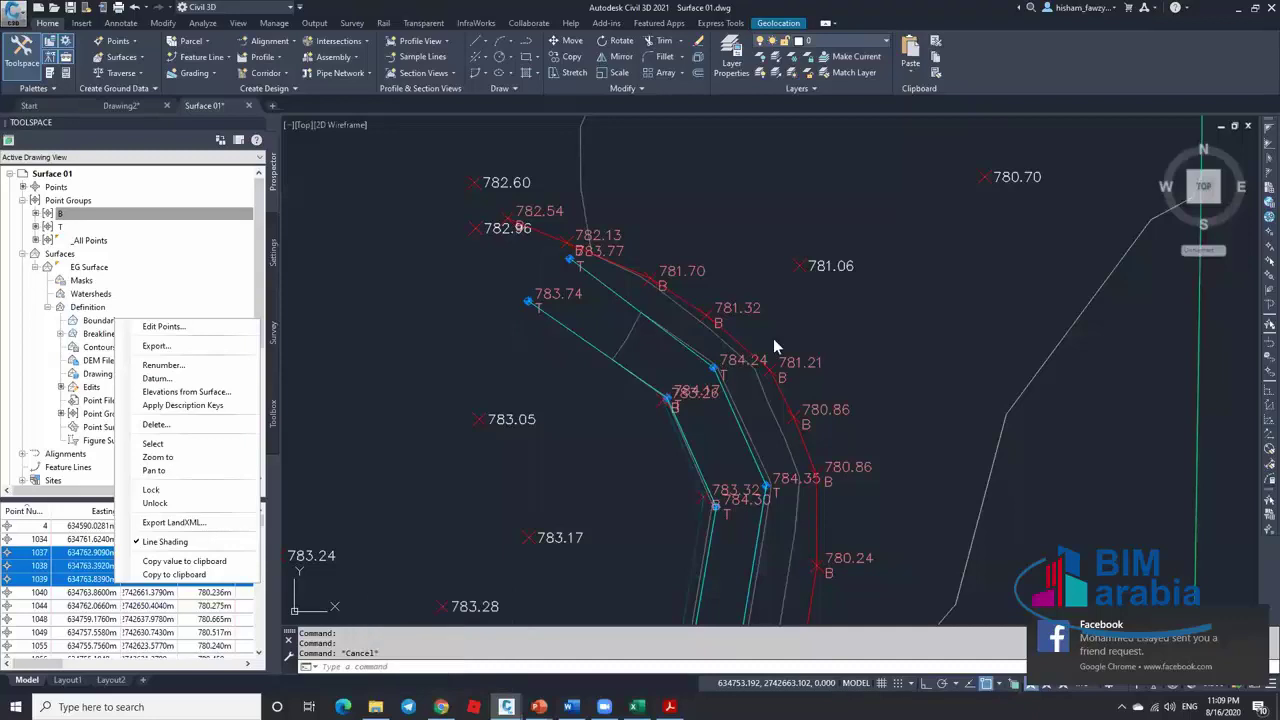
{"action": "left_click", "coordinate": [1237, 426]}
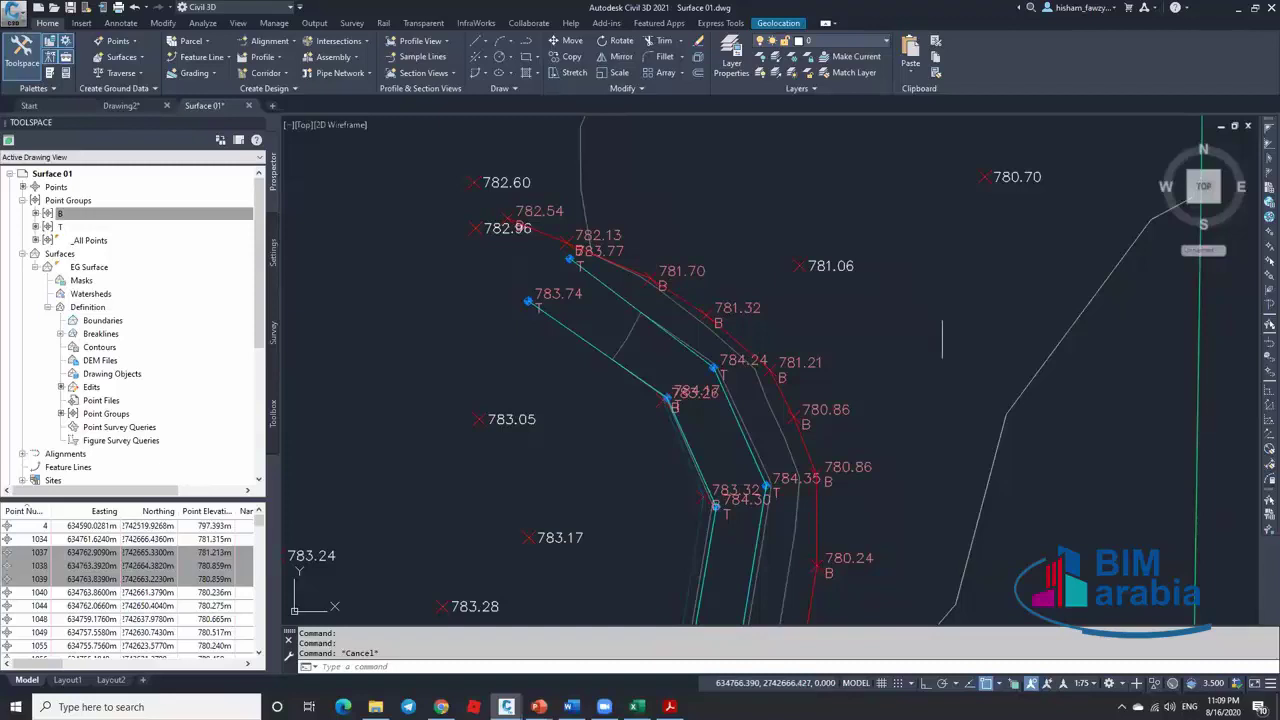
{"action": "mouse_move", "coordinate": [894, 365]}
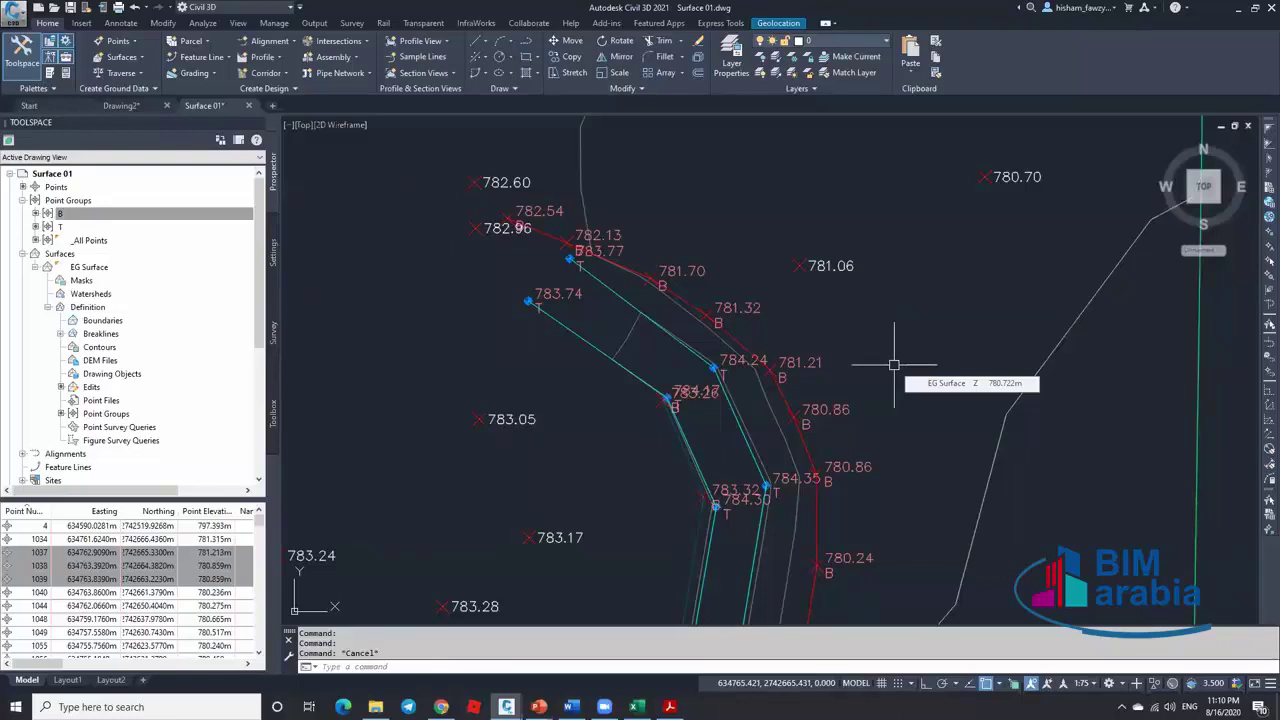
{"action": "scroll", "coordinate": [893, 365], "scroll_direction": "down", "scroll_amount": 5}
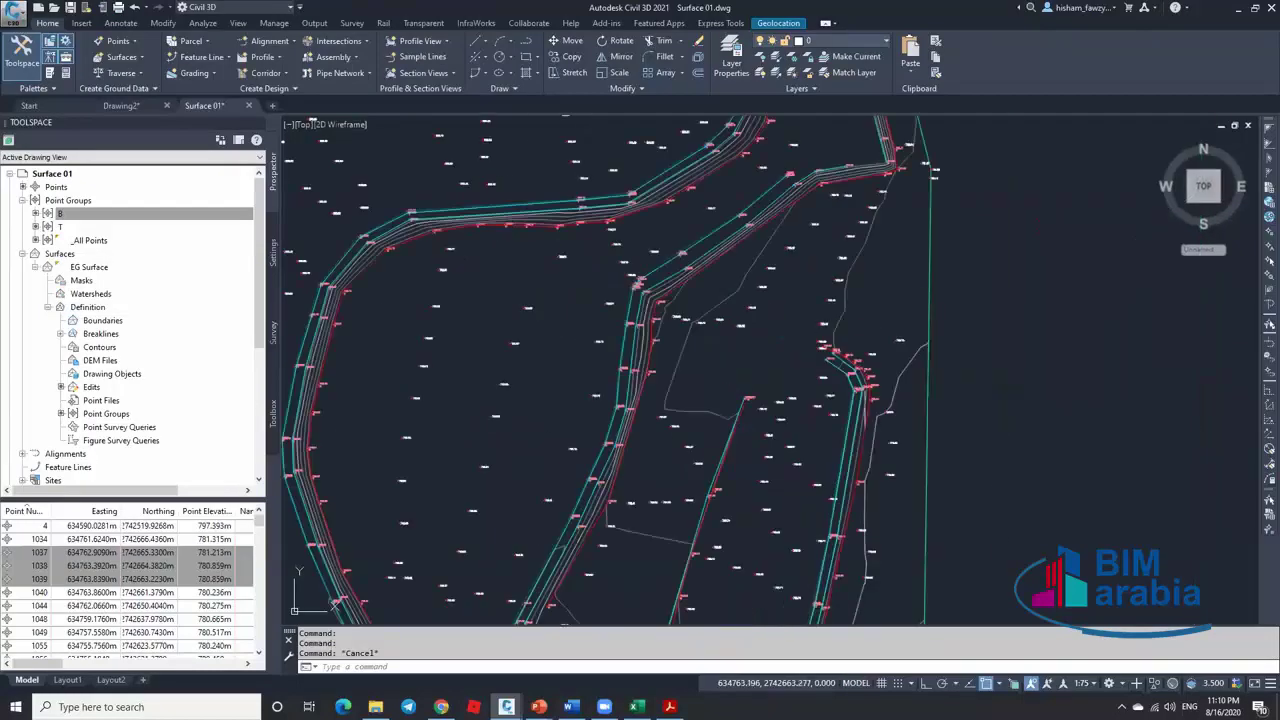
{"action": "scroll", "coordinate": [889, 176], "scroll_direction": "up", "scroll_amount": 3}
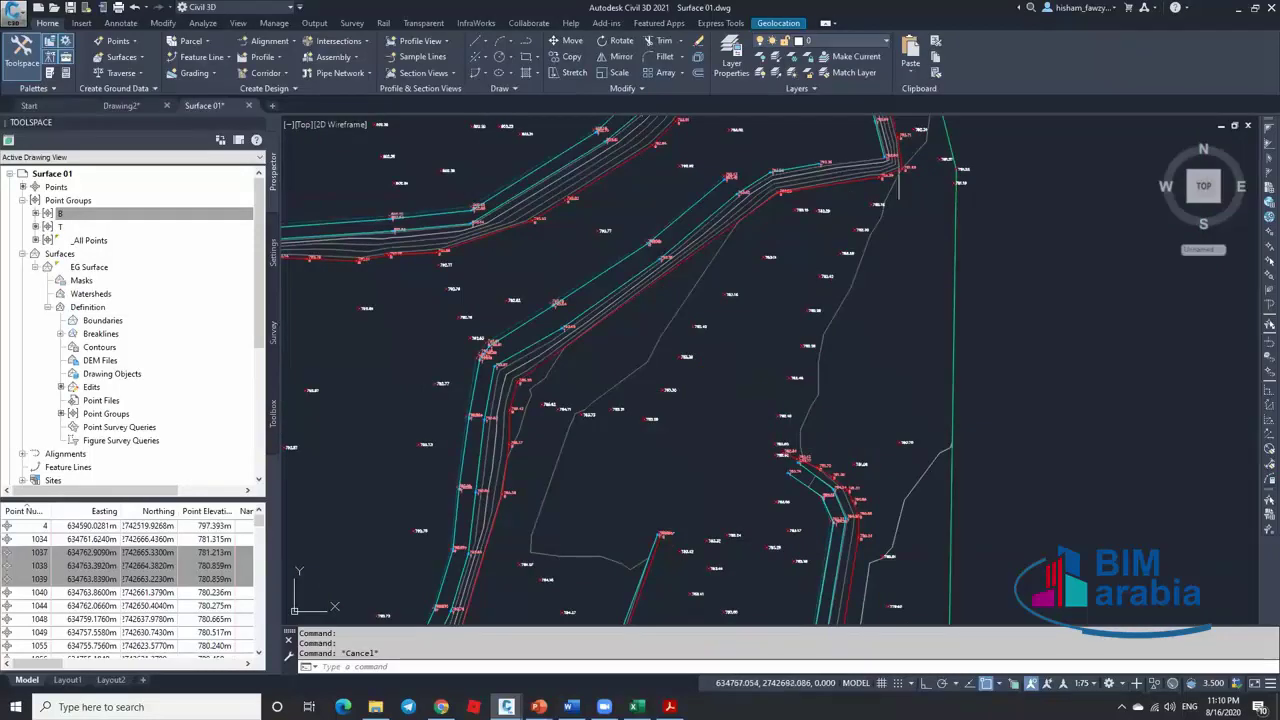
{"action": "mouse_move", "coordinate": [836, 434]}
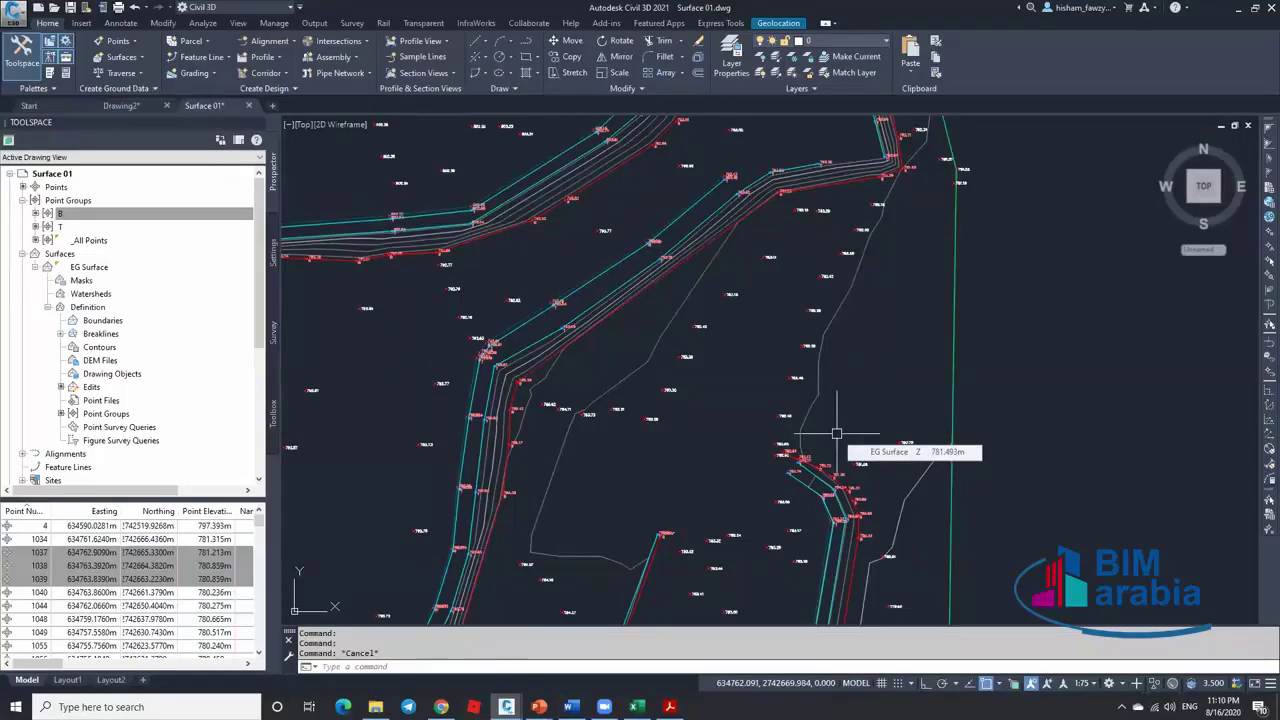
{"action": "scroll", "coordinate": [695, 215], "scroll_direction": "down", "scroll_amount": 4}
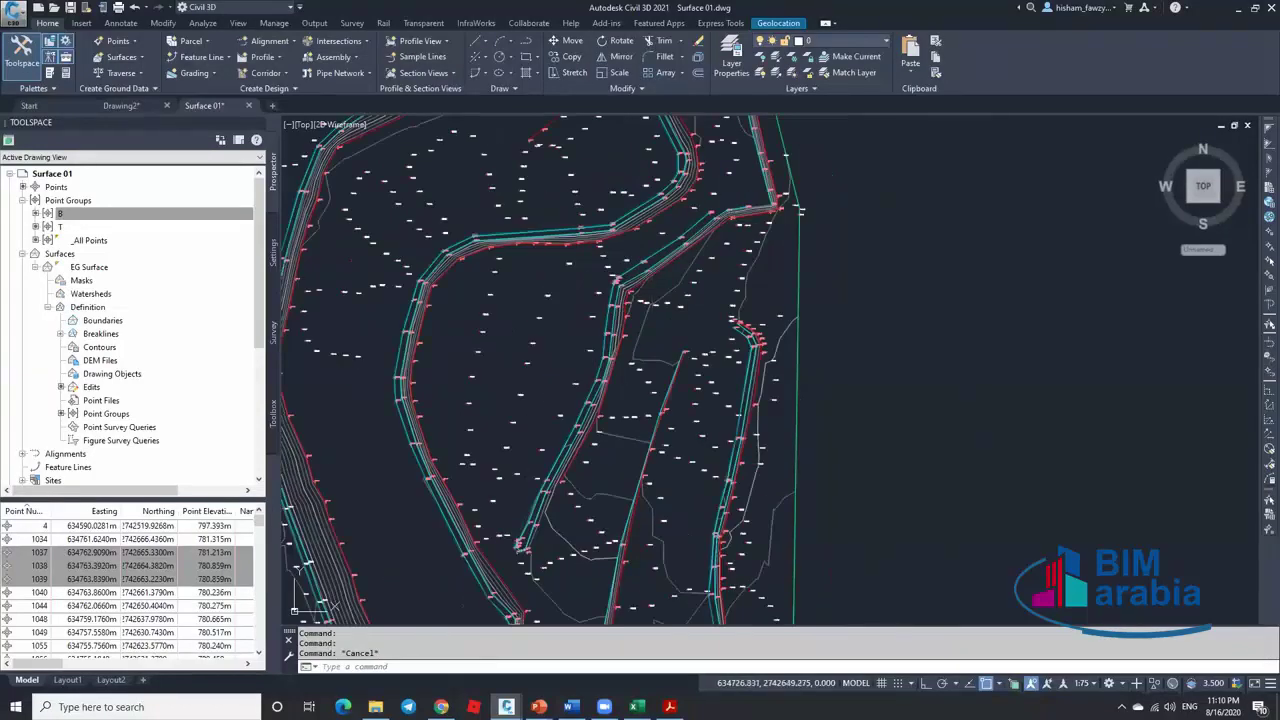
{"action": "mouse_move", "coordinate": [592, 479]}
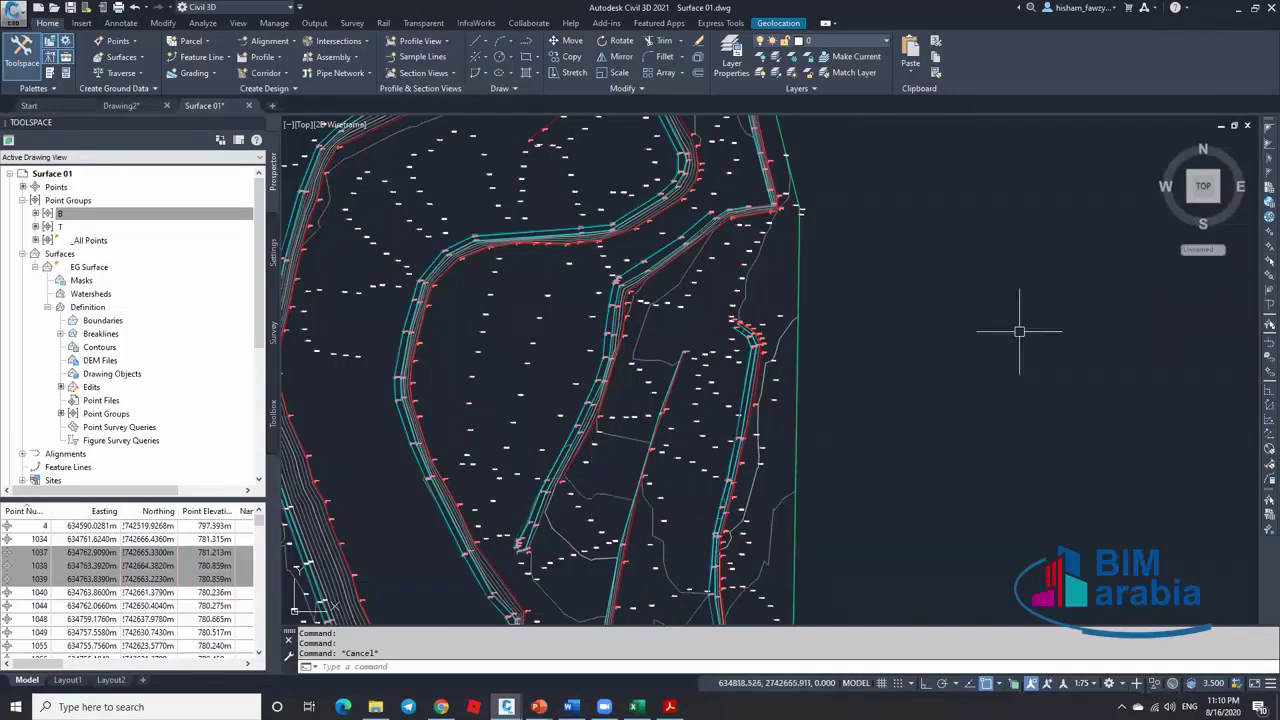
In EG Surface Definition properties, move _All Points to bottom and back to top, then cancel
{"action": "key", "text": "Escape"}
{"action": "left_click", "coordinate": [783, 277]}
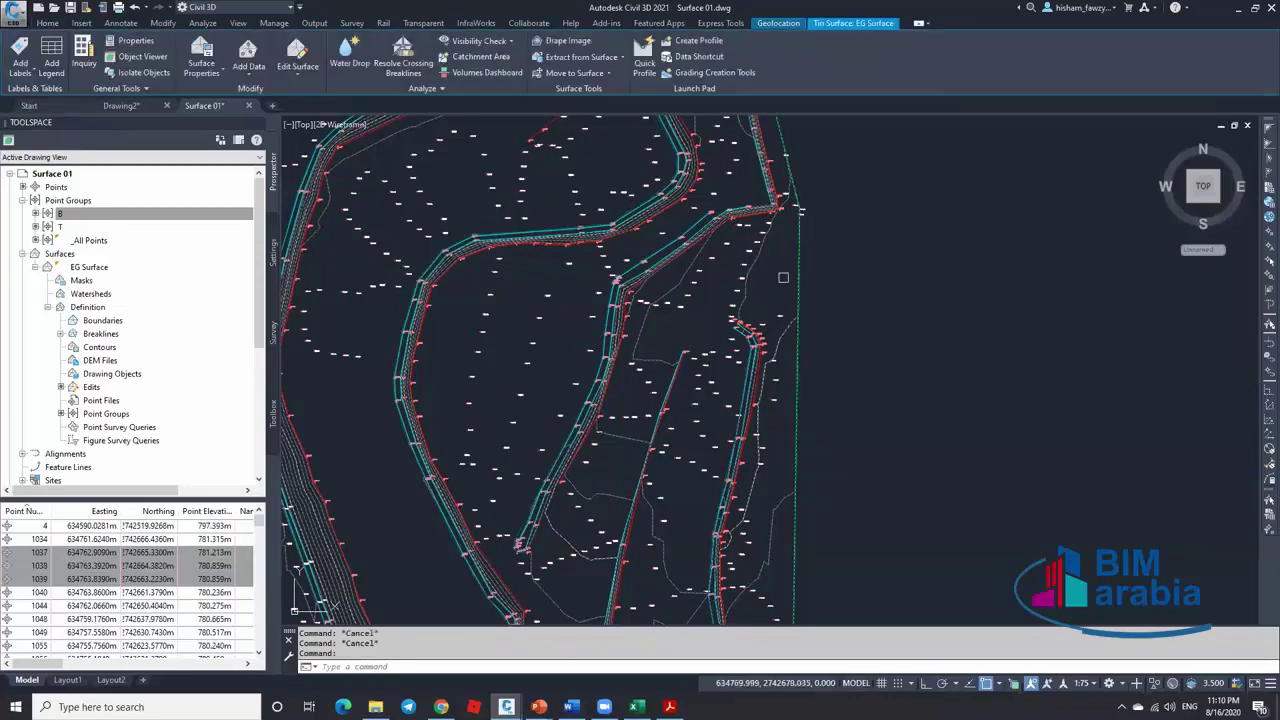
{"action": "left_click", "coordinate": [201, 55]}
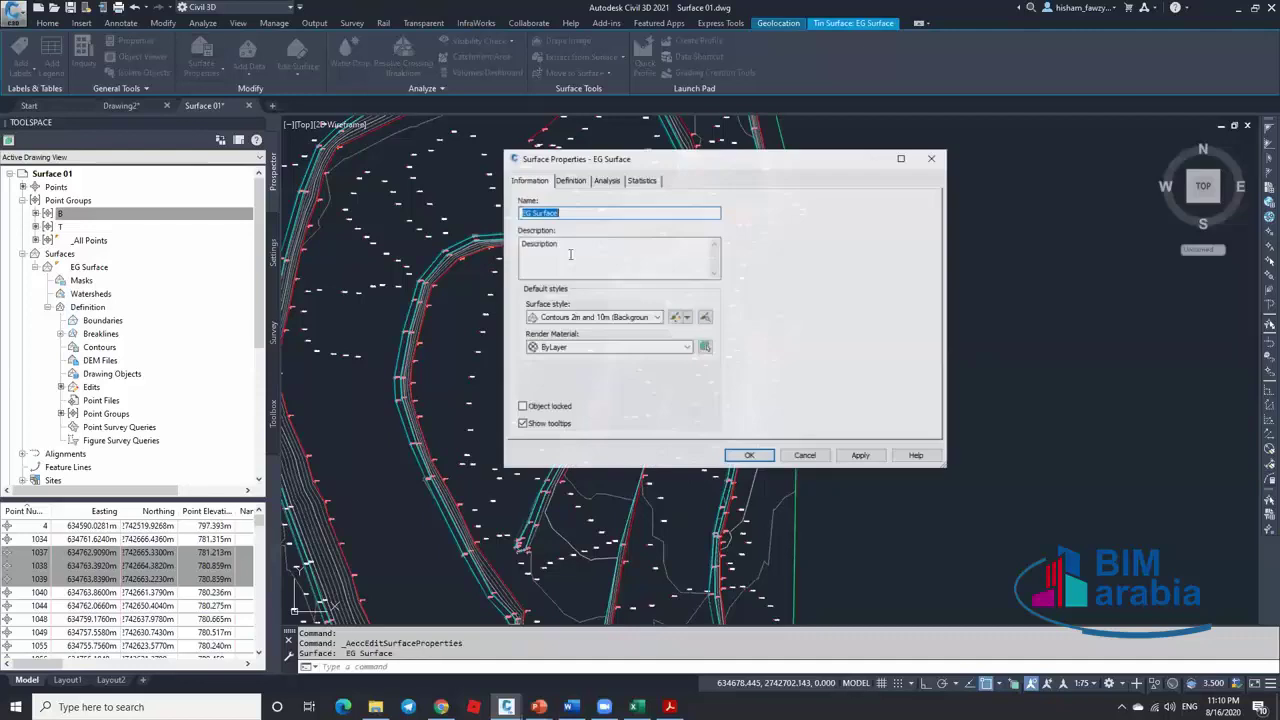
{"action": "left_click", "coordinate": [570, 180]}
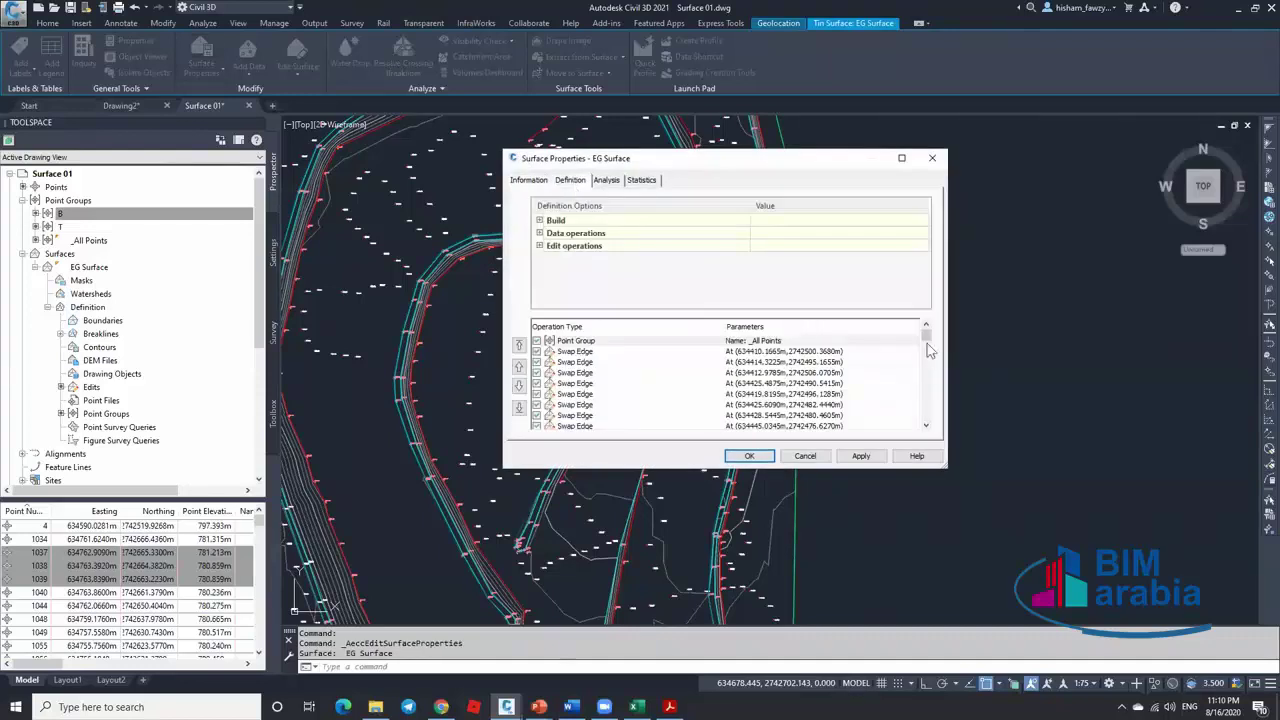
{"action": "left_click_drag", "start_coordinate": [924, 333], "coordinate": [929, 422]}
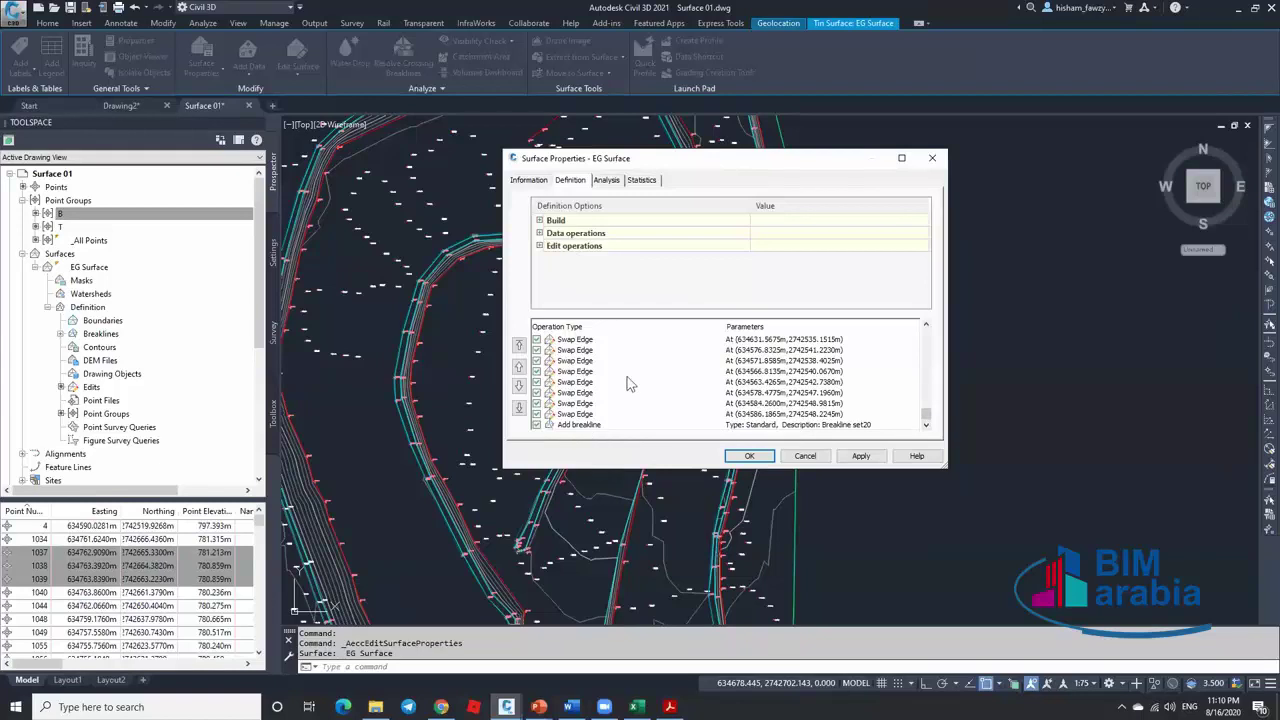
{"action": "left_click", "coordinate": [518, 407]}
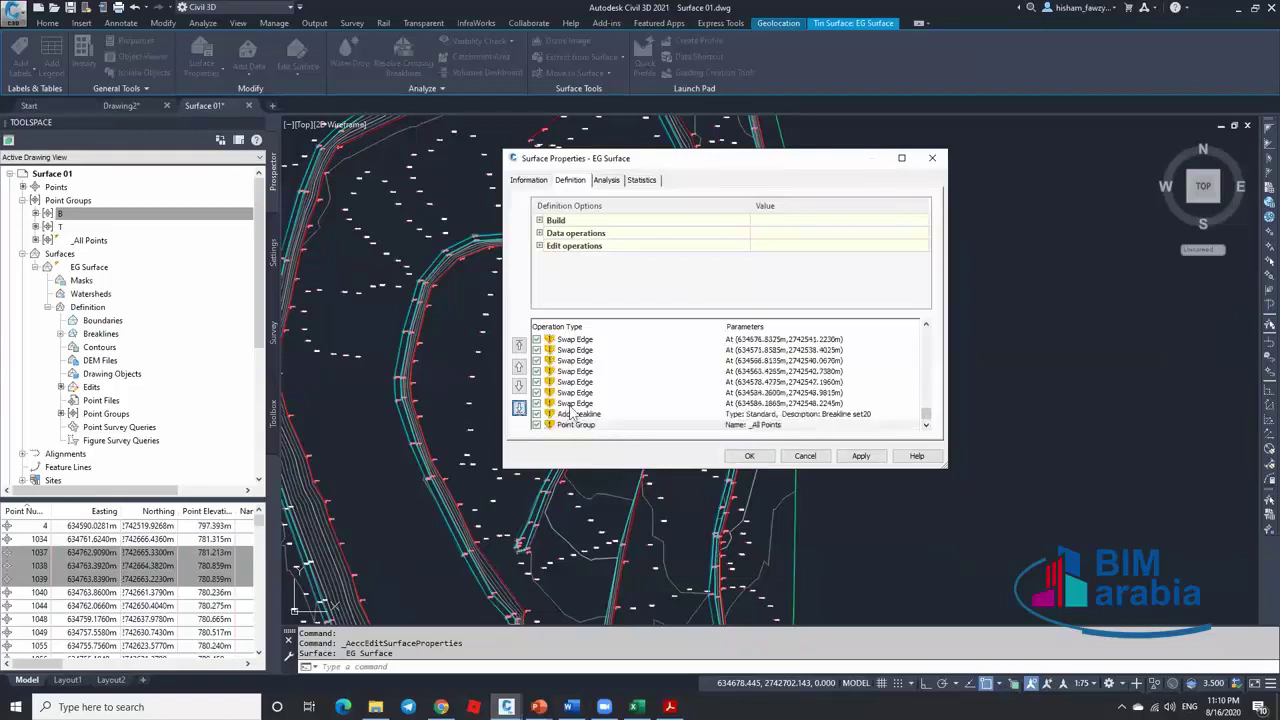
{"action": "left_click", "coordinate": [518, 345]}
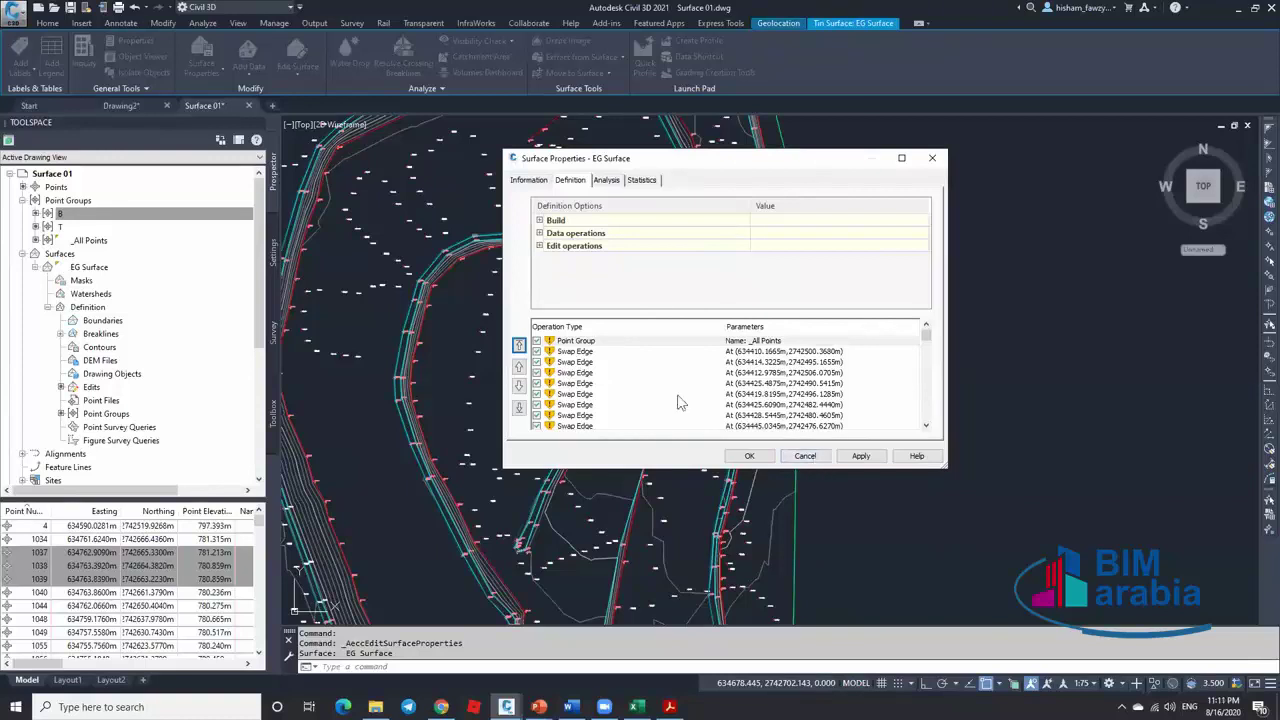
{"action": "left_click_drag", "start_coordinate": [925, 338], "coordinate": [923, 418]}
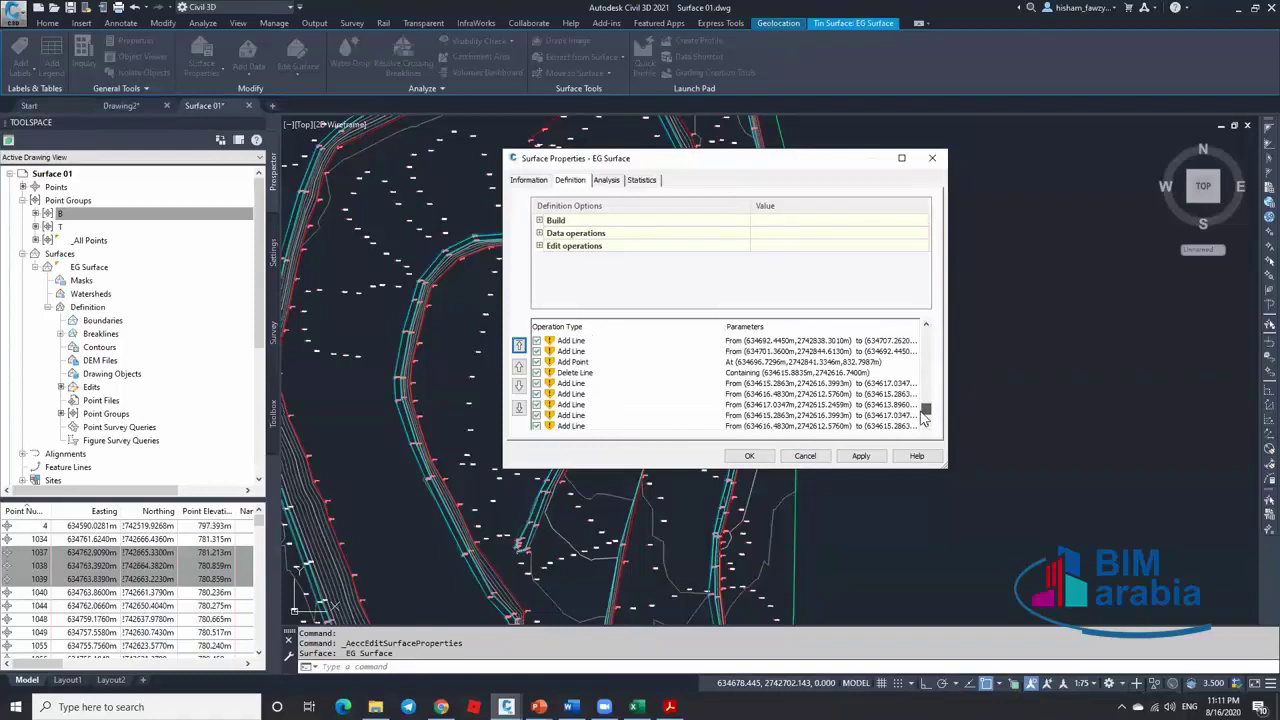
{"action": "left_click", "coordinate": [805, 455]}
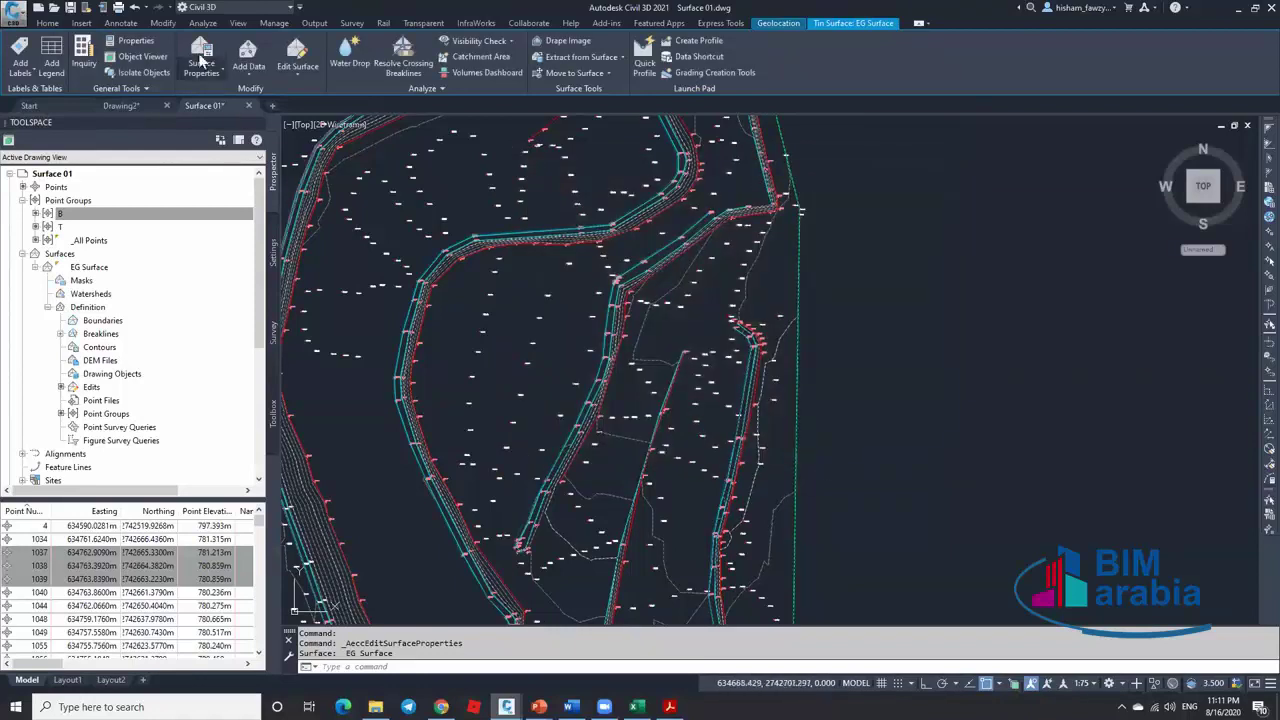
Reopen the EG Surface properties and accept them to rebuild the surface
{"action": "key", "text": "Return"}
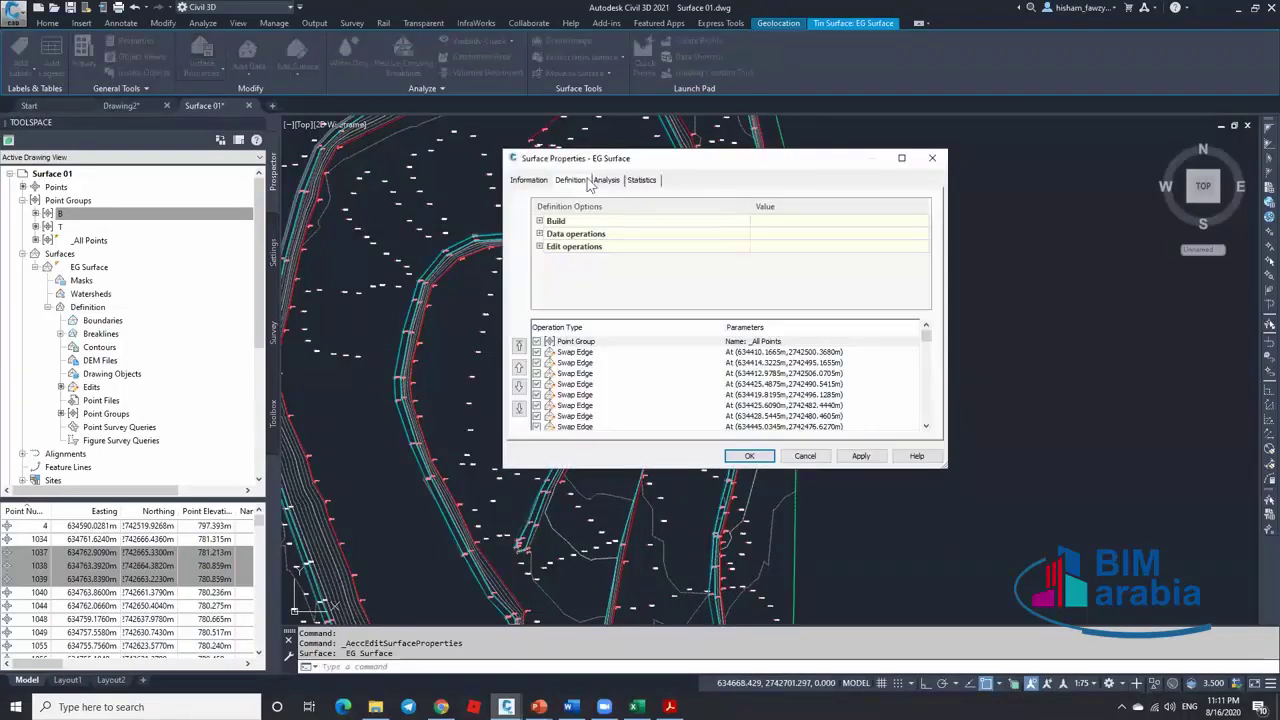
{"action": "left_click", "coordinate": [749, 455]}
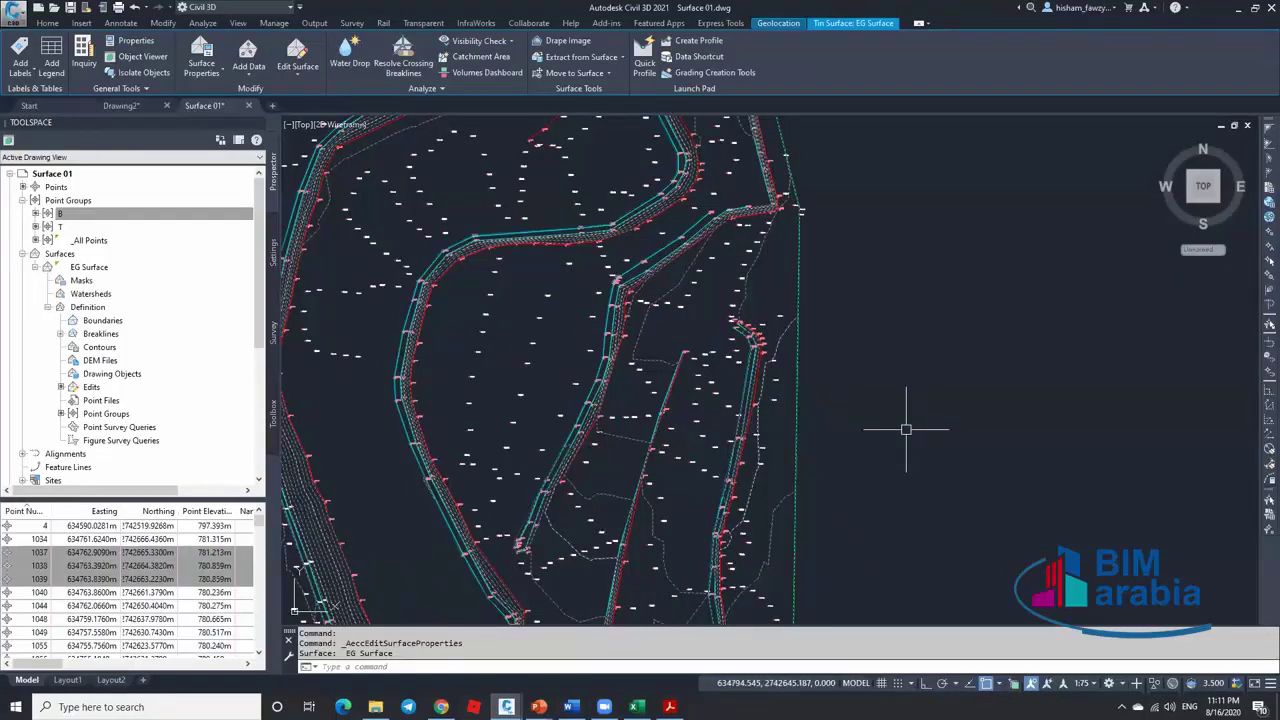
{"action": "key", "text": "Escape"}
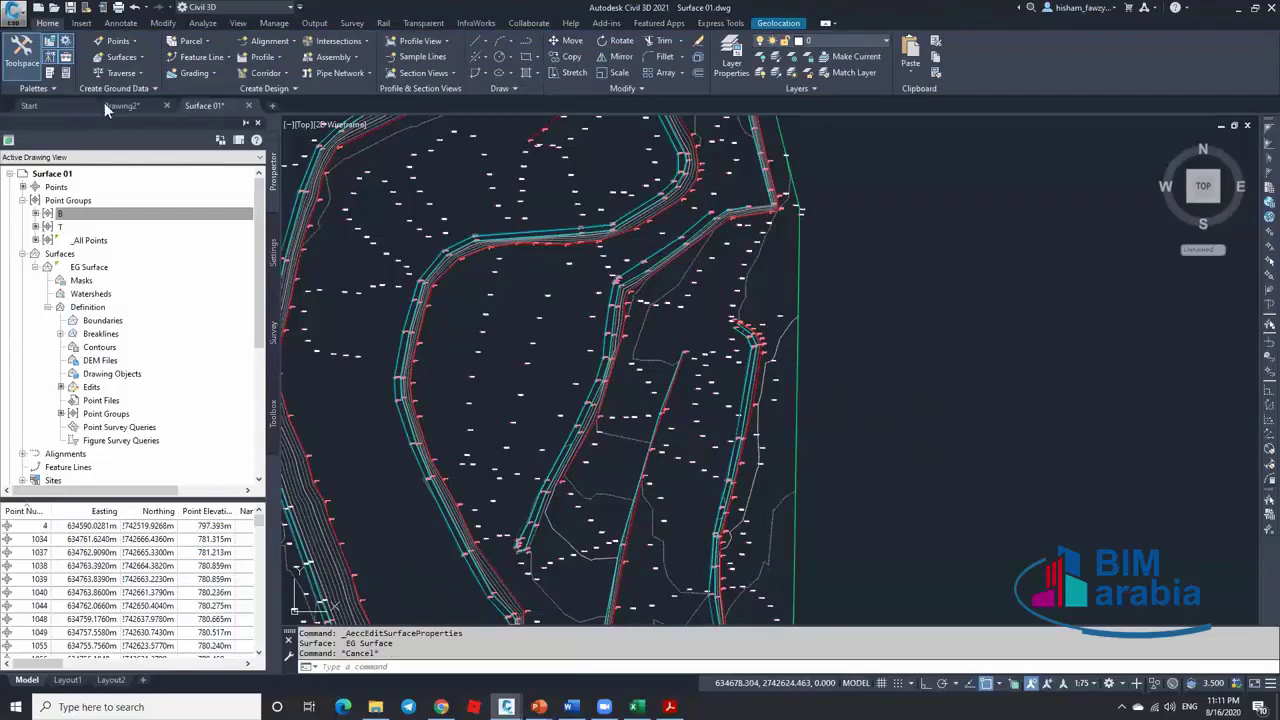
Switch to Drawing2 and read elevations across the EXISTING TIN surface, zooming in
{"action": "key", "text": "ctrl+Tab"}
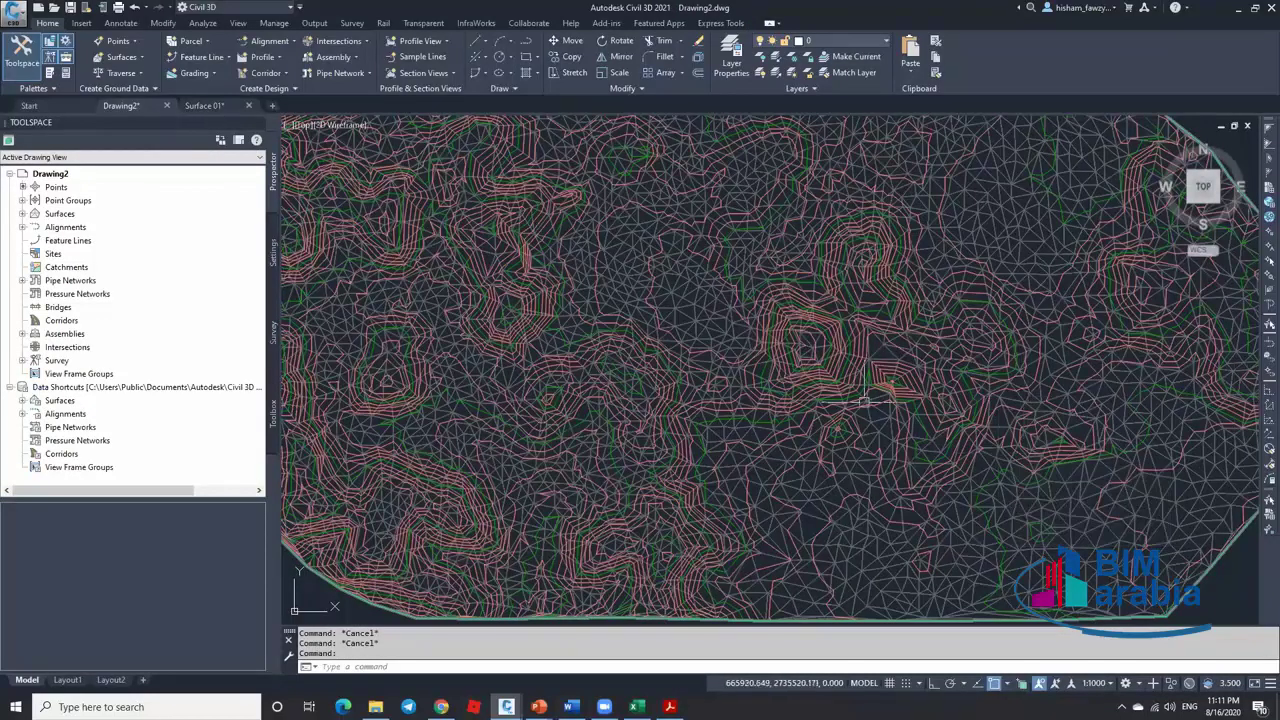
{"action": "mouse_move", "coordinate": [806, 399]}
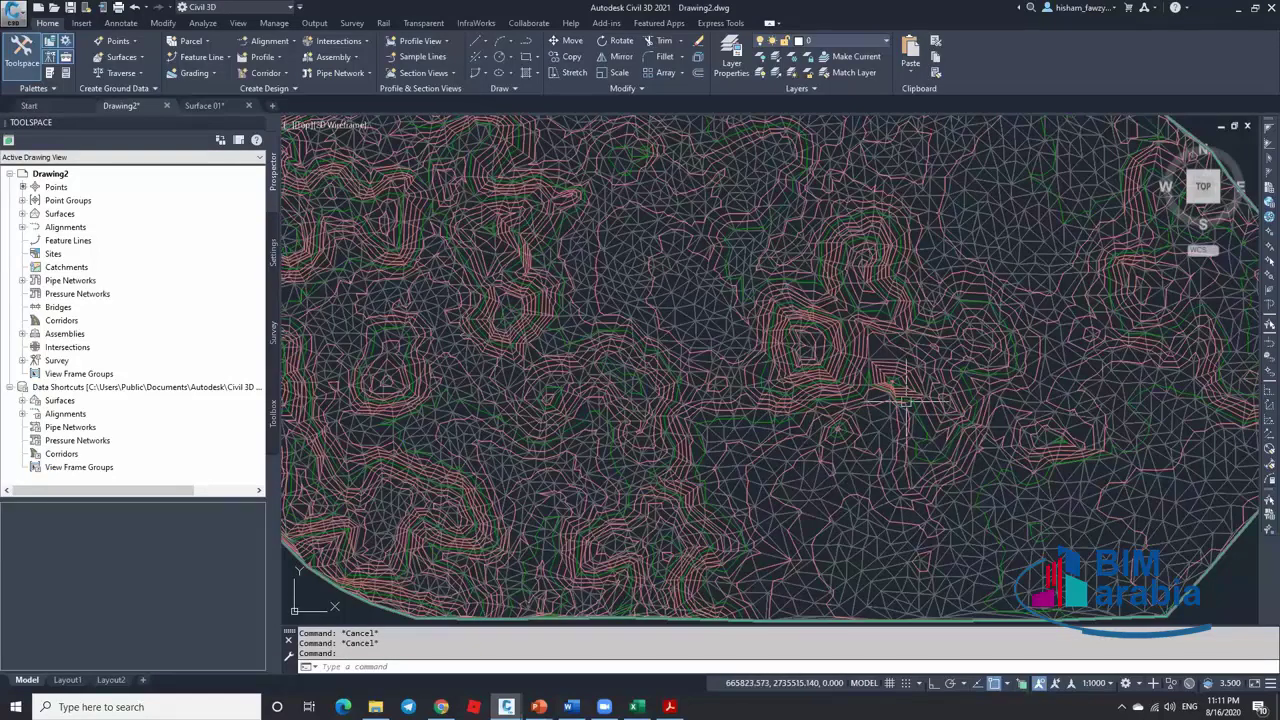
{"action": "mouse_move", "coordinate": [1023, 433]}
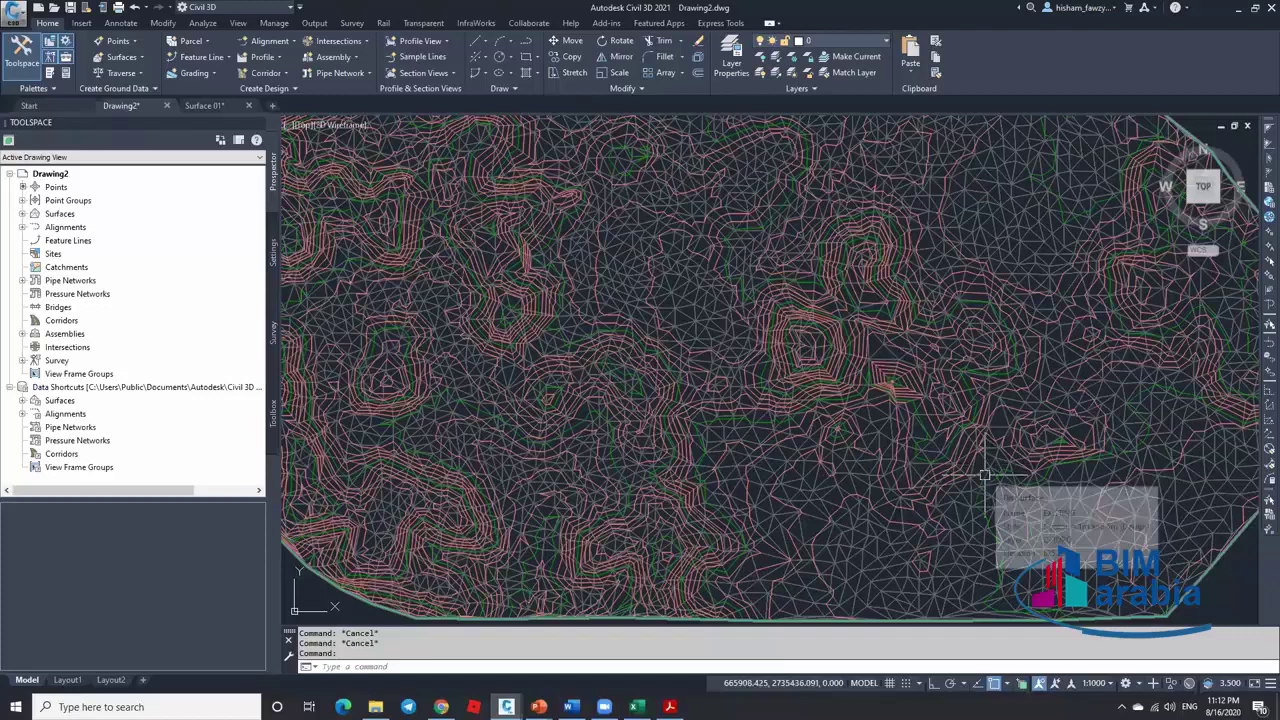
{"action": "mouse_move", "coordinate": [982, 476]}
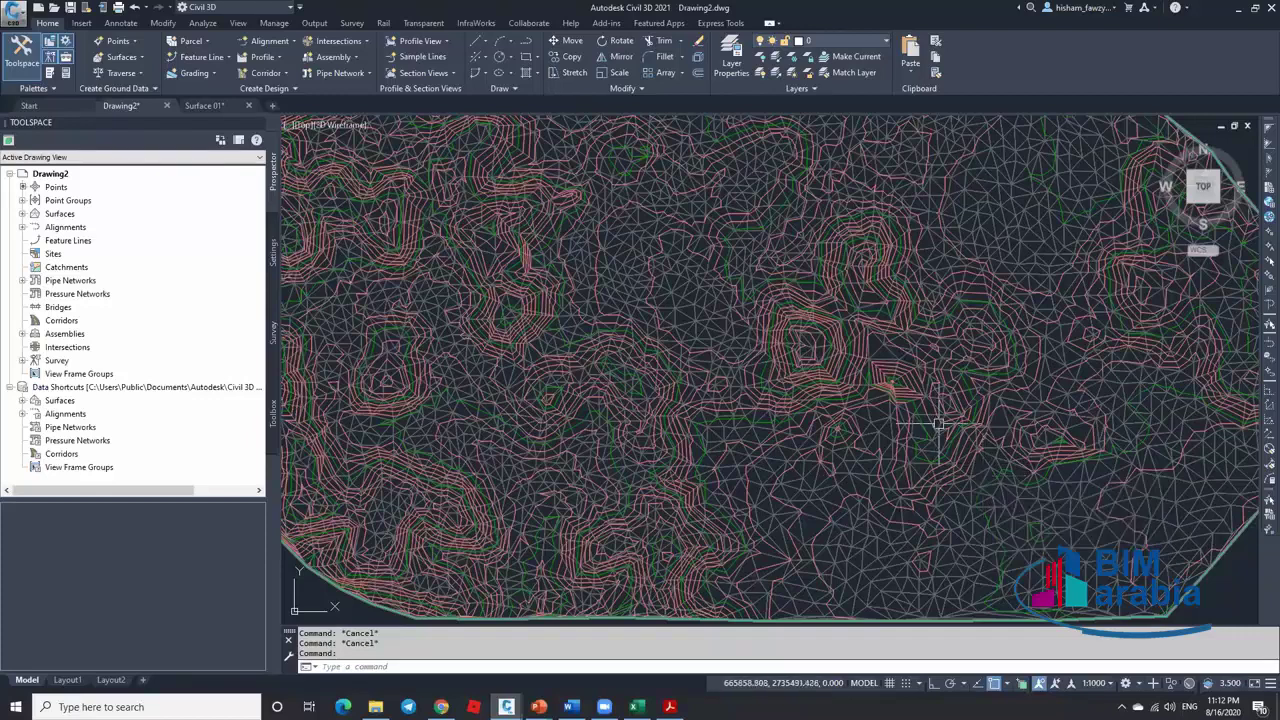
{"action": "mouse_move", "coordinate": [938, 423]}
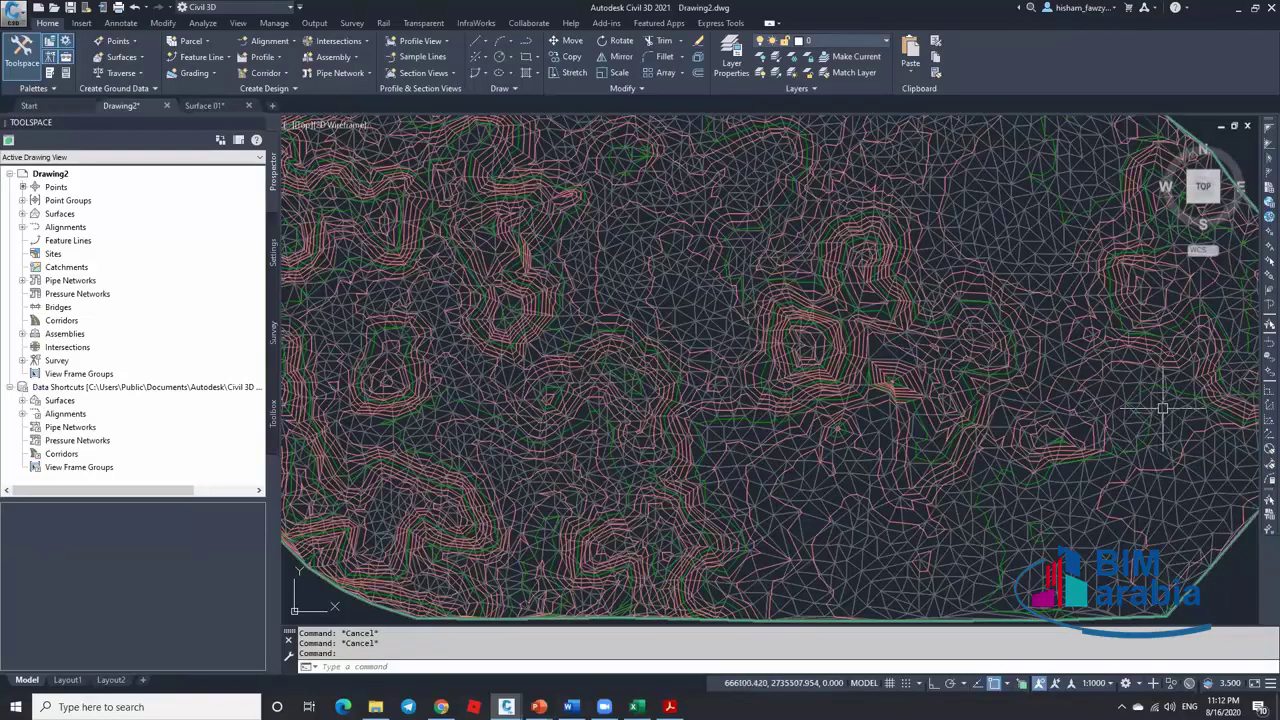
{"action": "mouse_move", "coordinate": [1163, 408]}
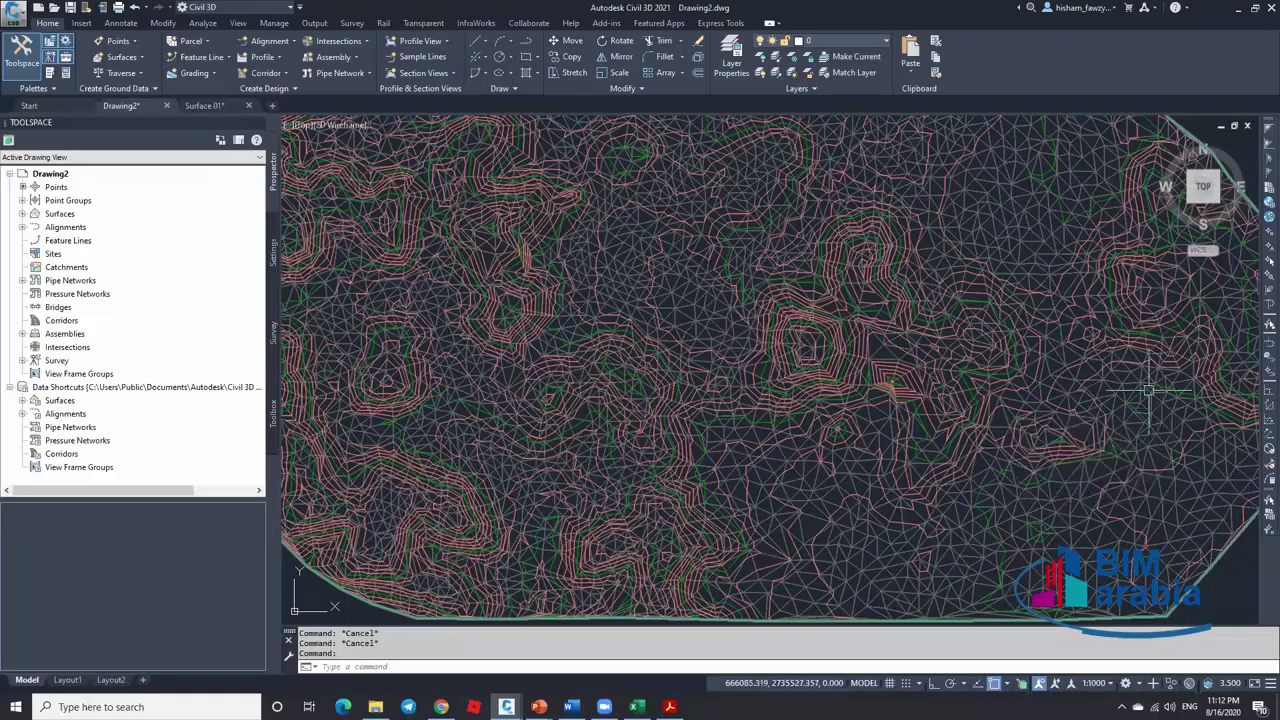
{"action": "scroll", "coordinate": [1100, 393], "scroll_direction": "up", "scroll_amount": 5}
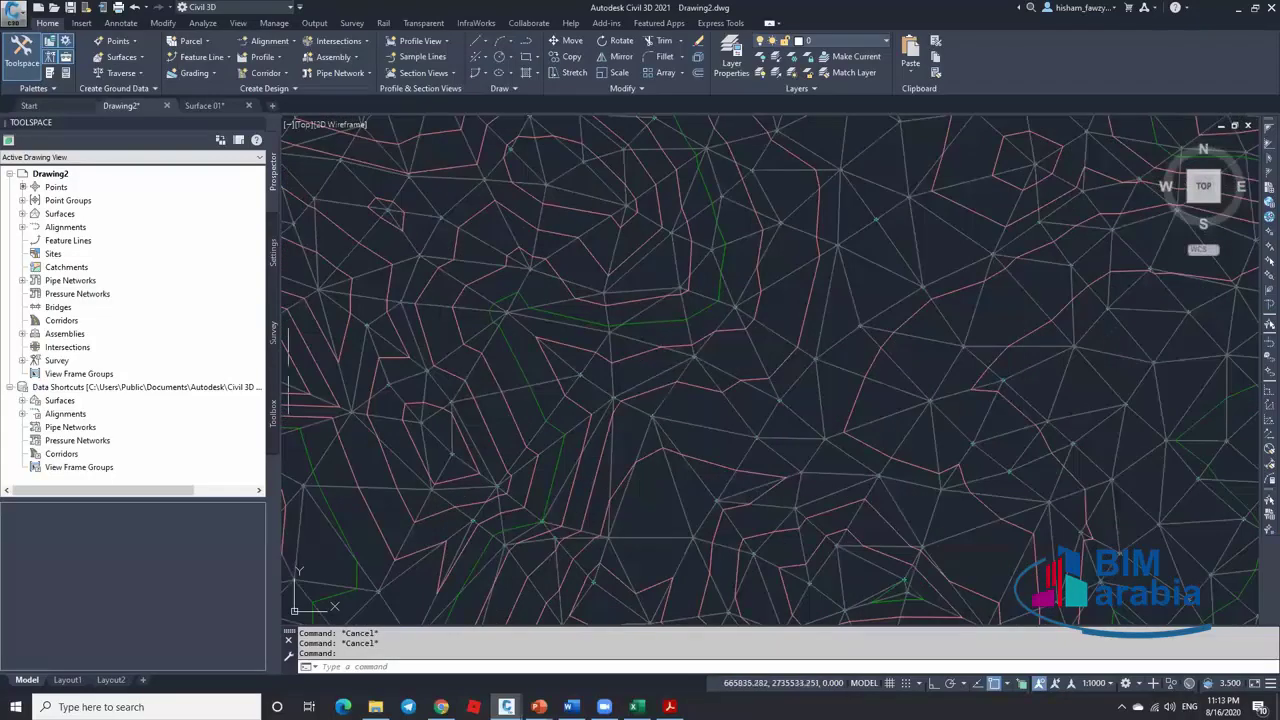
Collapse the Toolbox Surface reports group and bring Chrome's YouTube videos page forward
{"action": "left_click", "coordinate": [272, 410]}
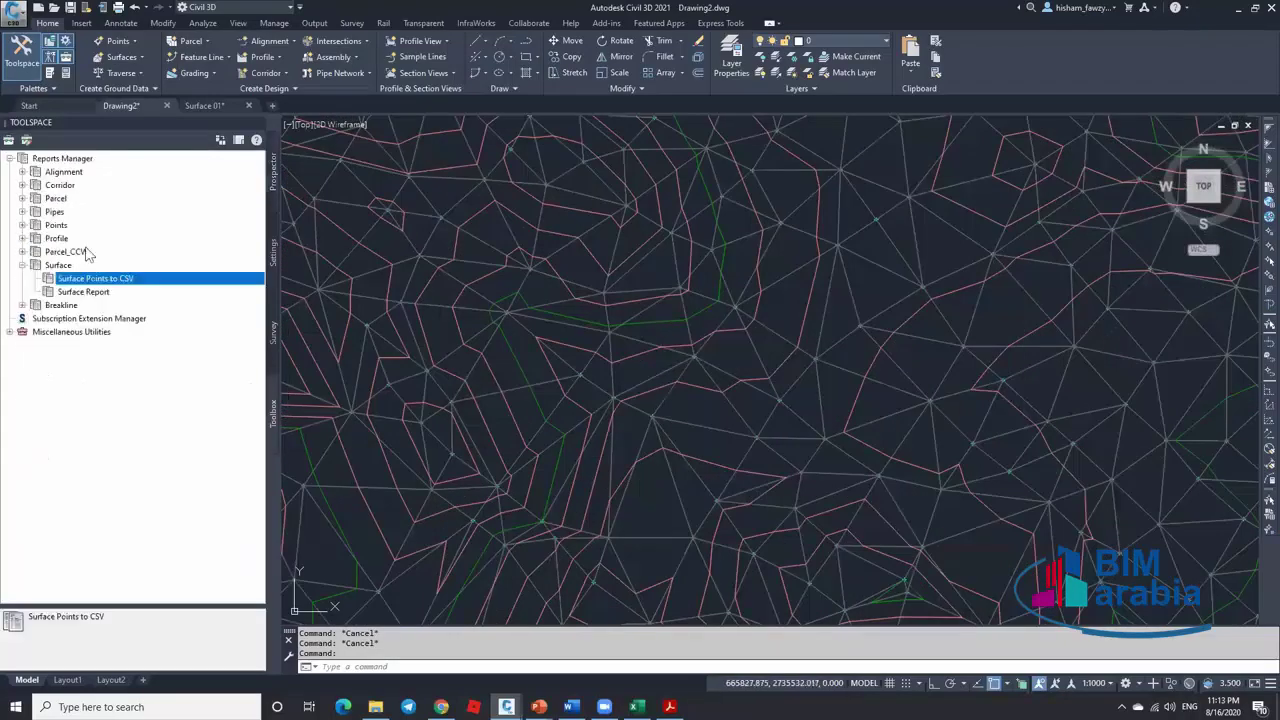
{"action": "left_click", "coordinate": [23, 265]}
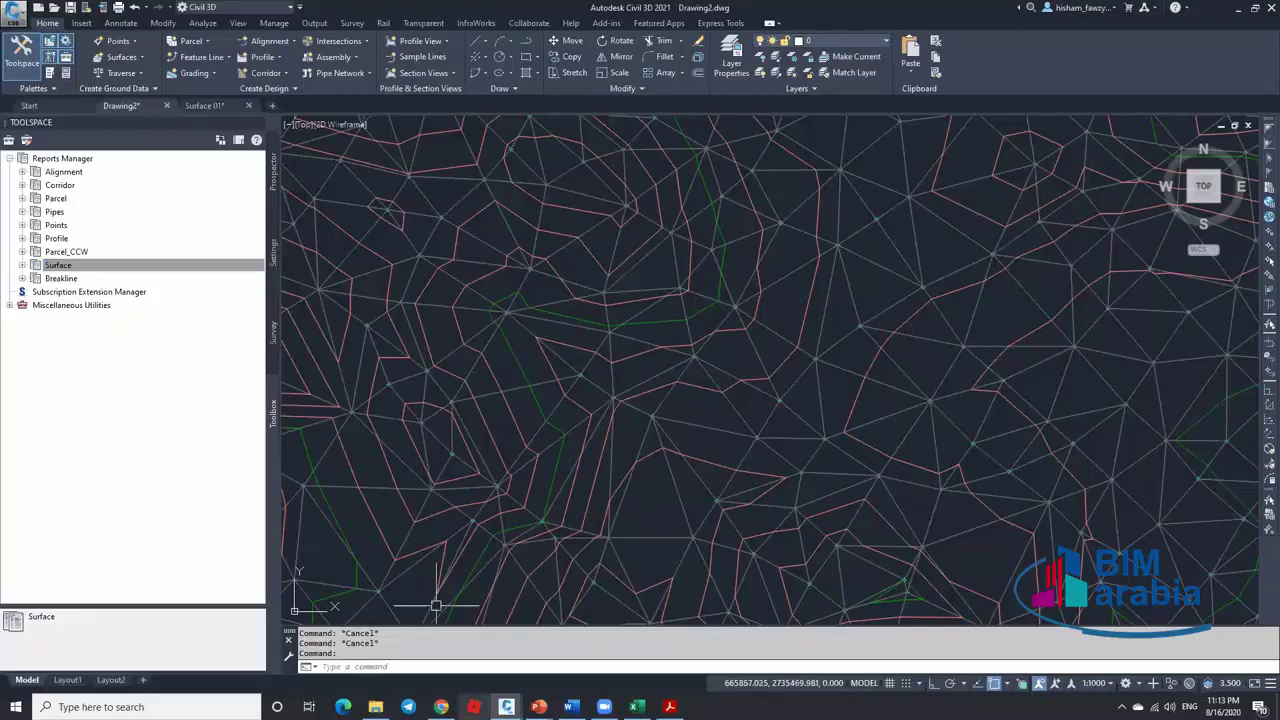
{"action": "left_click", "coordinate": [441, 707]}
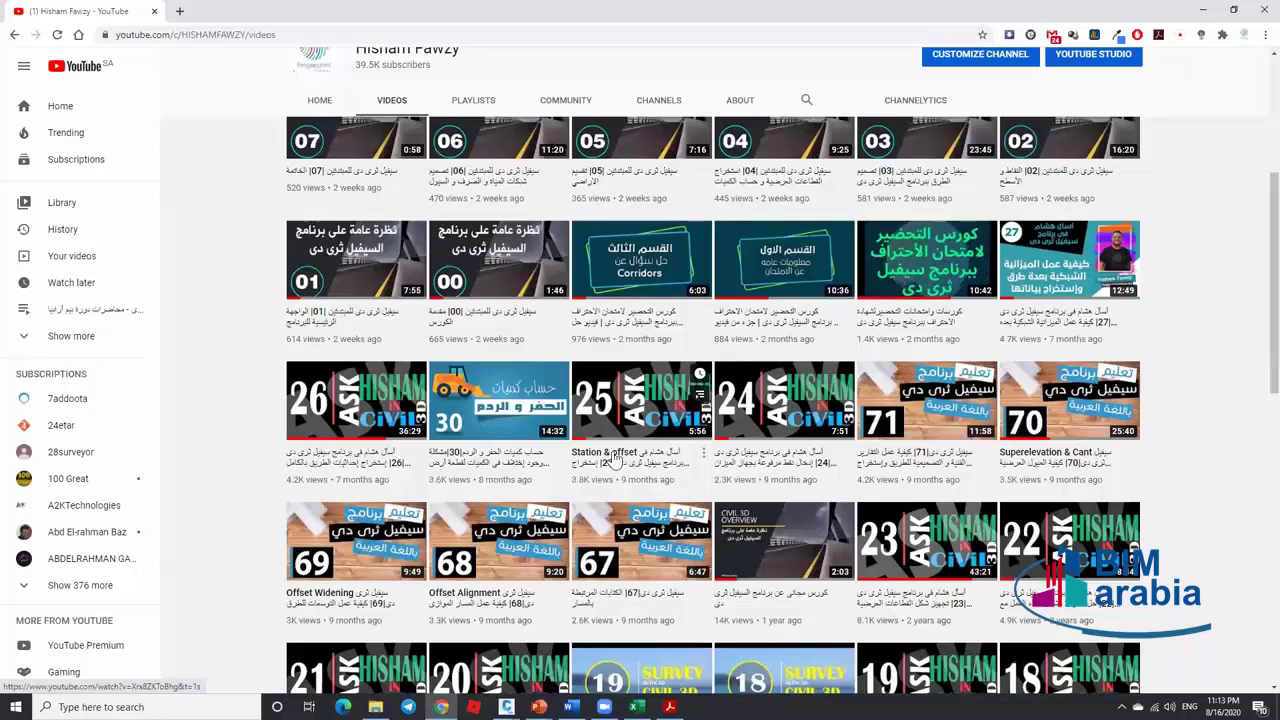
Minimize YouTube to bring back Drawing2 with the EXISTING TIN surface and Reports Manager
{"action": "left_click", "coordinate": [1203, 10]}
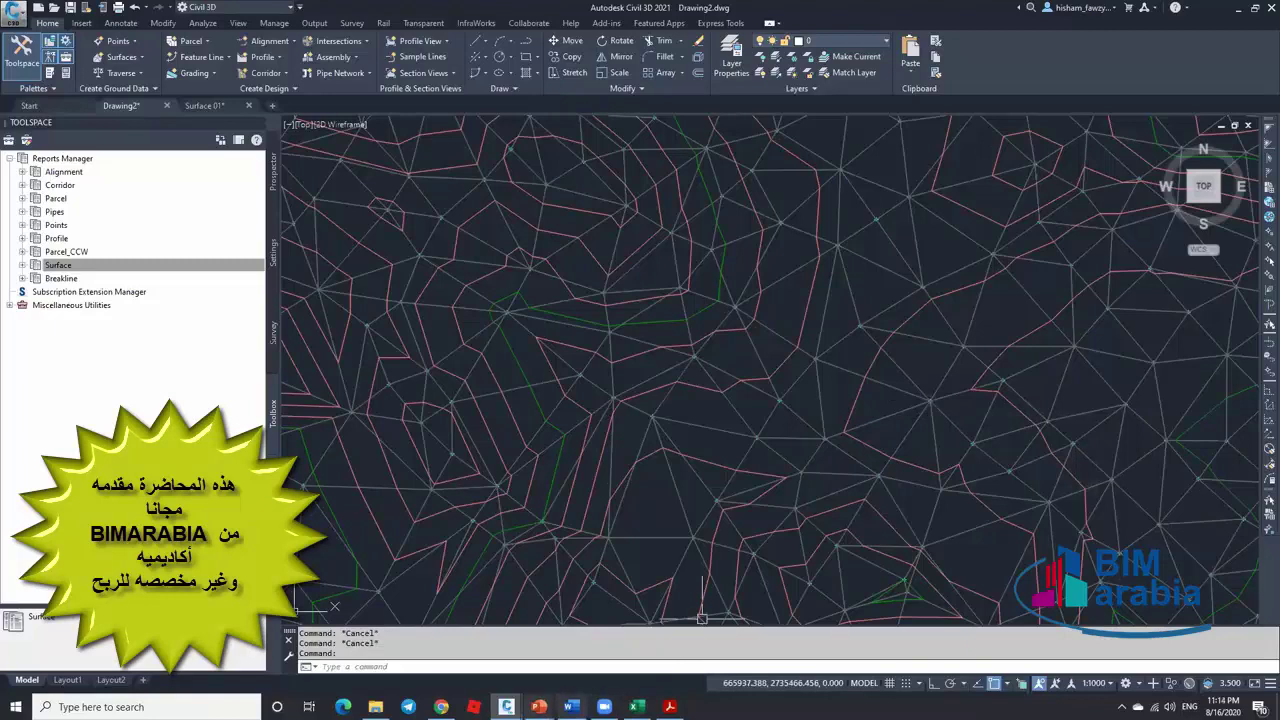
{"action": "mouse_move", "coordinate": [539, 706]}
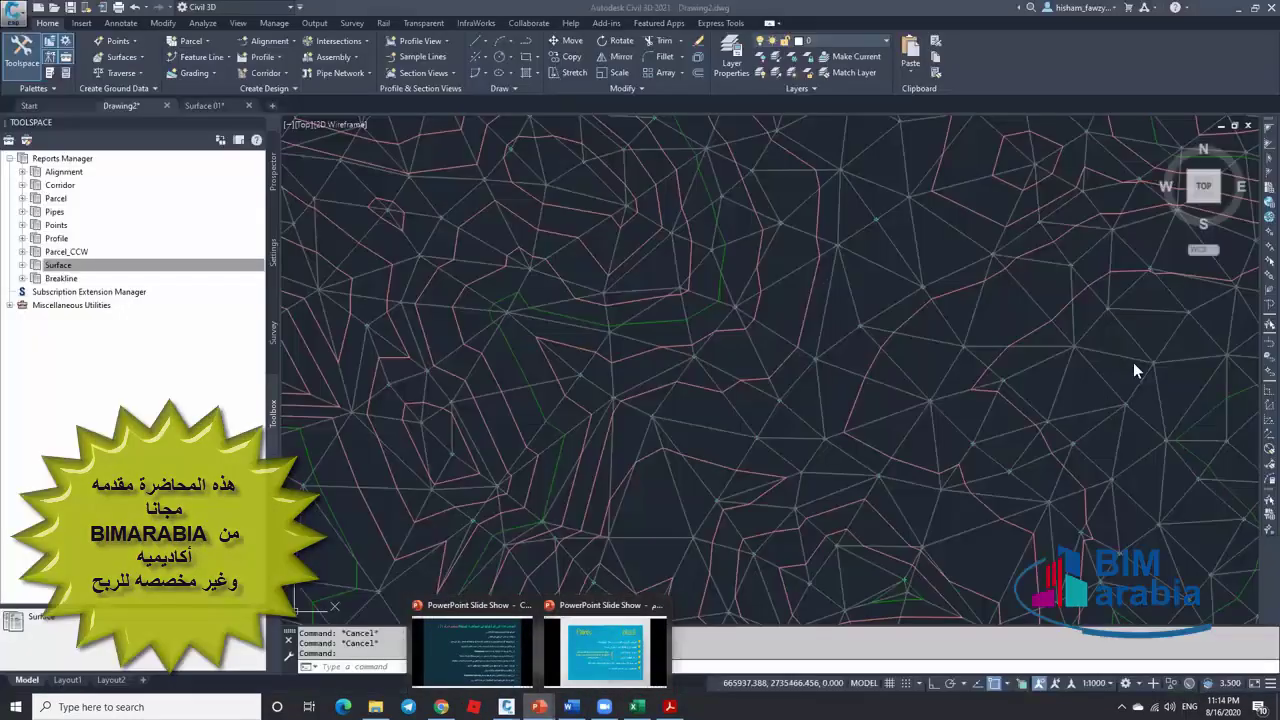
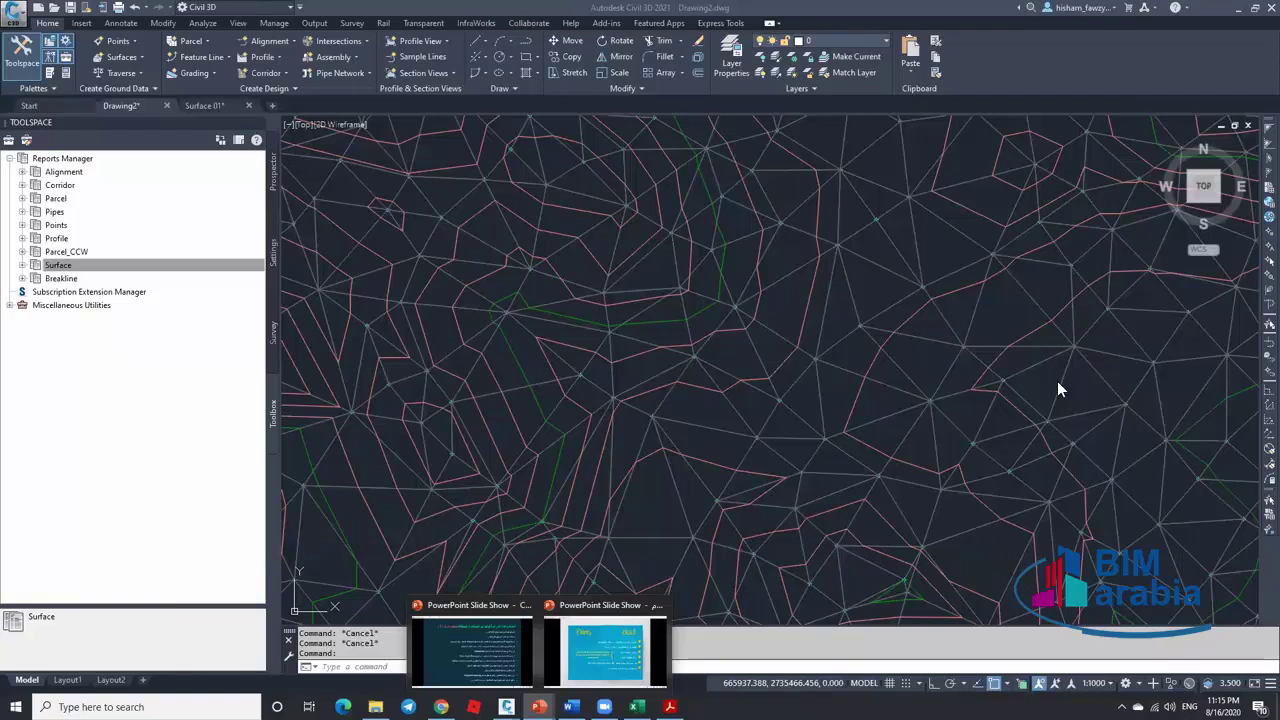
Switch the ribbon to the Modify tab for editing ground data
{"action": "left_click", "coordinate": [162, 24]}
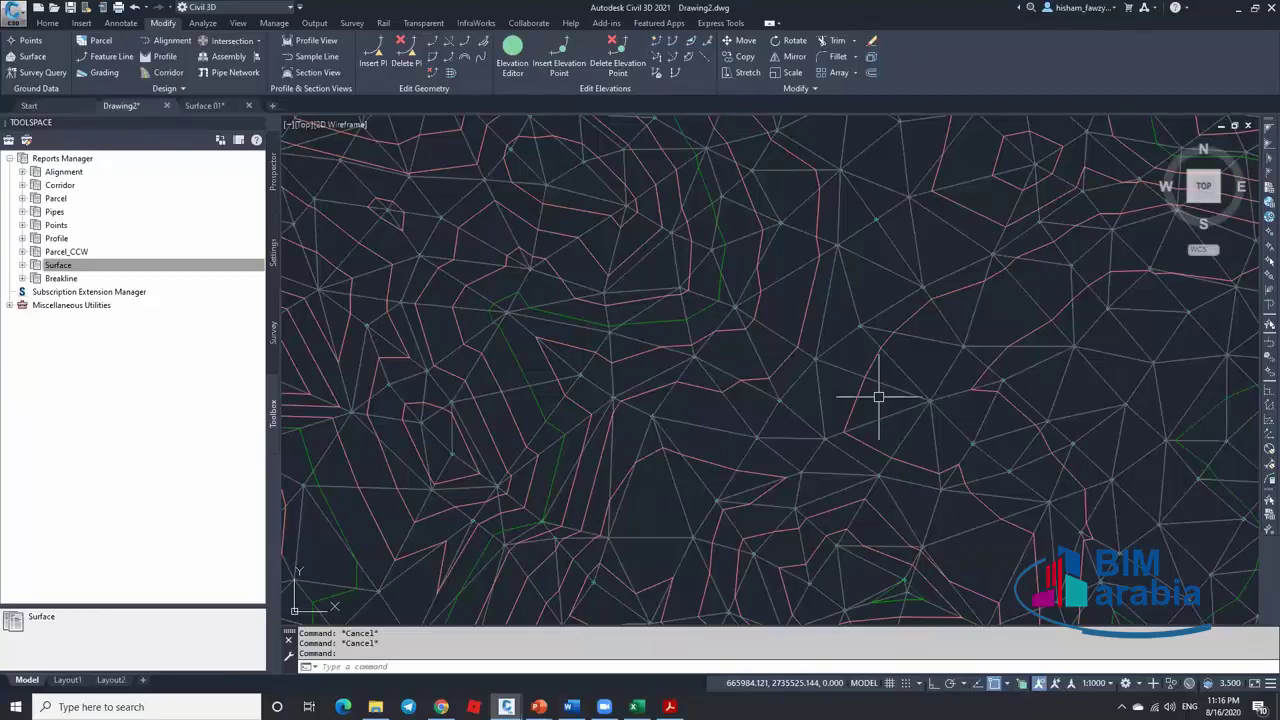
Show Drawing2's Prospector tree and select its Feature Lines collection
{"action": "left_click", "coordinate": [275, 178]}
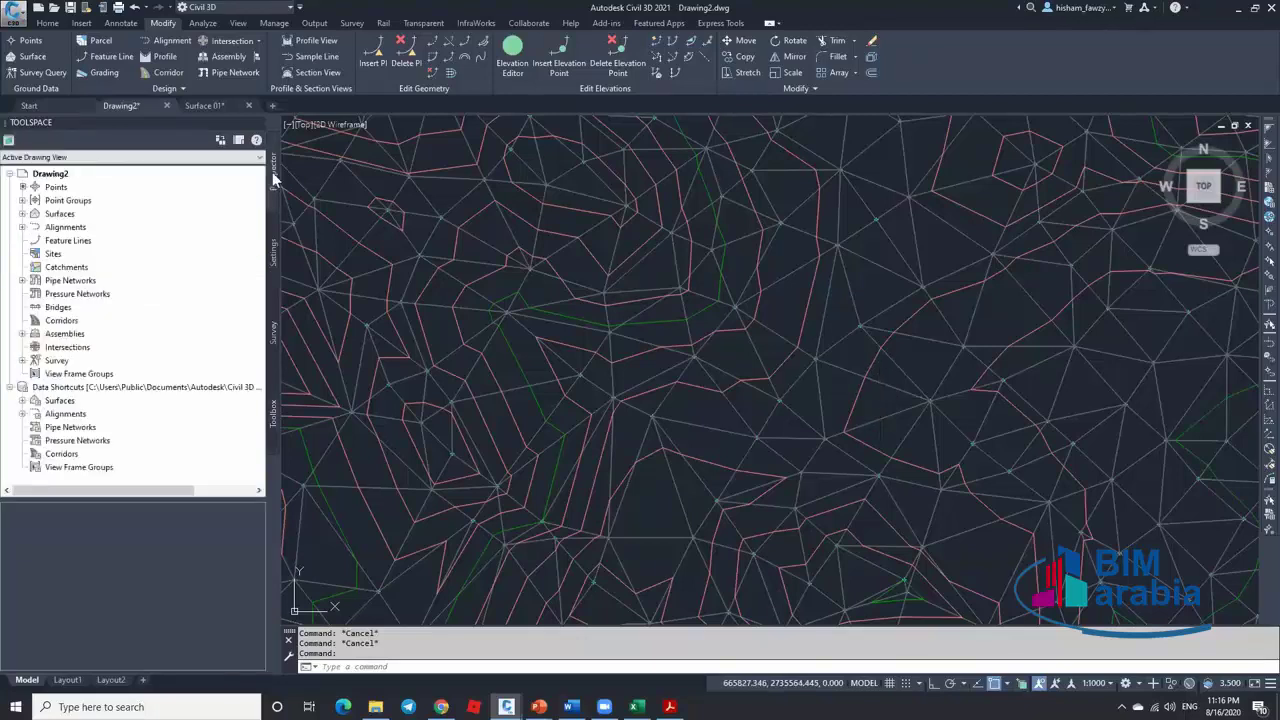
{"action": "left_click", "coordinate": [79, 245]}
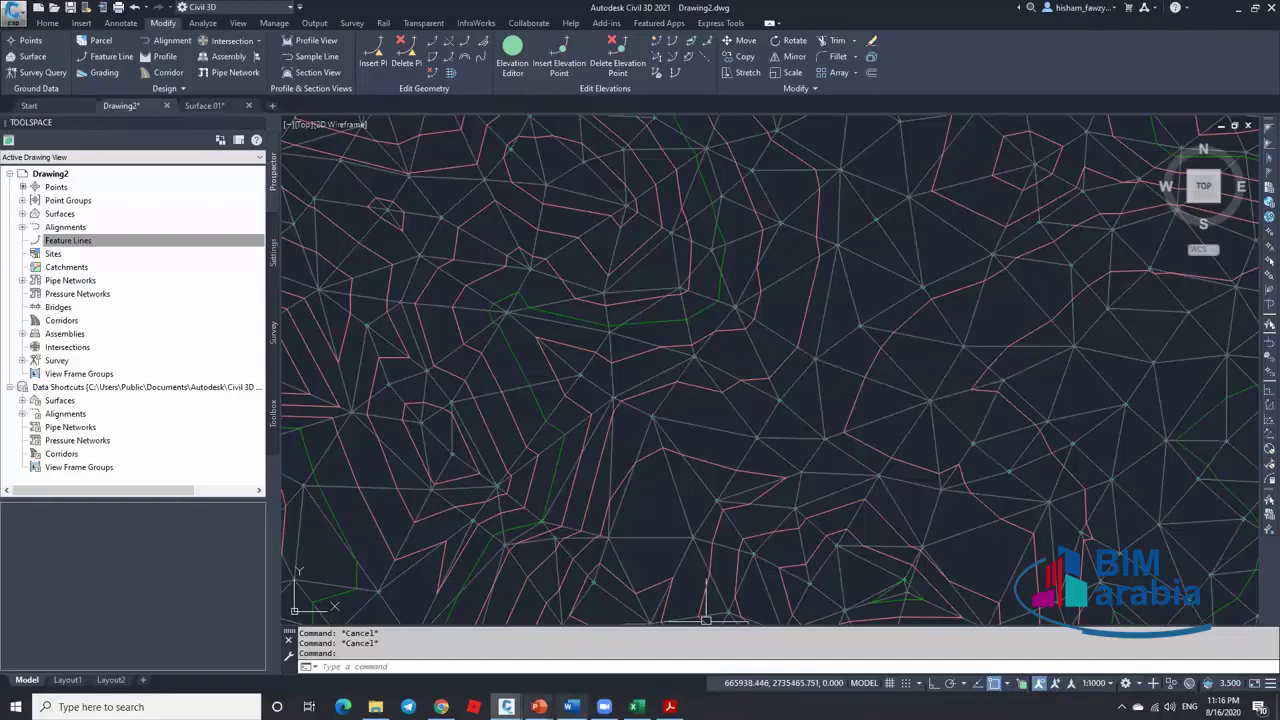
Bring up the PowerPoint slide show, page back, and exit to slide 2's comparison table
{"action": "mouse_move", "coordinate": [539, 707]}
{"action": "left_click", "coordinate": [610, 655]}
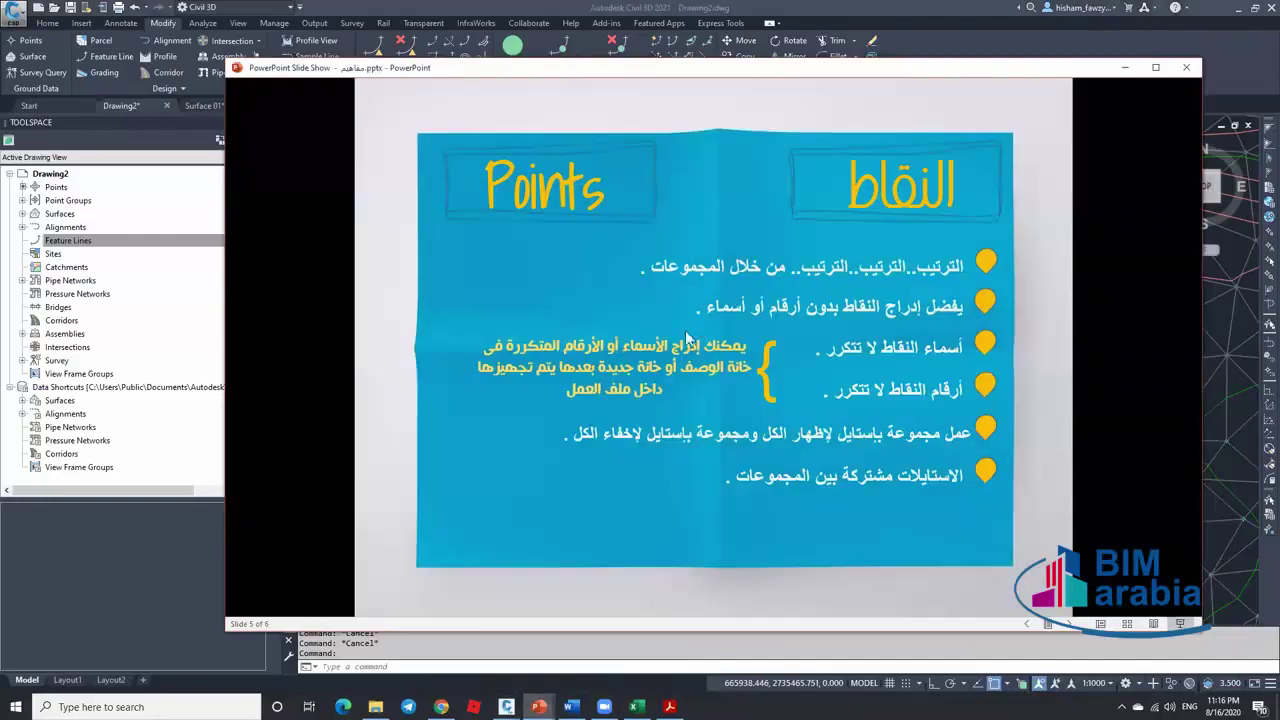
{"action": "left_click", "coordinate": [698, 322]}
{"action": "key", "text": "Left"}
{"action": "key", "text": "Left"}
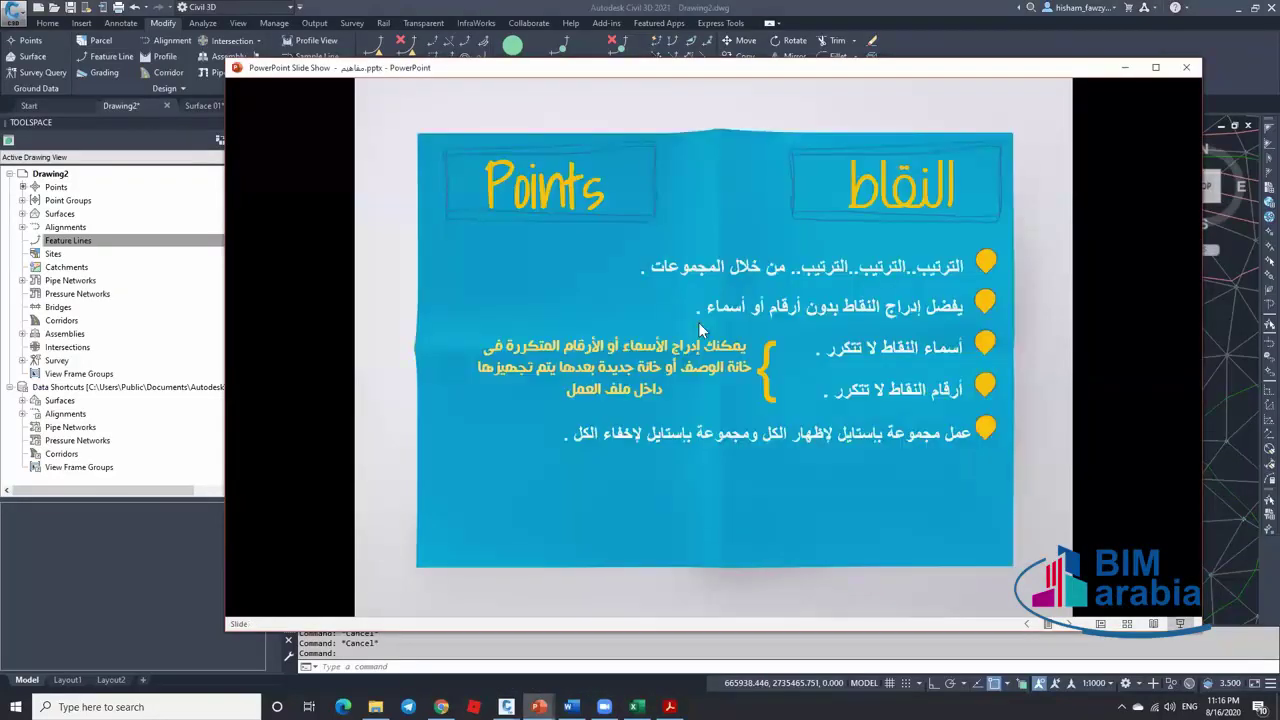
{"action": "key", "text": "Left"}
{"action": "key", "text": "Left"}
{"action": "key", "text": "Left"}
{"action": "key", "text": "Left"}
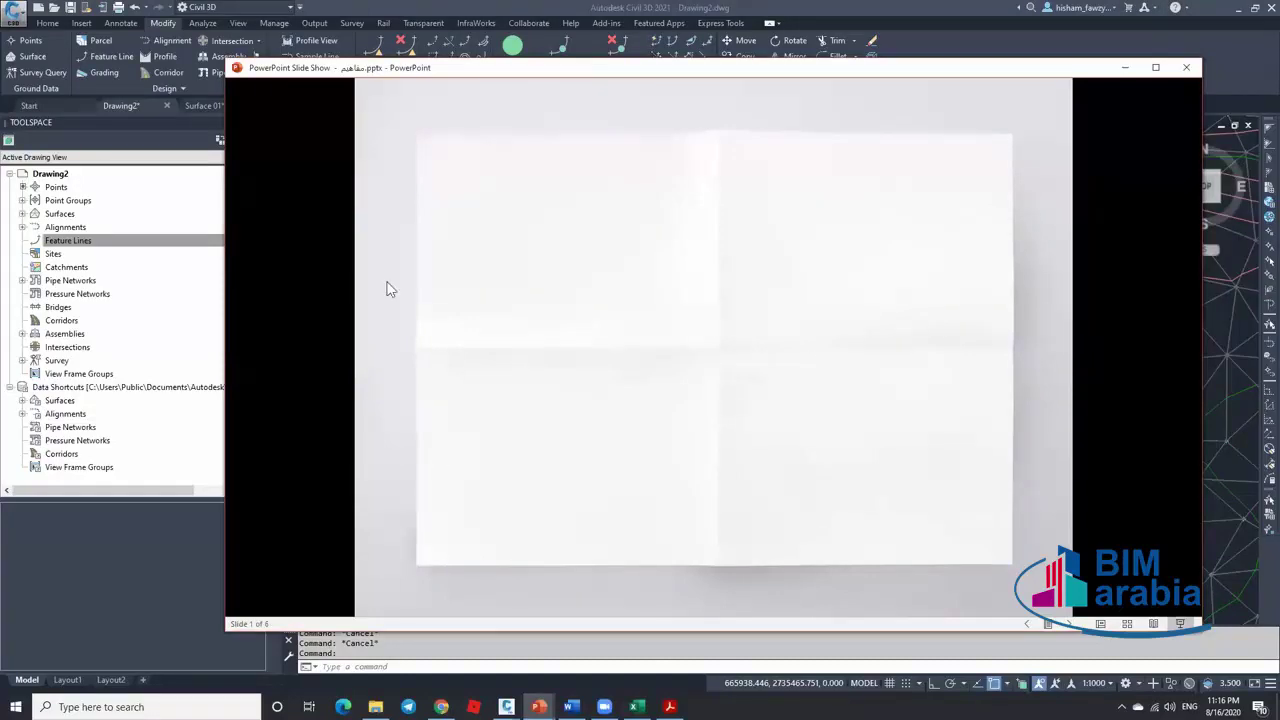
{"action": "key", "text": "Escape"}
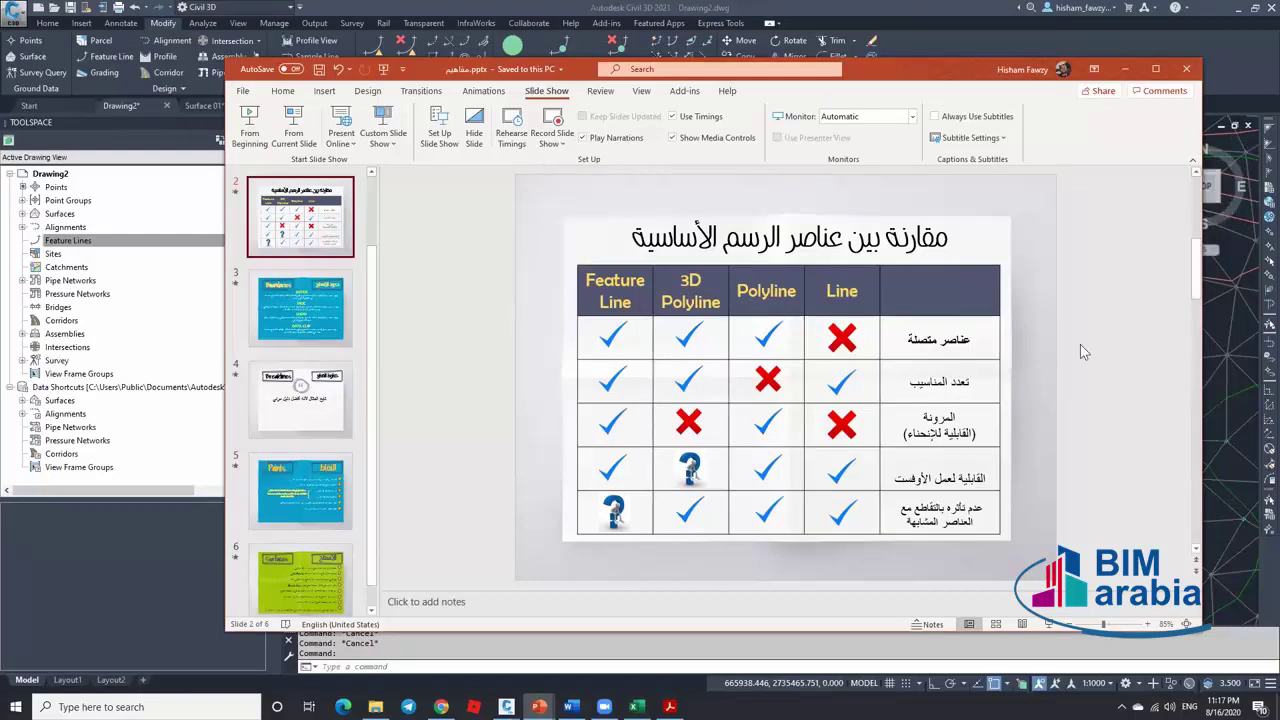
Minimize PowerPoint, zoom over the whole TIN surface, then switch to Photos.pdf
{"action": "left_click", "coordinate": [1124, 69]}
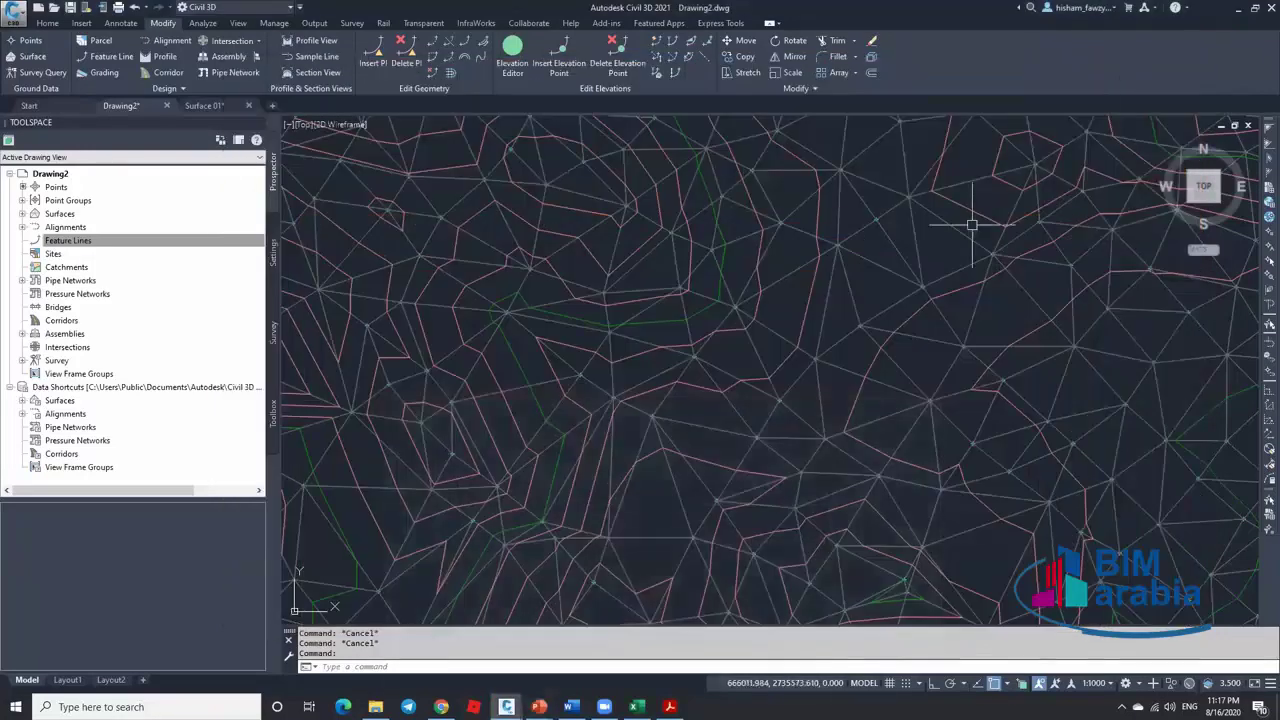
{"action": "scroll", "coordinate": [847, 247], "scroll_direction": "up", "scroll_amount": 1}
{"action": "scroll", "coordinate": [847, 247], "scroll_direction": "down", "scroll_amount": 2}
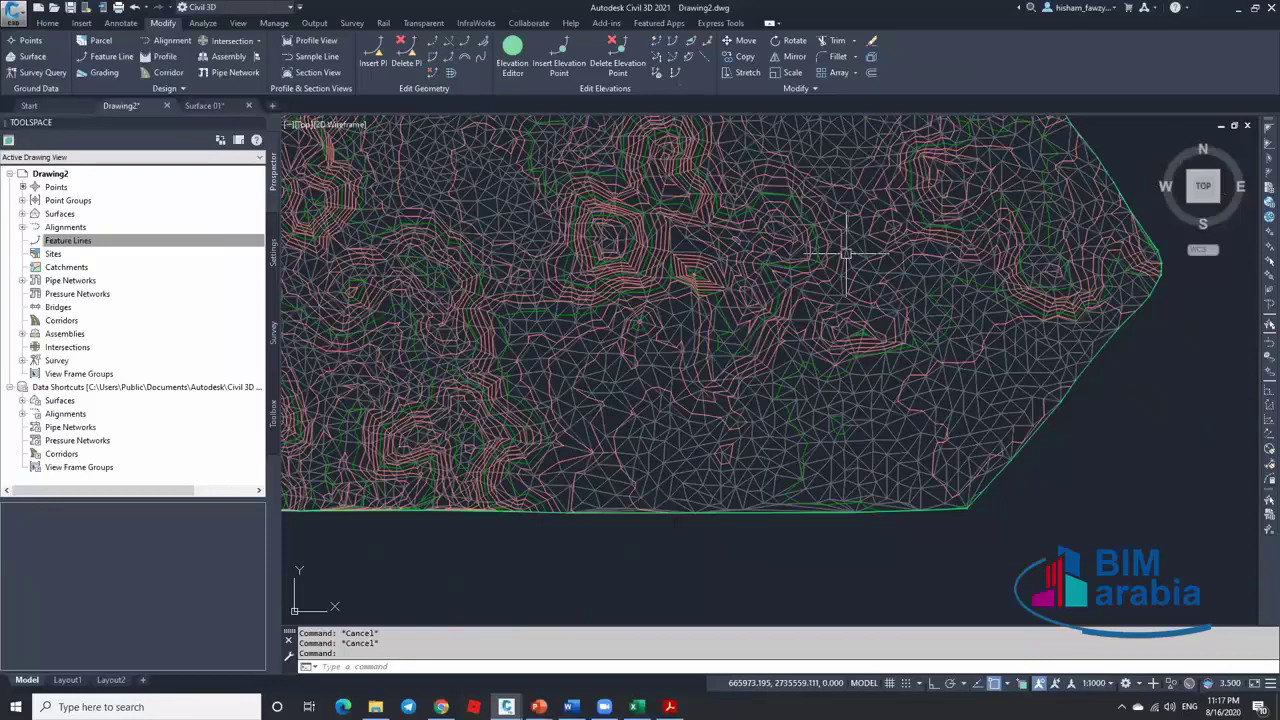
{"action": "scroll", "coordinate": [847, 253], "scroll_direction": "up", "scroll_amount": 1}
{"action": "scroll", "coordinate": [857, 288], "scroll_direction": "down", "scroll_amount": 3}
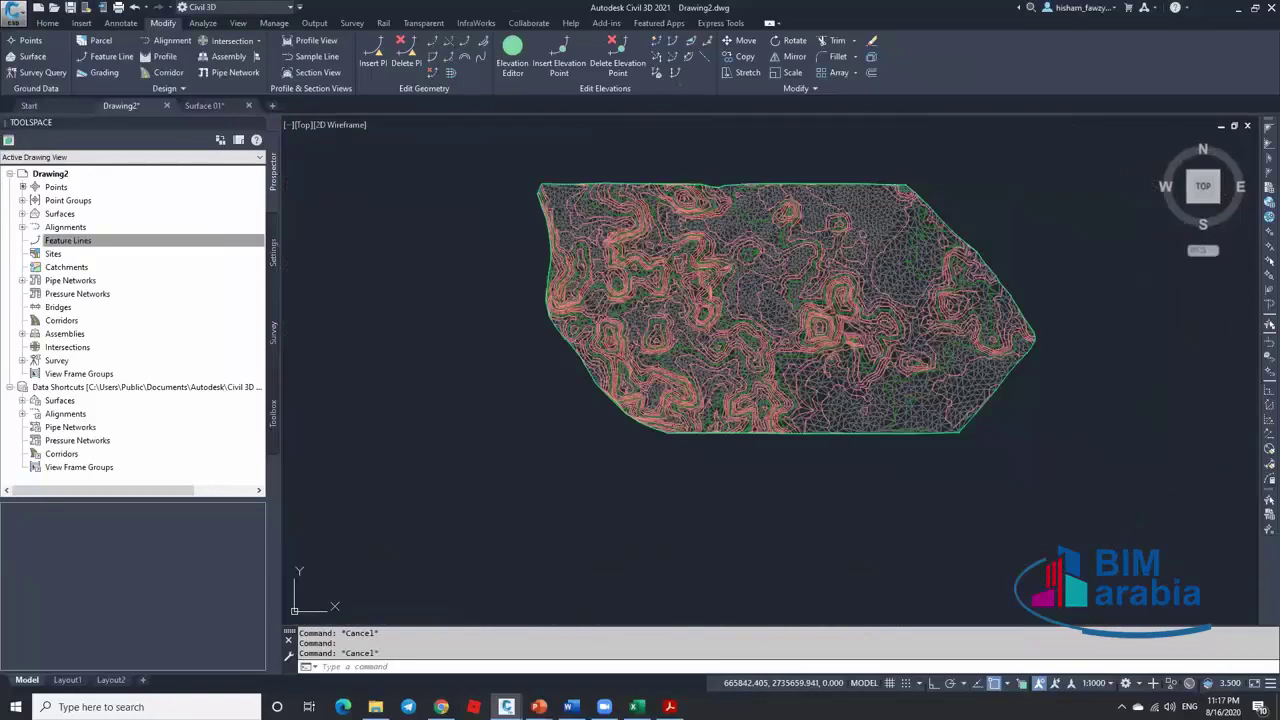
{"action": "scroll", "coordinate": [915, 268], "scroll_direction": "up", "scroll_amount": 5}
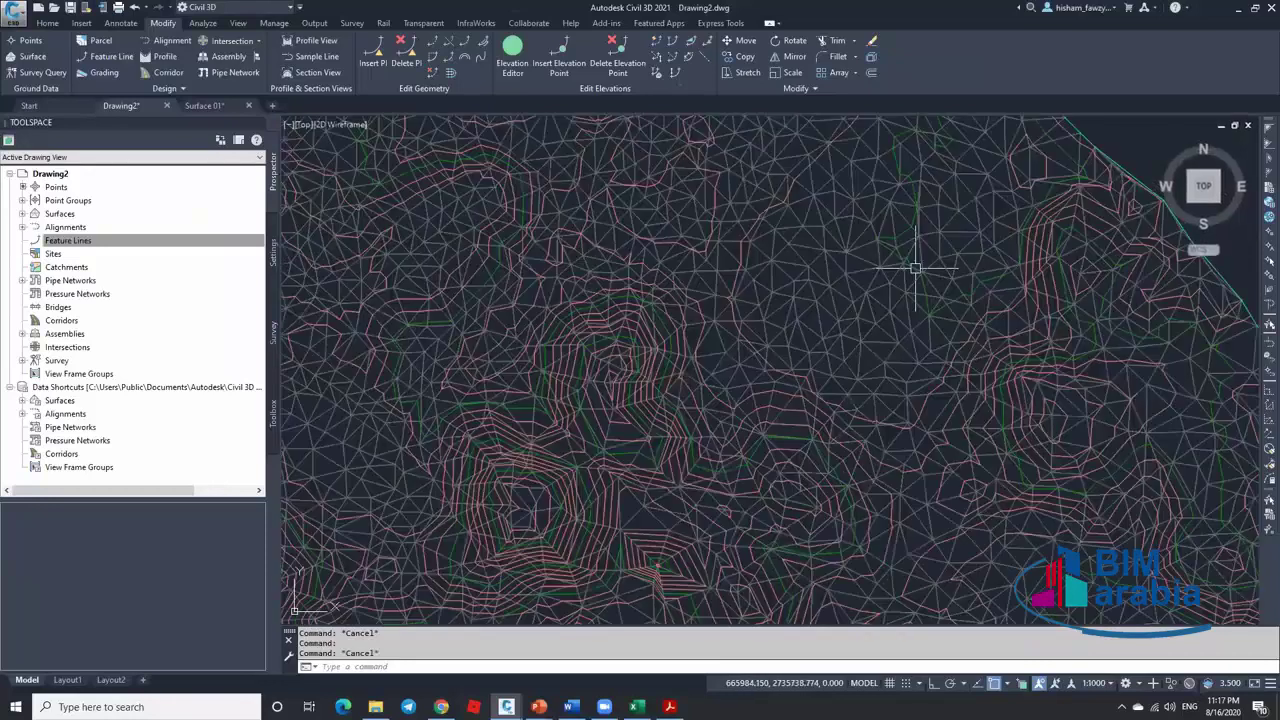
{"action": "scroll", "coordinate": [909, 275], "scroll_direction": "down", "scroll_amount": 5}
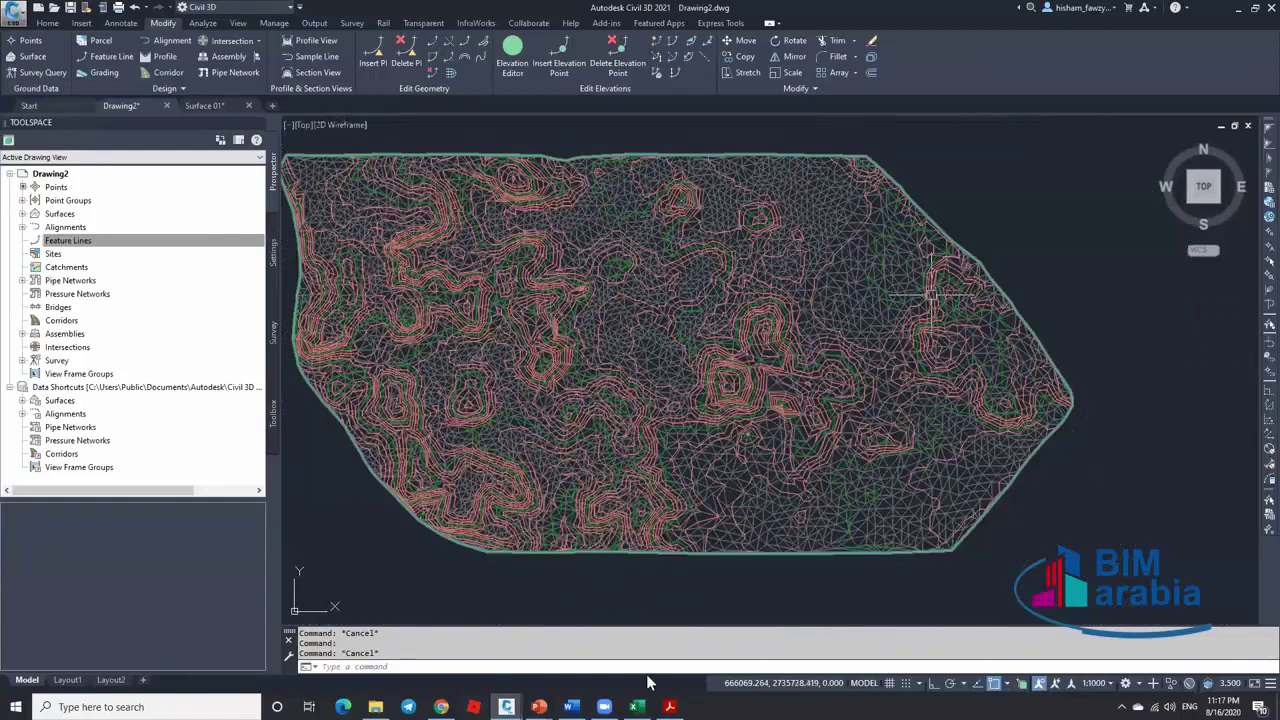
{"action": "key", "text": "alt+Tab"}
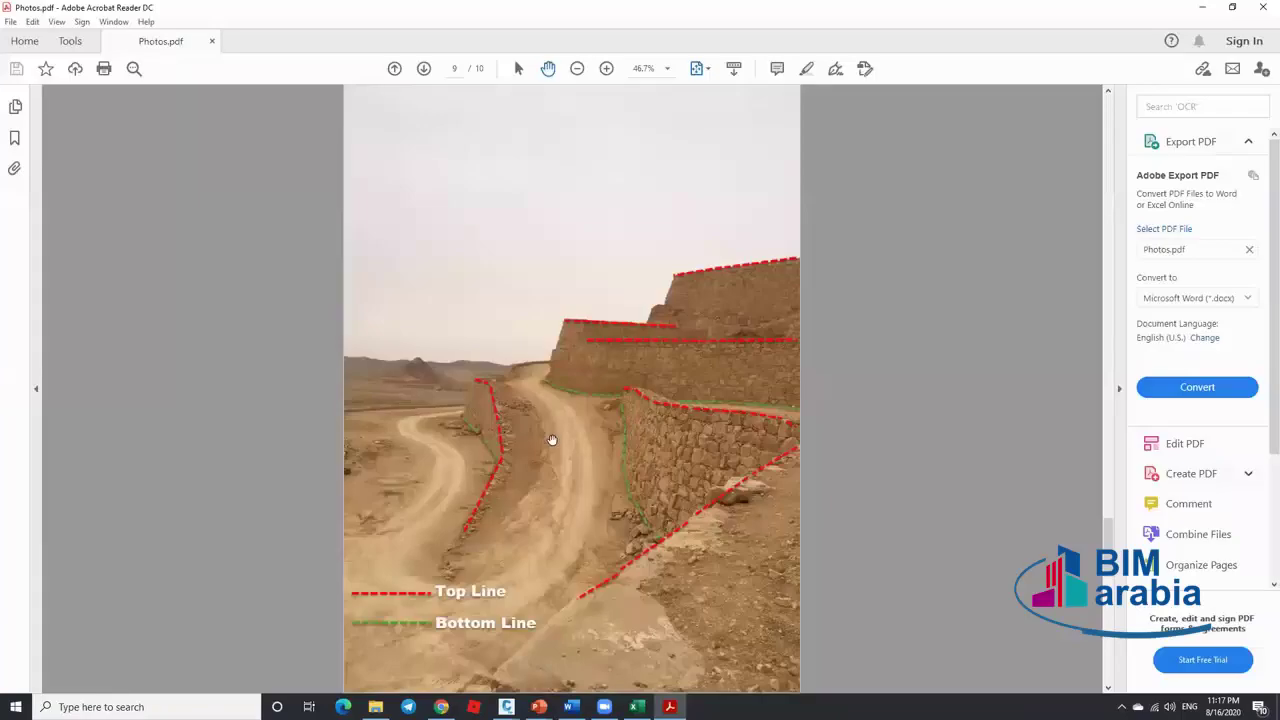
Scroll Photos.pdf back to the first photo, then return to Civil 3D's Drawing2 tab
{"action": "scroll", "coordinate": [588, 393], "scroll_direction": "down", "scroll_amount": 1}
{"action": "scroll", "coordinate": [588, 393], "scroll_direction": "up", "scroll_amount": 4}
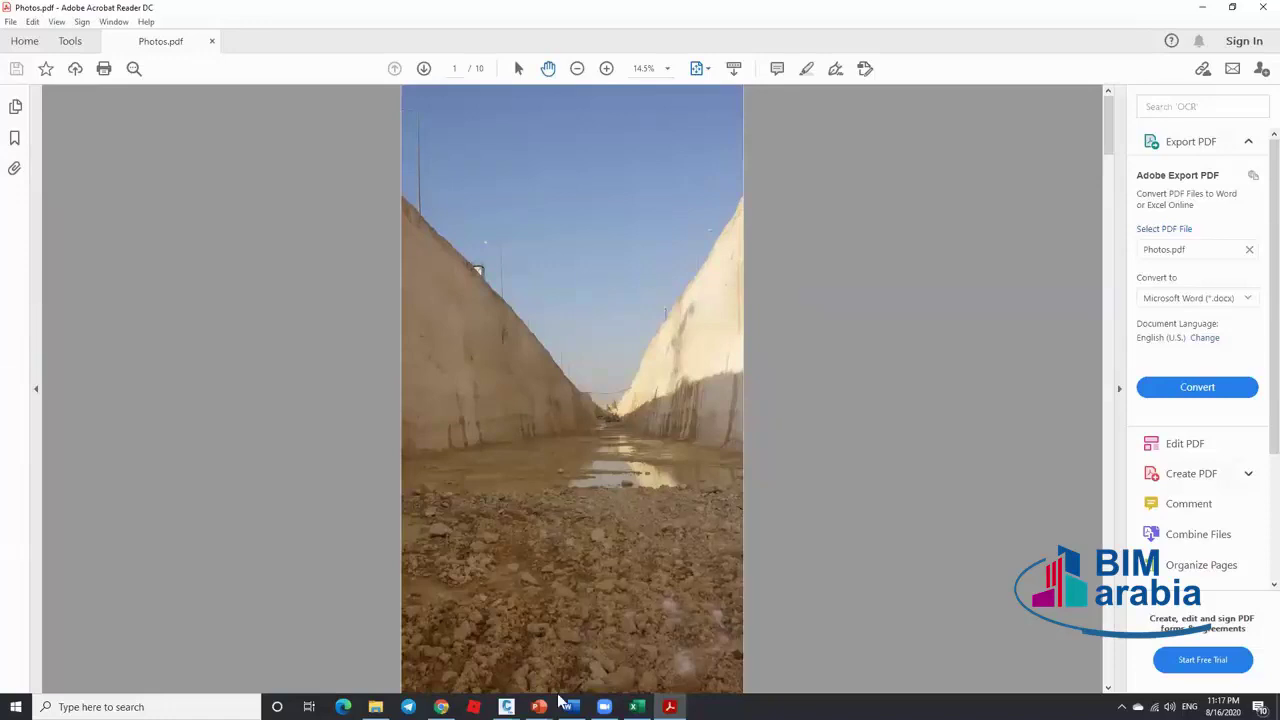
{"action": "mouse_move", "coordinate": [506, 707]}
{"action": "left_click", "coordinate": [577, 640]}
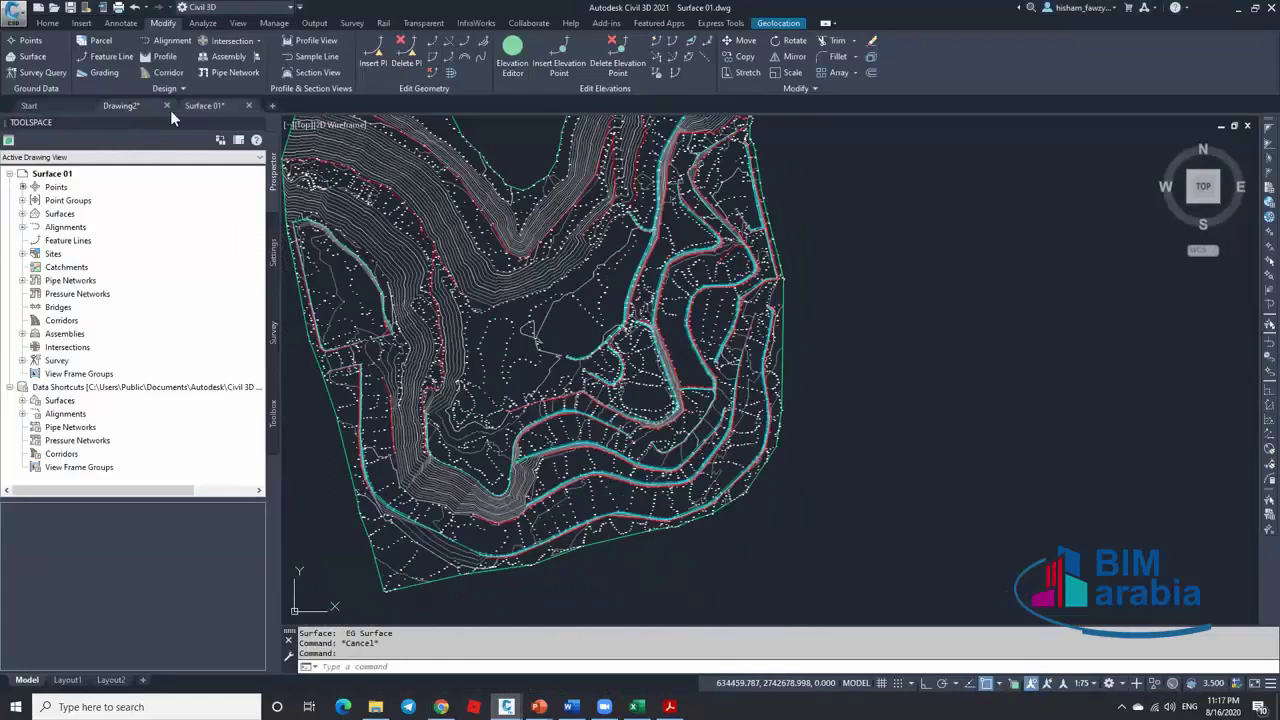
{"action": "left_click", "coordinate": [168, 108]}
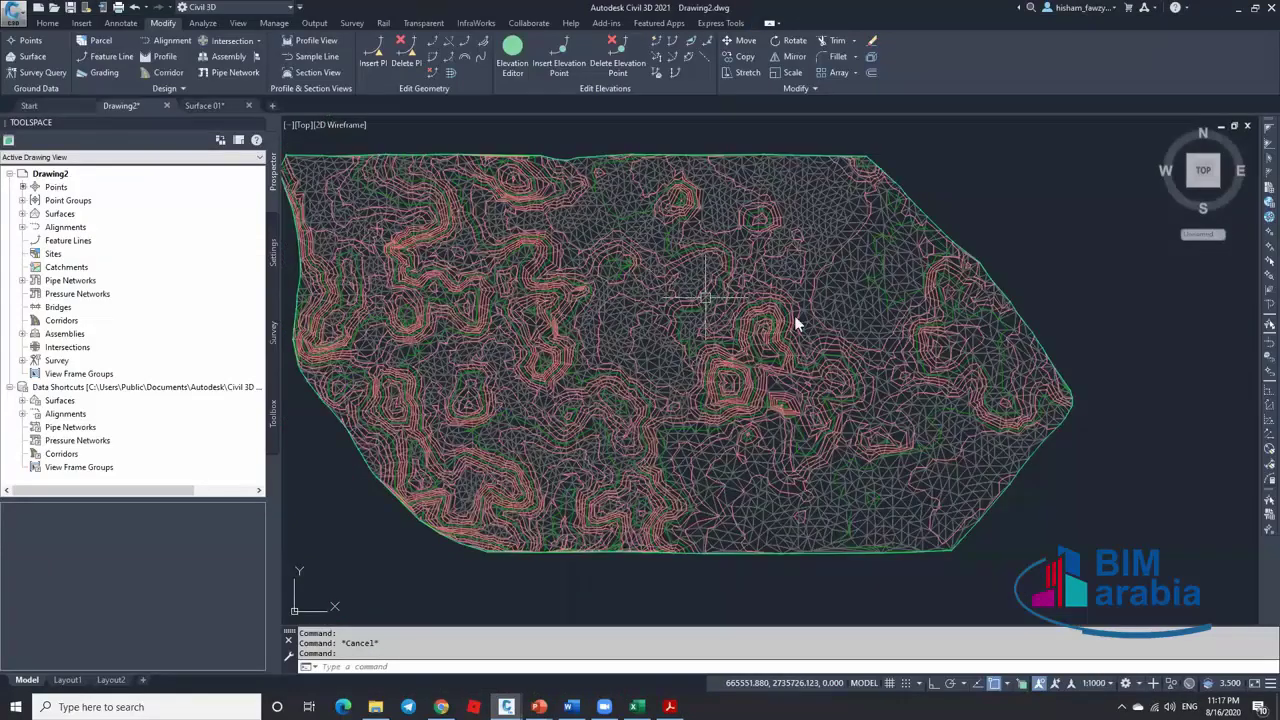
Draw a 3D polyline with 3DPOLY through point numbers 100-150
{"action": "scroll", "coordinate": [838, 291], "scroll_direction": "up", "scroll_amount": 2}
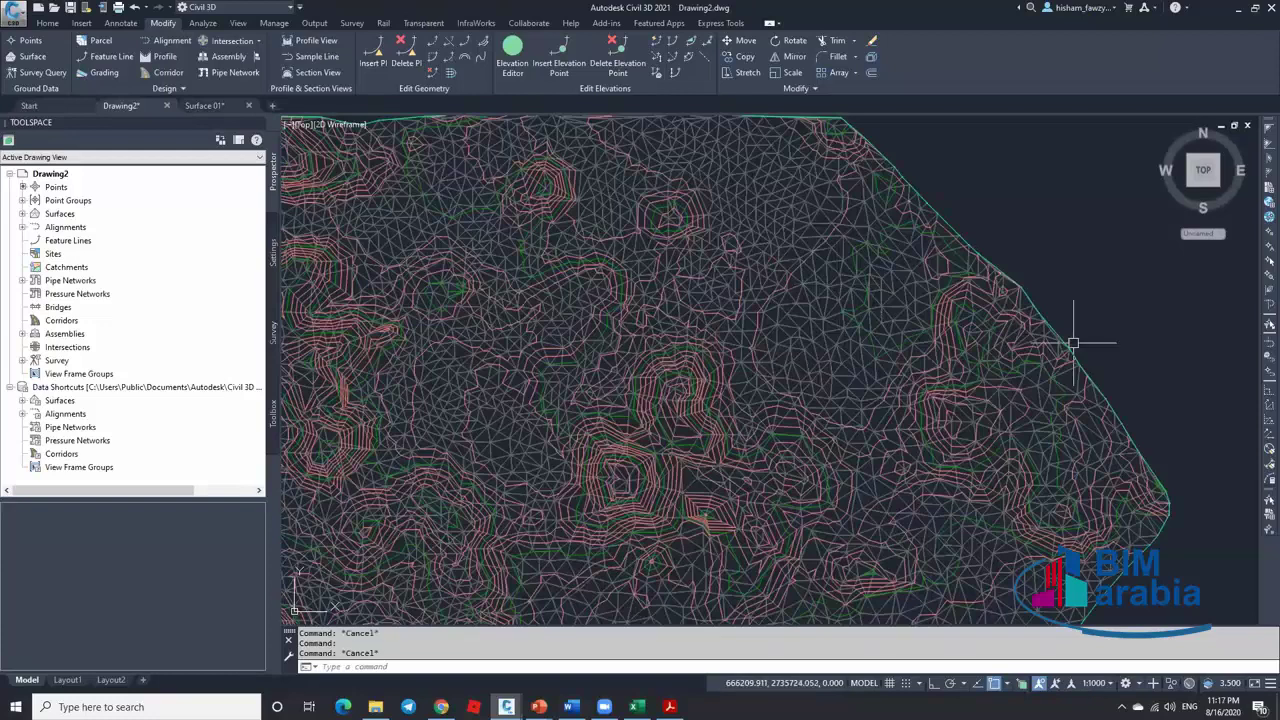
{"action": "key", "text": "Escape"}
{"action": "type", "text": "3DPO"}
{"action": "key", "text": "Return"}
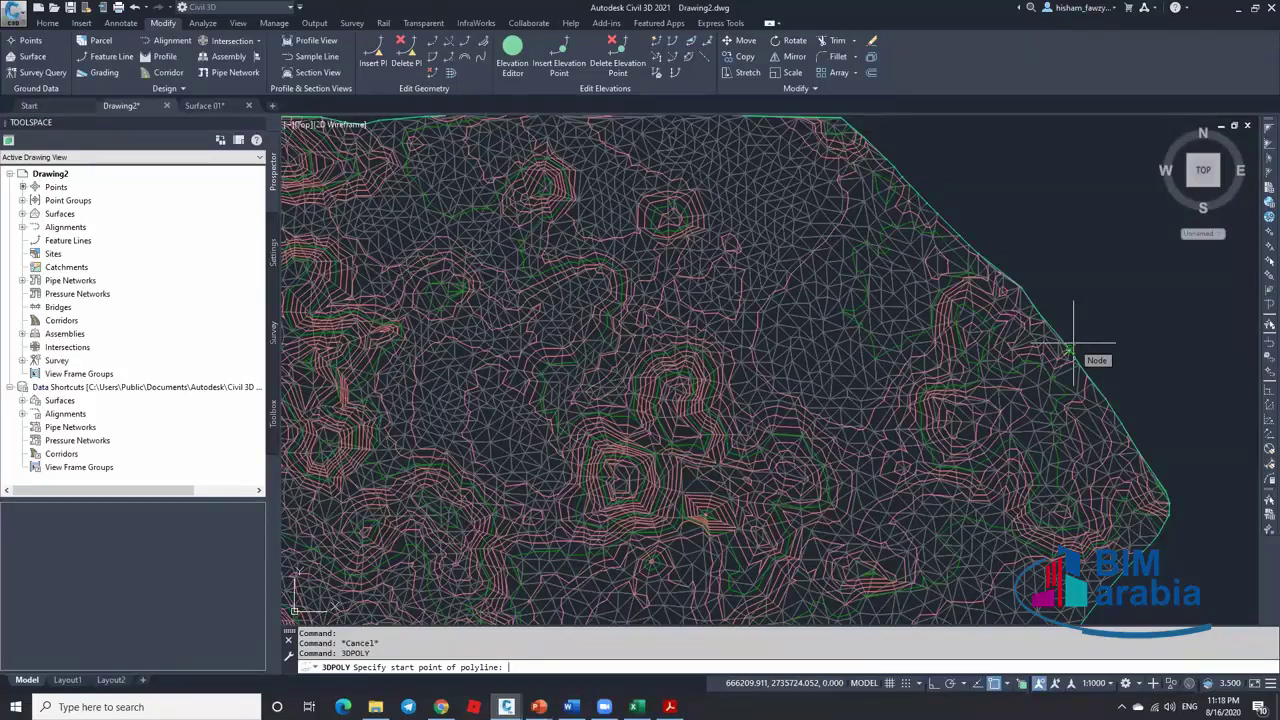
{"action": "left_click", "coordinate": [1261, 239]}
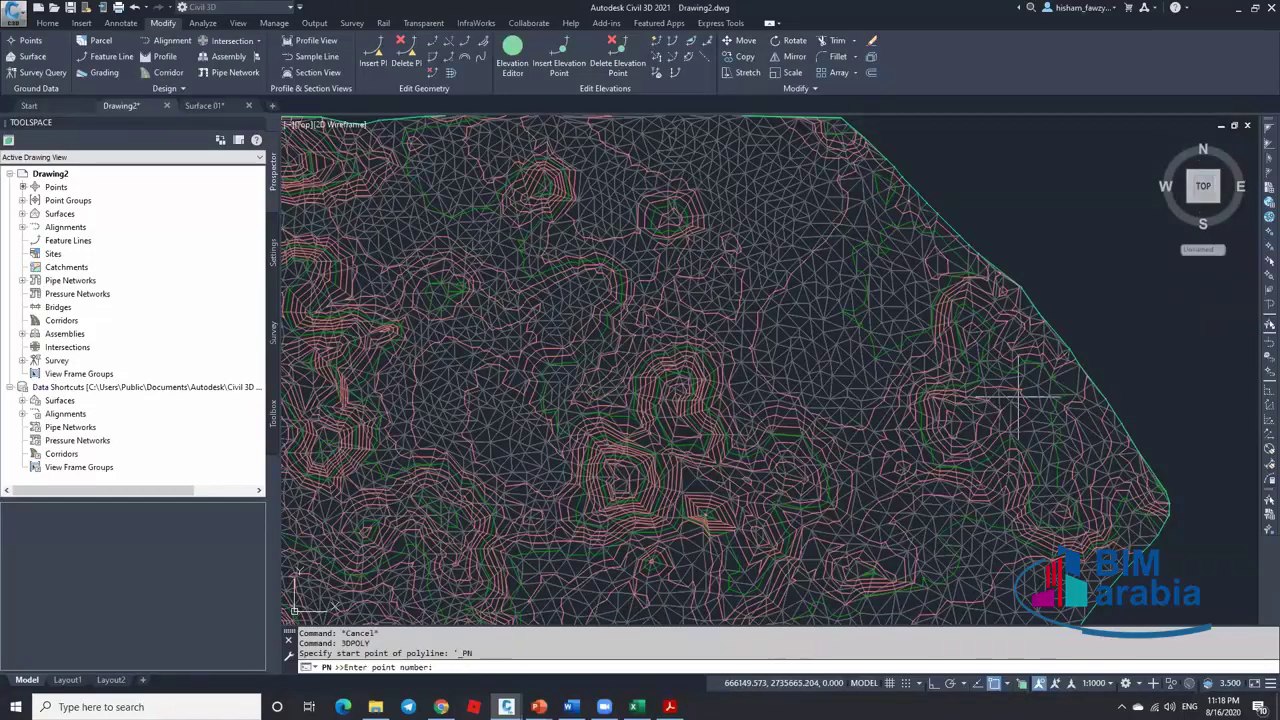
{"action": "type", "text": "100-150"}
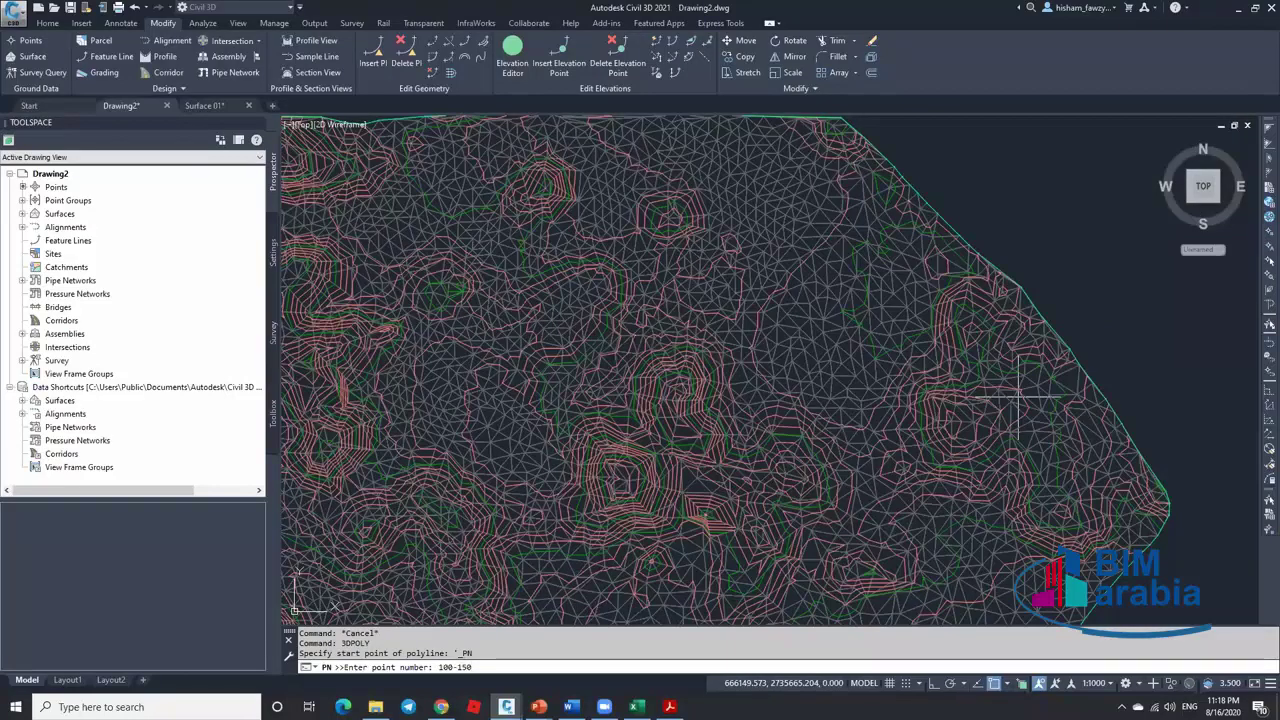
{"action": "key", "text": "Return"}
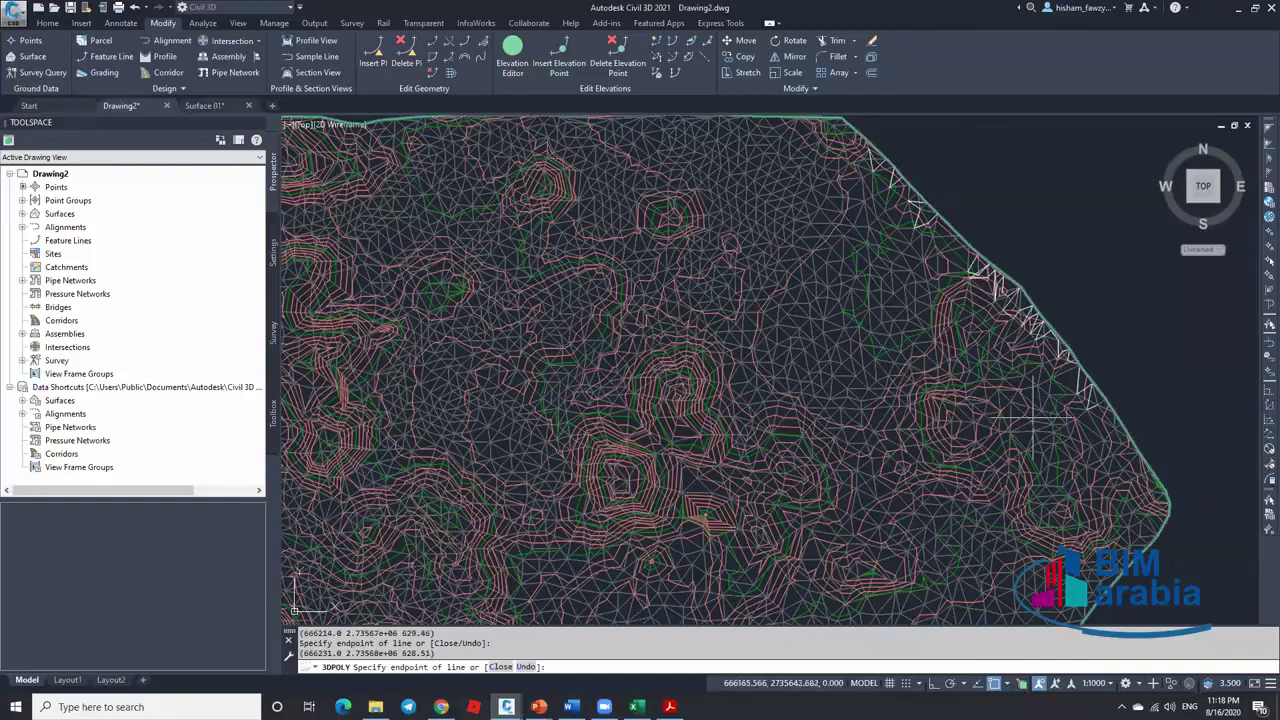
End the 3DPOLY command and select the new polyline to check it
{"action": "key", "text": "Escape"}
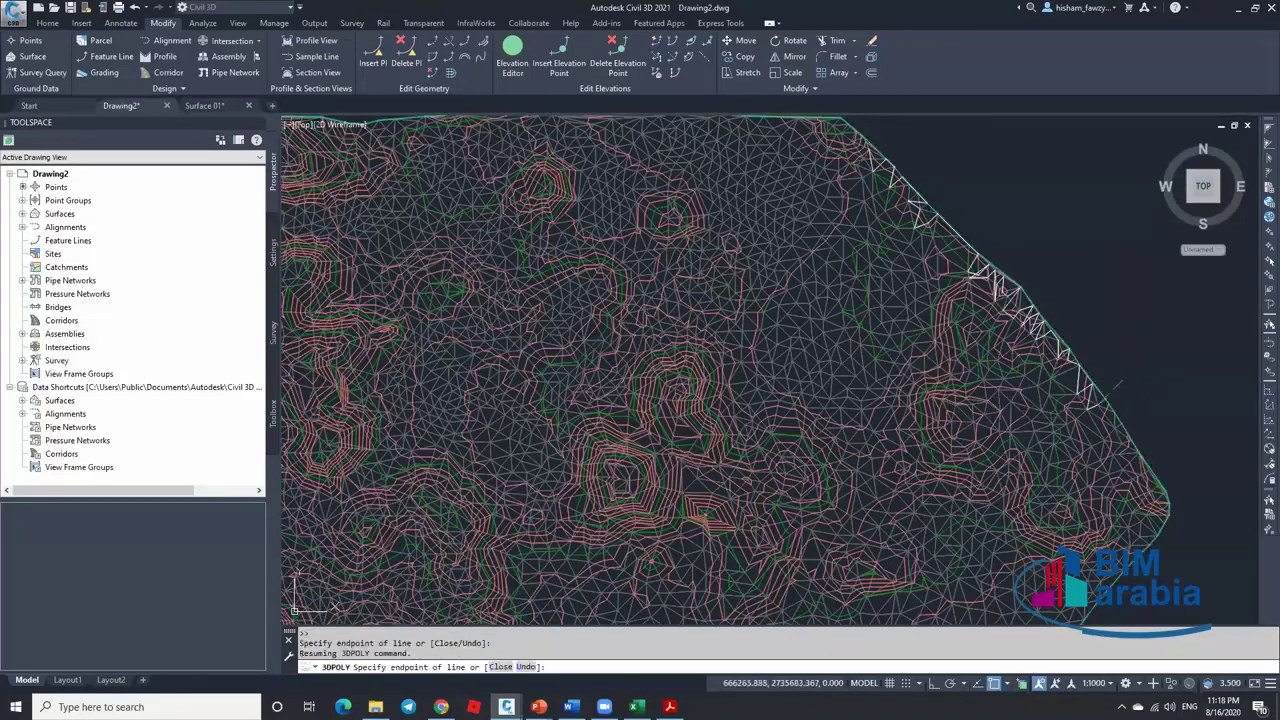
{"action": "scroll", "coordinate": [1030, 320], "scroll_direction": "up", "scroll_amount": 4}
{"action": "left_click", "coordinate": [1035, 322]}
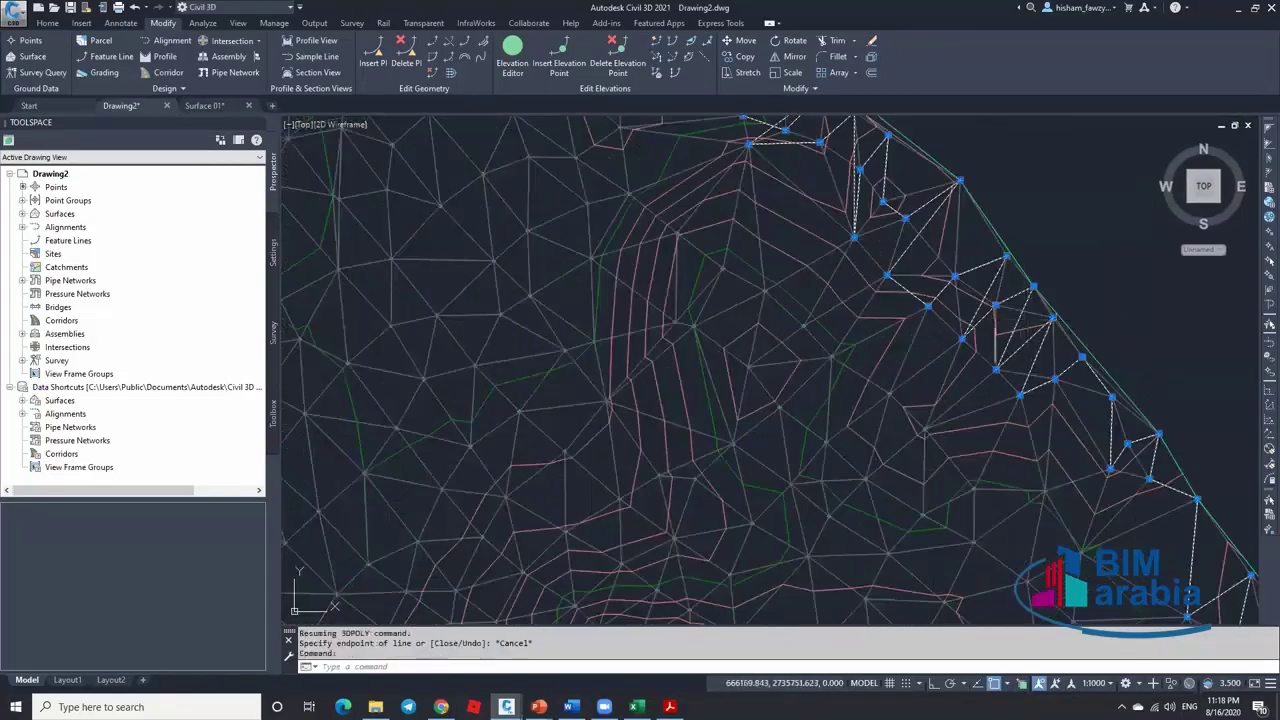
{"action": "scroll", "coordinate": [1022, 318], "scroll_direction": "down", "scroll_amount": 4}
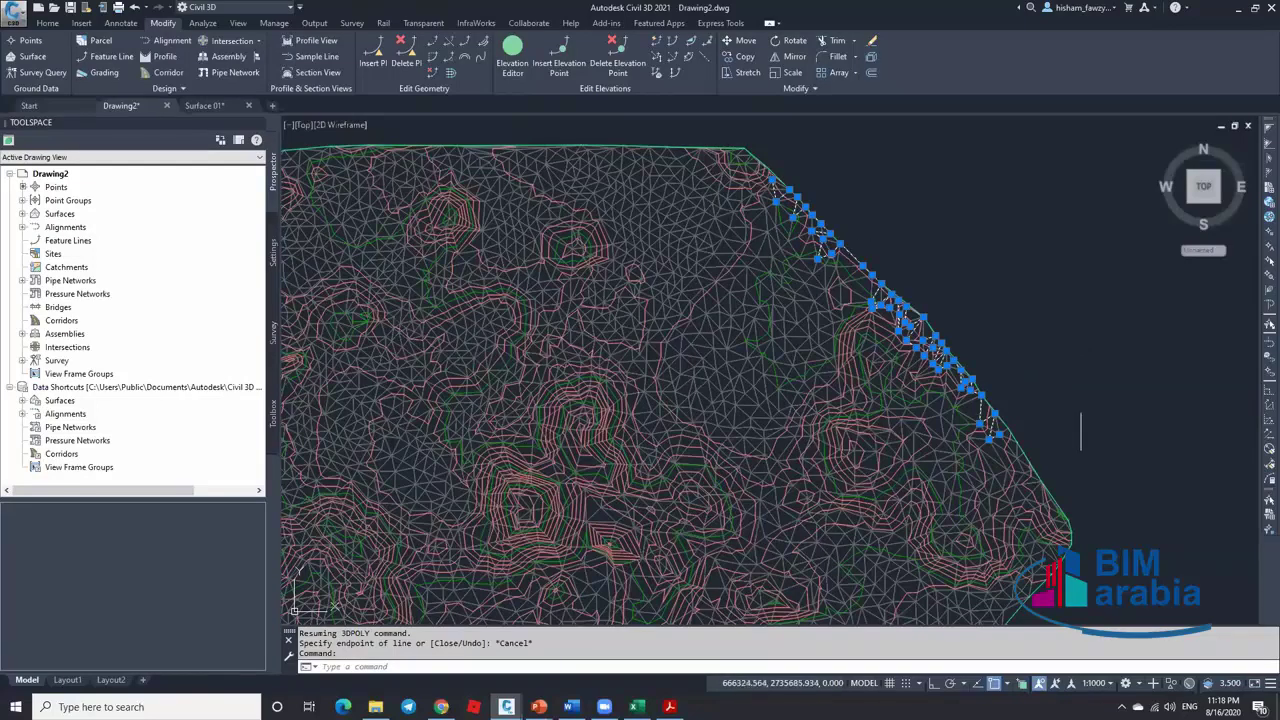
View Photos.pdf in Acrobat, then switch to the Surface 01.dwg drawing in Civil 3D
{"action": "left_click", "coordinate": [670, 707]}
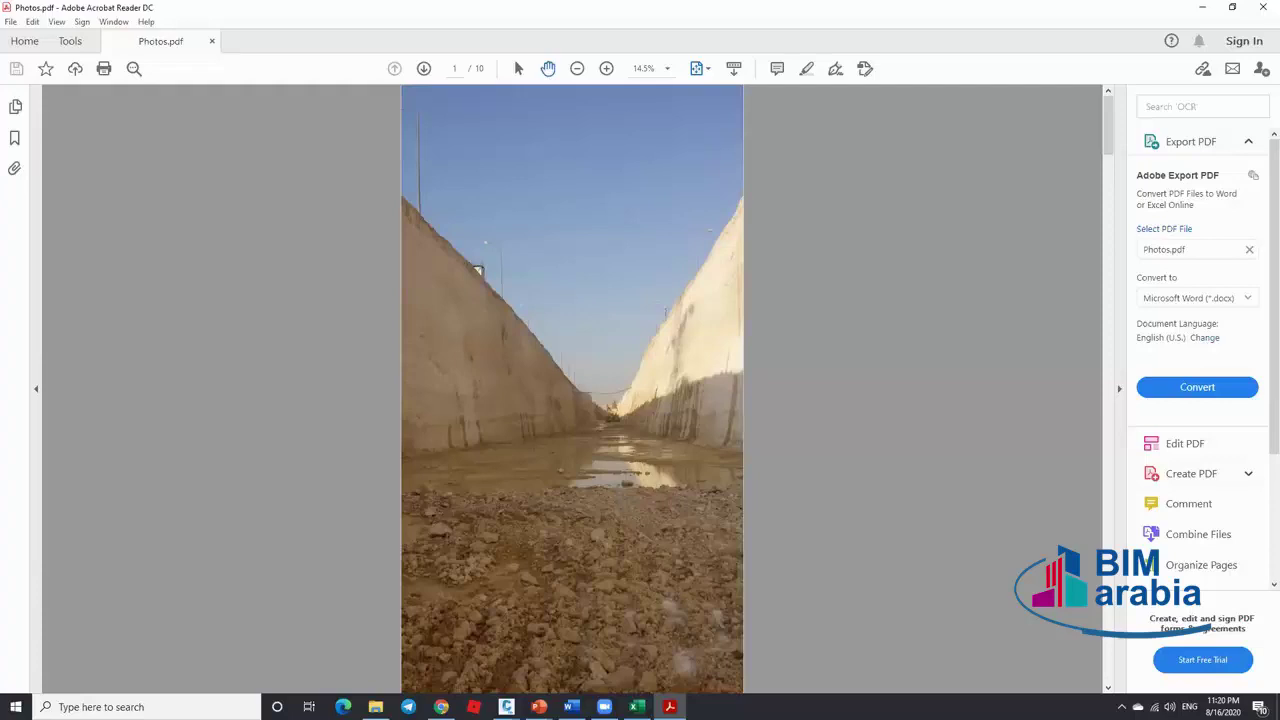
{"action": "left_click", "coordinate": [506, 706]}
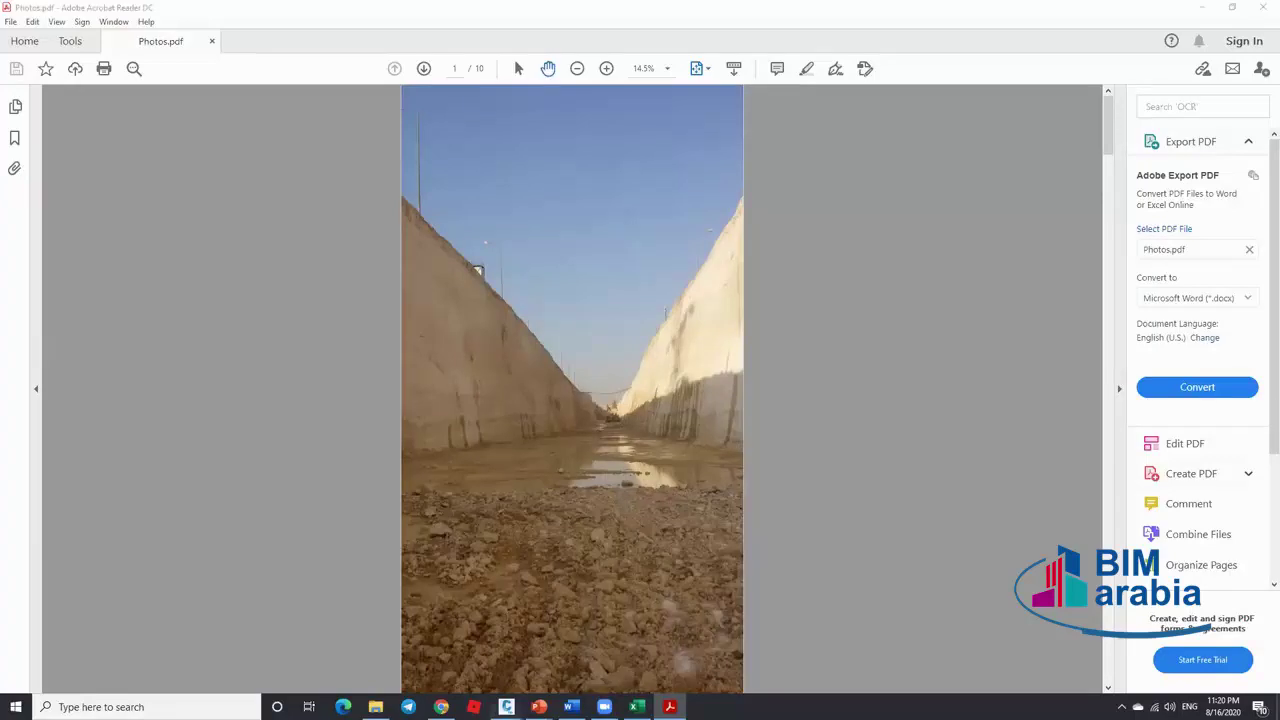
{"action": "left_click", "coordinate": [553, 648]}
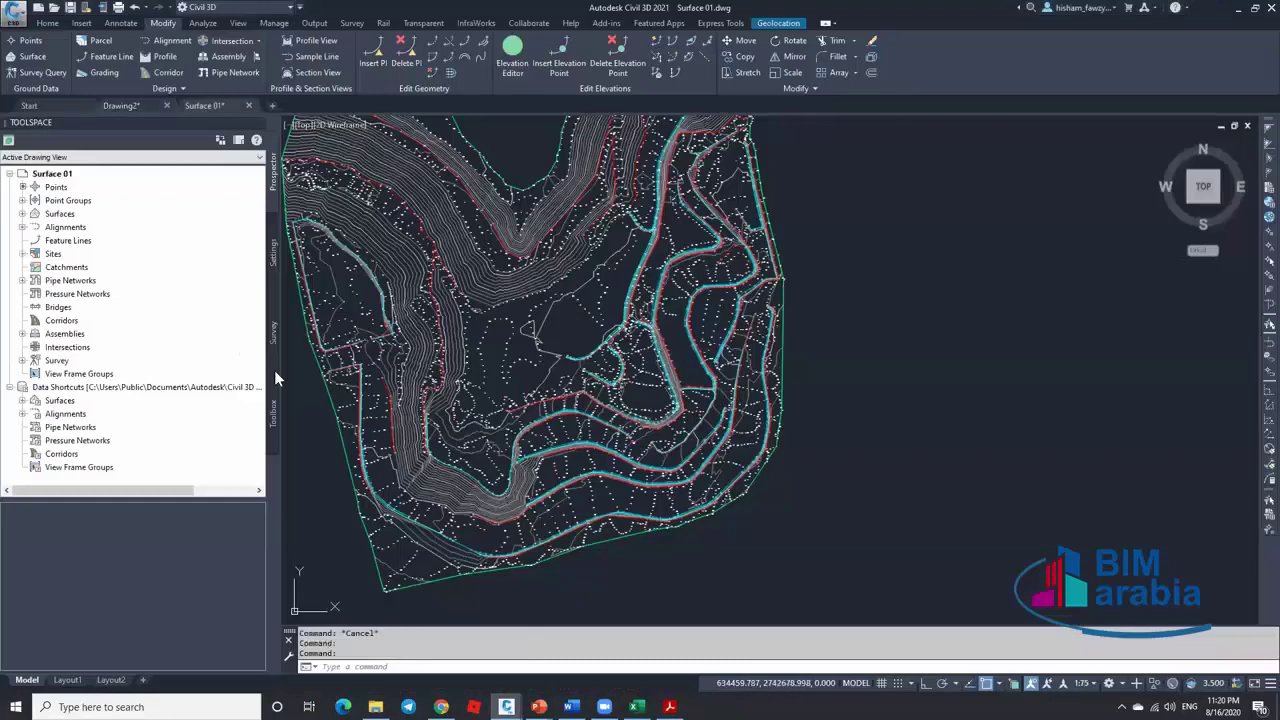
Select the Station Offset to Points report under Reports Manager > Points, then switch to Chrome
{"action": "left_click", "coordinate": [273, 410]}
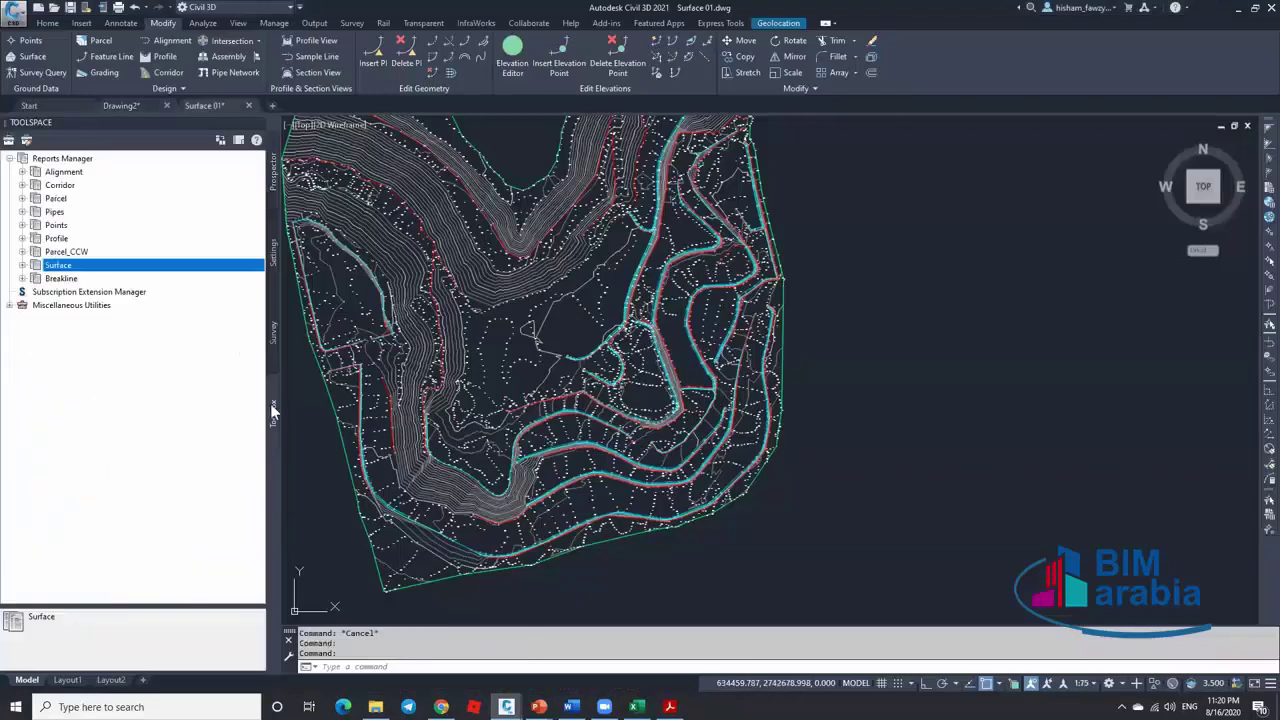
{"action": "left_click", "coordinate": [23, 226]}
{"action": "left_click", "coordinate": [105, 279]}
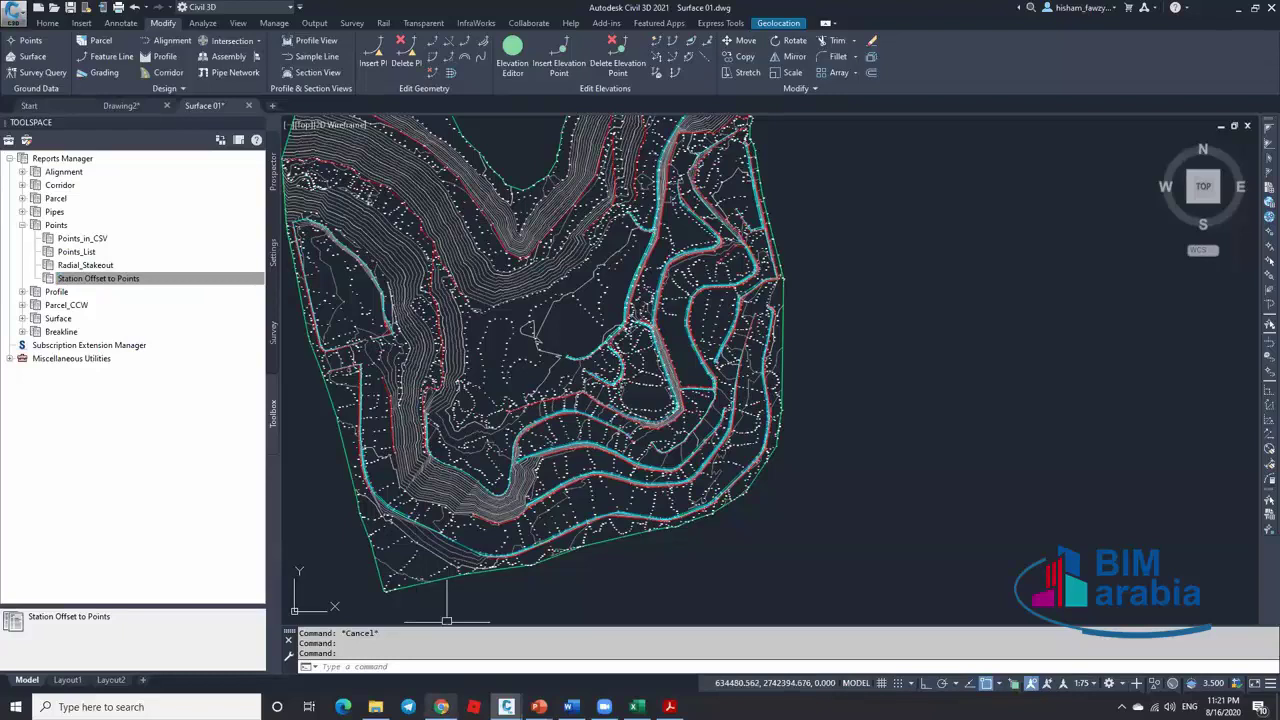
{"action": "left_click", "coordinate": [440, 660]}
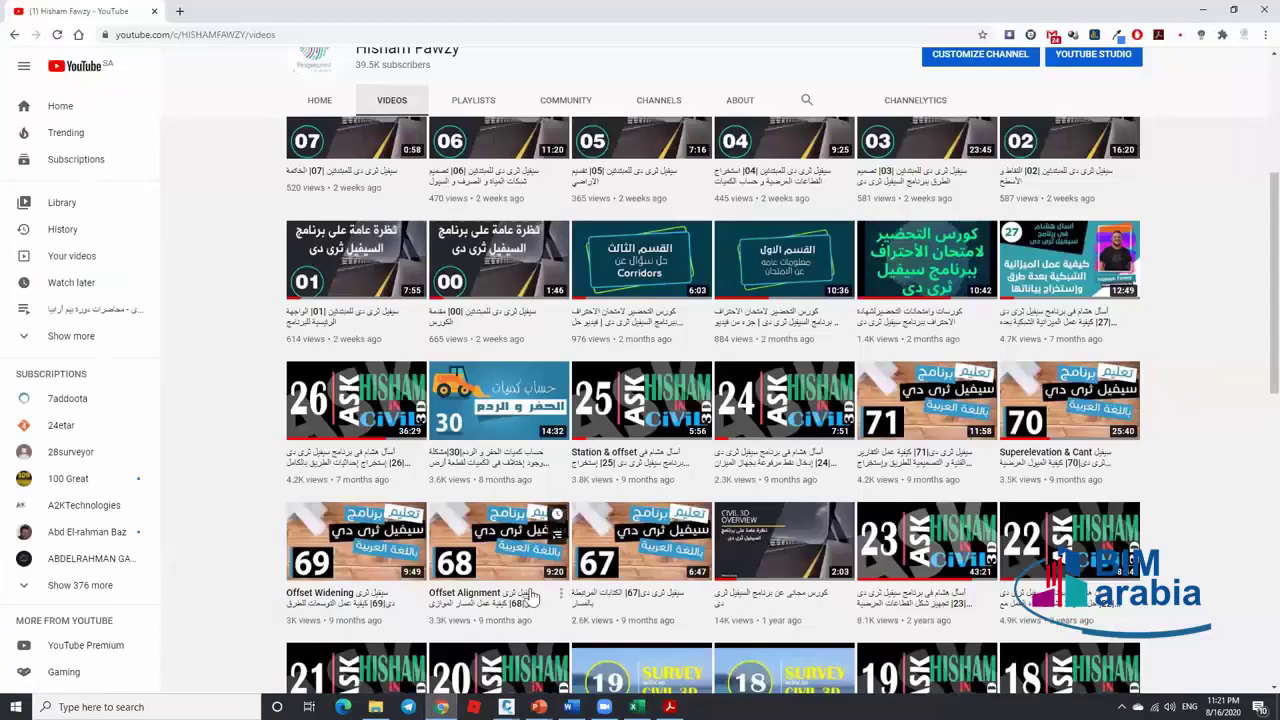